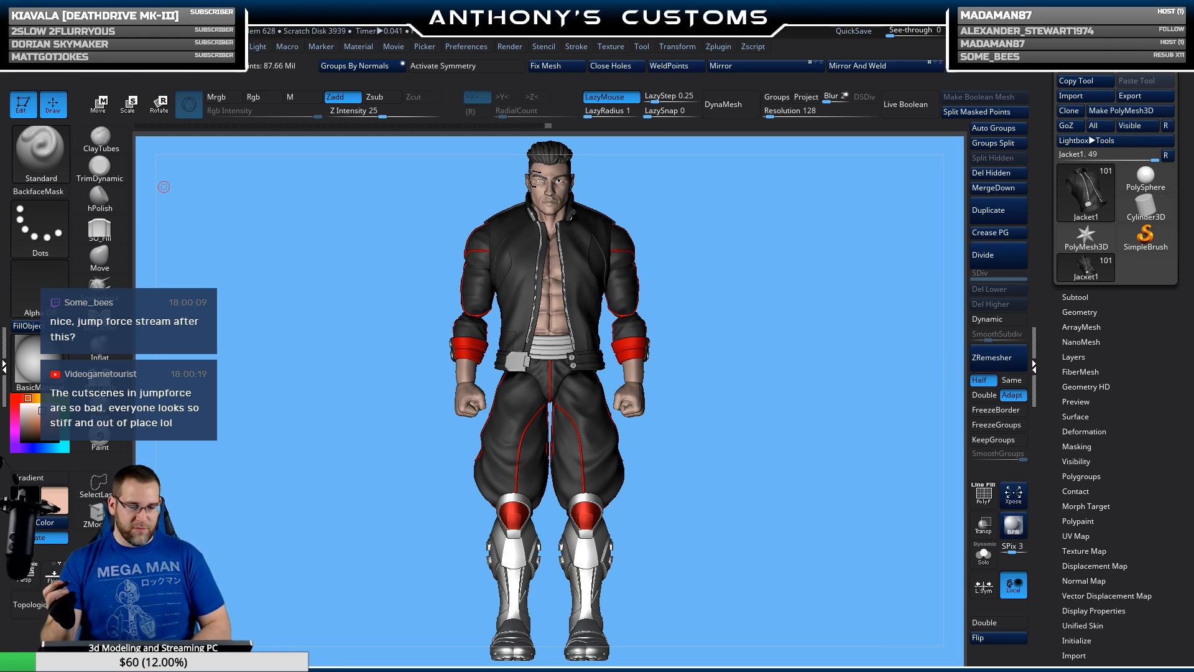
Step: Subdivide the jacket and flip its displayed faces to the inner side with the polyframe shown
{"action": "key", "text": "ctrl+d"}
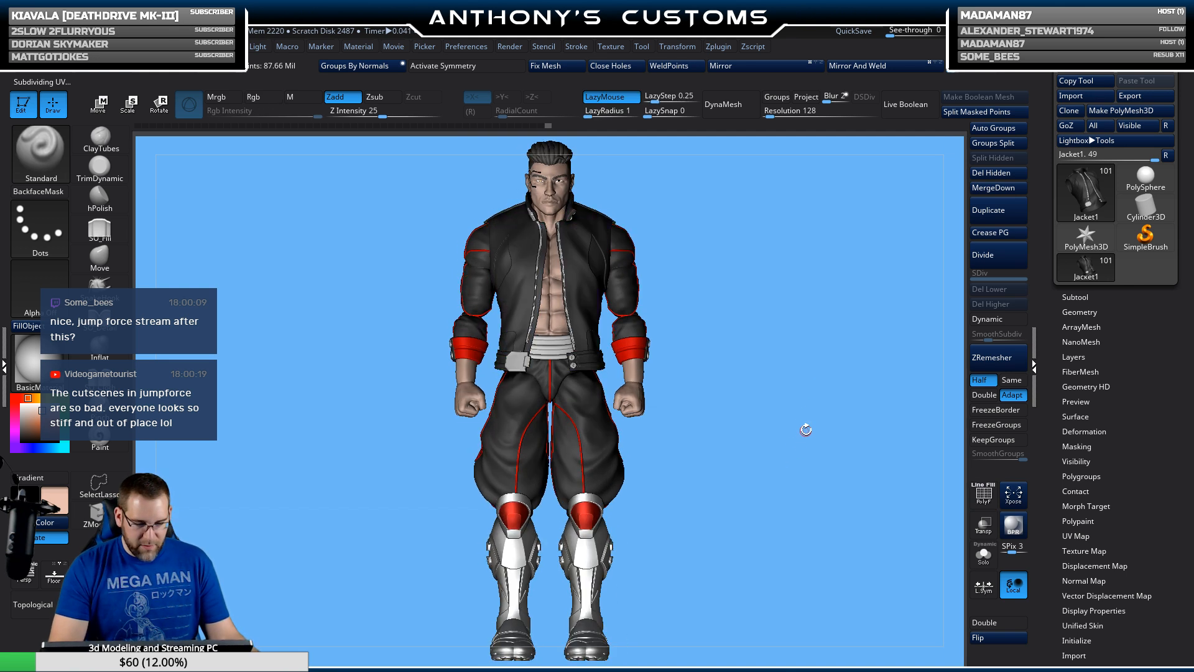
{"action": "left_click_drag", "start_coordinate": [806, 430], "coordinate": [819, 586], "text": "alt"}
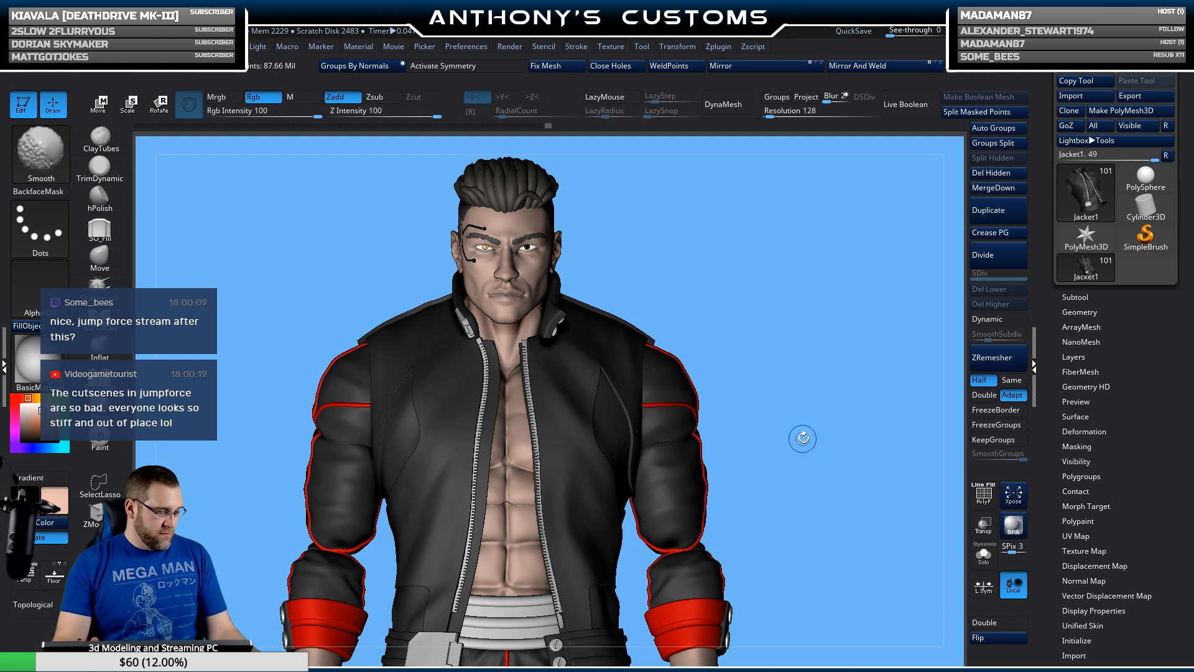
{"action": "key", "text": "shift+f"}
{"action": "left_click", "coordinate": [994, 639]}
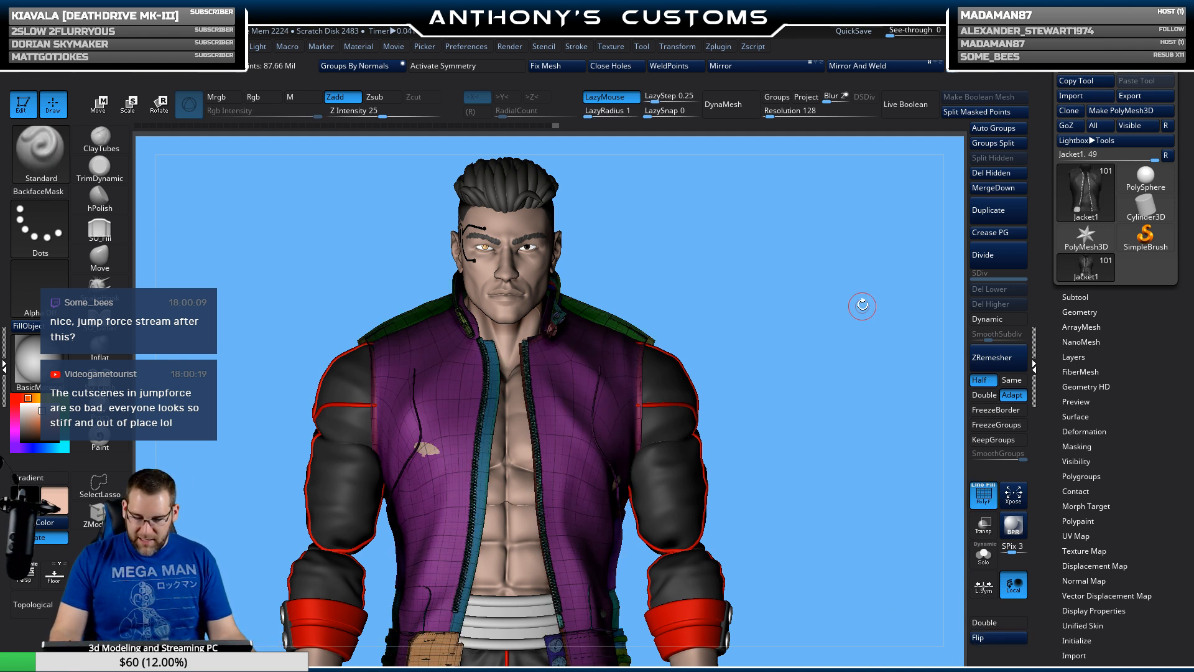
Step: Select the Move brush and activate X symmetry for the jacket
{"action": "mouse_move", "coordinate": [857, 401]}
{"action": "left_mouse_down"}
{"action": "mouse_move", "coordinate": [837, 413]}
{"action": "mouse_move", "coordinate": [902, 418]}
{"action": "mouse_move", "coordinate": [859, 417]}
{"action": "mouse_move", "coordinate": [830, 442]}
{"action": "left_mouse_up"}
{"action": "left_click", "coordinate": [99, 259]}
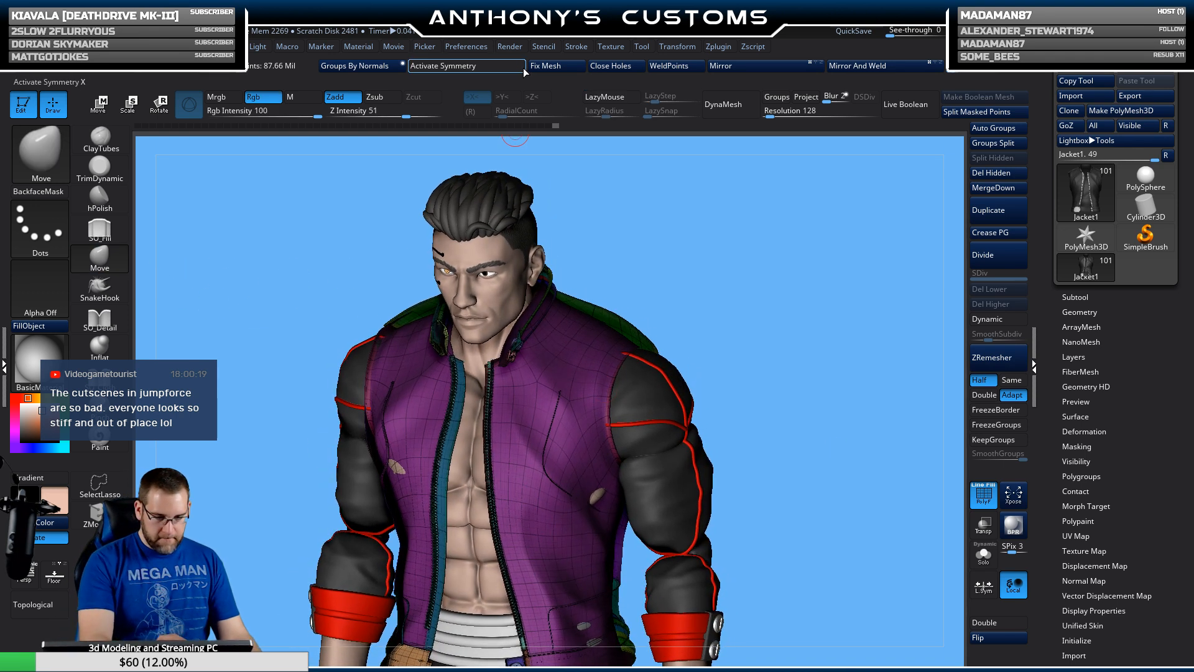
{"action": "key", "text": "shift+f"}
{"action": "key", "text": "shift+f"}
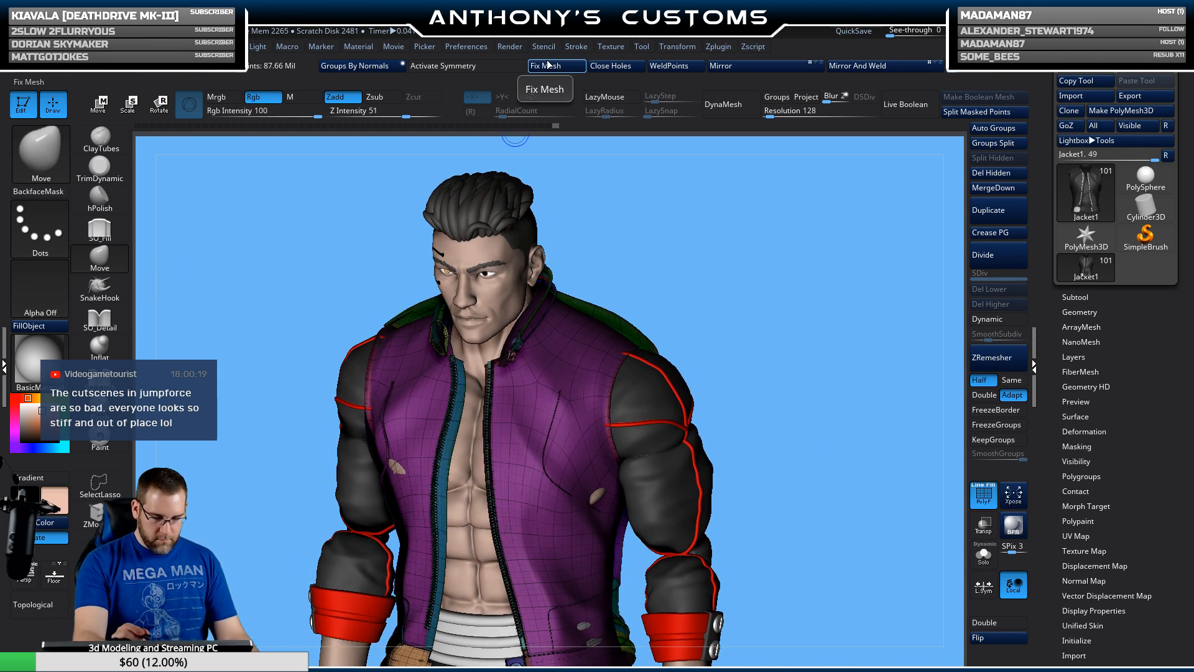
{"action": "left_click", "coordinate": [469, 65]}
{"action": "right_click_drag", "start_coordinate": [784, 305], "coordinate": [784, 317]}
{"action": "mouse_move", "coordinate": [783, 317]}
{"action": "left_mouse_down"}
{"action": "mouse_move", "coordinate": [812, 314]}
{"action": "mouse_move", "coordinate": [756, 292]}
{"action": "left_mouse_up"}
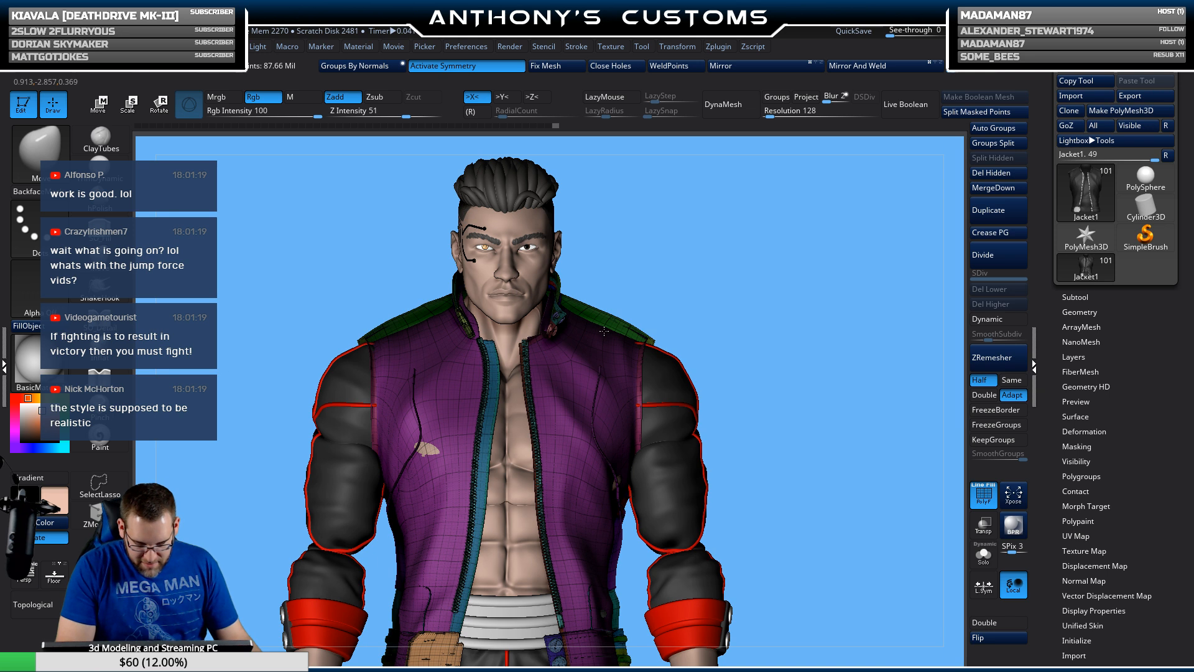
Step: Adjust the fit of the jacket's front shoulder areas against the body with the Move brush
{"action": "mouse_move", "coordinate": [726, 301]}
{"action": "left_mouse_down"}
{"action": "mouse_move", "coordinate": [736, 324]}
{"action": "mouse_move", "coordinate": [724, 351]}
{"action": "mouse_move", "coordinate": [731, 331]}
{"action": "left_mouse_up"}
{"action": "left_click_drag", "start_coordinate": [603, 325], "coordinate": [605, 322]}
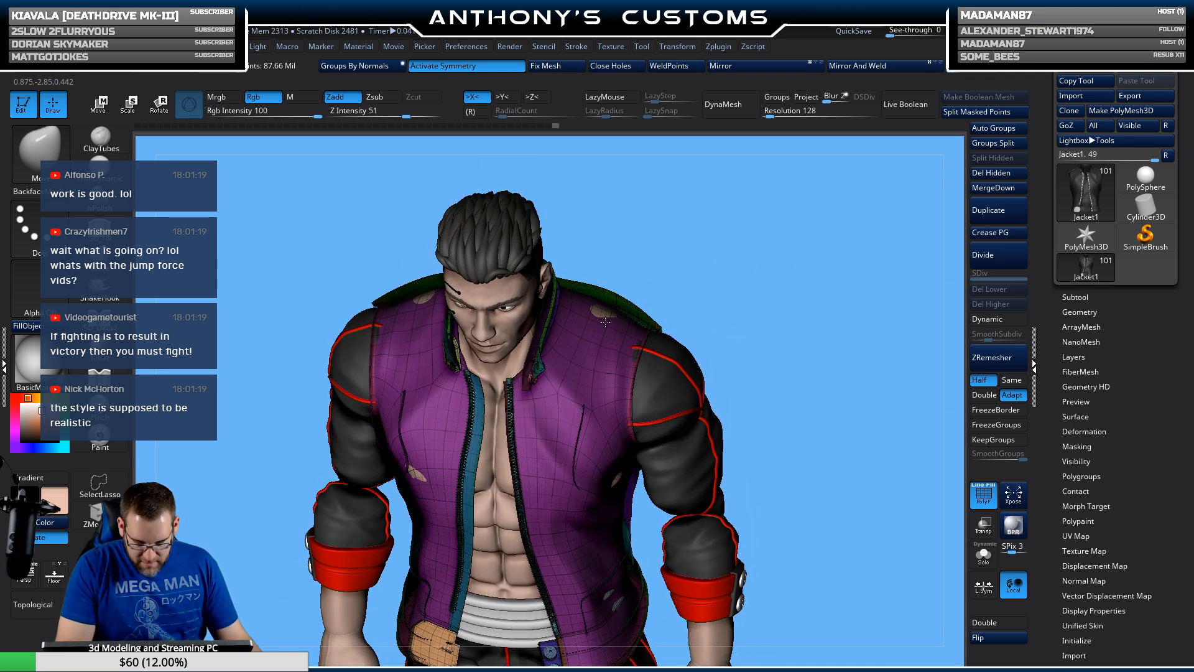
{"action": "mouse_move", "coordinate": [766, 294]}
{"action": "left_mouse_down"}
{"action": "mouse_move", "coordinate": [765, 268]}
{"action": "mouse_move", "coordinate": [734, 273]}
{"action": "left_mouse_up"}
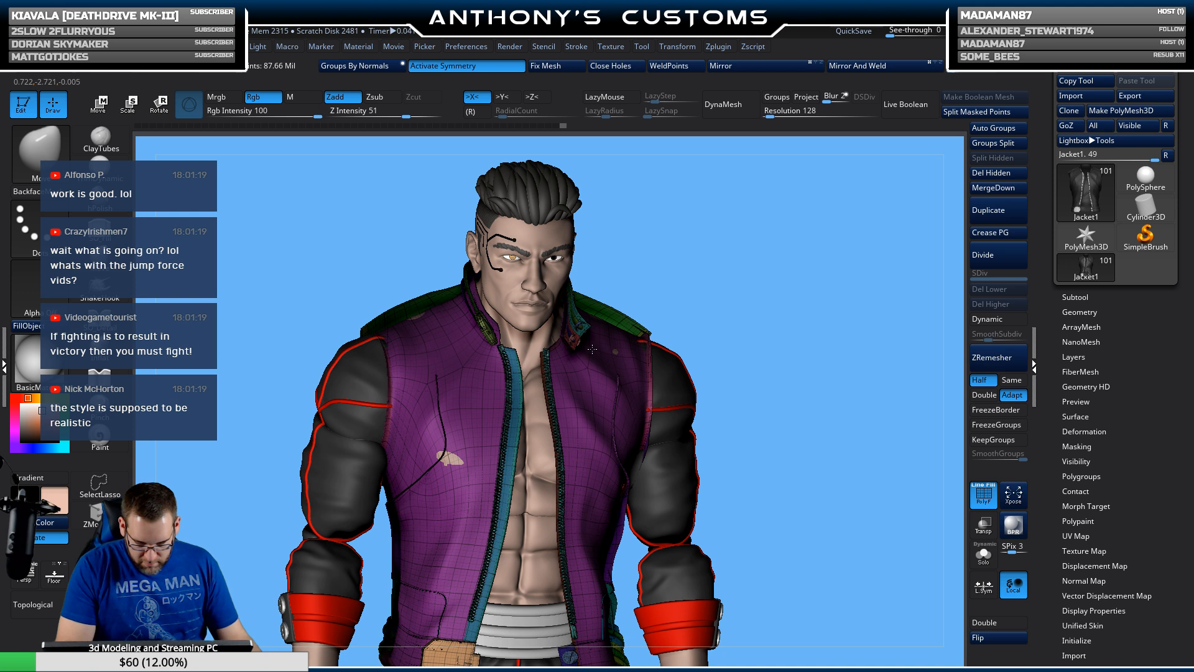
{"action": "mouse_move", "coordinate": [698, 286]}
{"action": "left_mouse_down"}
{"action": "mouse_move", "coordinate": [715, 283]}
{"action": "mouse_move", "coordinate": [696, 273]}
{"action": "mouse_move", "coordinate": [700, 284]}
{"action": "left_mouse_up"}
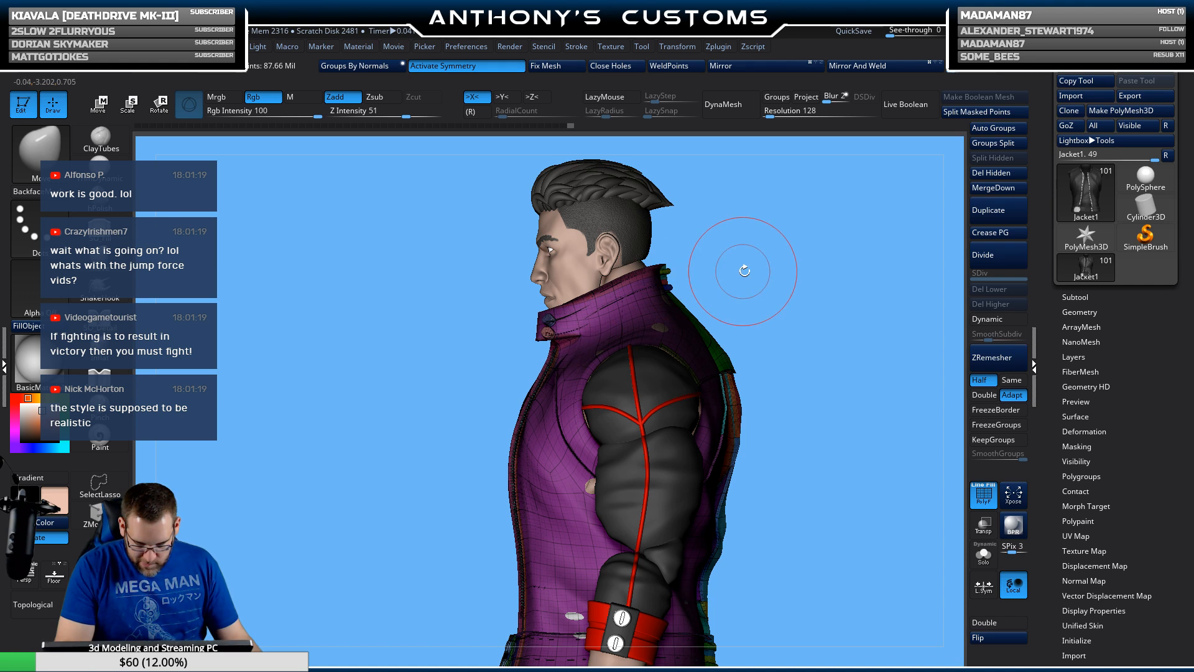
{"action": "left_click_drag", "start_coordinate": [743, 271], "coordinate": [772, 300]}
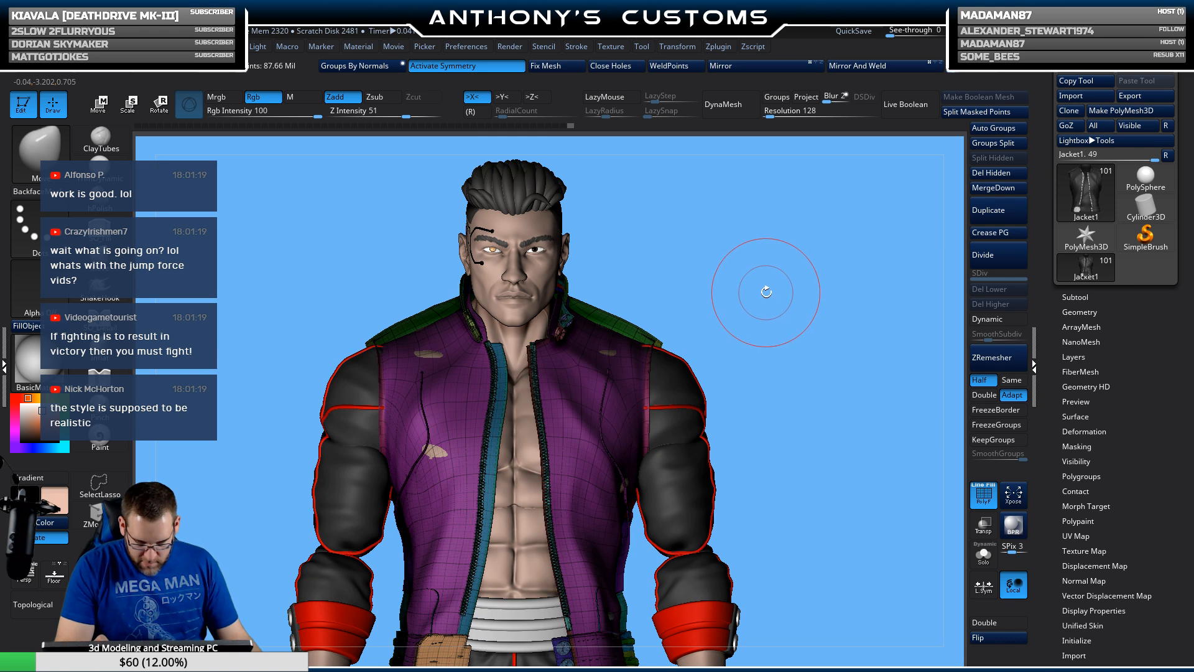
Step: Flip the jacket's display to its outer faces to examine the shoulders, and flip it back to the inner side
{"action": "left_click", "coordinate": [989, 641]}
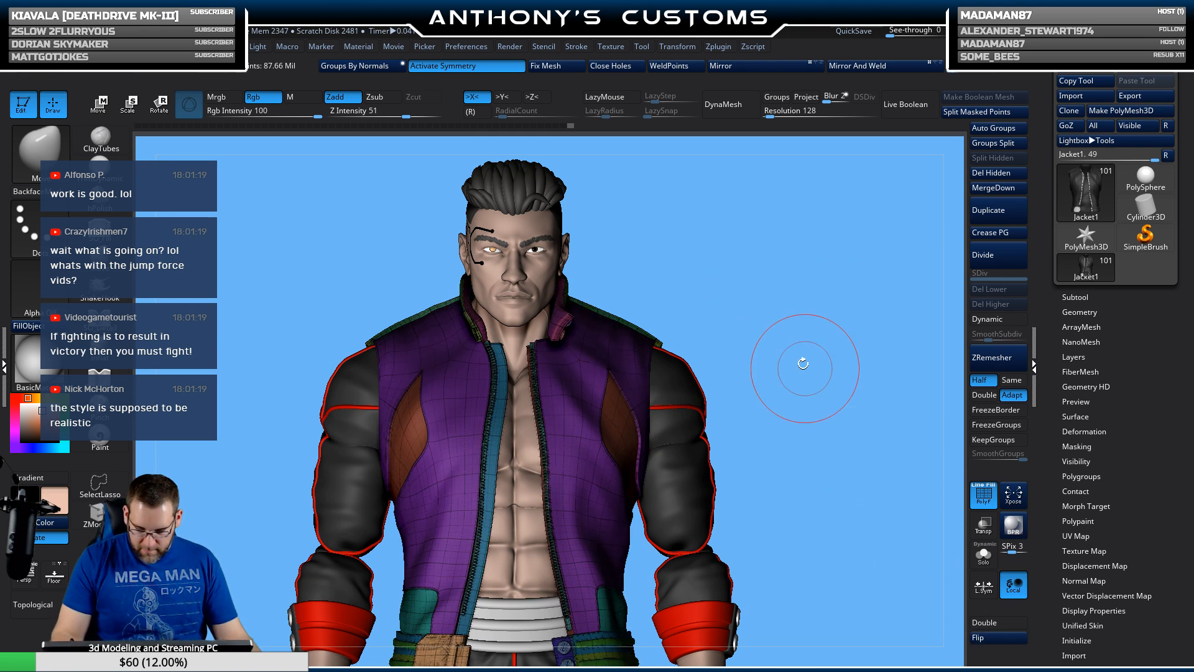
{"action": "mouse_move", "coordinate": [786, 274]}
{"action": "left_mouse_down"}
{"action": "mouse_move", "coordinate": [747, 328]}
{"action": "mouse_move", "coordinate": [781, 259]}
{"action": "left_mouse_up"}
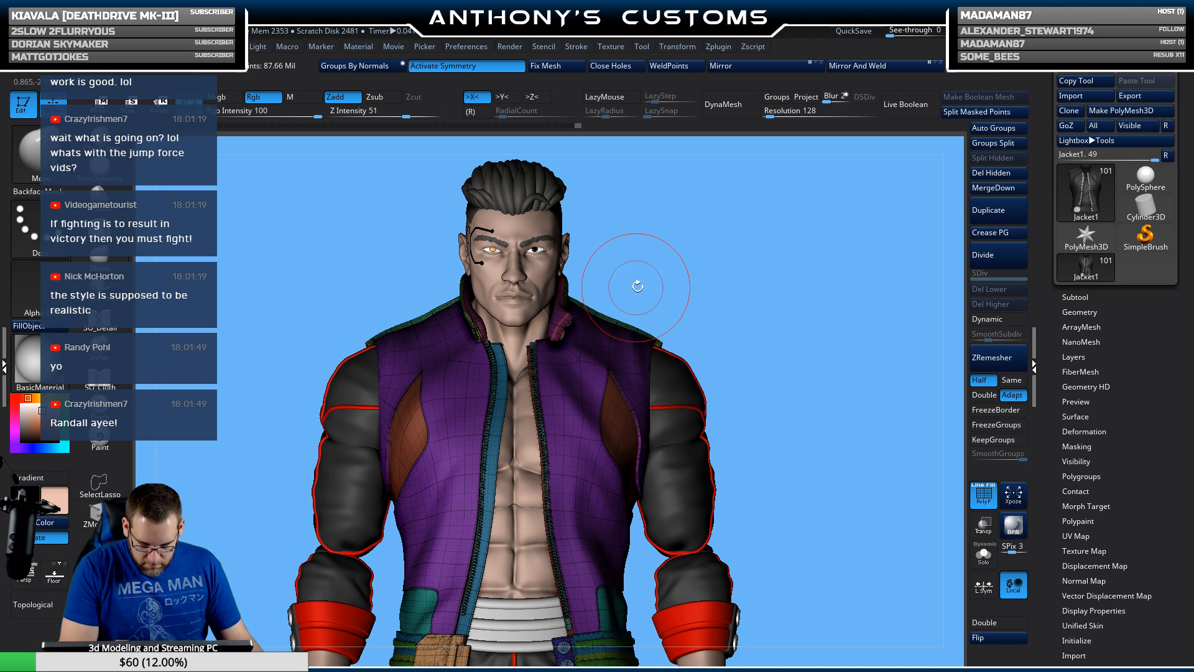
{"action": "left_click", "coordinate": [994, 640]}
{"action": "left_click_drag", "start_coordinate": [950, 574], "coordinate": [844, 457]}
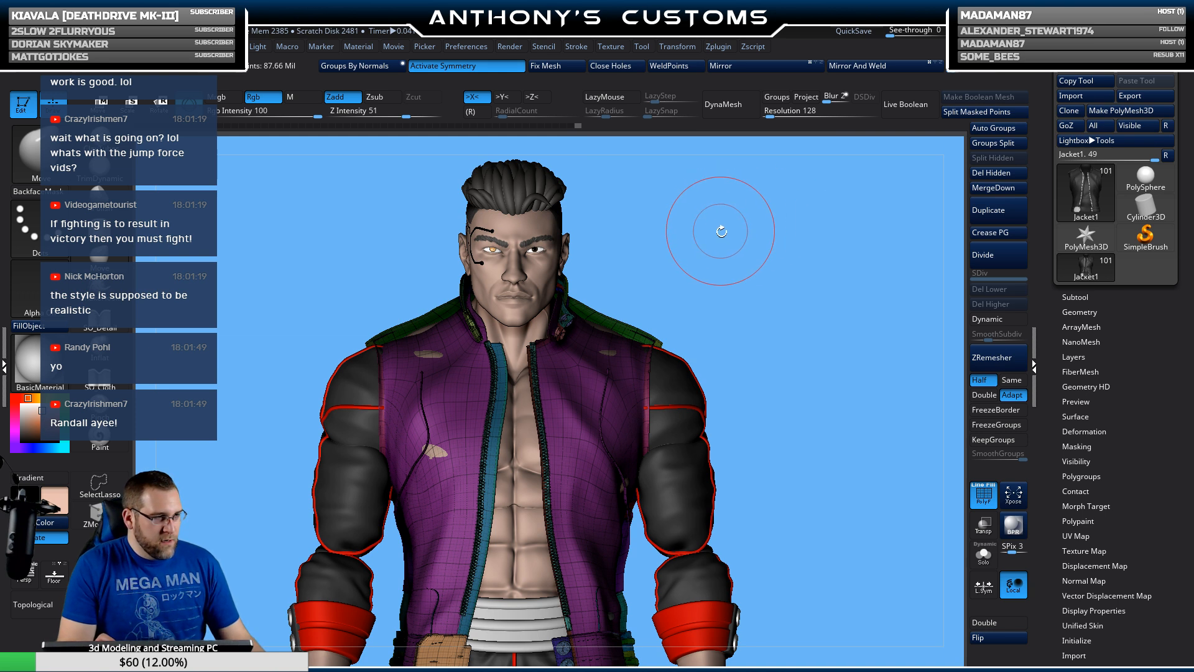
Step: Reshape the tops of the jacket's shoulders with symmetrical Move brush strokes
{"action": "mouse_move", "coordinate": [719, 224]}
{"action": "left_mouse_down"}
{"action": "mouse_move", "coordinate": [743, 283]}
{"action": "mouse_move", "coordinate": [715, 293]}
{"action": "left_mouse_up"}
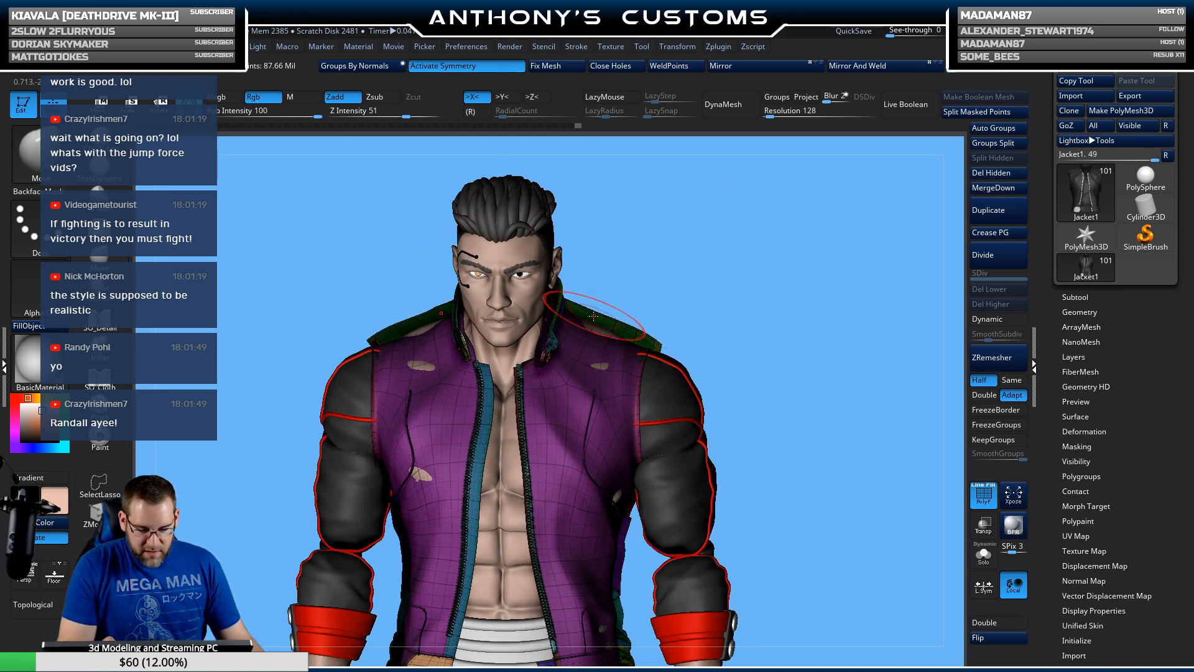
{"action": "left_click_drag", "start_coordinate": [595, 301], "coordinate": [529, 314]}
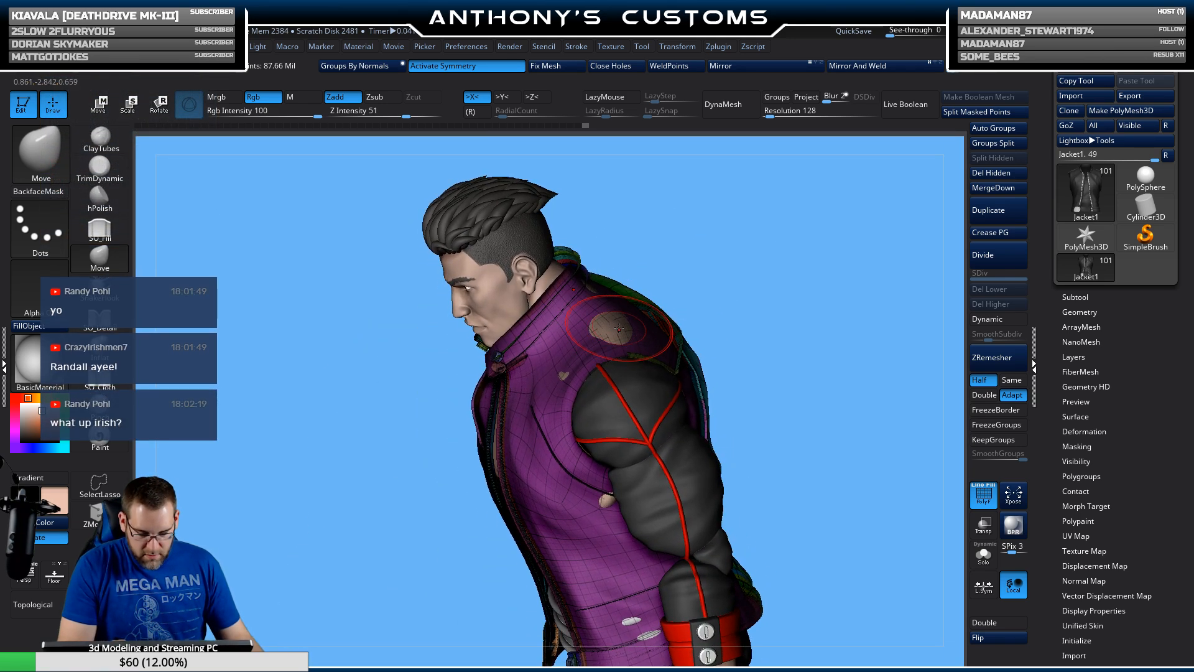
{"action": "right_click", "coordinate": [619, 329]}
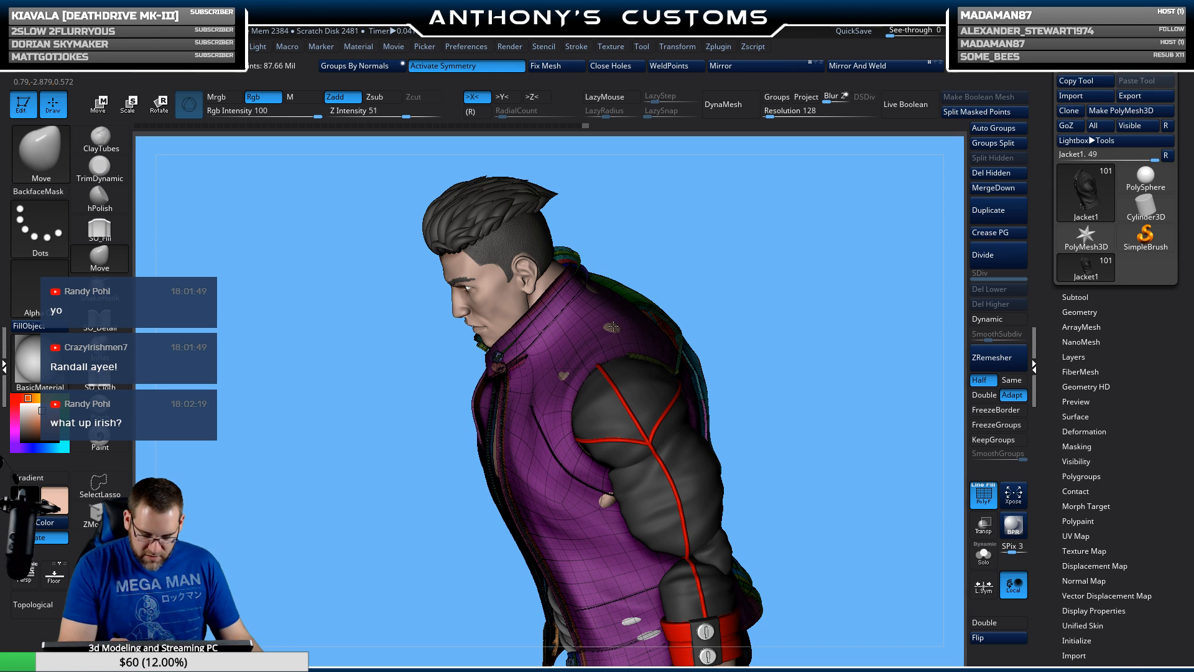
Step: Flip the jacket's display to its outer faces and hide the polyframe to examine the collar and shoulders
{"action": "left_click", "coordinate": [993, 638]}
{"action": "mouse_move", "coordinate": [865, 370]}
{"action": "left_mouse_down"}
{"action": "mouse_move", "coordinate": [819, 344]}
{"action": "mouse_move", "coordinate": [785, 373]}
{"action": "mouse_move", "coordinate": [846, 360]}
{"action": "mouse_move", "coordinate": [809, 340]}
{"action": "mouse_move", "coordinate": [829, 331]}
{"action": "left_mouse_up"}
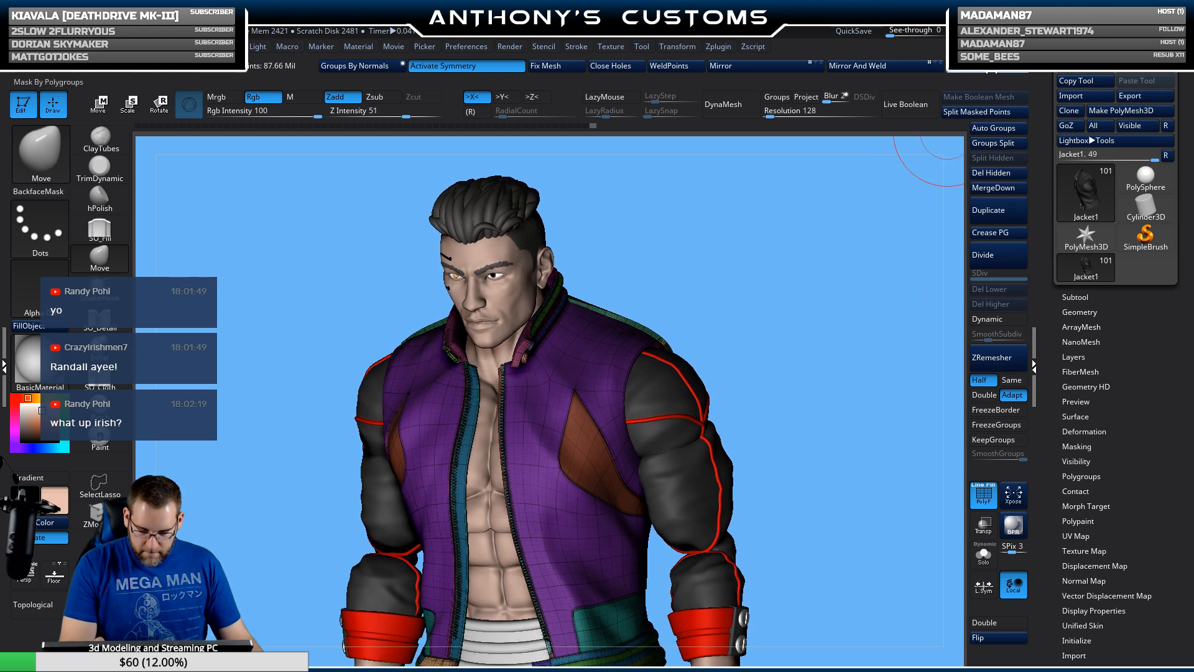
{"action": "left_click_drag", "start_coordinate": [698, 275], "coordinate": [614, 309]}
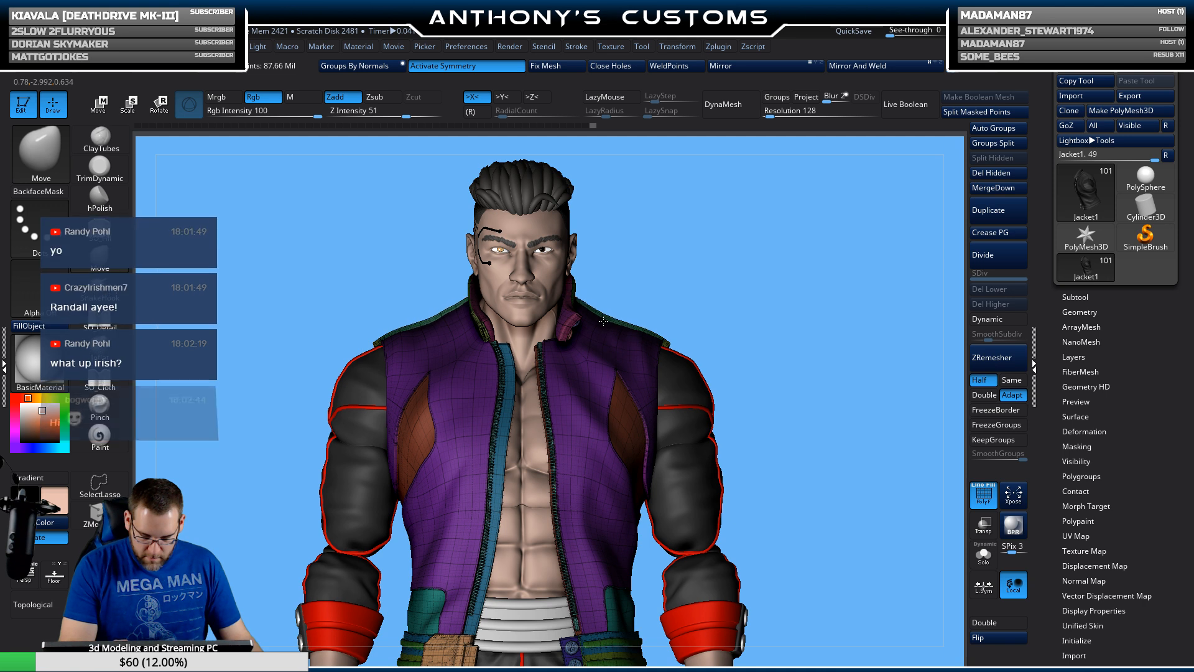
{"action": "left_click_drag", "start_coordinate": [632, 280], "coordinate": [691, 309]}
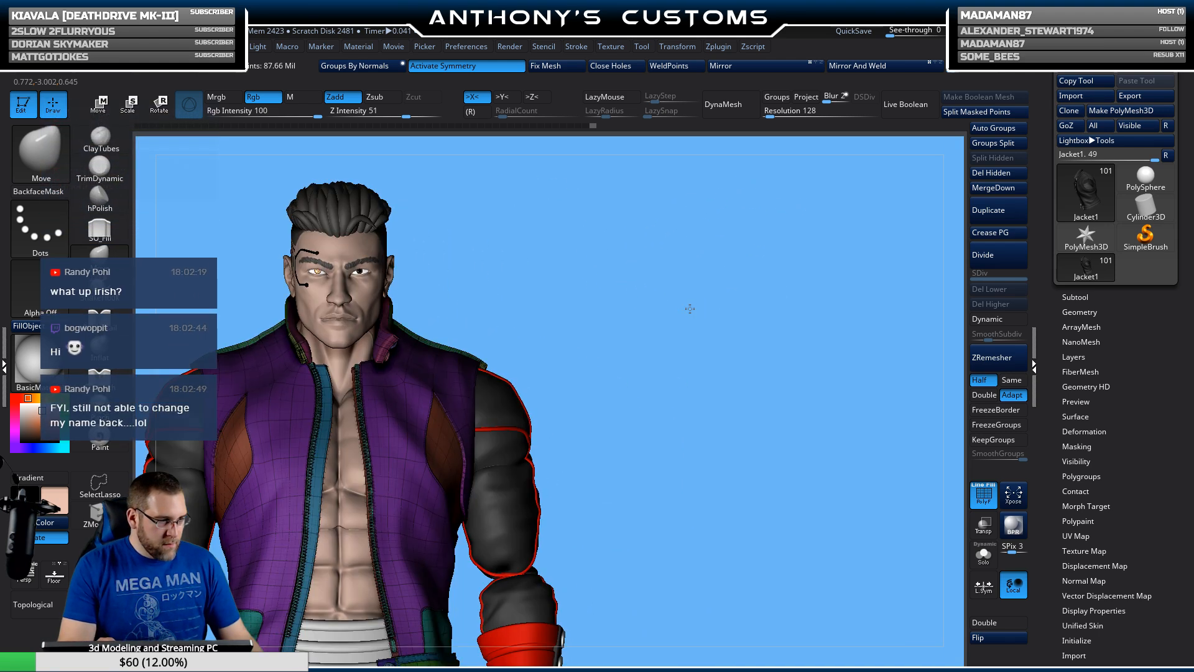
{"action": "mouse_move", "coordinate": [653, 373]}
{"action": "left_mouse_down"}
{"action": "mouse_move", "coordinate": [666, 330]}
{"action": "mouse_move", "coordinate": [749, 299]}
{"action": "mouse_move", "coordinate": [700, 329]}
{"action": "mouse_move", "coordinate": [707, 318]}
{"action": "left_mouse_up"}
{"action": "key", "text": "shift"}
{"action": "key", "text": "shift+f"}
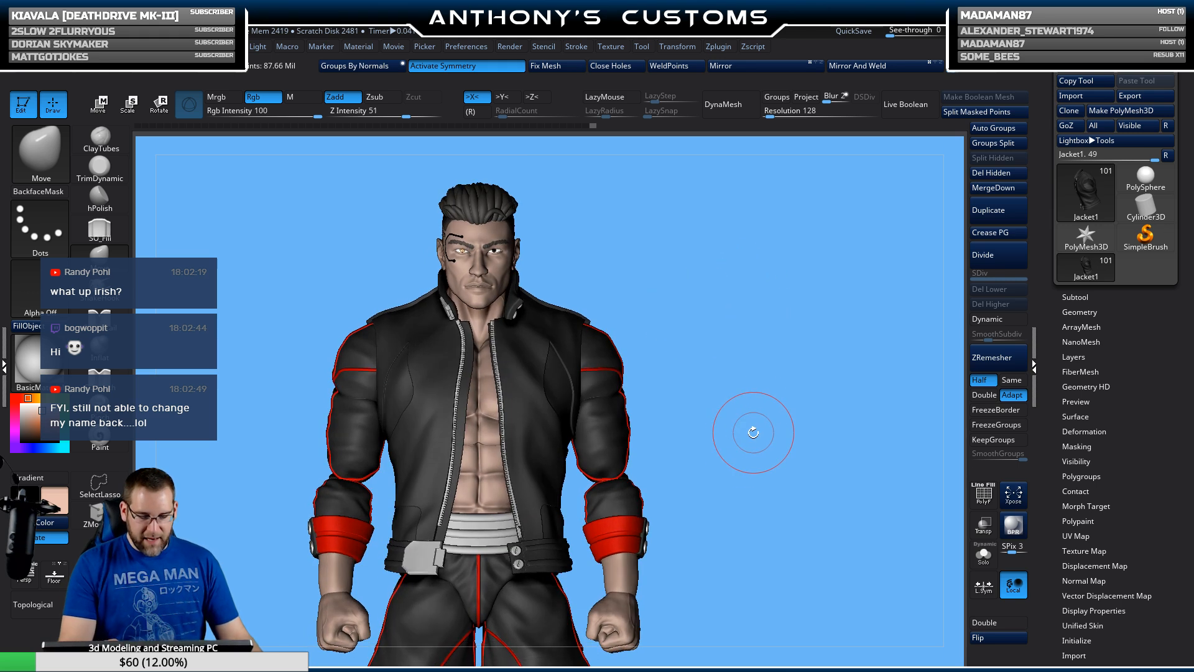
Step: Return the jacket's display to its inner faces and show the polyframe around the upper back and shoulder
{"action": "left_click_drag", "start_coordinate": [755, 429], "coordinate": [780, 432]}
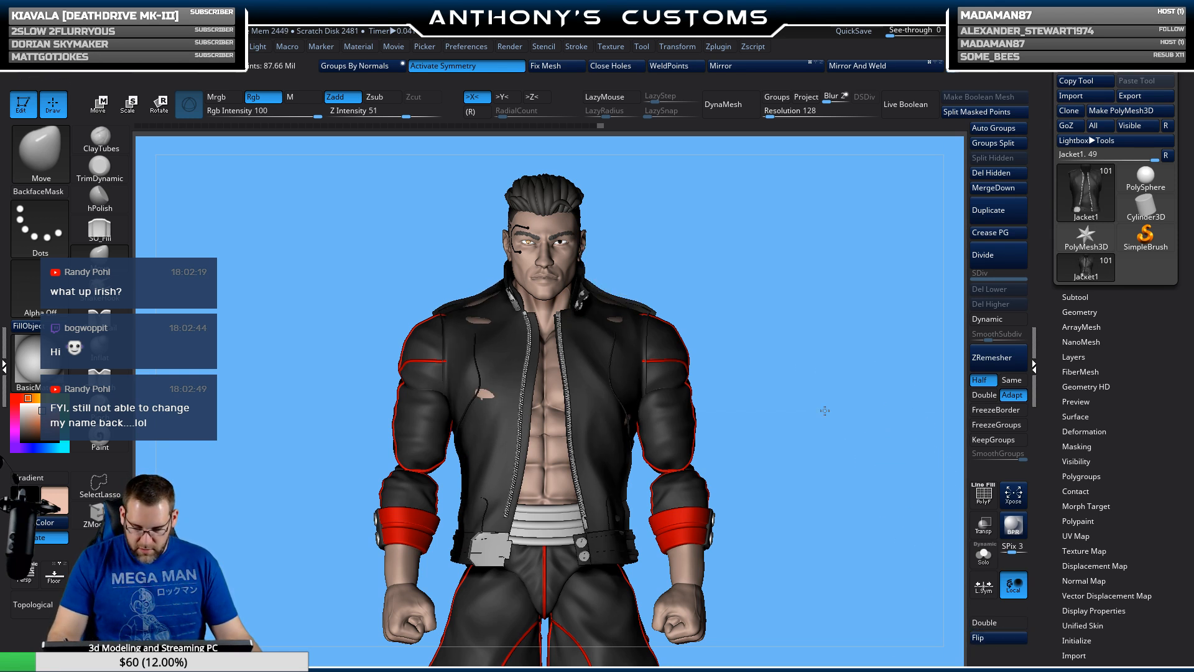
{"action": "left_click_drag", "start_coordinate": [879, 413], "coordinate": [575, 336]}
{"action": "left_click_drag", "start_coordinate": [821, 348], "coordinate": [745, 461], "text": "alt"}
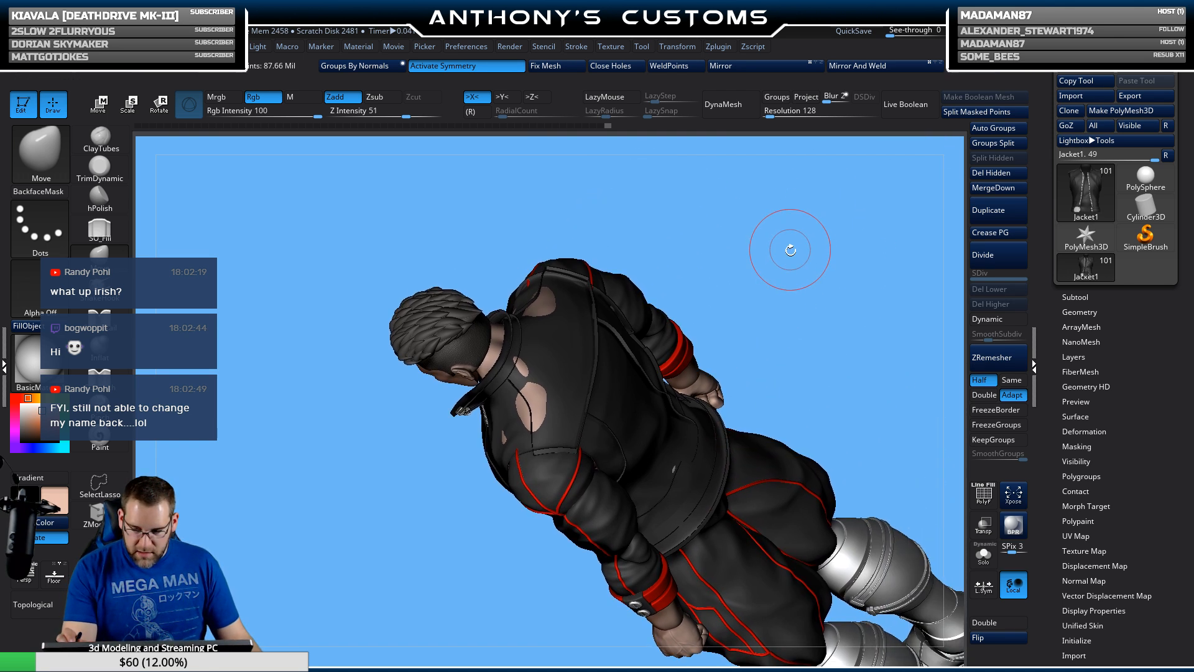
{"action": "mouse_move", "coordinate": [790, 248]}
{"action": "left_mouse_down"}
{"action": "mouse_move", "coordinate": [757, 387]}
{"action": "mouse_move", "coordinate": [743, 332]}
{"action": "mouse_move", "coordinate": [613, 314]}
{"action": "left_mouse_up"}
{"action": "key", "text": "shift+f"}
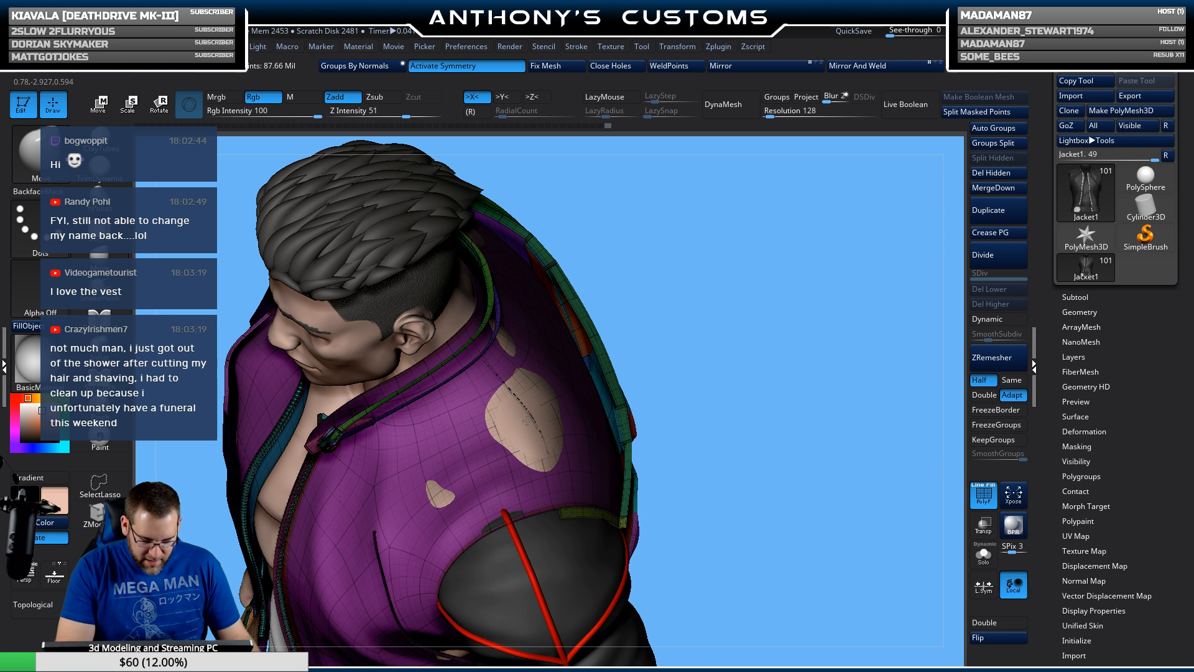
Step: Adjust the brush's draw size and move the jacket's inner surface over the skin showing on top of the shoulder
{"action": "left_click_drag", "start_coordinate": [709, 341], "coordinate": [688, 312]}
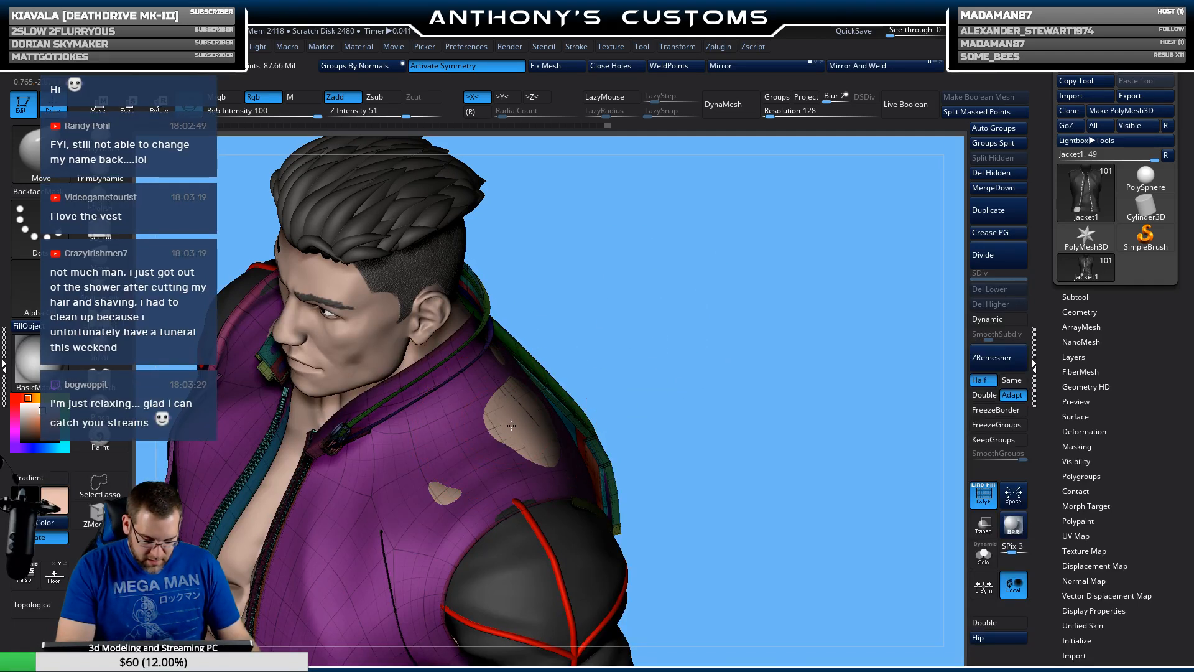
{"action": "left_click_drag", "start_coordinate": [600, 400], "coordinate": [618, 341]}
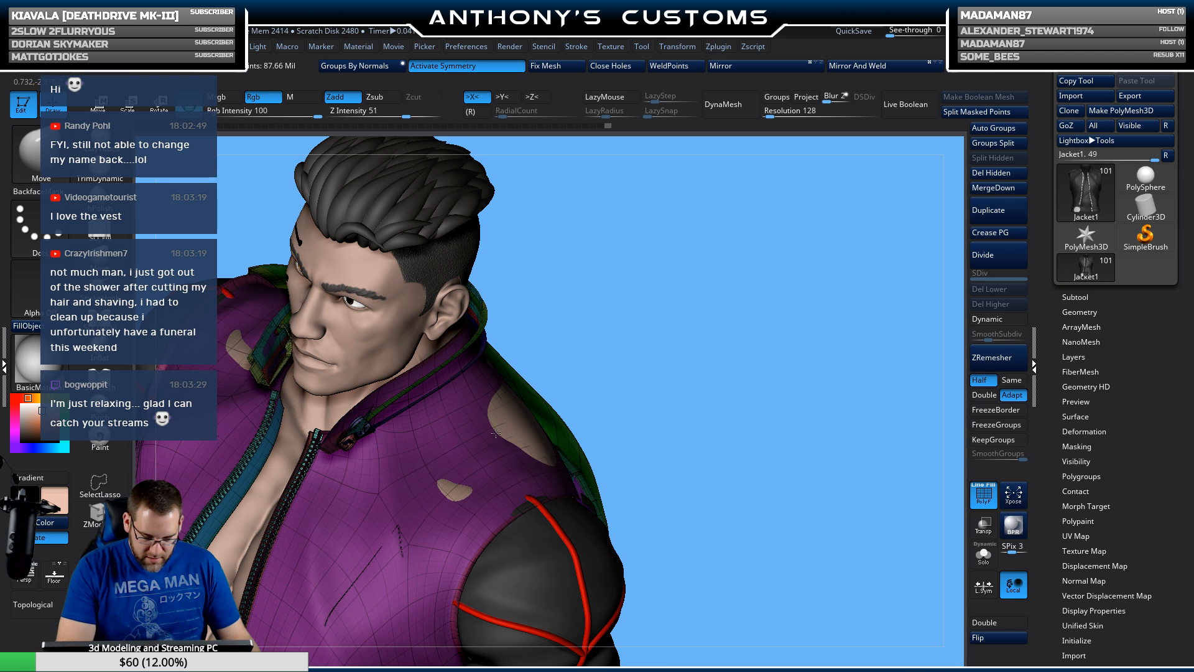
{"action": "left_click_drag", "start_coordinate": [585, 378], "coordinate": [588, 378]}
{"action": "key", "text": "space"}
{"action": "left_click_drag", "start_coordinate": [639, 348], "coordinate": [625, 349]}
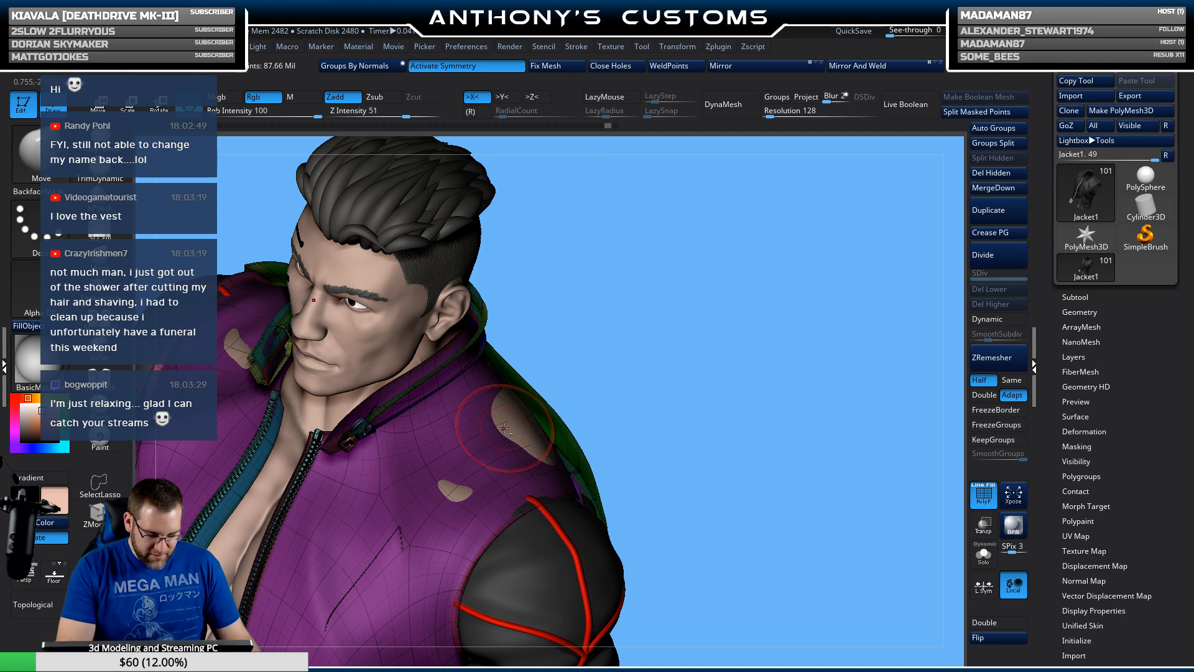
Step: Isolate the jacket's inner lining polygroup and pull it out over the exposed shoulder and neck skin with the Move brush
{"action": "left_click_drag", "start_coordinate": [709, 333], "coordinate": [701, 363]}
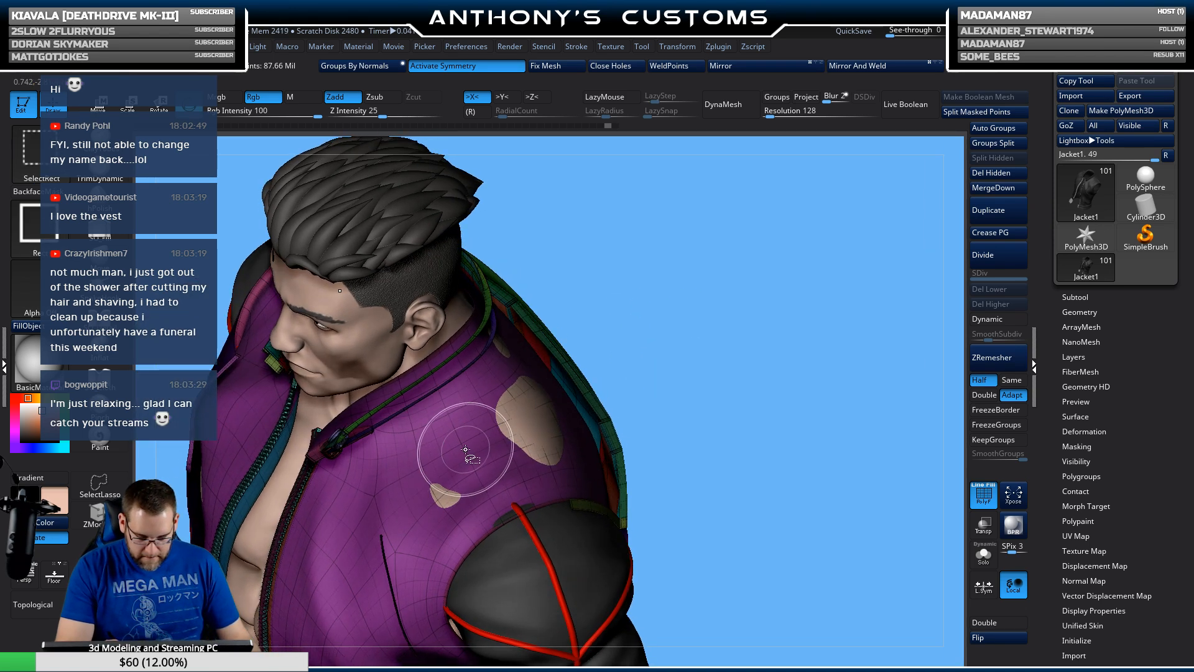
{"action": "left_click_drag", "start_coordinate": [632, 349], "coordinate": [652, 368]}
{"action": "left_click_drag", "start_coordinate": [531, 428], "coordinate": [539, 445], "text": "alt"}
{"action": "left_click_drag", "start_coordinate": [548, 392], "coordinate": [542, 382], "text": "alt"}
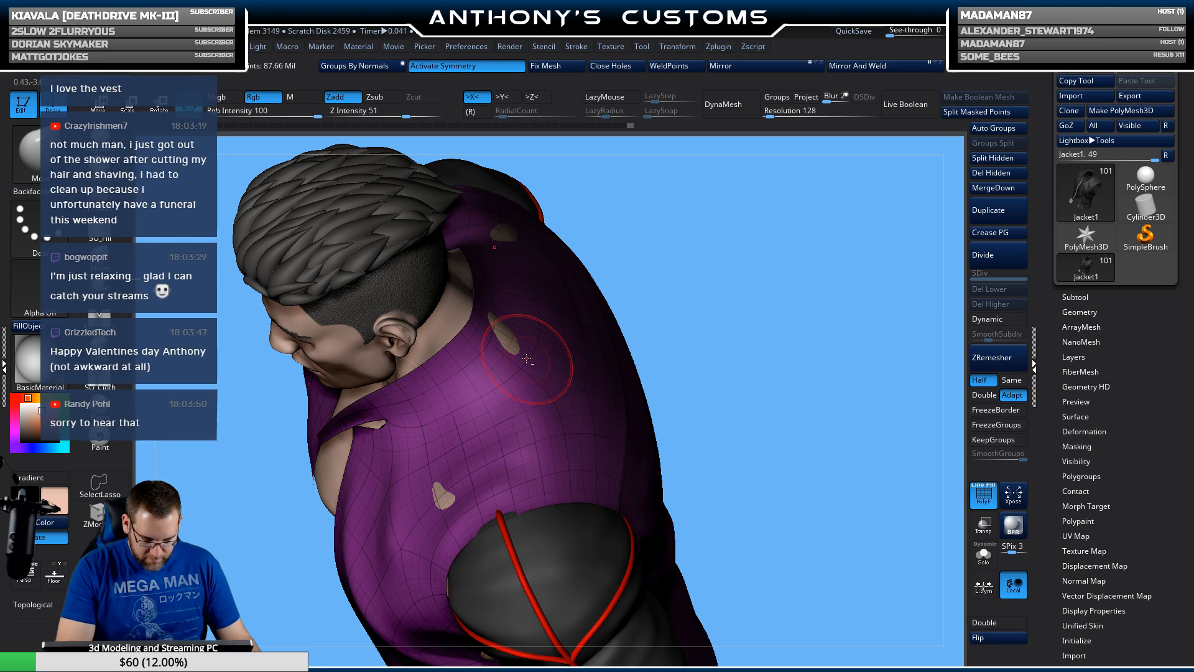
{"action": "left_click_drag", "start_coordinate": [512, 340], "coordinate": [512, 344], "text": "alt"}
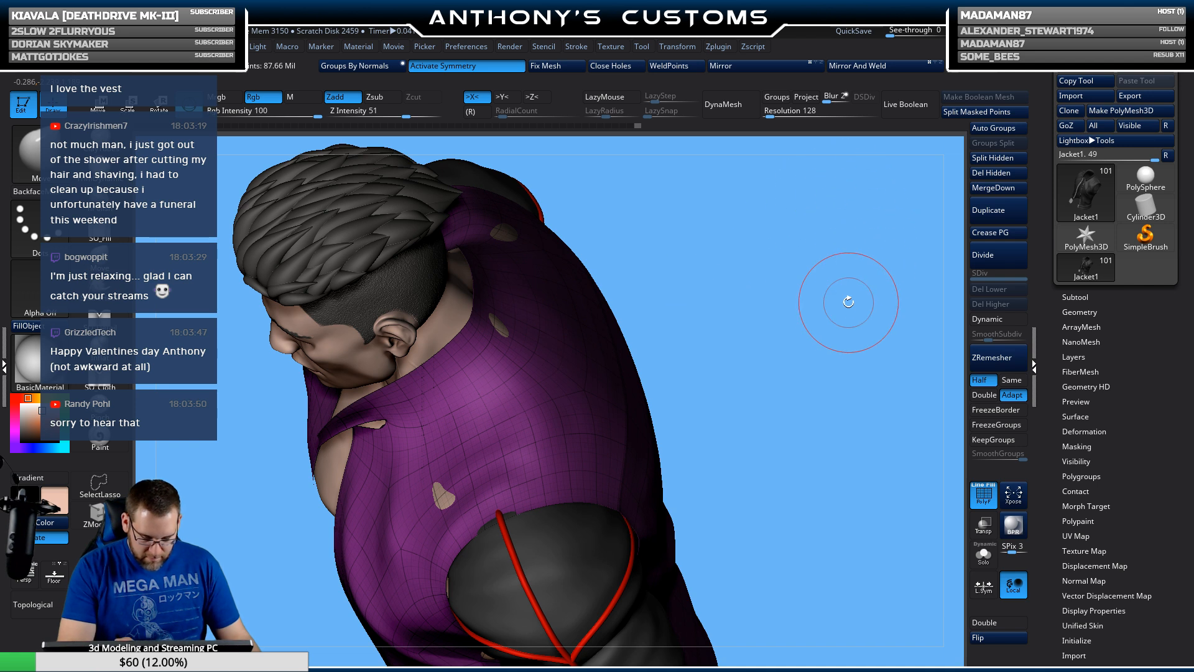
{"action": "mouse_move", "coordinate": [855, 305]}
{"action": "left_mouse_down"}
{"action": "mouse_move", "coordinate": [848, 326]}
{"action": "mouse_move", "coordinate": [825, 320]}
{"action": "mouse_move", "coordinate": [844, 281]}
{"action": "left_mouse_up"}
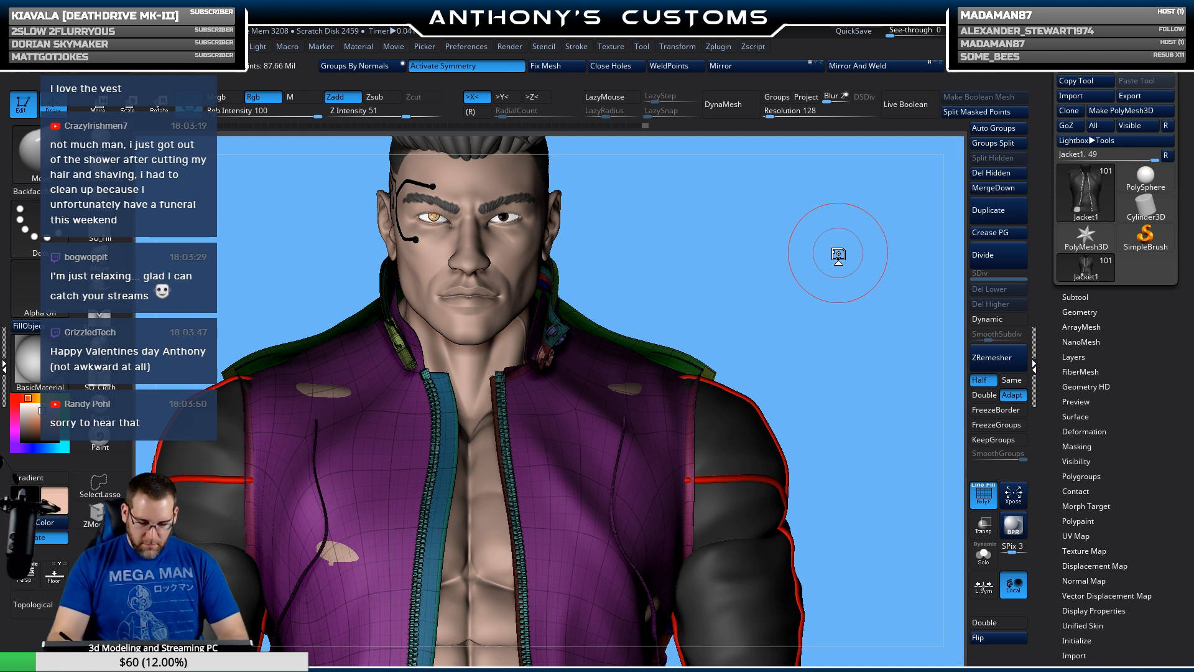
Step: Isolate the inner lining again and pull it out over the skin gaps on the chest and front shoulders
{"action": "left_click", "coordinate": [598, 445], "text": "ctrl+shift"}
{"action": "key", "text": "space"}
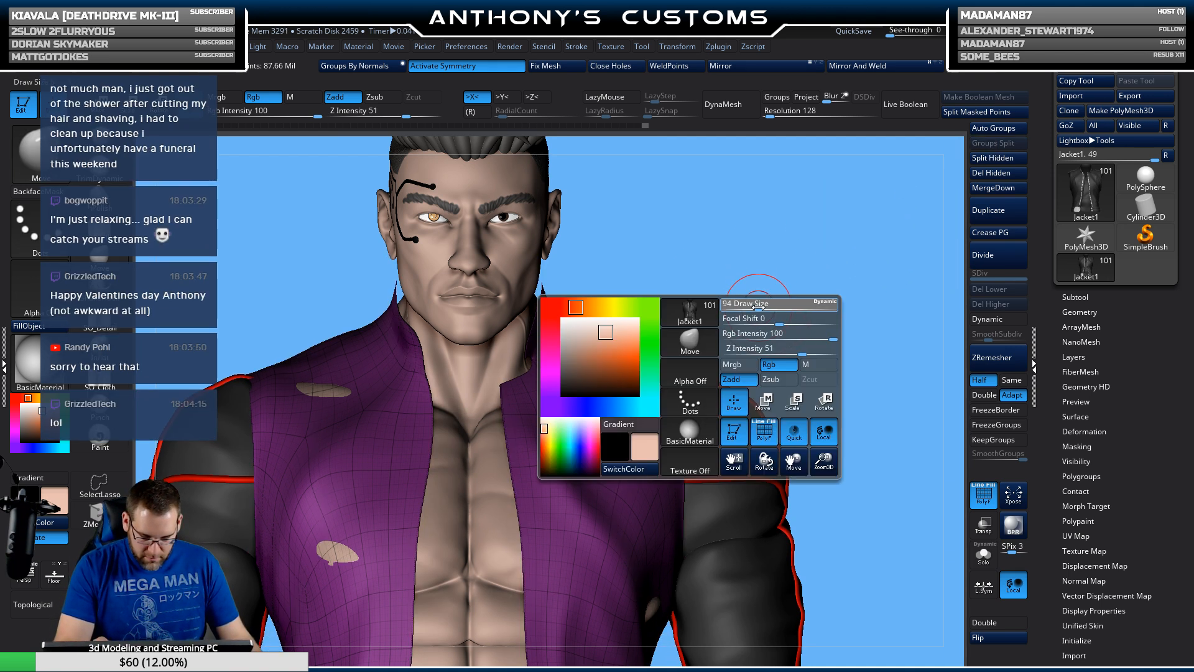
{"action": "left_click_drag", "start_coordinate": [780, 293], "coordinate": [628, 366]}
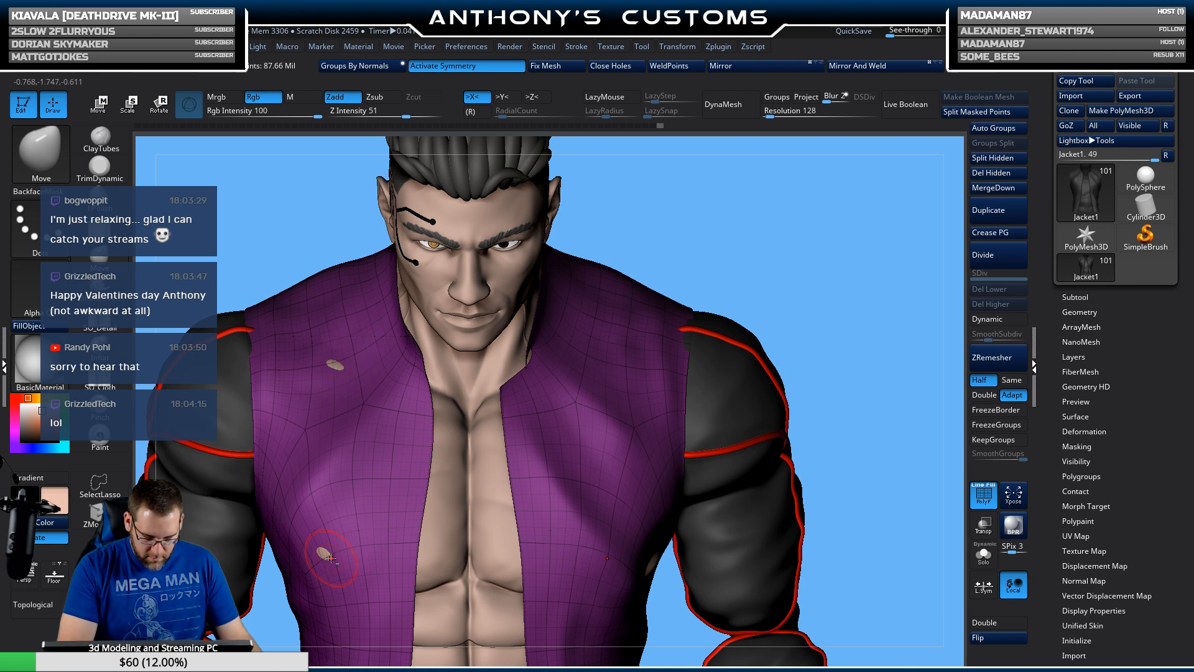
{"action": "mouse_move", "coordinate": [833, 361]}
{"action": "left_mouse_down"}
{"action": "mouse_move", "coordinate": [911, 321]}
{"action": "mouse_move", "coordinate": [859, 384]}
{"action": "left_mouse_up"}
{"action": "left_click_drag", "start_coordinate": [871, 457], "coordinate": [856, 283], "text": "alt"}
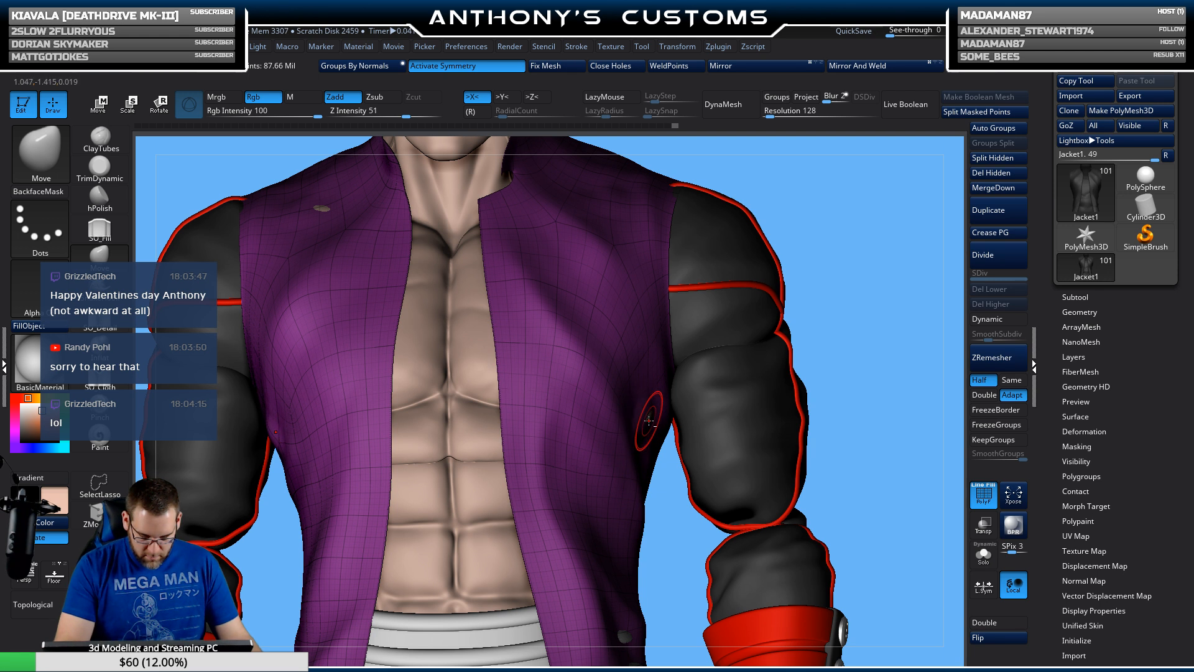
Step: Cover the remaining body gap in the lining near the waist and check the lining's side and back
{"action": "left_click_drag", "start_coordinate": [831, 342], "coordinate": [815, 175], "text": "alt"}
{"action": "left_click_drag", "start_coordinate": [874, 264], "coordinate": [828, 276]}
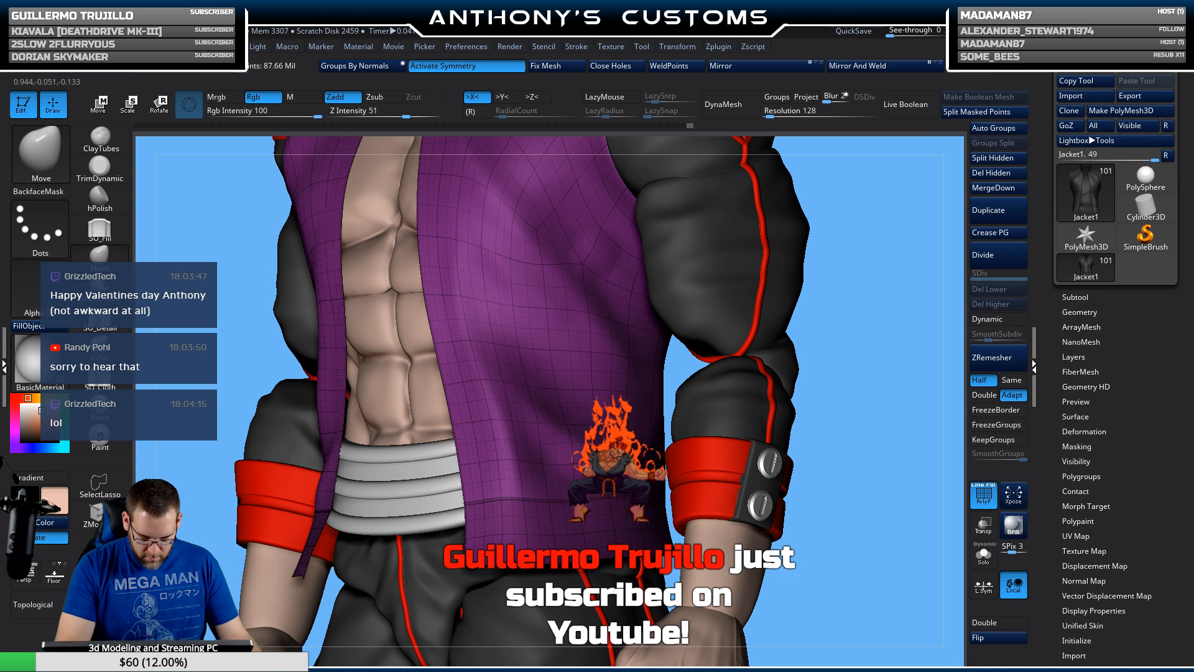
{"action": "left_click_drag", "start_coordinate": [856, 376], "coordinate": [560, 423]}
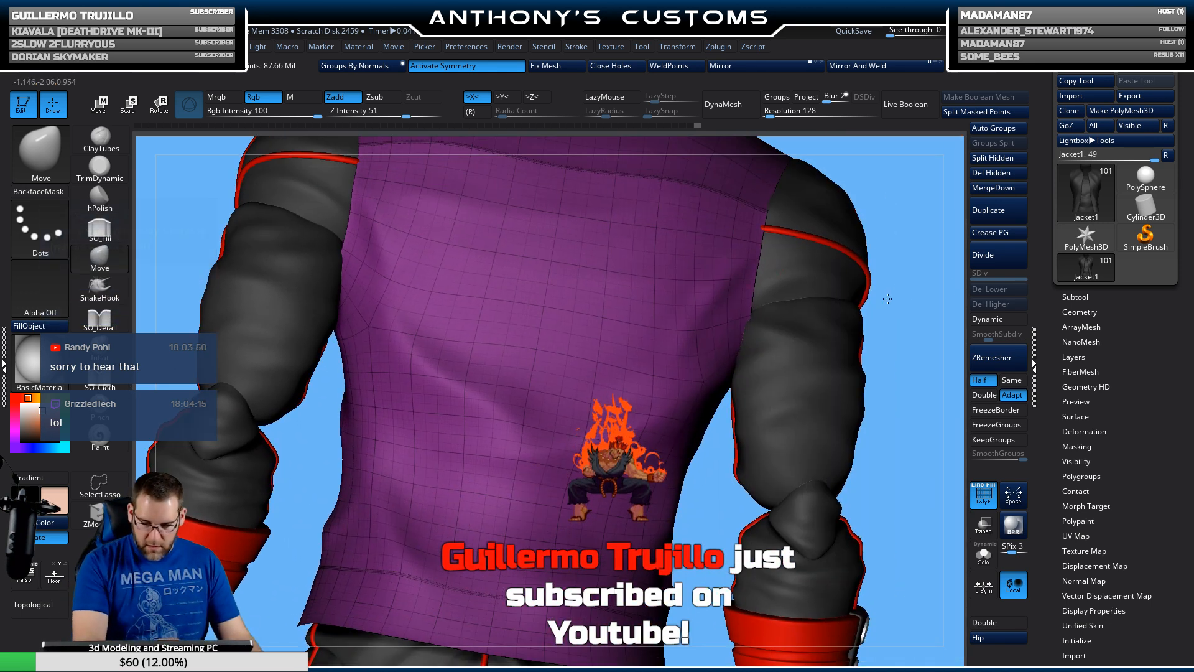
Step: Check the inner lining over the back and neck, and unhide the rest of the jacket
{"action": "left_click_drag", "start_coordinate": [886, 299], "coordinate": [854, 327], "text": "alt"}
{"action": "left_click_drag", "start_coordinate": [861, 206], "coordinate": [864, 245]}
{"action": "left_click_drag", "start_coordinate": [787, 174], "coordinate": [792, 323], "text": "alt"}
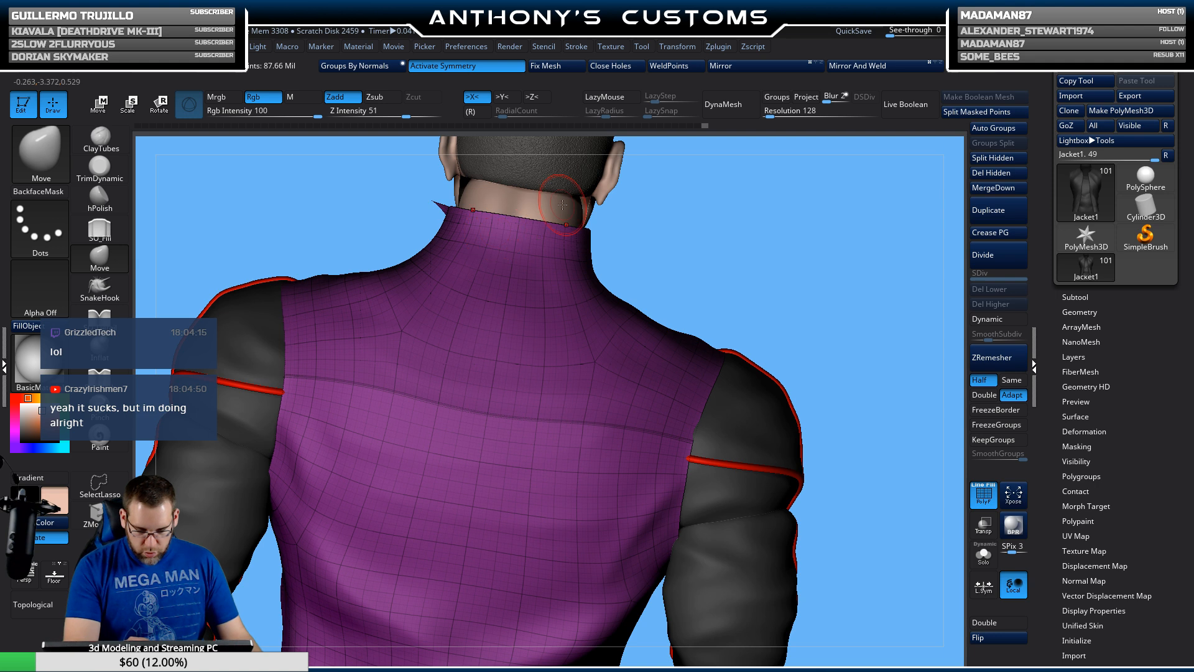
{"action": "left_click", "coordinate": [853, 379], "text": "ctrl+shift"}
{"action": "left_click_drag", "start_coordinate": [833, 349], "coordinate": [875, 341]}
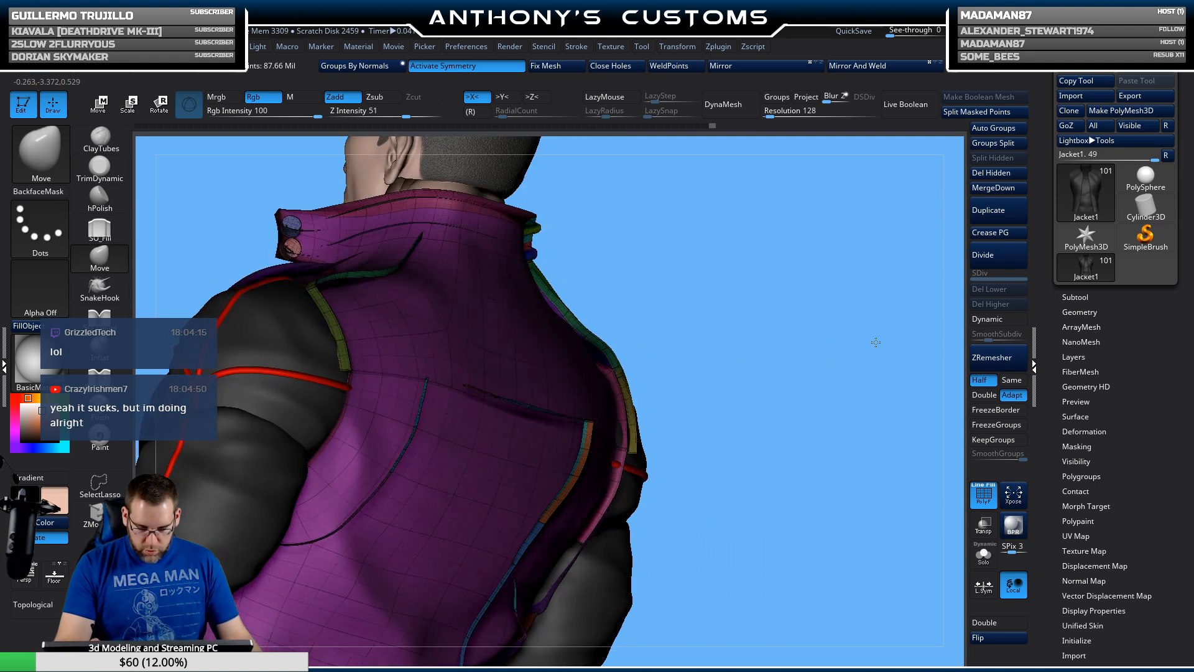
{"action": "left_click_drag", "start_coordinate": [722, 392], "coordinate": [822, 322]}
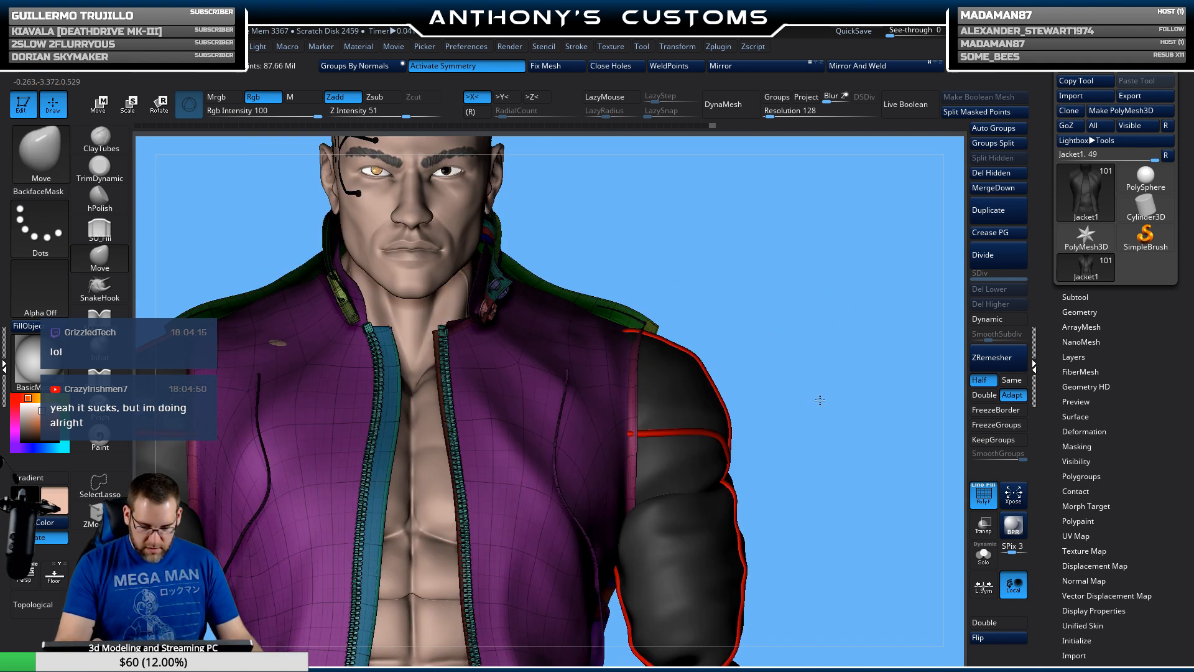
Step: Flip the jacket's normals back to face outward and turn off the polyframe display
{"action": "left_click_drag", "start_coordinate": [819, 400], "coordinate": [783, 261], "text": "alt"}
{"action": "left_click_drag", "start_coordinate": [747, 400], "coordinate": [807, 390], "text": "alt"}
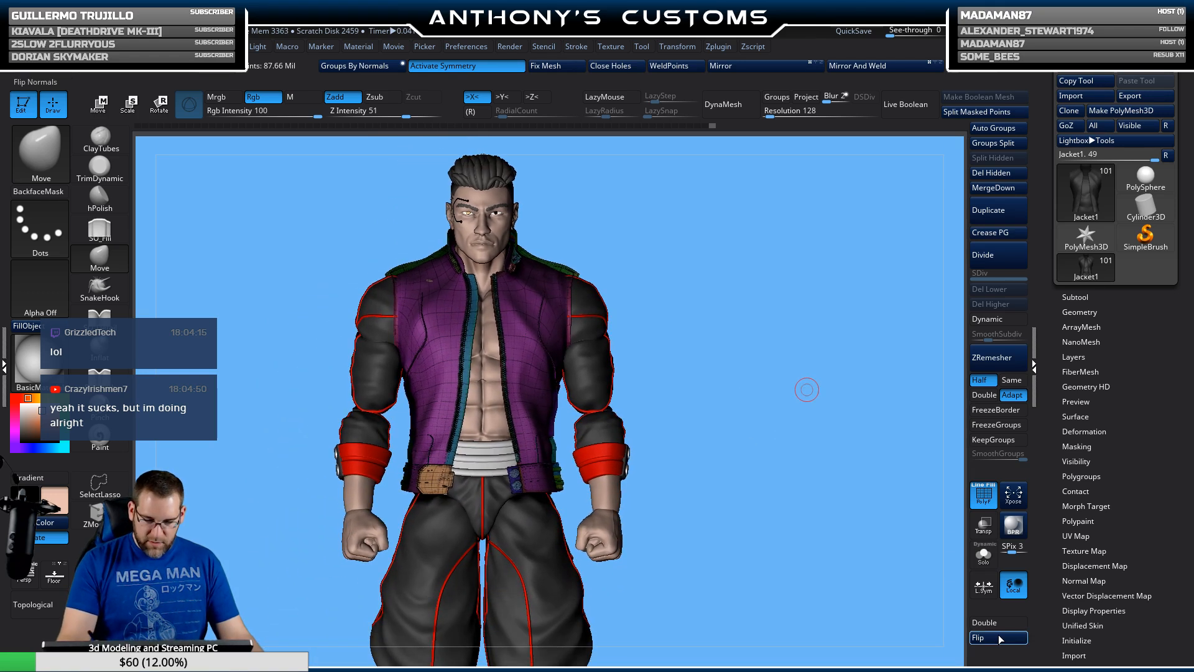
{"action": "key", "text": "shift+f"}
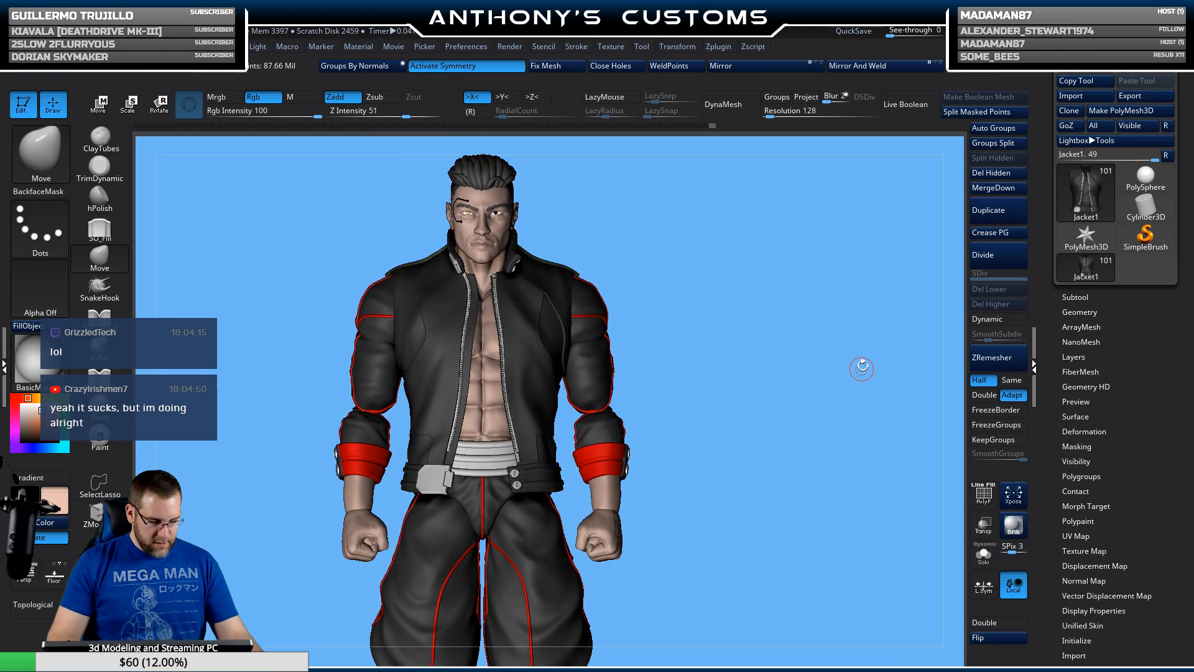
{"action": "left_click_drag", "start_coordinate": [715, 483], "coordinate": [809, 579]}
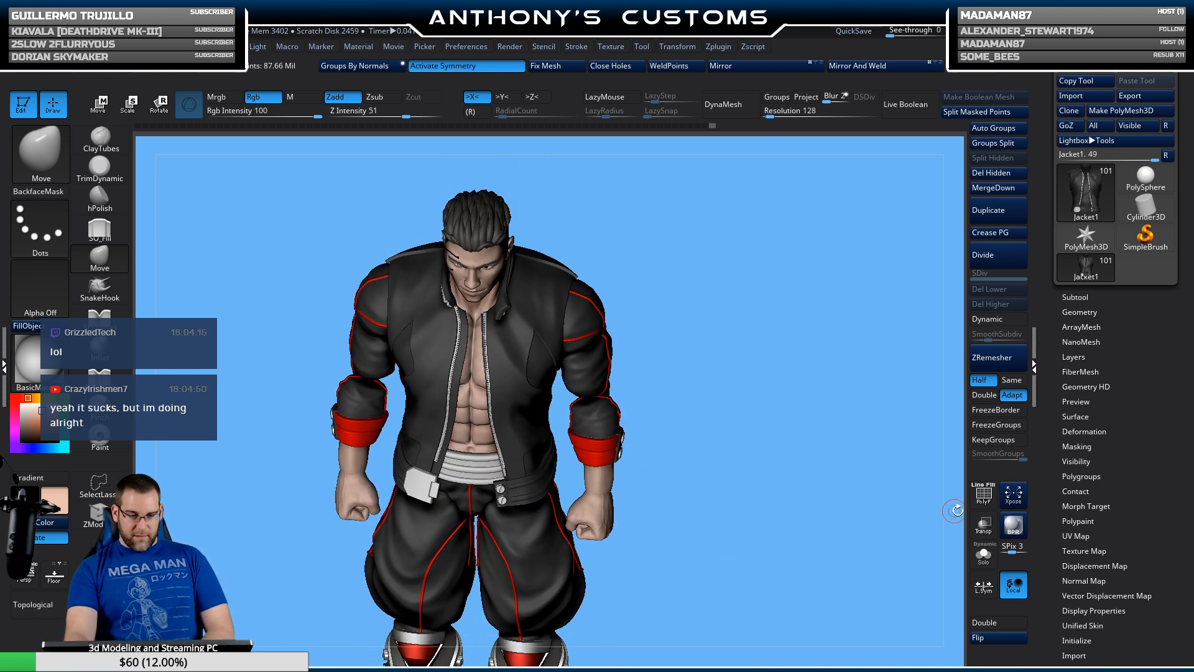
Step: Try the double-sided display on the jacket and switch it back off
{"action": "left_click", "coordinate": [983, 622]}
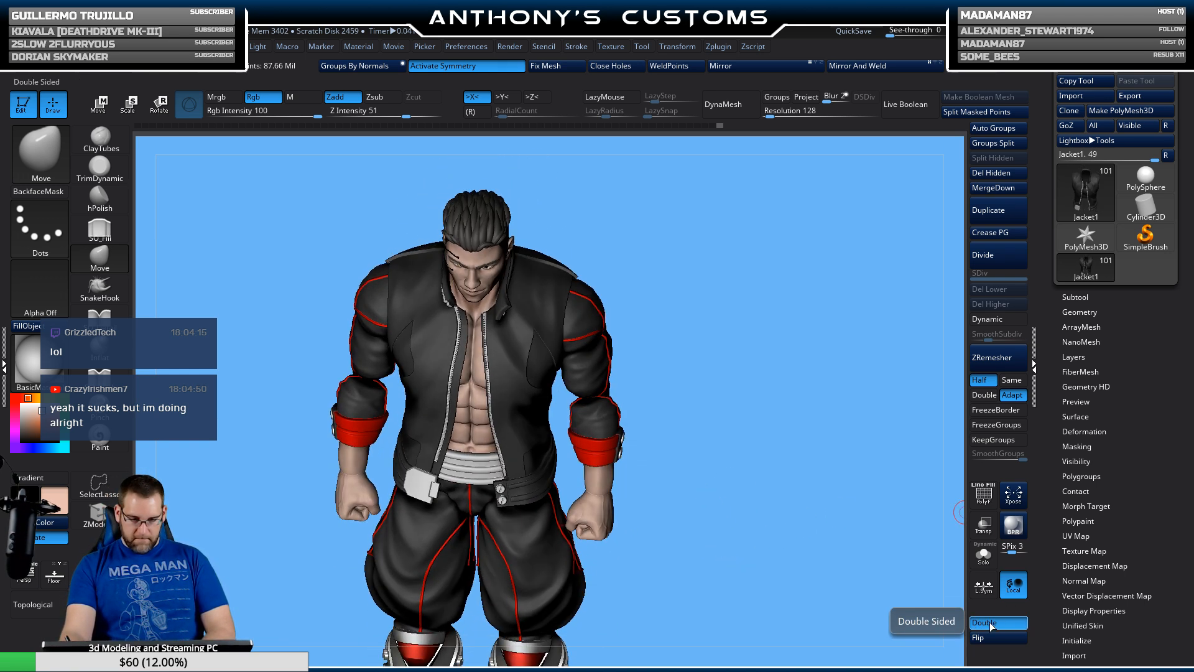
{"action": "key", "text": "shift+f"}
{"action": "left_click_drag", "start_coordinate": [884, 536], "coordinate": [834, 485]}
{"action": "key", "text": "shift+f"}
{"action": "left_click", "coordinate": [997, 622]}
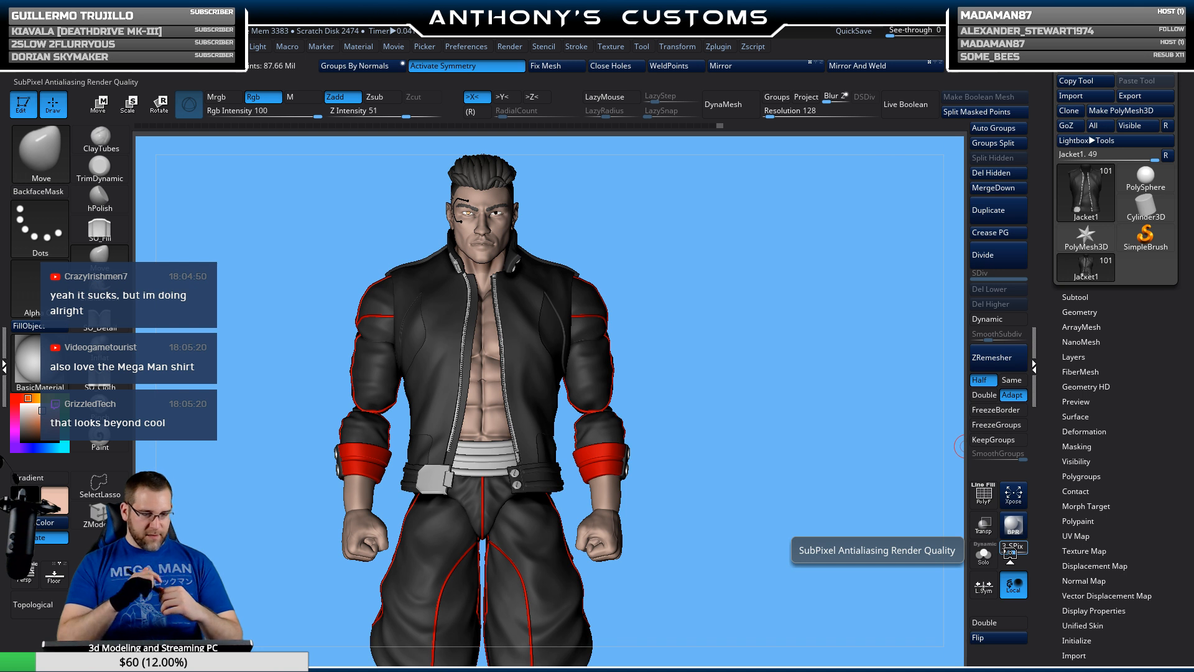
Step: Display the jacket's polygroups and push its upper back inward near the yoke edge with a larger Move brush
{"action": "left_click_drag", "start_coordinate": [715, 309], "coordinate": [725, 369]}
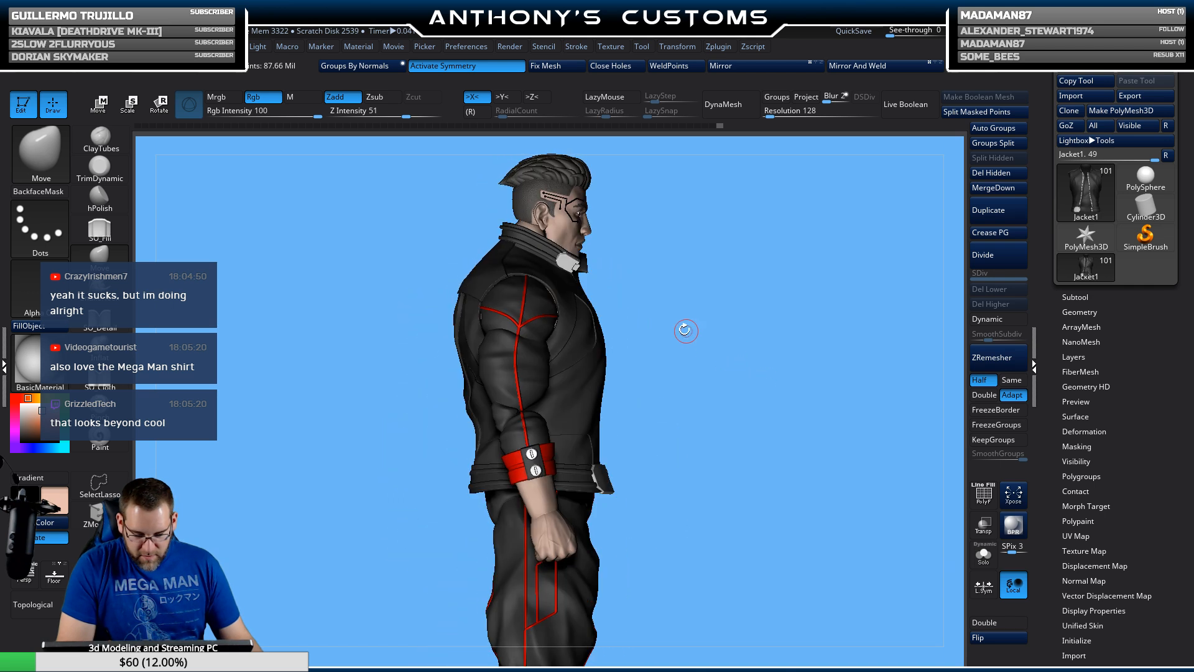
{"action": "key", "text": "space"}
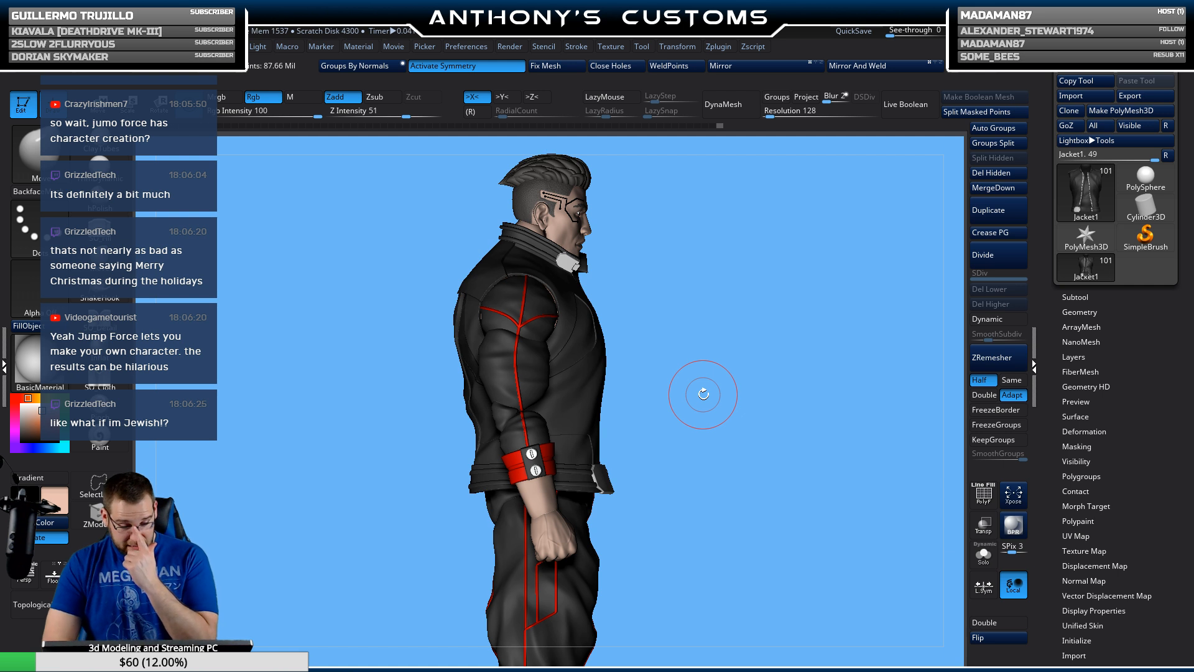
{"action": "left_click_drag", "start_coordinate": [703, 395], "coordinate": [824, 423]}
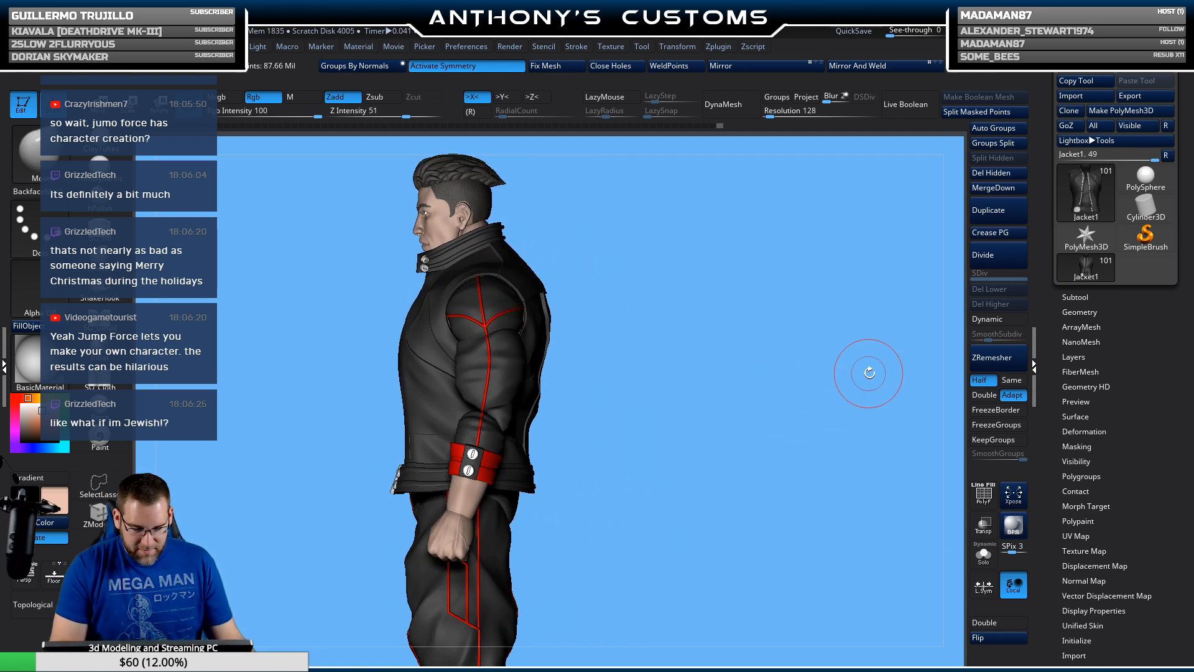
{"action": "key", "text": "shift+f"}
{"action": "left_click_drag", "start_coordinate": [816, 376], "coordinate": [751, 468]}
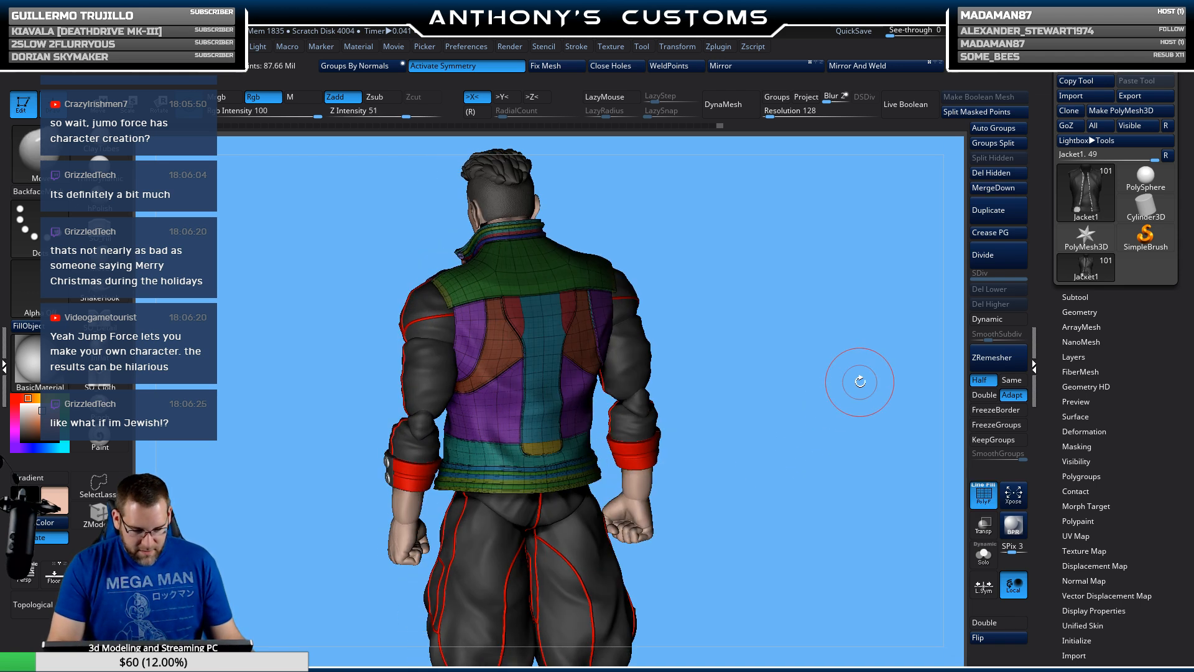
{"action": "mouse_move", "coordinate": [812, 503]}
{"action": "left_mouse_down"}
{"action": "mouse_move", "coordinate": [815, 427]}
{"action": "mouse_move", "coordinate": [713, 302]}
{"action": "mouse_move", "coordinate": [715, 366]}
{"action": "mouse_move", "coordinate": [802, 266]}
{"action": "mouse_move", "coordinate": [765, 336]}
{"action": "mouse_move", "coordinate": [786, 336]}
{"action": "mouse_move", "coordinate": [784, 319]}
{"action": "left_mouse_up"}
{"action": "key", "text": "space"}
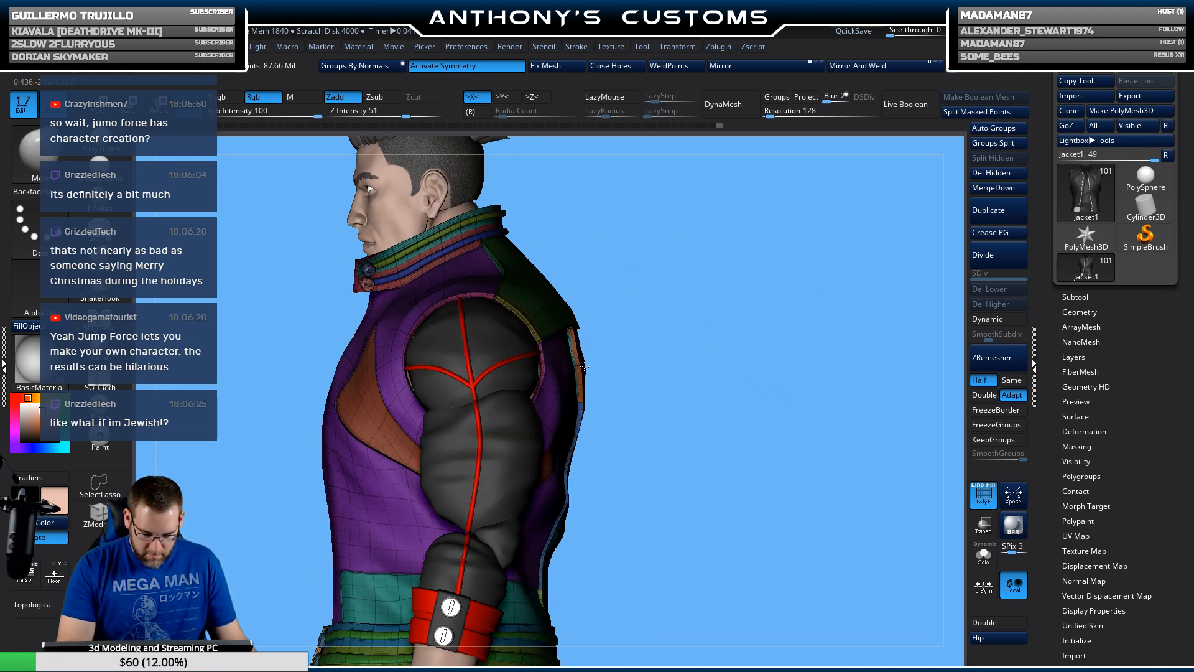
{"action": "left_click_drag", "start_coordinate": [580, 323], "coordinate": [575, 320]}
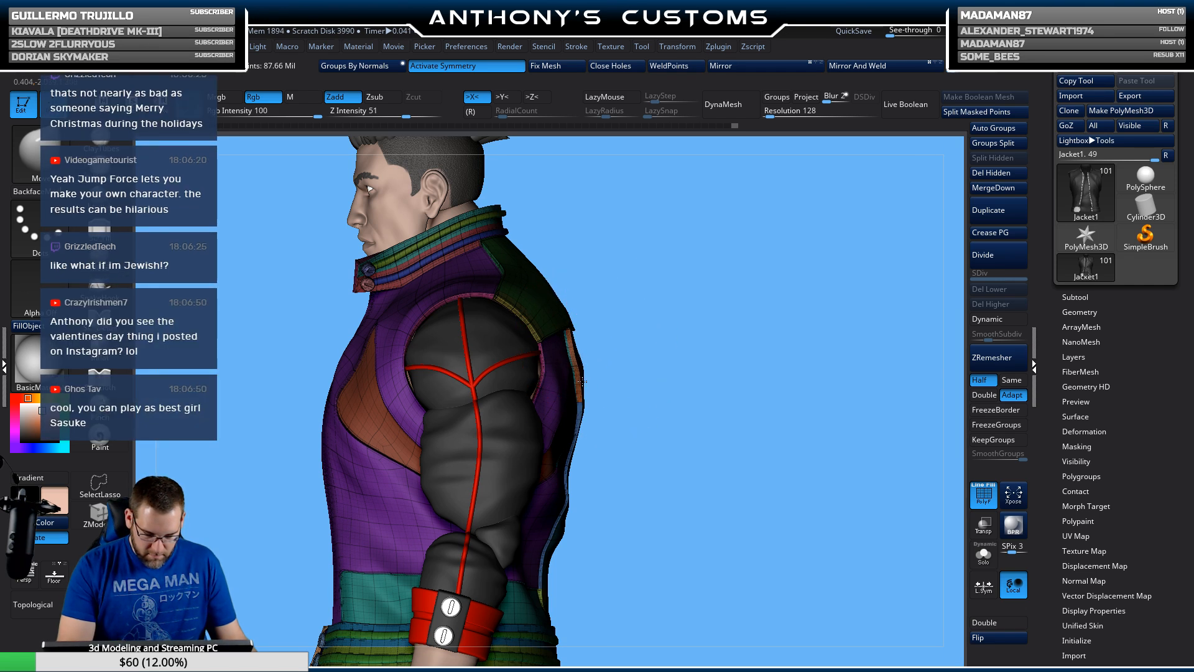
{"action": "left_click_drag", "start_coordinate": [586, 376], "coordinate": [611, 374]}
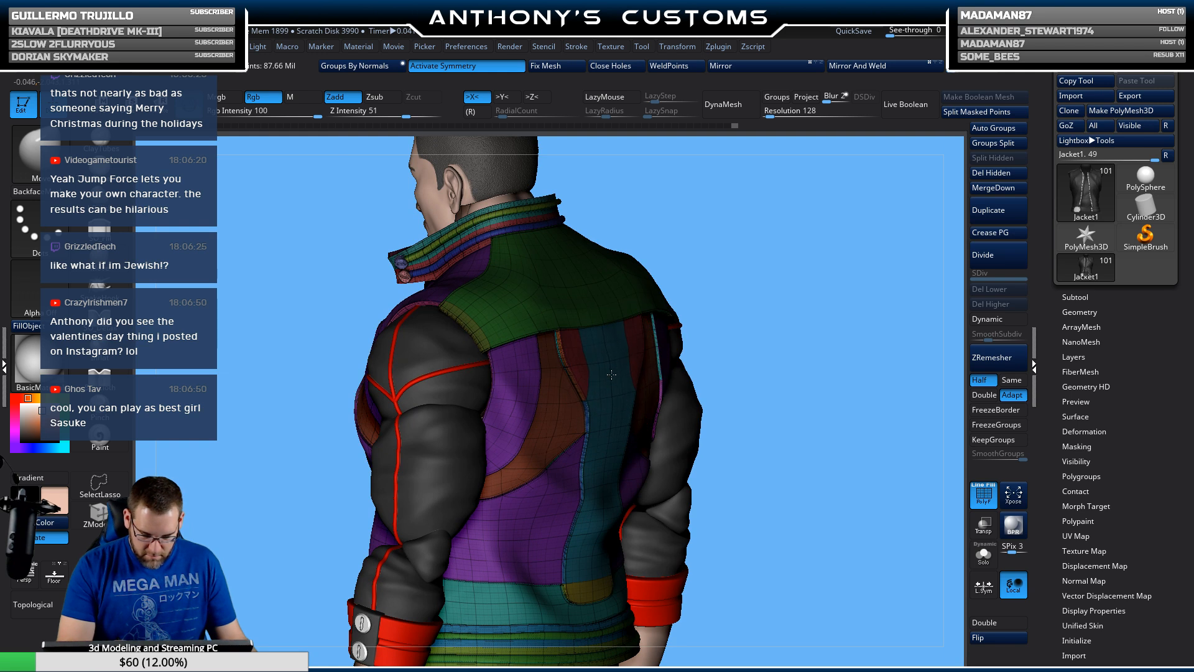
{"action": "mouse_move", "coordinate": [800, 366]}
{"action": "left_mouse_down"}
{"action": "mouse_move", "coordinate": [828, 366]}
{"action": "mouse_move", "coordinate": [845, 392]}
{"action": "mouse_move", "coordinate": [854, 383]}
{"action": "left_mouse_up"}
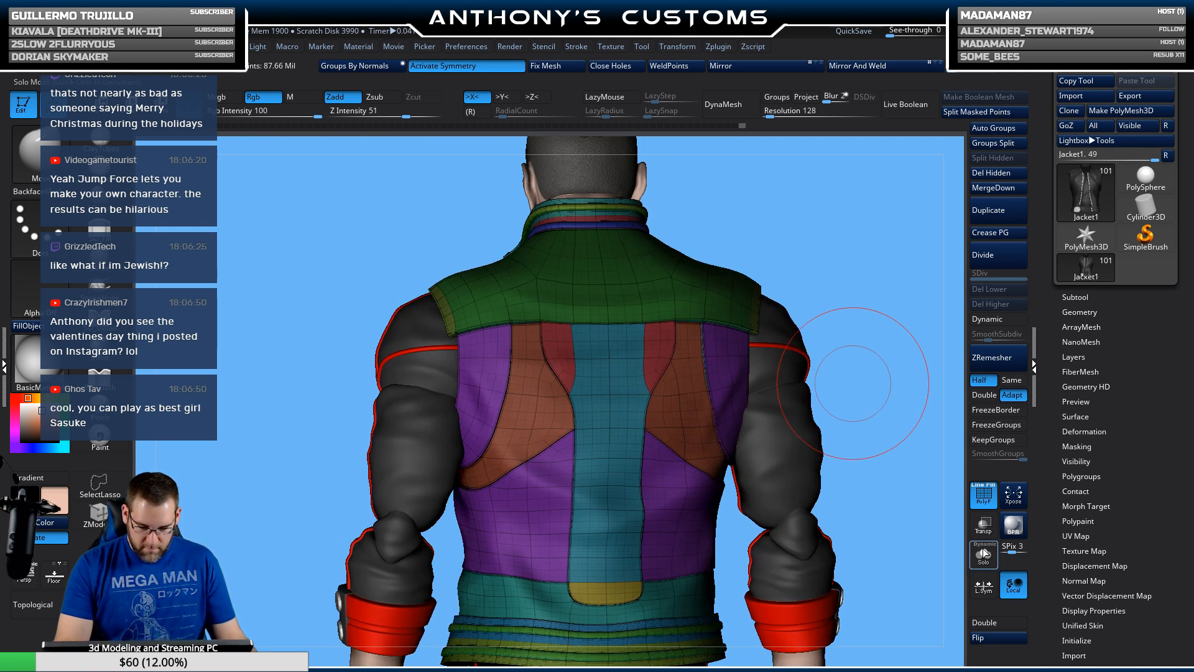
Step: Flip the jacket's normals and isolate its inner lining polygroup
{"action": "left_click", "coordinate": [986, 641]}
{"action": "left_click_drag", "start_coordinate": [844, 240], "coordinate": [877, 244]}
{"action": "key", "text": "ctrl+shift"}
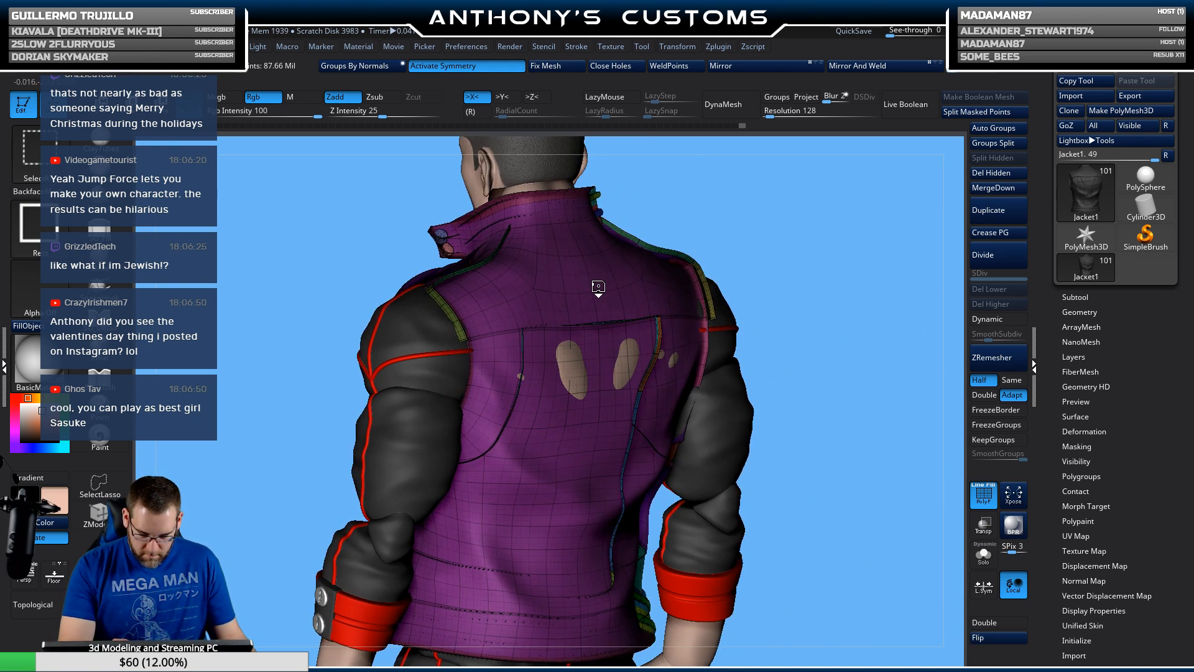
{"action": "left_click", "coordinate": [598, 261], "text": "ctrl+shift"}
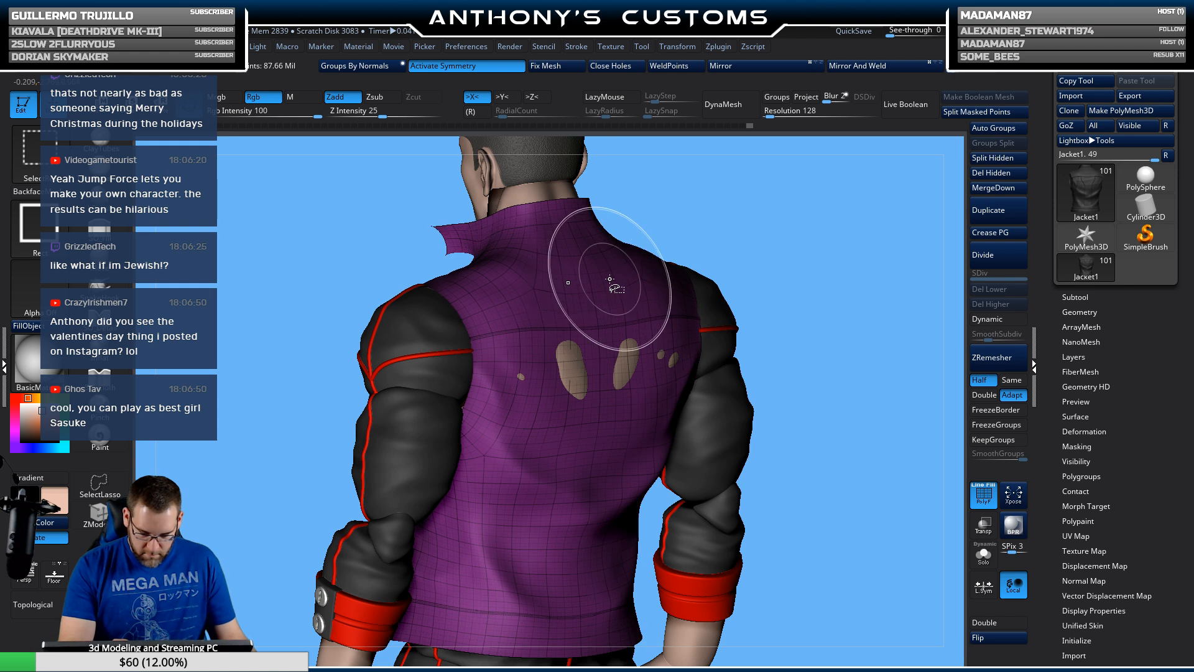
Step: Adjust the draw size and pull the lining out over the skin gaps on the upper back with the Move brush
{"action": "key", "text": "space"}
{"action": "mouse_move", "coordinate": [845, 245]}
{"action": "left_mouse_down"}
{"action": "mouse_move", "coordinate": [825, 244]}
{"action": "mouse_move", "coordinate": [835, 219]}
{"action": "mouse_move", "coordinate": [871, 219]}
{"action": "left_mouse_up"}
{"action": "left_click_drag", "start_coordinate": [932, 134], "coordinate": [866, 141]}
{"action": "mouse_move", "coordinate": [626, 372]}
{"action": "left_mouse_down", "text": "alt"}
{"action": "mouse_move", "coordinate": [634, 353]}
{"action": "mouse_move", "coordinate": [558, 359]}
{"action": "mouse_move", "coordinate": [573, 386]}
{"action": "left_mouse_up", "text": "alt"}
{"action": "left_click_drag", "start_coordinate": [657, 372], "coordinate": [688, 361], "text": "alt"}
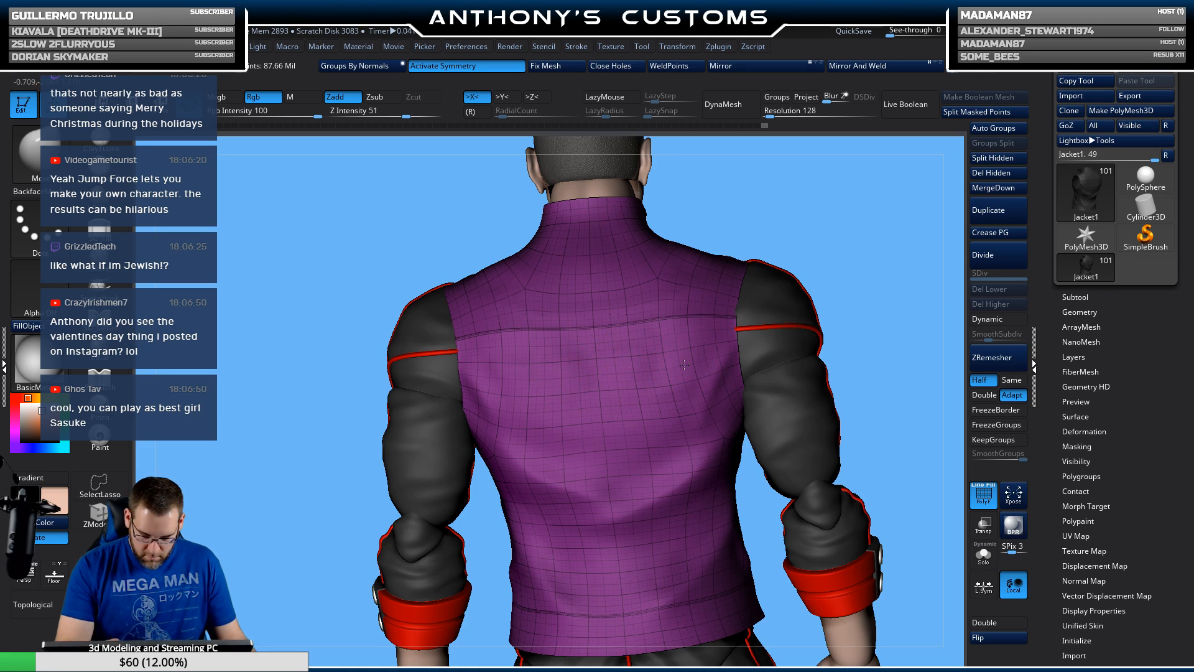
Step: Unhide the full jacket, flip its normals back outward and turn off the polyframe
{"action": "left_click", "coordinate": [889, 326], "text": "ctrl+shift"}
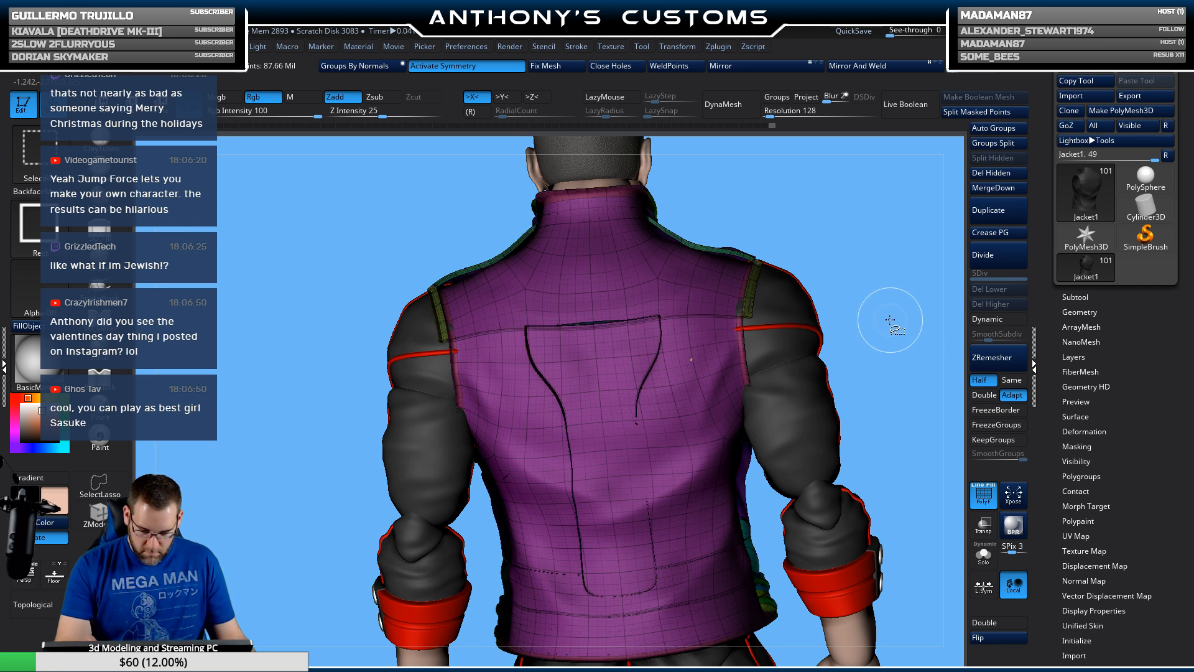
{"action": "left_click", "coordinate": [997, 637]}
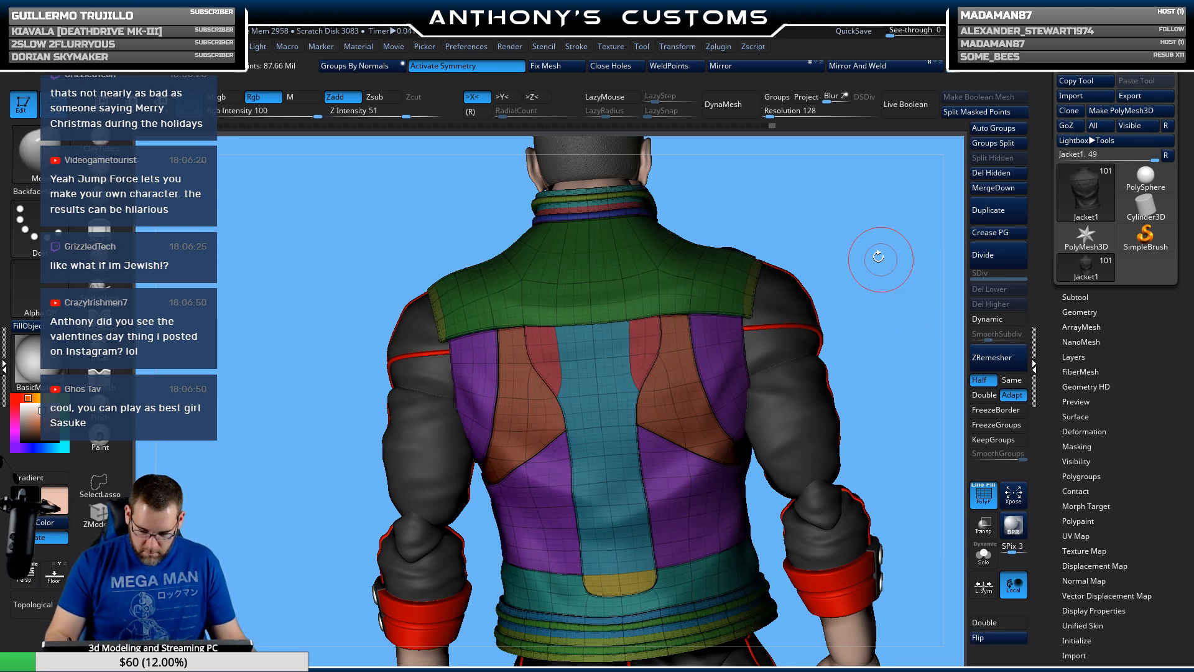
{"action": "left_click_drag", "start_coordinate": [881, 260], "coordinate": [789, 252]}
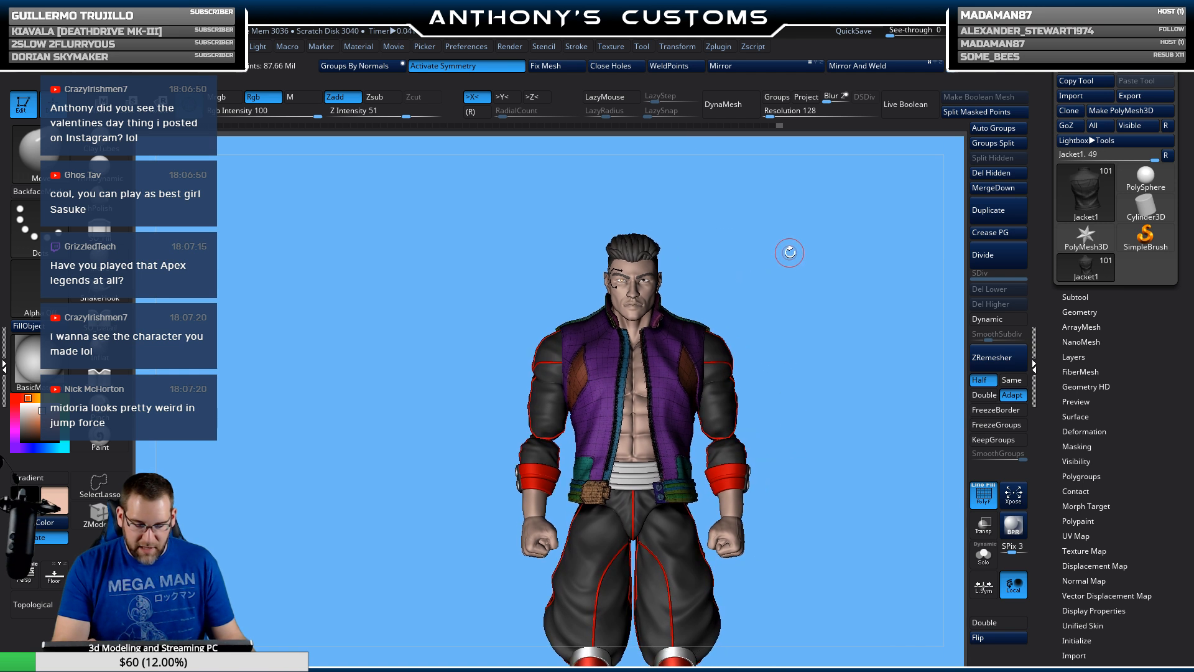
{"action": "key", "text": "shift+f"}
{"action": "left_click_drag", "start_coordinate": [825, 345], "coordinate": [805, 366]}
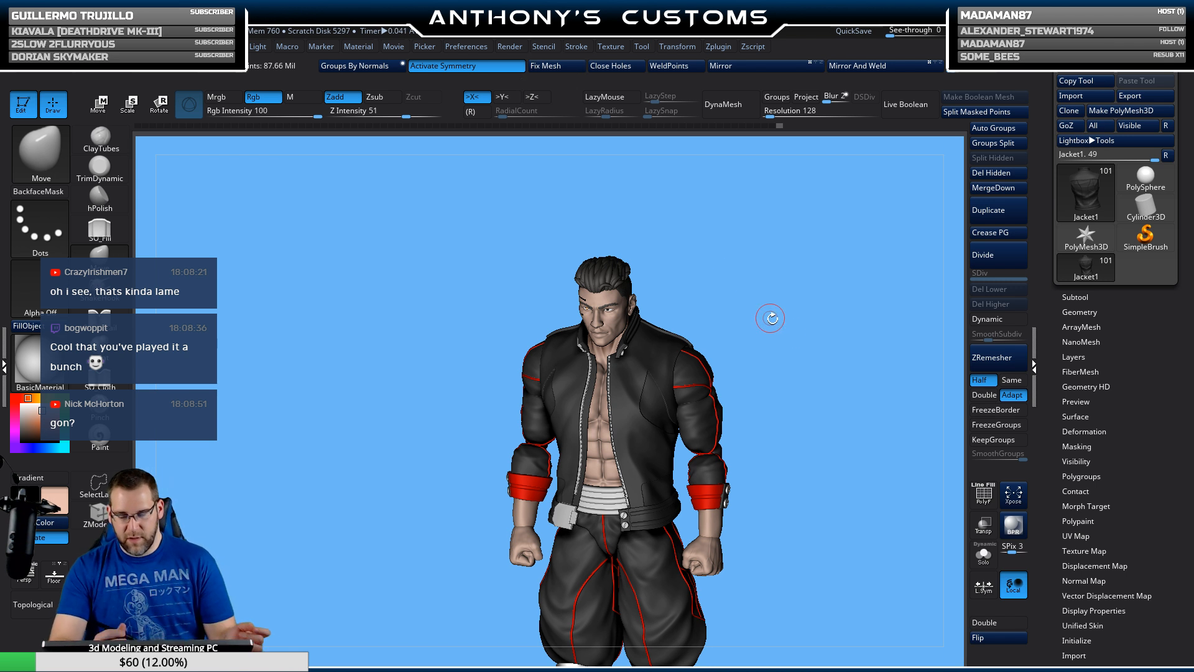
{"action": "left_click_drag", "start_coordinate": [819, 305], "coordinate": [868, 300], "text": "shift"}
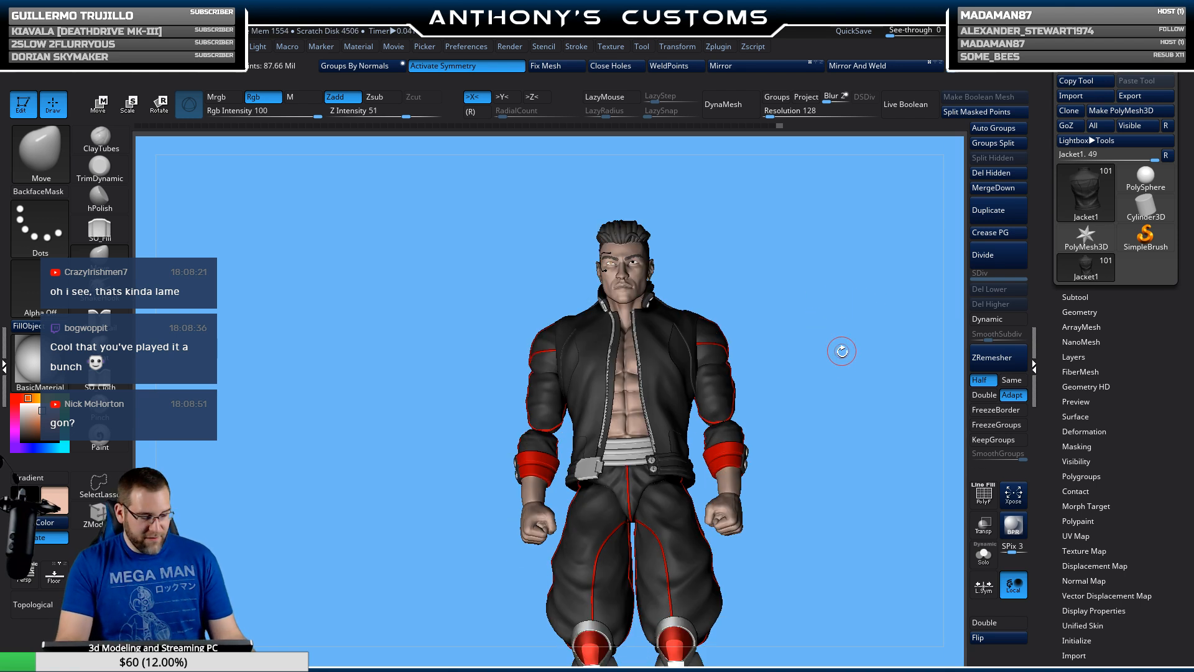
{"action": "left_click_drag", "start_coordinate": [840, 349], "coordinate": [831, 431]}
{"action": "left_click_drag", "start_coordinate": [866, 392], "coordinate": [787, 374], "text": "alt"}
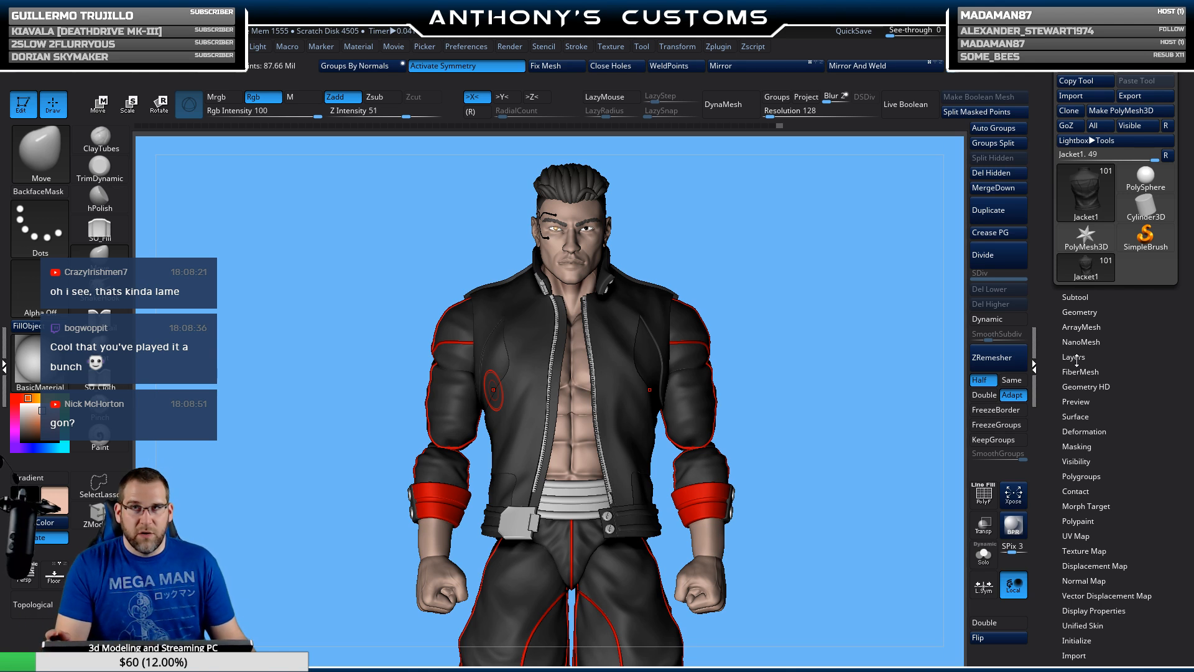
{"action": "left_click_drag", "start_coordinate": [828, 376], "coordinate": [765, 373]}
{"action": "left_click_drag", "start_coordinate": [689, 400], "coordinate": [799, 307]}
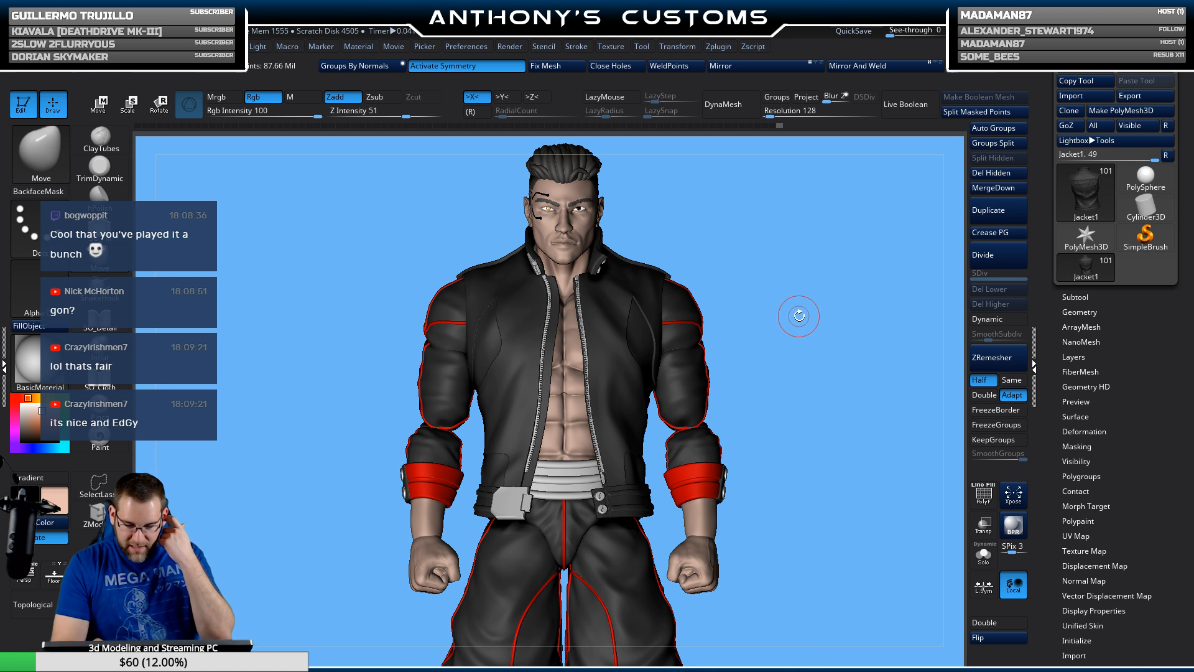
Step: Display the jacket's polygroups and hide the zipper teeth along the character's left front edge
{"action": "key", "text": "shift+f"}
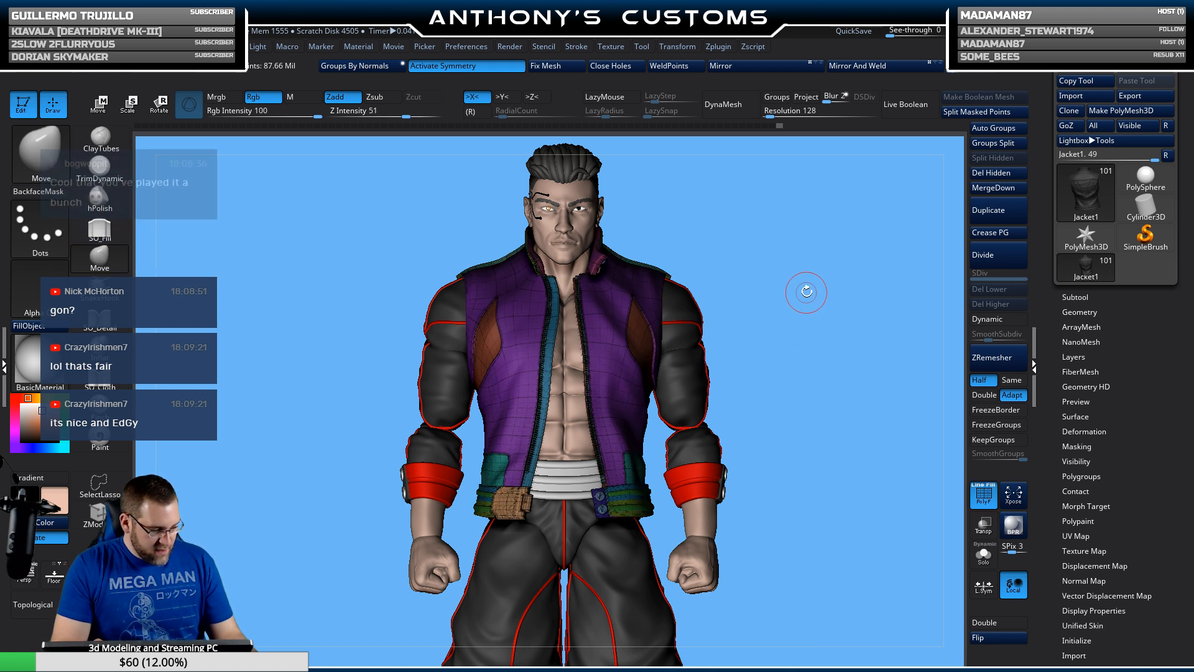
{"action": "left_click_drag", "start_coordinate": [815, 325], "coordinate": [818, 443], "text": "alt"}
{"action": "left_click_drag", "start_coordinate": [924, 252], "coordinate": [869, 233], "text": "alt"}
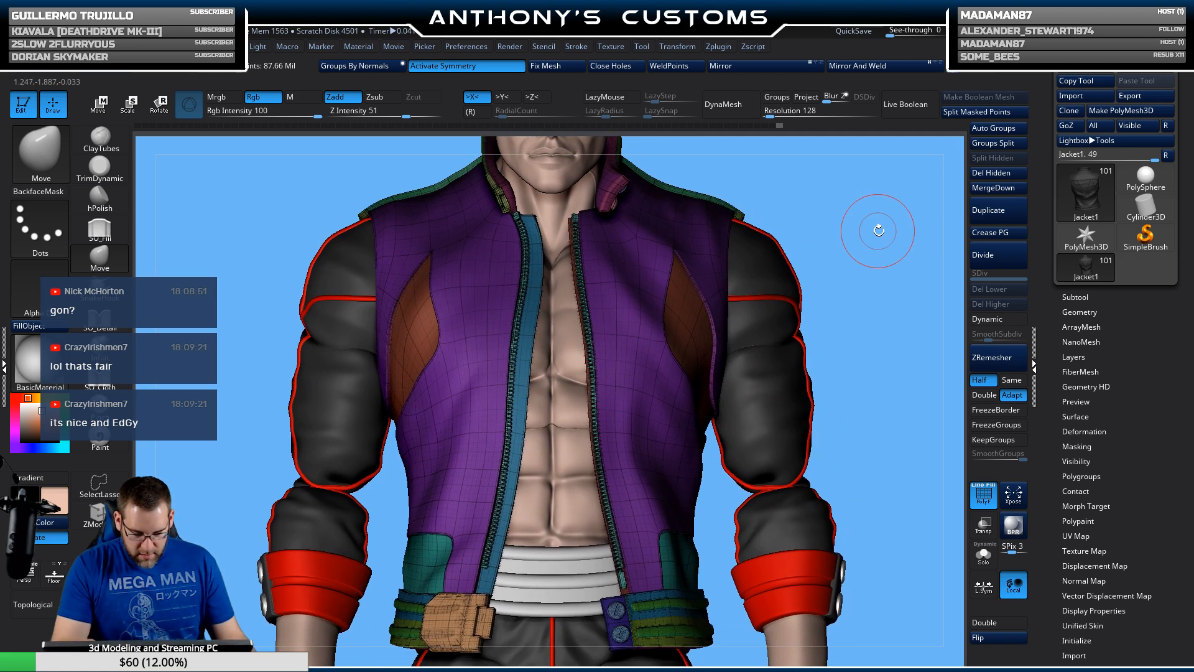
{"action": "key", "text": "ctrl+shift"}
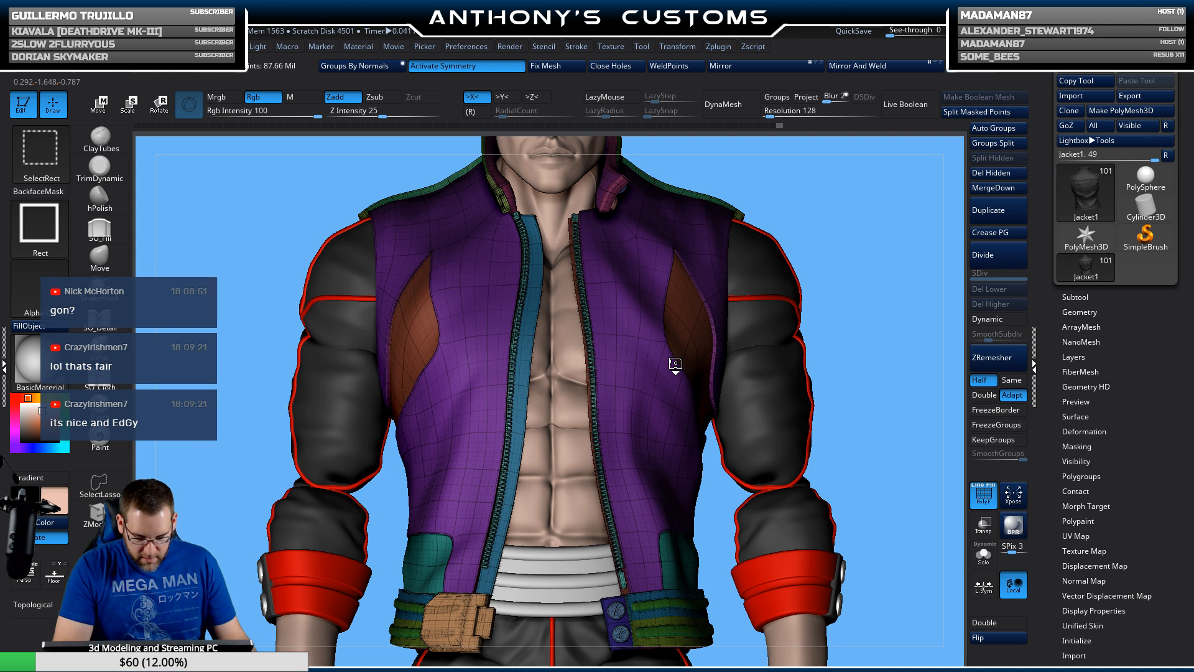
{"action": "left_click", "coordinate": [591, 361], "text": "ctrl+shift"}
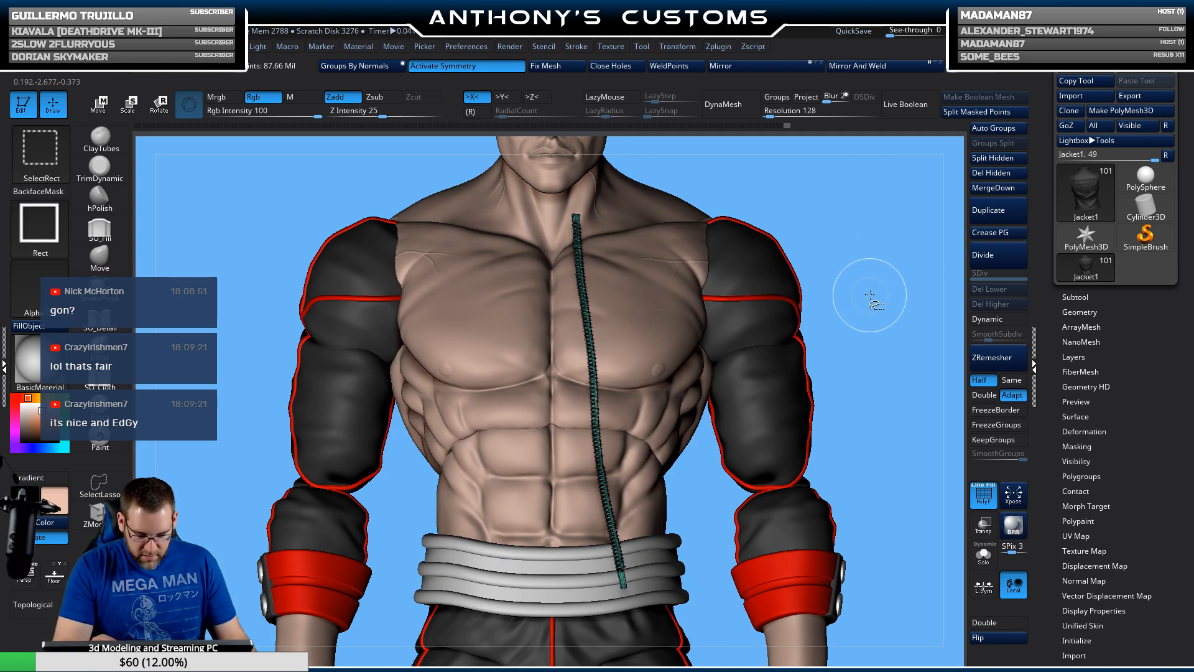
{"action": "left_click", "coordinate": [885, 314], "text": "ctrl+shift"}
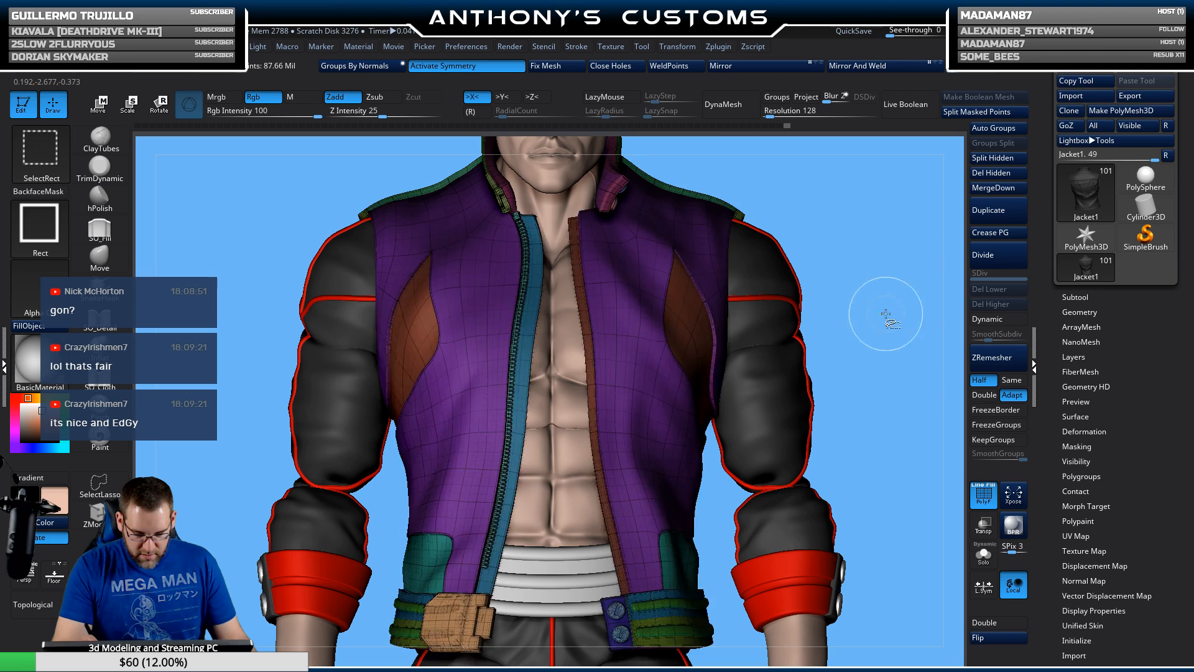
Step: Hide the zipper teeth along the character's right front edge and the snap buttons on the collar
{"action": "left_click", "coordinate": [515, 351], "text": "ctrl+shift"}
{"action": "key", "text": "ctrl+z"}
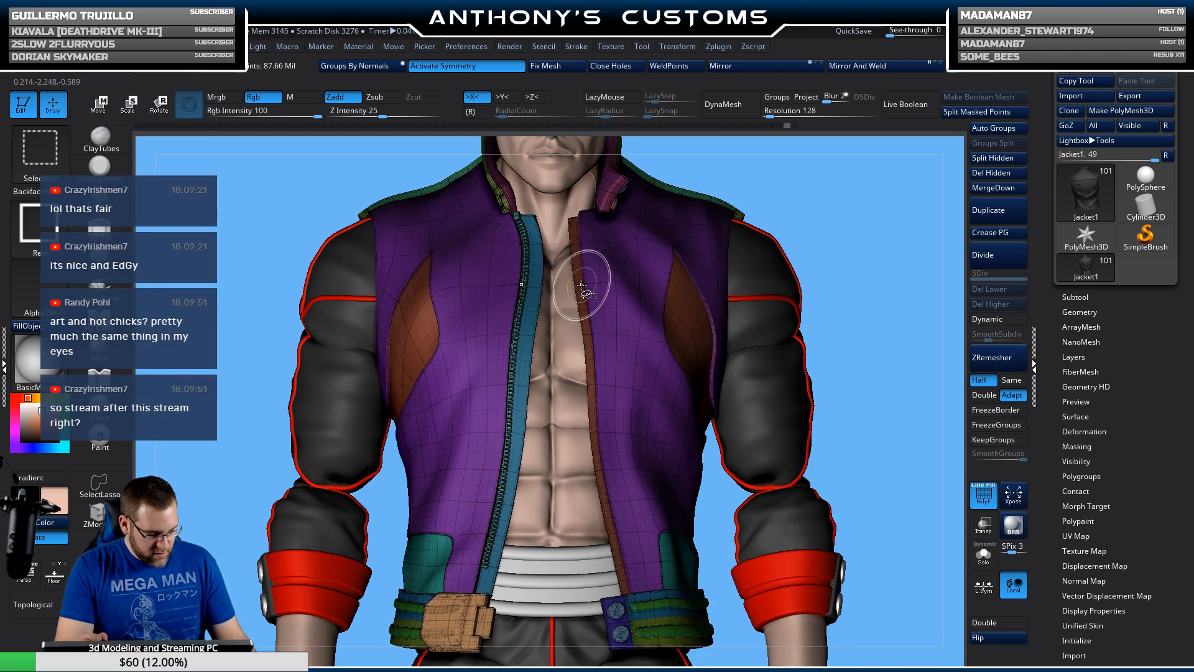
{"action": "left_click", "coordinate": [511, 367], "text": "ctrl+shift"}
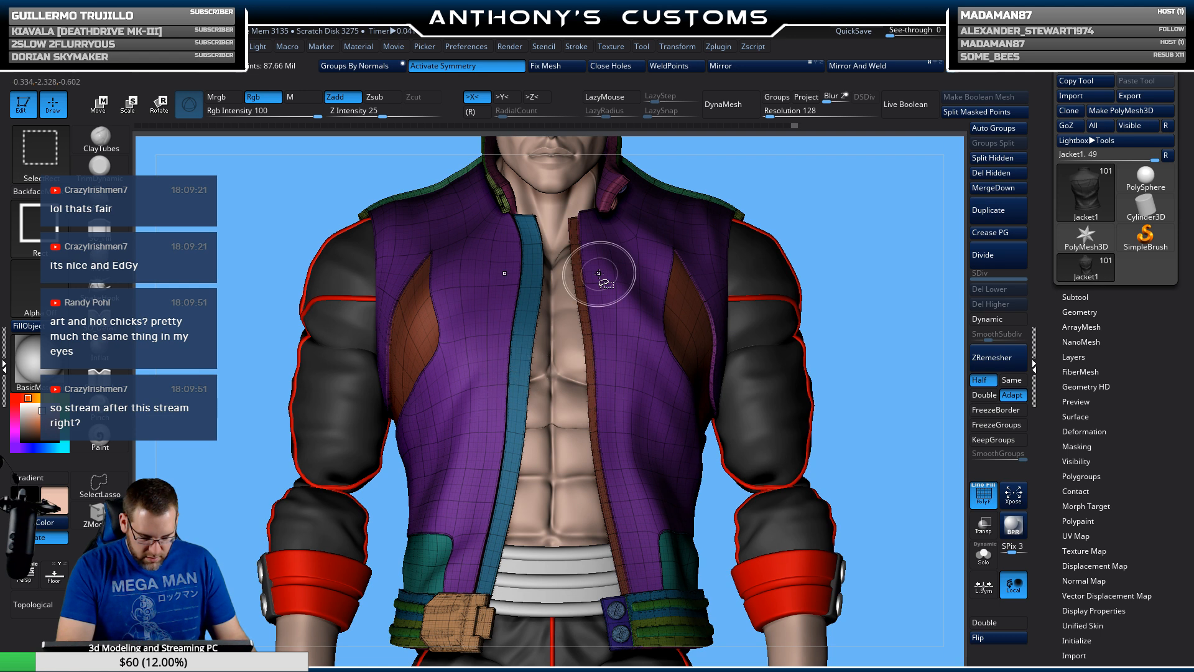
{"action": "left_click_drag", "start_coordinate": [853, 239], "coordinate": [634, 218]}
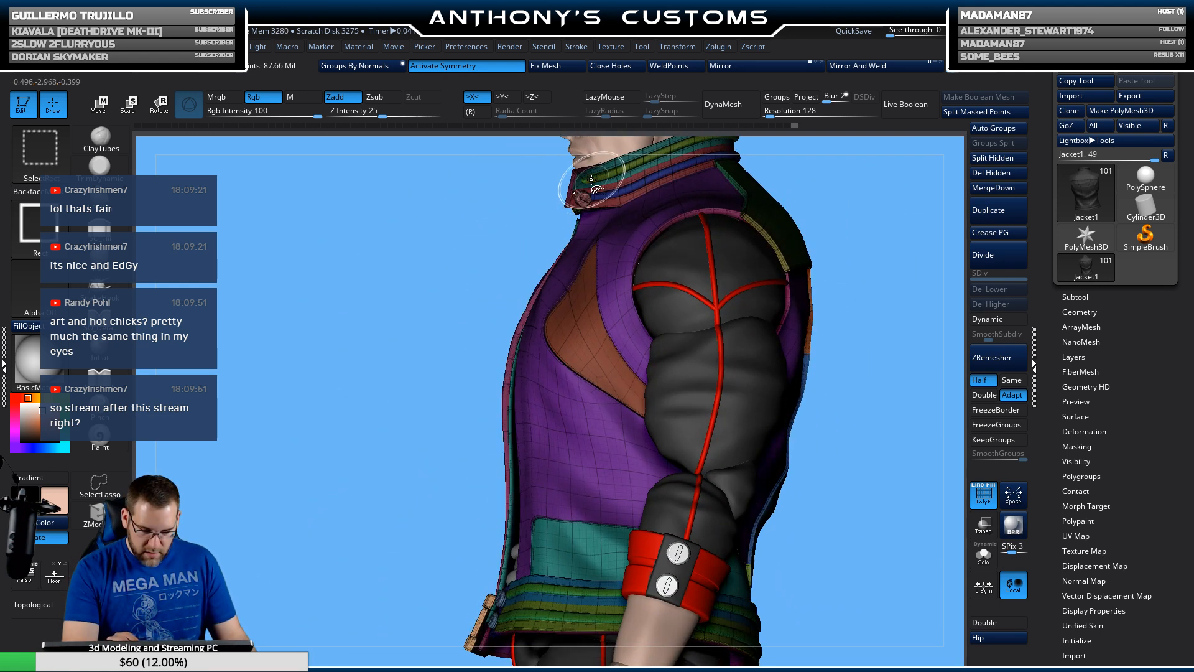
{"action": "left_click", "coordinate": [588, 198], "text": "ctrl+shift"}
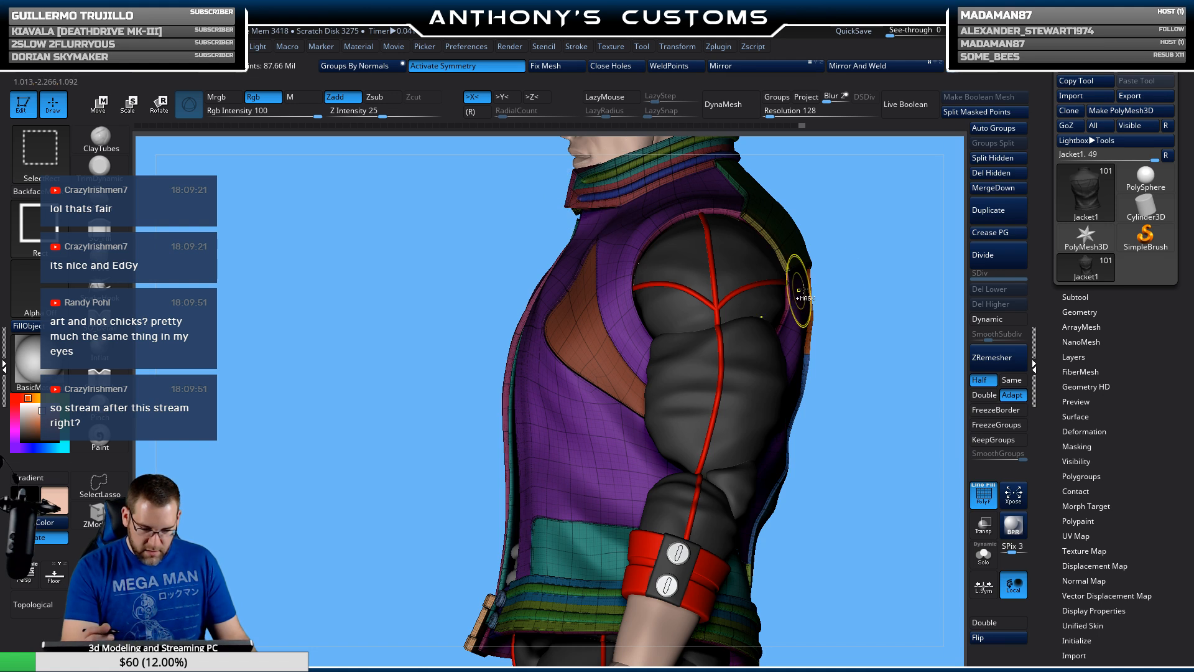
Step: Hide the snap buttons and the buckle on the jacket's waistband, plus the clasp on the collar
{"action": "mouse_move", "coordinate": [861, 460]}
{"action": "left_mouse_down"}
{"action": "mouse_move", "coordinate": [862, 483]}
{"action": "mouse_move", "coordinate": [933, 489]}
{"action": "mouse_move", "coordinate": [877, 430]}
{"action": "mouse_move", "coordinate": [869, 275]}
{"action": "mouse_move", "coordinate": [834, 278]}
{"action": "left_mouse_up"}
{"action": "key", "text": "ctrl+shift"}
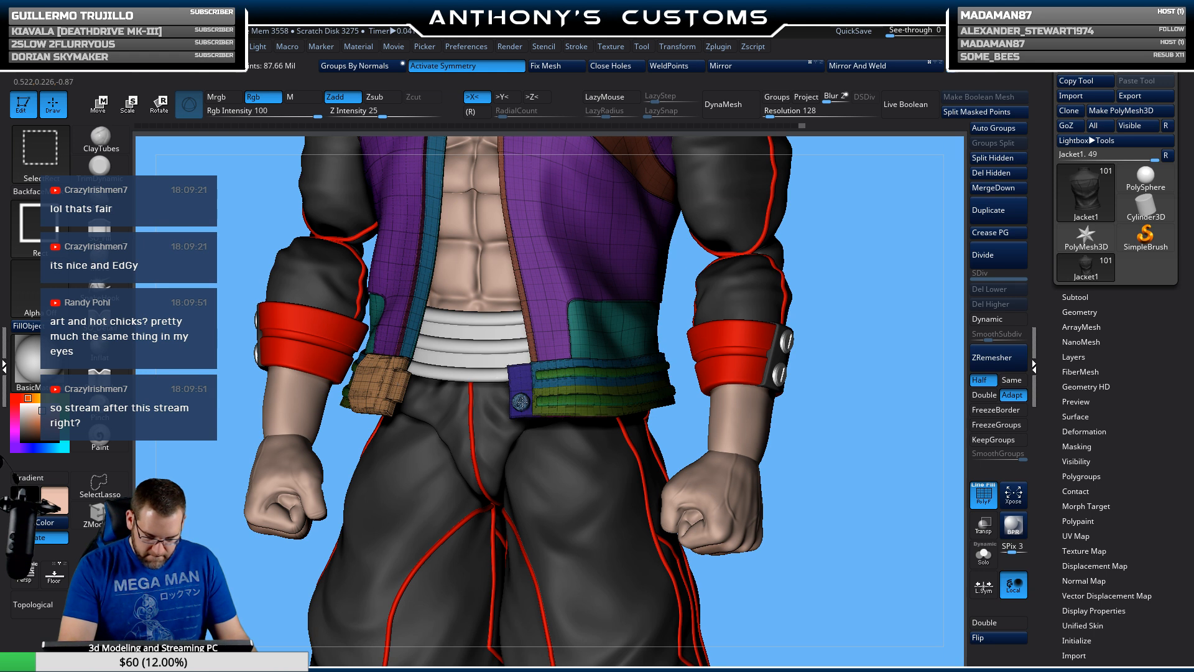
{"action": "left_click_drag", "start_coordinate": [830, 405], "coordinate": [909, 380]}
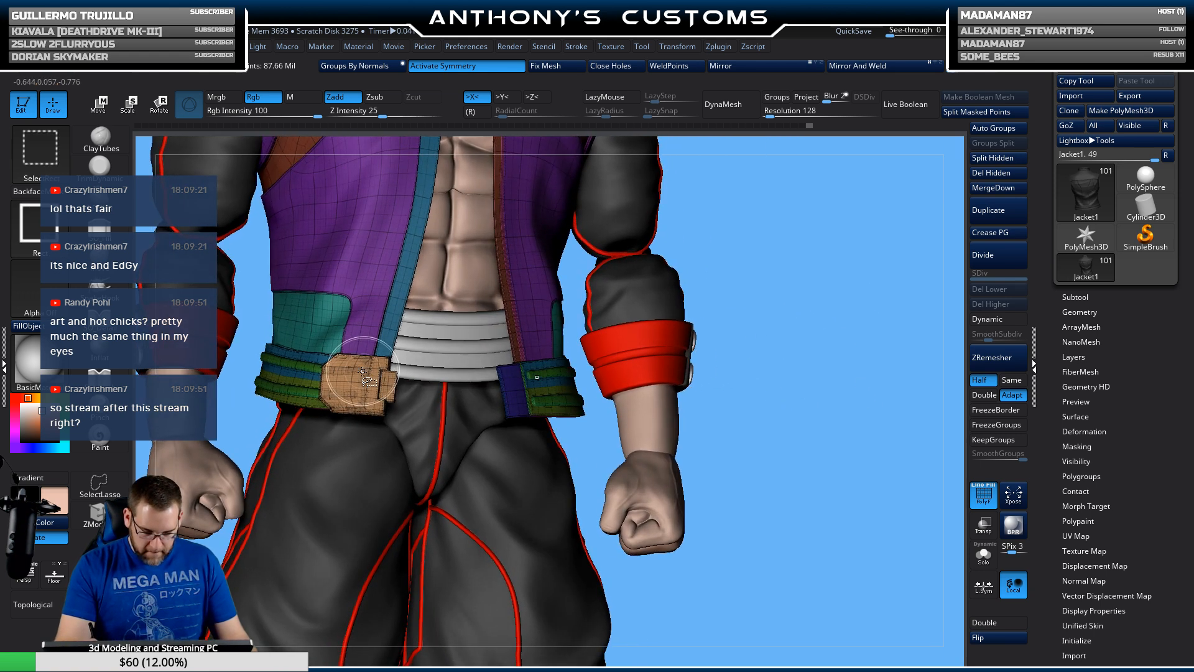
{"action": "mouse_move", "coordinate": [800, 248]}
{"action": "left_mouse_down", "text": "alt"}
{"action": "mouse_move", "coordinate": [780, 349]}
{"action": "mouse_move", "coordinate": [817, 390]}
{"action": "mouse_move", "coordinate": [827, 357]}
{"action": "mouse_move", "coordinate": [889, 339]}
{"action": "left_mouse_up", "text": "alt"}
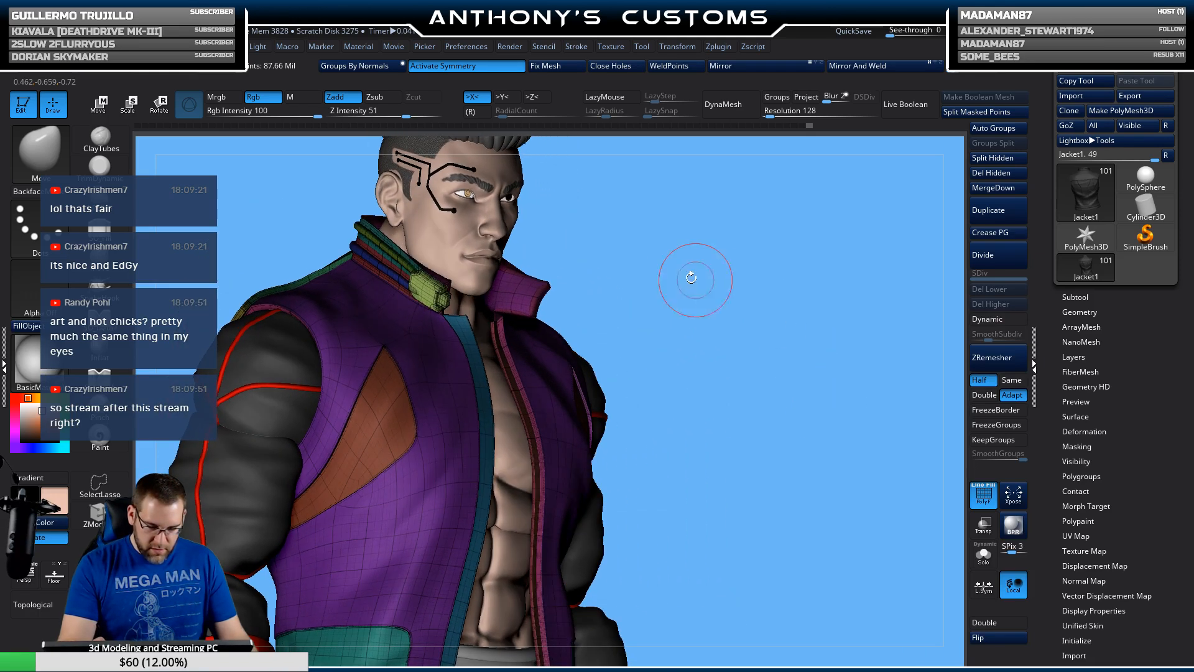
{"action": "key", "text": "ctrl+shift"}
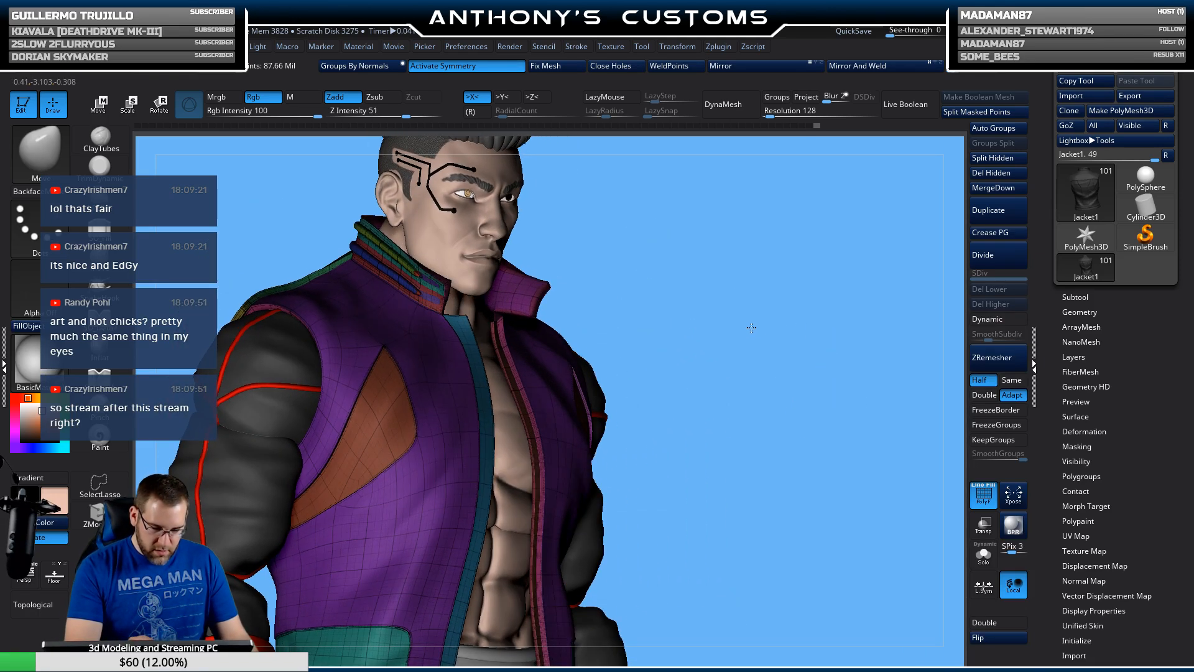
Step: Check the remaining jacket cloth from the front and save the project
{"action": "mouse_move", "coordinate": [743, 302]}
{"action": "left_mouse_down"}
{"action": "mouse_move", "coordinate": [784, 336]}
{"action": "mouse_move", "coordinate": [755, 348]}
{"action": "mouse_move", "coordinate": [820, 346]}
{"action": "mouse_move", "coordinate": [841, 330]}
{"action": "mouse_move", "coordinate": [818, 285]}
{"action": "left_mouse_up"}
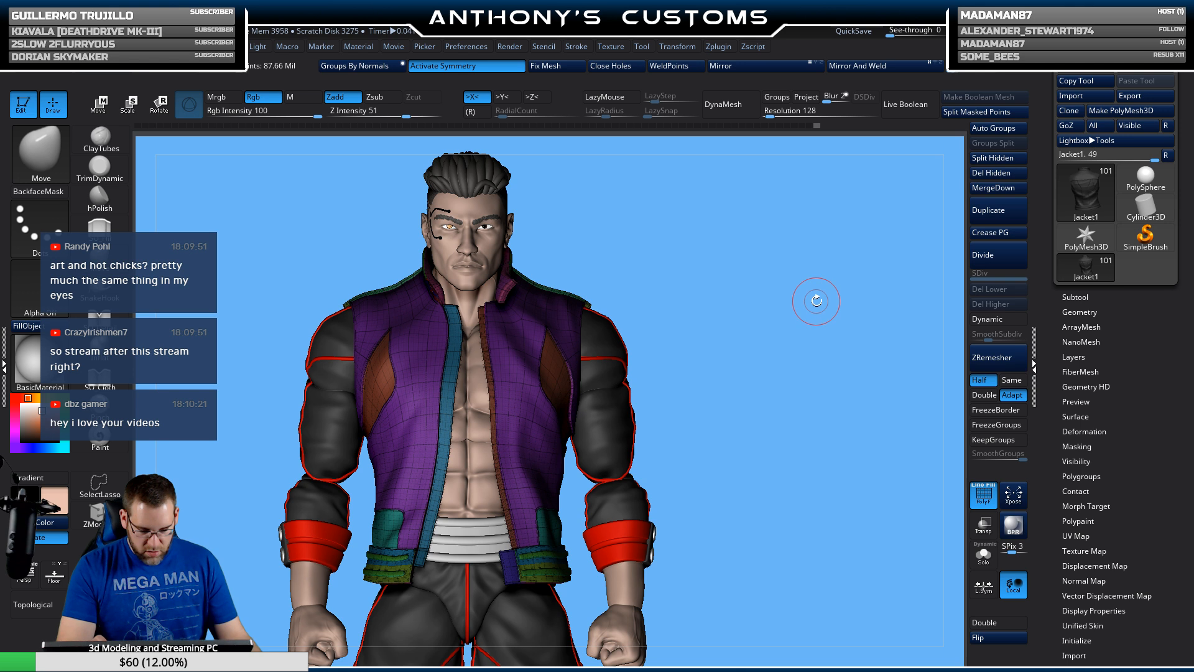
{"action": "mouse_move", "coordinate": [780, 327]}
{"action": "left_mouse_down"}
{"action": "mouse_move", "coordinate": [812, 350]}
{"action": "mouse_move", "coordinate": [768, 331]}
{"action": "left_mouse_up"}
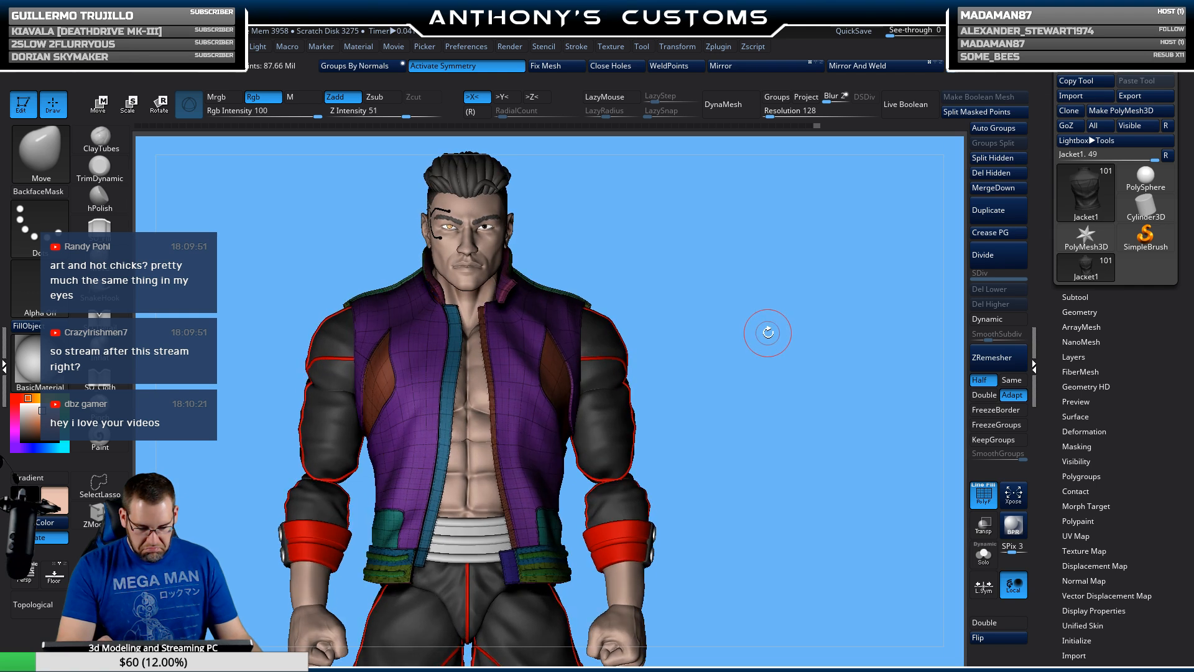
{"action": "key", "text": "ctrl"}
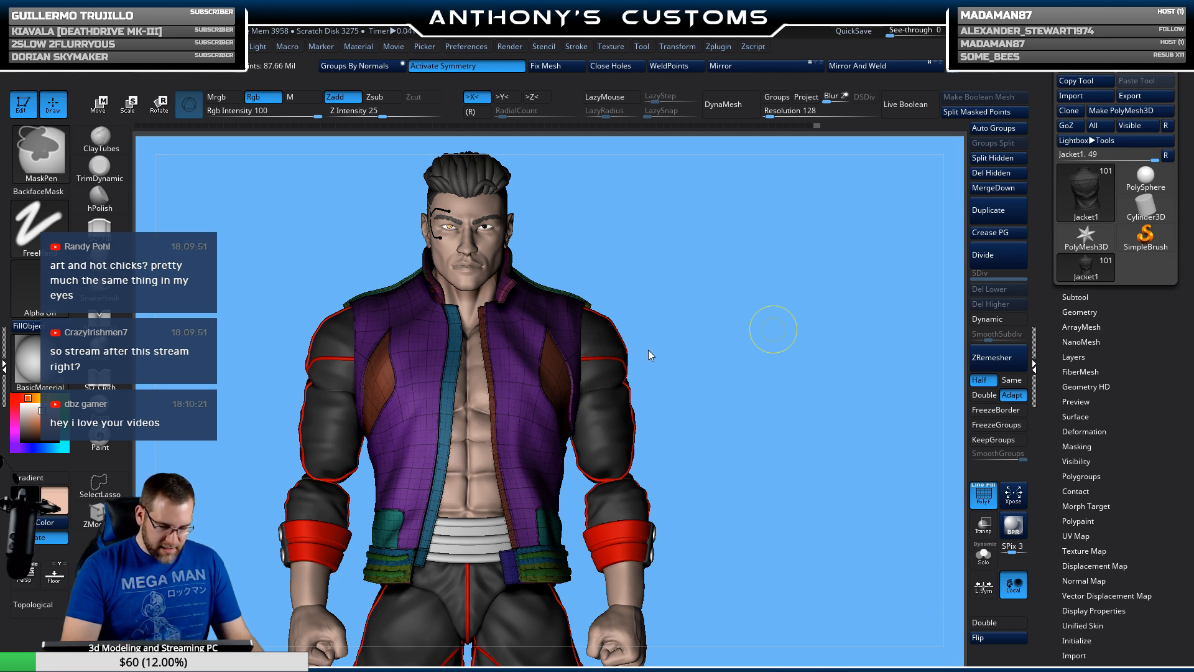
{"action": "key", "text": "ctrl+s"}
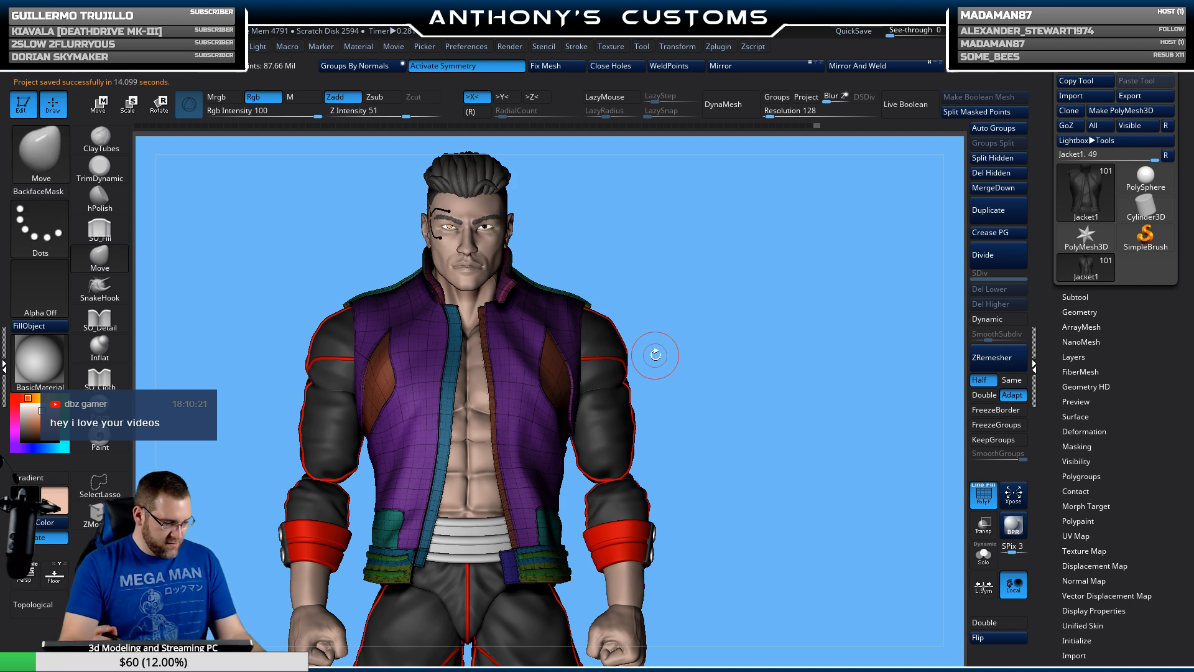
Step: Assign all the visible jacket cloth to one single polygroup
{"action": "key", "text": "ctrl+w"}
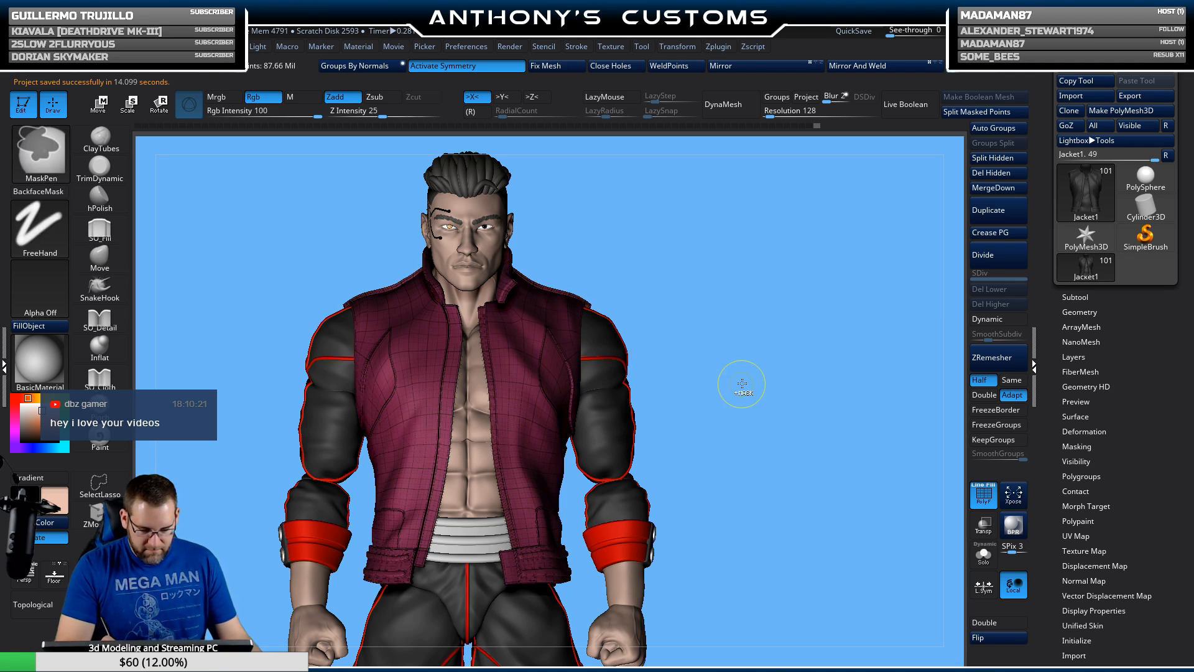
{"action": "key", "text": "ctrl+w"}
{"action": "key", "text": "ctrl+w"}
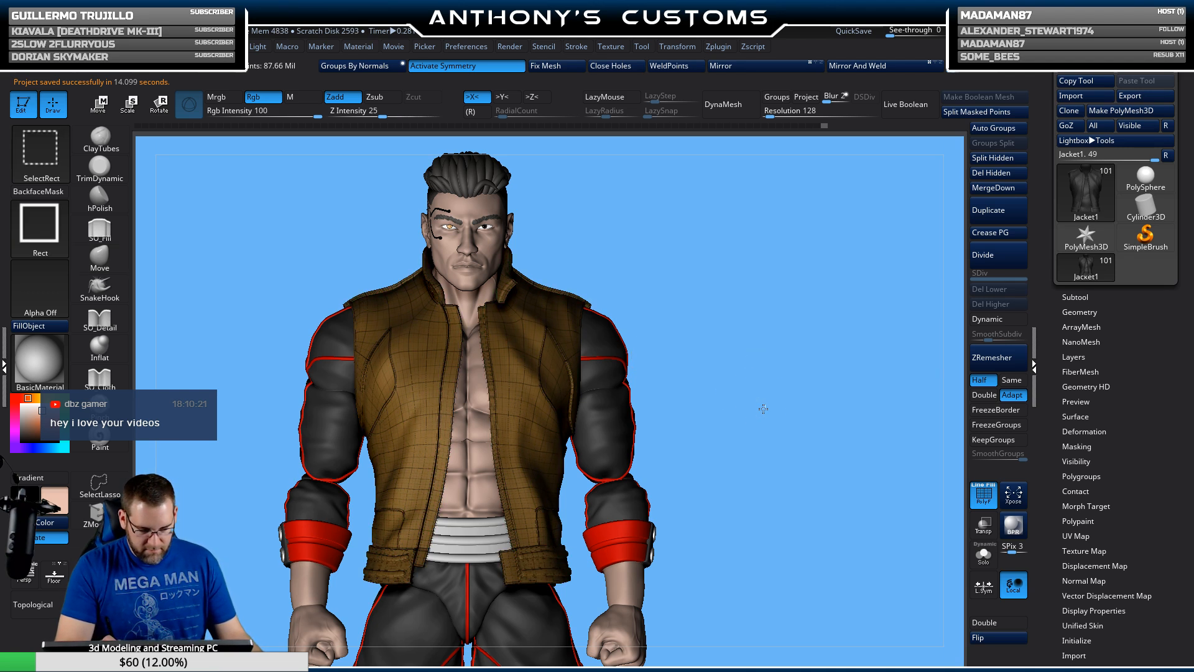
Step: Check the cloth against the zippers, buckles and snaps, then split the hidden hardware off into its own subtool
{"action": "left_click", "coordinate": [758, 409], "text": "ctrl+shift"}
{"action": "left_click_drag", "start_coordinate": [749, 401], "coordinate": [797, 381]}
{"action": "left_click_drag", "start_coordinate": [668, 390], "coordinate": [721, 381], "text": "alt"}
{"action": "key", "text": "ctrl"}
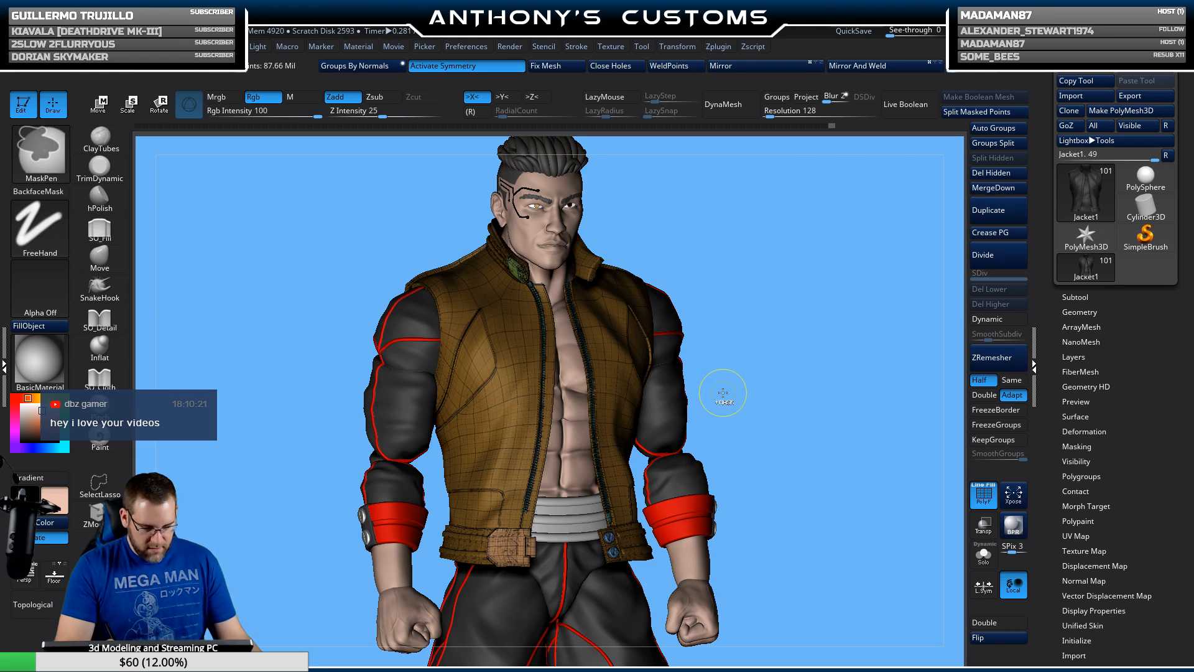
{"action": "key", "text": "ctrl+z"}
{"action": "left_click", "coordinate": [1008, 161]}
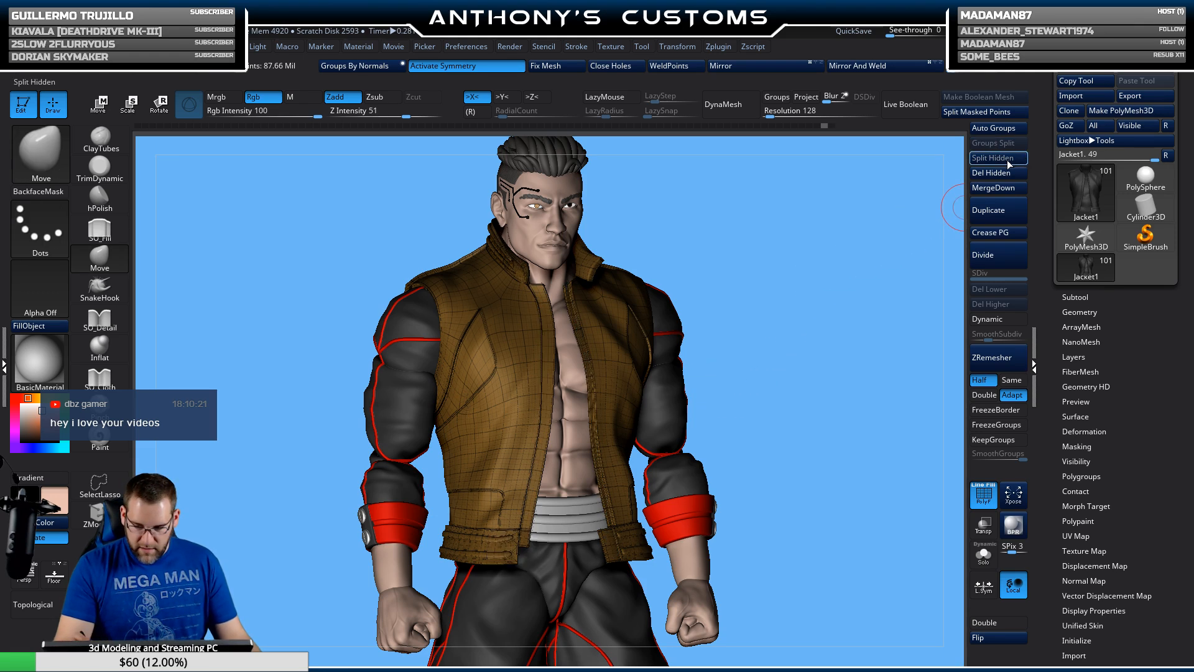
Step: Turn off the polyframe and select the Paint brush for the jacket cloth
{"action": "left_click_drag", "start_coordinate": [869, 267], "coordinate": [809, 272]}
{"action": "left_click_drag", "start_coordinate": [816, 328], "coordinate": [891, 335]}
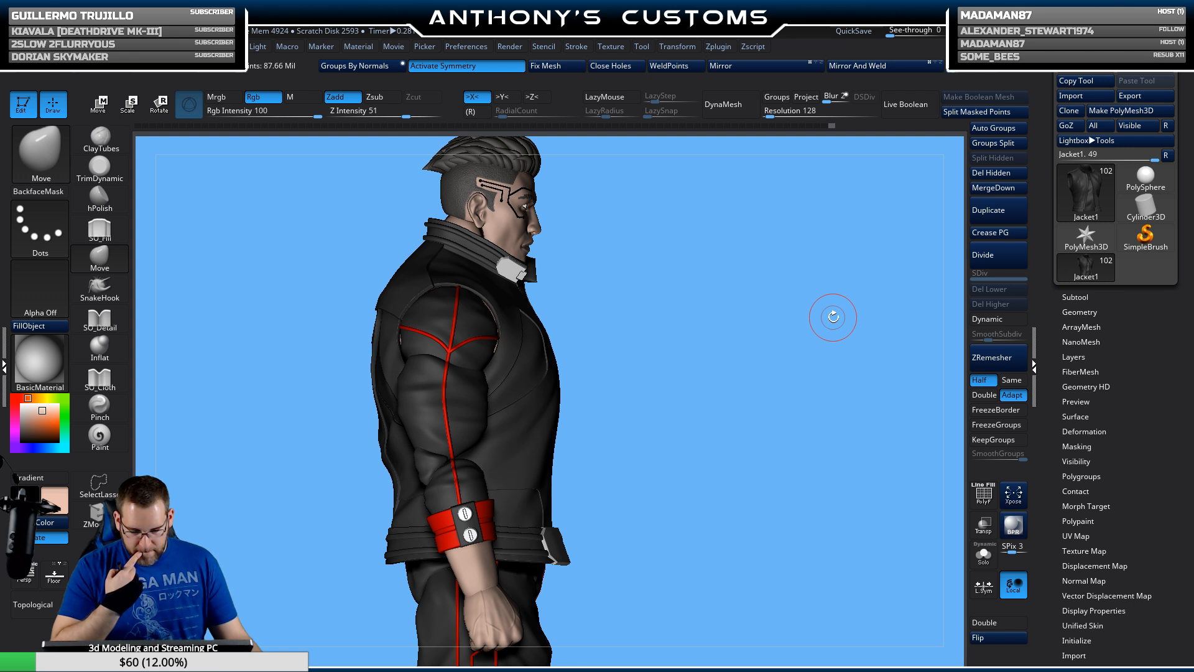
{"action": "left_click_drag", "start_coordinate": [776, 360], "coordinate": [747, 334]}
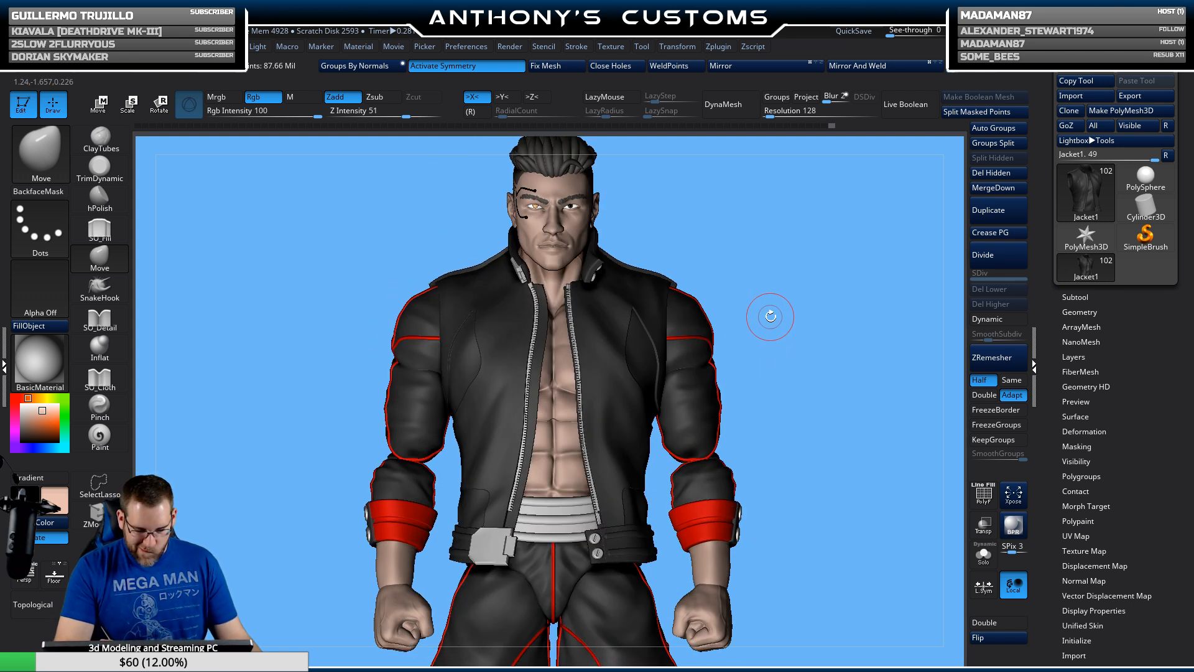
{"action": "key", "text": "shift"}
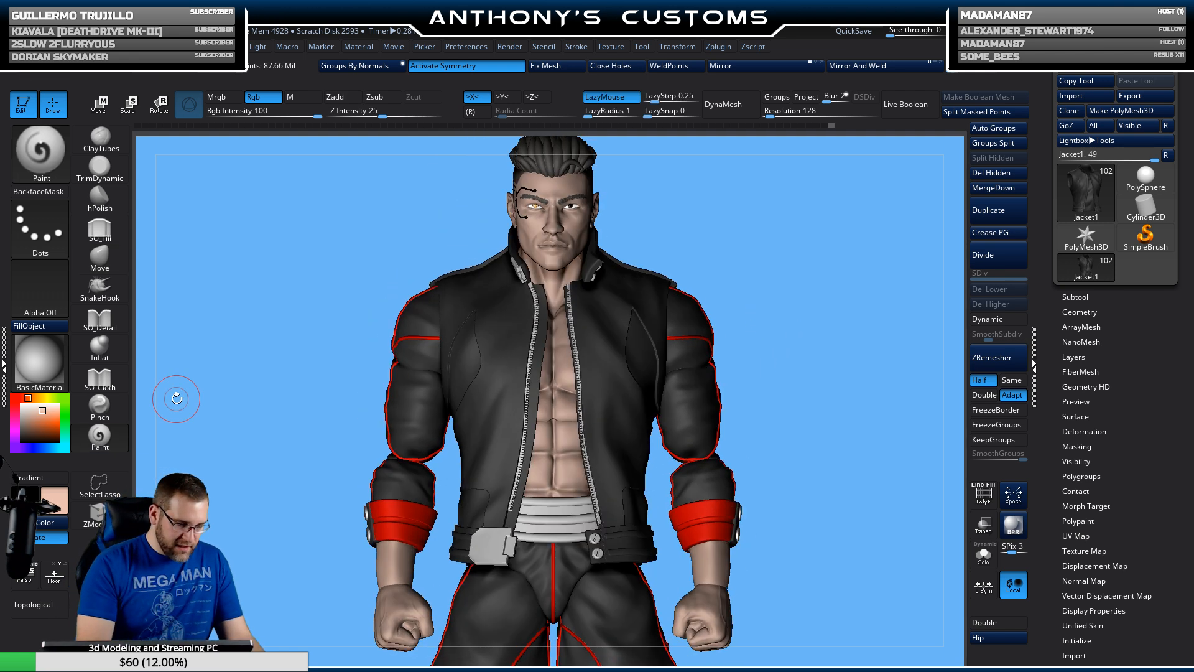
{"action": "key", "text": "shift+f"}
{"action": "key", "text": "shift+f"}
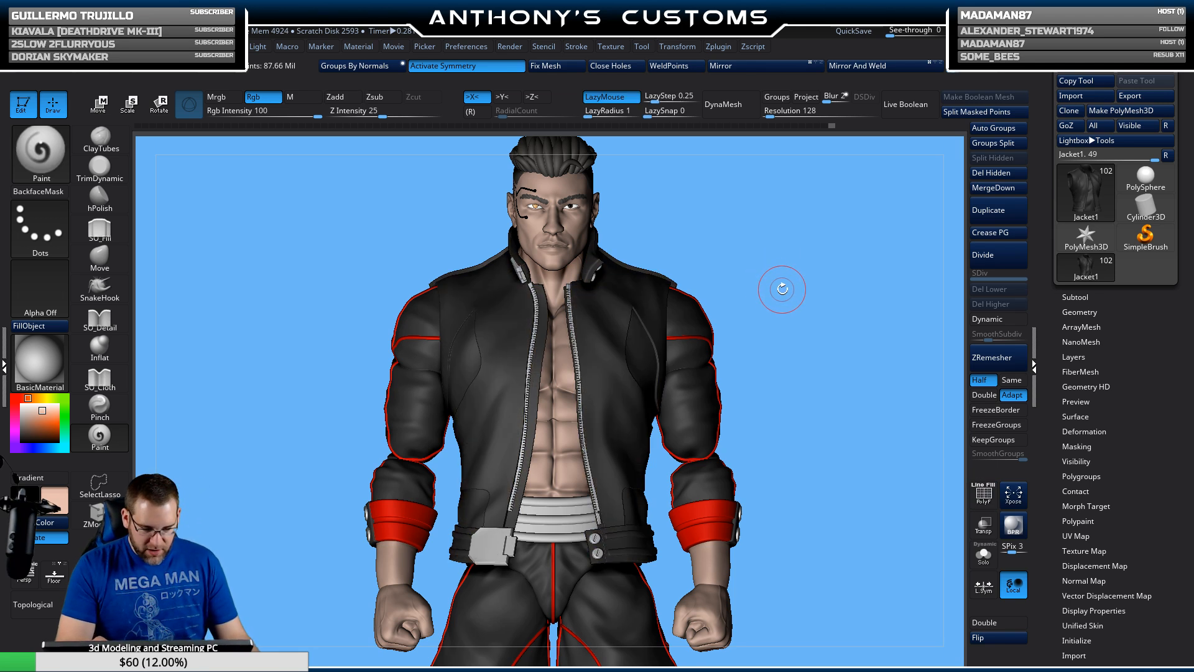
Step: Reduce the Paint brush's draw size and sample the suit's red trim as the paint colour
{"action": "key", "text": "space"}
{"action": "left_click_drag", "start_coordinate": [783, 293], "coordinate": [771, 296]}
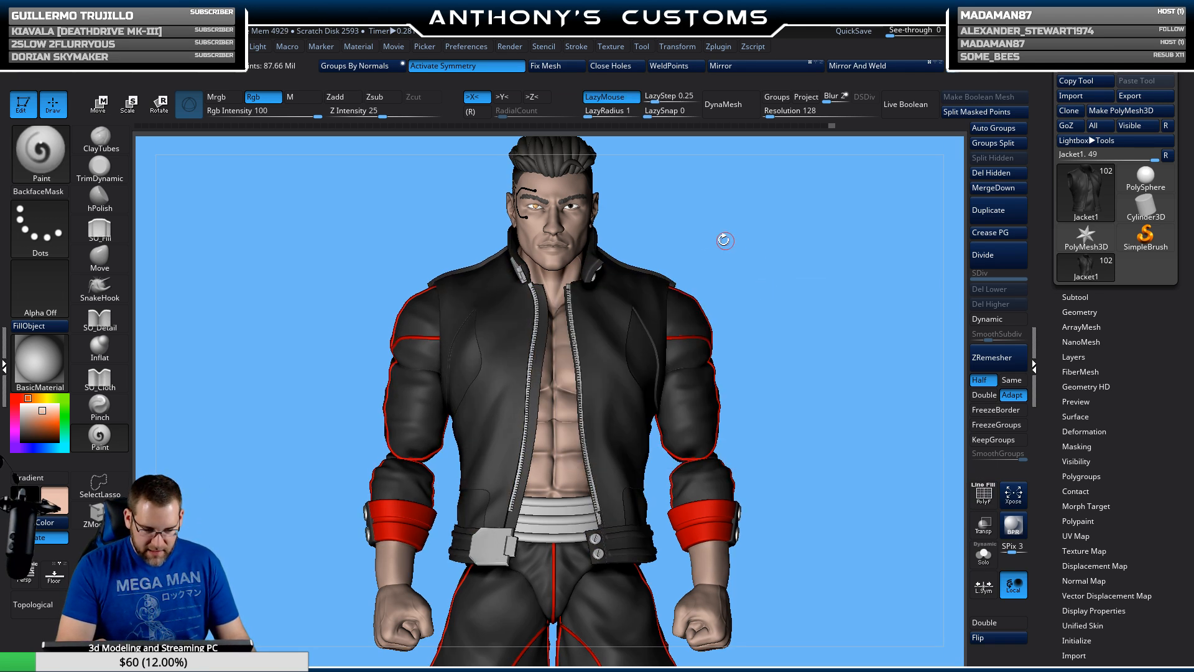
{"action": "key", "text": "c"}
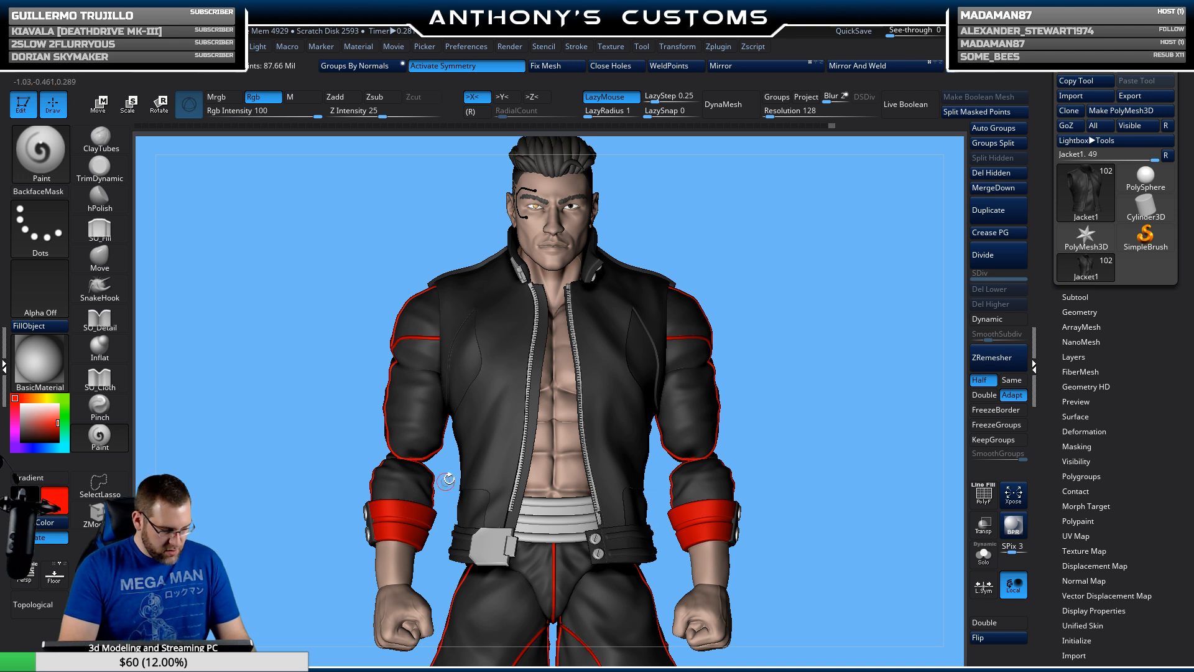
{"action": "key", "text": "space"}
{"action": "left_click_drag", "start_coordinate": [782, 295], "coordinate": [789, 299]}
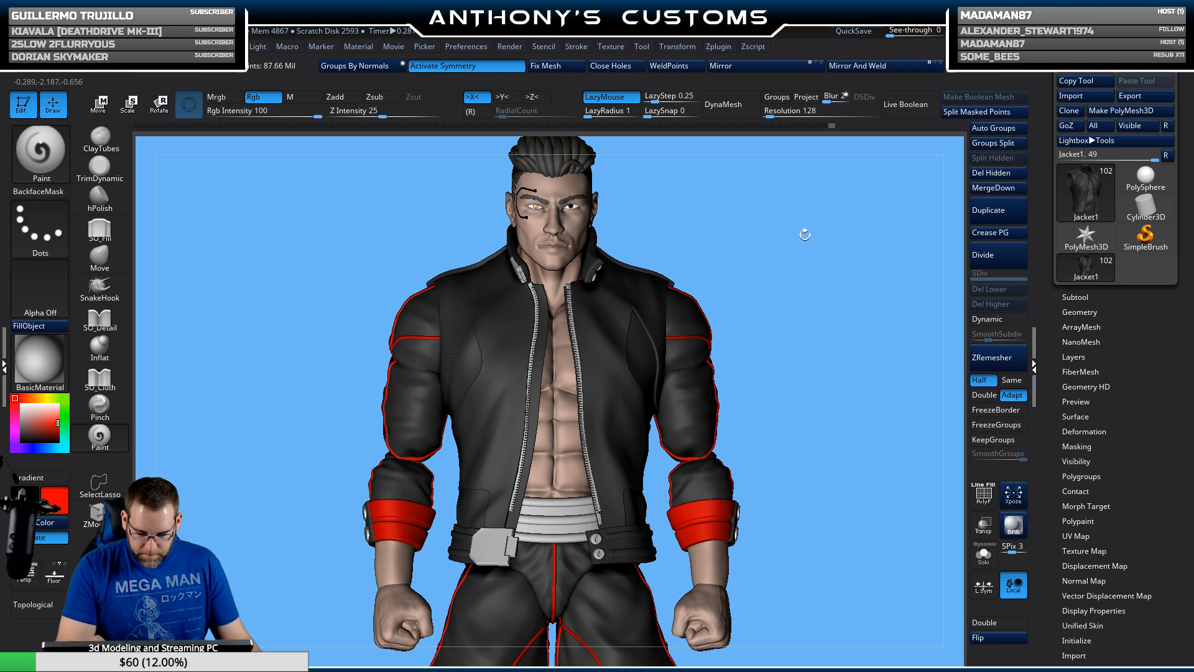
Step: Paint a thin red stripe over the top of each jacket shoulder, running from the sleeve stripe to the collar
{"action": "mouse_move", "coordinate": [820, 302]}
{"action": "left_mouse_down"}
{"action": "mouse_move", "coordinate": [830, 275]}
{"action": "mouse_move", "coordinate": [688, 336]}
{"action": "left_mouse_up"}
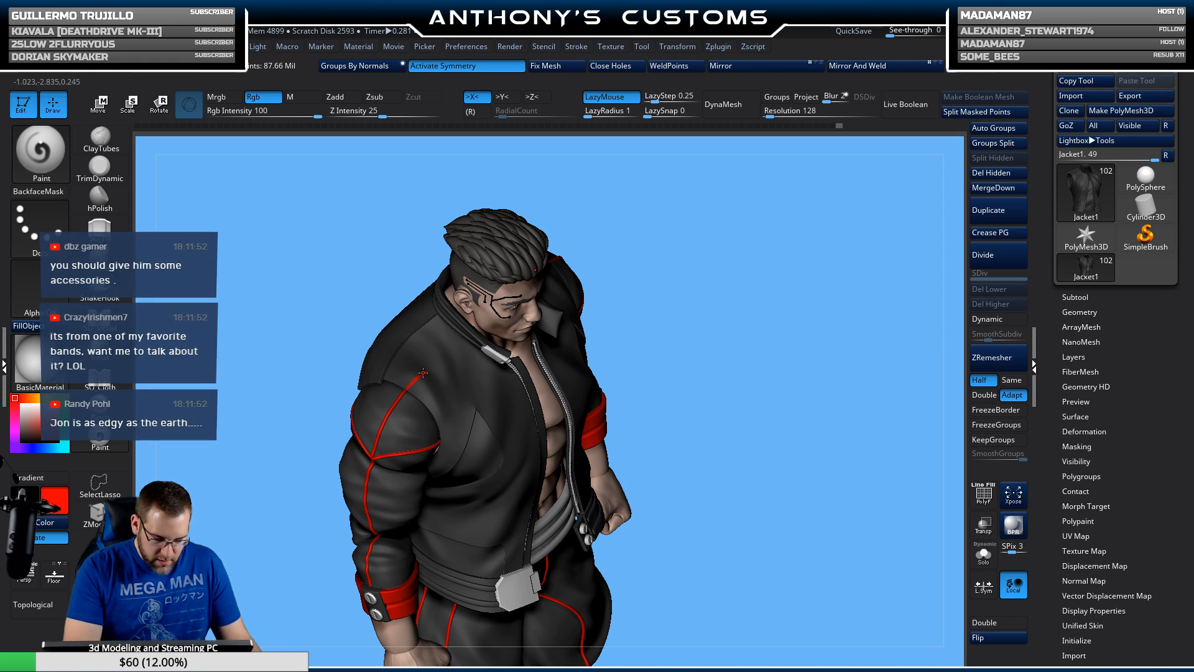
{"action": "left_click_drag", "start_coordinate": [743, 339], "coordinate": [698, 328]}
{"action": "key", "text": "ctrl"}
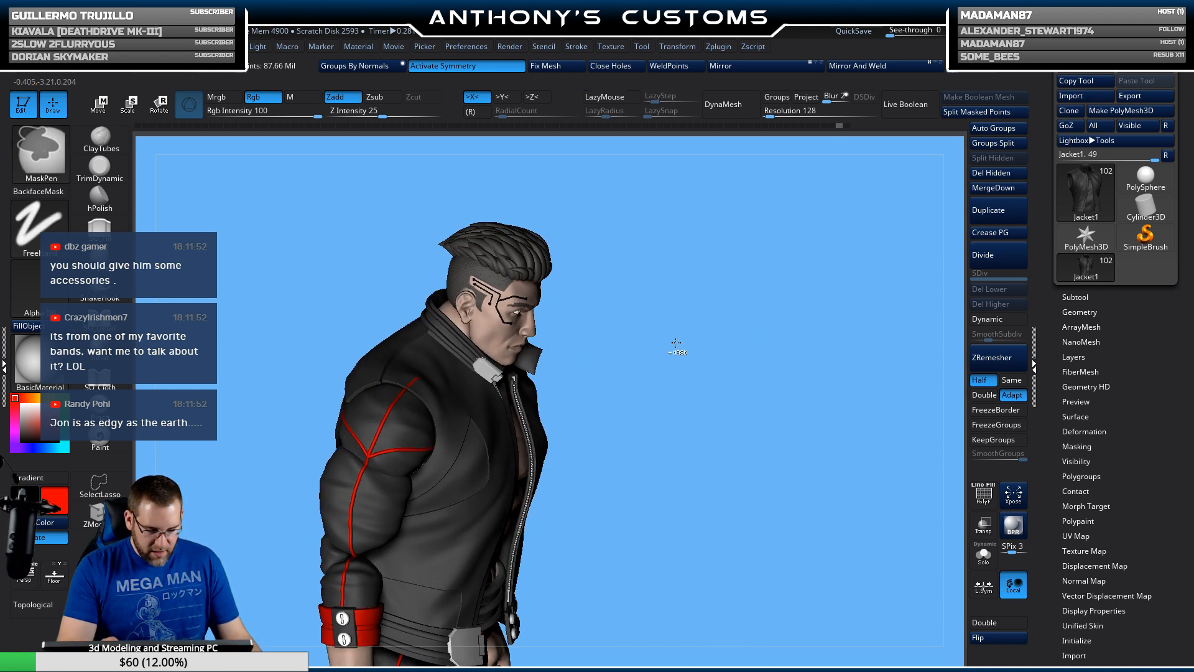
{"action": "mouse_move", "coordinate": [638, 381]}
{"action": "left_mouse_down"}
{"action": "mouse_move", "coordinate": [641, 418]}
{"action": "mouse_move", "coordinate": [556, 348]}
{"action": "left_mouse_up"}
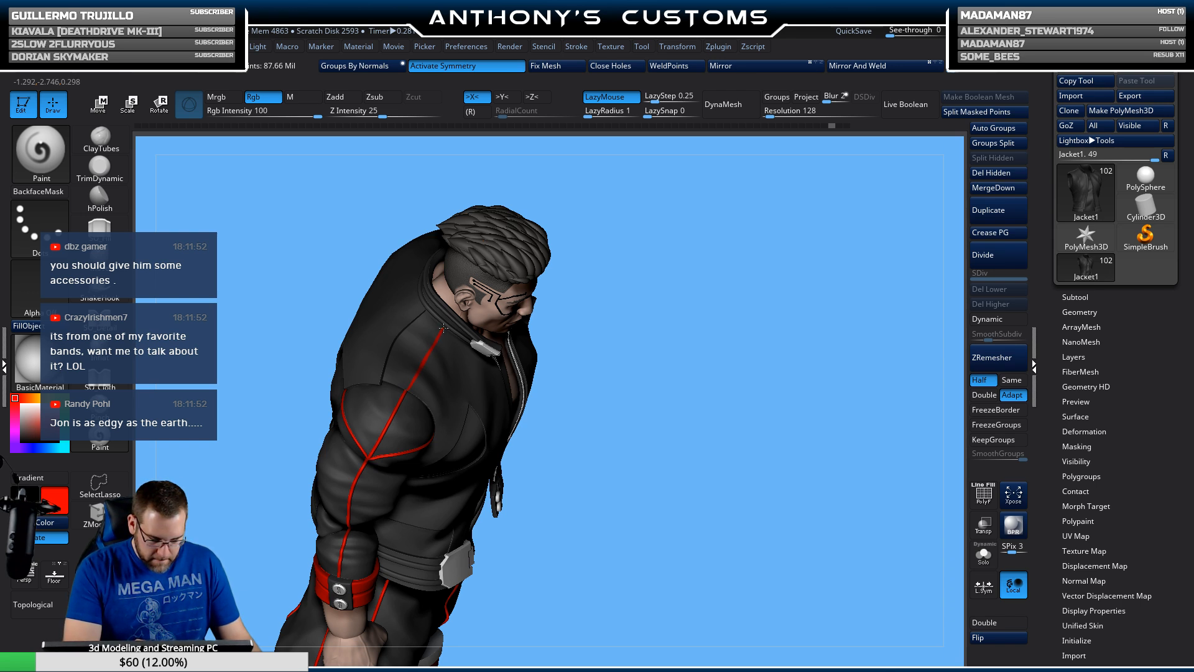
{"action": "left_click_drag", "start_coordinate": [716, 365], "coordinate": [741, 362], "text": "shift"}
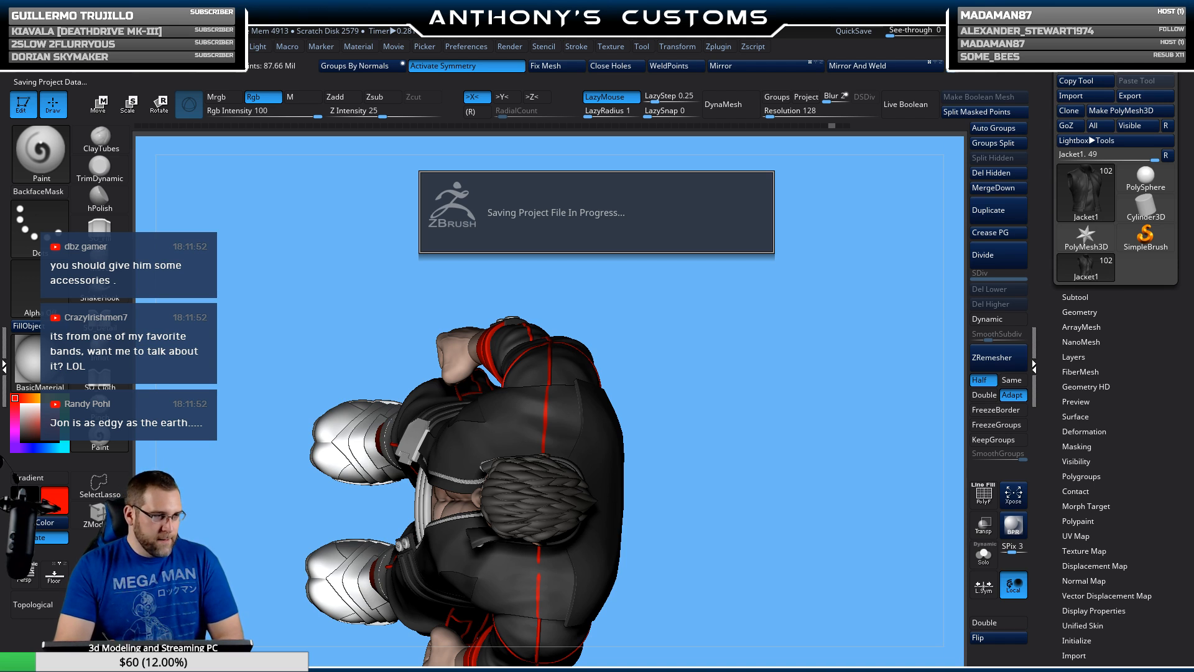
{"action": "left_click_drag", "start_coordinate": [693, 560], "coordinate": [693, 445]}
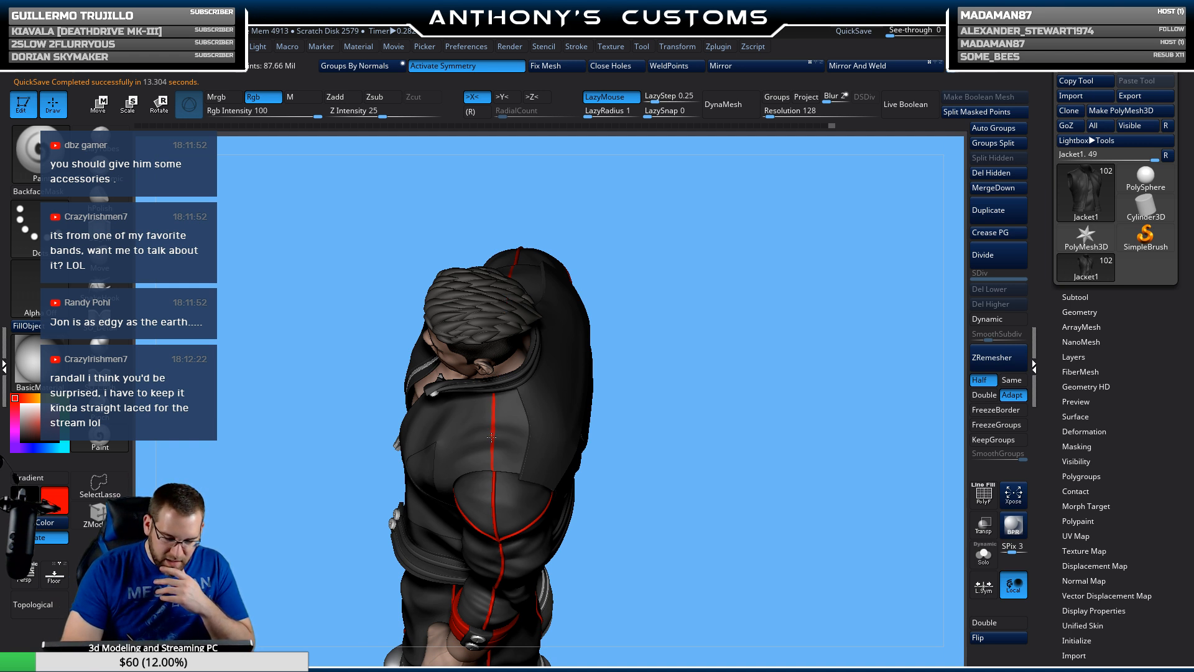
Step: Try a straight red stripe across the upper back of the jacket, linking the two sleeve stripes along the yoke
{"action": "left_click_drag", "start_coordinate": [698, 441], "coordinate": [715, 378]}
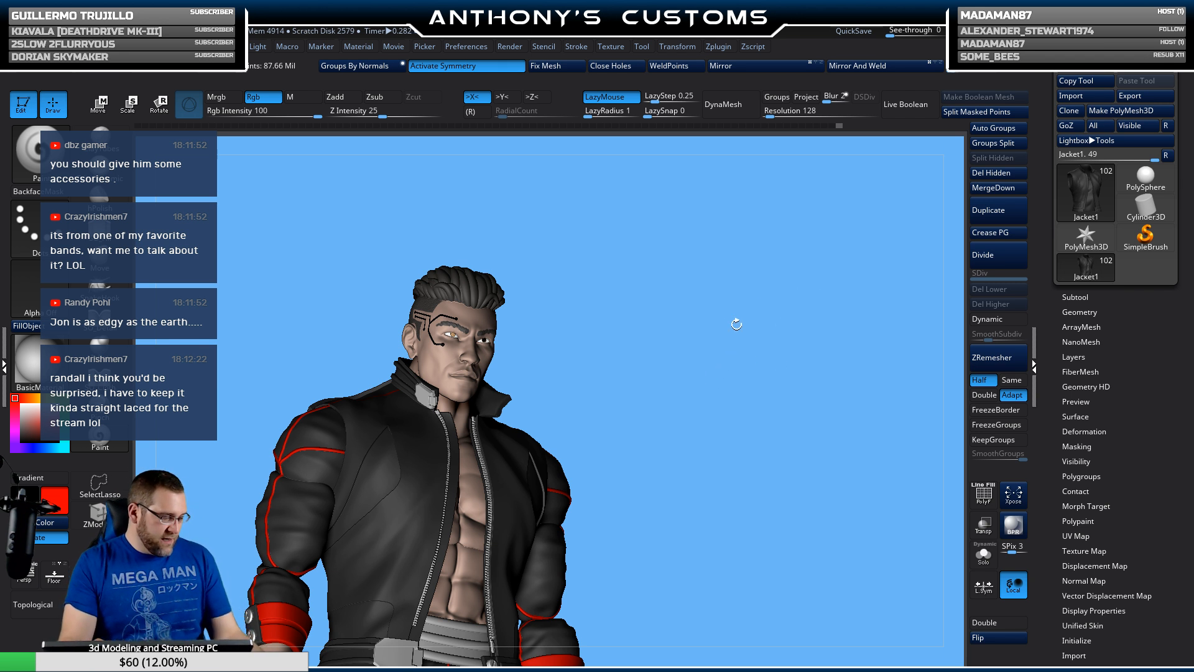
{"action": "left_click_drag", "start_coordinate": [749, 385], "coordinate": [864, 384]}
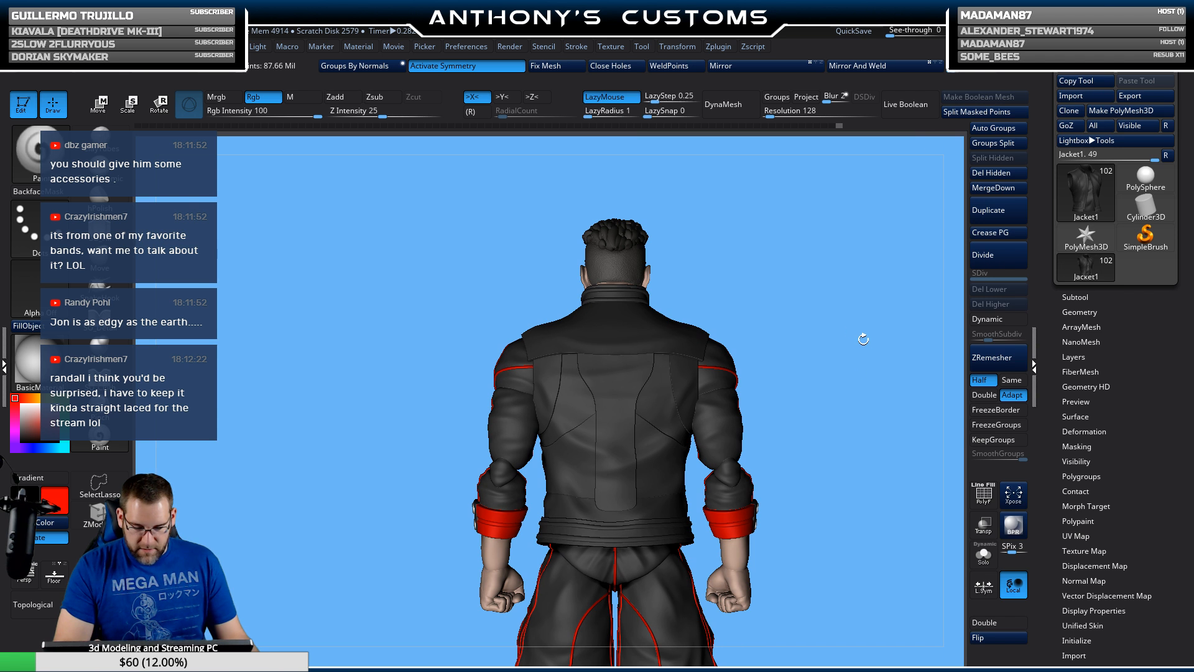
{"action": "left_click_drag", "start_coordinate": [863, 339], "coordinate": [830, 346], "text": "alt"}
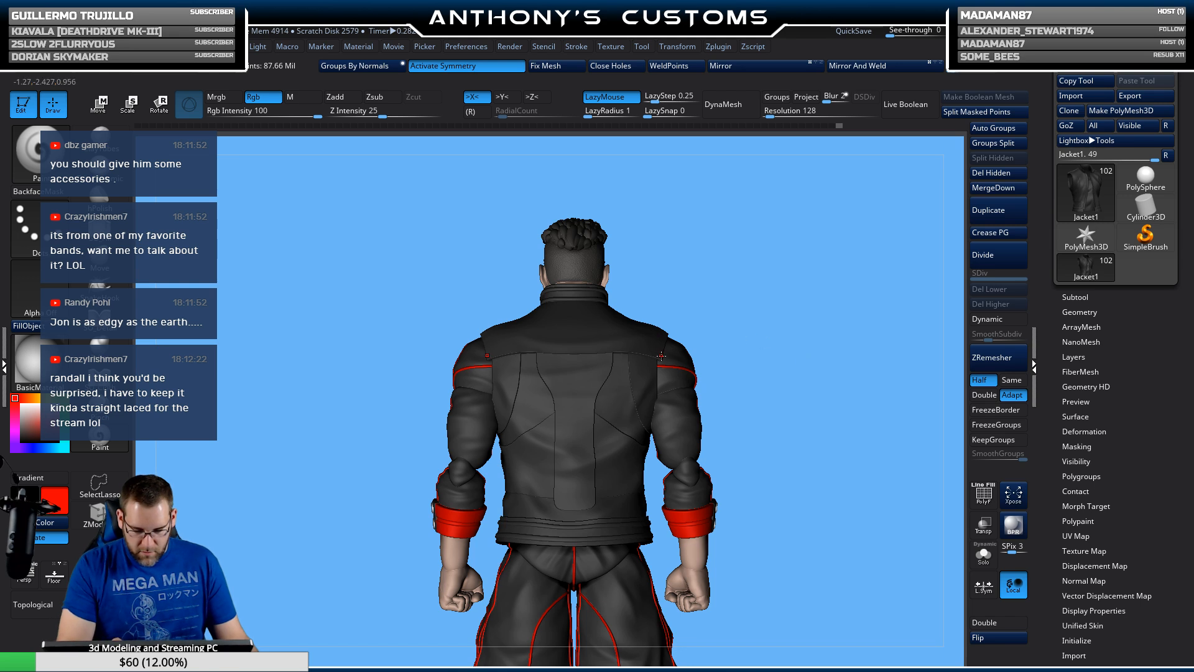
{"action": "left_click_drag", "start_coordinate": [755, 312], "coordinate": [551, 366]}
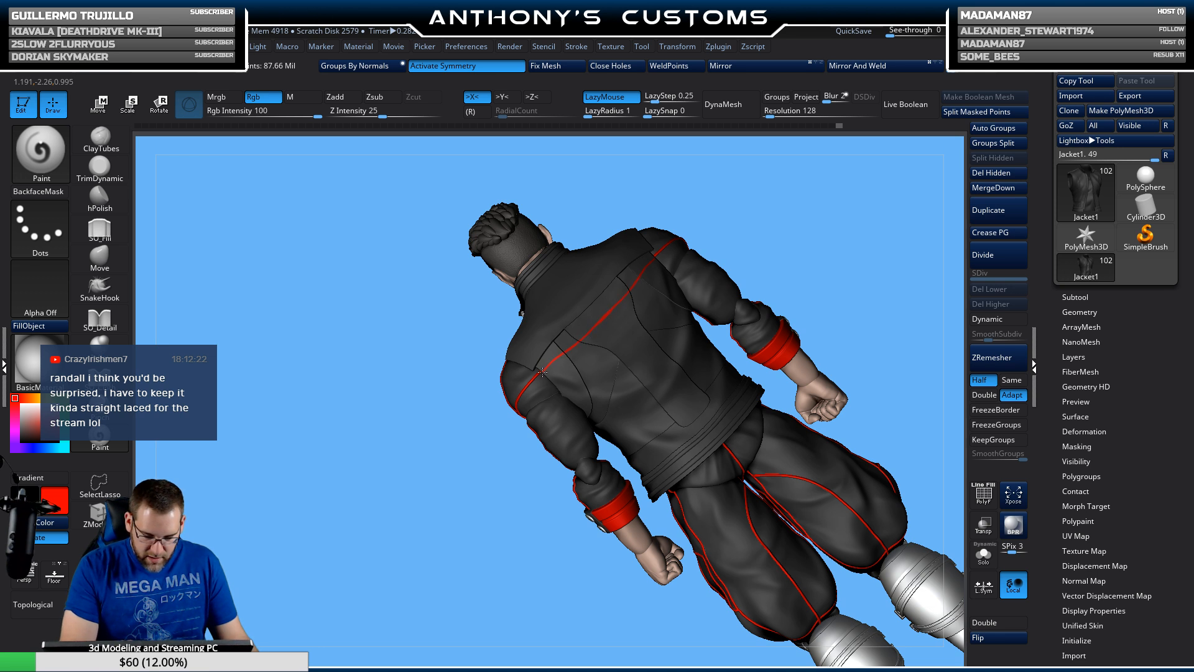
{"action": "left_click_drag", "start_coordinate": [845, 227], "coordinate": [823, 237]}
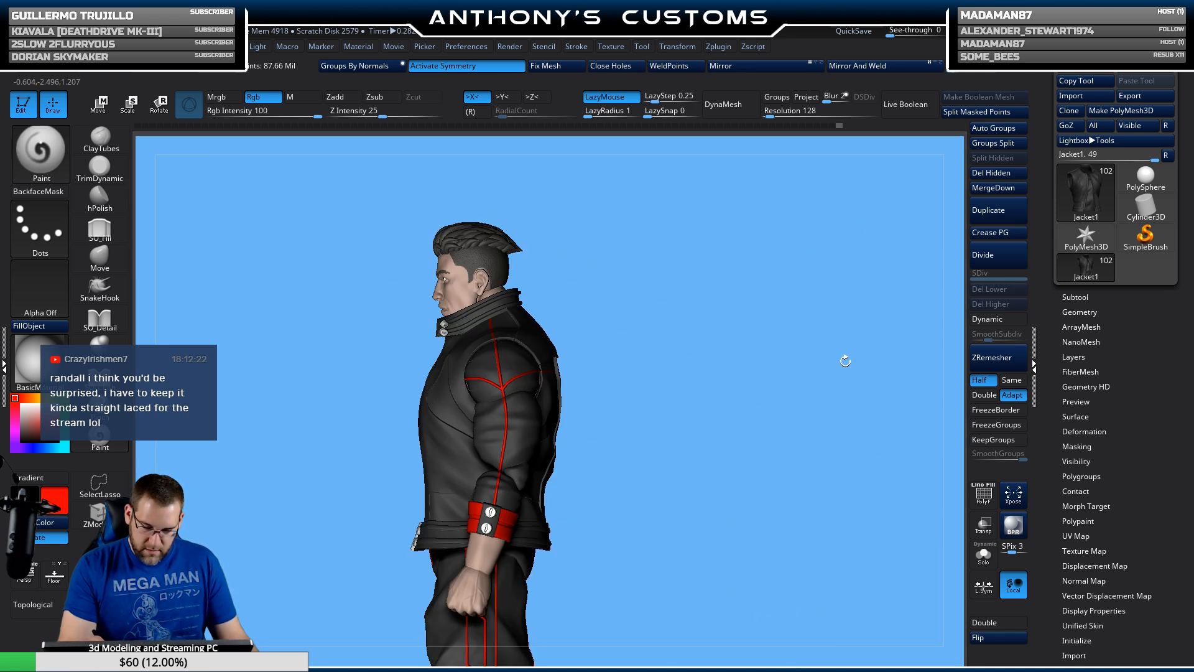
Step: Try red stripes curving from each sleeve stripe down the back along the centre panel to the waistband
{"action": "left_click_drag", "start_coordinate": [845, 361], "coordinate": [797, 415]}
{"action": "left_click_drag", "start_coordinate": [807, 413], "coordinate": [833, 373]}
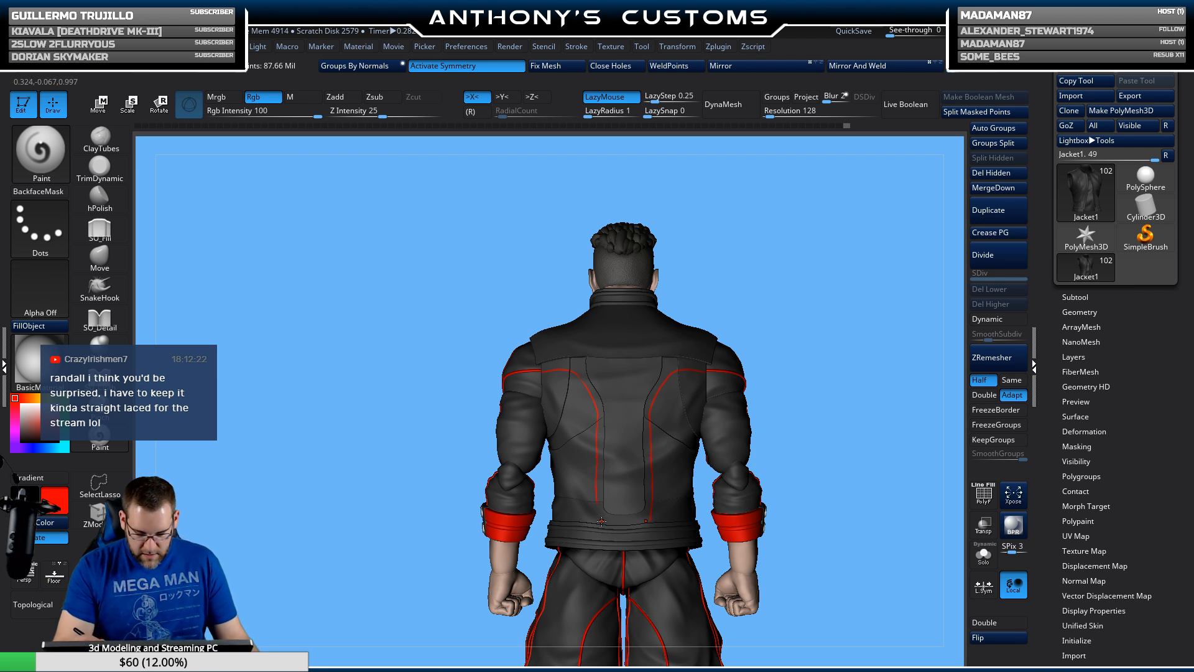
Step: Undo the long back stripes and paint short red stripes curving from each sleeve up to the yoke seam
{"action": "mouse_move", "coordinate": [851, 374]}
{"action": "left_mouse_down"}
{"action": "mouse_move", "coordinate": [824, 398]}
{"action": "mouse_move", "coordinate": [882, 396]}
{"action": "mouse_move", "coordinate": [831, 406]}
{"action": "mouse_move", "coordinate": [859, 389]}
{"action": "left_mouse_up"}
{"action": "key", "text": "ctrl"}
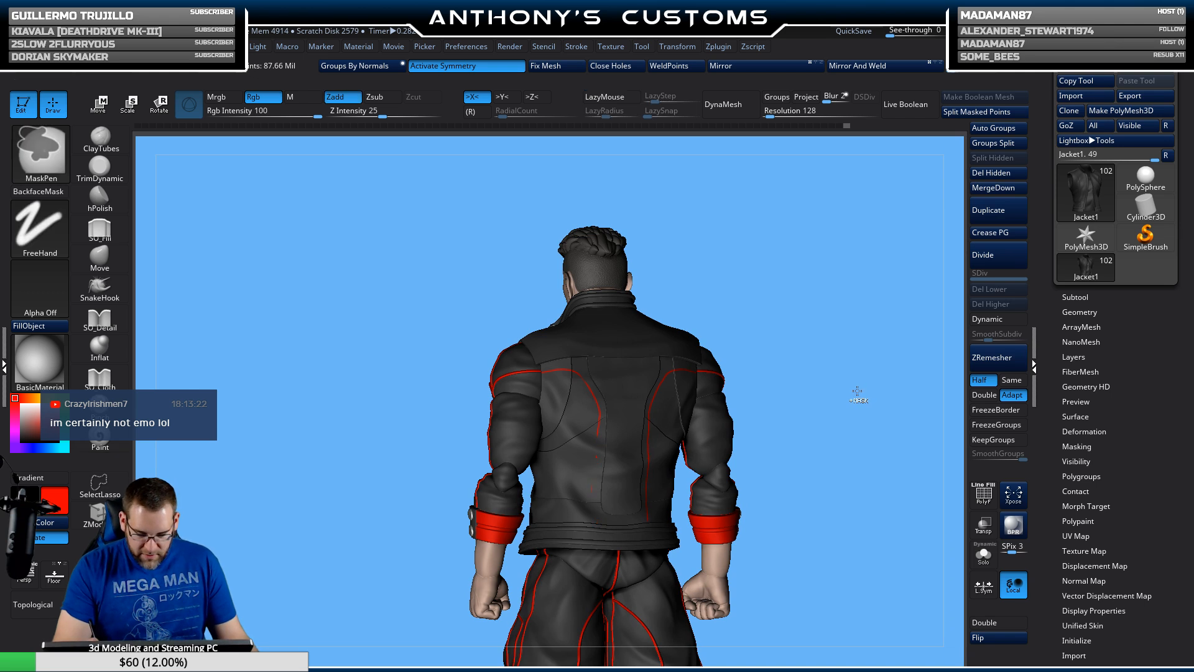
{"action": "mouse_move", "coordinate": [780, 275]}
{"action": "left_mouse_down"}
{"action": "mouse_move", "coordinate": [837, 328]}
{"action": "mouse_move", "coordinate": [810, 330]}
{"action": "mouse_move", "coordinate": [803, 361]}
{"action": "left_mouse_up"}
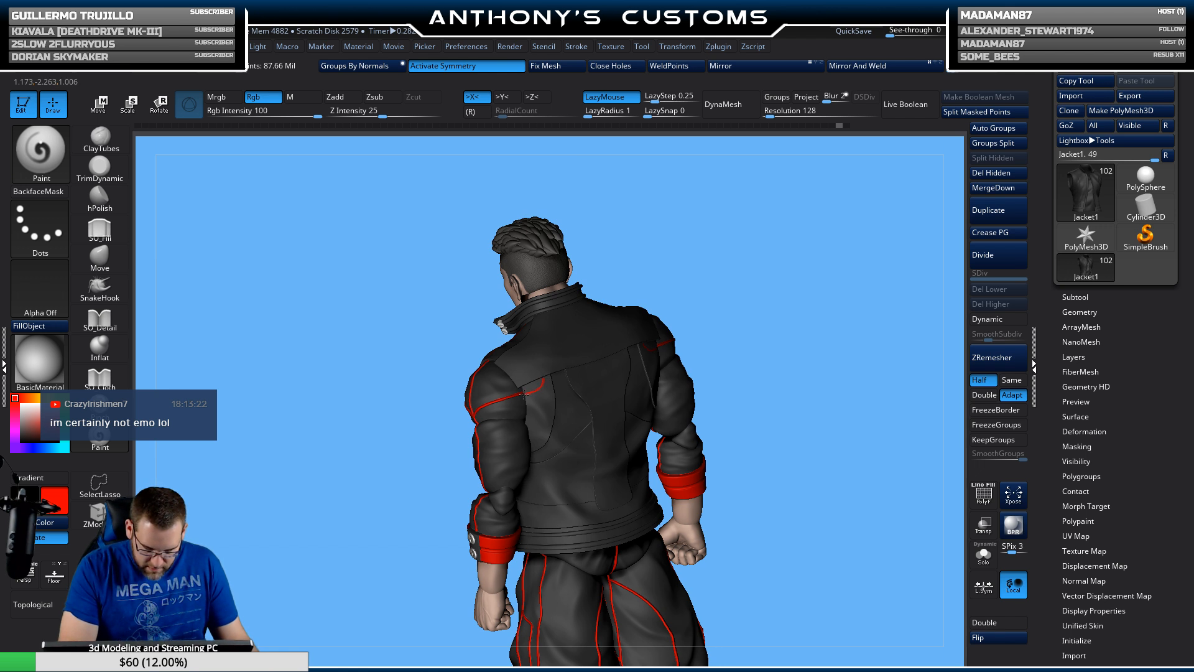
Step: Try two red stripes running down inside the jacket's centre back panel, then undo them
{"action": "left_click_drag", "start_coordinate": [792, 333], "coordinate": [794, 308]}
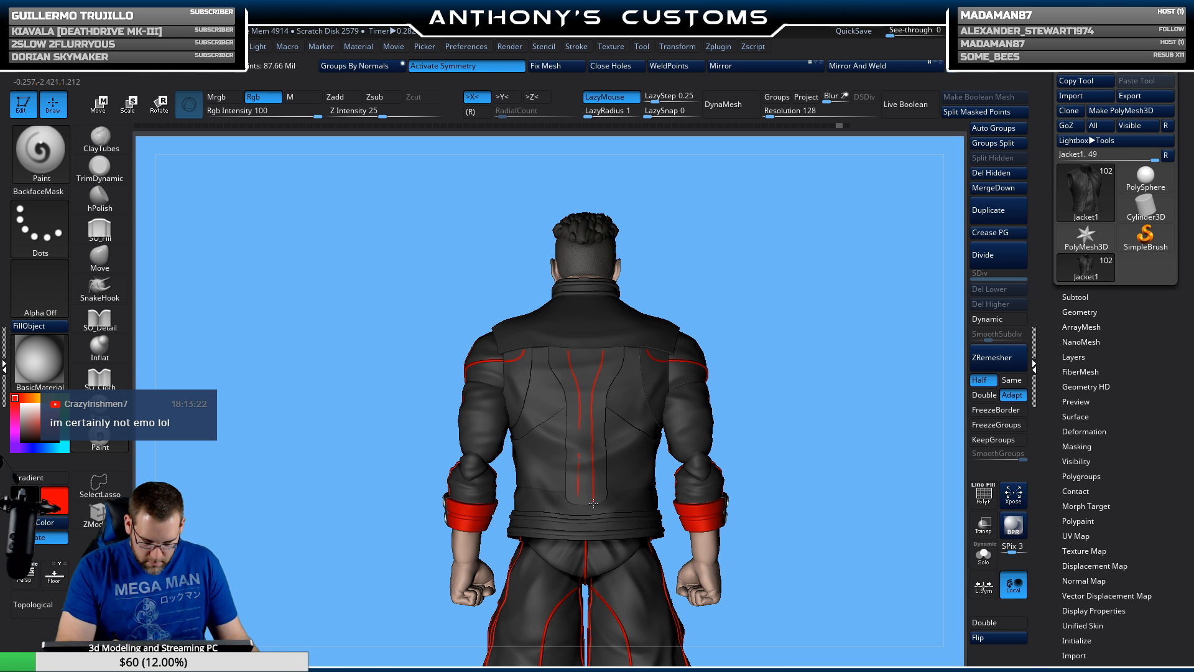
{"action": "left_click_drag", "start_coordinate": [593, 504], "coordinate": [594, 502]}
{"action": "key", "text": "ctrl+z"}
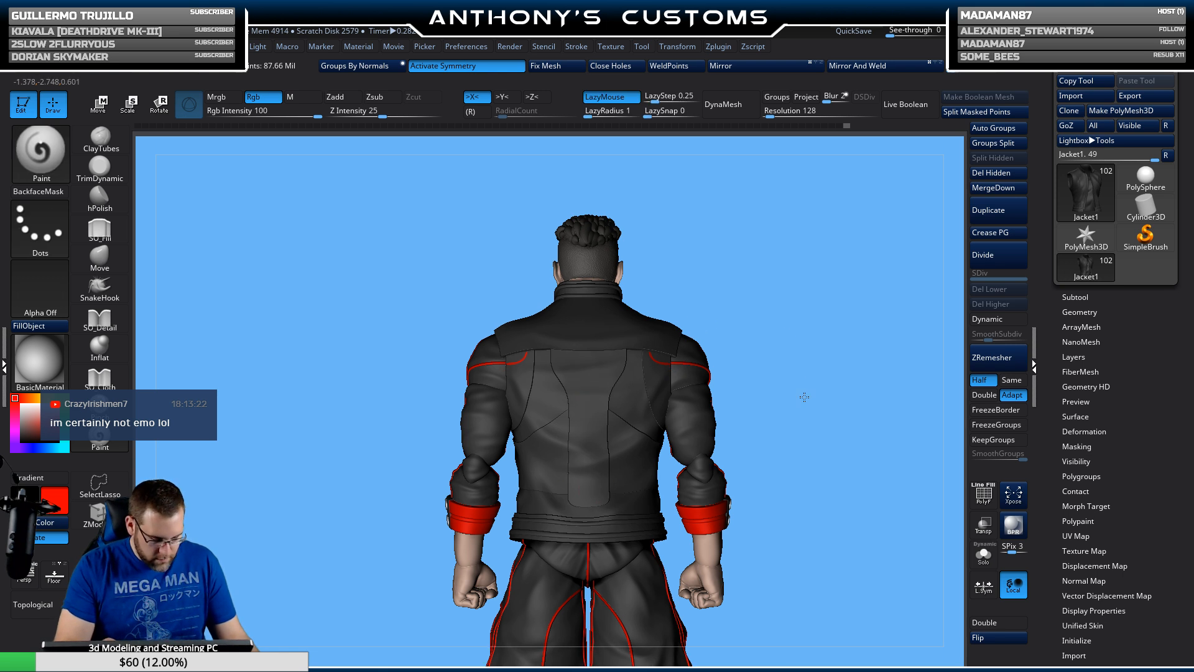
Step: Paint two red stripes down the jacket's centre back panel, converging from the yoke and joining in a rounded end above the waistband
{"action": "left_click_drag", "start_coordinate": [805, 396], "coordinate": [701, 334], "text": "alt"}
{"action": "left_click_drag", "start_coordinate": [844, 269], "coordinate": [820, 220], "text": "alt"}
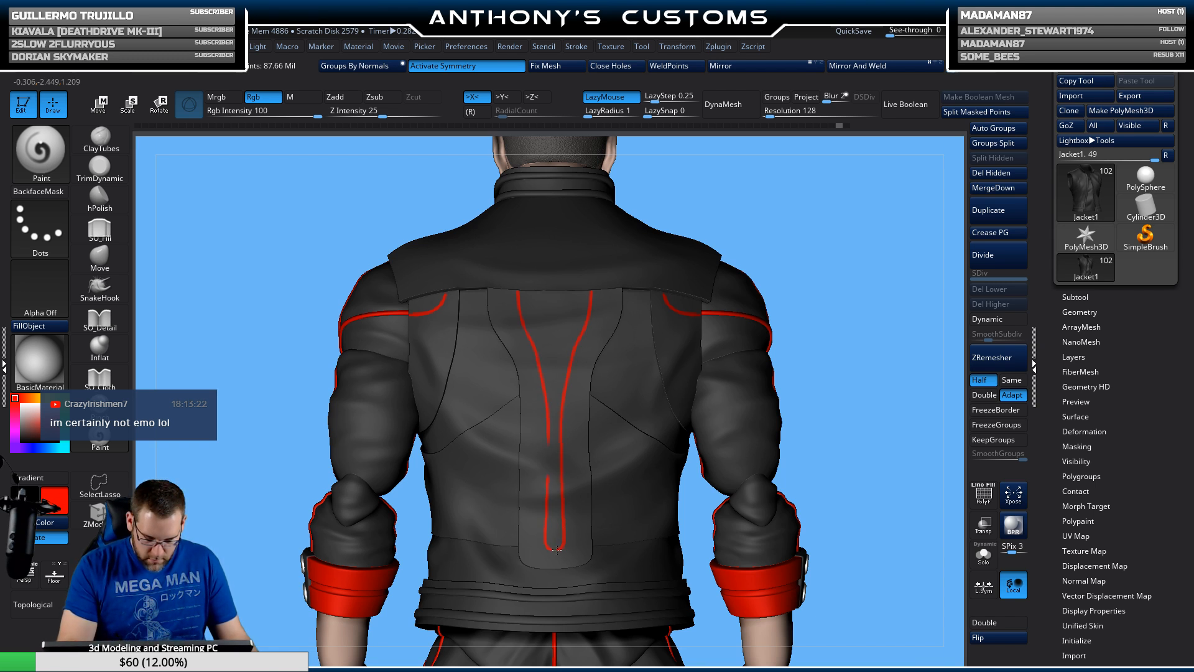
{"action": "left_click_drag", "start_coordinate": [557, 549], "coordinate": [553, 498]}
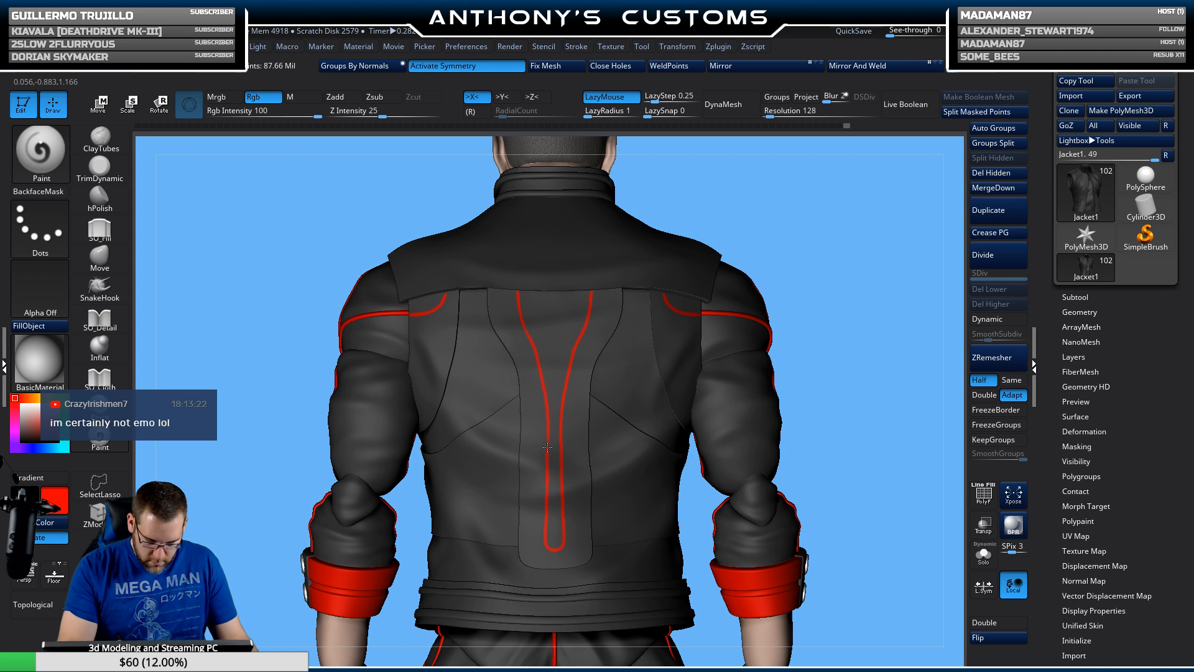
{"action": "left_click_drag", "start_coordinate": [844, 391], "coordinate": [802, 284], "text": "alt"}
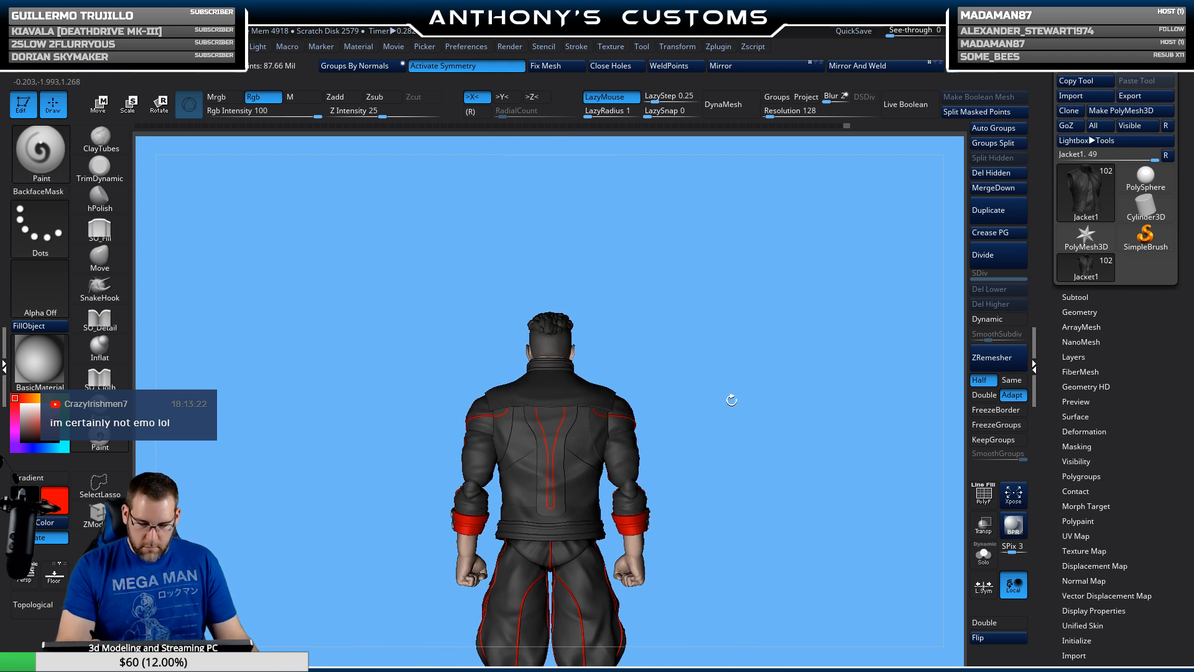
Step: Try red stripes curving from the sleeve stripes up the chest, with long stripes down both jacket fronts
{"action": "left_click_drag", "start_coordinate": [732, 400], "coordinate": [864, 410]}
{"action": "left_click_drag", "start_coordinate": [770, 378], "coordinate": [713, 329], "text": "alt"}
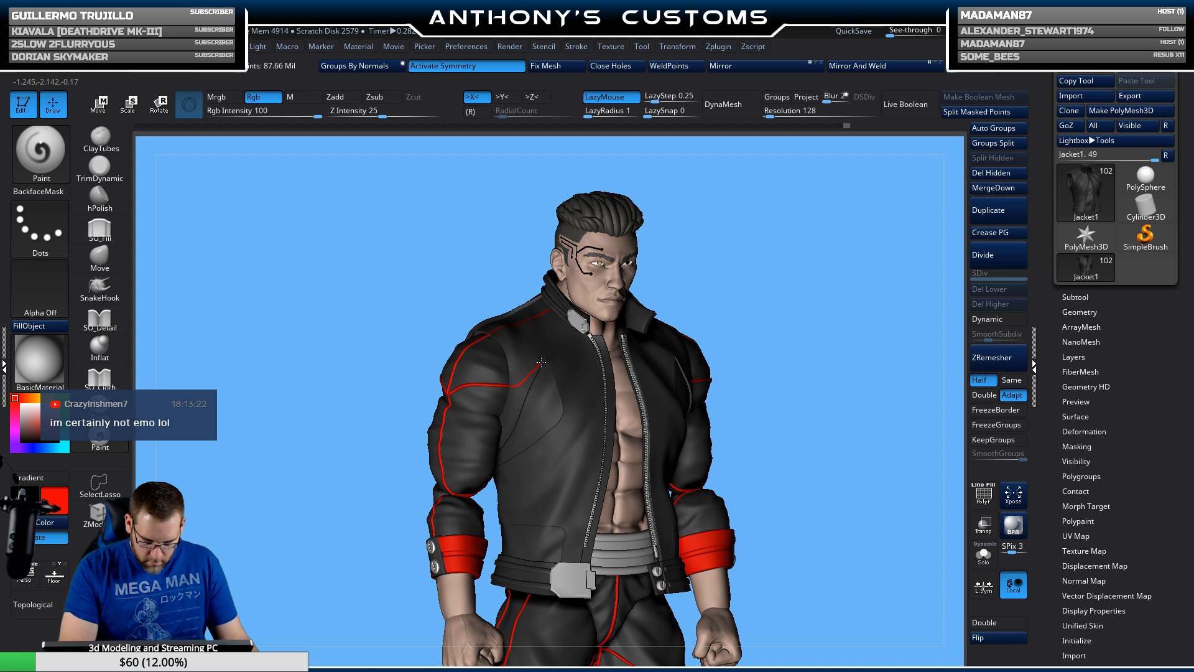
{"action": "left_click_drag", "start_coordinate": [829, 318], "coordinate": [823, 309]}
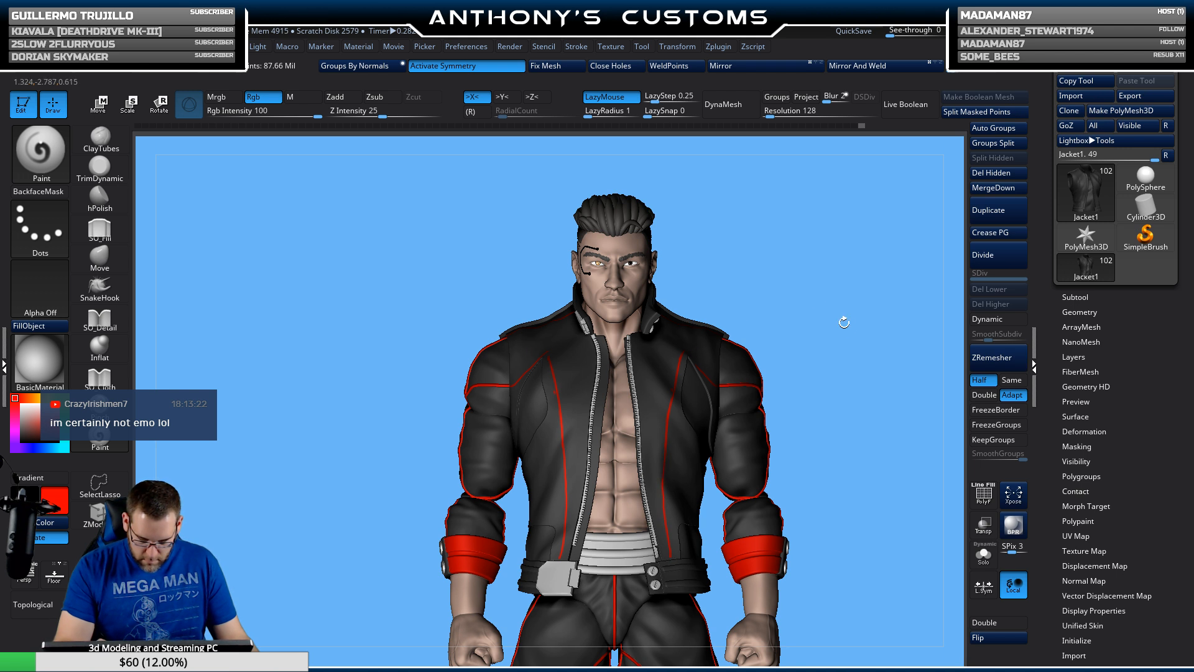
{"action": "left_click_drag", "start_coordinate": [855, 397], "coordinate": [848, 373], "text": "alt"}
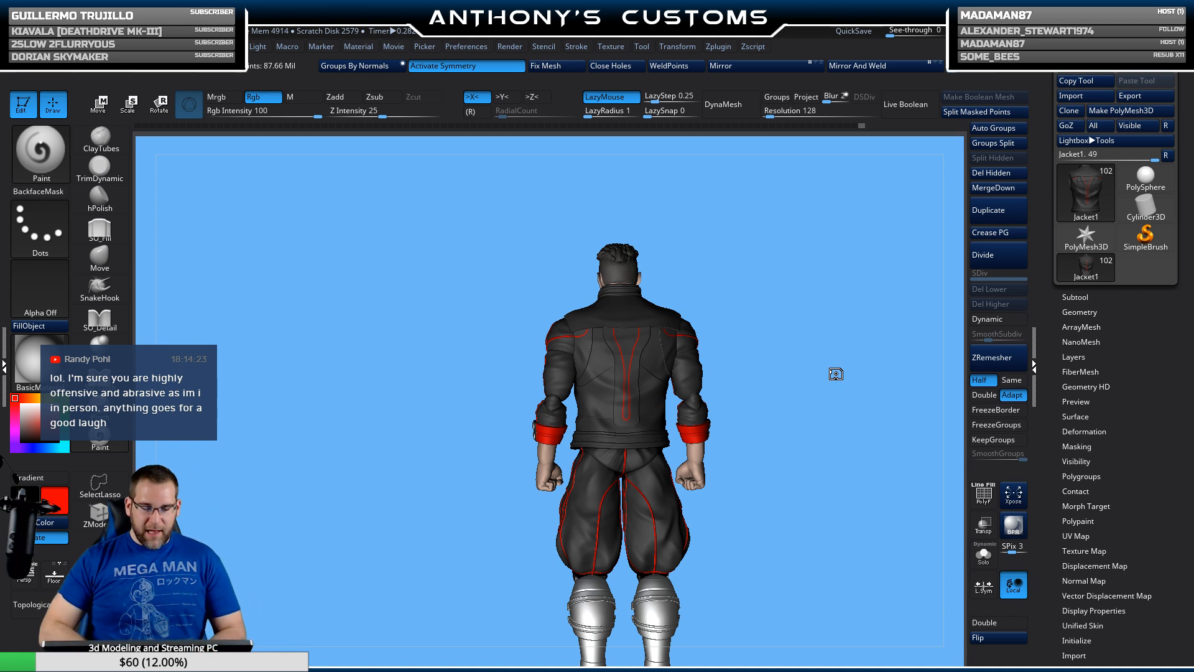
{"action": "mouse_move", "coordinate": [834, 374]}
{"action": "left_mouse_down"}
{"action": "mouse_move", "coordinate": [867, 372]}
{"action": "mouse_move", "coordinate": [787, 376]}
{"action": "mouse_move", "coordinate": [883, 370]}
{"action": "mouse_move", "coordinate": [816, 374]}
{"action": "mouse_move", "coordinate": [861, 392]}
{"action": "mouse_move", "coordinate": [852, 399]}
{"action": "mouse_move", "coordinate": [800, 375]}
{"action": "mouse_move", "coordinate": [820, 391]}
{"action": "left_mouse_up"}
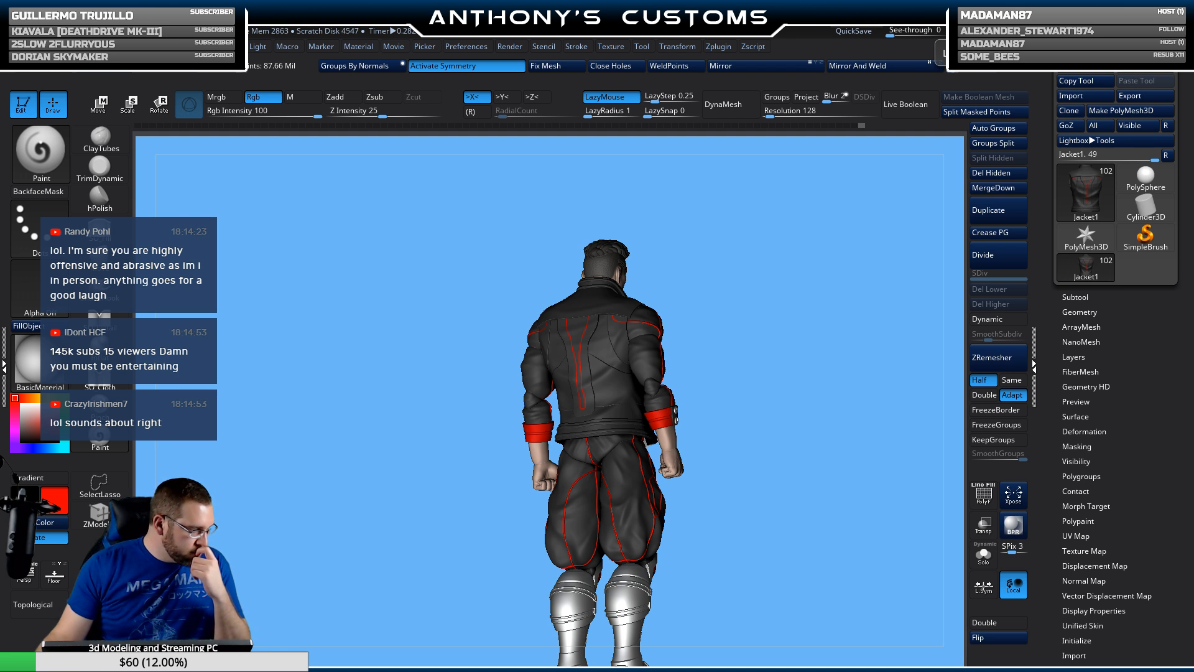
{"action": "left_click_drag", "start_coordinate": [760, 380], "coordinate": [739, 349]}
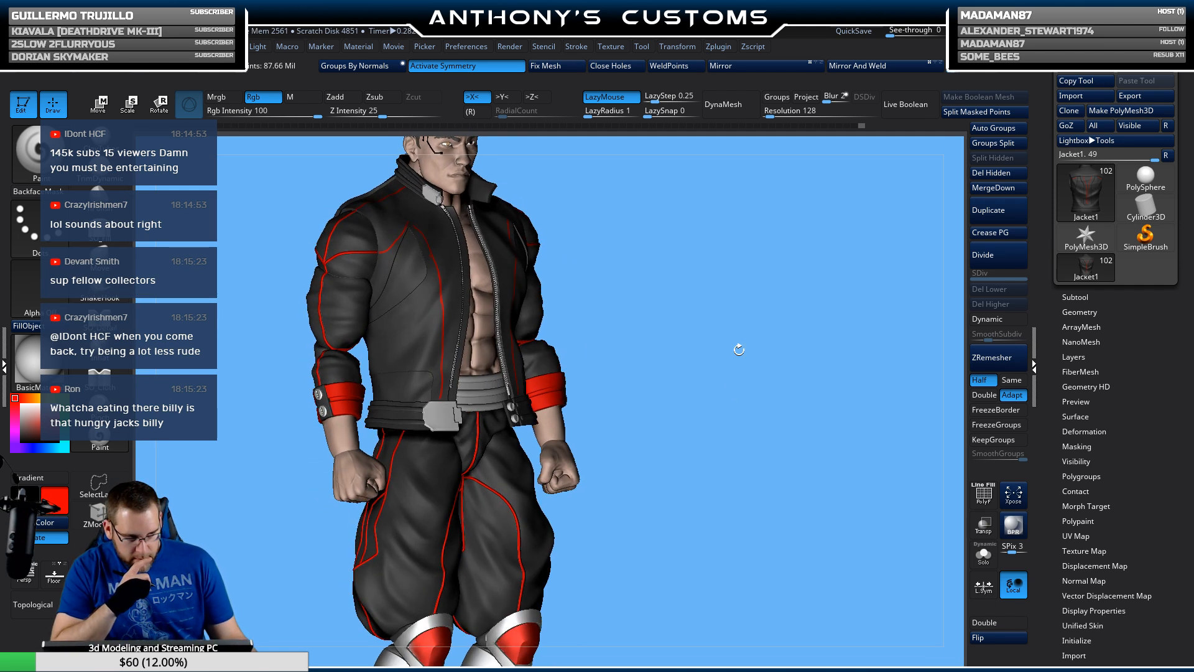
{"action": "left_click_drag", "start_coordinate": [738, 352], "coordinate": [749, 325]}
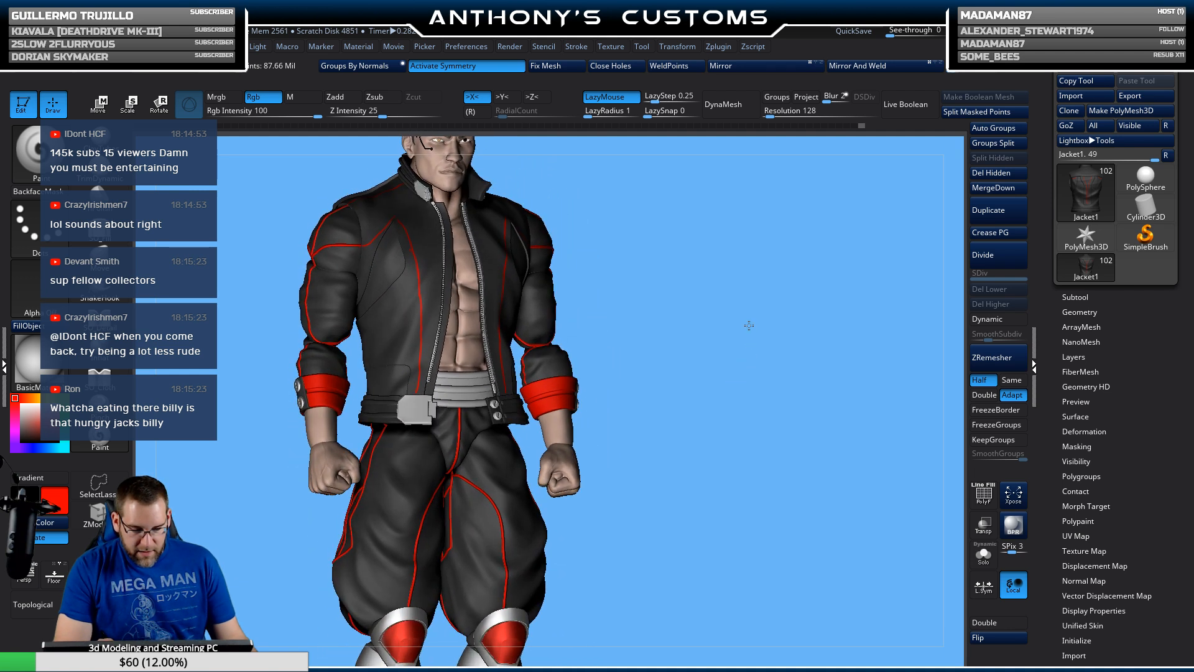
Step: Try shorter red stripes curving down the lower front panels of the jacket, then undo them
{"action": "mouse_move", "coordinate": [748, 326]}
{"action": "left_mouse_down"}
{"action": "mouse_move", "coordinate": [688, 312]}
{"action": "mouse_move", "coordinate": [648, 255]}
{"action": "left_mouse_up"}
{"action": "key", "text": "ctrl"}
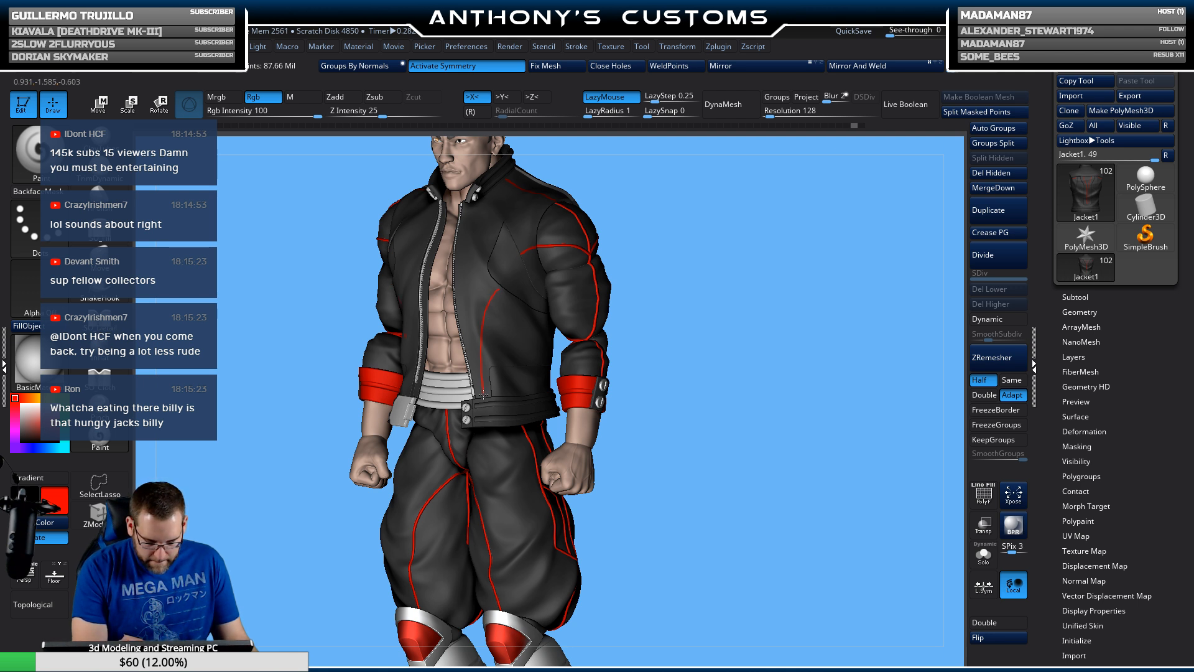
{"action": "mouse_move", "coordinate": [784, 346]}
{"action": "left_mouse_down"}
{"action": "mouse_move", "coordinate": [804, 343]}
{"action": "mouse_move", "coordinate": [768, 360]}
{"action": "mouse_move", "coordinate": [790, 347]}
{"action": "left_mouse_up"}
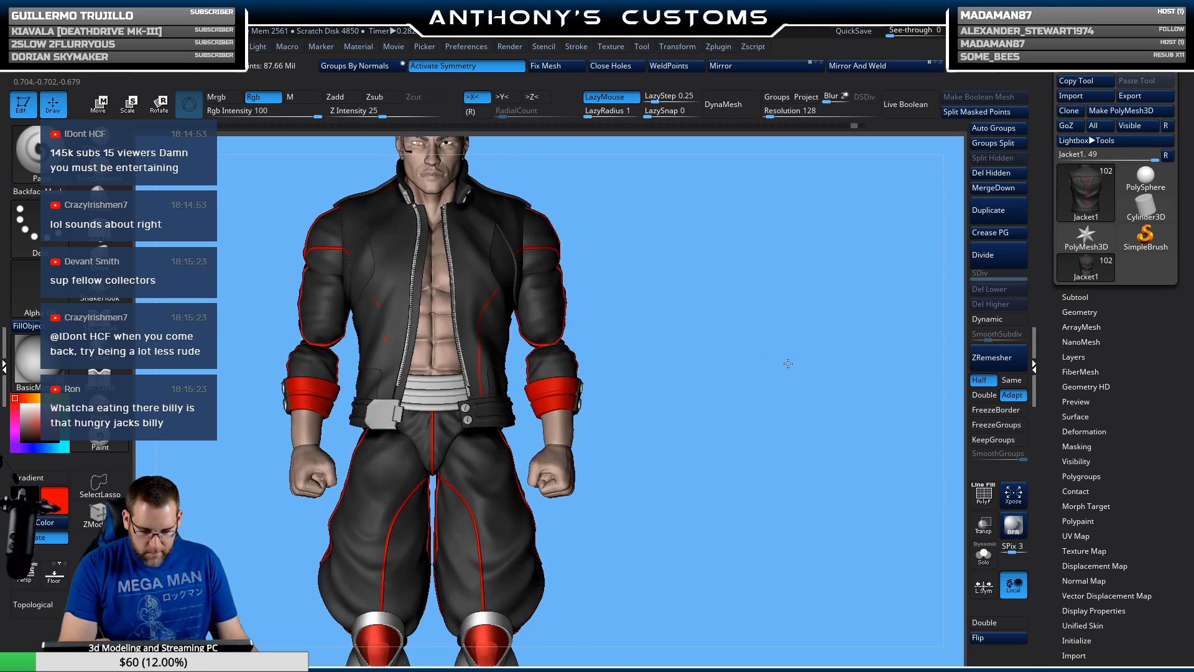
{"action": "key", "text": "ctrl"}
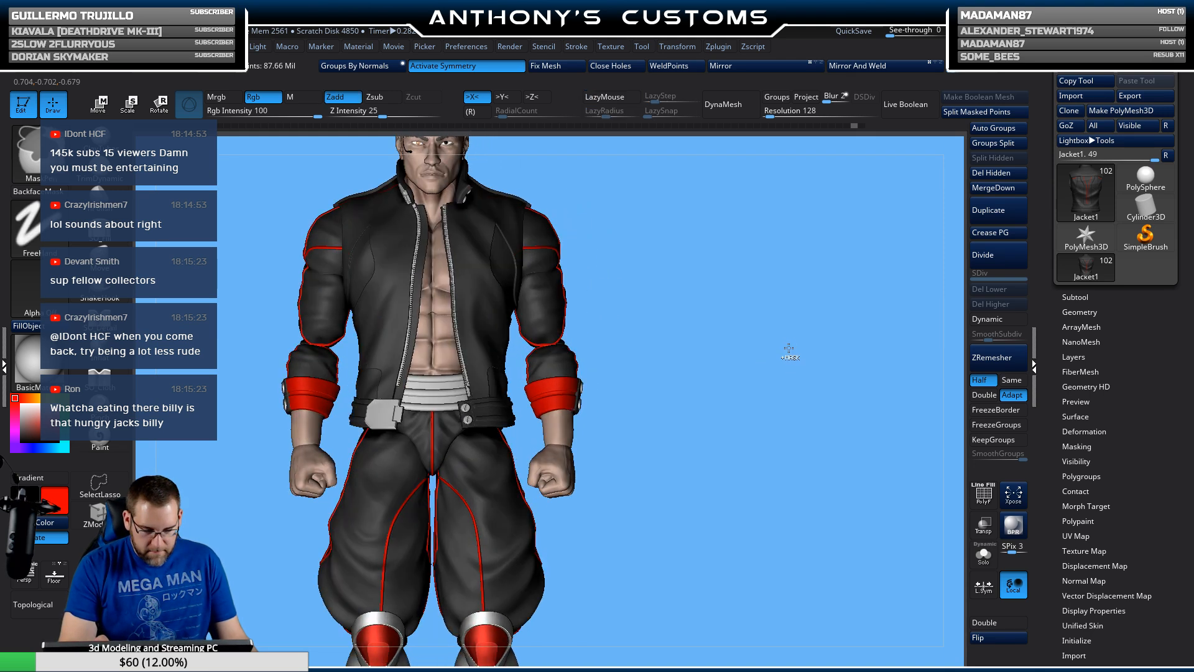
{"action": "mouse_move", "coordinate": [789, 348]}
{"action": "left_mouse_down"}
{"action": "mouse_move", "coordinate": [782, 370]}
{"action": "mouse_move", "coordinate": [813, 419]}
{"action": "left_mouse_up"}
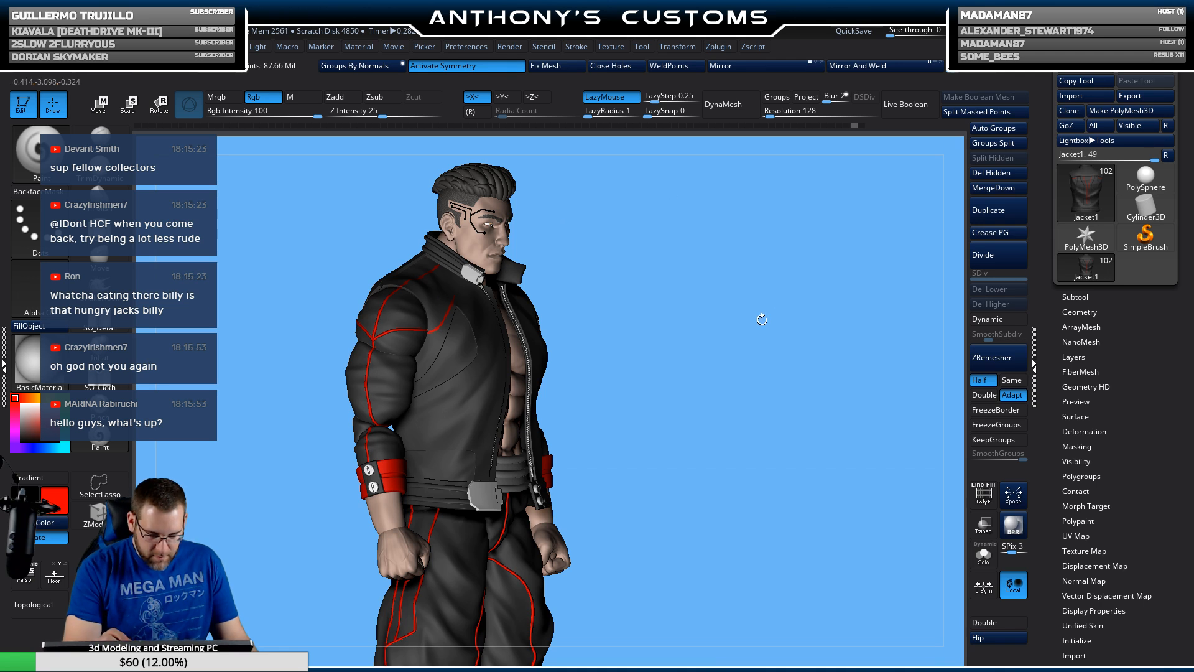
Step: Try long red stripes down both jacket fronts from the shoulders again, then undo the front stripes
{"action": "left_click_drag", "start_coordinate": [762, 320], "coordinate": [715, 309]}
{"action": "left_click_drag", "start_coordinate": [469, 300], "coordinate": [481, 399]}
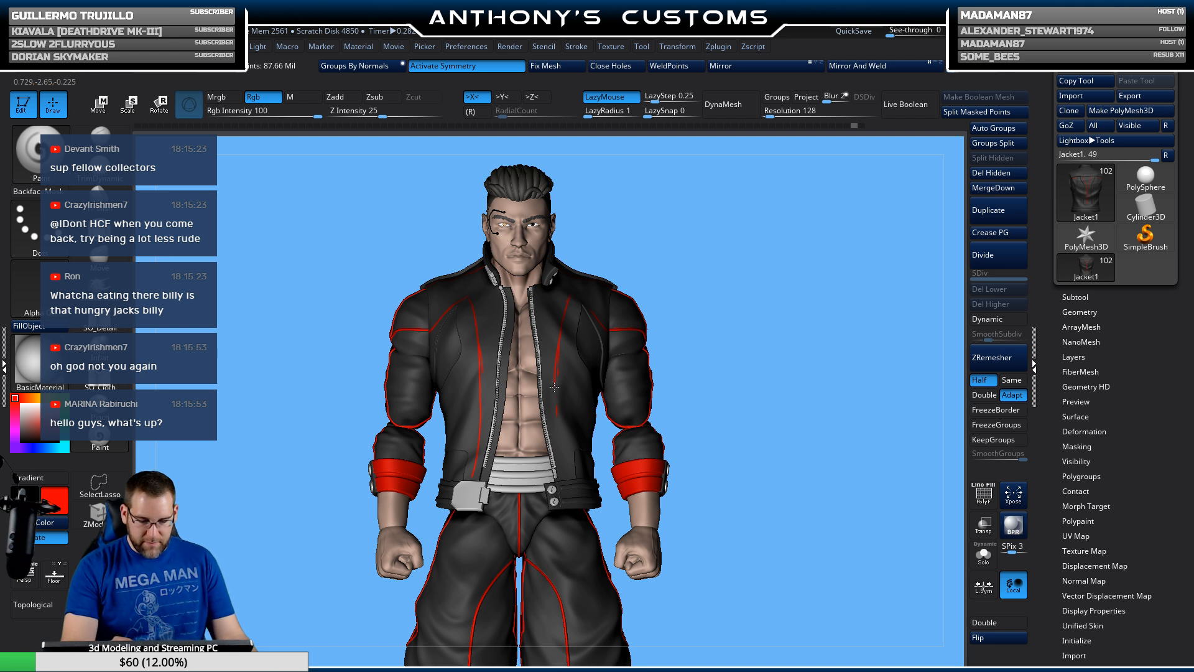
{"action": "left_click_drag", "start_coordinate": [780, 406], "coordinate": [703, 346]}
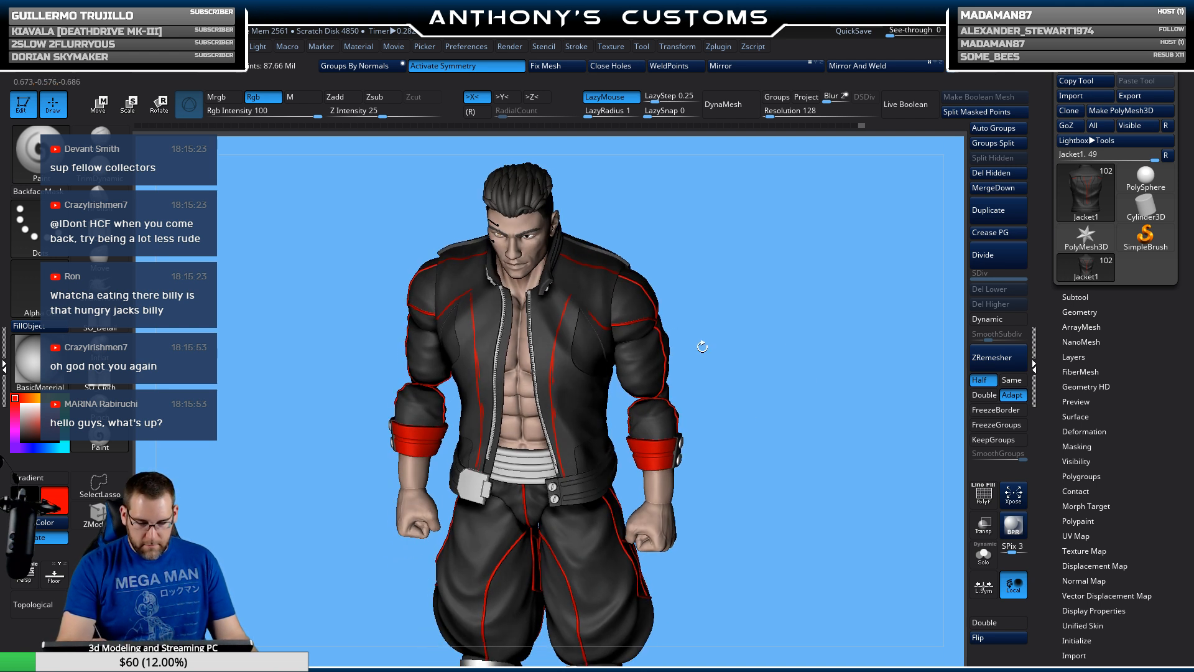
{"action": "left_click_drag", "start_coordinate": [783, 367], "coordinate": [803, 331]}
{"action": "mouse_move", "coordinate": [774, 371]}
{"action": "left_mouse_down"}
{"action": "mouse_move", "coordinate": [820, 373]}
{"action": "mouse_move", "coordinate": [723, 373]}
{"action": "mouse_move", "coordinate": [766, 373]}
{"action": "mouse_move", "coordinate": [767, 385]}
{"action": "left_mouse_up"}
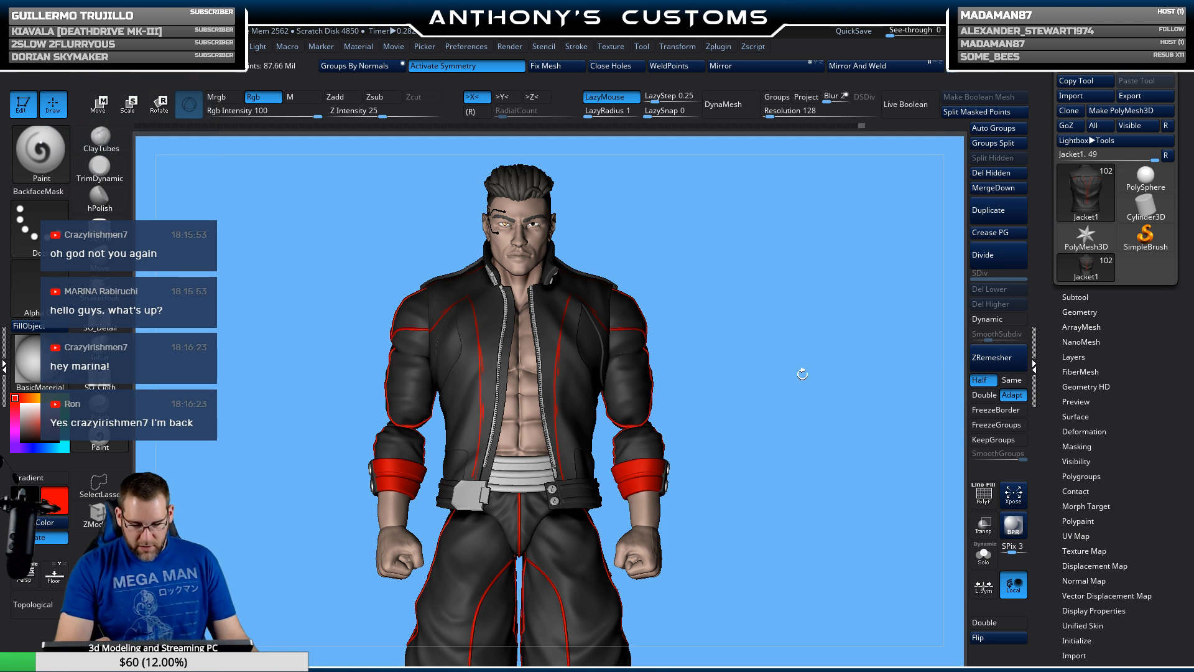
{"action": "key", "text": "ctrl"}
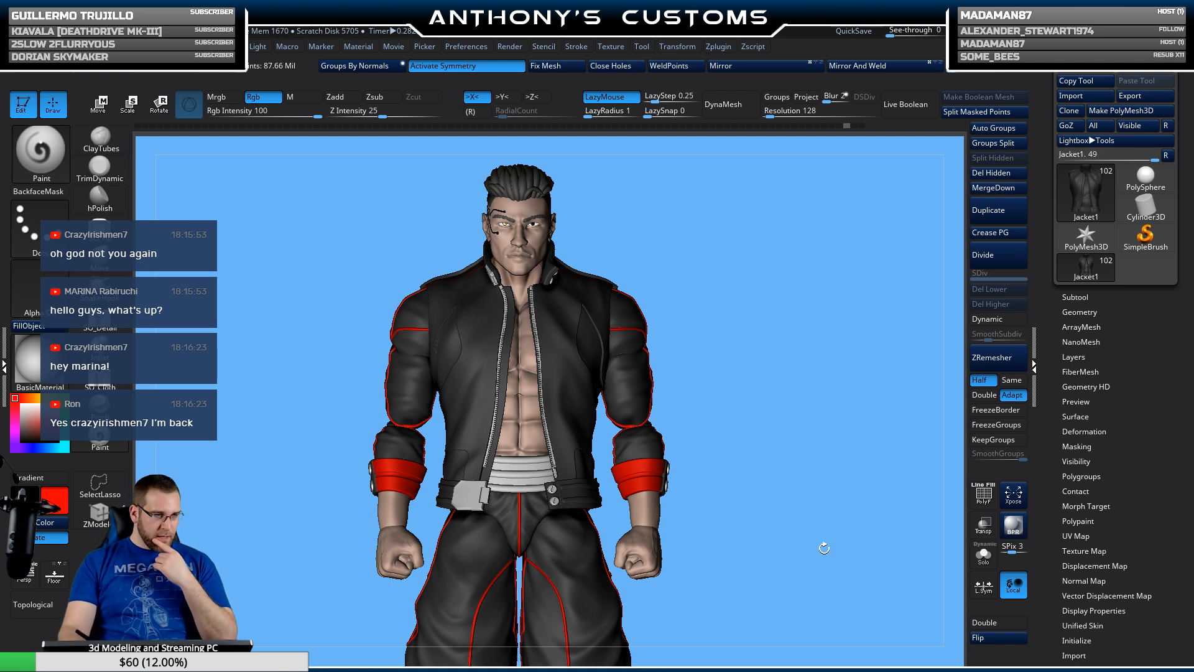
Step: Paint red trim along the front armhole seams, thickening it where it meets the sleeve stripes
{"action": "left_click_drag", "start_coordinate": [733, 333], "coordinate": [747, 313]}
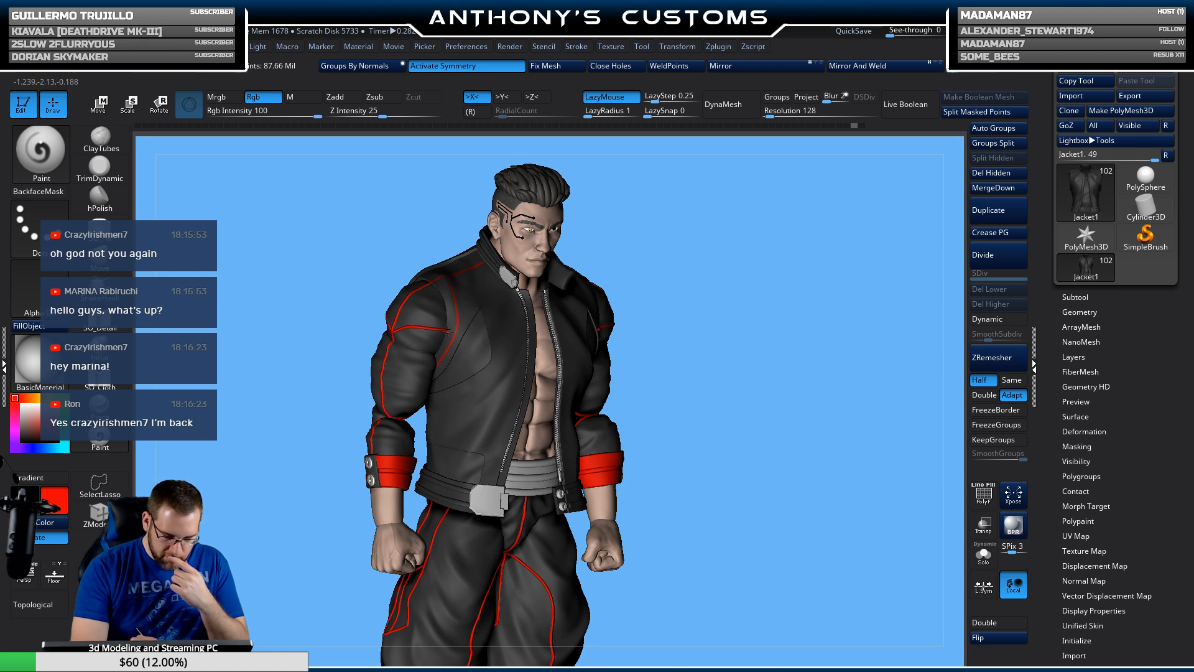
{"action": "left_click_drag", "start_coordinate": [817, 407], "coordinate": [607, 343]}
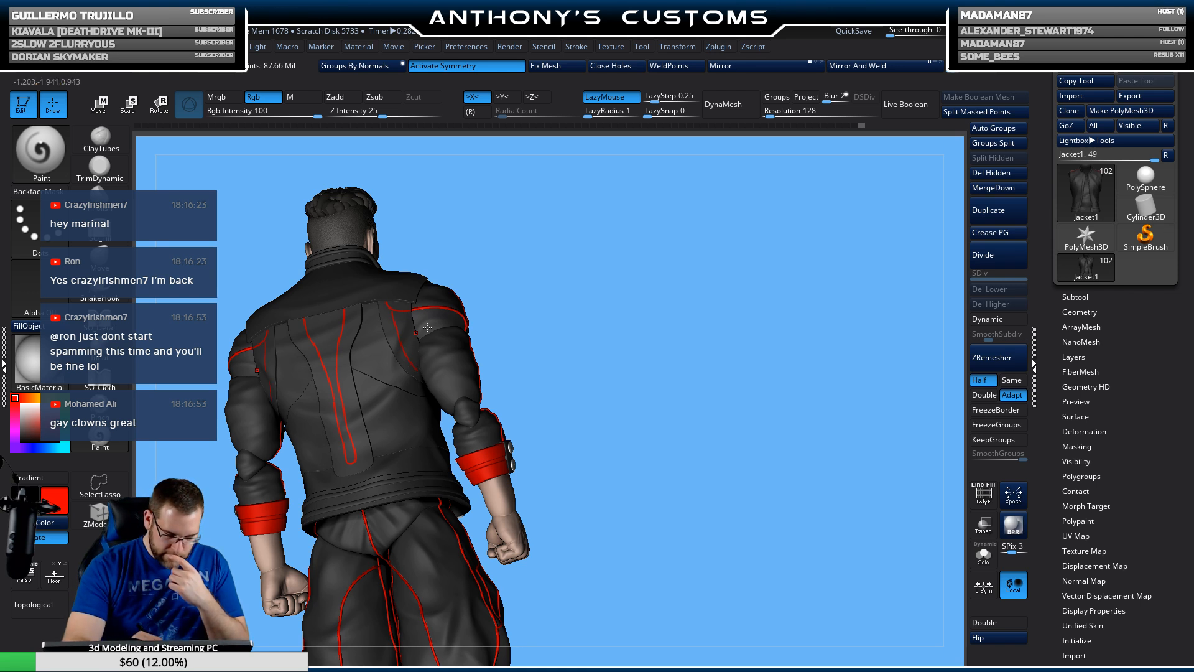
{"action": "left_click_drag", "start_coordinate": [694, 461], "coordinate": [732, 461]}
{"action": "left_click_drag", "start_coordinate": [651, 477], "coordinate": [759, 426]}
{"action": "left_click_drag", "start_coordinate": [718, 460], "coordinate": [775, 398]}
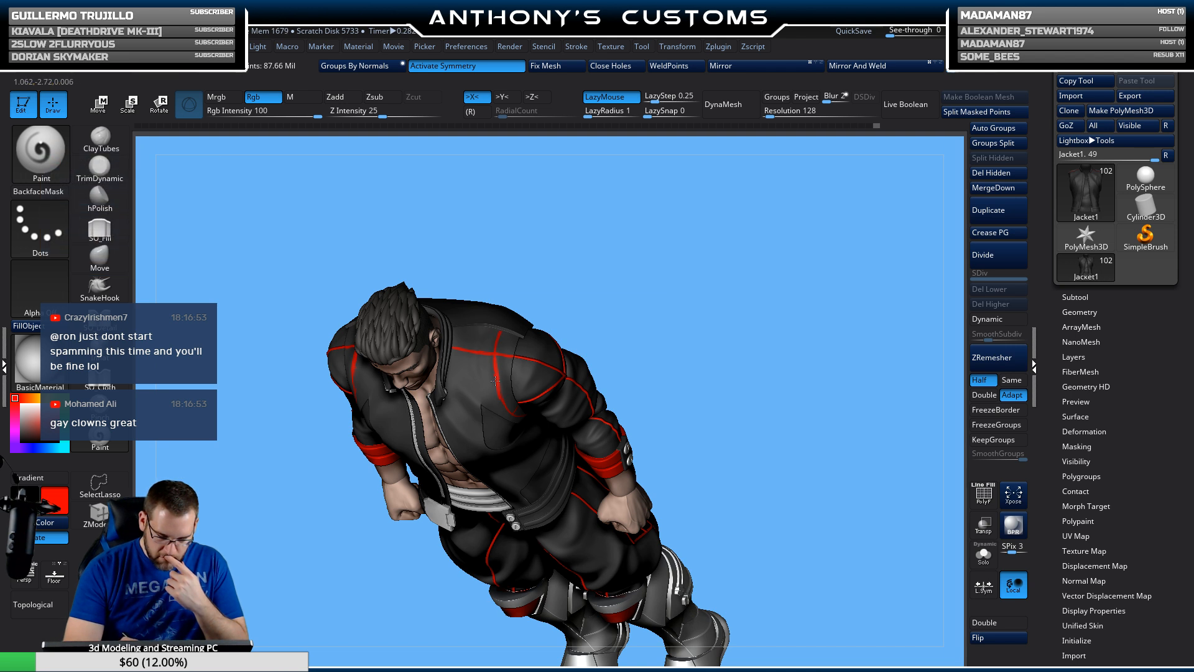
{"action": "left_click_drag", "start_coordinate": [649, 314], "coordinate": [527, 326]}
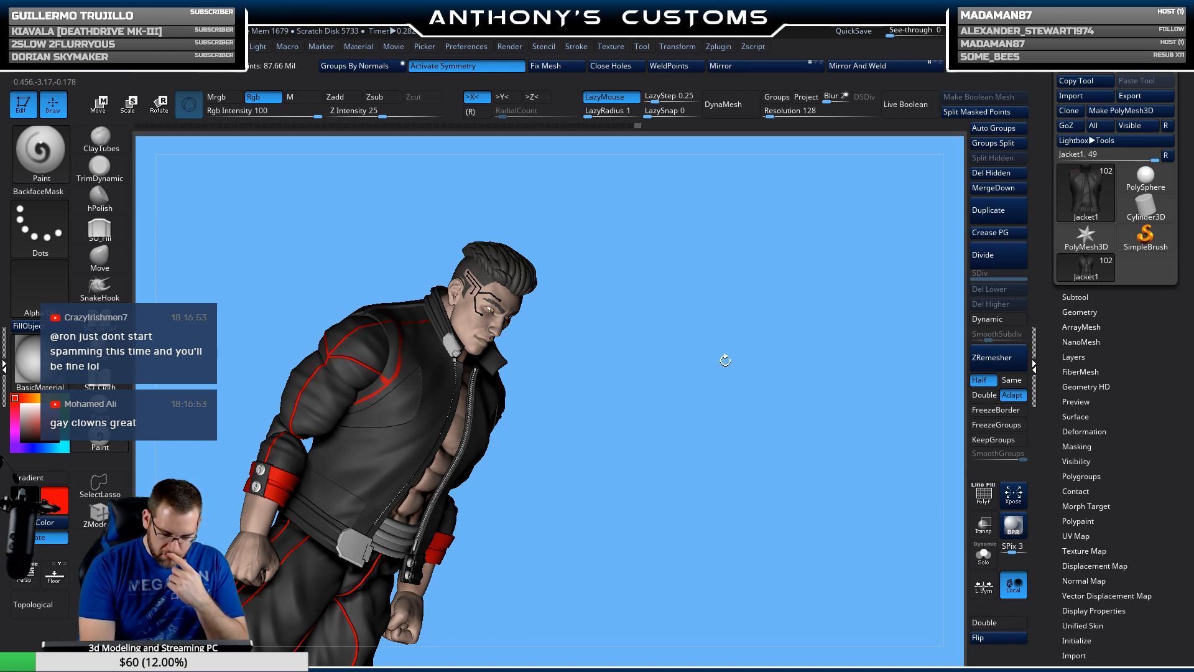
Step: Continue the thick red trim along the armhole seams on the back of the jacket
{"action": "left_click_drag", "start_coordinate": [725, 360], "coordinate": [676, 374]}
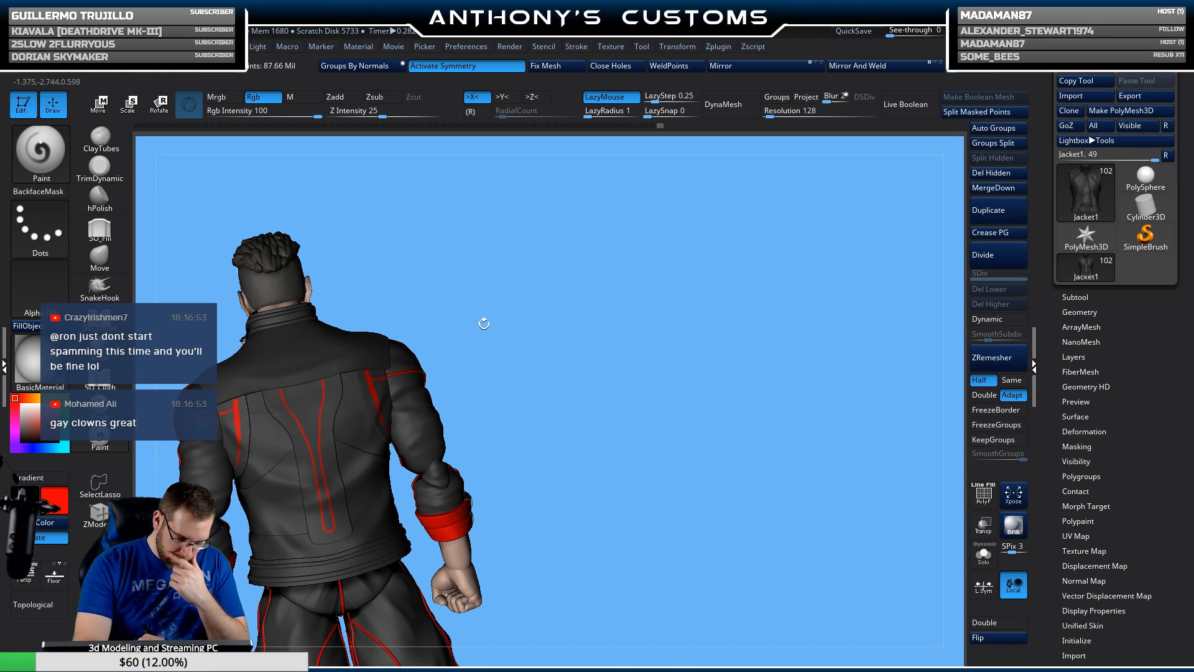
{"action": "left_click_drag", "start_coordinate": [484, 323], "coordinate": [492, 358]}
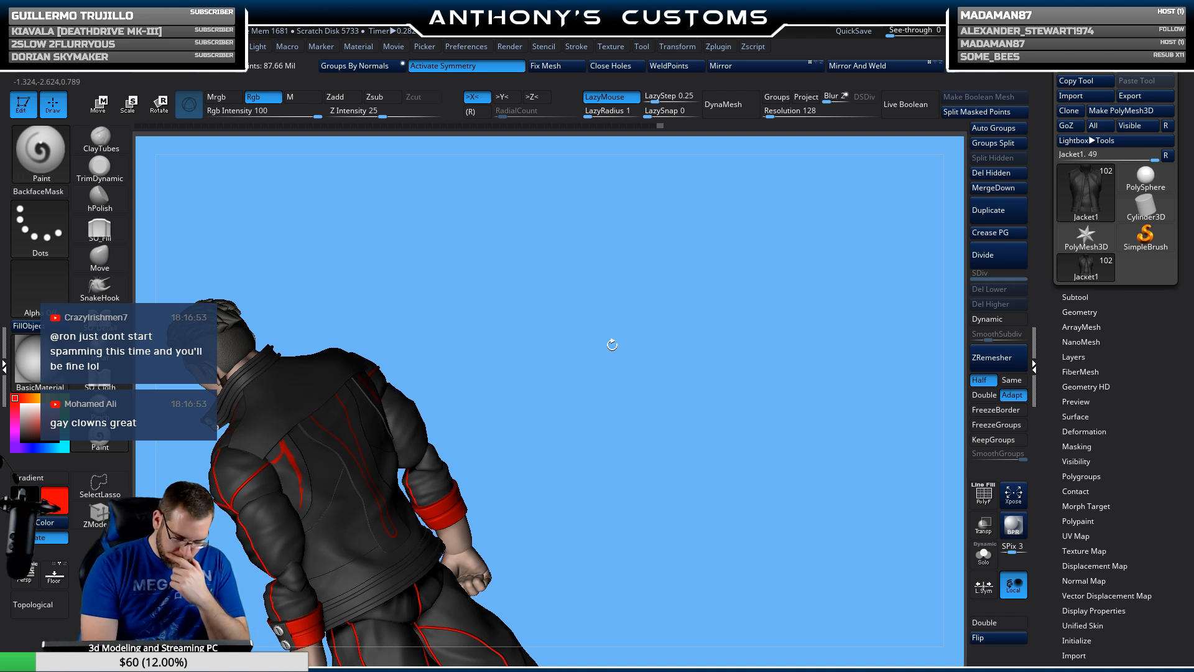
{"action": "left_click_drag", "start_coordinate": [645, 451], "coordinate": [691, 380]}
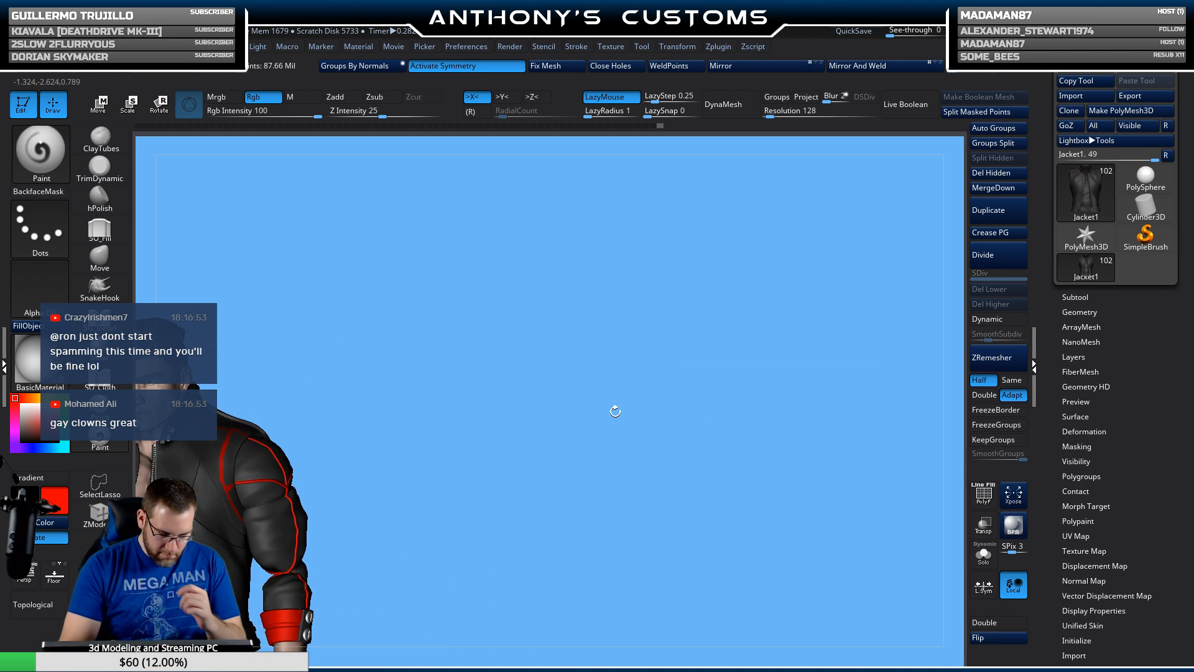
{"action": "left_click_drag", "start_coordinate": [615, 411], "coordinate": [720, 372]}
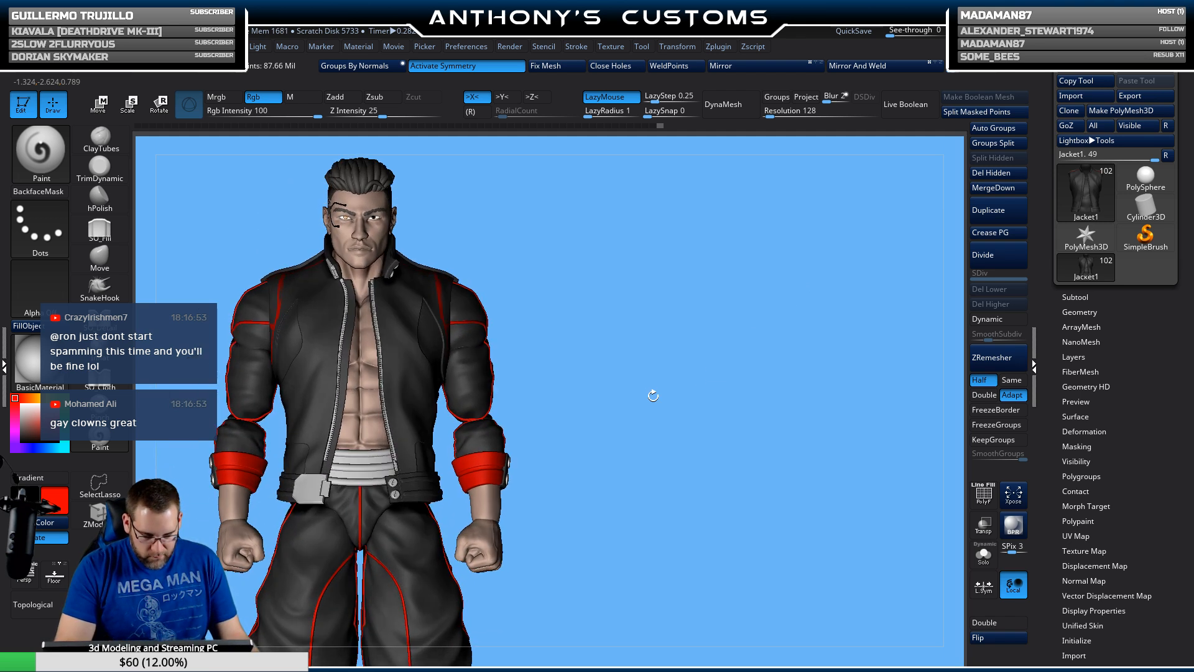
Step: Clean up the red trim where the back armhole and sleeve stripes meet, using the jacket's dark grey
{"action": "left_click_drag", "start_coordinate": [653, 396], "coordinate": [781, 585], "text": "alt"}
{"action": "mouse_move", "coordinate": [773, 443]}
{"action": "left_mouse_down"}
{"action": "mouse_move", "coordinate": [798, 464]}
{"action": "mouse_move", "coordinate": [760, 437]}
{"action": "mouse_move", "coordinate": [775, 430]}
{"action": "left_mouse_up"}
{"action": "left_click_drag", "start_coordinate": [799, 491], "coordinate": [861, 378], "text": "alt"}
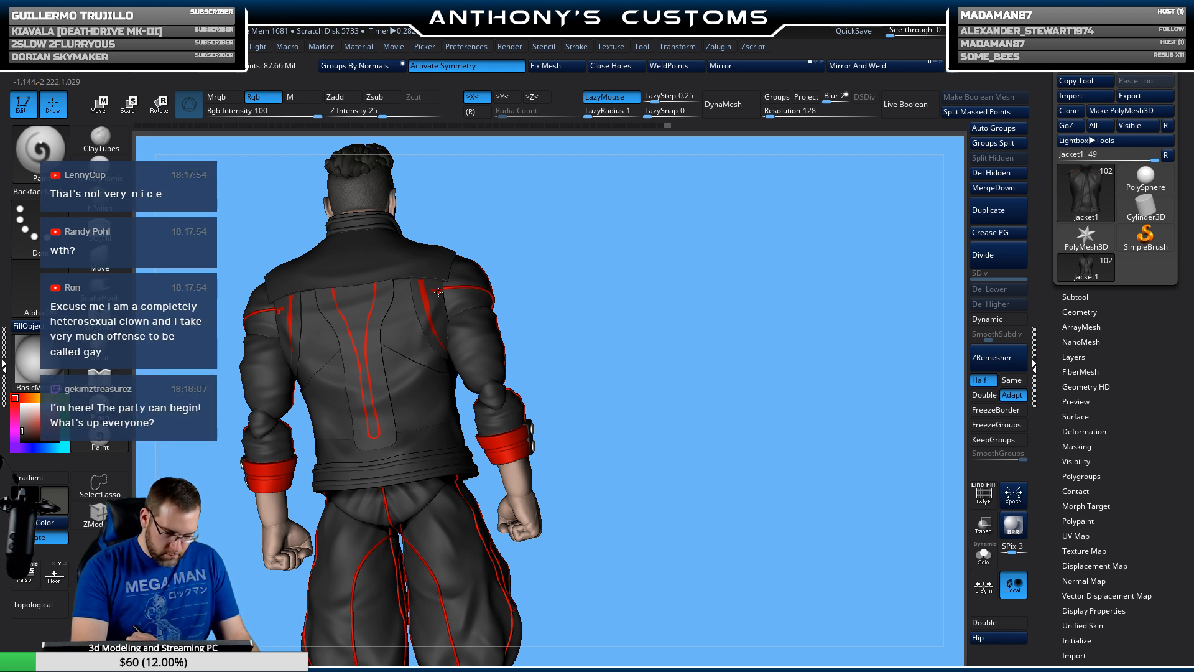
{"action": "left_click_drag", "start_coordinate": [517, 261], "coordinate": [435, 281]}
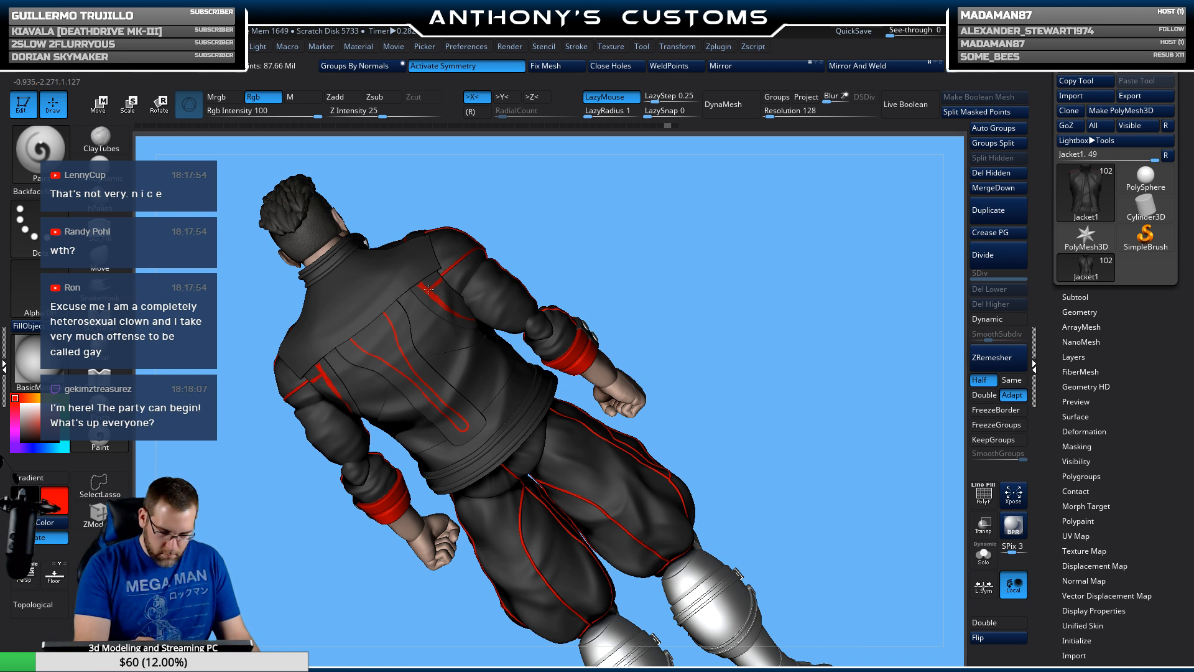
{"action": "left_click_drag", "start_coordinate": [736, 360], "coordinate": [732, 399]}
{"action": "left_click_drag", "start_coordinate": [644, 421], "coordinate": [707, 373], "text": "alt"}
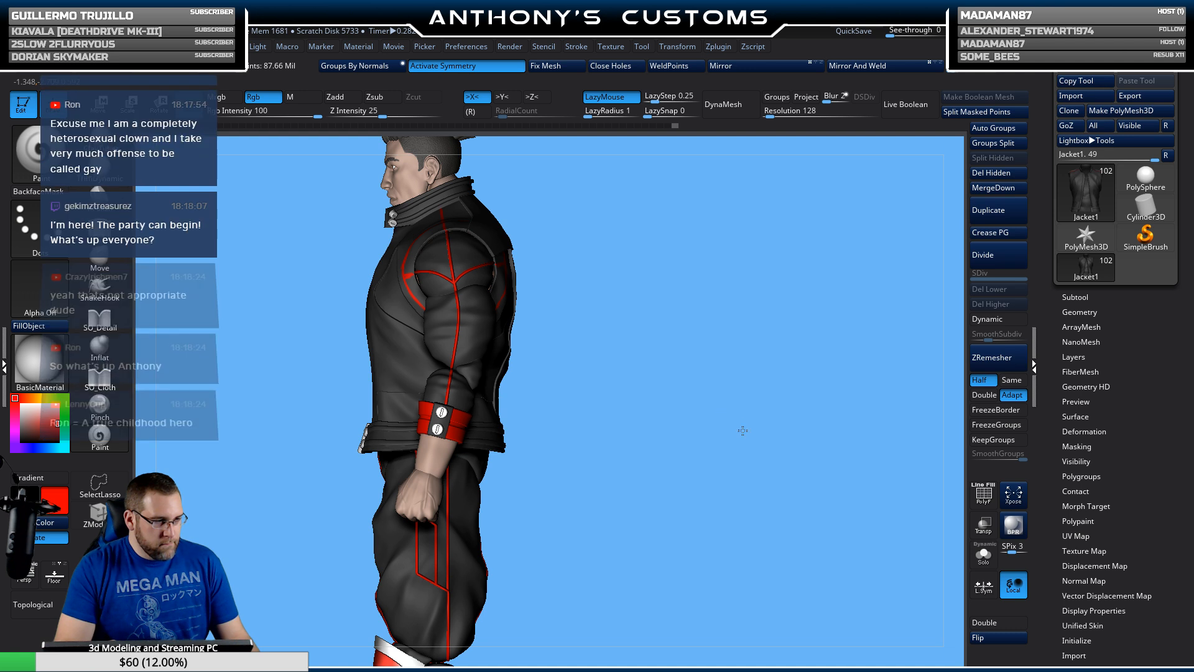
Step: Try thin red stripes down both jacket fronts beside the zipper
{"action": "left_click_drag", "start_coordinate": [734, 416], "coordinate": [832, 342]}
{"action": "left_click_drag", "start_coordinate": [848, 389], "coordinate": [821, 401]}
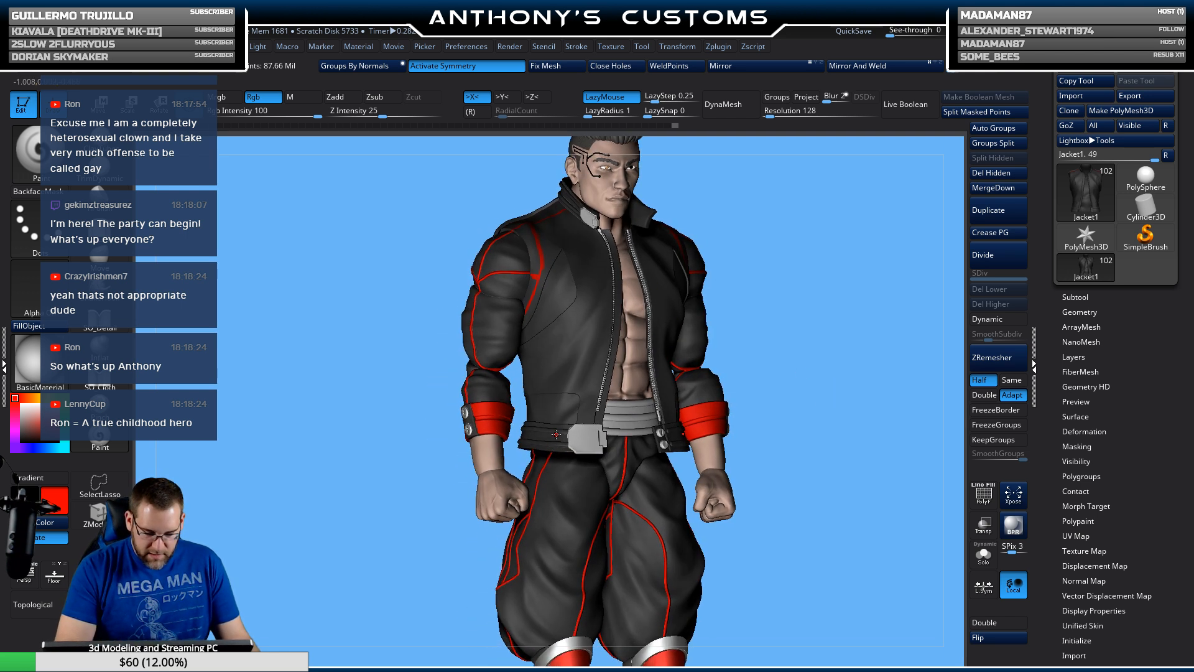
{"action": "left_click_drag", "start_coordinate": [847, 322], "coordinate": [688, 320]}
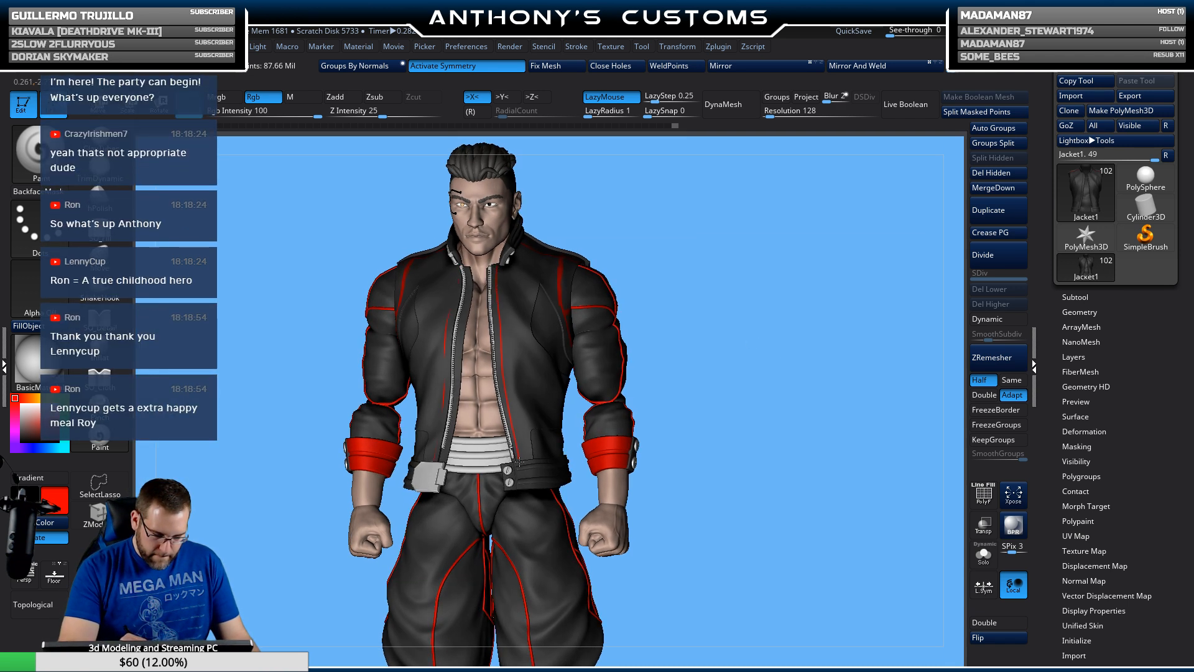
{"action": "left_click_drag", "start_coordinate": [728, 340], "coordinate": [750, 344]}
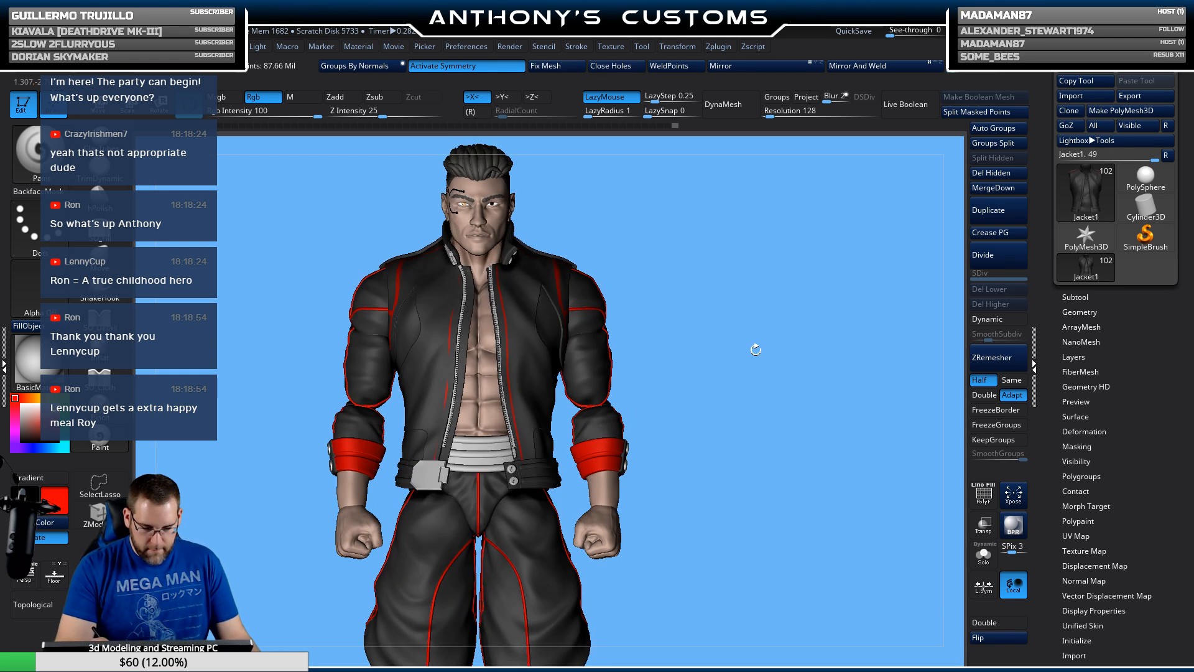
{"action": "left_click_drag", "start_coordinate": [656, 235], "coordinate": [629, 213]}
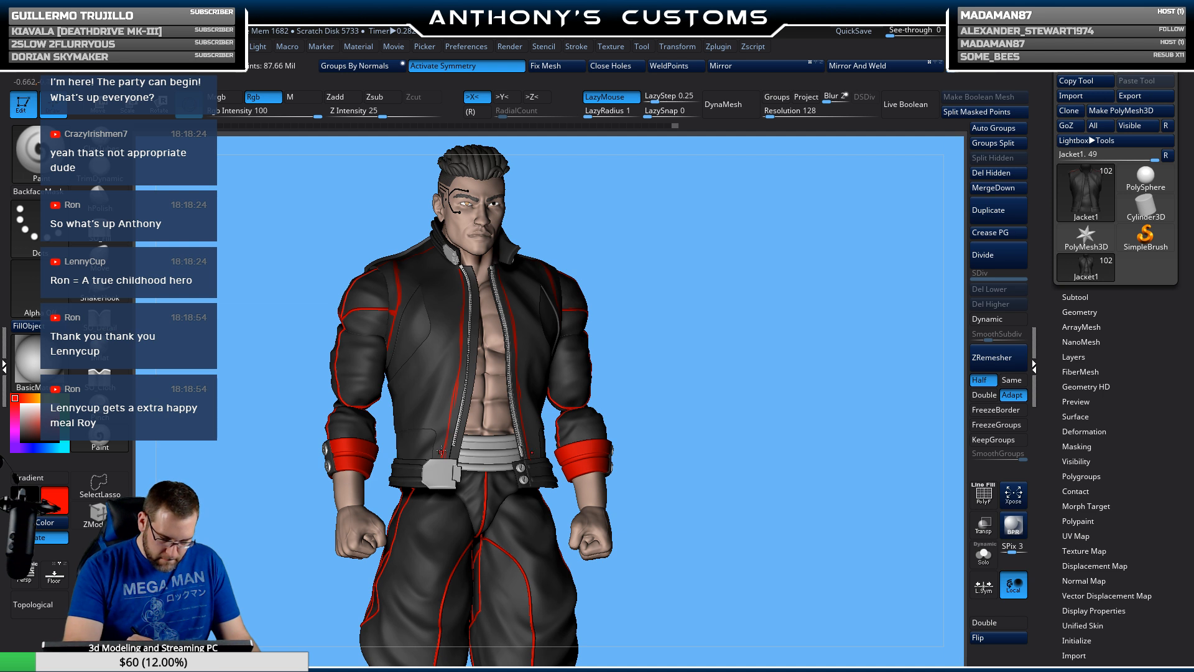
{"action": "left_click_drag", "start_coordinate": [803, 402], "coordinate": [809, 345]}
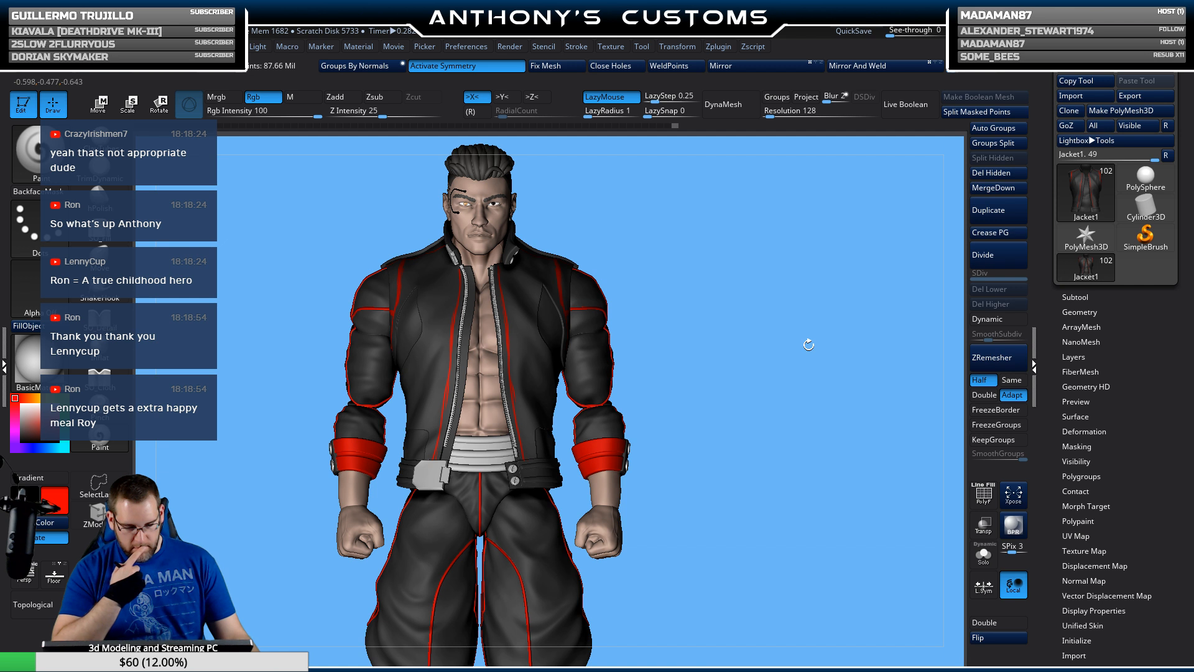
Step: Review the thin red stripes beside the jacket's zipper up close and on the full figure, and save the project
{"action": "left_click_drag", "start_coordinate": [809, 345], "coordinate": [749, 396]}
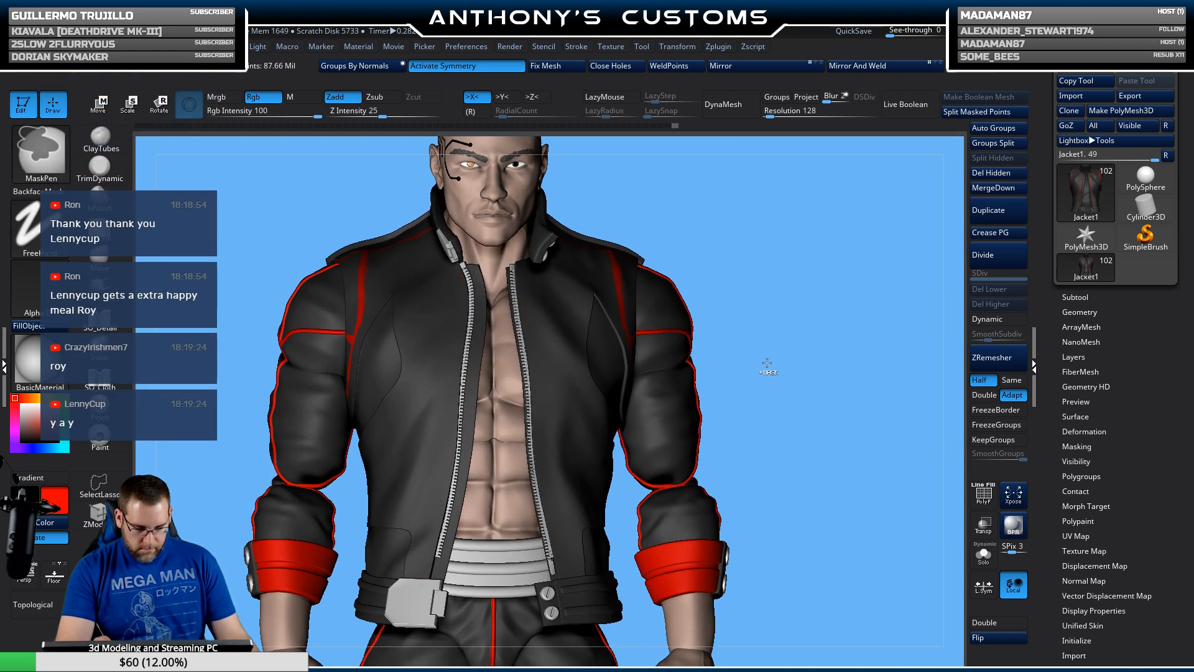
{"action": "mouse_move", "coordinate": [786, 338]}
{"action": "left_mouse_down"}
{"action": "mouse_move", "coordinate": [829, 334]}
{"action": "mouse_move", "coordinate": [766, 340]}
{"action": "mouse_move", "coordinate": [792, 330]}
{"action": "mouse_move", "coordinate": [798, 349]}
{"action": "left_mouse_up"}
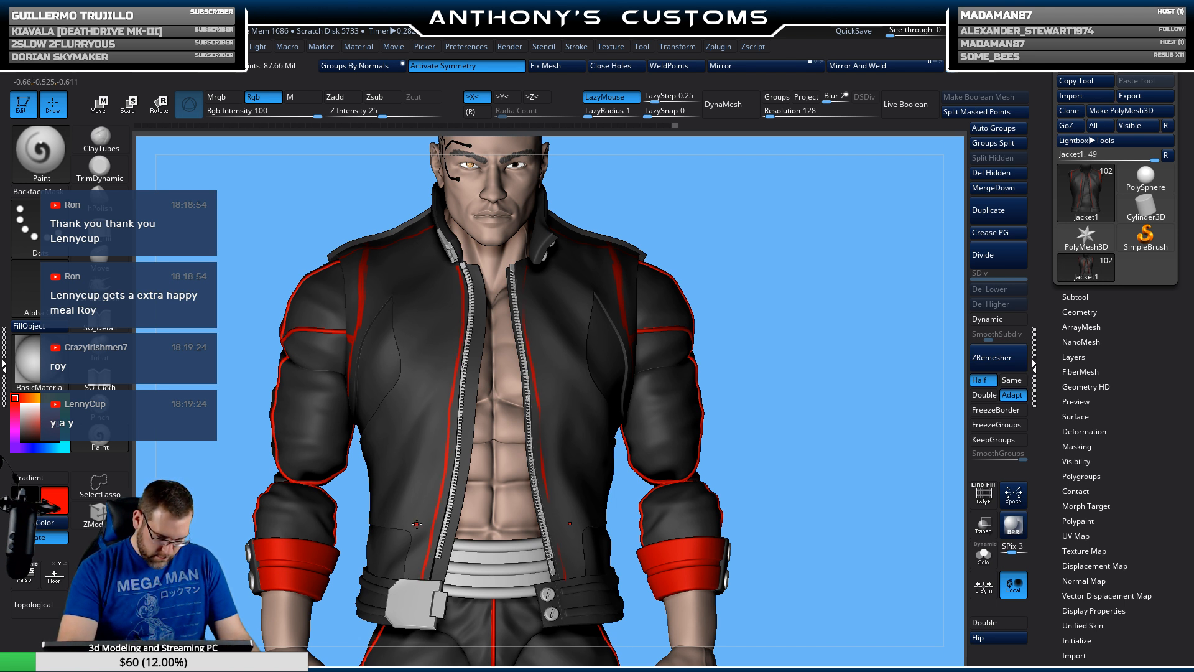
{"action": "left_click_drag", "start_coordinate": [782, 348], "coordinate": [756, 348]}
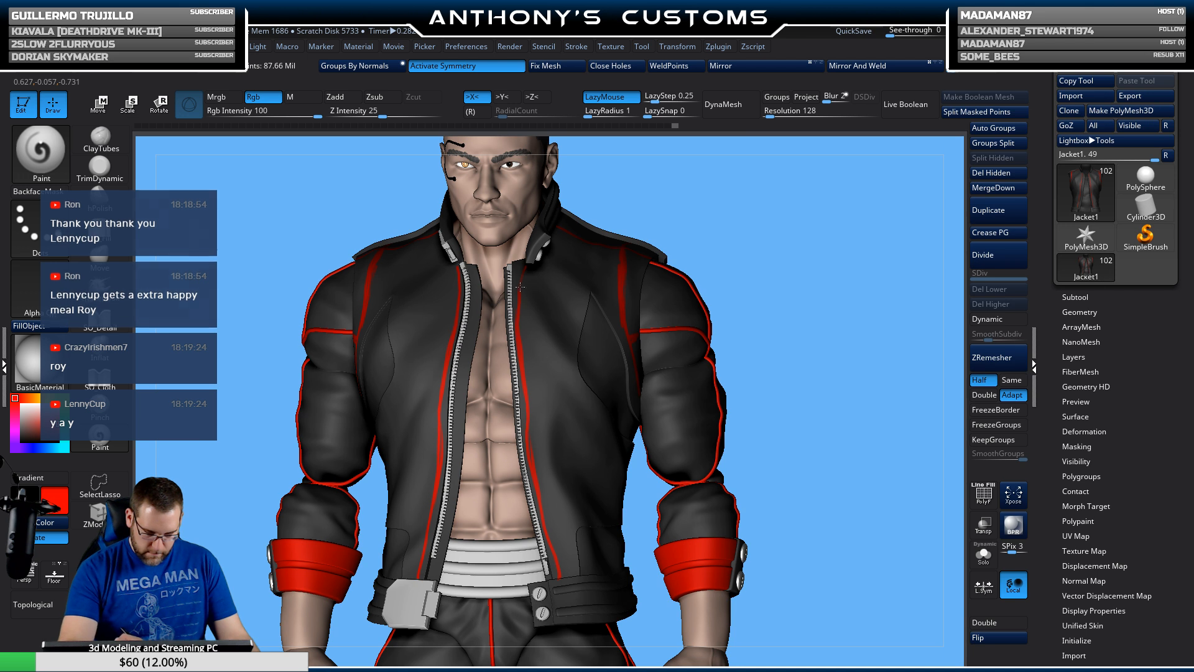
{"action": "left_click_drag", "start_coordinate": [846, 303], "coordinate": [845, 338]}
{"action": "left_click_drag", "start_coordinate": [842, 451], "coordinate": [781, 516]}
{"action": "key", "text": "f"}
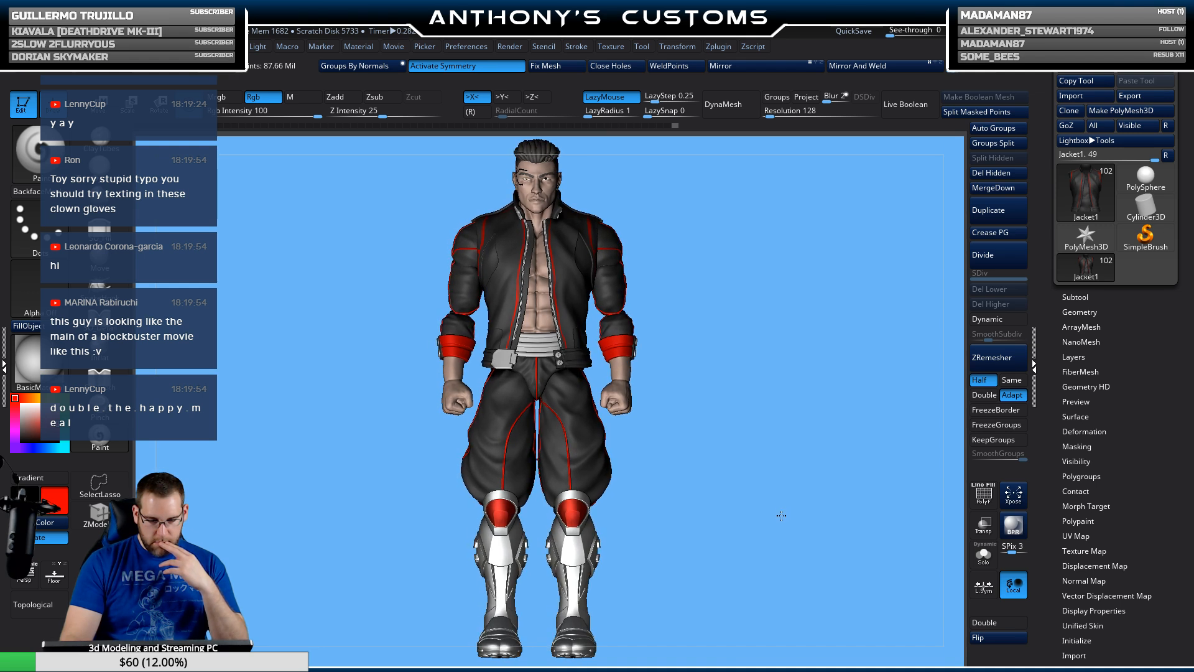
{"action": "left_click_drag", "start_coordinate": [781, 516], "coordinate": [770, 491]}
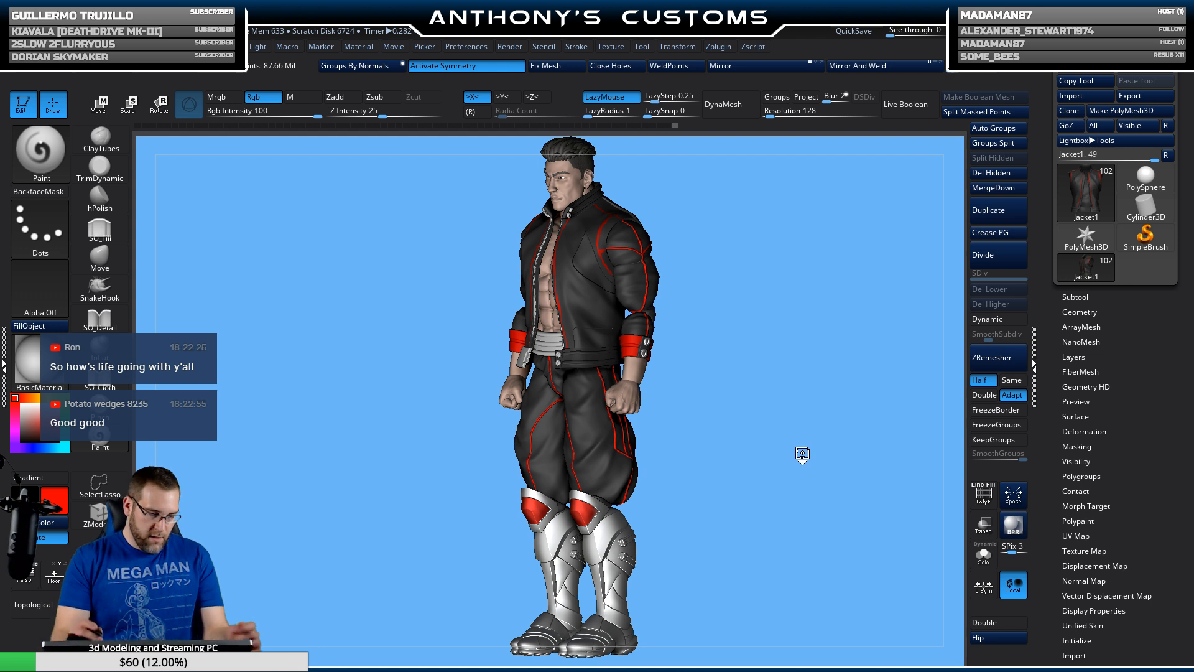
{"action": "left_click_drag", "start_coordinate": [776, 463], "coordinate": [789, 438]}
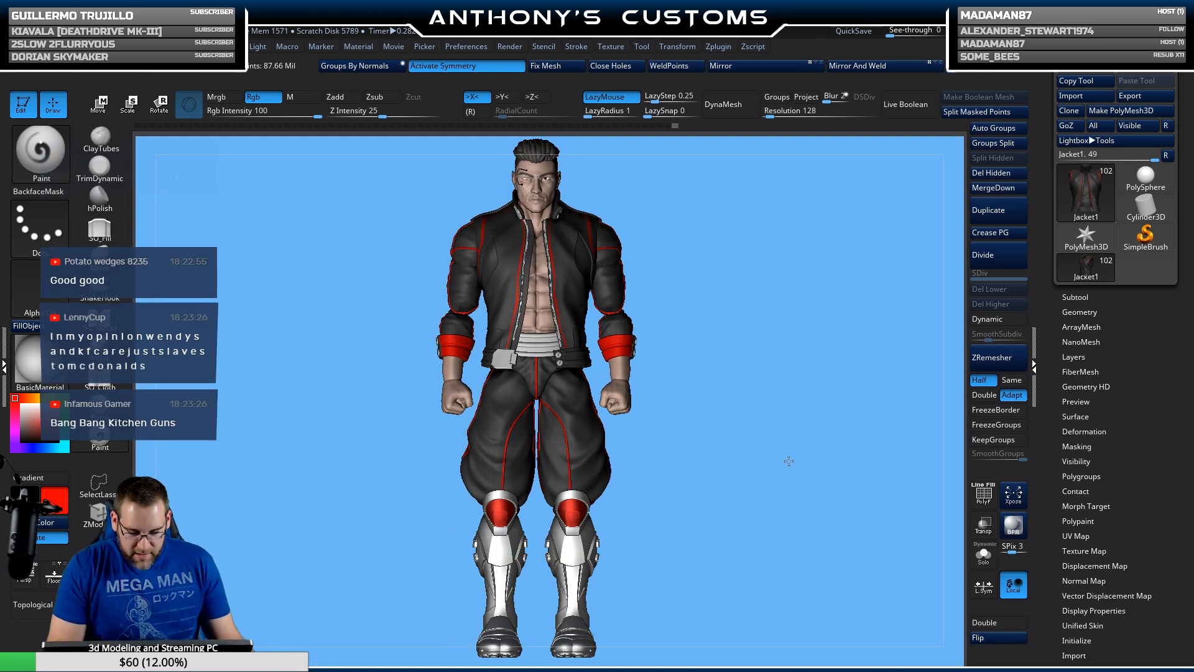
{"action": "key", "text": "ctrl+s"}
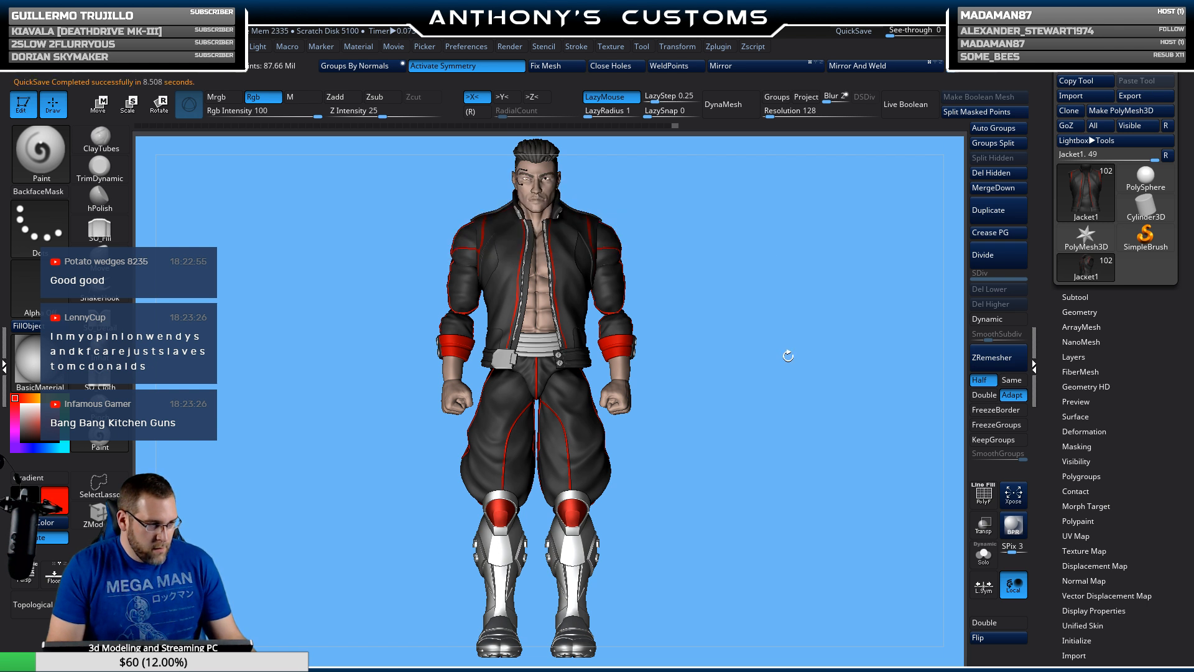
Step: Show the polyframe on the jacket and examine its polygroups on the front, shoulders and armholes
{"action": "mouse_move", "coordinate": [777, 430]}
{"action": "left_mouse_down"}
{"action": "mouse_move", "coordinate": [772, 485]}
{"action": "mouse_move", "coordinate": [656, 479]}
{"action": "mouse_move", "coordinate": [733, 481]}
{"action": "mouse_move", "coordinate": [754, 447]}
{"action": "left_mouse_up"}
{"action": "left_click_drag", "start_coordinate": [760, 494], "coordinate": [837, 488], "text": "alt"}
{"action": "mouse_move", "coordinate": [852, 430]}
{"action": "left_mouse_down", "text": "alt"}
{"action": "mouse_move", "coordinate": [770, 512]}
{"action": "mouse_move", "coordinate": [778, 465]}
{"action": "mouse_move", "coordinate": [813, 407]}
{"action": "mouse_move", "coordinate": [824, 419]}
{"action": "mouse_move", "coordinate": [792, 503]}
{"action": "mouse_move", "coordinate": [792, 459]}
{"action": "left_mouse_up", "text": "alt"}
{"action": "key", "text": "shift+f"}
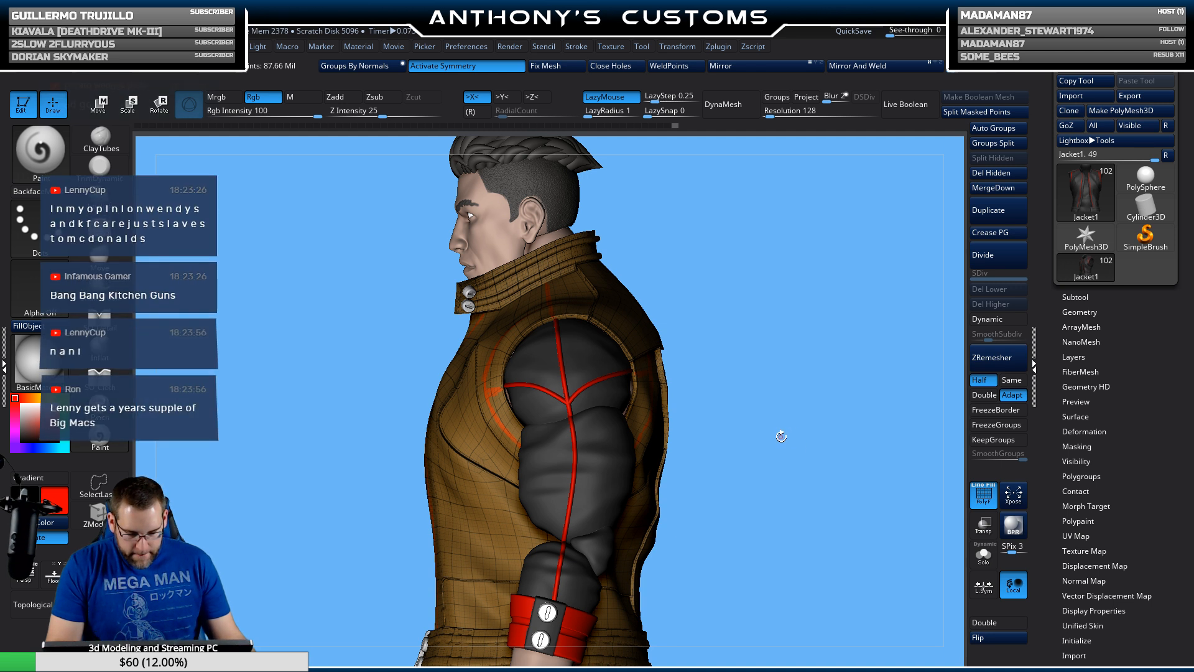
{"action": "left_click_drag", "start_coordinate": [778, 426], "coordinate": [826, 482]}
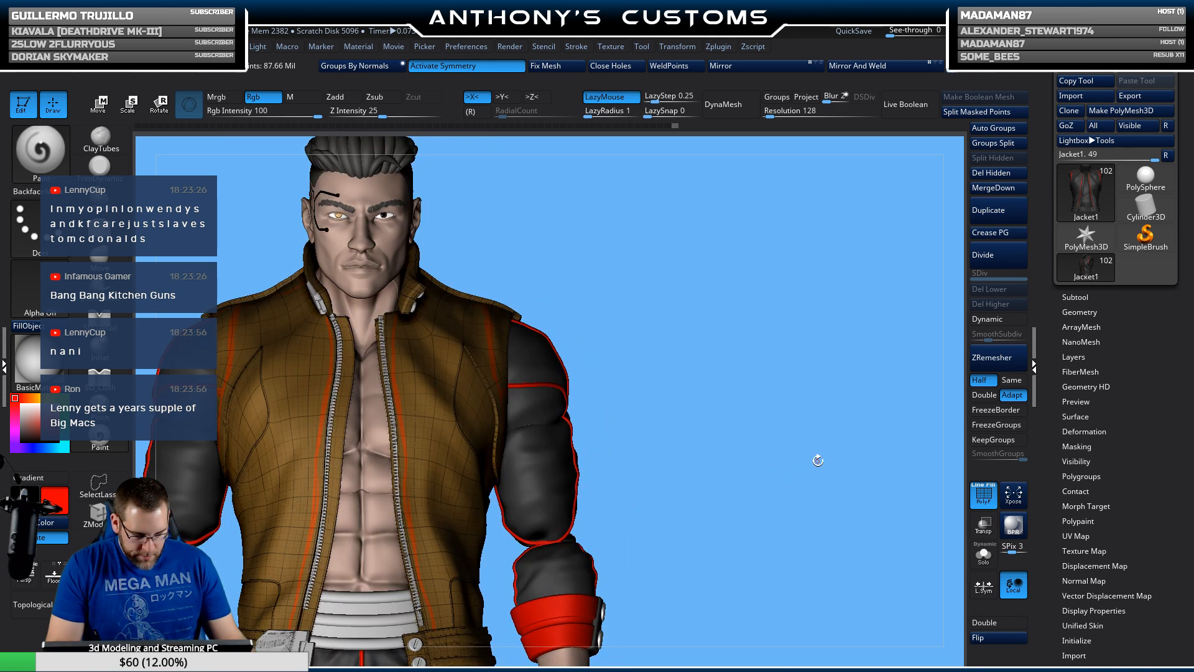
{"action": "left_click_drag", "start_coordinate": [728, 462], "coordinate": [802, 406], "text": "alt"}
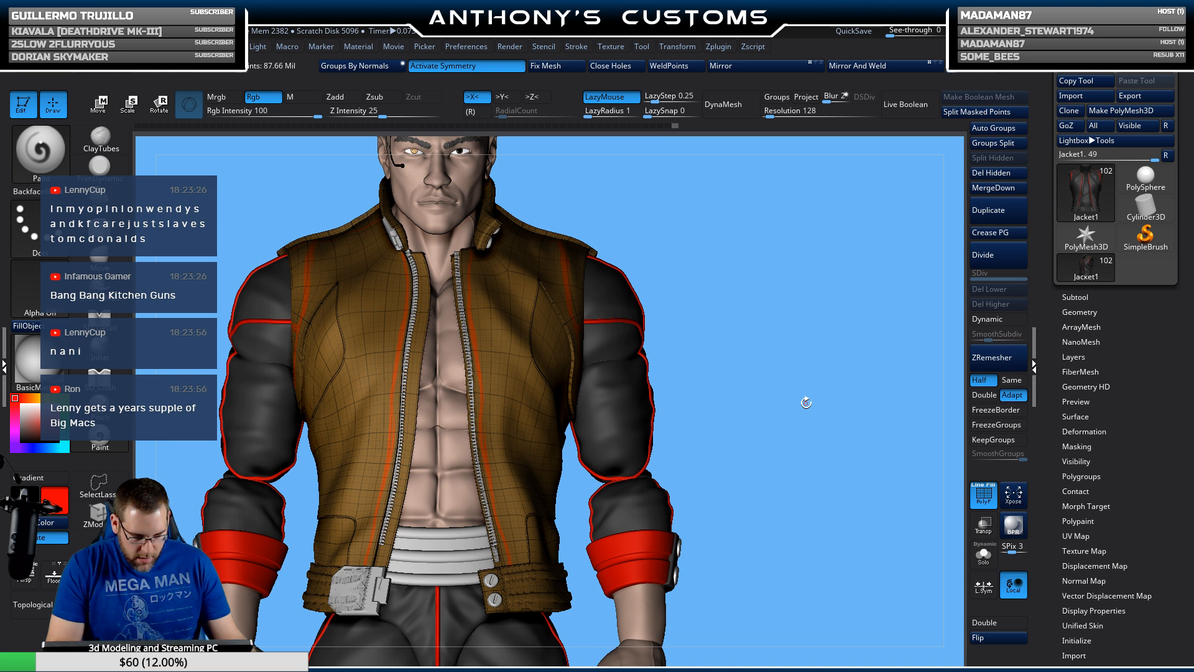
{"action": "left_click_drag", "start_coordinate": [776, 440], "coordinate": [812, 424]}
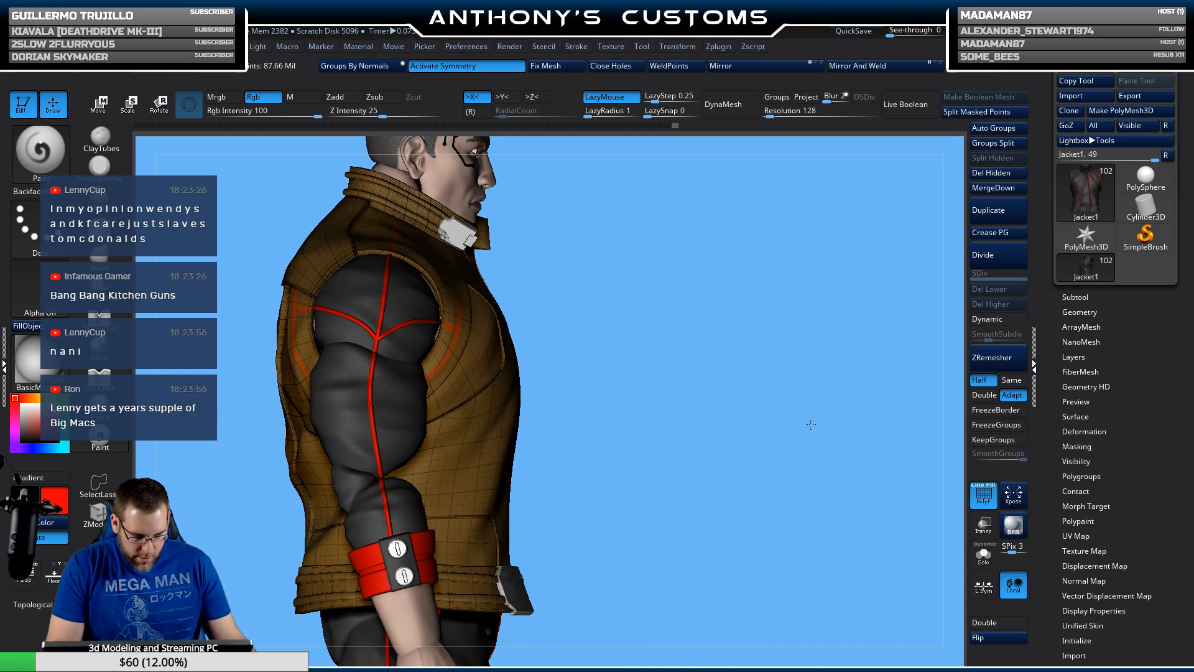
{"action": "left_click_drag", "start_coordinate": [752, 363], "coordinate": [786, 371], "text": "alt"}
{"action": "key", "text": "ctrl+shift"}
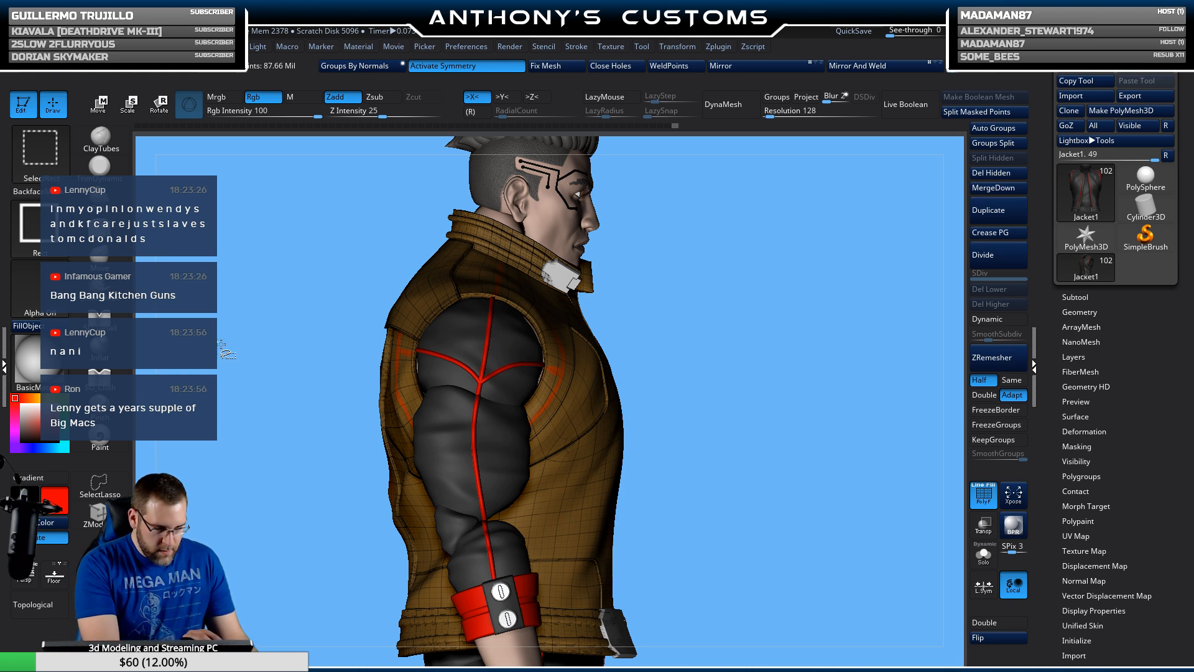
{"action": "left_click_drag", "start_coordinate": [762, 440], "coordinate": [760, 400], "text": "alt"}
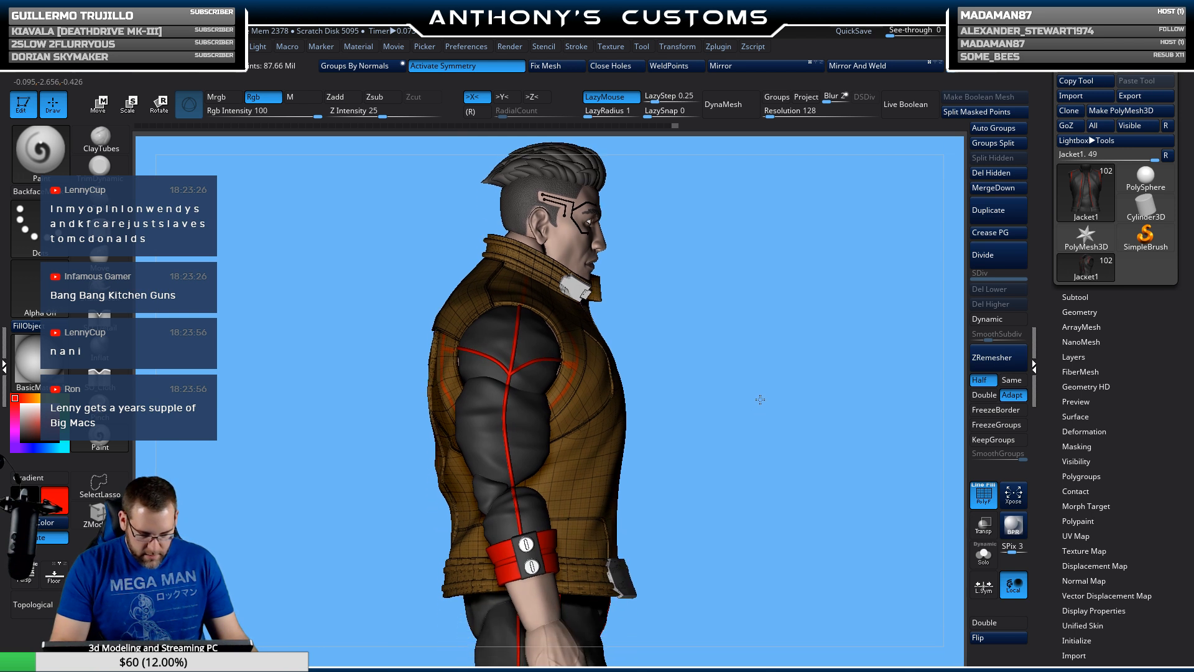
Step: Solo the jacket and hide everything below the middle of the armholes
{"action": "left_click", "coordinate": [984, 553]}
{"action": "mouse_move", "coordinate": [806, 457]}
{"action": "left_mouse_down"}
{"action": "mouse_move", "coordinate": [784, 451]}
{"action": "mouse_move", "coordinate": [785, 435]}
{"action": "left_mouse_up"}
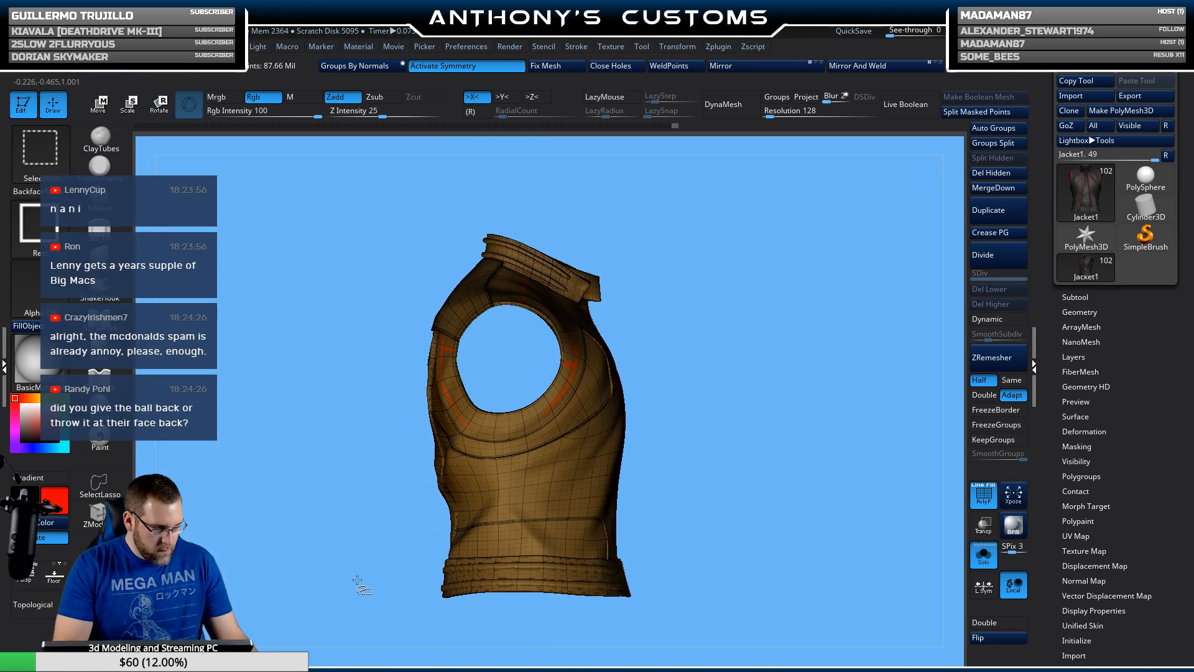
{"action": "left_click_drag", "start_coordinate": [401, 612], "coordinate": [683, 375], "text": "ctrl+shift"}
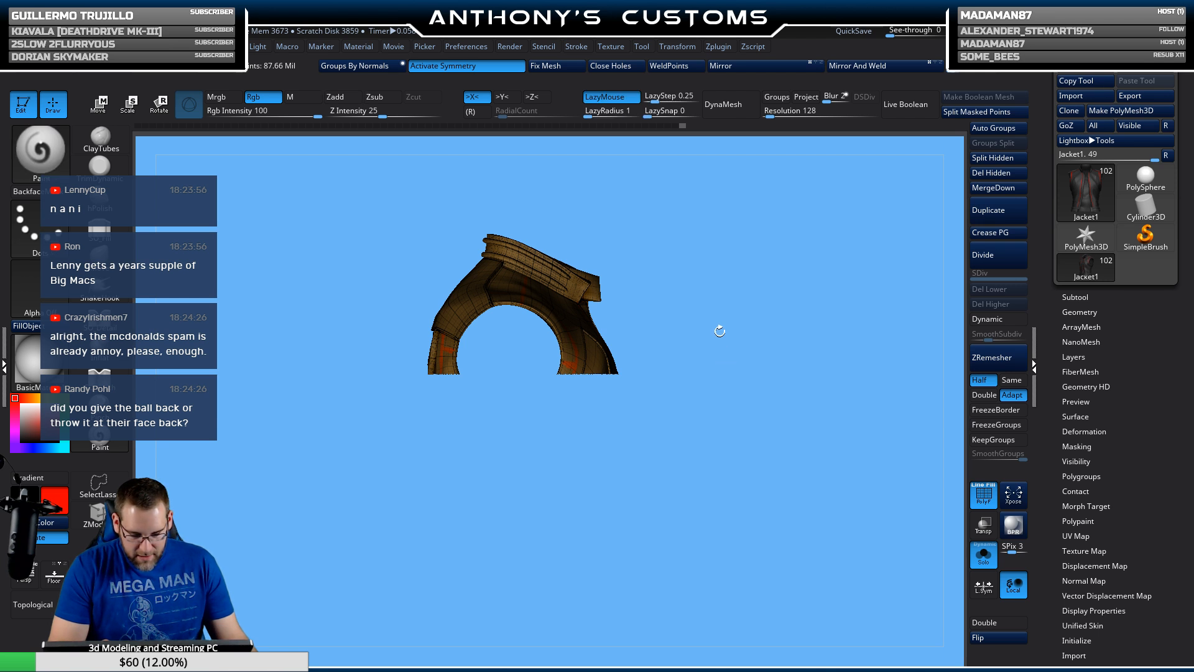
{"action": "left_click_drag", "start_coordinate": [720, 380], "coordinate": [705, 461]}
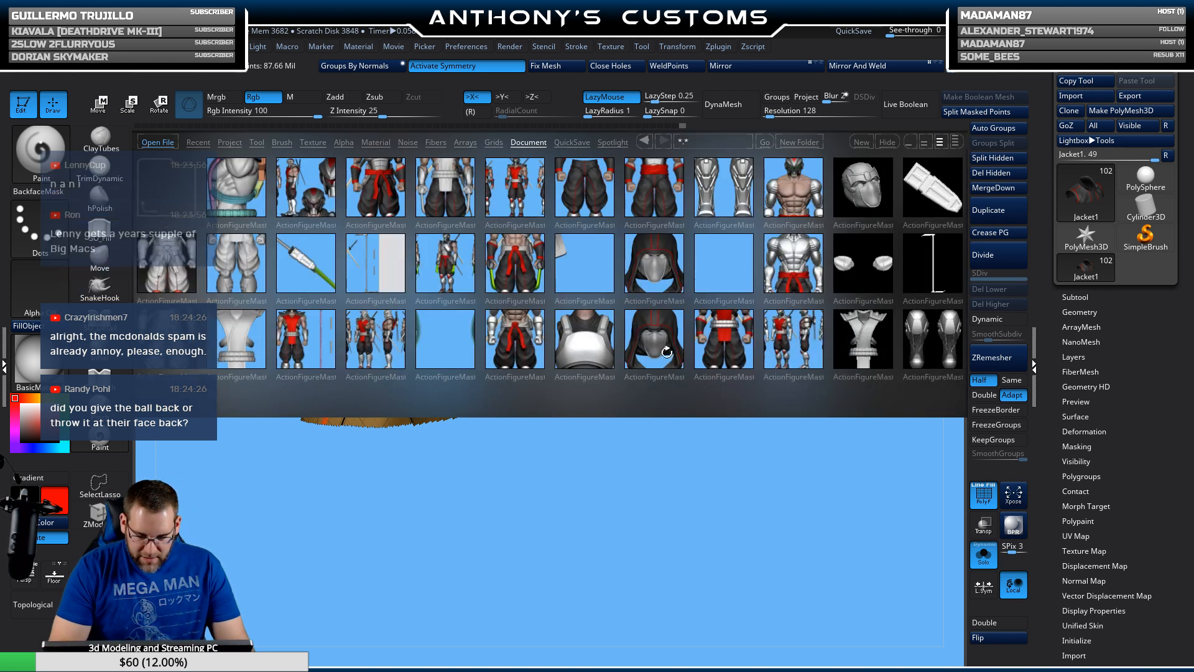
Step: Load the saved AFMaster95 jacket project, the file showing the figure in the jacket
{"action": "left_click_drag", "start_coordinate": [773, 393], "coordinate": [613, 380]}
{"action": "left_click_drag", "start_coordinate": [702, 367], "coordinate": [624, 376]}
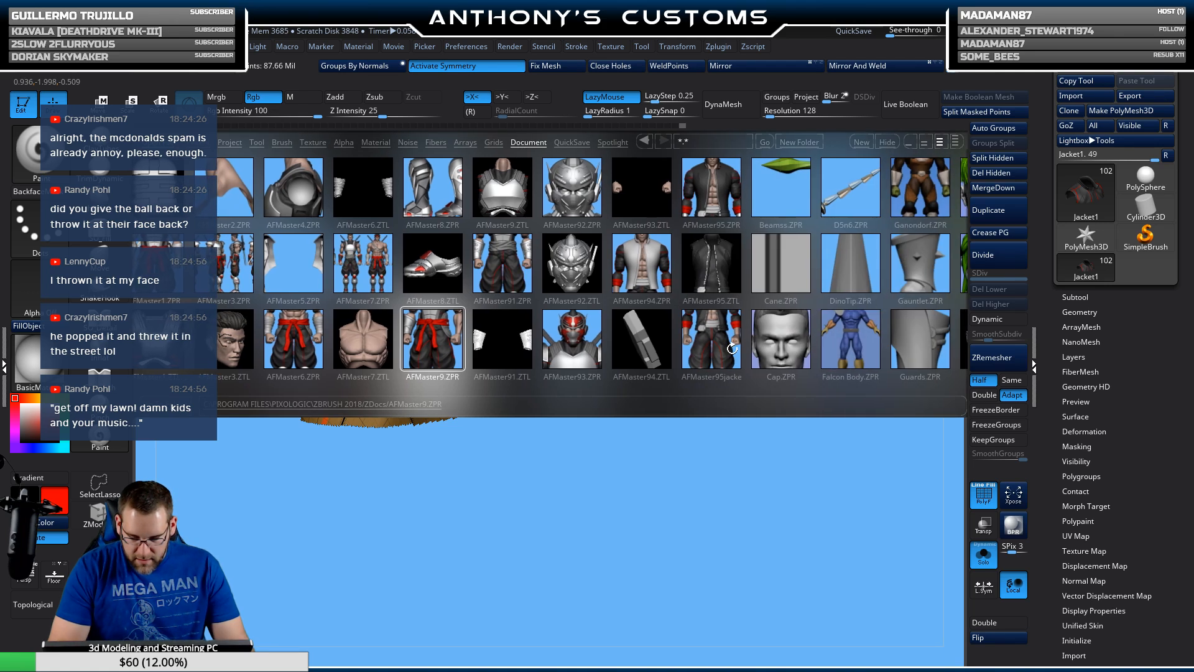
{"action": "double_click", "coordinate": [721, 356]}
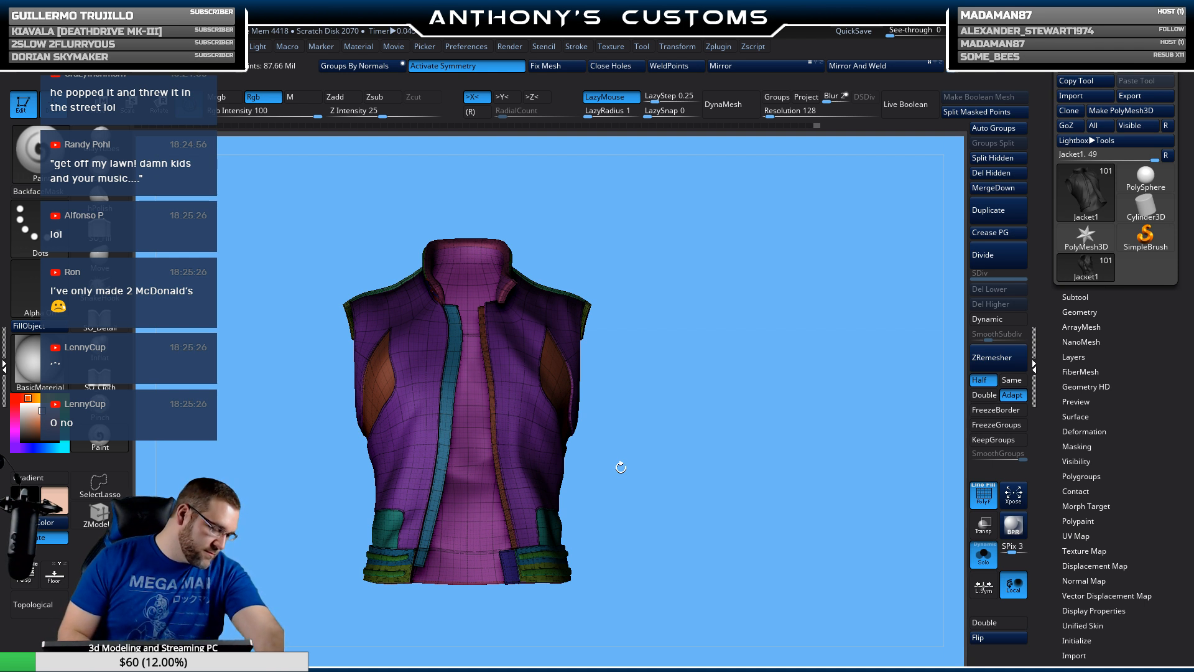
Step: Hide the teal centre panel on the jacket's back and invert the visibility to isolate the centre panels and hardware
{"action": "left_click_drag", "start_coordinate": [618, 453], "coordinate": [687, 455]}
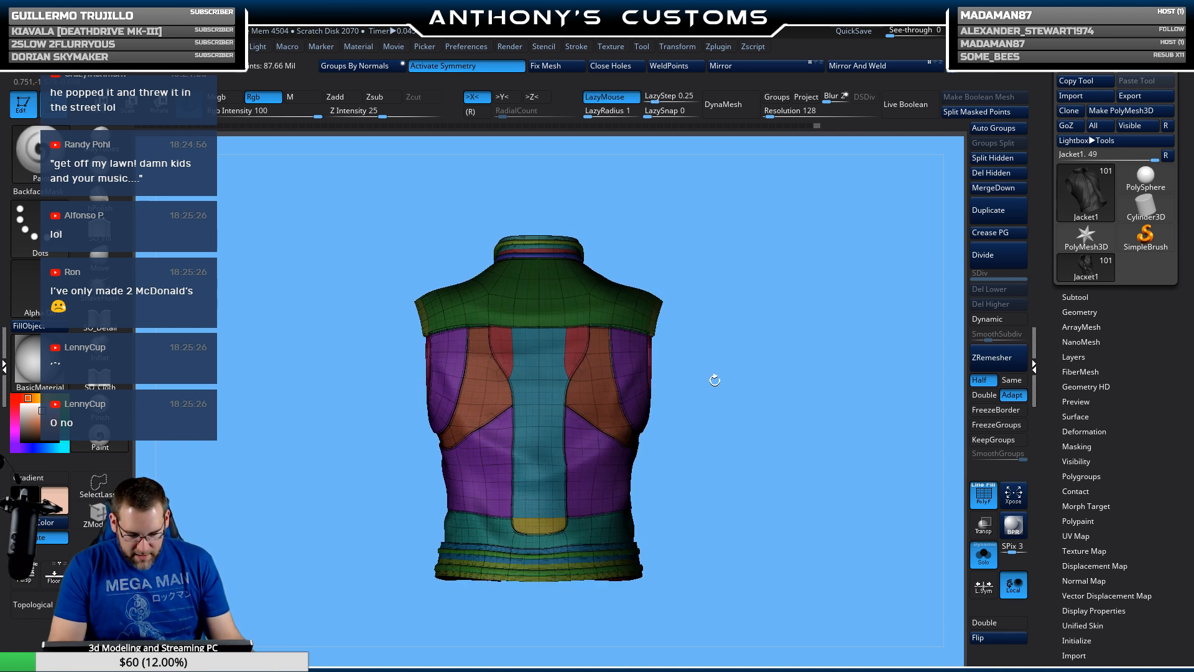
{"action": "key", "text": "ctrl+shift"}
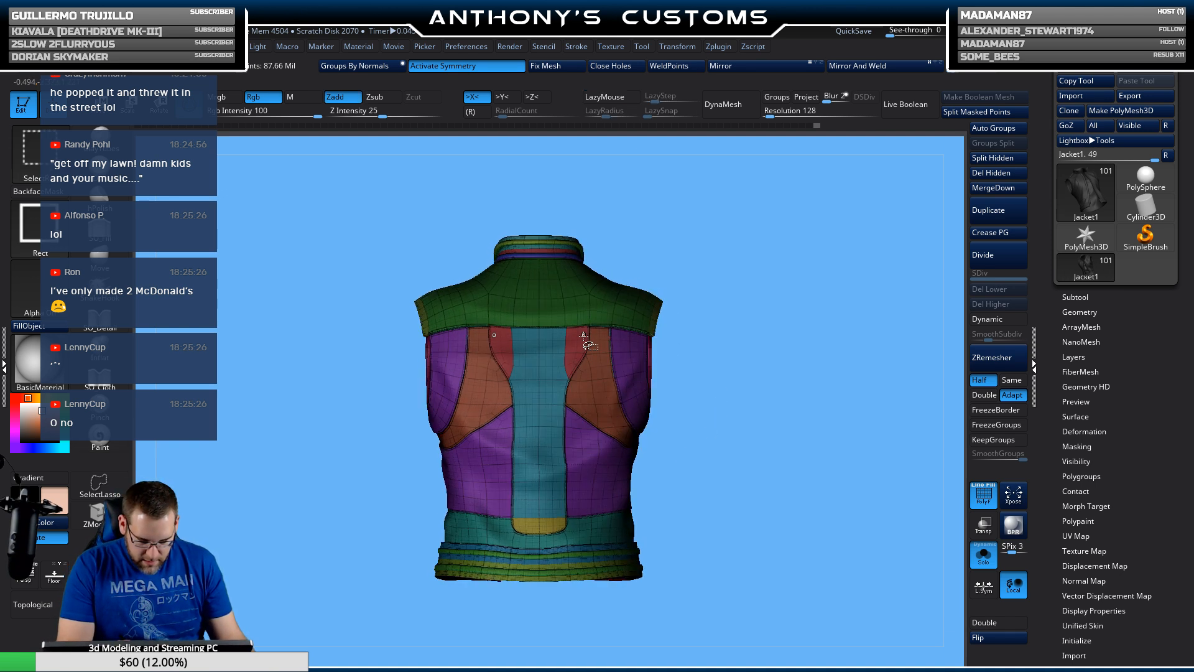
{"action": "left_click", "coordinate": [546, 378], "text": "ctrl+alt+shift"}
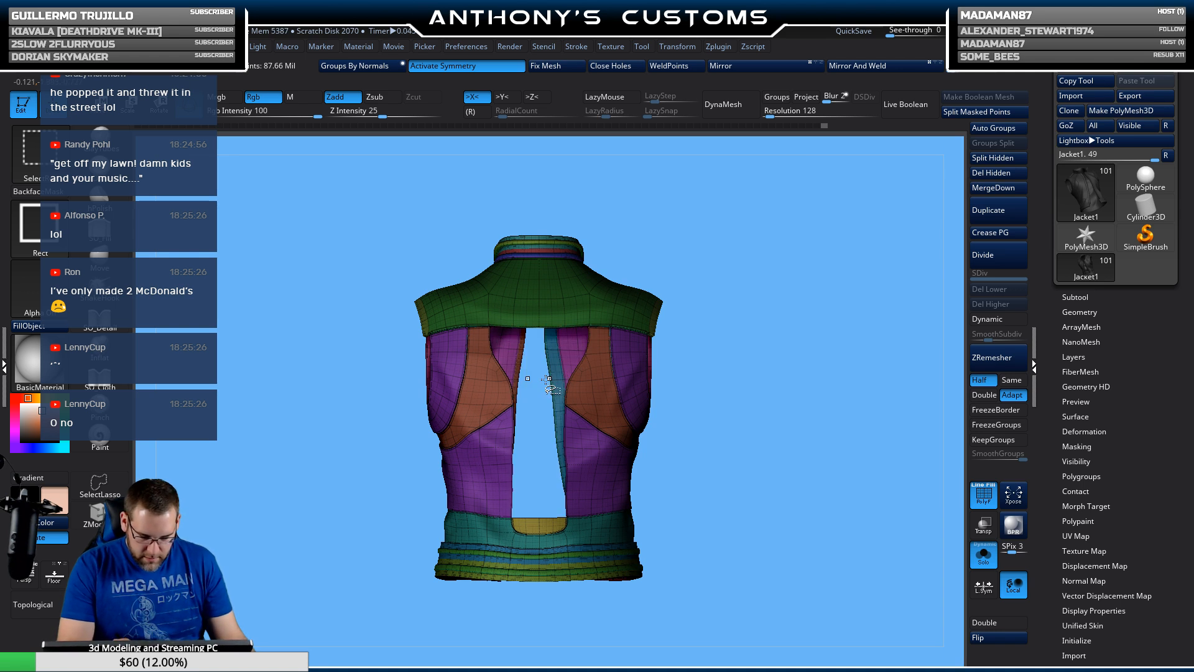
{"action": "left_click", "coordinate": [790, 443], "text": "ctrl+shift"}
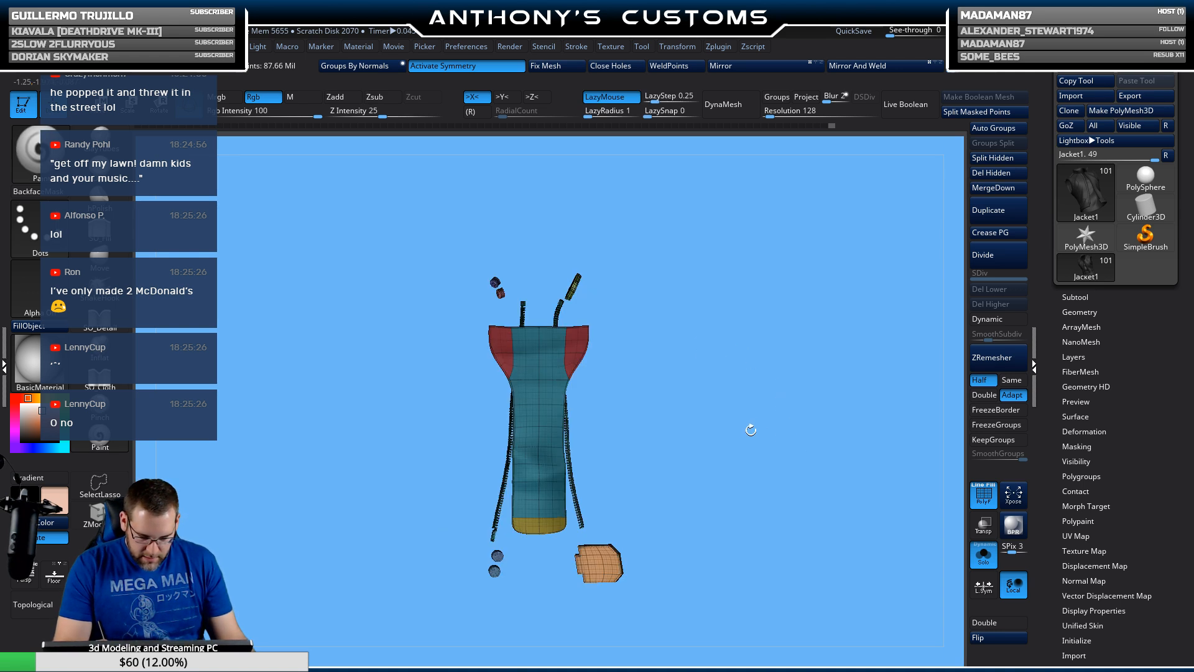
{"action": "left_click_drag", "start_coordinate": [751, 430], "coordinate": [762, 426]}
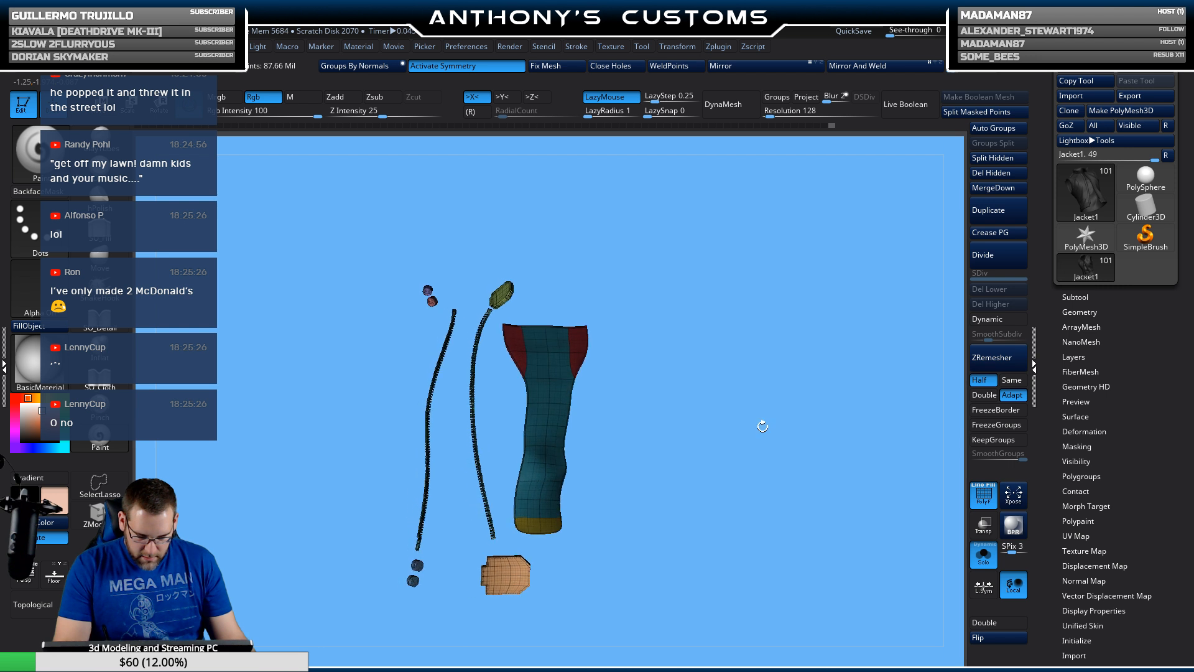
Step: Hide the remaining zippers, buckle, collar clasp and snaps, combine the back centre panels into one polygroup, and unhide the whole jacket
{"action": "left_click", "coordinate": [502, 294], "text": "ctrl+alt+shift"}
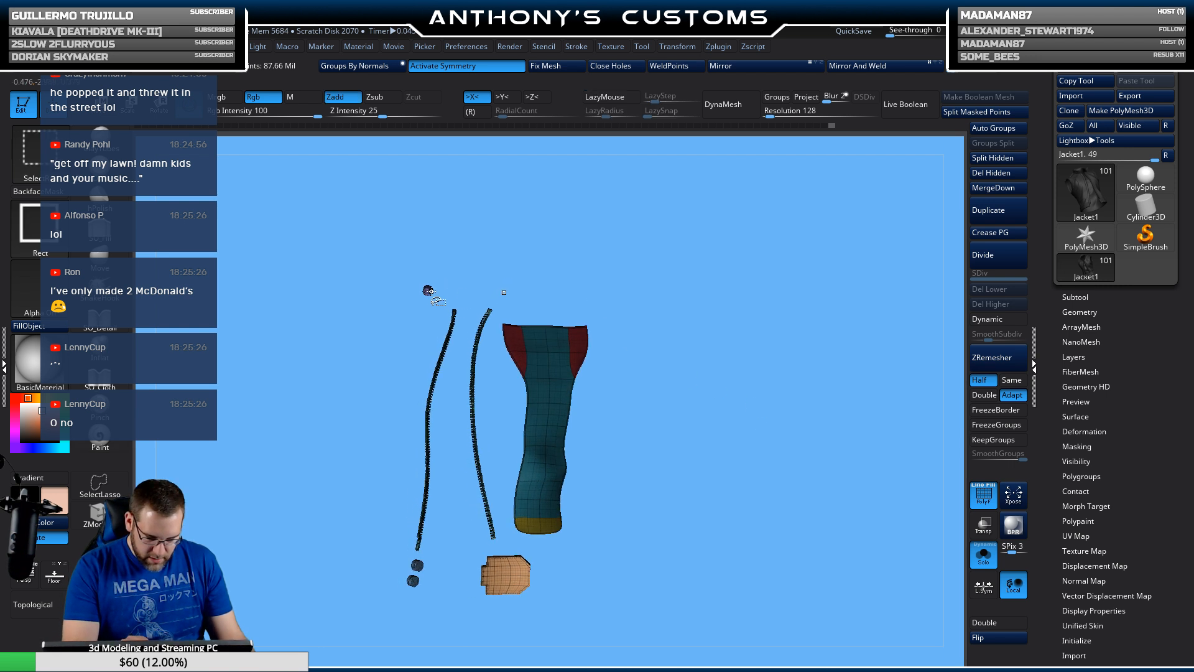
{"action": "left_click", "coordinate": [445, 360], "text": "ctrl+alt+shift"}
{"action": "left_click", "coordinate": [478, 386], "text": "ctrl+alt+shift"}
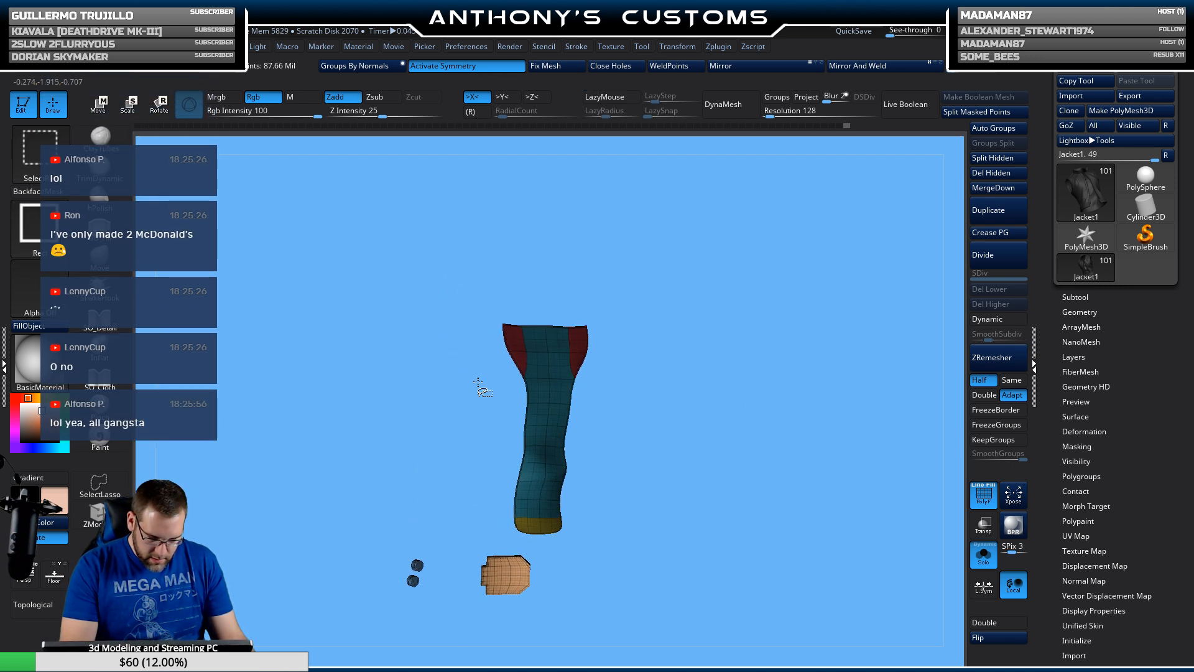
{"action": "left_click", "coordinate": [503, 582], "text": "ctrl+alt+shift"}
{"action": "left_click", "coordinate": [416, 565], "text": "ctrl+alt+shift"}
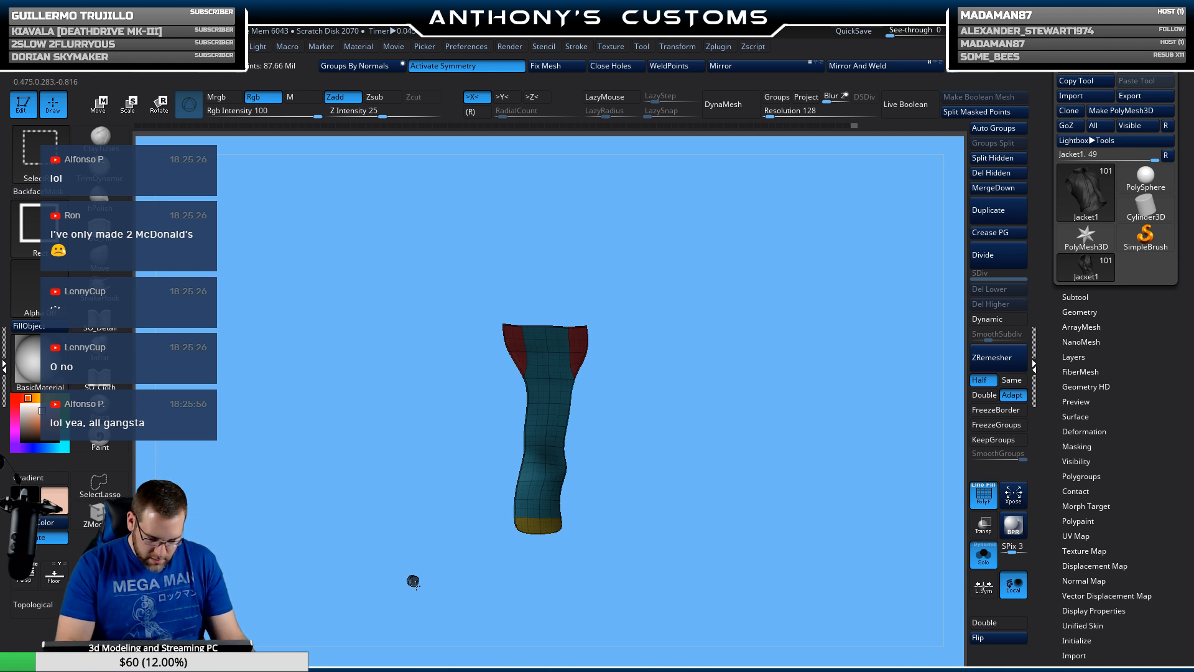
{"action": "left_click", "coordinate": [413, 581], "text": "ctrl+alt+shift"}
{"action": "key", "text": "ctrl+w"}
{"action": "left_click", "coordinate": [765, 452], "text": "ctrl+shift"}
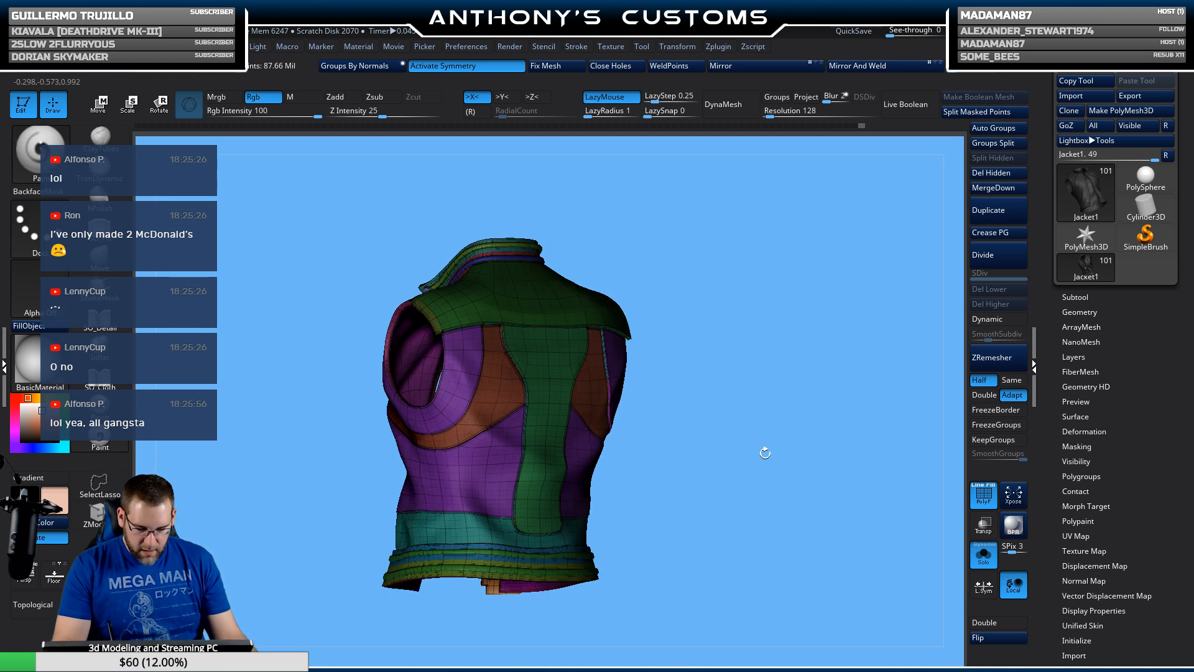
Step: Isolate the jacket's purple polygroup around the fronts and armholes, and turn off solo mode to see it on the figure
{"action": "left_click_drag", "start_coordinate": [765, 453], "coordinate": [730, 435]}
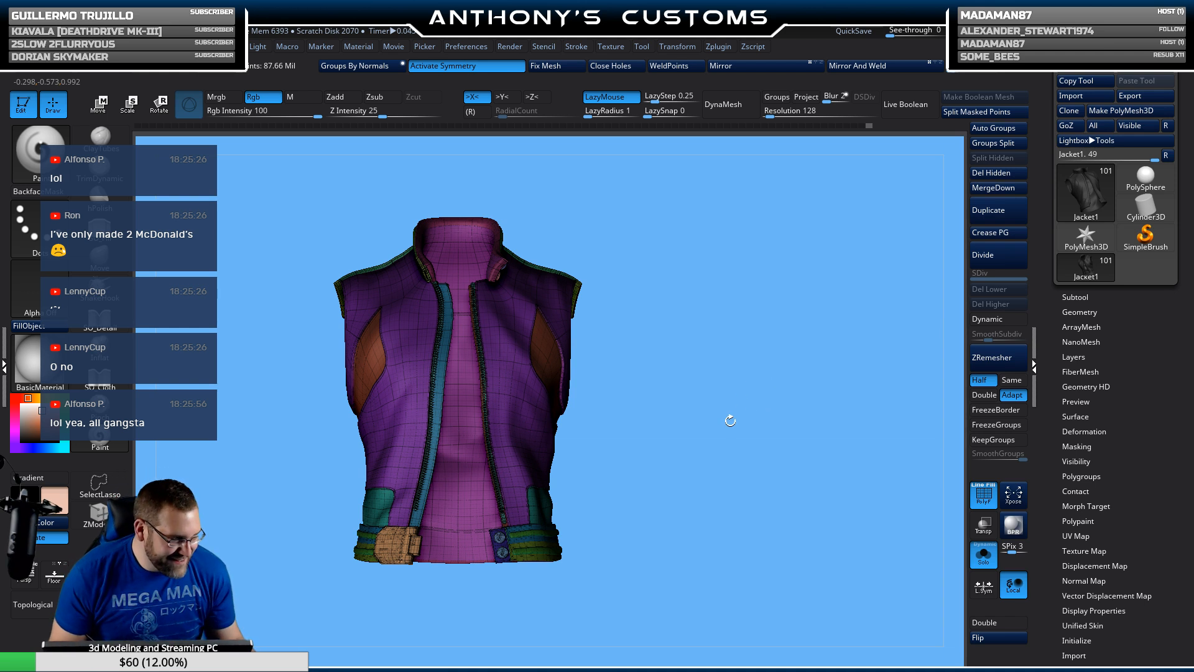
{"action": "mouse_move", "coordinate": [765, 405]}
{"action": "left_mouse_down"}
{"action": "mouse_move", "coordinate": [750, 484]}
{"action": "mouse_move", "coordinate": [752, 429]}
{"action": "mouse_move", "coordinate": [778, 423]}
{"action": "left_mouse_up"}
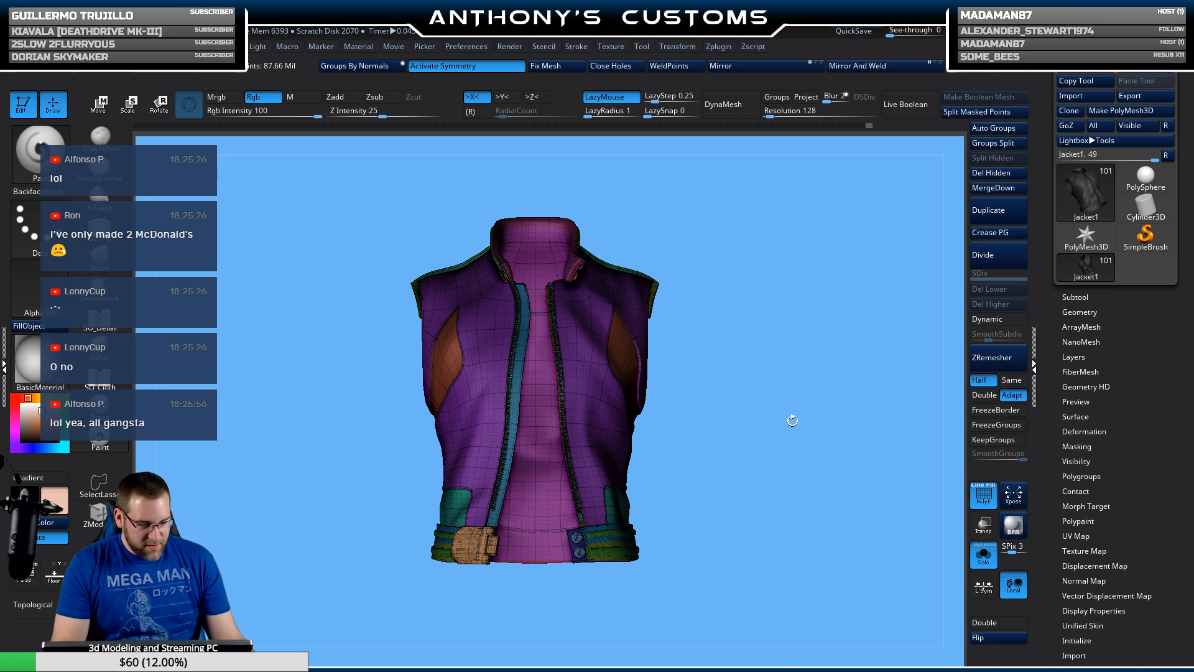
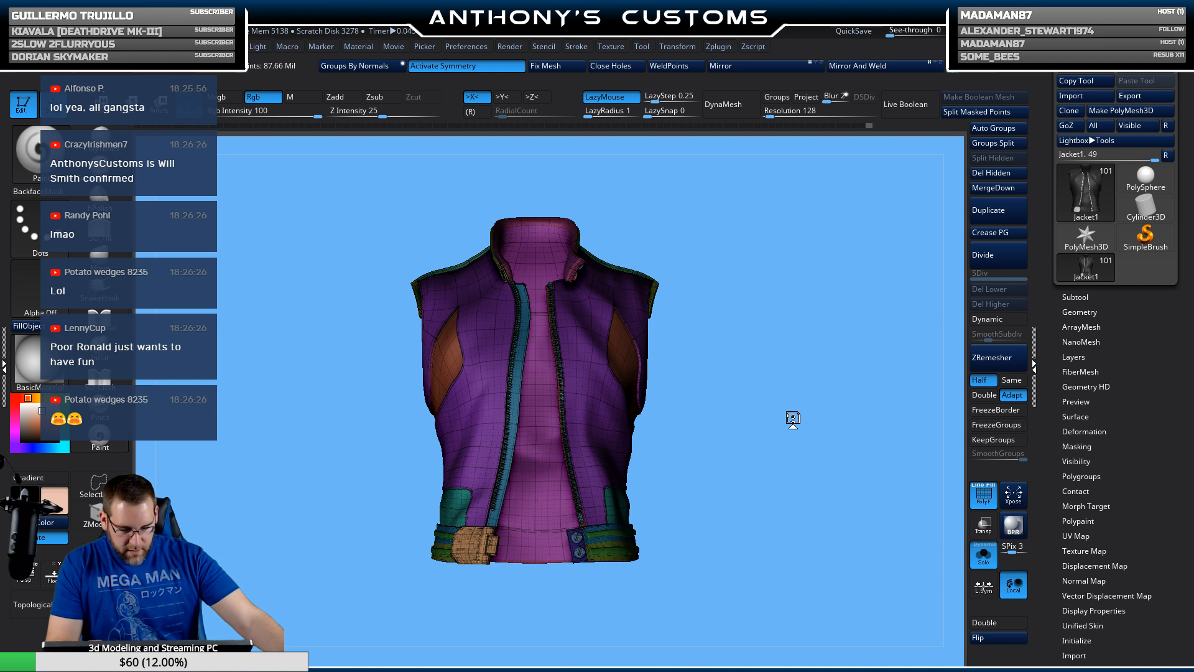
{"action": "left_click_drag", "start_coordinate": [755, 402], "coordinate": [761, 492]}
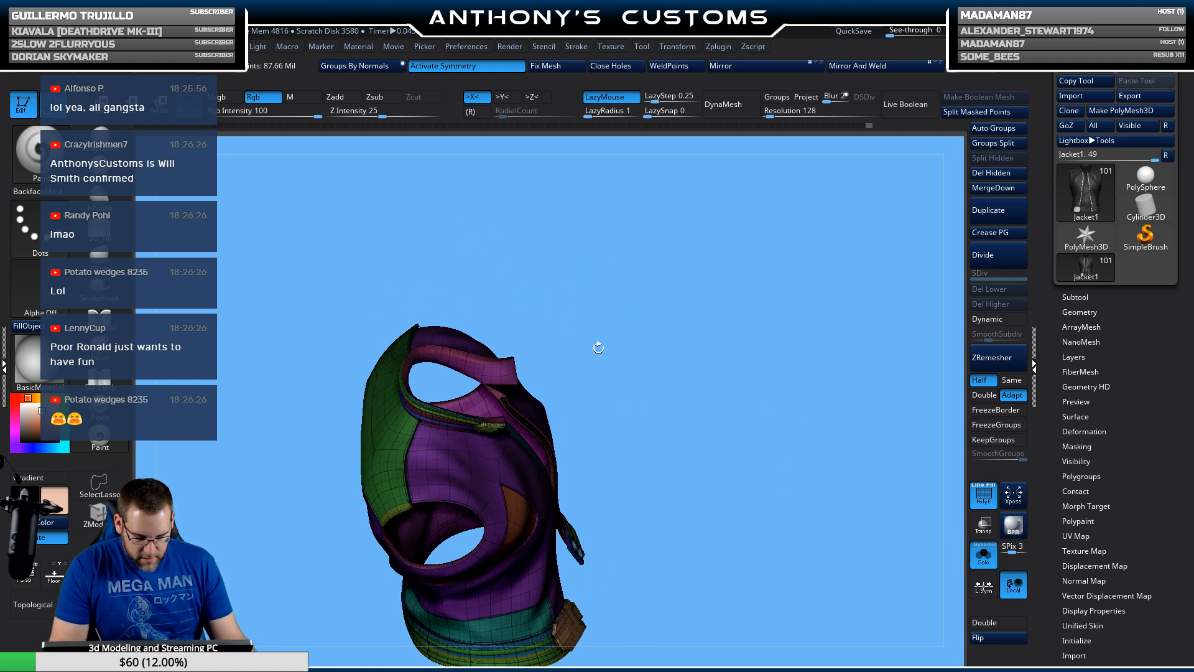
{"action": "left_click_drag", "start_coordinate": [629, 374], "coordinate": [715, 342]}
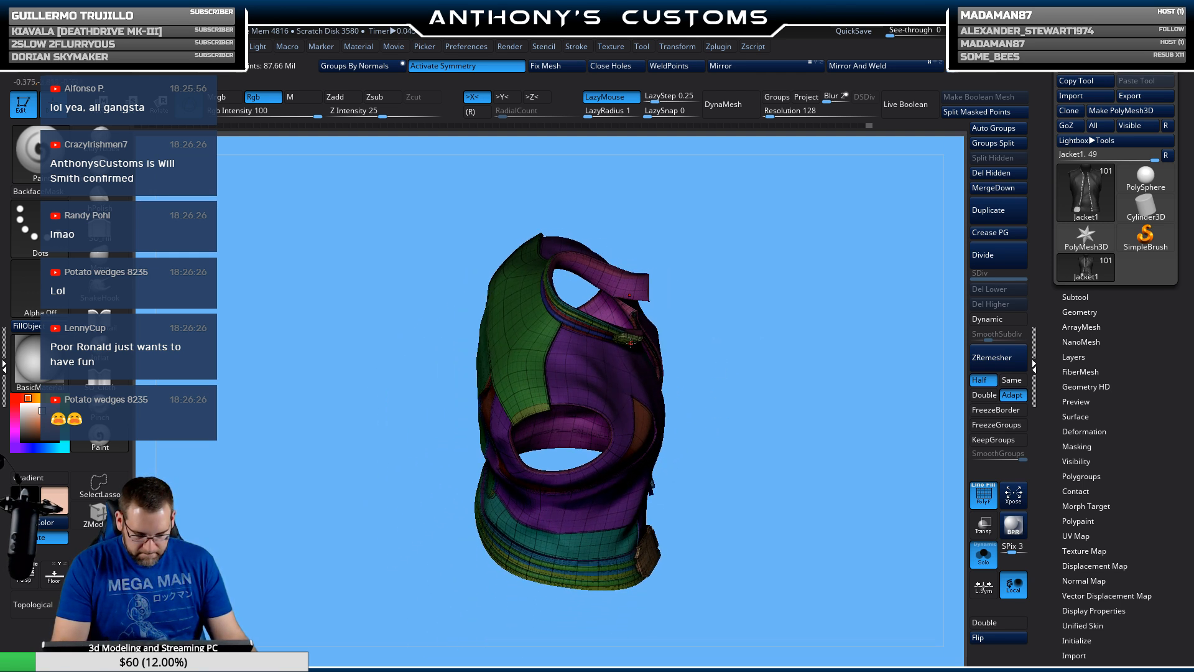
{"action": "key", "text": "ctrl+shift"}
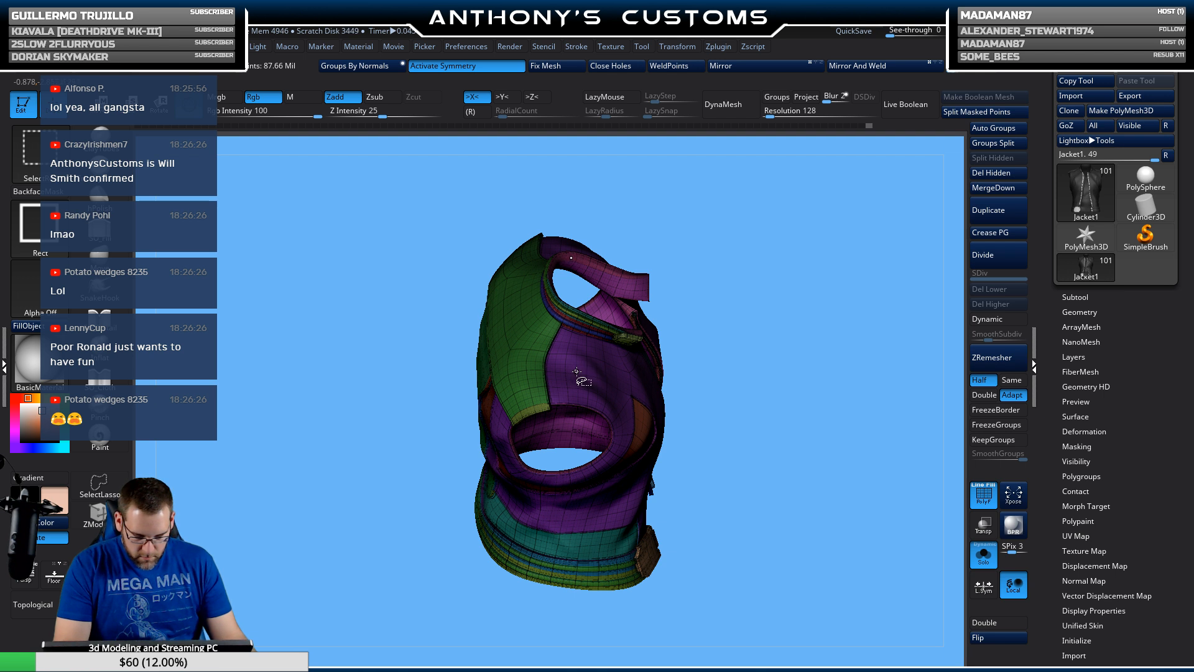
{"action": "left_click", "coordinate": [577, 372], "text": "ctrl+shift"}
{"action": "left_click_drag", "start_coordinate": [786, 368], "coordinate": [791, 393]}
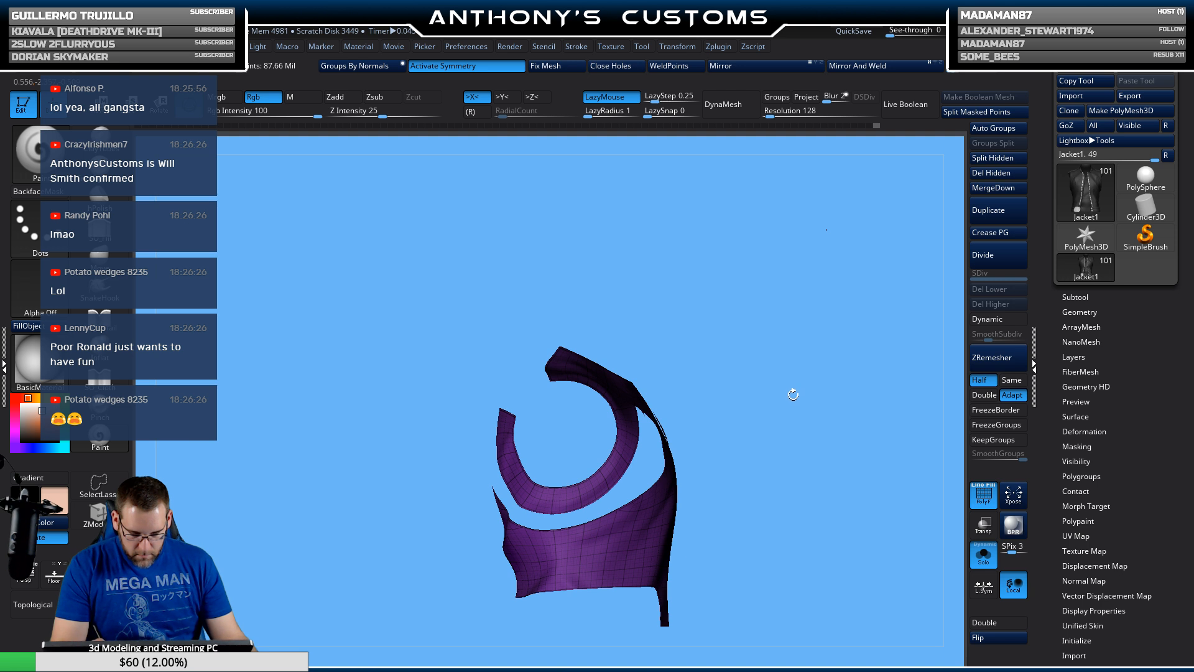
{"action": "left_click", "coordinate": [983, 554]}
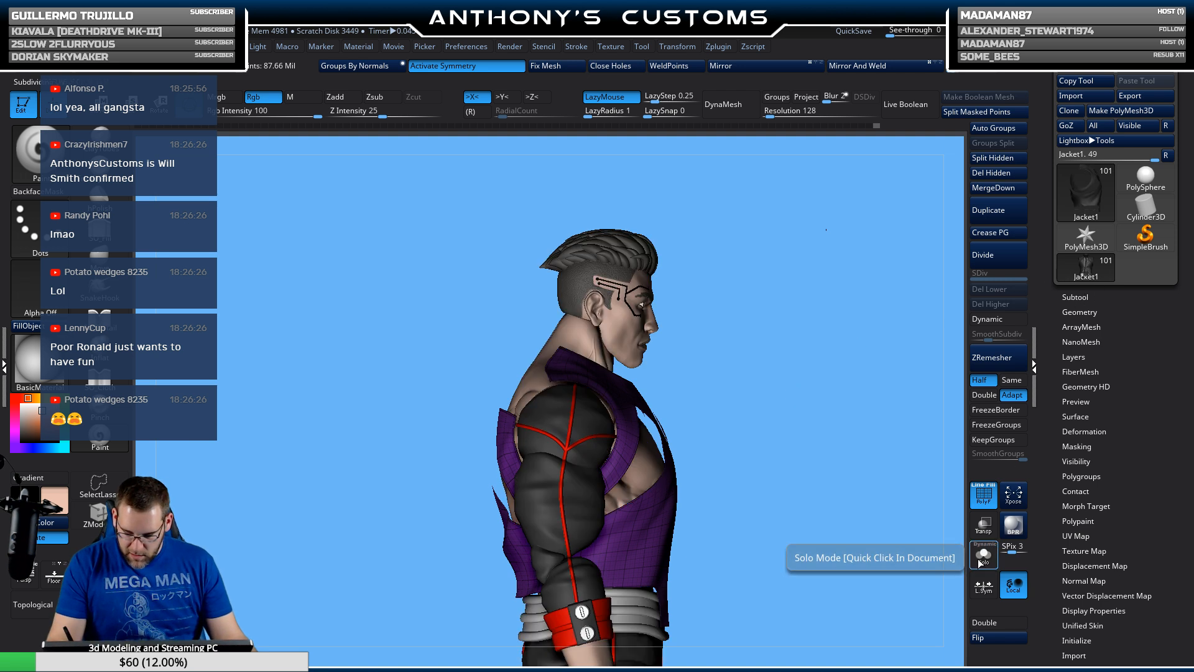
Step: Slice the isolated purple jacket polygroup across the top of the shoulder with the SliceCurve brush to separate a shoulder panel
{"action": "left_click_drag", "start_coordinate": [818, 499], "coordinate": [800, 400]}
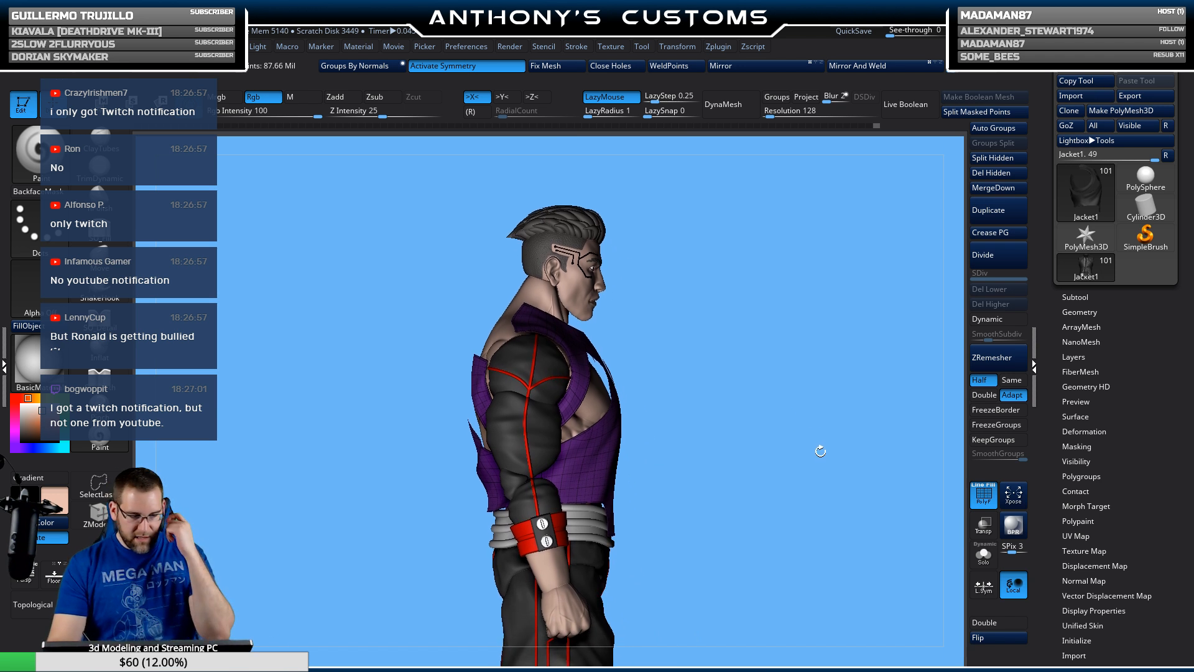
{"action": "key", "text": "ctrl+shift+b"}
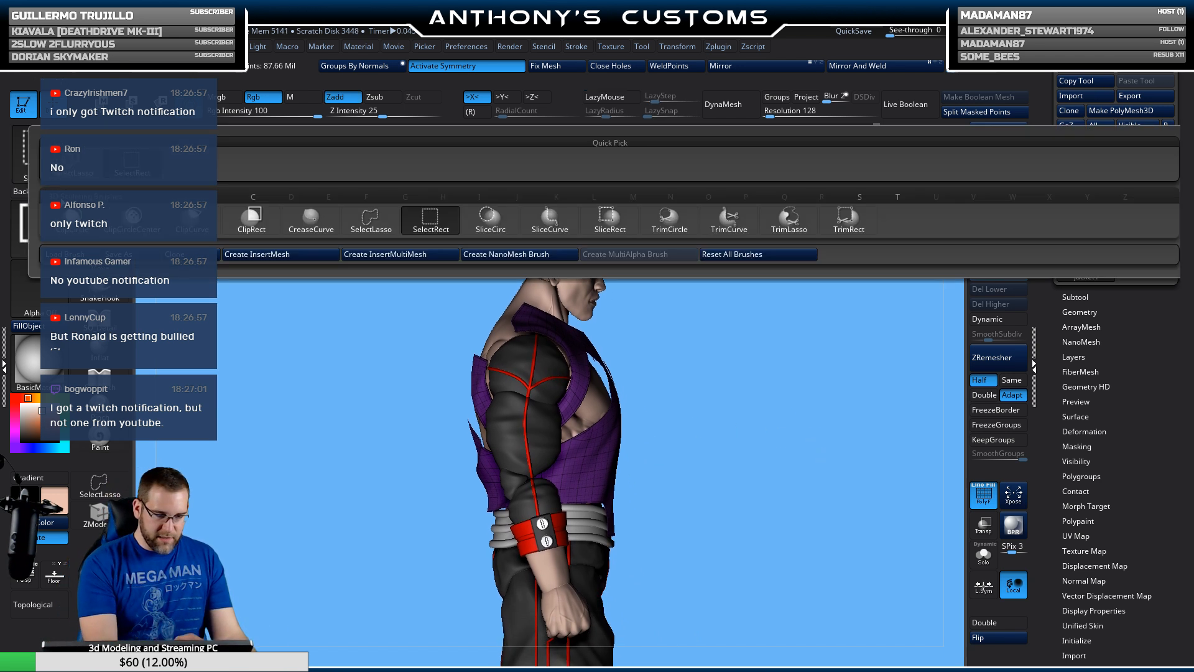
{"action": "left_click", "coordinate": [370, 225], "text": "ctrl+shift"}
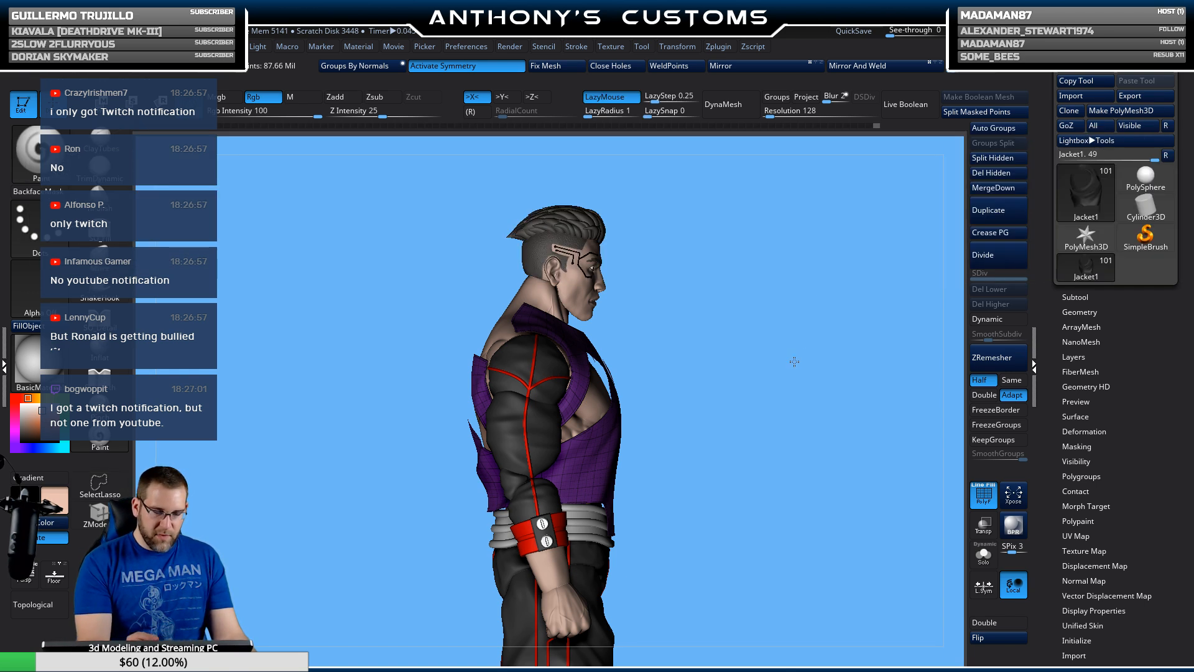
{"action": "left_click_drag", "start_coordinate": [781, 314], "coordinate": [805, 385], "text": "alt"}
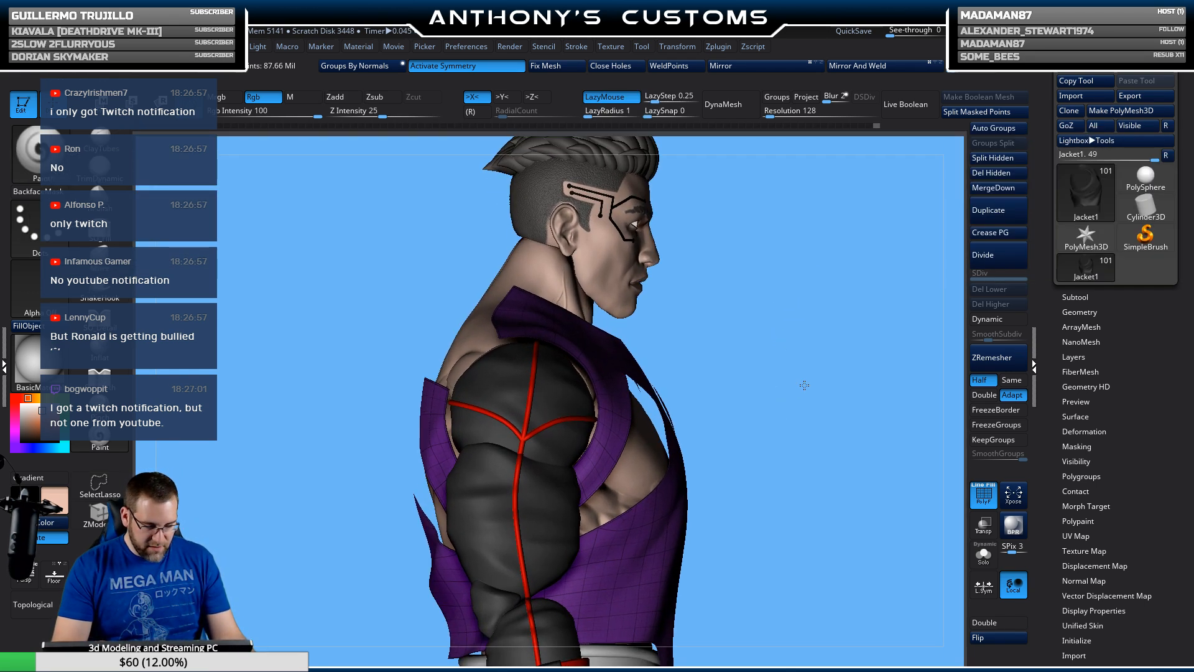
{"action": "key", "text": "ctrl+shift"}
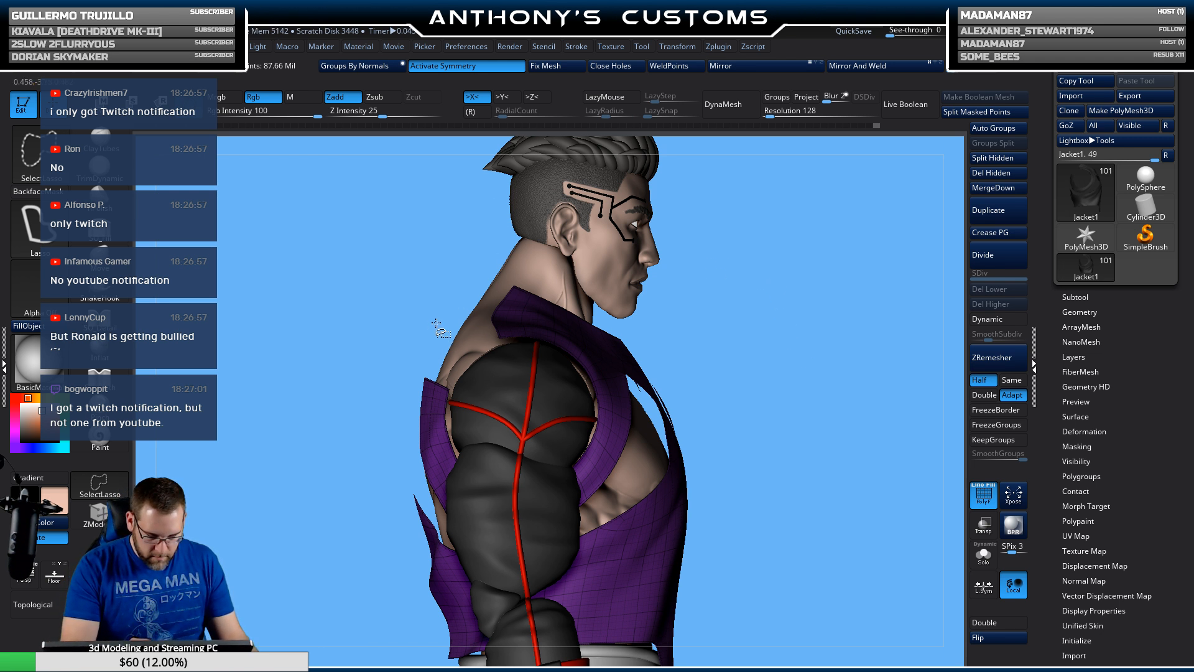
{"action": "key", "text": "b"}
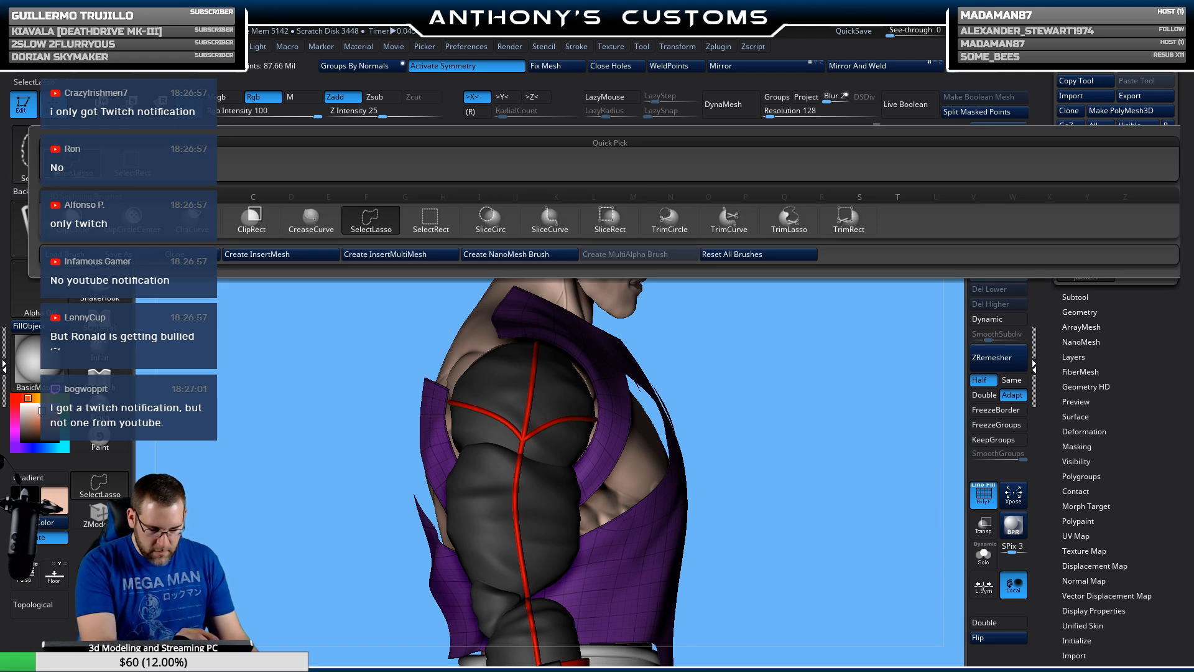
{"action": "left_click", "coordinate": [551, 223]}
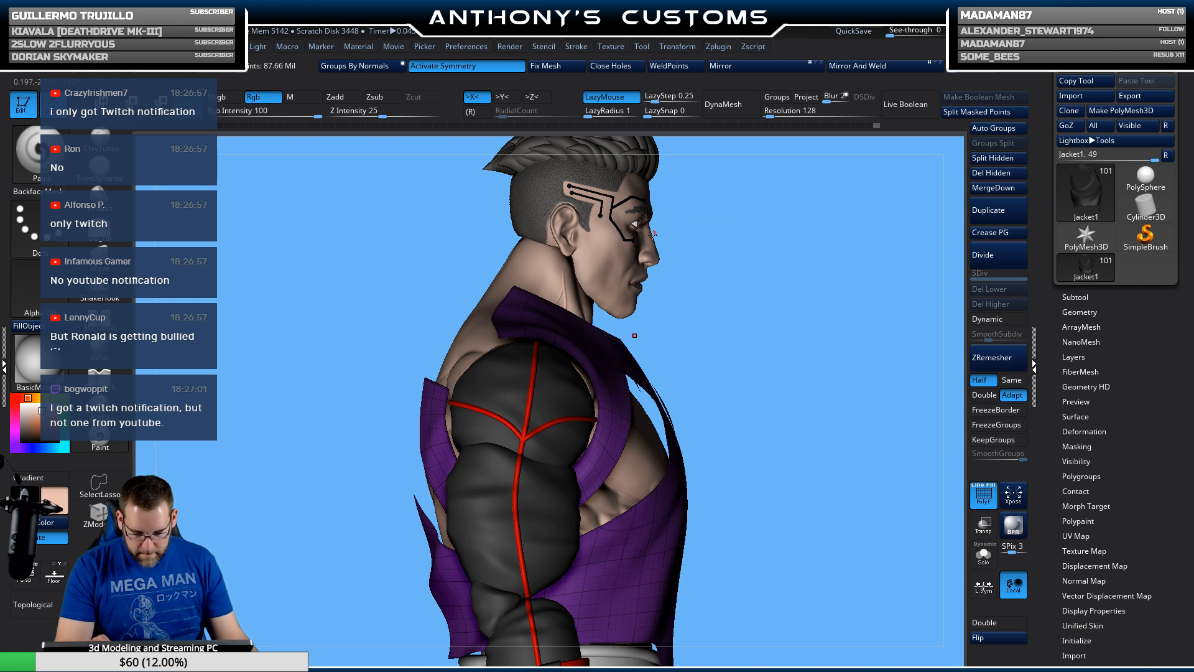
{"action": "left_click_drag", "start_coordinate": [548, 268], "coordinate": [535, 411], "text": "ctrl+shift"}
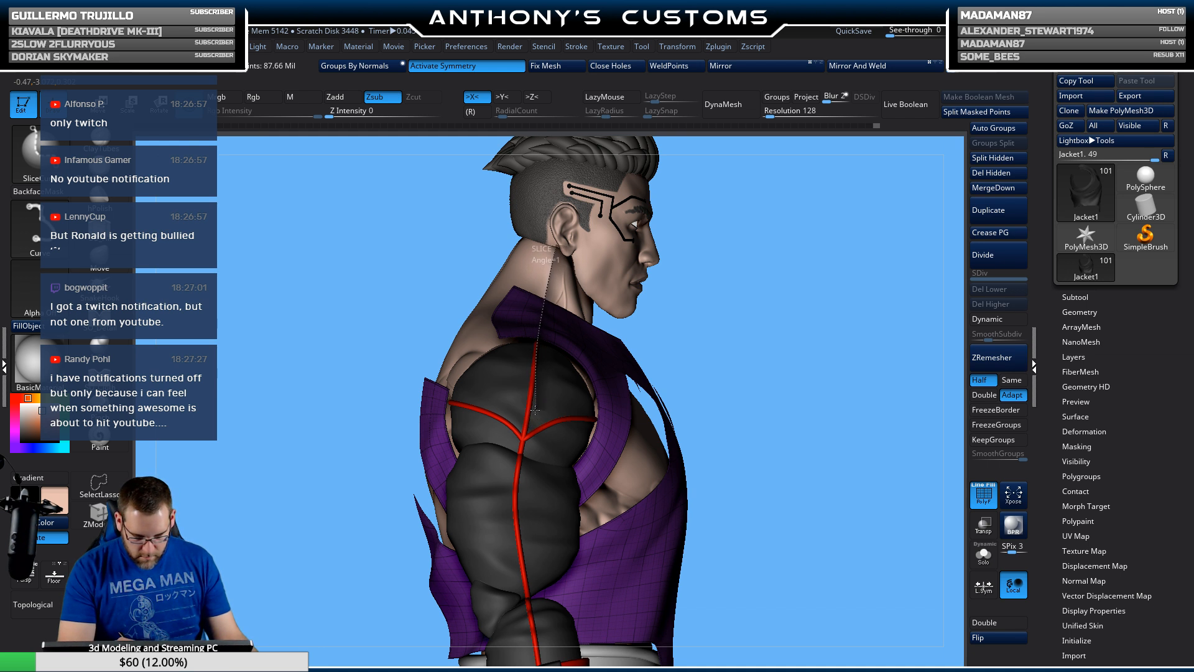
{"action": "left_click_drag", "start_coordinate": [535, 411], "coordinate": [301, 265], "text": "ctrl+shift"}
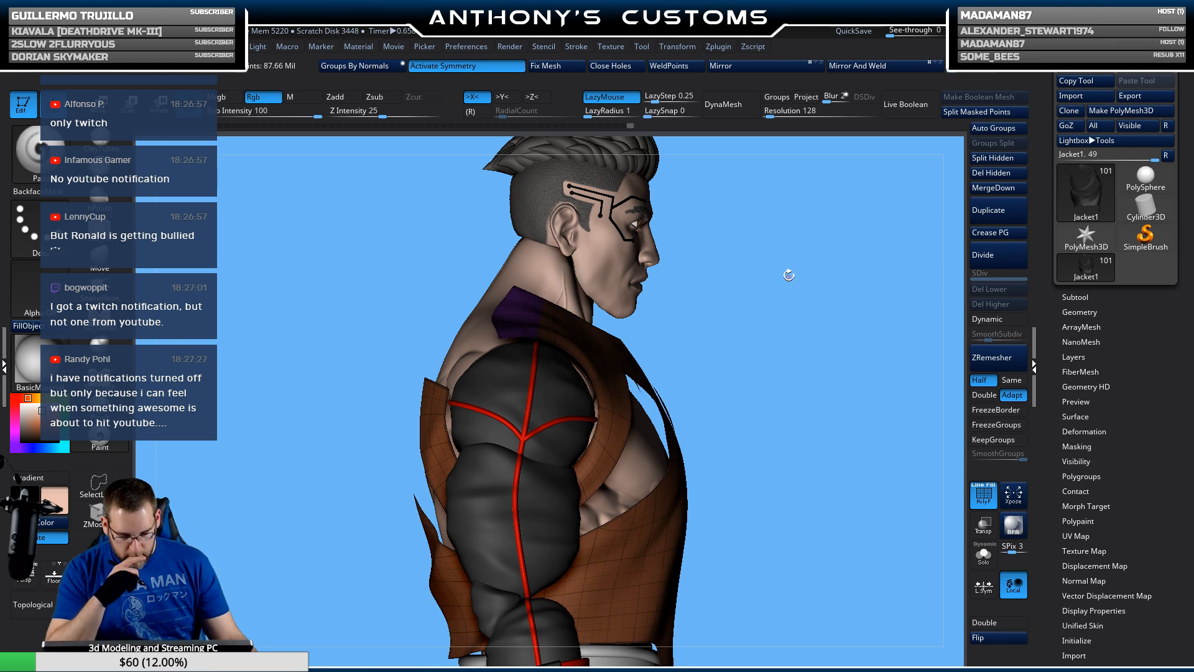
Step: Isolate the purple shoulder panels by hiding the orange remainder of the sliced jacket piece
{"action": "left_click_drag", "start_coordinate": [789, 270], "coordinate": [783, 405]}
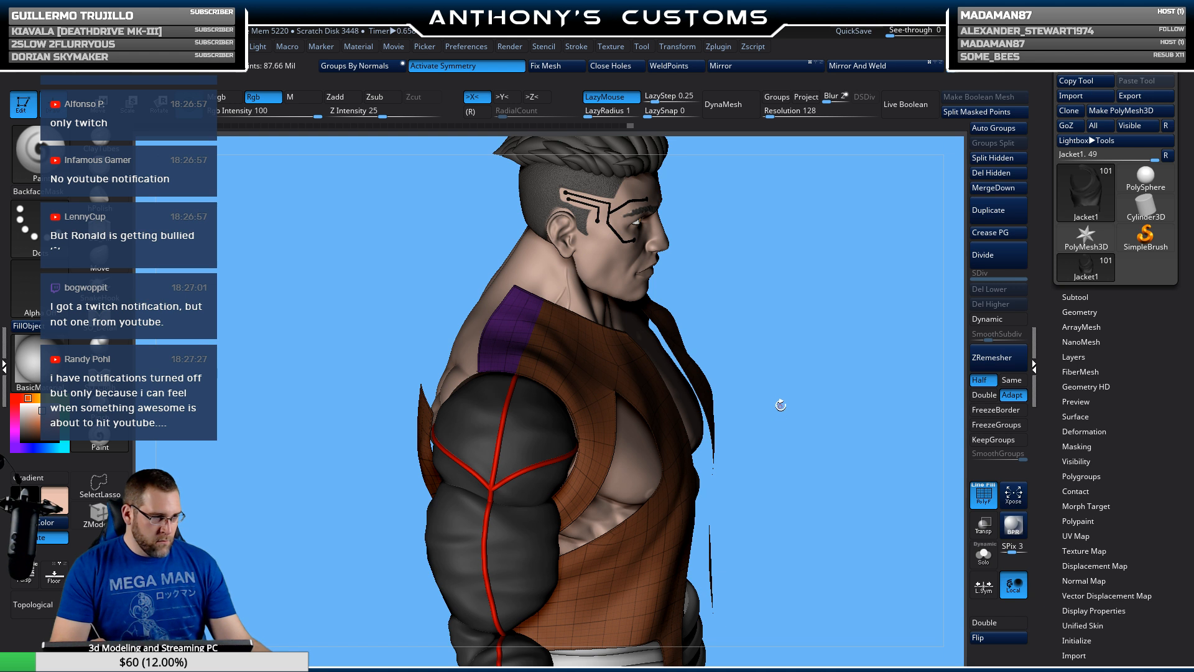
{"action": "left_click", "coordinate": [520, 325], "text": "ctrl+alt+shift"}
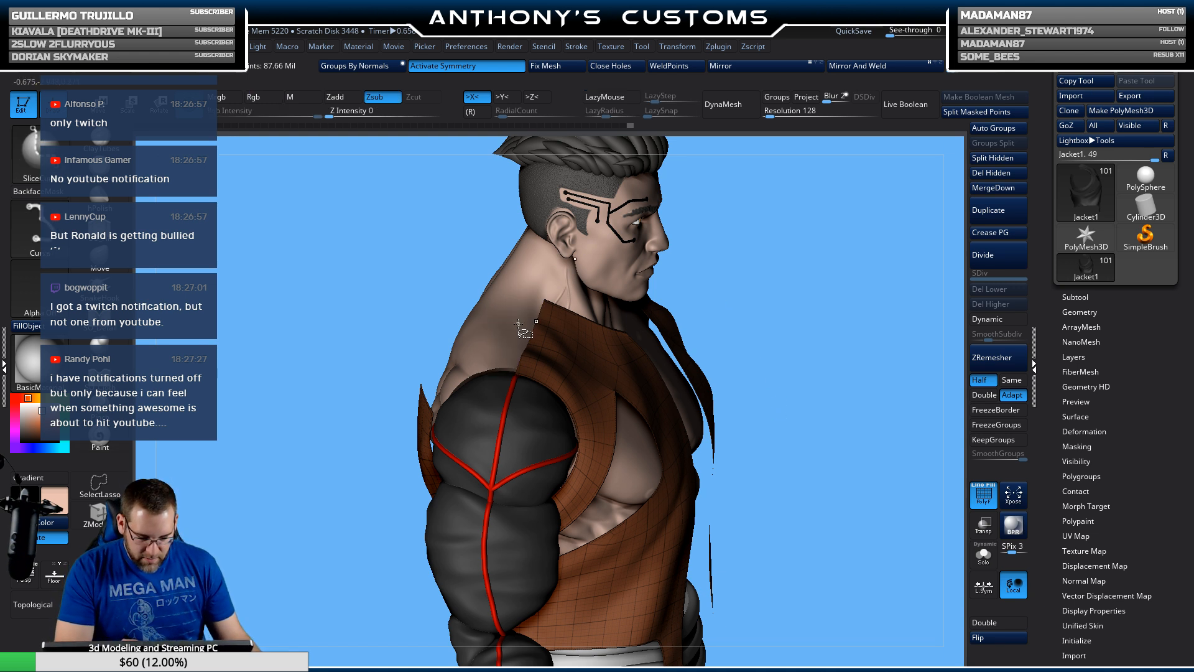
{"action": "left_click", "coordinate": [752, 261], "text": "ctrl+shift"}
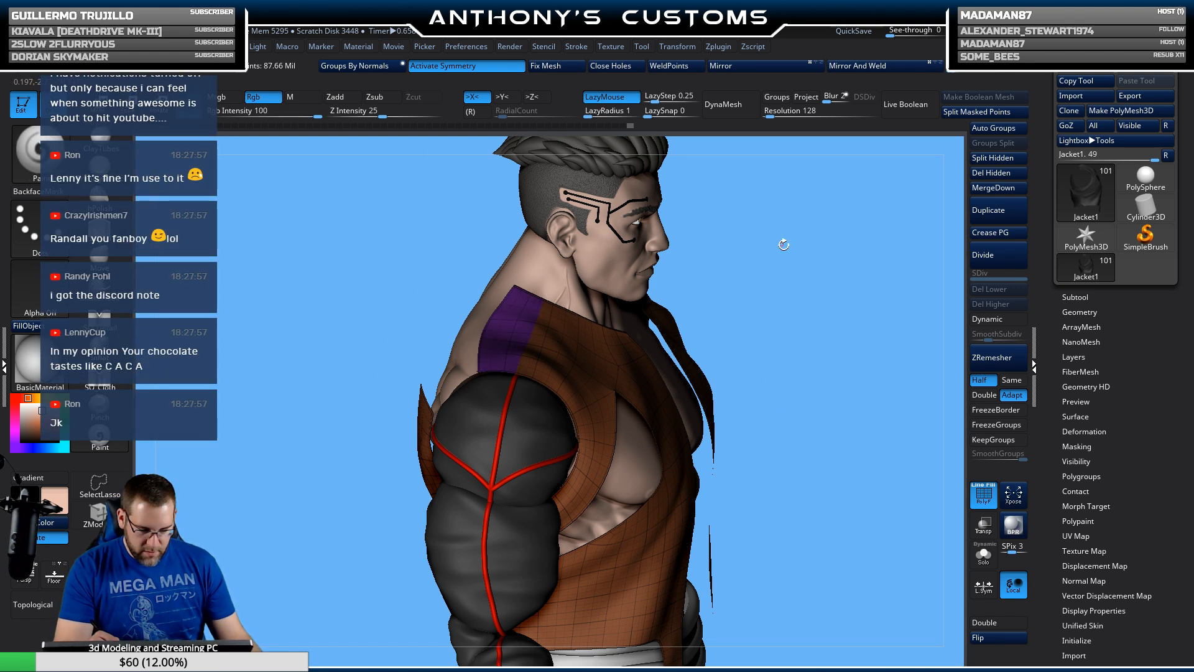
{"action": "left_click", "coordinate": [630, 373], "text": "ctrl+alt+shift"}
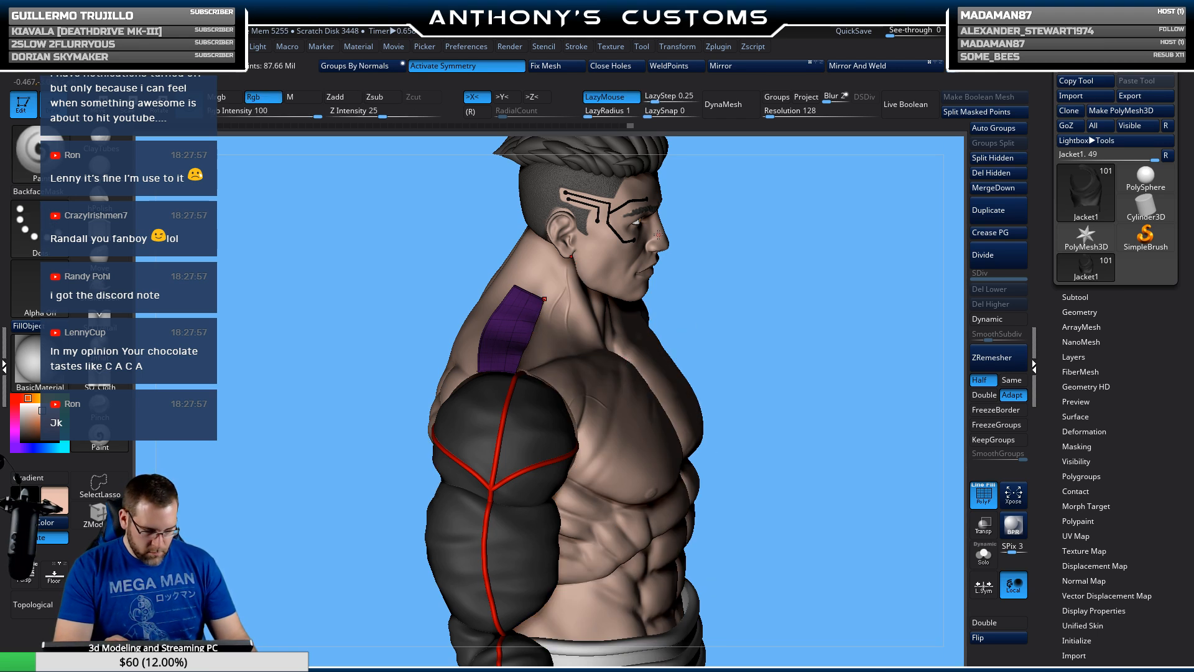
Step: Limit mesh framing to borders, without polygroups or creased edges, and frame the isolated shoulder panels with curves
{"action": "left_click", "coordinate": [576, 47]}
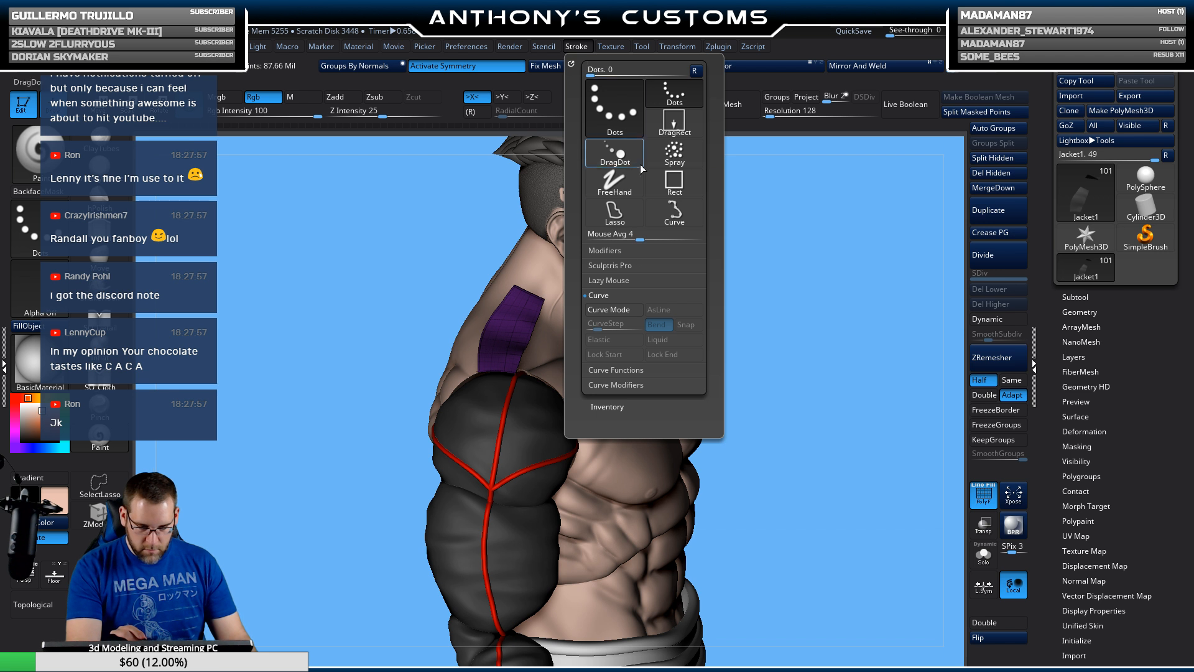
{"action": "left_click", "coordinate": [625, 371]}
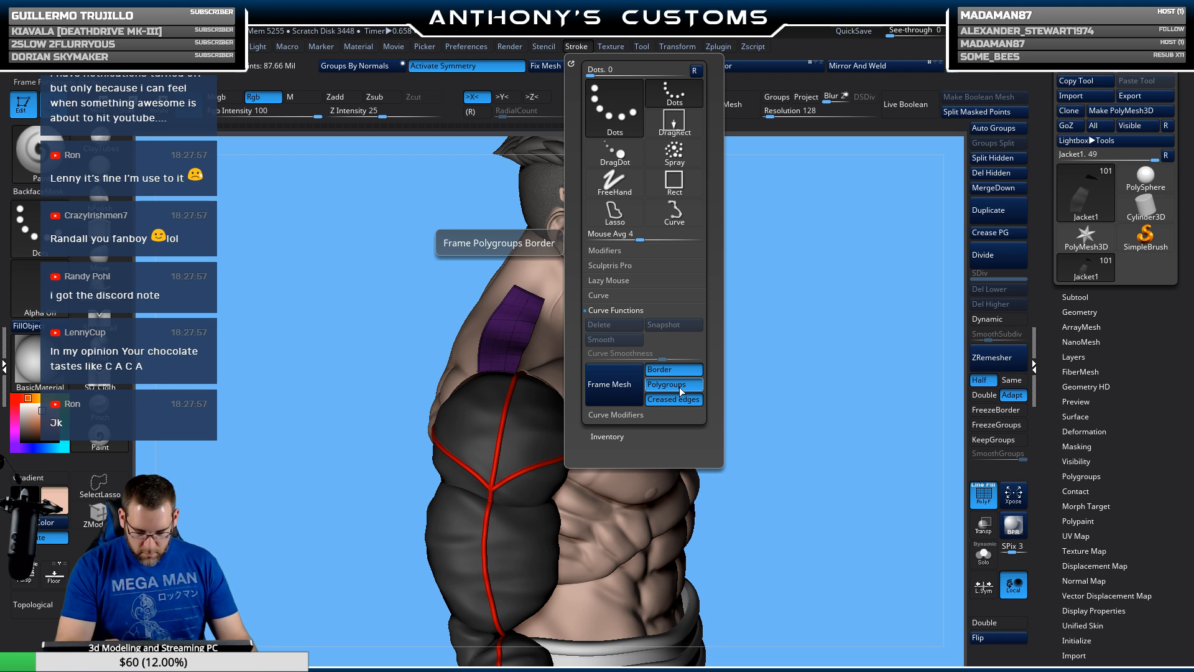
{"action": "left_click", "coordinate": [680, 386]}
{"action": "left_click", "coordinate": [674, 399]}
{"action": "left_click", "coordinate": [629, 389]}
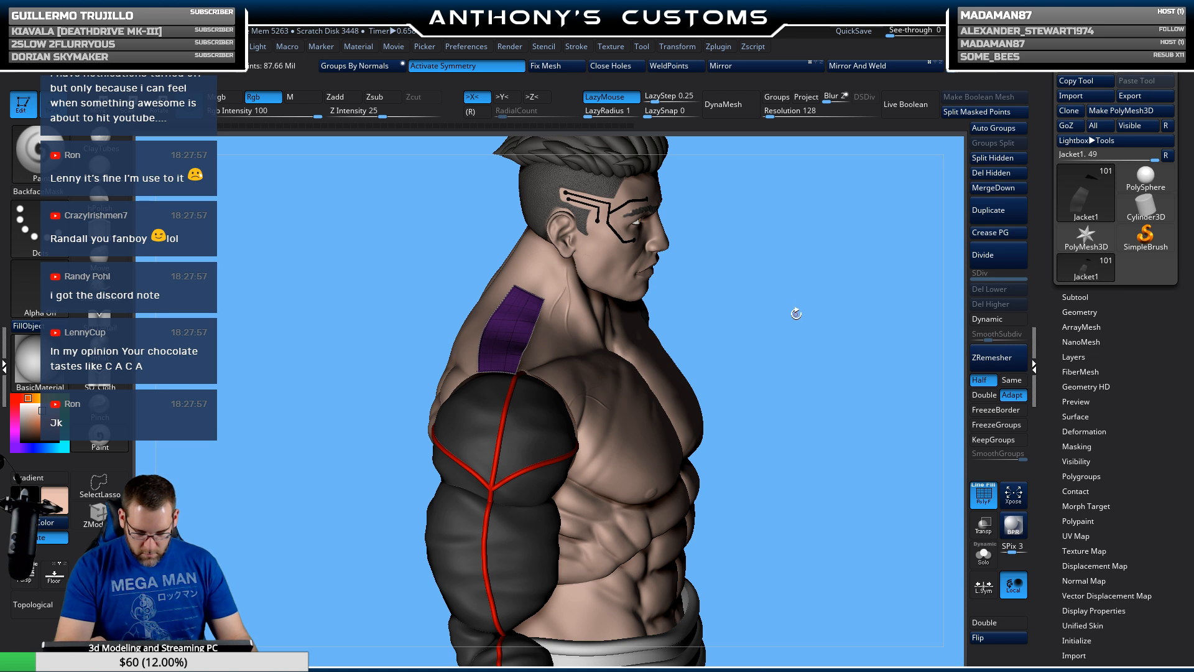
{"action": "left_click_drag", "start_coordinate": [796, 313], "coordinate": [832, 273]}
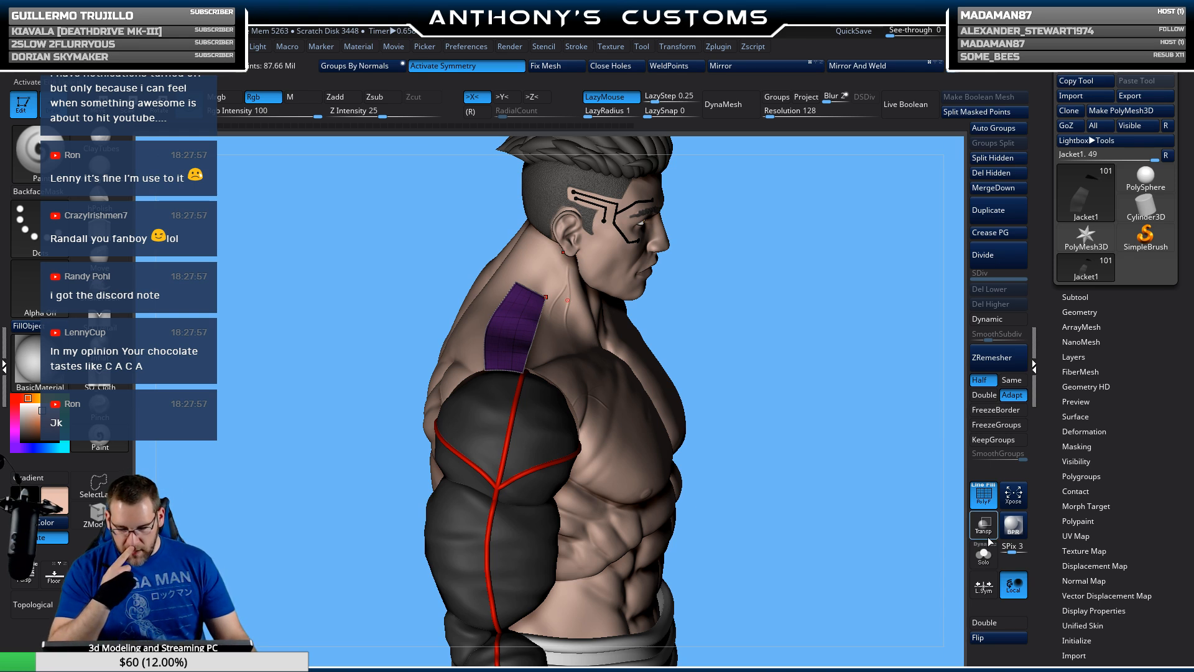
{"action": "left_click_drag", "start_coordinate": [790, 529], "coordinate": [870, 532]}
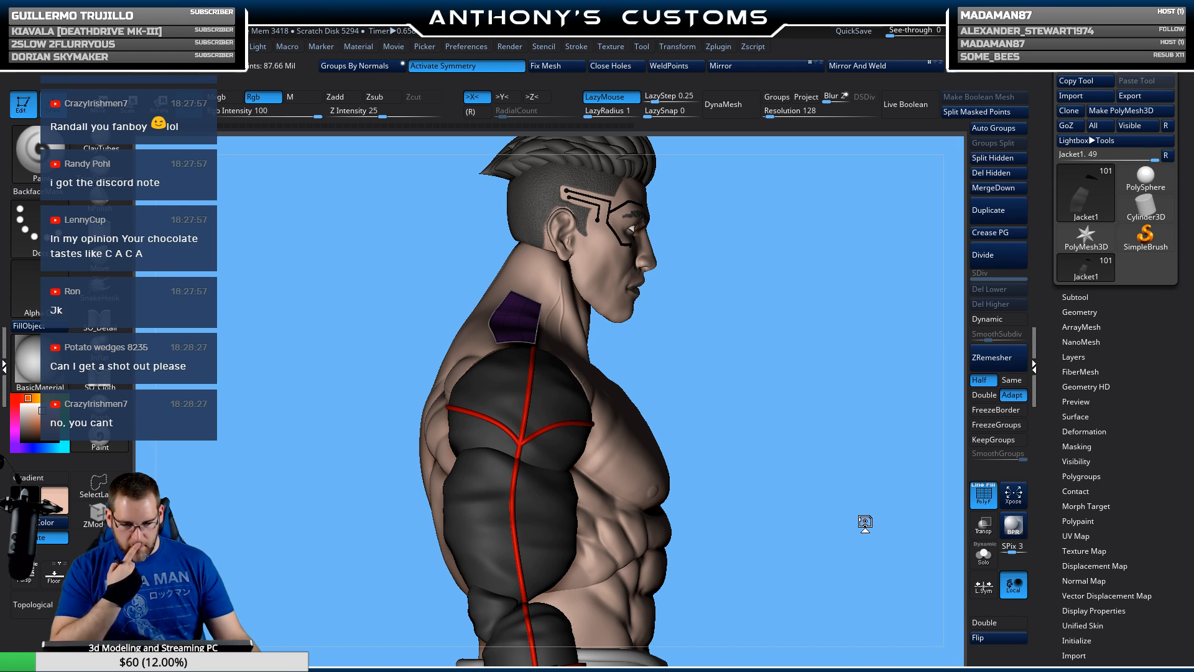
Step: Choose the CurveTube brush and lay tubes along the framed borders of the shoulder panels
{"action": "key", "text": "b"}
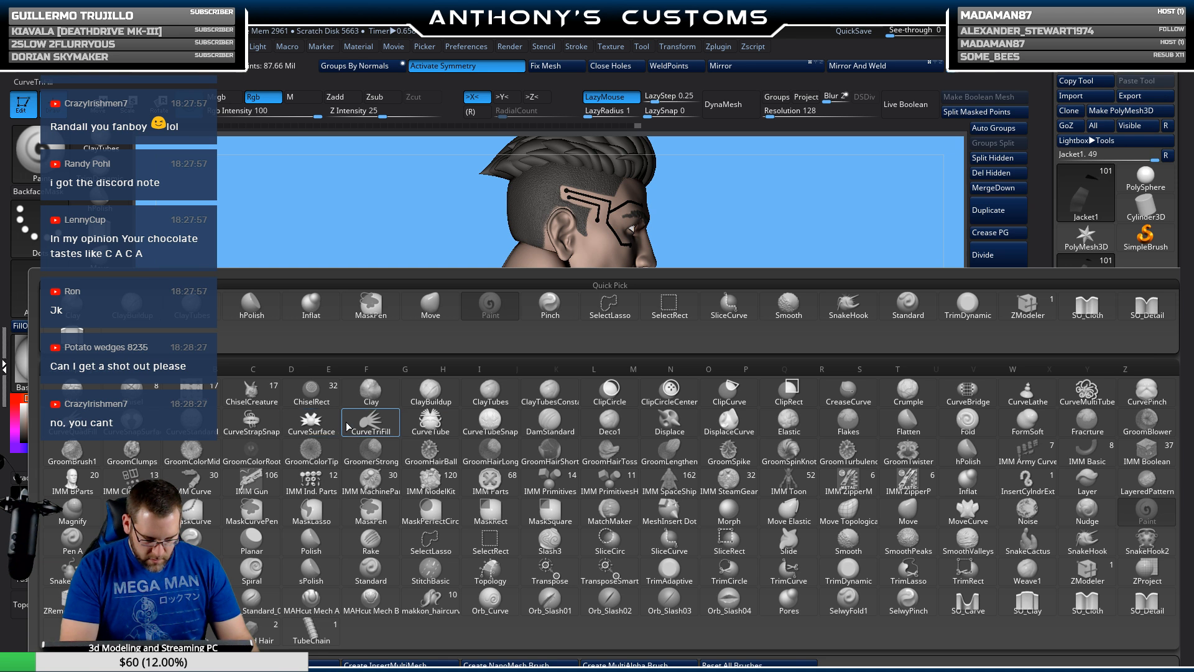
{"action": "left_click", "coordinate": [426, 435]}
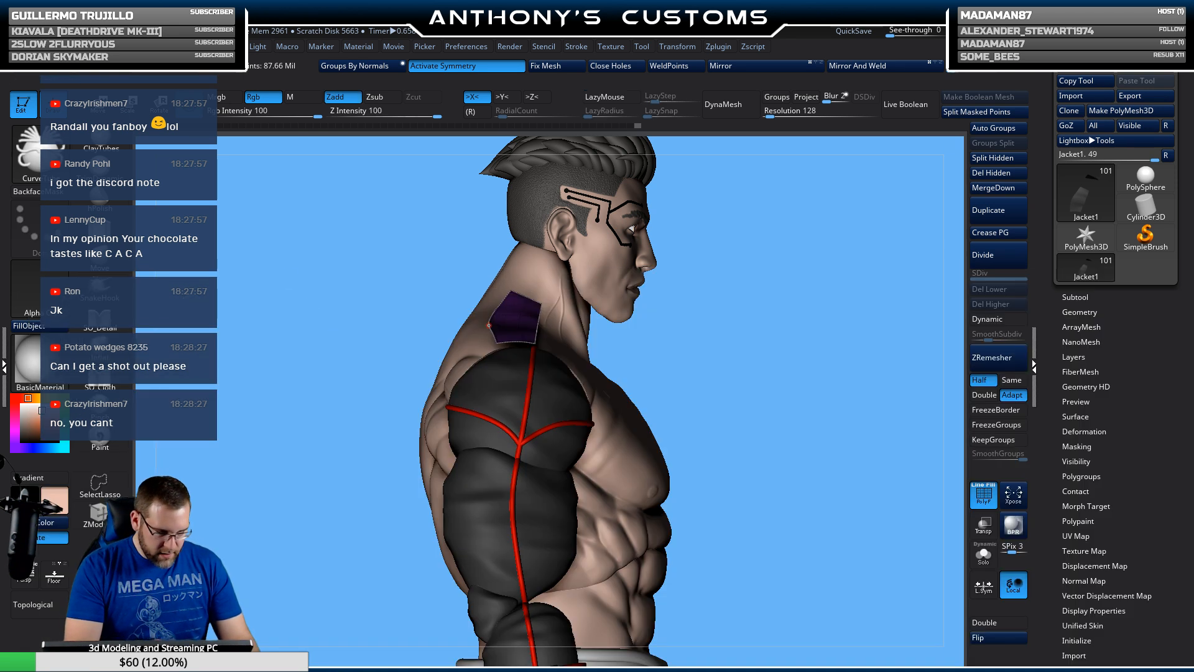
{"action": "left_click", "coordinate": [52, 46]}
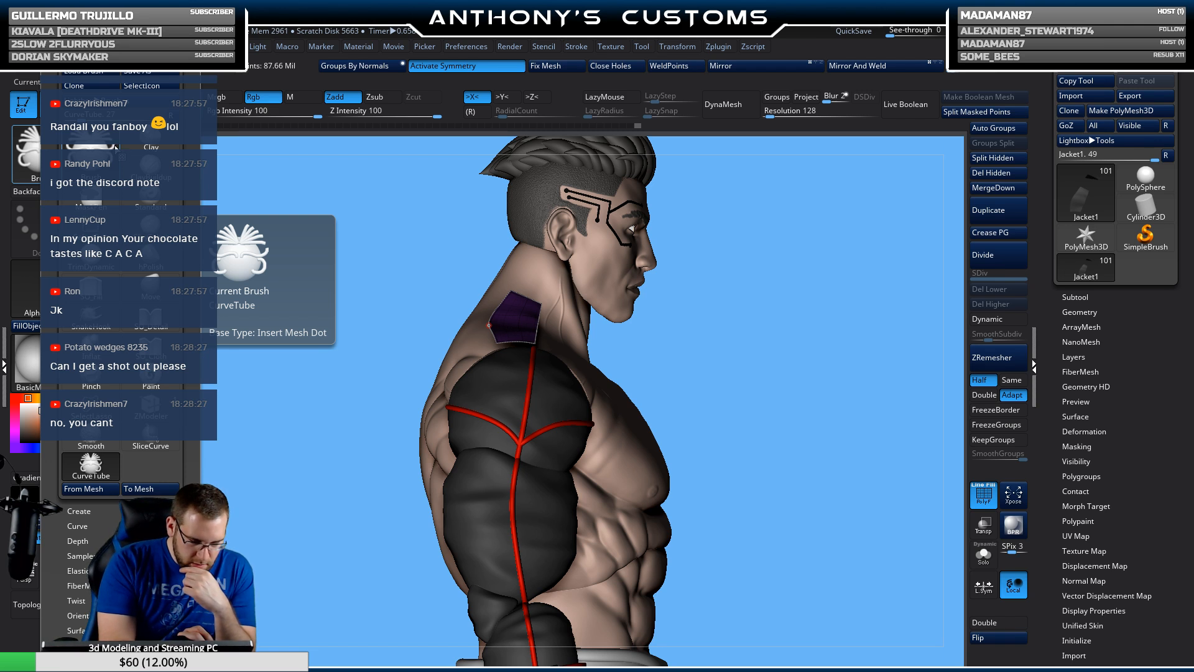
{"action": "left_click", "coordinate": [167, 47]}
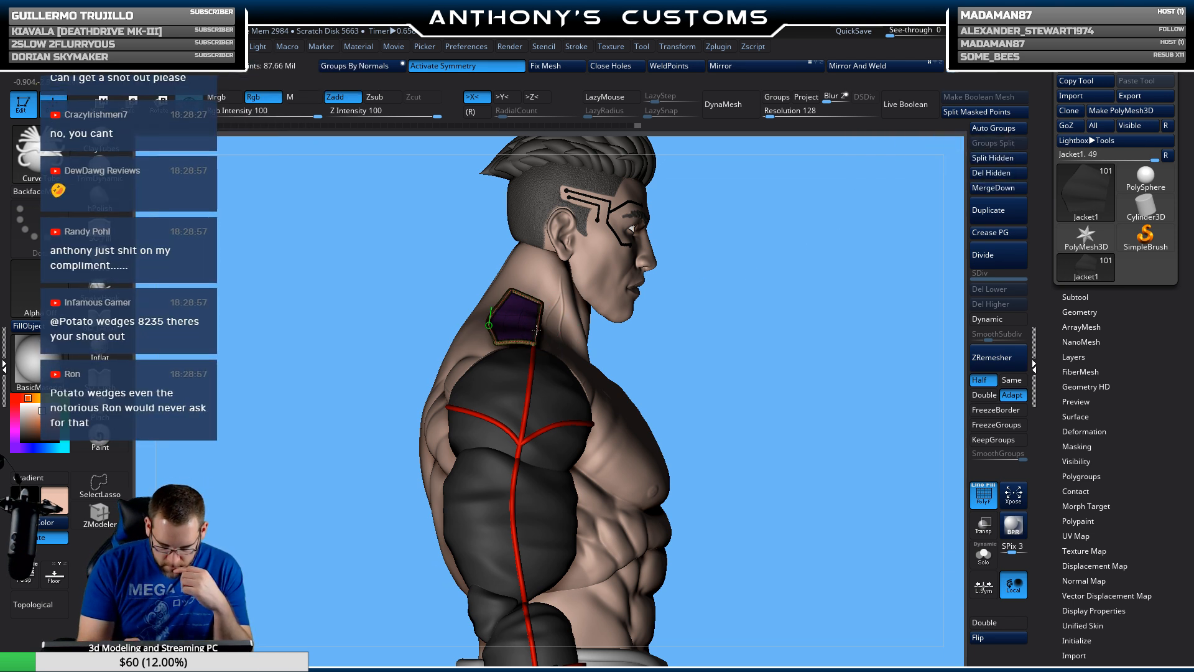
Step: Undo the mirrored shoulder tubes and lay them again with X symmetry turned off, showing the whole jacket
{"action": "left_click", "coordinate": [793, 217], "text": "ctrl+shift"}
{"action": "left_click_drag", "start_coordinate": [858, 413], "coordinate": [909, 298]}
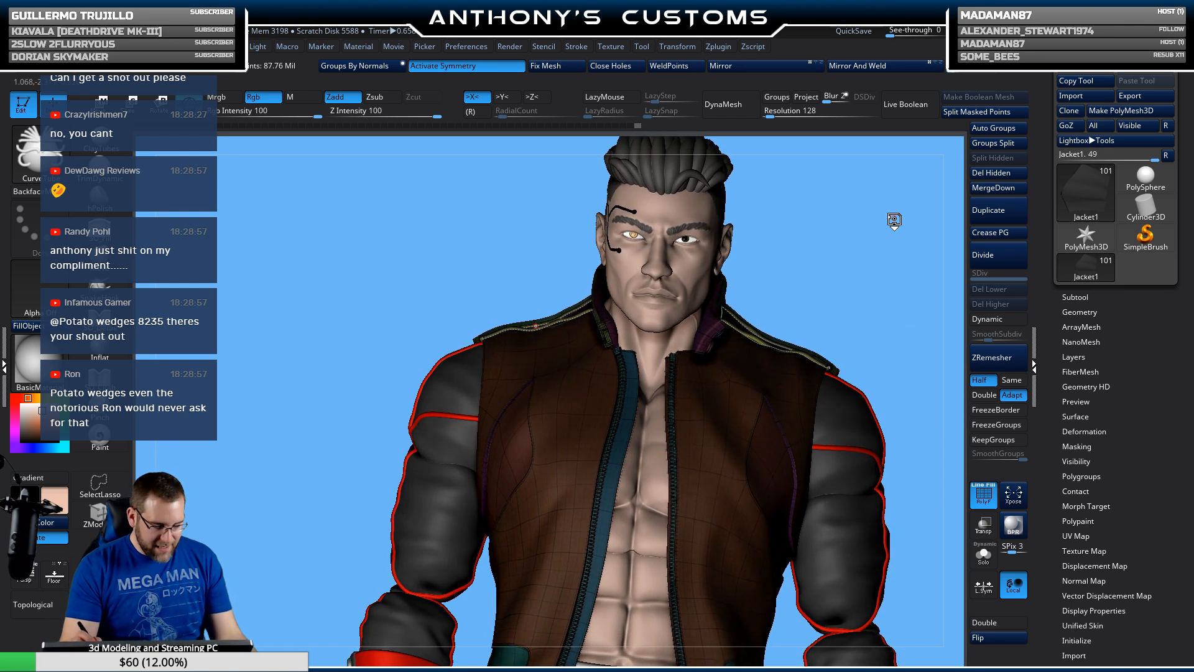
{"action": "key", "text": "ctrl+z"}
{"action": "mouse_move", "coordinate": [865, 240]}
{"action": "left_mouse_down"}
{"action": "mouse_move", "coordinate": [857, 311]}
{"action": "mouse_move", "coordinate": [861, 256]}
{"action": "left_mouse_up"}
{"action": "key", "text": "x"}
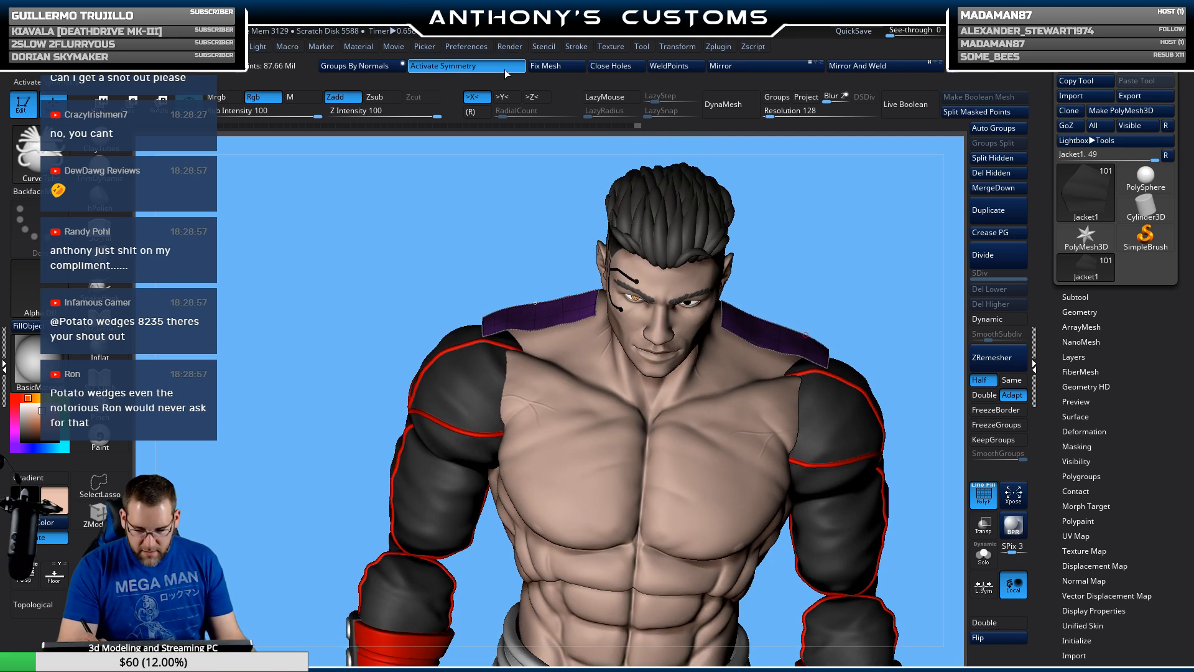
{"action": "left_click", "coordinate": [516, 369], "text": "ctrl+shift"}
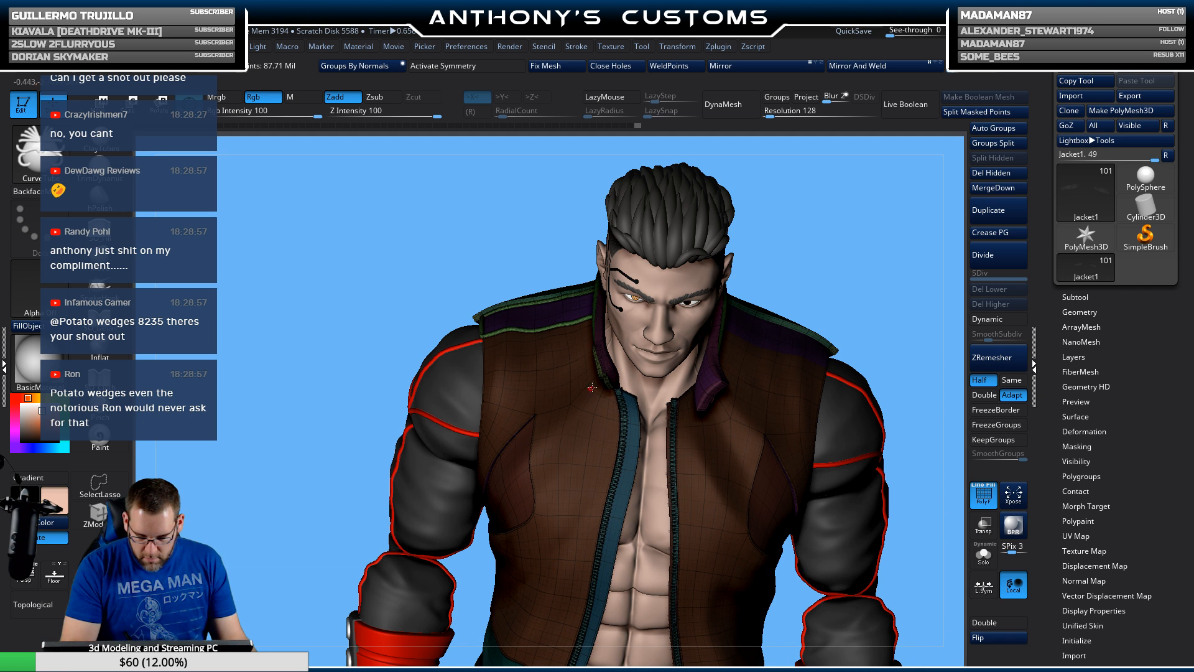
Step: Try framing the borders of the whole visible jacket with curves
{"action": "left_click", "coordinate": [576, 47]}
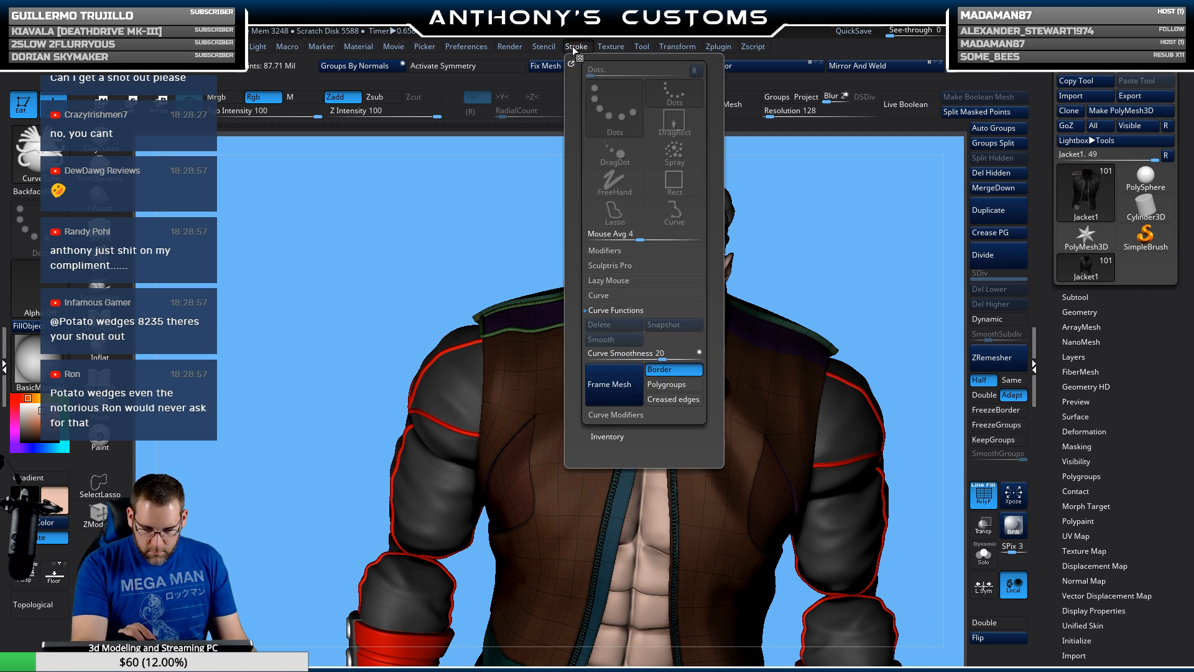
{"action": "left_click", "coordinate": [609, 383]}
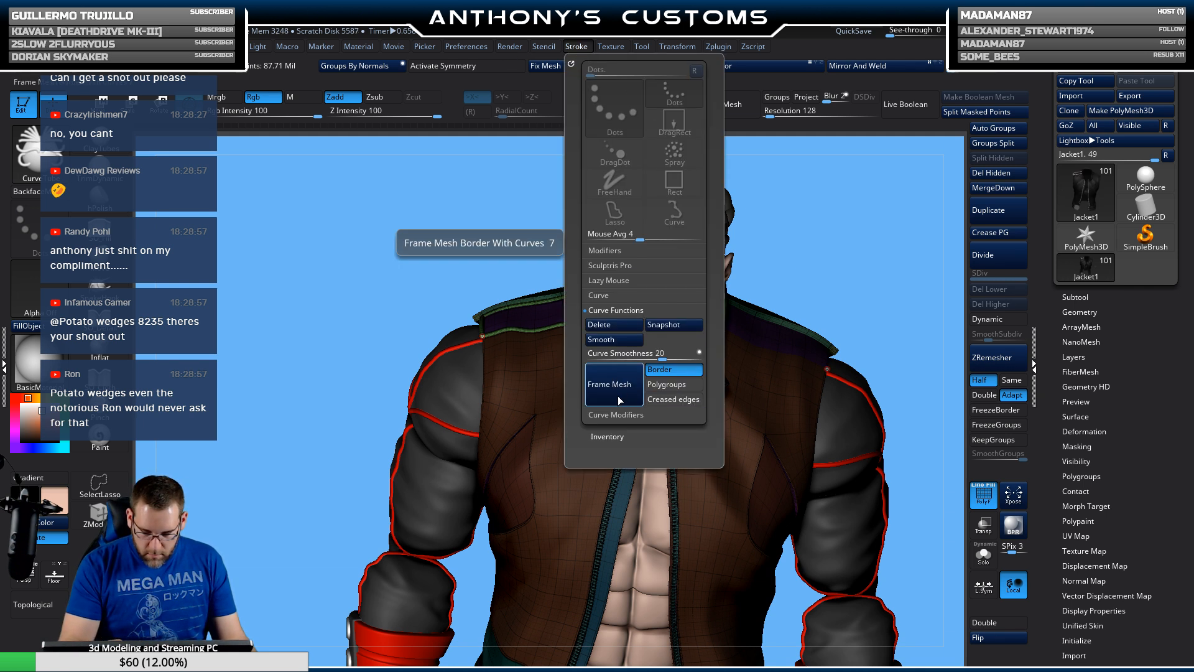
{"action": "mouse_move", "coordinate": [900, 240]}
{"action": "left_mouse_down"}
{"action": "mouse_move", "coordinate": [856, 286]}
{"action": "mouse_move", "coordinate": [894, 246]}
{"action": "left_mouse_up"}
Step: Isolate the purple shoulder panels again, frame their borders, and lay CurveTube piping along them
{"action": "key", "text": "ctrl+shift"}
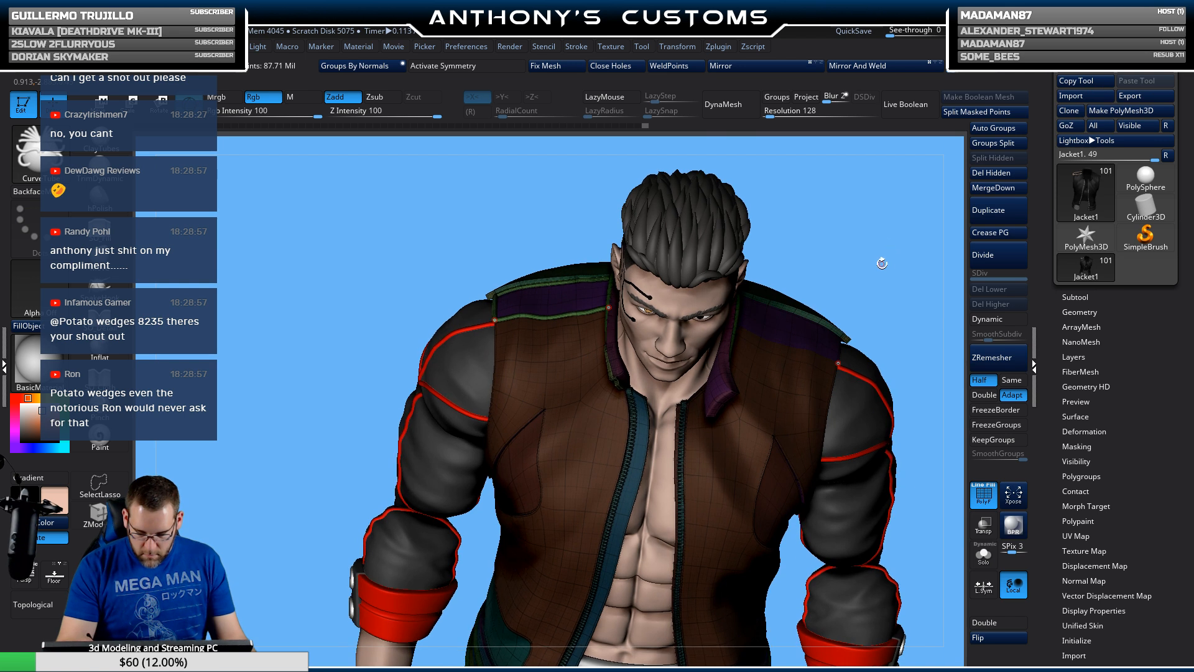
{"action": "key", "text": "ctrl+shift"}
{"action": "left_click", "coordinate": [804, 332], "text": "ctrl+shift"}
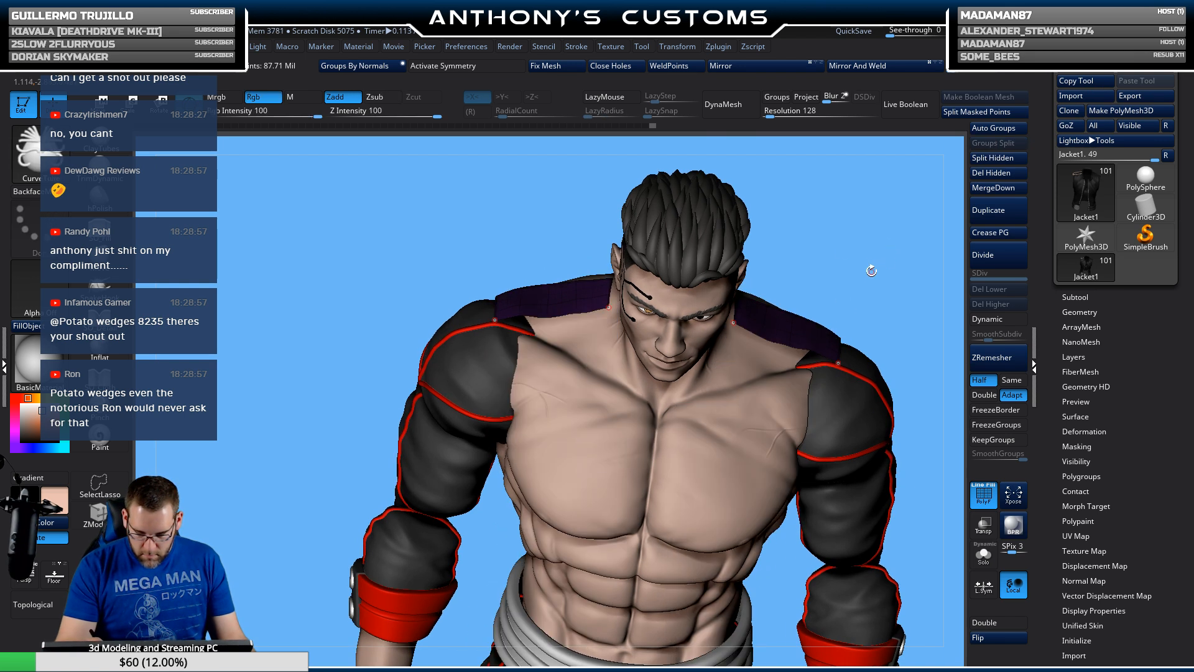
{"action": "left_click", "coordinate": [575, 48]}
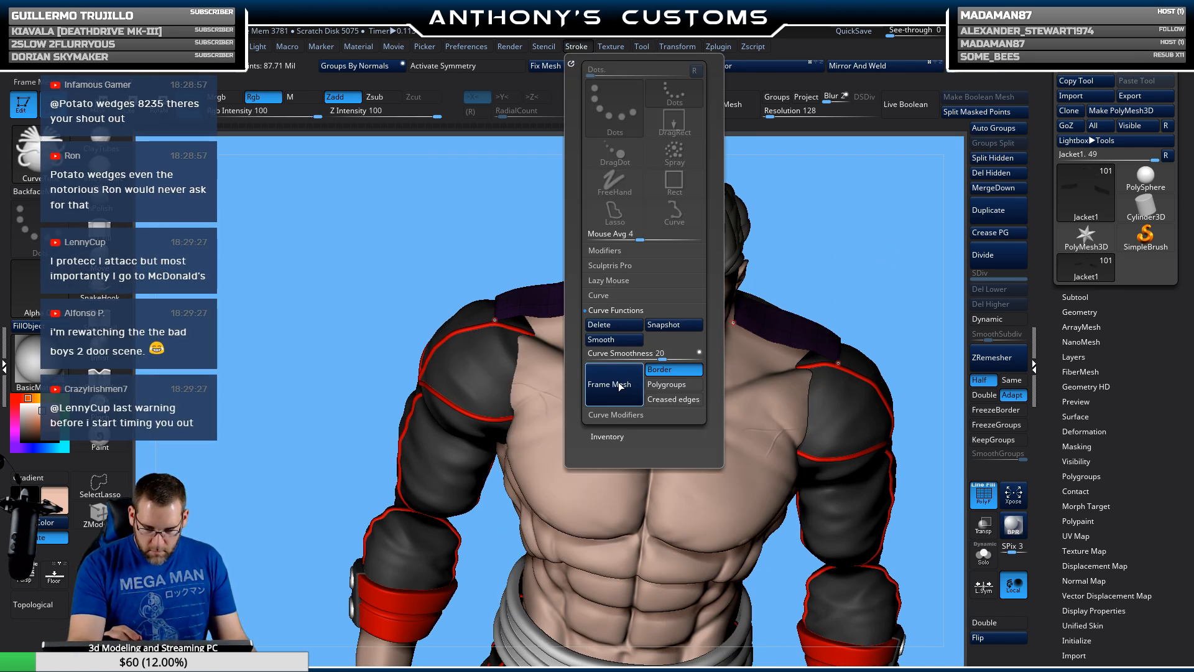
{"action": "left_click", "coordinate": [795, 346], "text": "ctrl+shift"}
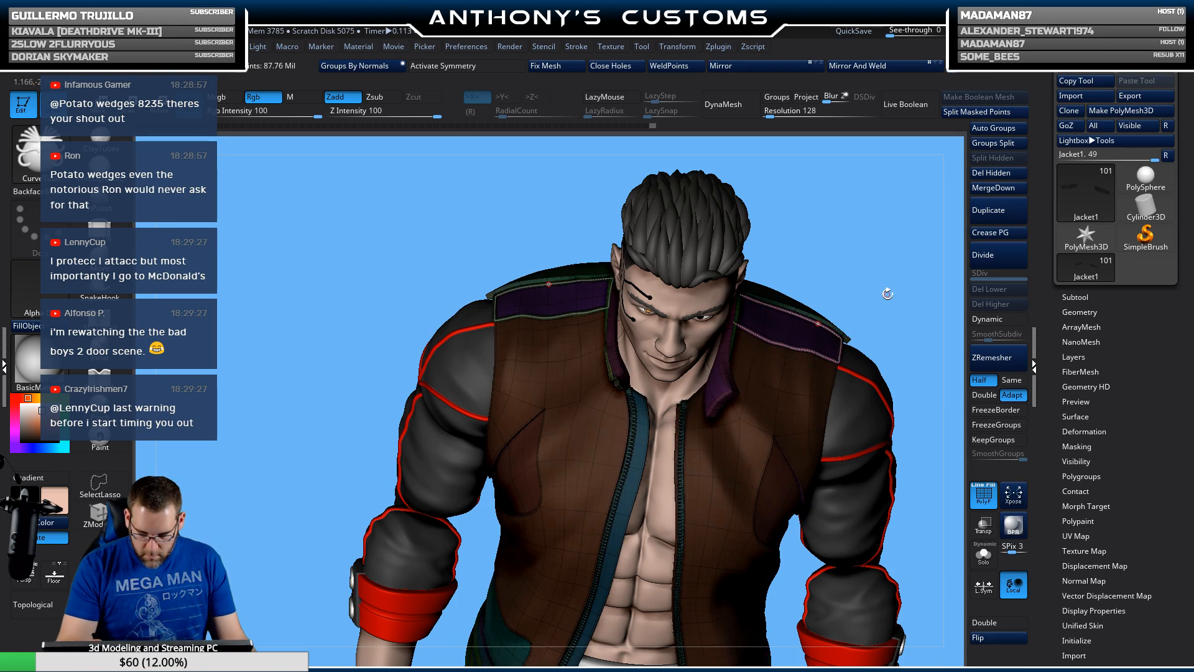
{"action": "left_click", "coordinate": [778, 433]}
Step: Turn off the polyframe display and examine the new shoulder piping on the jacket from the front and both sides
{"action": "left_click_drag", "start_coordinate": [907, 270], "coordinate": [876, 268]}
{"action": "key", "text": "shift+f"}
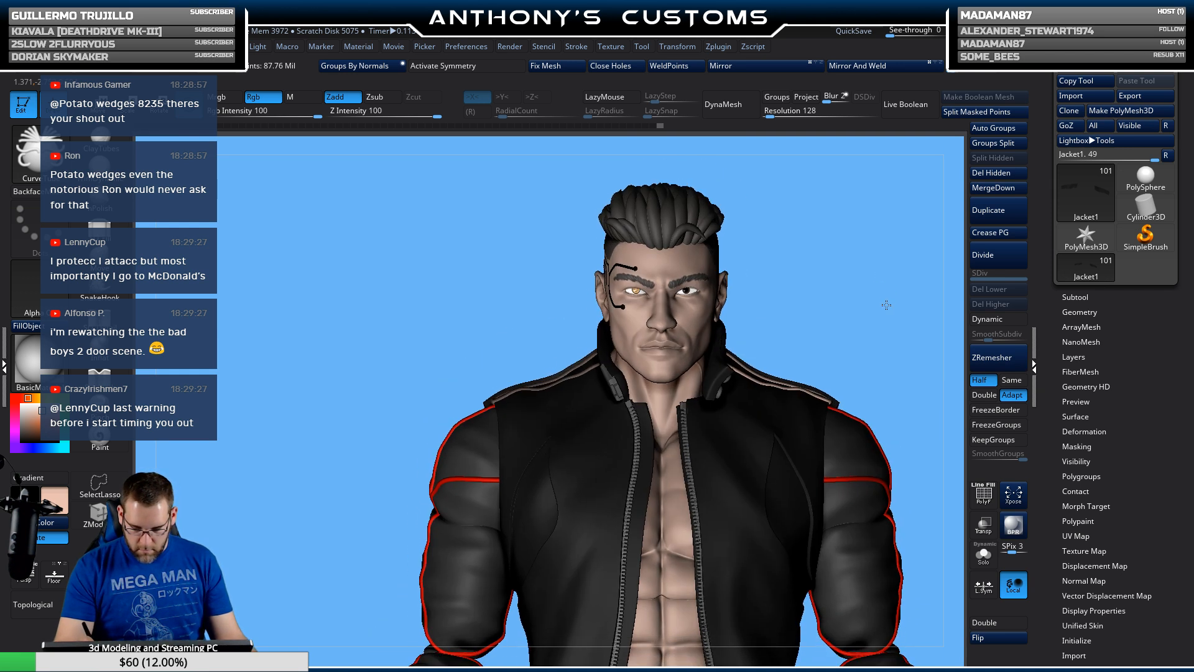
{"action": "left_click_drag", "start_coordinate": [884, 303], "coordinate": [834, 286]}
{"action": "mouse_move", "coordinate": [835, 322]}
{"action": "left_mouse_down"}
{"action": "mouse_move", "coordinate": [816, 342]}
{"action": "mouse_move", "coordinate": [841, 311]}
{"action": "left_mouse_up"}
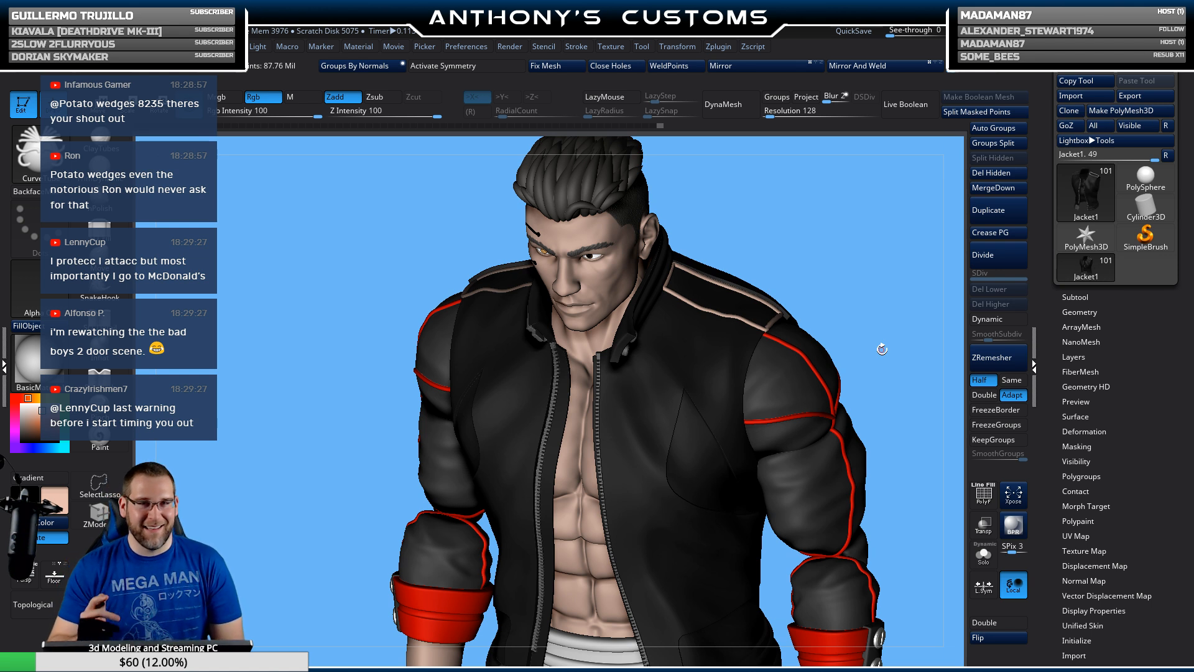
{"action": "left_click_drag", "start_coordinate": [824, 242], "coordinate": [807, 248]}
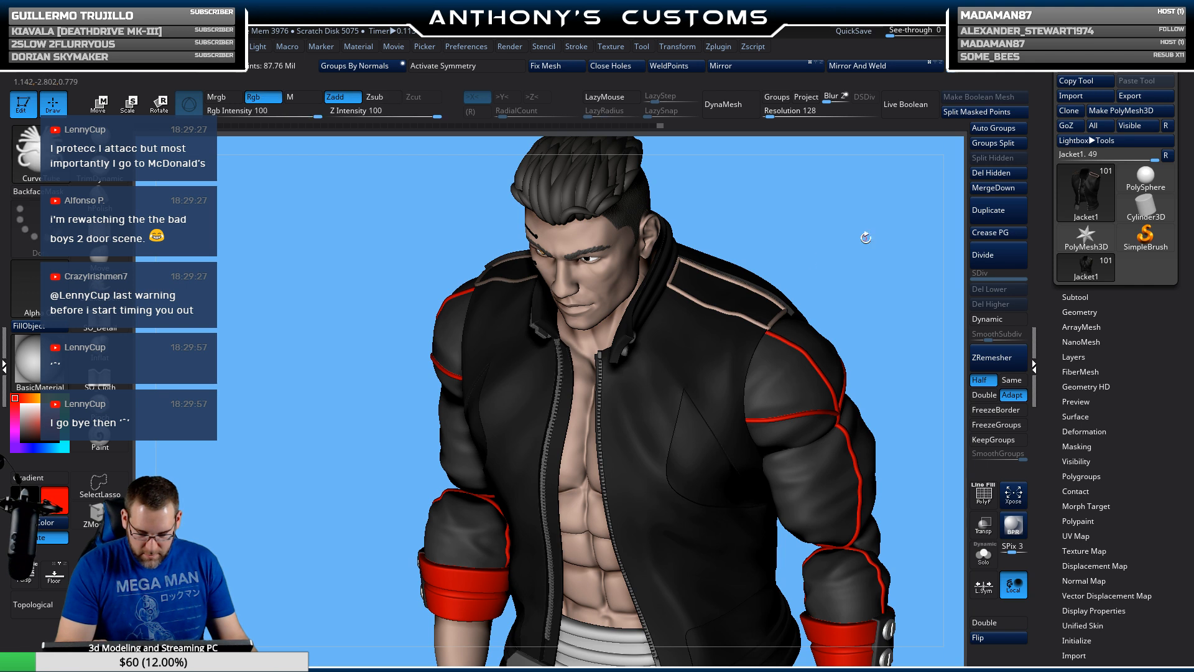
{"action": "mouse_move", "coordinate": [868, 247]}
{"action": "left_mouse_down"}
{"action": "mouse_move", "coordinate": [893, 232]}
{"action": "mouse_move", "coordinate": [867, 267]}
{"action": "left_mouse_up"}
{"action": "mouse_move", "coordinate": [857, 319]}
{"action": "left_mouse_down", "text": "alt"}
{"action": "mouse_move", "coordinate": [801, 352]}
{"action": "mouse_move", "coordinate": [827, 371]}
{"action": "left_mouse_up", "text": "alt"}
{"action": "key", "text": "ctrl+shift"}
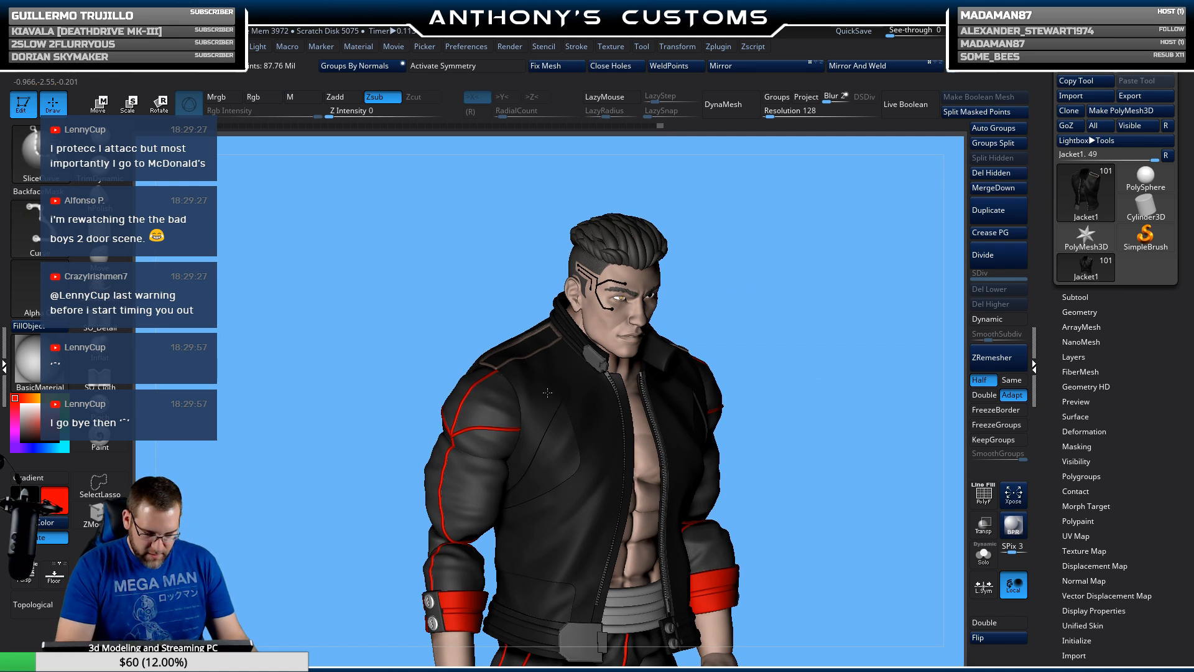
Step: Isolate the jacket's main body panels in Solo, frame their borders, lay CurveTube piping along them, and show the whole jacket
{"action": "left_click", "coordinate": [547, 393], "text": "ctrl+shift"}
{"action": "mouse_move", "coordinate": [795, 314]}
{"action": "left_mouse_down"}
{"action": "mouse_move", "coordinate": [818, 311]}
{"action": "mouse_move", "coordinate": [817, 276]}
{"action": "left_mouse_up"}
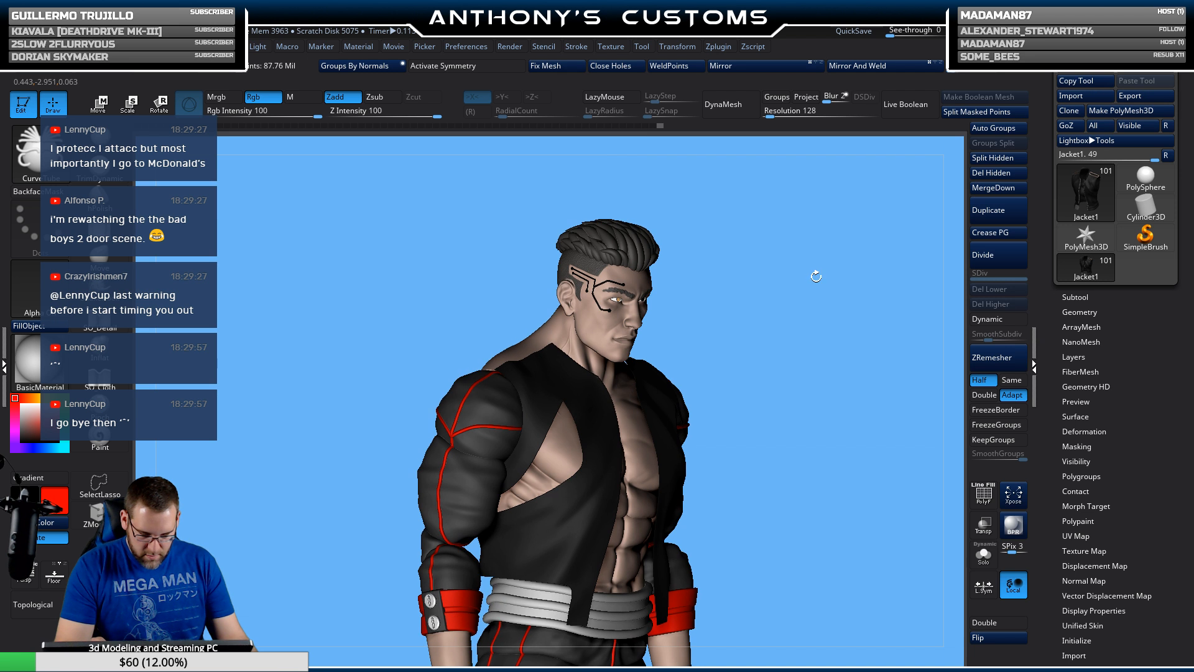
{"action": "left_click", "coordinate": [984, 556]}
{"action": "left_click_drag", "start_coordinate": [797, 418], "coordinate": [795, 445]}
{"action": "key", "text": "shift+f"}
{"action": "left_click", "coordinate": [576, 47]}
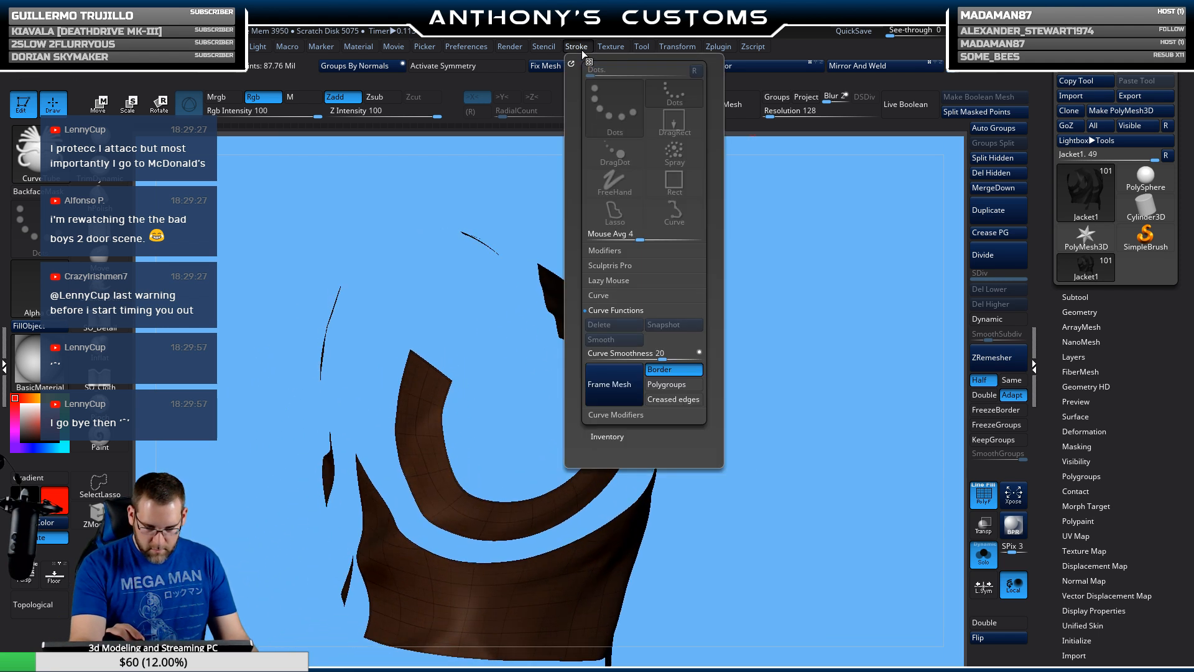
{"action": "left_click", "coordinate": [634, 375]}
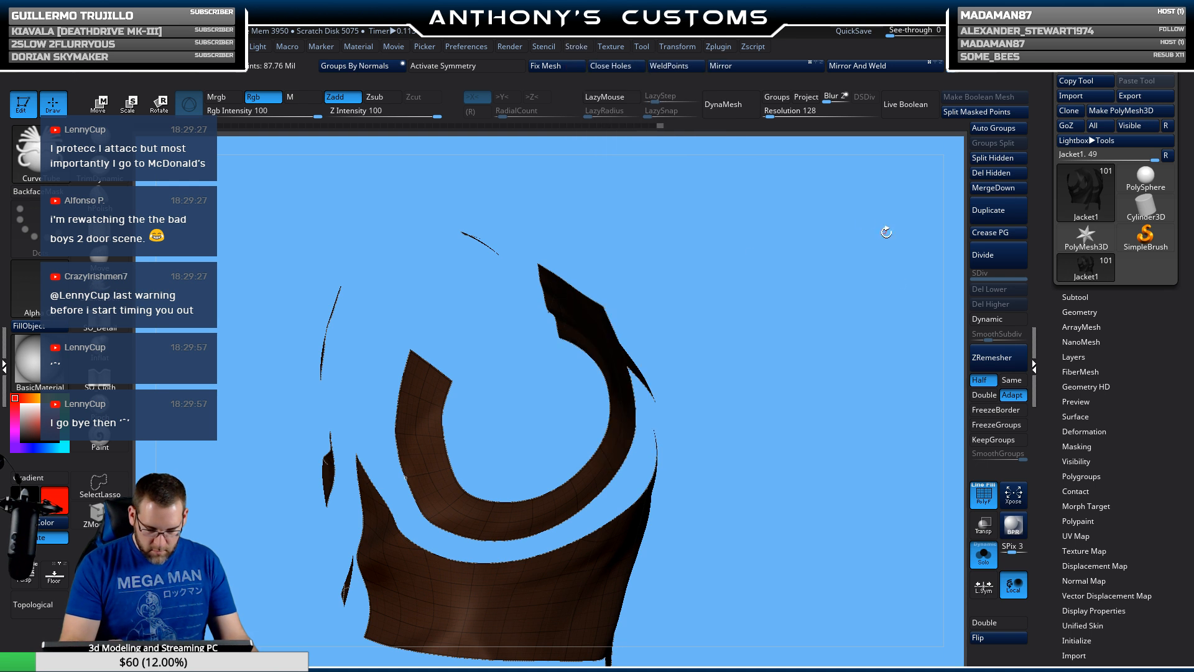
{"action": "left_click", "coordinate": [608, 423]}
{"action": "left_click", "coordinate": [840, 339], "text": "ctrl+shift"}
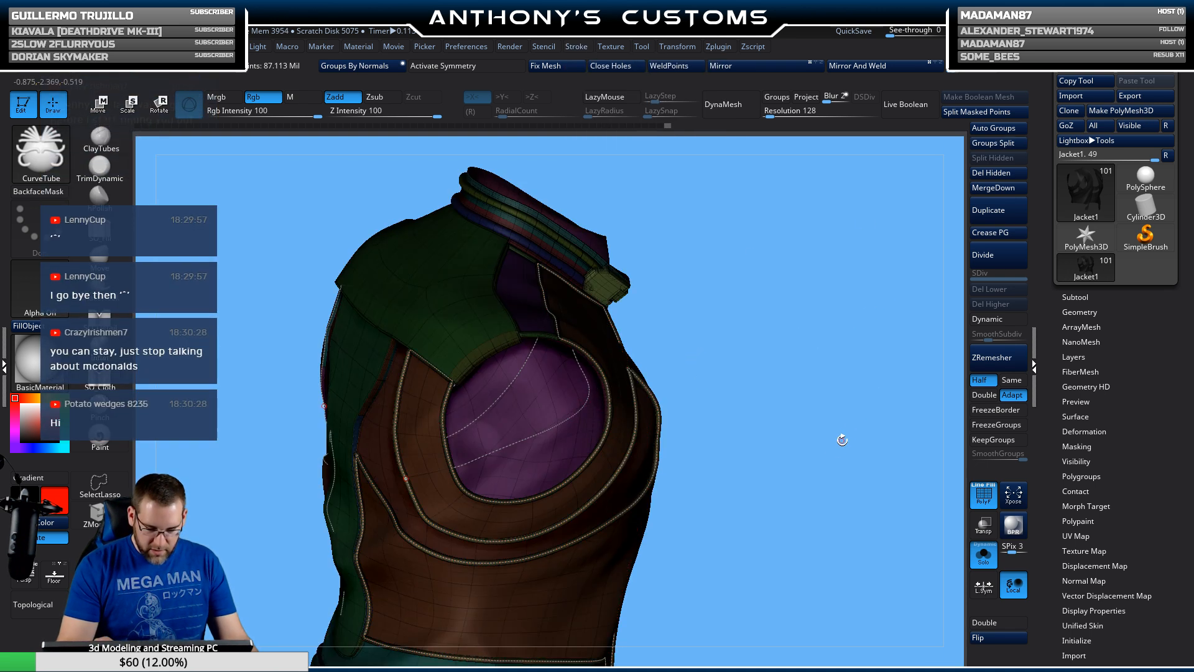
Step: Isolate the main body panels again, frame their borders, and lay CurveTube piping along the opposite side before showing the whole jacket
{"action": "left_click_drag", "start_coordinate": [819, 446], "coordinate": [672, 416]}
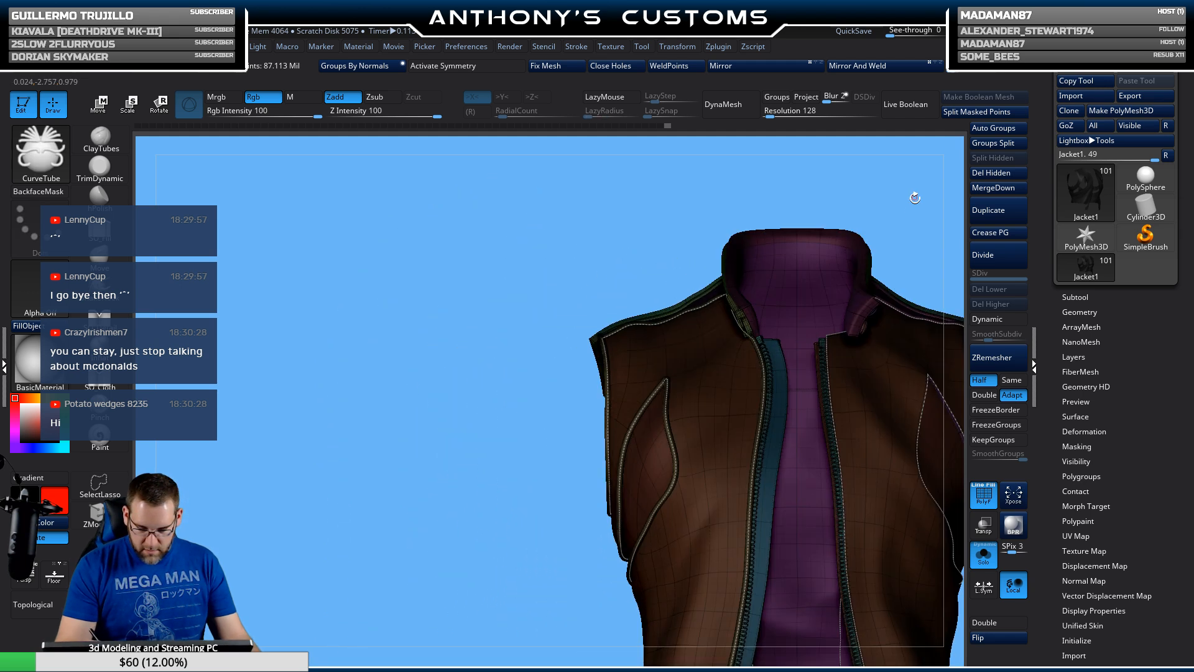
{"action": "left_click_drag", "start_coordinate": [907, 218], "coordinate": [722, 183], "text": "alt"}
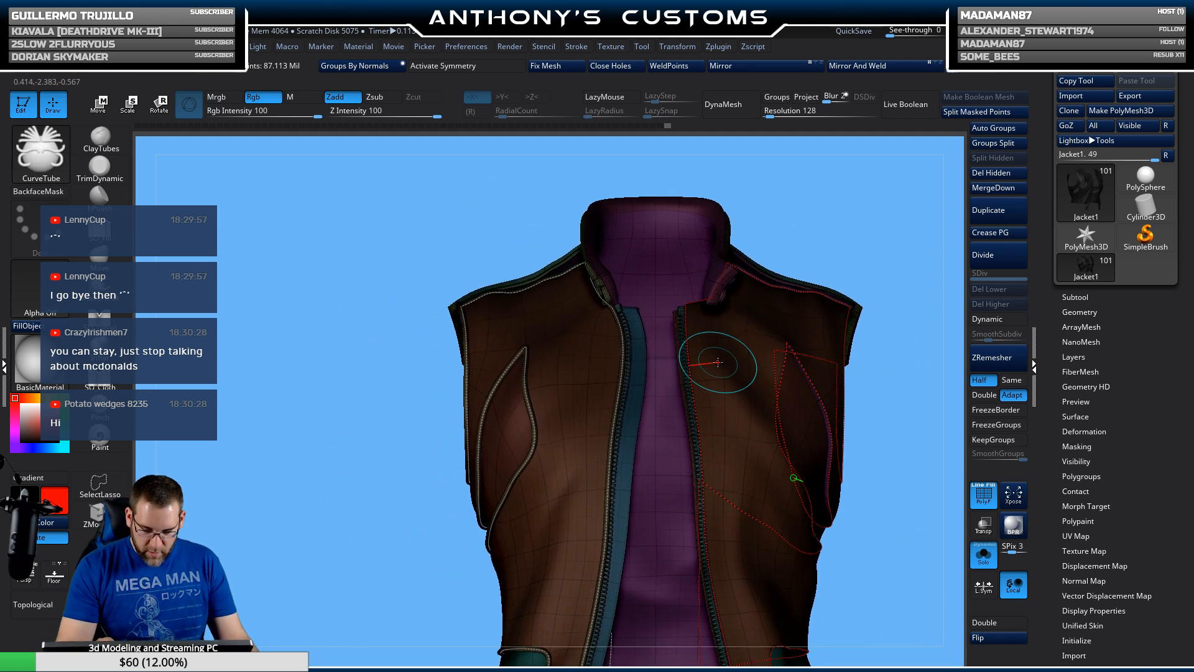
{"action": "left_click_drag", "start_coordinate": [811, 219], "coordinate": [868, 160], "text": "alt"}
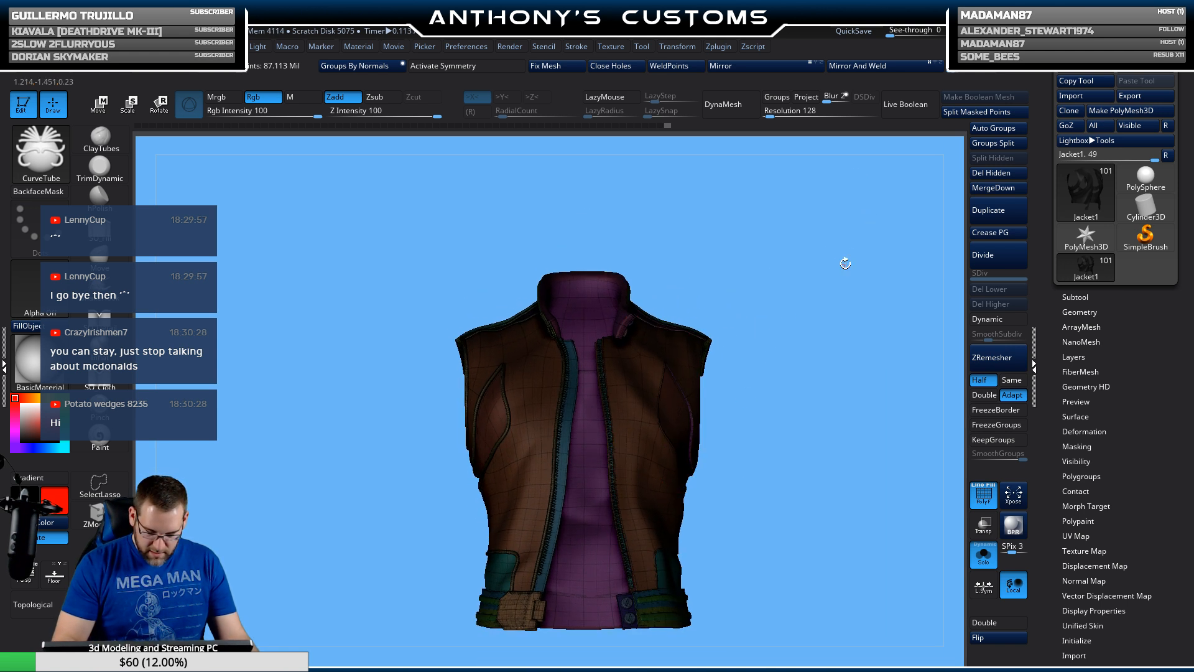
{"action": "left_click_drag", "start_coordinate": [845, 263], "coordinate": [747, 294], "text": "alt"}
{"action": "left_click", "coordinate": [547, 433], "text": "ctrl+shift"}
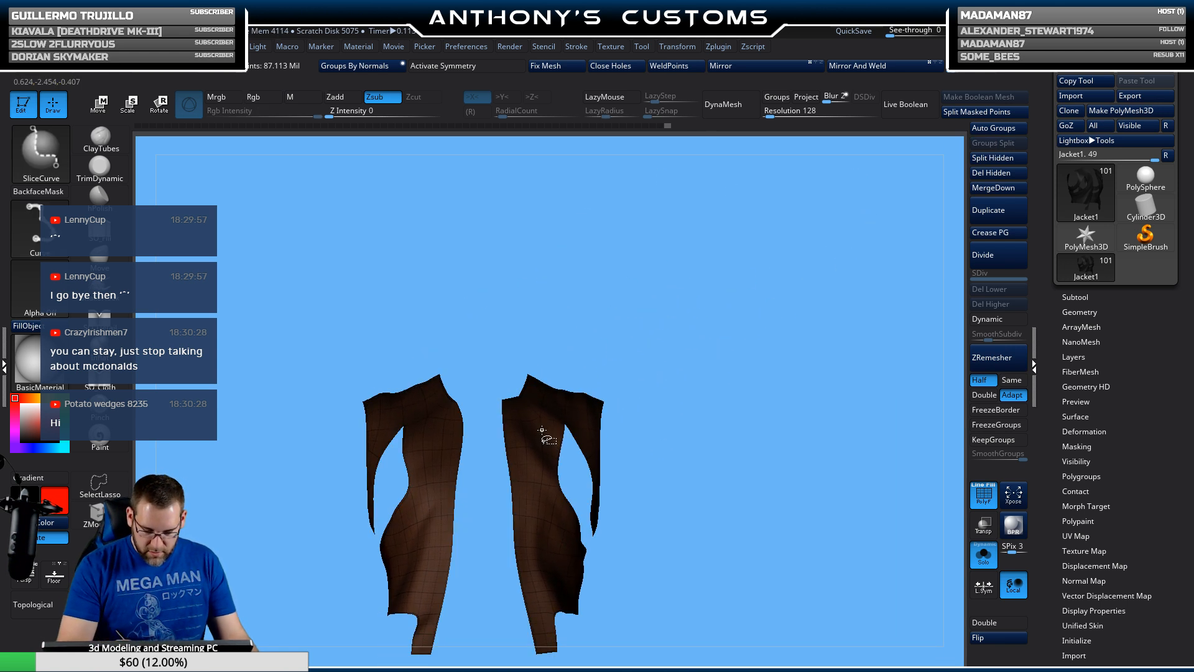
{"action": "left_click", "coordinate": [584, 48]}
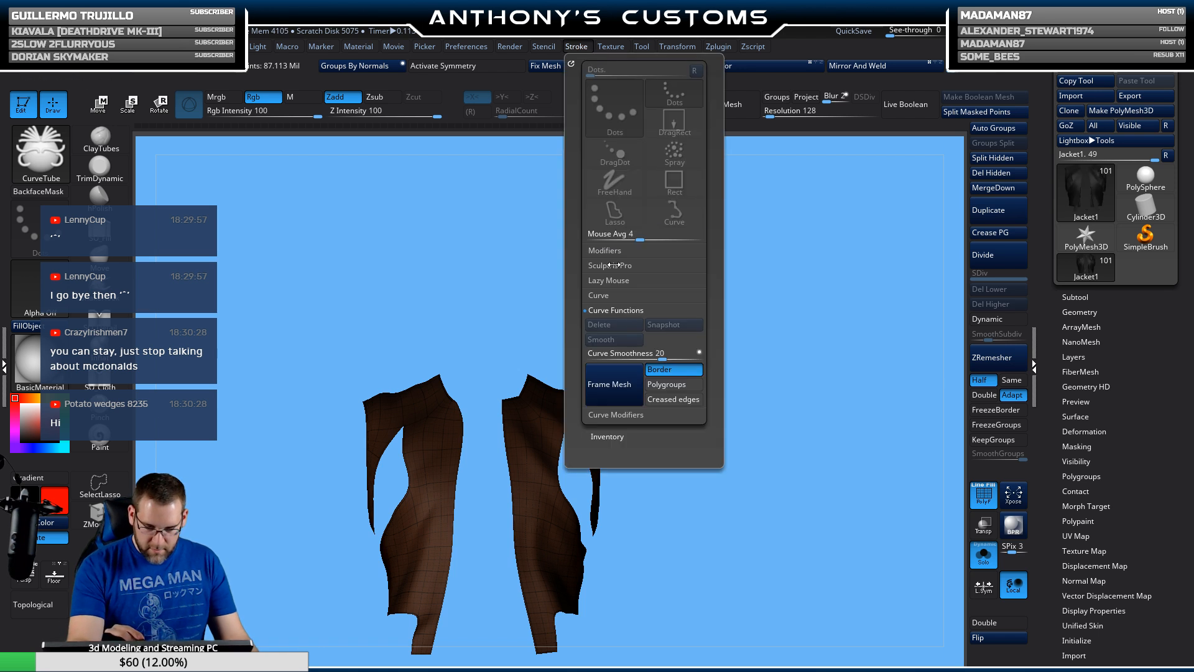
{"action": "left_click", "coordinate": [624, 380]}
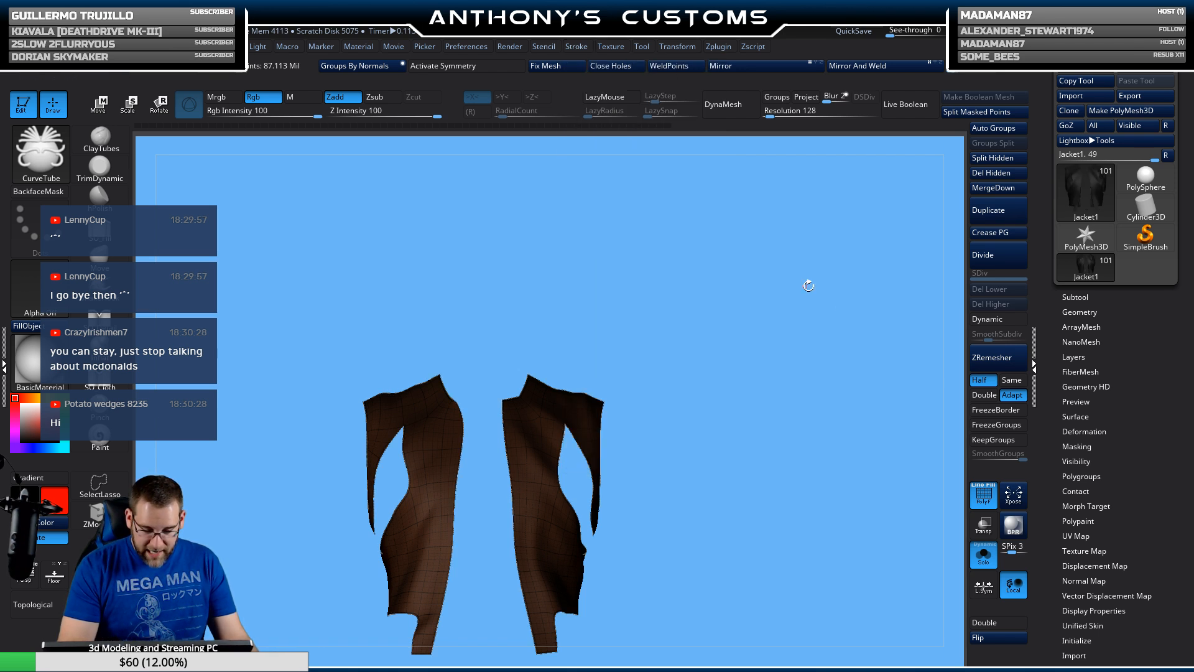
{"action": "mouse_move", "coordinate": [807, 285]}
{"action": "left_mouse_down"}
{"action": "mouse_move", "coordinate": [789, 330]}
{"action": "mouse_move", "coordinate": [570, 462]}
{"action": "left_mouse_up"}
{"action": "left_click", "coordinate": [571, 461], "text": "ctrl+shift"}
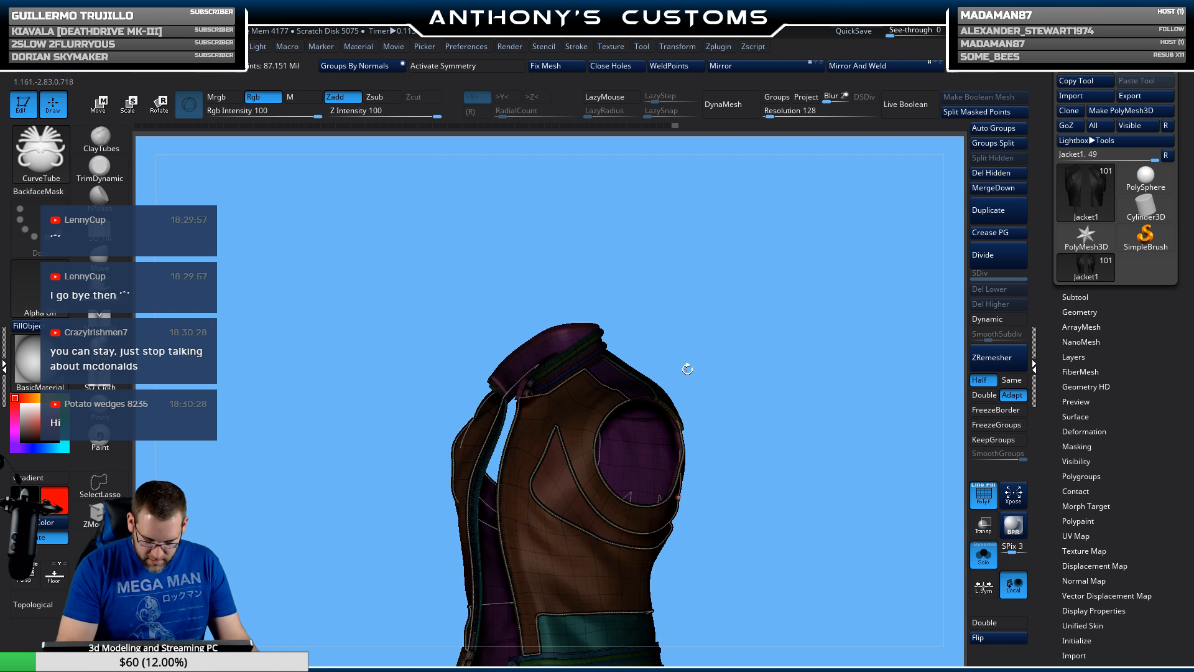
Step: Clear the leftover curves from the jacket and turn off the polyframe display
{"action": "left_click_drag", "start_coordinate": [811, 385], "coordinate": [825, 427], "text": "shift"}
{"action": "left_click_drag", "start_coordinate": [759, 467], "coordinate": [817, 303], "text": "alt"}
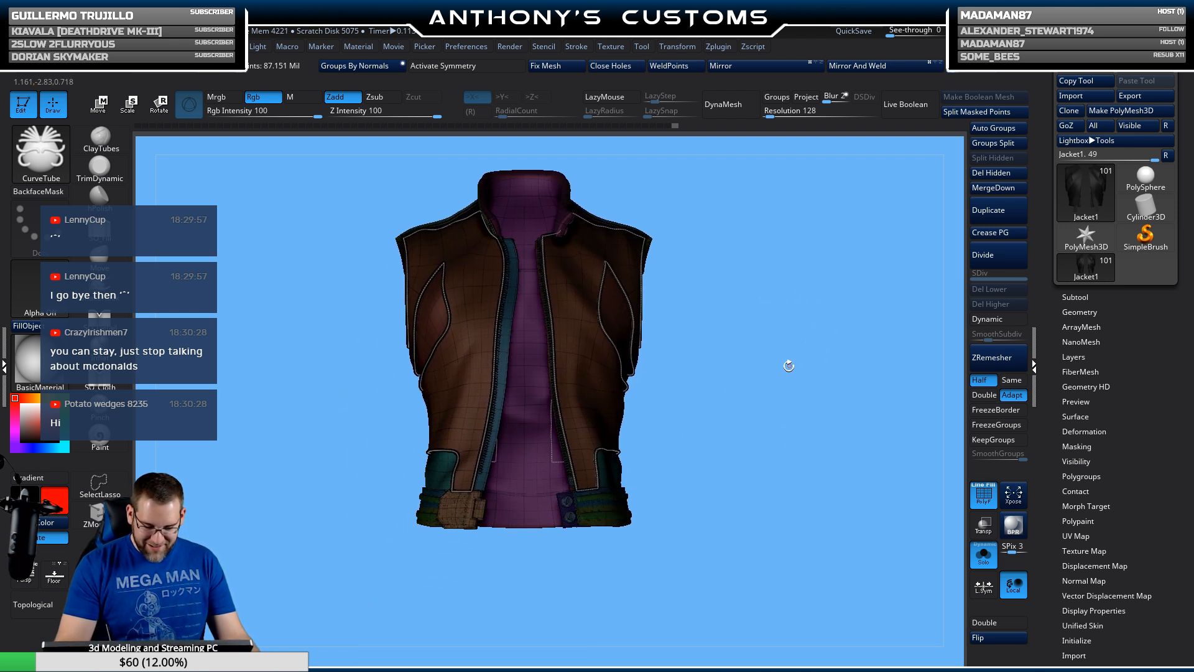
{"action": "left_click", "coordinate": [551, 454]}
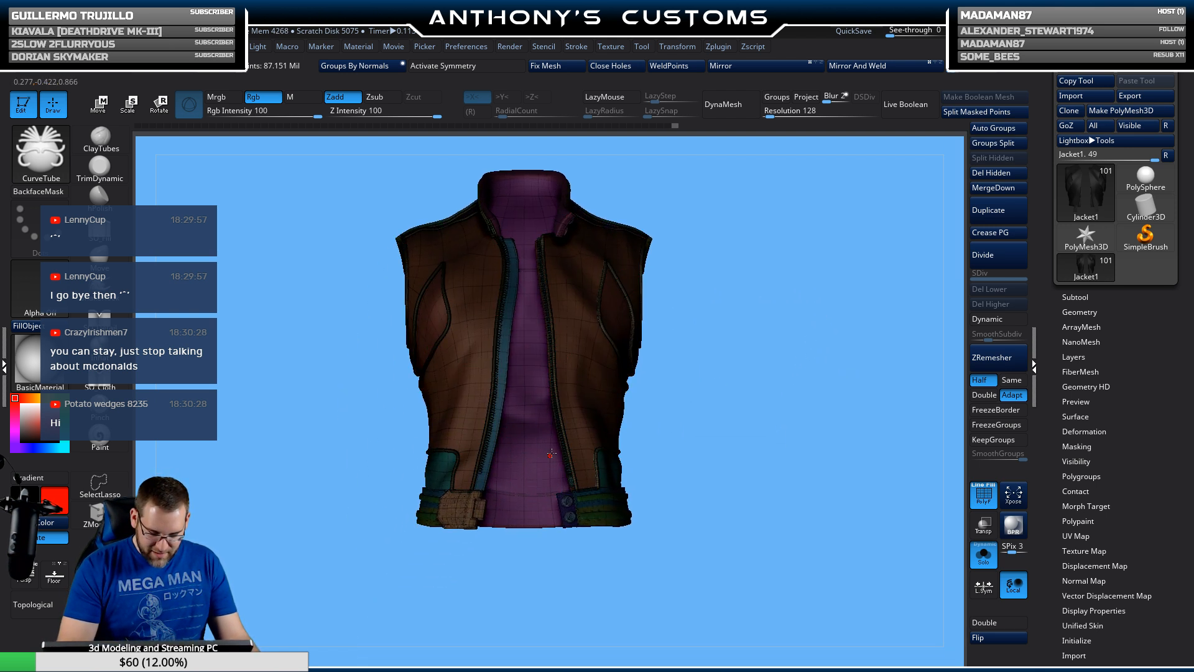
{"action": "key", "text": "shift+f"}
{"action": "left_click_drag", "start_coordinate": [757, 419], "coordinate": [847, 375]}
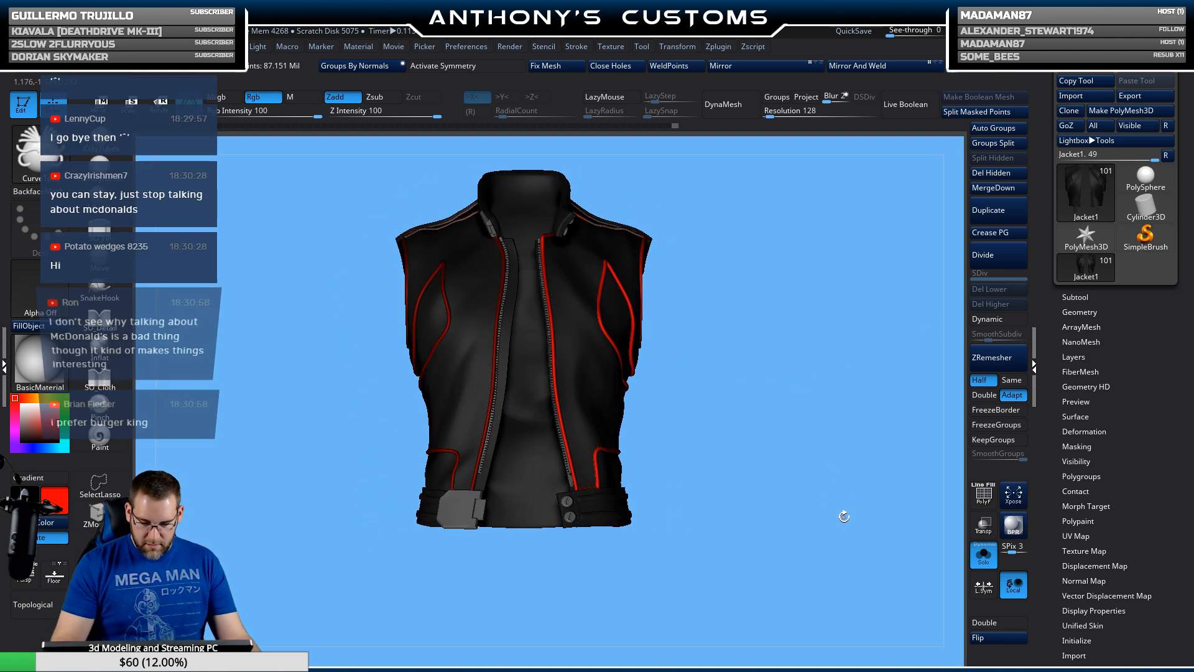
Step: Isolate the piping around the character's left shoulder panel, paint it red with the Paint brush, and show the whole jacket
{"action": "mouse_move", "coordinate": [828, 486]}
{"action": "left_mouse_down", "text": "ctrl"}
{"action": "mouse_move", "coordinate": [838, 511]}
{"action": "mouse_move", "coordinate": [783, 455]}
{"action": "mouse_move", "coordinate": [754, 386]}
{"action": "mouse_move", "coordinate": [650, 405]}
{"action": "left_mouse_up", "text": "ctrl"}
{"action": "key", "text": "shift+f"}
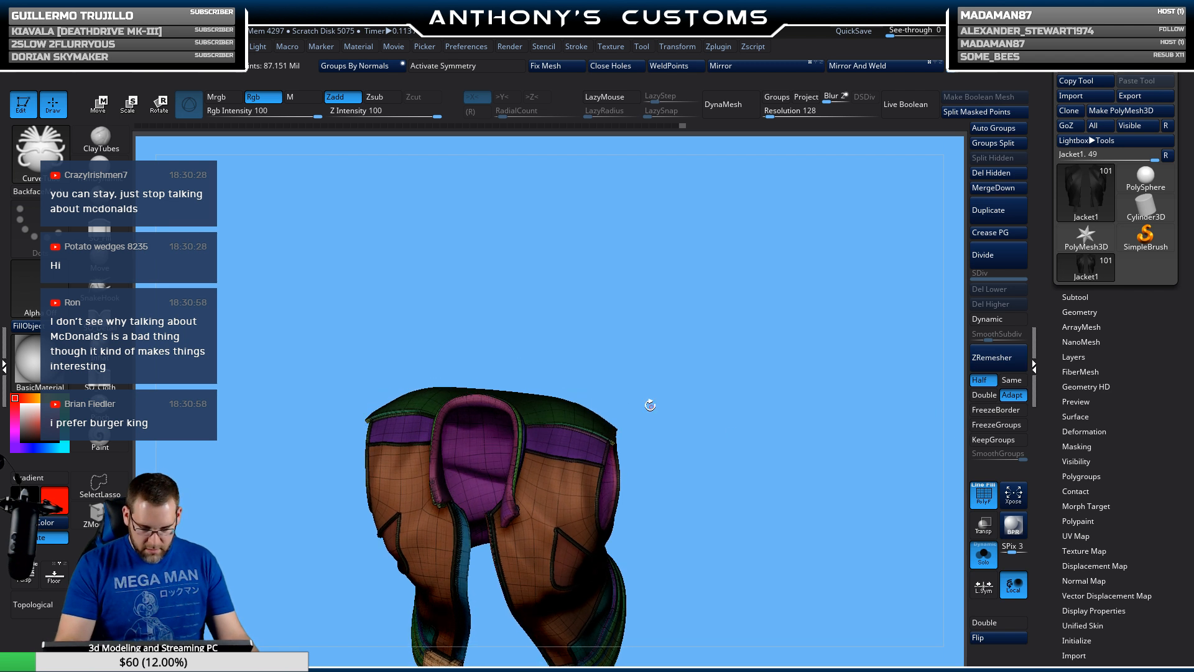
{"action": "key", "text": "ctrl+shift"}
{"action": "left_click", "coordinate": [580, 463], "text": "ctrl+shift"}
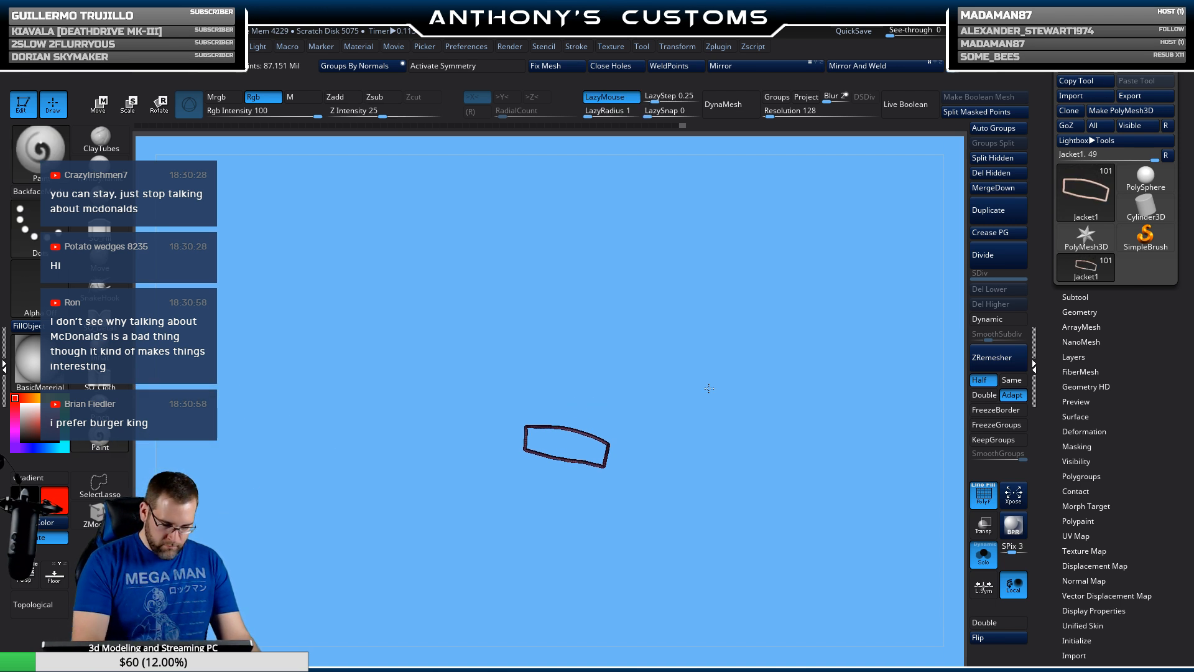
{"action": "left_click_drag", "start_coordinate": [710, 389], "coordinate": [691, 438], "text": "alt"}
{"action": "key", "text": "space"}
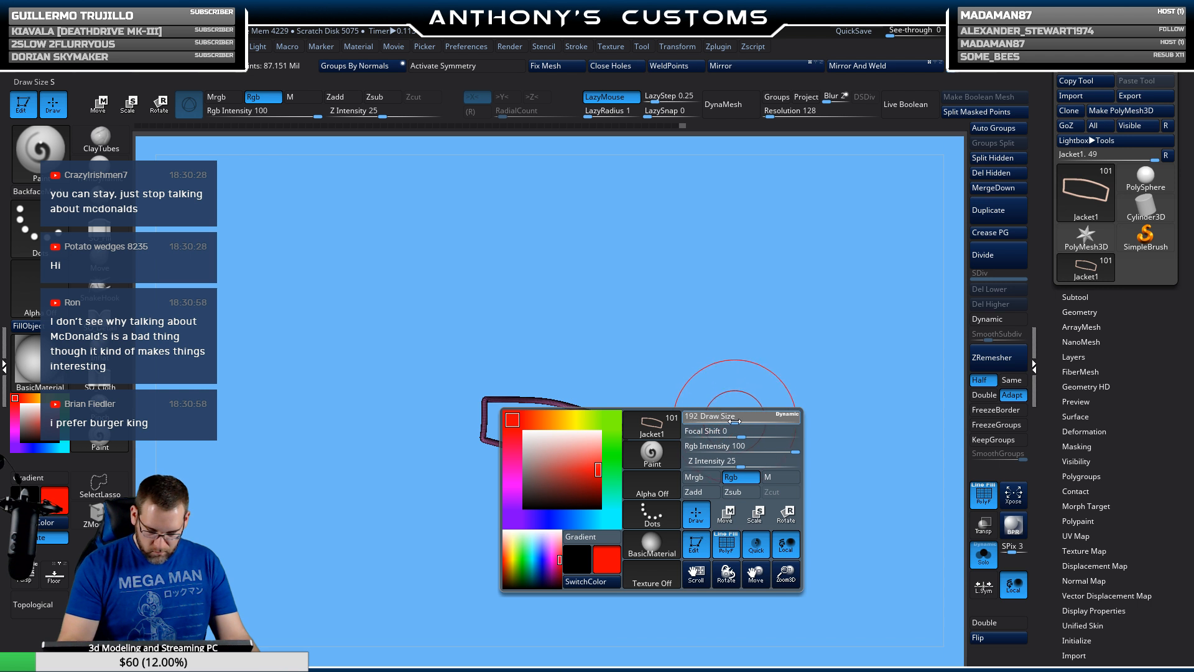
{"action": "key", "text": "shift+f"}
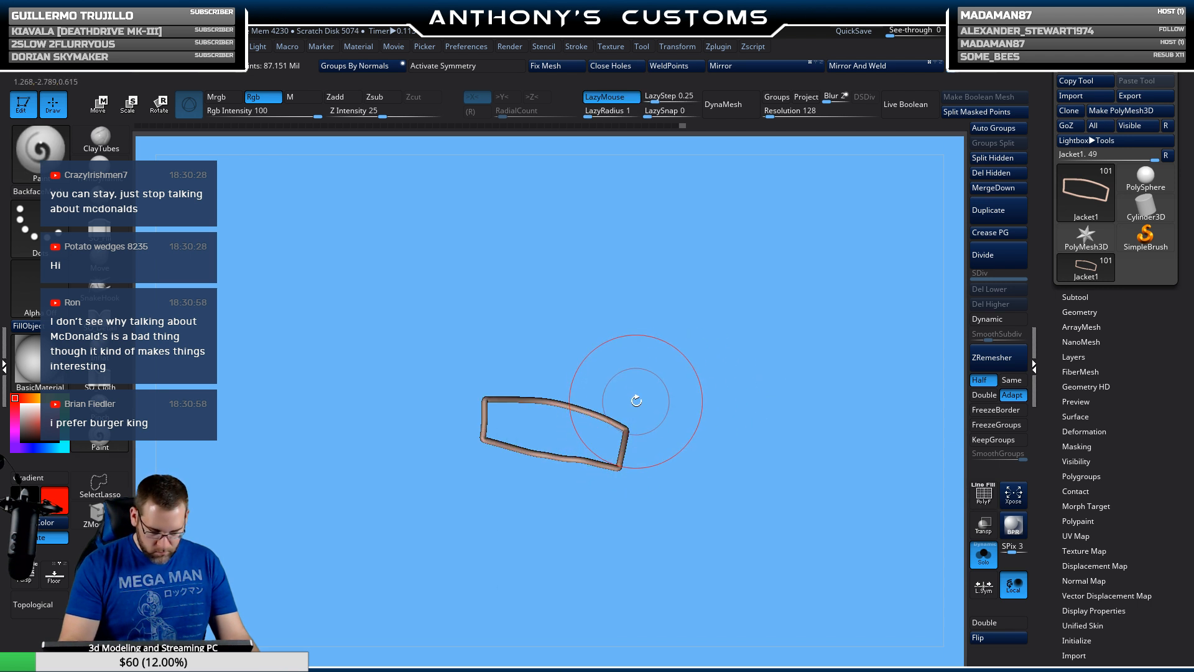
{"action": "left_click_drag", "start_coordinate": [615, 476], "coordinate": [467, 484]}
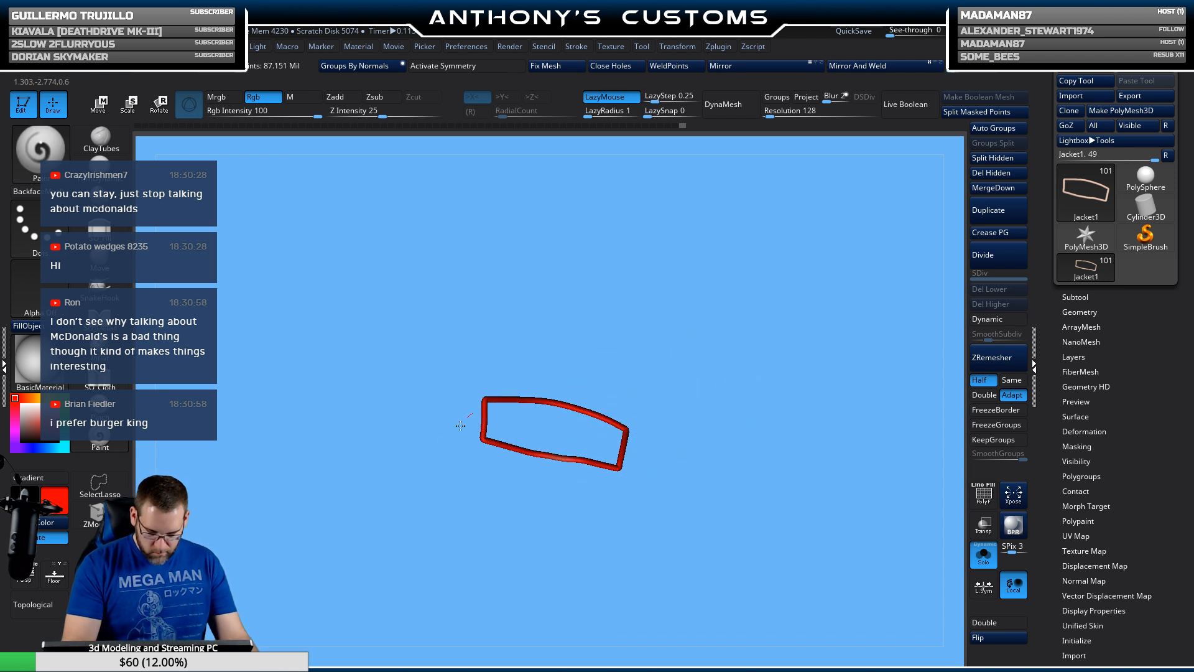
{"action": "left_click", "coordinate": [812, 439], "text": "ctrl+shift"}
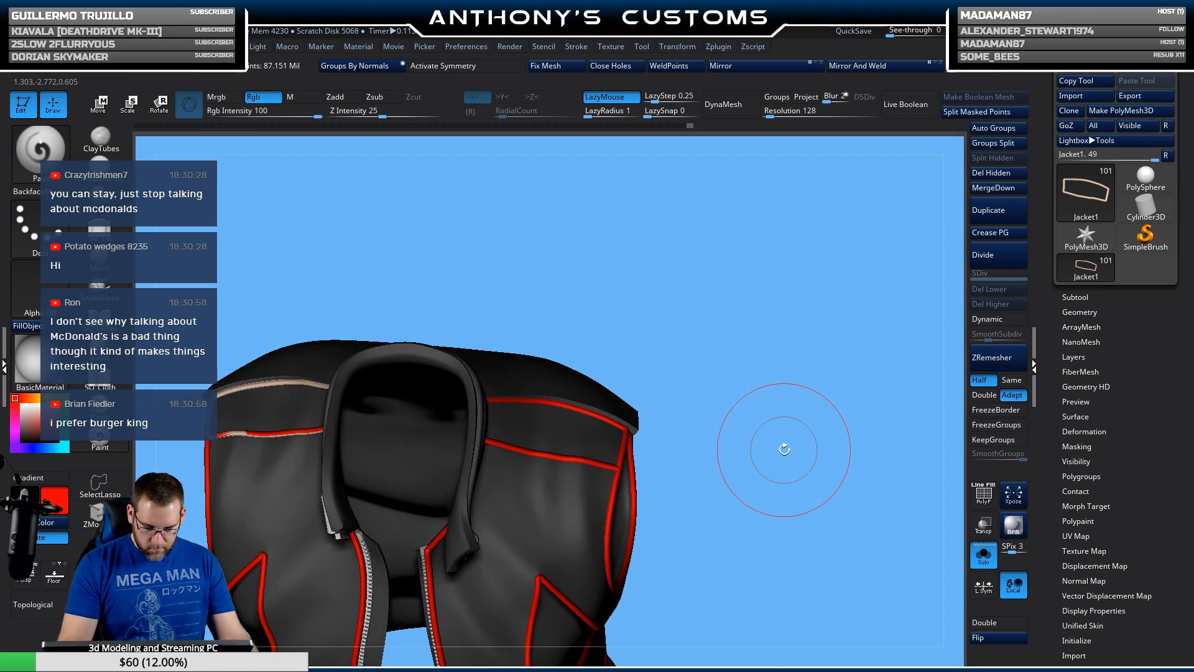
Step: Isolate the matching piping on the character's right shoulder, paint it red, and show the whole jacket again
{"action": "left_click", "coordinate": [239, 429], "text": "ctrl+shift"}
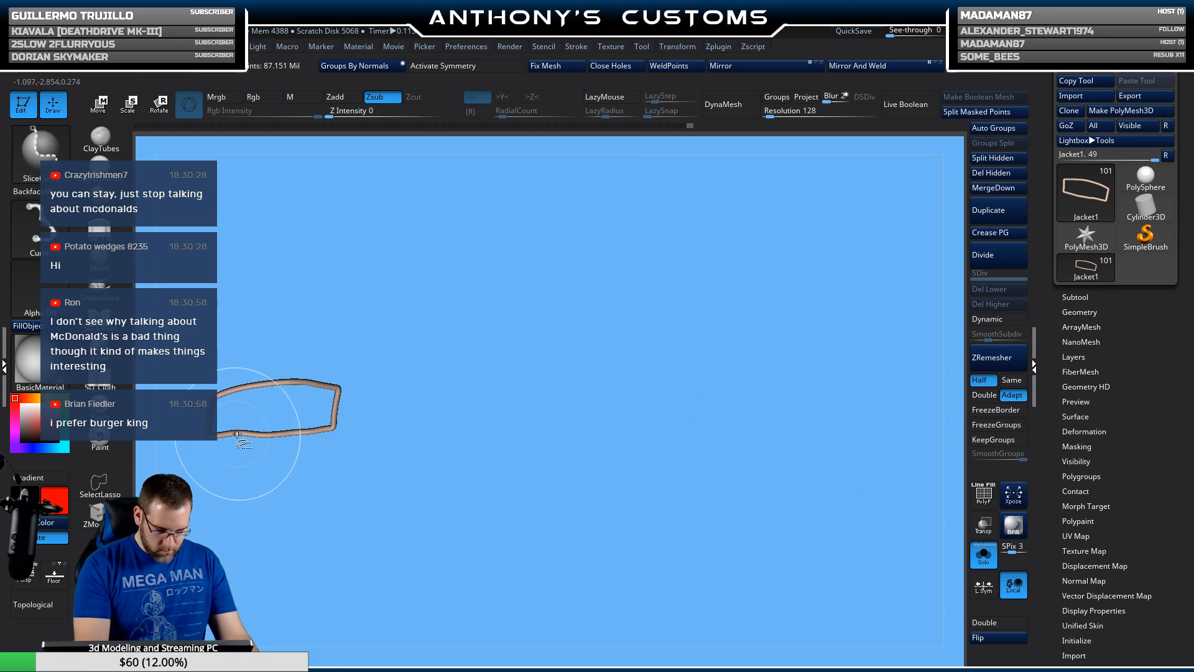
{"action": "mouse_move", "coordinate": [306, 349]}
{"action": "left_mouse_down"}
{"action": "mouse_move", "coordinate": [321, 439]}
{"action": "mouse_move", "coordinate": [340, 400]}
{"action": "mouse_move", "coordinate": [374, 383]}
{"action": "mouse_move", "coordinate": [324, 406]}
{"action": "left_mouse_up"}
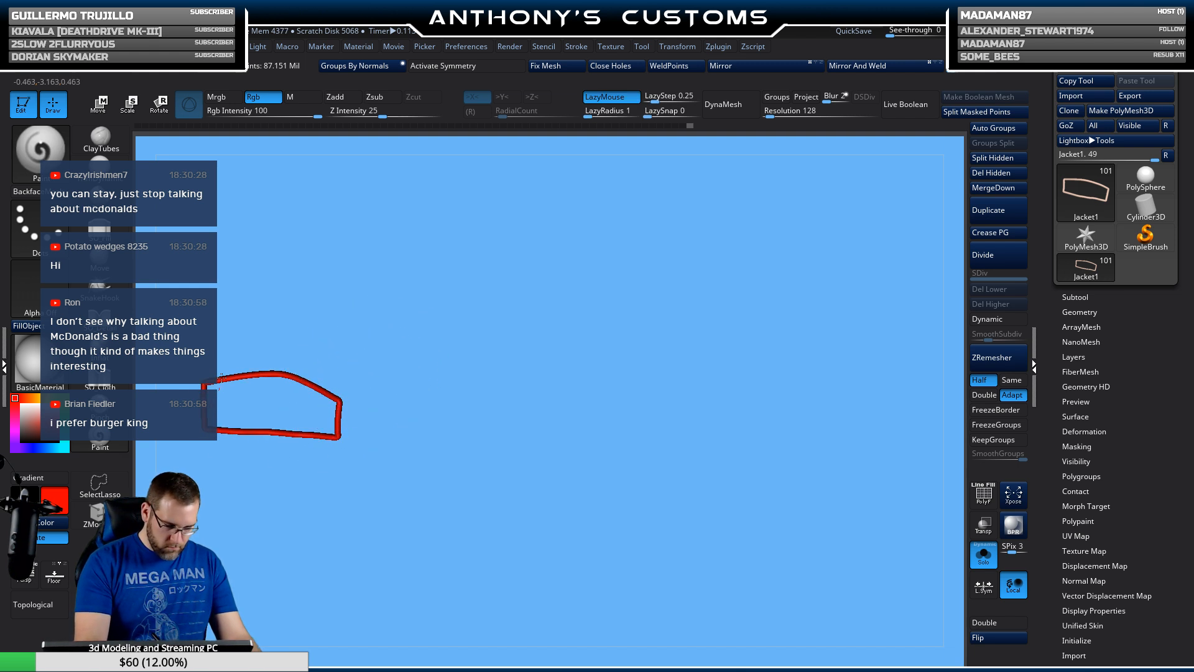
{"action": "left_click", "coordinate": [830, 434], "text": "ctrl+shift"}
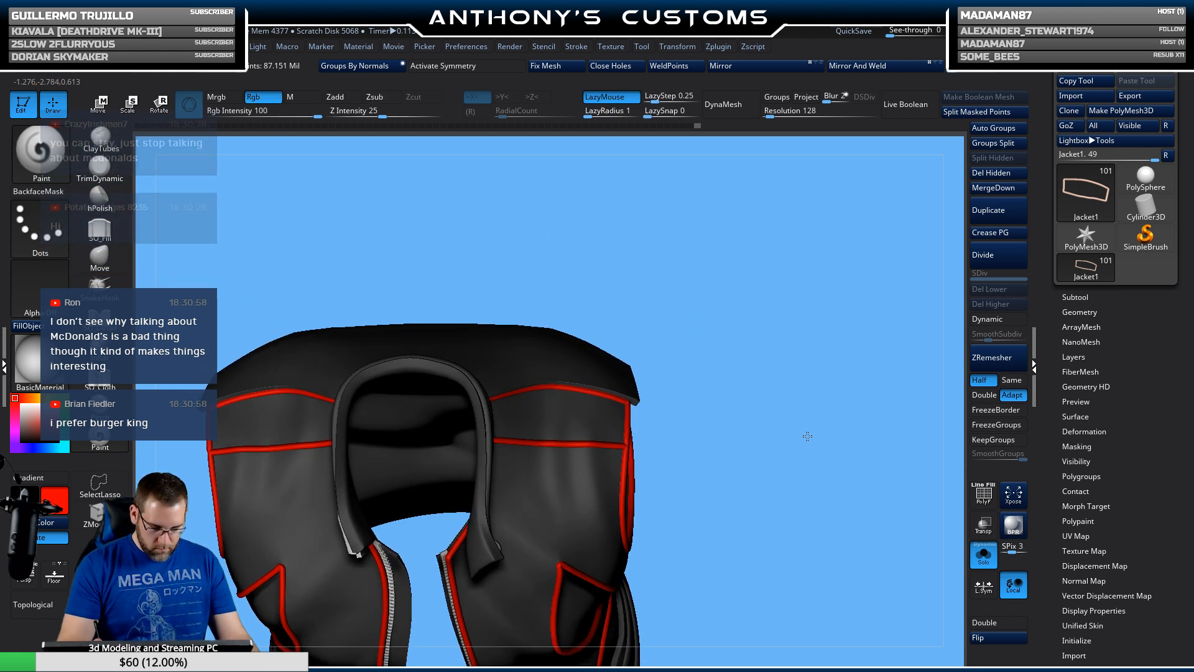
Step: Examine the red piping on the jacket alone, and on the full figure from the front, sides and back
{"action": "left_click_drag", "start_coordinate": [808, 436], "coordinate": [828, 373]}
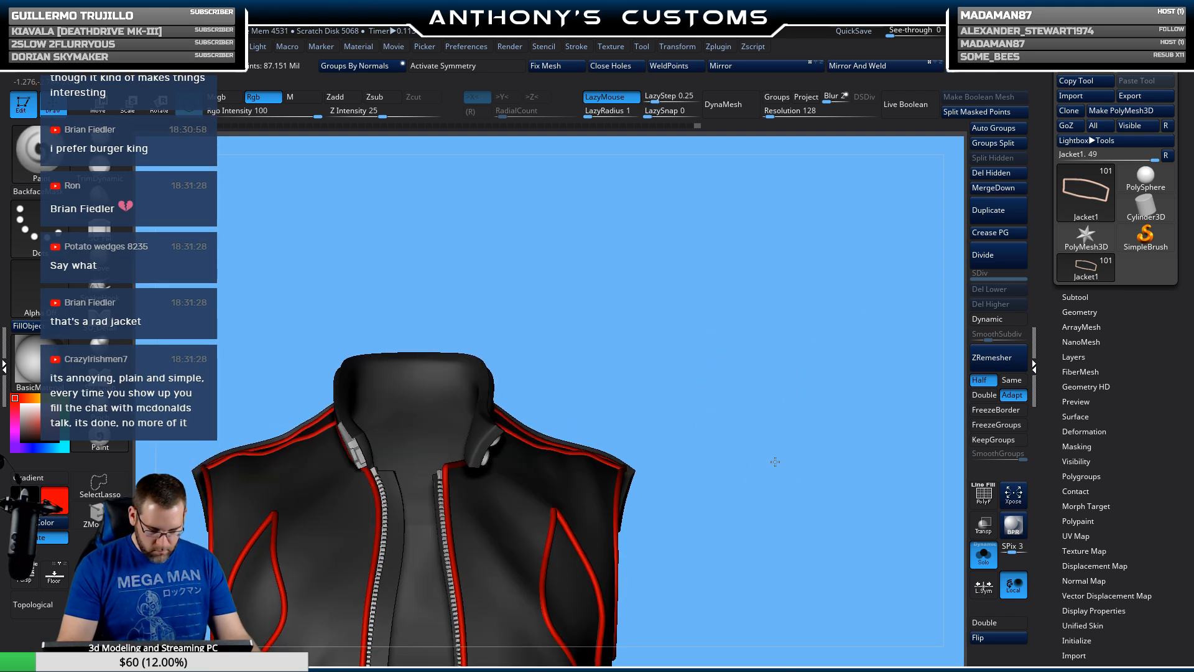
{"action": "left_click_drag", "start_coordinate": [775, 462], "coordinate": [763, 410], "text": "alt"}
{"action": "left_click_drag", "start_coordinate": [661, 501], "coordinate": [782, 357], "text": "alt"}
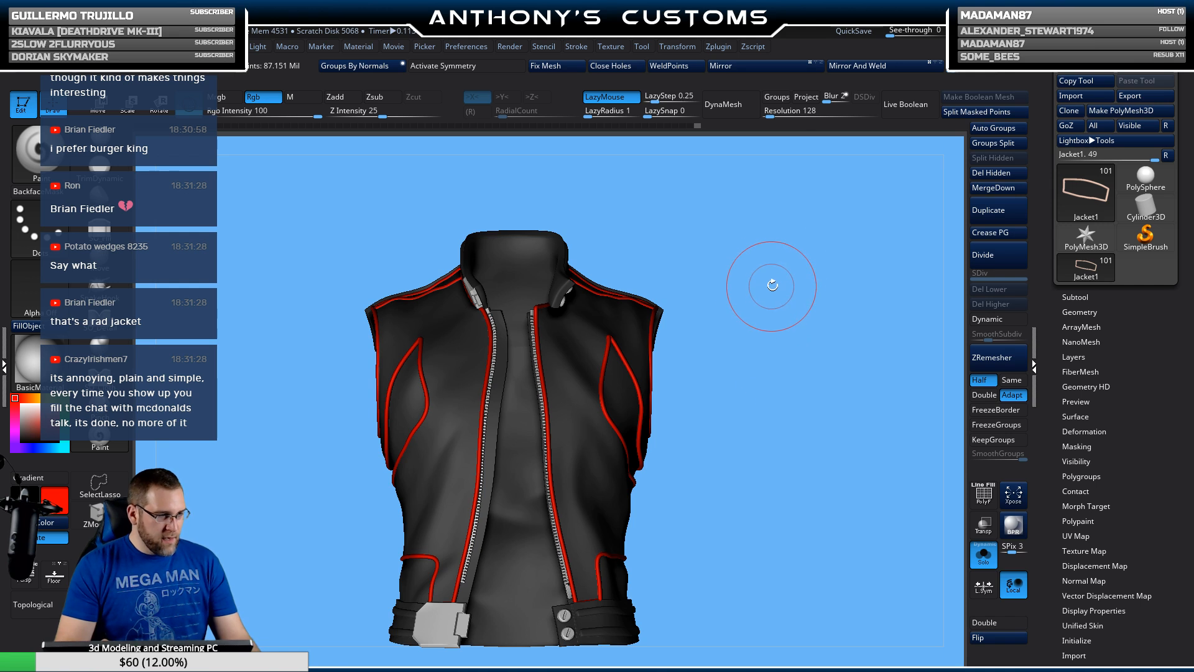
{"action": "left_click_drag", "start_coordinate": [792, 382], "coordinate": [790, 367], "text": "alt"}
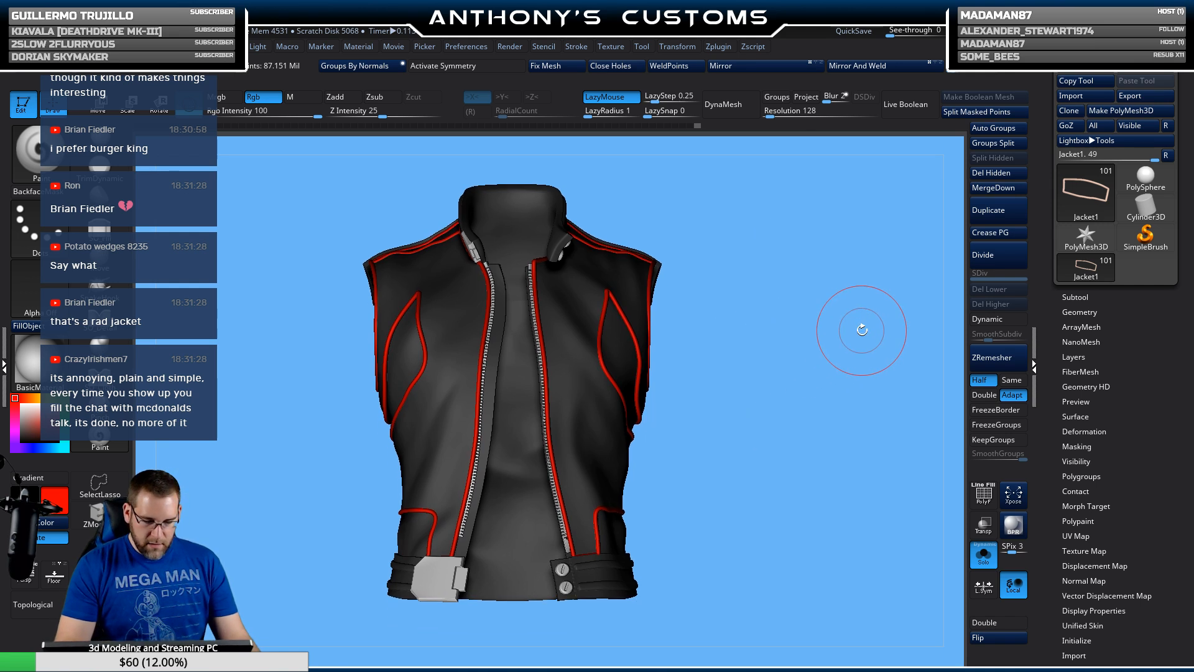
{"action": "key", "text": "alt+s"}
{"action": "left_click_drag", "start_coordinate": [845, 318], "coordinate": [768, 421], "text": "alt"}
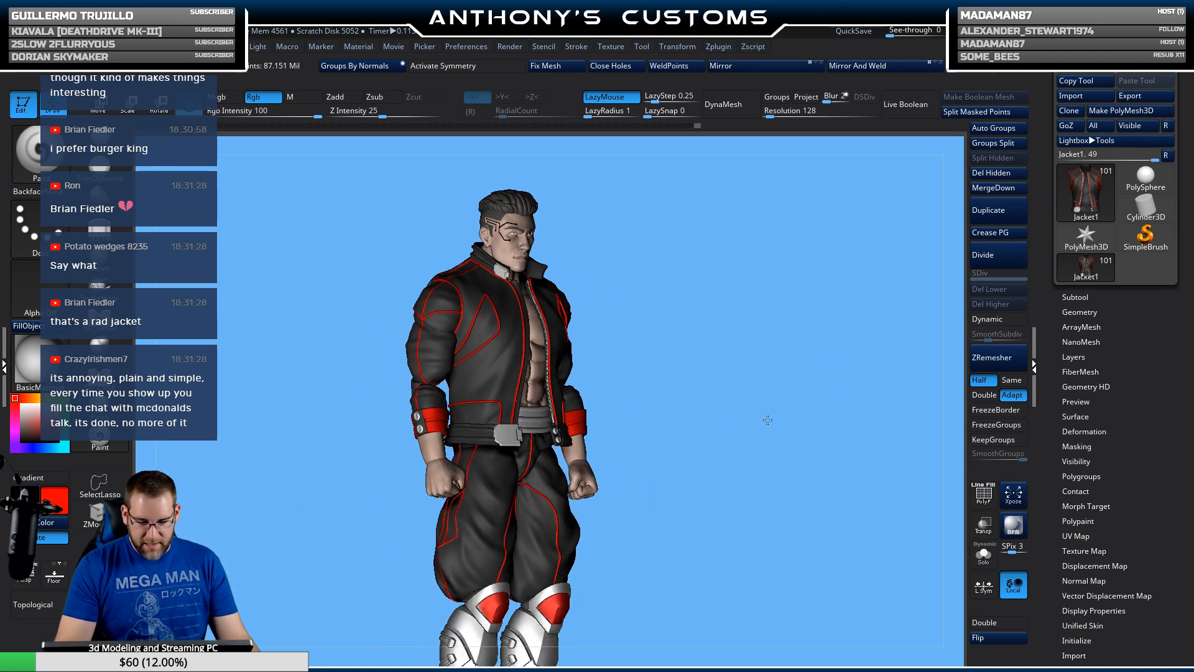
{"action": "mouse_move", "coordinate": [871, 411]}
{"action": "left_mouse_down"}
{"action": "mouse_move", "coordinate": [857, 415]}
{"action": "mouse_move", "coordinate": [892, 414]}
{"action": "left_mouse_up"}
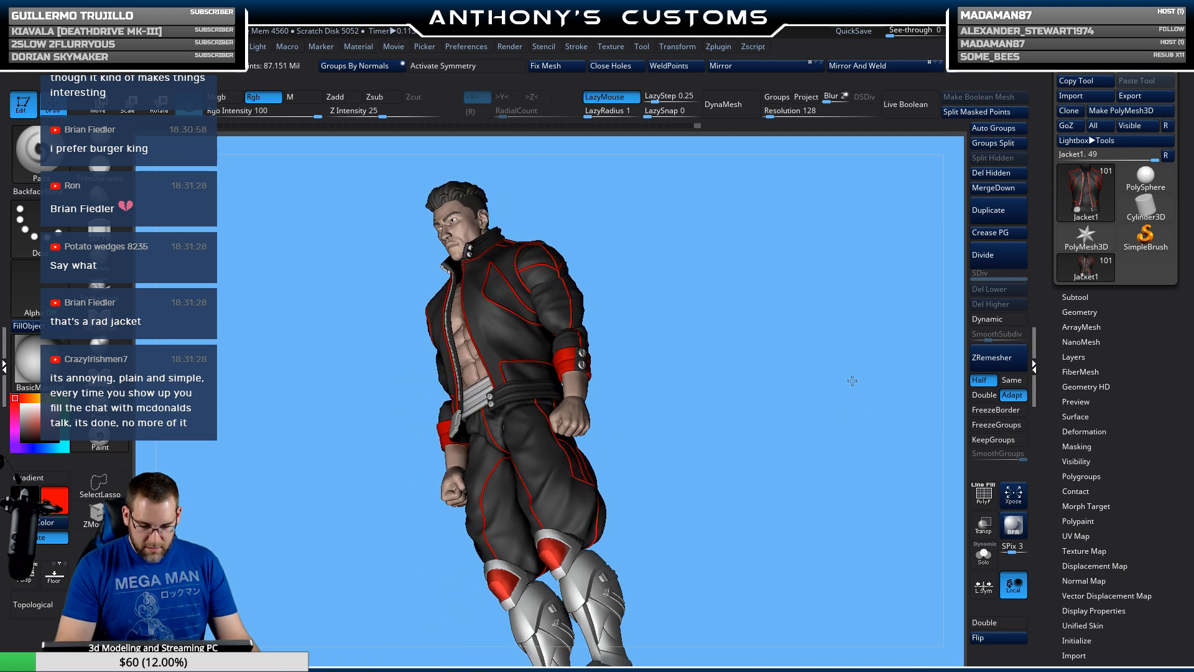
{"action": "left_click_drag", "start_coordinate": [873, 418], "coordinate": [773, 323], "text": "shift"}
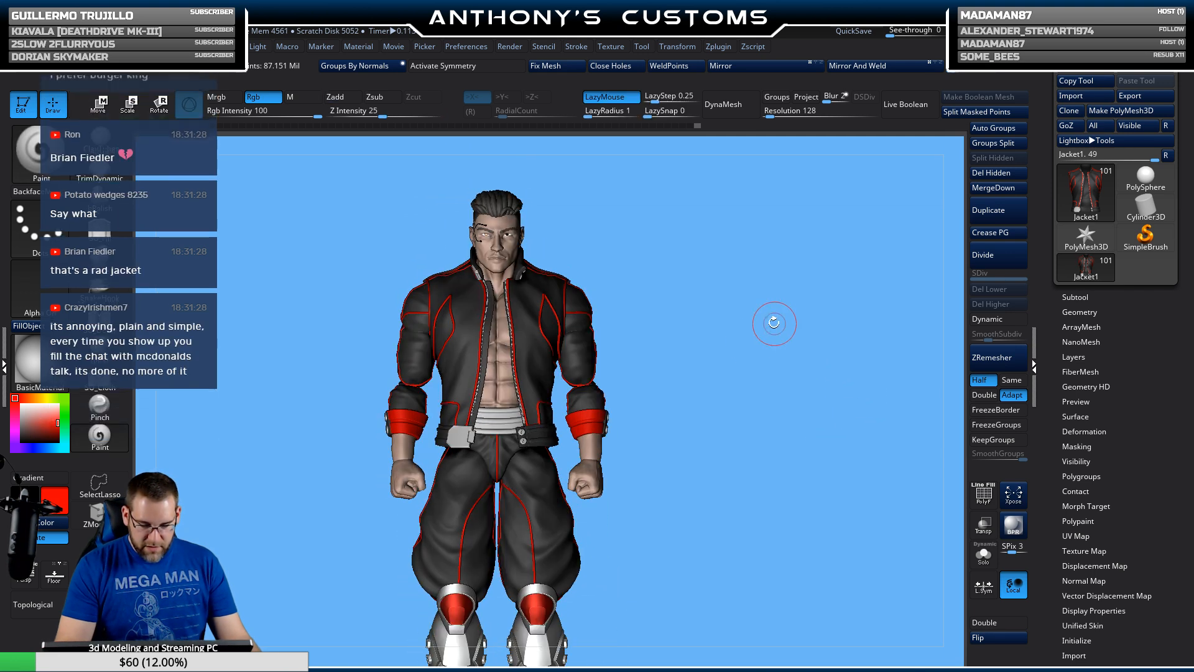
{"action": "left_click_drag", "start_coordinate": [759, 434], "coordinate": [892, 353], "text": "alt"}
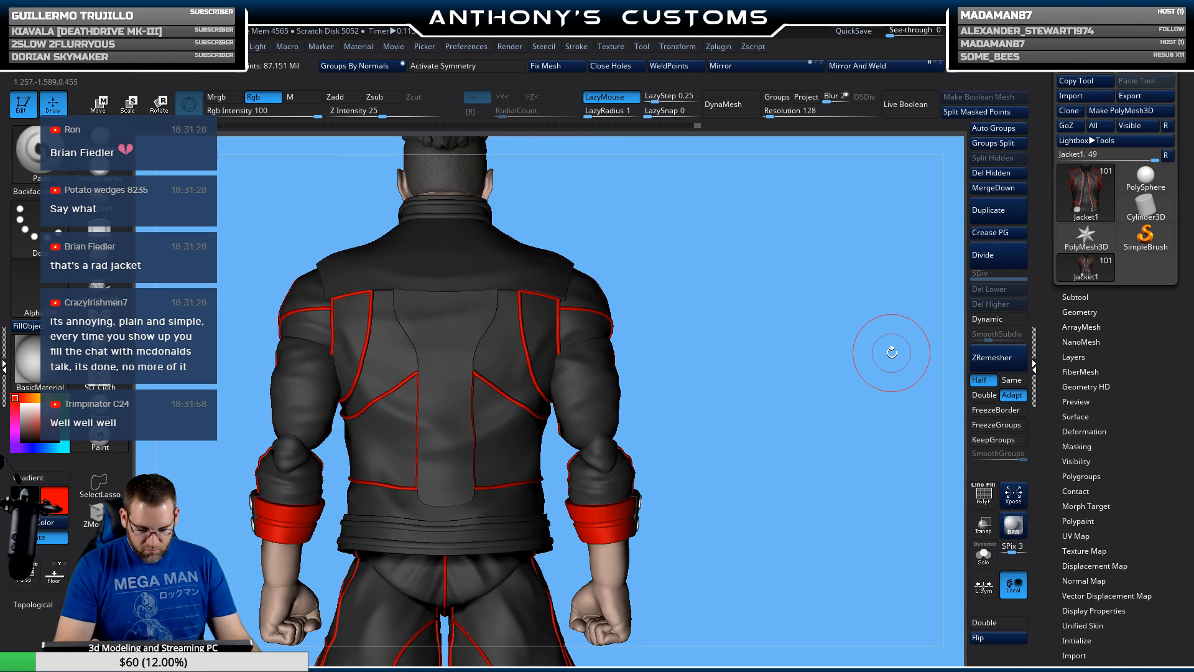
Step: Turn on the polyframe display, isolate the jacket's brown body panel polygroup, and activate symmetry
{"action": "left_click_drag", "start_coordinate": [711, 304], "coordinate": [787, 315], "text": "alt"}
{"action": "key", "text": "shift+f"}
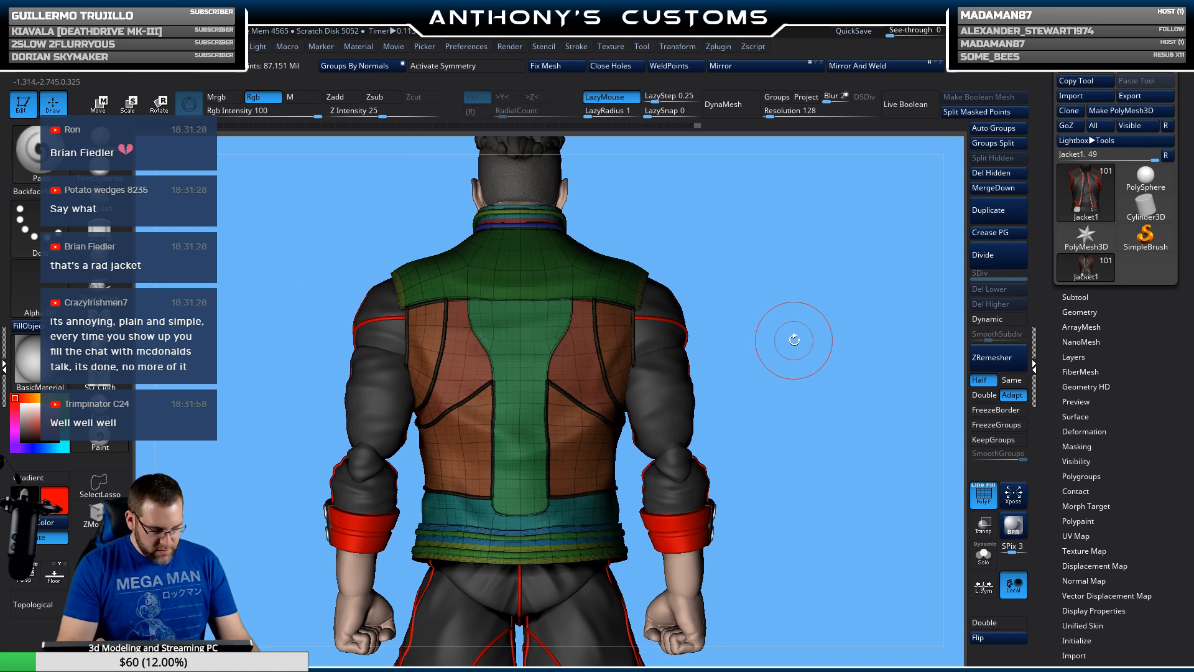
{"action": "left_click", "coordinate": [620, 350], "text": "ctrl+shift"}
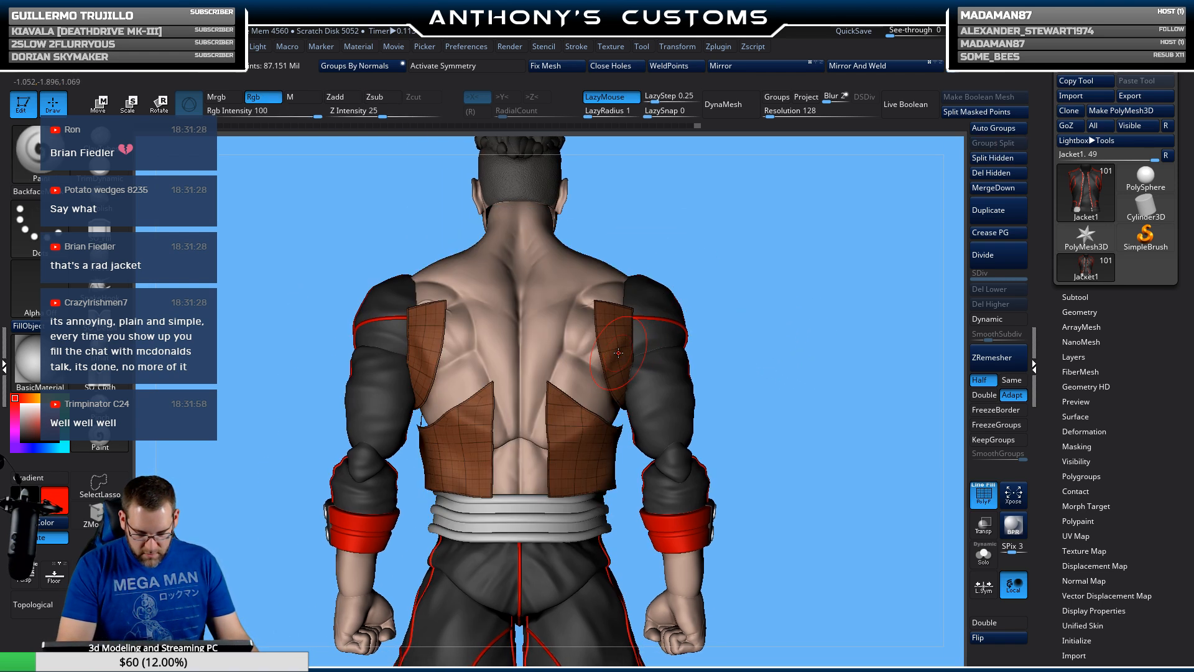
{"action": "left_click_drag", "start_coordinate": [781, 295], "coordinate": [824, 319], "text": "alt"}
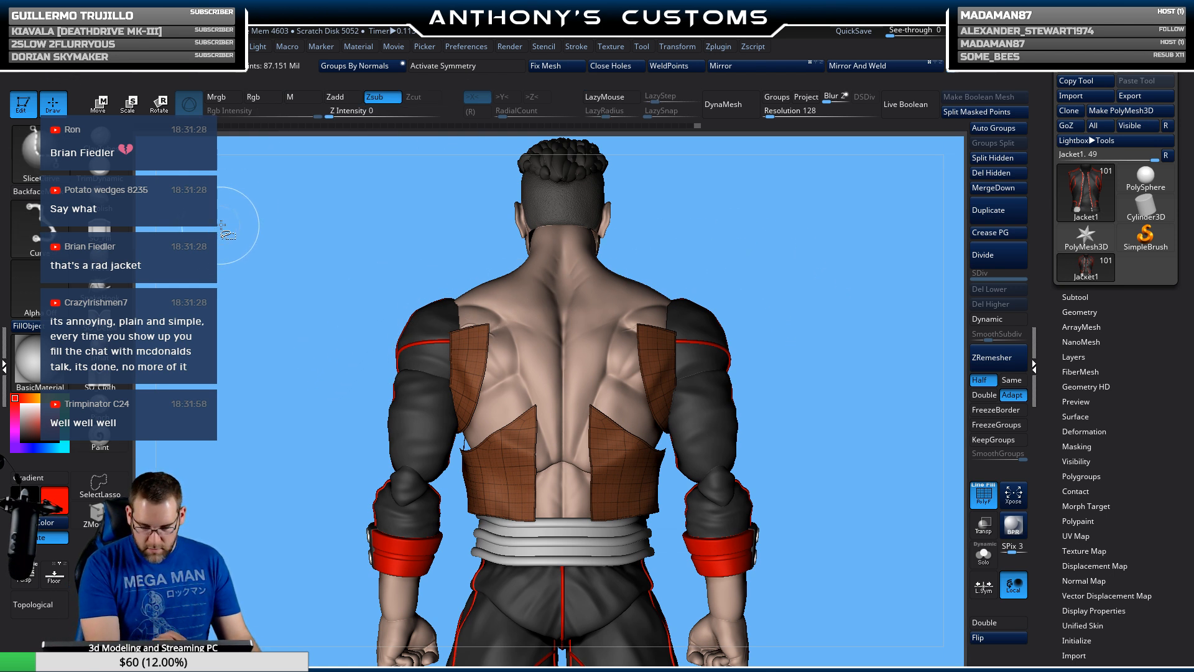
{"action": "left_click", "coordinate": [479, 65]}
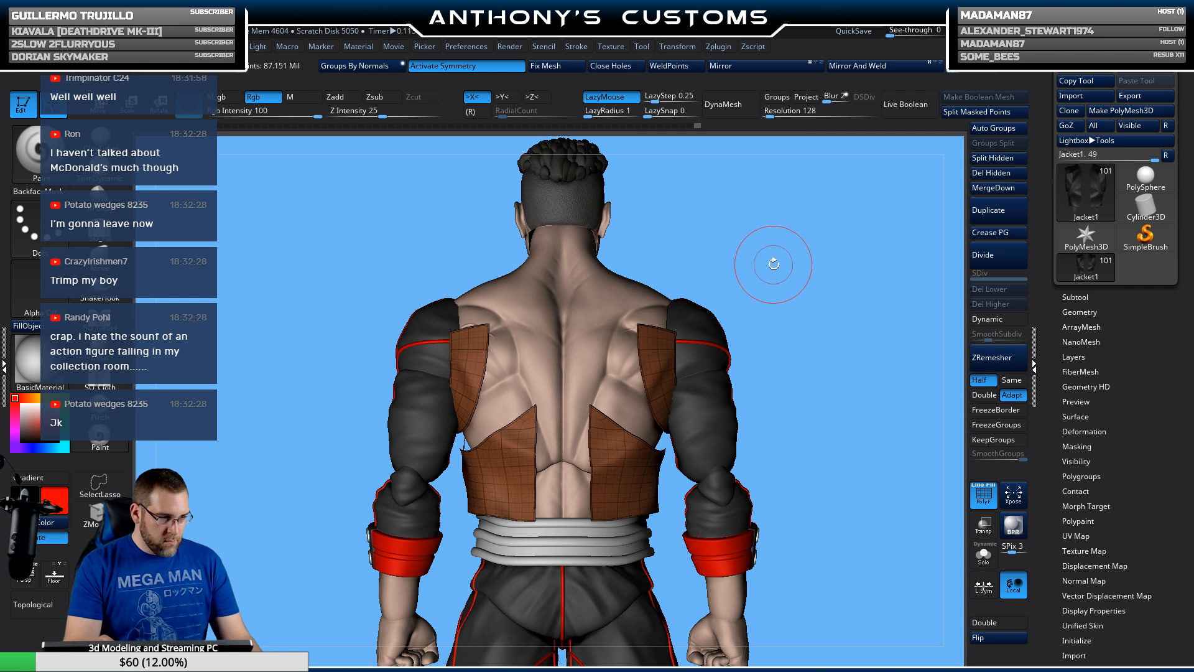
Step: Try to cut a strip across the tops of the upper back panels with a SliceCurve stroke drawn from behind
{"action": "key", "text": "ctrl+shift"}
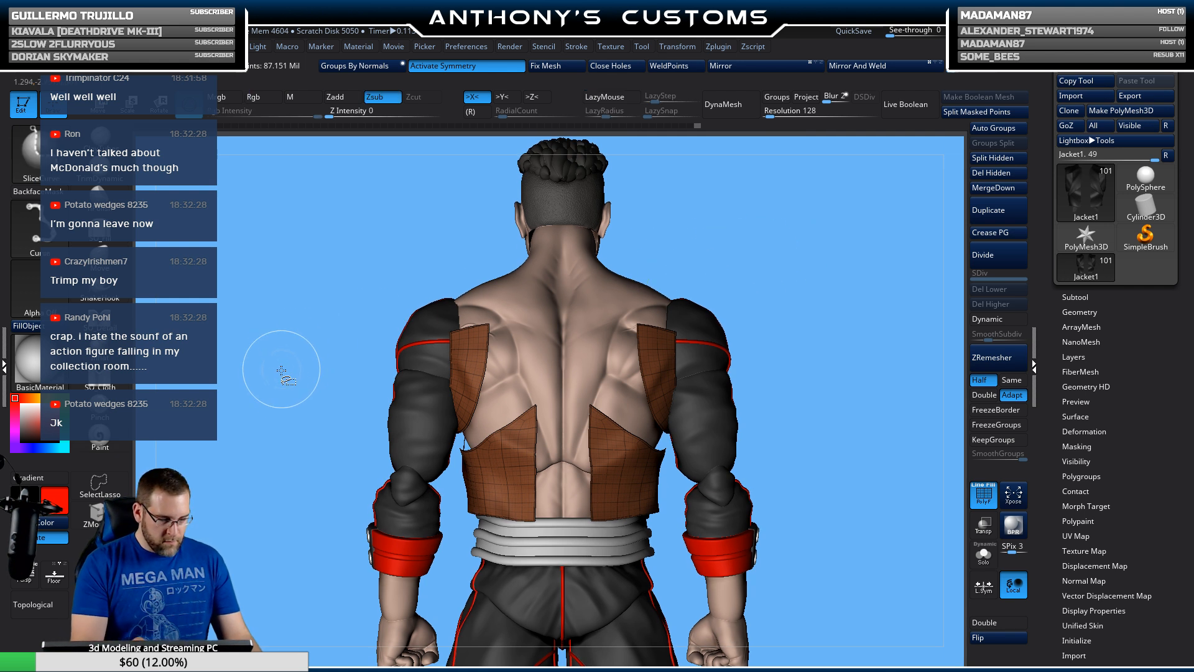
{"action": "left_click_drag", "start_coordinate": [313, 367], "coordinate": [471, 350], "text": "ctrl+shift"}
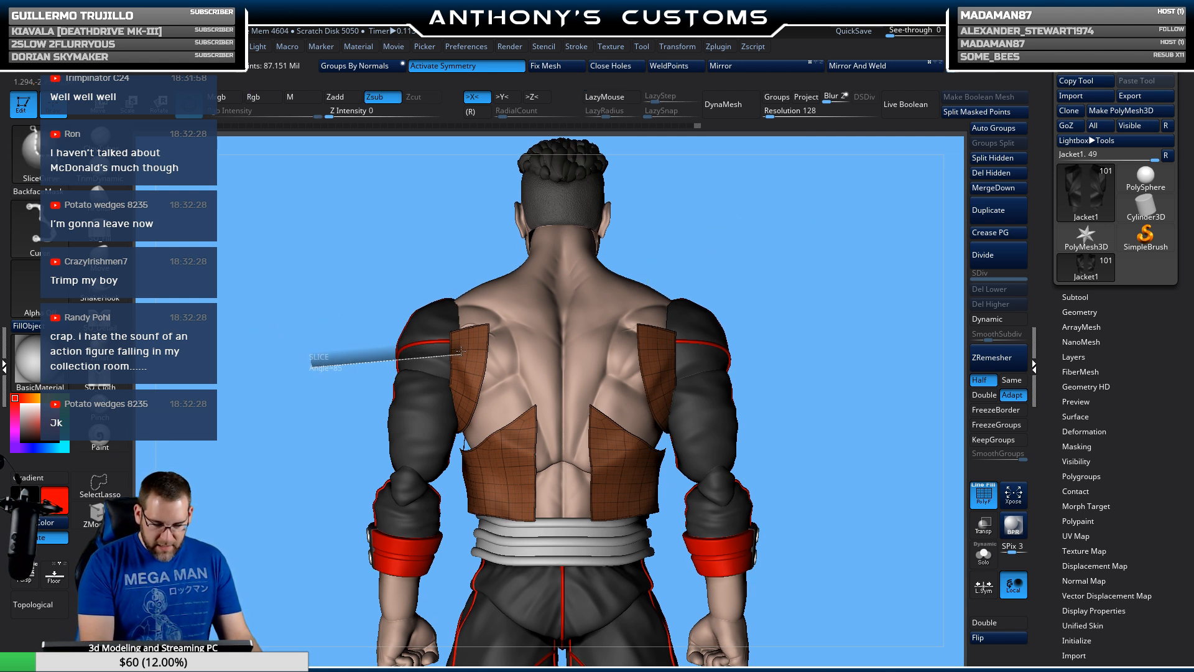
{"action": "left_click_drag", "start_coordinate": [566, 352], "coordinate": [726, 289], "text": "ctrl+shift"}
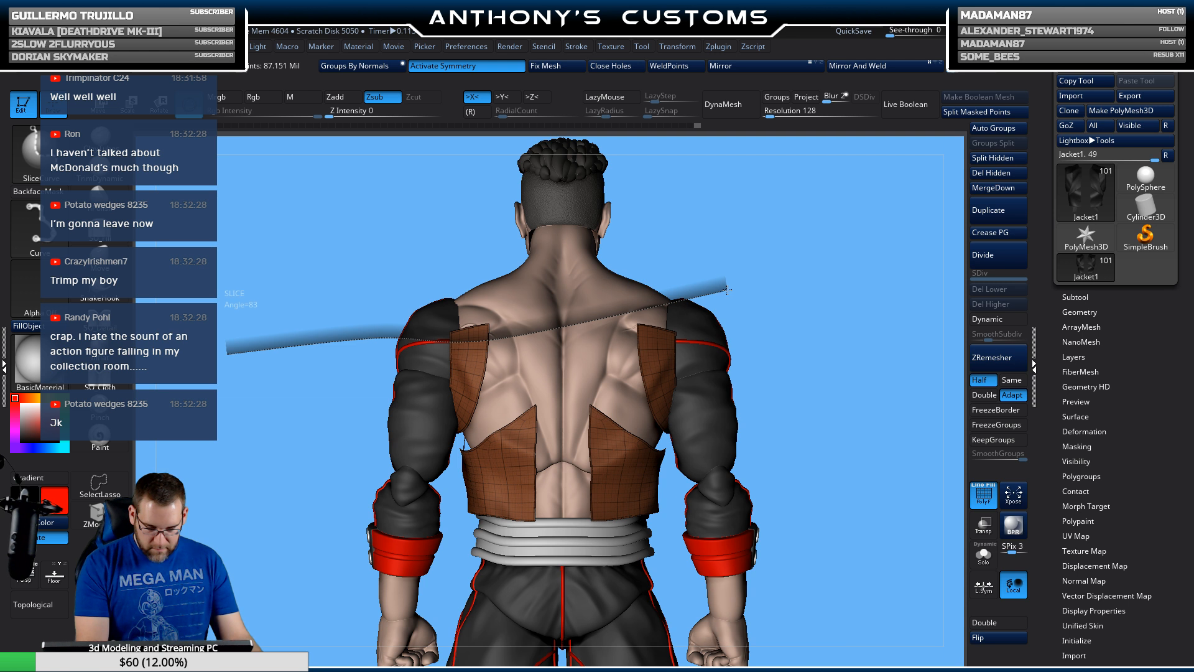
{"action": "left_click_drag", "start_coordinate": [735, 280], "coordinate": [737, 280], "text": "ctrl+shift"}
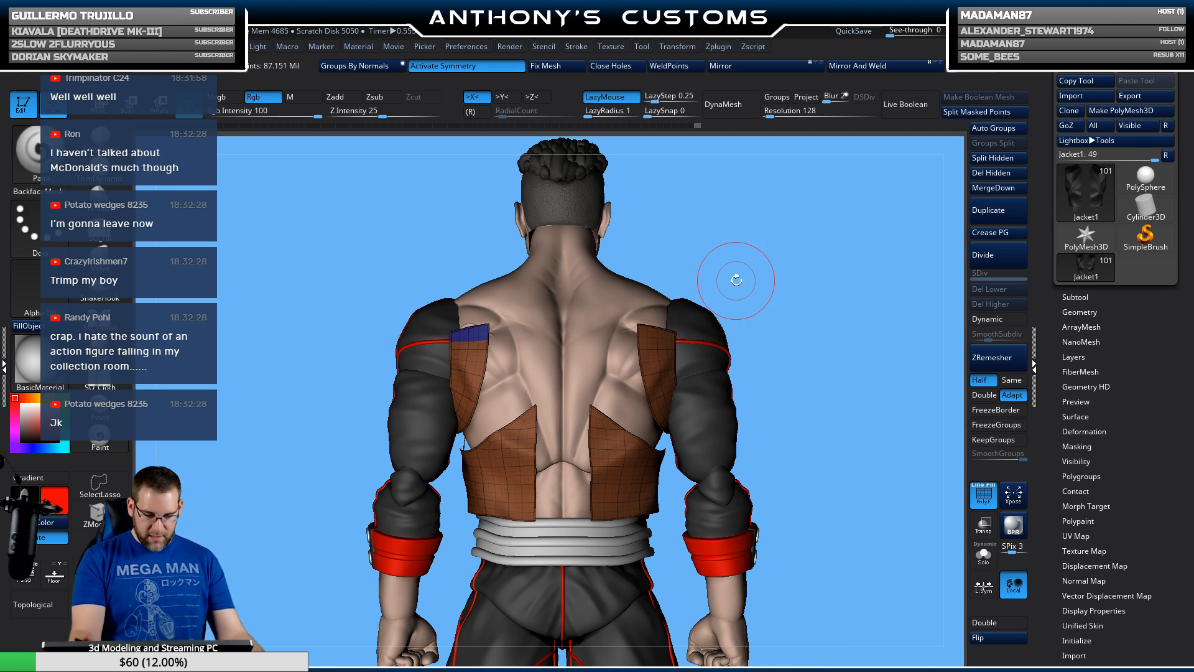
{"action": "key", "text": "ctrl"}
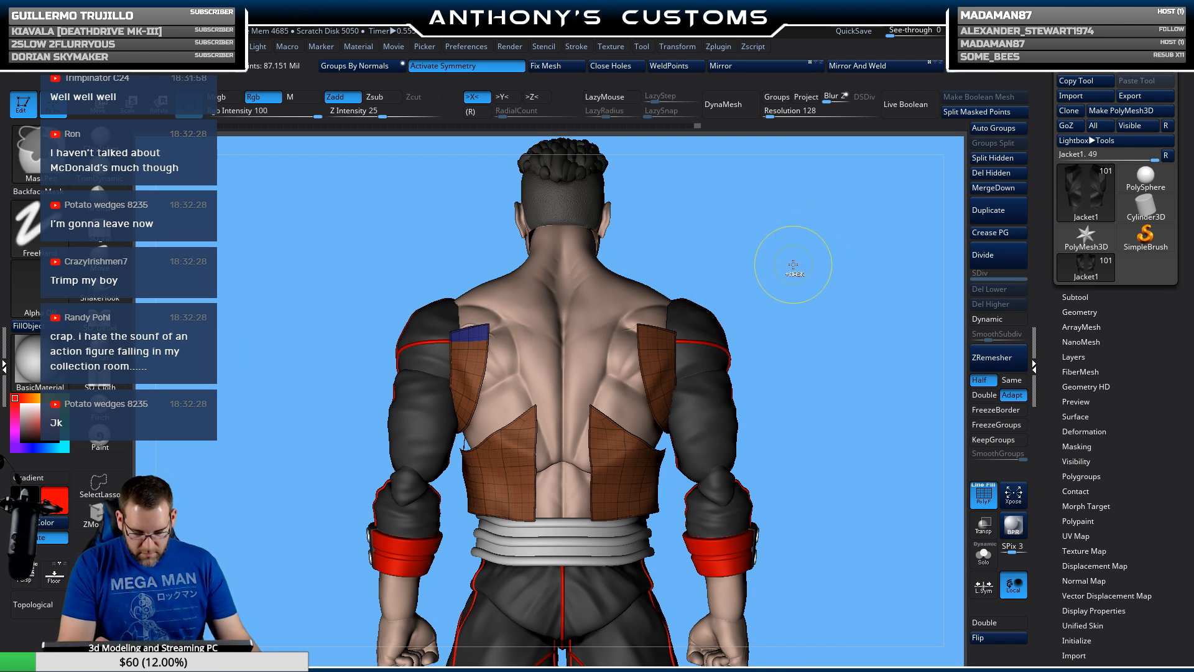
Step: Try the SliceCurve cut across the upper back panels again from the figure's side, and return to the back view
{"action": "mouse_move", "coordinate": [811, 345]}
{"action": "left_mouse_down"}
{"action": "mouse_move", "coordinate": [862, 336]}
{"action": "mouse_move", "coordinate": [617, 343]}
{"action": "left_mouse_up"}
{"action": "key", "text": "ctrl+shift"}
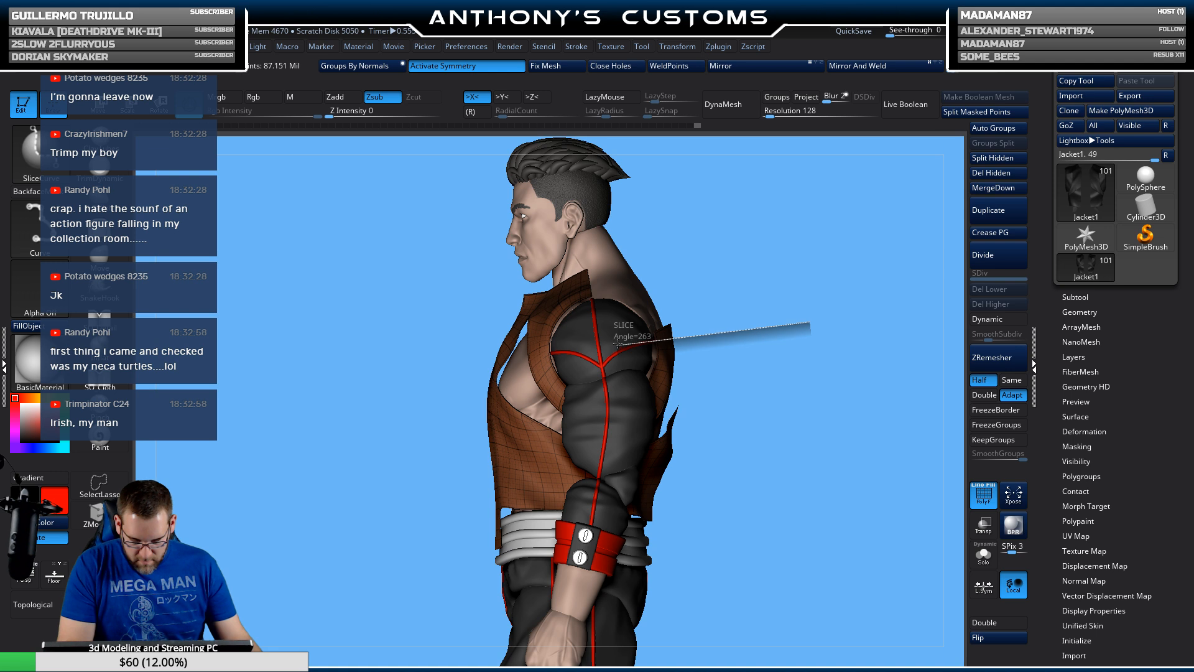
{"action": "left_click_drag", "start_coordinate": [618, 344], "coordinate": [613, 353], "text": "ctrl+shift"}
{"action": "left_click_drag", "start_coordinate": [865, 375], "coordinate": [606, 444]}
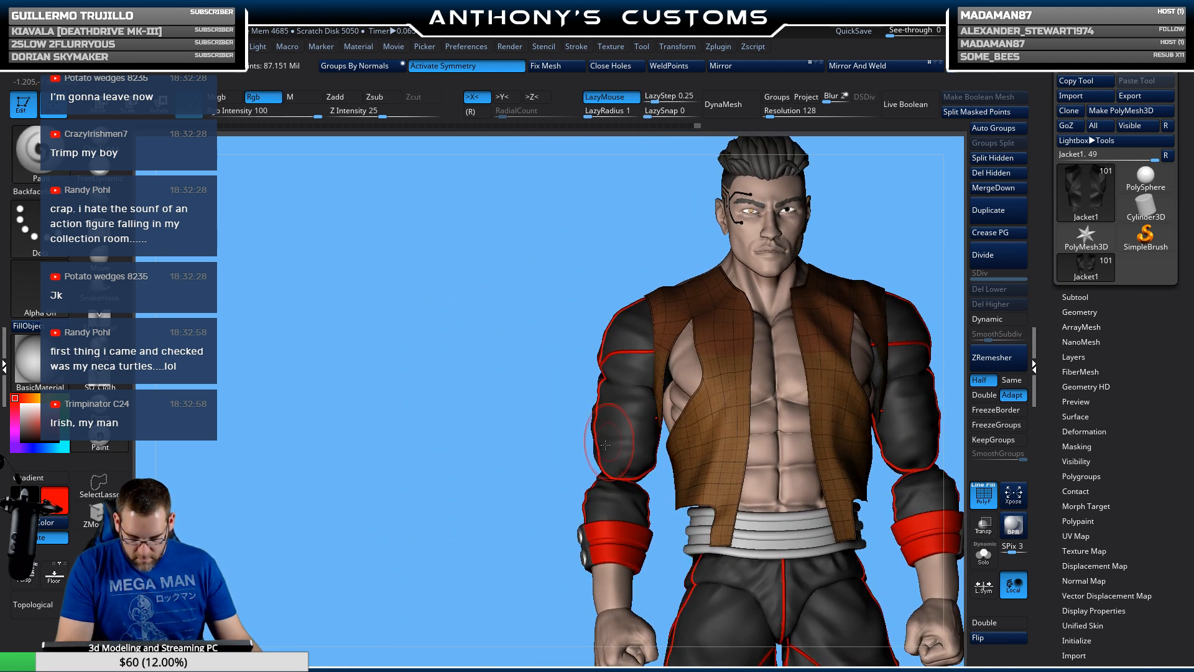
{"action": "mouse_move", "coordinate": [485, 525]}
{"action": "left_mouse_down", "text": "shift"}
{"action": "mouse_move", "coordinate": [407, 385]}
{"action": "mouse_move", "coordinate": [641, 456]}
{"action": "left_mouse_up", "text": "shift"}
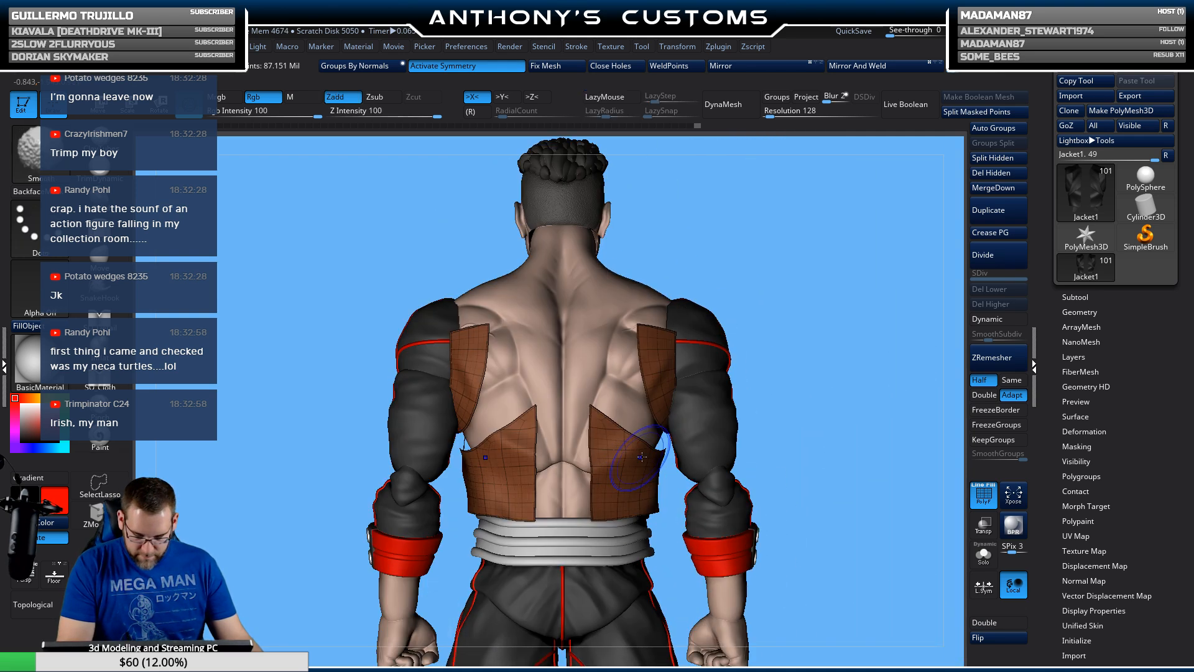
Step: From the figure's opposite side, slice narrow strips off the tops of the upper back panels and isolate those strips
{"action": "left_click_drag", "start_coordinate": [858, 357], "coordinate": [741, 402]}
{"action": "mouse_move", "coordinate": [515, 486]}
{"action": "left_mouse_down"}
{"action": "mouse_move", "coordinate": [436, 504]}
{"action": "mouse_move", "coordinate": [434, 459]}
{"action": "left_mouse_up"}
{"action": "left_click_drag", "start_coordinate": [425, 324], "coordinate": [564, 370], "text": "ctrl+shift"}
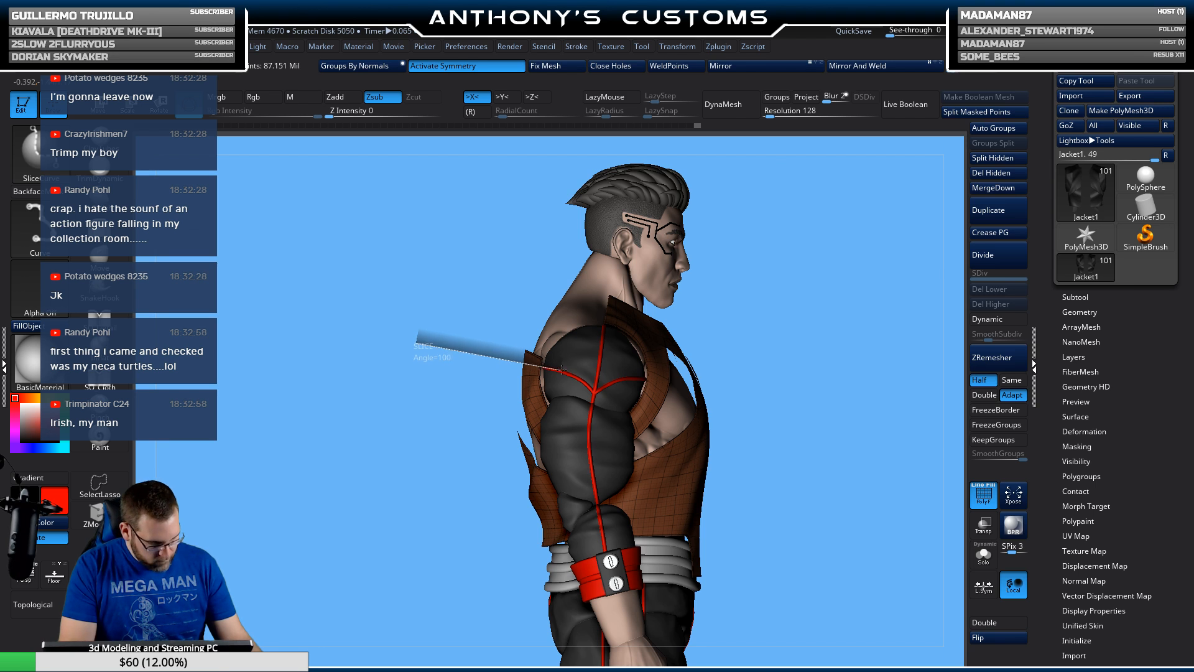
{"action": "mouse_move", "coordinate": [568, 288]}
{"action": "left_mouse_down", "text": "ctrl+shift"}
{"action": "mouse_move", "coordinate": [562, 166]}
{"action": "mouse_move", "coordinate": [575, 142]}
{"action": "left_mouse_up", "text": "ctrl+shift"}
{"action": "mouse_move", "coordinate": [787, 332]}
{"action": "left_mouse_down"}
{"action": "mouse_move", "coordinate": [848, 331]}
{"action": "mouse_move", "coordinate": [835, 320]}
{"action": "left_mouse_up"}
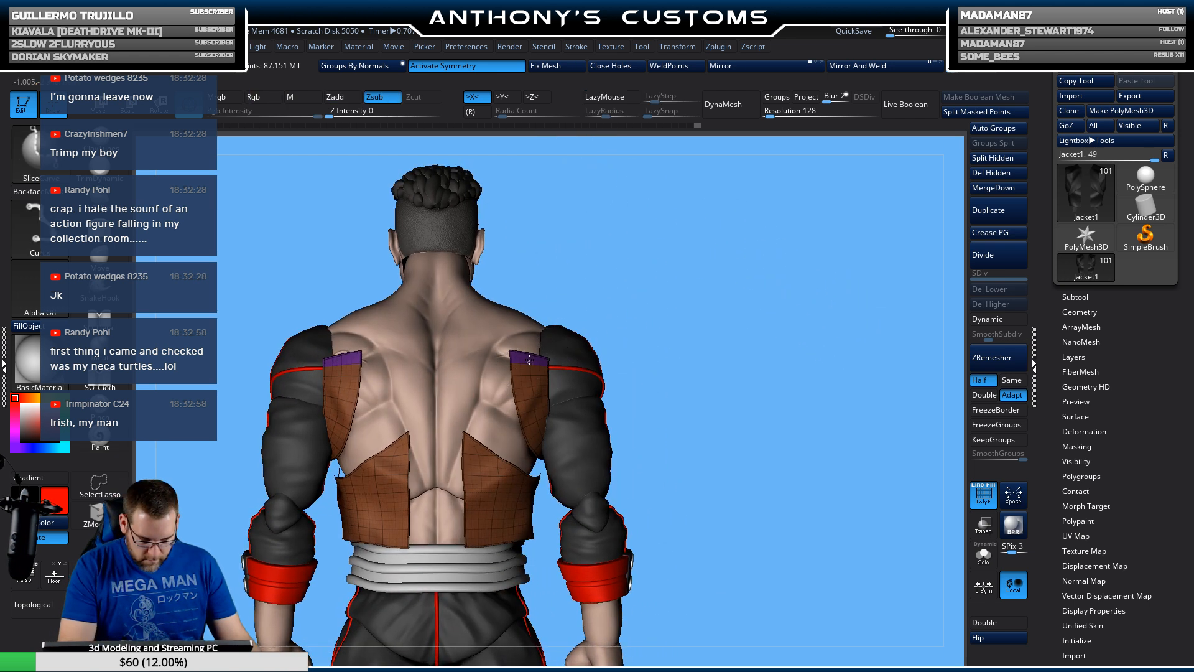
{"action": "left_click", "coordinate": [536, 394], "text": "ctrl+shift"}
Step: Frame the strips' borders with curves, turn off symmetry, add CurveTube piping around the character's right strip, show the whole jacket and delete the curves
{"action": "left_click", "coordinate": [577, 46]}
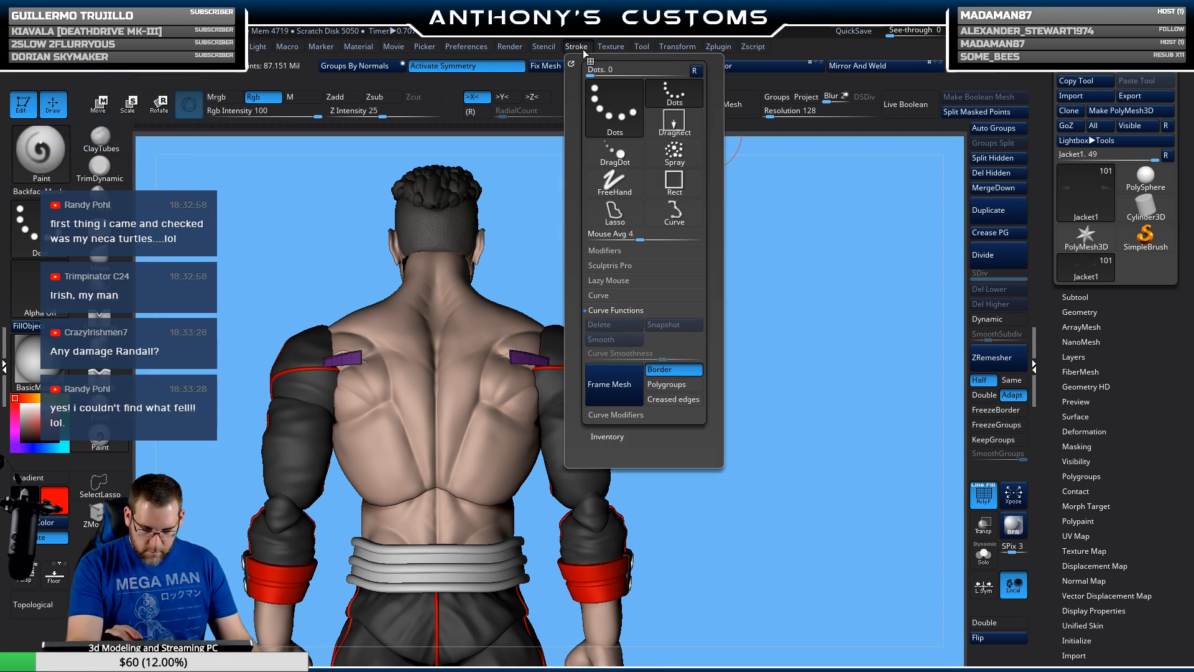
{"action": "left_click", "coordinate": [611, 382]}
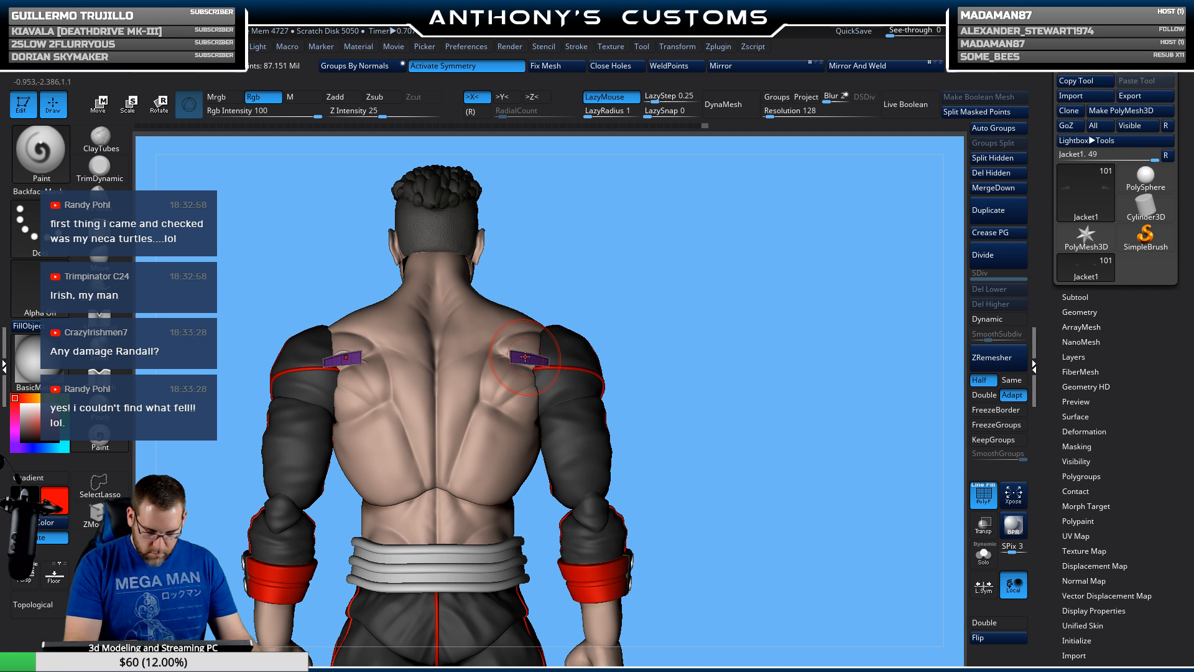
{"action": "left_click", "coordinate": [466, 65]}
{"action": "key", "text": "b"}
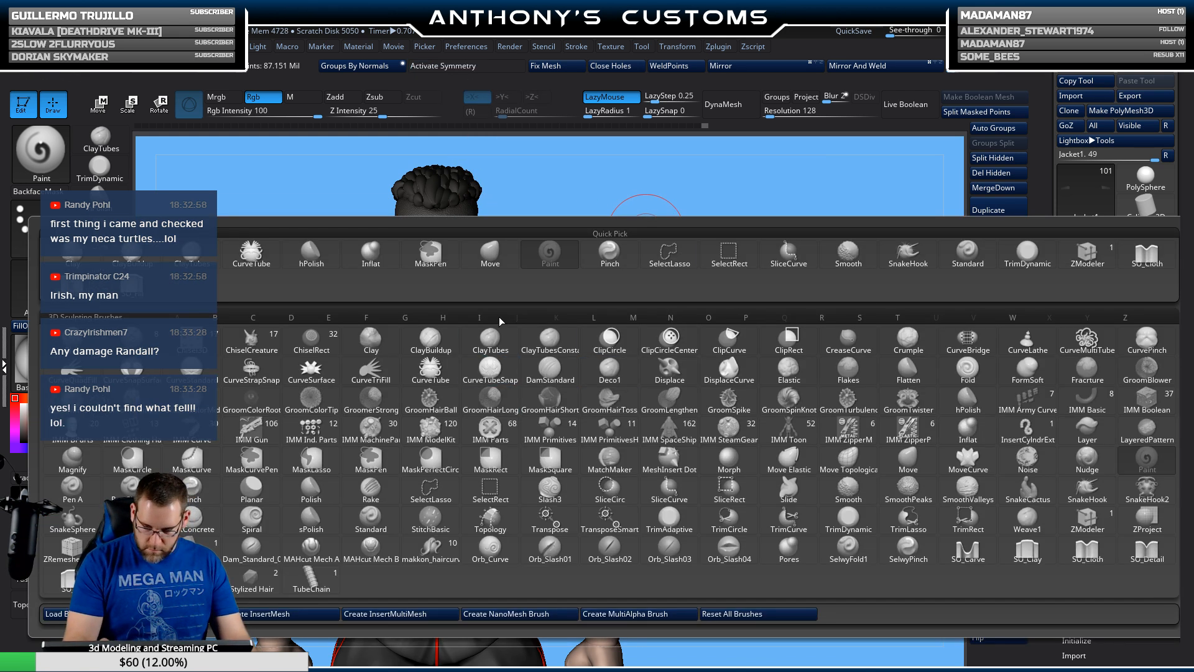
{"action": "left_click", "coordinate": [251, 246]}
{"action": "left_click", "coordinate": [155, 46]}
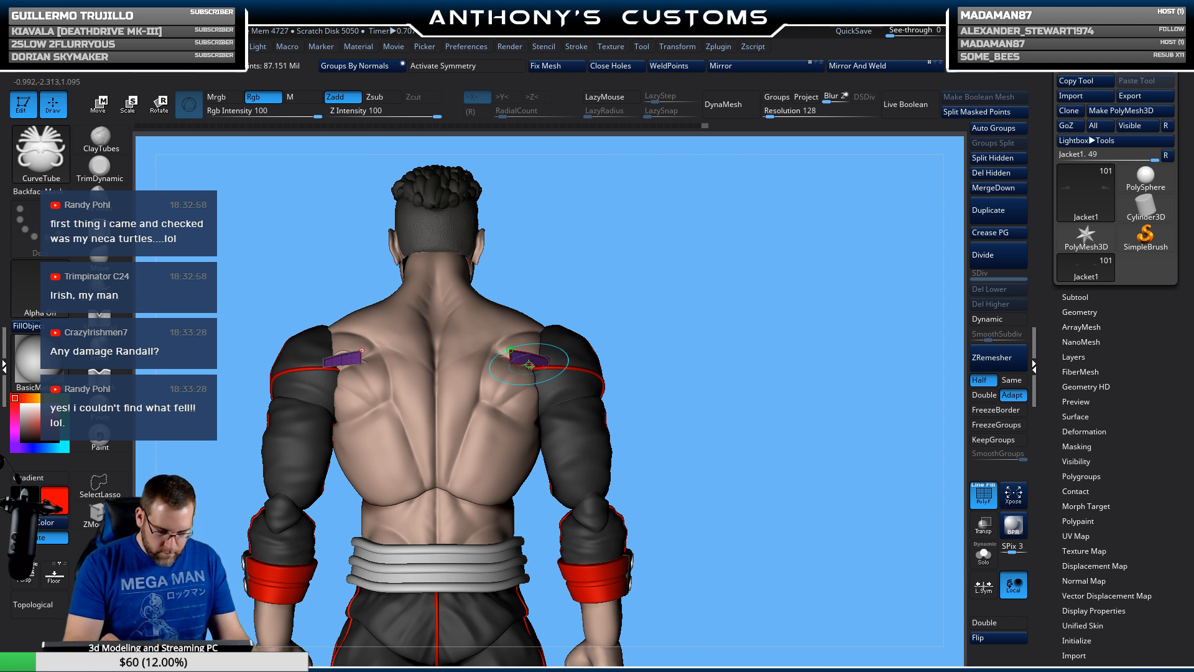
{"action": "left_click", "coordinate": [626, 354], "text": "ctrl+shift"}
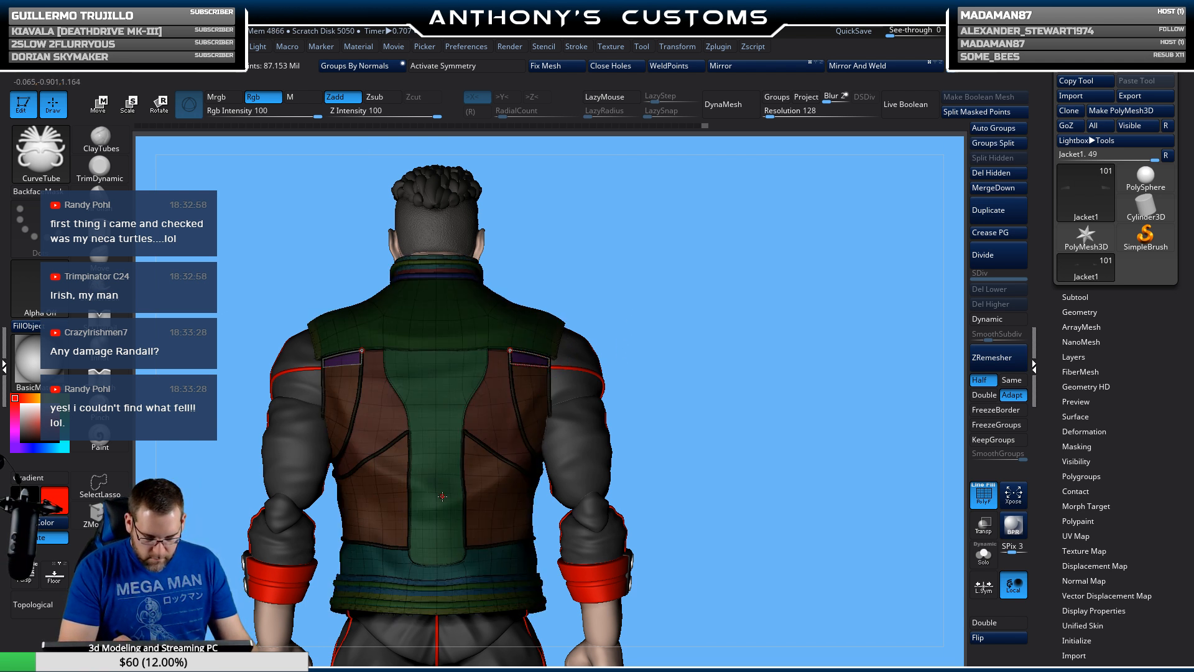
{"action": "left_click", "coordinate": [578, 47]}
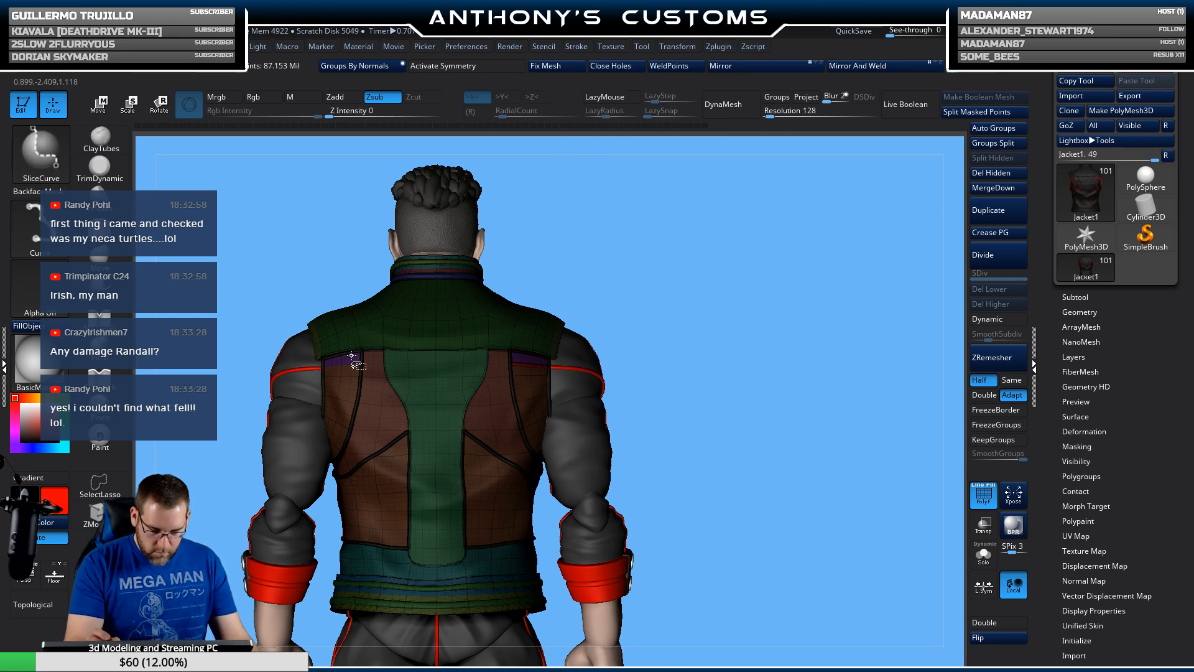
Step: Isolate the strips, frame their borders, add CurveTube piping around the character's left strip, and show the whole jacket without polyframe
{"action": "left_click", "coordinate": [355, 358], "text": "ctrl+shift"}
{"action": "left_click", "coordinate": [582, 49]}
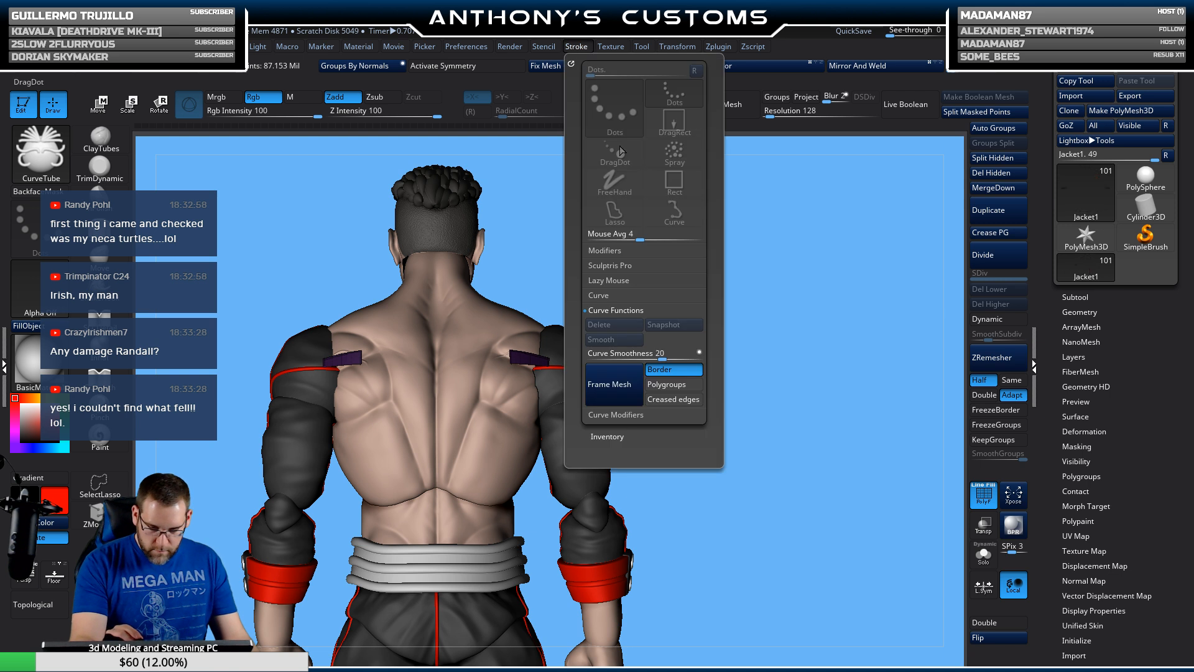
{"action": "left_click", "coordinate": [619, 382]}
{"action": "left_click", "coordinate": [349, 357], "text": "ctrl+shift"}
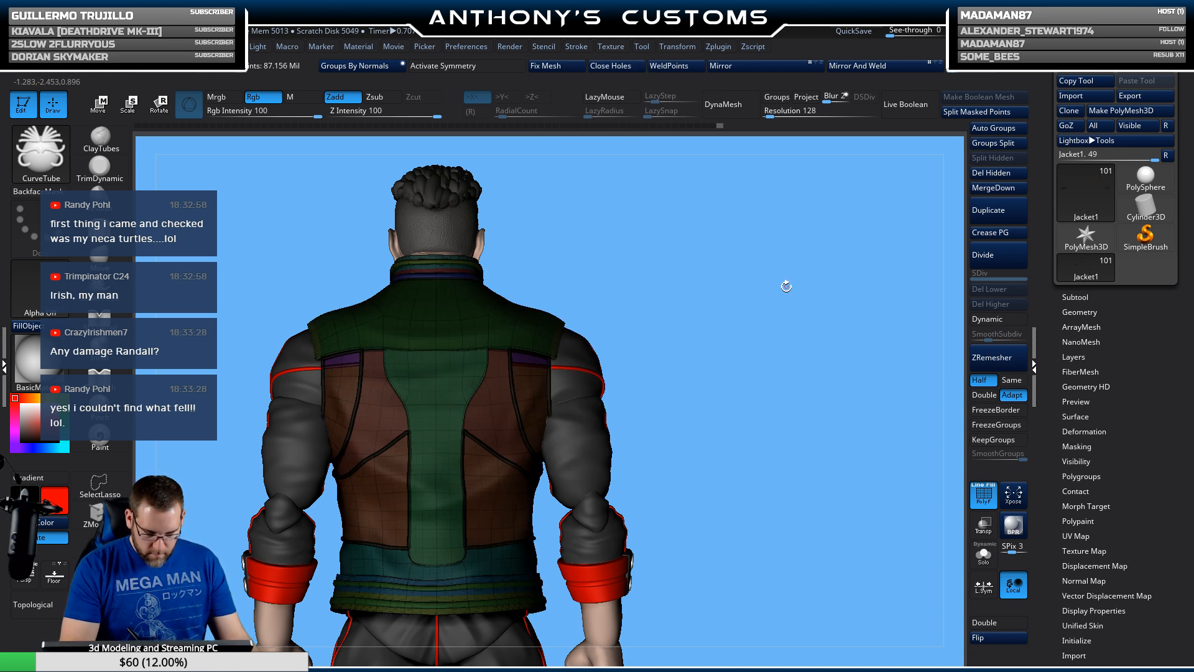
{"action": "key", "text": "shift+f"}
{"action": "left_click_drag", "start_coordinate": [741, 346], "coordinate": [726, 325]}
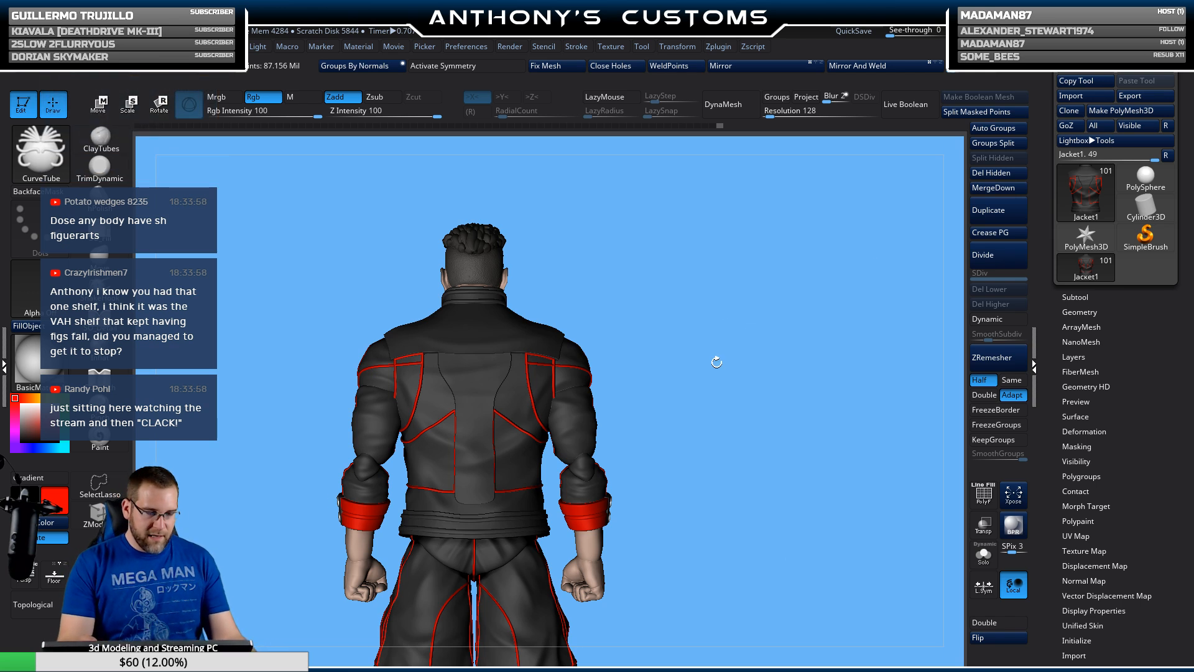
{"action": "mouse_move", "coordinate": [675, 406]}
{"action": "left_mouse_down"}
{"action": "mouse_move", "coordinate": [739, 395]}
{"action": "mouse_move", "coordinate": [678, 406]}
{"action": "mouse_move", "coordinate": [744, 407]}
{"action": "mouse_move", "coordinate": [594, 393]}
{"action": "mouse_move", "coordinate": [611, 367]}
{"action": "left_mouse_up"}
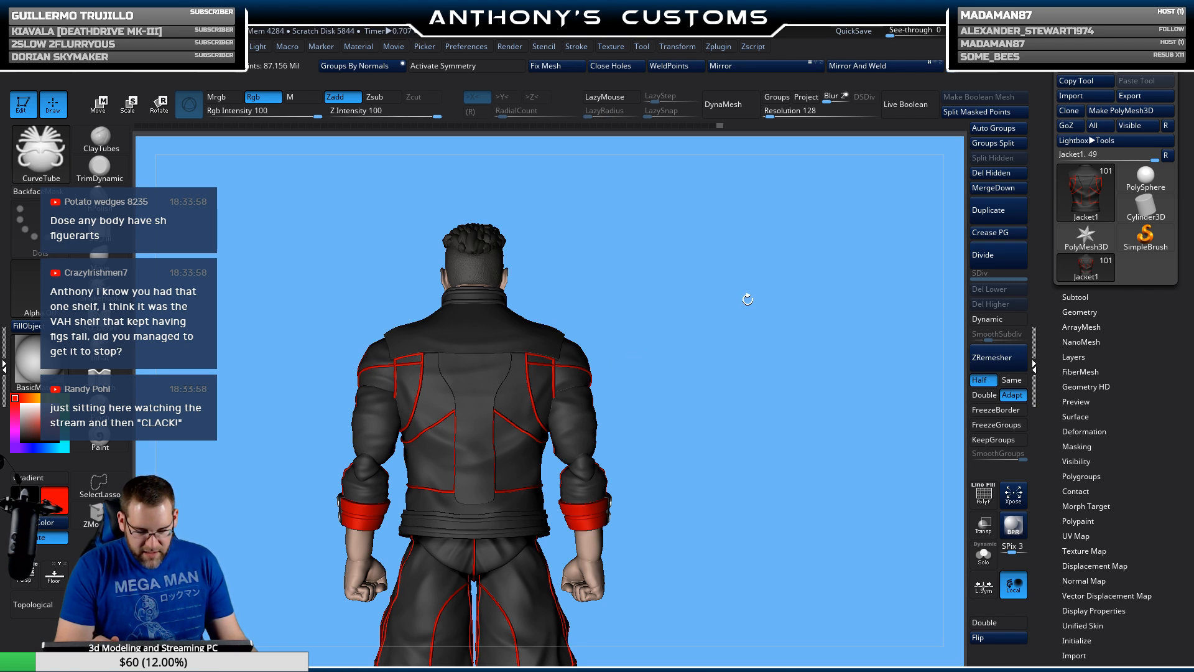
Step: Undo the strip piping and the panel slices, and show the whole jacket with the polyframe display off
{"action": "left_click", "coordinate": [742, 307], "text": "ctrl"}
{"action": "key", "text": "ctrl+z"}
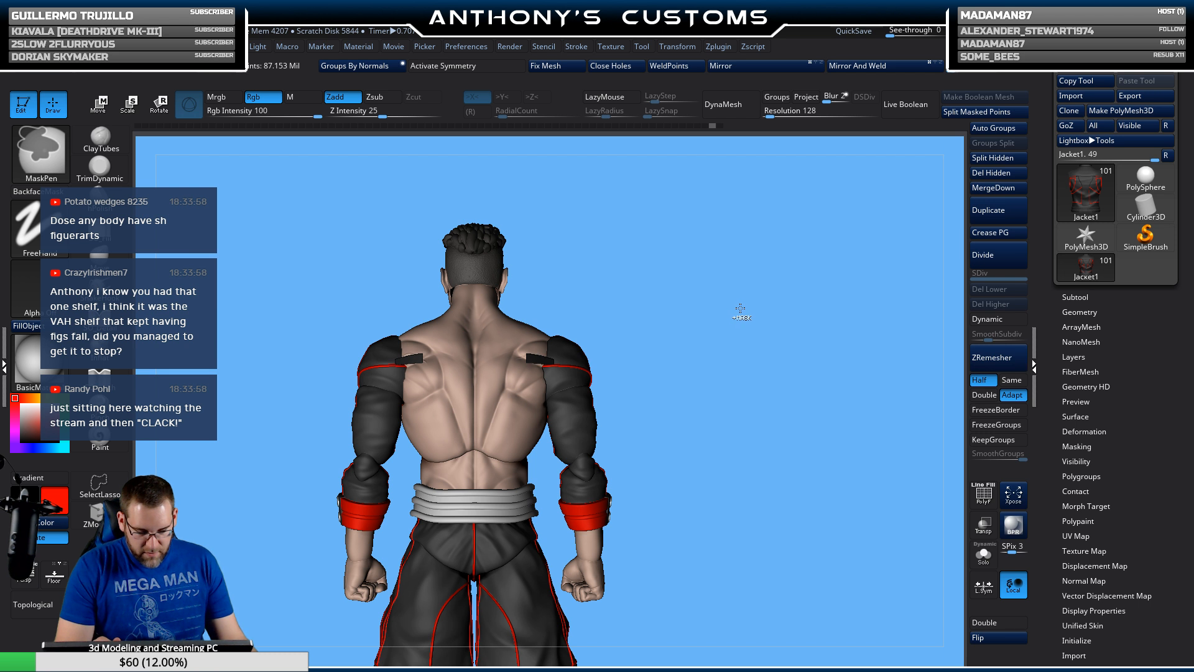
{"action": "key", "text": "ctrl+z"}
{"action": "key", "text": "ctrl+z"}
{"action": "key", "text": "ctrl+z"}
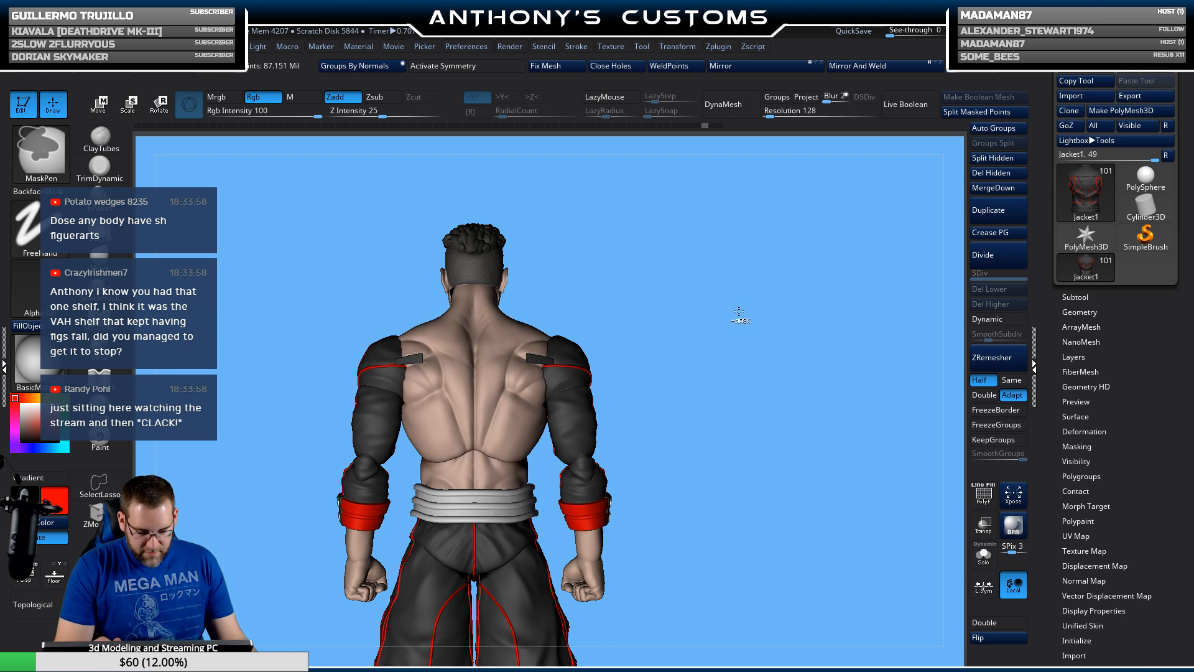
{"action": "key", "text": "ctrl+z"}
{"action": "key", "text": "shift+f"}
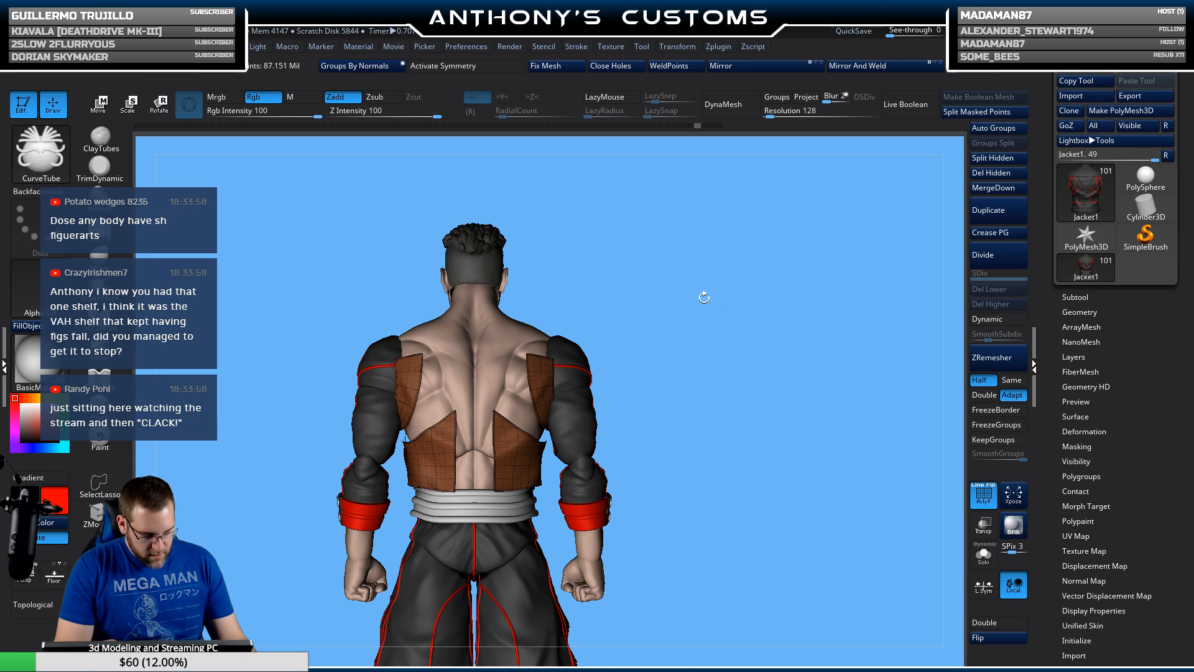
{"action": "left_click", "coordinate": [737, 418], "text": "ctrl+shift"}
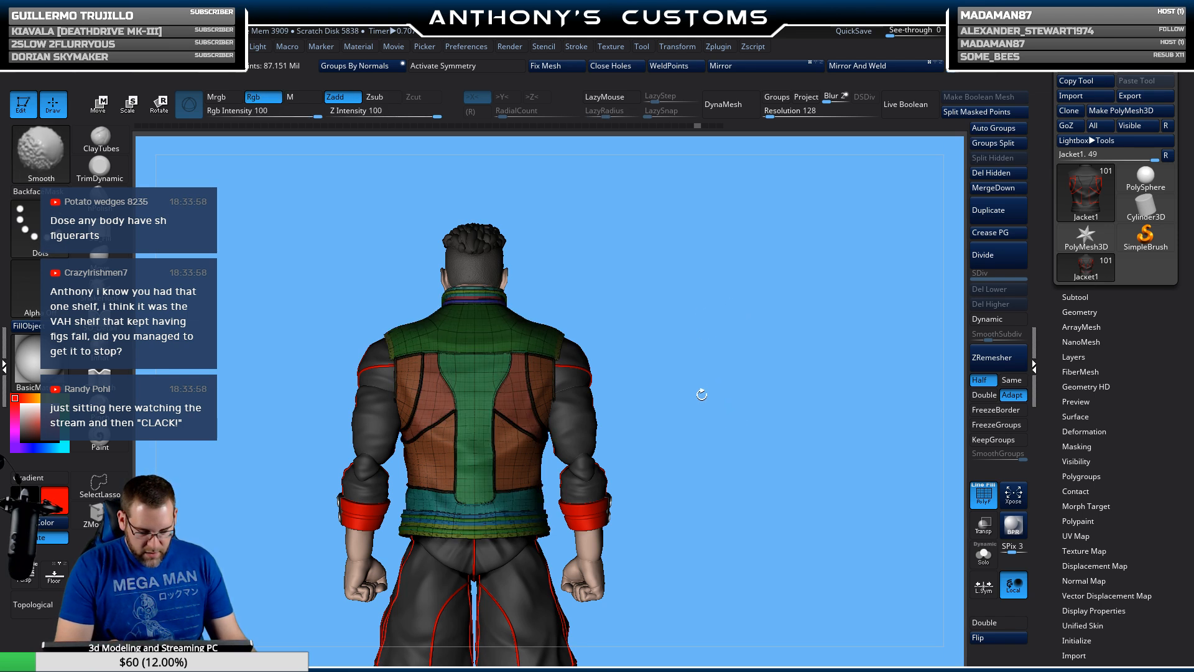
{"action": "key", "text": "shift+f"}
Step: From the front view, turn on the polyframe display and isolate the piping on the character's left half of the jacket
{"action": "mouse_move", "coordinate": [701, 332]}
{"action": "left_mouse_down", "text": "alt"}
{"action": "mouse_move", "coordinate": [711, 422]}
{"action": "mouse_move", "coordinate": [769, 359]}
{"action": "mouse_move", "coordinate": [784, 374]}
{"action": "mouse_move", "coordinate": [817, 315]}
{"action": "mouse_move", "coordinate": [785, 336]}
{"action": "mouse_move", "coordinate": [725, 345]}
{"action": "left_mouse_up", "text": "alt"}
{"action": "left_click_drag", "start_coordinate": [823, 335], "coordinate": [760, 296]}
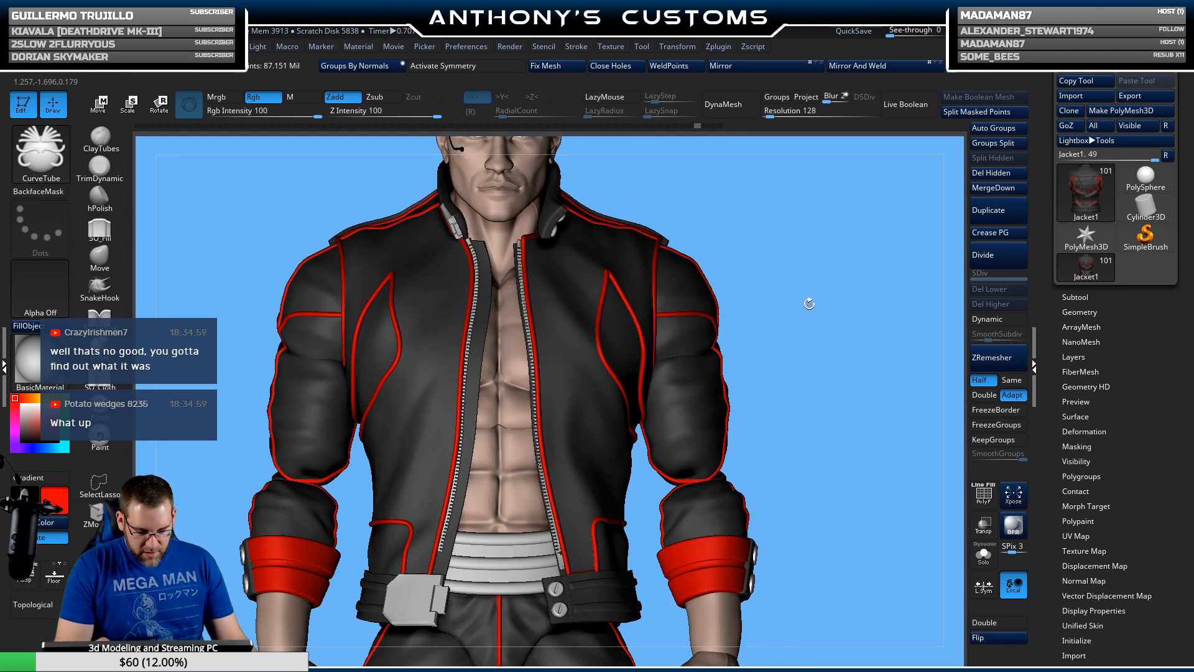
{"action": "left_click_drag", "start_coordinate": [804, 278], "coordinate": [613, 377]}
{"action": "key", "text": "shift+f"}
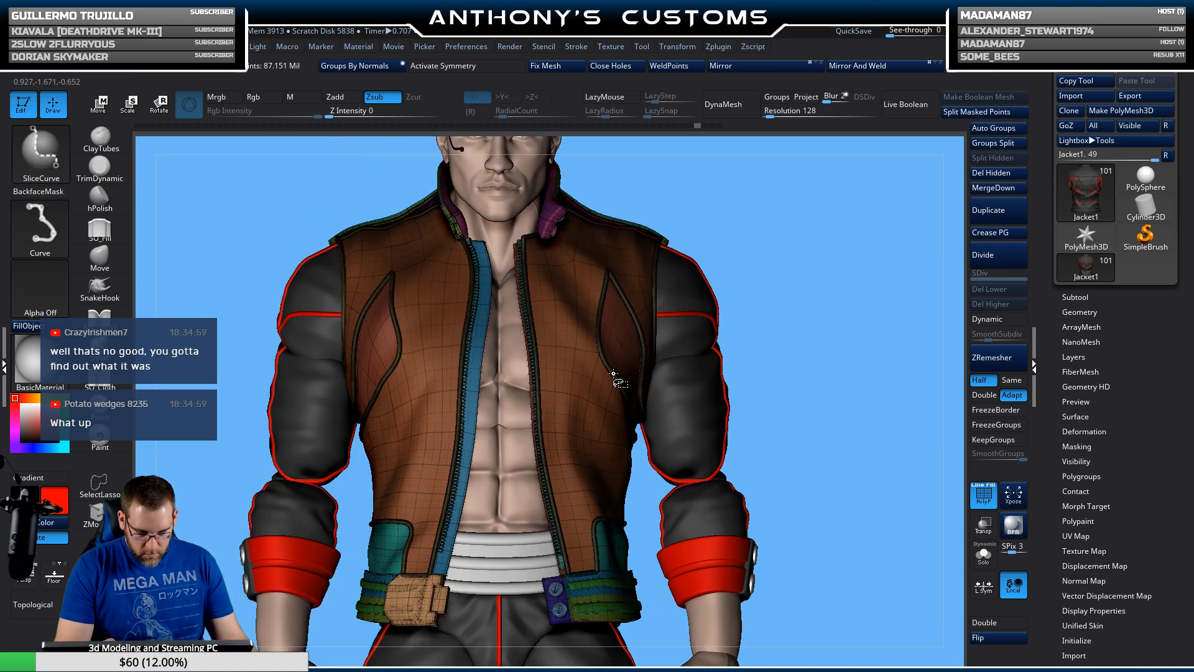
{"action": "left_click", "coordinate": [613, 375], "text": "ctrl+shift"}
{"action": "mouse_move", "coordinate": [846, 321]}
{"action": "left_mouse_down"}
{"action": "mouse_move", "coordinate": [796, 376]}
{"action": "mouse_move", "coordinate": [840, 341]}
{"action": "left_mouse_up"}
Step: Switch to the SelectRect brush, invert visibility, hide the other half's piping, and invert again to leave only the piping from both halves
{"action": "key", "text": "ctrl+shift"}
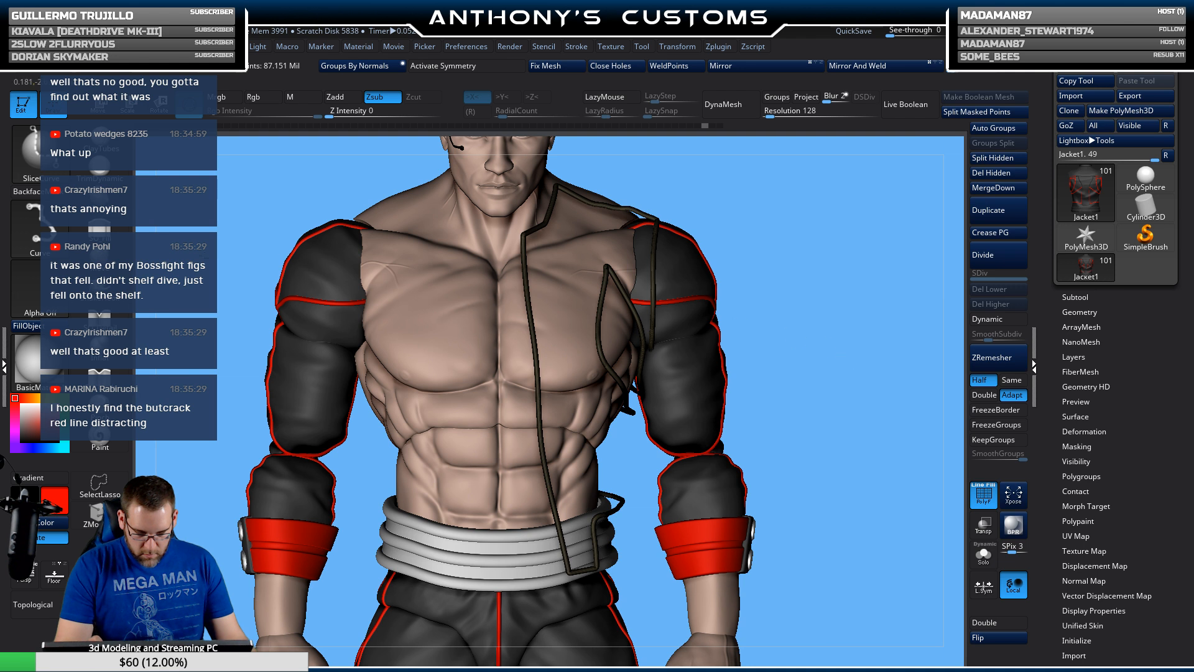
{"action": "left_click", "coordinate": [28, 162], "text": "ctrl+shift"}
{"action": "left_click", "coordinate": [443, 229], "text": "ctrl+shift"}
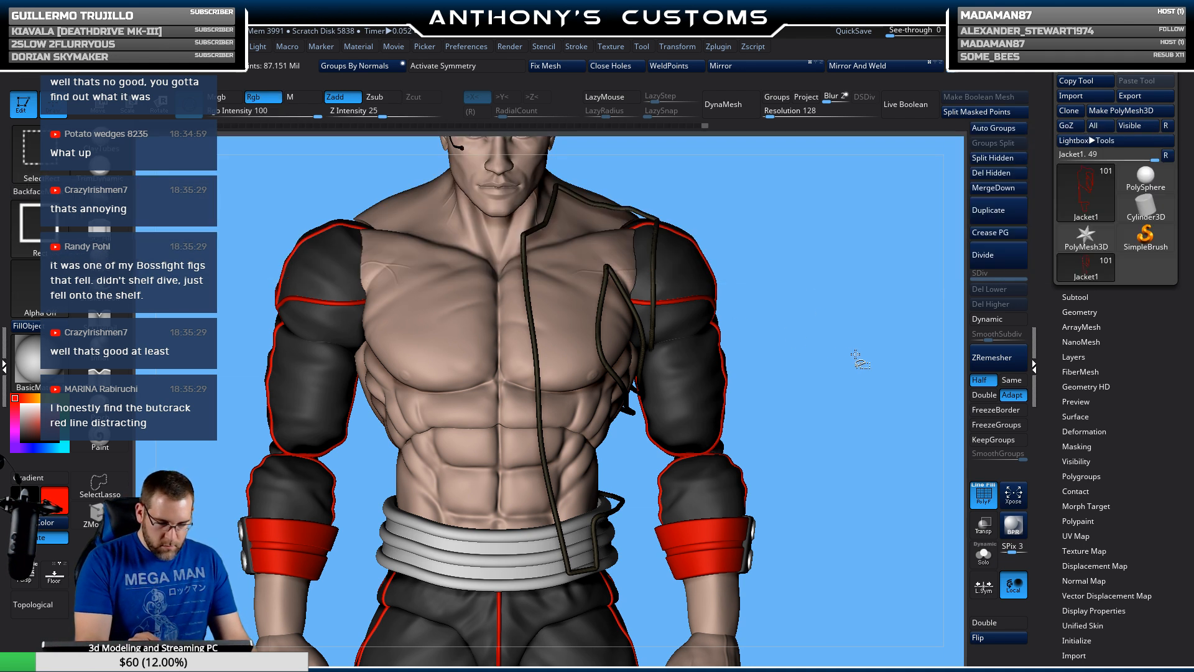
{"action": "left_click", "coordinate": [852, 367], "text": "ctrl+shift"}
{"action": "left_click", "coordinate": [466, 350], "text": "ctrl+shift"}
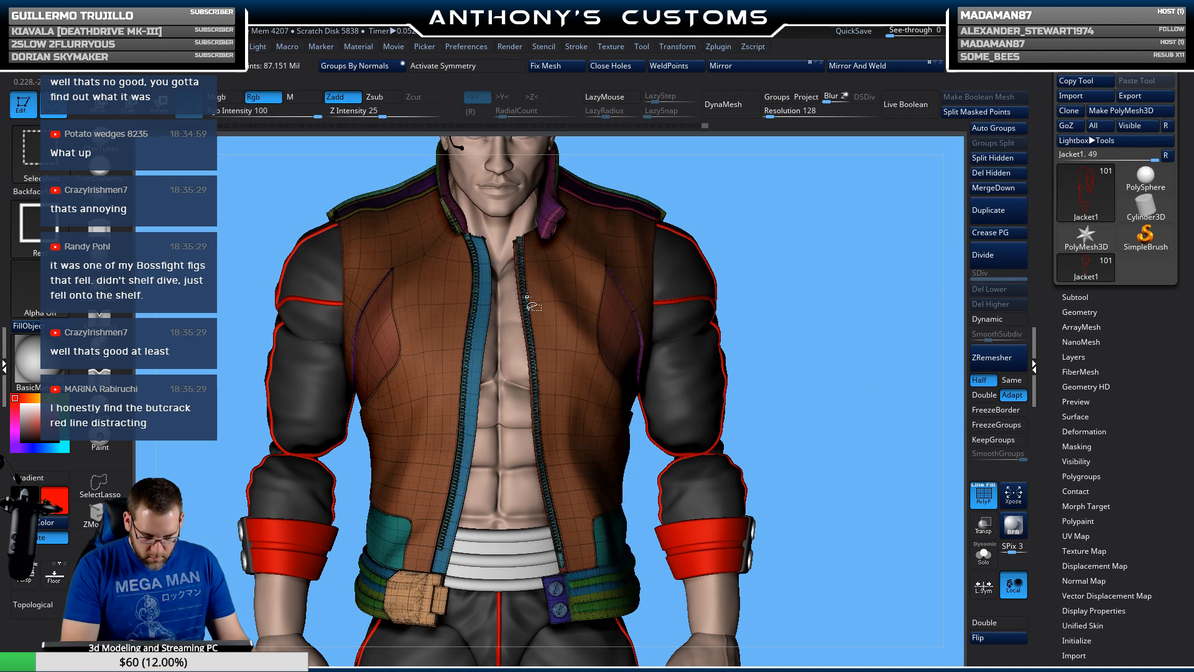
{"action": "left_click", "coordinate": [834, 367], "text": "ctrl+shift"}
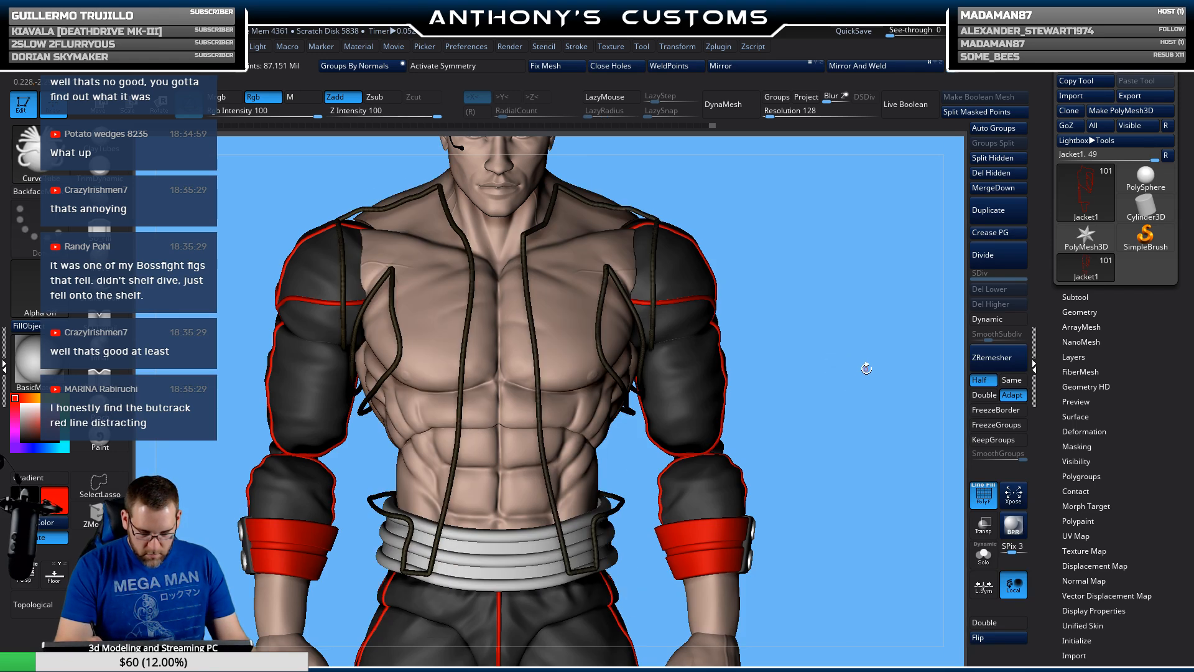
{"action": "left_click_drag", "start_coordinate": [855, 373], "coordinate": [741, 341]}
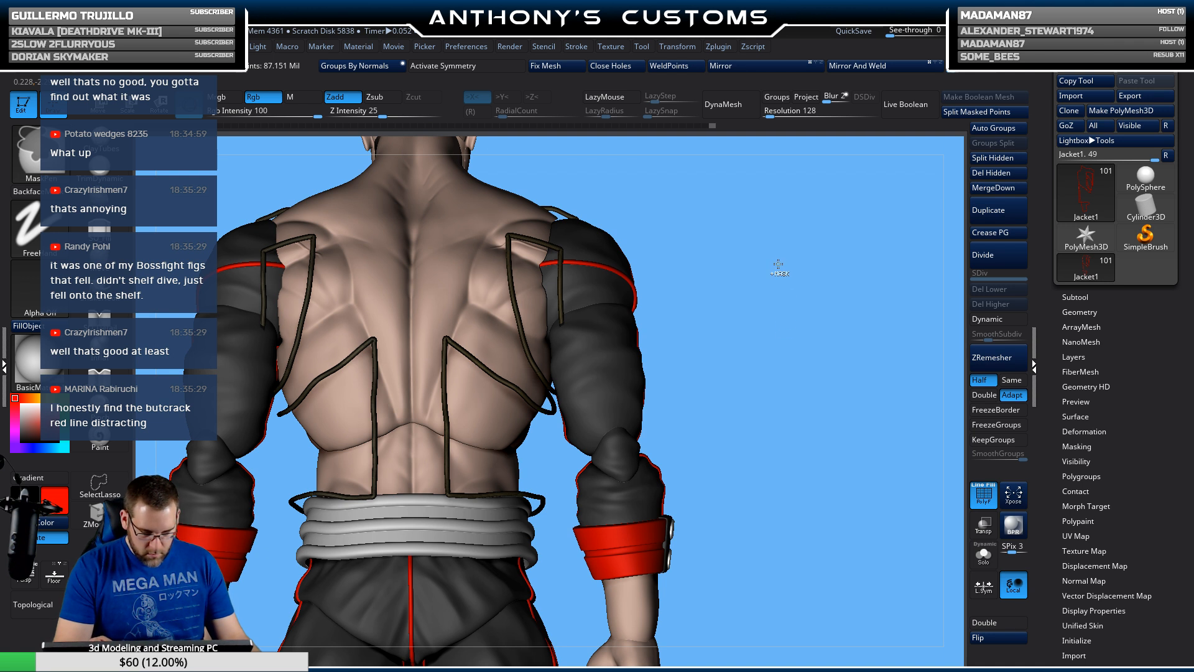
Step: Invert the jacket's visibility to hide the piping and split the hidden piping into its own subtool
{"action": "left_click_drag", "start_coordinate": [739, 418], "coordinate": [821, 327]}
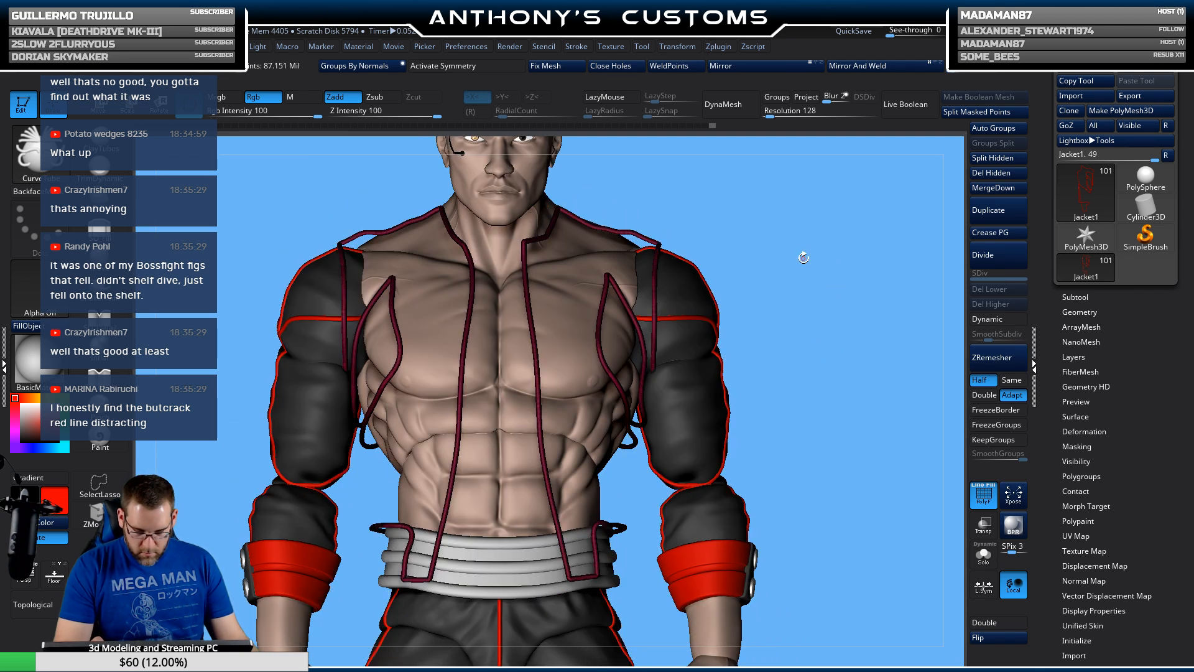
{"action": "left_click", "coordinate": [831, 357], "text": "ctrl+shift"}
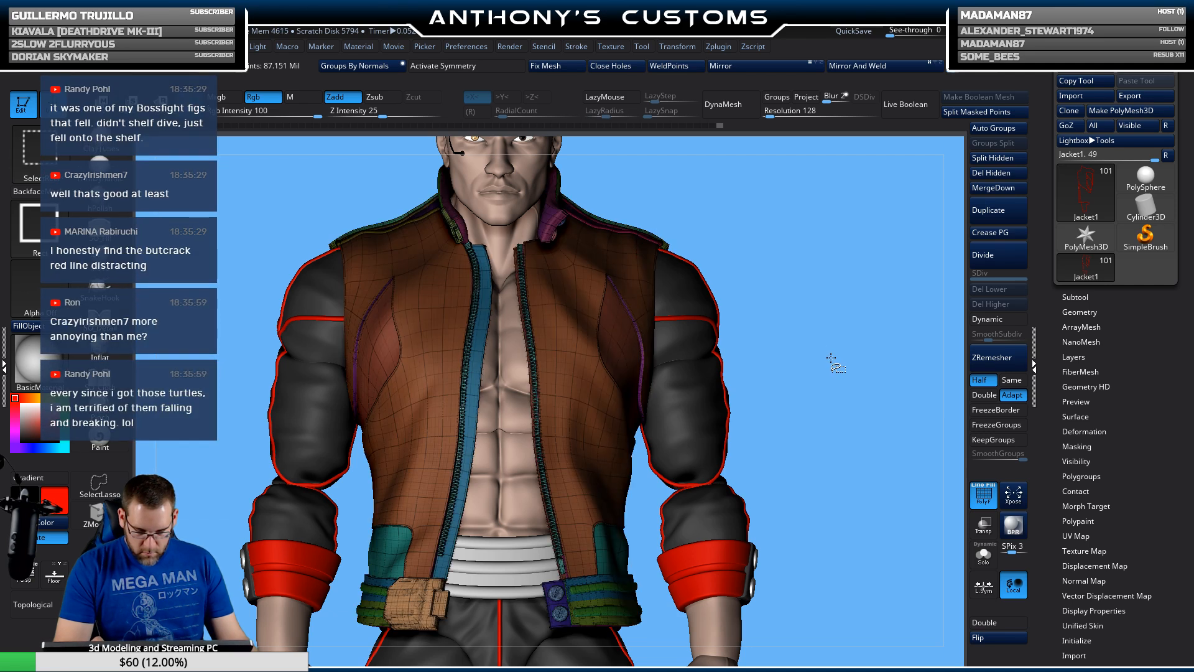
{"action": "left_click", "coordinate": [992, 158]}
{"action": "left_click", "coordinate": [1140, 297]}
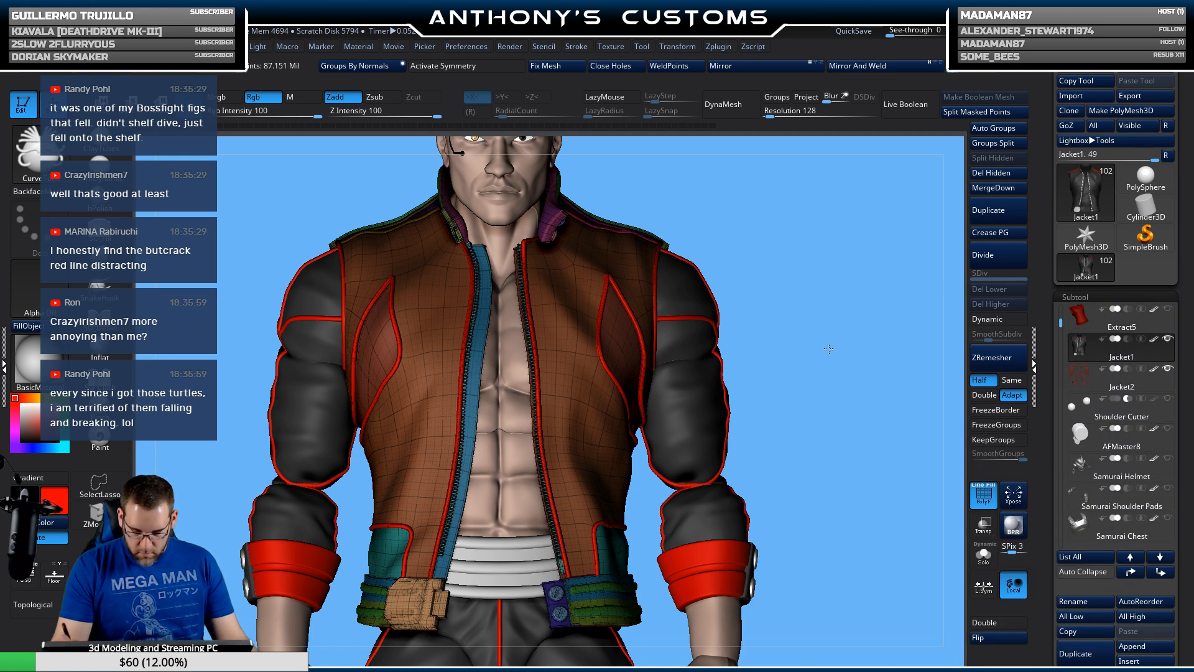
Step: Hide the separated piping, inspect the shoulder strip's border in isolation, and show the full jacket with its piping again
{"action": "left_click_drag", "start_coordinate": [828, 349], "coordinate": [838, 408]}
{"action": "left_click", "coordinate": [1168, 369]}
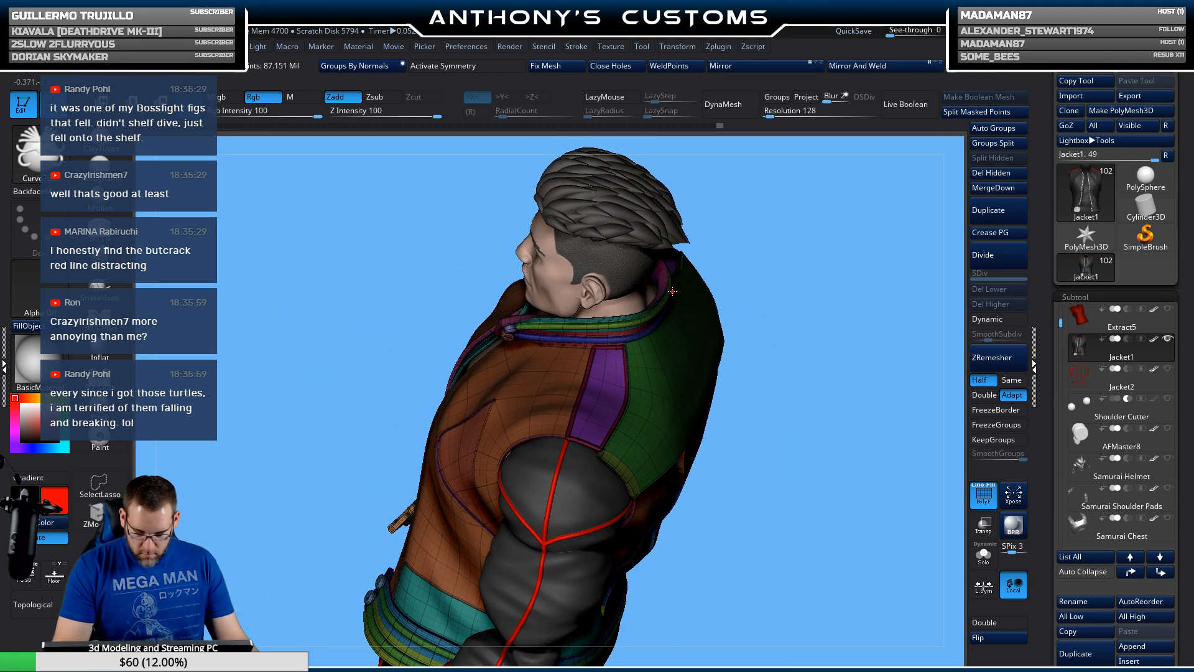
{"action": "key", "text": "ctrl+shift"}
{"action": "left_click", "coordinate": [578, 405], "text": "ctrl+shift"}
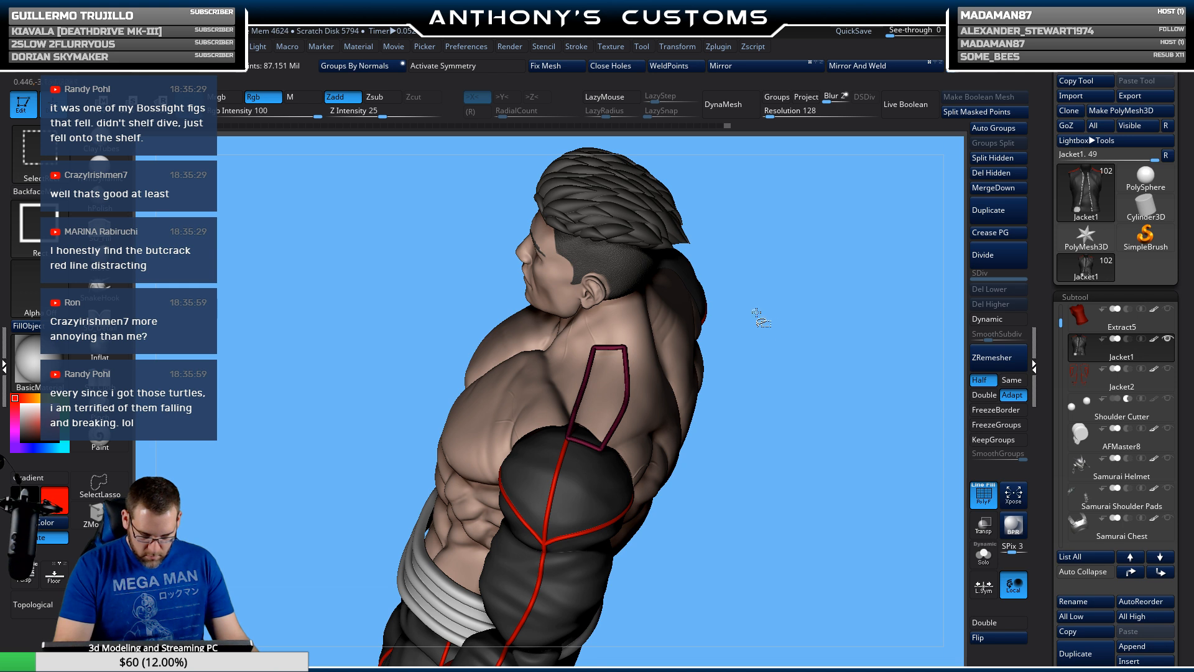
{"action": "left_click", "coordinate": [802, 412], "text": "ctrl+shift"}
{"action": "left_click_drag", "start_coordinate": [803, 412], "coordinate": [796, 496]}
{"action": "key", "text": "ctrl+shift"}
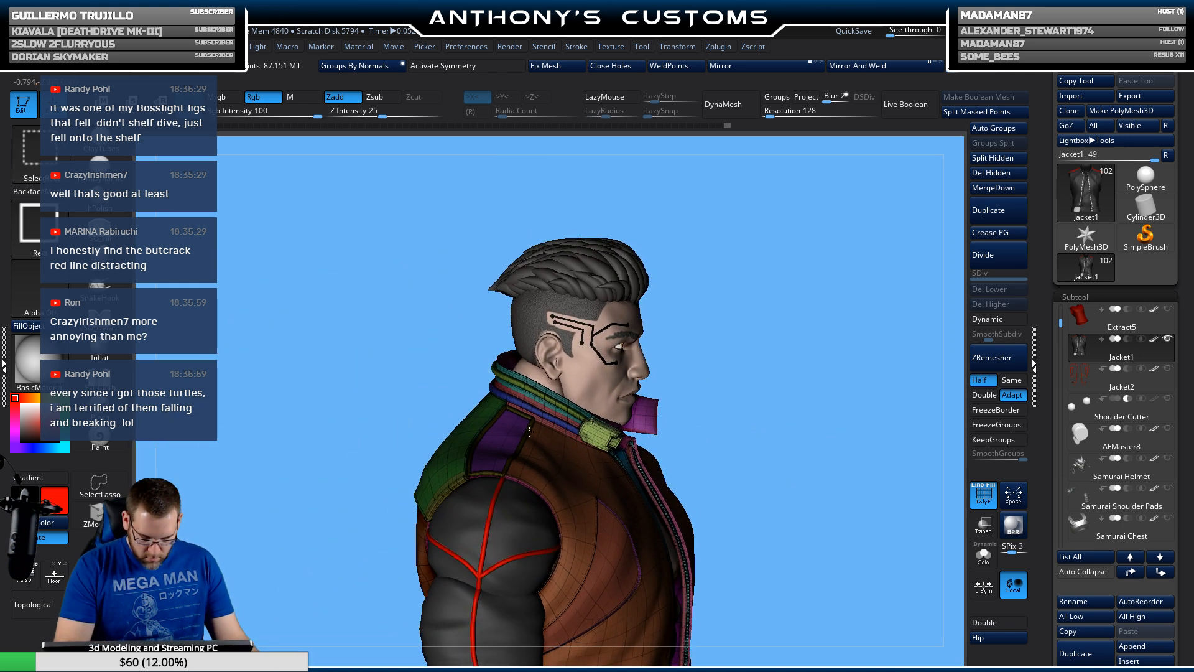
{"action": "left_click_drag", "start_coordinate": [850, 415], "coordinate": [815, 410]}
{"action": "left_click_drag", "start_coordinate": [824, 358], "coordinate": [777, 275], "text": "alt"}
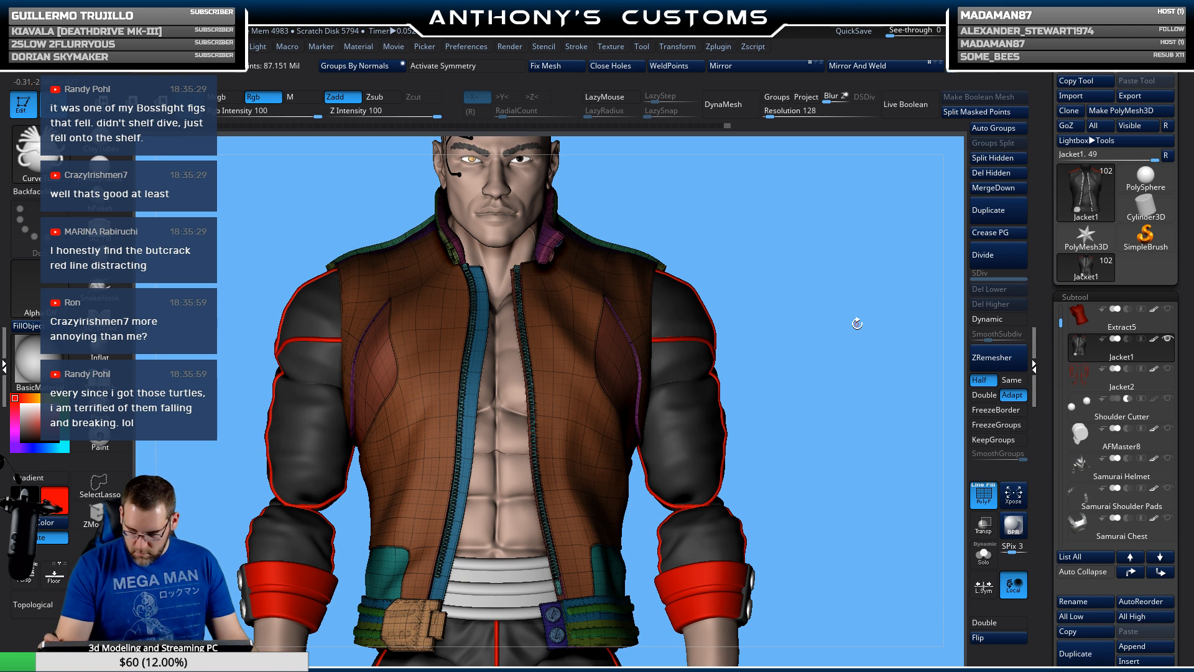
{"action": "left_click", "coordinate": [1167, 368]}
{"action": "left_click_drag", "start_coordinate": [778, 404], "coordinate": [823, 462]}
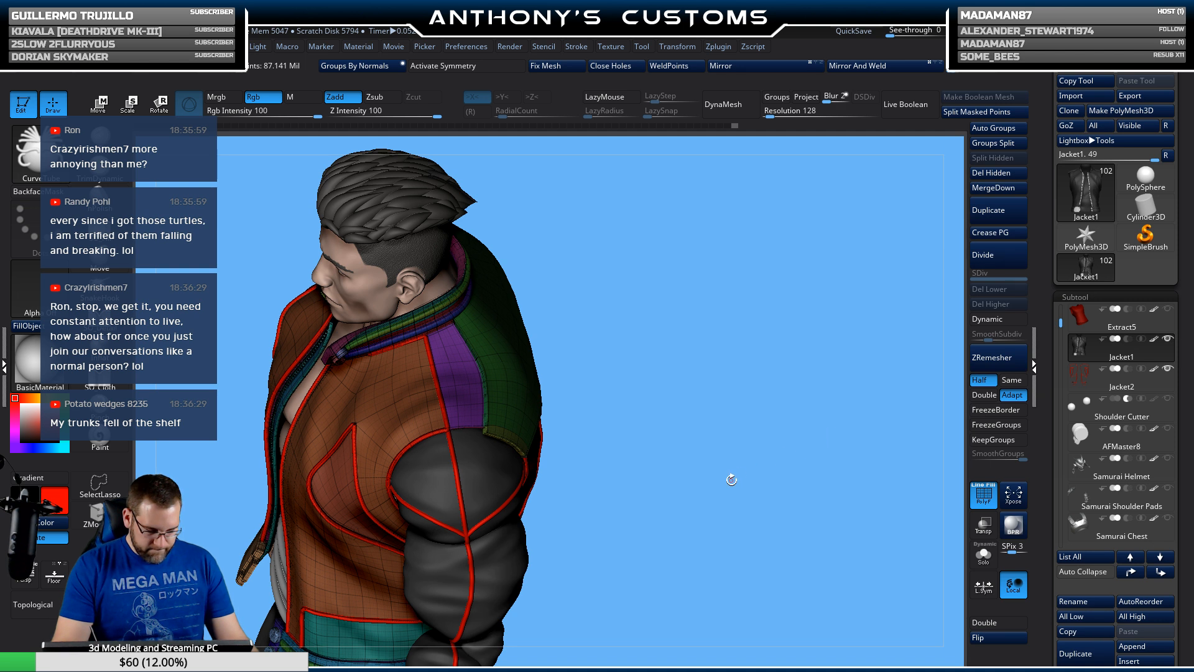
Step: Delete the Jacket2 piping subtool and make Jacket1 the active subtool in the front view
{"action": "left_click", "coordinate": [1113, 379]}
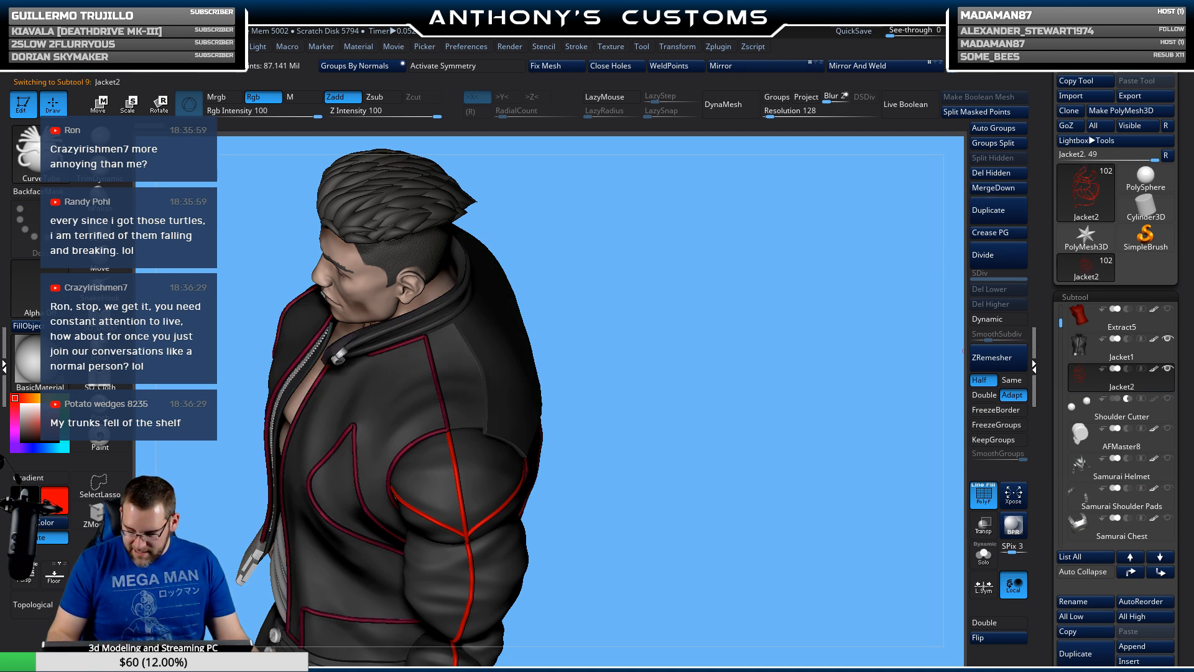
{"action": "left_click", "coordinate": [1072, 667]}
{"action": "key", "text": "Return"}
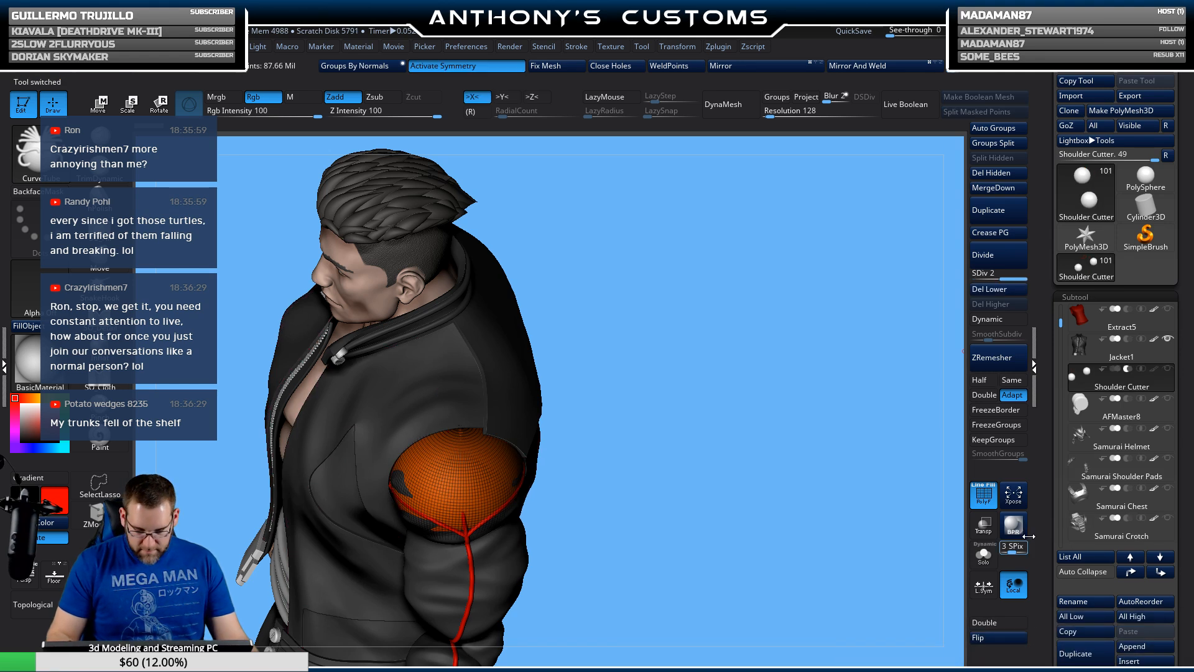
{"action": "left_click", "coordinate": [1074, 356]}
{"action": "left_click_drag", "start_coordinate": [773, 472], "coordinate": [805, 431]}
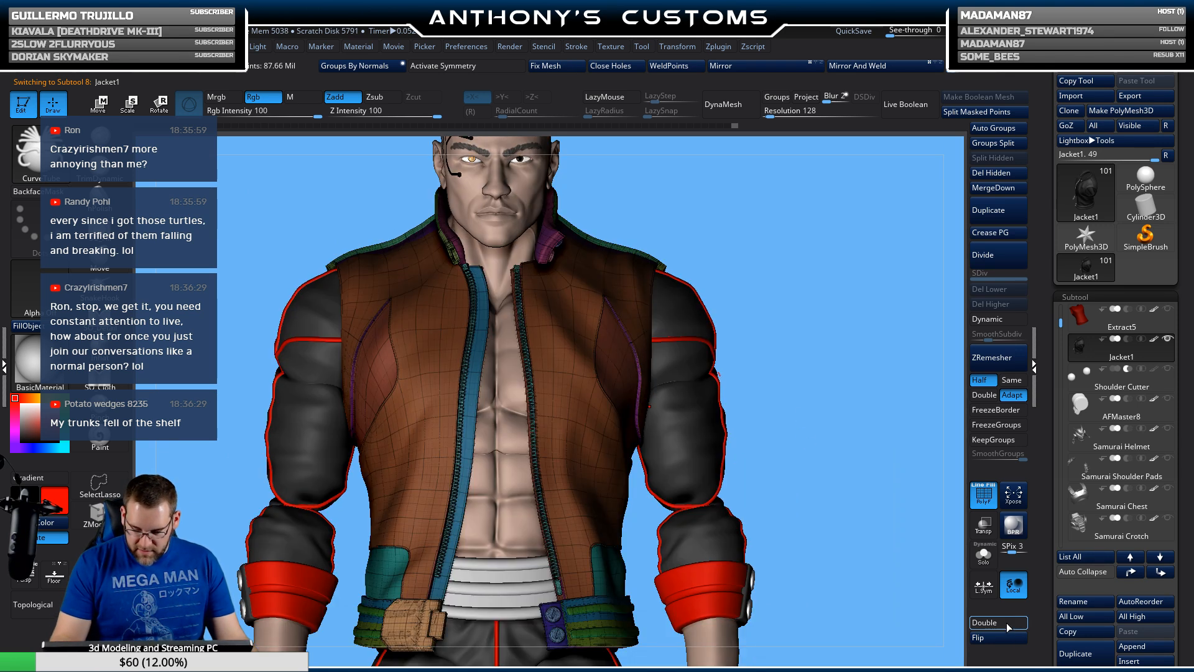
Step: Flip Jacket1's normals, quick-save the project, and flip the normals back
{"action": "left_click", "coordinate": [993, 636]}
{"action": "left_click_drag", "start_coordinate": [829, 437], "coordinate": [866, 387]}
{"action": "key", "text": "ctrl+s"}
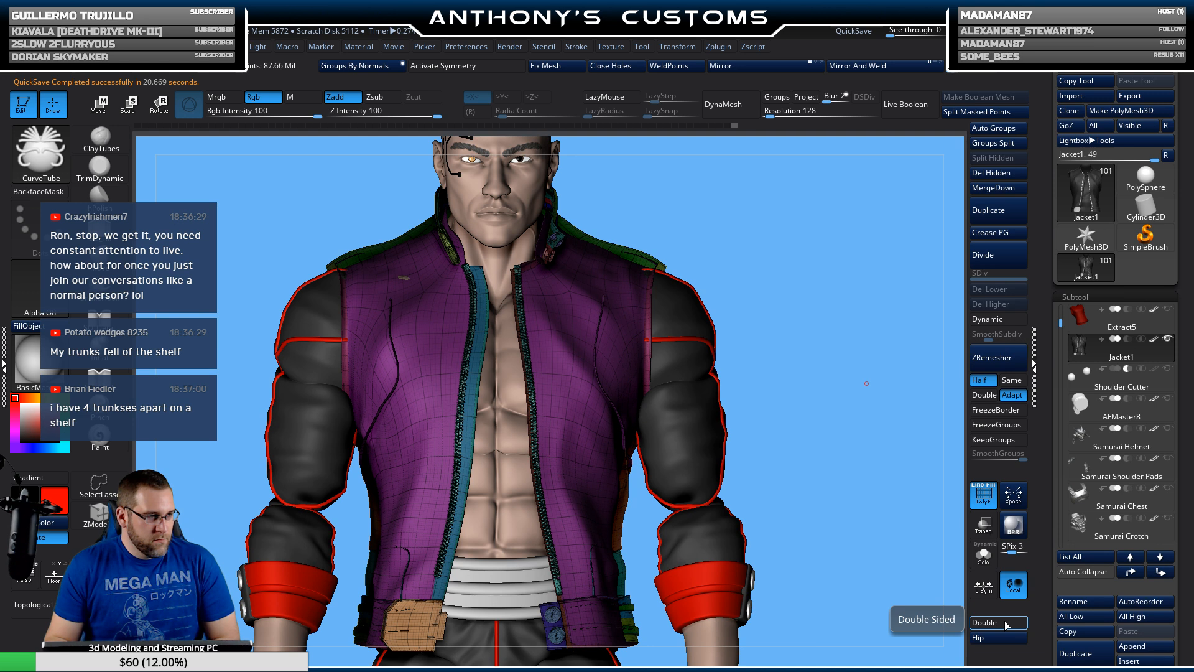
{"action": "left_click", "coordinate": [999, 638]}
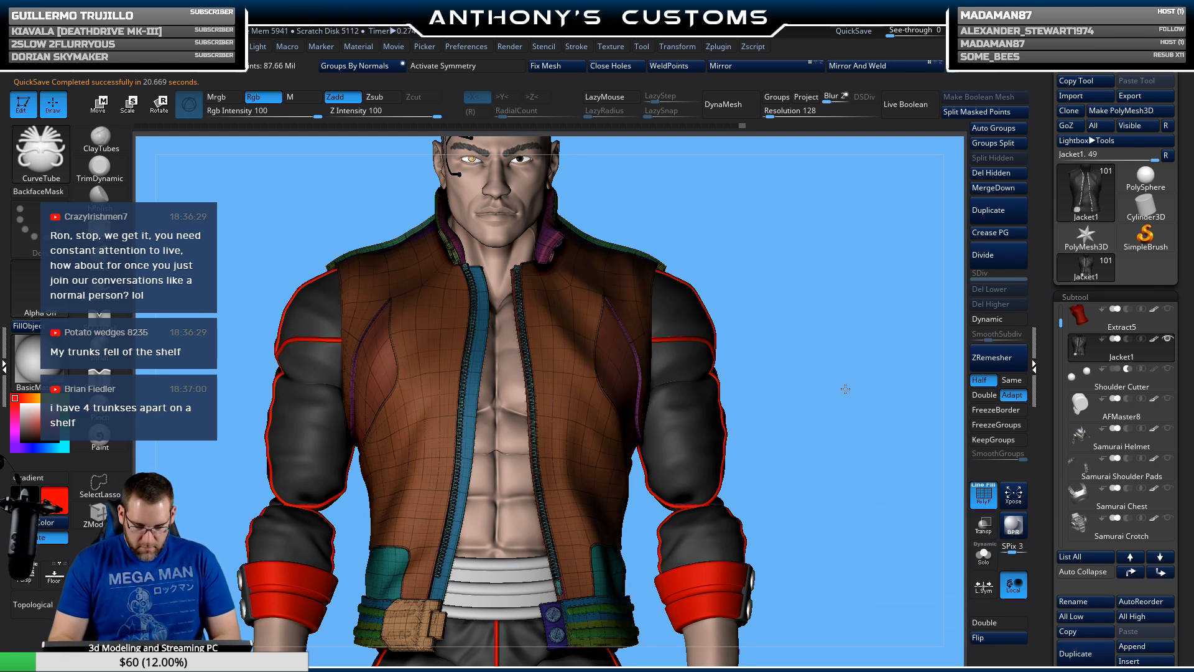
{"action": "mouse_move", "coordinate": [869, 424]}
{"action": "left_mouse_down"}
{"action": "mouse_move", "coordinate": [842, 471]}
{"action": "mouse_move", "coordinate": [843, 460]}
{"action": "left_mouse_up"}
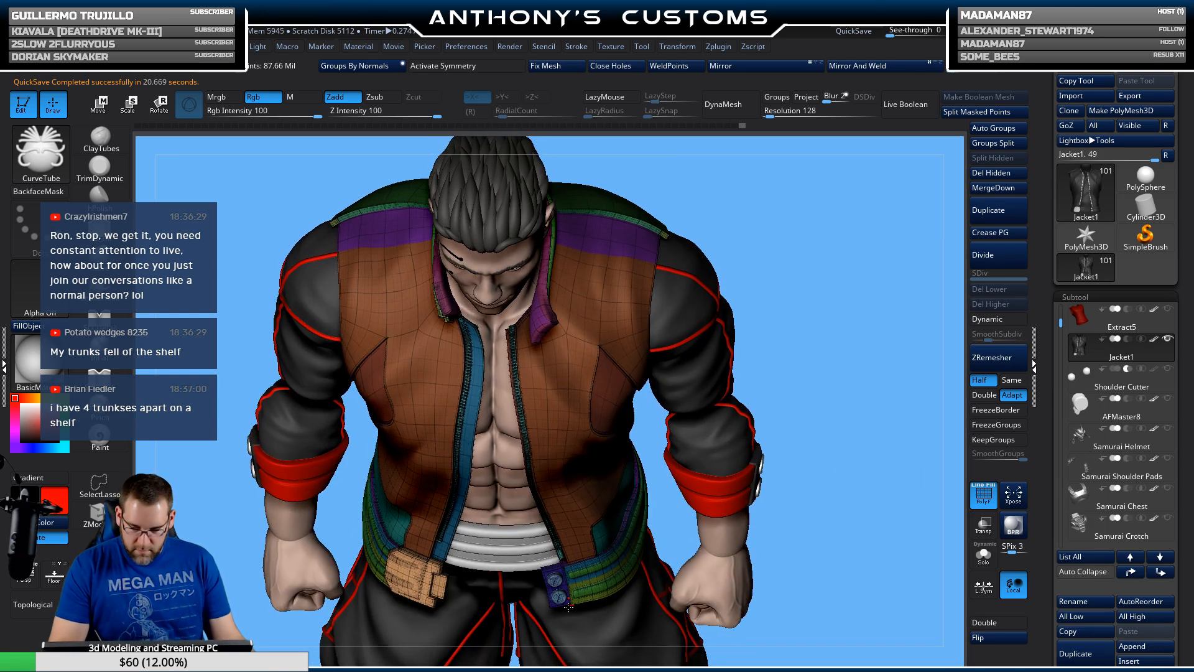
Step: Undo the jacket's piping and shoulder-strip edits back to the state where the shoulder strips are part of the purple body panels
{"action": "key", "text": "ctrl"}
{"action": "key", "text": "ctrl+z"}
{"action": "key", "text": "ctrl+z"}
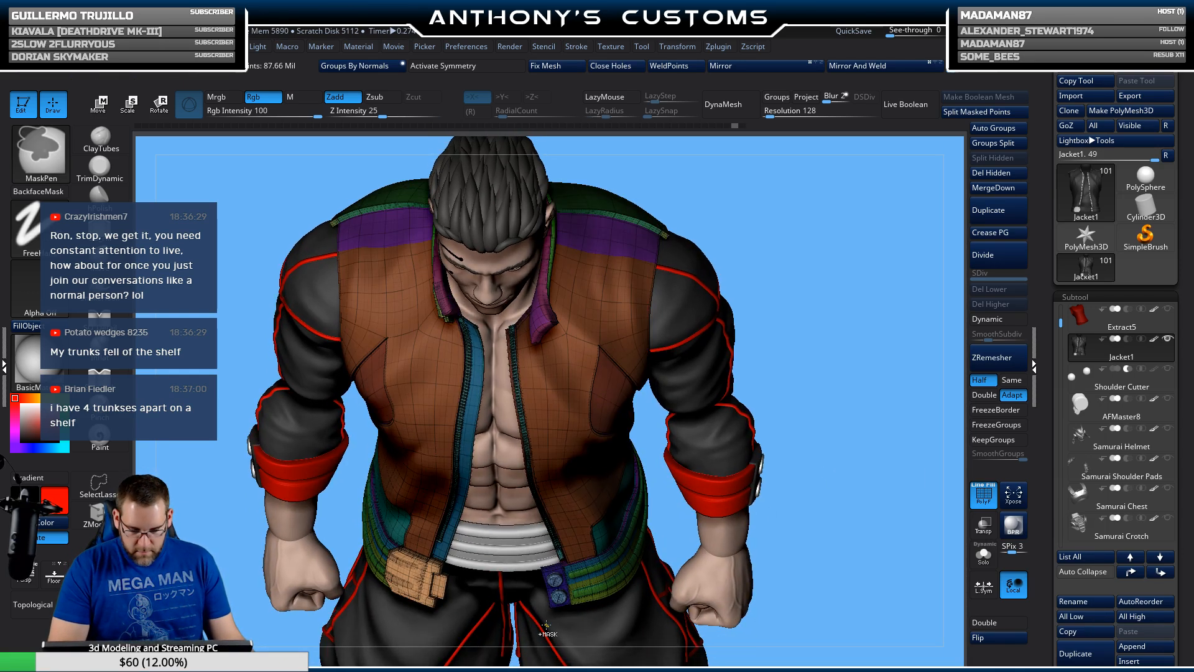
{"action": "key", "text": "ctrl+z"}
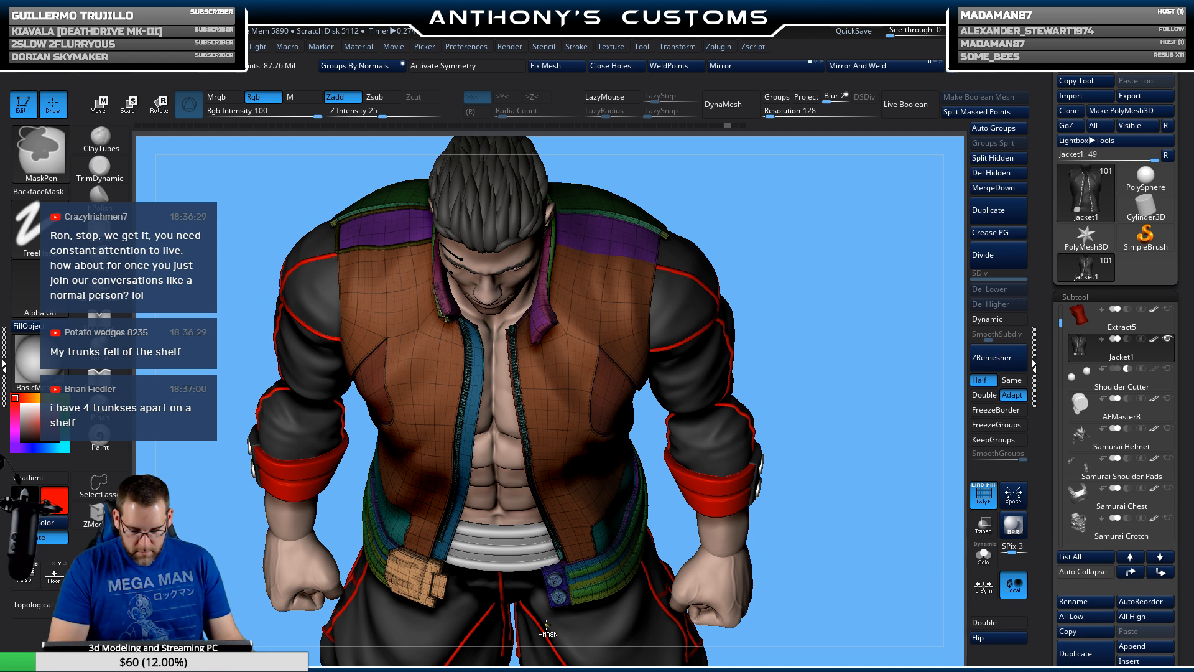
{"action": "key", "text": "ctrl+z"}
{"action": "key", "text": "ctrl+shift+z"}
{"action": "key", "text": "ctrl+z"}
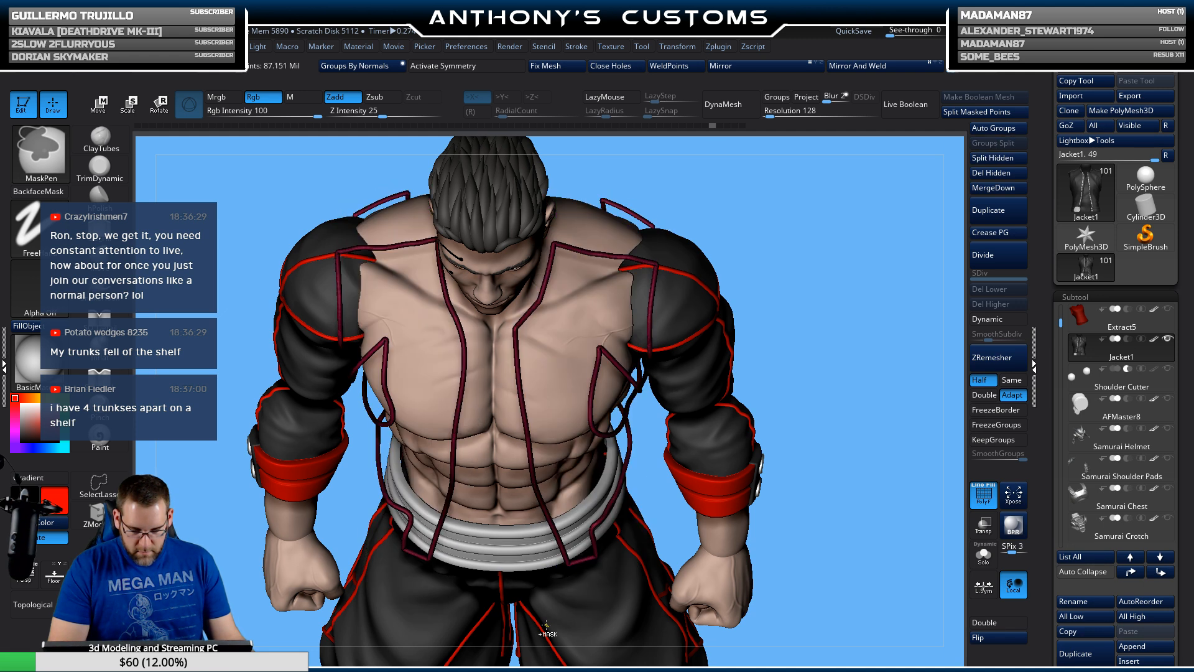
{"action": "key", "text": "ctrl+z"}
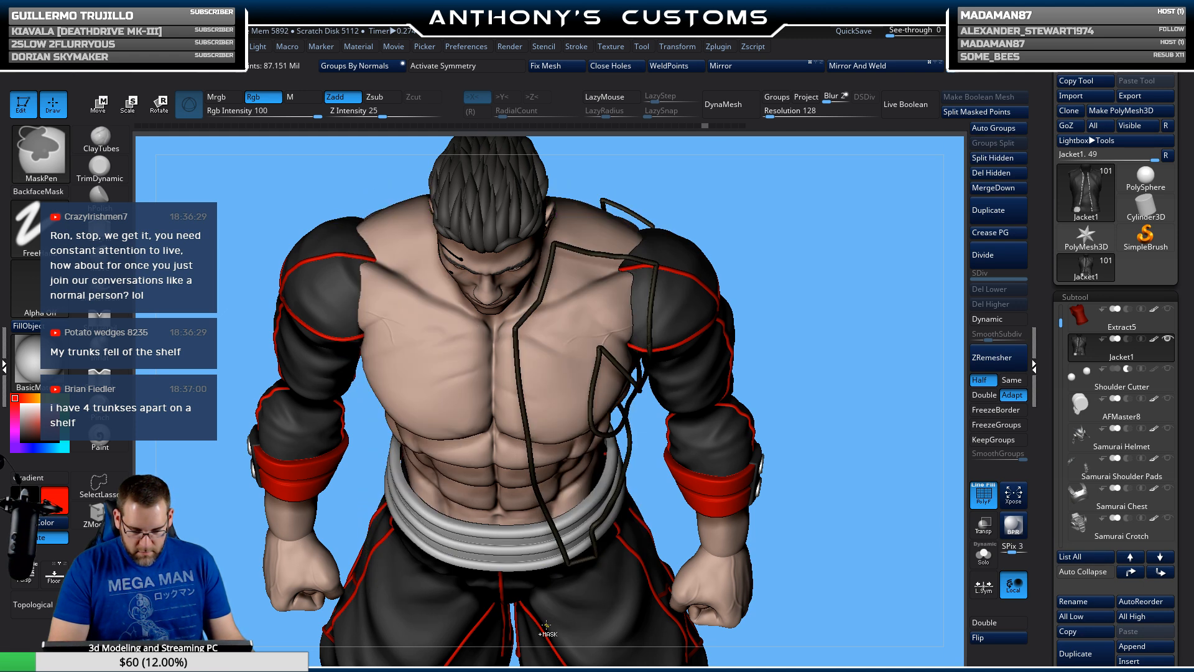
{"action": "key", "text": "ctrl+z"}
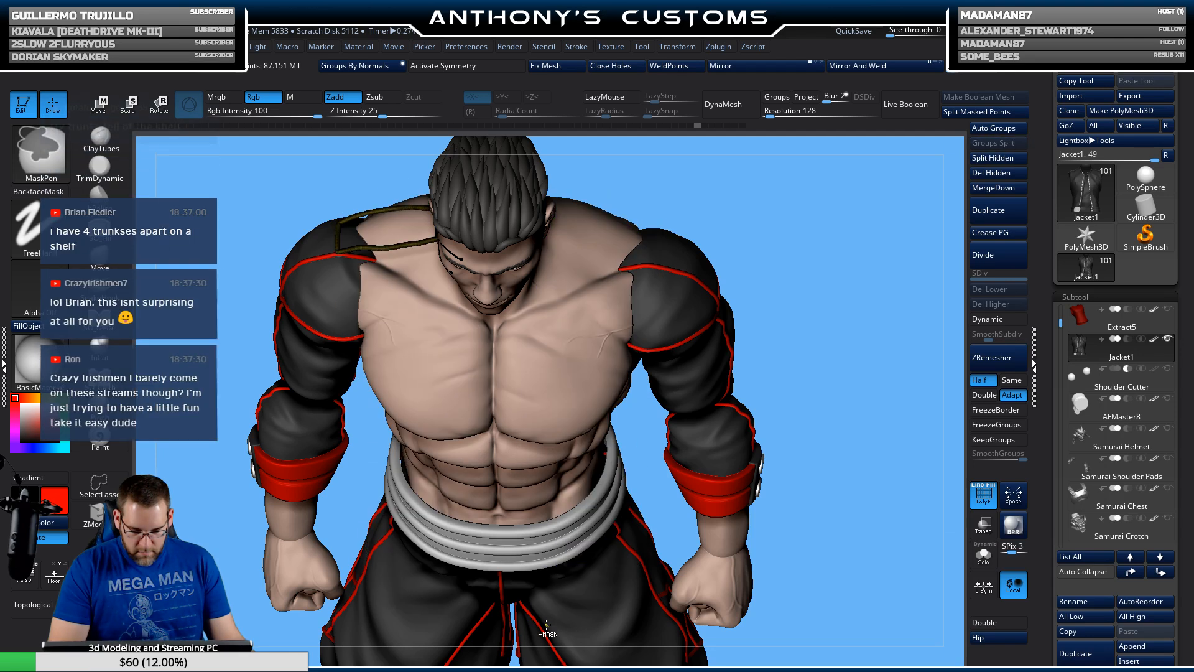
{"action": "key", "text": "ctrl+z"}
{"action": "key", "text": "ctrl+z"}
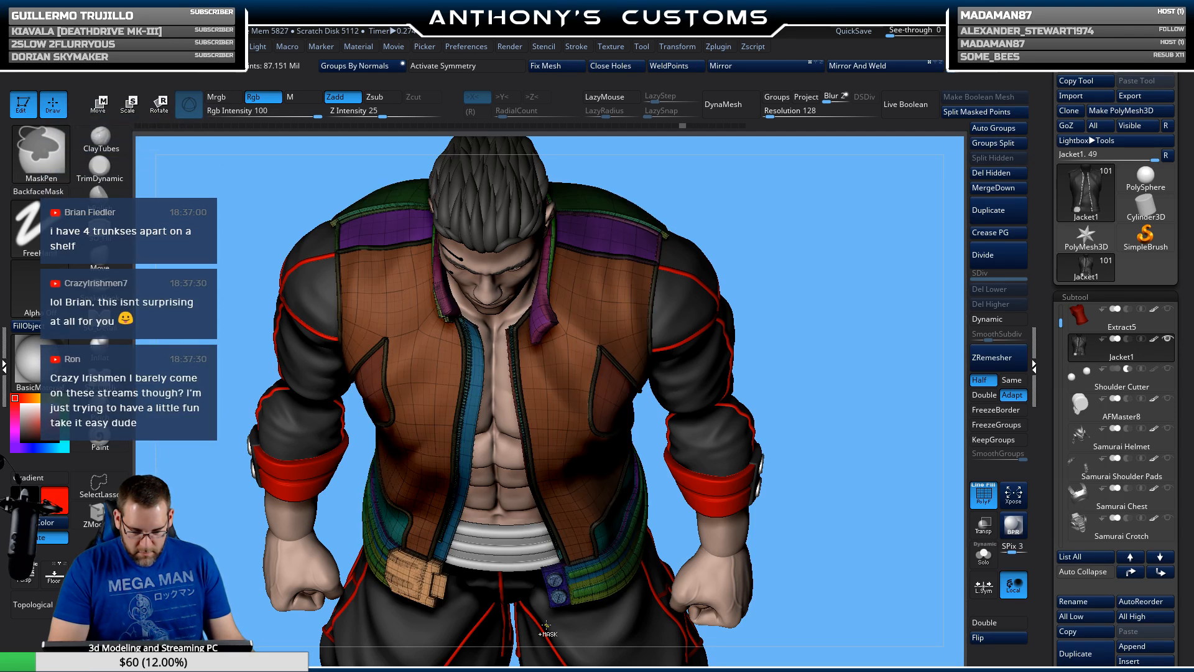
{"action": "key", "text": "ctrl+z"}
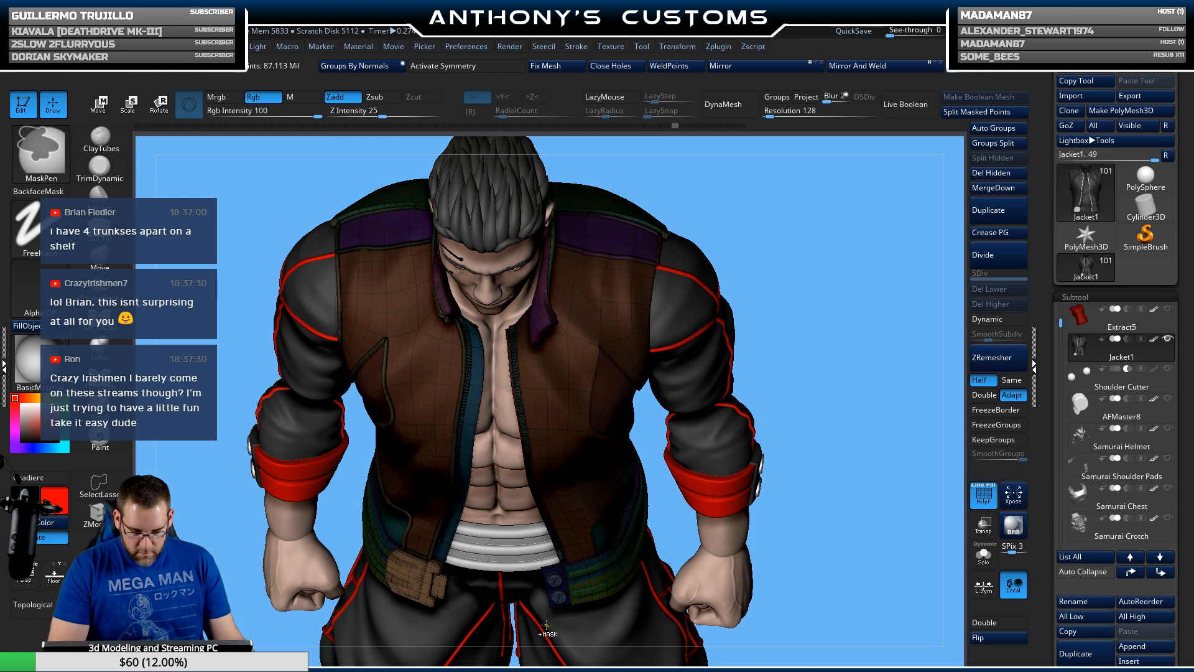
{"action": "key", "text": "ctrl+z"}
{"action": "key", "text": "ctrl+z"}
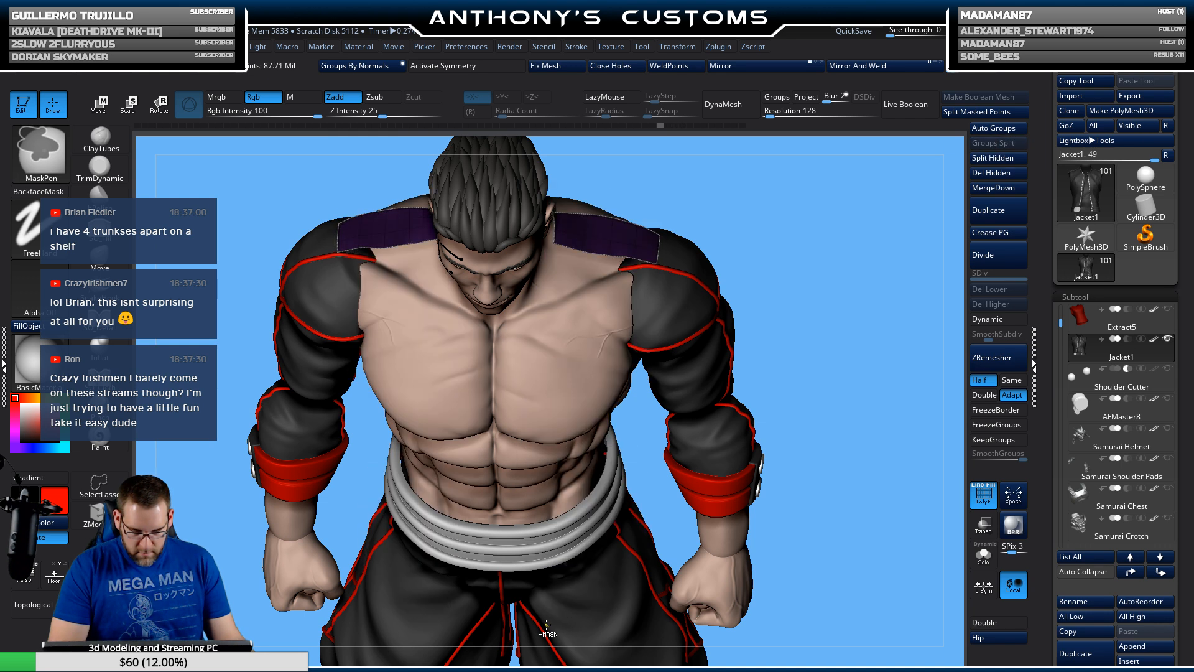
{"action": "key", "text": "ctrl+z"}
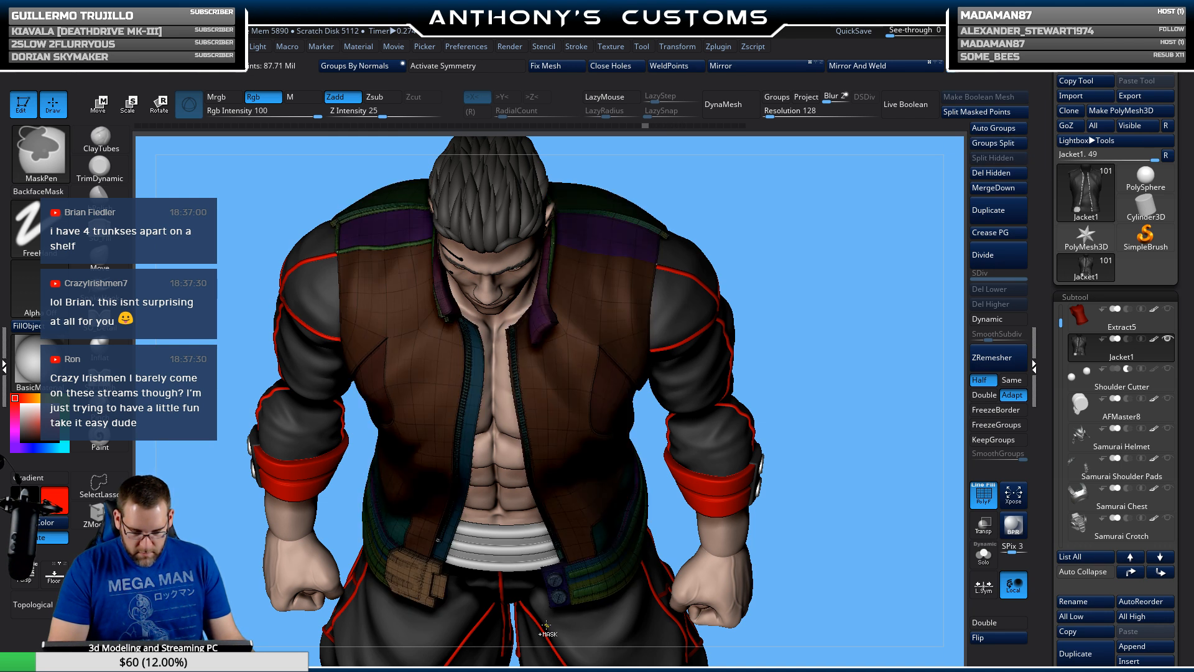
{"action": "key", "text": "ctrl+z"}
{"action": "key", "text": "ctrl+z"}
{"action": "key", "text": "ctrl+z"}
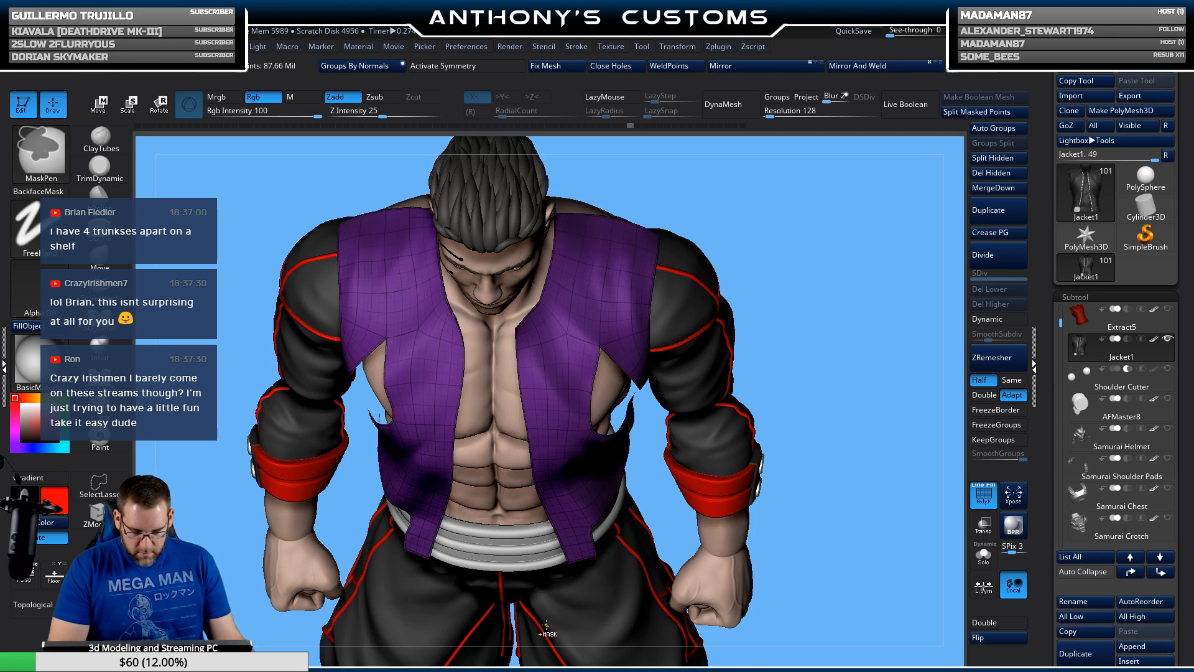
{"action": "key", "text": "ctrl+z"}
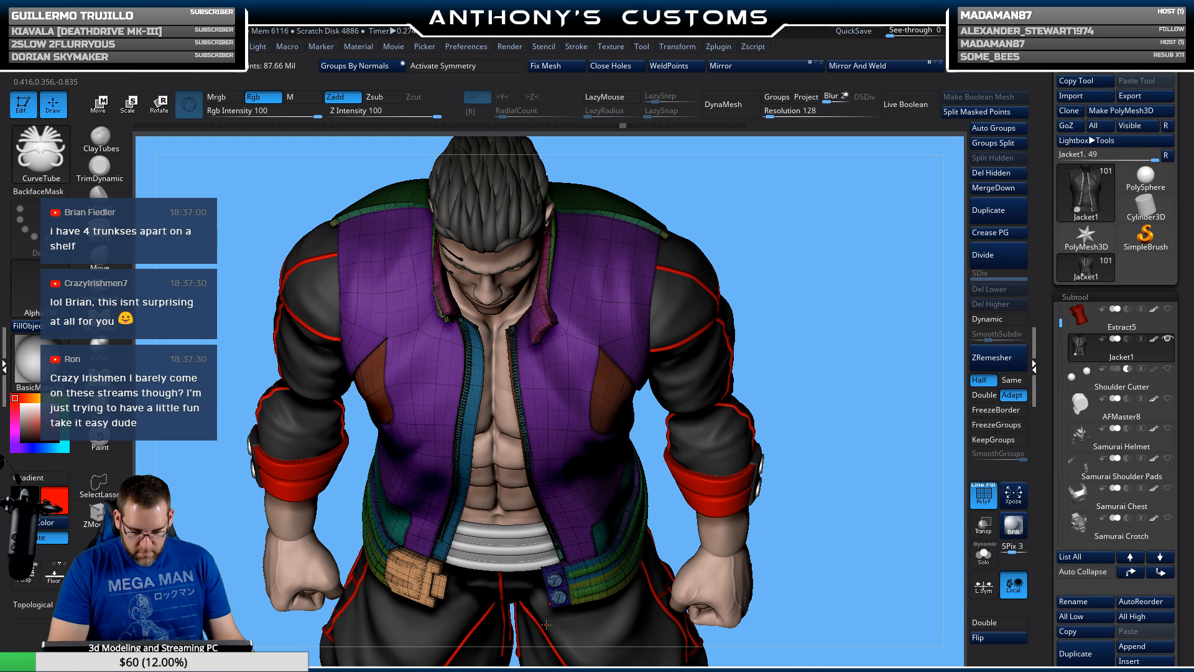
Step: Isolate the armhole border's polygroup and accept discarding the newer undo history entries
{"action": "left_click_drag", "start_coordinate": [899, 451], "coordinate": [761, 337]}
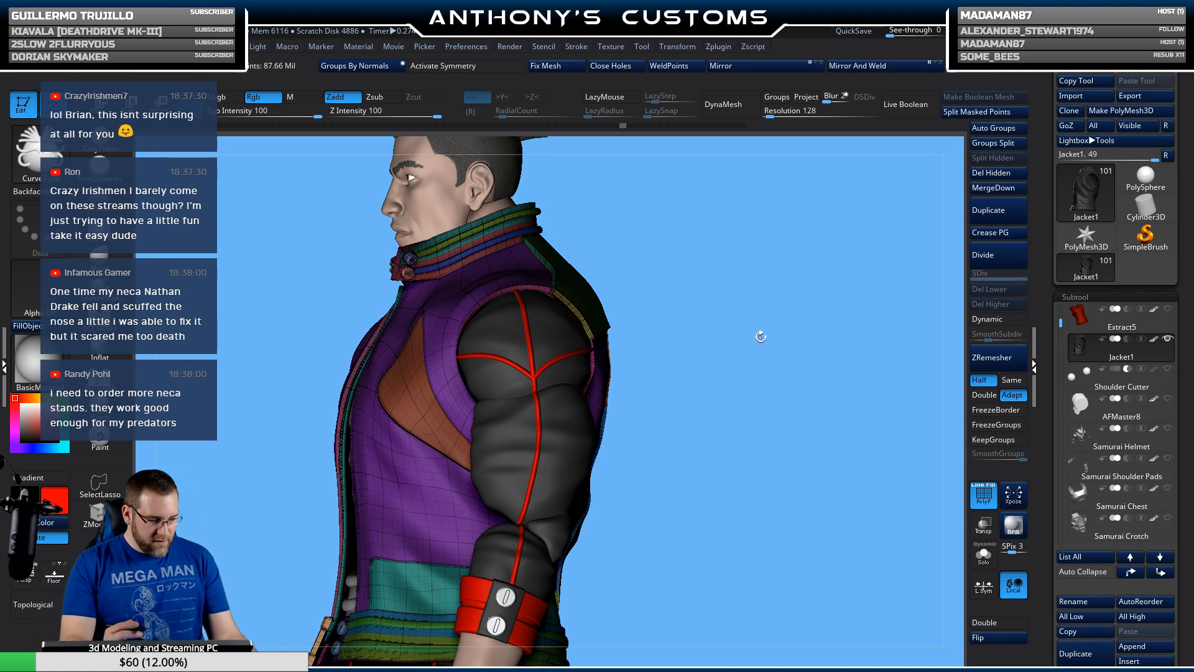
{"action": "key", "text": "ctrl+shift"}
{"action": "left_click", "coordinate": [500, 295], "text": "ctrl+shift"}
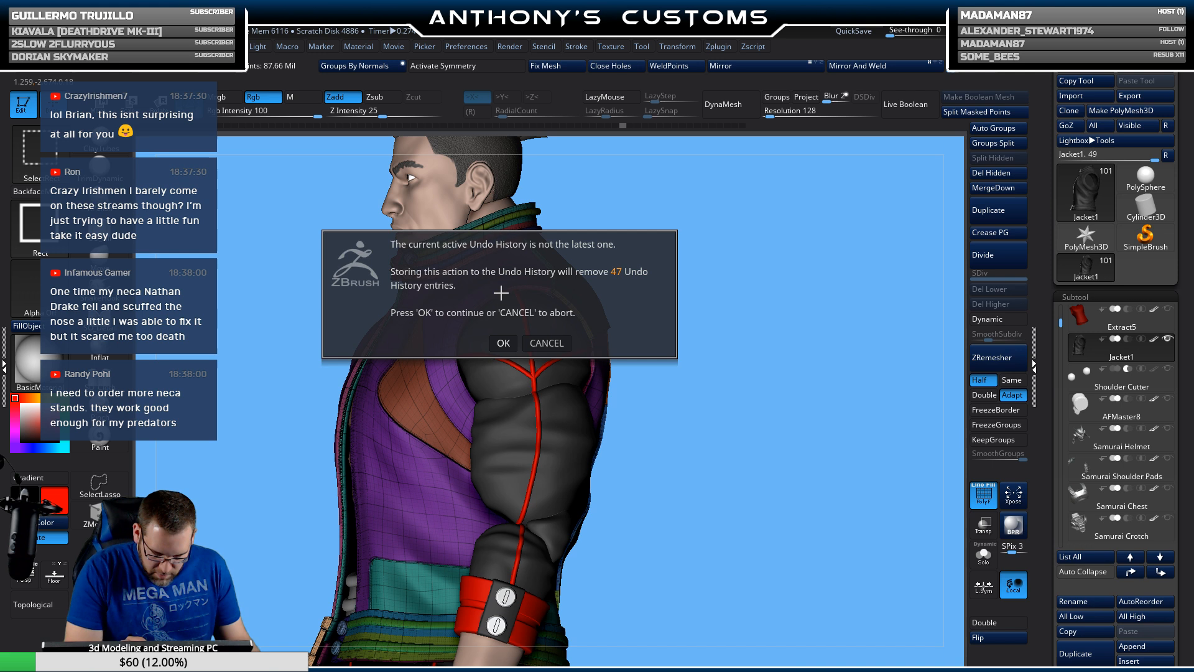
{"action": "left_click", "coordinate": [509, 339]}
{"action": "left_click_drag", "start_coordinate": [703, 215], "coordinate": [786, 301]}
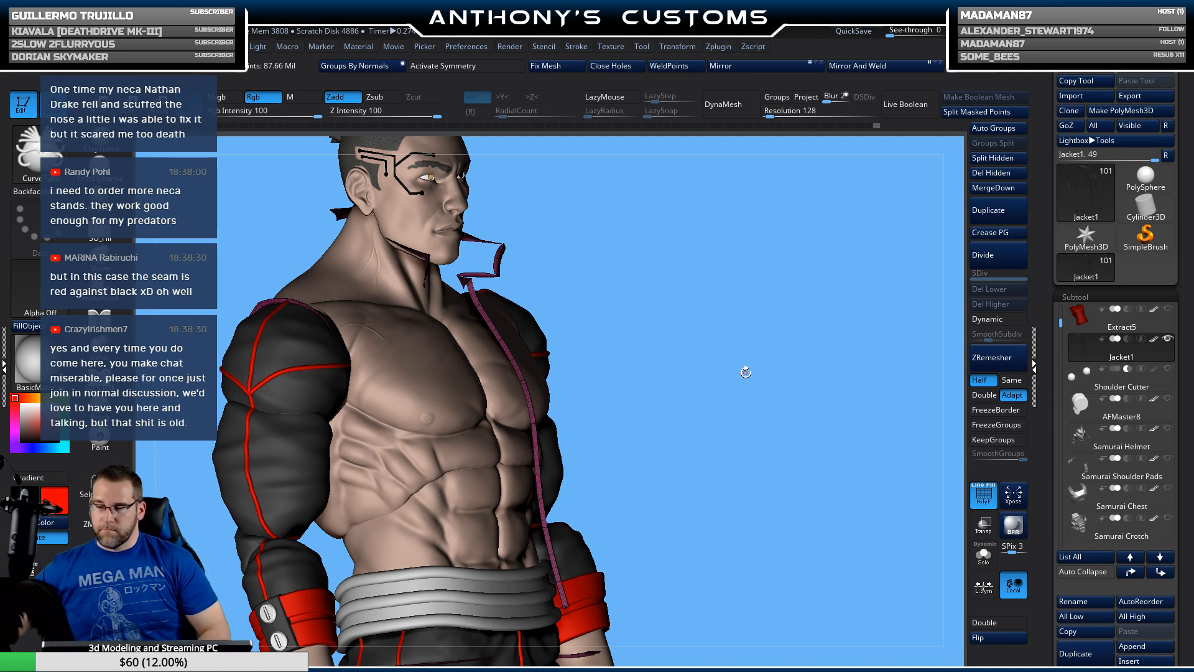
Step: Run Auto Groups on the isolated borders and isolate the armhole border on the character's left shoulder
{"action": "left_click", "coordinate": [996, 127]}
{"action": "mouse_move", "coordinate": [783, 294]}
{"action": "left_mouse_down"}
{"action": "mouse_move", "coordinate": [674, 338]}
{"action": "mouse_move", "coordinate": [707, 286]}
{"action": "mouse_move", "coordinate": [739, 277]}
{"action": "mouse_move", "coordinate": [738, 445]}
{"action": "left_mouse_up"}
{"action": "left_click", "coordinate": [744, 343], "text": "ctrl+shift"}
{"action": "left_click", "coordinate": [525, 275], "text": "ctrl+shift"}
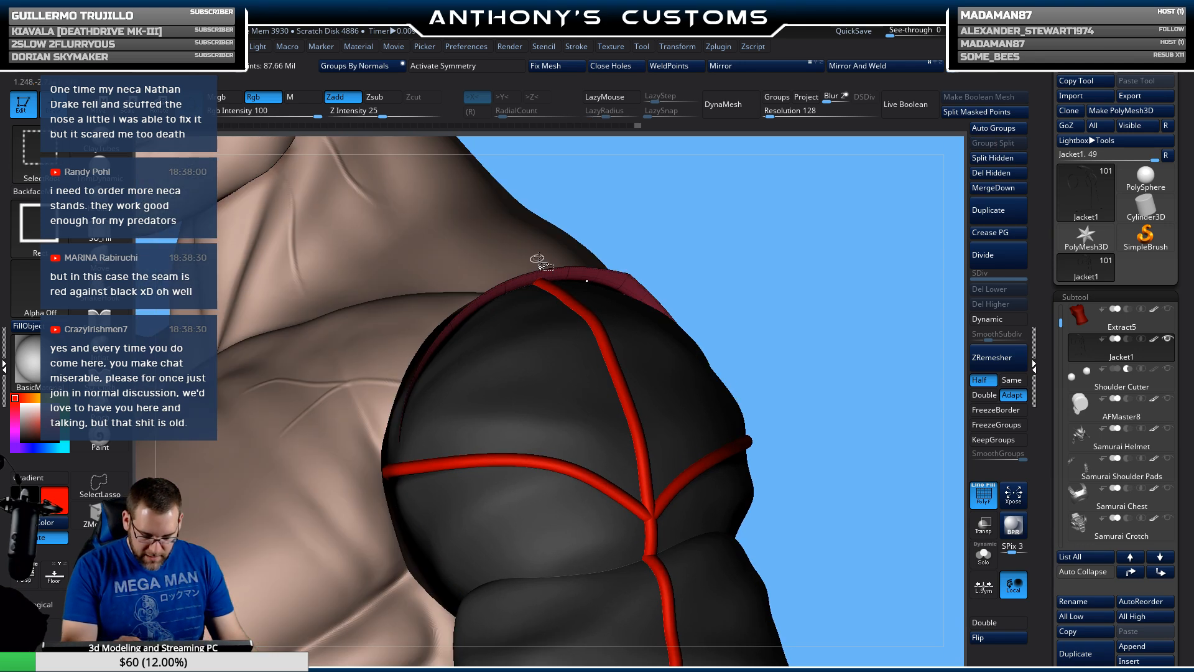
Step: Frame the left armhole border with curves, add CurveTube piping along it, and show the whole jacket
{"action": "mouse_move", "coordinate": [797, 262]}
{"action": "left_mouse_down"}
{"action": "mouse_move", "coordinate": [769, 282]}
{"action": "mouse_move", "coordinate": [779, 274]}
{"action": "left_mouse_up"}
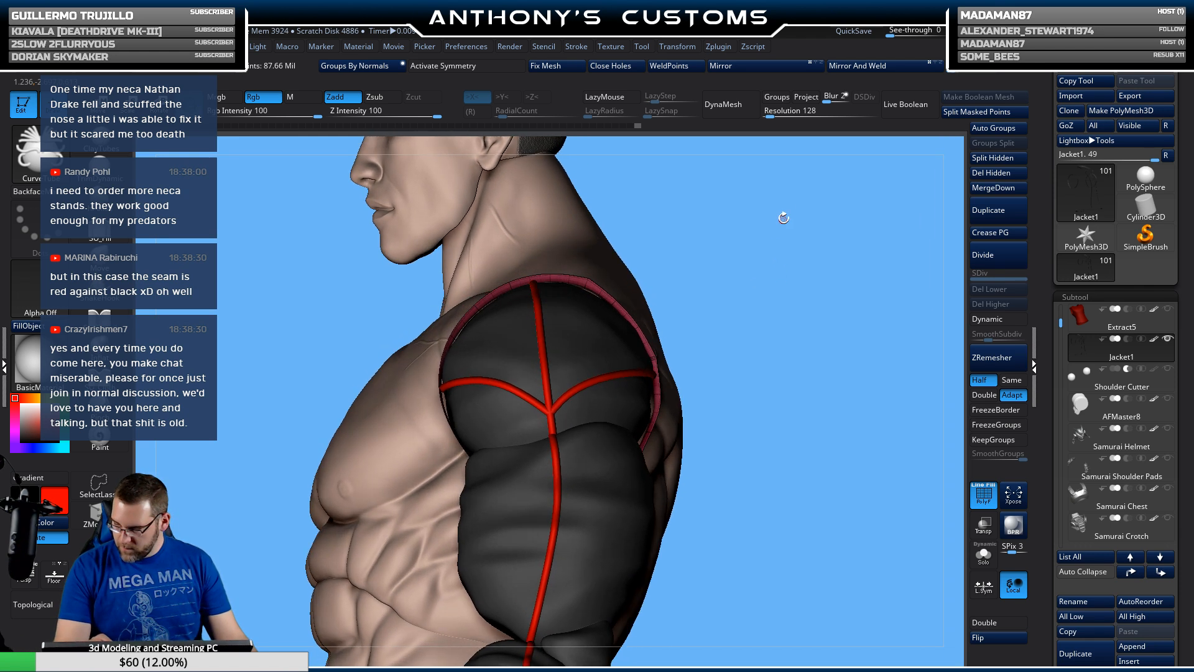
{"action": "left_click", "coordinate": [577, 47]}
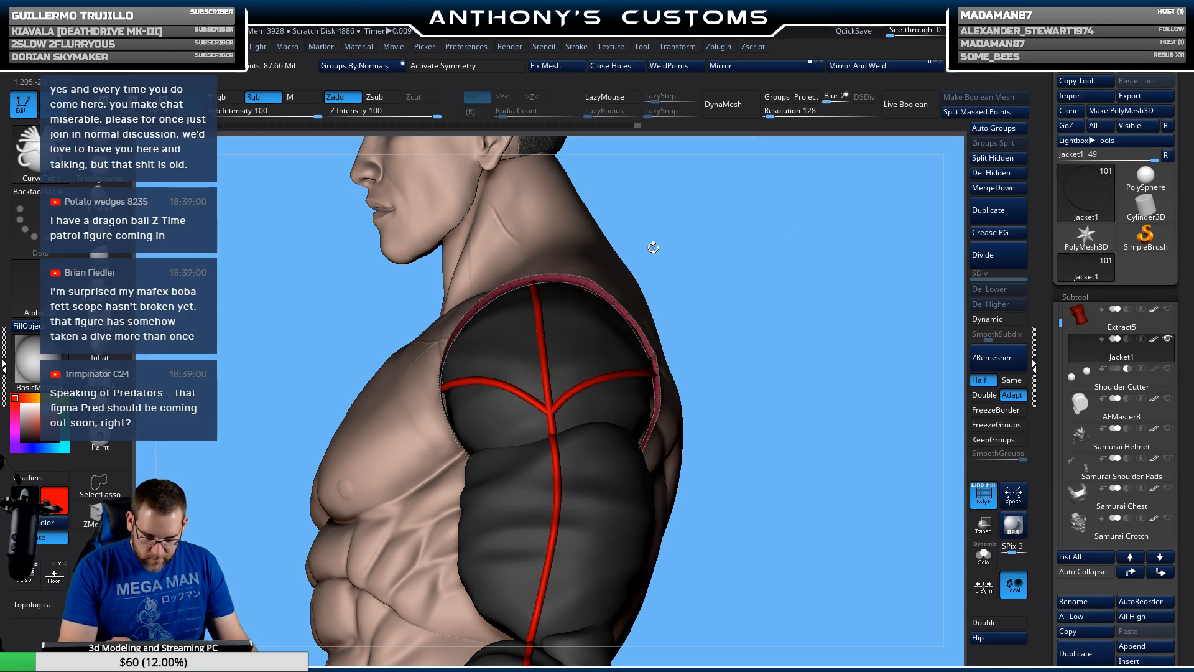
{"action": "left_click", "coordinate": [676, 251]}
{"action": "right_click", "coordinate": [675, 251]}
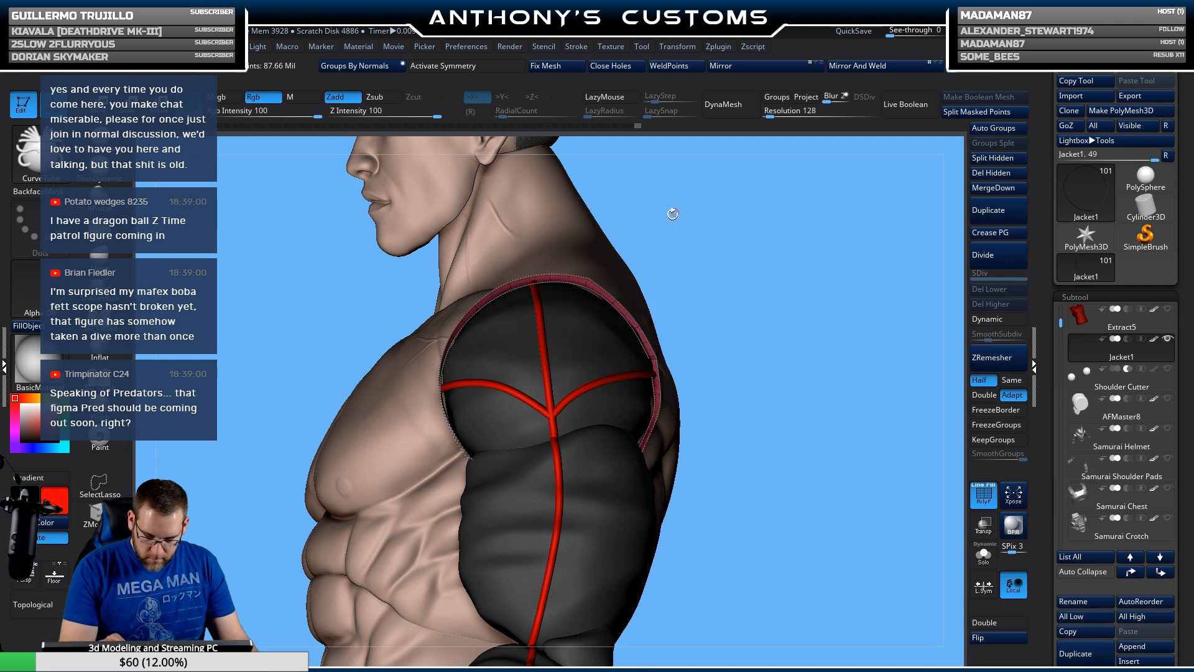
{"action": "left_click", "coordinate": [602, 288]}
{"action": "left_click", "coordinate": [780, 224], "text": "ctrl+shift"}
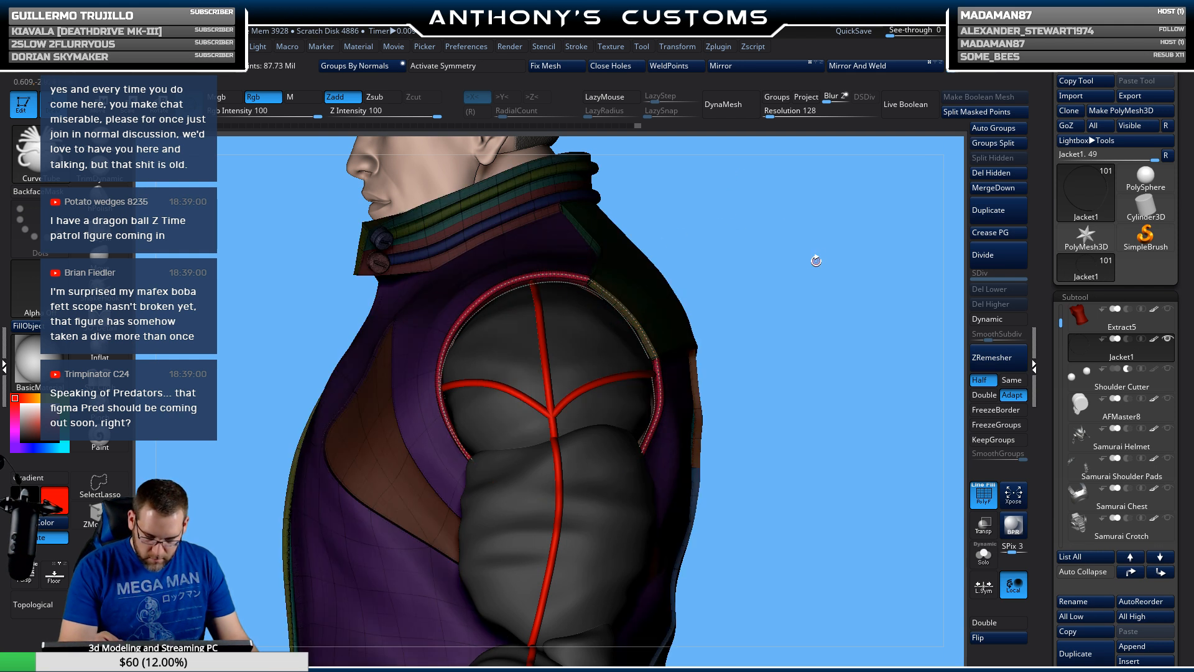
{"action": "mouse_move", "coordinate": [817, 261]}
{"action": "left_mouse_down"}
{"action": "mouse_move", "coordinate": [739, 251]}
{"action": "mouse_move", "coordinate": [848, 237]}
{"action": "mouse_move", "coordinate": [807, 250]}
{"action": "left_mouse_up"}
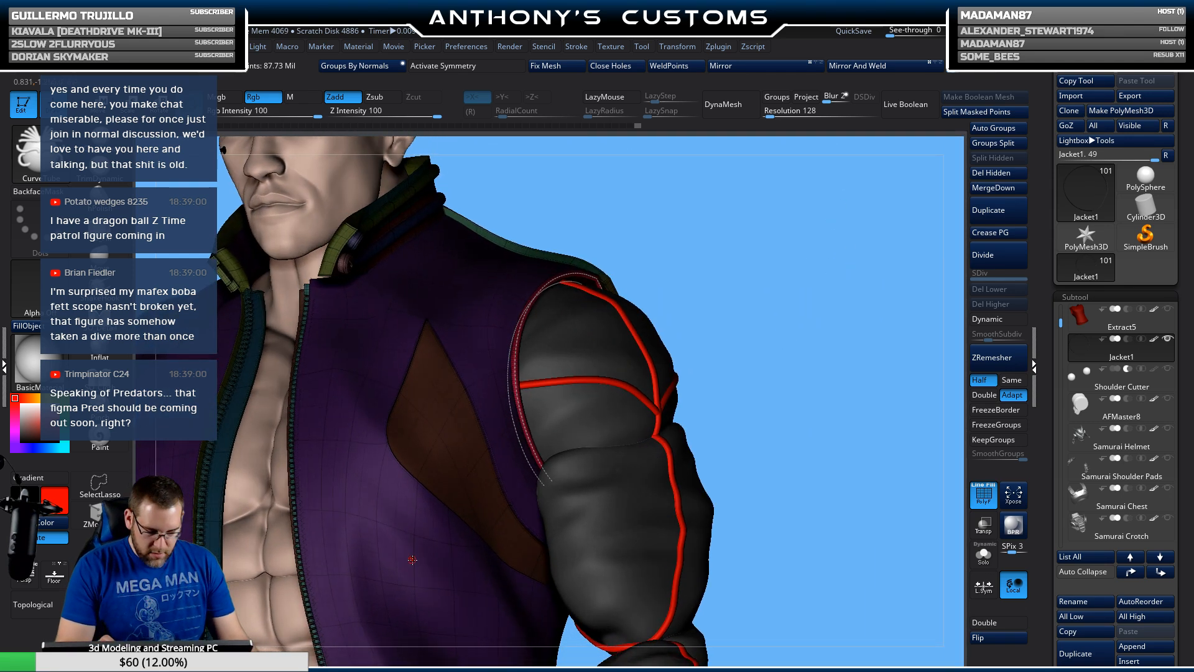
{"action": "left_click_drag", "start_coordinate": [725, 347], "coordinate": [737, 306]}
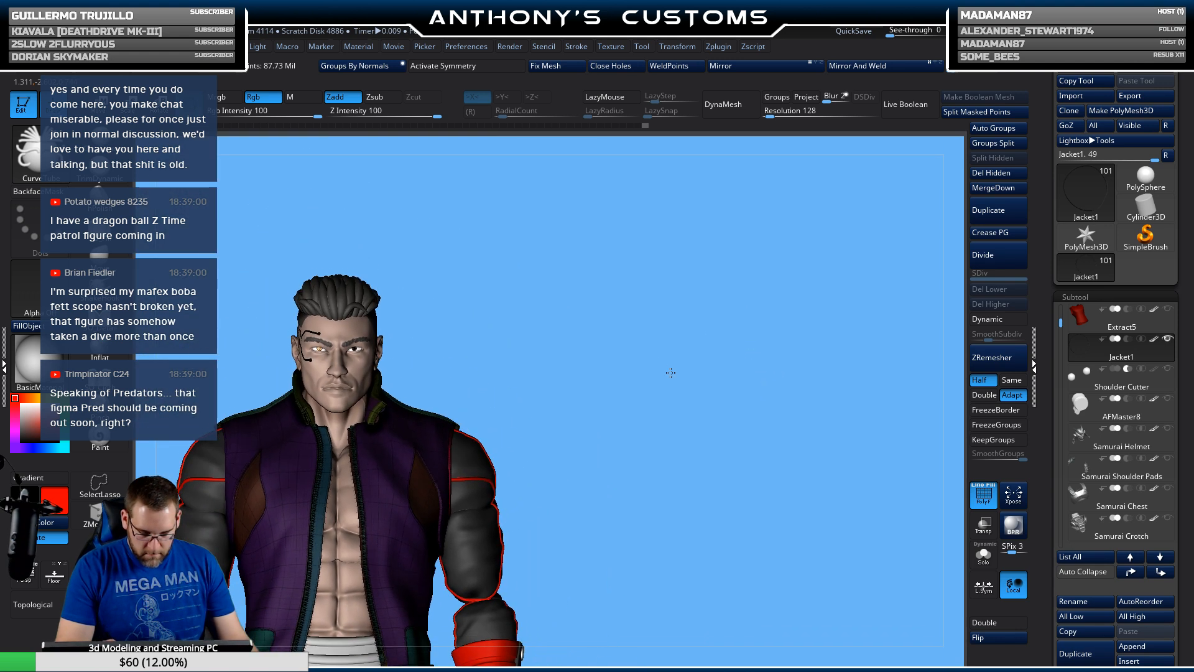
Step: Isolate the blue armhole border polygroup on the character's right shoulder
{"action": "left_click_drag", "start_coordinate": [670, 373], "coordinate": [778, 299], "text": "alt"}
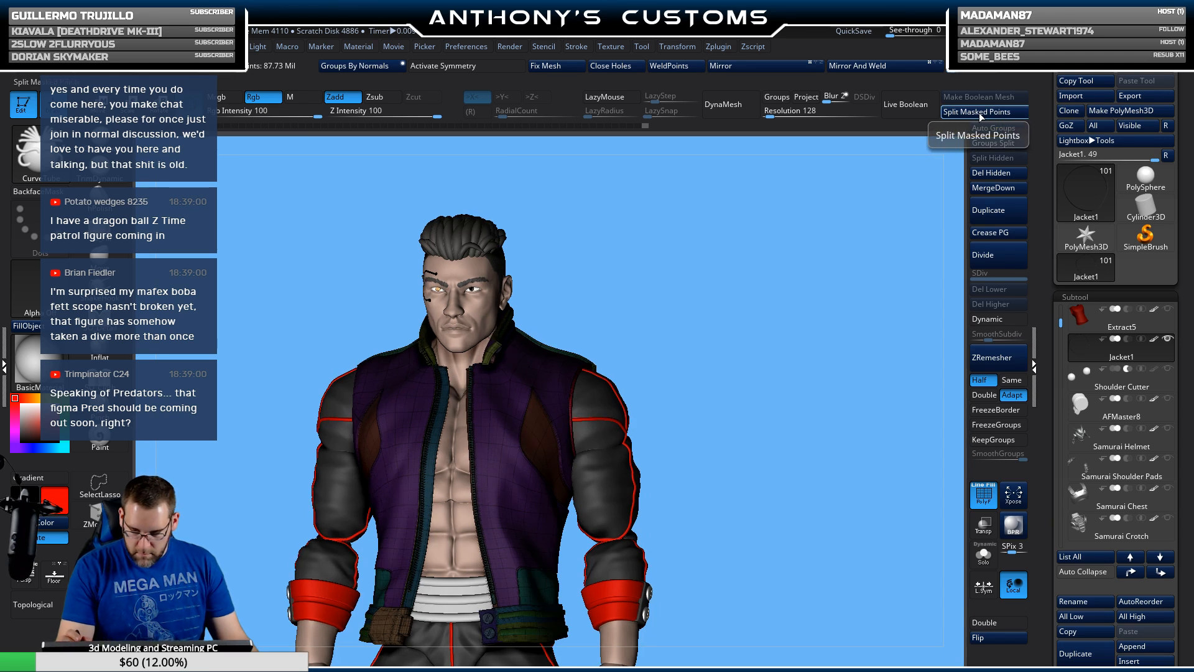
{"action": "left_click_drag", "start_coordinate": [703, 287], "coordinate": [622, 309]}
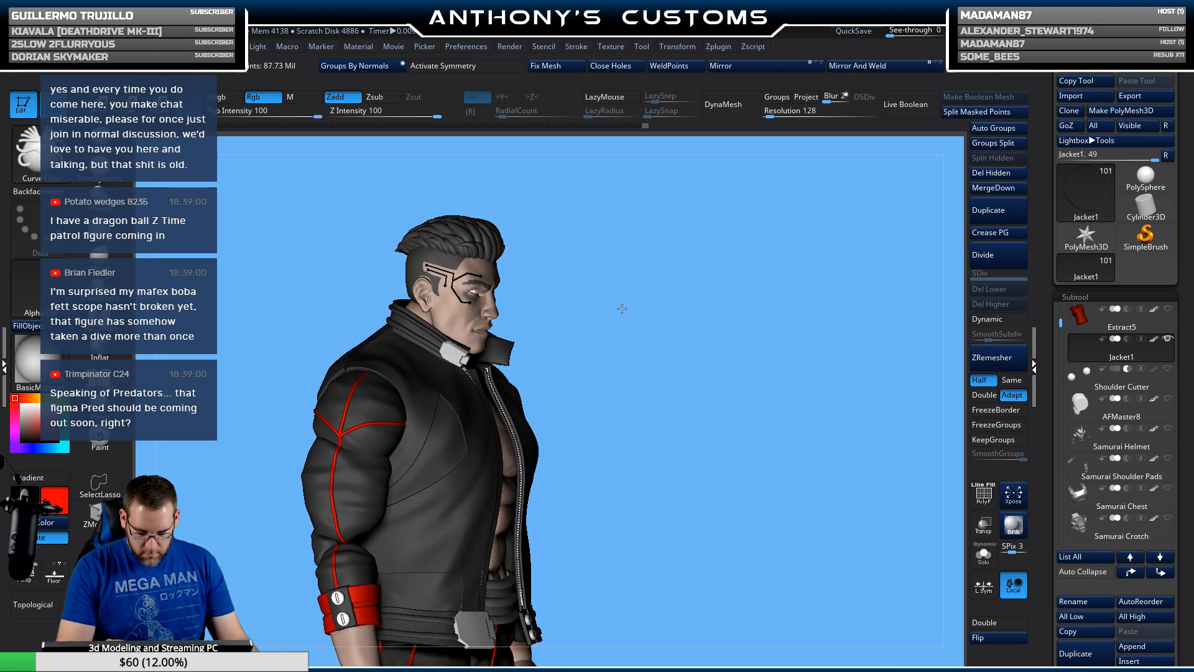
{"action": "mouse_move", "coordinate": [678, 335]}
{"action": "left_mouse_down", "text": "alt"}
{"action": "mouse_move", "coordinate": [682, 427]}
{"action": "mouse_move", "coordinate": [674, 353]}
{"action": "left_mouse_up", "text": "alt"}
{"action": "mouse_move", "coordinate": [636, 300]}
{"action": "left_mouse_down", "text": "alt"}
{"action": "mouse_move", "coordinate": [749, 347]}
{"action": "mouse_move", "coordinate": [807, 353]}
{"action": "left_mouse_up", "text": "alt"}
{"action": "left_click_drag", "start_coordinate": [727, 280], "coordinate": [795, 301], "text": "alt"}
{"action": "key", "text": "shift+f"}
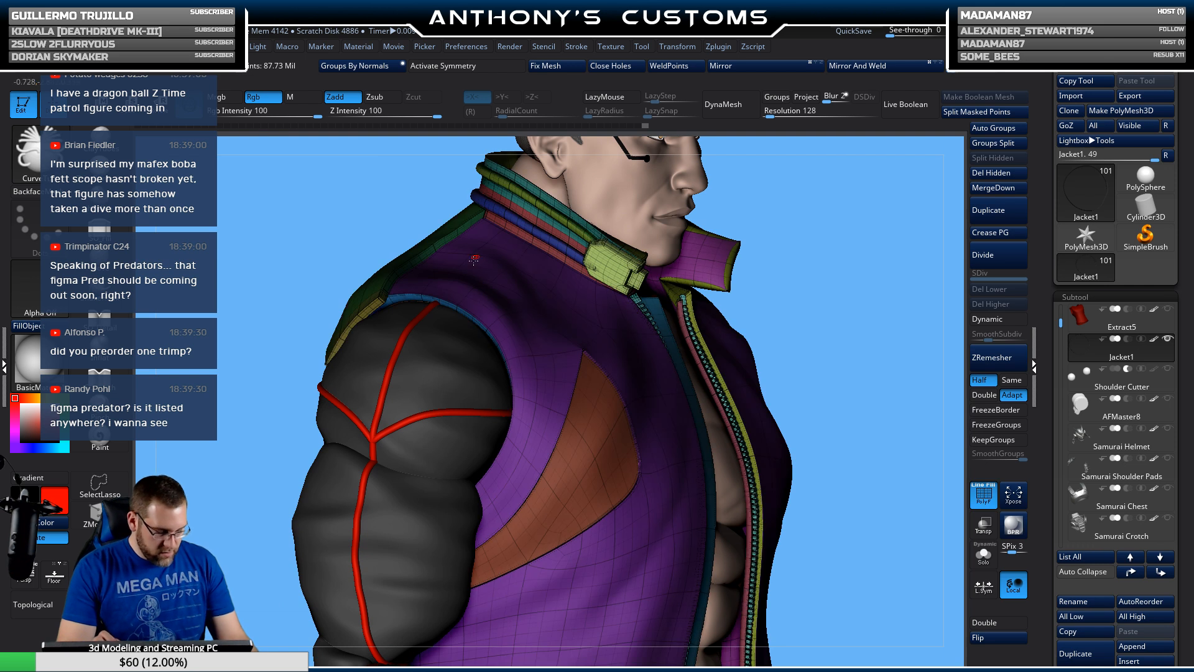
{"action": "left_click", "coordinate": [414, 299], "text": "ctrl+shift"}
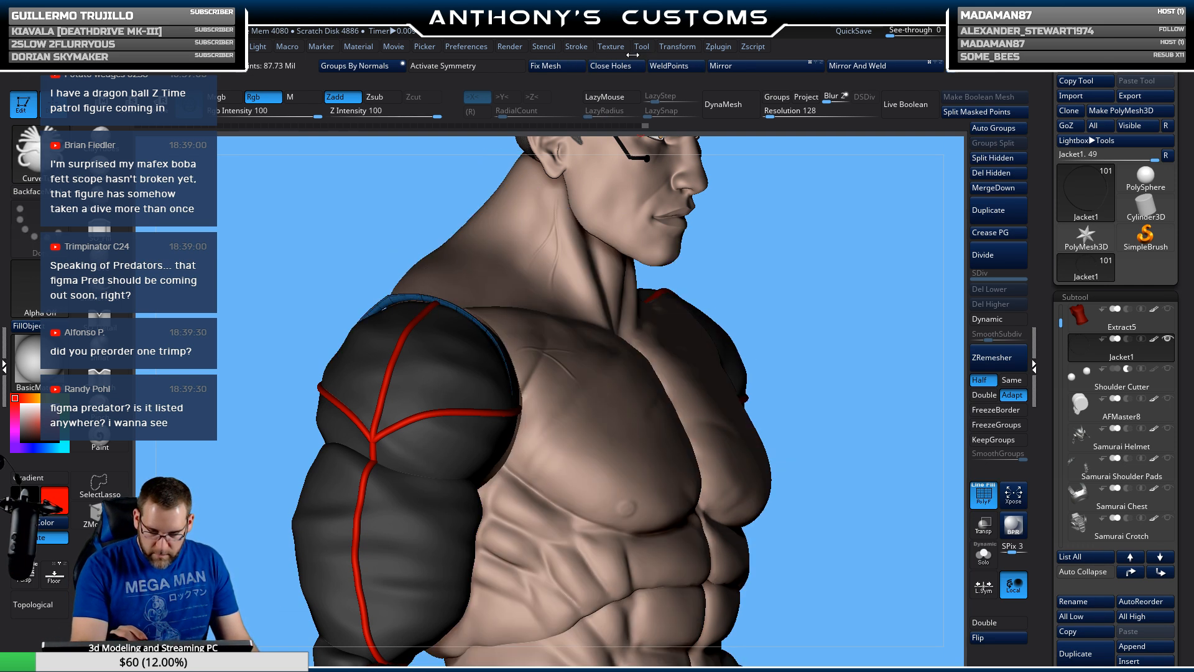
Step: Frame the right armhole border with curves, add CurveTube piping along it, and check the jacket without polygroup colours
{"action": "left_click", "coordinate": [578, 48]}
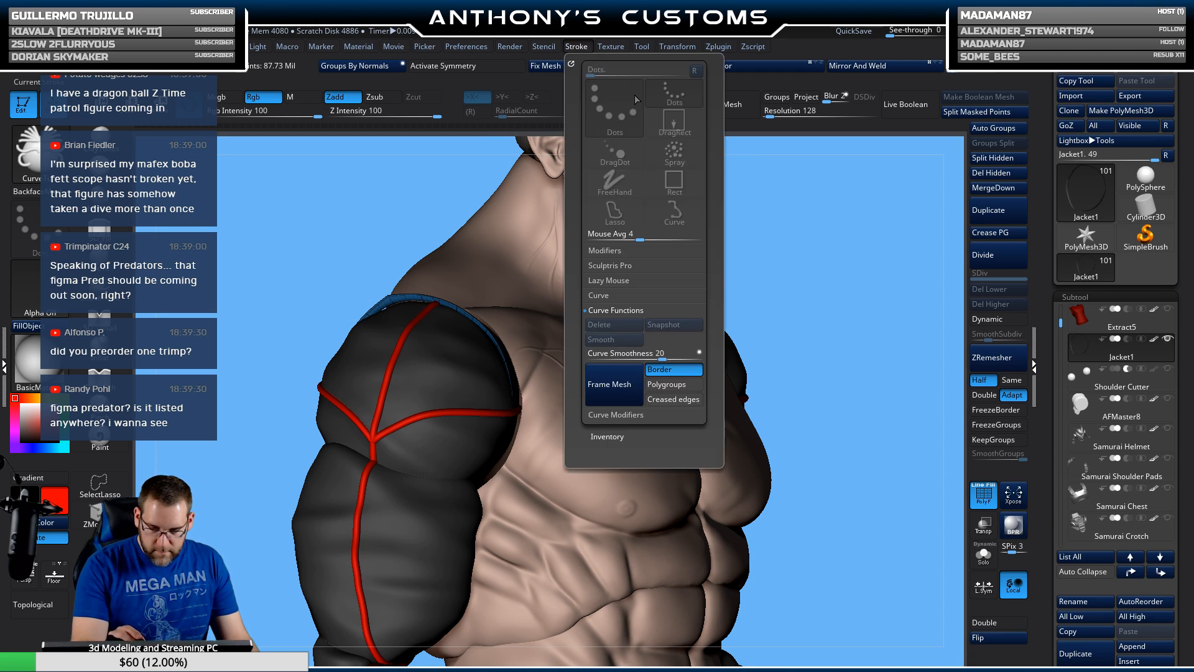
{"action": "left_click", "coordinate": [616, 382]}
{"action": "left_click", "coordinate": [473, 310]}
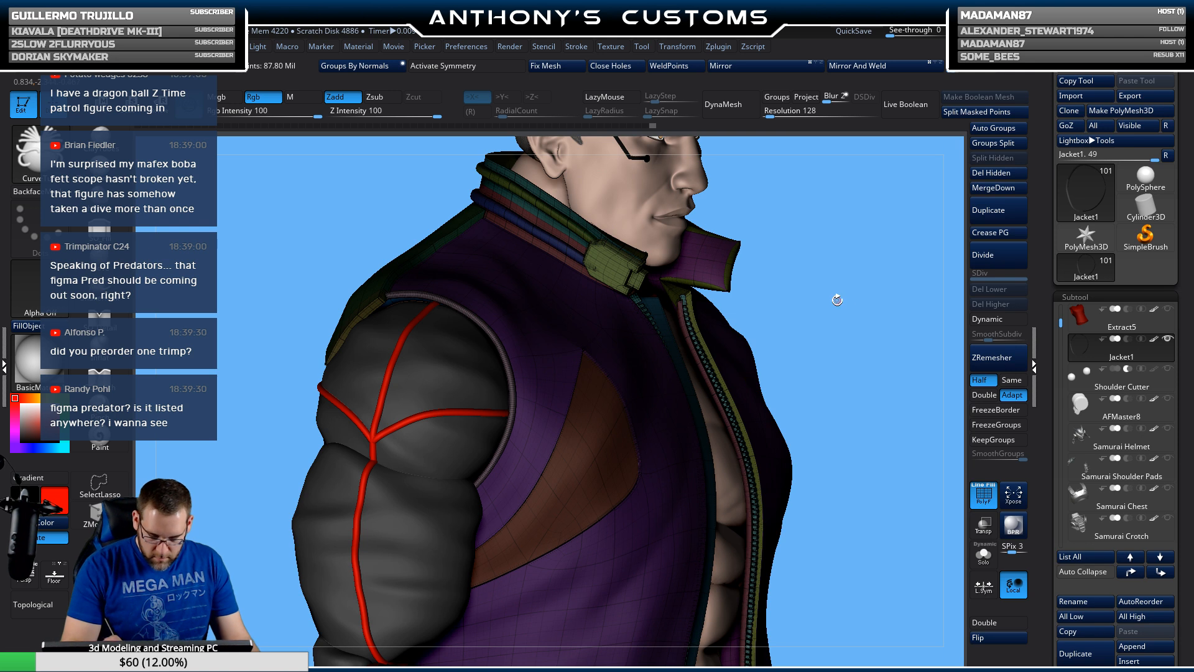
{"action": "key", "text": "shift+f"}
{"action": "left_click_drag", "start_coordinate": [831, 326], "coordinate": [819, 321]}
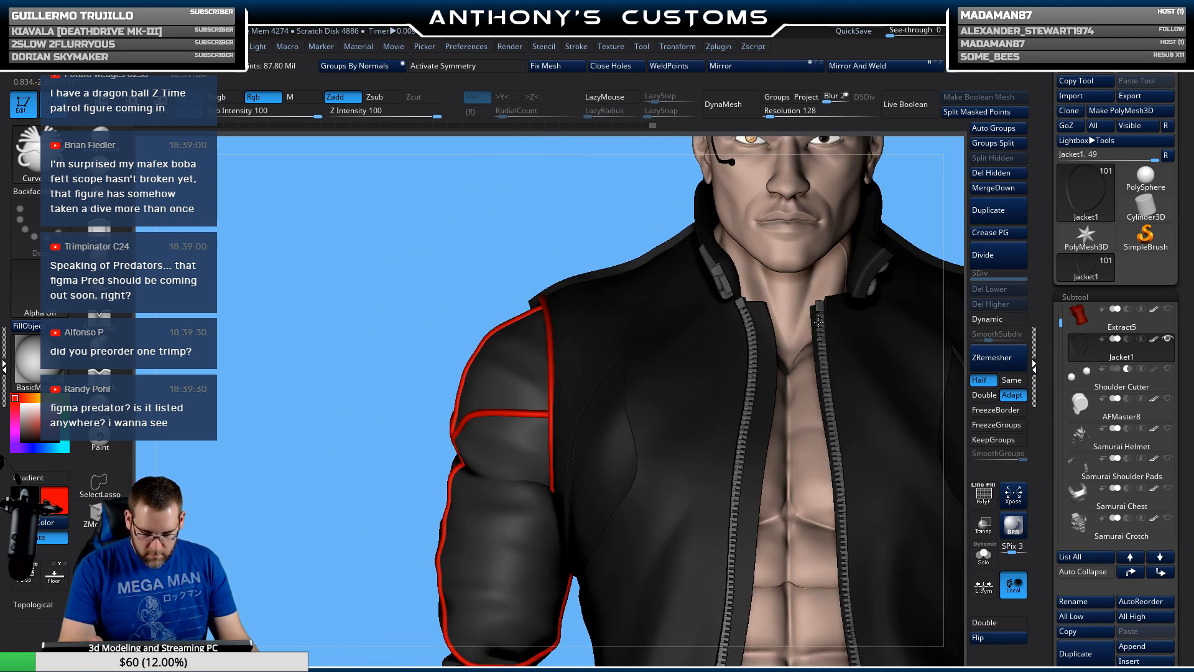
{"action": "left_click_drag", "start_coordinate": [605, 226], "coordinate": [573, 171], "text": "alt"}
{"action": "left_click_drag", "start_coordinate": [843, 250], "coordinate": [643, 205], "text": "alt"}
{"action": "mouse_move", "coordinate": [776, 285]}
{"action": "left_mouse_down"}
{"action": "mouse_move", "coordinate": [796, 317]}
{"action": "mouse_move", "coordinate": [715, 313]}
{"action": "mouse_move", "coordinate": [775, 316]}
{"action": "mouse_move", "coordinate": [797, 287]}
{"action": "left_mouse_up"}
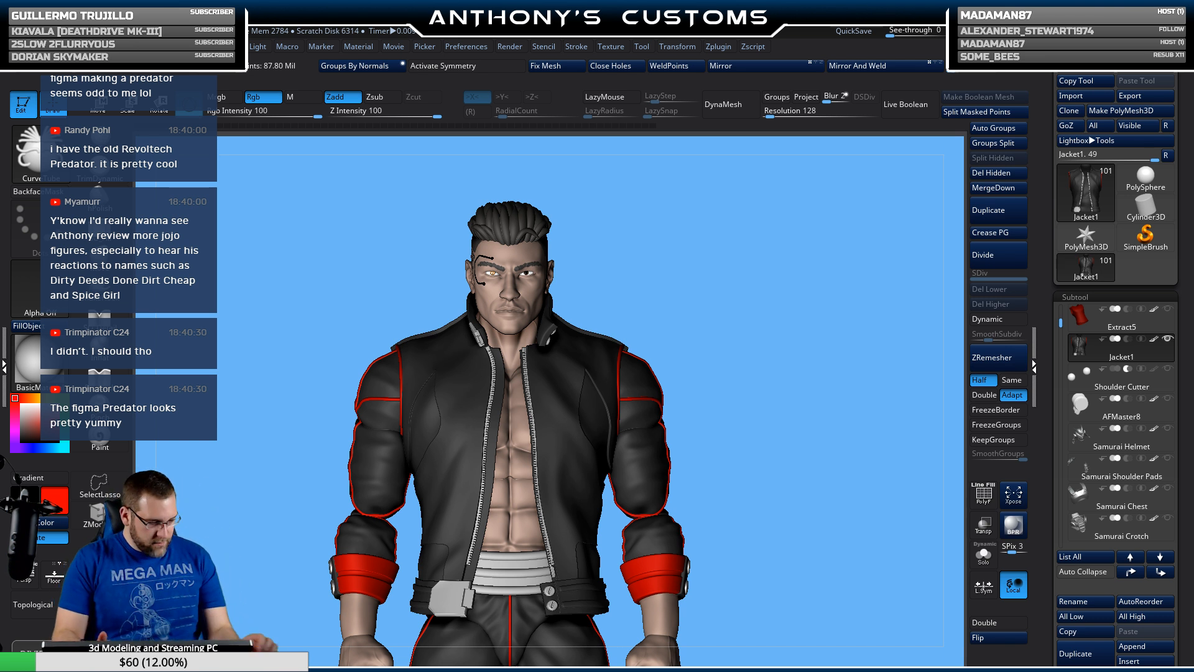
Step: Show the jacket's polygroups and isolate the green centre panel on its back
{"action": "left_click_drag", "start_coordinate": [773, 387], "coordinate": [760, 379]}
{"action": "key", "text": "shift+f"}
{"action": "right_click_drag", "start_coordinate": [754, 338], "coordinate": [606, 124], "text": "alt"}
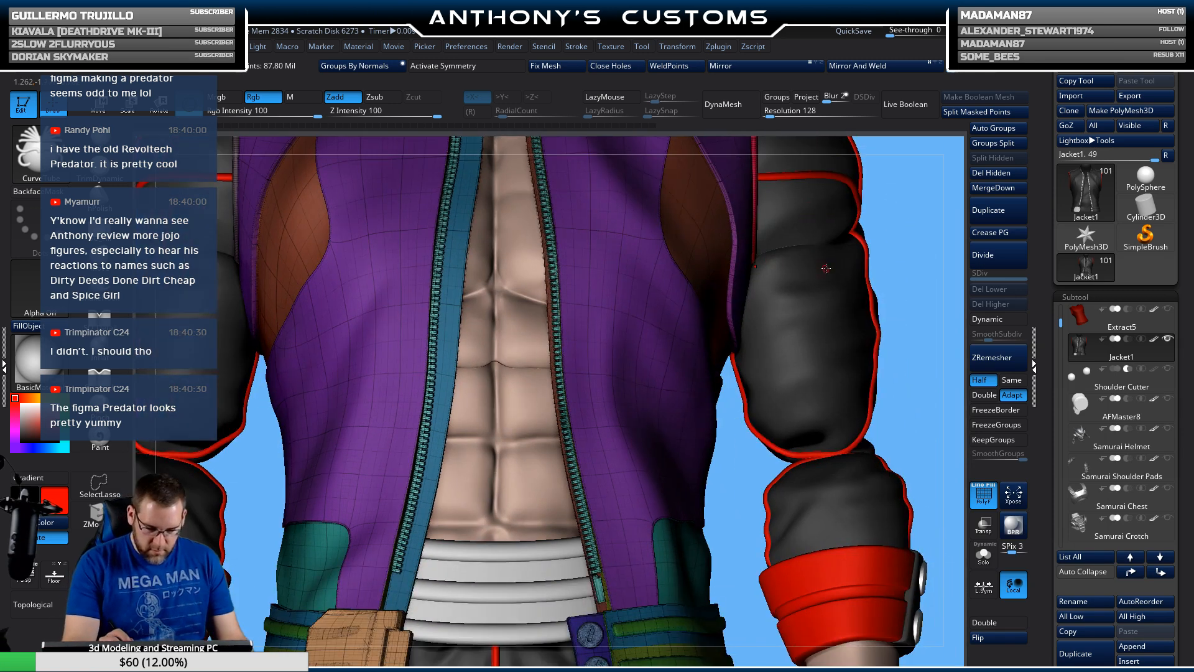
{"action": "mouse_move", "coordinate": [927, 282]}
{"action": "left_mouse_down"}
{"action": "mouse_move", "coordinate": [912, 282]}
{"action": "mouse_move", "coordinate": [943, 271]}
{"action": "left_mouse_up"}
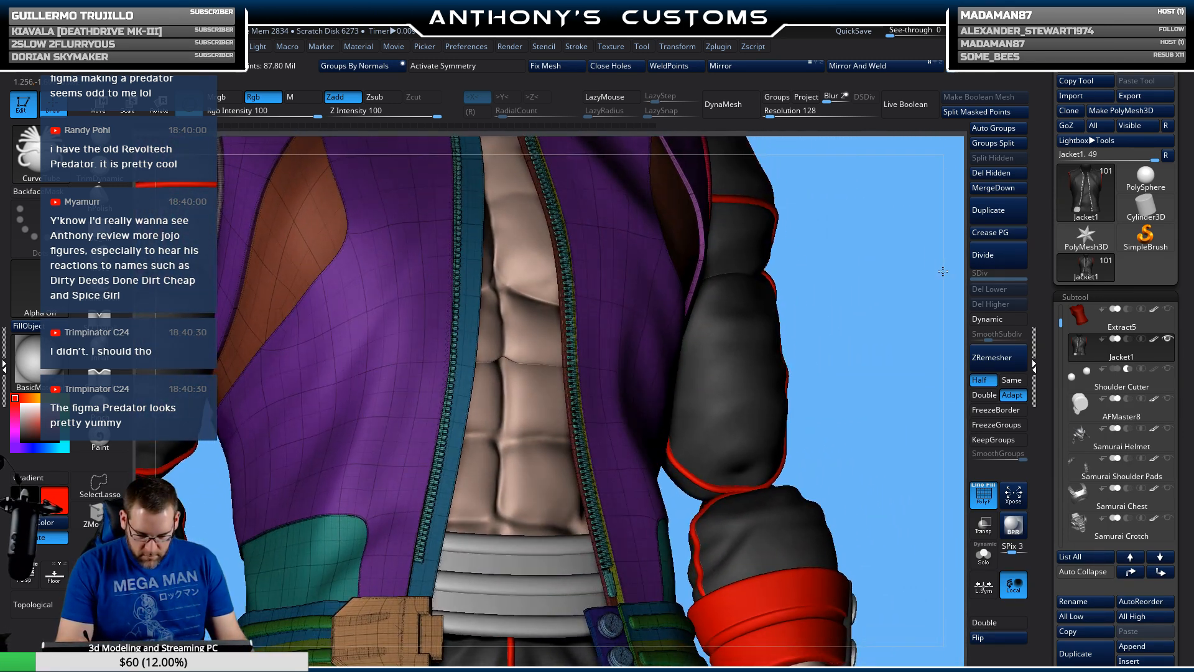
{"action": "right_click_drag", "start_coordinate": [877, 299], "coordinate": [890, 285], "text": "ctrl"}
{"action": "left_click_drag", "start_coordinate": [891, 286], "coordinate": [806, 380]}
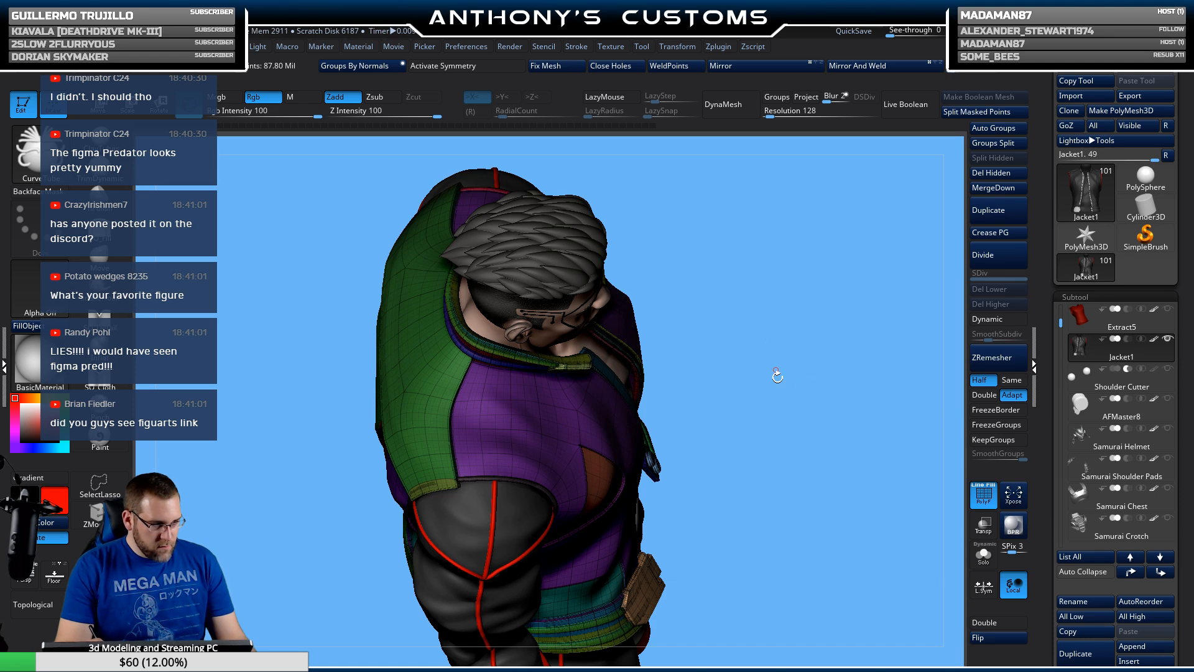
{"action": "left_click_drag", "start_coordinate": [778, 373], "coordinate": [509, 407]}
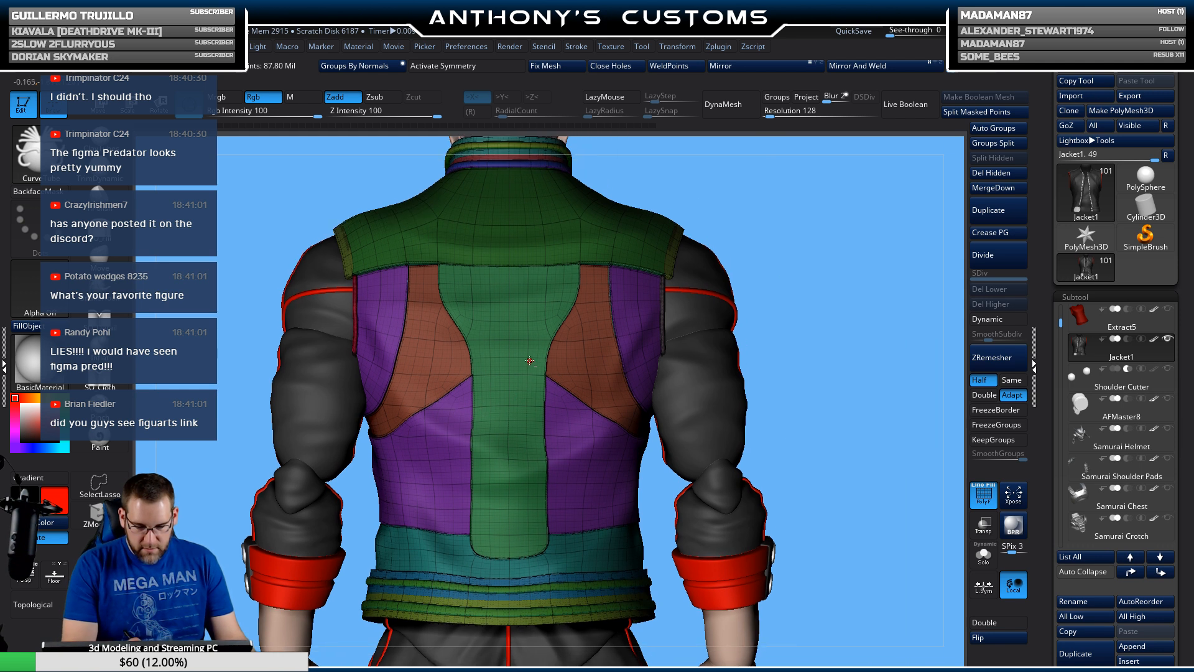
{"action": "key", "text": "ctrl+shift"}
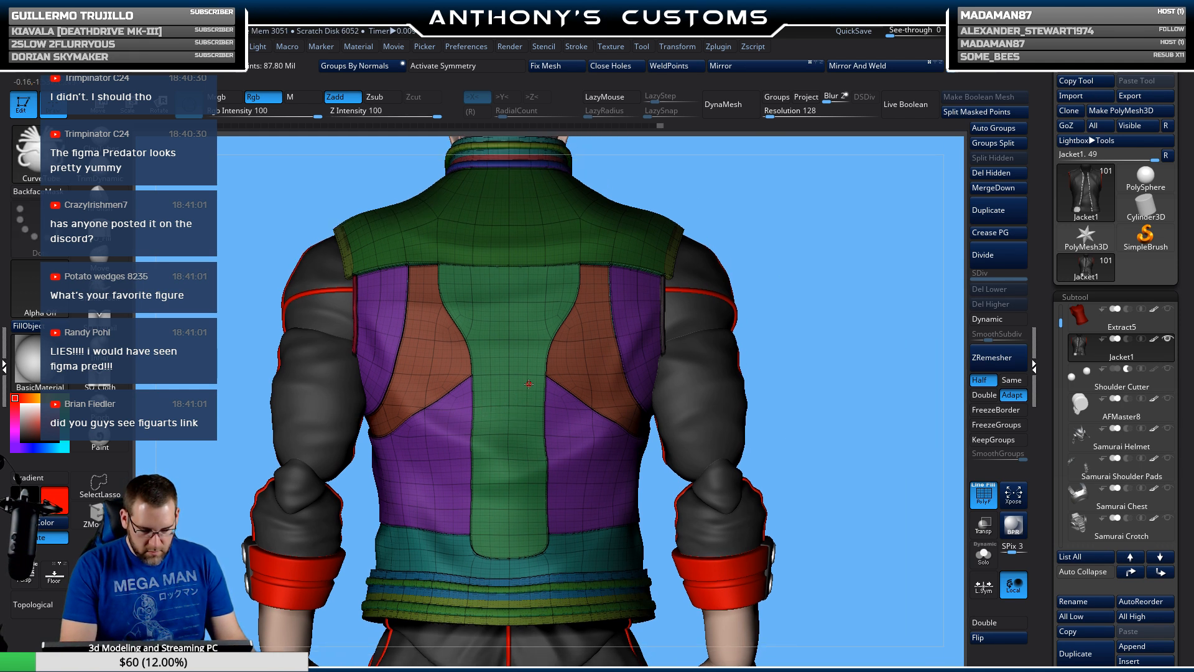
{"action": "left_click", "coordinate": [513, 410], "text": "ctrl+shift"}
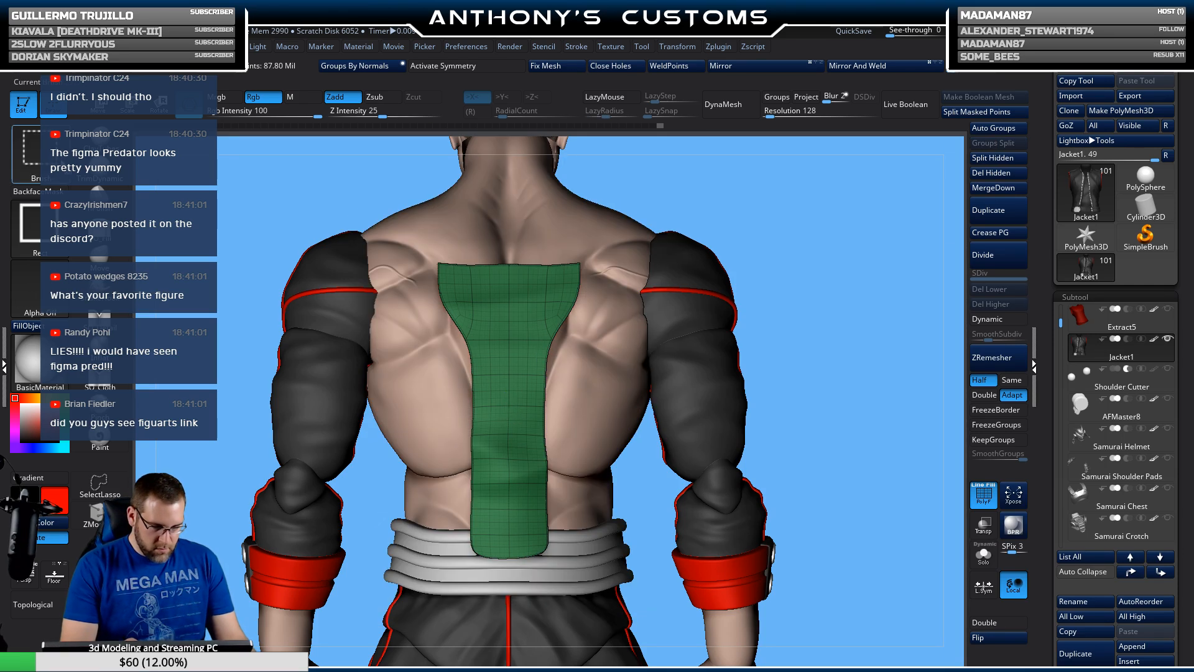
Step: Switch the selection brush from SelectRect to SliceCurve
{"action": "left_click", "coordinate": [48, 158], "text": "ctrl+shift"}
{"action": "mouse_move", "coordinate": [435, 227]}
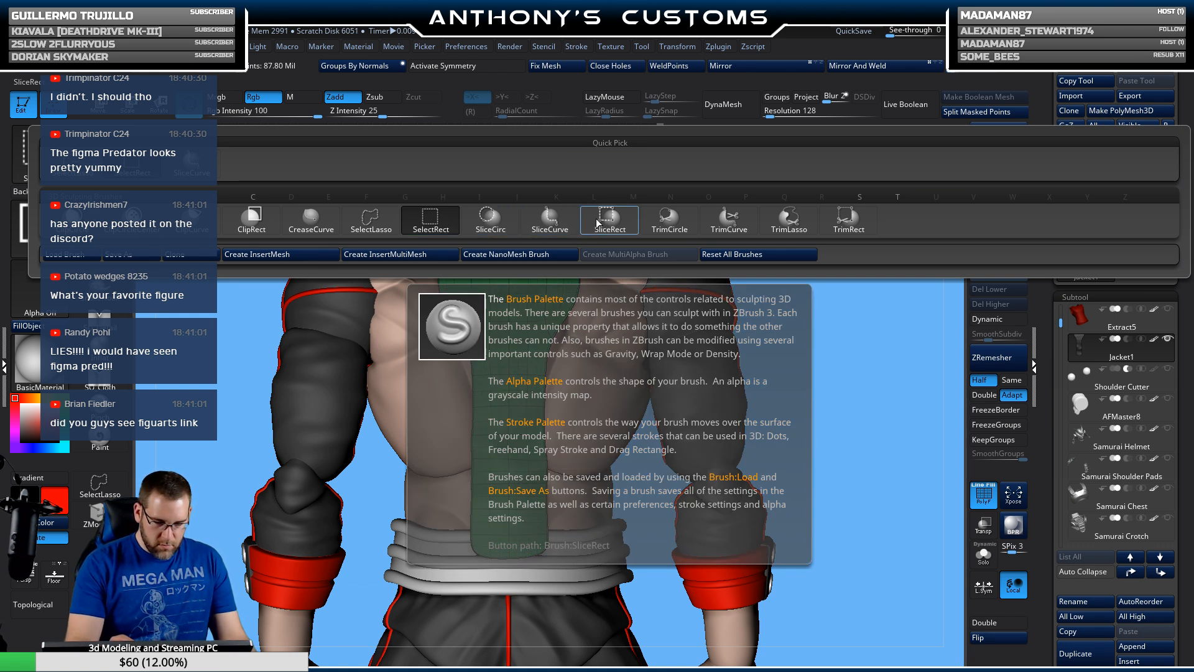
{"action": "left_click", "coordinate": [550, 219]}
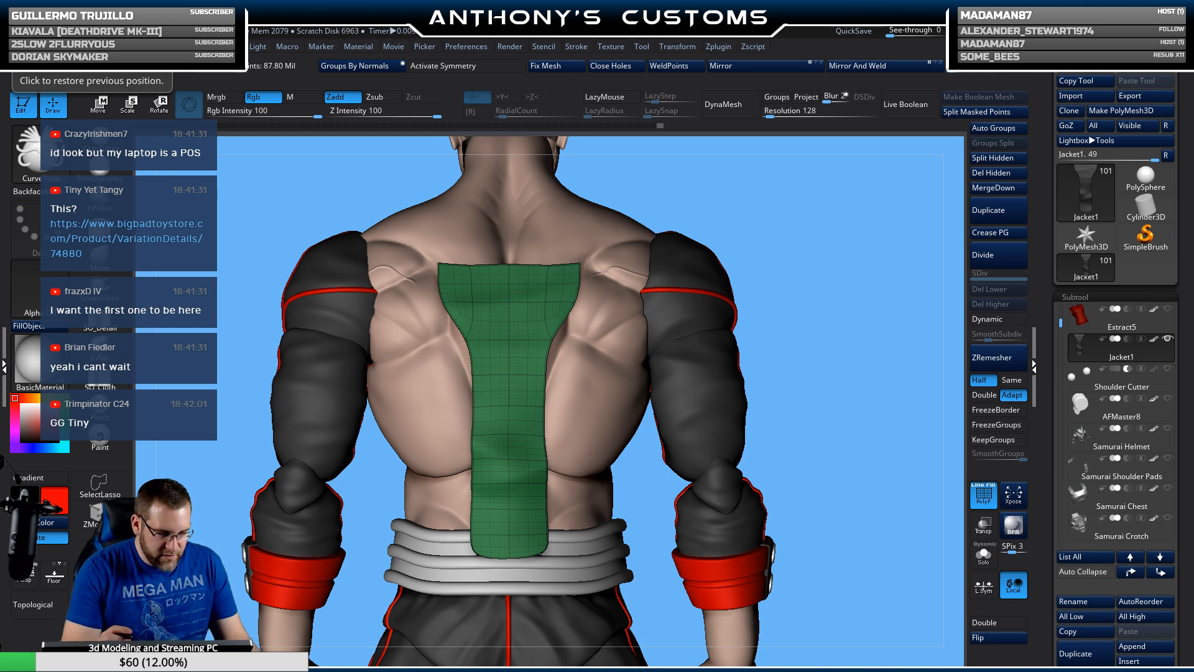
Step: Frame the centre back panel's border with curves and add CurveTube piping around it
{"action": "mouse_move", "coordinate": [784, 229]}
{"action": "left_mouse_down"}
{"action": "mouse_move", "coordinate": [779, 213]}
{"action": "mouse_move", "coordinate": [790, 209]}
{"action": "left_mouse_up"}
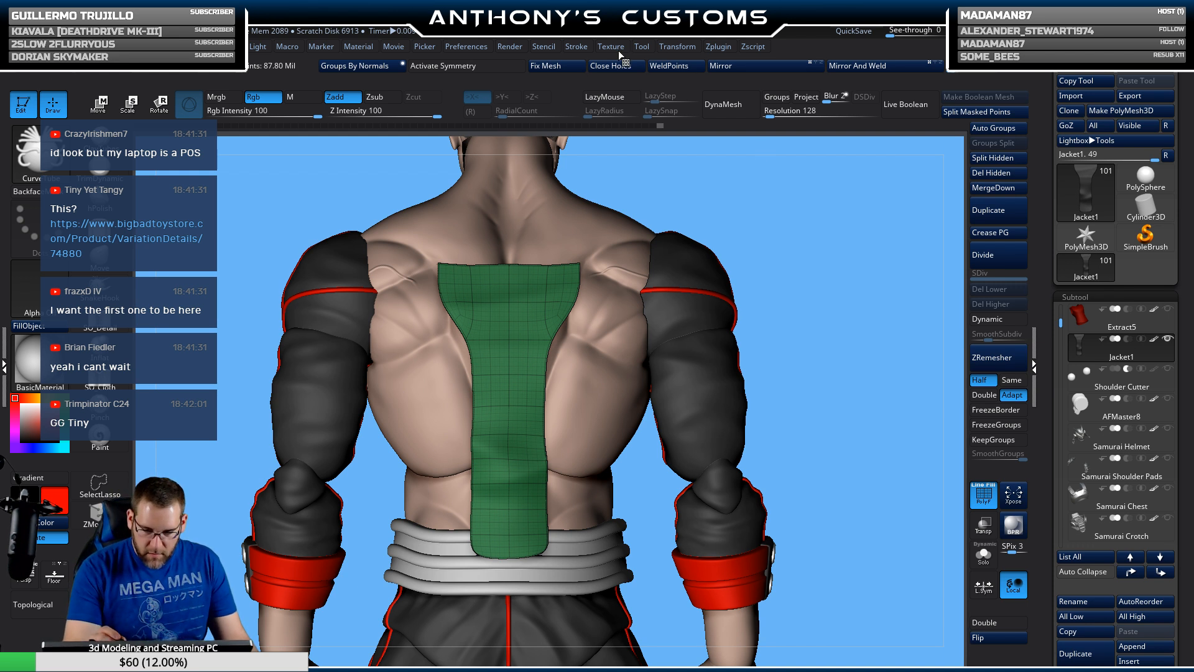
{"action": "left_click", "coordinate": [577, 47]}
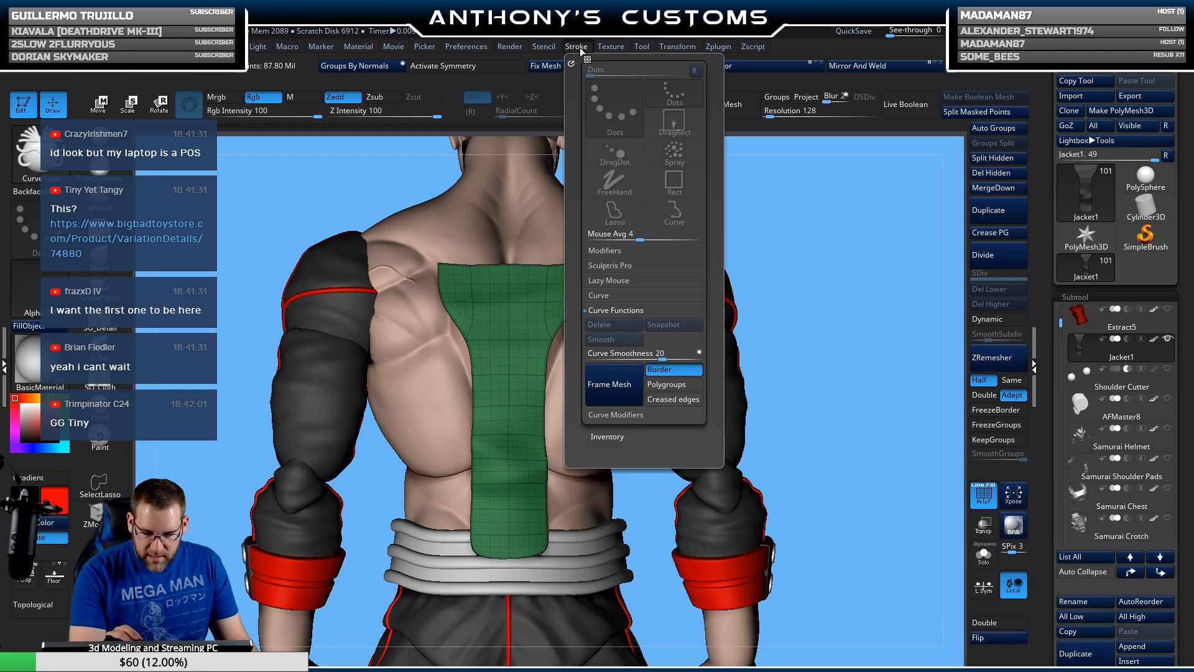
{"action": "left_click", "coordinate": [627, 372]}
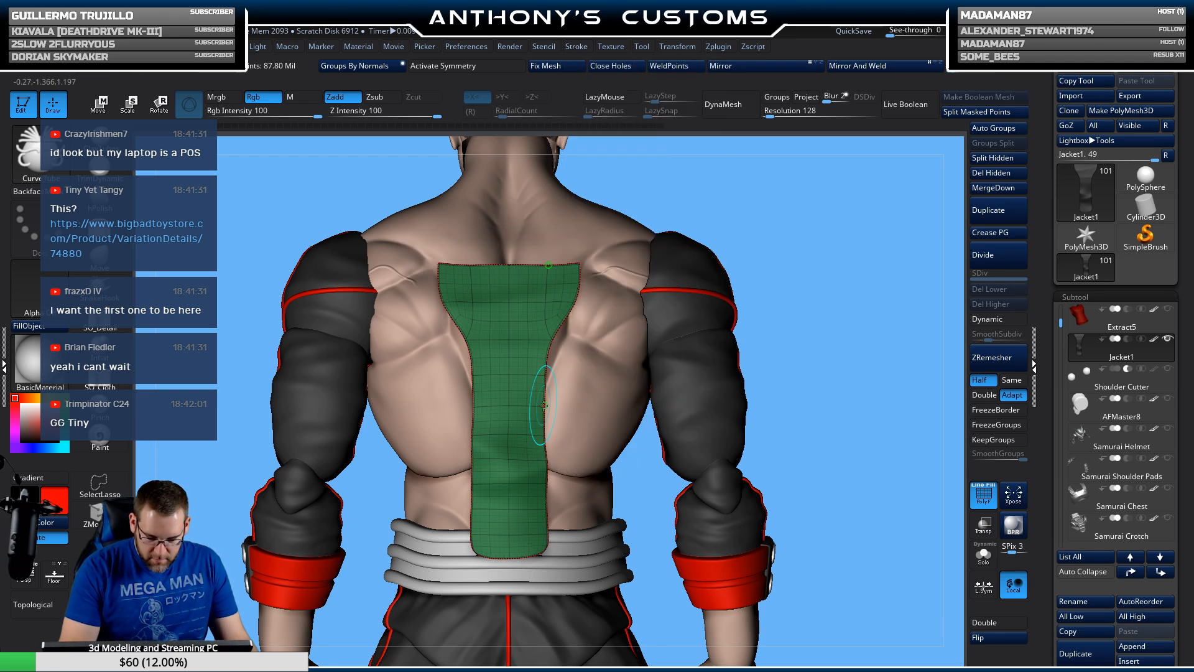
{"action": "left_click", "coordinate": [545, 403]}
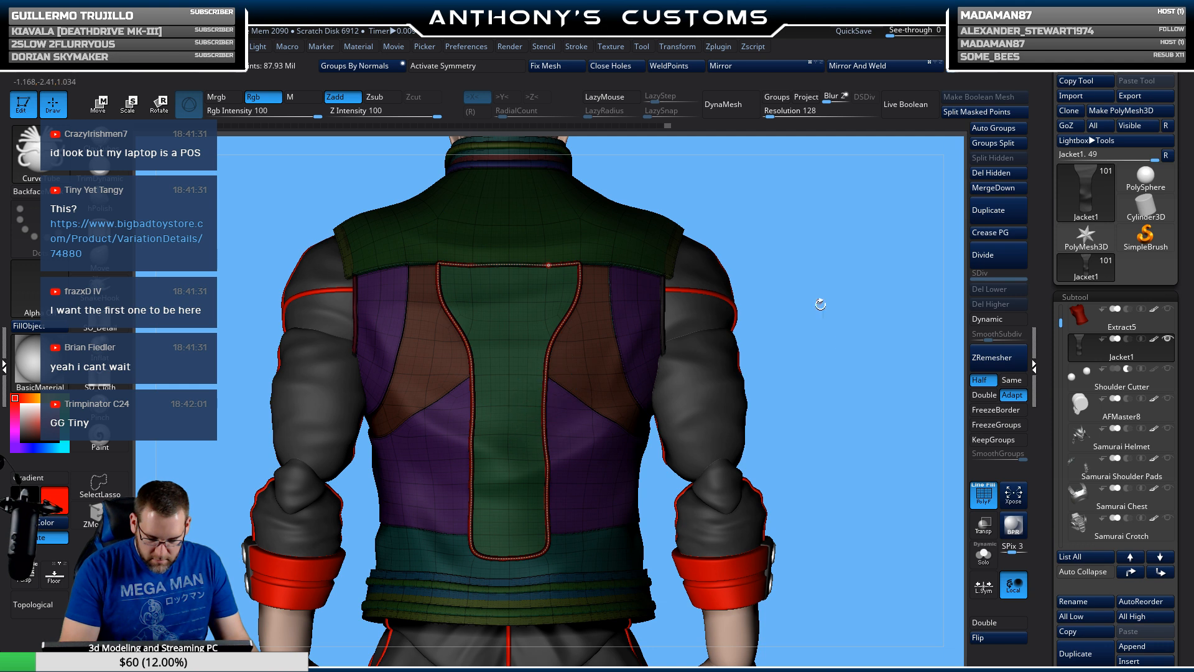
{"action": "mouse_move", "coordinate": [834, 417]}
{"action": "left_mouse_down", "text": "ctrl"}
{"action": "mouse_move", "coordinate": [846, 438]}
{"action": "mouse_move", "coordinate": [811, 354]}
{"action": "mouse_move", "coordinate": [765, 419]}
{"action": "mouse_move", "coordinate": [797, 416]}
{"action": "mouse_move", "coordinate": [682, 414]}
{"action": "mouse_move", "coordinate": [743, 418]}
{"action": "mouse_move", "coordinate": [733, 412]}
{"action": "left_mouse_up", "text": "ctrl"}
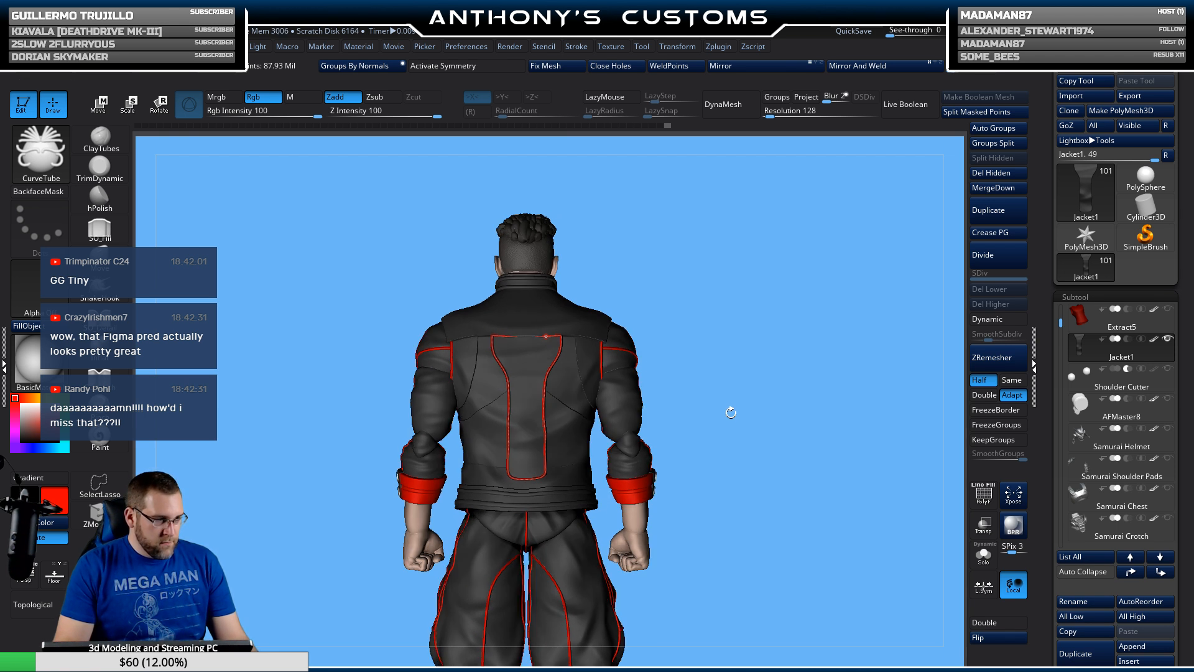
Step: Isolate the yellow-green trim polygroup that runs beside the front zipper and around the collar
{"action": "mouse_move", "coordinate": [735, 410]}
{"action": "left_mouse_down"}
{"action": "mouse_move", "coordinate": [754, 402]}
{"action": "mouse_move", "coordinate": [744, 449]}
{"action": "mouse_move", "coordinate": [762, 435]}
{"action": "mouse_move", "coordinate": [644, 480]}
{"action": "mouse_move", "coordinate": [696, 548]}
{"action": "mouse_move", "coordinate": [756, 462]}
{"action": "mouse_move", "coordinate": [811, 445]}
{"action": "mouse_move", "coordinate": [807, 429]}
{"action": "mouse_move", "coordinate": [831, 416]}
{"action": "mouse_move", "coordinate": [775, 472]}
{"action": "mouse_move", "coordinate": [591, 423]}
{"action": "mouse_move", "coordinate": [585, 597]}
{"action": "mouse_move", "coordinate": [595, 622]}
{"action": "mouse_move", "coordinate": [588, 597]}
{"action": "left_mouse_up"}
{"action": "key", "text": "shift+f"}
{"action": "key", "text": "ctrl+shift"}
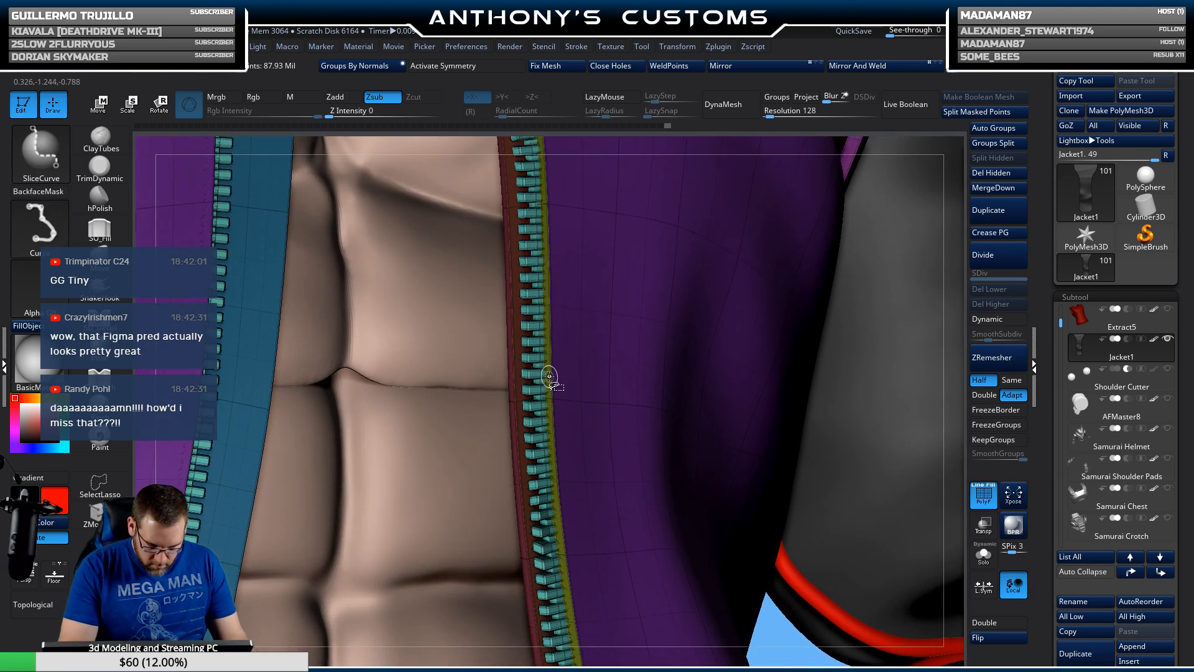
{"action": "left_click", "coordinate": [549, 376], "text": "ctrl+shift"}
{"action": "mouse_move", "coordinate": [628, 341]}
{"action": "left_mouse_down", "text": "alt"}
{"action": "mouse_move", "coordinate": [541, 287]}
{"action": "mouse_move", "coordinate": [522, 219]}
{"action": "left_mouse_up", "text": "alt"}
{"action": "left_click_drag", "start_coordinate": [784, 283], "coordinate": [800, 321]}
{"action": "left_click_drag", "start_coordinate": [819, 320], "coordinate": [830, 322]}
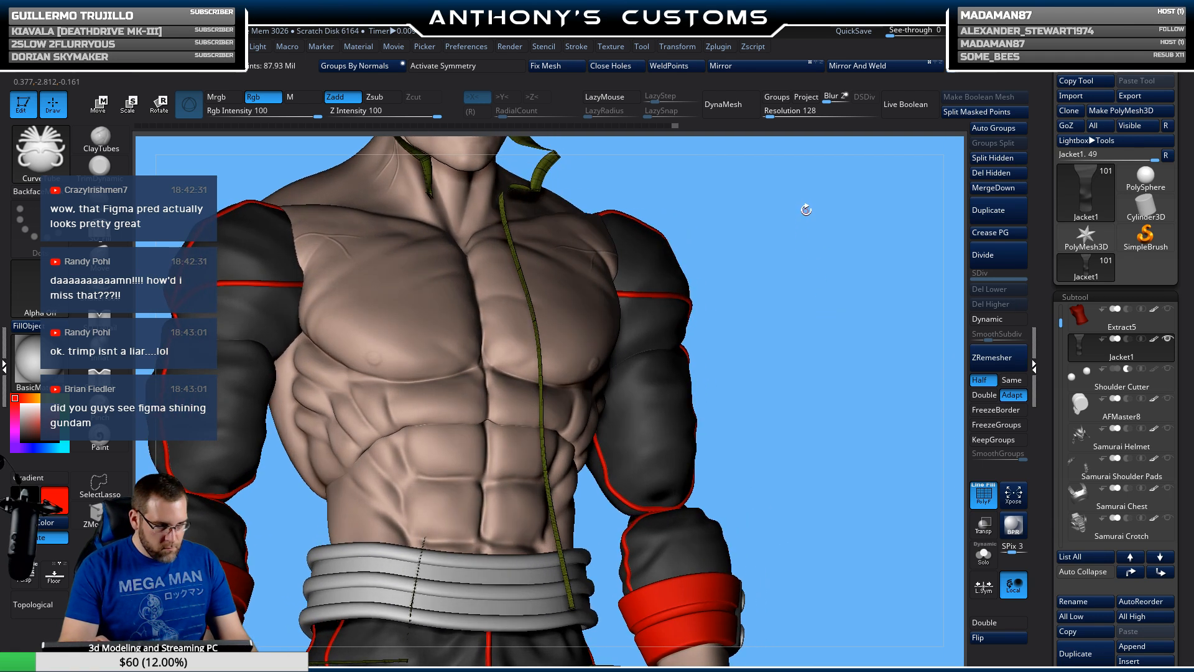
{"action": "left_click_drag", "start_coordinate": [808, 298], "coordinate": [812, 398]}
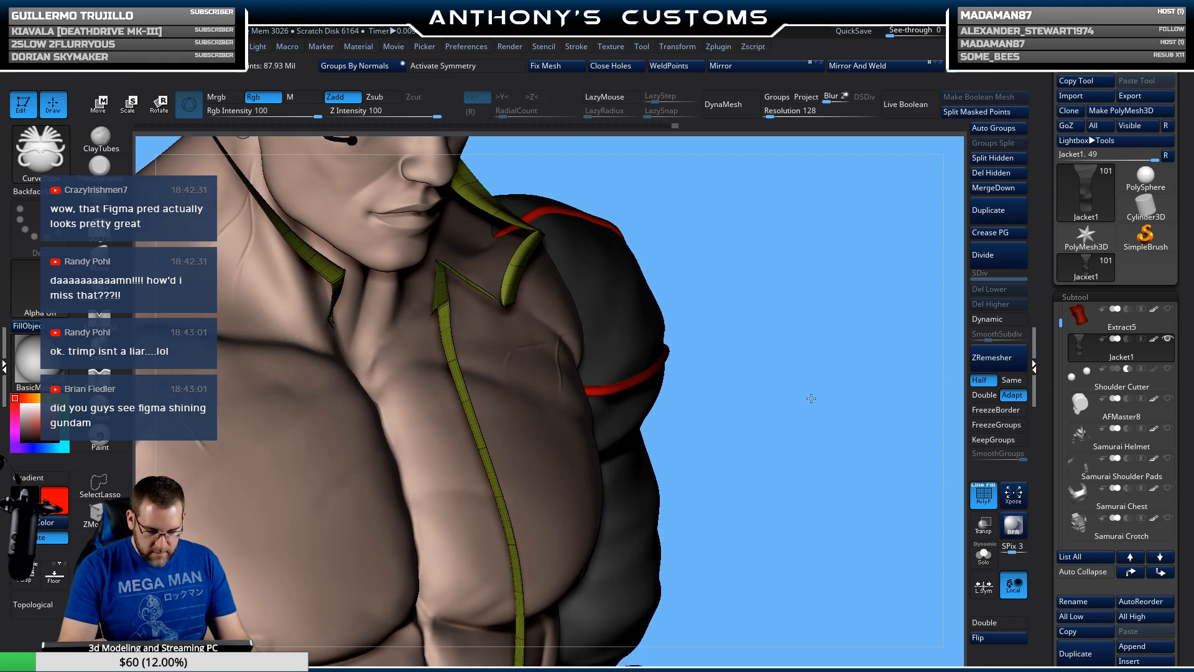
Step: Frame the isolated zipper and collar trim's borders with curves and check how they follow its edges
{"action": "left_click", "coordinate": [581, 52]}
{"action": "left_click", "coordinate": [609, 384]}
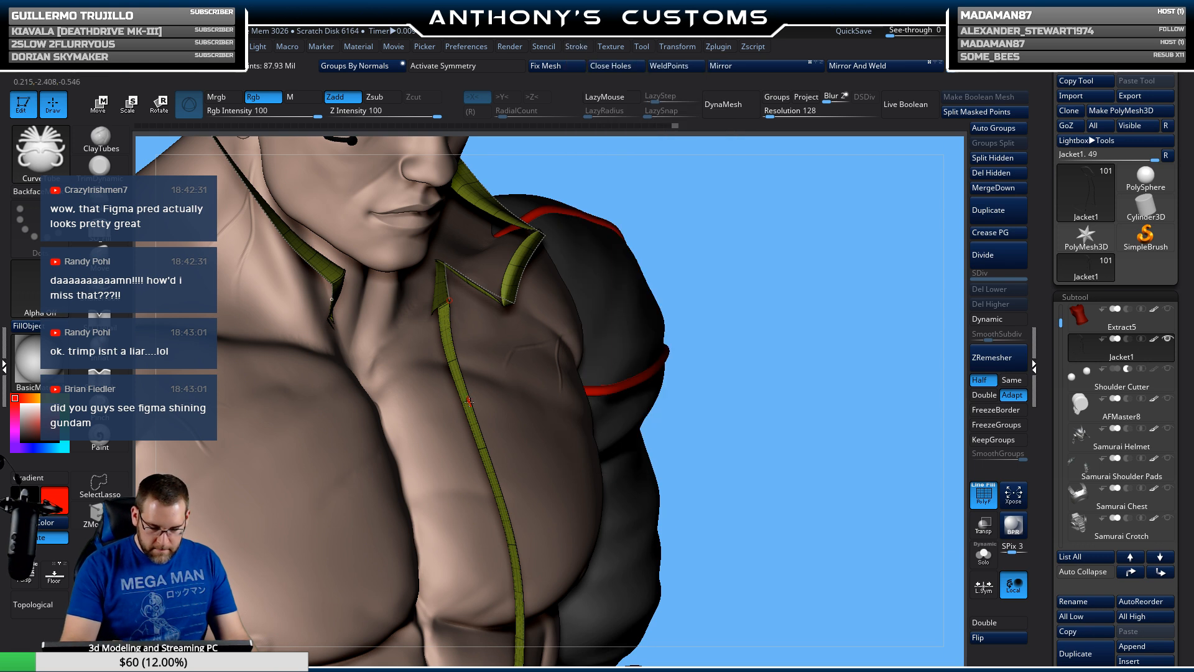
{"action": "left_click_drag", "start_coordinate": [778, 326], "coordinate": [533, 382]}
{"action": "mouse_move", "coordinate": [691, 330]}
{"action": "left_mouse_down"}
{"action": "mouse_move", "coordinate": [687, 366]}
{"action": "mouse_move", "coordinate": [698, 351]}
{"action": "left_mouse_up"}
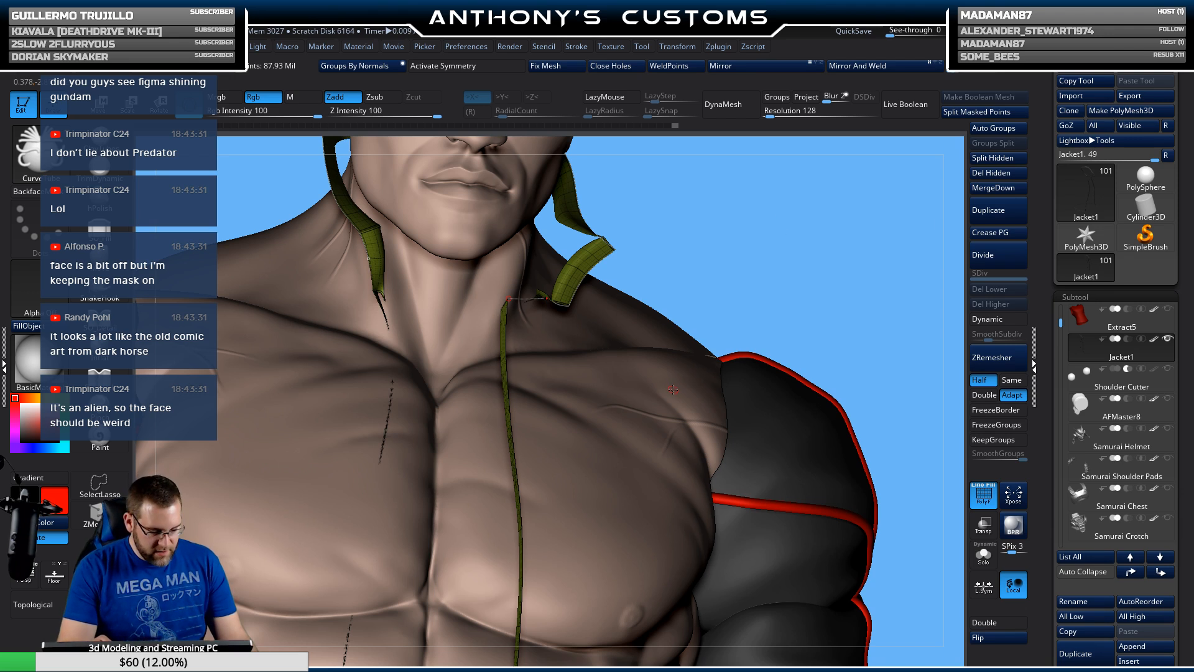
{"action": "left_click_drag", "start_coordinate": [769, 303], "coordinate": [798, 260], "text": "alt"}
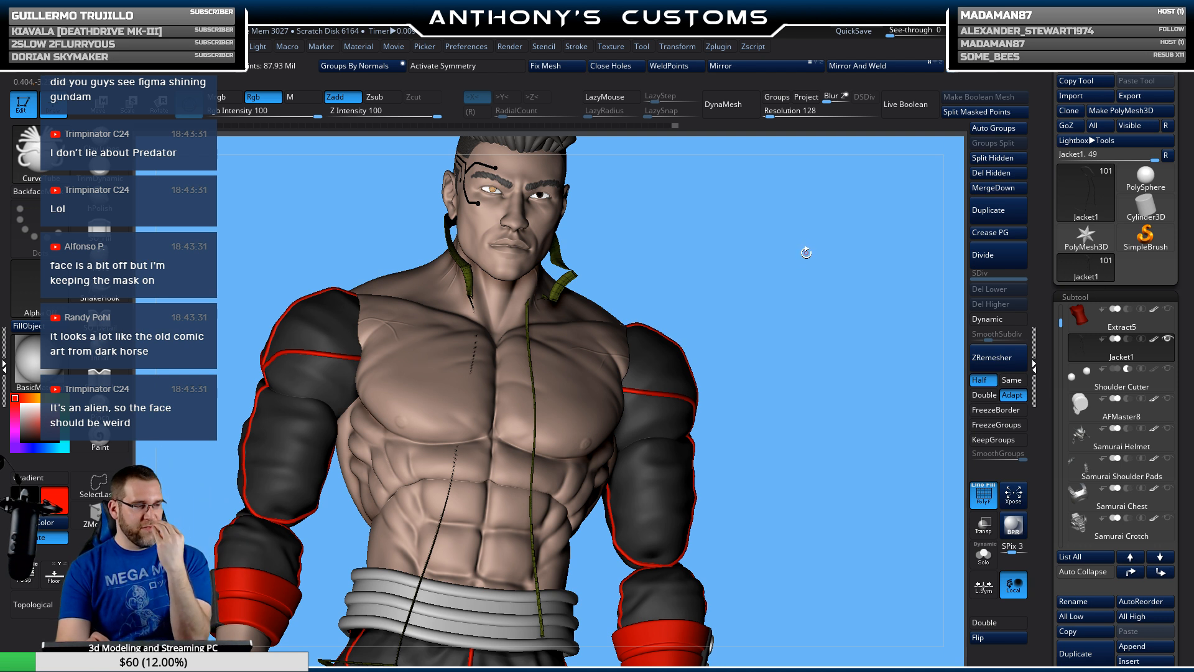
{"action": "left_click_drag", "start_coordinate": [787, 292], "coordinate": [783, 308]}
{"action": "left_click_drag", "start_coordinate": [792, 356], "coordinate": [809, 325], "text": "alt"}
{"action": "key", "text": "shift+f"}
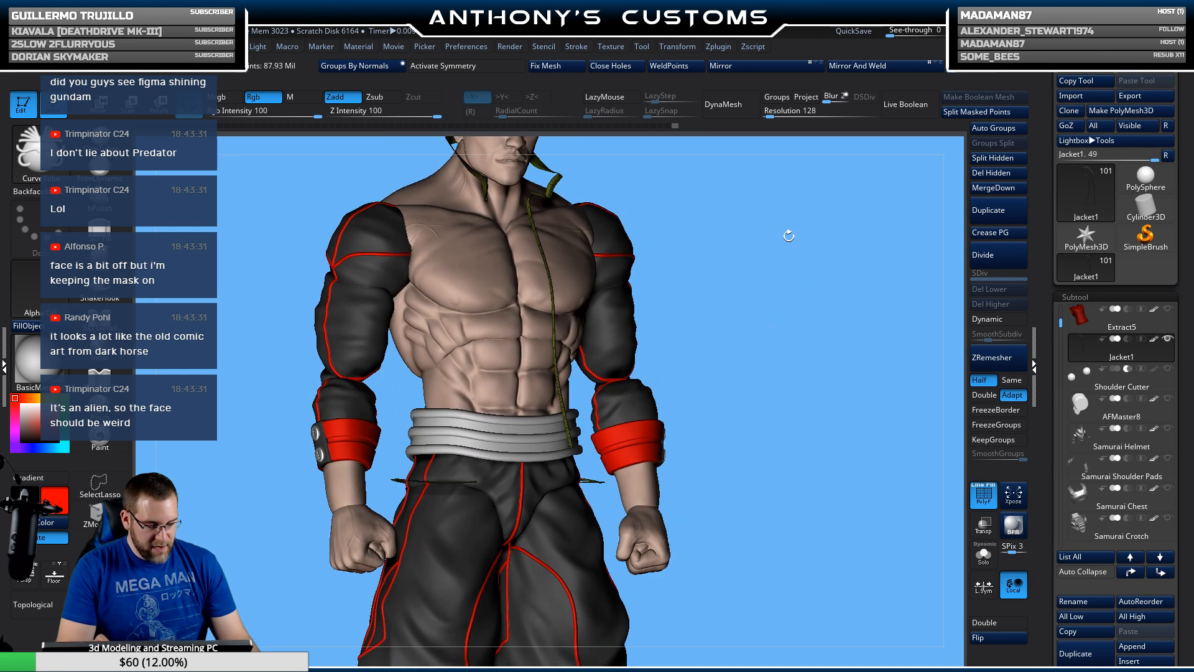
Step: Use ZModeler's PolyGroup action on A Single Poly to regroup the polygon at the zipper strip's inner corner under the collar
{"action": "left_click_drag", "start_coordinate": [789, 235], "coordinate": [710, 181], "text": "alt"}
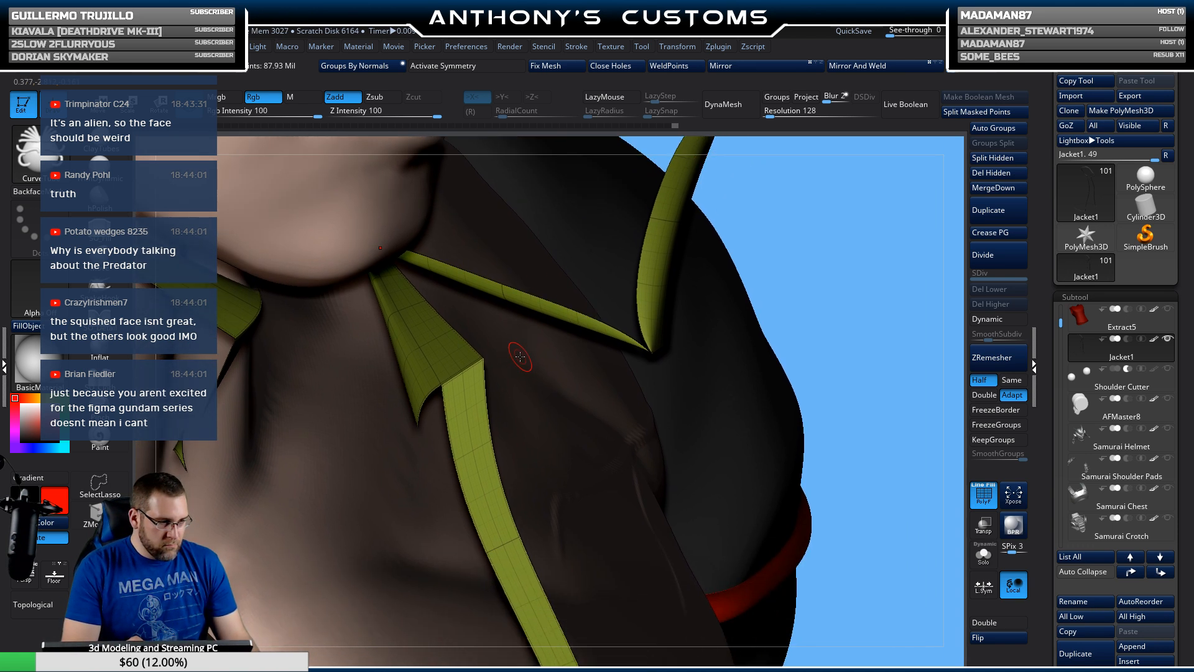
{"action": "right_click_drag", "start_coordinate": [518, 359], "coordinate": [568, 389], "text": "ctrl"}
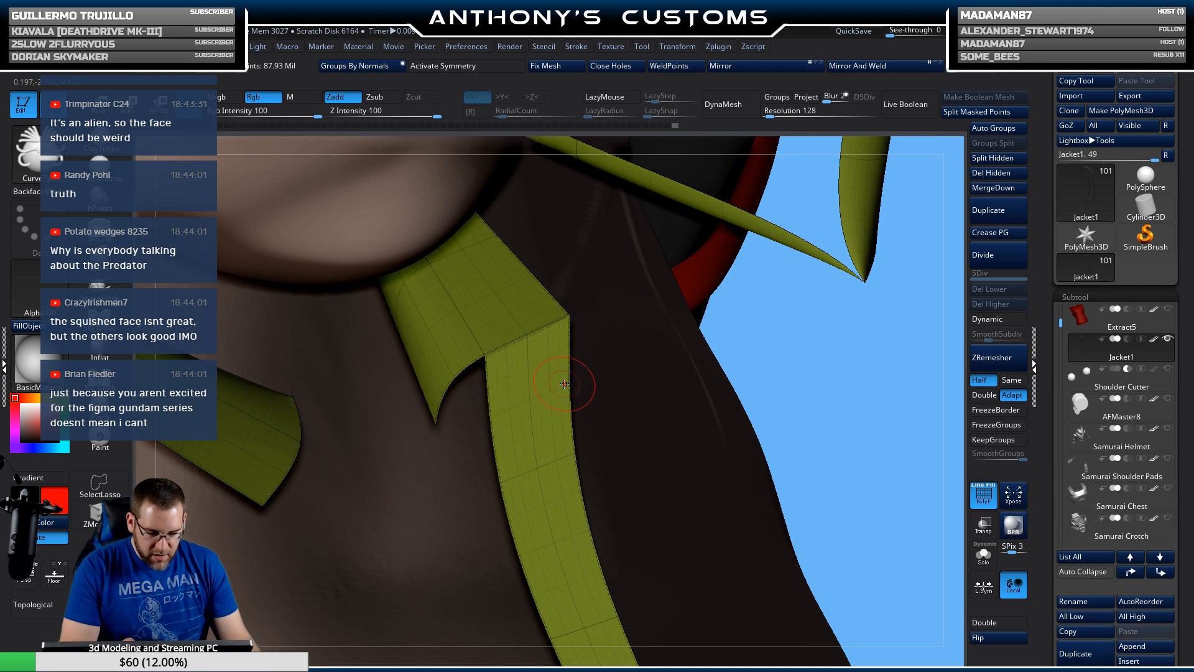
{"action": "left_click", "coordinate": [93, 527]}
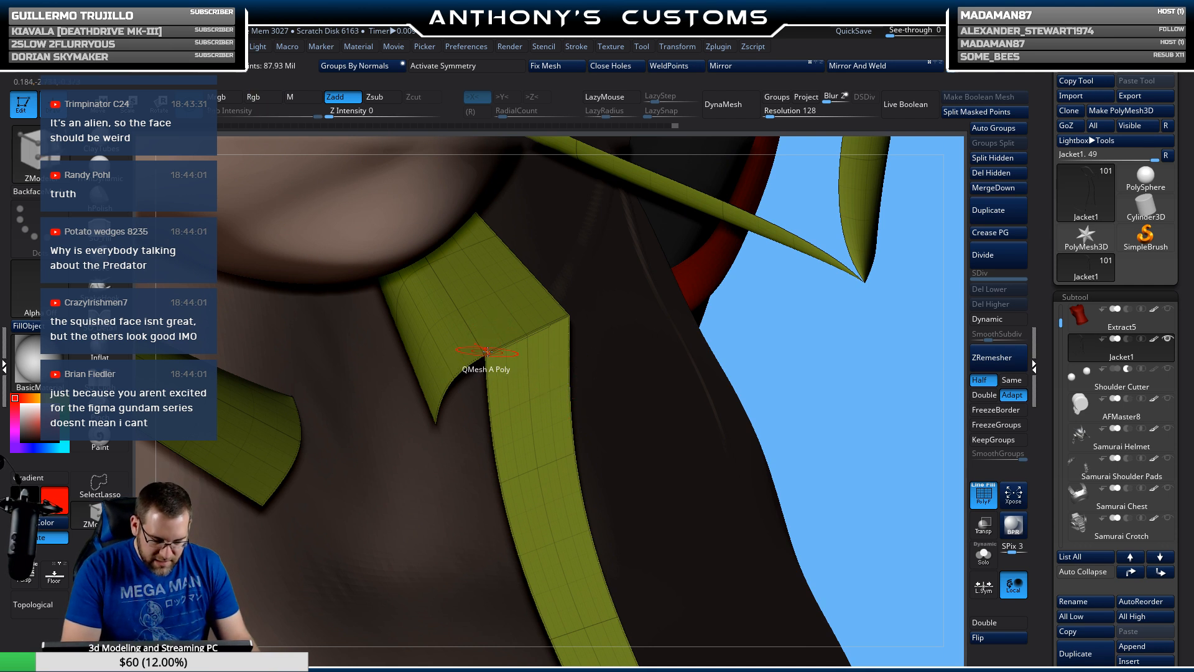
{"action": "right_click_drag", "start_coordinate": [503, 374], "coordinate": [440, 495], "text": "alt"}
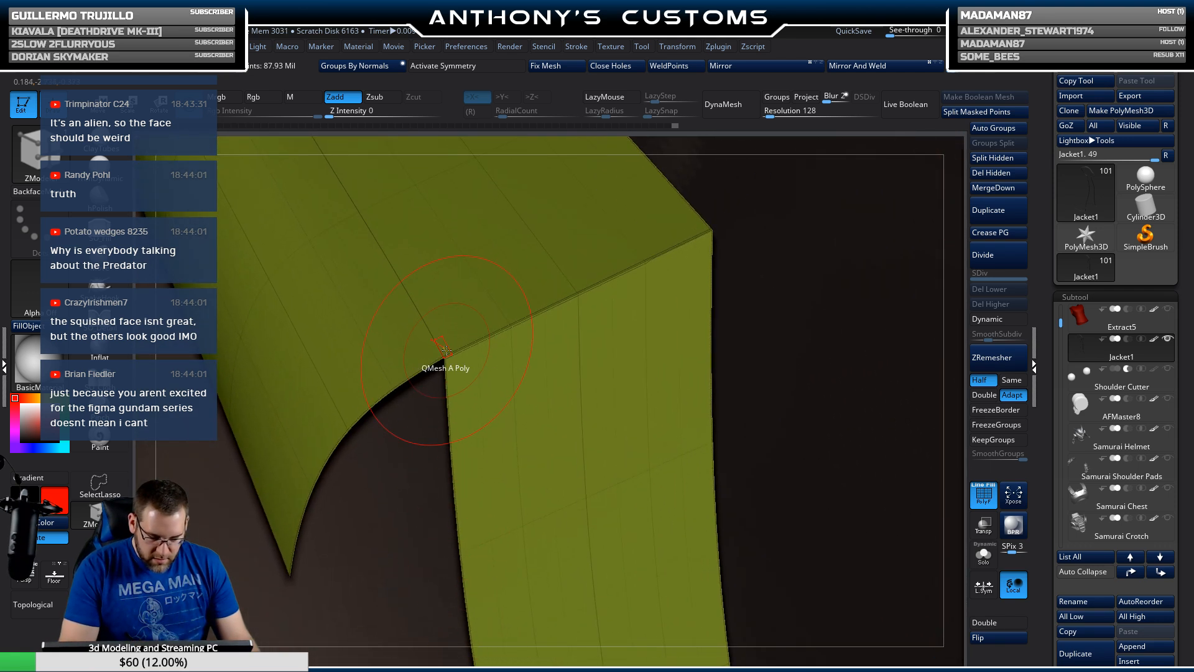
{"action": "key", "text": "space"}
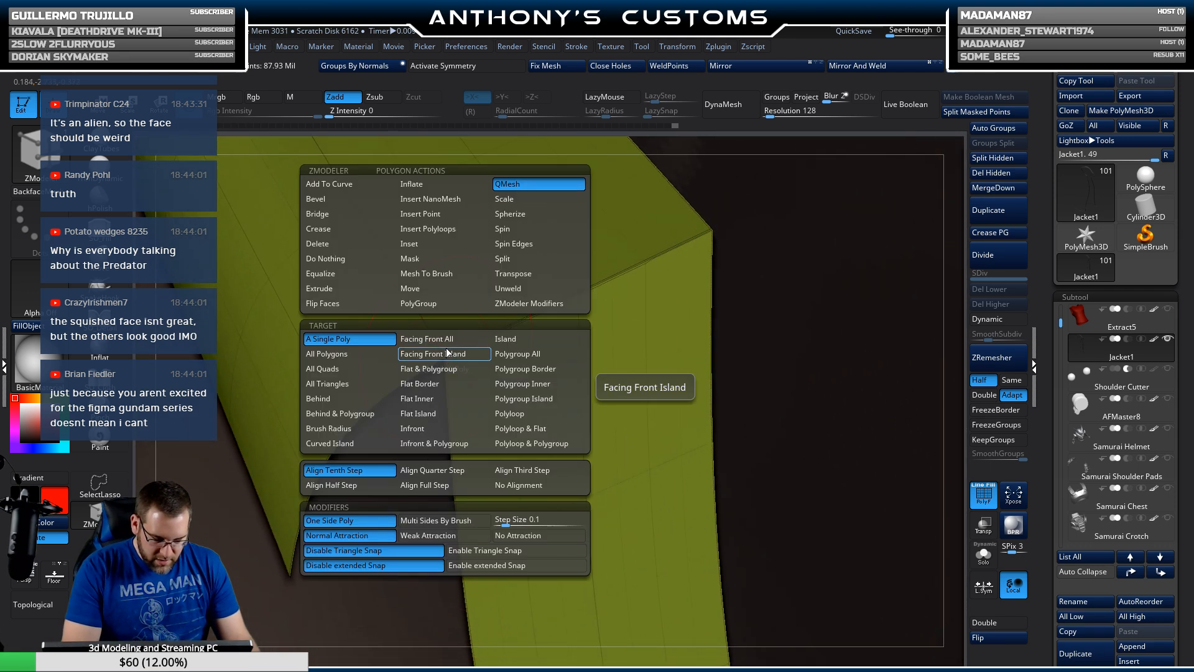
{"action": "left_click", "coordinate": [418, 303]}
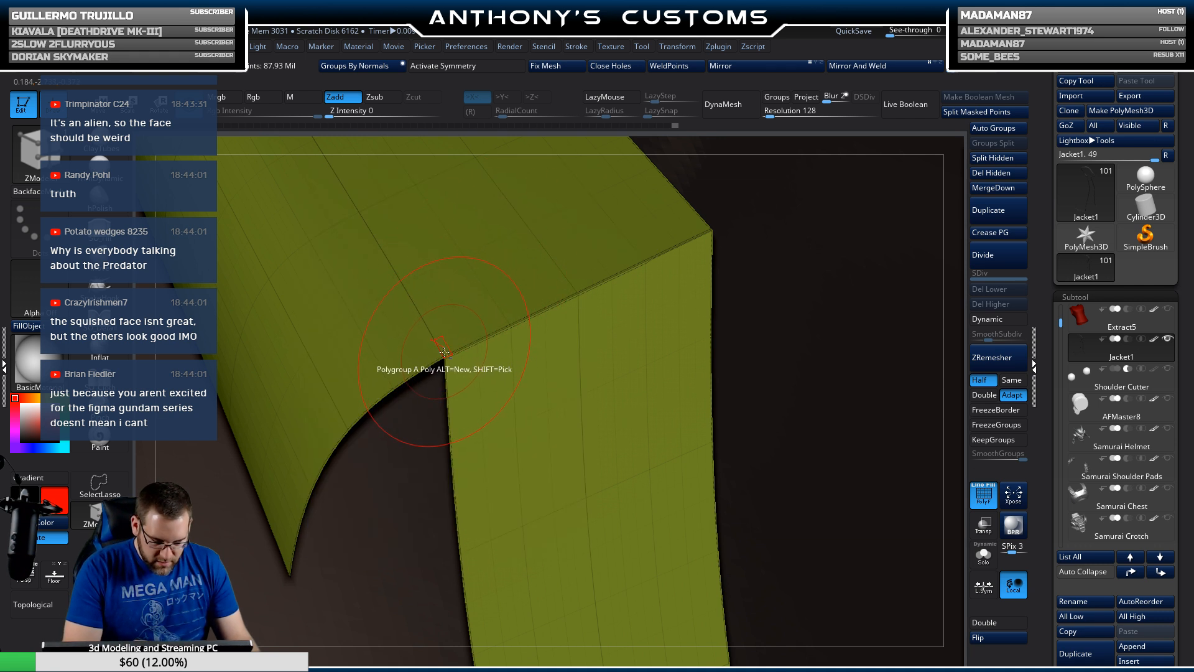
{"action": "left_click", "coordinate": [443, 348]}
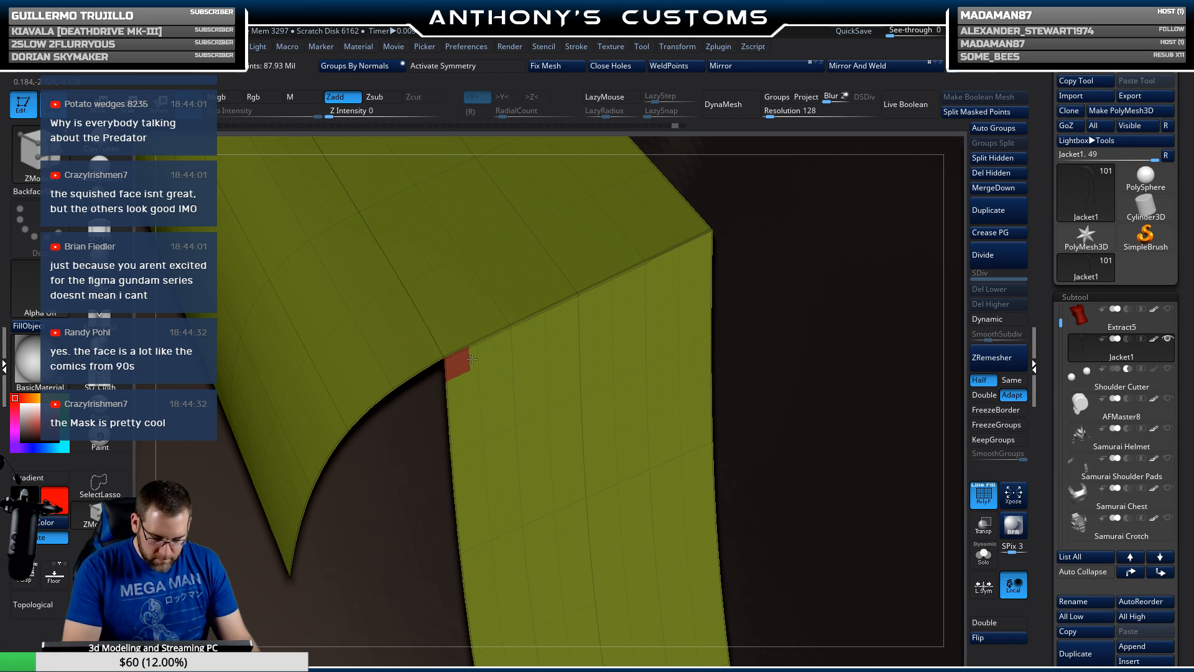
Step: Regroup the row of polygons across the zipper strip's upper end, where it meets the collar, with ZModeler's PolyGroup action
{"action": "left_click_drag", "start_coordinate": [525, 335], "coordinate": [552, 324]}
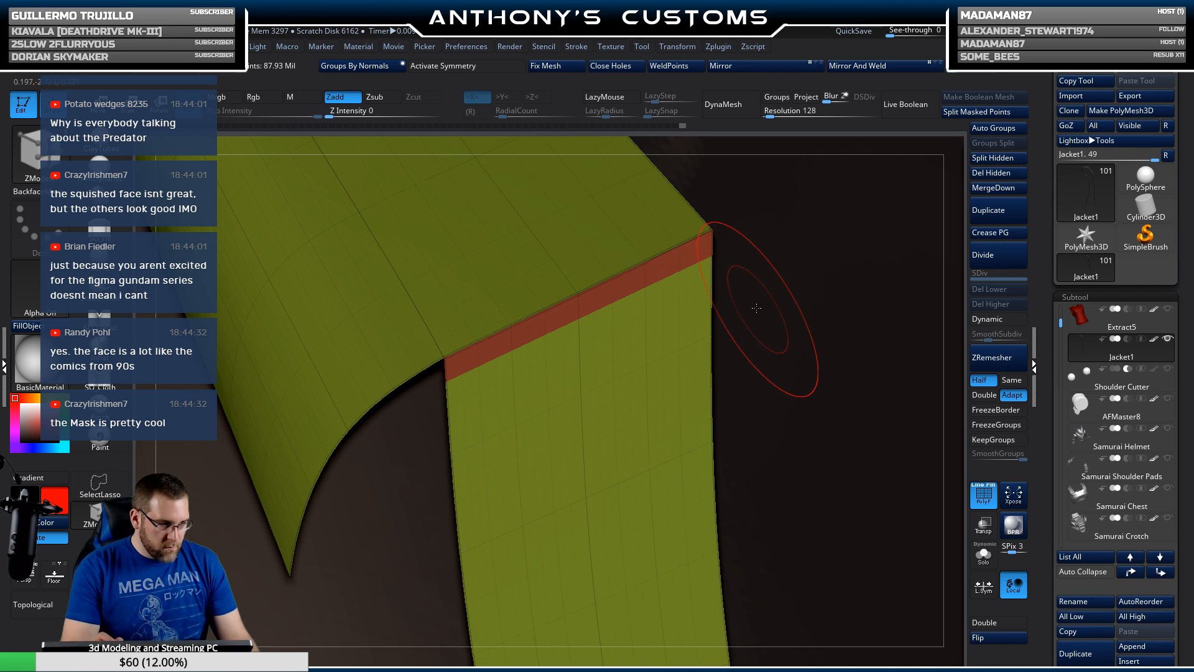
{"action": "right_click_drag", "start_coordinate": [763, 305], "coordinate": [693, 205], "text": "ctrl"}
{"action": "right_click_drag", "start_coordinate": [659, 311], "coordinate": [605, 248]}
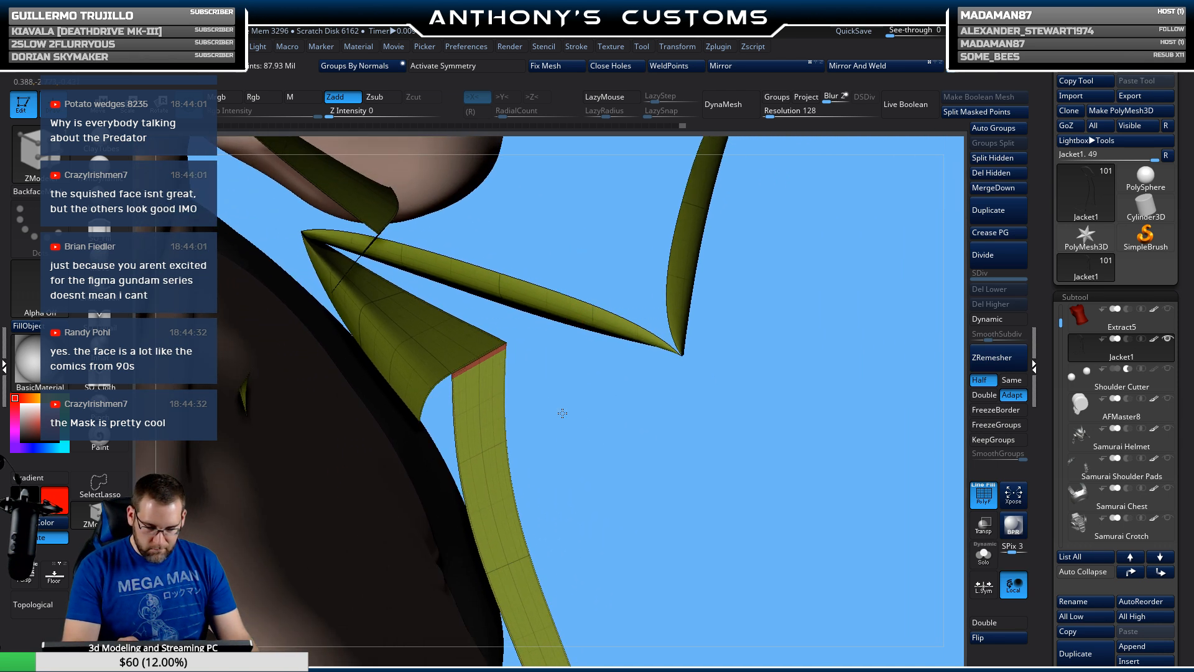
{"action": "right_click_drag", "start_coordinate": [568, 415], "coordinate": [566, 370]}
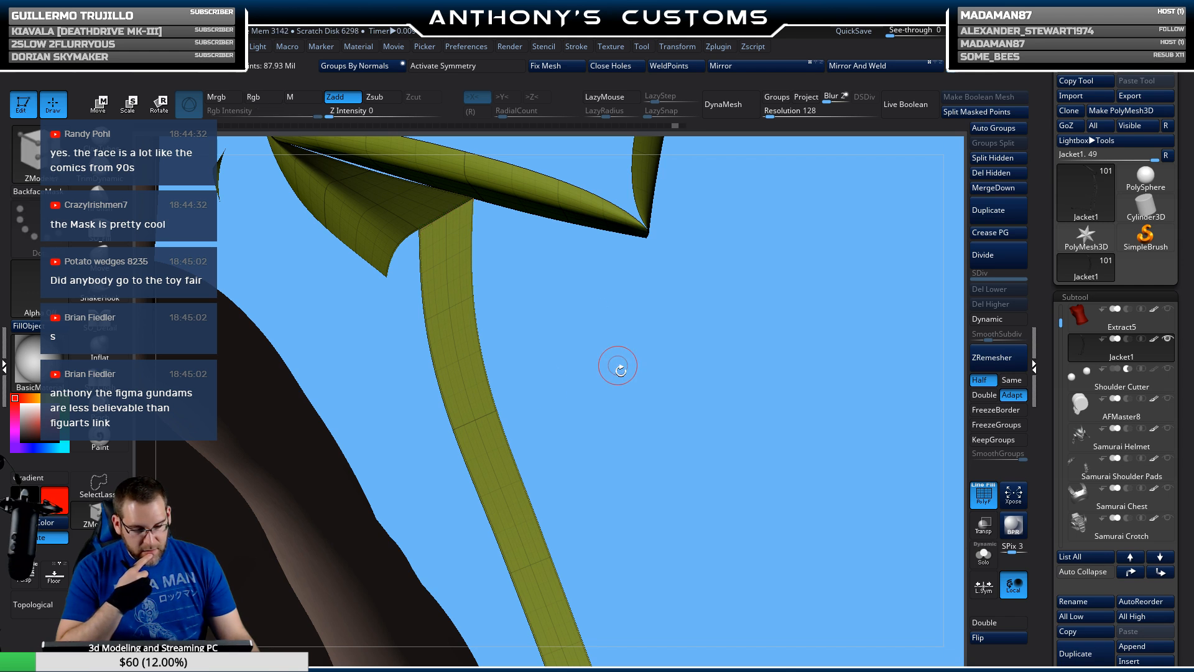
Step: Frame the mesh borders of the isolated zipper and collar trim with curves
{"action": "left_click_drag", "start_coordinate": [618, 365], "coordinate": [521, 320]}
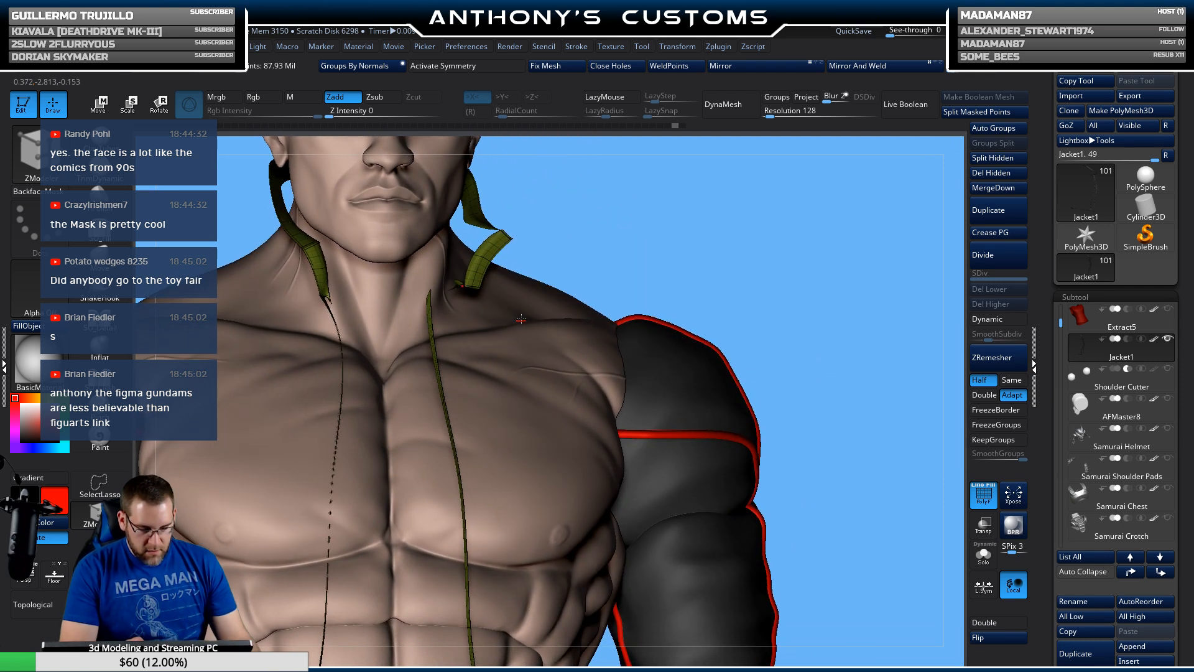
{"action": "left_click_drag", "start_coordinate": [643, 268], "coordinate": [681, 92]}
{"action": "left_click", "coordinate": [577, 48]}
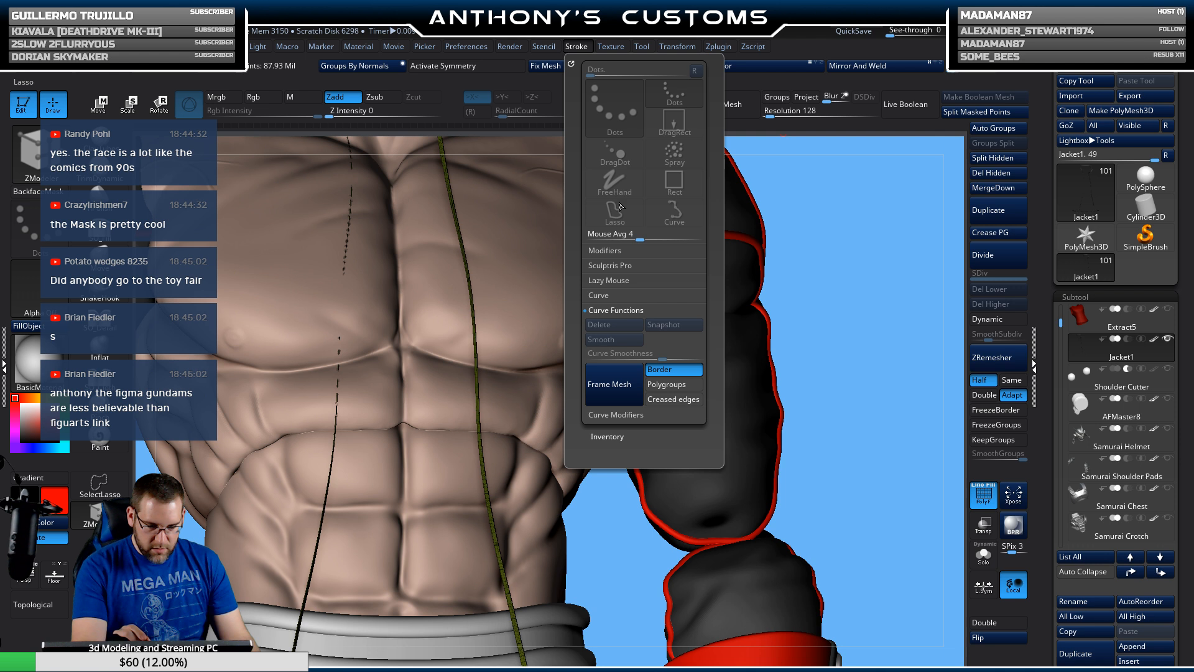
{"action": "left_click", "coordinate": [619, 391]}
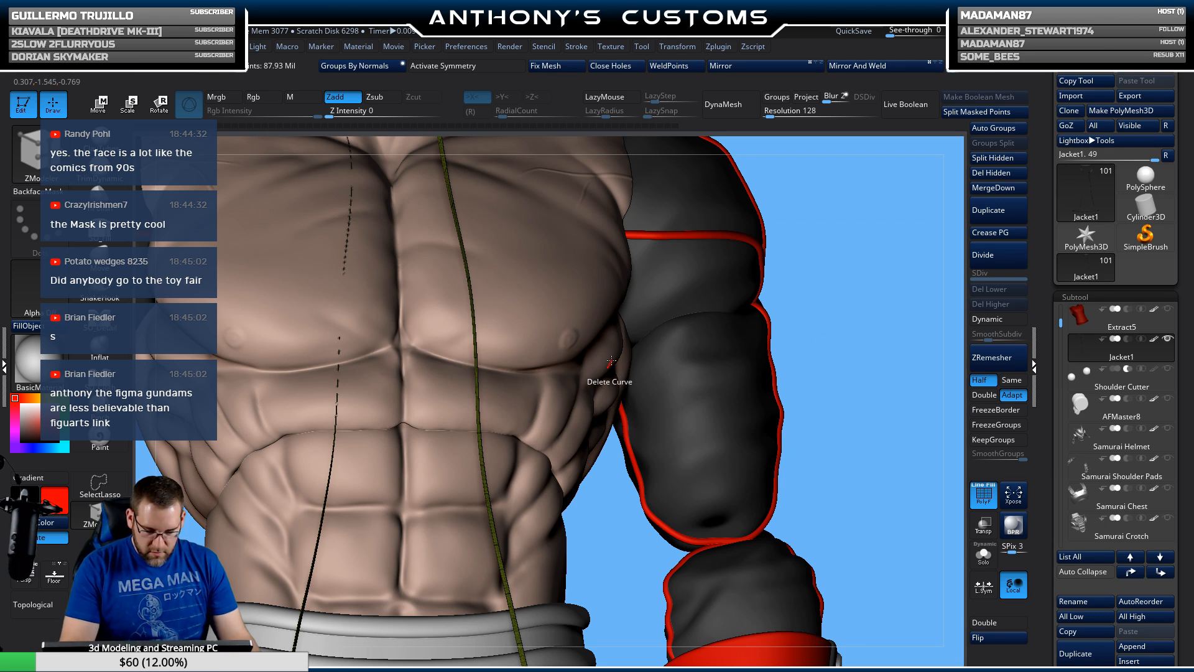
Step: Reframe the isolated zipper and collar trim with Border off and Polygroups on, and check the curves around the collar
{"action": "left_click", "coordinate": [577, 47]}
{"action": "left_click", "coordinate": [673, 370]}
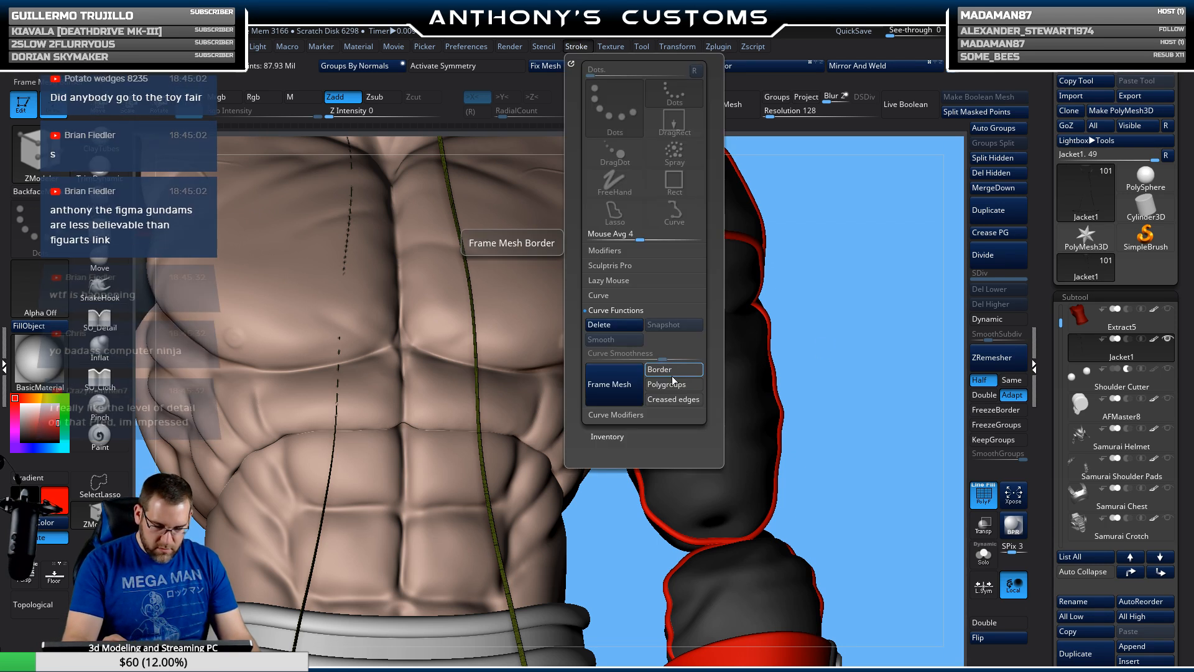
{"action": "left_click", "coordinate": [670, 385]}
{"action": "left_click", "coordinate": [618, 391]}
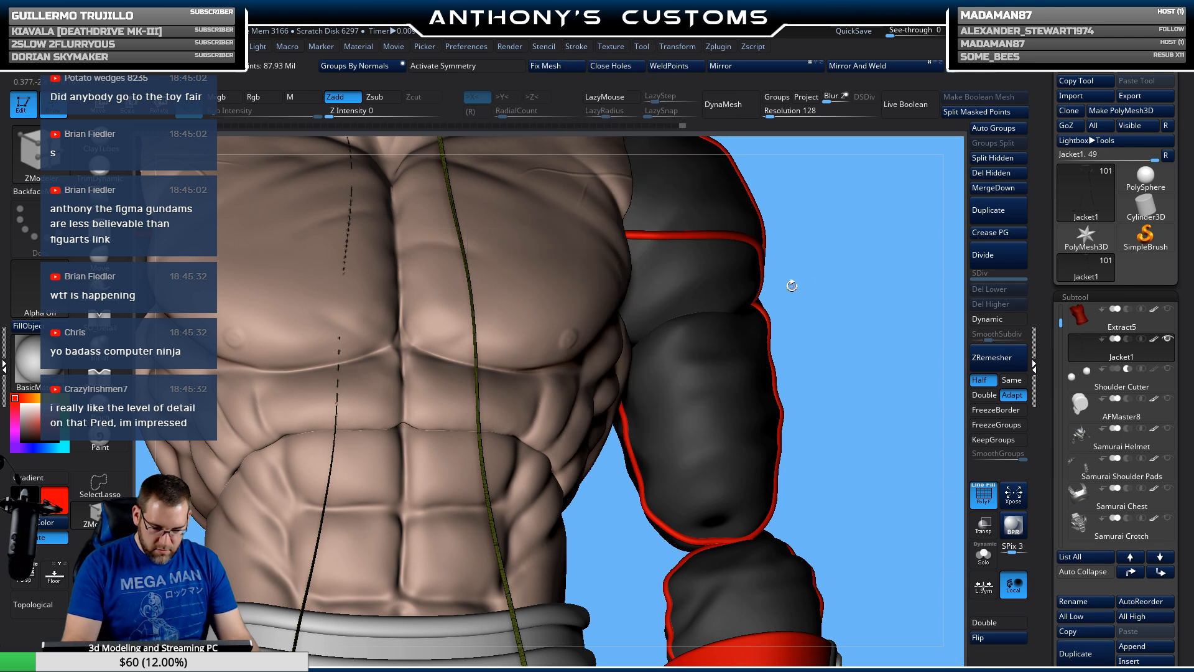
{"action": "left_click_drag", "start_coordinate": [862, 323], "coordinate": [799, 385]}
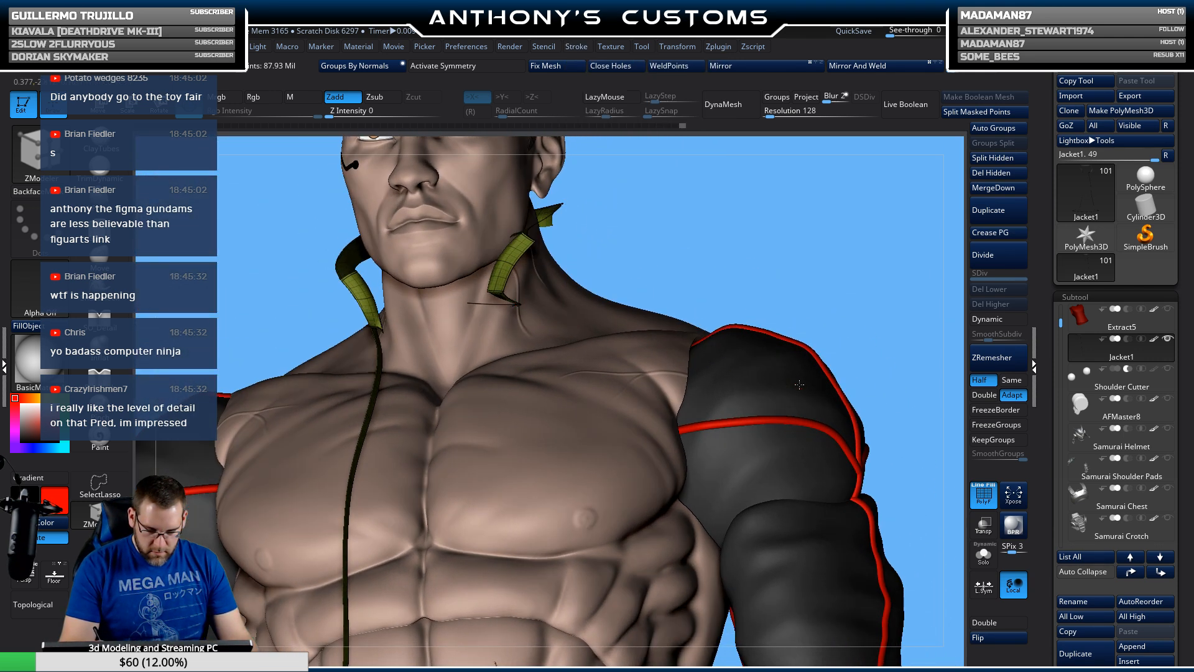
Step: Replace the SliceCurve brush with a selection brush and unhide all parts of the jacket
{"action": "key", "text": "ctrl+shift"}
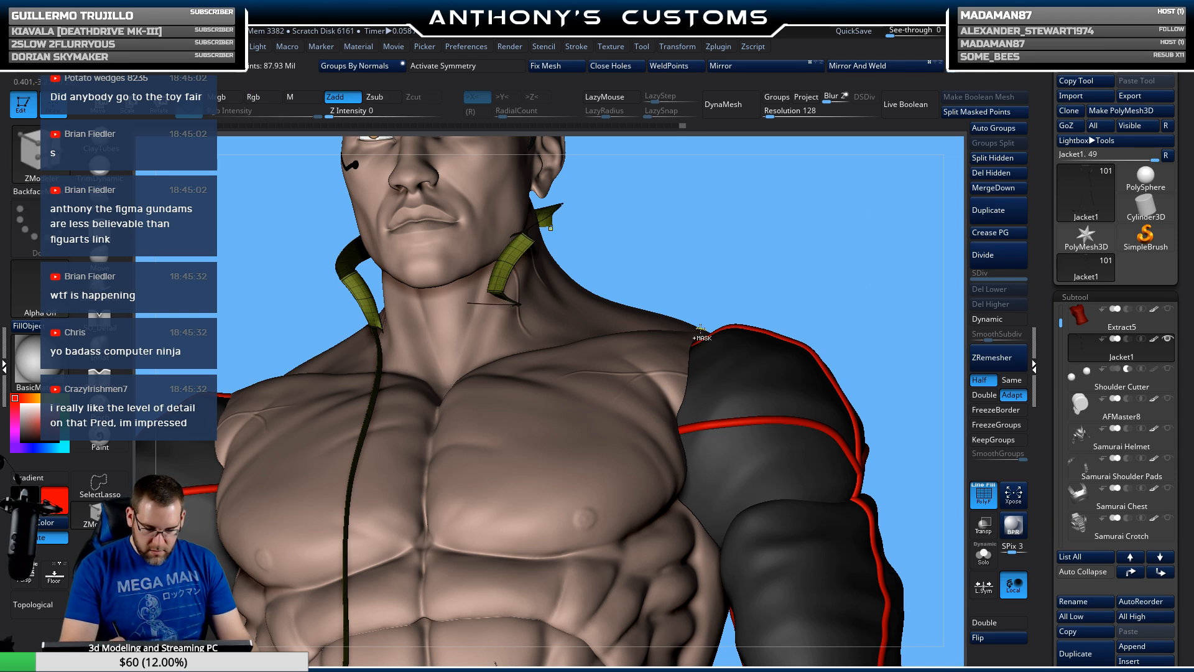
{"action": "key", "text": "ctrl+shift"}
{"action": "left_click", "coordinate": [27, 154], "text": "ctrl+shift"}
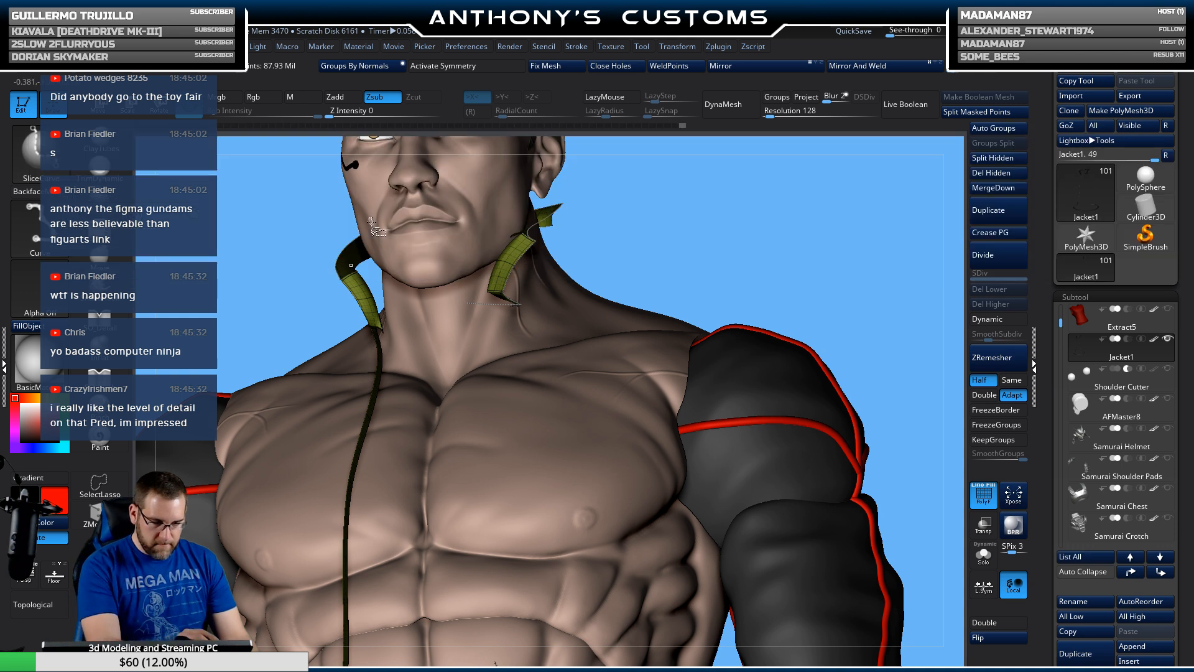
{"action": "left_click", "coordinate": [26, 154], "text": "ctrl+shift"}
{"action": "left_click", "coordinate": [420, 224], "text": "ctrl+shift"}
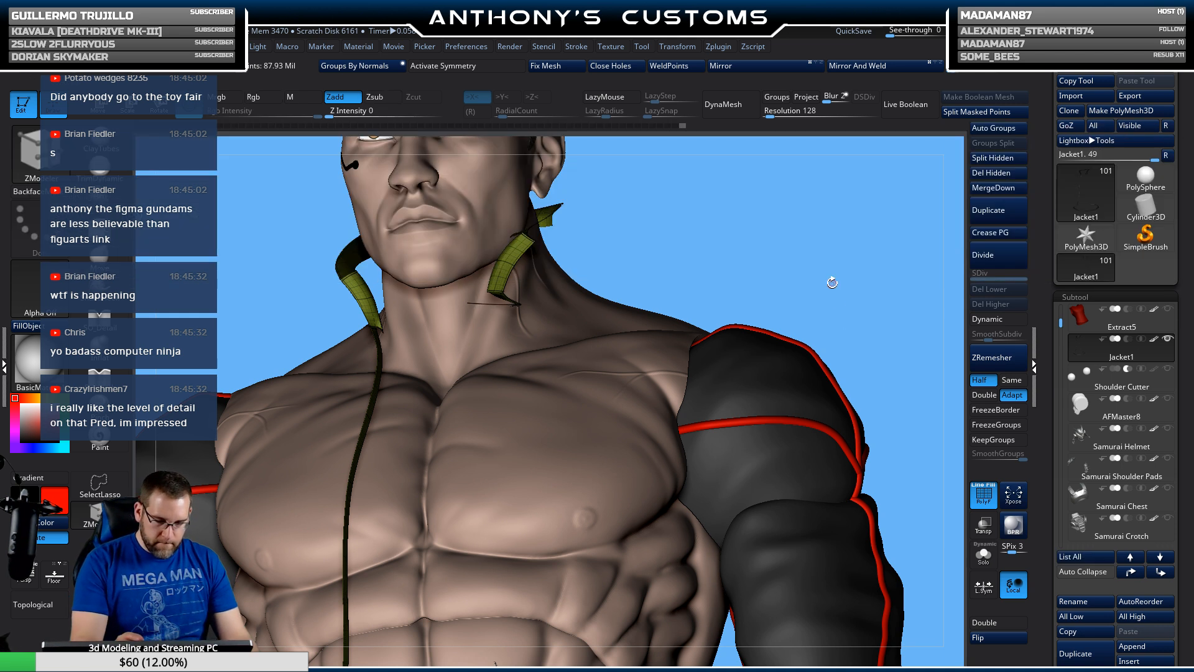
{"action": "left_click", "coordinate": [830, 287], "text": "ctrl+shift"}
{"action": "left_click_drag", "start_coordinate": [819, 263], "coordinate": [740, 283], "text": "alt"}
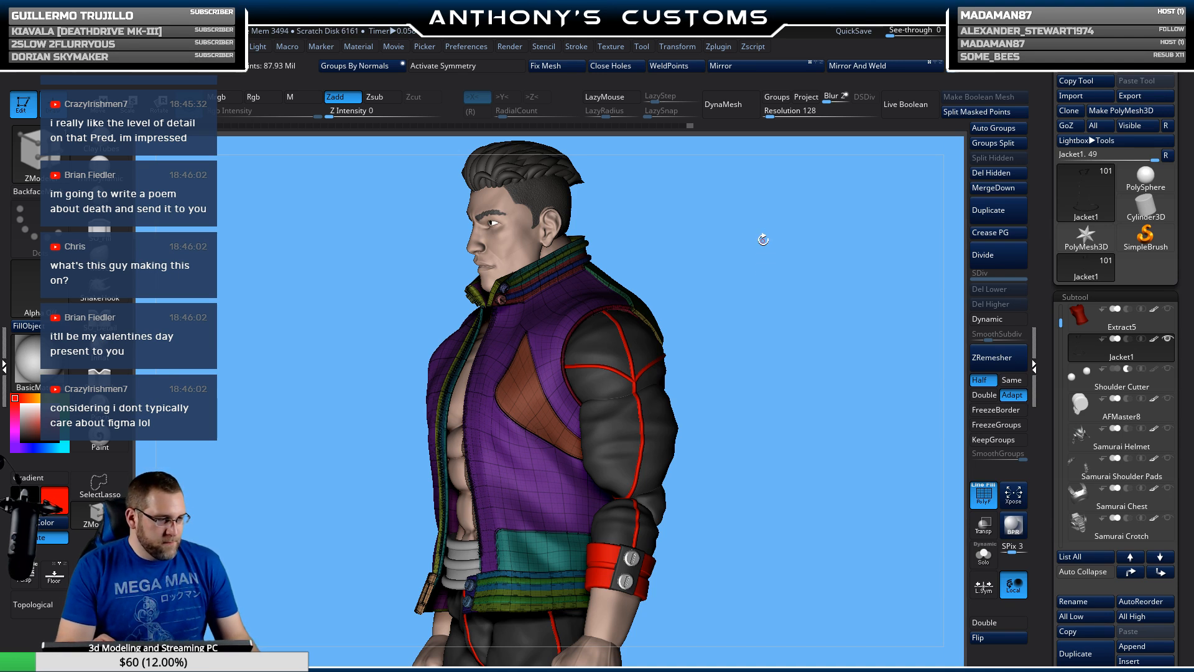
Step: Choose the CurveTube brush and isolate the purple main body polygroup of the jacket
{"action": "left_click_drag", "start_coordinate": [761, 351], "coordinate": [637, 419]}
{"action": "mouse_move", "coordinate": [637, 419]}
{"action": "right_mouse_down", "text": "alt"}
{"action": "mouse_move", "coordinate": [634, 269]}
{"action": "mouse_move", "coordinate": [553, 400]}
{"action": "mouse_move", "coordinate": [554, 389]}
{"action": "right_mouse_up", "text": "alt"}
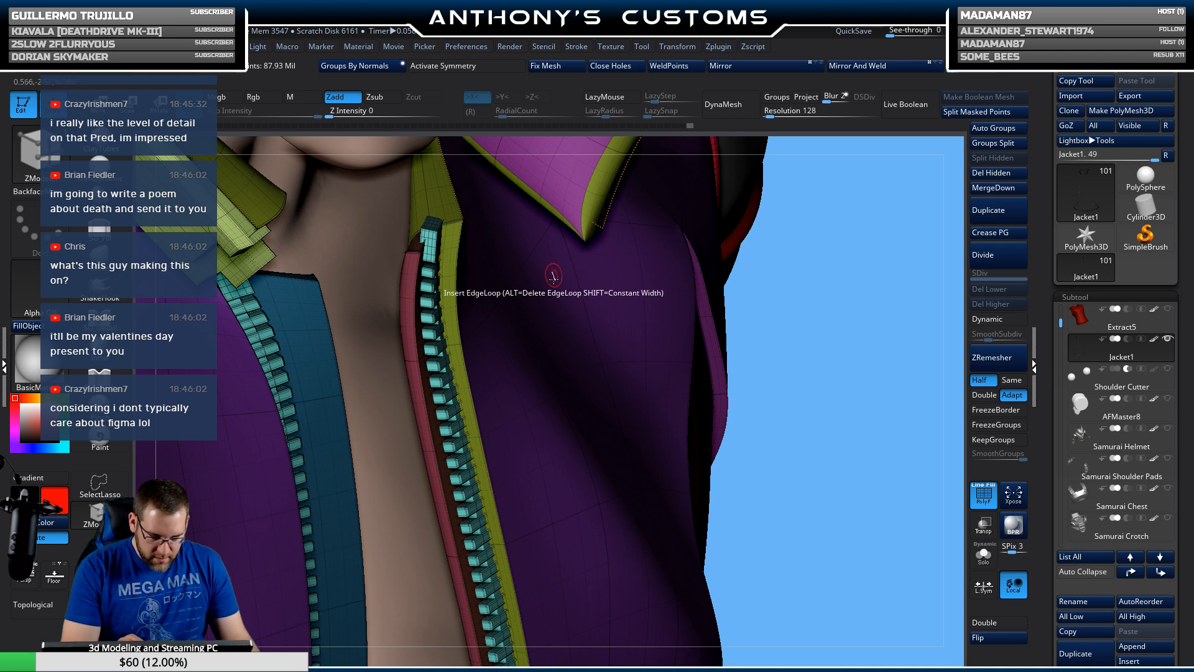
{"action": "key", "text": "b"}
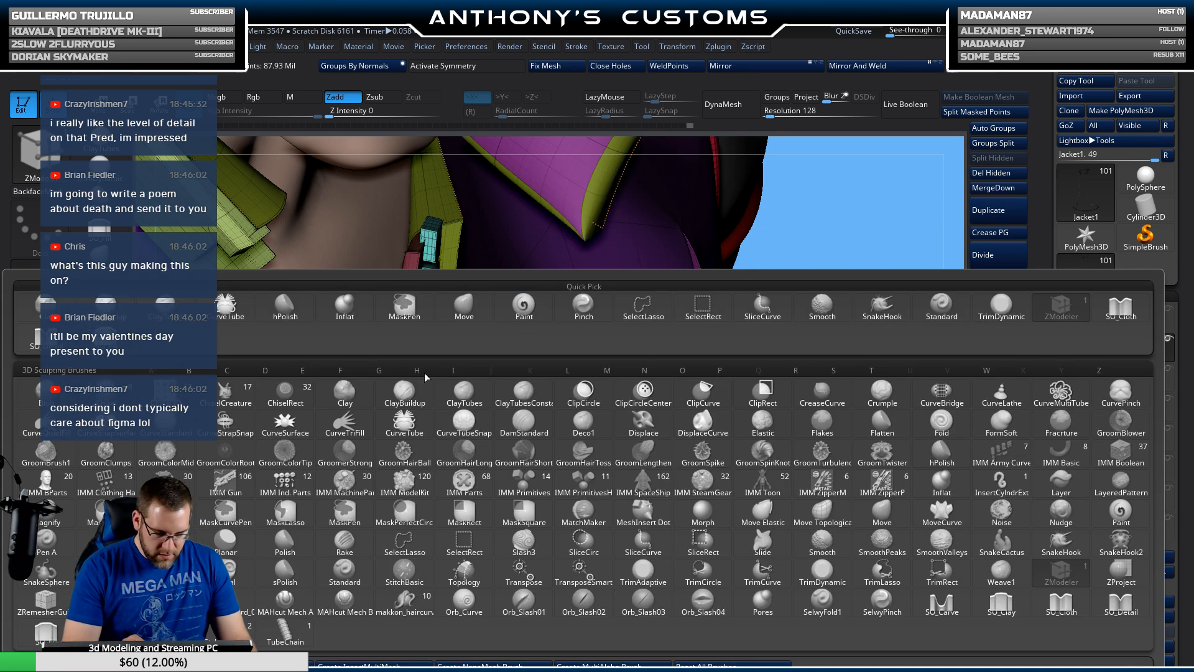
{"action": "left_click", "coordinate": [231, 306]}
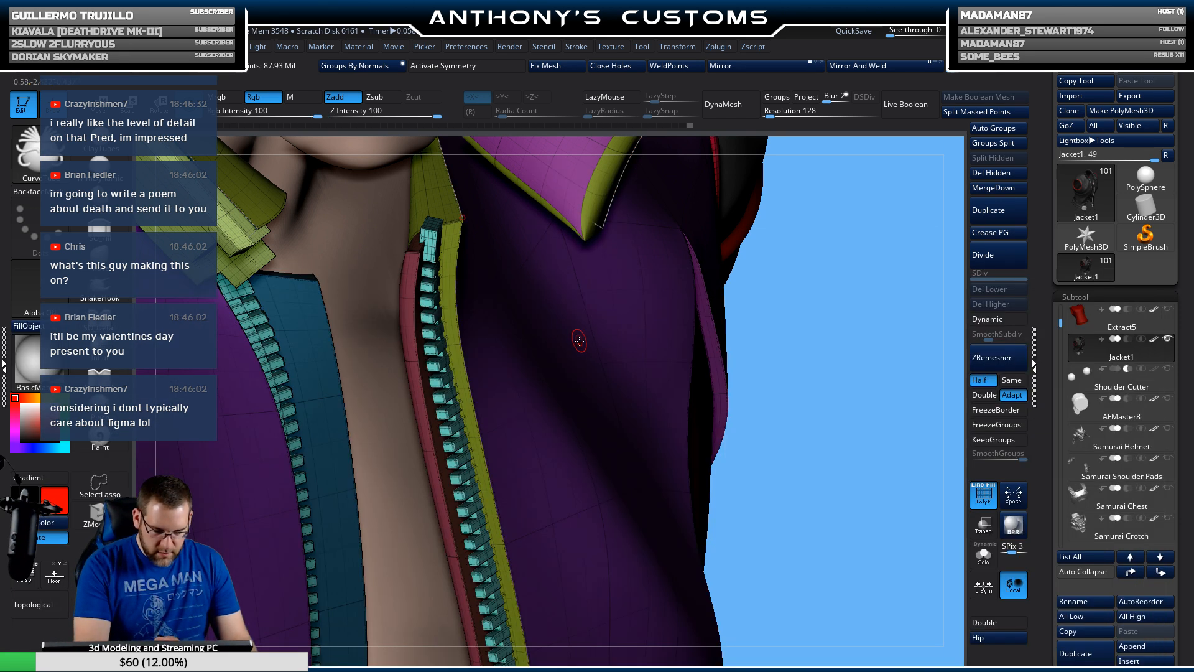
{"action": "left_click_drag", "start_coordinate": [837, 291], "coordinate": [807, 236]}
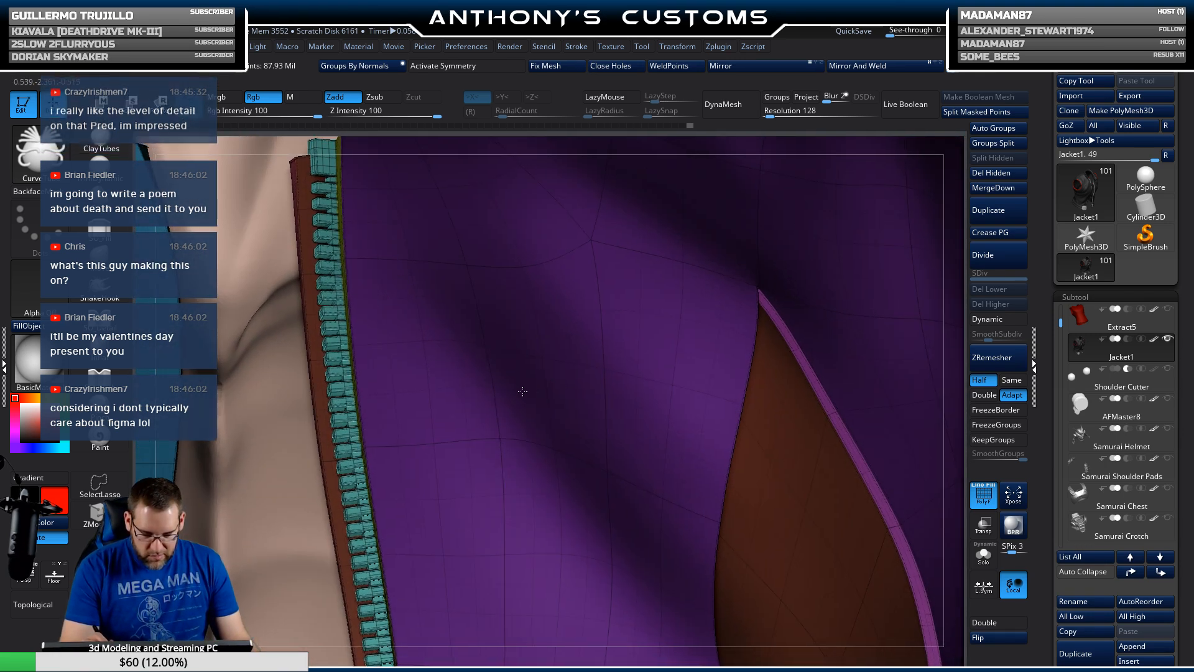
{"action": "right_click_drag", "start_coordinate": [638, 324], "coordinate": [503, 269], "text": "ctrl"}
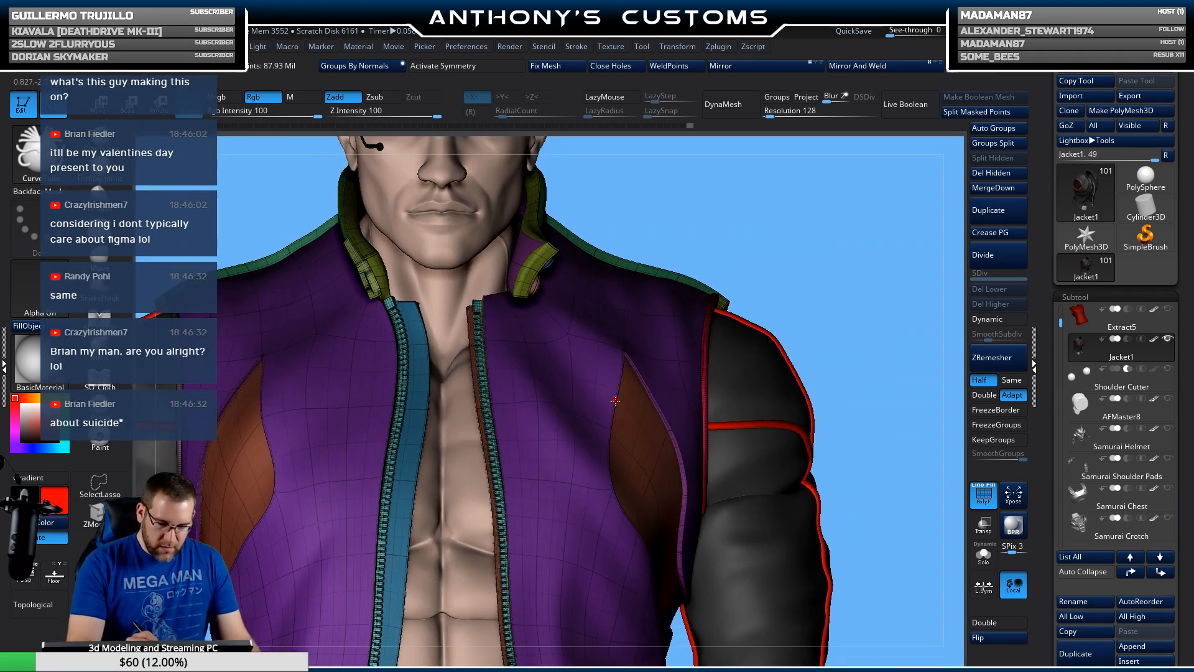
{"action": "left_click", "coordinate": [560, 447], "text": "ctrl+shift"}
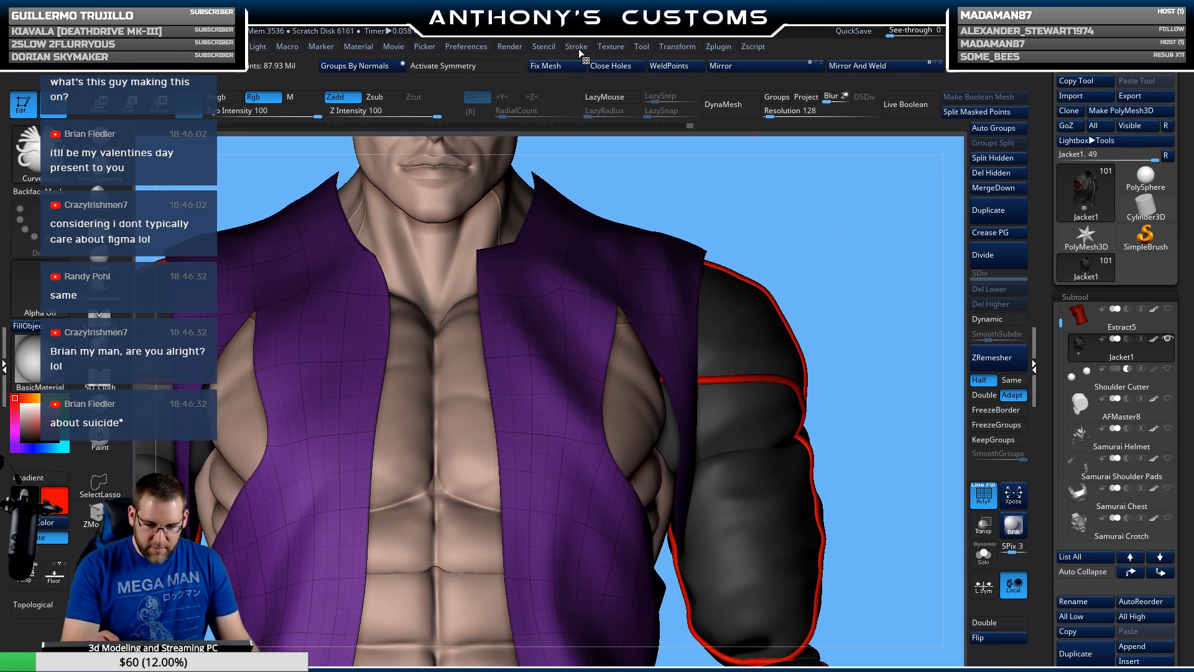
Step: Create tube piping around both front jacket panels using Frame Mesh with Border and Polygroups enabled
{"action": "left_click", "coordinate": [577, 48]}
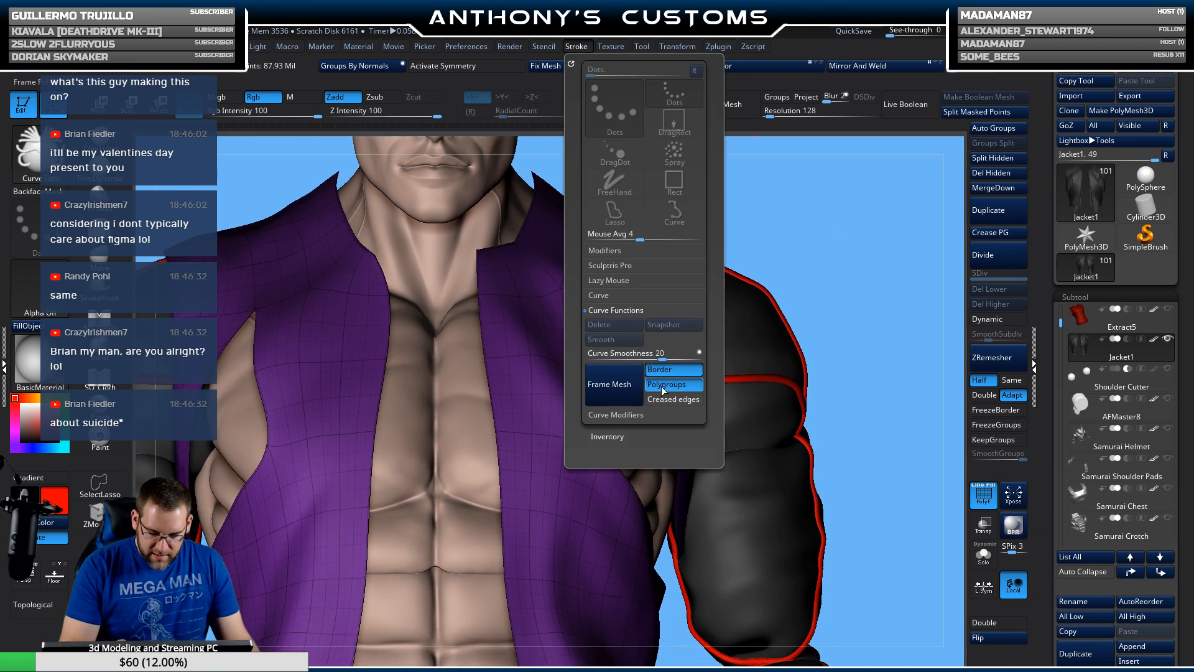
{"action": "left_click", "coordinate": [609, 384]}
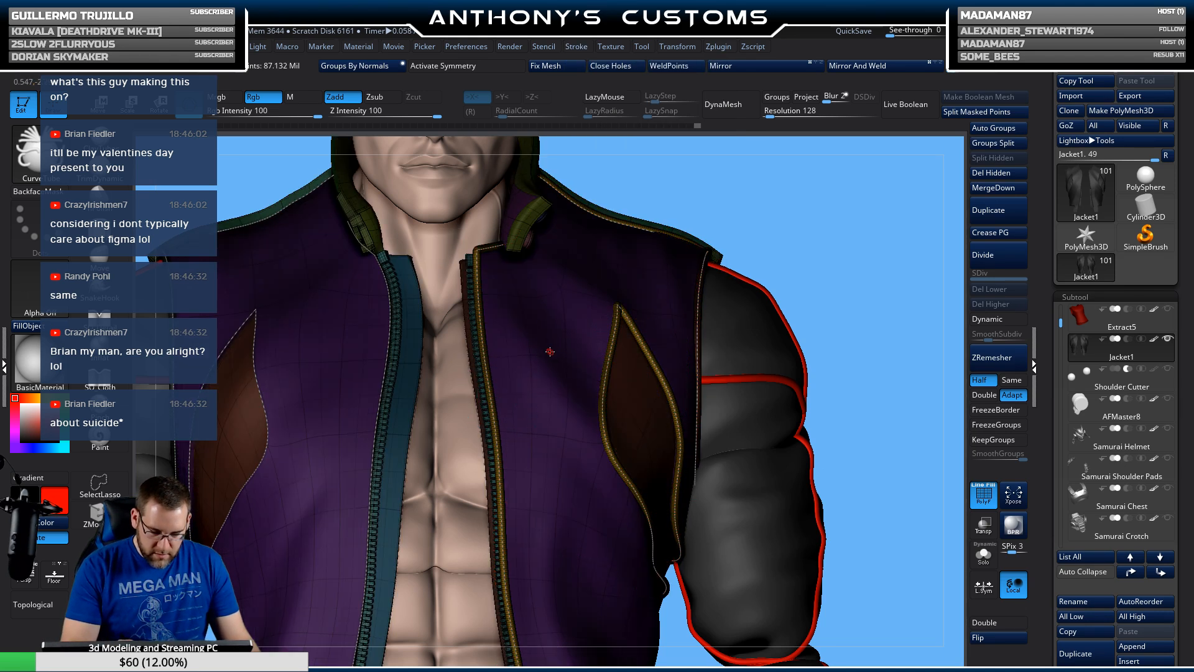
{"action": "left_click", "coordinate": [340, 410], "text": "ctrl+shift"}
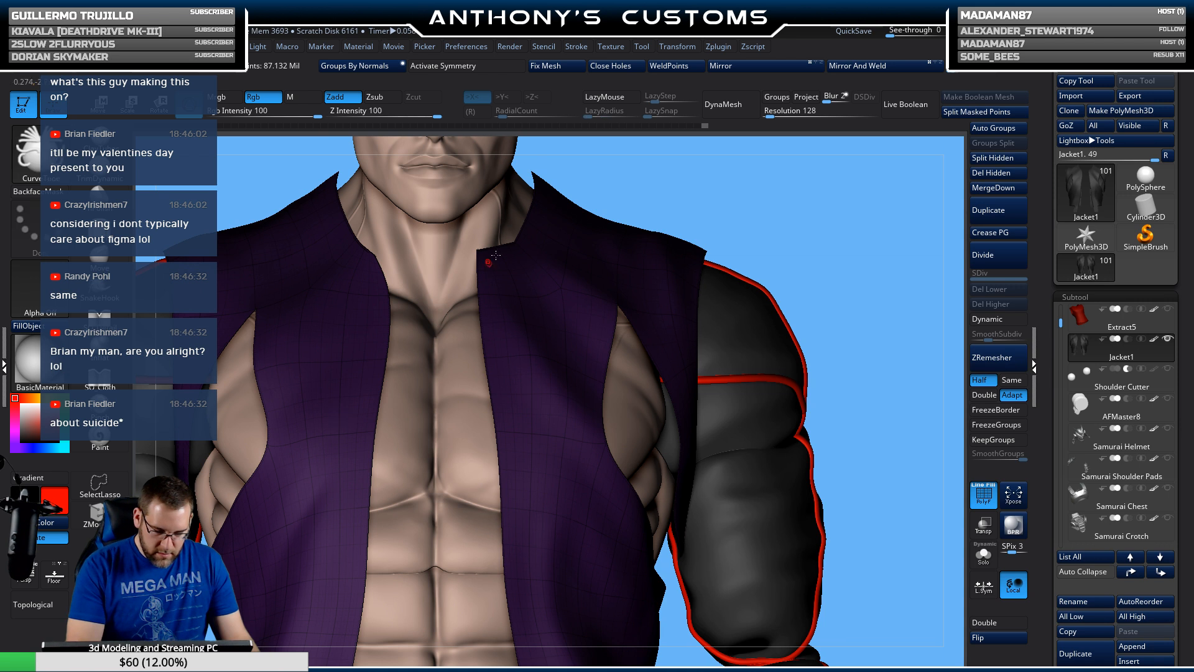
{"action": "left_click", "coordinate": [578, 47]}
{"action": "left_click", "coordinate": [610, 384]}
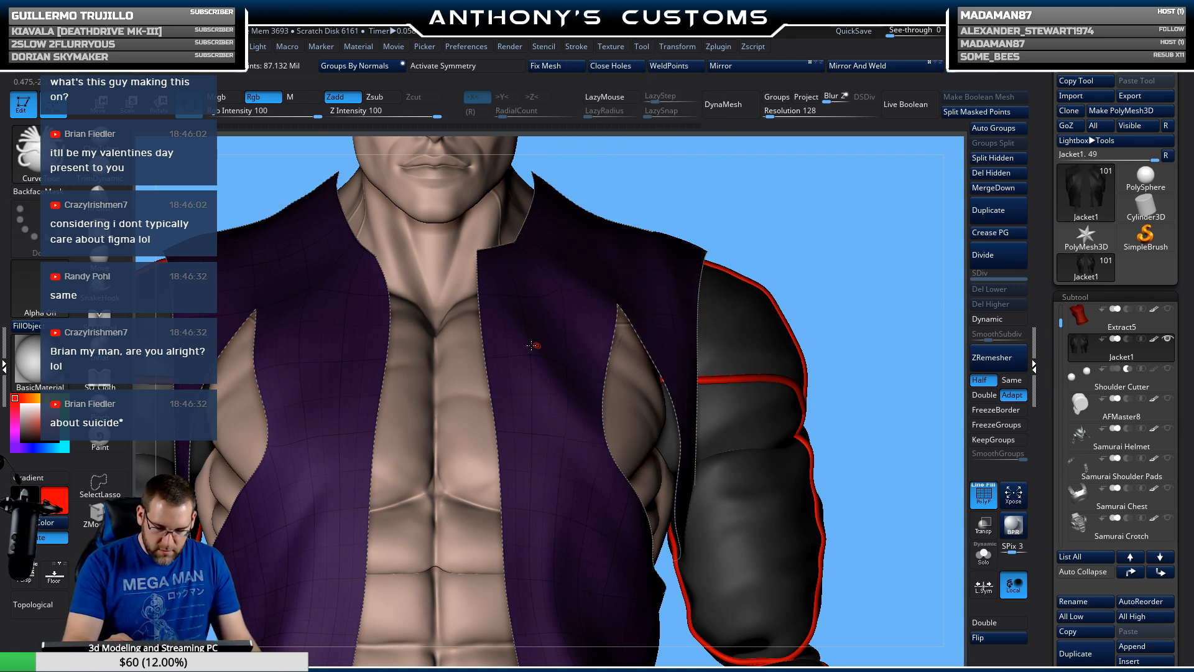
{"action": "left_click", "coordinate": [714, 218], "text": "ctrl+shift"}
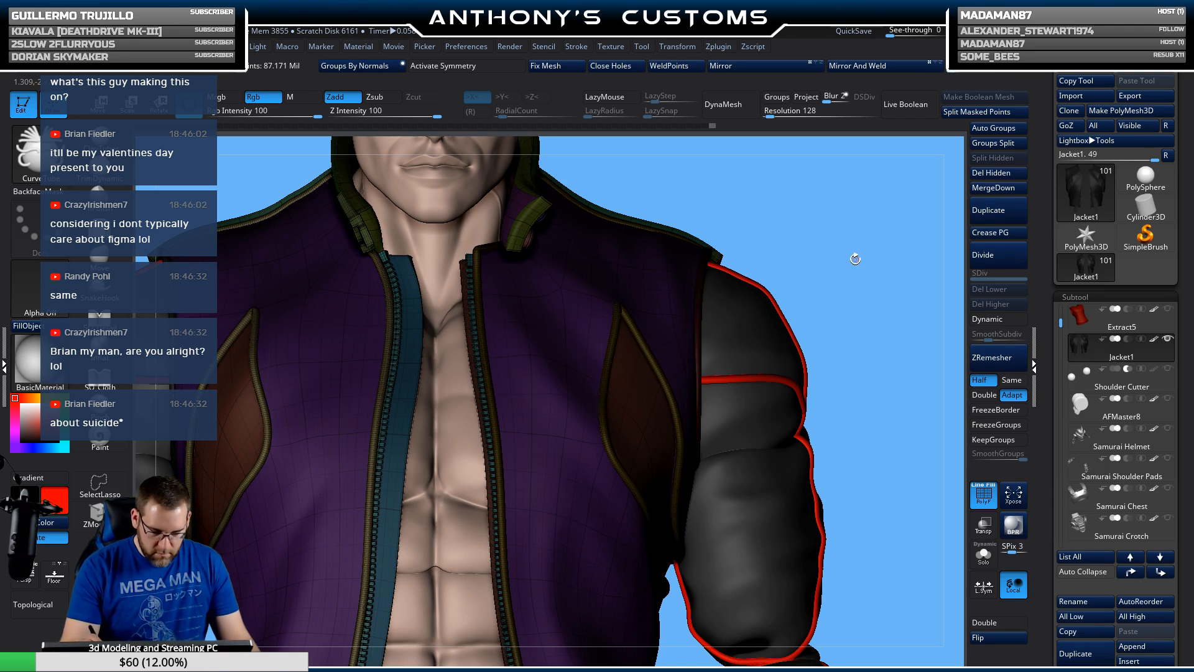
Step: Isolate the new front-panel piping from the jacket and split it into its own subtool
{"action": "key", "text": "shift+f"}
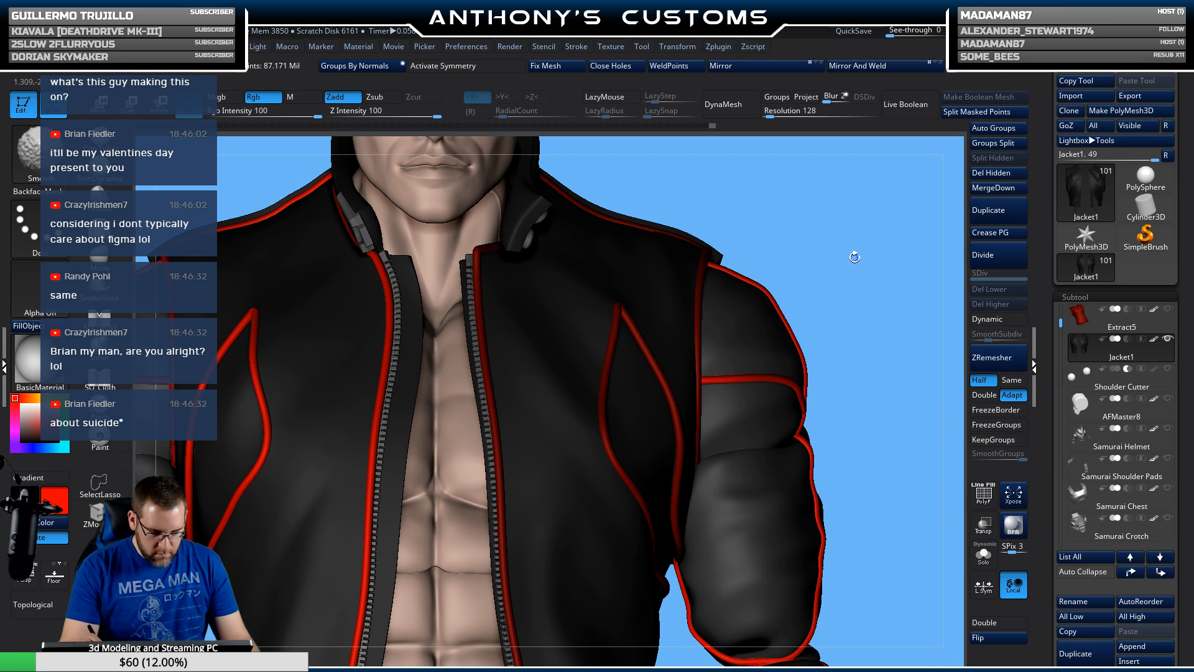
{"action": "key", "text": "shift+f"}
{"action": "key", "text": "shift+f"}
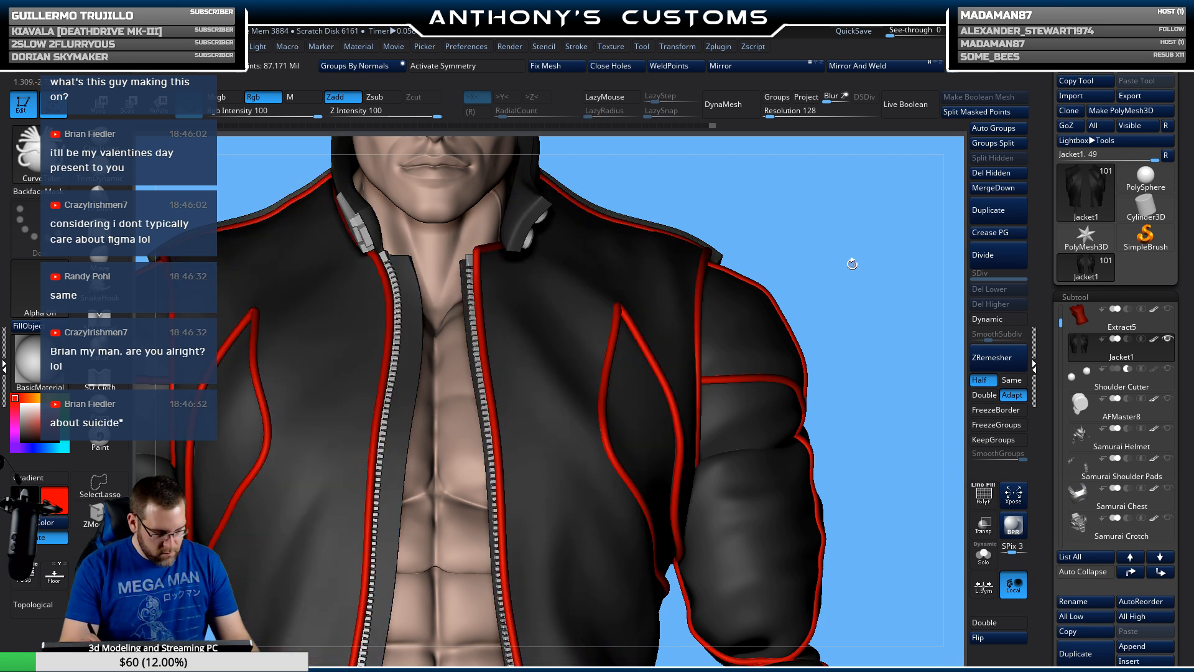
{"action": "left_click", "coordinate": [491, 394], "text": "ctrl+alt+shift"}
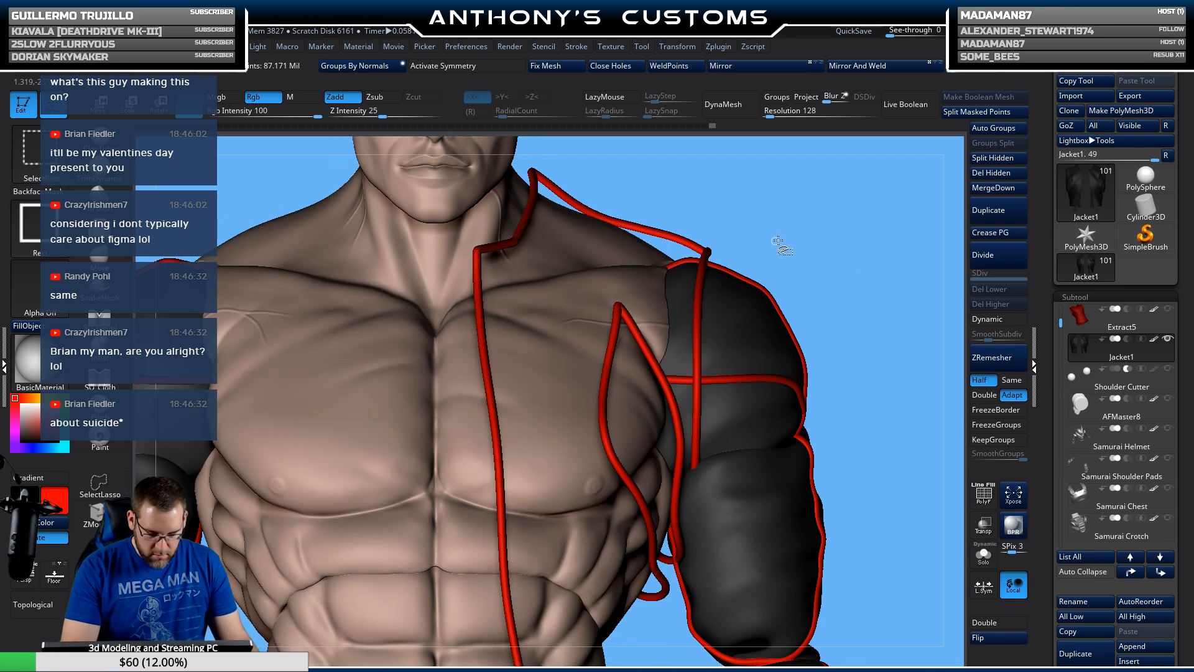
{"action": "left_click", "coordinate": [797, 254], "text": "ctrl+shift"}
{"action": "left_click", "coordinate": [377, 411], "text": "ctrl+alt+shift"}
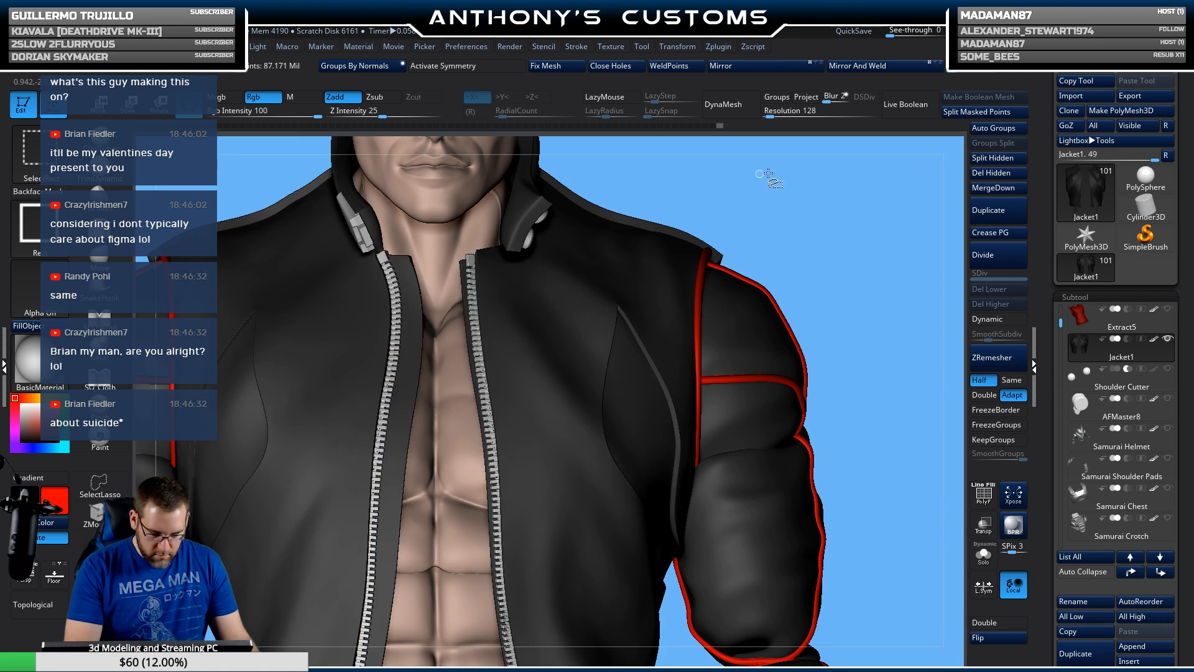
{"action": "left_click_drag", "start_coordinate": [837, 239], "coordinate": [850, 257], "text": "ctrl+shift"}
{"action": "left_click", "coordinate": [993, 157]}
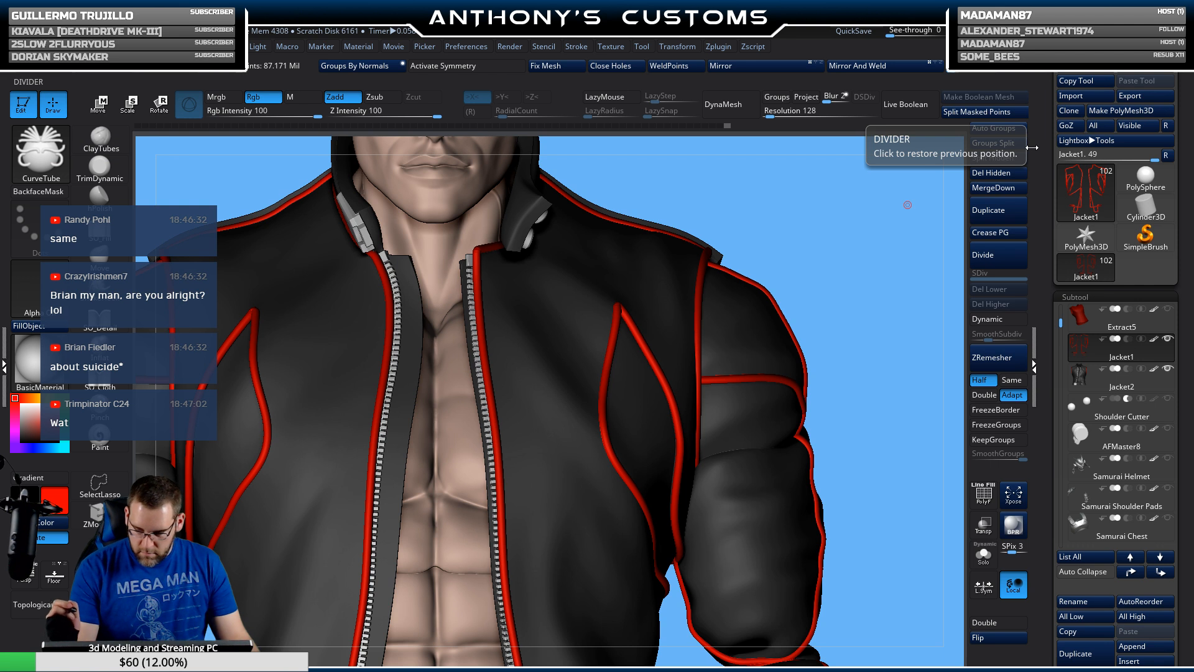
Step: Combine the front-panel piping into a single polygroup with the wireframe displayed and solo the piping subtool
{"action": "left_click_drag", "start_coordinate": [825, 256], "coordinate": [838, 233], "text": "alt"}
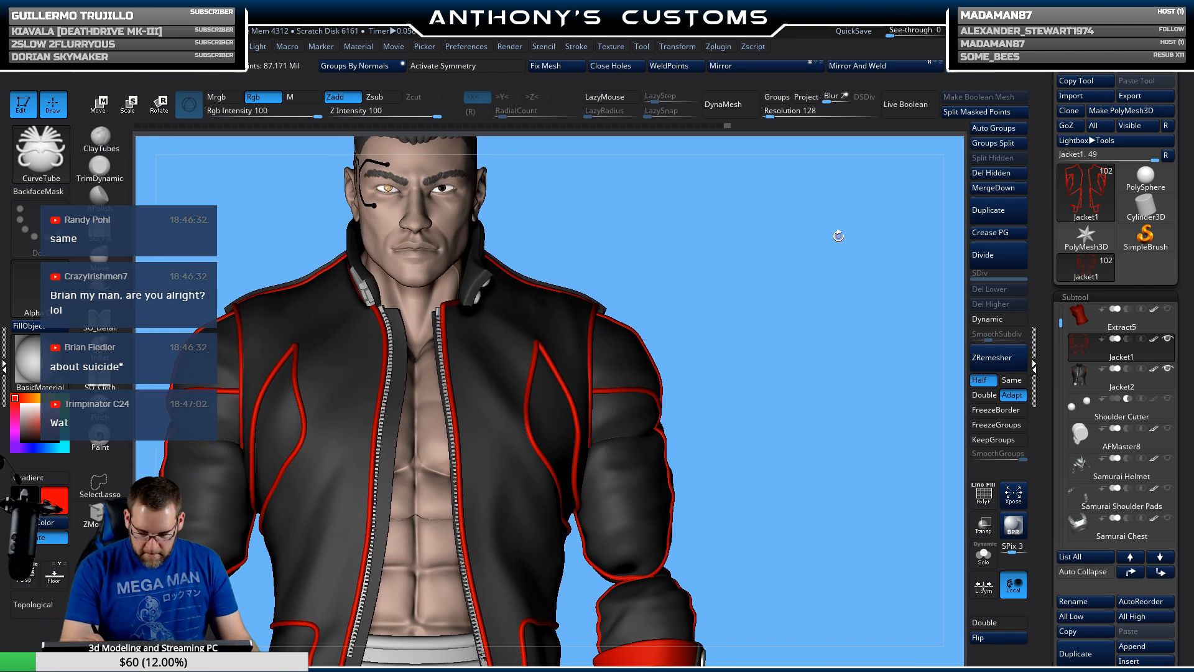
{"action": "key", "text": "shift+f"}
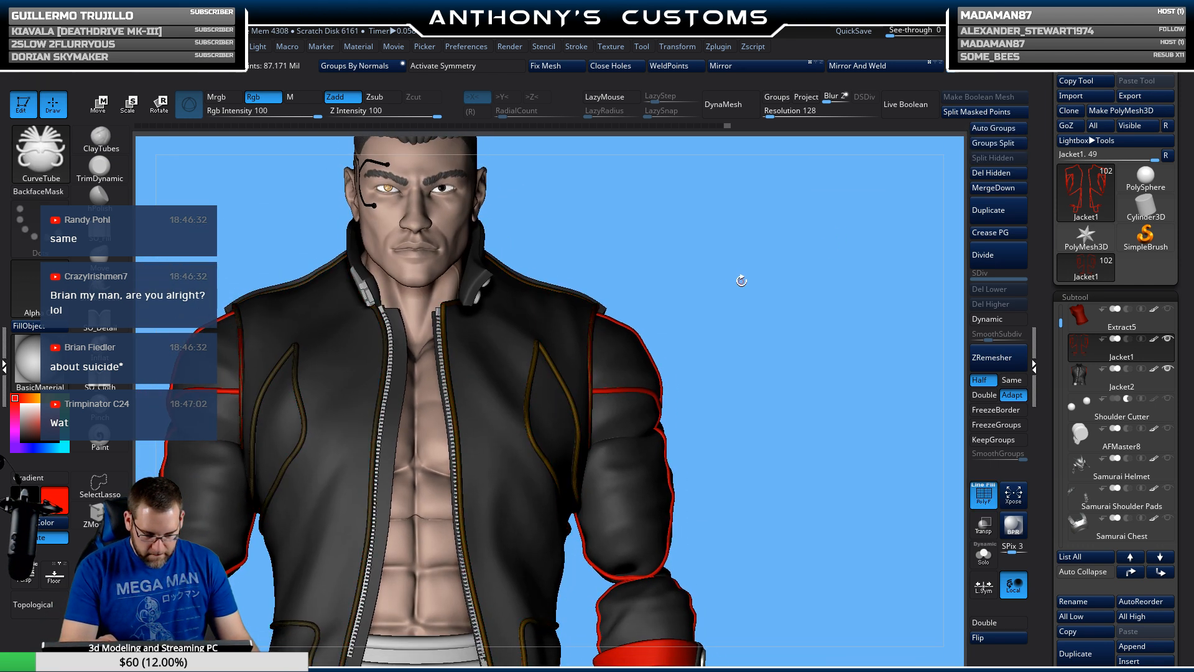
{"action": "mouse_move", "coordinate": [745, 289]}
{"action": "left_mouse_down"}
{"action": "mouse_move", "coordinate": [706, 299]}
{"action": "mouse_move", "coordinate": [749, 307]}
{"action": "mouse_move", "coordinate": [737, 303]}
{"action": "left_mouse_up"}
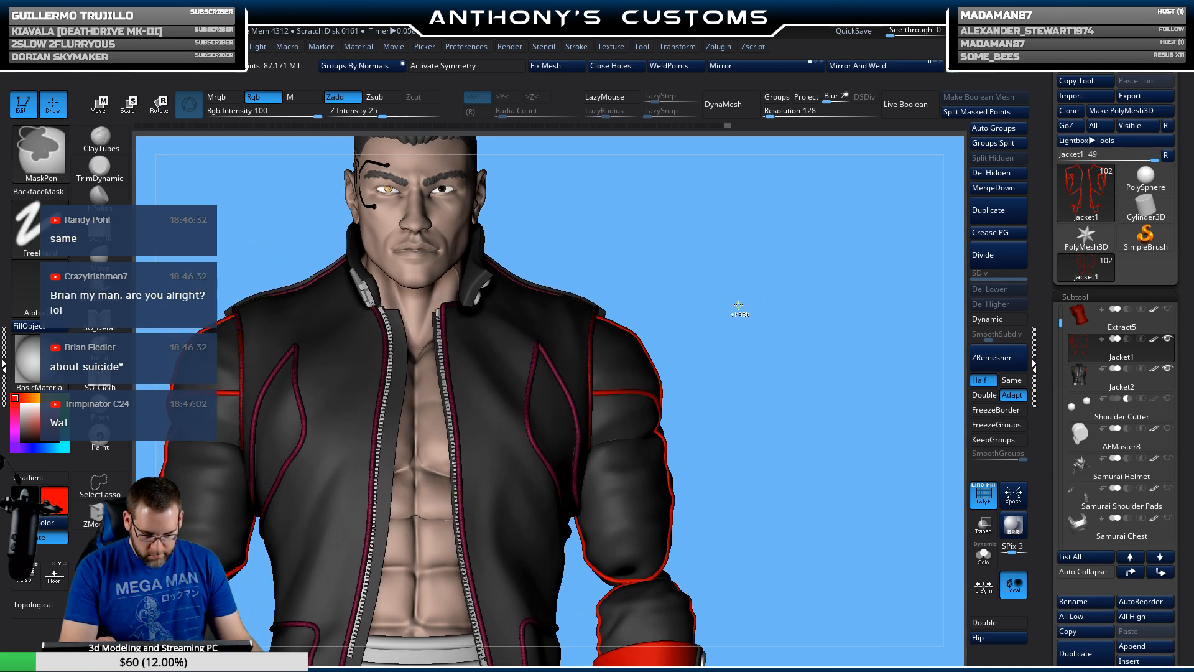
{"action": "left_click", "coordinate": [986, 560]}
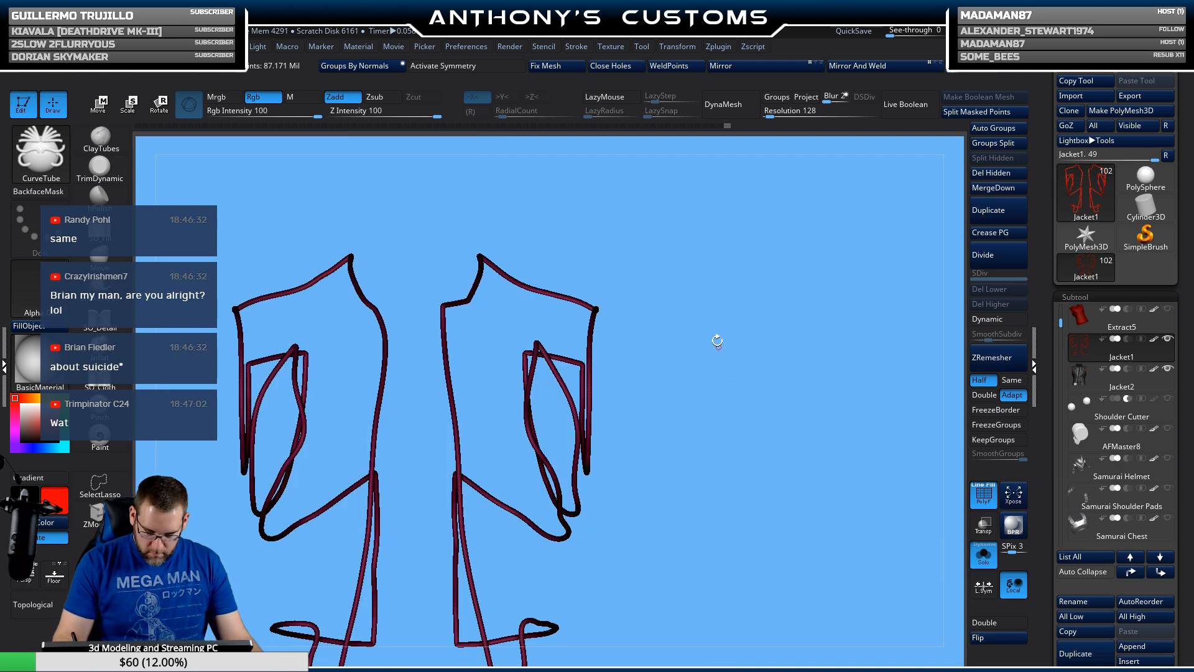
Step: Set ZModeler's polygon action to PolyGroup with the Polyloop target and assign a new polygroup to the loop at the piping's collar corner
{"action": "left_click_drag", "start_coordinate": [614, 575], "coordinate": [610, 588], "text": "alt"}
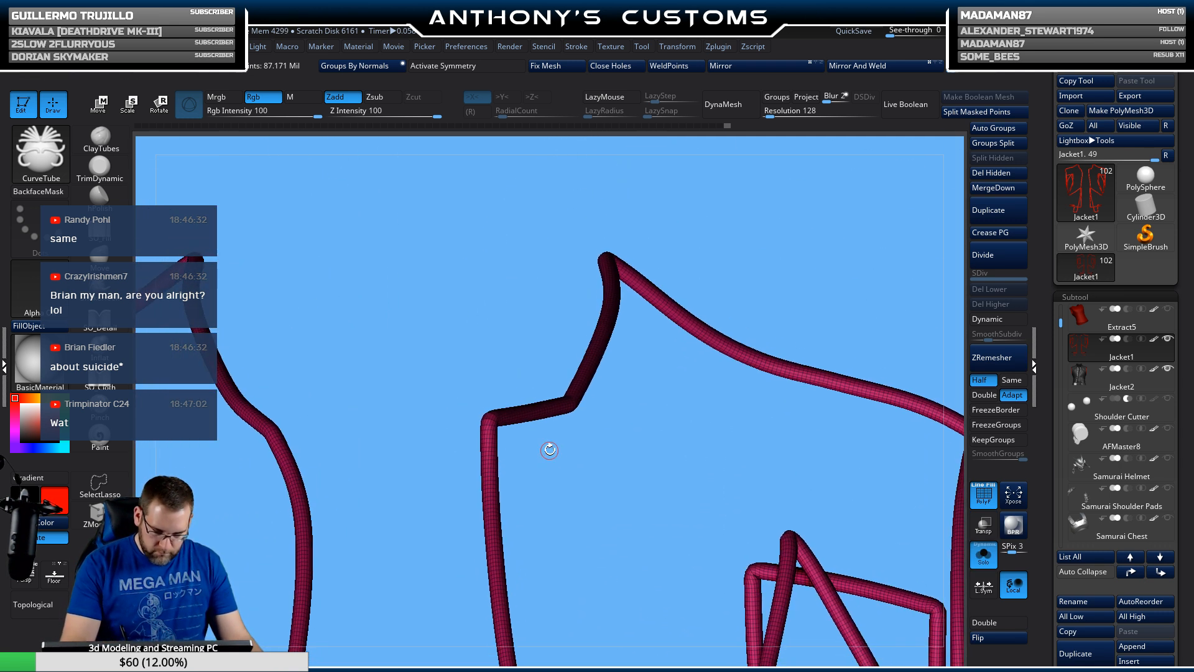
{"action": "left_click_drag", "start_coordinate": [549, 448], "coordinate": [655, 483], "text": "alt"}
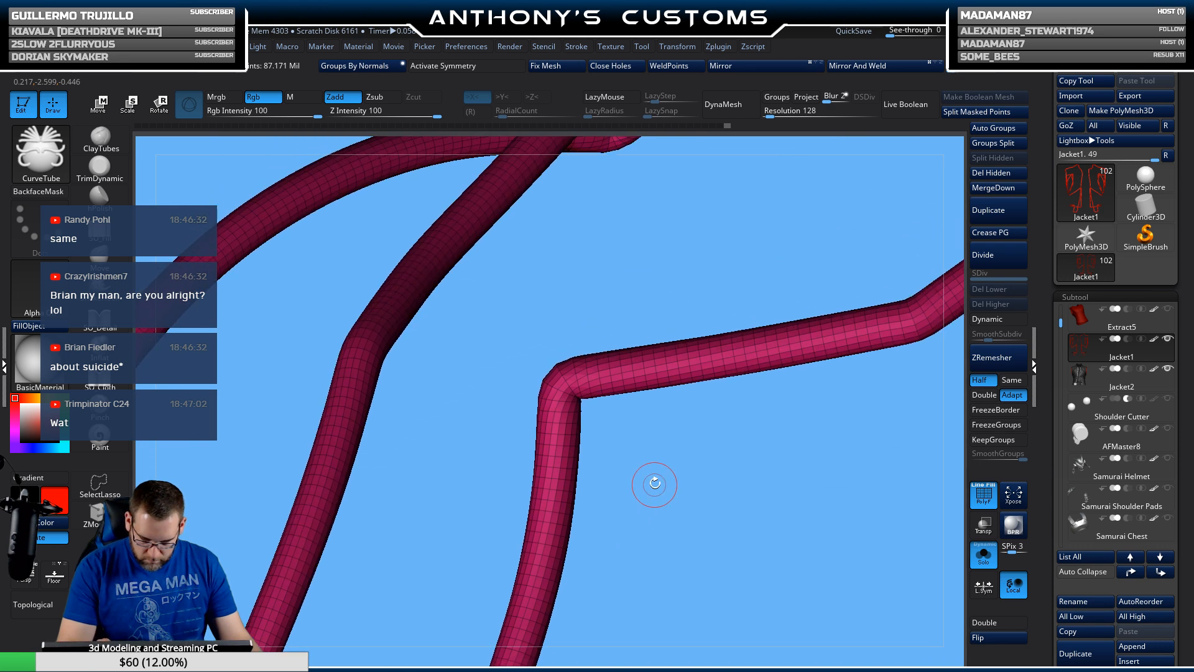
{"action": "left_click", "coordinate": [93, 515]}
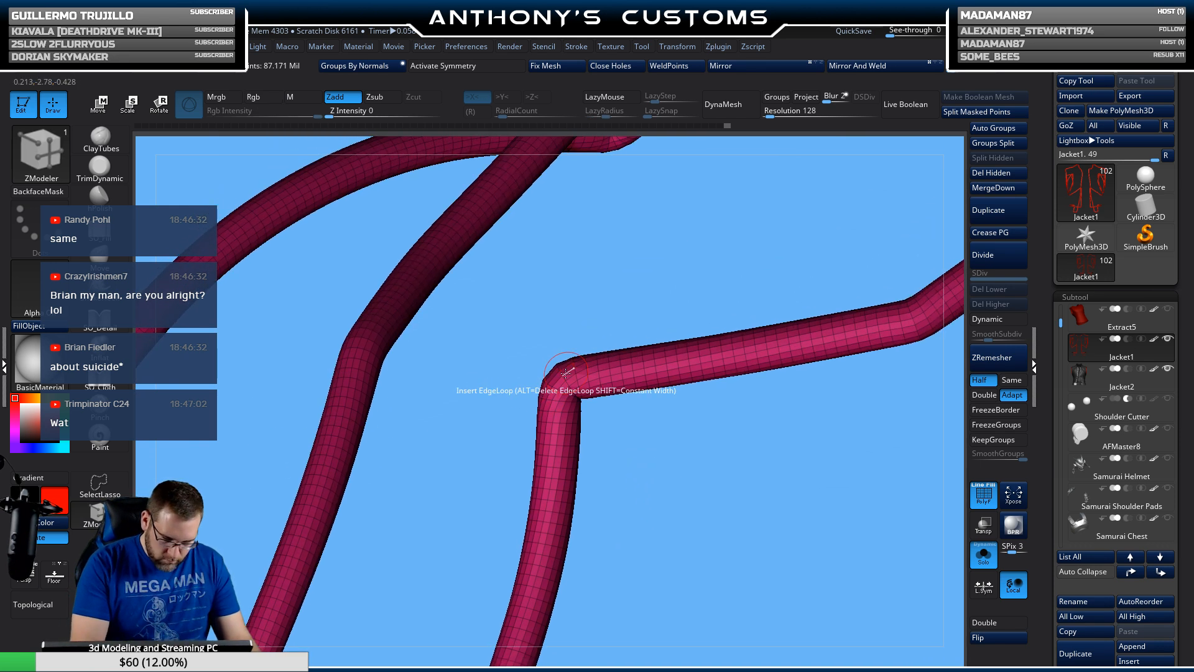
{"action": "mouse_move", "coordinate": [600, 413]}
{"action": "left_mouse_down", "text": "alt"}
{"action": "mouse_move", "coordinate": [623, 433]}
{"action": "mouse_move", "coordinate": [610, 558]}
{"action": "left_mouse_up", "text": "alt"}
{"action": "left_click_drag", "start_coordinate": [741, 246], "coordinate": [345, 643], "text": "alt"}
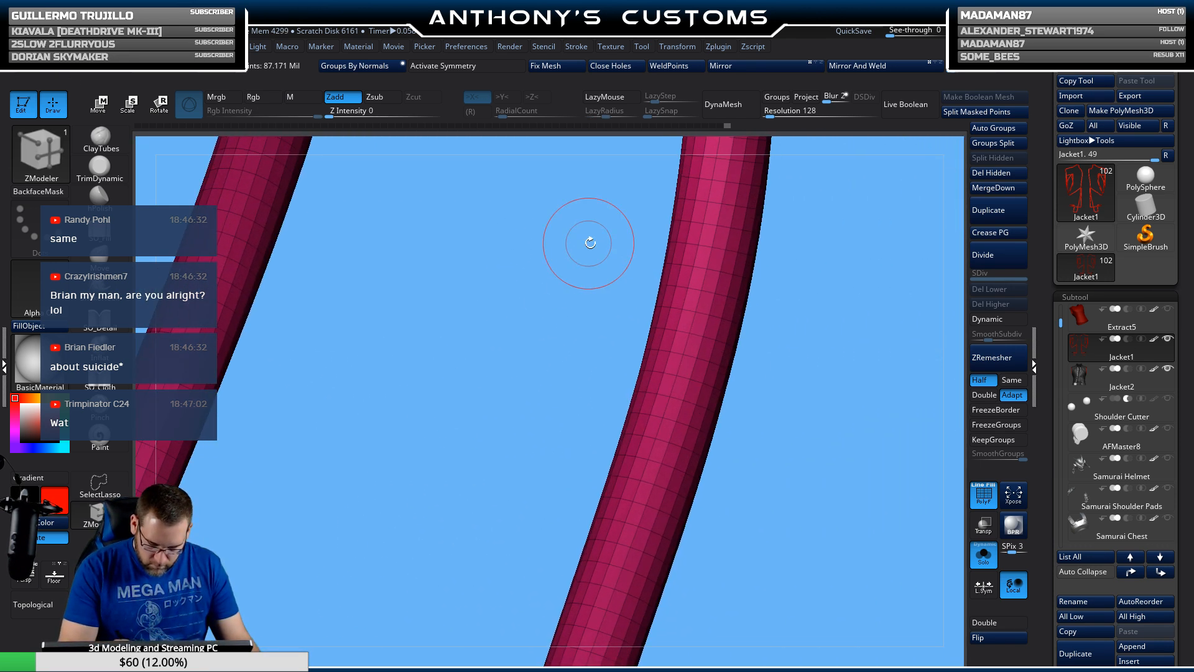
{"action": "left_click_drag", "start_coordinate": [590, 244], "coordinate": [336, 647], "text": "alt"}
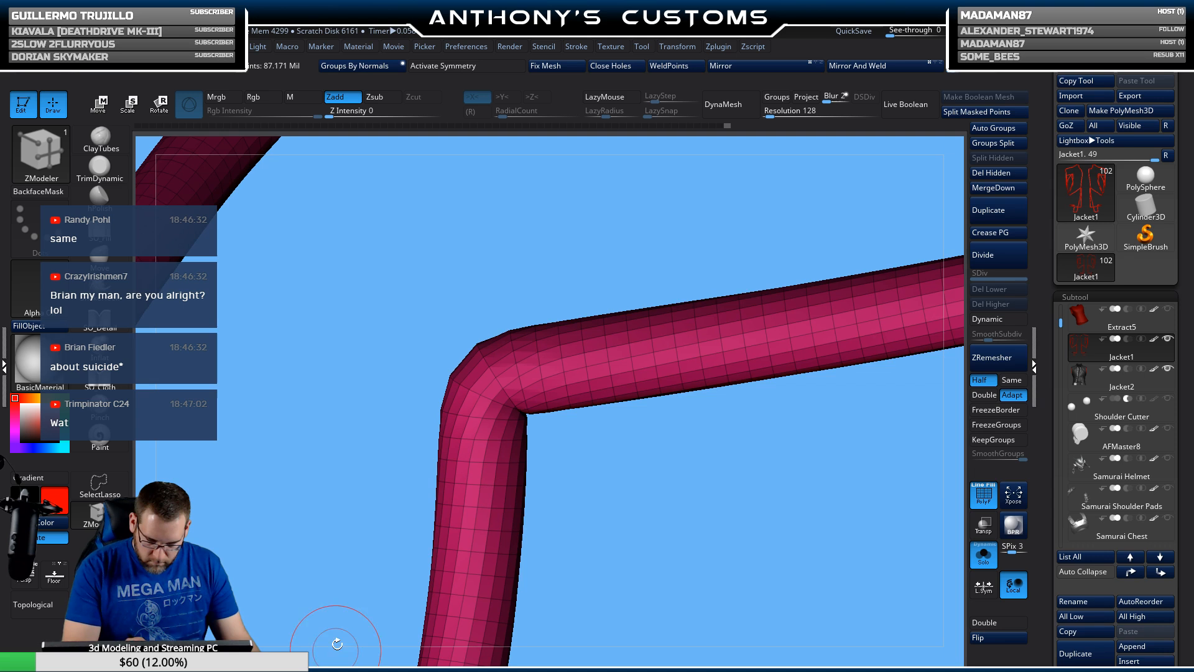
{"action": "left_click", "coordinate": [473, 374]}
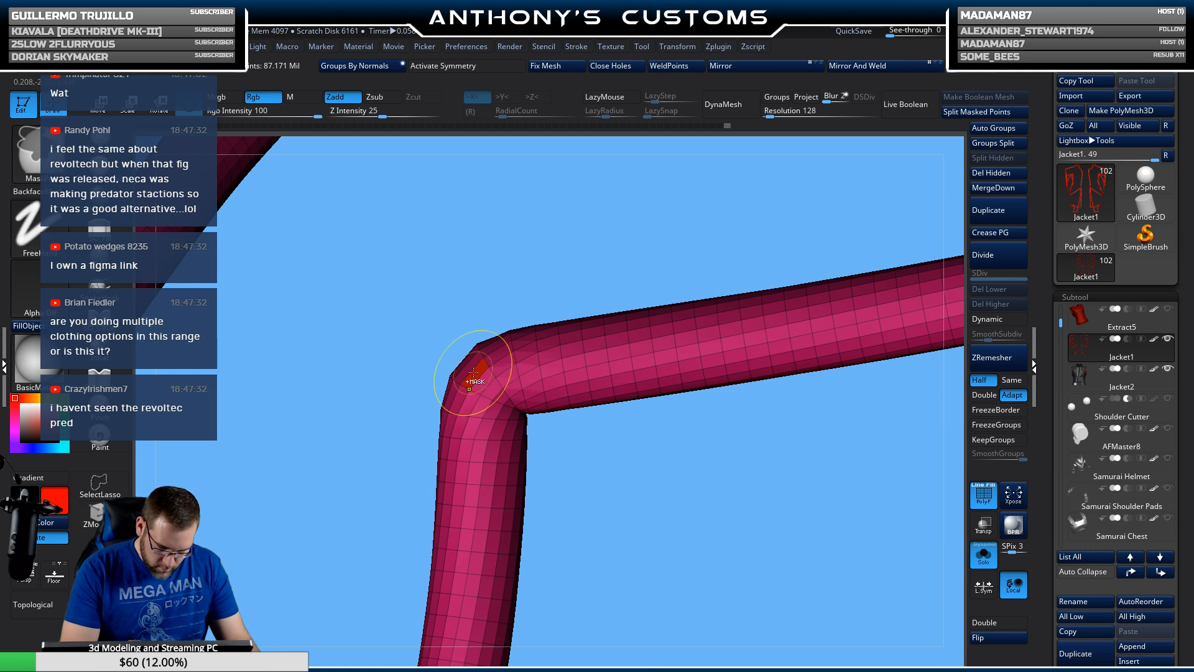
{"action": "key", "text": "space"}
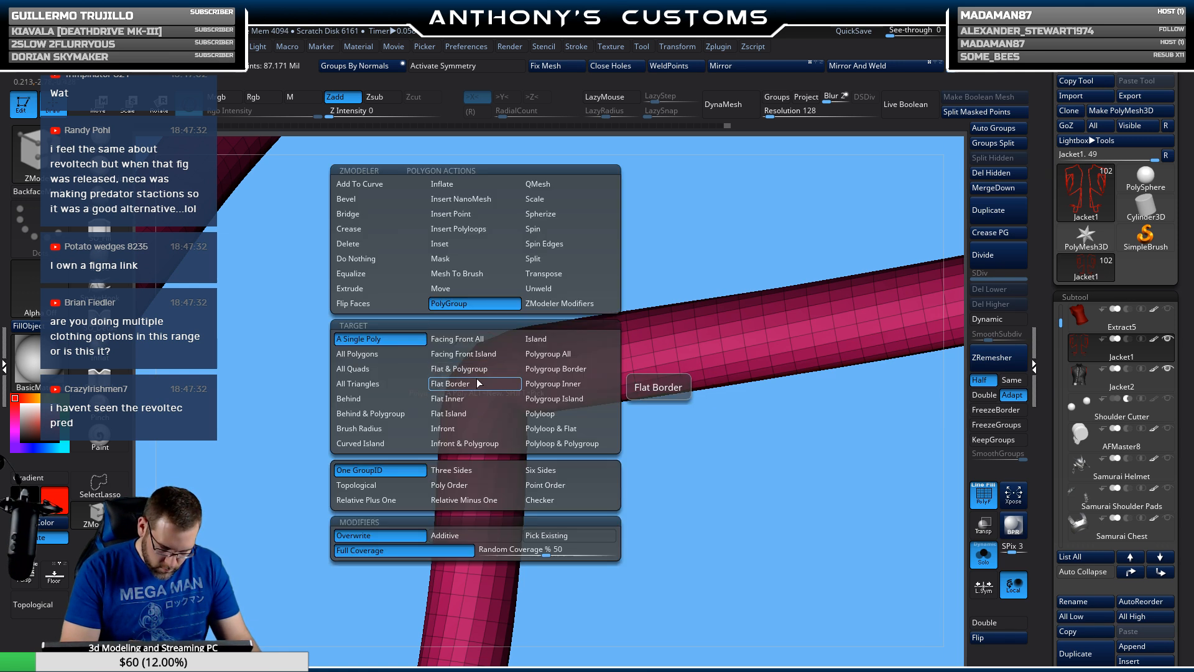
{"action": "left_click", "coordinate": [562, 413]}
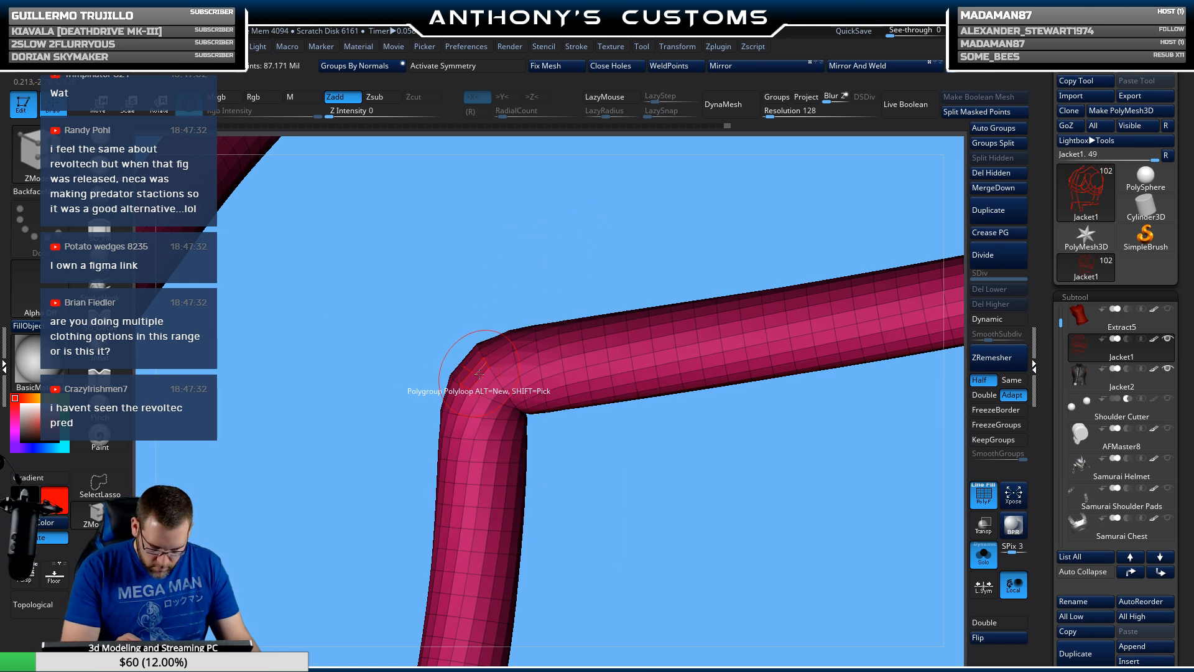
{"action": "left_click", "coordinate": [478, 376]}
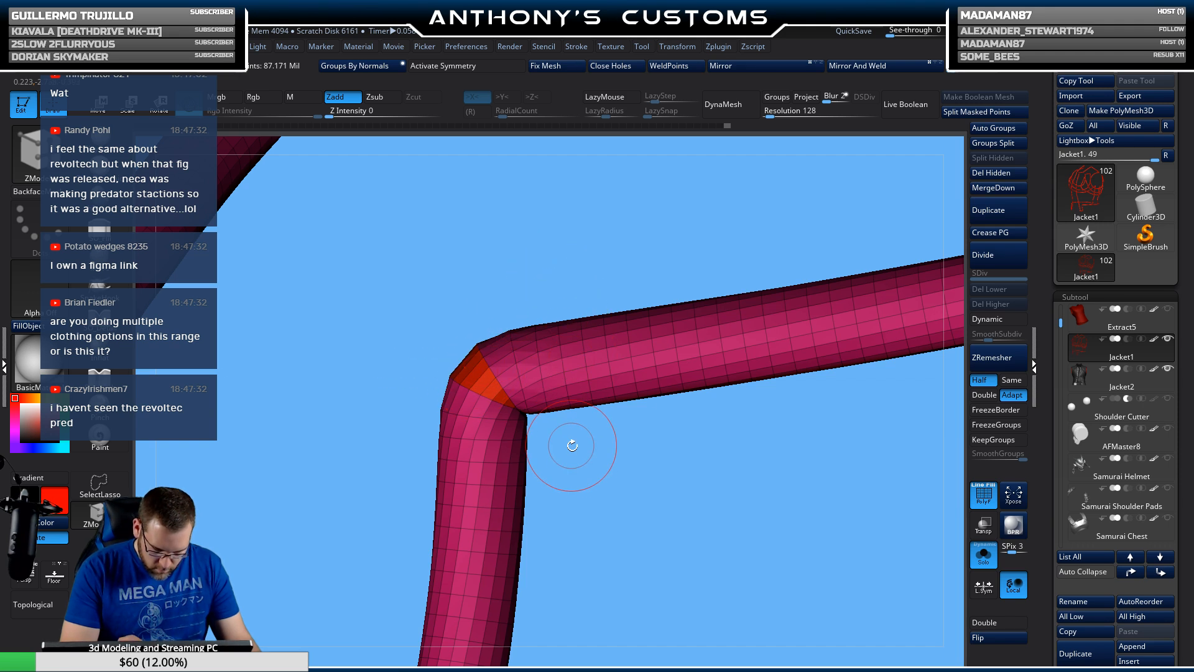
Step: Assign a separate polygroup to the polyloop at the neckline bend of the opposite front panel's piping
{"action": "left_click_drag", "start_coordinate": [605, 441], "coordinate": [540, 469]}
{"action": "left_click_drag", "start_coordinate": [449, 517], "coordinate": [624, 469], "text": "alt"}
{"action": "left_click_drag", "start_coordinate": [696, 502], "coordinate": [676, 529]}
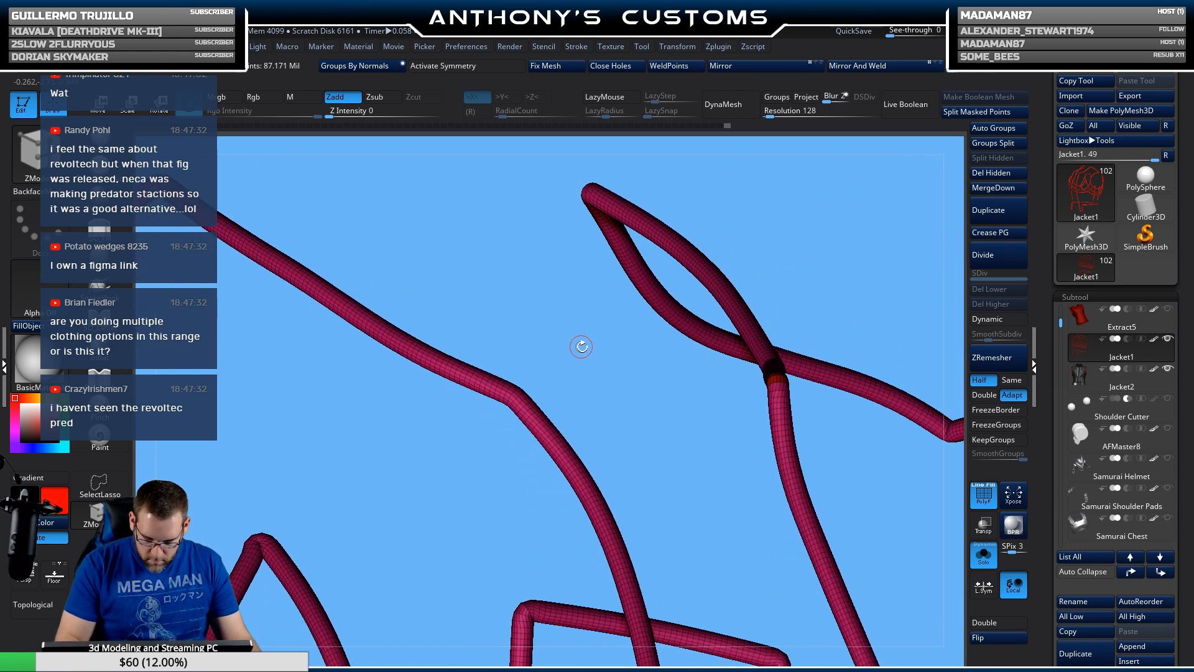
{"action": "mouse_move", "coordinate": [582, 347]}
{"action": "left_mouse_down"}
{"action": "mouse_move", "coordinate": [585, 415]}
{"action": "mouse_move", "coordinate": [576, 389]}
{"action": "left_mouse_up"}
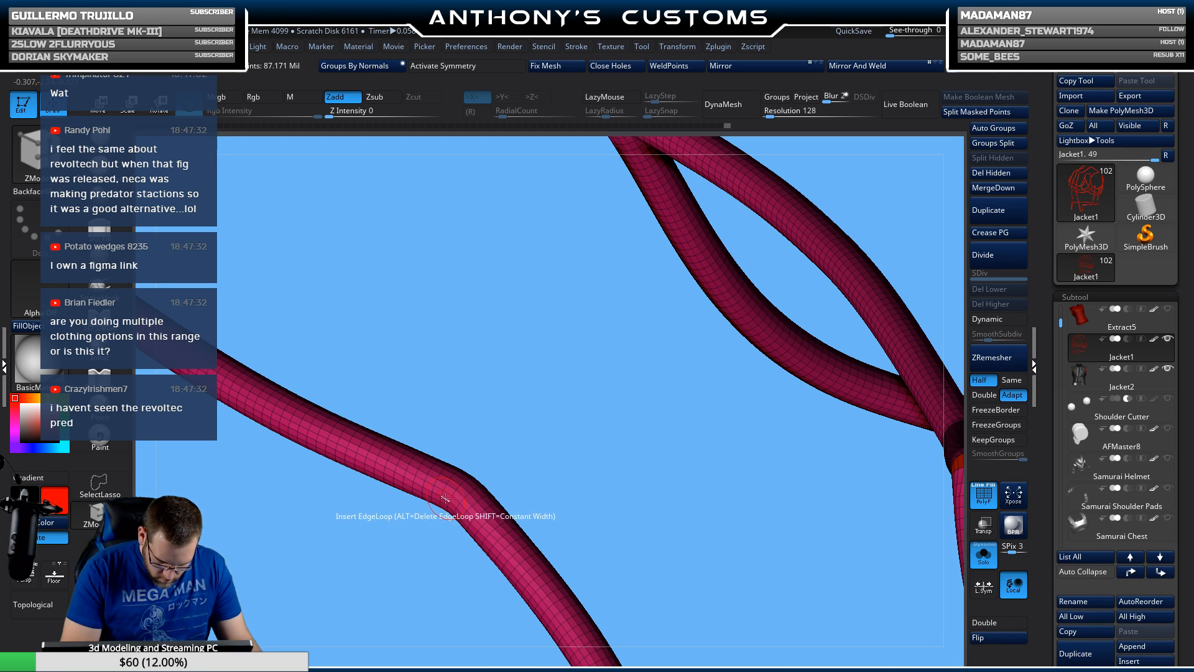
{"action": "left_click_drag", "start_coordinate": [548, 404], "coordinate": [744, 354], "text": "alt"}
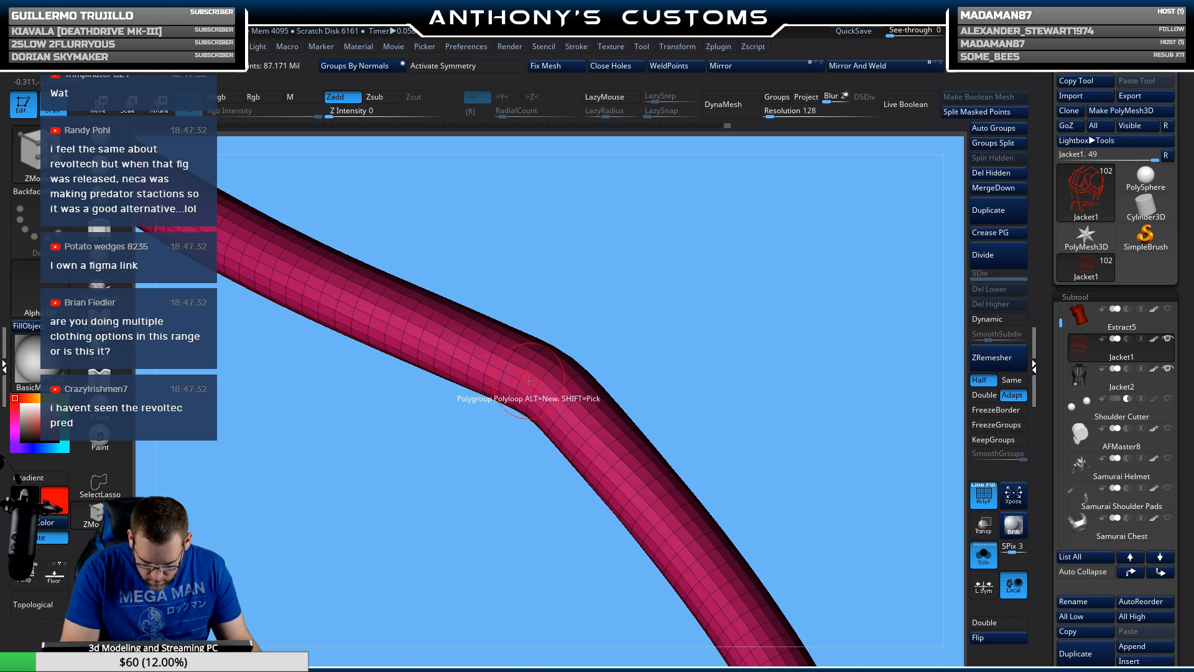
{"action": "left_click_drag", "start_coordinate": [690, 365], "coordinate": [696, 338], "text": "alt"}
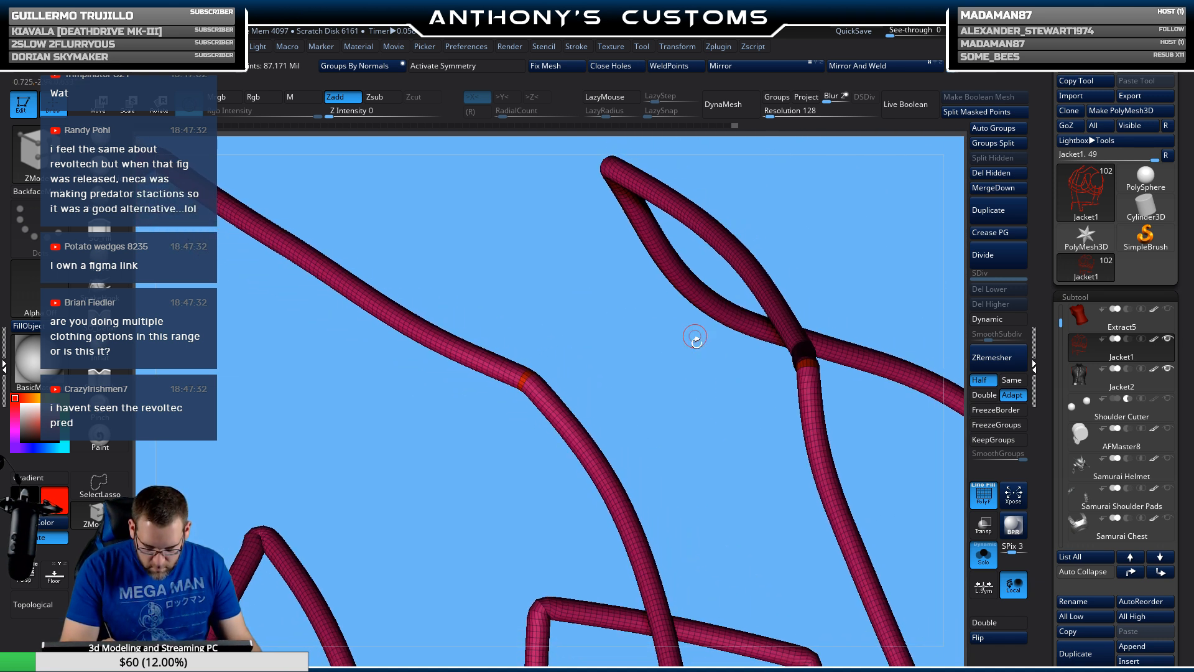
Step: Assign a separate polygroup to the polyloop at the inner corner of the piping's lower hem extension
{"action": "left_click_drag", "start_coordinate": [708, 447], "coordinate": [566, 286], "text": "alt"}
{"action": "left_click_drag", "start_coordinate": [857, 554], "coordinate": [840, 522], "text": "shift"}
{"action": "key", "text": "f"}
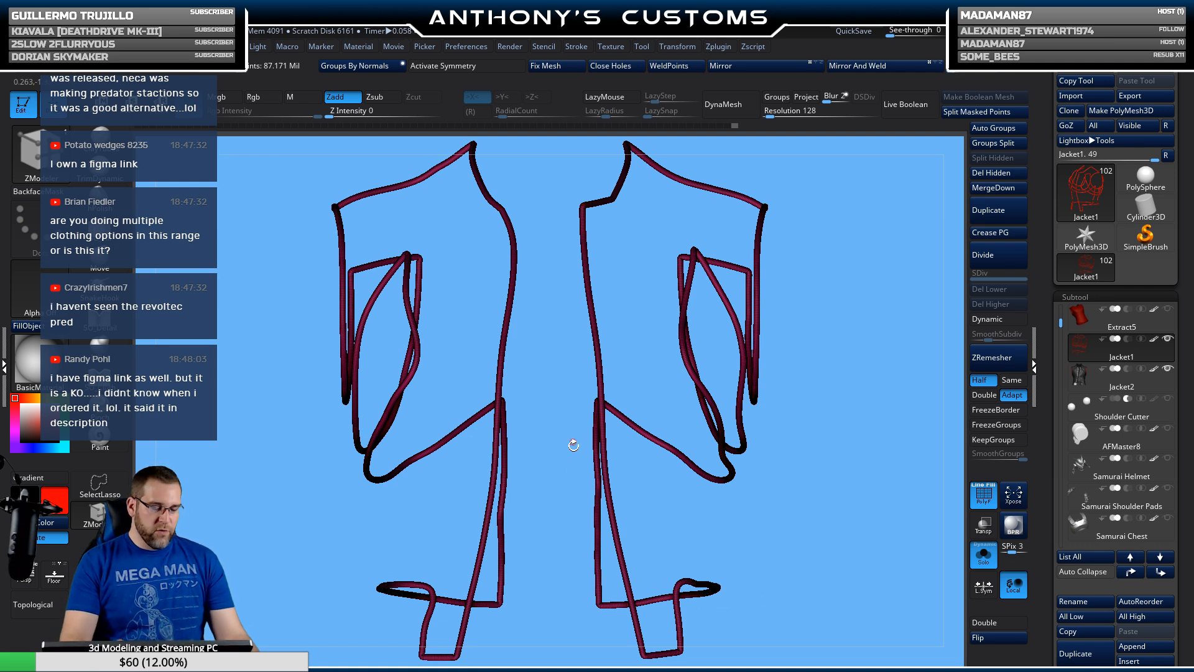
{"action": "left_click_drag", "start_coordinate": [548, 496], "coordinate": [625, 515], "text": "alt"}
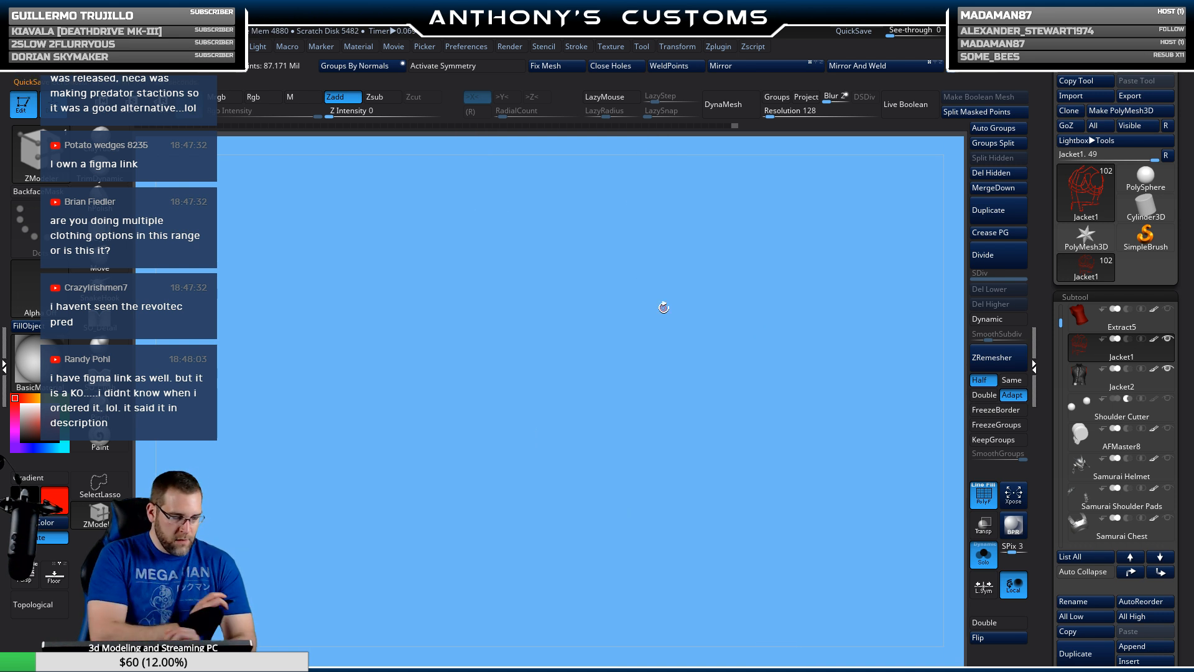
{"action": "mouse_move", "coordinate": [713, 393]}
{"action": "left_mouse_down"}
{"action": "mouse_move", "coordinate": [680, 410]}
{"action": "mouse_move", "coordinate": [728, 416]}
{"action": "mouse_move", "coordinate": [689, 384]}
{"action": "mouse_move", "coordinate": [678, 563]}
{"action": "left_mouse_up"}
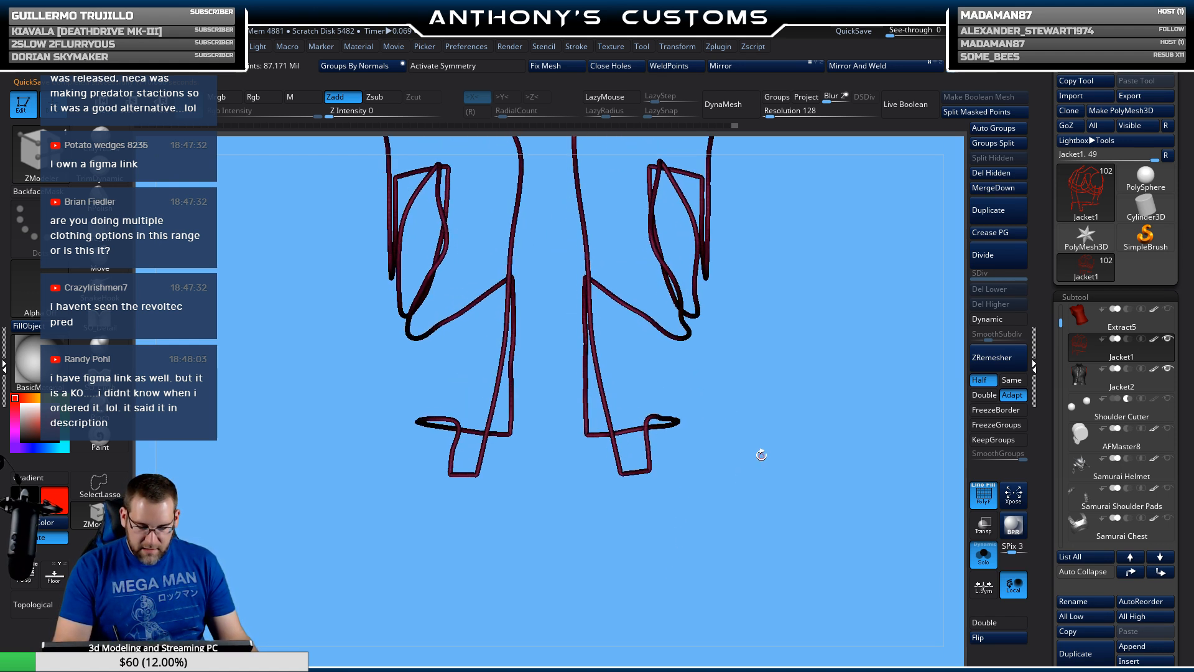
{"action": "key", "text": "shift+f"}
{"action": "left_click_drag", "start_coordinate": [757, 421], "coordinate": [536, 306], "text": "alt"}
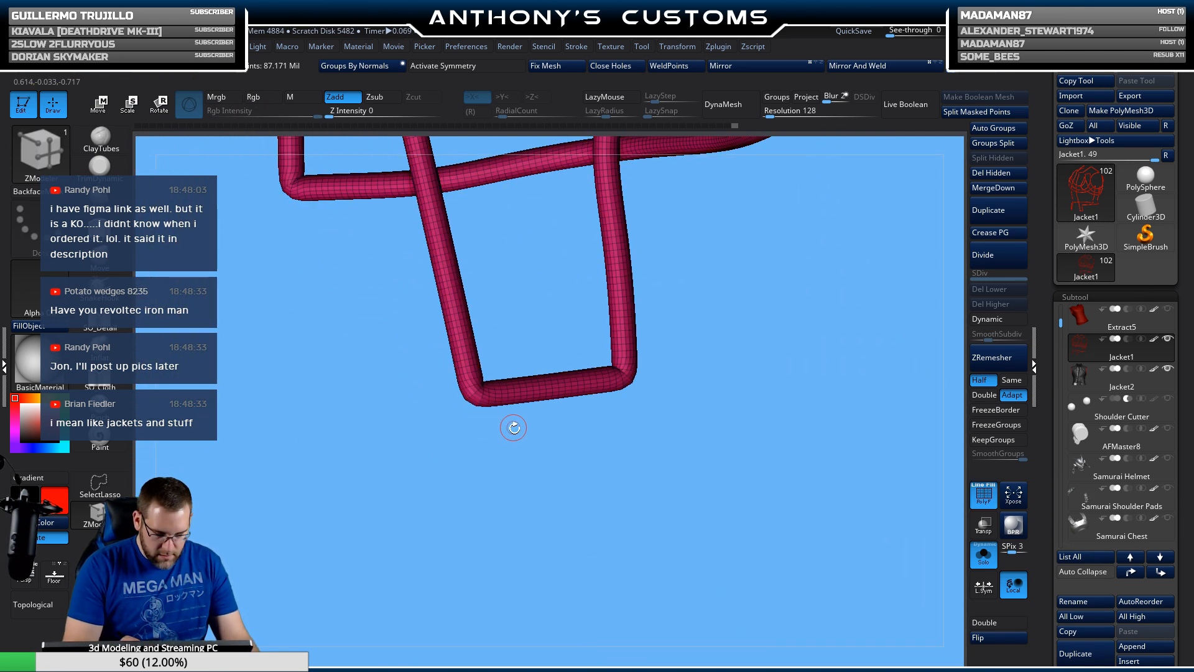
{"action": "left_click_drag", "start_coordinate": [514, 428], "coordinate": [565, 264]}
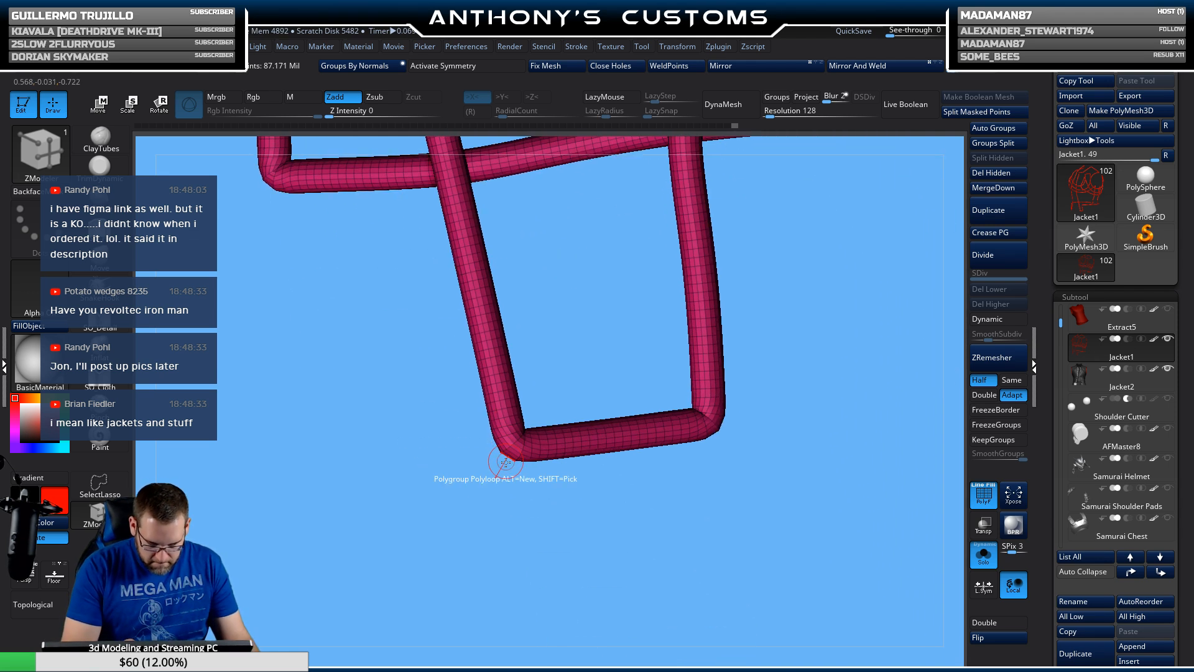
{"action": "right_click_drag", "start_coordinate": [506, 462], "coordinate": [503, 558], "text": "ctrl"}
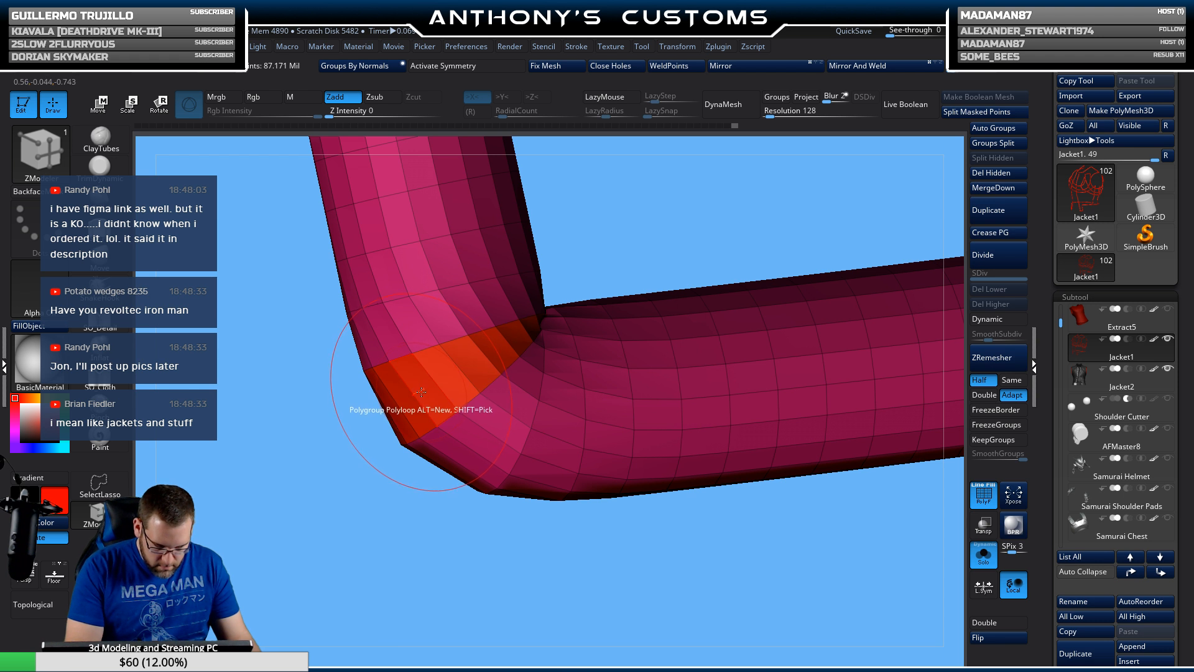
{"action": "left_click_drag", "start_coordinate": [357, 517], "coordinate": [856, 472], "text": "alt"}
{"action": "left_click_drag", "start_coordinate": [261, 437], "coordinate": [845, 403], "text": "alt"}
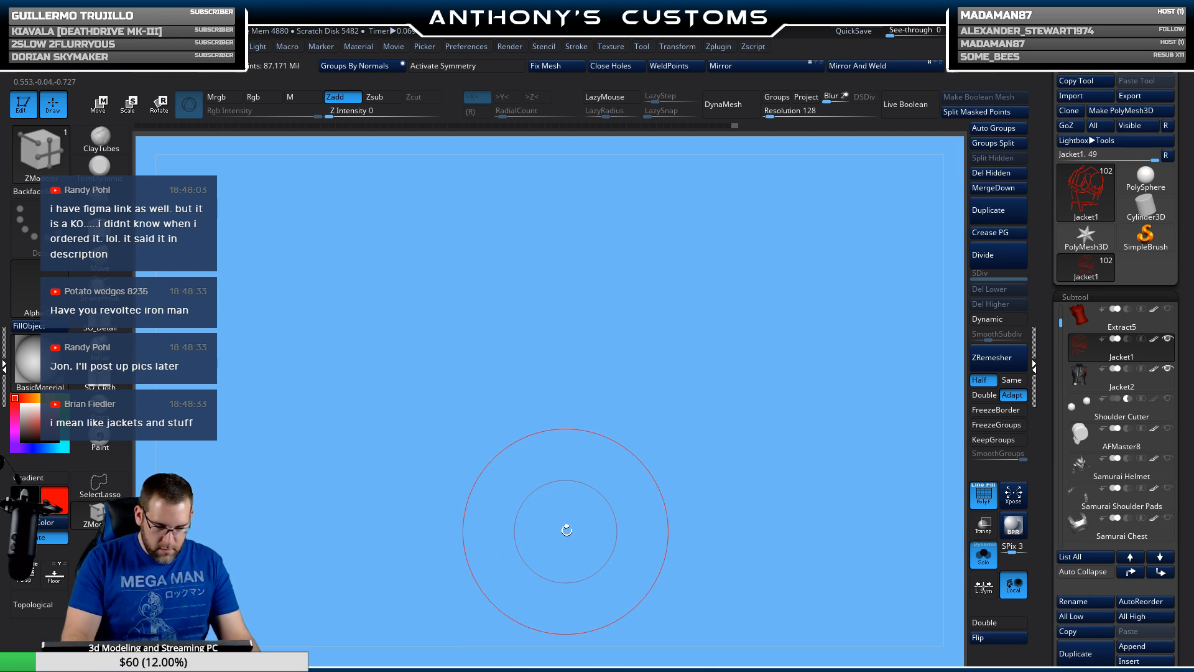
{"action": "key", "text": "f"}
{"action": "left_click_drag", "start_coordinate": [576, 514], "coordinate": [528, 216], "text": "alt"}
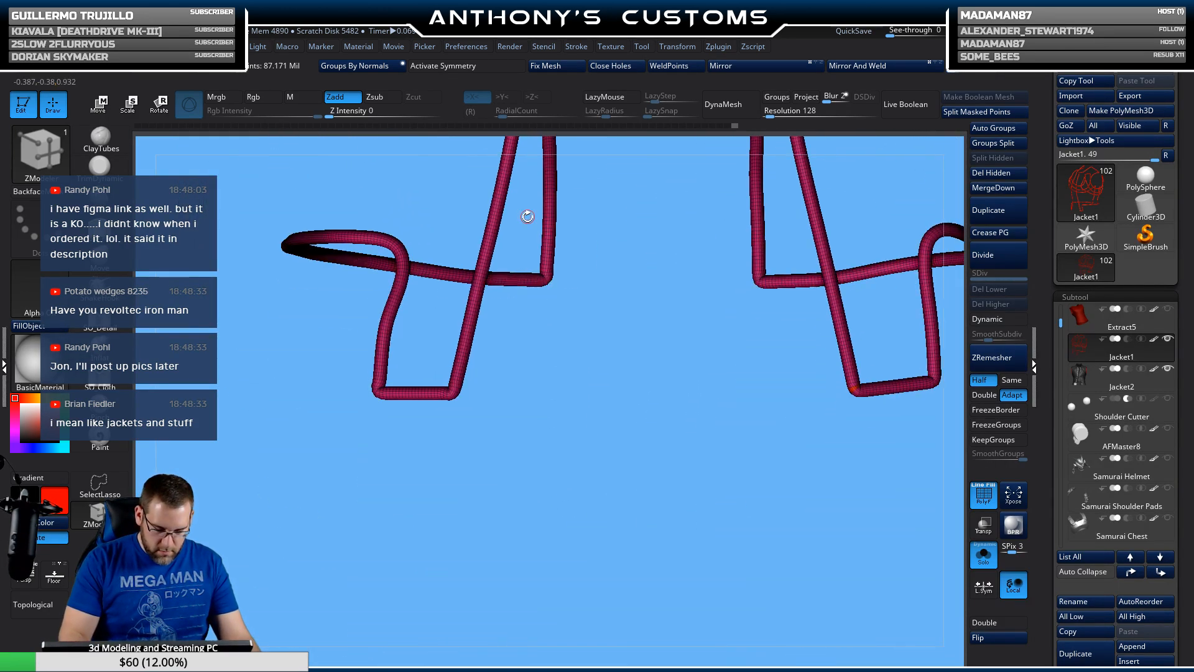
Step: Assign the separate polygroup to the polyloops across the inner corner of the opposite panel's lower hem extension
{"action": "left_click_drag", "start_coordinate": [449, 415], "coordinate": [616, 410], "text": "alt"}
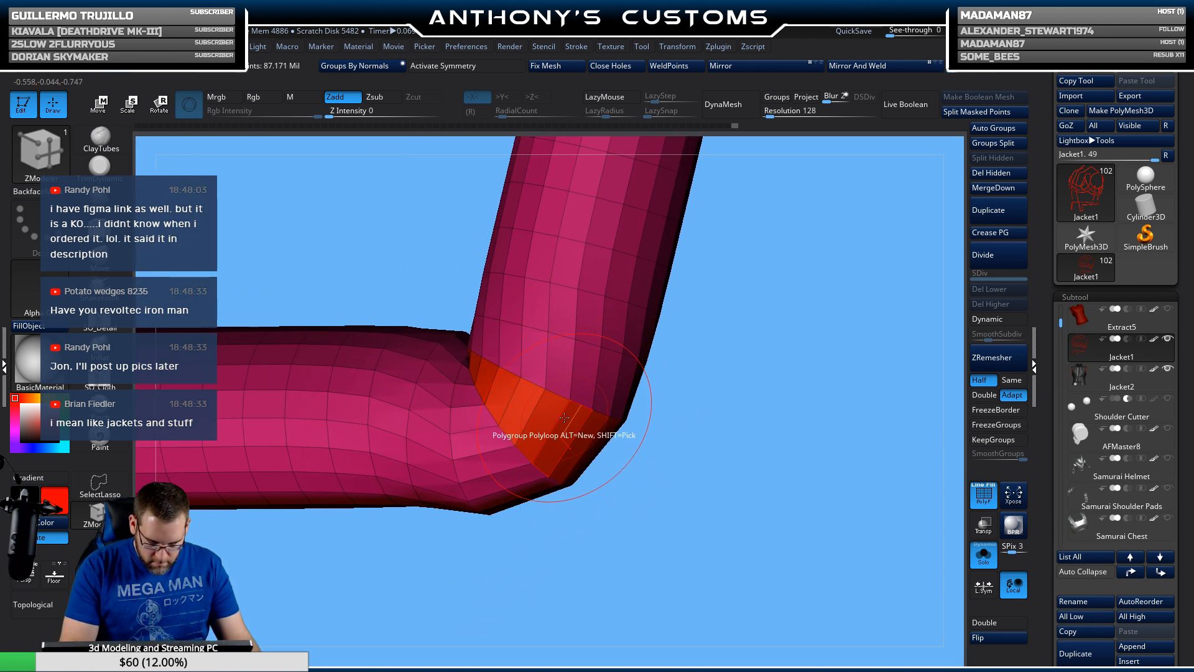
{"action": "key", "text": "ctrl+shift"}
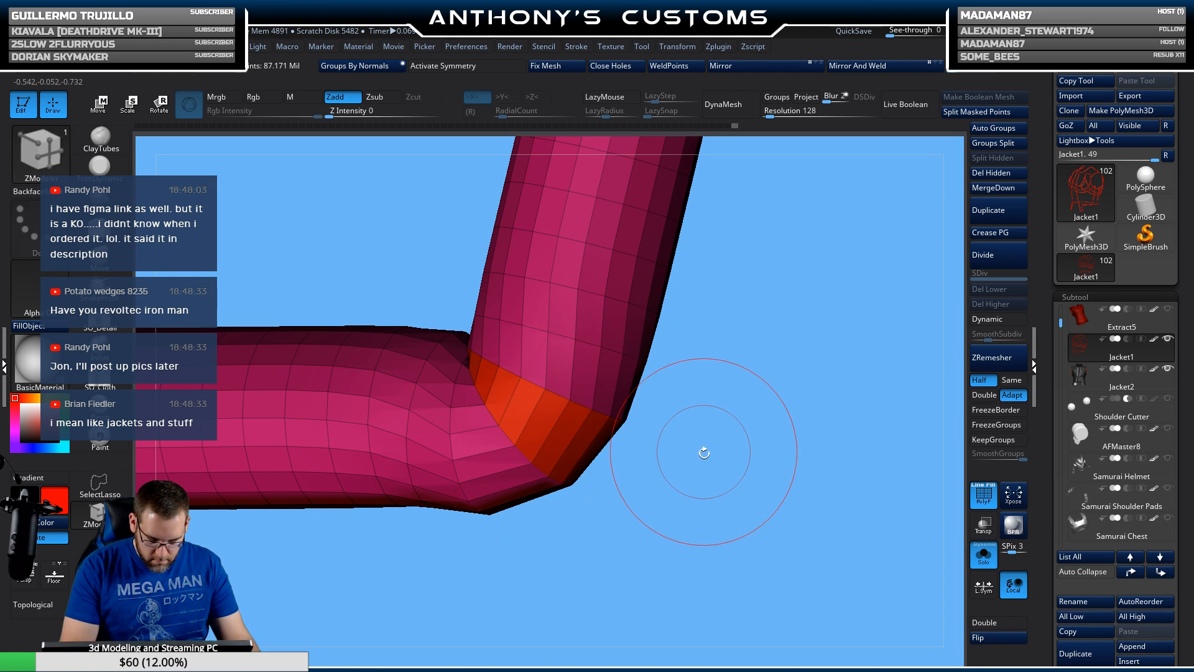
{"action": "left_click_drag", "start_coordinate": [704, 453], "coordinate": [675, 435], "text": "alt"}
{"action": "key", "text": "ctrl+shift"}
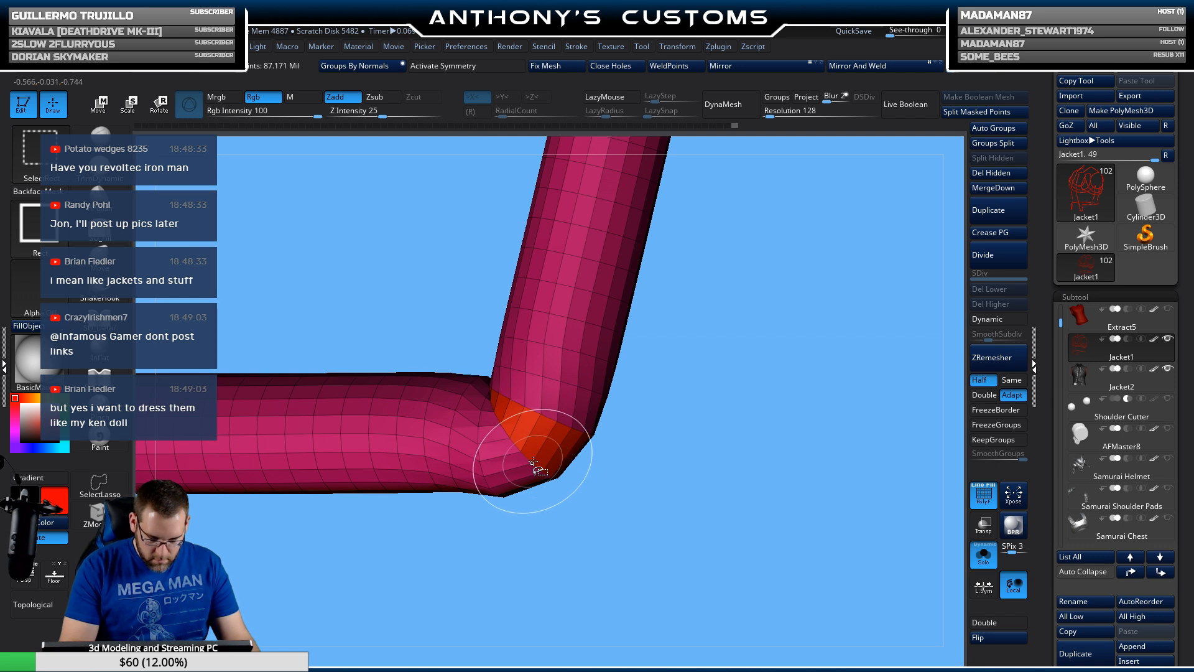
{"action": "left_click_drag", "start_coordinate": [657, 467], "coordinate": [622, 406], "text": "alt"}
{"action": "left_click_drag", "start_coordinate": [615, 455], "coordinate": [596, 638], "text": "alt"}
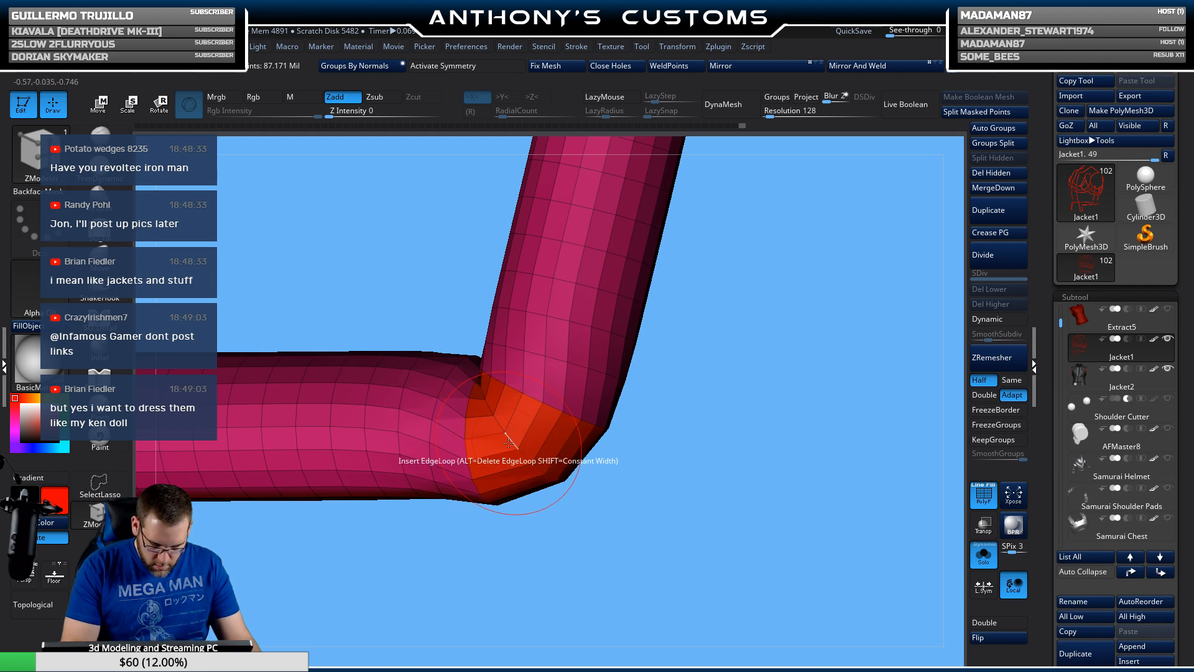
Step: Hide the polygrouped corner loops on the piping and delete the hidden geometry
{"action": "left_click", "coordinate": [489, 449], "text": "ctrl+shift"}
{"action": "left_click_drag", "start_coordinate": [689, 510], "coordinate": [566, 489], "text": "alt"}
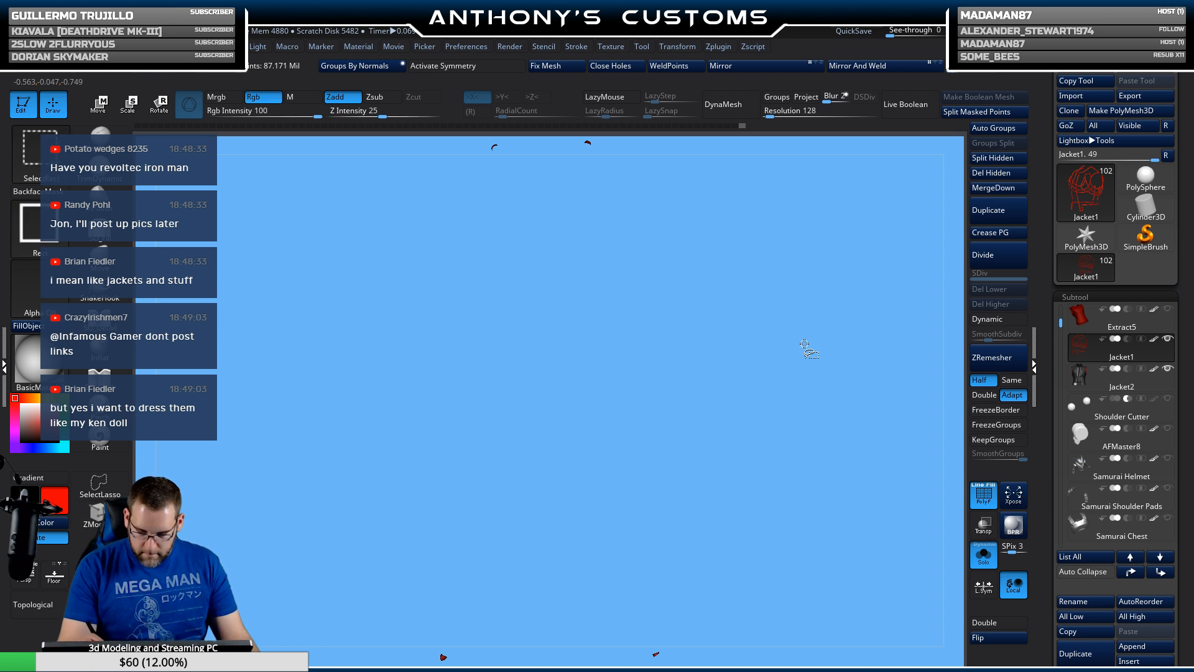
{"action": "left_click", "coordinate": [812, 364], "text": "ctrl+shift"}
{"action": "left_click", "coordinate": [1000, 172]}
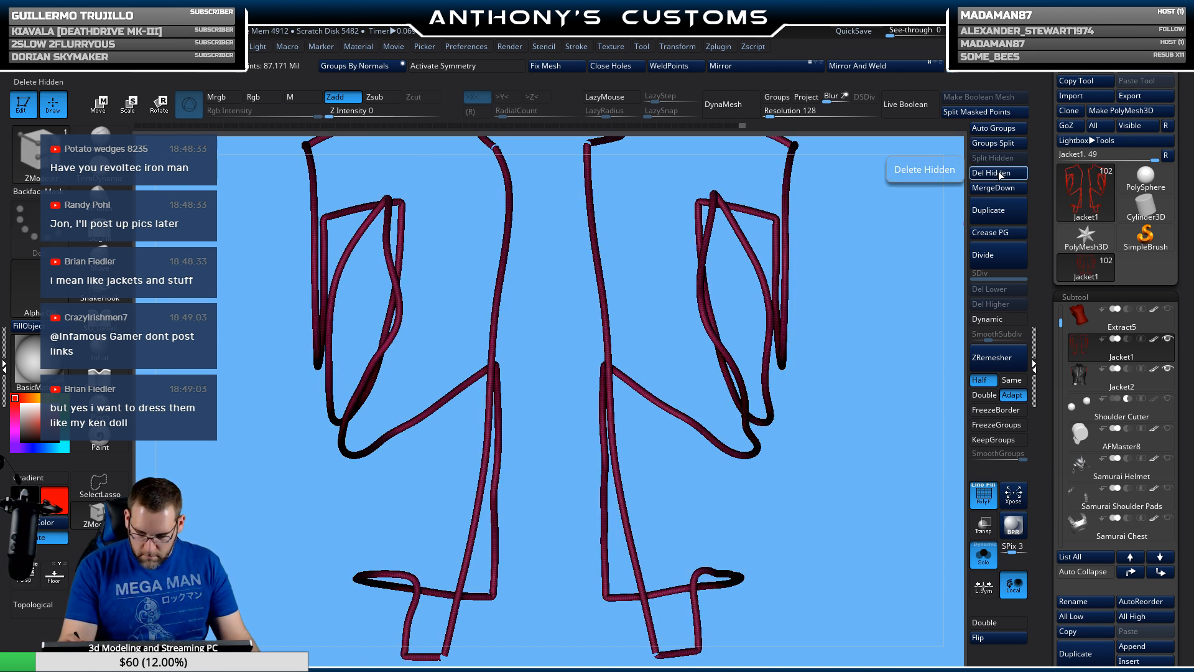
Step: Auto-group the piping by topology continuity and delete everything except the two long strips along the jacket's front opening
{"action": "left_click", "coordinate": [998, 129]}
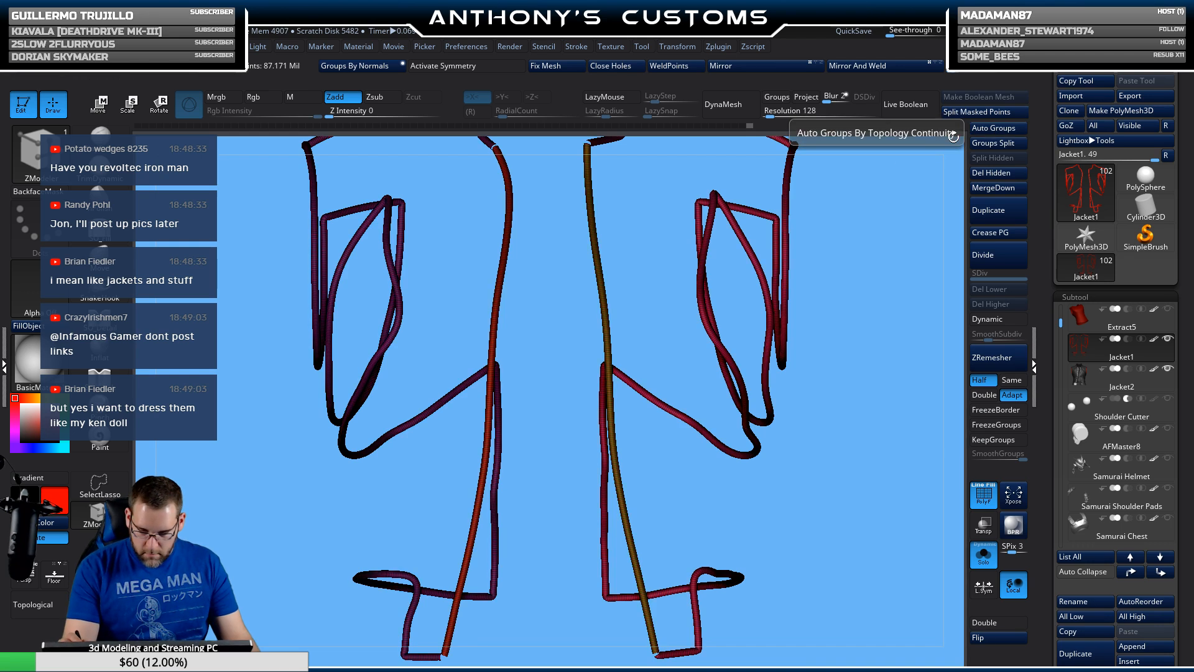
{"action": "left_click", "coordinate": [609, 328], "text": "ctrl+shift"}
{"action": "left_click", "coordinate": [693, 329], "text": "ctrl+shift"}
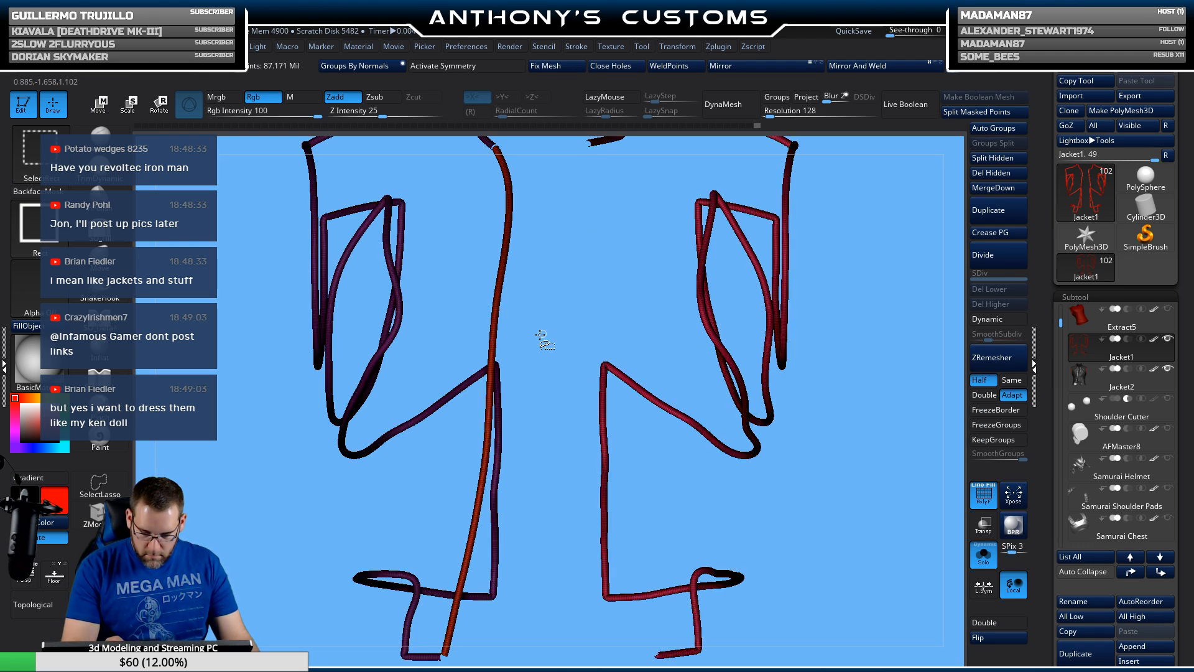
{"action": "left_click", "coordinate": [493, 351], "text": "ctrl+alt+shift"}
{"action": "left_click", "coordinate": [857, 397], "text": "ctrl+shift"}
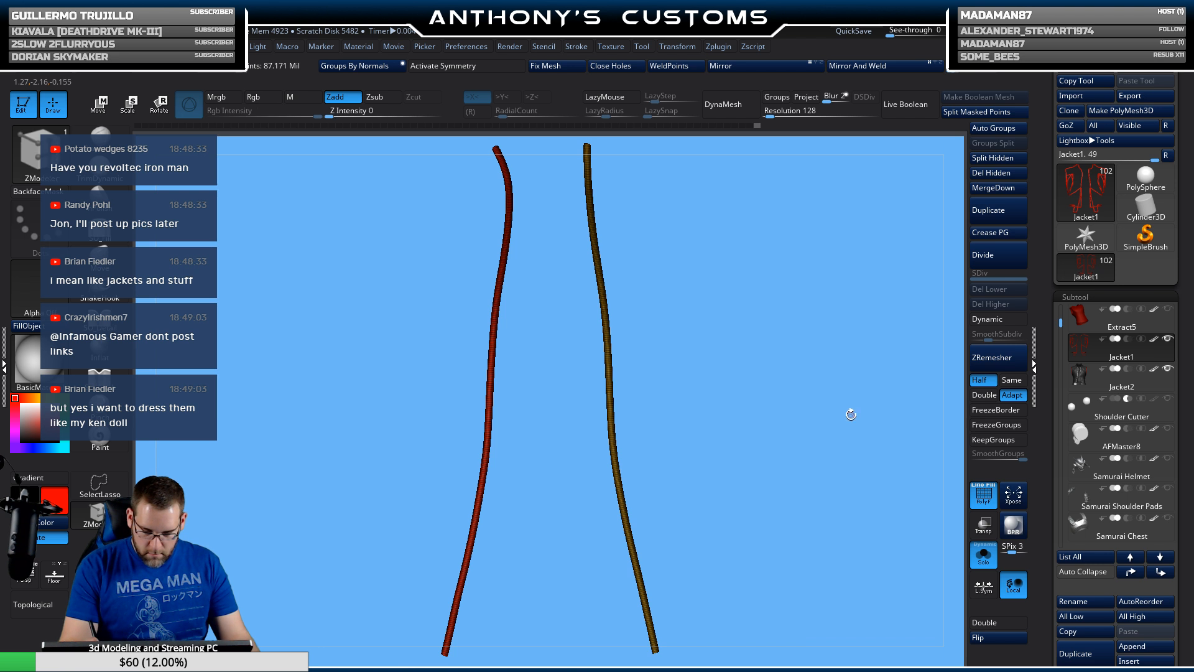
{"action": "left_click", "coordinate": [991, 174]}
Step: Set ZModeler's edge action to Close with the Convex Hole target and cap the open collar end of one front strip
{"action": "mouse_move", "coordinate": [717, 310]}
{"action": "left_mouse_down"}
{"action": "mouse_move", "coordinate": [701, 293]}
{"action": "mouse_move", "coordinate": [693, 440]}
{"action": "mouse_move", "coordinate": [660, 394]}
{"action": "mouse_move", "coordinate": [632, 470]}
{"action": "mouse_move", "coordinate": [669, 512]}
{"action": "mouse_move", "coordinate": [709, 430]}
{"action": "mouse_move", "coordinate": [692, 444]}
{"action": "left_mouse_up"}
{"action": "mouse_move", "coordinate": [372, 486]}
{"action": "left_mouse_down", "text": "alt"}
{"action": "mouse_move", "coordinate": [360, 552]}
{"action": "mouse_move", "coordinate": [332, 559]}
{"action": "left_mouse_up", "text": "alt"}
{"action": "right_click_drag", "start_coordinate": [333, 559], "coordinate": [778, 255], "text": "alt"}
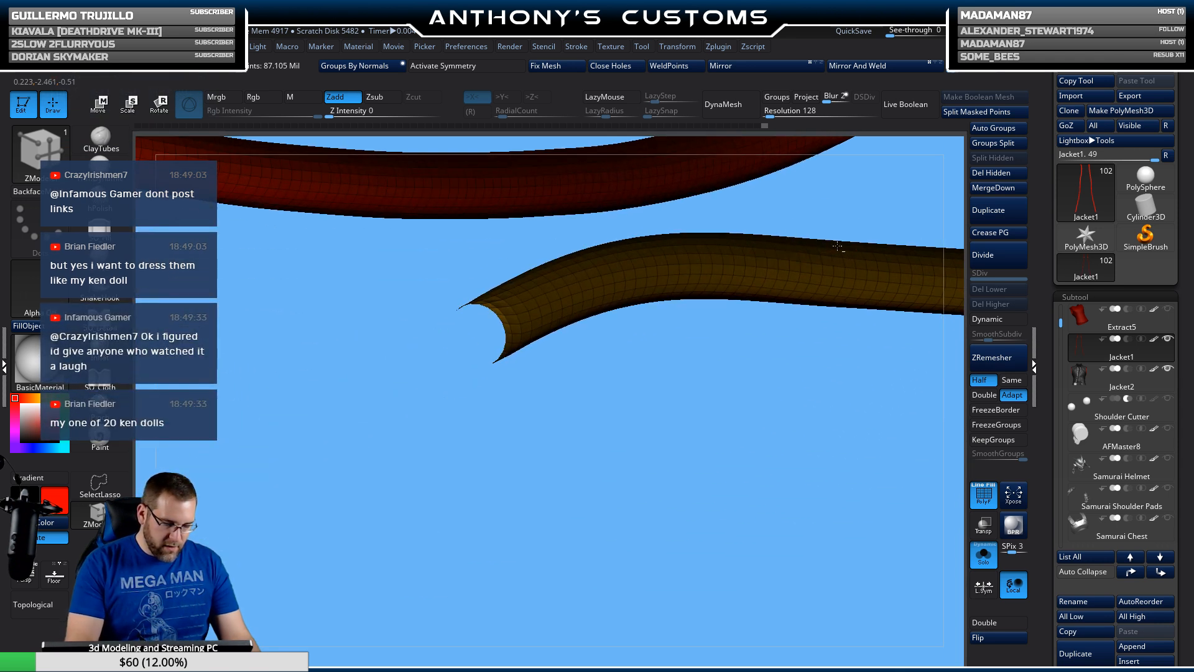
{"action": "right_click_drag", "start_coordinate": [496, 405], "coordinate": [616, 437], "text": "alt"}
{"action": "key", "text": "space"}
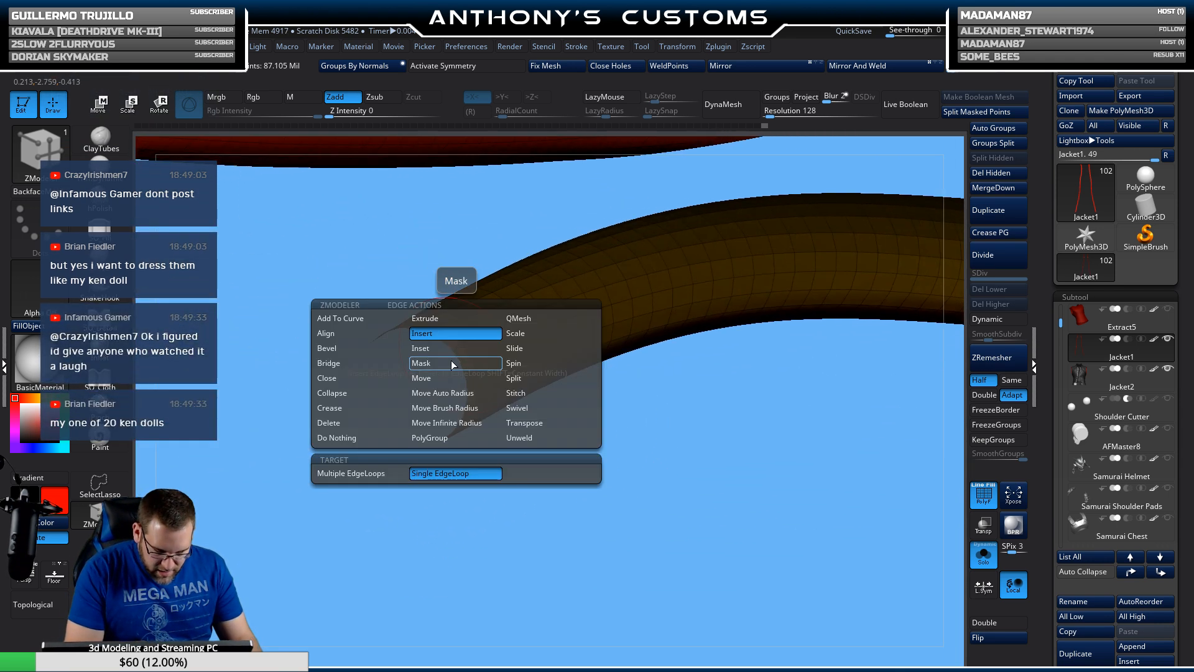
{"action": "left_click", "coordinate": [359, 381]}
{"action": "left_click", "coordinate": [443, 473]}
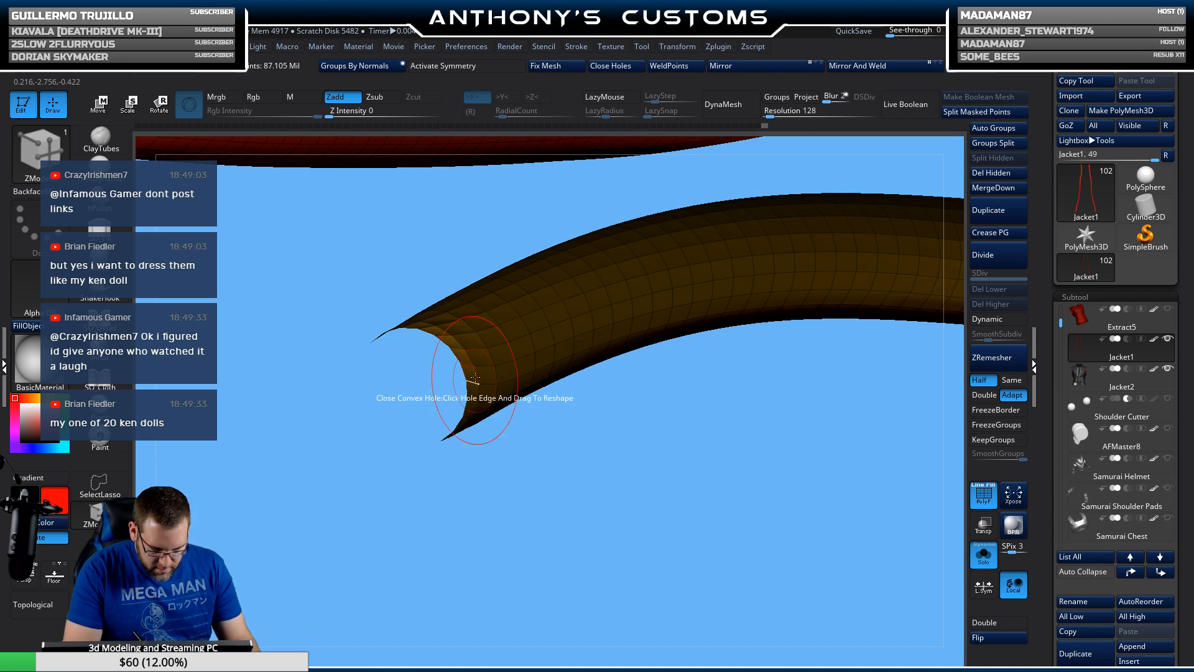
{"action": "left_click", "coordinate": [455, 355]}
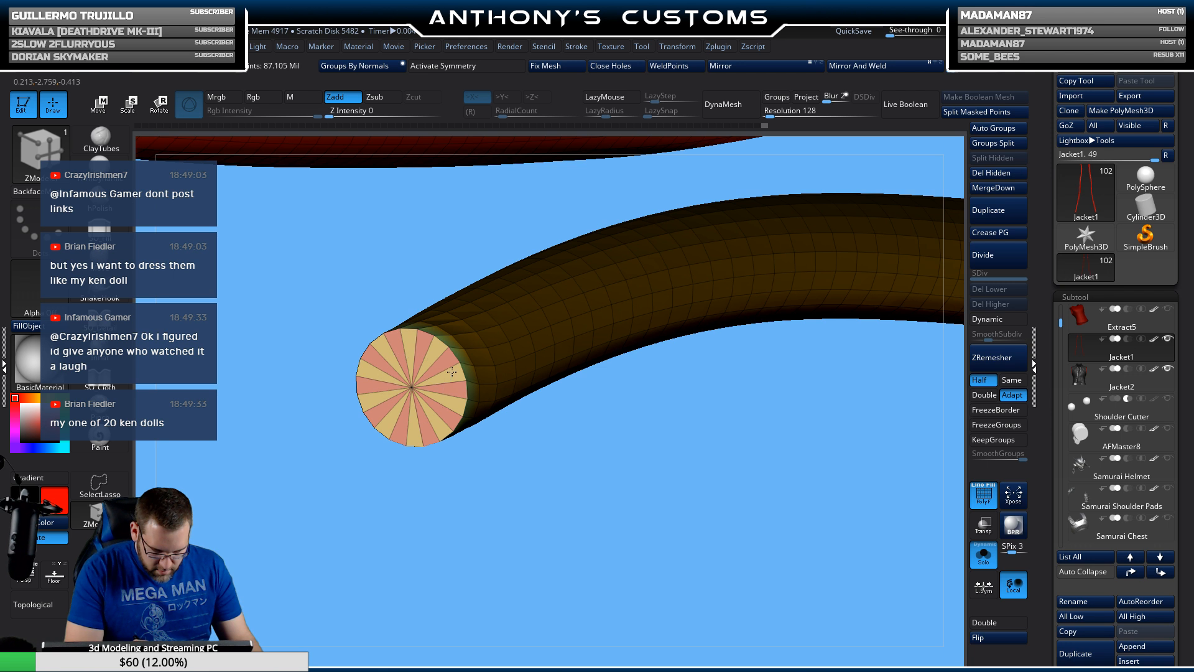
Step: Close the open collar end of the opposite front strip with a flat cap
{"action": "left_click_drag", "start_coordinate": [501, 432], "coordinate": [722, 538], "text": "alt"}
{"action": "left_click_drag", "start_coordinate": [383, 436], "coordinate": [741, 556], "text": "alt"}
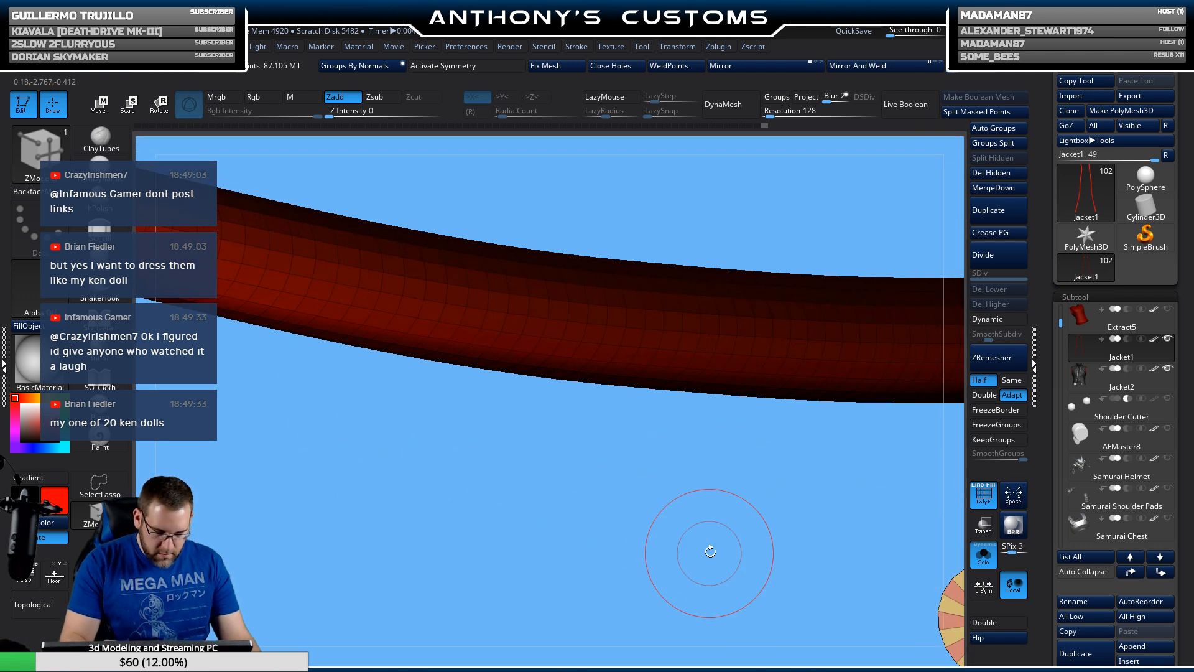
{"action": "left_click_drag", "start_coordinate": [422, 465], "coordinate": [787, 495], "text": "alt"}
{"action": "left_click_drag", "start_coordinate": [379, 428], "coordinate": [845, 516], "text": "alt"}
{"action": "left_click_drag", "start_coordinate": [494, 398], "coordinate": [489, 540], "text": "alt"}
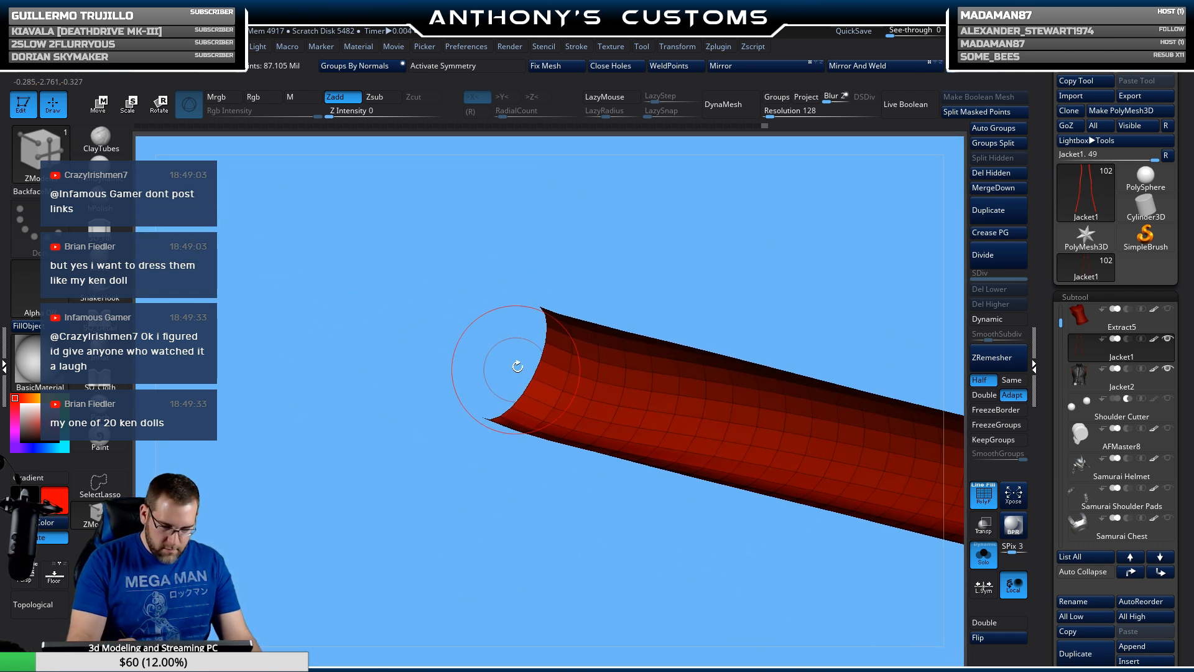
{"action": "left_click", "coordinate": [531, 385]}
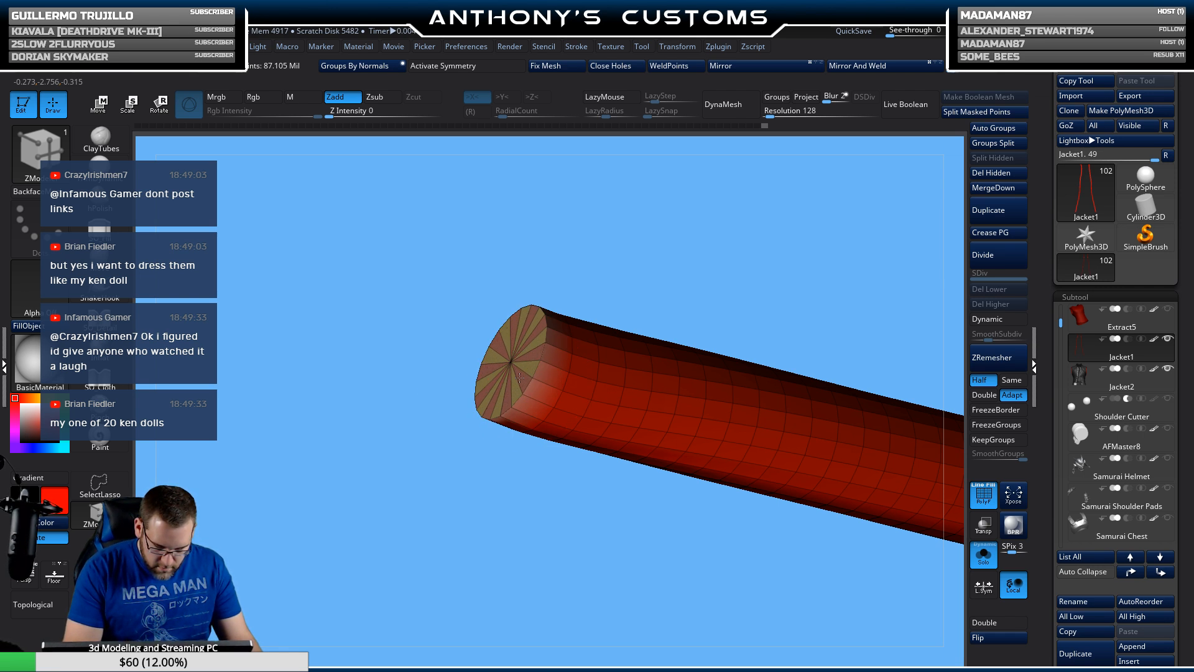
Step: Close the convex hole at the hem end of the first front strip
{"action": "left_click_drag", "start_coordinate": [529, 455], "coordinate": [464, 208], "text": "alt"}
{"action": "left_click_drag", "start_coordinate": [524, 336], "coordinate": [549, 507], "text": "alt"}
{"action": "left_click_drag", "start_coordinate": [607, 564], "coordinate": [635, 476]}
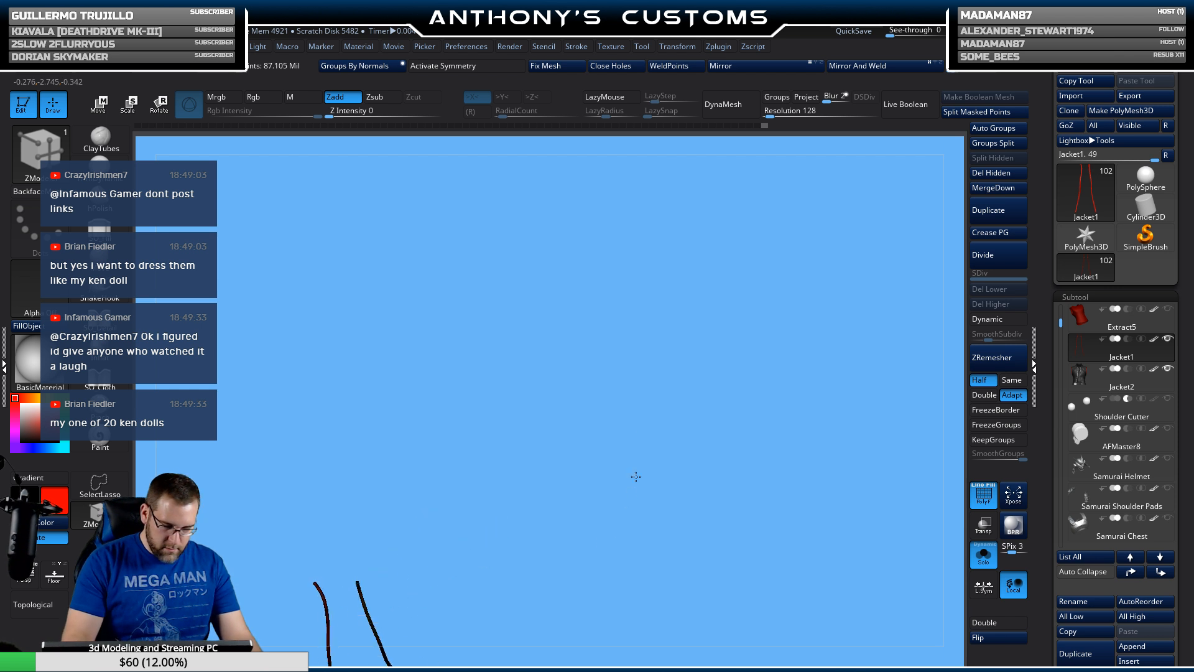
{"action": "key", "text": "f"}
{"action": "left_click_drag", "start_coordinate": [626, 342], "coordinate": [691, 607]}
{"action": "left_click_drag", "start_coordinate": [711, 368], "coordinate": [461, 554], "text": "alt"}
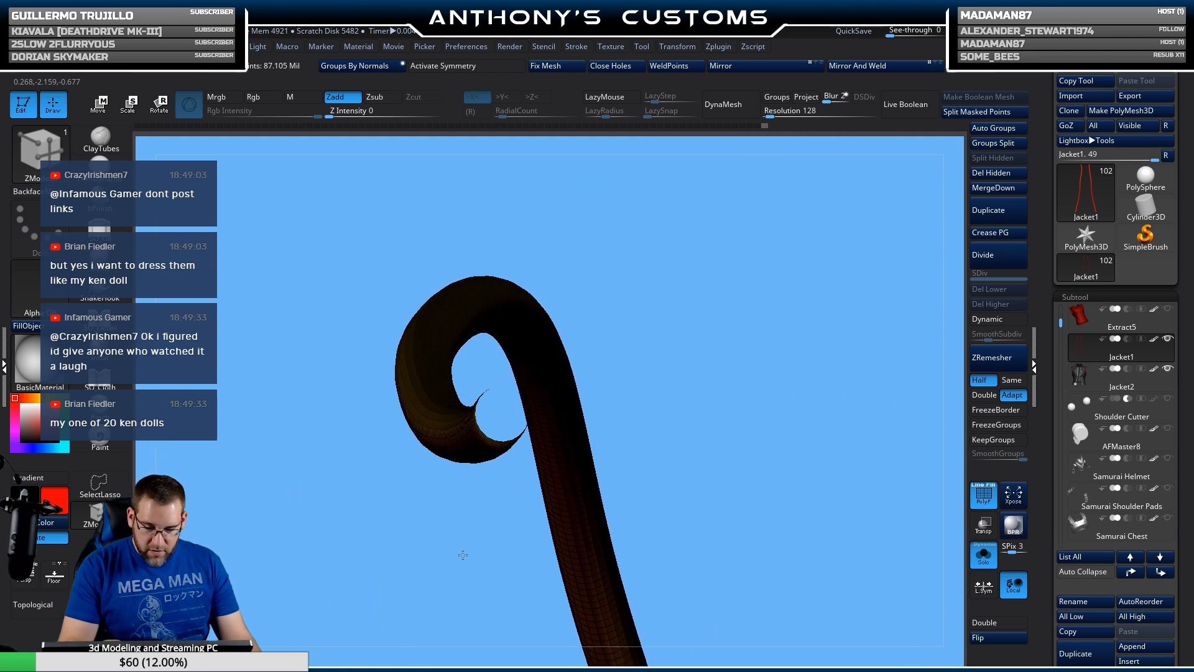
{"action": "right_click_drag", "start_coordinate": [583, 432], "coordinate": [692, 475], "text": "ctrl"}
{"action": "left_click_drag", "start_coordinate": [472, 290], "coordinate": [660, 473]}
{"action": "left_click_drag", "start_coordinate": [529, 348], "coordinate": [703, 550]}
{"action": "left_click_drag", "start_coordinate": [407, 299], "coordinate": [786, 547]}
{"action": "left_click_drag", "start_coordinate": [497, 317], "coordinate": [703, 547]}
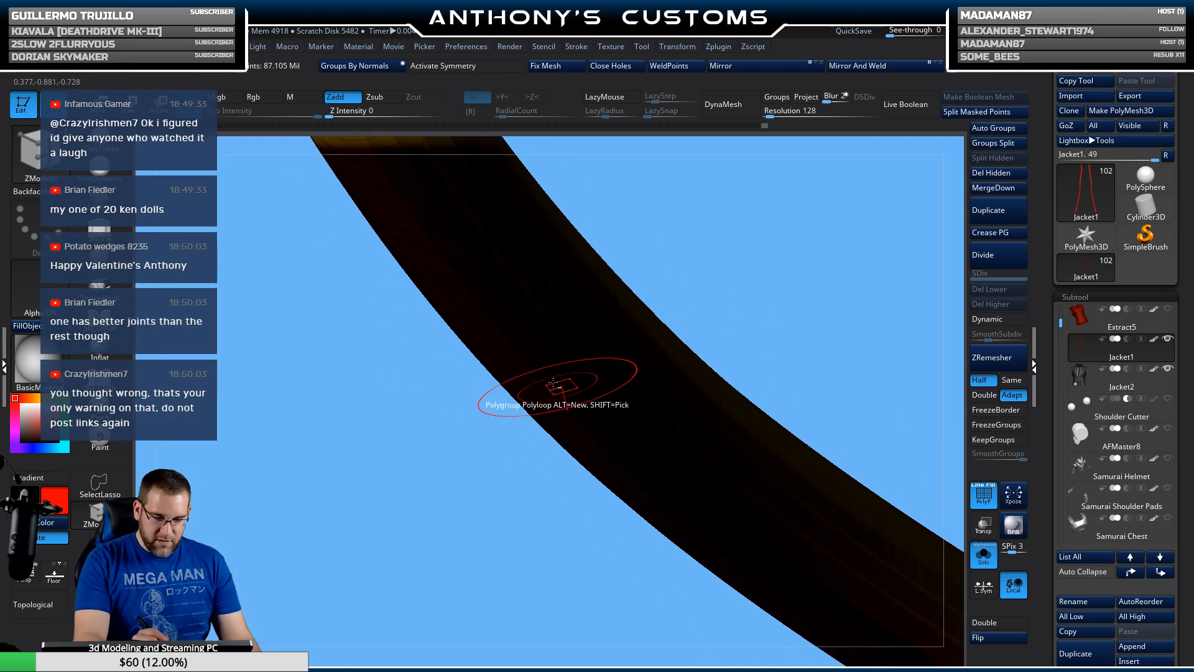
{"action": "left_click_drag", "start_coordinate": [560, 387], "coordinate": [664, 598]}
{"action": "right_click_drag", "start_coordinate": [664, 597], "coordinate": [675, 613]}
{"action": "right_click_drag", "start_coordinate": [528, 311], "coordinate": [665, 511]}
{"action": "right_click_drag", "start_coordinate": [501, 244], "coordinate": [567, 421]}
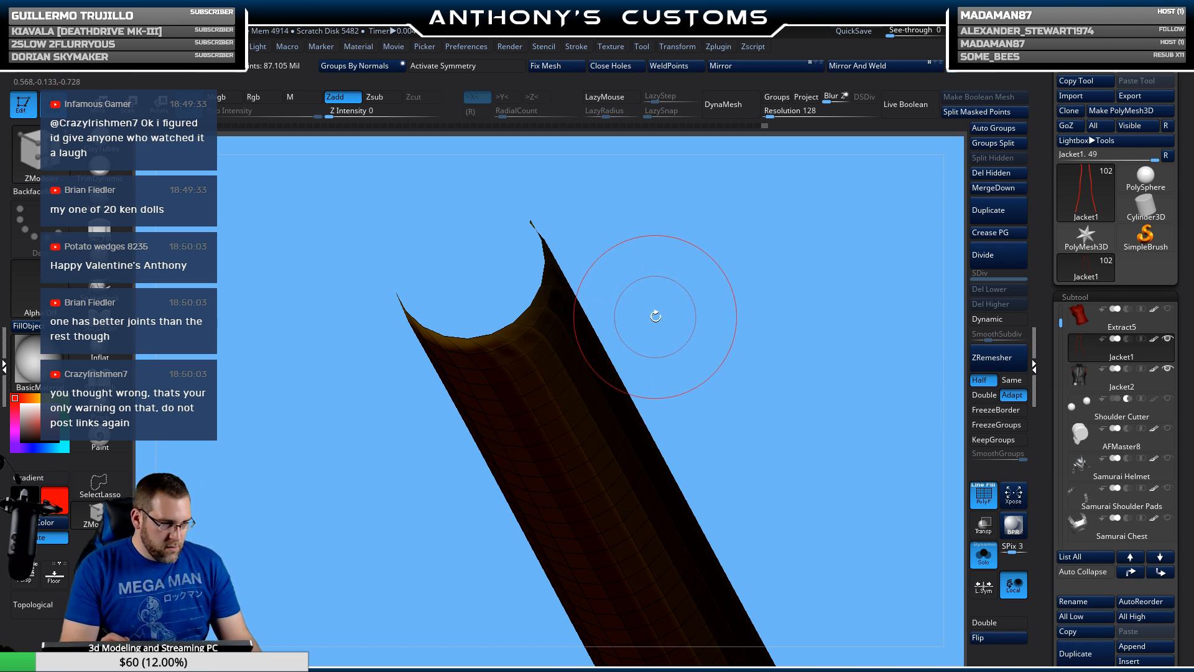
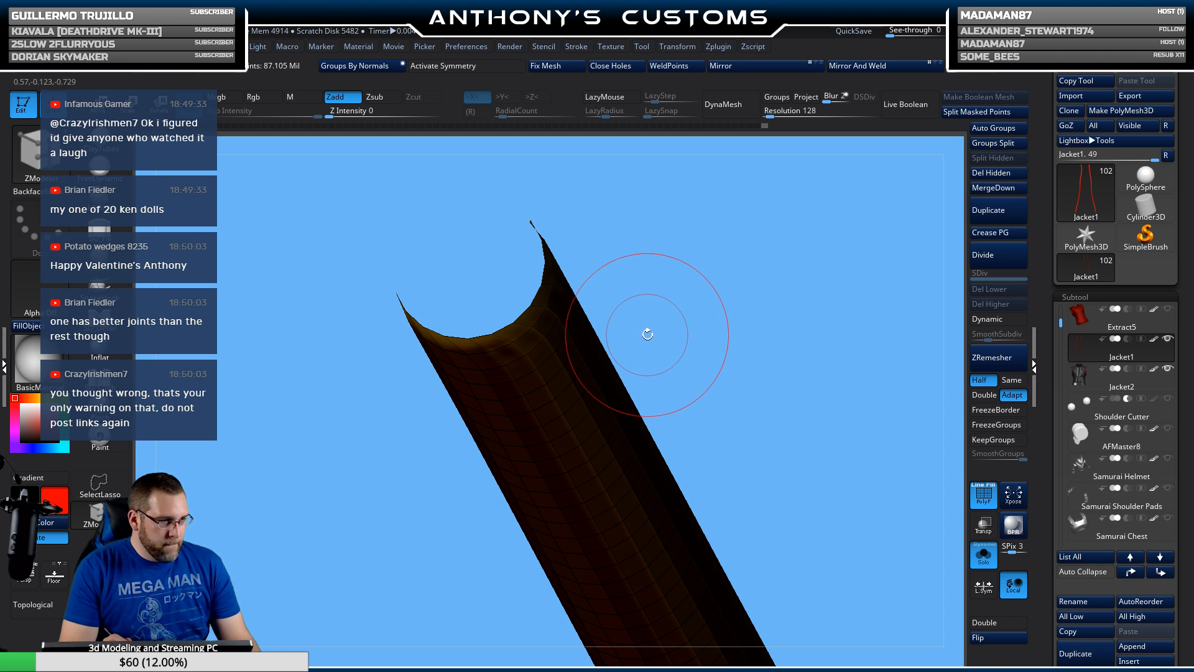
{"action": "left_click", "coordinate": [503, 330]}
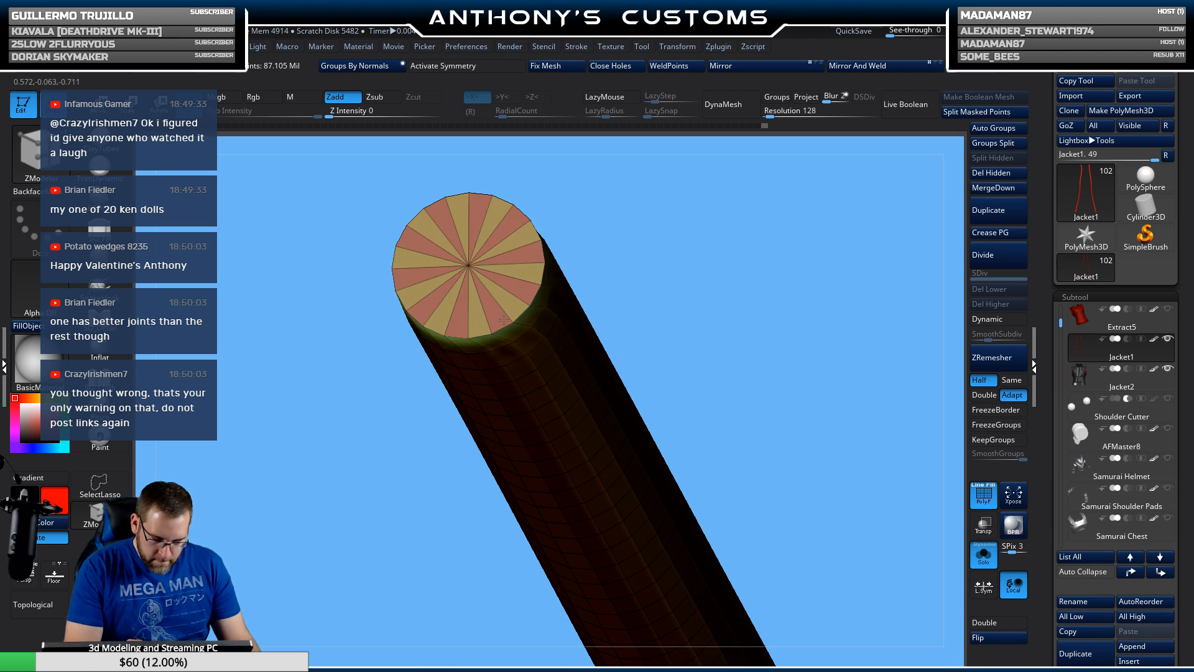
Step: Close the convex hole at the hem end of the opposite front strip
{"action": "left_click_drag", "start_coordinate": [346, 475], "coordinate": [910, 309], "text": "alt"}
{"action": "key", "text": "f"}
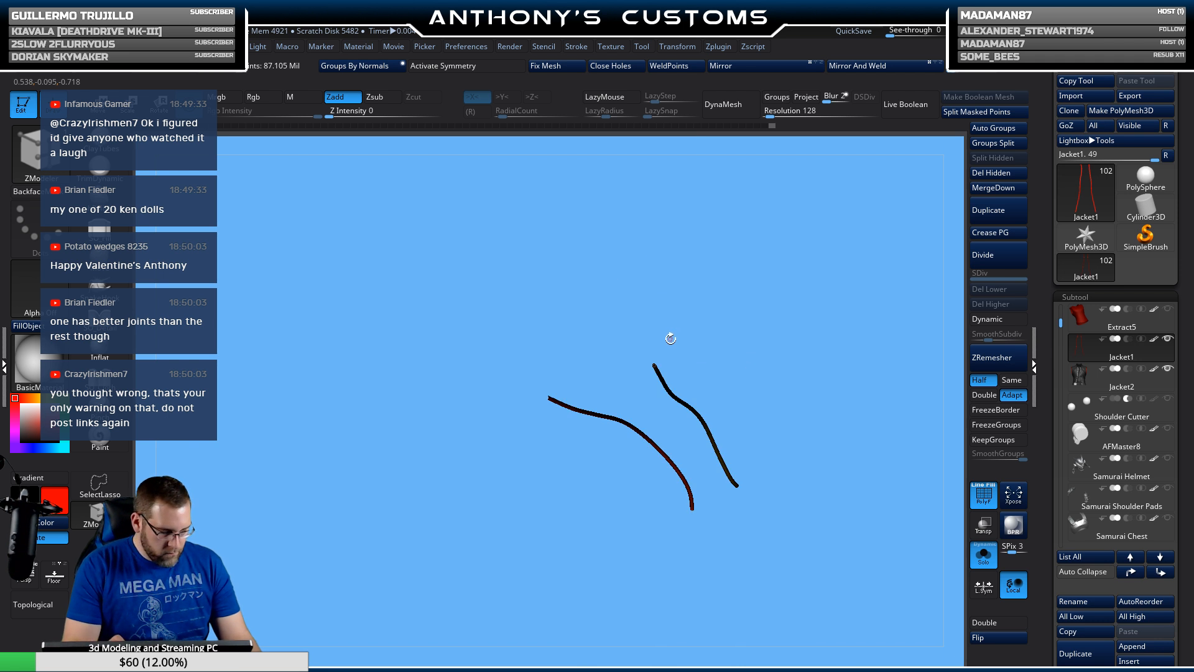
{"action": "left_click_drag", "start_coordinate": [670, 338], "coordinate": [670, 435], "text": "alt"}
{"action": "left_click_drag", "start_coordinate": [359, 497], "coordinate": [591, 387], "text": "alt"}
{"action": "left_click_drag", "start_coordinate": [591, 387], "coordinate": [584, 520]}
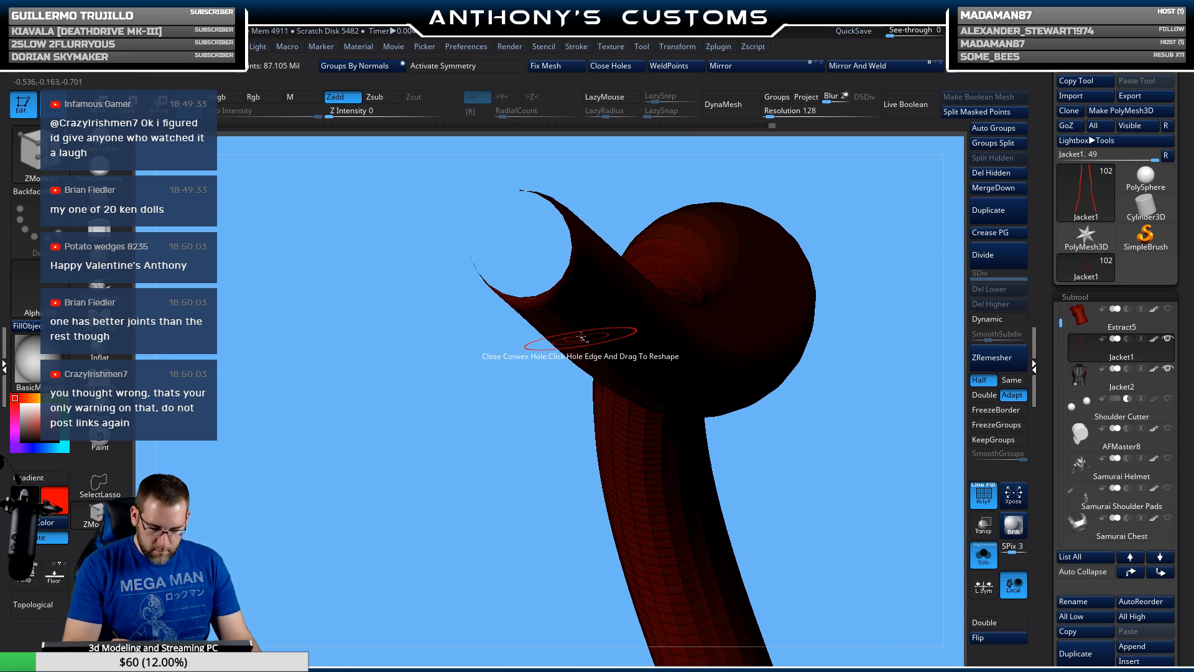
{"action": "right_click_drag", "start_coordinate": [582, 337], "coordinate": [577, 446], "text": "alt"}
{"action": "right_click_drag", "start_coordinate": [612, 408], "coordinate": [579, 398]}
{"action": "left_click", "coordinate": [519, 432]}
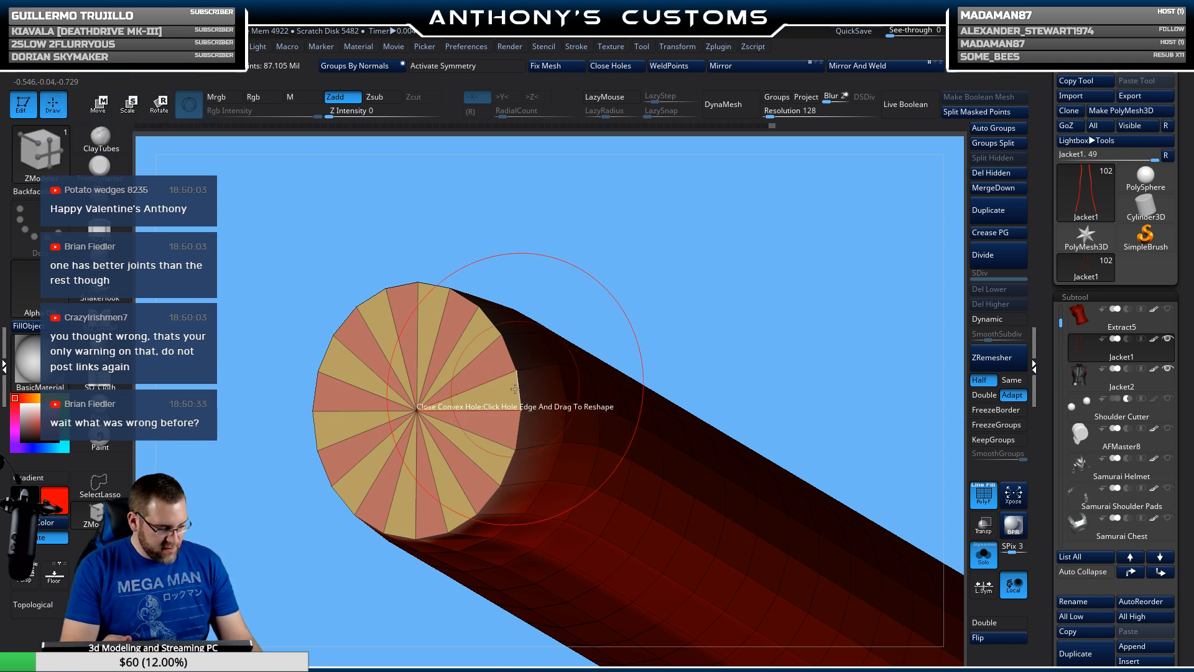
Step: Auto-group the capped front strips, then turn off solo mode and the wireframe to review the piping on the full figure
{"action": "left_click", "coordinate": [988, 129]}
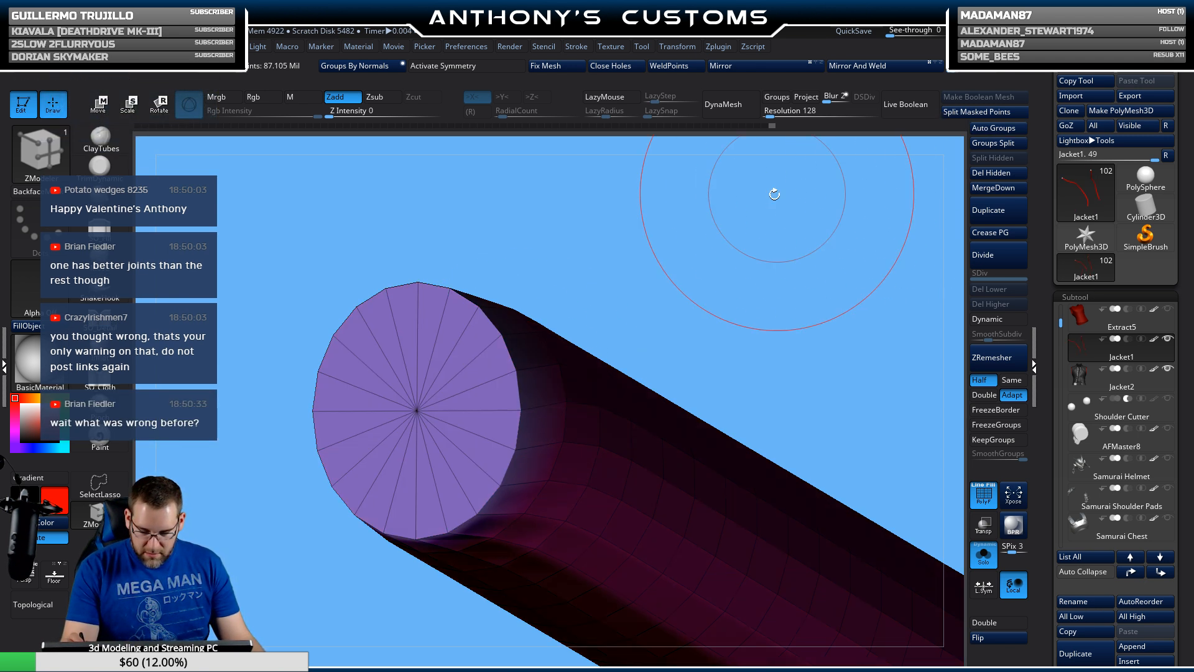
{"action": "key", "text": "f"}
{"action": "left_click_drag", "start_coordinate": [707, 379], "coordinate": [713, 331]}
{"action": "left_click", "coordinate": [984, 562]}
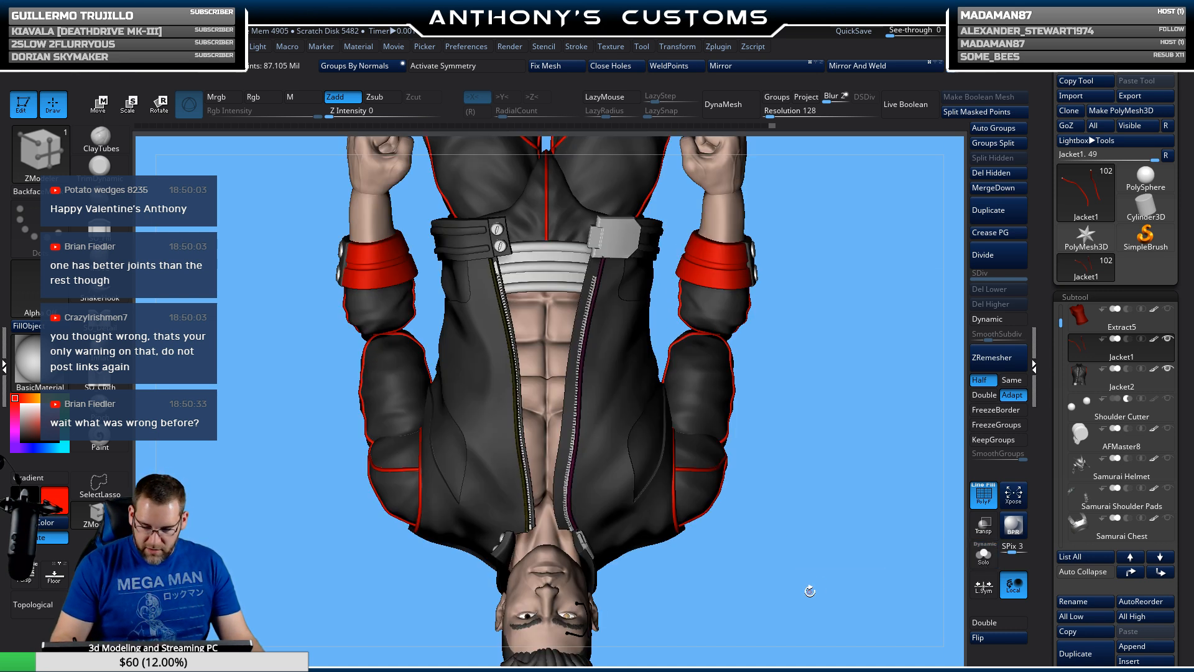
{"action": "left_click_drag", "start_coordinate": [808, 584], "coordinate": [768, 448]}
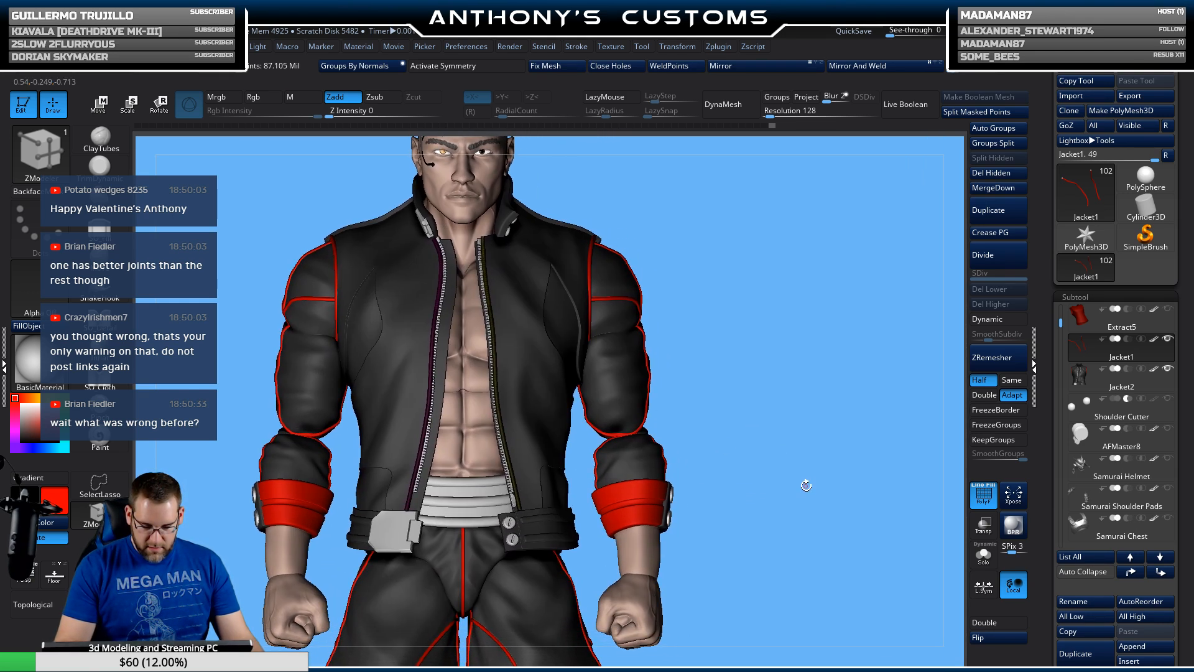
{"action": "key", "text": "shift+f"}
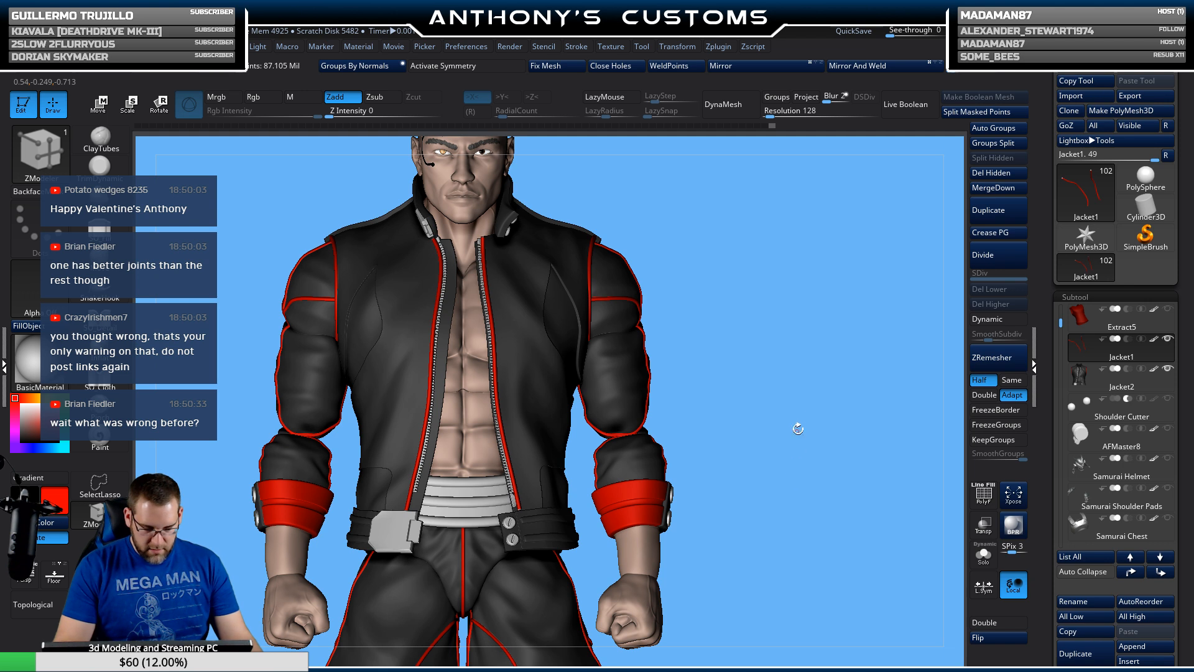
{"action": "left_click_drag", "start_coordinate": [781, 521], "coordinate": [665, 523]}
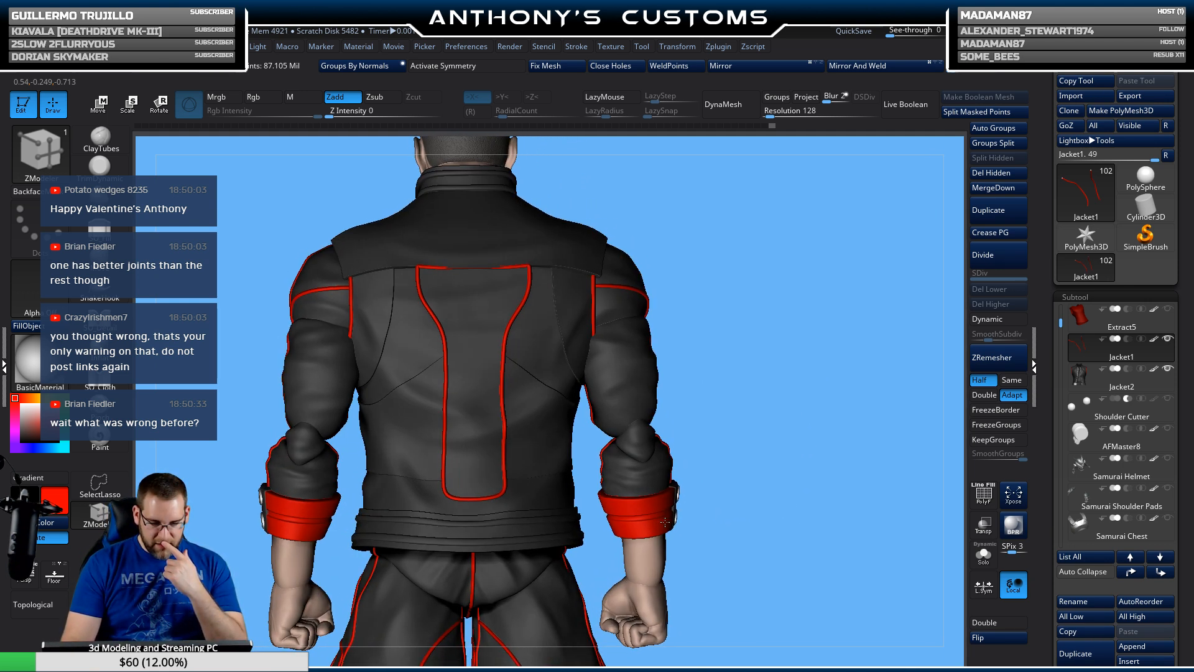
{"action": "left_click_drag", "start_coordinate": [760, 503], "coordinate": [651, 405]}
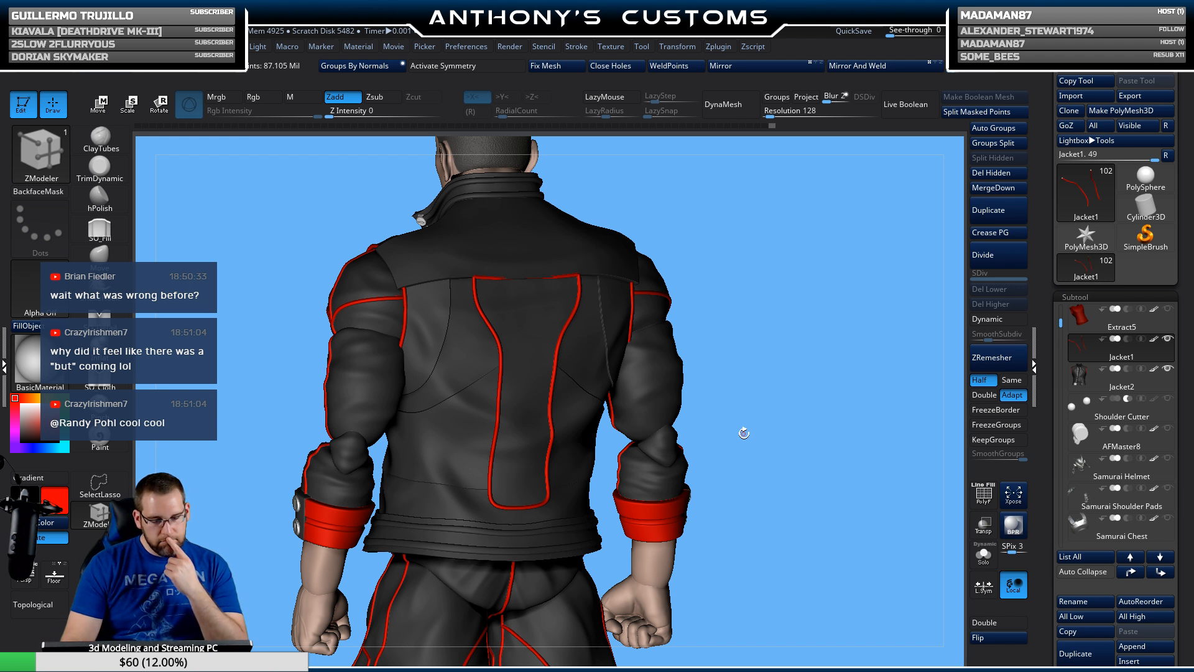
Step: Turn the wireframe back on, switch to the Jacket2 subtool and isolate the piping polygroup outlining the jacket's back panel
{"action": "key", "text": "shift+f"}
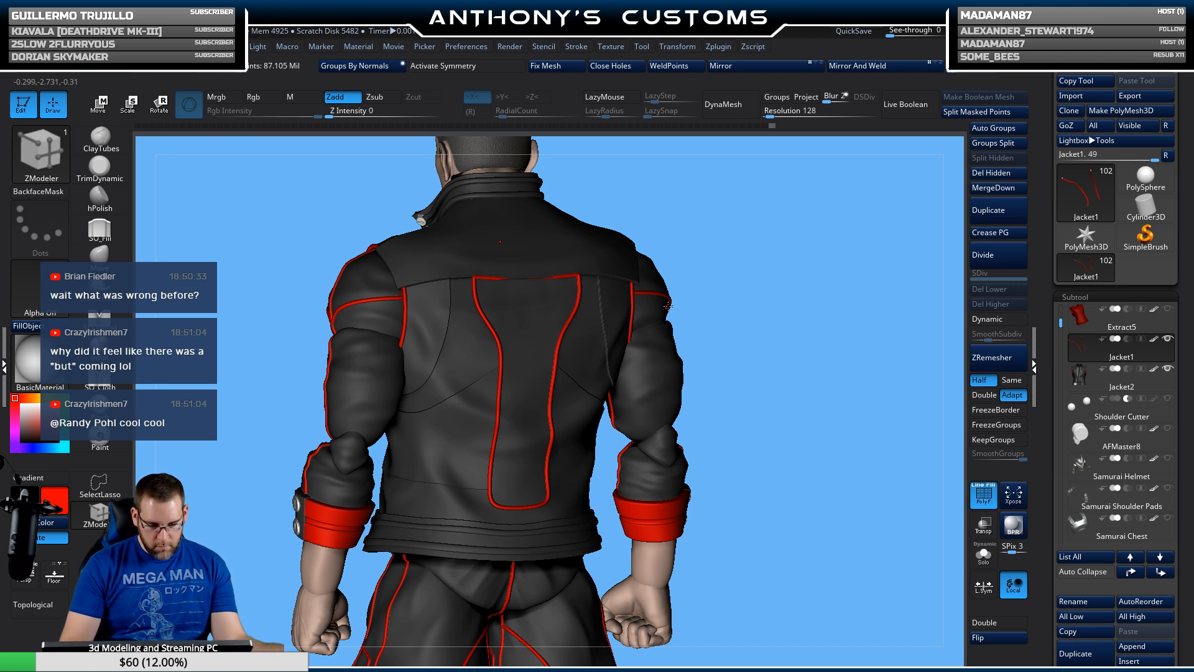
{"action": "left_click", "coordinate": [554, 377], "text": "alt"}
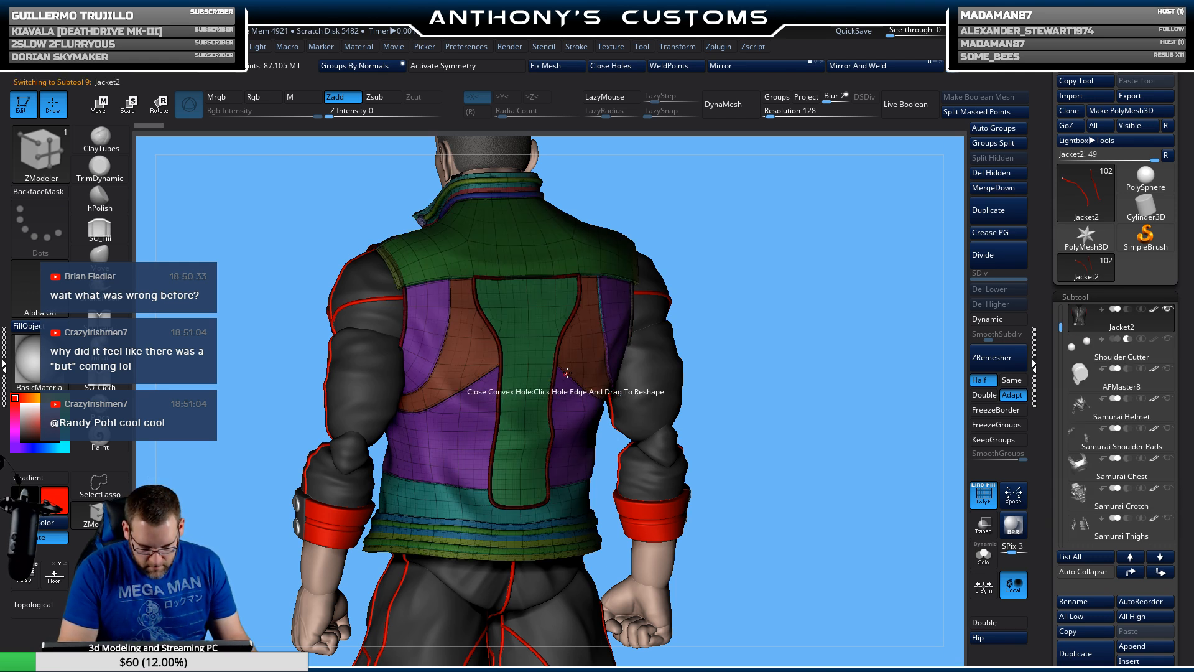
{"action": "key", "text": "ctrl+shift"}
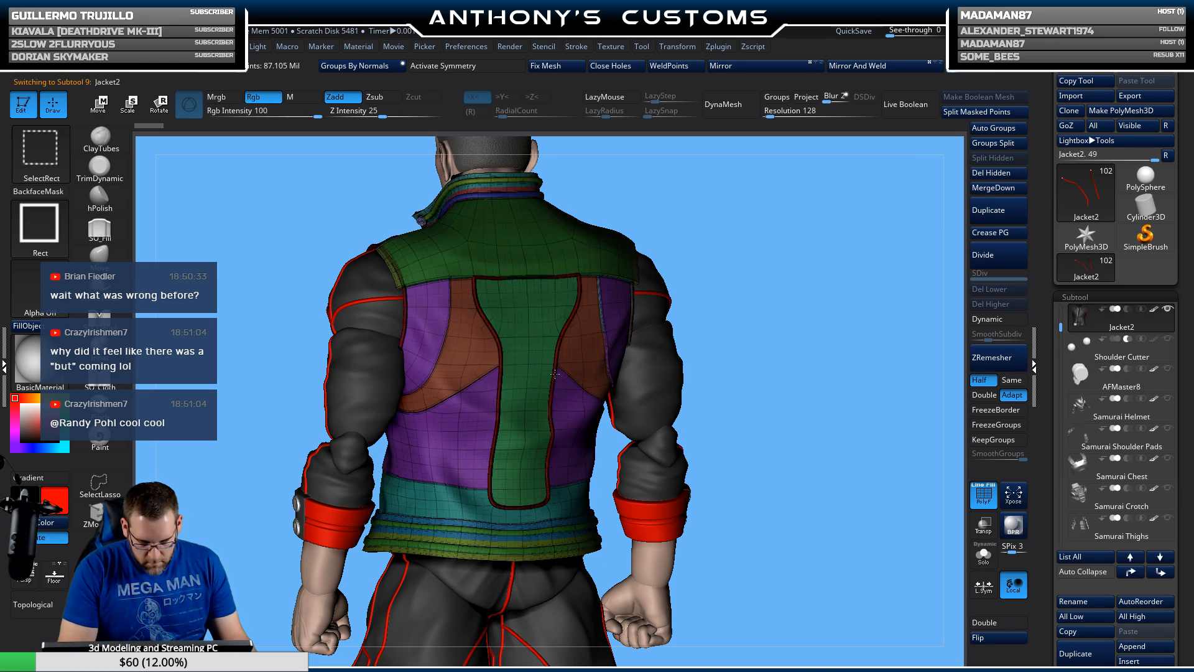
{"action": "left_click", "coordinate": [553, 373], "text": "ctrl+shift"}
{"action": "mouse_move", "coordinate": [740, 314]}
{"action": "left_mouse_down"}
{"action": "mouse_move", "coordinate": [822, 323]}
{"action": "mouse_move", "coordinate": [740, 314]}
{"action": "left_mouse_up"}
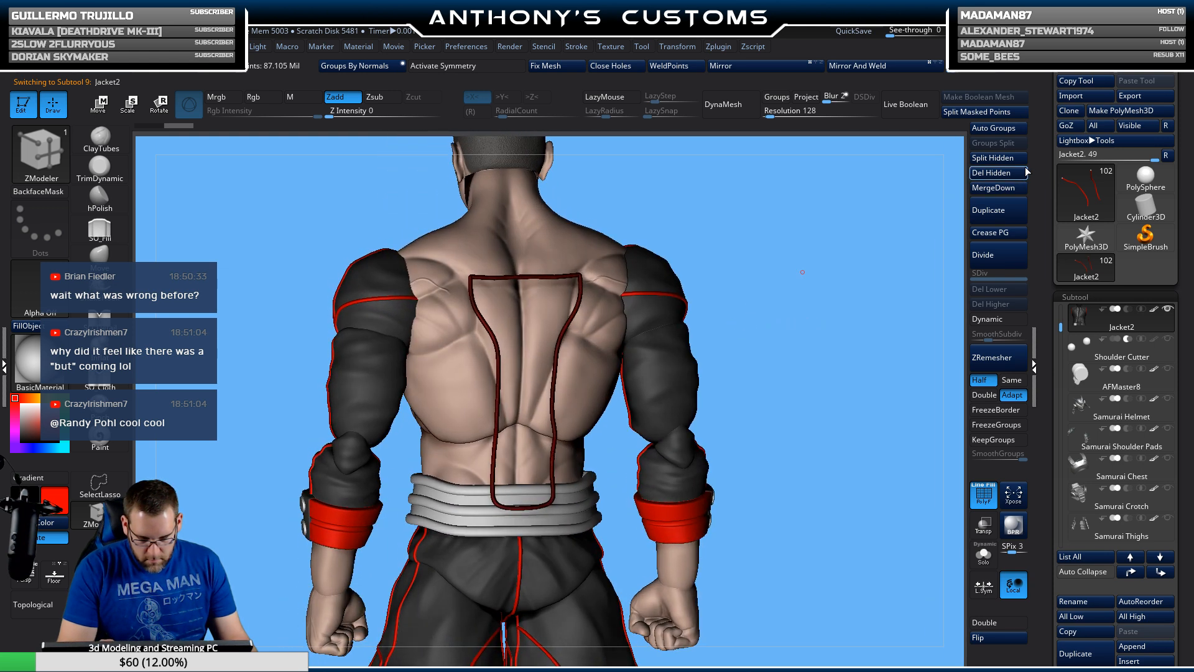
Step: Split the back-panel piping off into its own subtool, isolate it in solo mode and show its wireframe
{"action": "left_click", "coordinate": [996, 159]}
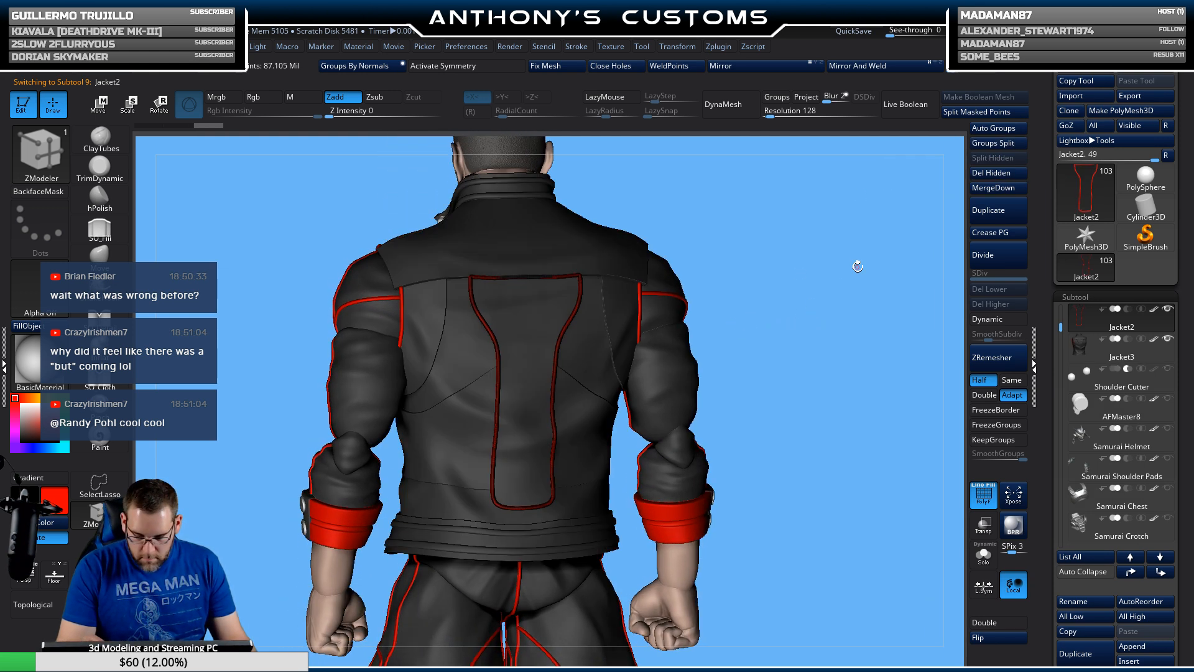
{"action": "key", "text": "shift+f"}
{"action": "left_click", "coordinate": [983, 557]}
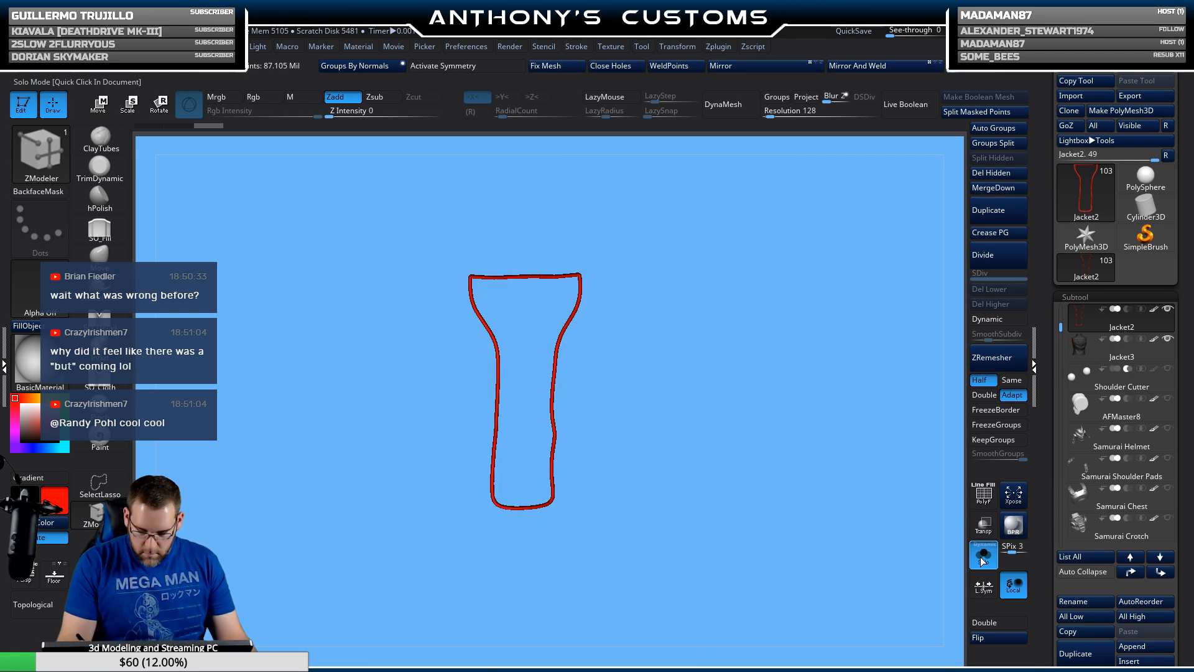
{"action": "right_click_drag", "start_coordinate": [655, 275], "coordinate": [683, 624], "text": "ctrl"}
{"action": "right_click_drag", "start_coordinate": [737, 211], "coordinate": [732, 459], "text": "alt"}
{"action": "right_click_drag", "start_coordinate": [772, 252], "coordinate": [752, 637], "text": "alt"}
{"action": "right_click_drag", "start_coordinate": [821, 299], "coordinate": [711, 439], "text": "alt"}
{"action": "key", "text": "shift+f"}
Step: Assign the two polyloops at one upper corner of the back piping to a new polygroup
{"action": "left_click_drag", "start_coordinate": [693, 408], "coordinate": [714, 501]}
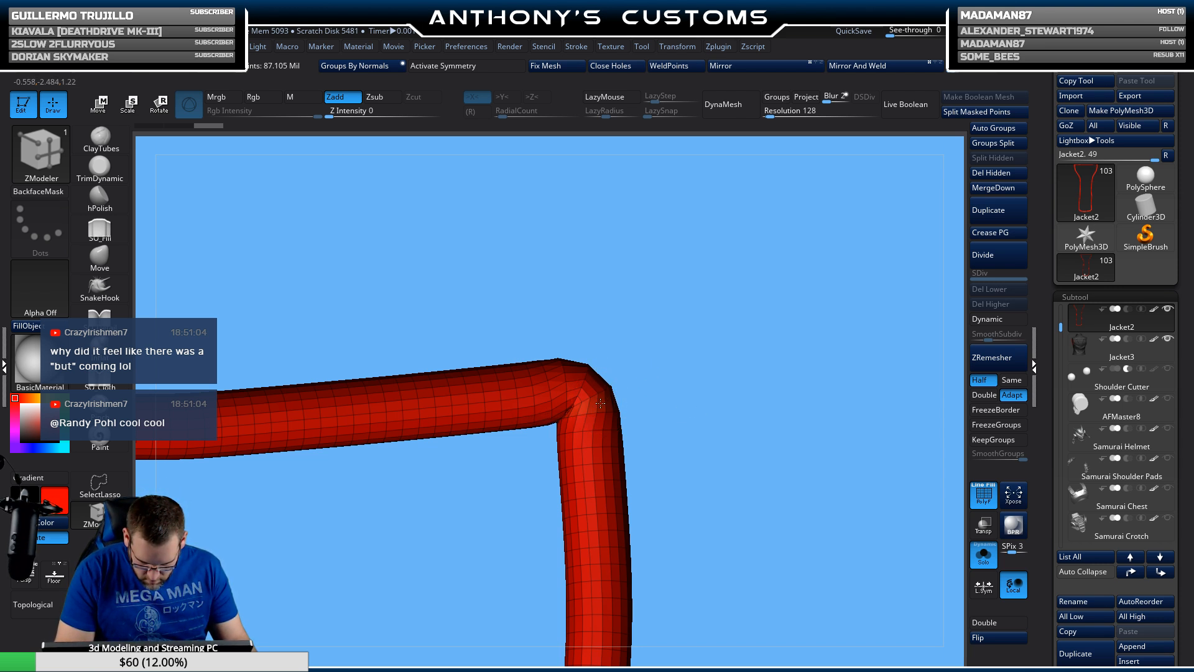
{"action": "mouse_move", "coordinate": [680, 363]}
{"action": "right_mouse_down", "text": "ctrl"}
{"action": "mouse_move", "coordinate": [647, 408]}
{"action": "mouse_move", "coordinate": [648, 537]}
{"action": "right_mouse_up", "text": "ctrl"}
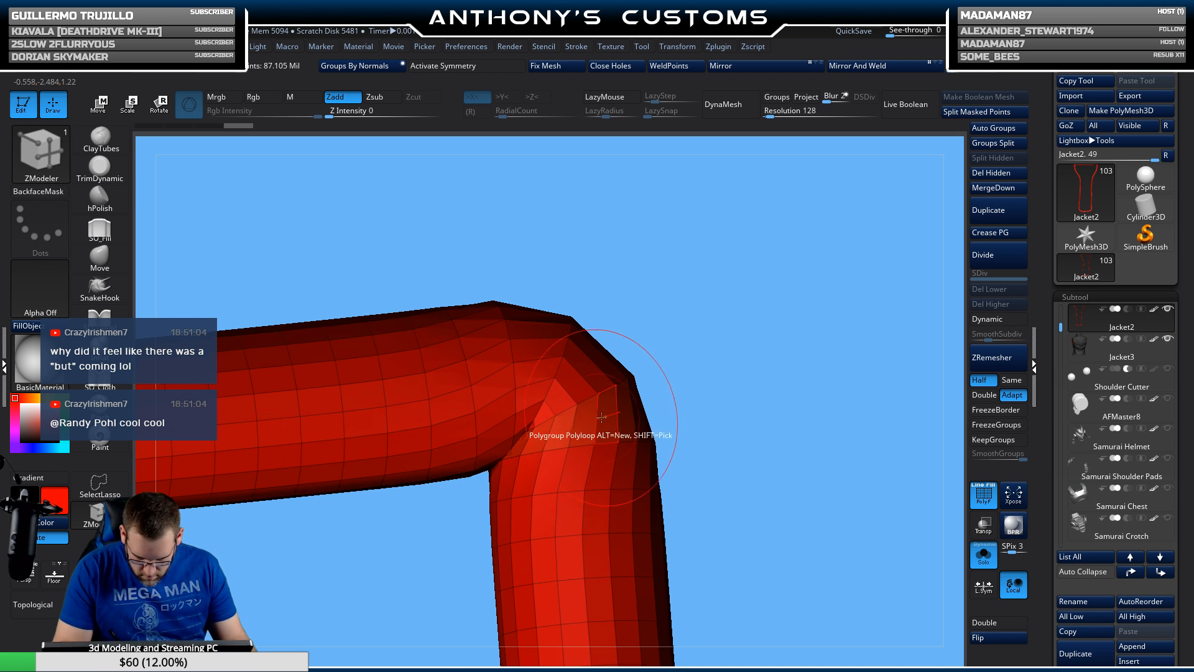
{"action": "left_click", "coordinate": [603, 417]}
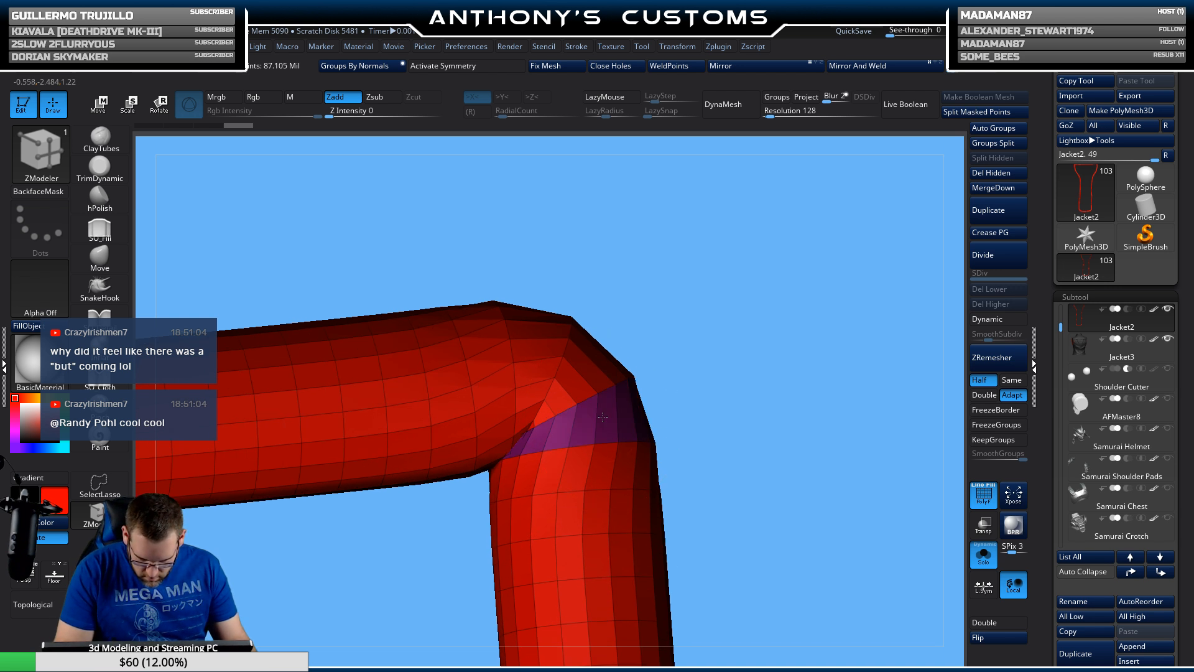
{"action": "left_click", "coordinate": [571, 387]}
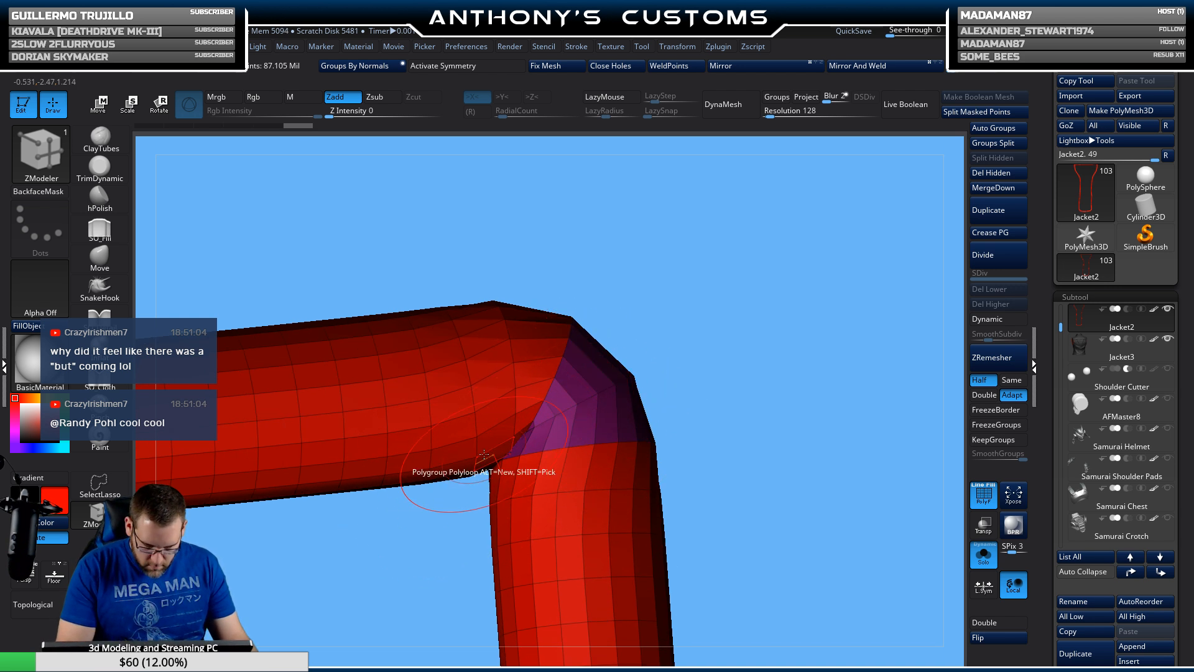
Step: Assign the polyloops at the opposite upper corner of the back piping to the same kind of separate polygroup
{"action": "key", "text": "f"}
{"action": "right_click_drag", "start_coordinate": [508, 368], "coordinate": [541, 548], "text": "ctrl"}
{"action": "right_click_drag", "start_coordinate": [318, 271], "coordinate": [631, 521], "text": "alt"}
{"action": "right_click_drag", "start_coordinate": [618, 475], "coordinate": [645, 652], "text": "ctrl"}
{"action": "right_click_drag", "start_coordinate": [267, 541], "coordinate": [940, 339], "text": "alt"}
{"action": "right_click_drag", "start_coordinate": [453, 330], "coordinate": [510, 552], "text": "ctrl"}
{"action": "right_click_drag", "start_coordinate": [594, 336], "coordinate": [524, 474], "text": "alt"}
{"action": "left_click", "coordinate": [419, 398]}
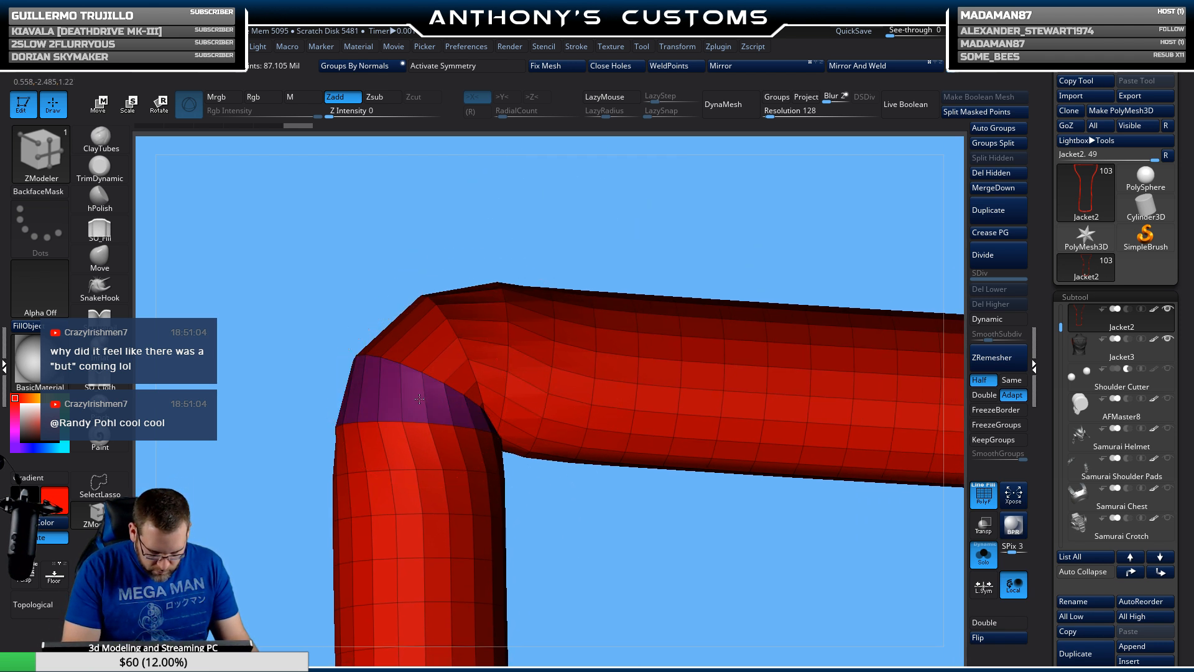
Step: Isolate the corner polygroups and invert the visibility so the piping shows without its two upper corners
{"action": "key", "text": "f"}
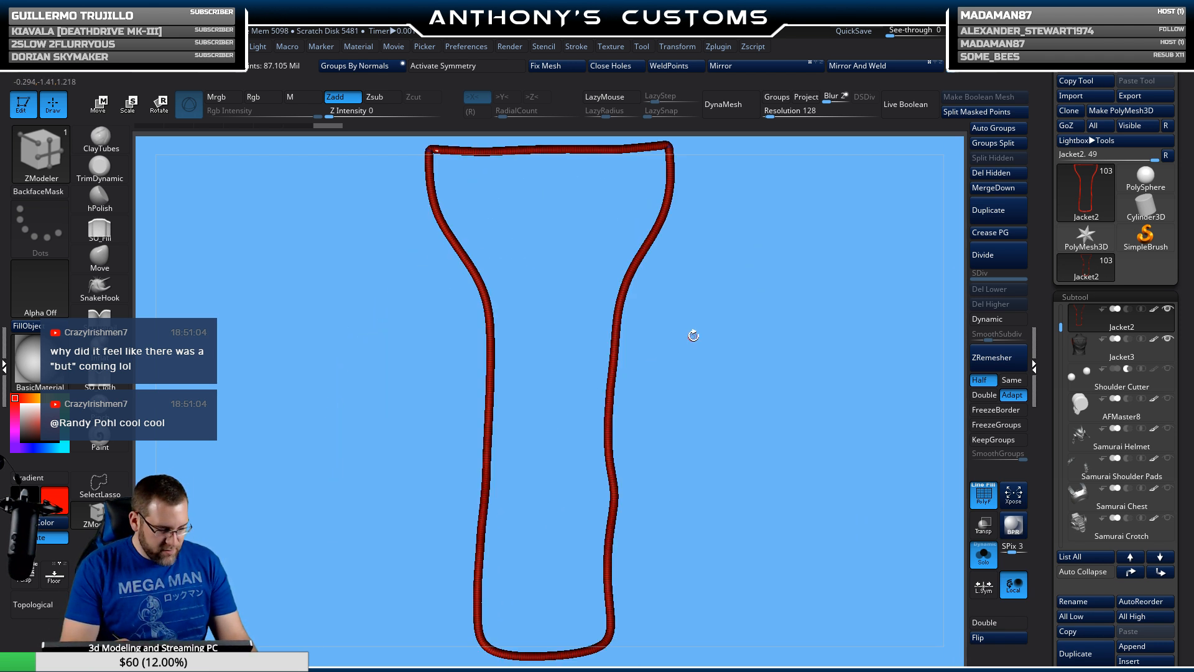
{"action": "right_click_drag", "start_coordinate": [699, 278], "coordinate": [646, 568], "text": "ctrl"}
{"action": "right_click_drag", "start_coordinate": [773, 204], "coordinate": [519, 596], "text": "alt"}
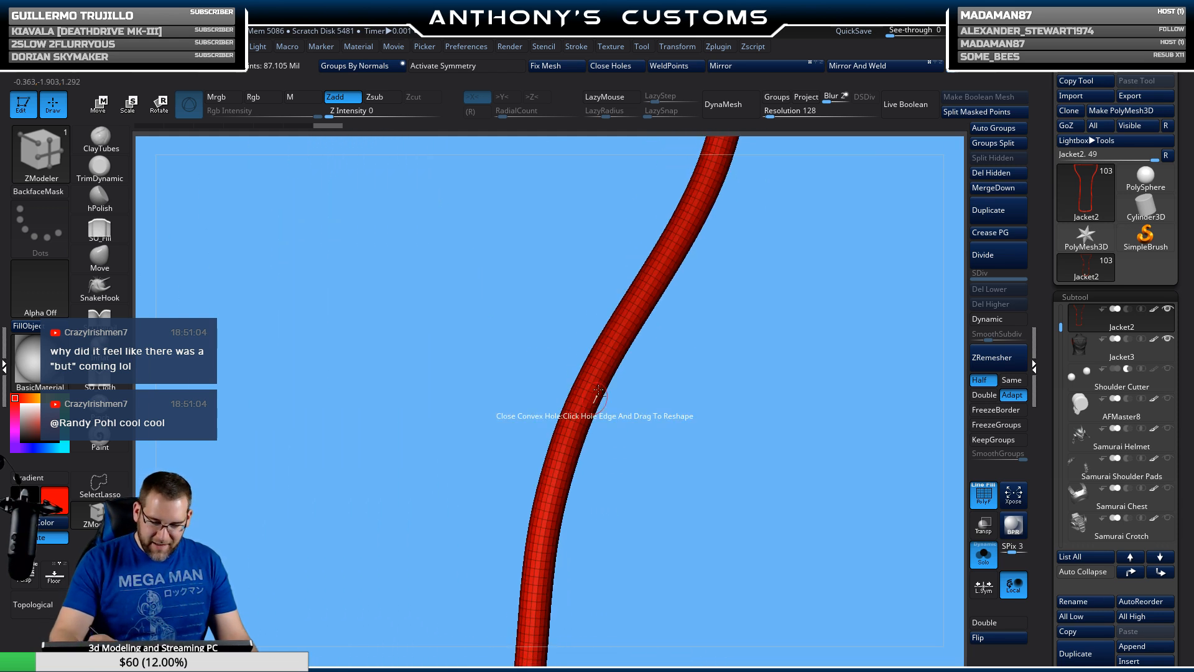
{"action": "right_click_drag", "start_coordinate": [694, 194], "coordinate": [547, 418], "text": "alt"}
{"action": "right_click_drag", "start_coordinate": [691, 162], "coordinate": [604, 560], "text": "alt"}
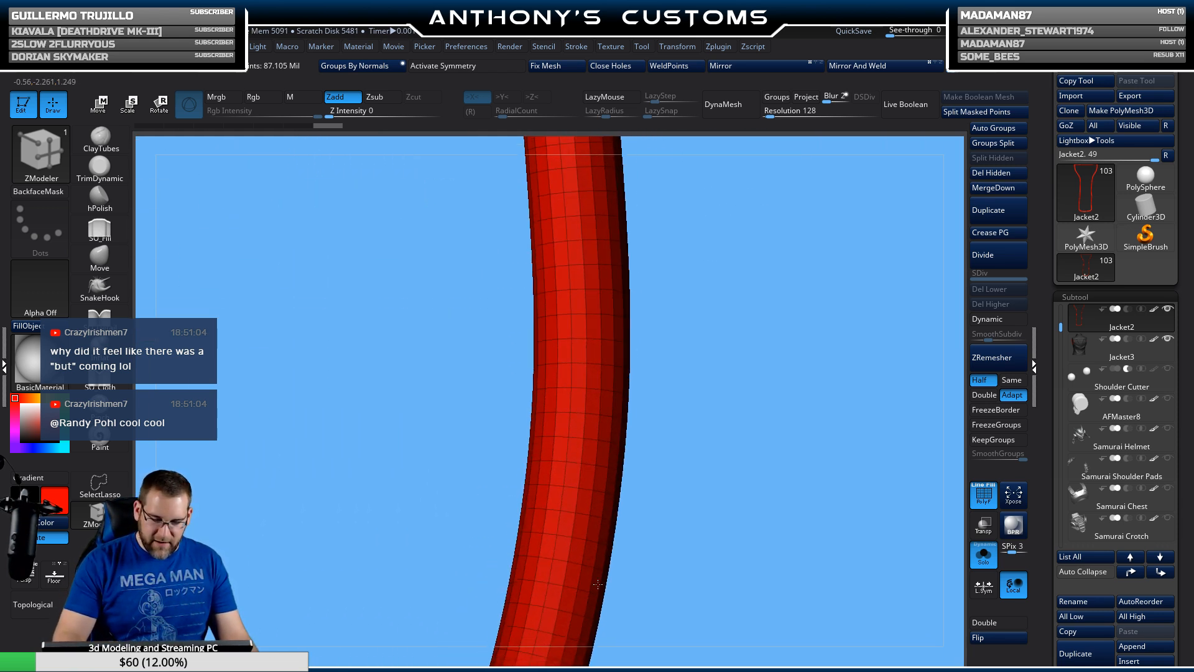
{"action": "right_click_drag", "start_coordinate": [670, 255], "coordinate": [701, 533], "text": "alt"}
{"action": "right_click_drag", "start_coordinate": [633, 348], "coordinate": [621, 536], "text": "ctrl"}
{"action": "left_click", "coordinate": [554, 332], "text": "ctrl+shift"}
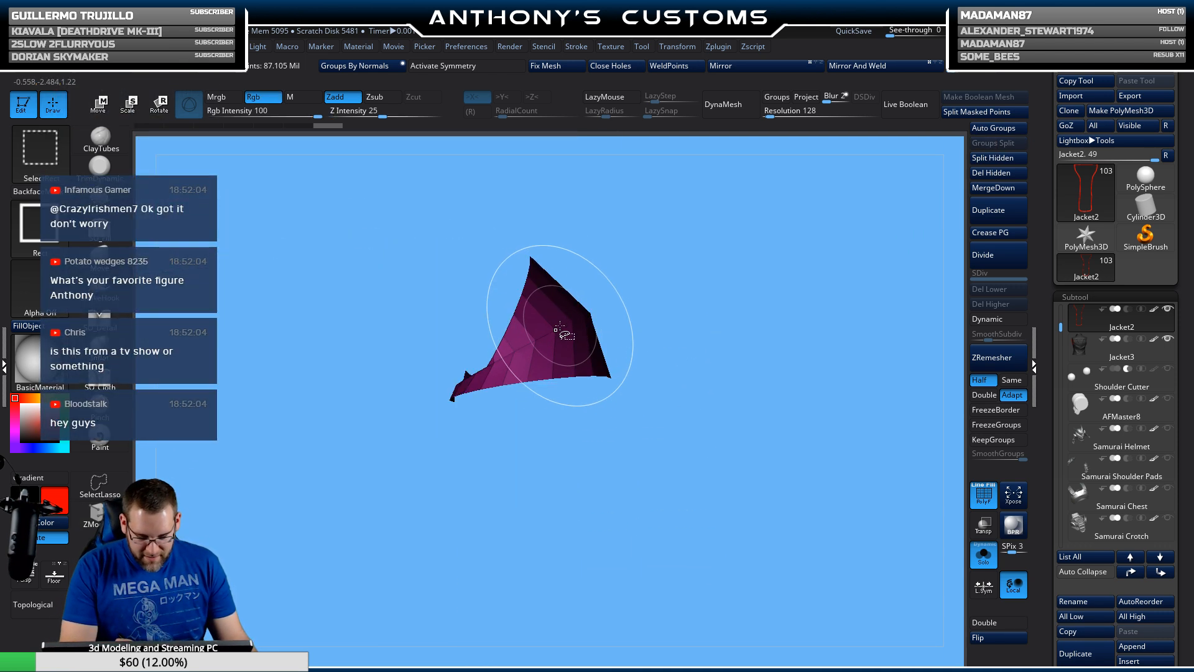
{"action": "left_click_drag", "start_coordinate": [770, 370], "coordinate": [805, 419], "text": "ctrl+shift"}
{"action": "right_click_drag", "start_coordinate": [736, 400], "coordinate": [798, 270], "text": "ctrl"}
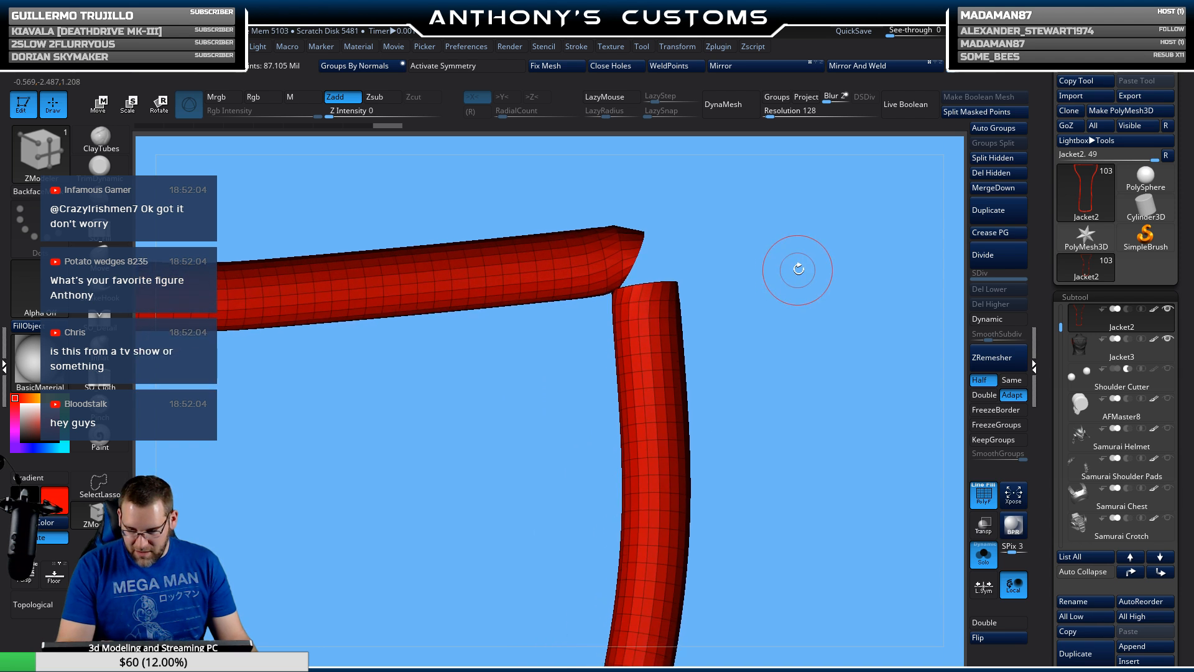
Step: Auto-group the separated pieces, isolate the U-shaped side-and-bottom strip and delete the hidden geometry
{"action": "left_click", "coordinate": [992, 129]}
{"action": "left_click", "coordinate": [672, 336], "text": "ctrl+shift"}
{"action": "left_click", "coordinate": [1009, 174]}
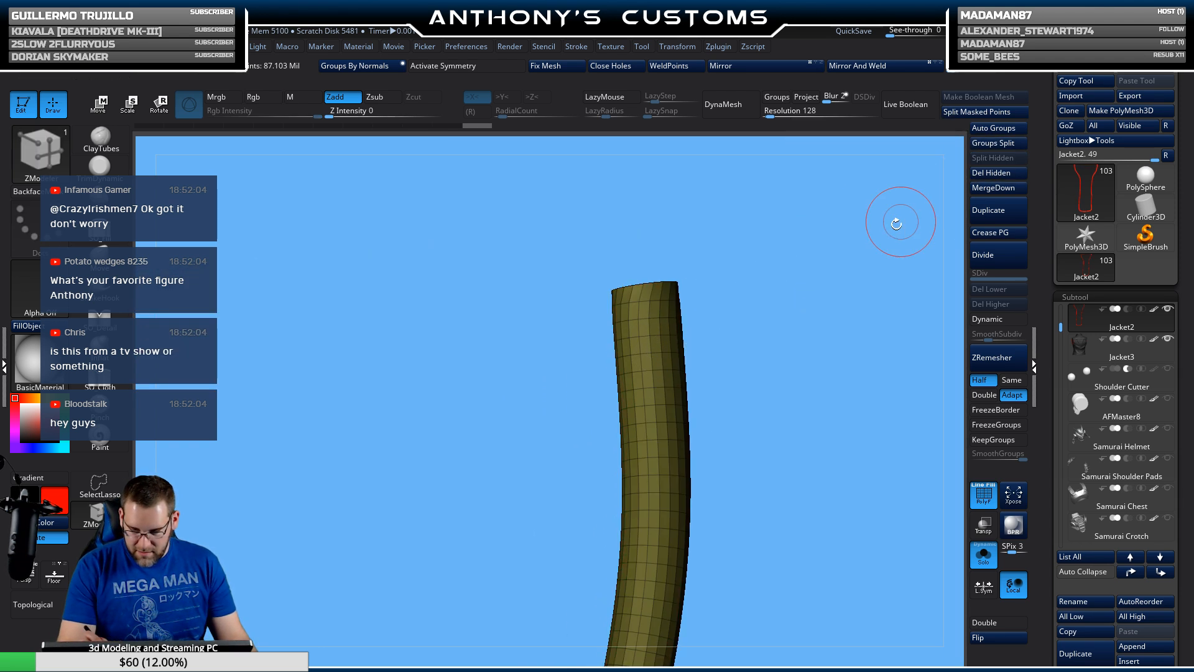
Step: Close the convex hole at the first upper end of the U-shaped back piping
{"action": "right_click_drag", "start_coordinate": [901, 221], "coordinate": [767, 372]}
{"action": "right_click_drag", "start_coordinate": [790, 283], "coordinate": [579, 373], "text": "ctrl"}
{"action": "left_click", "coordinate": [568, 412]}
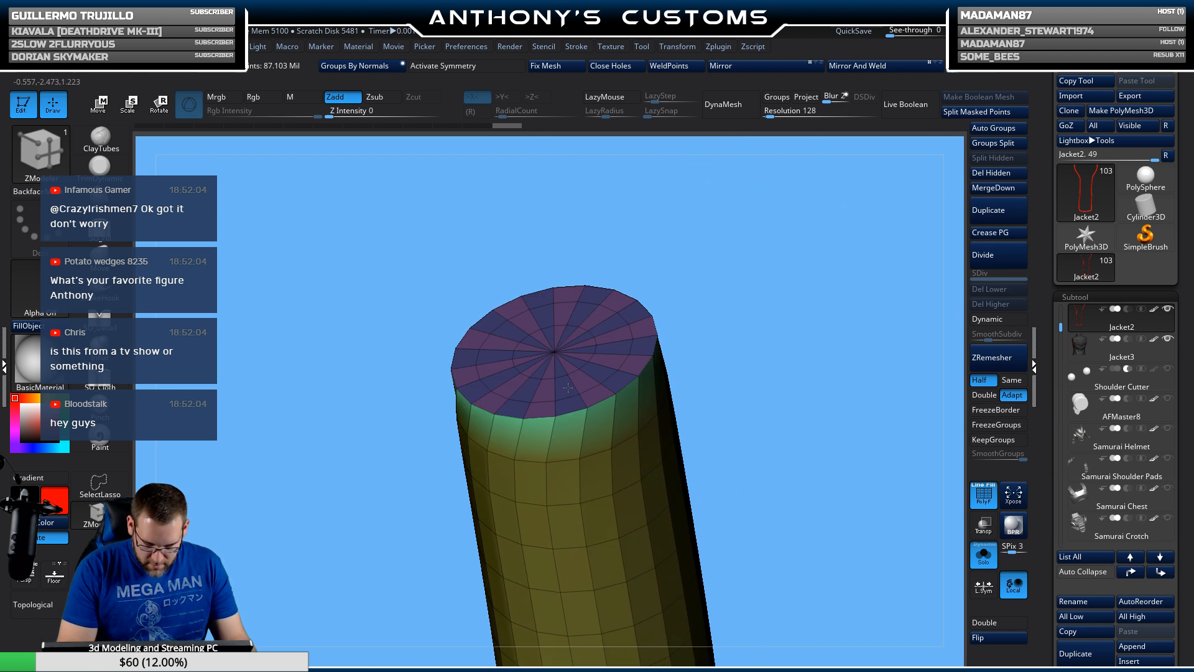
Step: Close the convex hole at the opposite upper end of the U-shaped back piping
{"action": "key", "text": "f"}
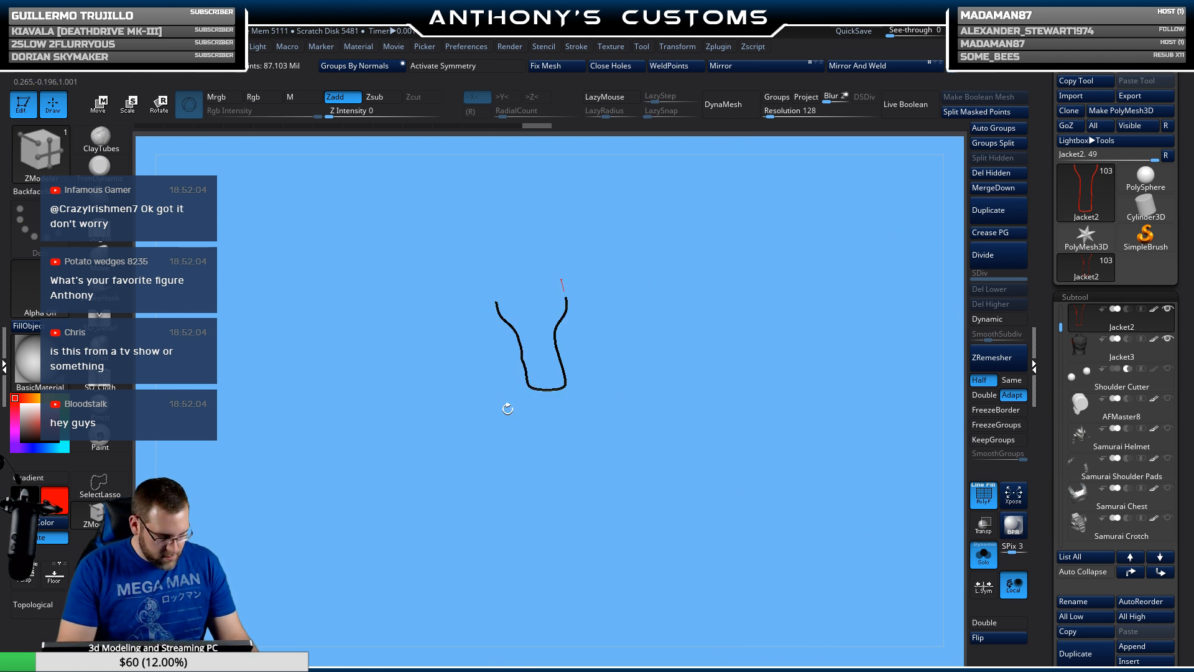
{"action": "right_click_drag", "start_coordinate": [500, 334], "coordinate": [461, 493], "text": "ctrl"}
{"action": "right_click_drag", "start_coordinate": [236, 335], "coordinate": [532, 490], "text": "alt"}
{"action": "left_click_drag", "start_coordinate": [358, 417], "coordinate": [487, 376]}
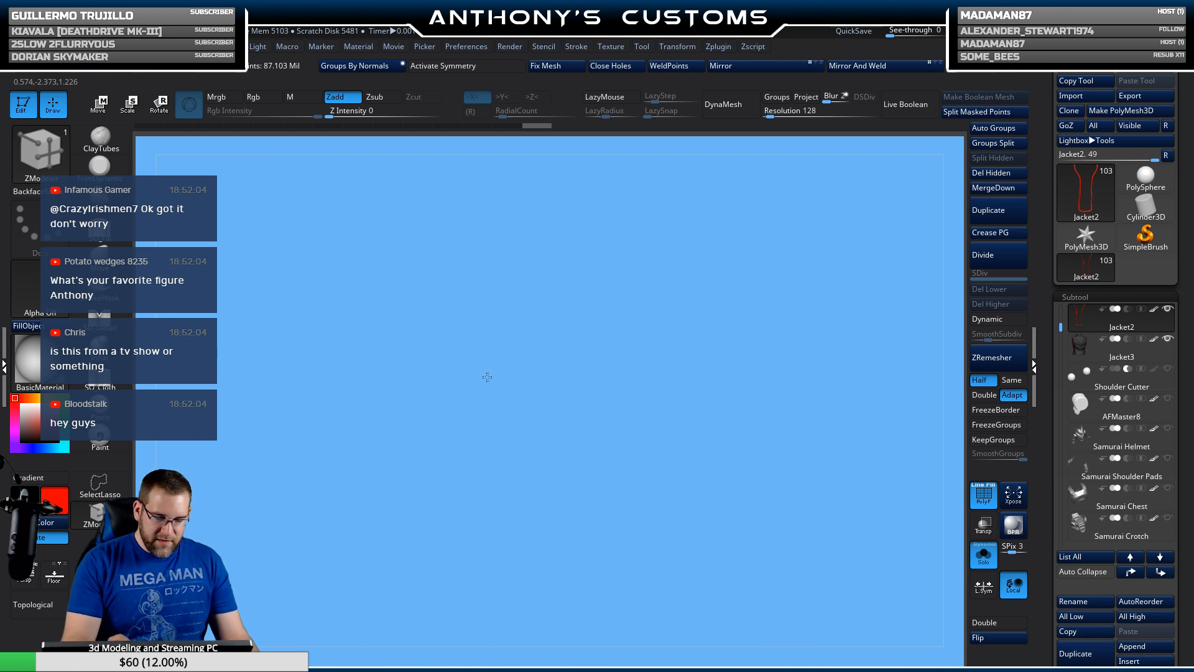
{"action": "left_click_drag", "start_coordinate": [584, 312], "coordinate": [545, 417]}
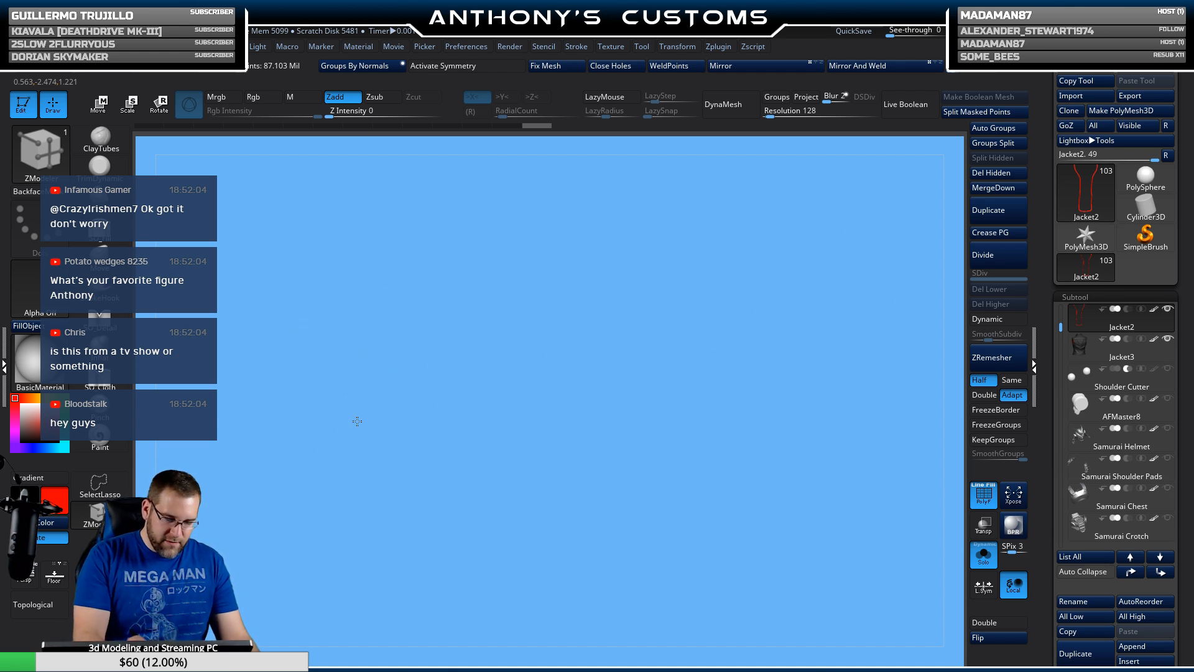
{"action": "left_click_drag", "start_coordinate": [546, 328], "coordinate": [820, 275]}
{"action": "right_click_drag", "start_coordinate": [422, 303], "coordinate": [547, 445]}
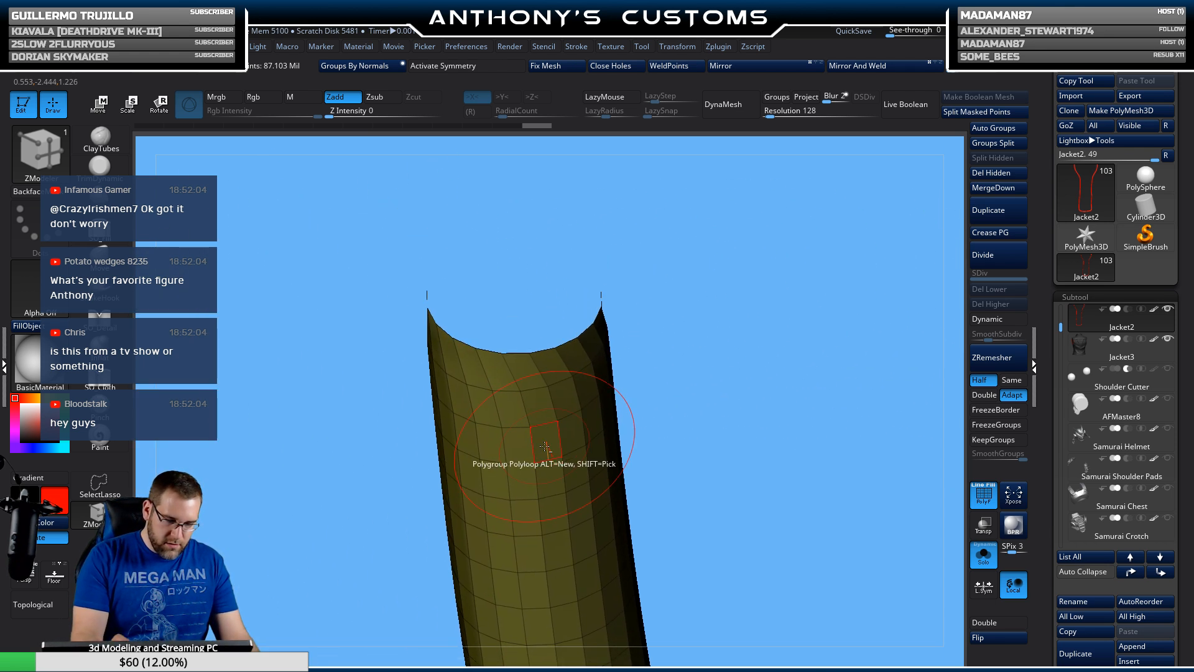
{"action": "left_click", "coordinate": [541, 353]}
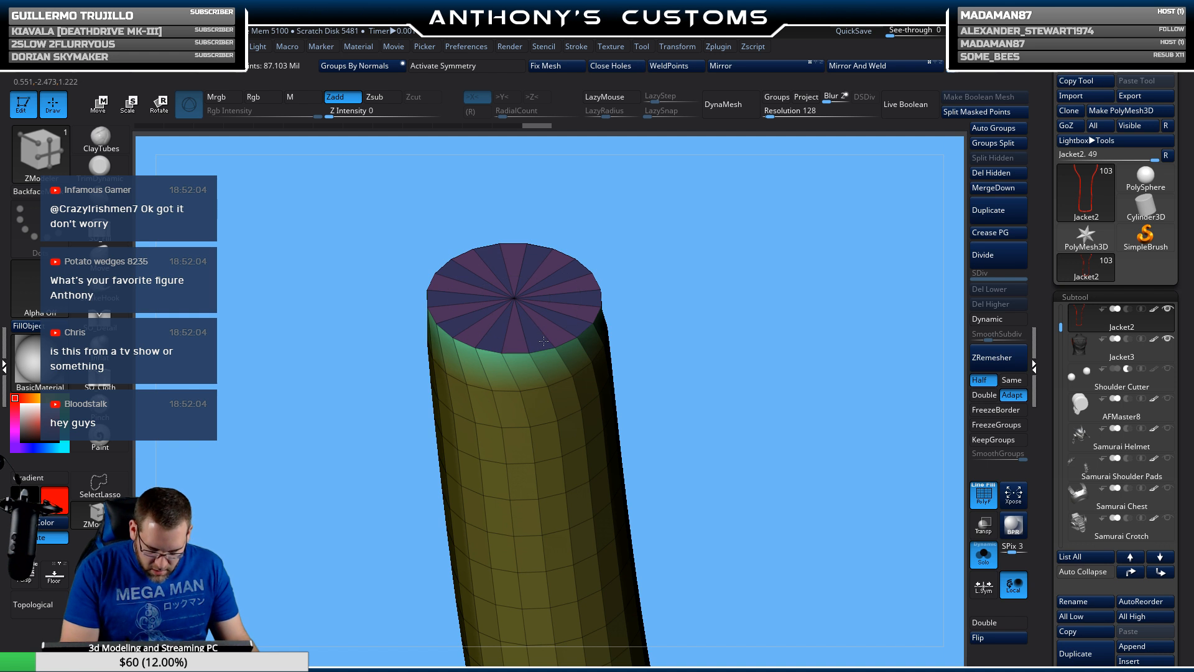
Step: Merge the back piping and its end caps into a single polygroup and turn off the wireframe
{"action": "key", "text": "ctrl+w"}
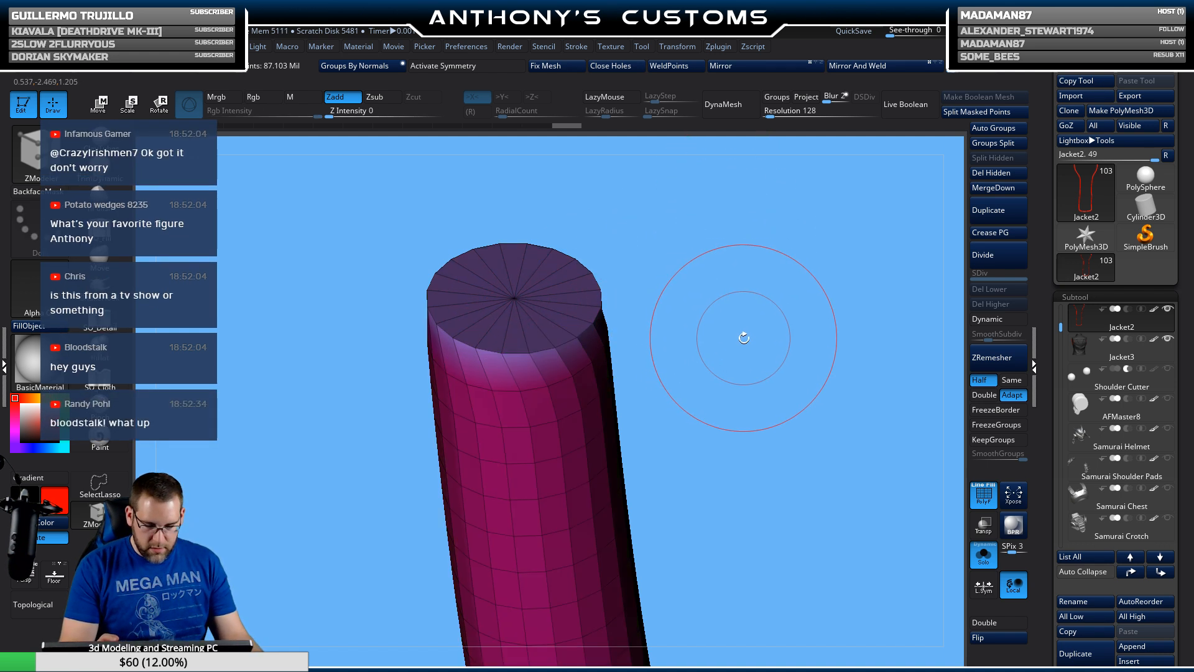
{"action": "left_click_drag", "start_coordinate": [720, 395], "coordinate": [716, 349]}
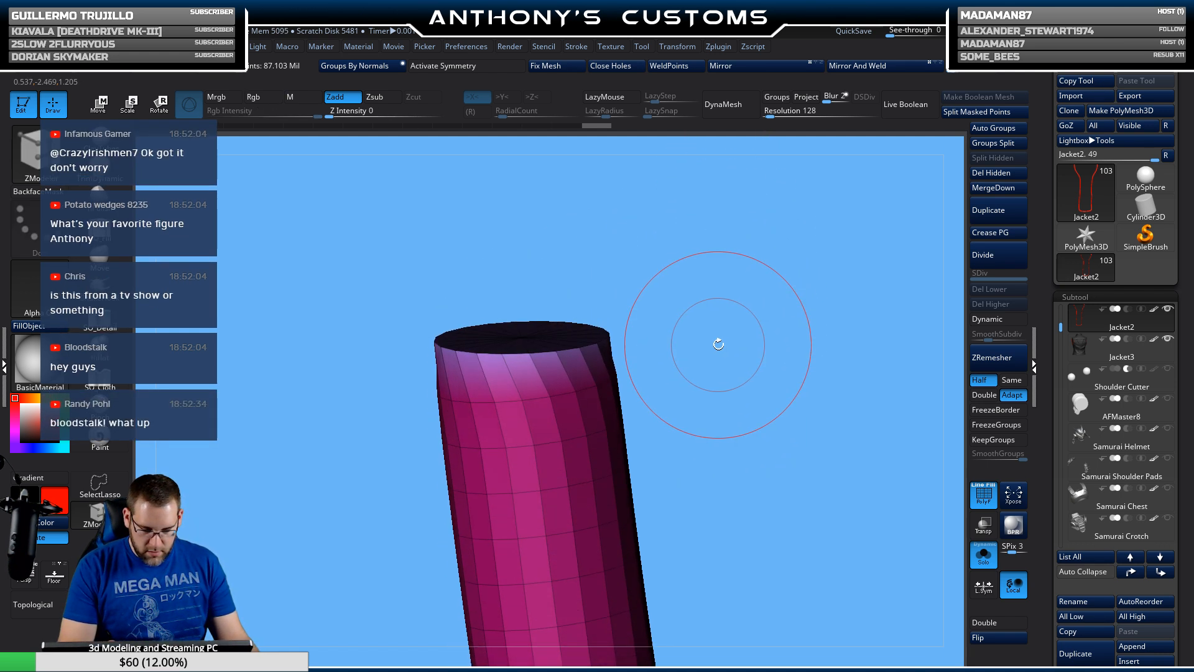
{"action": "key", "text": "shift+f"}
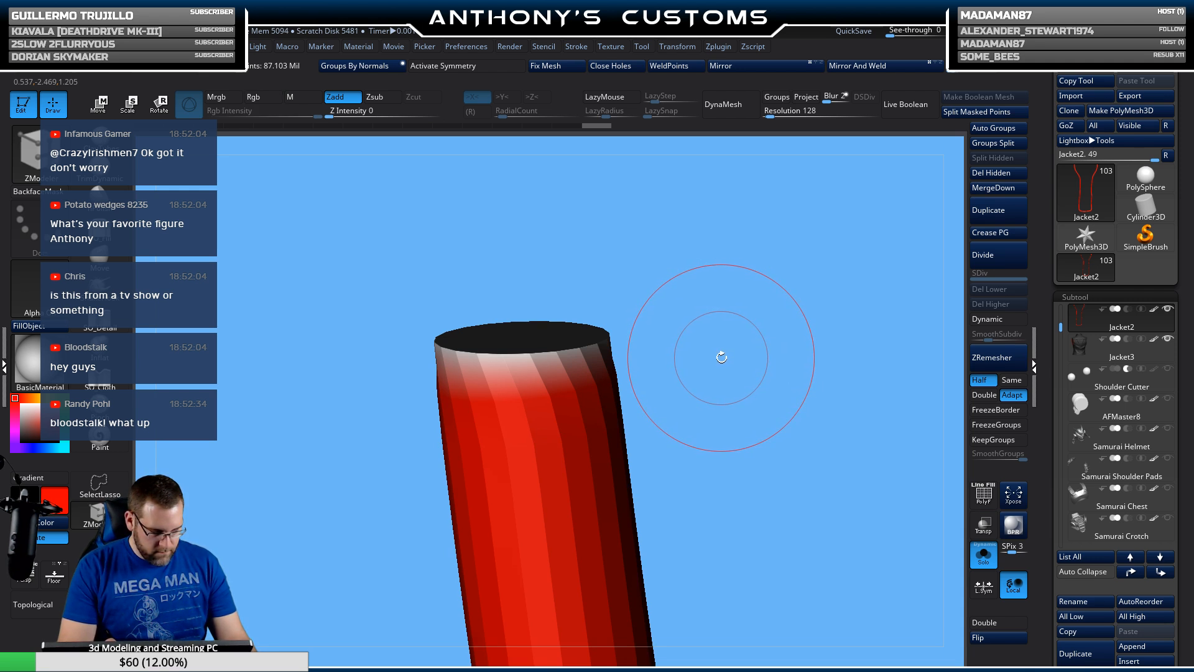
Step: Paint both upper end caps of the back piping red with the Paint brush
{"action": "left_click", "coordinate": [100, 436]}
{"action": "left_click_drag", "start_coordinate": [554, 360], "coordinate": [415, 375]}
{"action": "left_click_drag", "start_coordinate": [598, 289], "coordinate": [740, 468]}
{"action": "left_click_drag", "start_coordinate": [651, 370], "coordinate": [755, 293]}
{"action": "key", "text": "f"}
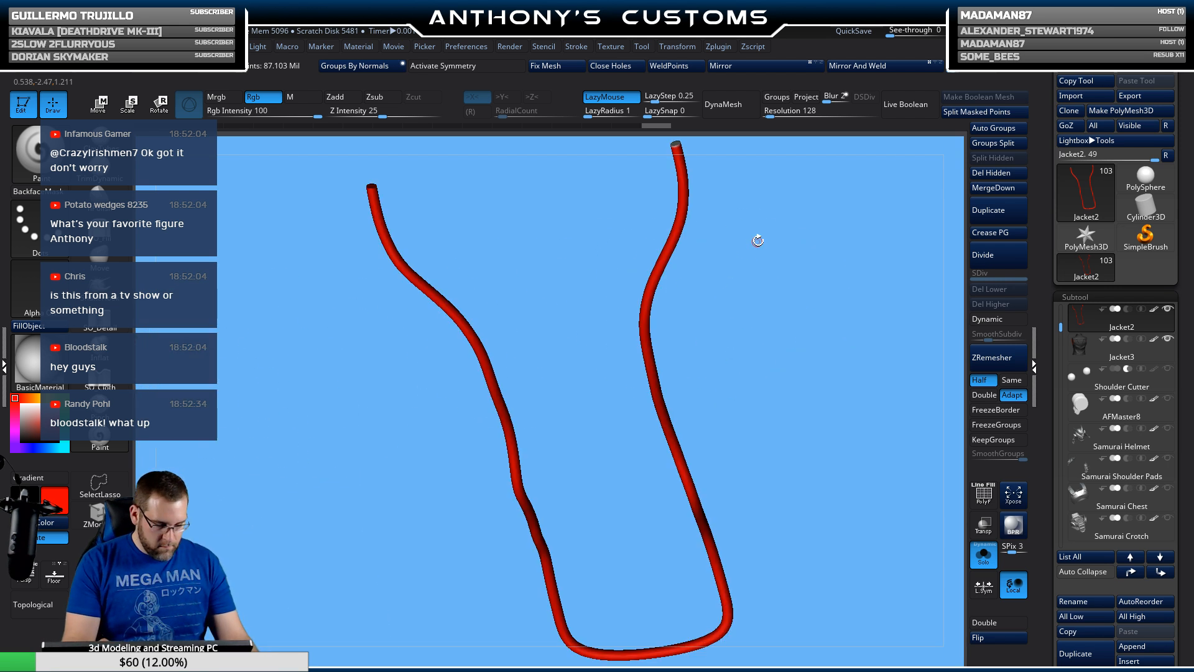
{"action": "left_click_drag", "start_coordinate": [758, 241], "coordinate": [678, 446], "text": "alt"}
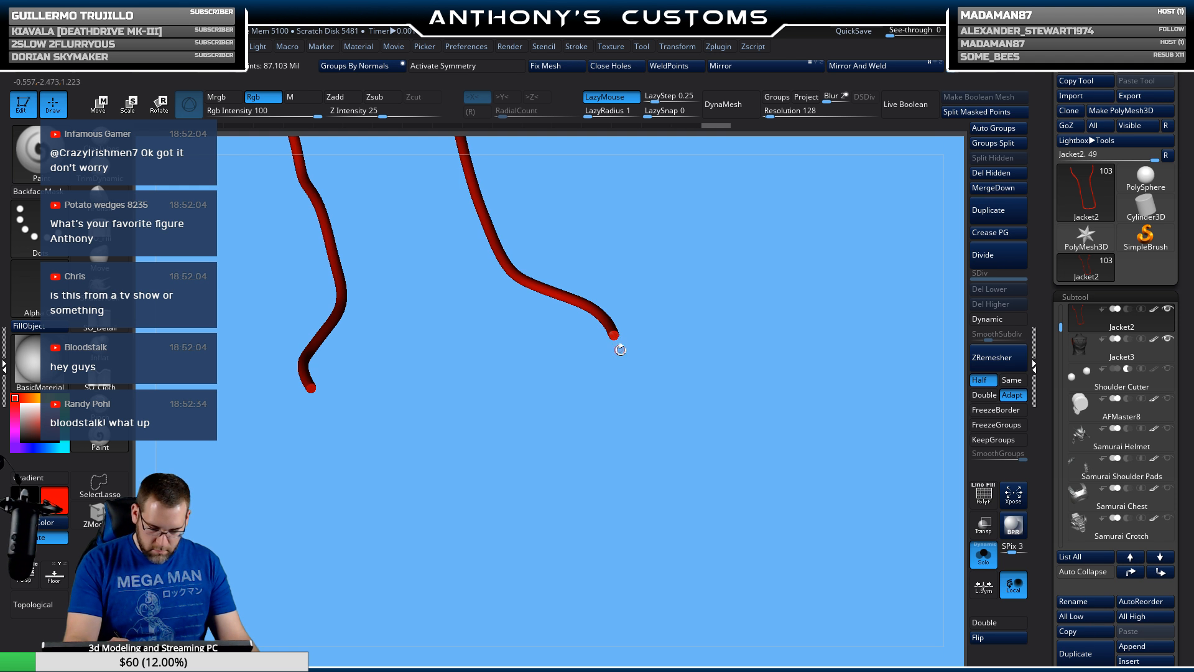
{"action": "mouse_move", "coordinate": [620, 350]}
{"action": "left_mouse_down"}
{"action": "mouse_move", "coordinate": [680, 341]}
{"action": "mouse_move", "coordinate": [719, 280]}
{"action": "left_mouse_up"}
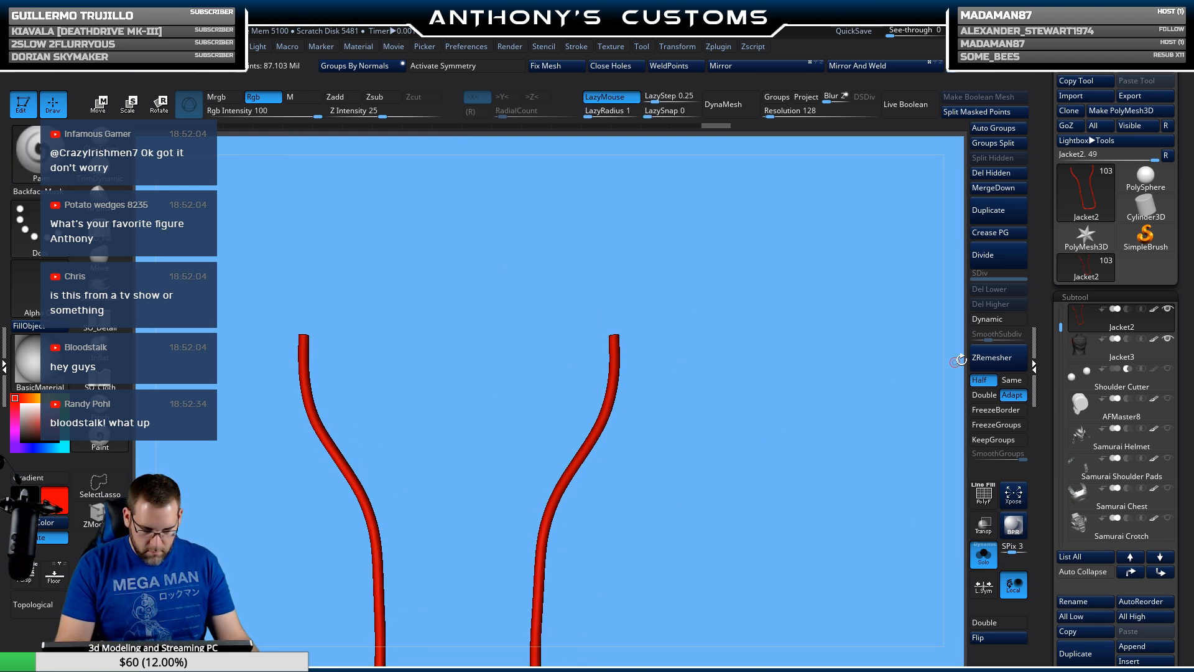
Step: Turn off solo mode and adjust the back piping's upper ends at the yoke seam with a resized Move brush
{"action": "left_click", "coordinate": [982, 551]}
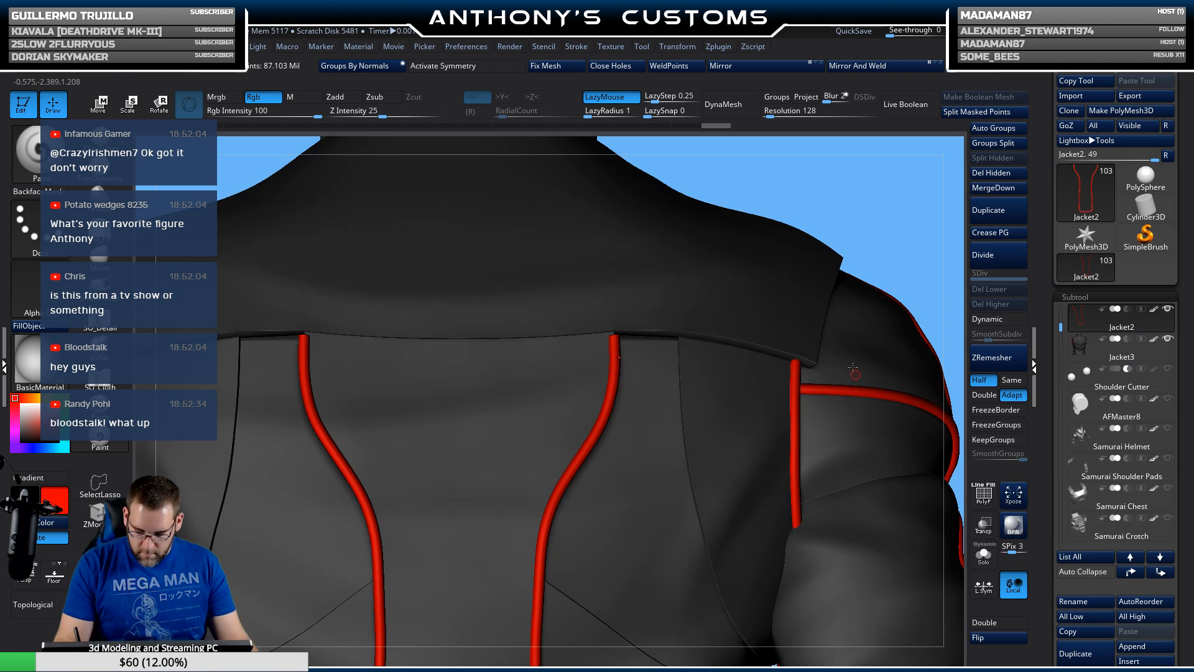
{"action": "left_click", "coordinate": [100, 260]}
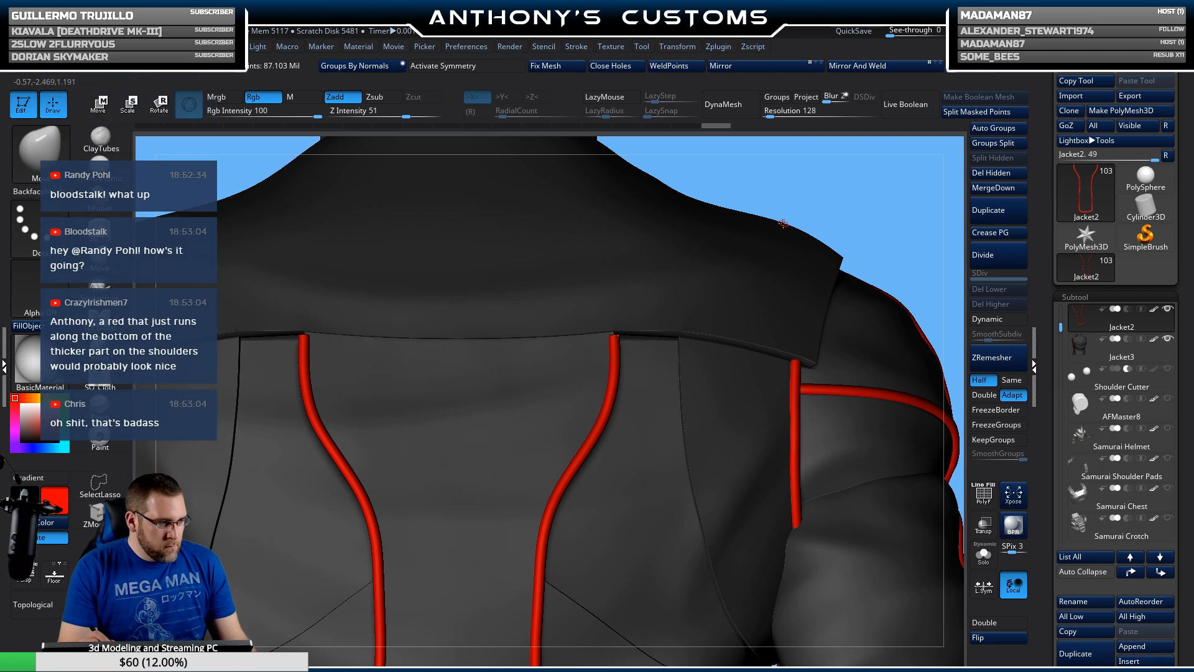
{"action": "key", "text": "space"}
{"action": "left_click_drag", "start_coordinate": [803, 217], "coordinate": [840, 217]}
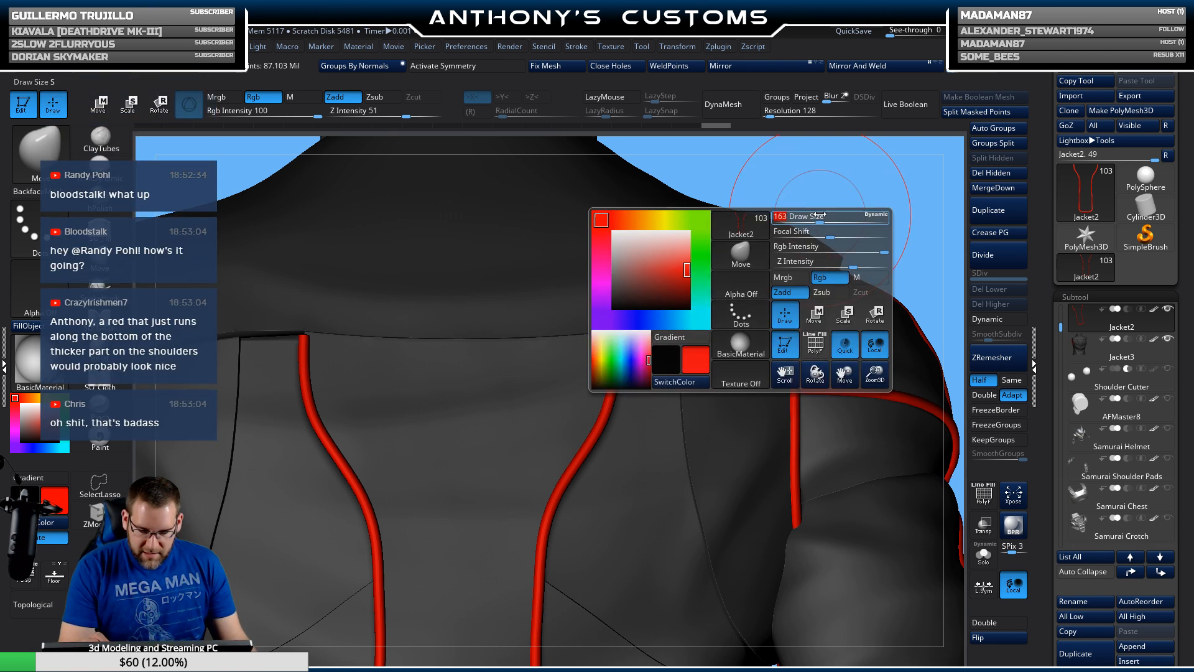
{"action": "left_click_drag", "start_coordinate": [800, 166], "coordinate": [653, 251]}
{"action": "left_click_drag", "start_coordinate": [776, 241], "coordinate": [721, 193]}
Step: Switch to the Jacket1 front piping subtool and paint its hem end caps red with the Paint brush
{"action": "left_click_drag", "start_coordinate": [790, 271], "coordinate": [775, 236], "text": "alt"}
{"action": "left_click_drag", "start_coordinate": [819, 286], "coordinate": [762, 78], "text": "alt"}
{"action": "left_click_drag", "start_coordinate": [706, 230], "coordinate": [712, 435], "text": "alt"}
{"action": "right_click_drag", "start_coordinate": [249, 528], "coordinate": [165, 404], "text": "alt"}
{"action": "left_click", "coordinate": [163, 420], "text": "alt"}
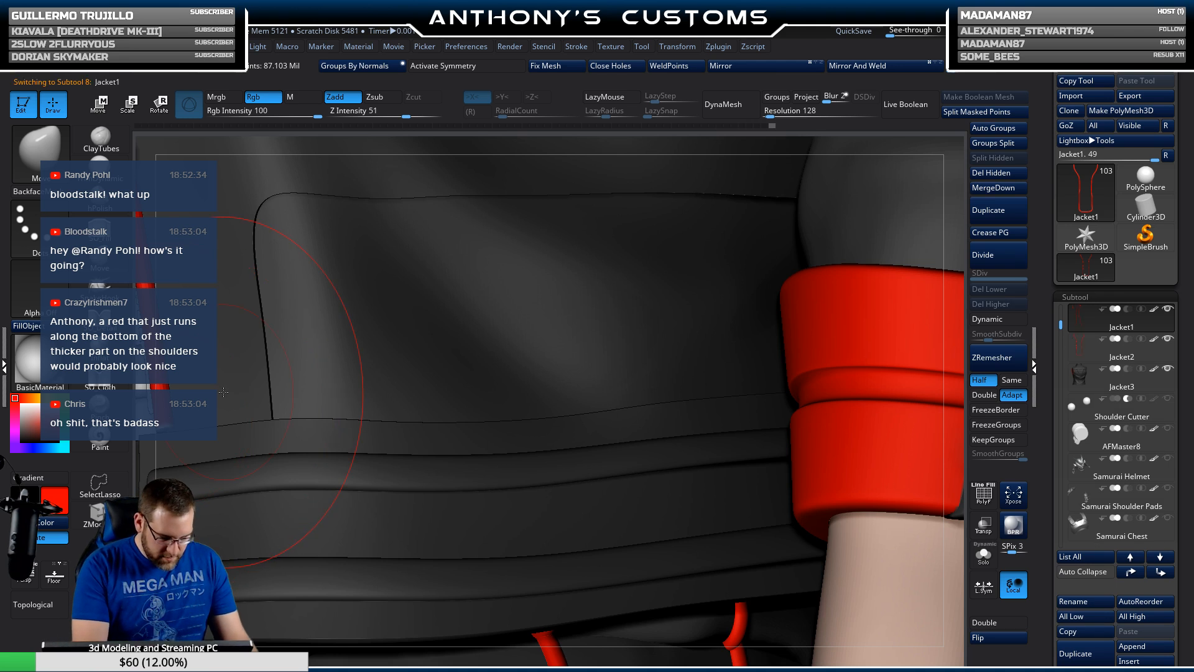
{"action": "key", "text": "shift+f"}
{"action": "right_click_drag", "start_coordinate": [225, 423], "coordinate": [547, 420], "text": "alt"}
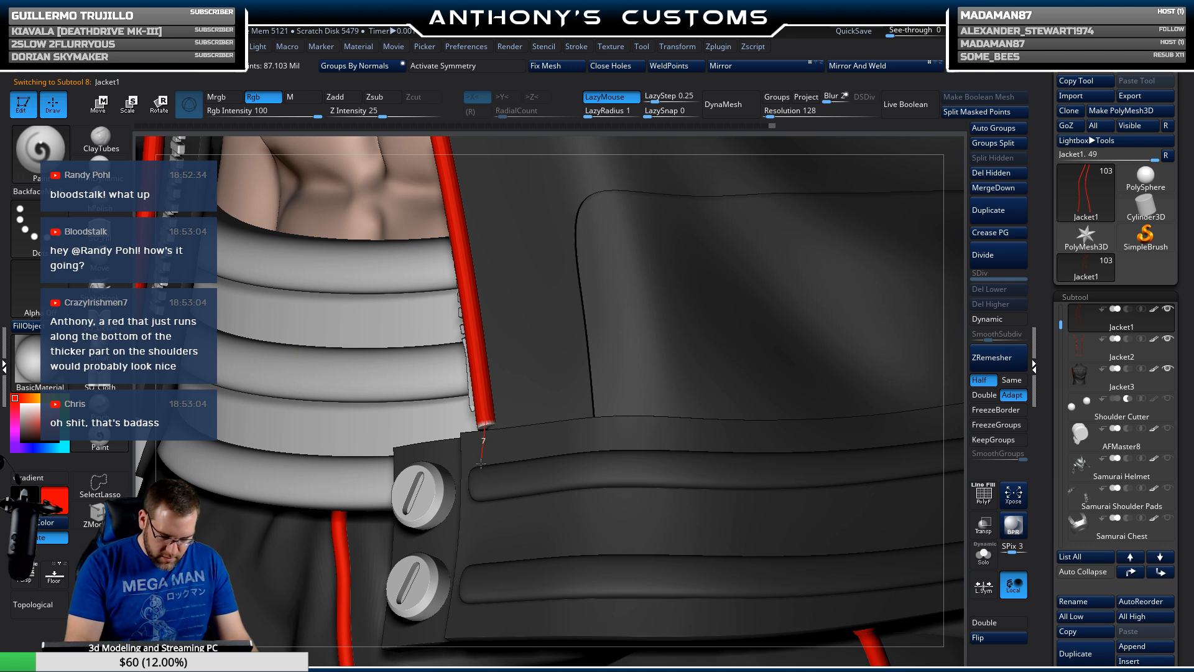
{"action": "left_click_drag", "start_coordinate": [481, 463], "coordinate": [480, 466]}
{"action": "right_click_drag", "start_coordinate": [218, 435], "coordinate": [761, 375]}
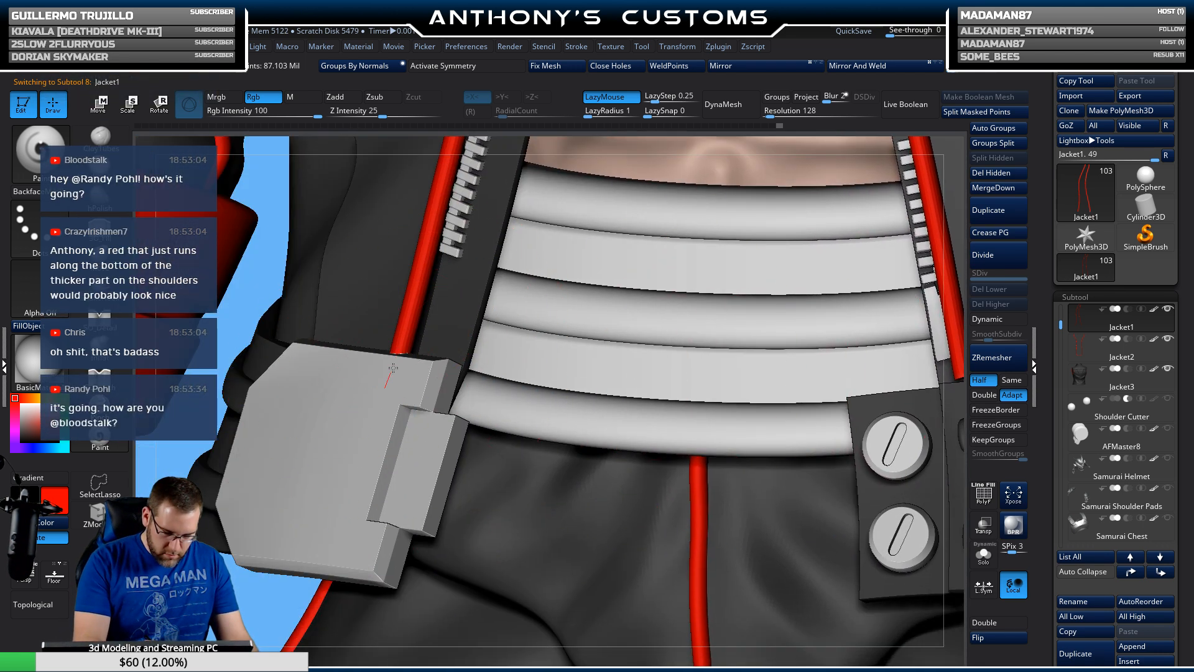
Step: Adjust the hem ends of both front piping strips against the waistband with the Move brush
{"action": "key", "text": "b"}
{"action": "key", "text": "m"}
{"action": "key", "text": "v"}
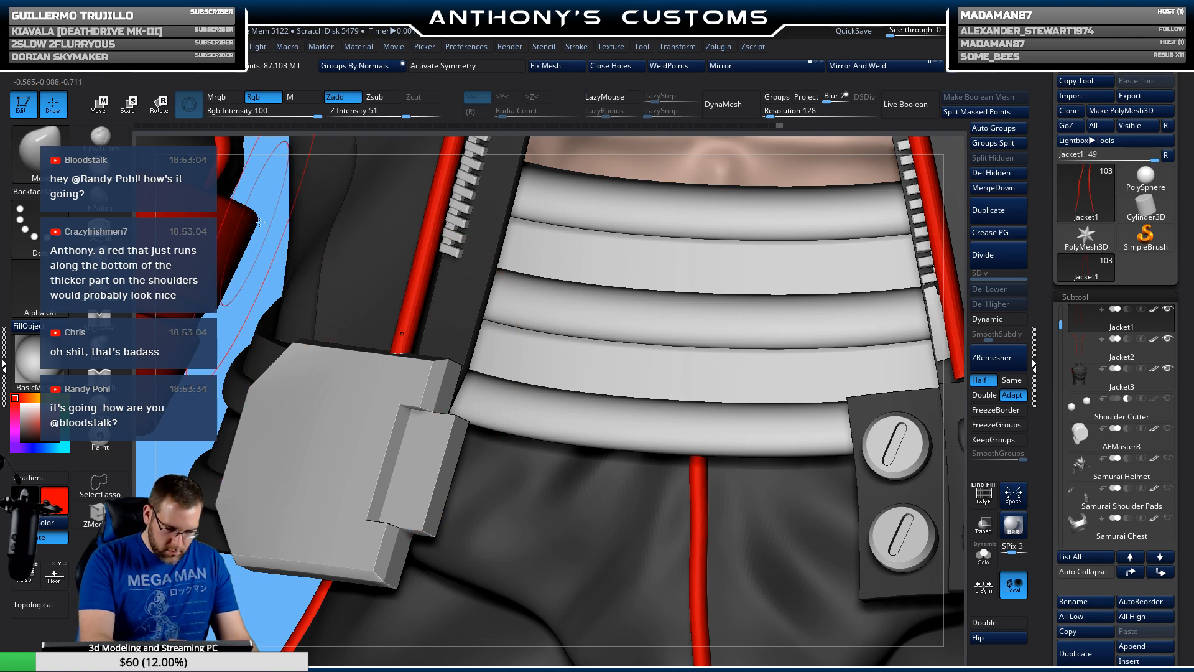
{"action": "right_click_drag", "start_coordinate": [473, 353], "coordinate": [442, 357]}
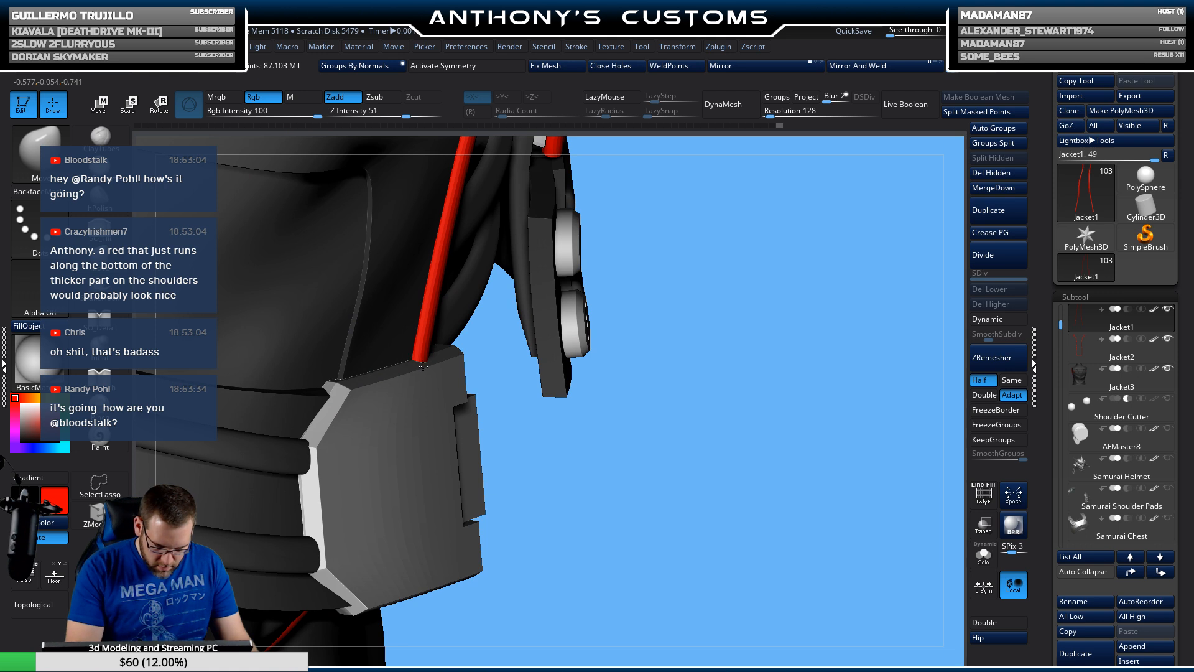
{"action": "right_click_drag", "start_coordinate": [632, 509], "coordinate": [386, 460]}
{"action": "mouse_move", "coordinate": [659, 345]}
{"action": "right_mouse_down"}
{"action": "mouse_move", "coordinate": [613, 348]}
{"action": "mouse_move", "coordinate": [502, 493]}
{"action": "mouse_move", "coordinate": [527, 427]}
{"action": "right_mouse_up"}
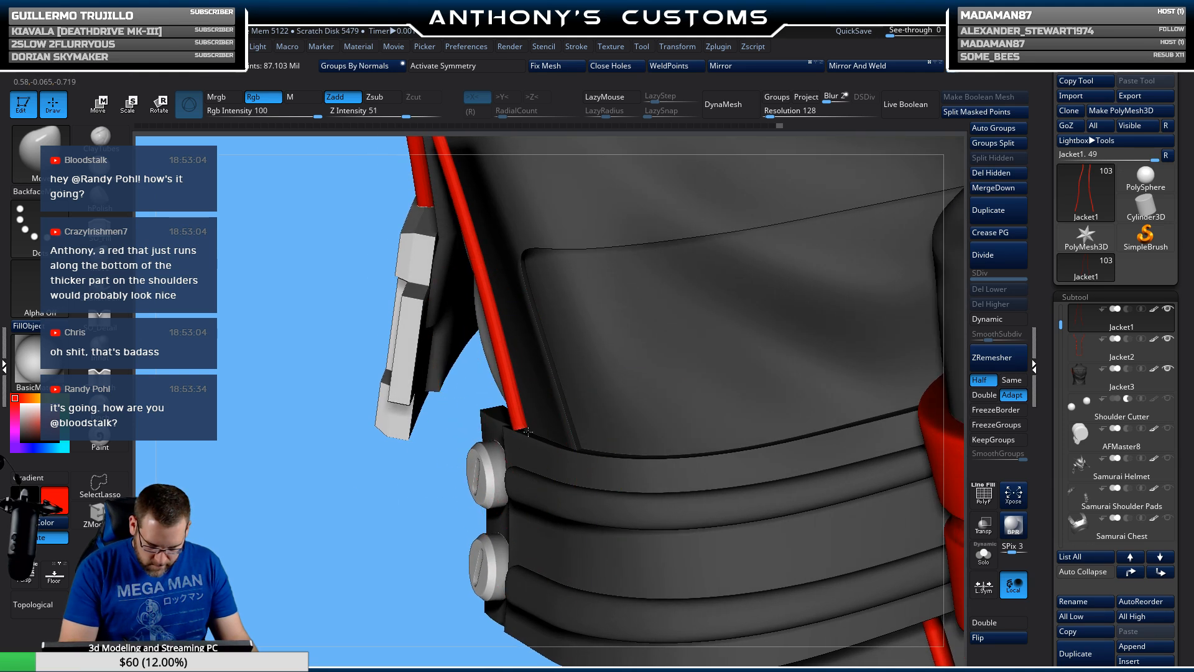
Step: Paint the upper end caps of the front piping strips near the collar red with the Paint brush
{"action": "right_click_drag", "start_coordinate": [558, 417], "coordinate": [684, 591]}
{"action": "right_click_drag", "start_coordinate": [563, 311], "coordinate": [566, 404], "text": "alt"}
{"action": "right_click_drag", "start_coordinate": [553, 187], "coordinate": [549, 435], "text": "alt"}
{"action": "right_click_drag", "start_coordinate": [550, 271], "coordinate": [520, 473], "text": "alt"}
{"action": "mouse_move", "coordinate": [460, 149]}
{"action": "right_mouse_down", "text": "alt"}
{"action": "mouse_move", "coordinate": [524, 412]}
{"action": "mouse_move", "coordinate": [521, 482]}
{"action": "right_mouse_up", "text": "alt"}
{"action": "key", "text": "b"}
{"action": "key", "text": "p"}
{"action": "key", "text": "a"}
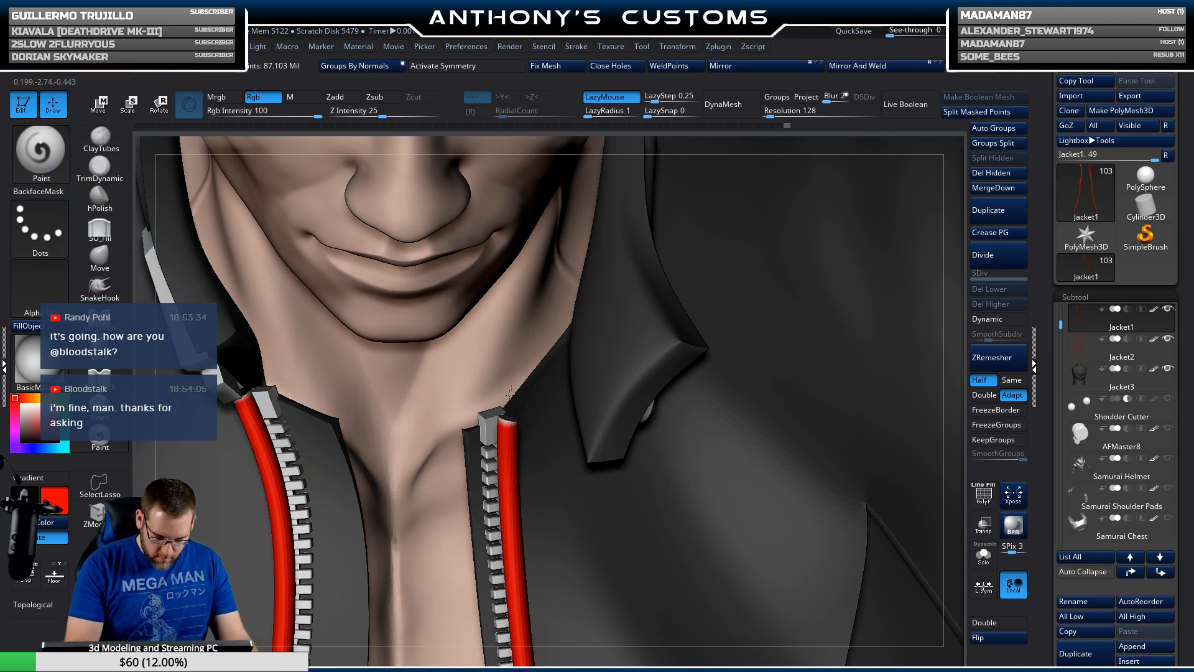
{"action": "mouse_move", "coordinate": [501, 387]}
{"action": "right_mouse_down"}
{"action": "mouse_move", "coordinate": [430, 473]}
{"action": "mouse_move", "coordinate": [344, 387]}
{"action": "mouse_move", "coordinate": [269, 376]}
{"action": "right_mouse_up"}
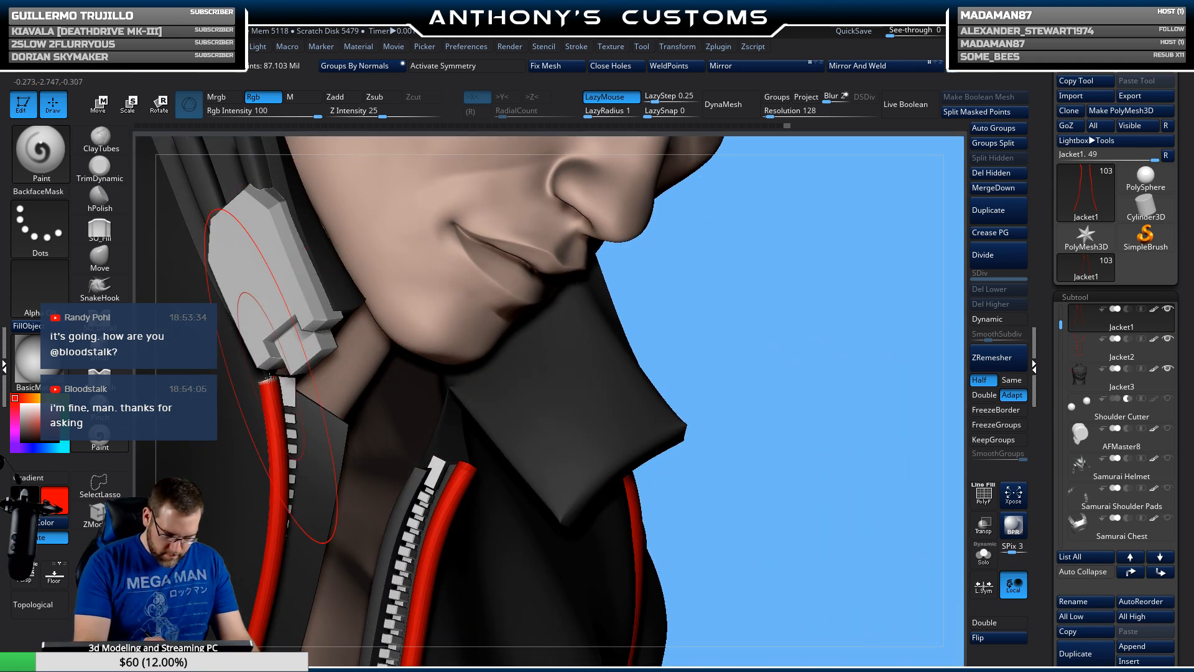
Step: Adjust the upper ends of both front piping strips beside the zipper tops with a resized Move brush
{"action": "left_click", "coordinate": [110, 265]}
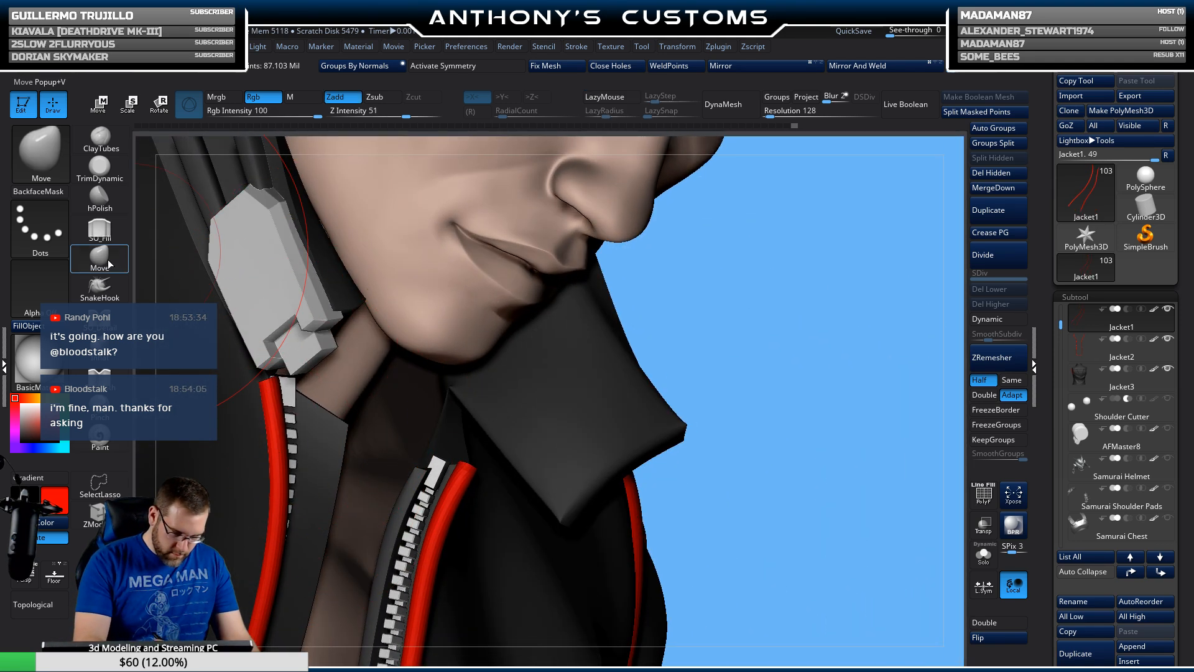
{"action": "mouse_move", "coordinate": [431, 380]}
{"action": "right_mouse_down"}
{"action": "mouse_move", "coordinate": [560, 395]}
{"action": "mouse_move", "coordinate": [547, 441]}
{"action": "mouse_move", "coordinate": [551, 426]}
{"action": "mouse_move", "coordinate": [624, 391]}
{"action": "mouse_move", "coordinate": [570, 422]}
{"action": "mouse_move", "coordinate": [296, 282]}
{"action": "right_mouse_up"}
{"action": "mouse_move", "coordinate": [522, 398]}
{"action": "right_mouse_down"}
{"action": "mouse_move", "coordinate": [602, 444]}
{"action": "mouse_move", "coordinate": [577, 464]}
{"action": "mouse_move", "coordinate": [597, 570]}
{"action": "right_mouse_up"}
{"action": "key", "text": "space"}
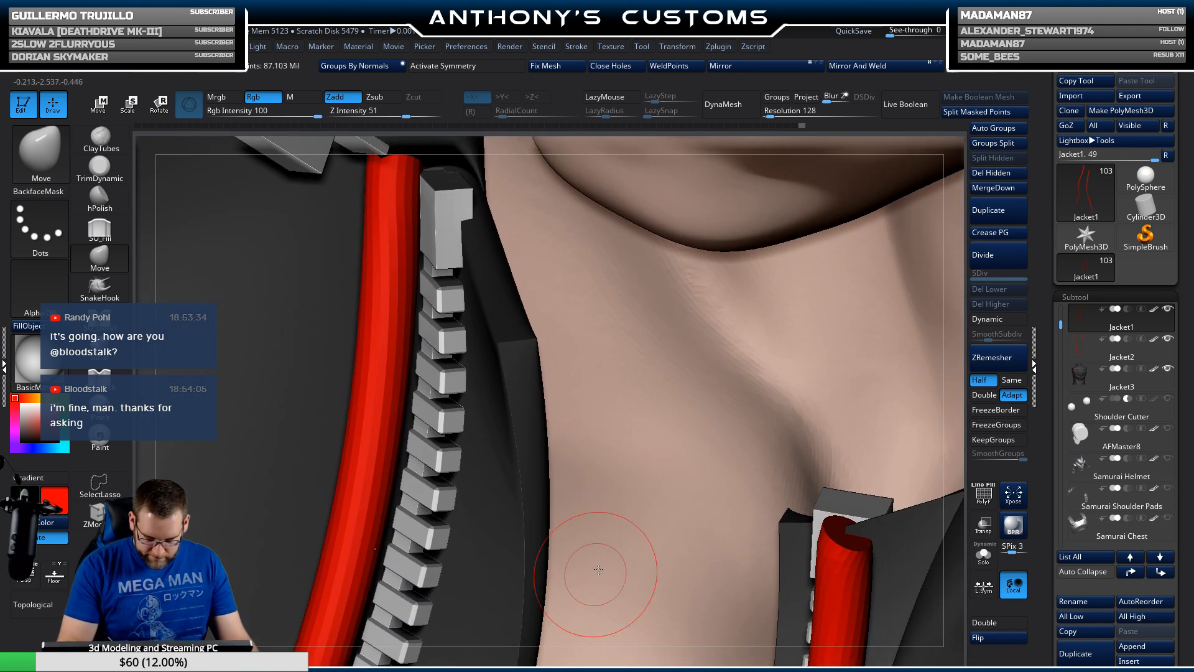
{"action": "right_click_drag", "start_coordinate": [695, 487], "coordinate": [415, 323], "text": "alt"}
{"action": "right_click_drag", "start_coordinate": [568, 341], "coordinate": [578, 368]}
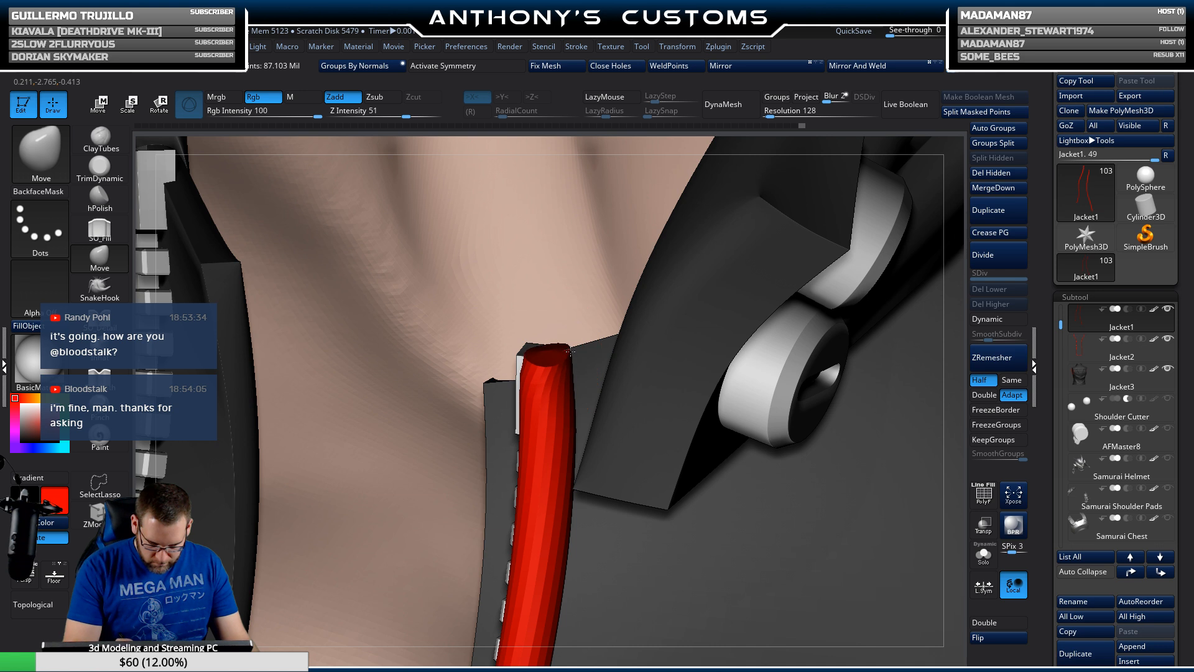
{"action": "right_click_drag", "start_coordinate": [603, 331], "coordinate": [648, 282]}
{"action": "right_click_drag", "start_coordinate": [663, 410], "coordinate": [457, 71], "text": "alt"}
{"action": "right_click_drag", "start_coordinate": [653, 348], "coordinate": [494, 376], "text": "alt"}
{"action": "right_click_drag", "start_coordinate": [494, 435], "coordinate": [476, 168], "text": "ctrl"}
{"action": "right_click_drag", "start_coordinate": [693, 480], "coordinate": [701, 278], "text": "alt"}
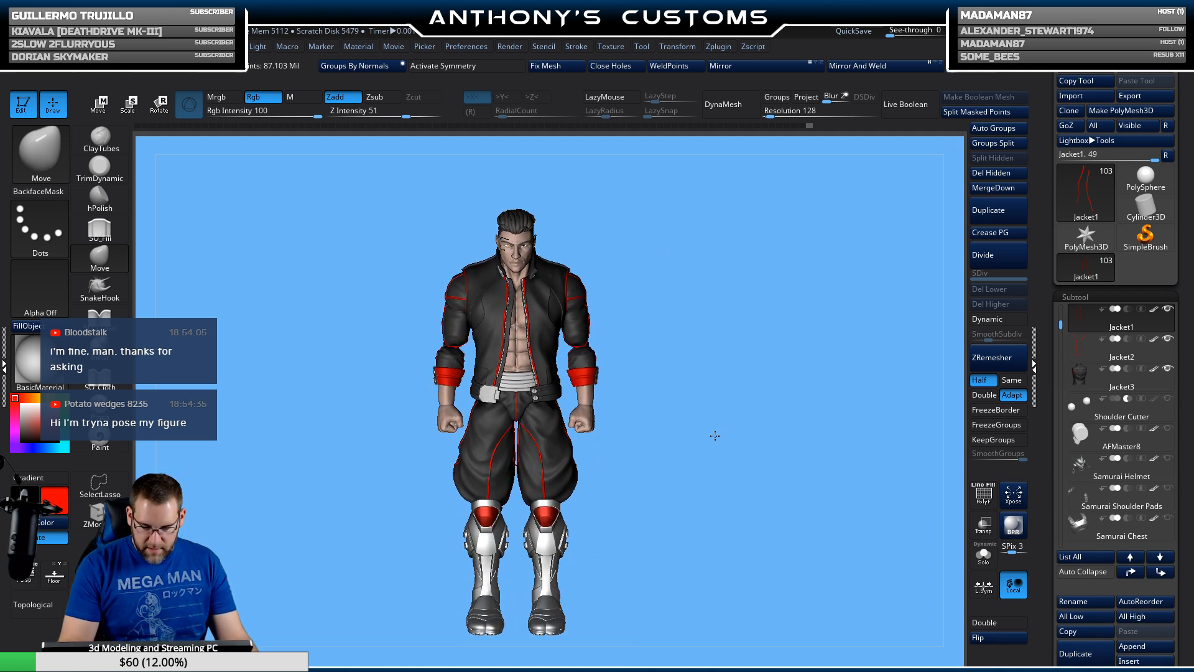
Step: Switch to the Jacket3 subtool with polyframe on and isolate the back yoke polygroup together with its side edge strips
{"action": "right_click_drag", "start_coordinate": [745, 394], "coordinate": [746, 563], "text": "ctrl"}
{"action": "right_click_drag", "start_coordinate": [804, 443], "coordinate": [669, 276]}
{"action": "right_click_drag", "start_coordinate": [842, 242], "coordinate": [824, 364], "text": "alt"}
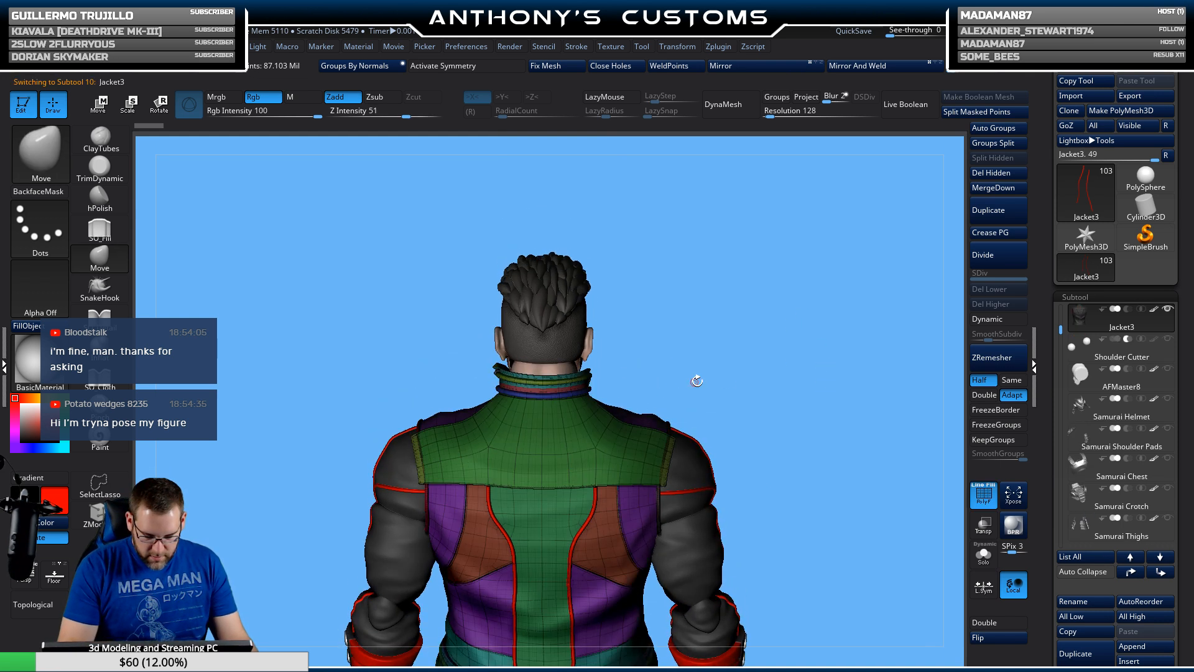
{"action": "mouse_move", "coordinate": [696, 379]}
{"action": "right_mouse_down"}
{"action": "mouse_move", "coordinate": [815, 376]}
{"action": "mouse_move", "coordinate": [762, 505]}
{"action": "right_mouse_up"}
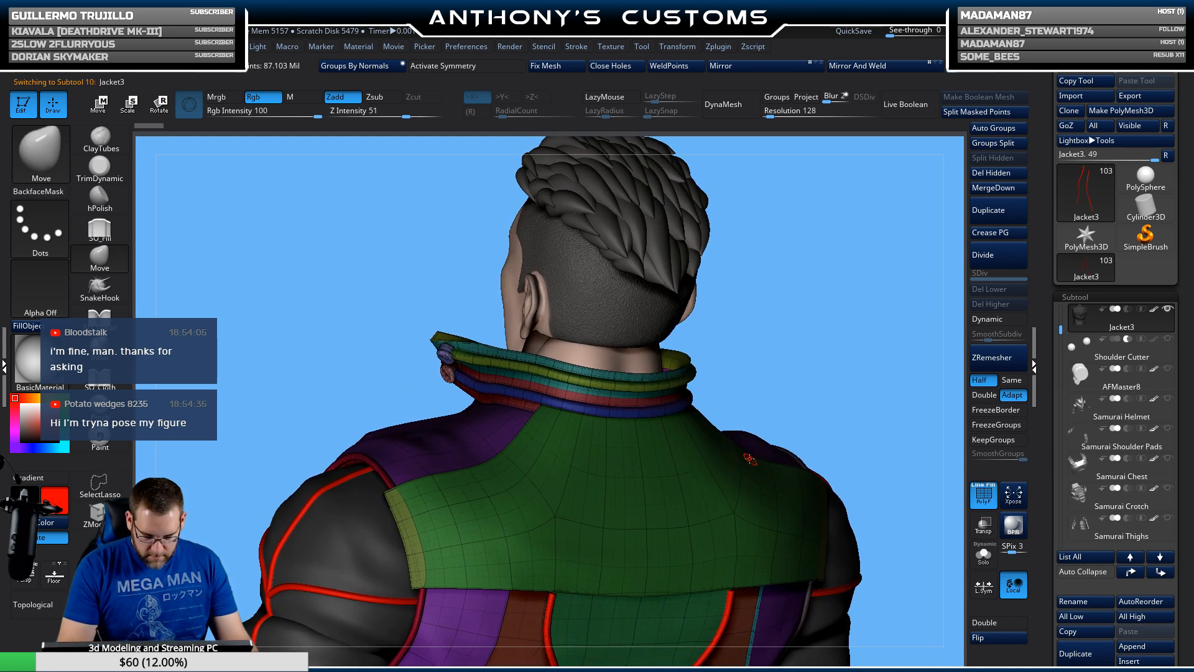
{"action": "left_click", "coordinate": [624, 478], "text": "ctrl+shift"}
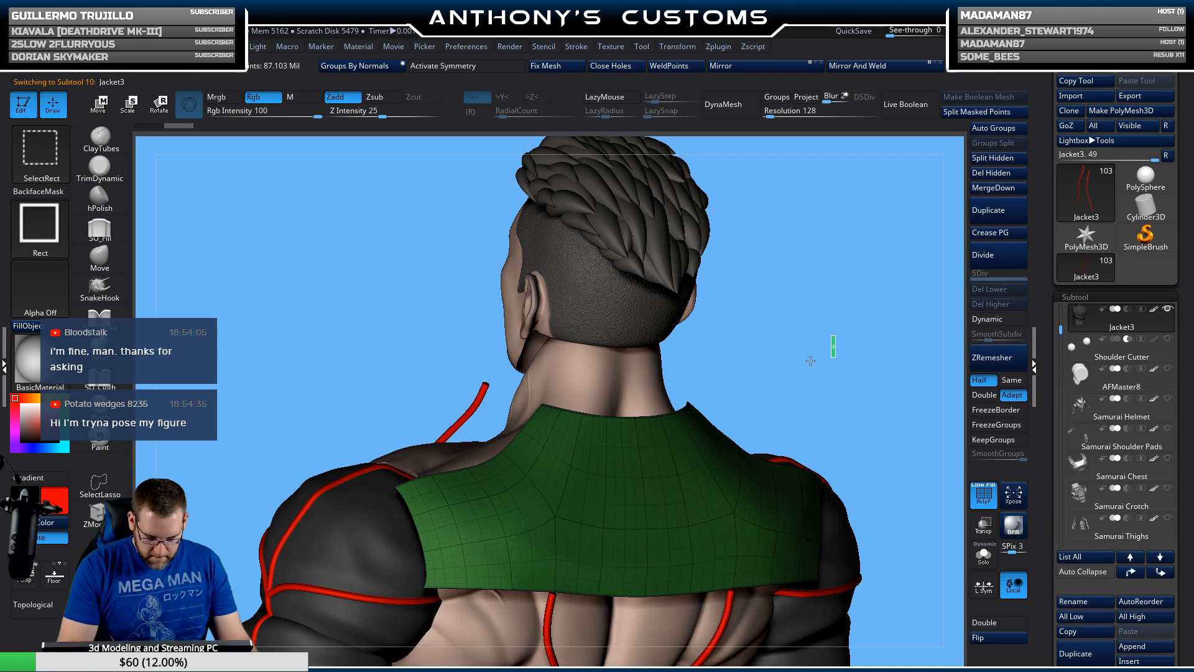
{"action": "left_click", "coordinate": [811, 361], "text": "ctrl+shift"}
{"action": "left_click", "coordinate": [413, 534], "text": "ctrl+shift"}
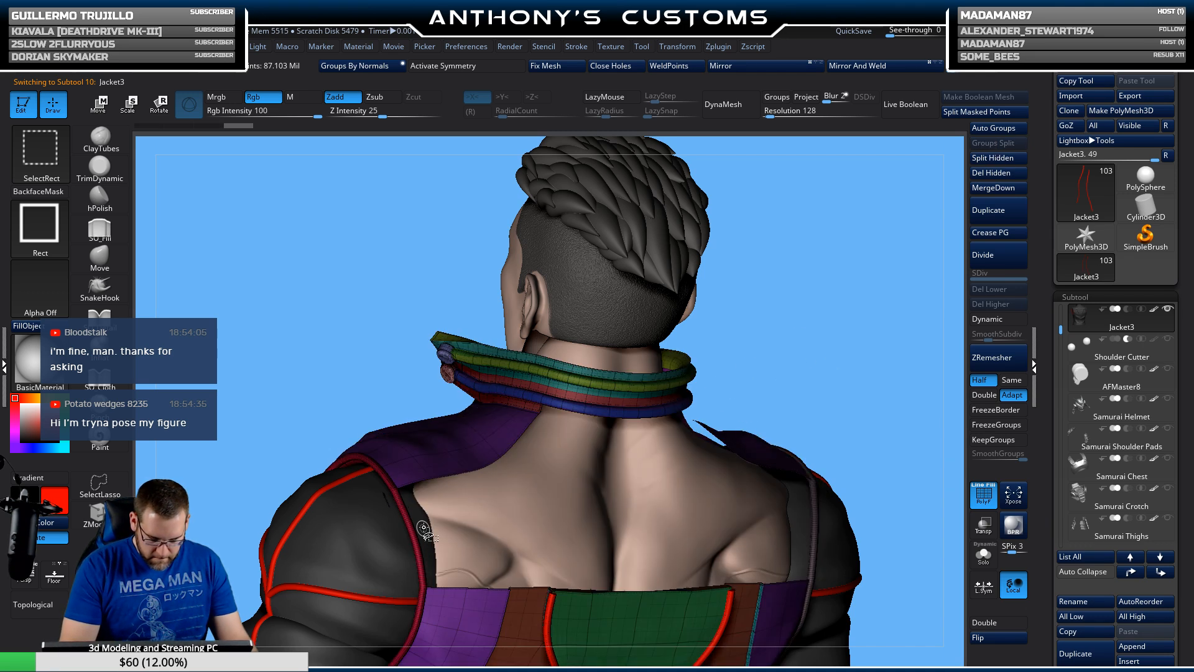
{"action": "left_click", "coordinate": [856, 355], "text": "ctrl+shift"}
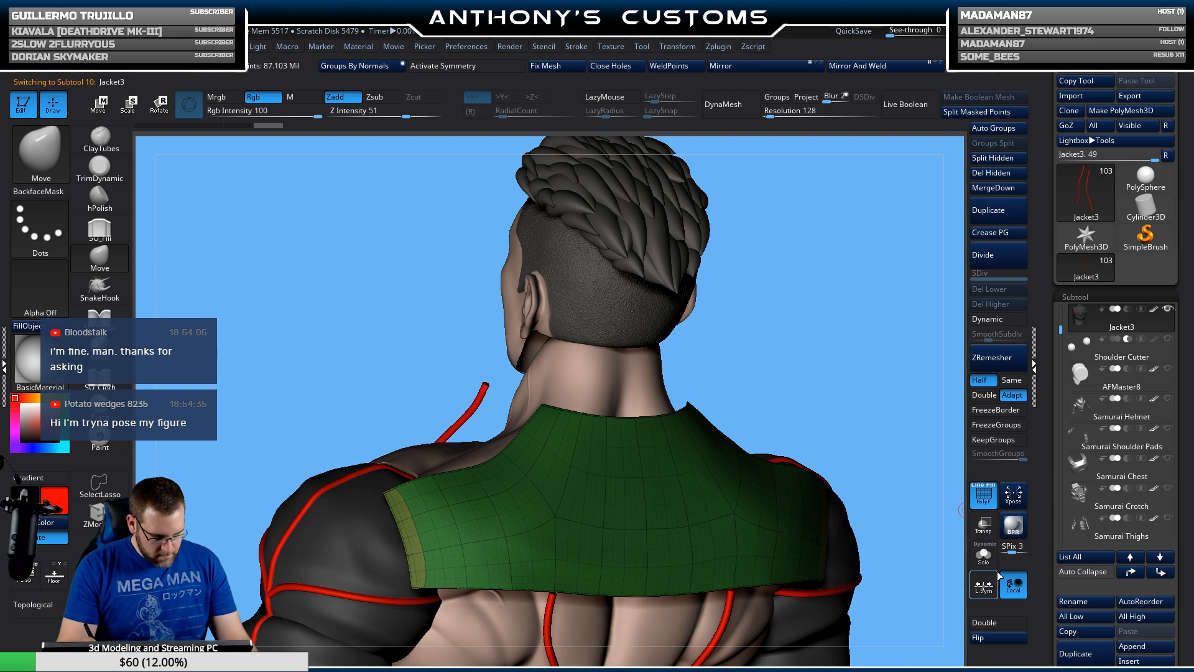
Step: Turn on solo mode and frame the isolated yoke pieces to check which faces are still shown
{"action": "left_click", "coordinate": [986, 562]}
{"action": "key", "text": "f"}
{"action": "left_click_drag", "start_coordinate": [810, 536], "coordinate": [874, 533]}
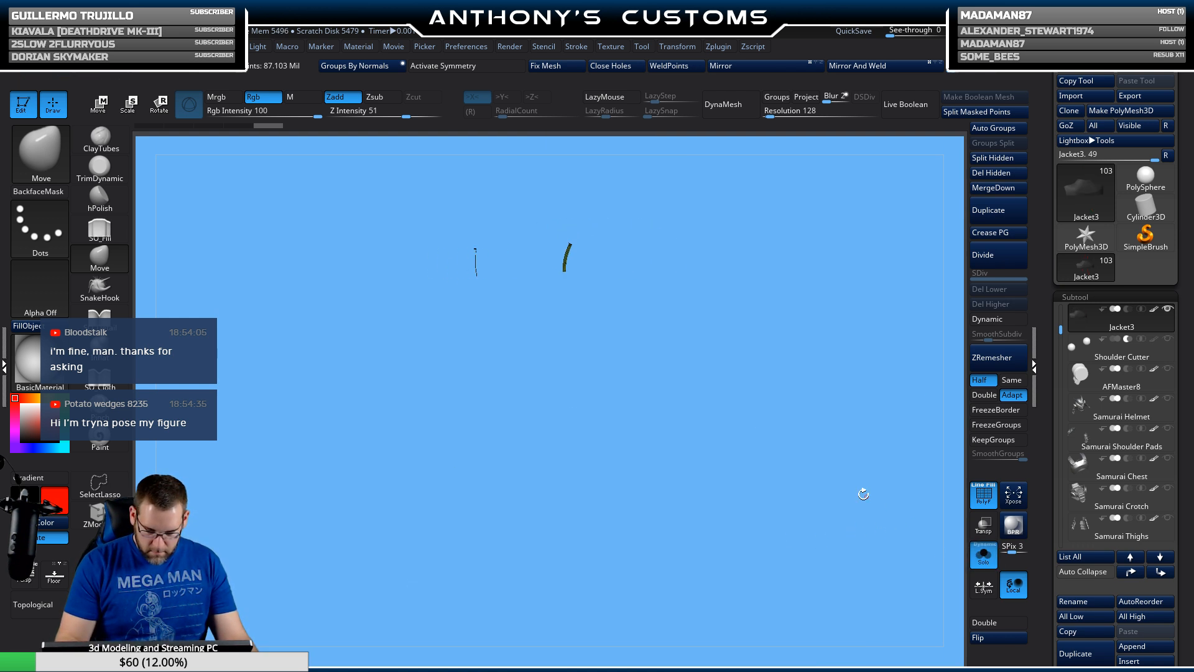
{"action": "left_click_drag", "start_coordinate": [701, 365], "coordinate": [698, 493]}
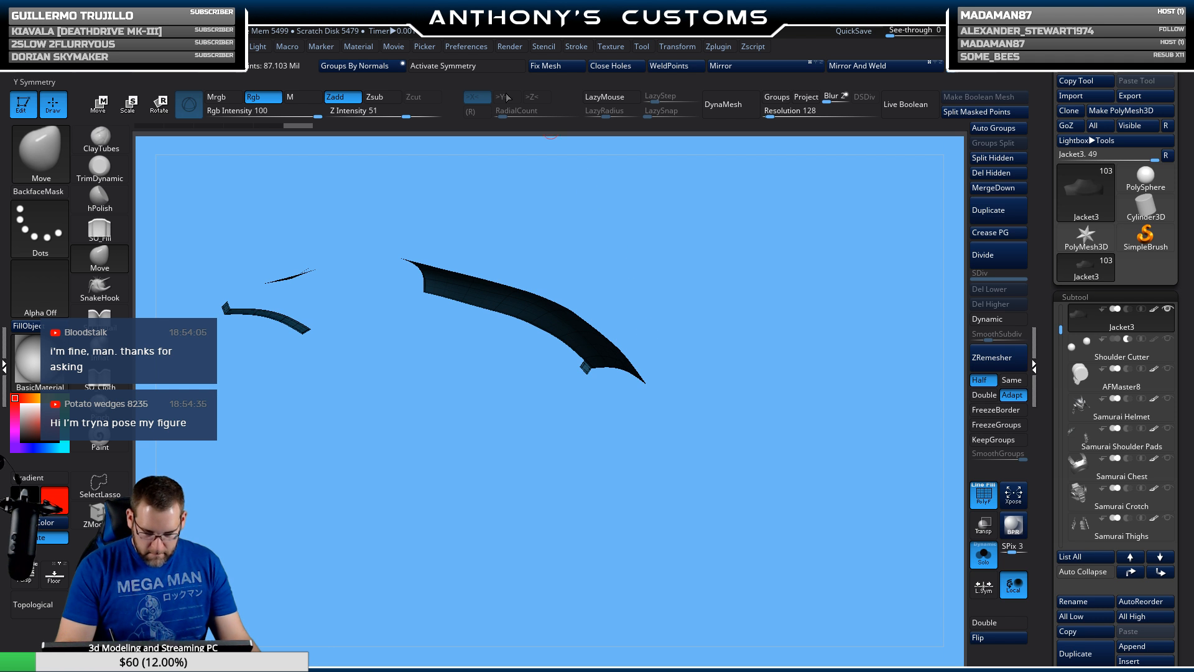
{"action": "mouse_move", "coordinate": [736, 298]}
{"action": "left_mouse_down"}
{"action": "mouse_move", "coordinate": [711, 493]}
{"action": "mouse_move", "coordinate": [672, 498]}
{"action": "mouse_move", "coordinate": [701, 469]}
{"action": "mouse_move", "coordinate": [681, 457]}
{"action": "left_mouse_up"}
{"action": "left_click_drag", "start_coordinate": [703, 404], "coordinate": [703, 394]}
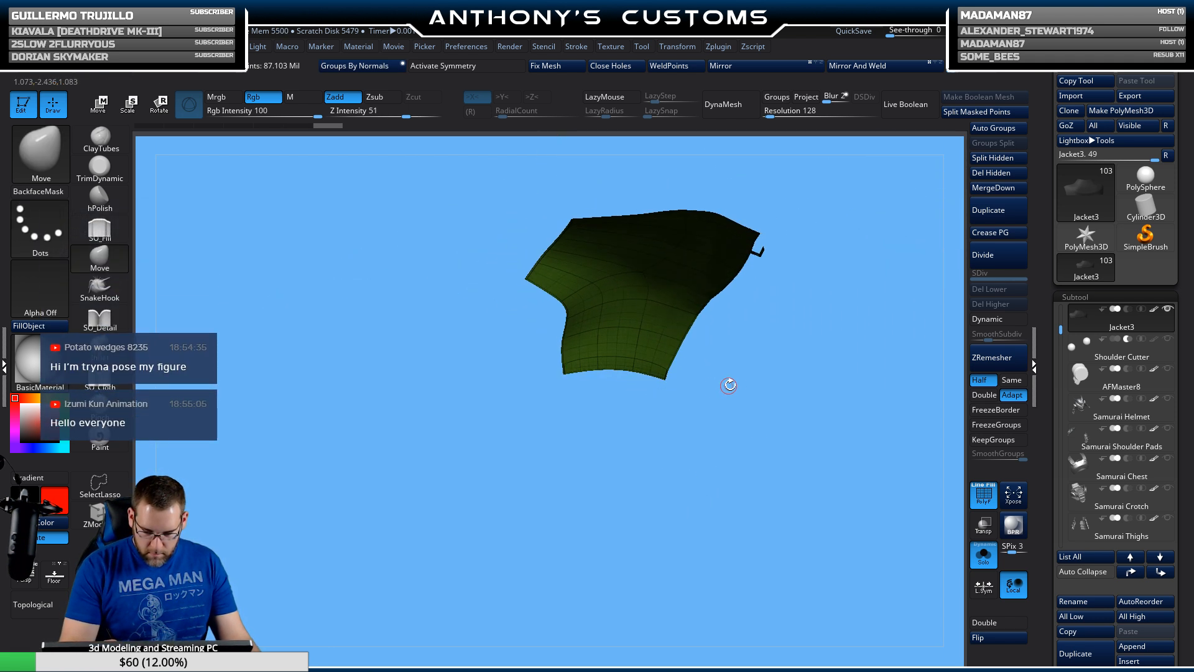
Step: Restore the whole jacket mesh and isolate only the outer yoke polygroup, without its side edge strips
{"action": "left_click", "coordinate": [829, 403], "text": "ctrl+shift"}
{"action": "left_click", "coordinate": [897, 292], "text": "ctrl+shift"}
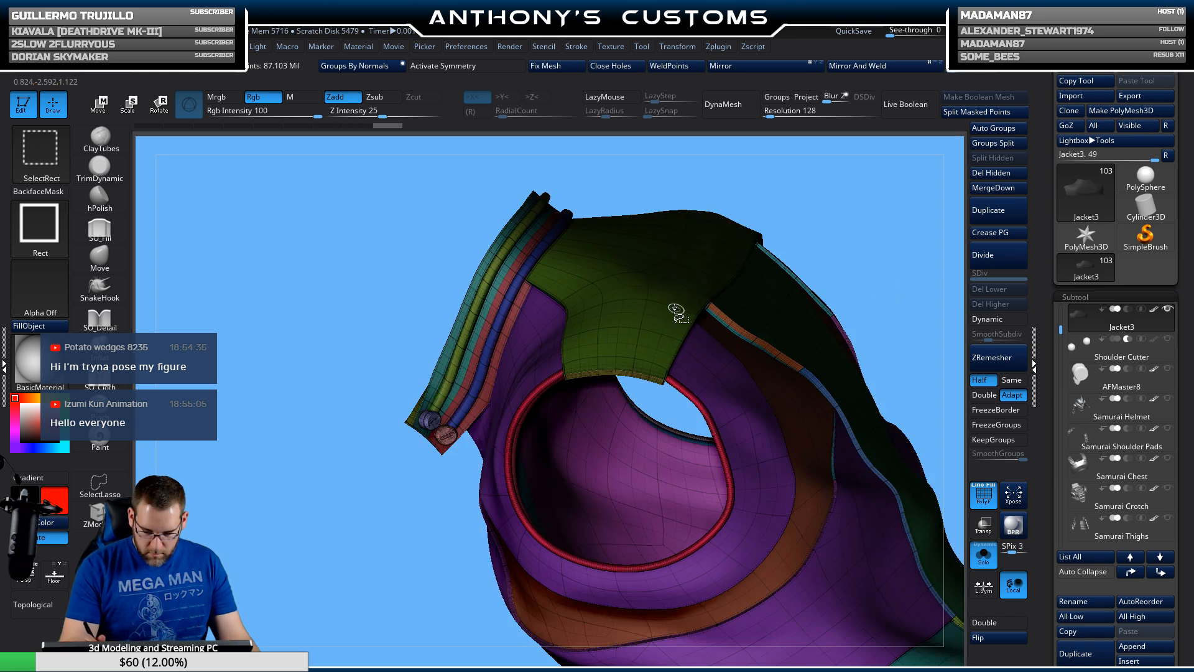
{"action": "left_click", "coordinate": [678, 314], "text": "ctrl+shift"}
{"action": "left_click_drag", "start_coordinate": [771, 443], "coordinate": [856, 368]}
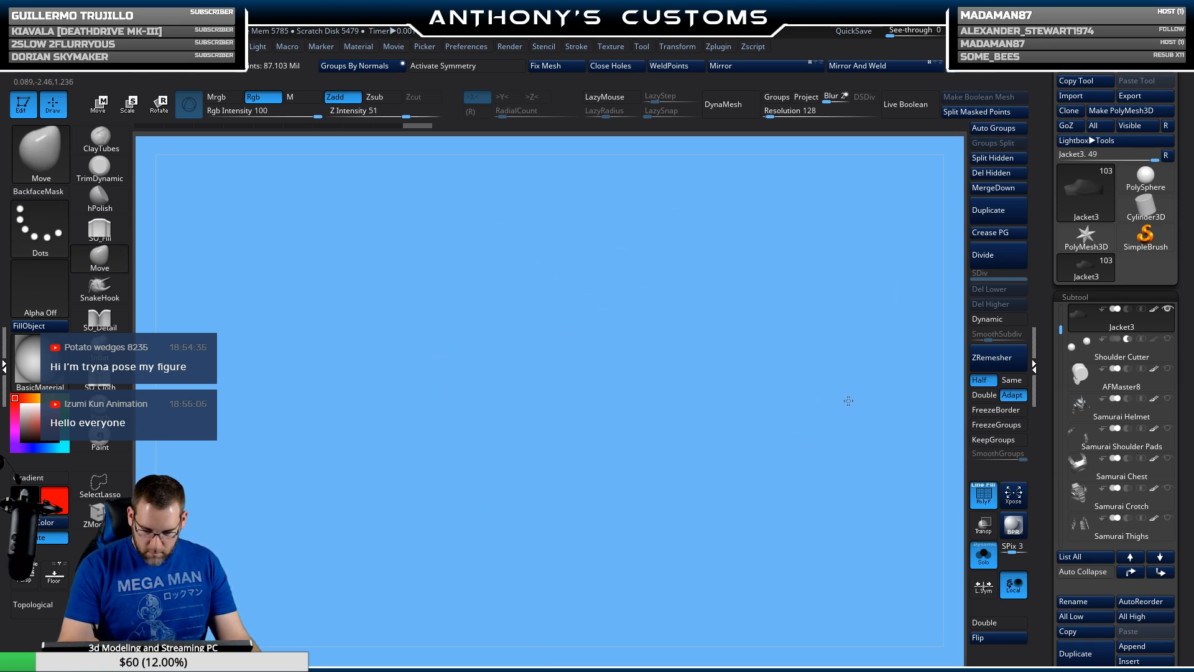
{"action": "left_click_drag", "start_coordinate": [746, 435], "coordinate": [745, 476]}
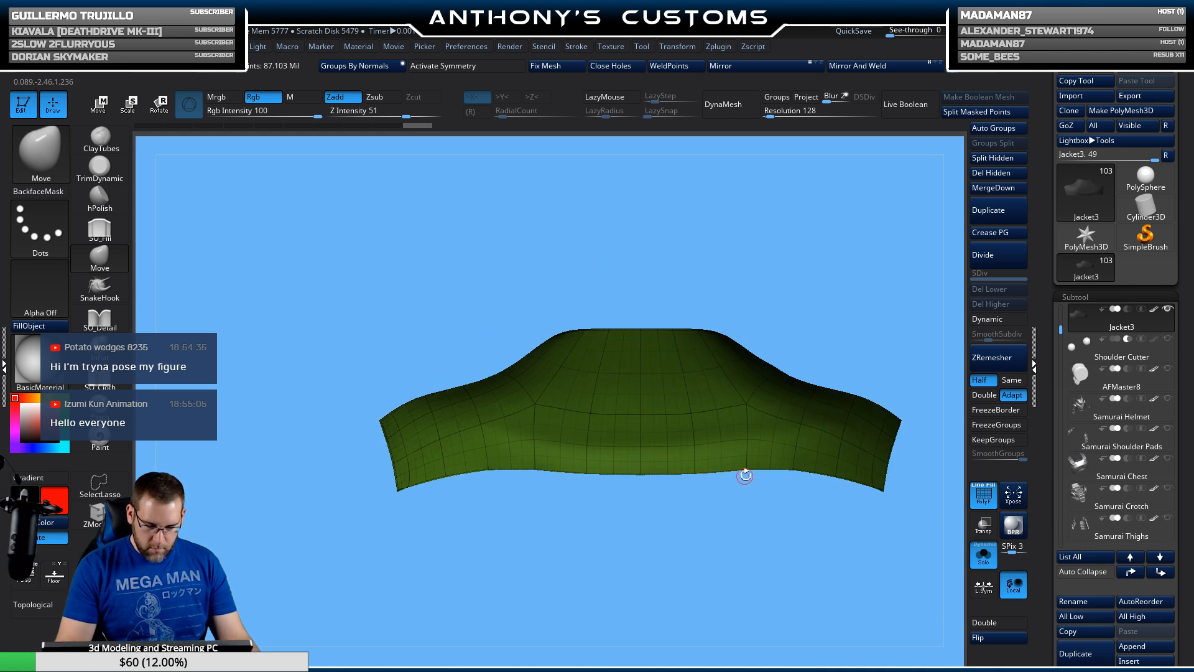
{"action": "left_click_drag", "start_coordinate": [847, 330], "coordinate": [738, 307]}
Step: Frame the yoke panel's border with a curve and generate a closed piping tube along it with the CurveTube brush
{"action": "left_click", "coordinate": [576, 47]}
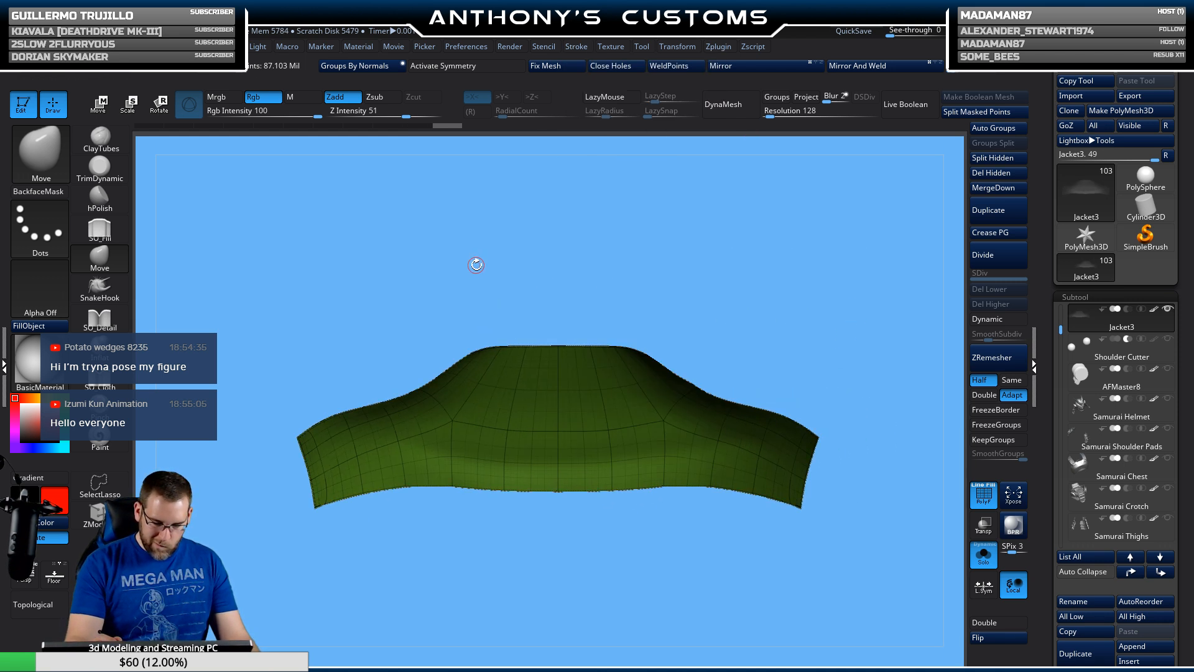
{"action": "key", "text": "b"}
{"action": "key", "text": "c"}
{"action": "key", "text": "t"}
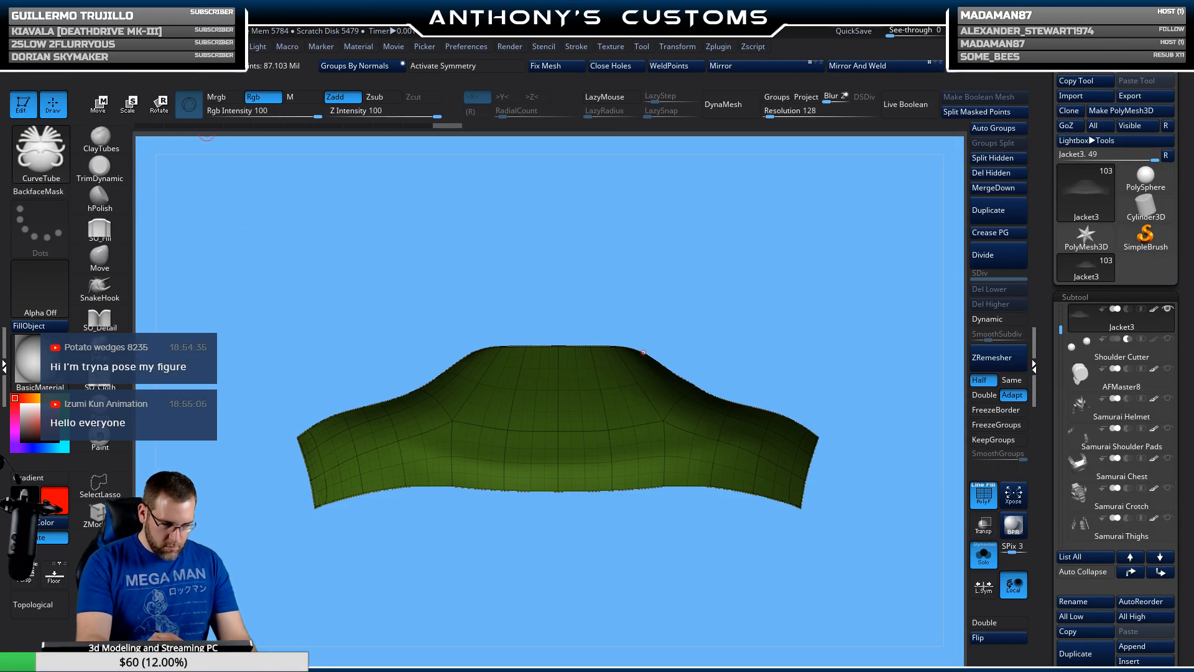
{"action": "key", "text": "space"}
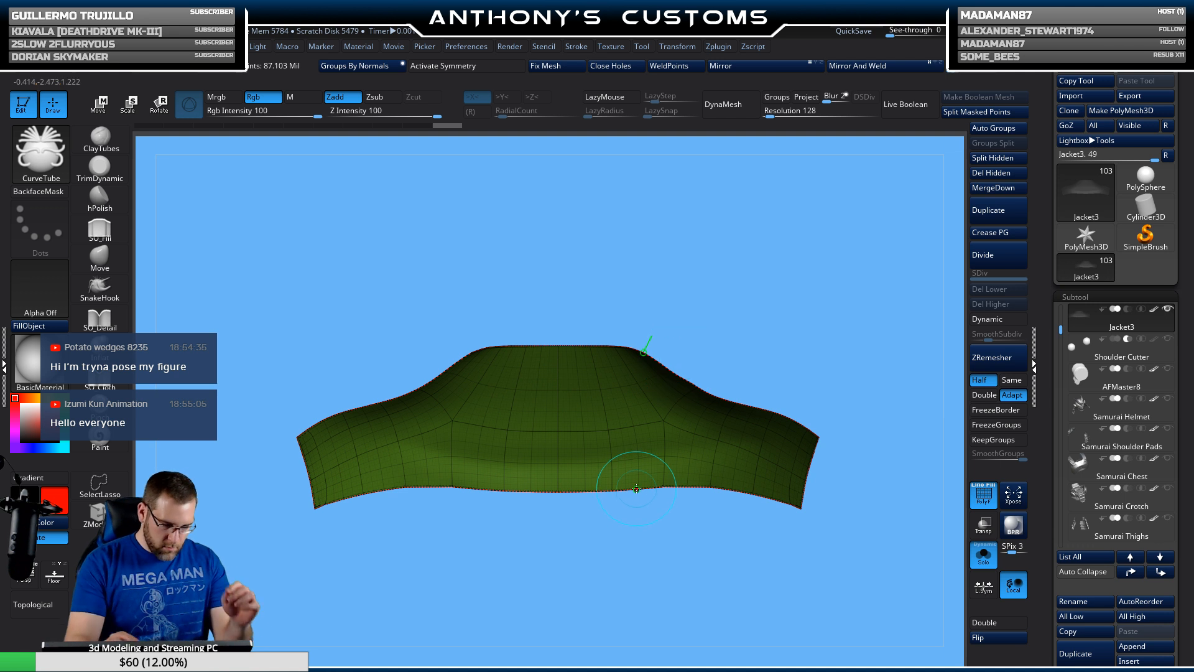
Step: Unhide the jacket and split the yoke piping into its own subtool with Split Masked Points, leaving polyframe and solo mode
{"action": "left_click", "coordinate": [808, 269], "text": "ctrl+shift"}
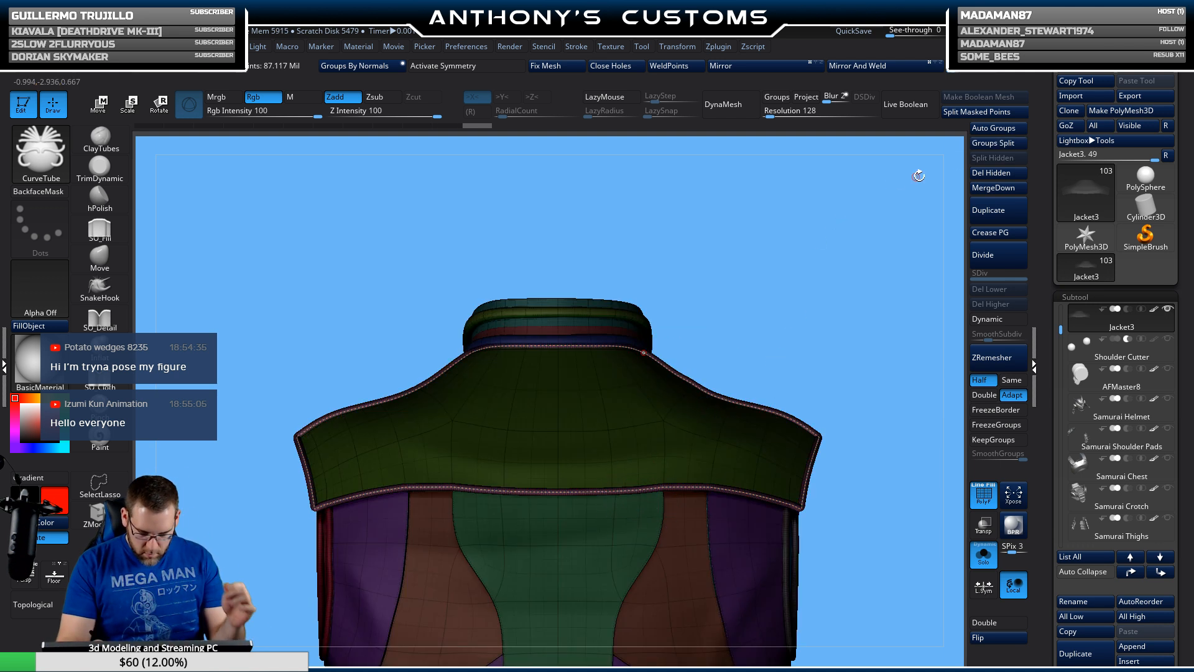
{"action": "left_click", "coordinate": [997, 113]}
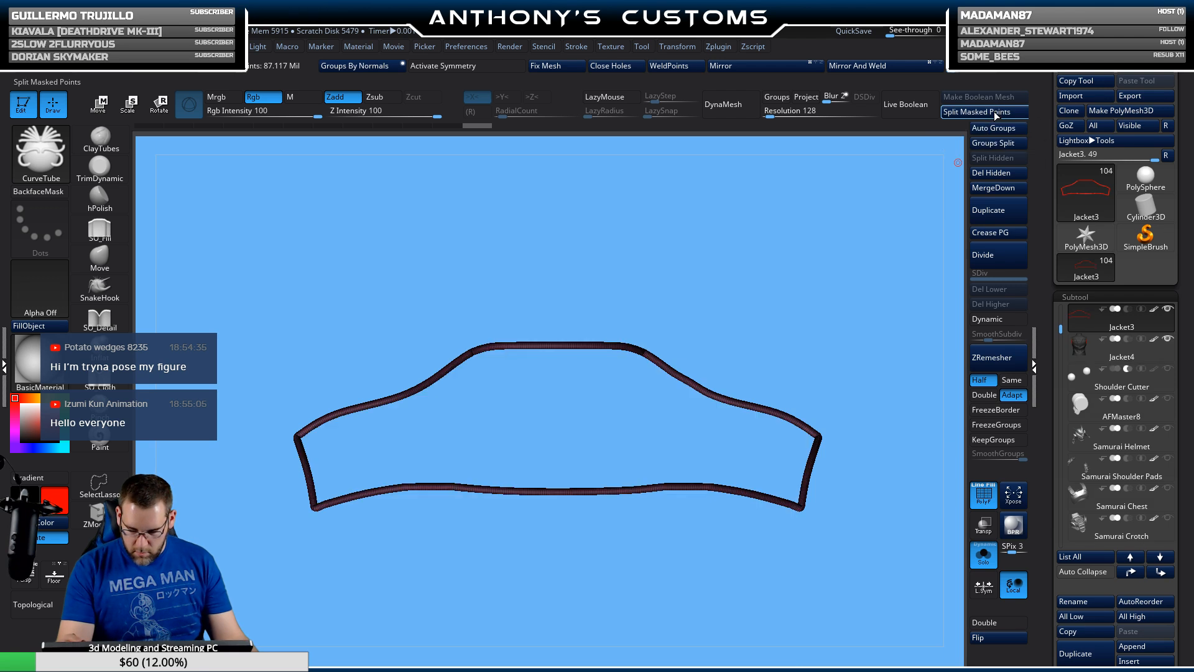
{"action": "key", "text": "shift+f"}
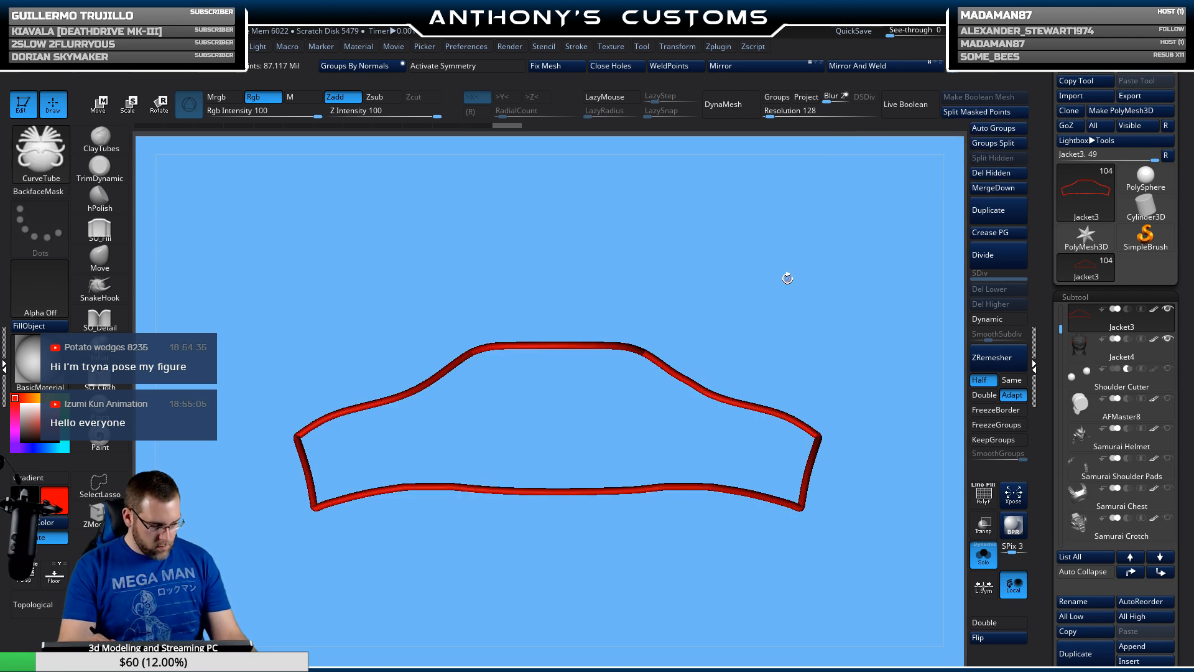
{"action": "left_click_drag", "start_coordinate": [887, 544], "coordinate": [946, 556]}
{"action": "left_click", "coordinate": [982, 563]}
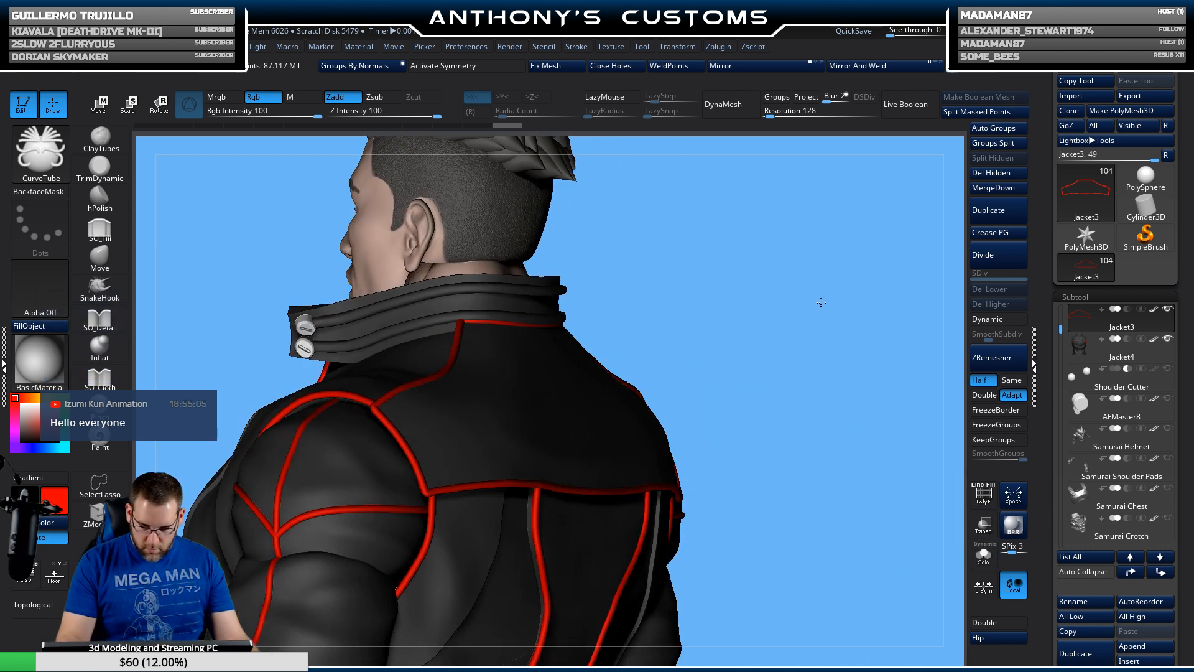
Step: Examine the new yoke piping together with the rest of the jacket from the front, side and back
{"action": "left_click_drag", "start_coordinate": [821, 302], "coordinate": [722, 415]}
{"action": "left_click_drag", "start_coordinate": [791, 446], "coordinate": [685, 425], "text": "alt"}
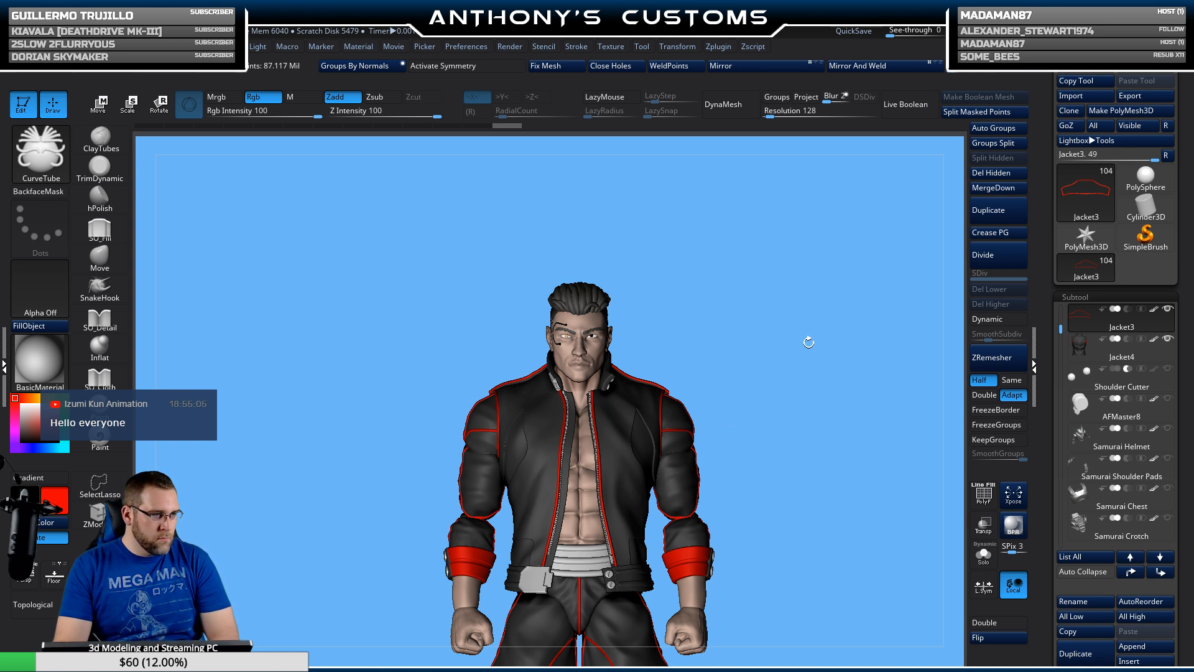
{"action": "mouse_move", "coordinate": [809, 343]}
{"action": "left_mouse_down"}
{"action": "mouse_move", "coordinate": [782, 390]}
{"action": "mouse_move", "coordinate": [730, 396]}
{"action": "mouse_move", "coordinate": [773, 371]}
{"action": "mouse_move", "coordinate": [803, 329]}
{"action": "left_mouse_up"}
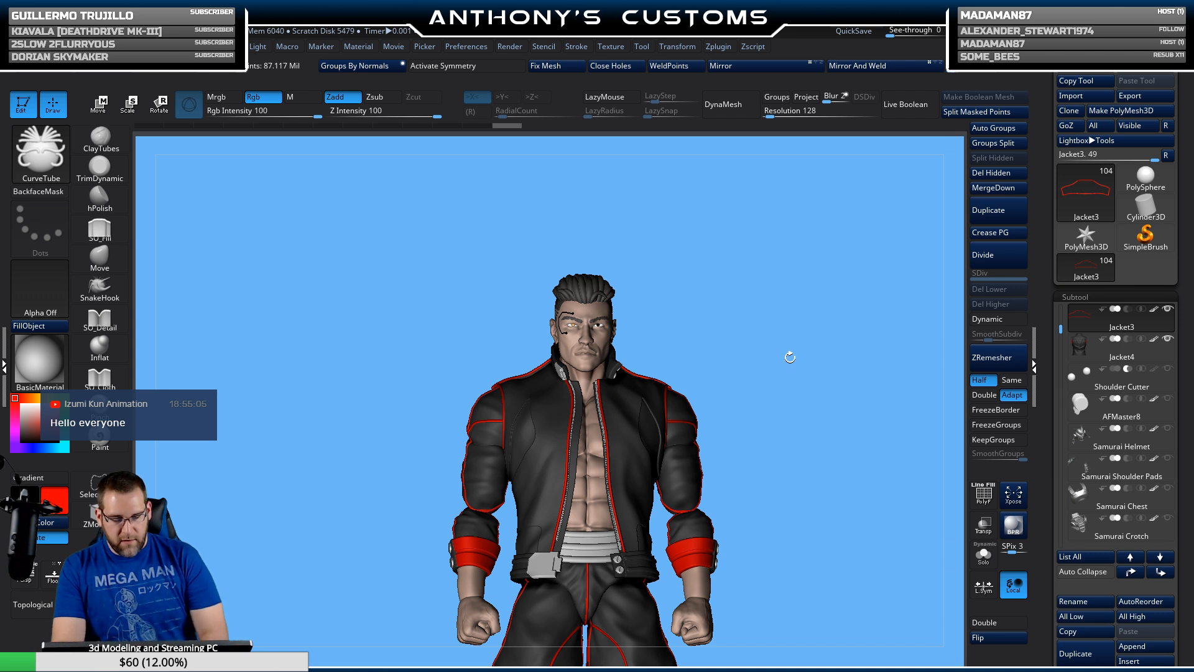
{"action": "left_click_drag", "start_coordinate": [798, 467], "coordinate": [658, 335], "text": "alt"}
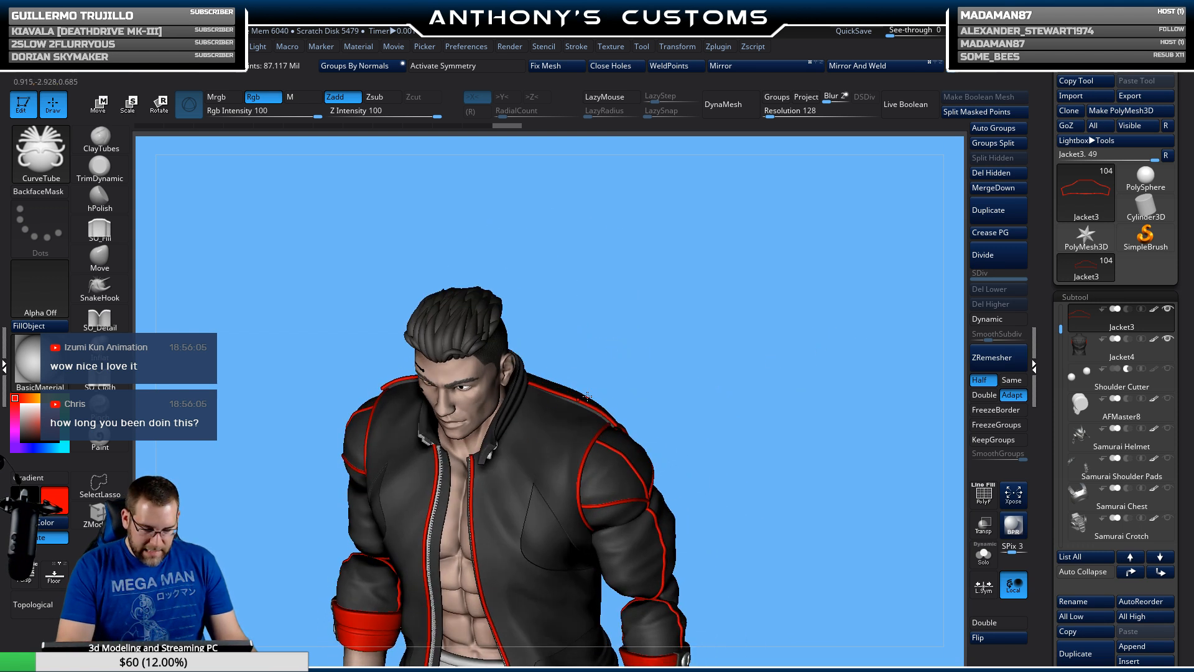
{"action": "left_click_drag", "start_coordinate": [675, 331], "coordinate": [762, 349]}
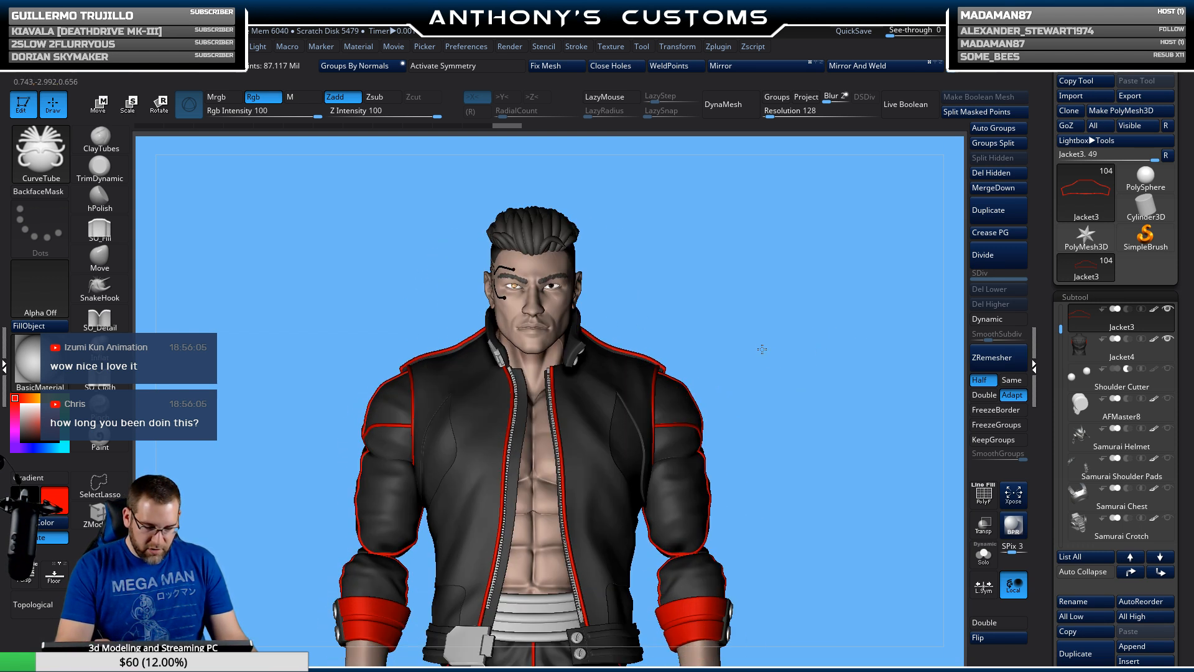
{"action": "left_click_drag", "start_coordinate": [776, 400], "coordinate": [785, 308], "text": "alt"}
{"action": "left_click_drag", "start_coordinate": [814, 373], "coordinate": [709, 442]}
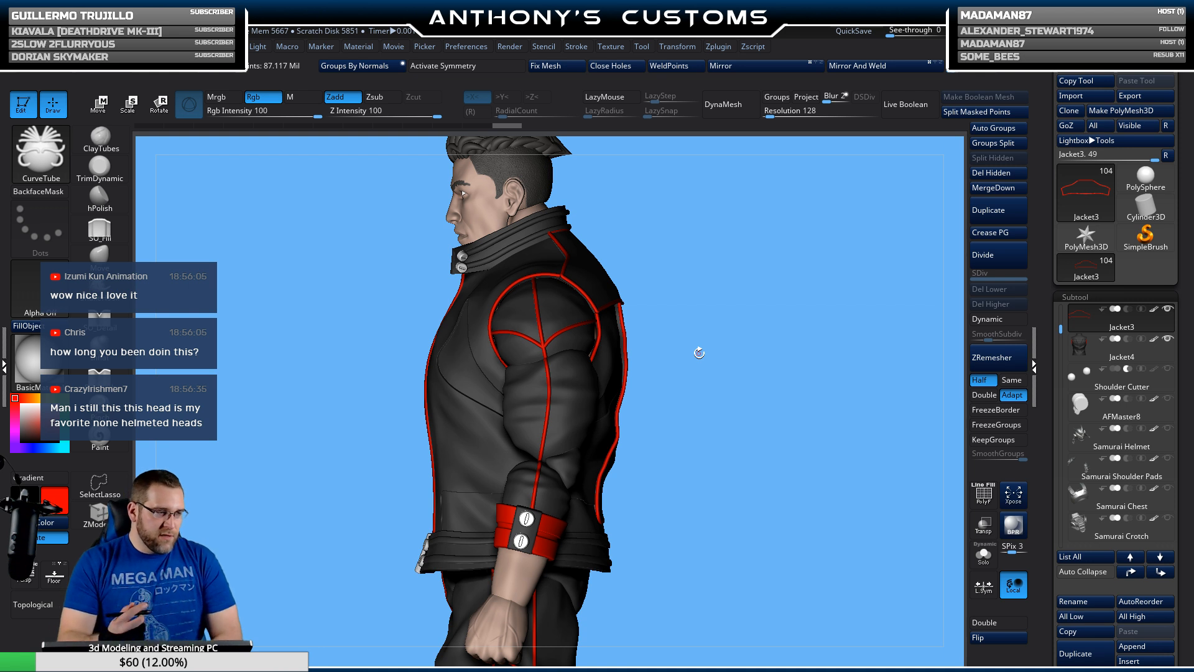
{"action": "left_click_drag", "start_coordinate": [732, 472], "coordinate": [541, 476]}
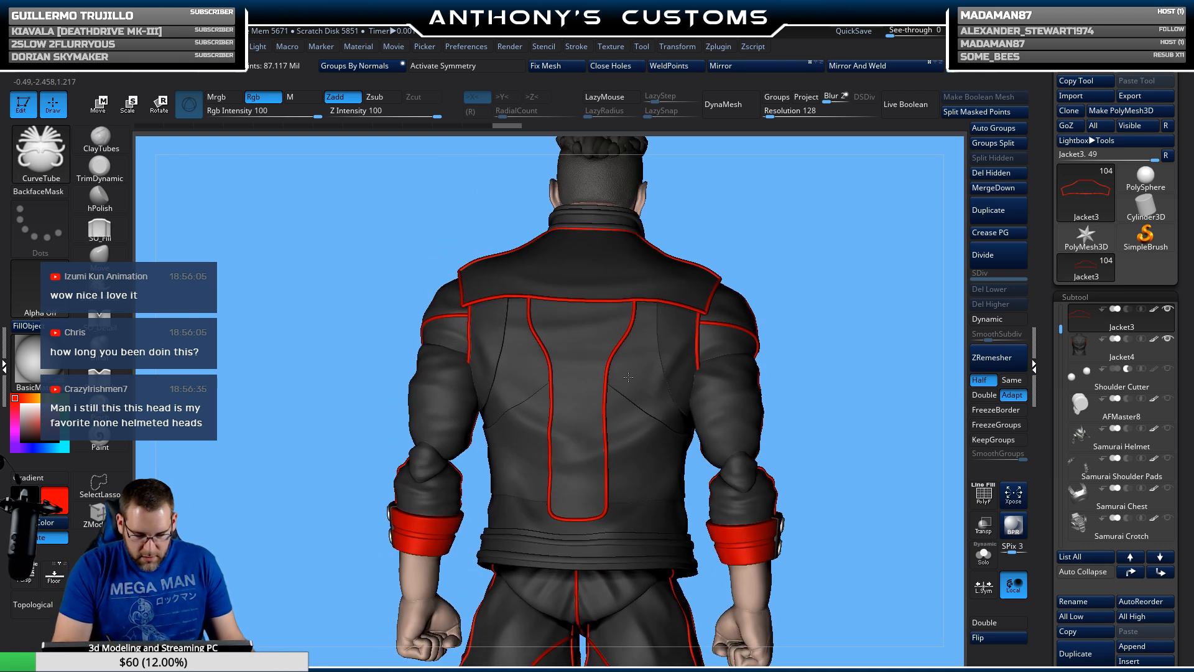
Step: Switch to the Jacket2 back piping subtool and fit its upper ends against the yoke piping with a resized Move brush
{"action": "left_click_drag", "start_coordinate": [535, 548], "coordinate": [541, 665], "text": "alt"}
{"action": "left_click", "coordinate": [644, 335], "text": "alt"}
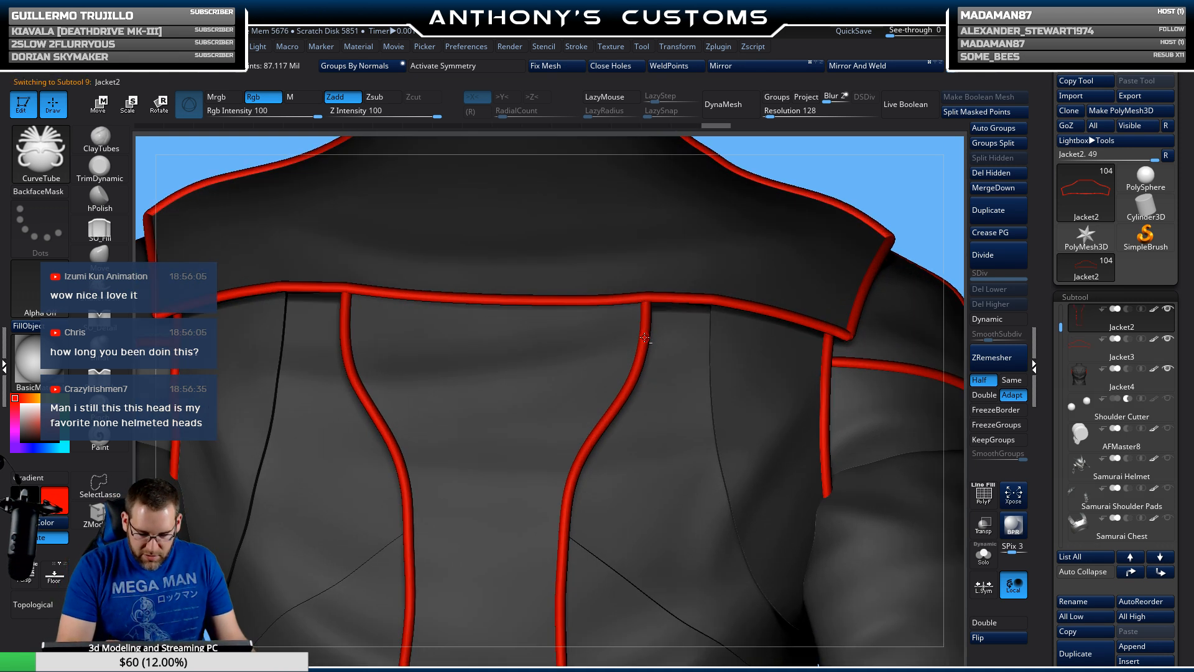
{"action": "mouse_move", "coordinate": [649, 366]}
{"action": "right_mouse_down", "text": "ctrl"}
{"action": "mouse_move", "coordinate": [651, 436]}
{"action": "mouse_move", "coordinate": [550, 446]}
{"action": "mouse_move", "coordinate": [612, 453]}
{"action": "right_mouse_up", "text": "ctrl"}
{"action": "left_click", "coordinate": [100, 255]}
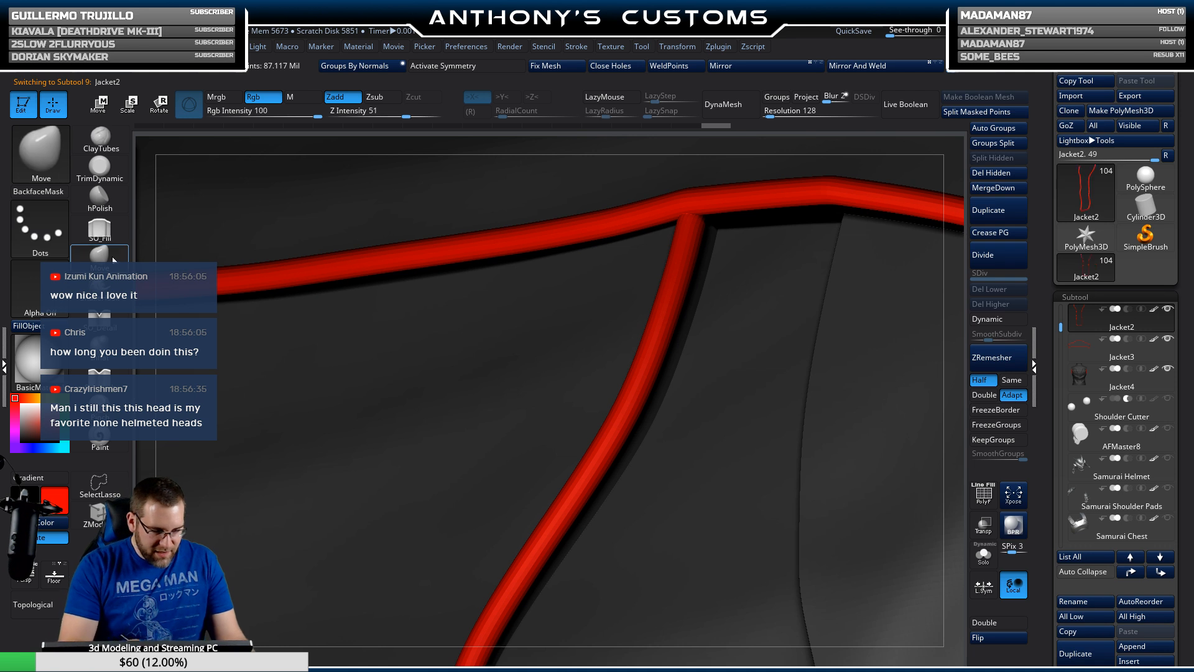
{"action": "key", "text": "shift+f"}
{"action": "key", "text": "shift+f"}
{"action": "right_click_drag", "start_coordinate": [698, 352], "coordinate": [561, 543], "text": "alt"}
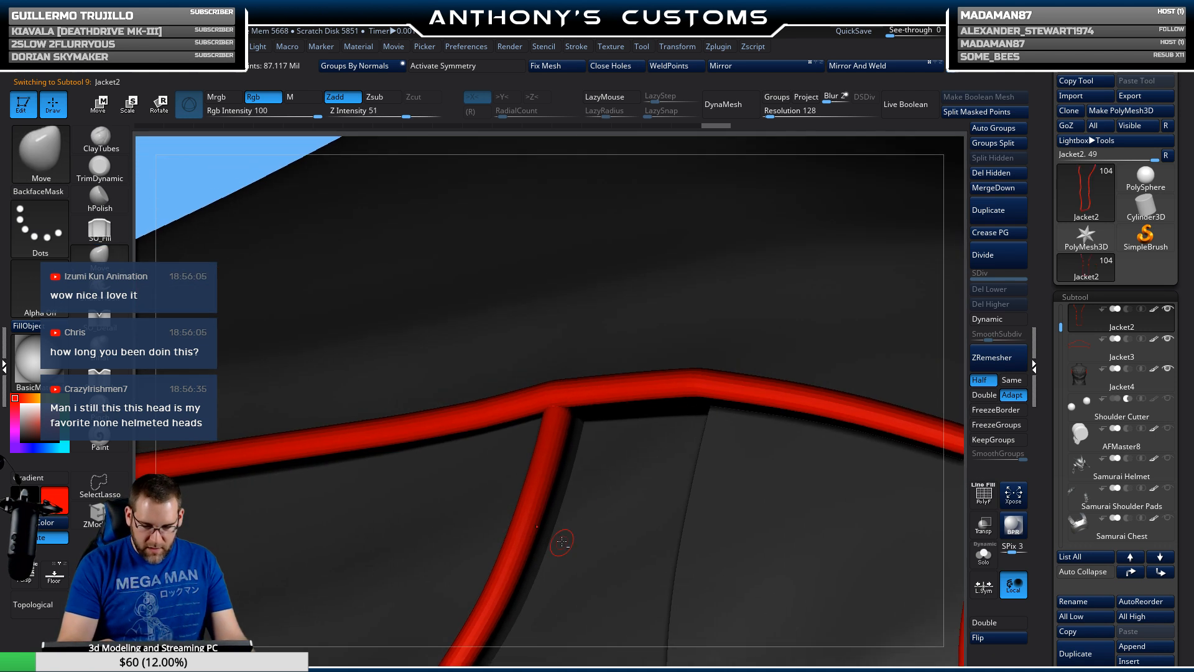
{"action": "key", "text": "space"}
{"action": "left_click_drag", "start_coordinate": [607, 458], "coordinate": [602, 458]}
{"action": "mouse_move", "coordinate": [606, 458]}
{"action": "right_mouse_down"}
{"action": "mouse_move", "coordinate": [589, 455]}
{"action": "mouse_move", "coordinate": [608, 414]}
{"action": "mouse_move", "coordinate": [607, 459]}
{"action": "right_mouse_up"}
{"action": "key", "text": "space"}
{"action": "left_click_drag", "start_coordinate": [607, 458], "coordinate": [602, 458]}
{"action": "mouse_move", "coordinate": [602, 459]}
{"action": "right_mouse_down"}
{"action": "mouse_move", "coordinate": [583, 354]}
{"action": "mouse_move", "coordinate": [600, 468]}
{"action": "mouse_move", "coordinate": [577, 373]}
{"action": "mouse_move", "coordinate": [588, 415]}
{"action": "mouse_move", "coordinate": [733, 347]}
{"action": "mouse_move", "coordinate": [592, 365]}
{"action": "mouse_move", "coordinate": [501, 433]}
{"action": "mouse_move", "coordinate": [533, 381]}
{"action": "mouse_move", "coordinate": [448, 365]}
{"action": "mouse_move", "coordinate": [390, 378]}
{"action": "right_mouse_up"}
{"action": "left_click_drag", "start_coordinate": [390, 378], "coordinate": [381, 360]}
{"action": "mouse_move", "coordinate": [435, 280]}
{"action": "right_mouse_down"}
{"action": "mouse_move", "coordinate": [525, 267]}
{"action": "mouse_move", "coordinate": [559, 435]}
{"action": "mouse_move", "coordinate": [628, 418]}
{"action": "mouse_move", "coordinate": [736, 355]}
{"action": "mouse_move", "coordinate": [857, 350]}
{"action": "right_mouse_up"}
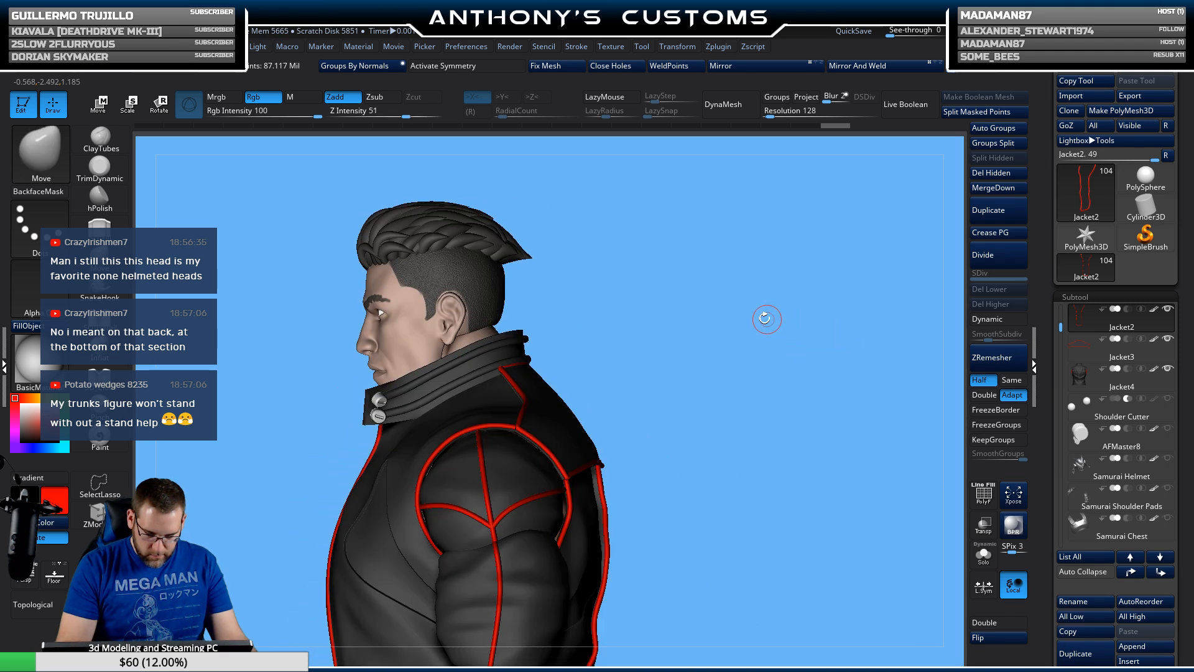
{"action": "right_click_drag", "start_coordinate": [730, 399], "coordinate": [773, 407]}
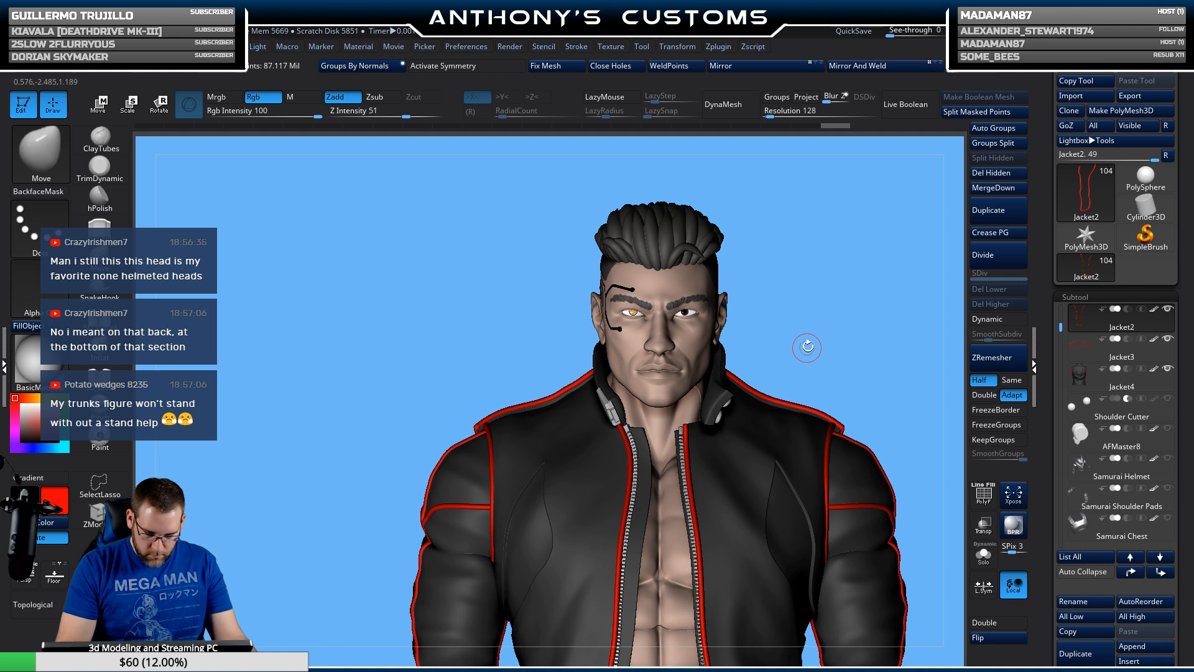
Step: Switch to the Jacket4 subtool and colour the trim strips around the jacket's waistband red with the Paint brush, then hide the polyframe
{"action": "right_click_drag", "start_coordinate": [819, 339], "coordinate": [795, 280], "text": "alt"}
{"action": "right_click_drag", "start_coordinate": [811, 363], "coordinate": [729, 280], "text": "alt"}
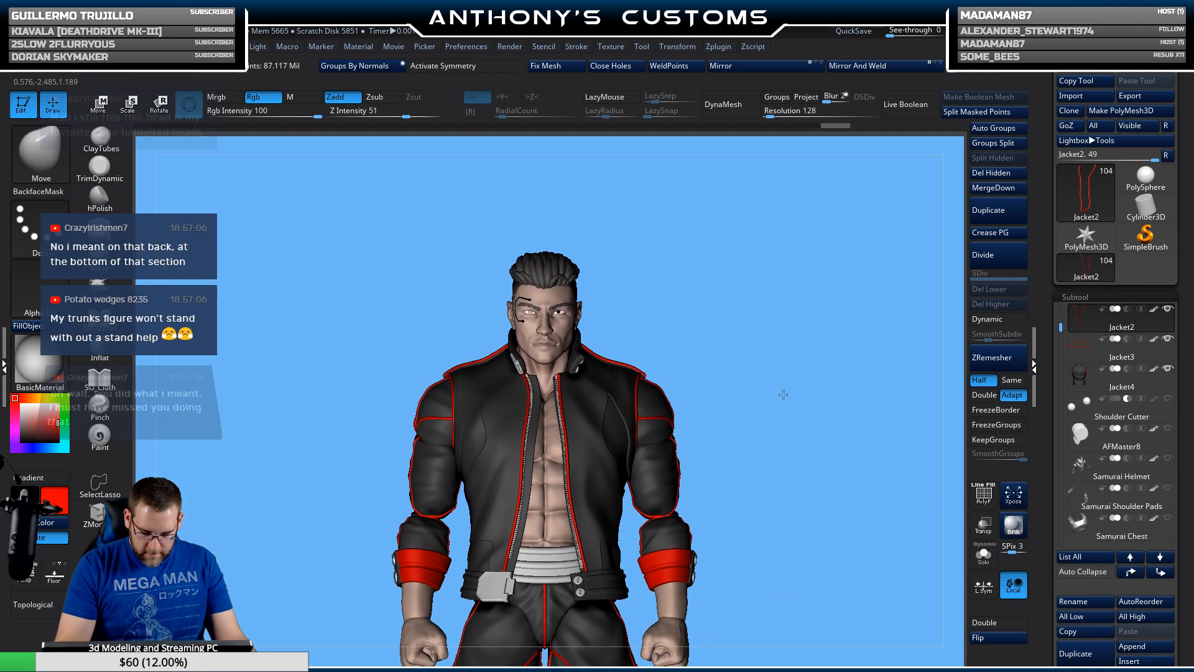
{"action": "right_click_drag", "start_coordinate": [783, 394], "coordinate": [752, 413], "text": "alt"}
{"action": "left_click", "coordinate": [488, 453], "text": "alt"}
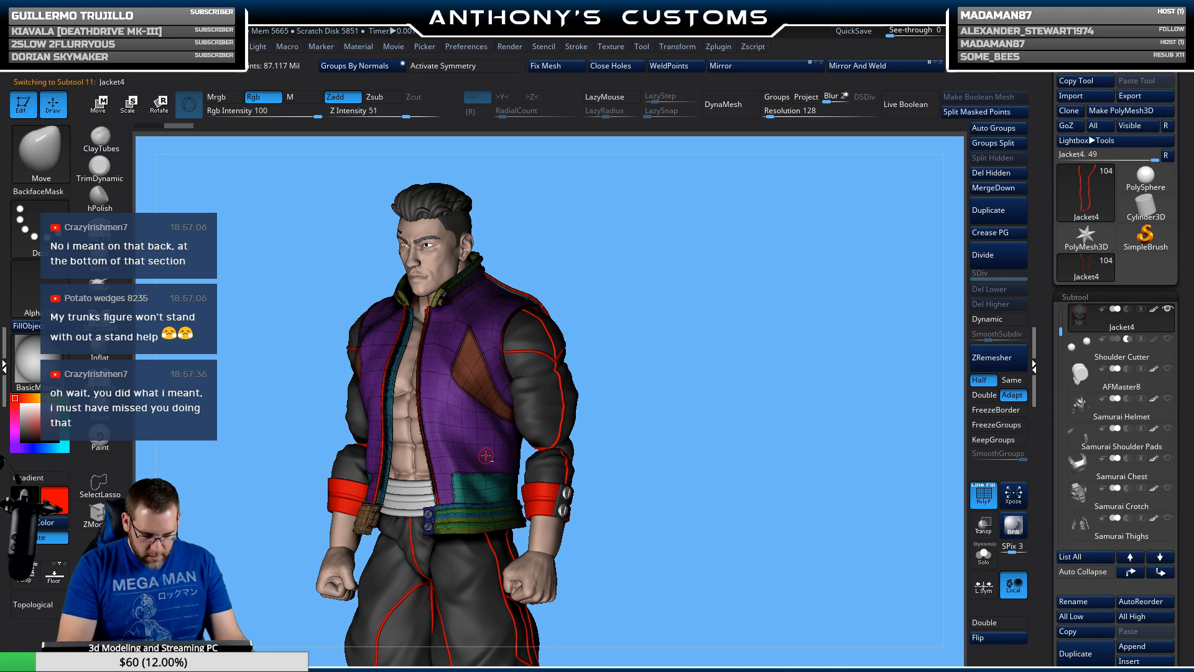
{"action": "right_click_drag", "start_coordinate": [712, 372], "coordinate": [728, 484], "text": "ctrl"}
{"action": "left_click", "coordinate": [100, 447]}
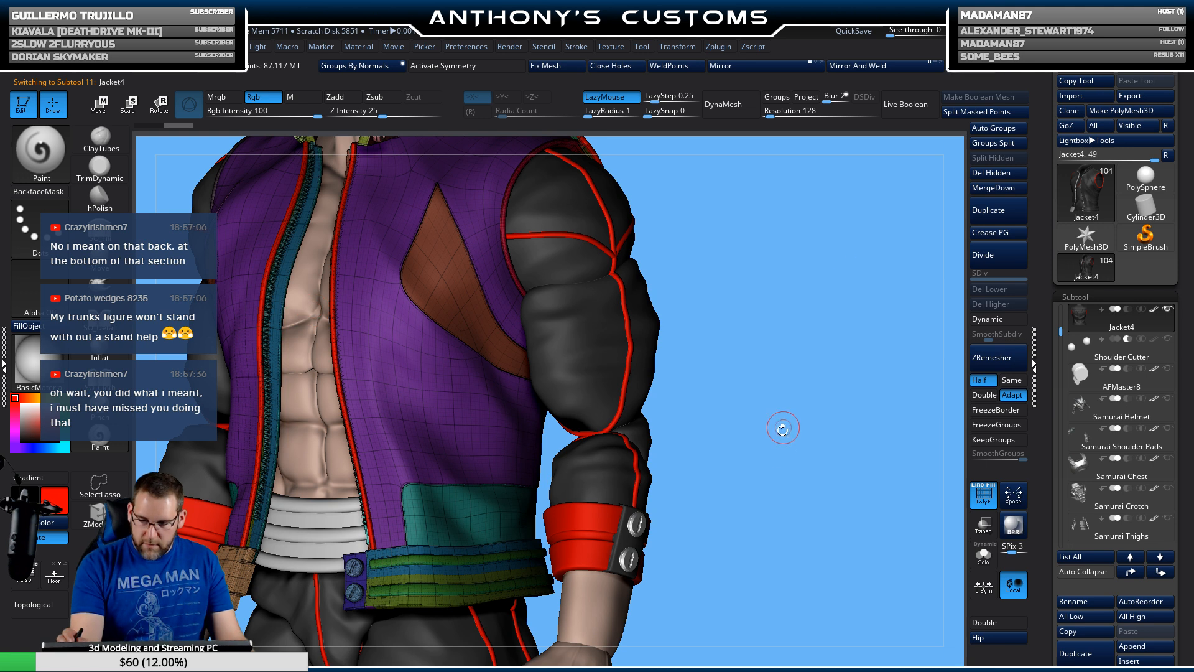
{"action": "right_click_drag", "start_coordinate": [782, 427], "coordinate": [834, 260], "text": "alt"}
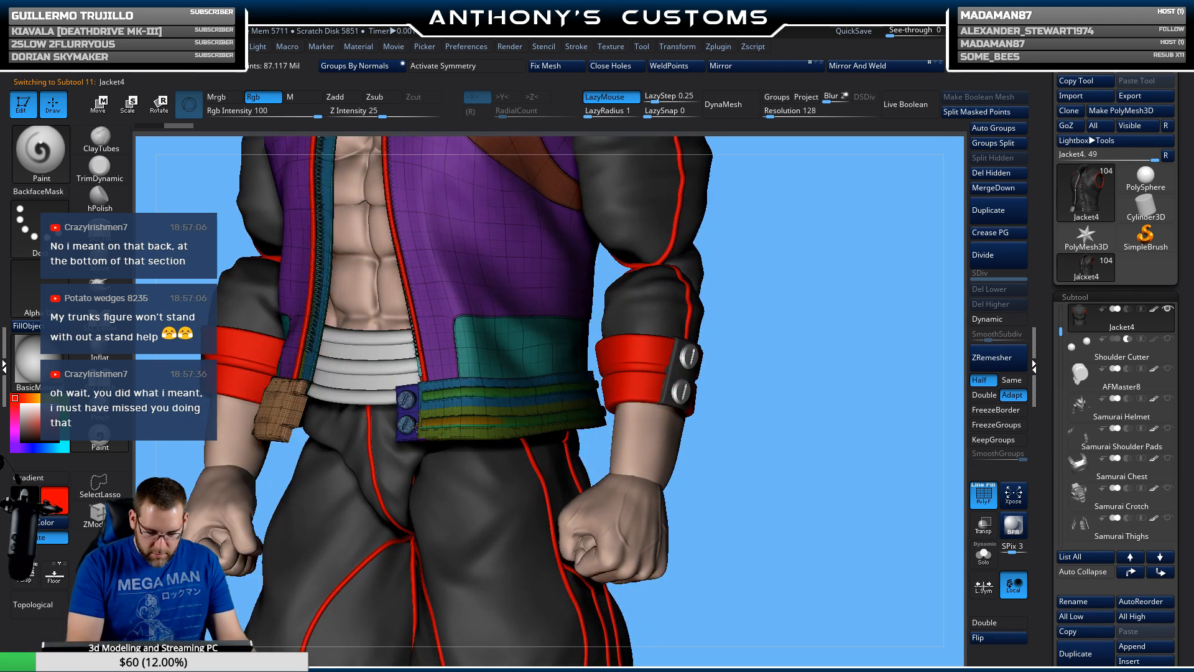
{"action": "left_click", "coordinate": [546, 425]}
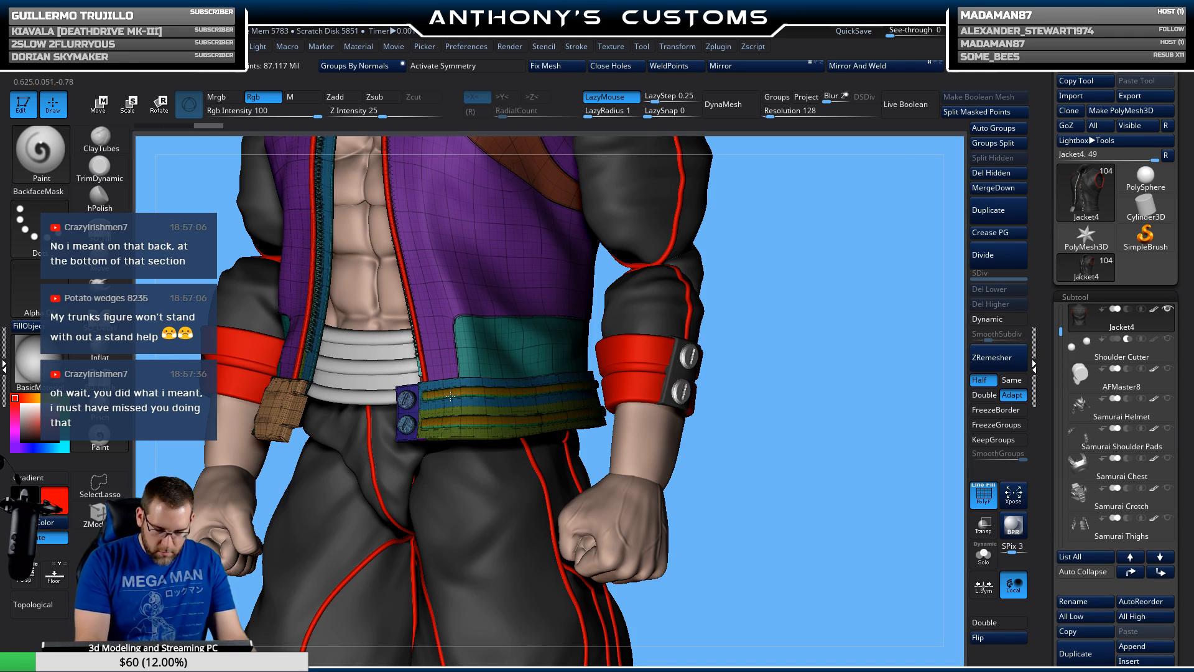
{"action": "key", "text": "shift+f"}
Step: Examine the jacket's red waistband, collar, shoulder and back piping from the front, sides and back
{"action": "left_click_drag", "start_coordinate": [866, 394], "coordinate": [789, 404]}
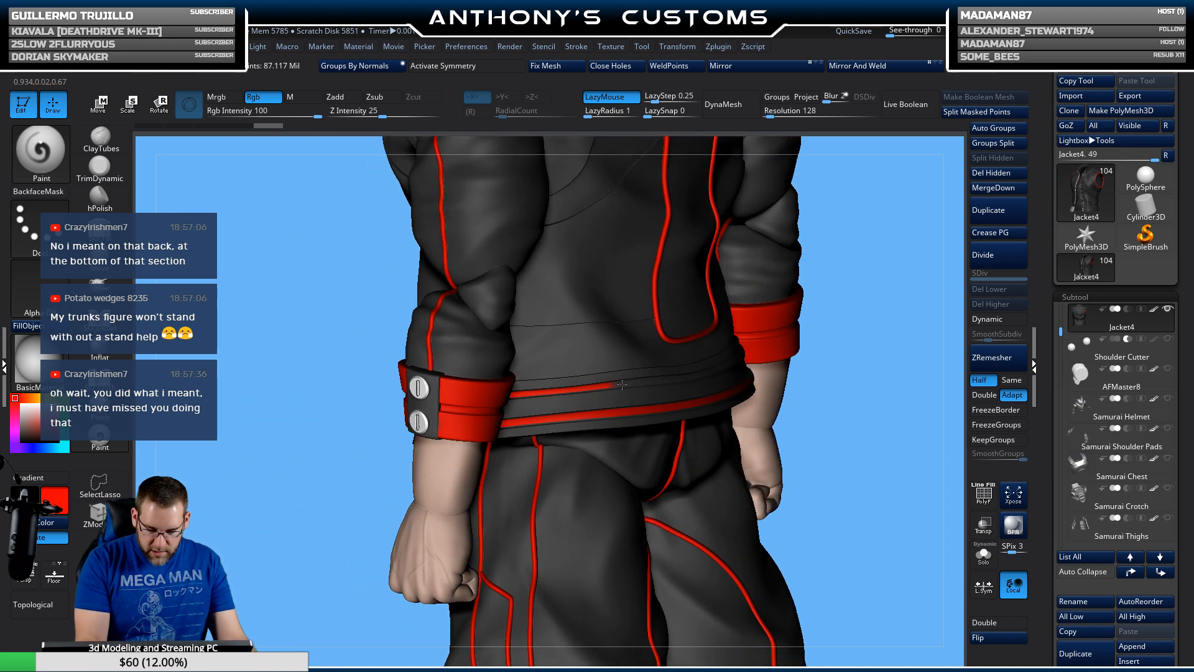
{"action": "left_click_drag", "start_coordinate": [923, 442], "coordinate": [726, 376]}
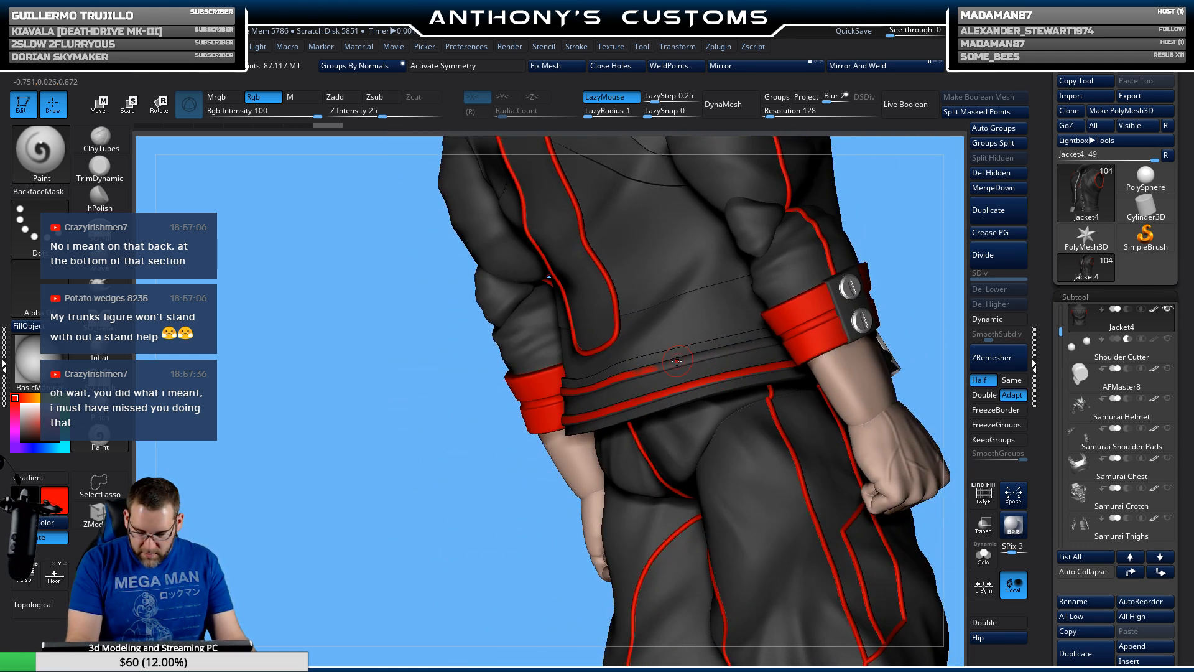
{"action": "left_click_drag", "start_coordinate": [837, 333], "coordinate": [660, 343]}
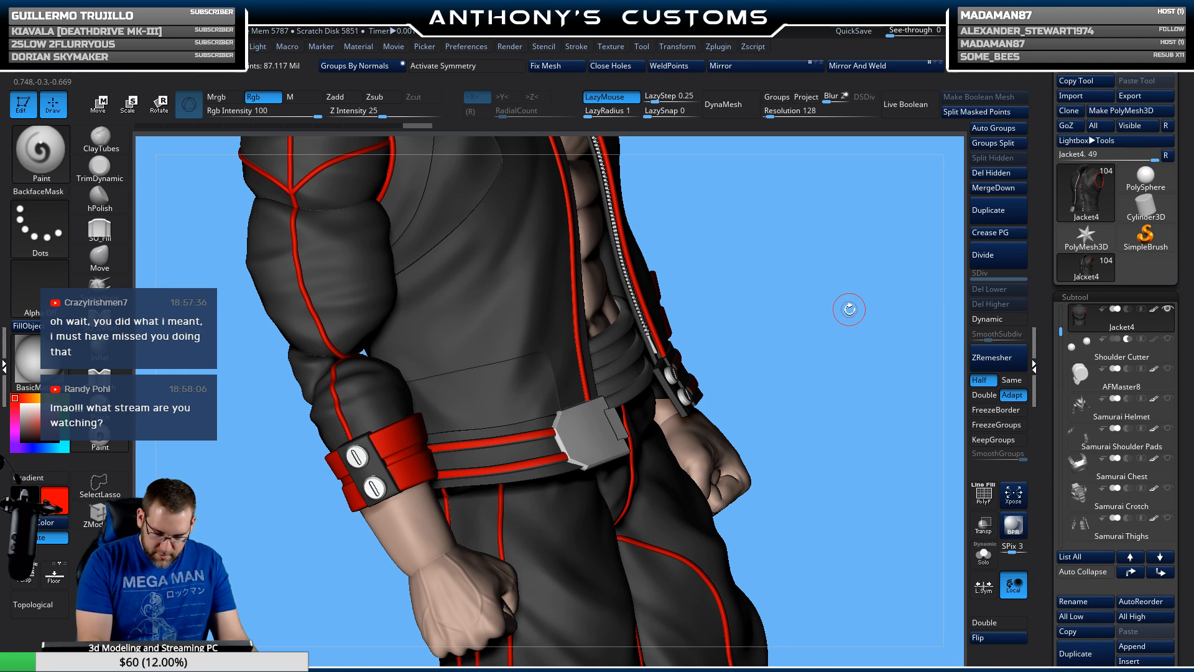
{"action": "left_click_drag", "start_coordinate": [848, 309], "coordinate": [604, 653]}
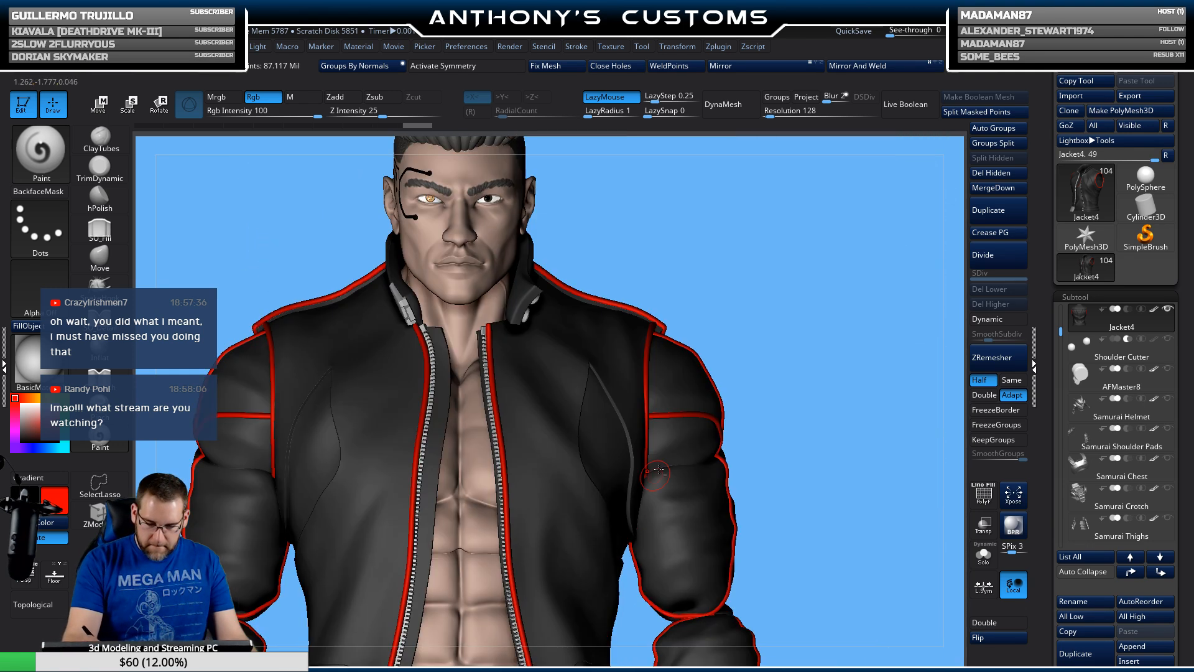
{"action": "left_click_drag", "start_coordinate": [752, 252], "coordinate": [819, 426], "text": "alt"}
{"action": "left_click_drag", "start_coordinate": [822, 334], "coordinate": [770, 344]}
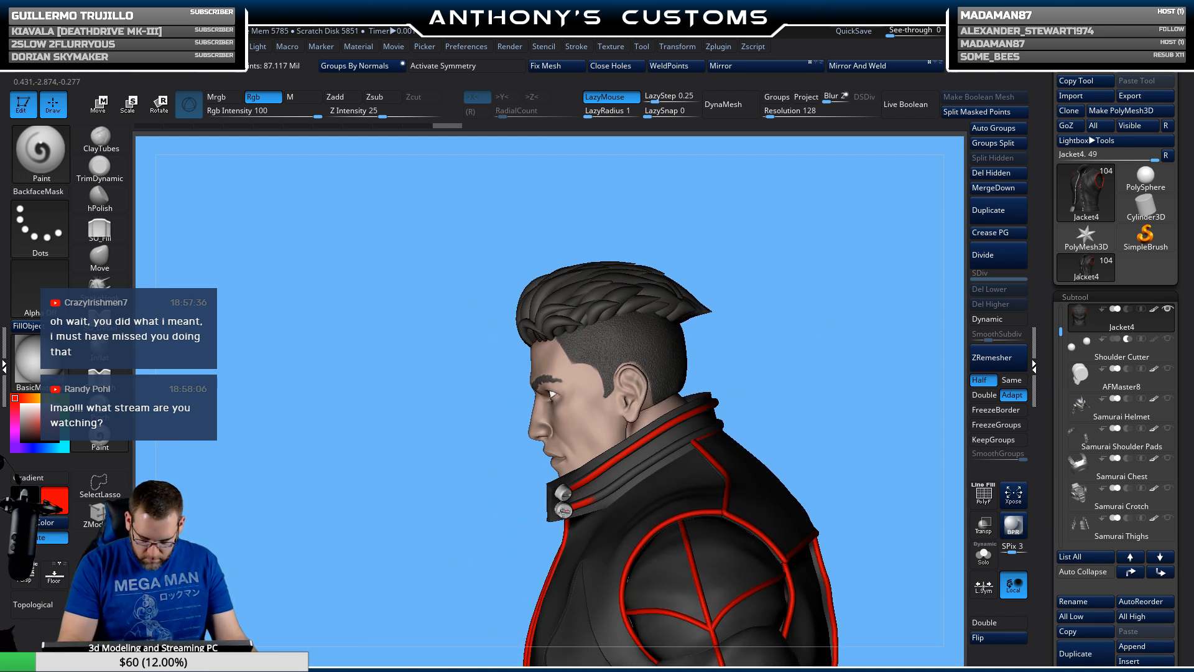
{"action": "left_click_drag", "start_coordinate": [880, 338], "coordinate": [809, 380]}
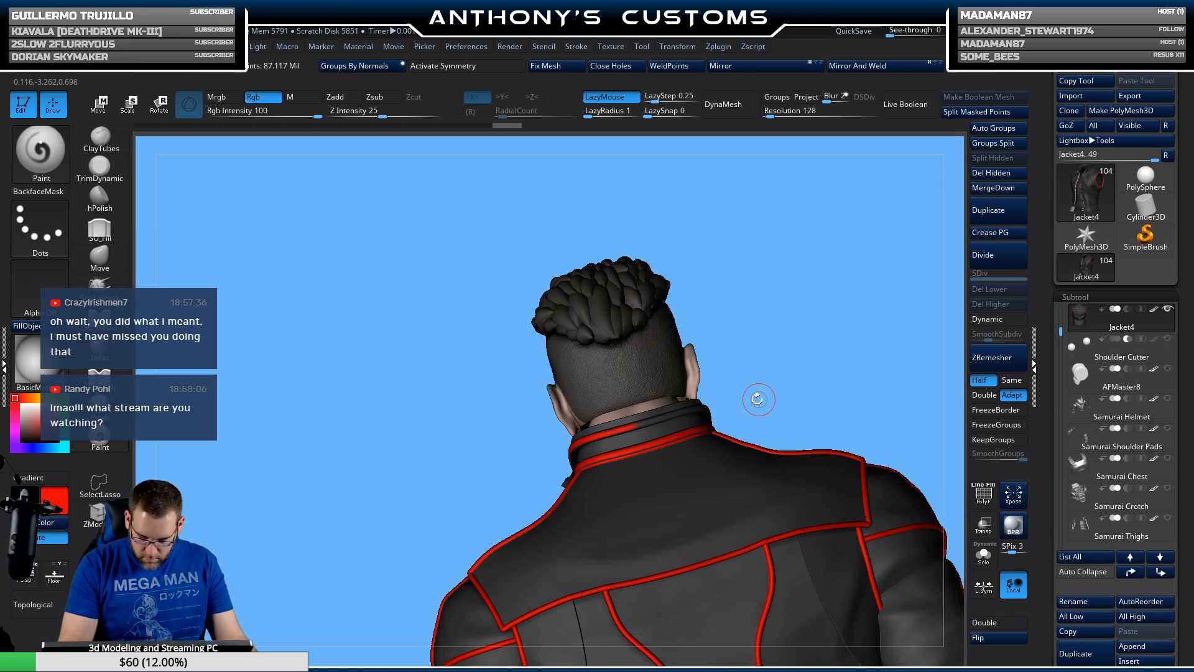
{"action": "left_click_drag", "start_coordinate": [792, 382], "coordinate": [711, 436]}
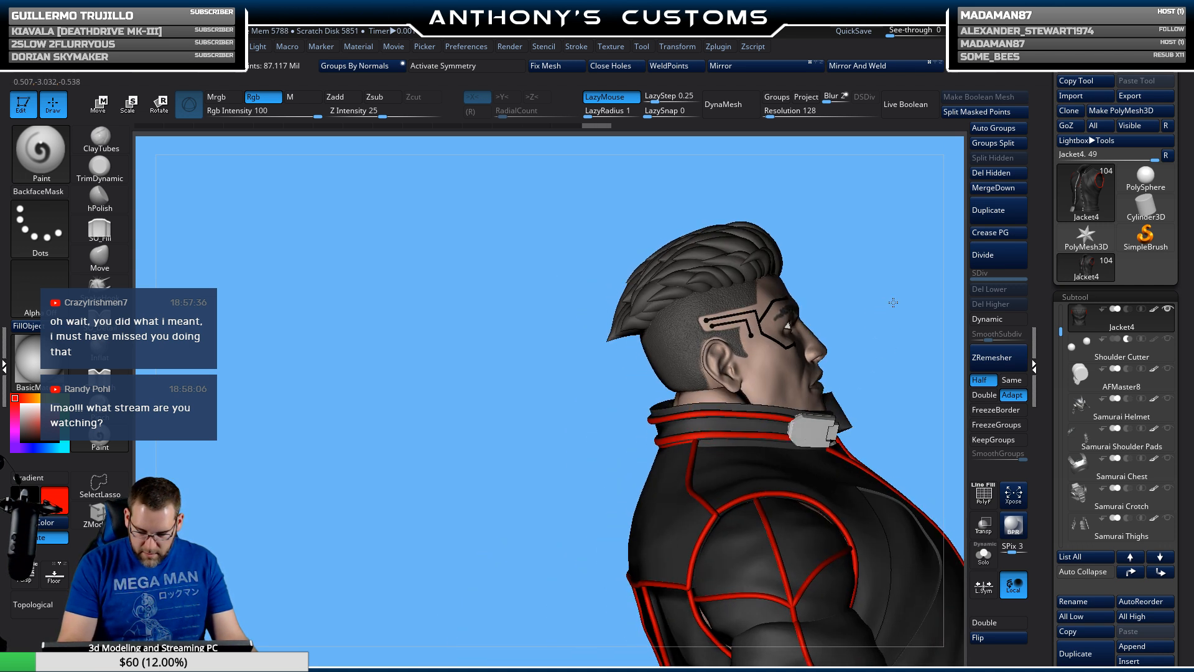
{"action": "left_click_drag", "start_coordinate": [881, 338], "coordinate": [815, 360]}
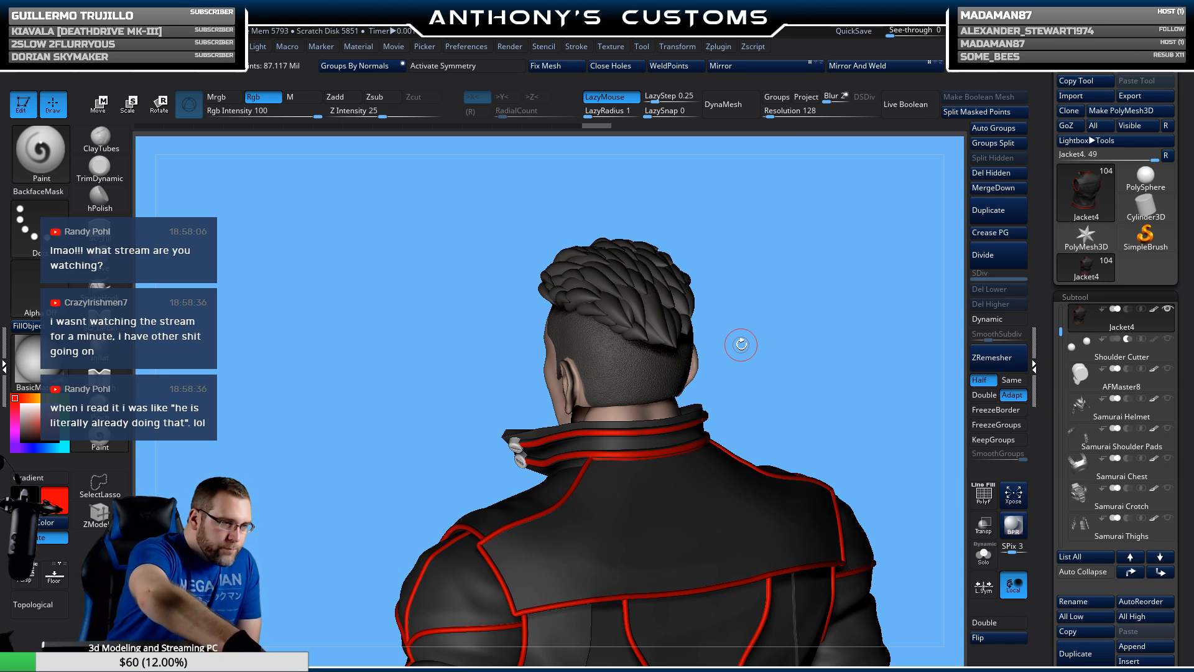
Step: Show the polyframe, switch to the Jacket3 yoke piping subtool and isolate it in Solo mode
{"action": "key", "text": "shift+f"}
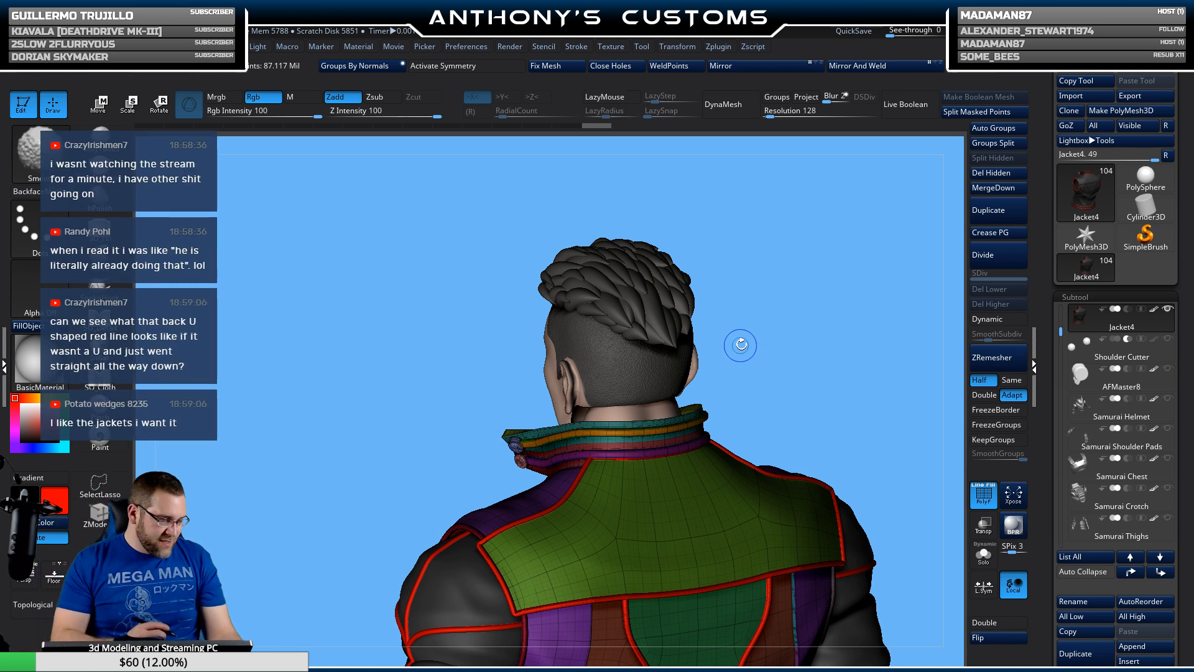
{"action": "key", "text": "shift+f"}
{"action": "key", "text": "shift+f"}
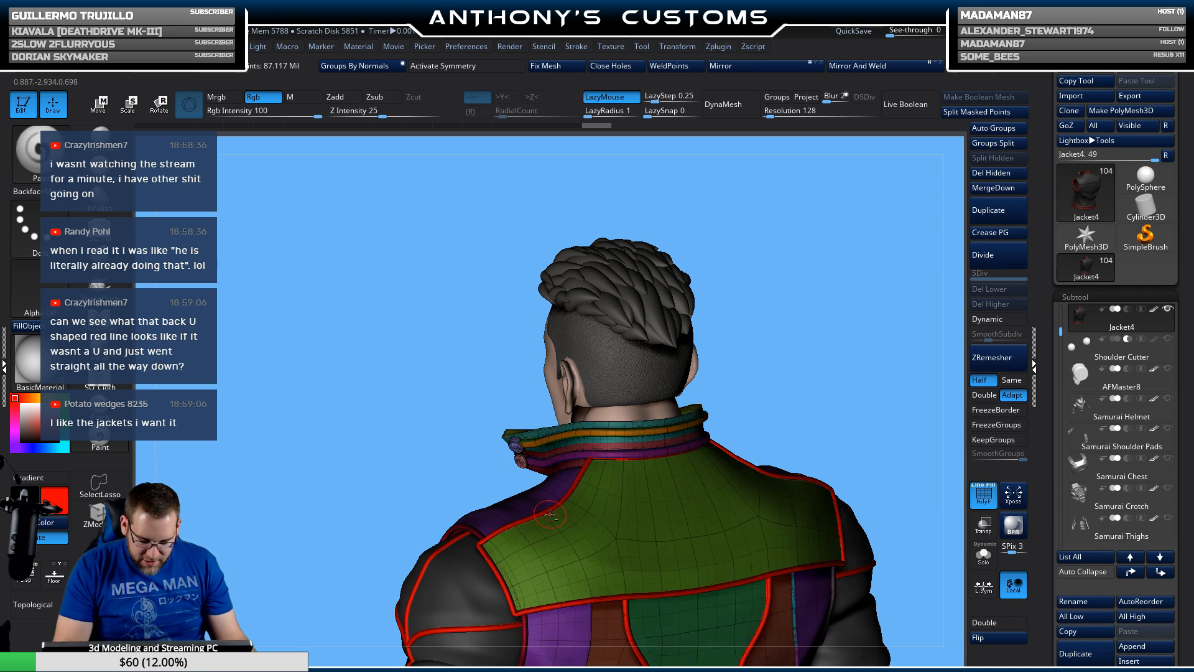
{"action": "left_click", "coordinate": [551, 512], "text": "alt"}
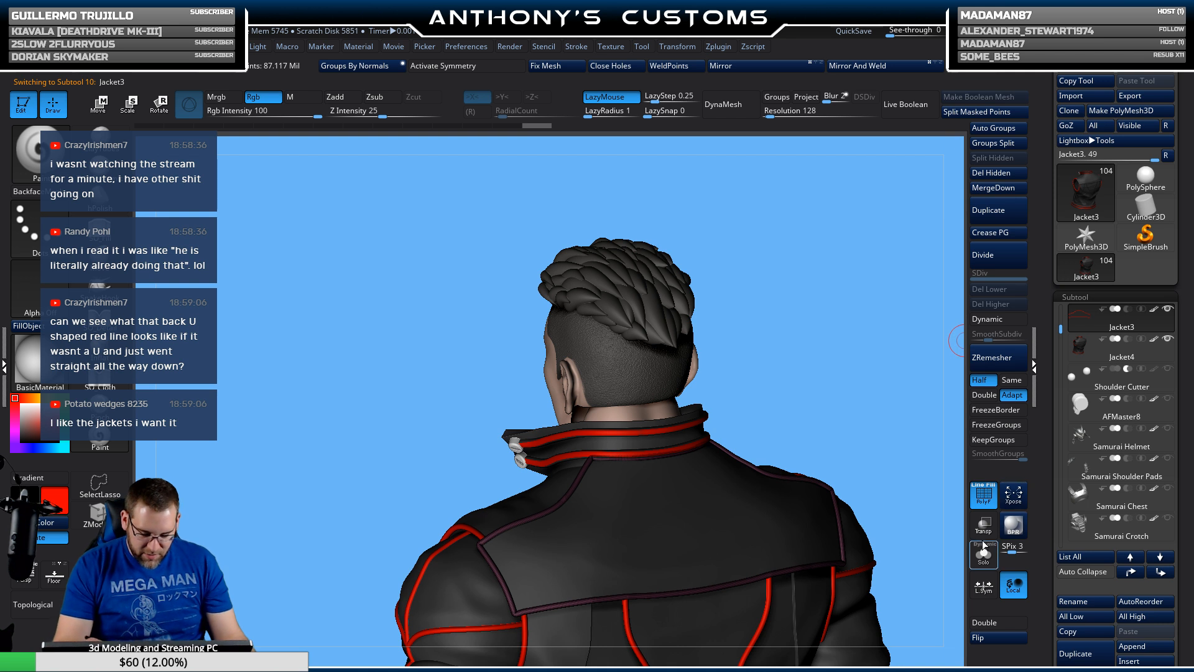
{"action": "left_click", "coordinate": [985, 556]}
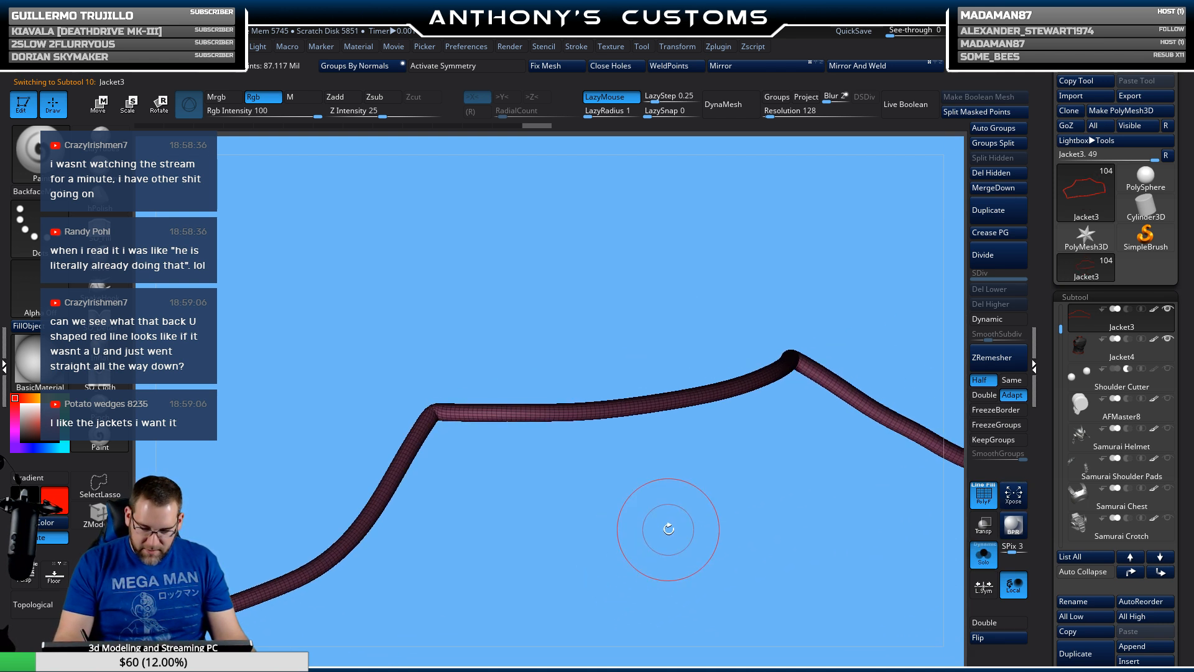
Step: Assign a separate polygroup to the polyloops at the yoke piping's collar-side corners with the ZModeler brush and save the project
{"action": "key", "text": "shift+f"}
{"action": "left_click_drag", "start_coordinate": [608, 507], "coordinate": [661, 573]}
{"action": "key", "text": "shift+f"}
{"action": "left_click_drag", "start_coordinate": [667, 456], "coordinate": [608, 546], "text": "alt"}
{"action": "key", "text": "b"}
{"action": "key", "text": "z"}
{"action": "key", "text": "m"}
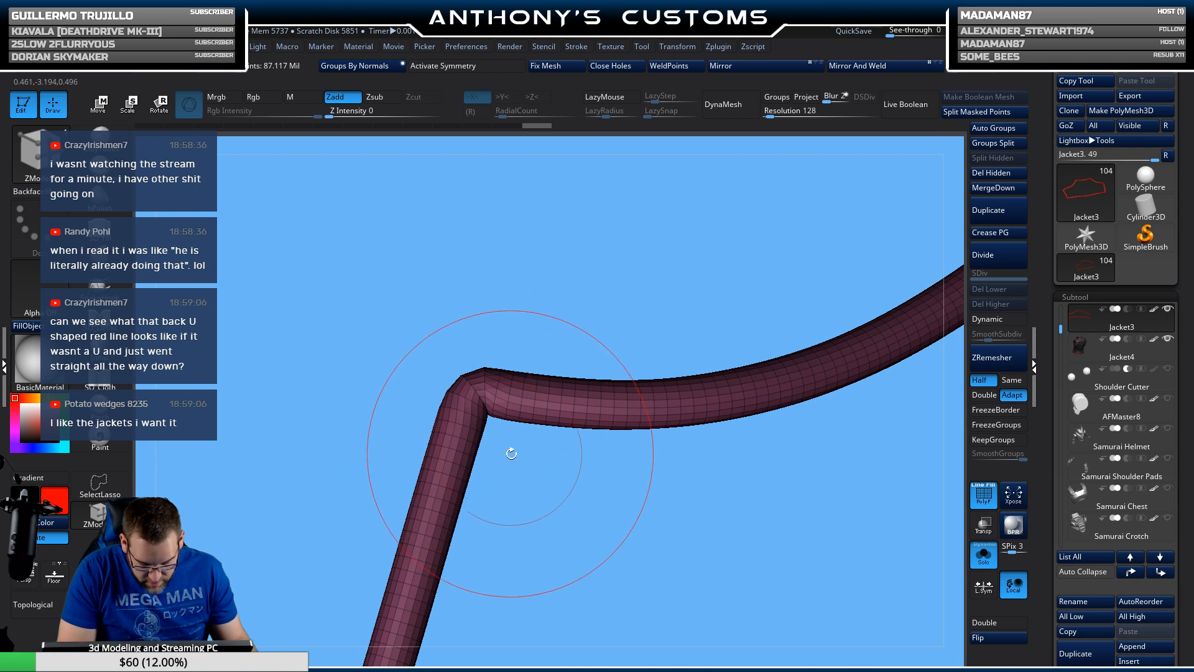
{"action": "left_click_drag", "start_coordinate": [512, 454], "coordinate": [570, 624], "text": "alt"}
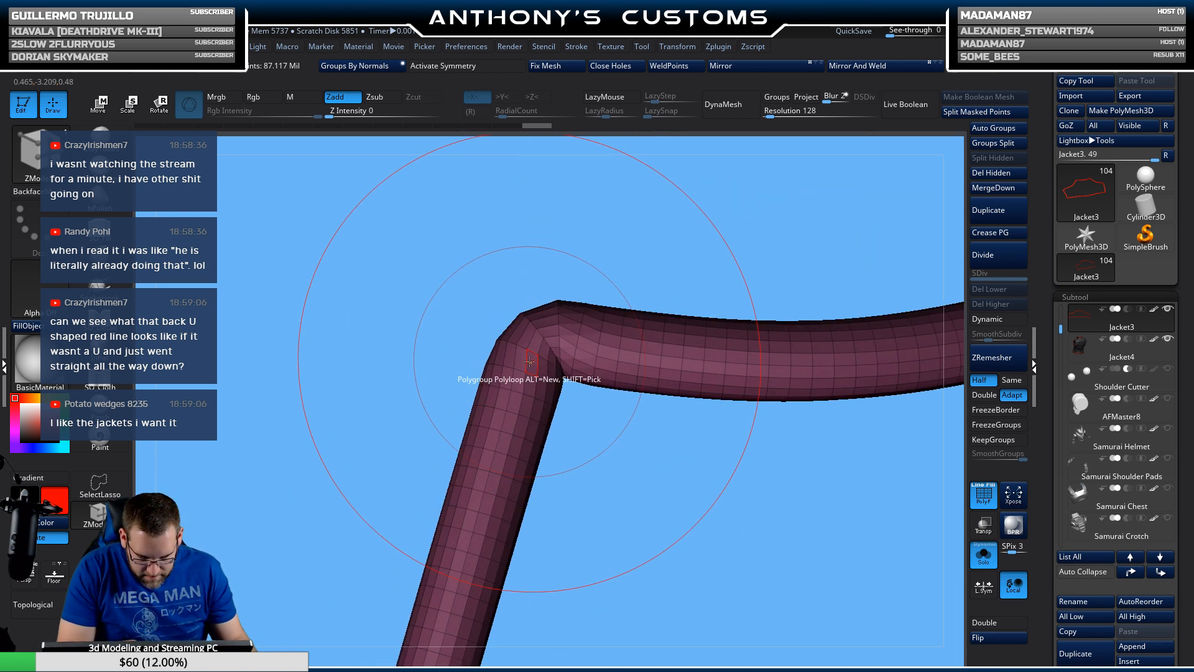
{"action": "left_click", "coordinate": [530, 362]}
{"action": "left_click", "coordinate": [534, 343]}
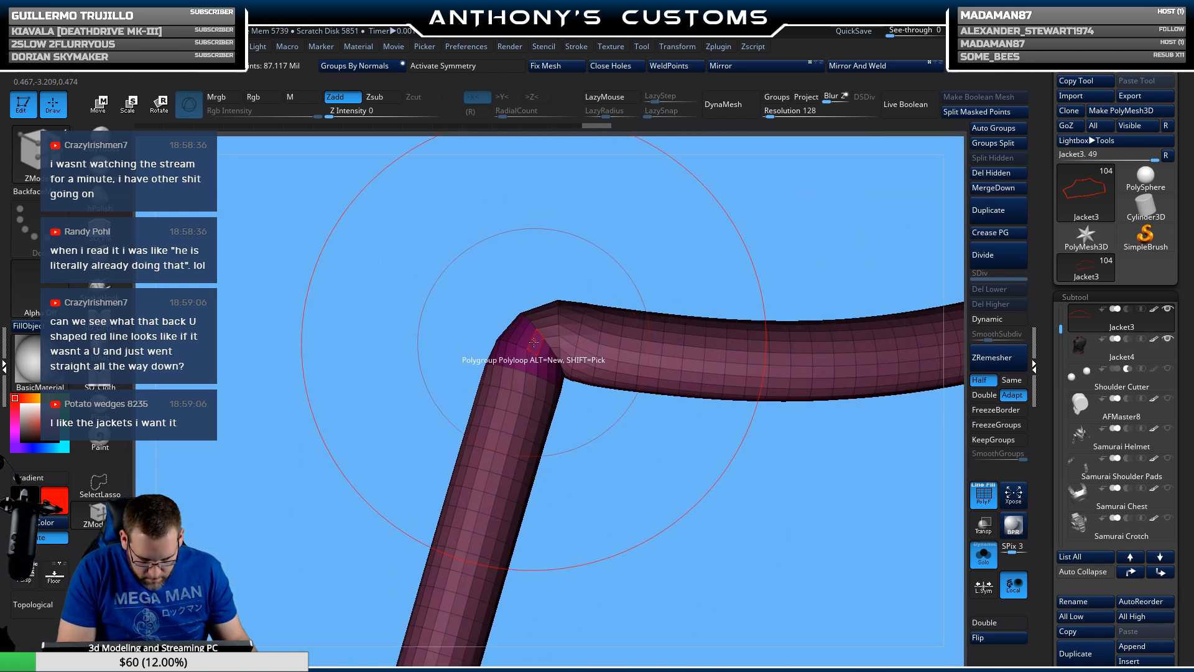
{"action": "left_click_drag", "start_coordinate": [677, 427], "coordinate": [573, 550]}
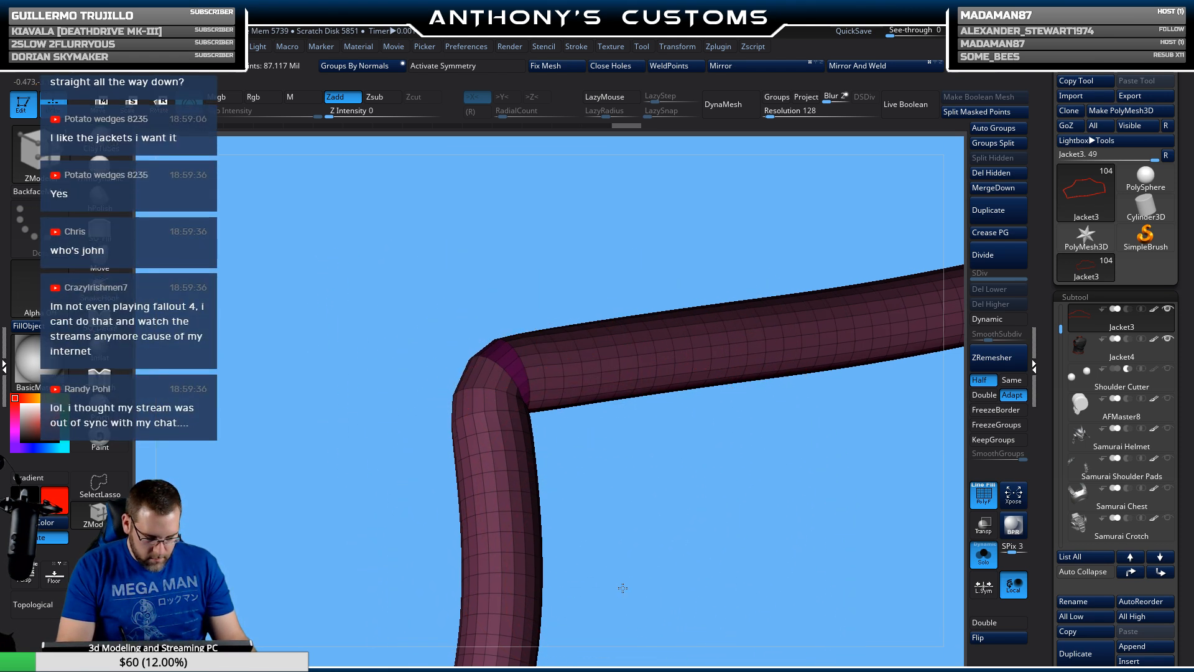
{"action": "mouse_move", "coordinate": [618, 586]}
{"action": "left_mouse_down"}
{"action": "mouse_move", "coordinate": [664, 469]}
{"action": "mouse_move", "coordinate": [668, 357]}
{"action": "mouse_move", "coordinate": [716, 324]}
{"action": "mouse_move", "coordinate": [632, 443]}
{"action": "mouse_move", "coordinate": [571, 471]}
{"action": "mouse_move", "coordinate": [688, 349]}
{"action": "mouse_move", "coordinate": [533, 493]}
{"action": "mouse_move", "coordinate": [554, 434]}
{"action": "mouse_move", "coordinate": [673, 395]}
{"action": "mouse_move", "coordinate": [669, 436]}
{"action": "left_mouse_up"}
{"action": "key", "text": "ctrl+s"}
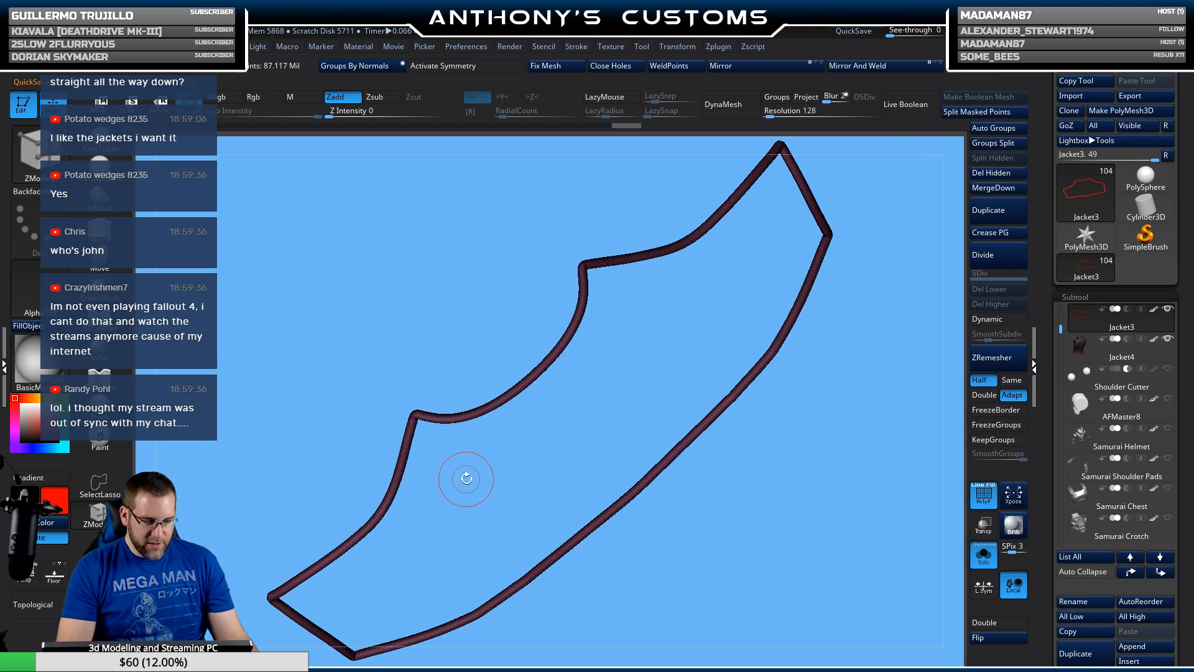
Step: Hide the regrouped corner loops of the yoke piping and separate them with Split Hidden
{"action": "key", "text": "f"}
{"action": "left_click_drag", "start_coordinate": [496, 471], "coordinate": [525, 557], "text": "alt"}
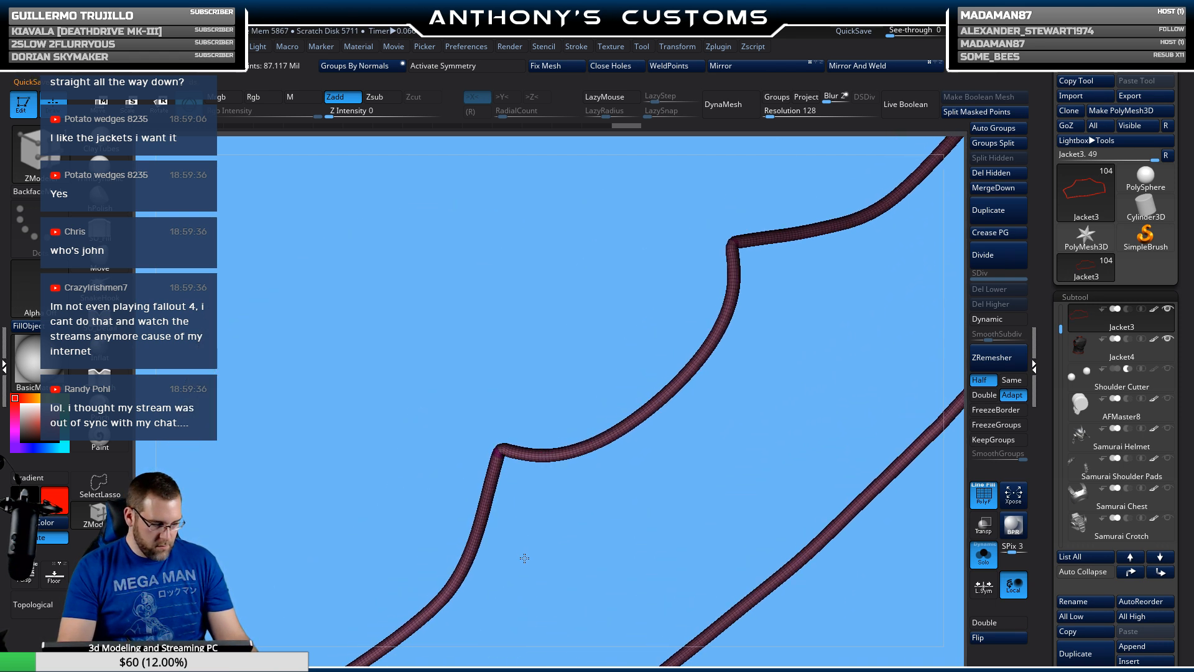
{"action": "left_click", "coordinate": [497, 453], "text": "ctrl+shift"}
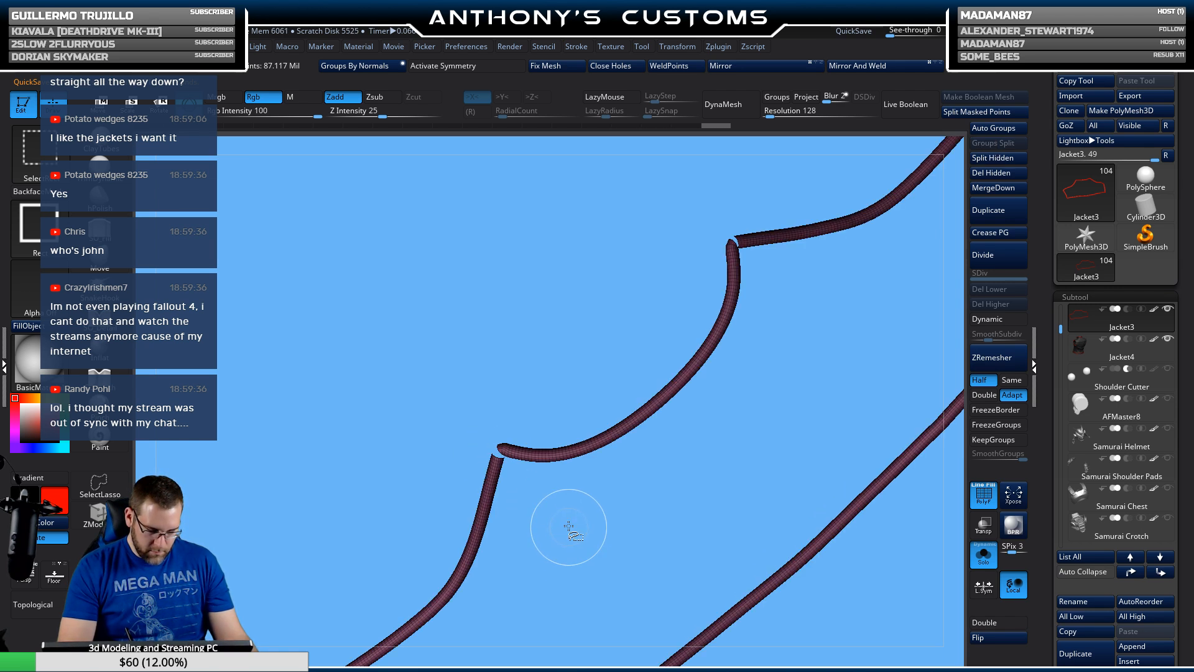
{"action": "key", "text": "b"}
{"action": "key", "text": "z"}
{"action": "key", "text": "m"}
{"action": "left_click", "coordinate": [996, 158]}
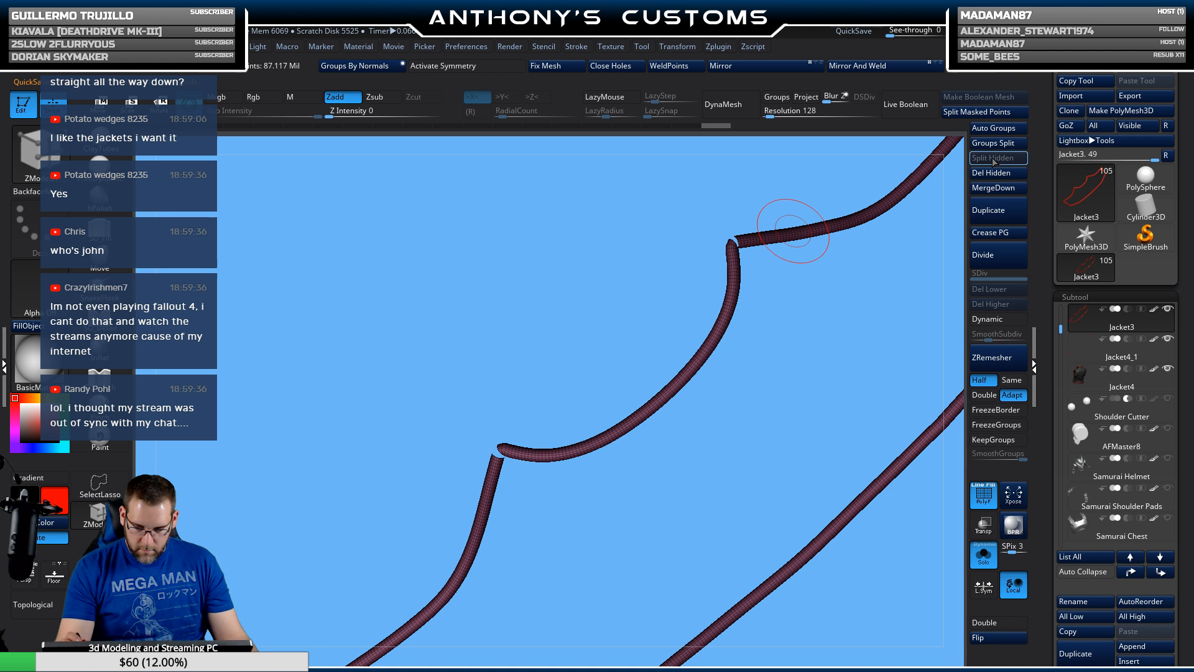
Step: Regroup the remaining piping with Auto Groups and delete the curved neck segment between the two corners with Del Hidden
{"action": "left_click", "coordinate": [996, 127]}
{"action": "left_click", "coordinate": [734, 278], "text": "ctrl+shift"}
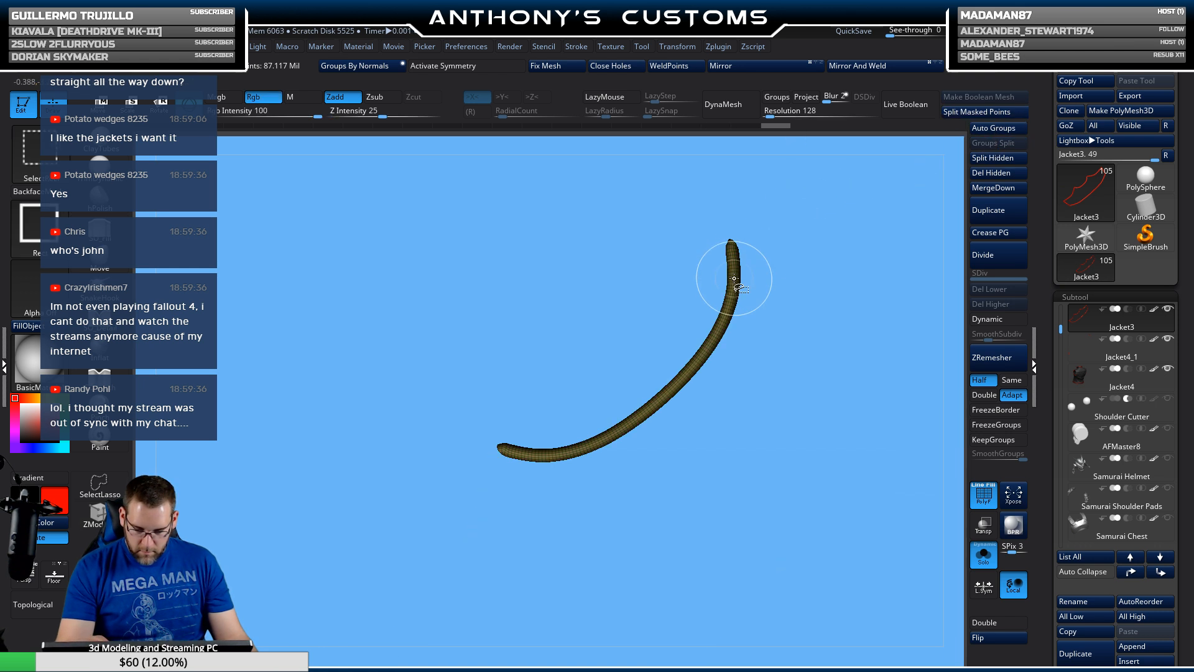
{"action": "left_click", "coordinate": [790, 324], "text": "ctrl+shift"}
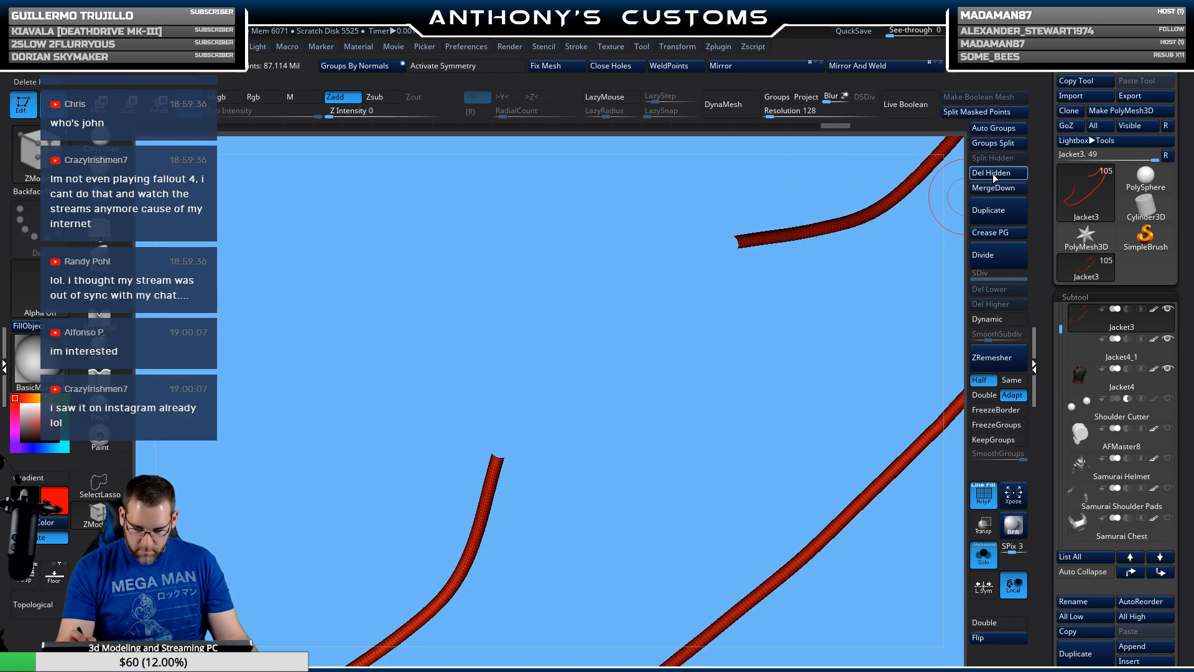
Step: Cap the yoke piping's open collar-side ends with ZModeler and assign the whole strip a single polygroup
{"action": "mouse_move", "coordinate": [510, 448]}
{"action": "left_mouse_down"}
{"action": "mouse_move", "coordinate": [487, 587]}
{"action": "mouse_move", "coordinate": [707, 248]}
{"action": "mouse_move", "coordinate": [632, 291]}
{"action": "mouse_move", "coordinate": [525, 469]}
{"action": "mouse_move", "coordinate": [368, 581]}
{"action": "mouse_move", "coordinate": [627, 349]}
{"action": "mouse_move", "coordinate": [586, 474]}
{"action": "mouse_move", "coordinate": [514, 435]}
{"action": "left_mouse_up"}
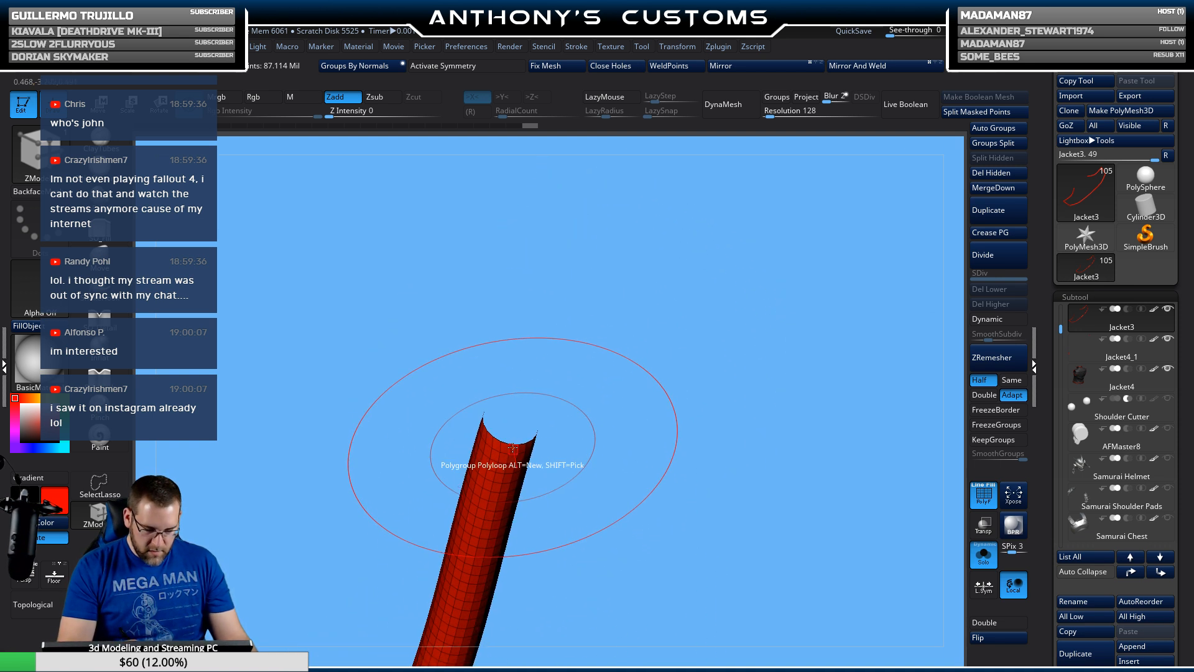
{"action": "key", "text": "ctrl"}
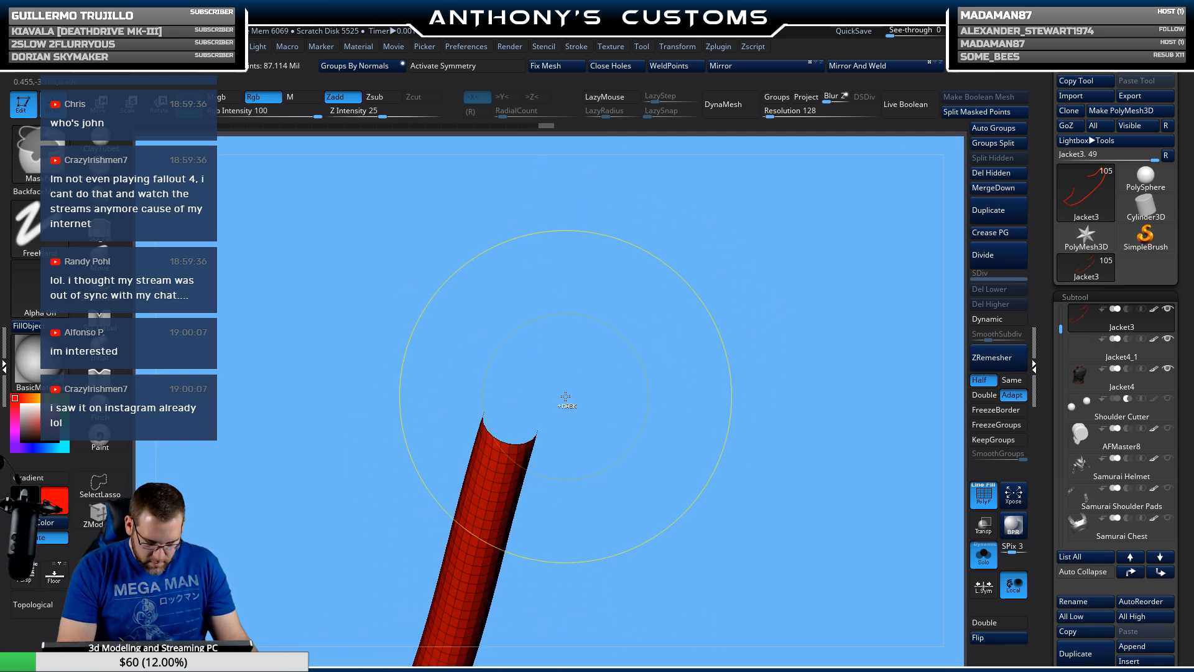
{"action": "mouse_move", "coordinate": [566, 396]}
{"action": "right_mouse_down", "text": "ctrl"}
{"action": "mouse_move", "coordinate": [586, 443]}
{"action": "mouse_move", "coordinate": [492, 635]}
{"action": "right_mouse_up", "text": "ctrl"}
{"action": "left_click", "coordinate": [505, 429]}
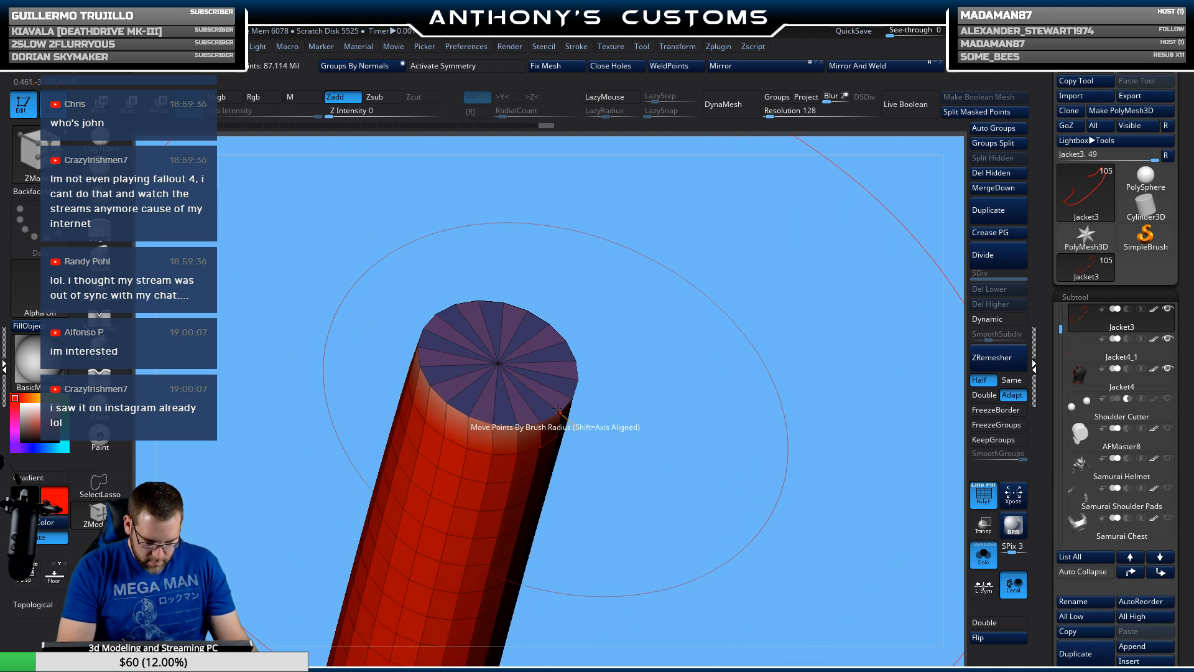
{"action": "key", "text": "f"}
{"action": "right_click_drag", "start_coordinate": [572, 318], "coordinate": [565, 517], "text": "ctrl"}
{"action": "right_click_drag", "start_coordinate": [573, 368], "coordinate": [565, 619], "text": "ctrl"}
{"action": "right_click_drag", "start_coordinate": [534, 394], "coordinate": [550, 401]}
{"action": "left_click", "coordinate": [556, 302]}
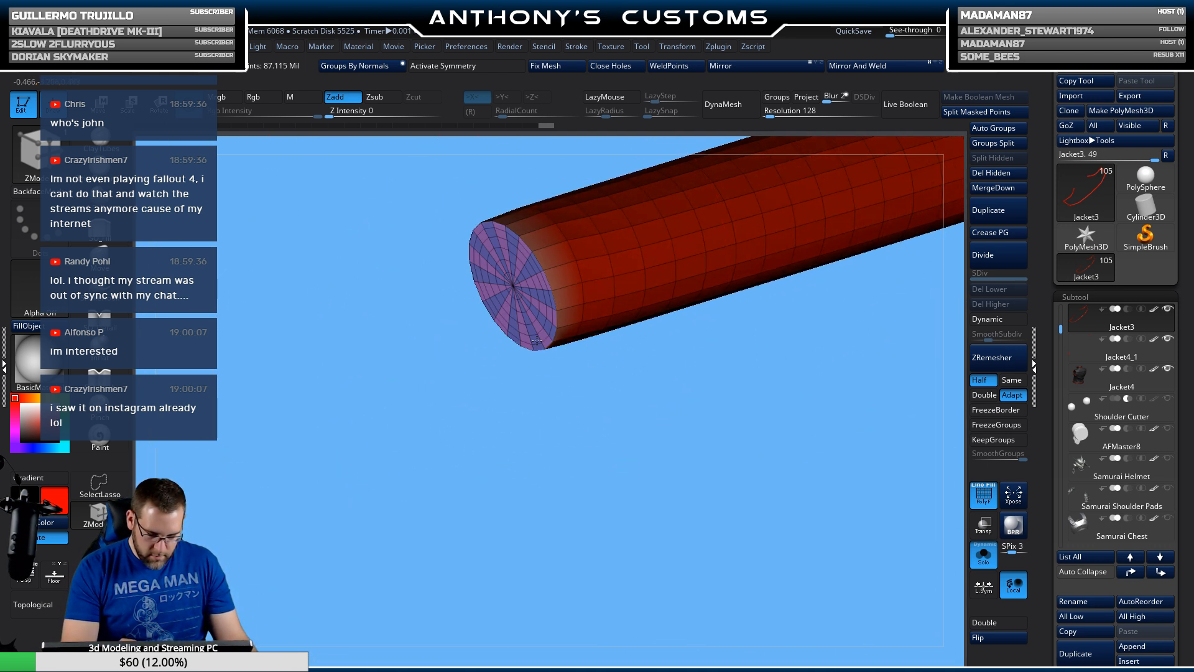
{"action": "left_click_drag", "start_coordinate": [537, 341], "coordinate": [506, 309]}
{"action": "key", "text": "ctrl+w"}
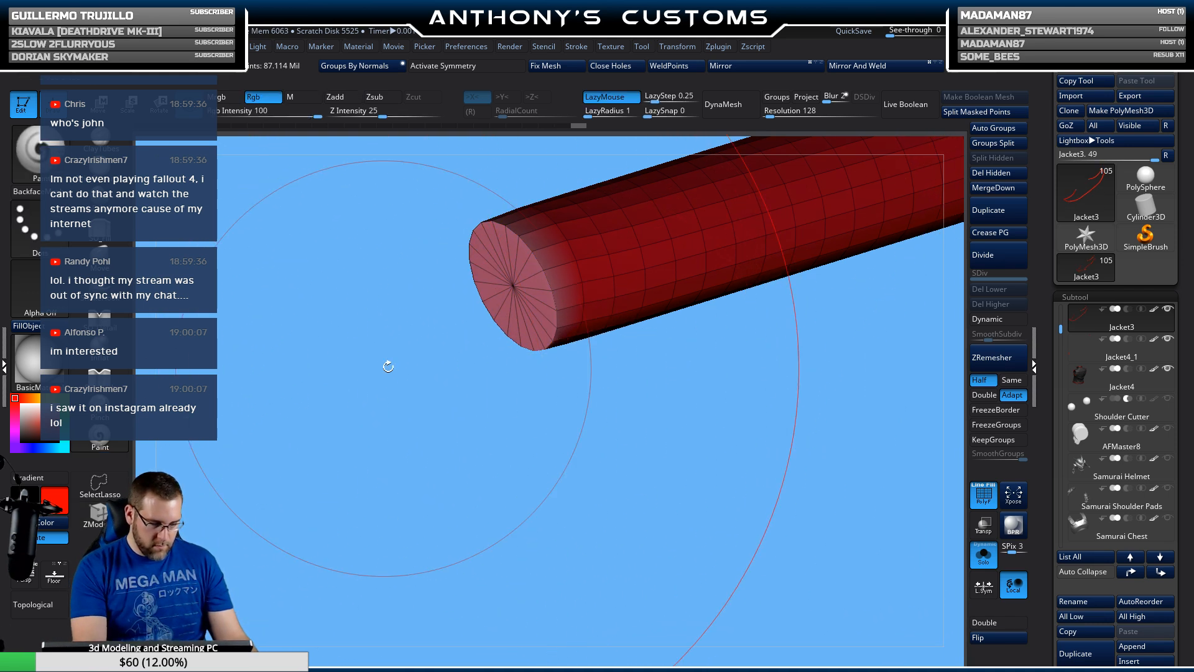
Step: Leave polyframe and Solo mode and examine how the trimmed yoke piping ends meet the collar
{"action": "left_click_drag", "start_coordinate": [484, 361], "coordinate": [509, 432]}
{"action": "left_click_drag", "start_coordinate": [630, 414], "coordinate": [568, 419]}
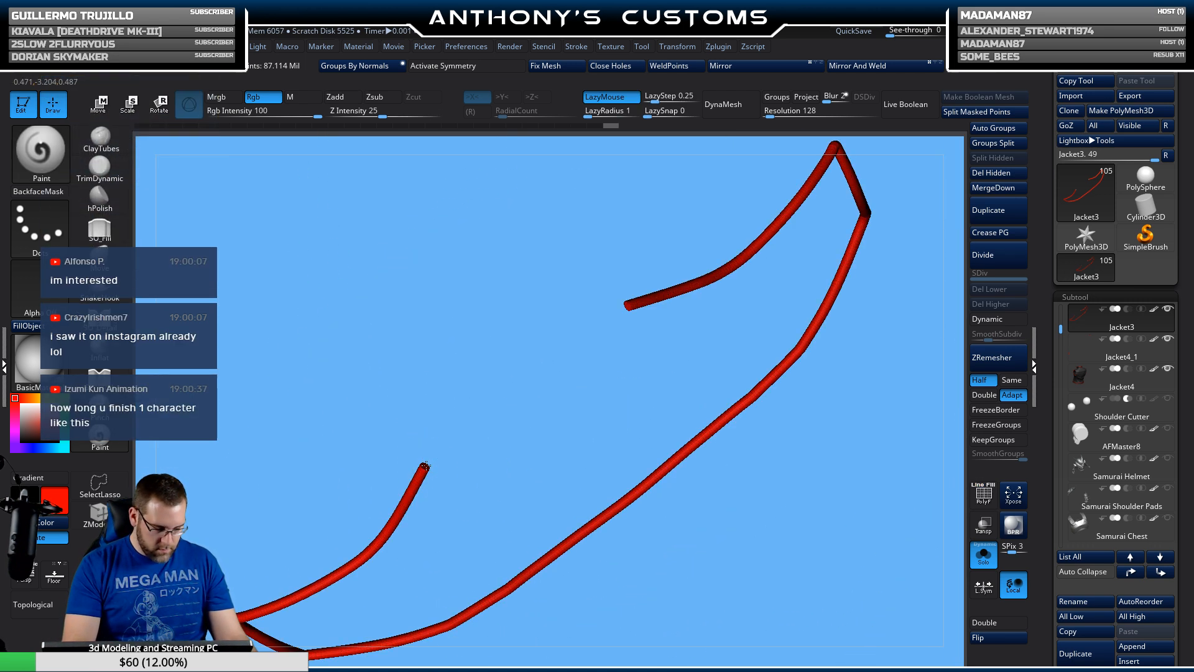
{"action": "left_click", "coordinate": [979, 565]}
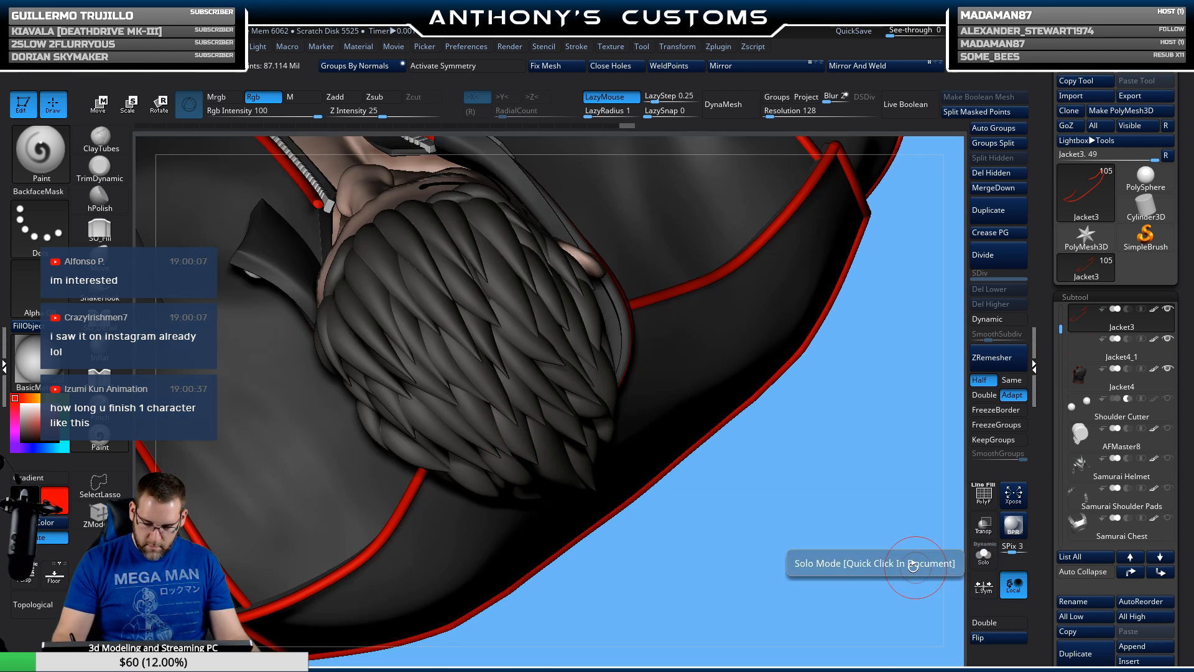
{"action": "left_click_drag", "start_coordinate": [759, 560], "coordinate": [756, 438]}
{"action": "right_click_drag", "start_coordinate": [755, 438], "coordinate": [550, 395]}
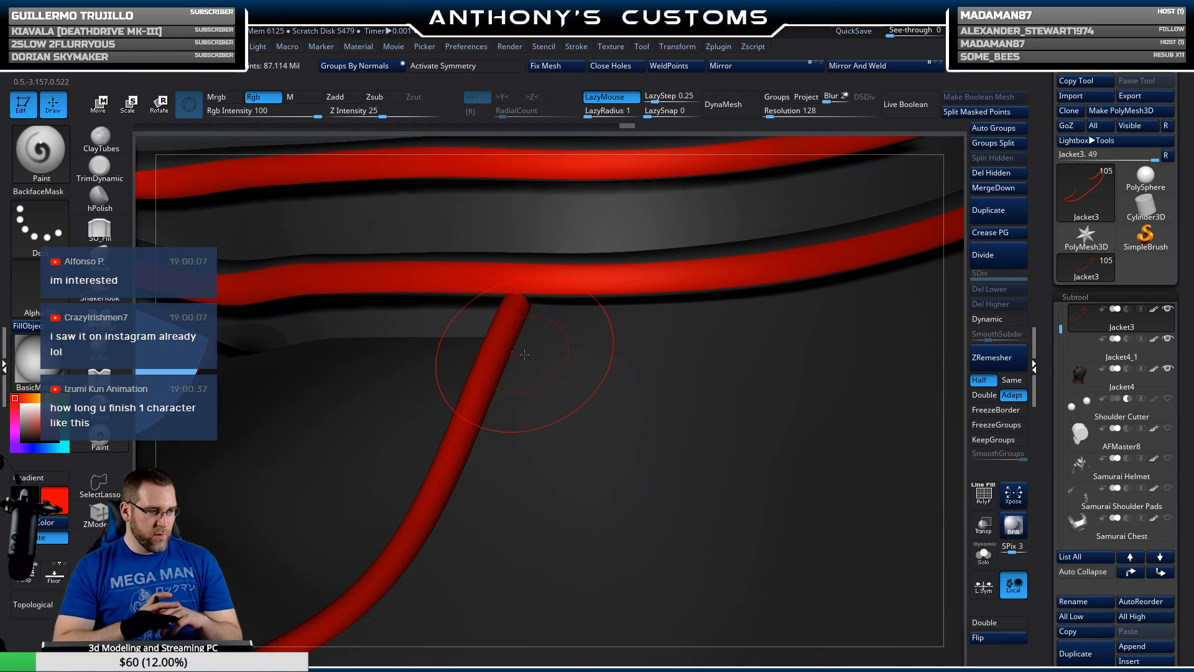
Step: Select the Move brush and undo the last two changes around the yoke piping's end below the collar
{"action": "key", "text": "b"}
{"action": "key", "text": "m"}
{"action": "key", "text": "v"}
{"action": "right_click_drag", "start_coordinate": [526, 396], "coordinate": [516, 450], "text": "alt"}
{"action": "key", "text": "comma"}
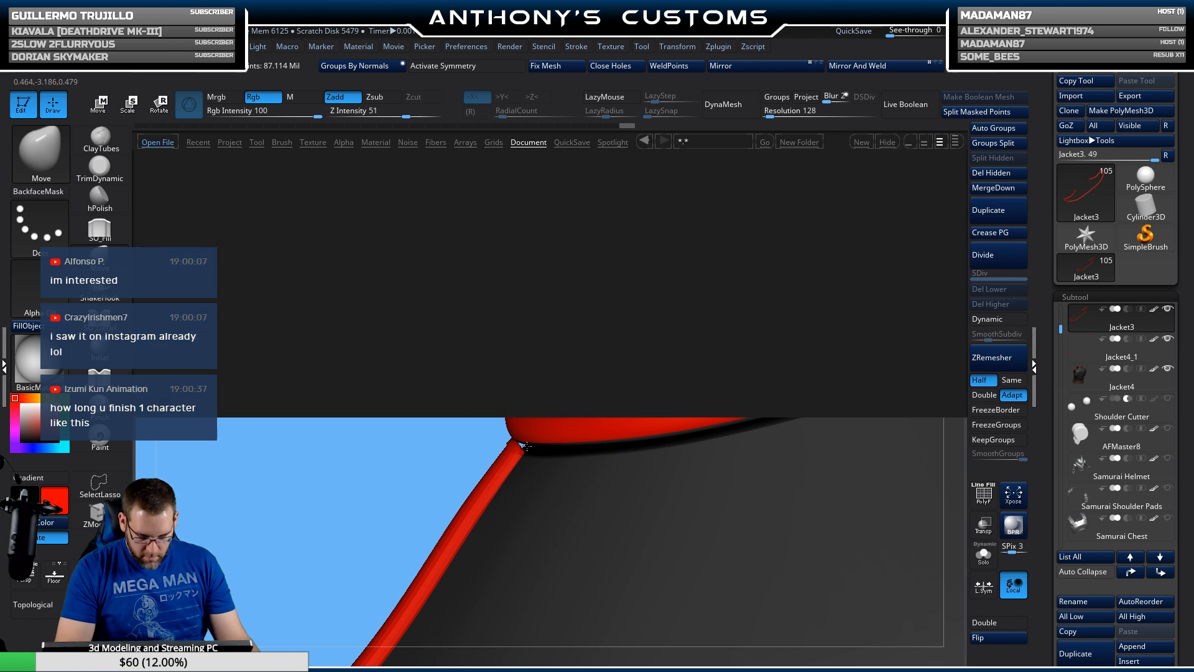
{"action": "key", "text": "comma"}
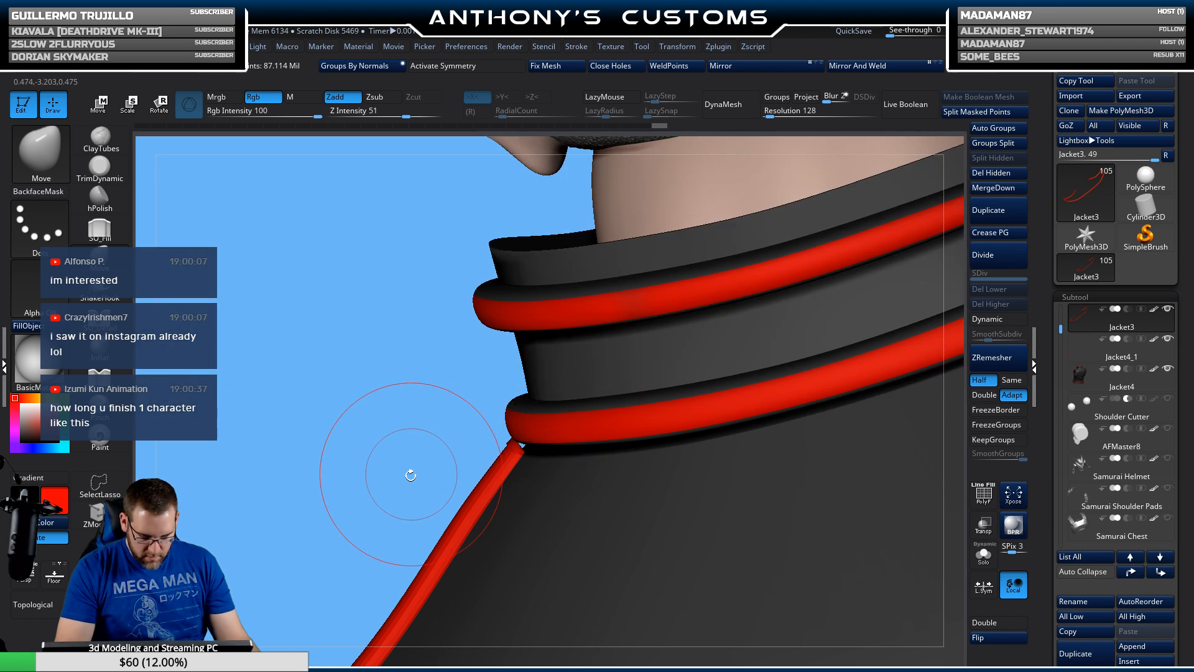
{"action": "mouse_move", "coordinate": [411, 474]}
{"action": "right_mouse_down"}
{"action": "mouse_move", "coordinate": [443, 476]}
{"action": "mouse_move", "coordinate": [412, 482]}
{"action": "mouse_move", "coordinate": [436, 470]}
{"action": "right_mouse_up"}
{"action": "key", "text": "ctrl+z"}
{"action": "key", "text": "ctrl+z"}
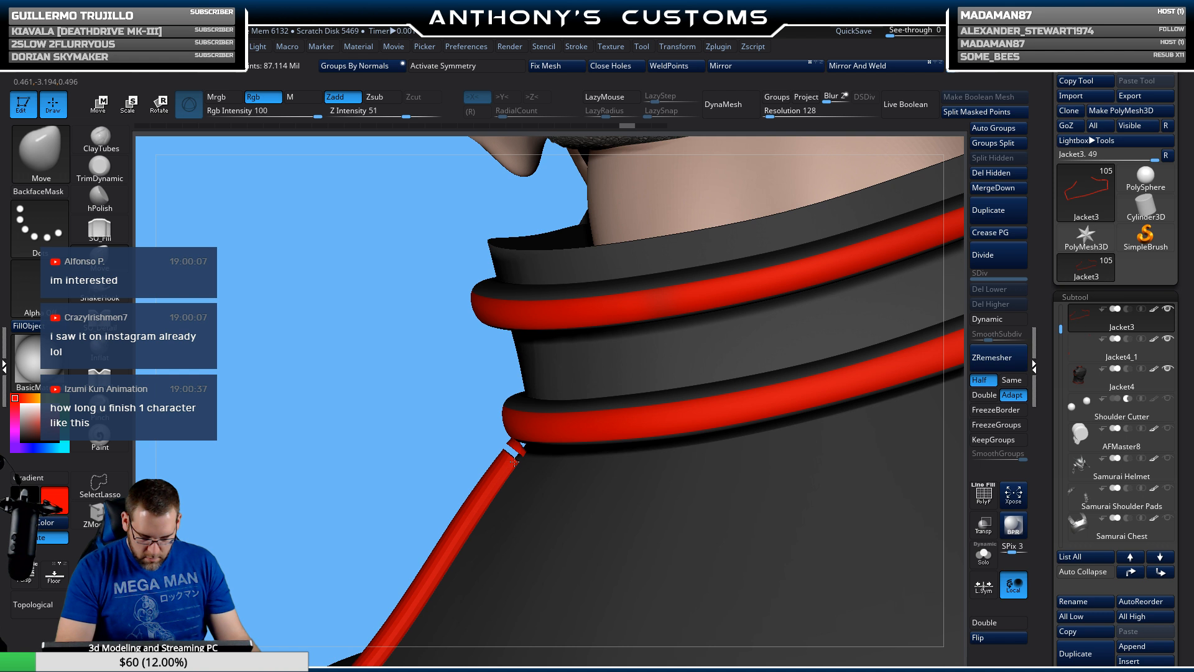
{"action": "right_click_drag", "start_coordinate": [422, 474], "coordinate": [405, 507]}
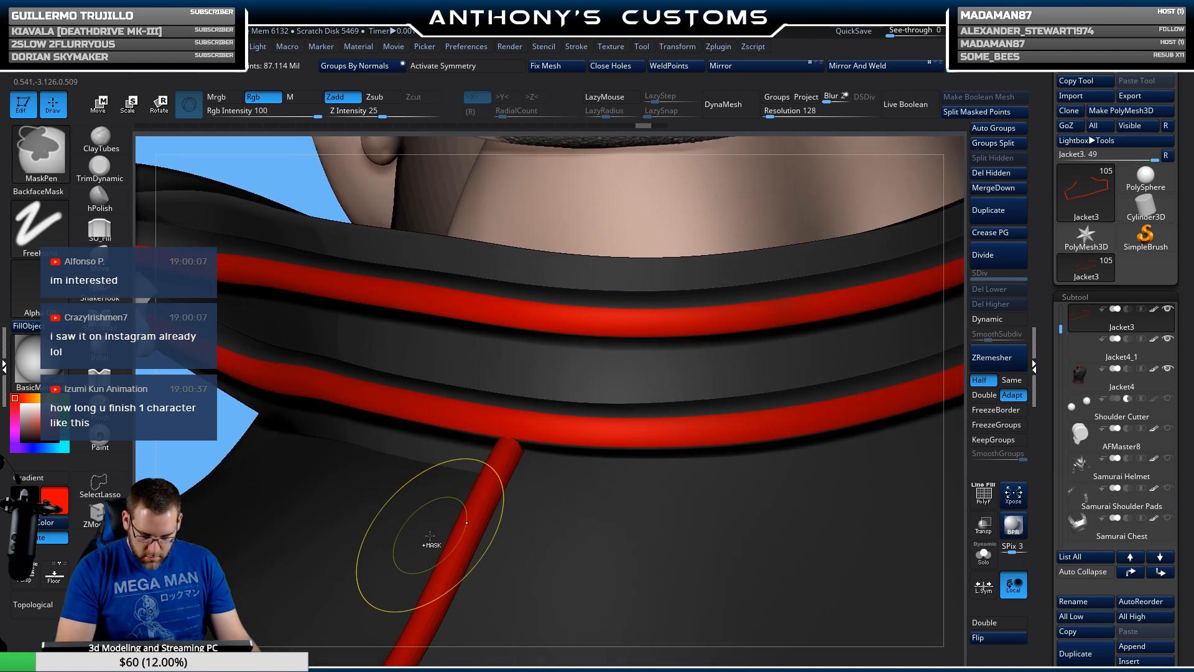
Step: Examine the collar-side end of the yoke piping in wireframe, both isolated and against the jacket
{"action": "key", "text": "shift+f"}
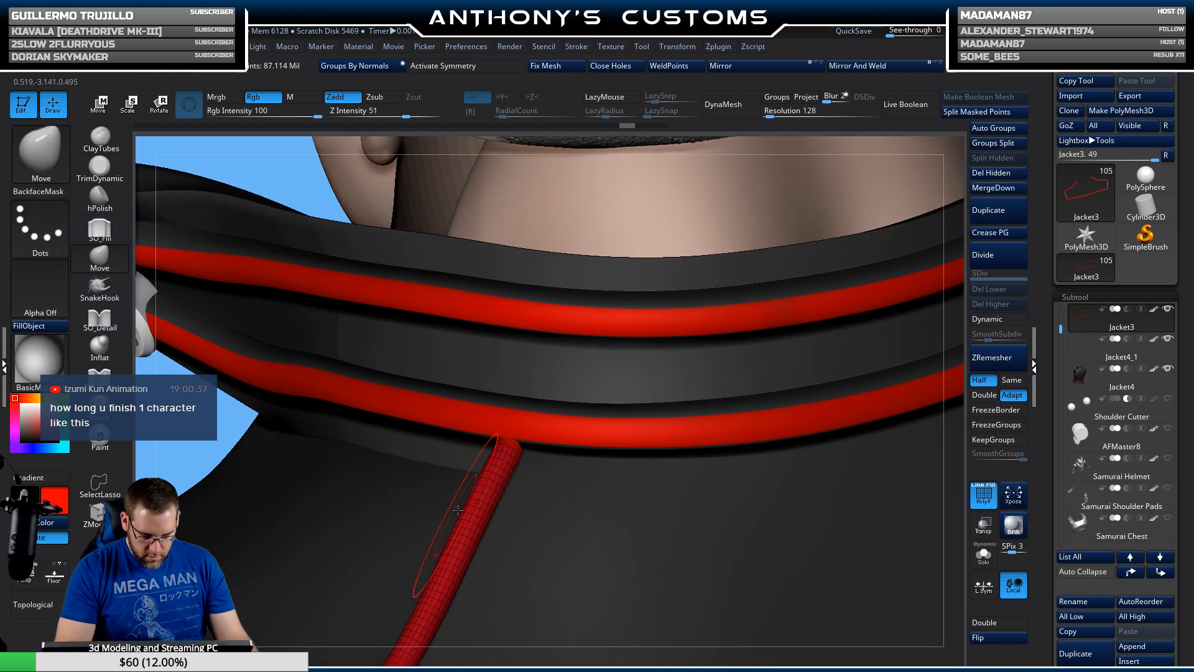
{"action": "left_click", "coordinate": [975, 551]}
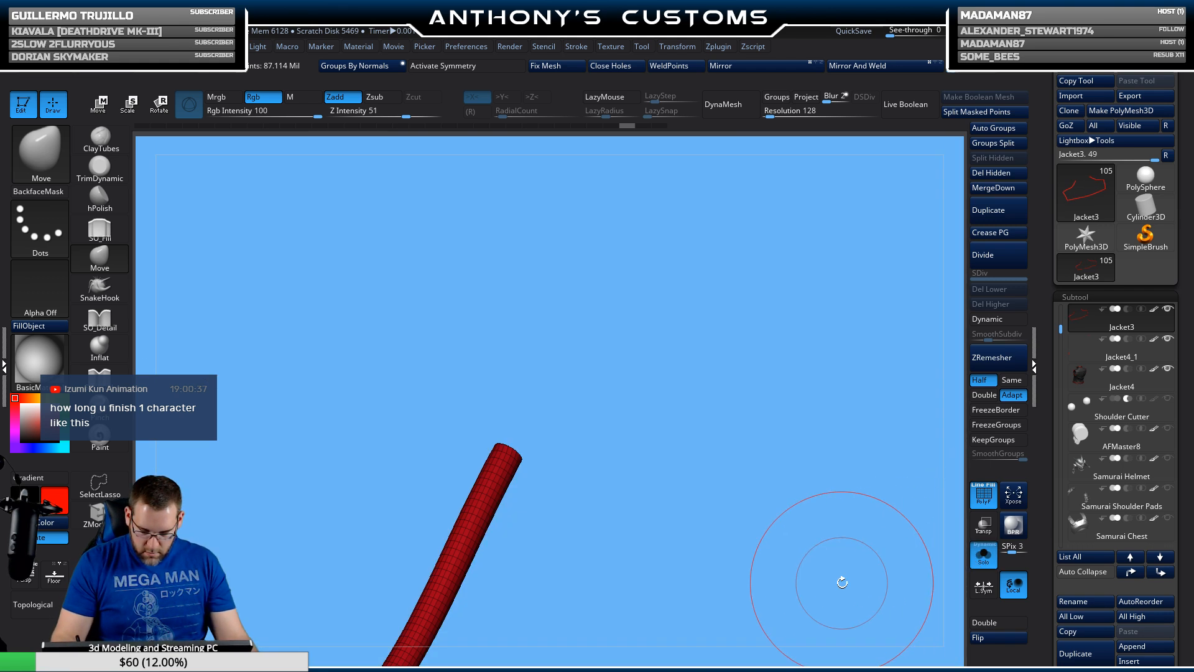
{"action": "left_click", "coordinate": [981, 557]}
{"action": "left_click", "coordinate": [981, 557]}
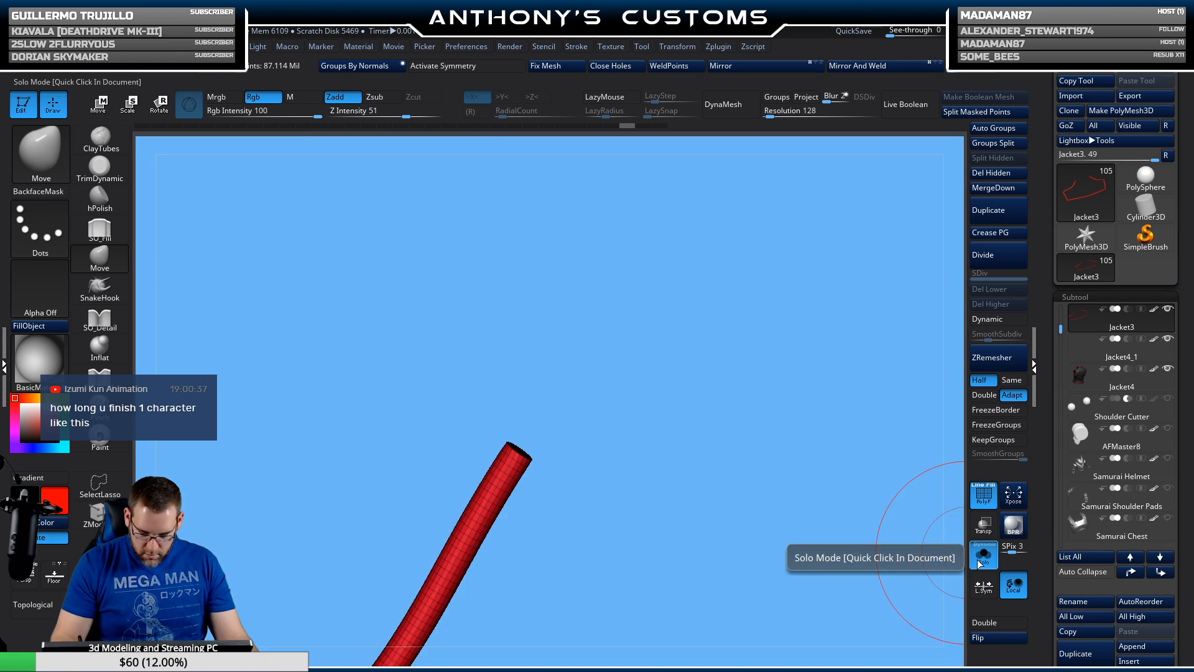
{"action": "left_click", "coordinate": [982, 557]}
{"action": "left_click_drag", "start_coordinate": [400, 450], "coordinate": [400, 506]}
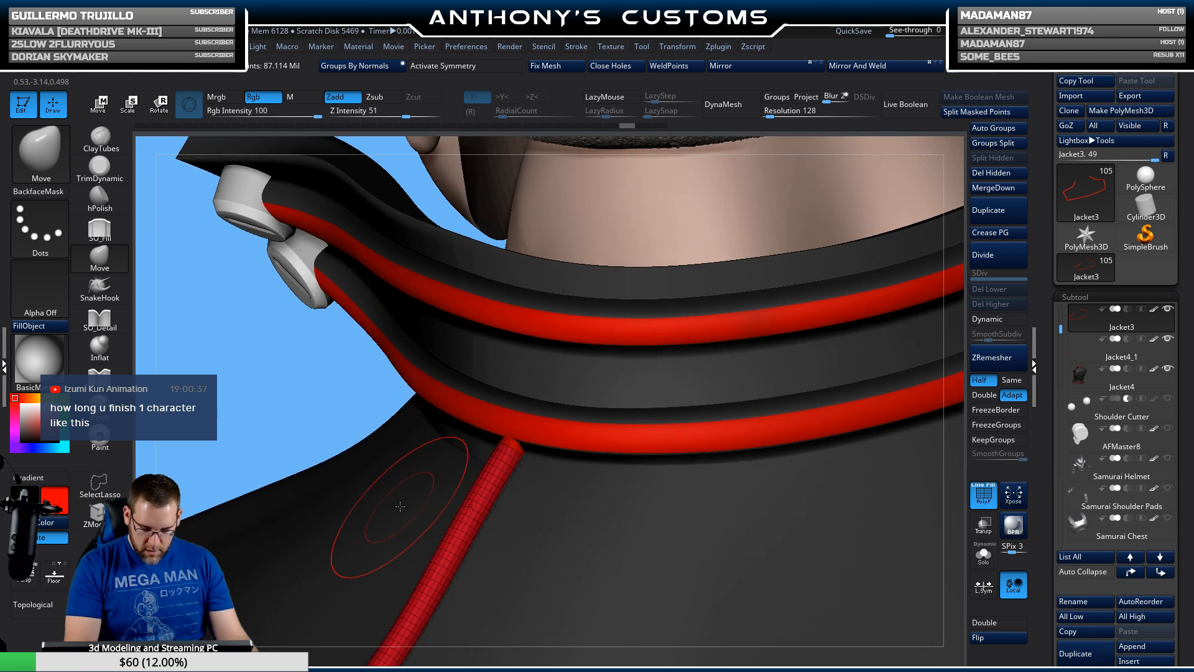
{"action": "key", "text": "shift+f"}
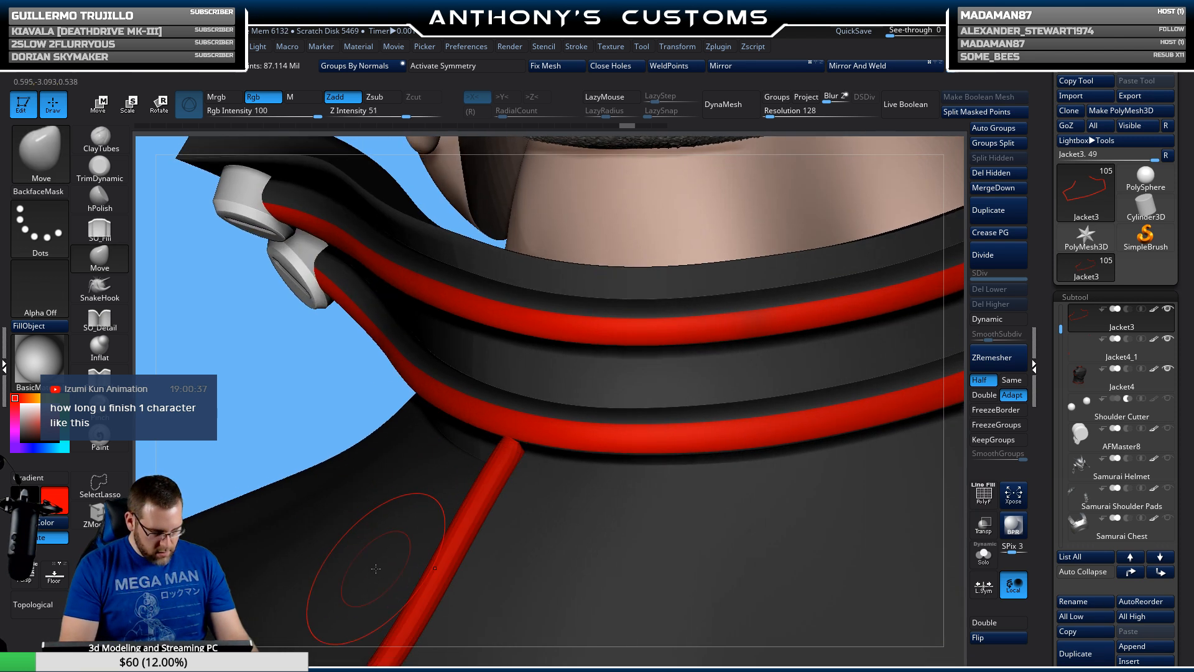
Step: Isolate the leftover end piece Jacket4_1 at the collar, delete that subtool and show the whole model again
{"action": "left_click", "coordinate": [515, 447], "text": "alt"}
{"action": "key", "text": "shift+f"}
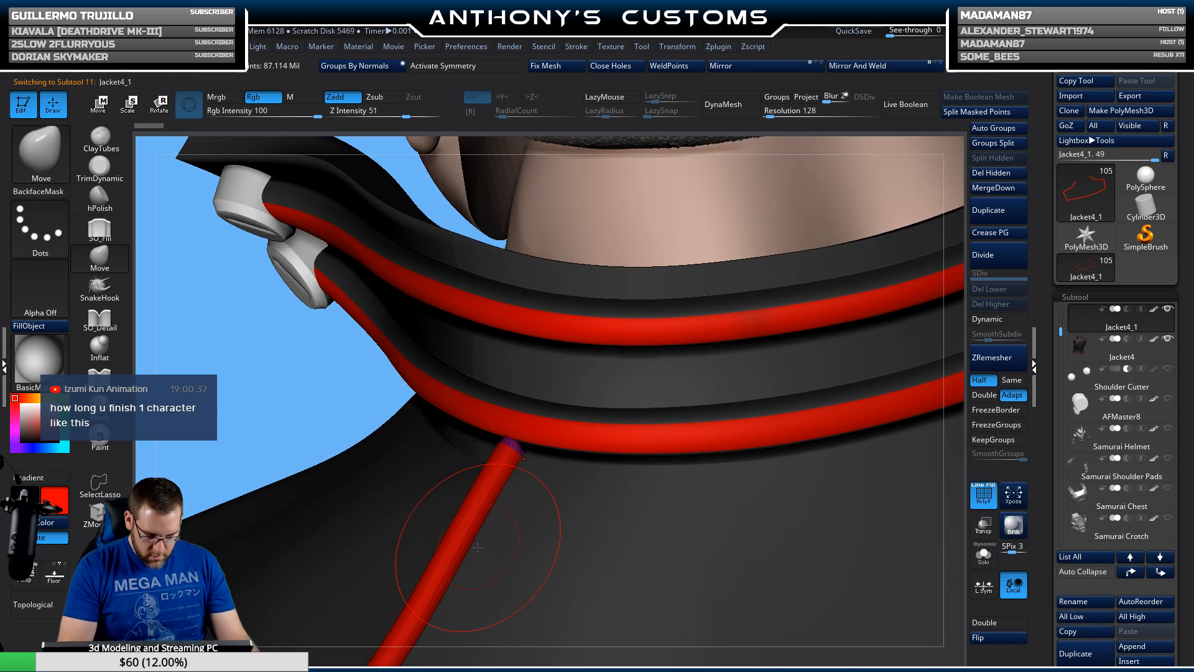
{"action": "left_click", "coordinate": [995, 556]}
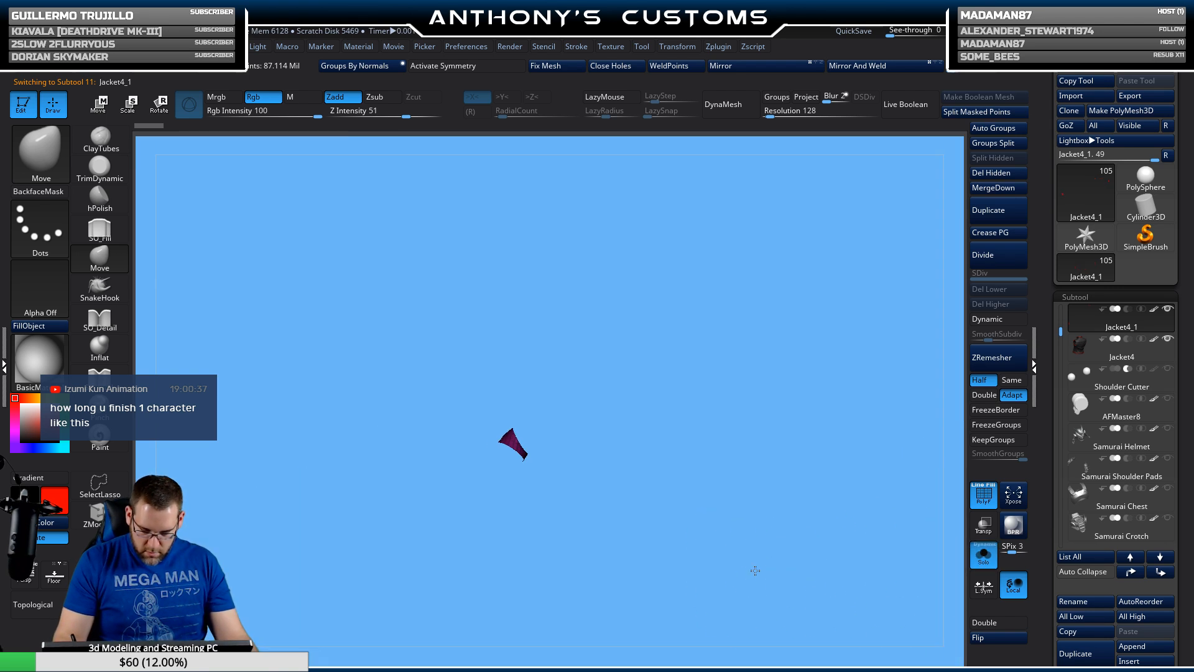
{"action": "left_click_drag", "start_coordinate": [765, 561], "coordinate": [772, 558]}
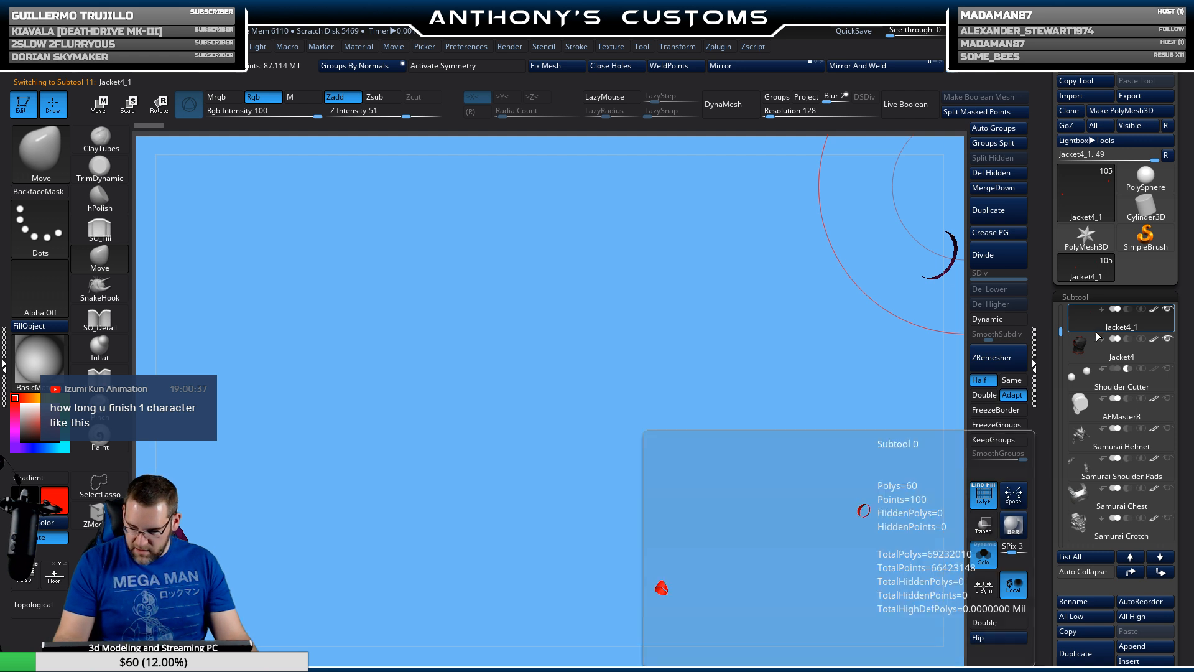
{"action": "left_click", "coordinate": [1076, 667]}
{"action": "left_click", "coordinate": [979, 666]}
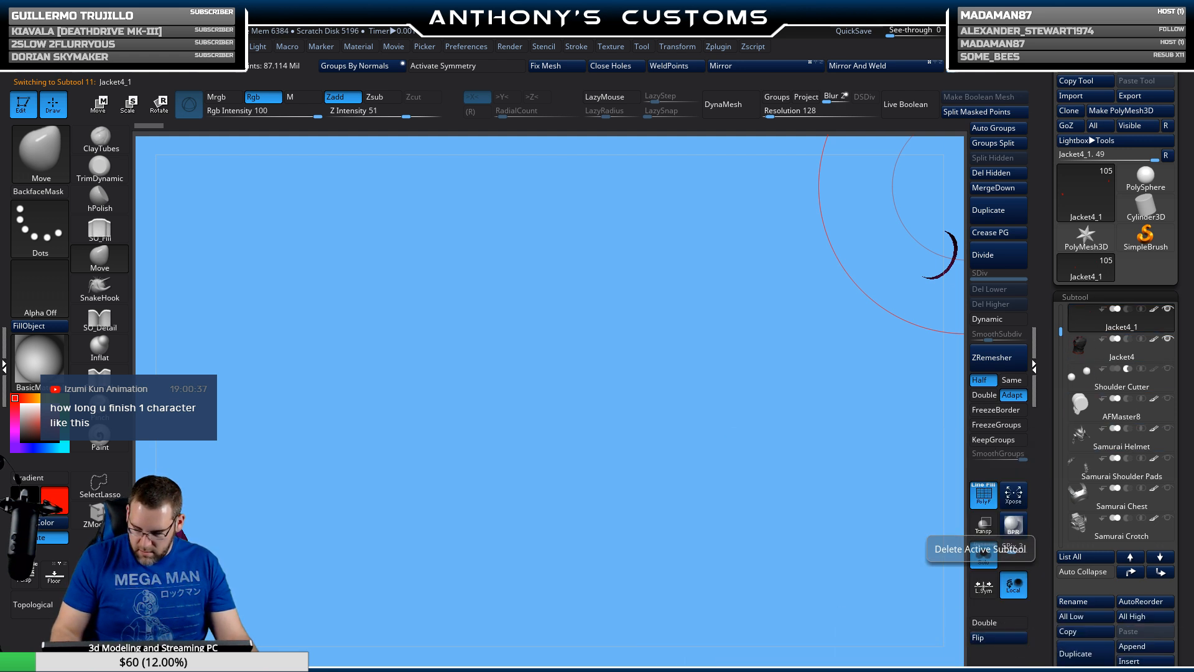
{"action": "left_click", "coordinate": [984, 555]}
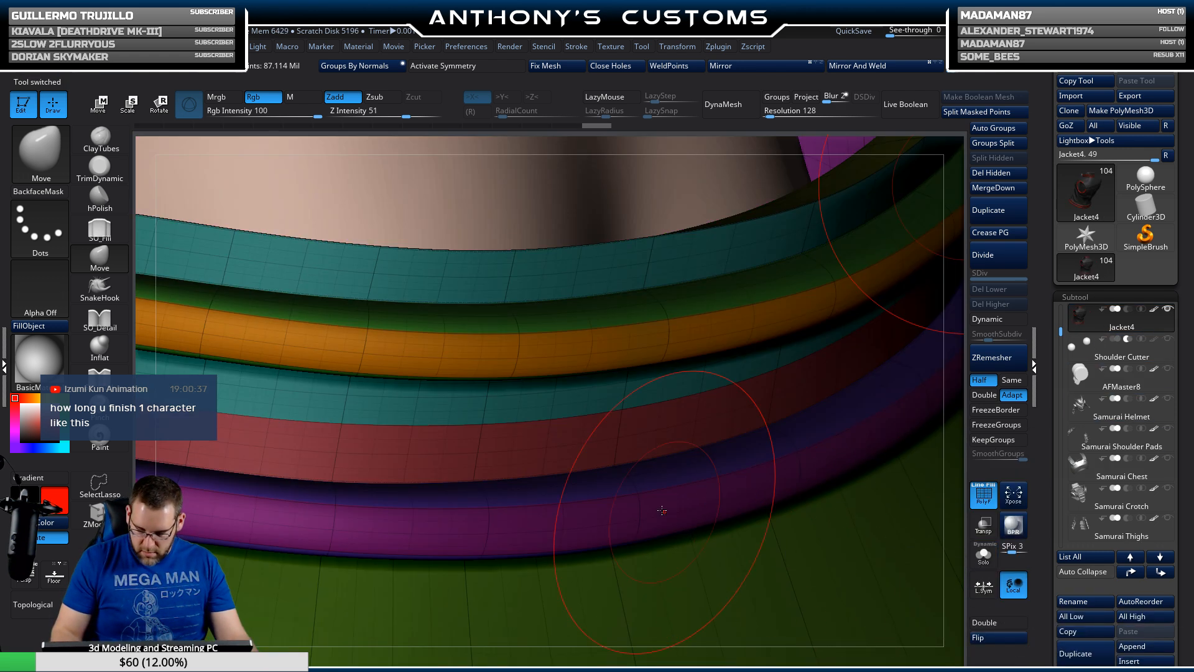
Step: Enlarge the Move brush and pull the yoke piping's end in Jacket3 up against the lower collar ring
{"action": "right_click_drag", "start_coordinate": [502, 490], "coordinate": [539, 479], "text": "ctrl"}
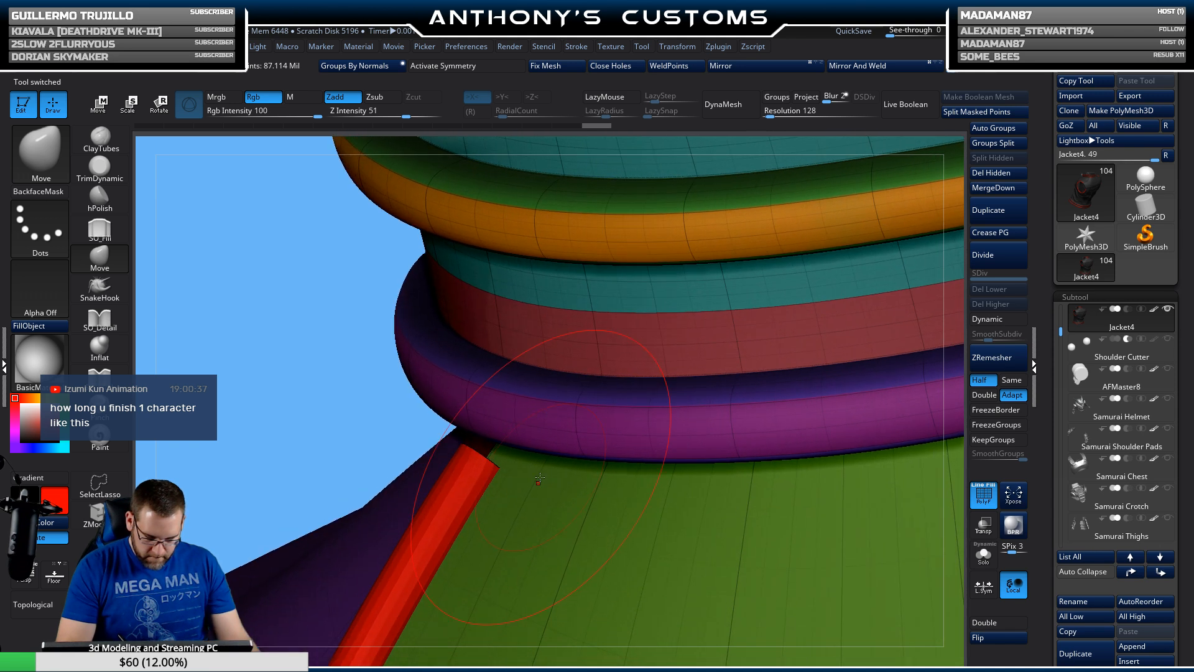
{"action": "key", "text": "space"}
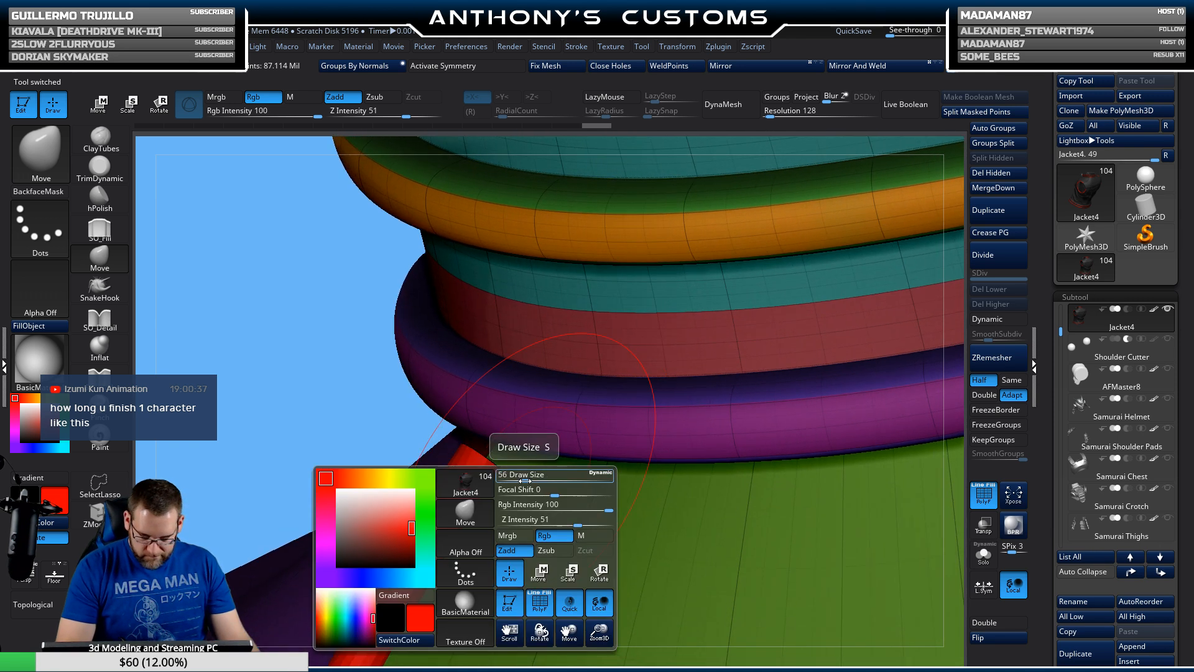
{"action": "left_click_drag", "start_coordinate": [527, 481], "coordinate": [539, 481]}
{"action": "right_click_drag", "start_coordinate": [539, 480], "coordinate": [493, 463]}
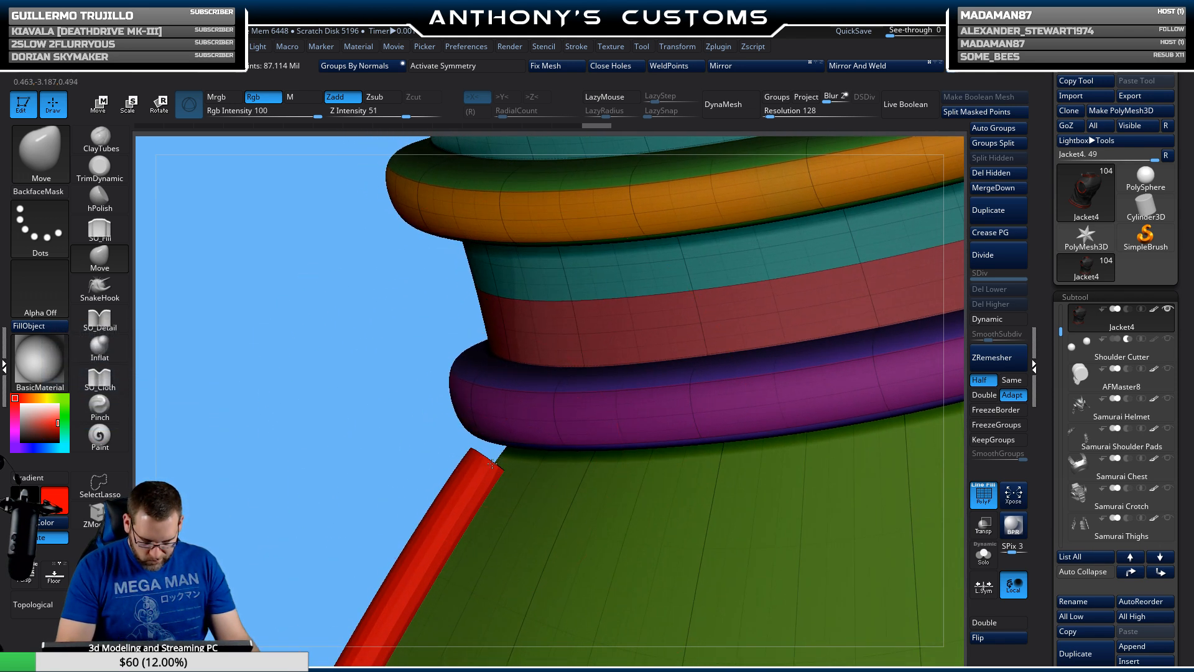
{"action": "left_click", "coordinate": [490, 463], "text": "alt"}
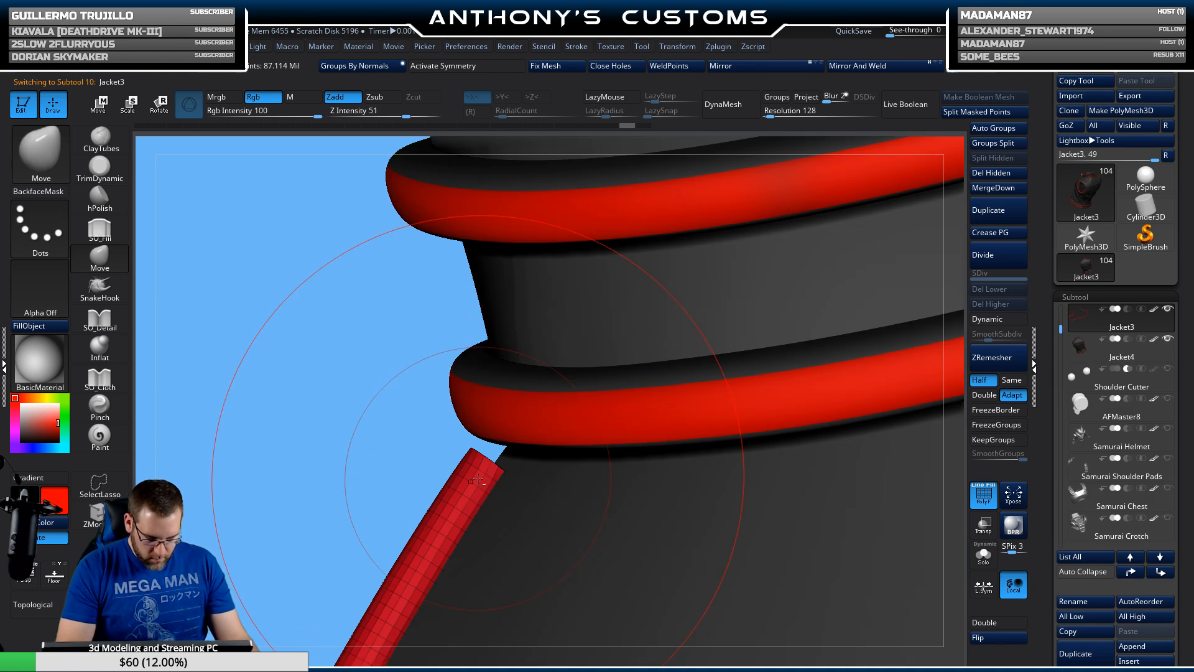
{"action": "left_click_drag", "start_coordinate": [505, 447], "coordinate": [516, 449]}
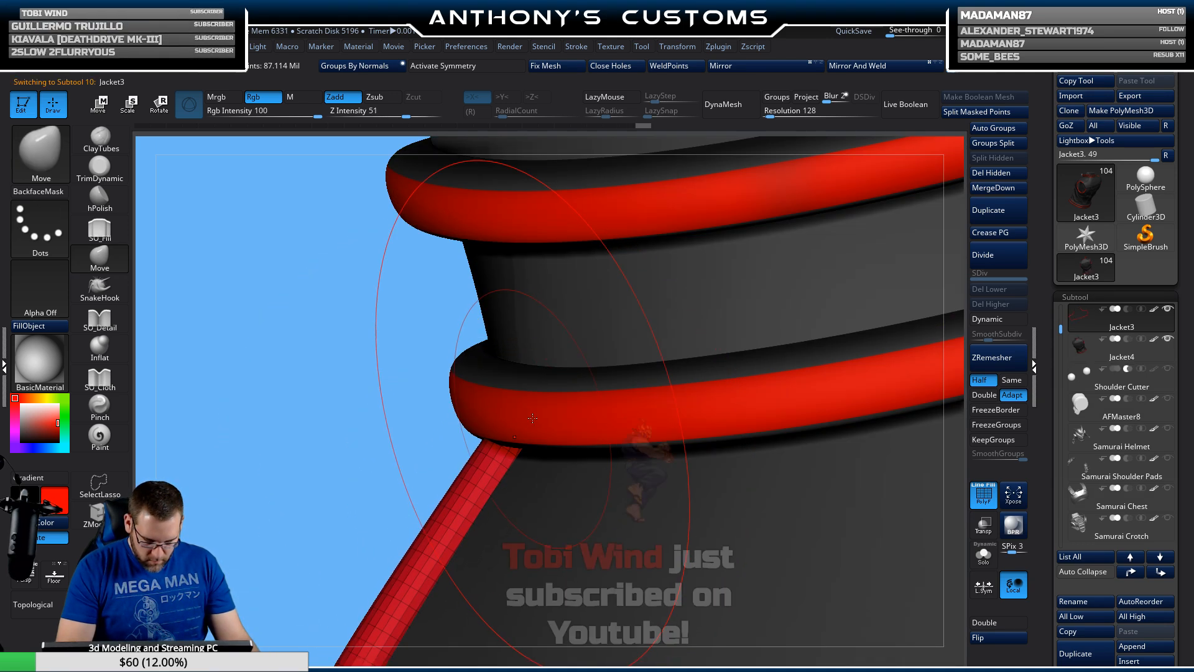
Step: Examine the fitted piping at the collar and on the whole character from the back, front and side
{"action": "right_click_drag", "start_coordinate": [517, 449], "coordinate": [365, 397]}
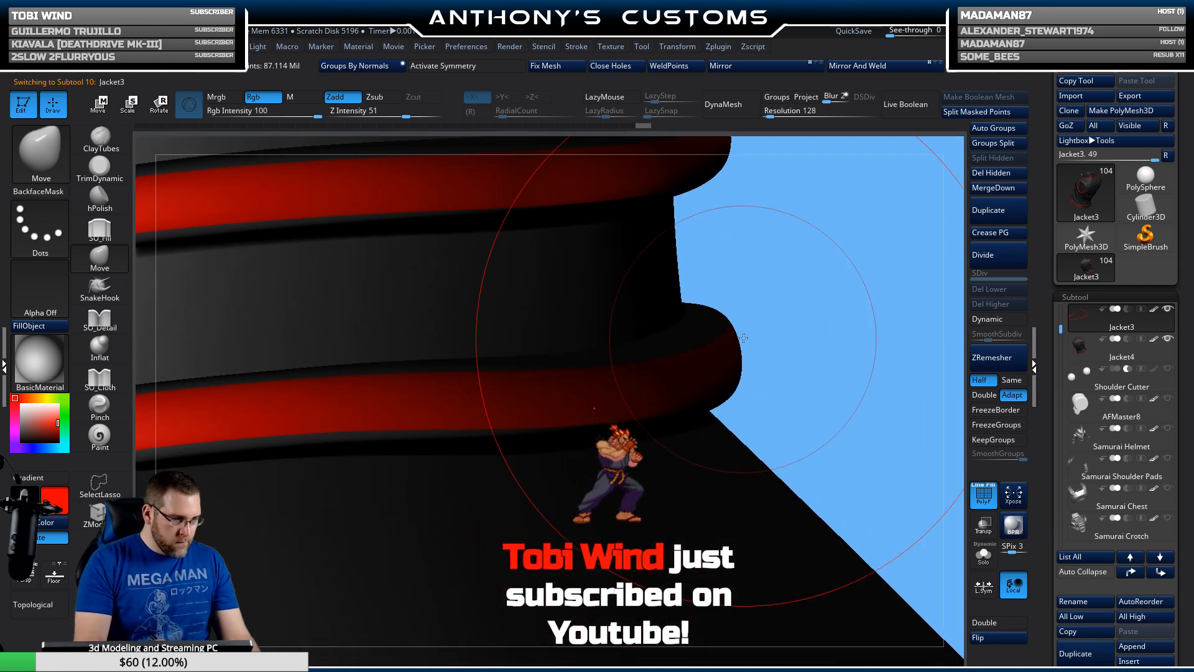
{"action": "mouse_move", "coordinate": [845, 315]}
{"action": "right_mouse_down"}
{"action": "mouse_move", "coordinate": [822, 369]}
{"action": "mouse_move", "coordinate": [676, 364]}
{"action": "mouse_move", "coordinate": [622, 419]}
{"action": "mouse_move", "coordinate": [651, 407]}
{"action": "mouse_move", "coordinate": [643, 442]}
{"action": "mouse_move", "coordinate": [541, 393]}
{"action": "mouse_move", "coordinate": [435, 479]}
{"action": "mouse_move", "coordinate": [566, 419]}
{"action": "mouse_move", "coordinate": [576, 382]}
{"action": "right_mouse_up"}
{"action": "key", "text": "f"}
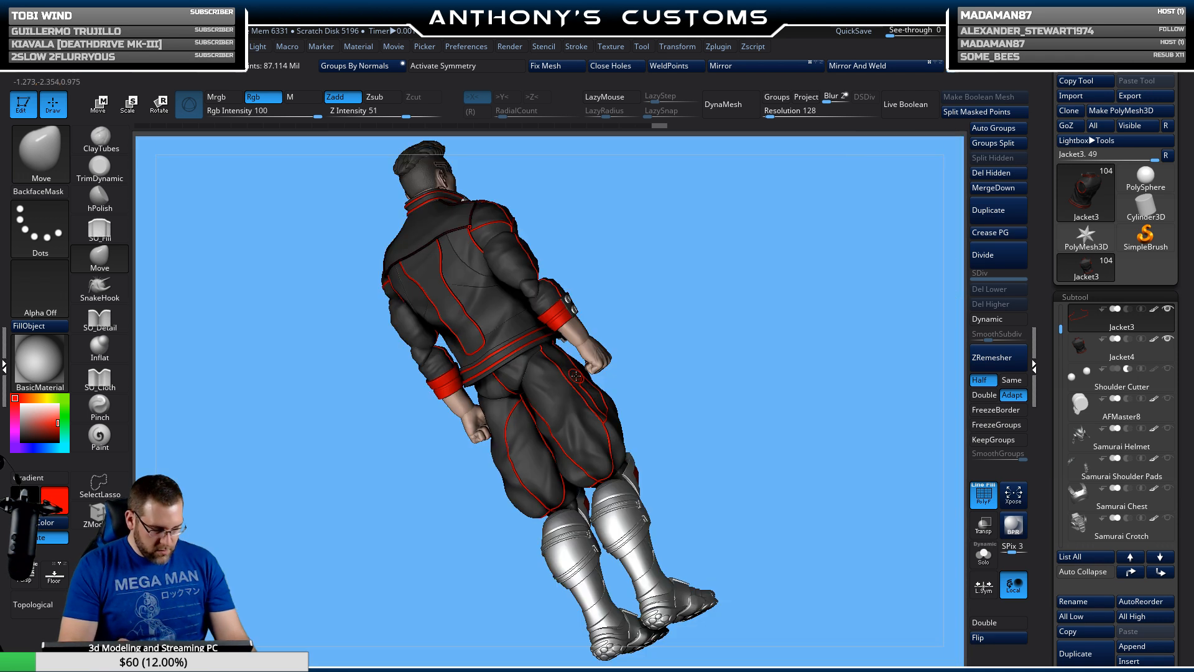
{"action": "right_click_drag", "start_coordinate": [736, 390], "coordinate": [771, 381]}
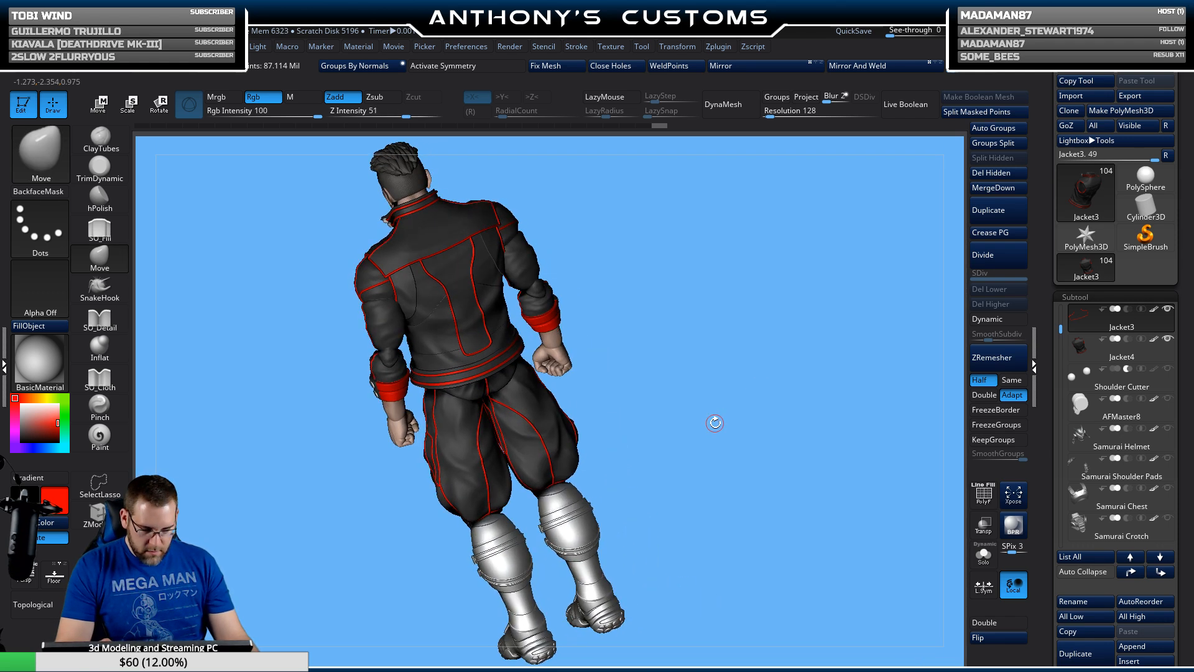
{"action": "right_click_drag", "start_coordinate": [715, 421], "coordinate": [710, 385]}
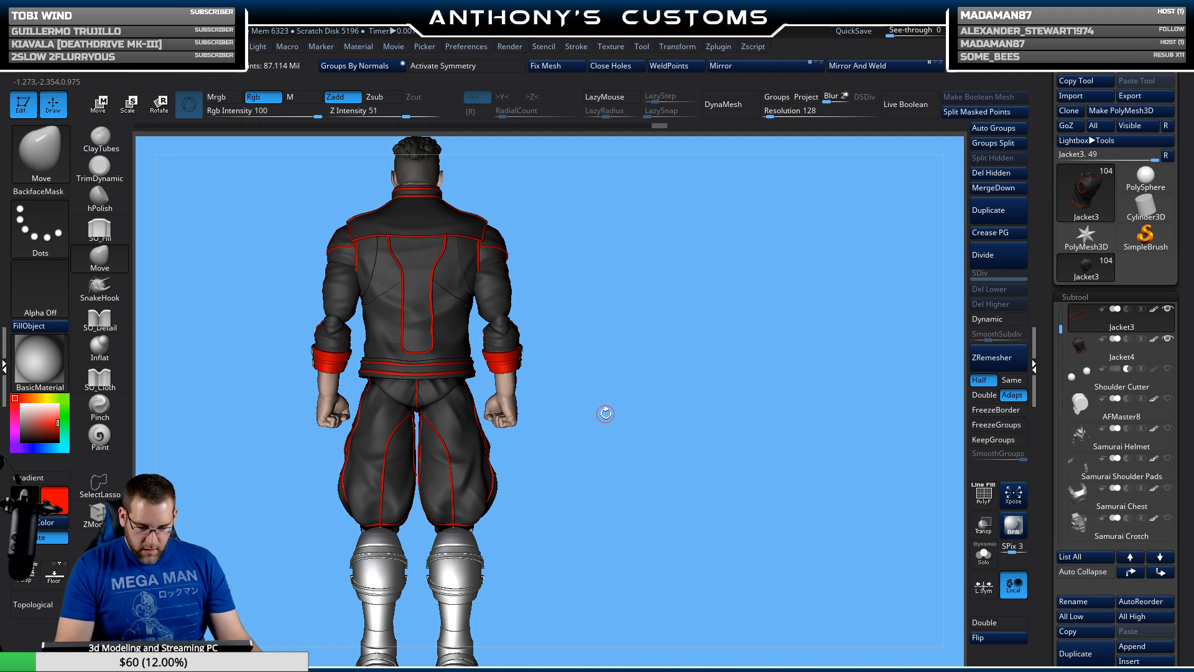
{"action": "right_click_drag", "start_coordinate": [607, 429], "coordinate": [728, 429]}
{"action": "right_click_drag", "start_coordinate": [657, 386], "coordinate": [701, 439], "text": "alt"}
{"action": "right_click_drag", "start_coordinate": [696, 374], "coordinate": [690, 460], "text": "ctrl"}
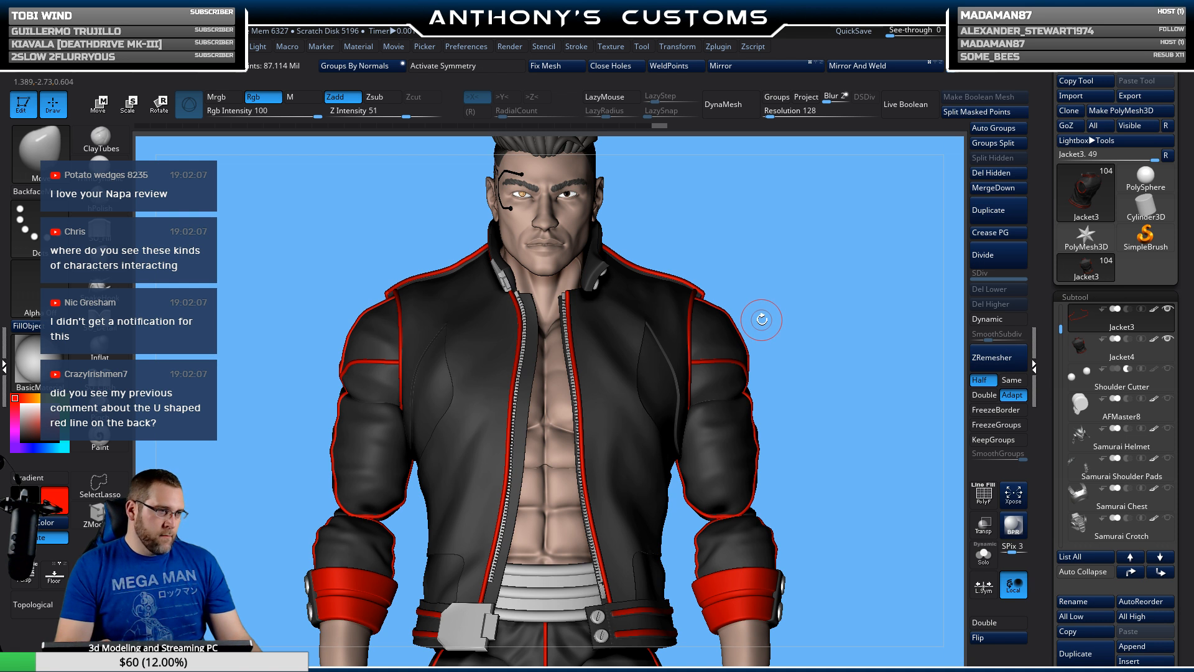
{"action": "right_click_drag", "start_coordinate": [773, 285], "coordinate": [678, 336]}
{"action": "right_click_drag", "start_coordinate": [711, 271], "coordinate": [700, 294]}
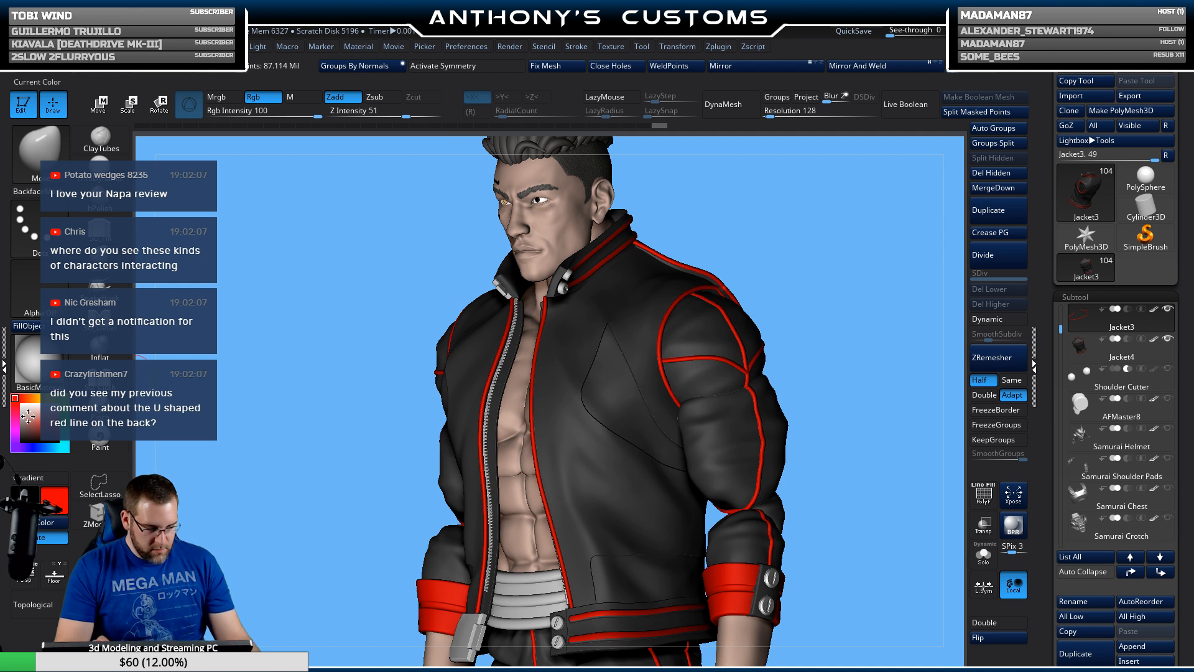
Step: Paint the pointed chest panel on the jacket body Jacket4 light grey with an enlarged Paint brush
{"action": "left_click", "coordinate": [100, 438]}
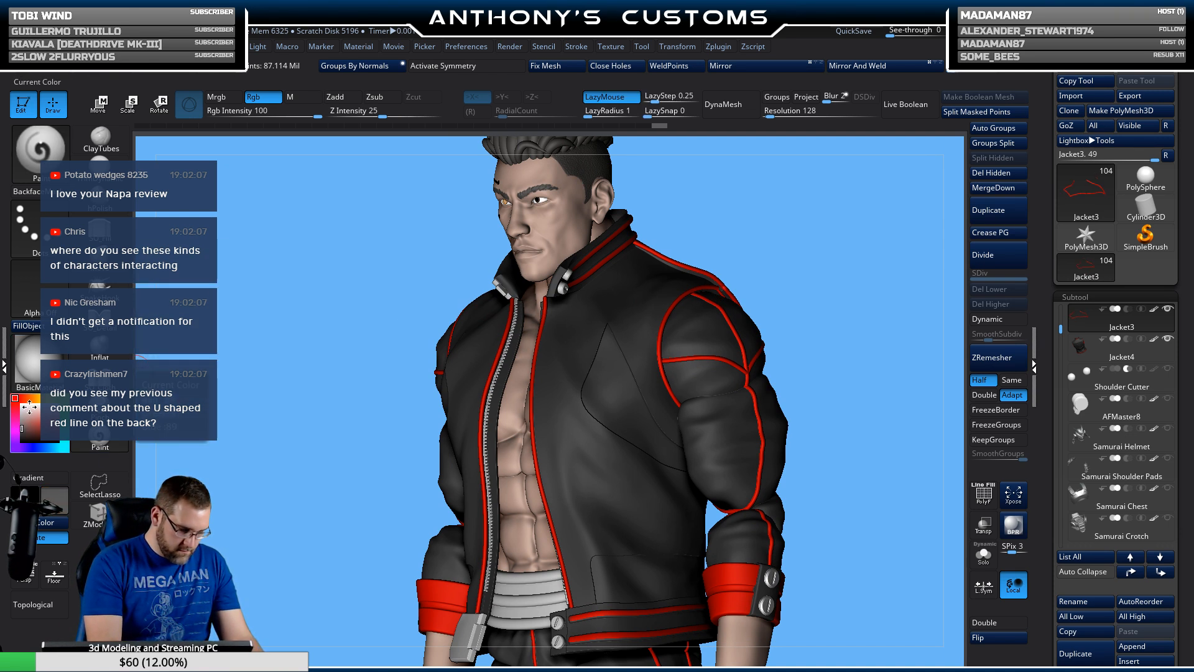
{"action": "left_click", "coordinate": [606, 458], "text": "alt"}
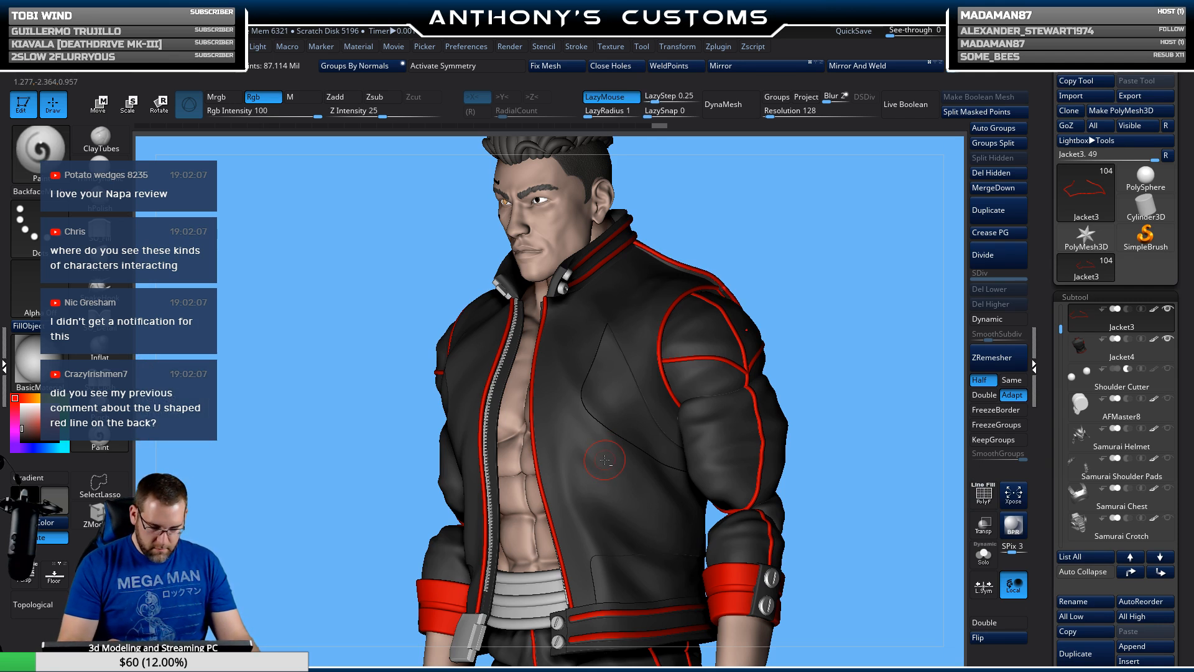
{"action": "key", "text": "shift+f"}
{"action": "key", "text": "shift+f"}
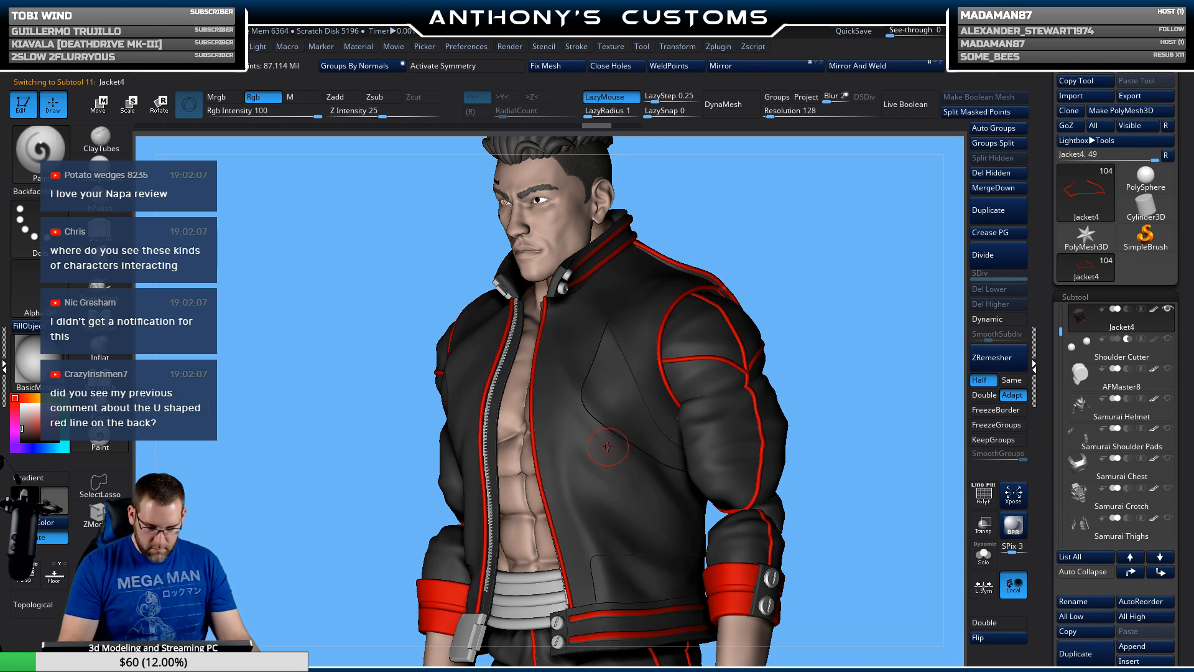
{"action": "key", "text": "space"}
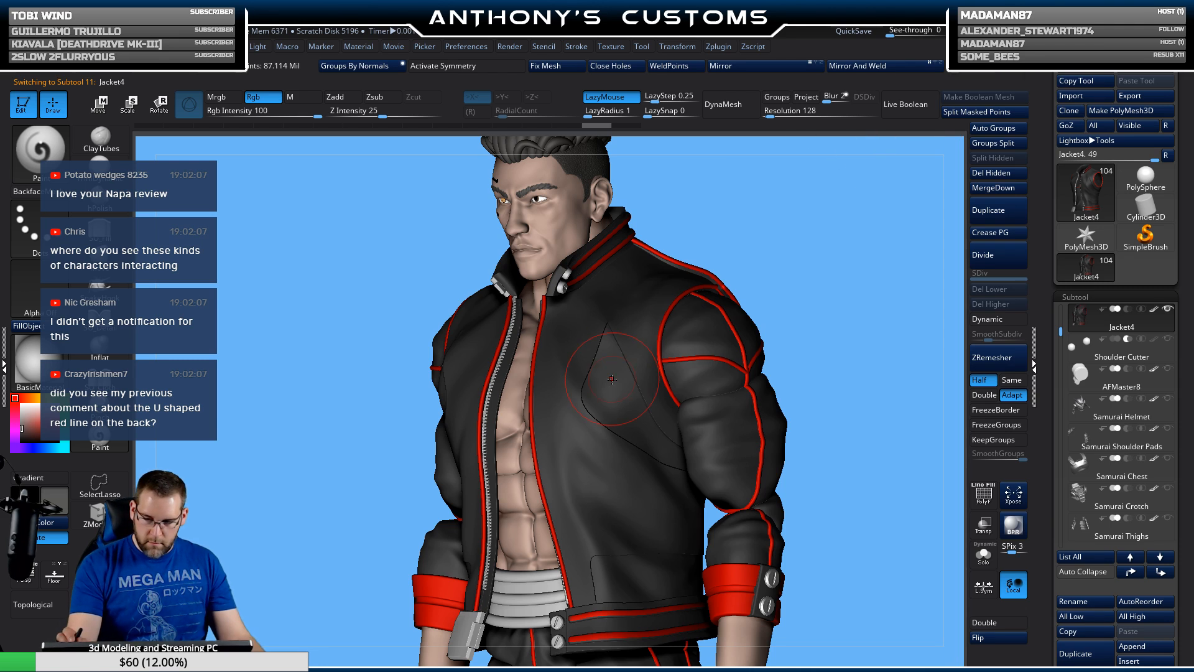
{"action": "left_click_drag", "start_coordinate": [612, 389], "coordinate": [613, 364]}
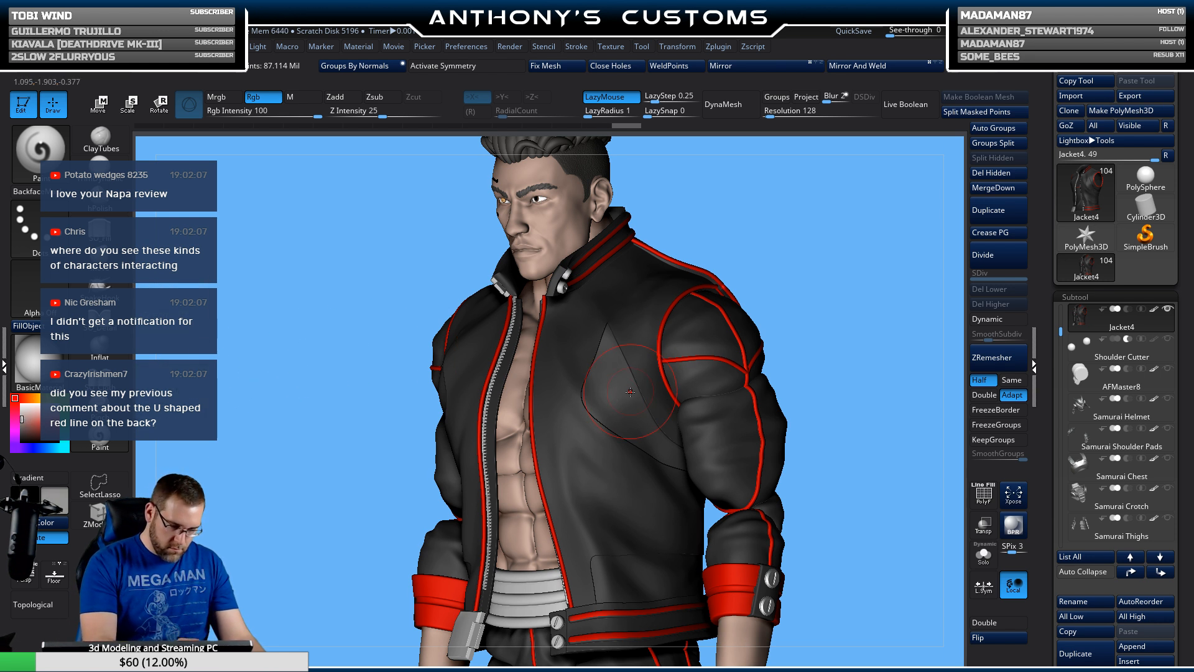
{"action": "left_click_drag", "start_coordinate": [608, 396], "coordinate": [621, 413]}
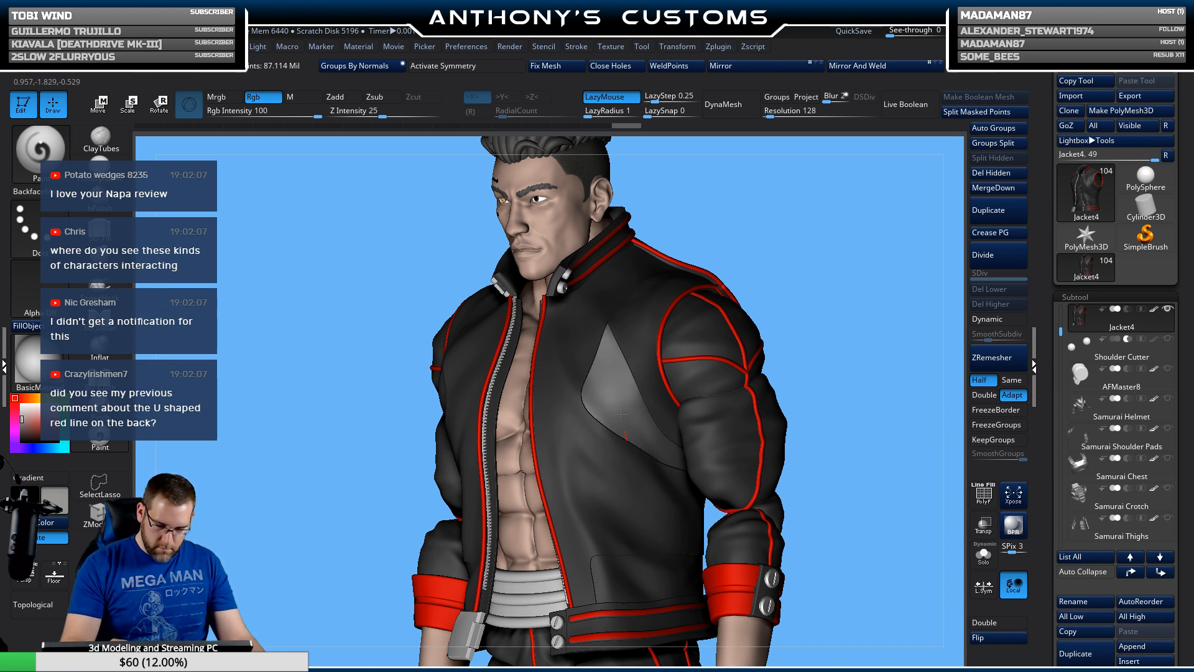
Step: Paint the curved side panels on the jacket's back light grey to match the chest panel
{"action": "left_click_drag", "start_coordinate": [896, 288], "coordinate": [607, 280]}
{"action": "left_click_drag", "start_coordinate": [699, 452], "coordinate": [715, 428]}
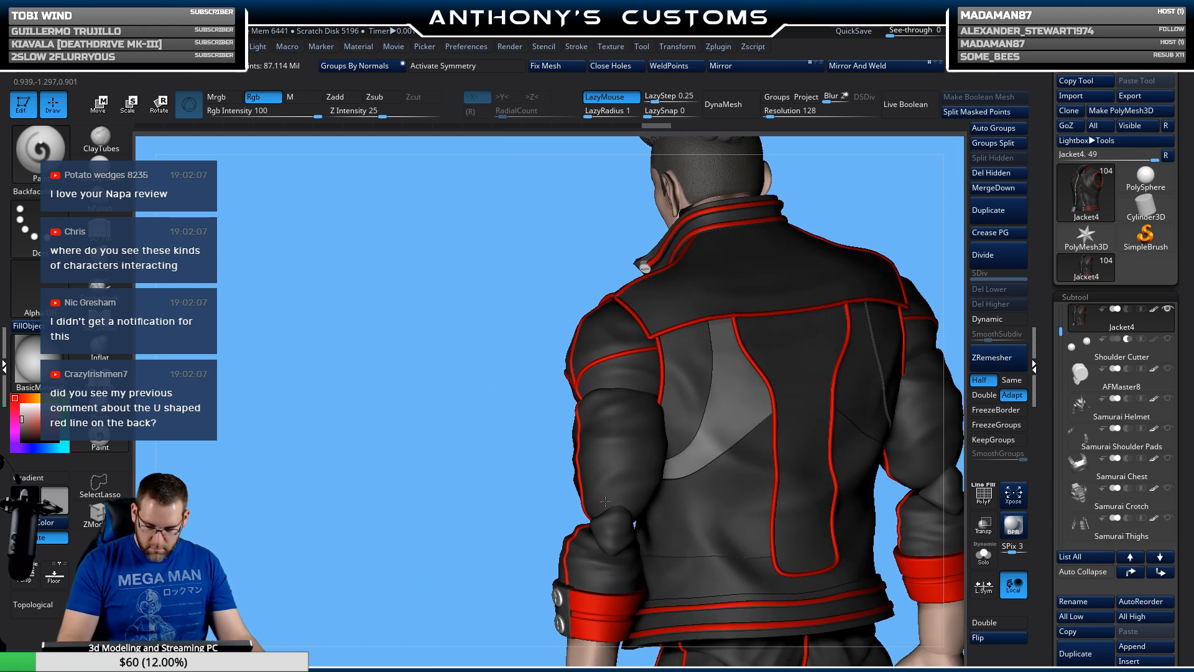
{"action": "left_click_drag", "start_coordinate": [487, 461], "coordinate": [691, 270]}
{"action": "mouse_move", "coordinate": [517, 398]}
{"action": "left_mouse_down"}
{"action": "mouse_move", "coordinate": [508, 334]}
{"action": "mouse_move", "coordinate": [583, 458]}
{"action": "left_mouse_up"}
Step: Paint the lower jacket panel above the waistband light grey, from the front pocket area around the back
{"action": "mouse_move", "coordinate": [846, 372]}
{"action": "left_mouse_down"}
{"action": "mouse_move", "coordinate": [584, 403]}
{"action": "mouse_move", "coordinate": [591, 338]}
{"action": "left_mouse_up"}
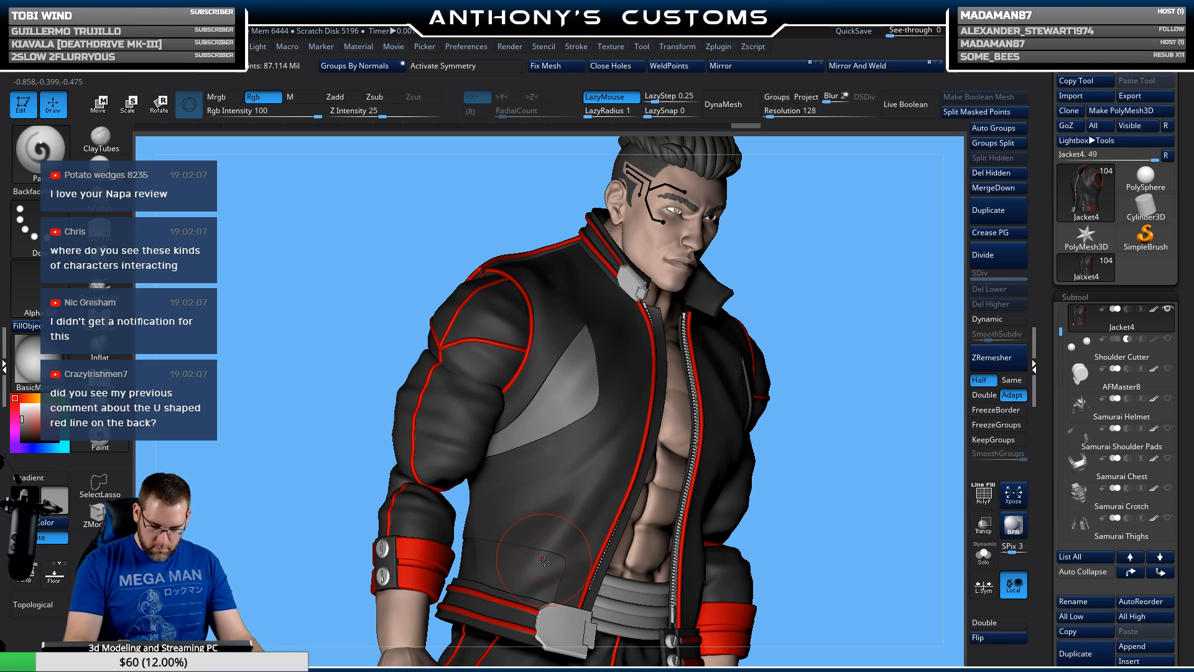
{"action": "left_click_drag", "start_coordinate": [544, 561], "coordinate": [460, 556]}
{"action": "left_click_drag", "start_coordinate": [835, 401], "coordinate": [672, 480]}
{"action": "left_click_drag", "start_coordinate": [349, 603], "coordinate": [439, 583]}
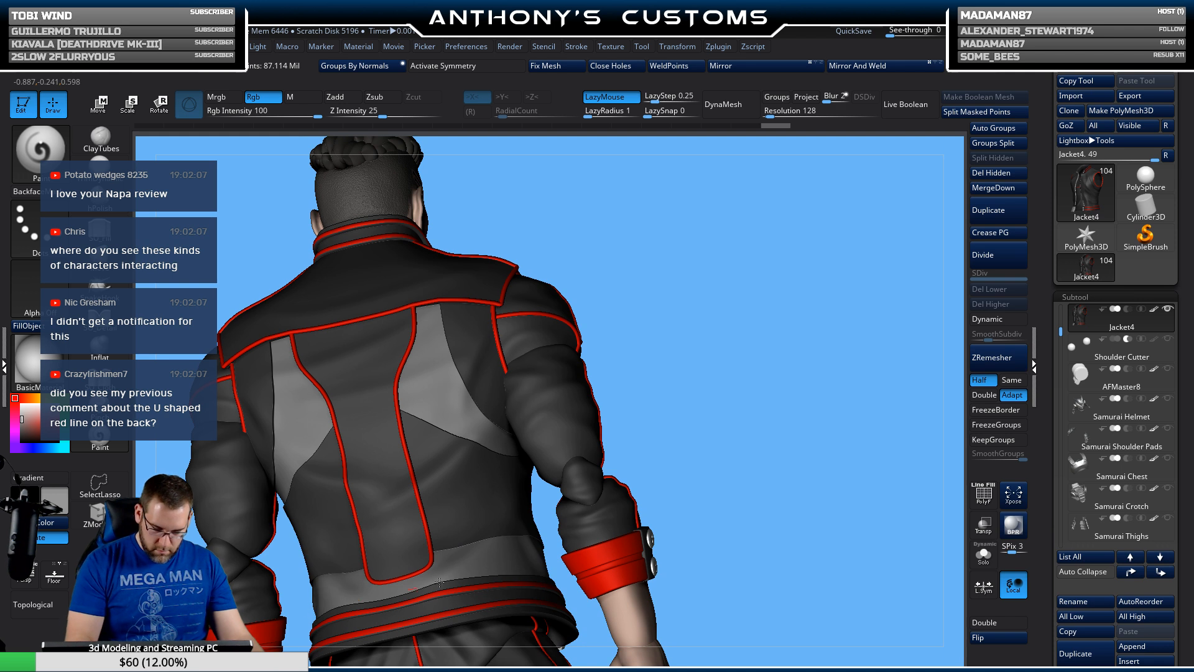
{"action": "mouse_move", "coordinate": [819, 329]}
{"action": "left_mouse_down", "text": "alt"}
{"action": "mouse_move", "coordinate": [908, 180]}
{"action": "mouse_move", "coordinate": [895, 321]}
{"action": "left_mouse_up", "text": "alt"}
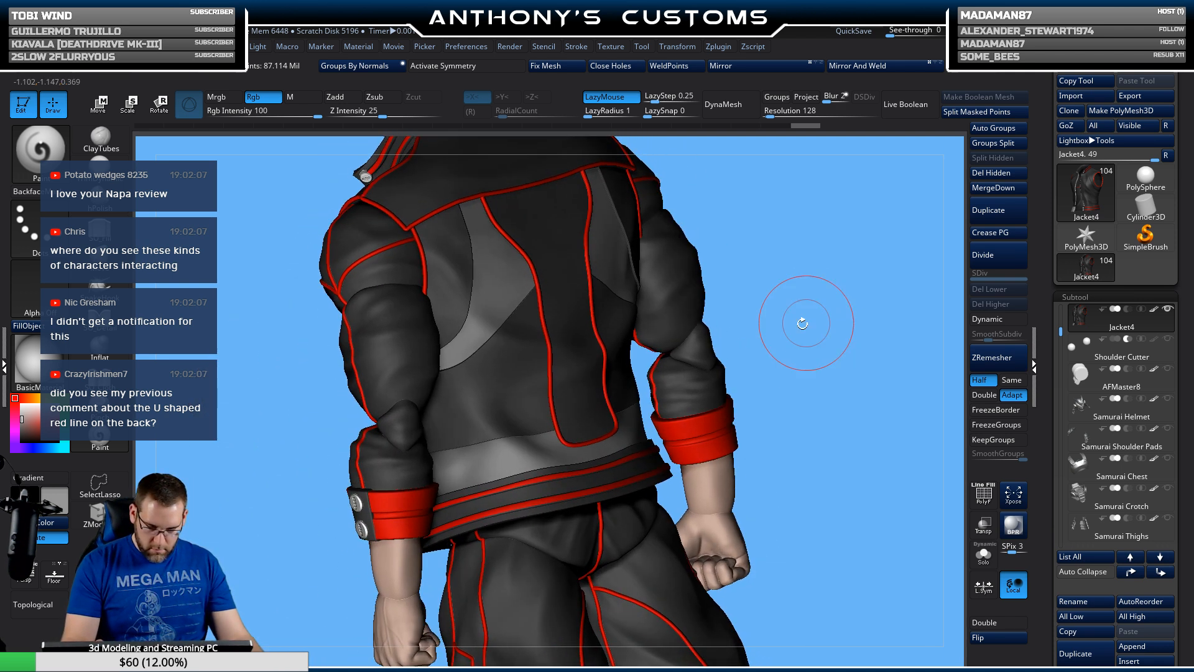
Step: Paint the remaining dark areas of the lower jacket panel at the back and front pocket light grey
{"action": "left_click_drag", "start_coordinate": [476, 465], "coordinate": [440, 473]}
{"action": "left_click_drag", "start_coordinate": [330, 523], "coordinate": [473, 529]}
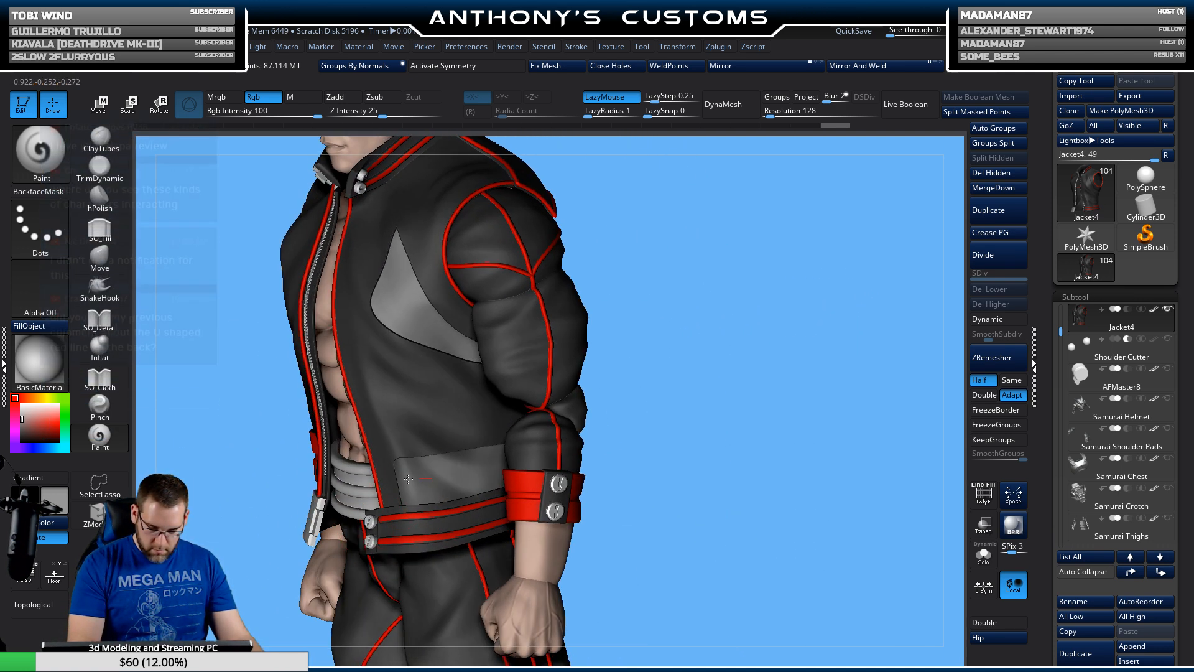
{"action": "left_click_drag", "start_coordinate": [405, 479], "coordinate": [456, 483]}
Step: Set the Paint brush to white with the ZMetal material in Mrgb mode and paint the belt buckle metallic
{"action": "left_click_drag", "start_coordinate": [733, 394], "coordinate": [736, 317], "text": "shift"}
{"action": "left_click_drag", "start_coordinate": [760, 373], "coordinate": [761, 307], "text": "alt"}
{"action": "mouse_move", "coordinate": [752, 440]}
{"action": "left_mouse_down", "text": "alt"}
{"action": "mouse_move", "coordinate": [703, 303]}
{"action": "mouse_move", "coordinate": [741, 438]}
{"action": "mouse_move", "coordinate": [507, 462]}
{"action": "left_mouse_up", "text": "alt"}
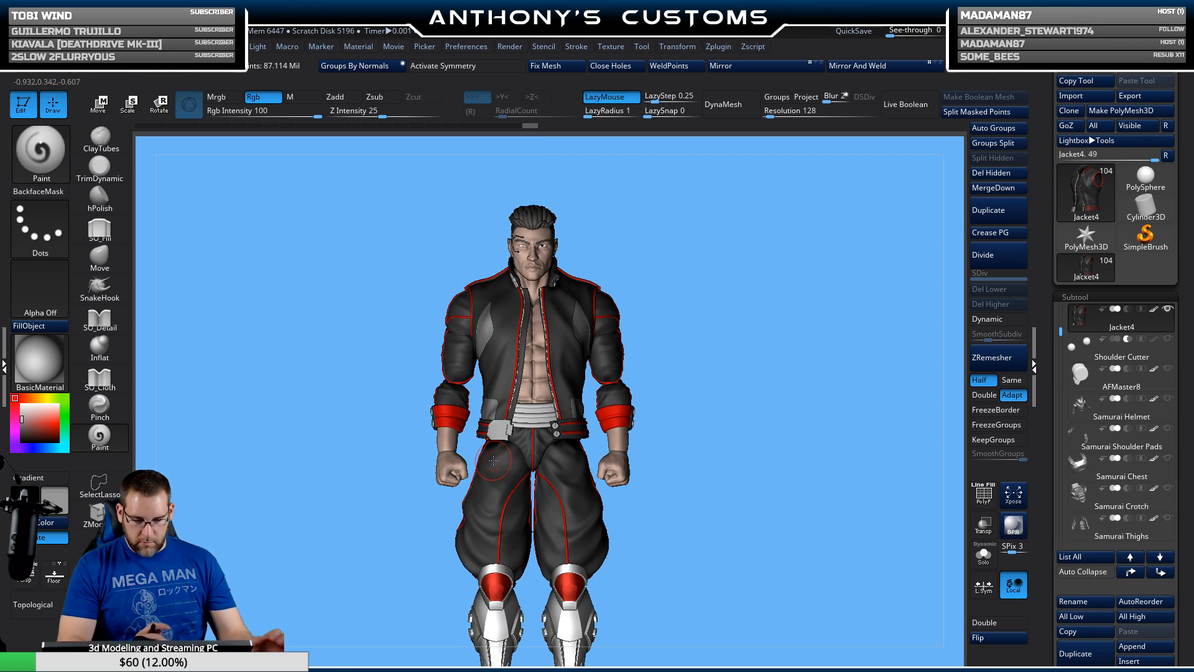
{"action": "left_click_drag", "start_coordinate": [707, 355], "coordinate": [705, 411]}
{"action": "left_click_drag", "start_coordinate": [705, 315], "coordinate": [759, 439], "text": "alt"}
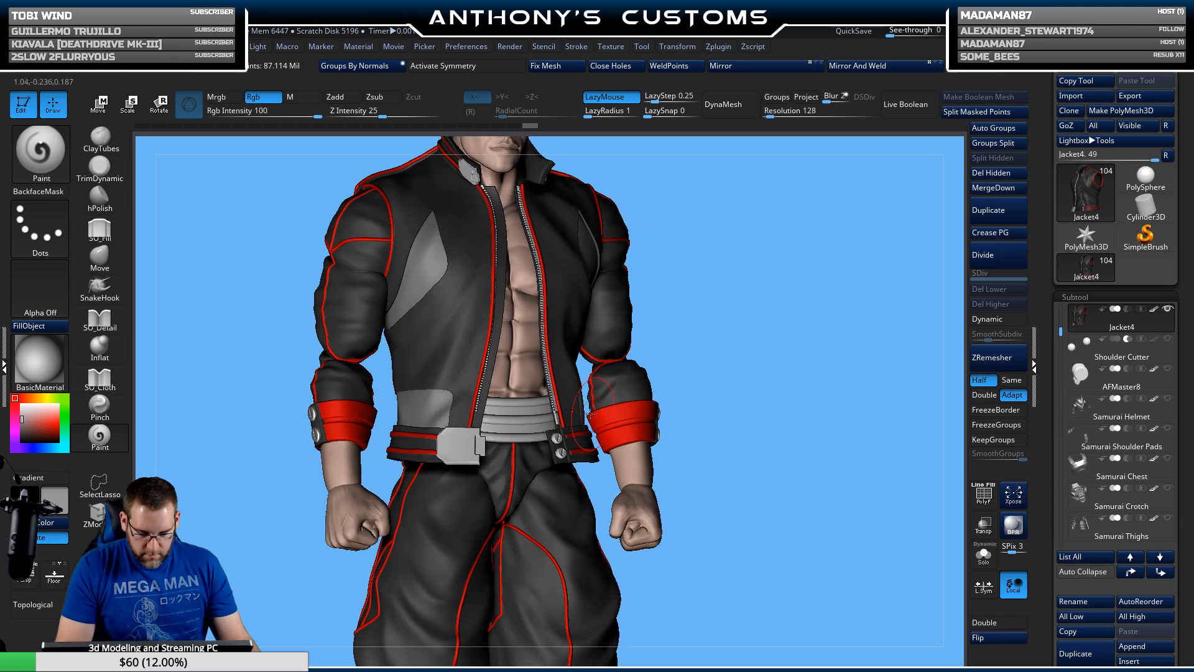
{"action": "key", "text": "shift+f"}
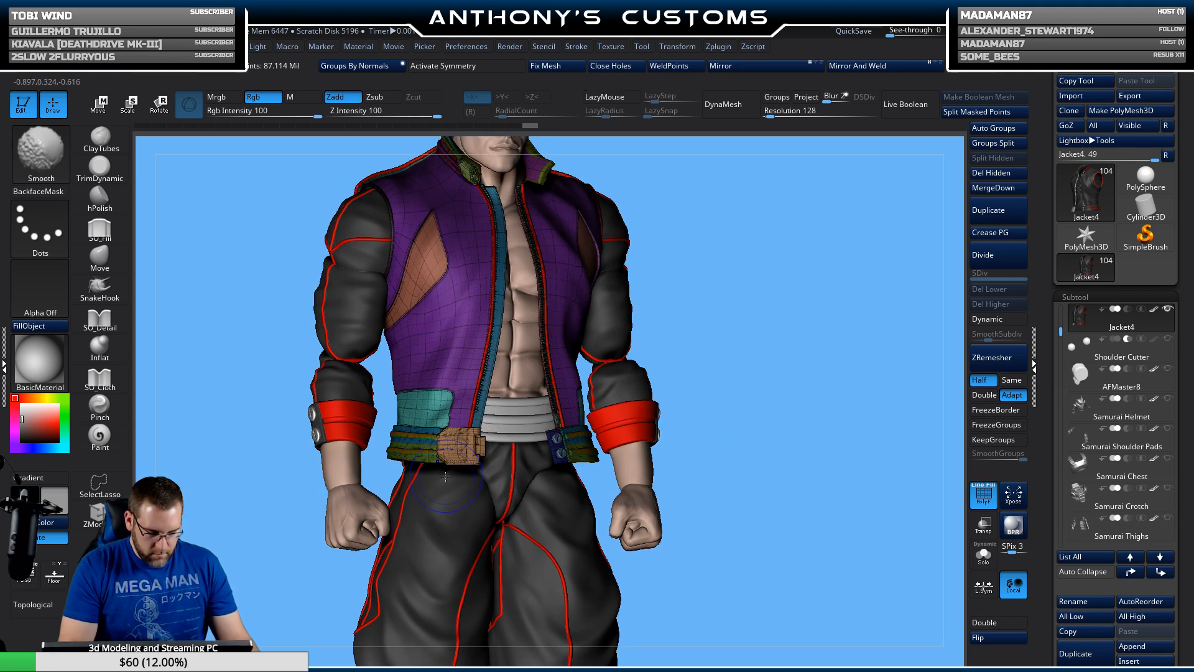
{"action": "key", "text": "shift+f"}
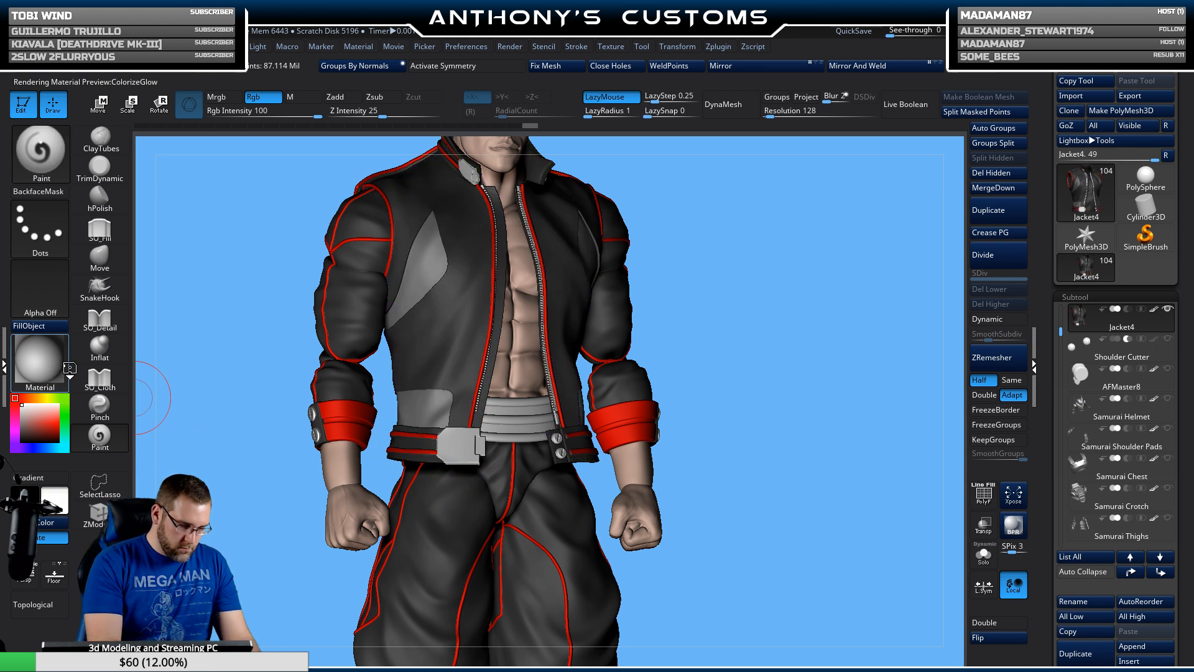
{"action": "left_click", "coordinate": [41, 383]}
{"action": "left_click", "coordinate": [243, 602]}
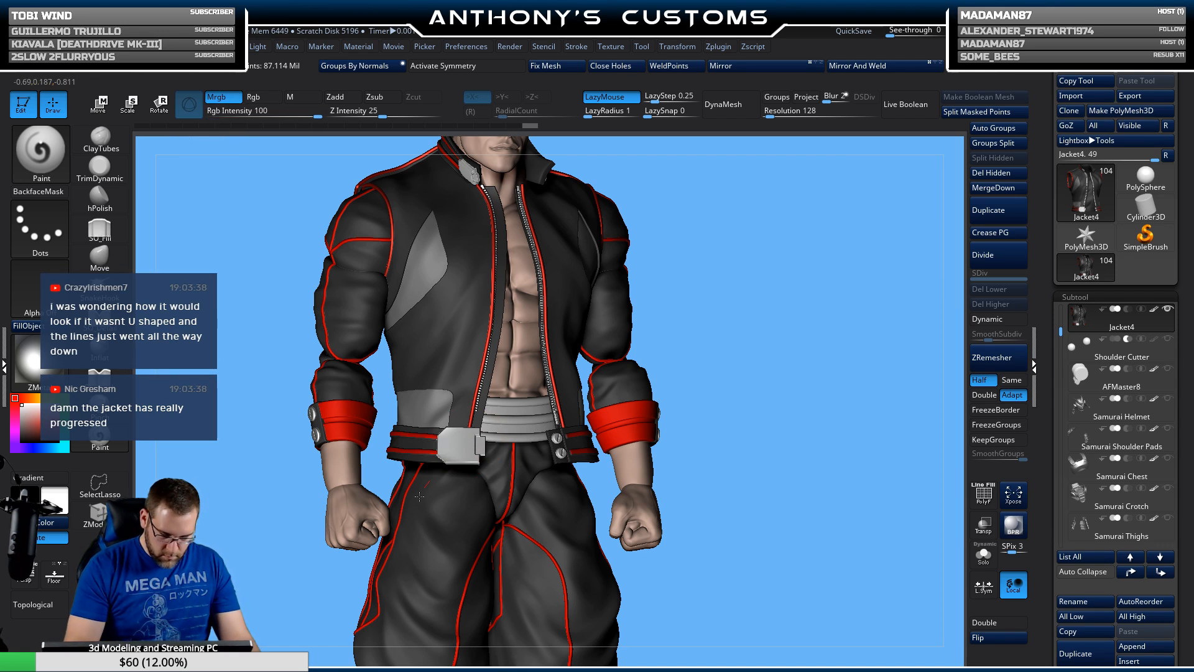
{"action": "left_click_drag", "start_coordinate": [703, 398], "coordinate": [554, 411], "text": "shift"}
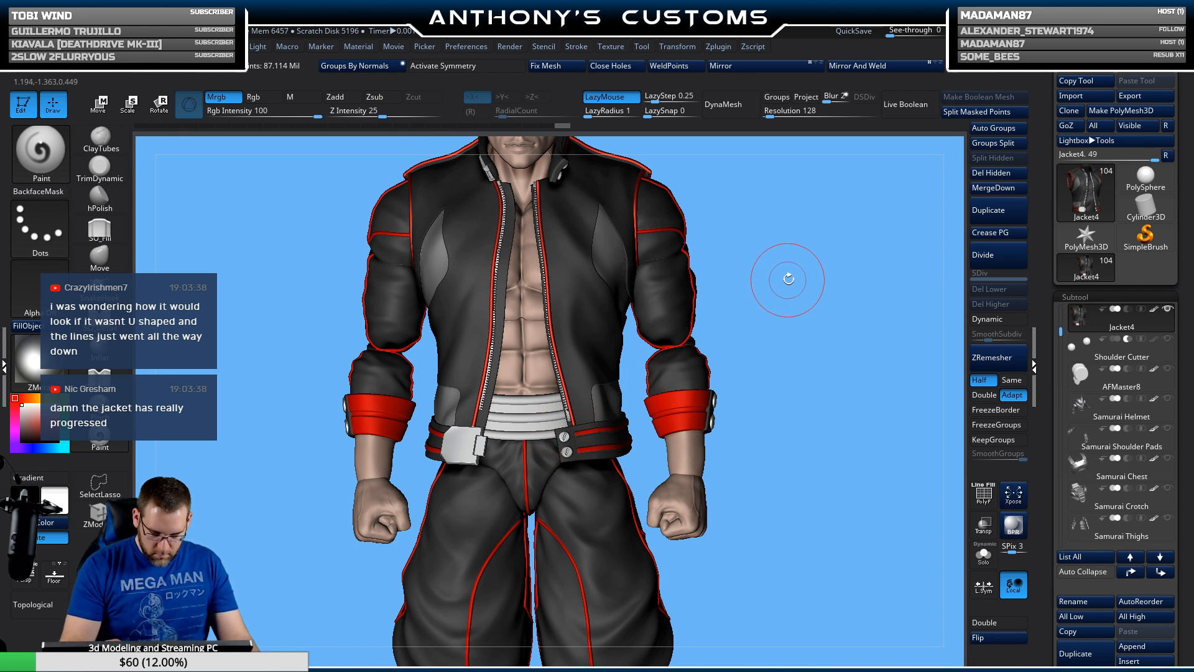
Step: Paint the snap and the buckle on the jacket collar with white ZMetal
{"action": "left_click_drag", "start_coordinate": [776, 274], "coordinate": [746, 458], "text": "alt"}
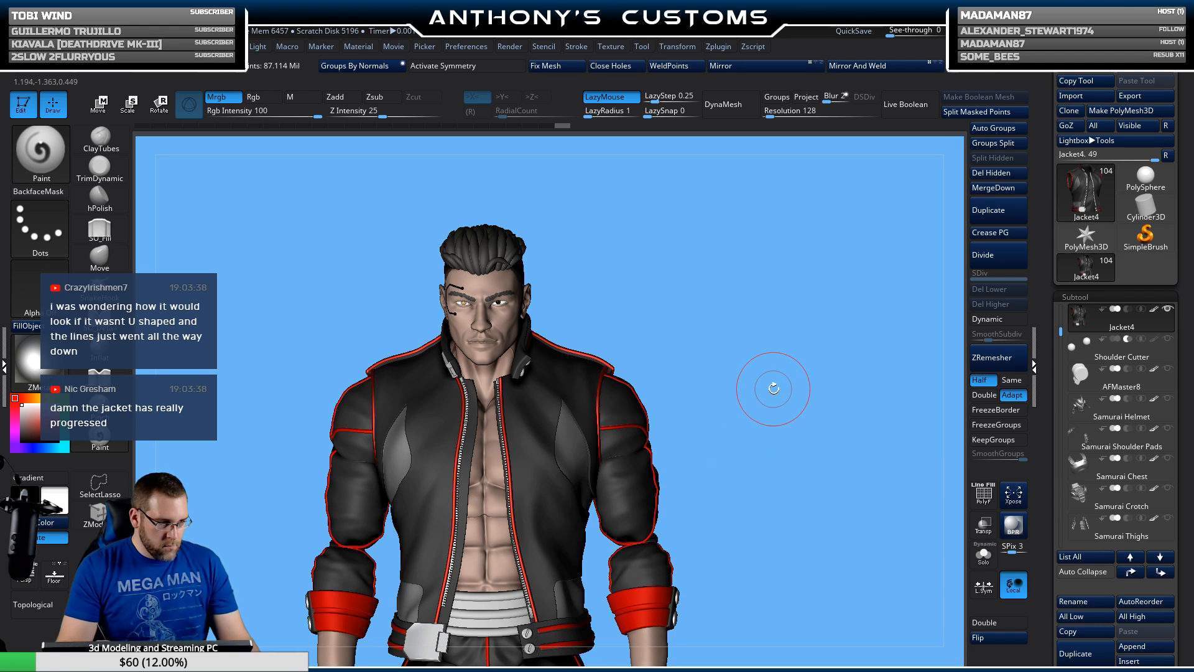
{"action": "mouse_move", "coordinate": [770, 390]}
{"action": "left_mouse_down"}
{"action": "mouse_move", "coordinate": [652, 320]}
{"action": "mouse_move", "coordinate": [554, 545]}
{"action": "left_mouse_up"}
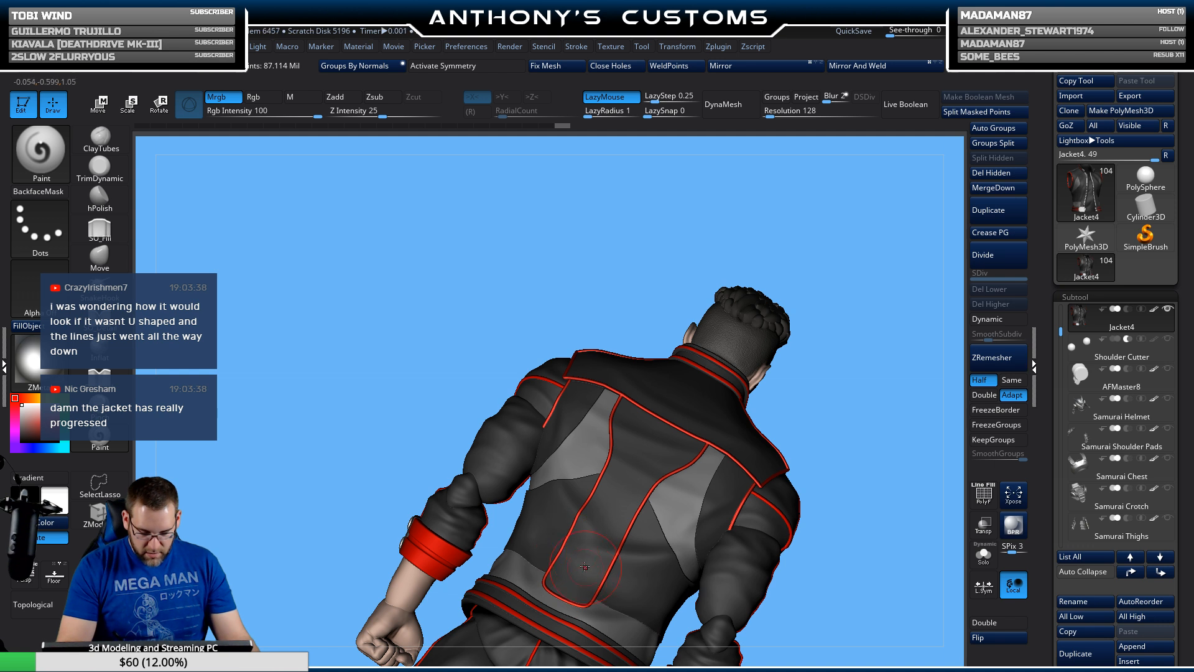
{"action": "mouse_move", "coordinate": [594, 486]}
{"action": "right_mouse_down", "text": "alt"}
{"action": "mouse_move", "coordinate": [566, 290]}
{"action": "mouse_move", "coordinate": [579, 223]}
{"action": "right_mouse_up", "text": "alt"}
{"action": "right_click_drag", "start_coordinate": [557, 359], "coordinate": [510, 380], "text": "alt"}
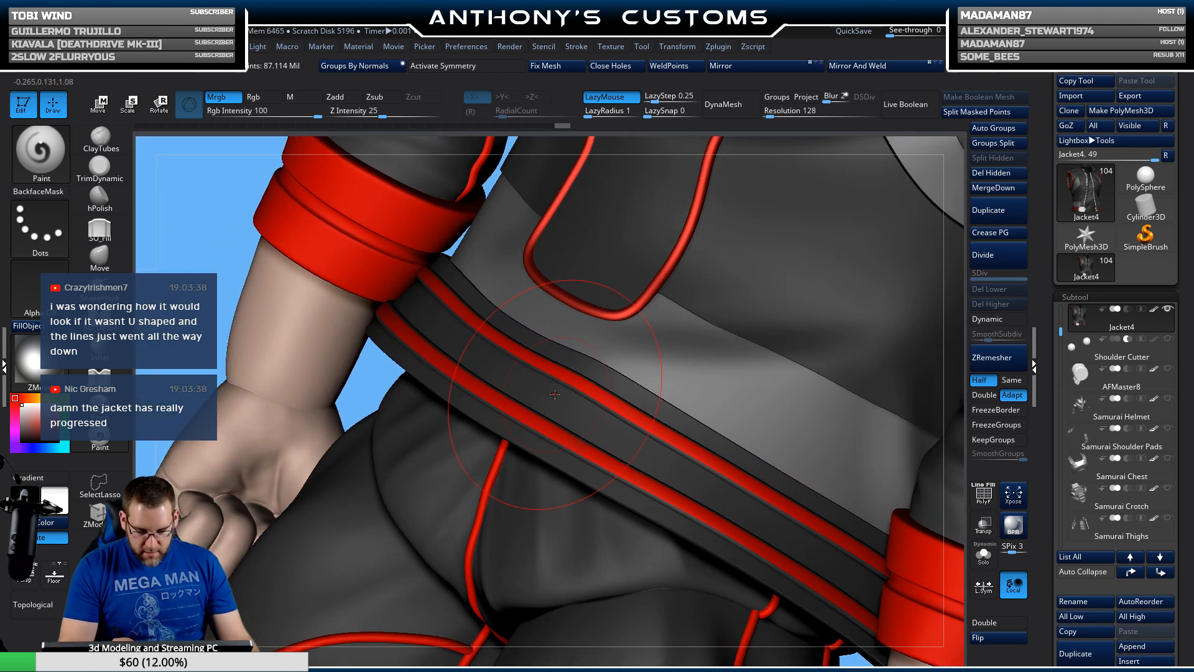
{"action": "right_click_drag", "start_coordinate": [507, 274], "coordinate": [674, 304], "text": "alt"}
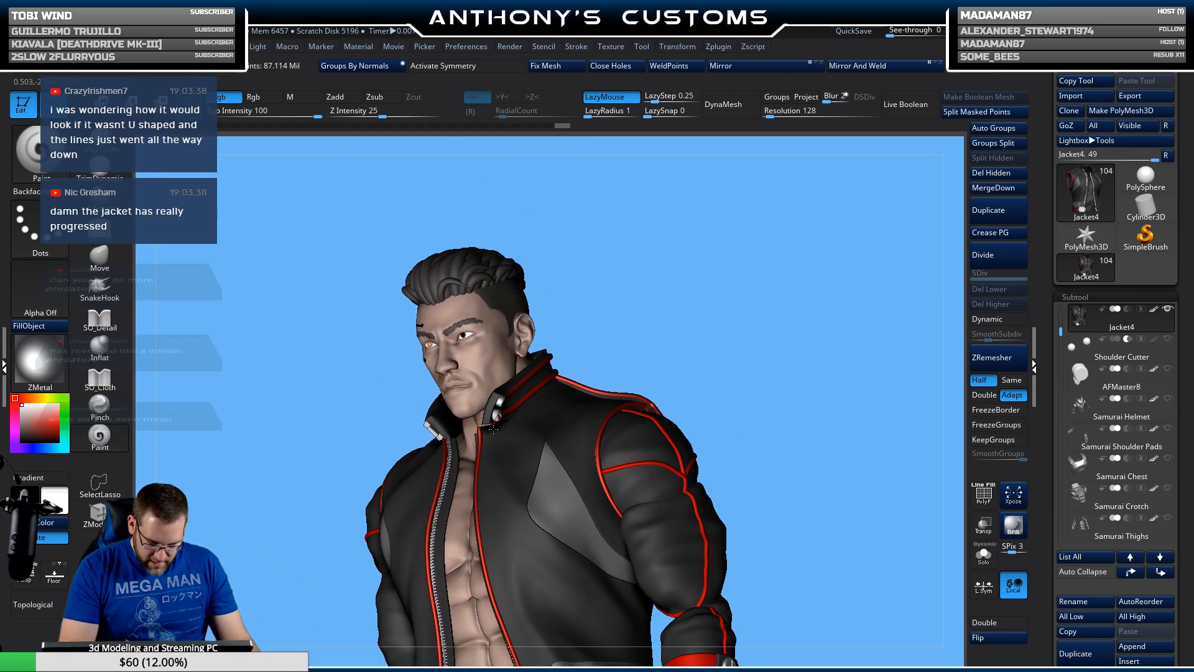
{"action": "left_click", "coordinate": [496, 414]}
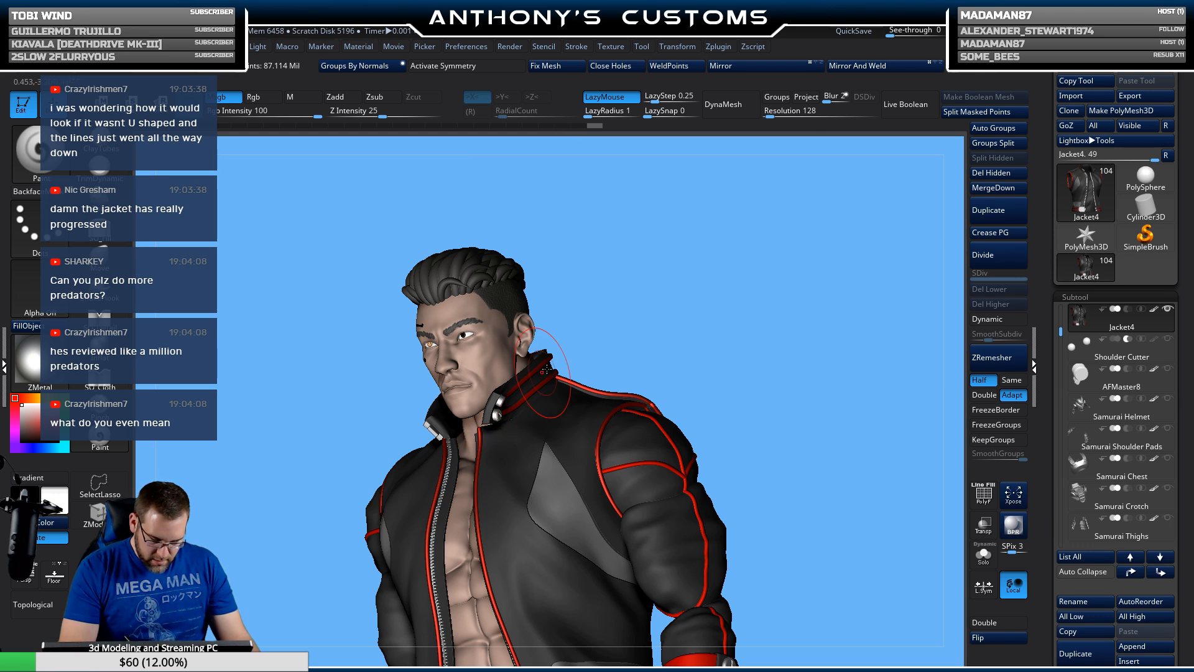
{"action": "right_click_drag", "start_coordinate": [542, 373], "coordinate": [523, 312]}
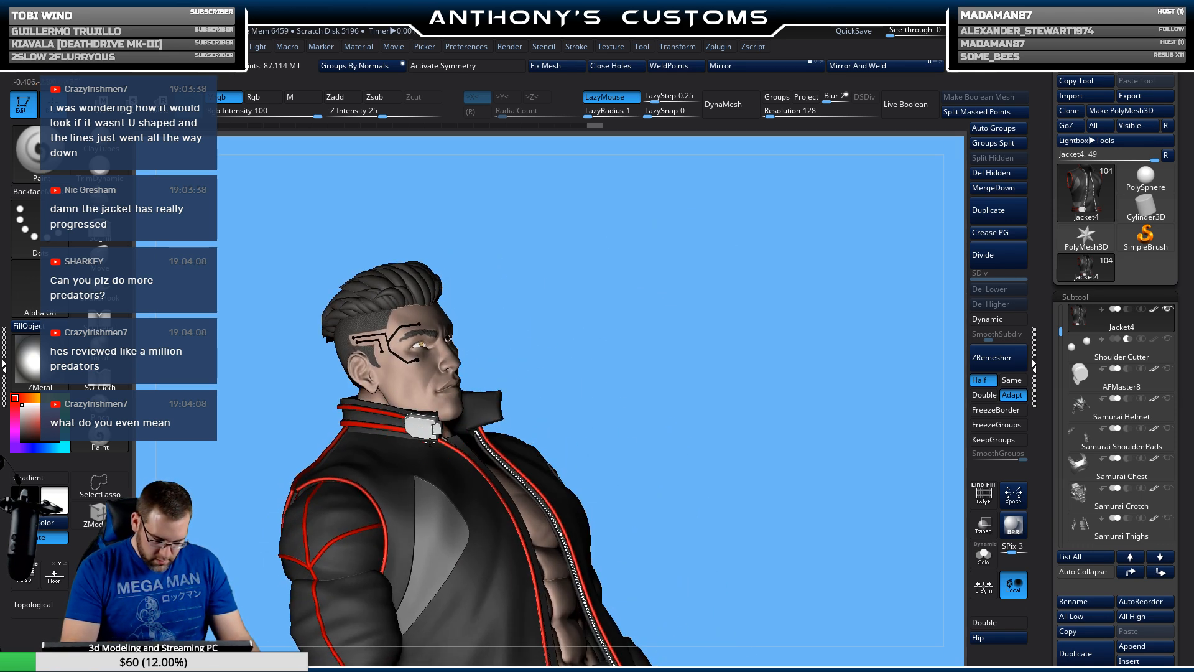
Step: Paint the two round snaps on the front of the waistband with white ZMetal
{"action": "right_click_drag", "start_coordinate": [671, 420], "coordinate": [676, 237], "text": "alt"}
{"action": "right_click_drag", "start_coordinate": [771, 359], "coordinate": [739, 361]}
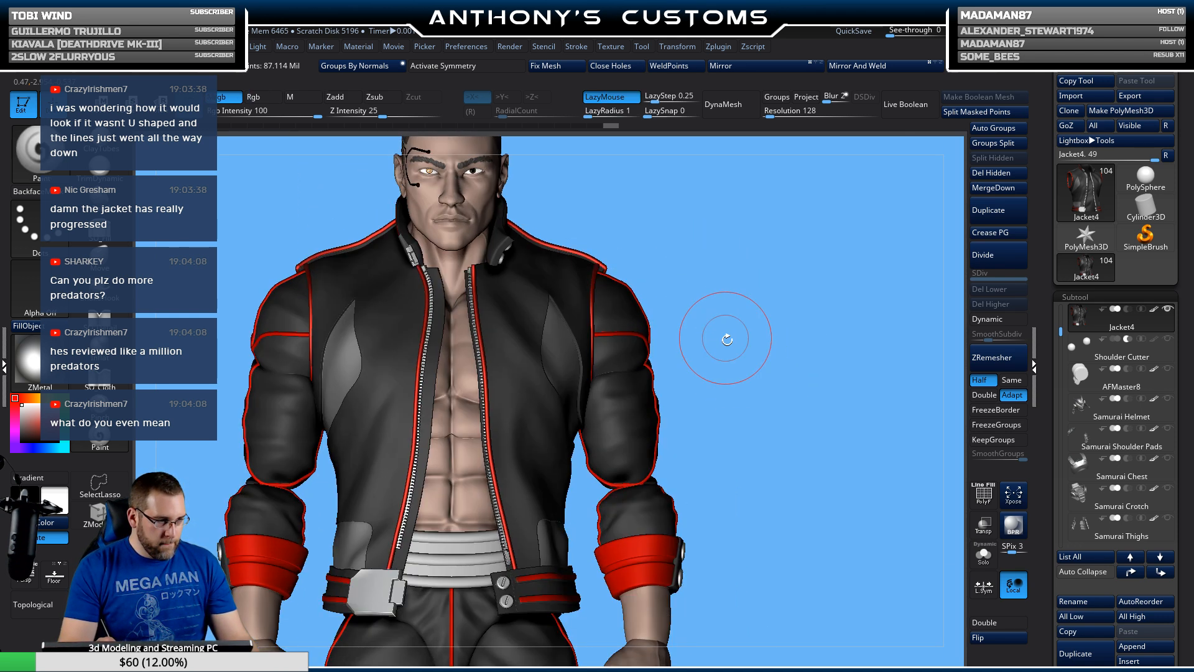
{"action": "right_click_drag", "start_coordinate": [740, 352], "coordinate": [731, 252], "text": "alt"}
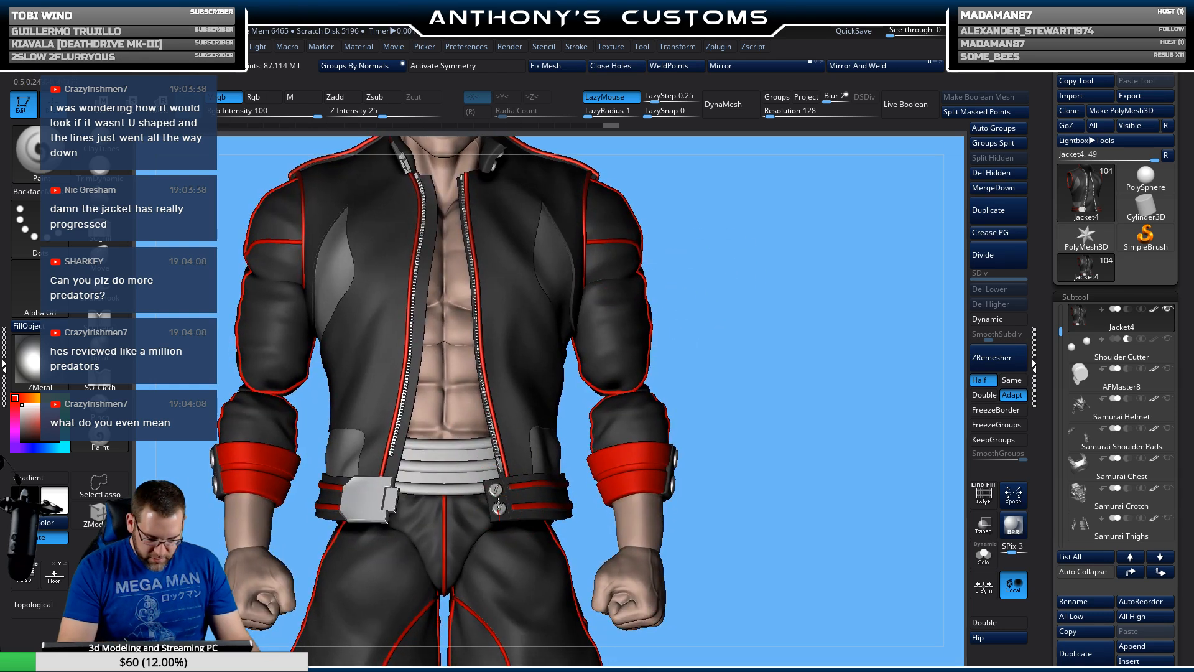
{"action": "left_click", "coordinate": [499, 503]}
{"action": "left_click", "coordinate": [470, 472]}
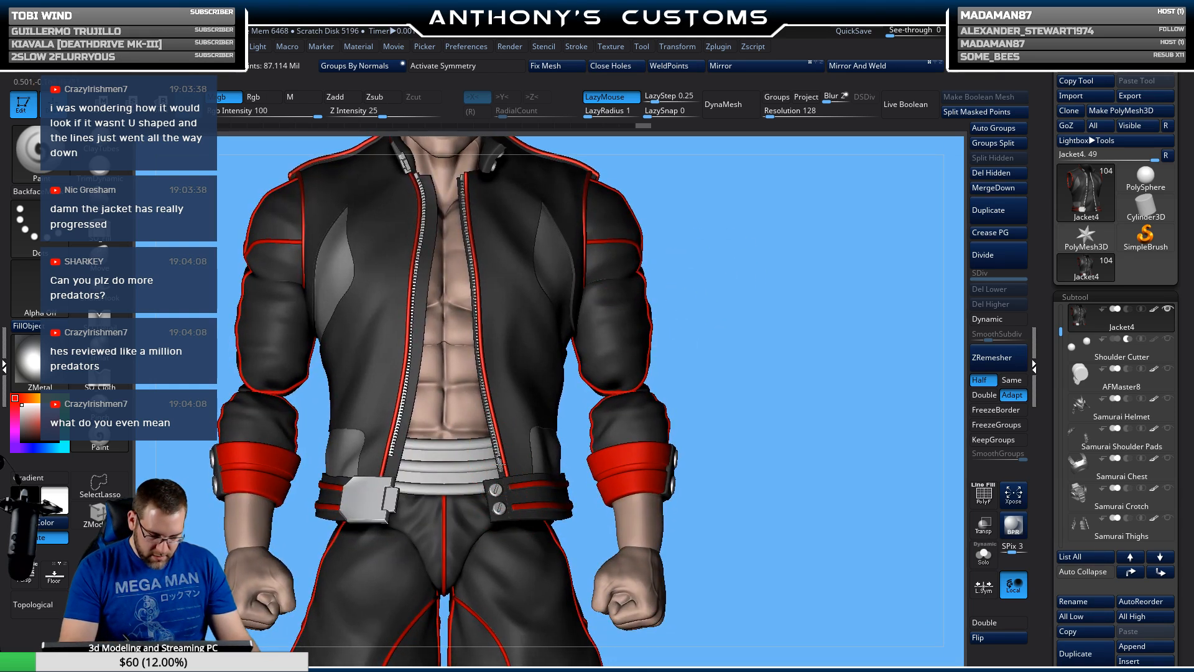
{"action": "left_click", "coordinate": [496, 477]}
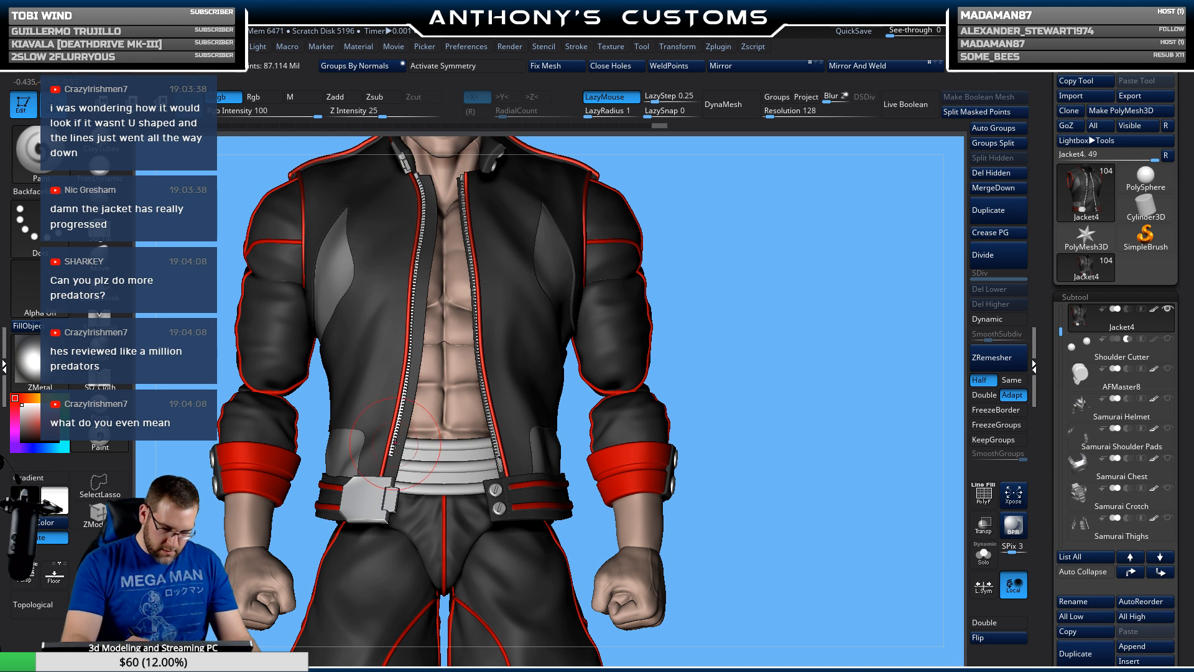
Step: Paint the zipper teeth along the jacket's front opening with white ZMetal, from the waist up to the collar
{"action": "right_click_drag", "start_coordinate": [407, 456], "coordinate": [380, 471], "text": "alt"}
{"action": "left_click_drag", "start_coordinate": [380, 471], "coordinate": [392, 421]}
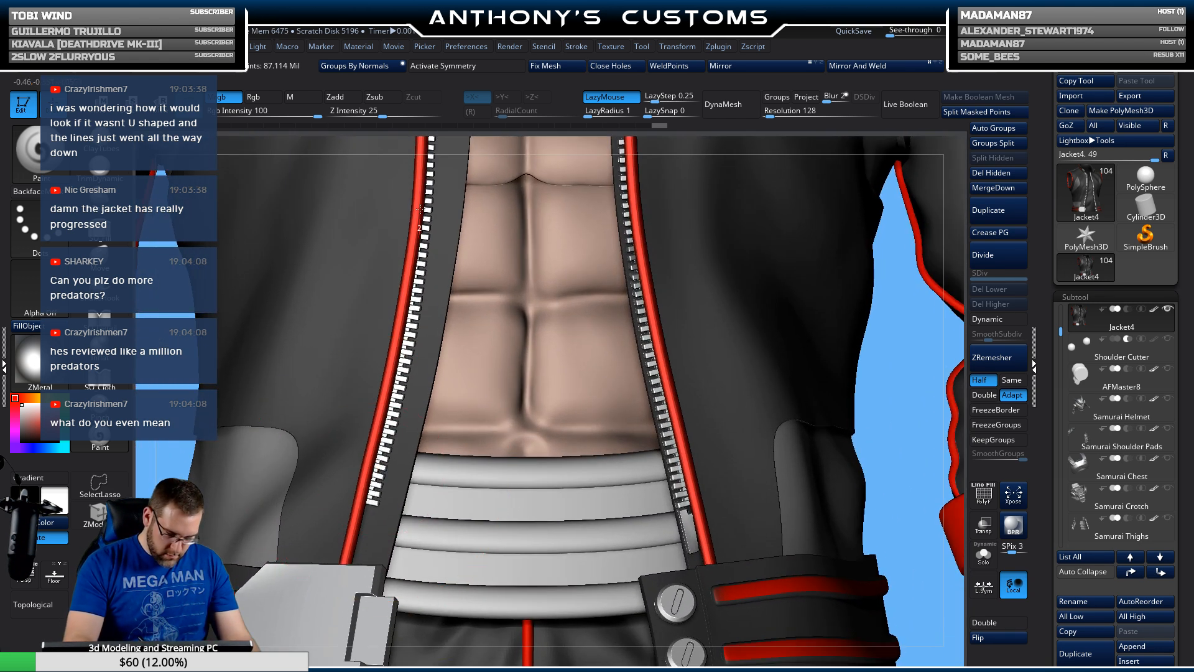
{"action": "left_click_drag", "start_coordinate": [414, 300], "coordinate": [415, 297]}
{"action": "mouse_move", "coordinate": [460, 292]}
{"action": "right_mouse_down", "text": "alt"}
{"action": "mouse_move", "coordinate": [507, 500]}
{"action": "mouse_move", "coordinate": [492, 502]}
{"action": "mouse_move", "coordinate": [541, 503]}
{"action": "right_mouse_up", "text": "alt"}
{"action": "right_click_drag", "start_coordinate": [467, 163], "coordinate": [452, 392], "text": "alt"}
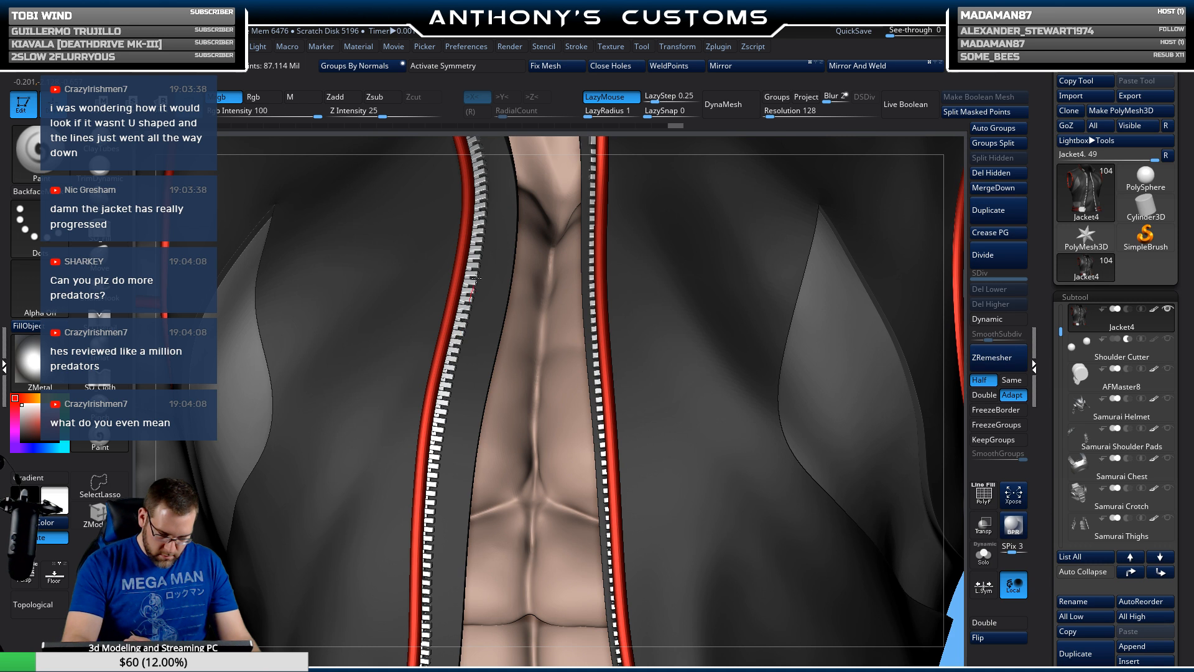
{"action": "left_click_drag", "start_coordinate": [452, 363], "coordinate": [451, 364]}
{"action": "right_click_drag", "start_coordinate": [460, 140], "coordinate": [471, 372], "text": "alt"}
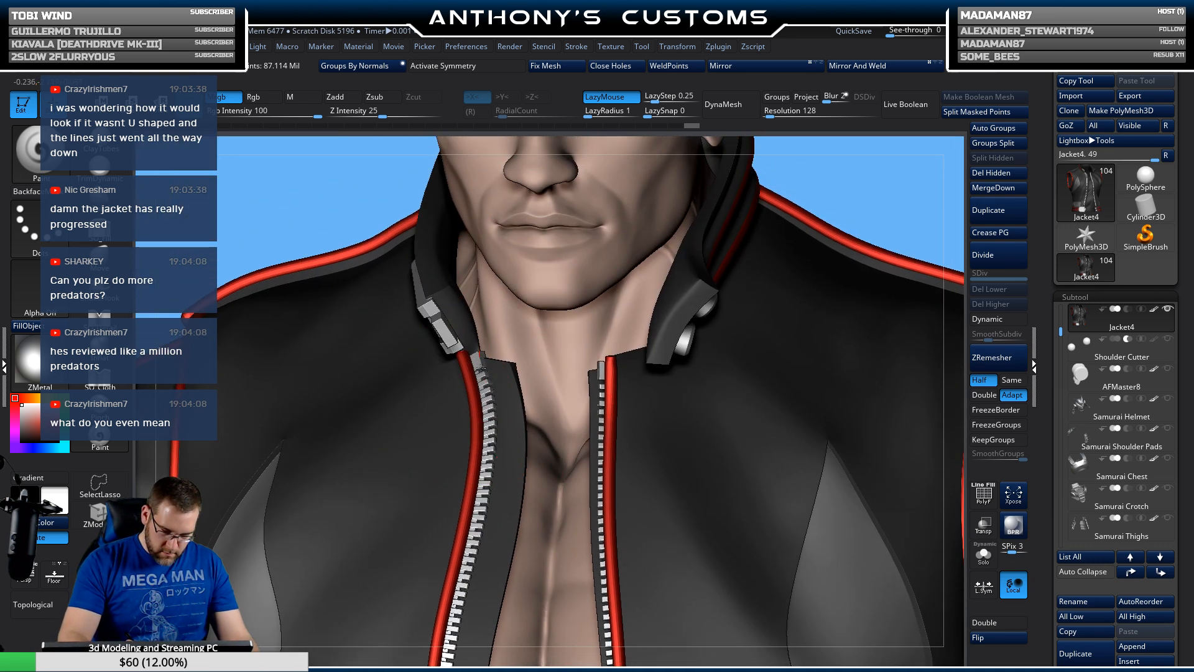
{"action": "right_click_drag", "start_coordinate": [555, 550], "coordinate": [536, 428], "text": "ctrl"}
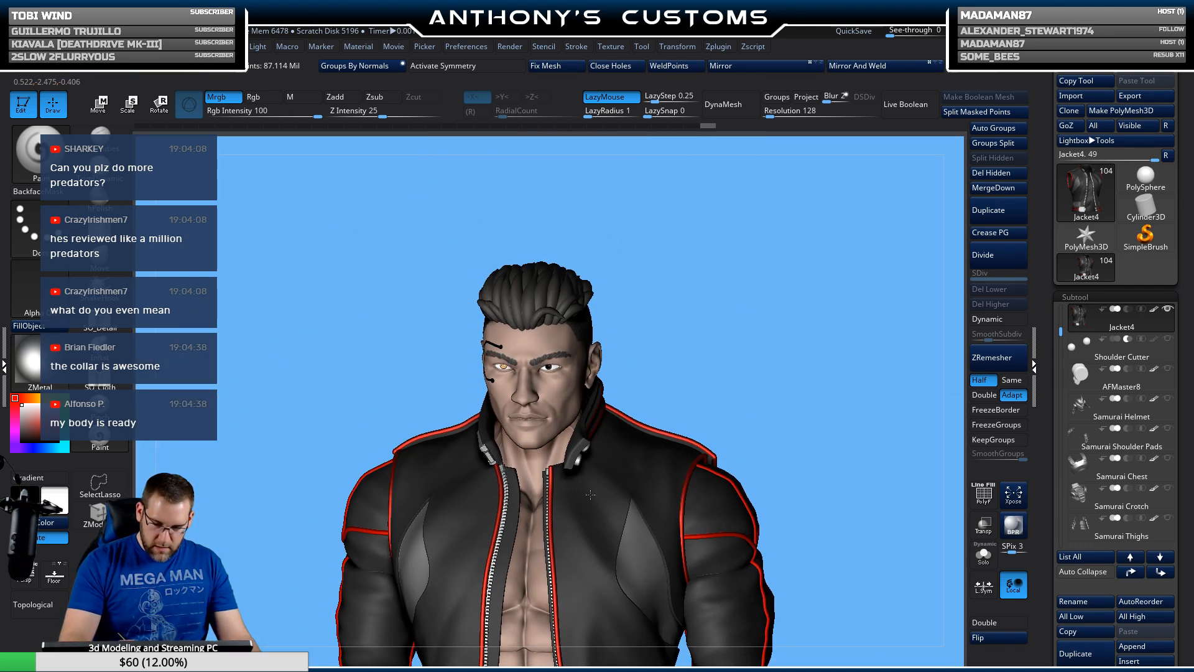
Step: Fill the front opening's piping Jacket1 with BasicMaterial and the red picked from the model
{"action": "right_click_drag", "start_coordinate": [544, 629], "coordinate": [555, 441], "text": "alt"}
{"action": "left_click", "coordinate": [558, 443], "text": "alt"}
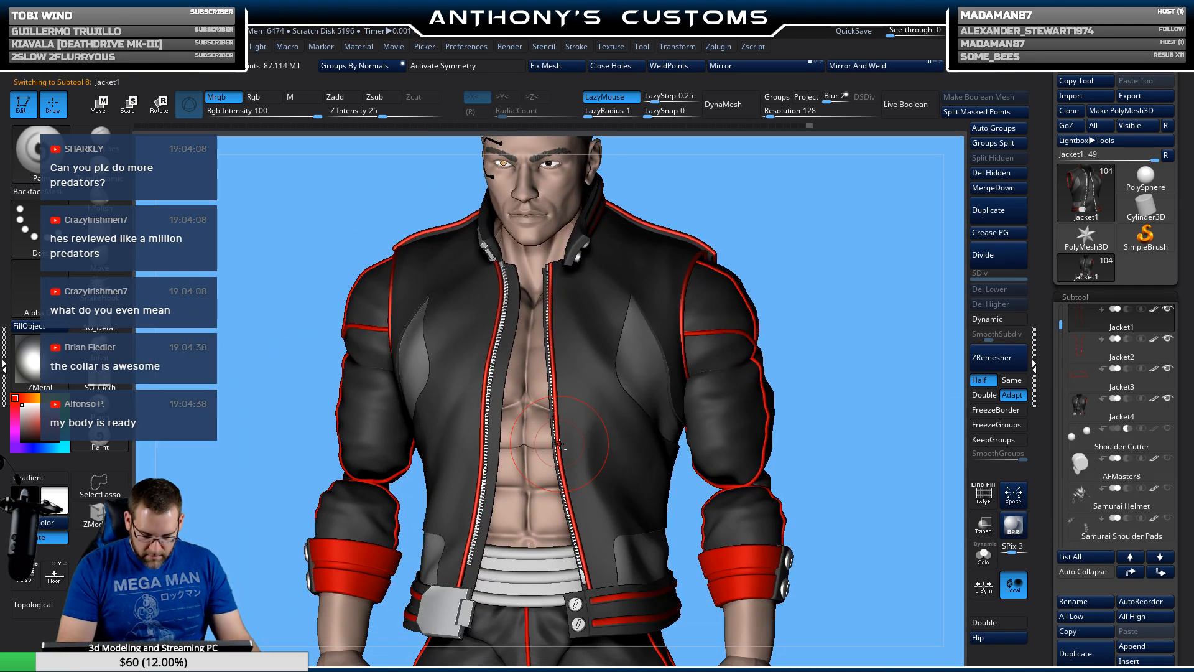
{"action": "key", "text": "shift+f"}
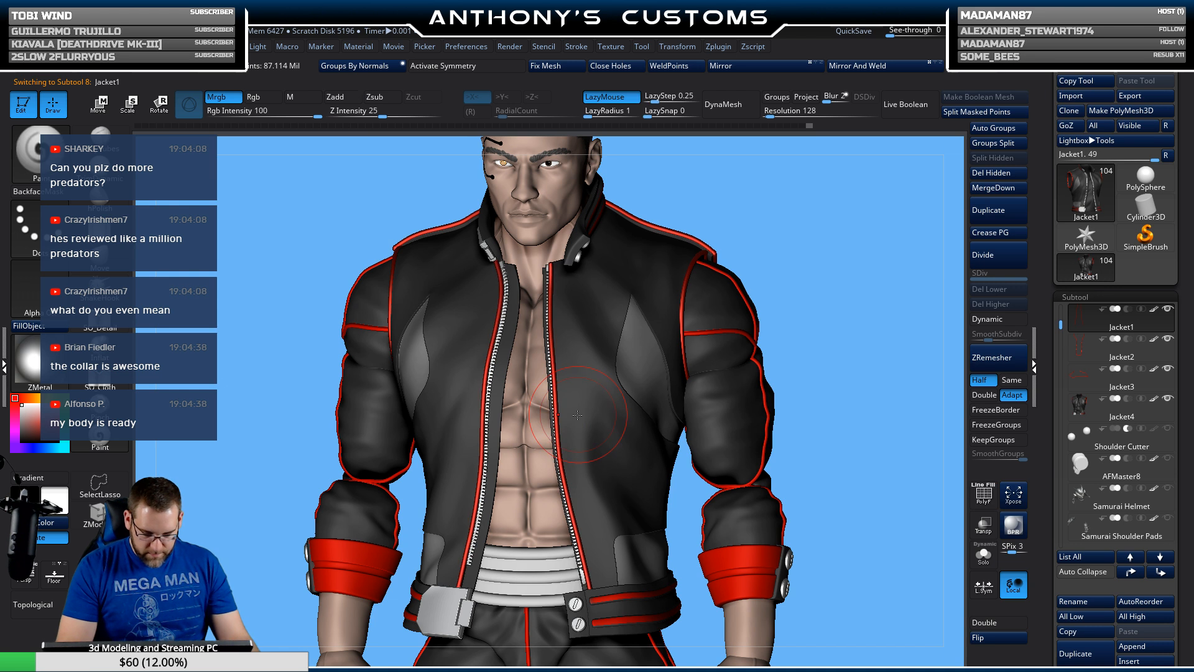
{"action": "key", "text": "m"}
{"action": "left_click", "coordinate": [202, 538]}
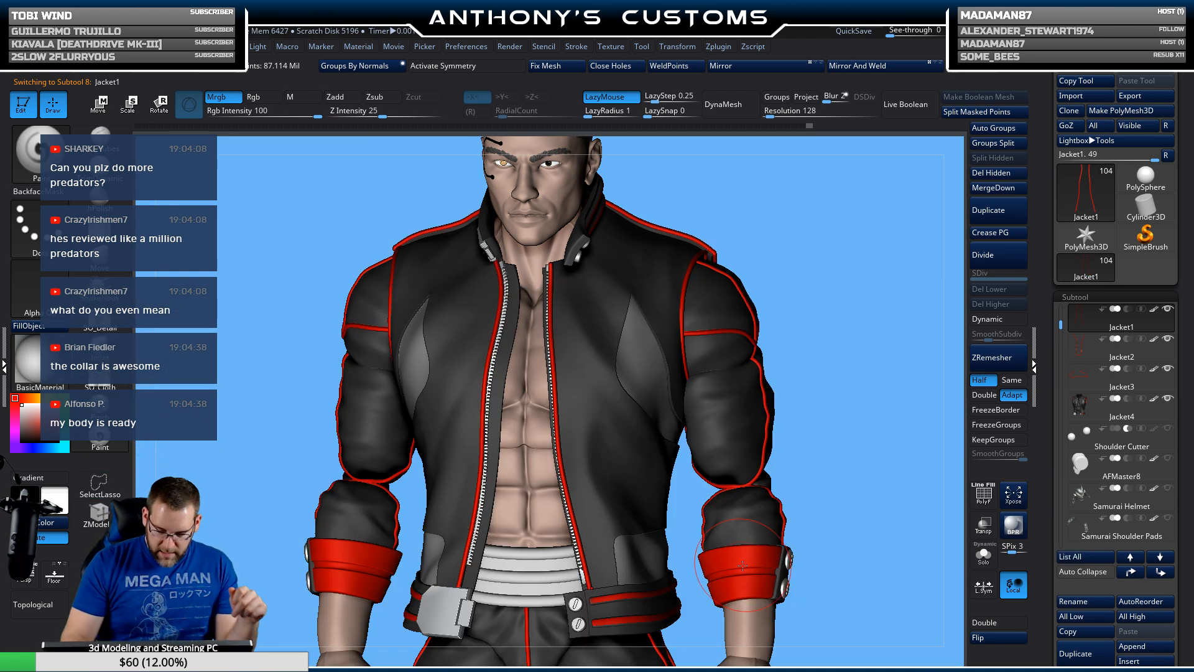
{"action": "key", "text": "c"}
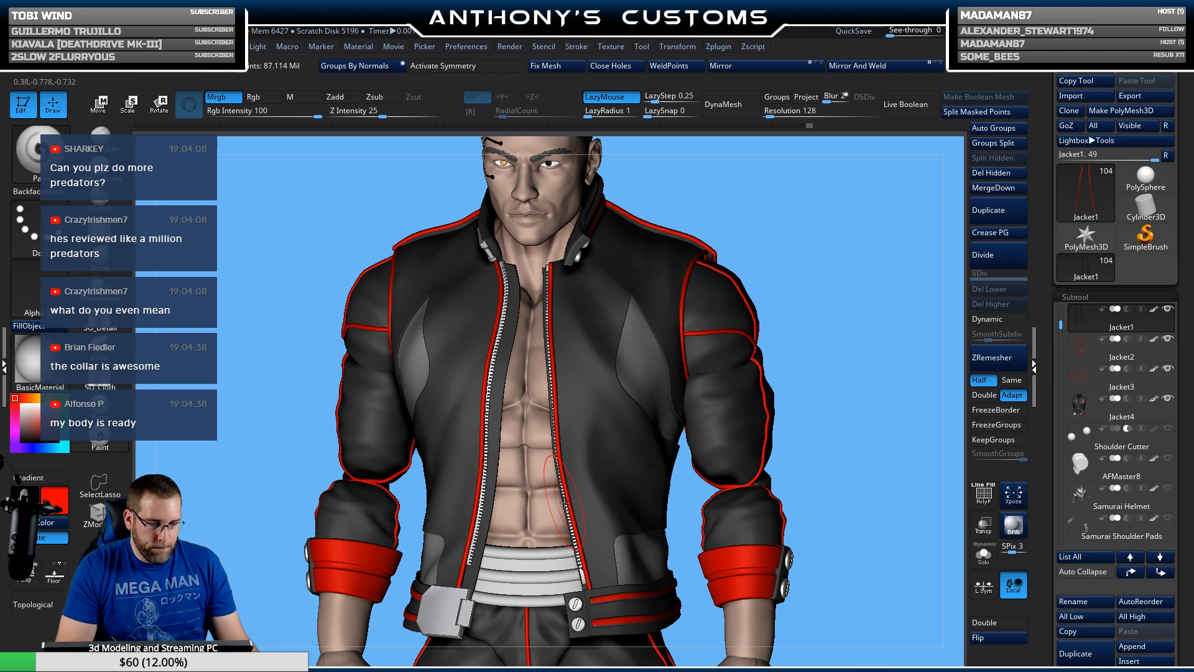
{"action": "mouse_move", "coordinate": [883, 345]}
{"action": "left_mouse_down"}
{"action": "mouse_move", "coordinate": [970, 336]}
{"action": "mouse_move", "coordinate": [903, 328]}
{"action": "mouse_move", "coordinate": [934, 321]}
{"action": "mouse_move", "coordinate": [883, 334]}
{"action": "mouse_move", "coordinate": [686, 324]}
{"action": "left_mouse_up"}
{"action": "left_click", "coordinate": [688, 324], "text": "alt"}
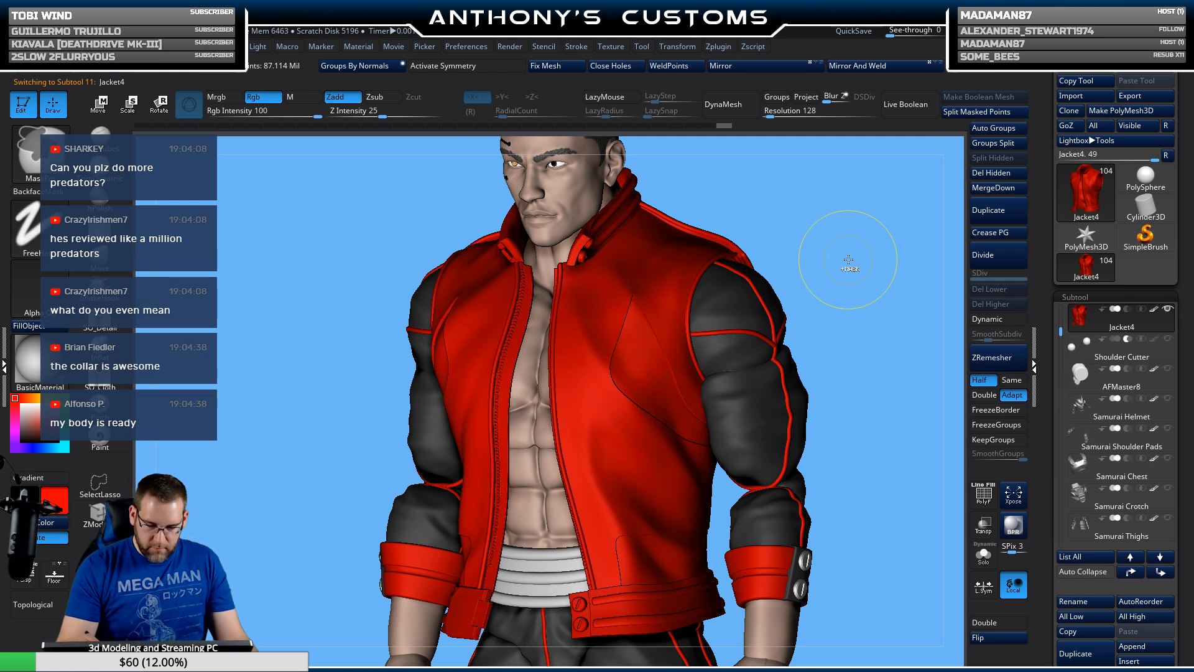
{"action": "key", "text": "shift+f"}
{"action": "key", "text": "shift+f"}
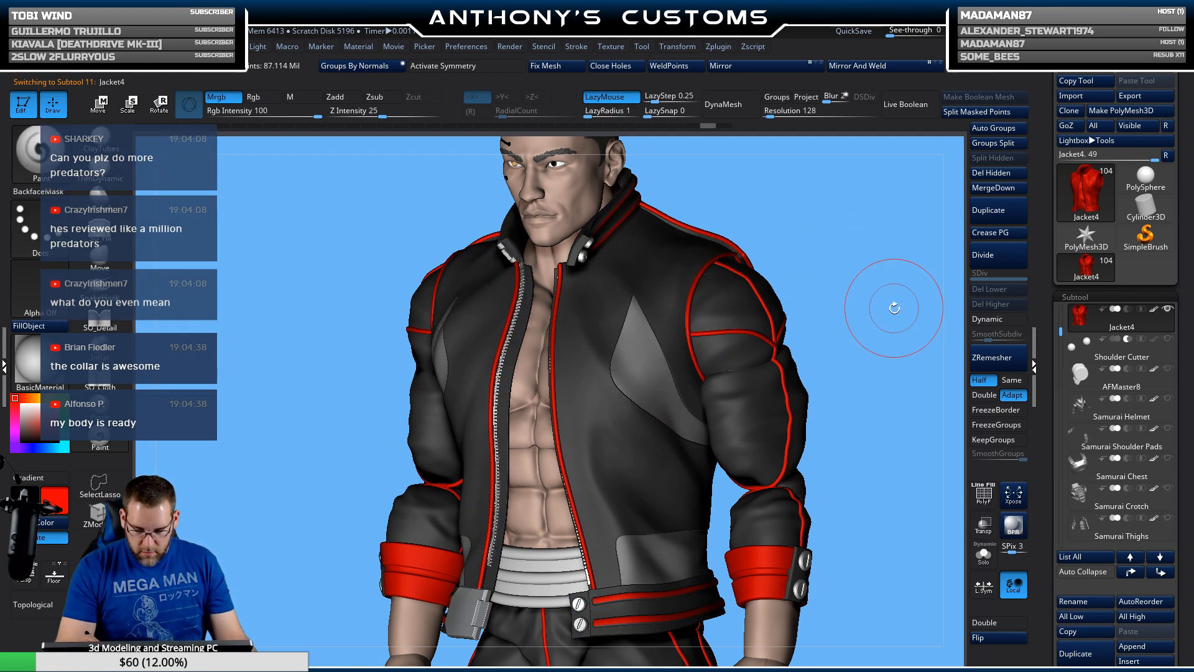
Step: Fill the U-shaped back piping Jacket2 and the yoke piping Jacket3 with red BasicMaterial
{"action": "left_click_drag", "start_coordinate": [840, 301], "coordinate": [731, 268]}
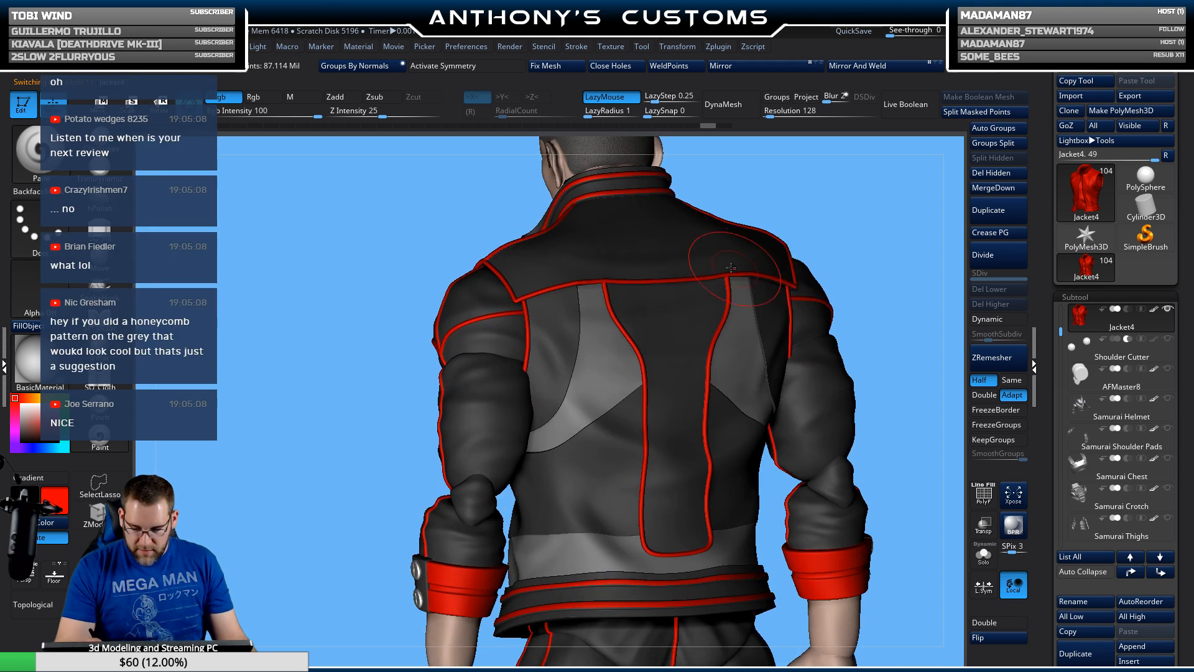
{"action": "left_click", "coordinate": [608, 304], "text": "alt"}
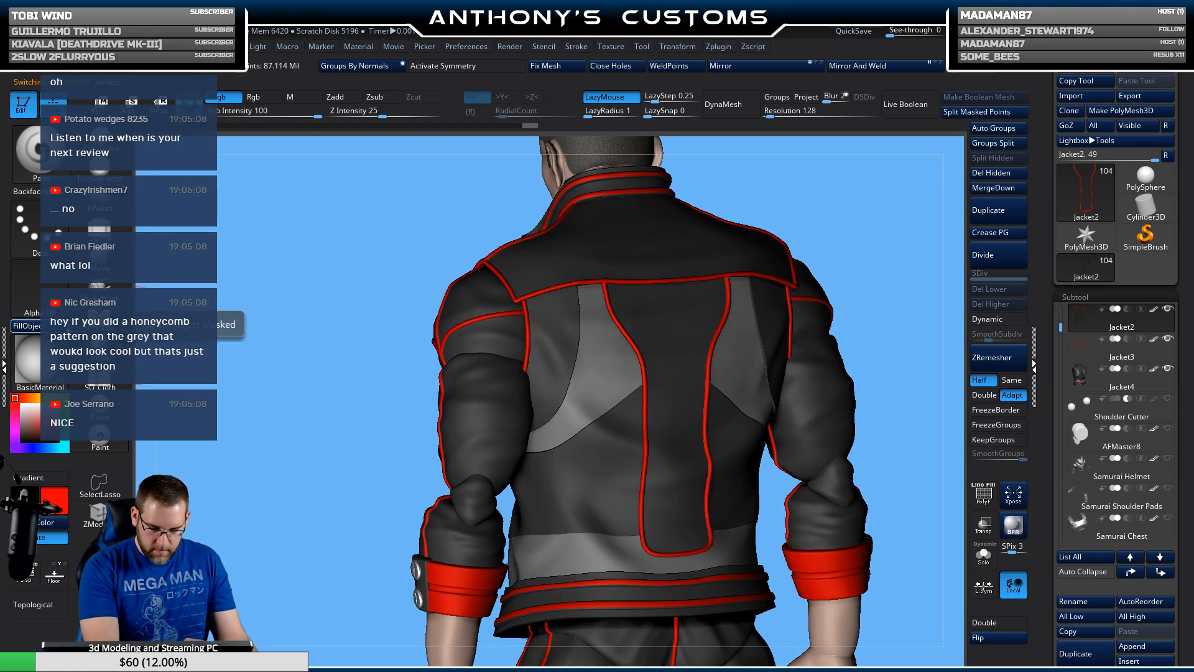
{"action": "left_click", "coordinate": [516, 301], "text": "alt"}
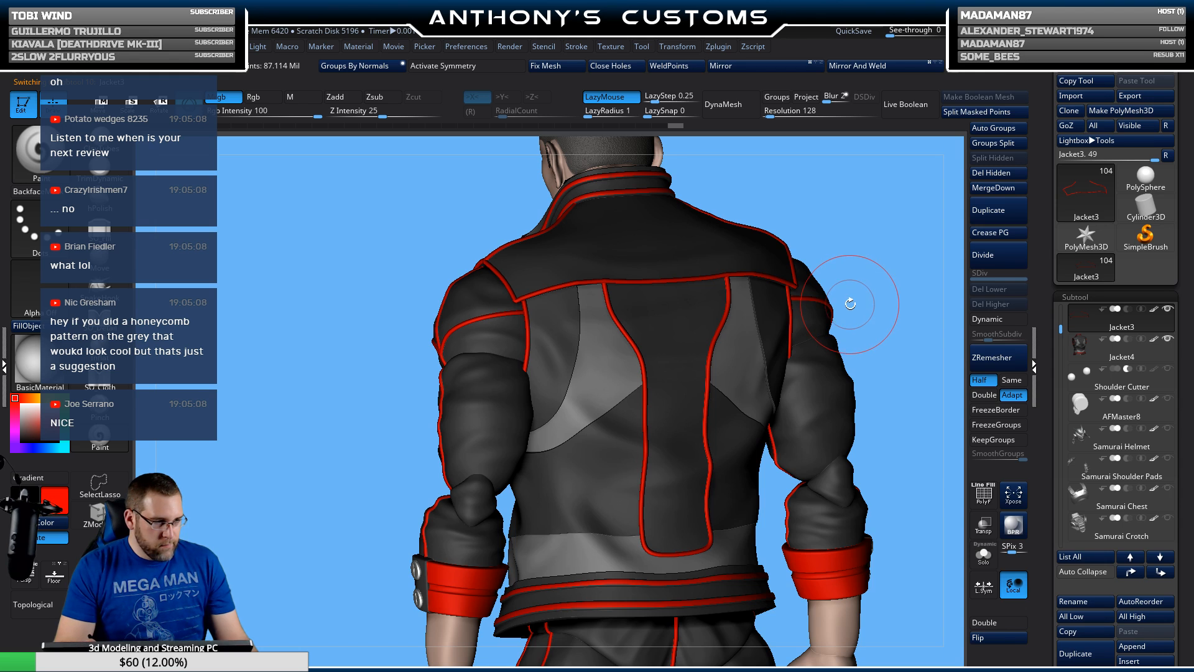
Step: Isolate the armhole piping polygroup of Jacket4 and split the hidden remainder of the jacket into its own subtool
{"action": "mouse_move", "coordinate": [836, 262]}
{"action": "left_mouse_down"}
{"action": "mouse_move", "coordinate": [930, 245]}
{"action": "mouse_move", "coordinate": [842, 291]}
{"action": "mouse_move", "coordinate": [848, 278]}
{"action": "left_mouse_up"}
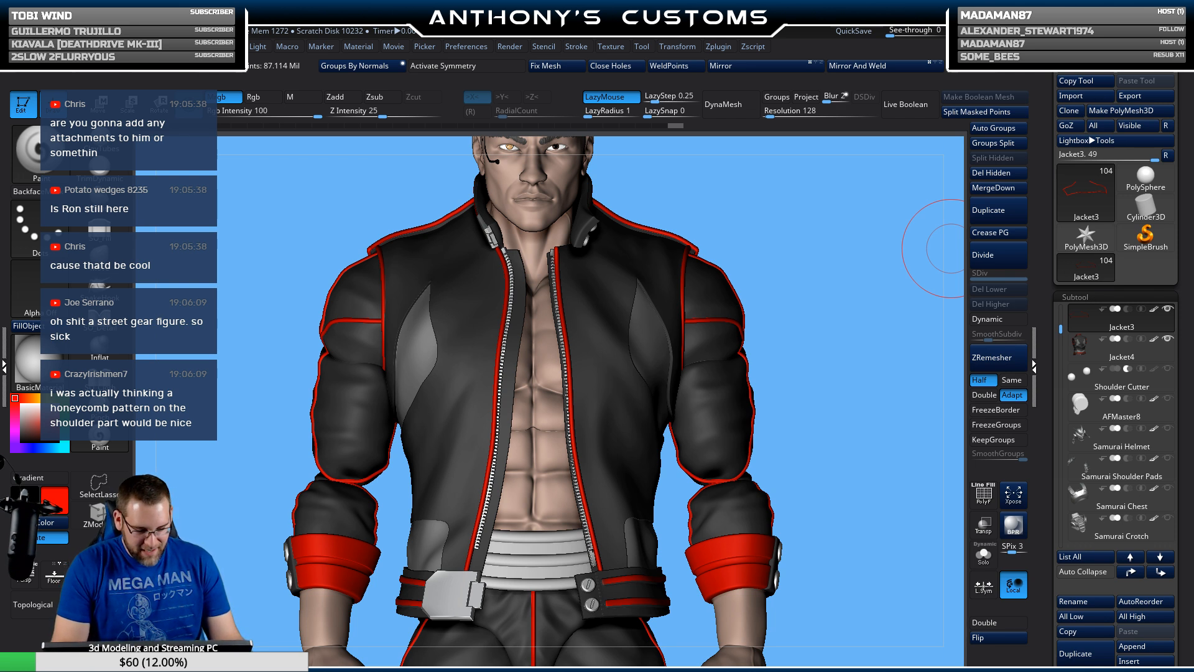
{"action": "mouse_move", "coordinate": [823, 385]}
{"action": "left_mouse_down"}
{"action": "mouse_move", "coordinate": [832, 368]}
{"action": "mouse_move", "coordinate": [769, 395]}
{"action": "mouse_move", "coordinate": [805, 377]}
{"action": "left_mouse_up"}
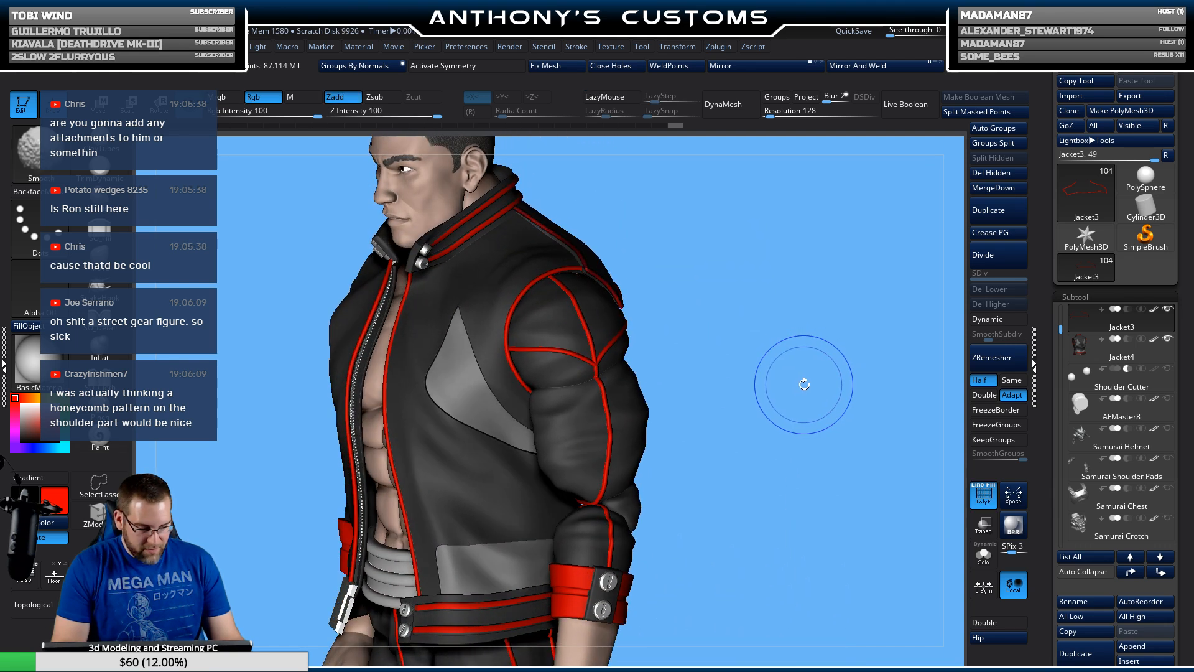
{"action": "left_click", "coordinate": [498, 320], "text": "alt"}
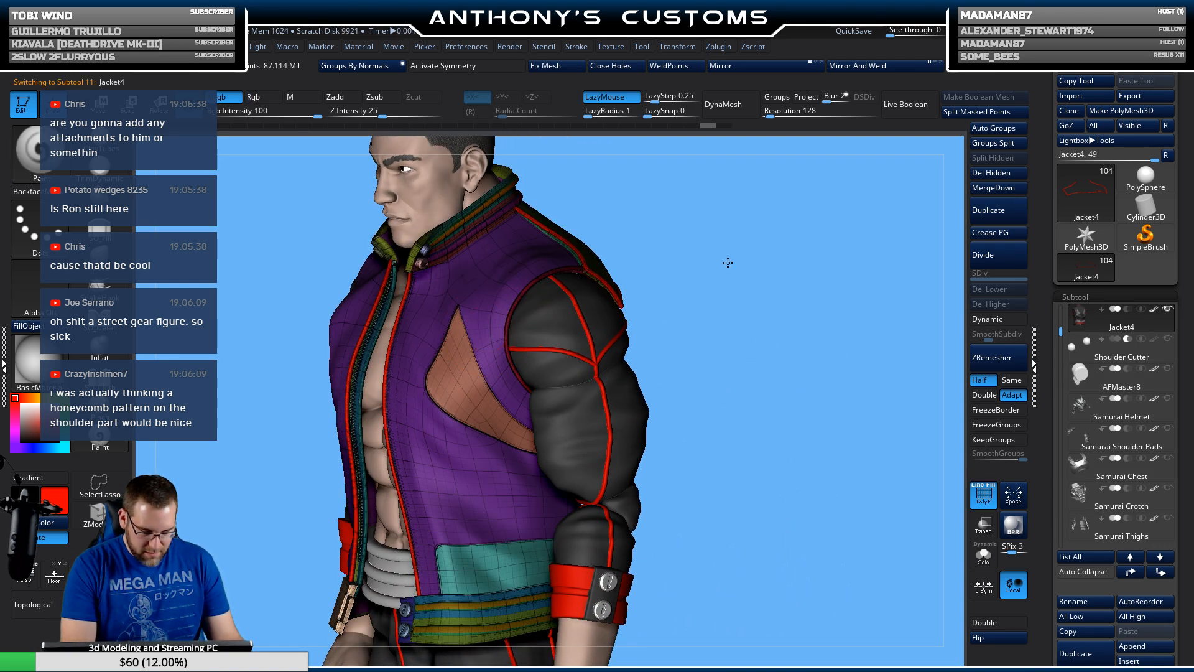
{"action": "left_click_drag", "start_coordinate": [728, 262], "coordinate": [766, 267]}
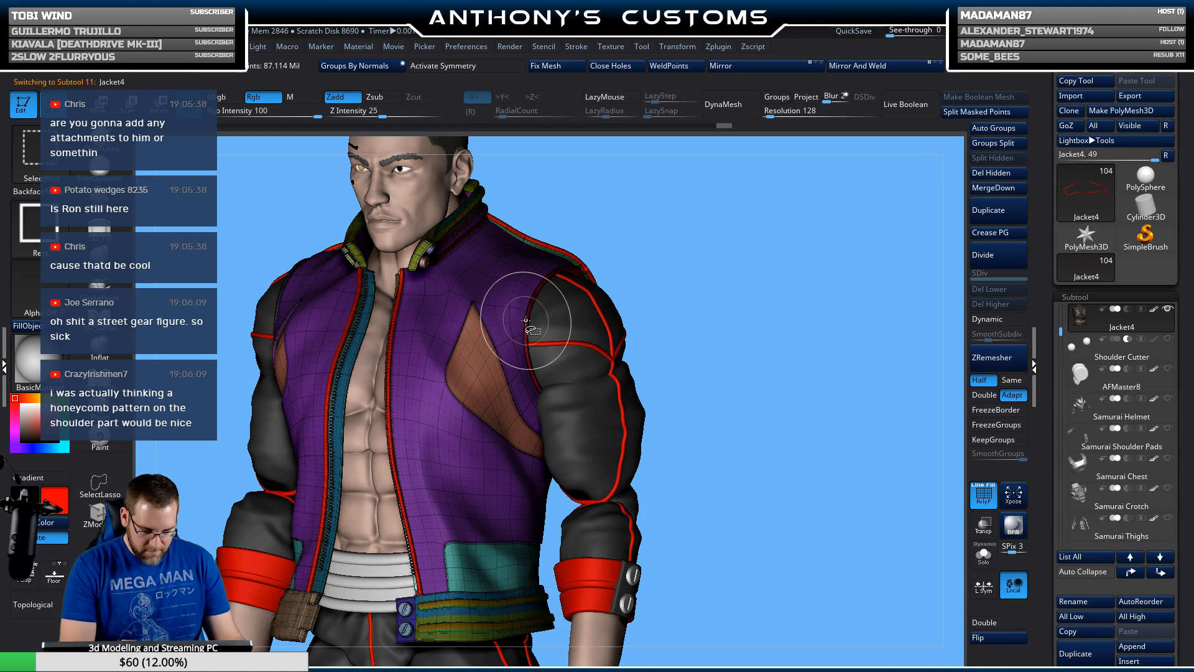
{"action": "left_click", "coordinate": [526, 320], "text": "ctrl+shift"}
{"action": "left_click_drag", "start_coordinate": [734, 283], "coordinate": [754, 269], "text": "shift"}
{"action": "left_click_drag", "start_coordinate": [740, 294], "coordinate": [571, 285], "text": "ctrl+shift"}
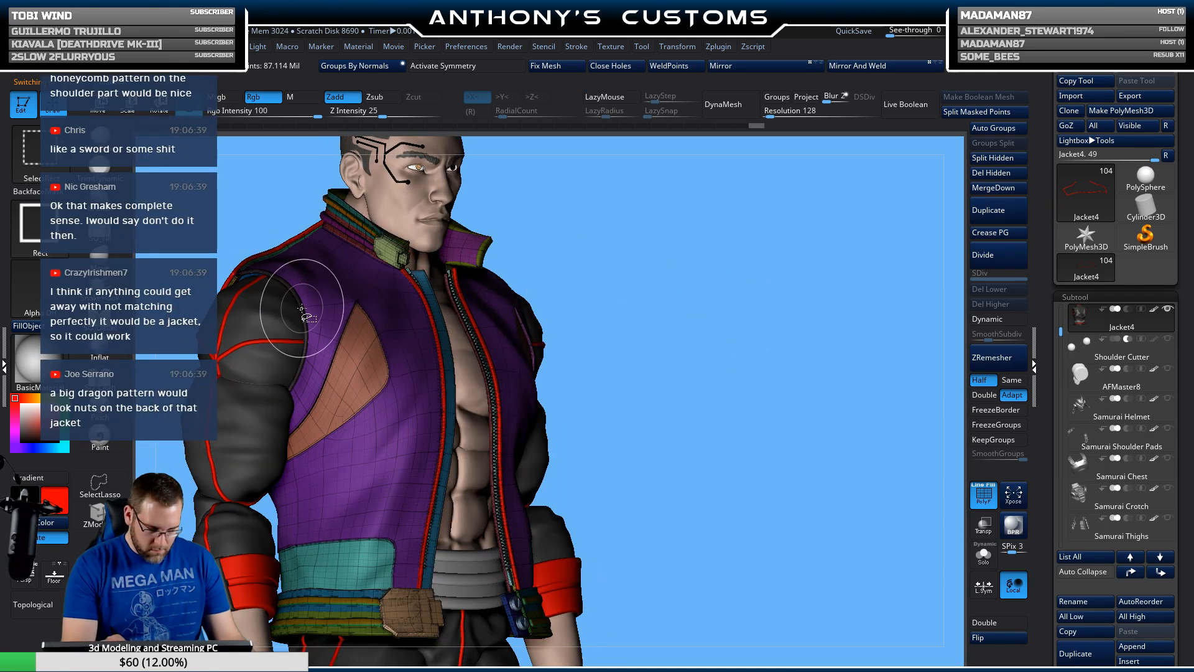
{"action": "left_click_drag", "start_coordinate": [741, 379], "coordinate": [749, 411], "text": "ctrl+shift"}
{"action": "left_click_drag", "start_coordinate": [820, 421], "coordinate": [772, 420]}
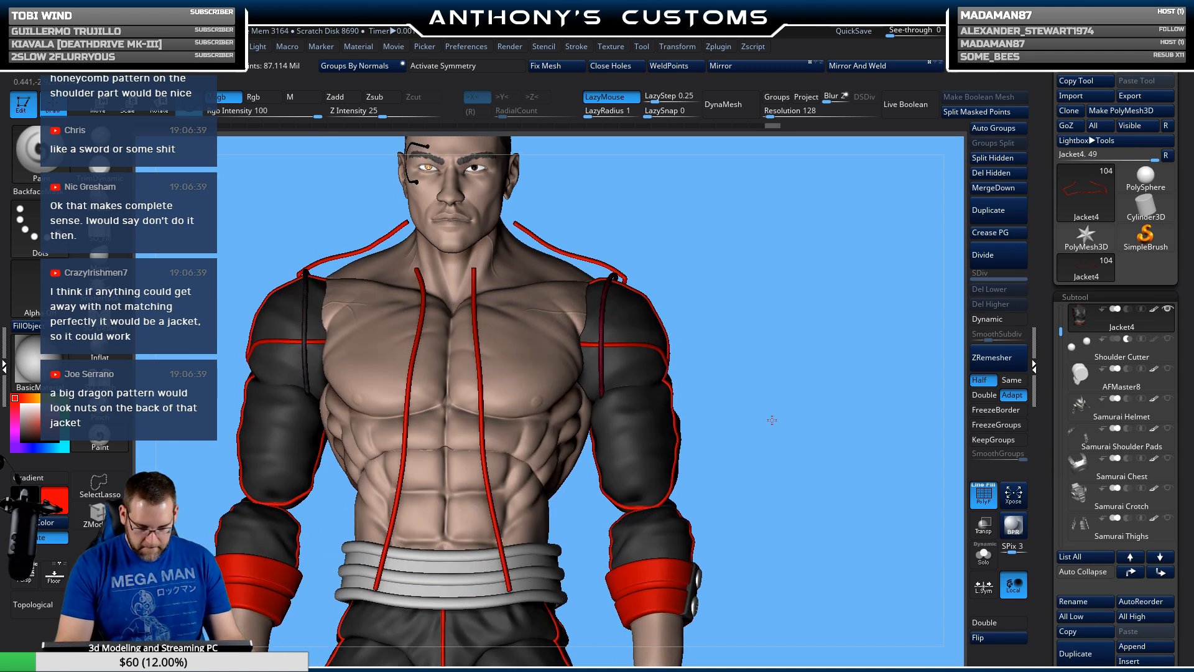
{"action": "left_click", "coordinate": [1005, 160]}
Step: Check the jacket's colours from several angles and on the full figure, and save the project
{"action": "left_click_drag", "start_coordinate": [840, 301], "coordinate": [821, 315]}
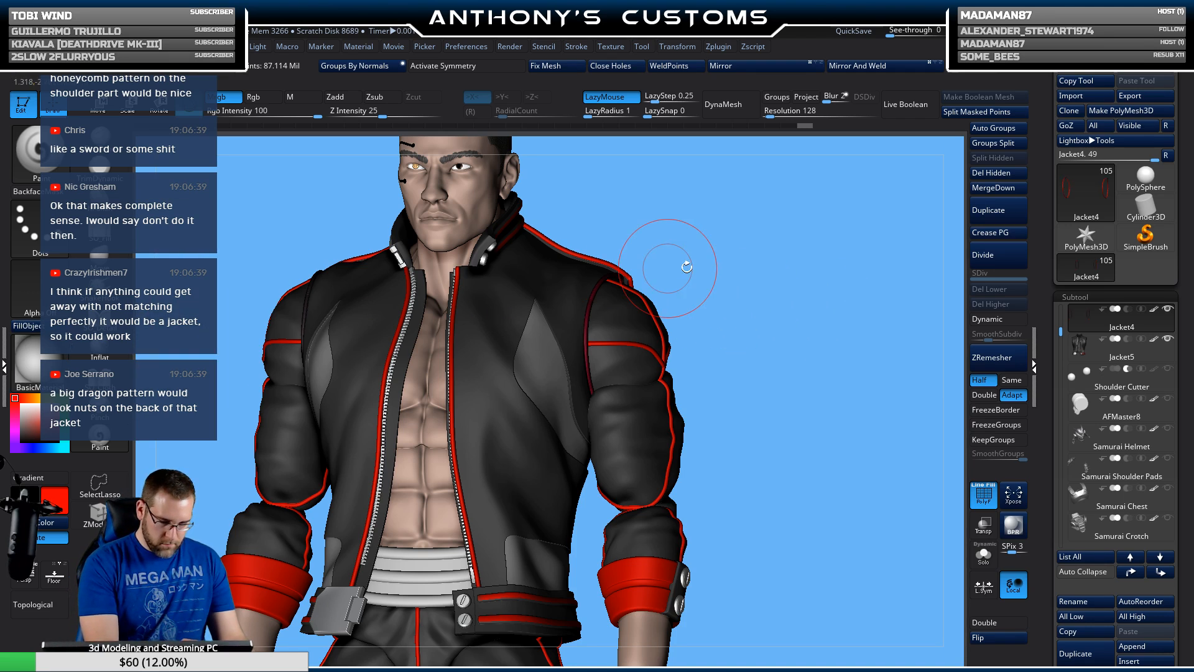
{"action": "mouse_move", "coordinate": [856, 396]}
{"action": "left_mouse_down"}
{"action": "mouse_move", "coordinate": [845, 415]}
{"action": "mouse_move", "coordinate": [867, 416]}
{"action": "mouse_move", "coordinate": [810, 417]}
{"action": "mouse_move", "coordinate": [835, 402]}
{"action": "left_mouse_up"}
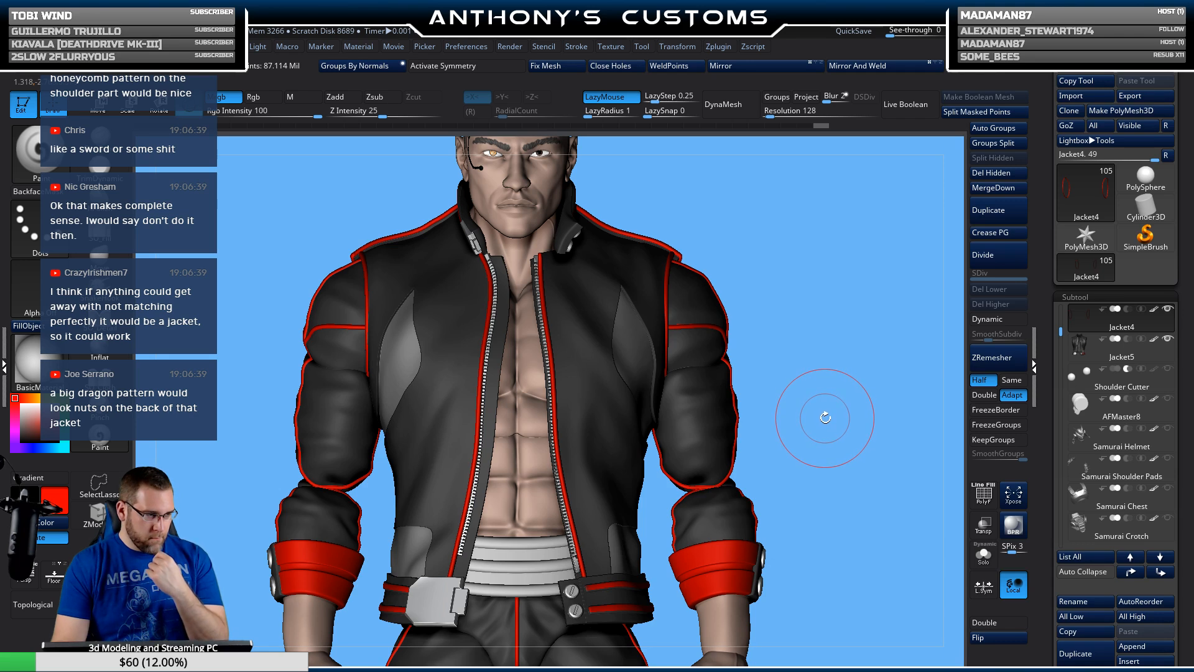
{"action": "mouse_move", "coordinate": [848, 426]}
{"action": "left_mouse_down"}
{"action": "mouse_move", "coordinate": [736, 445]}
{"action": "mouse_move", "coordinate": [747, 407]}
{"action": "mouse_move", "coordinate": [757, 426]}
{"action": "mouse_move", "coordinate": [724, 392]}
{"action": "left_mouse_up"}
{"action": "left_click_drag", "start_coordinate": [615, 462], "coordinate": [819, 435], "text": "shift"}
{"action": "mouse_move", "coordinate": [794, 393]}
{"action": "left_mouse_down"}
{"action": "mouse_move", "coordinate": [802, 428]}
{"action": "mouse_move", "coordinate": [794, 389]}
{"action": "left_mouse_up"}
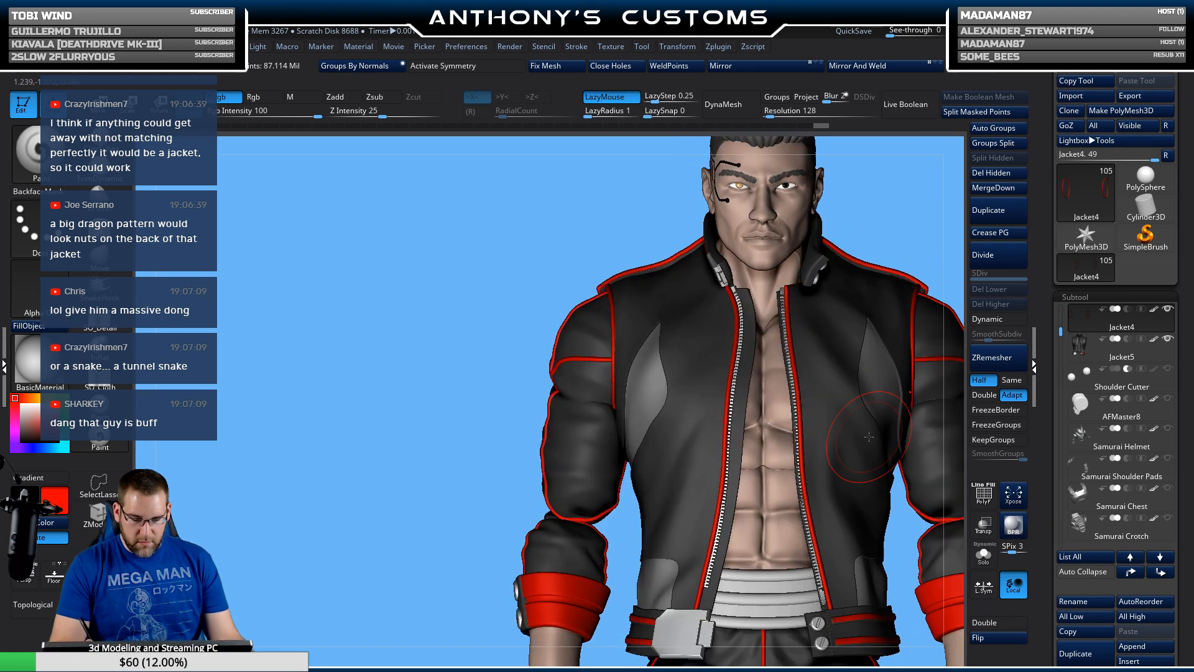
{"action": "key", "text": "f"}
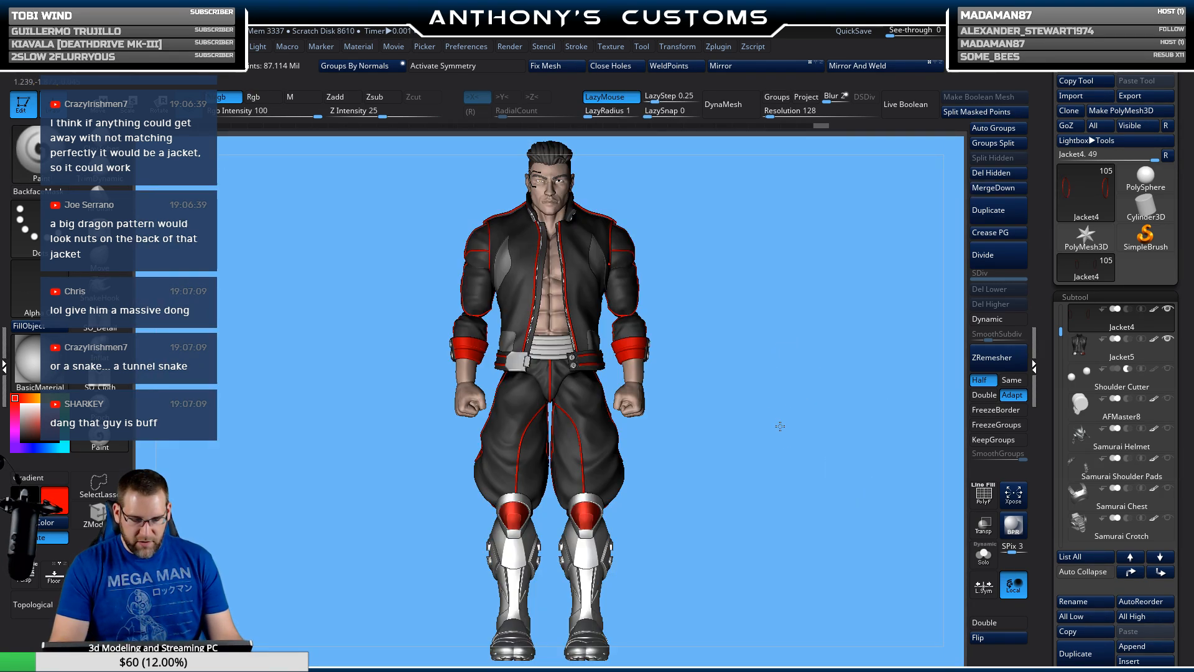
{"action": "left_click_drag", "start_coordinate": [781, 426], "coordinate": [770, 518], "text": "alt"}
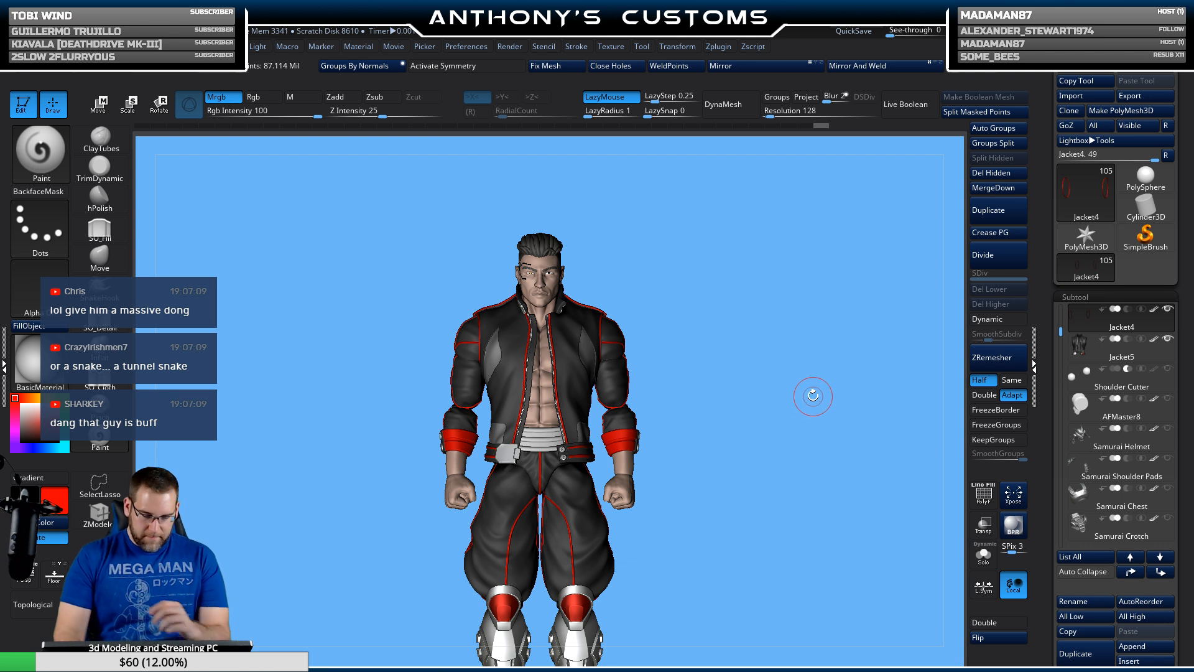
{"action": "mouse_move", "coordinate": [797, 506]}
{"action": "left_mouse_down"}
{"action": "mouse_move", "coordinate": [786, 494]}
{"action": "mouse_move", "coordinate": [803, 558]}
{"action": "mouse_move", "coordinate": [835, 529]}
{"action": "left_mouse_up"}
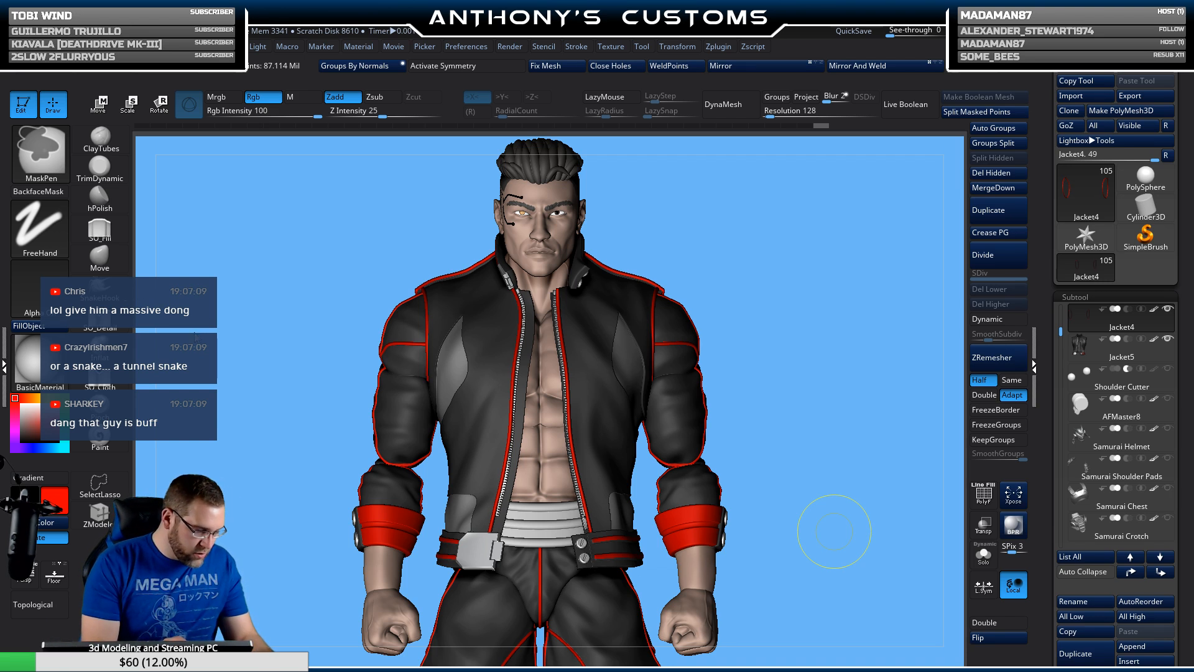
{"action": "key", "text": "ctrl+s"}
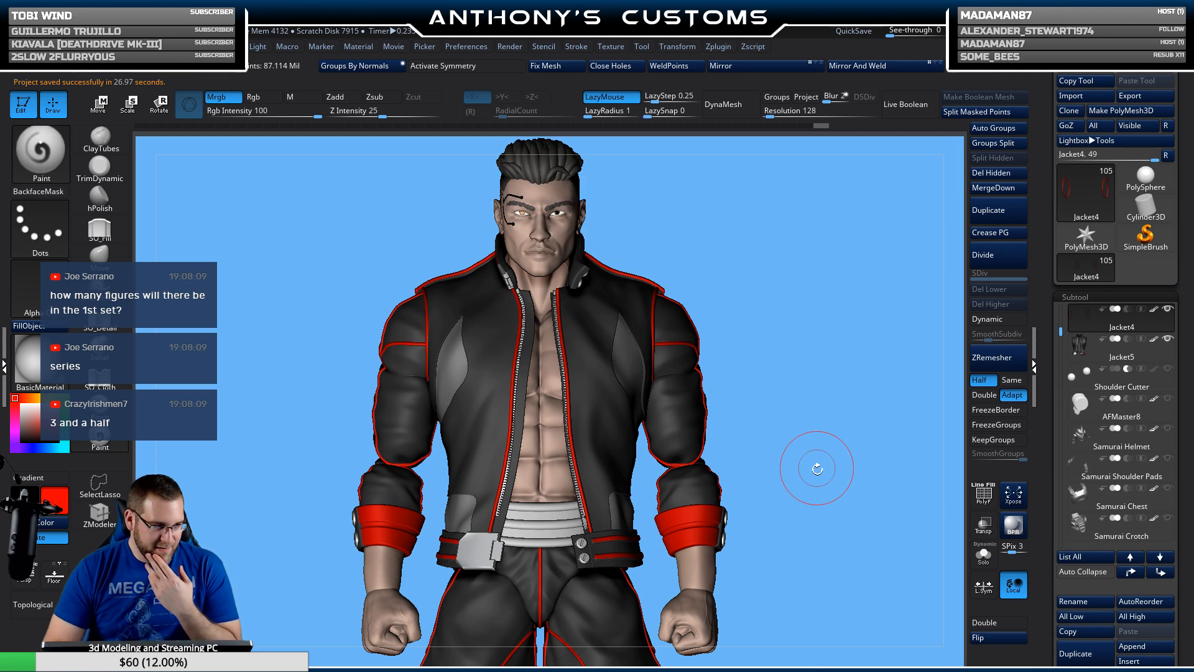
Step: Show polyframes, select the jacket body Jacket5 and duplicate it as a new subtool
{"action": "mouse_move", "coordinate": [815, 470]}
{"action": "left_mouse_down"}
{"action": "mouse_move", "coordinate": [864, 502]}
{"action": "mouse_move", "coordinate": [819, 507]}
{"action": "mouse_move", "coordinate": [777, 471]}
{"action": "mouse_move", "coordinate": [827, 474]}
{"action": "mouse_move", "coordinate": [796, 472]}
{"action": "left_mouse_up"}
{"action": "key", "text": "shift+f"}
{"action": "left_click", "coordinate": [612, 439], "text": "alt"}
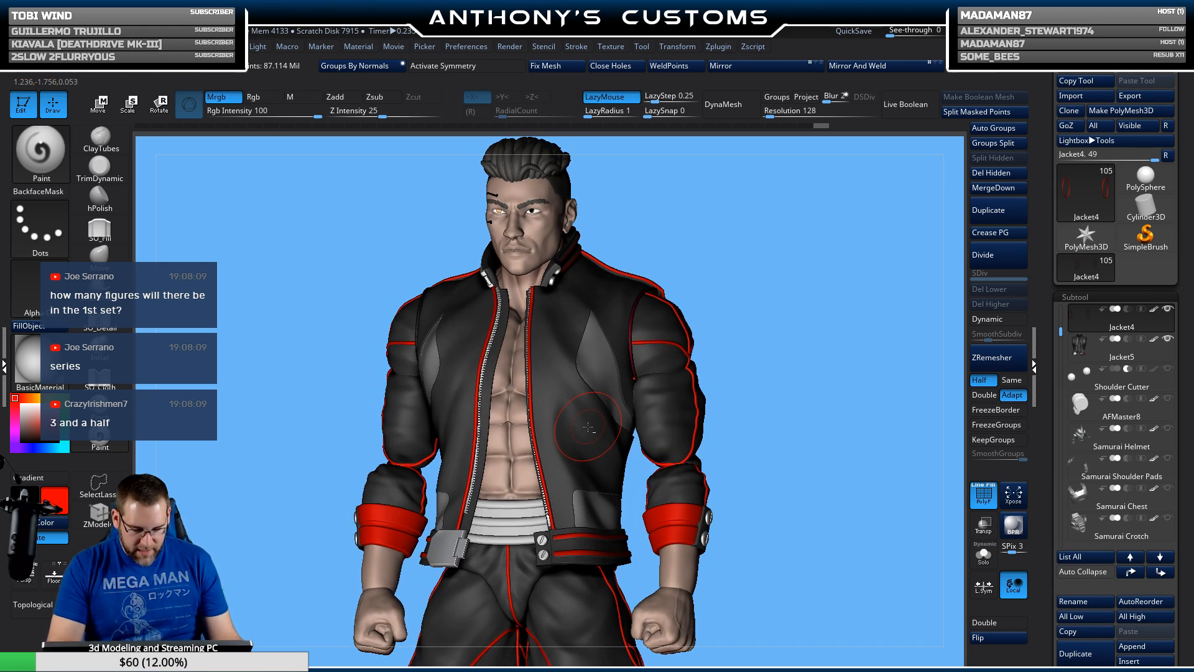
{"action": "left_click_drag", "start_coordinate": [842, 537], "coordinate": [879, 493]}
{"action": "left_click", "coordinate": [1086, 654]}
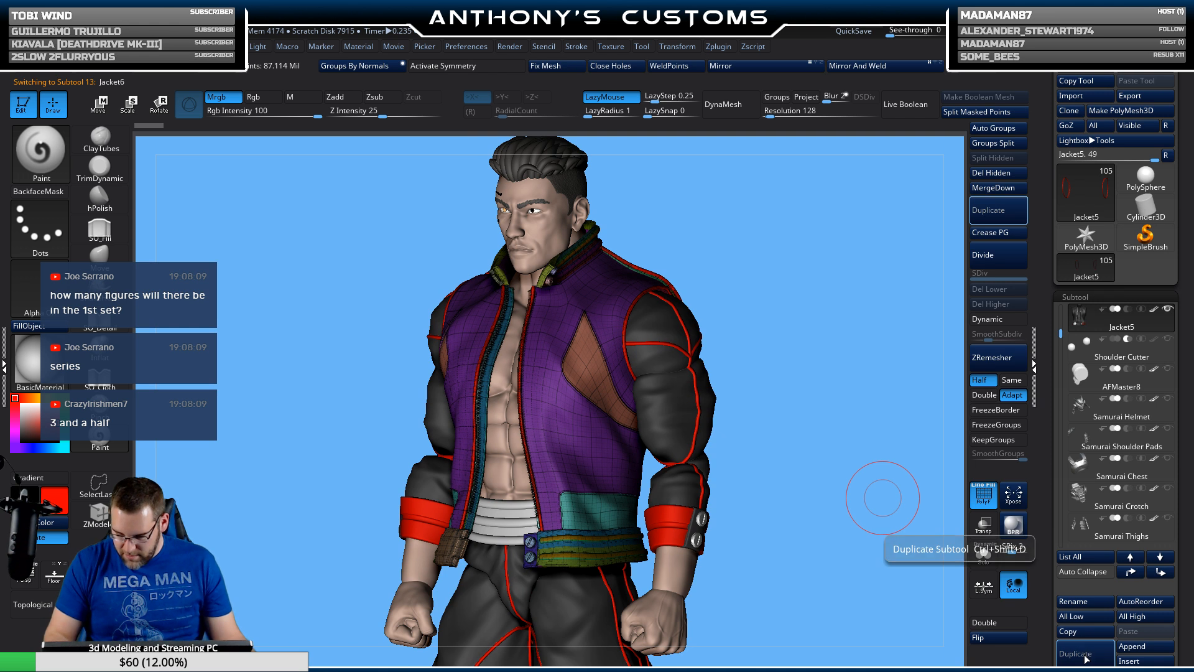
Step: Leave only the grey side and lower panel polygroups visible in Jacket6 and remove the hidden geometry
{"action": "left_click", "coordinate": [588, 368], "text": "ctrl+shift"}
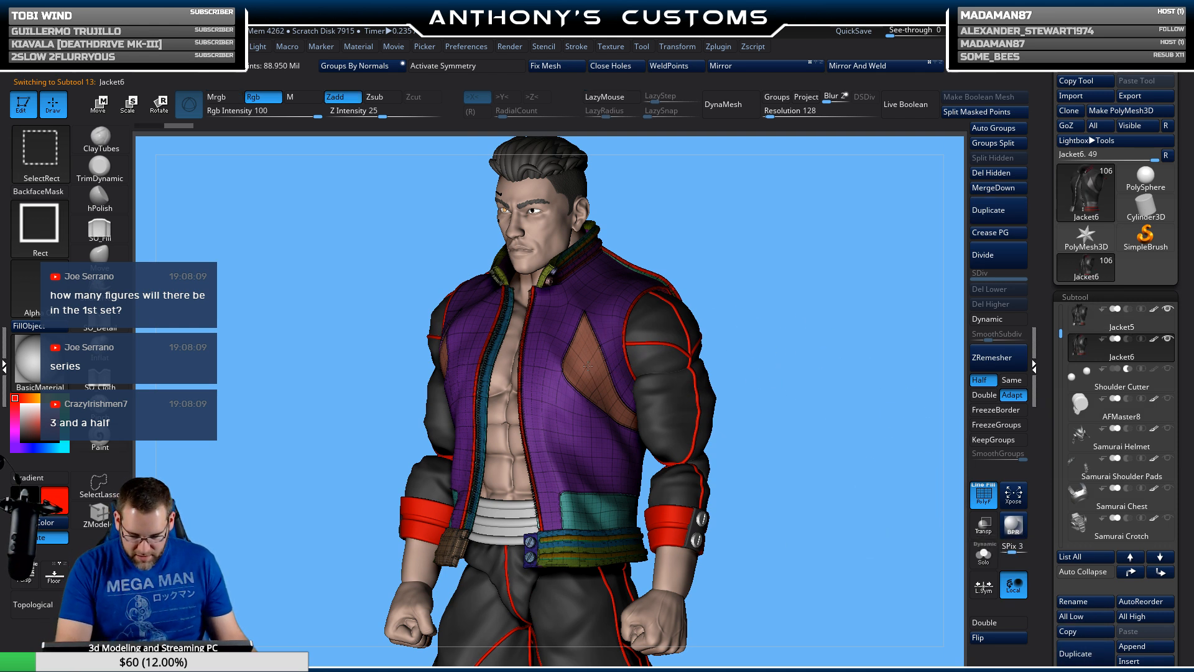
{"action": "mouse_move", "coordinate": [800, 433]}
{"action": "left_mouse_down", "text": "ctrl+shift"}
{"action": "mouse_move", "coordinate": [819, 456]}
{"action": "mouse_move", "coordinate": [729, 446]}
{"action": "mouse_move", "coordinate": [837, 442]}
{"action": "mouse_move", "coordinate": [831, 466]}
{"action": "left_mouse_up", "text": "ctrl+shift"}
{"action": "left_click", "coordinate": [606, 508], "text": "ctrl+shift"}
{"action": "left_click", "coordinate": [603, 507], "text": "ctrl+shift"}
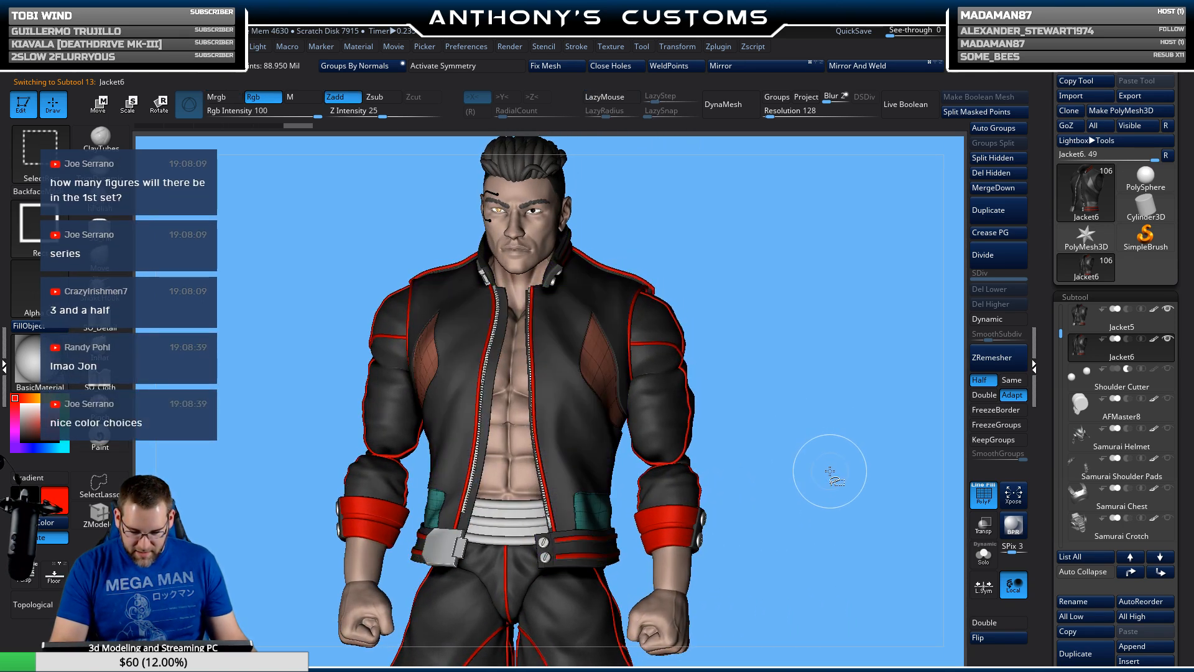
{"action": "left_click", "coordinate": [998, 158]}
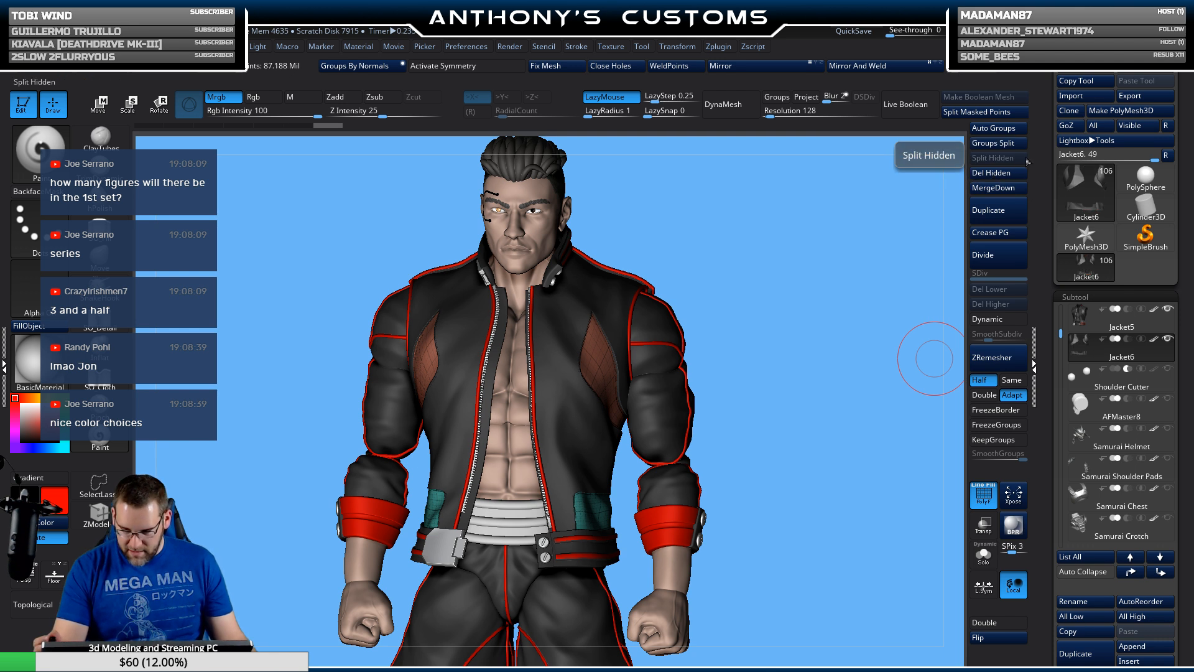
Step: Solo the Jacket6 panels and unwrap them in UV Master with Polygroups on and Symmetry off
{"action": "left_click", "coordinate": [983, 554]}
{"action": "left_click_drag", "start_coordinate": [863, 535], "coordinate": [782, 520]}
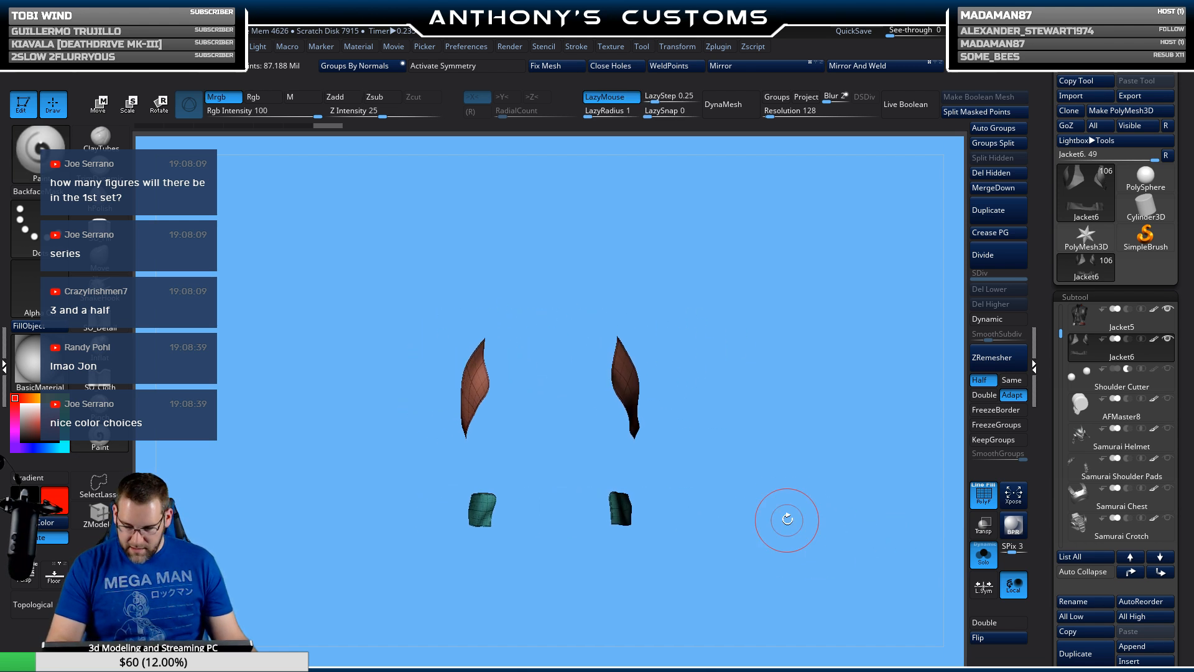
{"action": "left_click", "coordinate": [717, 47]}
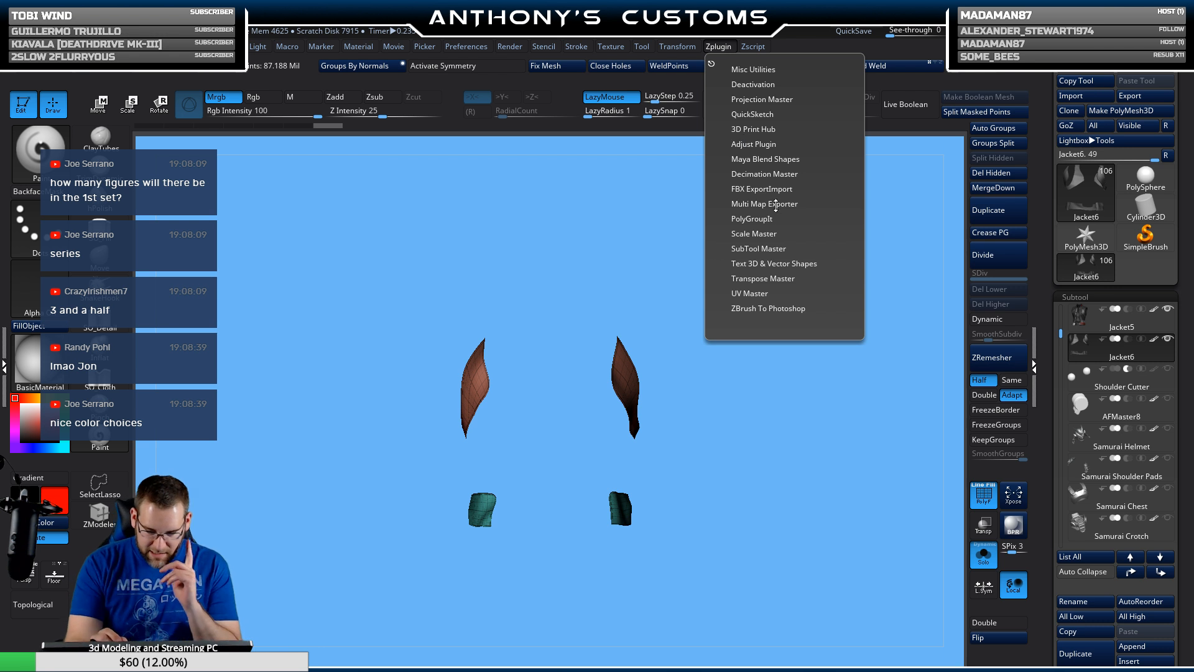
{"action": "left_click", "coordinate": [759, 294]}
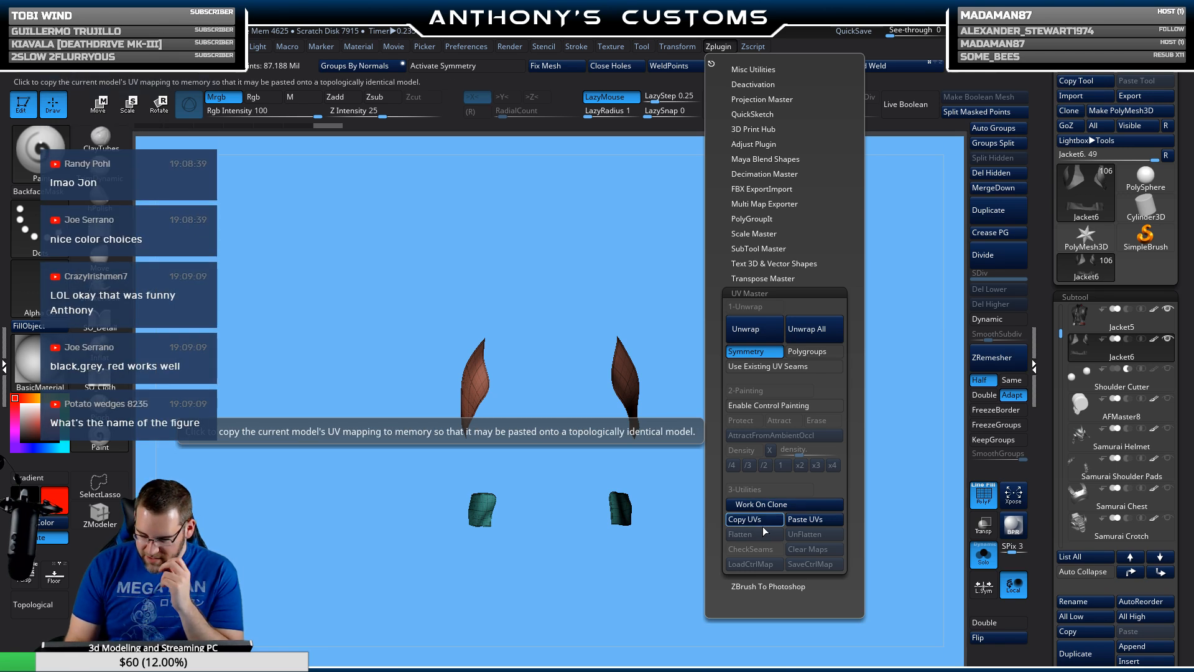
{"action": "left_click", "coordinate": [802, 352]}
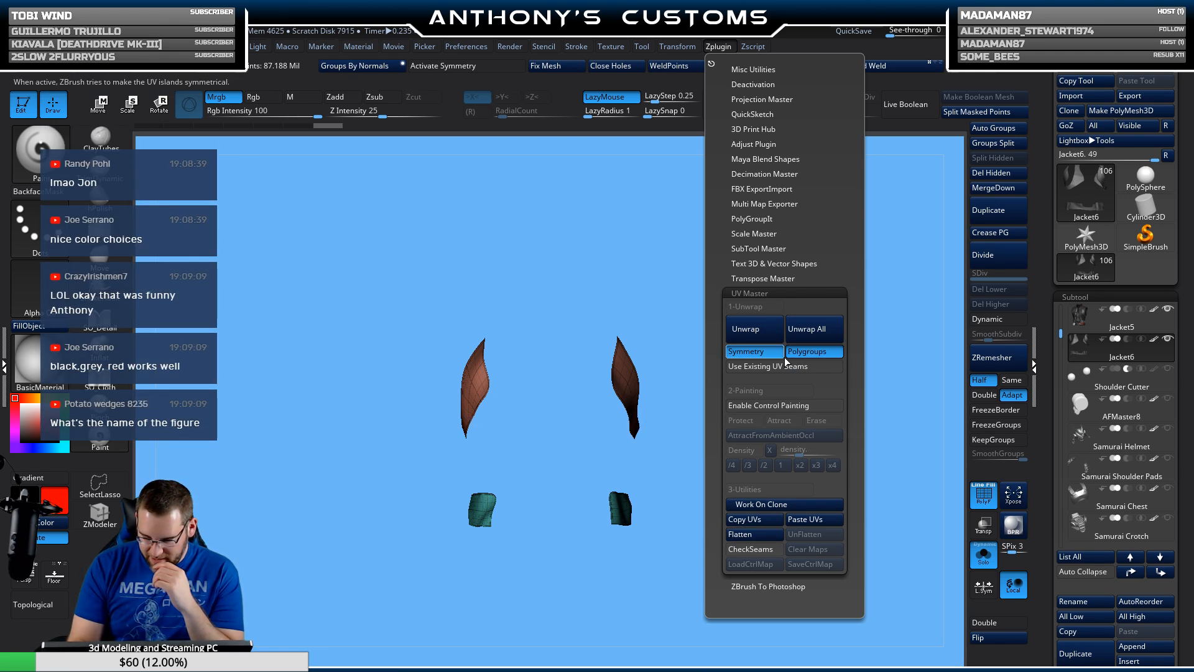
{"action": "left_click", "coordinate": [770, 353]}
{"action": "left_click", "coordinate": [757, 331]}
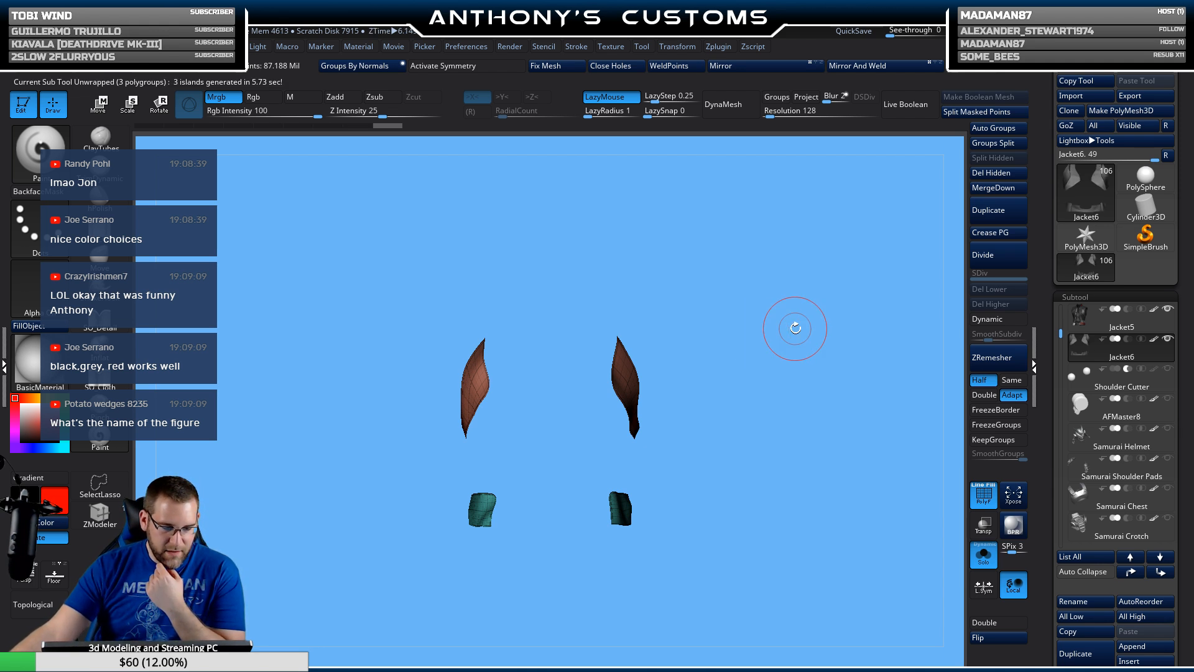
Step: Flatten the panels' UV layout and give each UV island its own polygroup with Auto Groups
{"action": "left_click", "coordinate": [718, 47]}
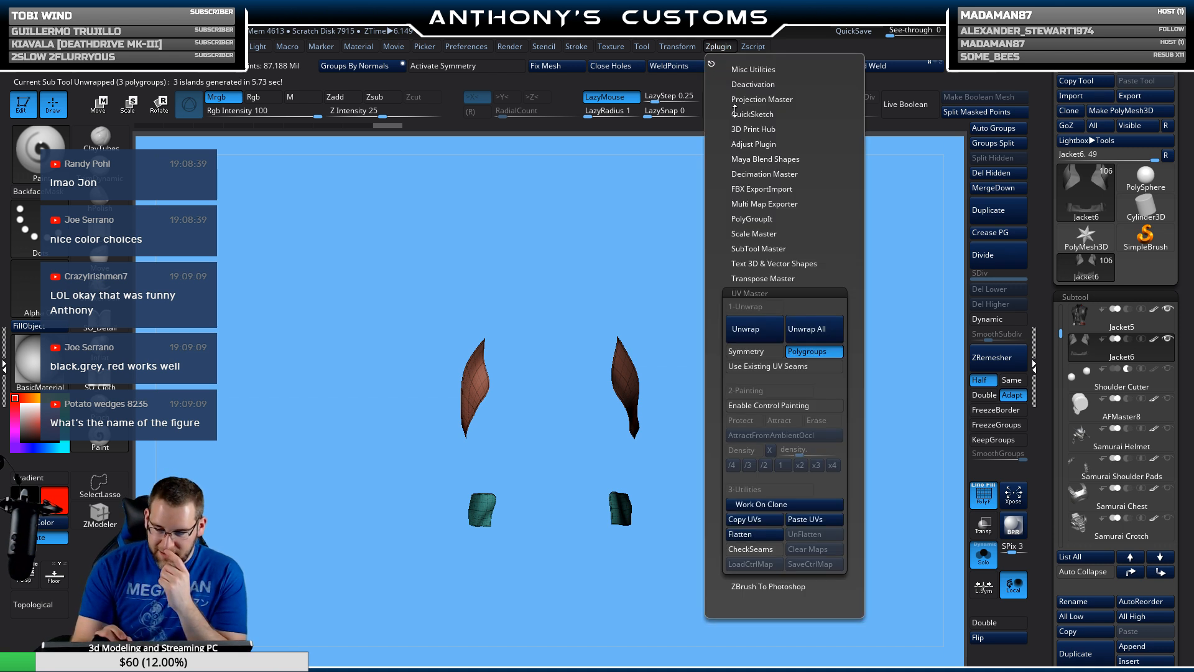
{"action": "left_click", "coordinate": [757, 536]}
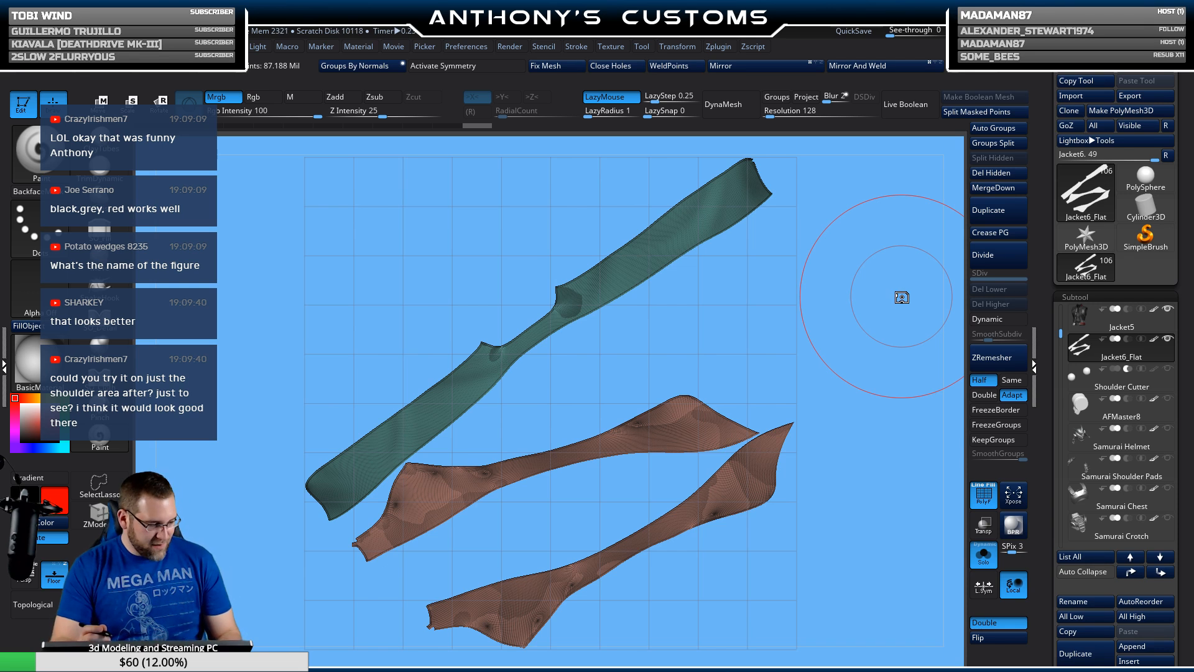
{"action": "key", "text": "w"}
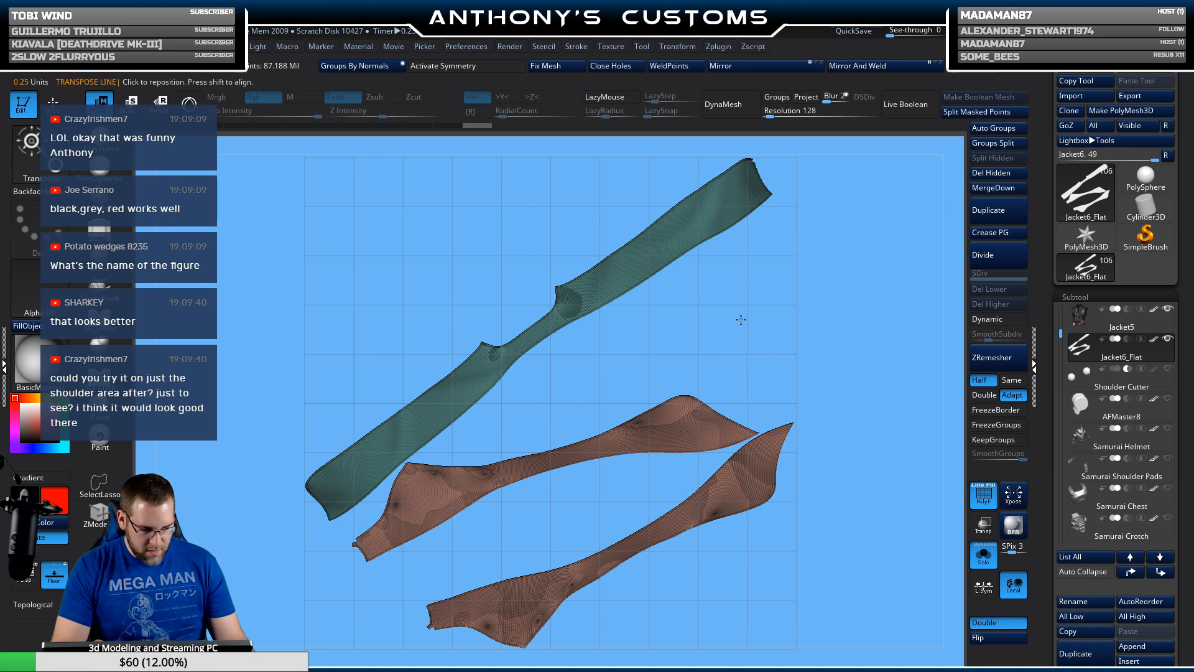
{"action": "key", "text": "r"}
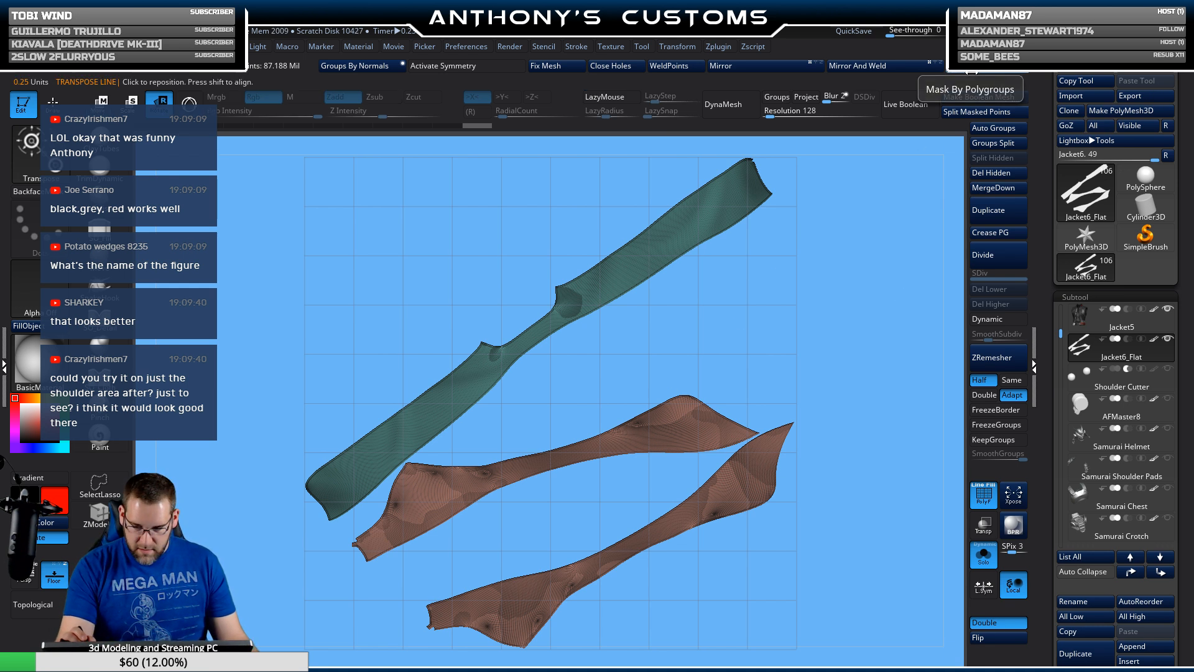
{"action": "left_click", "coordinate": [1001, 128]}
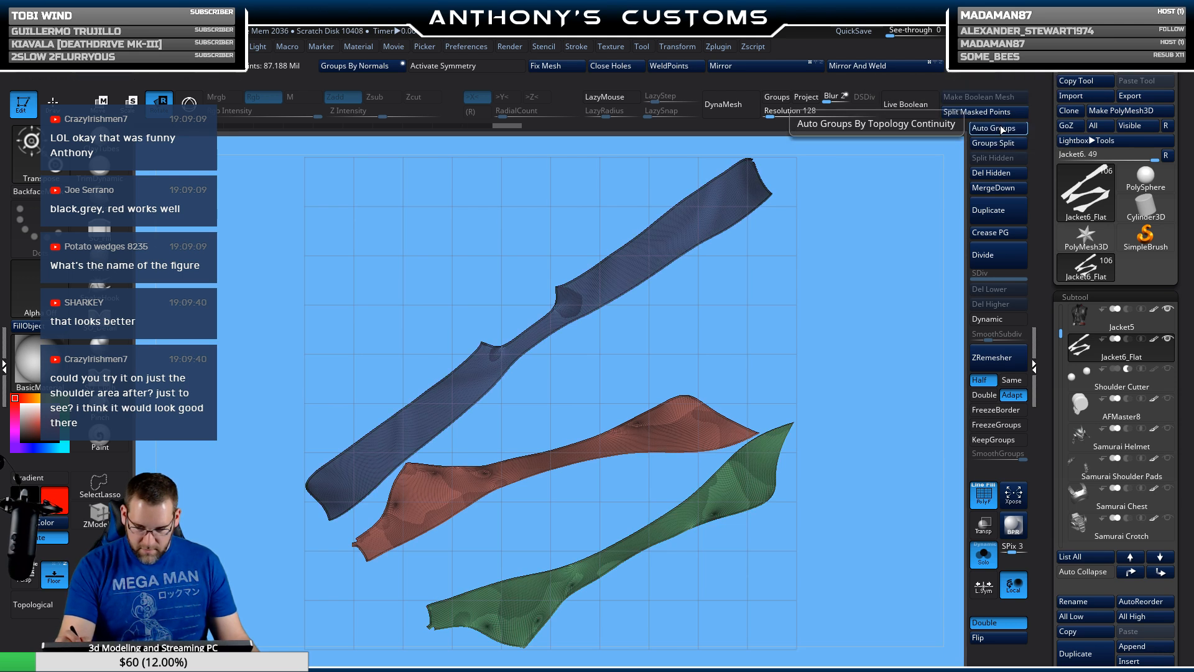
Step: Rotate the middle UV island slightly away from its neighbour and unflatten the panels back to their 3D shape
{"action": "mouse_move", "coordinate": [663, 427]}
{"action": "left_mouse_down"}
{"action": "mouse_move", "coordinate": [792, 333]}
{"action": "mouse_move", "coordinate": [805, 287]}
{"action": "left_mouse_up"}
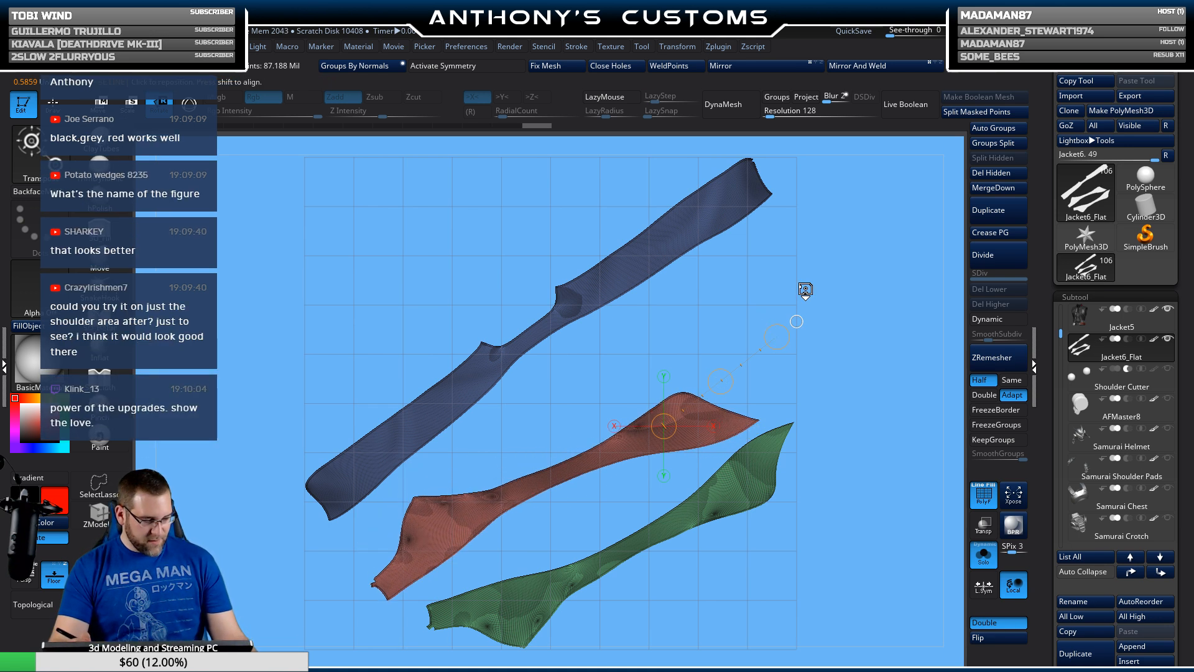
{"action": "key", "text": "q"}
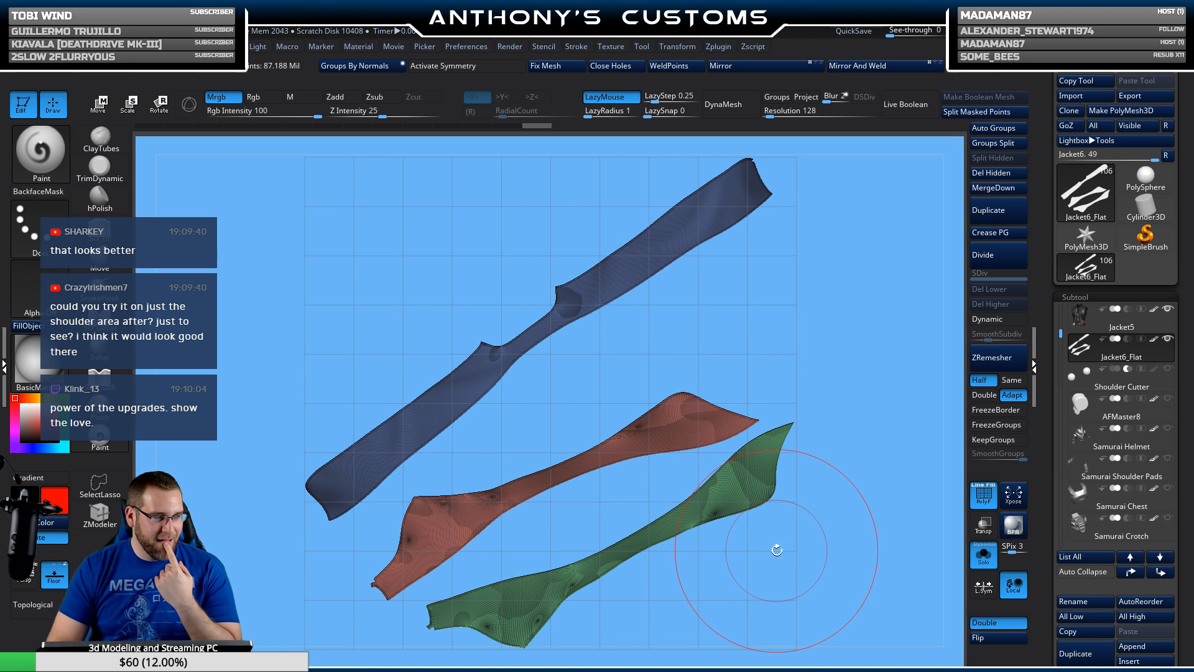
{"action": "left_click", "coordinate": [718, 49]}
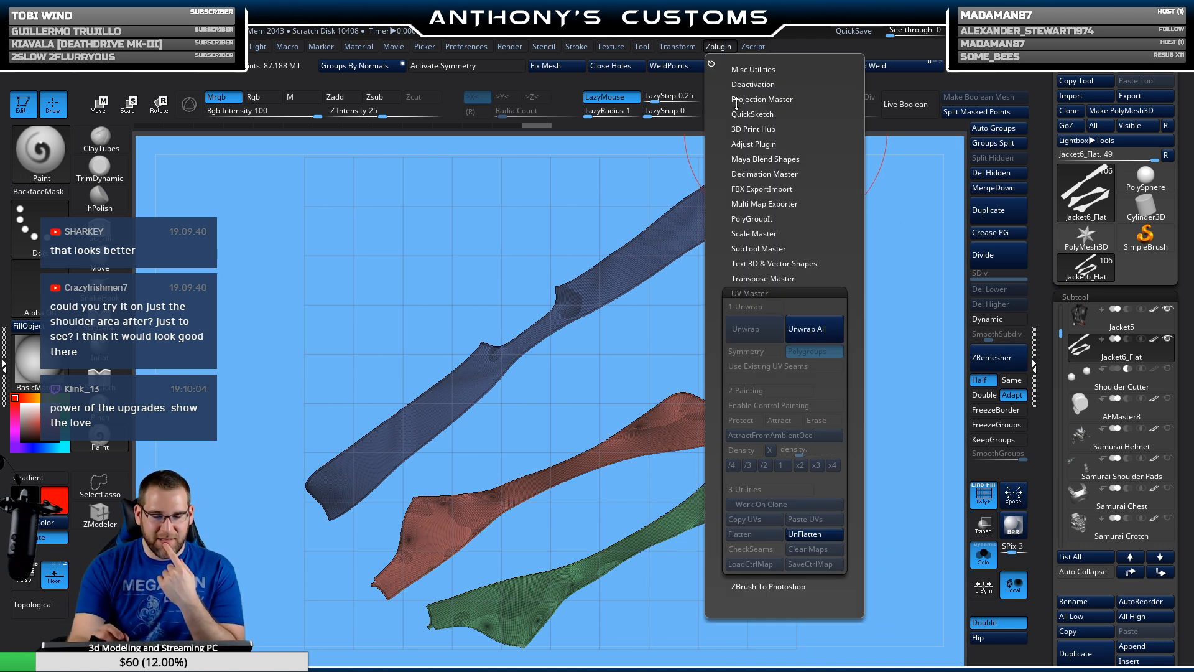
{"action": "left_click", "coordinate": [804, 534]}
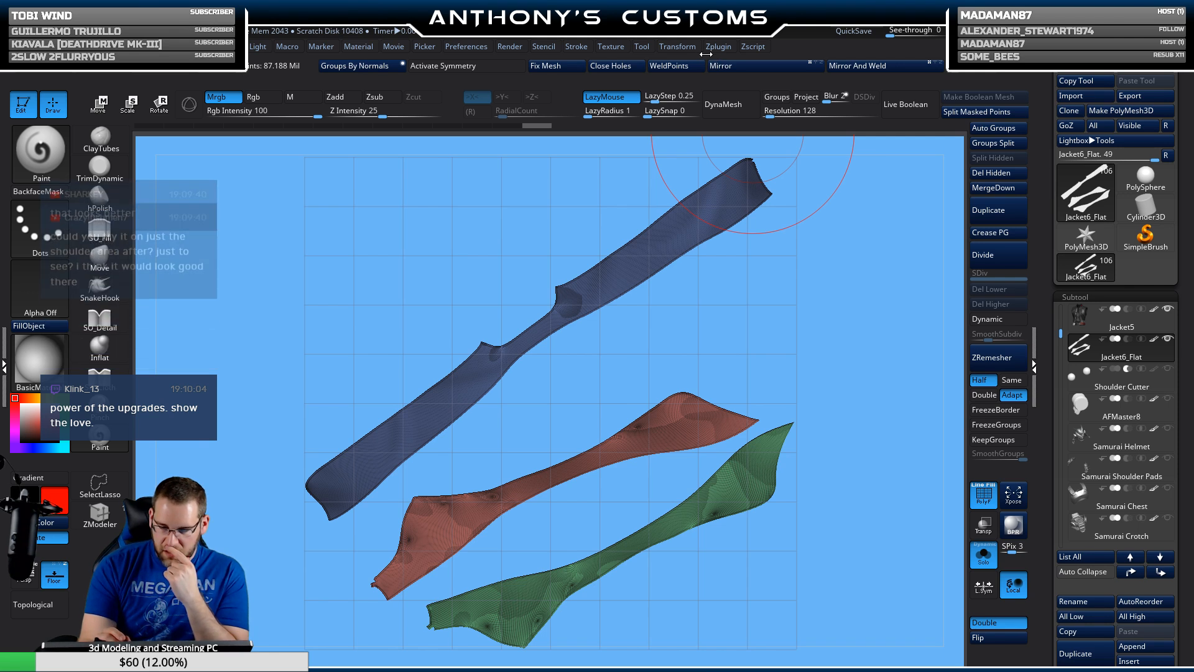
{"action": "left_click", "coordinate": [719, 46]}
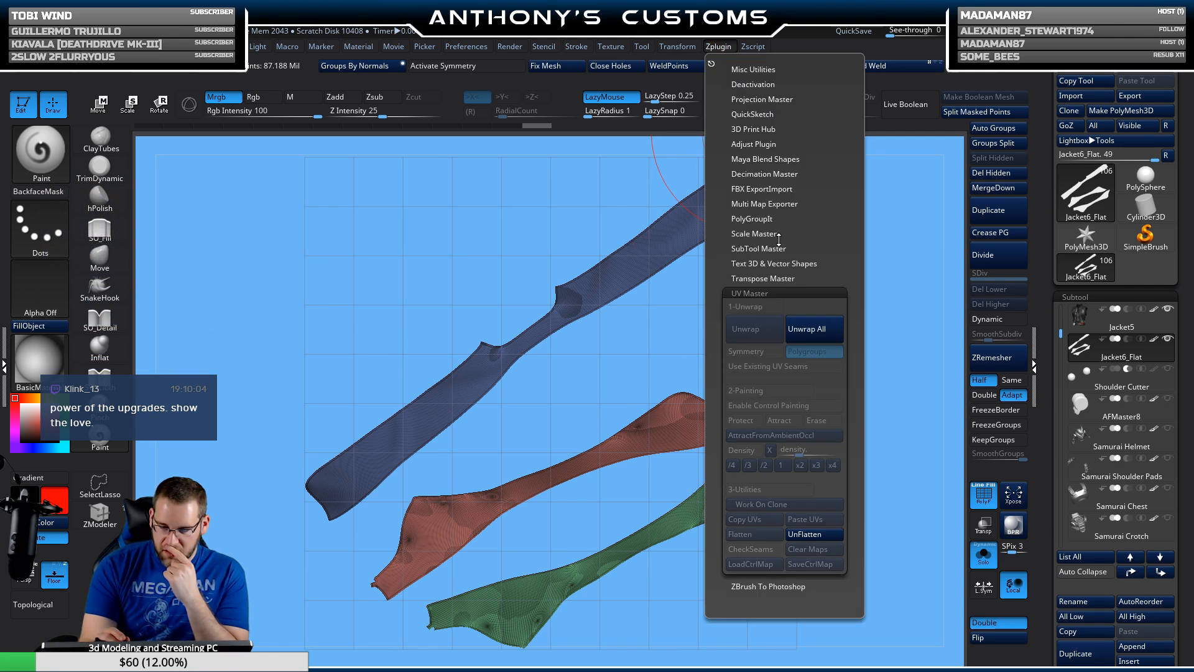
{"action": "left_click", "coordinate": [808, 535]}
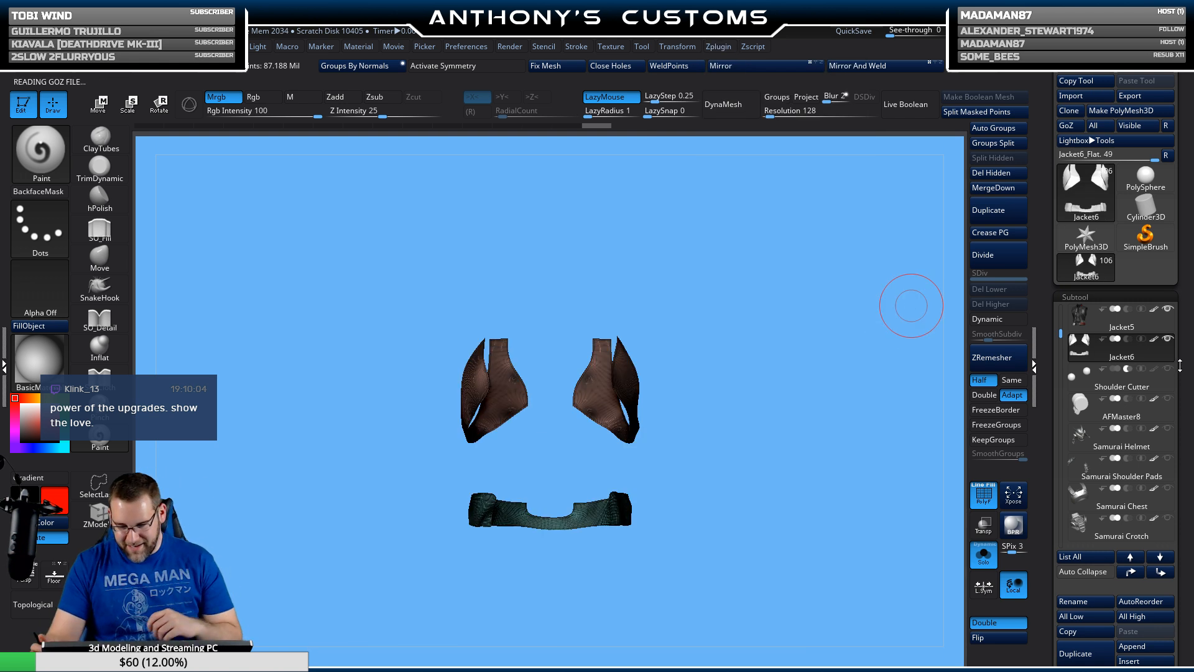
Step: Create a new texture map for the UV-unwrapped Jacket6 panels
{"action": "scroll", "coordinate": [1190, 239], "scroll_direction": "down", "scroll_amount": 5}
{"action": "scroll", "coordinate": [1190, 240], "scroll_direction": "down", "scroll_amount": 3}
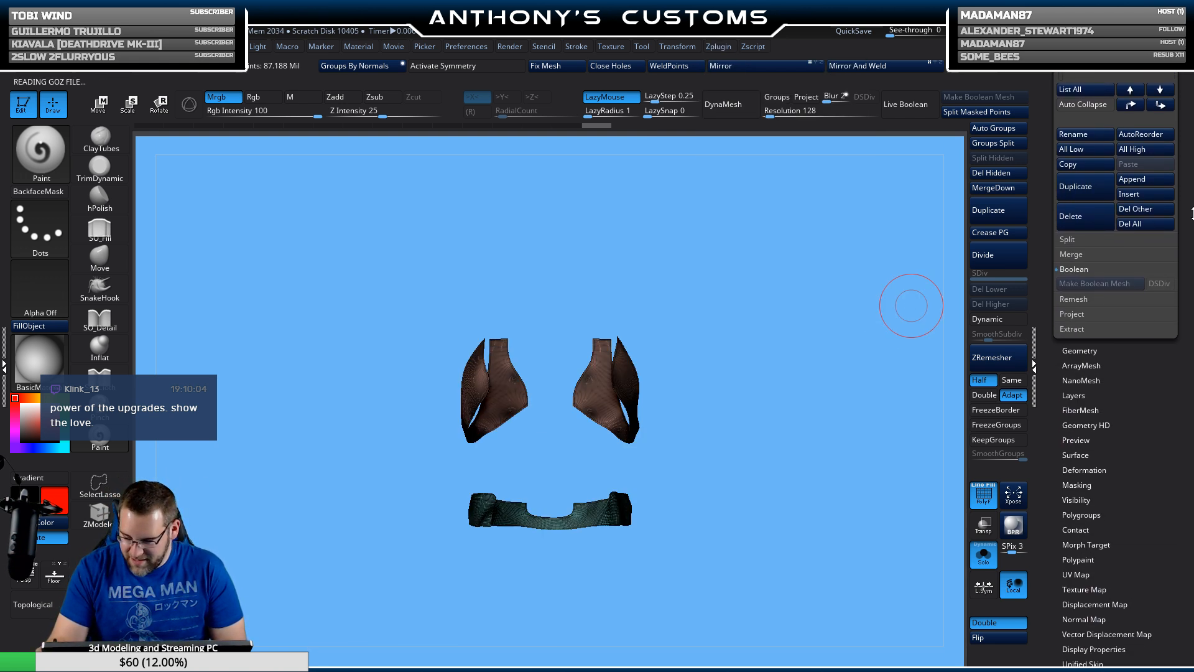
{"action": "scroll", "coordinate": [1149, 429], "scroll_direction": "down", "scroll_amount": 8}
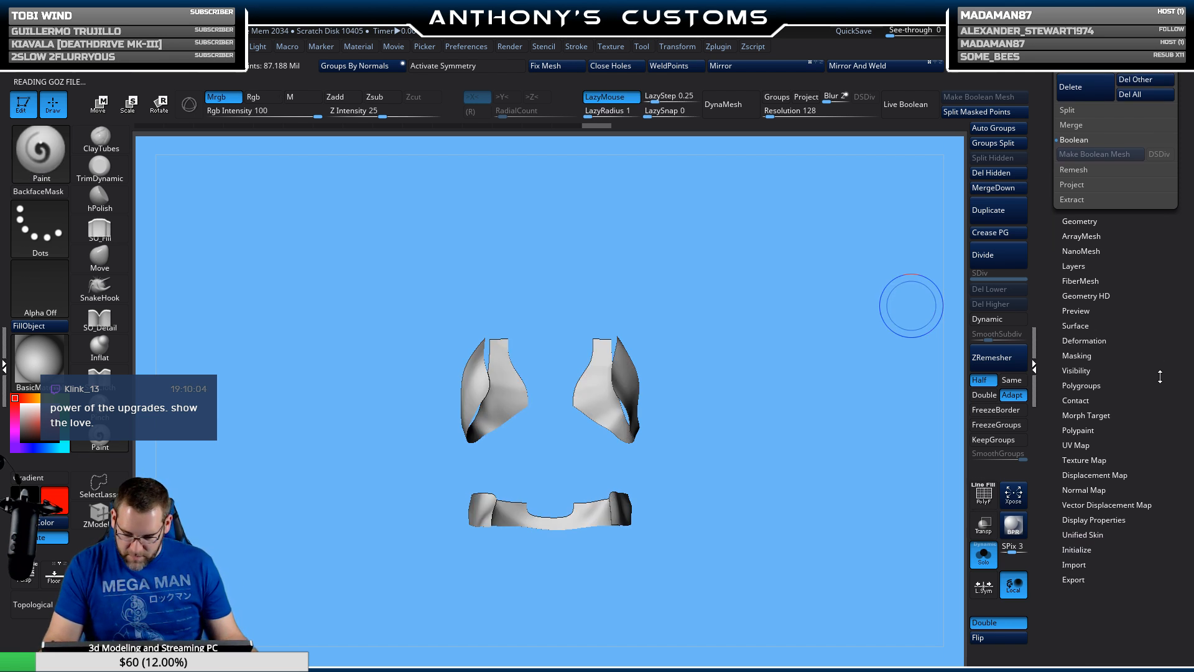
{"action": "scroll", "coordinate": [1090, 360], "scroll_direction": "up", "scroll_amount": 4}
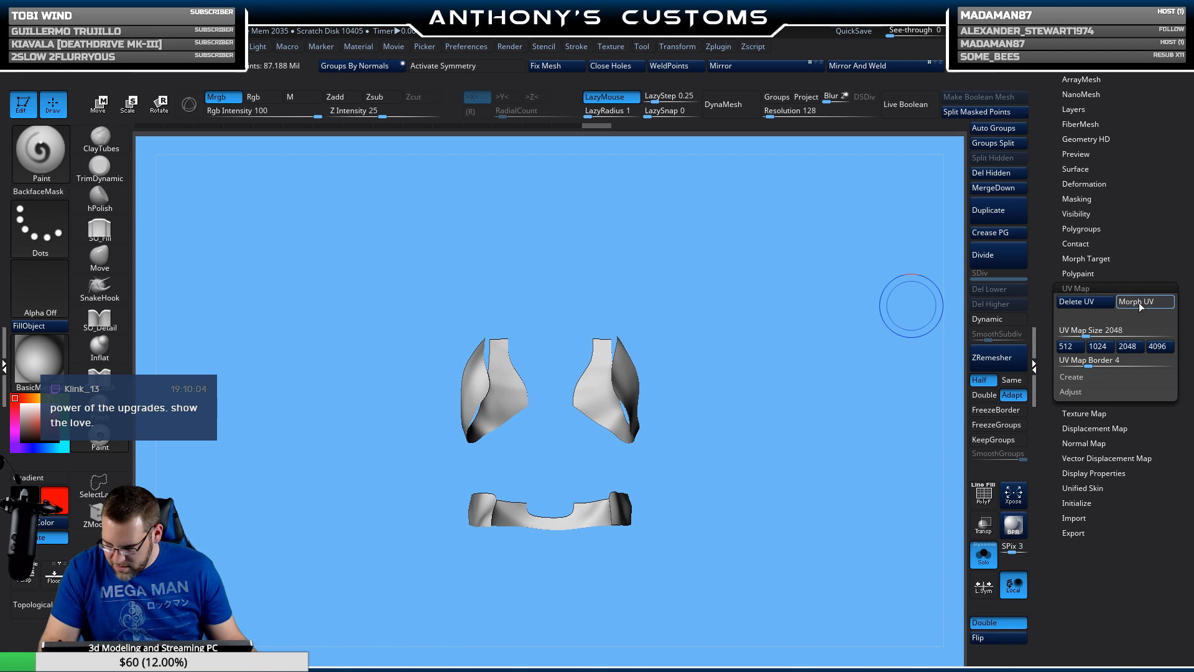
{"action": "left_click", "coordinate": [1086, 378]}
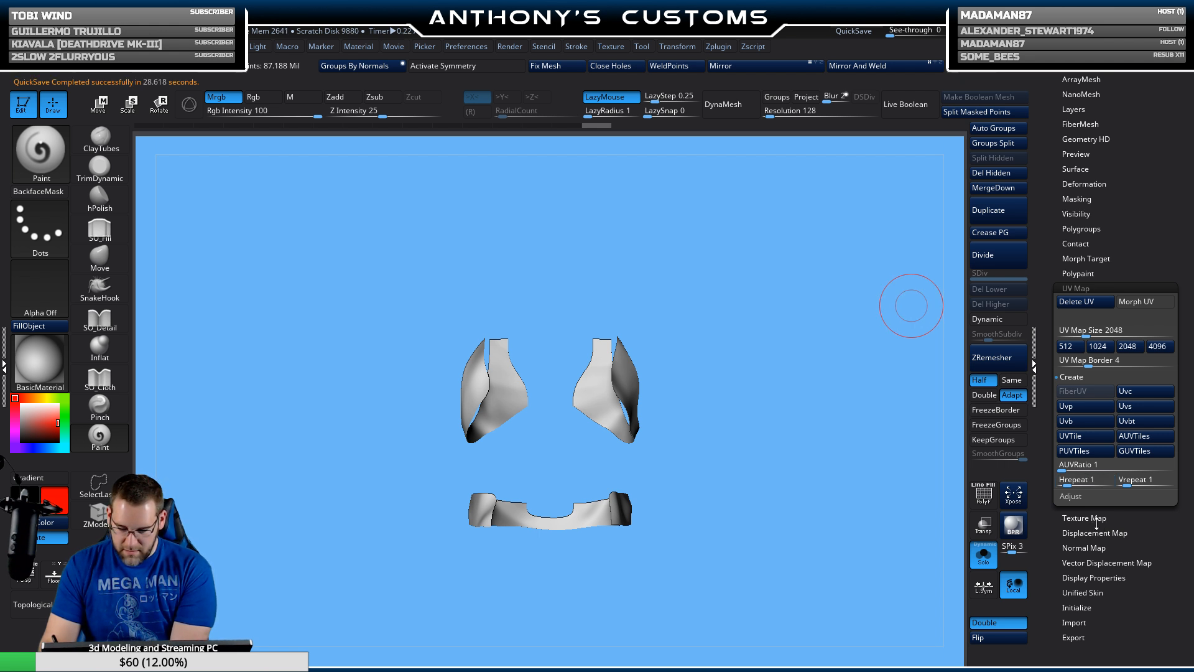
{"action": "left_click", "coordinate": [1095, 518]}
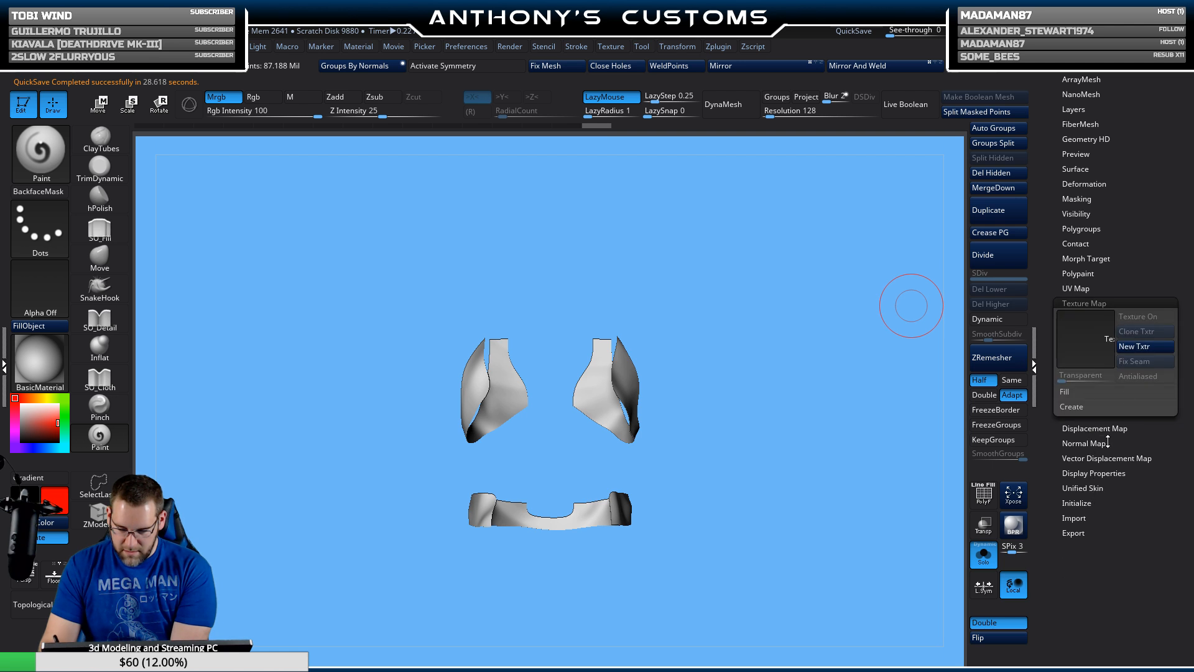
{"action": "left_click", "coordinate": [1145, 346]}
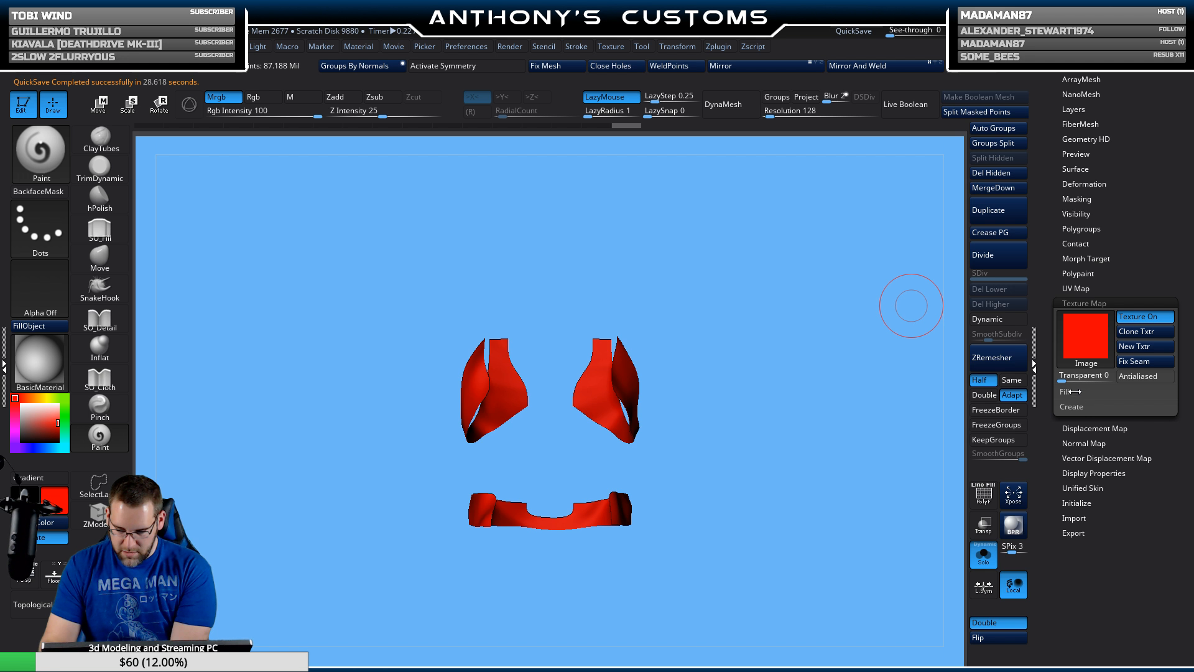
{"action": "left_click", "coordinate": [1071, 392]}
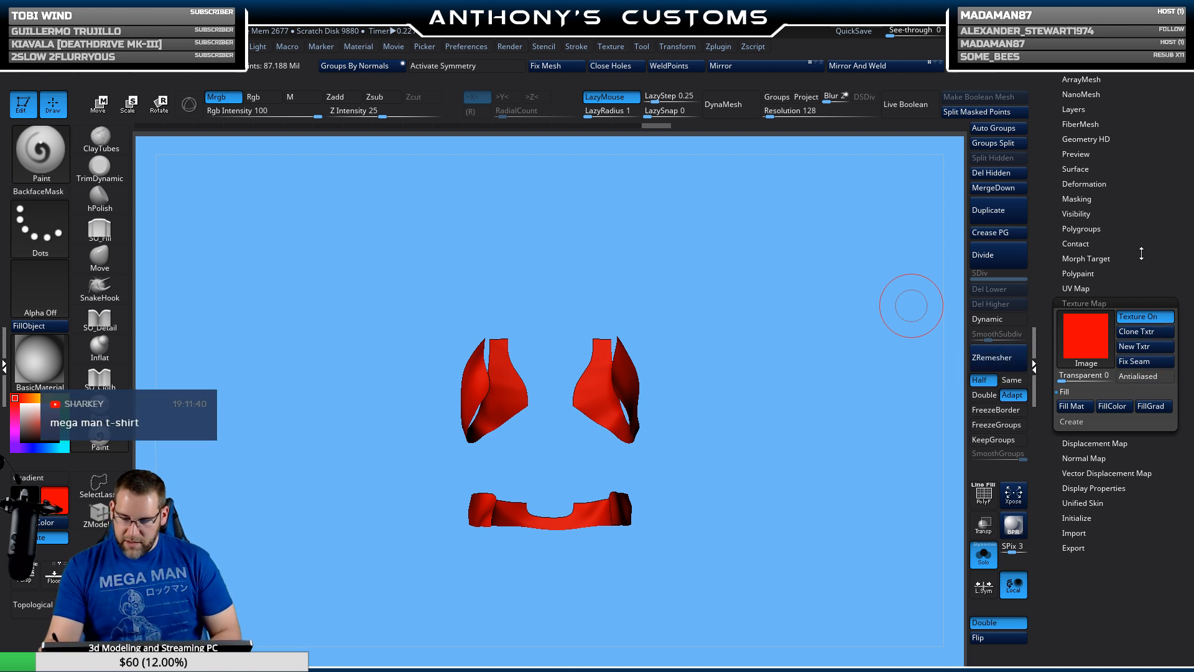
Step: Start a surface noise on the Jacket6 panels in NoiseMaker with UV mapping and a hexagon alpha, and examine its preview
{"action": "left_click_drag", "start_coordinate": [1134, 259], "coordinate": [1150, 335]}
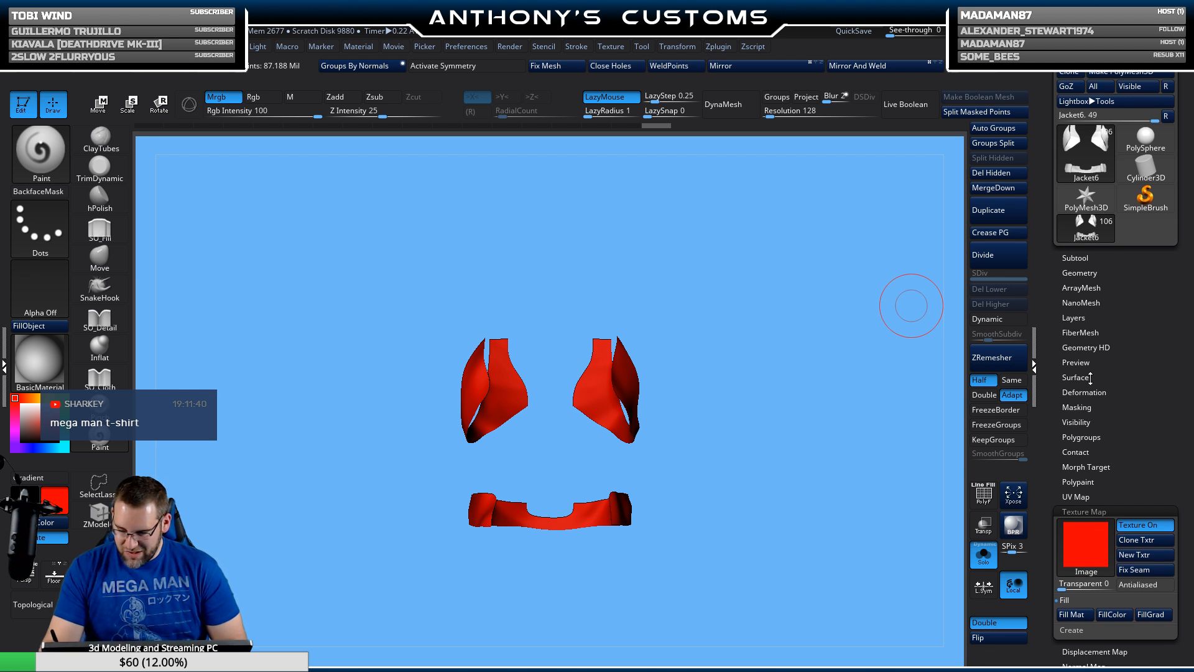
{"action": "left_click", "coordinate": [1083, 378]}
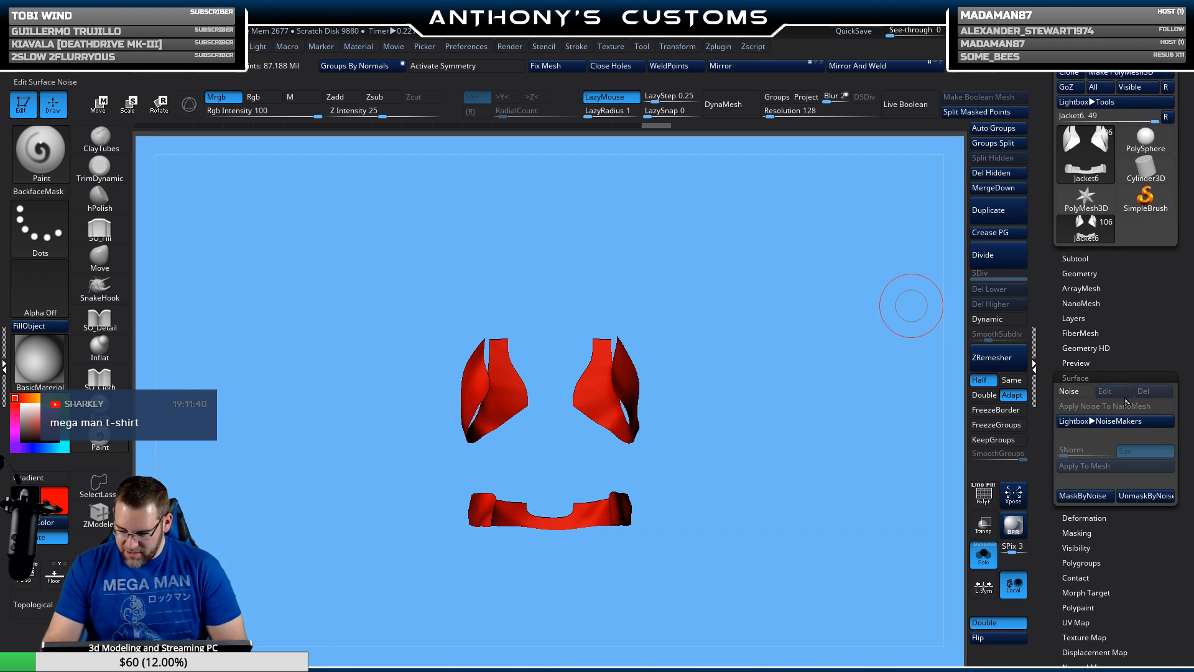
{"action": "left_click", "coordinate": [1083, 423]}
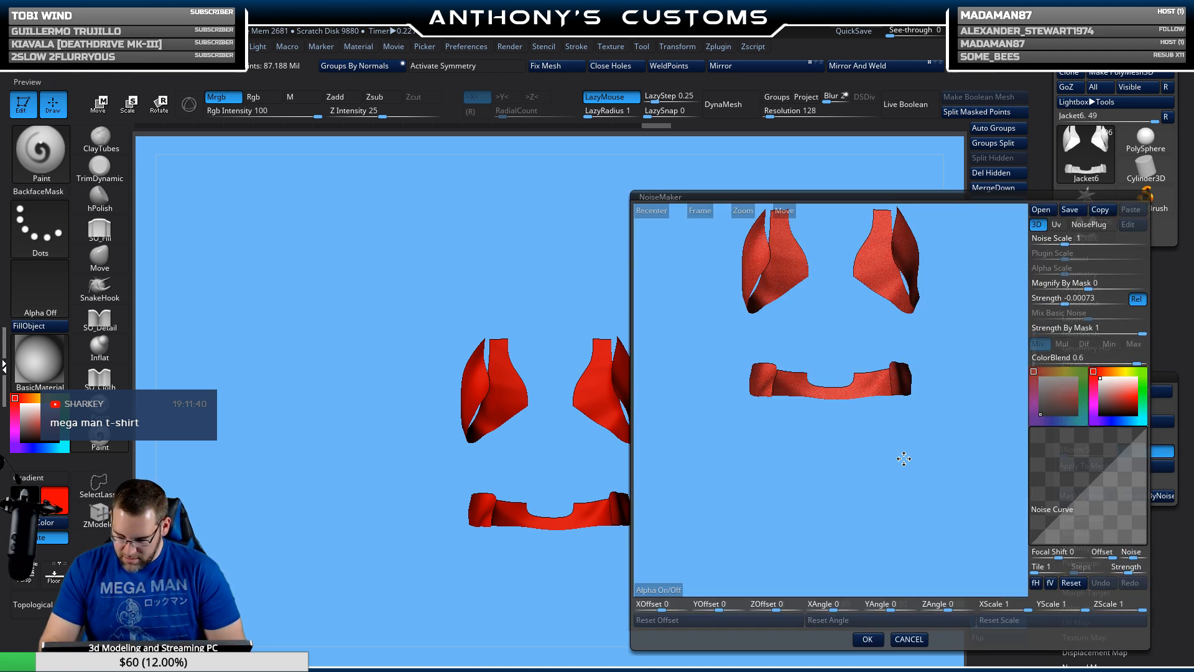
{"action": "left_click", "coordinate": [1057, 223]}
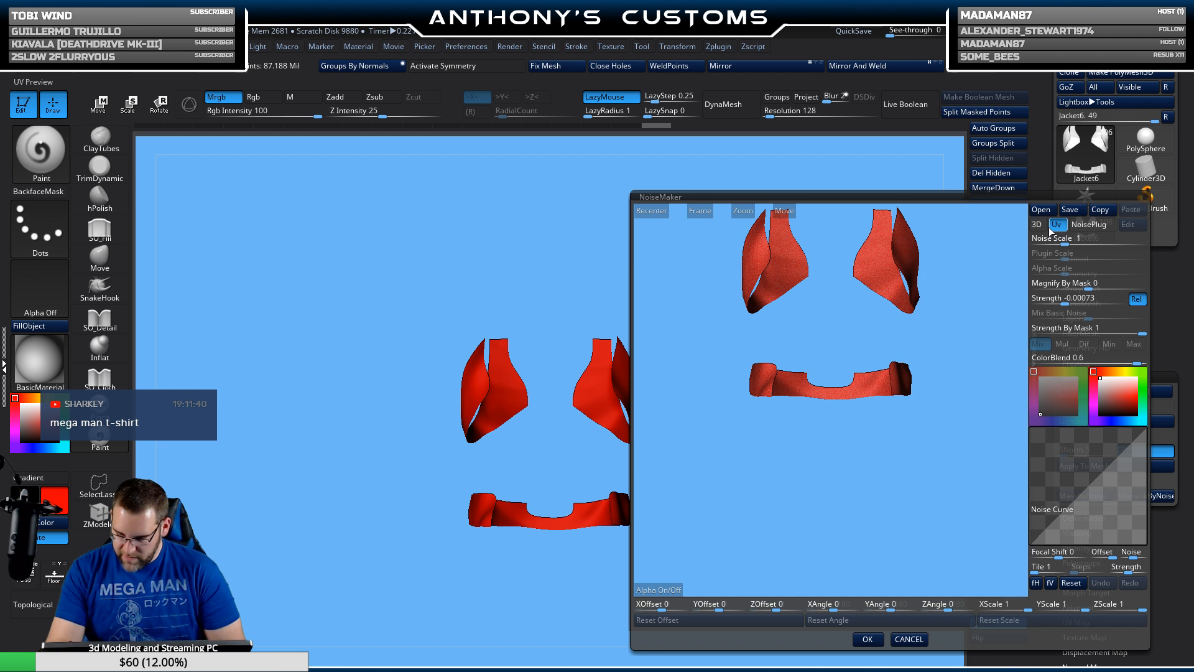
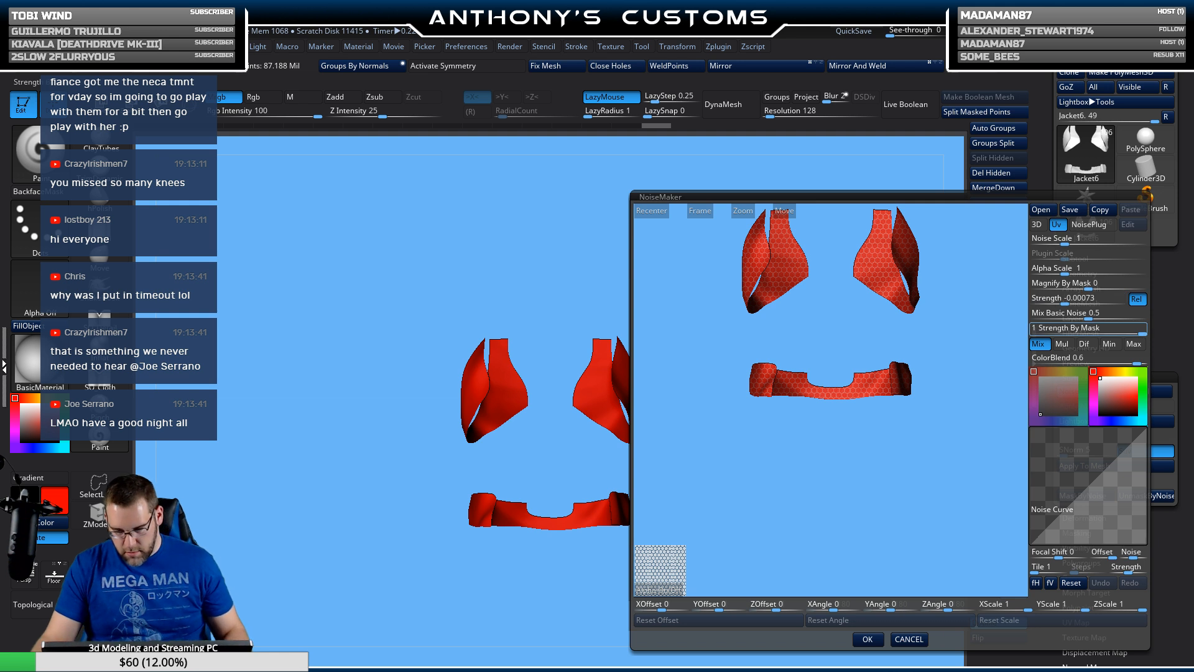
{"action": "left_click_drag", "start_coordinate": [915, 392], "coordinate": [1020, 363]}
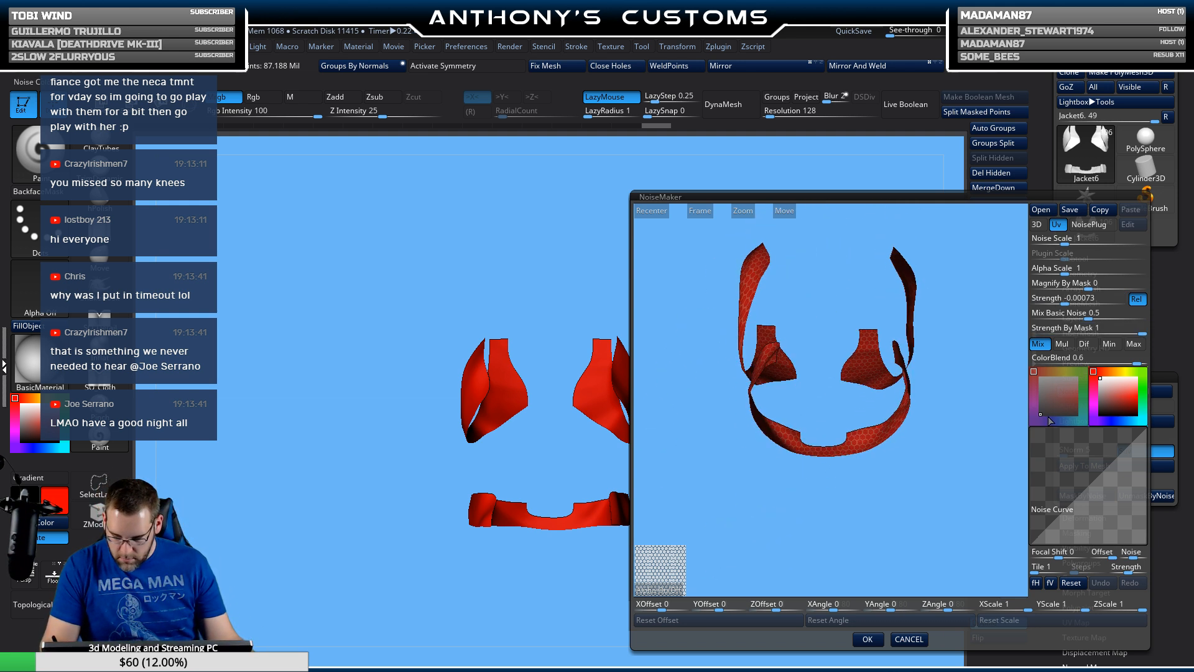
{"action": "left_click_drag", "start_coordinate": [931, 437], "coordinate": [926, 497], "text": "alt"}
{"action": "left_click_drag", "start_coordinate": [879, 405], "coordinate": [871, 563], "text": "alt"}
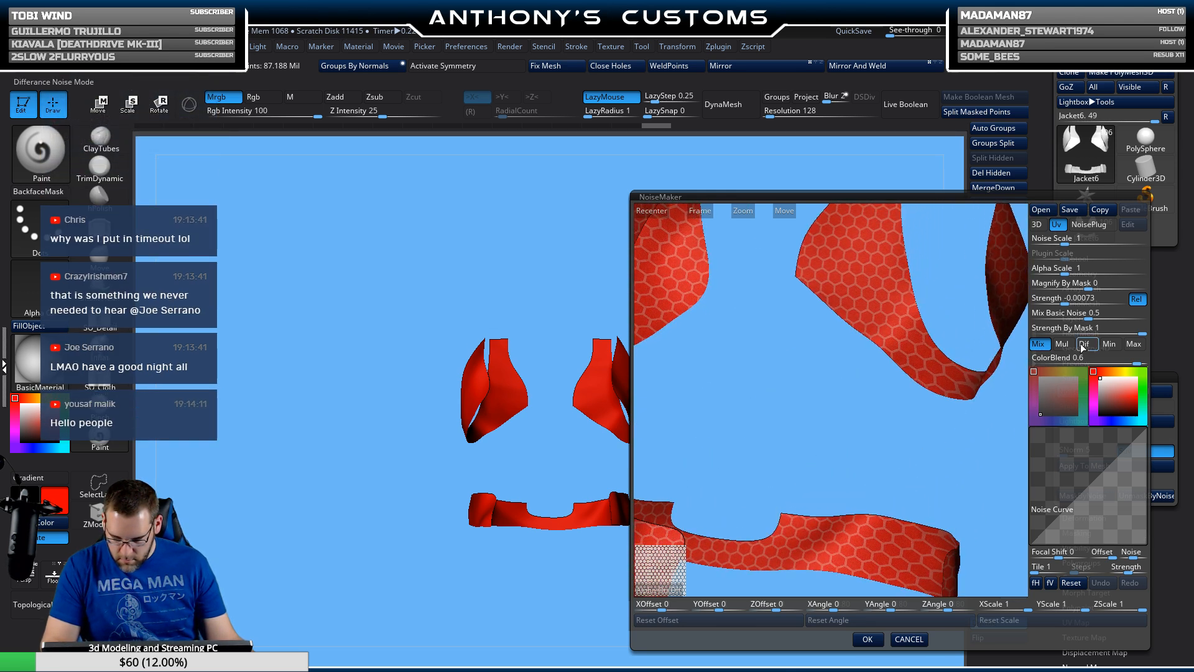
Step: Set Mix Basic Noise to 0 and compare the hexagon pattern in 3D and UV modes, ending on UV
{"action": "left_click_drag", "start_coordinate": [1090, 318], "coordinate": [1024, 328]}
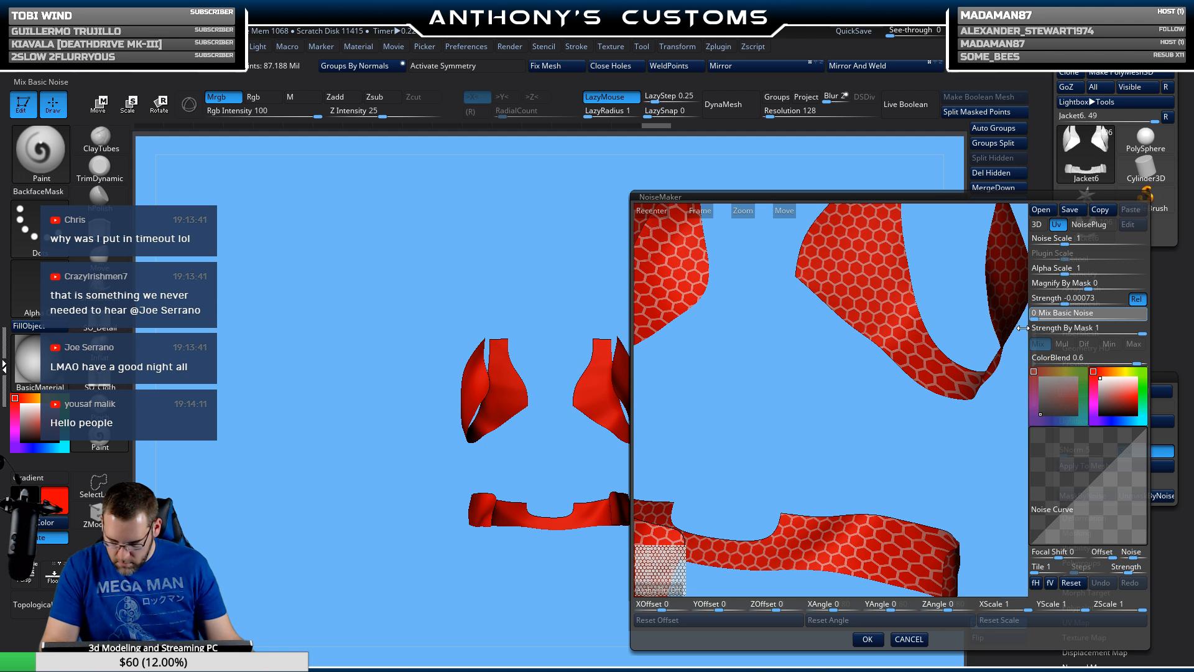
{"action": "left_click", "coordinate": [1099, 299]}
{"action": "mouse_move", "coordinate": [976, 435]}
{"action": "left_mouse_down"}
{"action": "mouse_move", "coordinate": [942, 437]}
{"action": "mouse_move", "coordinate": [954, 427]}
{"action": "left_mouse_up"}
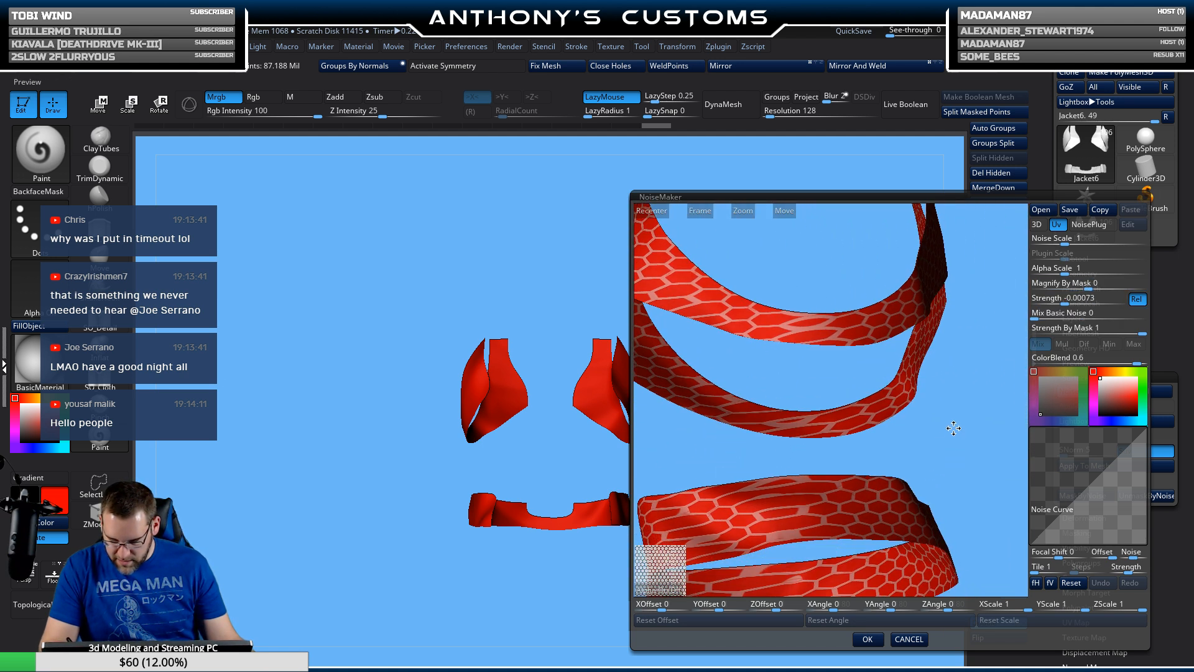
{"action": "left_click", "coordinate": [1060, 240]}
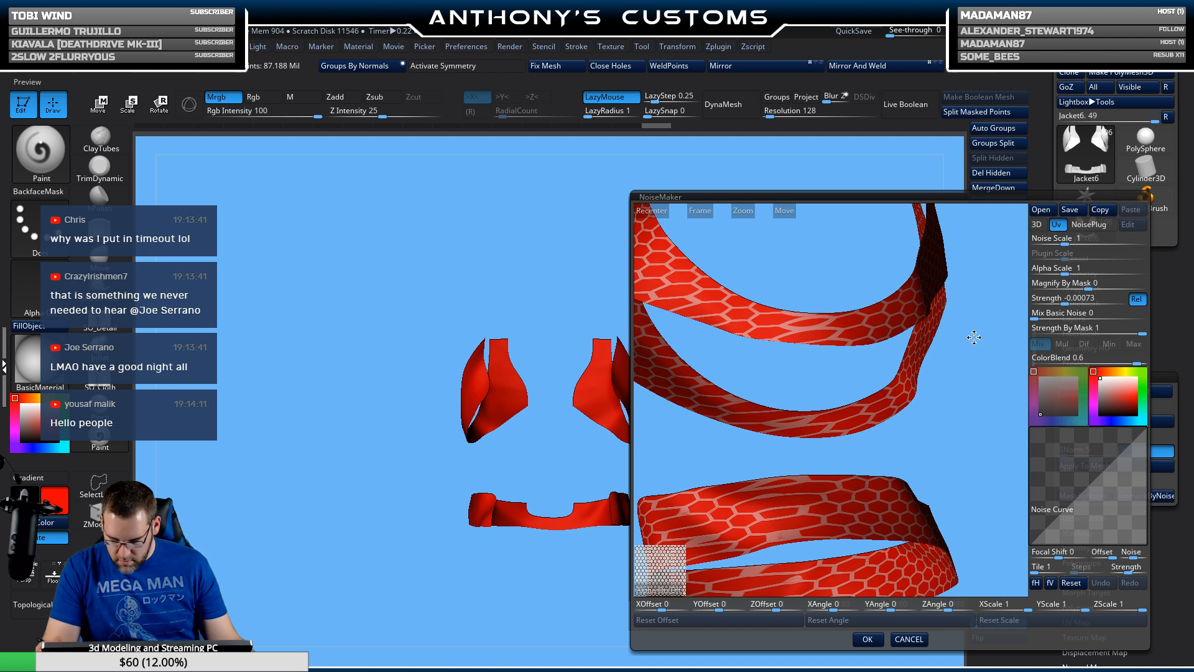
{"action": "mouse_move", "coordinate": [959, 422]}
{"action": "left_mouse_down"}
{"action": "mouse_move", "coordinate": [943, 432]}
{"action": "mouse_move", "coordinate": [898, 423]}
{"action": "mouse_move", "coordinate": [913, 424]}
{"action": "mouse_move", "coordinate": [882, 459]}
{"action": "mouse_move", "coordinate": [946, 439]}
{"action": "left_mouse_up"}
{"action": "left_click", "coordinate": [1038, 225]}
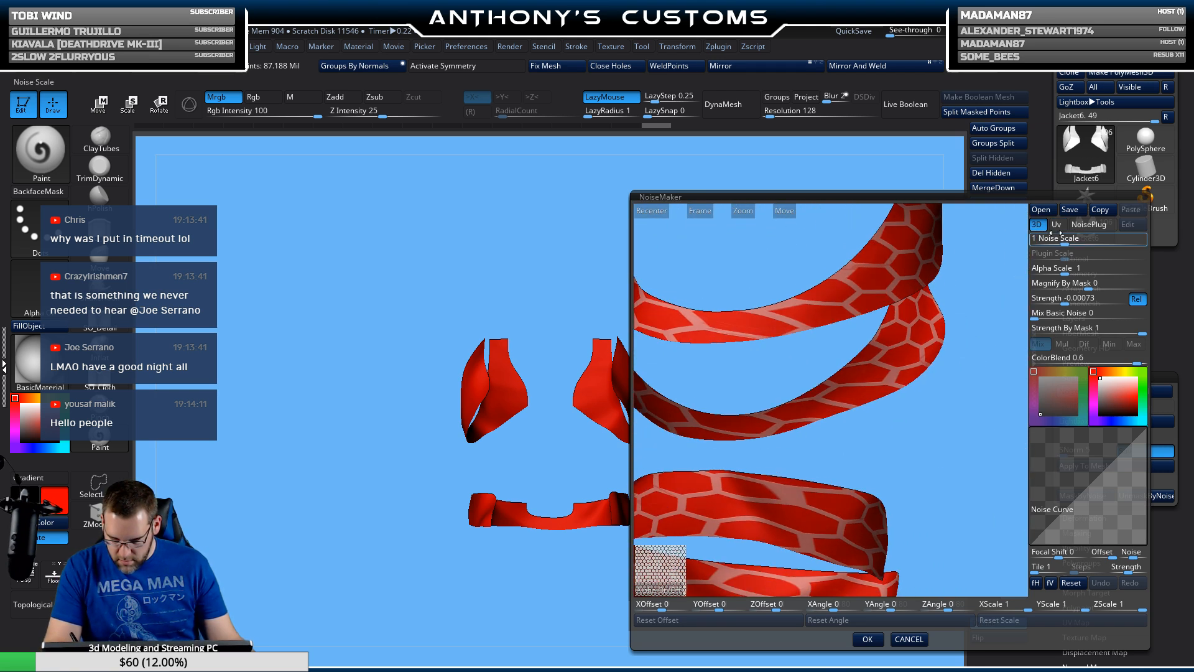
{"action": "left_click", "coordinate": [1056, 224]}
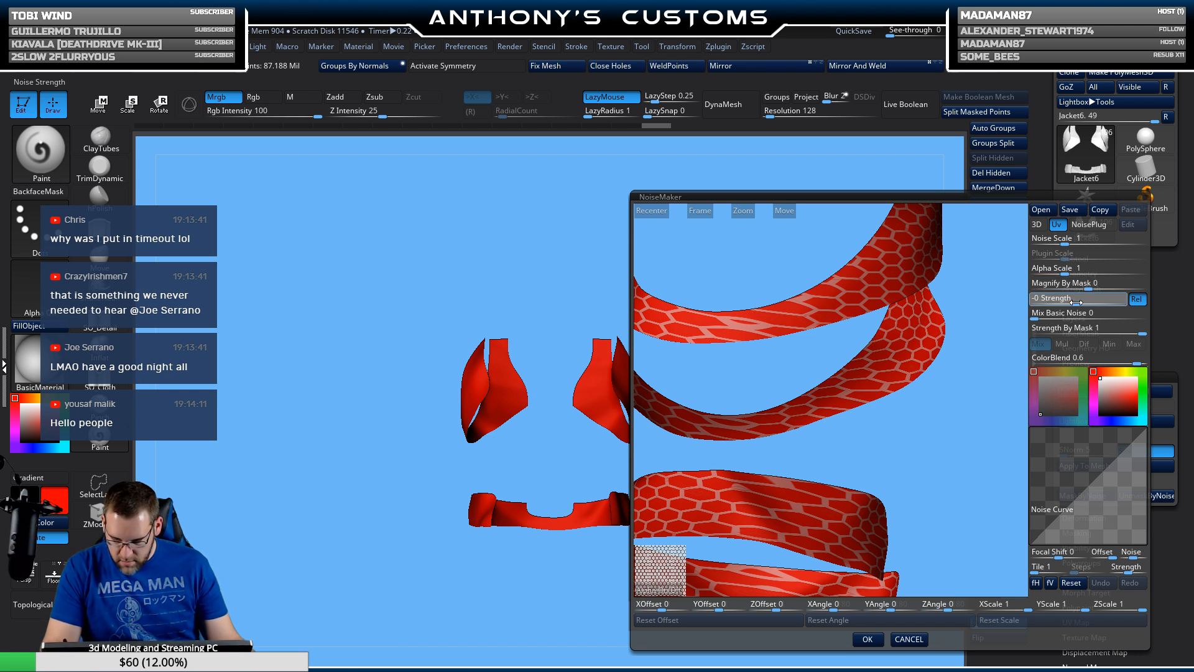
Step: Set the noise Strength to 0.00623 and Alpha Scale to 0.37191, and accept the noise settings
{"action": "left_click_drag", "start_coordinate": [1077, 301], "coordinate": [1096, 299]}
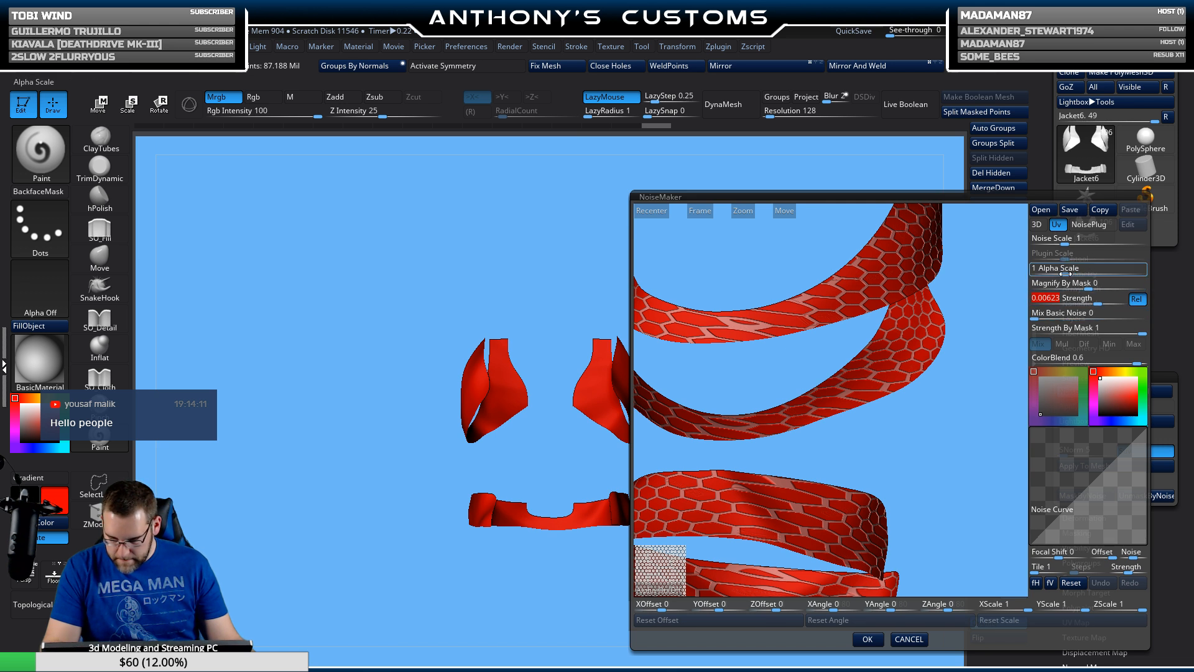
{"action": "left_click_drag", "start_coordinate": [1066, 274], "coordinate": [1060, 275]}
{"action": "left_click_drag", "start_coordinate": [917, 436], "coordinate": [920, 423]}
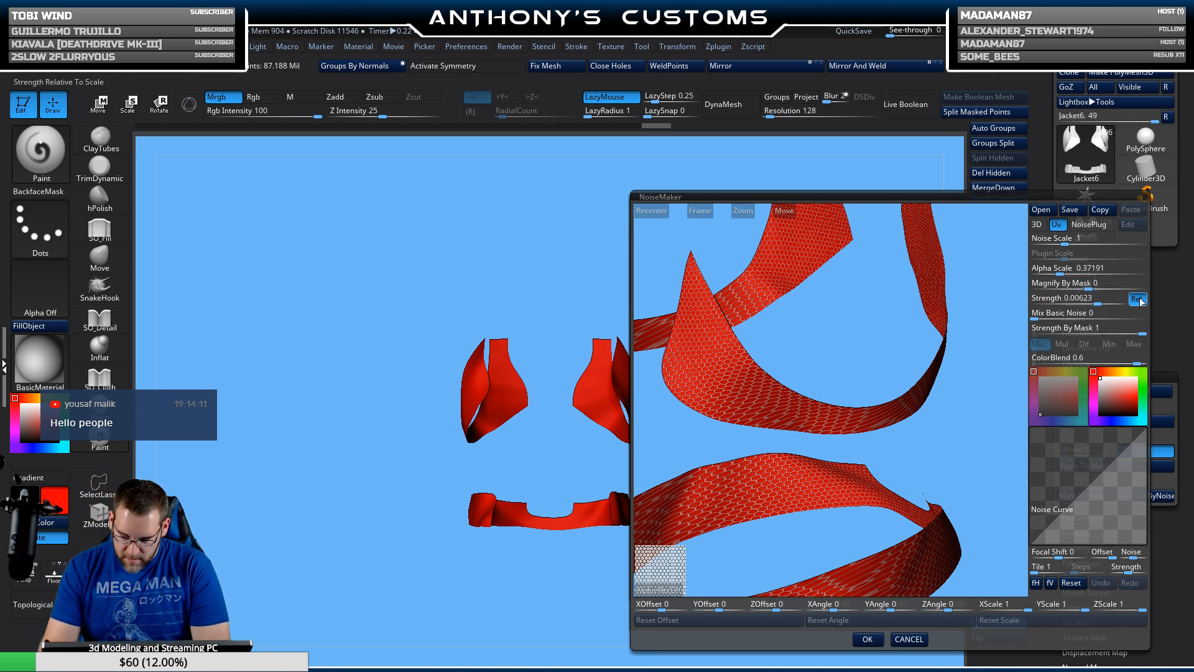
{"action": "left_click", "coordinate": [868, 639]}
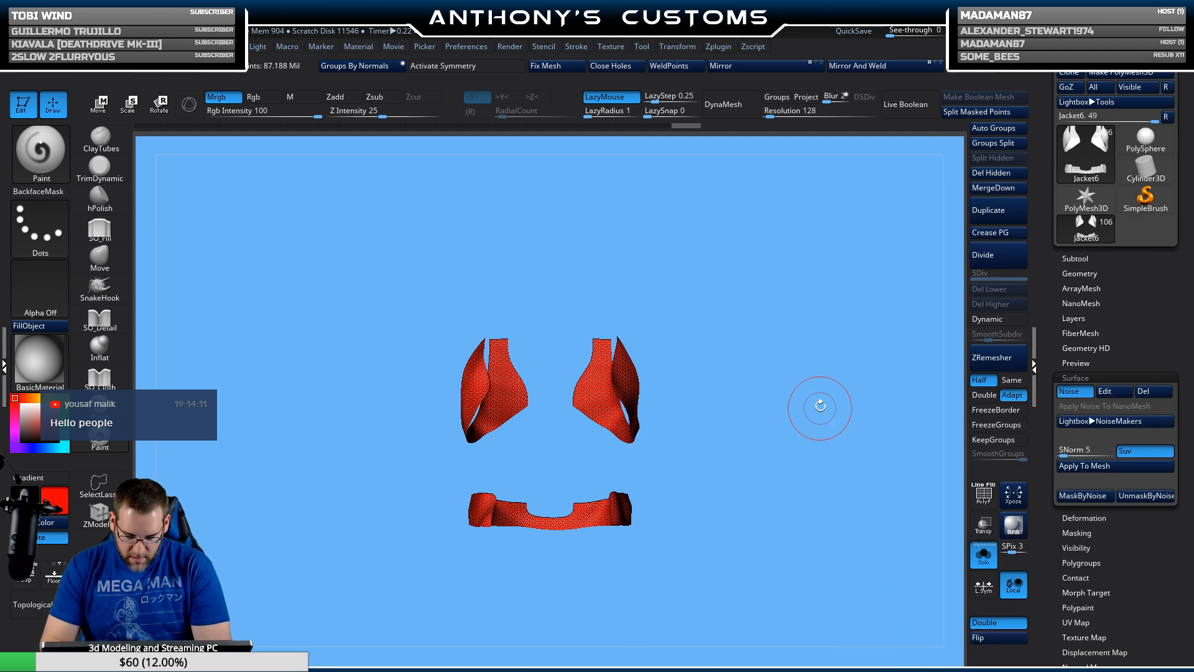
Step: Apply the hexagon surface noise to the panel mesh
{"action": "left_click_drag", "start_coordinate": [771, 499], "coordinate": [801, 513]}
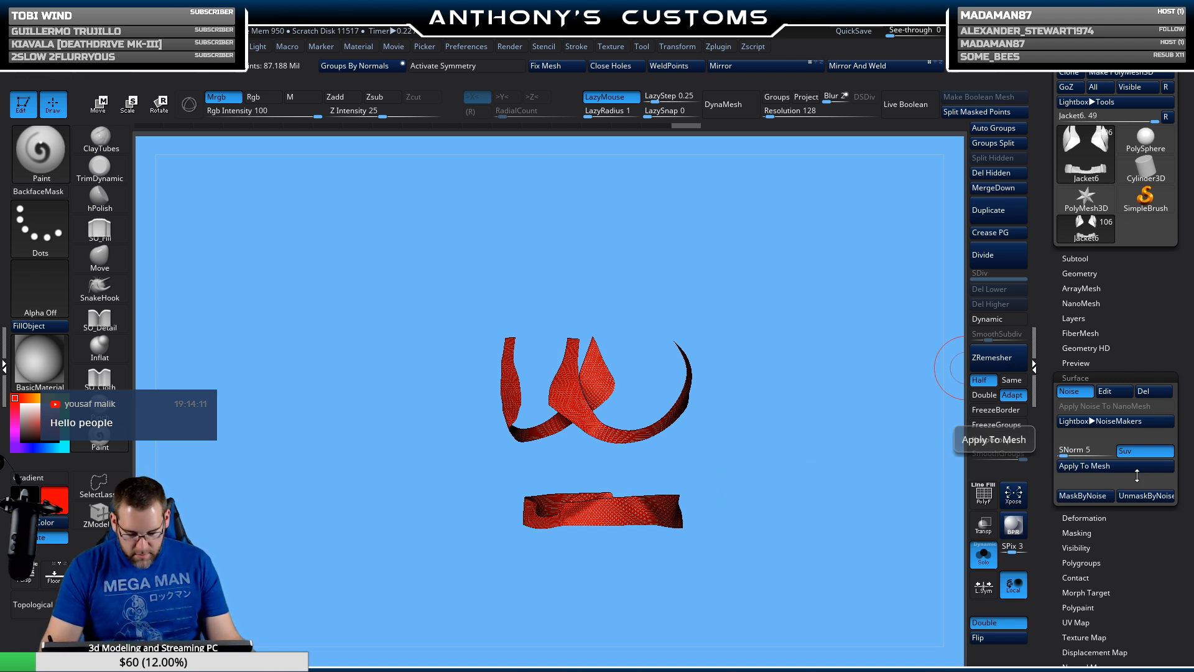
{"action": "left_click", "coordinate": [1114, 466]}
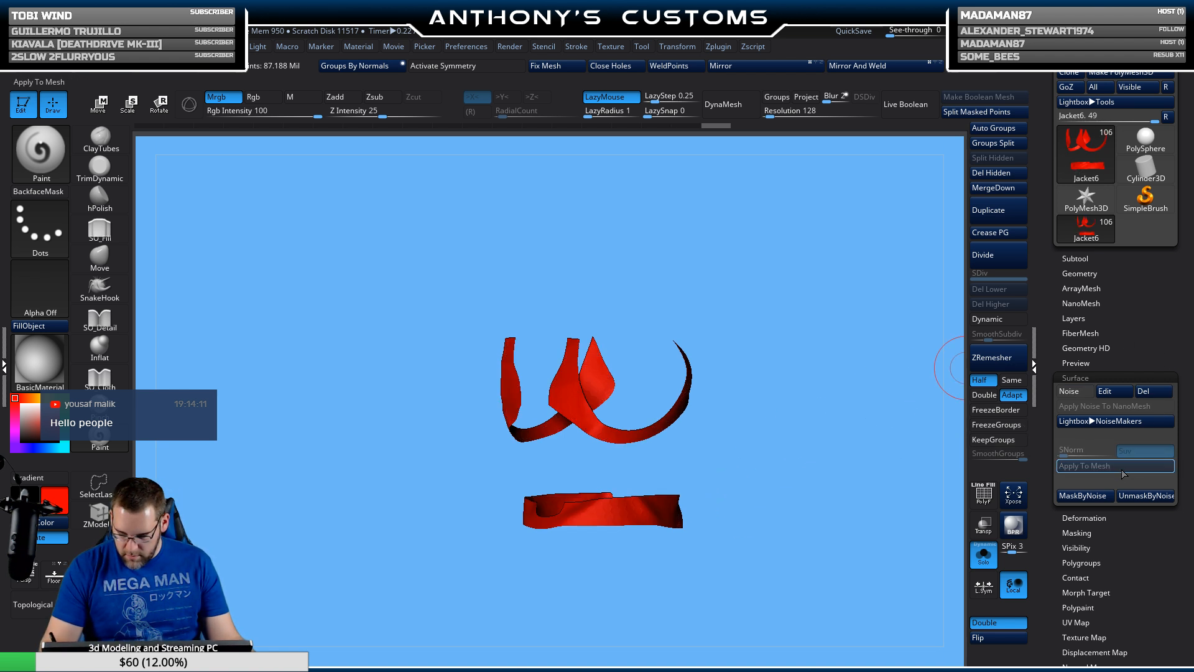
{"action": "mouse_move", "coordinate": [809, 504]}
{"action": "left_mouse_down"}
{"action": "mouse_move", "coordinate": [708, 516]}
{"action": "mouse_move", "coordinate": [730, 453]}
{"action": "mouse_move", "coordinate": [706, 560]}
{"action": "mouse_move", "coordinate": [781, 472]}
{"action": "mouse_move", "coordinate": [800, 500]}
{"action": "left_mouse_up"}
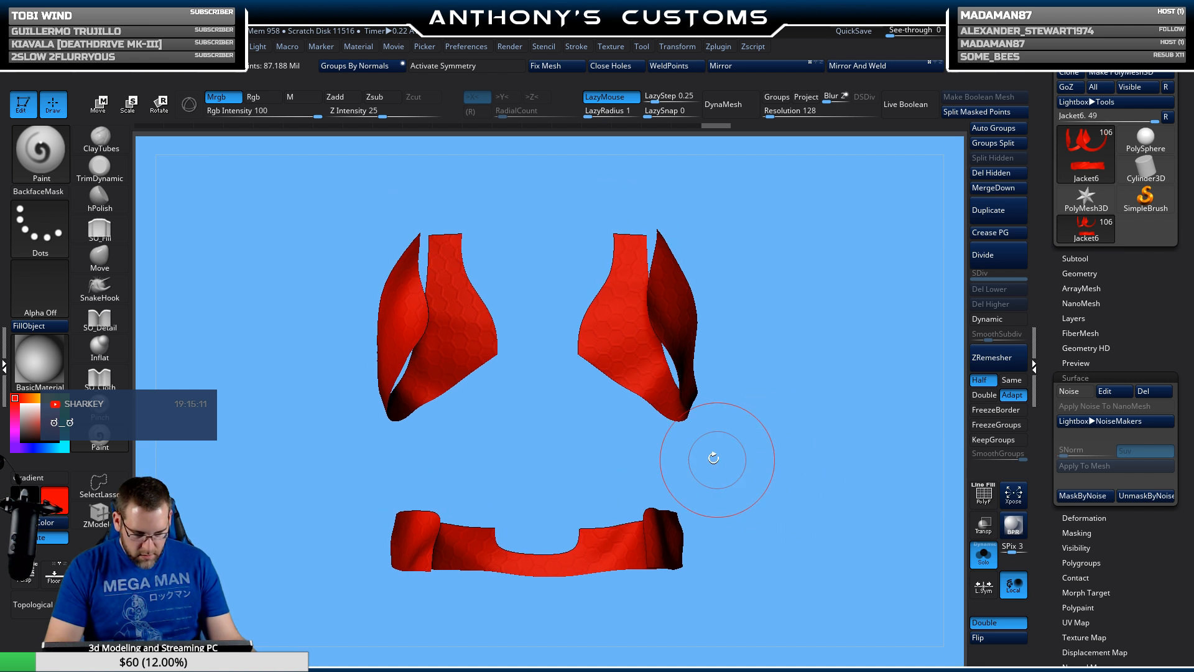
Step: Pick a light grey colour and try to fill the Jacket6 panels with it
{"action": "left_click", "coordinate": [23, 415]}
{"action": "left_click", "coordinate": [21, 413]}
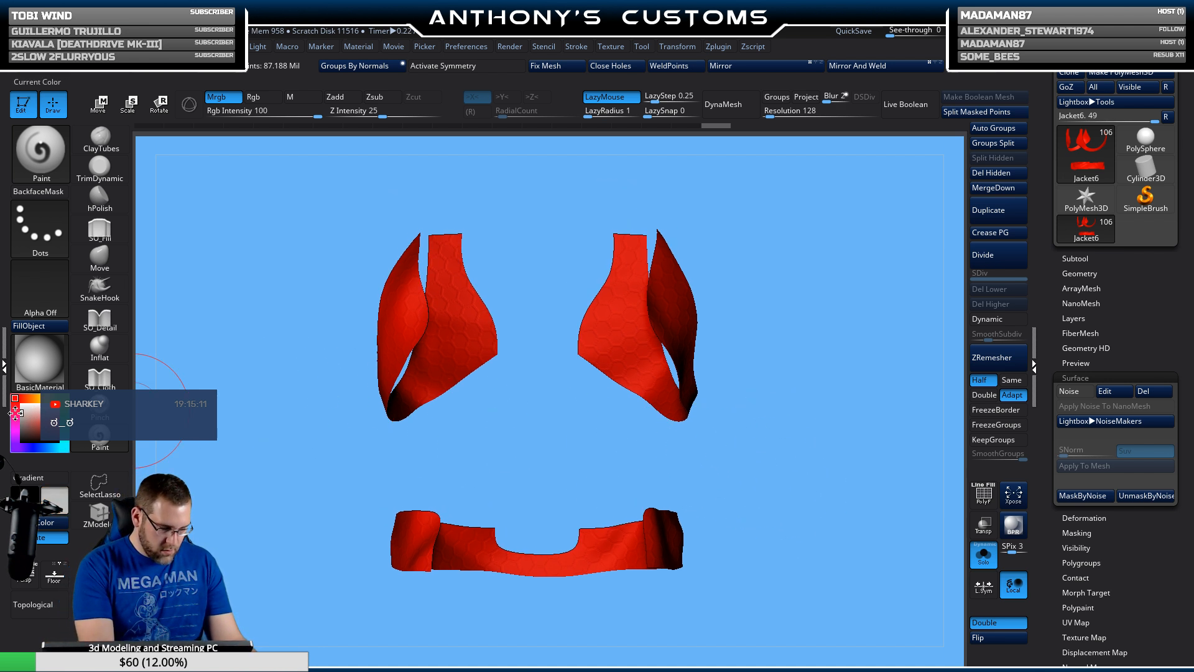
{"action": "left_click", "coordinate": [52, 335]}
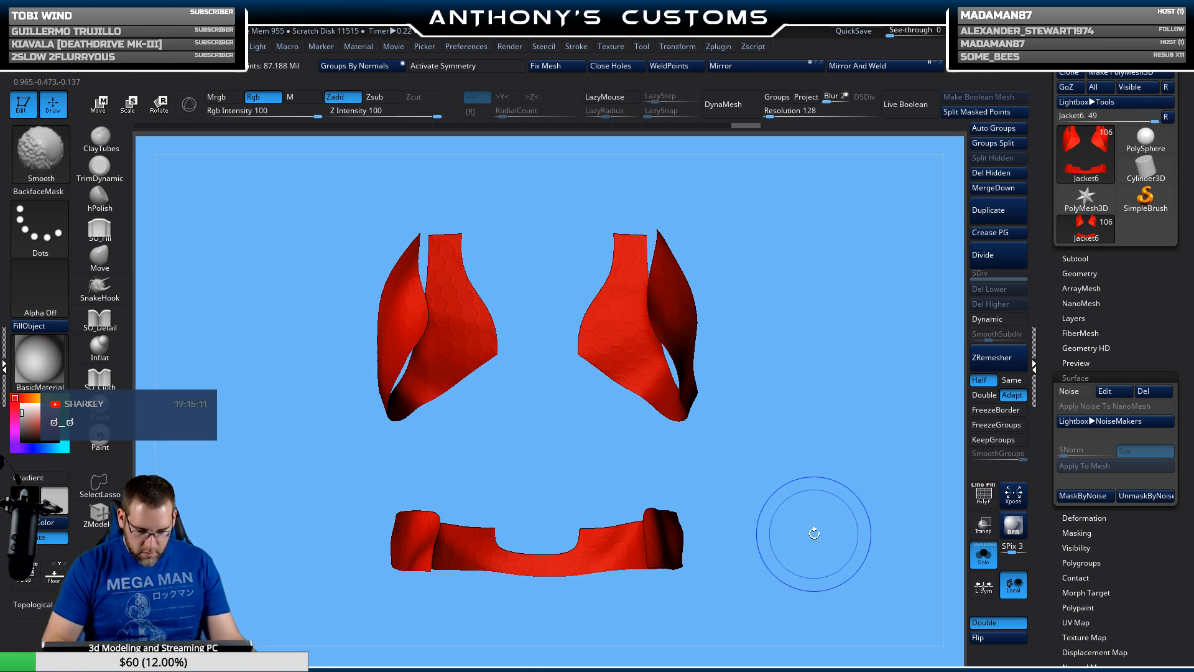
{"action": "mouse_move", "coordinate": [828, 539]}
{"action": "left_mouse_down"}
{"action": "mouse_move", "coordinate": [778, 547]}
{"action": "mouse_move", "coordinate": [830, 538]}
{"action": "left_mouse_up"}
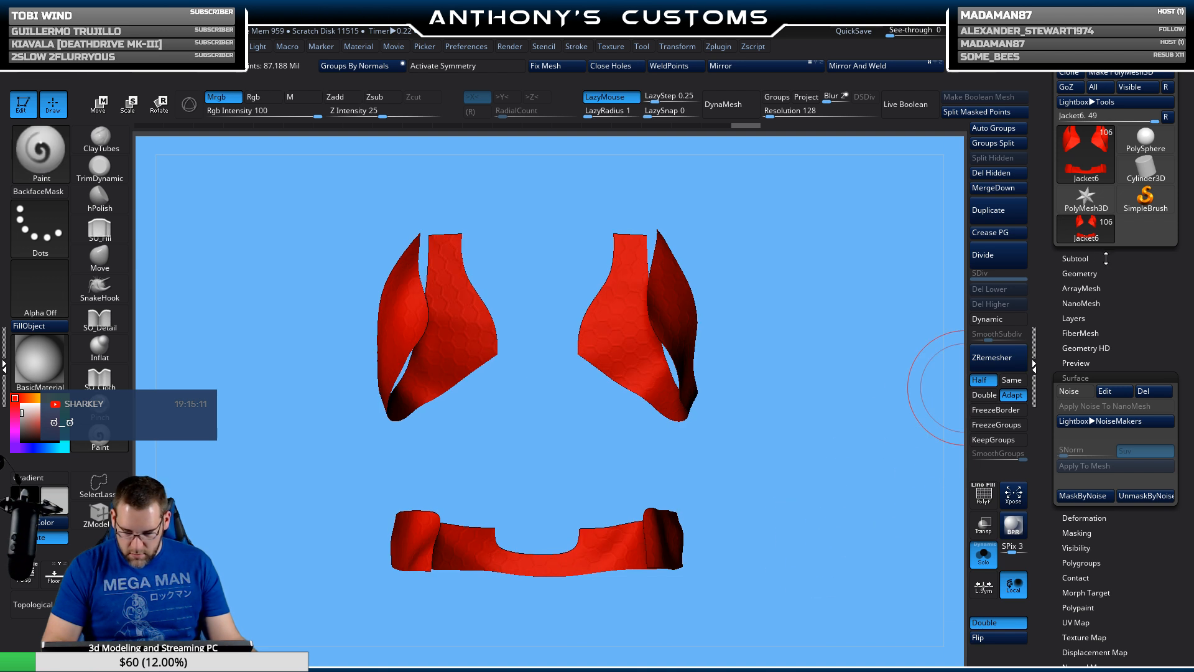
Step: Keep Jacket6 as the active subtool and try green as the current colour on its panels
{"action": "left_click", "coordinate": [1104, 258]}
{"action": "left_click", "coordinate": [1117, 309]}
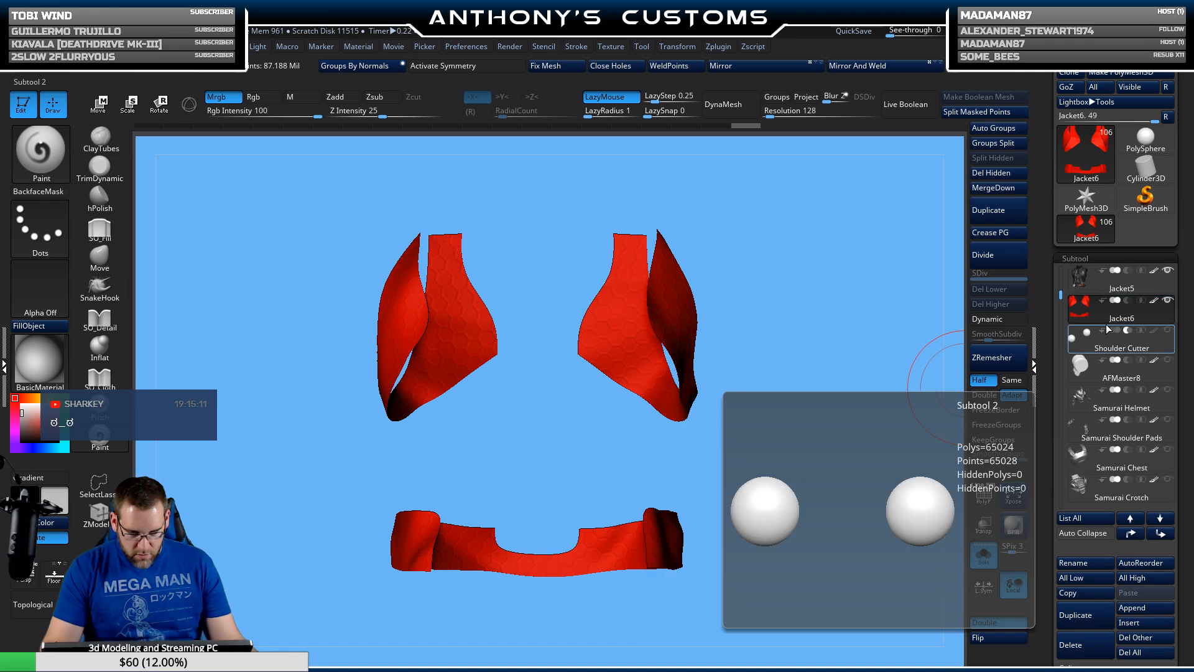
{"action": "key", "text": "shift+f"}
{"action": "key", "text": "shift+f"}
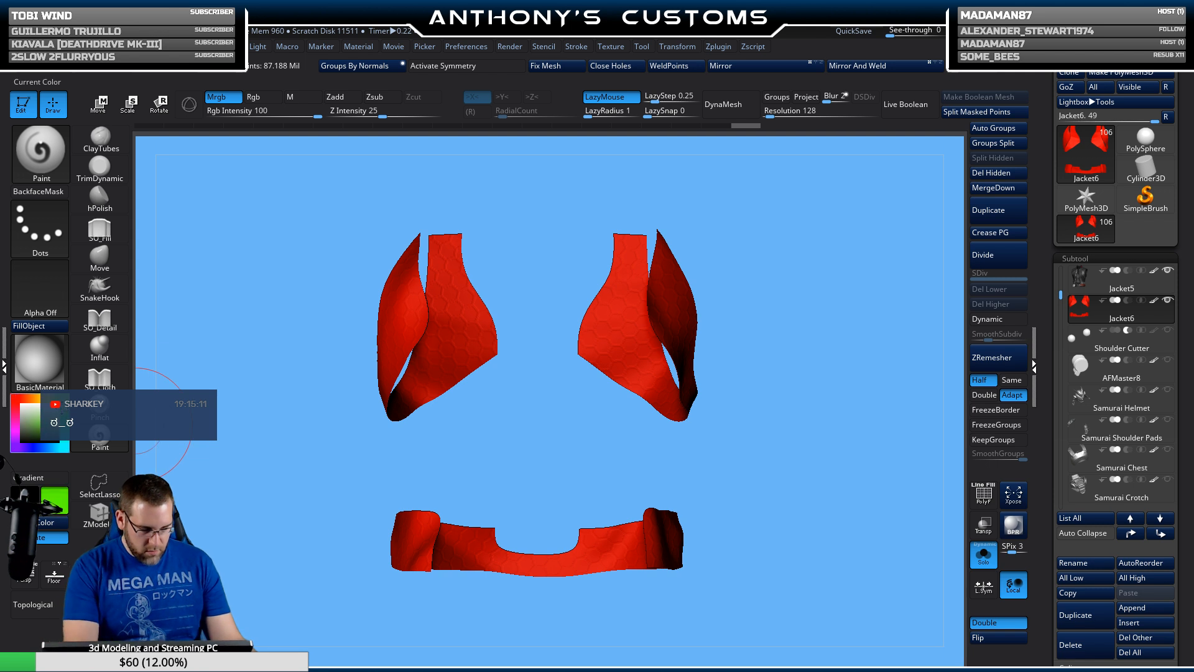
{"action": "key", "text": "b"}
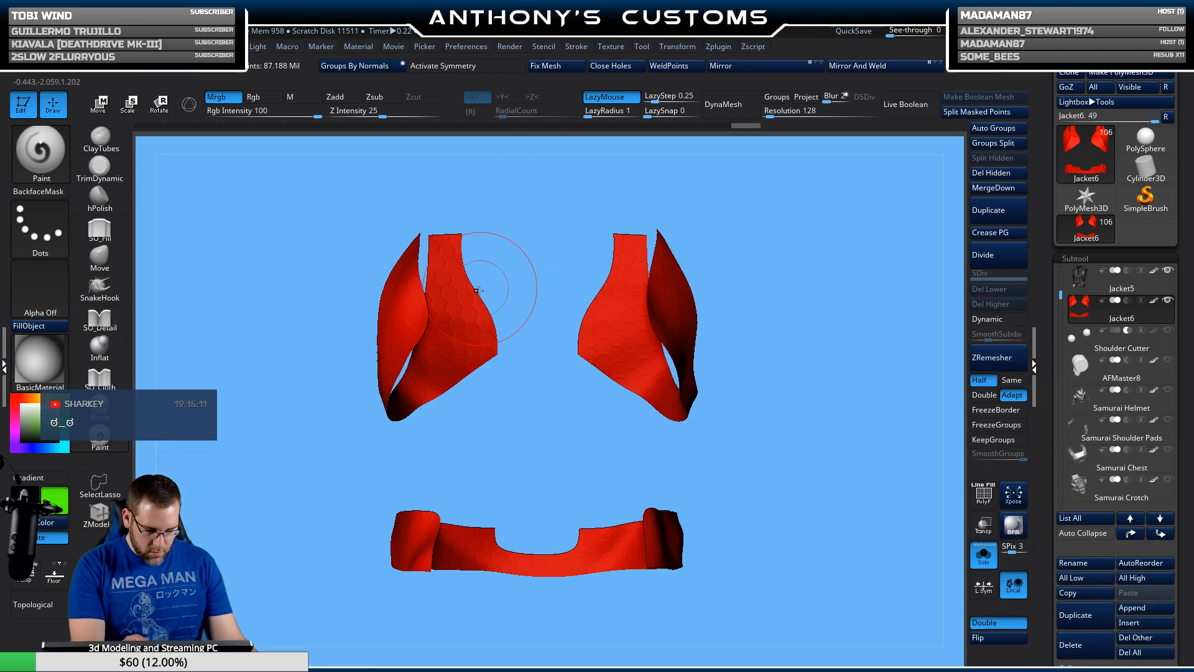
{"action": "left_click_drag", "start_coordinate": [840, 498], "coordinate": [806, 594]}
Step: Delete the Jacket6 panel copy and return to Jacket5 with the whole figure shown
{"action": "left_click", "coordinate": [1071, 644]}
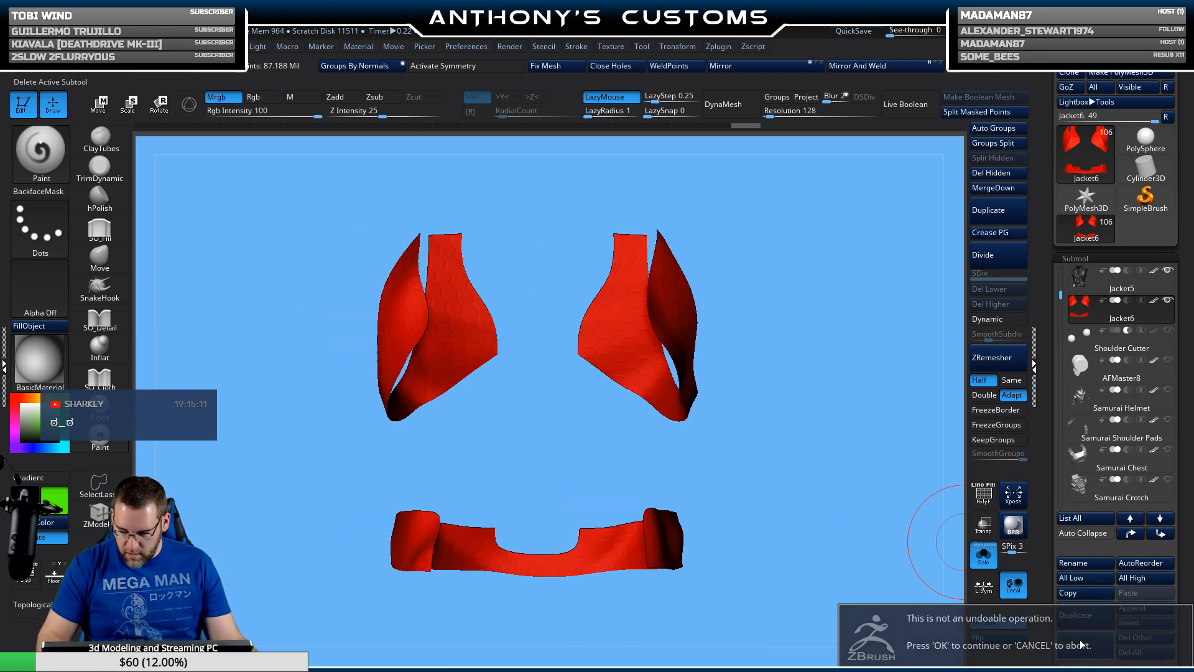
{"action": "left_click", "coordinate": [1079, 643]}
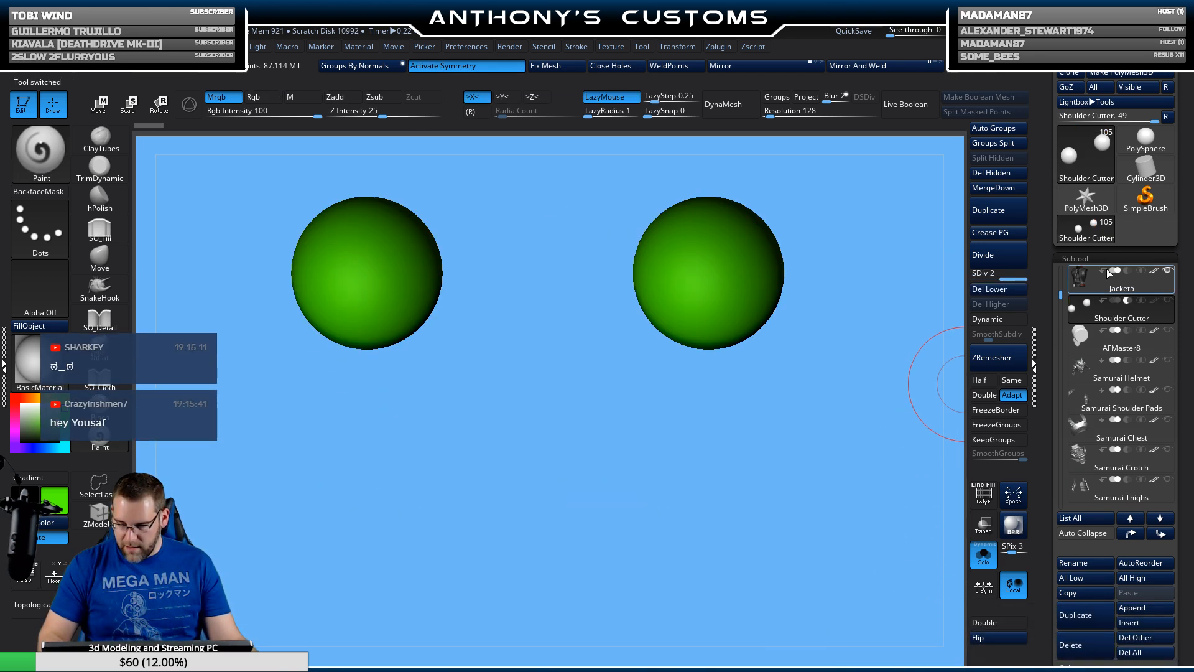
{"action": "left_click", "coordinate": [1083, 279]}
{"action": "left_click_drag", "start_coordinate": [860, 396], "coordinate": [788, 499]}
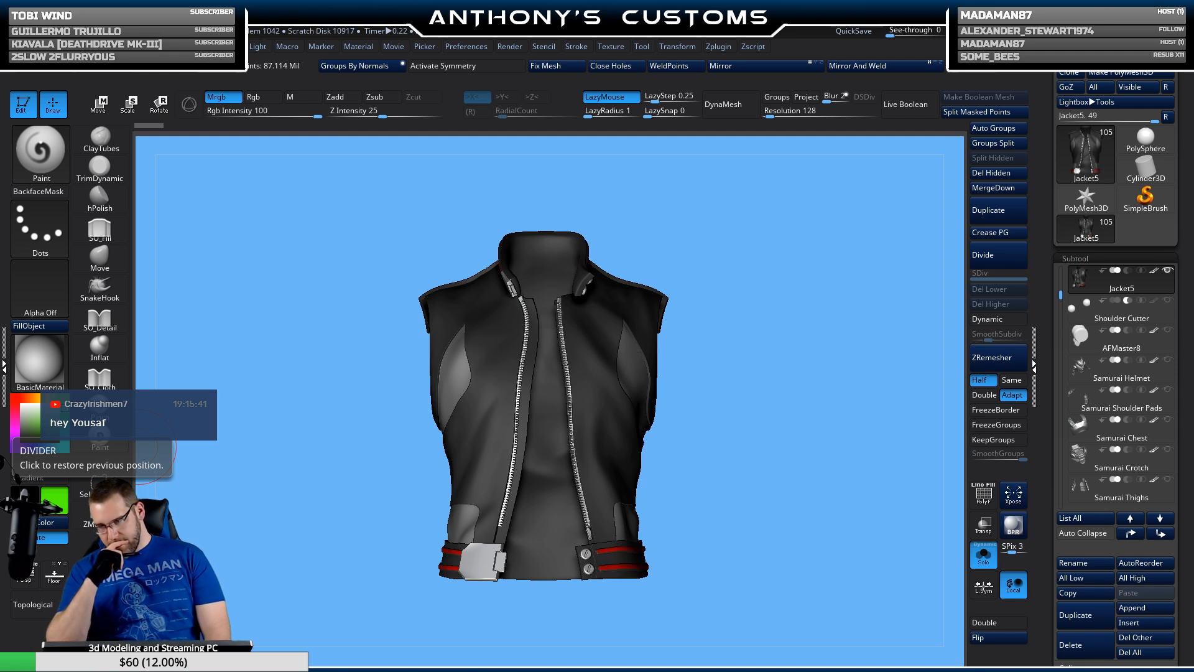
{"action": "left_click", "coordinate": [992, 556]}
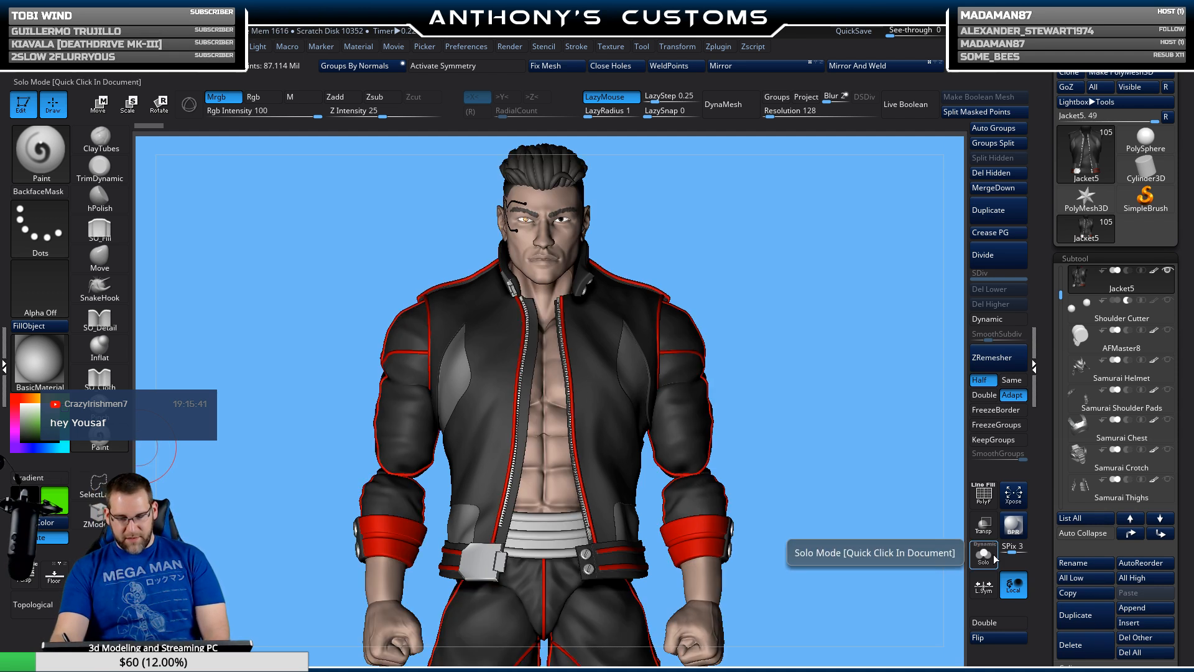
Step: Switch to the Move brush and make the red zipper piping, Jacket1, the active subtool
{"action": "left_click_drag", "start_coordinate": [818, 530], "coordinate": [747, 516]}
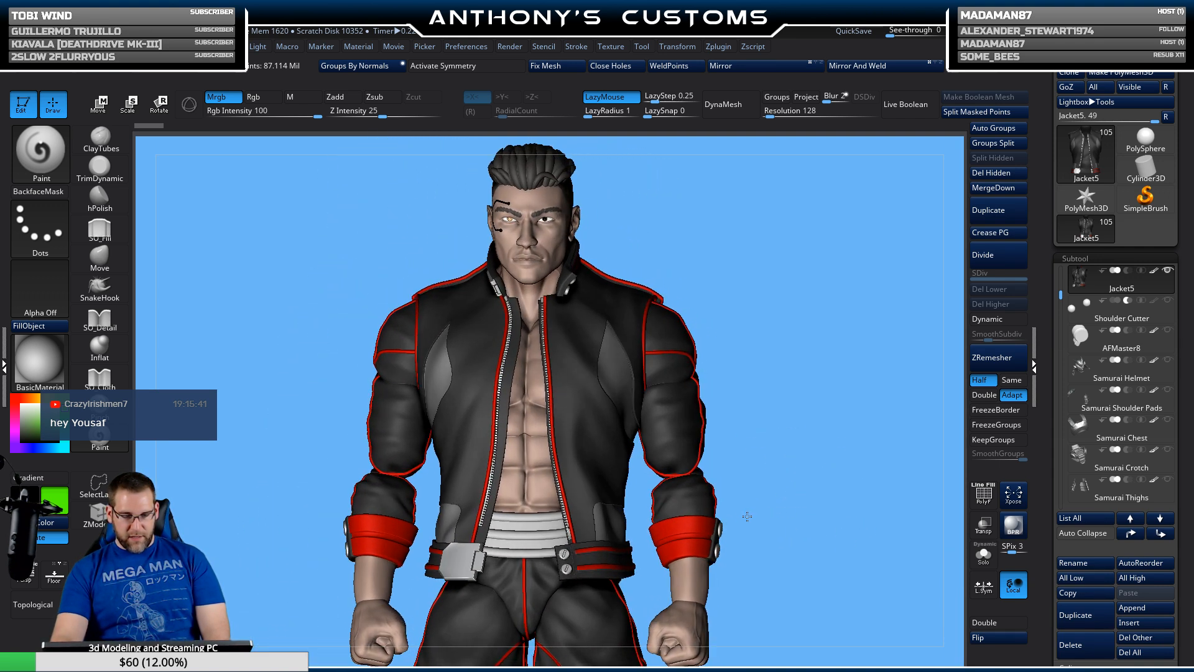
{"action": "left_click_drag", "start_coordinate": [818, 498], "coordinate": [895, 530]}
{"action": "left_click", "coordinate": [113, 265]}
{"action": "mouse_move", "coordinate": [557, 450]}
{"action": "right_mouse_down", "text": "ctrl"}
{"action": "mouse_move", "coordinate": [560, 505]}
{"action": "mouse_move", "coordinate": [507, 504]}
{"action": "mouse_move", "coordinate": [564, 491]}
{"action": "mouse_move", "coordinate": [555, 397]}
{"action": "mouse_move", "coordinate": [542, 448]}
{"action": "right_mouse_up", "text": "ctrl"}
{"action": "key", "text": "shift+f"}
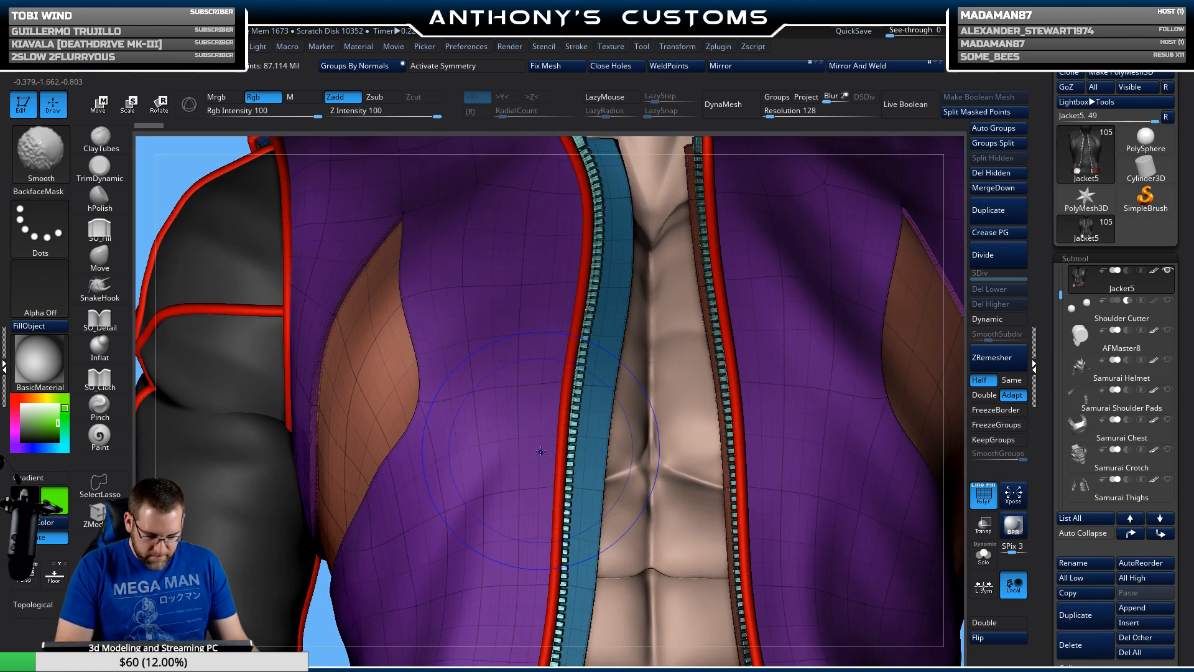
{"action": "key", "text": "shift+f"}
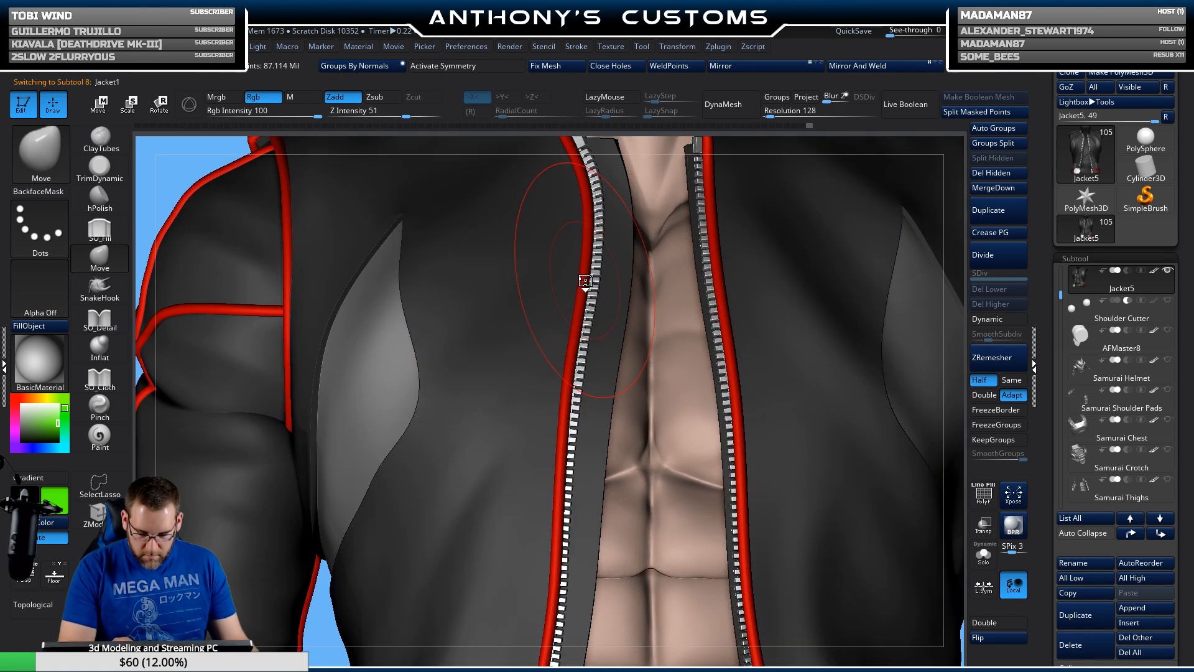
{"action": "right_click_drag", "start_coordinate": [585, 281], "coordinate": [689, 385], "text": "ctrl"}
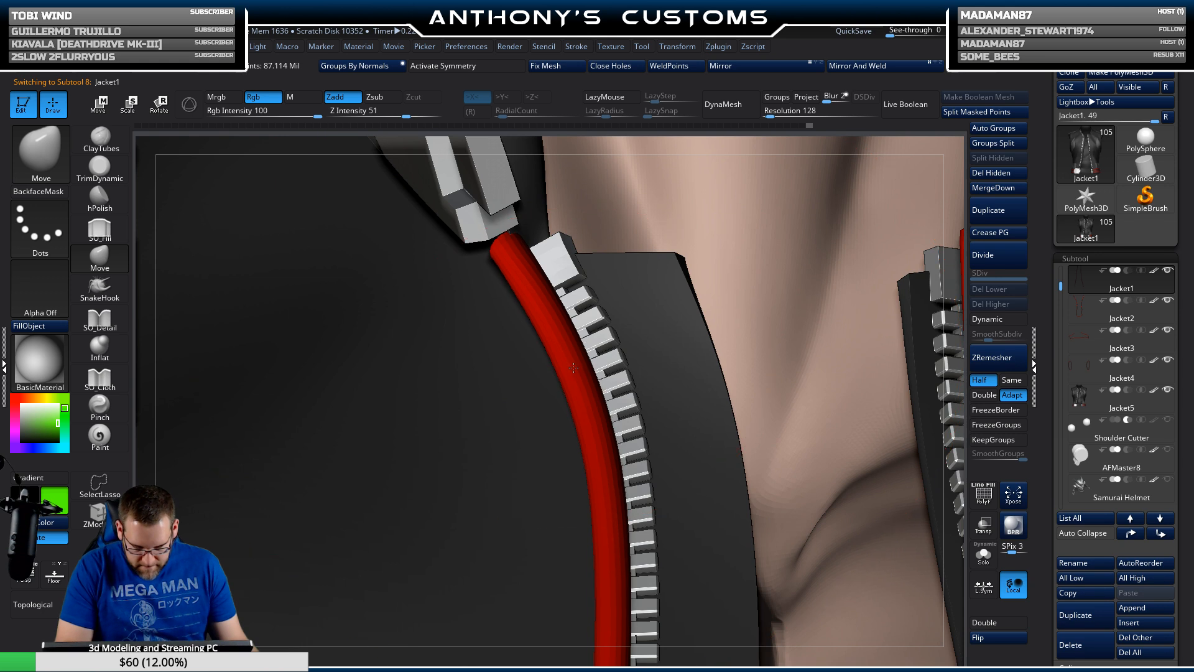
Step: Shift the red piping away from the zipper teeth along the upper chest on the character's right side
{"action": "right_click_drag", "start_coordinate": [647, 396], "coordinate": [667, 226]}
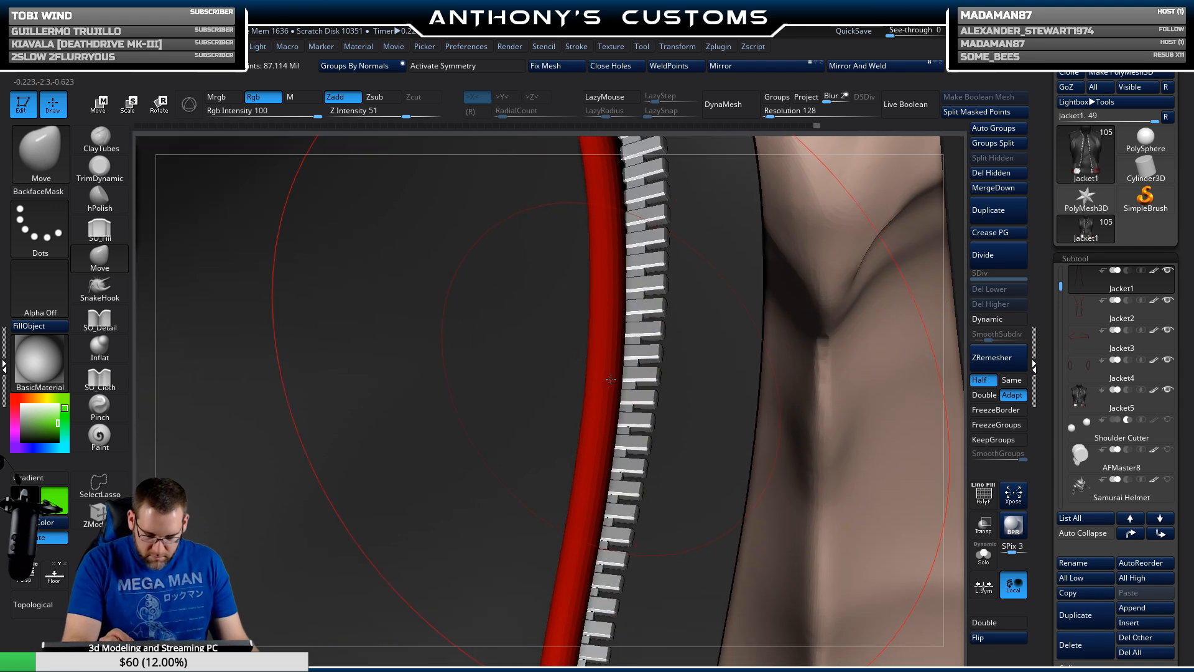
{"action": "right_click_drag", "start_coordinate": [593, 380], "coordinate": [705, 299]}
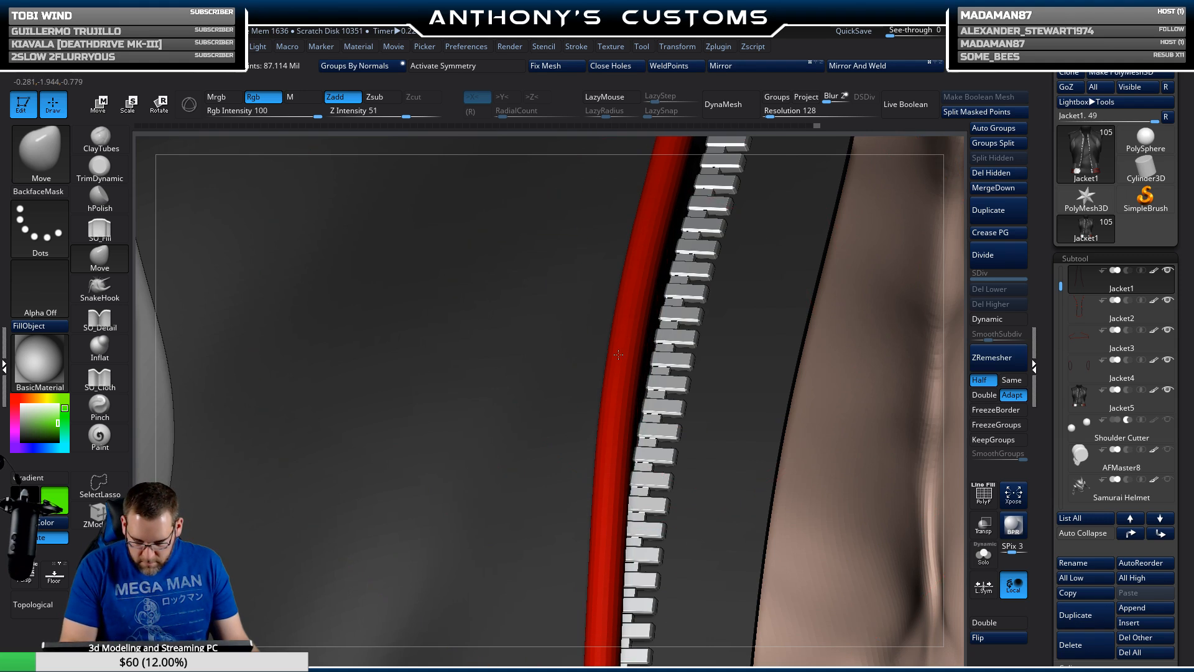
{"action": "right_click_drag", "start_coordinate": [701, 340], "coordinate": [570, 365]}
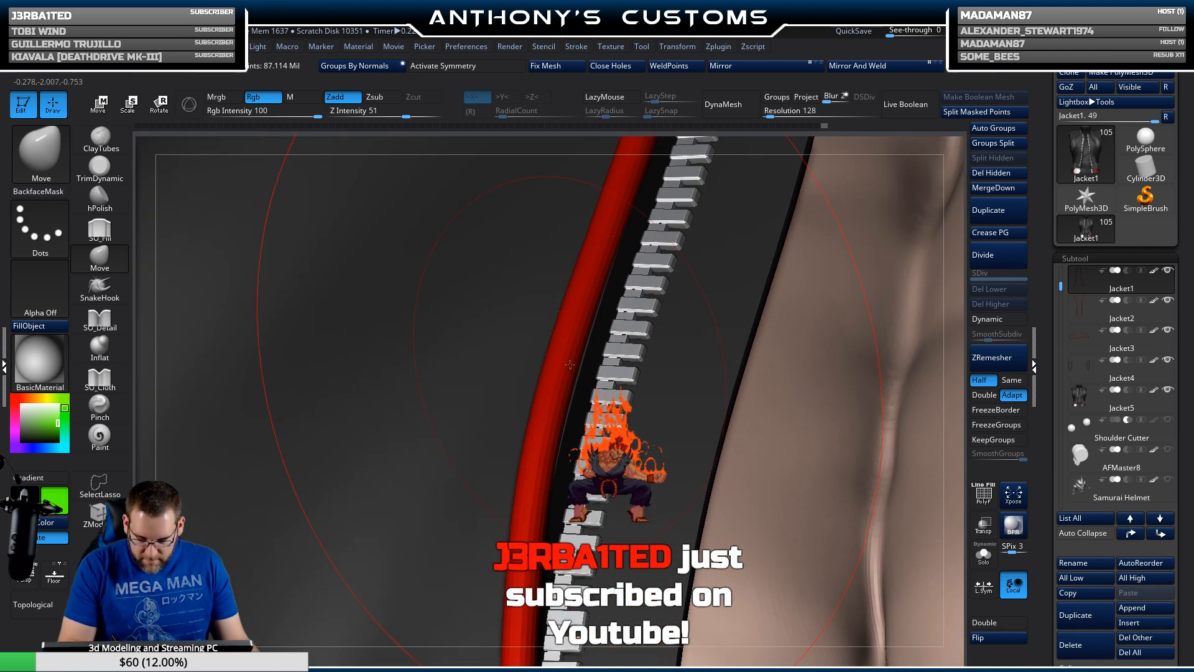
{"action": "right_click_drag", "start_coordinate": [650, 405], "coordinate": [657, 410]}
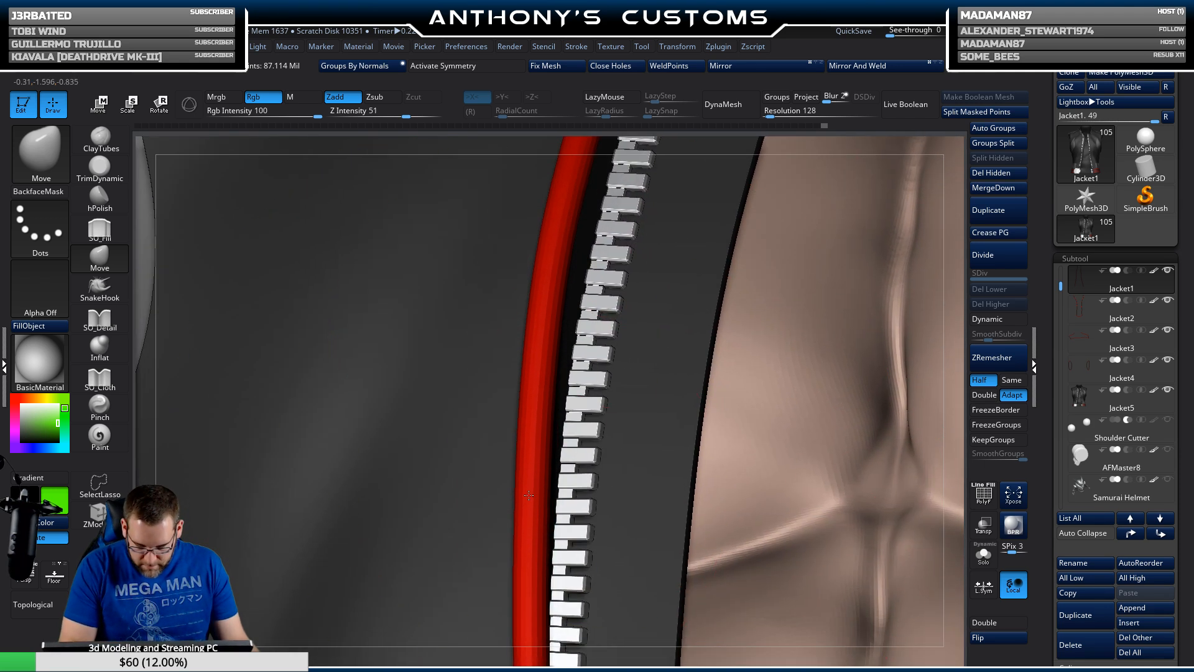
Step: Adjust the Move brush size and pull the right-side piping outward from the zipper teeth along the abdomen
{"action": "key", "text": "space"}
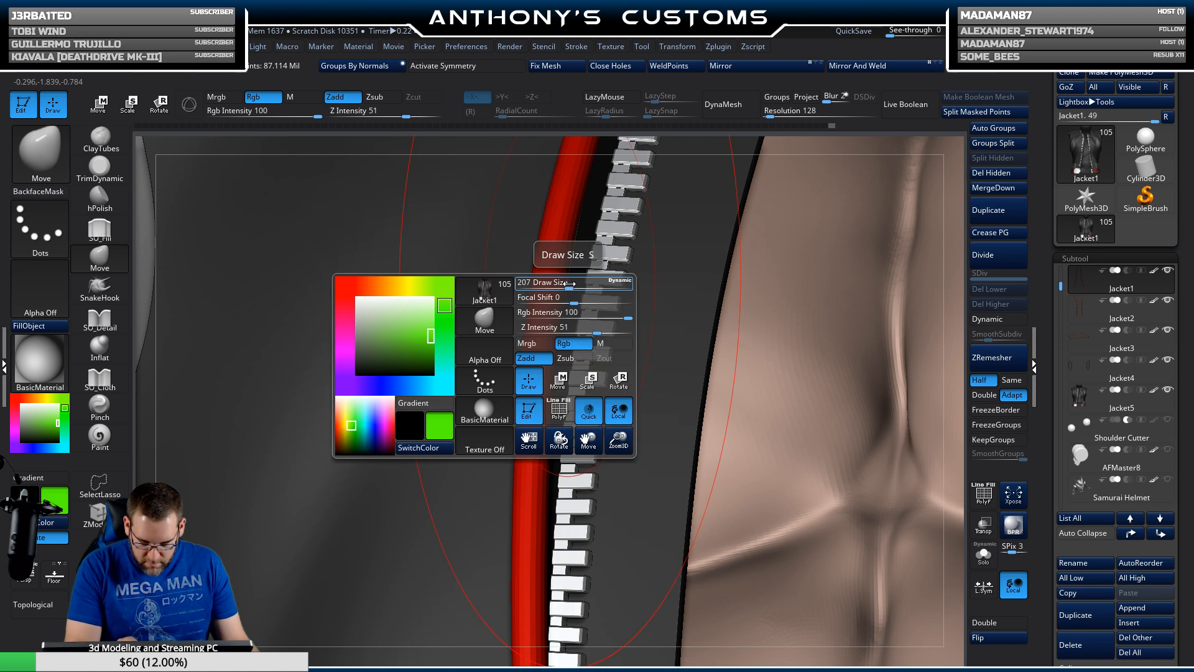
{"action": "left_click_drag", "start_coordinate": [564, 276], "coordinate": [568, 273]}
{"action": "right_click_drag", "start_coordinate": [627, 331], "coordinate": [619, 417]}
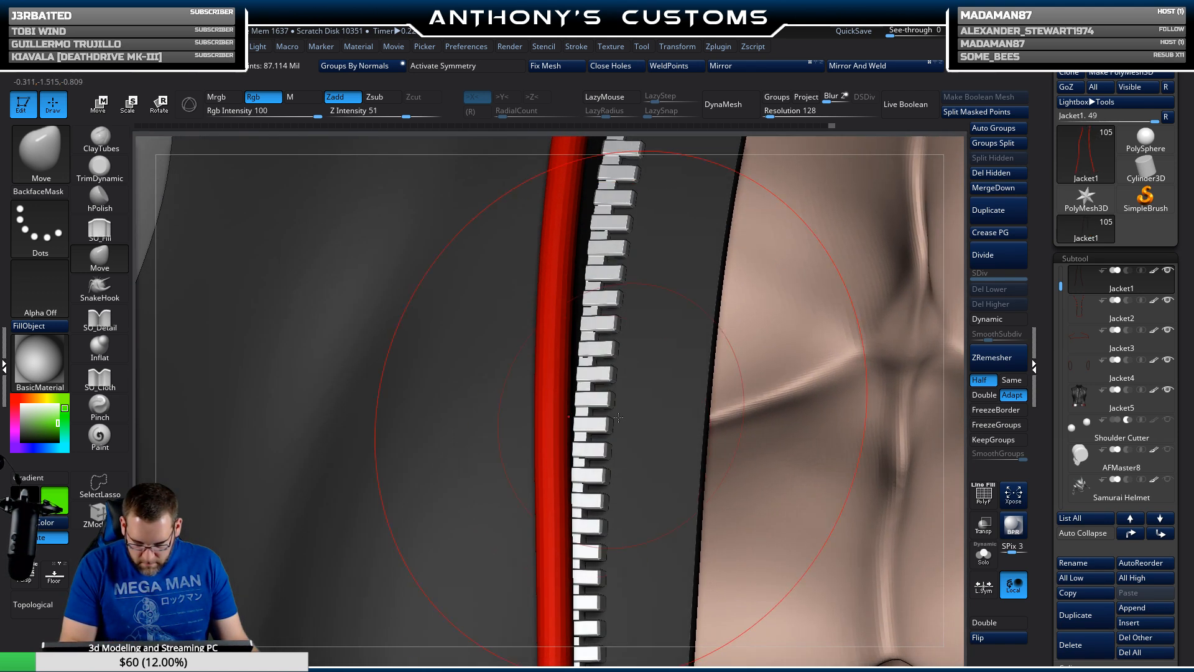
{"action": "right_click_drag", "start_coordinate": [541, 489], "coordinate": [652, 357]}
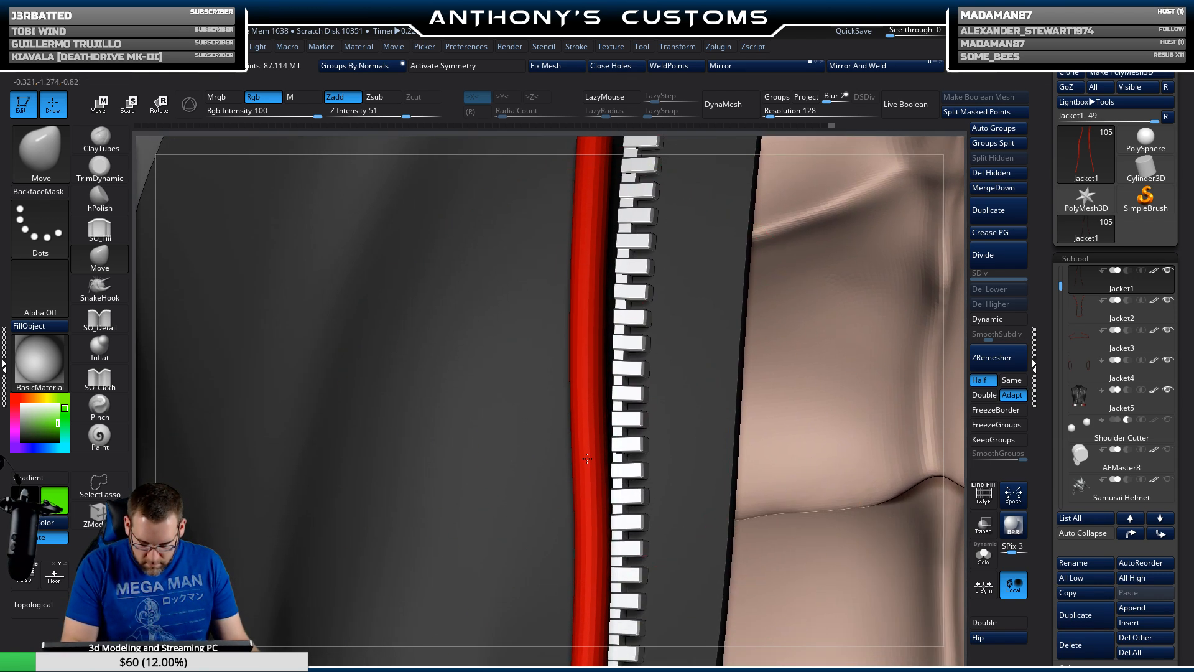
{"action": "right_click_drag", "start_coordinate": [696, 435], "coordinate": [666, 389]}
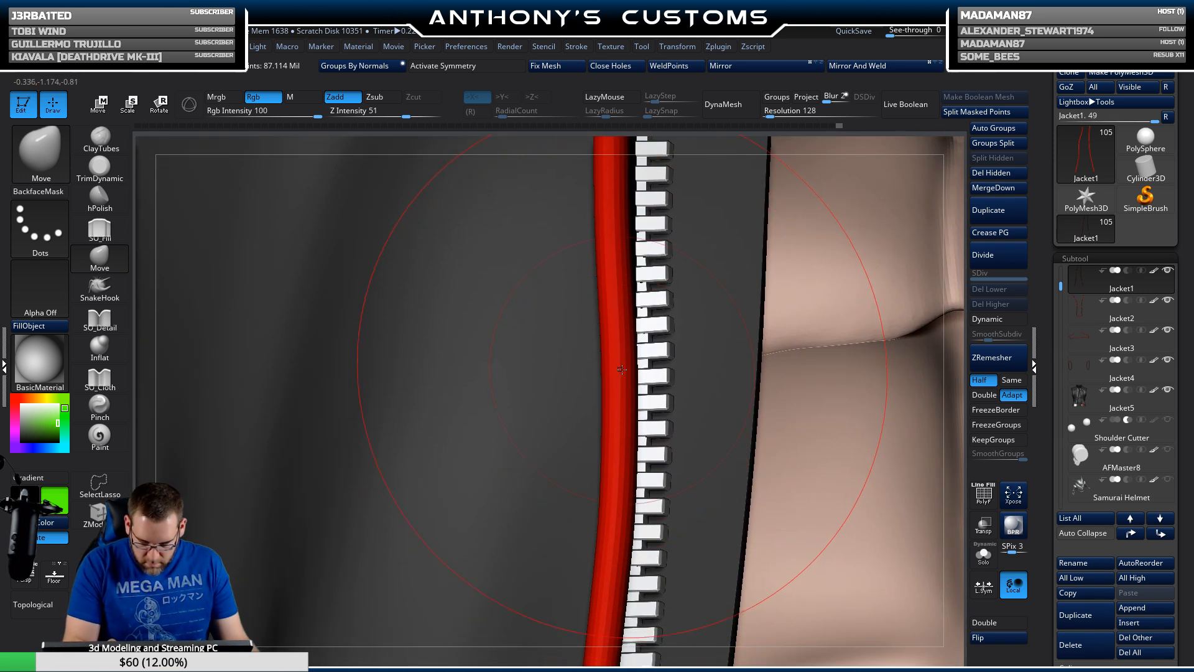
{"action": "left_click_drag", "start_coordinate": [620, 370], "coordinate": [611, 370]}
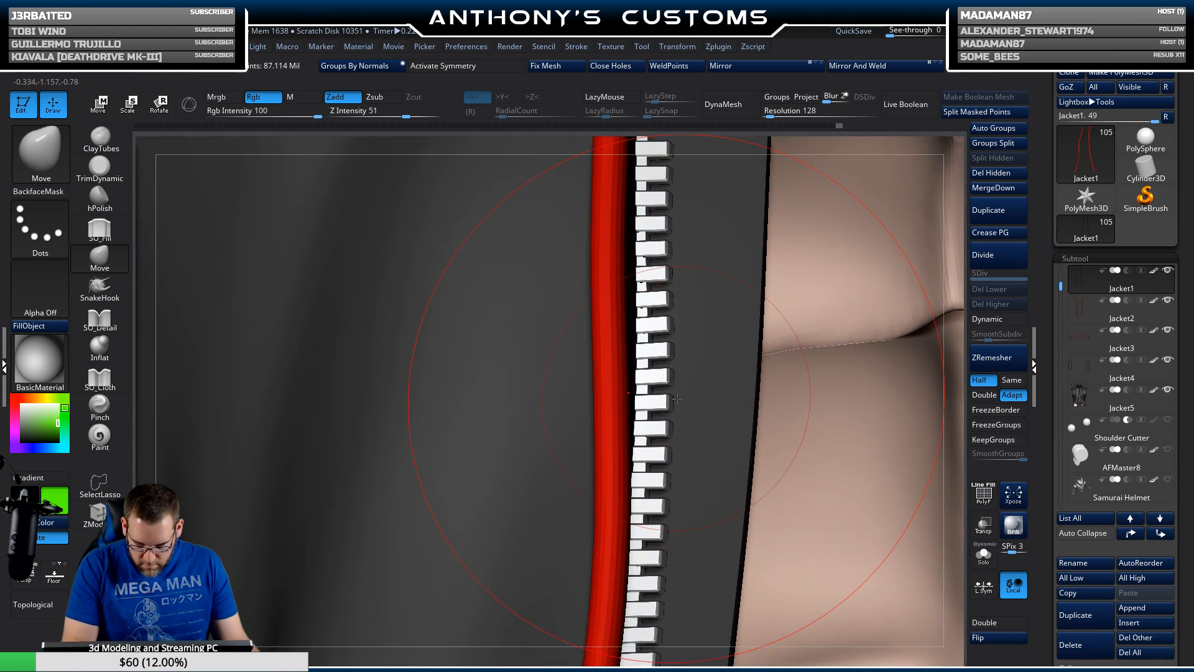
{"action": "right_click_drag", "start_coordinate": [677, 399], "coordinate": [620, 494]}
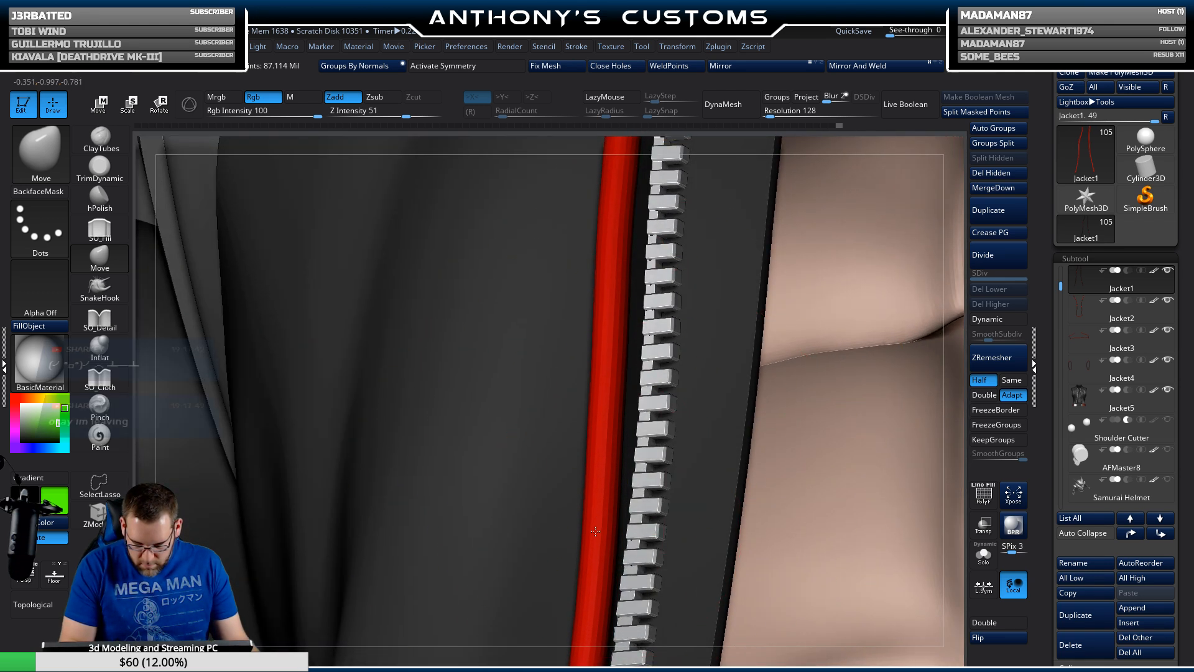
Step: Reposition the lower right-side piping beside the zipper, down past its last teeth to the belt buckle
{"action": "mouse_move", "coordinate": [676, 435]}
{"action": "right_mouse_down"}
{"action": "mouse_move", "coordinate": [722, 360]}
{"action": "mouse_move", "coordinate": [681, 376]}
{"action": "mouse_move", "coordinate": [632, 344]}
{"action": "right_mouse_up"}
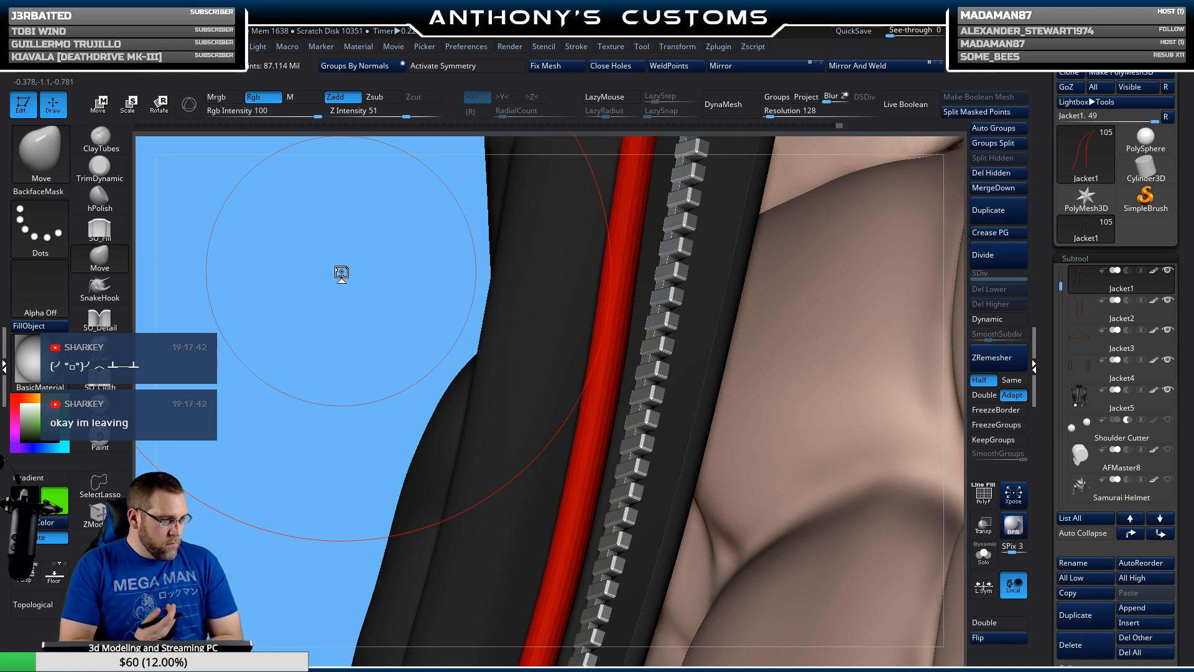
{"action": "mouse_move", "coordinate": [737, 409]}
{"action": "right_mouse_down"}
{"action": "mouse_move", "coordinate": [729, 369]}
{"action": "mouse_move", "coordinate": [697, 393]}
{"action": "mouse_move", "coordinate": [649, 371]}
{"action": "mouse_move", "coordinate": [661, 361]}
{"action": "right_mouse_up"}
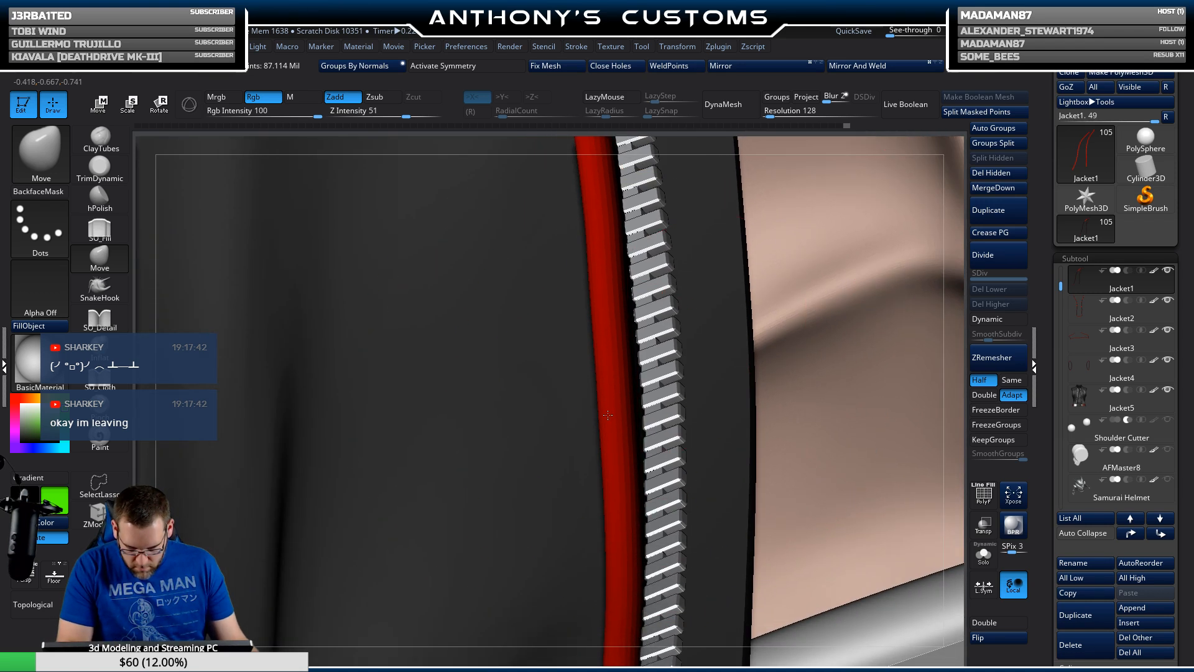
{"action": "right_click_drag", "start_coordinate": [700, 401], "coordinate": [676, 423]}
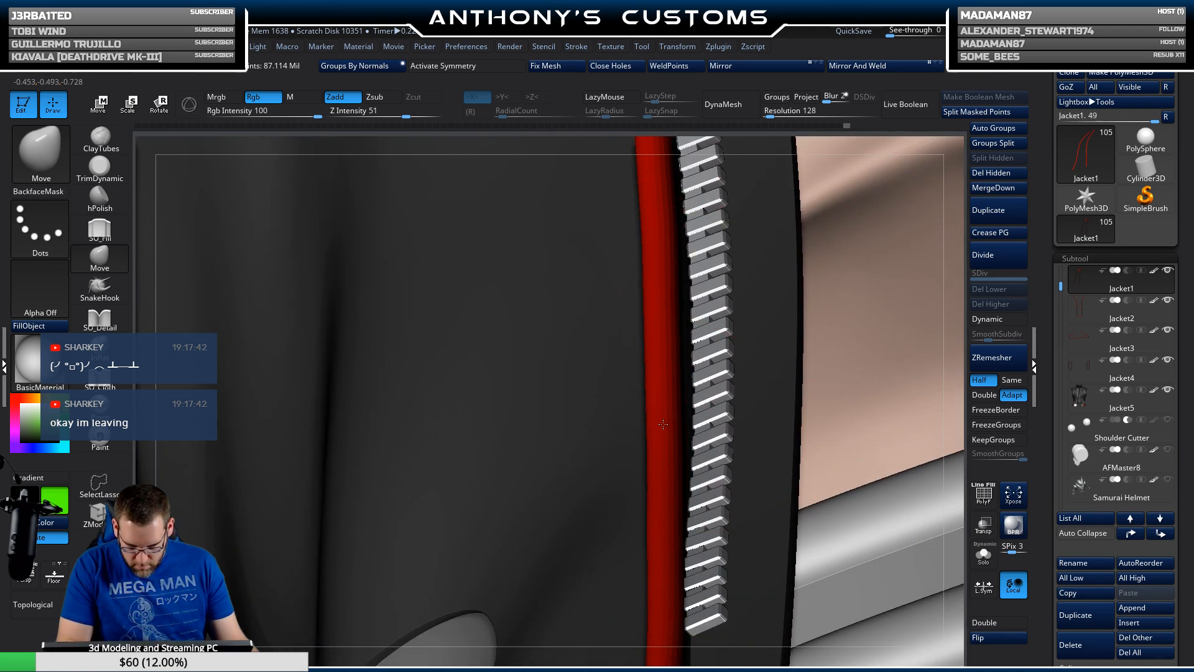
{"action": "mouse_move", "coordinate": [729, 390]}
{"action": "right_mouse_down"}
{"action": "mouse_move", "coordinate": [736, 369]}
{"action": "mouse_move", "coordinate": [678, 426]}
{"action": "mouse_move", "coordinate": [748, 395]}
{"action": "mouse_move", "coordinate": [751, 458]}
{"action": "right_mouse_up"}
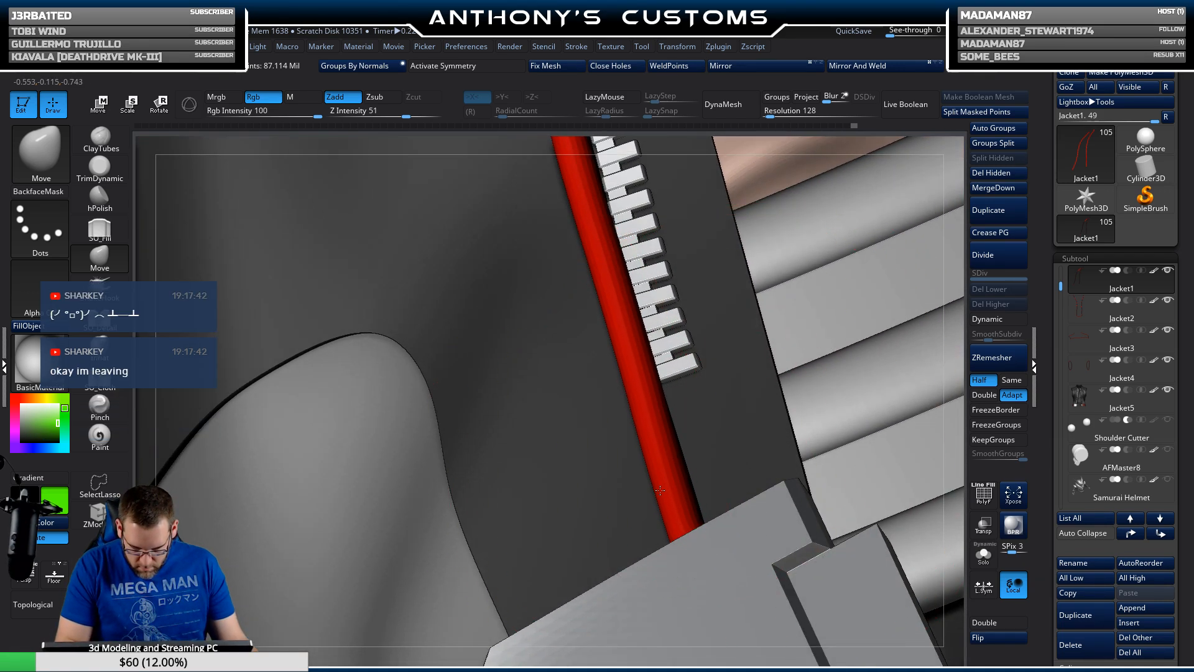
{"action": "mouse_move", "coordinate": [742, 371]}
{"action": "right_mouse_down"}
{"action": "mouse_move", "coordinate": [763, 474]}
{"action": "mouse_move", "coordinate": [660, 356]}
{"action": "right_mouse_up"}
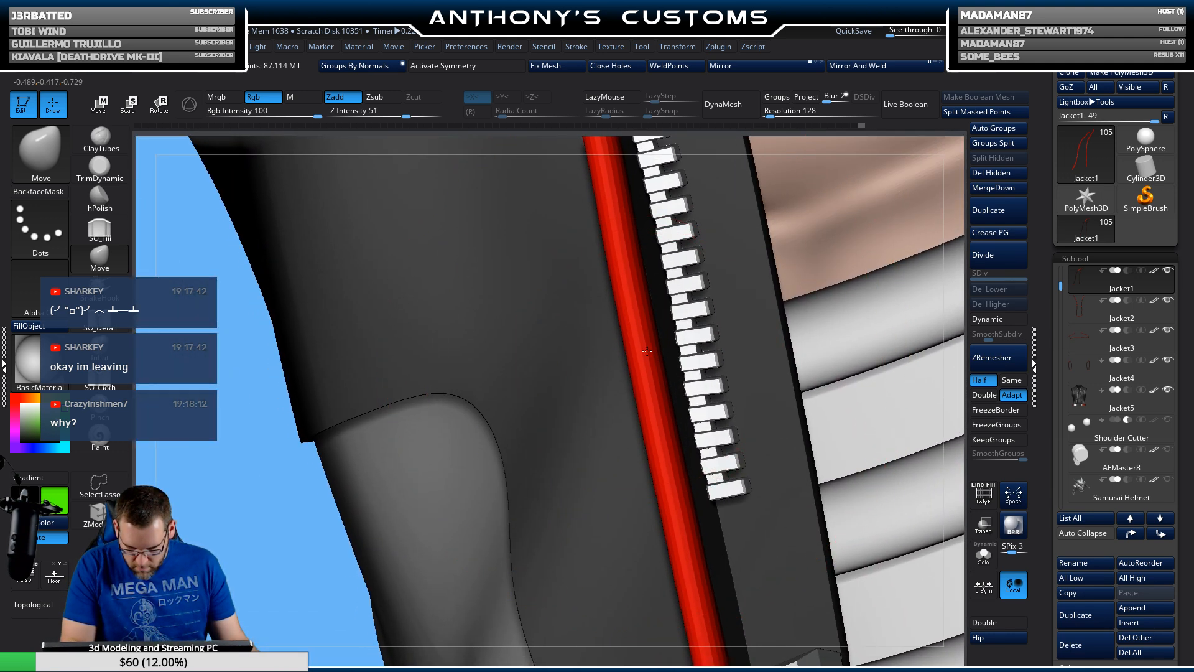
Step: Refine the right-side piping's spacing from the zipper along the midsection, working back up from angled views
{"action": "mouse_move", "coordinate": [726, 342]}
{"action": "right_mouse_down"}
{"action": "mouse_move", "coordinate": [703, 241]}
{"action": "mouse_move", "coordinate": [660, 374]}
{"action": "right_mouse_up"}
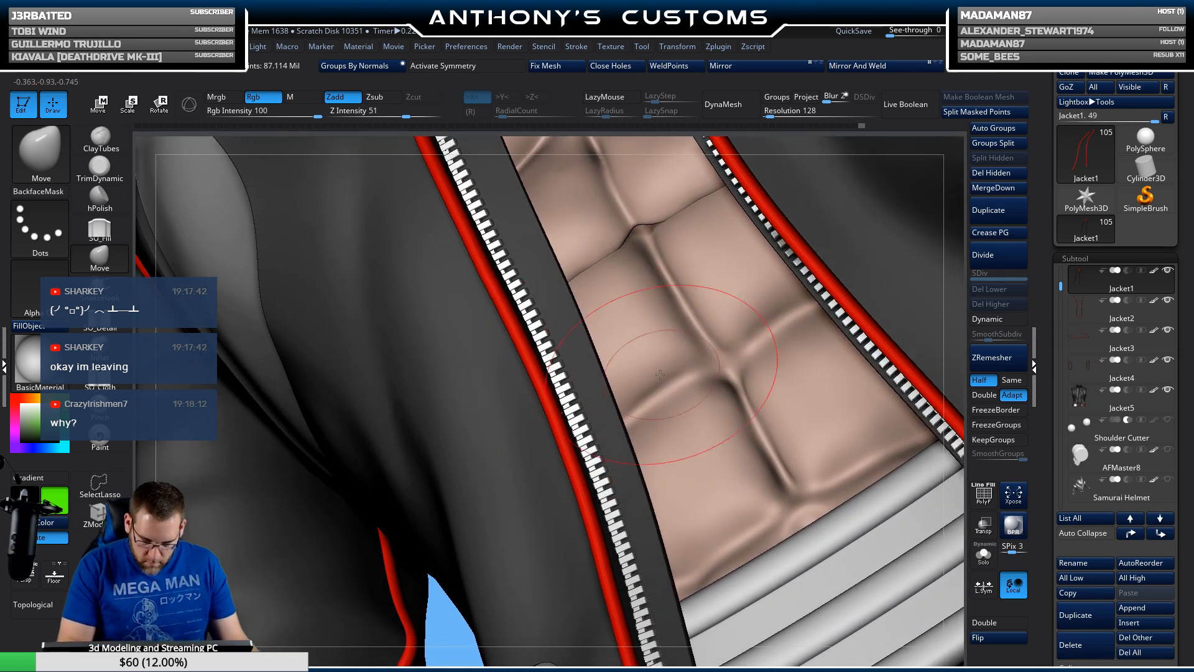
{"action": "mouse_move", "coordinate": [550, 414]}
{"action": "right_mouse_down"}
{"action": "mouse_move", "coordinate": [582, 395]}
{"action": "mouse_move", "coordinate": [562, 405]}
{"action": "mouse_move", "coordinate": [567, 415]}
{"action": "right_mouse_up"}
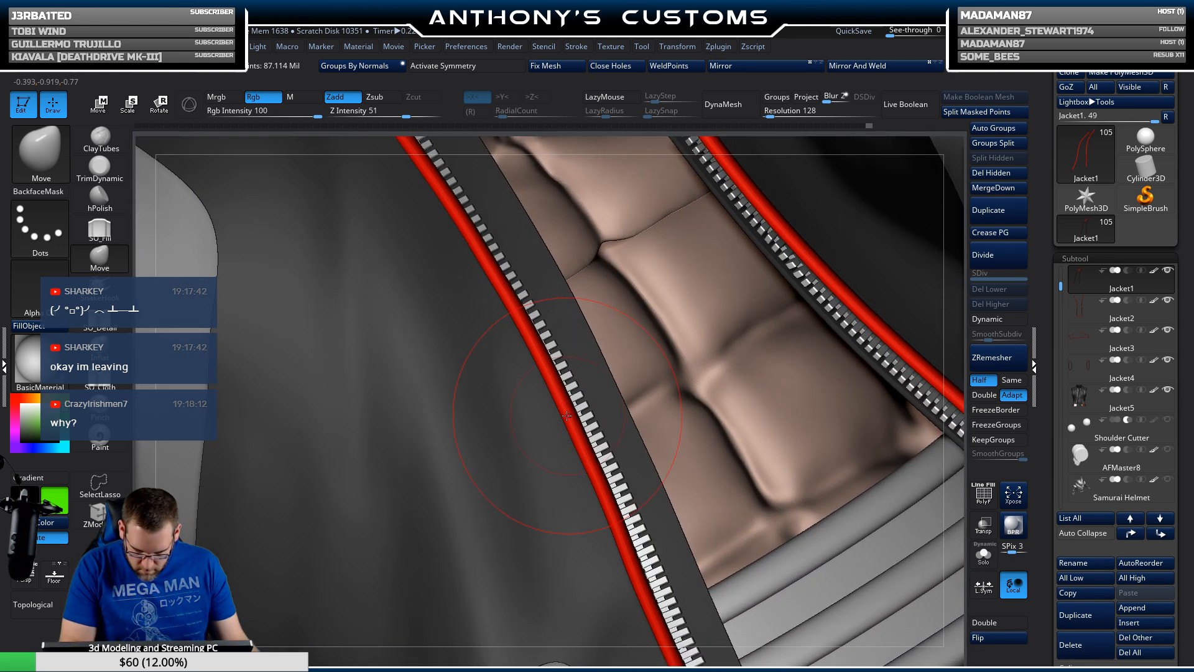
{"action": "mouse_move", "coordinate": [643, 396]}
{"action": "right_mouse_down"}
{"action": "mouse_move", "coordinate": [606, 387]}
{"action": "mouse_move", "coordinate": [583, 331]}
{"action": "mouse_move", "coordinate": [591, 398]}
{"action": "mouse_move", "coordinate": [556, 437]}
{"action": "right_mouse_up"}
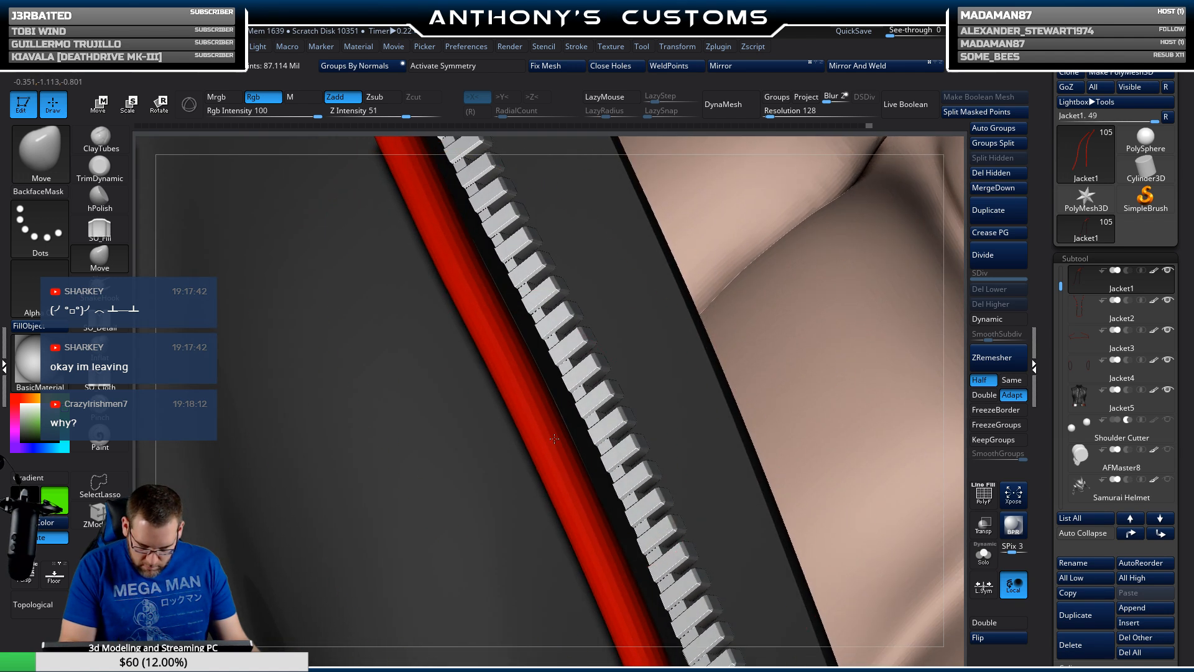
{"action": "right_click_drag", "start_coordinate": [588, 340], "coordinate": [596, 452]}
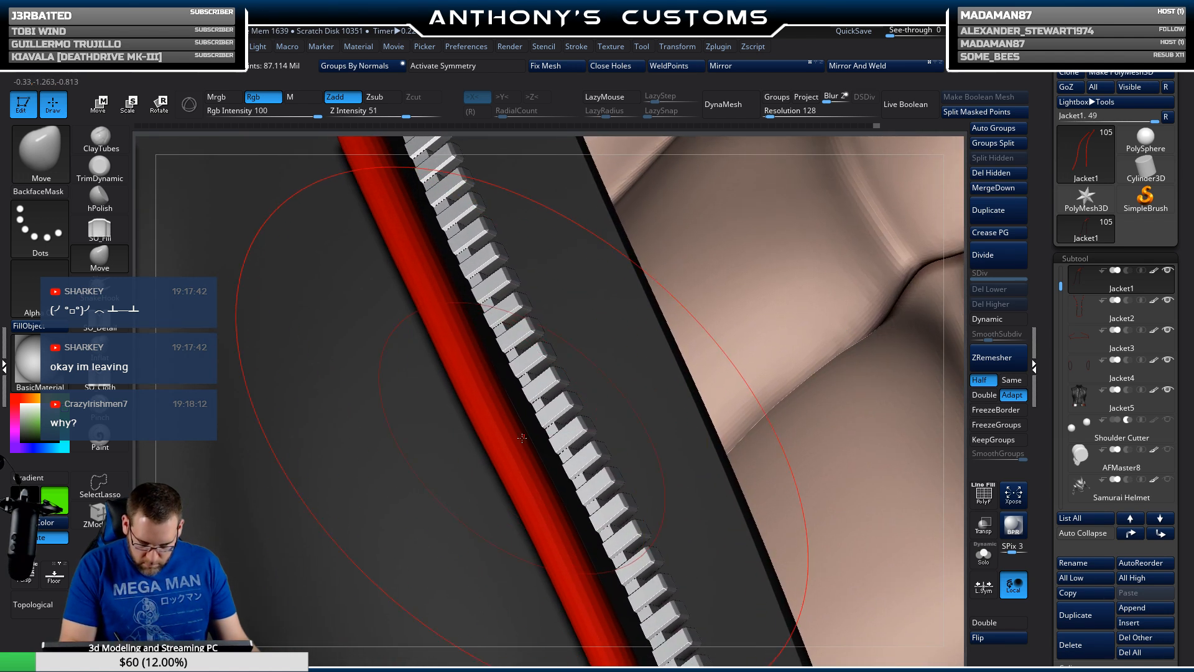
{"action": "mouse_move", "coordinate": [558, 390]}
{"action": "right_mouse_down"}
{"action": "mouse_move", "coordinate": [557, 525]}
{"action": "mouse_move", "coordinate": [543, 457]}
{"action": "mouse_move", "coordinate": [541, 521]}
{"action": "mouse_move", "coordinate": [529, 454]}
{"action": "mouse_move", "coordinate": [507, 200]}
{"action": "mouse_move", "coordinate": [547, 248]}
{"action": "mouse_move", "coordinate": [600, 386]}
{"action": "mouse_move", "coordinate": [591, 122]}
{"action": "right_mouse_up"}
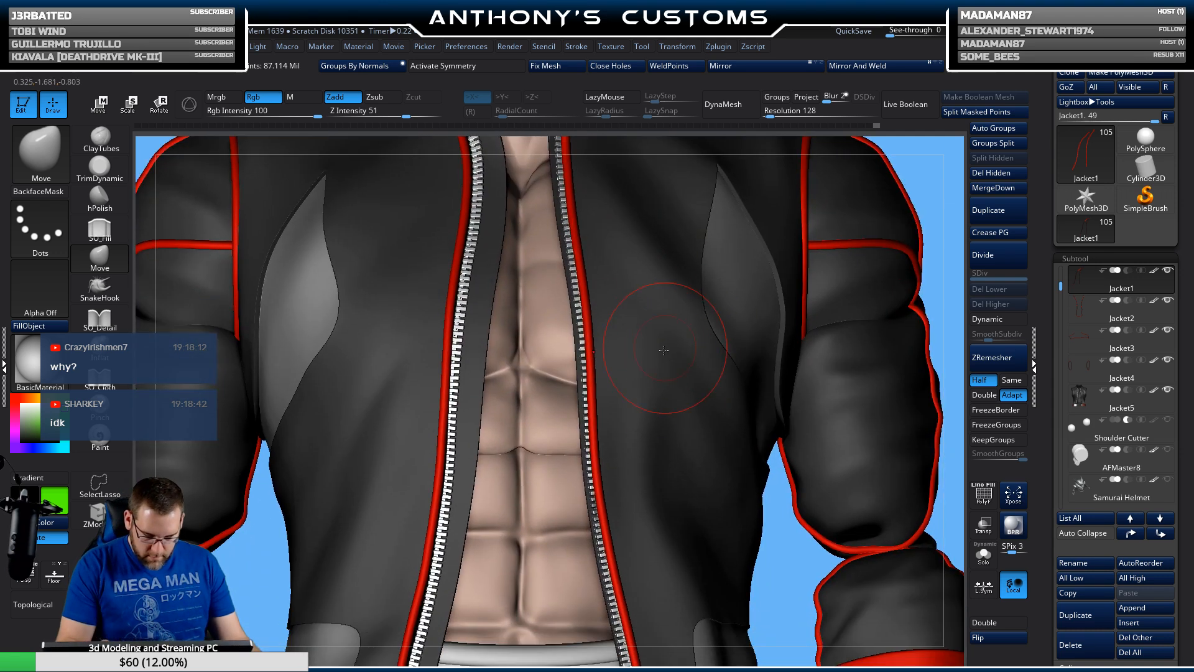
Step: Nudge the piping on the character's left side outward from the zipper's lower end above the belt
{"action": "right_click_drag", "start_coordinate": [600, 517], "coordinate": [598, 377], "text": "alt"}
{"action": "mouse_move", "coordinate": [444, 417]}
{"action": "right_mouse_down"}
{"action": "mouse_move", "coordinate": [551, 408]}
{"action": "mouse_move", "coordinate": [542, 359]}
{"action": "right_mouse_up"}
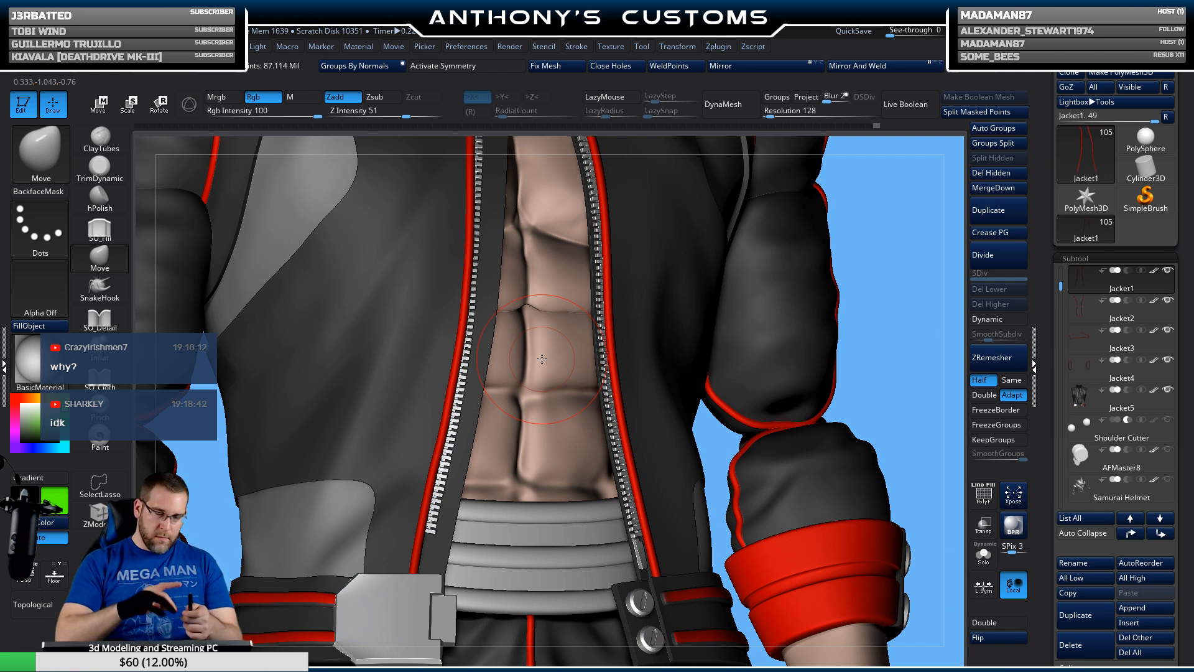
{"action": "mouse_move", "coordinate": [722, 392]}
{"action": "right_mouse_down", "text": "ctrl"}
{"action": "mouse_move", "coordinate": [763, 527]}
{"action": "mouse_move", "coordinate": [659, 368]}
{"action": "mouse_move", "coordinate": [688, 461]}
{"action": "mouse_move", "coordinate": [624, 534]}
{"action": "right_mouse_up", "text": "ctrl"}
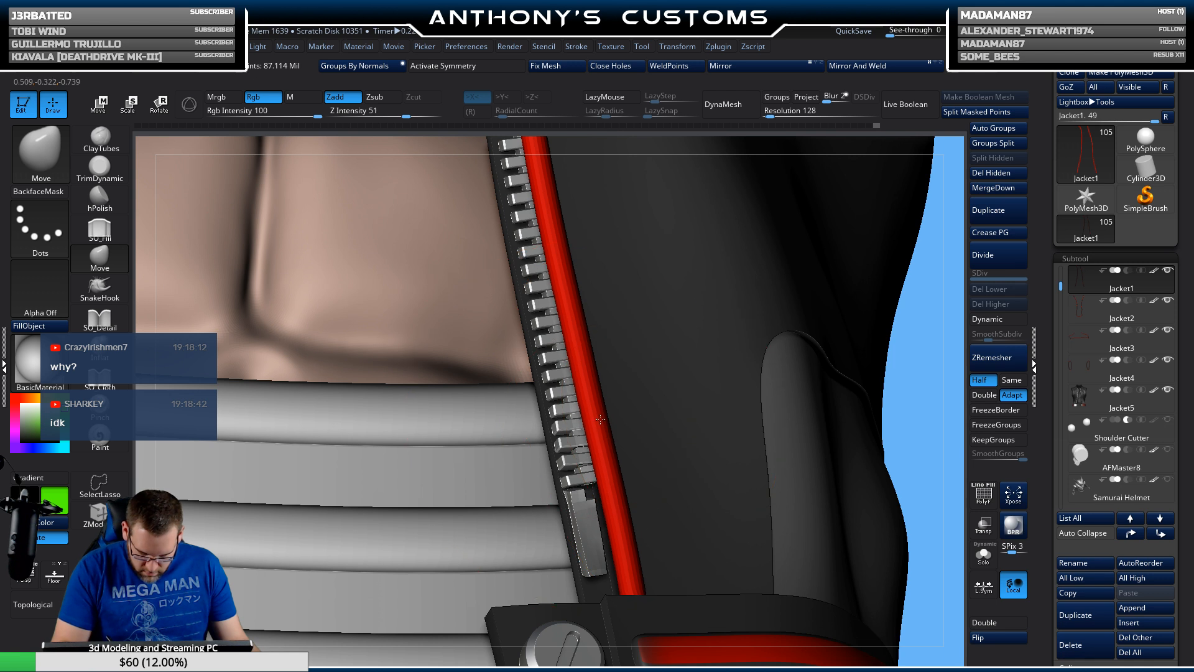
{"action": "left_click_drag", "start_coordinate": [600, 419], "coordinate": [608, 418]}
{"action": "left_click_drag", "start_coordinate": [574, 291], "coordinate": [583, 290]}
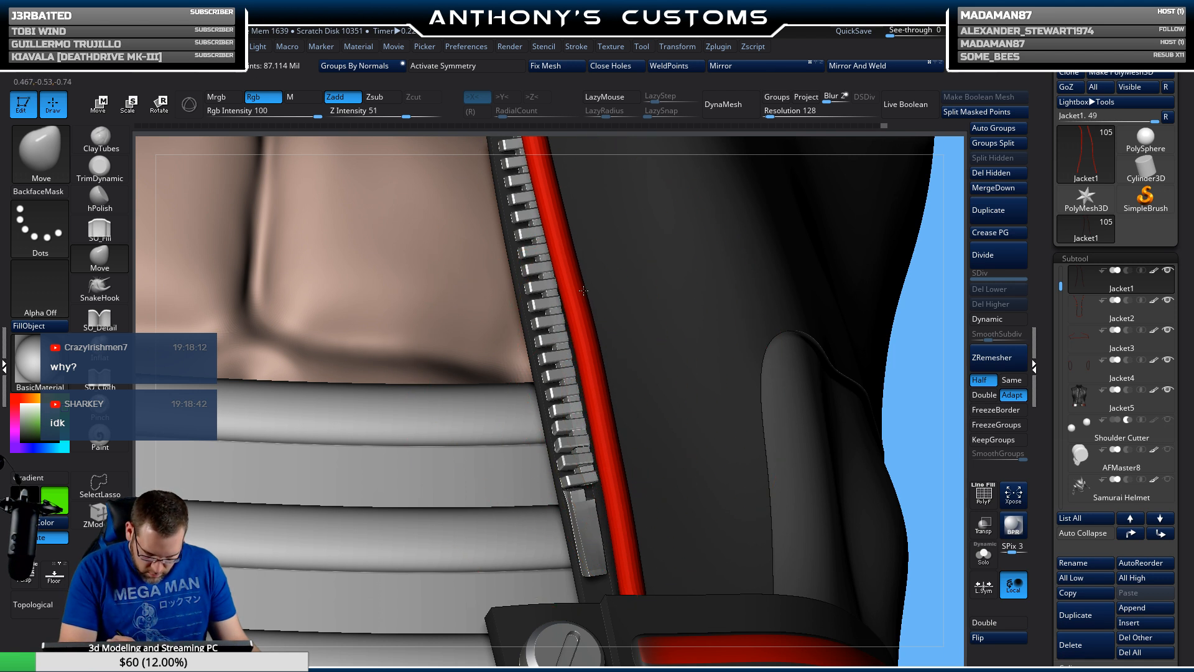
Step: Pull the left-side piping outward from the zipper teeth in short strokes up the abdomen
{"action": "mouse_move", "coordinate": [585, 222]}
{"action": "right_mouse_down", "text": "alt"}
{"action": "mouse_move", "coordinate": [591, 383]}
{"action": "mouse_move", "coordinate": [578, 365]}
{"action": "right_mouse_up", "text": "alt"}
{"action": "left_click_drag", "start_coordinate": [544, 346], "coordinate": [551, 346]}
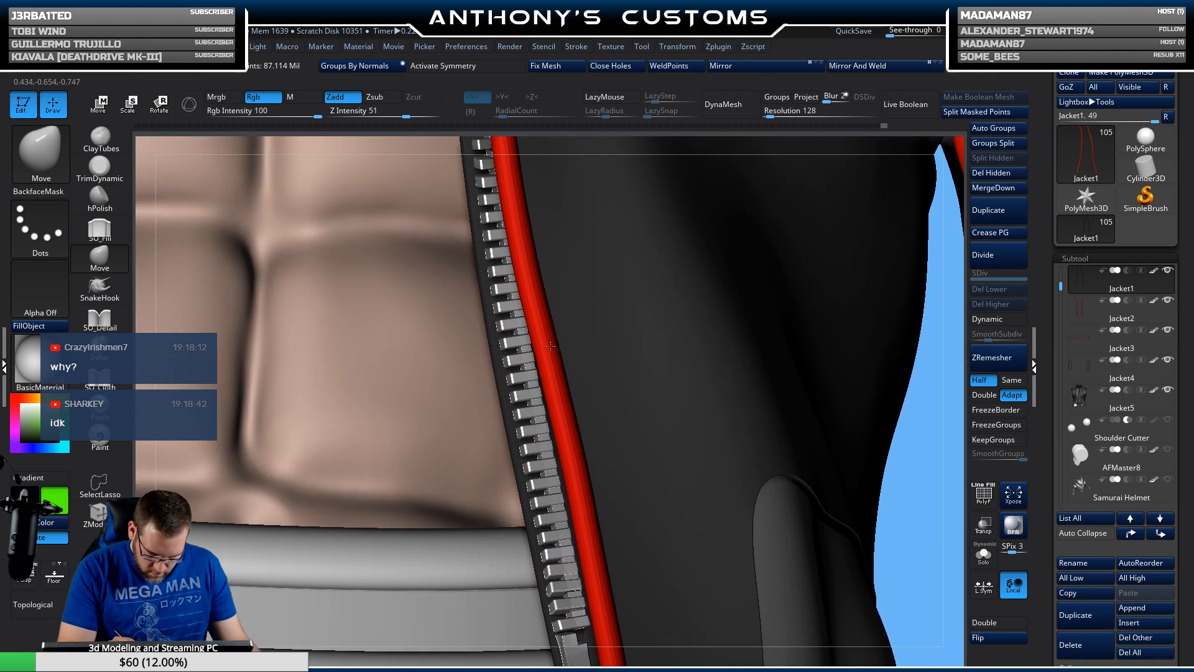
{"action": "right_click_drag", "start_coordinate": [536, 266], "coordinate": [519, 391], "text": "alt"}
{"action": "left_click_drag", "start_coordinate": [518, 392], "coordinate": [525, 393]}
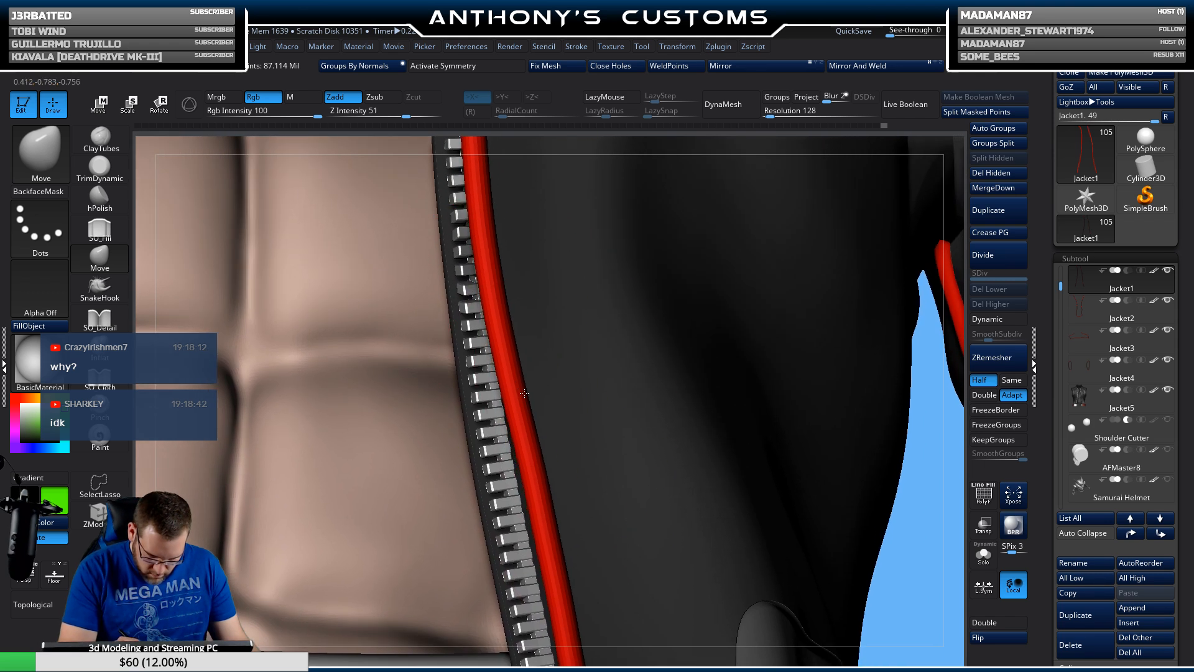
{"action": "left_click_drag", "start_coordinate": [503, 311], "coordinate": [508, 308]}
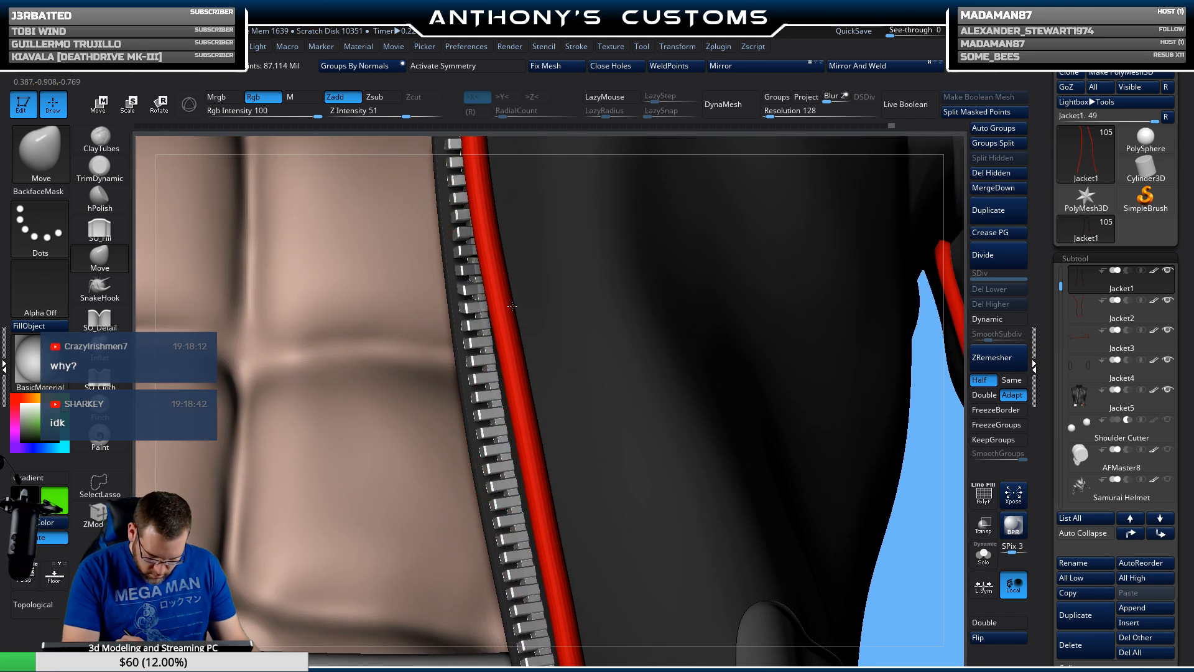
{"action": "right_click_drag", "start_coordinate": [512, 306], "coordinate": [484, 373], "text": "alt"}
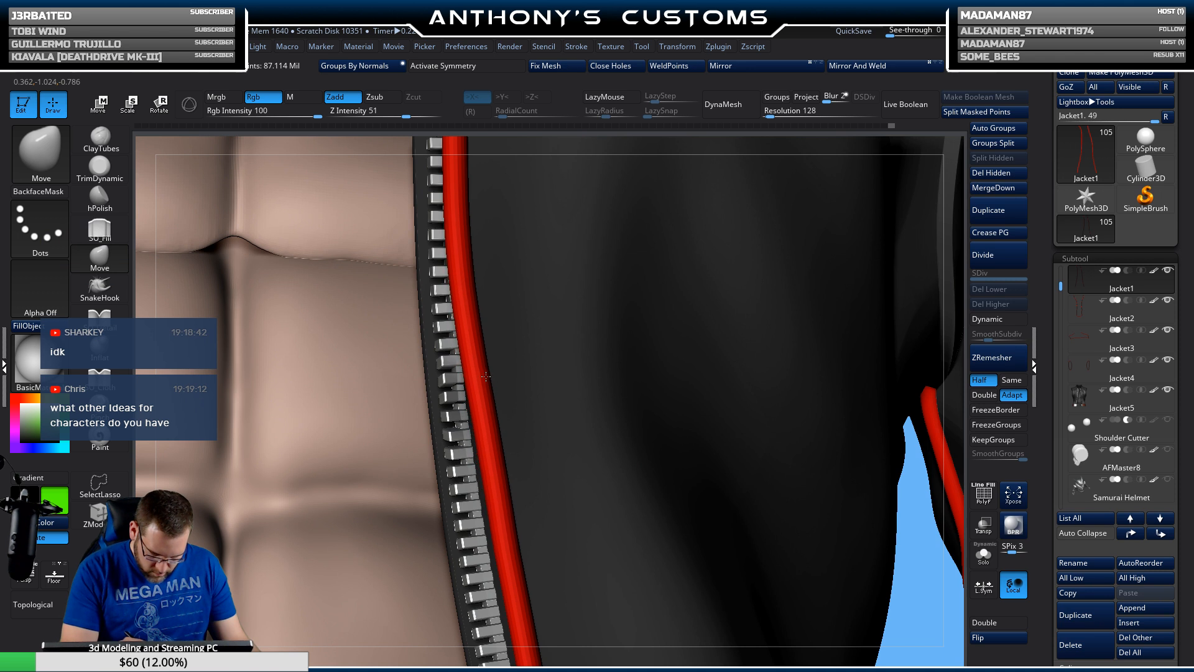
Step: Pull the left-side piping outward from the zipper teeth in short strokes along the chest
{"action": "right_click_drag", "start_coordinate": [476, 287], "coordinate": [454, 346], "text": "alt"}
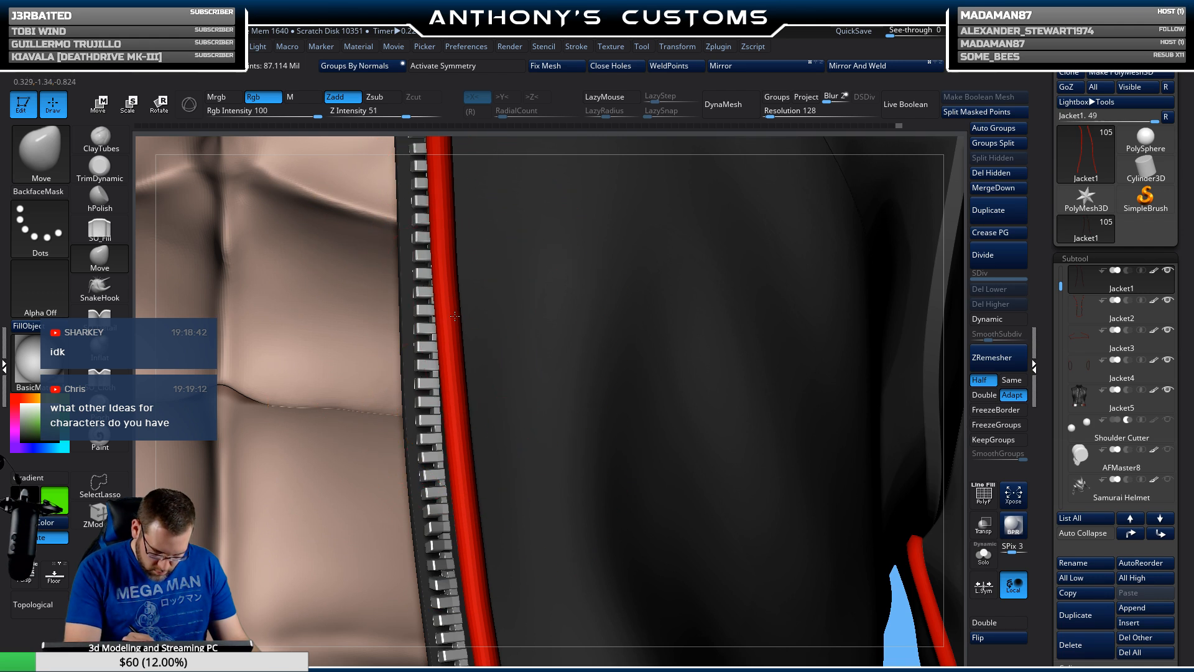
{"action": "right_click_drag", "start_coordinate": [467, 220], "coordinate": [450, 375], "text": "alt"}
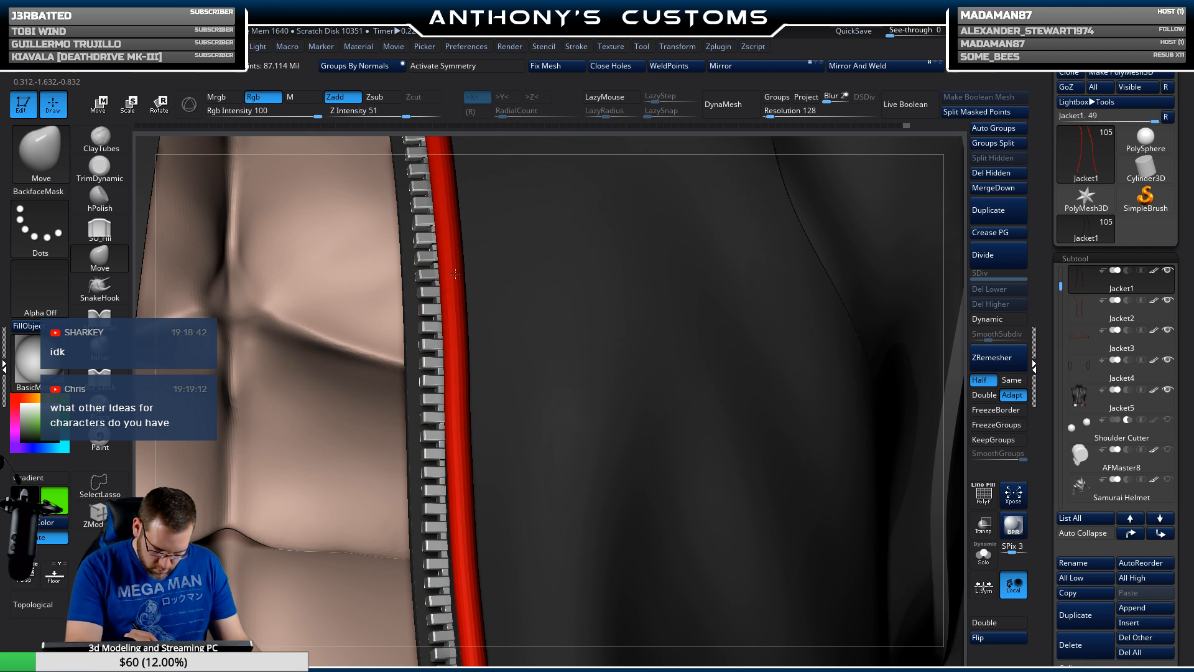
{"action": "right_click_drag", "start_coordinate": [467, 259], "coordinate": [464, 425], "text": "alt"}
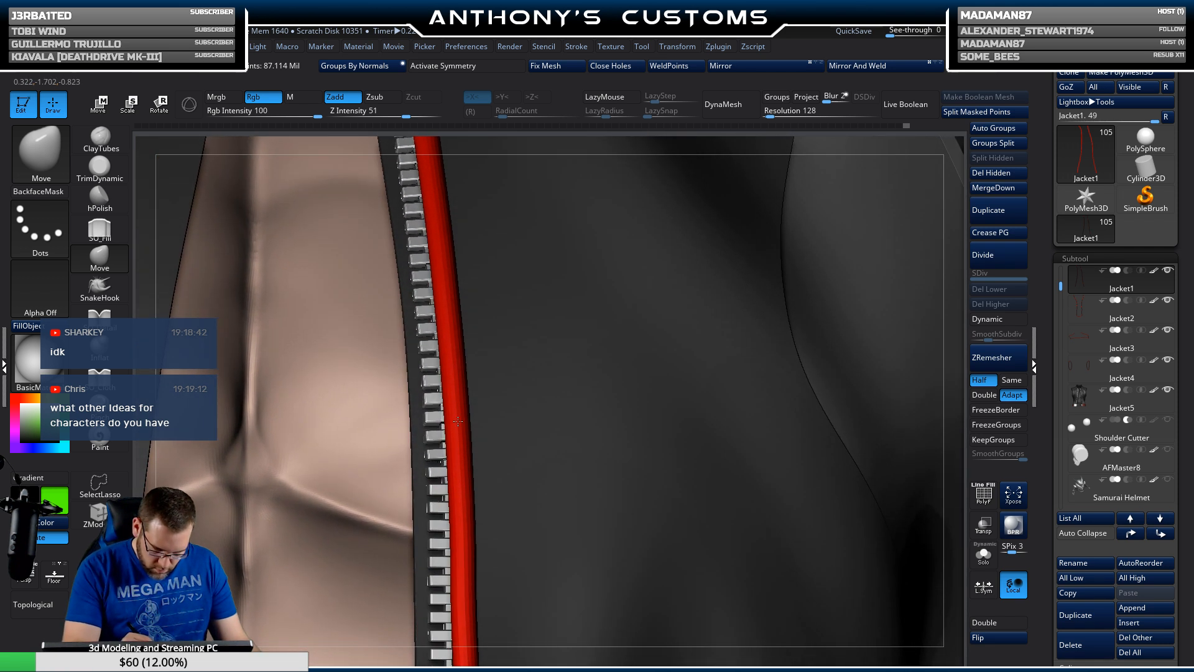
{"action": "mouse_move", "coordinate": [459, 347]}
{"action": "right_mouse_down", "text": "alt"}
{"action": "mouse_move", "coordinate": [455, 414]}
{"action": "mouse_move", "coordinate": [501, 398]}
{"action": "mouse_move", "coordinate": [540, 423]}
{"action": "mouse_move", "coordinate": [609, 273]}
{"action": "mouse_move", "coordinate": [582, 309]}
{"action": "mouse_move", "coordinate": [664, 419]}
{"action": "mouse_move", "coordinate": [650, 389]}
{"action": "mouse_move", "coordinate": [588, 635]}
{"action": "mouse_move", "coordinate": [555, 472]}
{"action": "right_mouse_up", "text": "alt"}
{"action": "right_click_drag", "start_coordinate": [559, 387], "coordinate": [557, 588], "text": "alt"}
{"action": "right_click_drag", "start_coordinate": [585, 330], "coordinate": [608, 619], "text": "alt"}
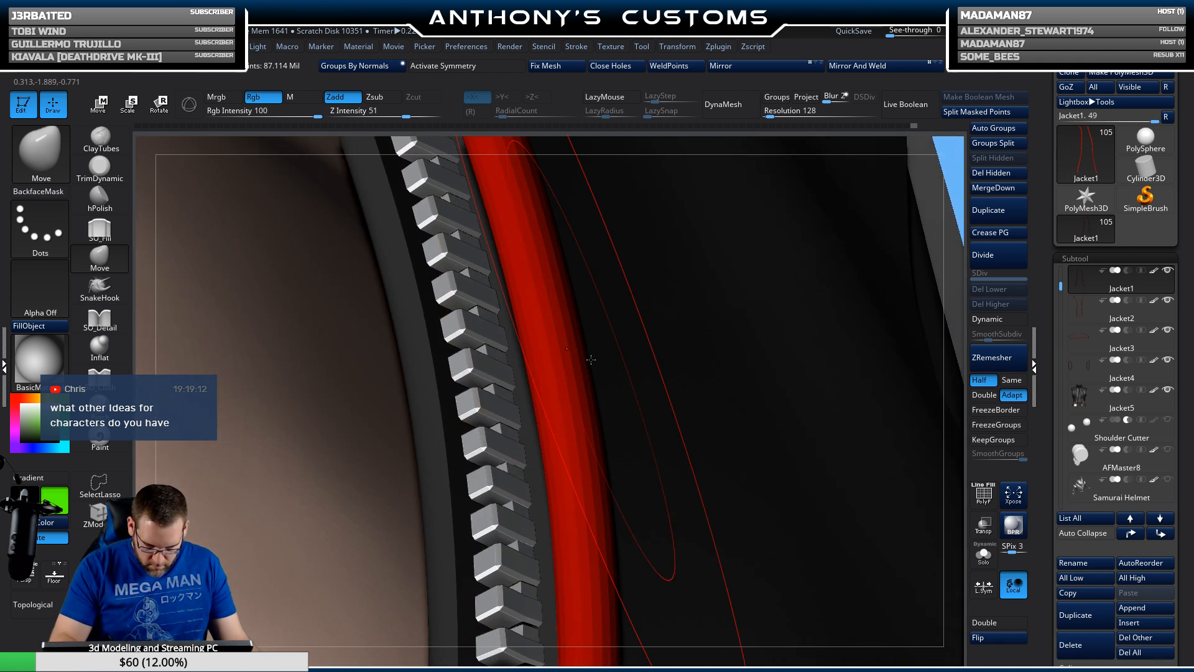
{"action": "right_click_drag", "start_coordinate": [592, 358], "coordinate": [580, 225]}
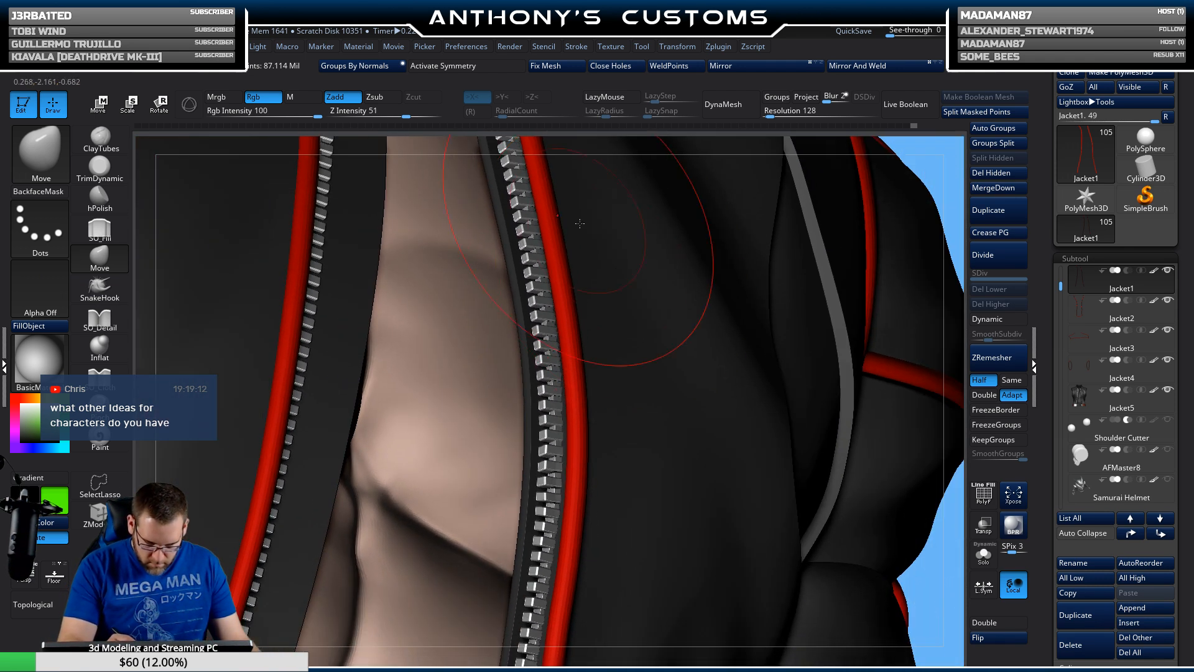
{"action": "right_click_drag", "start_coordinate": [607, 380], "coordinate": [588, 457]}
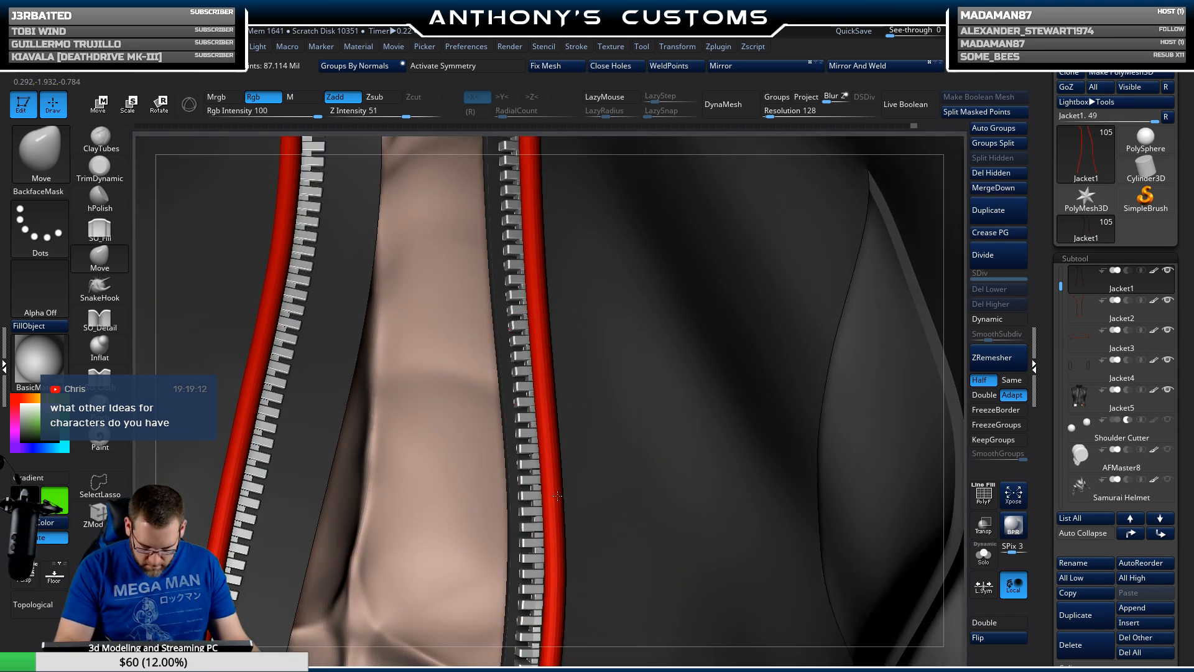
{"action": "left_click_drag", "start_coordinate": [559, 501], "coordinate": [565, 496]}
{"action": "left_click_drag", "start_coordinate": [548, 404], "coordinate": [556, 393]}
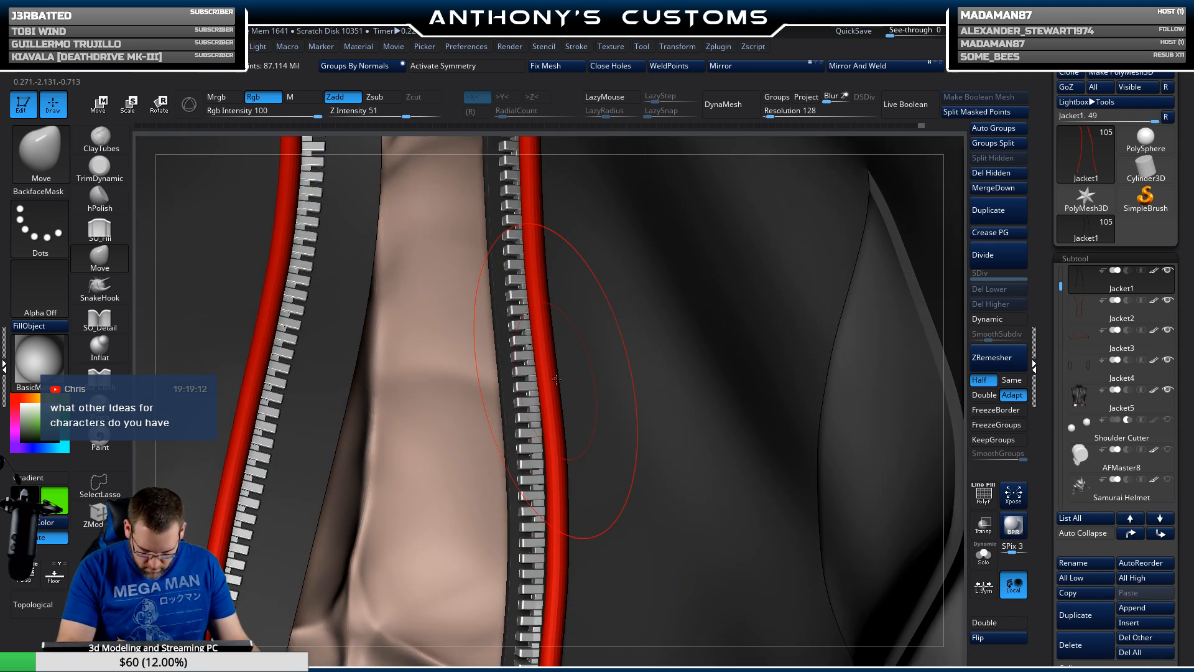
{"action": "left_click_drag", "start_coordinate": [548, 342], "coordinate": [553, 339]}
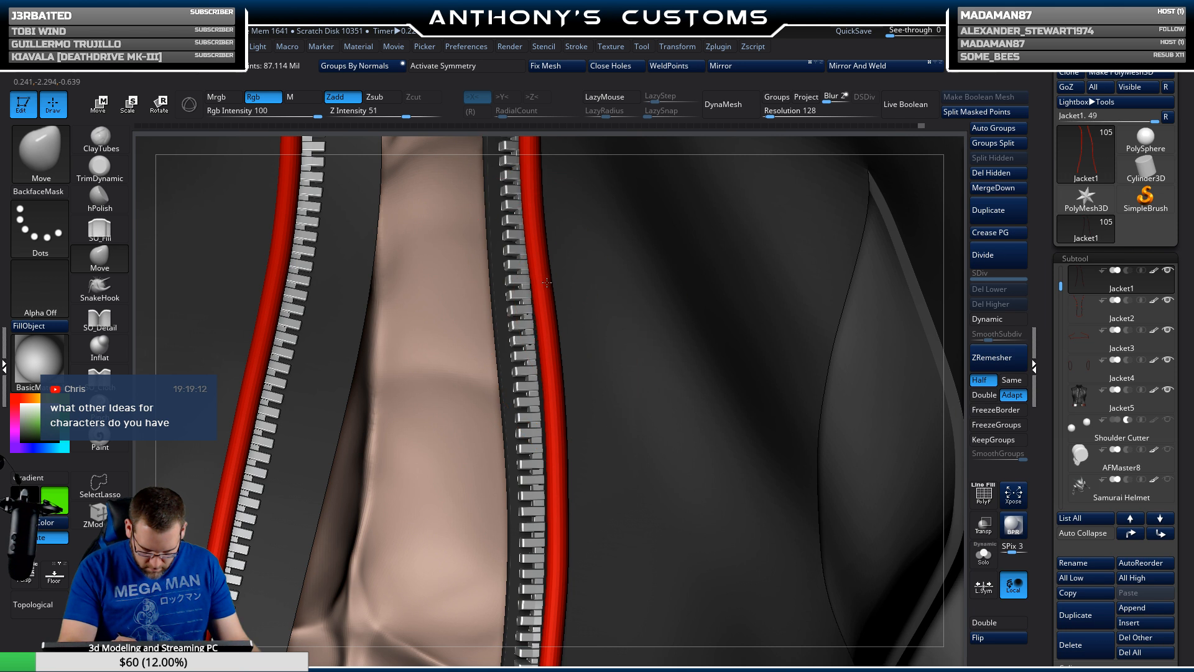
Step: Inspect the left-side piping's upper end near the collar, both zipper edges from above, and the full figure from the front
{"action": "mouse_move", "coordinate": [558, 240]}
{"action": "right_mouse_down", "text": "alt"}
{"action": "mouse_move", "coordinate": [527, 420]}
{"action": "mouse_move", "coordinate": [529, 400]}
{"action": "mouse_move", "coordinate": [499, 387]}
{"action": "mouse_move", "coordinate": [520, 339]}
{"action": "right_mouse_up", "text": "alt"}
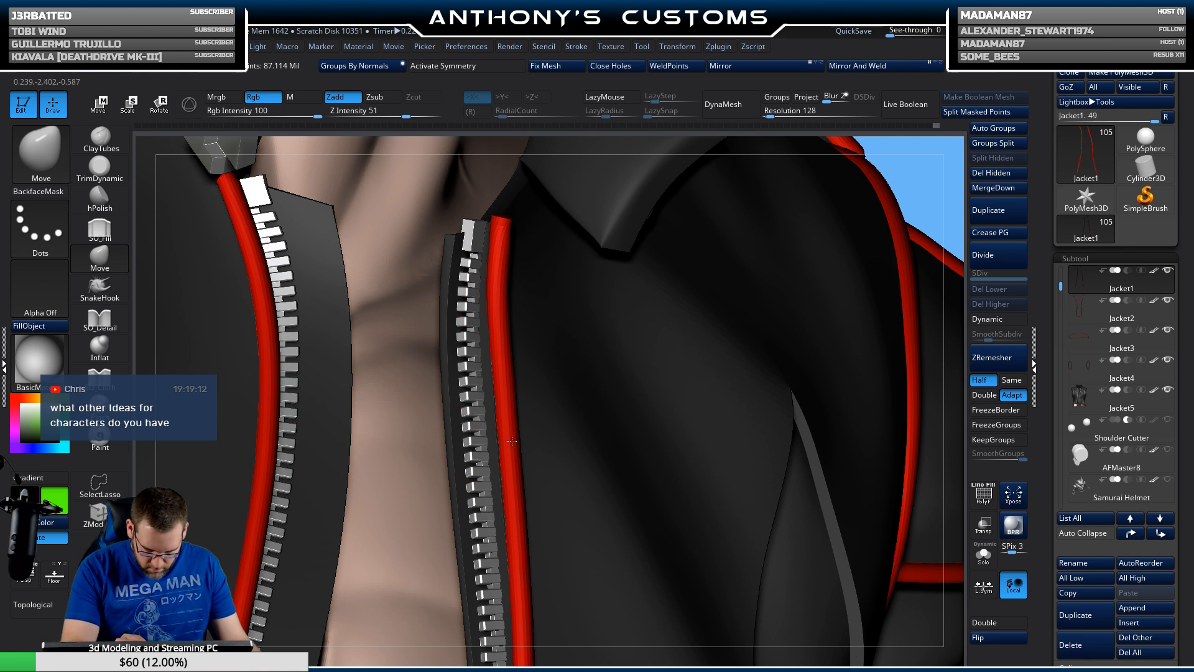
{"action": "mouse_move", "coordinate": [510, 442]}
{"action": "right_mouse_down"}
{"action": "mouse_move", "coordinate": [585, 435]}
{"action": "mouse_move", "coordinate": [586, 295]}
{"action": "mouse_move", "coordinate": [600, 412]}
{"action": "mouse_move", "coordinate": [593, 283]}
{"action": "mouse_move", "coordinate": [612, 305]}
{"action": "mouse_move", "coordinate": [593, 411]}
{"action": "mouse_move", "coordinate": [556, 499]}
{"action": "mouse_move", "coordinate": [583, 448]}
{"action": "mouse_move", "coordinate": [560, 357]}
{"action": "mouse_move", "coordinate": [555, 573]}
{"action": "mouse_move", "coordinate": [547, 542]}
{"action": "mouse_move", "coordinate": [502, 547]}
{"action": "mouse_move", "coordinate": [647, 393]}
{"action": "mouse_move", "coordinate": [704, 406]}
{"action": "mouse_move", "coordinate": [580, 451]}
{"action": "mouse_move", "coordinate": [547, 404]}
{"action": "right_mouse_up"}
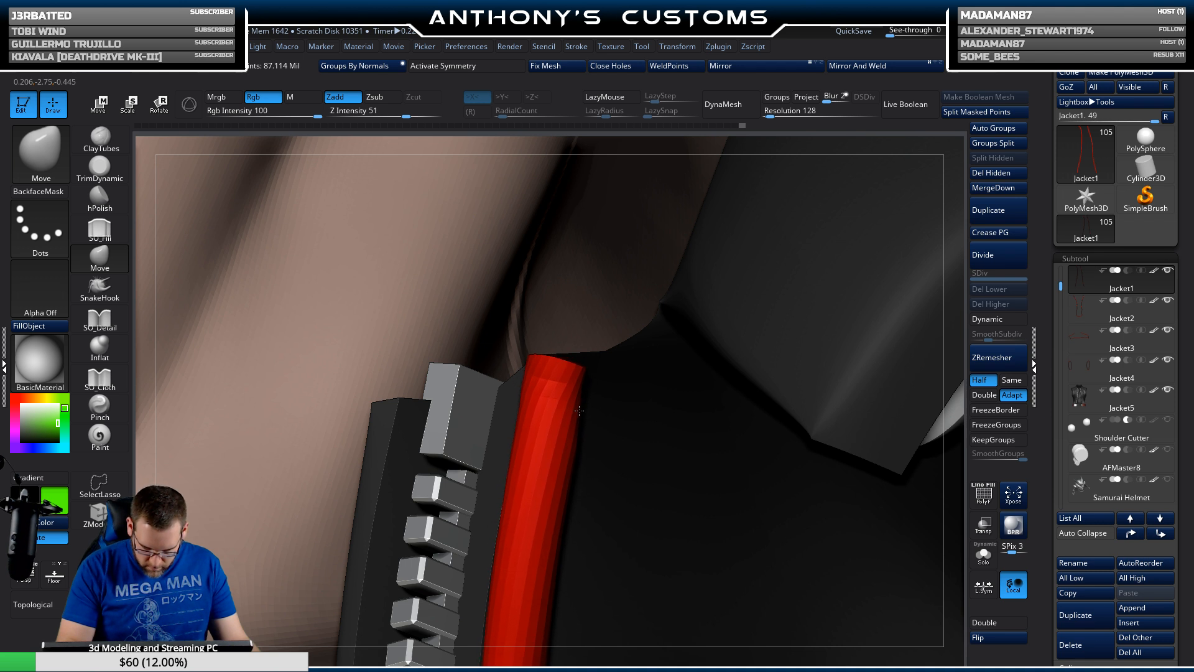
{"action": "right_click_drag", "start_coordinate": [604, 414], "coordinate": [661, 213], "text": "alt"}
{"action": "mouse_move", "coordinate": [690, 292]}
{"action": "right_mouse_down"}
{"action": "mouse_move", "coordinate": [662, 376]}
{"action": "mouse_move", "coordinate": [592, 456]}
{"action": "mouse_move", "coordinate": [656, 400]}
{"action": "mouse_move", "coordinate": [624, 427]}
{"action": "right_mouse_up"}
{"action": "right_click_drag", "start_coordinate": [587, 533], "coordinate": [647, 498]}
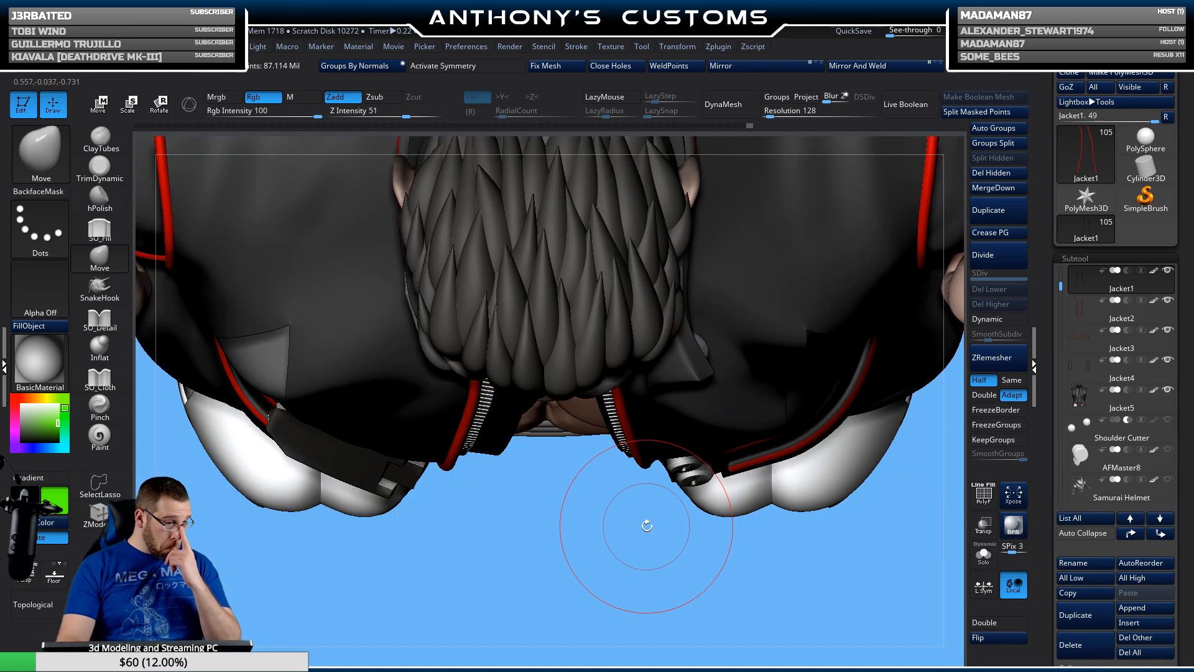
{"action": "key", "text": "f"}
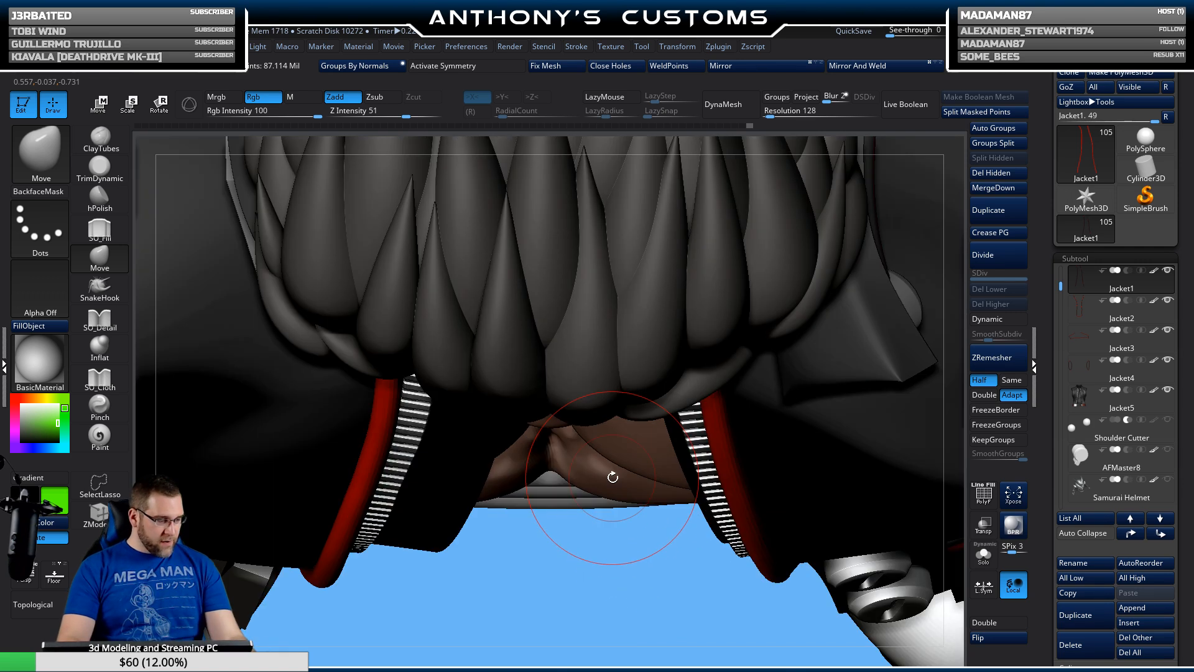
{"action": "mouse_move", "coordinate": [565, 576]}
{"action": "right_mouse_down"}
{"action": "mouse_move", "coordinate": [458, 517]}
{"action": "mouse_move", "coordinate": [497, 541]}
{"action": "mouse_move", "coordinate": [554, 510]}
{"action": "mouse_move", "coordinate": [536, 554]}
{"action": "mouse_move", "coordinate": [477, 593]}
{"action": "mouse_move", "coordinate": [647, 548]}
{"action": "right_mouse_up"}
{"action": "key", "text": "f"}
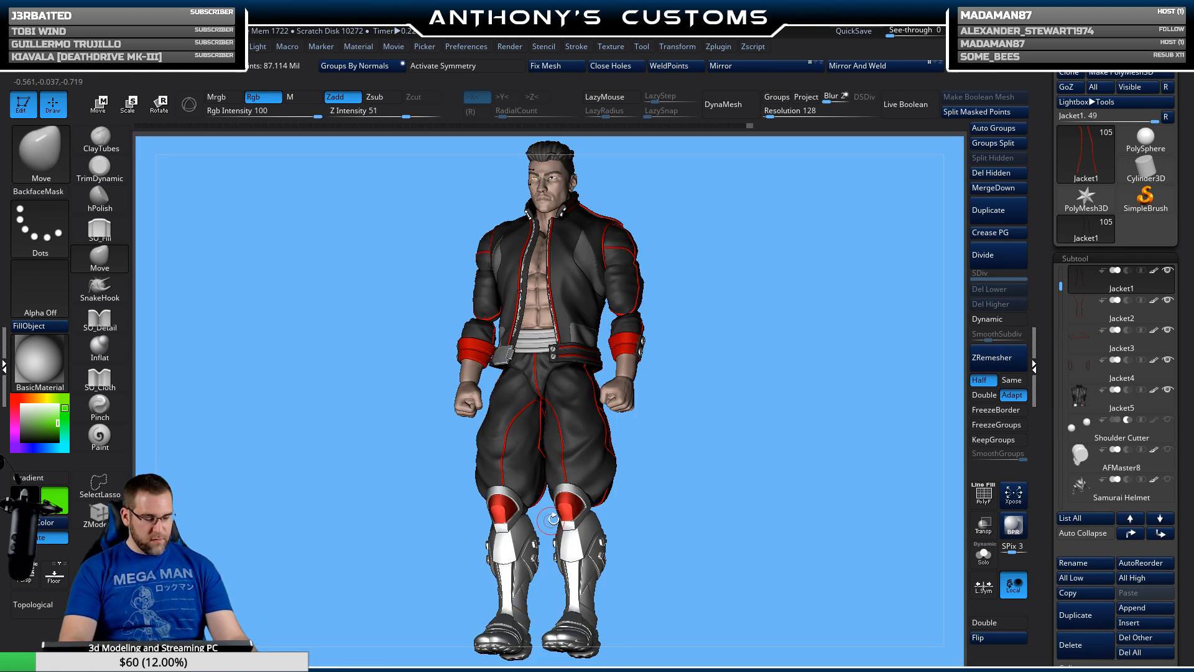
{"action": "right_click_drag", "start_coordinate": [756, 531], "coordinate": [748, 470]}
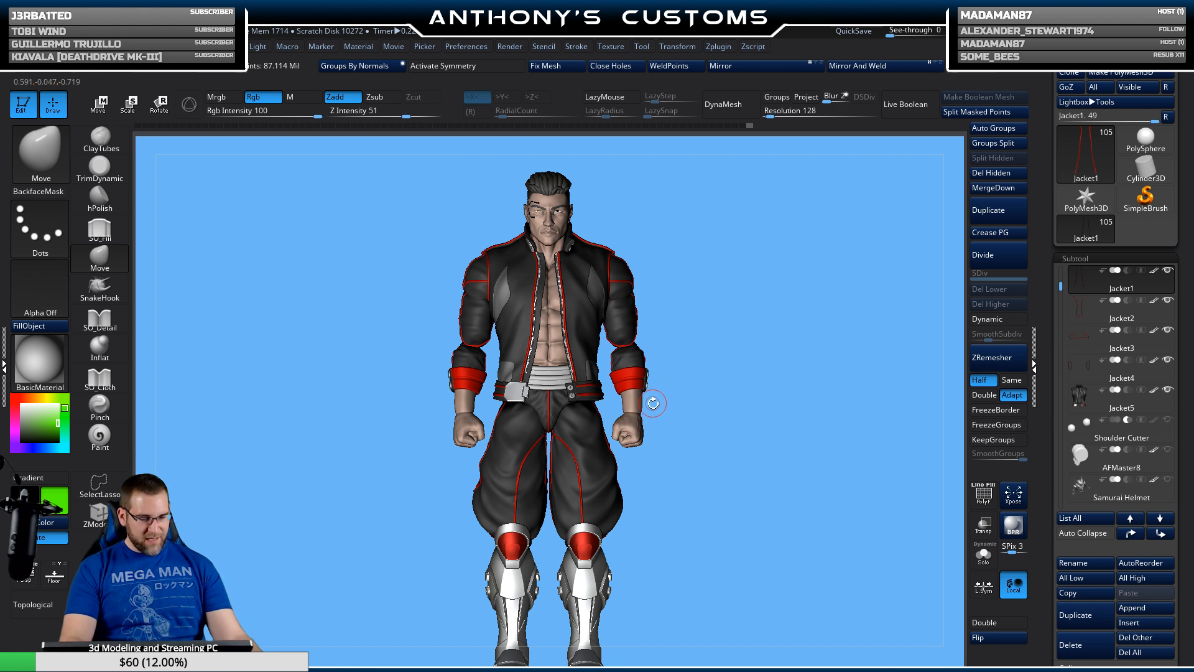
Step: Save the project
{"action": "key", "text": "ctrl"}
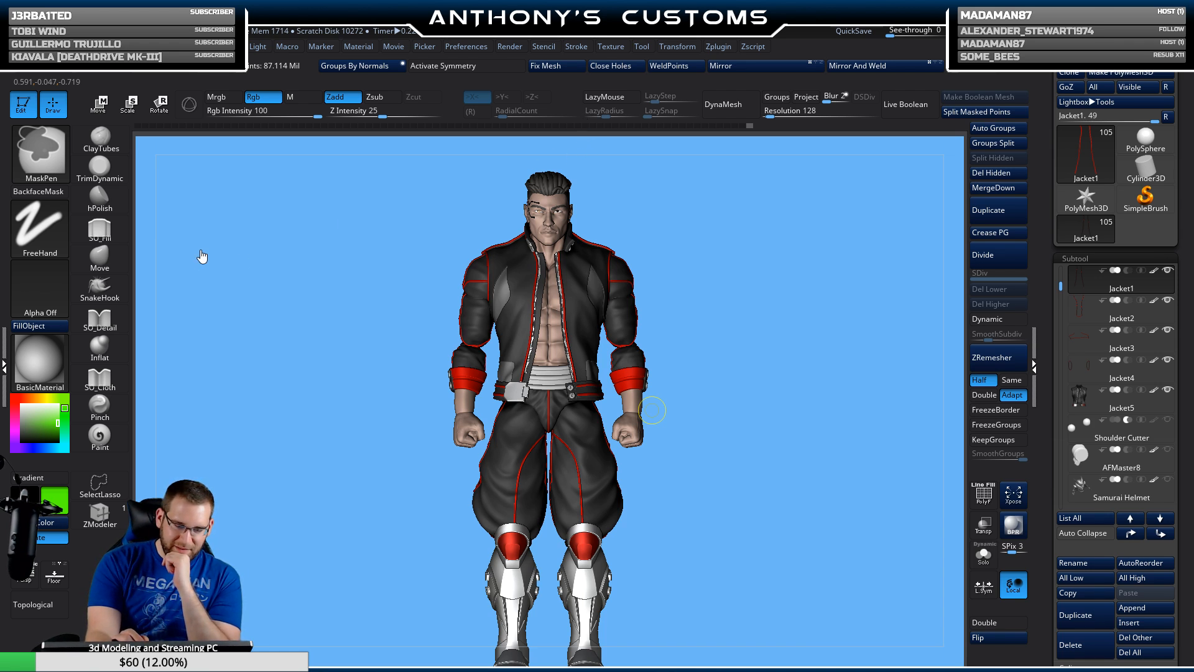
{"action": "key", "text": "ctrl+s"}
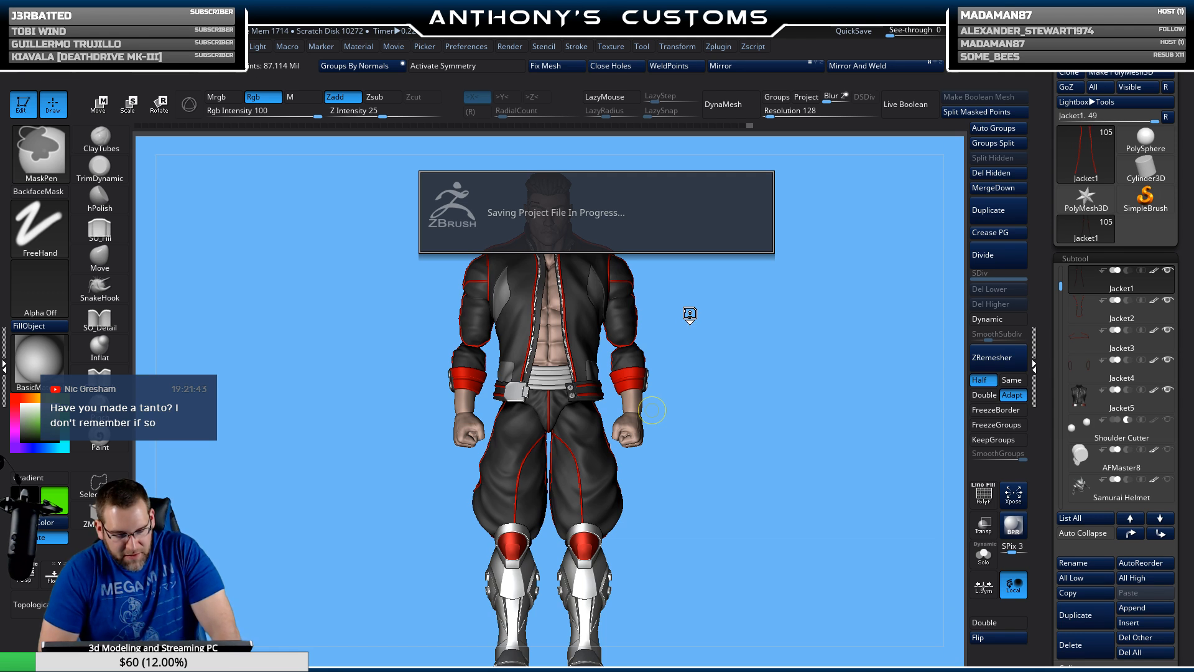
{"action": "mouse_move", "coordinate": [697, 558]}
{"action": "left_mouse_down"}
{"action": "mouse_move", "coordinate": [720, 552]}
{"action": "mouse_move", "coordinate": [734, 565]}
{"action": "mouse_move", "coordinate": [703, 563]}
{"action": "mouse_move", "coordinate": [709, 547]}
{"action": "left_mouse_up"}
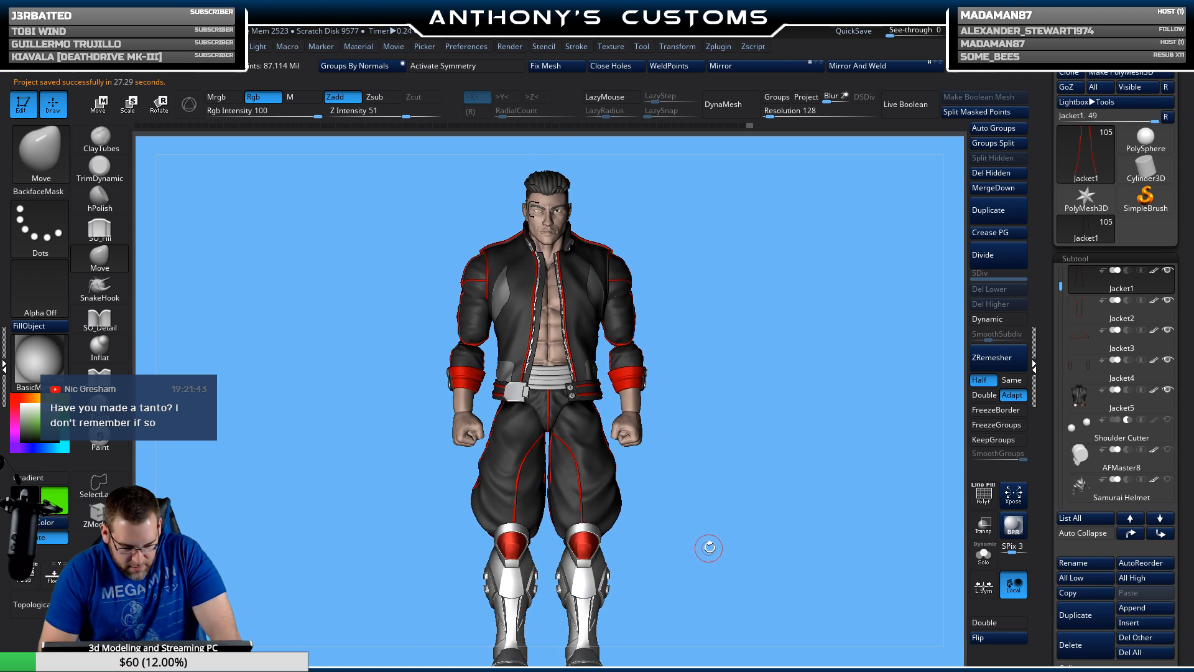
Step: Reselect the Jacket1 piping and move its left-side lower end outward from the zipper stop just above the belt
{"action": "left_click_drag", "start_coordinate": [669, 355], "coordinate": [609, 466]}
{"action": "key", "text": "ctrl+d"}
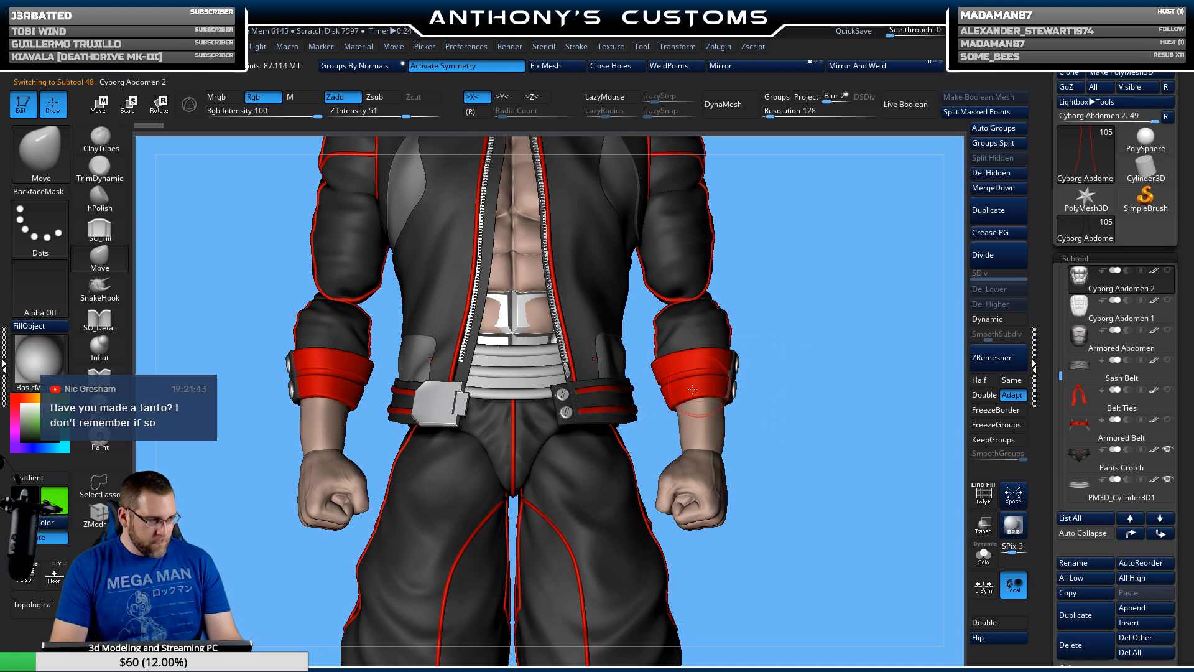
{"action": "mouse_move", "coordinate": [533, 427]}
{"action": "right_mouse_down", "text": "ctrl"}
{"action": "mouse_move", "coordinate": [533, 589]}
{"action": "mouse_move", "coordinate": [490, 622]}
{"action": "right_mouse_up", "text": "ctrl"}
{"action": "right_click_drag", "start_coordinate": [654, 304], "coordinate": [548, 416], "text": "alt"}
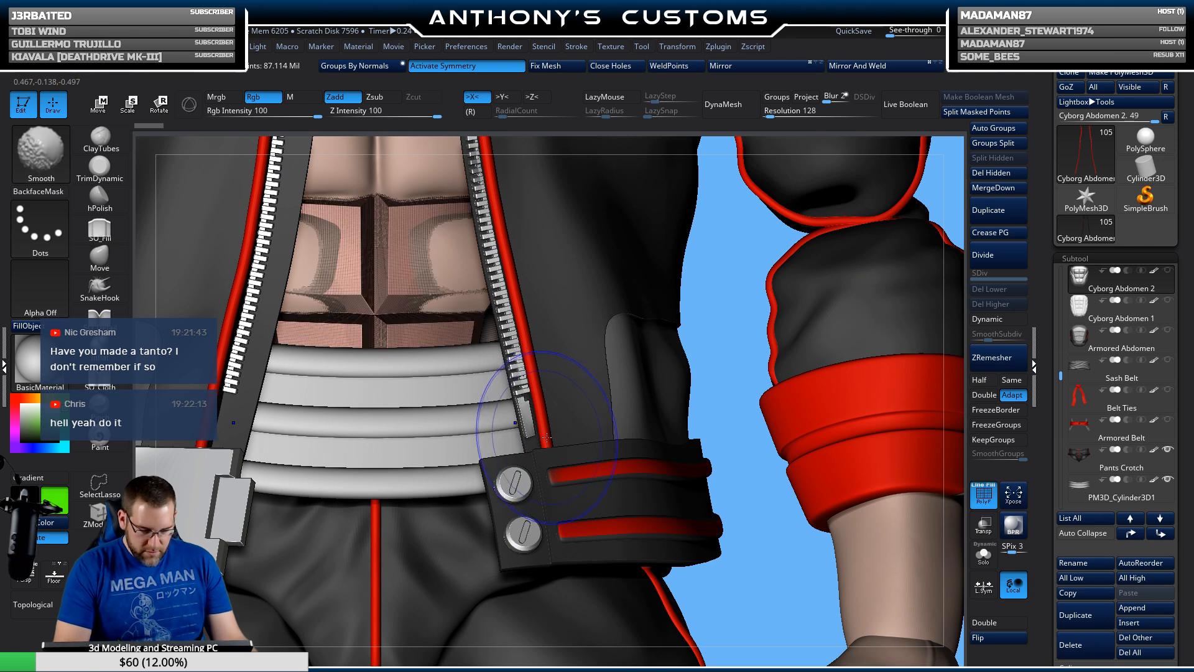
{"action": "left_click", "coordinate": [546, 440], "text": "alt"}
{"action": "mouse_move", "coordinate": [546, 439]}
{"action": "right_mouse_down", "text": "alt"}
{"action": "mouse_move", "coordinate": [522, 584]}
{"action": "mouse_move", "coordinate": [555, 581]}
{"action": "mouse_move", "coordinate": [535, 503]}
{"action": "right_mouse_up", "text": "alt"}
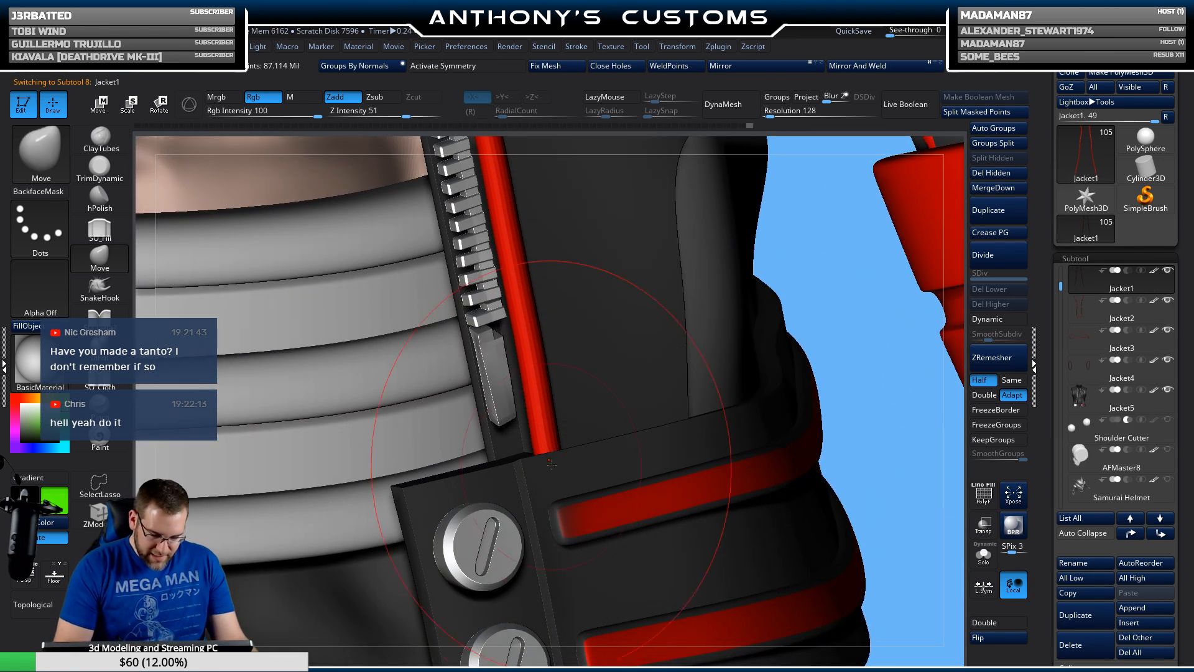
{"action": "key", "text": "shift"}
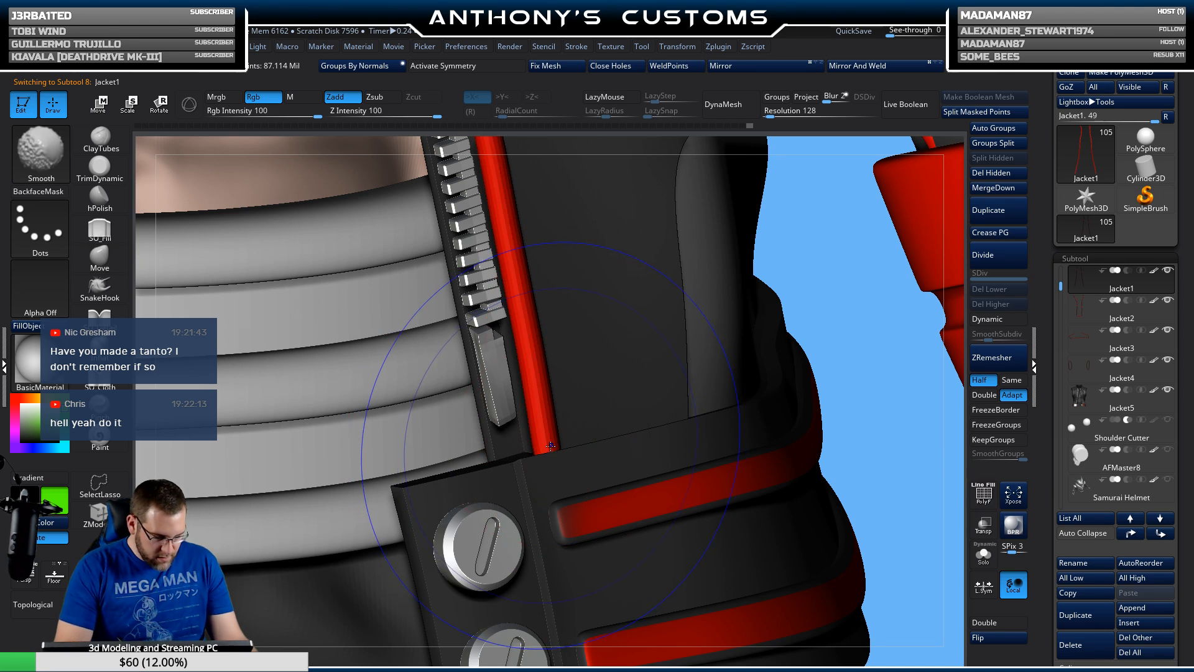
{"action": "left_click_drag", "start_coordinate": [548, 446], "coordinate": [565, 446]}
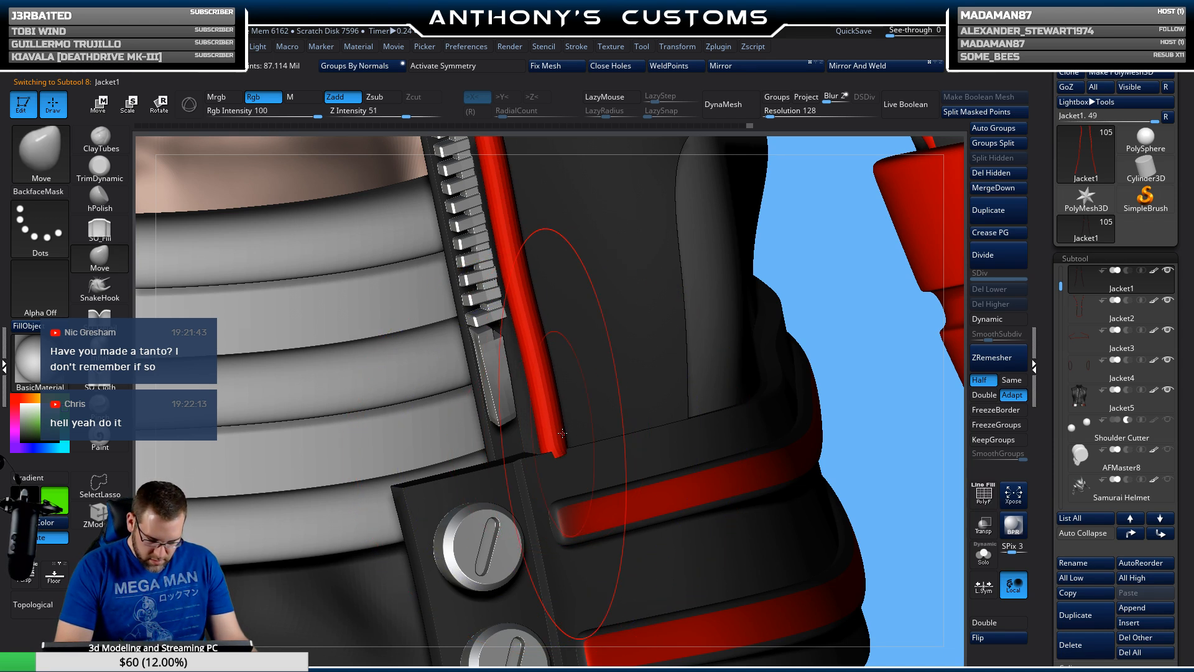
{"action": "mouse_move", "coordinate": [528, 298]}
{"action": "right_mouse_down"}
{"action": "mouse_move", "coordinate": [569, 261]}
{"action": "mouse_move", "coordinate": [542, 390]}
{"action": "mouse_move", "coordinate": [564, 405]}
{"action": "right_mouse_up"}
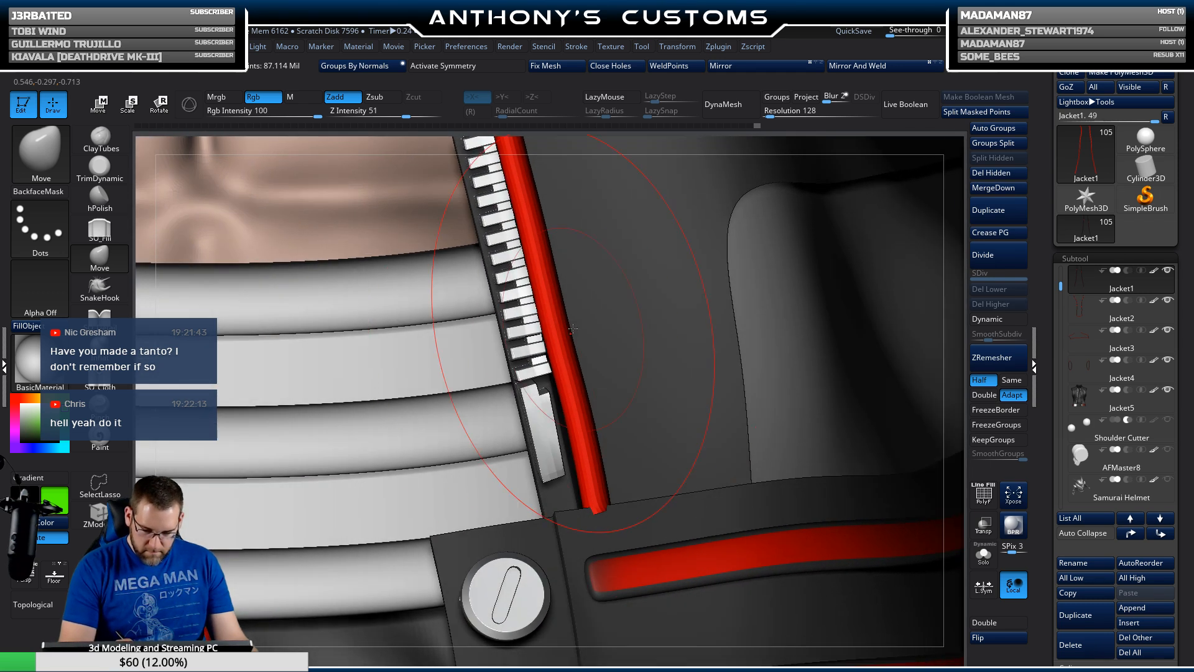
Step: Inspect the lower ends of the jacket's zipper and red piping on both sides of the waist
{"action": "right_click_drag", "start_coordinate": [491, 408], "coordinate": [856, 382], "text": "alt"}
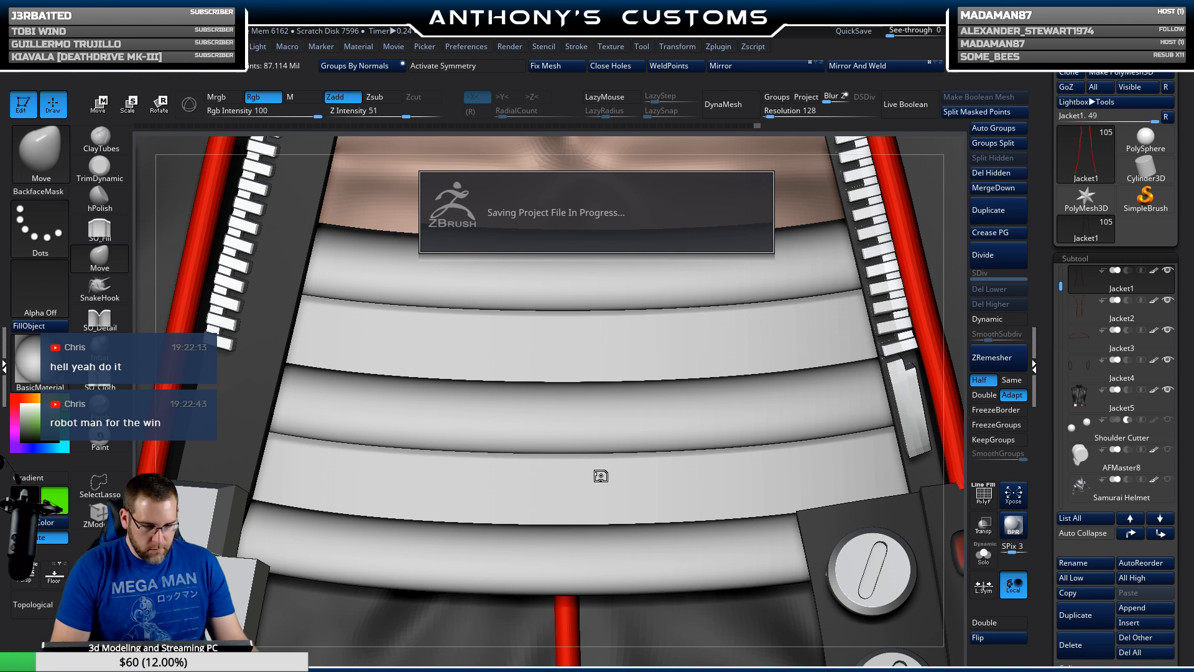
{"action": "right_click_drag", "start_coordinate": [471, 475], "coordinate": [797, 456], "text": "alt"}
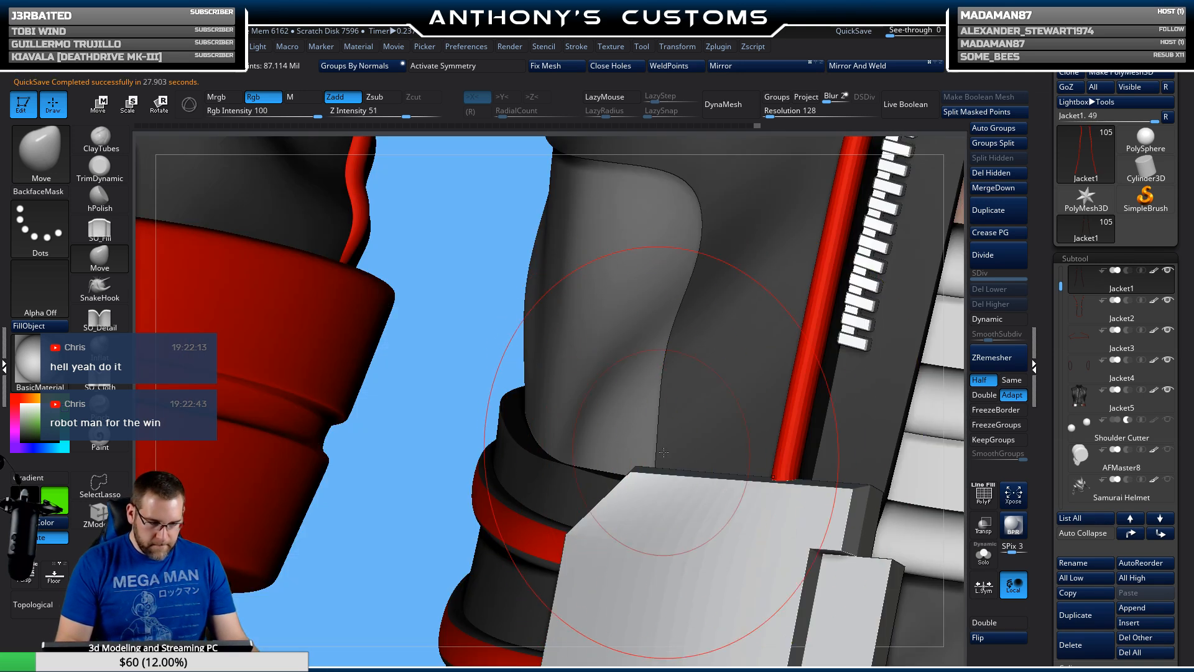
{"action": "right_click_drag", "start_coordinate": [704, 456], "coordinate": [589, 504], "text": "alt"}
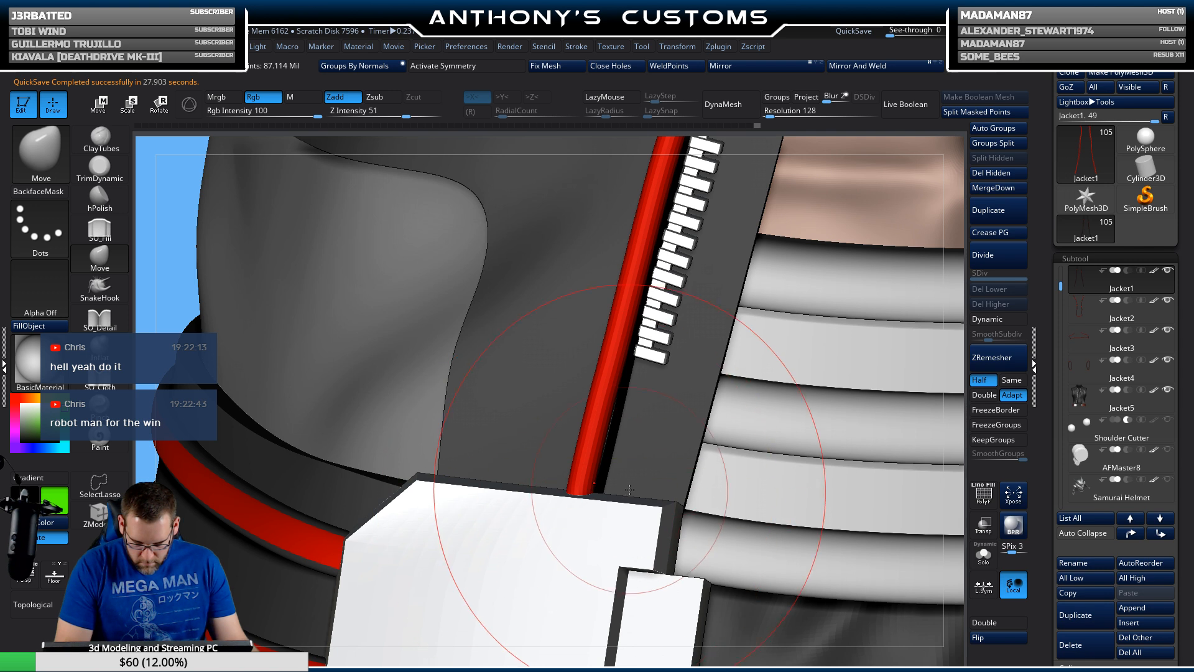
{"action": "key", "text": "space"}
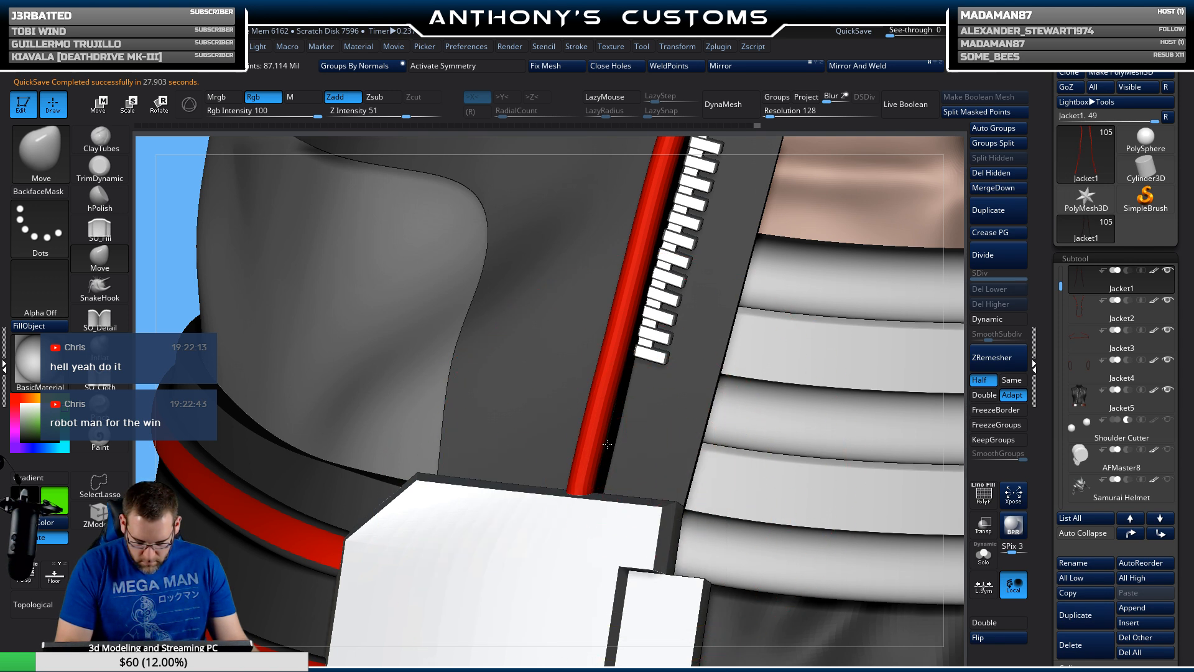
{"action": "mouse_move", "coordinate": [608, 444]}
{"action": "right_mouse_down"}
{"action": "mouse_move", "coordinate": [609, 478]}
{"action": "mouse_move", "coordinate": [653, 461]}
{"action": "right_mouse_up"}
{"action": "key", "text": "f"}
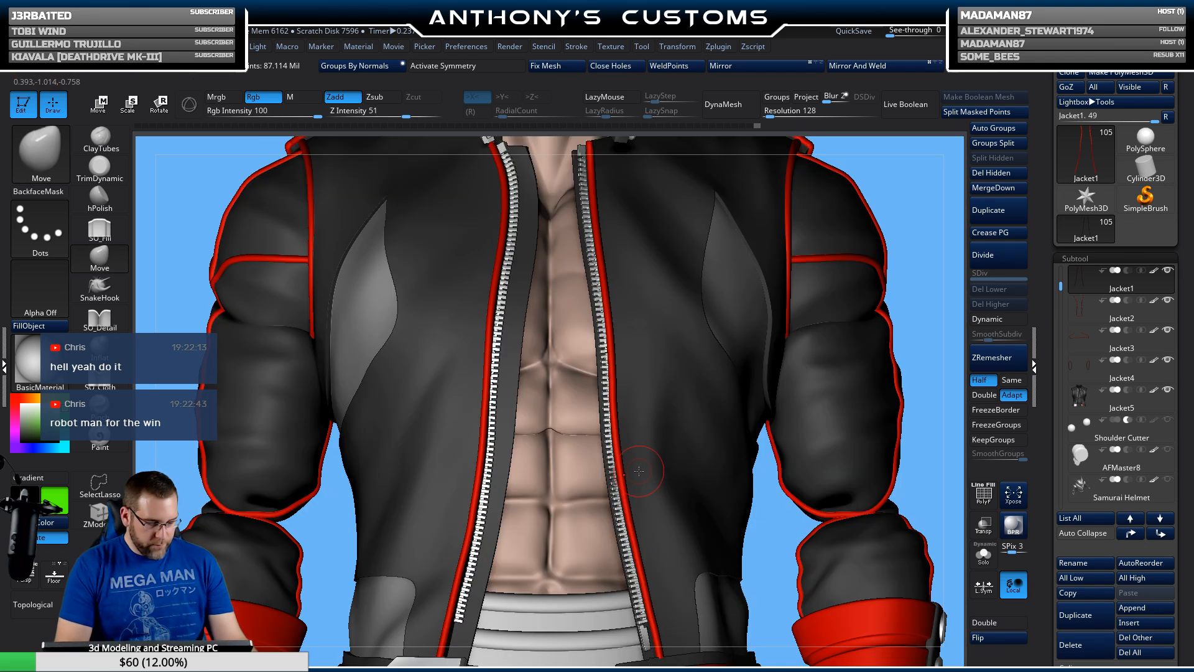
{"action": "key", "text": "f"}
Step: Hide the sleeved arm pieces: Sleeved Shoulders, Sleeved Biceps, Sleeved Elbows, Sleeved Forearms and their red cuffs
{"action": "key", "text": "n"}
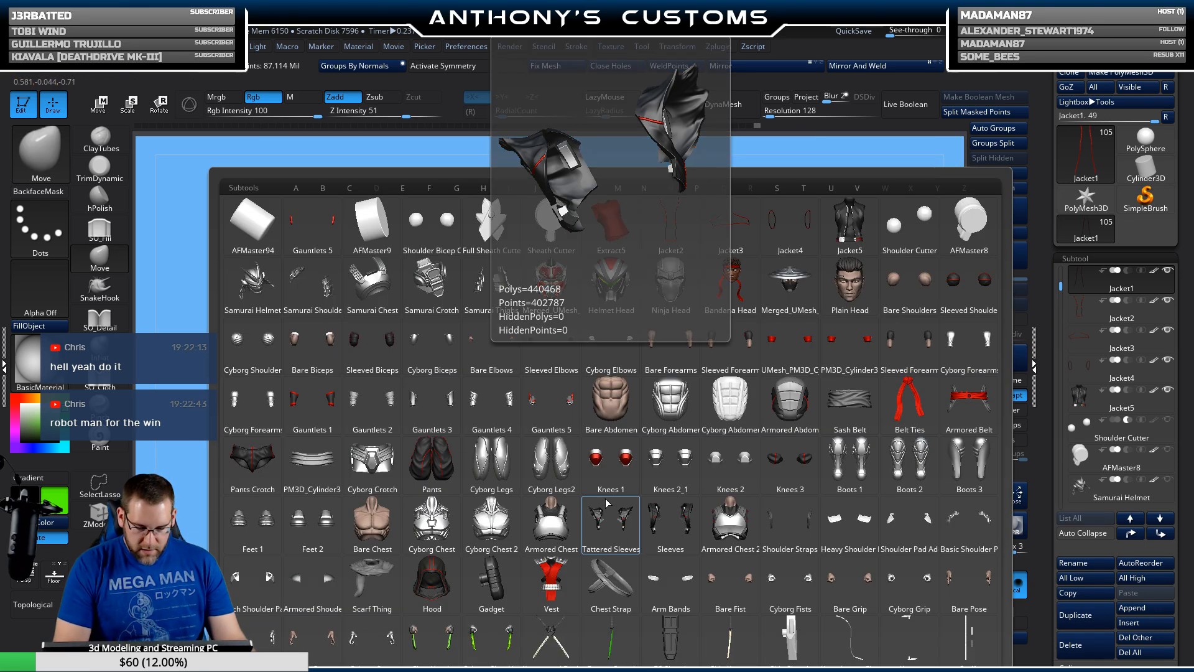
{"action": "left_click", "coordinate": [950, 294]}
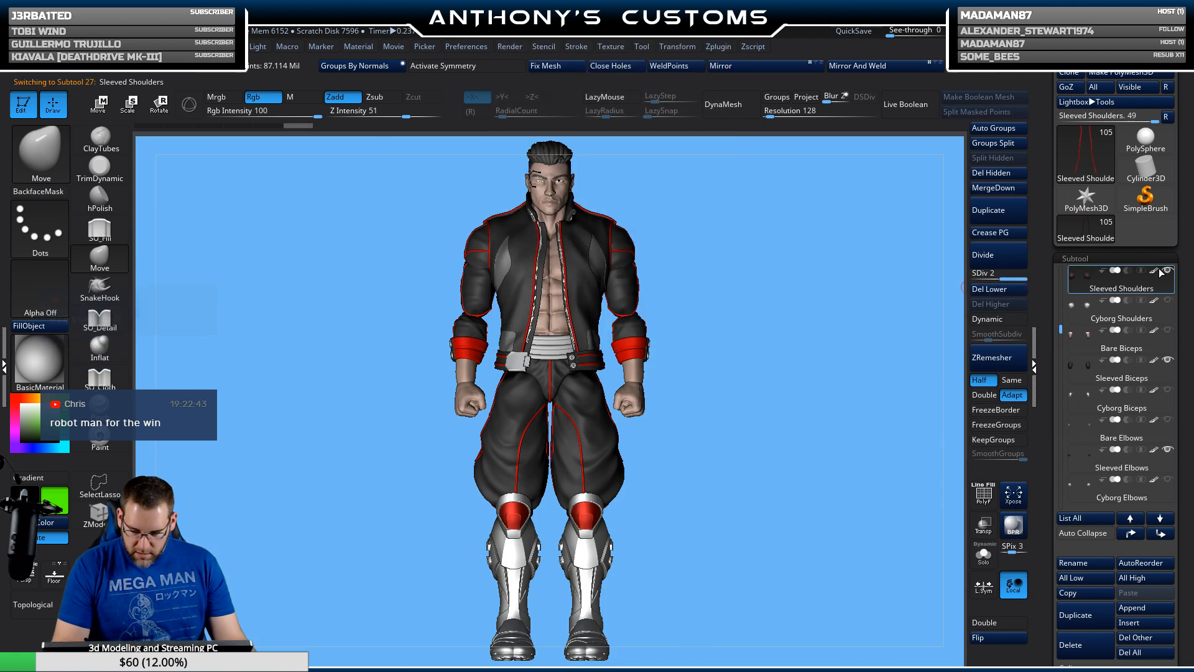
{"action": "key", "text": "n"}
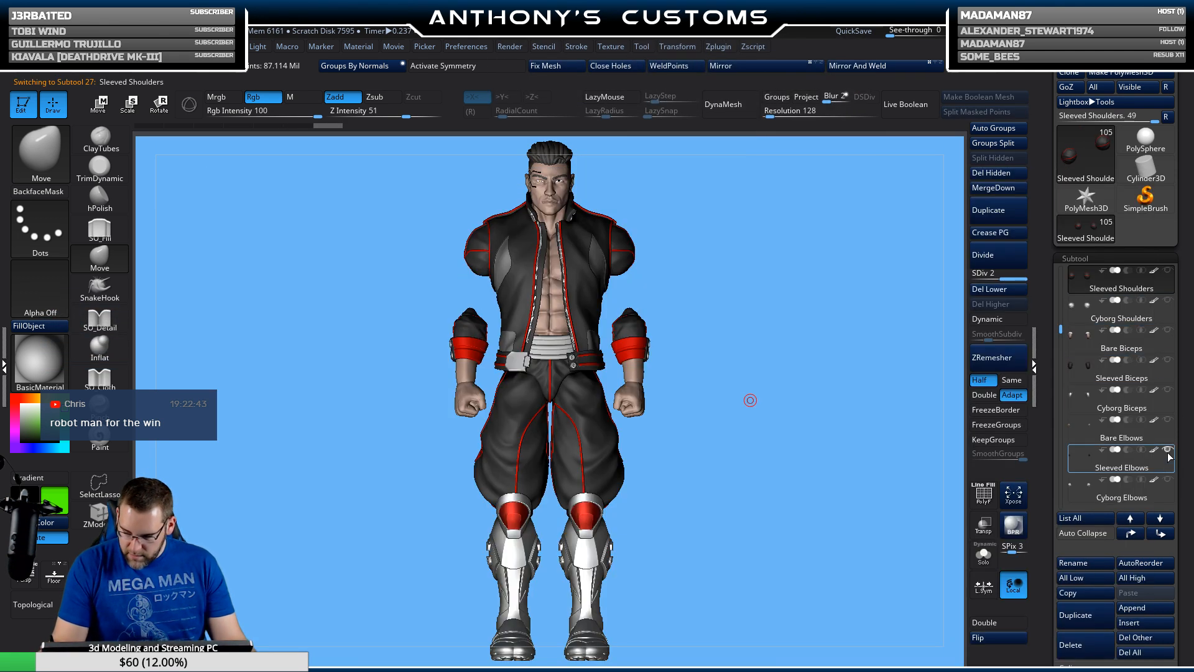
{"action": "scroll", "coordinate": [1169, 398], "scroll_direction": "down", "scroll_amount": 3}
{"action": "scroll", "coordinate": [1170, 387], "scroll_direction": "down", "scroll_amount": 3}
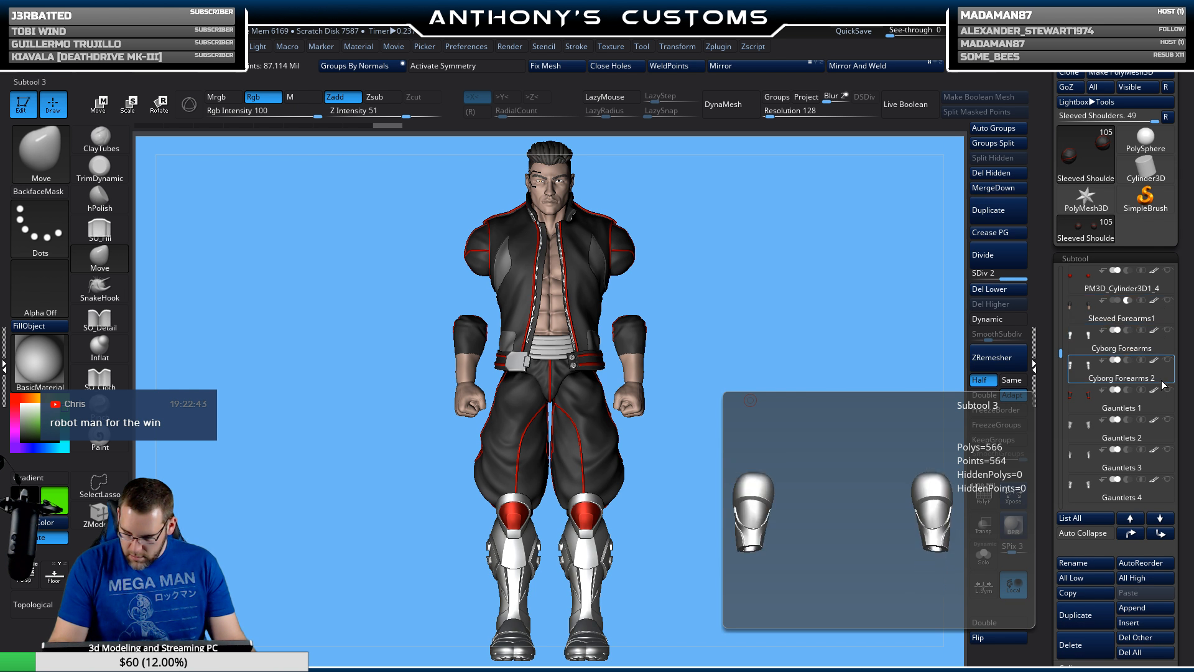
{"action": "scroll", "coordinate": [1062, 351], "scroll_direction": "up", "scroll_amount": 1}
{"action": "left_click_drag", "start_coordinate": [1062, 351], "coordinate": [1062, 348]}
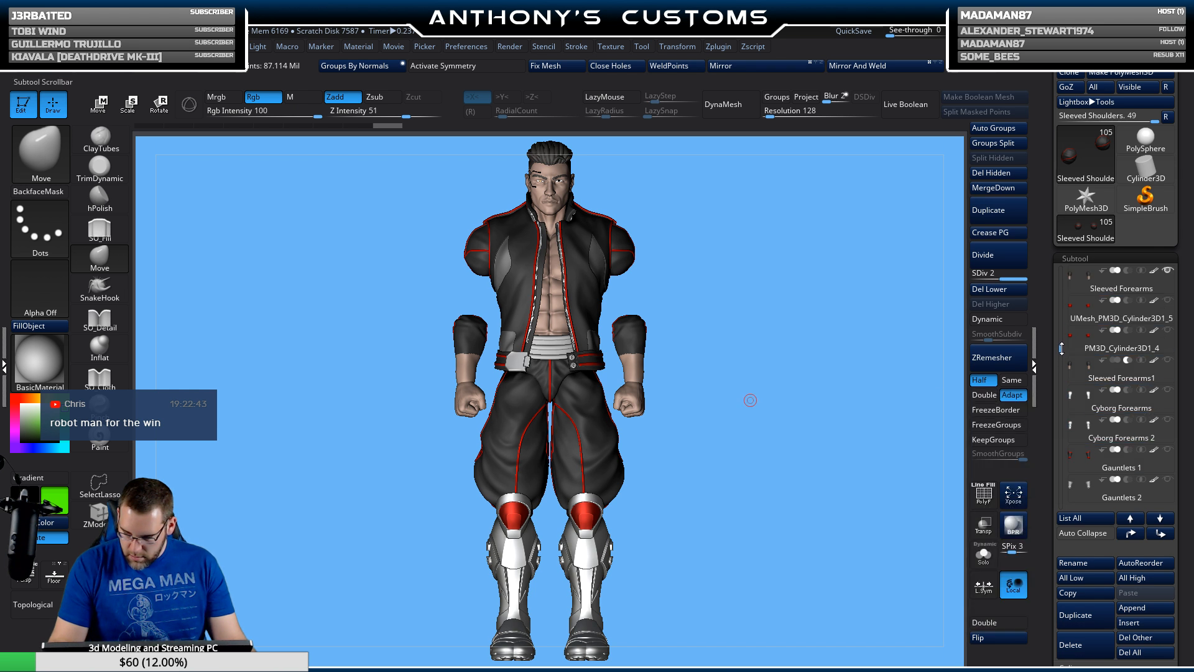
{"action": "mouse_move", "coordinate": [1152, 291]}
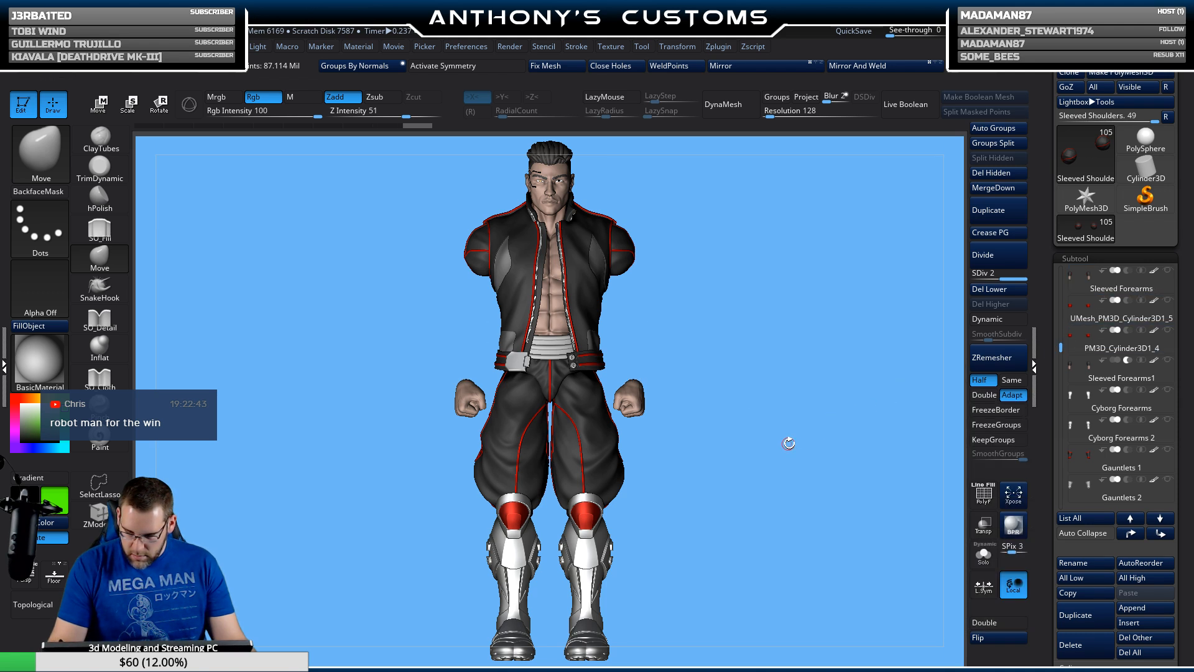
Step: Replace the visible bare fists with the Cyborg Fists subtool
{"action": "key", "text": "n"}
{"action": "left_click", "coordinate": [908, 585]}
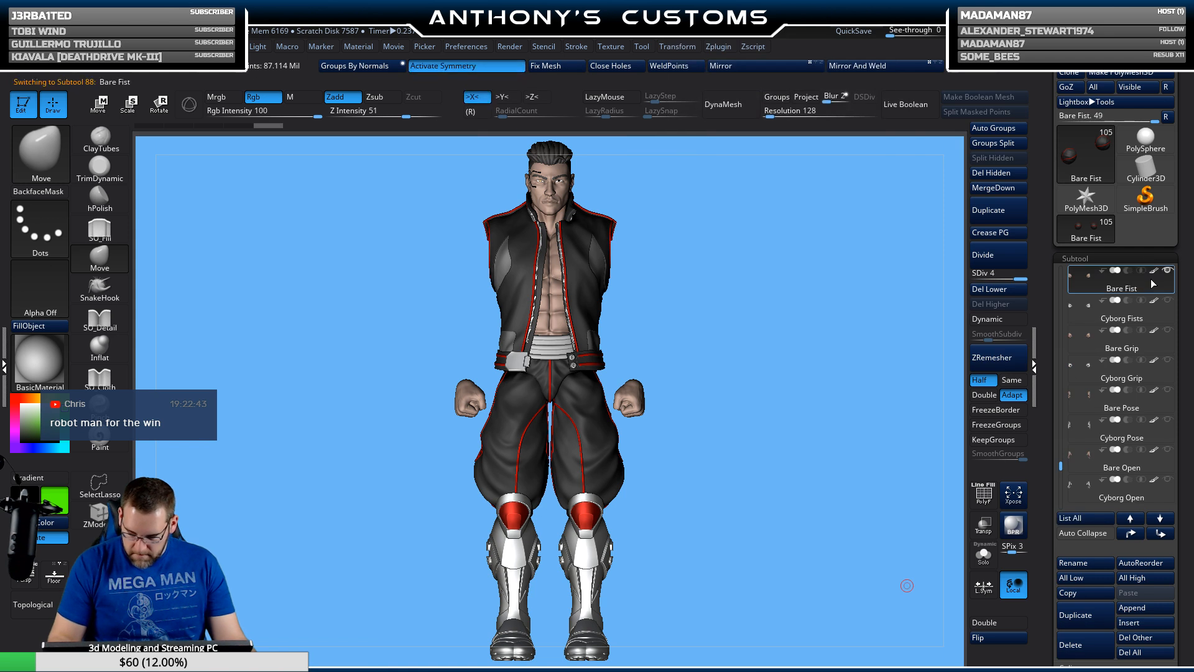
{"action": "left_click", "coordinate": [1161, 307]}
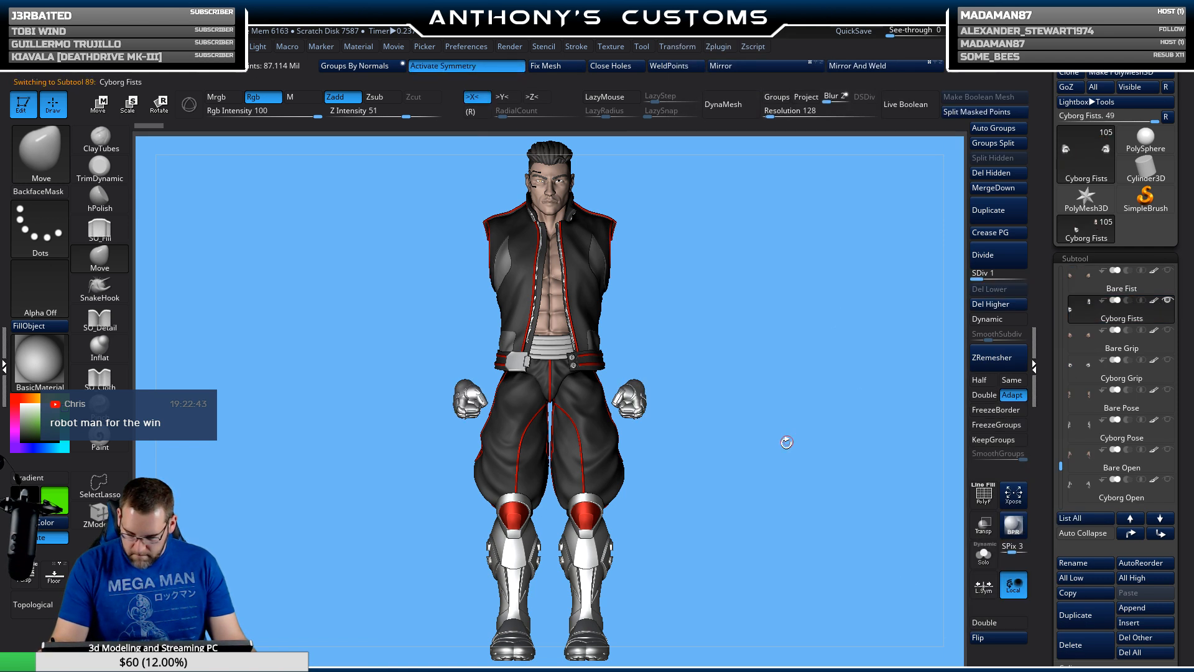
Step: Show the Cyborg Shoulders, Cyborg Biceps, Cyborg Elbows and Cyborg Forearms subtools to complete the cyborg arms
{"action": "key", "text": "n"}
{"action": "left_click", "coordinate": [483, 339]}
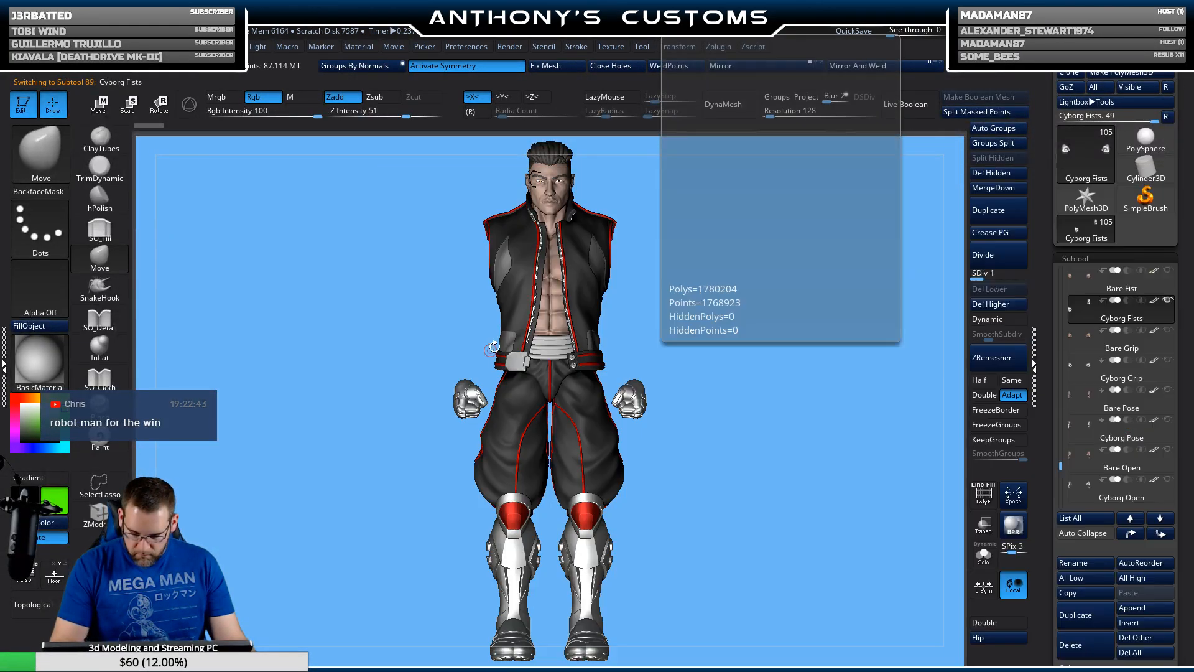
{"action": "left_click", "coordinate": [1168, 359]}
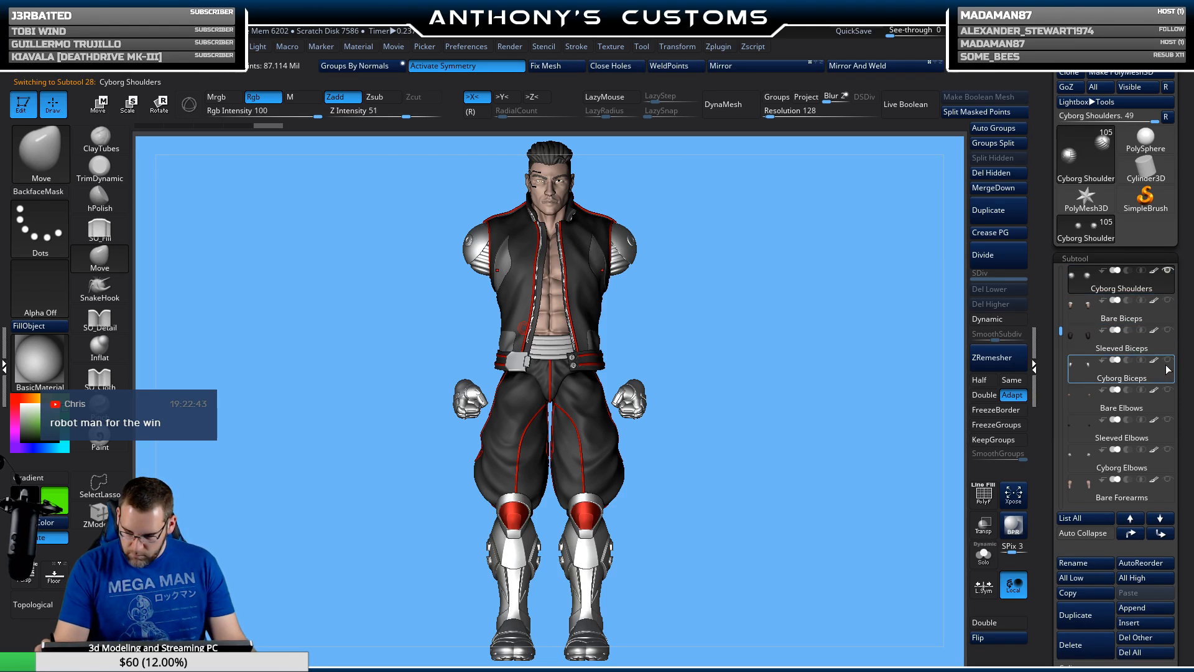
{"action": "left_click", "coordinate": [1167, 449]}
{"action": "left_click_drag", "start_coordinate": [1061, 330], "coordinate": [1060, 349]}
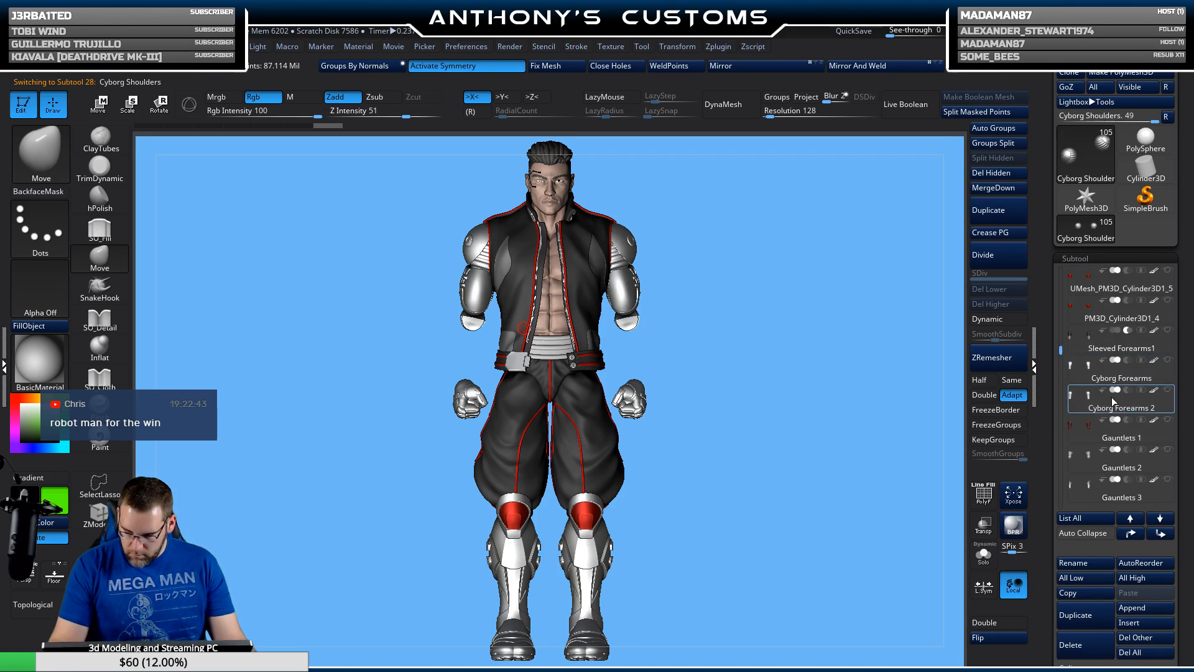
{"action": "left_click", "coordinate": [1167, 366]}
Step: Select the Pants subtool and set up the Paint brush with light grey sampled from the jacket's lower panel
{"action": "left_click_drag", "start_coordinate": [795, 509], "coordinate": [571, 472]}
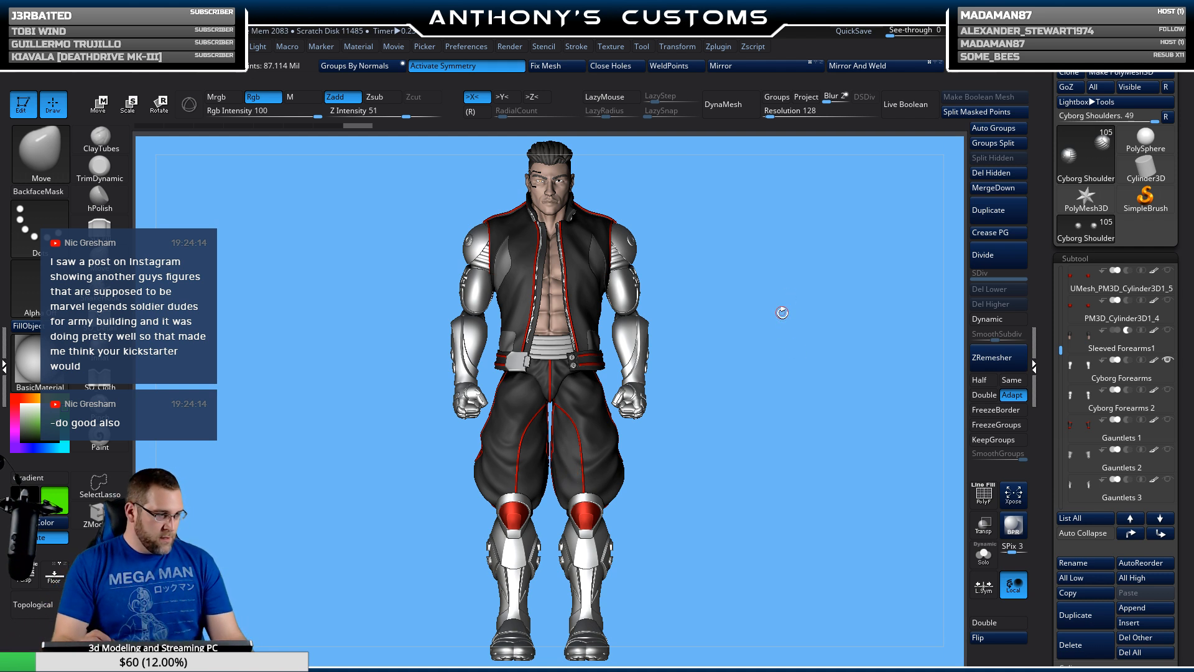
{"action": "left_click_drag", "start_coordinate": [765, 505], "coordinate": [723, 494]}
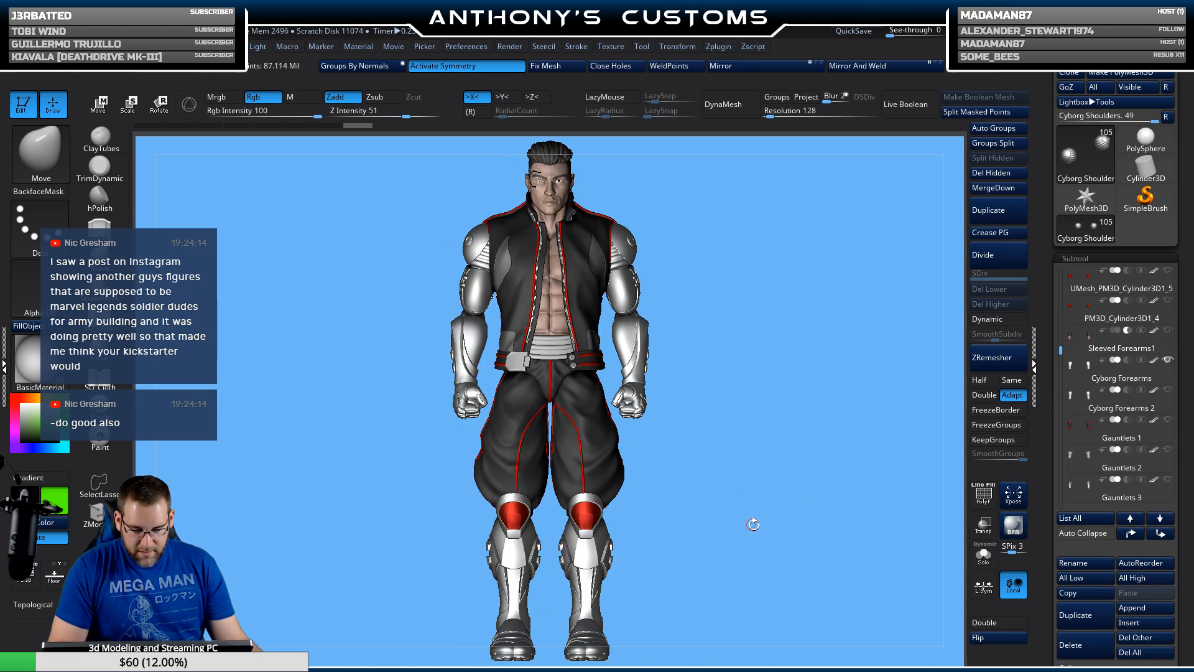
{"action": "left_click_drag", "start_coordinate": [763, 536], "coordinate": [712, 525]}
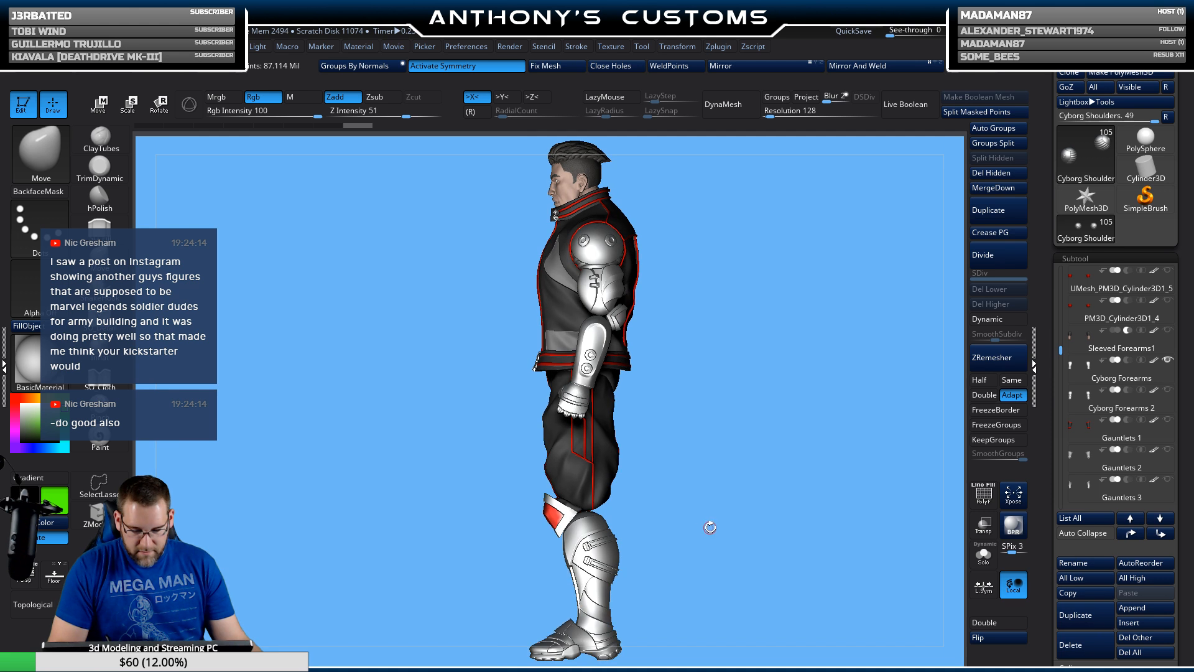
{"action": "left_click", "coordinate": [583, 481], "text": "alt"}
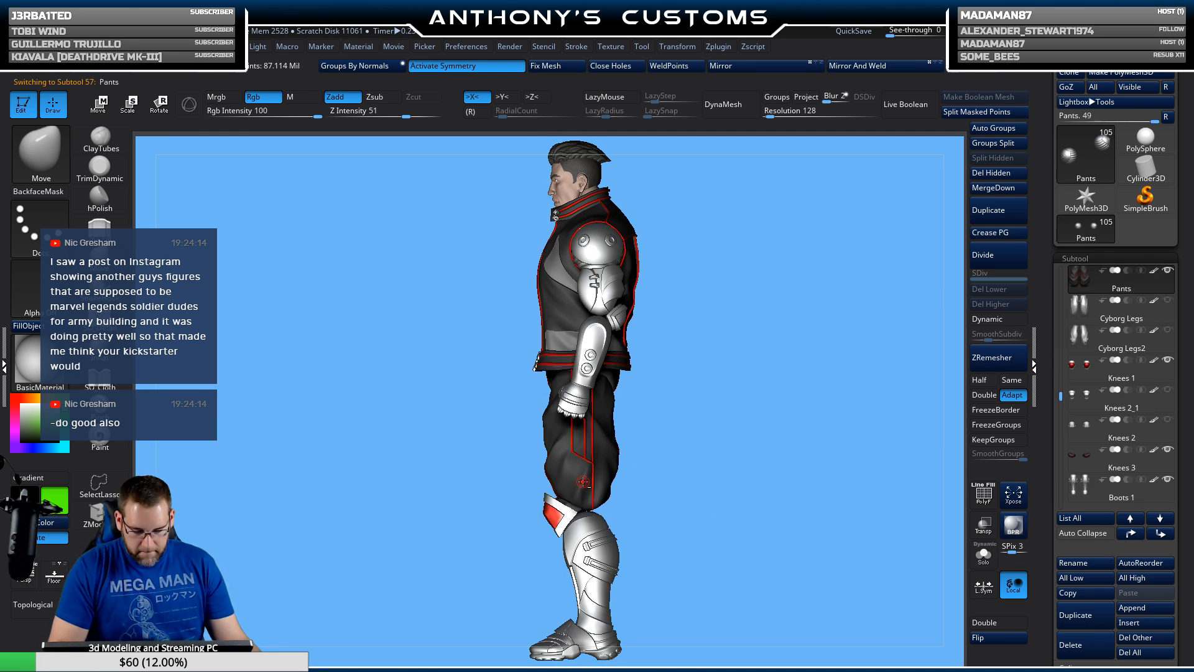
{"action": "mouse_move", "coordinate": [666, 481]}
{"action": "left_mouse_down"}
{"action": "mouse_move", "coordinate": [760, 491]}
{"action": "mouse_move", "coordinate": [773, 461]}
{"action": "mouse_move", "coordinate": [715, 613]}
{"action": "left_mouse_up"}
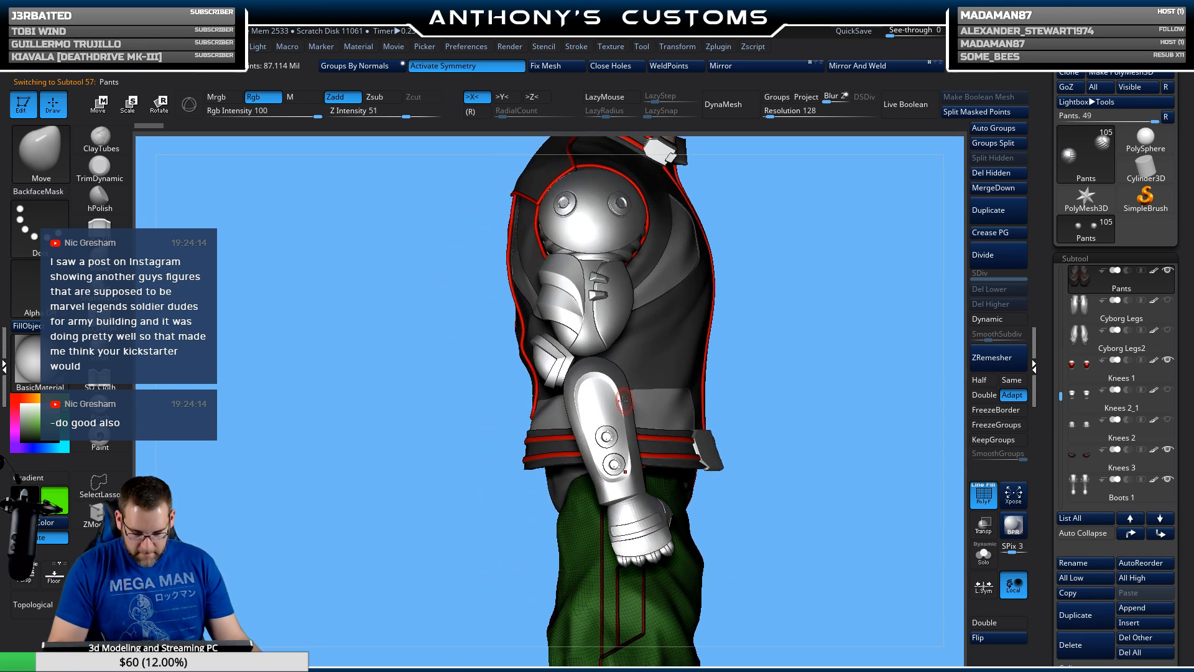
{"action": "left_click", "coordinate": [107, 442]}
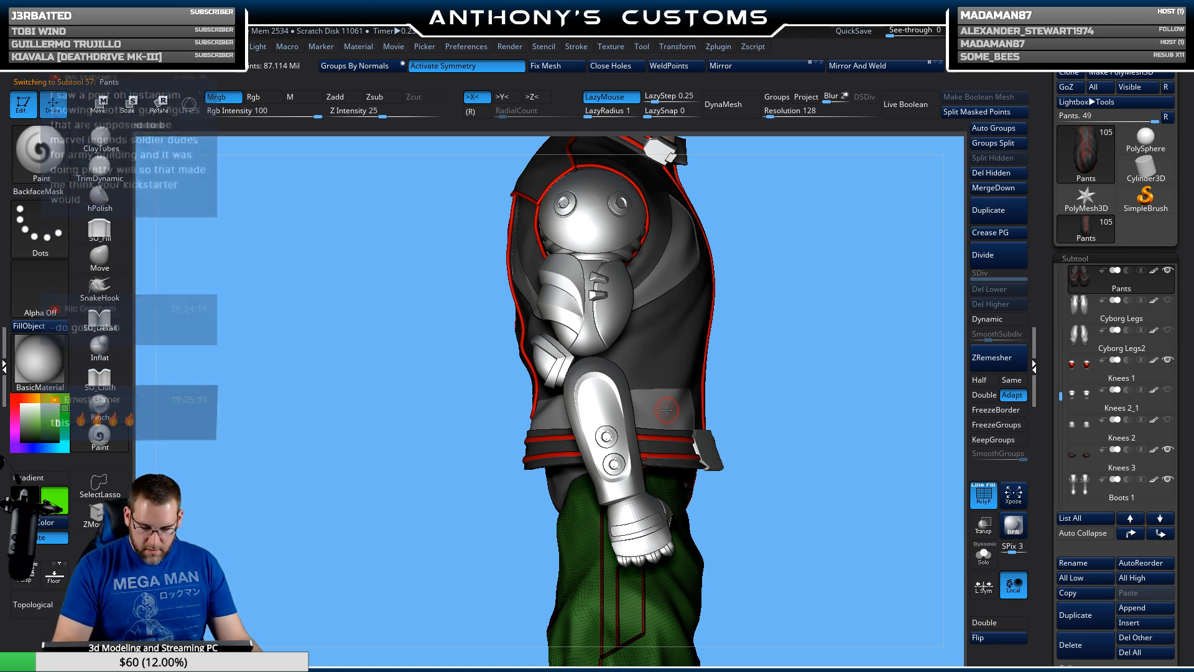
{"action": "mouse_move", "coordinate": [831, 404]}
{"action": "left_mouse_down", "text": "alt"}
{"action": "mouse_move", "coordinate": [771, 387]}
{"action": "mouse_move", "coordinate": [841, 415]}
{"action": "mouse_move", "coordinate": [755, 418]}
{"action": "mouse_move", "coordinate": [770, 421]}
{"action": "mouse_move", "coordinate": [723, 443]}
{"action": "mouse_move", "coordinate": [734, 427]}
{"action": "left_mouse_up", "text": "alt"}
{"action": "key", "text": "shift"}
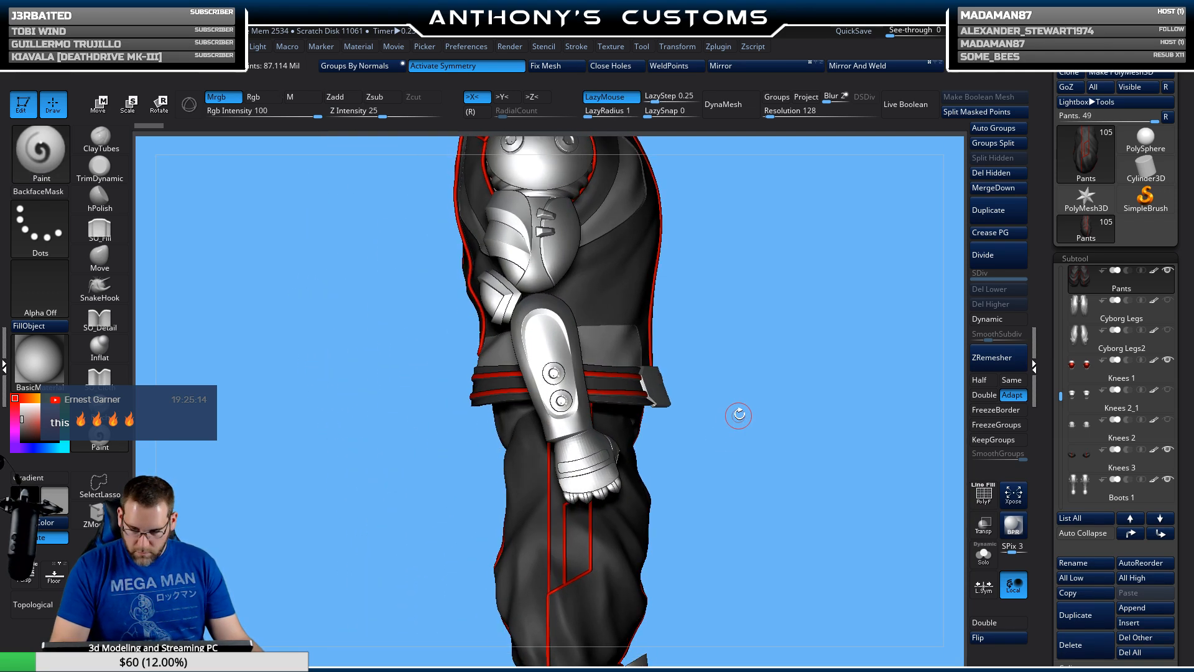
Step: Check the brush's draw size and isolate the pants in Solo mode, facing the outer side of the leg
{"action": "left_click_drag", "start_coordinate": [780, 281], "coordinate": [815, 263], "text": "alt"}
{"action": "key", "text": "shift+f"}
{"action": "key", "text": "shift+f"}
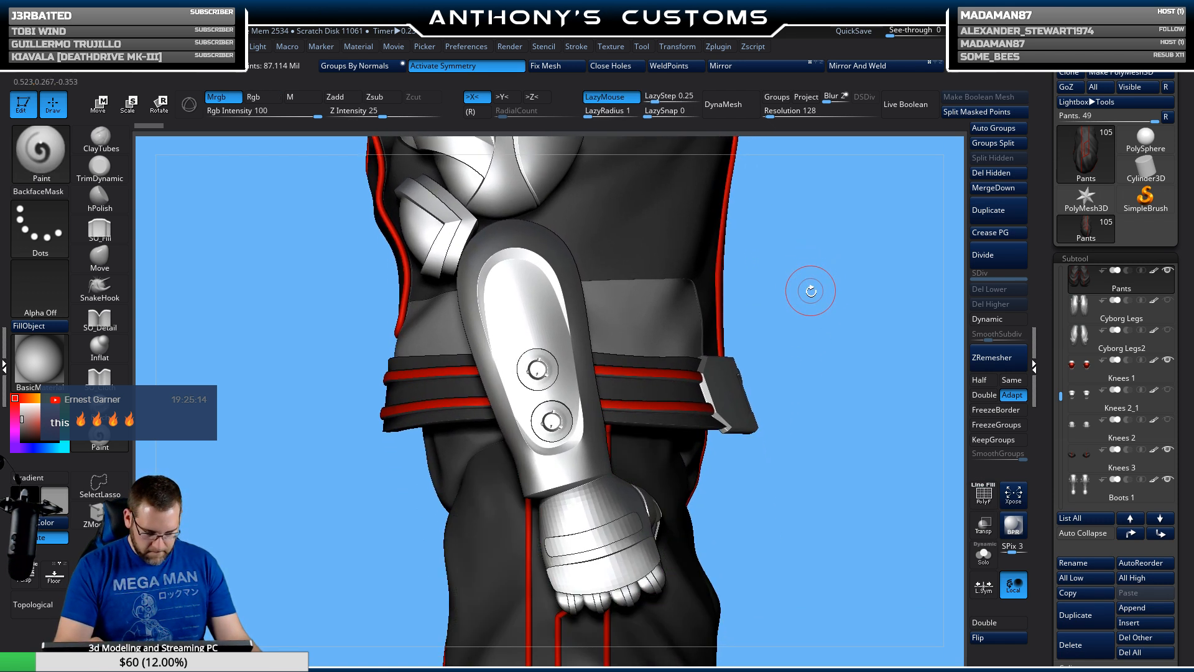
{"action": "left_click_drag", "start_coordinate": [820, 391], "coordinate": [774, 284], "text": "alt"}
{"action": "right_click", "coordinate": [755, 351]}
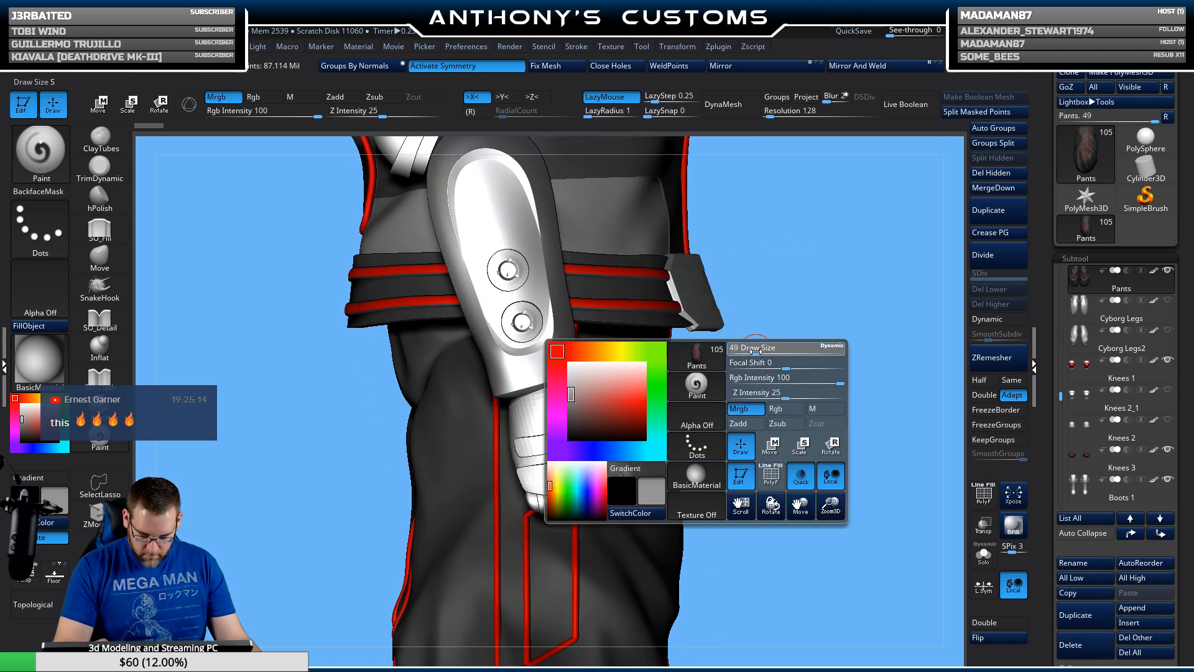
{"action": "left_click", "coordinate": [983, 551]}
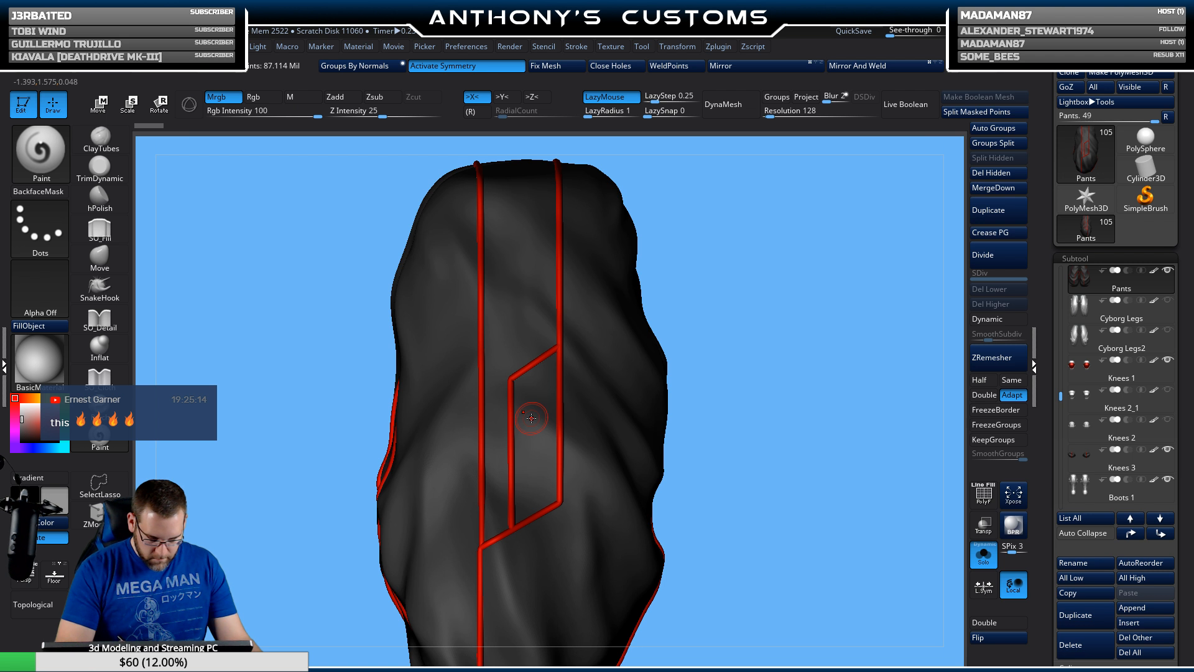
Step: Paint the band between the two red stripes on the pants' outer leg light grey, including the angled inset panel
{"action": "mouse_move", "coordinate": [532, 418]}
{"action": "left_mouse_down"}
{"action": "mouse_move", "coordinate": [534, 448]}
{"action": "mouse_move", "coordinate": [533, 369]}
{"action": "mouse_move", "coordinate": [548, 386]}
{"action": "mouse_move", "coordinate": [545, 491]}
{"action": "mouse_move", "coordinate": [527, 503]}
{"action": "mouse_move", "coordinate": [518, 448]}
{"action": "mouse_move", "coordinate": [514, 514]}
{"action": "mouse_move", "coordinate": [530, 503]}
{"action": "mouse_move", "coordinate": [499, 450]}
{"action": "mouse_move", "coordinate": [504, 276]}
{"action": "mouse_move", "coordinate": [492, 423]}
{"action": "left_mouse_up"}
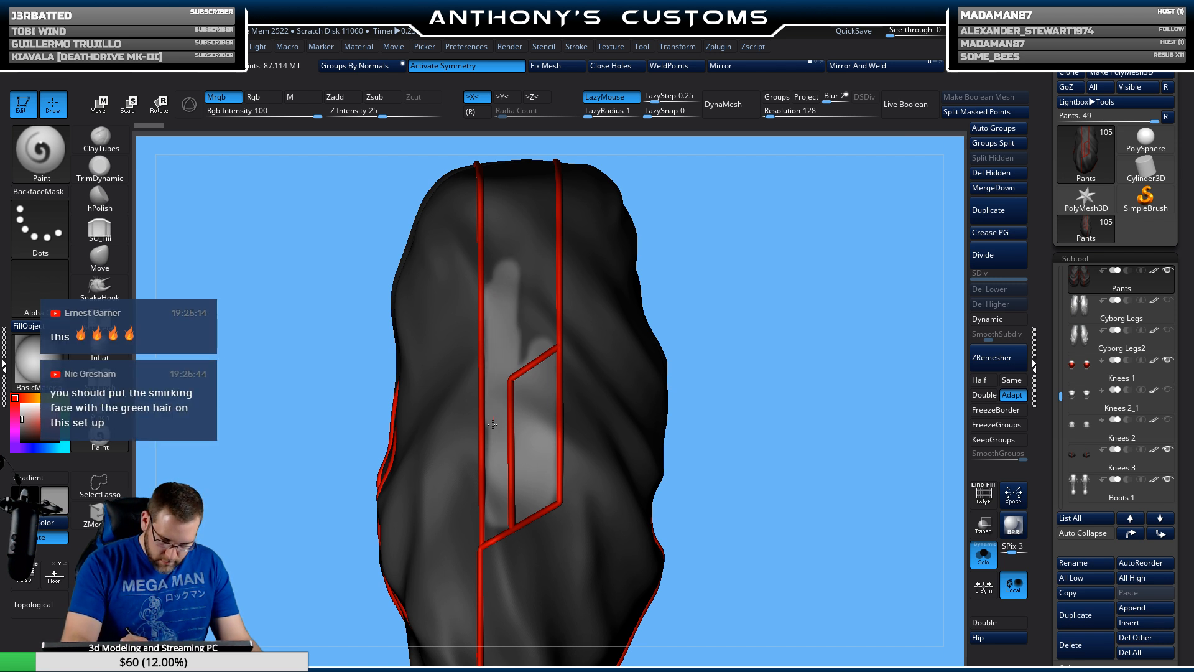
{"action": "mouse_move", "coordinate": [495, 488]}
{"action": "left_mouse_down"}
{"action": "mouse_move", "coordinate": [525, 283]}
{"action": "mouse_move", "coordinate": [533, 343]}
{"action": "mouse_move", "coordinate": [548, 321]}
{"action": "mouse_move", "coordinate": [544, 333]}
{"action": "left_mouse_up"}
{"action": "mouse_move", "coordinate": [543, 250]}
{"action": "left_mouse_down"}
{"action": "mouse_move", "coordinate": [538, 198]}
{"action": "mouse_move", "coordinate": [497, 227]}
{"action": "mouse_move", "coordinate": [495, 282]}
{"action": "left_mouse_up"}
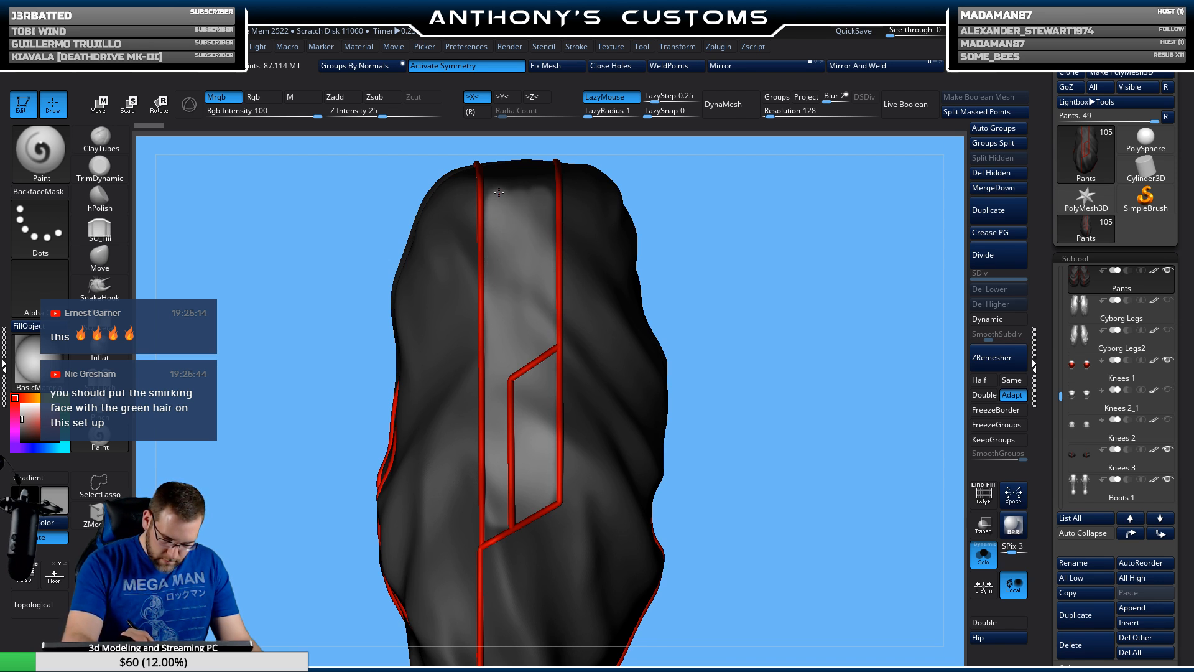
{"action": "left_click_drag", "start_coordinate": [499, 192], "coordinate": [495, 195]}
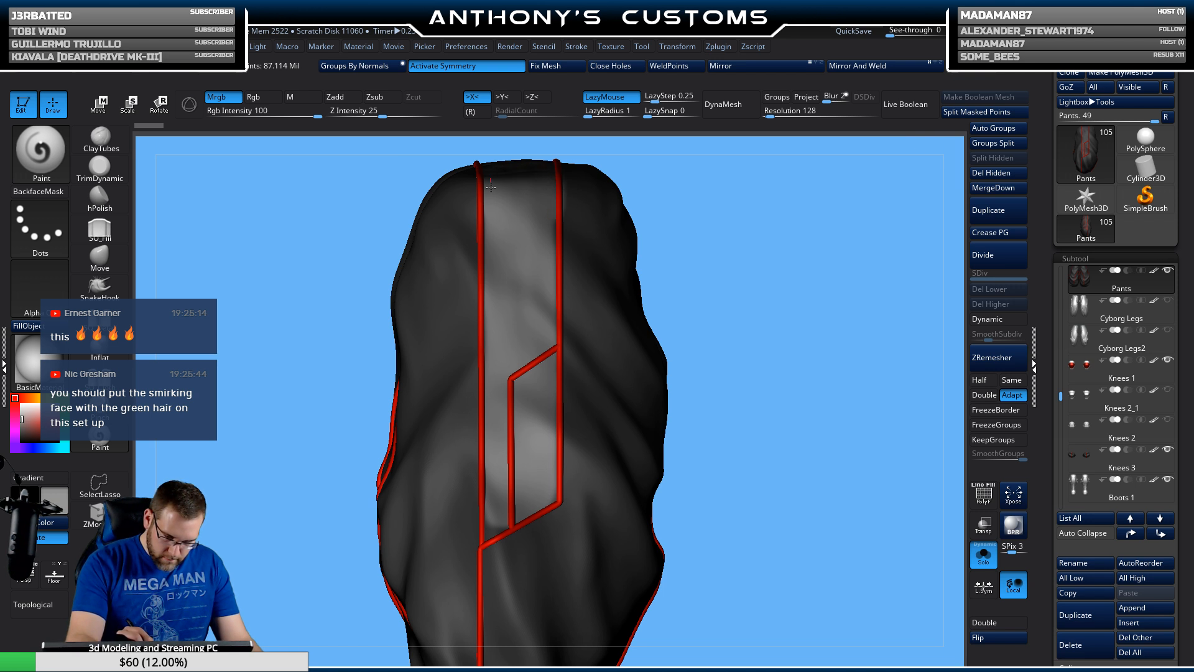
Step: Fill the lower corner of the grey band on the opposite leg, beside the angled inset panel
{"action": "mouse_move", "coordinate": [752, 282]}
{"action": "left_mouse_down"}
{"action": "mouse_move", "coordinate": [783, 324]}
{"action": "mouse_move", "coordinate": [747, 361]}
{"action": "mouse_move", "coordinate": [783, 360]}
{"action": "left_mouse_up"}
{"action": "key", "text": "space"}
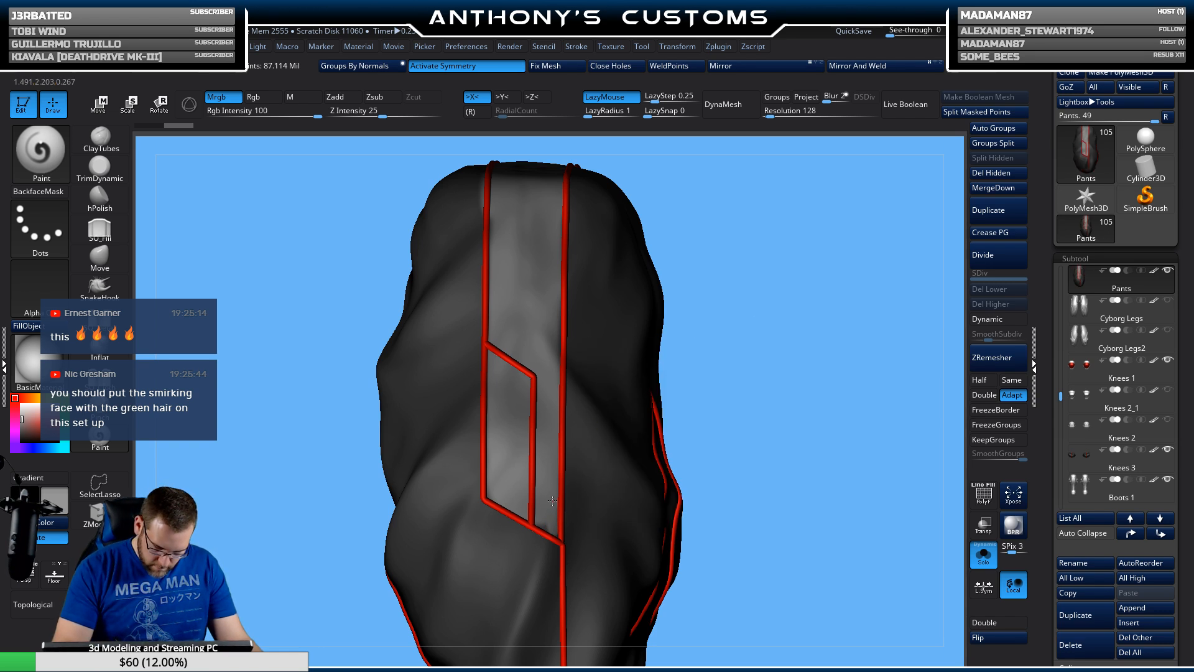
{"action": "left_click_drag", "start_coordinate": [554, 535], "coordinate": [560, 539]}
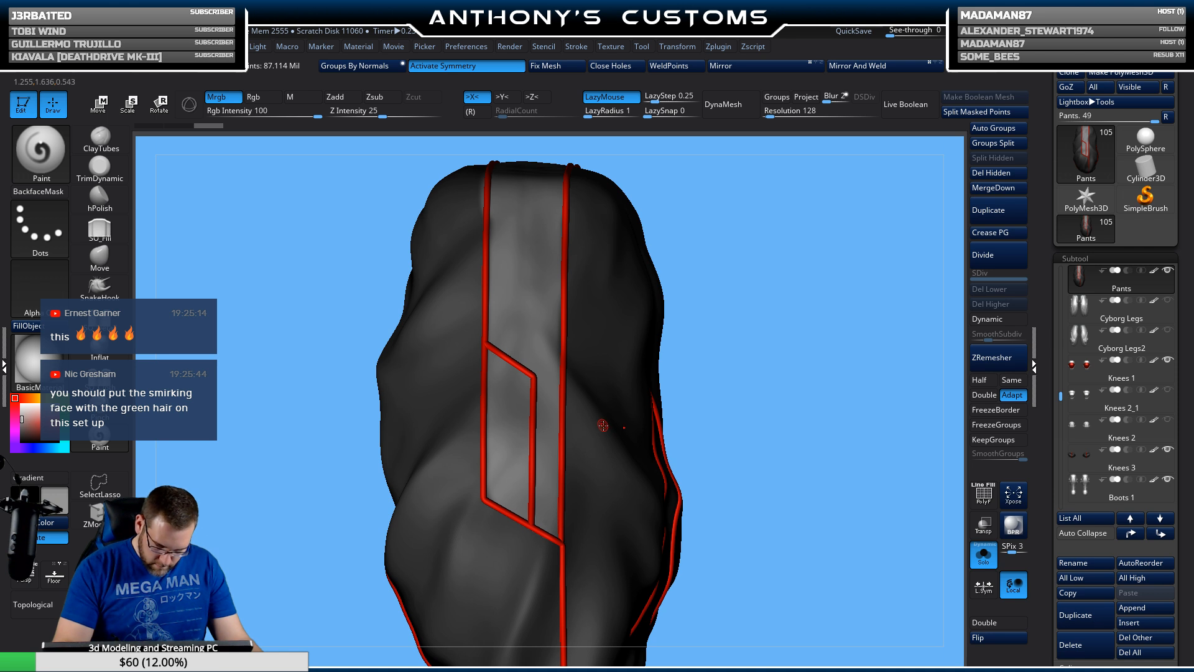
Step: Turn off symmetry and touch up the paint beside the red stripe near the top of the pants' outer leg
{"action": "left_click", "coordinate": [490, 66]}
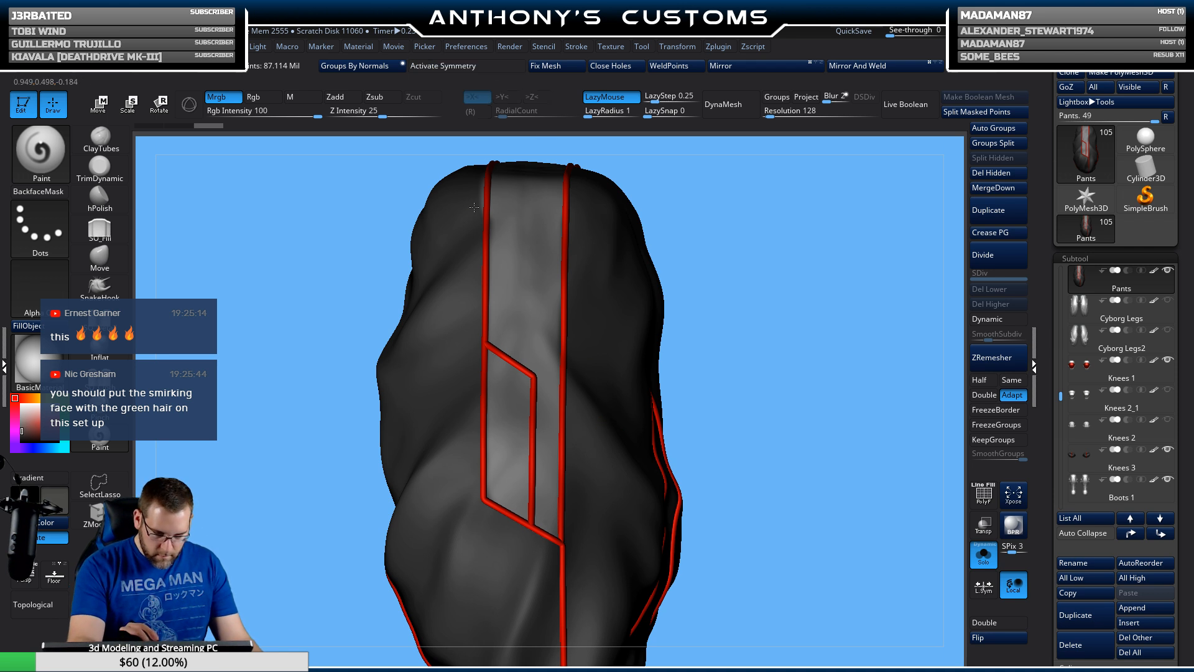
{"action": "left_click_drag", "start_coordinate": [731, 334], "coordinate": [604, 278]}
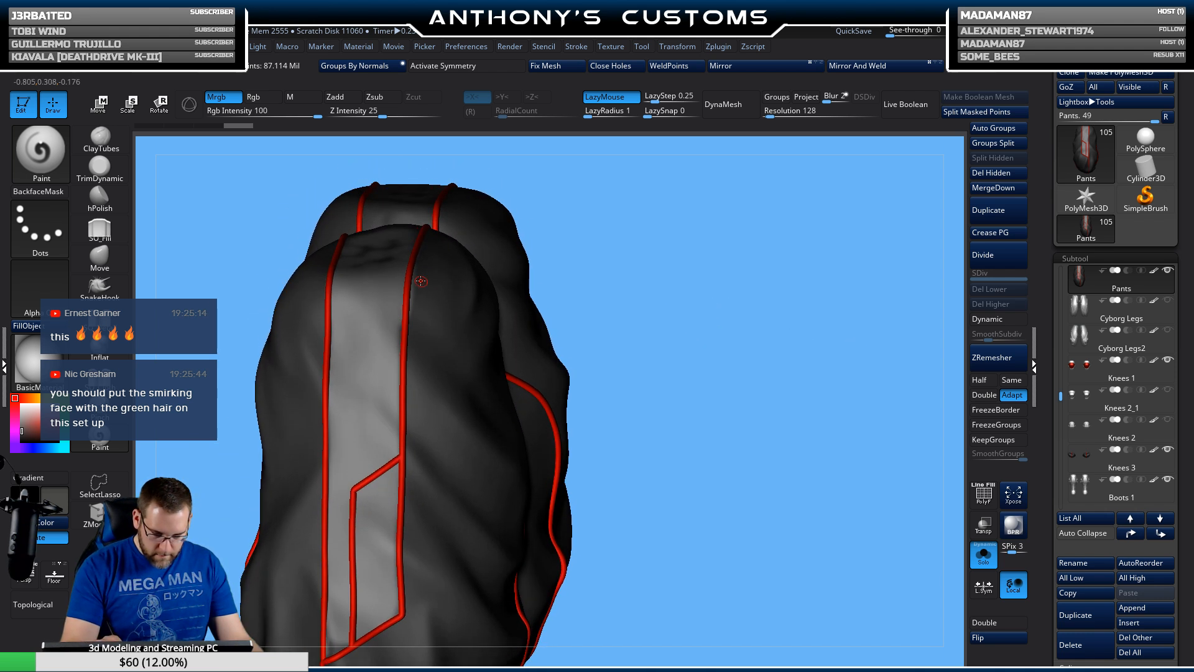
{"action": "left_click_drag", "start_coordinate": [415, 284], "coordinate": [415, 300]}
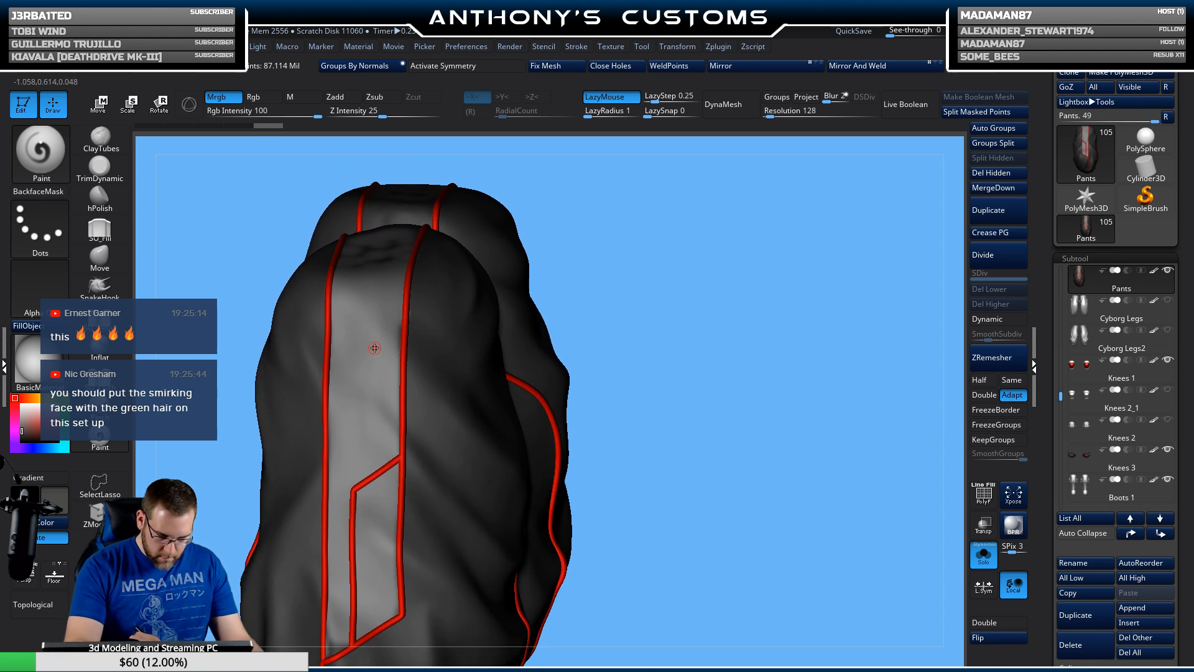
{"action": "key", "text": "c"}
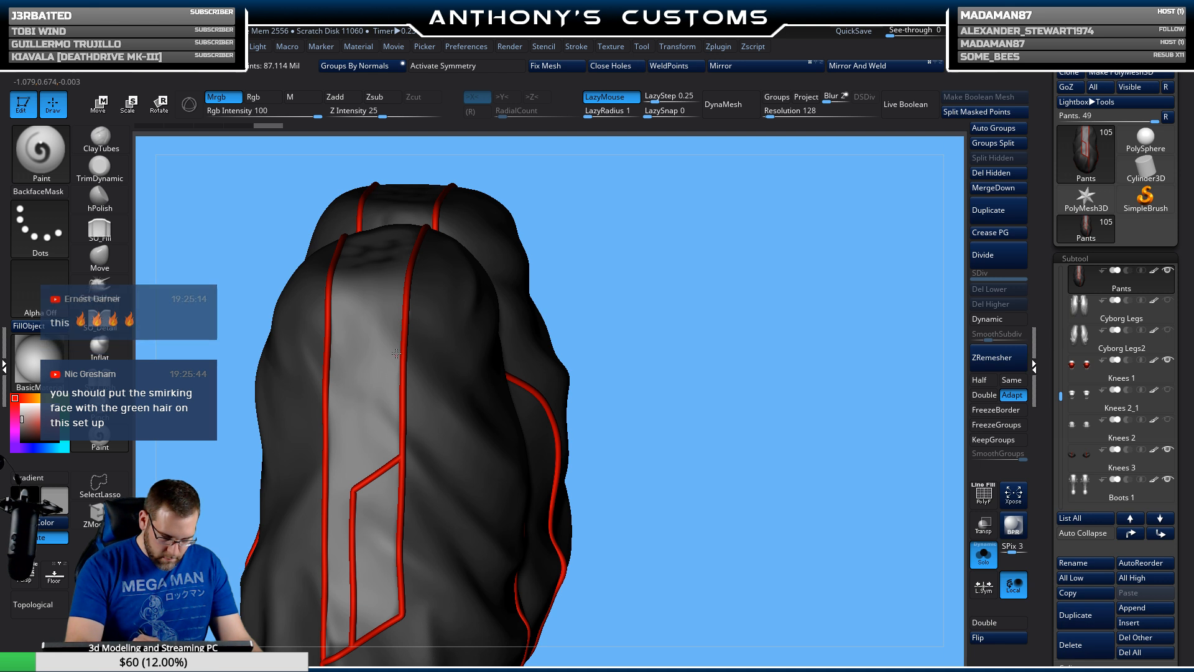
{"action": "left_click_drag", "start_coordinate": [615, 301], "coordinate": [733, 240]}
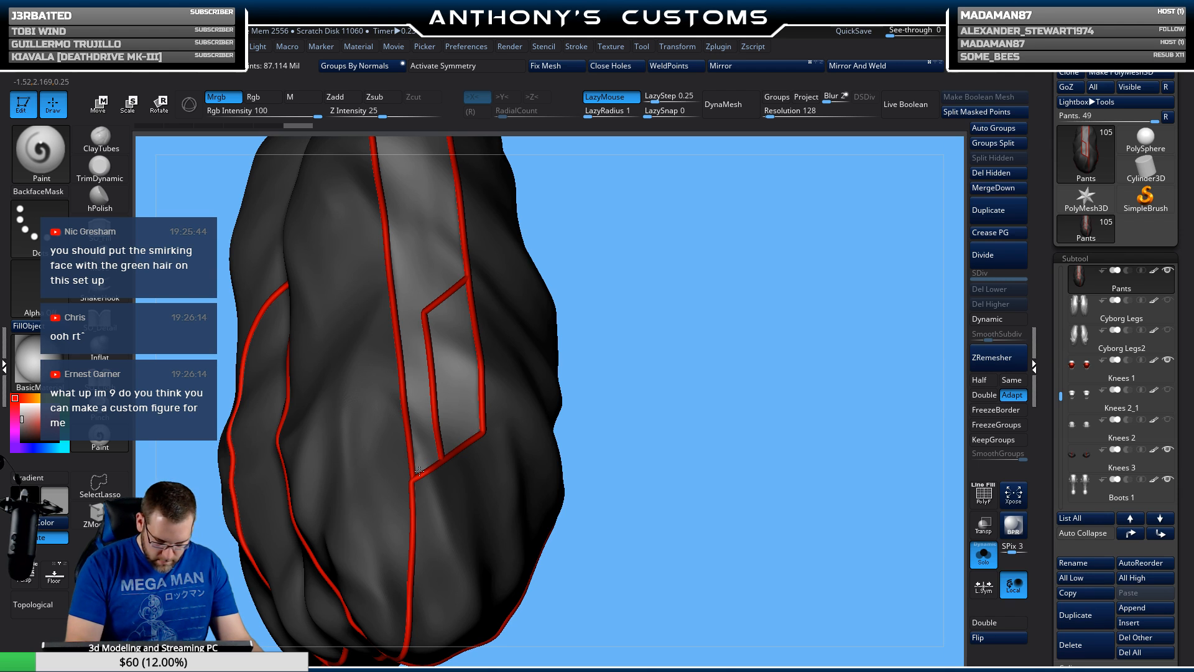
{"action": "left_click_drag", "start_coordinate": [718, 302], "coordinate": [499, 273]}
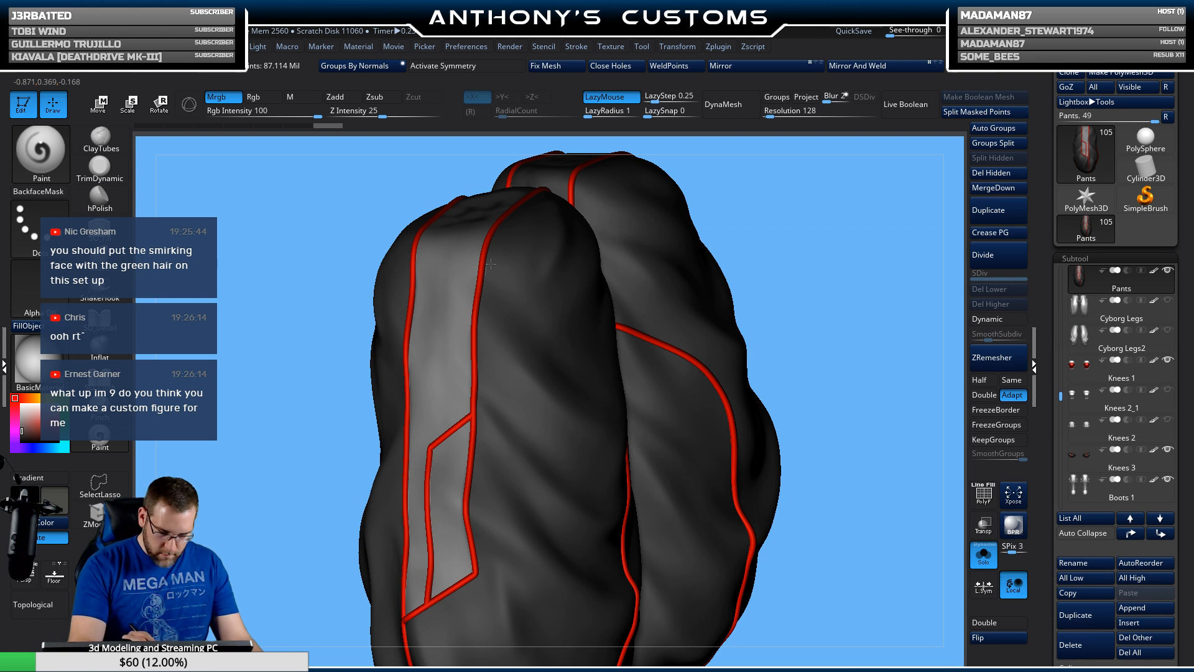
{"action": "left_click_drag", "start_coordinate": [491, 265], "coordinate": [491, 260]}
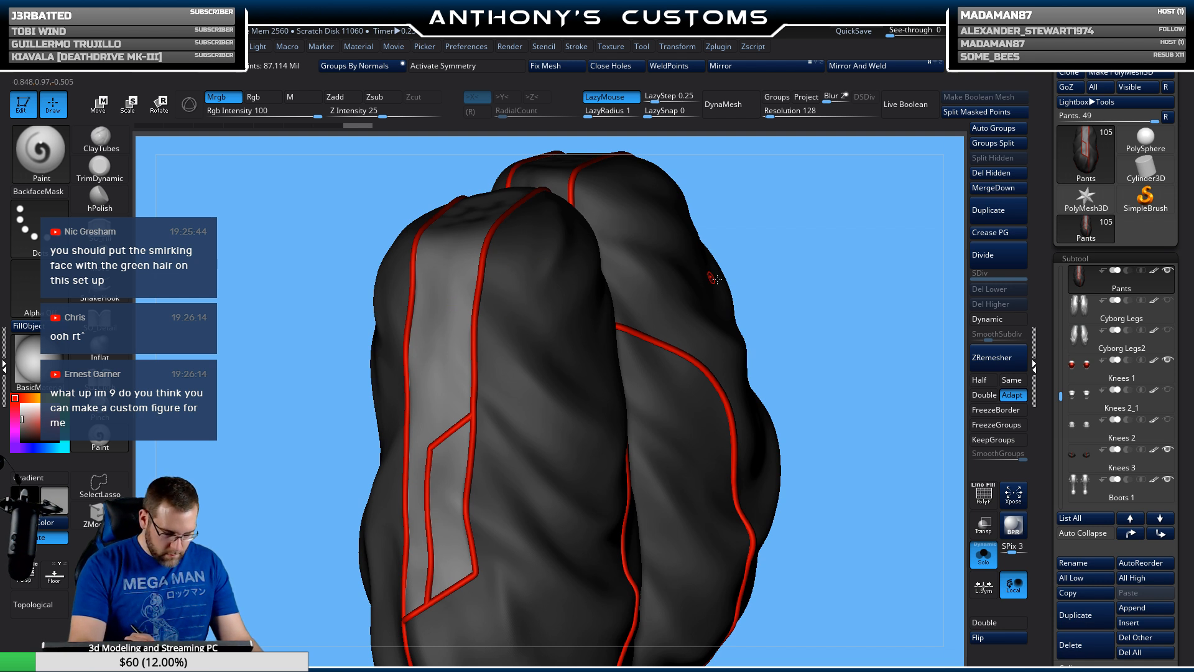
{"action": "left_click_drag", "start_coordinate": [884, 364], "coordinate": [762, 305]}
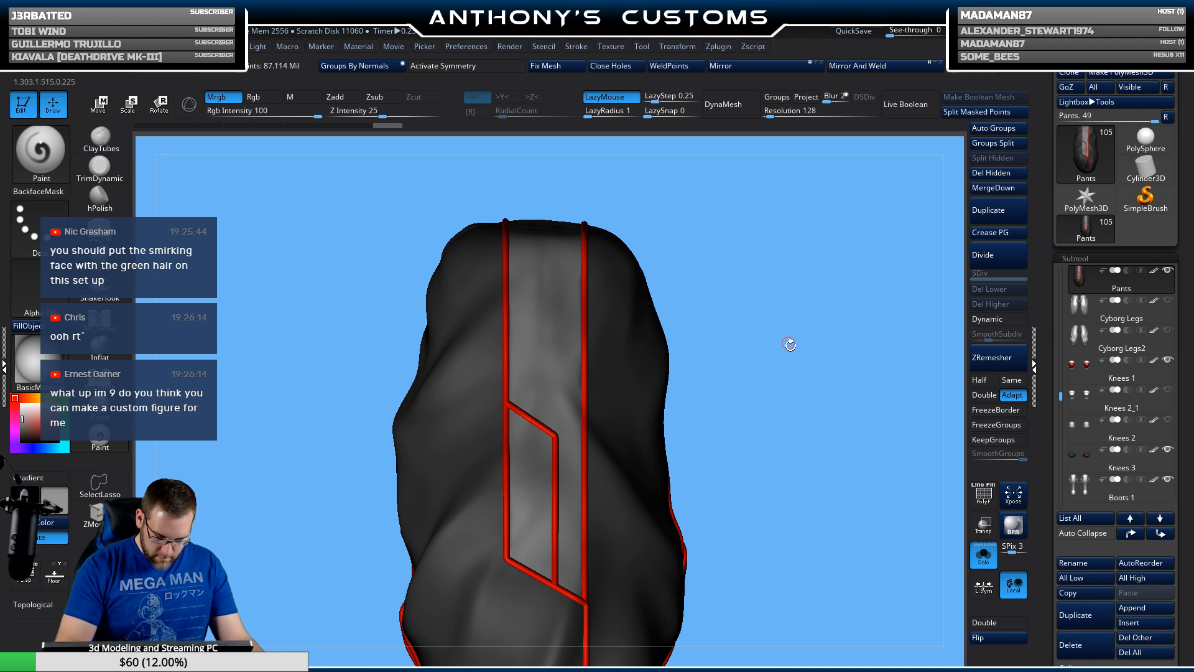
Step: Exit Solo mode and inspect the whole figure with its painted pants from the front and around the sides
{"action": "left_click", "coordinate": [984, 553]}
{"action": "left_click_drag", "start_coordinate": [822, 535], "coordinate": [769, 455], "text": "alt"}
{"action": "left_click_drag", "start_coordinate": [722, 523], "coordinate": [776, 508]}
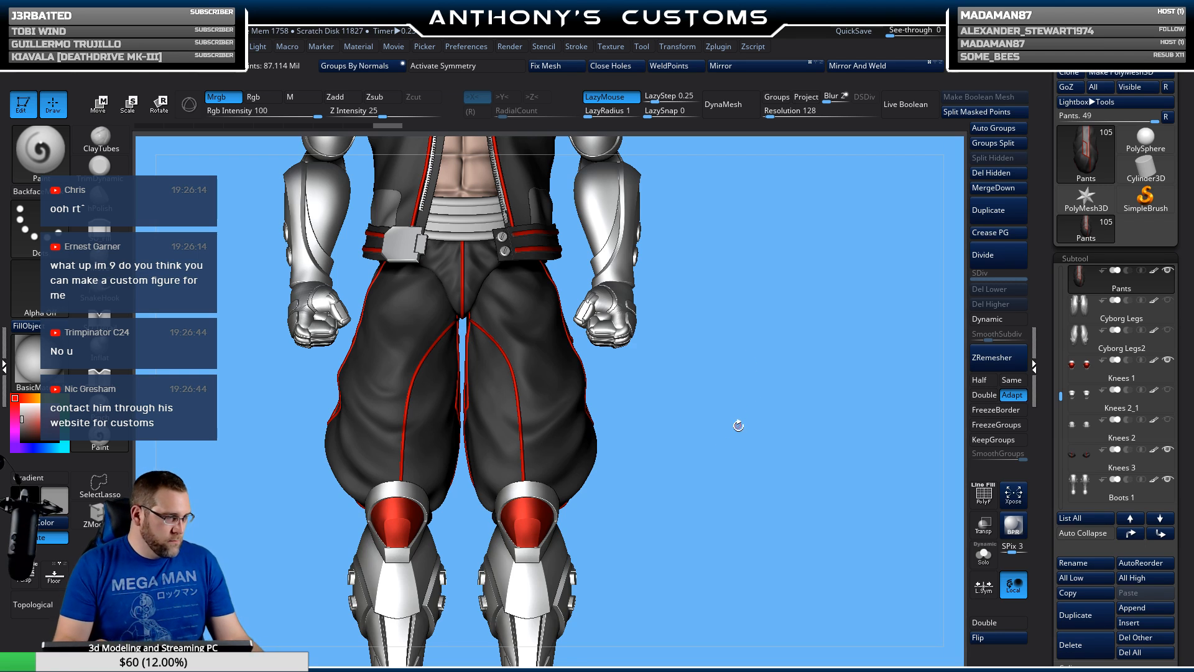
{"action": "left_click_drag", "start_coordinate": [713, 485], "coordinate": [733, 485]}
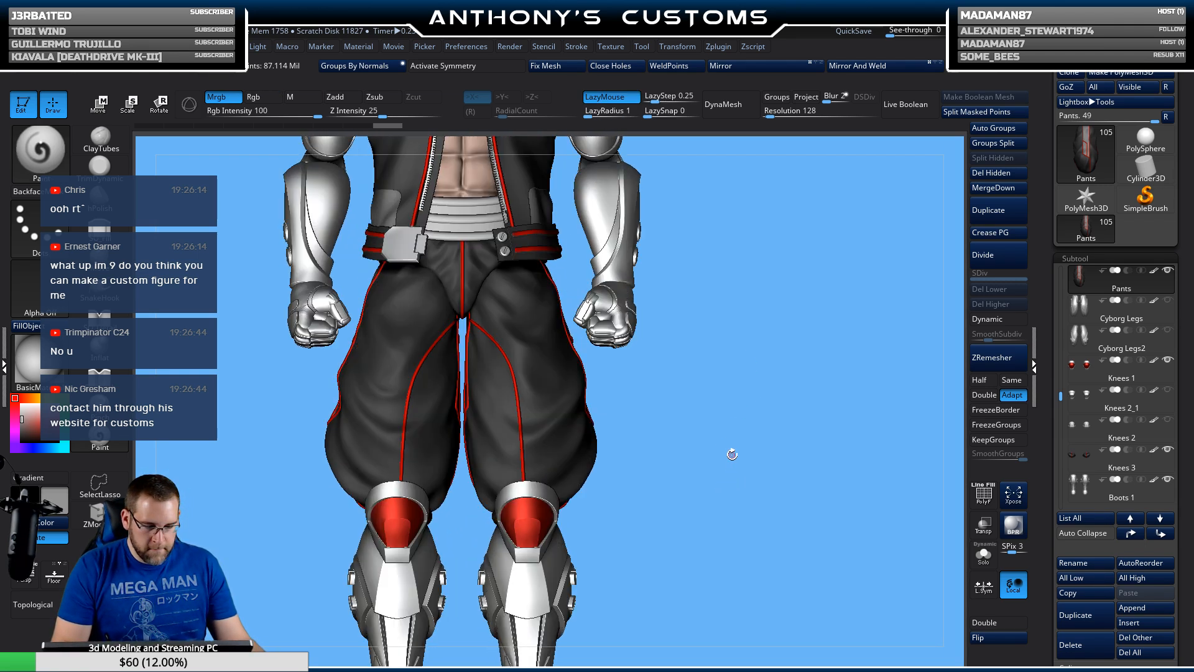
{"action": "key", "text": "f"}
{"action": "key", "text": "f"}
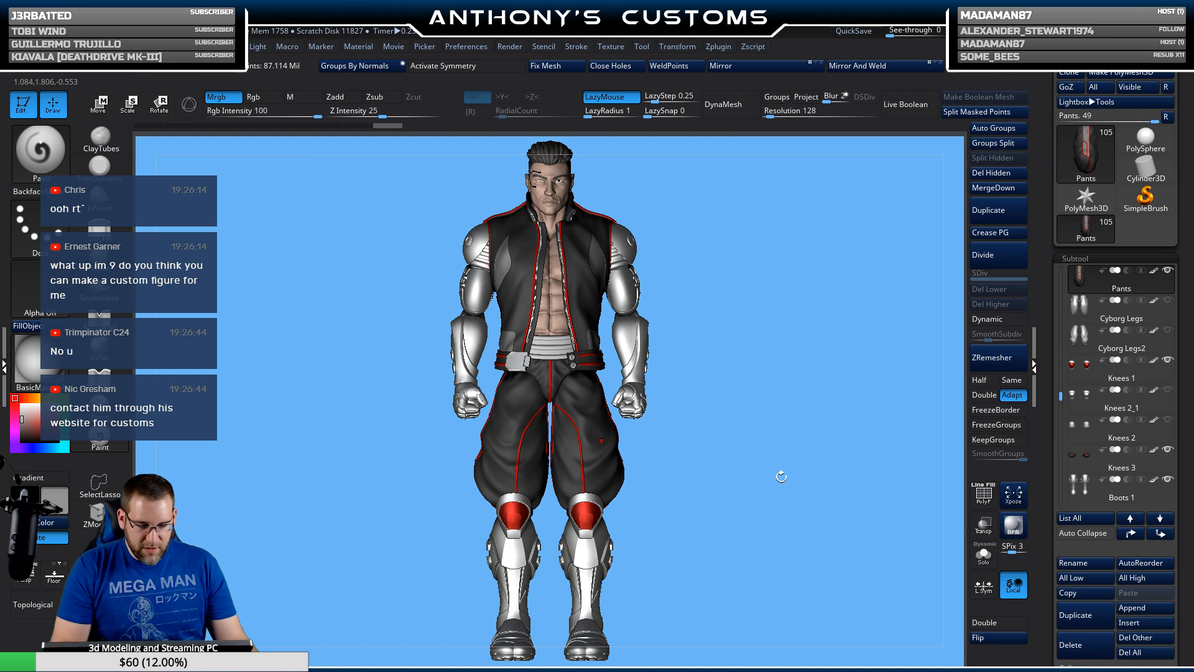
{"action": "left_click_drag", "start_coordinate": [781, 477], "coordinate": [497, 483]}
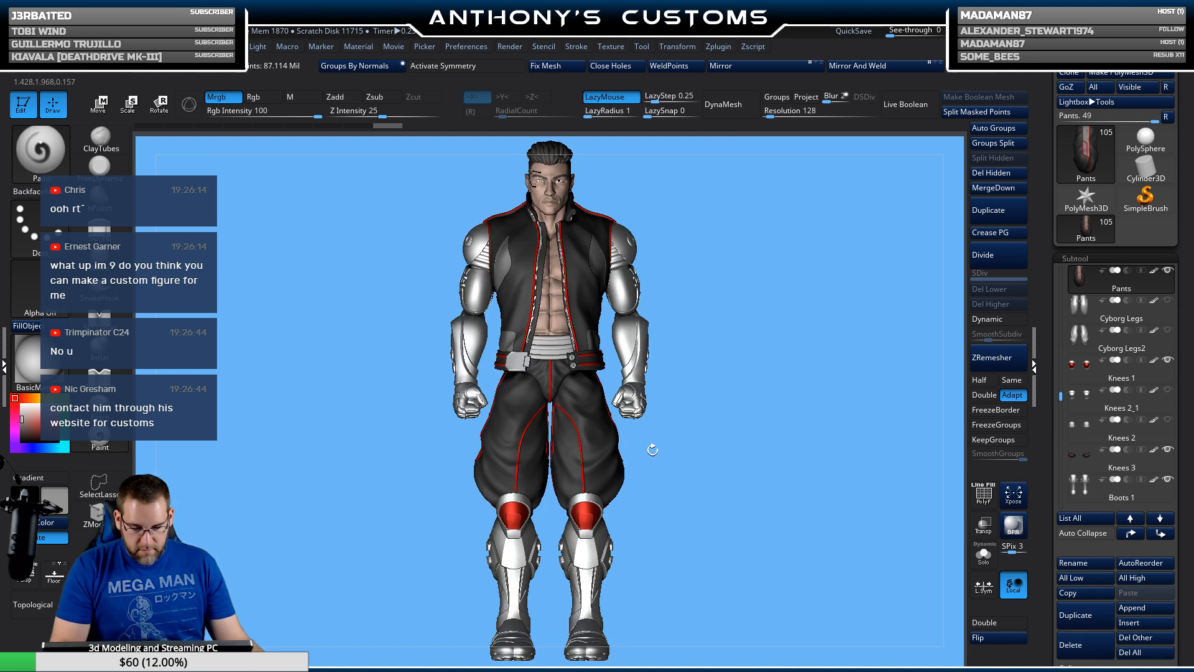
{"action": "left_click_drag", "start_coordinate": [709, 368], "coordinate": [748, 428]}
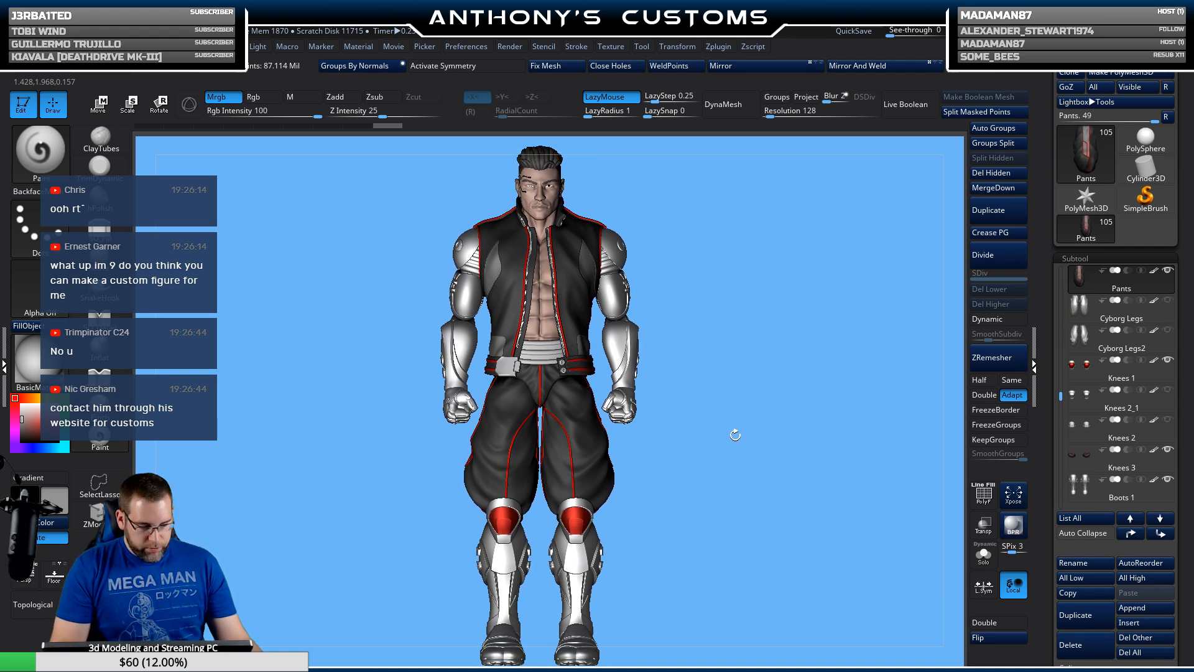
Step: Browse the saved documents in LightBox as far as the green-haired head files and close the browser
{"action": "key", "text": "comma"}
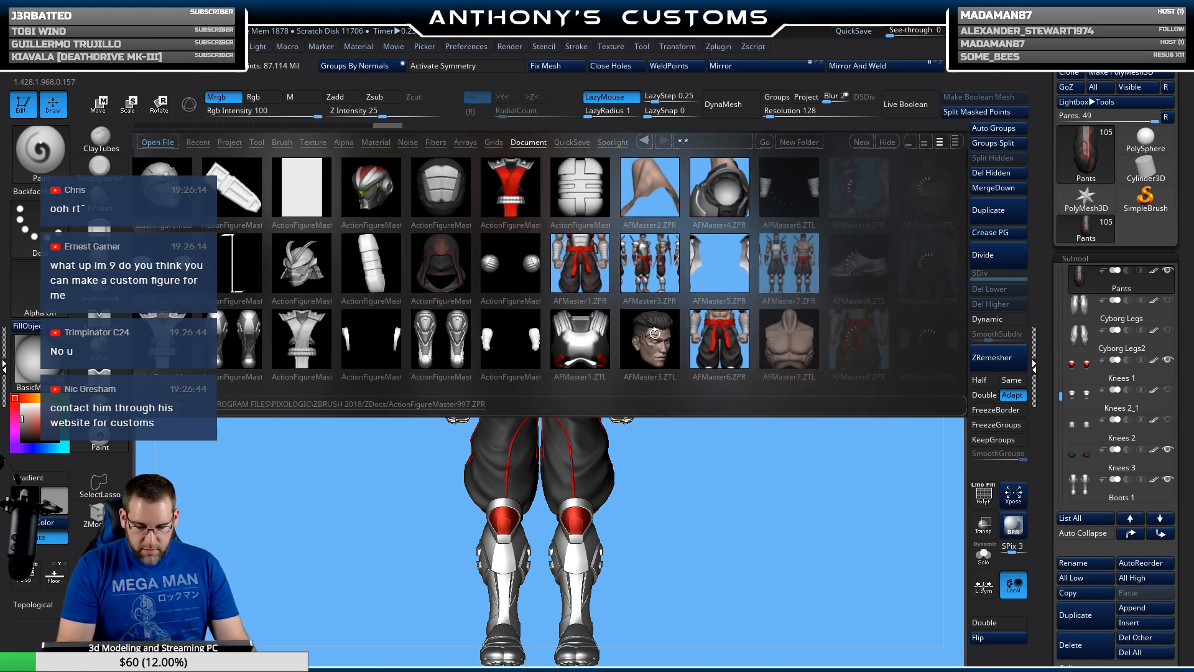
{"action": "left_click_drag", "start_coordinate": [655, 334], "coordinate": [410, 334]}
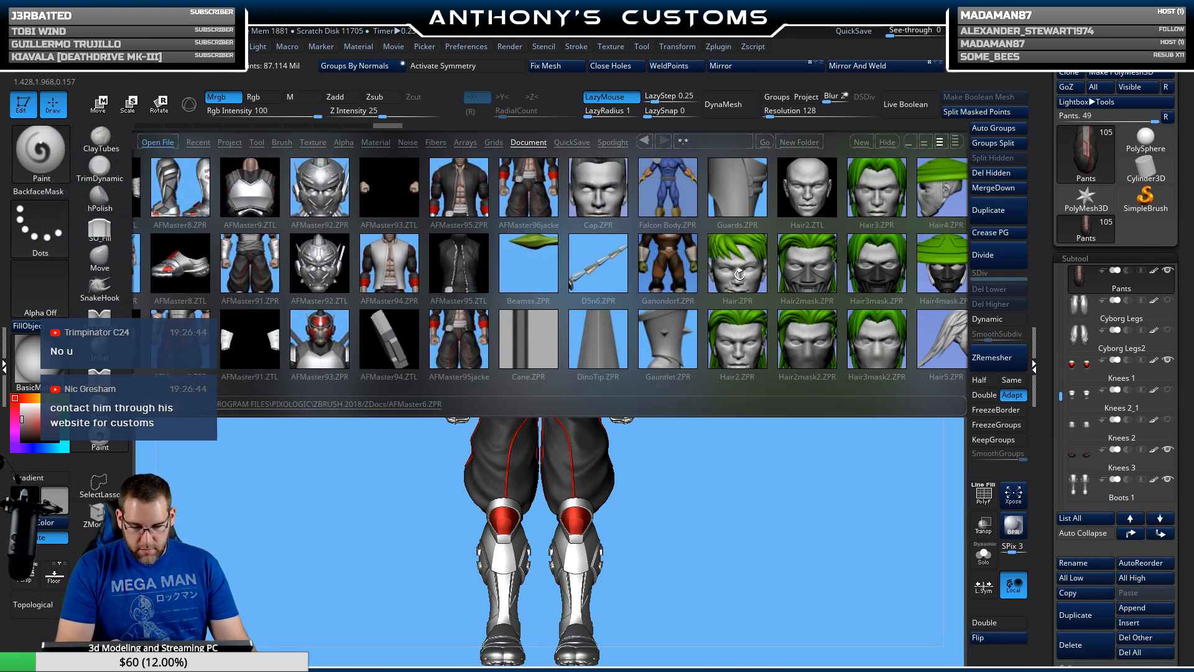
{"action": "left_click_drag", "start_coordinate": [717, 341], "coordinate": [655, 308]}
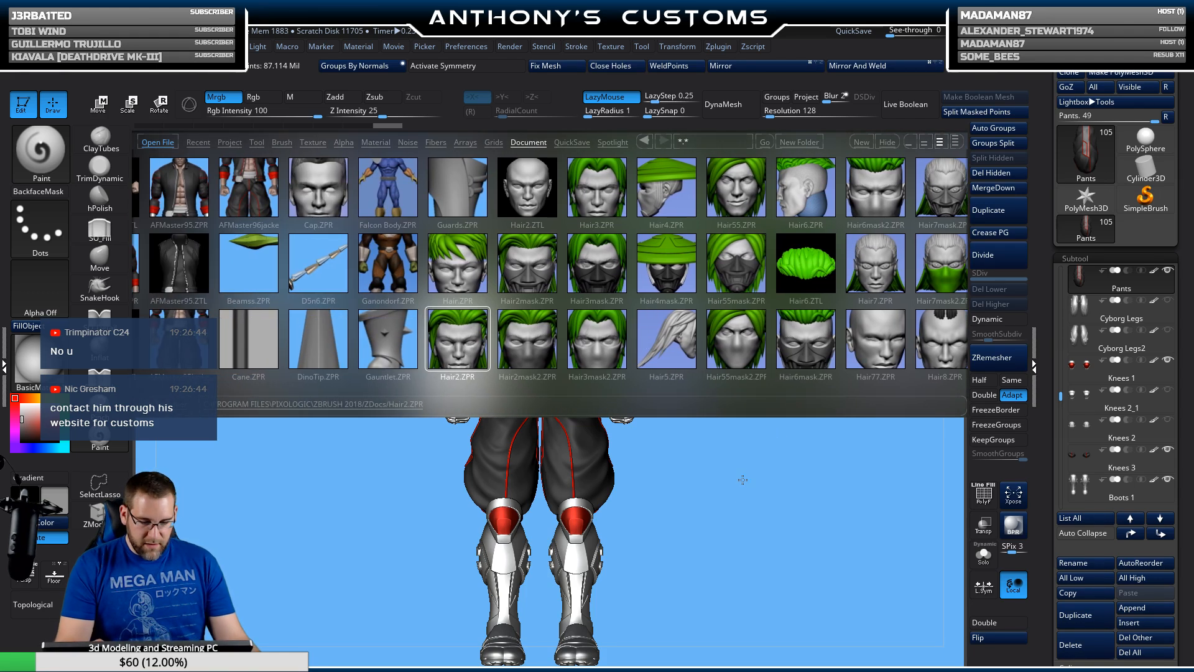
{"action": "key", "text": "comma"}
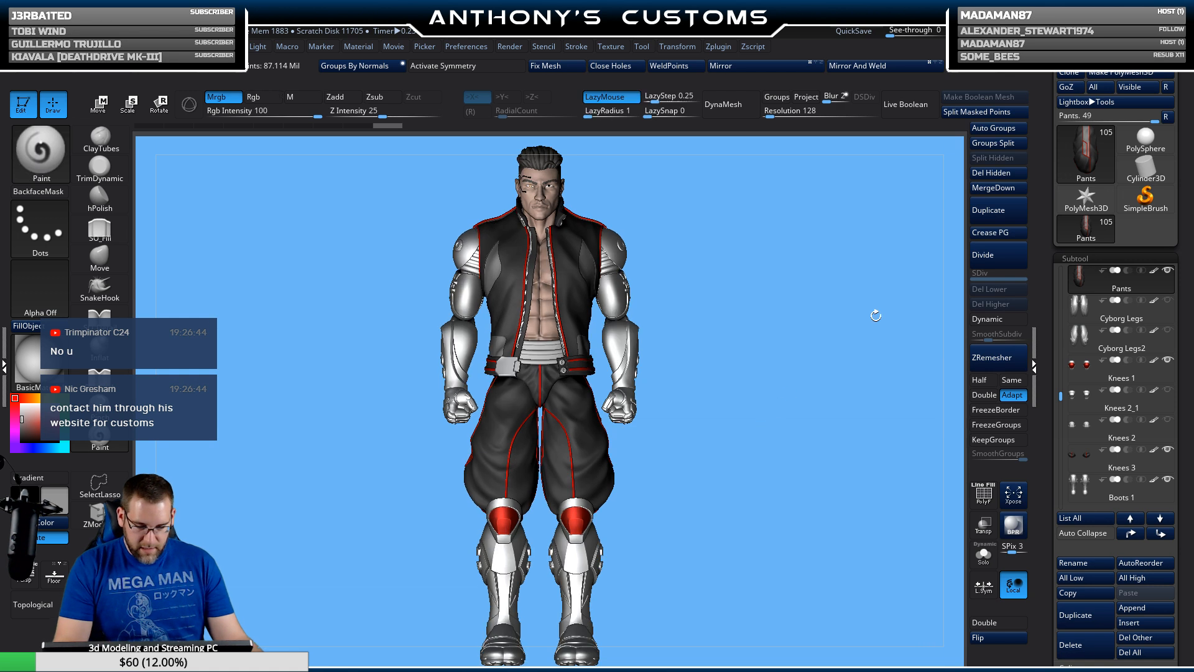
Step: Hide the Plain Head and try the masked head with the wide conical hat on the figure
{"action": "left_click_drag", "start_coordinate": [819, 389], "coordinate": [786, 435], "text": "alt"}
{"action": "left_click_drag", "start_coordinate": [1062, 394], "coordinate": [1062, 309]}
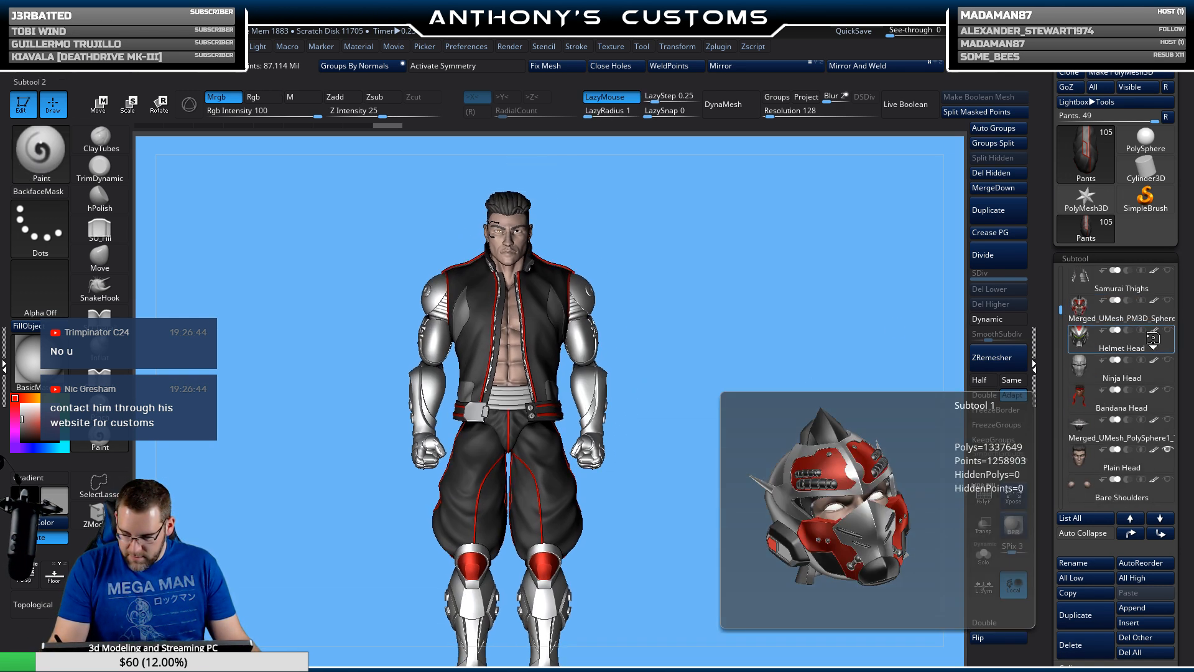
{"action": "left_click", "coordinate": [1165, 449]}
{"action": "left_click", "coordinate": [1168, 420]}
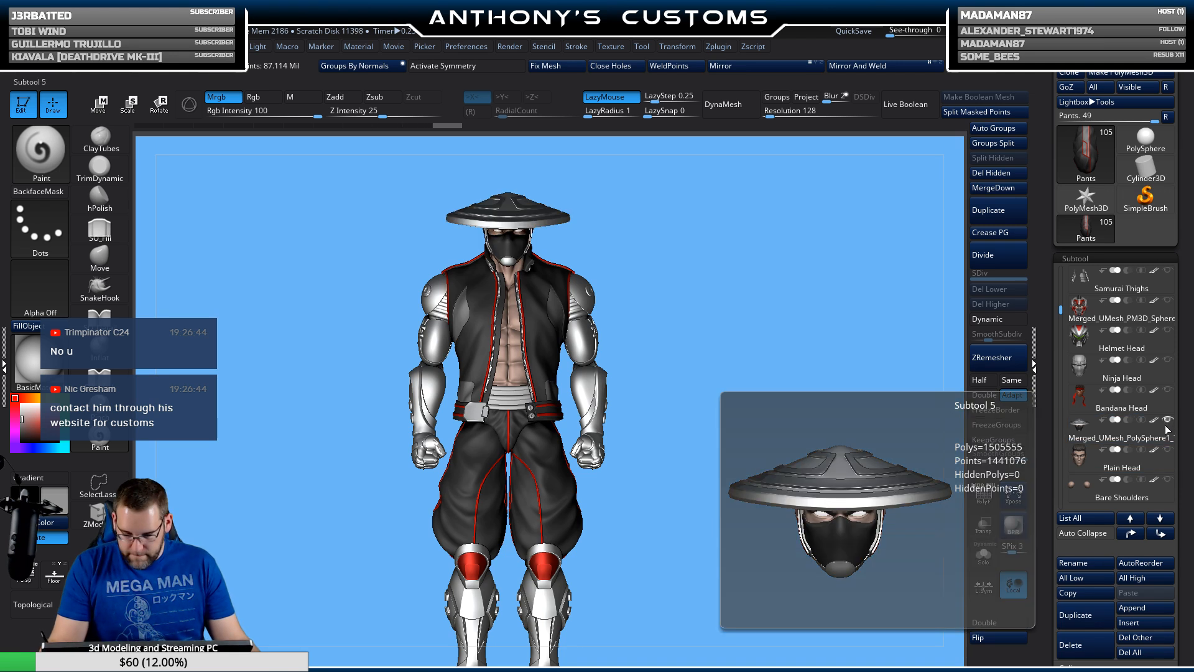
{"action": "left_click", "coordinate": [1168, 419]}
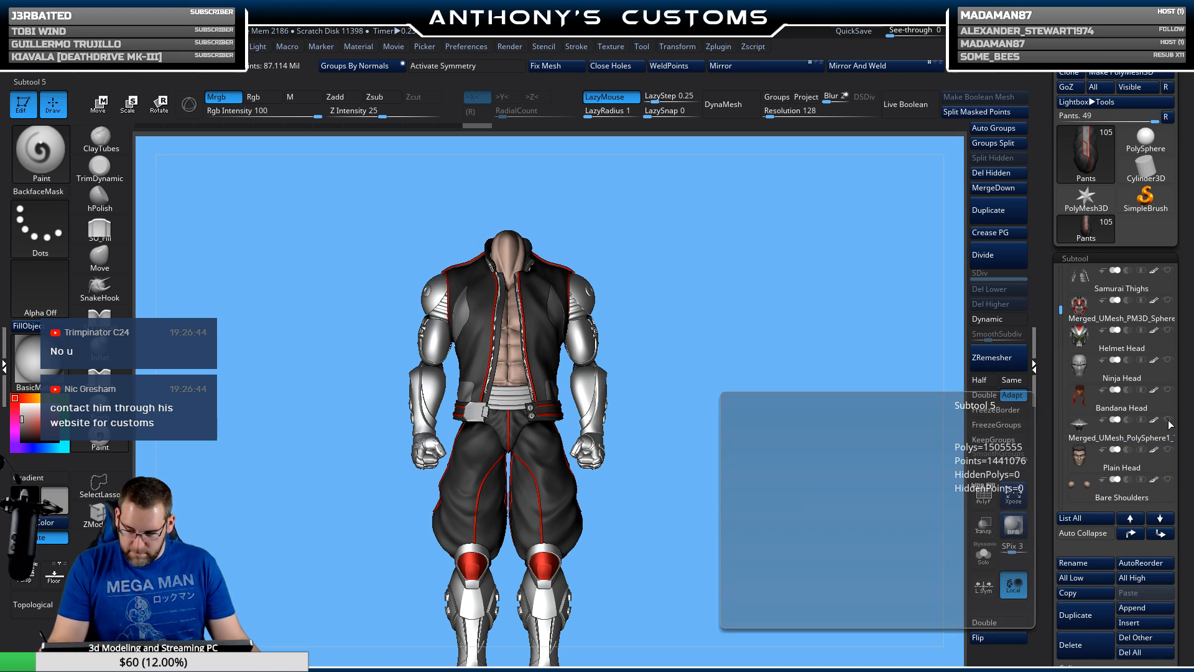
Step: Preview the Bandana Head and the Ninja Head one at a time on the figure, hiding each again
{"action": "left_click", "coordinate": [1168, 390]}
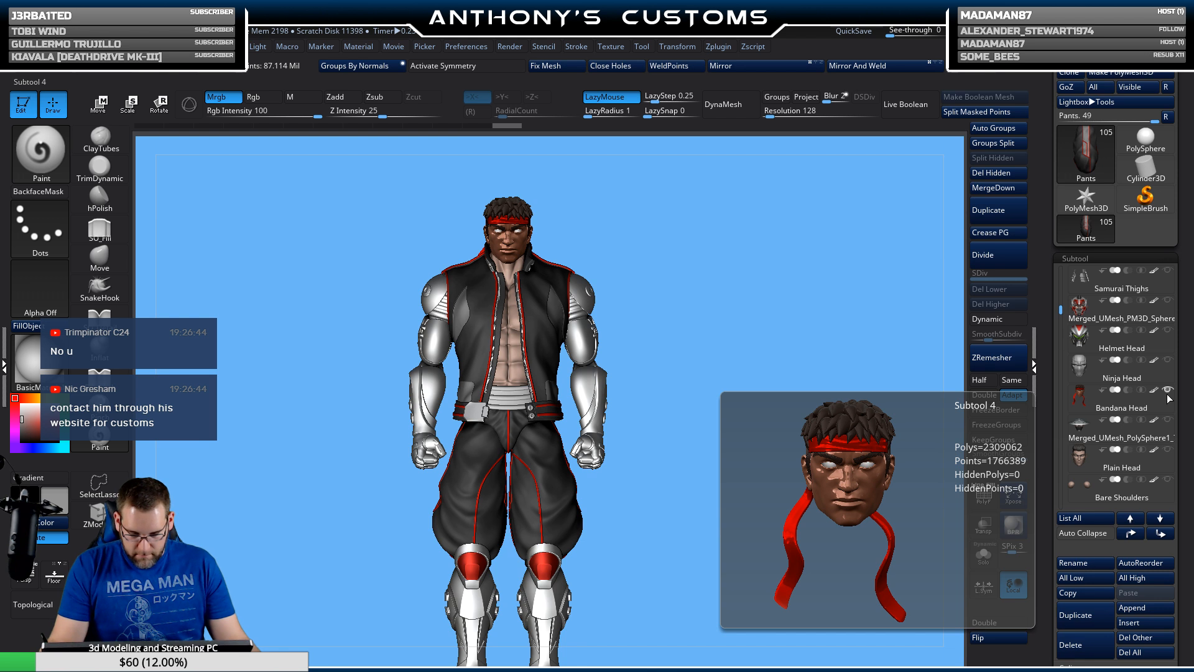
{"action": "left_click", "coordinate": [1168, 390]}
{"action": "left_click", "coordinate": [1167, 360]}
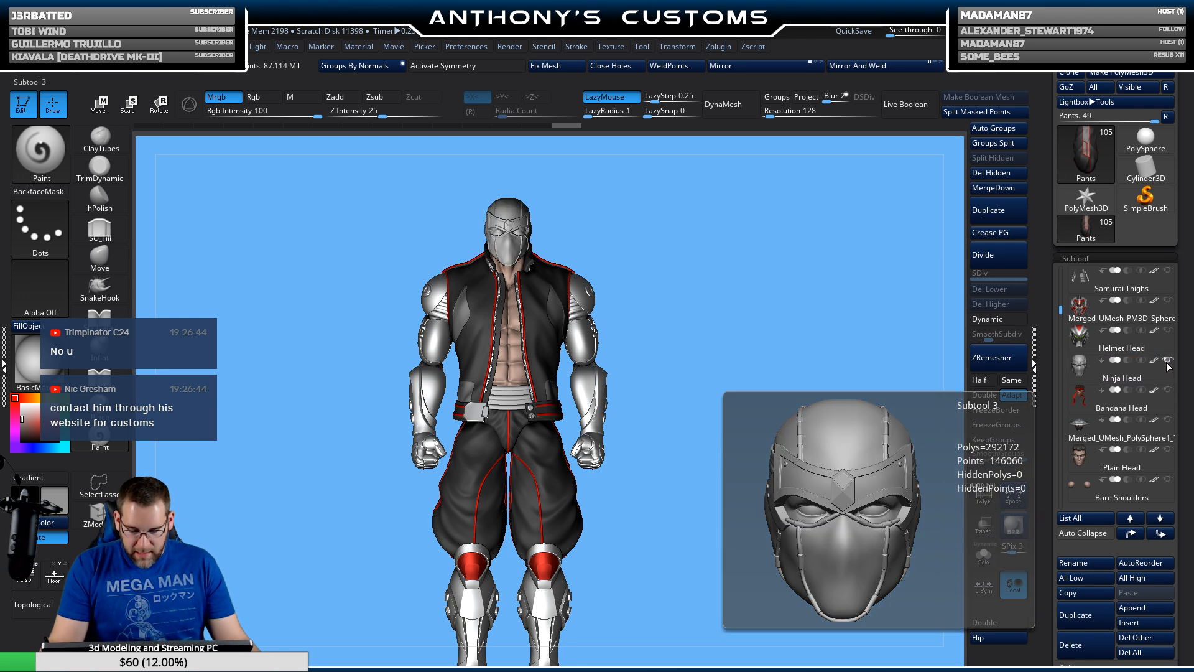
{"action": "left_click", "coordinate": [1167, 360]}
Step: Preview the Helmet Head and the red and silver horned mask head in turn from several angles, hiding each again
{"action": "left_click", "coordinate": [1168, 330]}
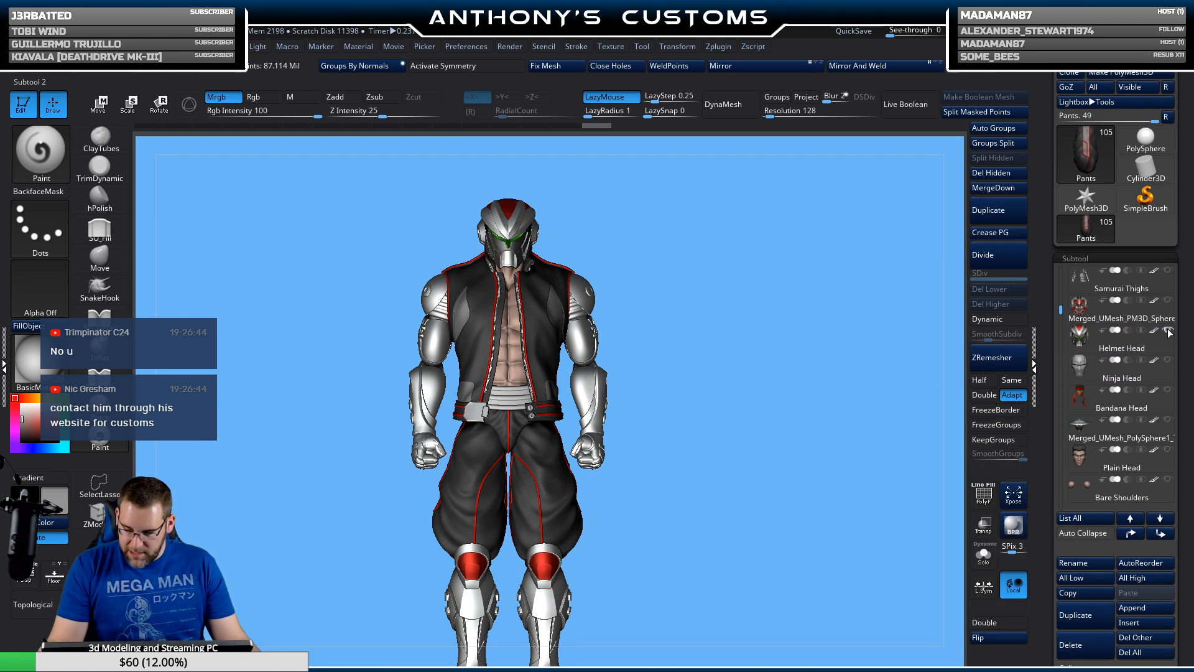
{"action": "left_click_drag", "start_coordinate": [795, 490], "coordinate": [618, 461]}
{"action": "left_click_drag", "start_coordinate": [725, 509], "coordinate": [715, 485], "text": "alt"}
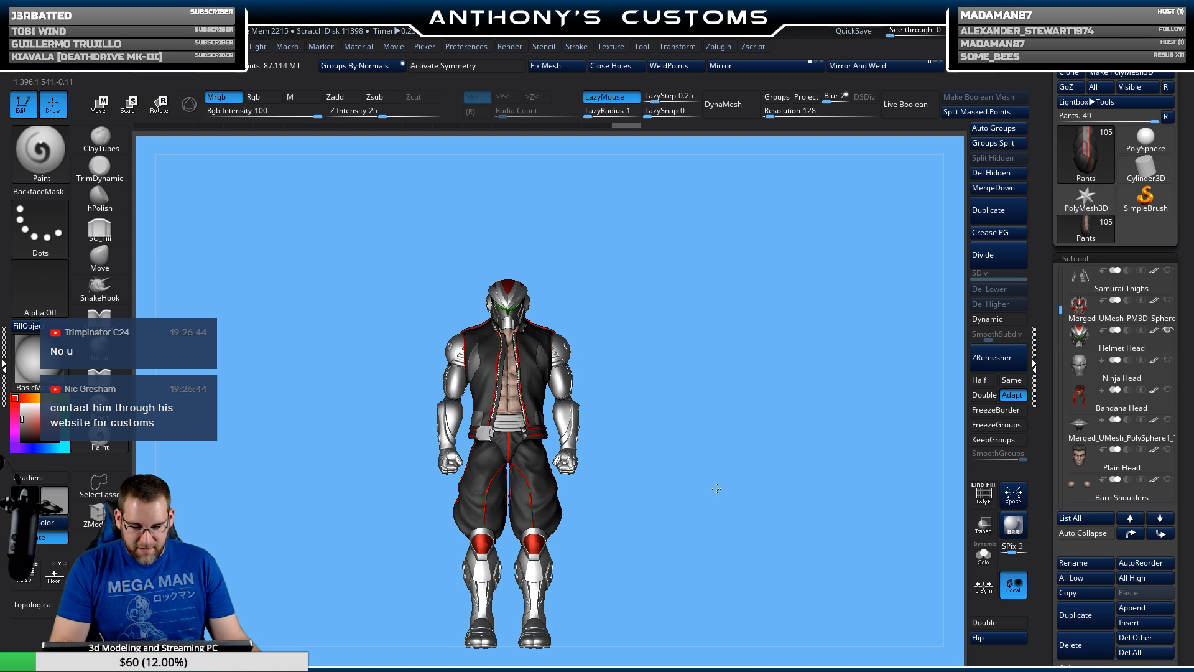
{"action": "left_click", "coordinate": [1169, 330]}
{"action": "left_click", "coordinate": [1168, 300]}
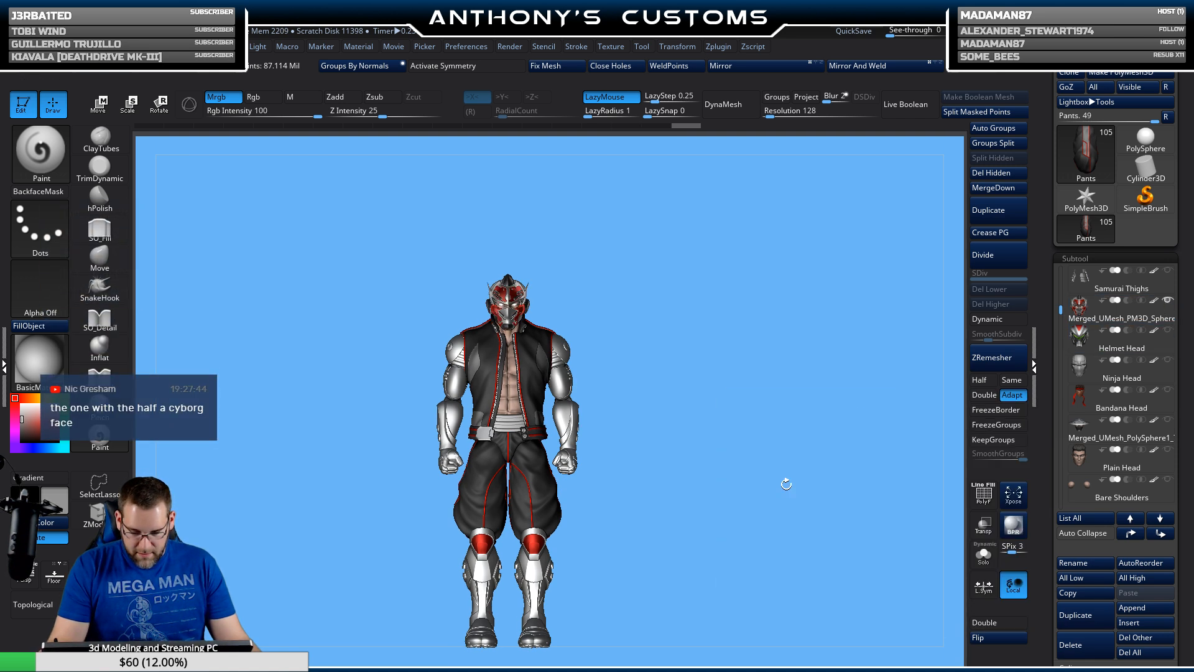
{"action": "left_click_drag", "start_coordinate": [786, 484], "coordinate": [497, 500]}
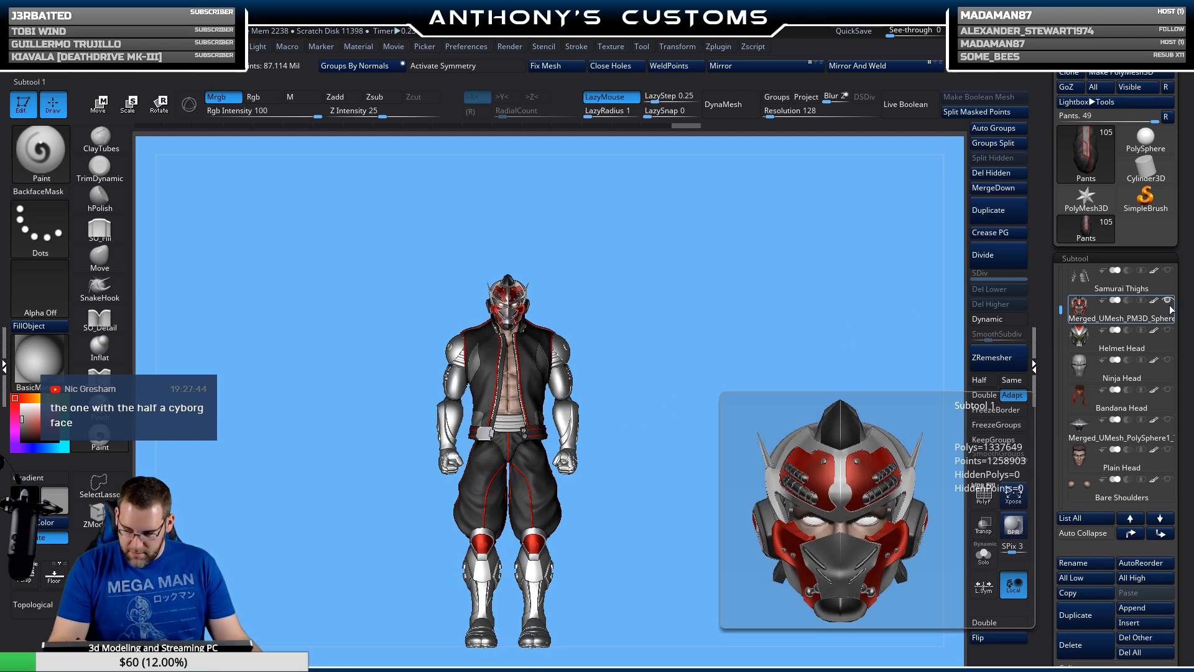
{"action": "left_click", "coordinate": [1169, 301]}
{"action": "mouse_move", "coordinate": [704, 495]}
{"action": "left_mouse_down"}
{"action": "mouse_move", "coordinate": [717, 511]}
{"action": "mouse_move", "coordinate": [688, 475]}
{"action": "mouse_move", "coordinate": [717, 480]}
{"action": "left_mouse_up"}
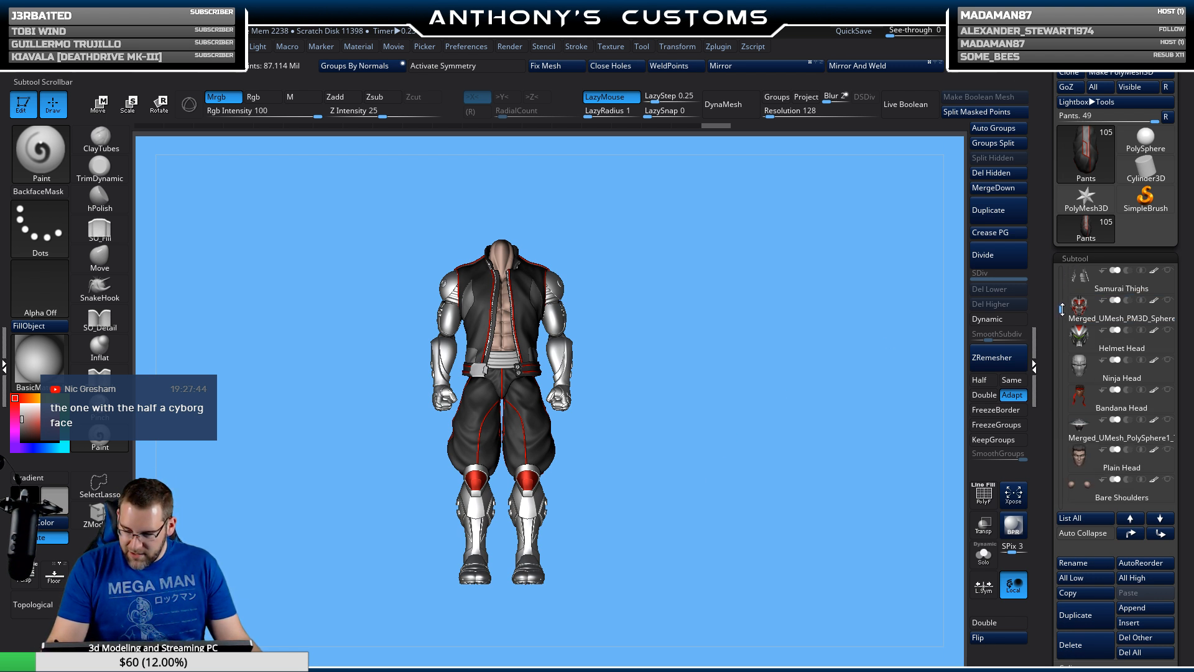
Step: Save the model with the full figure framed from the front and no head shown
{"action": "mouse_move", "coordinate": [1063, 308]}
{"action": "left_mouse_down"}
{"action": "mouse_move", "coordinate": [1064, 367]}
{"action": "mouse_move", "coordinate": [1063, 331]}
{"action": "left_mouse_up"}
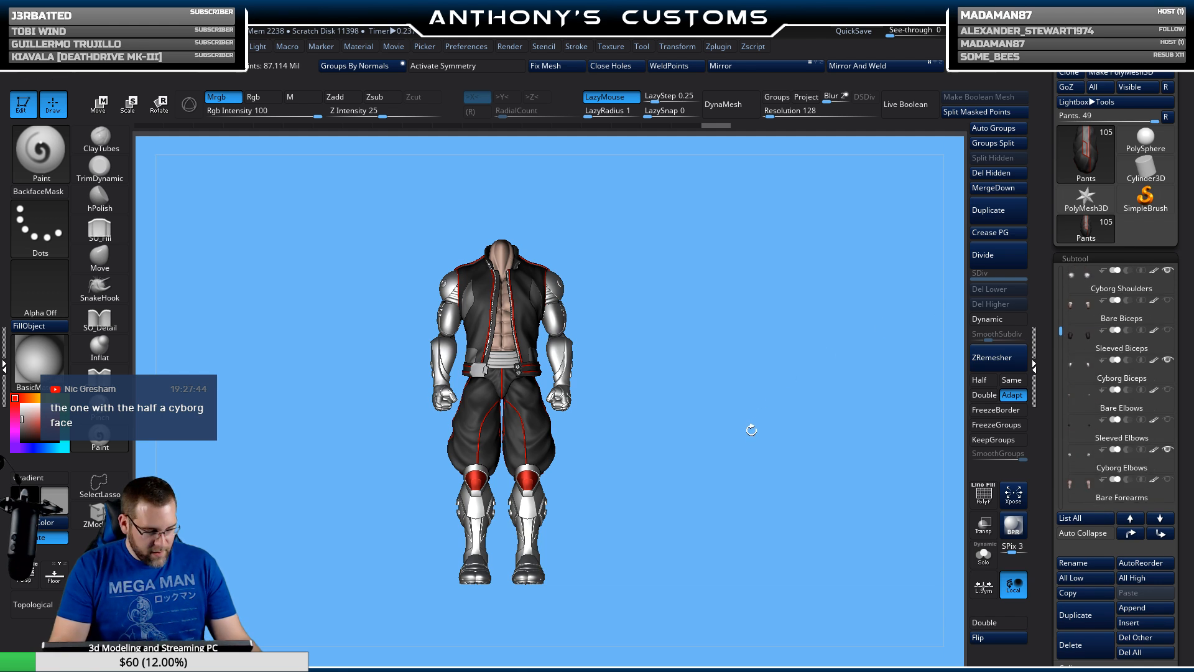
{"action": "key", "text": "f"}
{"action": "key", "text": "f"}
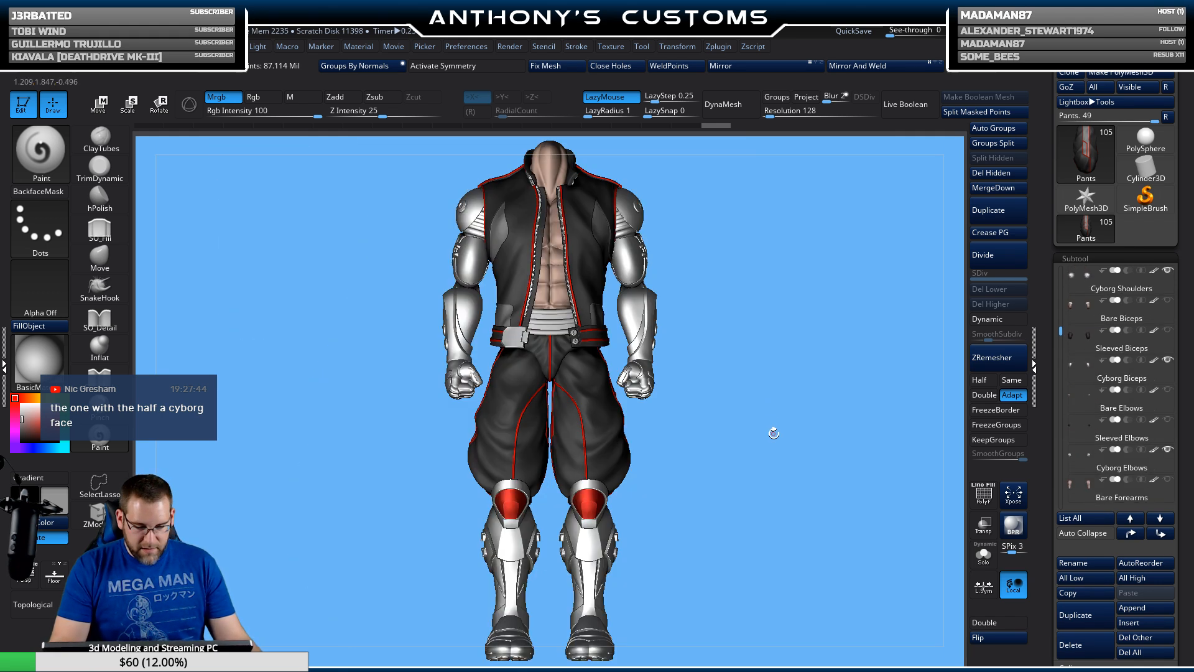
{"action": "key", "text": "ctrl"}
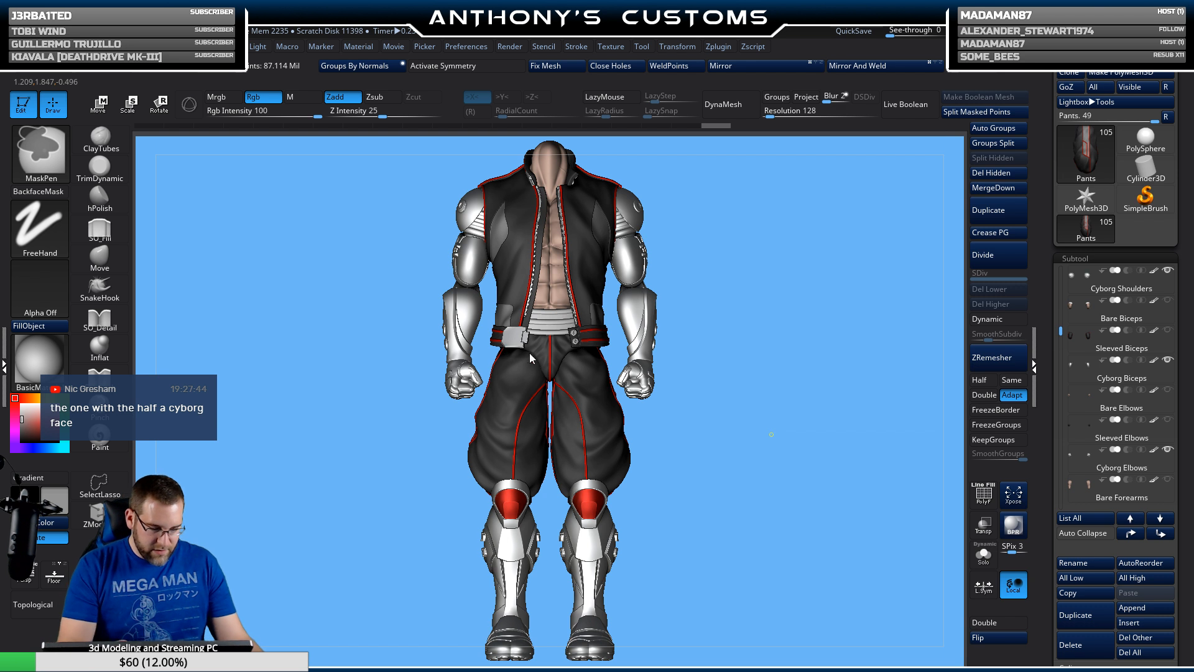
{"action": "key", "text": "ctrl+s"}
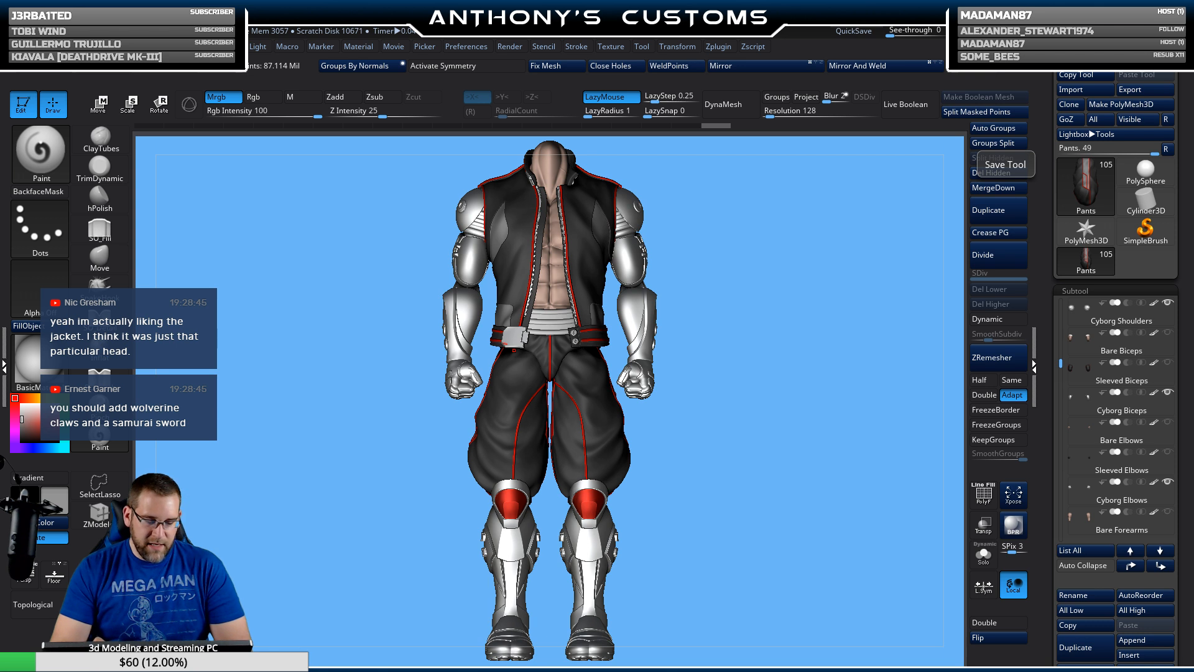
Step: Select the Cyborg Claw Hands subtool to preview the claws on the figure
{"action": "left_click_drag", "start_coordinate": [802, 415], "coordinate": [800, 413]}
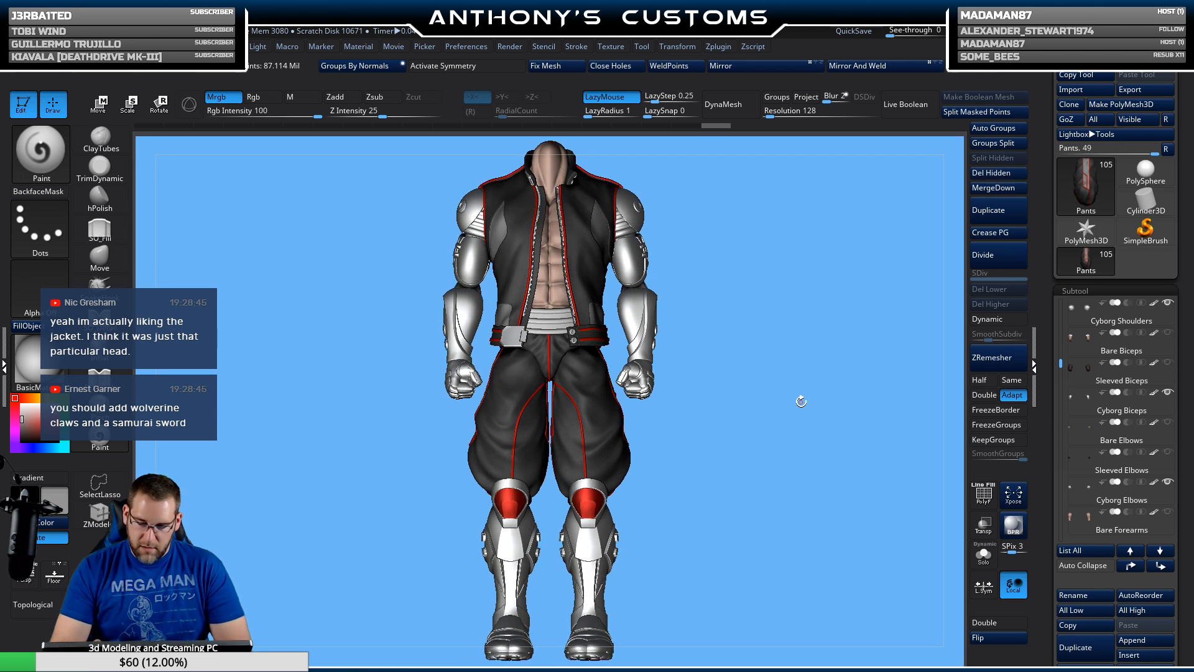
{"action": "key", "text": "n"}
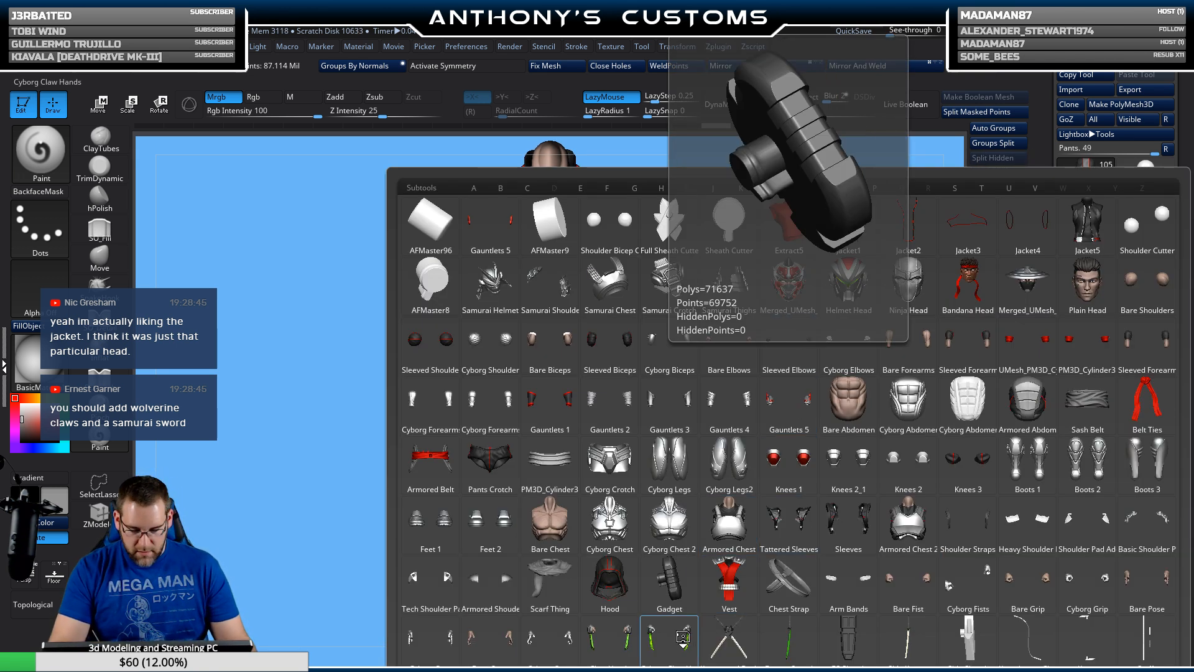
{"action": "left_click", "coordinate": [683, 638]}
{"action": "mouse_move", "coordinate": [806, 545]}
{"action": "left_mouse_down"}
{"action": "mouse_move", "coordinate": [738, 530]}
{"action": "mouse_move", "coordinate": [760, 567]}
{"action": "mouse_move", "coordinate": [818, 564]}
{"action": "mouse_move", "coordinate": [813, 551]}
{"action": "left_mouse_up"}
Step: Preview the sword subtools beside the figure and select the Energy Sword
{"action": "key", "text": "n"}
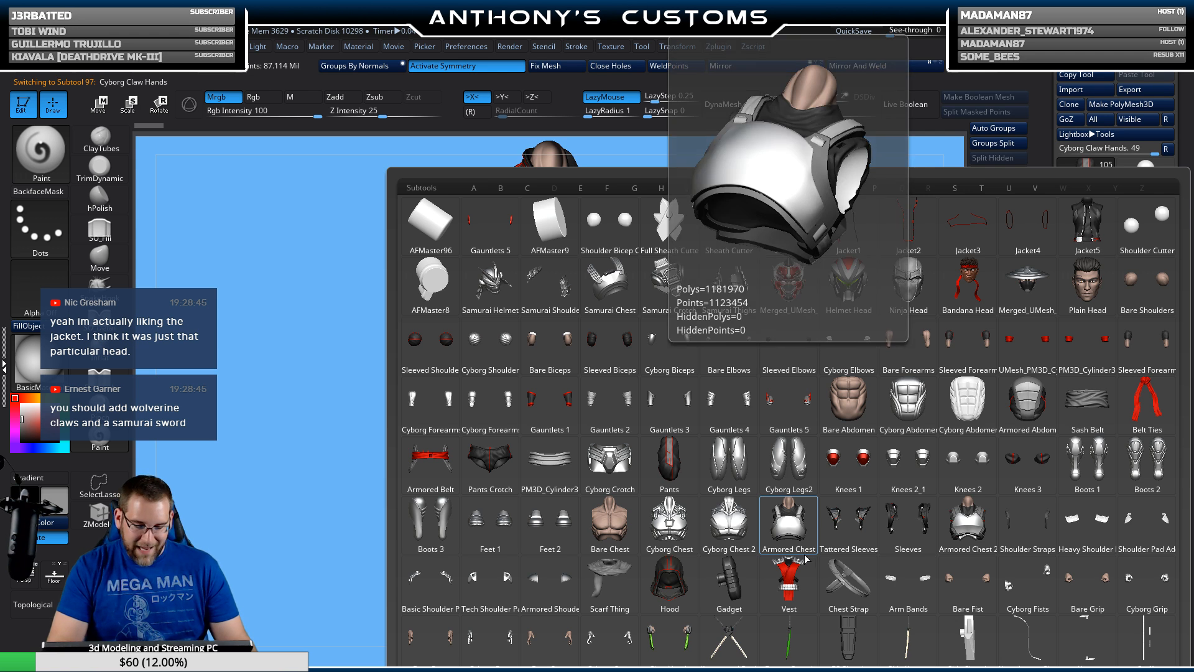
{"action": "left_click", "coordinate": [730, 641]}
{"action": "mouse_move", "coordinate": [678, 564]}
{"action": "left_mouse_down"}
{"action": "mouse_move", "coordinate": [608, 573]}
{"action": "mouse_move", "coordinate": [730, 556]}
{"action": "mouse_move", "coordinate": [783, 532]}
{"action": "mouse_move", "coordinate": [741, 540]}
{"action": "left_mouse_up"}
{"action": "key", "text": "n"}
{"action": "left_click", "coordinate": [725, 650]}
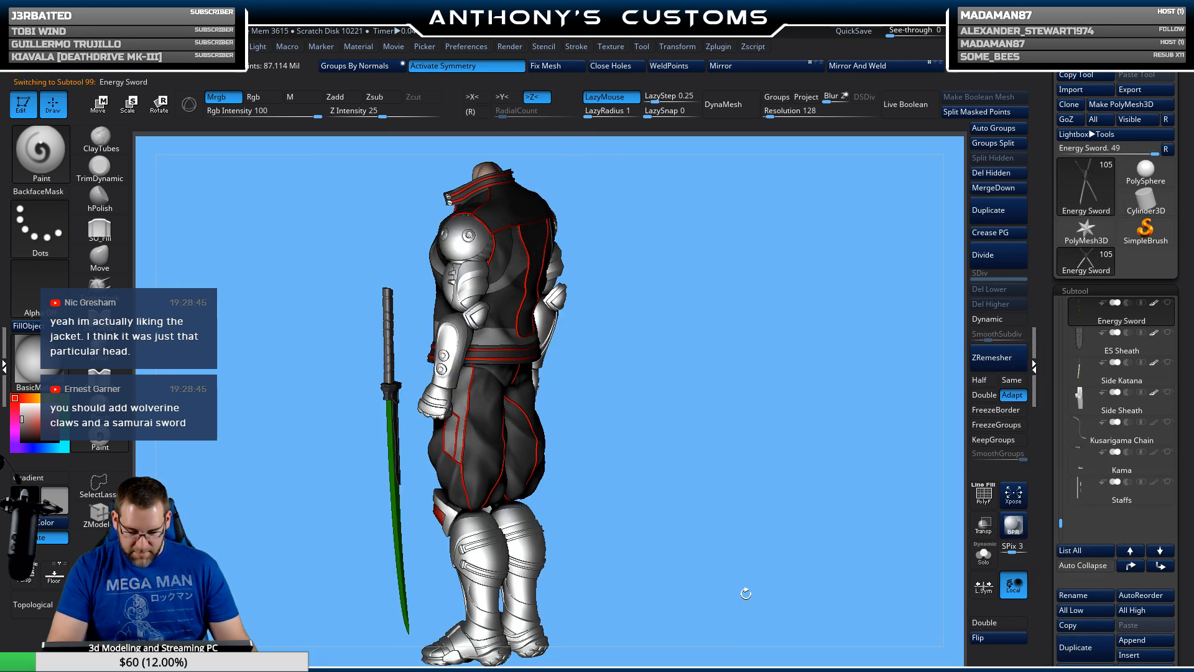
Step: View the Energy Sword from behind the figure, and select the Katana and Back Sheath subtool to preview the back-mounted swords
{"action": "left_click_drag", "start_coordinate": [744, 591], "coordinate": [624, 396]}
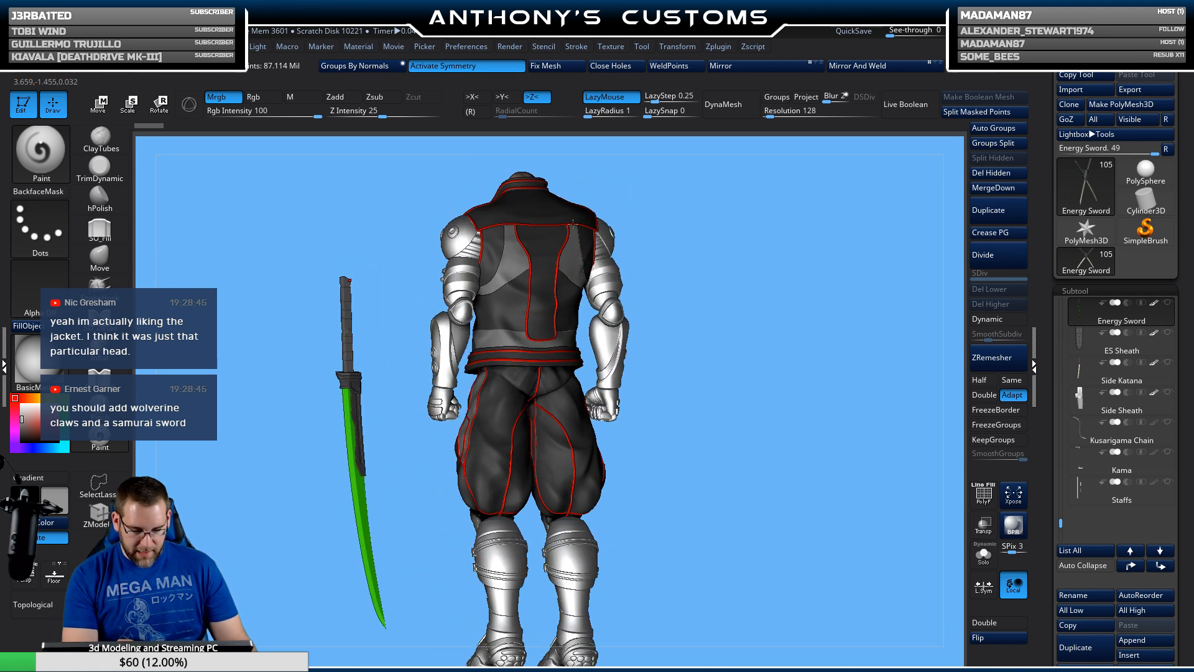
{"action": "mouse_move", "coordinate": [716, 323]}
{"action": "left_mouse_down"}
{"action": "mouse_move", "coordinate": [738, 325]}
{"action": "mouse_move", "coordinate": [722, 317]}
{"action": "left_mouse_up"}
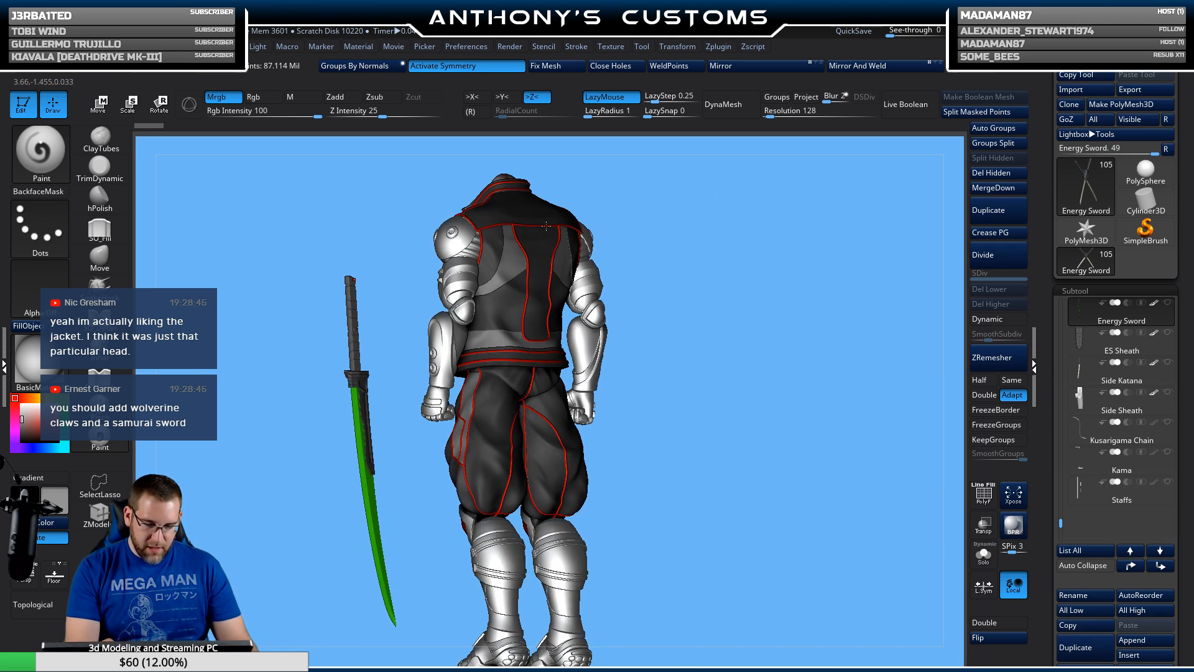
{"action": "key", "text": "n"}
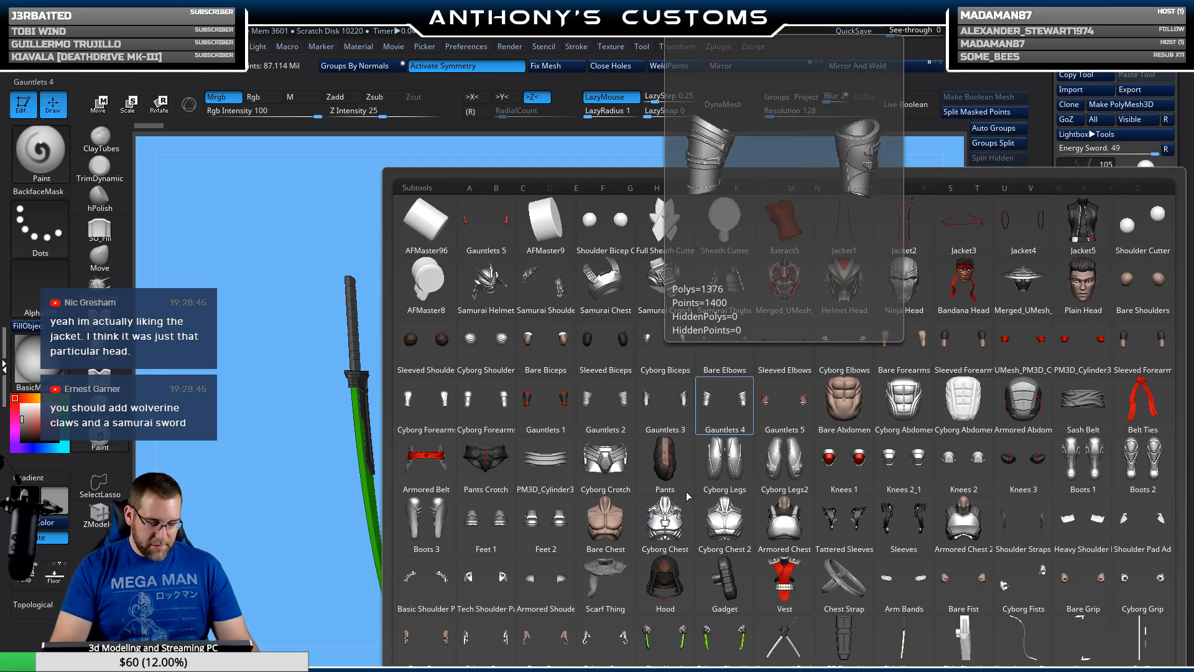
{"action": "left_click", "coordinate": [784, 638]}
{"action": "left_click_drag", "start_coordinate": [760, 541], "coordinate": [679, 517]}
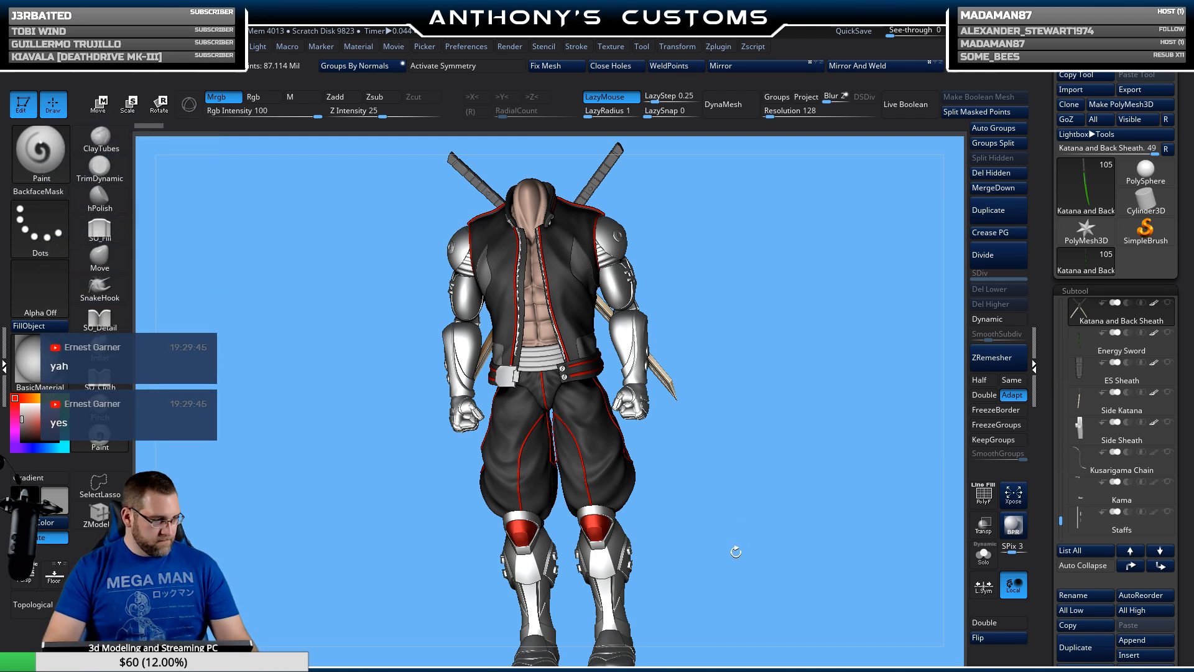
Step: Find the half-cyborg head with green hair among the saved projects and open Head2.ZPR
{"action": "key", "text": "comma"}
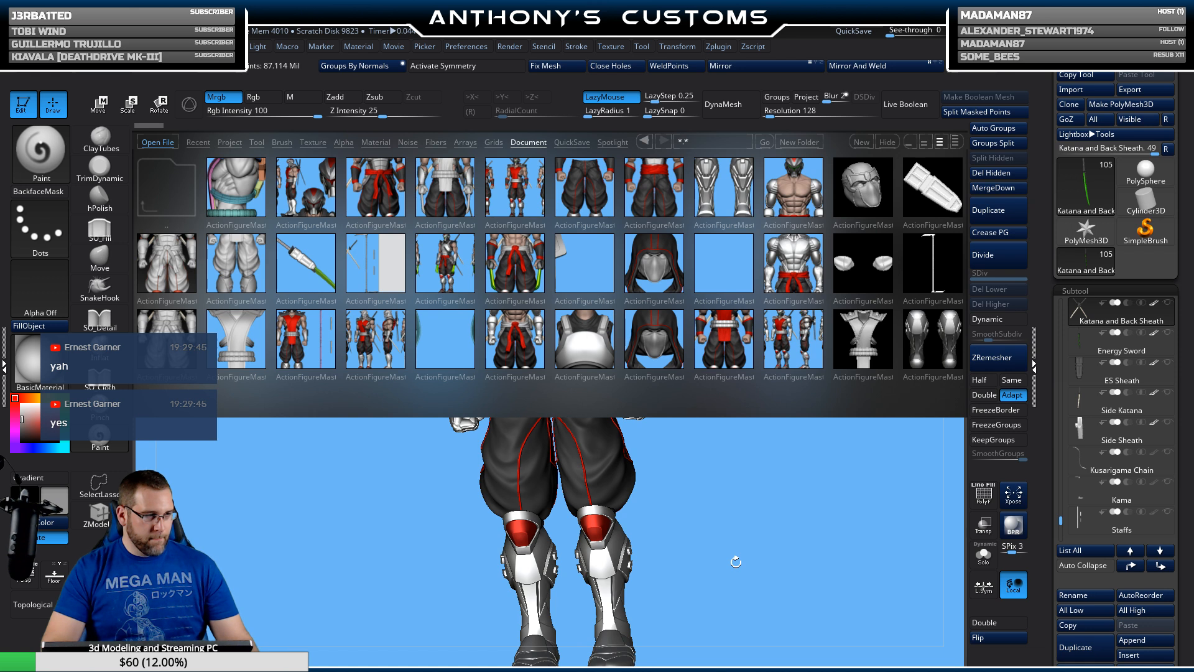
{"action": "left_click_drag", "start_coordinate": [819, 327], "coordinate": [677, 357]}
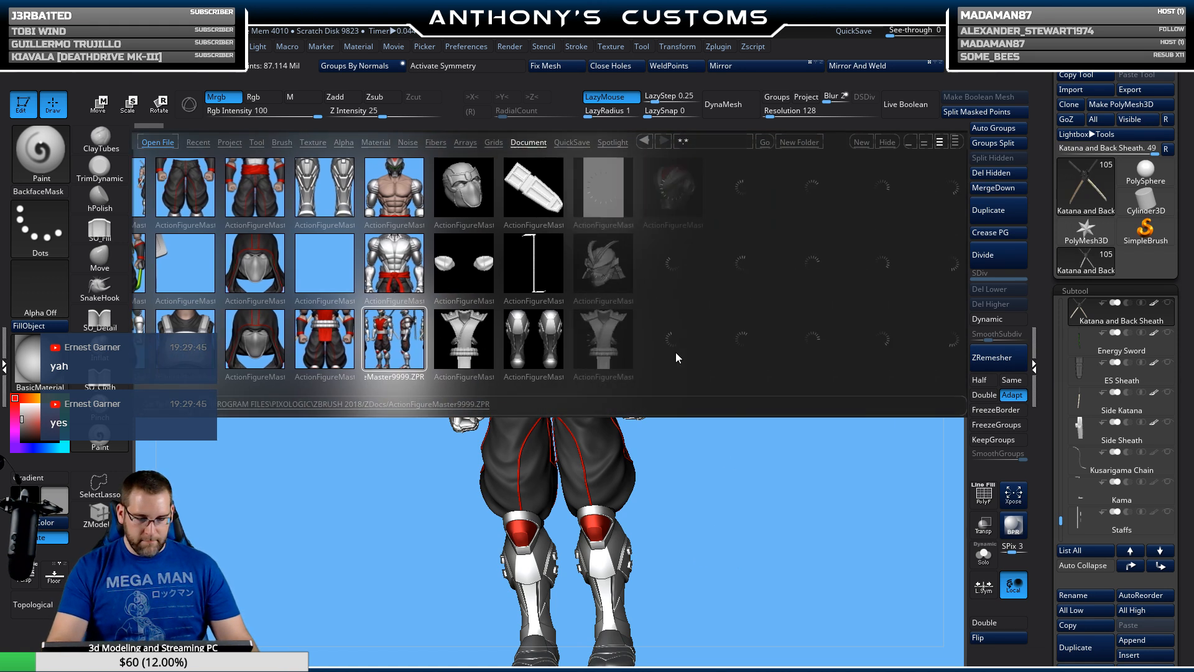
{"action": "left_click_drag", "start_coordinate": [809, 339], "coordinate": [664, 374]}
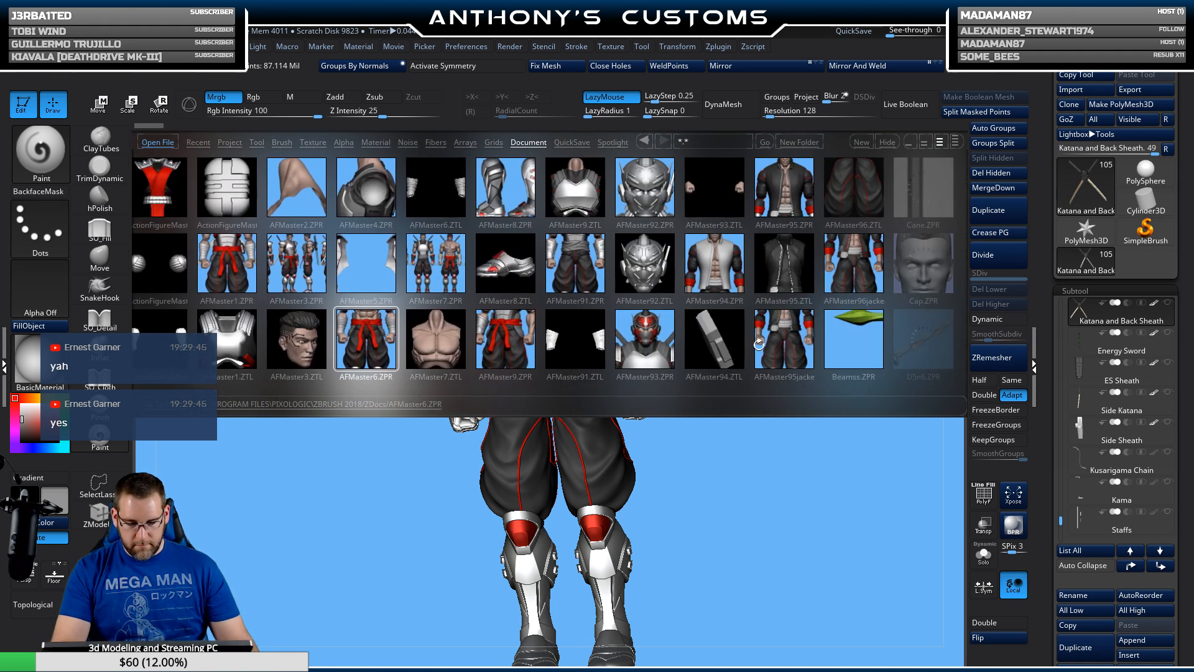
{"action": "left_click_drag", "start_coordinate": [805, 342], "coordinate": [650, 367]}
{"action": "left_click_drag", "start_coordinate": [789, 342], "coordinate": [707, 360]}
{"action": "left_click_drag", "start_coordinate": [828, 339], "coordinate": [669, 360]}
{"action": "left_click_drag", "start_coordinate": [896, 336], "coordinate": [659, 368]}
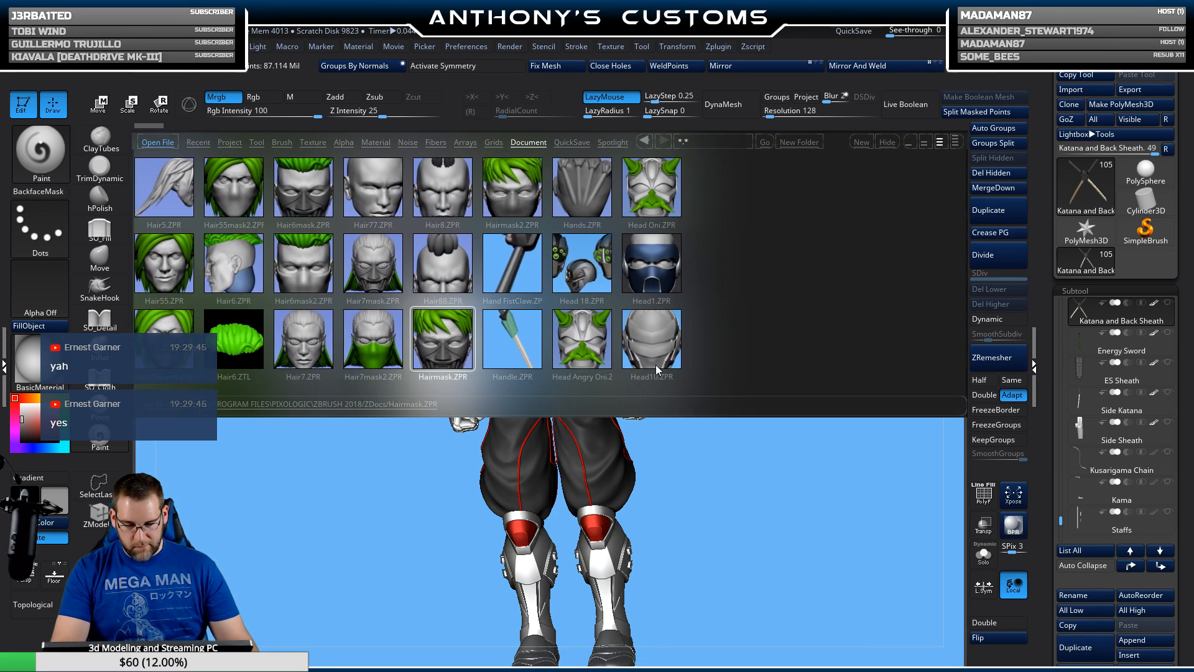
{"action": "left_click_drag", "start_coordinate": [809, 323], "coordinate": [613, 358]}
{"action": "left_click_drag", "start_coordinate": [738, 352], "coordinate": [707, 347]}
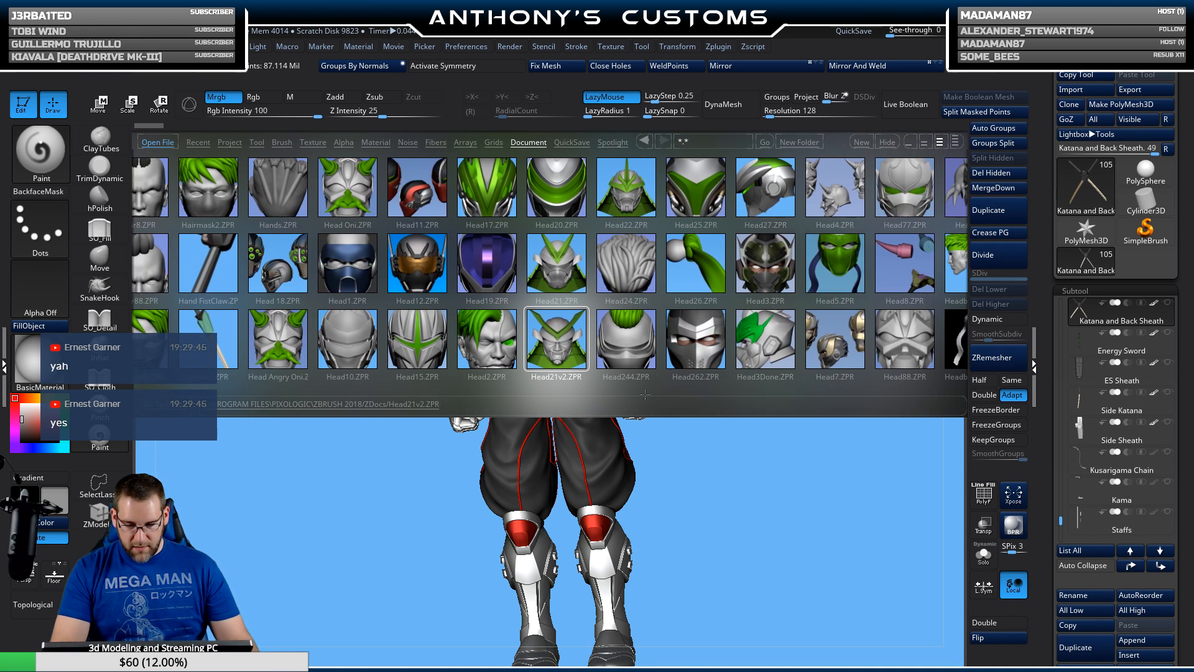
{"action": "double_click", "coordinate": [501, 346]}
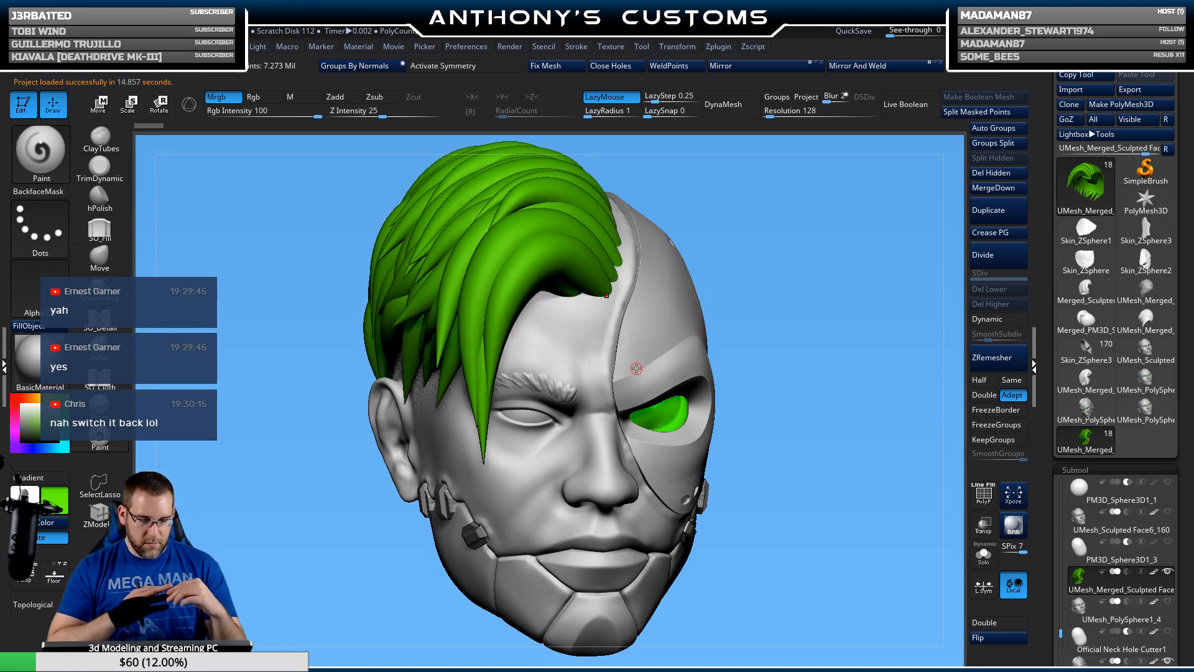
Step: Examine the half-cyborg head from several angles with the polyframe displayed and the face subtool selected
{"action": "left_click_drag", "start_coordinate": [800, 502], "coordinate": [811, 449]}
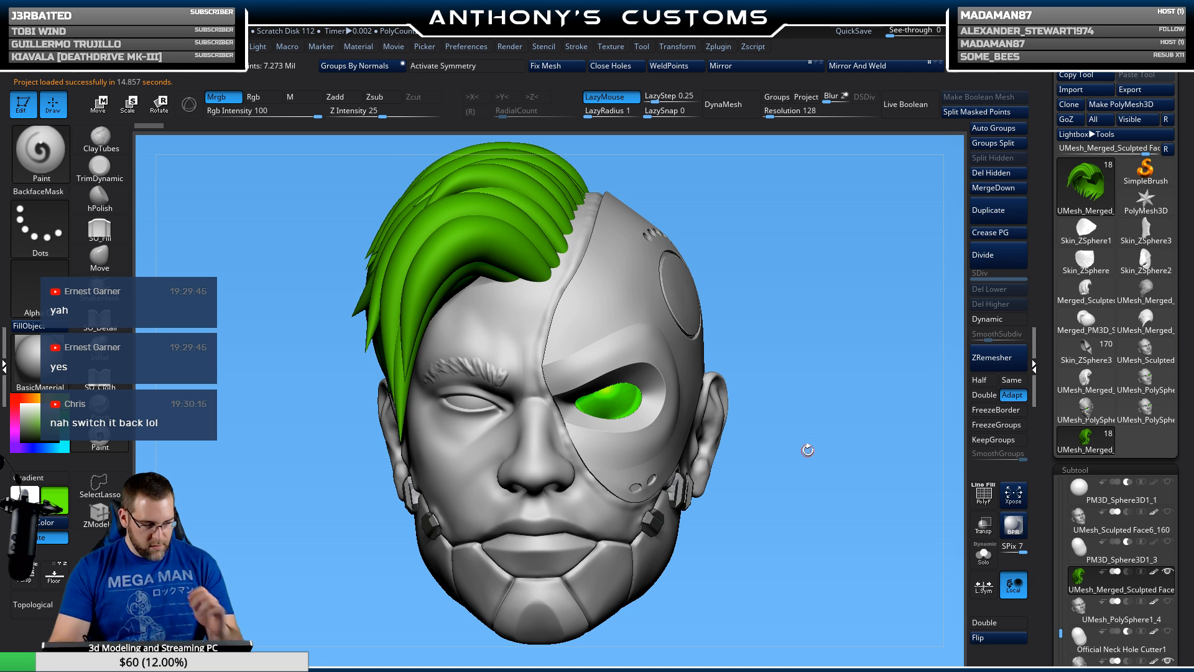
{"action": "key", "text": "shift+f"}
{"action": "left_click", "coordinate": [589, 501], "text": "alt"}
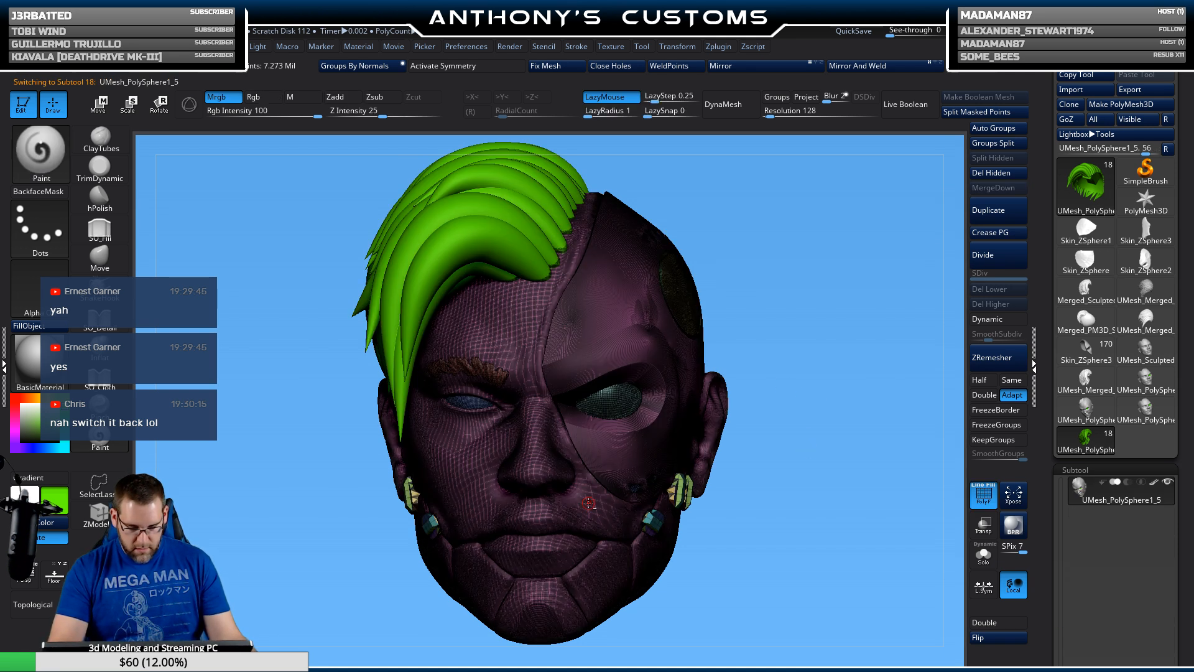
{"action": "left_click_drag", "start_coordinate": [858, 483], "coordinate": [829, 483]}
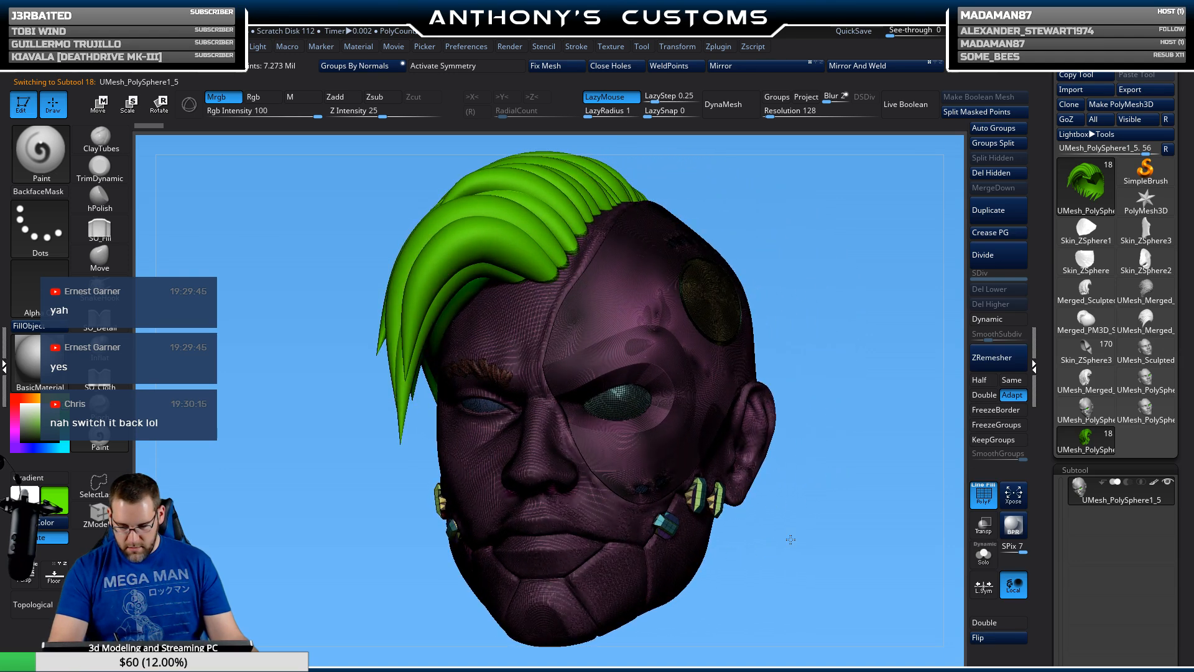
{"action": "left_click_drag", "start_coordinate": [791, 539], "coordinate": [816, 510]}
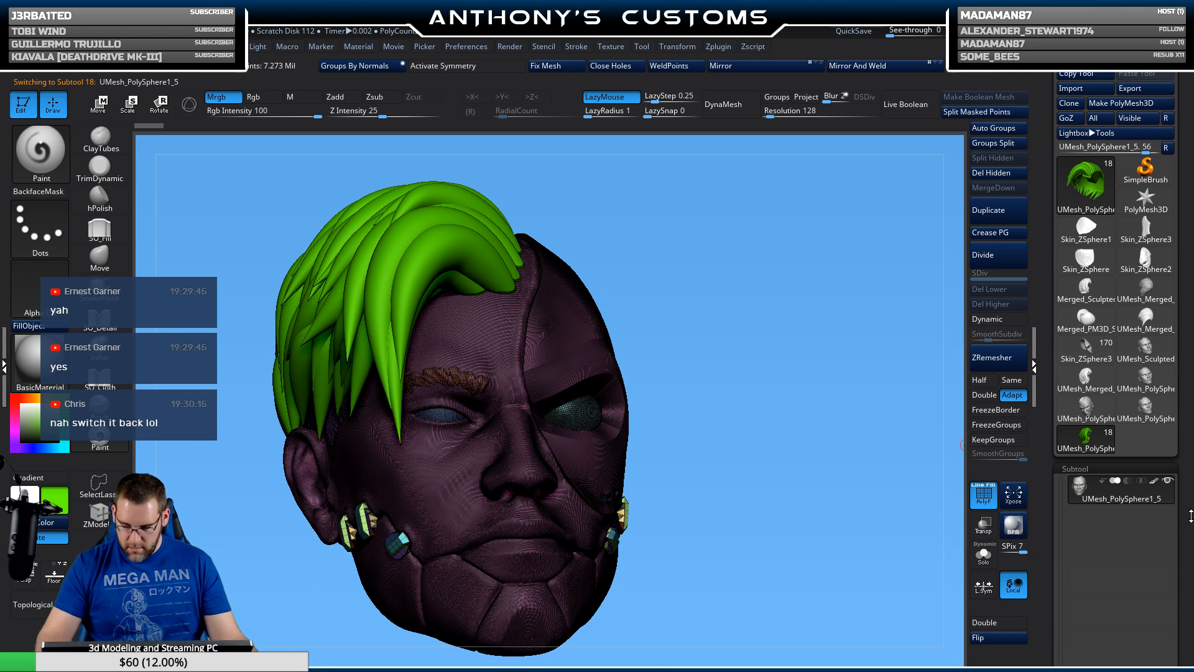
Step: Select the green hair subtool and merge the visible hair and face subtools into a single tool
{"action": "left_click_drag", "start_coordinate": [1191, 515], "coordinate": [1172, 431]}
{"action": "left_click_drag", "start_coordinate": [1062, 541], "coordinate": [1062, 479]}
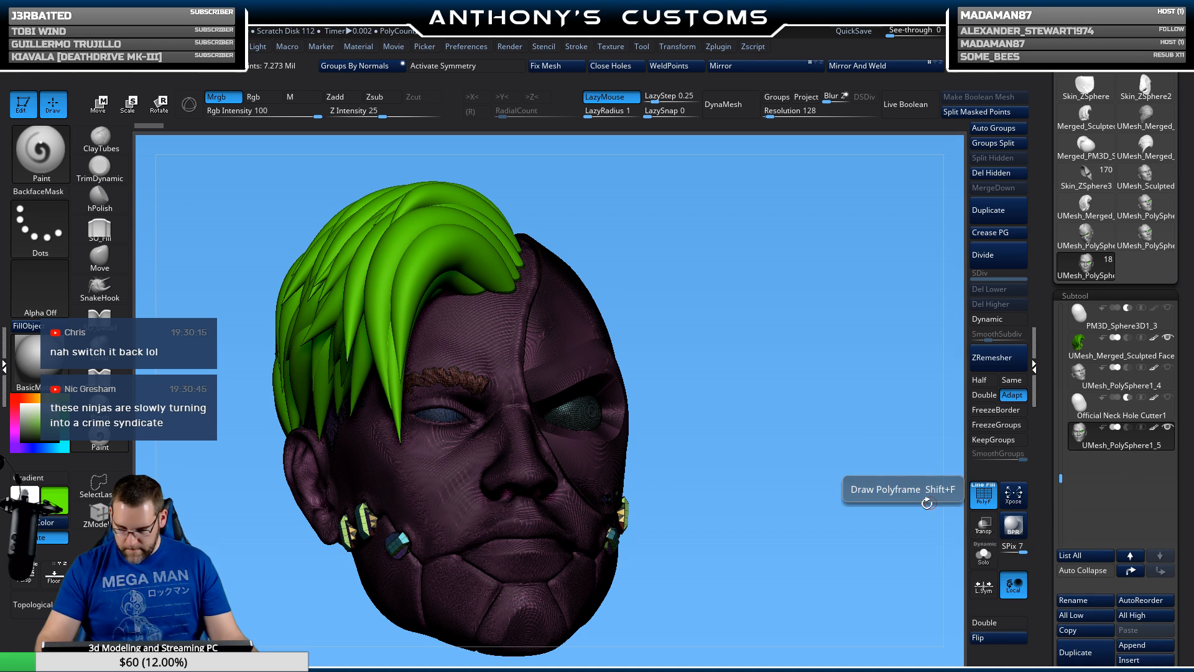
{"action": "left_click_drag", "start_coordinate": [760, 565], "coordinate": [828, 565]}
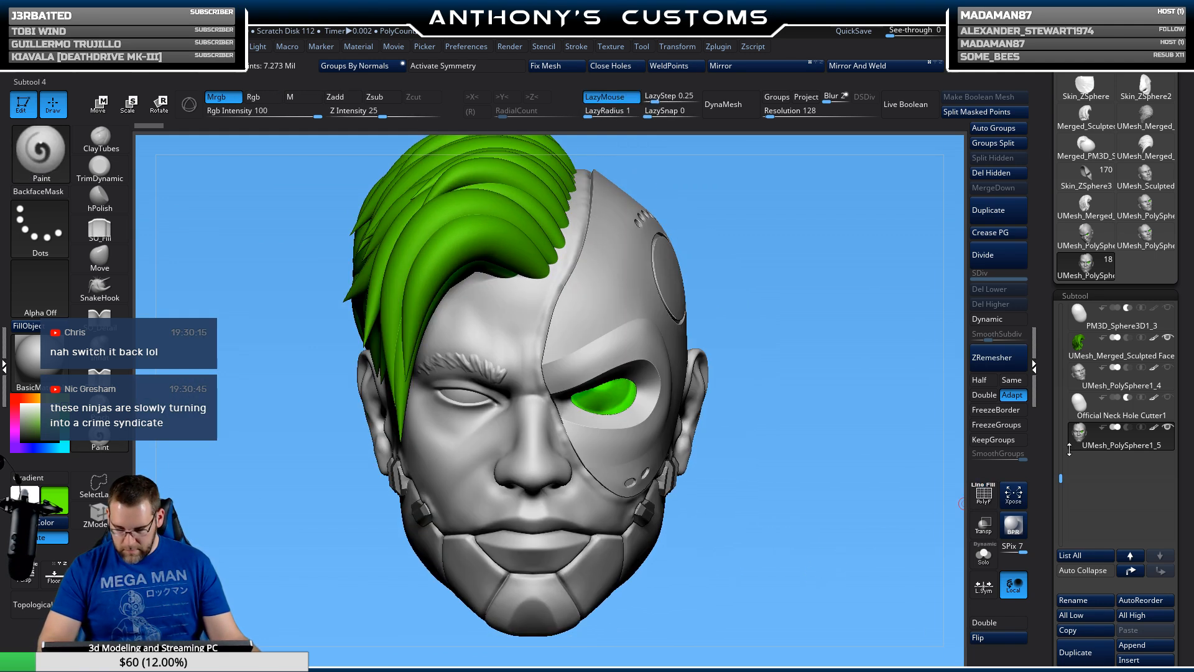
{"action": "left_click", "coordinate": [1103, 360]}
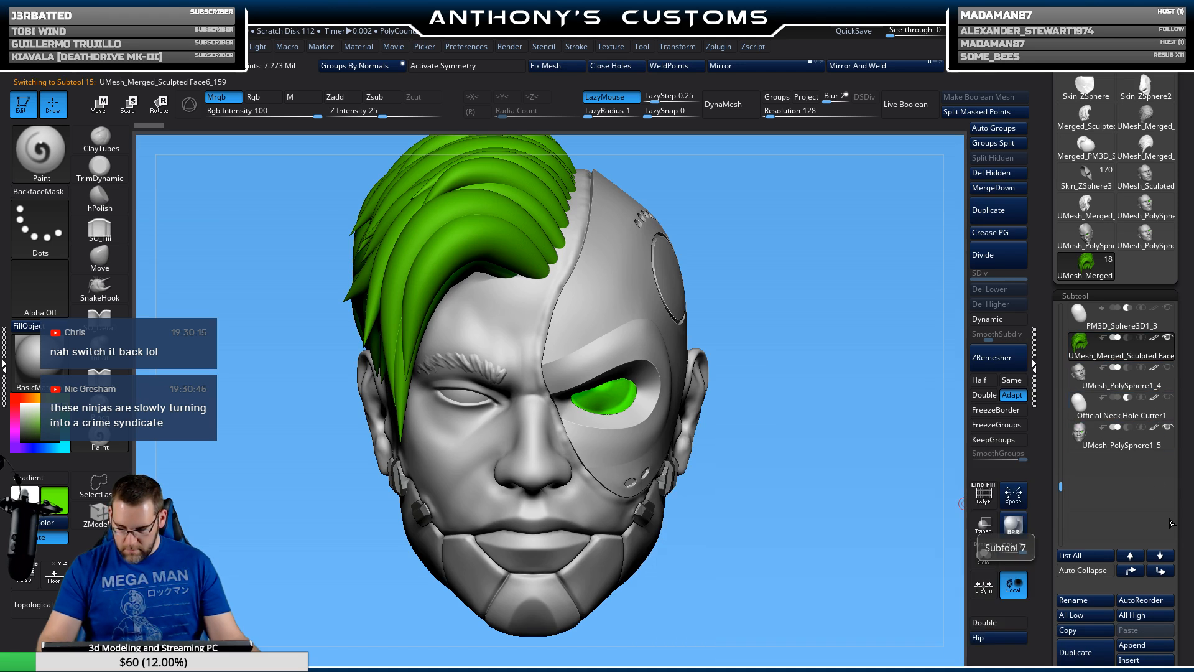
{"action": "scroll", "coordinate": [1173, 466], "scroll_direction": "down", "scroll_amount": 3}
{"action": "scroll", "coordinate": [1173, 471], "scroll_direction": "down", "scroll_amount": 3}
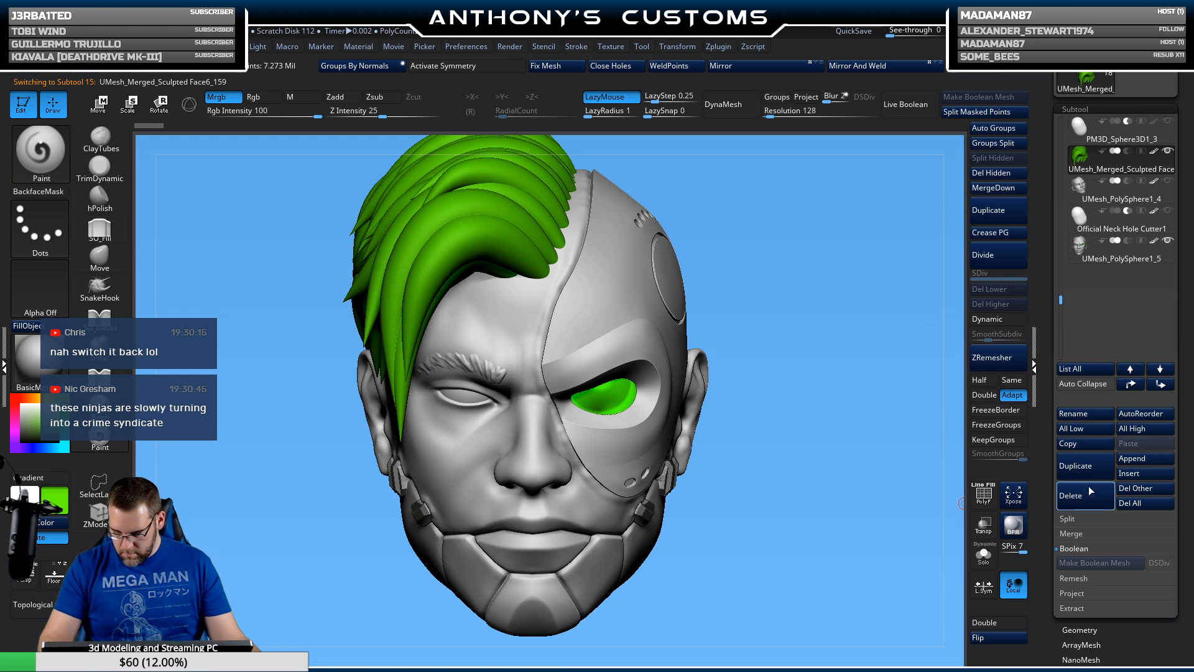
{"action": "left_click", "coordinate": [1094, 534]}
{"action": "left_click", "coordinate": [1083, 562]}
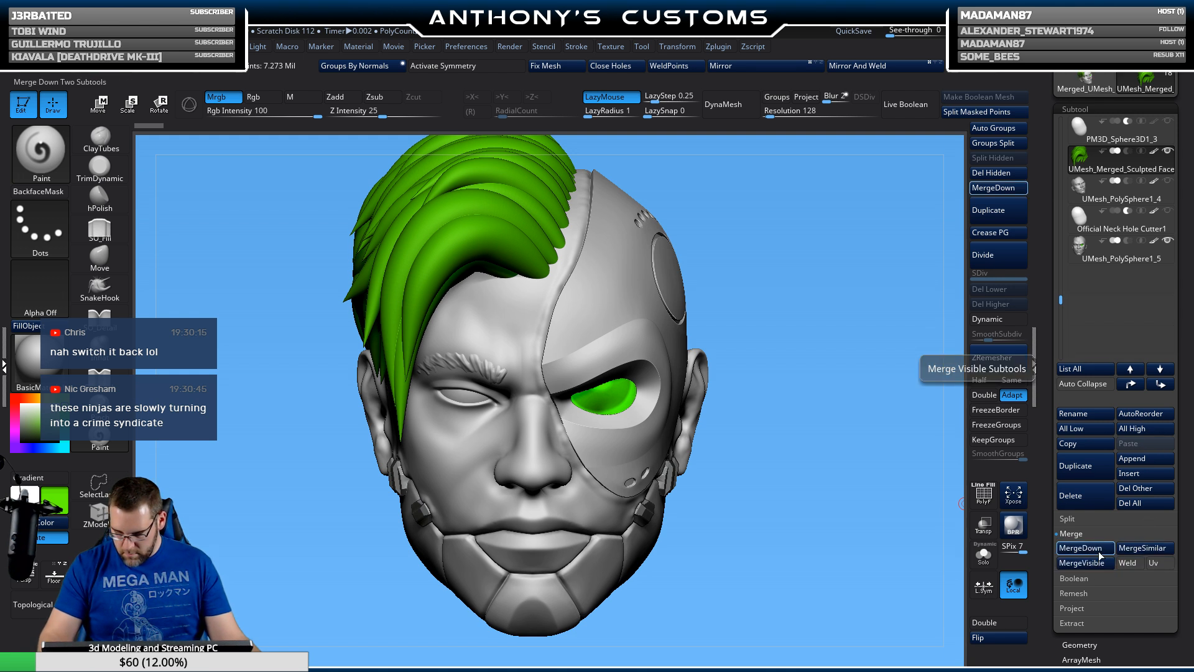
Step: Switch to the newly merged head tool and copy its subtool
{"action": "mouse_move", "coordinate": [1138, 207]}
{"action": "left_click", "coordinate": [1113, 89]}
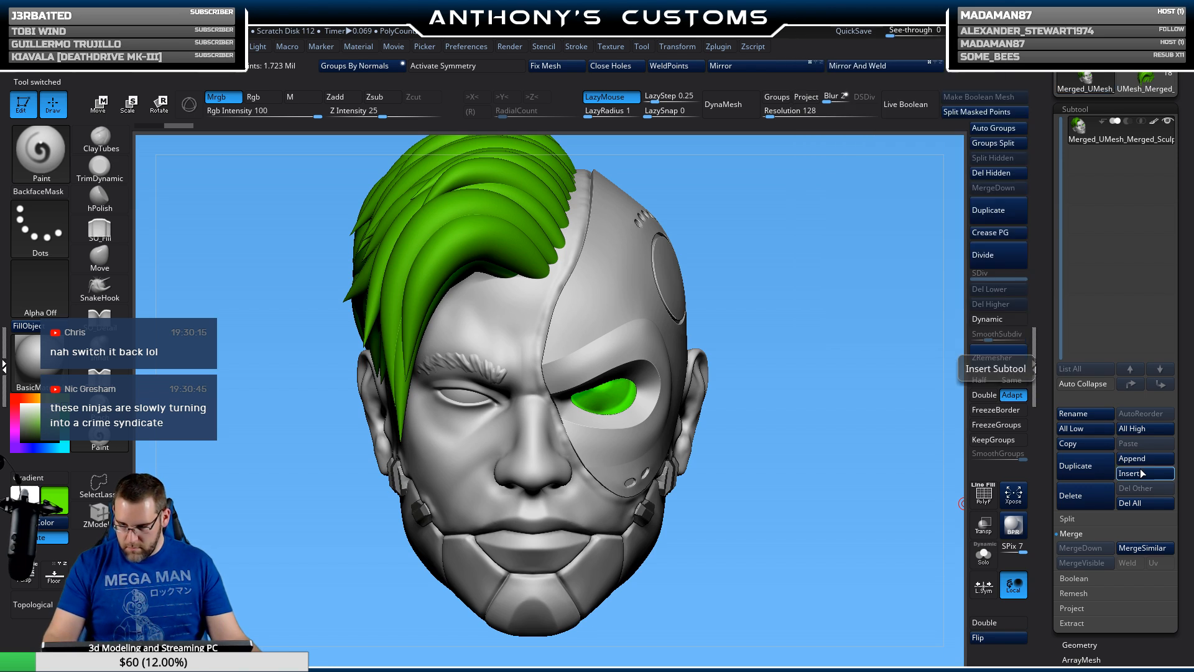
{"action": "left_click", "coordinate": [1086, 443]}
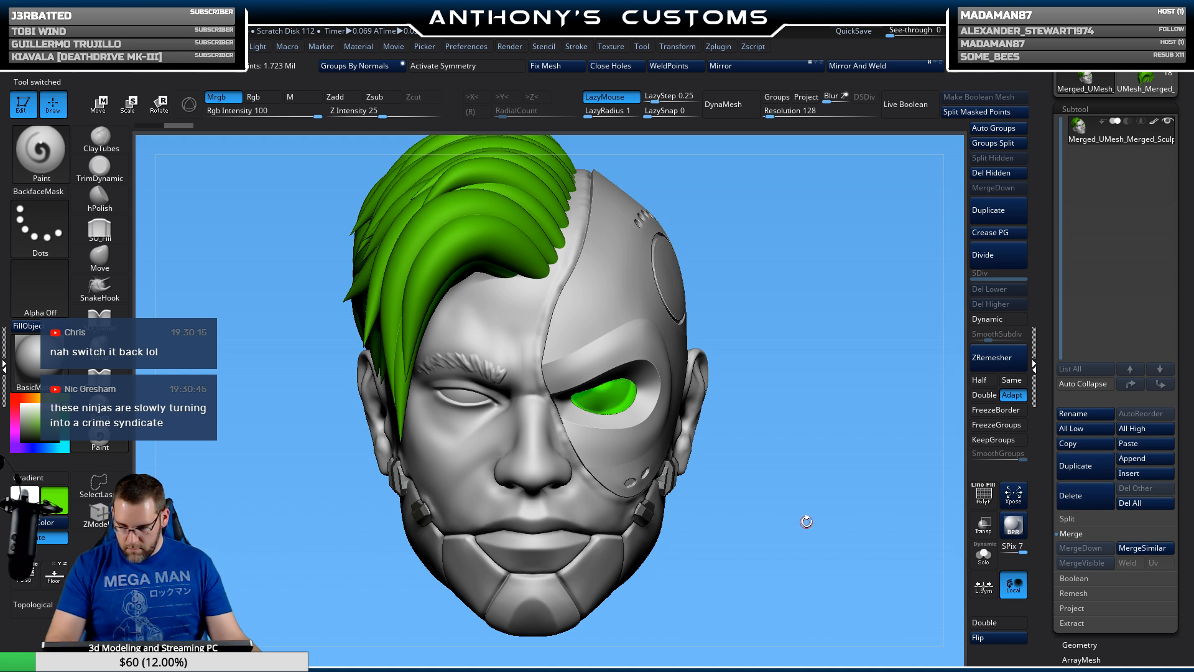
Step: Open the saved project of the jacketed cyborg figure, AFMaster96jacket.ZPR
{"action": "key", "text": "comma"}
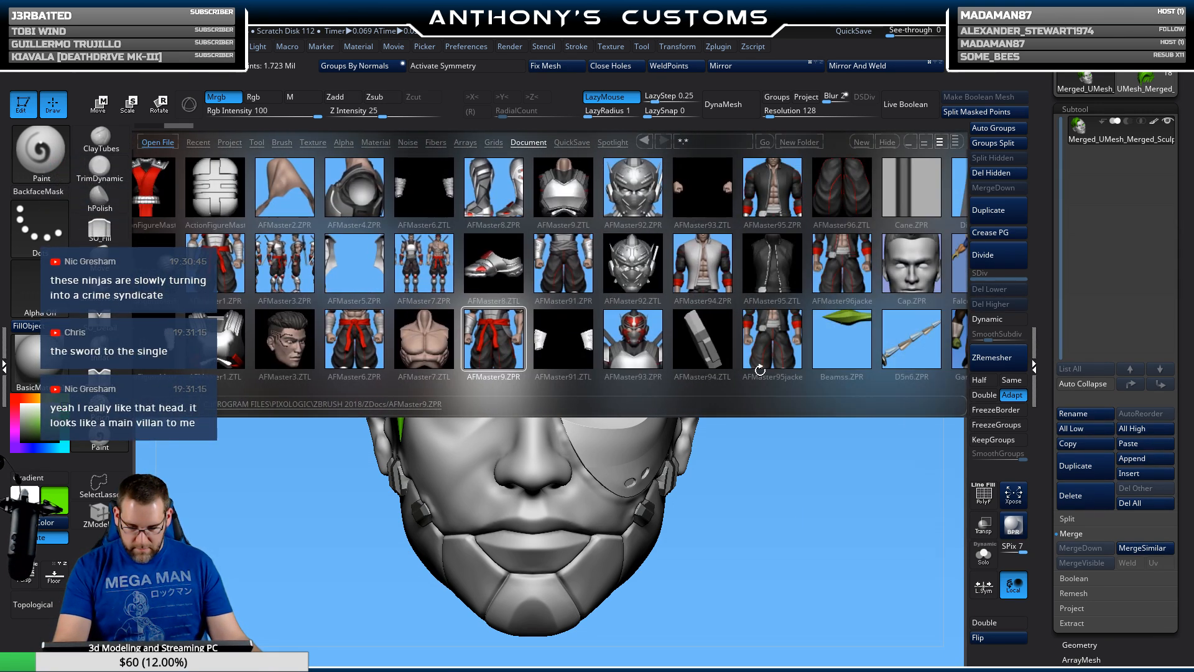
{"action": "left_click", "coordinate": [811, 368]}
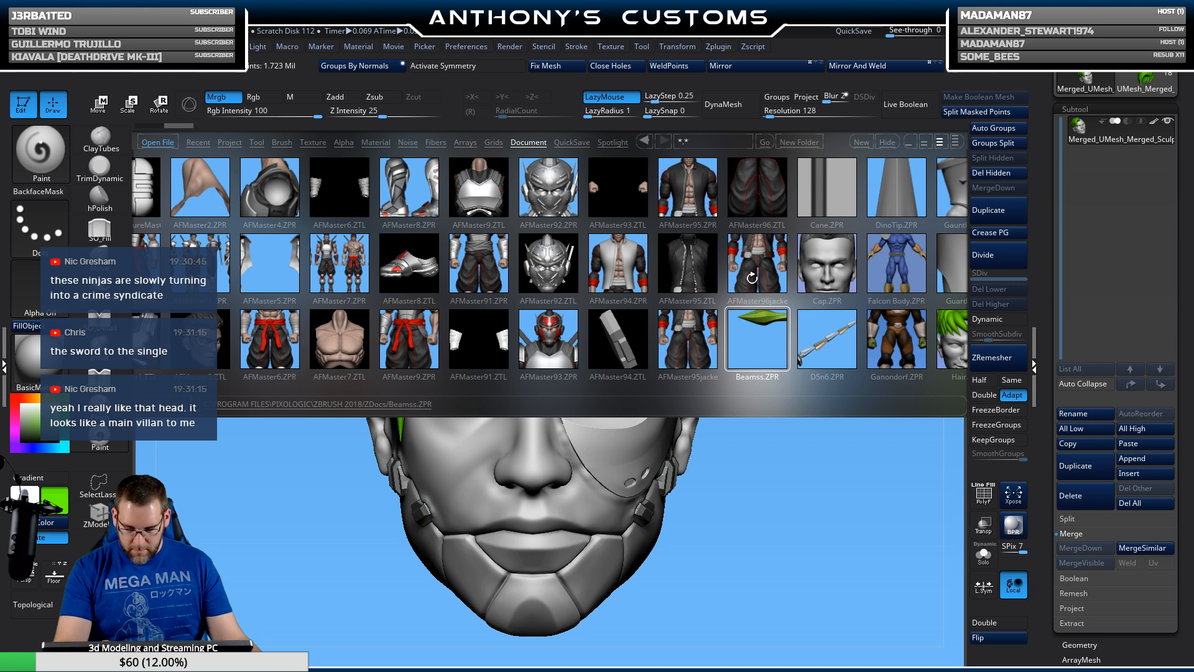
{"action": "double_click", "coordinate": [759, 275]}
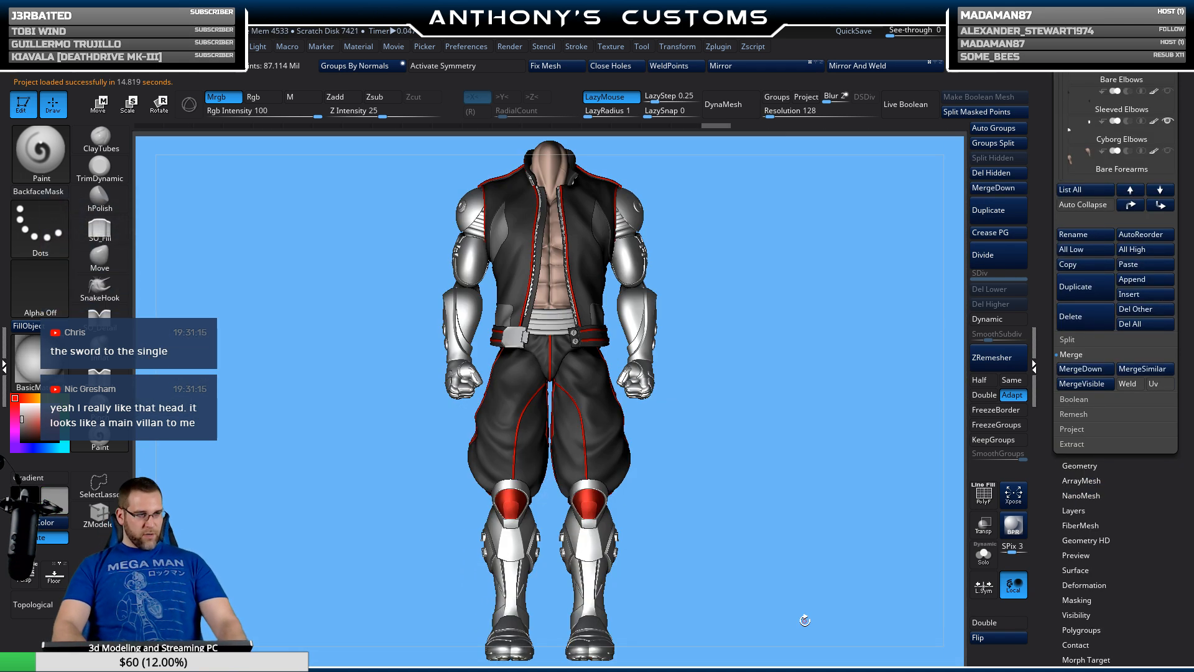
Step: Paste the copied half-cyborg head into the figure's subtool list directly below the red and silver horned mask head
{"action": "key", "text": "ctrl+d"}
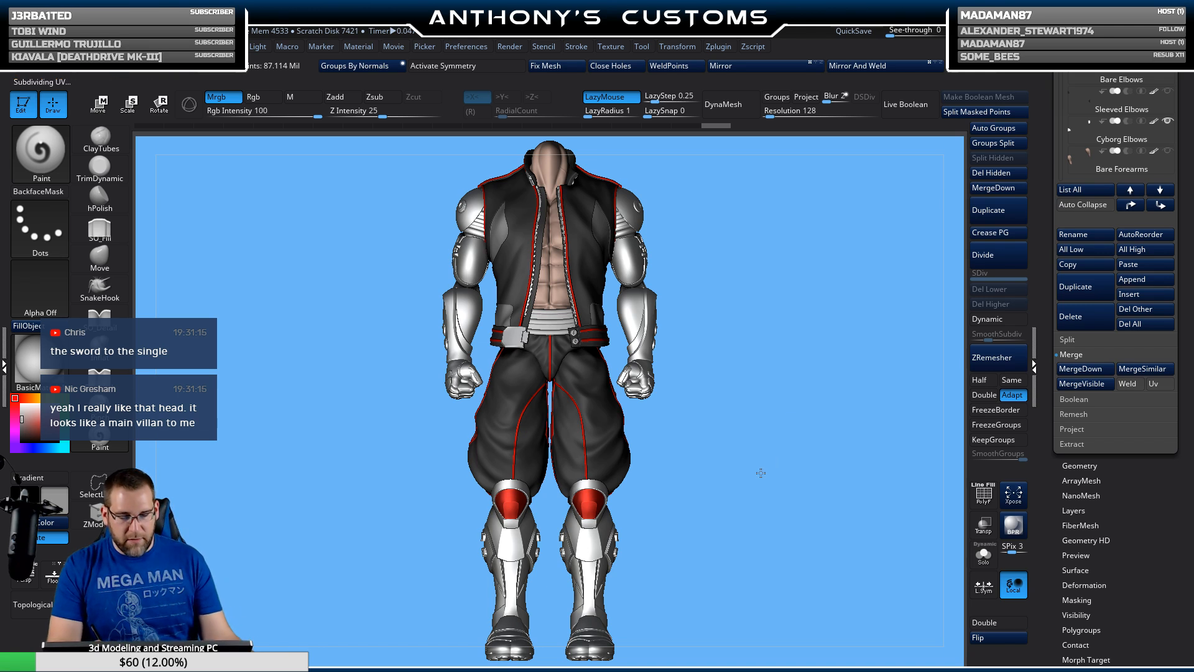
{"action": "left_click_drag", "start_coordinate": [760, 446], "coordinate": [740, 484], "text": "alt"}
{"action": "left_click_drag", "start_coordinate": [1121, 380], "coordinate": [1121, 645]}
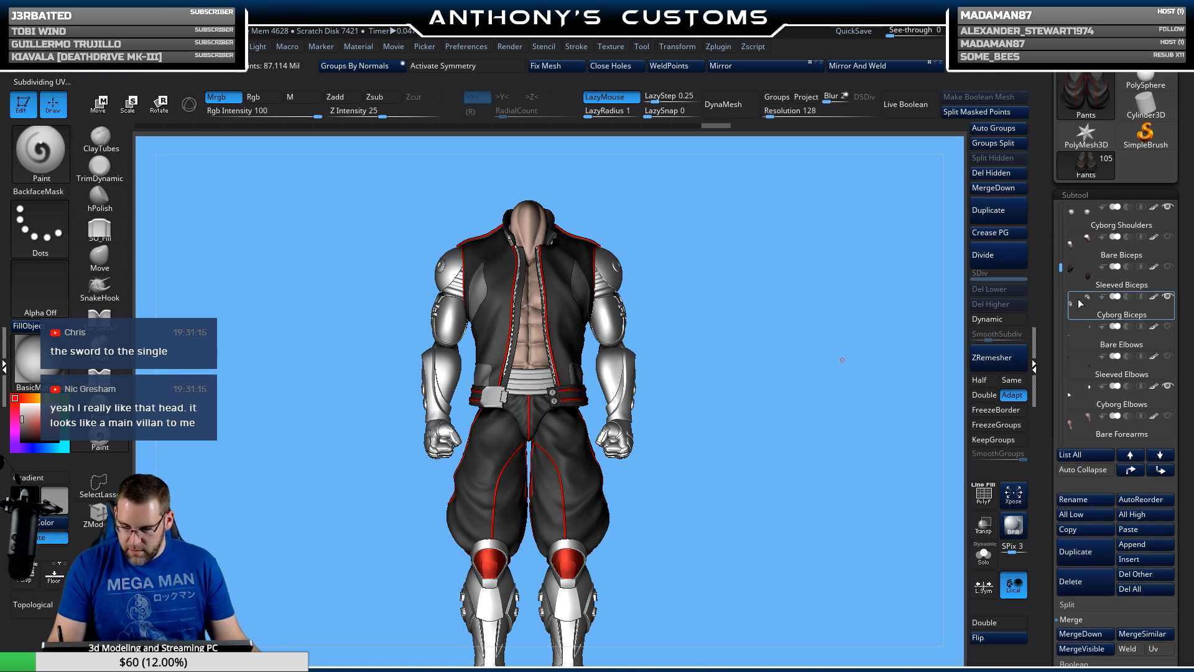
{"action": "left_click_drag", "start_coordinate": [1062, 267], "coordinate": [1061, 242]}
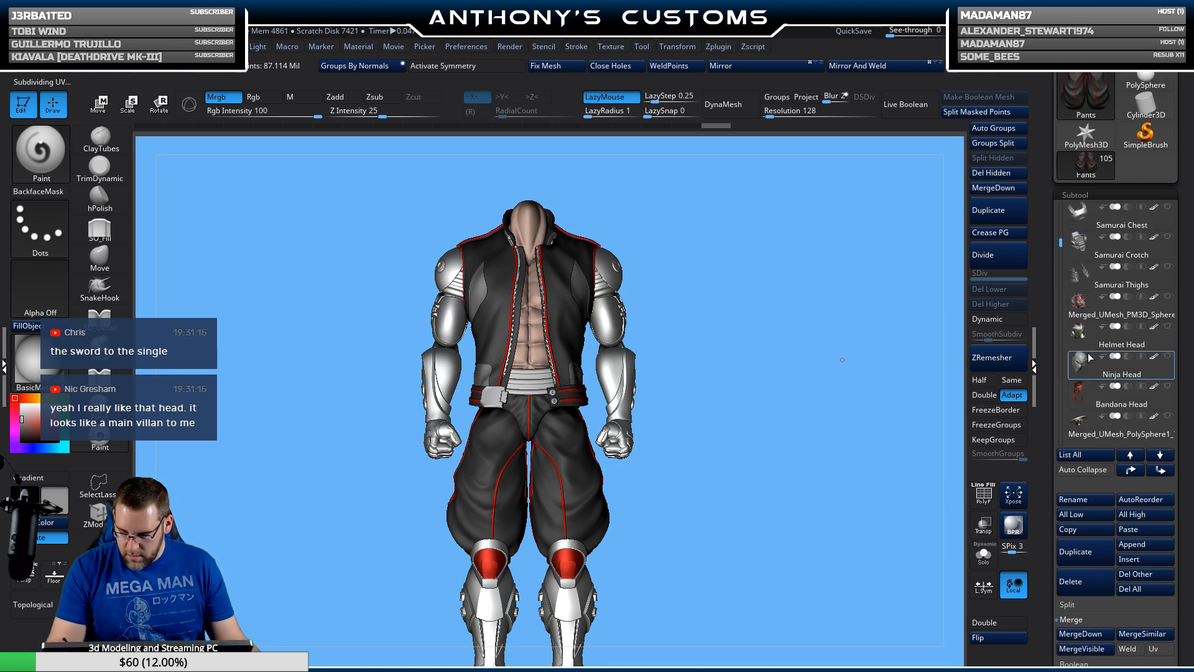
{"action": "left_click", "coordinate": [1089, 311]}
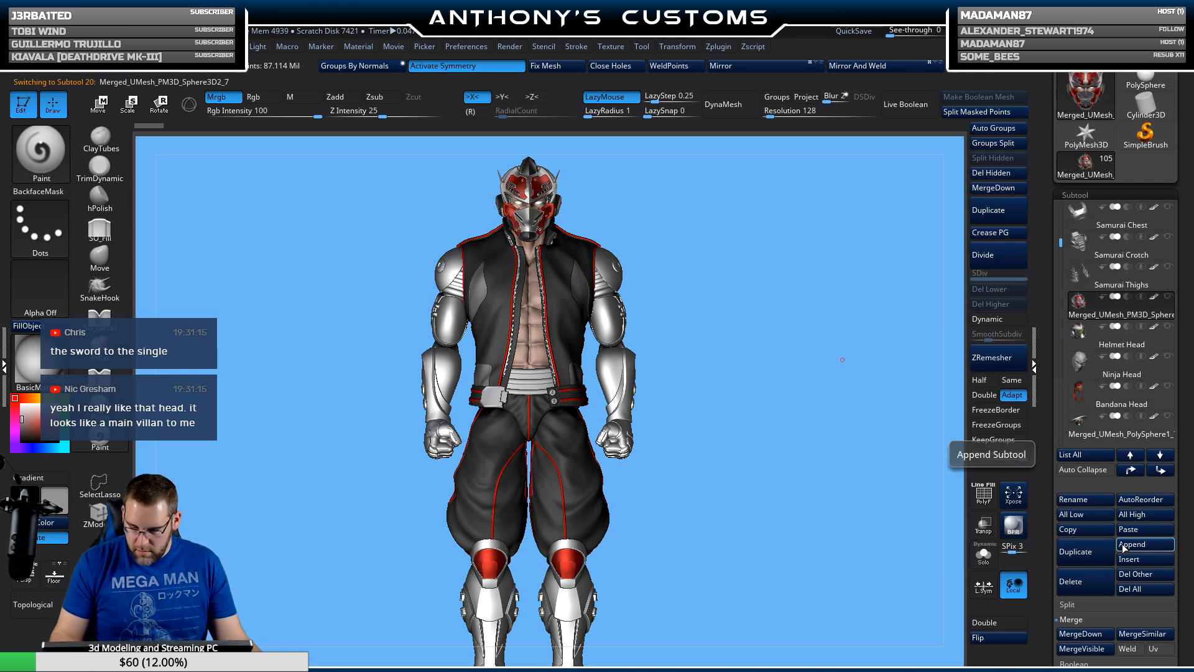
{"action": "left_click", "coordinate": [1106, 545]}
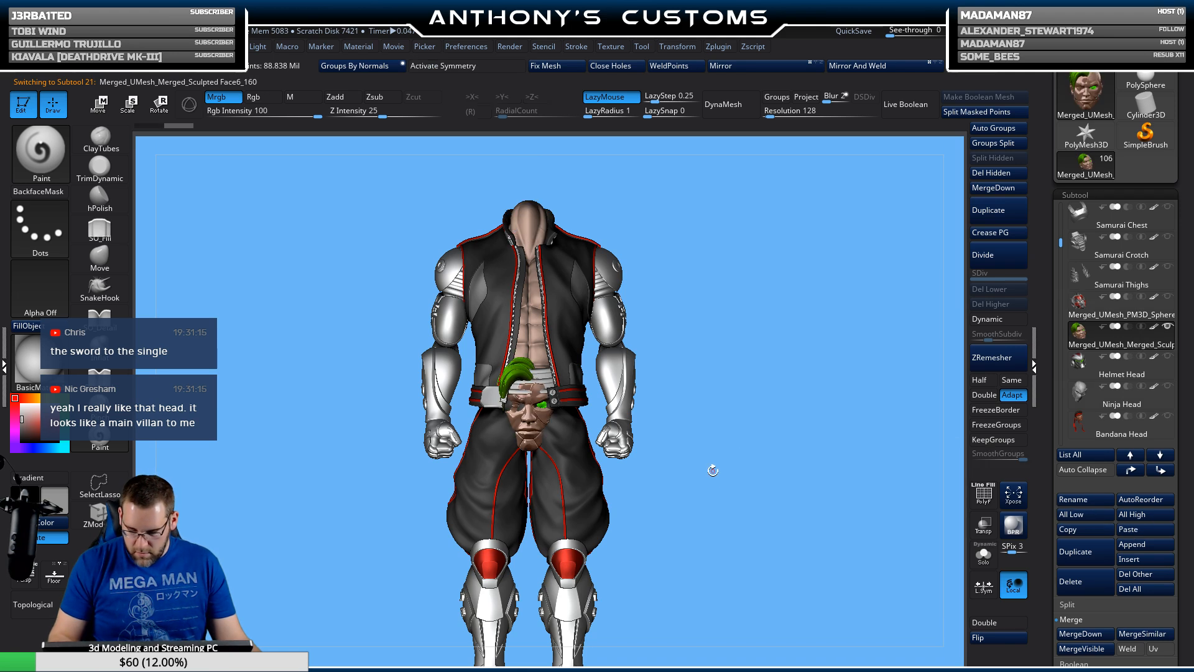
Step: Raise the pasted head from the figure's waist to the neck using the move gizmo in side view
{"action": "left_click_drag", "start_coordinate": [713, 471], "coordinate": [763, 484]}
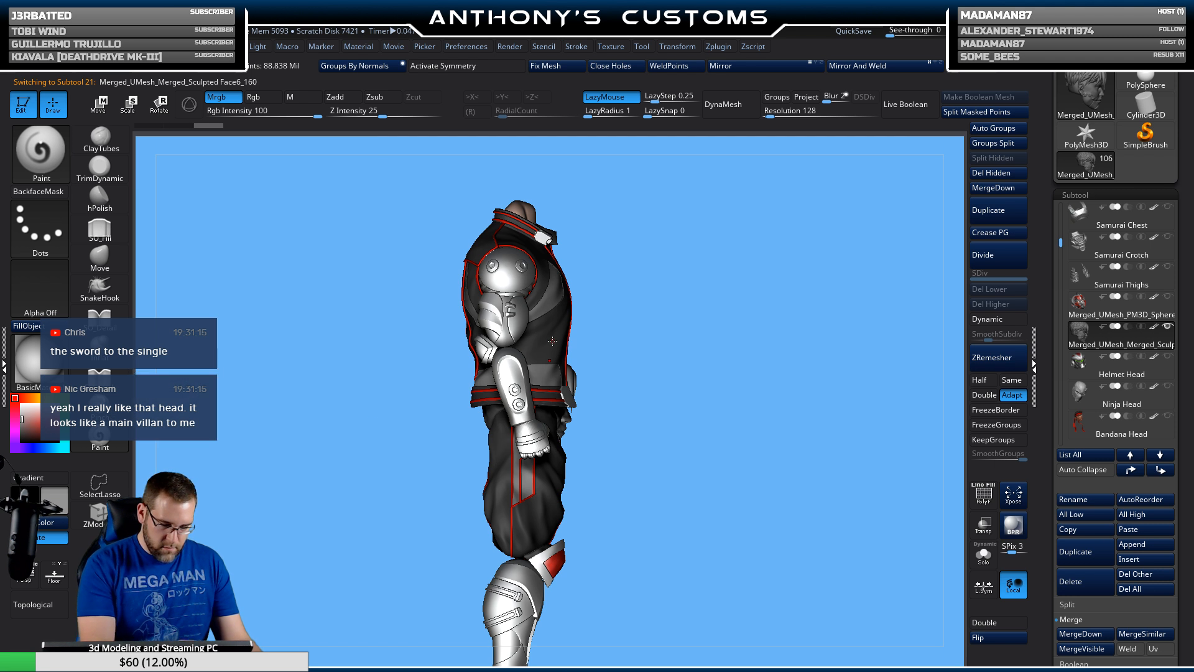
{"action": "key", "text": "w"}
{"action": "left_click_drag", "start_coordinate": [695, 380], "coordinate": [710, 430], "text": "alt"}
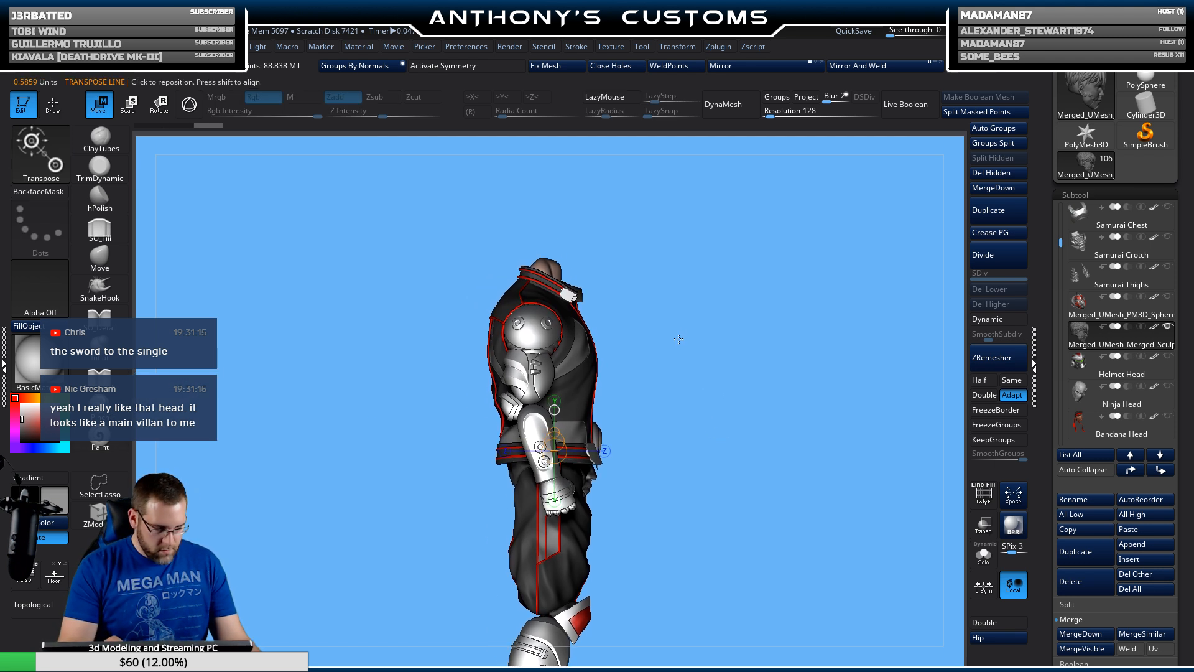
{"action": "key", "text": "y"}
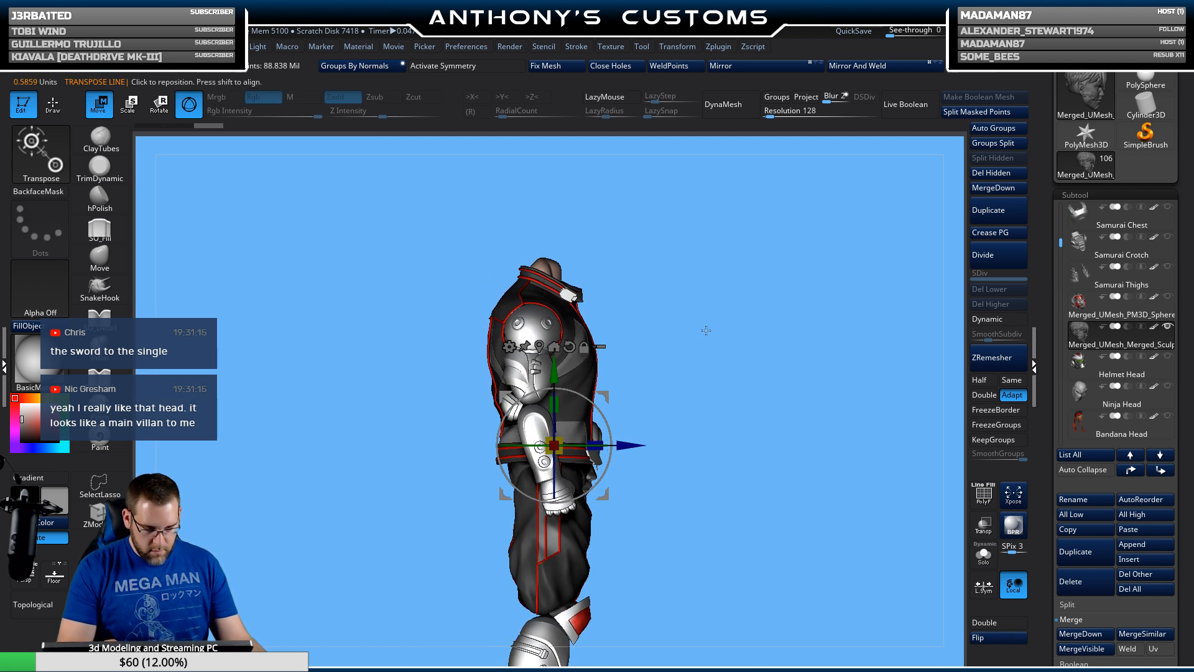
{"action": "left_click_drag", "start_coordinate": [554, 373], "coordinate": [598, 168]}
Step: Scale the head down slightly and lower it to sit inside the jacket collar
{"action": "left_click_drag", "start_coordinate": [781, 348], "coordinate": [739, 491]}
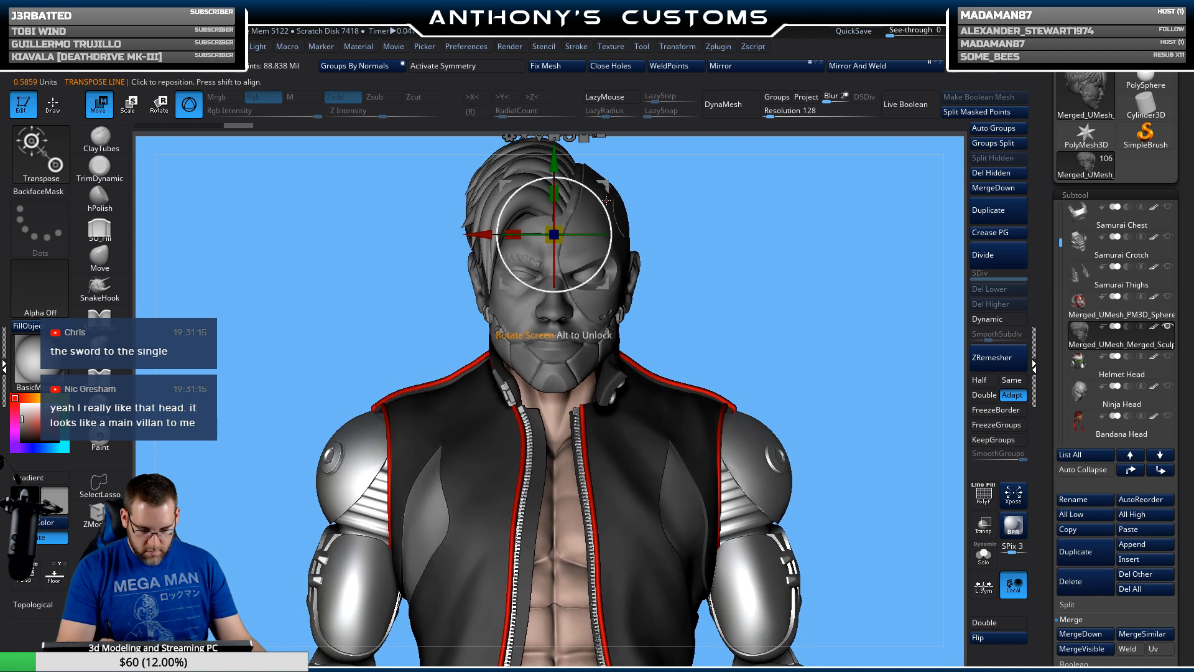
{"action": "left_click_drag", "start_coordinate": [561, 237], "coordinate": [549, 235]}
{"action": "left_click_drag", "start_coordinate": [555, 160], "coordinate": [555, 177]}
Step: Show the Plain Head as a see-through reference and shift the half-cyborg head slightly down and back to line up with it
{"action": "mouse_move", "coordinate": [1167, 394]}
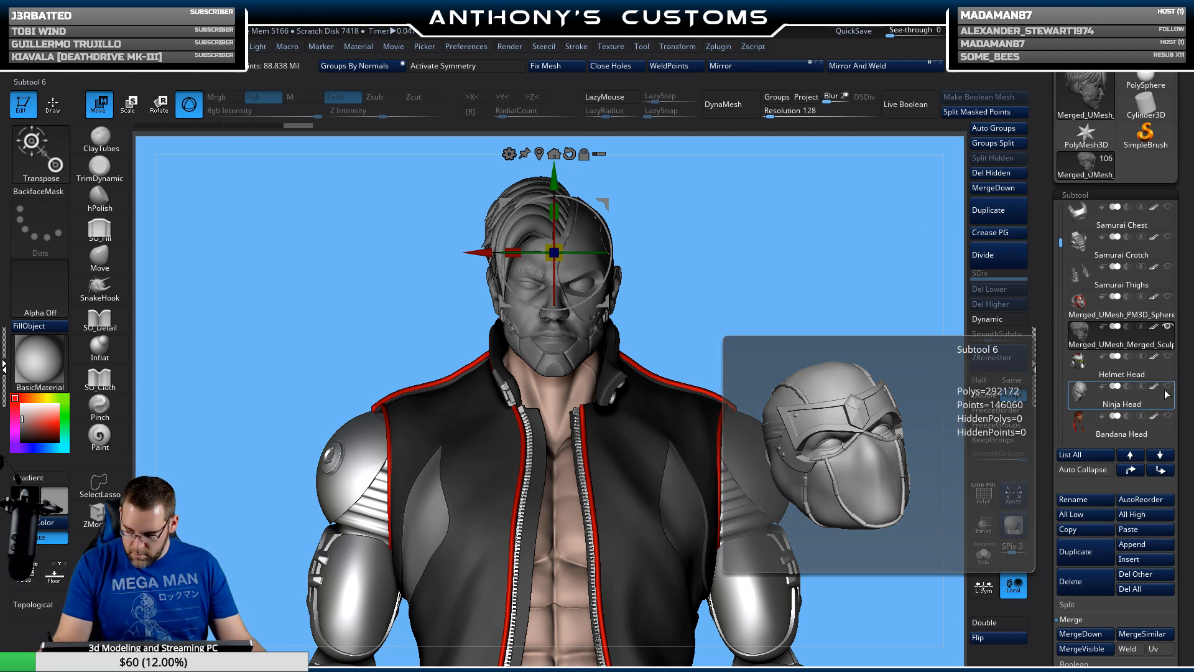
{"action": "scroll", "coordinate": [1117, 394], "scroll_direction": "down", "scroll_amount": 5}
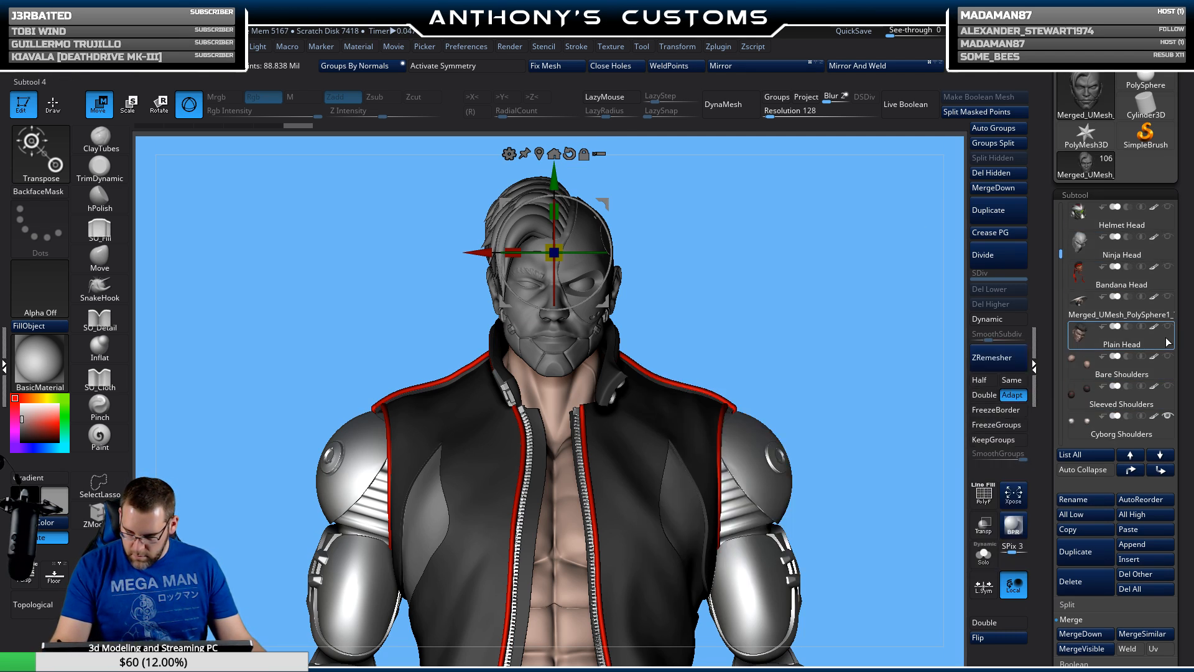
{"action": "left_click", "coordinate": [1169, 330]}
{"action": "left_click_drag", "start_coordinate": [834, 370], "coordinate": [864, 373]}
{"action": "key", "text": "shift+t"}
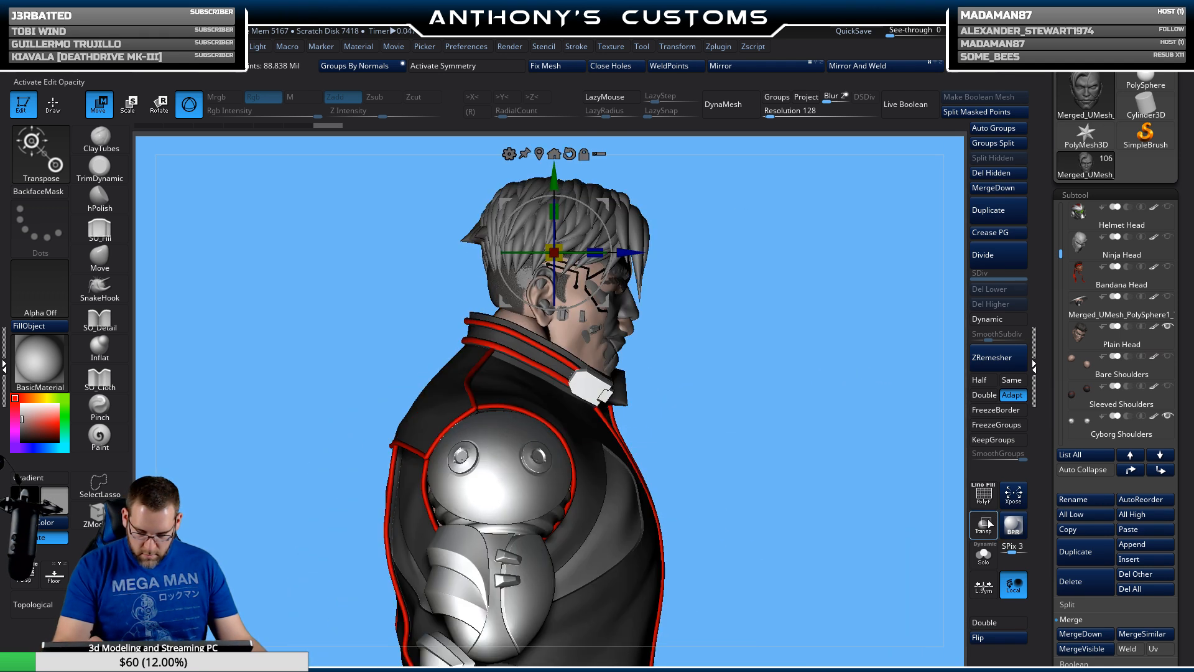
{"action": "left_click_drag", "start_coordinate": [551, 176], "coordinate": [550, 189]}
{"action": "left_click_drag", "start_coordinate": [624, 265], "coordinate": [620, 266]}
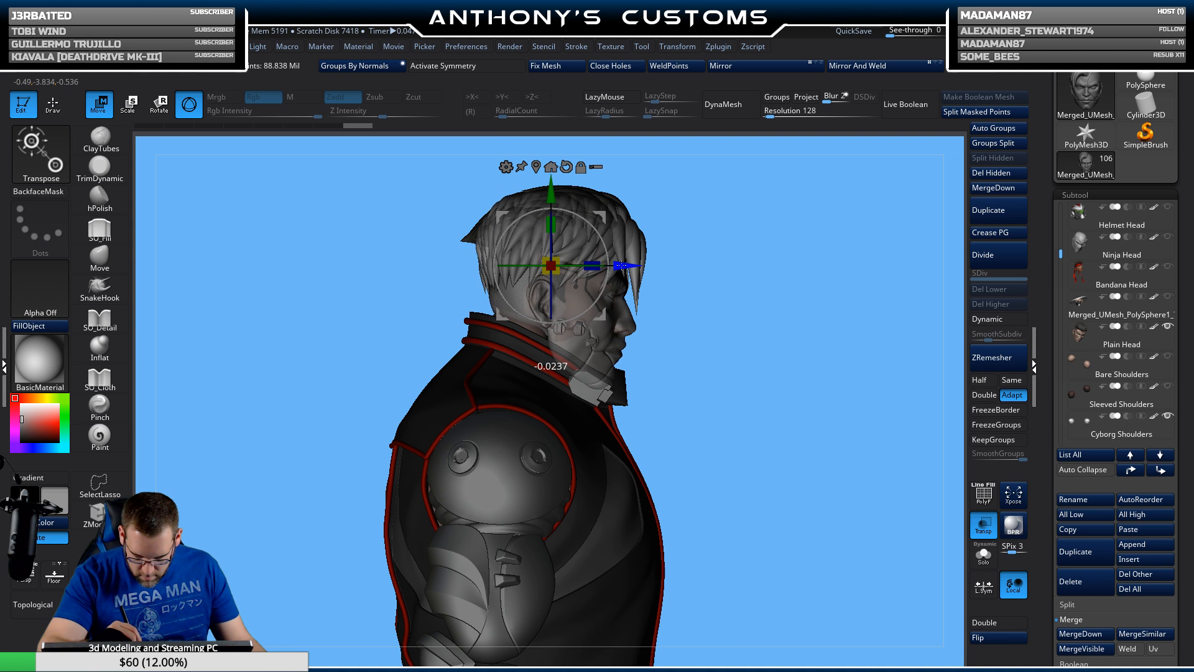
Step: Turn off transparency and hide the Plain Head, leaving only the half-cyborg head on the figure
{"action": "left_click", "coordinate": [983, 525]}
{"action": "left_click_drag", "start_coordinate": [902, 550], "coordinate": [830, 552]}
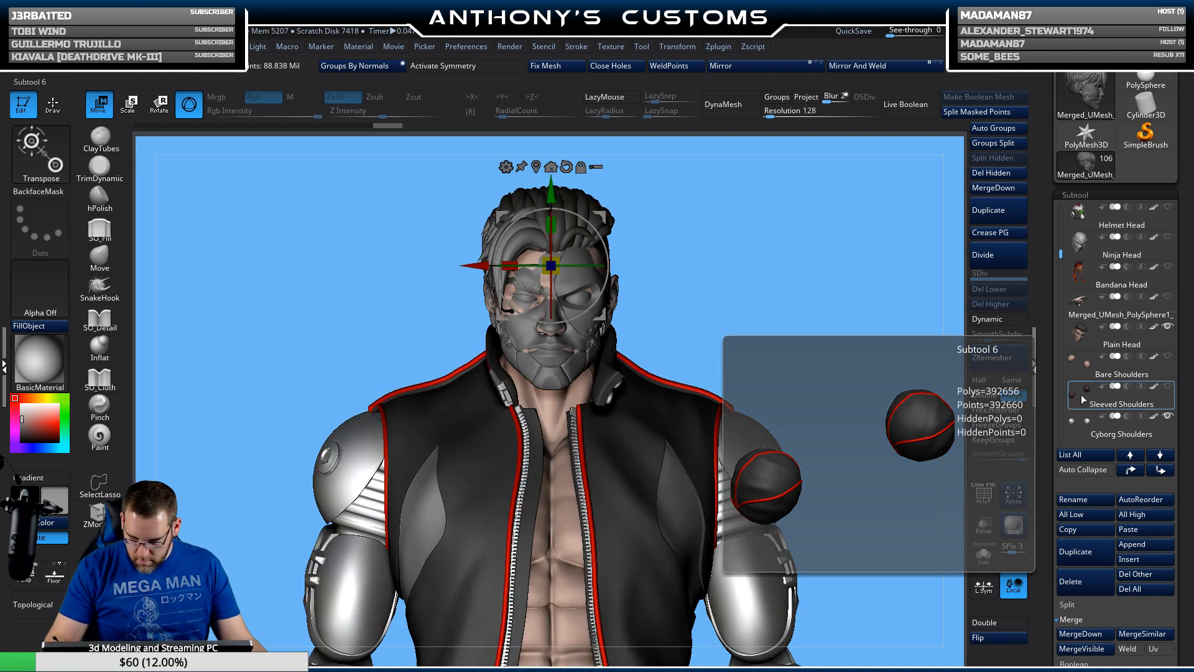
{"action": "left_click", "coordinate": [1162, 330]}
{"action": "left_click_drag", "start_coordinate": [809, 336], "coordinate": [751, 232], "text": "alt"}
{"action": "mouse_move", "coordinate": [777, 352]}
{"action": "left_mouse_down", "text": "alt"}
{"action": "mouse_move", "coordinate": [728, 414]}
{"action": "mouse_move", "coordinate": [755, 414]}
{"action": "mouse_move", "coordinate": [759, 442]}
{"action": "mouse_move", "coordinate": [751, 370]}
{"action": "mouse_move", "coordinate": [773, 385]}
{"action": "left_mouse_up", "text": "alt"}
Step: Hide the Jacket5 piece to view the head on the bare torso, and show the jacket again
{"action": "key", "text": "q"}
{"action": "left_click_drag", "start_coordinate": [1062, 254], "coordinate": [1063, 220]}
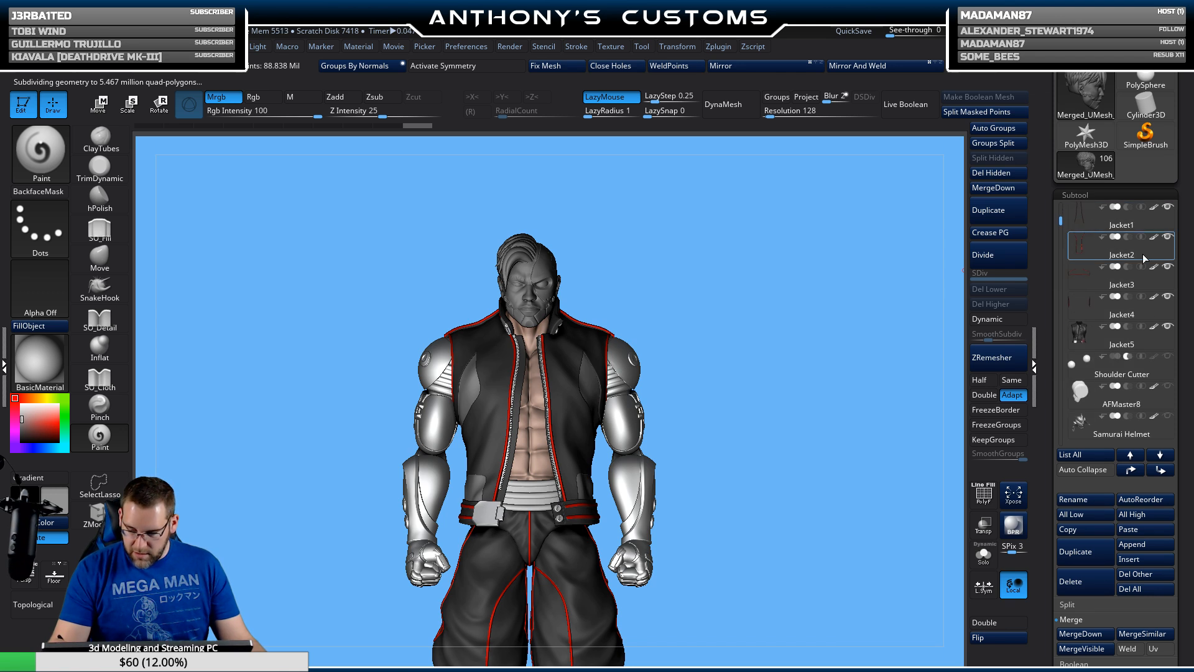
{"action": "left_click", "coordinate": [1168, 327]}
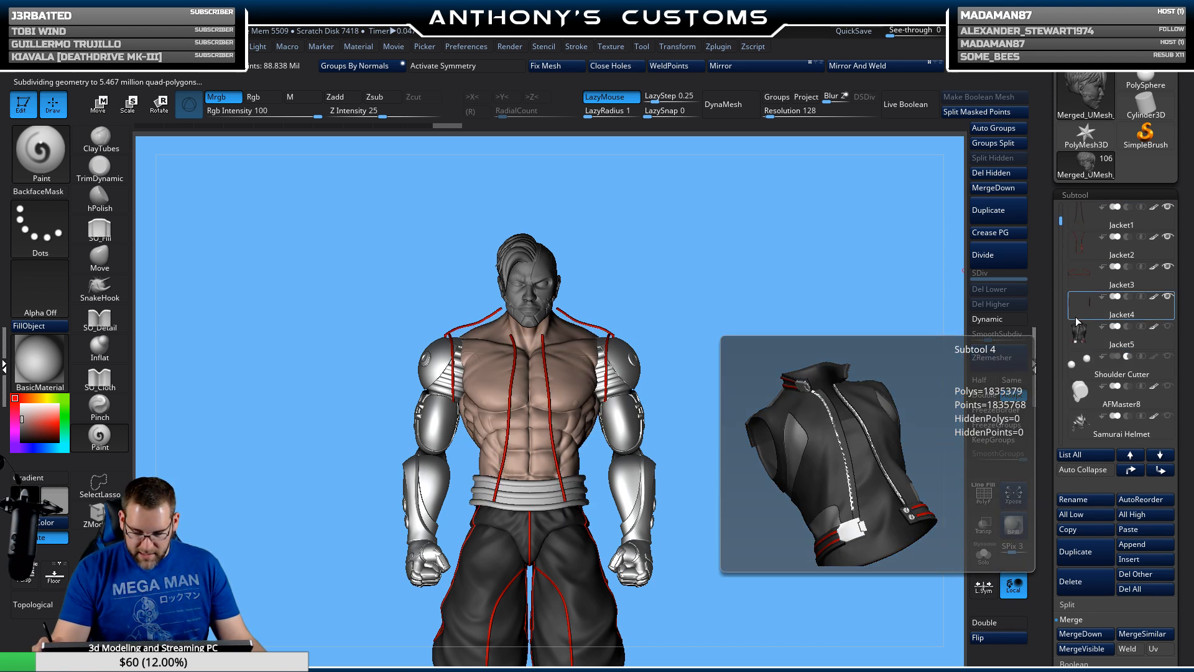
{"action": "mouse_move", "coordinate": [755, 435]}
{"action": "left_mouse_down"}
{"action": "mouse_move", "coordinate": [732, 437]}
{"action": "mouse_move", "coordinate": [802, 437]}
{"action": "mouse_move", "coordinate": [728, 443]}
{"action": "mouse_move", "coordinate": [774, 448]}
{"action": "mouse_move", "coordinate": [770, 421]}
{"action": "left_mouse_up"}
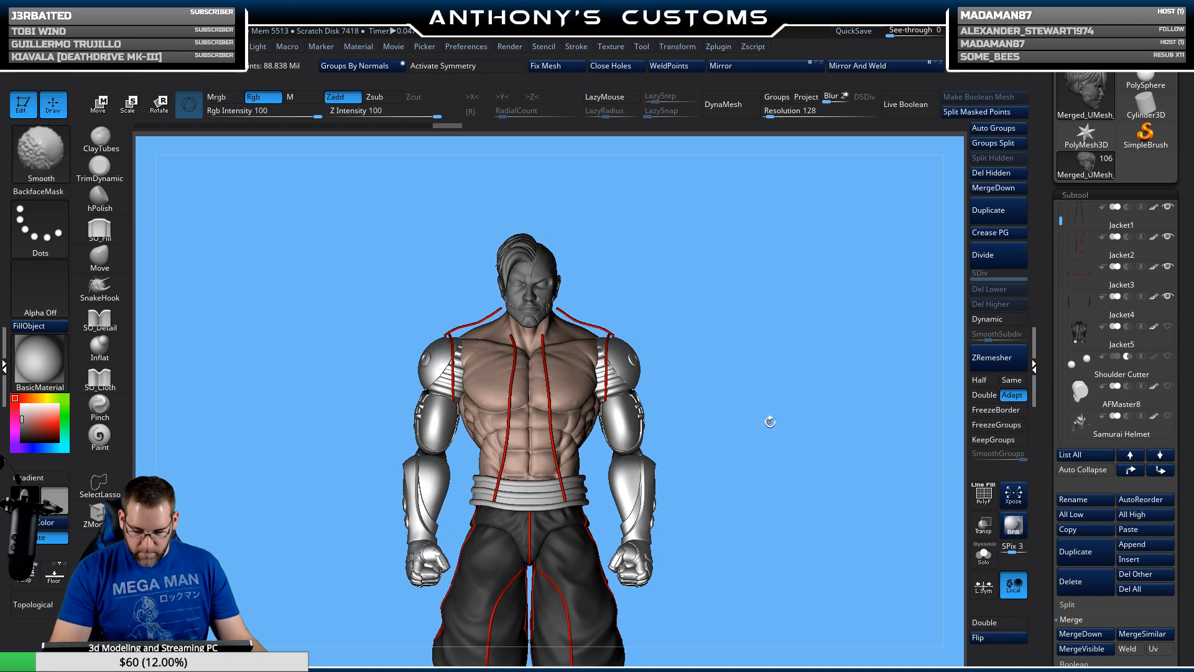
{"action": "left_click", "coordinate": [1159, 326]}
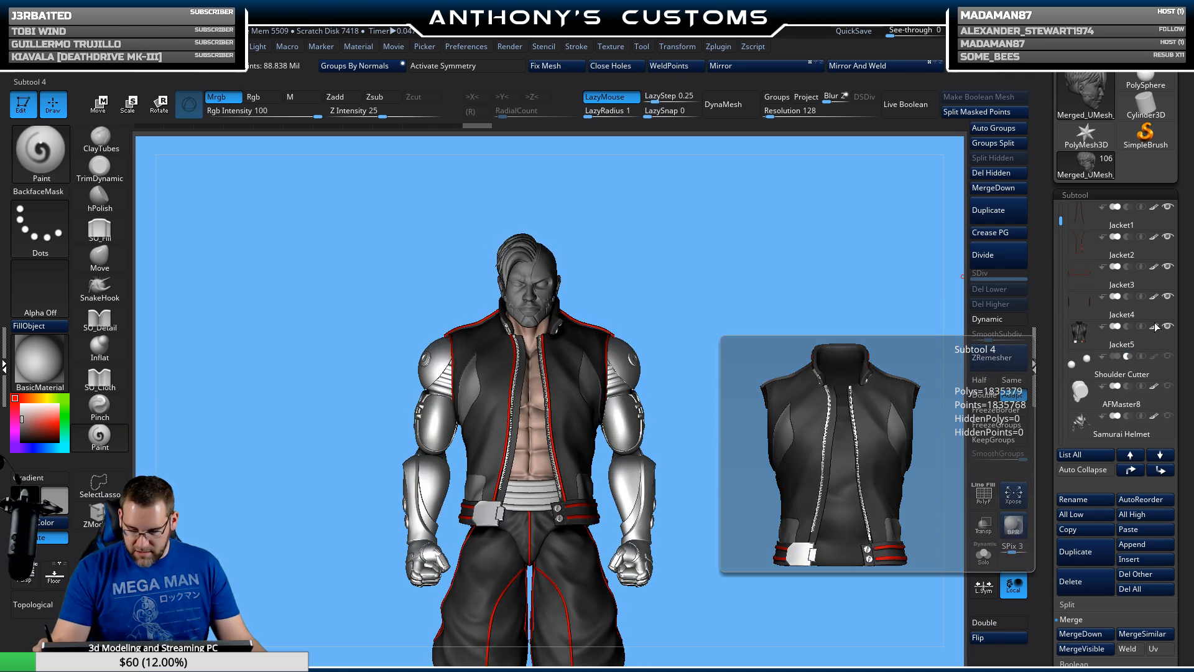
Step: Sample the chest's skin colour and fill the half-cyborg head's face, forehead strip and jaw plates with it
{"action": "left_click_drag", "start_coordinate": [737, 394], "coordinate": [752, 459], "text": "alt"}
{"action": "right_click_drag", "start_coordinate": [735, 566], "coordinate": [843, 255]}
{"action": "key", "text": "shift+f"}
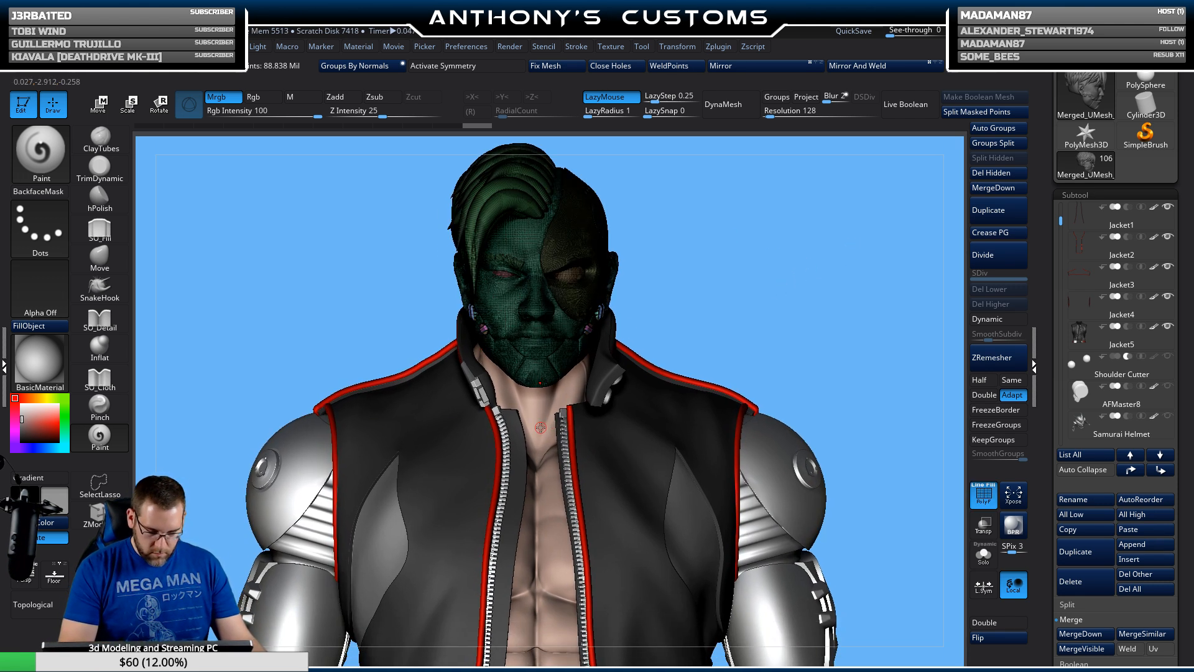
{"action": "key", "text": "c"}
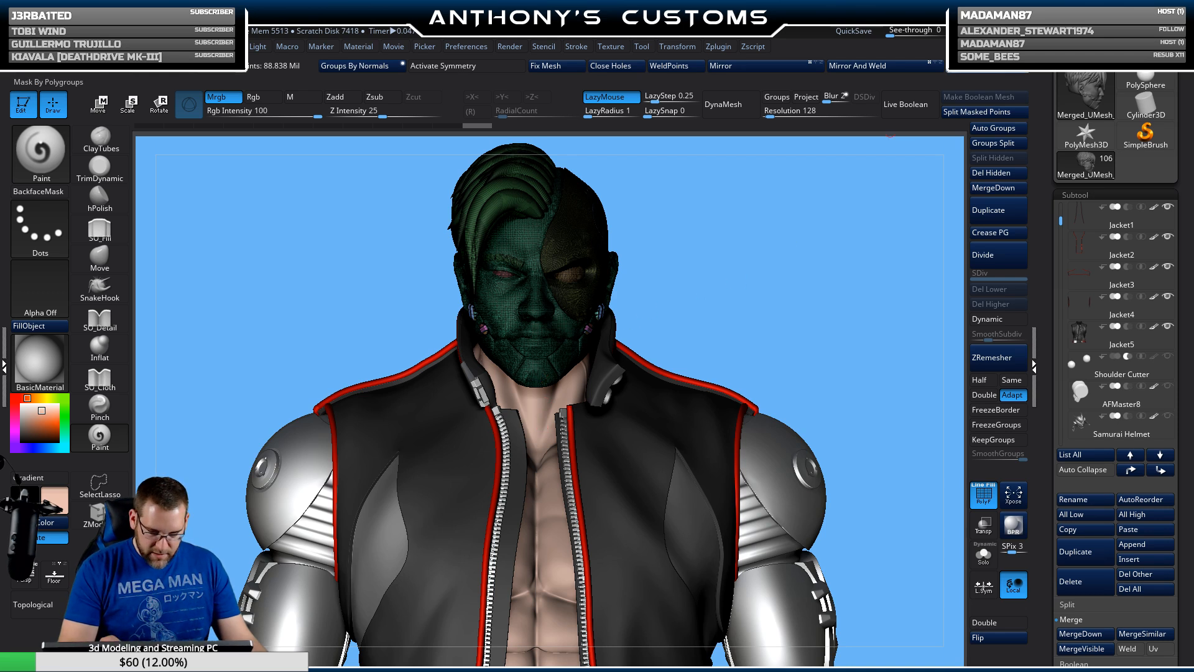
{"action": "key", "text": "space"}
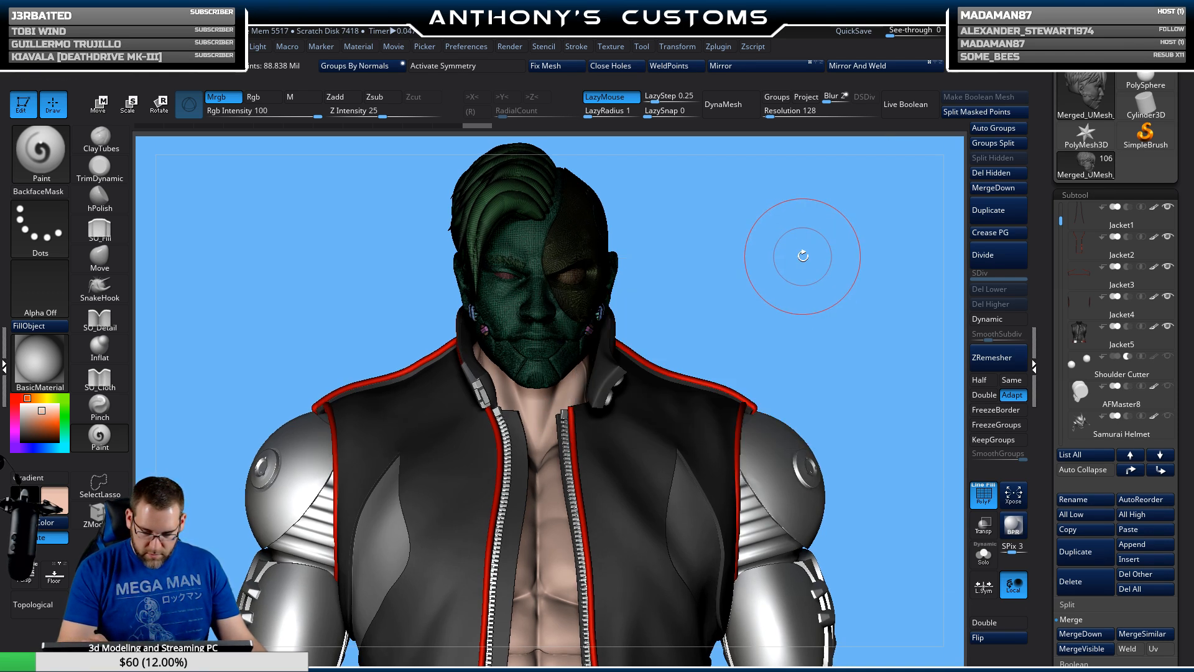
{"action": "key", "text": "shift+f"}
{"action": "mouse_move", "coordinate": [516, 314]}
{"action": "left_mouse_down"}
{"action": "mouse_move", "coordinate": [515, 295]}
{"action": "mouse_move", "coordinate": [507, 325]}
{"action": "mouse_move", "coordinate": [526, 232]}
{"action": "left_mouse_up"}
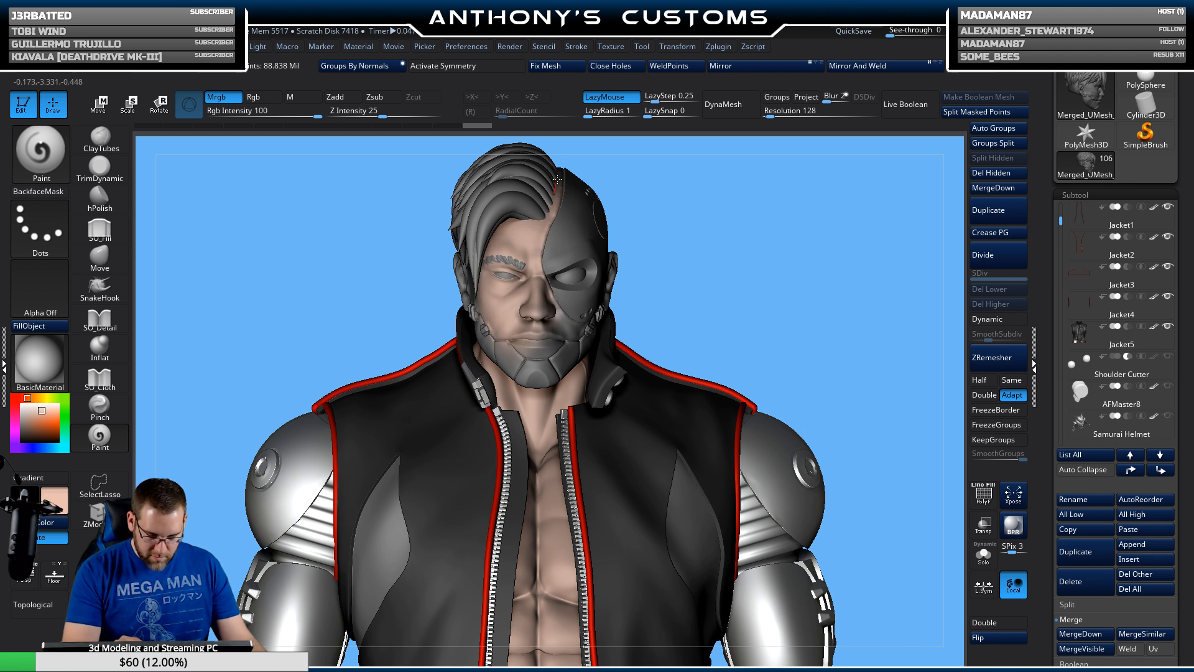
{"action": "left_click_drag", "start_coordinate": [557, 179], "coordinate": [559, 174]}
{"action": "left_click_drag", "start_coordinate": [541, 325], "coordinate": [534, 347]}
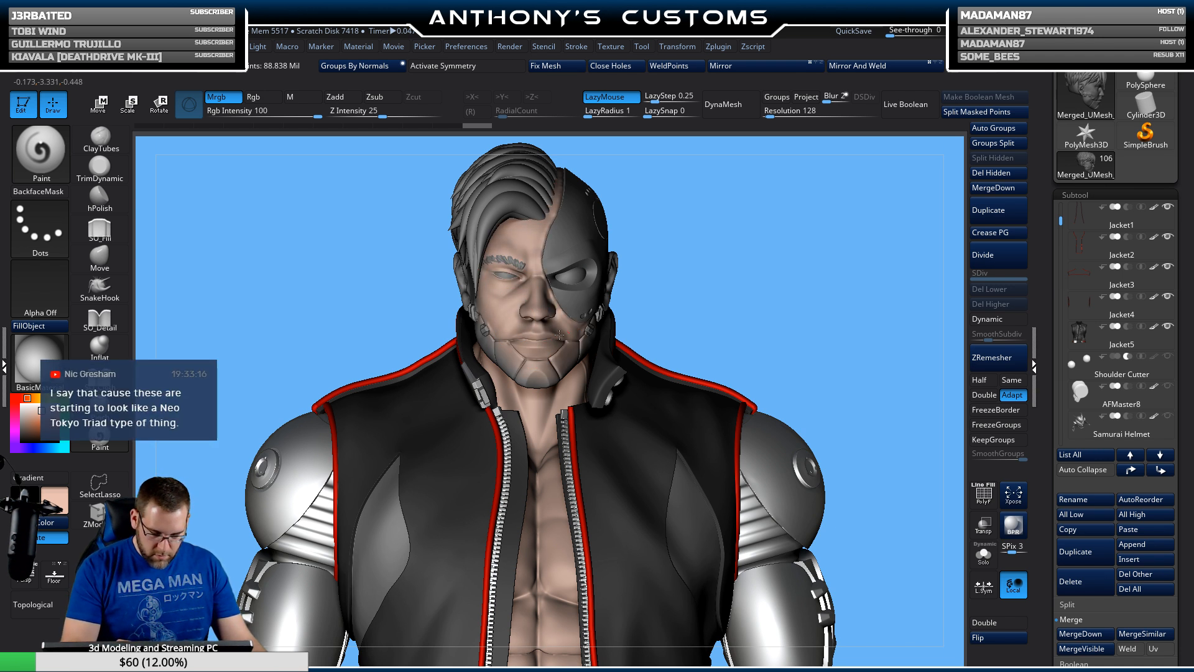
Step: Fill both ears of the head with the same skin colour, checking the head from all around
{"action": "left_click_drag", "start_coordinate": [787, 253], "coordinate": [618, 274]}
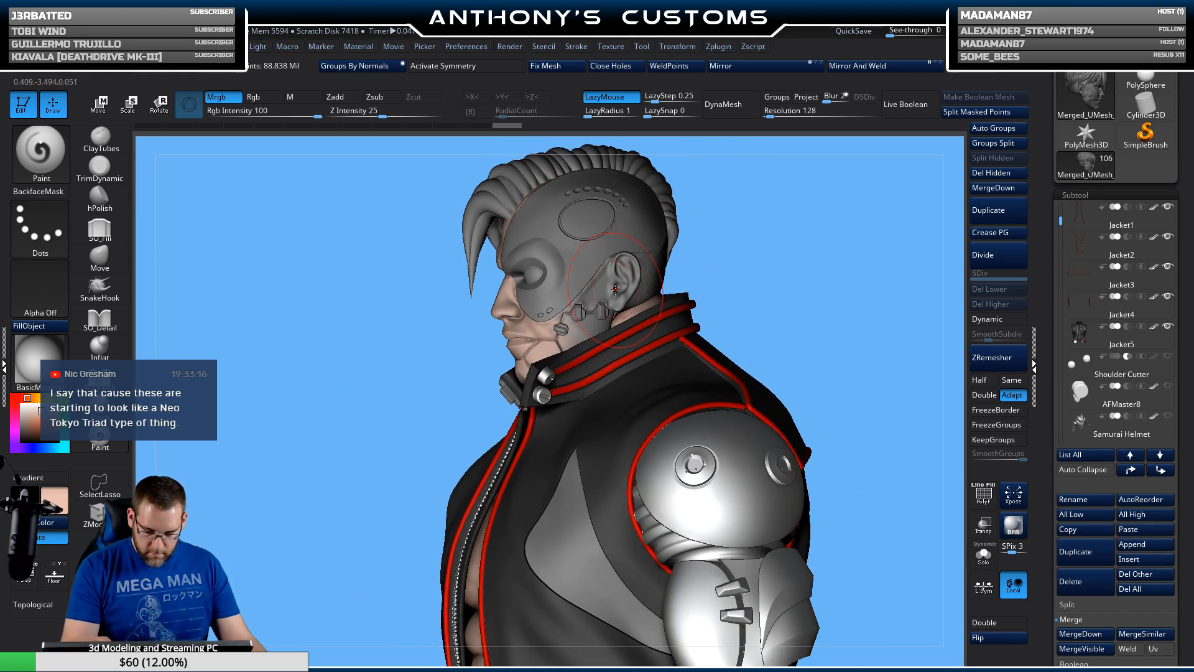
{"action": "left_click_drag", "start_coordinate": [827, 228], "coordinate": [715, 260]}
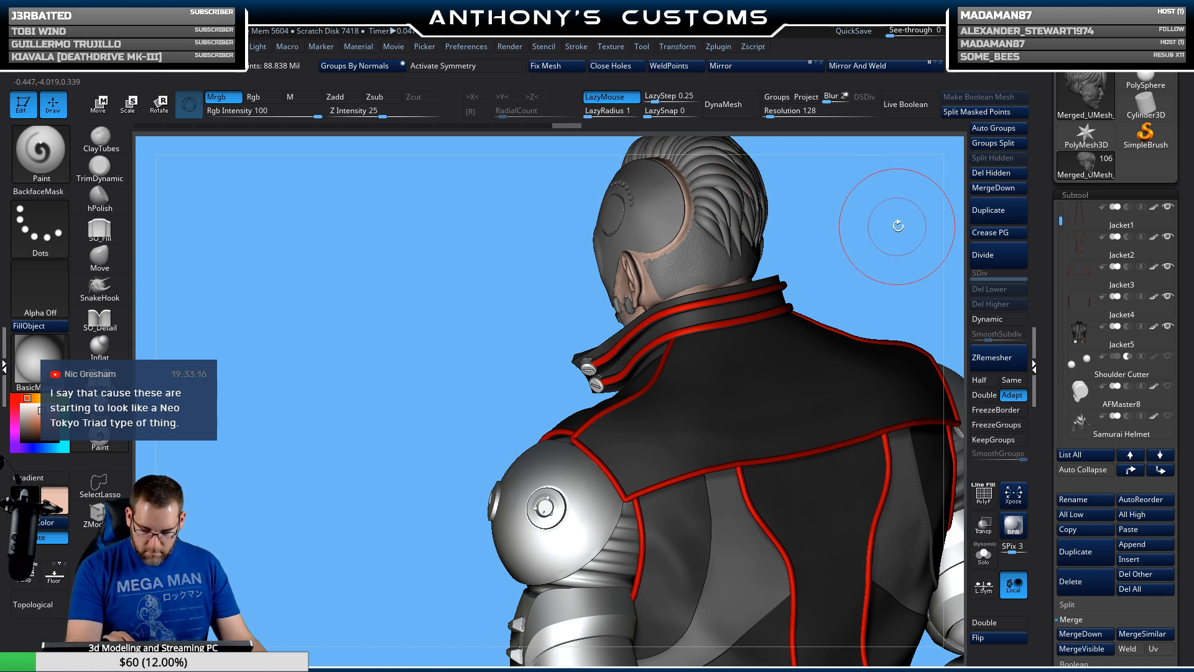
{"action": "mouse_move", "coordinate": [893, 222]}
{"action": "left_mouse_down"}
{"action": "mouse_move", "coordinate": [689, 257]}
{"action": "mouse_move", "coordinate": [635, 292]}
{"action": "left_mouse_up"}
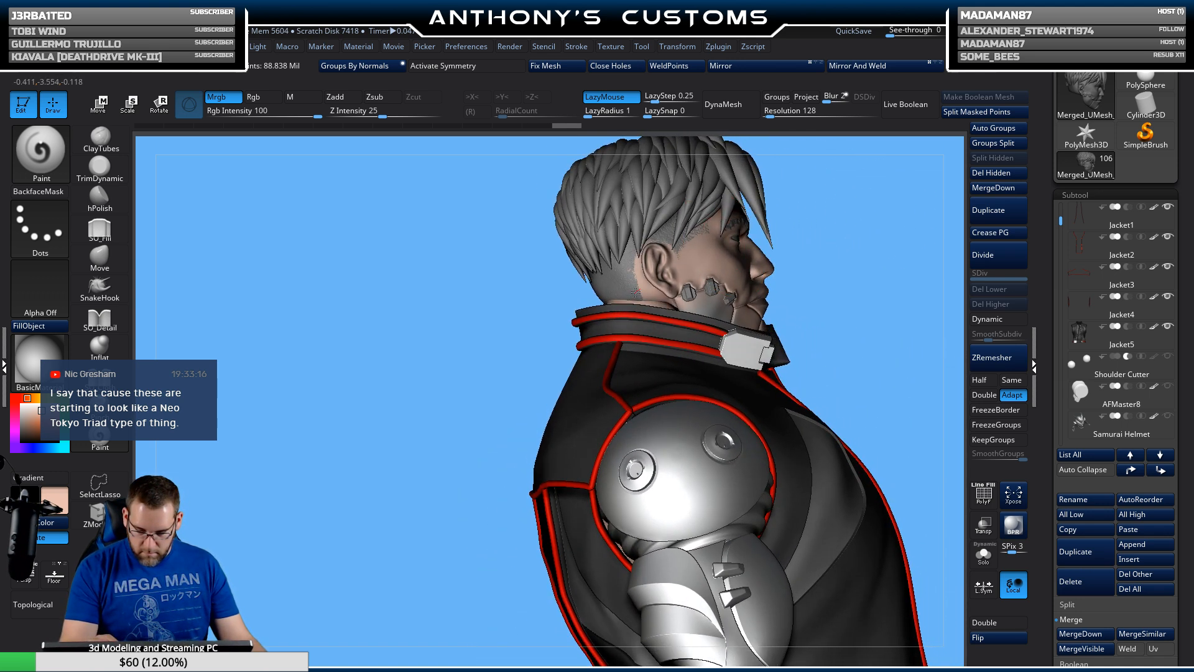
{"action": "mouse_move", "coordinate": [871, 224]}
{"action": "left_mouse_down"}
{"action": "mouse_move", "coordinate": [891, 233]}
{"action": "mouse_move", "coordinate": [736, 281]}
{"action": "mouse_move", "coordinate": [741, 273]}
{"action": "mouse_move", "coordinate": [752, 345]}
{"action": "left_mouse_up"}
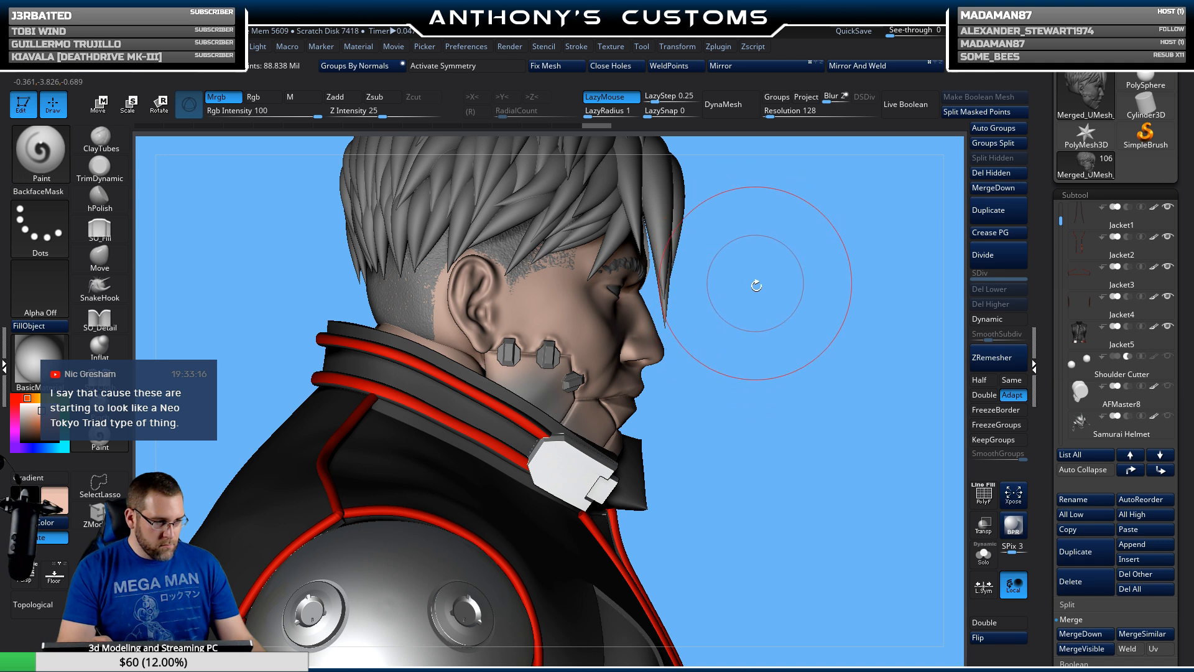
{"action": "mouse_move", "coordinate": [804, 315]}
{"action": "left_mouse_down"}
{"action": "mouse_move", "coordinate": [845, 318]}
{"action": "mouse_move", "coordinate": [709, 305]}
{"action": "left_mouse_up"}
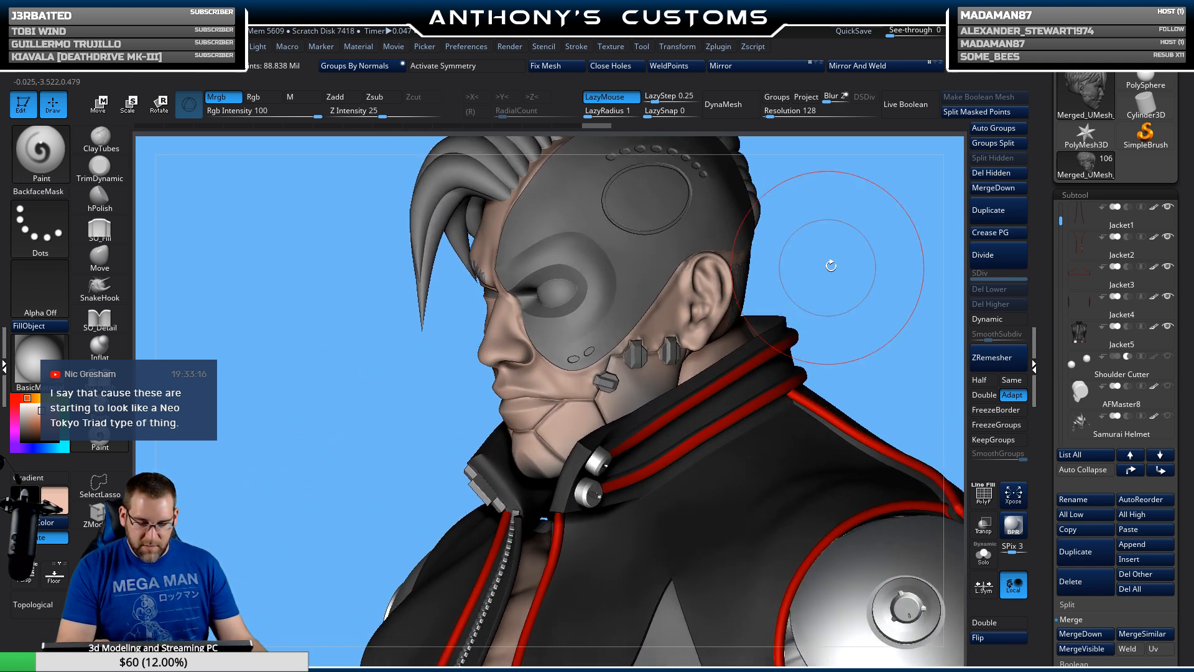
{"action": "mouse_move", "coordinate": [839, 262]}
{"action": "left_mouse_down"}
{"action": "mouse_move", "coordinate": [871, 274]}
{"action": "mouse_move", "coordinate": [833, 281]}
{"action": "left_mouse_up"}
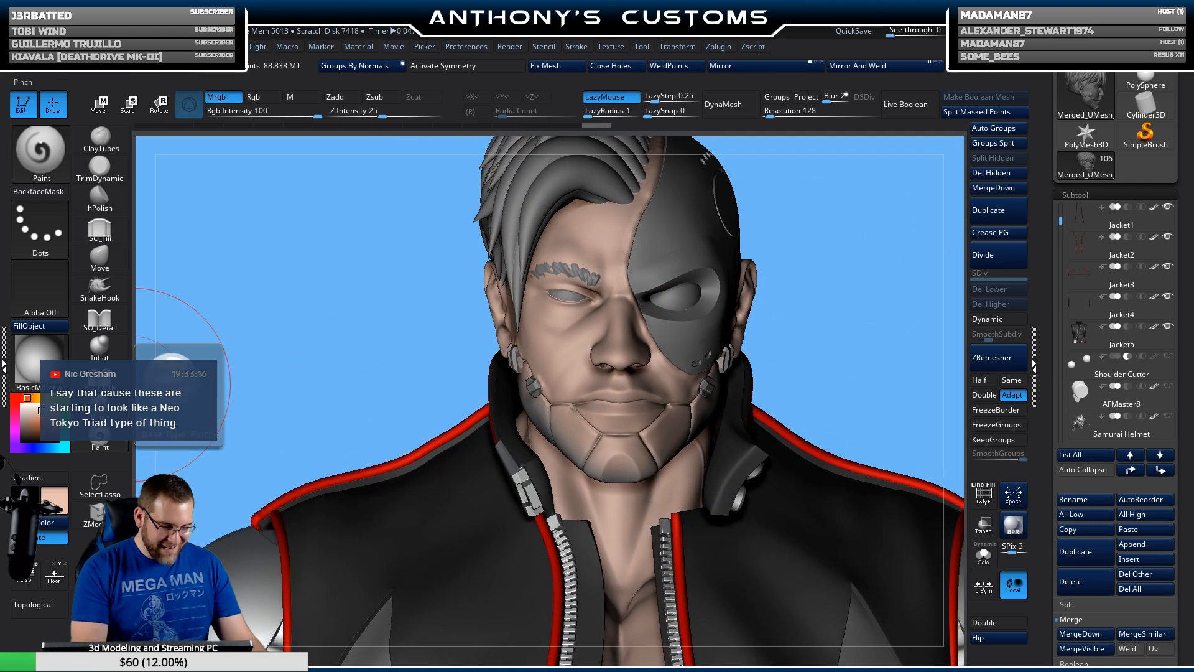
Step: Fill the human eye with white SketchToyPlastic and the cyborg eye with green Droplet material
{"action": "left_click", "coordinate": [36, 360]}
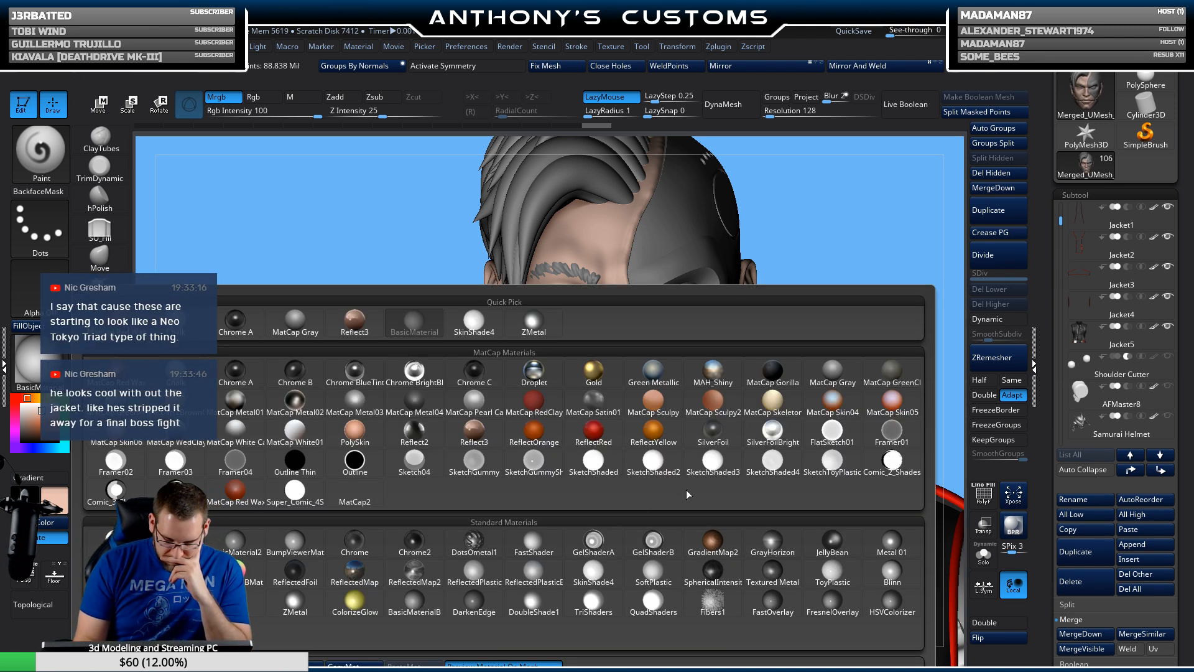
{"action": "left_click", "coordinate": [832, 460]}
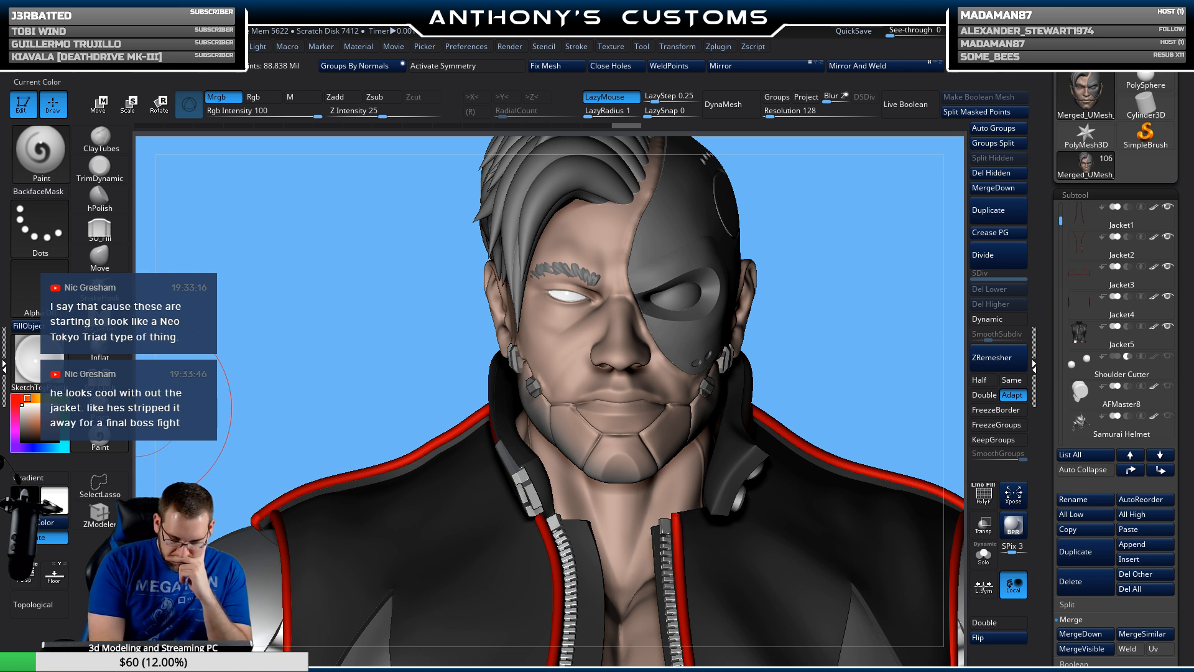
{"action": "left_click", "coordinate": [63, 405]}
{"action": "left_click", "coordinate": [36, 359]}
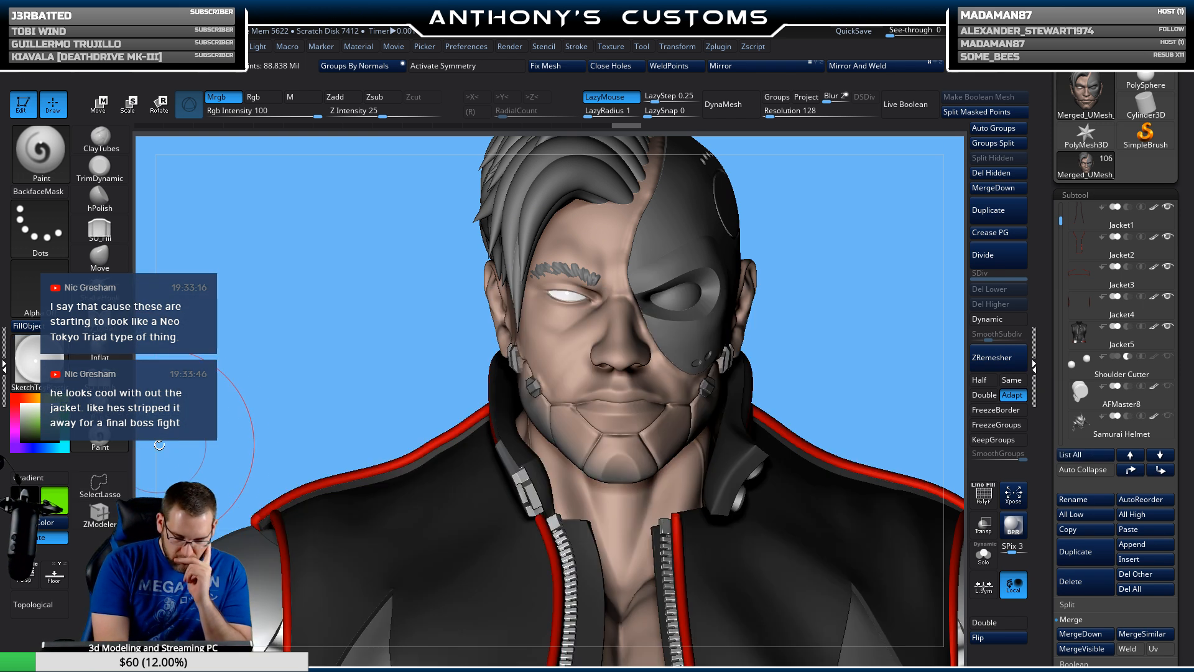
{"action": "left_click", "coordinate": [35, 360]}
{"action": "left_click", "coordinate": [545, 375]}
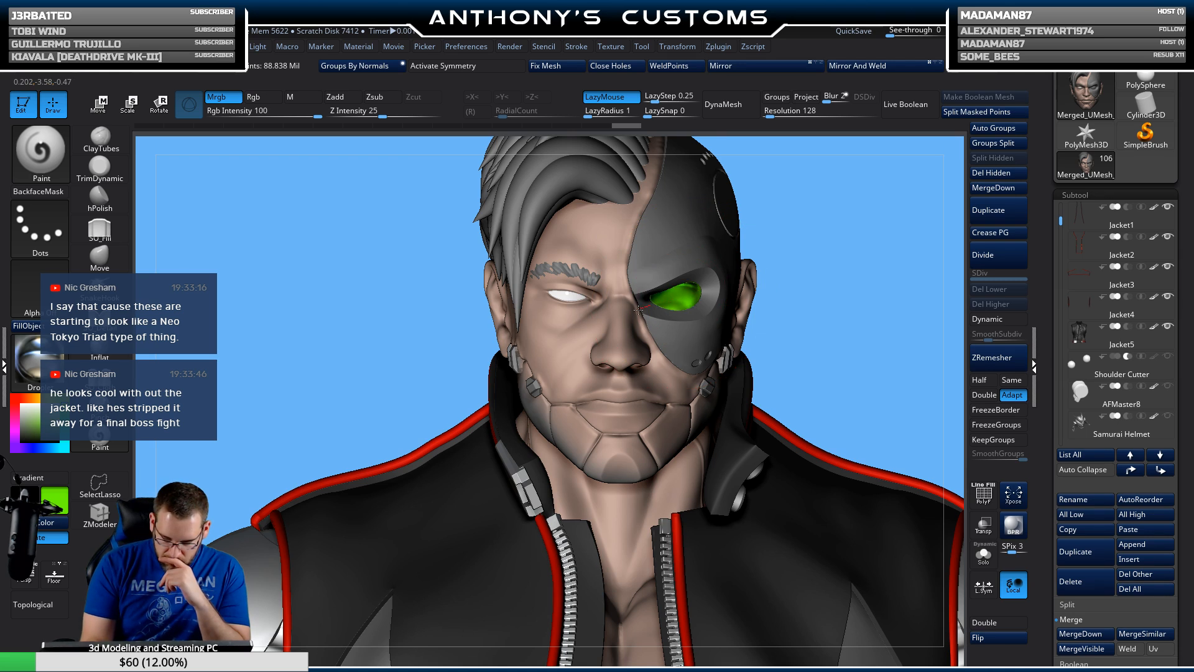
Step: Fill the cyborg skull plate around the green eye with the ZMetal material in white
{"action": "left_click", "coordinate": [35, 360]}
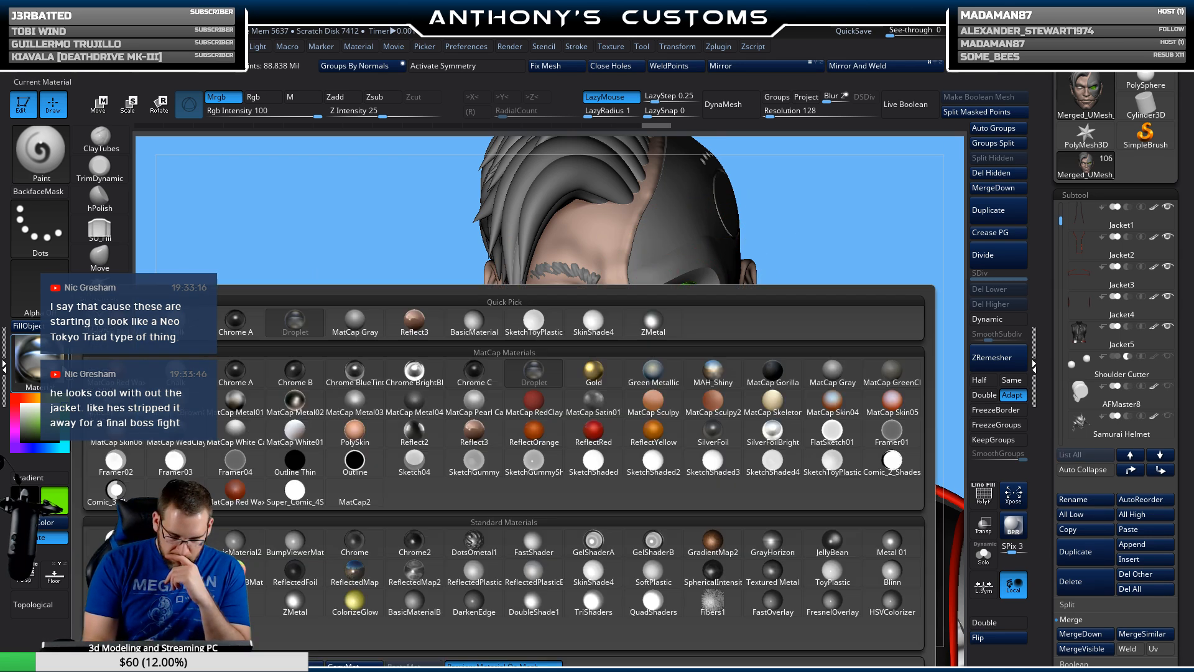
{"action": "left_click", "coordinate": [294, 600]}
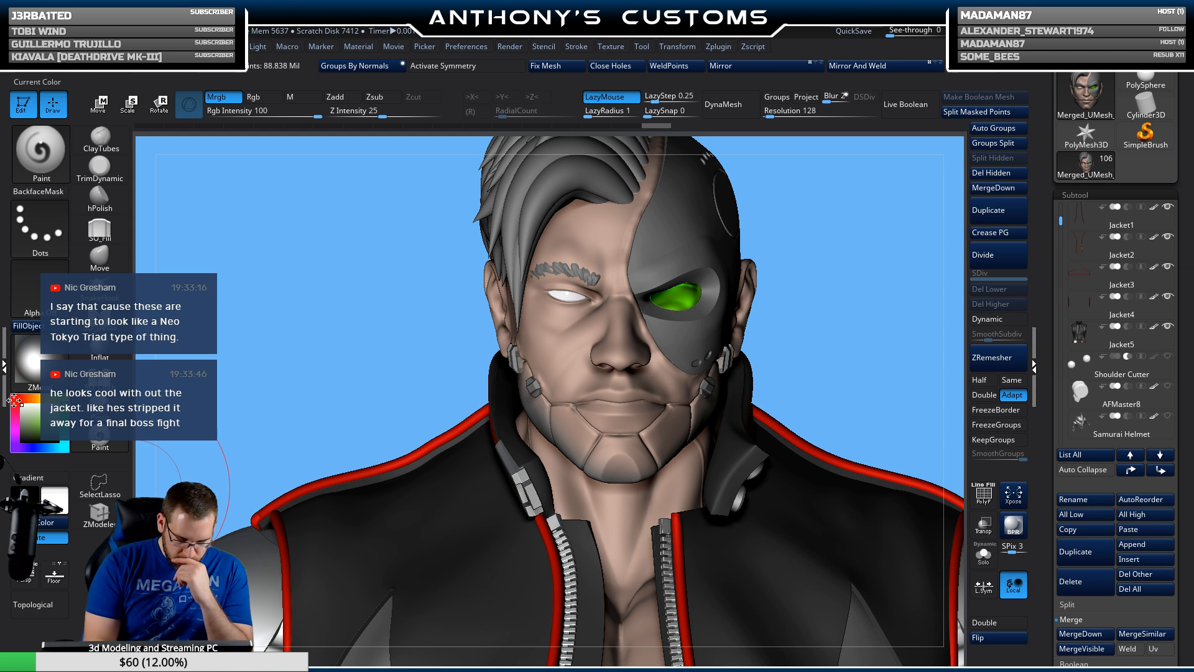
{"action": "right_click_drag", "start_coordinate": [596, 250], "coordinate": [652, 258]}
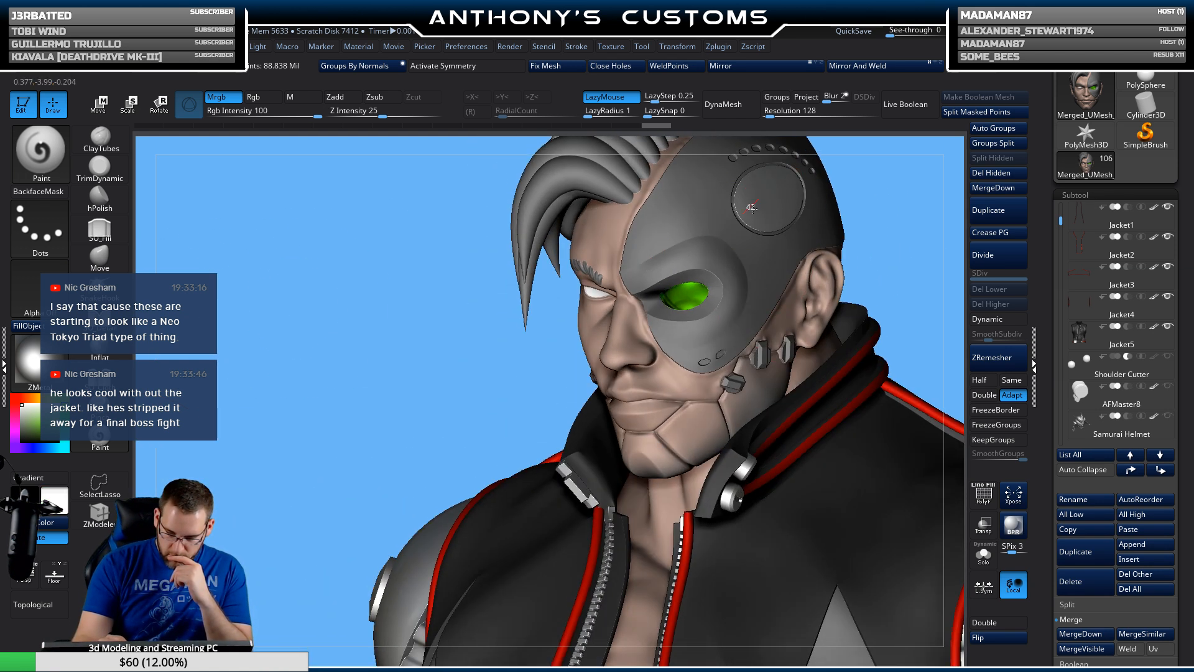
{"action": "mouse_move", "coordinate": [712, 167]}
{"action": "left_mouse_down"}
{"action": "mouse_move", "coordinate": [691, 273]}
{"action": "mouse_move", "coordinate": [715, 311]}
{"action": "mouse_move", "coordinate": [827, 172]}
{"action": "left_mouse_up"}
{"action": "right_click_drag", "start_coordinate": [890, 274], "coordinate": [776, 330]}
{"action": "mouse_move", "coordinate": [776, 330]}
{"action": "left_mouse_down"}
{"action": "mouse_move", "coordinate": [672, 292]}
{"action": "mouse_move", "coordinate": [568, 374]}
{"action": "left_mouse_up"}
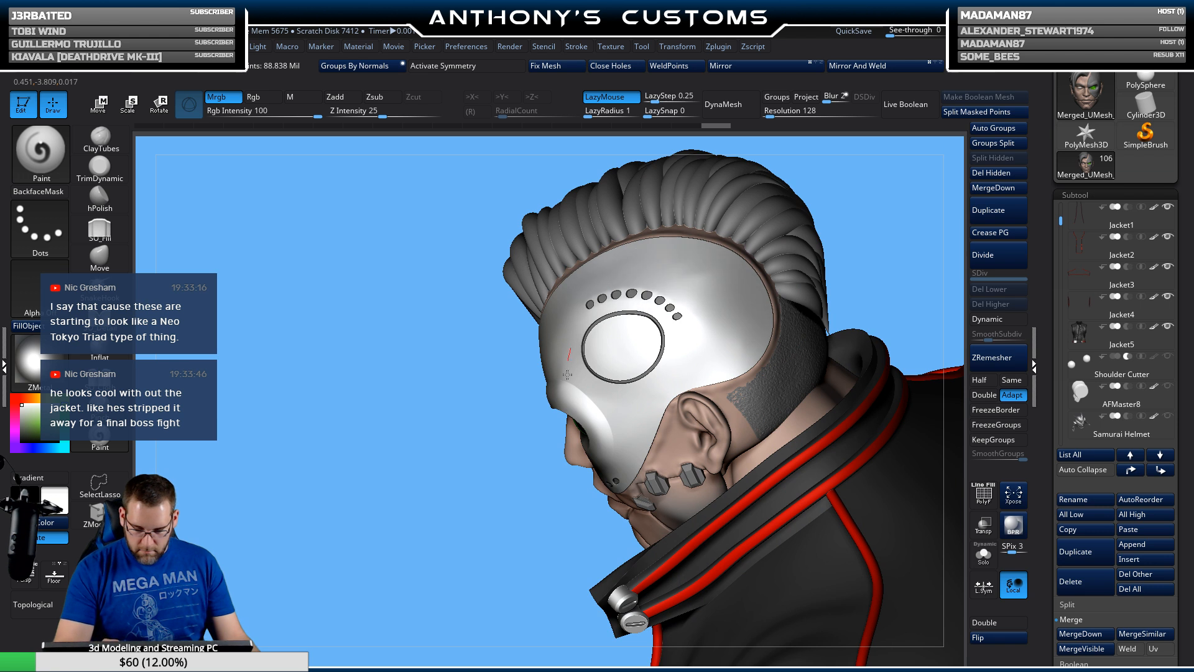
Step: Fill the small jaw bolts on both sides of the face with the same white ZMetal material
{"action": "mouse_move", "coordinate": [899, 240]}
{"action": "left_mouse_down"}
{"action": "mouse_move", "coordinate": [678, 496]}
{"action": "mouse_move", "coordinate": [684, 464]}
{"action": "mouse_move", "coordinate": [670, 515]}
{"action": "left_mouse_up"}
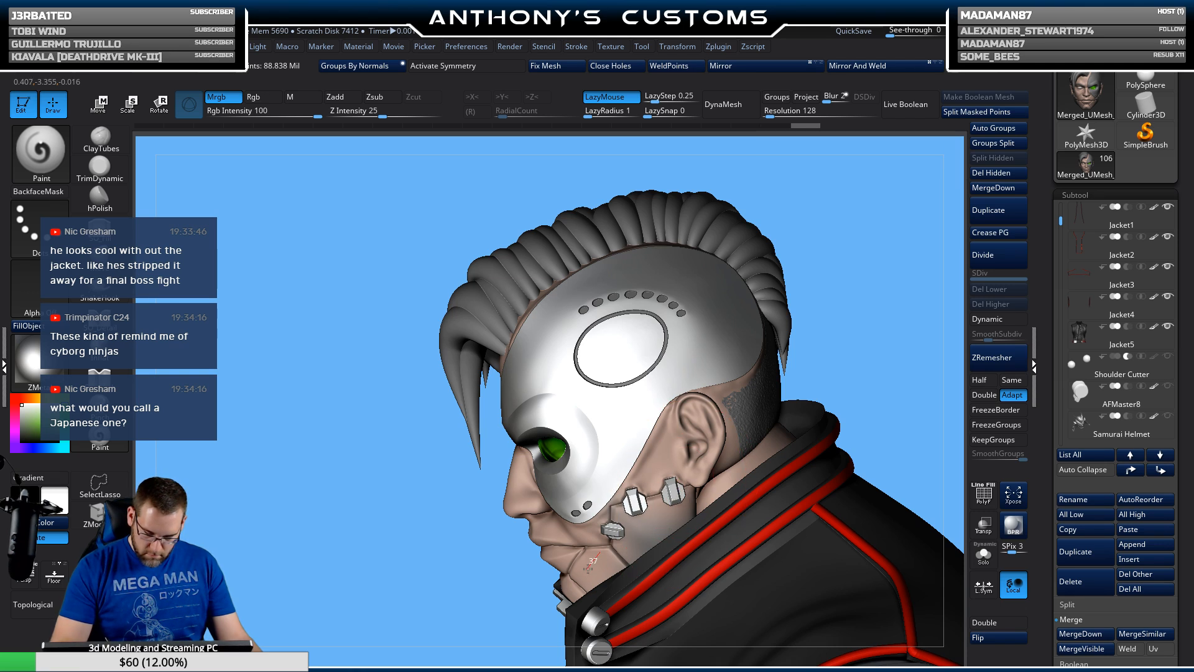
{"action": "left_click_drag", "start_coordinate": [639, 487], "coordinate": [642, 484]}
{"action": "left_click_drag", "start_coordinate": [875, 301], "coordinate": [915, 269]}
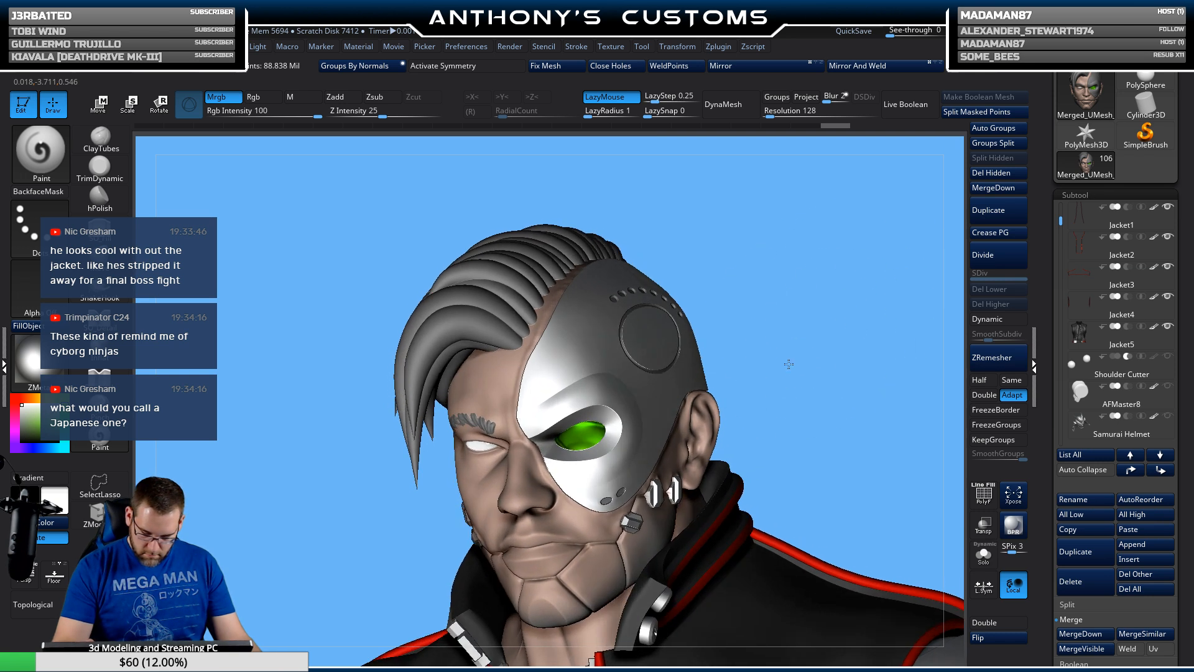
{"action": "left_click_drag", "start_coordinate": [790, 365], "coordinate": [884, 317]}
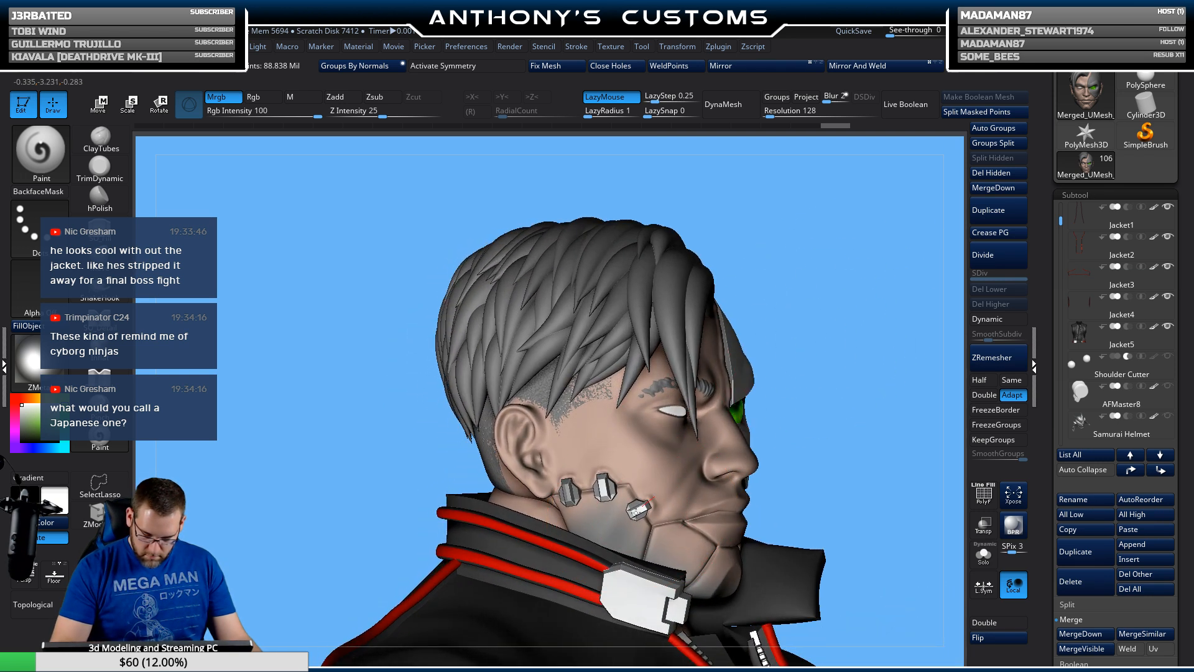
{"action": "left_click", "coordinate": [638, 506], "text": "alt"}
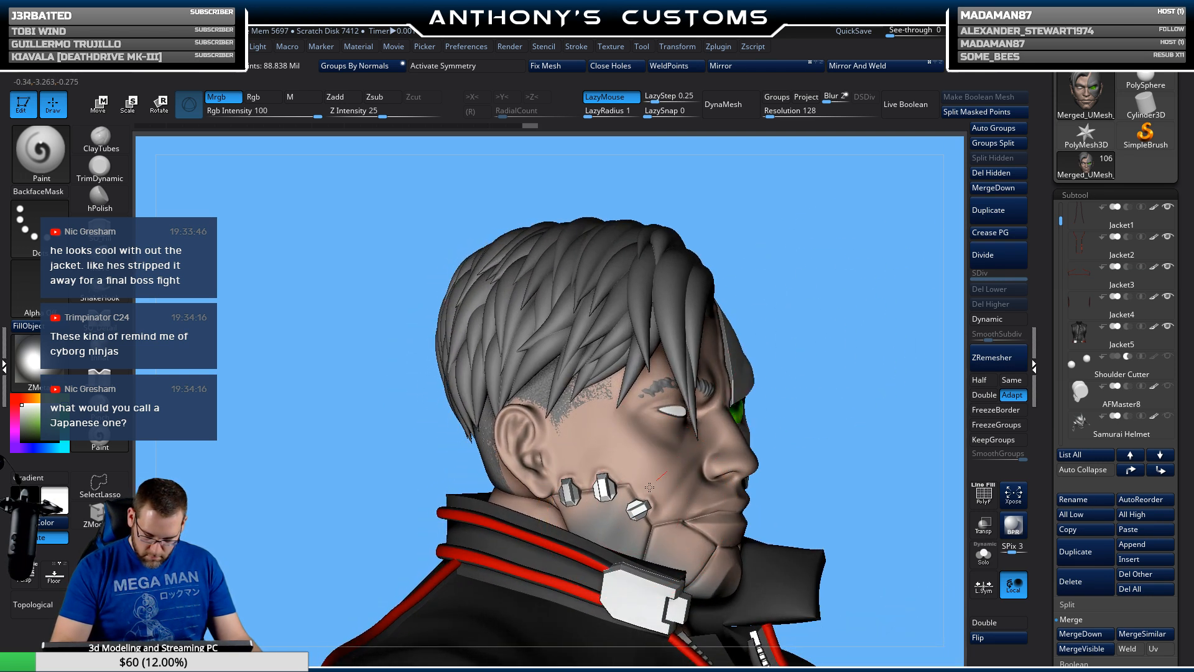
{"action": "left_click", "coordinate": [600, 483]}
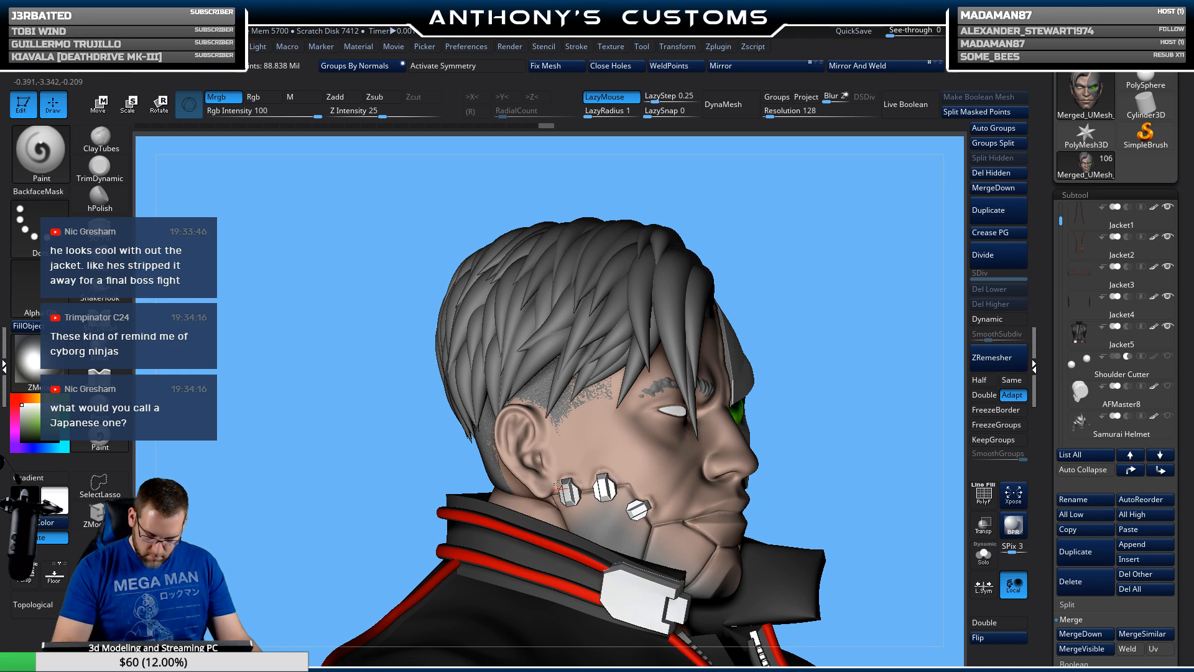
{"action": "left_click_drag", "start_coordinate": [787, 392], "coordinate": [684, 304]}
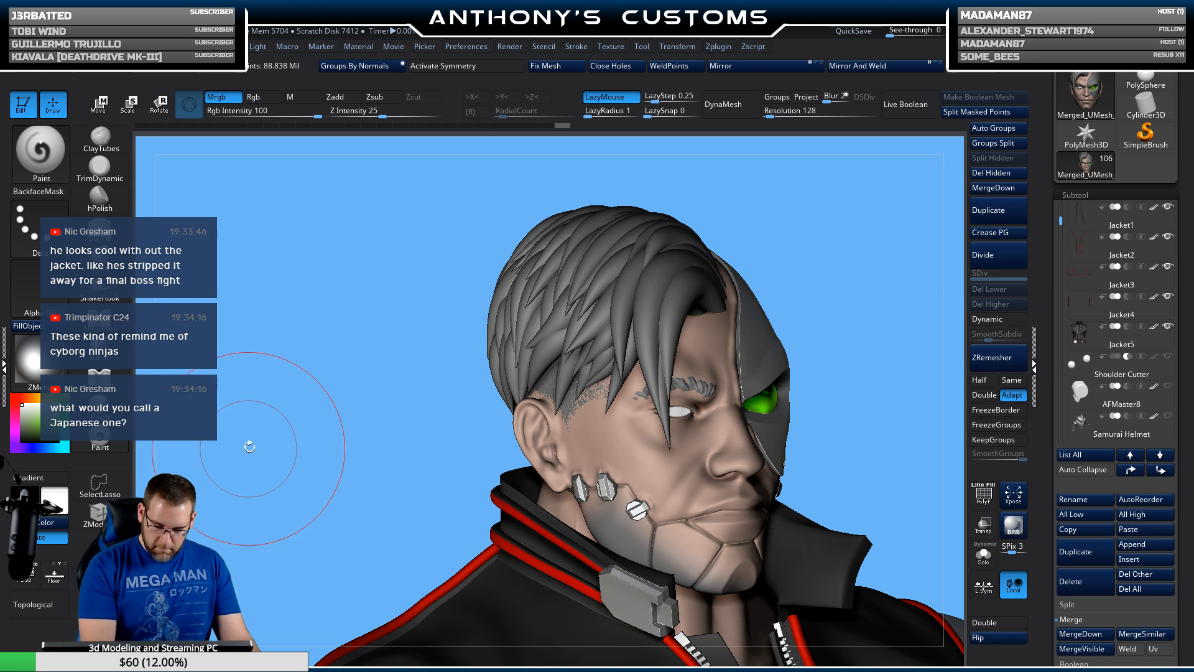
{"action": "key", "text": "space"}
{"action": "mouse_move", "coordinate": [880, 327]}
{"action": "left_mouse_down"}
{"action": "mouse_move", "coordinate": [857, 327]}
{"action": "mouse_move", "coordinate": [875, 315]}
{"action": "mouse_move", "coordinate": [866, 244]}
{"action": "mouse_move", "coordinate": [782, 229]}
{"action": "left_mouse_up"}
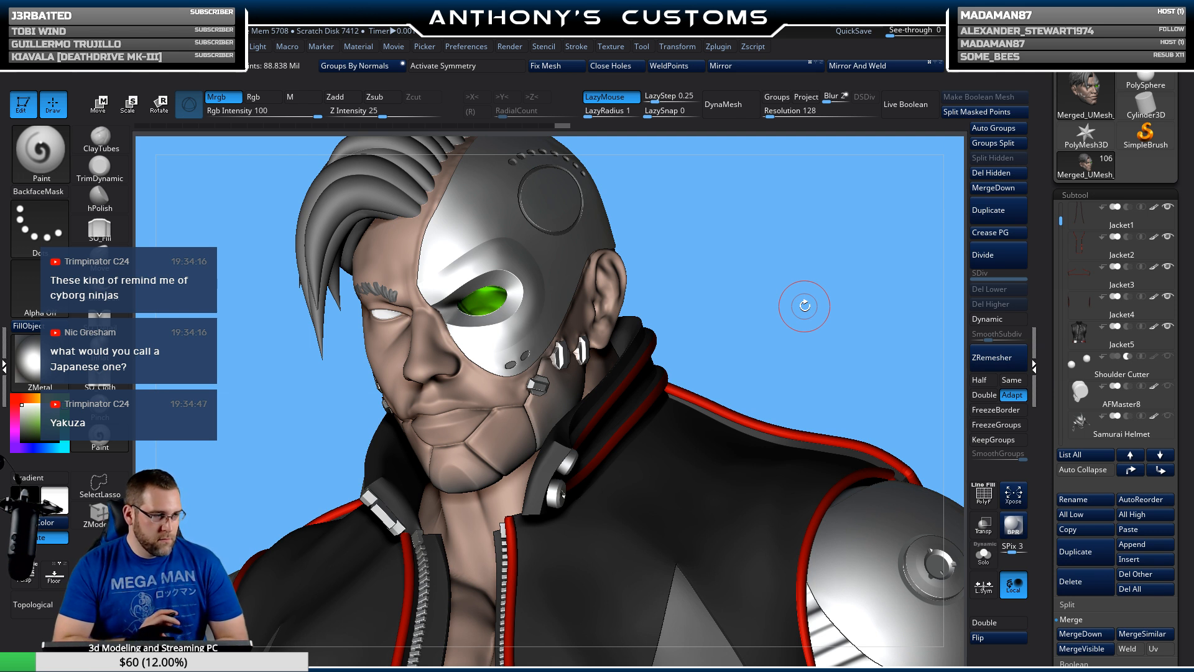
Step: Paint the chin and jaw plates with the white ZMetal material, using X symmetry on the isolated head
{"action": "key", "text": "space"}
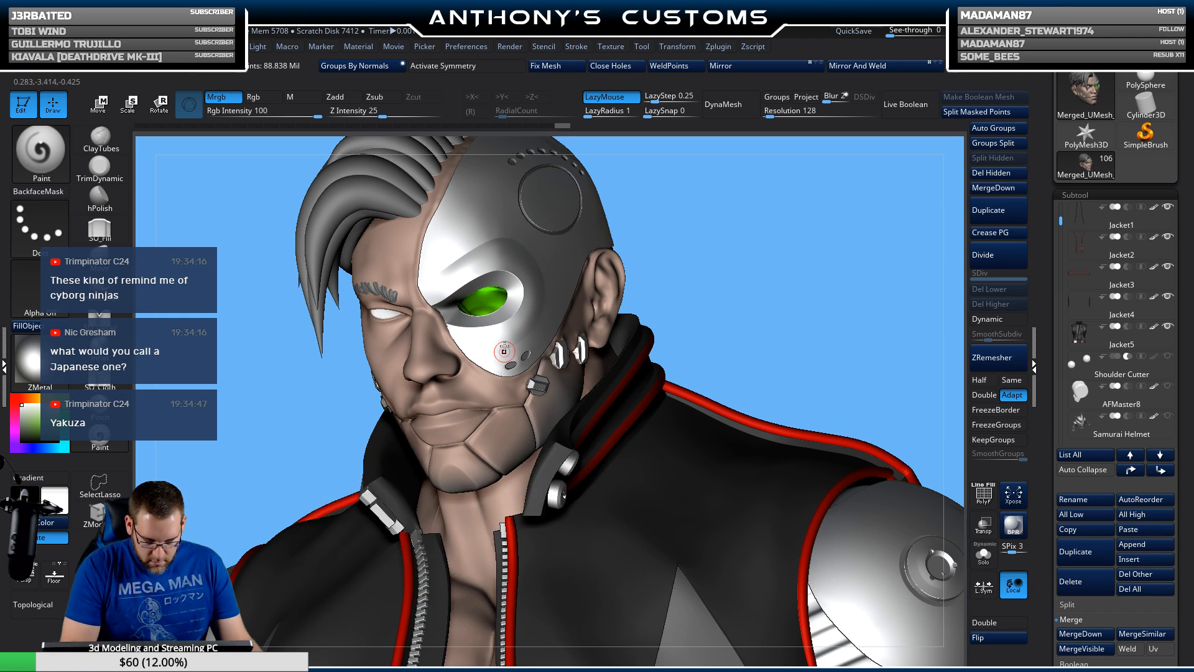
{"action": "key", "text": "x"}
{"action": "left_click_drag", "start_coordinate": [489, 449], "coordinate": [465, 470]}
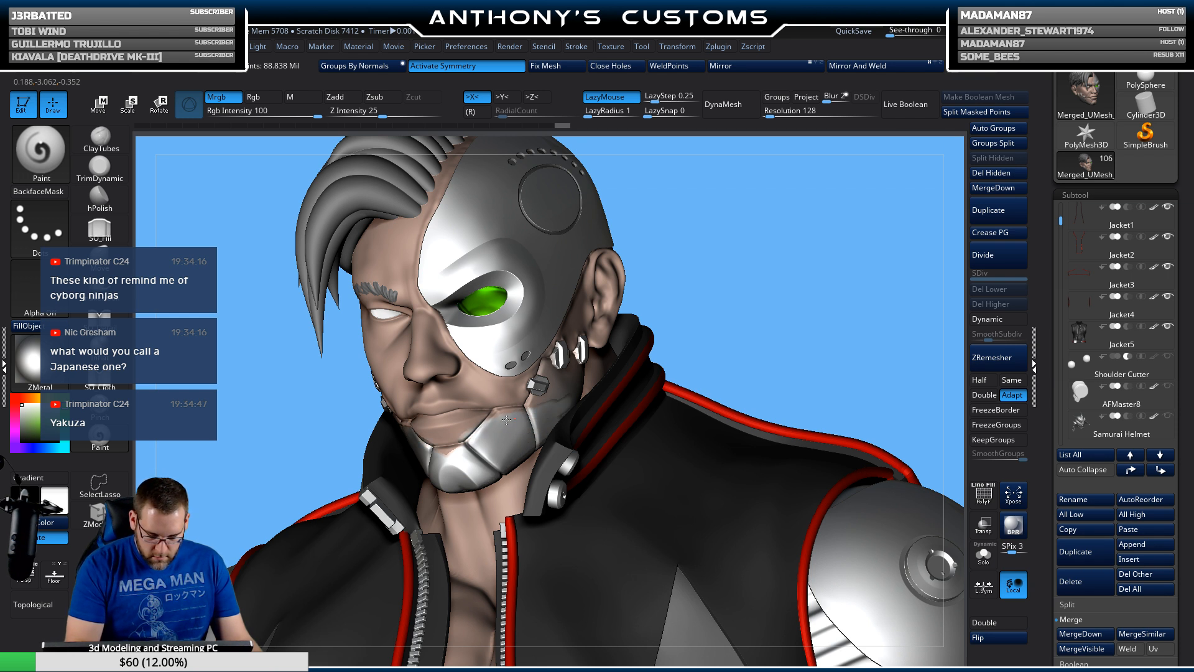
{"action": "left_click_drag", "start_coordinate": [852, 256], "coordinate": [693, 304]}
{"action": "left_click", "coordinate": [982, 553]}
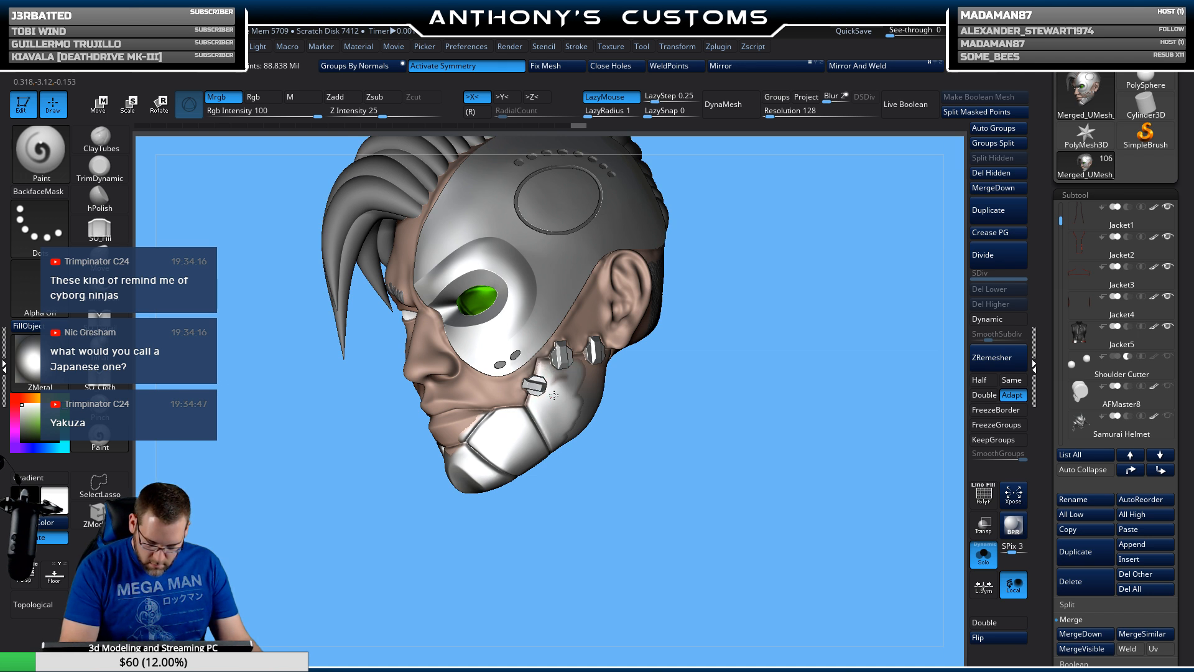
{"action": "left_click_drag", "start_coordinate": [647, 398], "coordinate": [695, 393]}
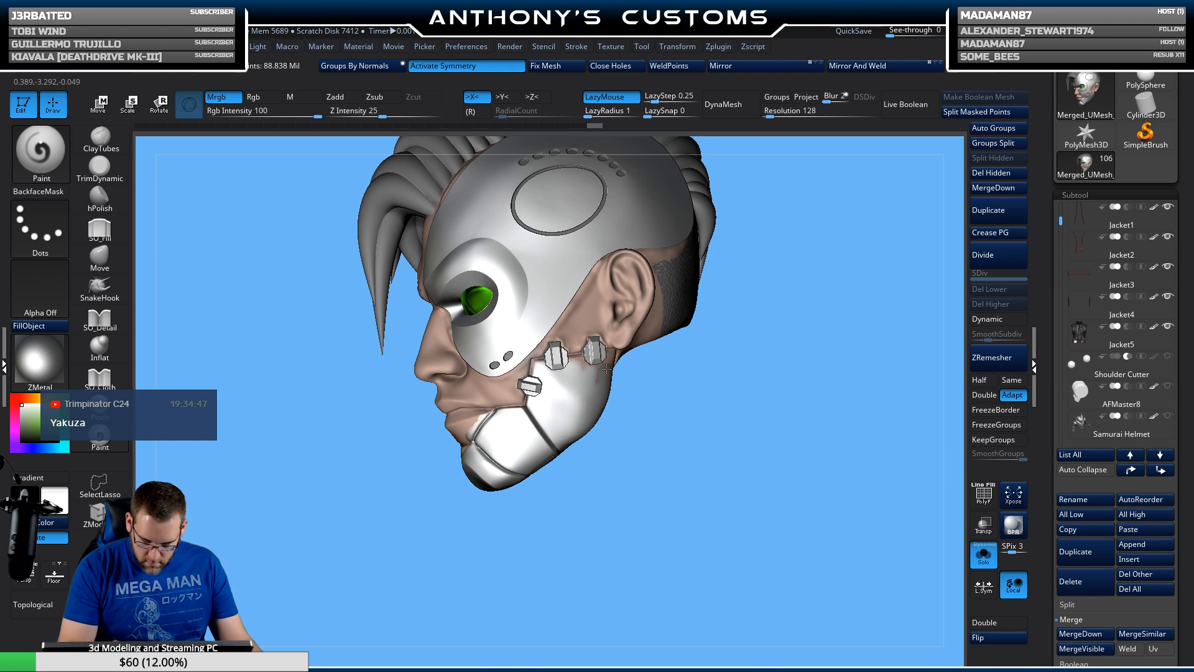
{"action": "left_click_drag", "start_coordinate": [677, 397], "coordinate": [755, 374]}
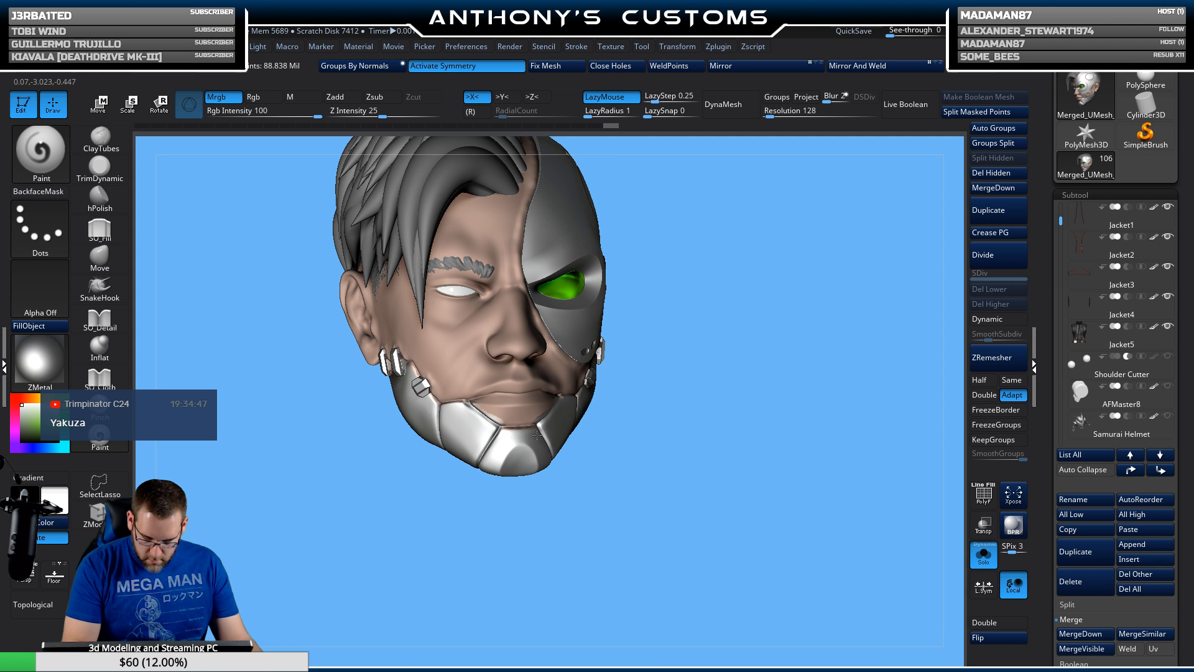
{"action": "left_click_drag", "start_coordinate": [622, 433], "coordinate": [666, 319]}
Step: Extend the white ZMetal paint over the rear and underside edges of the jaw plates near the neck
{"action": "key", "text": "space"}
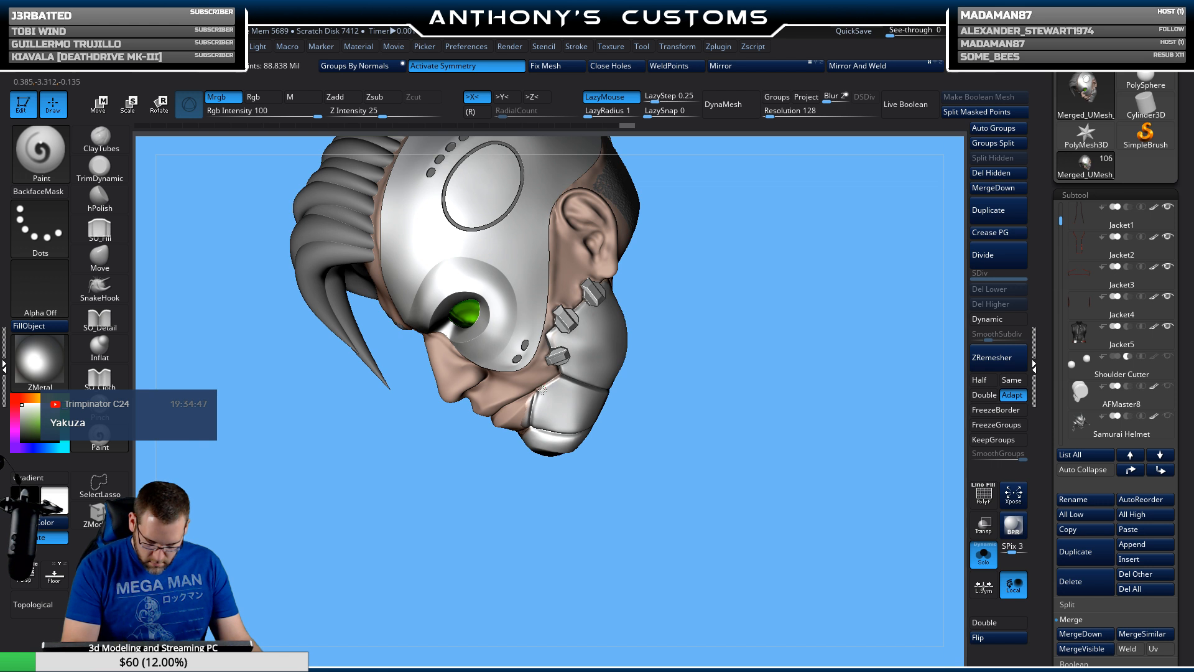
{"action": "left_click_drag", "start_coordinate": [670, 389], "coordinate": [587, 437]}
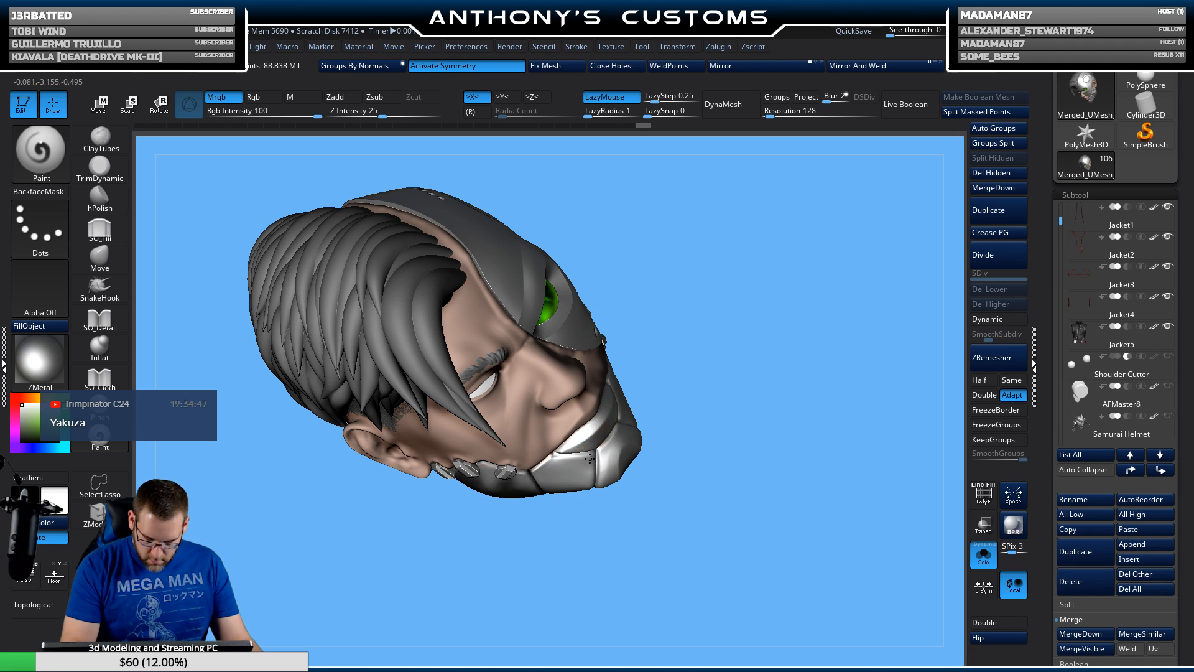
{"action": "mouse_move", "coordinate": [721, 477]}
{"action": "left_mouse_down"}
{"action": "mouse_move", "coordinate": [711, 365]}
{"action": "mouse_move", "coordinate": [618, 450]}
{"action": "mouse_move", "coordinate": [754, 339]}
{"action": "mouse_move", "coordinate": [742, 305]}
{"action": "mouse_move", "coordinate": [756, 386]}
{"action": "mouse_move", "coordinate": [789, 375]}
{"action": "left_mouse_up"}
{"action": "key", "text": "space"}
{"action": "mouse_move", "coordinate": [572, 528]}
{"action": "left_mouse_down"}
{"action": "mouse_move", "coordinate": [625, 482]}
{"action": "mouse_move", "coordinate": [615, 476]}
{"action": "mouse_move", "coordinate": [616, 498]}
{"action": "mouse_move", "coordinate": [521, 583]}
{"action": "left_mouse_up"}
{"action": "right_click", "coordinate": [748, 368]}
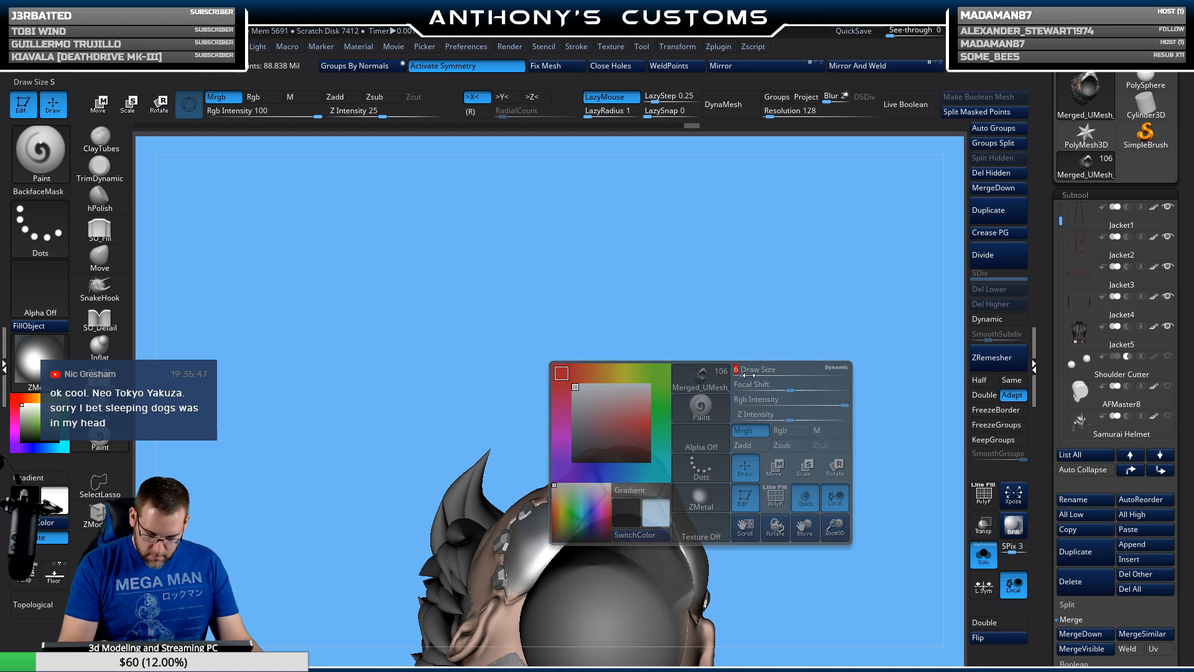
{"action": "left_click_drag", "start_coordinate": [760, 404], "coordinate": [524, 504], "text": "alt"}
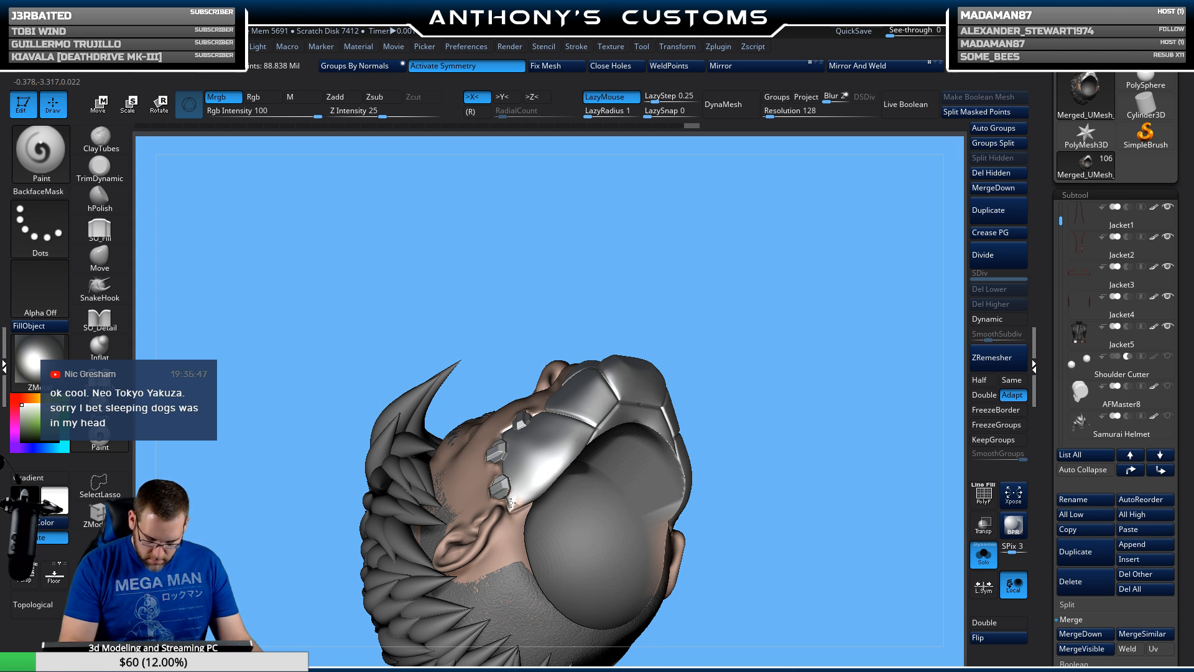
{"action": "left_click_drag", "start_coordinate": [761, 404], "coordinate": [799, 463]}
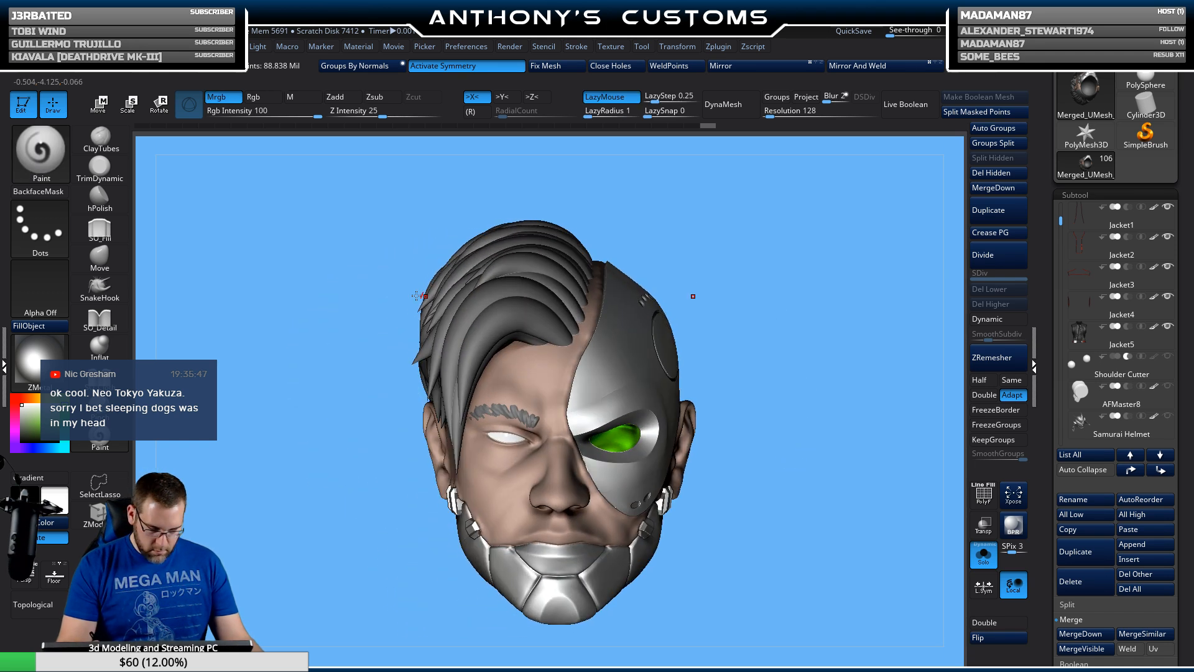
Step: Paint the swept hair and the eyebrow dark brown with BasicMaterial, covering the front, sides and back
{"action": "key", "text": "n"}
{"action": "left_click", "coordinate": [39, 358]}
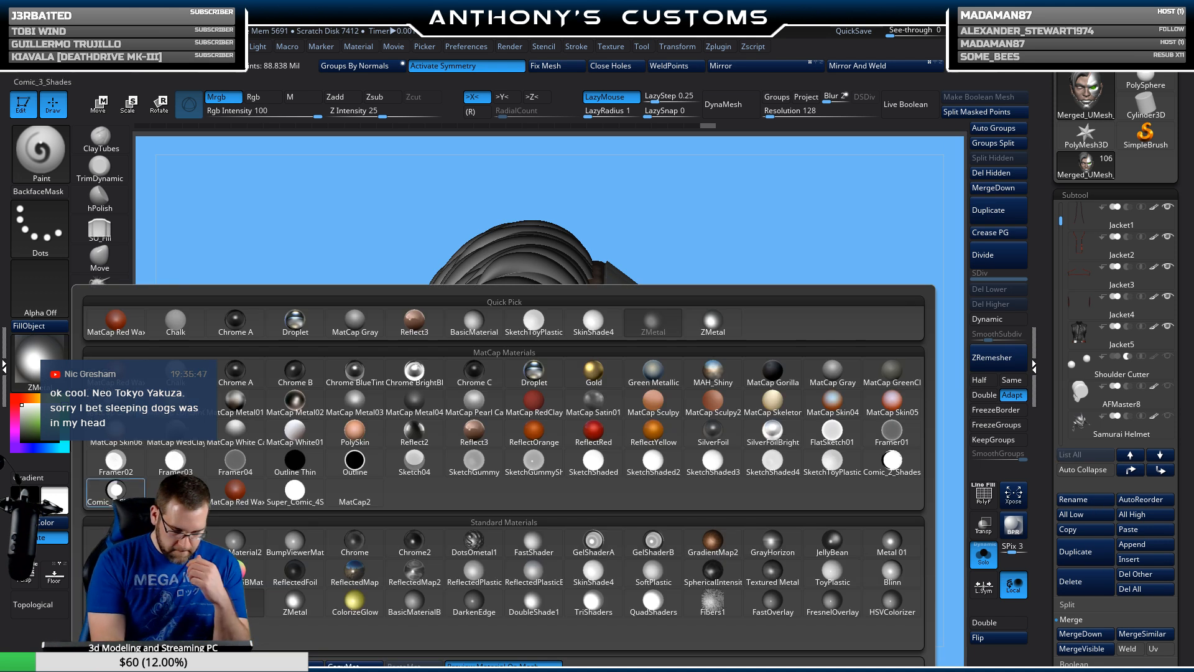
{"action": "left_click", "coordinate": [243, 550]}
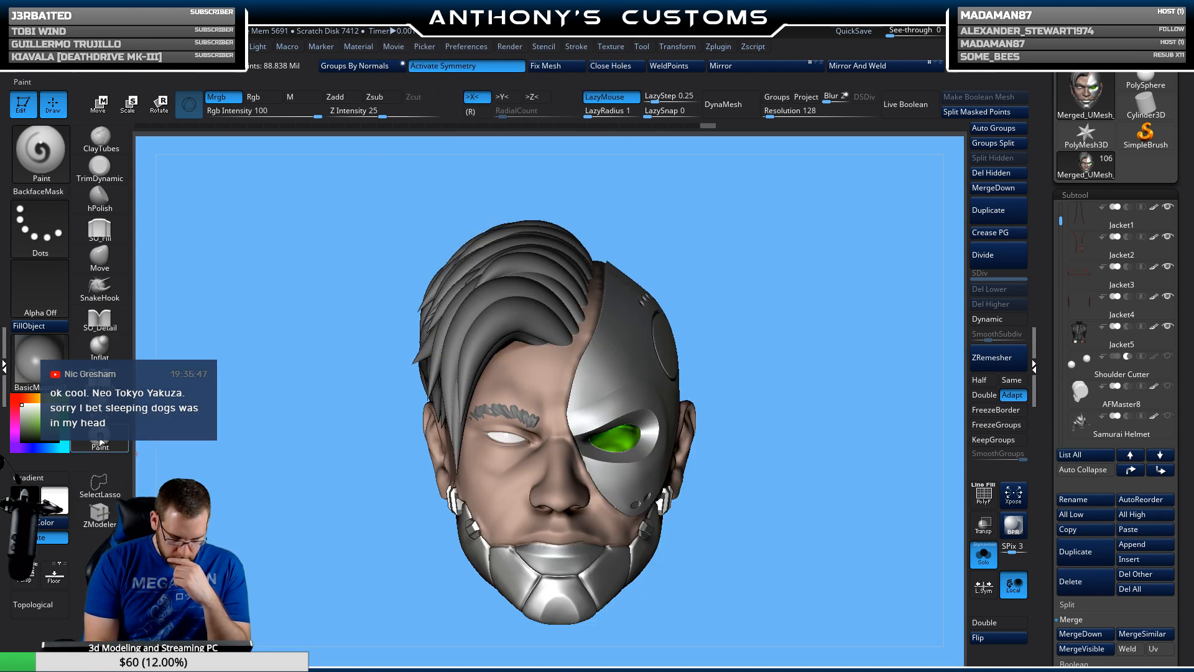
{"action": "left_click", "coordinate": [30, 426]}
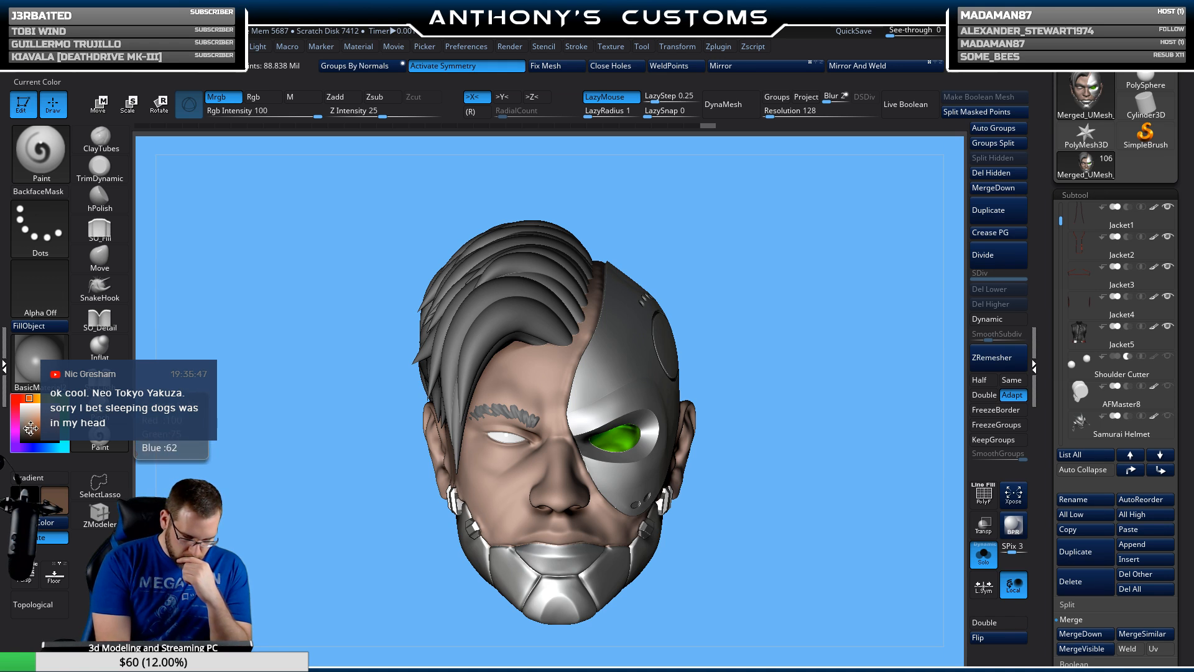
{"action": "key", "text": "space"}
{"action": "left_click_drag", "start_coordinate": [724, 278], "coordinate": [757, 277]}
{"action": "mouse_move", "coordinate": [501, 319]}
{"action": "left_mouse_down"}
{"action": "mouse_move", "coordinate": [467, 364]}
{"action": "mouse_move", "coordinate": [529, 287]}
{"action": "mouse_move", "coordinate": [458, 399]}
{"action": "mouse_move", "coordinate": [479, 267]}
{"action": "mouse_move", "coordinate": [535, 418]}
{"action": "mouse_move", "coordinate": [439, 336]}
{"action": "mouse_move", "coordinate": [552, 224]}
{"action": "left_mouse_up"}
{"action": "left_click_drag", "start_coordinate": [716, 215], "coordinate": [790, 249]}
{"action": "mouse_move", "coordinate": [458, 268]}
{"action": "left_mouse_down"}
{"action": "mouse_move", "coordinate": [265, 315]}
{"action": "mouse_move", "coordinate": [280, 249]}
{"action": "mouse_move", "coordinate": [267, 324]}
{"action": "left_mouse_up"}
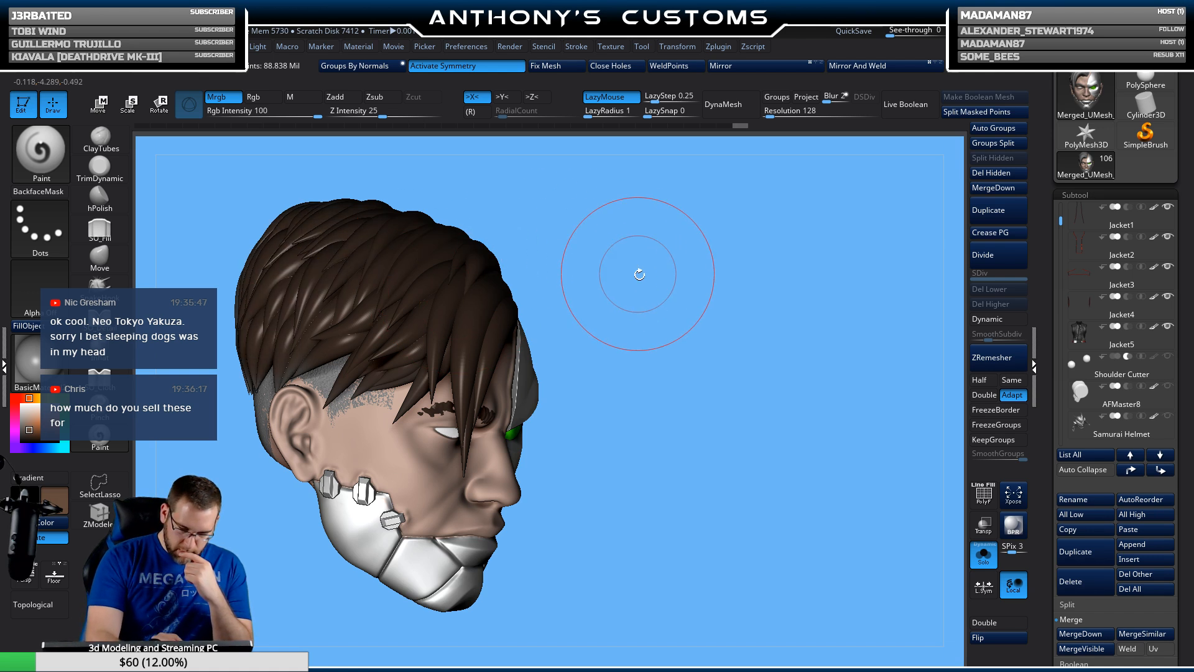
{"action": "left_click_drag", "start_coordinate": [638, 273], "coordinate": [704, 301]}
{"action": "mouse_move", "coordinate": [234, 311]}
{"action": "left_mouse_down"}
{"action": "mouse_move", "coordinate": [224, 316]}
{"action": "mouse_move", "coordinate": [298, 198]}
{"action": "left_mouse_up"}
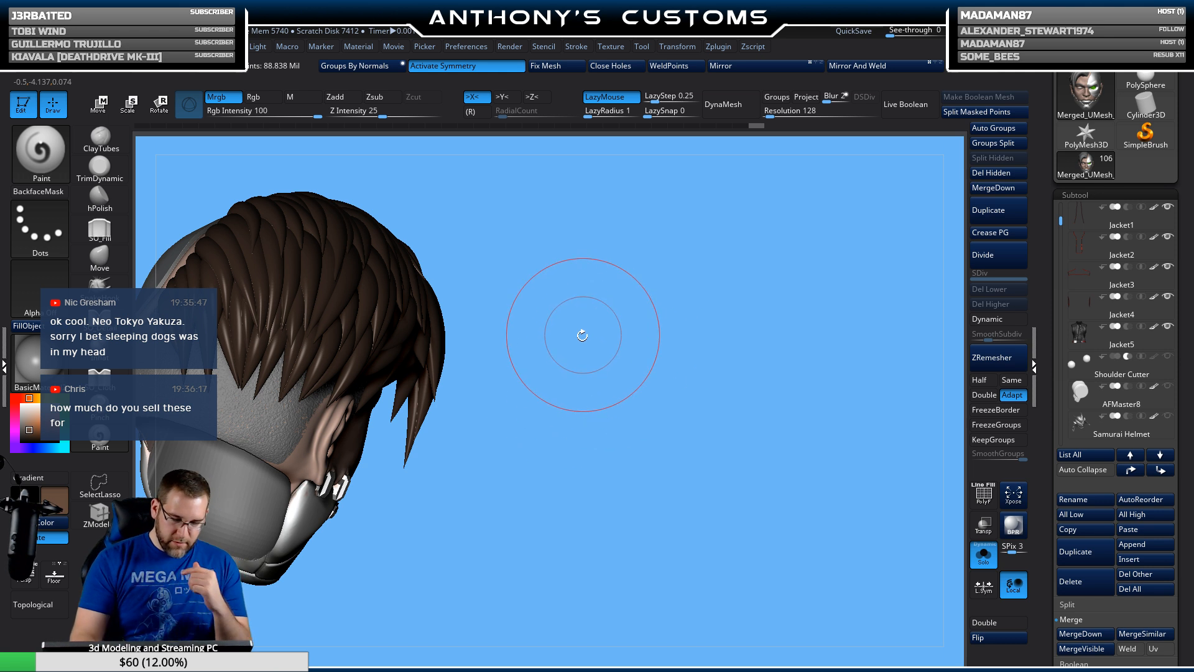
Step: Paint the shaved scalp stubble at the back of the head and above the ear a lighter brown than the hair
{"action": "mouse_move", "coordinate": [581, 333]}
{"action": "left_mouse_down"}
{"action": "mouse_move", "coordinate": [640, 400]}
{"action": "mouse_move", "coordinate": [734, 346]}
{"action": "mouse_move", "coordinate": [750, 471]}
{"action": "mouse_move", "coordinate": [809, 376]}
{"action": "mouse_move", "coordinate": [781, 347]}
{"action": "left_mouse_up"}
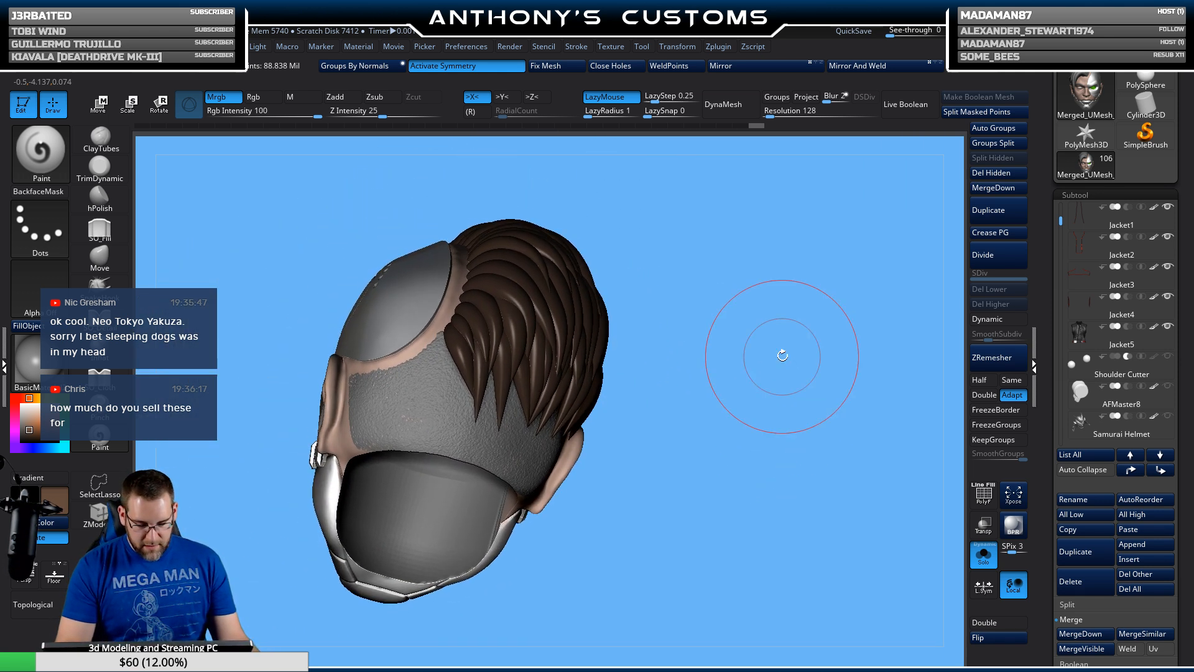
{"action": "left_click", "coordinate": [28, 423]}
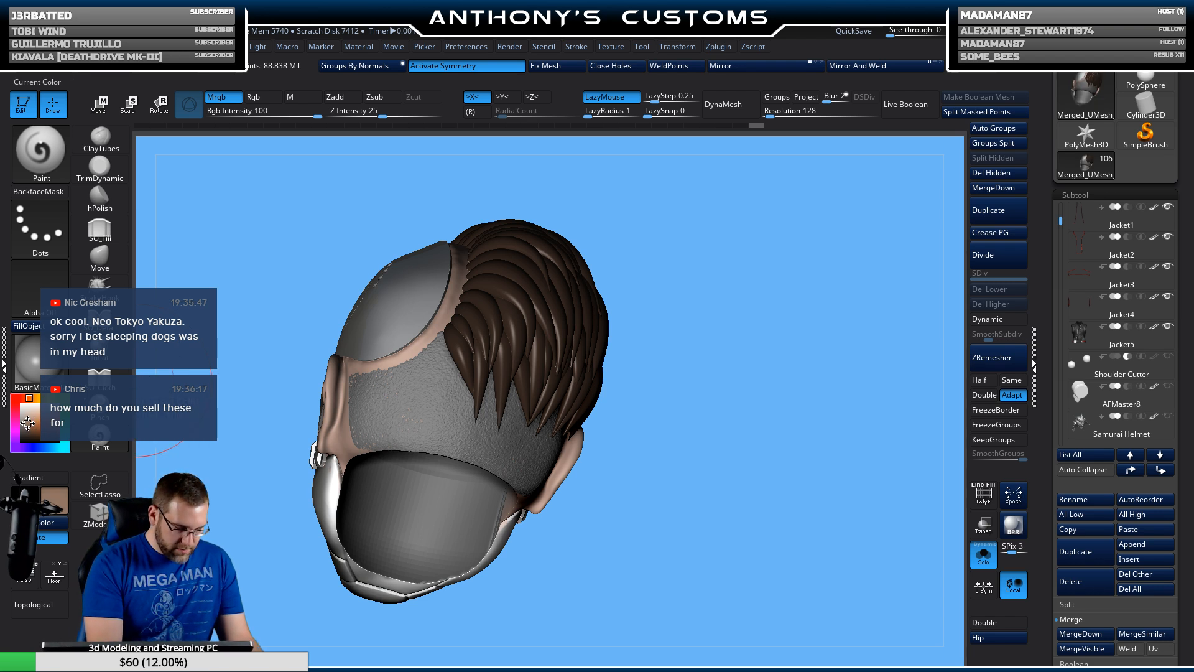
{"action": "left_click_drag", "start_coordinate": [421, 409], "coordinate": [461, 351]}
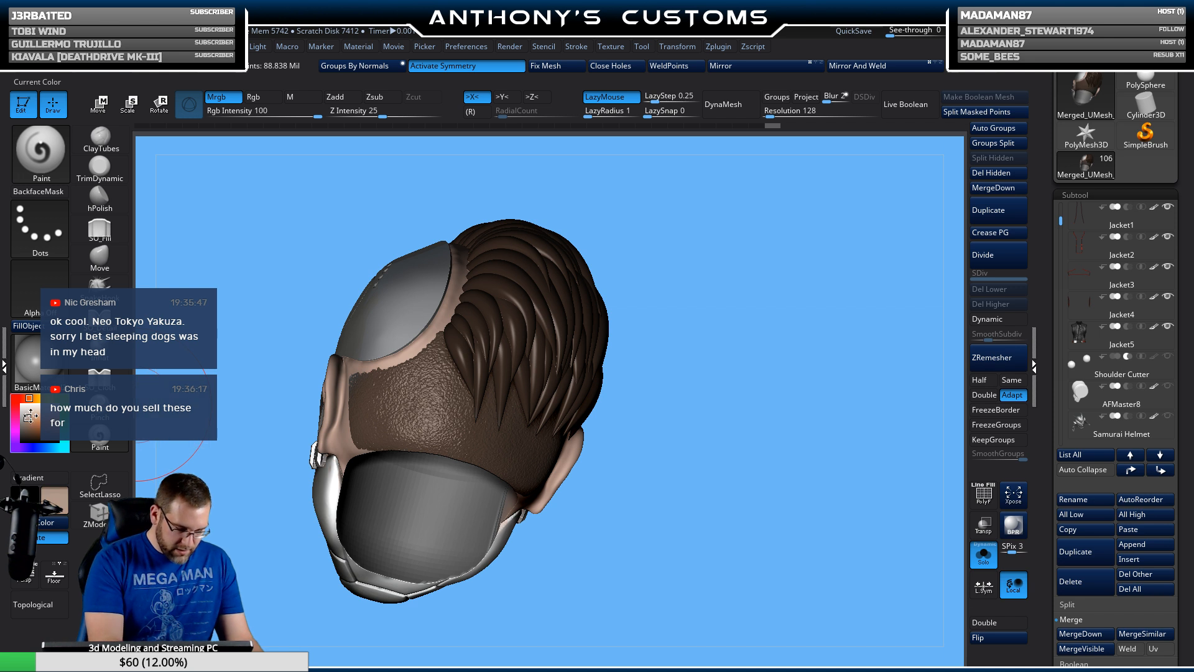
{"action": "left_click_drag", "start_coordinate": [424, 400], "coordinate": [414, 400]}
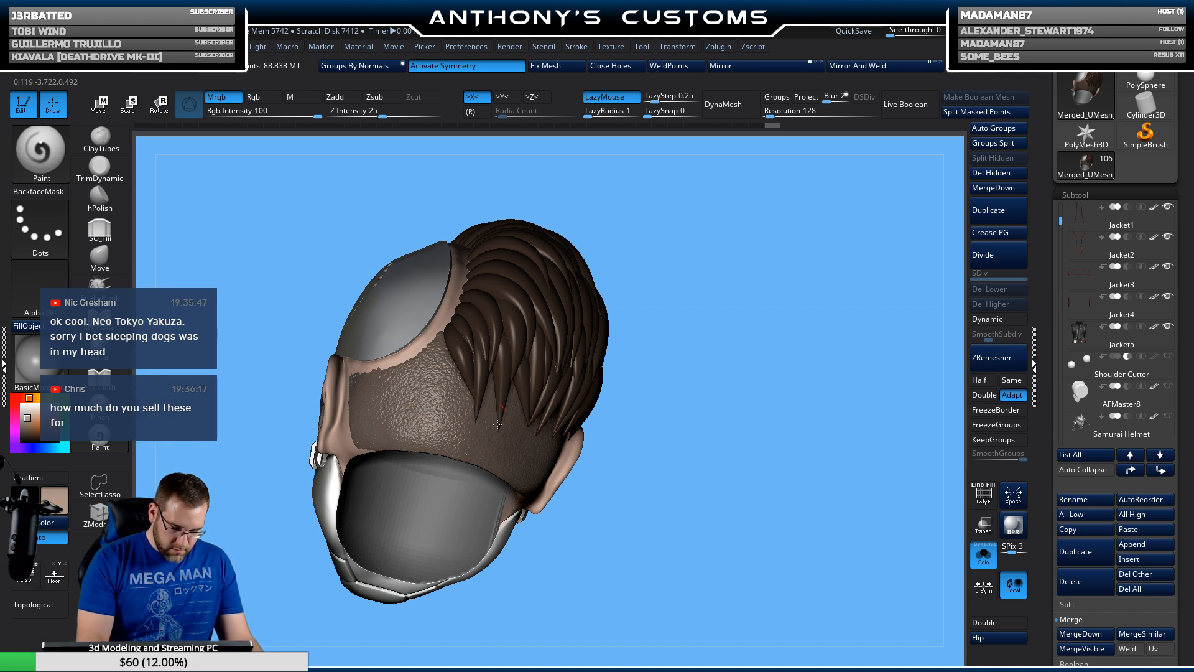
{"action": "left_click_drag", "start_coordinate": [728, 379], "coordinate": [678, 354]}
{"action": "left_click_drag", "start_coordinate": [653, 435], "coordinate": [690, 416]}
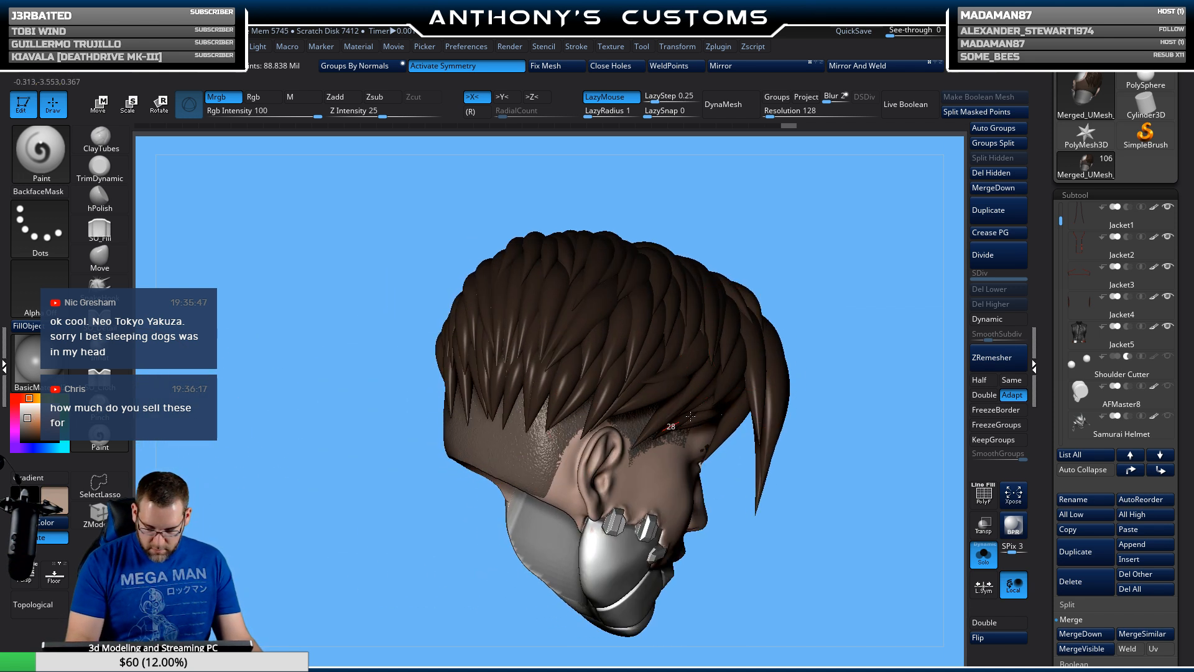
{"action": "mouse_move", "coordinate": [813, 346]}
{"action": "left_mouse_down"}
{"action": "mouse_move", "coordinate": [848, 440]}
{"action": "mouse_move", "coordinate": [807, 424]}
{"action": "left_mouse_up"}
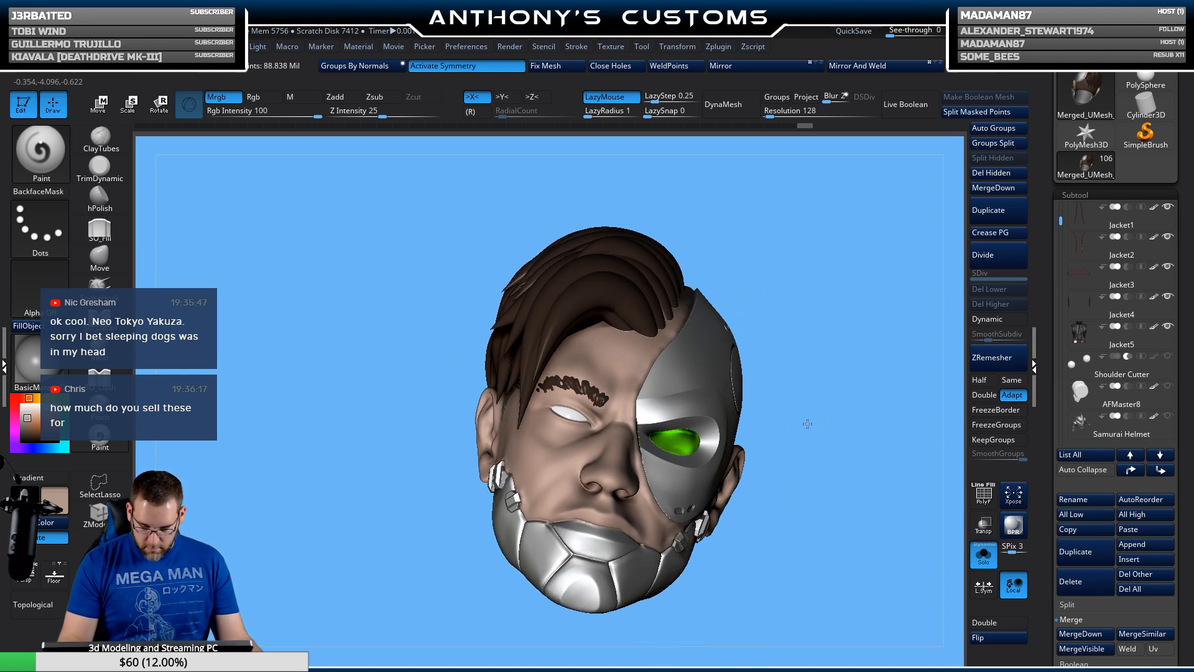
{"action": "mouse_move", "coordinate": [808, 502]}
{"action": "left_mouse_down"}
{"action": "mouse_move", "coordinate": [786, 419]}
{"action": "mouse_move", "coordinate": [799, 456]}
{"action": "mouse_move", "coordinate": [776, 461]}
{"action": "mouse_move", "coordinate": [813, 435]}
{"action": "mouse_move", "coordinate": [779, 481]}
{"action": "mouse_move", "coordinate": [756, 475]}
{"action": "mouse_move", "coordinate": [795, 462]}
{"action": "left_mouse_up"}
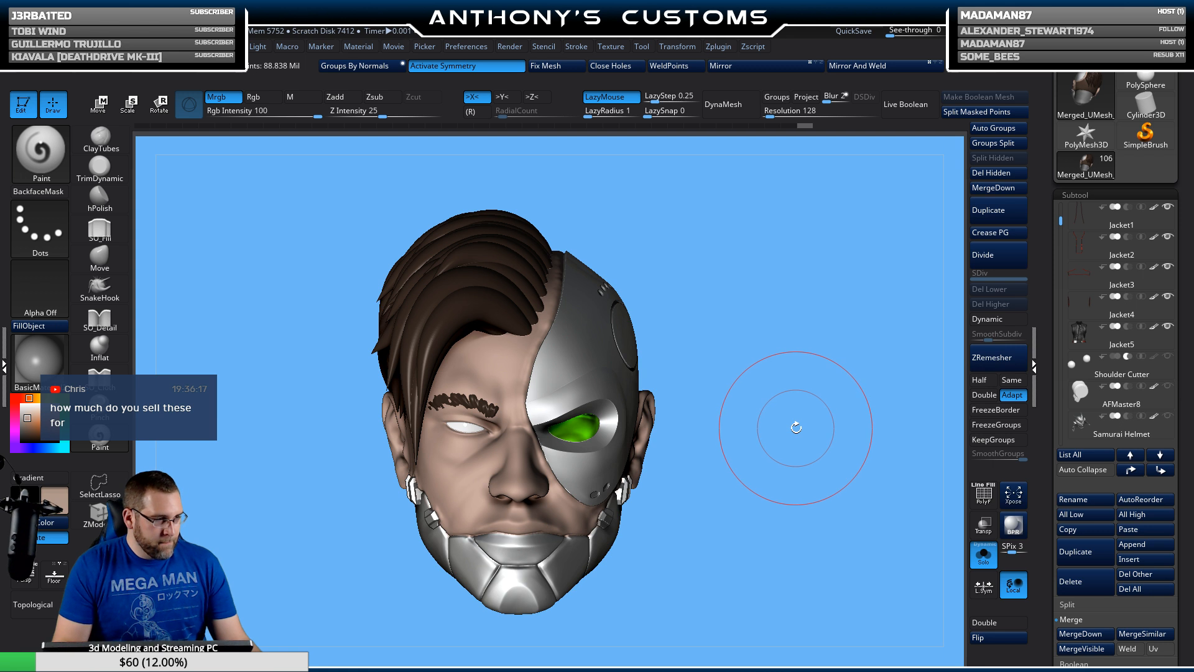
Step: Try a darker, near-black brown on the hair, and try white paint over it before undoing the white stroke
{"action": "mouse_move", "coordinate": [759, 434]}
{"action": "left_mouse_down"}
{"action": "mouse_move", "coordinate": [785, 439]}
{"action": "mouse_move", "coordinate": [754, 452]}
{"action": "left_mouse_up"}
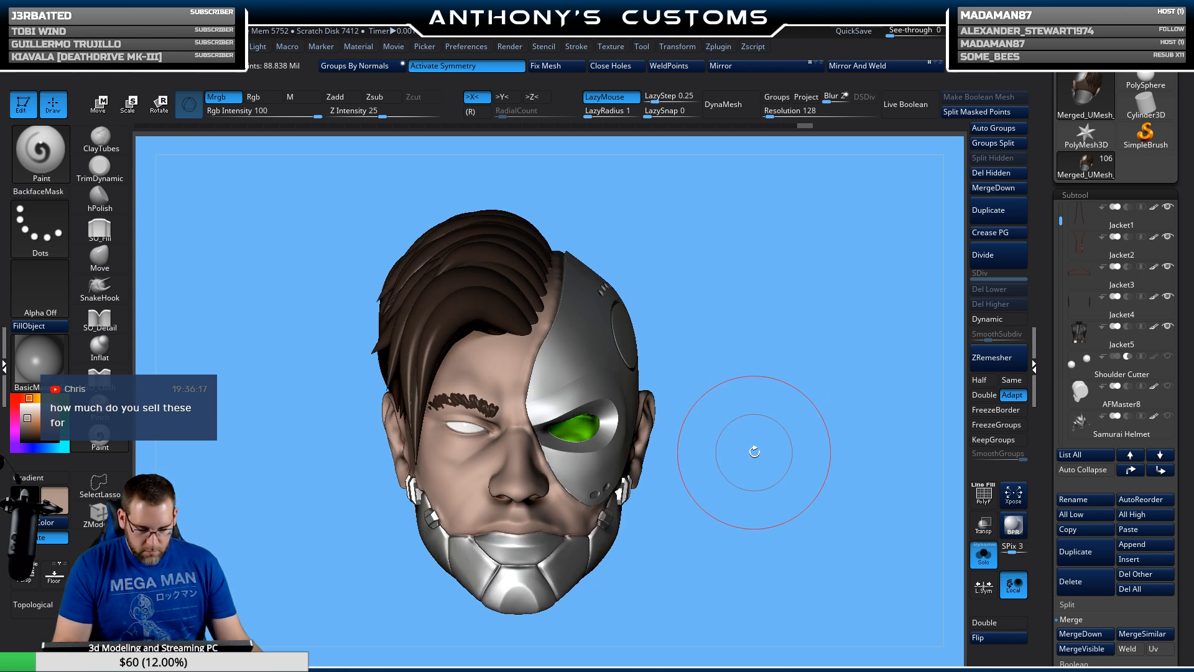
{"action": "left_click", "coordinate": [24, 431]}
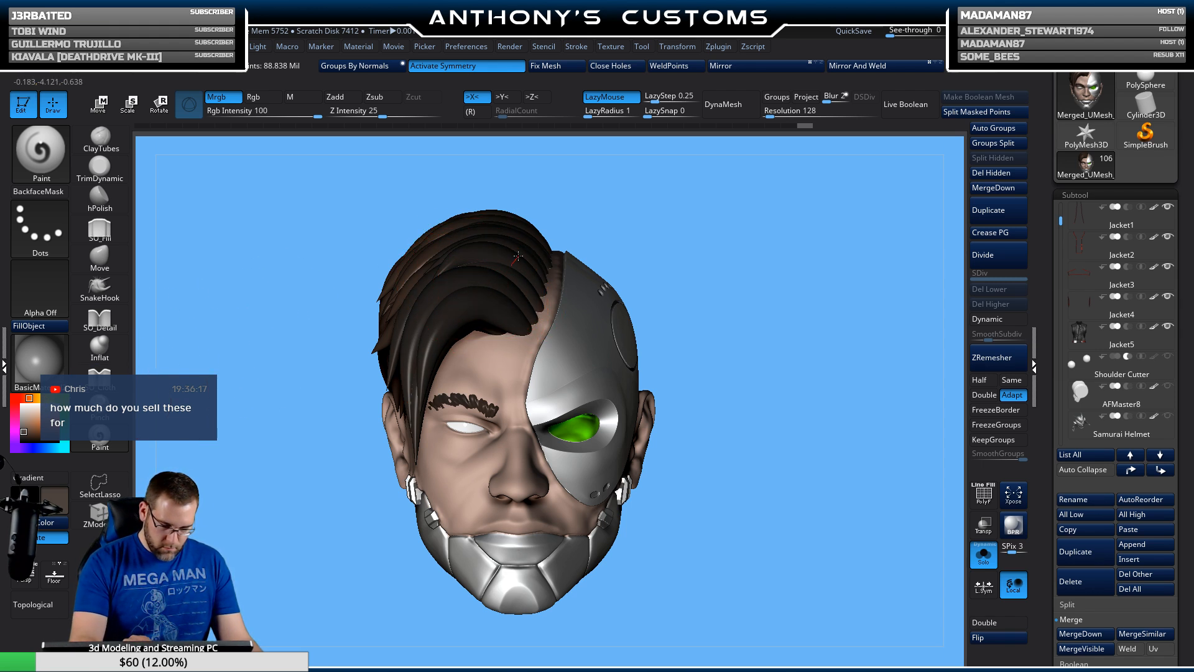
{"action": "left_click", "coordinate": [21, 404]}
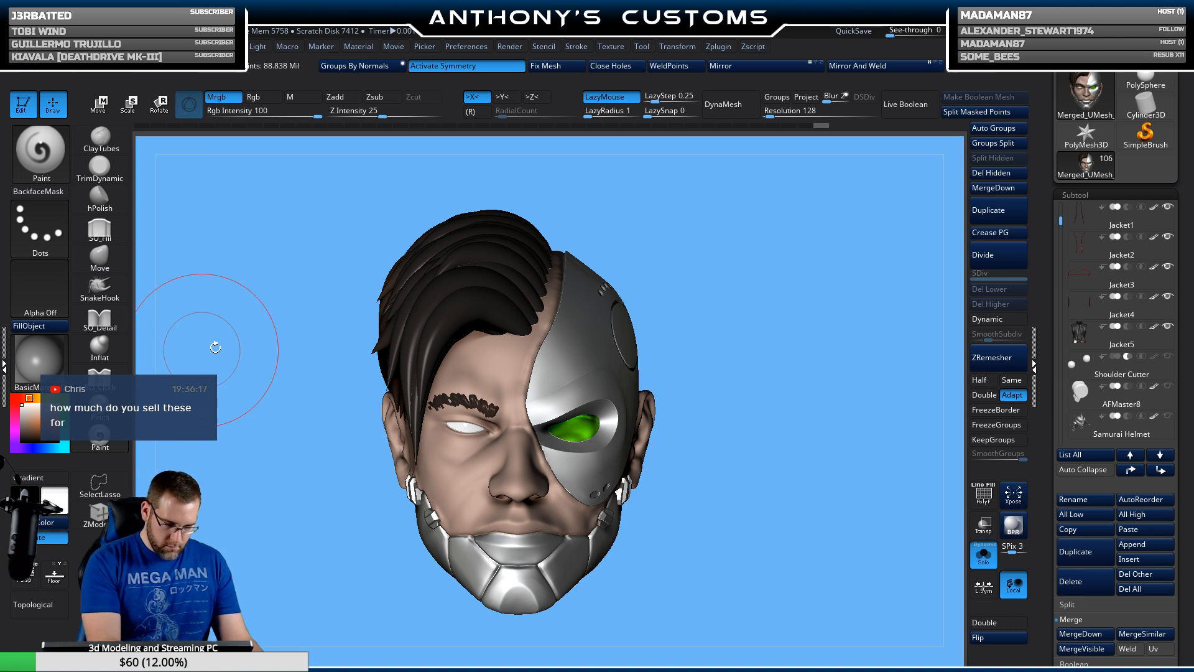
{"action": "mouse_move", "coordinate": [480, 256]}
{"action": "left_mouse_down"}
{"action": "mouse_move", "coordinate": [410, 367]}
{"action": "mouse_move", "coordinate": [464, 262]}
{"action": "mouse_move", "coordinate": [481, 317]}
{"action": "mouse_move", "coordinate": [398, 299]}
{"action": "left_mouse_up"}
{"action": "key", "text": "ctrl+z"}
{"action": "mouse_move", "coordinate": [711, 275]}
{"action": "left_mouse_down"}
{"action": "mouse_move", "coordinate": [827, 348]}
{"action": "mouse_move", "coordinate": [781, 341]}
{"action": "left_mouse_up"}
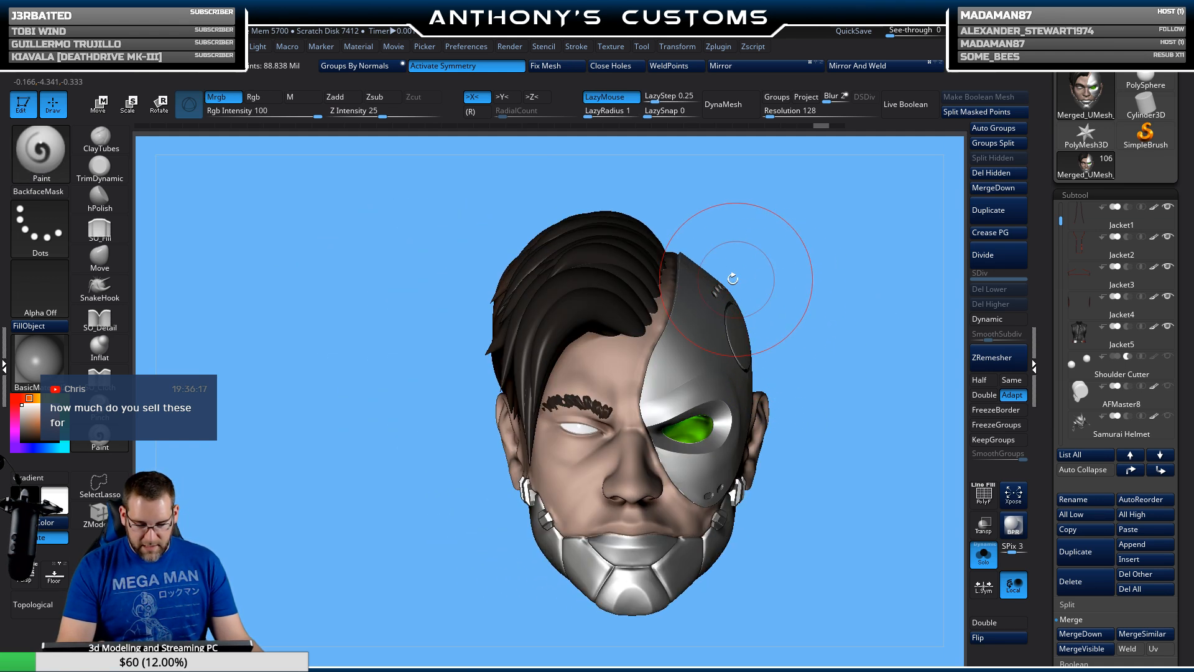
Step: Paint the swept hair and the eyebrow orange, covering the front, top, side and back of the hair
{"action": "left_click", "coordinate": [51, 412]}
{"action": "mouse_move", "coordinate": [594, 302]}
{"action": "left_mouse_down"}
{"action": "mouse_move", "coordinate": [535, 353]}
{"action": "mouse_move", "coordinate": [608, 242]}
{"action": "mouse_move", "coordinate": [569, 223]}
{"action": "left_mouse_up"}
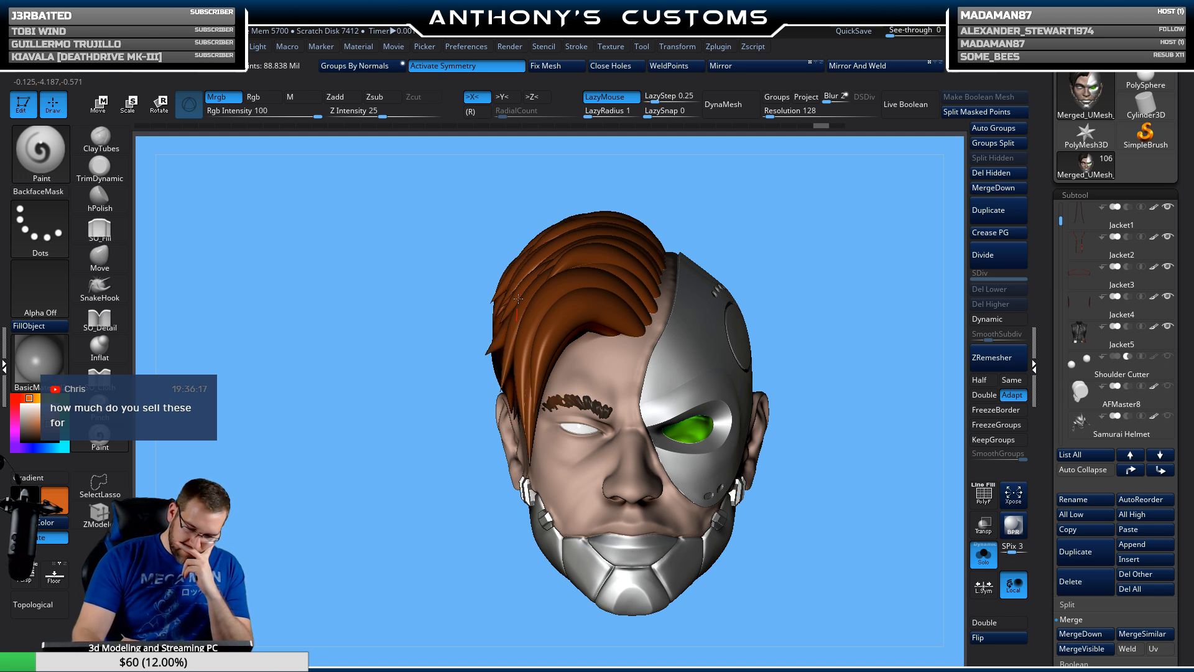
{"action": "left_click_drag", "start_coordinate": [298, 498], "coordinate": [472, 479]}
{"action": "left_click_drag", "start_coordinate": [385, 280], "coordinate": [410, 374]}
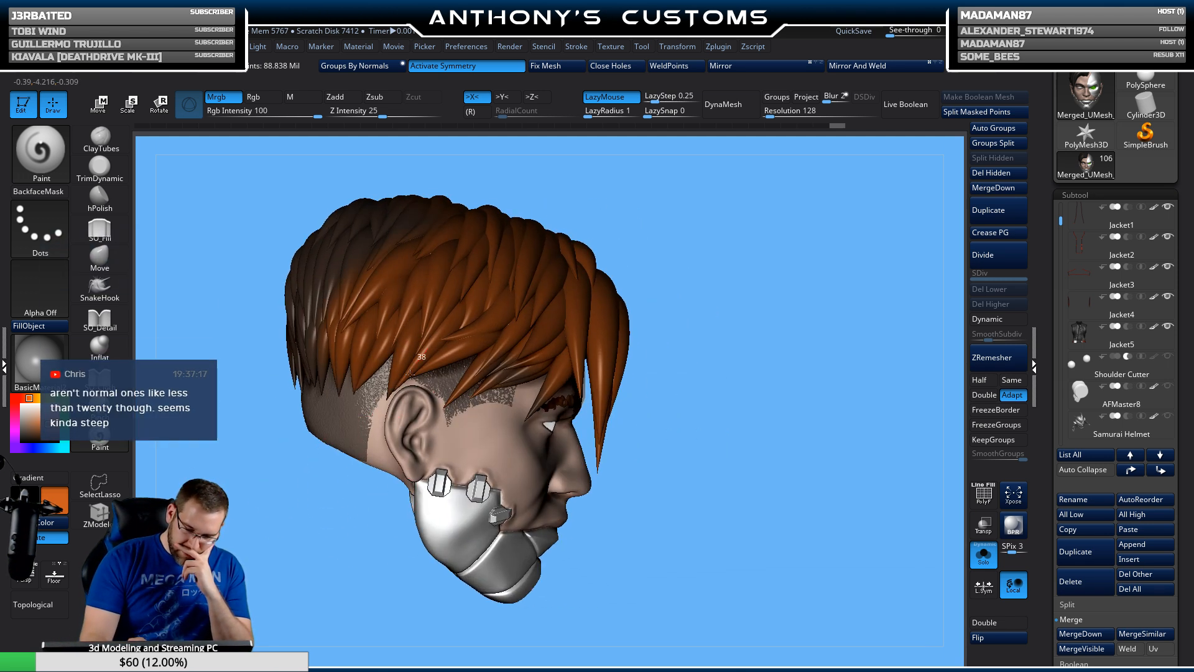
{"action": "mouse_move", "coordinate": [428, 207]}
{"action": "left_mouse_down"}
{"action": "mouse_move", "coordinate": [318, 261]}
{"action": "mouse_move", "coordinate": [292, 325]}
{"action": "left_mouse_up"}
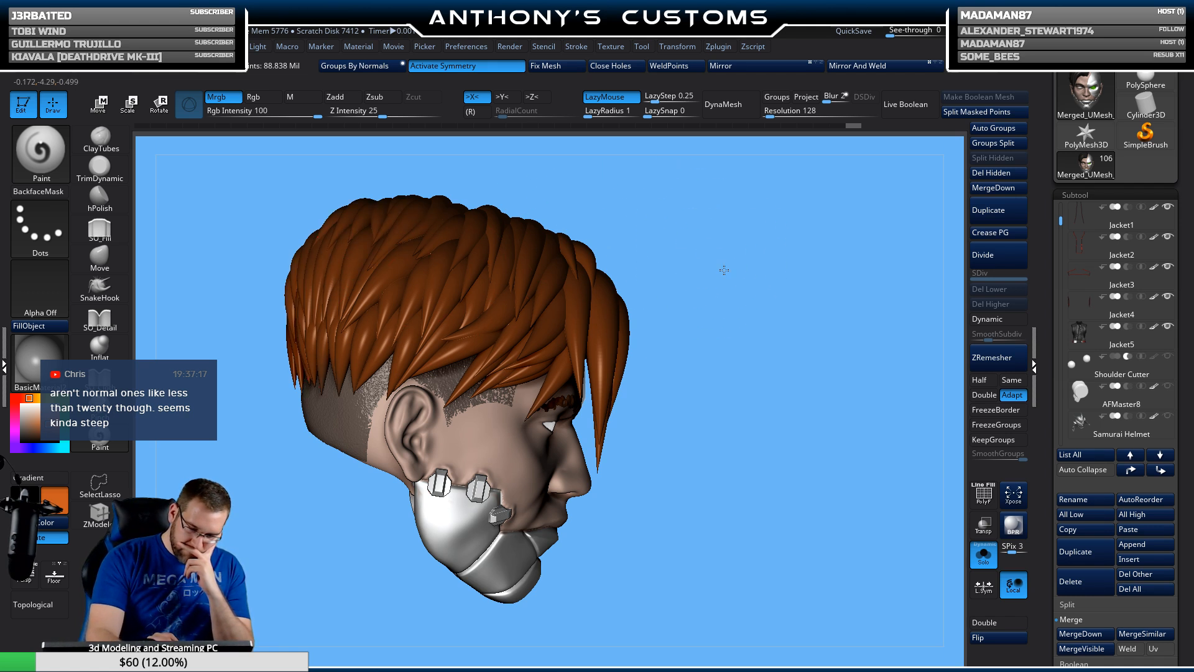
{"action": "mouse_move", "coordinate": [724, 270]}
{"action": "left_mouse_down"}
{"action": "mouse_move", "coordinate": [723, 316]}
{"action": "mouse_move", "coordinate": [466, 311]}
{"action": "left_mouse_up"}
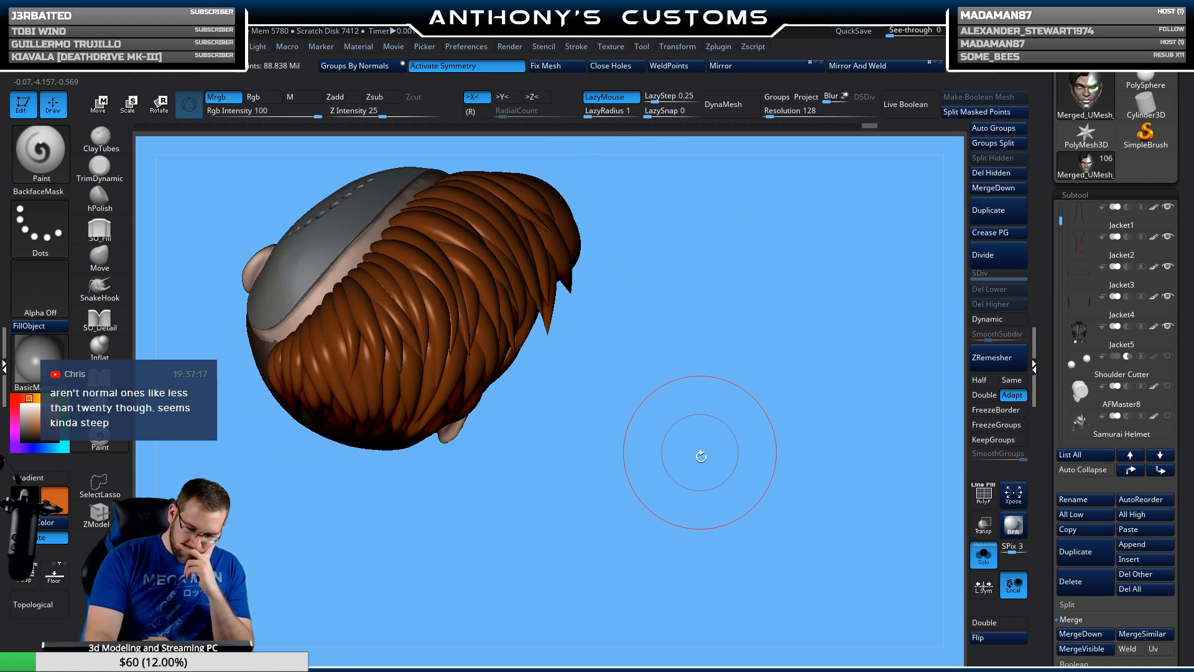
{"action": "mouse_move", "coordinate": [701, 453]}
{"action": "left_mouse_down"}
{"action": "mouse_move", "coordinate": [688, 446]}
{"action": "mouse_move", "coordinate": [704, 419]}
{"action": "mouse_move", "coordinate": [714, 460]}
{"action": "mouse_move", "coordinate": [741, 435]}
{"action": "mouse_move", "coordinate": [698, 427]}
{"action": "mouse_move", "coordinate": [719, 432]}
{"action": "mouse_move", "coordinate": [731, 402]}
{"action": "left_mouse_up"}
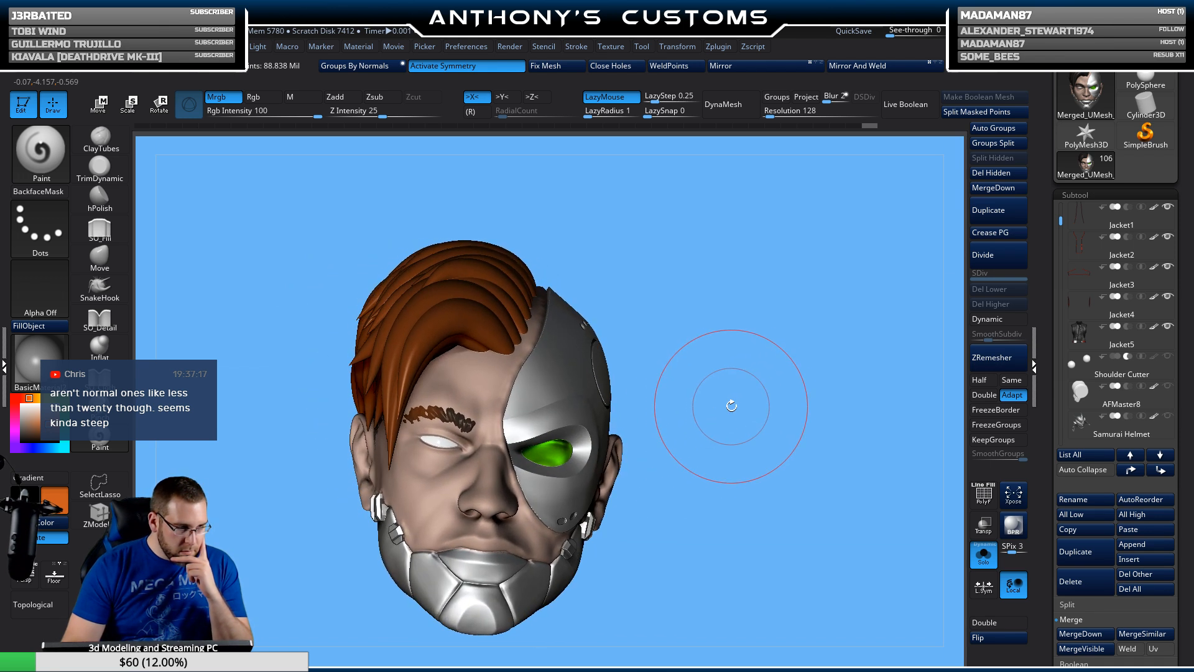
{"action": "mouse_move", "coordinate": [757, 317]}
{"action": "left_mouse_down"}
{"action": "mouse_move", "coordinate": [739, 384]}
{"action": "mouse_move", "coordinate": [797, 365]}
{"action": "mouse_move", "coordinate": [806, 343]}
{"action": "mouse_move", "coordinate": [809, 399]}
{"action": "mouse_move", "coordinate": [803, 367]}
{"action": "left_mouse_up"}
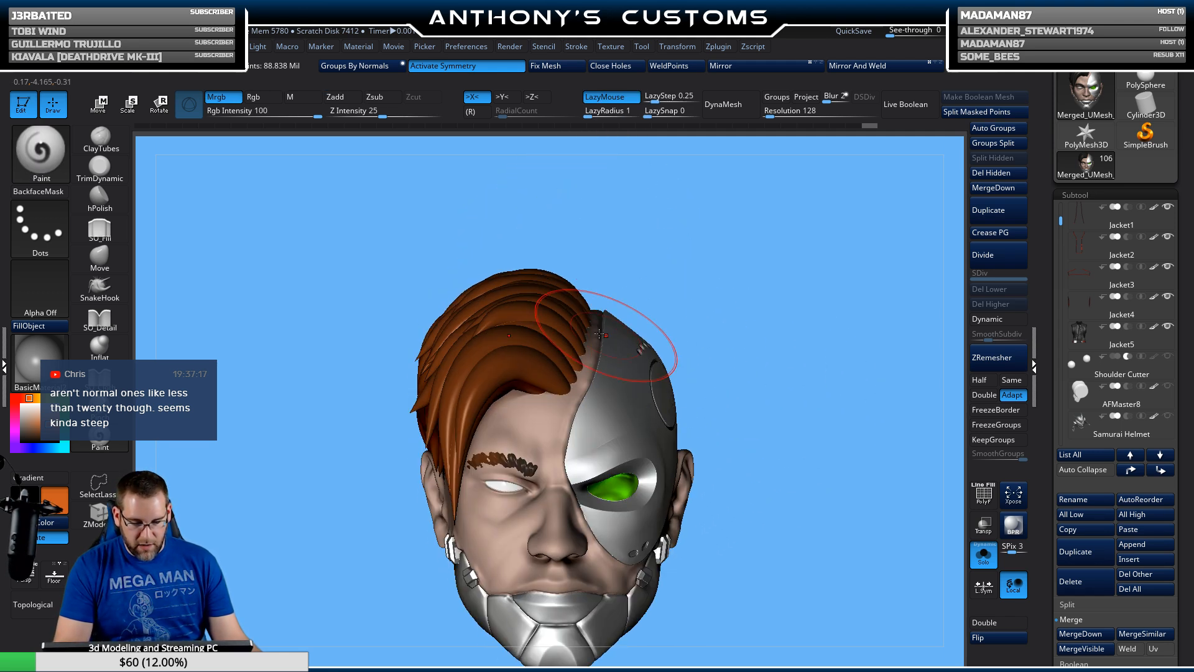
{"action": "left_click_drag", "start_coordinate": [751, 327], "coordinate": [790, 365]}
{"action": "mouse_move", "coordinate": [759, 472]}
{"action": "left_mouse_down"}
{"action": "mouse_move", "coordinate": [814, 448]}
{"action": "mouse_move", "coordinate": [757, 451]}
{"action": "left_mouse_up"}
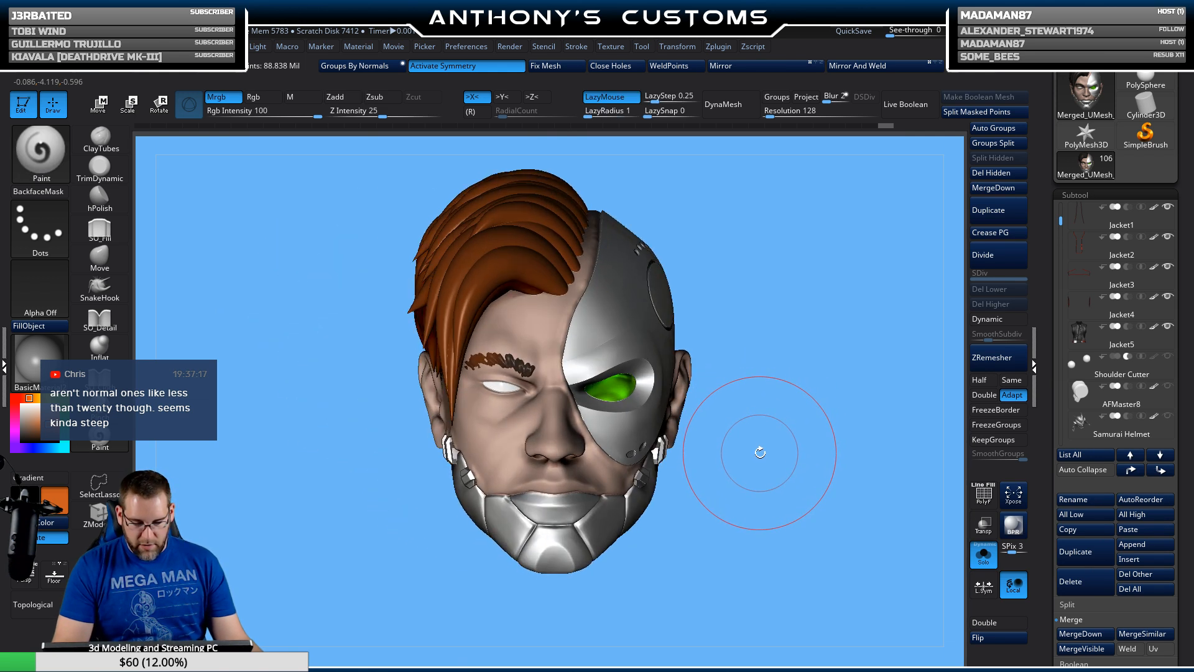
Step: Paint the swept hair and the eyebrow white with BasicMaterial2, covering the front, top, side and back of the hair
{"action": "mouse_move", "coordinate": [761, 452]}
{"action": "left_mouse_down"}
{"action": "mouse_move", "coordinate": [776, 453]}
{"action": "mouse_move", "coordinate": [768, 458]}
{"action": "left_mouse_up"}
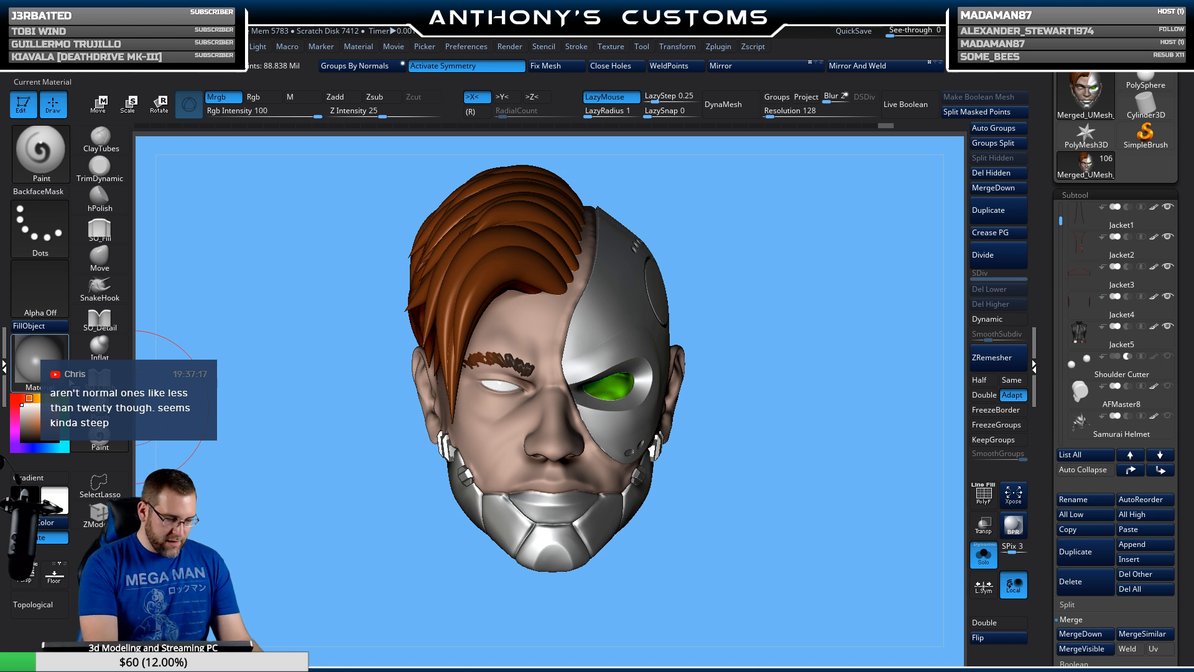
{"action": "mouse_move", "coordinate": [473, 255]}
{"action": "left_mouse_down"}
{"action": "mouse_move", "coordinate": [523, 240]}
{"action": "mouse_move", "coordinate": [498, 261]}
{"action": "mouse_move", "coordinate": [543, 187]}
{"action": "left_mouse_up"}
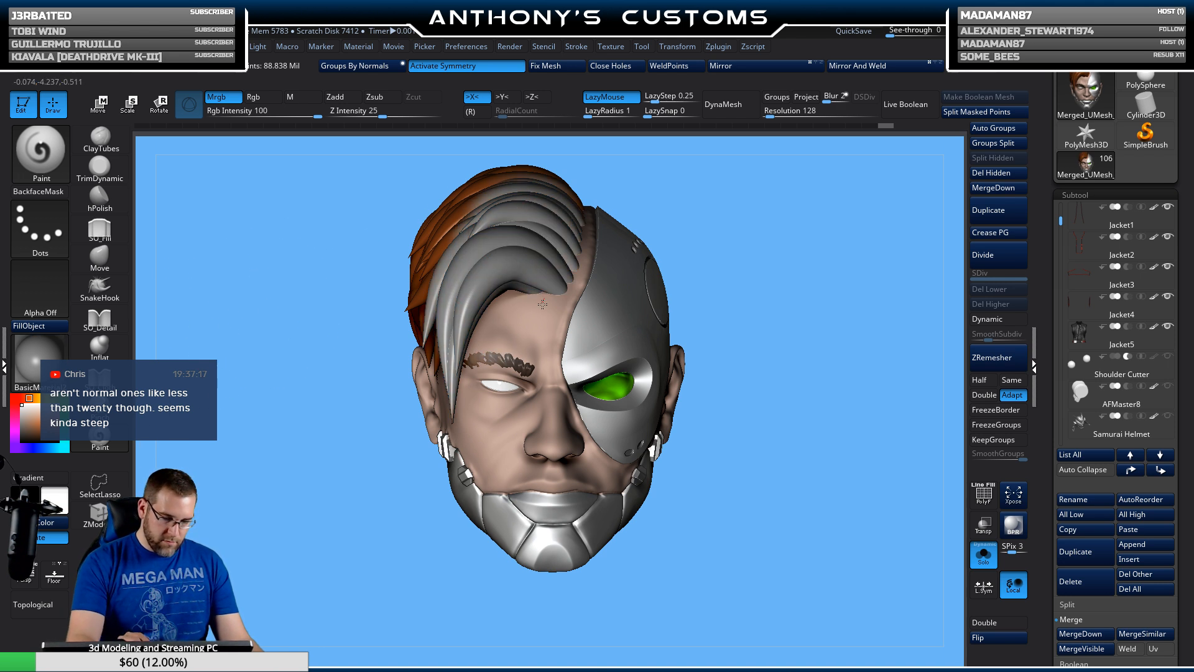
{"action": "left_click_drag", "start_coordinate": [543, 304], "coordinate": [490, 162]}
{"action": "left_click_drag", "start_coordinate": [432, 294], "coordinate": [479, 323]}
{"action": "left_click_drag", "start_coordinate": [622, 187], "coordinate": [802, 240]}
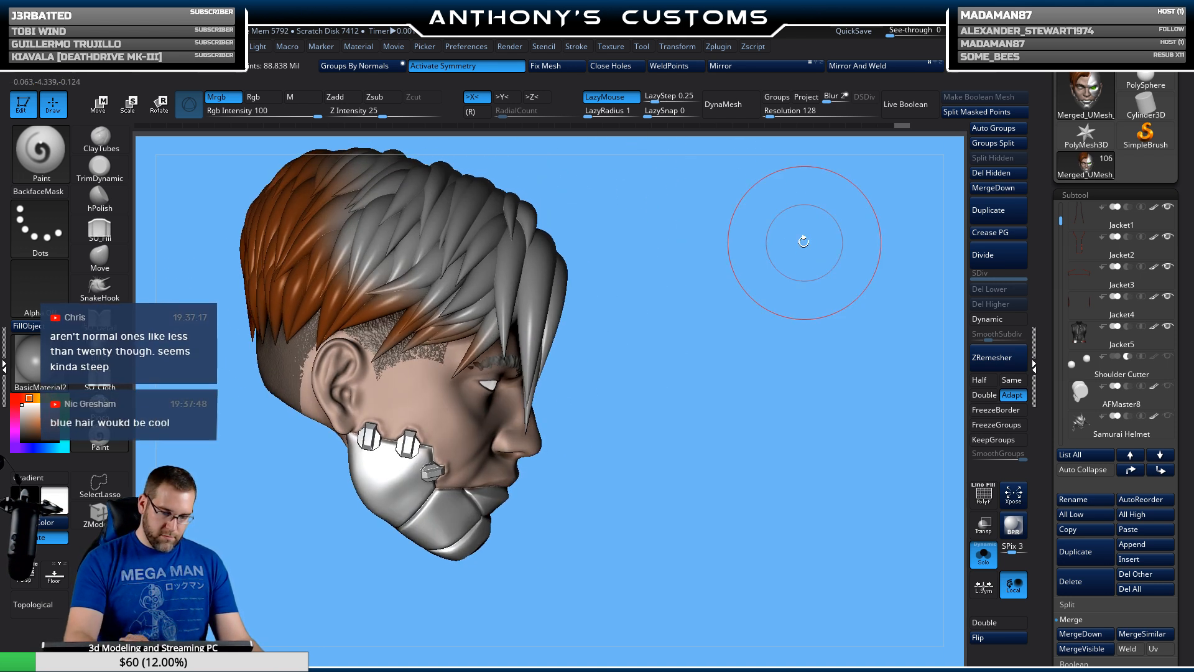
{"action": "left_click_drag", "start_coordinate": [460, 311], "coordinate": [391, 350]}
{"action": "mouse_move", "coordinate": [485, 352]}
{"action": "left_mouse_down"}
{"action": "mouse_move", "coordinate": [324, 280]}
{"action": "mouse_move", "coordinate": [268, 205]}
{"action": "mouse_move", "coordinate": [296, 160]}
{"action": "left_mouse_up"}
{"action": "left_click_drag", "start_coordinate": [644, 259], "coordinate": [764, 335]}
{"action": "left_click_drag", "start_coordinate": [475, 364], "coordinate": [471, 252]}
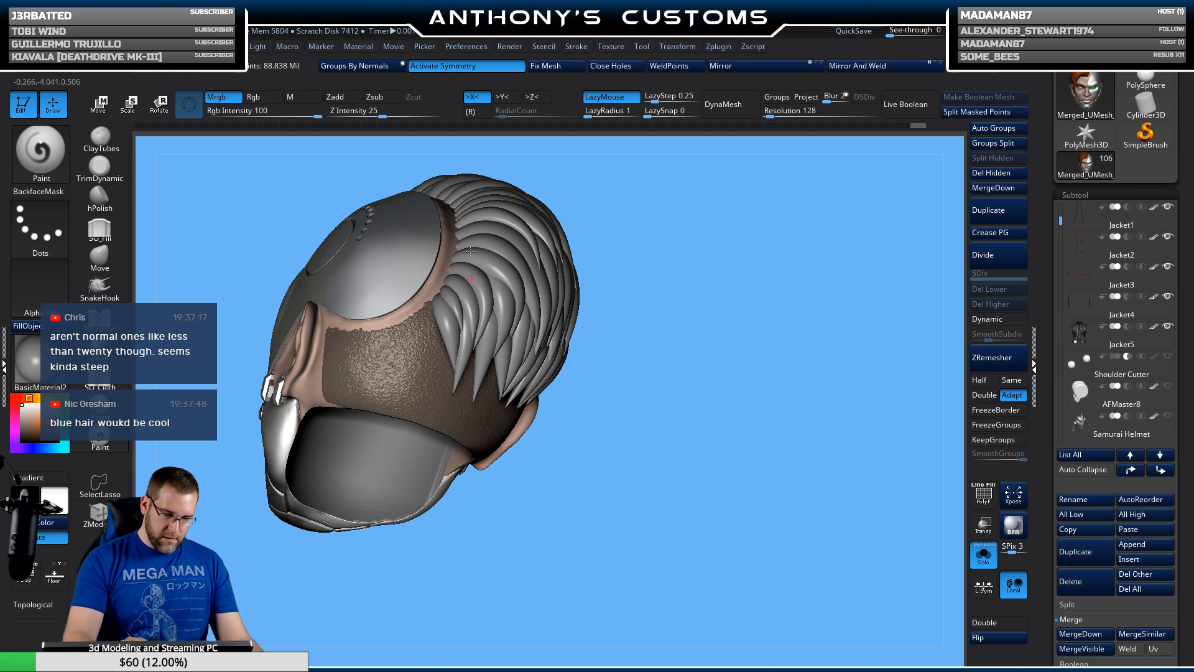
{"action": "mouse_move", "coordinate": [680, 237]}
{"action": "left_mouse_down"}
{"action": "mouse_move", "coordinate": [690, 368]}
{"action": "mouse_move", "coordinate": [715, 404]}
{"action": "mouse_move", "coordinate": [706, 470]}
{"action": "mouse_move", "coordinate": [733, 458]}
{"action": "mouse_move", "coordinate": [518, 444]}
{"action": "left_mouse_up"}
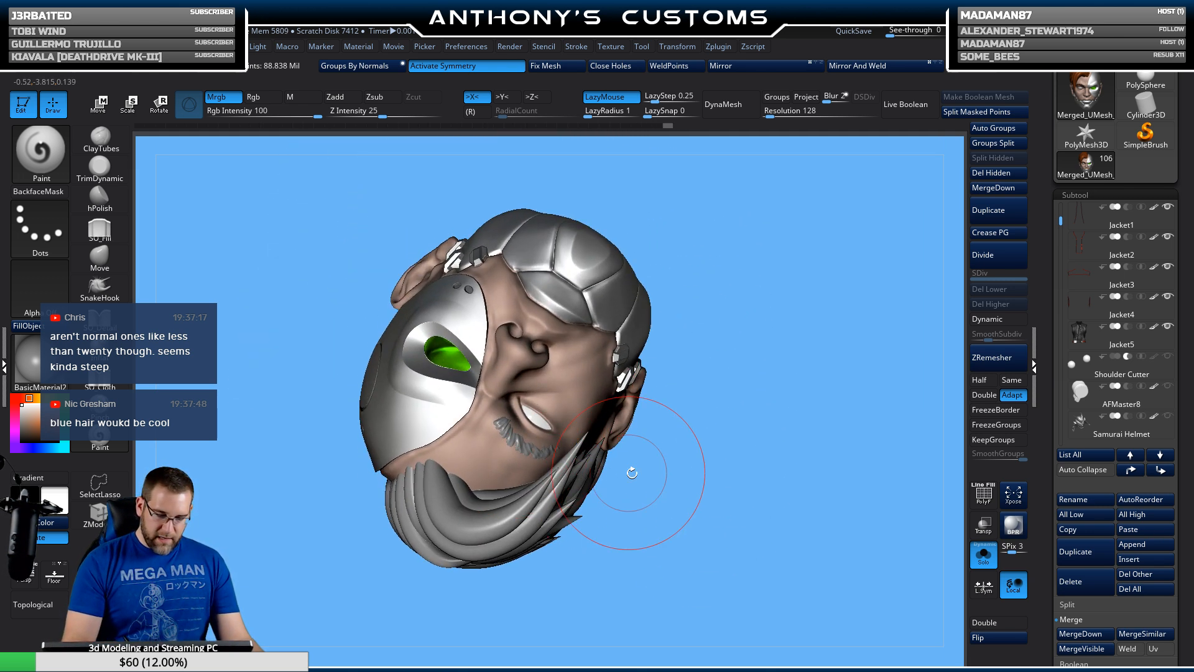
{"action": "mouse_move", "coordinate": [632, 466]}
{"action": "left_mouse_down"}
{"action": "mouse_move", "coordinate": [850, 535]}
{"action": "mouse_move", "coordinate": [875, 489]}
{"action": "left_mouse_up"}
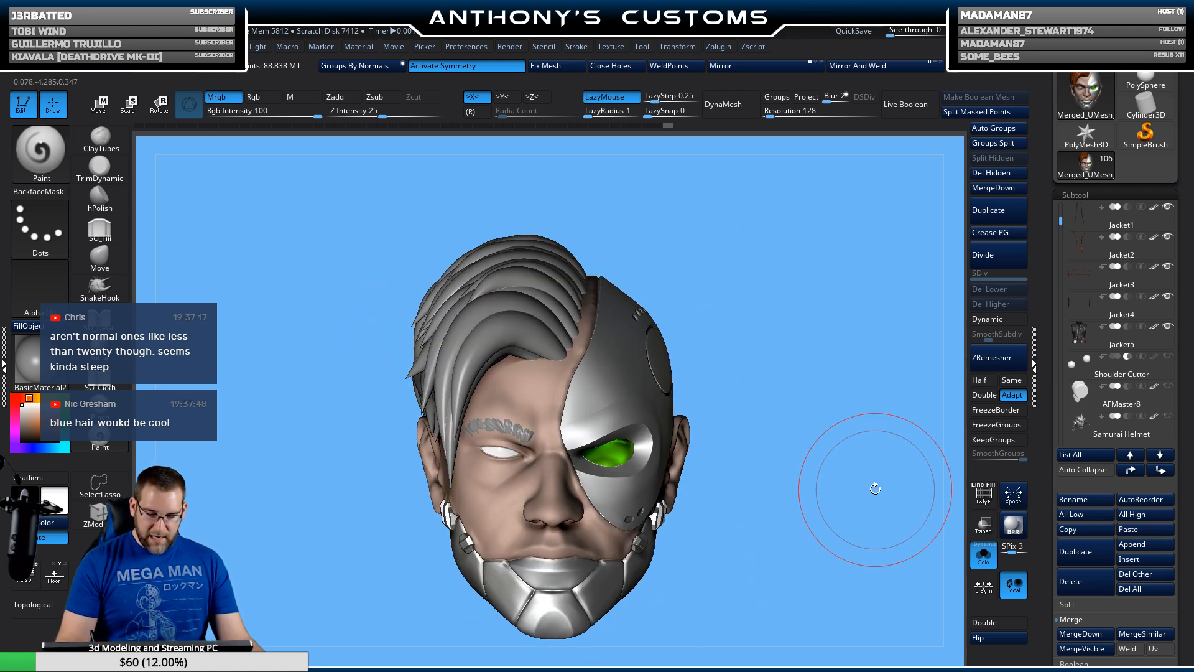
Step: Show the whole figure and paint the swept hair and the eyebrow near-black to match the jacket
{"action": "left_click", "coordinate": [984, 555]}
{"action": "key", "text": "f"}
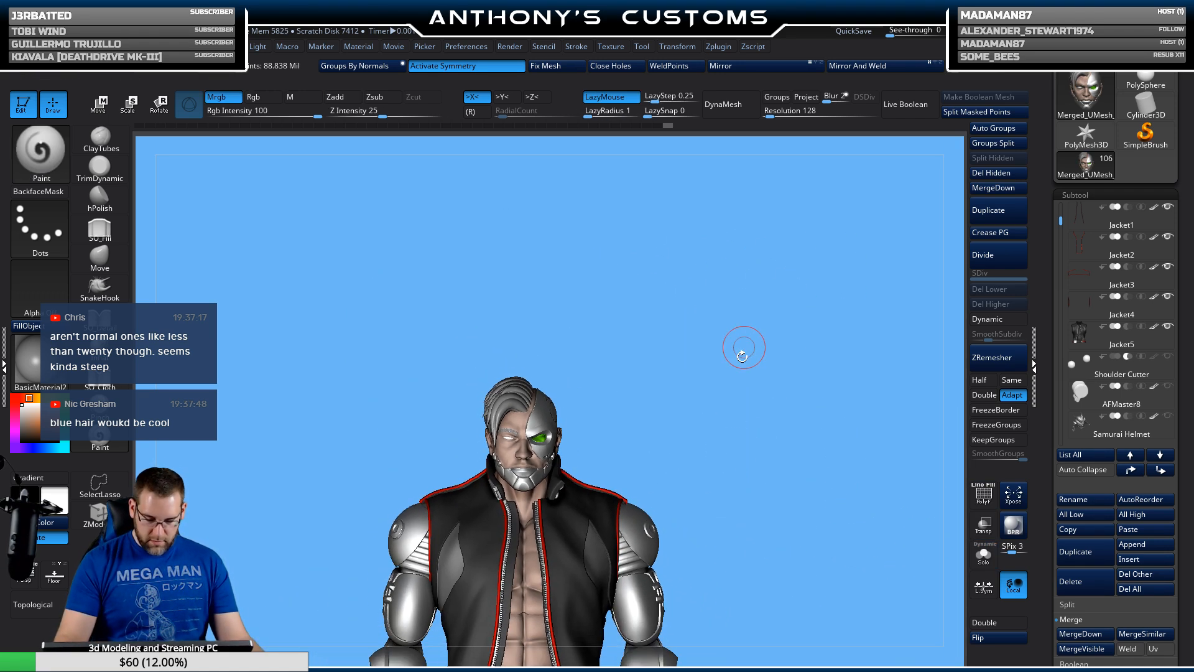
{"action": "left_click_drag", "start_coordinate": [730, 352], "coordinate": [778, 591]}
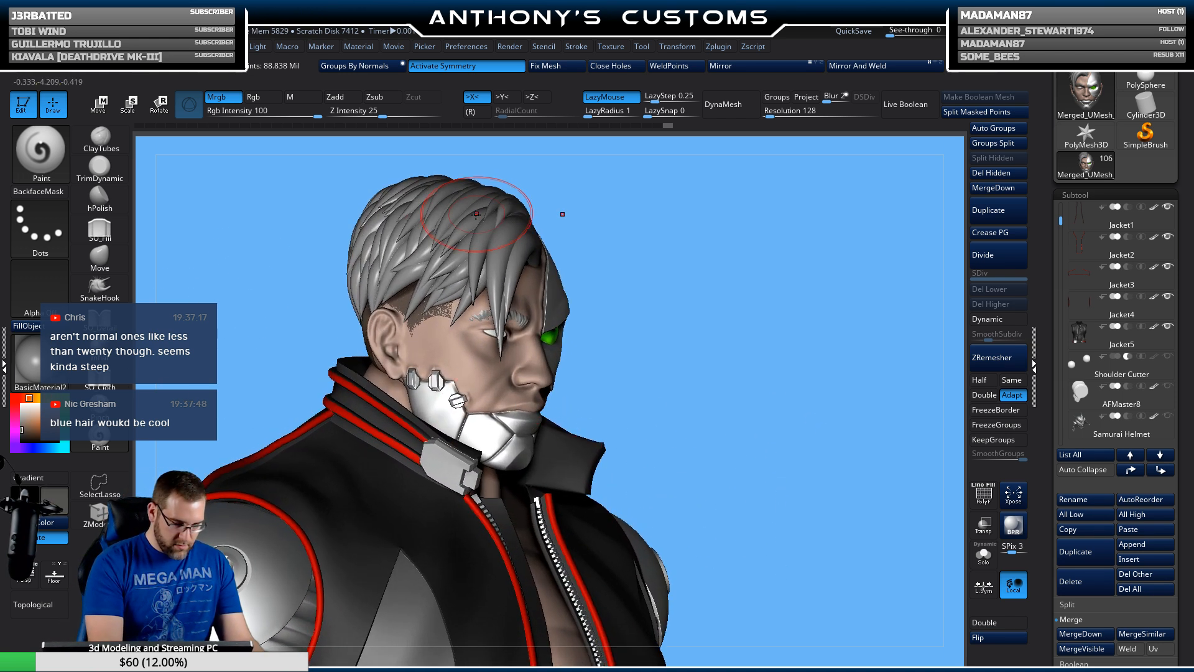
{"action": "mouse_move", "coordinate": [497, 210]}
{"action": "left_mouse_down"}
{"action": "mouse_move", "coordinate": [423, 264]}
{"action": "mouse_move", "coordinate": [483, 312]}
{"action": "left_mouse_up"}
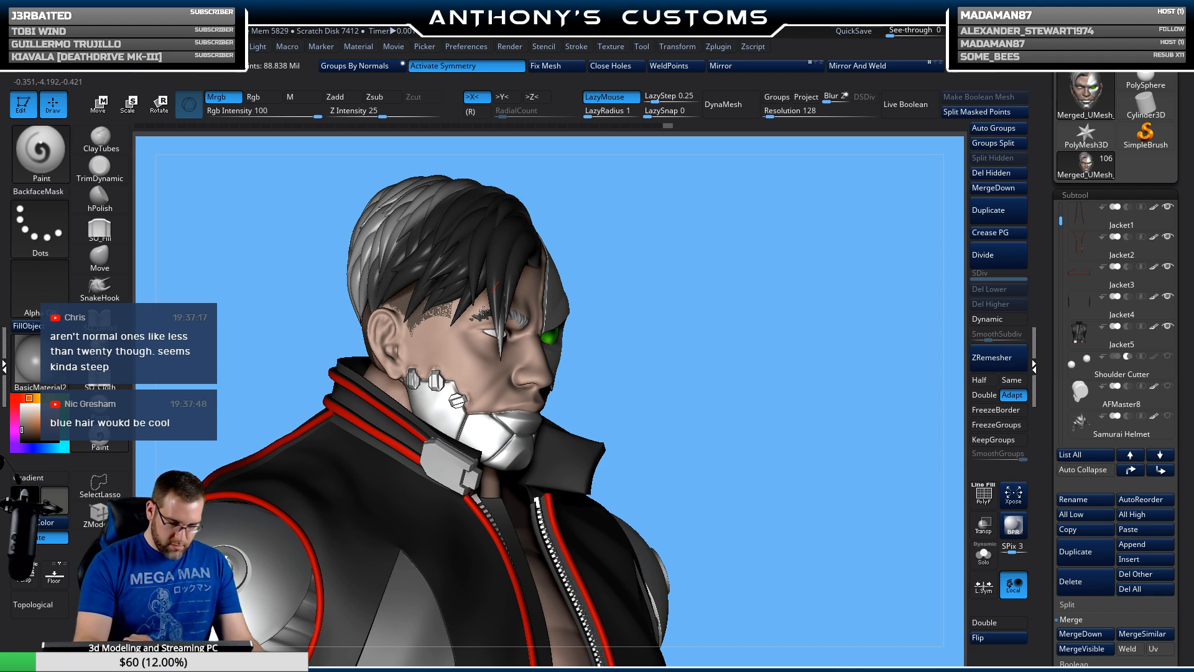
{"action": "mouse_move", "coordinate": [482, 230]}
{"action": "left_mouse_down"}
{"action": "mouse_move", "coordinate": [364, 267]}
{"action": "mouse_move", "coordinate": [355, 314]}
{"action": "left_mouse_up"}
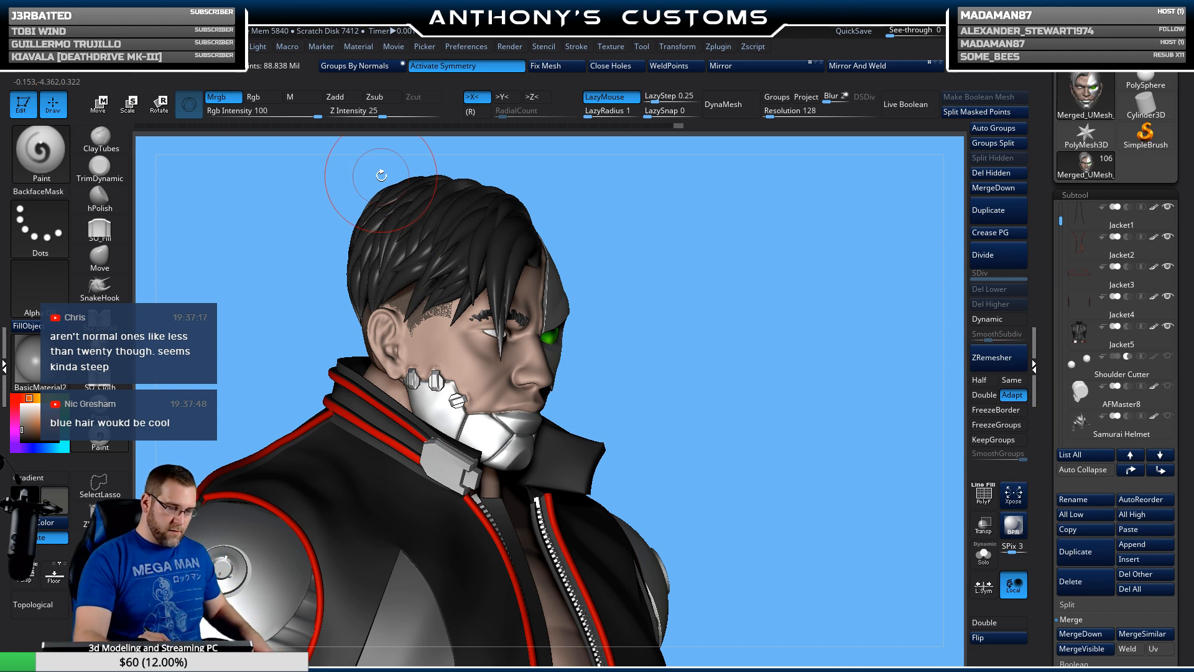
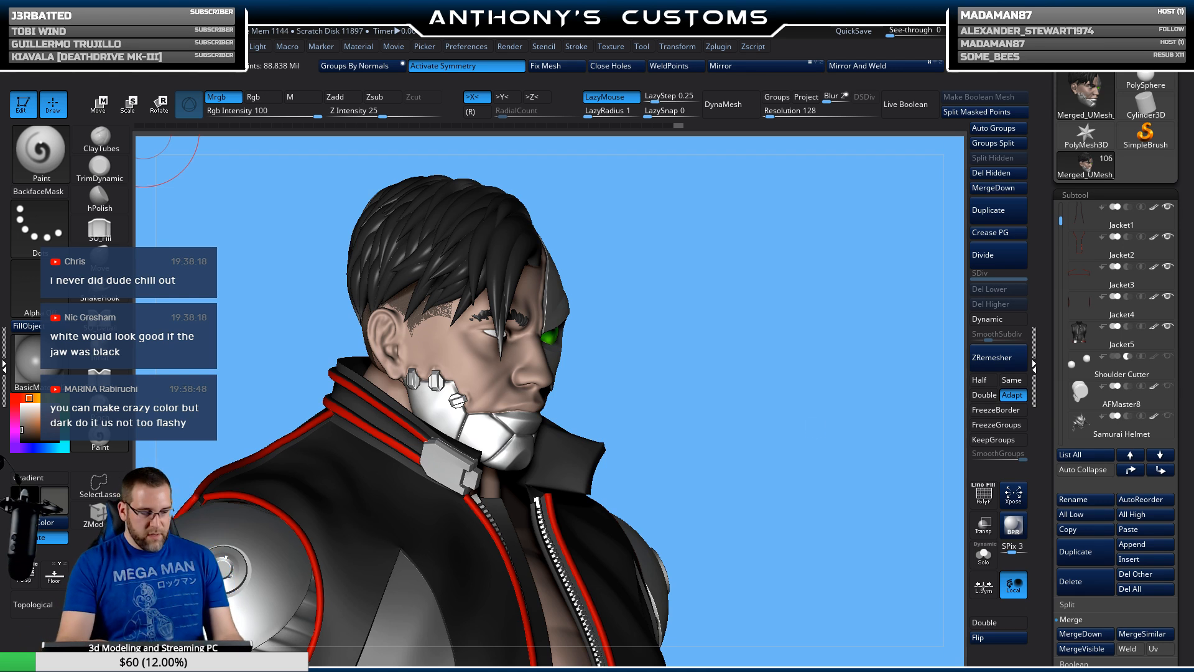
Step: Switch the painting material to SketchToyPlastic
{"action": "left_click_drag", "start_coordinate": [778, 418], "coordinate": [821, 297]}
{"action": "left_click_drag", "start_coordinate": [835, 393], "coordinate": [806, 480], "text": "alt"}
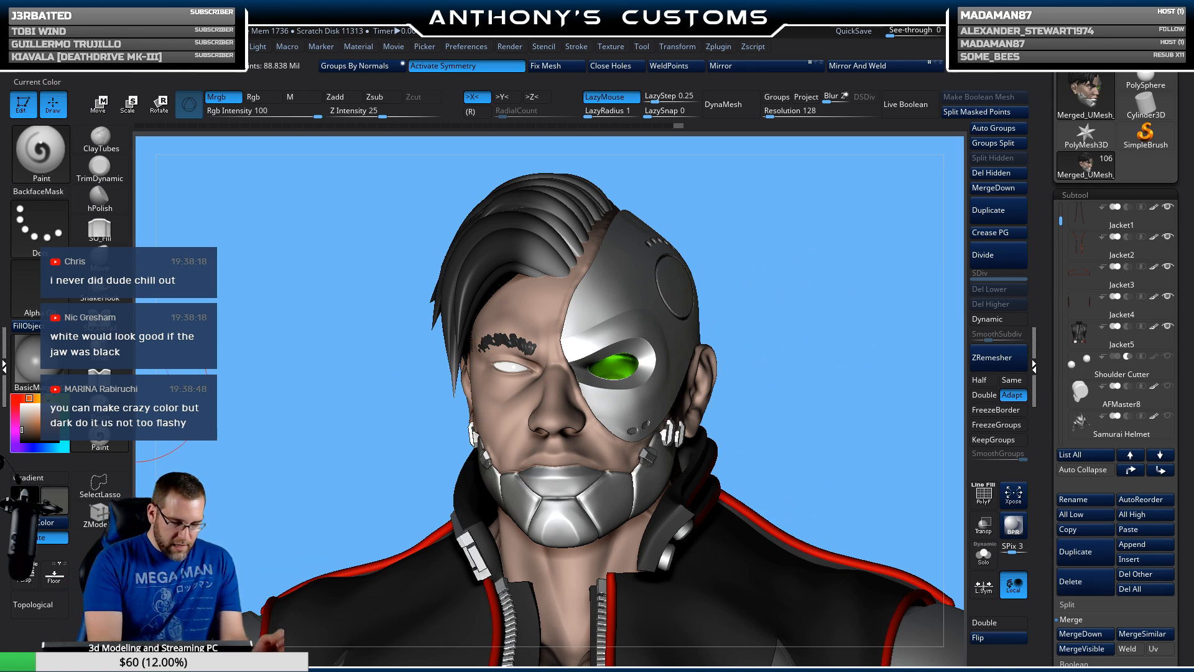
{"action": "left_click", "coordinate": [41, 371]}
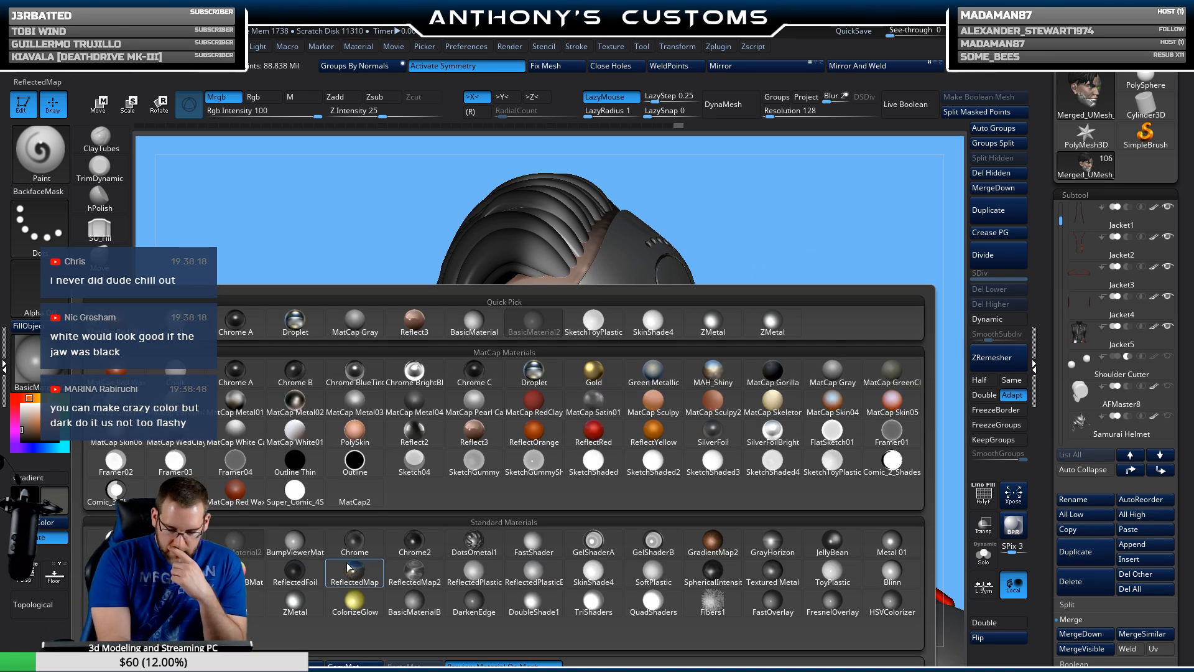
{"action": "mouse_move", "coordinate": [354, 582]}
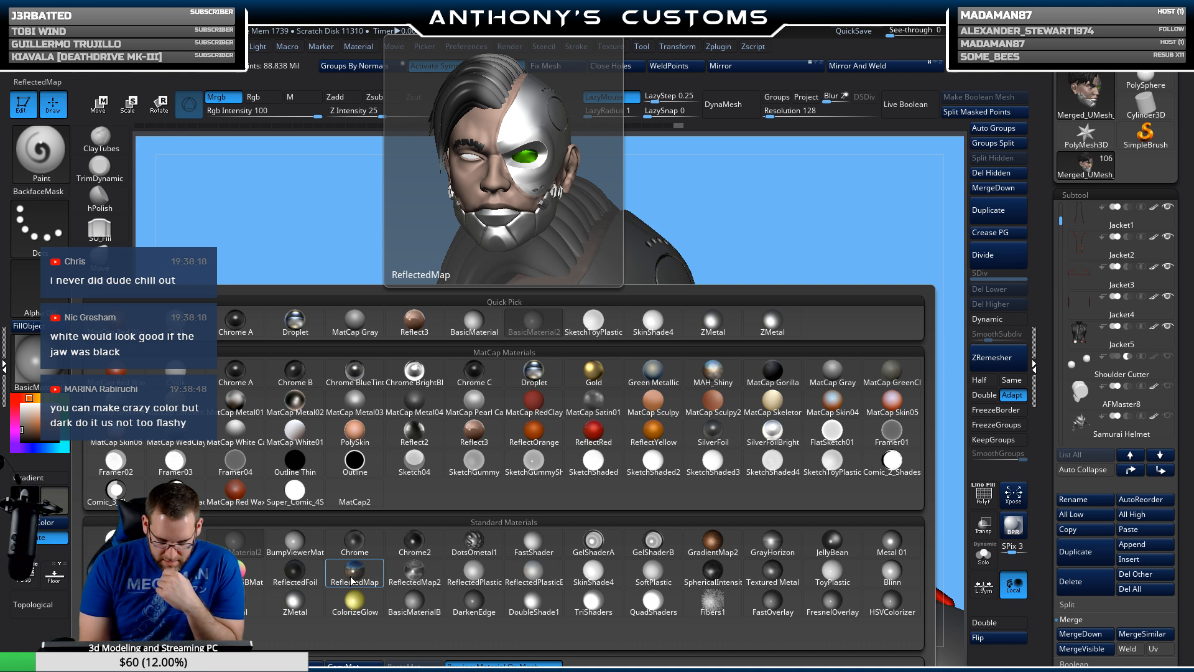
{"action": "left_click", "coordinate": [830, 468]}
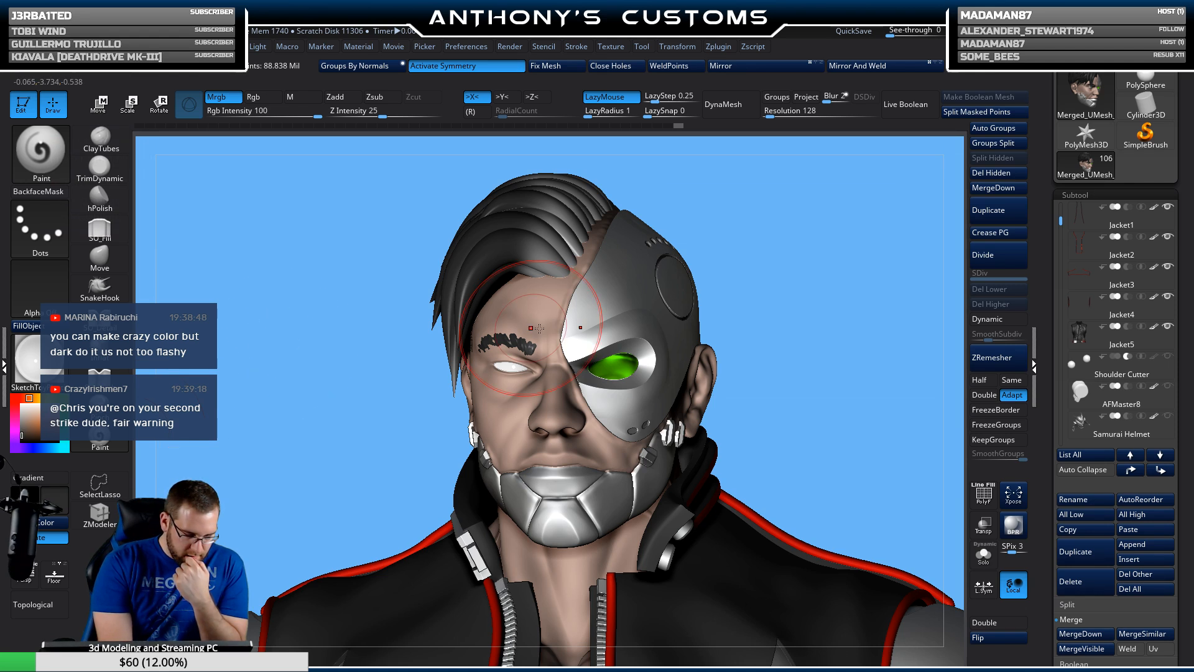
Step: Isolate the head and paint the chin and lower jaw plates black with SketchToyPlastic
{"action": "key", "text": "space"}
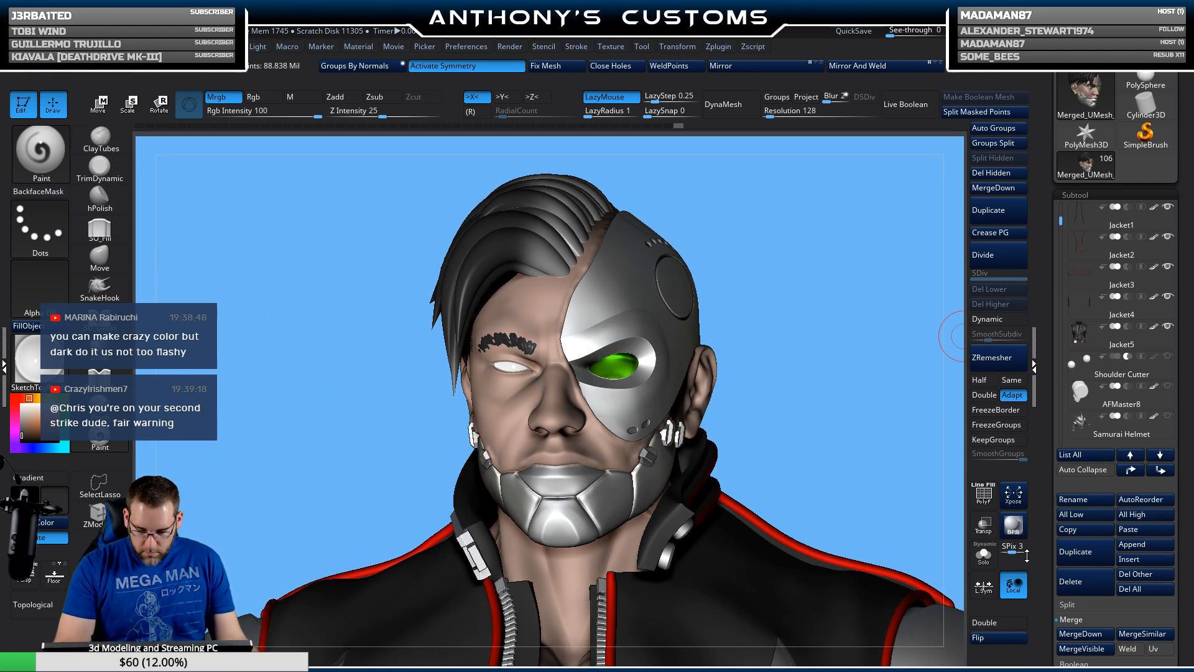
{"action": "left_click", "coordinate": [984, 554]}
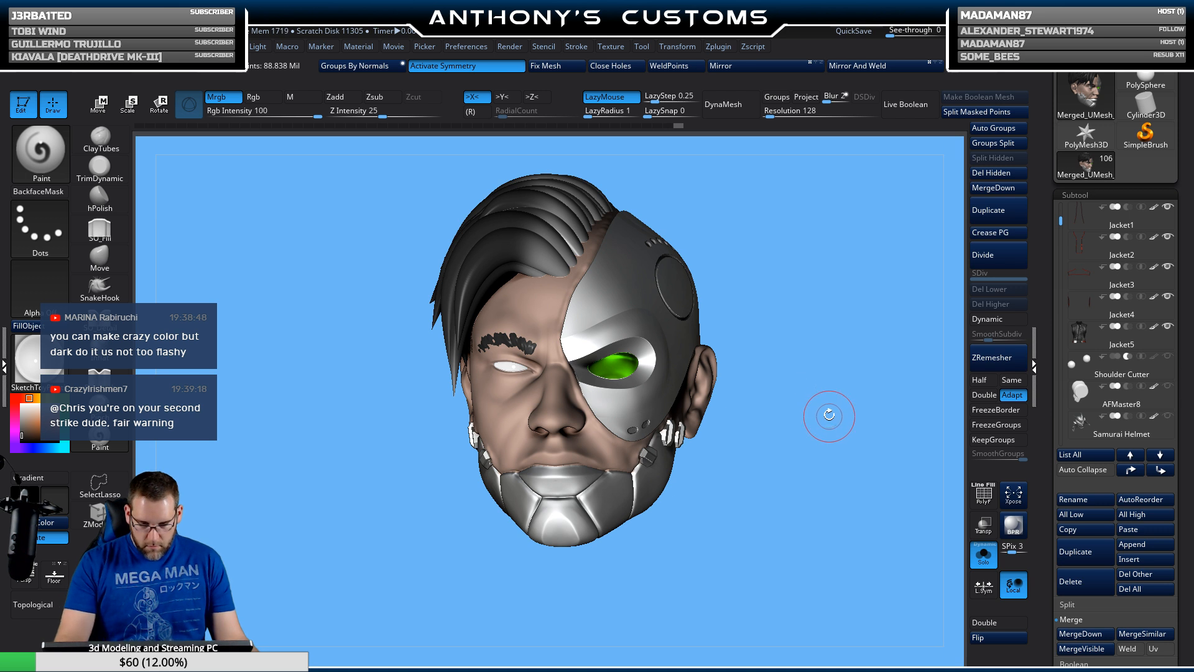
{"action": "mouse_move", "coordinate": [832, 418]}
{"action": "left_mouse_down", "text": "alt"}
{"action": "mouse_move", "coordinate": [828, 469]}
{"action": "mouse_move", "coordinate": [861, 591]}
{"action": "mouse_move", "coordinate": [754, 471]}
{"action": "mouse_move", "coordinate": [786, 394]}
{"action": "left_mouse_up", "text": "alt"}
{"action": "mouse_move", "coordinate": [563, 487]}
{"action": "left_mouse_down"}
{"action": "mouse_move", "coordinate": [485, 517]}
{"action": "mouse_move", "coordinate": [581, 454]}
{"action": "mouse_move", "coordinate": [633, 464]}
{"action": "left_mouse_up"}
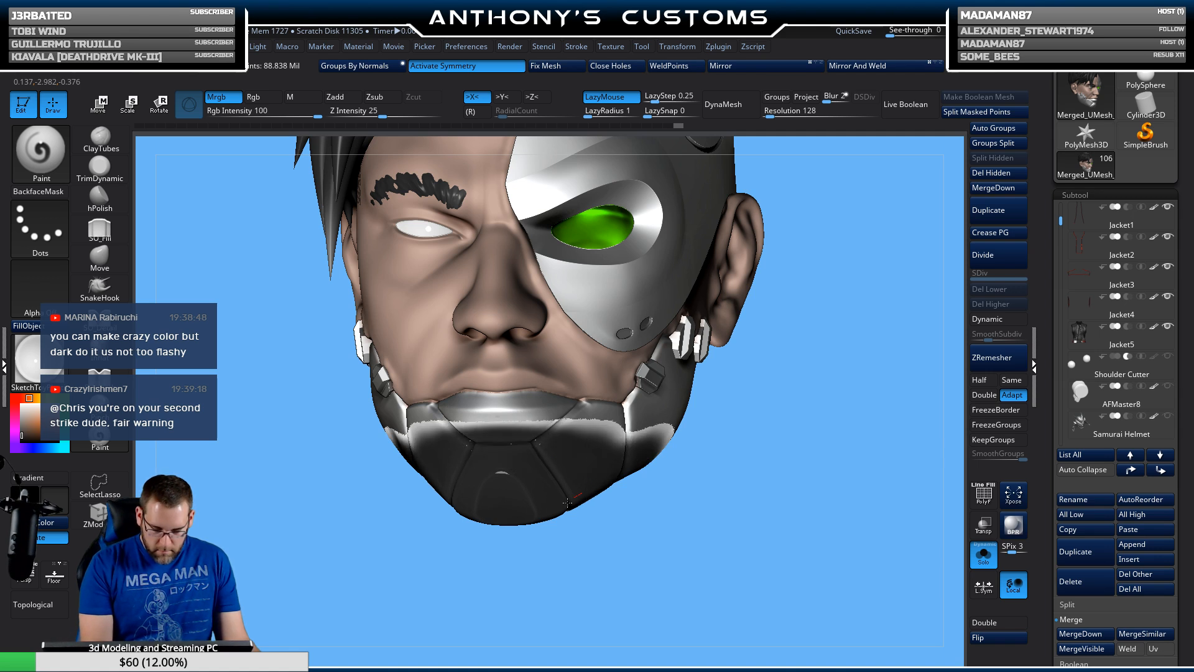
{"action": "mouse_move", "coordinate": [802, 482]}
{"action": "left_mouse_down"}
{"action": "mouse_move", "coordinate": [703, 492]}
{"action": "mouse_move", "coordinate": [672, 464]}
{"action": "mouse_move", "coordinate": [603, 460]}
{"action": "mouse_move", "coordinate": [601, 445]}
{"action": "left_mouse_up"}
{"action": "left_click_drag", "start_coordinate": [628, 539], "coordinate": [615, 538]}
{"action": "key", "text": "space"}
{"action": "left_click_drag", "start_coordinate": [675, 459], "coordinate": [666, 459]}
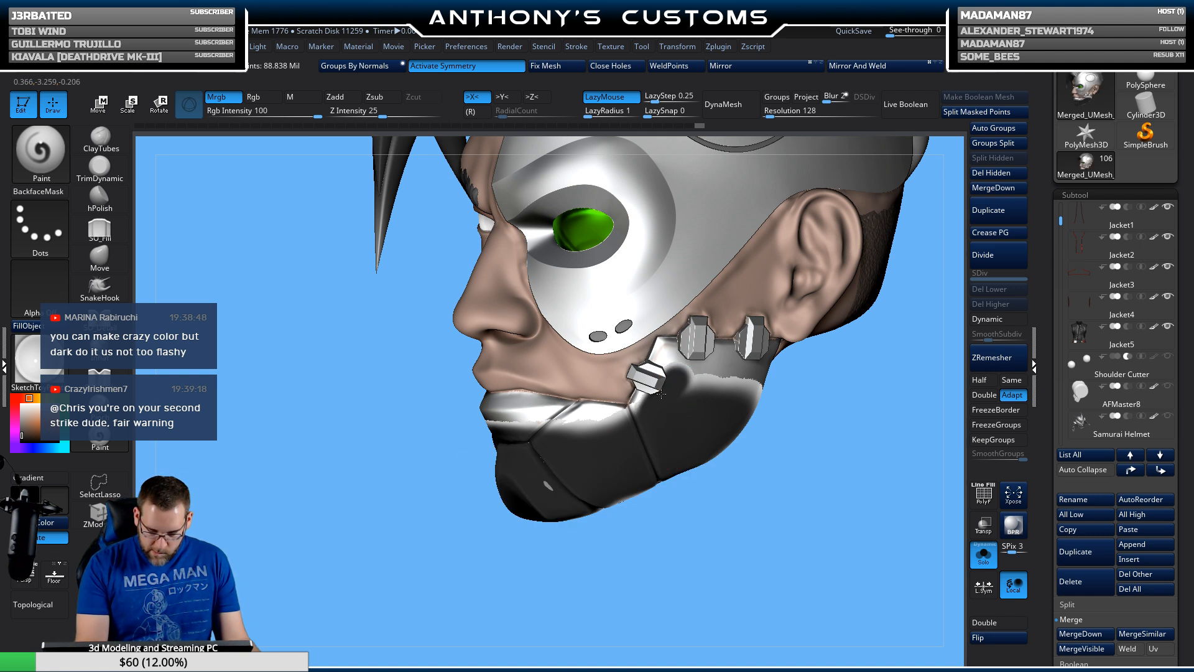
Step: Extend the black paint over the lip plate and up to the jaw bolts, and show it on the full figure
{"action": "left_click_drag", "start_coordinate": [625, 427], "coordinate": [540, 425]}
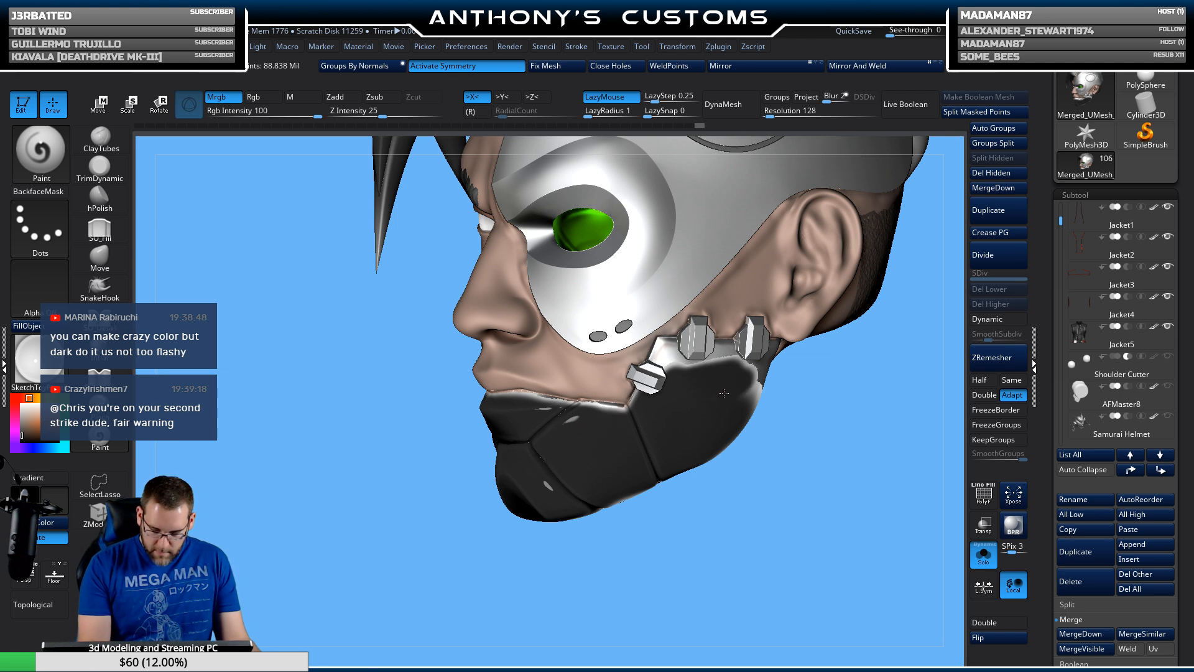
{"action": "left_click_drag", "start_coordinate": [820, 404], "coordinate": [861, 413]}
{"action": "key", "text": "space"}
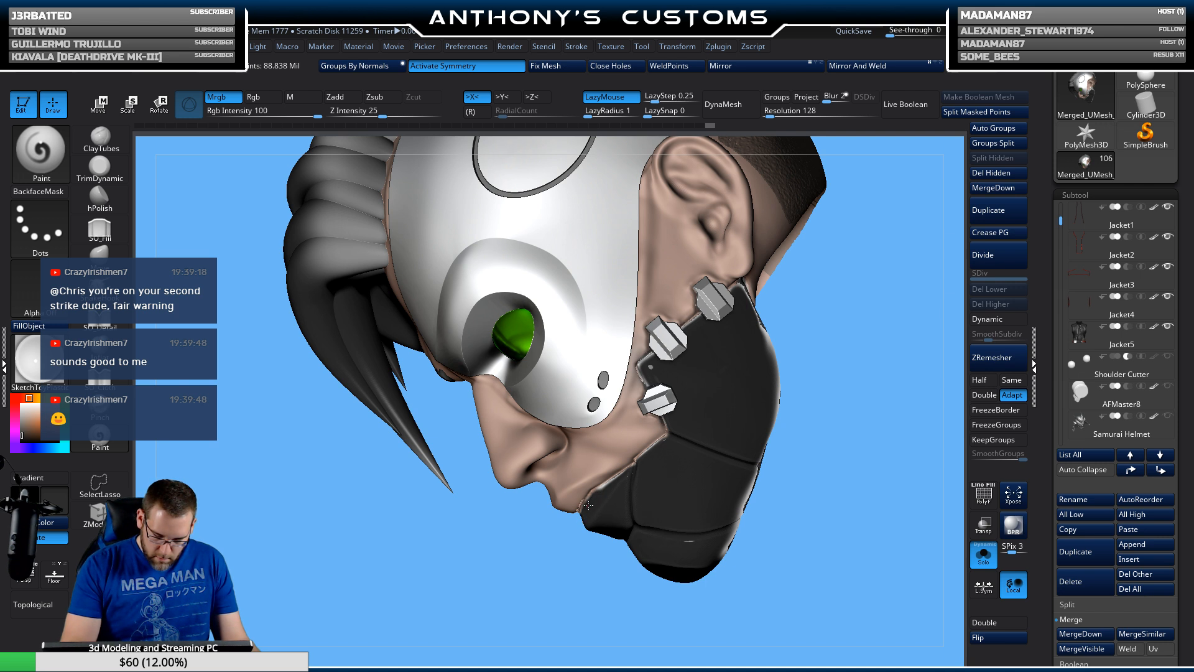
{"action": "left_click_drag", "start_coordinate": [803, 405], "coordinate": [899, 420]}
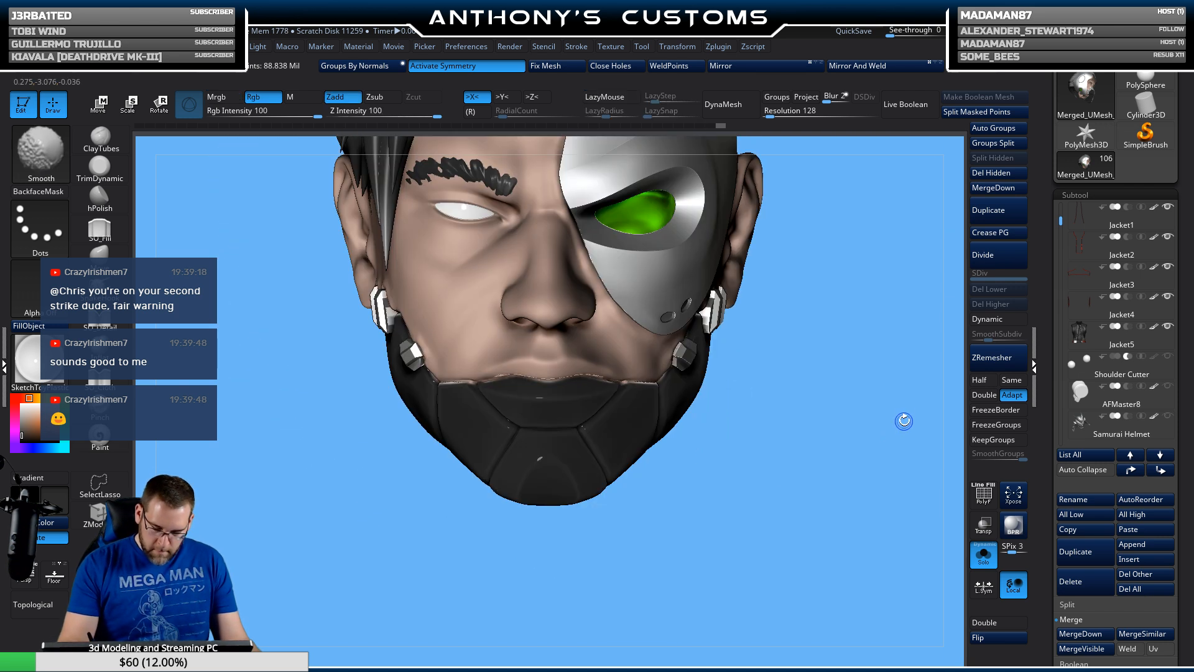
{"action": "left_click_drag", "start_coordinate": [771, 468], "coordinate": [697, 443]}
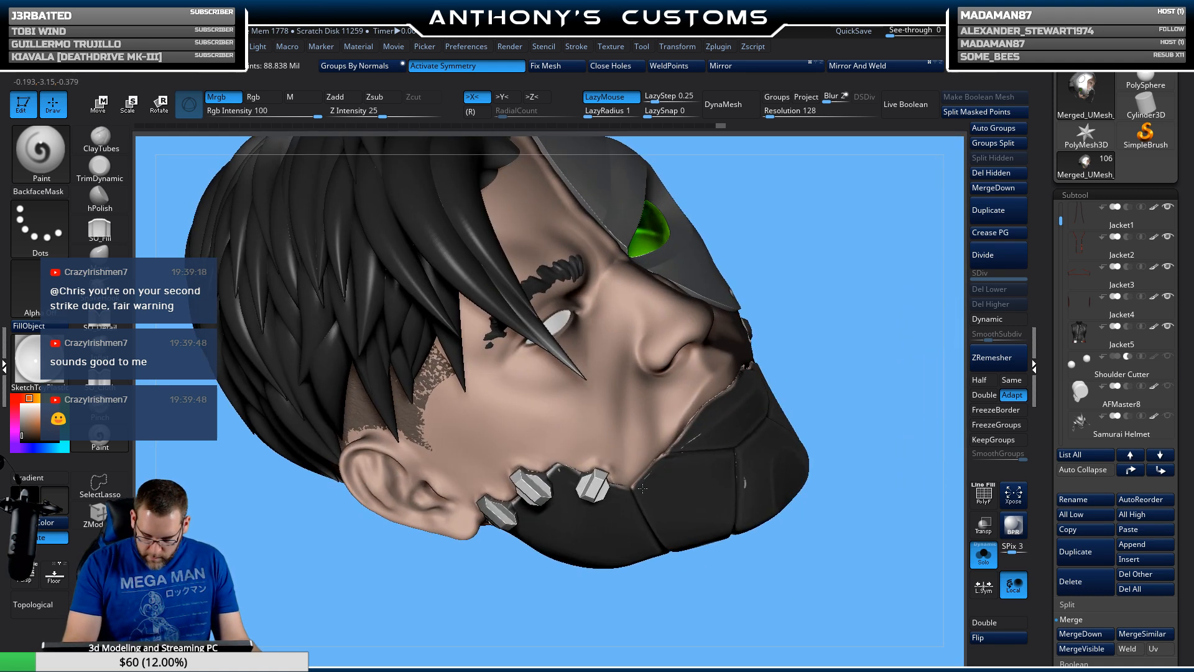
{"action": "left_click", "coordinate": [983, 556]}
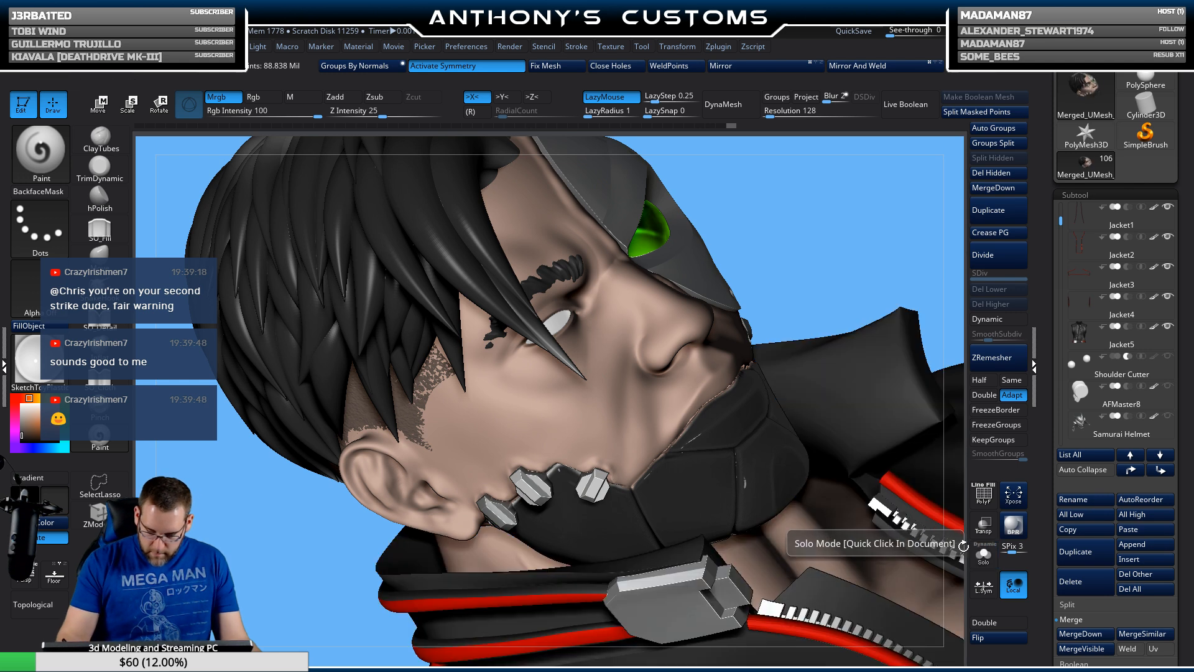
{"action": "left_click_drag", "start_coordinate": [820, 234], "coordinate": [876, 373]}
{"action": "right_click_drag", "start_coordinate": [866, 372], "coordinate": [739, 341], "text": "ctrl"}
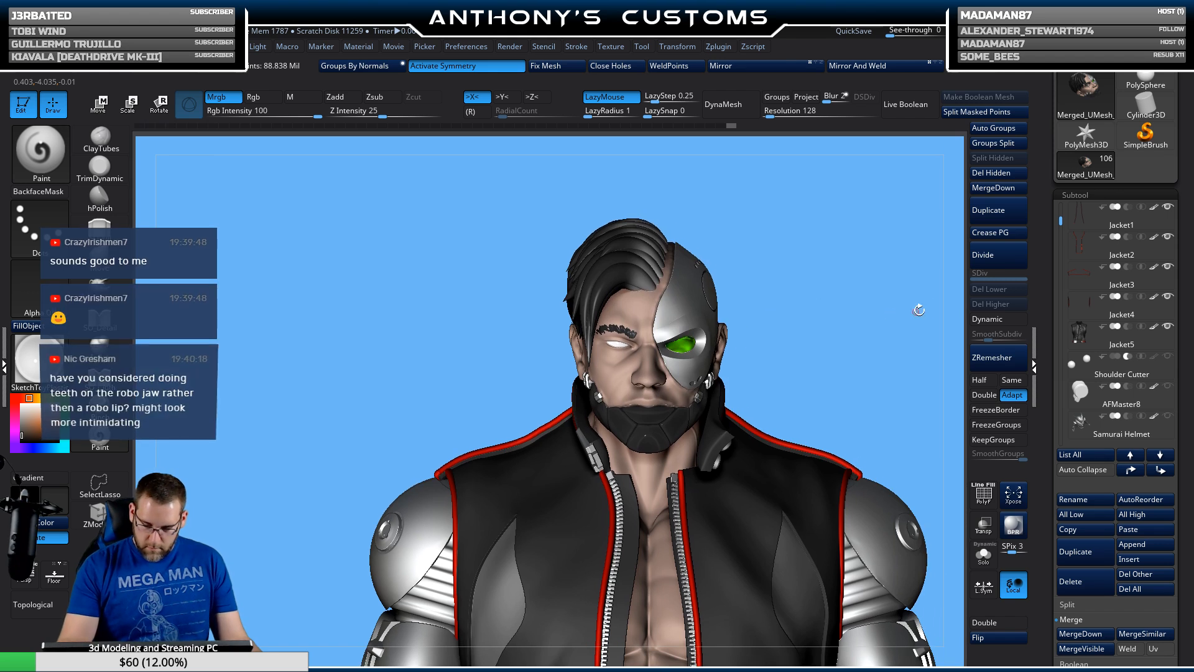
Step: Isolate the head and paint the lip plate and the jaw edge up to the cheek bolt light grey with a small brush
{"action": "left_click", "coordinate": [984, 555]}
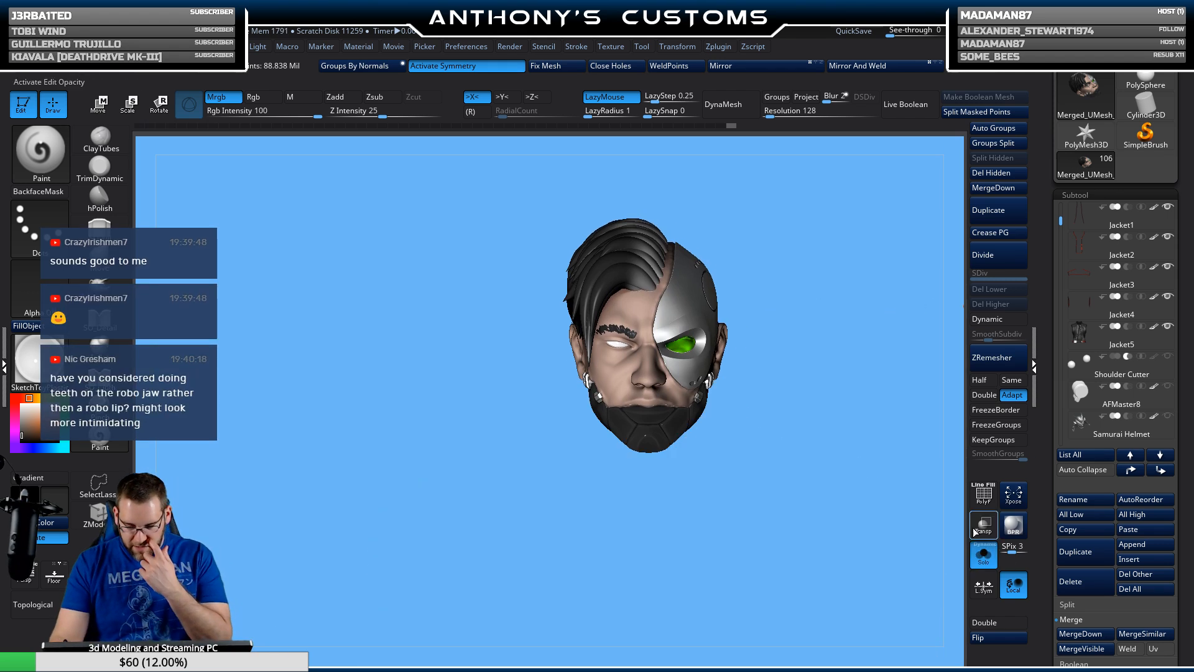
{"action": "left_click", "coordinate": [25, 408]}
{"action": "right_click_drag", "start_coordinate": [325, 449], "coordinate": [371, 613], "text": "ctrl"}
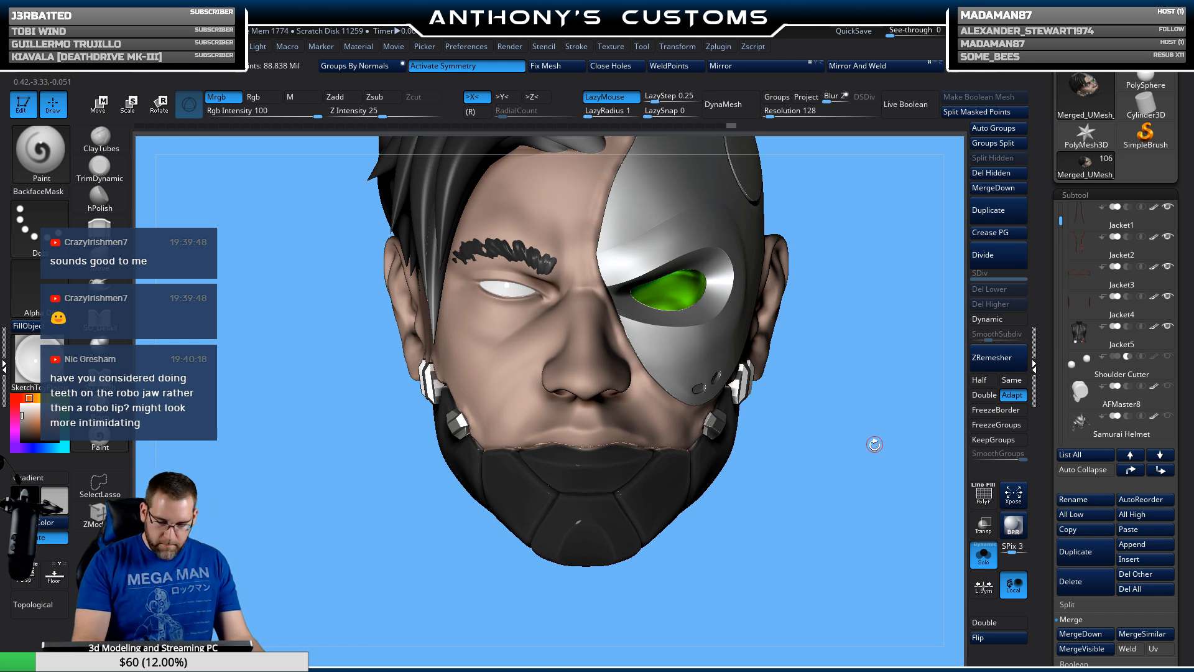
{"action": "right_click_drag", "start_coordinate": [875, 445], "coordinate": [845, 456]}
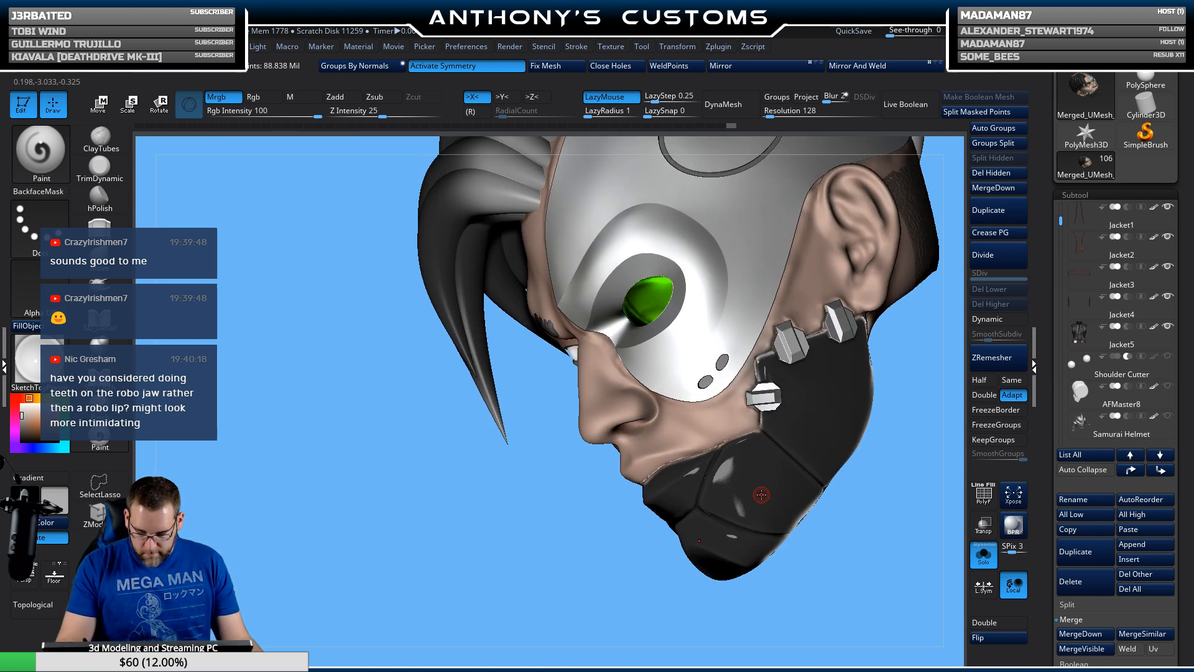
{"action": "right_click_drag", "start_coordinate": [714, 495], "coordinate": [729, 487]}
{"action": "key", "text": "space"}
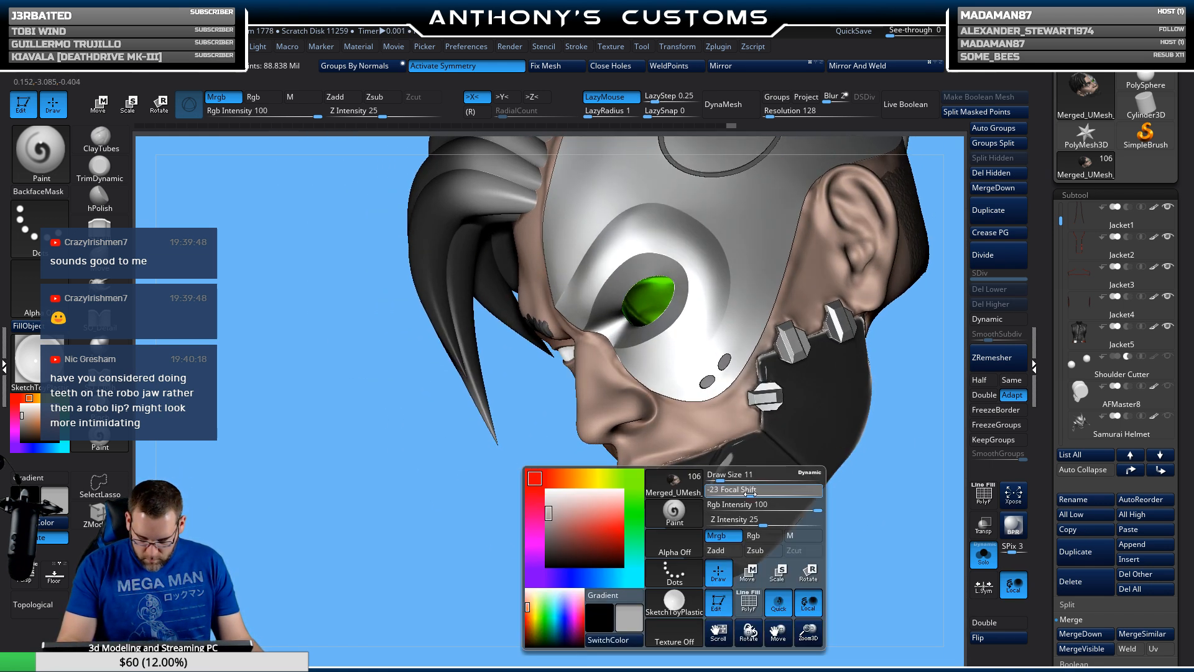
{"action": "left_click_drag", "start_coordinate": [702, 474], "coordinate": [653, 492]}
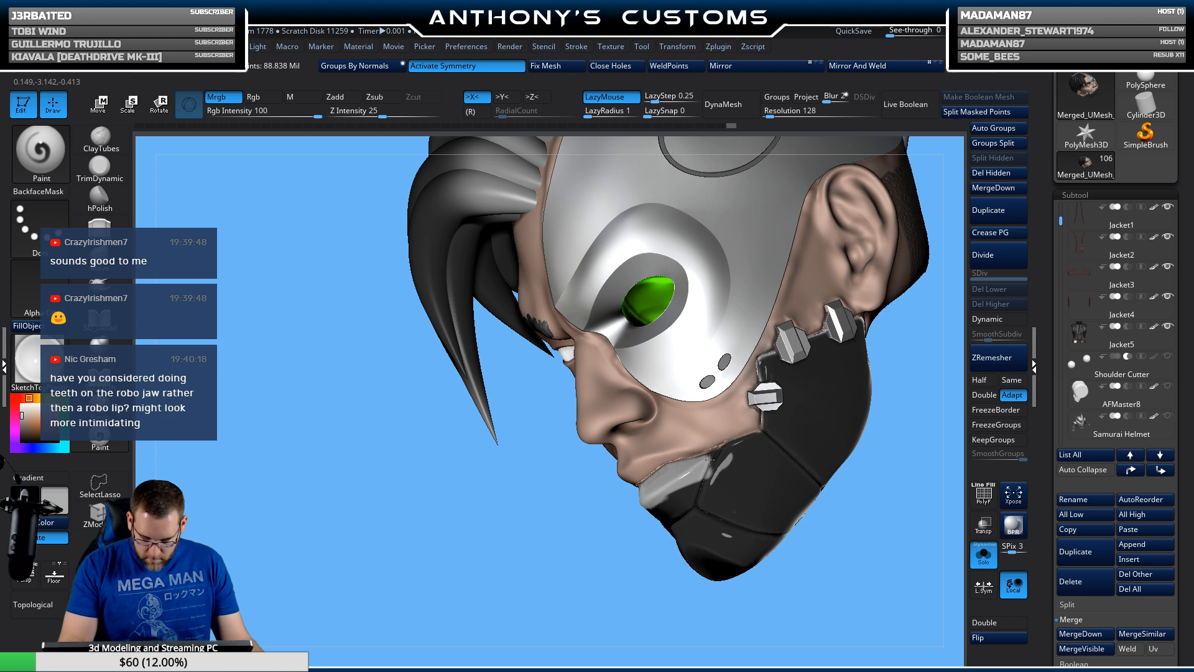
{"action": "left_click_drag", "start_coordinate": [709, 459], "coordinate": [764, 442]}
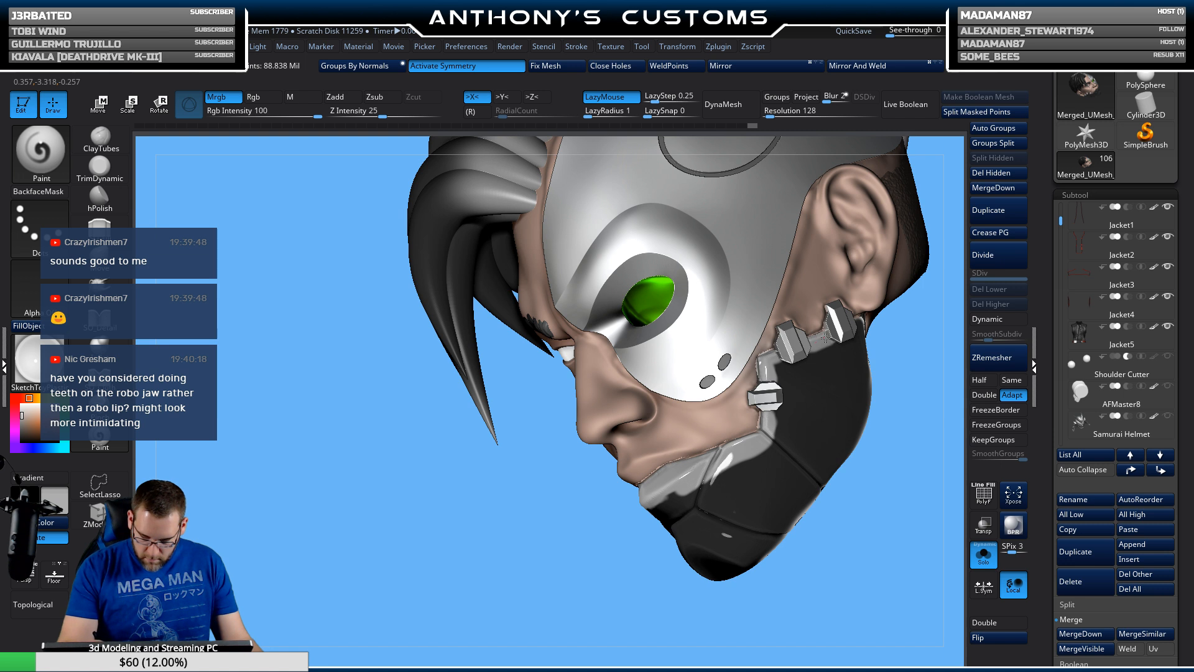
Step: Set the draw size to 39, undo the first soft stroke, and paint the remaining jaw and chin plates light grey
{"action": "key", "text": "space"}
{"action": "left_click_drag", "start_coordinate": [886, 355], "coordinate": [914, 379]}
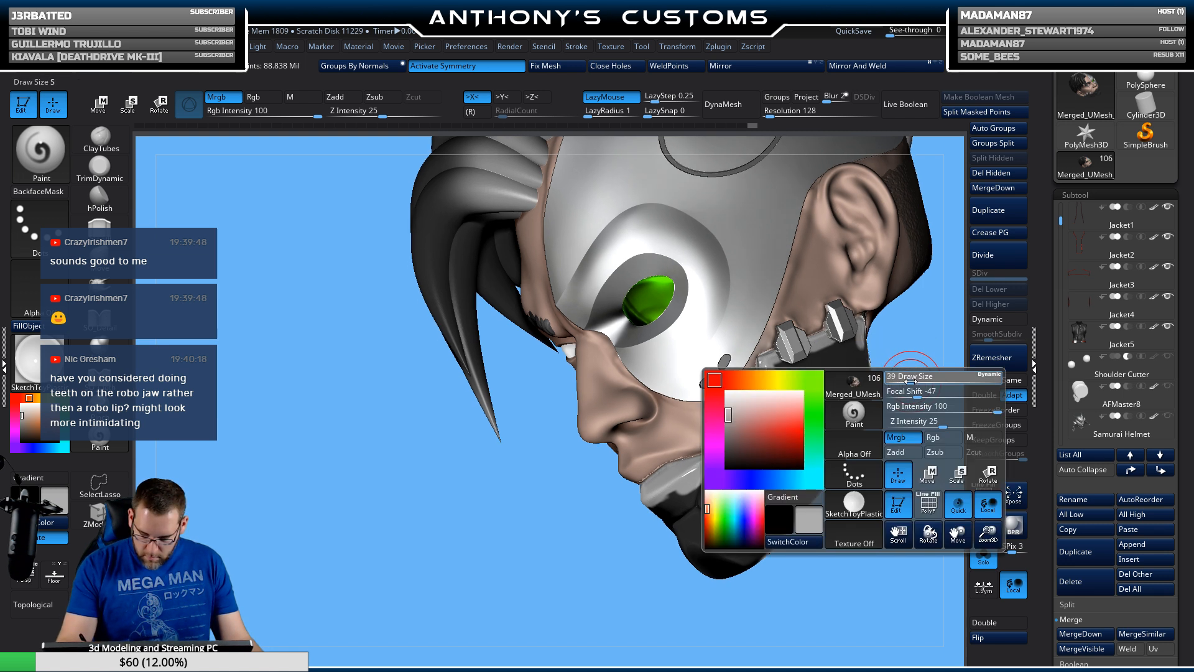
{"action": "mouse_move", "coordinate": [819, 435]}
{"action": "left_mouse_down"}
{"action": "mouse_move", "coordinate": [804, 384]}
{"action": "mouse_move", "coordinate": [788, 374]}
{"action": "left_mouse_up"}
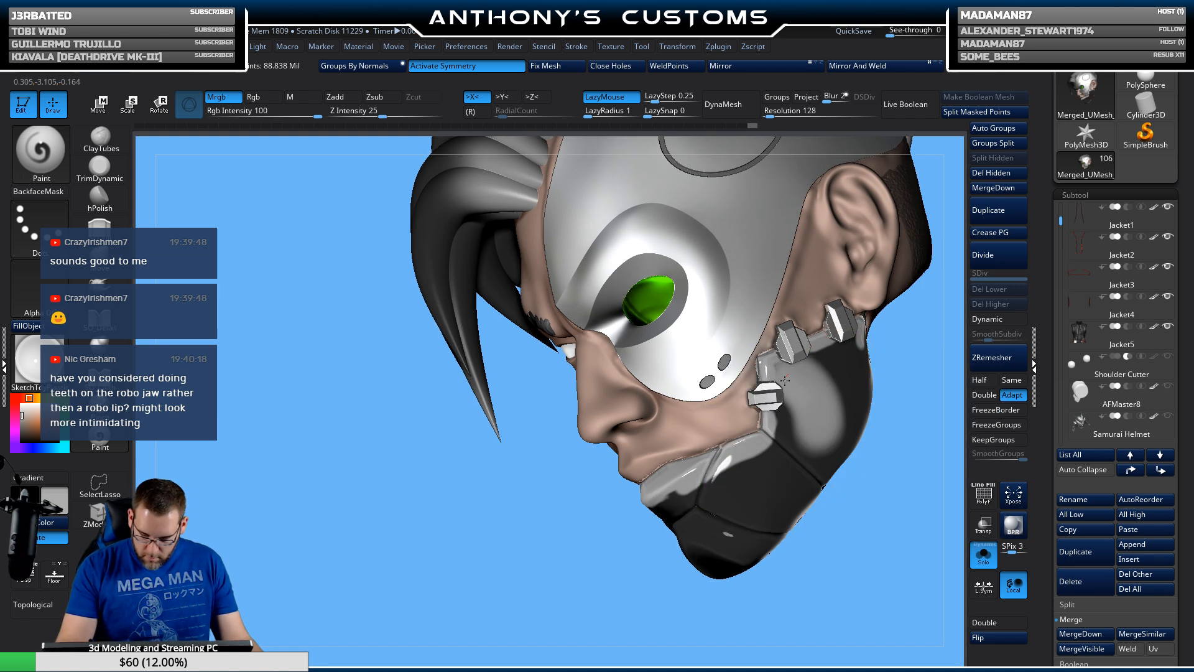
{"action": "key", "text": "ctrl+z"}
{"action": "key", "text": "space"}
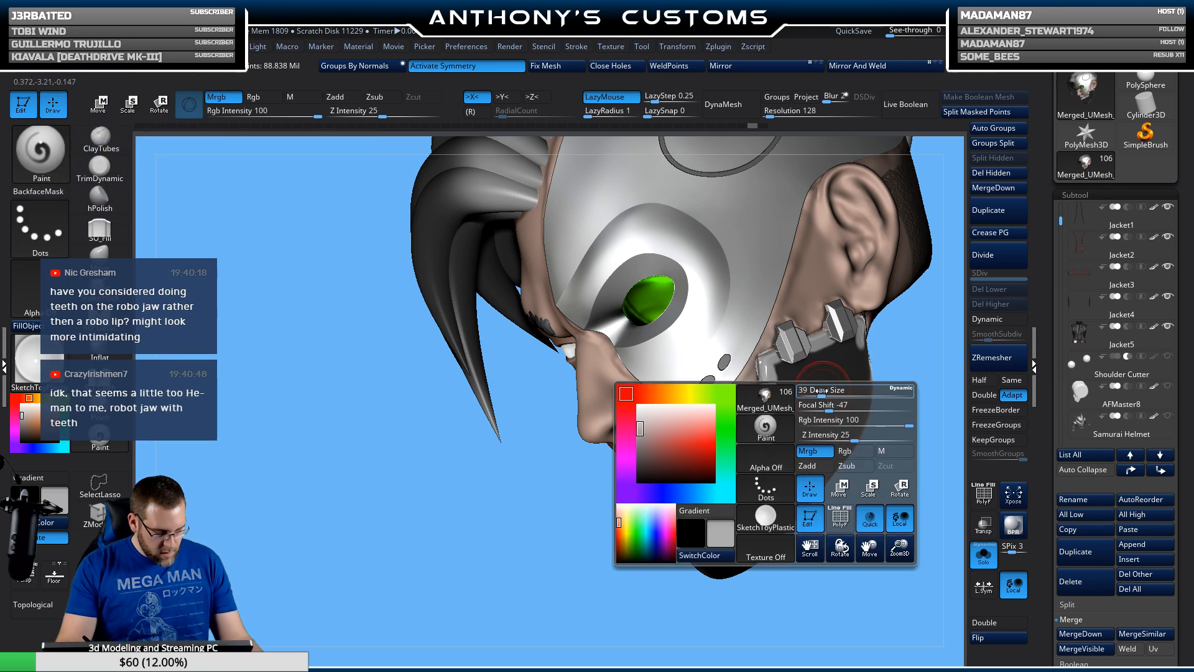
{"action": "left_click", "coordinate": [819, 406]}
{"action": "mouse_move", "coordinate": [816, 401]}
{"action": "left_mouse_down"}
{"action": "mouse_move", "coordinate": [792, 375]}
{"action": "mouse_move", "coordinate": [777, 467]}
{"action": "mouse_move", "coordinate": [716, 516]}
{"action": "mouse_move", "coordinate": [666, 498]}
{"action": "mouse_move", "coordinate": [685, 543]}
{"action": "mouse_move", "coordinate": [771, 548]}
{"action": "mouse_move", "coordinate": [861, 401]}
{"action": "mouse_move", "coordinate": [826, 370]}
{"action": "mouse_move", "coordinate": [908, 404]}
{"action": "mouse_move", "coordinate": [899, 501]}
{"action": "left_mouse_up"}
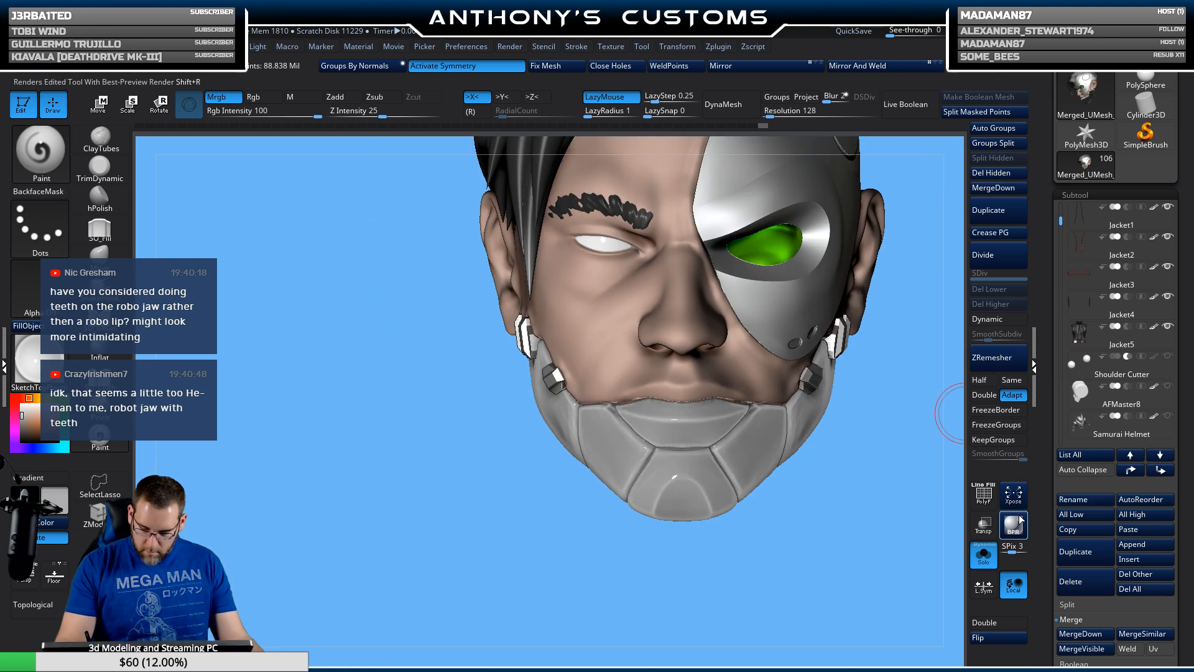
Step: Show the full figure again and check the light grey jaw against the jacket and arms
{"action": "left_click", "coordinate": [984, 562]}
{"action": "left_click_drag", "start_coordinate": [920, 343], "coordinate": [802, 313], "text": "alt"}
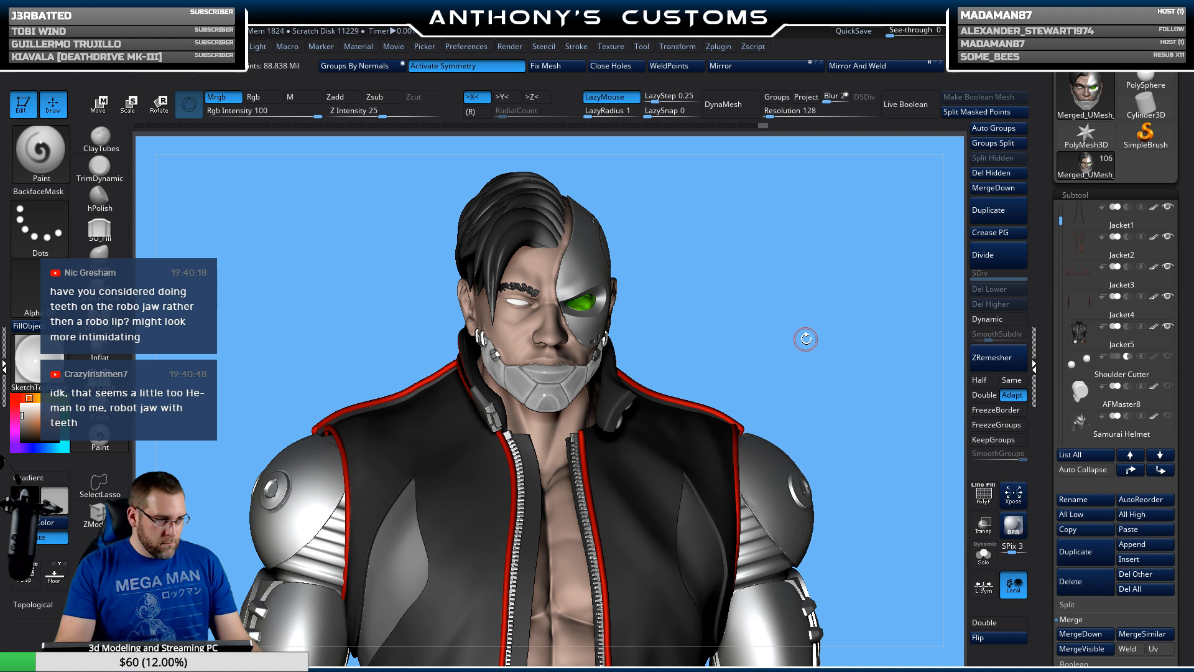
{"action": "left_click_drag", "start_coordinate": [806, 339], "coordinate": [816, 362]}
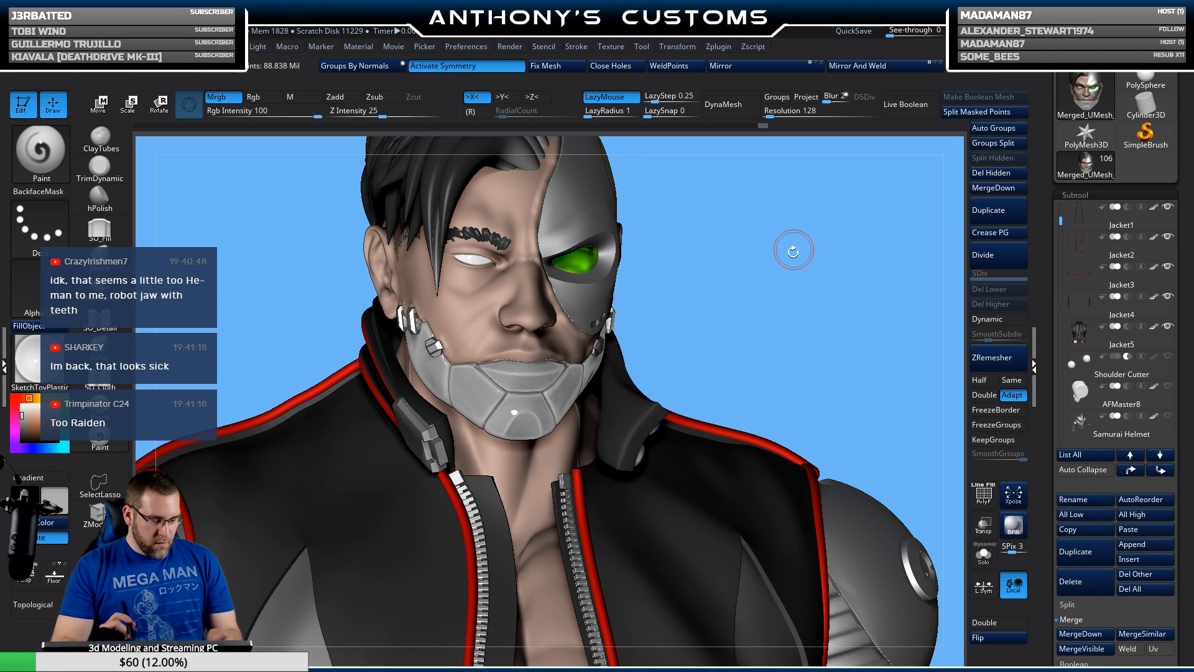
Step: Paint the jaw, chin and lip plates white with SketchToyPlastic and check them from the side and front
{"action": "left_click_drag", "start_coordinate": [780, 314], "coordinate": [824, 277]}
{"action": "left_click", "coordinate": [22, 405]}
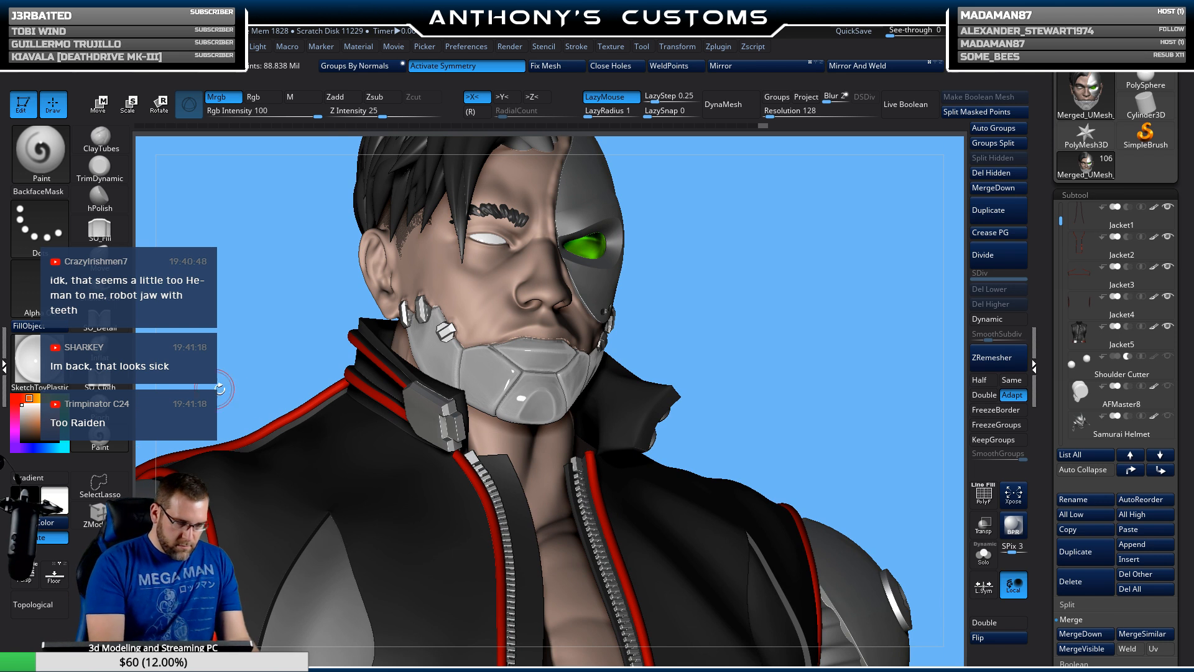
{"action": "mouse_move", "coordinate": [527, 394]}
{"action": "left_mouse_down"}
{"action": "mouse_move", "coordinate": [500, 367]}
{"action": "mouse_move", "coordinate": [516, 413]}
{"action": "mouse_move", "coordinate": [421, 346]}
{"action": "mouse_move", "coordinate": [466, 372]}
{"action": "left_mouse_up"}
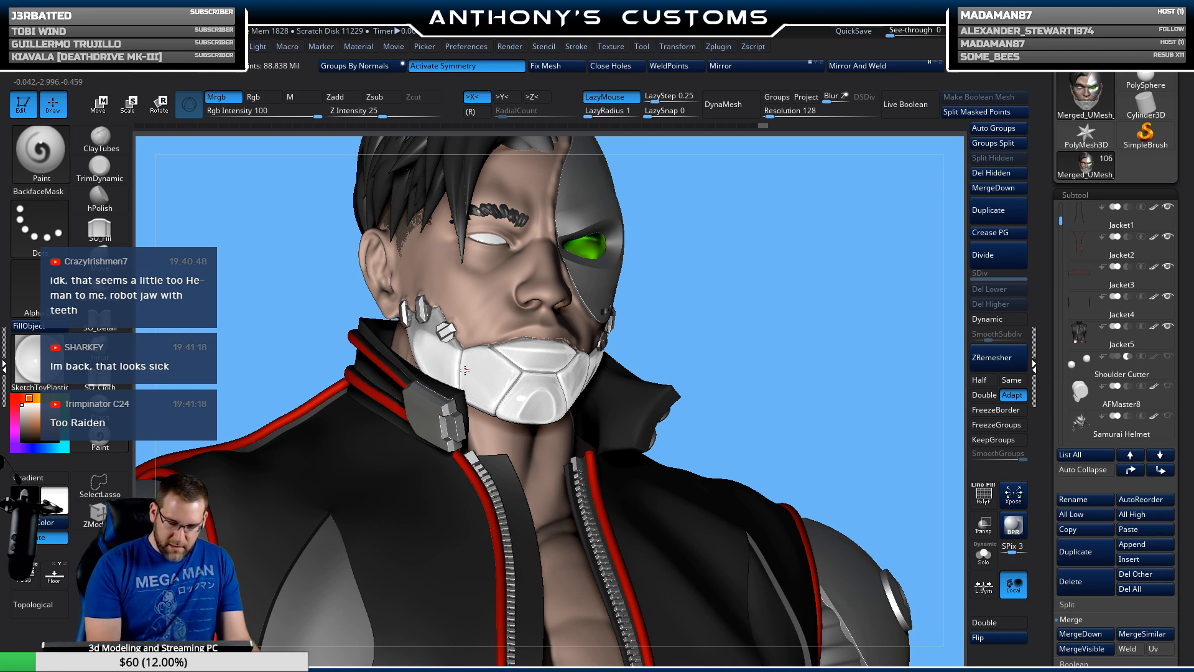
{"action": "left_click_drag", "start_coordinate": [656, 332], "coordinate": [769, 315]}
{"action": "key", "text": "space"}
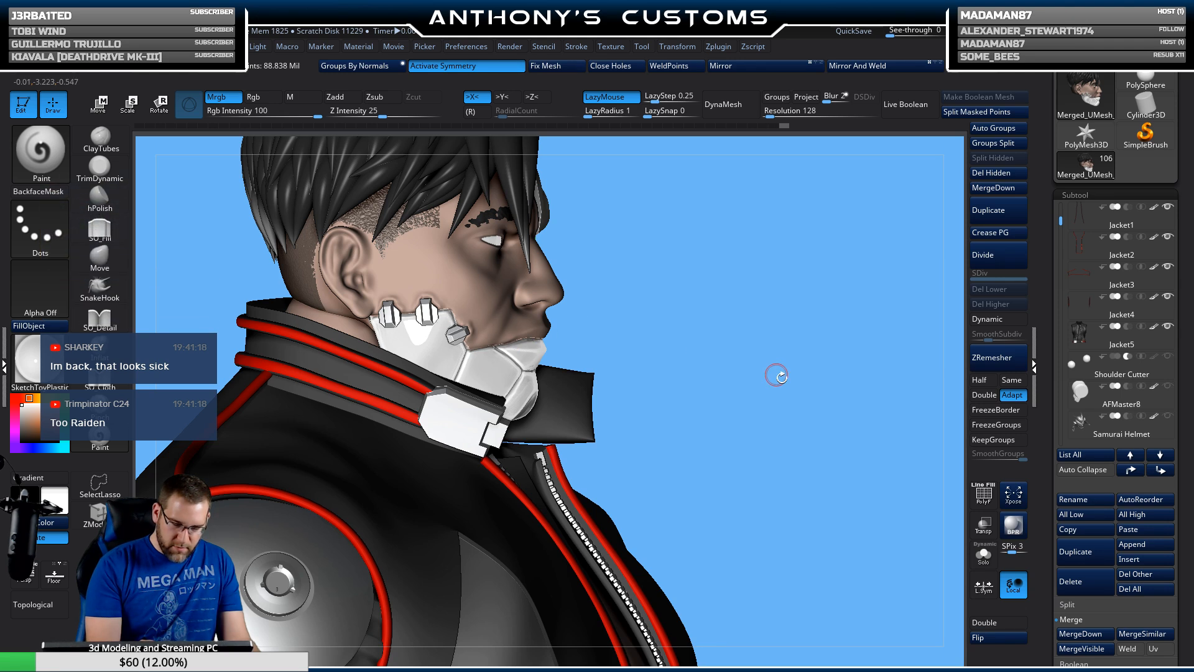
{"action": "left_click_drag", "start_coordinate": [790, 411], "coordinate": [756, 404]}
{"action": "left_click_drag", "start_coordinate": [809, 271], "coordinate": [784, 221], "text": "alt"}
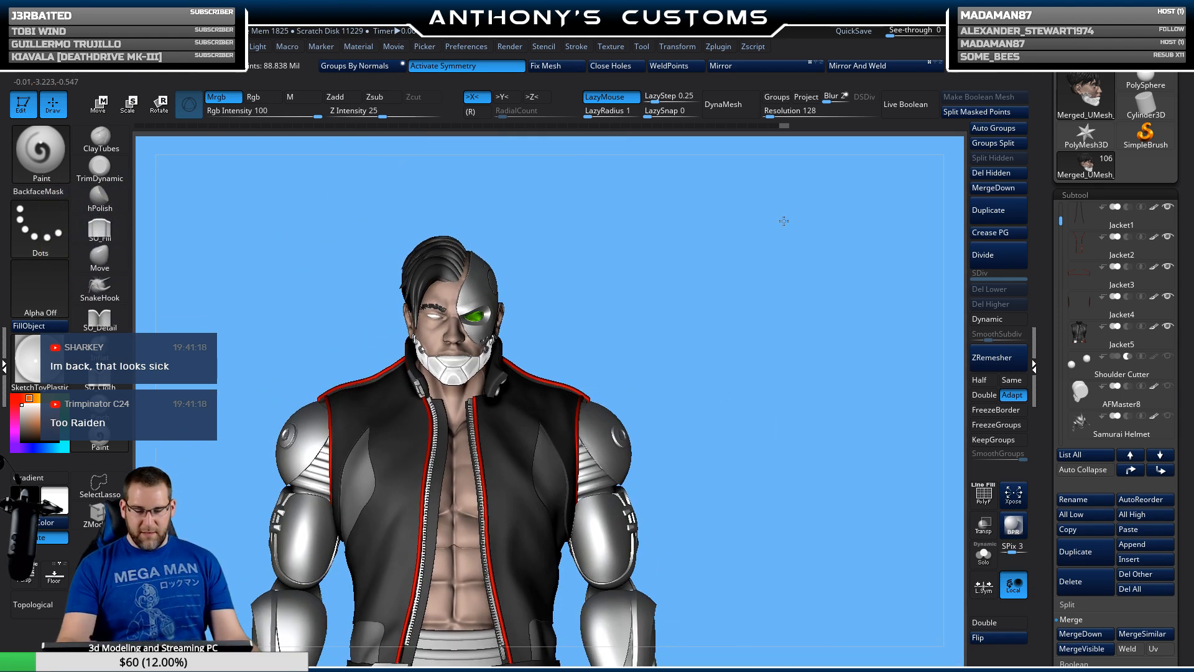
{"action": "mouse_move", "coordinate": [765, 336]}
{"action": "left_mouse_down"}
{"action": "mouse_move", "coordinate": [734, 344]}
{"action": "mouse_move", "coordinate": [759, 325]}
{"action": "left_mouse_up"}
Step: Undo the white, light grey and black paint on the jaw back to its metallic finish
{"action": "key", "text": "ctrl"}
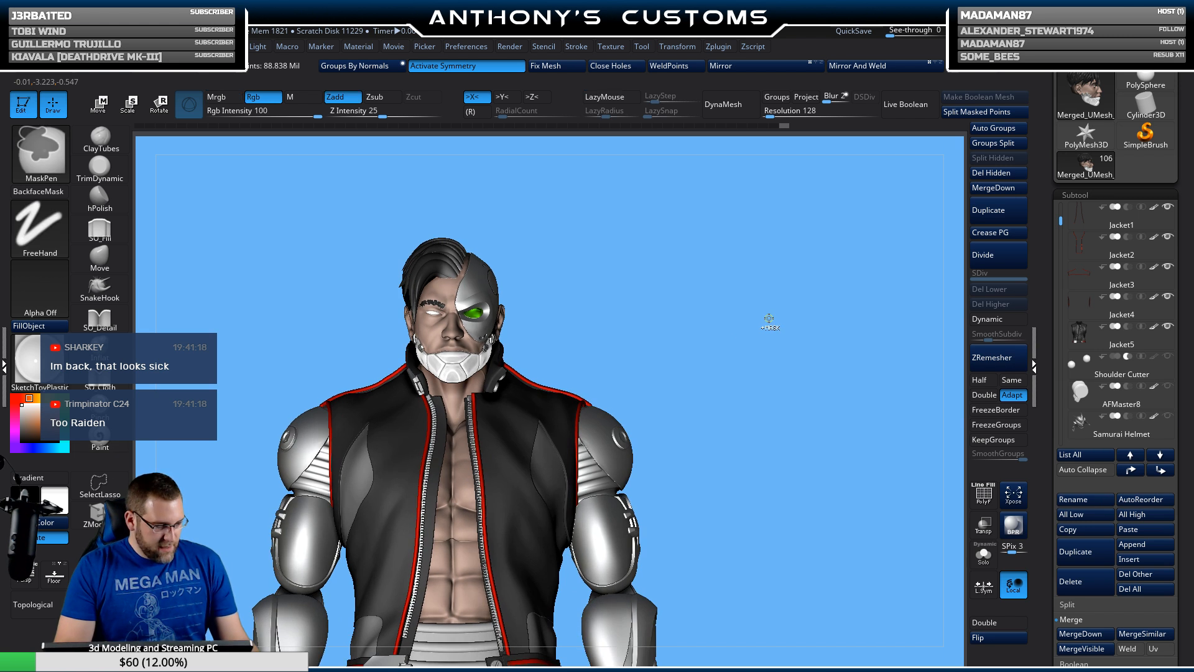
{"action": "left_click", "coordinate": [770, 319], "text": "ctrl"}
{"action": "key", "text": "ctrl+z"}
{"action": "key", "text": "ctrl+z"}
{"action": "key", "text": "ctrl+z"}
{"action": "key", "text": "ctrl+z"}
{"action": "key", "text": "ctrl+z"}
{"action": "key", "text": "ctrl+z"}
{"action": "key", "text": "ctrl+z"}
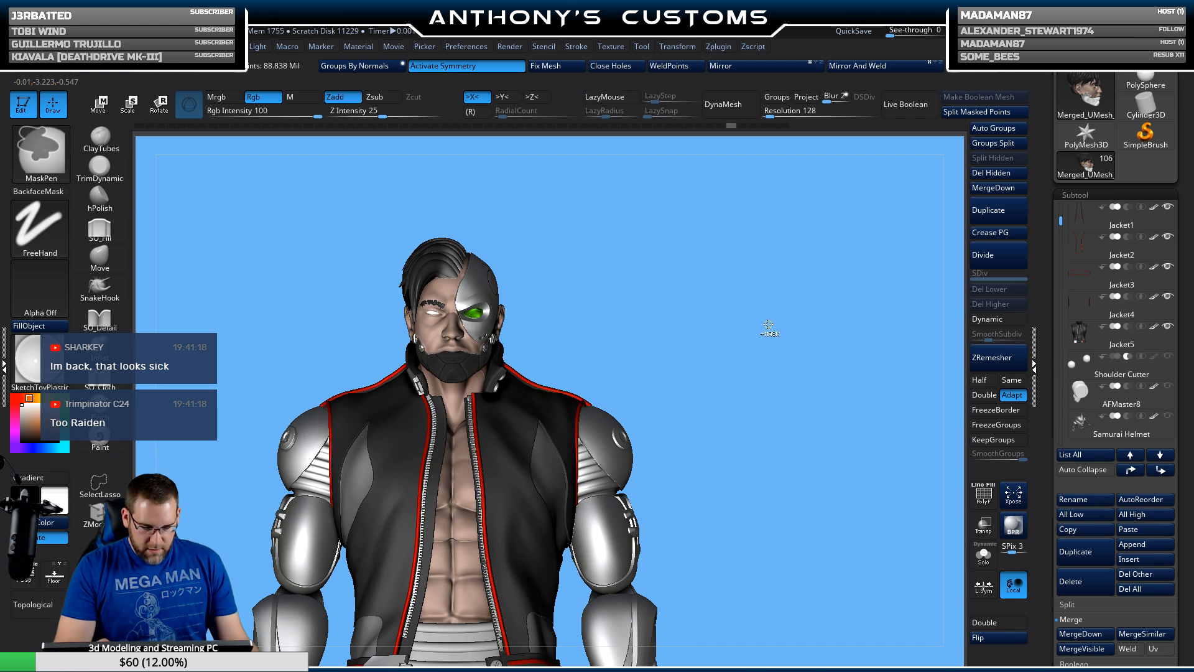
{"action": "key", "text": "ctrl+z"}
{"action": "key", "text": "ctrl+z"}
{"action": "key", "text": "ctrl+z"}
{"action": "key", "text": "ctrl+z"}
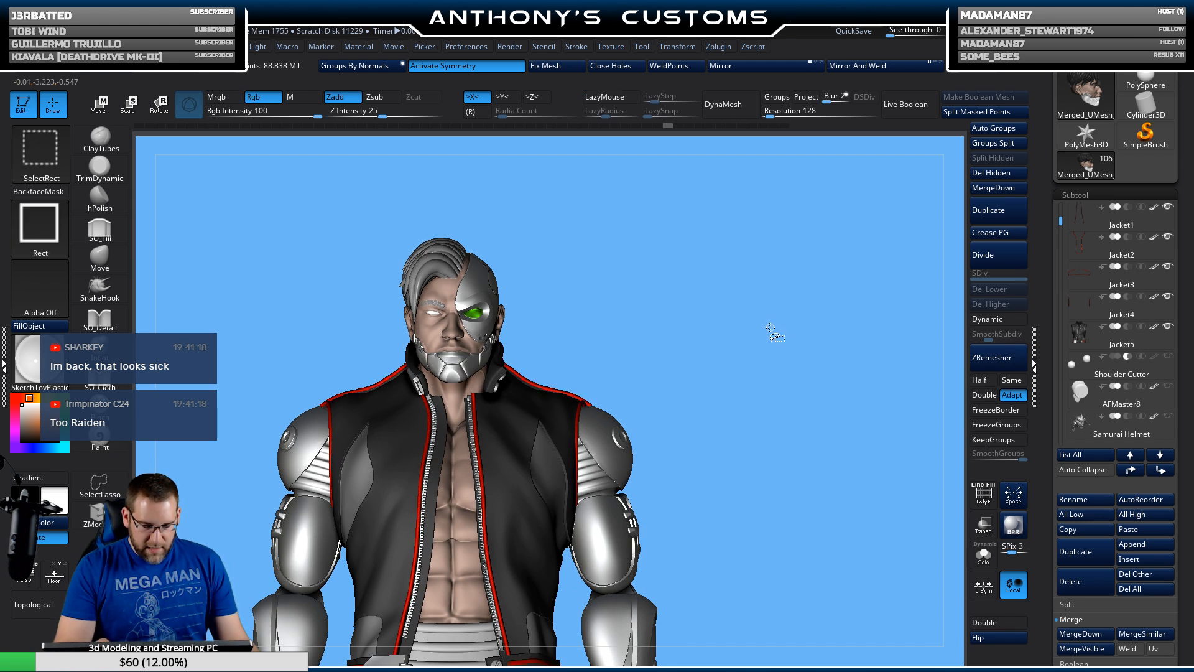
Step: Choose BasicMaterial2 and paint the hair at the front of the head dark grey
{"action": "mouse_move", "coordinate": [763, 398]}
{"action": "left_mouse_down"}
{"action": "mouse_move", "coordinate": [731, 413]}
{"action": "mouse_move", "coordinate": [775, 417]}
{"action": "mouse_move", "coordinate": [761, 402]}
{"action": "left_mouse_up"}
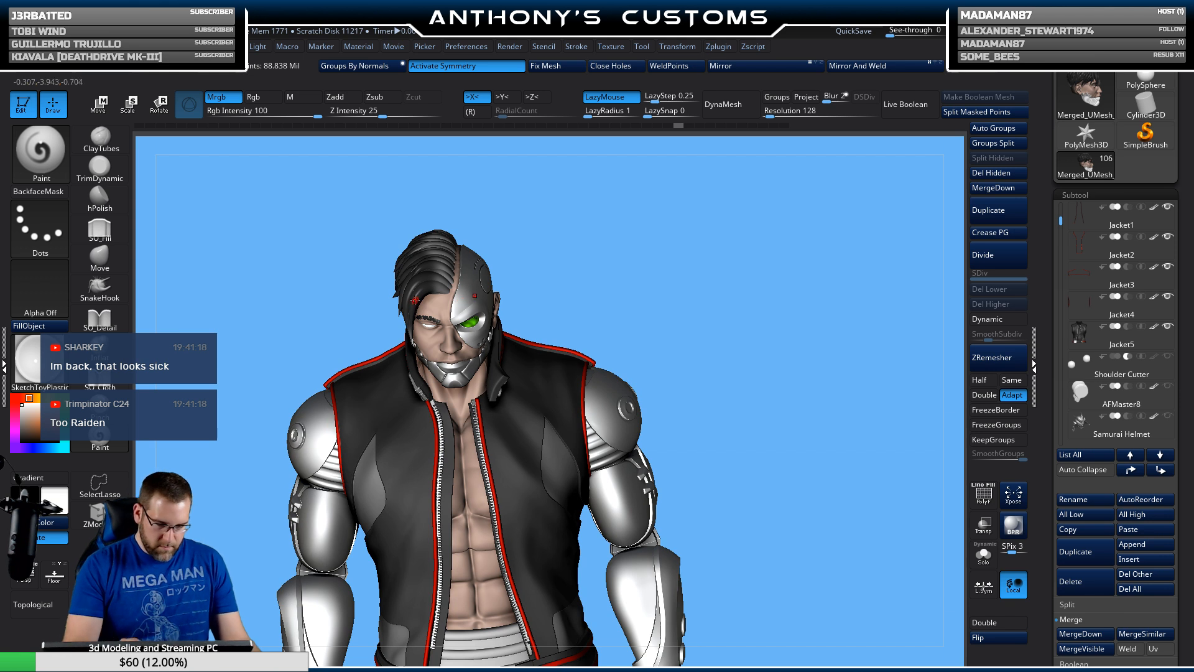
{"action": "left_click", "coordinate": [39, 361]}
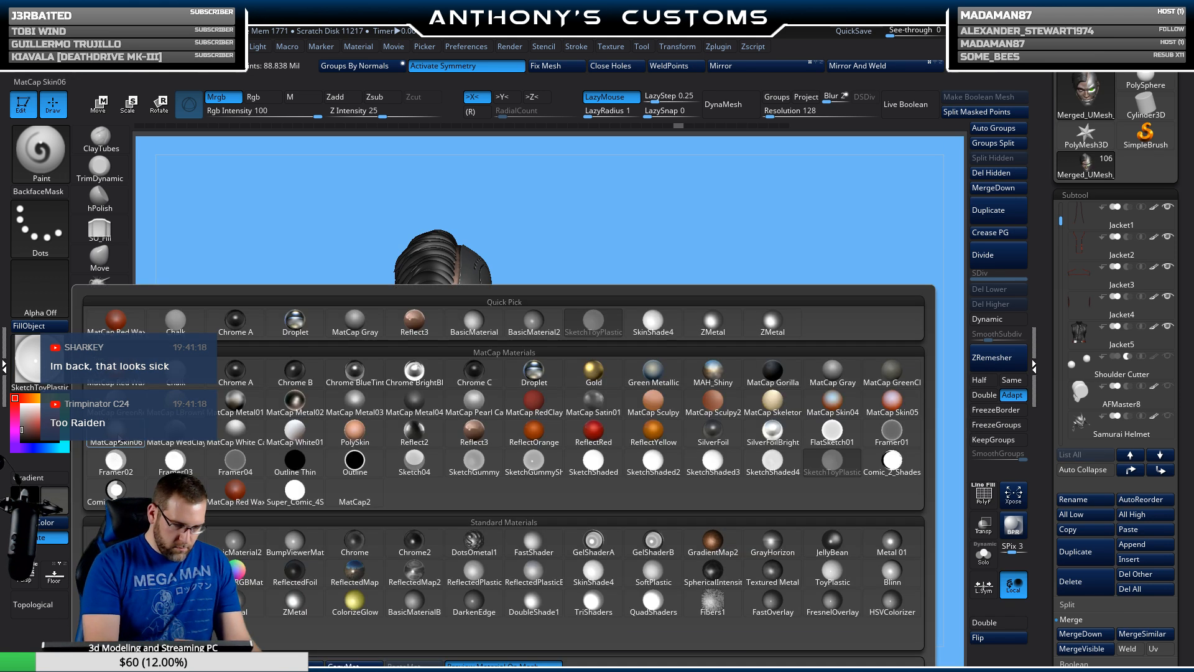
{"action": "left_click", "coordinate": [244, 555]}
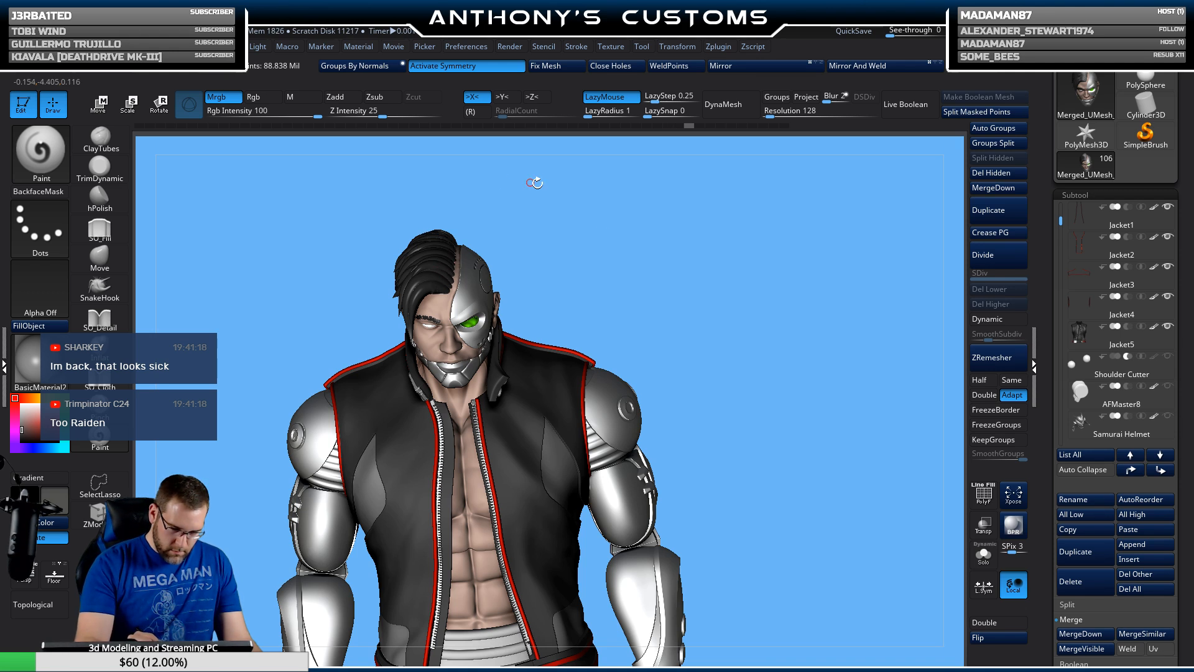
Step: Turn off symmetry and paint the hair on the back and side of the head dark grey with BasicMaterial2
{"action": "mouse_move", "coordinate": [533, 181]}
{"action": "left_mouse_down"}
{"action": "mouse_move", "coordinate": [618, 194]}
{"action": "mouse_move", "coordinate": [602, 259]}
{"action": "mouse_move", "coordinate": [658, 264]}
{"action": "mouse_move", "coordinate": [452, 293]}
{"action": "left_mouse_up"}
{"action": "left_click_drag", "start_coordinate": [483, 237], "coordinate": [497, 240]}
{"action": "key", "text": "space"}
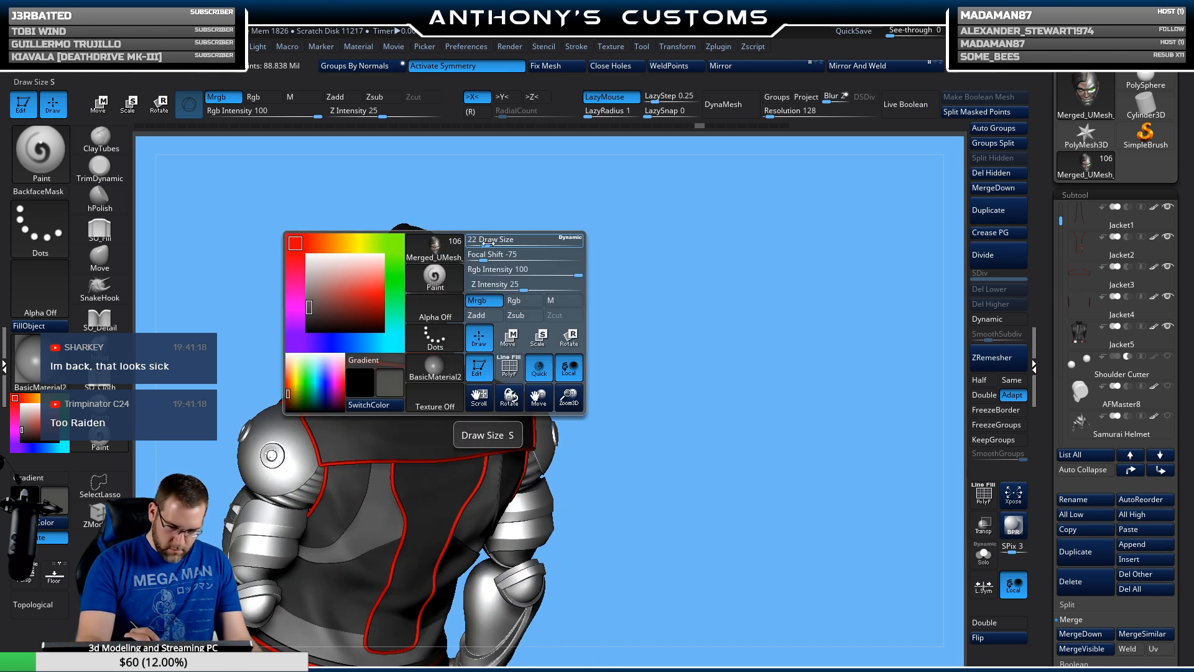
{"action": "left_click", "coordinate": [498, 67]}
{"action": "left_click", "coordinate": [478, 96]}
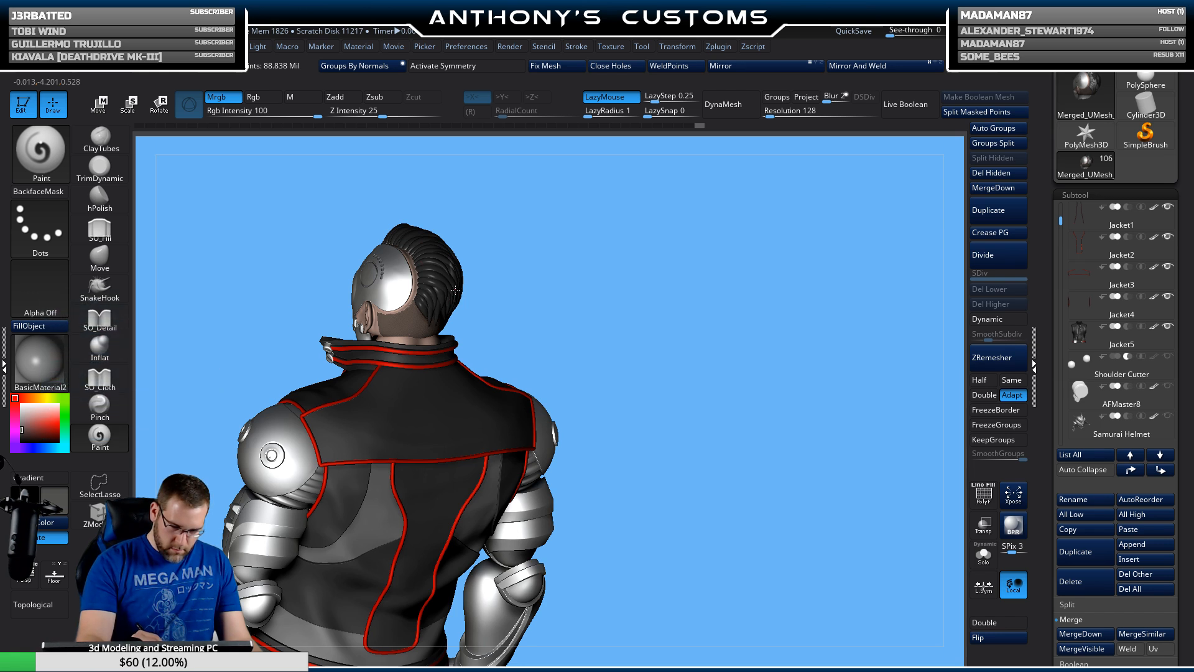
{"action": "left_click_drag", "start_coordinate": [566, 254], "coordinate": [498, 274]}
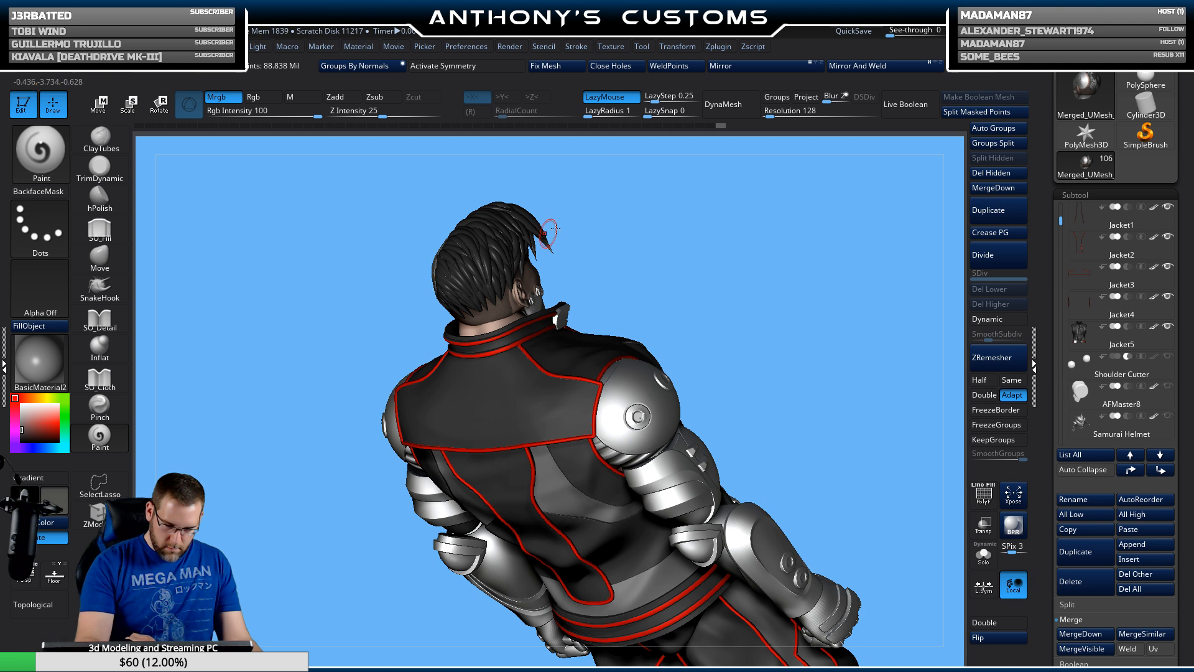
{"action": "mouse_move", "coordinate": [641, 251]}
{"action": "left_mouse_down"}
{"action": "mouse_move", "coordinate": [663, 299]}
{"action": "mouse_move", "coordinate": [656, 370]}
{"action": "mouse_move", "coordinate": [554, 427]}
{"action": "mouse_move", "coordinate": [439, 432]}
{"action": "mouse_move", "coordinate": [593, 255]}
{"action": "mouse_move", "coordinate": [743, 232]}
{"action": "mouse_move", "coordinate": [768, 210]}
{"action": "left_mouse_up"}
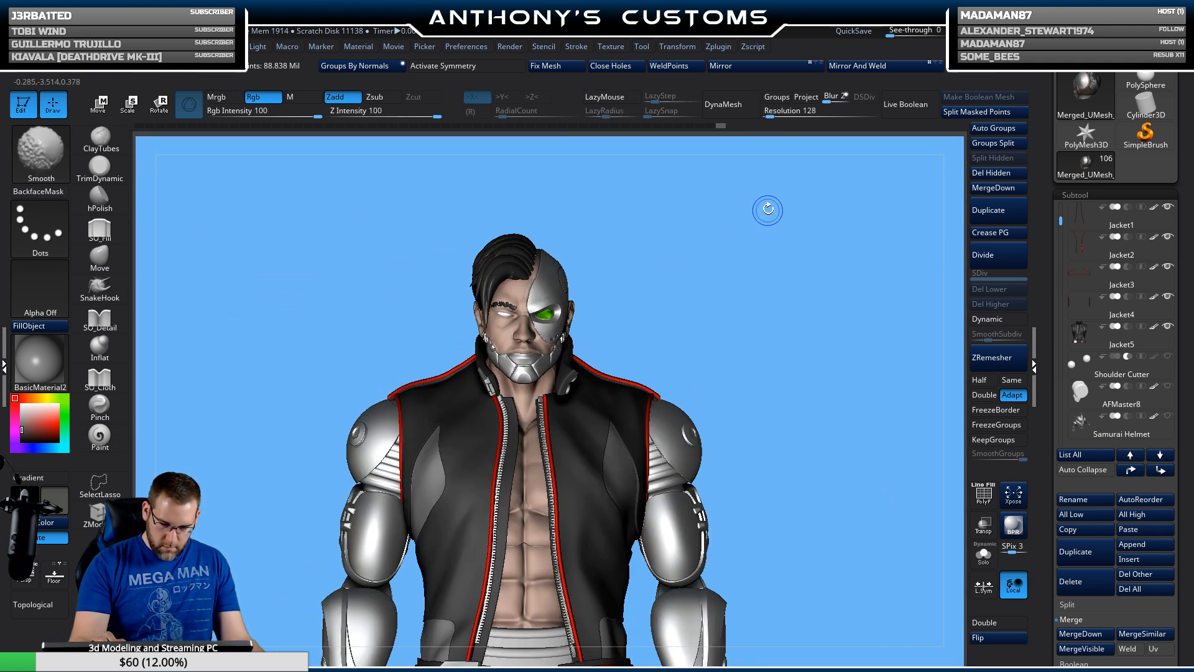
Step: Set the Paint brush to draw size 77 with focal shift 11 and choose bright cyan as the colour
{"action": "left_click_drag", "start_coordinate": [752, 268], "coordinate": [731, 451], "text": "alt"}
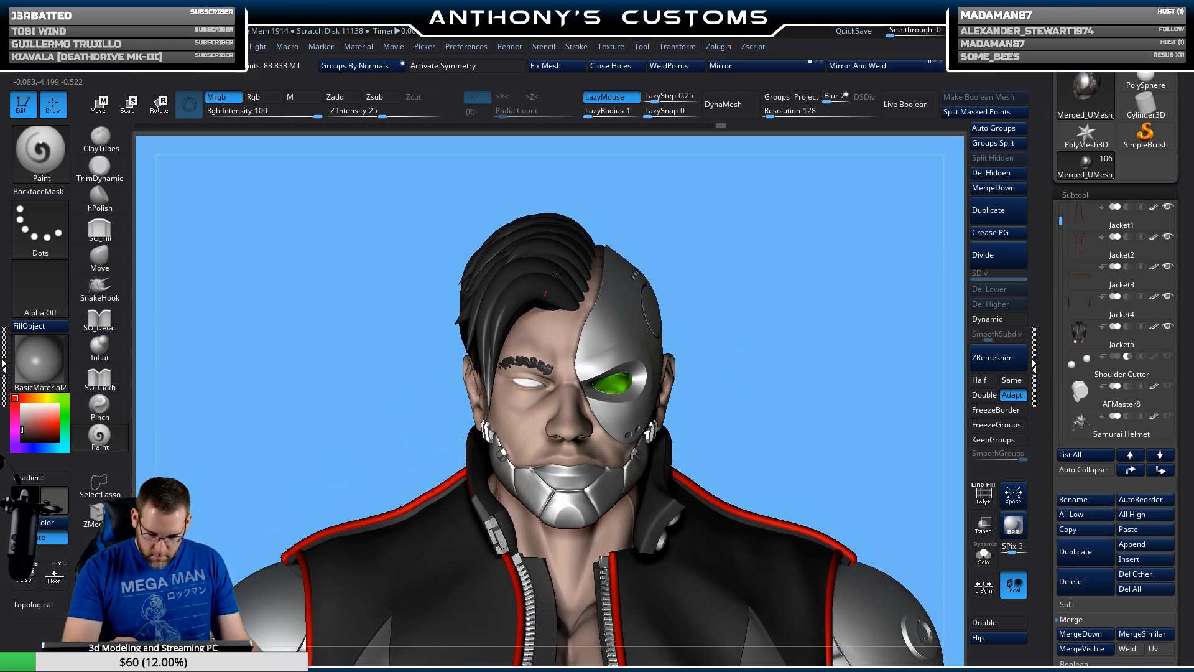
{"action": "mouse_move", "coordinate": [789, 264]}
{"action": "left_mouse_down"}
{"action": "mouse_move", "coordinate": [765, 266]}
{"action": "mouse_move", "coordinate": [798, 267]}
{"action": "mouse_move", "coordinate": [786, 282]}
{"action": "left_mouse_up"}
{"action": "key", "text": "space"}
{"action": "key", "text": "space"}
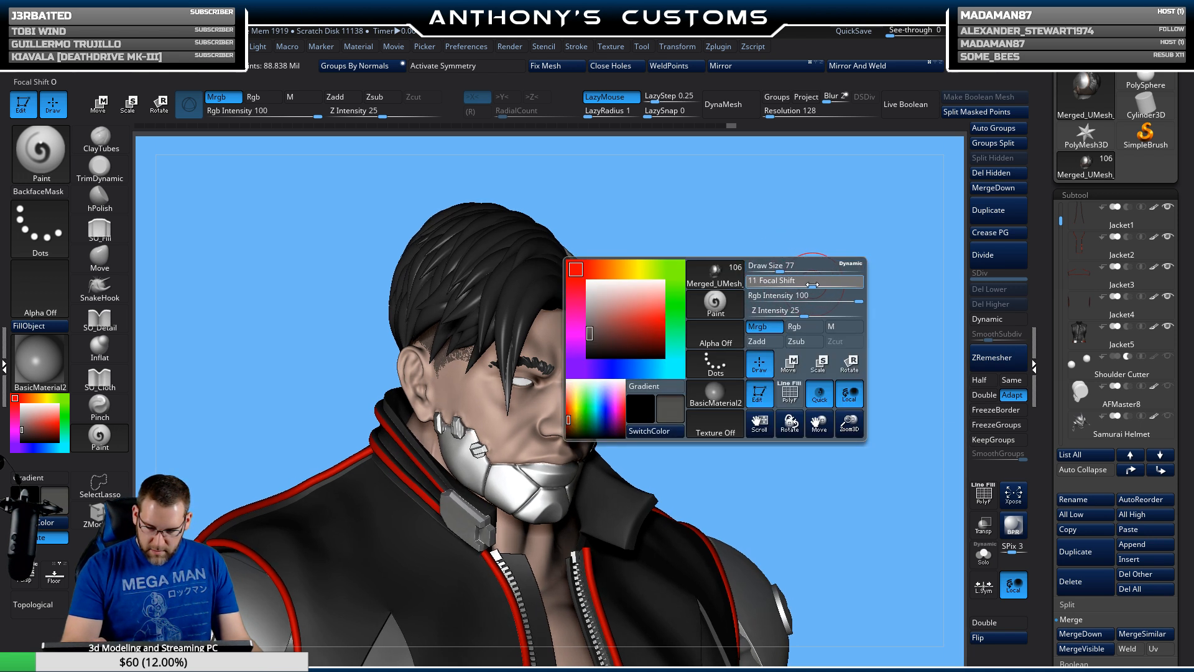
{"action": "left_click", "coordinate": [64, 447]}
{"action": "left_click", "coordinate": [57, 423]}
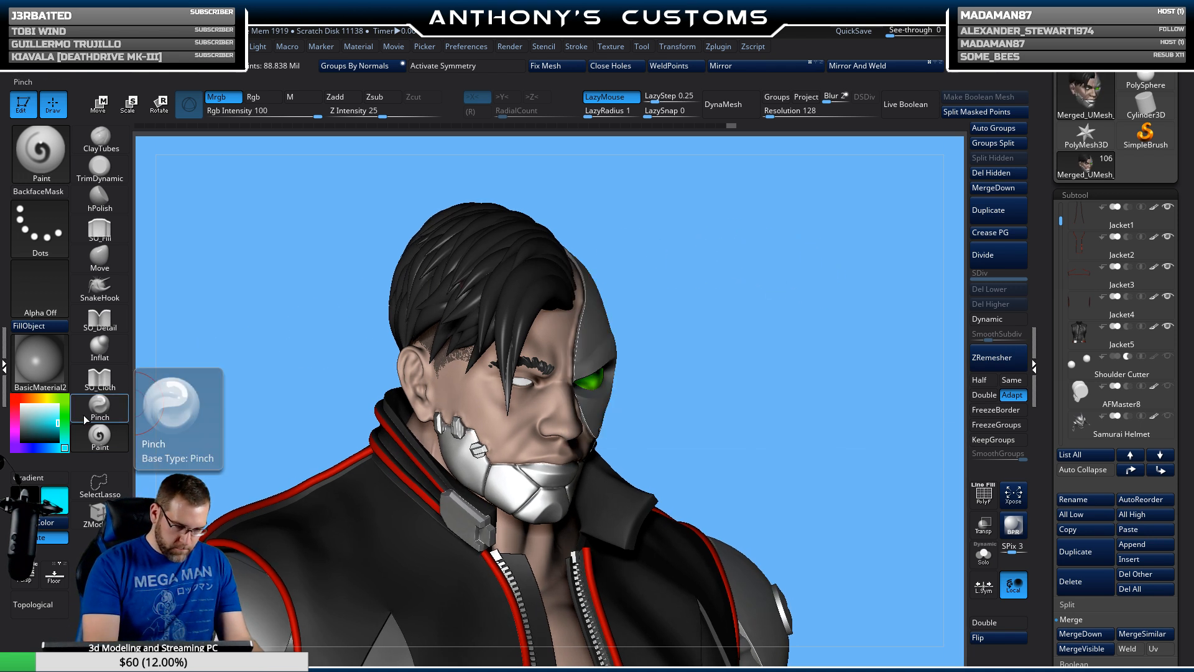
Step: Try to paint the fringe and the side hair tips cyan
{"action": "left_click_drag", "start_coordinate": [714, 326], "coordinate": [812, 296]}
{"action": "mouse_move", "coordinate": [874, 271]}
{"action": "left_mouse_down"}
{"action": "mouse_move", "coordinate": [775, 350]}
{"action": "mouse_move", "coordinate": [603, 403]}
{"action": "mouse_move", "coordinate": [563, 429]}
{"action": "left_mouse_up"}
{"action": "key", "text": "ctrl+z"}
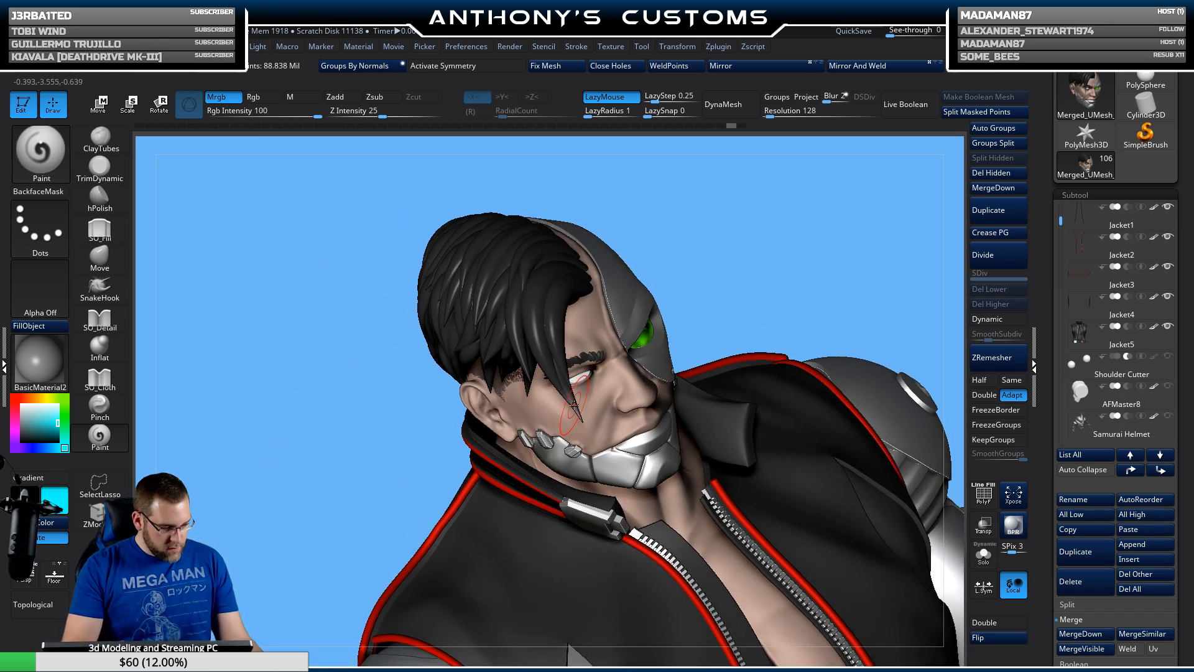
{"action": "mouse_move", "coordinate": [586, 374]}
{"action": "left_mouse_down"}
{"action": "mouse_move", "coordinate": [560, 383]}
{"action": "mouse_move", "coordinate": [548, 361]}
{"action": "mouse_move", "coordinate": [504, 370]}
{"action": "mouse_move", "coordinate": [544, 359]}
{"action": "mouse_move", "coordinate": [330, 350]}
{"action": "mouse_move", "coordinate": [570, 342]}
{"action": "mouse_move", "coordinate": [219, 423]}
{"action": "left_mouse_up"}
{"action": "left_click_drag", "start_coordinate": [763, 262], "coordinate": [865, 227]}
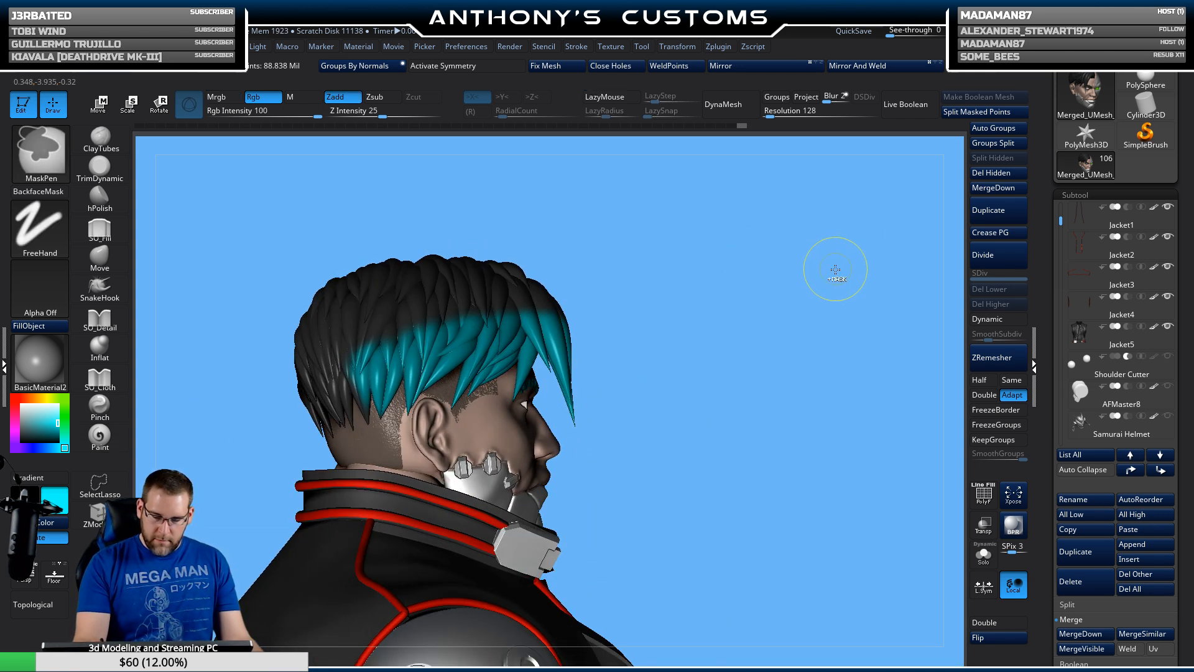
{"action": "key", "text": "ctrl+z"}
Step: Enlarge the soft brush and fade the lower hair tips and the eyebrow to cyan
{"action": "mouse_move", "coordinate": [741, 353]}
{"action": "left_mouse_down"}
{"action": "mouse_move", "coordinate": [696, 380]}
{"action": "mouse_move", "coordinate": [770, 356]}
{"action": "mouse_move", "coordinate": [799, 370]}
{"action": "left_mouse_up"}
{"action": "key", "text": "space"}
{"action": "key", "text": "space"}
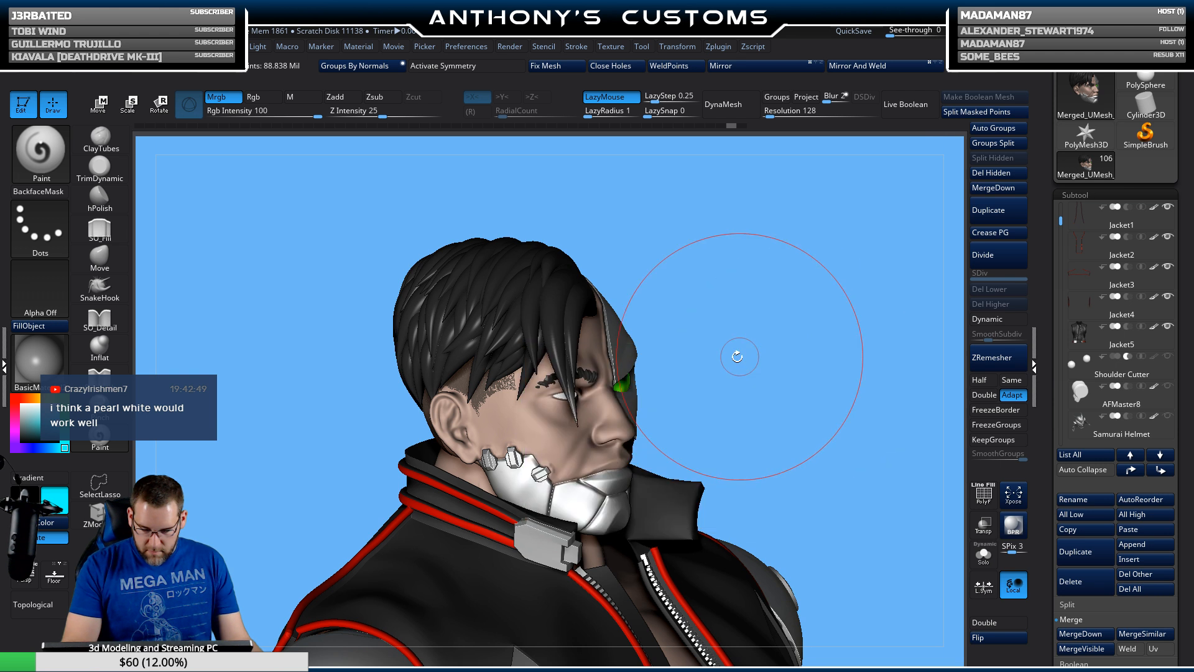
{"action": "mouse_move", "coordinate": [564, 410]}
{"action": "left_mouse_down"}
{"action": "mouse_move", "coordinate": [510, 376]}
{"action": "mouse_move", "coordinate": [330, 386]}
{"action": "left_mouse_up"}
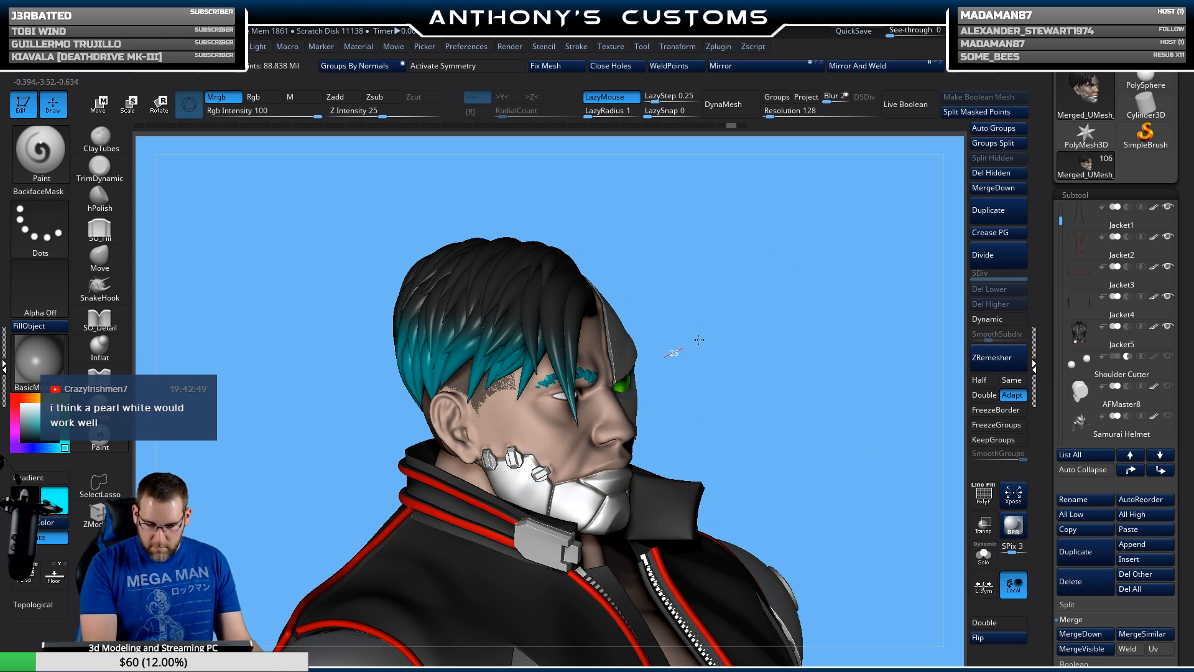
Step: Save the project, check the cyan hair tips from behind, and undo the cyan paint
{"action": "key", "text": "ctrl+s"}
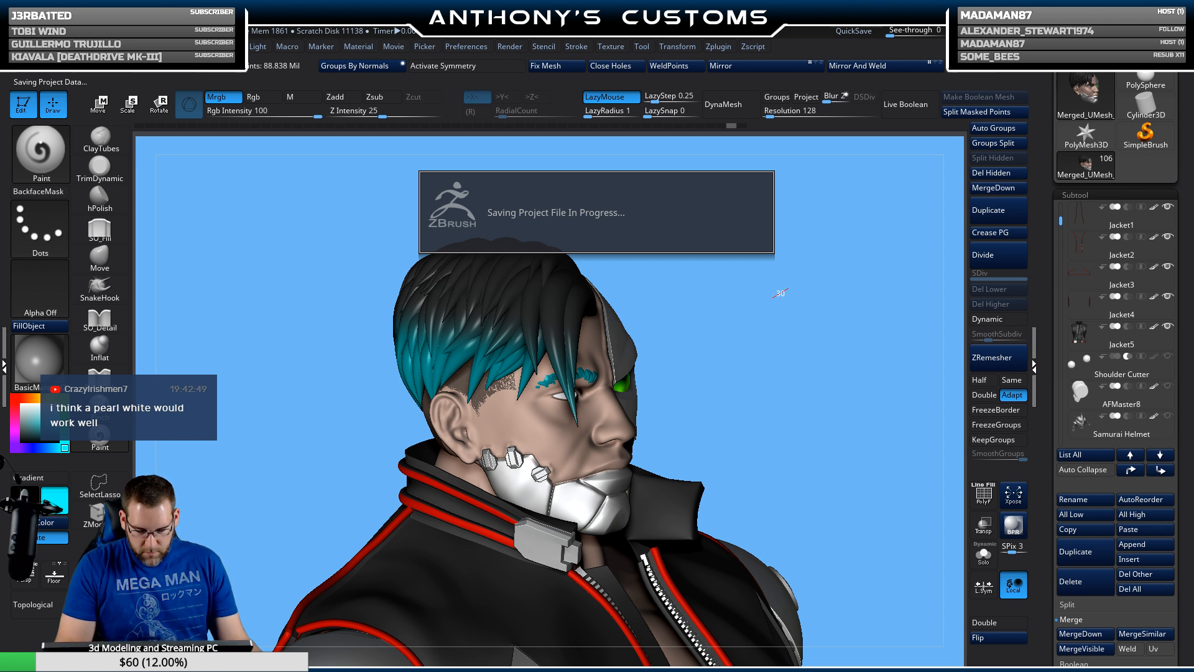
{"action": "left_click_drag", "start_coordinate": [790, 288], "coordinate": [779, 386]}
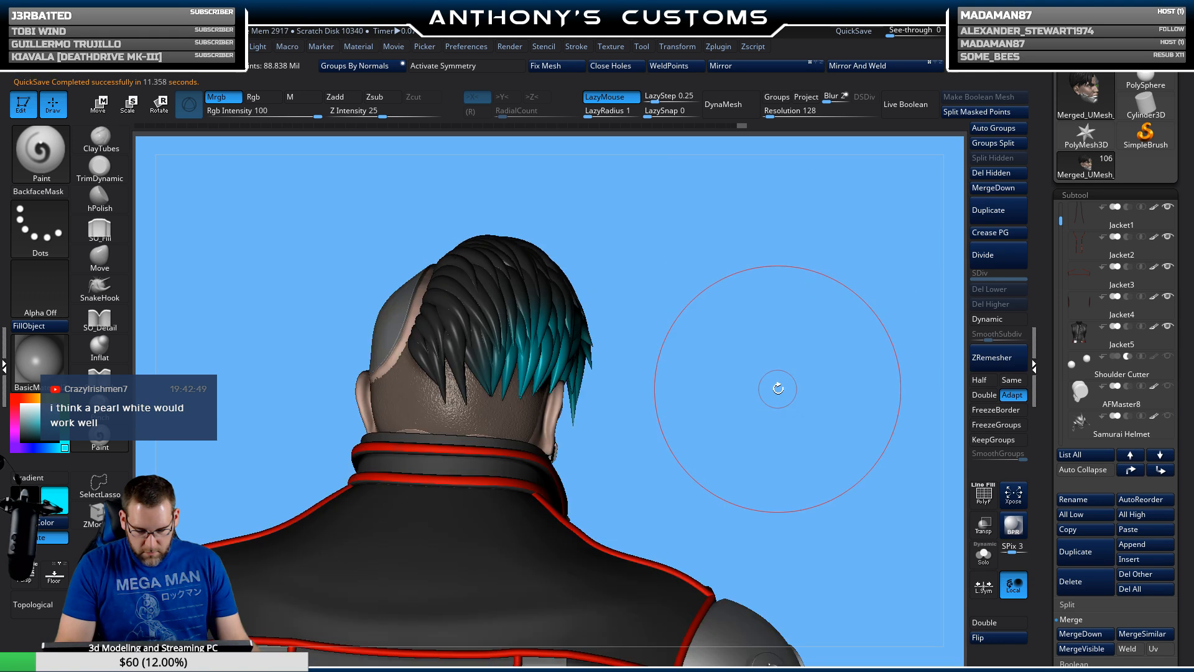
{"action": "left_click_drag", "start_coordinate": [803, 426], "coordinate": [675, 421]}
{"action": "mouse_move", "coordinate": [834, 326]}
{"action": "left_mouse_down"}
{"action": "mouse_move", "coordinate": [875, 342]}
{"action": "mouse_move", "coordinate": [829, 350]}
{"action": "mouse_move", "coordinate": [851, 346]}
{"action": "mouse_move", "coordinate": [812, 288]}
{"action": "left_mouse_up"}
{"action": "key", "text": "ctrl+z"}
Step: Paint the jaw bolts on both sides of the head with ZMetal in a grey sampled from the model
{"action": "left_click_drag", "start_coordinate": [803, 368], "coordinate": [738, 517], "text": "alt"}
{"action": "right_click", "coordinate": [737, 338]}
{"action": "left_click", "coordinate": [53, 360]}
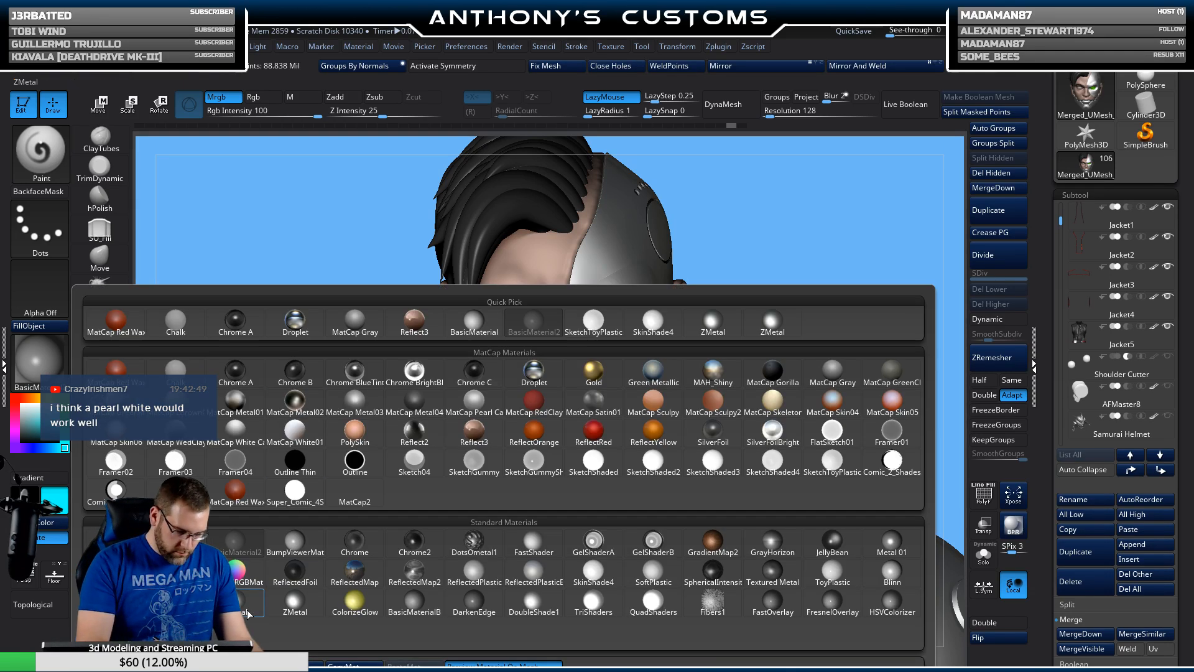
{"action": "left_click", "coordinate": [294, 600]}
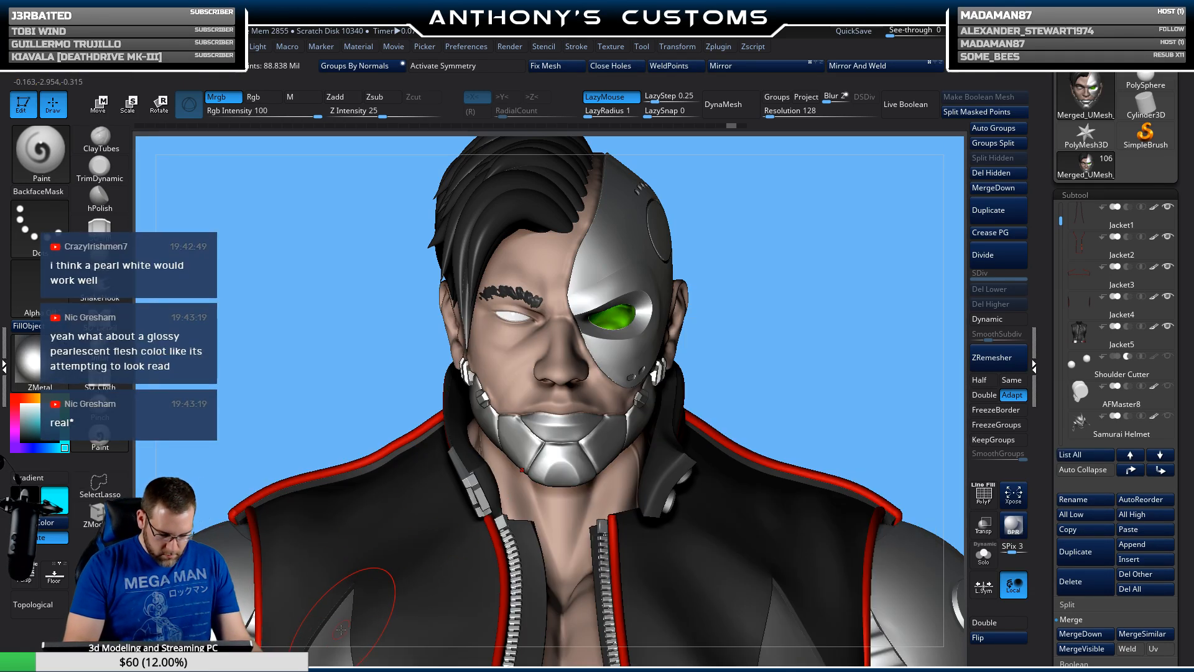
{"action": "key", "text": "c"}
{"action": "left_click_drag", "start_coordinate": [890, 292], "coordinate": [801, 286]}
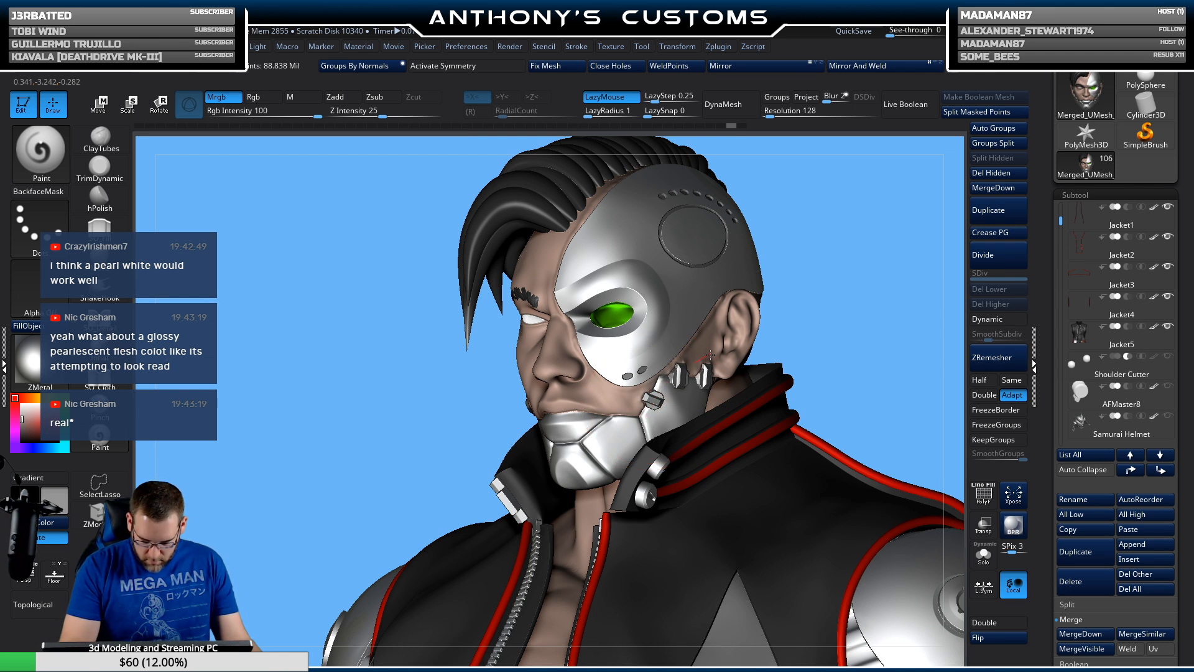
{"action": "left_click_drag", "start_coordinate": [718, 376], "coordinate": [659, 394]}
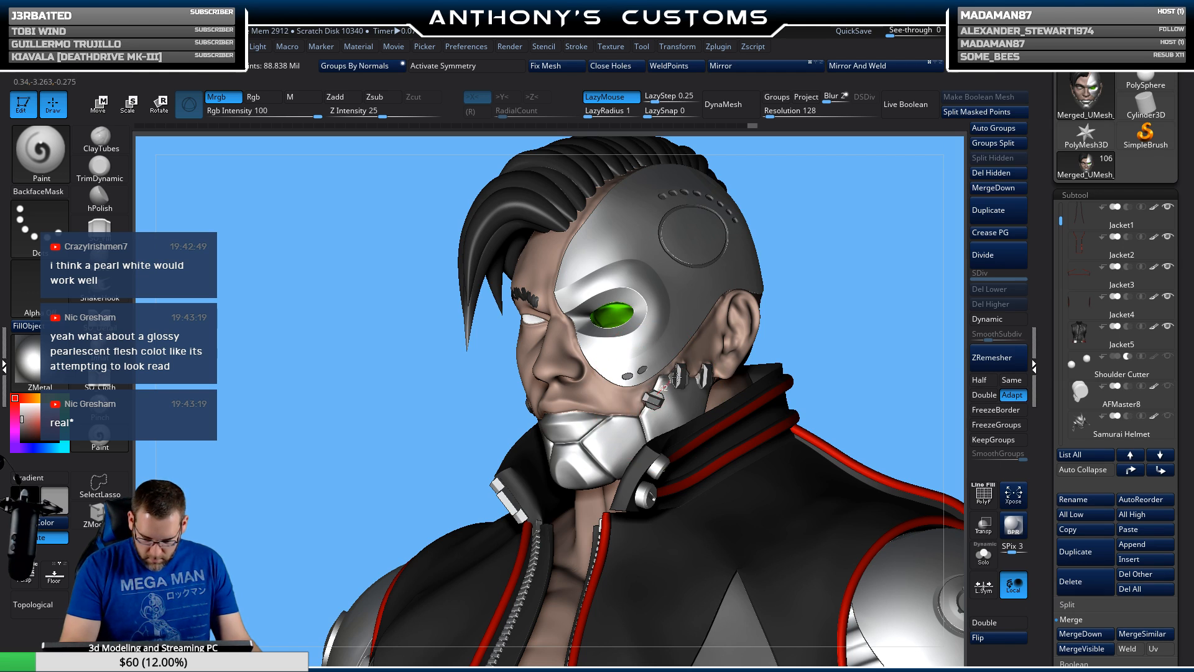
{"action": "left_click_drag", "start_coordinate": [785, 292], "coordinate": [875, 262]}
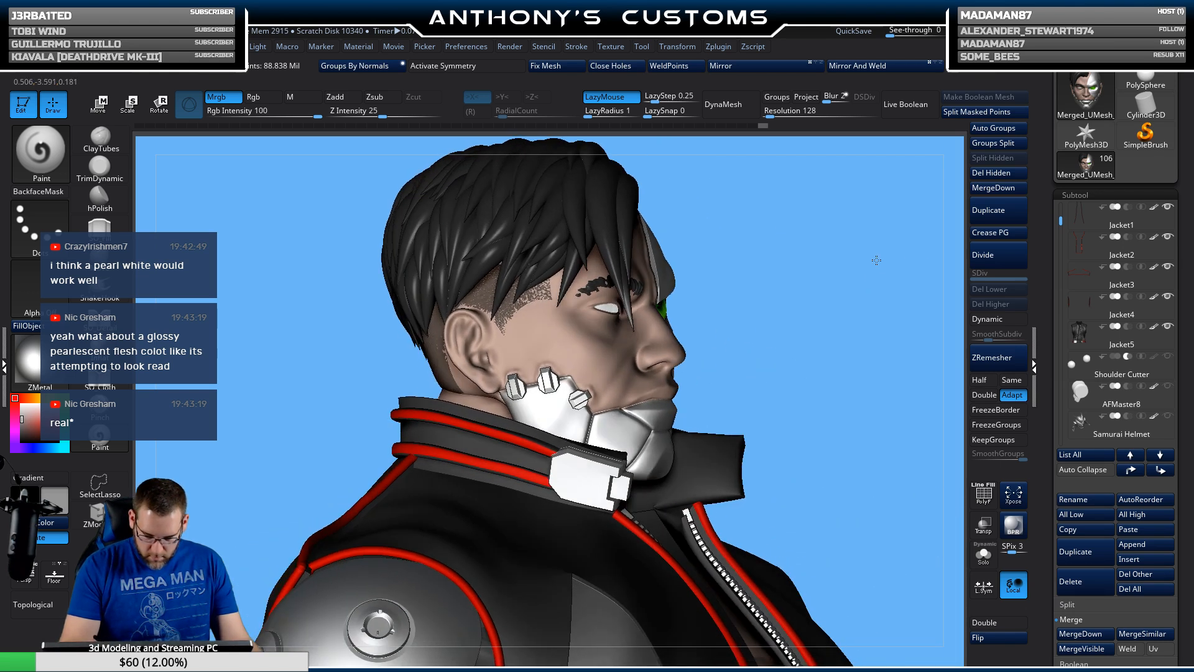
{"action": "mouse_move", "coordinate": [579, 399]}
{"action": "left_mouse_down"}
{"action": "mouse_move", "coordinate": [566, 411]}
{"action": "mouse_move", "coordinate": [508, 392]}
{"action": "mouse_move", "coordinate": [585, 405]}
{"action": "left_mouse_up"}
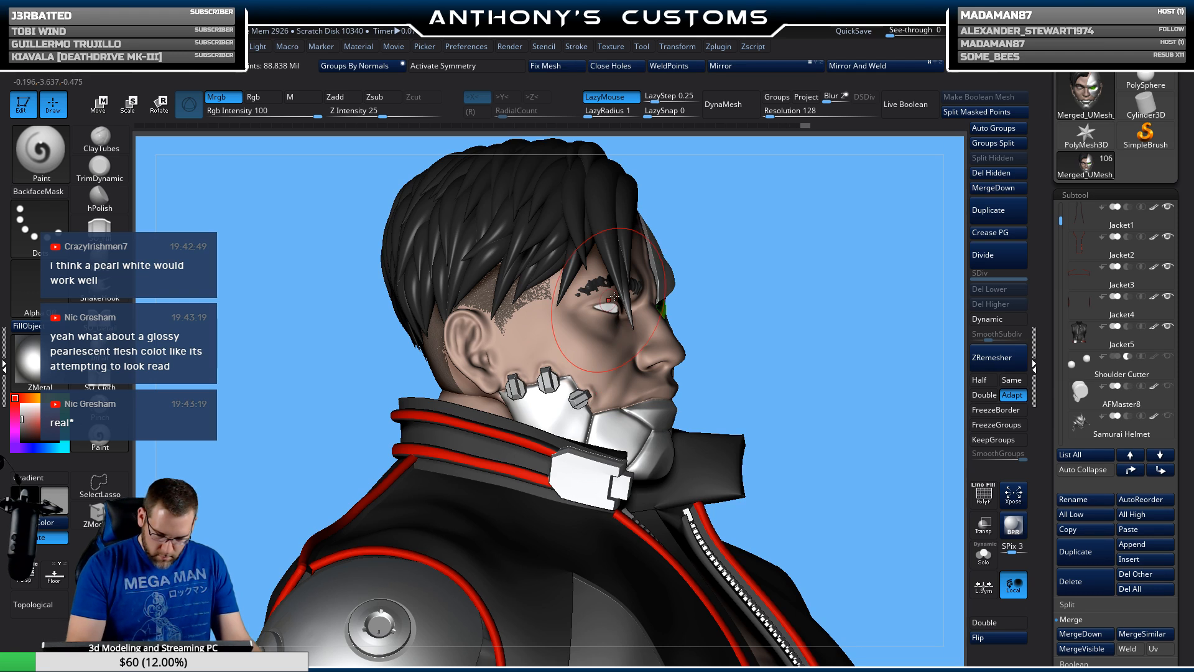
Step: Set the Paint brush to the DragRect stroke with Alpha 14
{"action": "left_click_drag", "start_coordinate": [853, 313], "coordinate": [774, 251]}
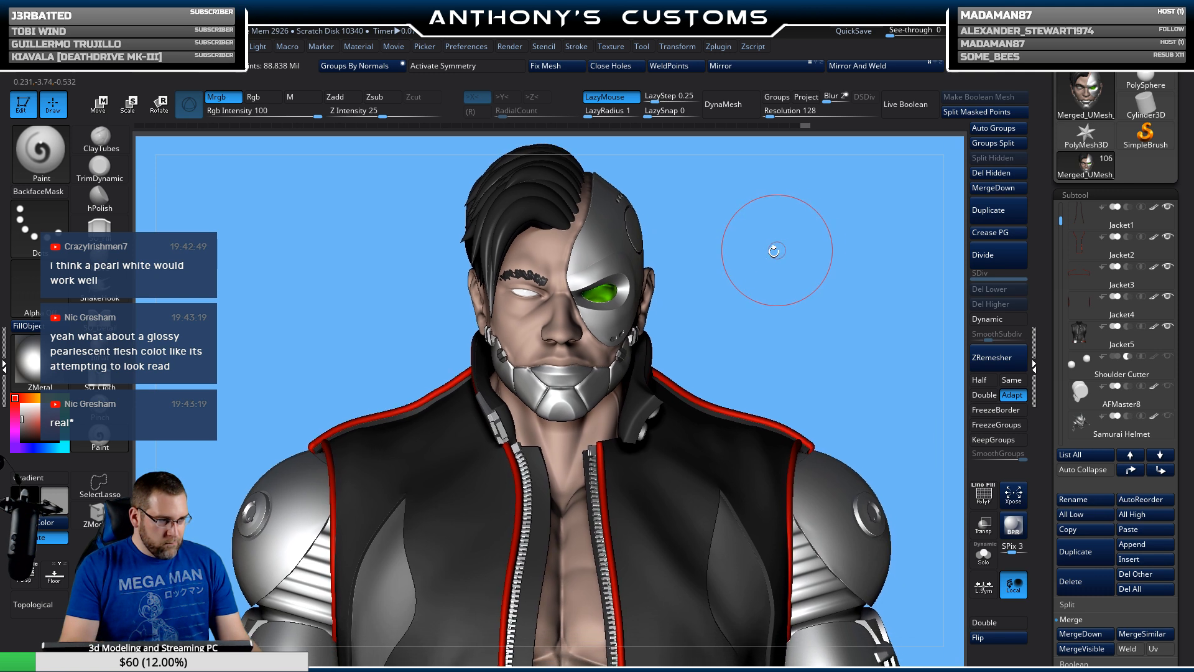
{"action": "left_click_drag", "start_coordinate": [793, 292], "coordinate": [708, 319], "text": "alt"}
{"action": "left_click_drag", "start_coordinate": [732, 356], "coordinate": [736, 628], "text": "alt"}
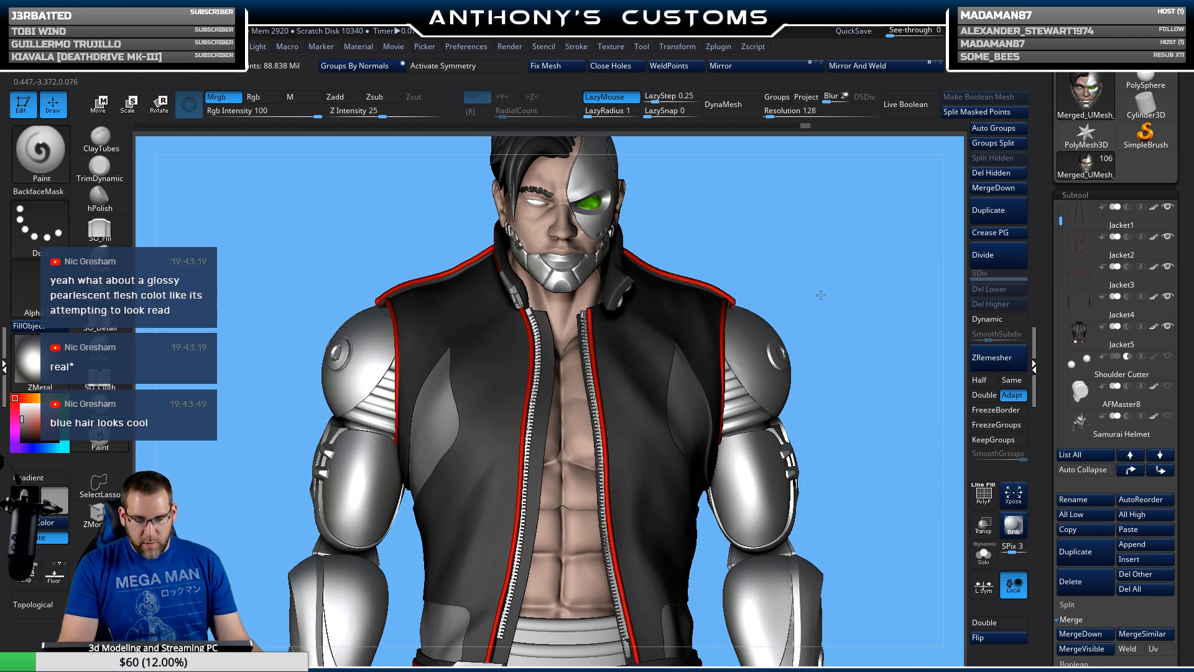
{"action": "left_click_drag", "start_coordinate": [815, 292], "coordinate": [822, 436], "text": "alt"}
{"action": "mouse_move", "coordinate": [841, 156]}
{"action": "left_mouse_down", "text": "alt"}
{"action": "mouse_move", "coordinate": [847, 237]}
{"action": "mouse_move", "coordinate": [798, 387]}
{"action": "mouse_move", "coordinate": [790, 342]}
{"action": "mouse_move", "coordinate": [808, 295]}
{"action": "mouse_move", "coordinate": [796, 334]}
{"action": "left_mouse_up", "text": "alt"}
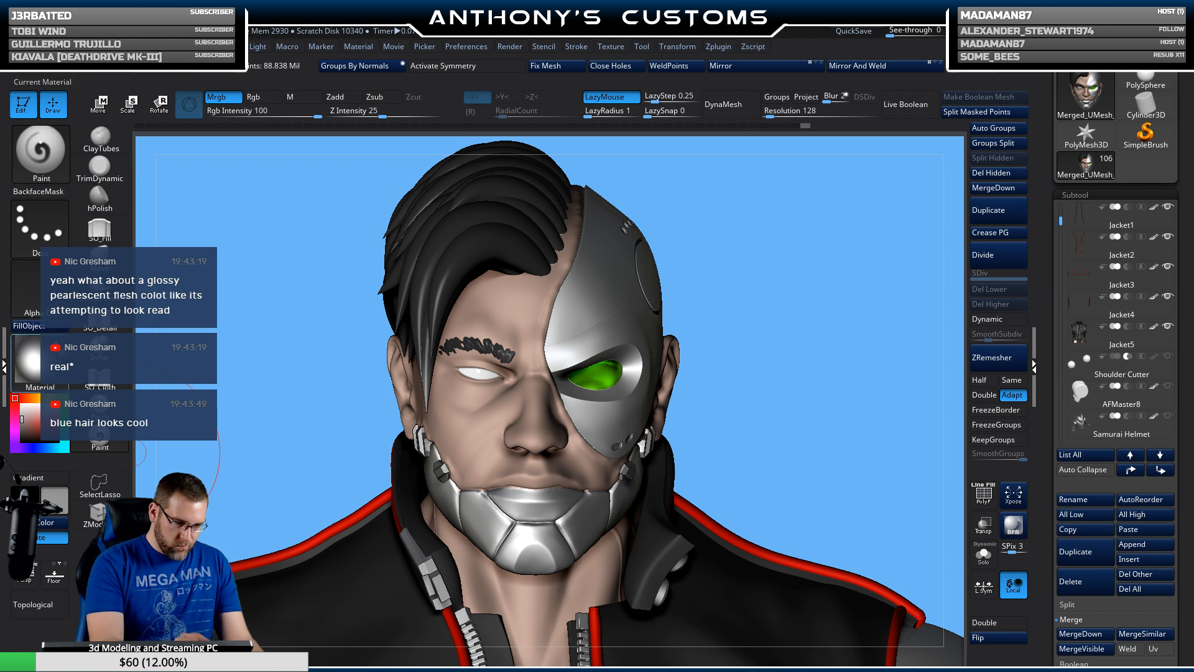
{"action": "left_click", "coordinate": [39, 224]}
{"action": "left_click", "coordinate": [175, 235]}
{"action": "left_click", "coordinate": [37, 286]}
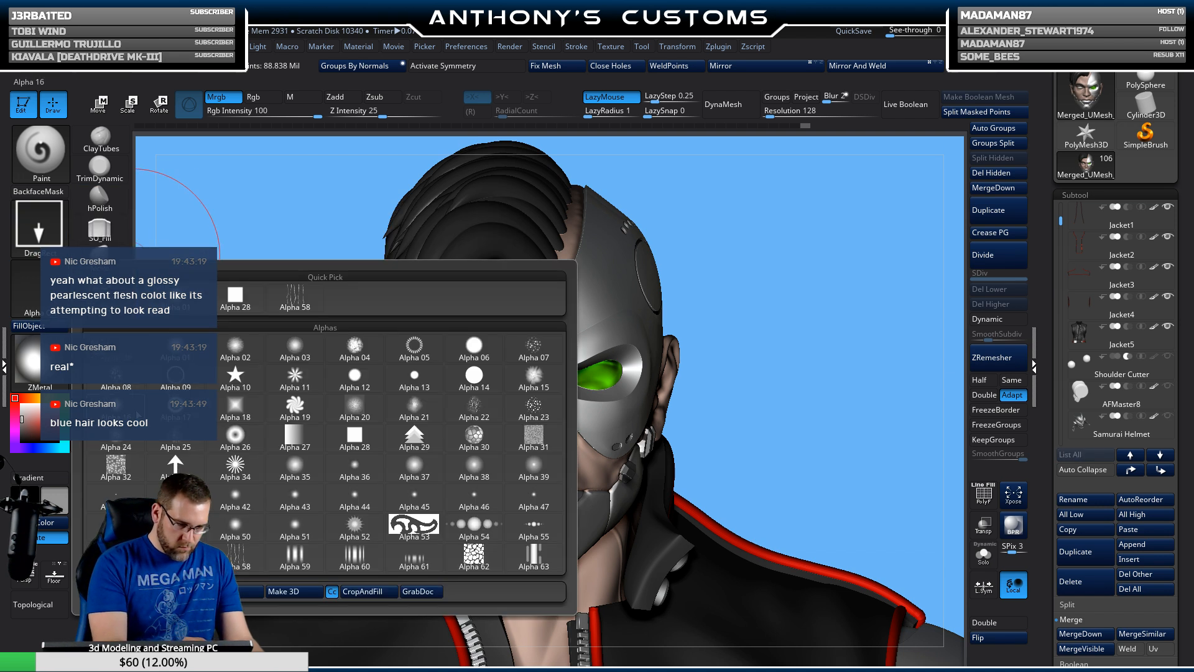
{"action": "left_click", "coordinate": [474, 384]}
Step: Reduce the brush's Draw Size to 46 and set its Focal Shift to -100
{"action": "key", "text": "space"}
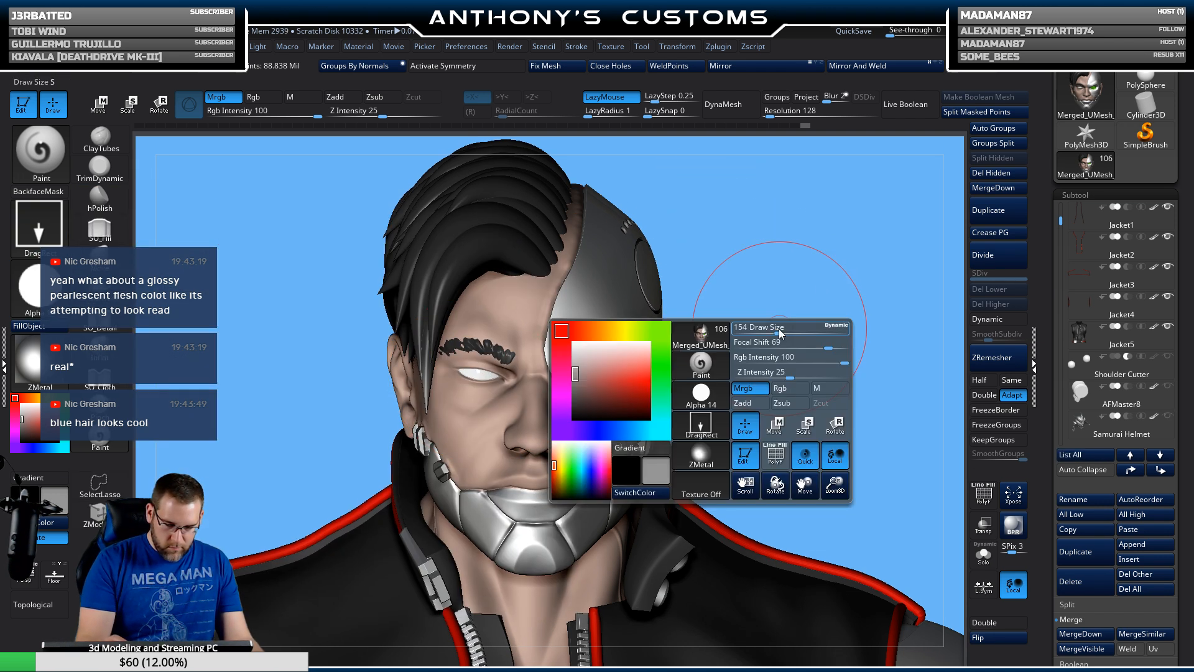
{"action": "key", "text": "space"}
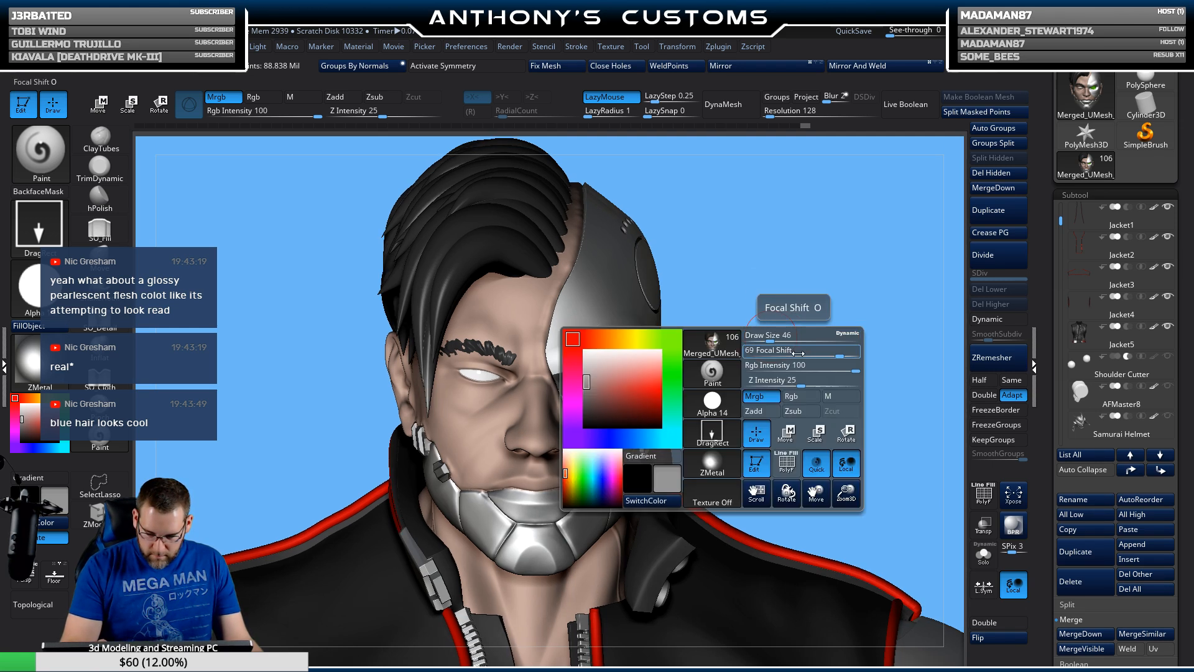
{"action": "left_click_drag", "start_coordinate": [778, 352], "coordinate": [747, 358]}
{"action": "key", "text": "space"}
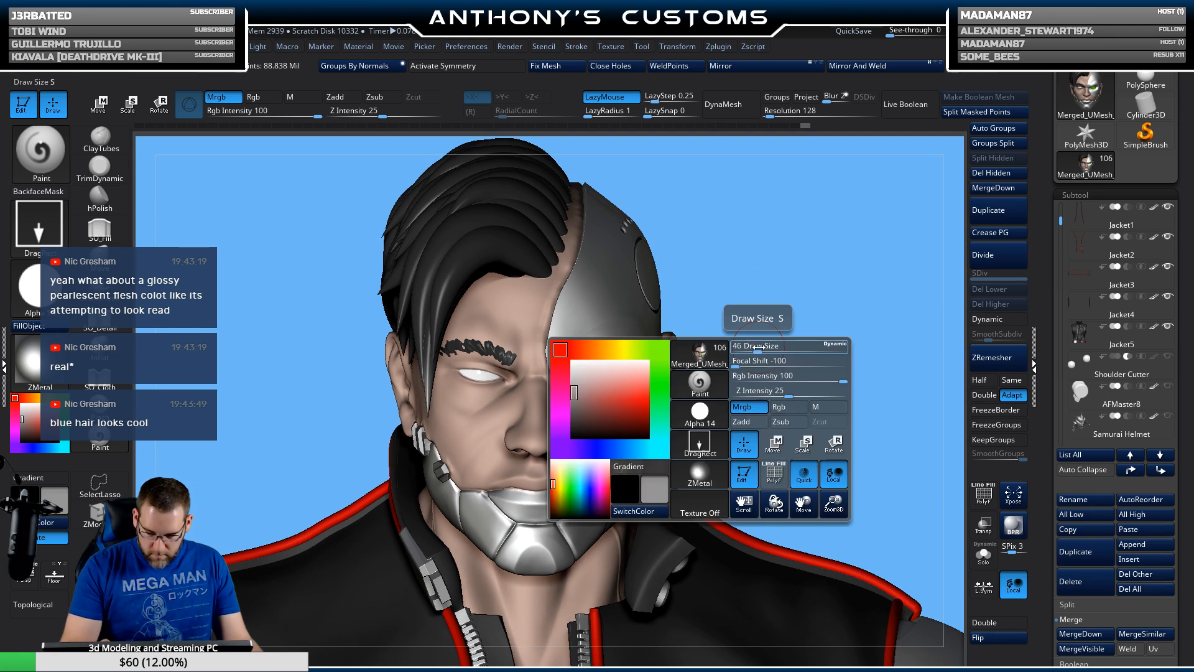
{"action": "left_click_drag", "start_coordinate": [749, 306], "coordinate": [767, 301]}
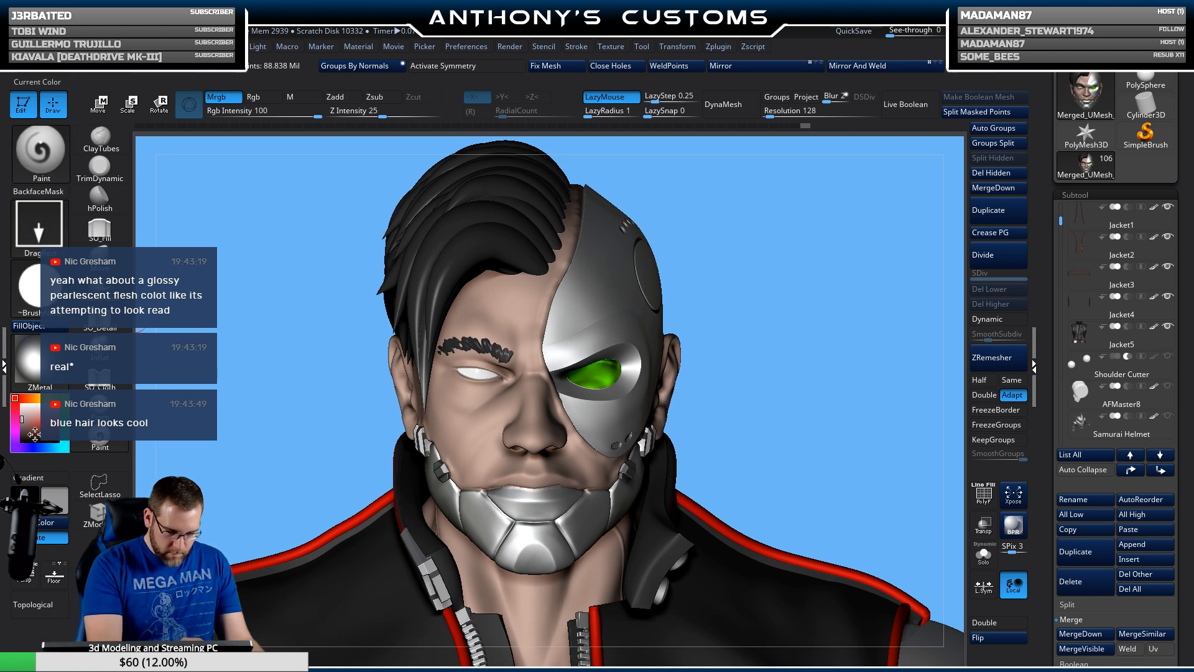
Step: Switch to the SketchToyPlastic material and stamp a grey iris with a dark pupil on the white human eye
{"action": "mouse_move", "coordinate": [786, 277]}
{"action": "left_mouse_down", "text": "alt"}
{"action": "mouse_move", "coordinate": [817, 311]}
{"action": "mouse_move", "coordinate": [823, 423]}
{"action": "left_mouse_up", "text": "alt"}
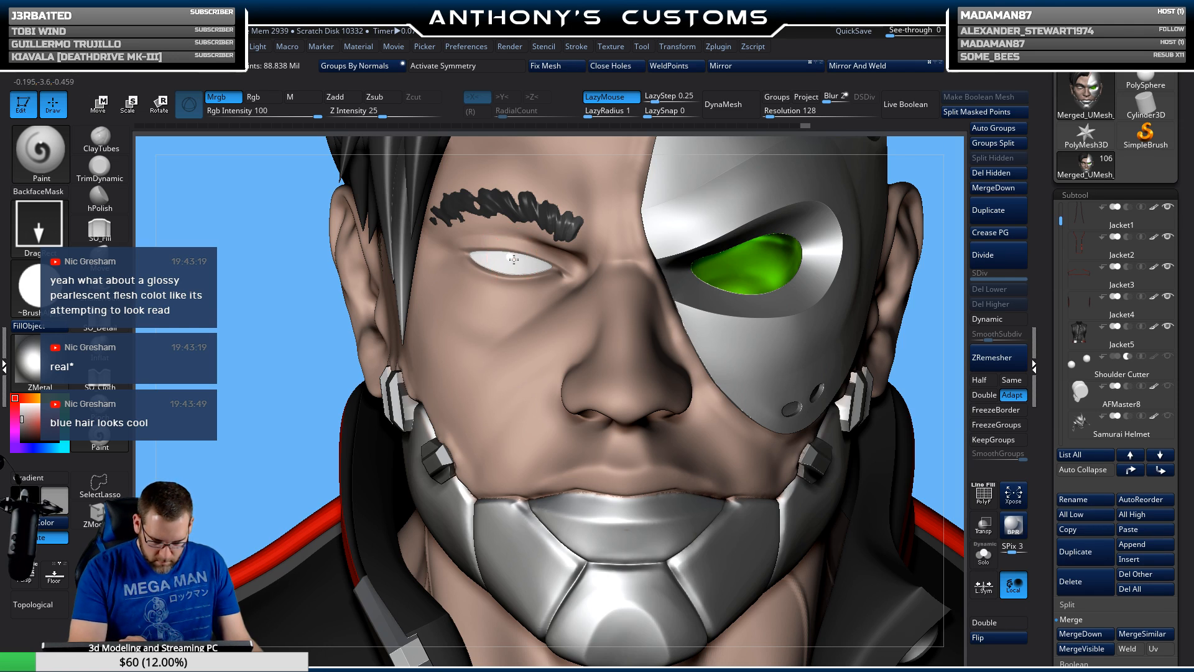
{"action": "left_click_drag", "start_coordinate": [514, 259], "coordinate": [514, 280]}
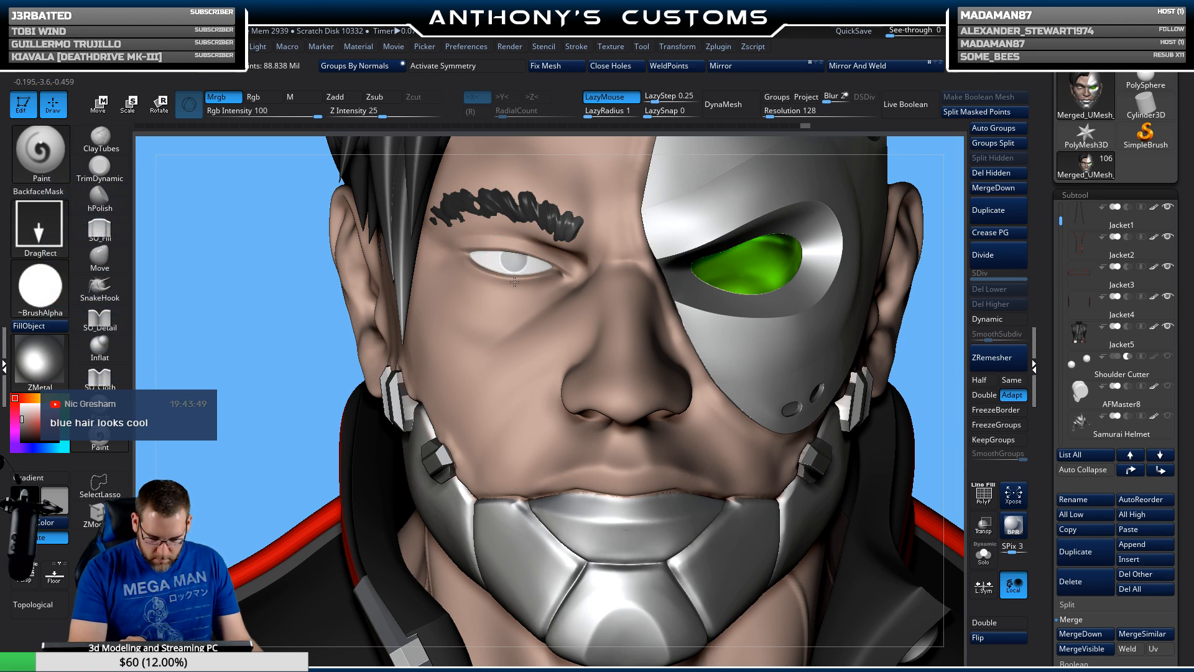
{"action": "key", "text": "ctrl+z"}
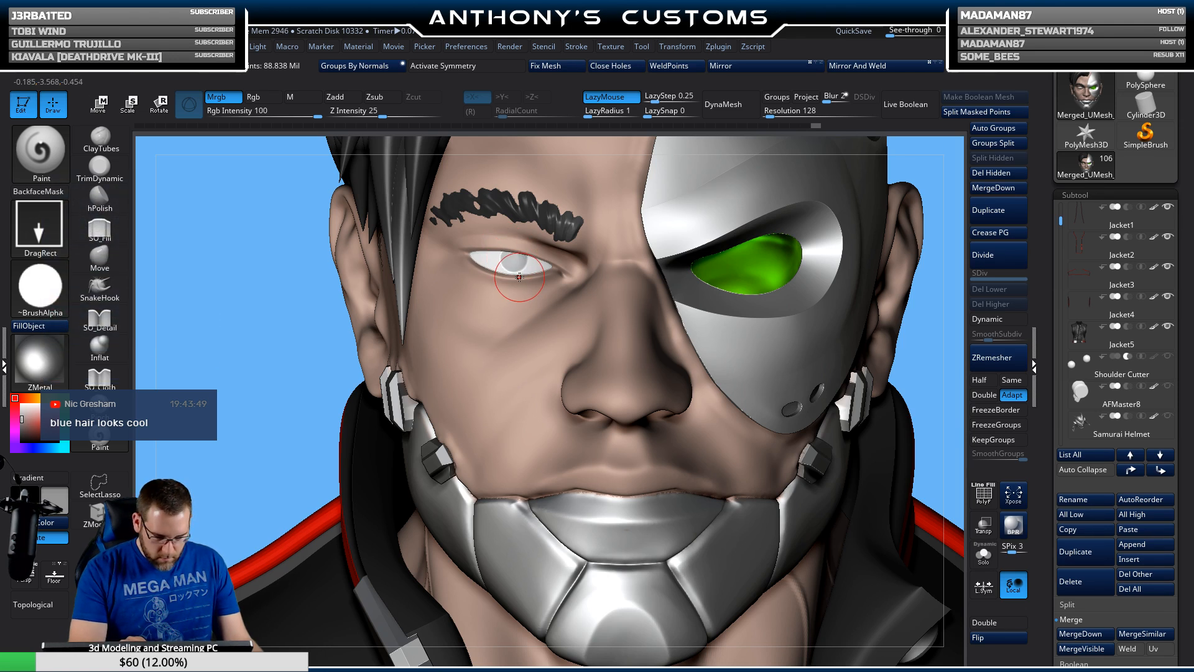
{"action": "left_click", "coordinate": [46, 358]}
{"action": "left_click", "coordinate": [825, 476]}
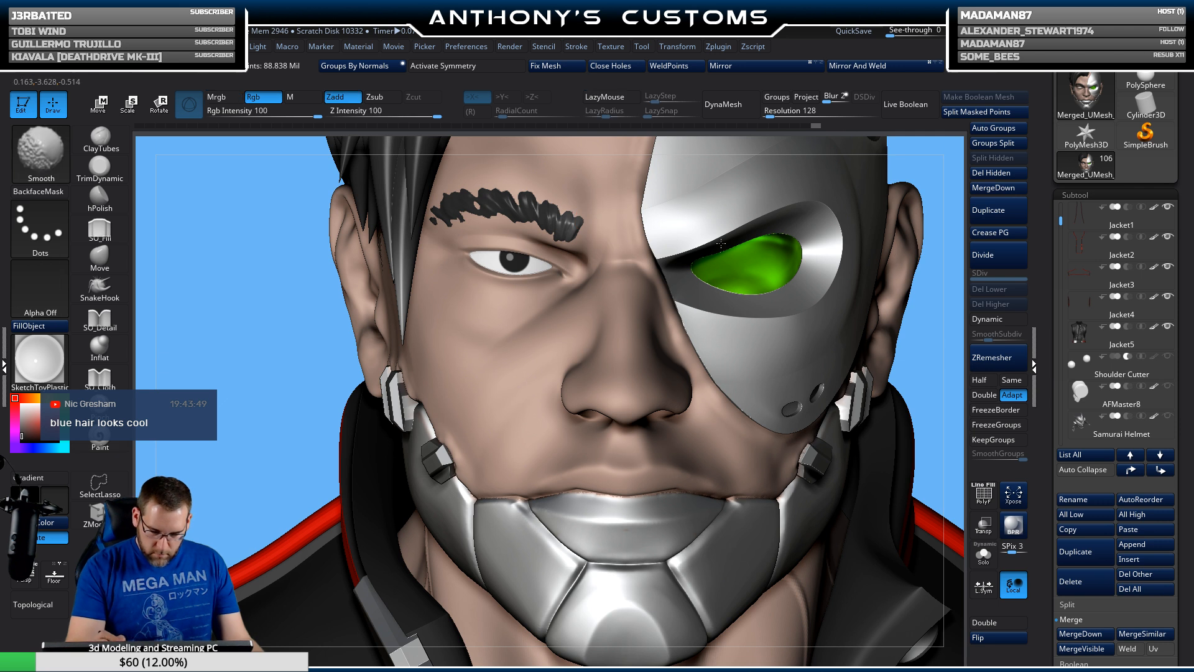
{"action": "key", "text": "space"}
{"action": "key", "text": "space"}
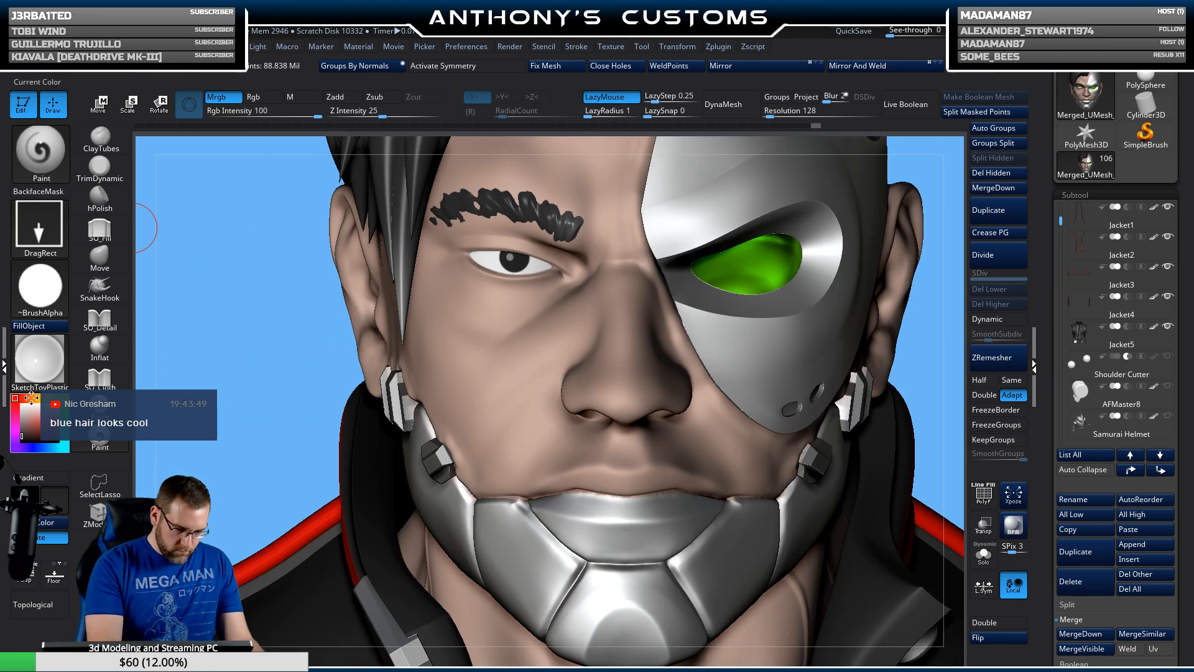
Step: Stamp a brown iris, a black pupil and a small white highlight on the human eye
{"action": "left_click_drag", "start_coordinate": [31, 398], "coordinate": [33, 430]}
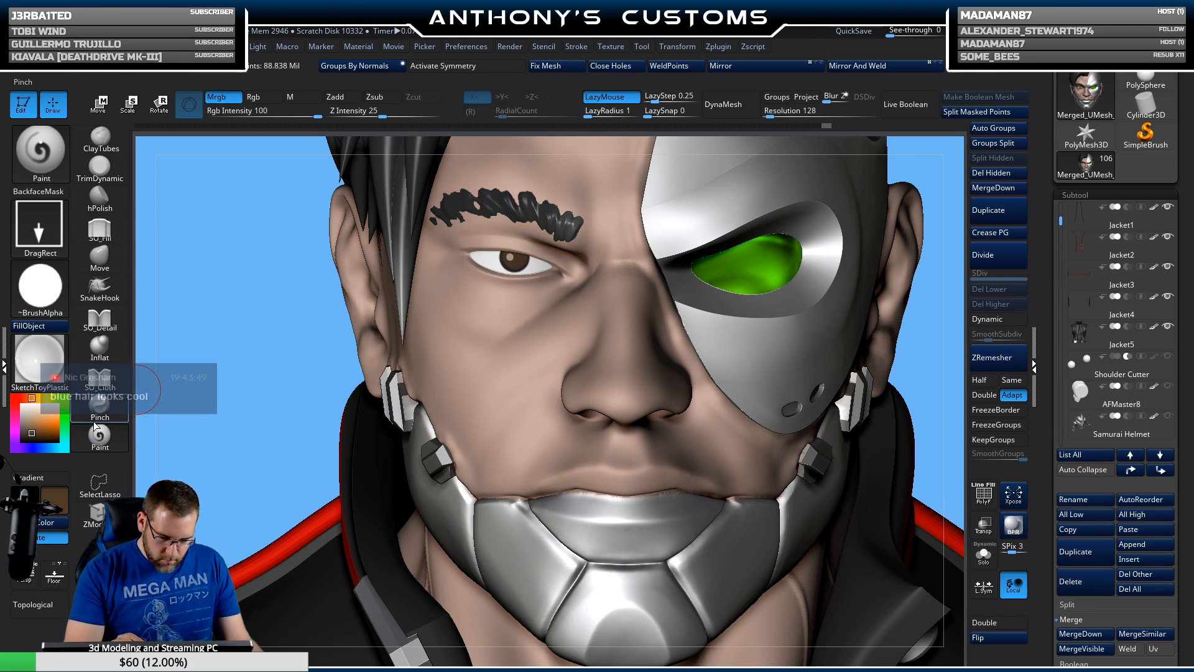
{"action": "left_click_drag", "start_coordinate": [34, 430], "coordinate": [14, 445]}
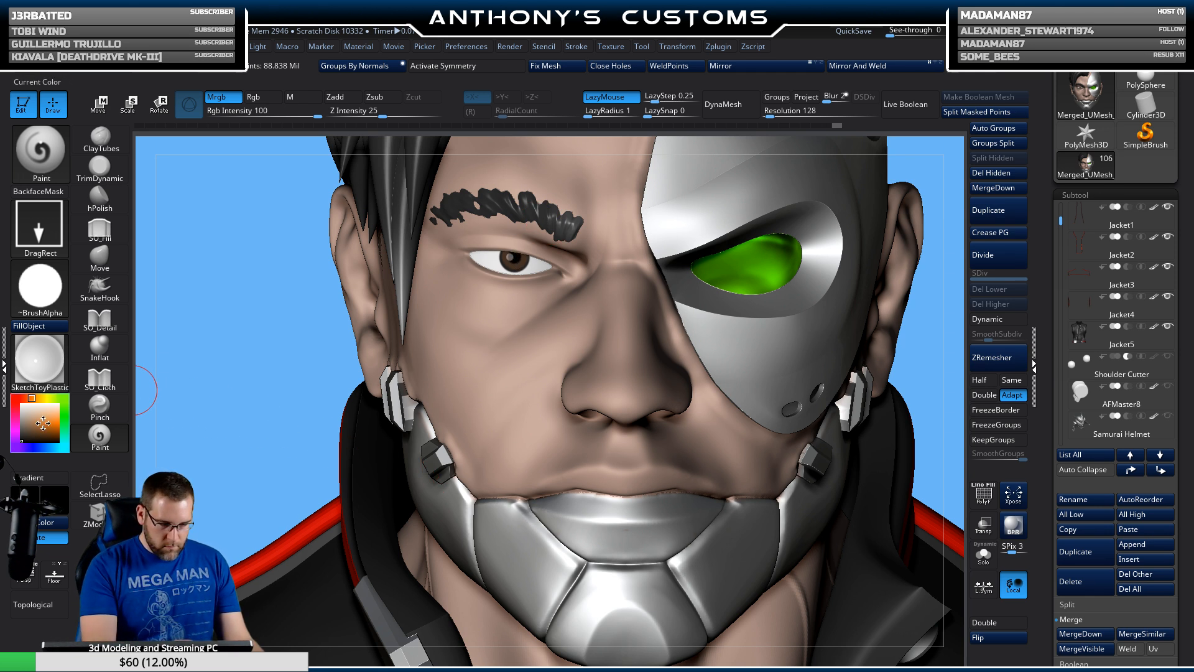
{"action": "left_click_drag", "start_coordinate": [43, 423], "coordinate": [21, 405]}
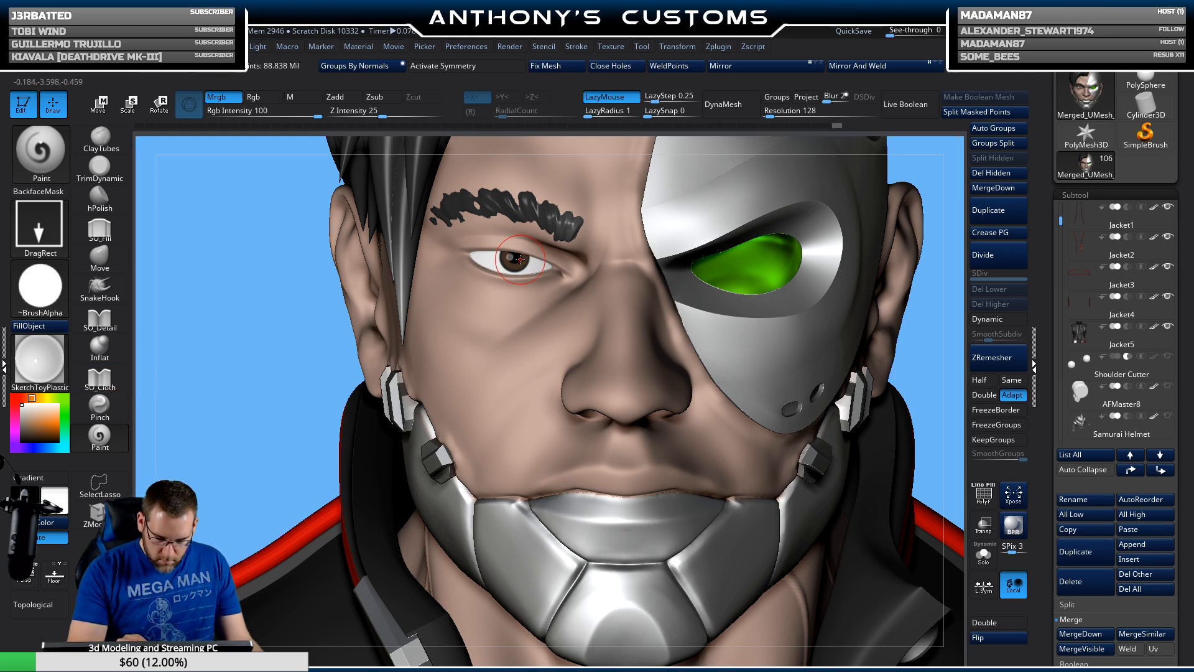
{"action": "left_click_drag", "start_coordinate": [520, 260], "coordinate": [521, 261]}
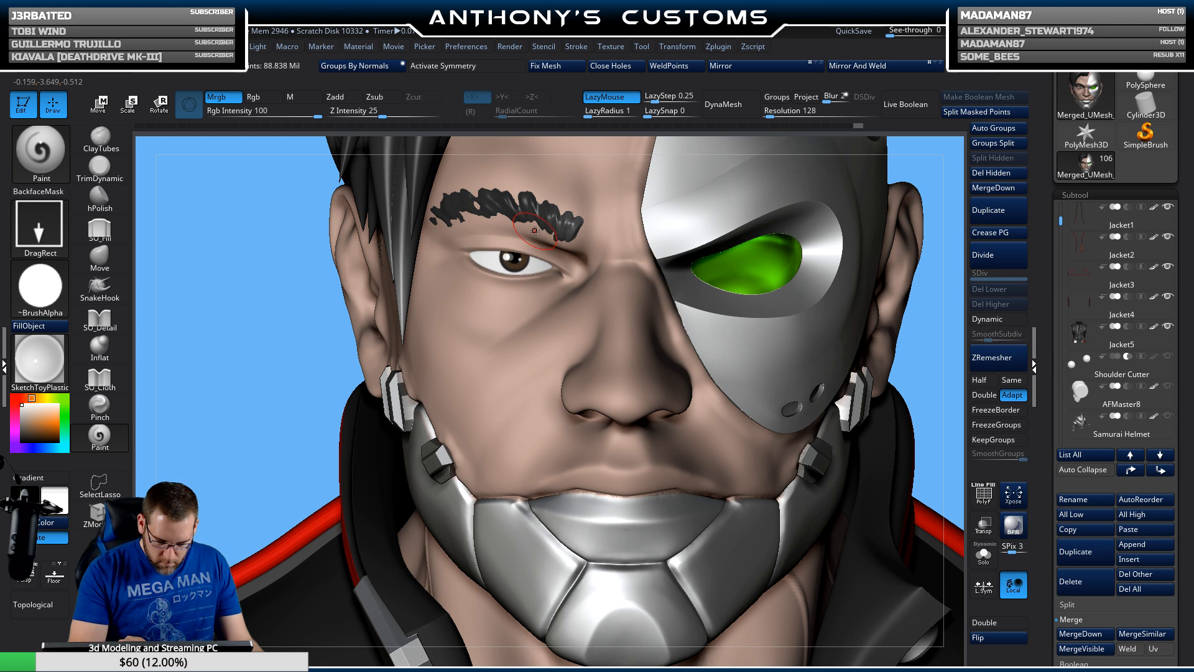
Step: Hide the Jacket1 to Jacket5 subtools so the bare torso is exposed
{"action": "right_click_drag", "start_coordinate": [535, 231], "coordinate": [781, 297], "text": "ctrl"}
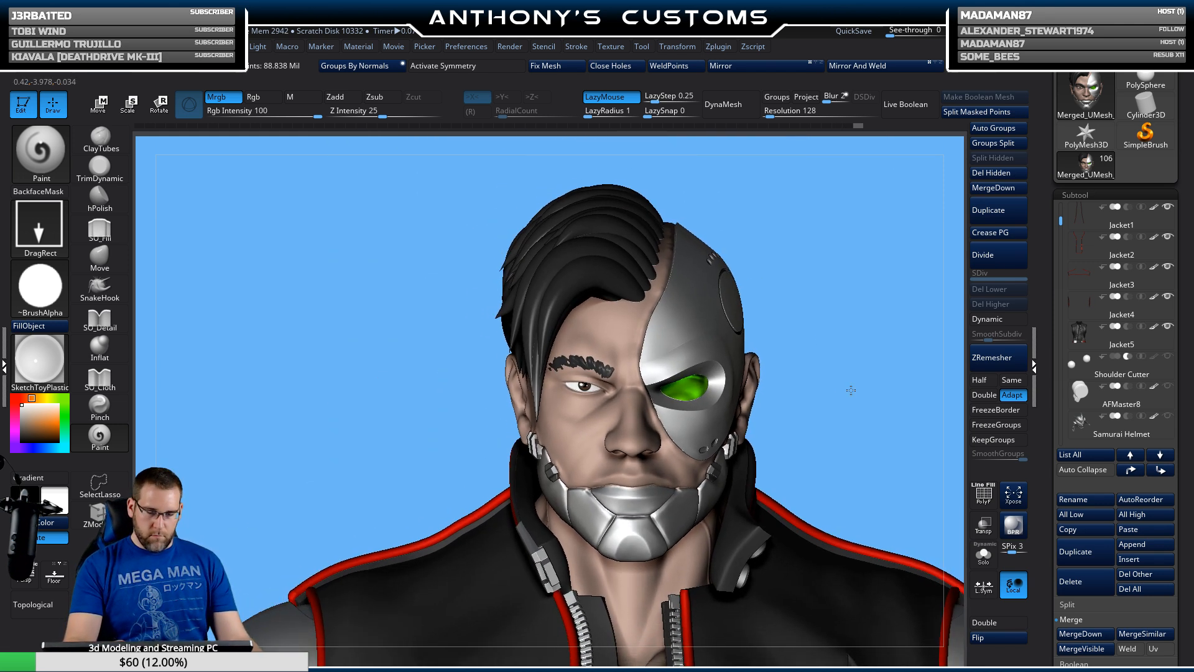
{"action": "mouse_move", "coordinate": [850, 389]}
{"action": "right_mouse_down"}
{"action": "mouse_move", "coordinate": [882, 395]}
{"action": "mouse_move", "coordinate": [864, 387]}
{"action": "right_mouse_up"}
{"action": "mouse_move", "coordinate": [800, 280]}
{"action": "right_mouse_down", "text": "ctrl"}
{"action": "mouse_move", "coordinate": [848, 389]}
{"action": "mouse_move", "coordinate": [843, 377]}
{"action": "right_mouse_up", "text": "ctrl"}
{"action": "right_click_drag", "start_coordinate": [848, 439], "coordinate": [739, 309], "text": "alt"}
{"action": "right_click_drag", "start_coordinate": [796, 364], "coordinate": [787, 274], "text": "alt"}
{"action": "right_click_drag", "start_coordinate": [839, 420], "coordinate": [550, 441], "text": "ctrl"}
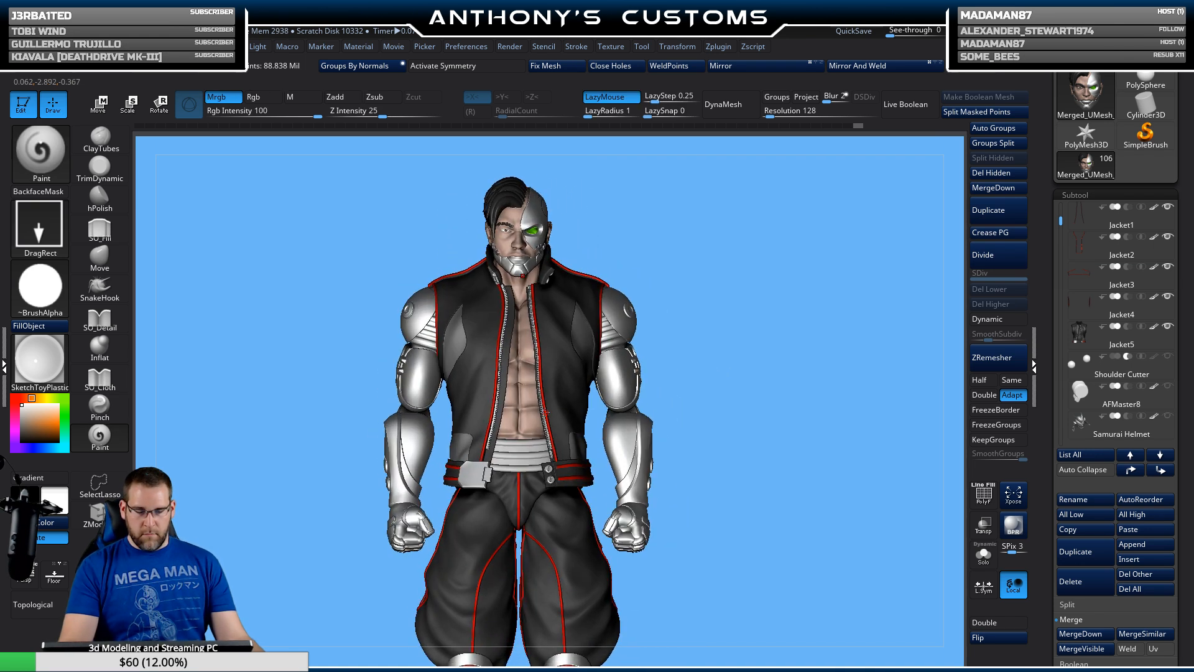
{"action": "left_click", "coordinate": [1168, 207]}
{"action": "left_click", "coordinate": [1168, 237]}
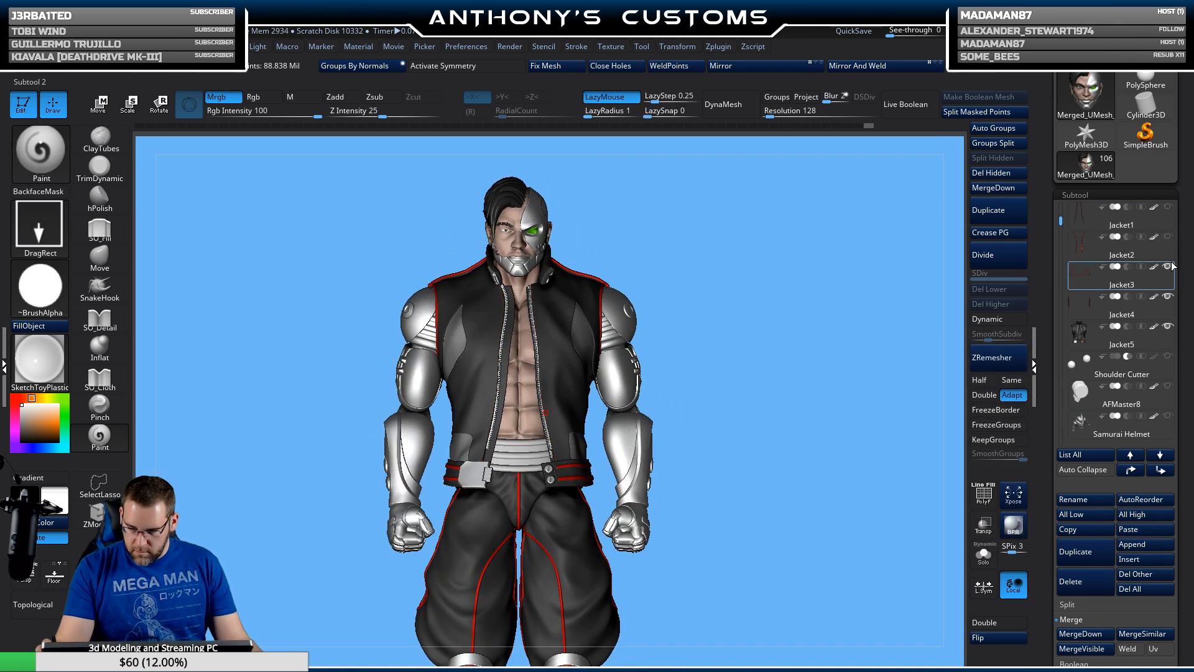
{"action": "left_click", "coordinate": [1168, 266]}
{"action": "left_click", "coordinate": [1167, 297]}
{"action": "left_click", "coordinate": [1167, 326]}
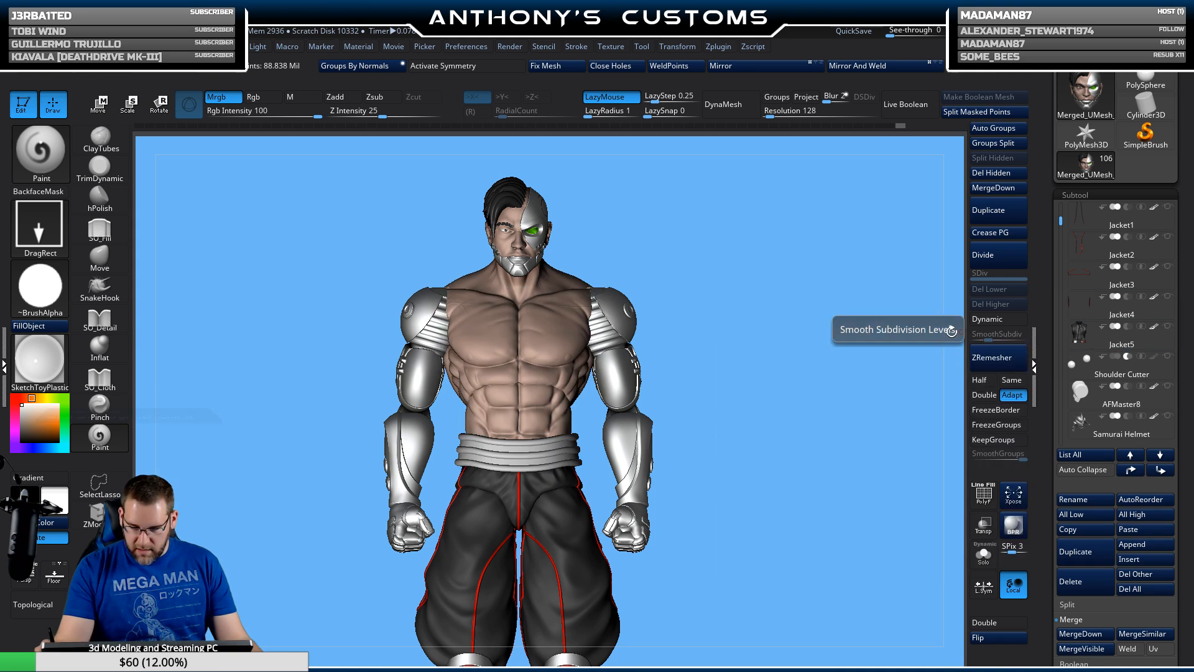
{"action": "left_click_drag", "start_coordinate": [755, 435], "coordinate": [550, 443]}
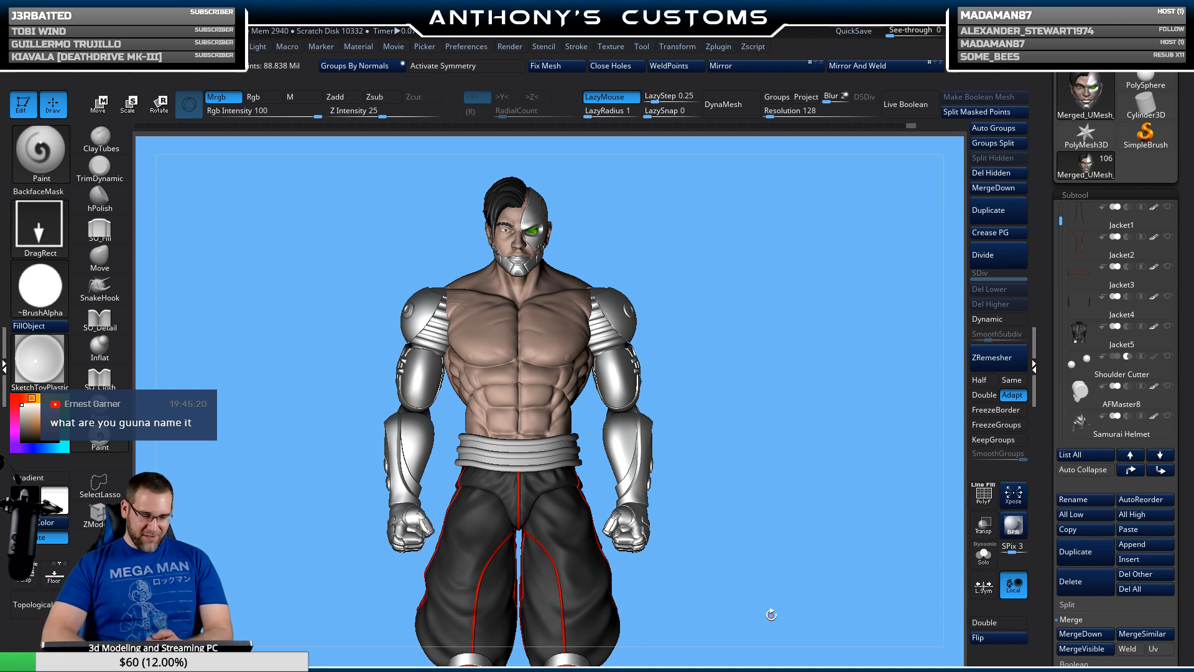
Step: Select the Bare Chest subtool and reset the Paint brush to the Dots stroke with Alpha Off
{"action": "left_click", "coordinate": [554, 335], "text": "alt"}
{"action": "left_click", "coordinate": [38, 225]}
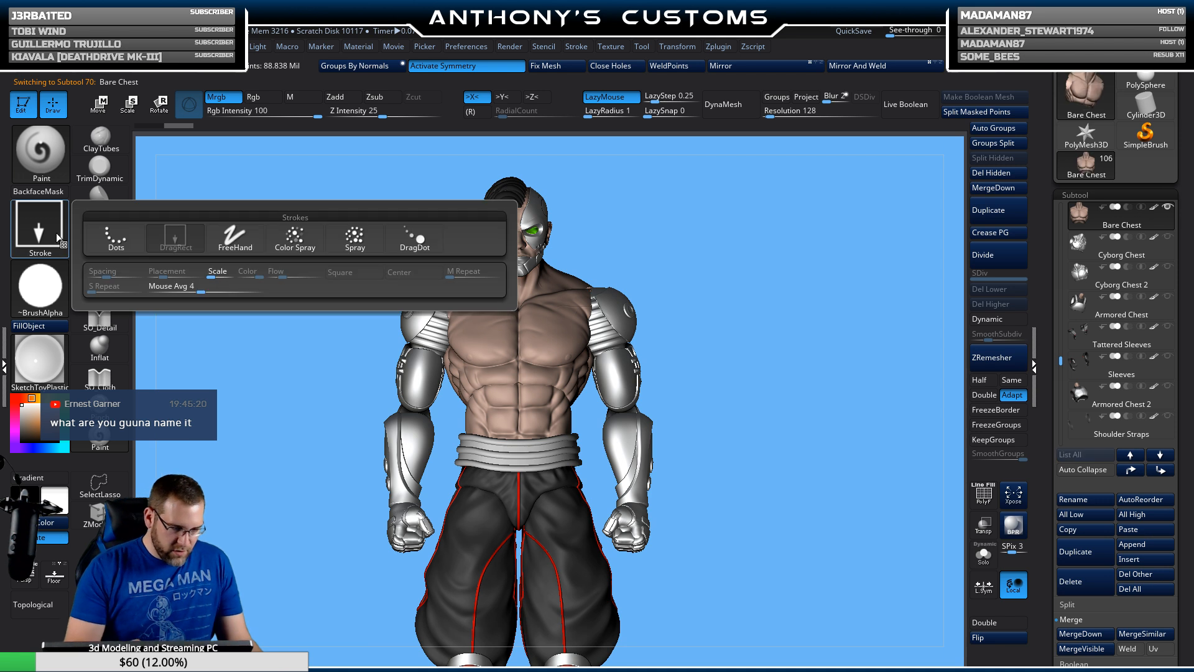
{"action": "left_click", "coordinate": [118, 240]}
{"action": "left_click", "coordinate": [40, 286]}
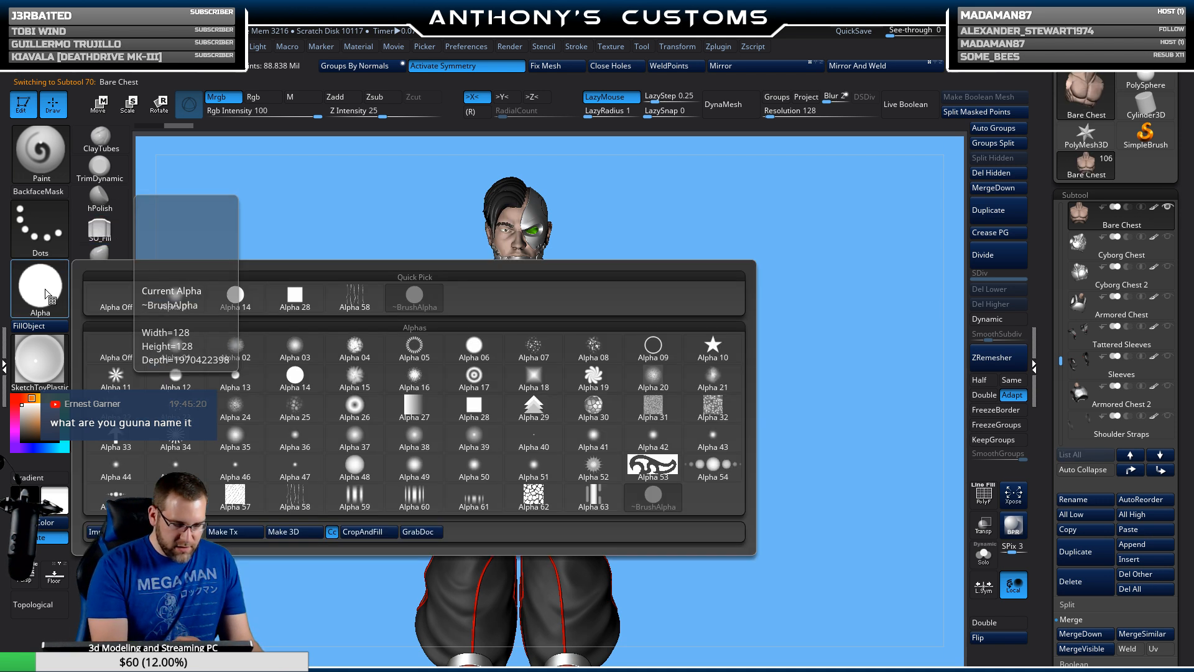
{"action": "left_click", "coordinate": [119, 351]}
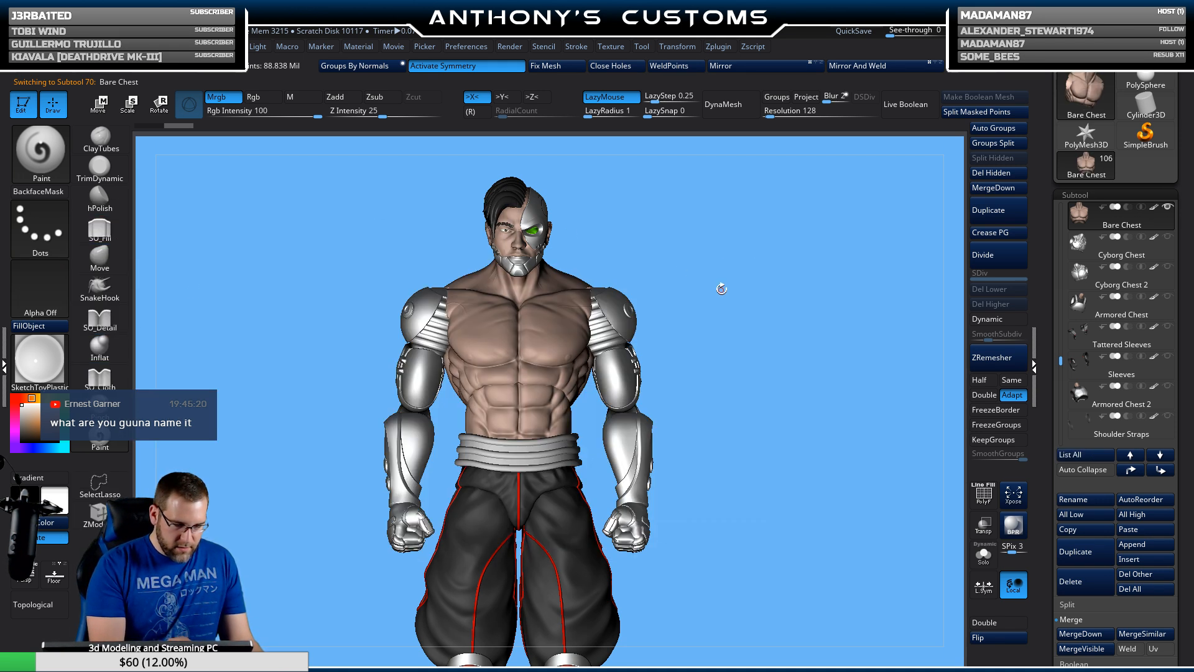
Step: Choose black as the paint colour and reduce the brush size for painting on the bare chest
{"action": "left_click_drag", "start_coordinate": [727, 271], "coordinate": [726, 372], "text": "alt"}
{"action": "left_click", "coordinate": [33, 448]}
{"action": "left_click", "coordinate": [22, 436]}
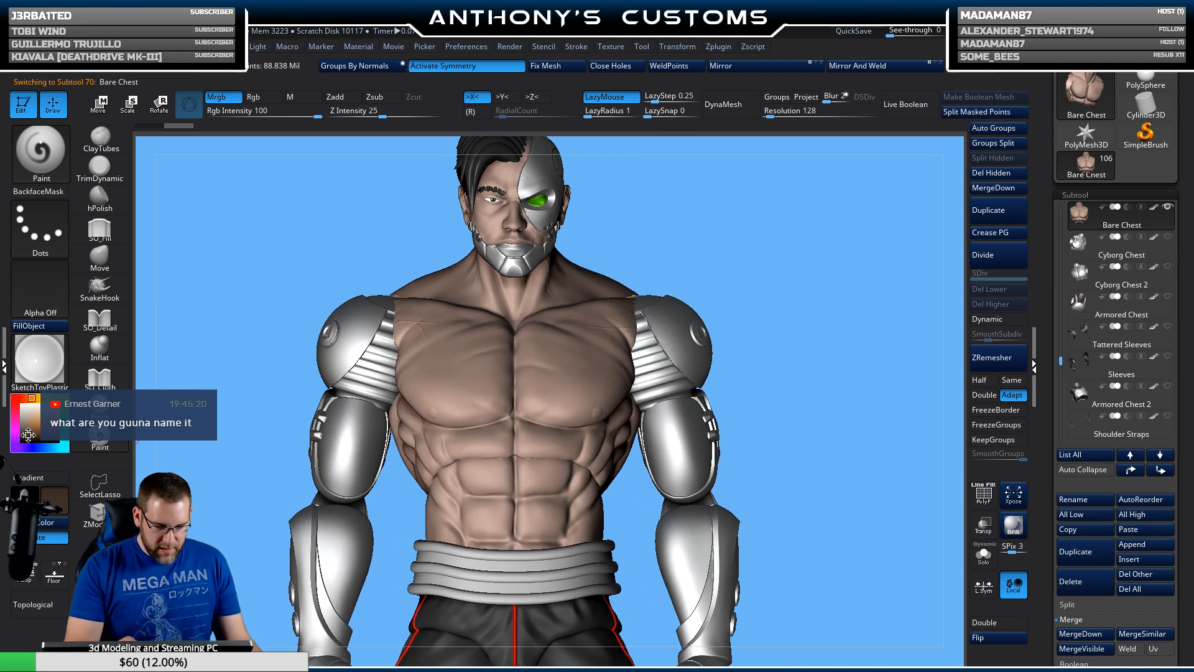
{"action": "left_click_drag", "start_coordinate": [23, 437], "coordinate": [17, 446]}
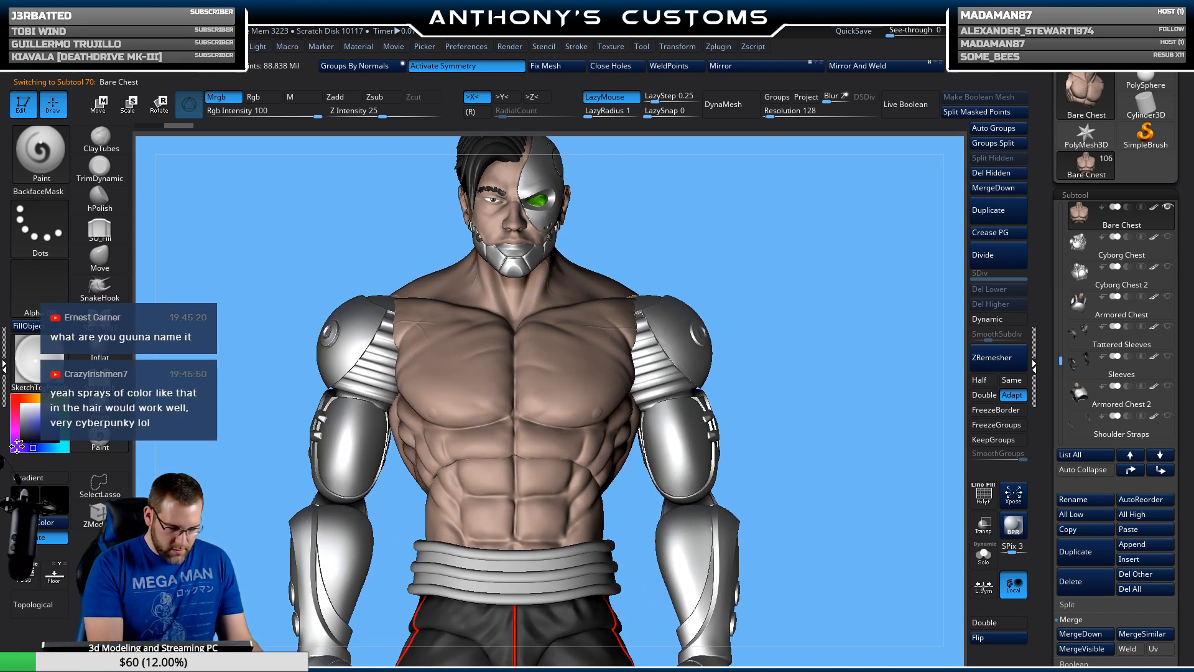
{"action": "left_click_drag", "start_coordinate": [813, 272], "coordinate": [823, 260]}
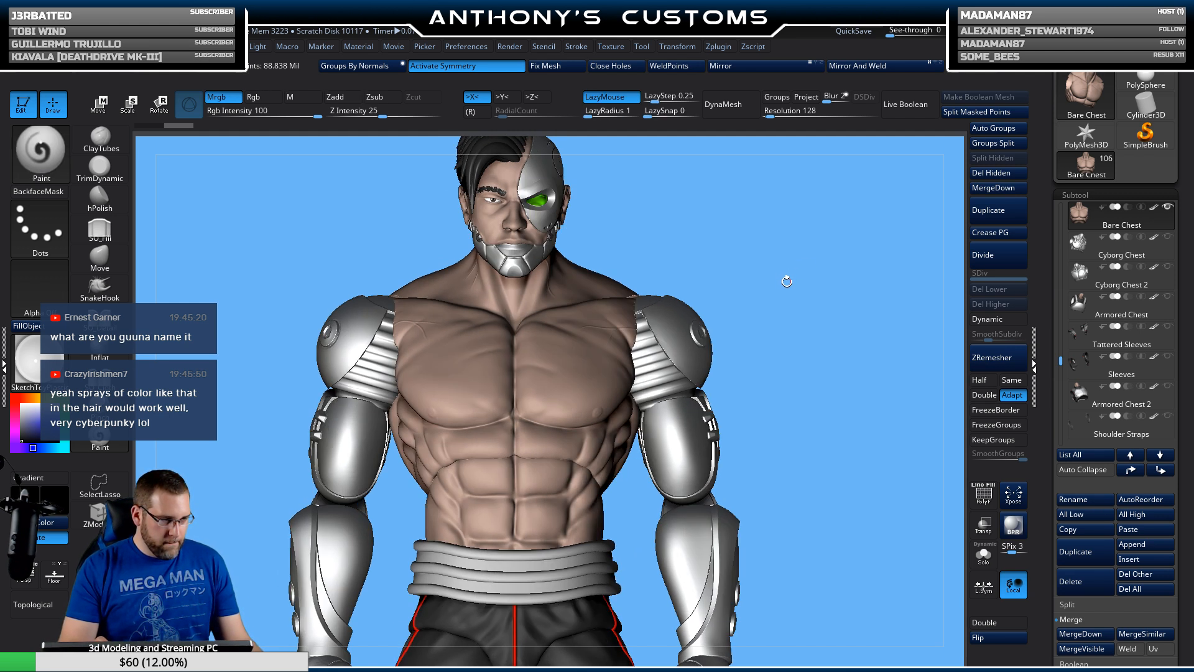
{"action": "key", "text": "space"}
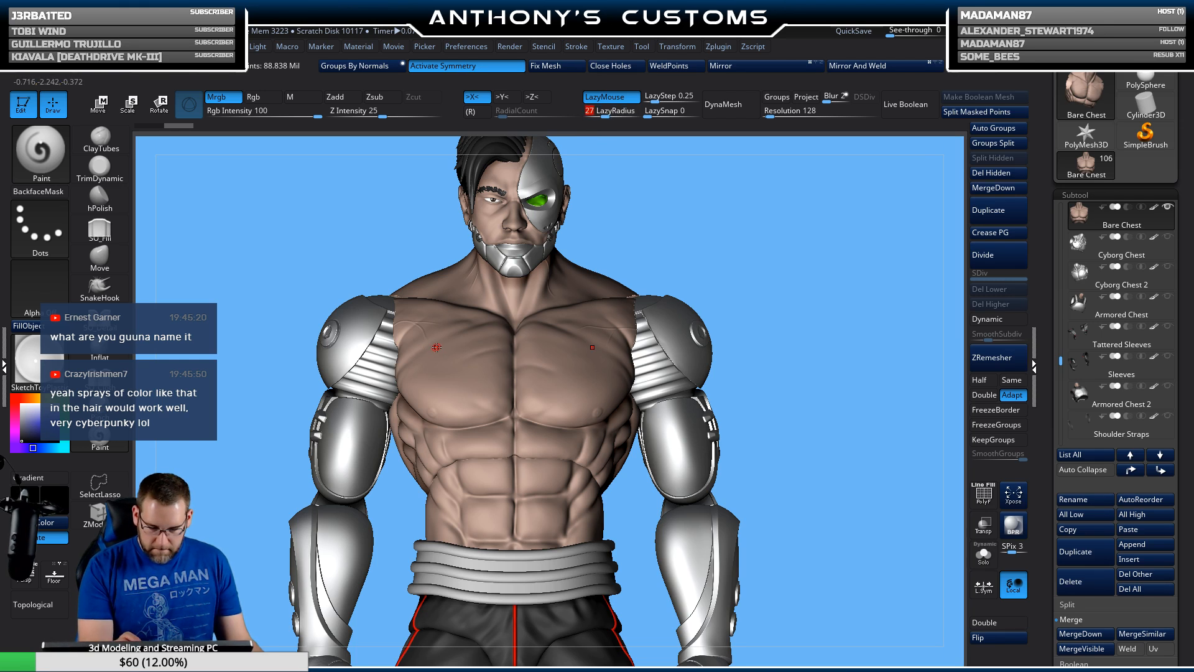
Step: Try to paint a thick straight black line from each metal shoulder across the upper chest
{"action": "key", "text": "shift"}
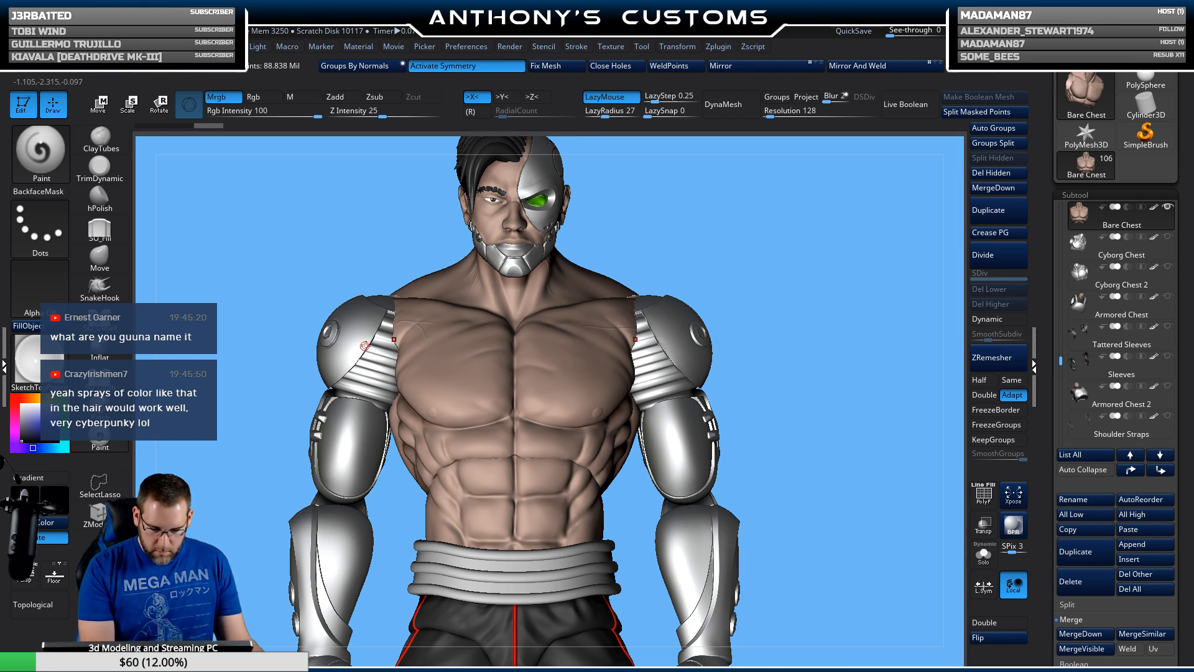
{"action": "key", "text": "shift"}
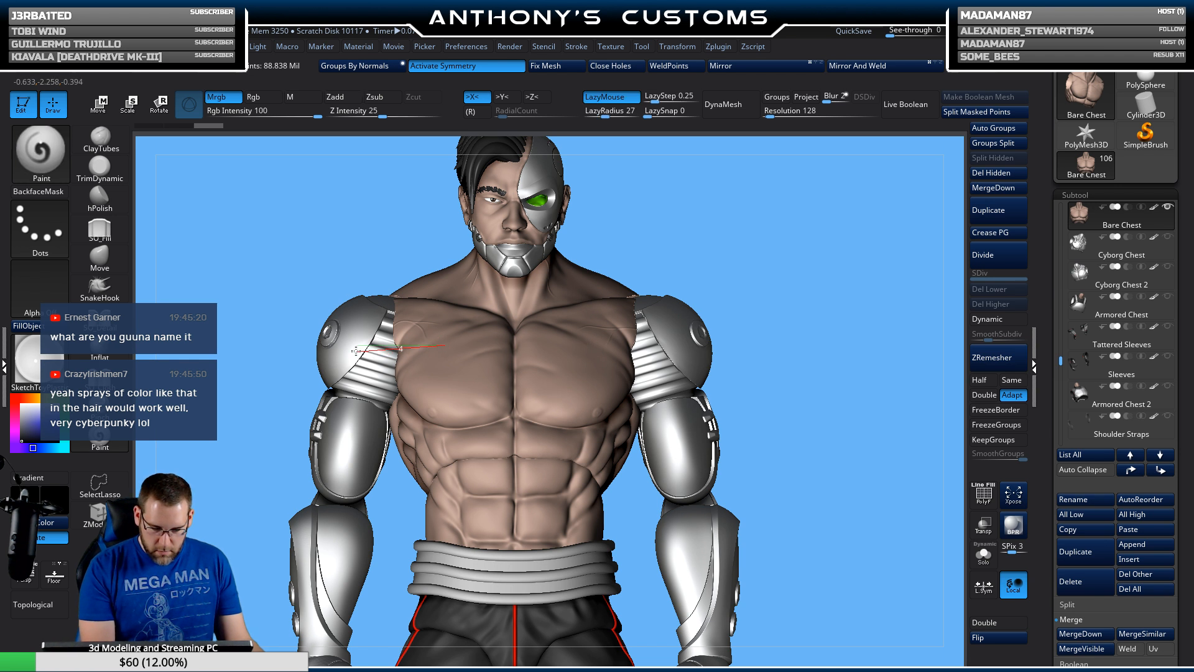
{"action": "left_click_drag", "start_coordinate": [351, 345], "coordinate": [353, 346]}
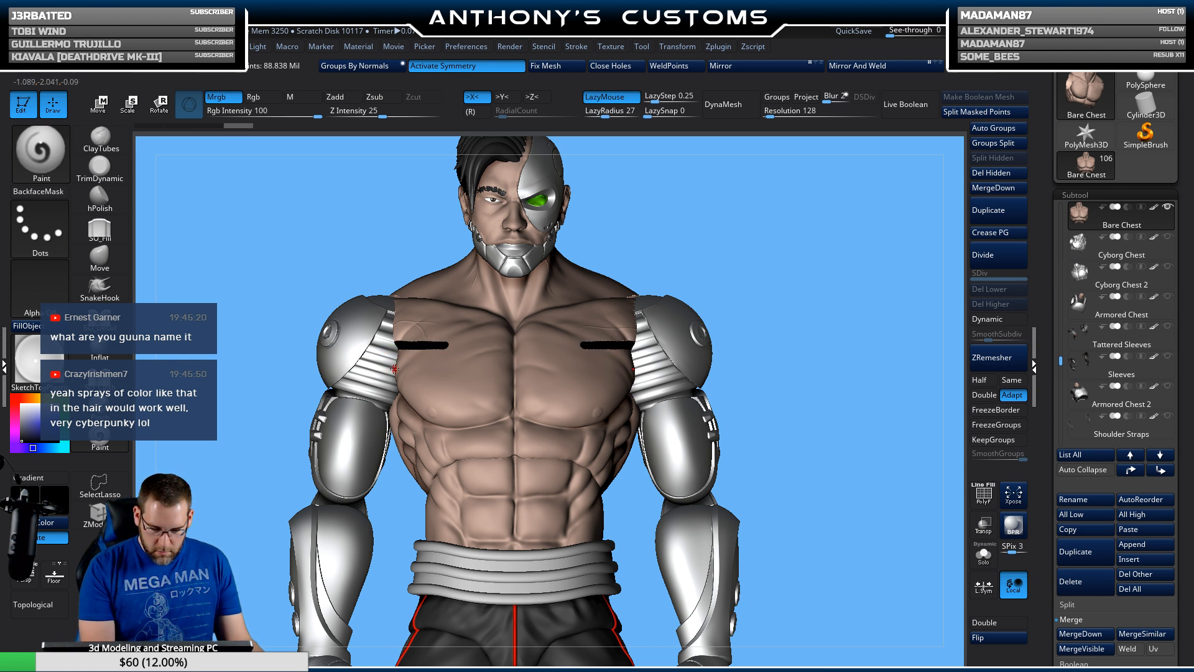
{"action": "key", "text": "ctrl+z"}
Step: Reduce the brush size and paint two thin black lines inward from each metal shoulder and one down each side of the neck
{"action": "key", "text": "space"}
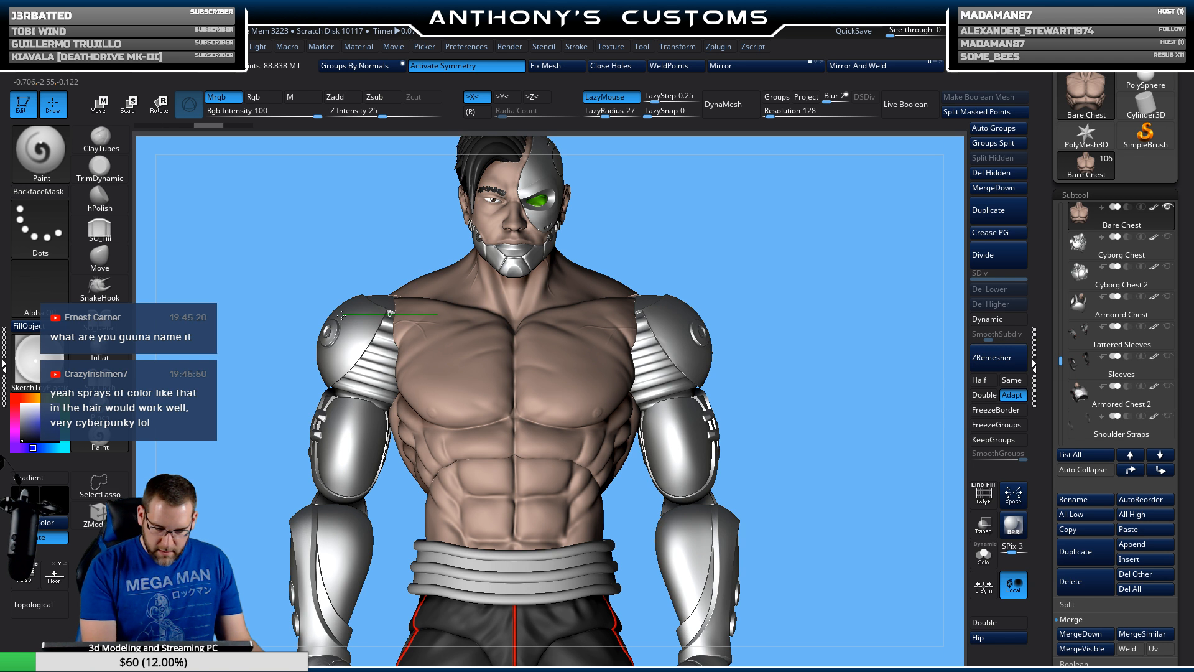
{"action": "left_click_drag", "start_coordinate": [341, 316], "coordinate": [348, 317]}
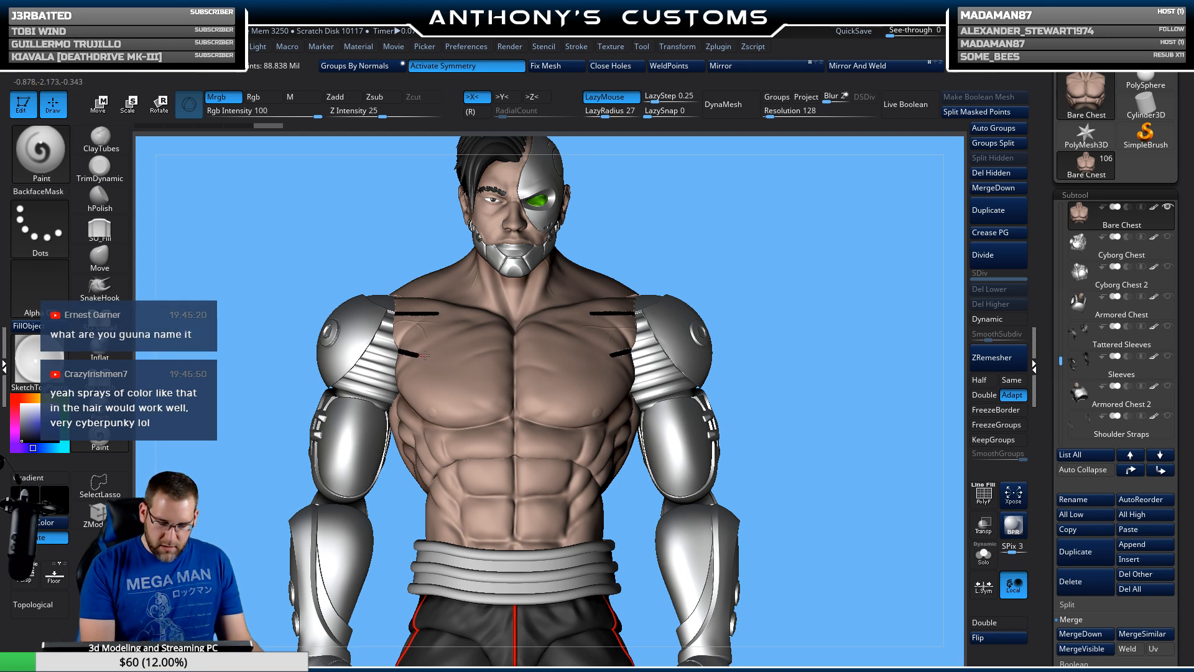
{"action": "left_click_drag", "start_coordinate": [647, 246], "coordinate": [836, 262]}
{"action": "left_click_drag", "start_coordinate": [790, 282], "coordinate": [731, 221]}
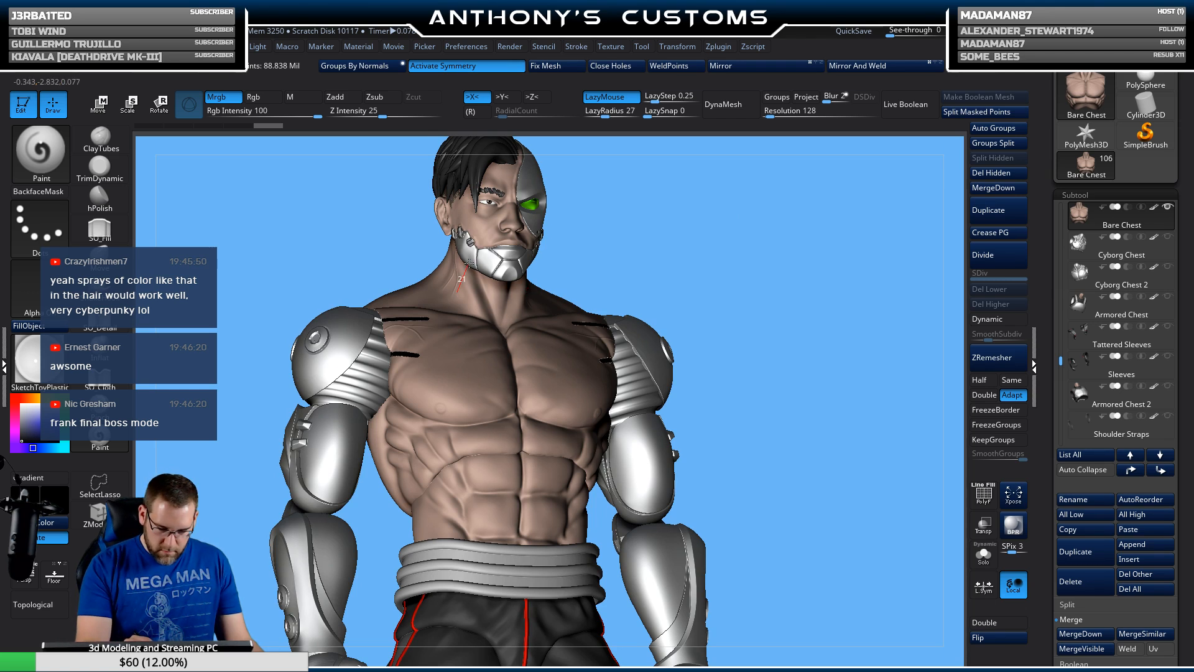
{"action": "left_click_drag", "start_coordinate": [474, 252], "coordinate": [476, 246]}
{"action": "mouse_move", "coordinate": [738, 243]}
{"action": "left_mouse_down"}
{"action": "mouse_move", "coordinate": [717, 261]}
{"action": "mouse_move", "coordinate": [746, 232]}
{"action": "left_mouse_up"}
{"action": "key", "text": "ctrl+z"}
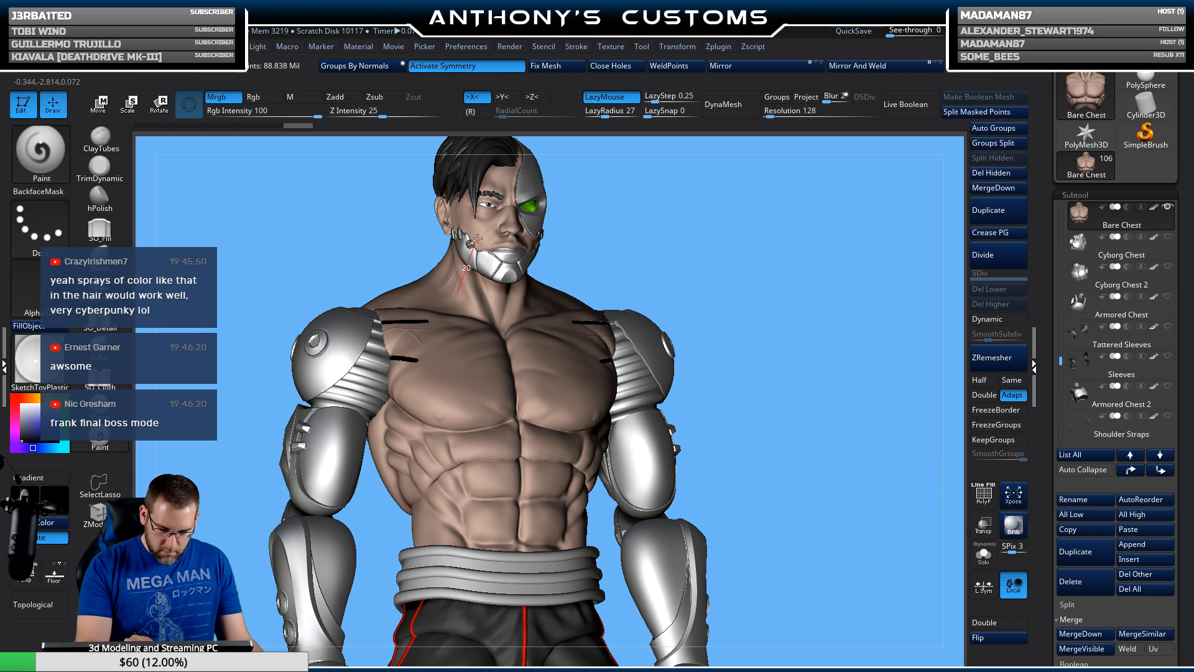
{"action": "key", "text": "ctrl+z"}
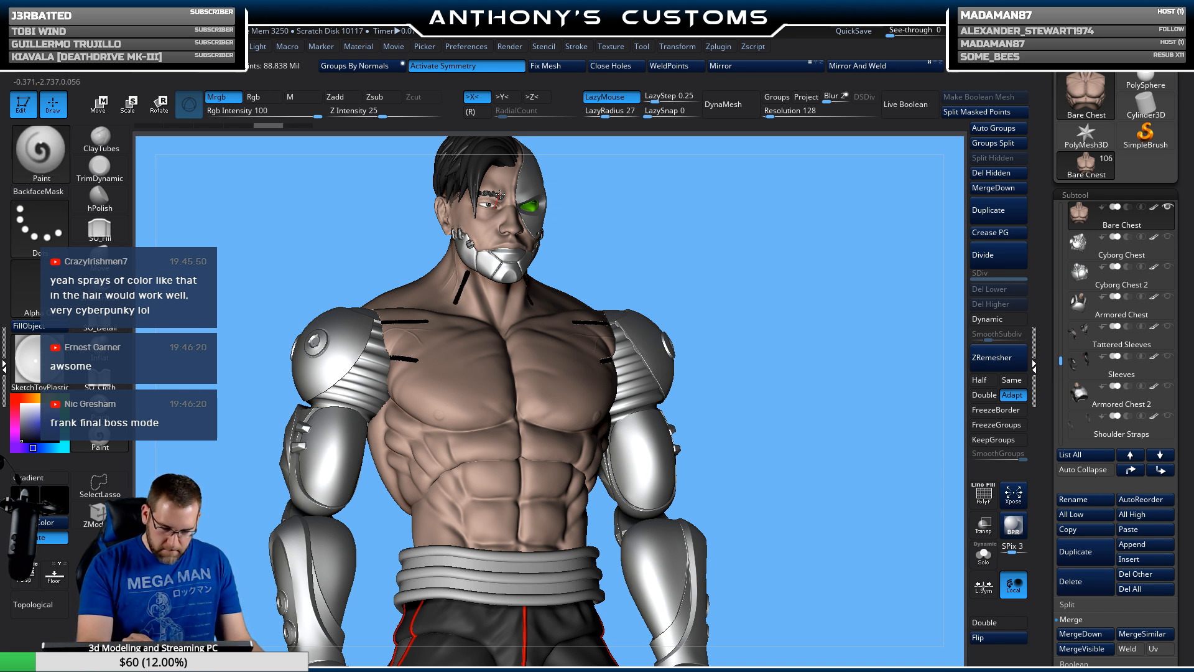
{"action": "left_click_drag", "start_coordinate": [704, 186], "coordinate": [778, 242]}
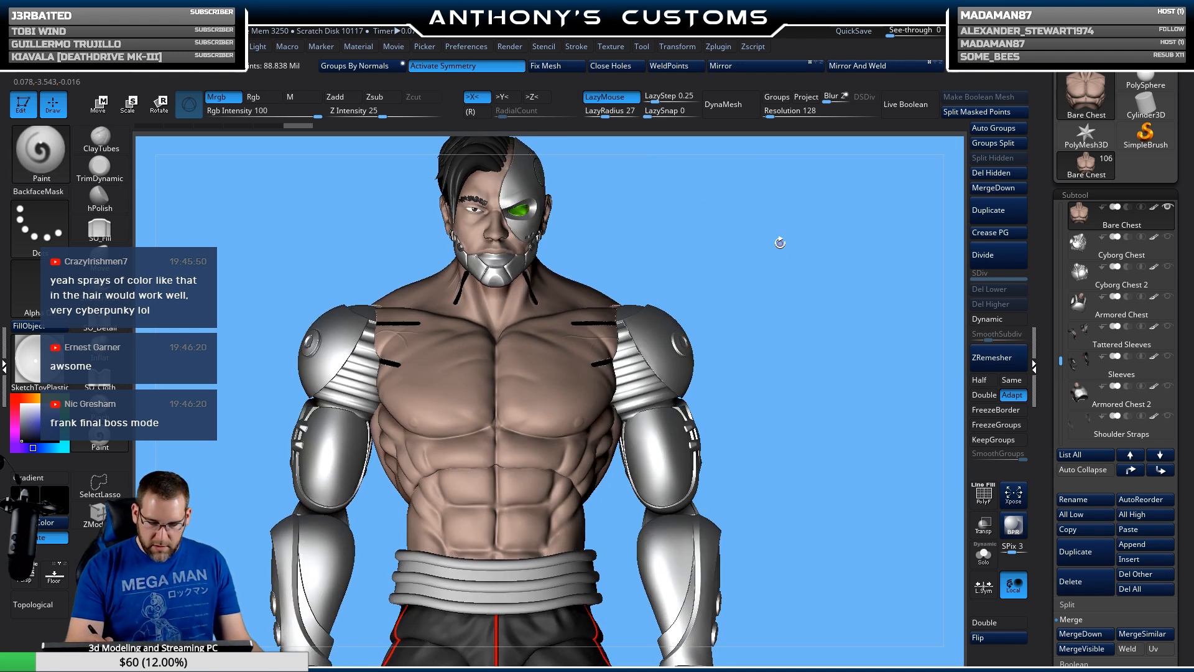
Step: Turn off LazyMouse and paint a round black dot at the free end of each shoulder and neck line
{"action": "key", "text": "space"}
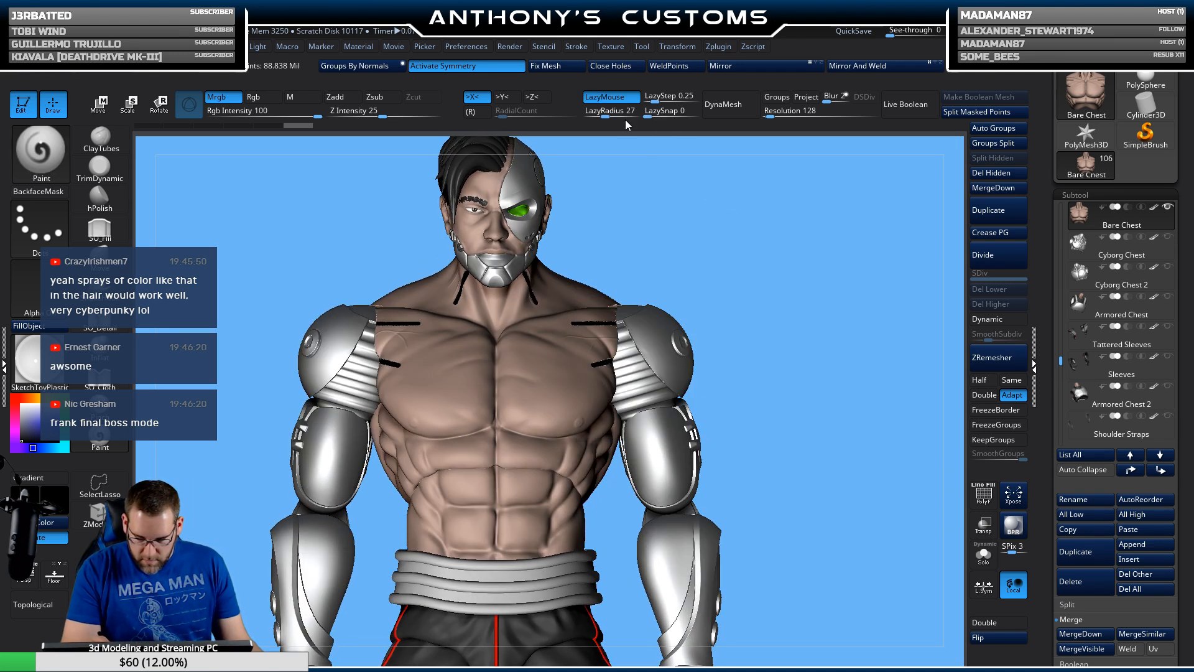
{"action": "left_click", "coordinate": [587, 114]}
{"action": "left_click", "coordinate": [606, 98]}
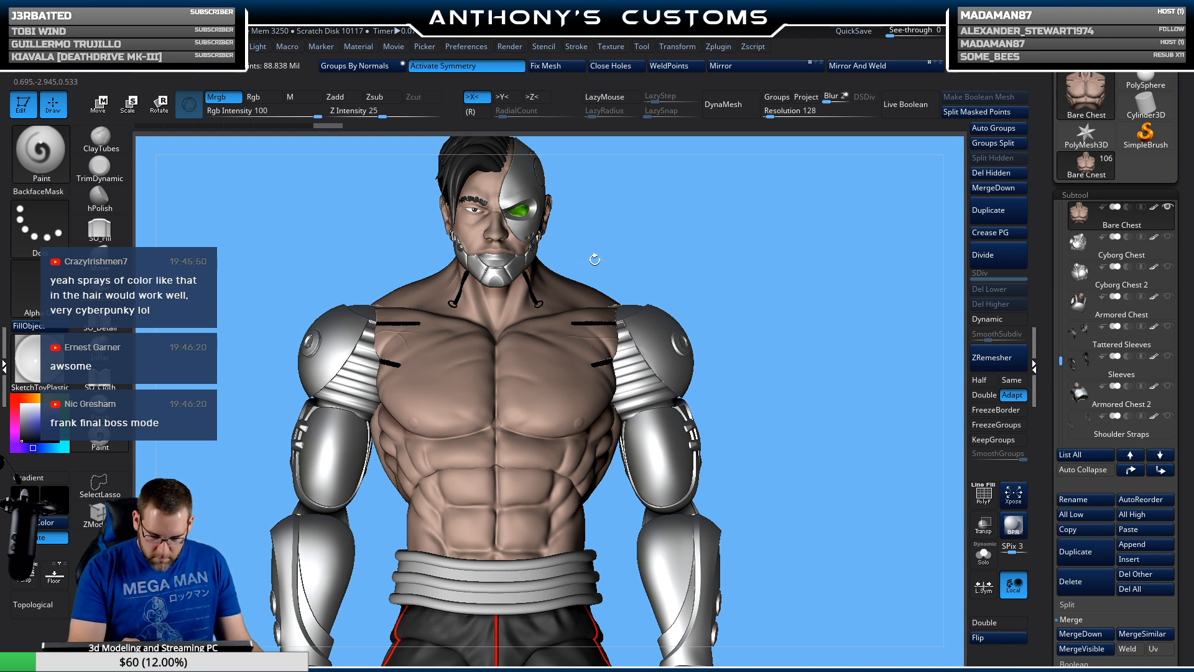
{"action": "key", "text": "ctrl+z"}
{"action": "left_click_drag", "start_coordinate": [693, 252], "coordinate": [693, 348], "text": "alt"}
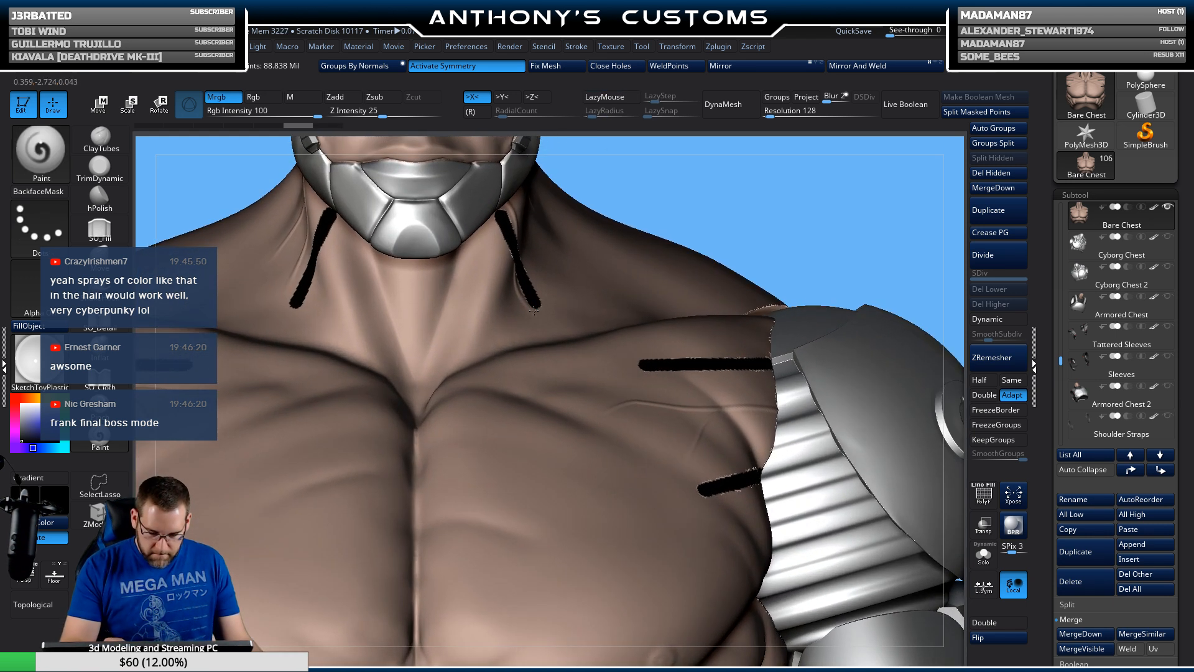
{"action": "key", "text": "space"}
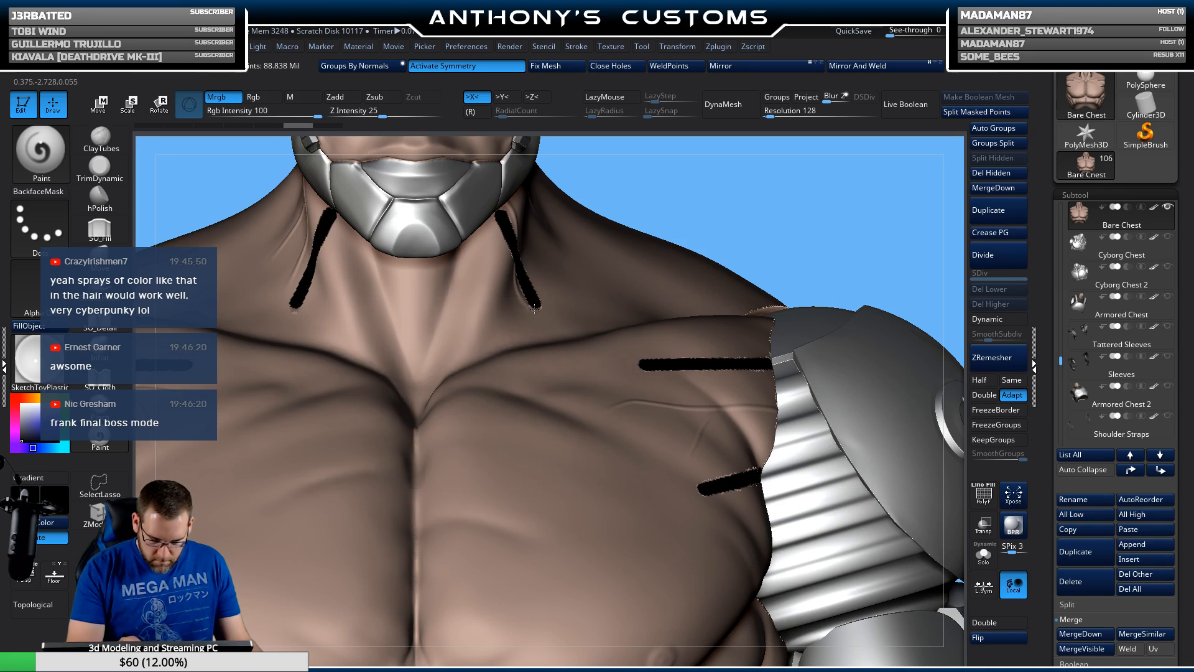
{"action": "left_click", "coordinate": [534, 308]}
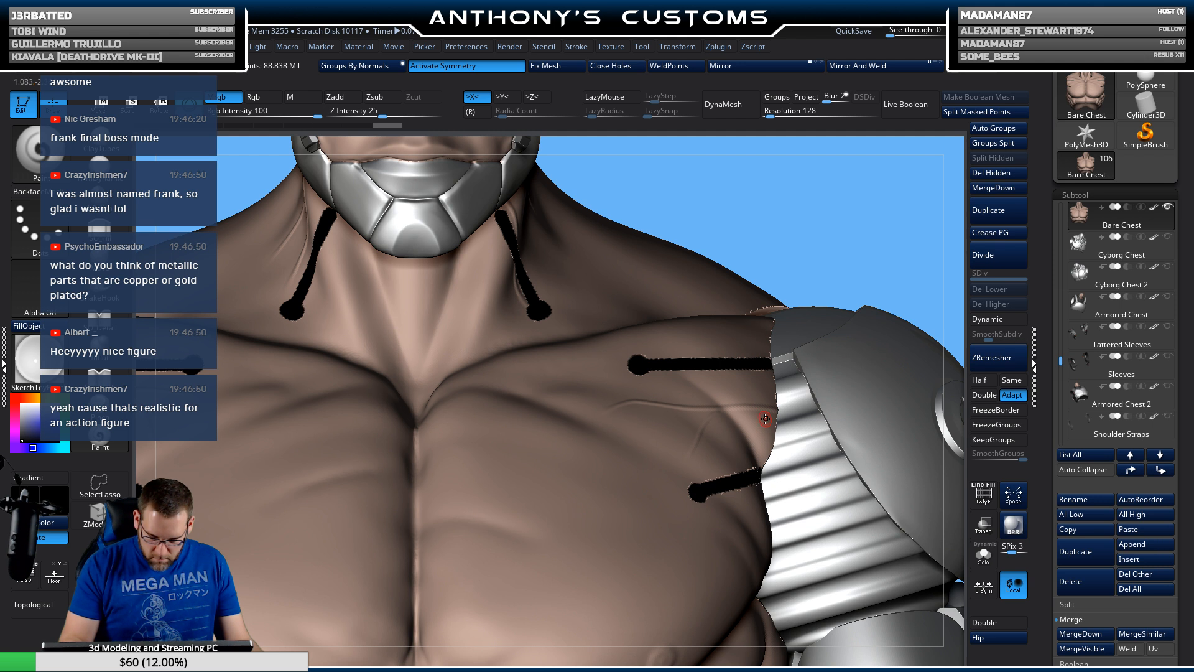
Step: Try to paint extra angled black branches with dot ends off the shoulder lines on both sides of the chest
{"action": "key", "text": "f"}
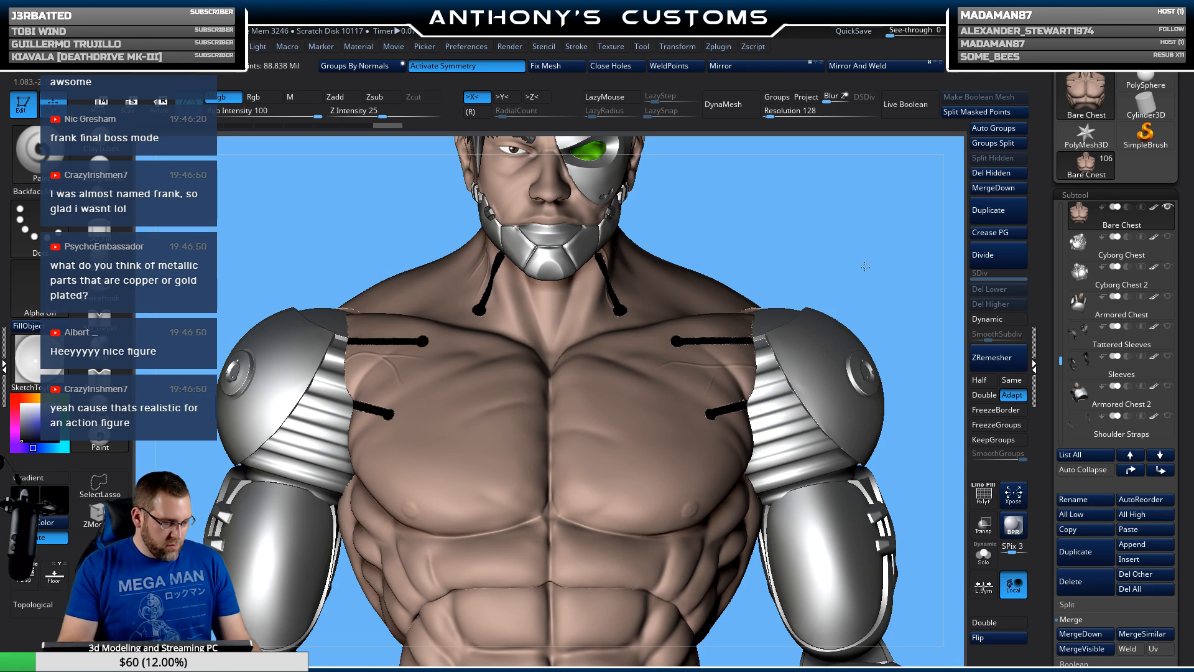
{"action": "right_click_drag", "start_coordinate": [865, 267], "coordinate": [826, 182], "text": "ctrl"}
{"action": "right_click_drag", "start_coordinate": [822, 372], "coordinate": [807, 353], "text": "alt"}
{"action": "mouse_move", "coordinate": [803, 394]}
{"action": "right_mouse_down"}
{"action": "mouse_move", "coordinate": [699, 404]}
{"action": "mouse_move", "coordinate": [819, 395]}
{"action": "mouse_move", "coordinate": [840, 374]}
{"action": "right_mouse_up"}
{"action": "mouse_move", "coordinate": [817, 437]}
{"action": "right_mouse_down", "text": "alt"}
{"action": "mouse_move", "coordinate": [824, 347]}
{"action": "mouse_move", "coordinate": [773, 485]}
{"action": "mouse_move", "coordinate": [740, 459]}
{"action": "right_mouse_up", "text": "alt"}
{"action": "left_click_drag", "start_coordinate": [546, 389], "coordinate": [545, 401]}
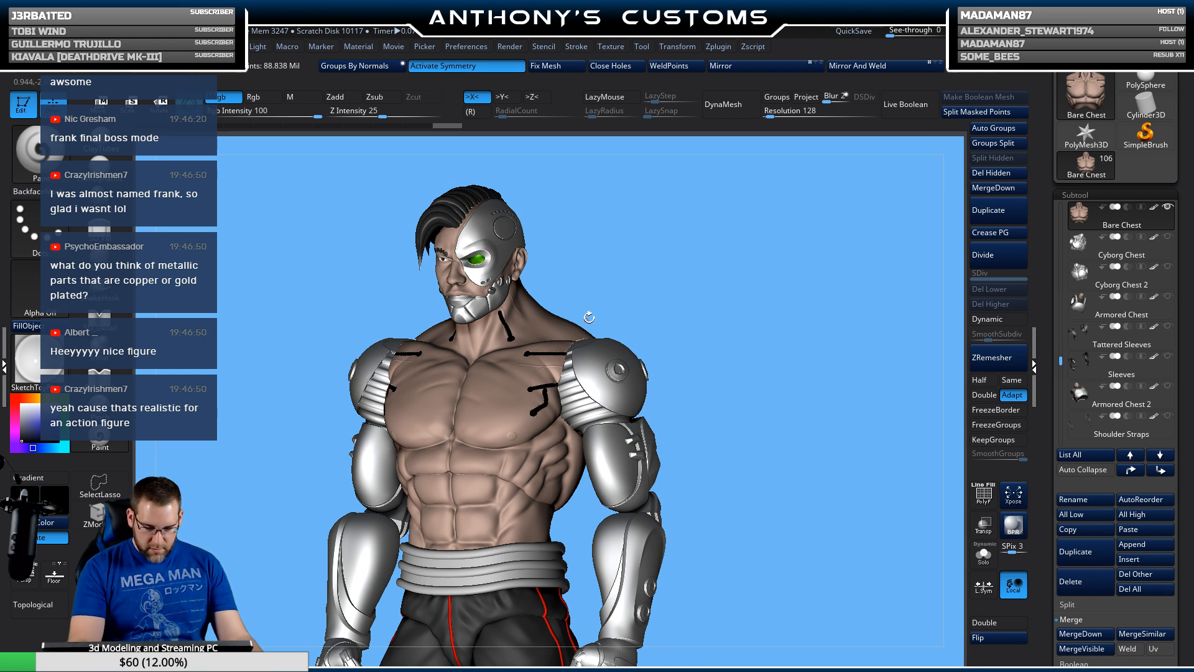
{"action": "right_click_drag", "start_coordinate": [706, 289], "coordinate": [647, 311]}
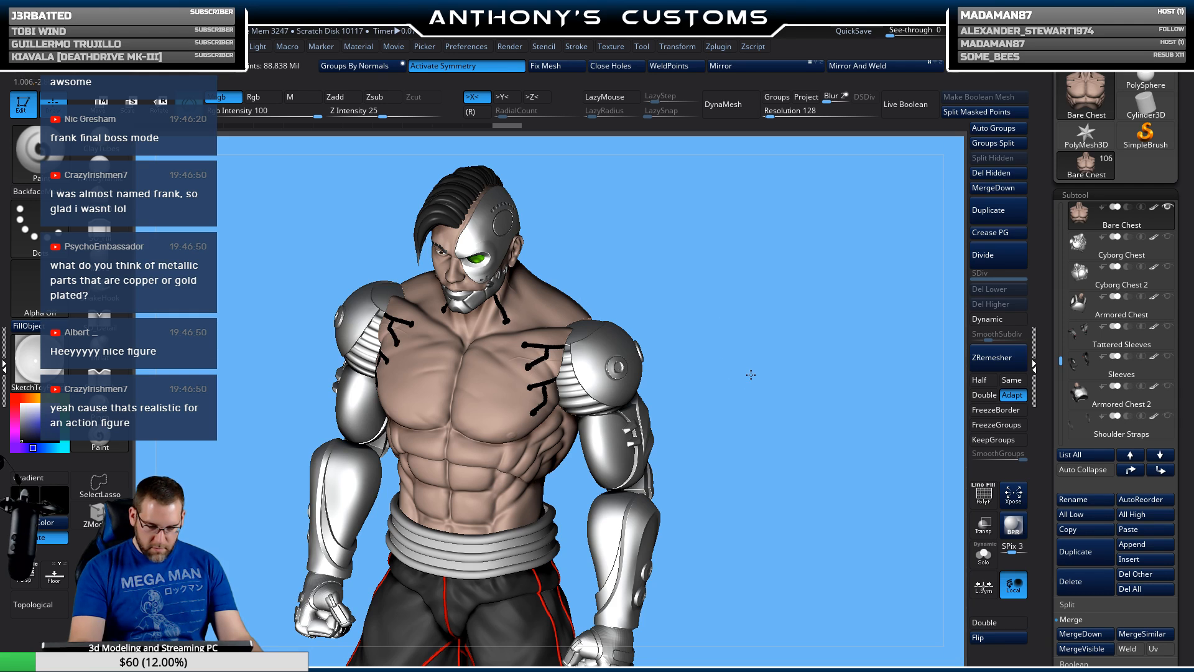
{"action": "mouse_move", "coordinate": [751, 374]}
{"action": "right_mouse_down", "text": "shift"}
{"action": "mouse_move", "coordinate": [776, 340]}
{"action": "mouse_move", "coordinate": [745, 407]}
{"action": "mouse_move", "coordinate": [790, 398]}
{"action": "mouse_move", "coordinate": [766, 389]}
{"action": "mouse_move", "coordinate": [733, 438]}
{"action": "mouse_move", "coordinate": [607, 367]}
{"action": "right_mouse_up", "text": "shift"}
{"action": "key", "text": "ctrl"}
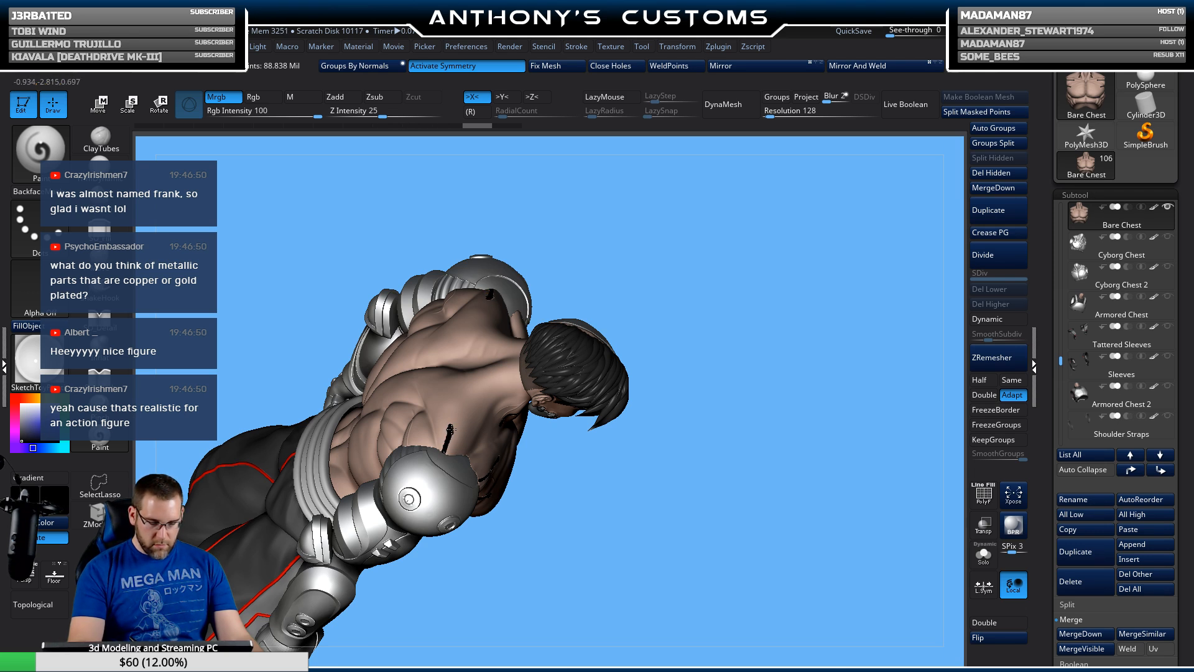
Step: Paint a short black line beside each metal shoulder on the upper back and check the bare torso in isolation
{"action": "left_click_drag", "start_coordinate": [705, 308], "coordinate": [571, 311]}
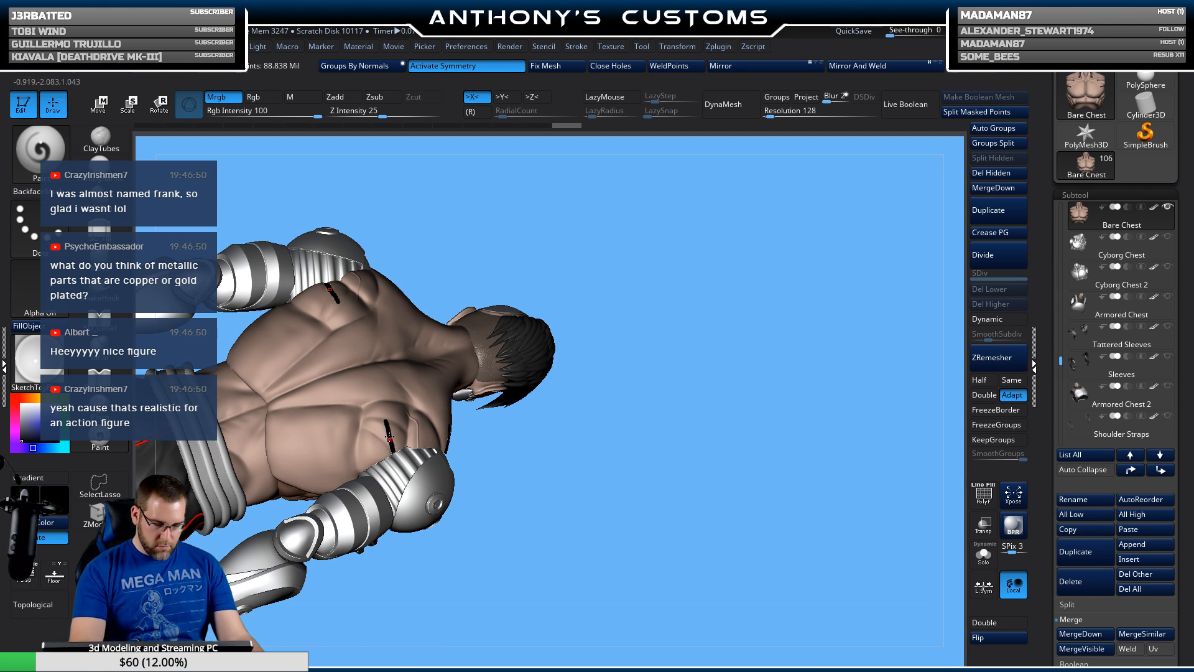
{"action": "left_click_drag", "start_coordinate": [690, 438], "coordinate": [502, 298]}
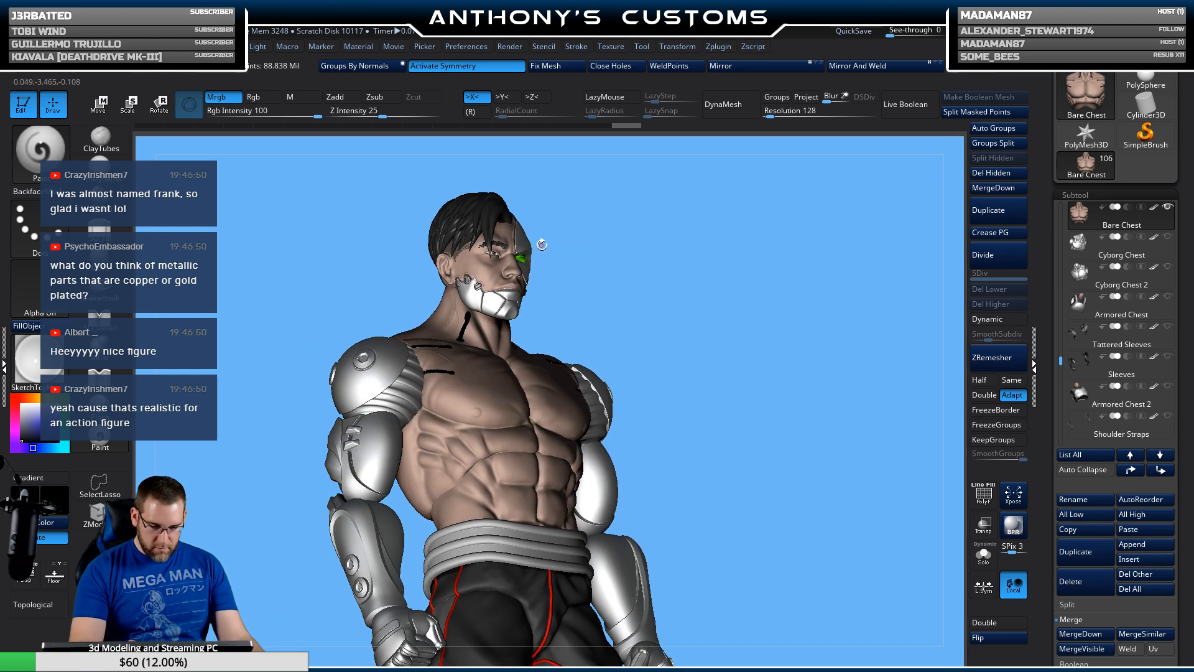
{"action": "left_click", "coordinate": [983, 554]}
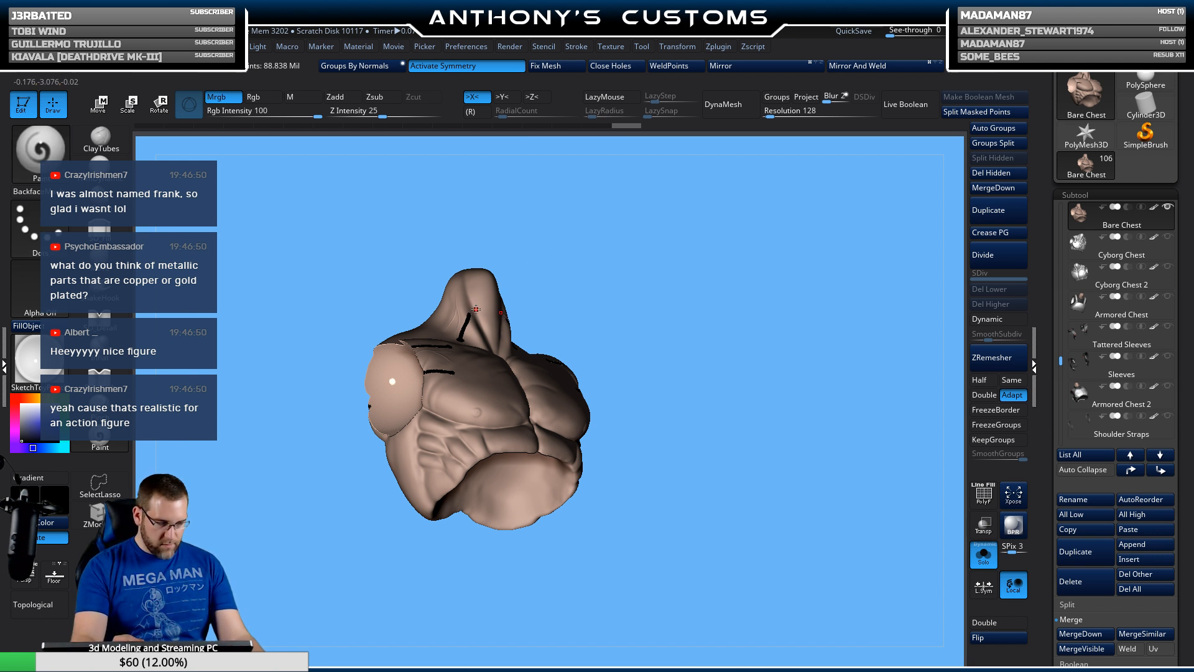
{"action": "left_click", "coordinate": [983, 554]}
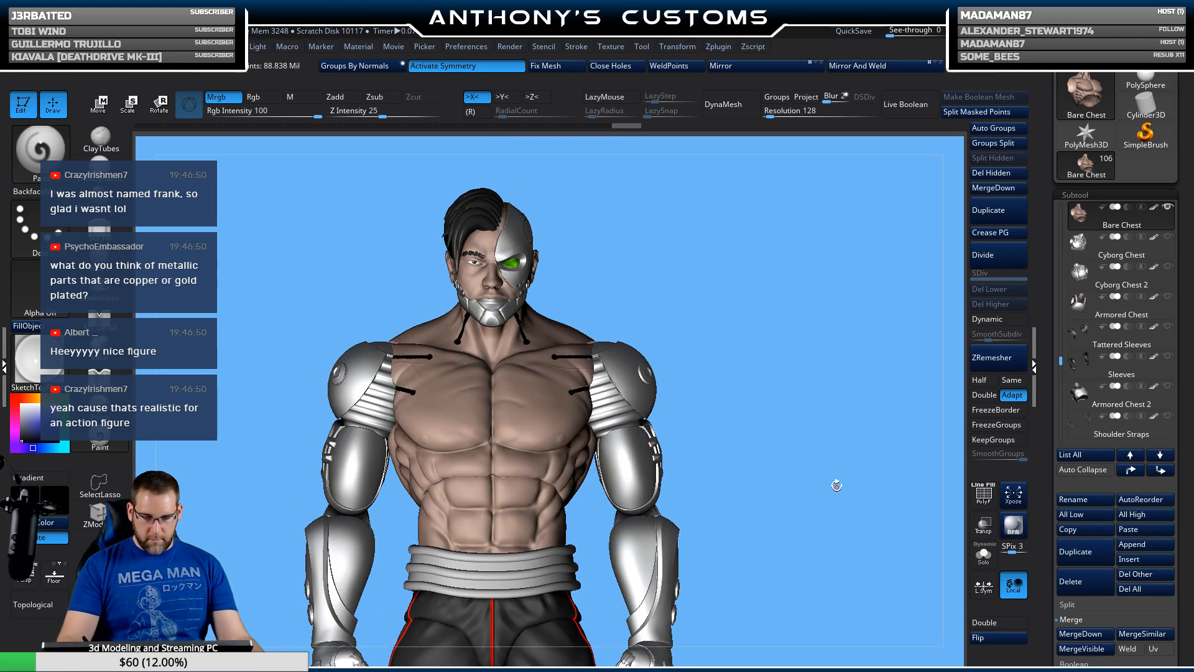
Step: Select the half-cyborg head subtool and inspect the mesh around its human eye with the polyframe displayed
{"action": "left_click_drag", "start_coordinate": [822, 448], "coordinate": [845, 632], "text": "alt"}
{"action": "left_click_drag", "start_coordinate": [791, 231], "coordinate": [776, 437], "text": "alt"}
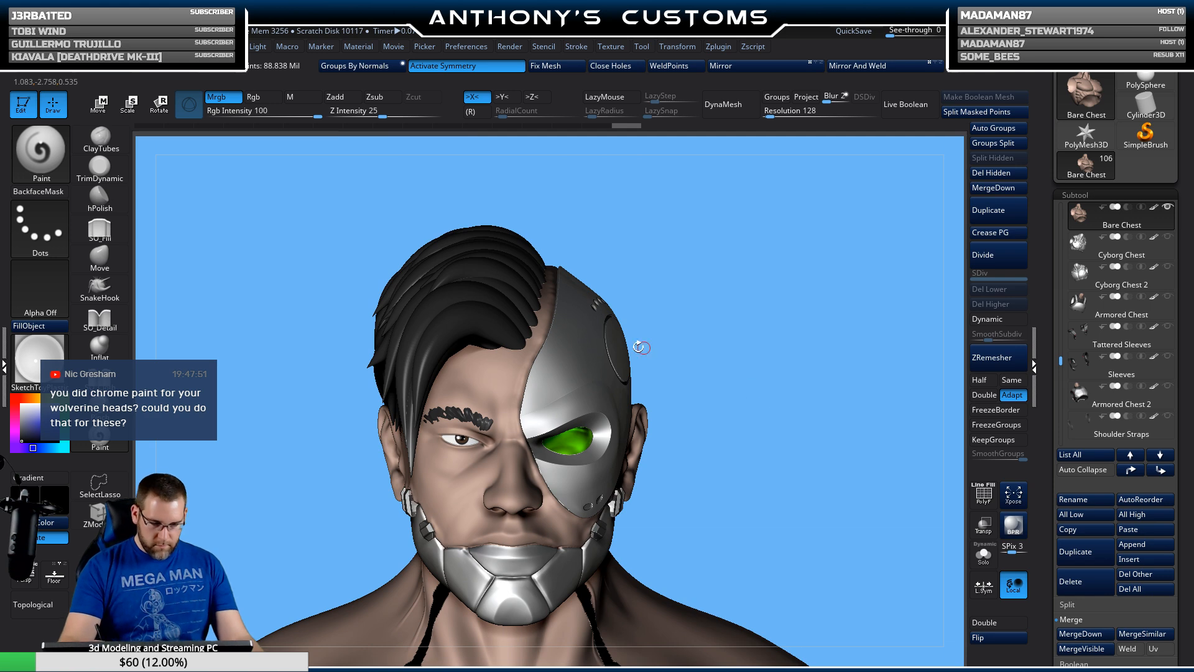
{"action": "left_click", "coordinate": [482, 392], "text": "alt"}
{"action": "key", "text": "shift+f"}
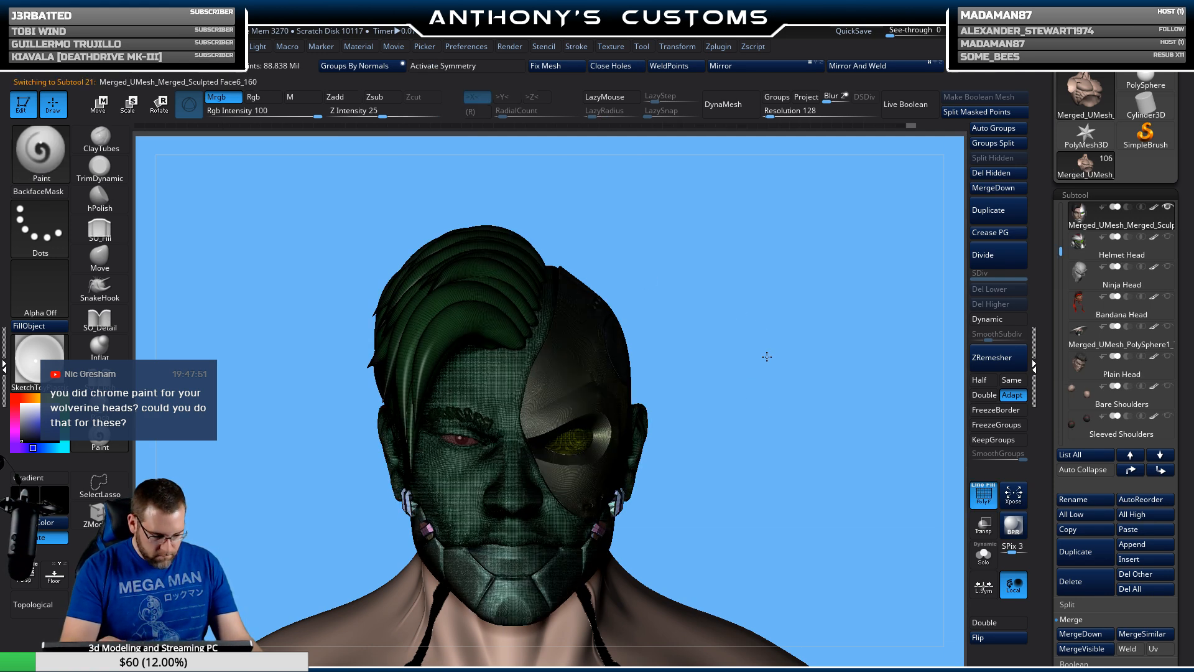
{"action": "left_click_drag", "start_coordinate": [767, 357], "coordinate": [772, 495], "text": "alt"}
{"action": "right_click_drag", "start_coordinate": [480, 490], "coordinate": [769, 366], "text": "alt"}
{"action": "key", "text": "shift"}
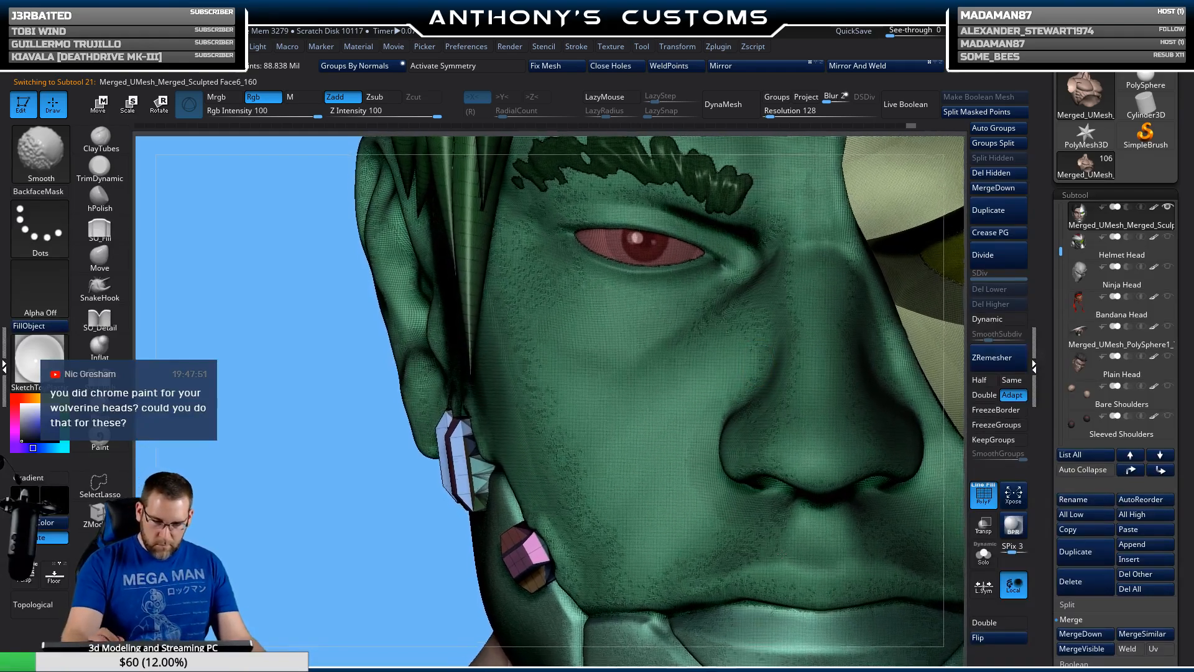
{"action": "mouse_move", "coordinate": [782, 554]}
{"action": "right_mouse_down", "text": "shift"}
{"action": "mouse_move", "coordinate": [762, 554]}
{"action": "mouse_move", "coordinate": [818, 548]}
{"action": "right_mouse_up", "text": "shift"}
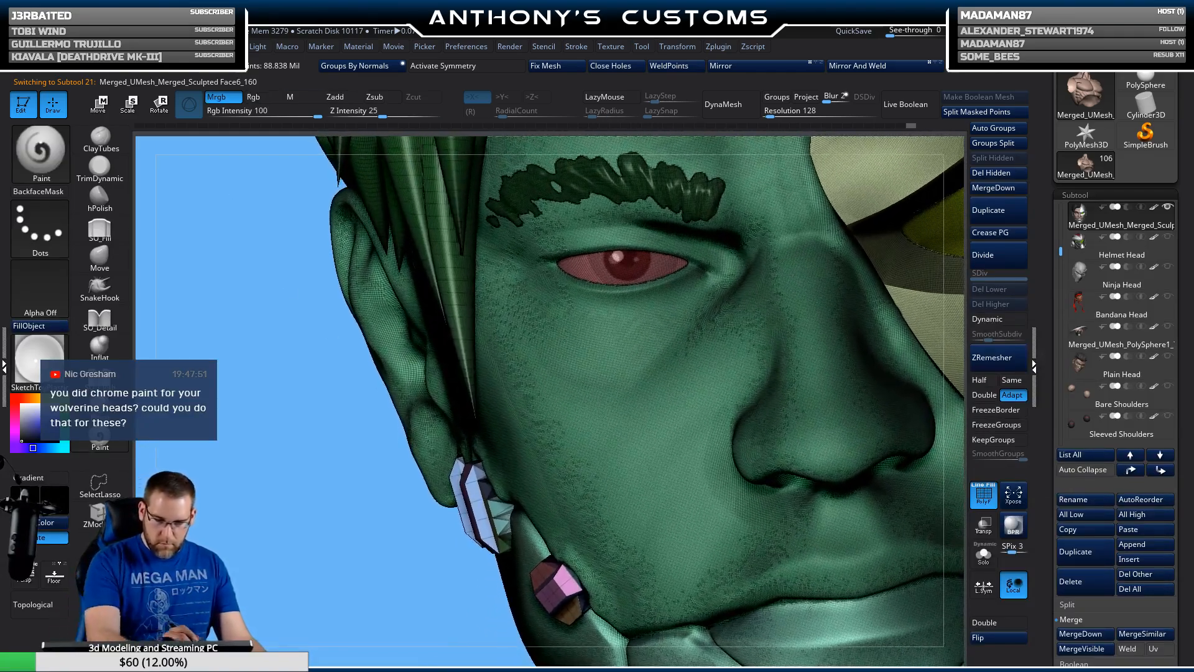
{"action": "left_click_drag", "start_coordinate": [268, 474], "coordinate": [514, 429]}
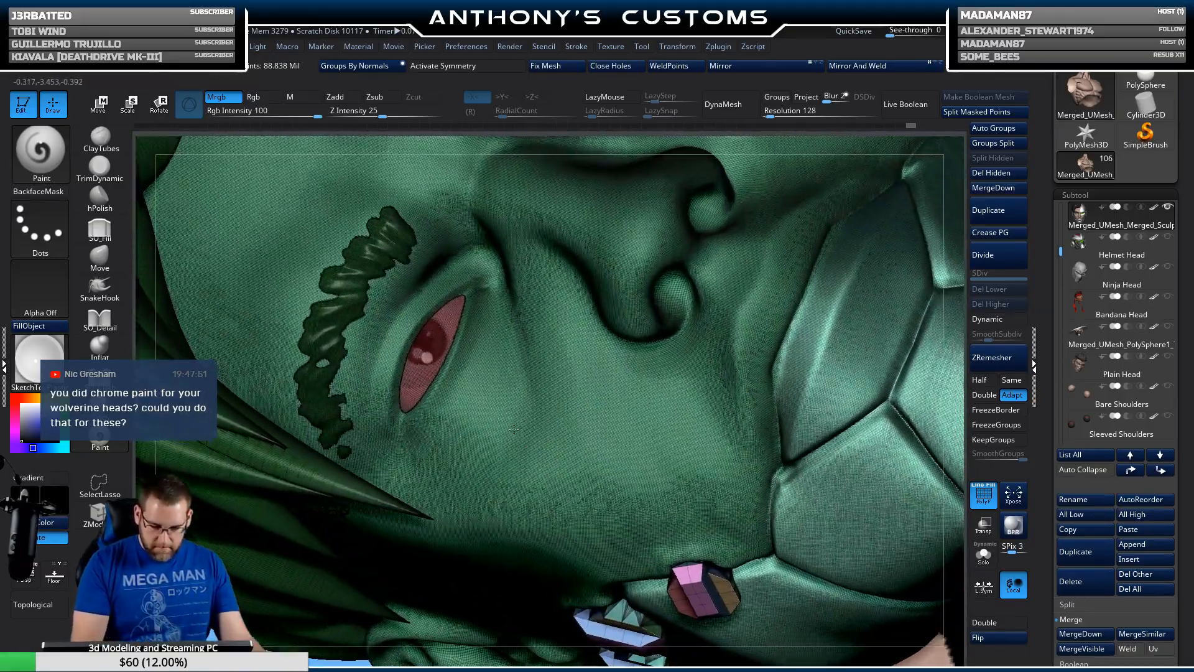
Step: Turn off the polyframe and paint a thin black line along the upper eyelid of the human eye
{"action": "key", "text": "shift+f"}
{"action": "right_click_drag", "start_coordinate": [462, 340], "coordinate": [528, 384], "text": "alt"}
{"action": "right_click_drag", "start_coordinate": [518, 339], "coordinate": [515, 342]}
{"action": "key", "text": "space"}
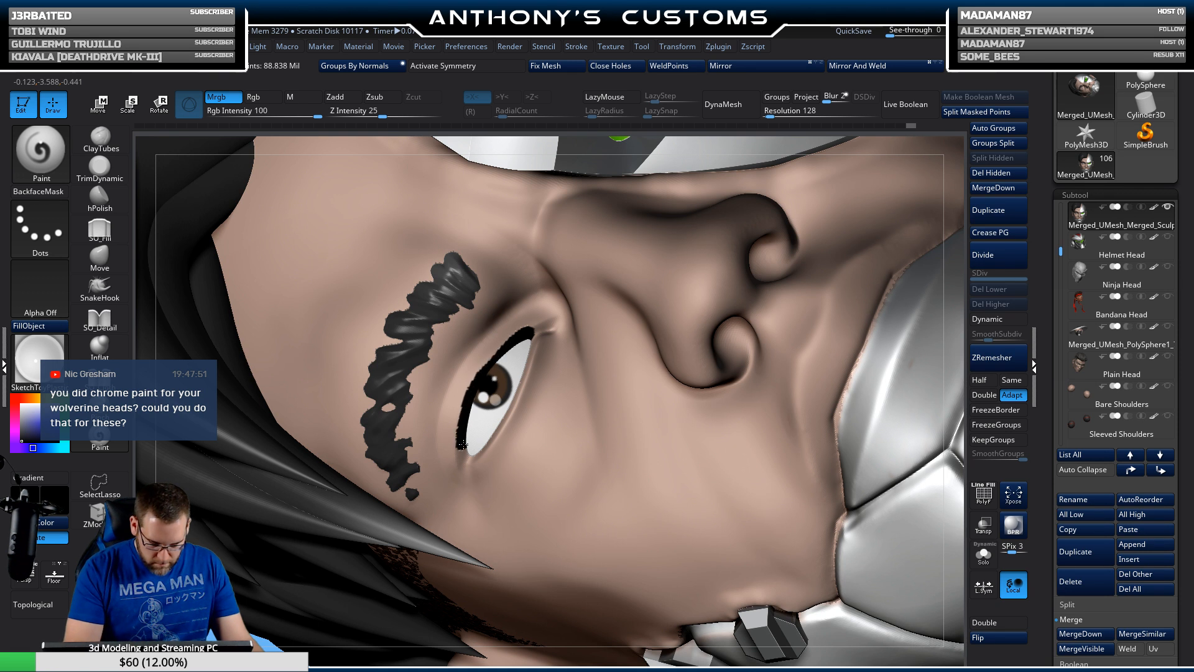
Step: Examine the painted head, chest lines and overall figure from the front at close and full-body distances
{"action": "key", "text": "f"}
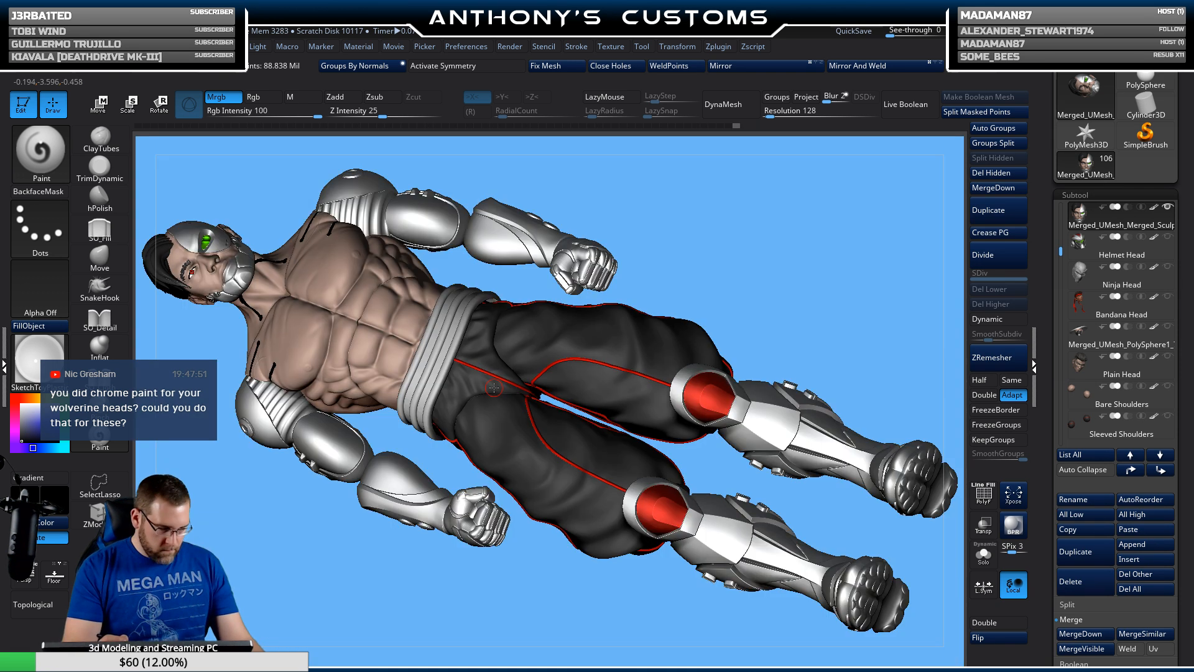
{"action": "left_click_drag", "start_coordinate": [805, 266], "coordinate": [694, 449]}
{"action": "left_click_drag", "start_coordinate": [717, 283], "coordinate": [779, 296], "text": "alt"}
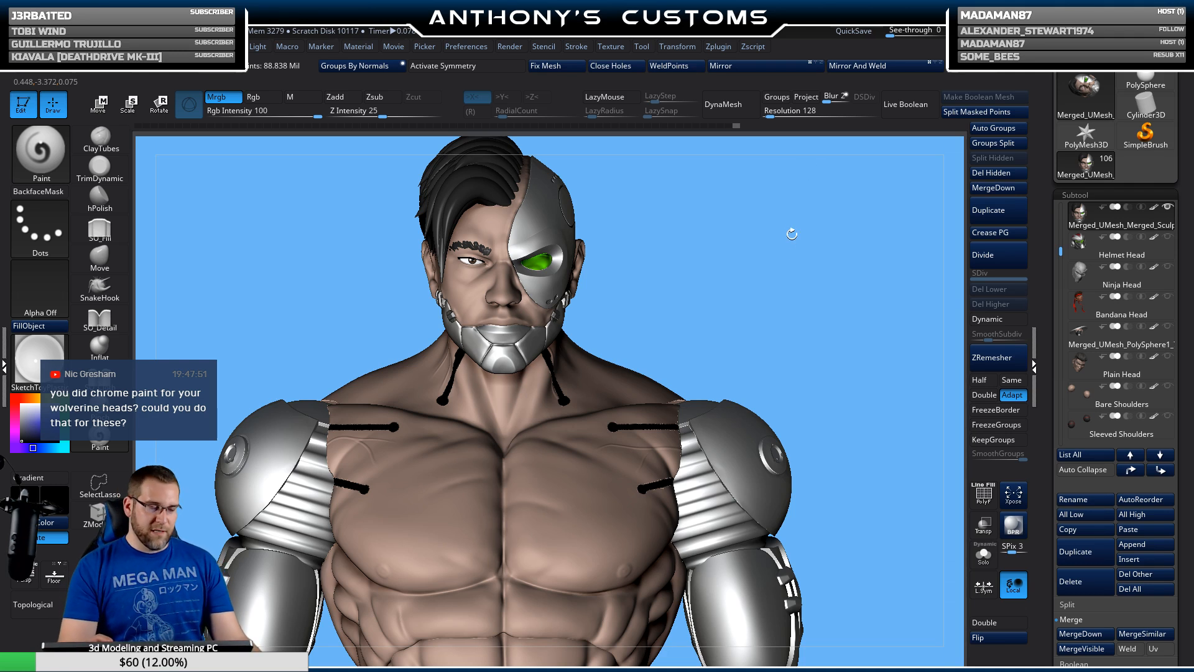
{"action": "left_click_drag", "start_coordinate": [801, 285], "coordinate": [782, 235]}
{"action": "left_click_drag", "start_coordinate": [785, 379], "coordinate": [793, 408], "text": "alt"}
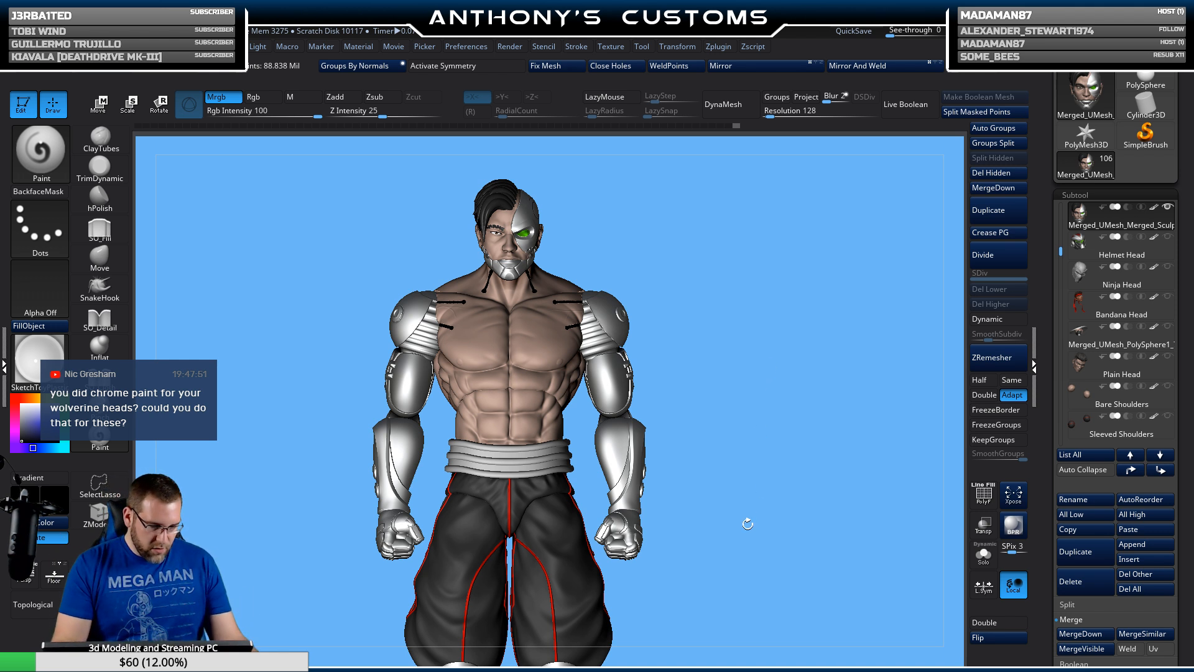
{"action": "left_click_drag", "start_coordinate": [748, 523], "coordinate": [760, 498]}
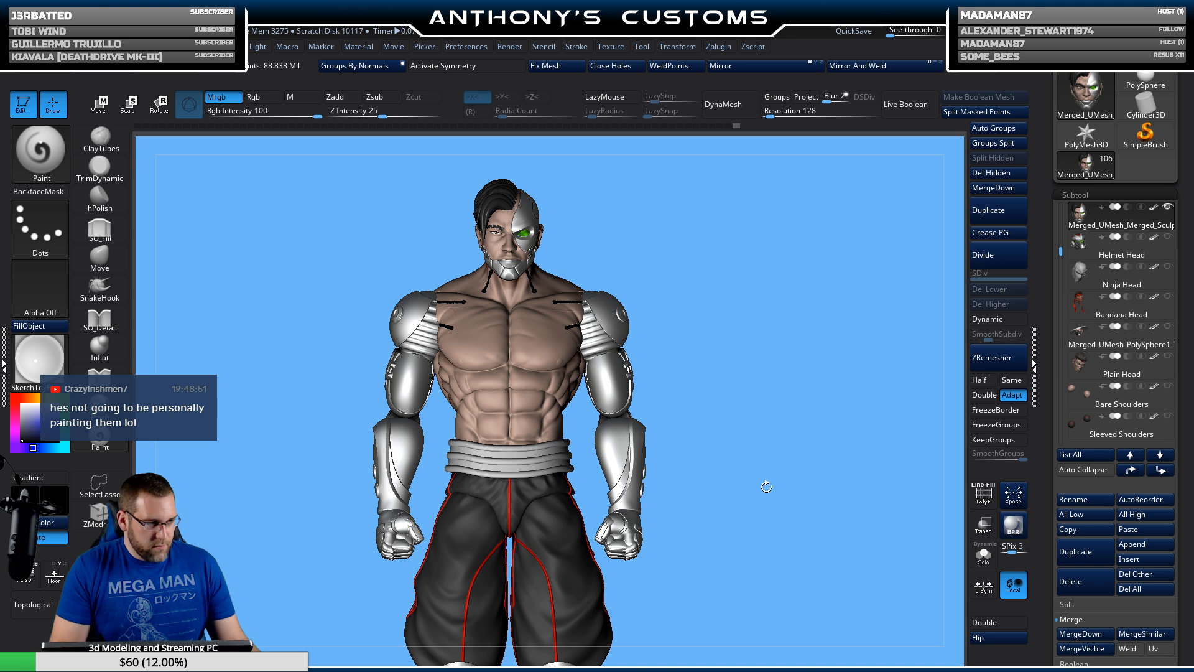
{"action": "left_click_drag", "start_coordinate": [738, 430], "coordinate": [762, 475]}
{"action": "mouse_move", "coordinate": [752, 521]}
{"action": "left_mouse_down"}
{"action": "mouse_move", "coordinate": [717, 558]}
{"action": "mouse_move", "coordinate": [658, 548]}
{"action": "mouse_move", "coordinate": [696, 533]}
{"action": "mouse_move", "coordinate": [696, 512]}
{"action": "mouse_move", "coordinate": [769, 523]}
{"action": "mouse_move", "coordinate": [769, 506]}
{"action": "left_mouse_up"}
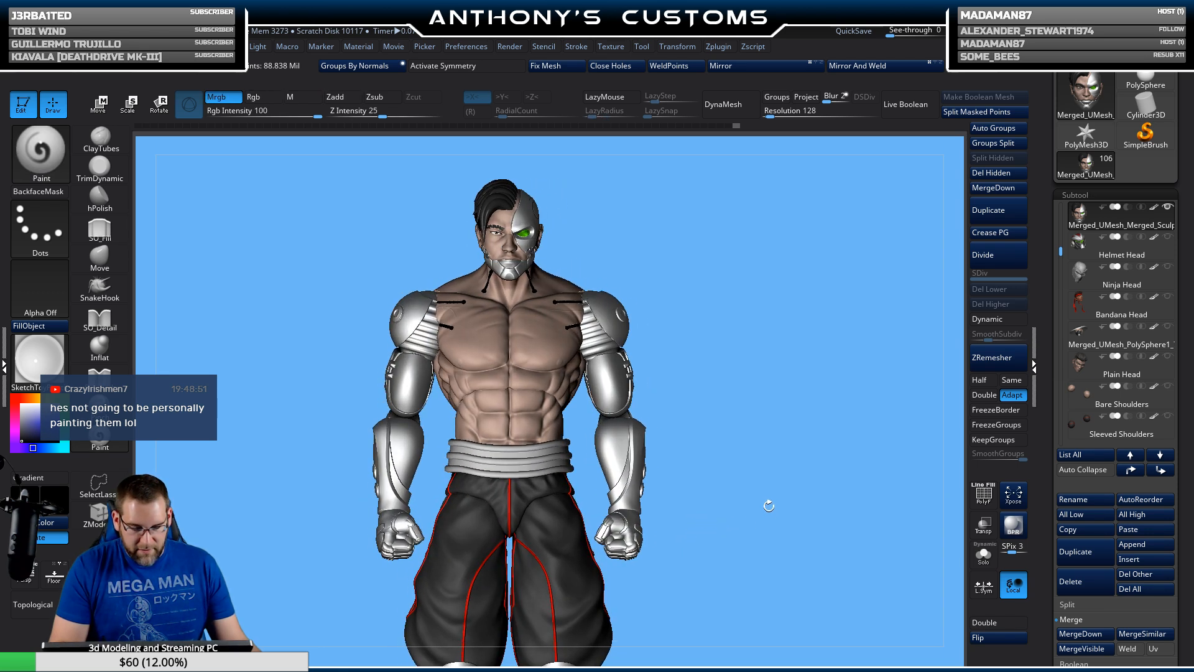
Step: Hide the half-cyborg head and show the head with the wide conical hat in its place
{"action": "left_click", "coordinate": [1169, 326]}
{"action": "mouse_move", "coordinate": [1166, 214]}
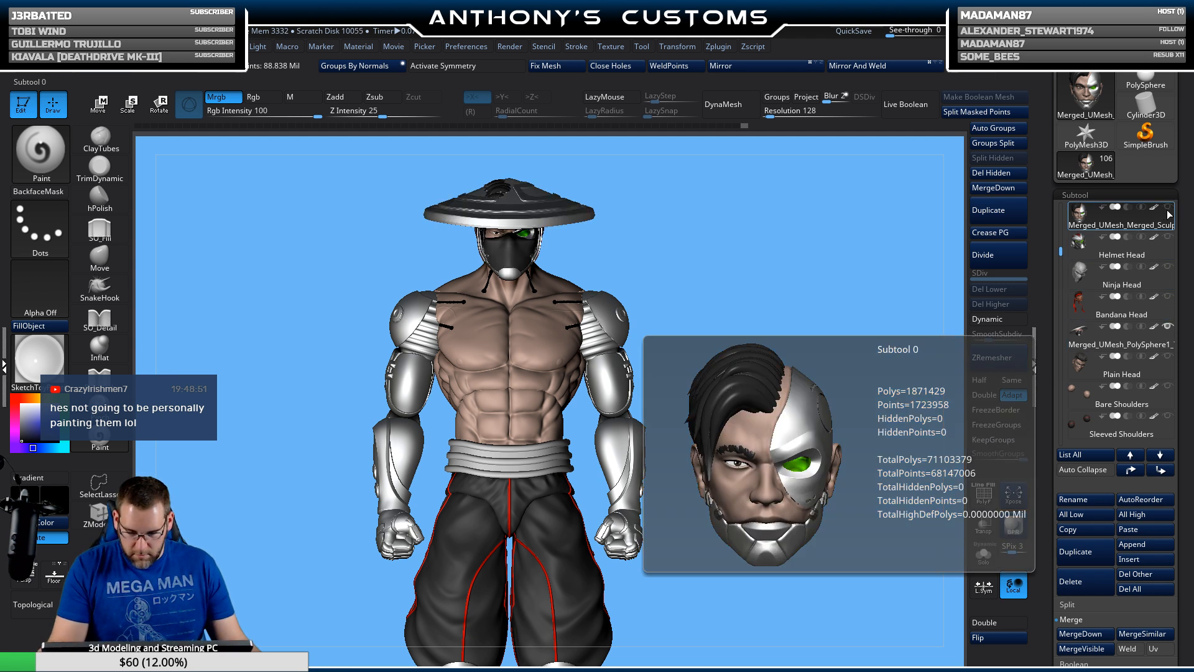
{"action": "left_click", "coordinate": [1117, 339]}
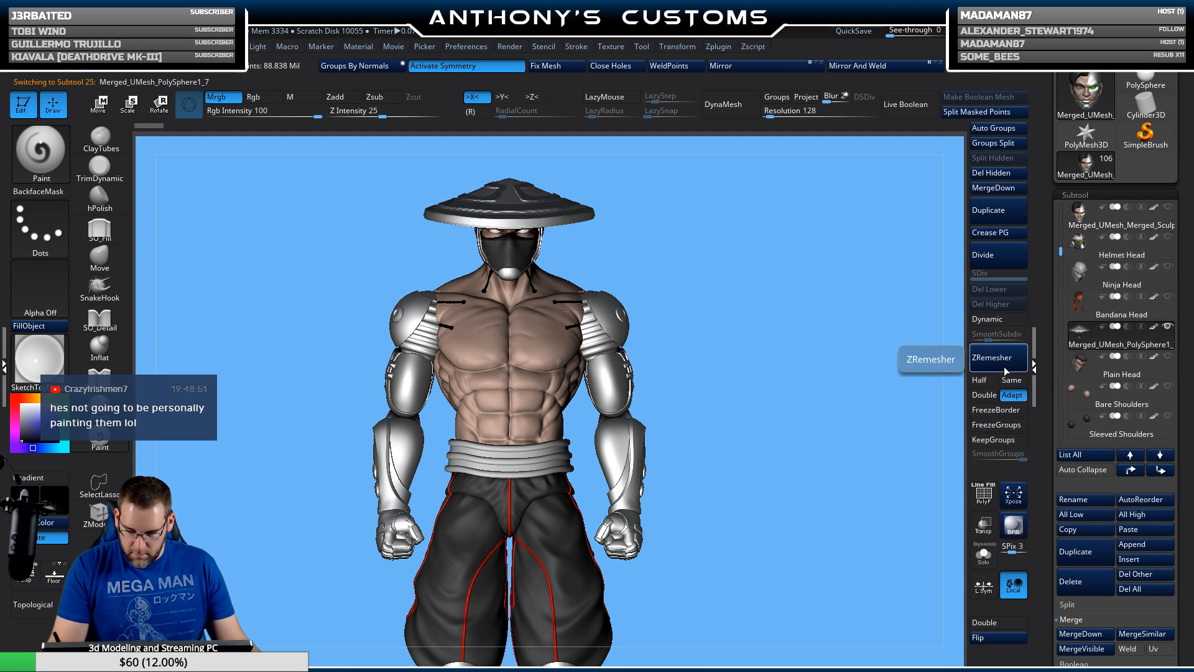
{"action": "left_click_drag", "start_coordinate": [808, 430], "coordinate": [563, 484]}
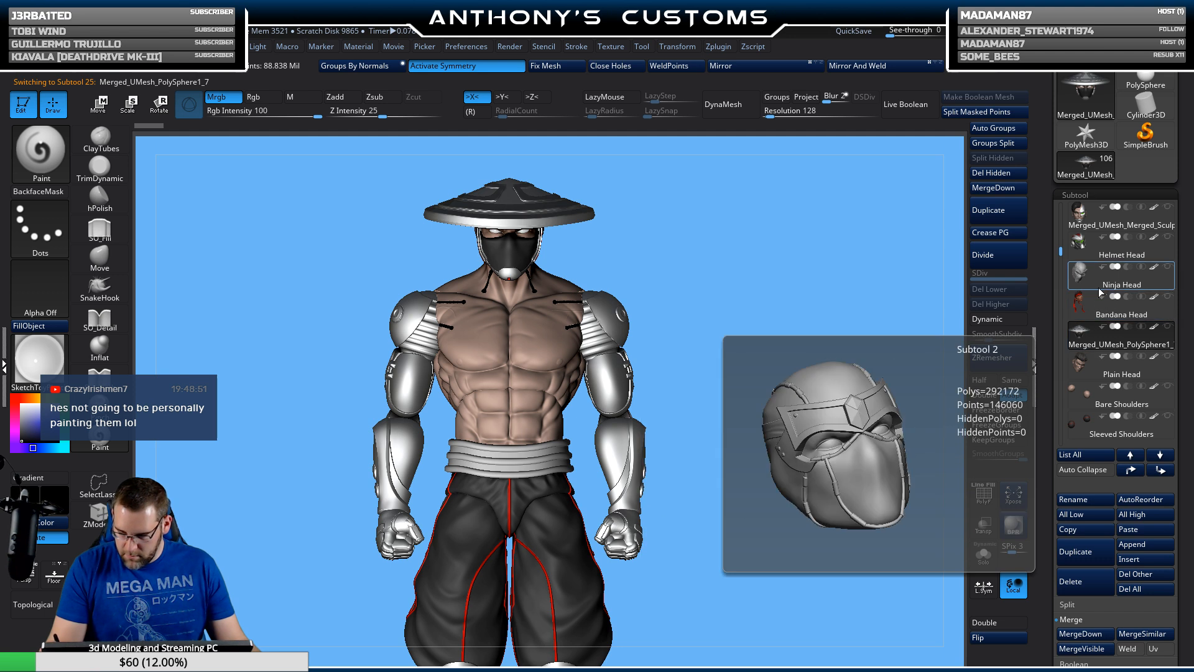
Step: Replace the hat head with the Helmet Head subtool and view the full figure from the front
{"action": "left_click", "coordinate": [1170, 244]}
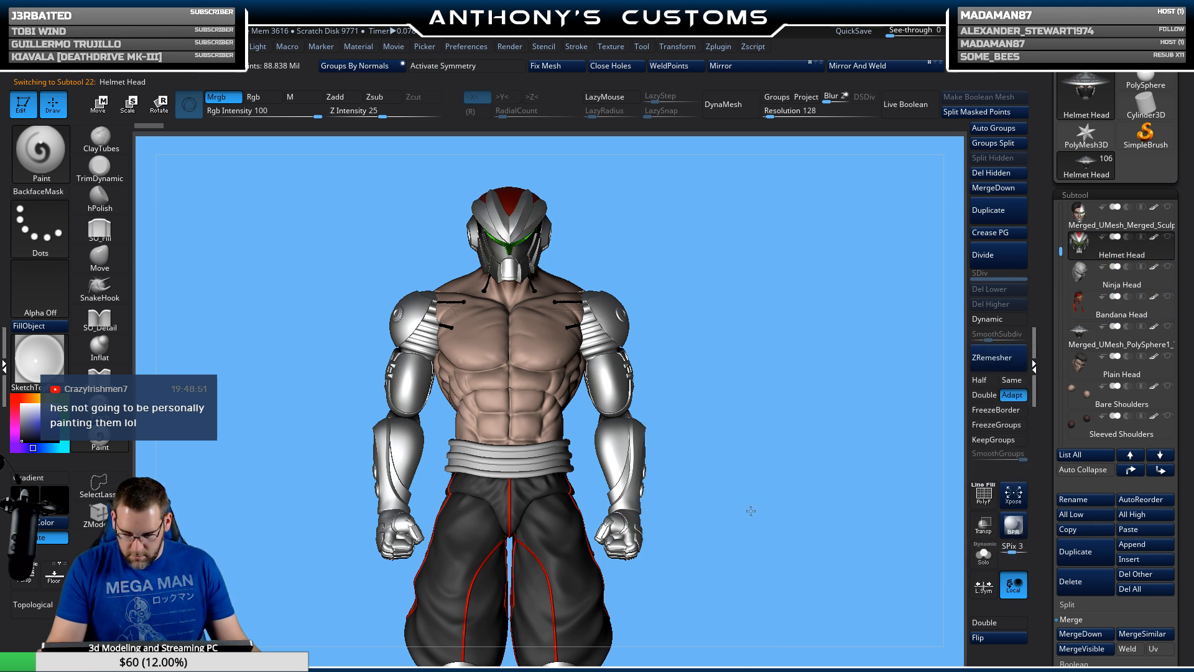
{"action": "left_click_drag", "start_coordinate": [671, 498], "coordinate": [517, 551]}
{"action": "left_click_drag", "start_coordinate": [743, 493], "coordinate": [729, 461], "text": "alt"}
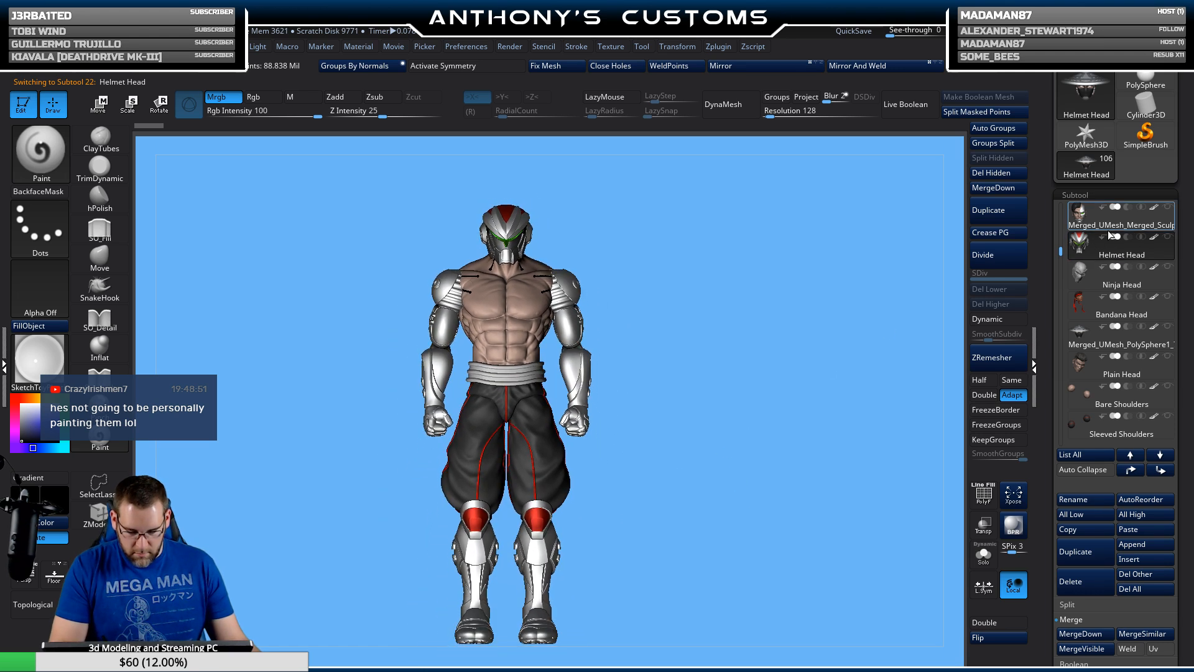
Step: Select the Boots 1 subtool and make the Helmet Head visible on the figure again
{"action": "left_click_drag", "start_coordinate": [1061, 251], "coordinate": [1062, 299]}
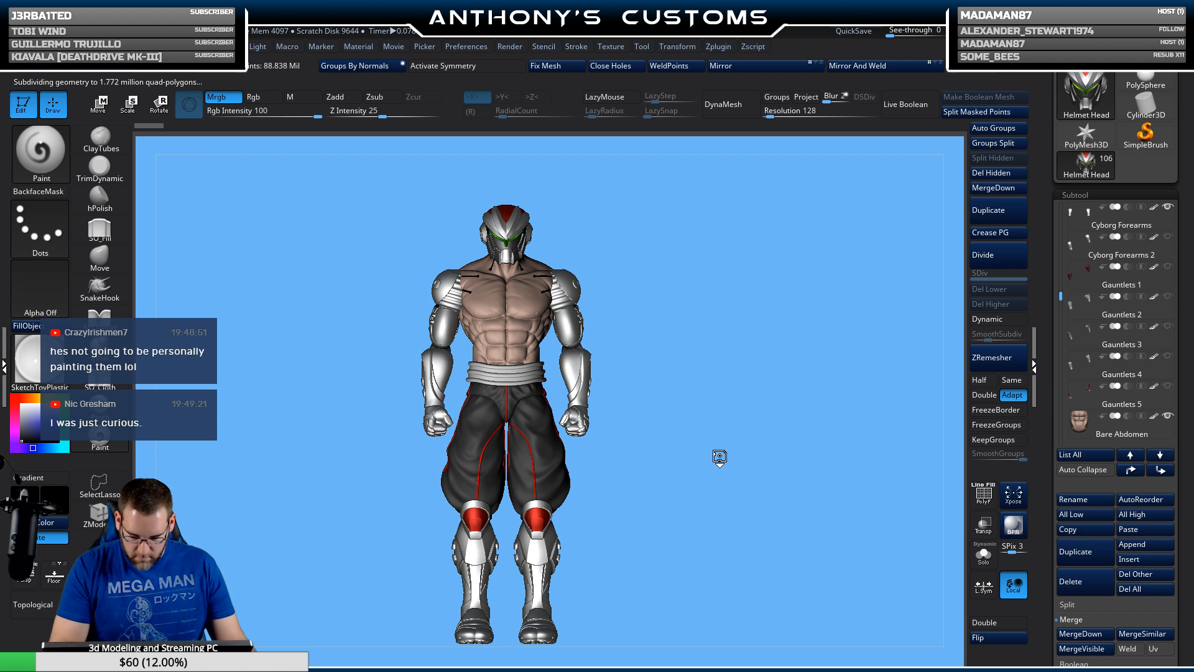
{"action": "left_click_drag", "start_coordinate": [1063, 347], "coordinate": [1066, 243]}
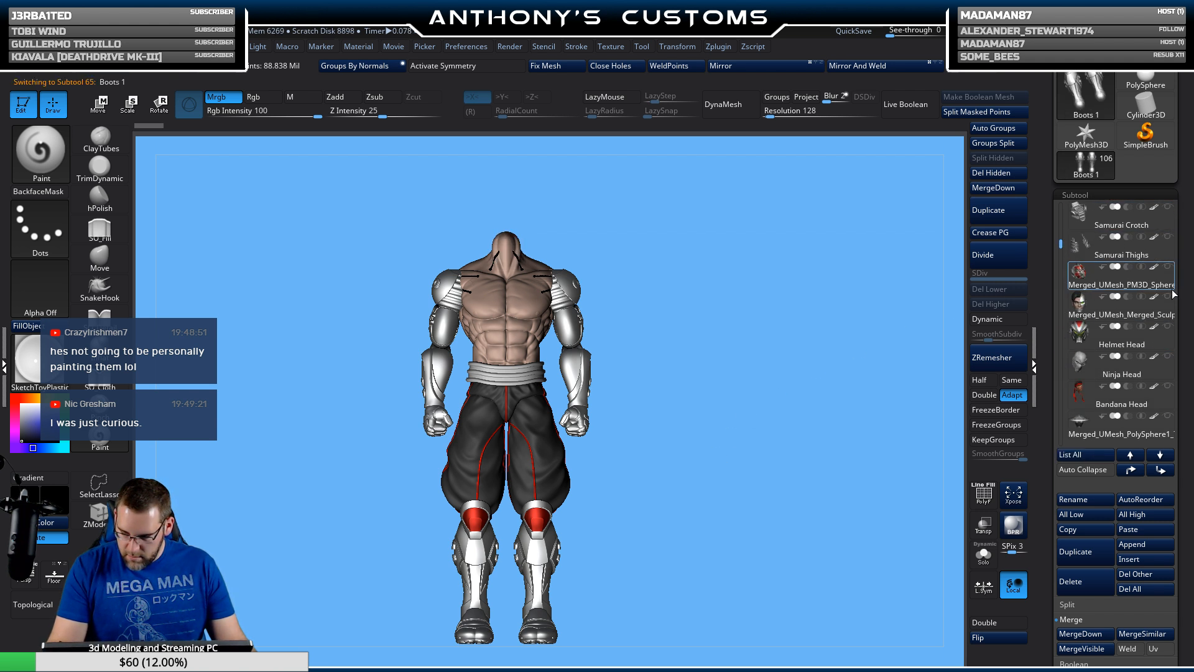
{"action": "left_click", "coordinate": [1169, 328]}
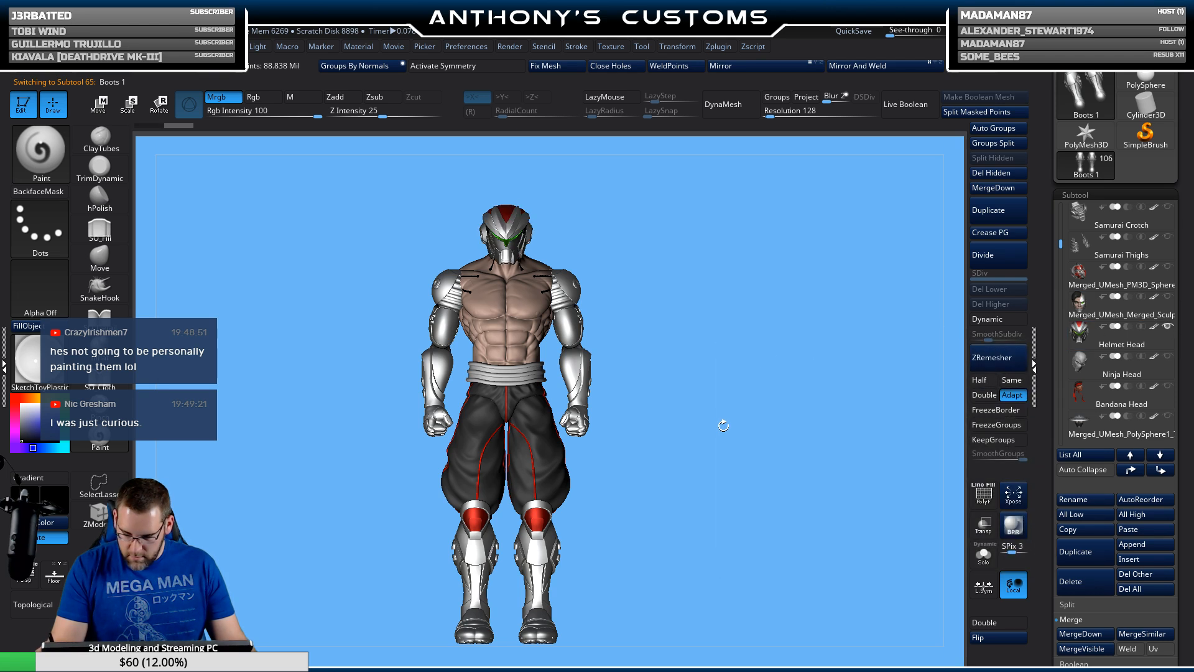
Step: Try the red Armored Belt in place of the silver belt, with and without the Belt Ties
{"action": "key", "text": "n"}
{"action": "left_click", "coordinate": [990, 405]}
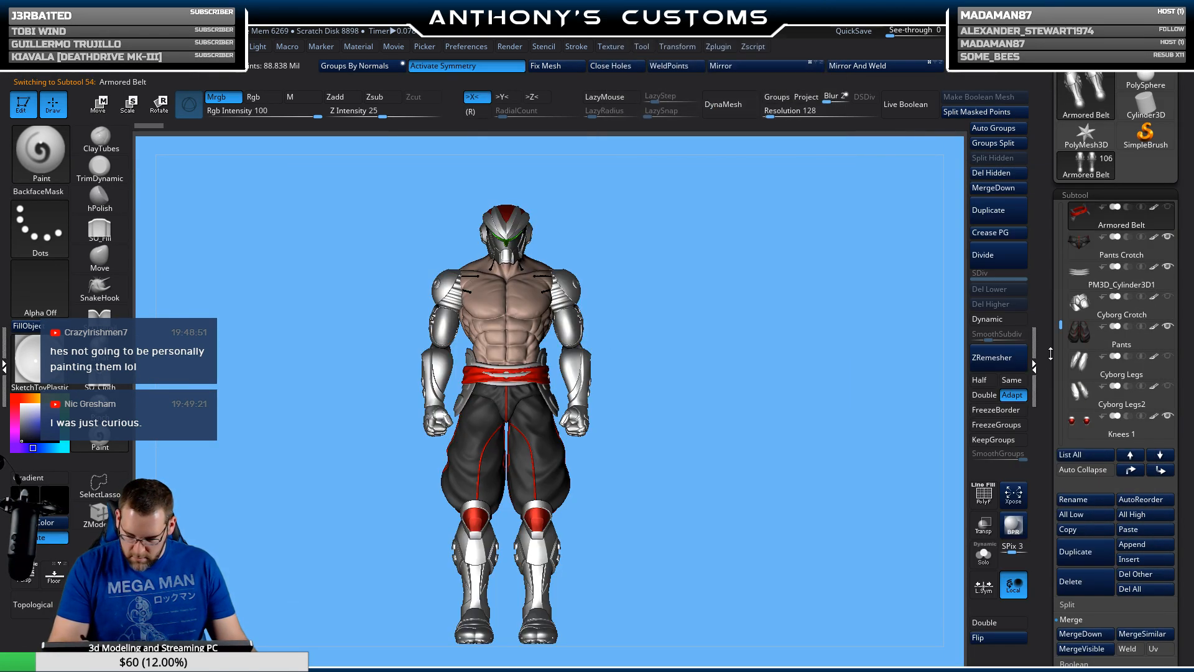
{"action": "left_click", "coordinate": [1169, 207]}
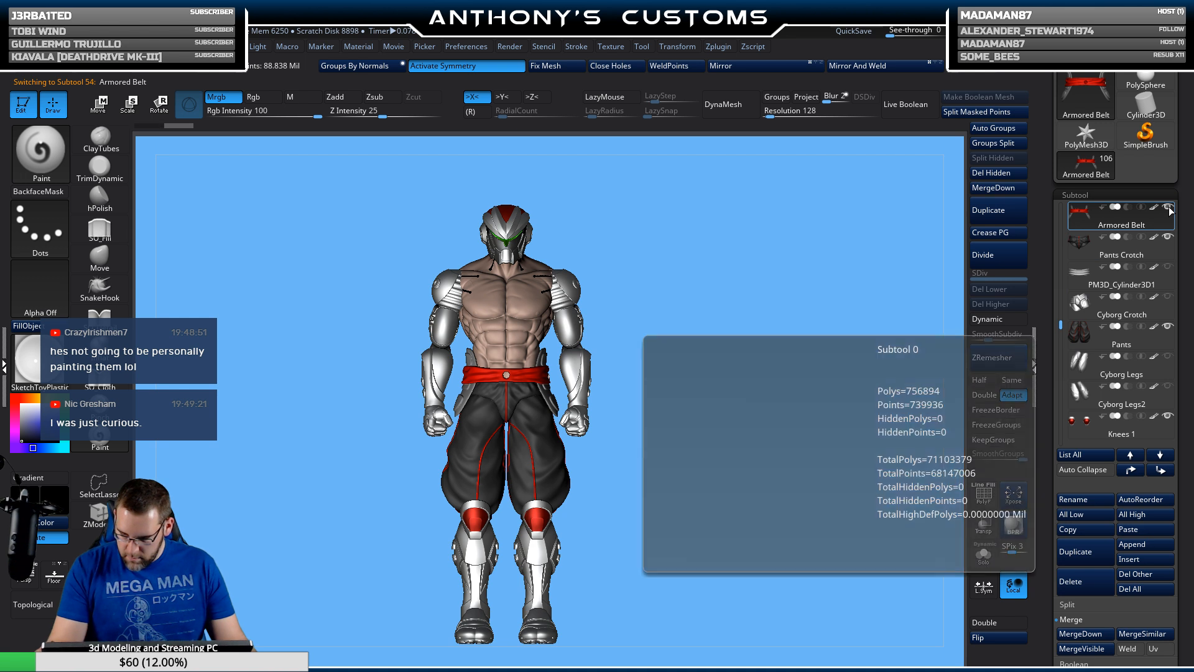
{"action": "left_click_drag", "start_coordinate": [1062, 325], "coordinate": [1063, 320]}
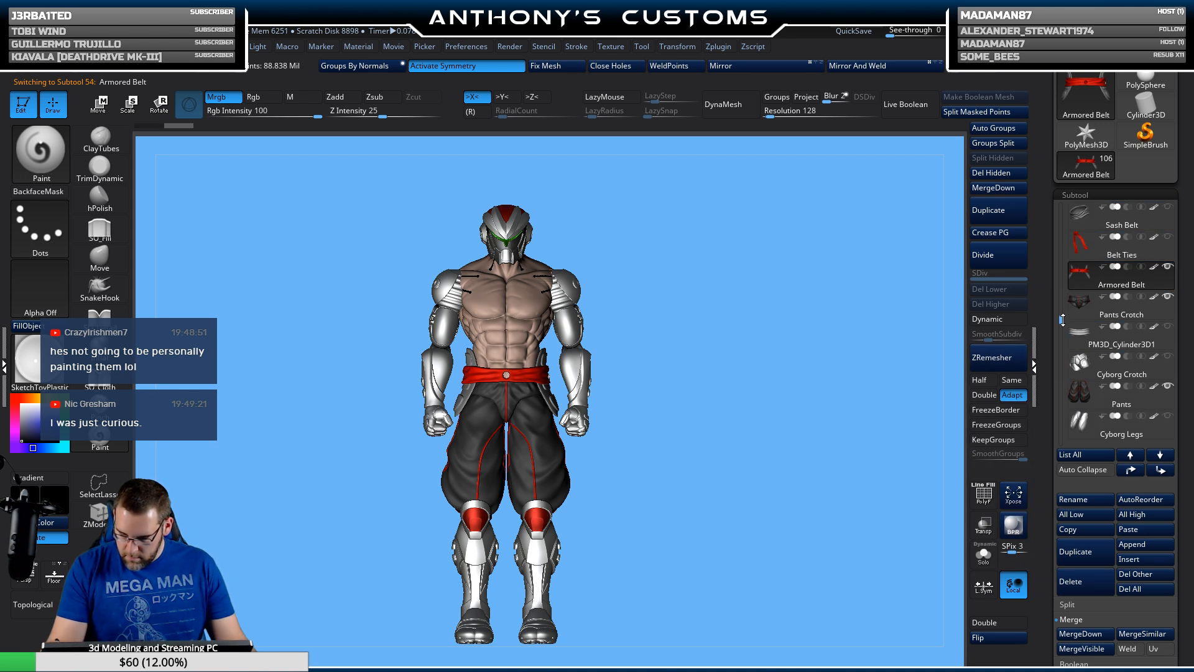
{"action": "left_click", "coordinate": [1168, 237]}
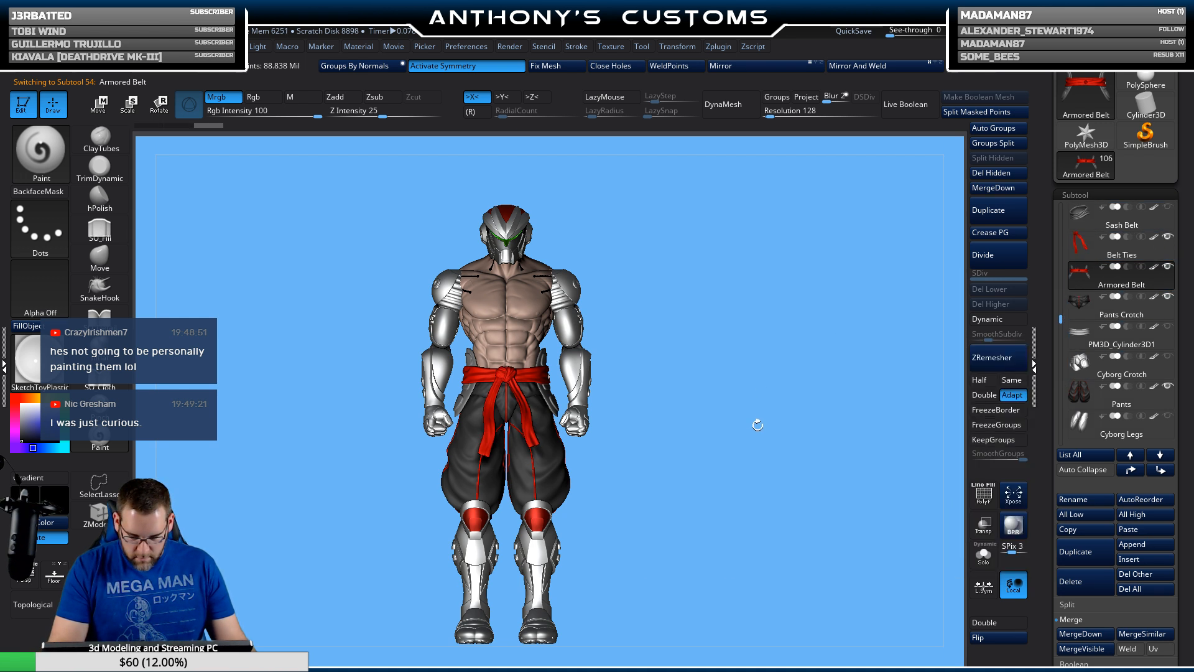
{"action": "left_click", "coordinate": [1169, 239]}
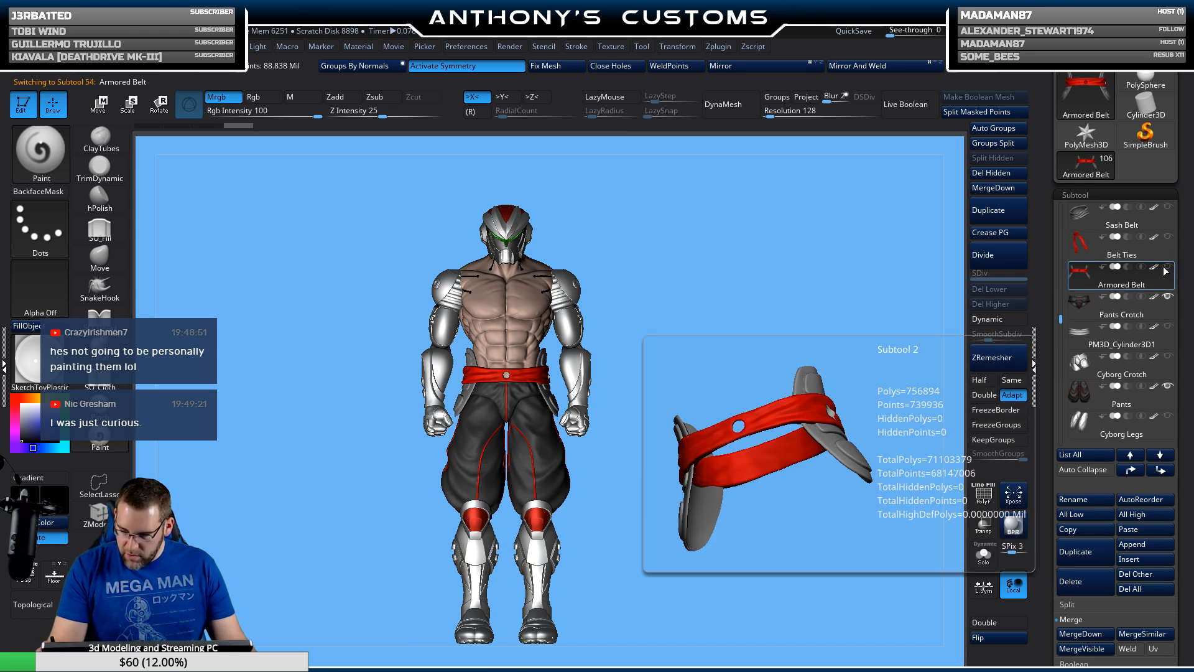
Step: Try the red Vest over the torso with the silver belt in place of the Armored Belt
{"action": "key", "text": "n"}
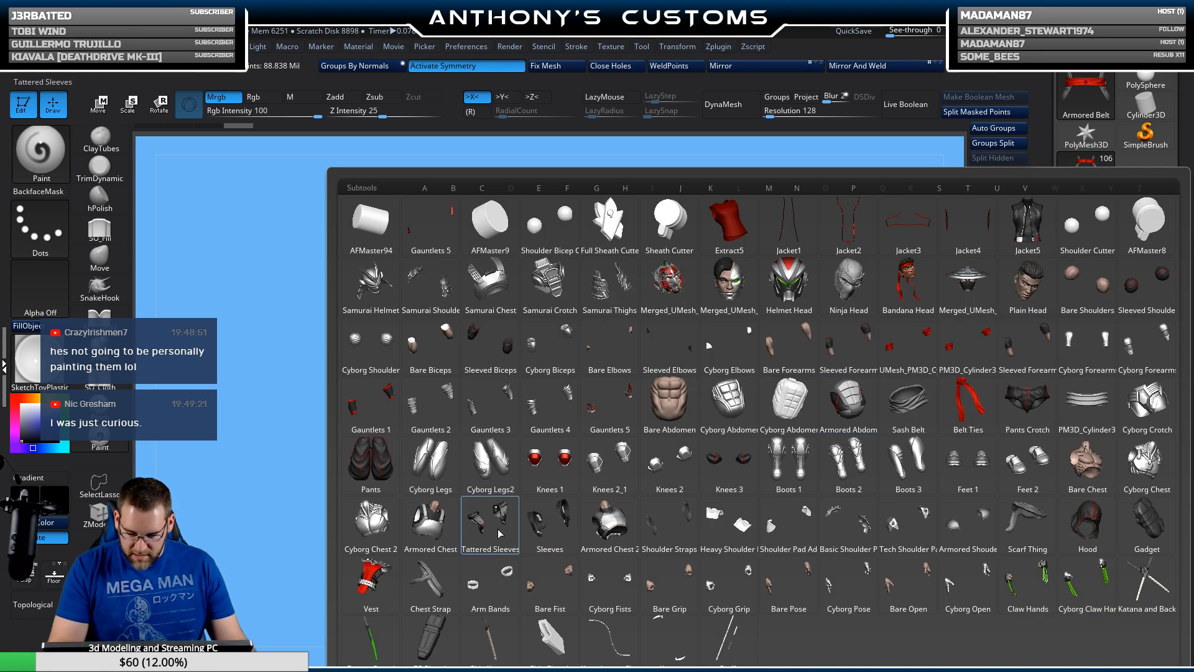
{"action": "left_click", "coordinate": [380, 590]}
{"action": "left_click_drag", "start_coordinate": [826, 472], "coordinate": [673, 492]}
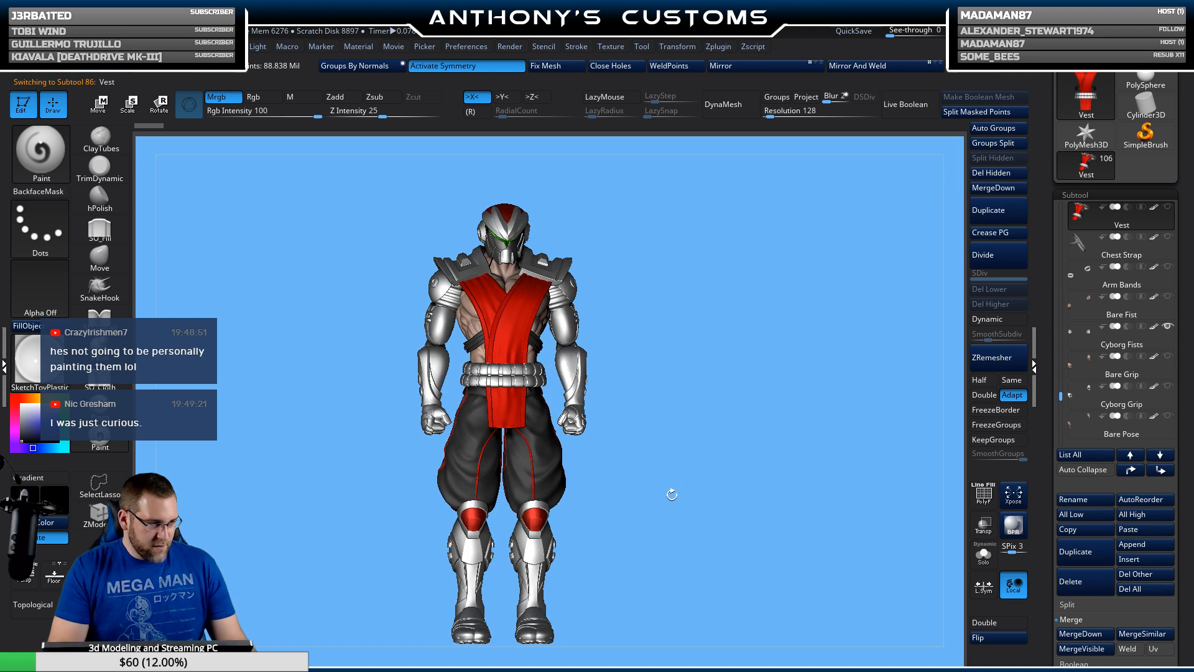
Step: Swap the Vest for Armored Chest 2 and replace the Bare Abdomen with the Armored Abdomen
{"action": "key", "text": "n"}
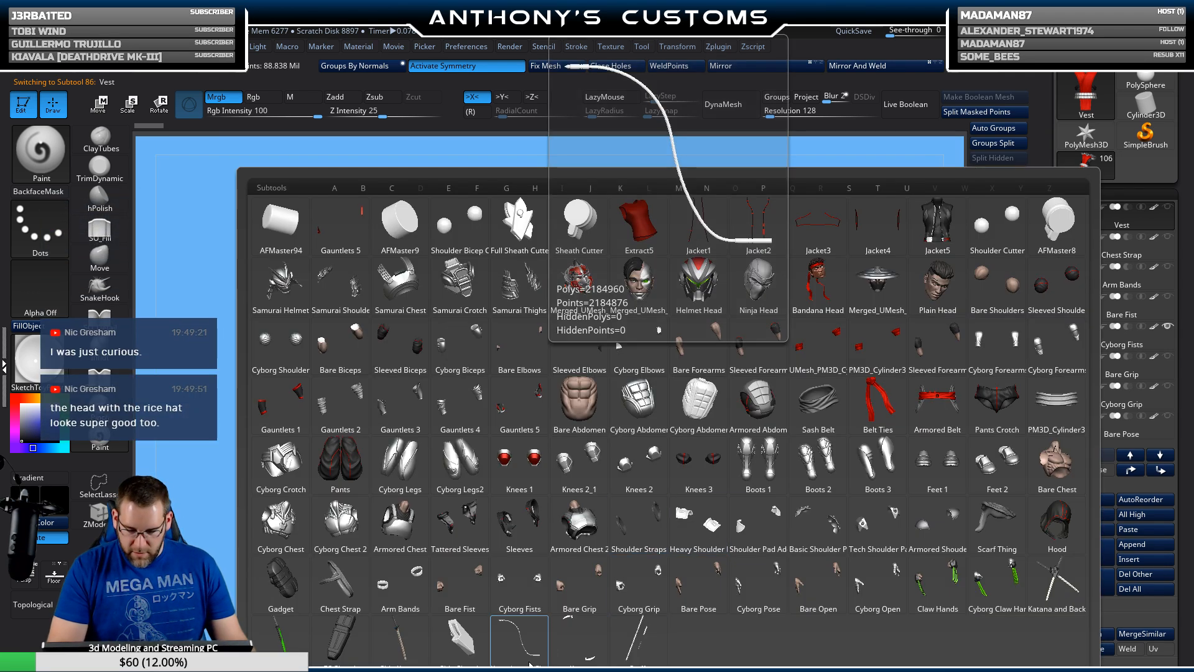
{"action": "left_click", "coordinate": [585, 526]}
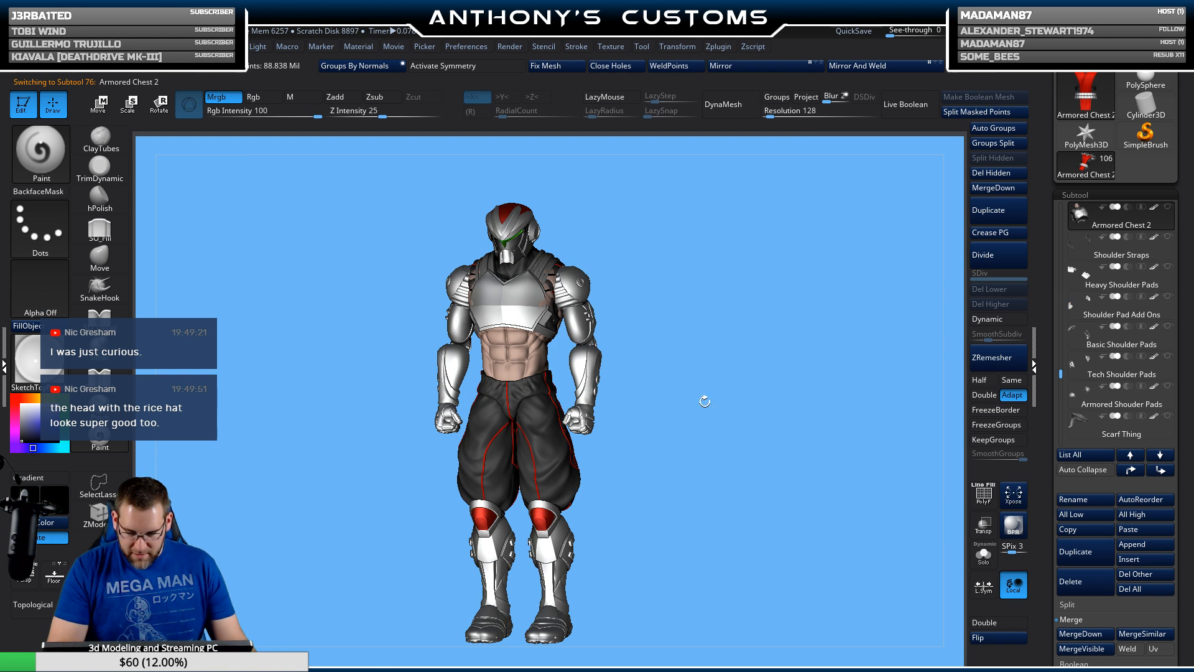
{"action": "scroll", "coordinate": [1166, 212], "scroll_direction": "up", "scroll_amount": 6}
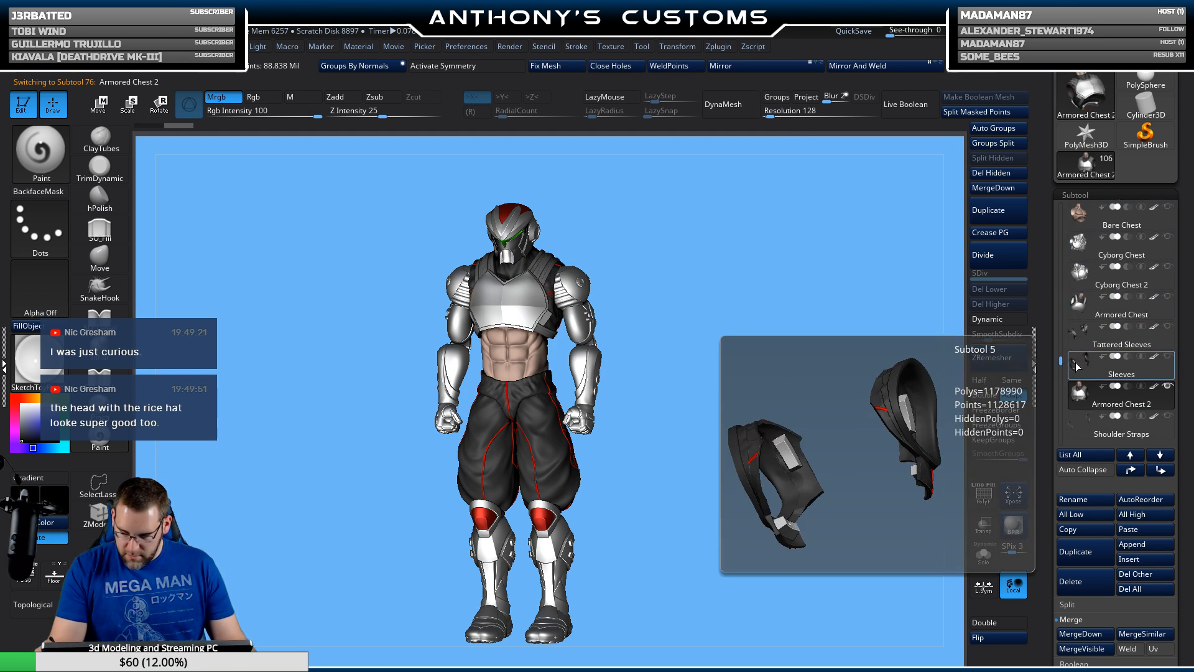
{"action": "scroll", "coordinate": [1062, 365], "scroll_direction": "down", "scroll_amount": 2}
{"action": "left_click_drag", "start_coordinate": [1062, 365], "coordinate": [1063, 310]}
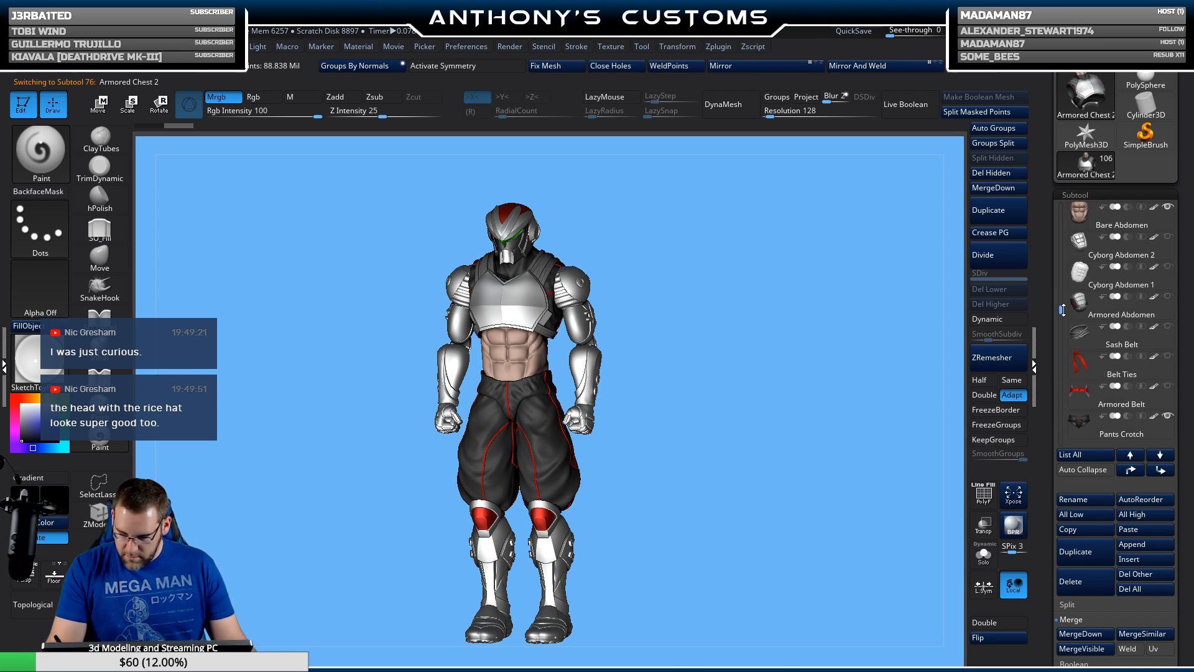
{"action": "left_click", "coordinate": [1169, 296]}
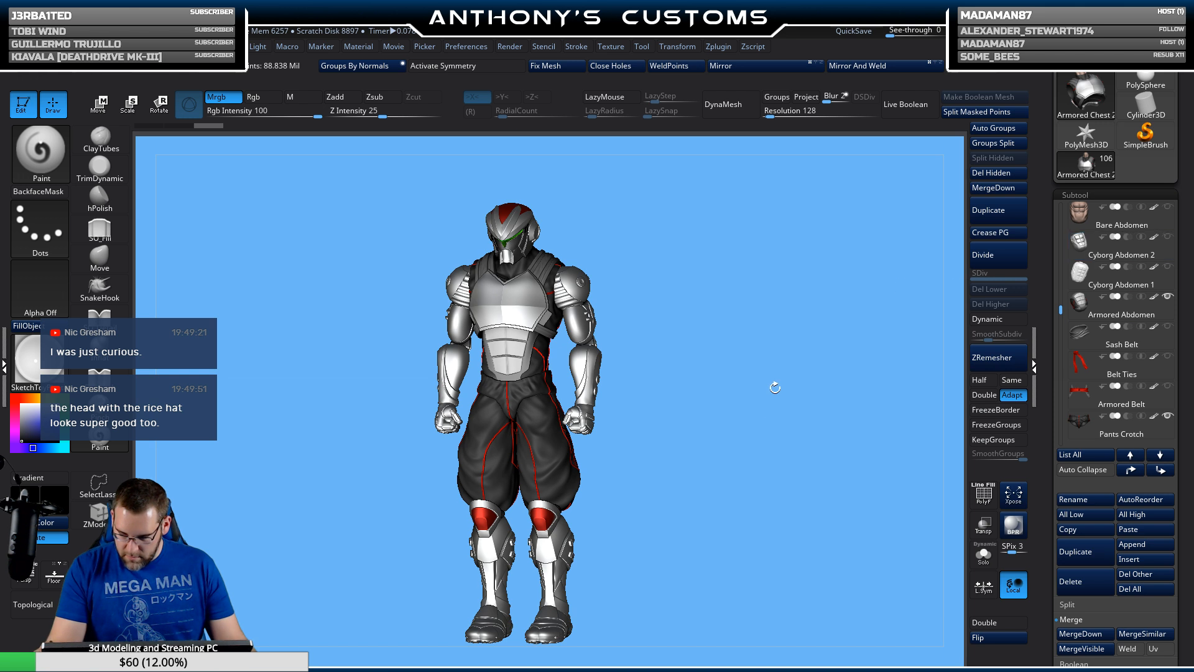
{"action": "left_click_drag", "start_coordinate": [775, 388], "coordinate": [814, 370]}
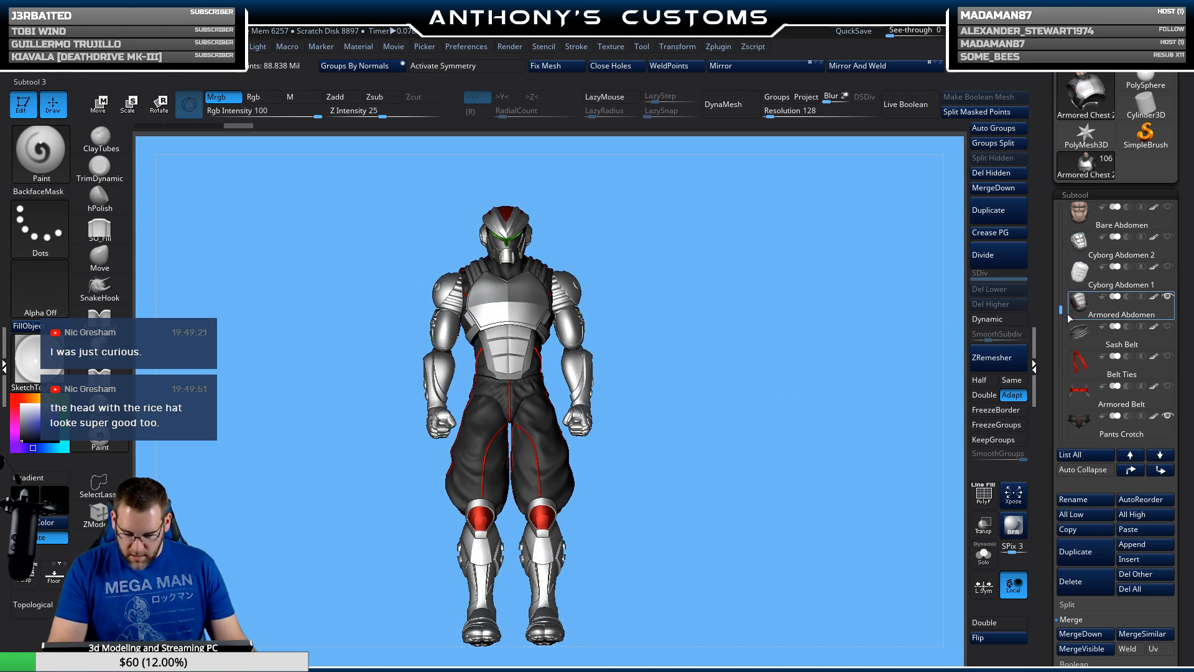
Step: Replace Armored Chest 2 with the Armored Chest and show the Tattered Sleeves at the shoulders
{"action": "left_click_drag", "start_coordinate": [1062, 314], "coordinate": [1062, 366]}
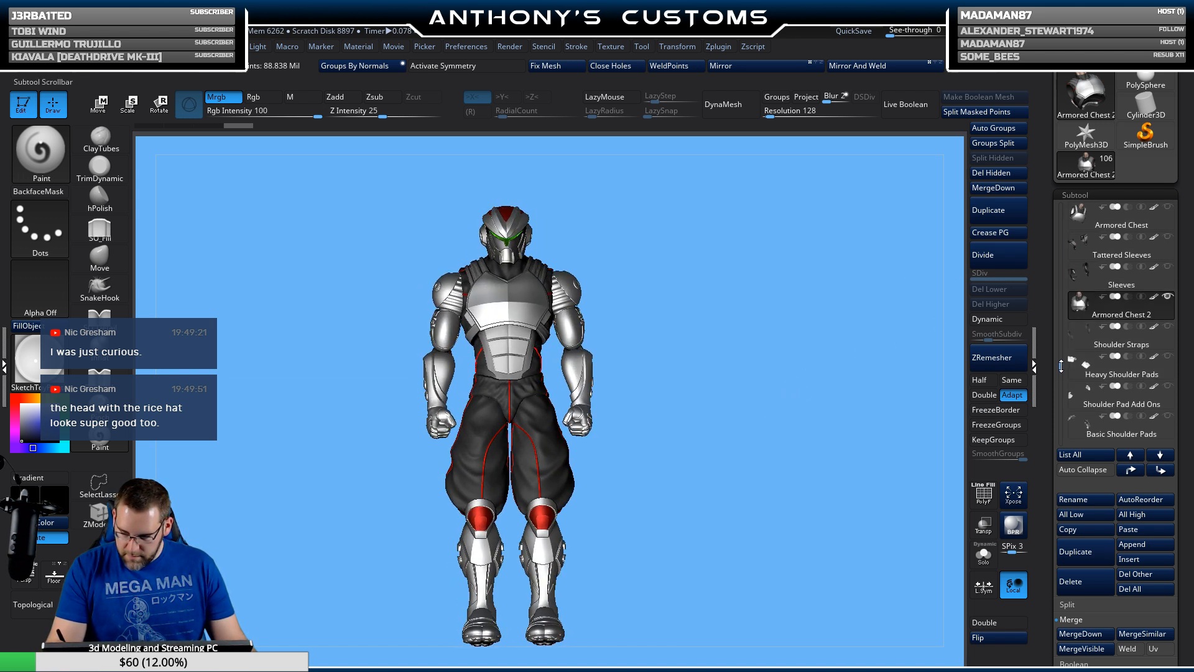
{"action": "left_click", "coordinate": [1167, 237]}
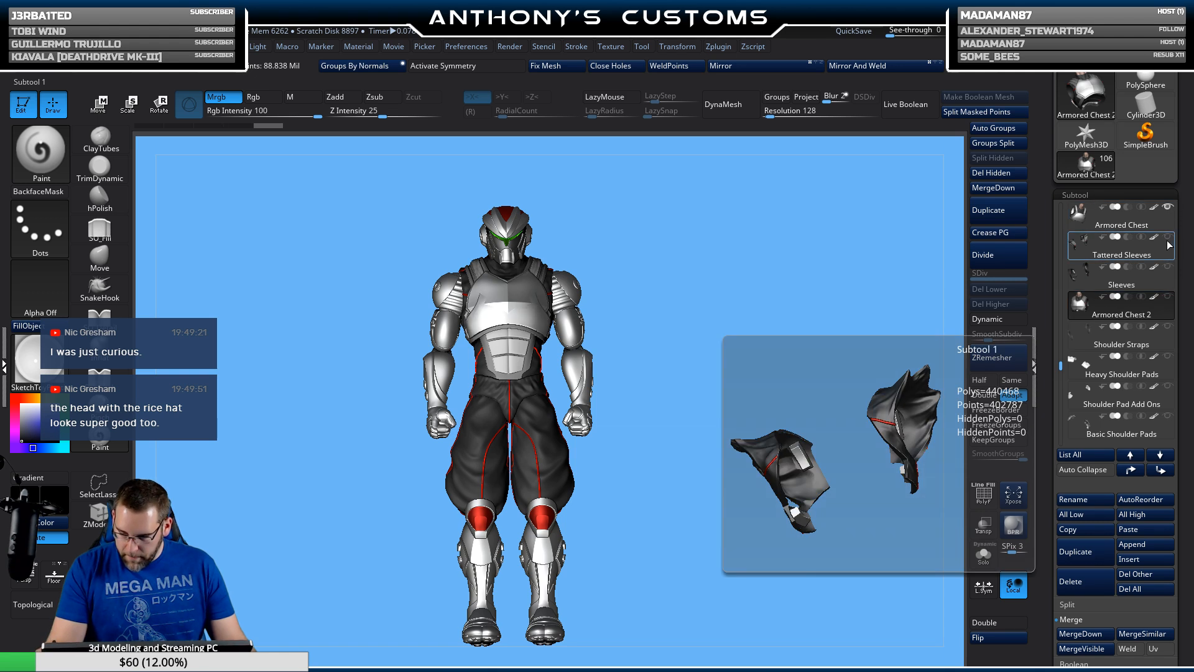
{"action": "left_click_drag", "start_coordinate": [792, 412], "coordinate": [824, 399]}
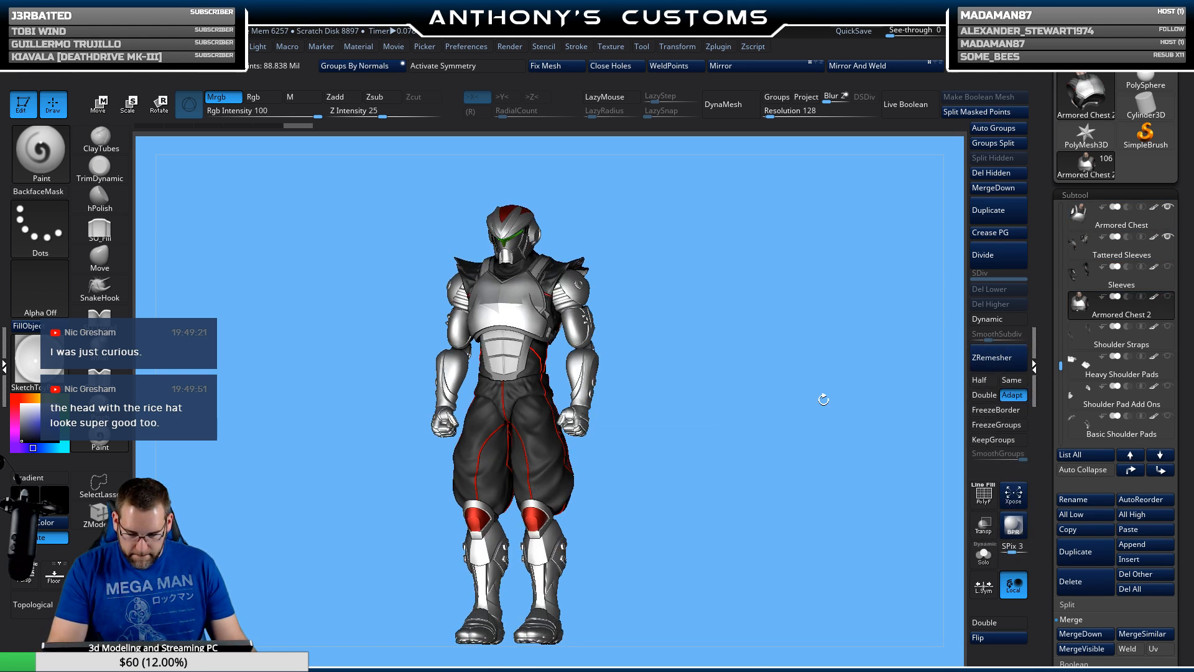
{"action": "left_click", "coordinate": [1120, 224]}
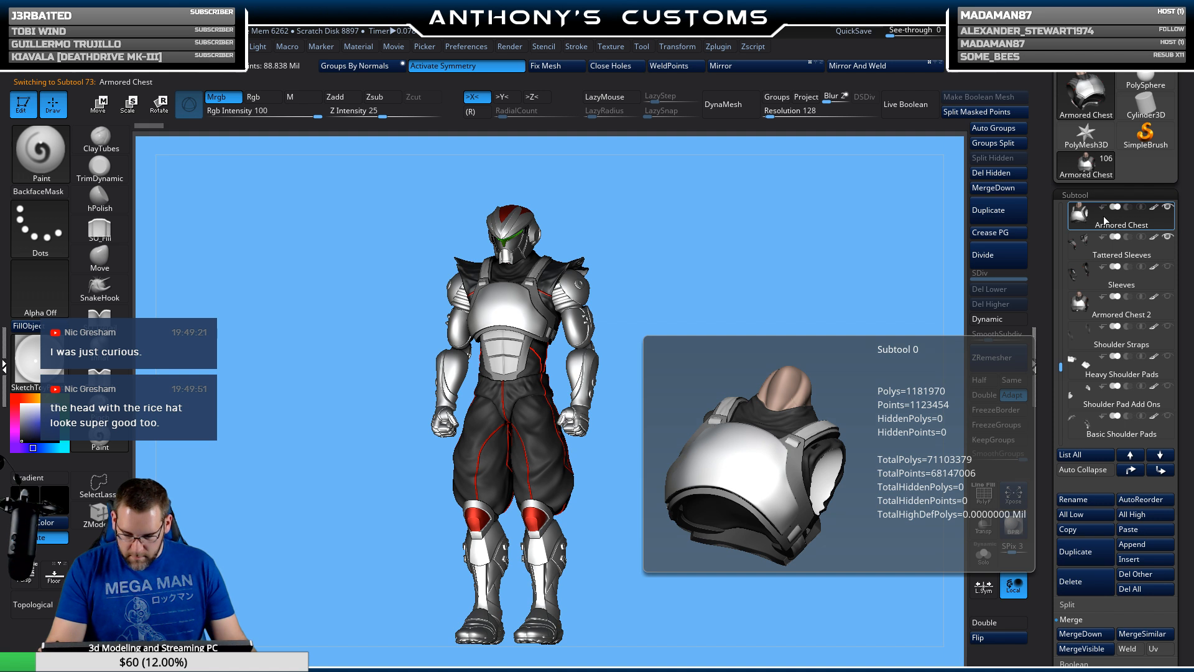
{"action": "left_click_drag", "start_coordinate": [759, 429], "coordinate": [834, 368]}
Step: Show the red Armored Belt together with the Belt Ties around the waist
{"action": "key", "text": "n"}
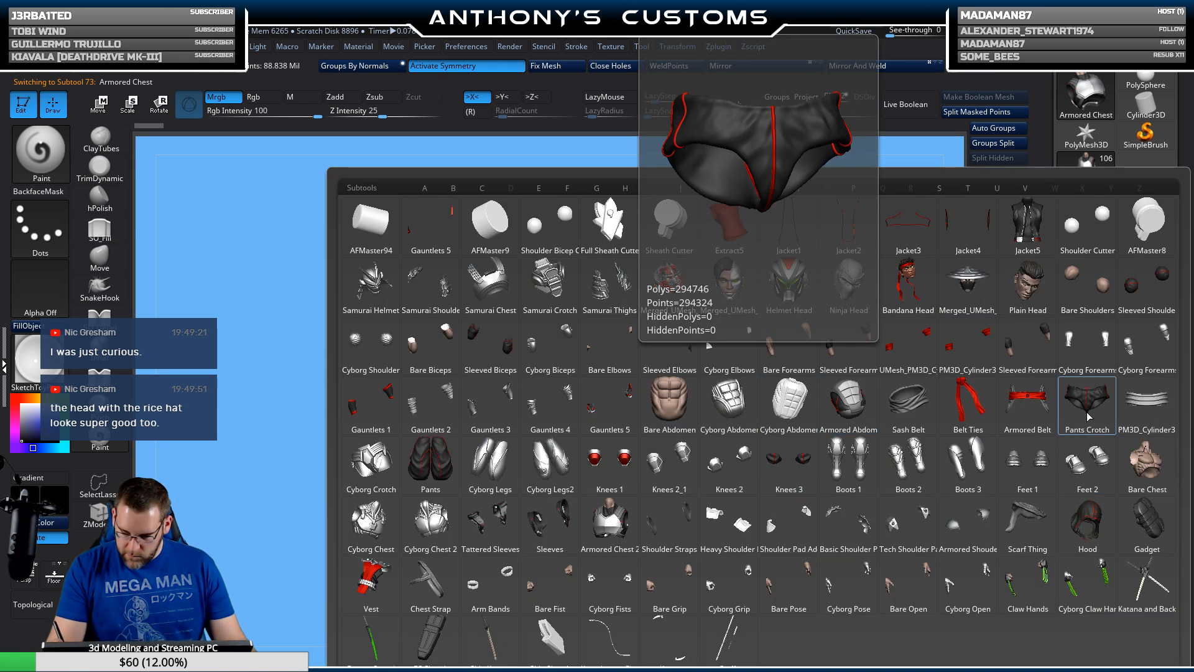
{"action": "left_click", "coordinate": [1028, 403]}
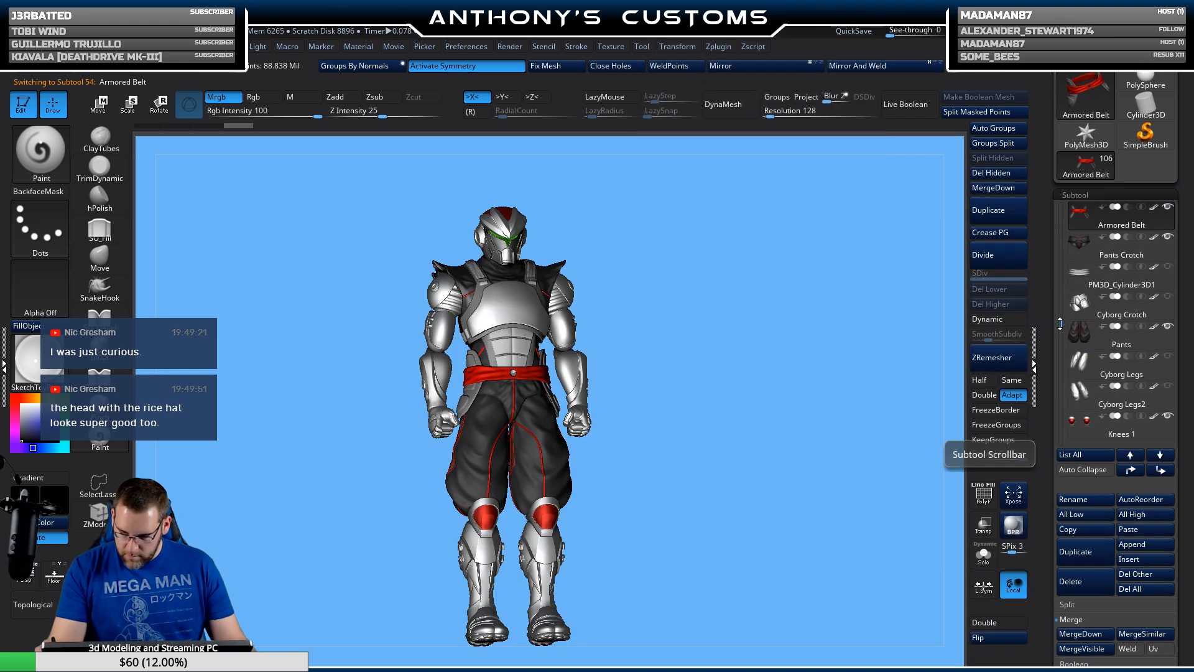
{"action": "left_click_drag", "start_coordinate": [1061, 324], "coordinate": [1061, 320]}
{"action": "left_click", "coordinate": [1167, 237]}
{"action": "left_click_drag", "start_coordinate": [830, 399], "coordinate": [701, 491]}
Step: Swap the cyborg arm parts for the bare shoulders, biceps, elbows and forearms, and add Gauntlets 1
{"action": "key", "text": "n"}
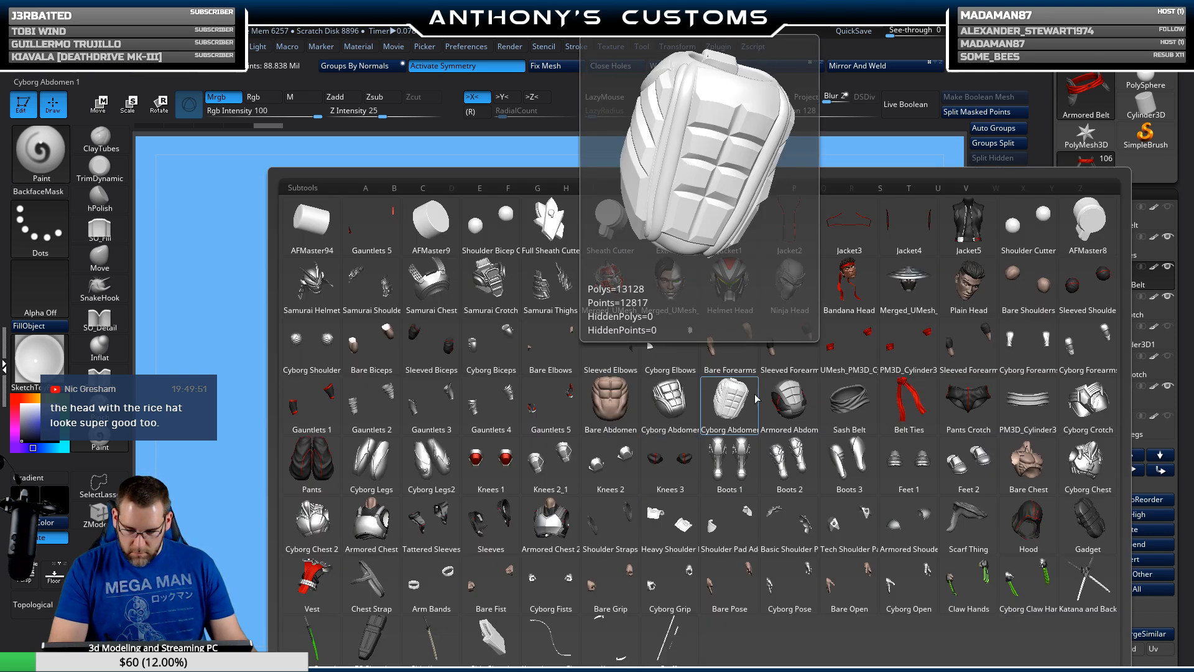
{"action": "left_click", "coordinate": [1028, 287]}
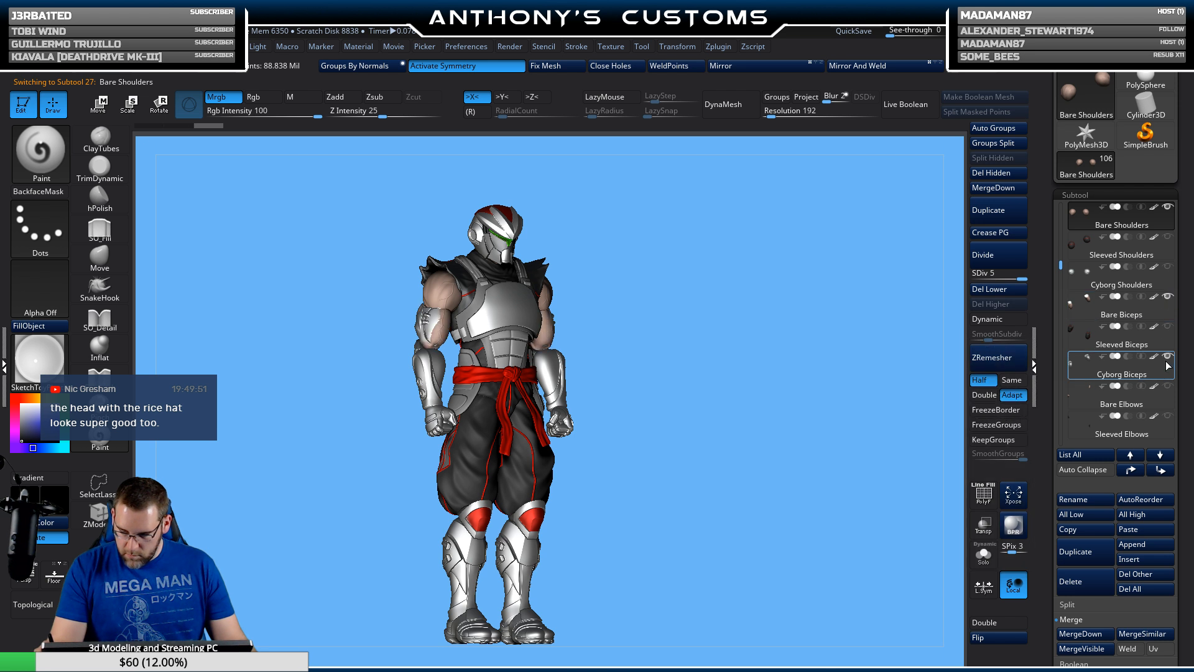
{"action": "left_click_drag", "start_coordinate": [1057, 280], "coordinate": [1174, 290]}
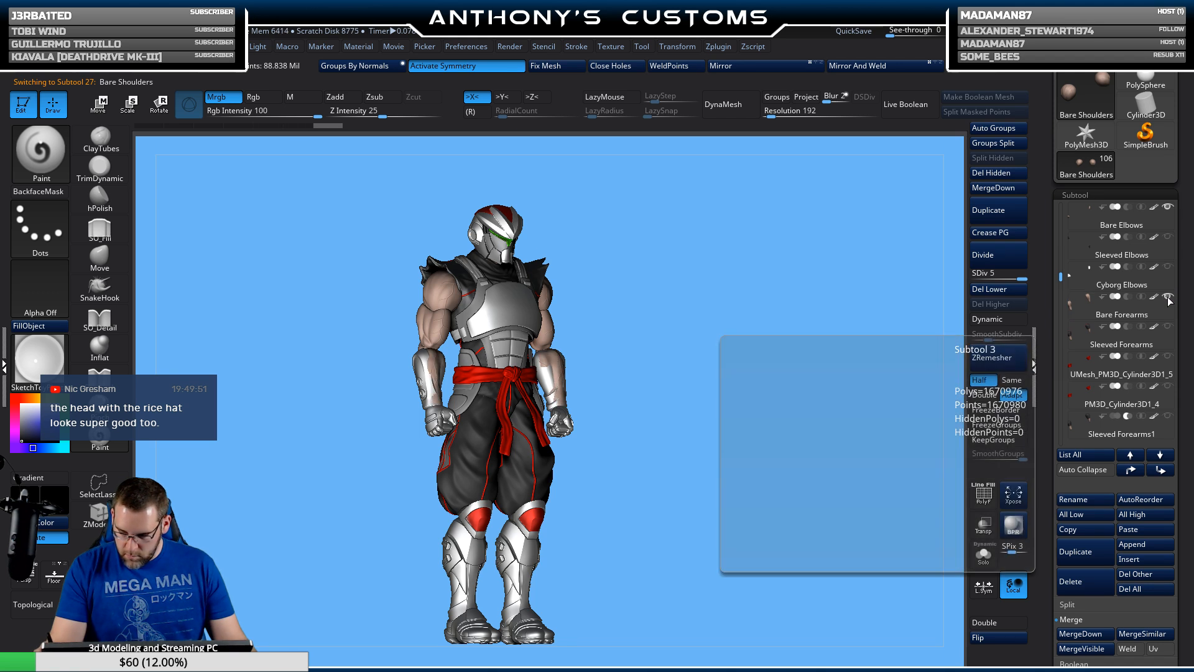
{"action": "scroll", "coordinate": [1171, 370], "scroll_direction": "down", "scroll_amount": 3}
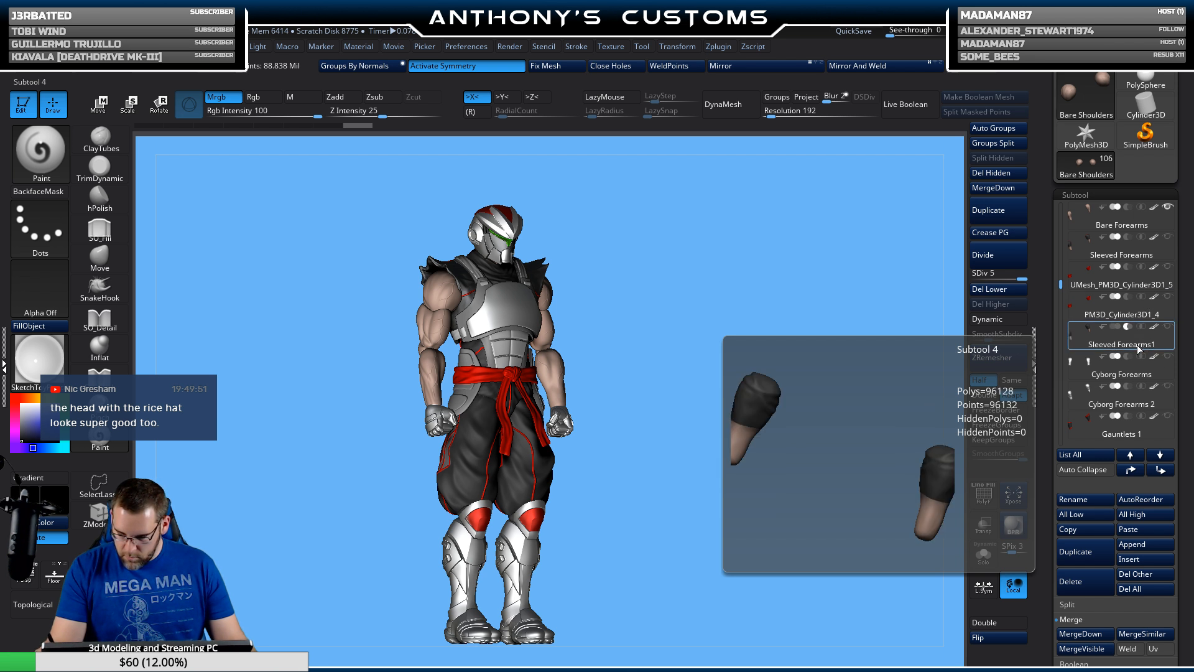
{"action": "left_click", "coordinate": [1167, 416]}
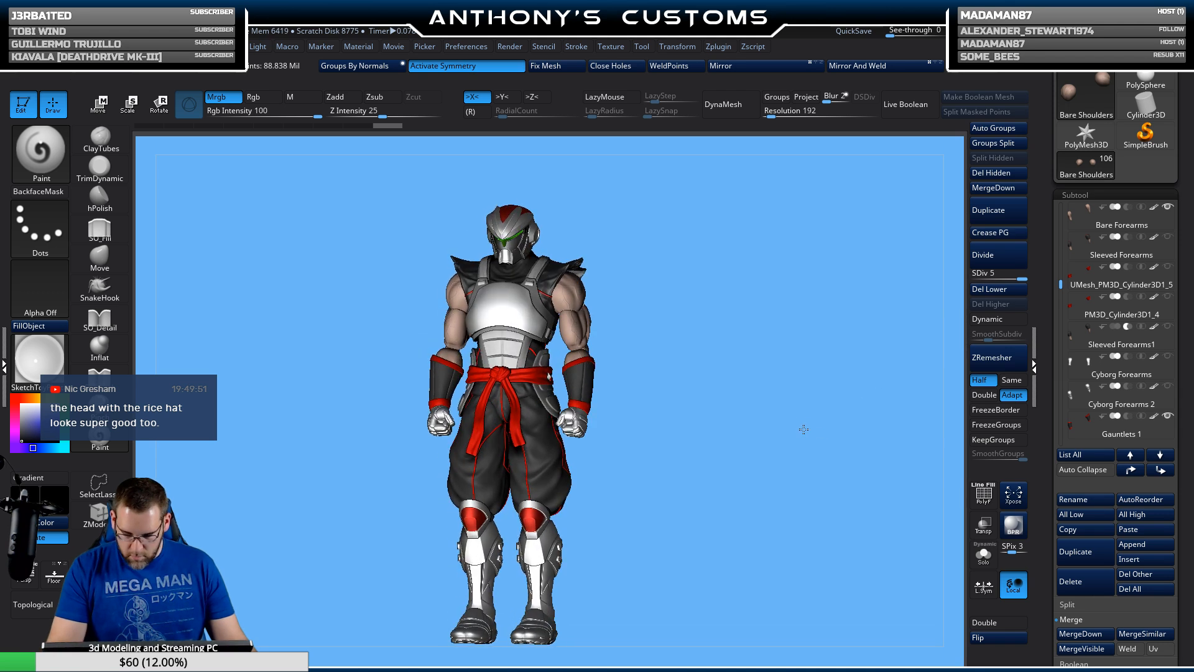
Step: Replace the Cyborg Fists with the Bare Fist hands and view the full figure from the front
{"action": "key", "text": "n"}
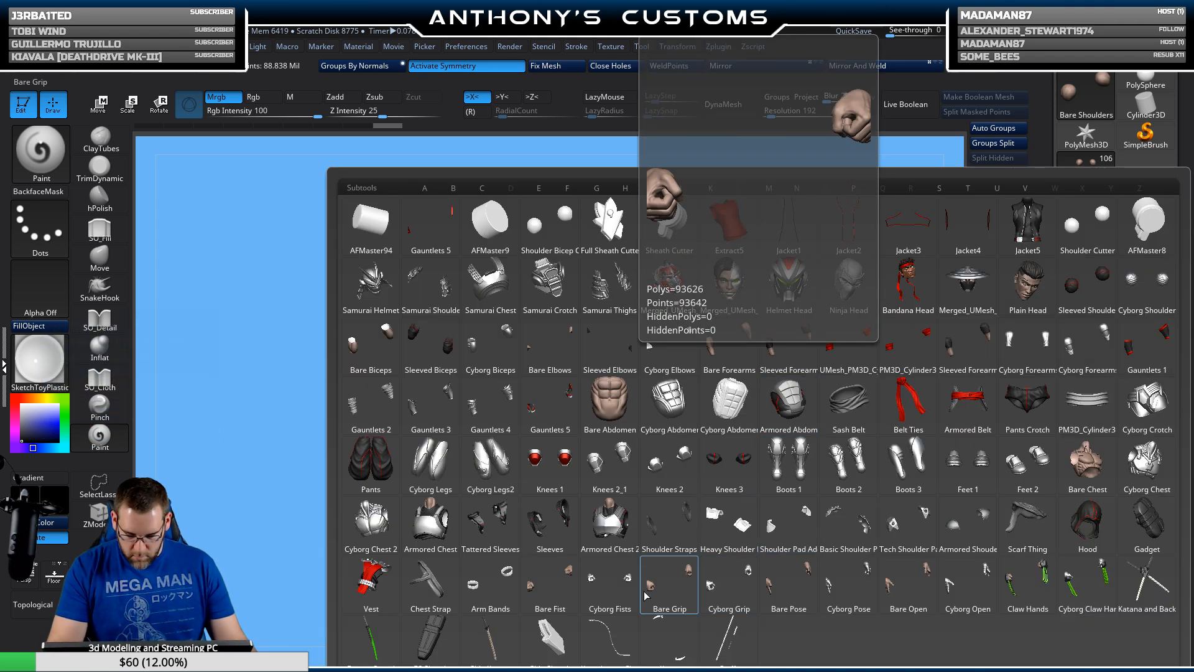
{"action": "left_click", "coordinate": [550, 585]}
{"action": "left_click", "coordinate": [1168, 207]}
{"action": "left_click", "coordinate": [1168, 237]}
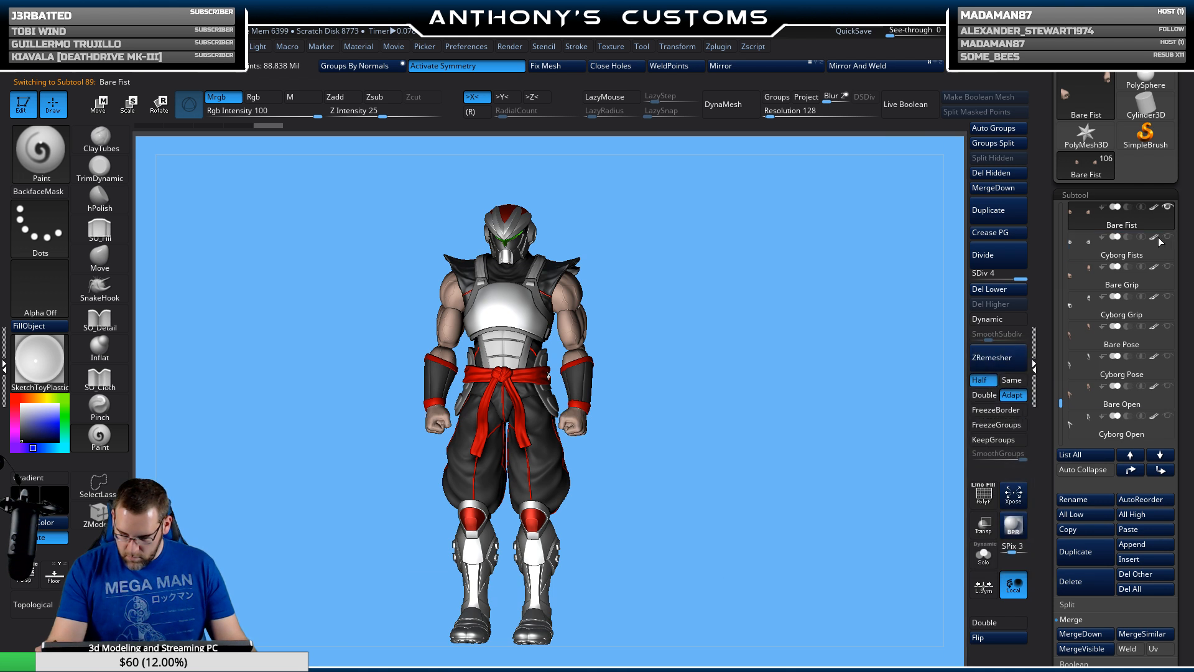
{"action": "left_click_drag", "start_coordinate": [745, 439], "coordinate": [714, 464]}
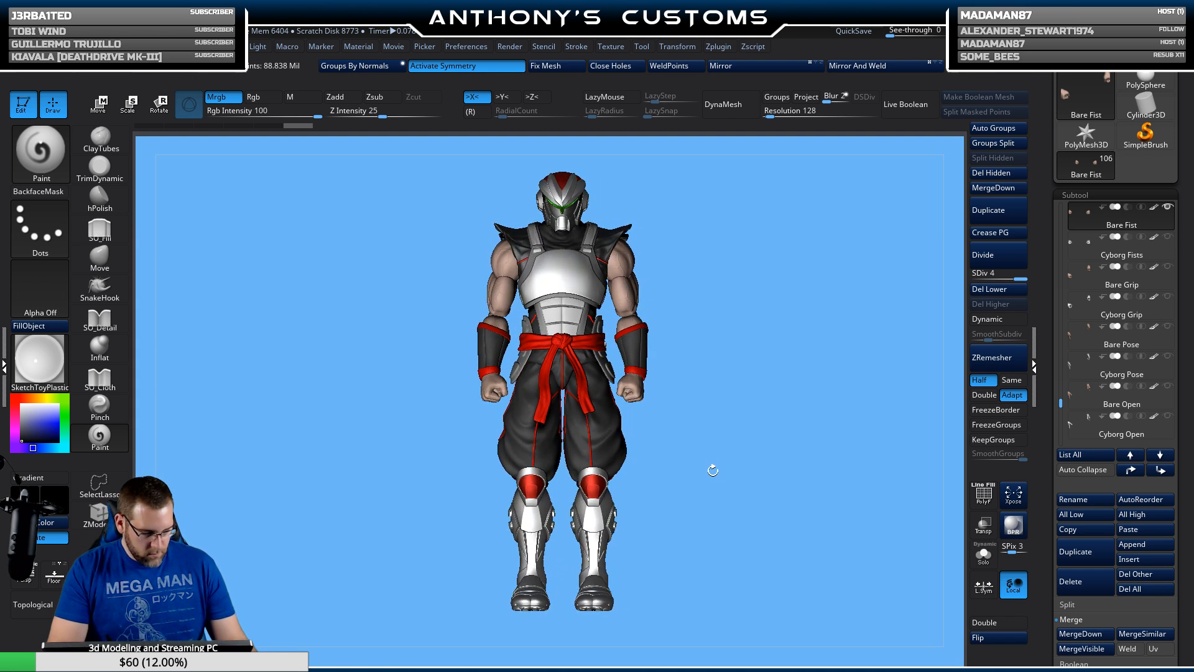
Step: Replace Gauntlets 1 with Gauntlets 4 on the forearms and view the figure from the front
{"action": "key", "text": "n"}
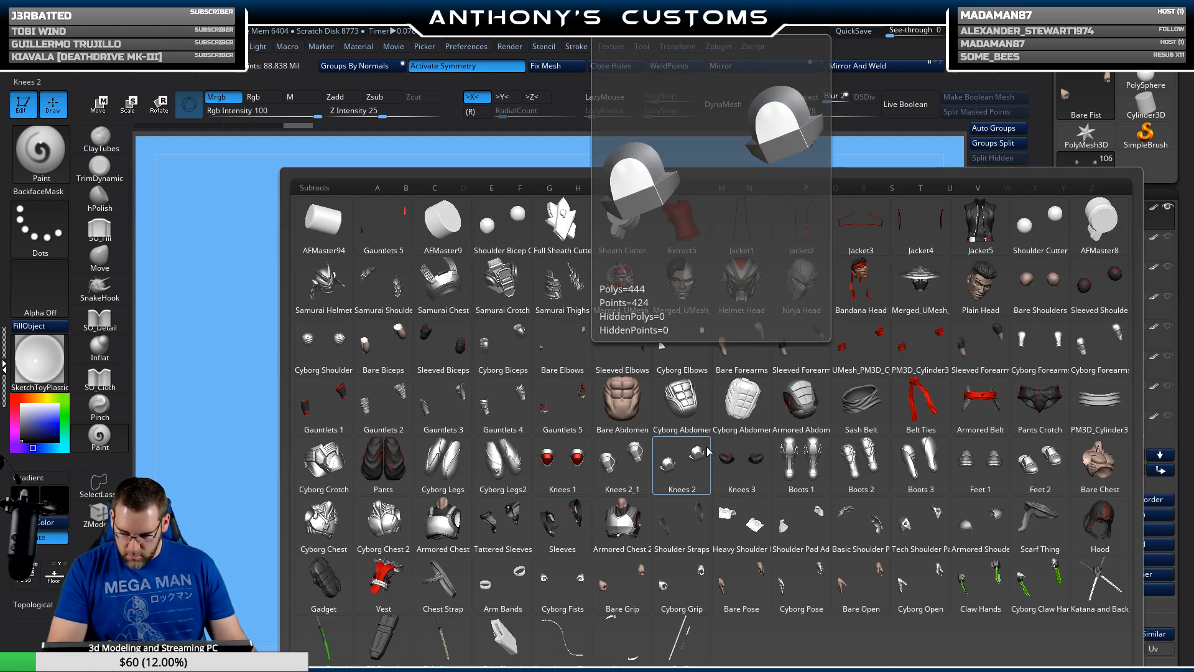
{"action": "left_click", "coordinate": [493, 412]}
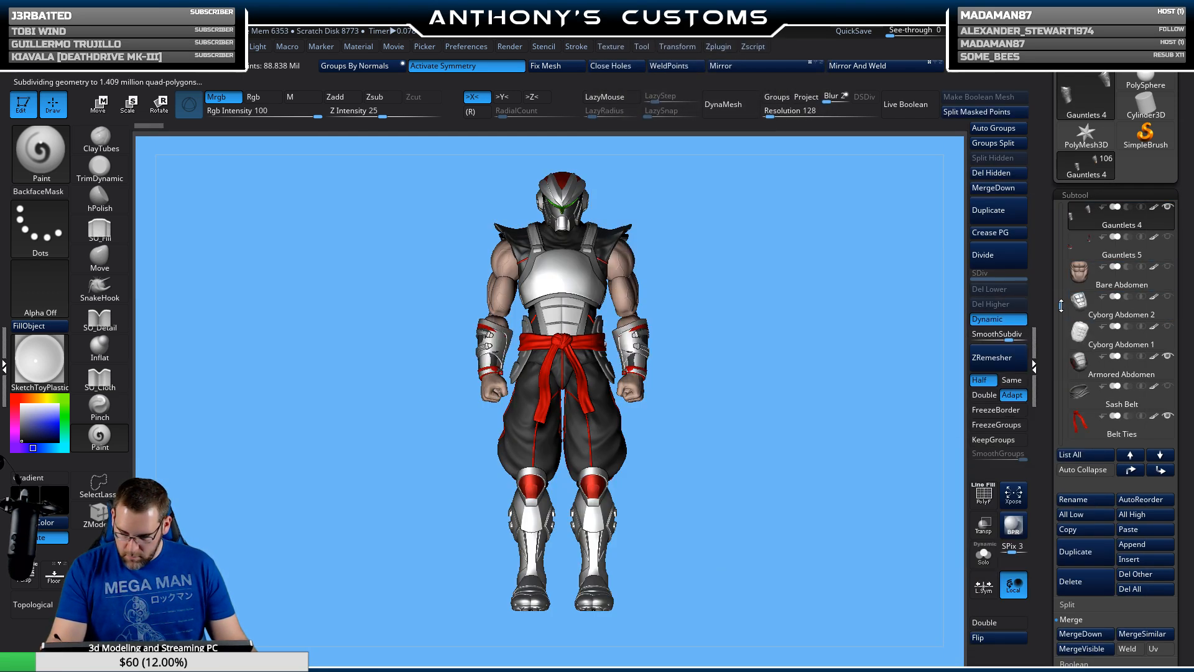
{"action": "scroll", "coordinate": [1163, 268], "scroll_direction": "up", "scroll_amount": 6}
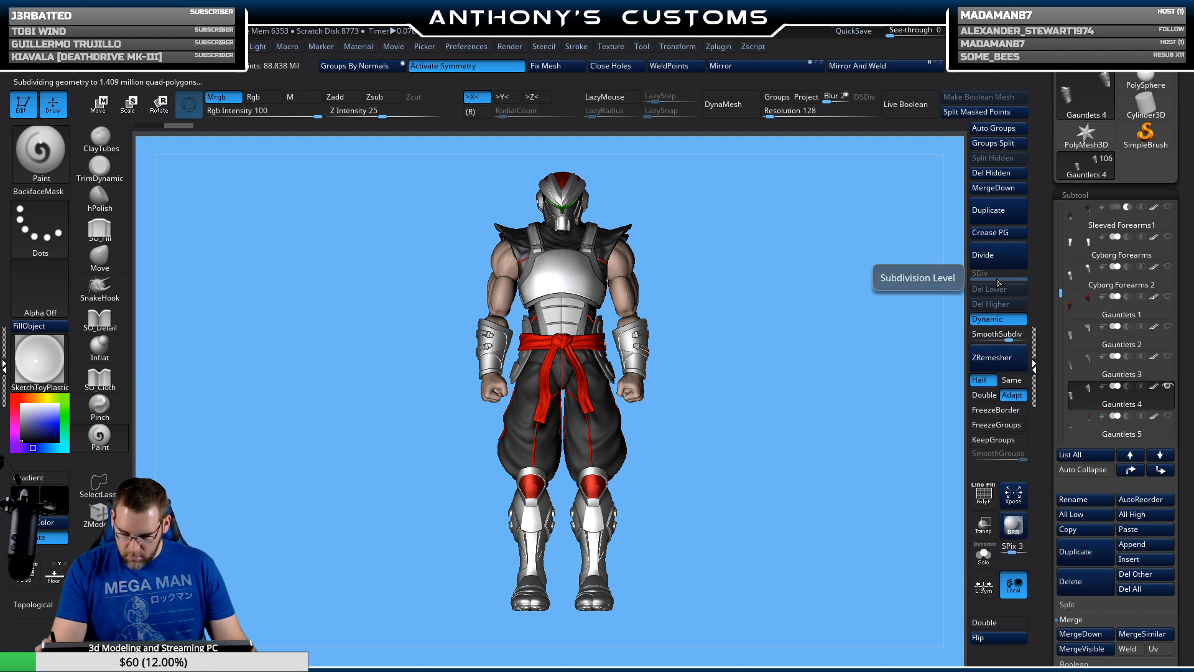
{"action": "left_click_drag", "start_coordinate": [821, 386], "coordinate": [491, 633]}
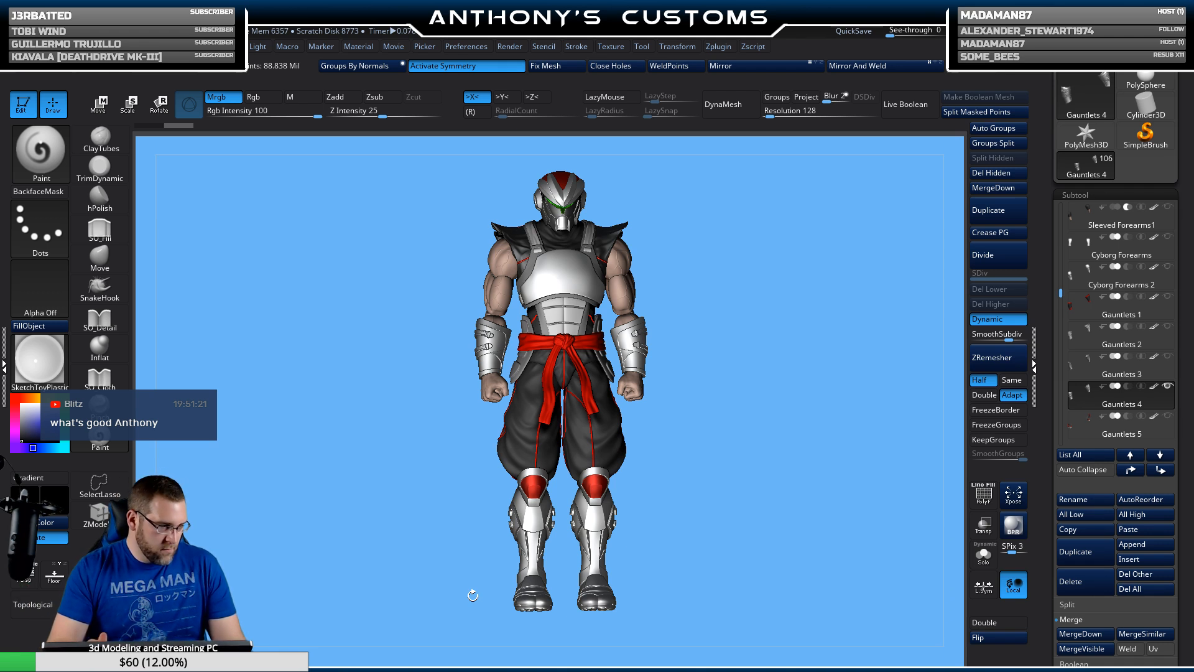
Step: Replace the Helmet Head with the masked head wearing the wide conical hat and view the figure
{"action": "key", "text": "comma"}
{"action": "key", "text": "comma"}
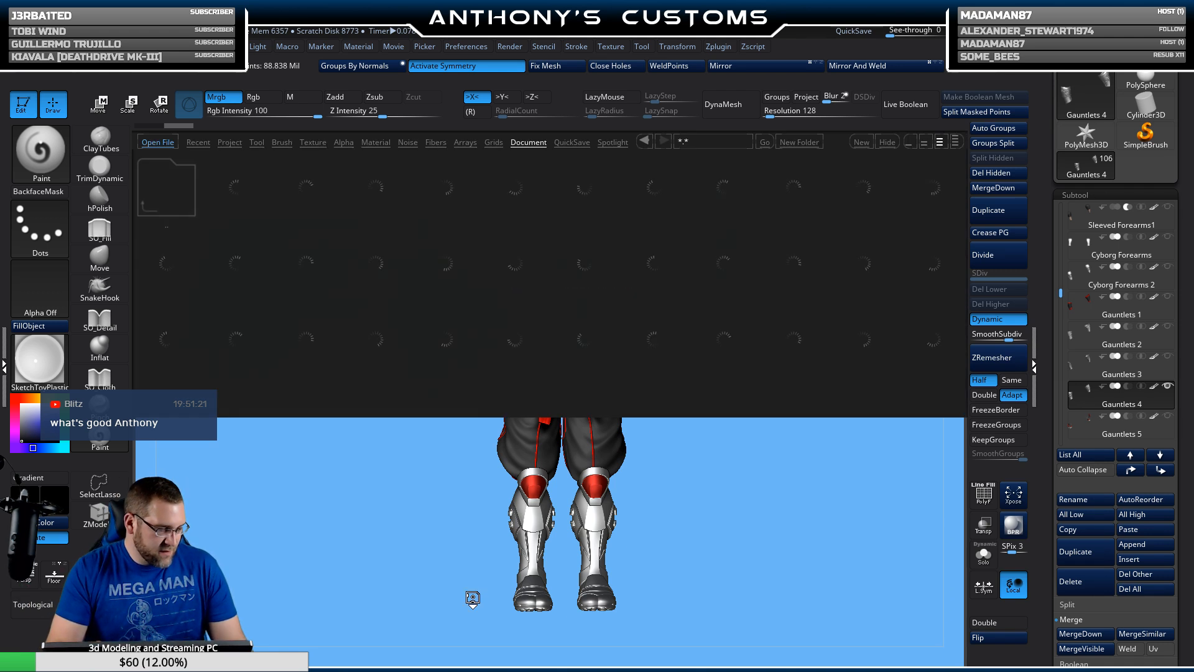
{"action": "key", "text": "n"}
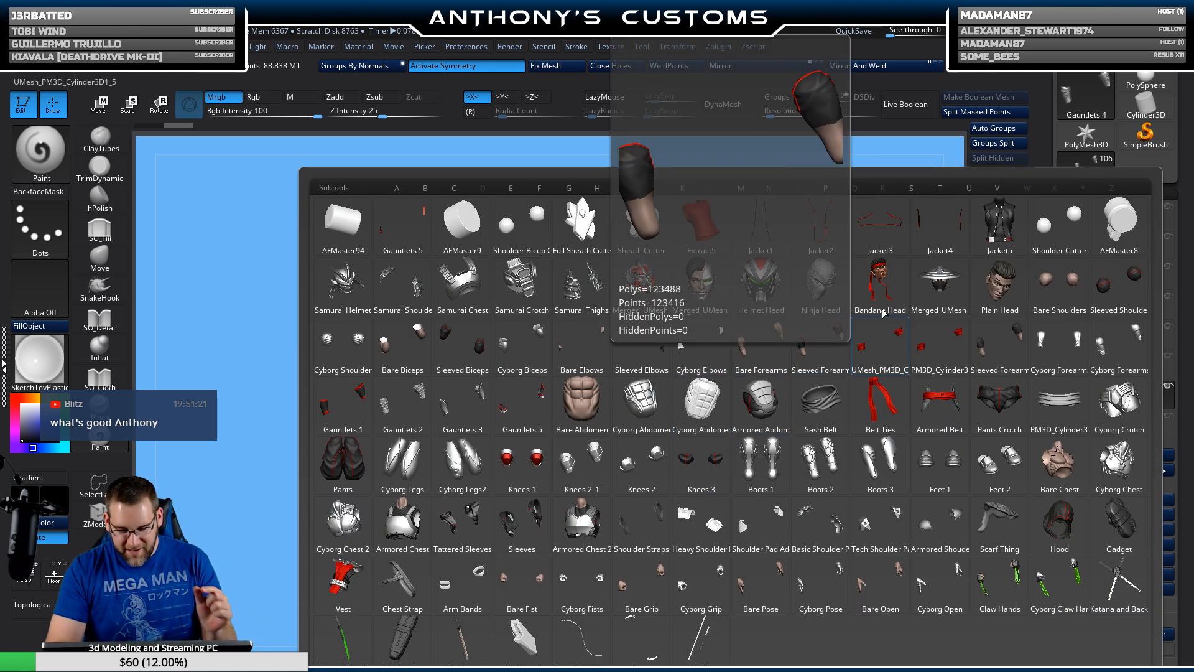
{"action": "left_click", "coordinate": [939, 290]}
{"action": "left_click_drag", "start_coordinate": [807, 462], "coordinate": [772, 459]}
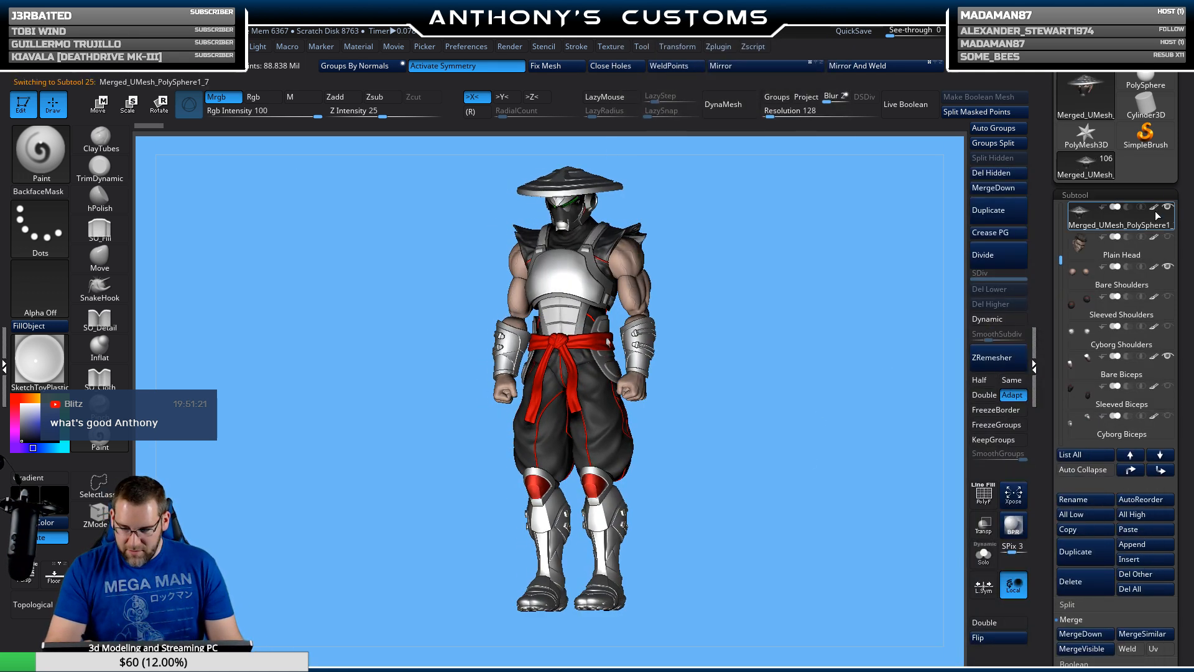
{"action": "scroll", "coordinate": [1120, 230], "scroll_direction": "up", "scroll_amount": 3}
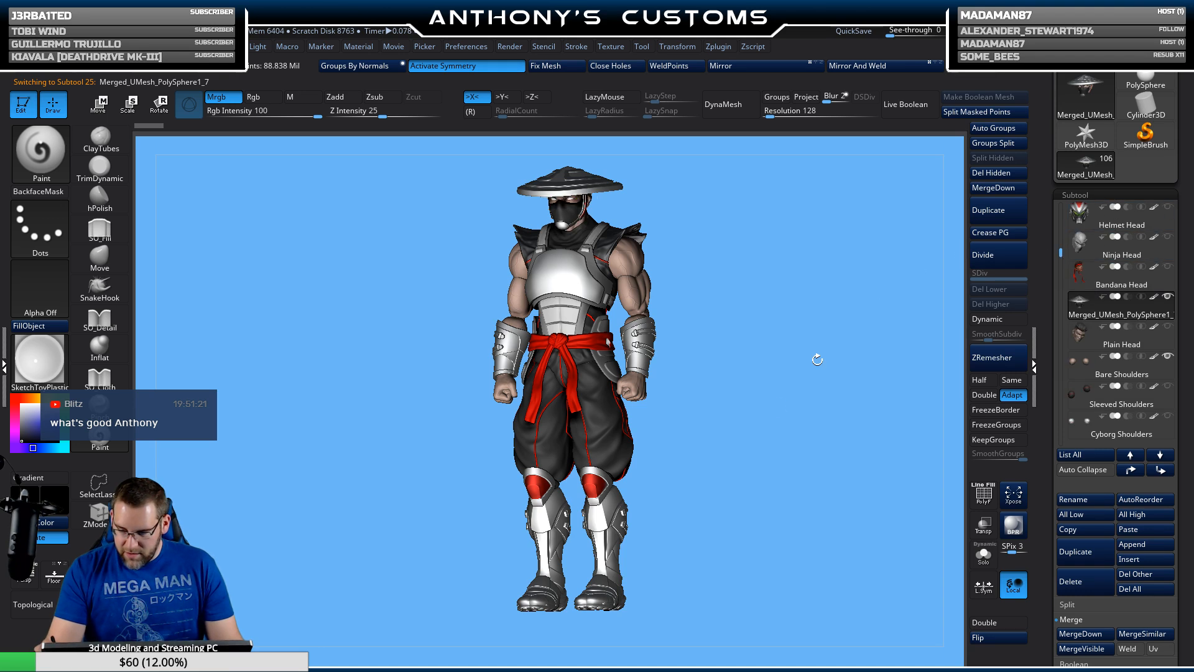
{"action": "left_click_drag", "start_coordinate": [817, 359], "coordinate": [839, 390]}
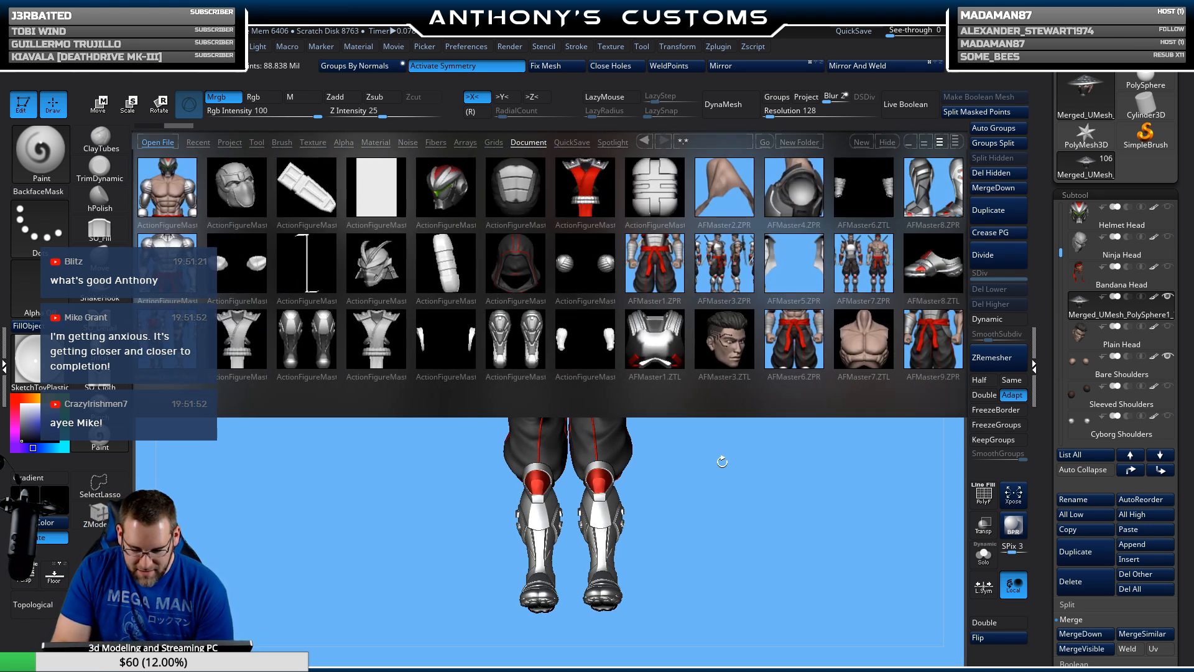
Step: Replace the conical-hat head with the Ninja Head, add the Hood over it, and view the full figure from the front
{"action": "left_click", "coordinate": [1151, 255]}
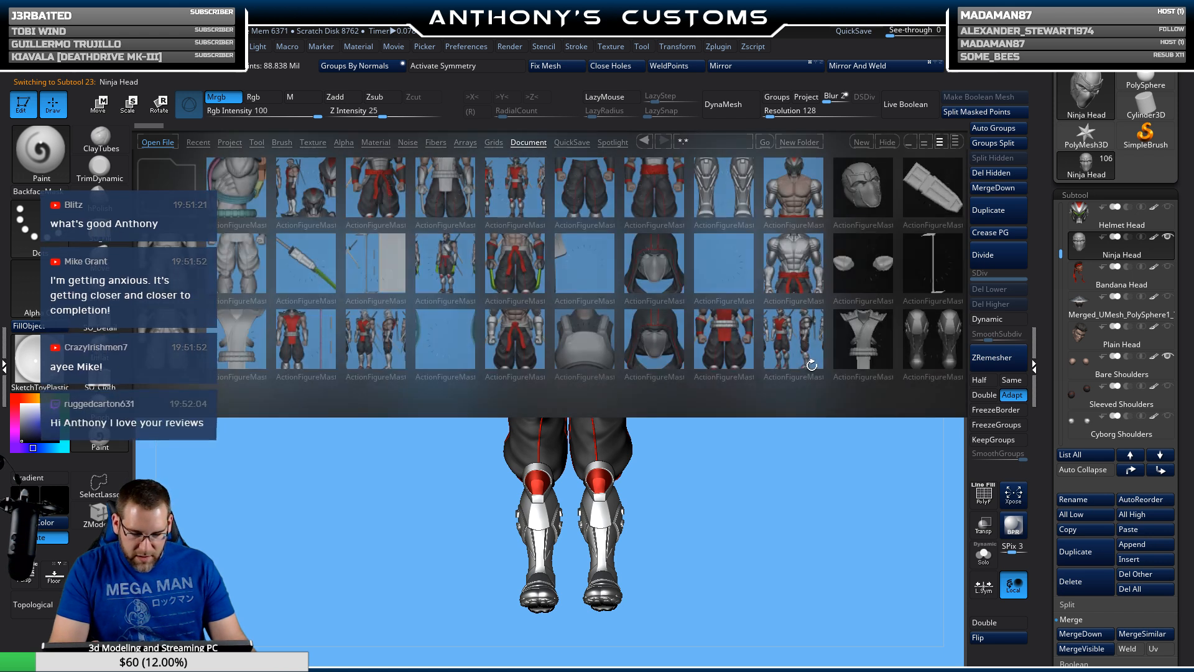
{"action": "key", "text": "n"}
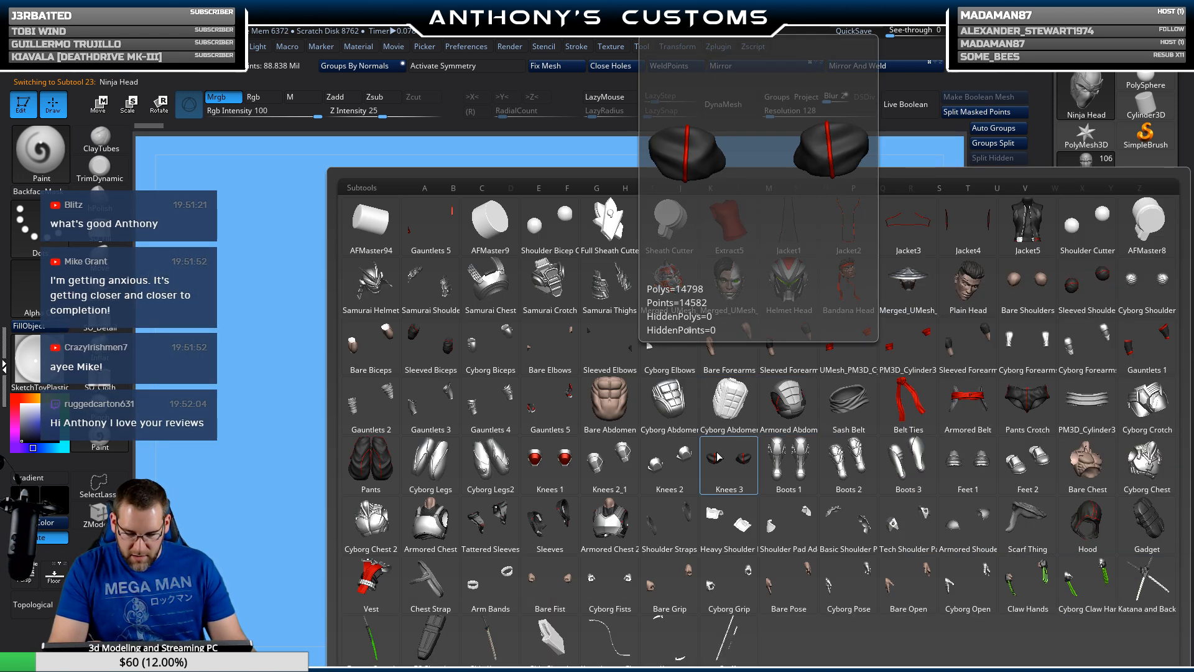
{"action": "left_click", "coordinate": [1089, 518]}
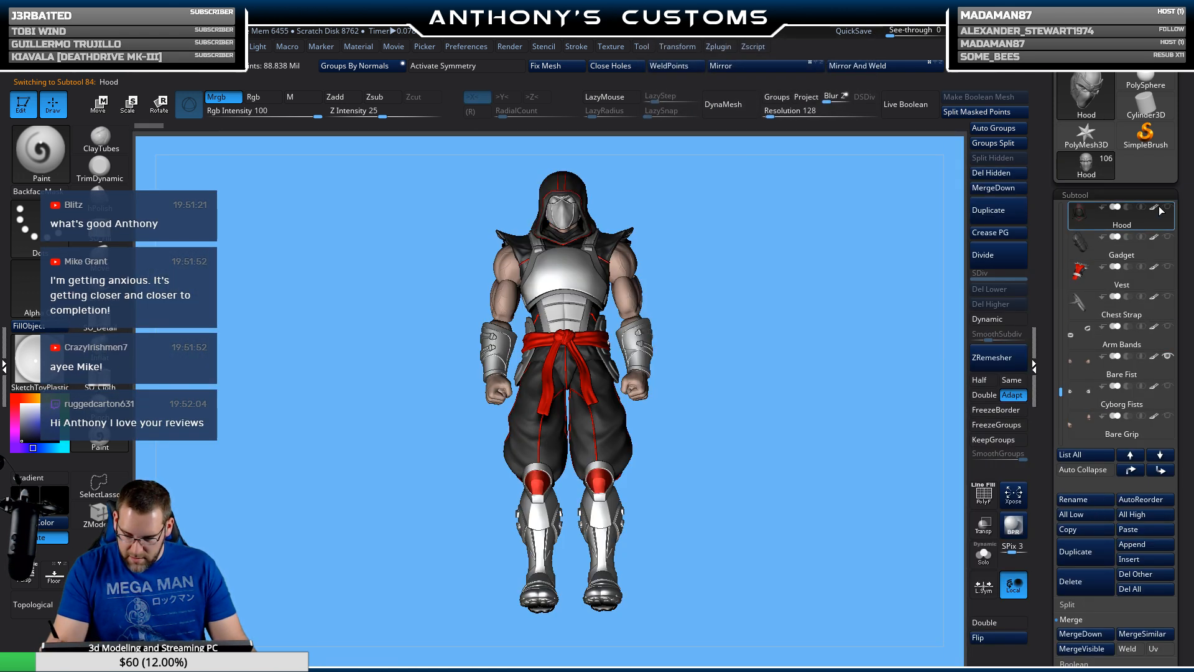
{"action": "left_click_drag", "start_coordinate": [782, 421], "coordinate": [623, 467]}
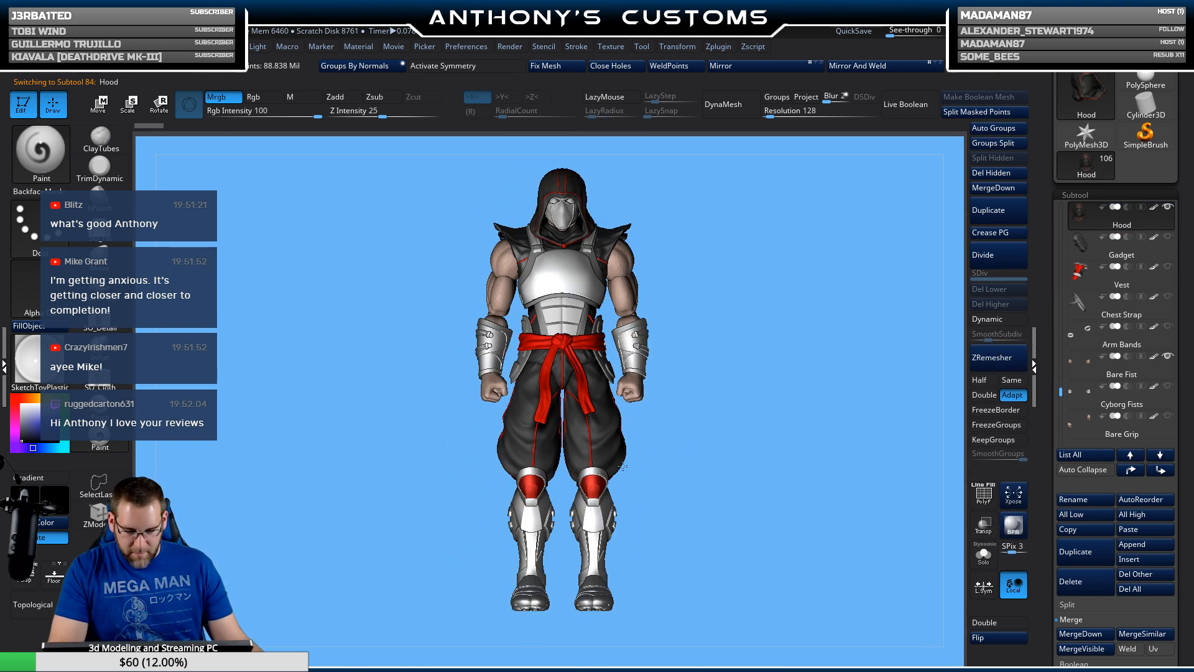
{"action": "left_click_drag", "start_coordinate": [726, 474], "coordinate": [667, 486], "text": "alt"}
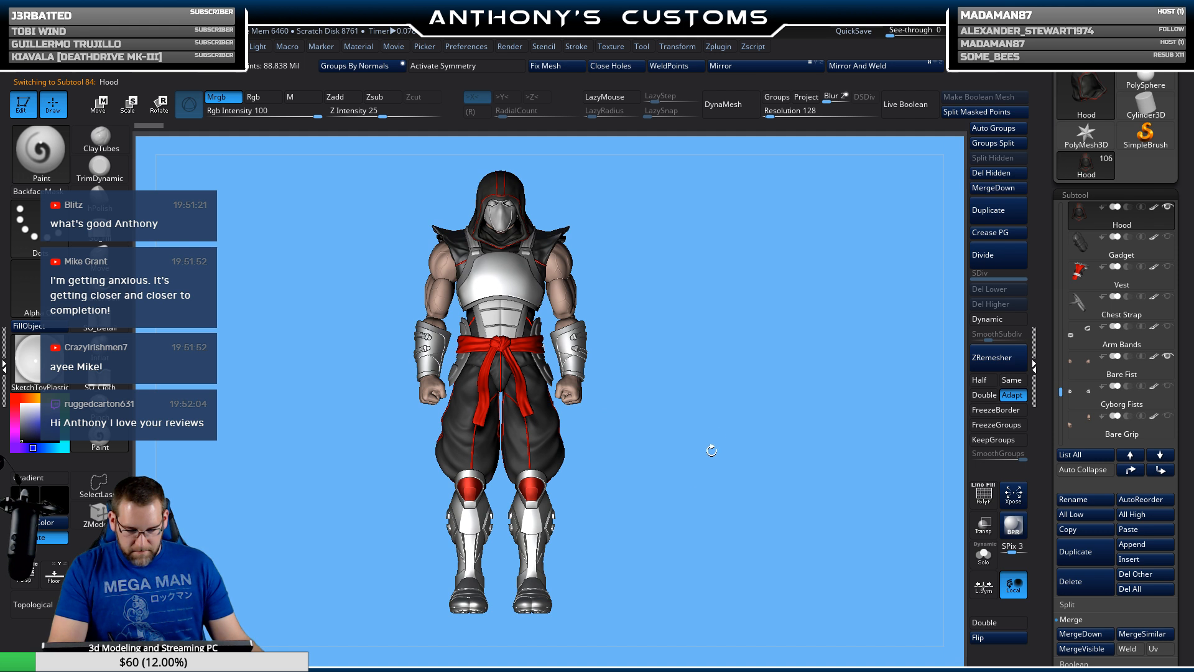
Step: Swap the Armored Chest for Armored Chest 2 on the hooded figure
{"action": "key", "text": "comma"}
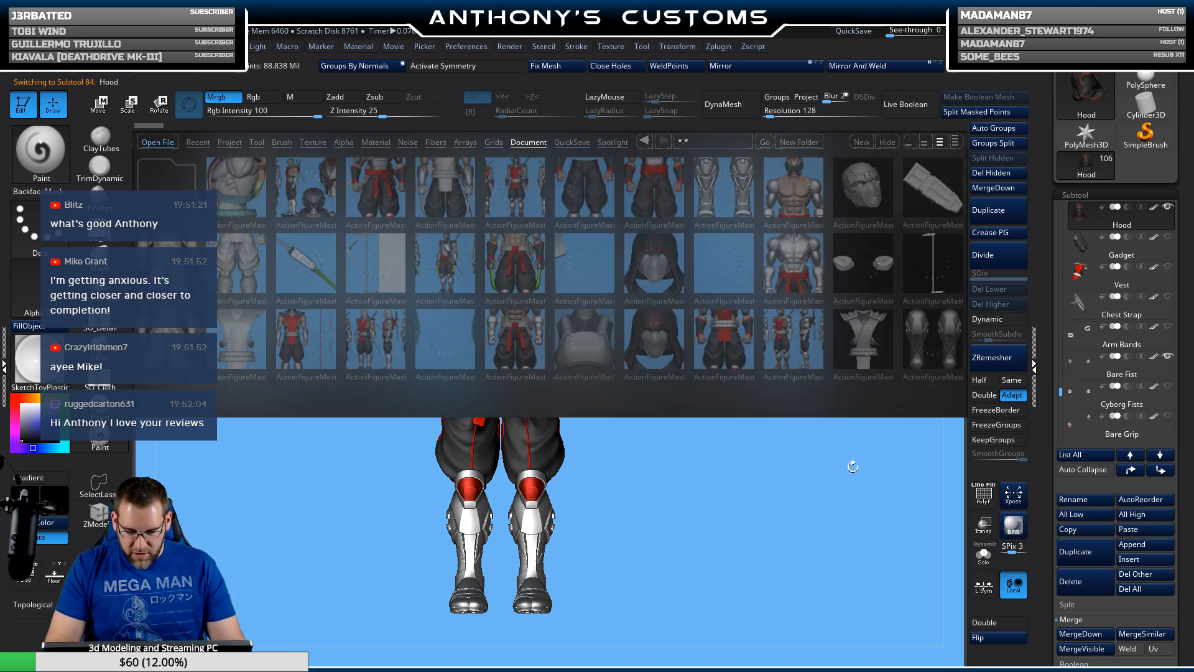
{"action": "key", "text": "comma"}
{"action": "key", "text": "n"}
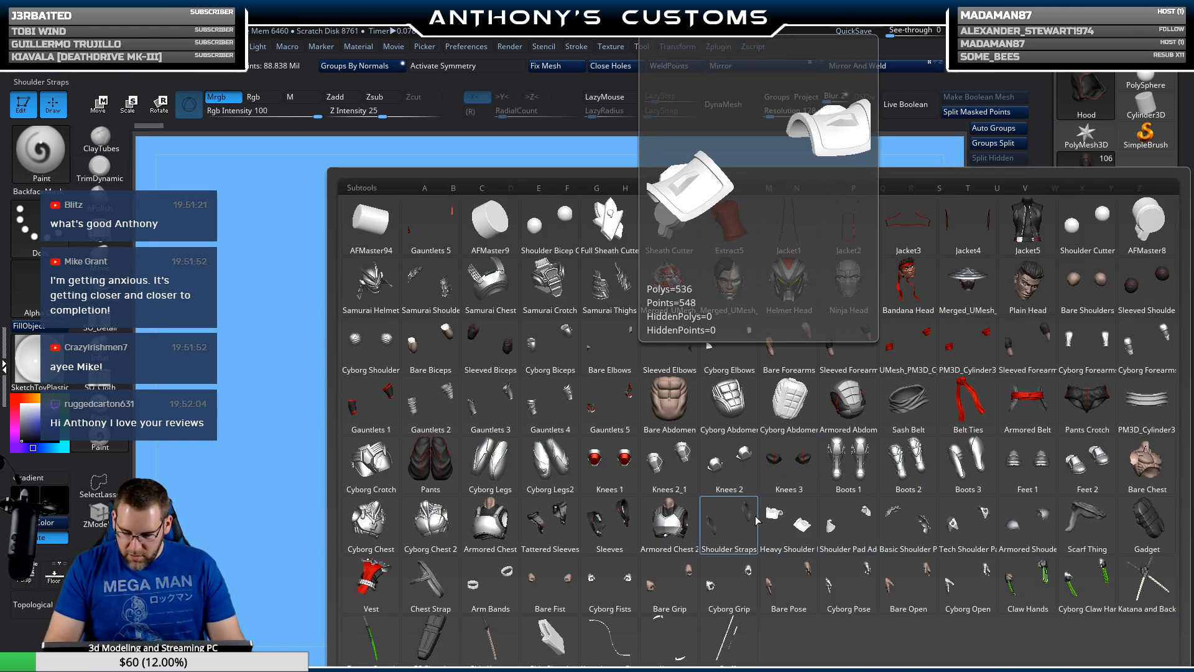
{"action": "left_click", "coordinate": [683, 524]}
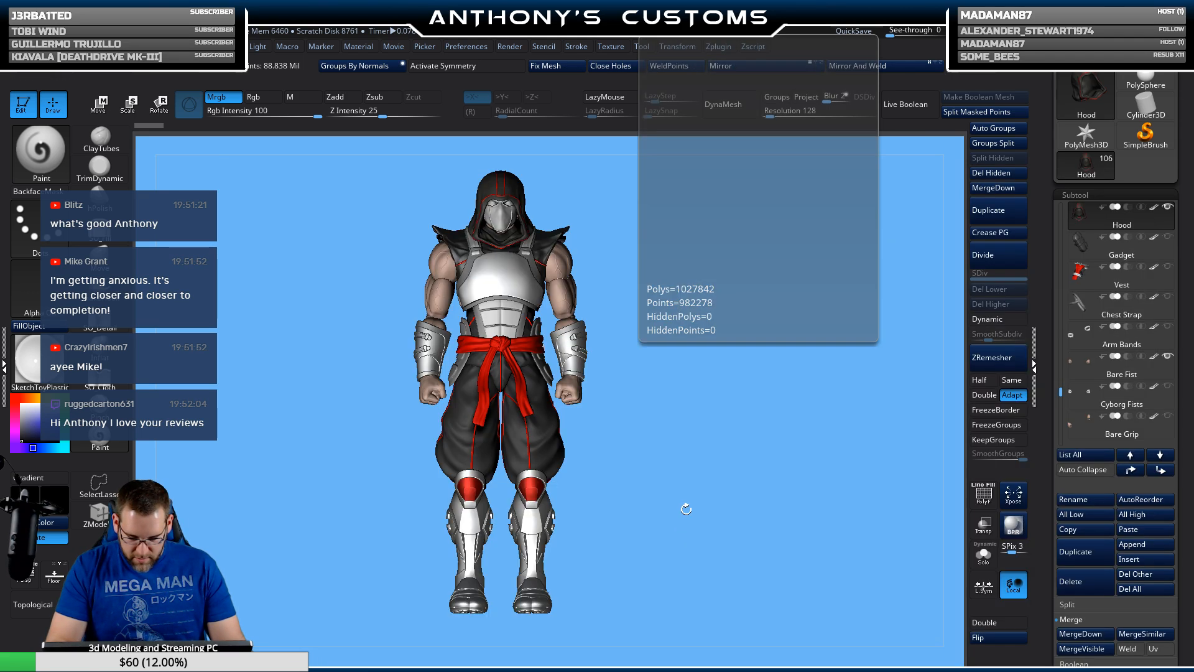
{"action": "left_click_drag", "start_coordinate": [1061, 376], "coordinate": [1061, 359]}
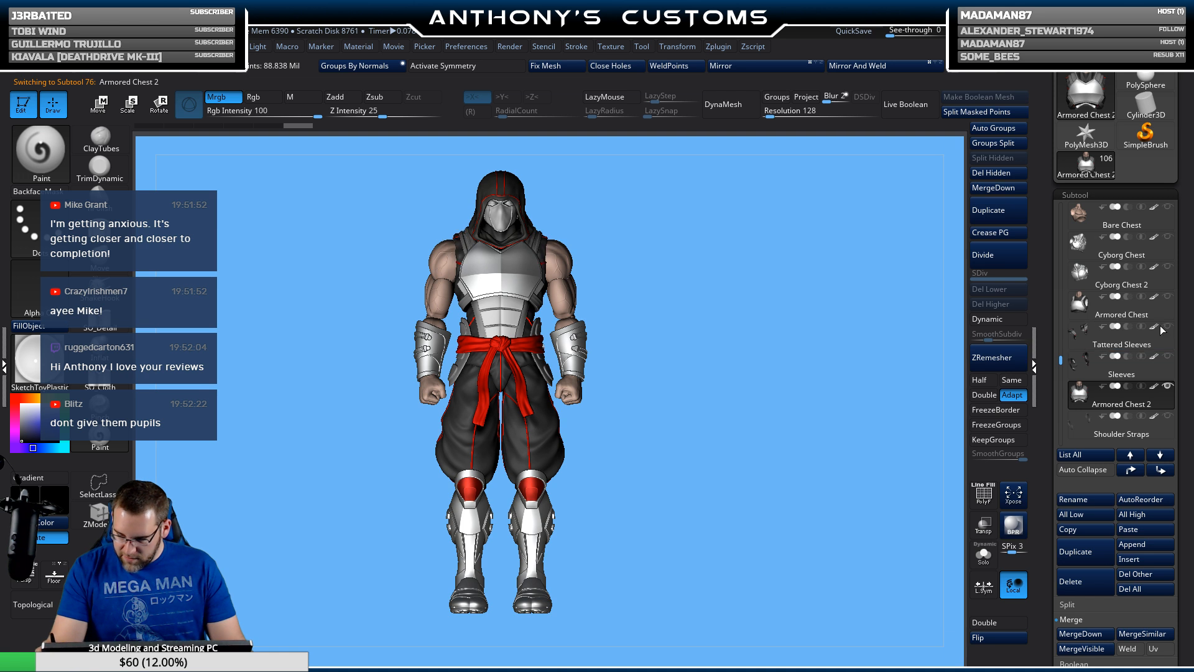
Step: Swap the bare shoulders, biceps and elbows for the Sleeved Shoulders, Sleeved Biceps and Sleeved Elbows
{"action": "key", "text": "n"}
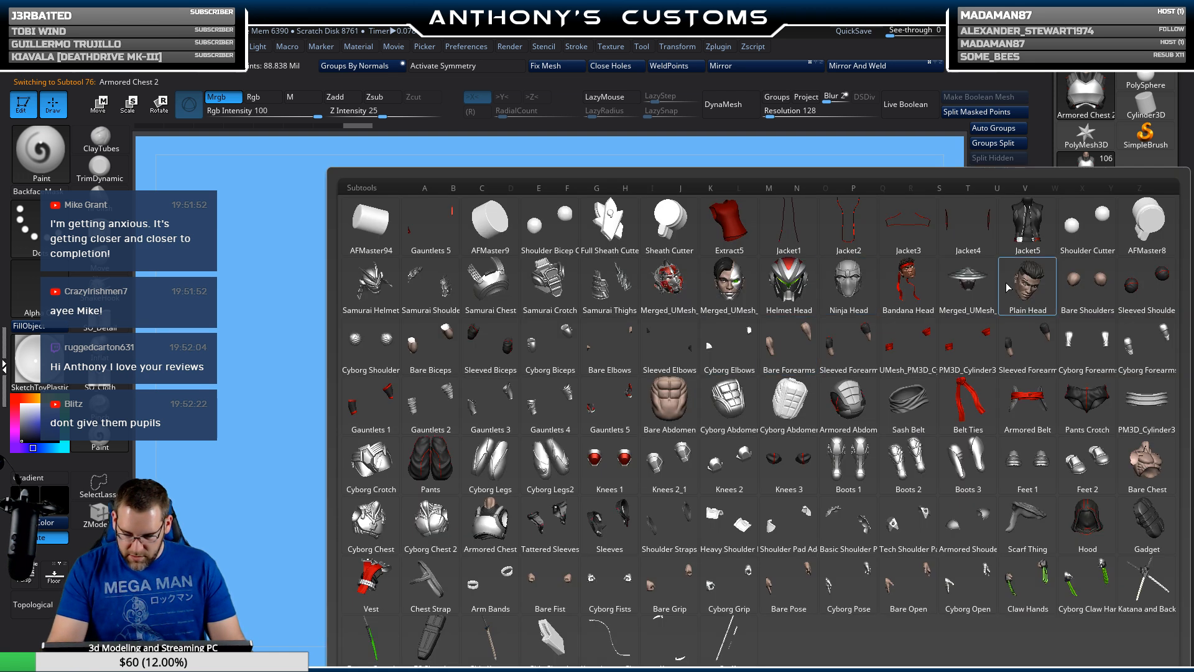
{"action": "left_click", "coordinate": [1101, 293]}
{"action": "left_click", "coordinate": [1168, 237]}
{"action": "left_click", "coordinate": [1168, 296]}
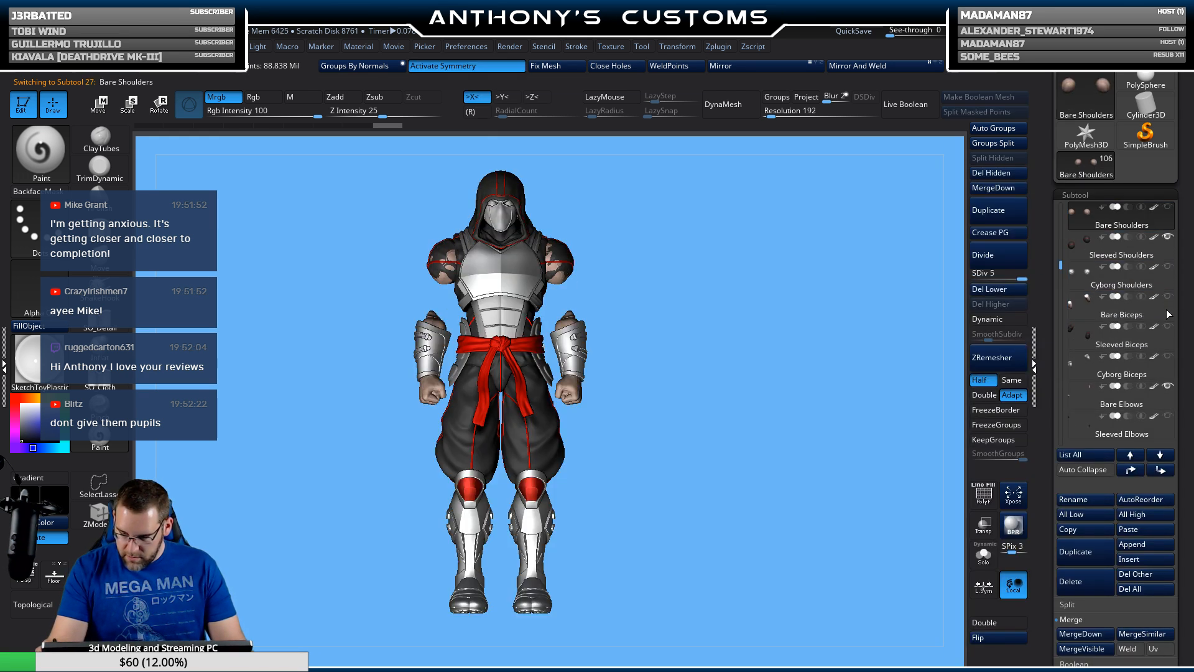
{"action": "left_click", "coordinate": [1169, 326]}
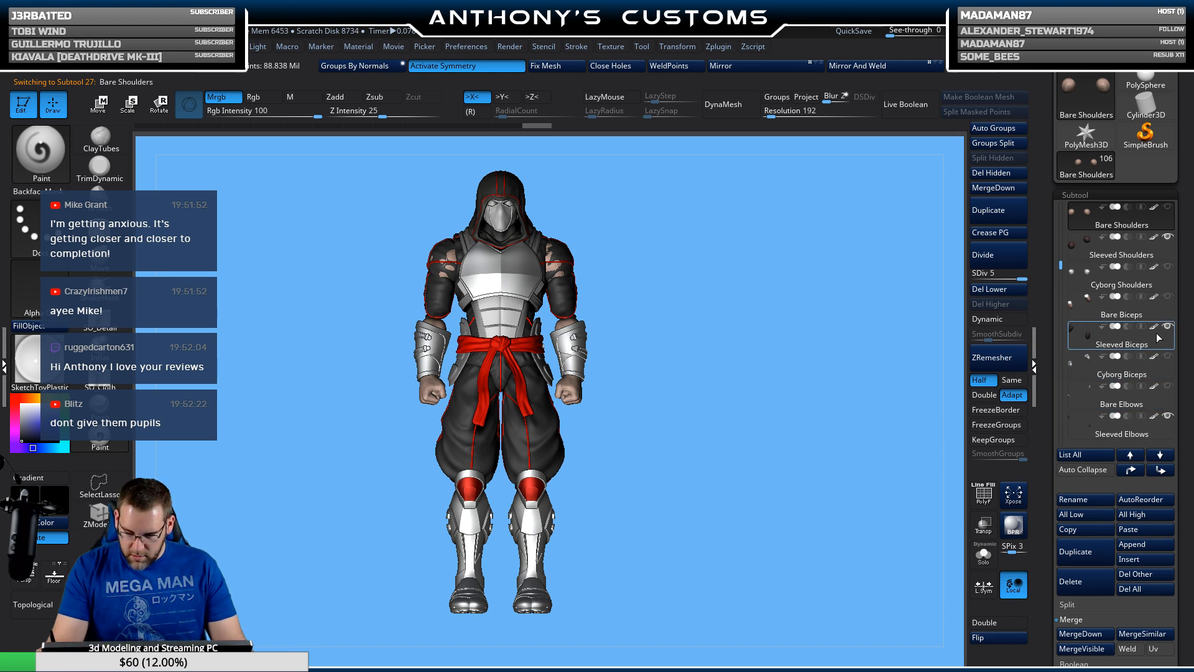
{"action": "left_click", "coordinate": [1144, 245]}
Step: Replace the Bare Forearms with the Sleeved Forearms under the gauntlets and view the figure from the front
{"action": "scroll", "coordinate": [1110, 267], "scroll_direction": "down", "scroll_amount": 3}
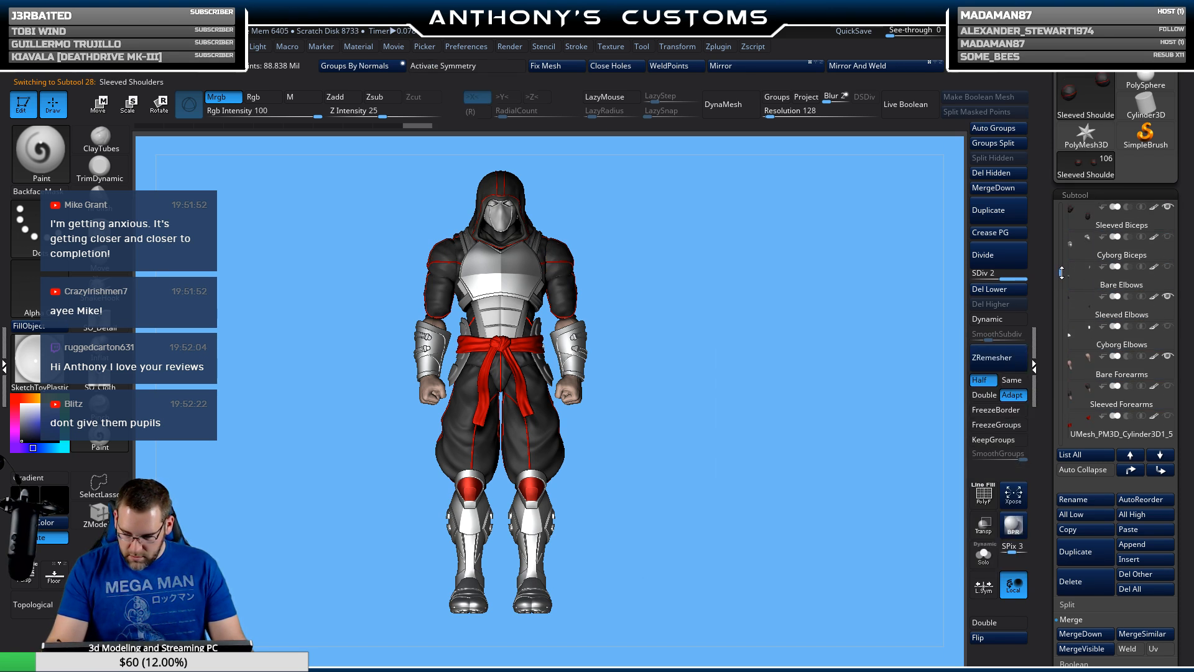
{"action": "mouse_move", "coordinate": [1169, 304]}
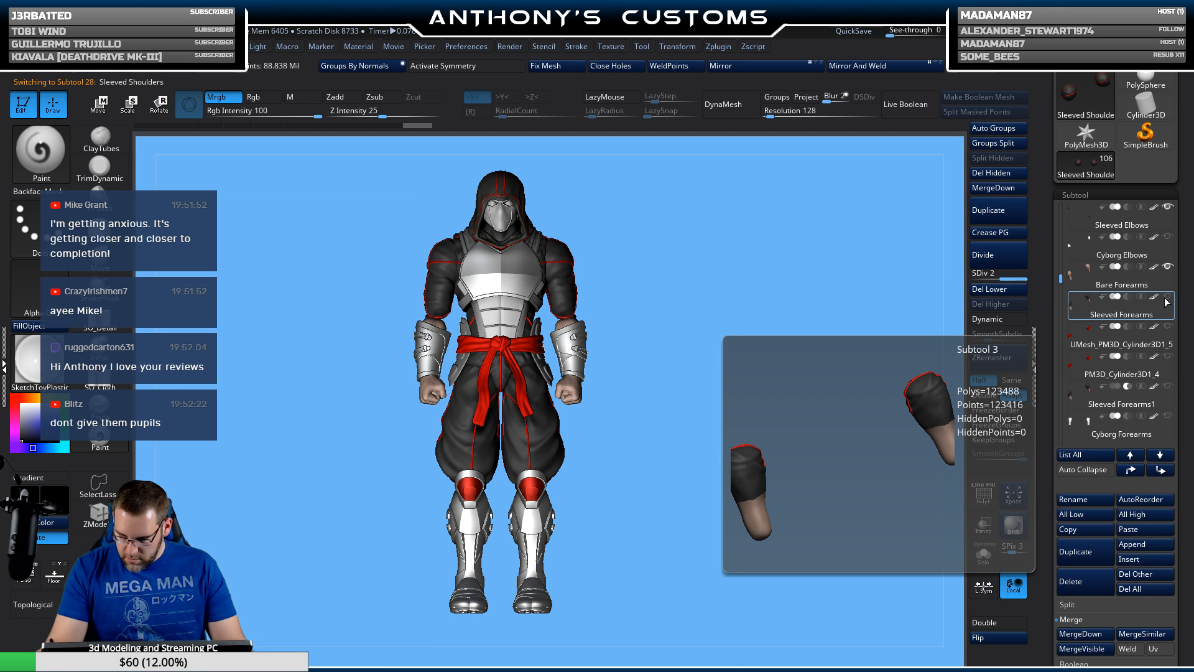
{"action": "left_click", "coordinate": [1168, 267]}
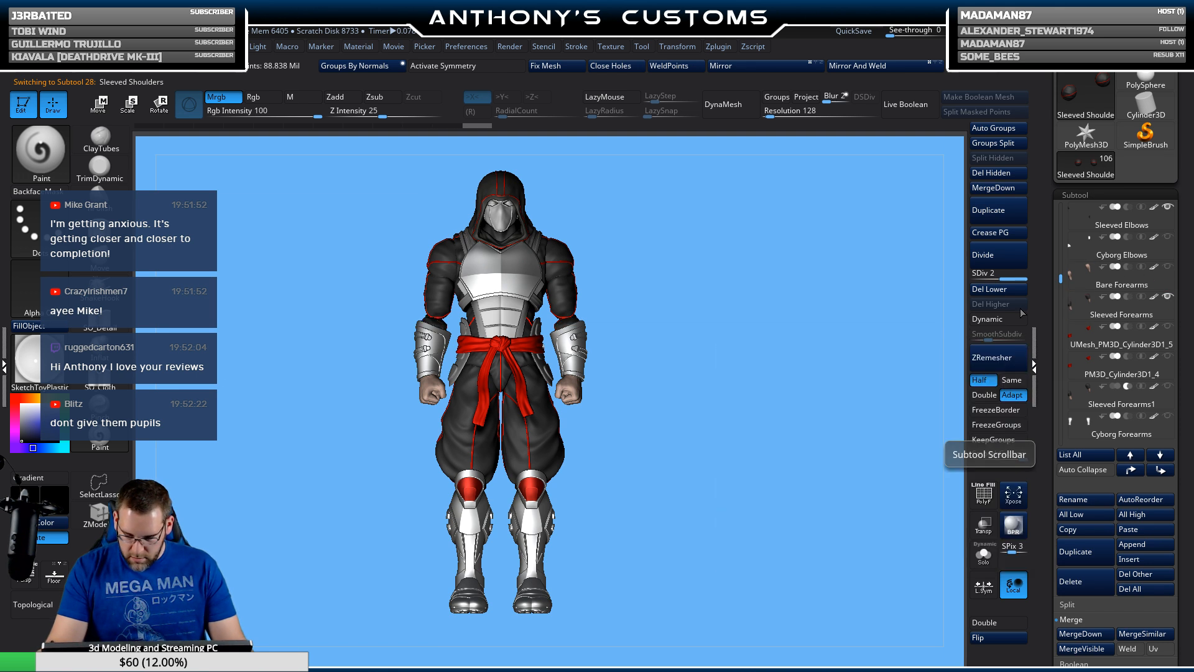
{"action": "mouse_move", "coordinate": [794, 450]}
{"action": "left_mouse_down"}
{"action": "mouse_move", "coordinate": [684, 466]}
{"action": "mouse_move", "coordinate": [787, 460]}
{"action": "left_mouse_up"}
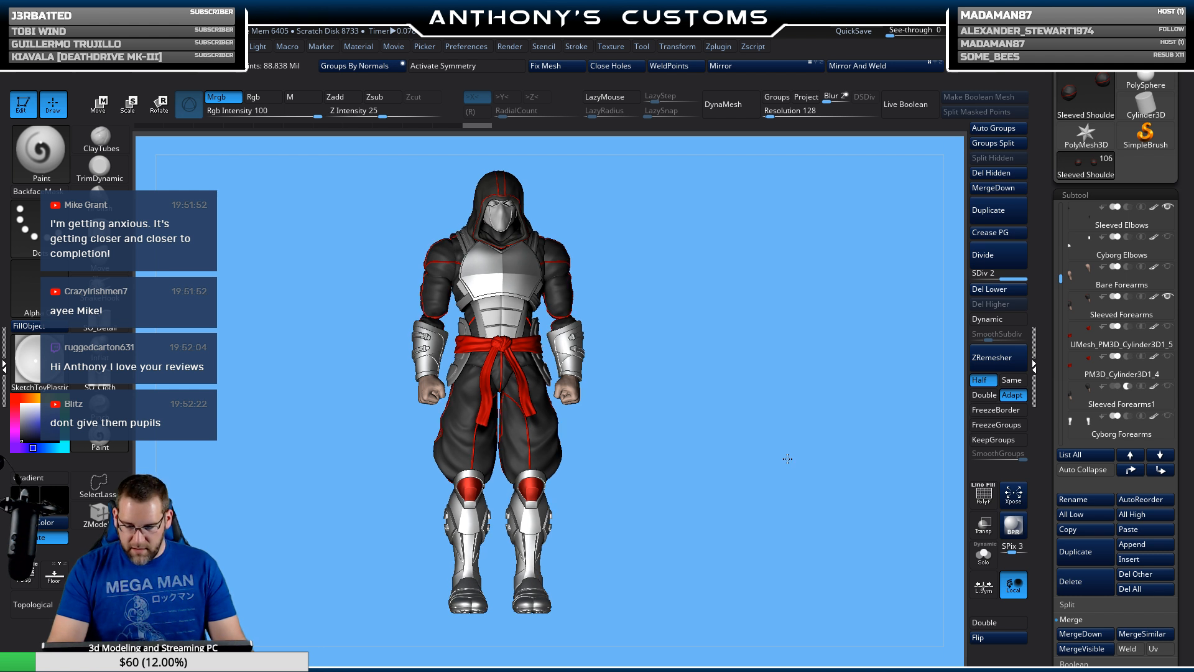
{"action": "left_click_drag", "start_coordinate": [787, 458], "coordinate": [783, 464]}
Step: Add the armored shoulder pads and the Shoulder Straps to the hooded figure and view it from the front
{"action": "key", "text": "n"}
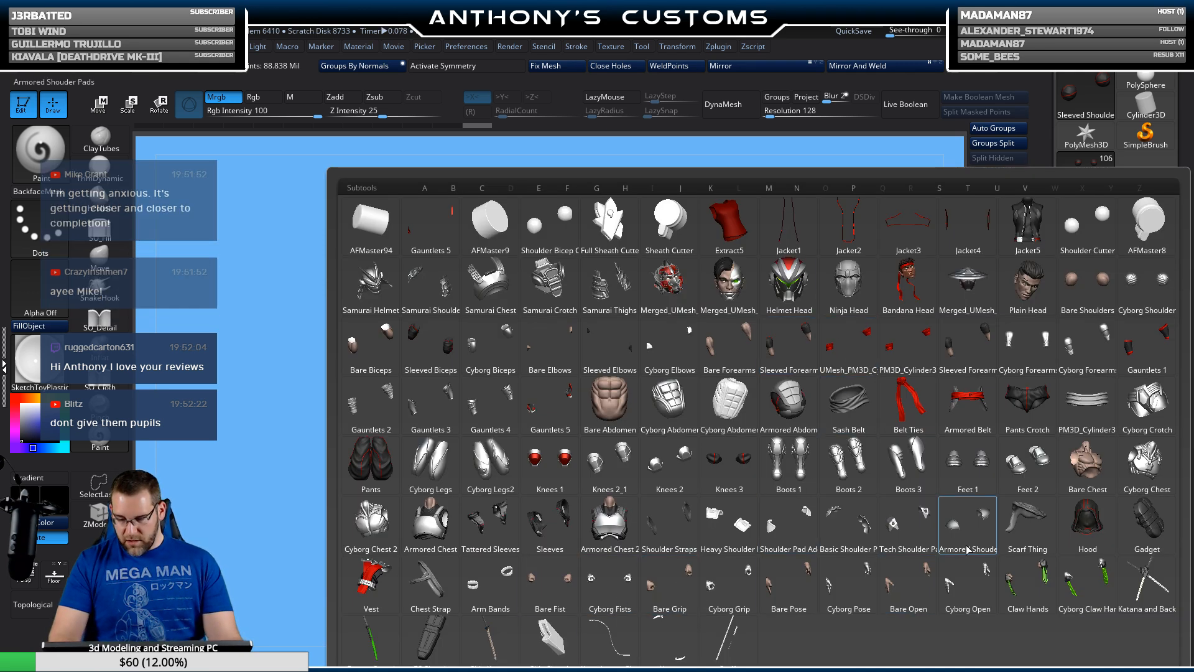
{"action": "left_click", "coordinate": [679, 537]}
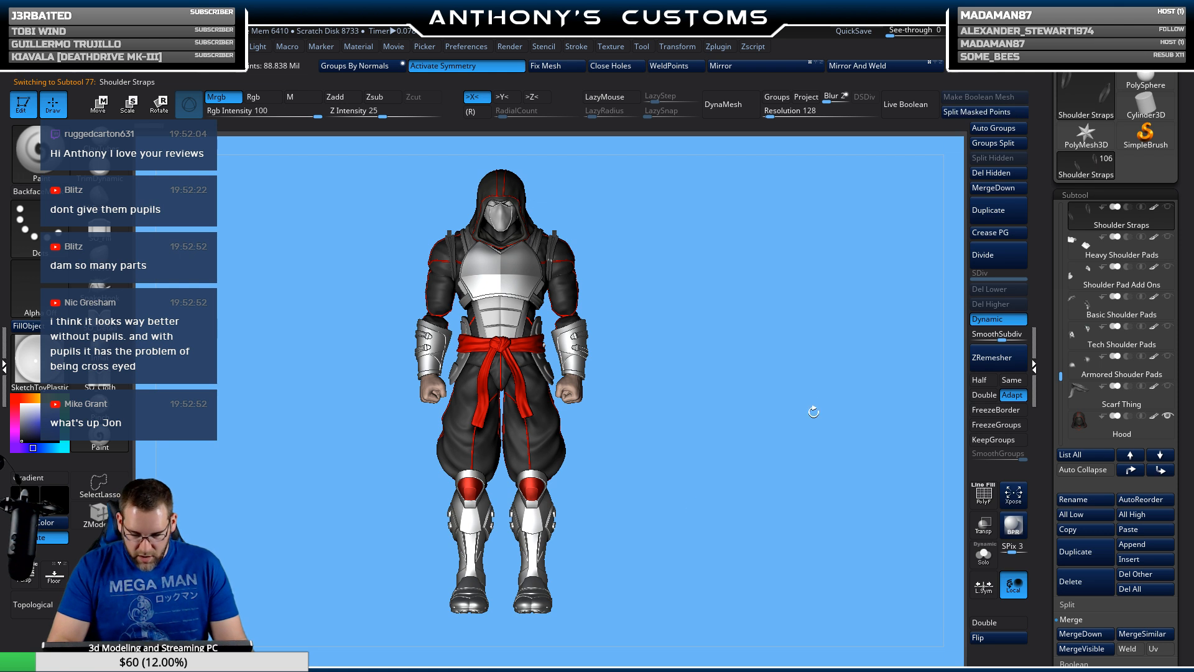
{"action": "key", "text": "n"}
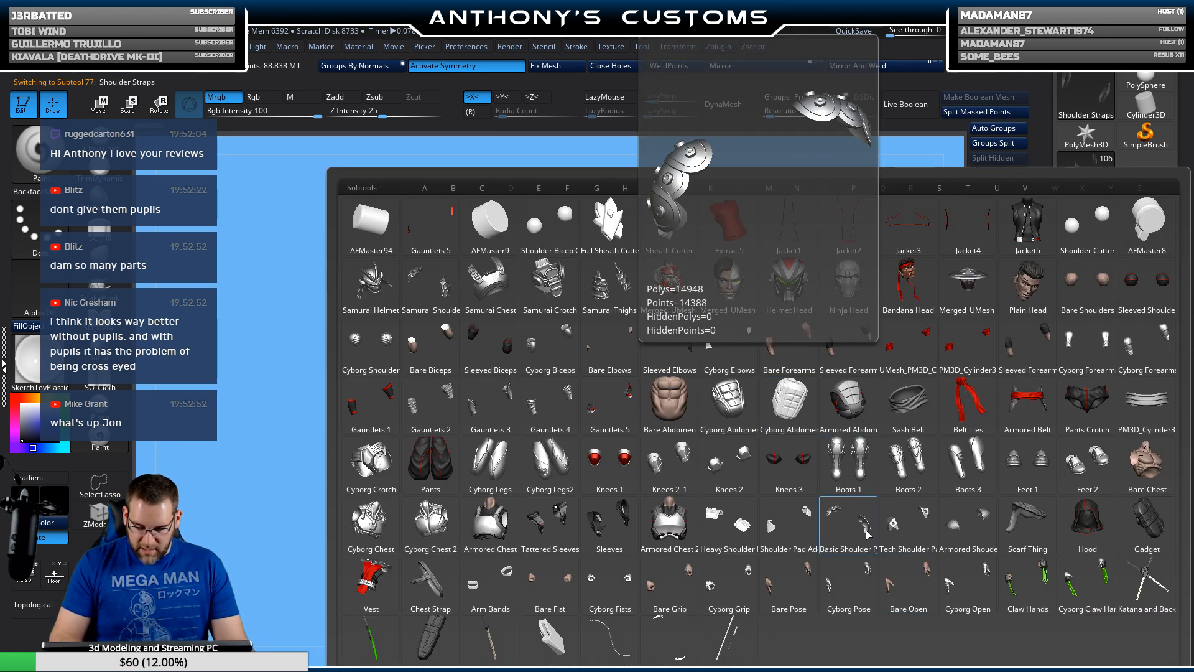
{"action": "left_click", "coordinate": [964, 538]}
{"action": "mouse_move", "coordinate": [773, 562]}
{"action": "left_mouse_down"}
{"action": "mouse_move", "coordinate": [829, 554]}
{"action": "mouse_move", "coordinate": [777, 558]}
{"action": "left_mouse_up"}
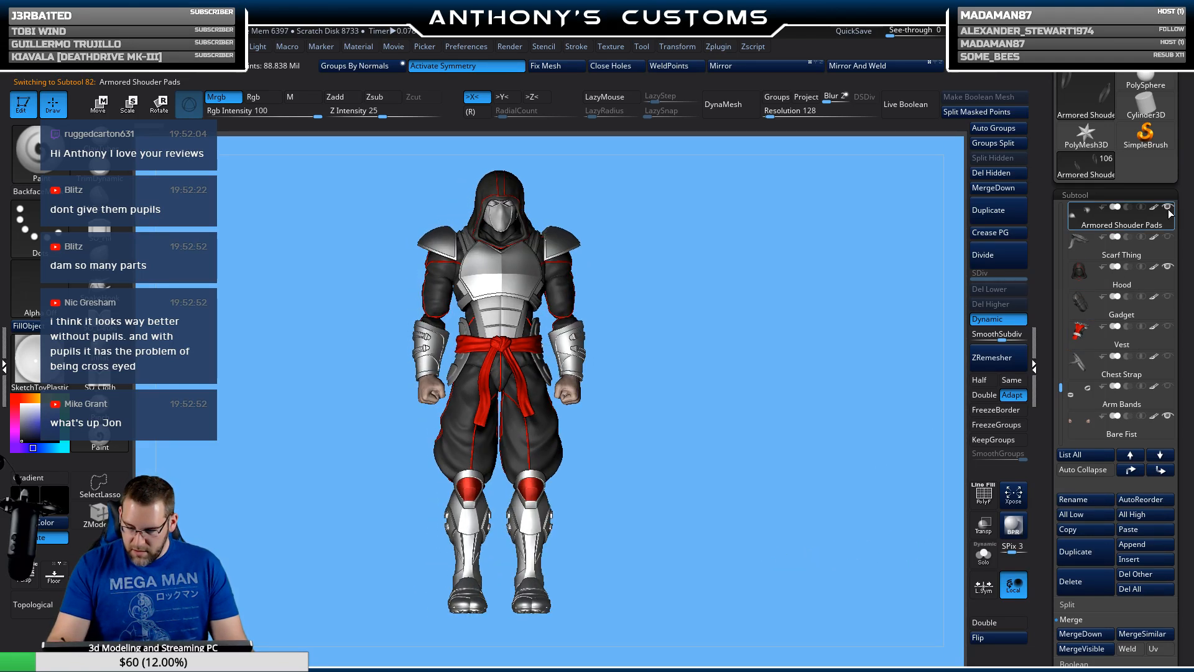
{"action": "left_click_drag", "start_coordinate": [1066, 384], "coordinate": [1062, 380]}
{"action": "scroll", "coordinate": [1061, 373], "scroll_direction": "up", "scroll_amount": 1}
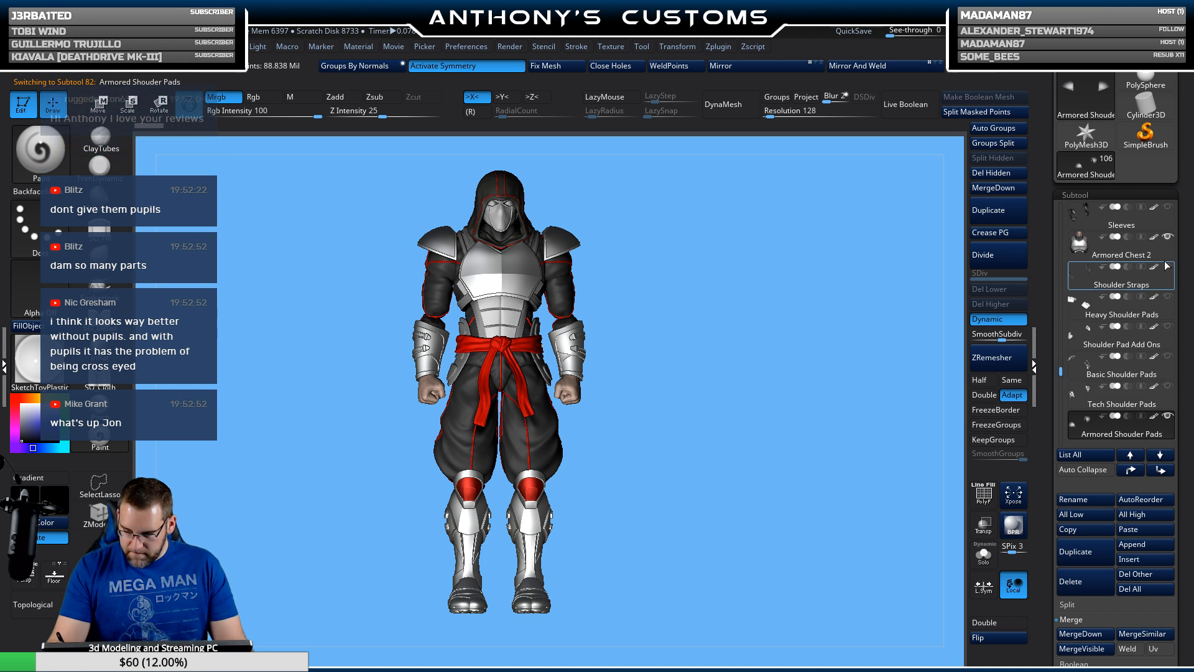
{"action": "left_click_drag", "start_coordinate": [795, 432], "coordinate": [518, 535]}
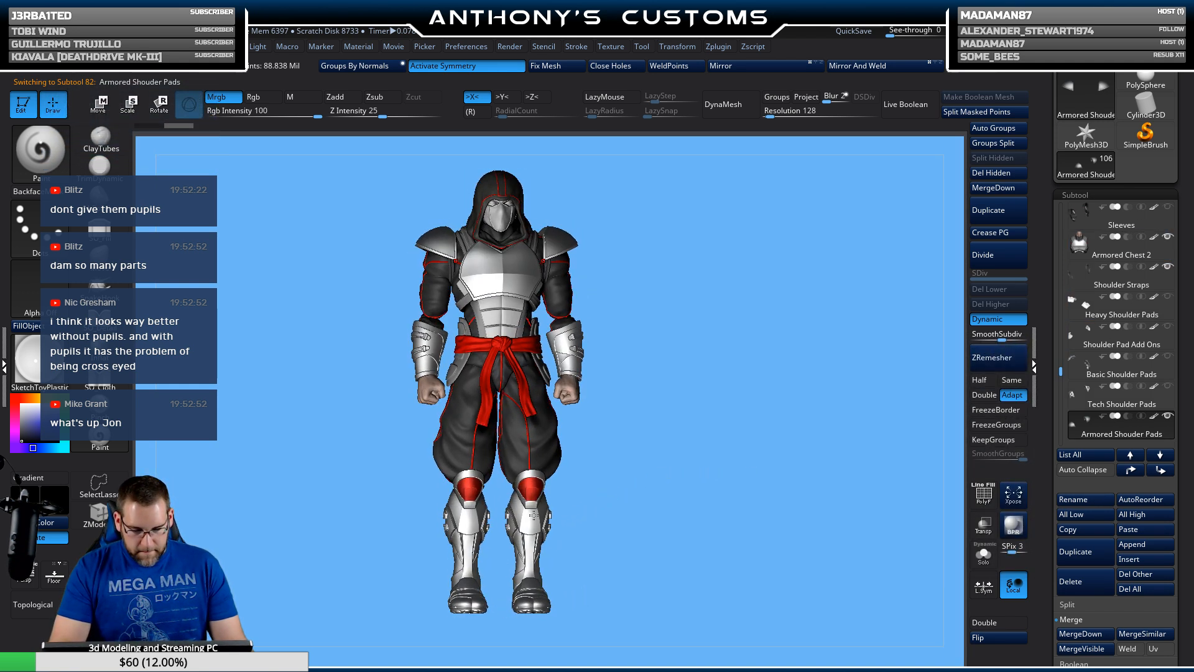
Step: Hide the Armored Shoulder Pads and show the Basic Shoulder Pads on the hooded figure instead
{"action": "key", "text": "n"}
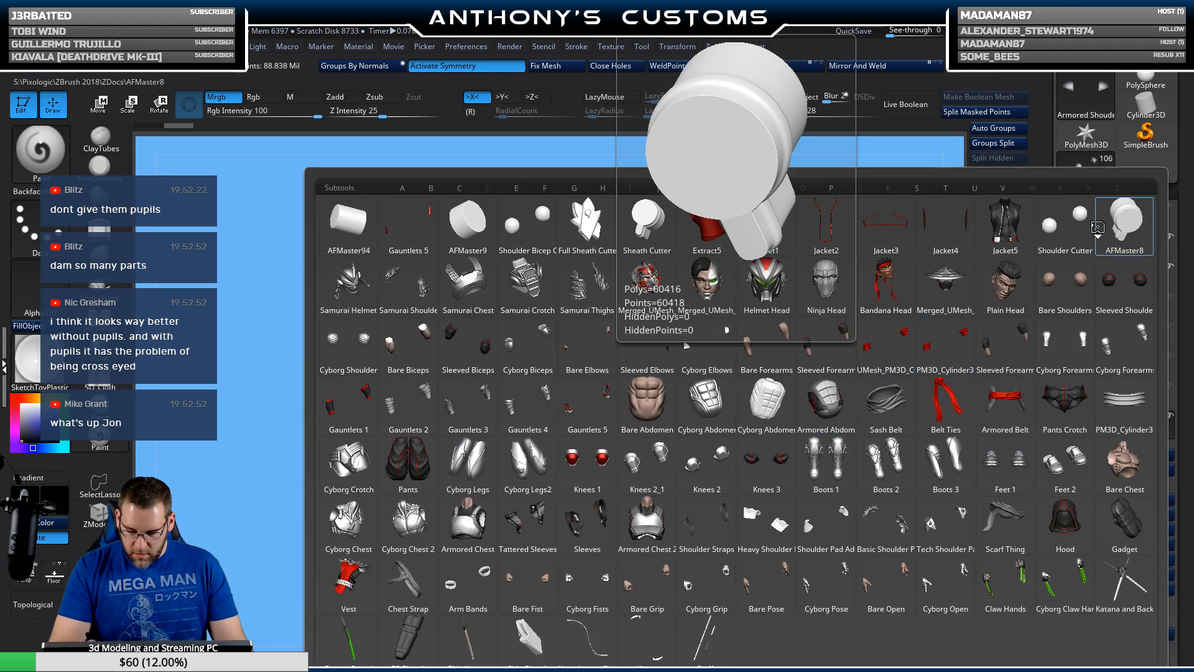
{"action": "scroll", "coordinate": [1160, 253], "scroll_direction": "down", "scroll_amount": 3}
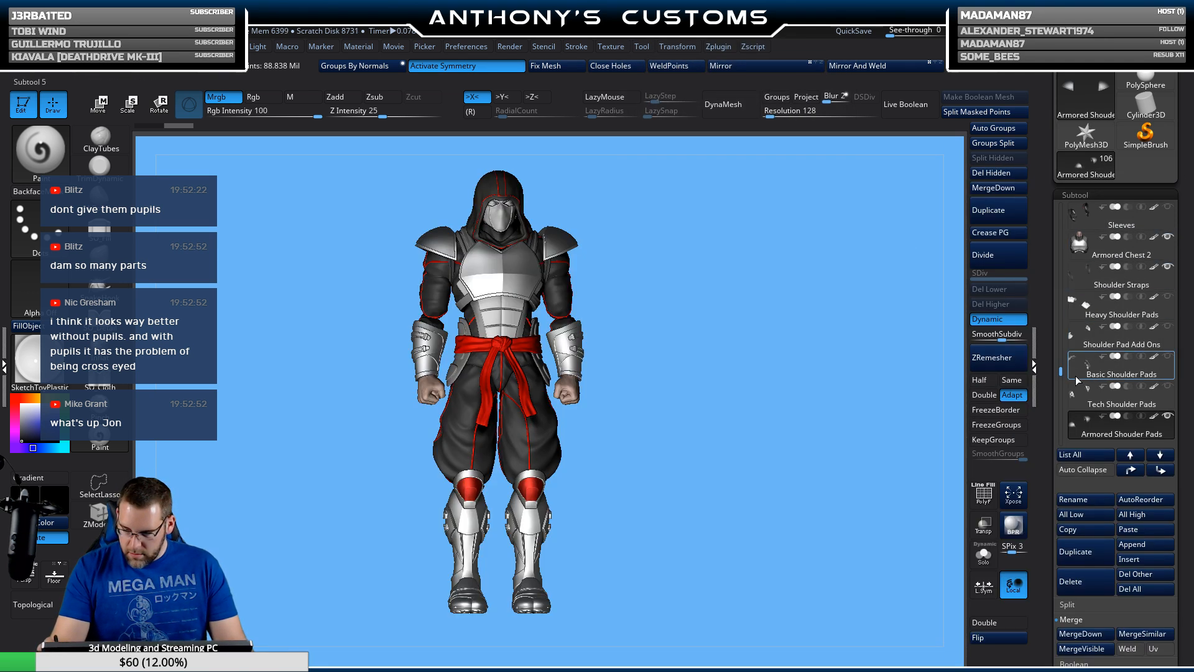
{"action": "mouse_move", "coordinate": [1168, 274]}
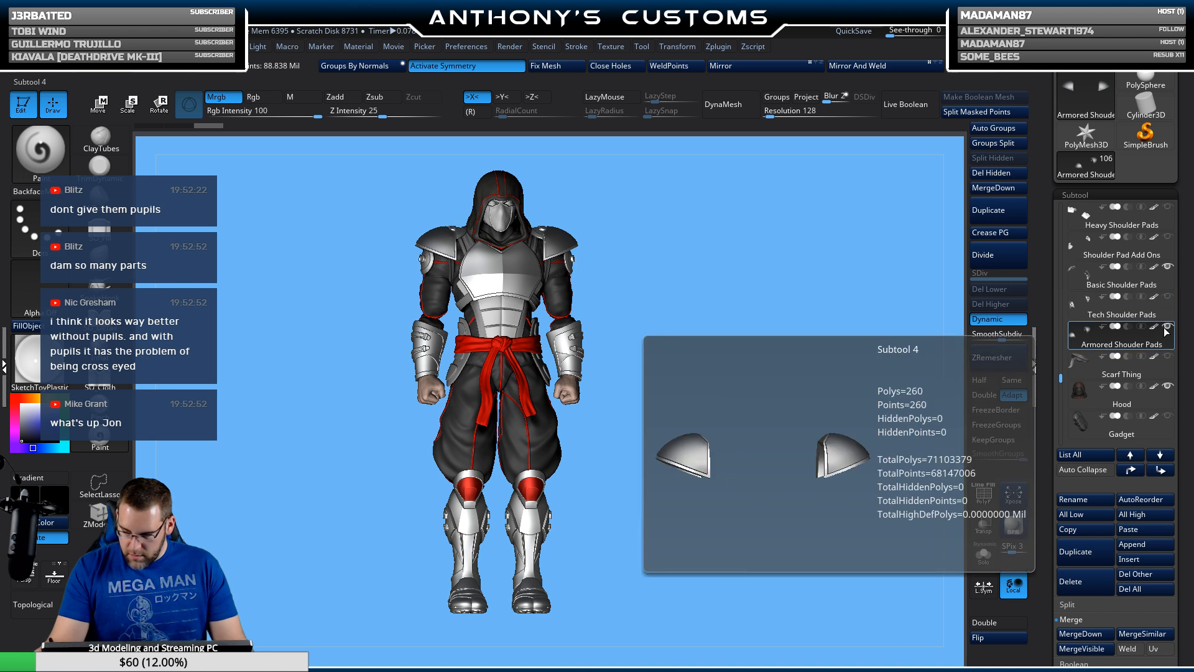
{"action": "left_click", "coordinate": [1160, 291]}
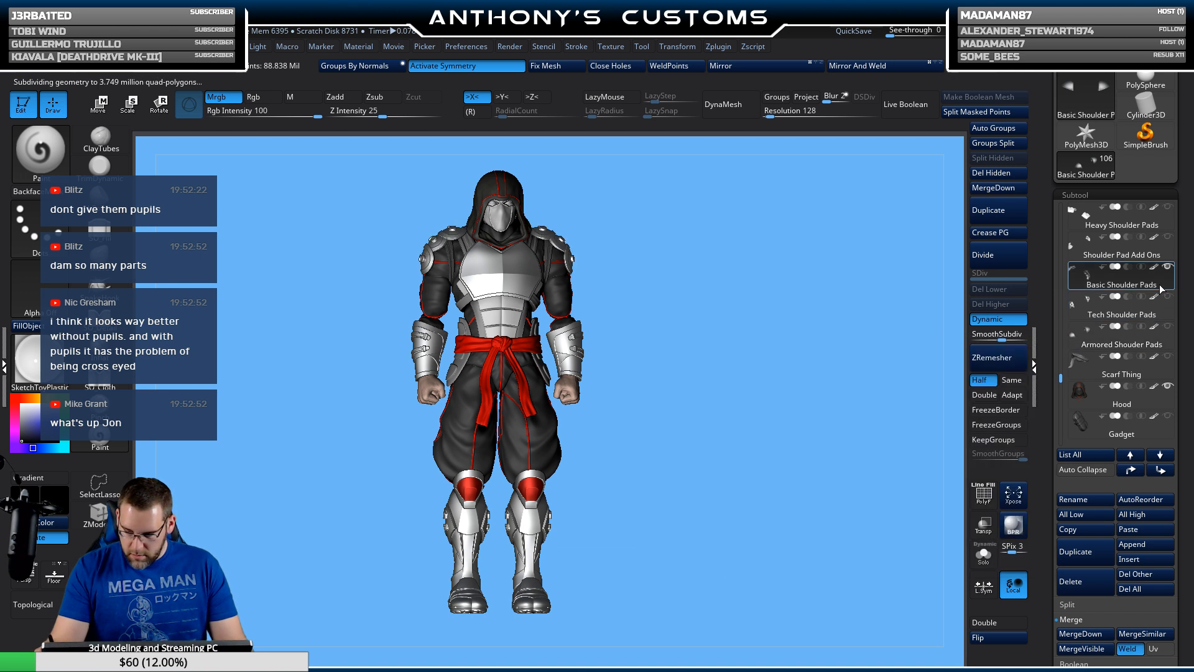
Step: Swap the Basic Shoulder Pads for the Tech Shoulder Pads and view them from an angle and the front
{"action": "left_click_drag", "start_coordinate": [820, 429], "coordinate": [861, 372]}
{"action": "left_click", "coordinate": [1167, 305]}
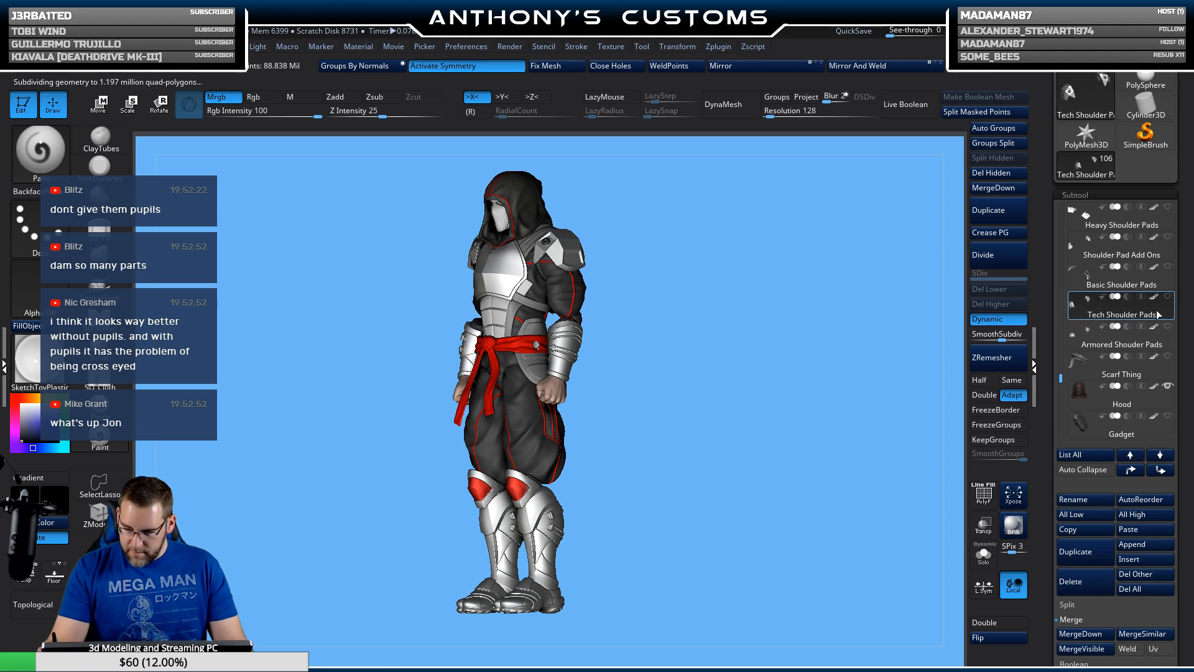
{"action": "left_click_drag", "start_coordinate": [958, 349], "coordinate": [800, 439]}
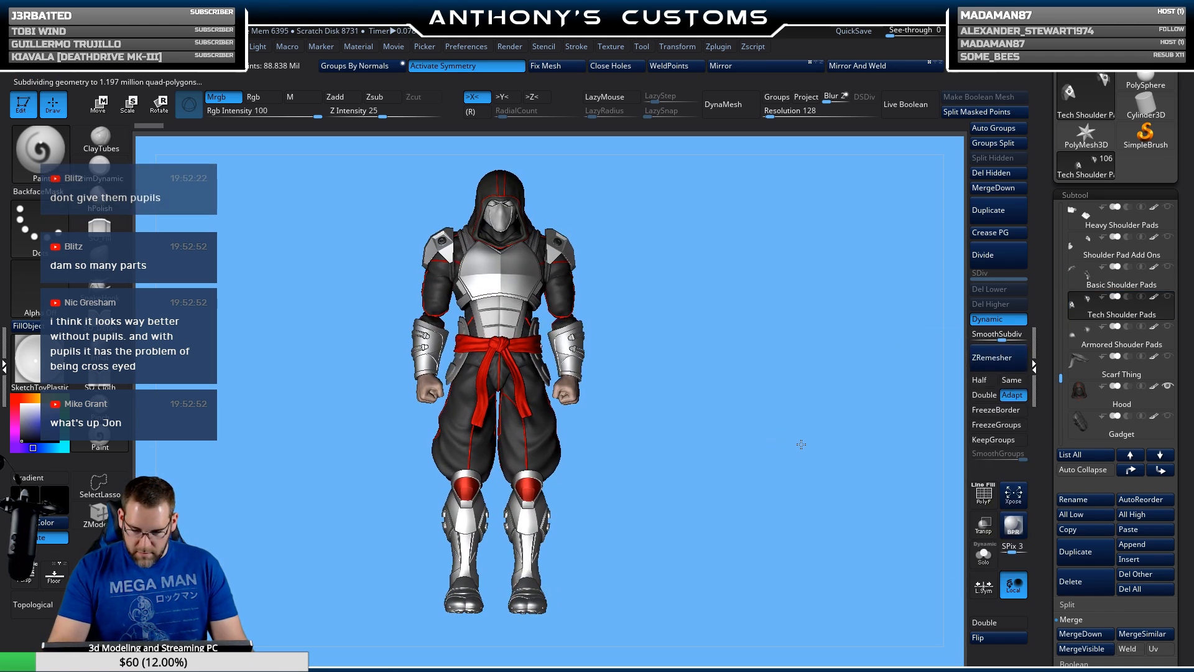
Step: Swap the Tech Shoulder Pads for the Heavy Shoulder Pads and also show the Shoulder Pad Add Ons
{"action": "mouse_move", "coordinate": [1108, 263]}
{"action": "mouse_move", "coordinate": [1108, 224]}
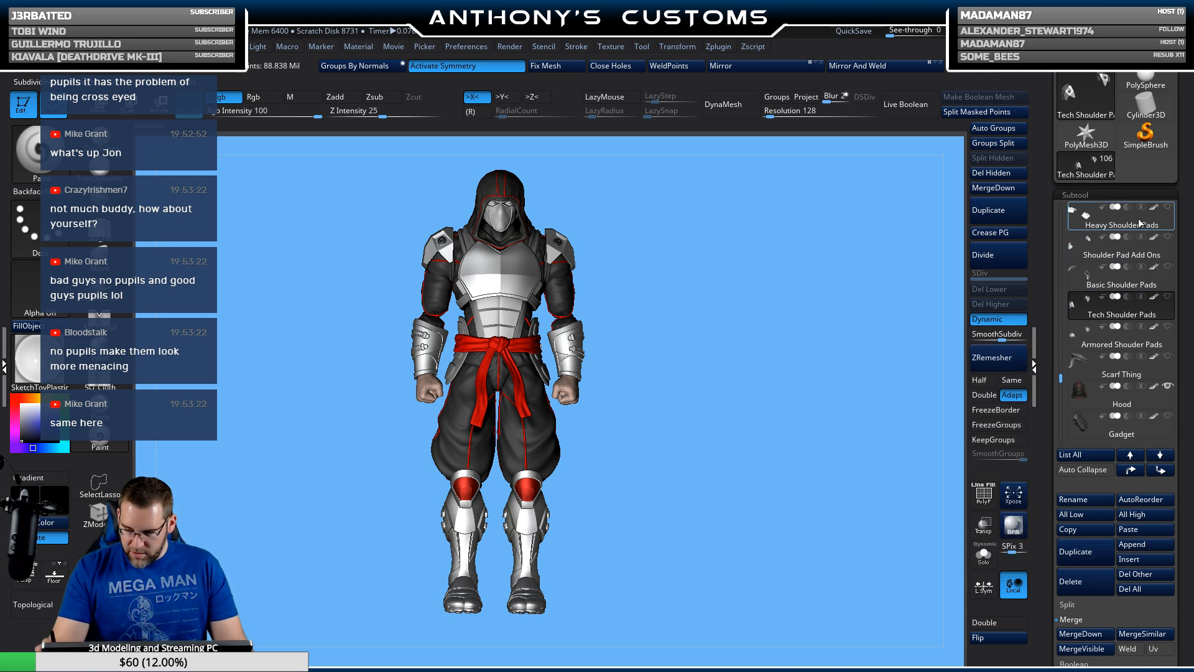
{"action": "left_click", "coordinate": [1138, 225]}
{"action": "left_click_drag", "start_coordinate": [779, 357], "coordinate": [766, 380]}
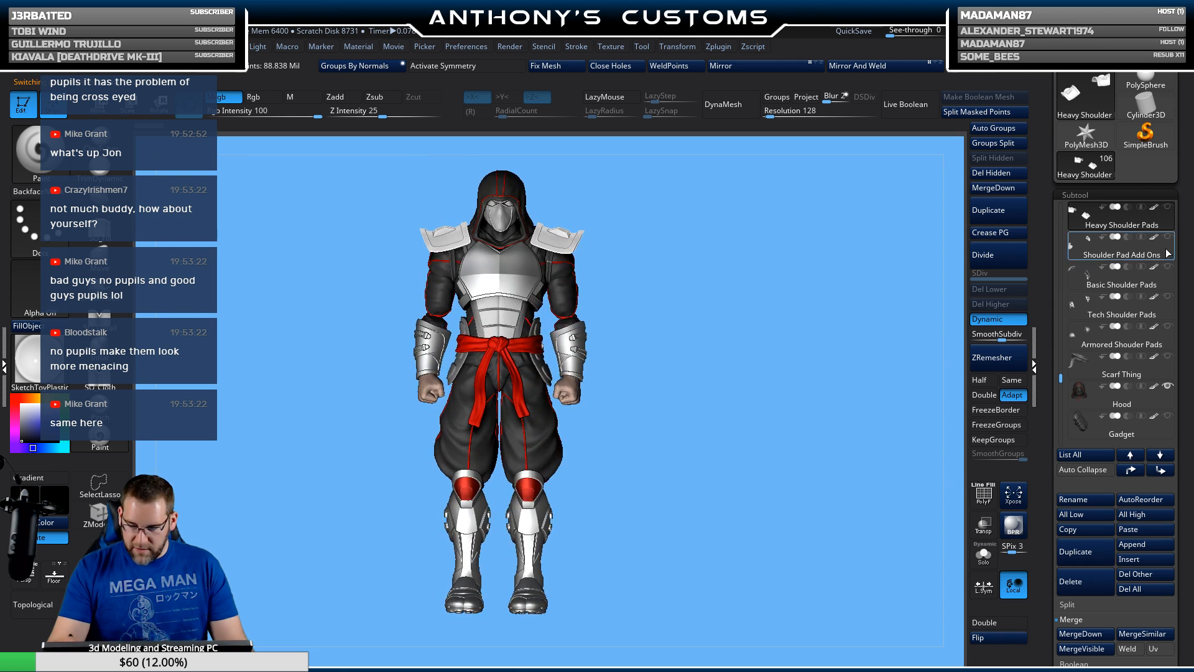
{"action": "left_click_drag", "start_coordinate": [705, 441], "coordinate": [754, 367]}
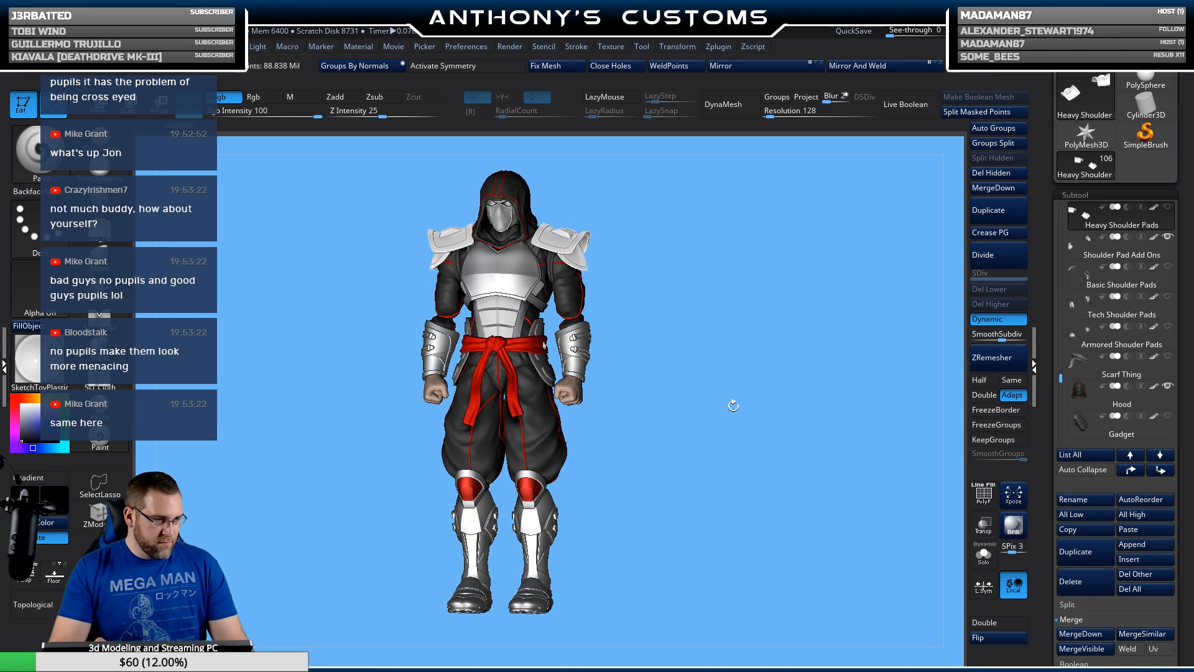
Step: Find the AFMaster96 jacket project among the saved documents and open it
{"action": "key", "text": "comma"}
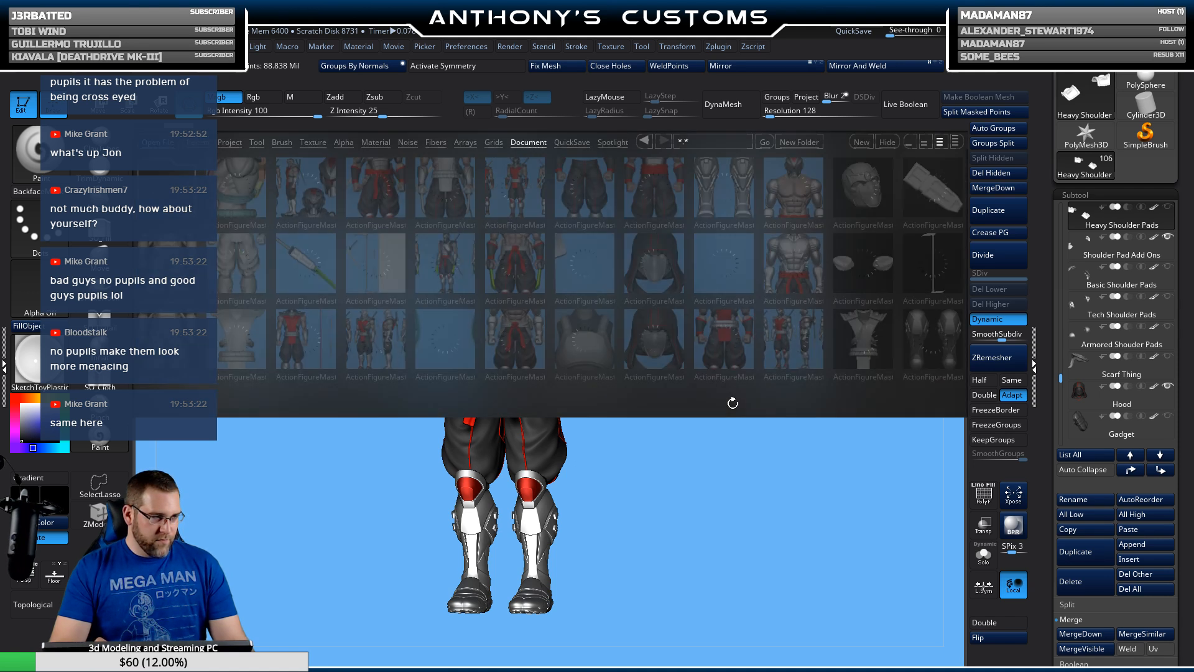
{"action": "left_click", "coordinate": [811, 237]}
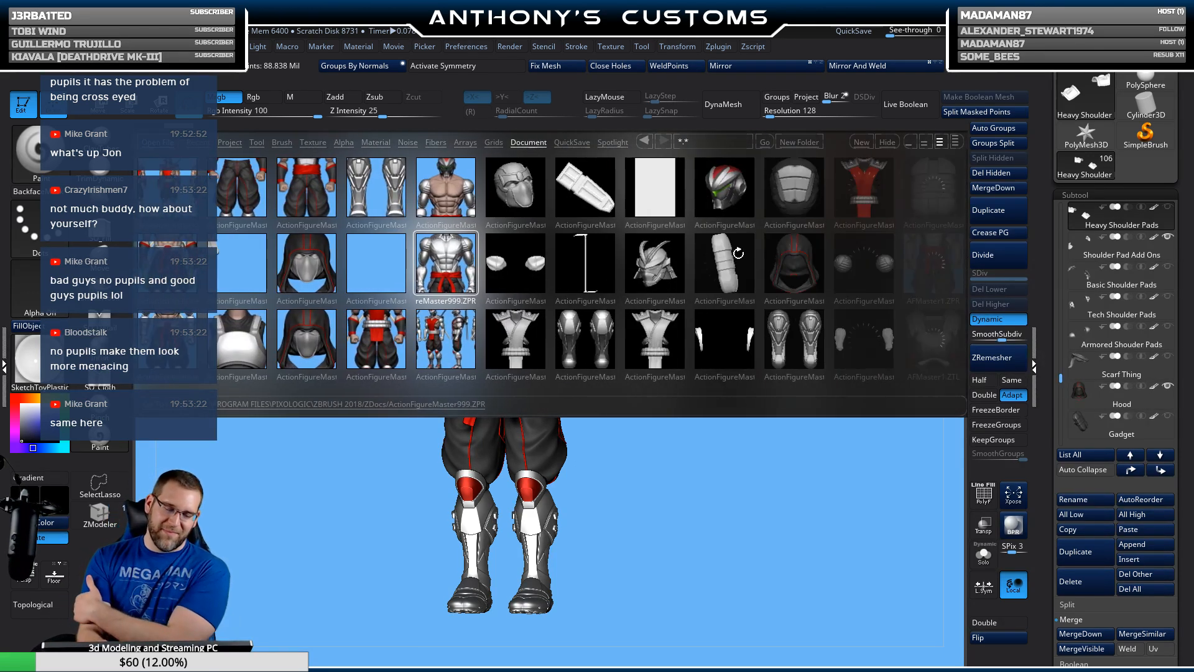
{"action": "left_click", "coordinate": [775, 265]}
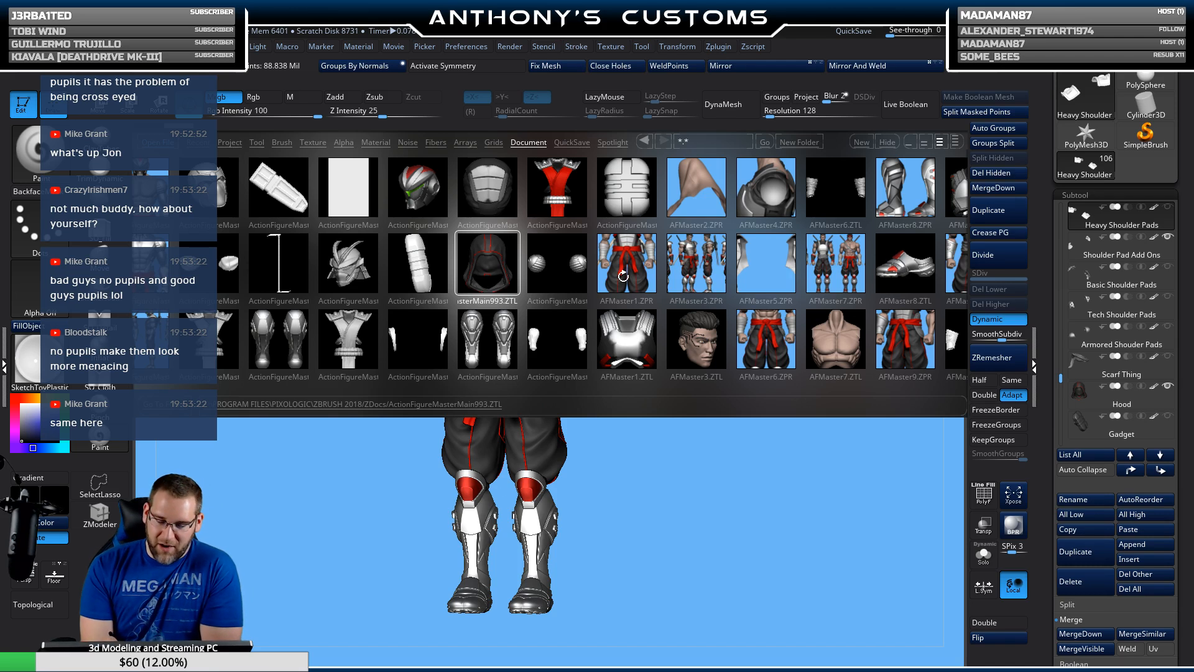
{"action": "left_click_drag", "start_coordinate": [706, 303], "coordinate": [520, 342]}
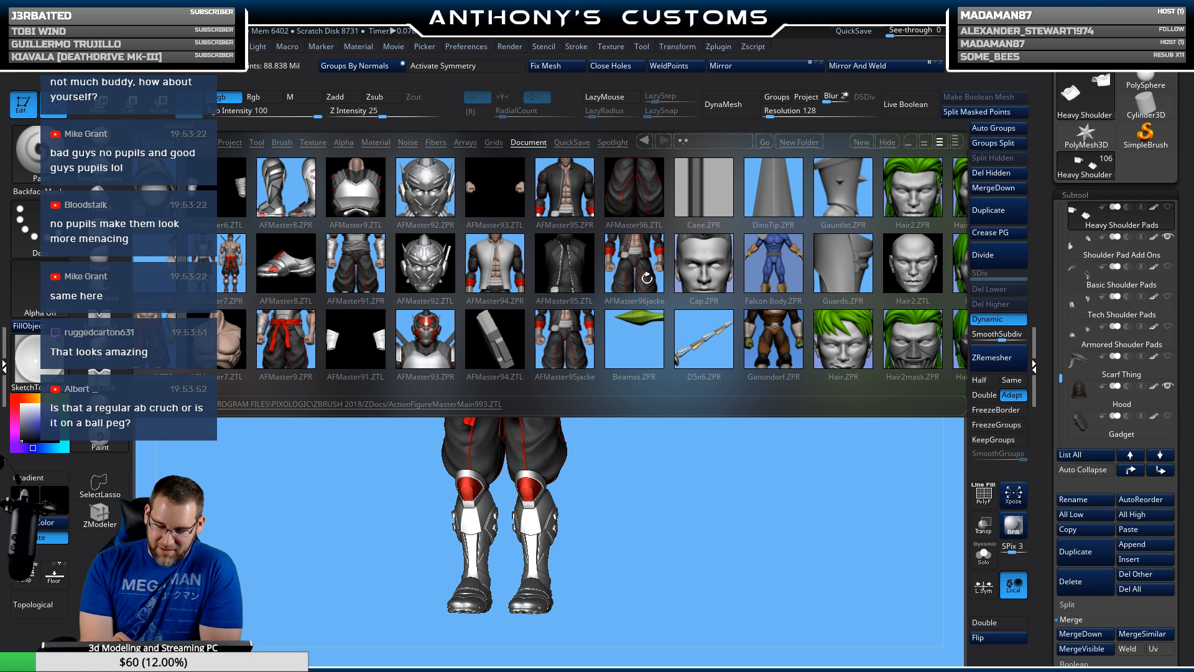
{"action": "double_click", "coordinate": [645, 277]}
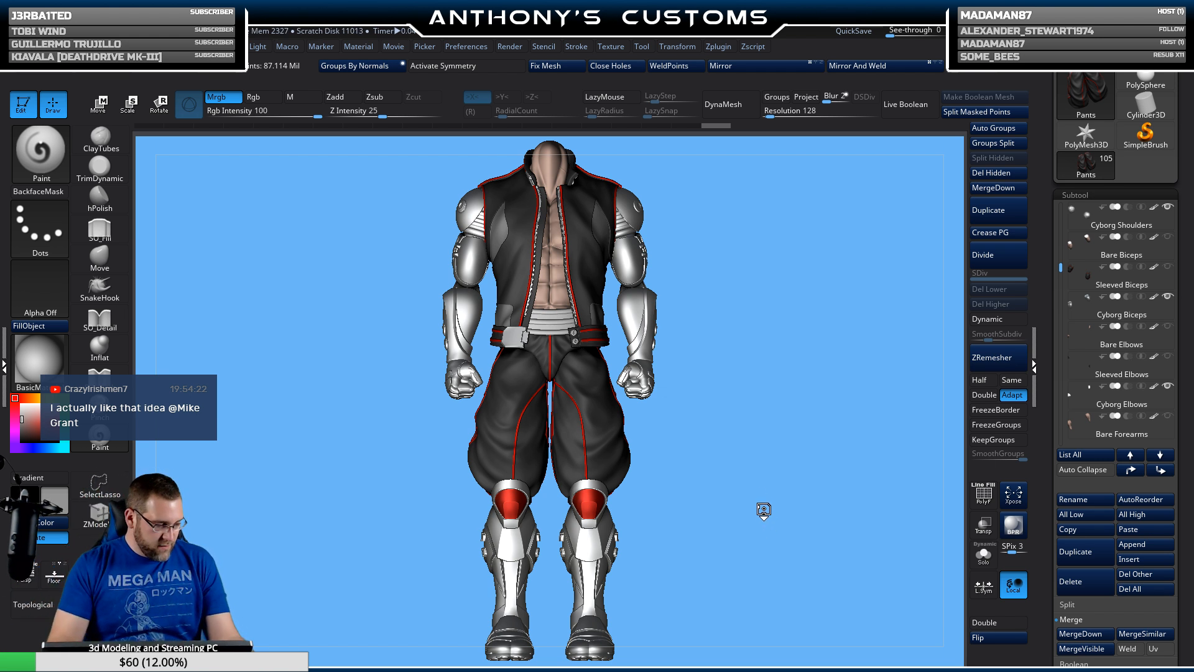
Step: Inspect the vest-wearing figure from front and back, then select and show its Bandana Head in close-up
{"action": "left_click_drag", "start_coordinate": [751, 472], "coordinate": [762, 528], "text": "alt"}
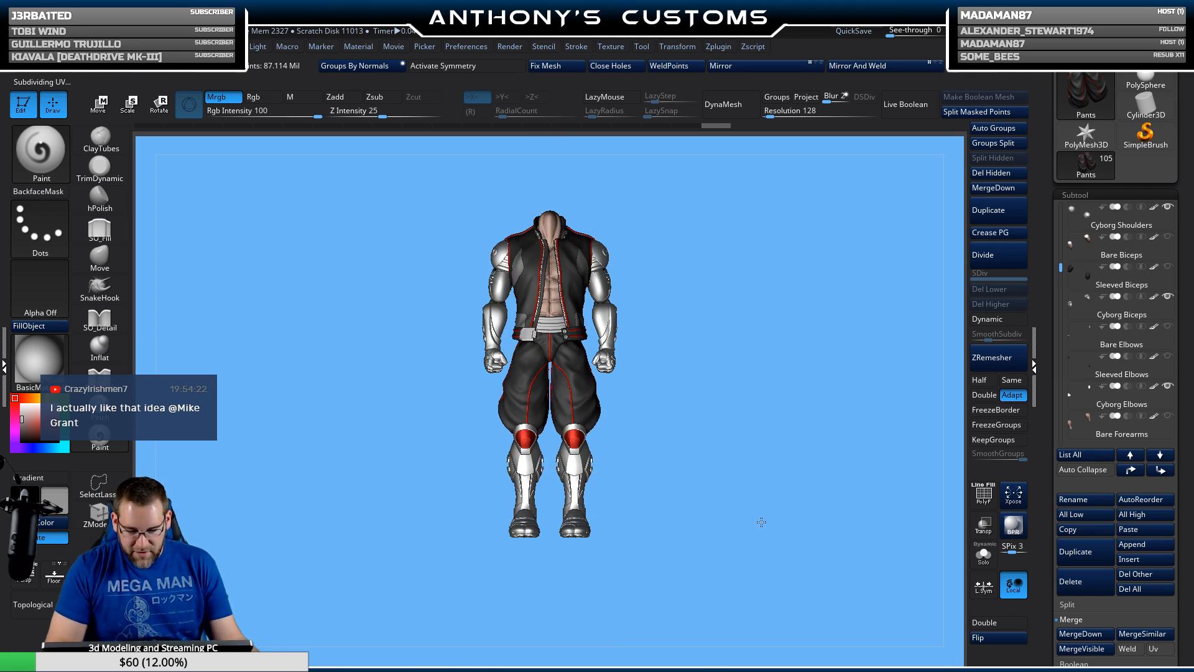
{"action": "mouse_move", "coordinate": [765, 443]}
{"action": "left_mouse_down", "text": "alt"}
{"action": "mouse_move", "coordinate": [749, 526]}
{"action": "mouse_move", "coordinate": [872, 523]}
{"action": "mouse_move", "coordinate": [853, 459]}
{"action": "mouse_move", "coordinate": [760, 429]}
{"action": "left_mouse_up", "text": "alt"}
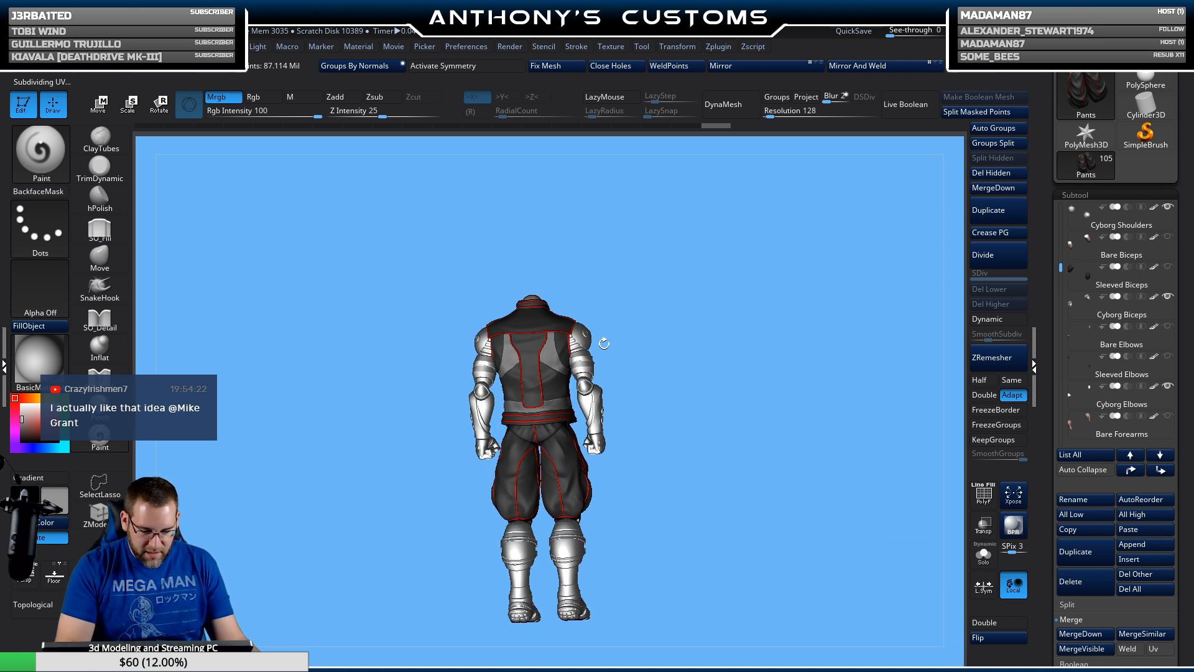
{"action": "left_click_drag", "start_coordinate": [711, 476], "coordinate": [818, 467]}
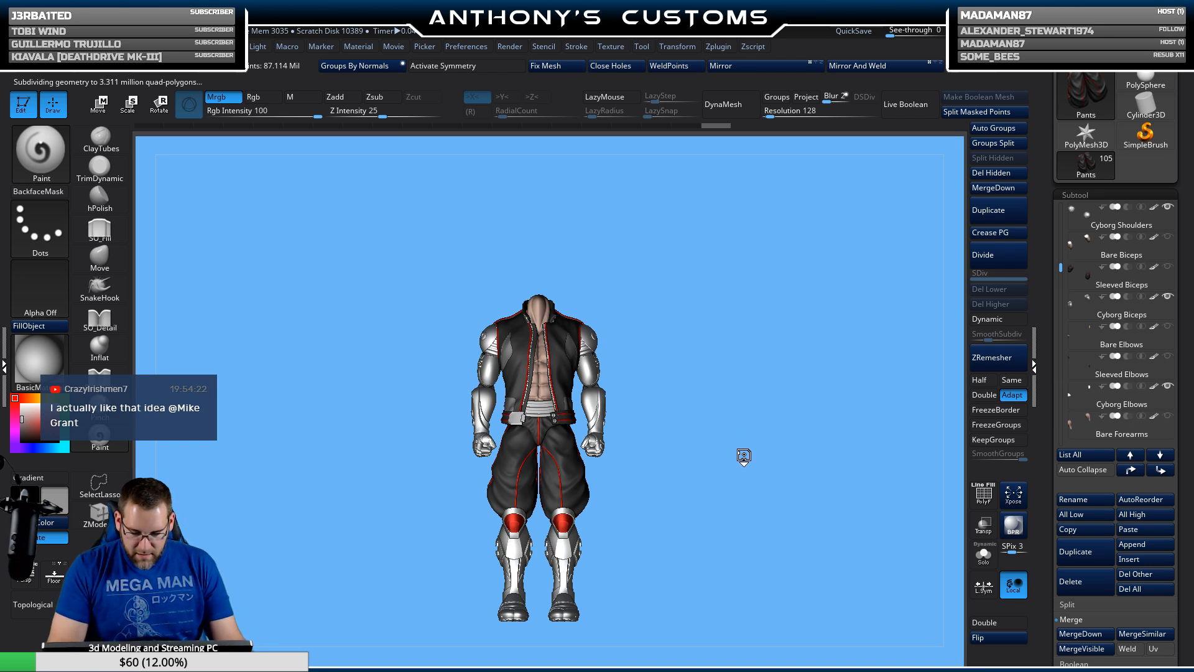
{"action": "key", "text": "n"}
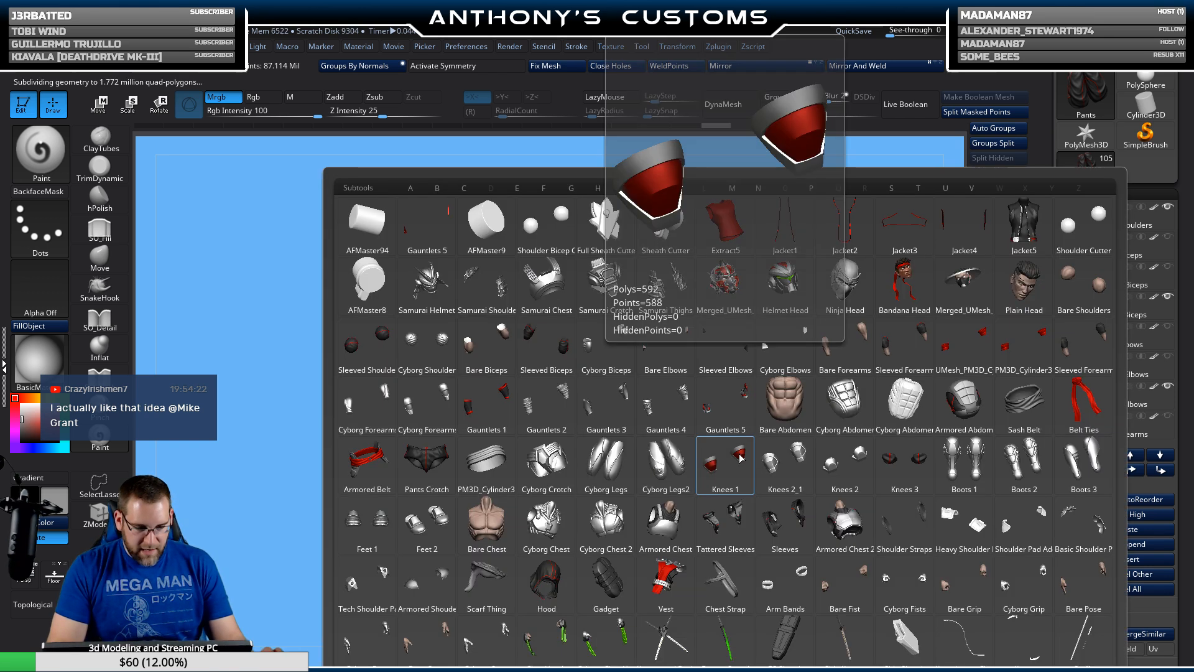
{"action": "left_click", "coordinate": [905, 285]}
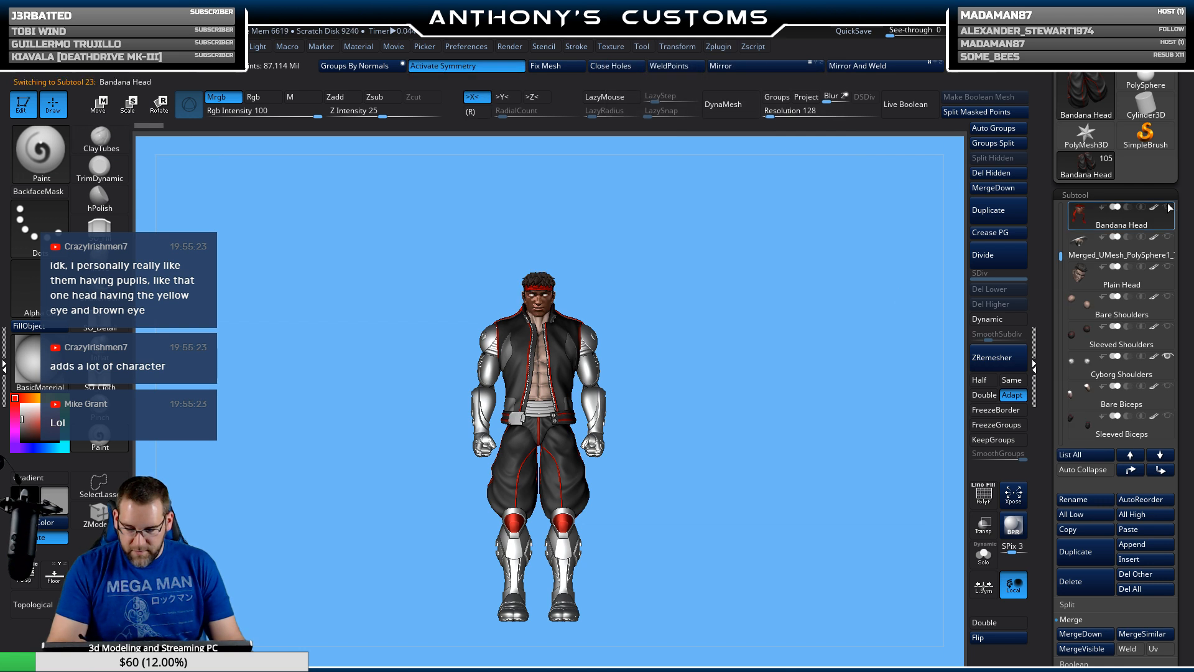
{"action": "left_click_drag", "start_coordinate": [760, 475], "coordinate": [782, 570], "text": "alt"}
{"action": "left_click_drag", "start_coordinate": [830, 303], "coordinate": [794, 486], "text": "alt"}
{"action": "left_click_drag", "start_coordinate": [797, 389], "coordinate": [818, 437], "text": "alt"}
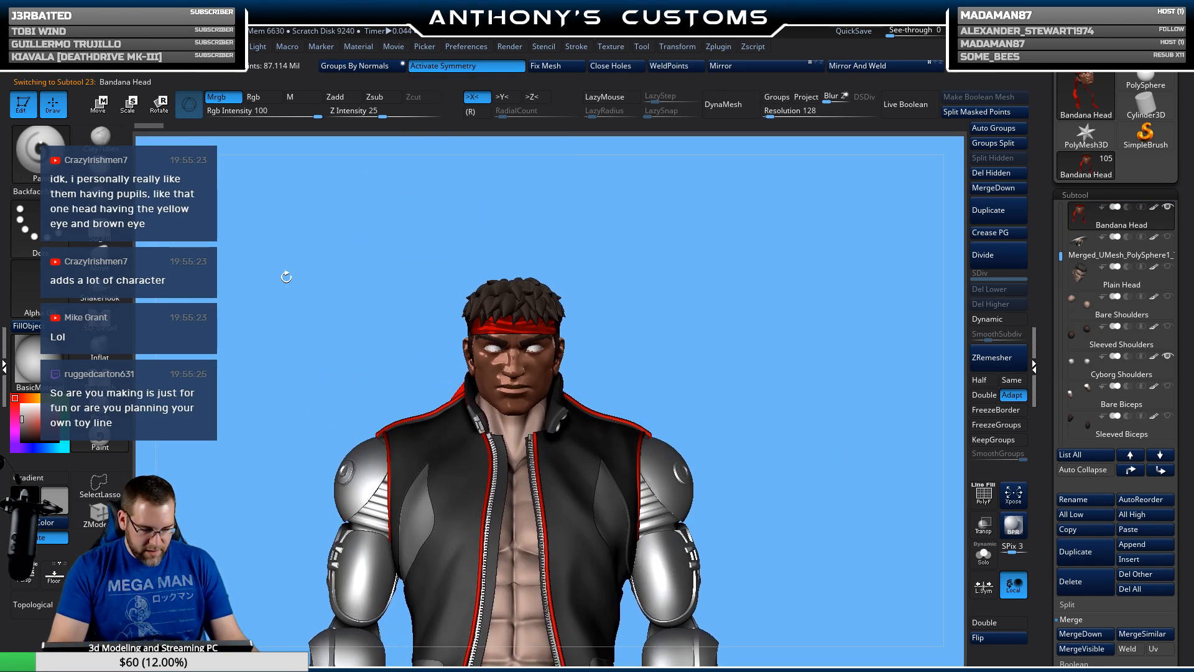
Step: Recolor the face of the Bandana Head with a light skin tone
{"action": "key", "text": "b"}
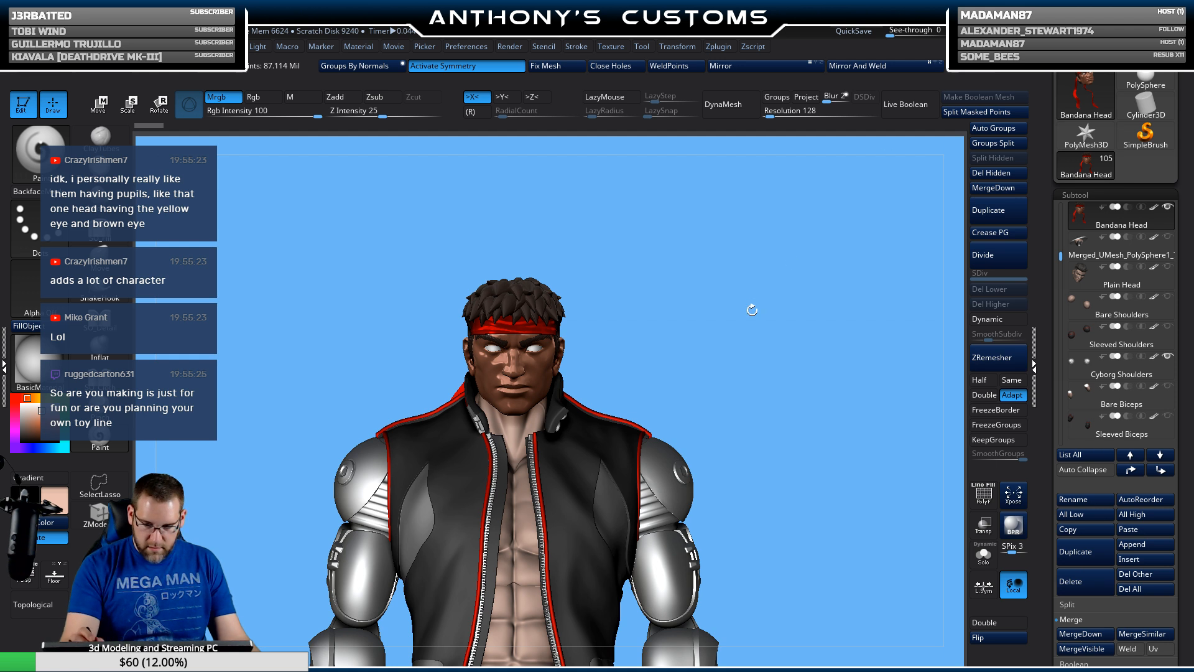
{"action": "key", "text": "space"}
{"action": "left_click_drag", "start_coordinate": [747, 311], "coordinate": [783, 311]}
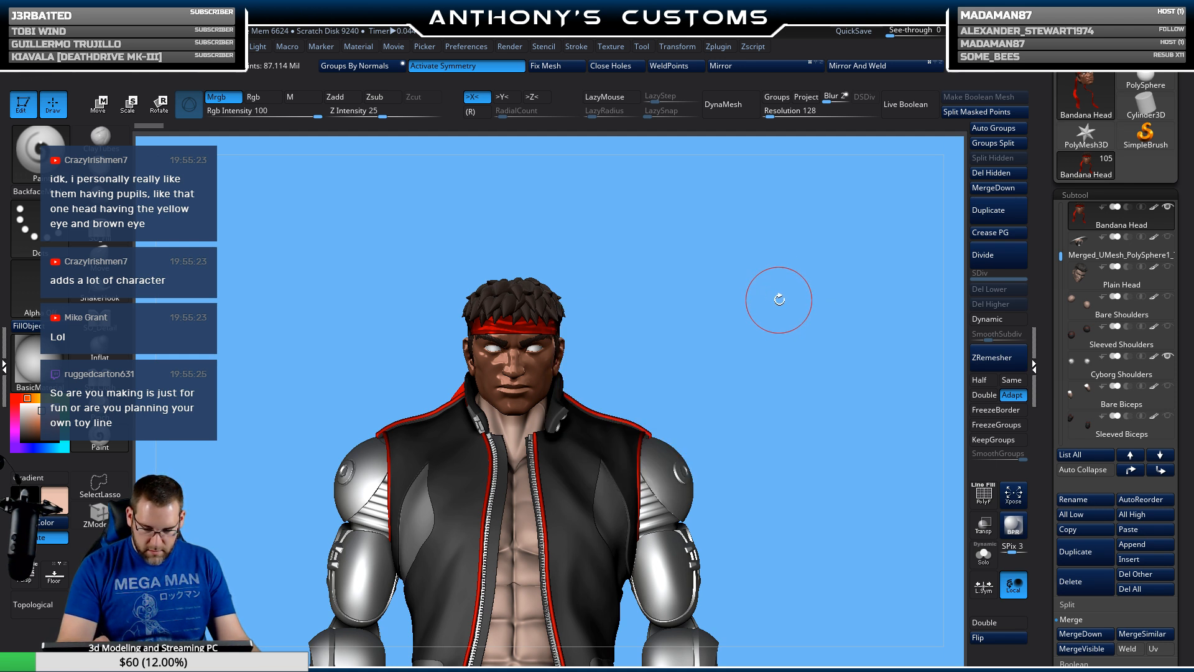
{"action": "key", "text": "shift+f"}
{"action": "key", "text": "shift+f"}
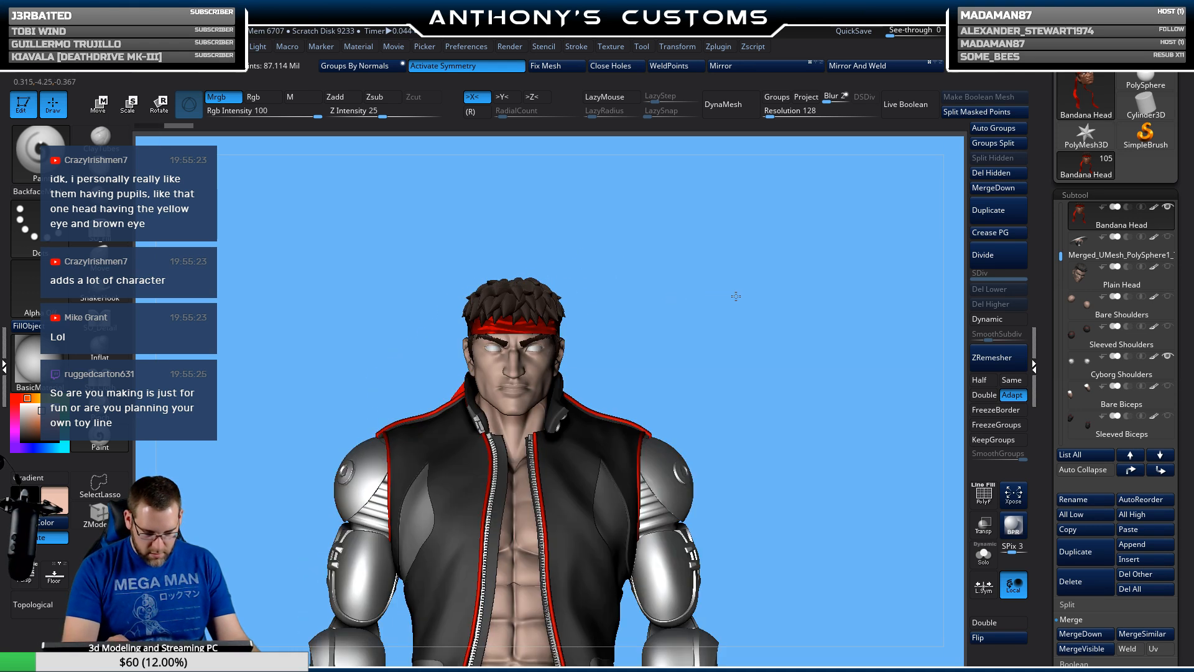
Step: Pick the bandana's red as the active paint color and check the head from the side, back and front
{"action": "left_click_drag", "start_coordinate": [739, 297], "coordinate": [564, 377]}
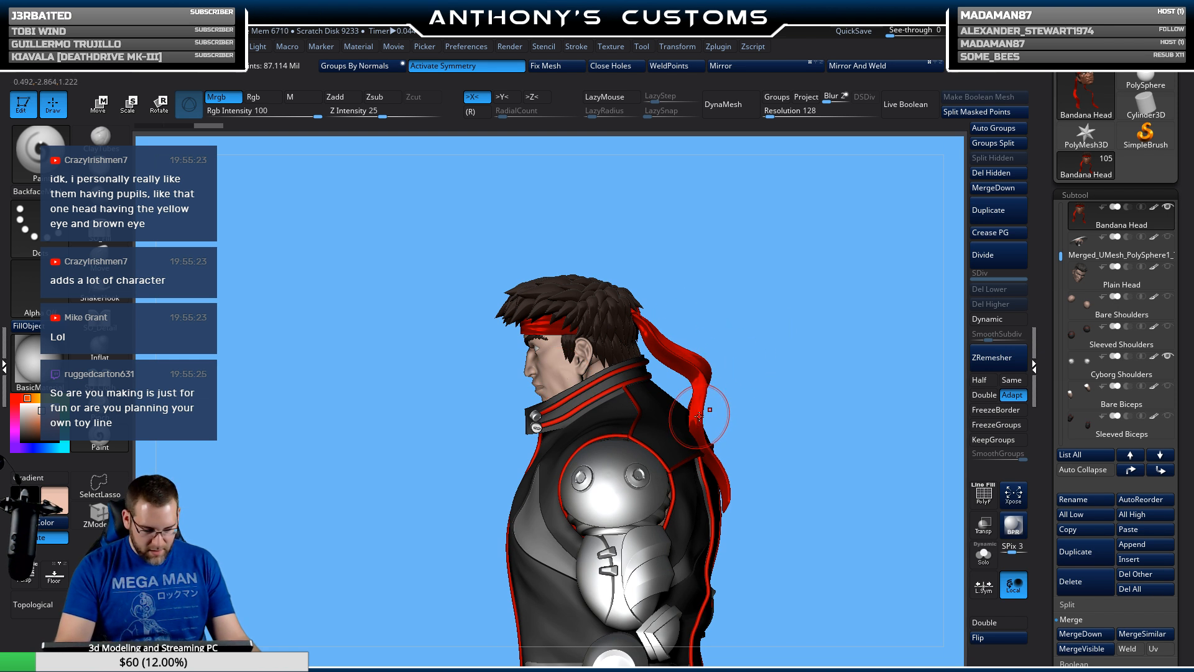
{"action": "key", "text": "c"}
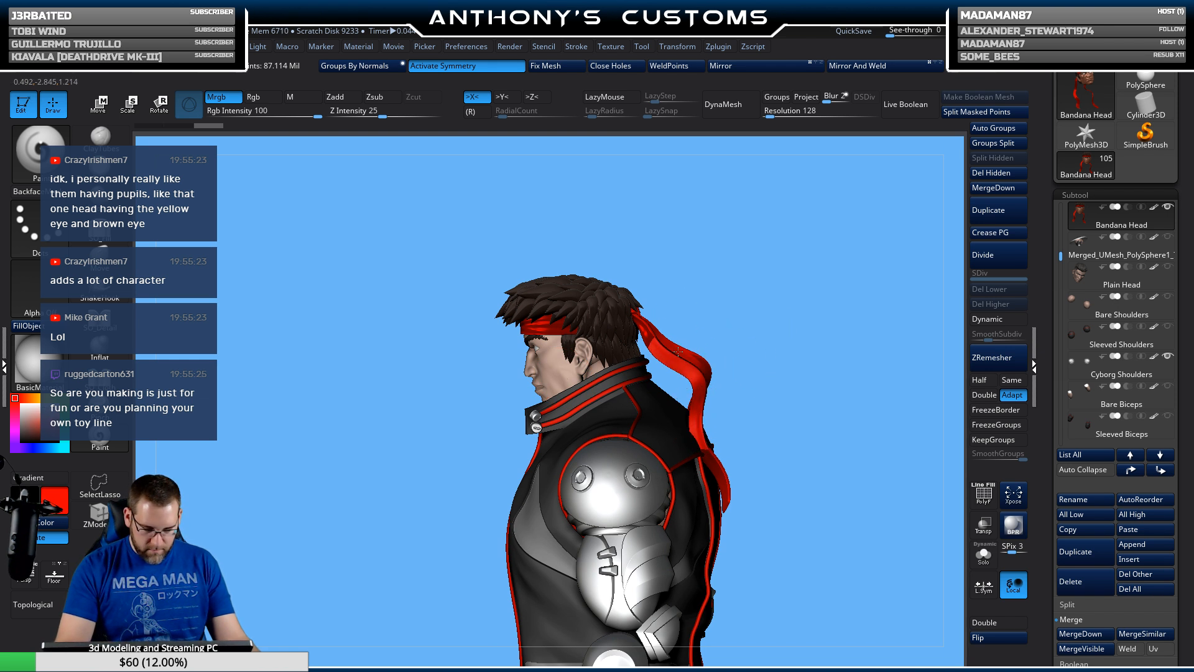
{"action": "left_click_drag", "start_coordinate": [651, 288], "coordinate": [790, 375]}
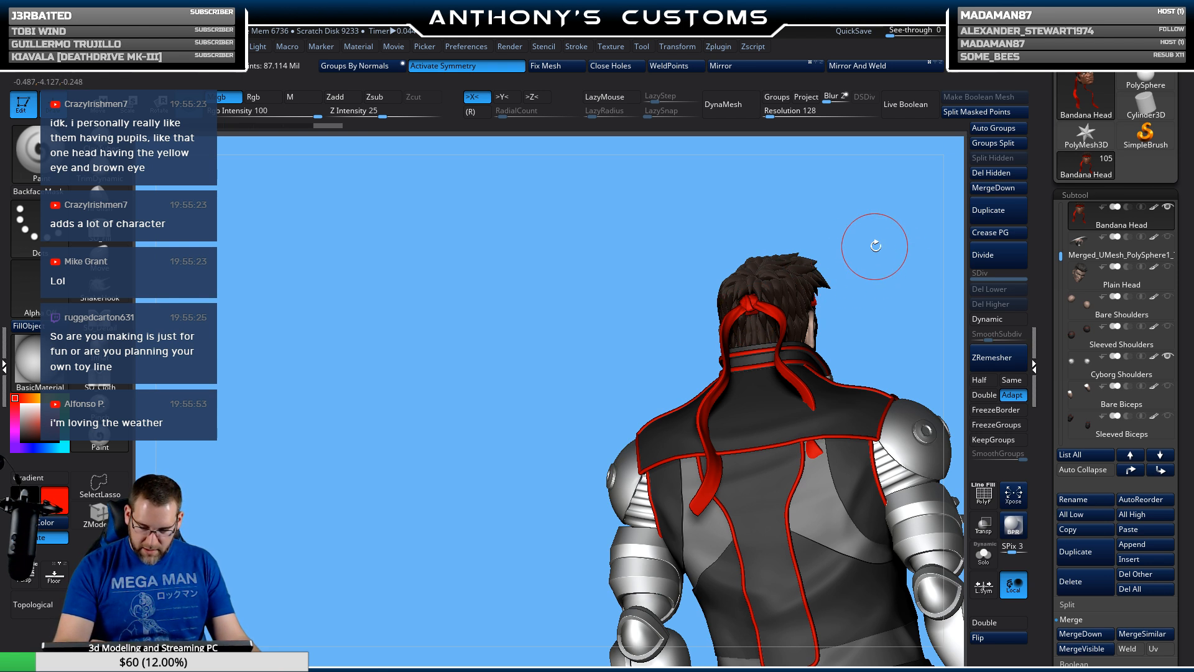
{"action": "left_click_drag", "start_coordinate": [877, 245], "coordinate": [893, 267]}
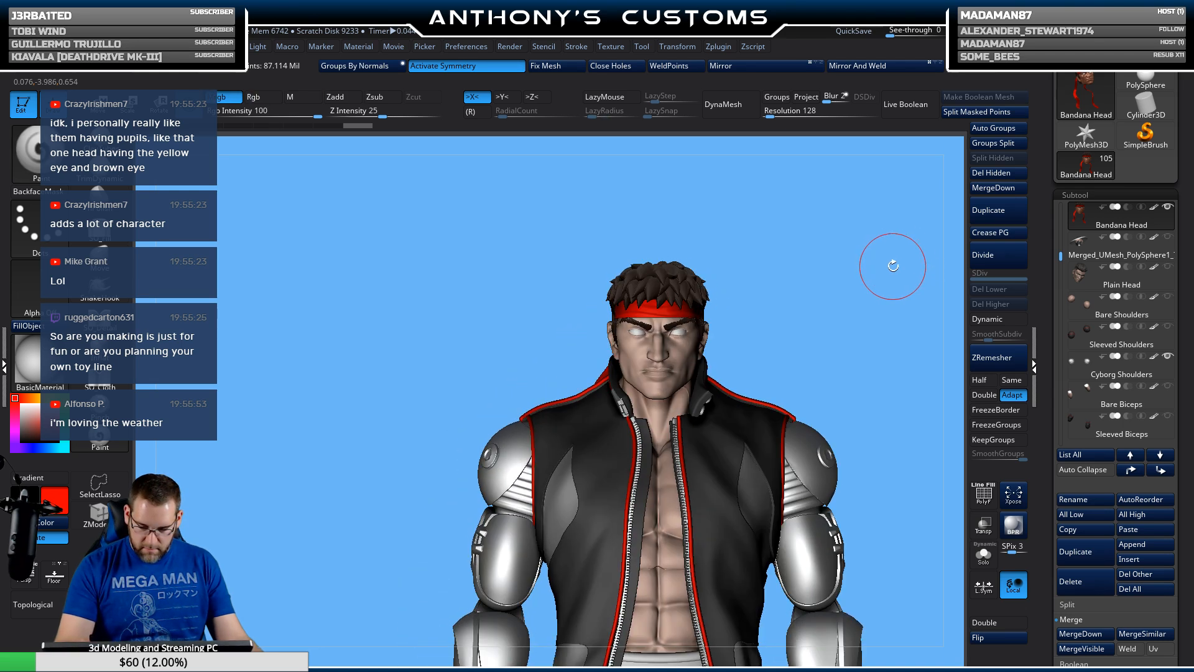
{"action": "left_click_drag", "start_coordinate": [848, 349], "coordinate": [813, 292], "text": "alt"}
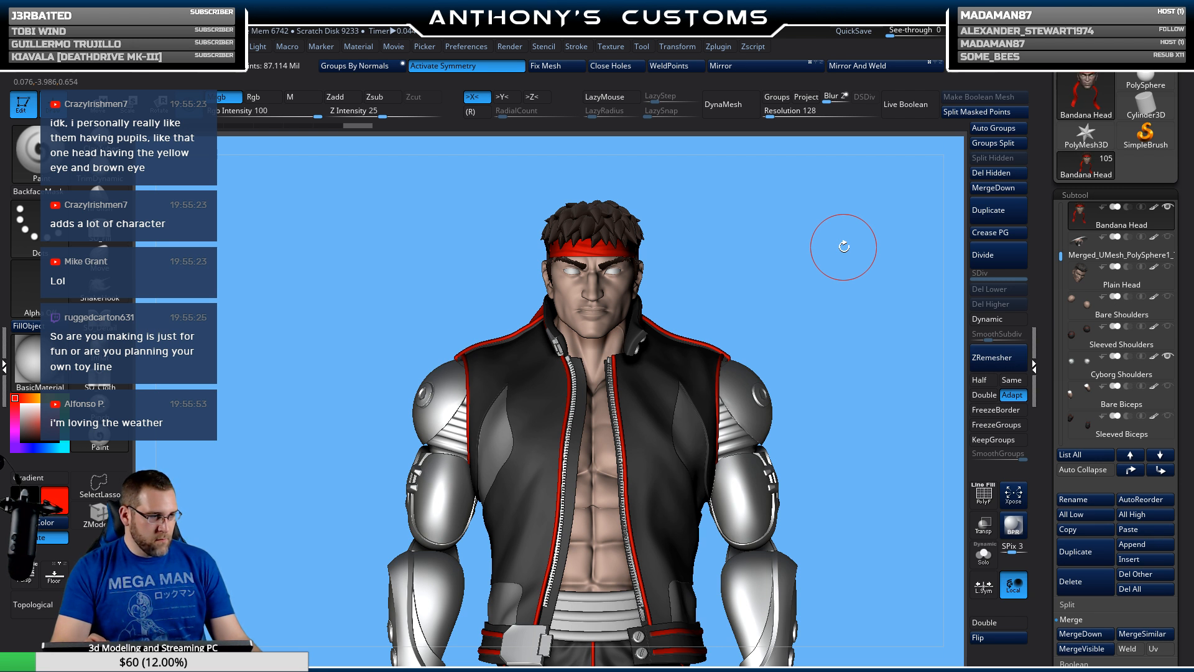
{"action": "left_click_drag", "start_coordinate": [824, 341], "coordinate": [874, 358]}
{"action": "left_click_drag", "start_coordinate": [799, 403], "coordinate": [769, 423]}
Step: Hide the Bandana Head and show the red and silver armored mask head on the figure instead
{"action": "left_click", "coordinate": [1165, 258]}
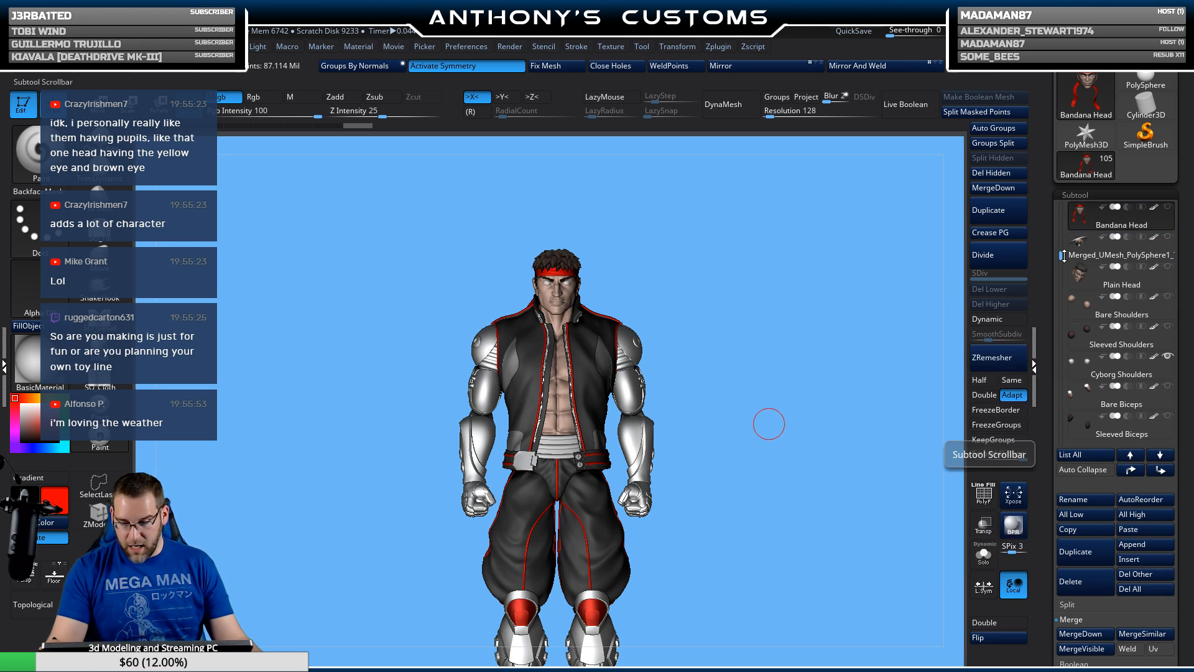
{"action": "left_click_drag", "start_coordinate": [1064, 256], "coordinate": [1062, 246]}
{"action": "left_click", "coordinate": [1120, 249]}
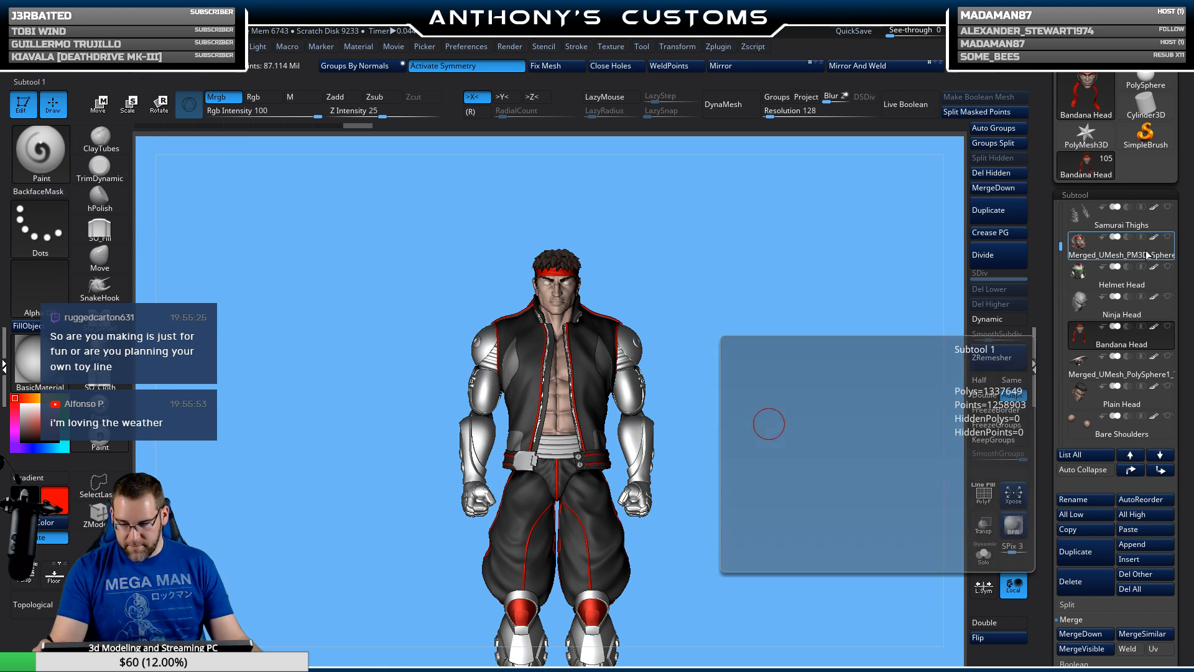
{"action": "mouse_move", "coordinate": [811, 395]}
{"action": "left_mouse_down"}
{"action": "mouse_move", "coordinate": [742, 396]}
{"action": "mouse_move", "coordinate": [822, 386]}
{"action": "mouse_move", "coordinate": [790, 392]}
{"action": "mouse_move", "coordinate": [820, 398]}
{"action": "left_mouse_up"}
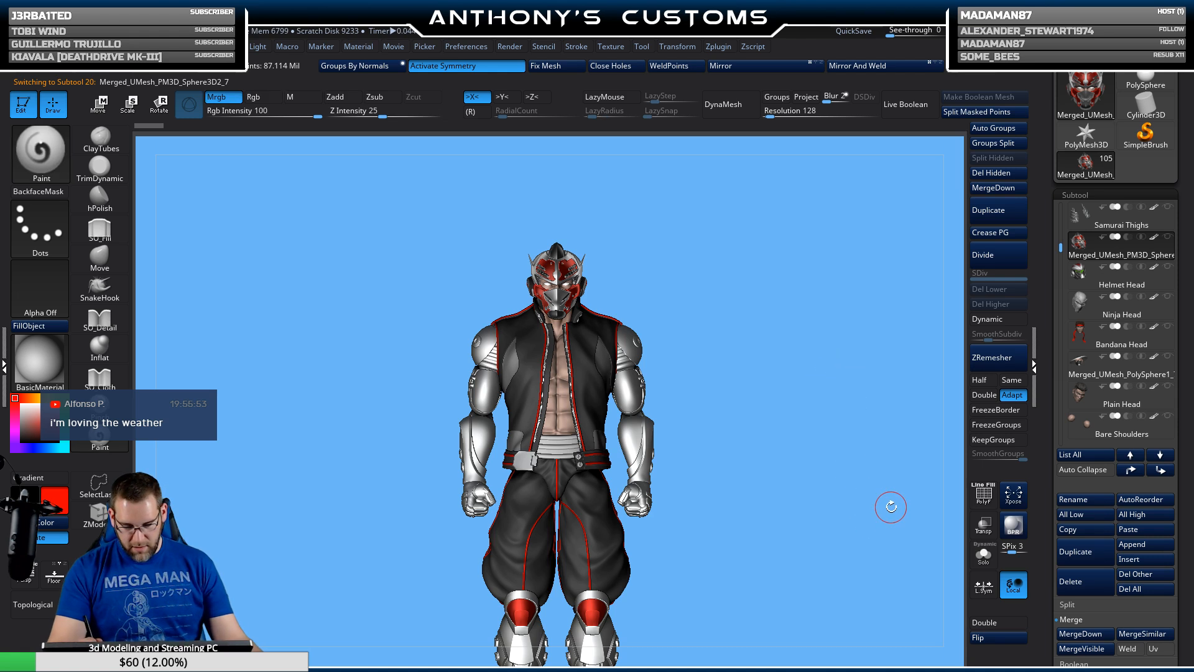
Step: Replace the mask head with the Plain Head and view its face markings up close
{"action": "left_click", "coordinate": [1158, 403]}
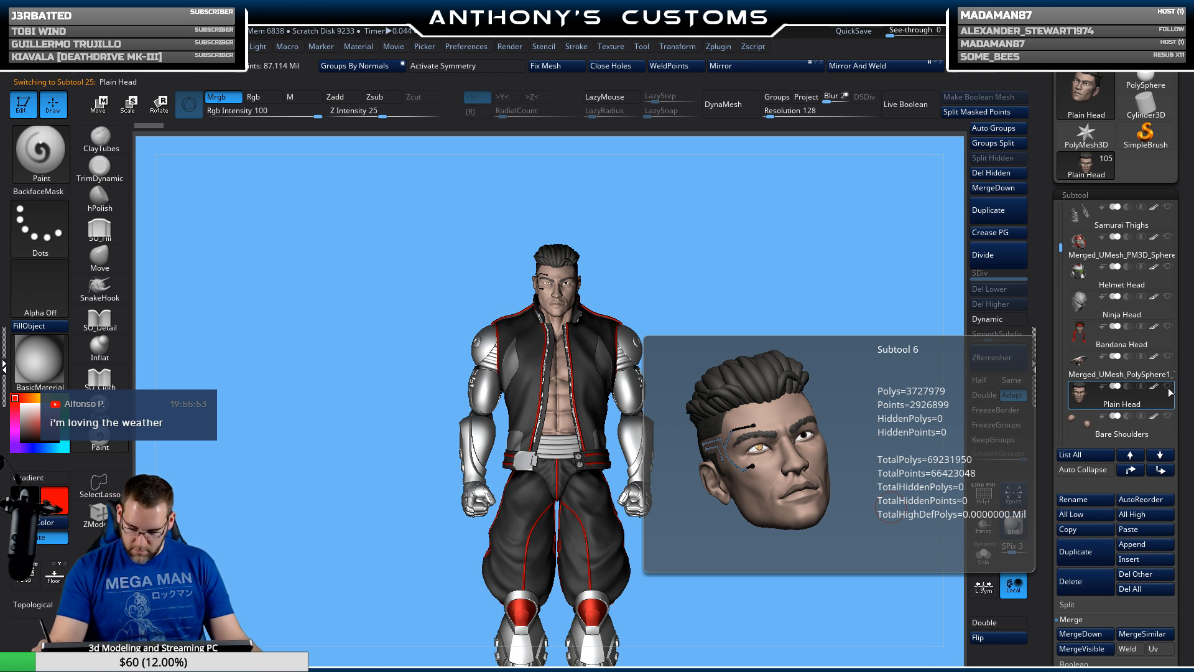
{"action": "left_click", "coordinate": [1169, 387]}
{"action": "left_click_drag", "start_coordinate": [782, 332], "coordinate": [764, 560], "text": "alt"}
{"action": "left_click_drag", "start_coordinate": [811, 413], "coordinate": [825, 498]}
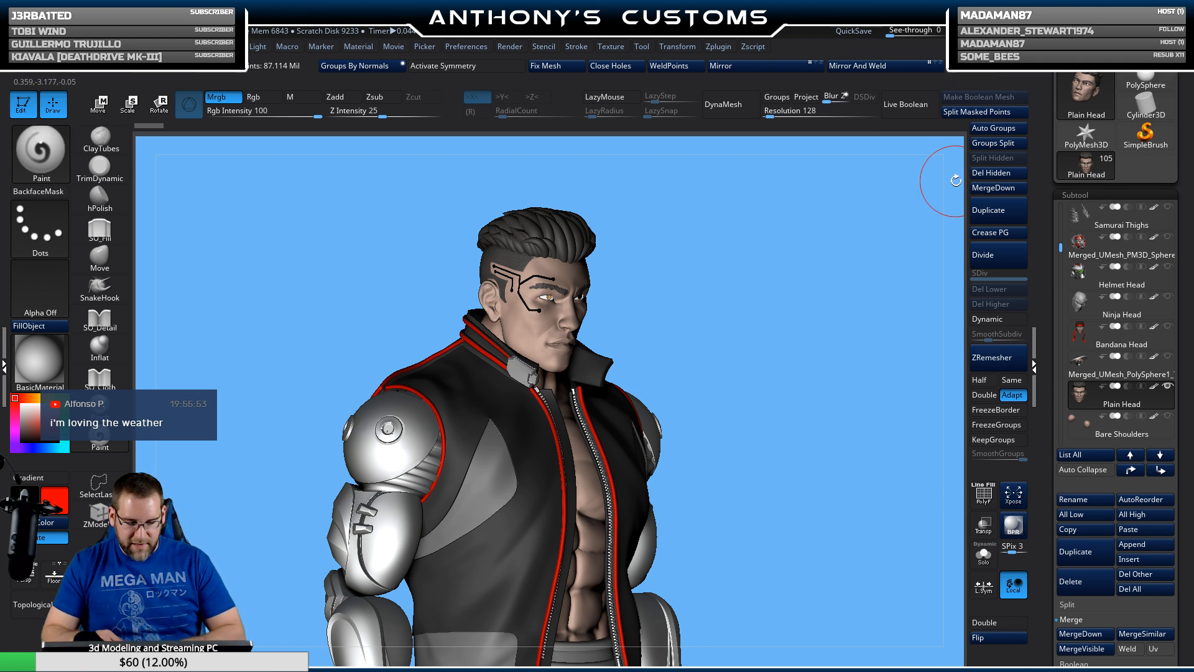
{"action": "mouse_move", "coordinate": [775, 426]}
{"action": "left_mouse_down"}
{"action": "mouse_move", "coordinate": [803, 452]}
{"action": "mouse_move", "coordinate": [756, 439]}
{"action": "left_mouse_up"}
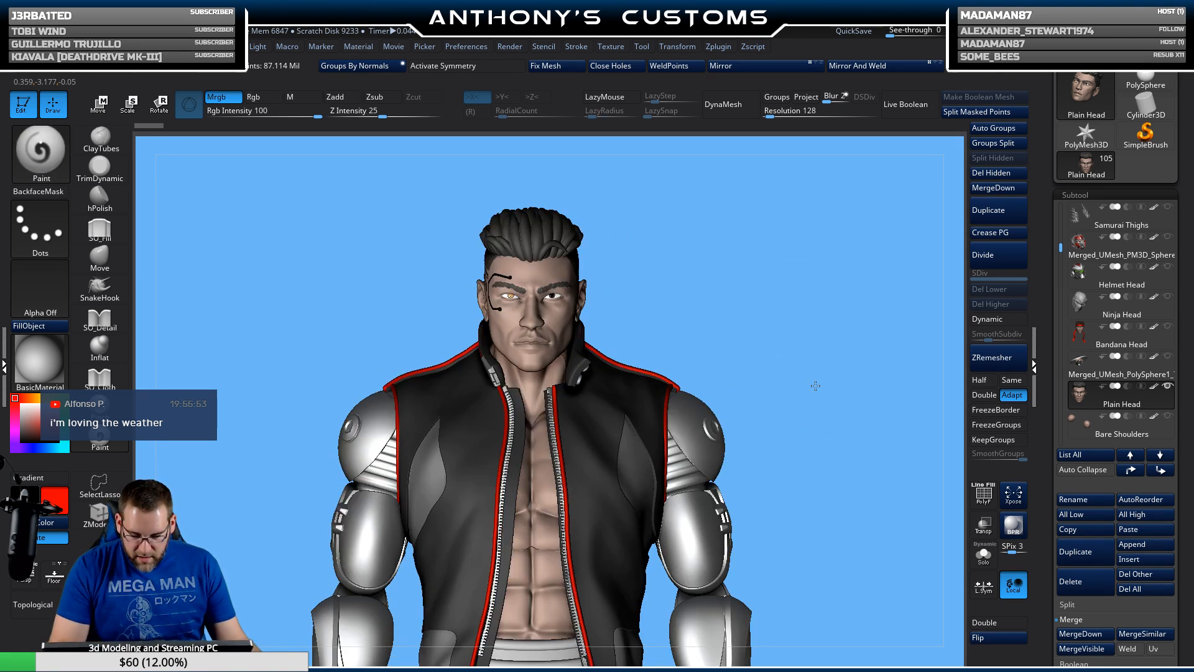
Step: Turn on the polygon wireframe display for the Plain Head in a close side view
{"action": "mouse_move", "coordinate": [815, 385]}
{"action": "left_mouse_down"}
{"action": "mouse_move", "coordinate": [870, 381]}
{"action": "mouse_move", "coordinate": [807, 394]}
{"action": "mouse_move", "coordinate": [815, 514]}
{"action": "mouse_move", "coordinate": [813, 504]}
{"action": "left_mouse_up"}
{"action": "mouse_move", "coordinate": [827, 454]}
{"action": "left_mouse_down", "text": "alt"}
{"action": "mouse_move", "coordinate": [903, 394]}
{"action": "mouse_move", "coordinate": [890, 388]}
{"action": "left_mouse_up", "text": "alt"}
{"action": "key", "text": "shift+f"}
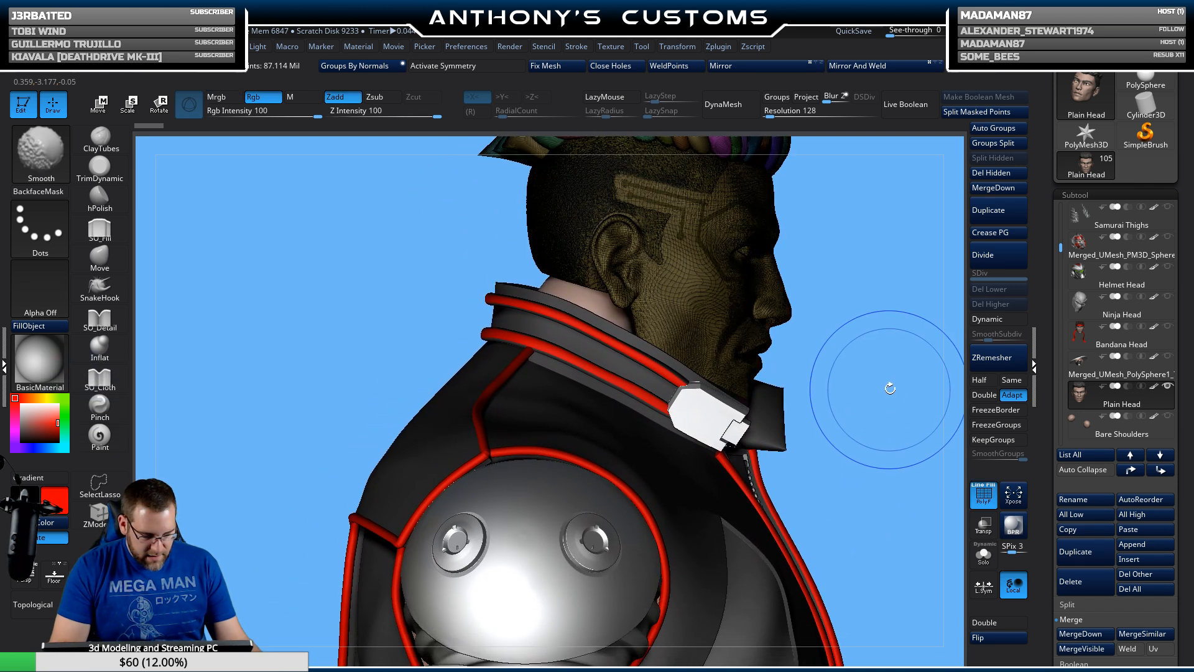
Step: Select the jacket's red piping (Jacket3) and zoom in on the right shoulder seam with the Move brush active
{"action": "left_click_drag", "start_coordinate": [882, 341], "coordinate": [874, 398]}
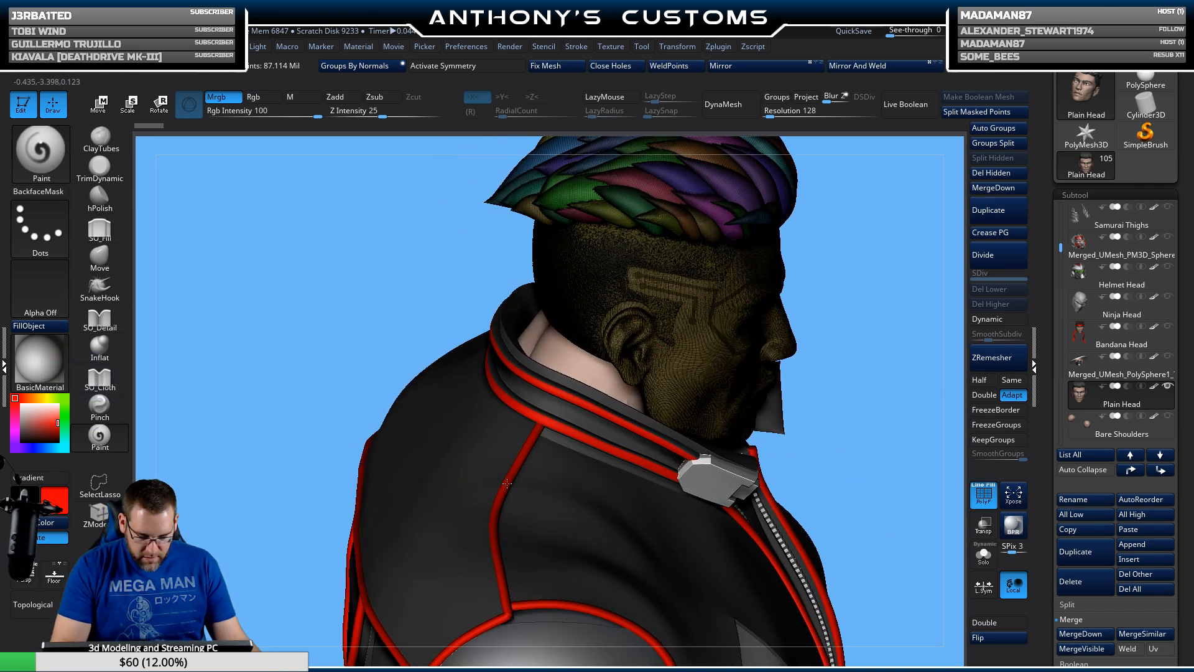
{"action": "left_click", "coordinate": [507, 483], "text": "alt"}
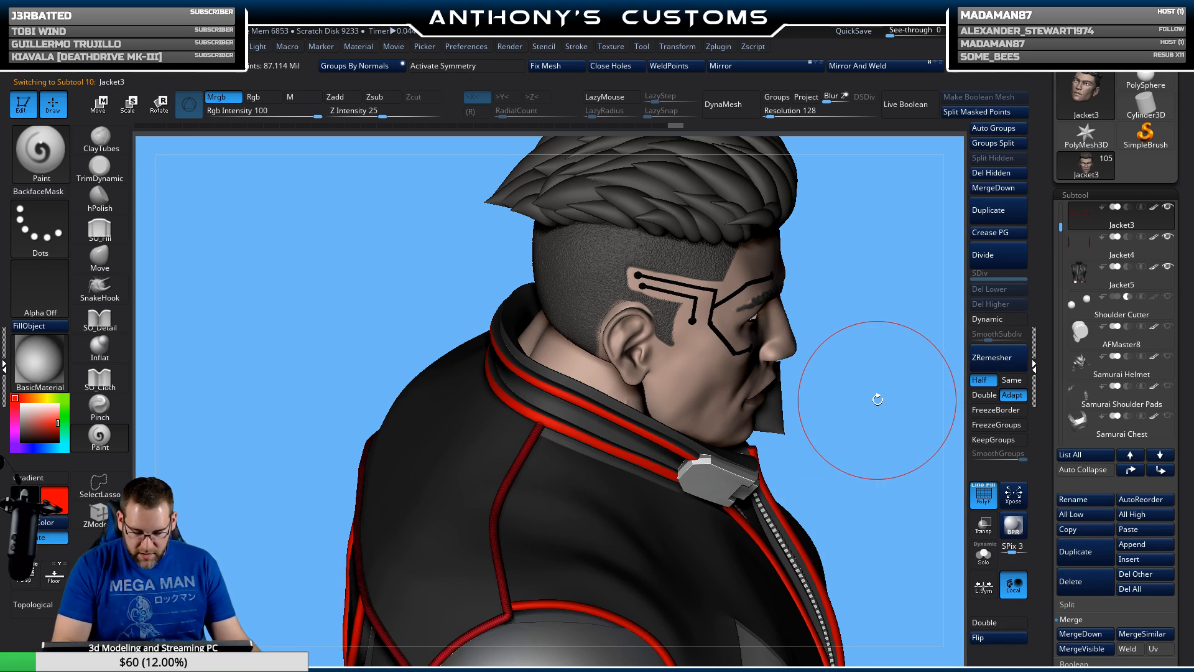
{"action": "left_click_drag", "start_coordinate": [868, 392], "coordinate": [672, 350]}
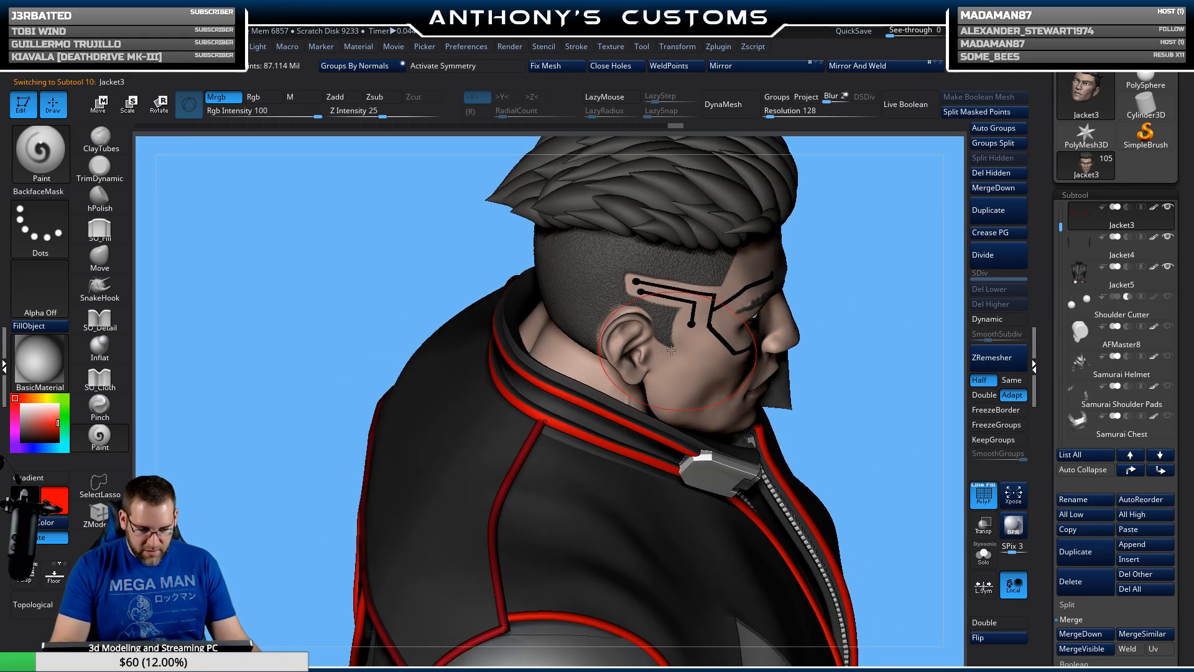
{"action": "left_click", "coordinate": [100, 255]}
{"action": "left_click_drag", "start_coordinate": [832, 261], "coordinate": [815, 324]}
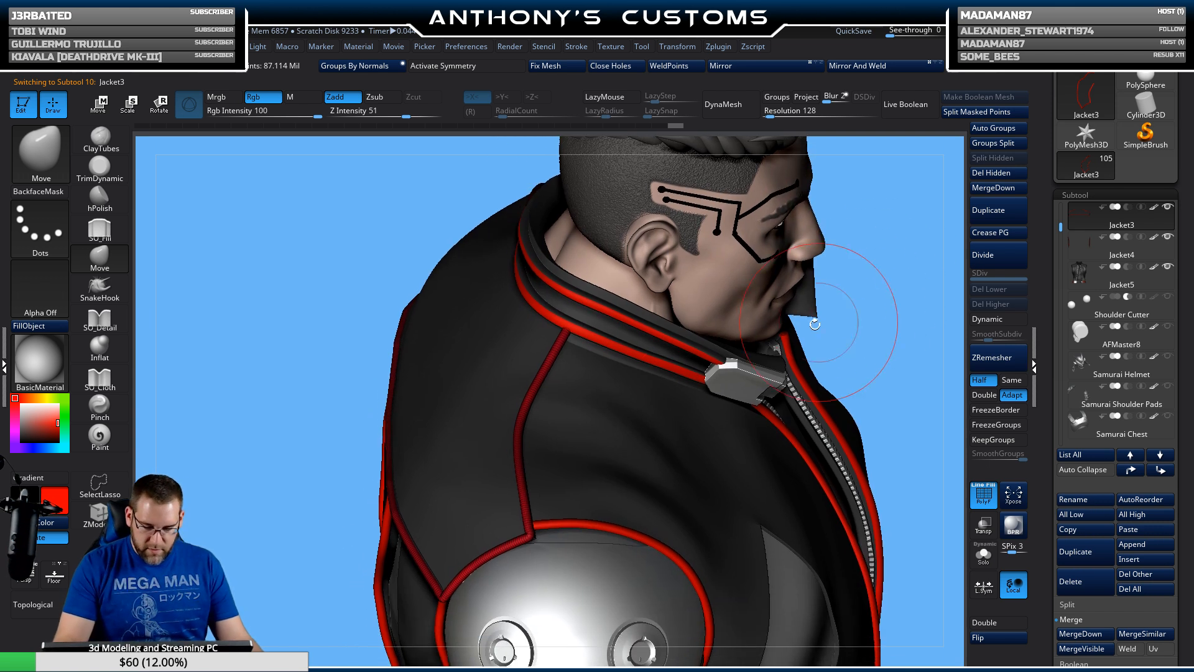
{"action": "right_click_drag", "start_coordinate": [675, 423], "coordinate": [610, 579], "text": "ctrl"}
{"action": "mouse_move", "coordinate": [647, 448]}
{"action": "right_mouse_down"}
{"action": "mouse_move", "coordinate": [594, 393]}
{"action": "mouse_move", "coordinate": [573, 395]}
{"action": "mouse_move", "coordinate": [617, 396]}
{"action": "mouse_move", "coordinate": [571, 402]}
{"action": "right_mouse_up"}
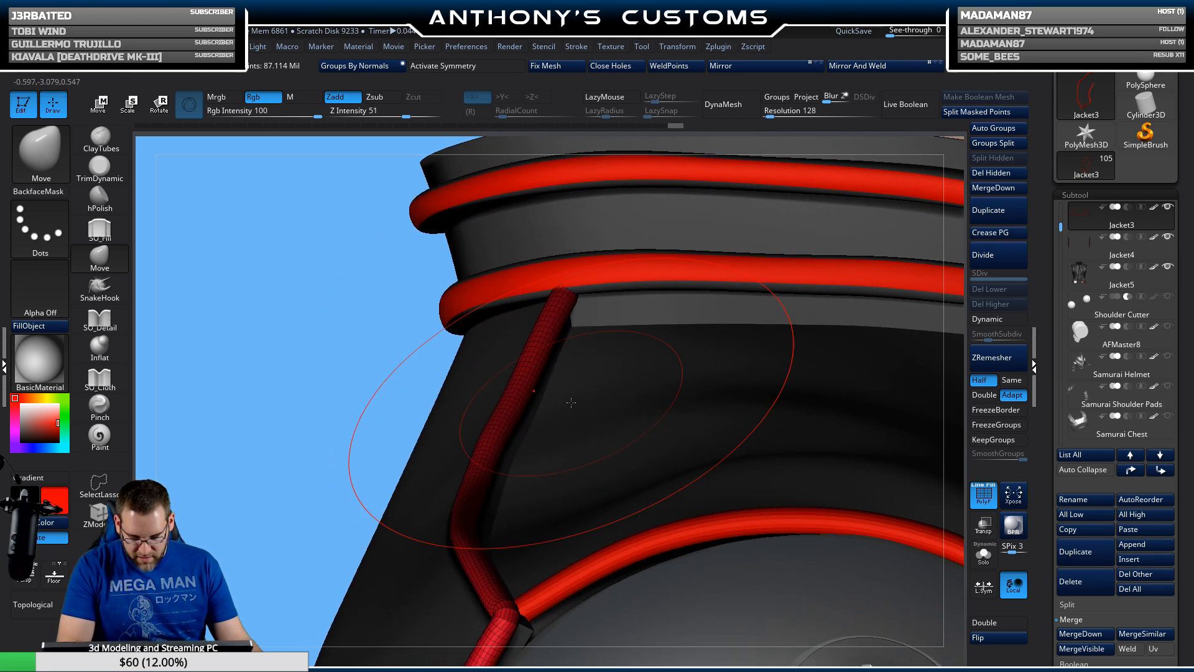
Step: Turn off the polygon wireframe display and reposition the light to shine better on the jacket's red piping
{"action": "left_click", "coordinate": [257, 47]}
{"action": "left_click", "coordinate": [313, 106]}
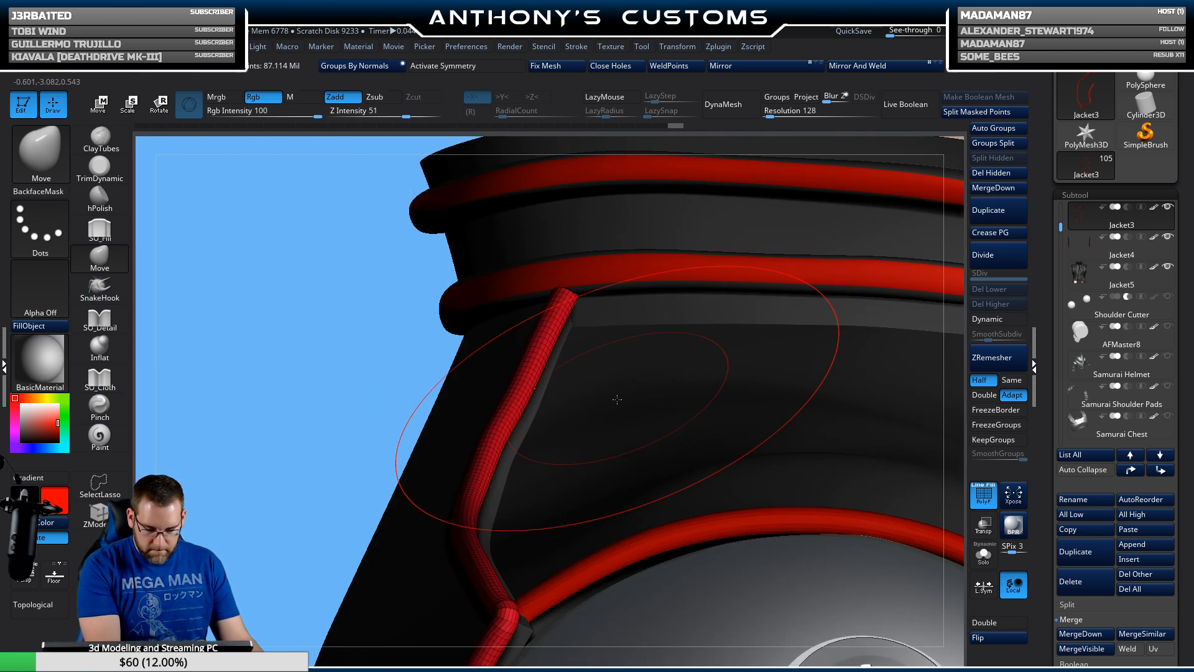
{"action": "right_click_drag", "start_coordinate": [617, 399], "coordinate": [624, 411]}
{"action": "key", "text": "space"}
{"action": "left_click_drag", "start_coordinate": [624, 411], "coordinate": [618, 411]}
{"action": "key", "text": "shift+f"}
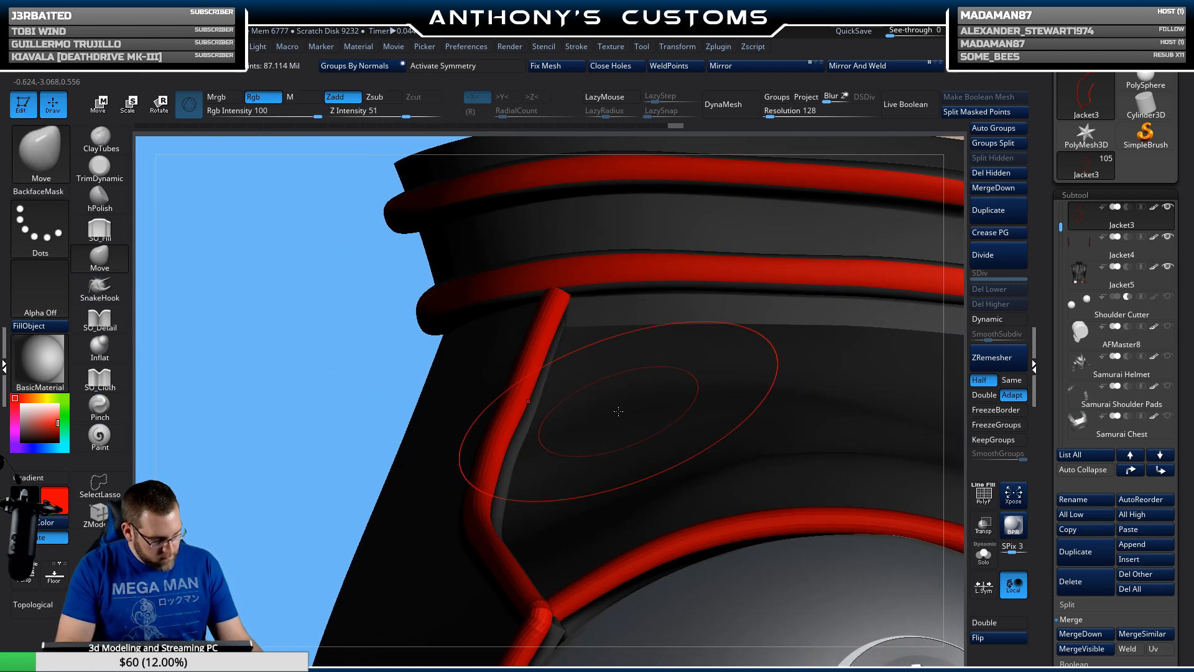
{"action": "right_click_drag", "start_coordinate": [619, 412], "coordinate": [573, 374]}
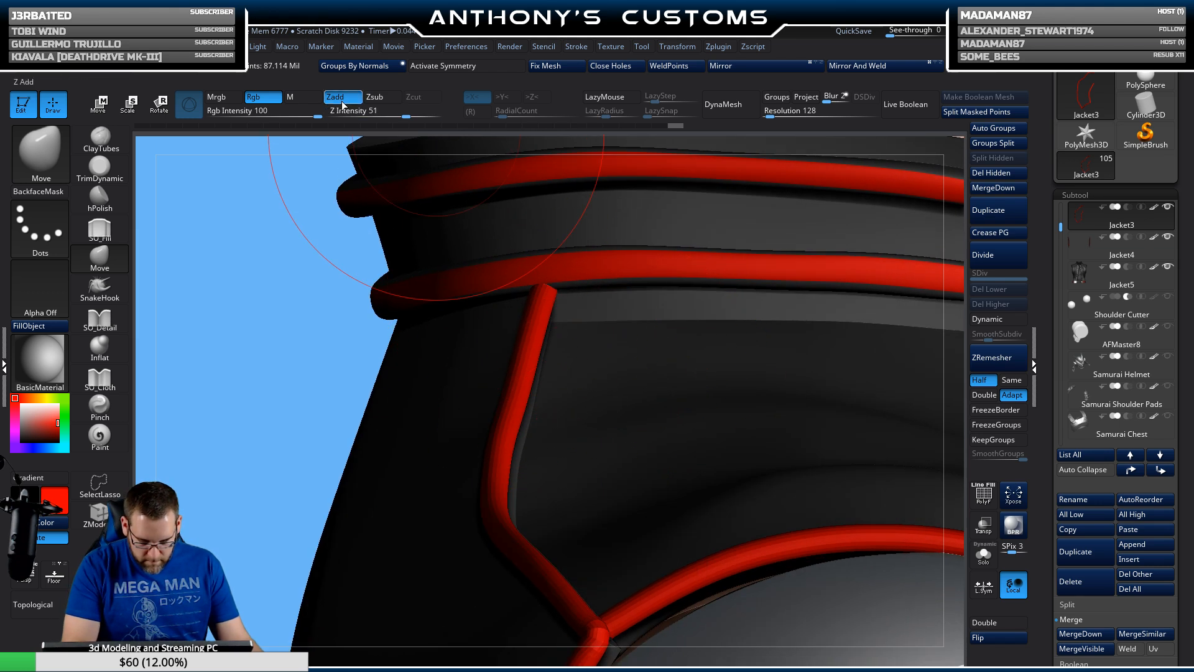
{"action": "left_click", "coordinate": [256, 48]}
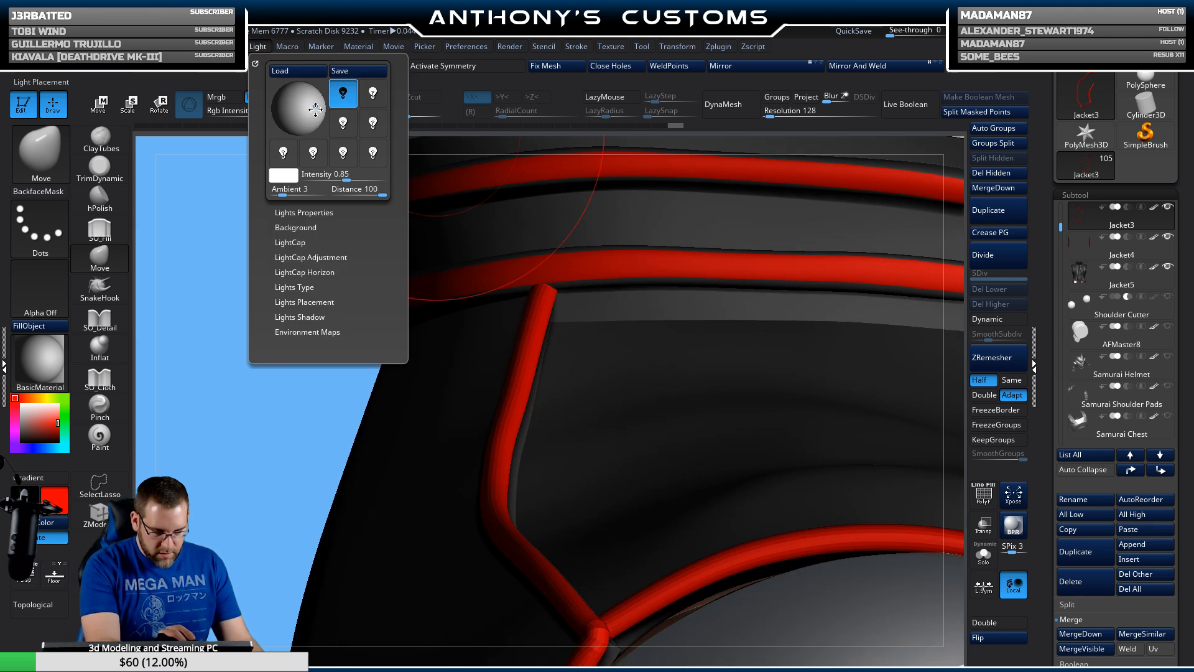
{"action": "left_click_drag", "start_coordinate": [315, 110], "coordinate": [302, 101]}
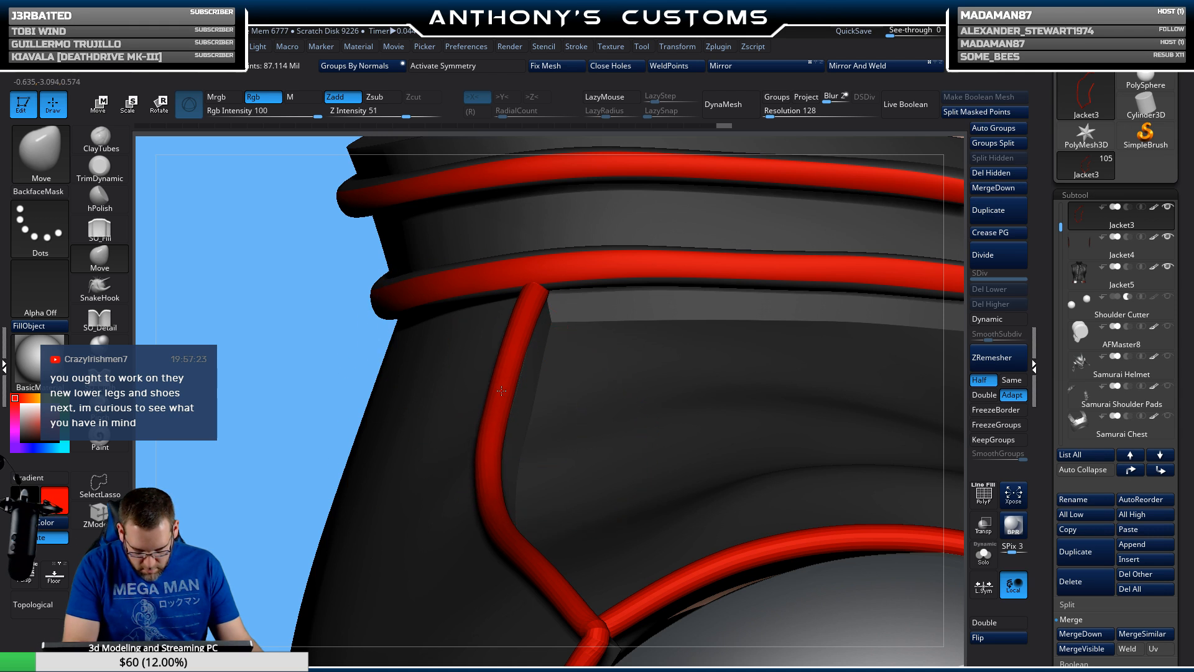
Step: Nudge the red piping on the right shoulder into a smoother curve from the collar towards the shoulder ball
{"action": "mouse_move", "coordinate": [544, 376]}
{"action": "right_mouse_down"}
{"action": "mouse_move", "coordinate": [613, 367]}
{"action": "mouse_move", "coordinate": [536, 373]}
{"action": "mouse_move", "coordinate": [566, 388]}
{"action": "mouse_move", "coordinate": [552, 276]}
{"action": "right_mouse_up"}
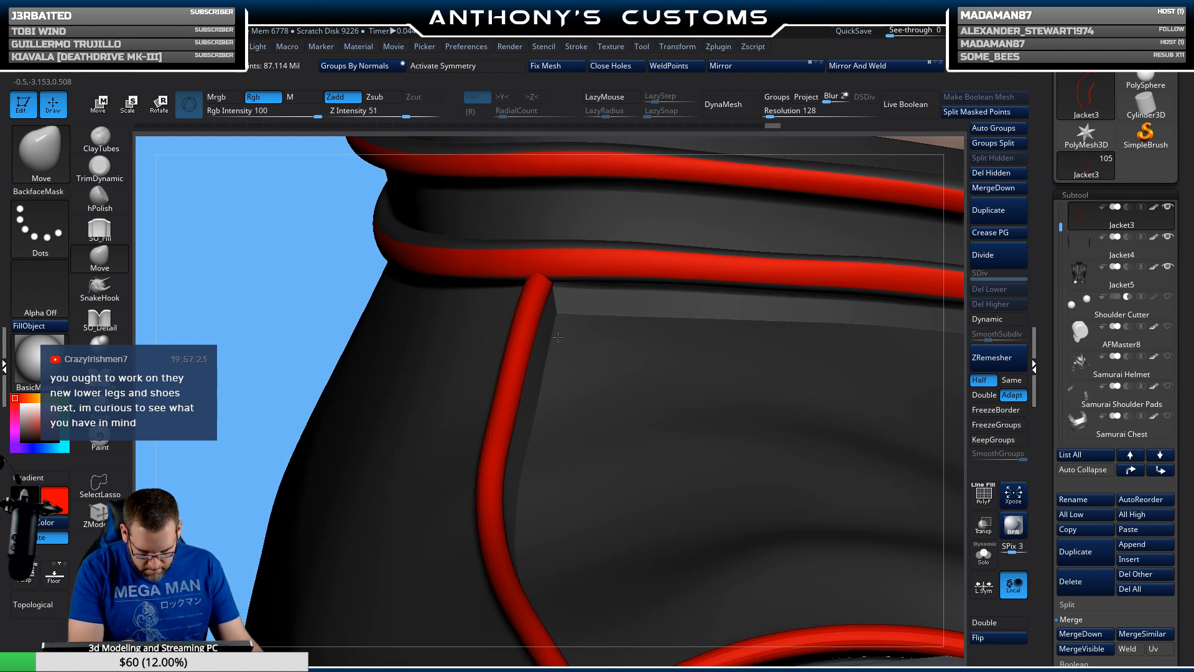
{"action": "mouse_move", "coordinate": [558, 337]}
{"action": "right_mouse_down"}
{"action": "mouse_move", "coordinate": [597, 355]}
{"action": "mouse_move", "coordinate": [549, 350]}
{"action": "mouse_move", "coordinate": [608, 392]}
{"action": "mouse_move", "coordinate": [663, 159]}
{"action": "right_mouse_up"}
{"action": "mouse_move", "coordinate": [669, 324]}
{"action": "right_mouse_down"}
{"action": "mouse_move", "coordinate": [653, 338]}
{"action": "mouse_move", "coordinate": [555, 305]}
{"action": "mouse_move", "coordinate": [637, 419]}
{"action": "mouse_move", "coordinate": [597, 383]}
{"action": "right_mouse_up"}
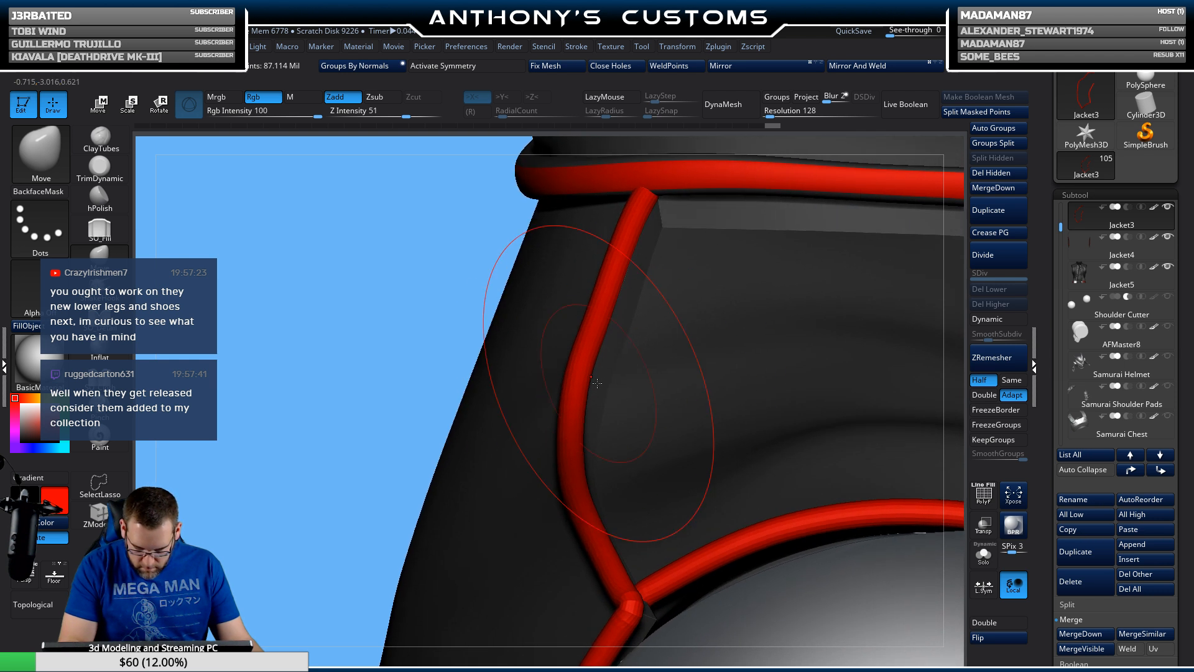
{"action": "left_click_drag", "start_coordinate": [573, 387], "coordinate": [593, 356]}
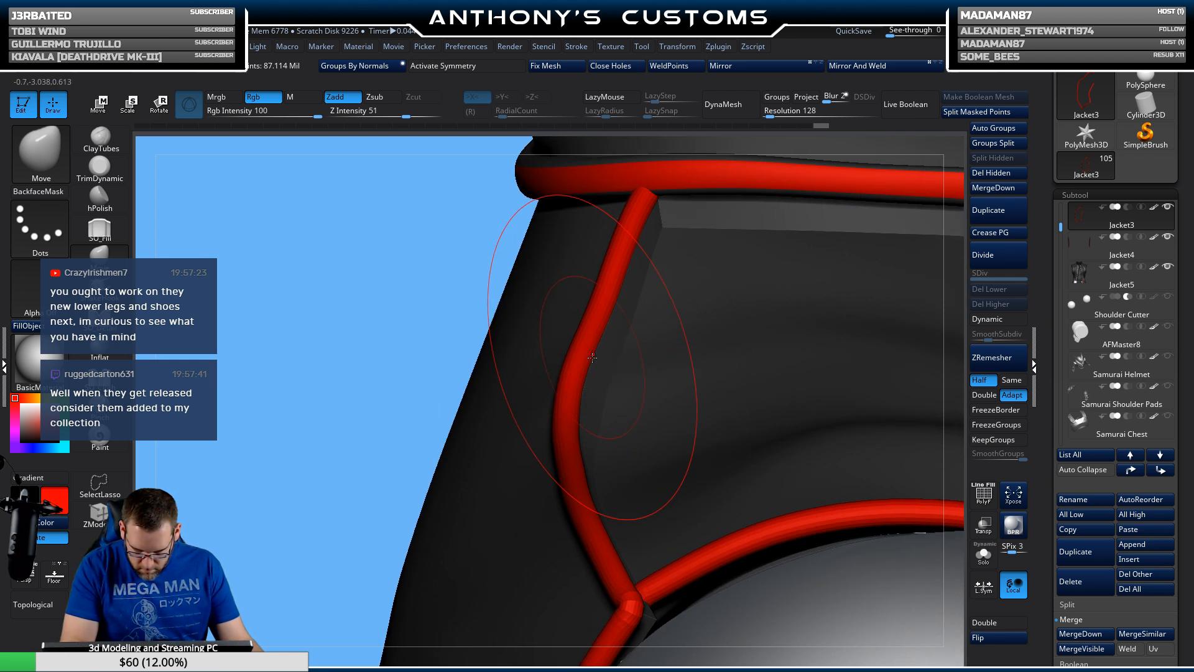
{"action": "left_click_drag", "start_coordinate": [572, 418], "coordinate": [576, 407]}
{"action": "left_click_drag", "start_coordinate": [575, 397], "coordinate": [582, 397]}
{"action": "mouse_move", "coordinate": [582, 396]}
{"action": "right_mouse_down"}
{"action": "mouse_move", "coordinate": [624, 397]}
{"action": "mouse_move", "coordinate": [607, 435]}
{"action": "mouse_move", "coordinate": [617, 430]}
{"action": "mouse_move", "coordinate": [569, 409]}
{"action": "right_mouse_up"}
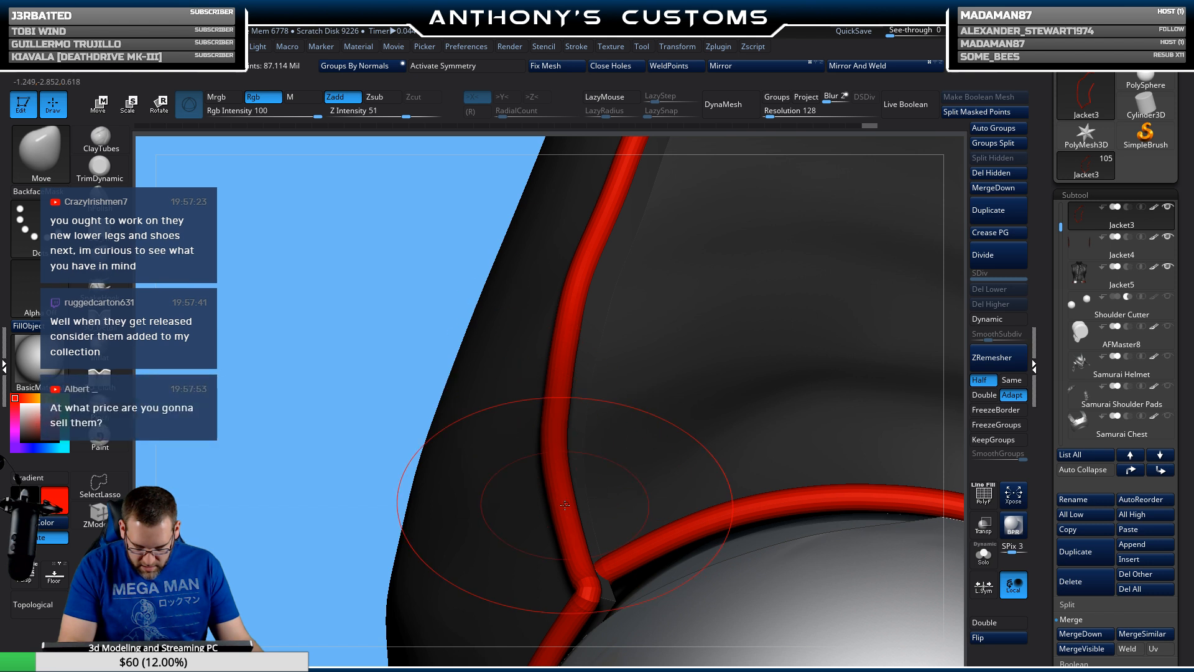
{"action": "mouse_move", "coordinate": [567, 474]}
{"action": "right_mouse_down"}
{"action": "mouse_move", "coordinate": [577, 423]}
{"action": "mouse_move", "coordinate": [562, 417]}
{"action": "mouse_move", "coordinate": [595, 366]}
{"action": "mouse_move", "coordinate": [703, 327]}
{"action": "right_mouse_up"}
Step: Undo the last piping adjustment and rework the bend of the right shoulder seam with a larger Move brush
{"action": "key", "text": "ctrl"}
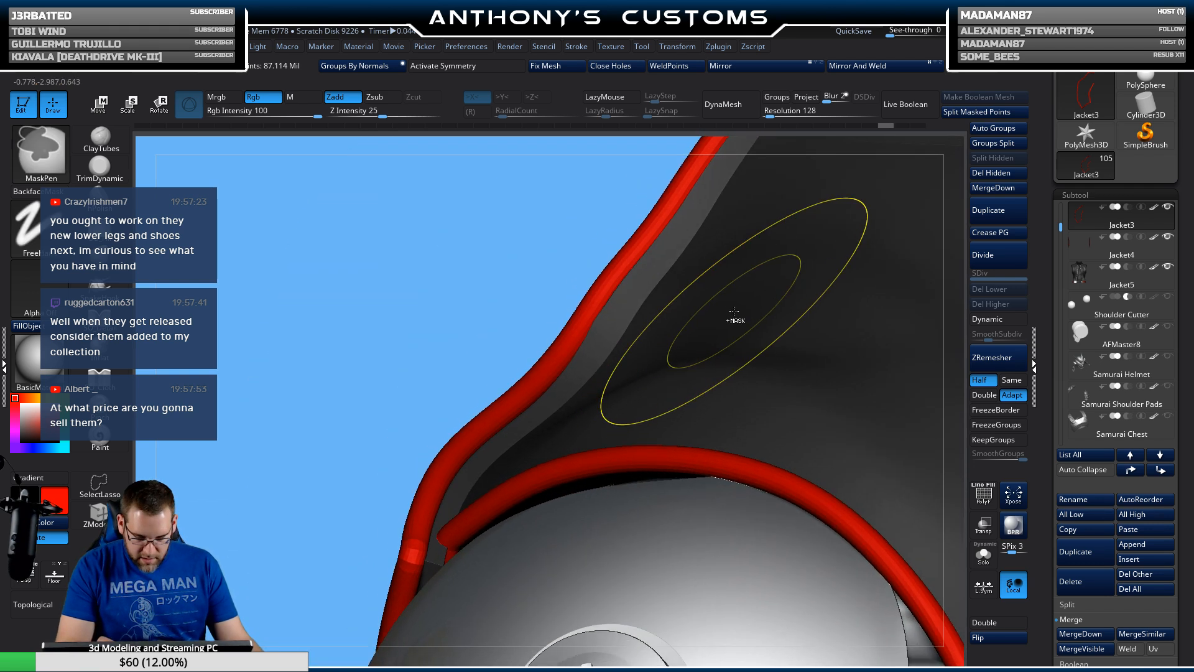
{"action": "key", "text": "ctrl+z"}
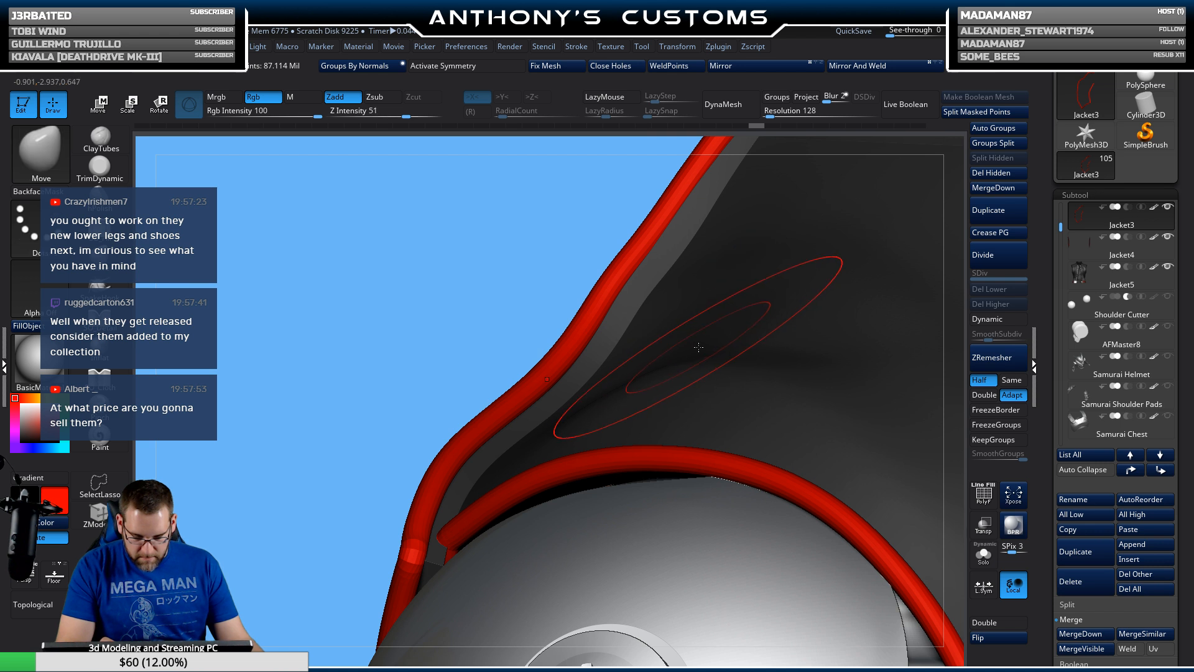
{"action": "key", "text": "space"}
{"action": "left_click_drag", "start_coordinate": [699, 349], "coordinate": [715, 349]}
{"action": "right_click_drag", "start_coordinate": [741, 345], "coordinate": [680, 373]}
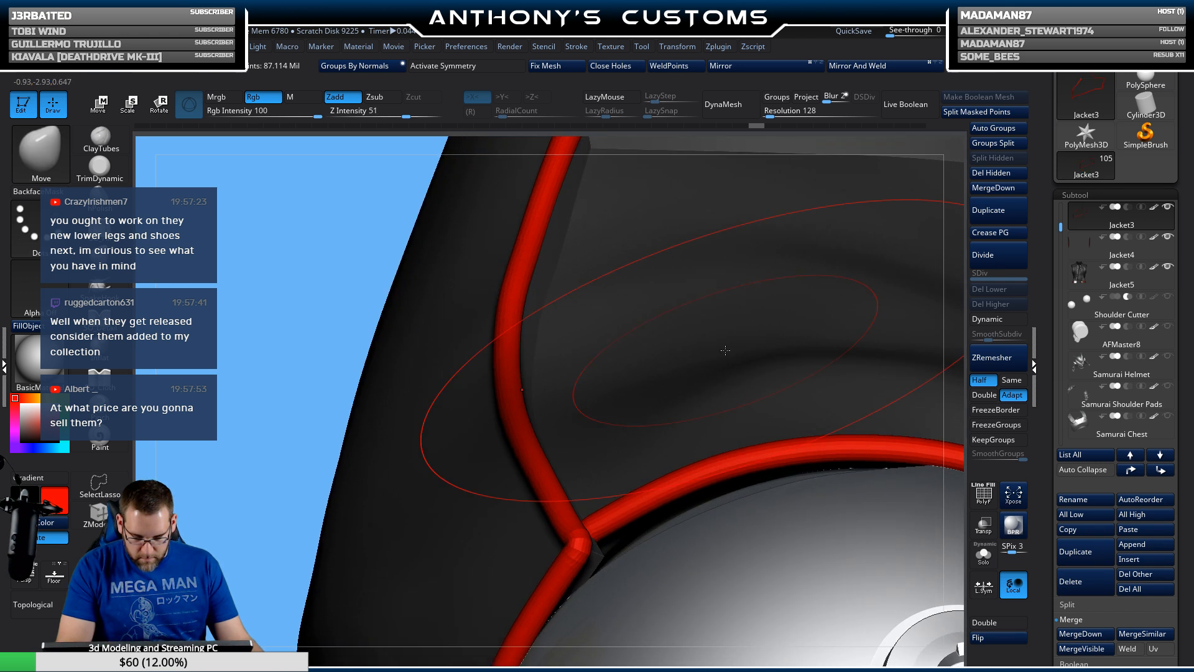
{"action": "right_click_drag", "start_coordinate": [560, 373], "coordinate": [530, 385]}
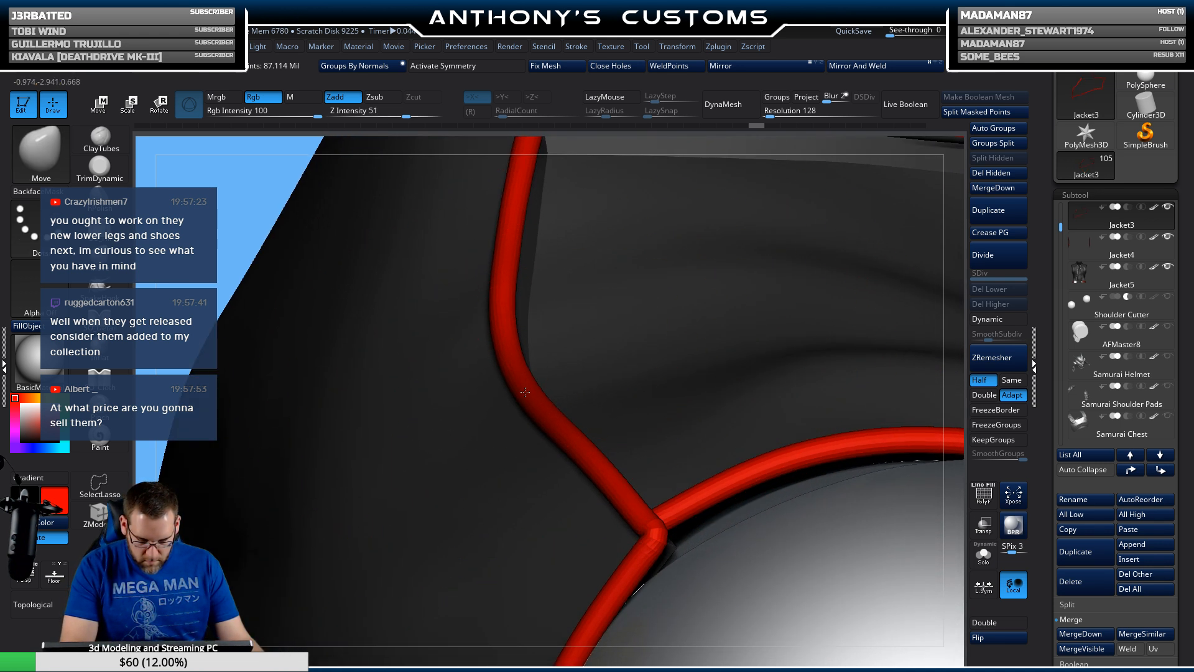
{"action": "mouse_move", "coordinate": [643, 332]}
{"action": "right_mouse_down"}
{"action": "mouse_move", "coordinate": [633, 407]}
{"action": "mouse_move", "coordinate": [582, 460]}
{"action": "right_mouse_up"}
Step: Refine the lower stretch of the right shoulder piping where it meets the armhole trim, using a smaller Move brush
{"action": "key", "text": "space"}
{"action": "left_click_drag", "start_coordinate": [609, 446], "coordinate": [594, 447]}
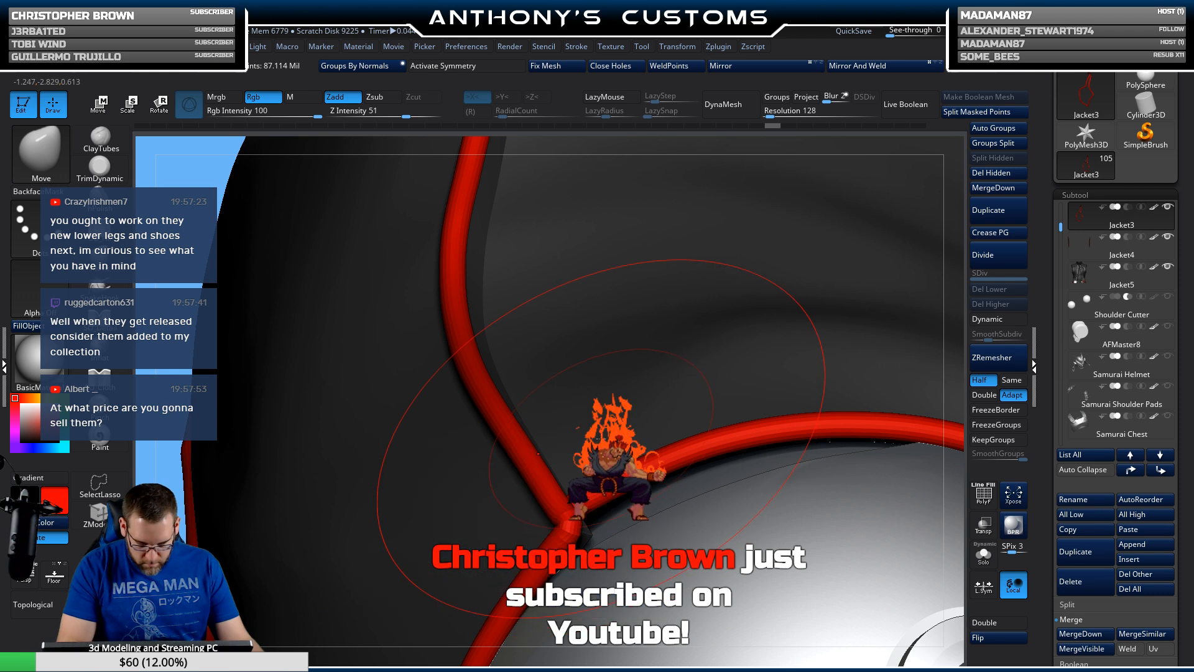
{"action": "key", "text": "space"}
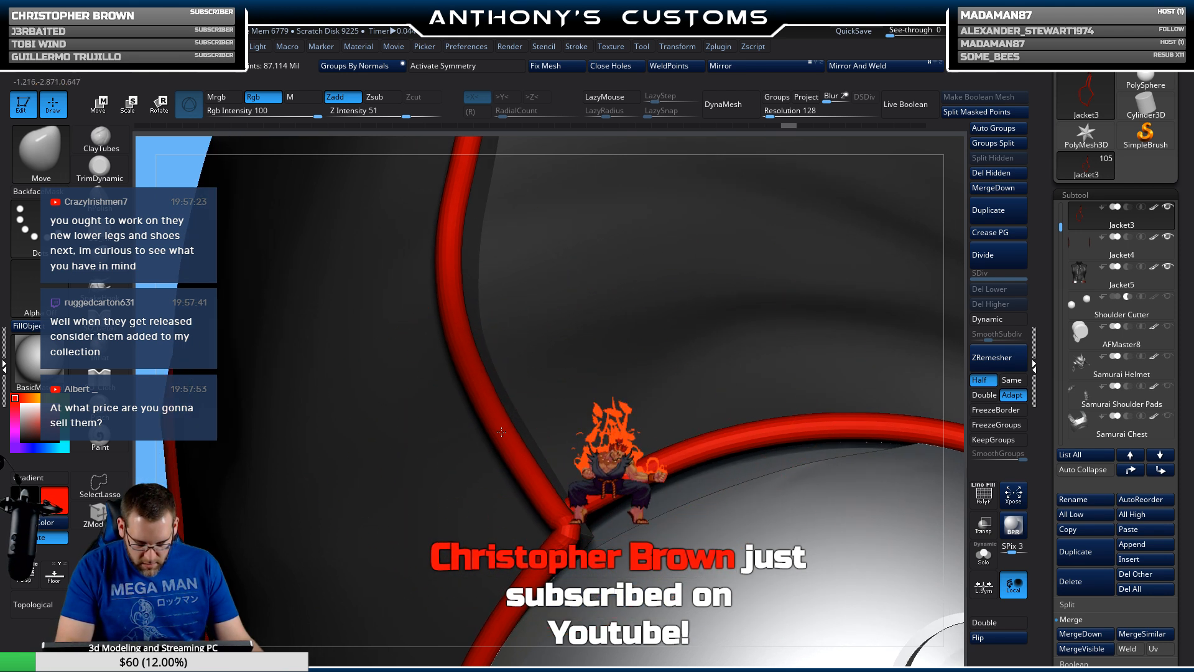
{"action": "right_click_drag", "start_coordinate": [507, 398], "coordinate": [594, 439]}
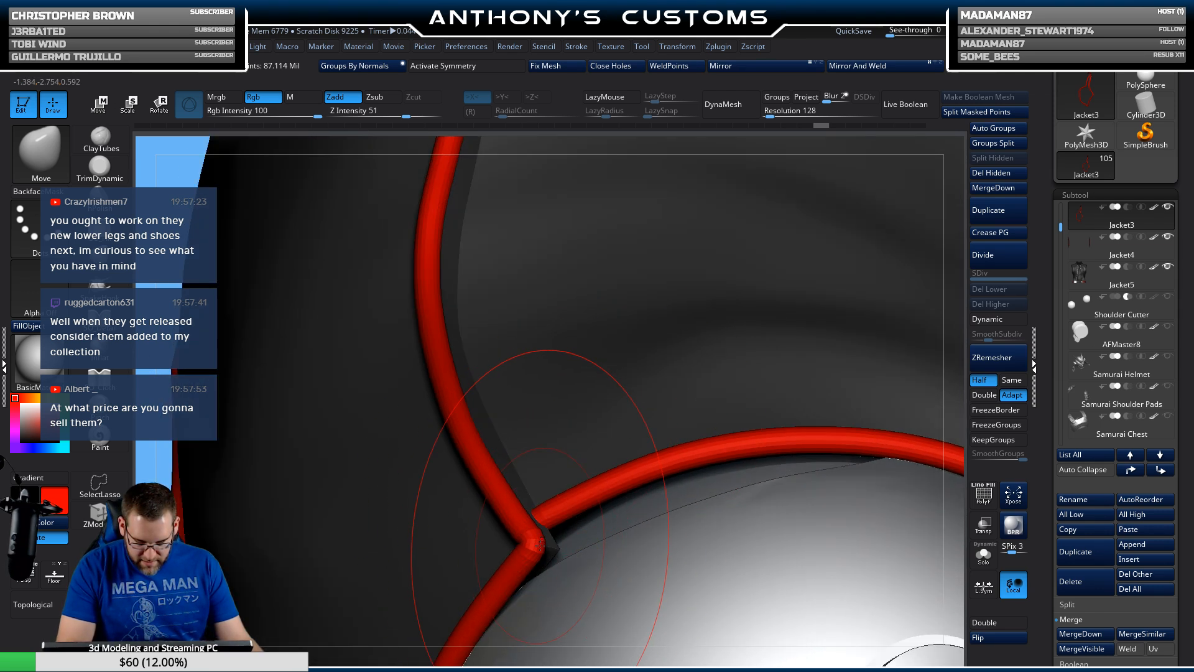
{"action": "right_click_drag", "start_coordinate": [530, 550], "coordinate": [571, 462]}
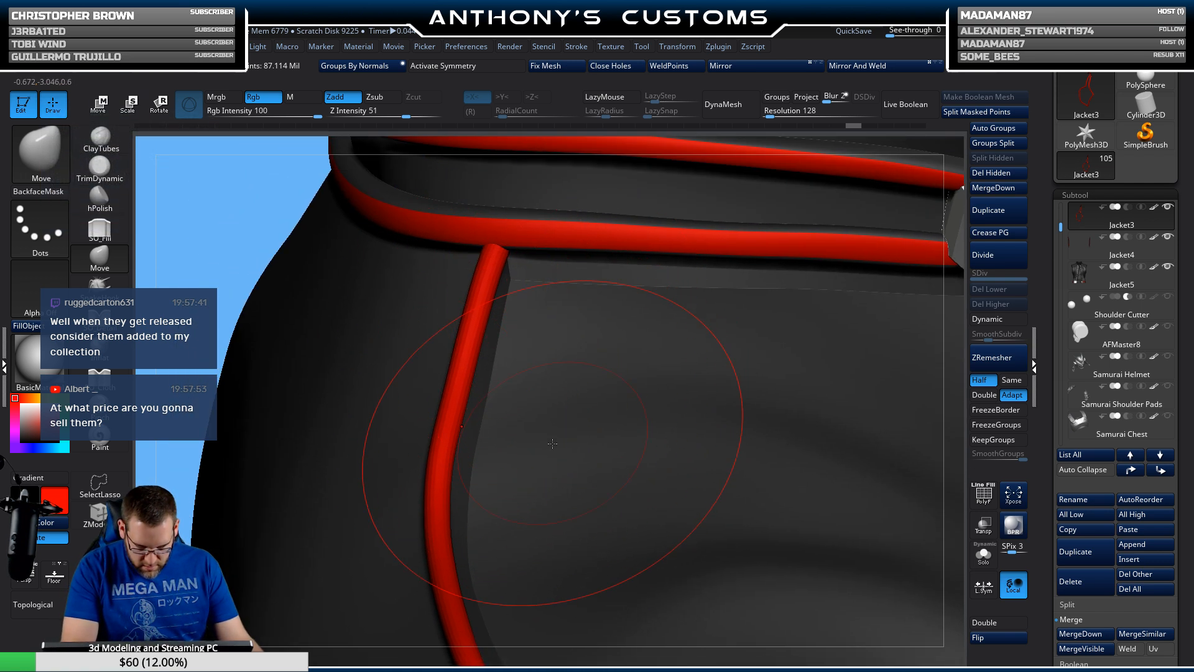
Step: Even out the middle and upper stretches of the right shoulder piping along the edge of the jacket panel
{"action": "mouse_move", "coordinate": [553, 443]}
{"action": "right_mouse_down"}
{"action": "mouse_move", "coordinate": [603, 376]}
{"action": "mouse_move", "coordinate": [588, 374]}
{"action": "right_mouse_up"}
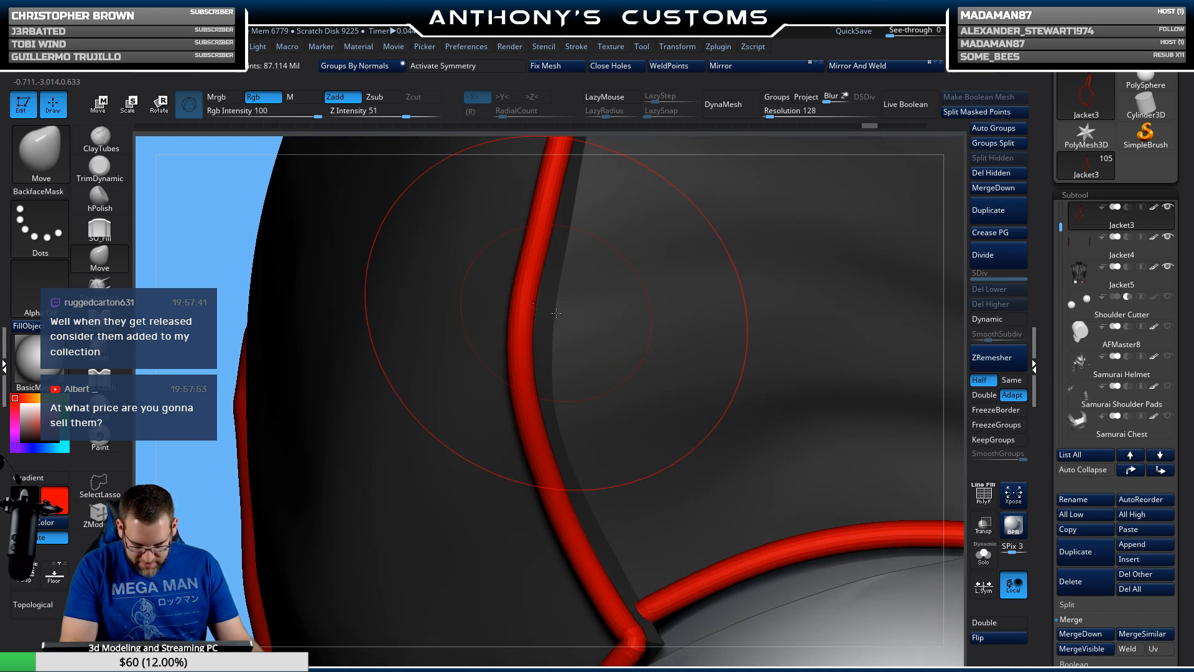
{"action": "right_click_drag", "start_coordinate": [556, 313], "coordinate": [569, 322]}
{"action": "key", "text": "space"}
{"action": "left_click_drag", "start_coordinate": [556, 316], "coordinate": [534, 316]}
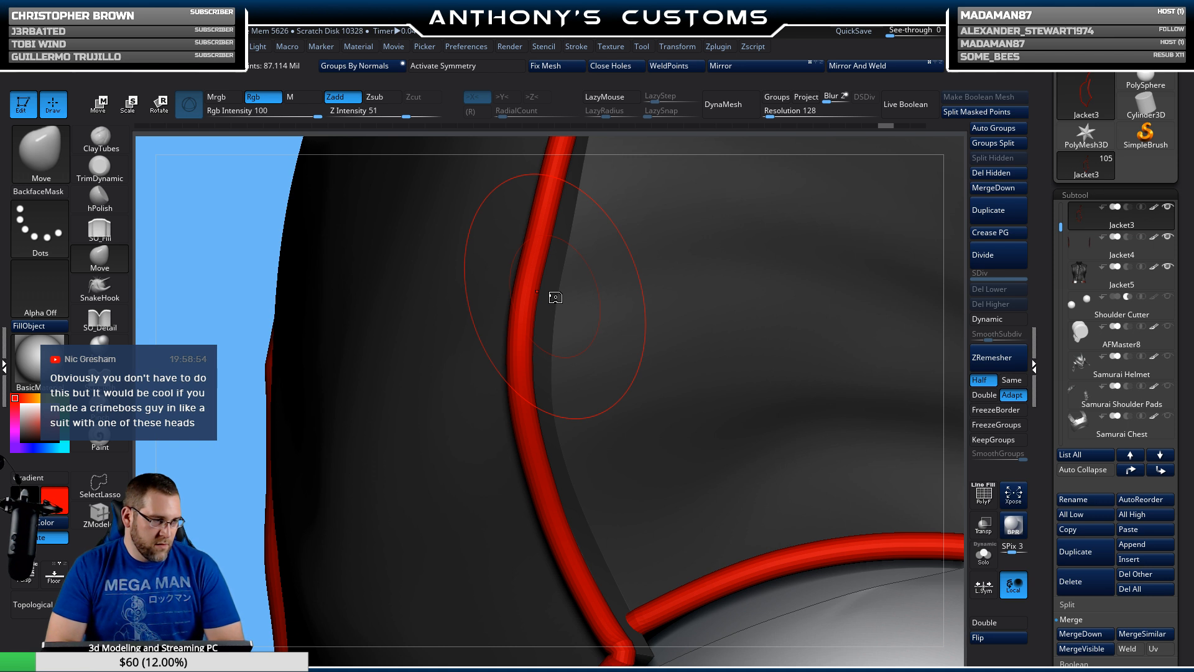
{"action": "right_click_drag", "start_coordinate": [649, 400], "coordinate": [612, 218], "text": "ctrl"}
{"action": "mouse_move", "coordinate": [653, 367]}
{"action": "right_mouse_down"}
{"action": "mouse_move", "coordinate": [688, 381]}
{"action": "mouse_move", "coordinate": [679, 373]}
{"action": "mouse_move", "coordinate": [707, 368]}
{"action": "mouse_move", "coordinate": [680, 358]}
{"action": "mouse_move", "coordinate": [640, 367]}
{"action": "mouse_move", "coordinate": [678, 329]}
{"action": "right_mouse_up"}
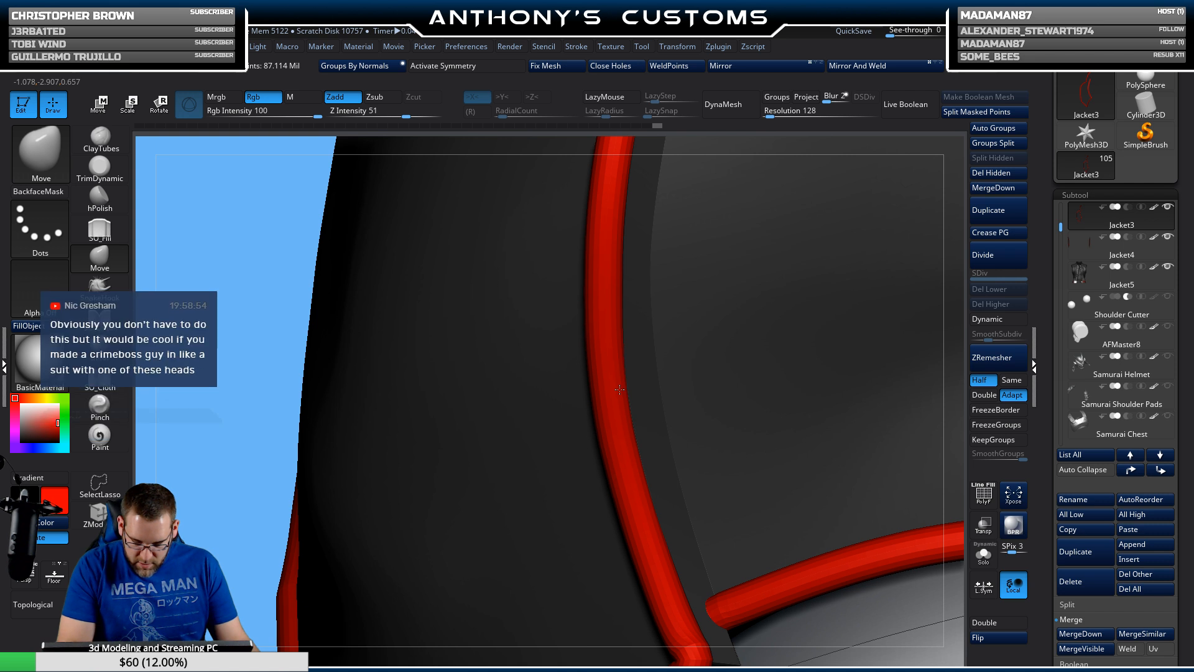
{"action": "mouse_move", "coordinate": [622, 389]}
{"action": "right_mouse_down"}
{"action": "mouse_move", "coordinate": [695, 357]}
{"action": "mouse_move", "coordinate": [695, 427]}
{"action": "mouse_move", "coordinate": [521, 442]}
{"action": "mouse_move", "coordinate": [559, 435]}
{"action": "mouse_move", "coordinate": [581, 398]}
{"action": "mouse_move", "coordinate": [585, 524]}
{"action": "mouse_move", "coordinate": [551, 404]}
{"action": "right_mouse_up"}
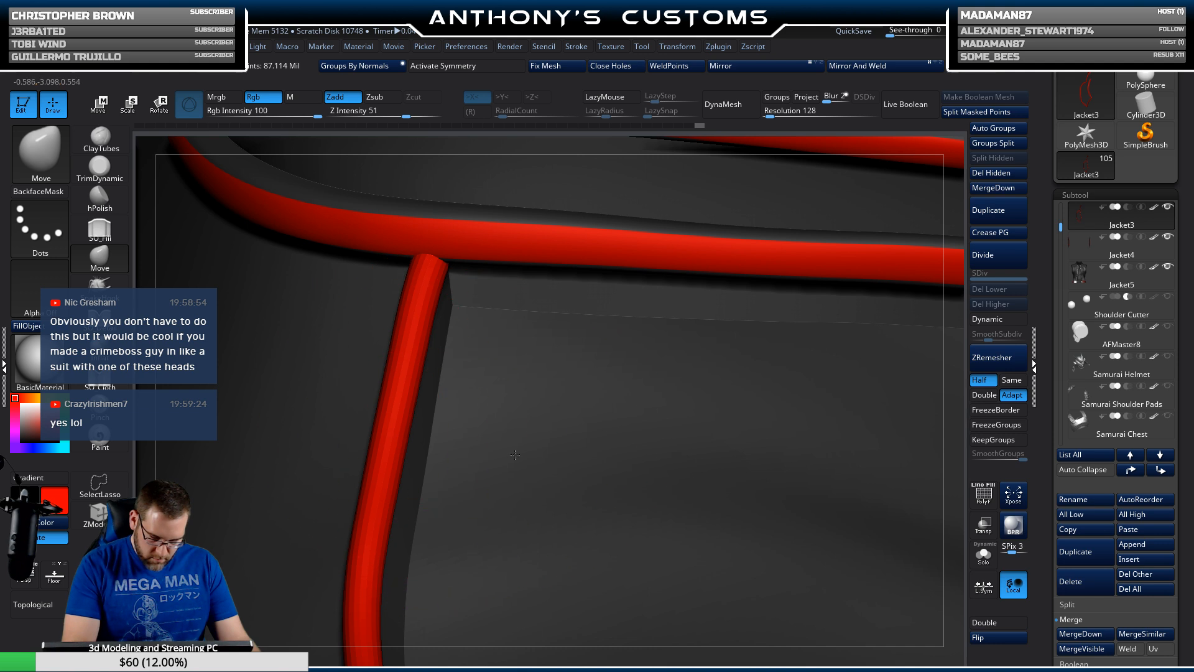
{"action": "right_click_drag", "start_coordinate": [515, 454], "coordinate": [530, 382]}
Step: Reshape the upper end of the left shoulder piping where it meets the collar trim, using a resized Move brush
{"action": "right_click_drag", "start_coordinate": [769, 323], "coordinate": [606, 355]}
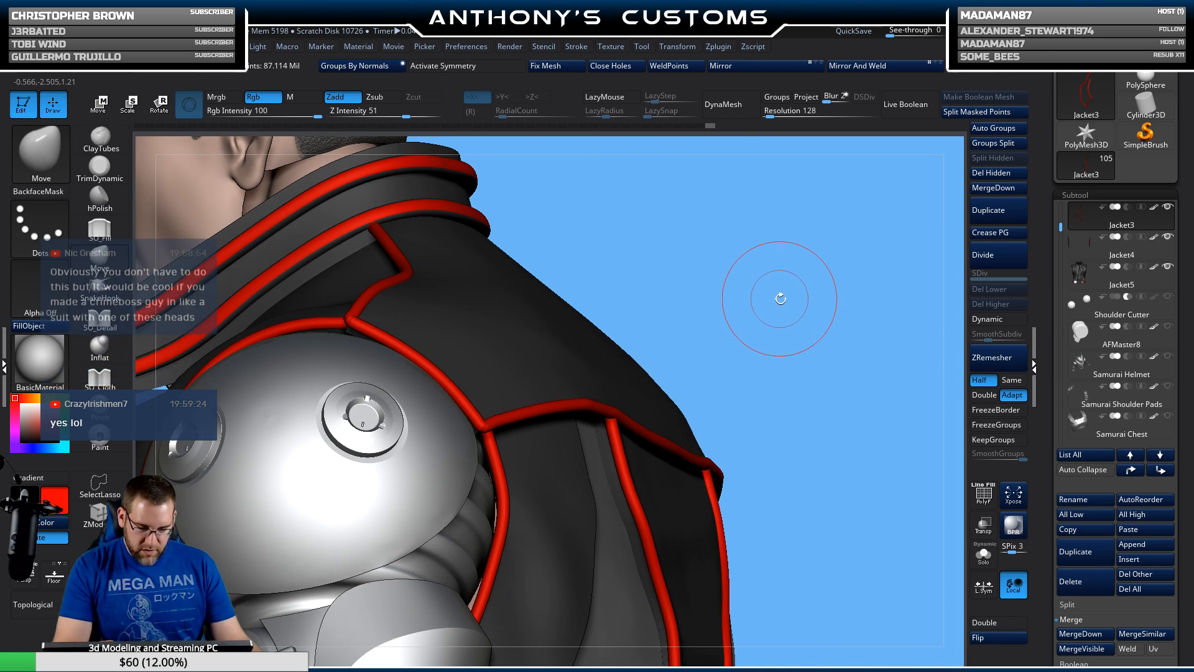
{"action": "right_click_drag", "start_coordinate": [780, 298], "coordinate": [728, 302]}
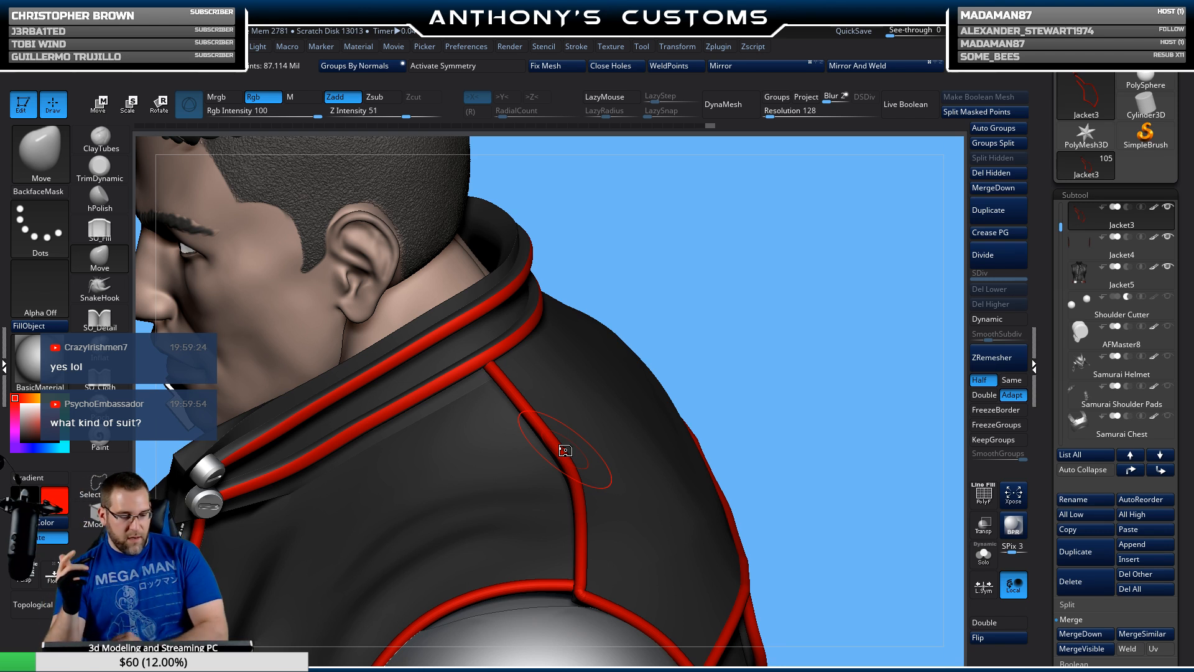
{"action": "mouse_move", "coordinate": [760, 300]}
{"action": "left_mouse_down", "text": "alt"}
{"action": "mouse_move", "coordinate": [737, 389]}
{"action": "mouse_move", "coordinate": [773, 305]}
{"action": "mouse_move", "coordinate": [756, 286]}
{"action": "left_mouse_up", "text": "alt"}
{"action": "key", "text": "space"}
{"action": "mouse_move", "coordinate": [721, 241]}
{"action": "left_mouse_down"}
{"action": "mouse_move", "coordinate": [705, 251]}
{"action": "mouse_move", "coordinate": [871, 220]}
{"action": "left_mouse_up"}
{"action": "left_click_drag", "start_coordinate": [421, 344], "coordinate": [418, 336]}
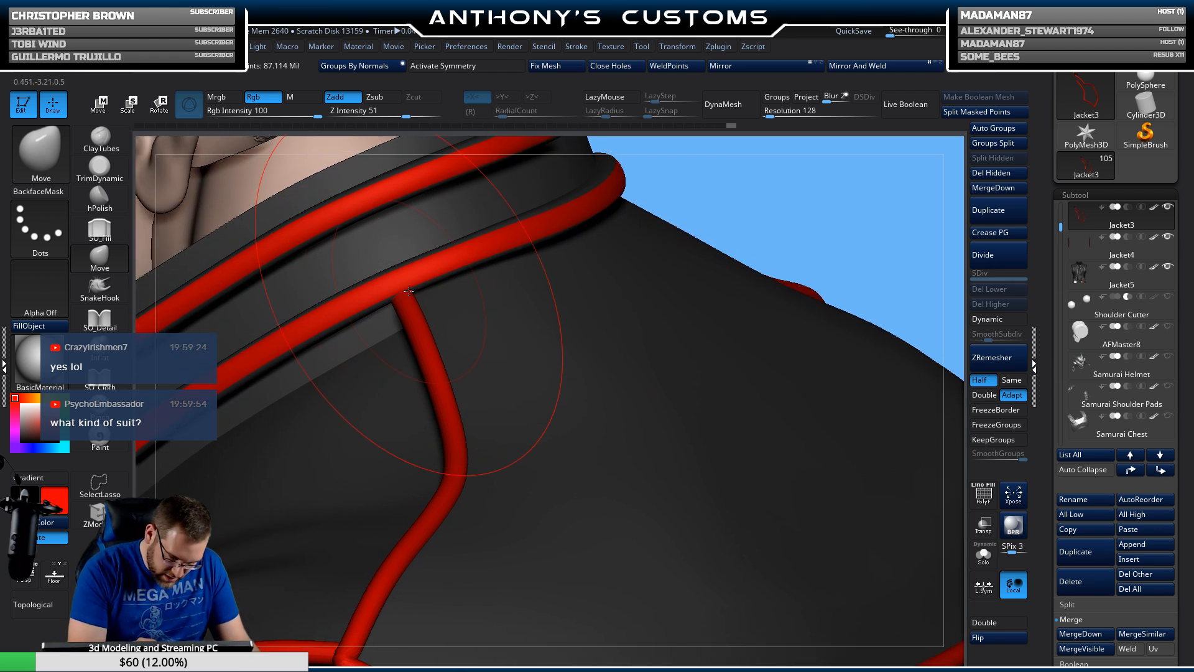
{"action": "left_click_drag", "start_coordinate": [461, 429], "coordinate": [456, 423]}
{"action": "mouse_move", "coordinate": [522, 383]}
{"action": "right_mouse_down"}
{"action": "mouse_move", "coordinate": [505, 358]}
{"action": "mouse_move", "coordinate": [429, 341]}
{"action": "right_mouse_up"}
{"action": "left_click_drag", "start_coordinate": [394, 316], "coordinate": [392, 313]}
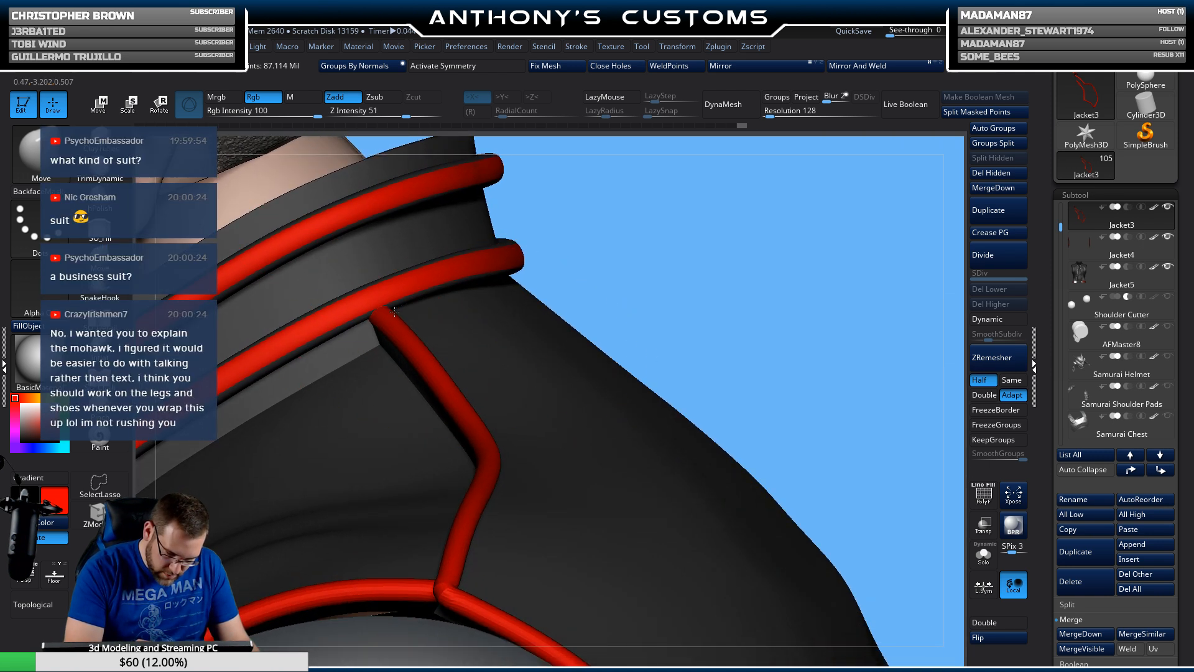
Step: Soften the sharp bend in the middle of the left shoulder piping
{"action": "mouse_move", "coordinate": [693, 274]}
{"action": "left_mouse_down"}
{"action": "mouse_move", "coordinate": [704, 283]}
{"action": "mouse_move", "coordinate": [703, 266]}
{"action": "left_mouse_up"}
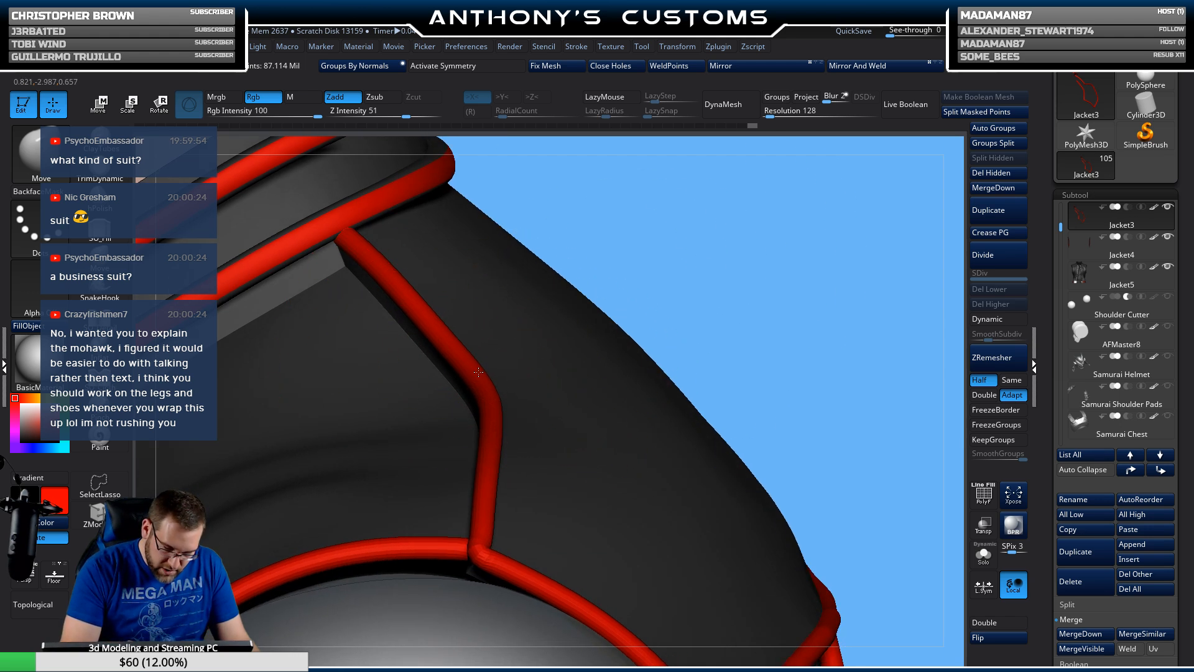
{"action": "mouse_move", "coordinate": [736, 277]}
{"action": "left_mouse_down"}
{"action": "mouse_move", "coordinate": [761, 248]}
{"action": "mouse_move", "coordinate": [745, 287]}
{"action": "left_mouse_up"}
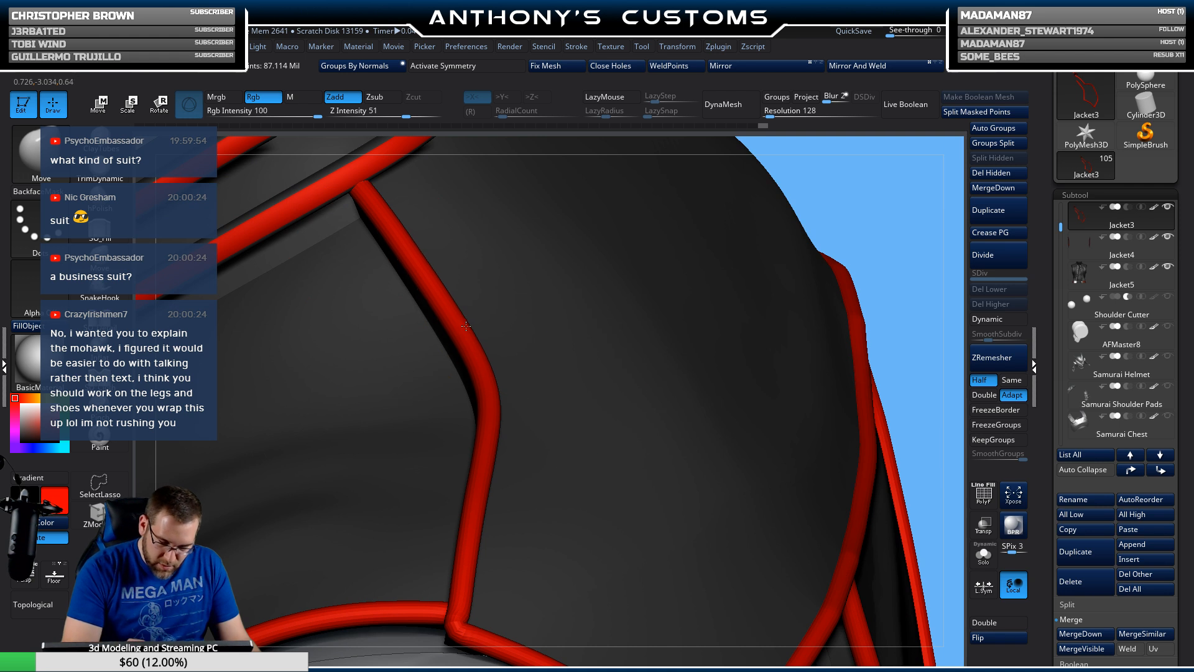
{"action": "left_click_drag", "start_coordinate": [469, 323], "coordinate": [479, 321]}
{"action": "mouse_move", "coordinate": [824, 241]}
{"action": "left_mouse_down"}
{"action": "mouse_move", "coordinate": [880, 224]}
{"action": "mouse_move", "coordinate": [871, 231]}
{"action": "left_mouse_up"}
{"action": "left_click_drag", "start_coordinate": [774, 310], "coordinate": [742, 336]}
Step: Smooth the middle stretch of the left shoulder piping into an even curve along the jacket panel, using a resized Move brush
{"action": "left_click_drag", "start_coordinate": [513, 405], "coordinate": [524, 403]}
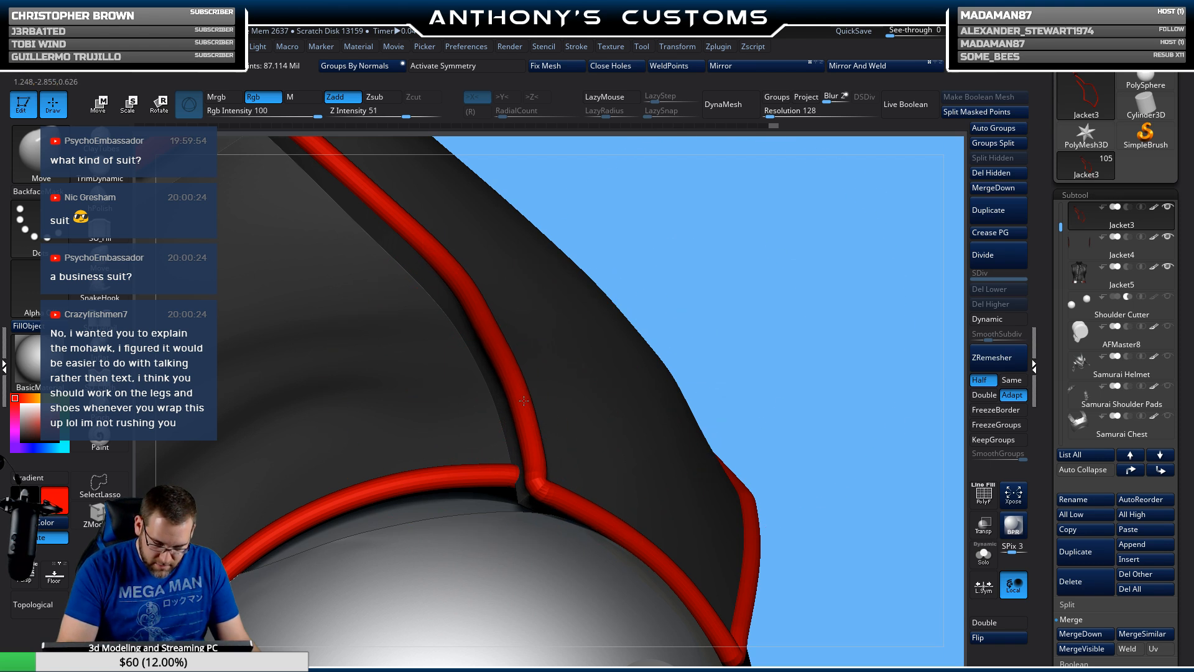
{"action": "left_click_drag", "start_coordinate": [512, 355], "coordinate": [517, 352]}
{"action": "key", "text": "space"}
{"action": "left_click_drag", "start_coordinate": [678, 276], "coordinate": [580, 277]}
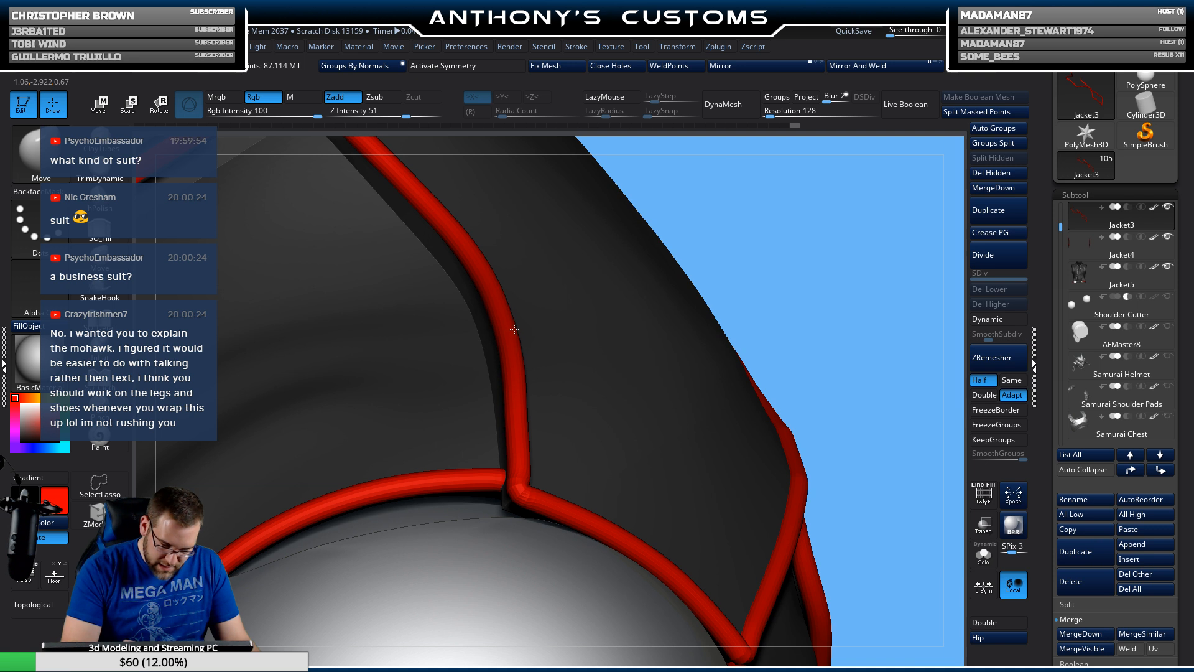
{"action": "left_click_drag", "start_coordinate": [514, 329], "coordinate": [513, 330]}
{"action": "mouse_move", "coordinate": [785, 263]}
{"action": "left_mouse_down"}
{"action": "mouse_move", "coordinate": [803, 219]}
{"action": "mouse_move", "coordinate": [785, 250]}
{"action": "left_mouse_up"}
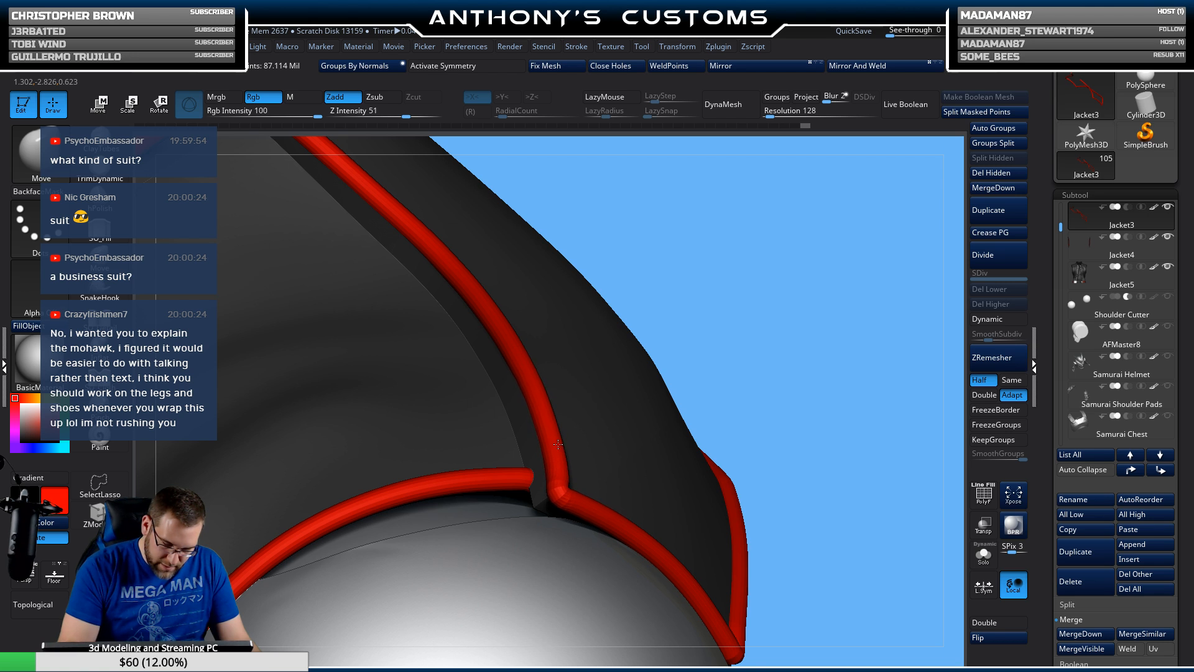
Step: Refine the lower end of the left shoulder piping where it meets the armhole trim
{"action": "left_click_drag", "start_coordinate": [558, 444], "coordinate": [558, 450]}
{"action": "left_click_drag", "start_coordinate": [559, 498], "coordinate": [555, 488]}
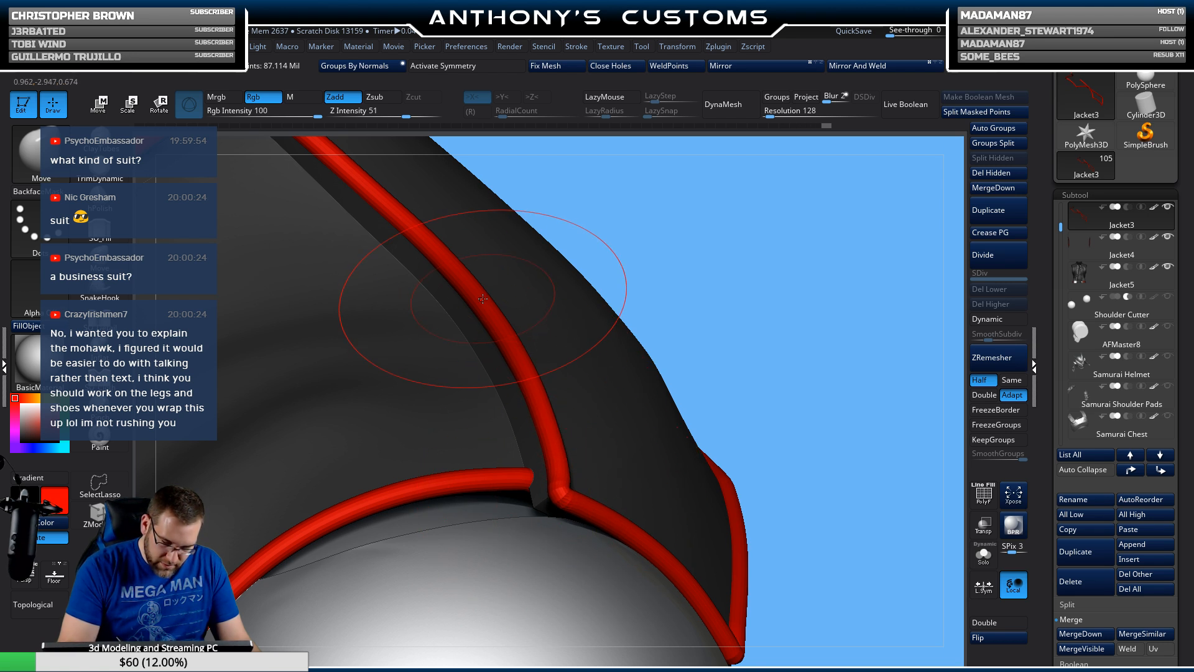
{"action": "left_click_drag", "start_coordinate": [547, 435], "coordinate": [552, 447]}
{"action": "mouse_move", "coordinate": [613, 247]}
{"action": "left_mouse_down"}
{"action": "mouse_move", "coordinate": [697, 216]}
{"action": "mouse_move", "coordinate": [673, 205]}
{"action": "mouse_move", "coordinate": [734, 293]}
{"action": "mouse_move", "coordinate": [772, 305]}
{"action": "mouse_move", "coordinate": [786, 309]}
{"action": "mouse_move", "coordinate": [826, 256]}
{"action": "mouse_move", "coordinate": [813, 243]}
{"action": "mouse_move", "coordinate": [830, 306]}
{"action": "mouse_move", "coordinate": [837, 286]}
{"action": "mouse_move", "coordinate": [867, 270]}
{"action": "mouse_move", "coordinate": [836, 321]}
{"action": "mouse_move", "coordinate": [838, 404]}
{"action": "mouse_move", "coordinate": [838, 328]}
{"action": "left_mouse_up"}
Step: Activate X symmetry and even out the horizontal piping across the upper back, using a resized Move brush
{"action": "key", "text": "space"}
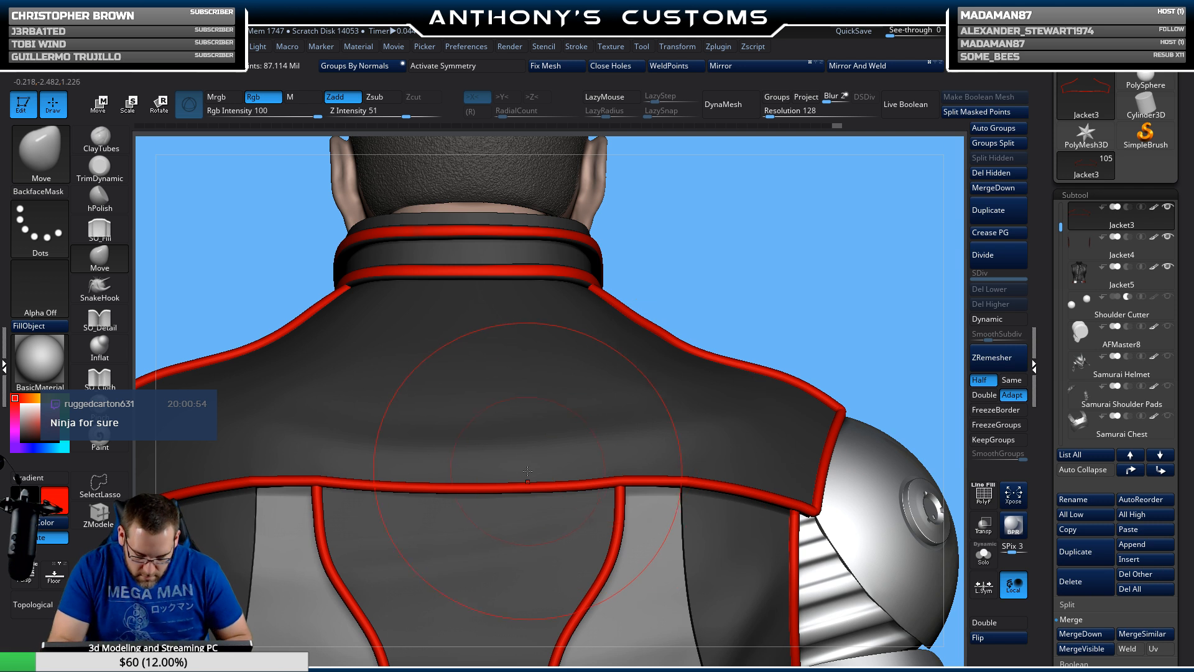
{"action": "key", "text": "space"}
{"action": "left_click_drag", "start_coordinate": [515, 476], "coordinate": [522, 476]}
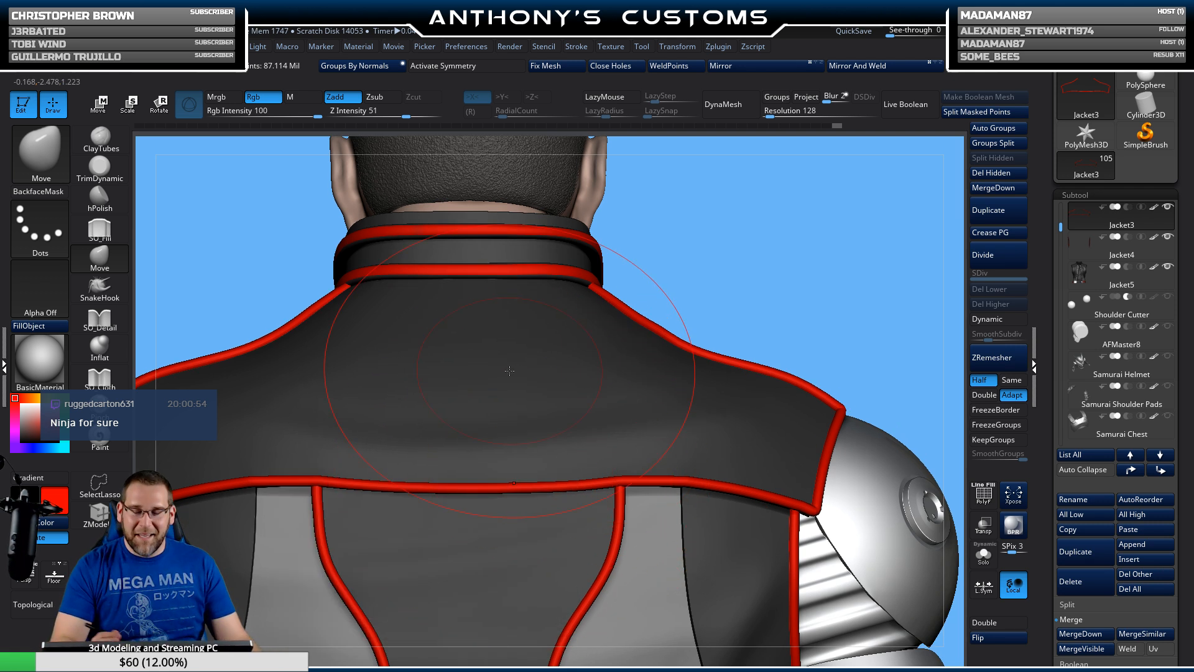
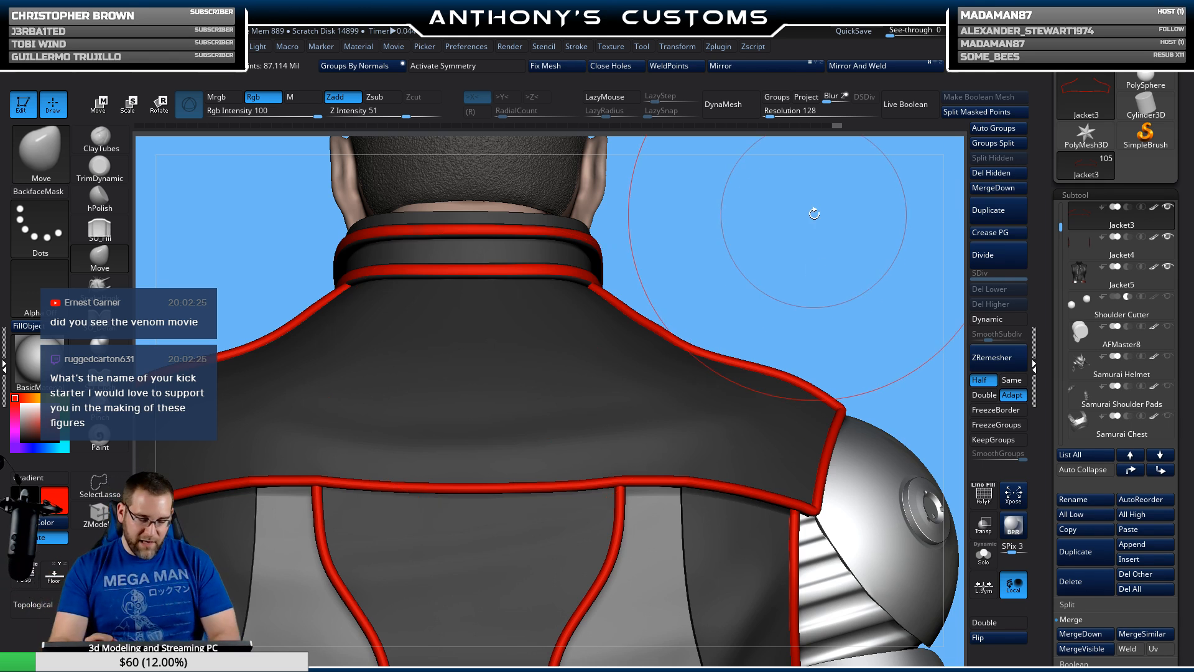
{"action": "key", "text": "x"}
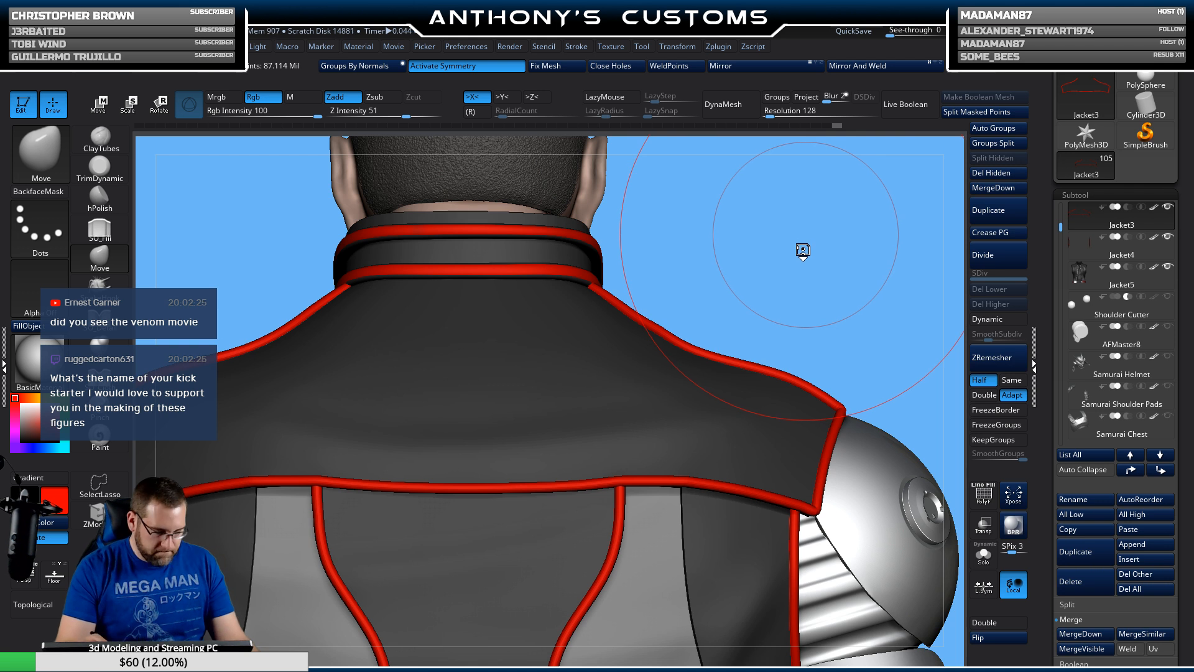
{"action": "mouse_move", "coordinate": [795, 255]}
{"action": "left_mouse_down"}
{"action": "mouse_move", "coordinate": [797, 265]}
{"action": "mouse_move", "coordinate": [795, 249]}
{"action": "left_mouse_up"}
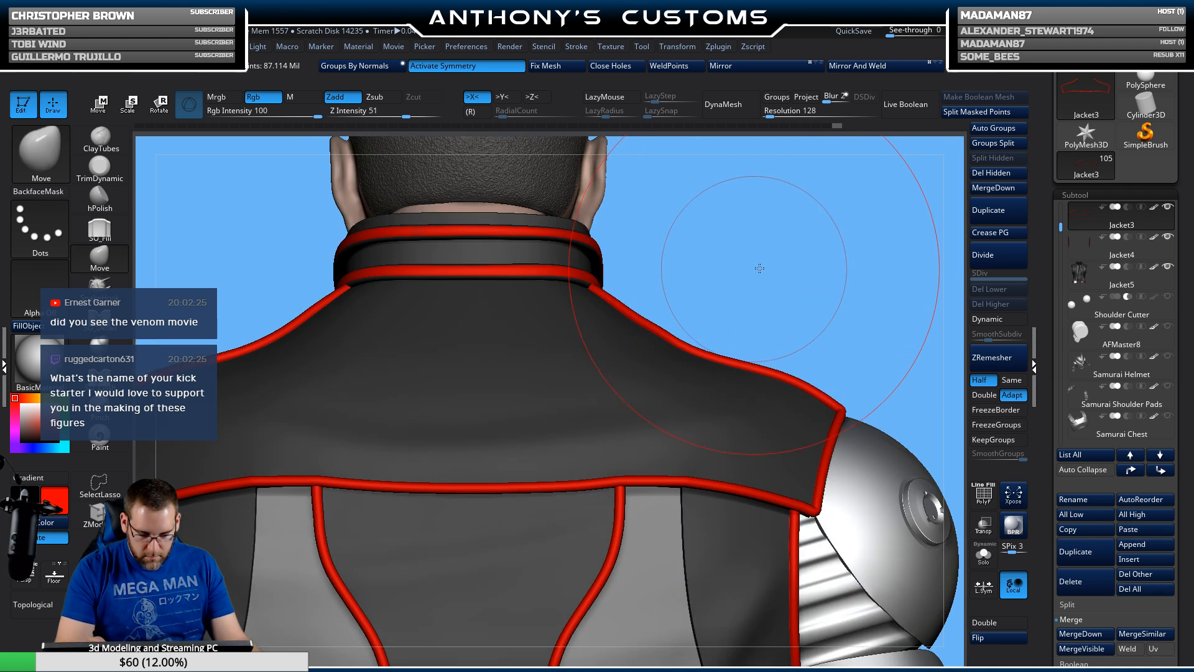
{"action": "left_click_drag", "start_coordinate": [728, 266], "coordinate": [804, 251], "text": "alt"}
{"action": "left_click_drag", "start_coordinate": [608, 474], "coordinate": [608, 469]}
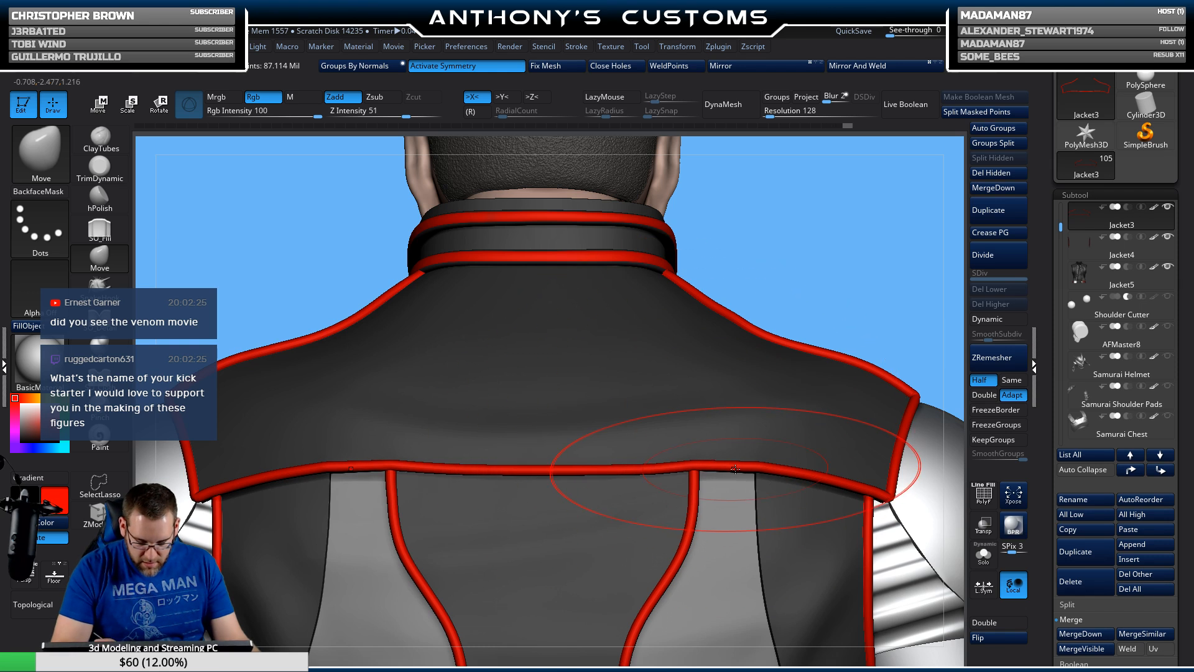
{"action": "left_click_drag", "start_coordinate": [736, 470], "coordinate": [736, 466]}
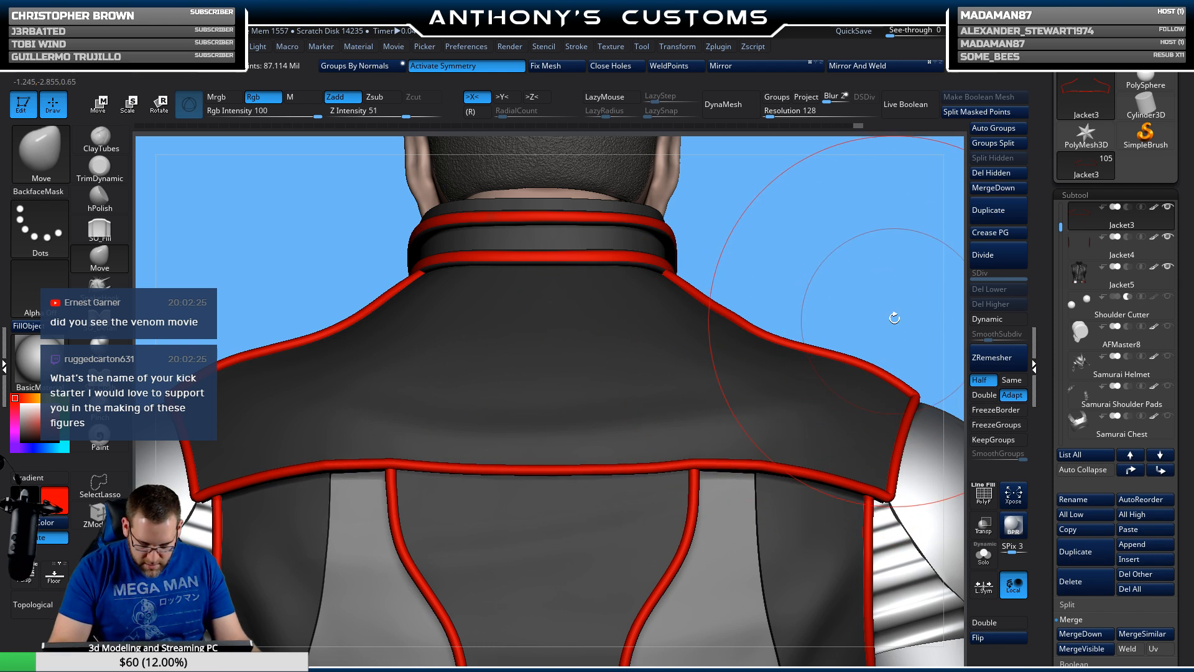
Step: Smooth the outer stretches of the horizontal back piping toward the armholes, using a smaller Move brush
{"action": "key", "text": "space"}
{"action": "left_click_drag", "start_coordinate": [879, 295], "coordinate": [873, 295]}
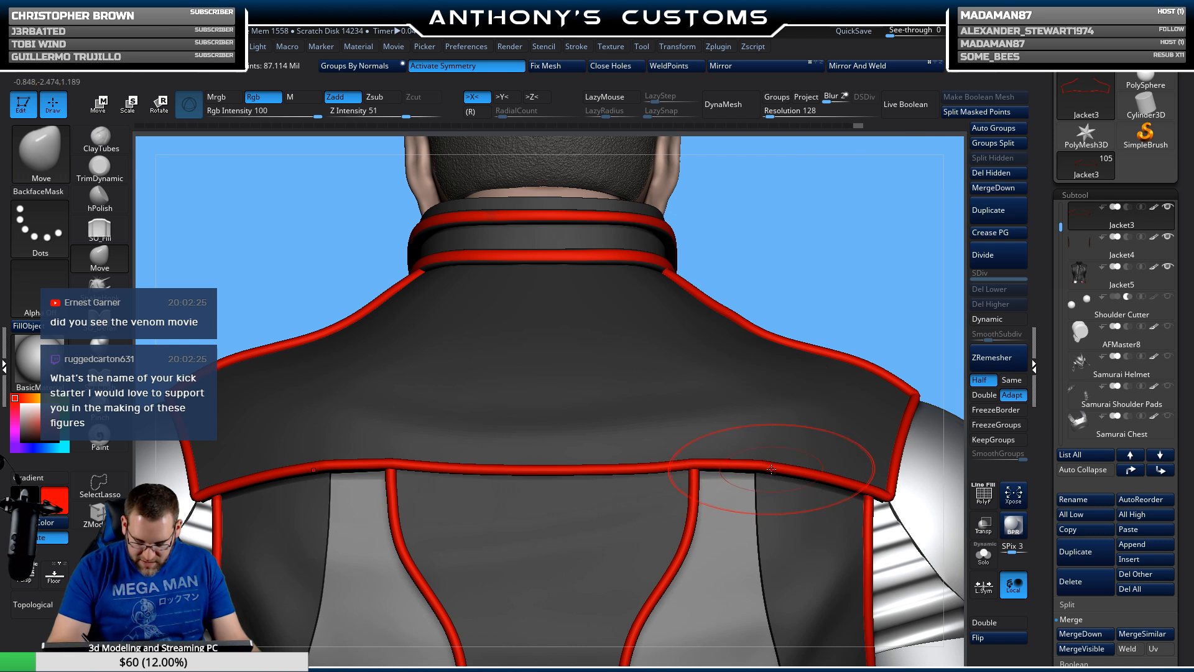
{"action": "left_click_drag", "start_coordinate": [781, 470], "coordinate": [881, 485]}
{"action": "mouse_move", "coordinate": [848, 234]}
{"action": "left_mouse_down"}
{"action": "mouse_move", "coordinate": [857, 285]}
{"action": "mouse_move", "coordinate": [835, 263]}
{"action": "mouse_move", "coordinate": [916, 259]}
{"action": "left_mouse_up"}
{"action": "mouse_move", "coordinate": [916, 259]}
{"action": "left_mouse_down"}
{"action": "mouse_move", "coordinate": [852, 347]}
{"action": "mouse_move", "coordinate": [830, 258]}
{"action": "mouse_move", "coordinate": [829, 275]}
{"action": "mouse_move", "coordinate": [843, 271]}
{"action": "left_mouse_up"}
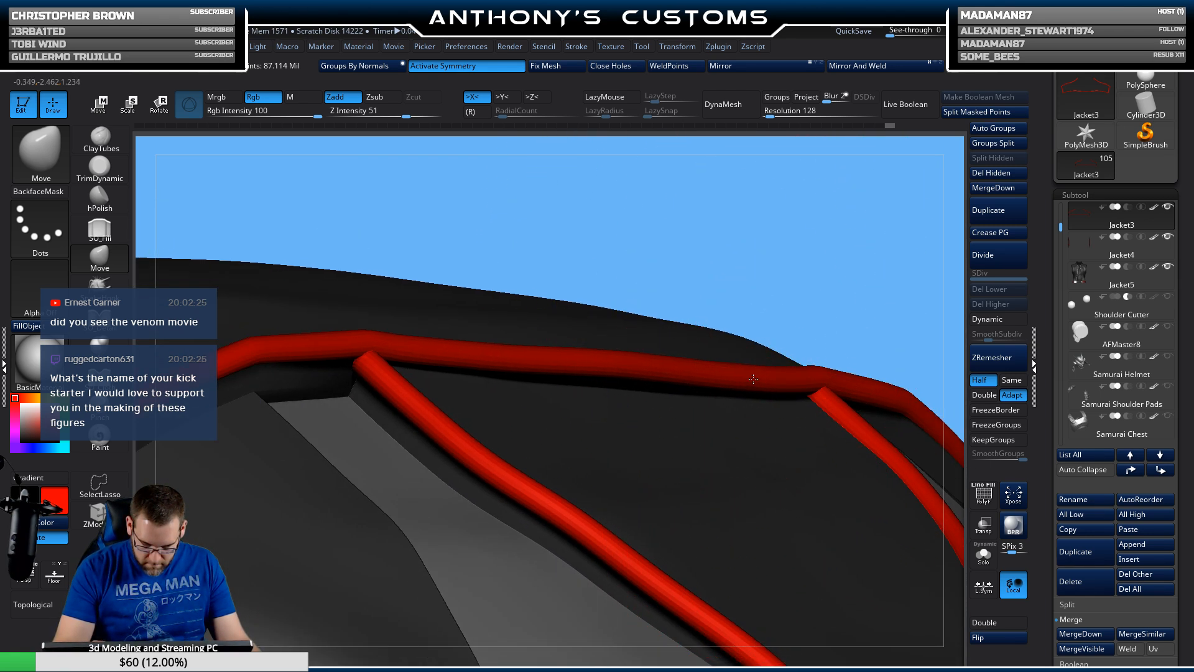
Step: Adjust the horizontal back piping around its junctions with the two vertical pipings, using a resized Move brush
{"action": "key", "text": "space"}
{"action": "left_click_drag", "start_coordinate": [754, 379], "coordinate": [741, 375]}
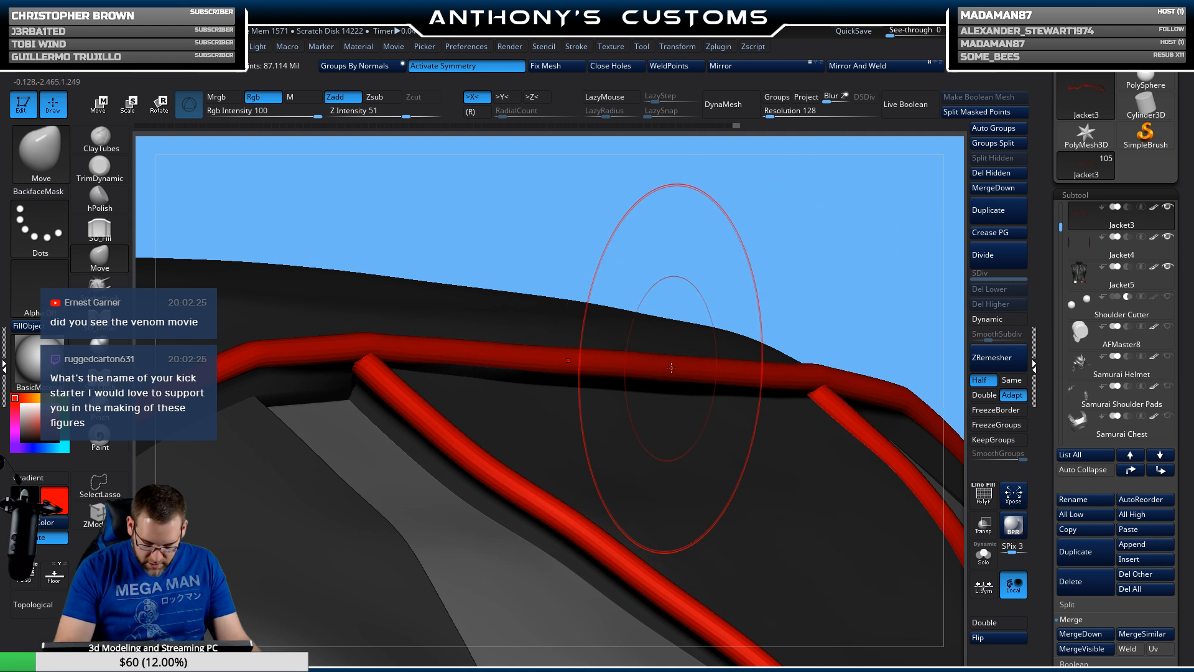
{"action": "left_click_drag", "start_coordinate": [803, 205], "coordinate": [709, 413]}
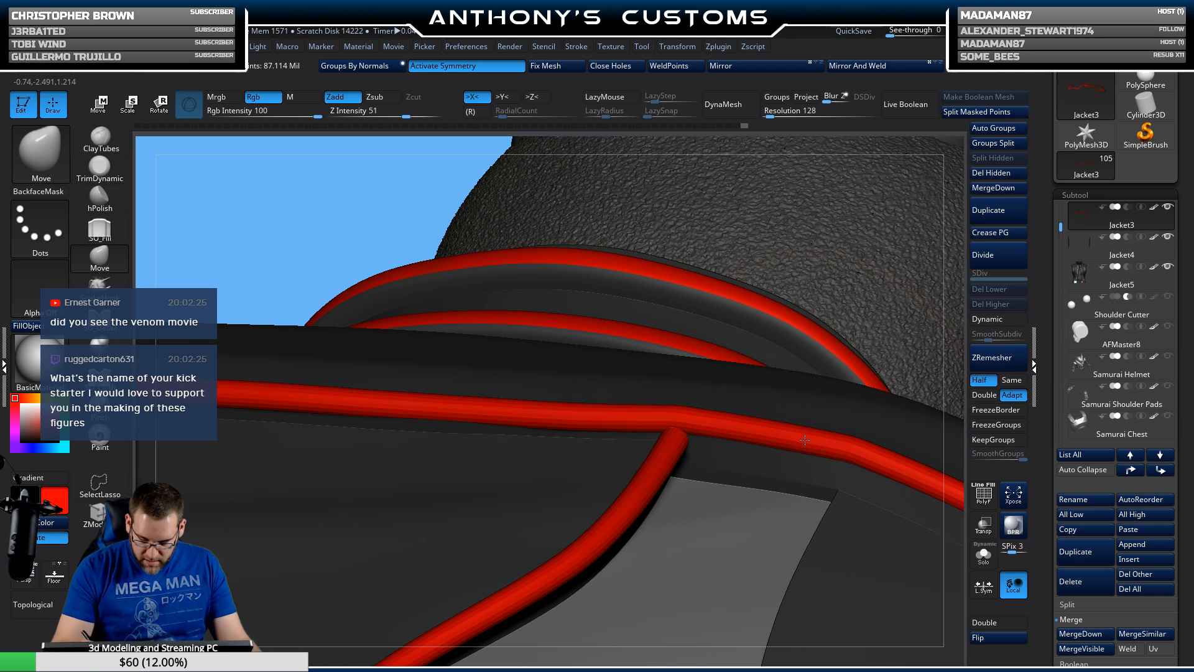
{"action": "mouse_move", "coordinate": [746, 376]}
{"action": "left_mouse_down"}
{"action": "mouse_move", "coordinate": [784, 367]}
{"action": "mouse_move", "coordinate": [748, 336]}
{"action": "left_mouse_up"}
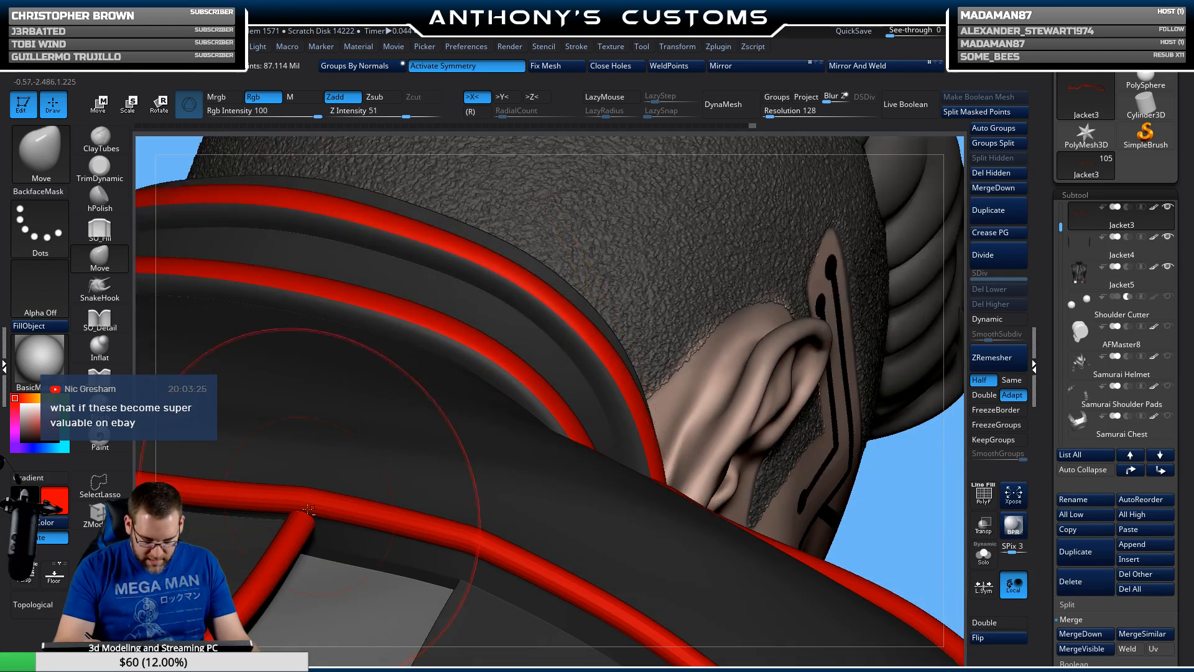
Step: Select the vertical back piping subtool Jacket2, undo the last moves on it and activate X symmetry
{"action": "left_click", "coordinate": [290, 537], "text": "alt"}
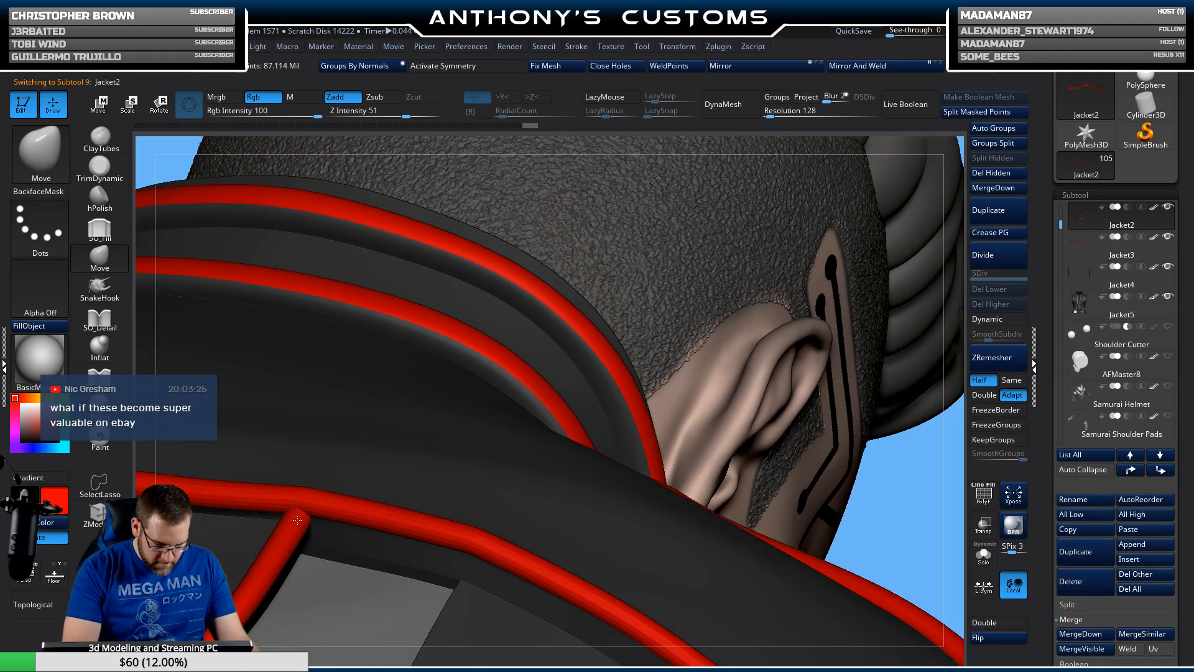
{"action": "mouse_move", "coordinate": [301, 519]}
{"action": "right_mouse_down"}
{"action": "mouse_move", "coordinate": [299, 508]}
{"action": "mouse_move", "coordinate": [594, 369]}
{"action": "right_mouse_up"}
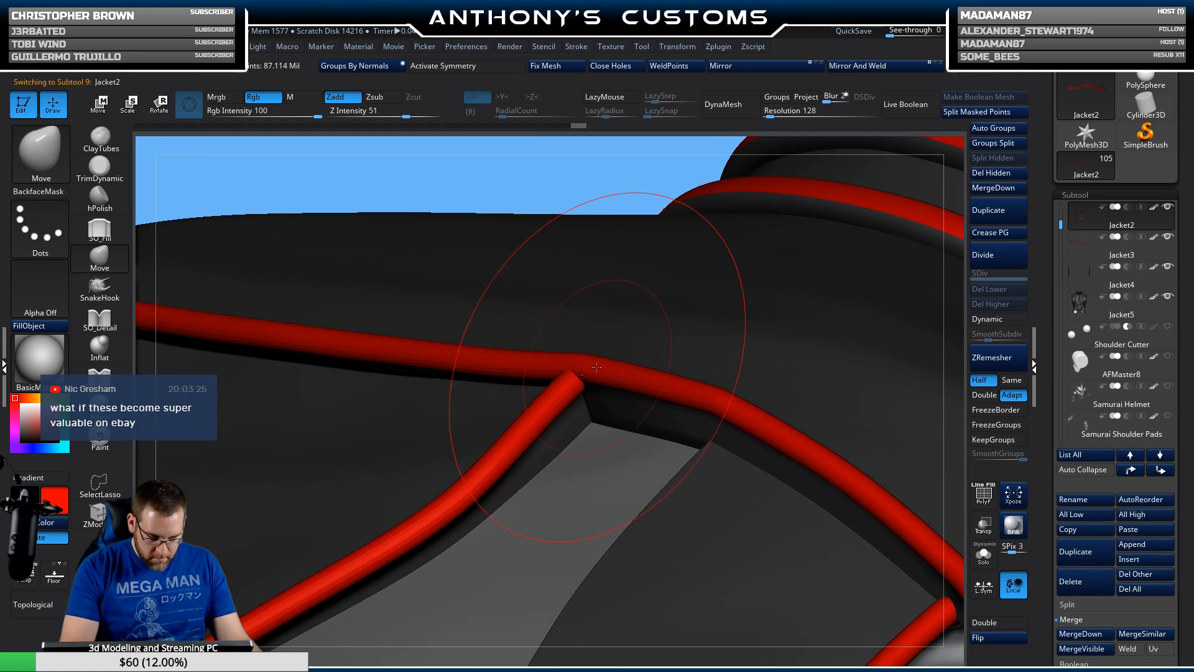
{"action": "key", "text": "ctrl+z"}
{"action": "key", "text": "ctrl+z"}
{"action": "key", "text": "ctrl+z"}
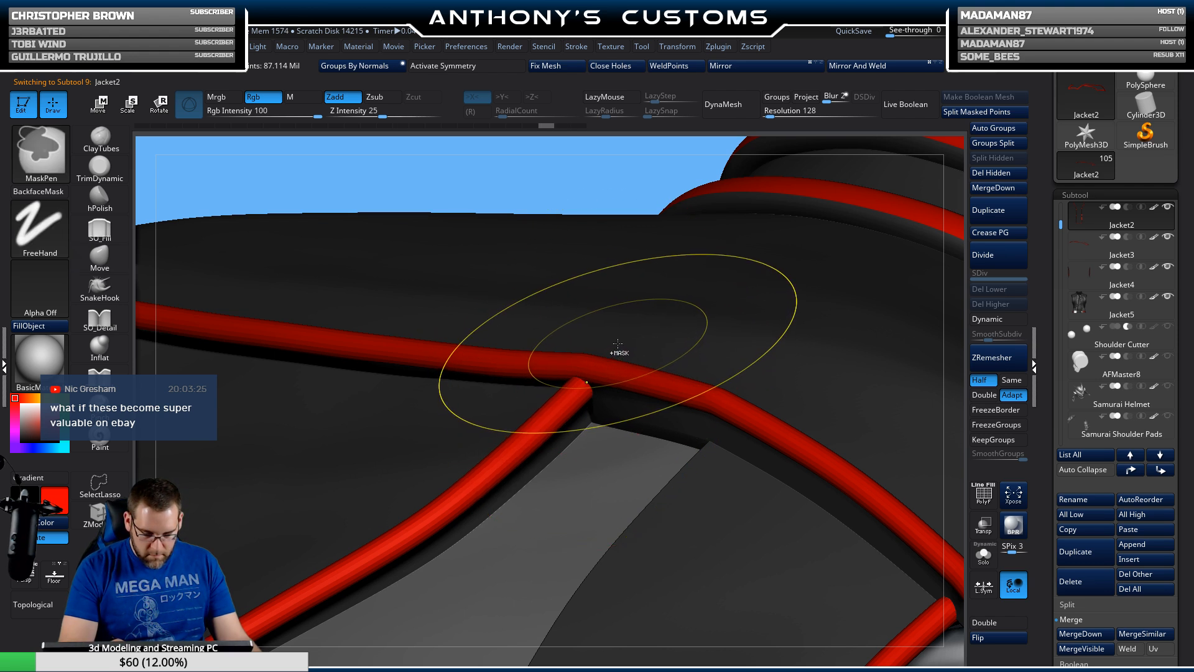
{"action": "key", "text": "x"}
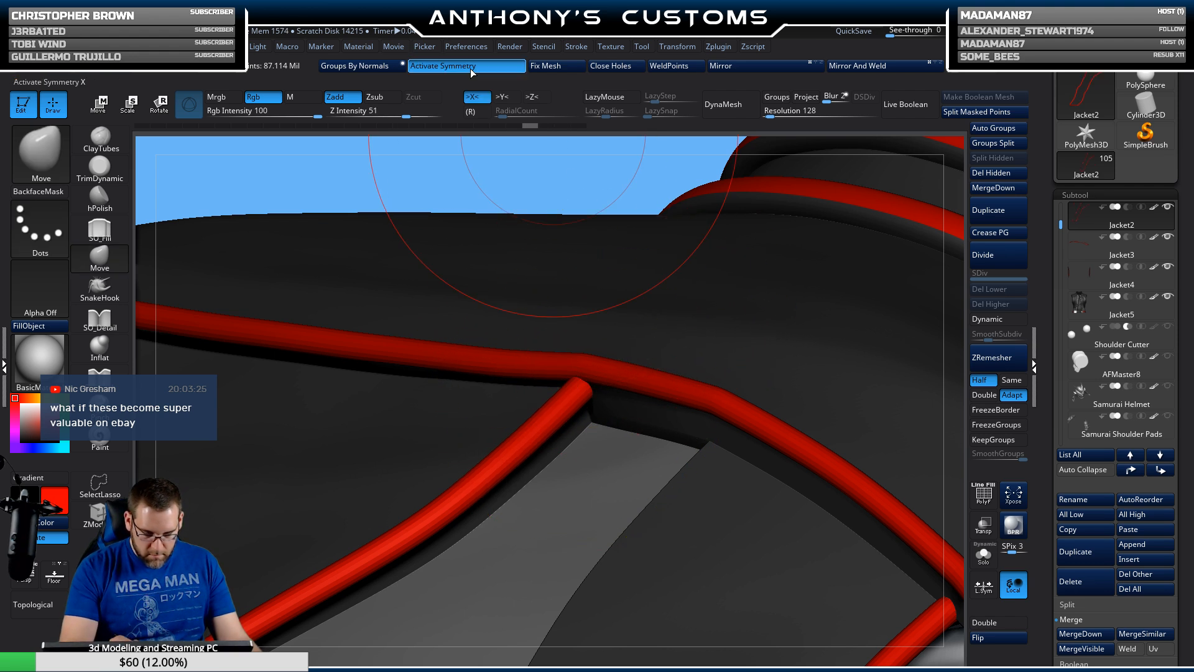
Step: Move the upper ends of the vertical back piping against the horizontal piping and reshape the stretch just below
{"action": "right_click_drag", "start_coordinate": [581, 436], "coordinate": [558, 408]}
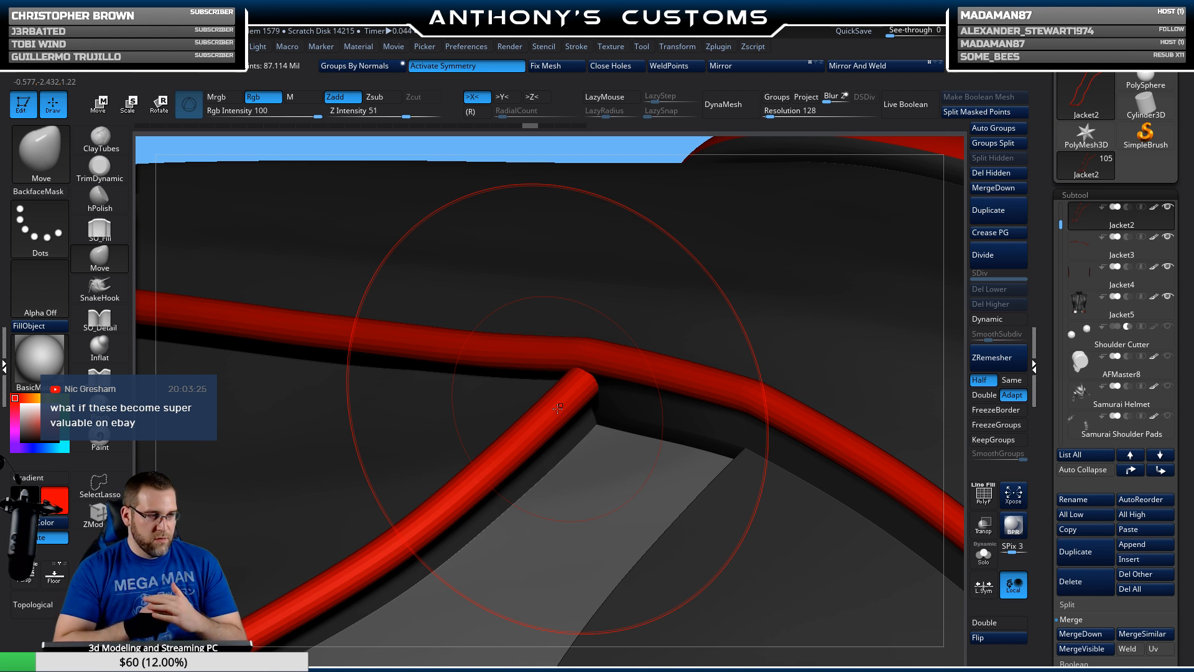
{"action": "right_click_drag", "start_coordinate": [558, 408], "coordinate": [575, 382]}
{"action": "left_click_drag", "start_coordinate": [575, 382], "coordinate": [569, 377]}
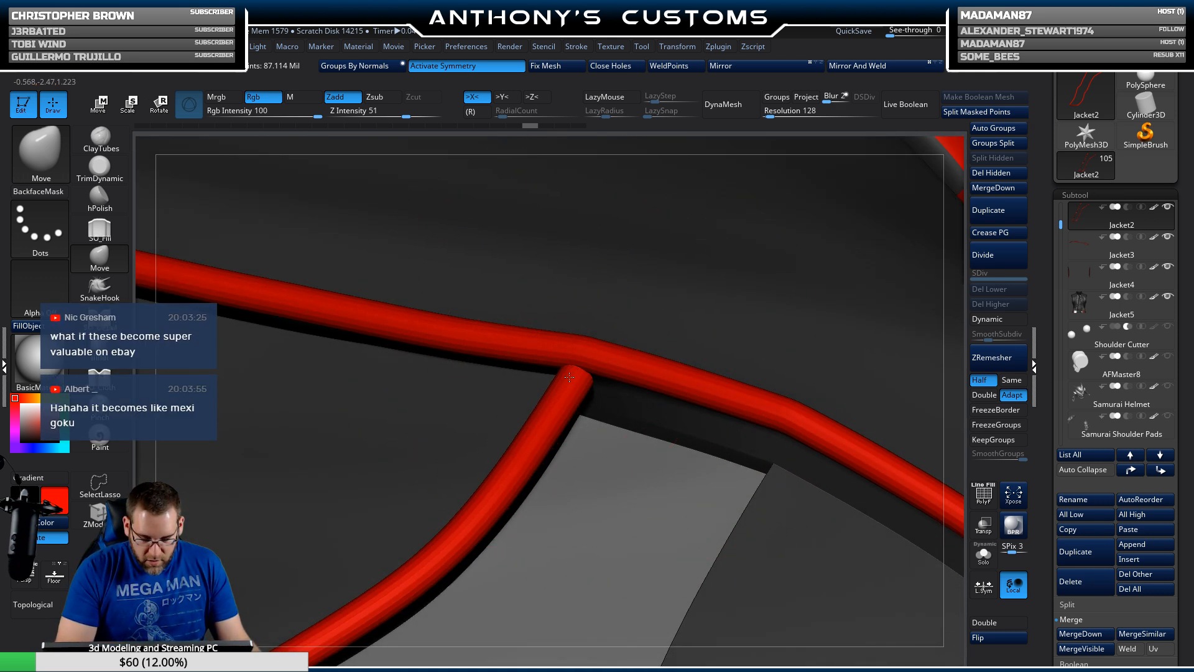
{"action": "left_click_drag", "start_coordinate": [475, 522], "coordinate": [462, 514]}
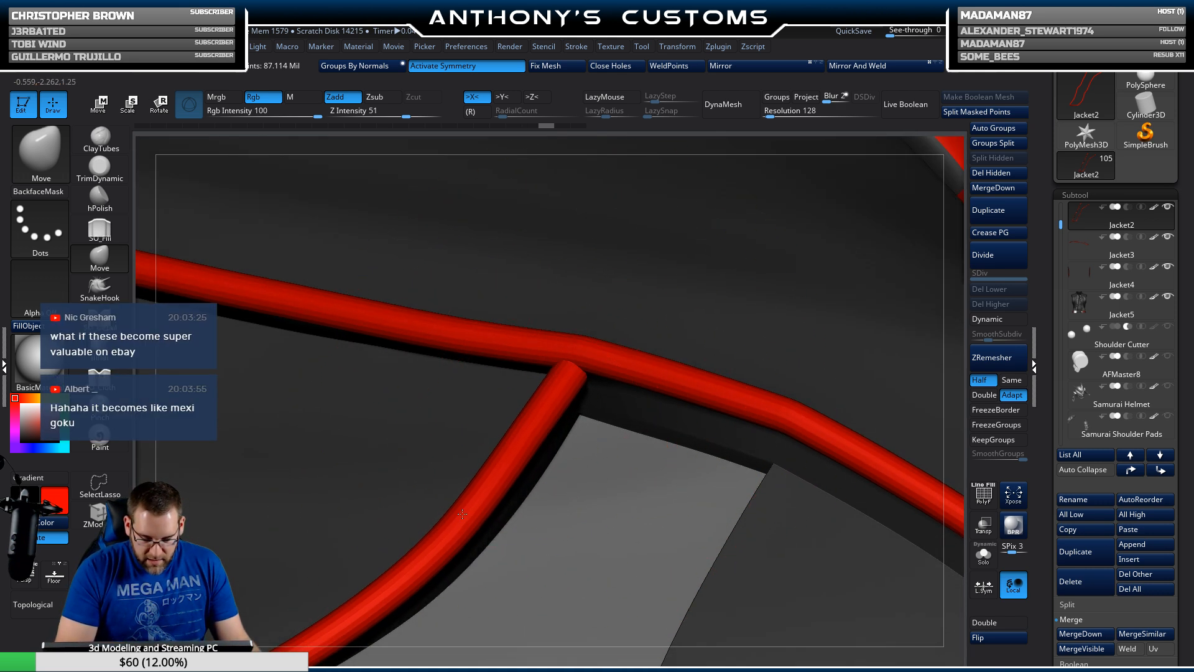
{"action": "right_click_drag", "start_coordinate": [569, 446], "coordinate": [616, 367]}
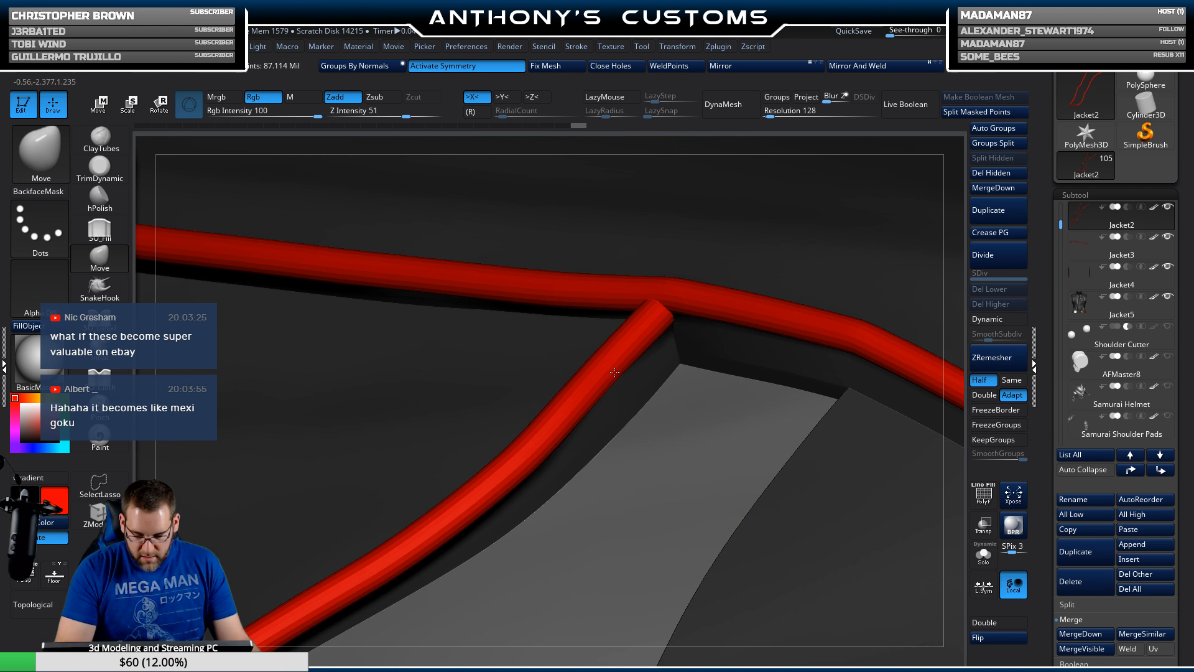
{"action": "mouse_move", "coordinate": [619, 324]}
{"action": "right_mouse_down"}
{"action": "mouse_move", "coordinate": [666, 440]}
{"action": "mouse_move", "coordinate": [676, 427]}
{"action": "right_mouse_up"}
{"action": "left_click_drag", "start_coordinate": [585, 402], "coordinate": [582, 395]}
{"action": "right_click_drag", "start_coordinate": [556, 418], "coordinate": [522, 456]}
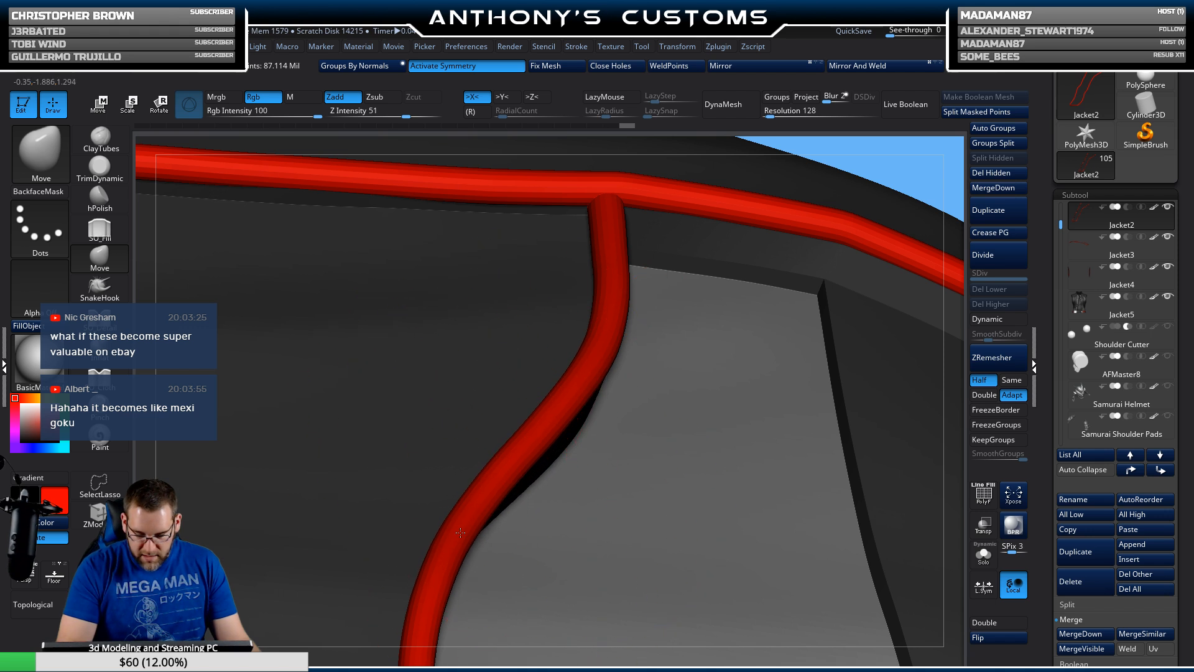
Step: Shift the lower bend of the vertical back piping inward, away from the light grey side panel
{"action": "left_click_drag", "start_coordinate": [460, 533], "coordinate": [445, 533]}
{"action": "left_click_drag", "start_coordinate": [419, 600], "coordinate": [404, 602]}
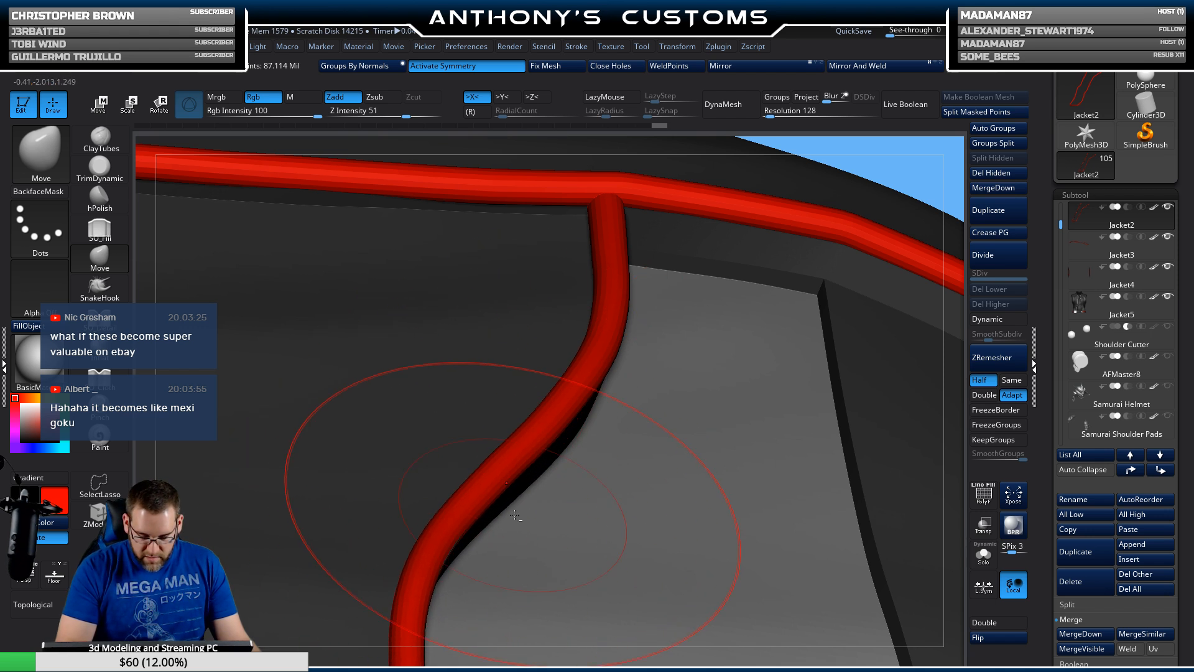
{"action": "right_click_drag", "start_coordinate": [515, 515], "coordinate": [673, 453]}
{"action": "right_click", "coordinate": [674, 452]}
{"action": "right_click_drag", "start_coordinate": [684, 355], "coordinate": [750, 381]}
Step: Fit the upper end of the vertical back piping under the horizontal piping, using a resized Move brush
{"action": "key", "text": "space"}
{"action": "left_click_drag", "start_coordinate": [761, 379], "coordinate": [739, 380]}
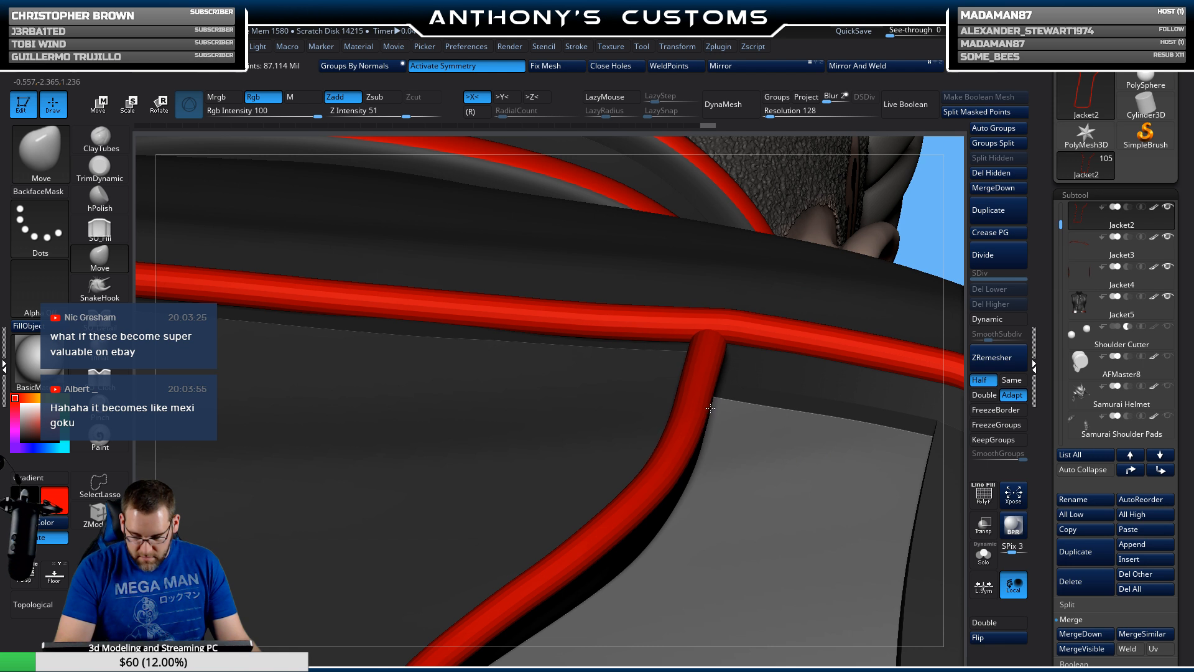
{"action": "mouse_move", "coordinate": [728, 415]}
{"action": "right_mouse_down"}
{"action": "mouse_move", "coordinate": [683, 397]}
{"action": "mouse_move", "coordinate": [688, 302]}
{"action": "mouse_move", "coordinate": [729, 372]}
{"action": "mouse_move", "coordinate": [729, 353]}
{"action": "right_mouse_up"}
{"action": "left_click_drag", "start_coordinate": [737, 347], "coordinate": [739, 346]}
{"action": "right_click_drag", "start_coordinate": [739, 345], "coordinate": [684, 392]}
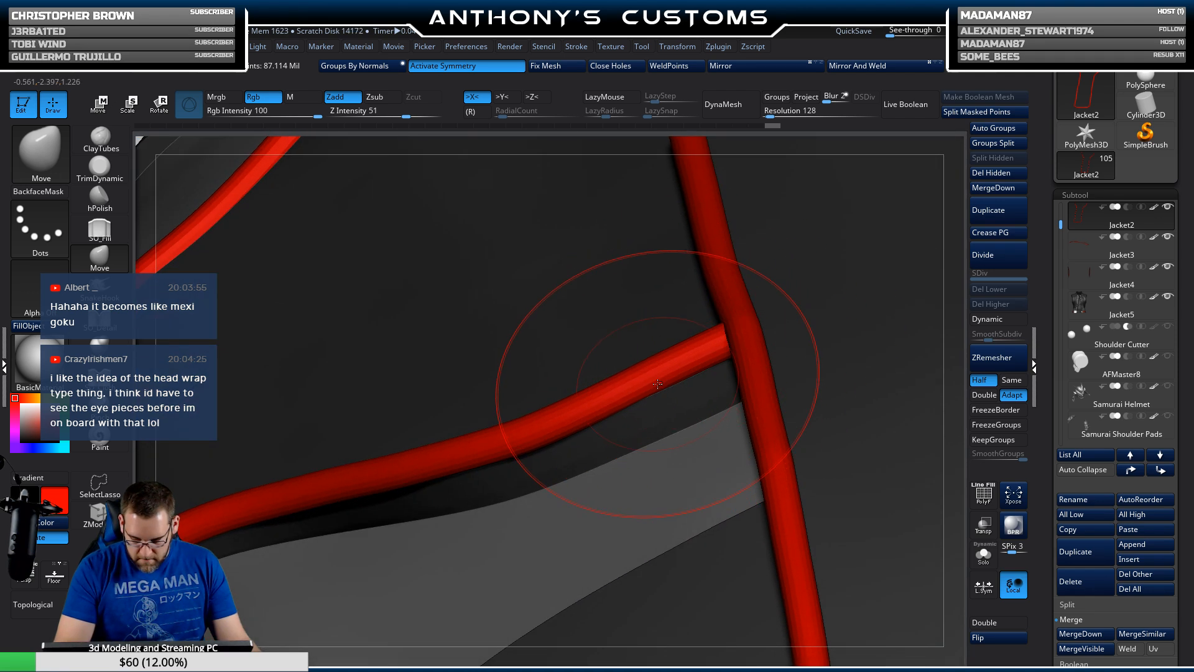
Step: Reshape the bend in the vertical back piping beside the light grey panel, using a resized Move brush
{"action": "key", "text": "space"}
{"action": "left_click_drag", "start_coordinate": [669, 386], "coordinate": [650, 386]}
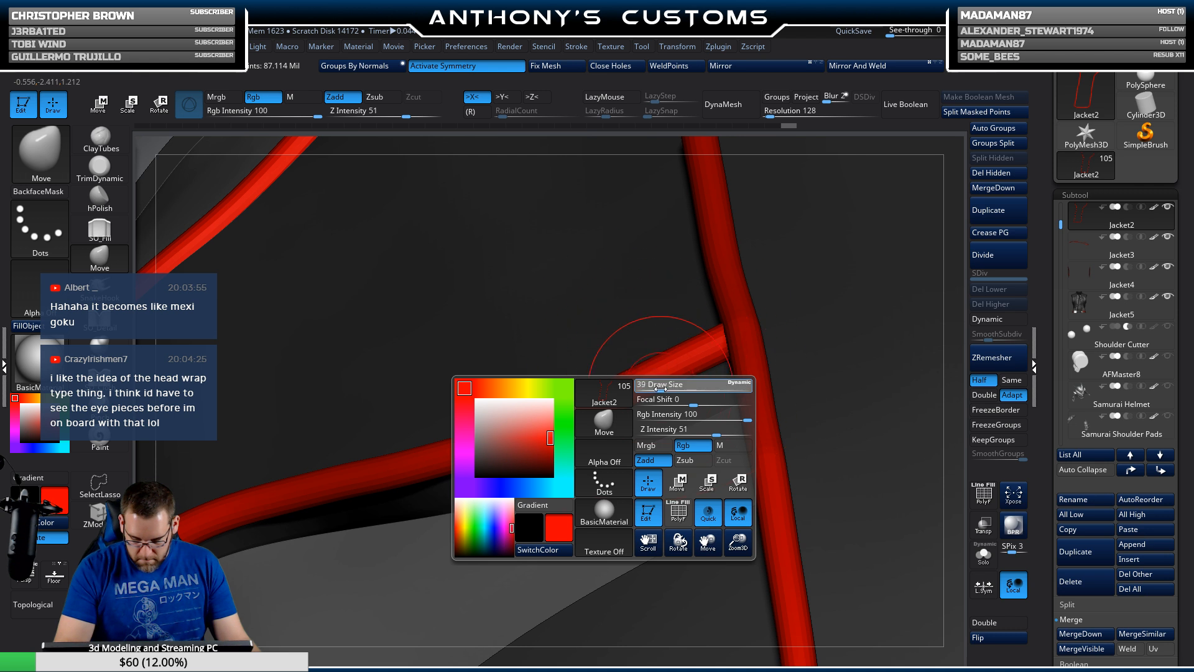
{"action": "mouse_move", "coordinate": [686, 407]}
{"action": "right_mouse_down"}
{"action": "mouse_move", "coordinate": [816, 284]}
{"action": "mouse_move", "coordinate": [591, 413]}
{"action": "mouse_move", "coordinate": [622, 426]}
{"action": "mouse_move", "coordinate": [567, 452]}
{"action": "mouse_move", "coordinate": [546, 509]}
{"action": "mouse_move", "coordinate": [627, 424]}
{"action": "right_mouse_up"}
{"action": "key", "text": "space"}
{"action": "key", "text": "space"}
{"action": "left_click_drag", "start_coordinate": [622, 417], "coordinate": [590, 378]}
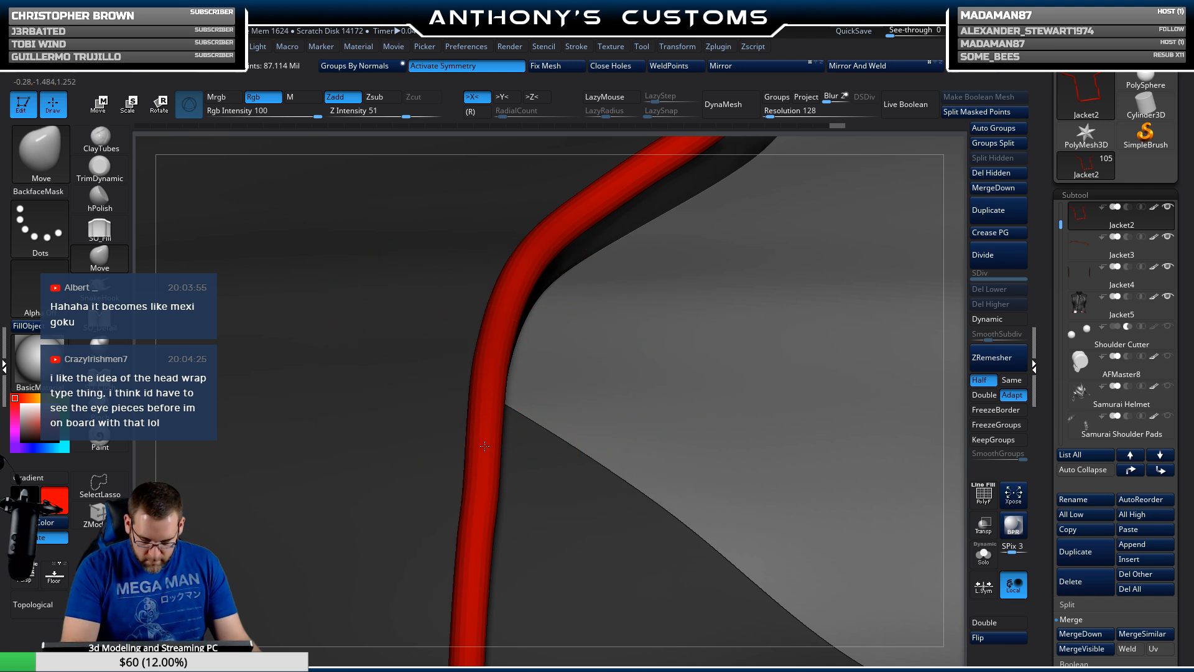
{"action": "right_click_drag", "start_coordinate": [514, 434], "coordinate": [463, 496]}
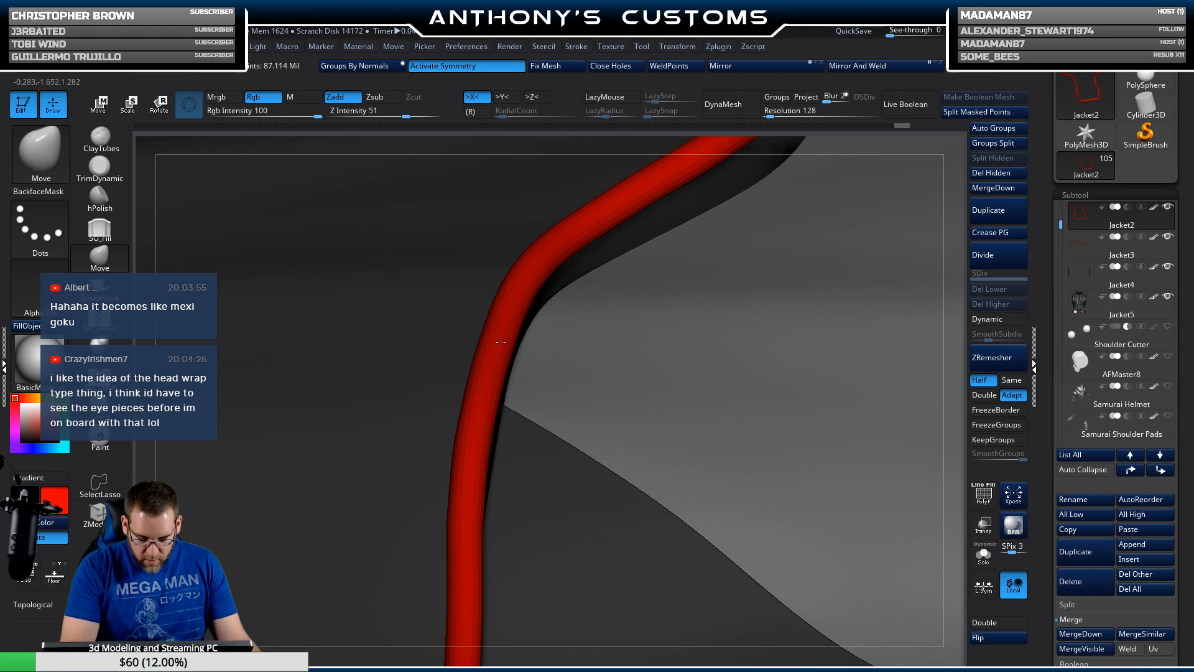
{"action": "mouse_move", "coordinate": [498, 340]}
{"action": "right_mouse_down"}
{"action": "mouse_move", "coordinate": [609, 358]}
{"action": "mouse_move", "coordinate": [493, 331]}
{"action": "right_mouse_up"}
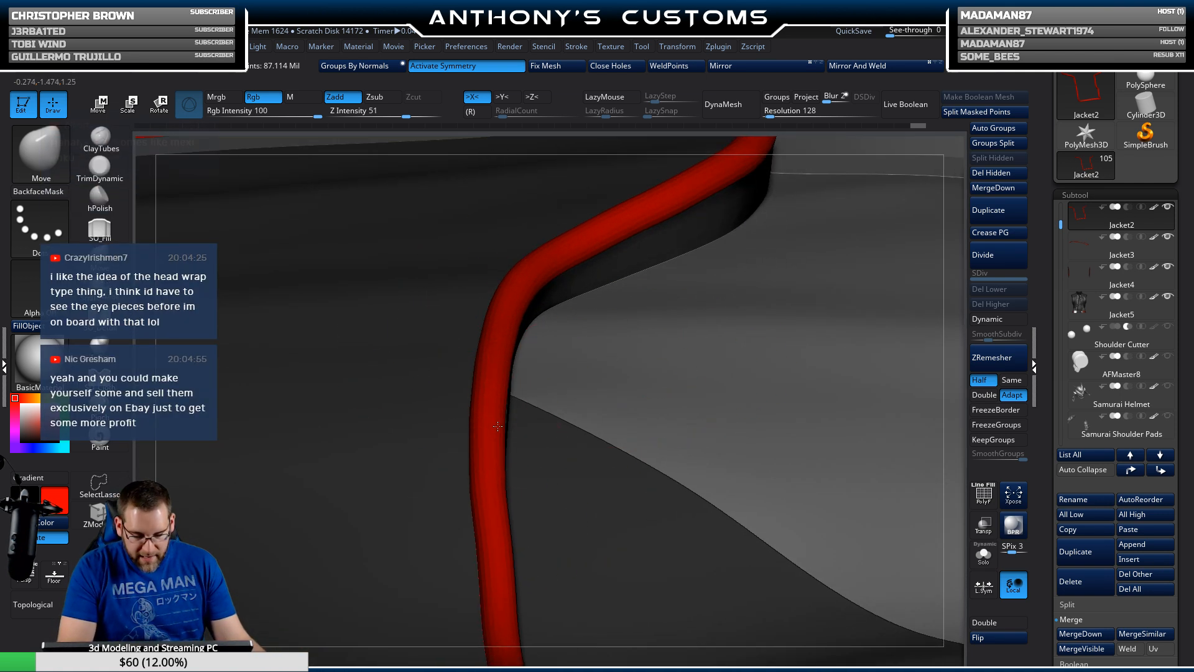
Step: Straighten the vertical back piping above its kink, below the light grey side panel, with the Move brush
{"action": "mouse_move", "coordinate": [611, 434]}
{"action": "right_mouse_down"}
{"action": "mouse_move", "coordinate": [545, 341]}
{"action": "mouse_move", "coordinate": [603, 336]}
{"action": "mouse_move", "coordinate": [624, 359]}
{"action": "mouse_move", "coordinate": [572, 348]}
{"action": "right_mouse_up"}
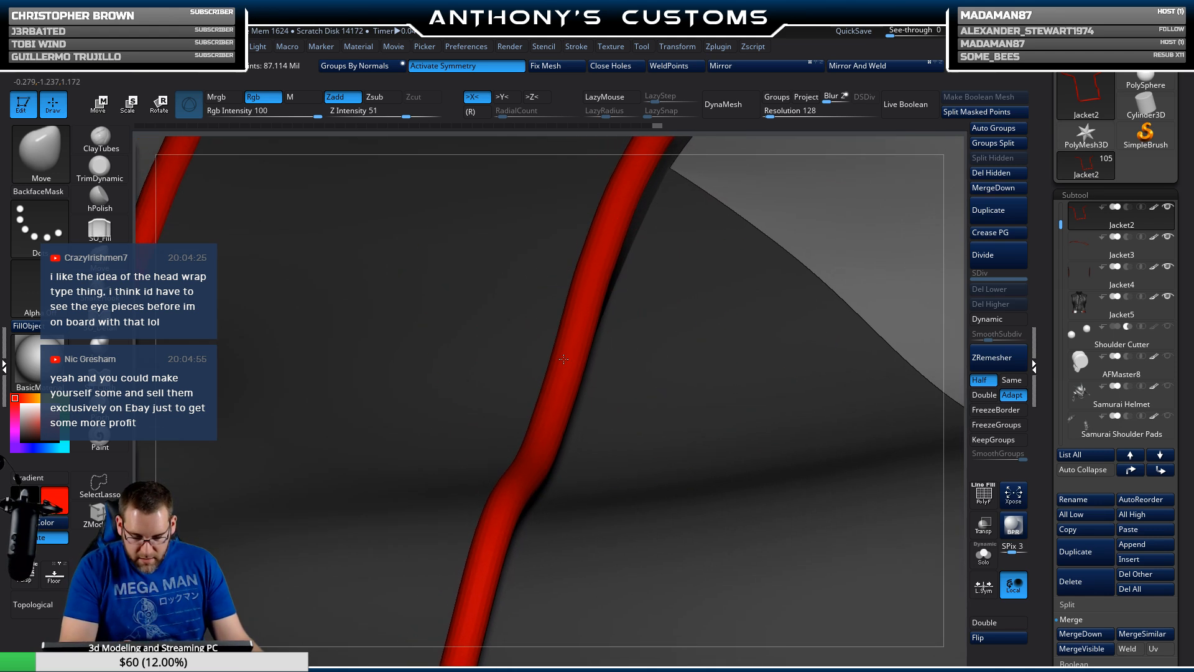
{"action": "left_click_drag", "start_coordinate": [557, 357], "coordinate": [563, 367]}
{"action": "right_click_drag", "start_coordinate": [599, 387], "coordinate": [559, 368]}
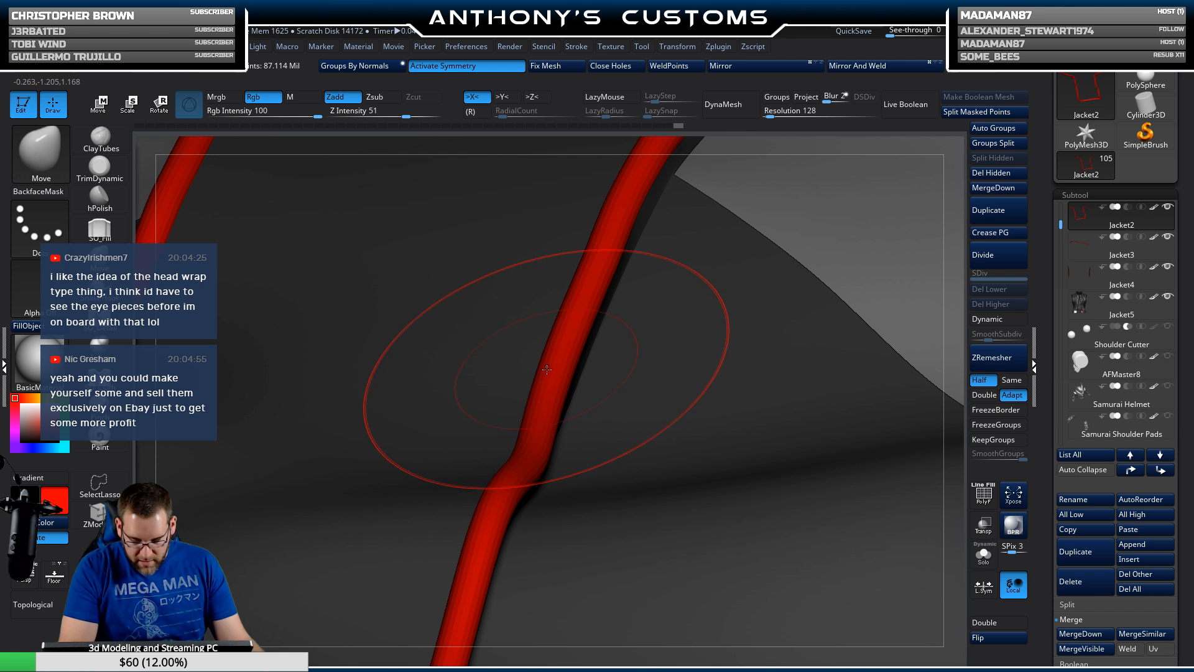
{"action": "left_click_drag", "start_coordinate": [522, 465], "coordinate": [529, 456]}
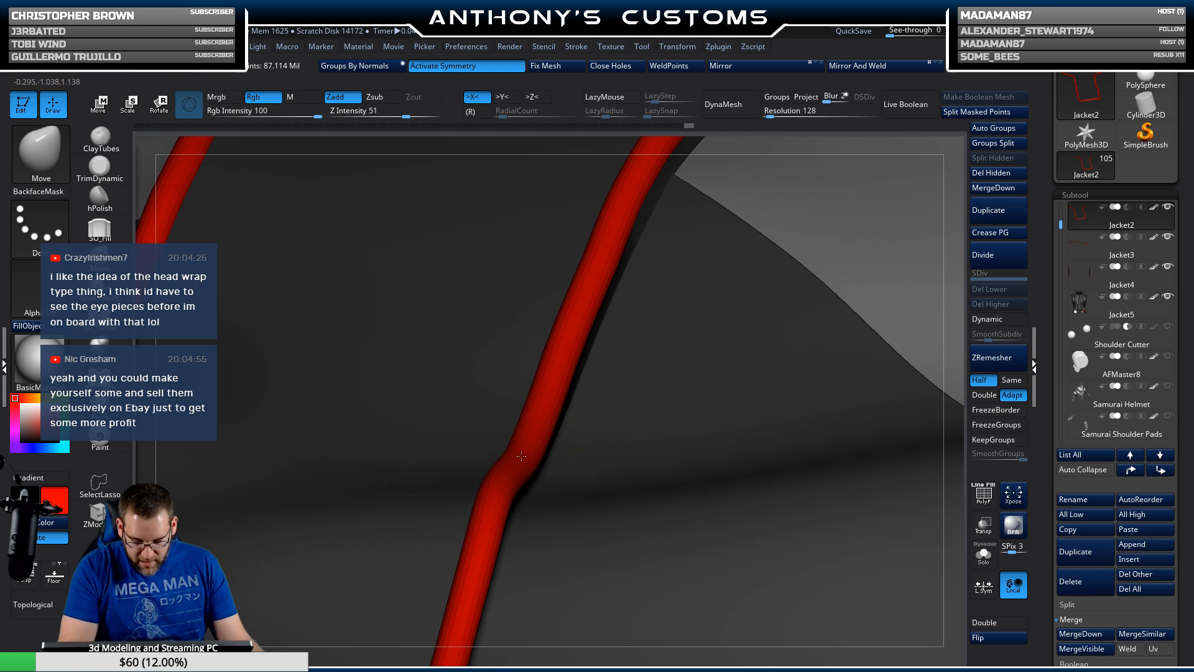
{"action": "mouse_move", "coordinate": [640, 379]}
{"action": "right_mouse_down"}
{"action": "mouse_move", "coordinate": [616, 377]}
{"action": "mouse_move", "coordinate": [639, 377]}
{"action": "mouse_move", "coordinate": [704, 249]}
{"action": "mouse_move", "coordinate": [613, 369]}
{"action": "right_mouse_up"}
Step: Shift the vertical back piping inward between the kink and the bottom corner to form a smoother line
{"action": "left_click_drag", "start_coordinate": [551, 333], "coordinate": [535, 337]}
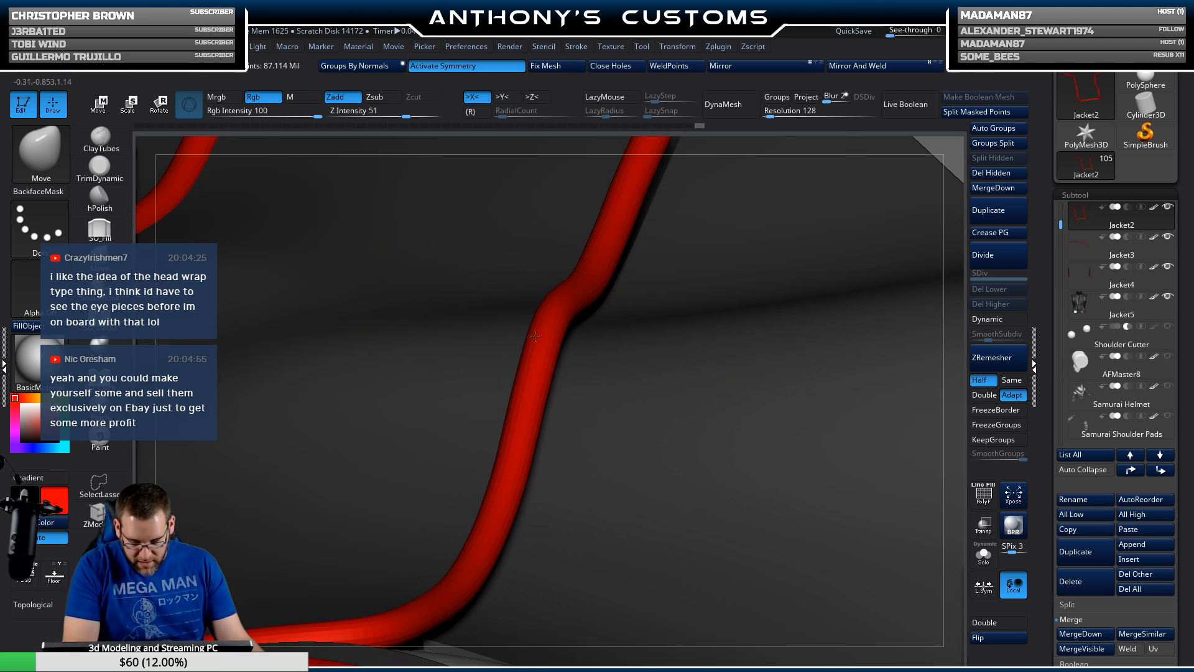
{"action": "left_click_drag", "start_coordinate": [525, 427], "coordinate": [510, 427]}
{"action": "left_click_drag", "start_coordinate": [505, 478], "coordinate": [471, 514]}
{"action": "left_click_drag", "start_coordinate": [468, 570], "coordinate": [451, 575]}
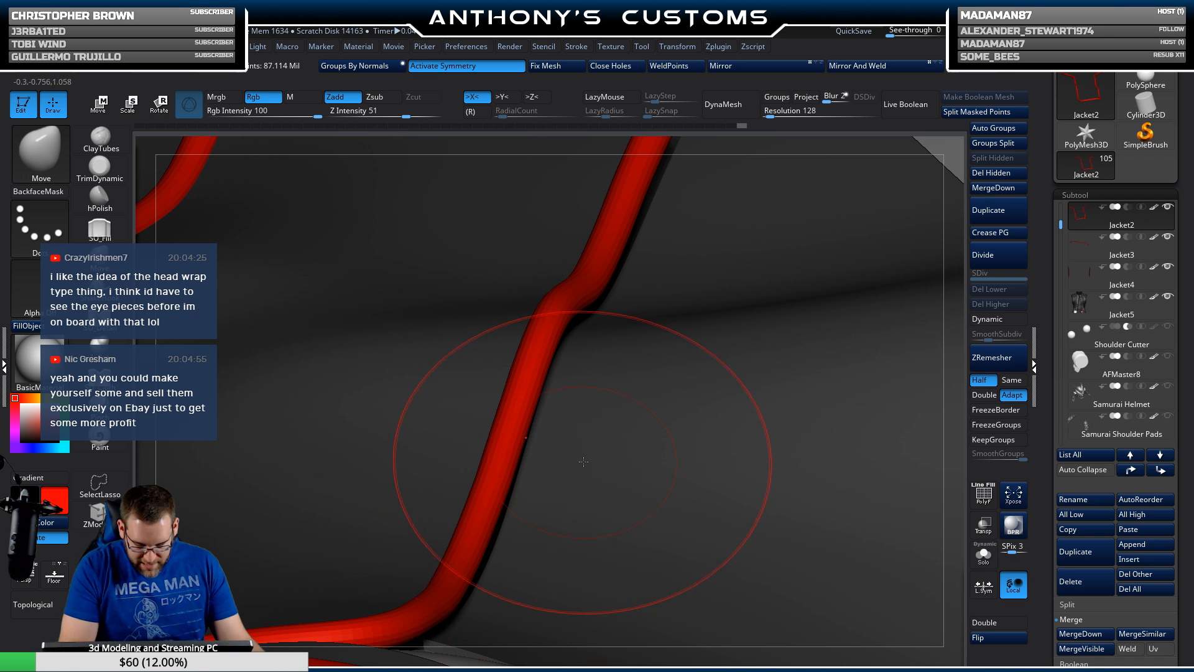
{"action": "mouse_move", "coordinate": [521, 523]}
{"action": "right_mouse_down"}
{"action": "mouse_move", "coordinate": [548, 373]}
{"action": "mouse_move", "coordinate": [546, 480]}
{"action": "mouse_move", "coordinate": [526, 476]}
{"action": "right_mouse_up"}
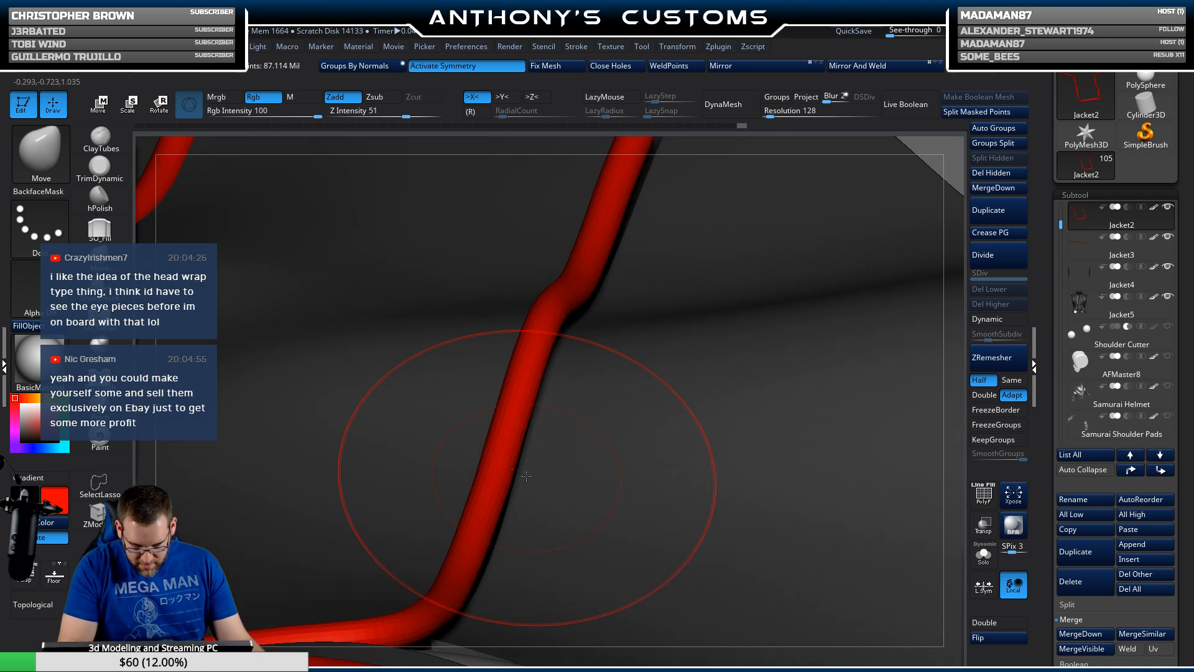
{"action": "left_click_drag", "start_coordinate": [511, 418], "coordinate": [504, 418]}
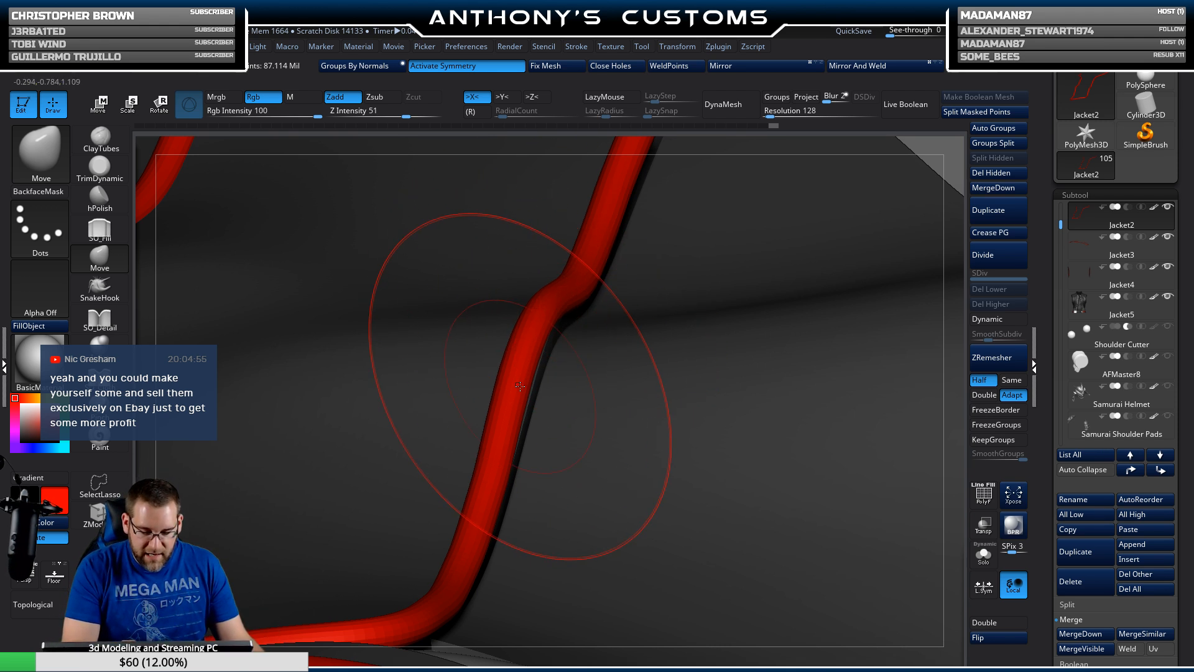
Step: Check the vertical back piping from its upper end to its bottom corner and quick-save the project
{"action": "right_click_drag", "start_coordinate": [543, 364], "coordinate": [584, 379]}
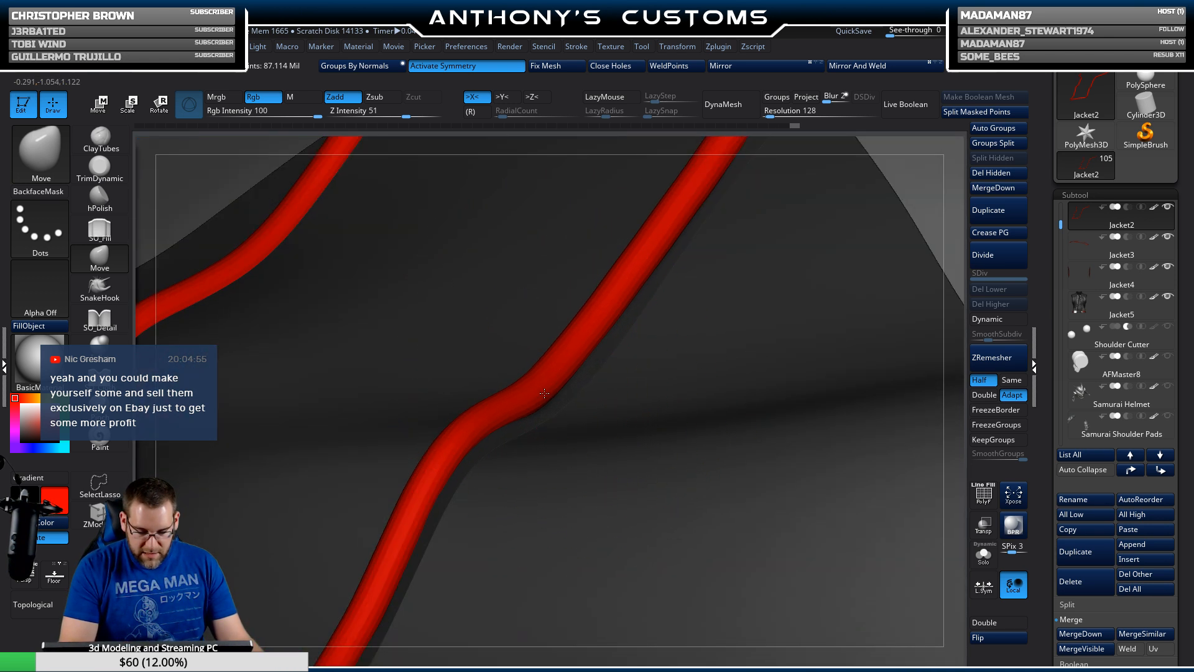
{"action": "right_click_drag", "start_coordinate": [565, 388], "coordinate": [577, 388]}
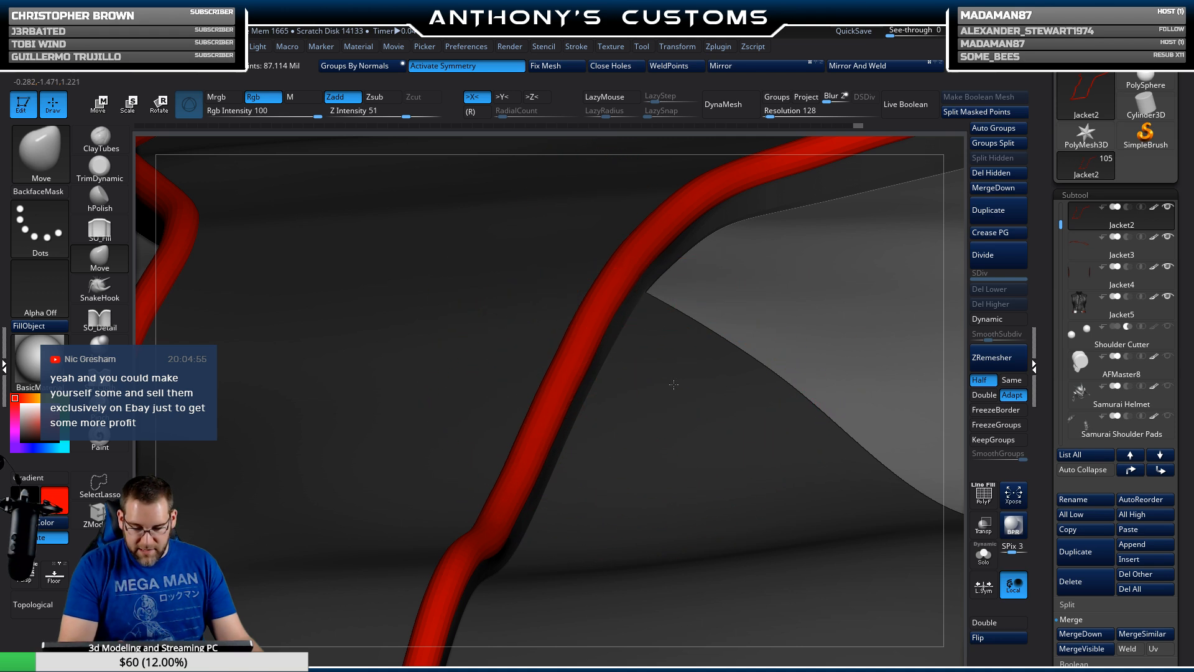
{"action": "right_click_drag", "start_coordinate": [674, 384], "coordinate": [600, 427]}
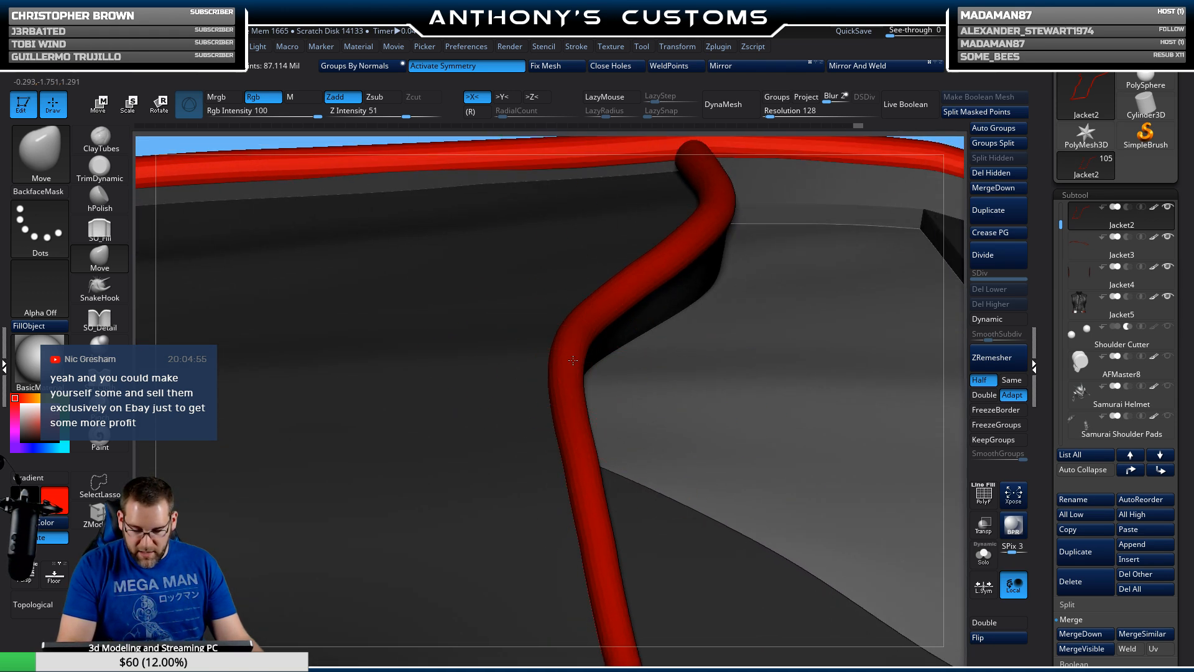
{"action": "mouse_move", "coordinate": [571, 358]}
{"action": "right_mouse_down"}
{"action": "mouse_move", "coordinate": [595, 346]}
{"action": "mouse_move", "coordinate": [610, 382]}
{"action": "mouse_move", "coordinate": [667, 340]}
{"action": "mouse_move", "coordinate": [571, 421]}
{"action": "mouse_move", "coordinate": [500, 366]}
{"action": "mouse_move", "coordinate": [563, 372]}
{"action": "mouse_move", "coordinate": [500, 366]}
{"action": "mouse_move", "coordinate": [560, 379]}
{"action": "mouse_move", "coordinate": [504, 391]}
{"action": "mouse_move", "coordinate": [684, 294]}
{"action": "mouse_move", "coordinate": [650, 334]}
{"action": "right_mouse_up"}
{"action": "right_click", "coordinate": [668, 311]}
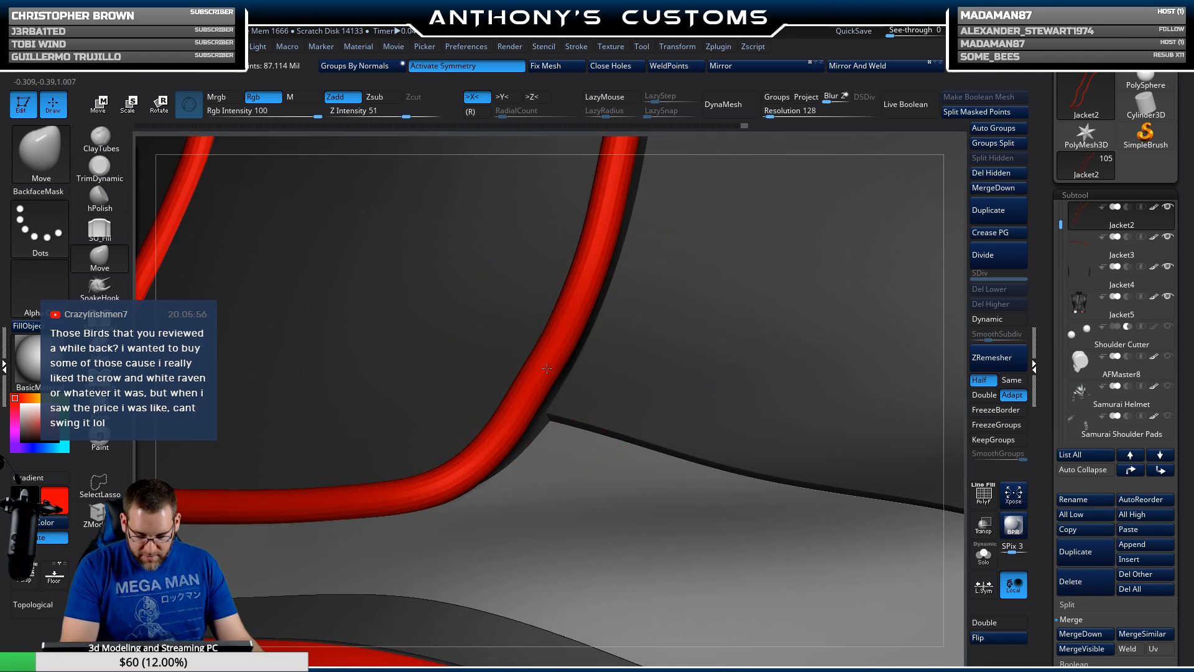
{"action": "mouse_move", "coordinate": [546, 369]}
{"action": "right_mouse_down"}
{"action": "mouse_move", "coordinate": [561, 378]}
{"action": "mouse_move", "coordinate": [586, 332]}
{"action": "mouse_move", "coordinate": [582, 308]}
{"action": "mouse_move", "coordinate": [596, 323]}
{"action": "mouse_move", "coordinate": [578, 291]}
{"action": "right_mouse_up"}
{"action": "key", "text": "ctrl+s"}
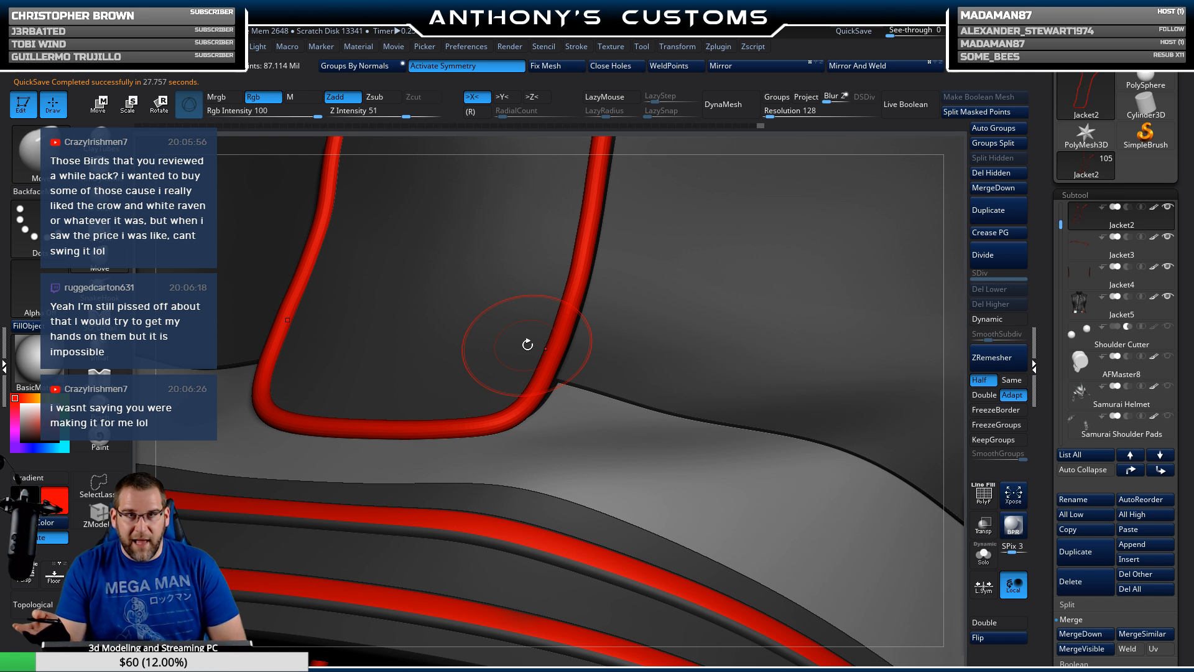
Step: Enlarge the Move brush and reshape the bottom corner of the back panel piping beside the waist seam
{"action": "key", "text": "space"}
{"action": "left_click_drag", "start_coordinate": [613, 415], "coordinate": [628, 415]}
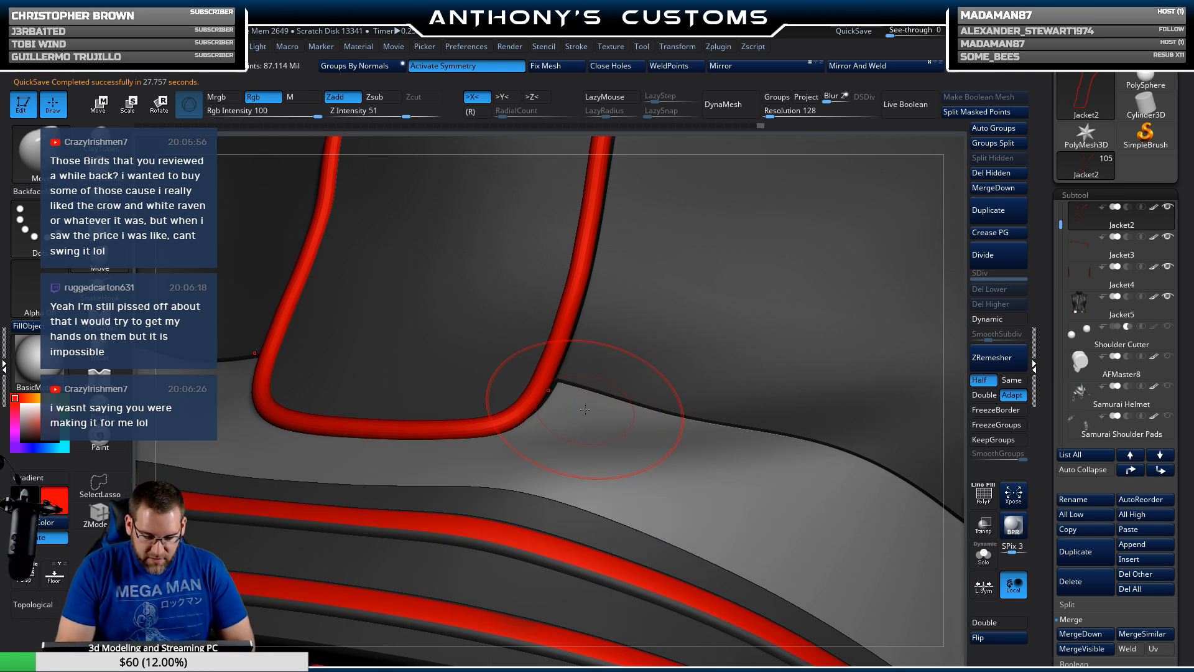
{"action": "right_click_drag", "start_coordinate": [603, 398], "coordinate": [568, 396]}
{"action": "left_click_drag", "start_coordinate": [539, 403], "coordinate": [528, 411]}
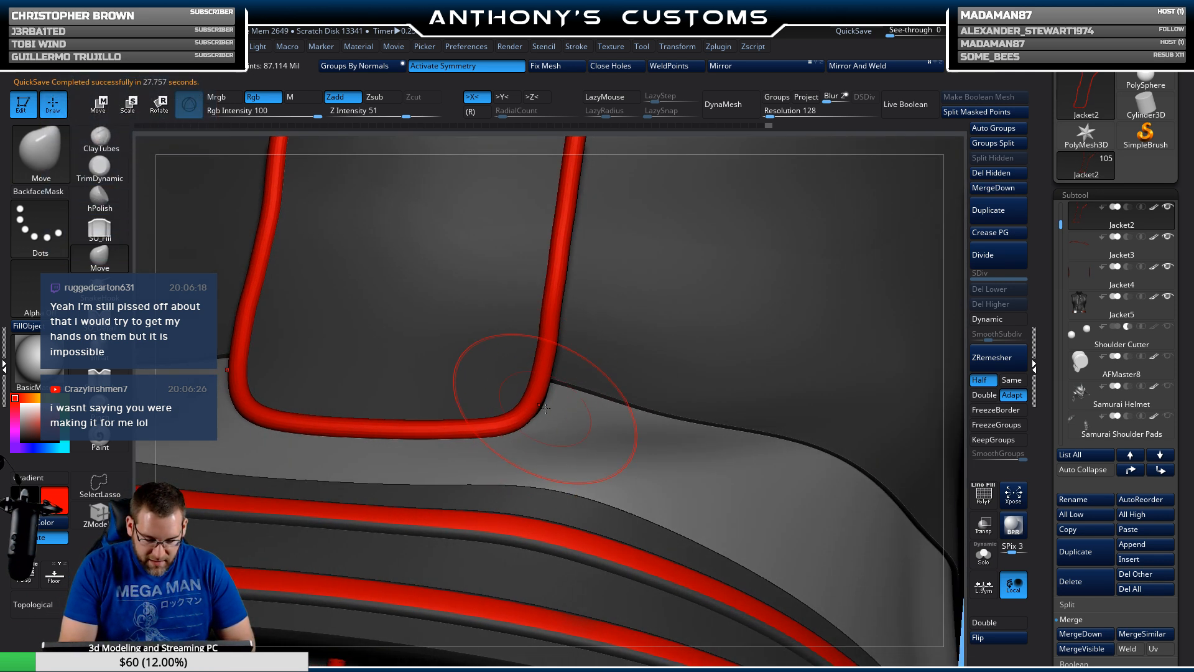
{"action": "mouse_move", "coordinate": [532, 411]}
{"action": "right_mouse_down"}
{"action": "mouse_move", "coordinate": [515, 431]}
{"action": "mouse_move", "coordinate": [647, 411]}
{"action": "mouse_move", "coordinate": [533, 416]}
{"action": "mouse_move", "coordinate": [563, 340]}
{"action": "right_mouse_up"}
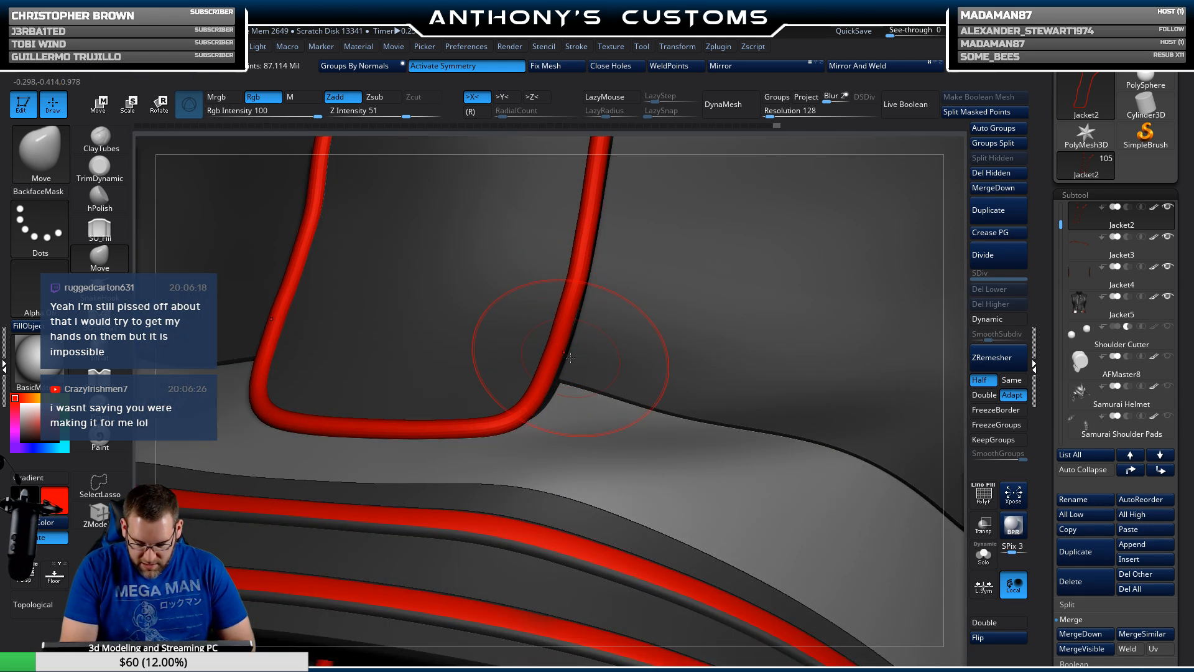
{"action": "mouse_move", "coordinate": [547, 360]}
{"action": "right_mouse_down"}
{"action": "mouse_move", "coordinate": [614, 324]}
{"action": "mouse_move", "coordinate": [506, 373]}
{"action": "right_mouse_up"}
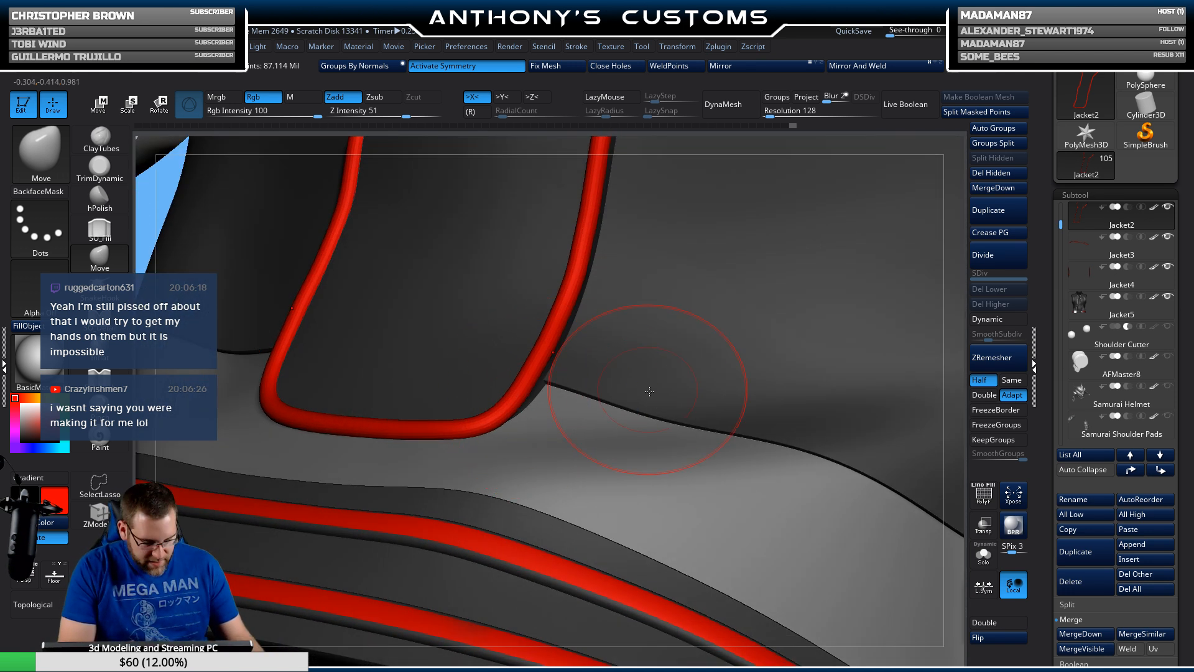
Step: Inspect the jacket piping across the back, shoulder and whole figure, and quick-save the project
{"action": "right_click_drag", "start_coordinate": [649, 391], "coordinate": [679, 462], "text": "ctrl"}
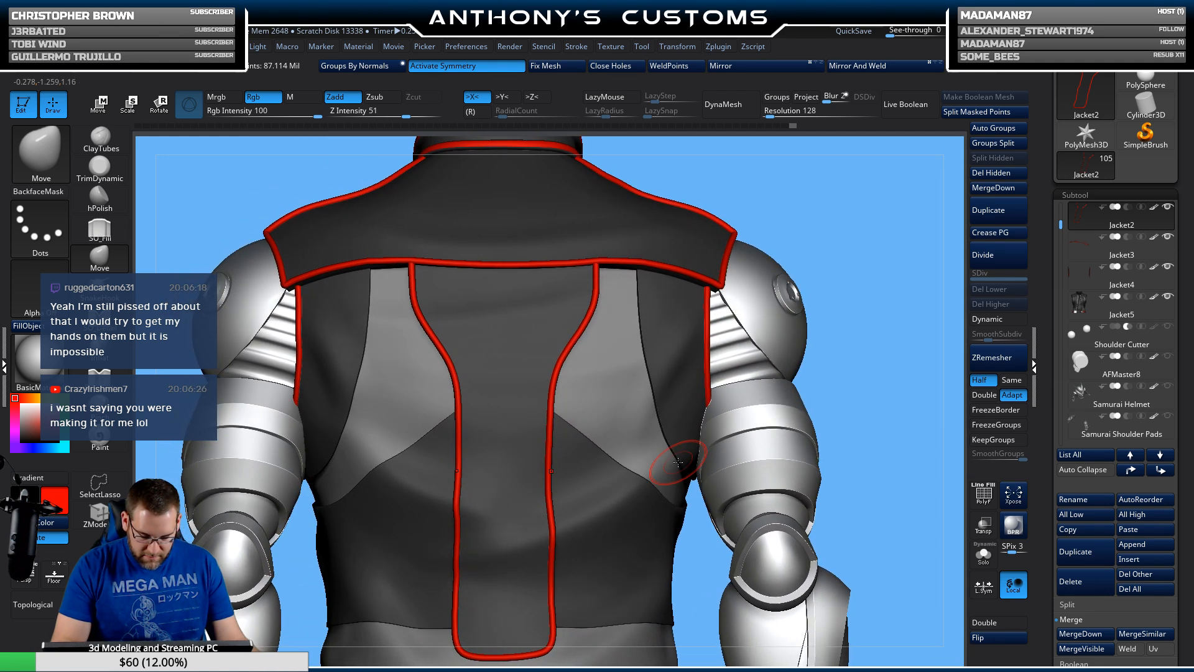
{"action": "right_click_drag", "start_coordinate": [805, 399], "coordinate": [909, 436]}
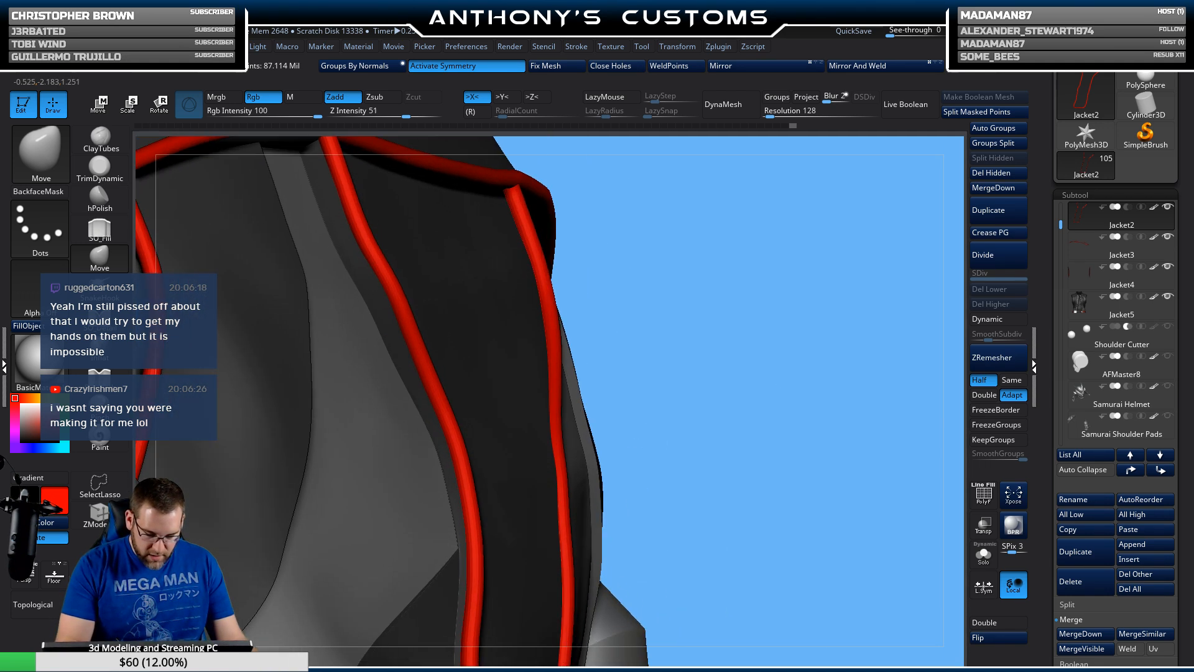
{"action": "right_click_drag", "start_coordinate": [546, 479], "coordinate": [546, 502], "text": "ctrl"}
{"action": "right_click", "coordinate": [546, 503]}
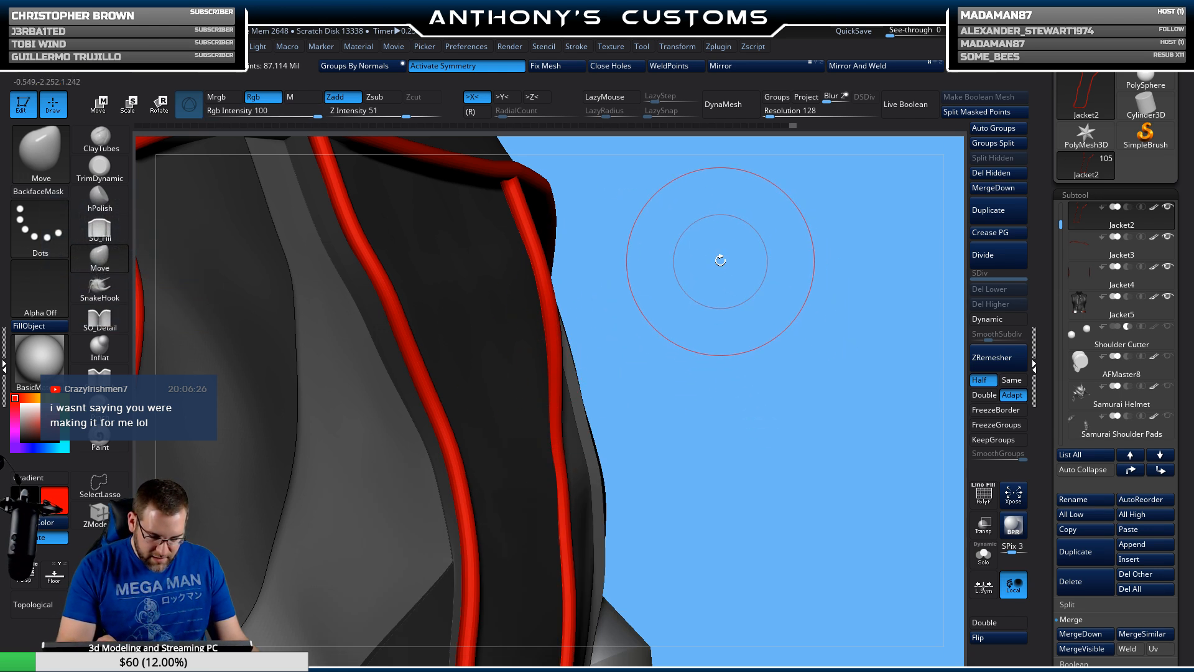
{"action": "mouse_move", "coordinate": [720, 352]}
{"action": "right_mouse_down"}
{"action": "mouse_move", "coordinate": [752, 365]}
{"action": "mouse_move", "coordinate": [744, 309]}
{"action": "mouse_move", "coordinate": [754, 411]}
{"action": "mouse_move", "coordinate": [693, 274]}
{"action": "mouse_move", "coordinate": [708, 298]}
{"action": "mouse_move", "coordinate": [709, 432]}
{"action": "mouse_move", "coordinate": [702, 393]}
{"action": "mouse_move", "coordinate": [682, 432]}
{"action": "mouse_move", "coordinate": [670, 372]}
{"action": "mouse_move", "coordinate": [689, 396]}
{"action": "mouse_move", "coordinate": [693, 298]}
{"action": "mouse_move", "coordinate": [765, 565]}
{"action": "mouse_move", "coordinate": [751, 349]}
{"action": "mouse_move", "coordinate": [746, 374]}
{"action": "mouse_move", "coordinate": [728, 382]}
{"action": "mouse_move", "coordinate": [703, 373]}
{"action": "mouse_move", "coordinate": [691, 329]}
{"action": "right_mouse_up"}
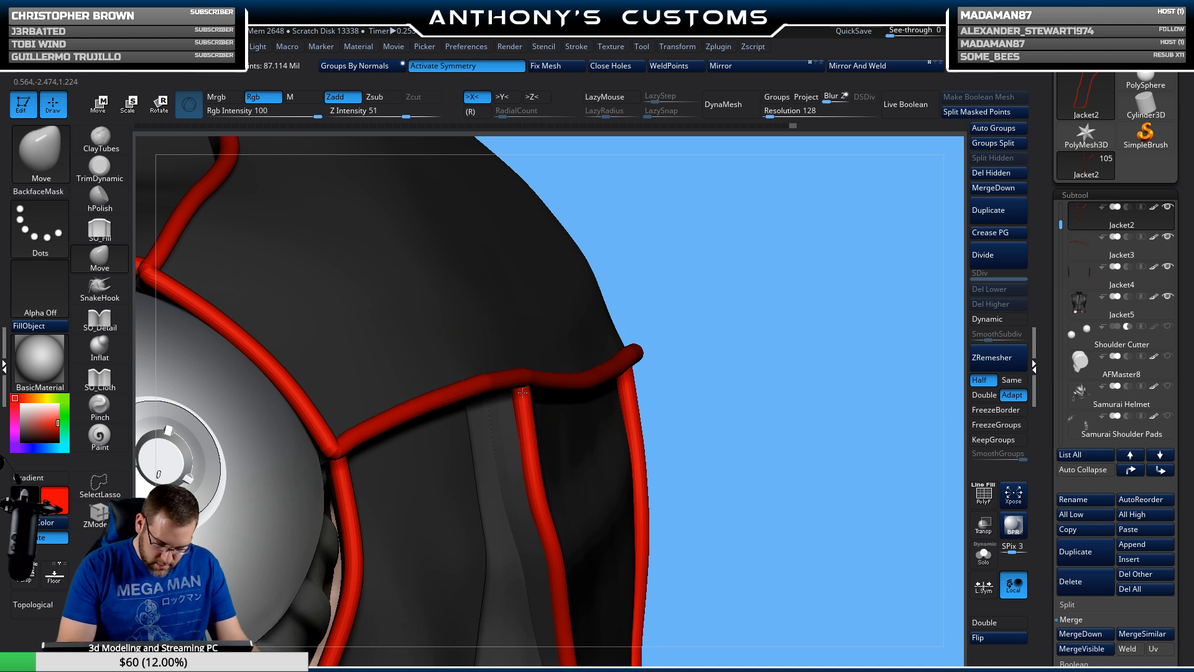
{"action": "mouse_move", "coordinate": [851, 333]}
{"action": "right_mouse_down"}
{"action": "mouse_move", "coordinate": [811, 346]}
{"action": "mouse_move", "coordinate": [840, 294]}
{"action": "right_mouse_up"}
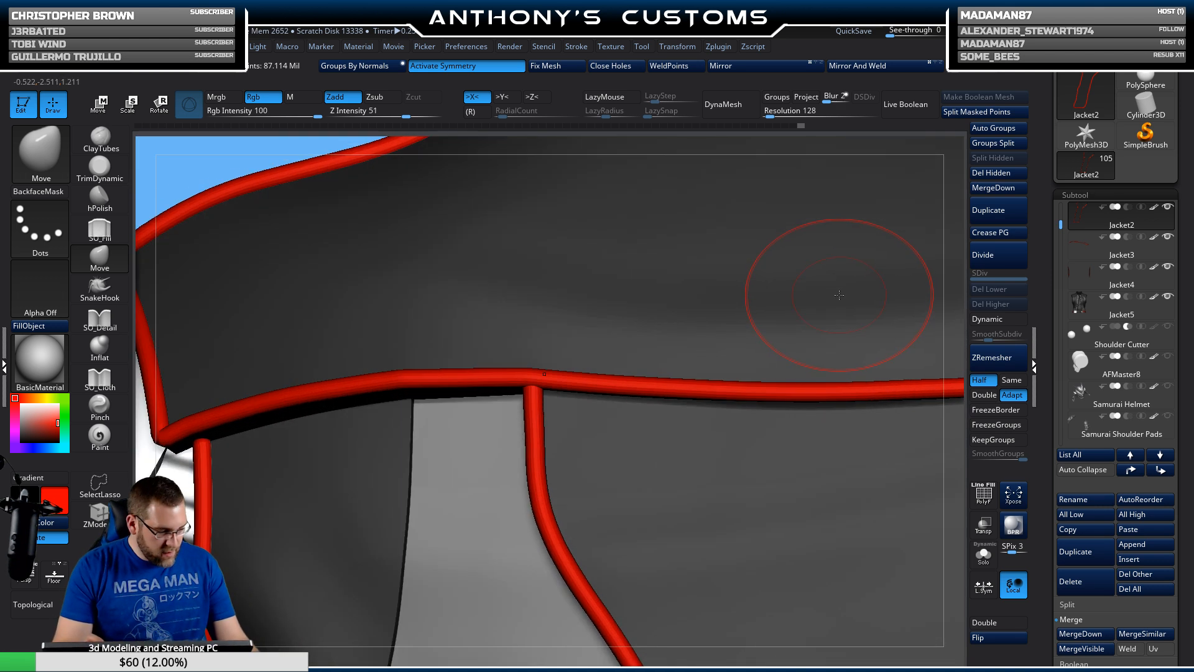
{"action": "key", "text": "f"}
{"action": "right_click_drag", "start_coordinate": [765, 364], "coordinate": [805, 386]}
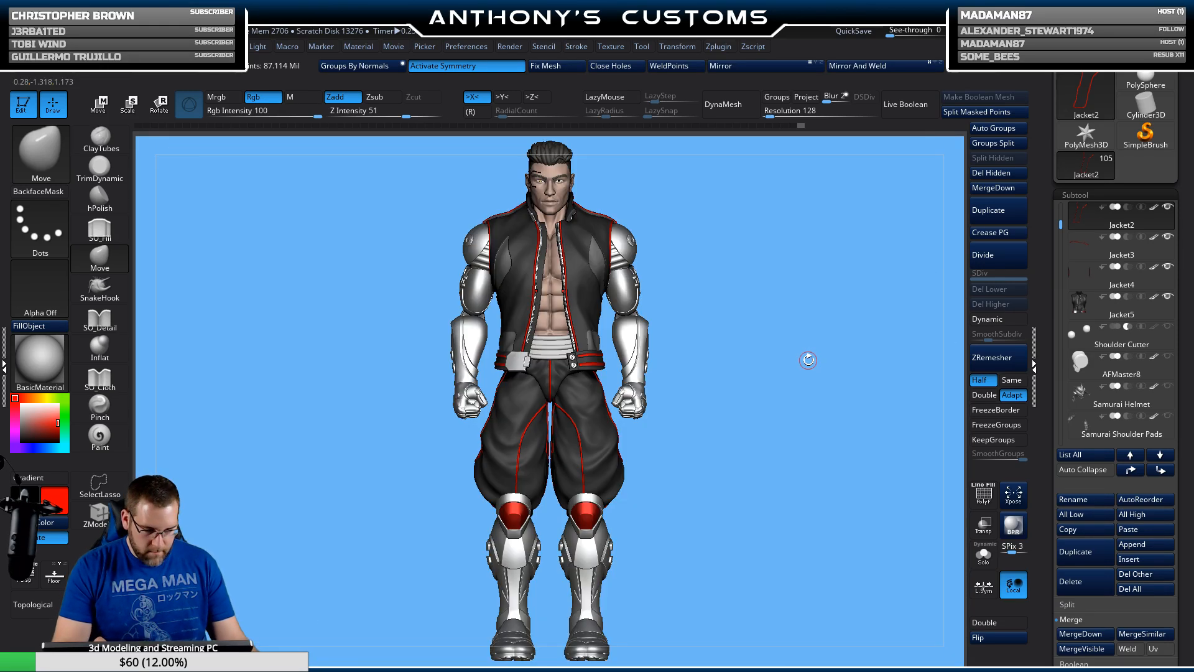
{"action": "key", "text": "ctrl"}
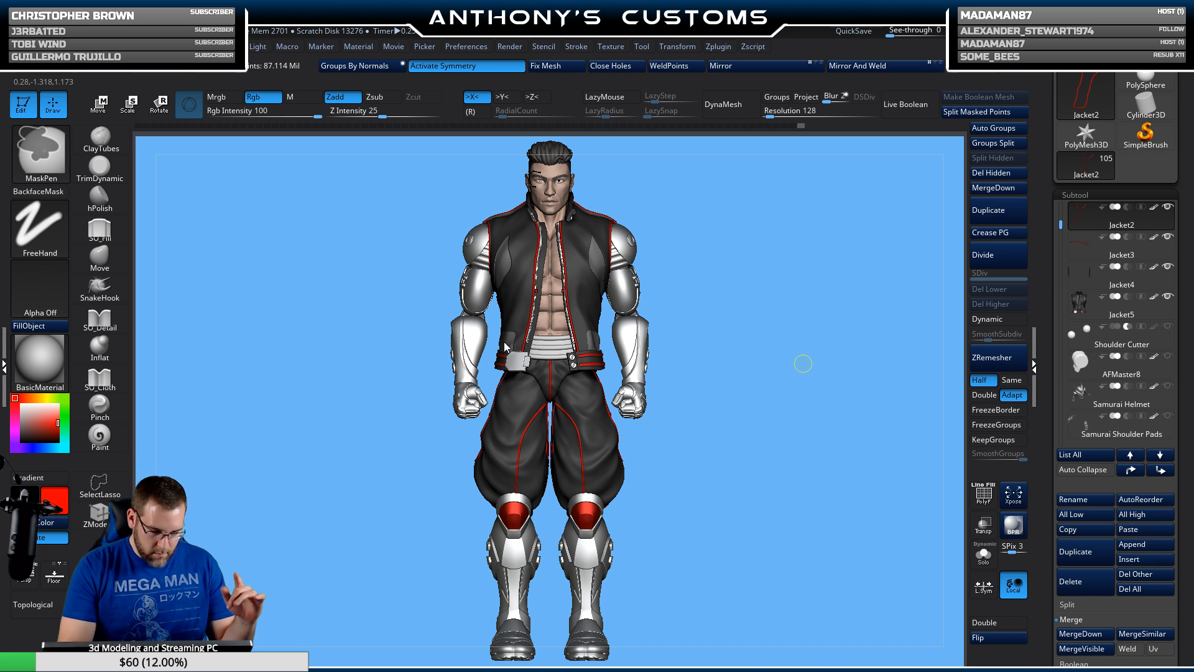
{"action": "key", "text": "ctrl+s"}
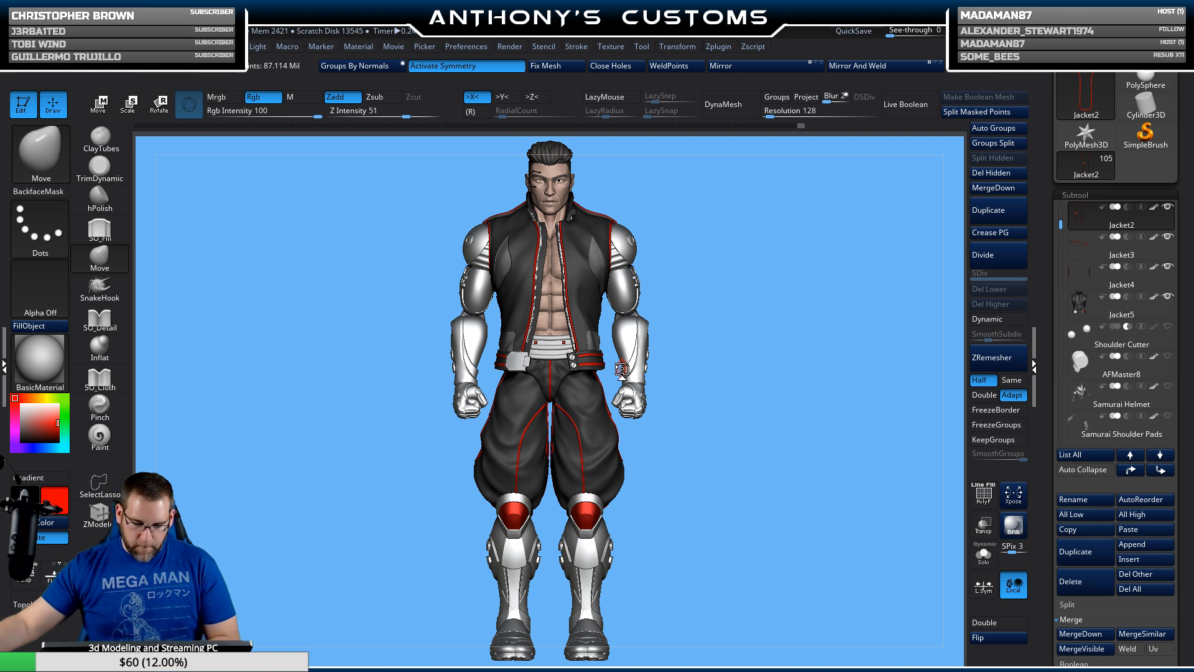
Step: Insert a cube as a new subtool directly below Jacket2
{"action": "mouse_move", "coordinate": [777, 438]}
{"action": "left_mouse_down"}
{"action": "mouse_move", "coordinate": [747, 457]}
{"action": "mouse_move", "coordinate": [763, 420]}
{"action": "mouse_move", "coordinate": [739, 446]}
{"action": "left_mouse_up"}
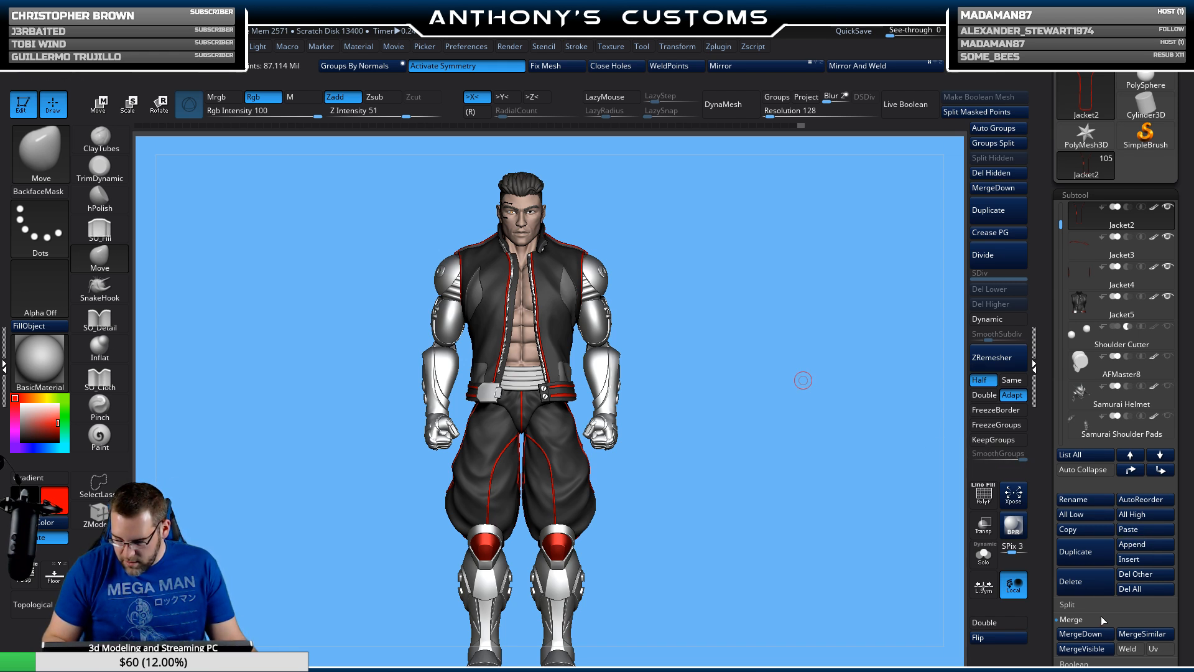
{"action": "left_click_drag", "start_coordinate": [1182, 570], "coordinate": [1170, 429]}
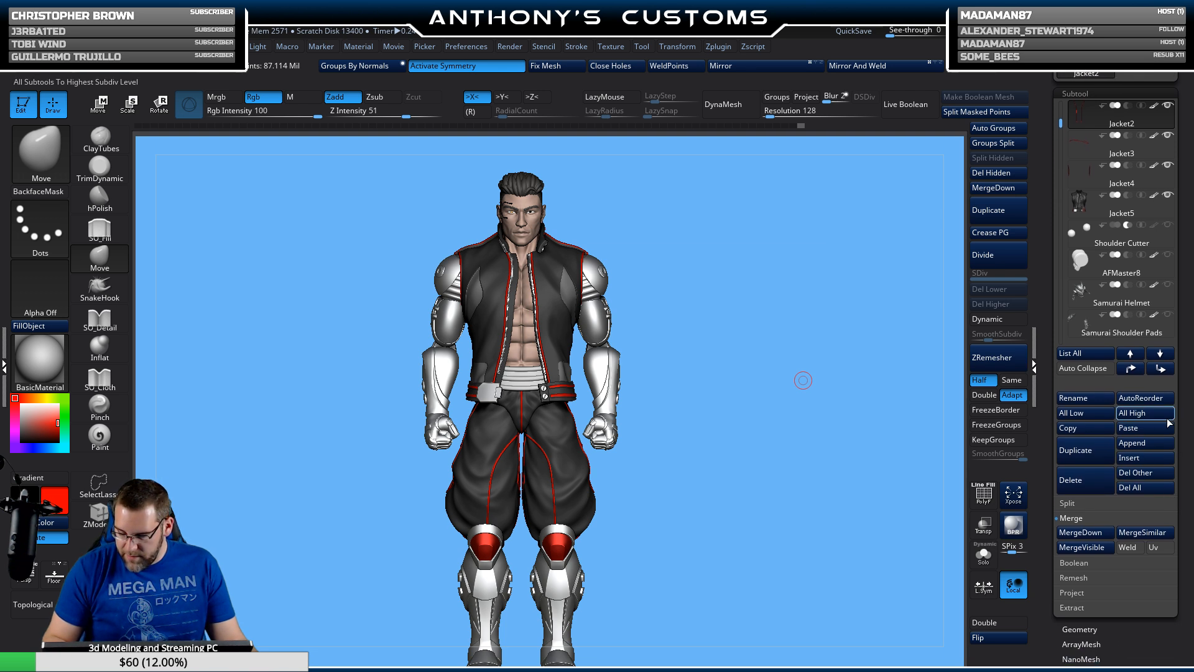
{"action": "left_click", "coordinate": [1132, 458]}
{"action": "left_click", "coordinate": [668, 488]}
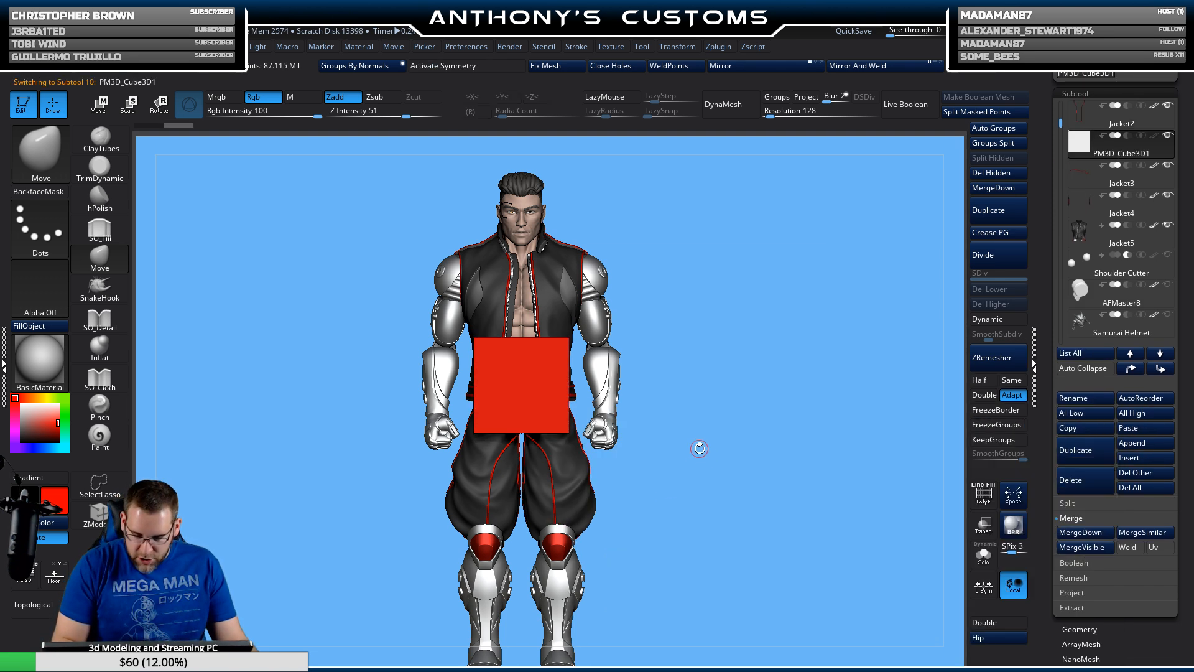
Step: Change the cube's colour to white and fill it with BasicMaterial
{"action": "left_click_drag", "start_coordinate": [30, 420], "coordinate": [22, 415]}
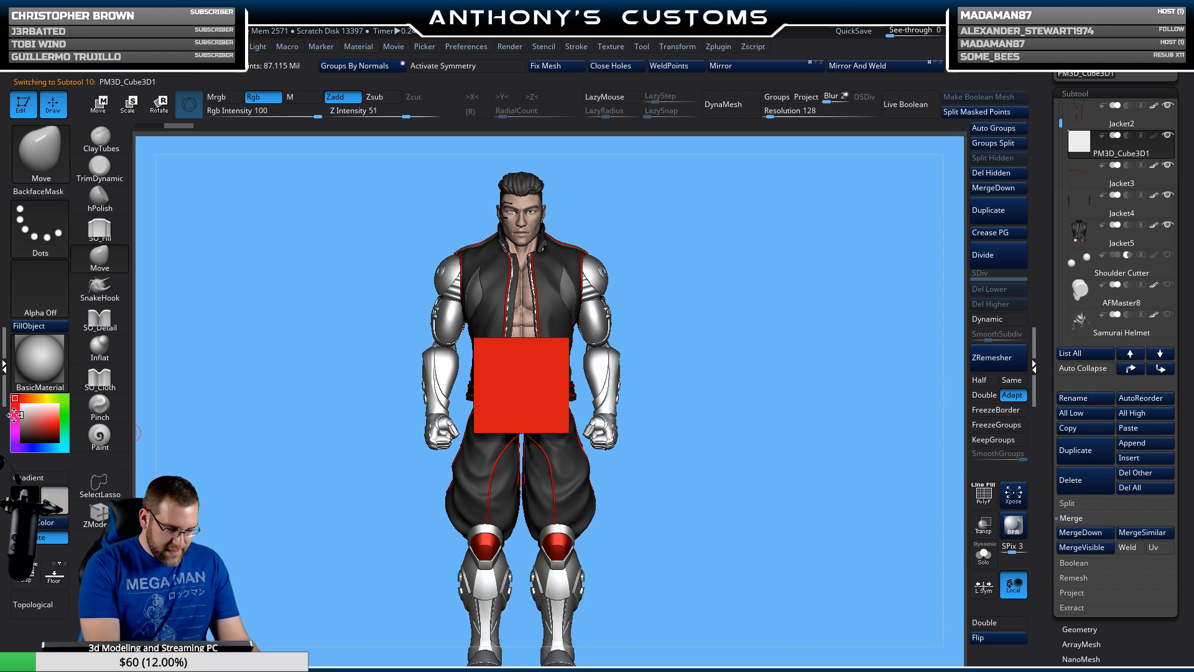
{"action": "left_click", "coordinate": [21, 404]}
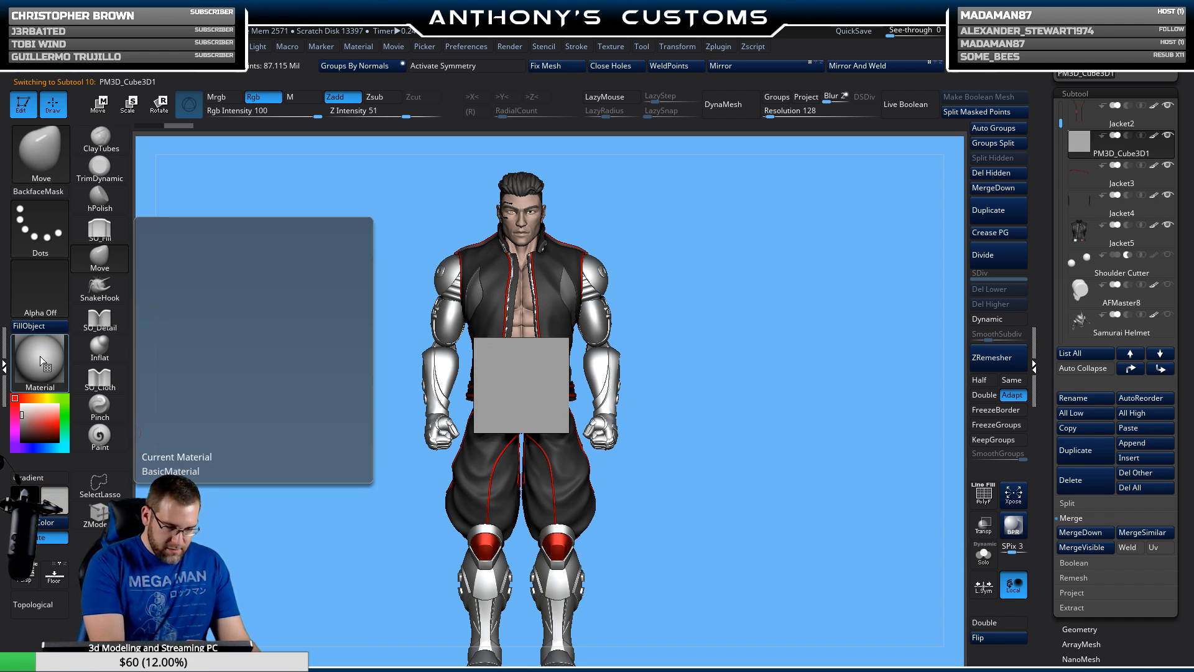
{"action": "left_click", "coordinate": [61, 335]}
{"action": "left_click_drag", "start_coordinate": [743, 321], "coordinate": [772, 404]}
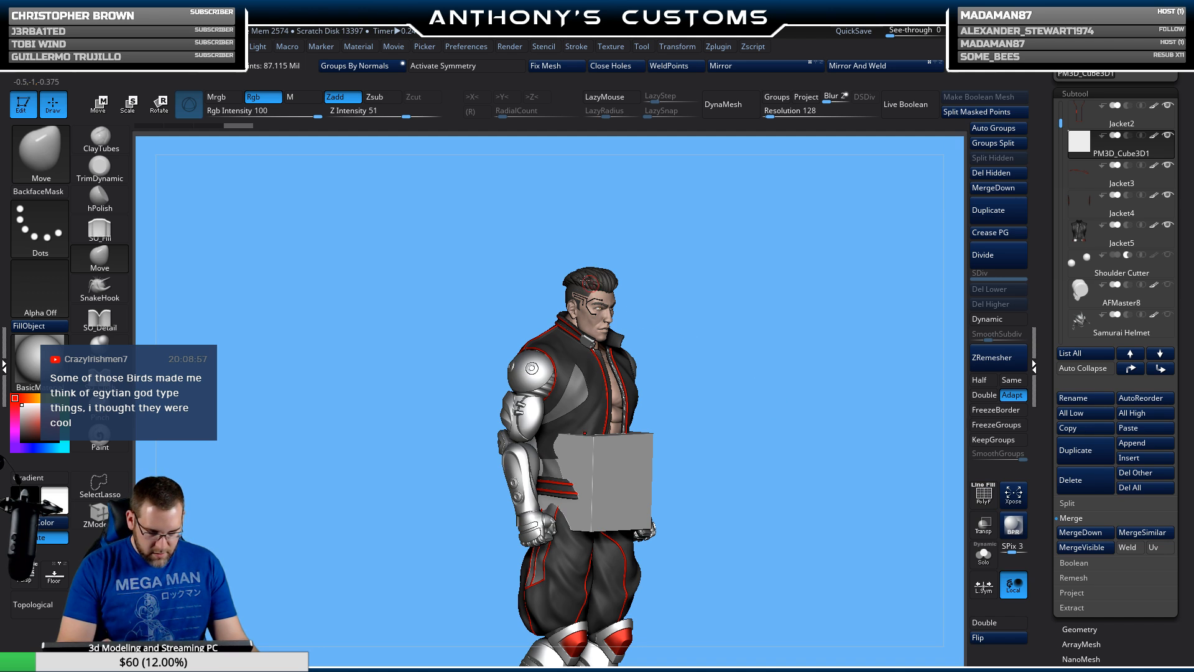
{"action": "left_click", "coordinate": [302, 97]}
{"action": "left_click", "coordinate": [53, 327]}
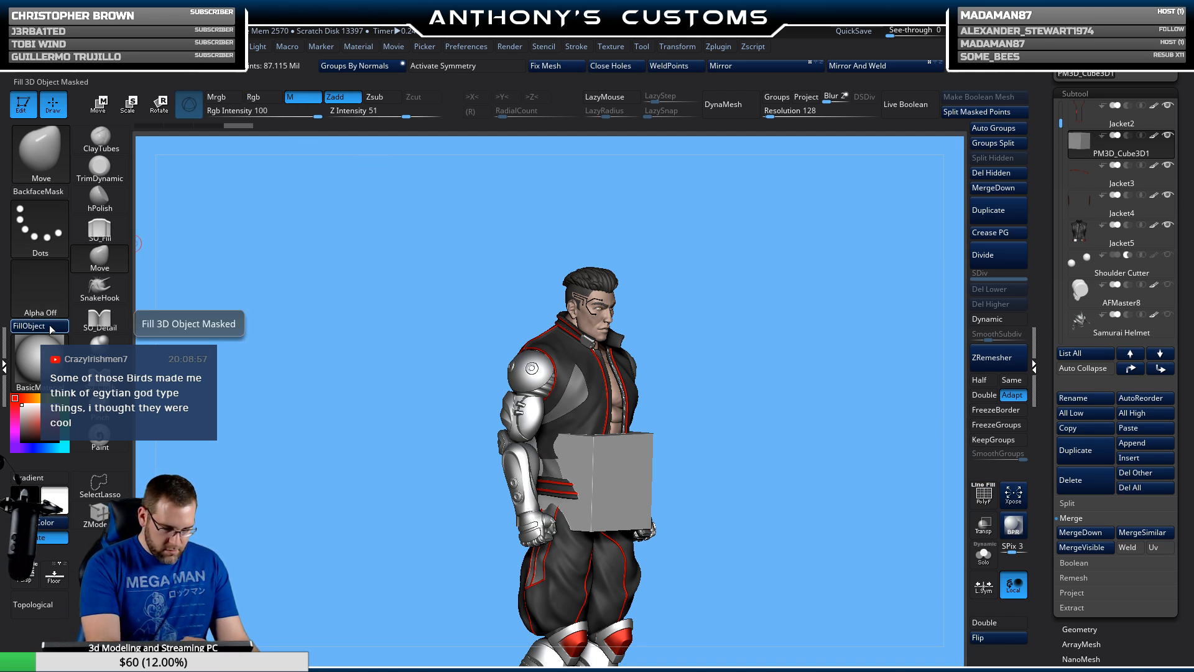
Step: Move the cube from the waist up onto the figure's left shoulder, aligning it from the front and side
{"action": "left_click_drag", "start_coordinate": [846, 355], "coordinate": [796, 342], "text": "shift"}
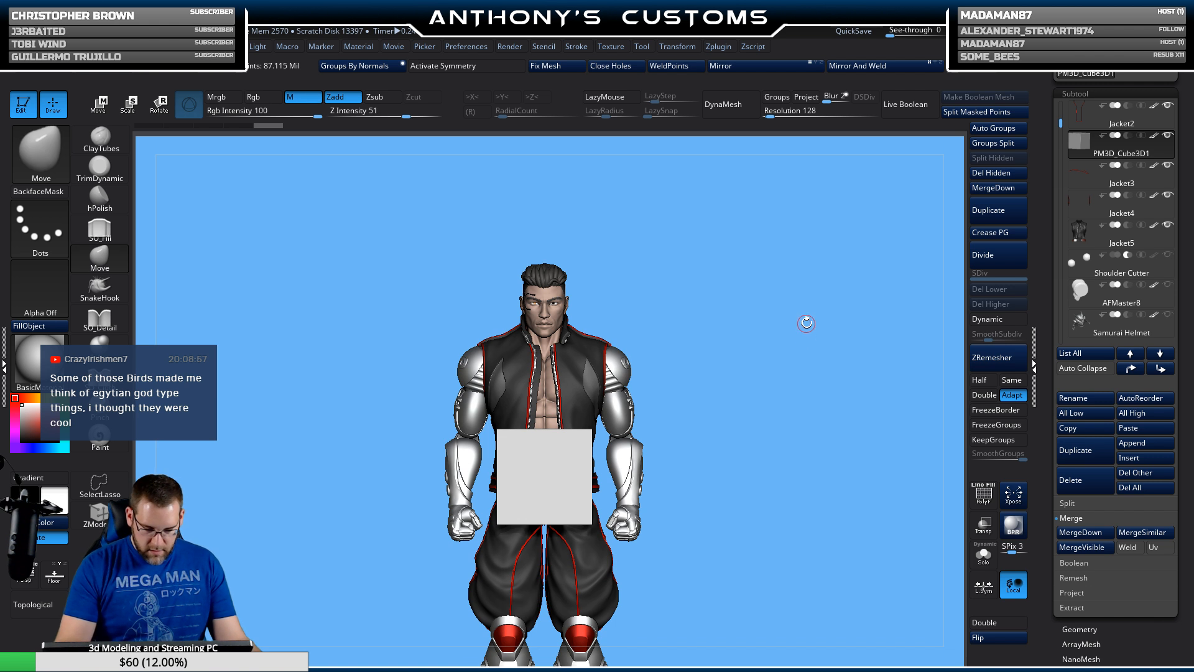
{"action": "key", "text": "w"}
{"action": "mouse_move", "coordinate": [545, 476]}
{"action": "left_mouse_down"}
{"action": "mouse_move", "coordinate": [599, 379]}
{"action": "mouse_move", "coordinate": [550, 469]}
{"action": "left_mouse_up"}
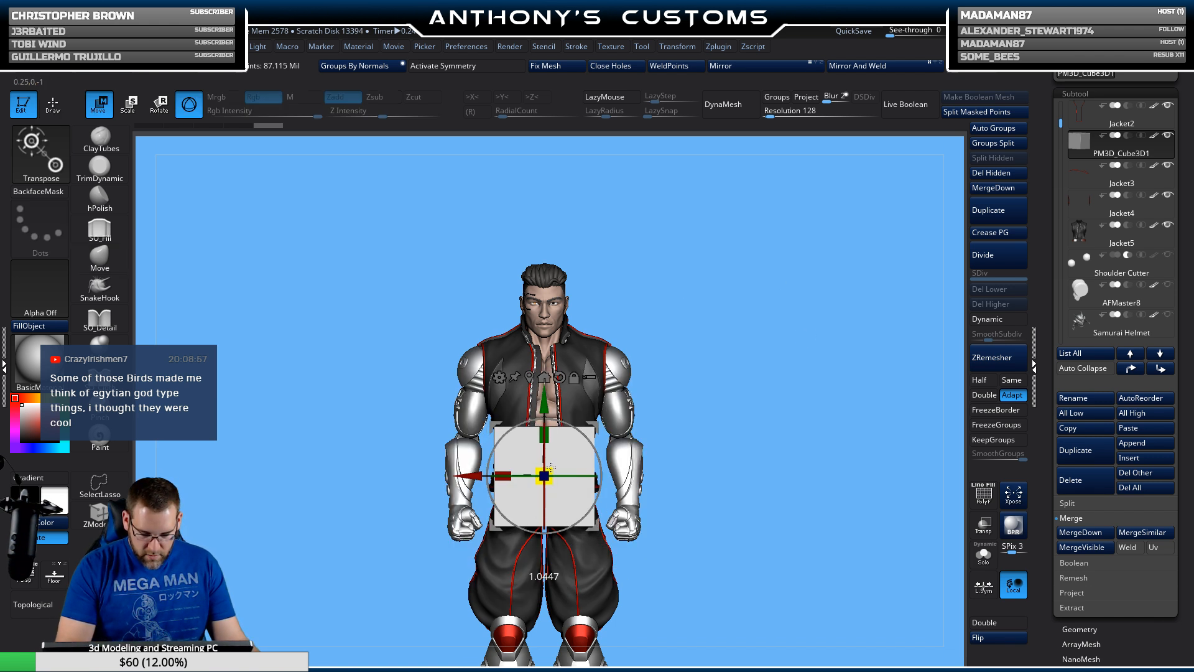
{"action": "left_click_drag", "start_coordinate": [595, 423], "coordinate": [649, 294]}
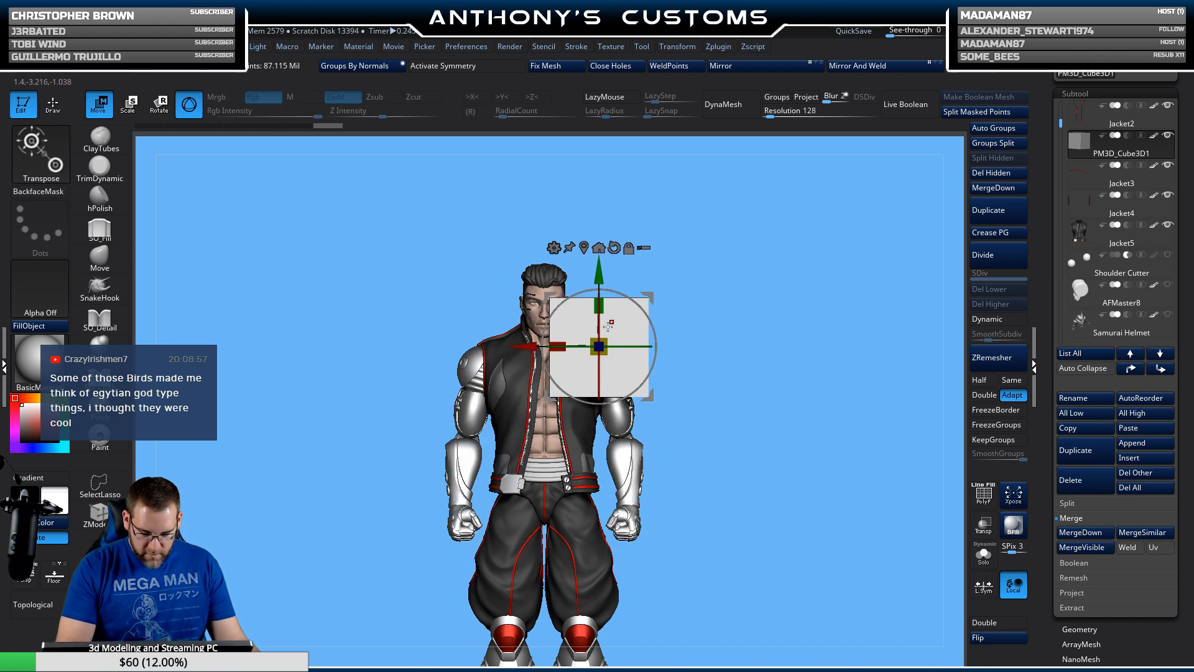
{"action": "left_click_drag", "start_coordinate": [569, 347], "coordinate": [651, 324]}
{"action": "mouse_move", "coordinate": [709, 282]}
{"action": "left_mouse_down"}
{"action": "mouse_move", "coordinate": [715, 330]}
{"action": "mouse_move", "coordinate": [703, 304]}
{"action": "left_mouse_up"}
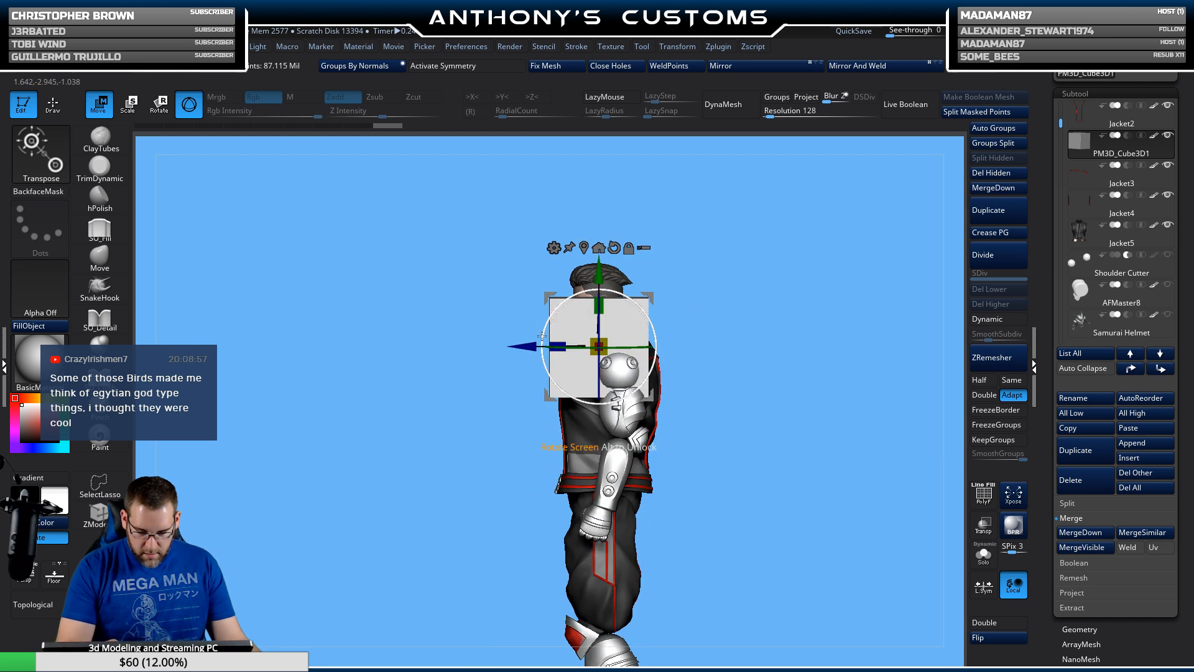
{"action": "left_click_drag", "start_coordinate": [524, 346], "coordinate": [545, 346]}
{"action": "left_click_drag", "start_coordinate": [619, 273], "coordinate": [619, 287]}
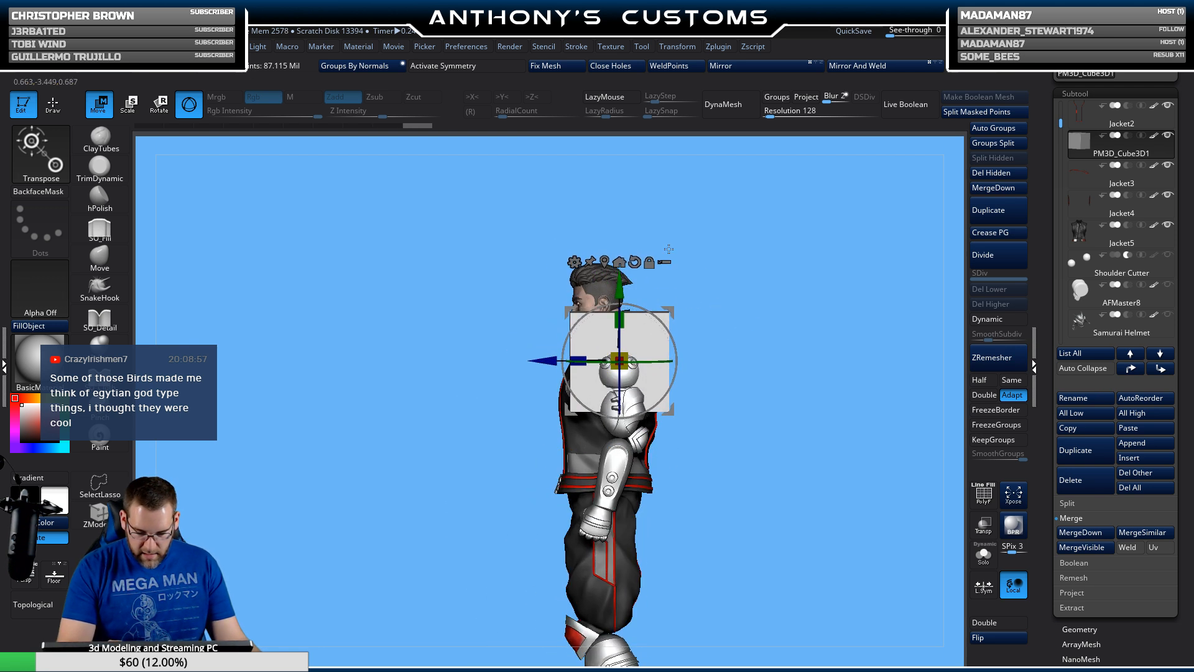
Step: Narrow the cube's width into a slim block and shift it inward beside the left shoulder joint
{"action": "left_click_drag", "start_coordinate": [747, 330], "coordinate": [803, 329]}
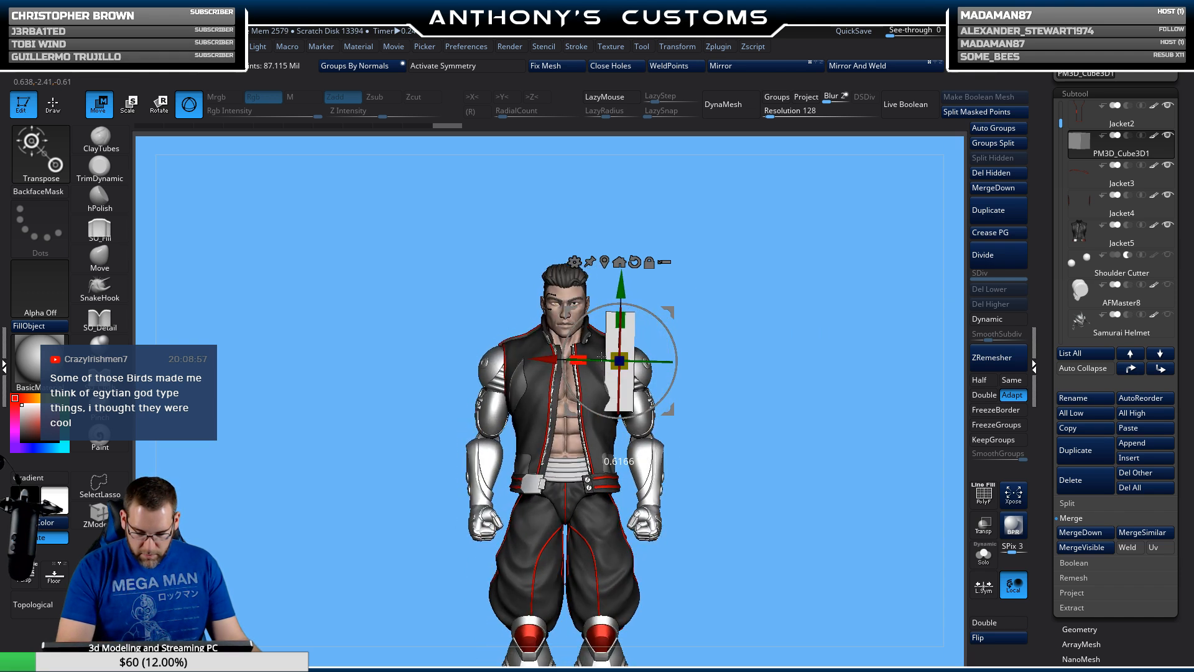
{"action": "left_click_drag", "start_coordinate": [668, 313], "coordinate": [657, 318]}
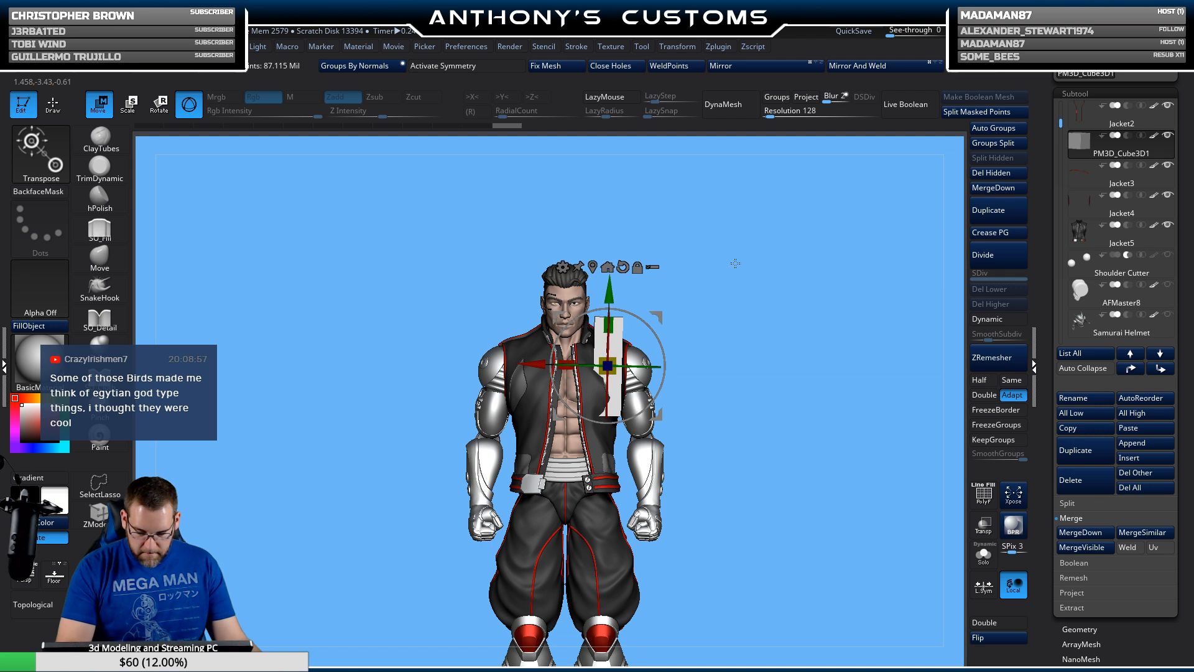
{"action": "mouse_move", "coordinate": [735, 263]}
{"action": "left_mouse_down"}
{"action": "mouse_move", "coordinate": [773, 334]}
{"action": "mouse_move", "coordinate": [745, 362]}
{"action": "left_mouse_up"}
{"action": "key", "text": "q"}
{"action": "key", "text": "w"}
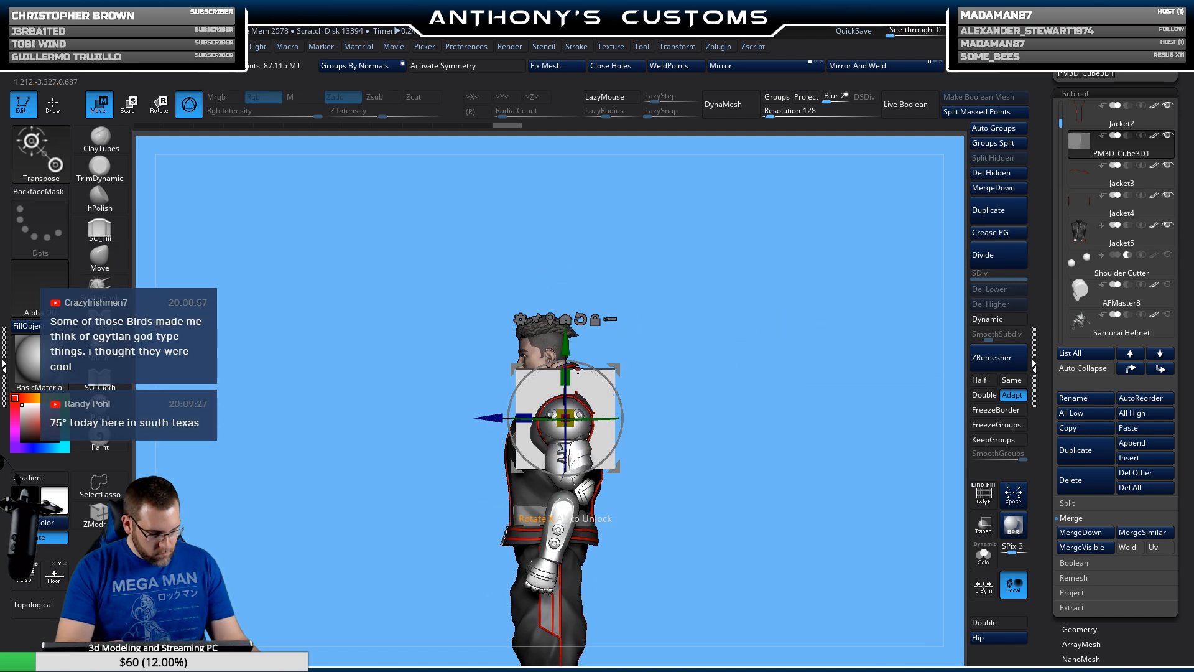
Step: Raise the shoulder block, flatten its height and shorten its front-to-back depth to fit over the shoulder in side view
{"action": "mouse_move", "coordinate": [578, 369]}
{"action": "left_mouse_down"}
{"action": "mouse_move", "coordinate": [569, 326]}
{"action": "mouse_move", "coordinate": [566, 364]}
{"action": "left_mouse_up"}
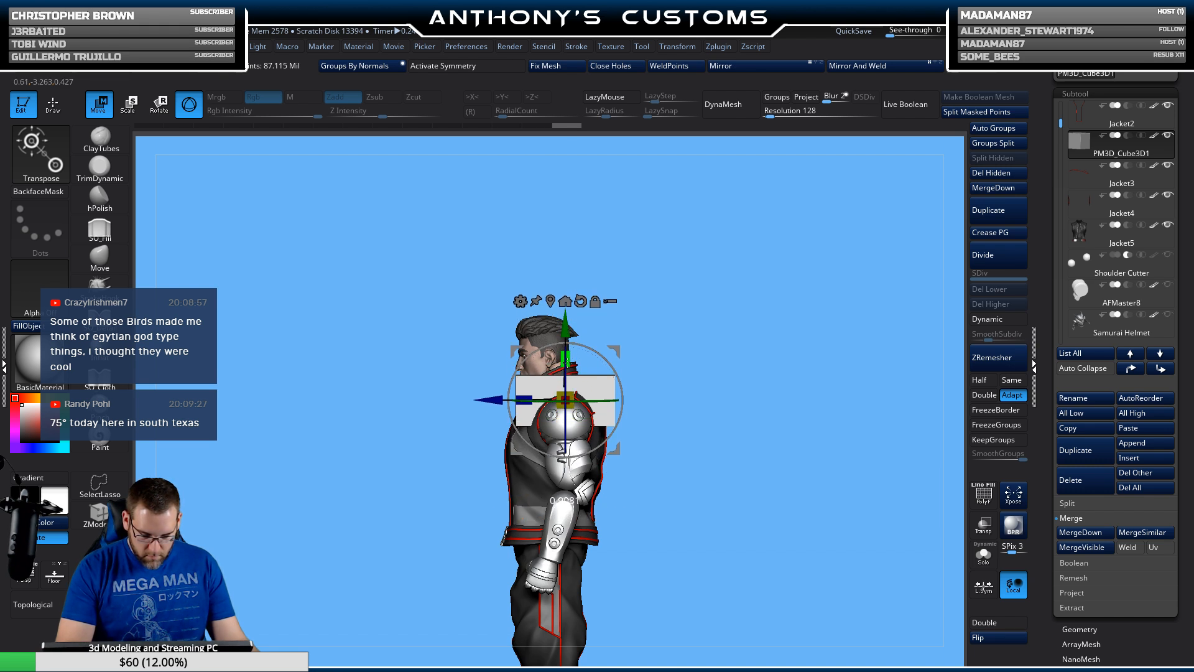
{"action": "left_click_drag", "start_coordinate": [524, 398], "coordinate": [536, 395]}
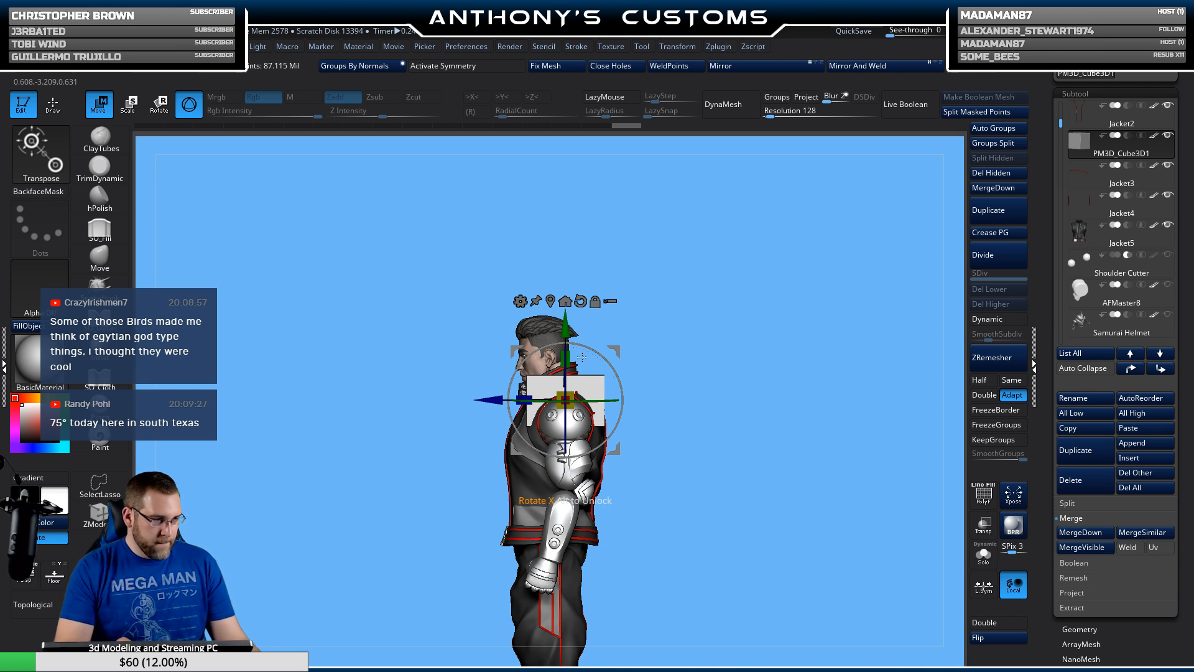
{"action": "left_click_drag", "start_coordinate": [591, 342], "coordinate": [694, 455]}
{"action": "mouse_move", "coordinate": [709, 368]}
{"action": "left_mouse_down"}
{"action": "mouse_move", "coordinate": [717, 436]}
{"action": "mouse_move", "coordinate": [712, 394]}
{"action": "mouse_move", "coordinate": [712, 412]}
{"action": "mouse_move", "coordinate": [729, 393]}
{"action": "left_mouse_up"}
{"action": "key", "text": "q"}
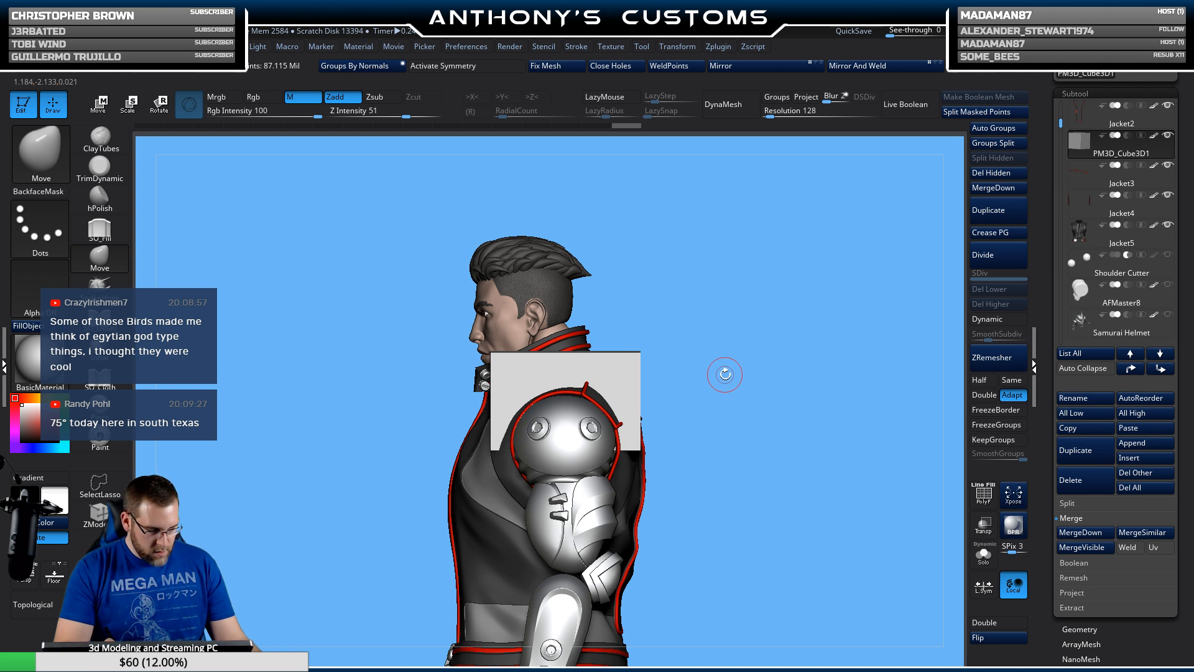
Step: Round the block's upper corners with a TrimCircle cut centred on the shoulder ball in side view
{"action": "key", "text": "ctrl+shift+b"}
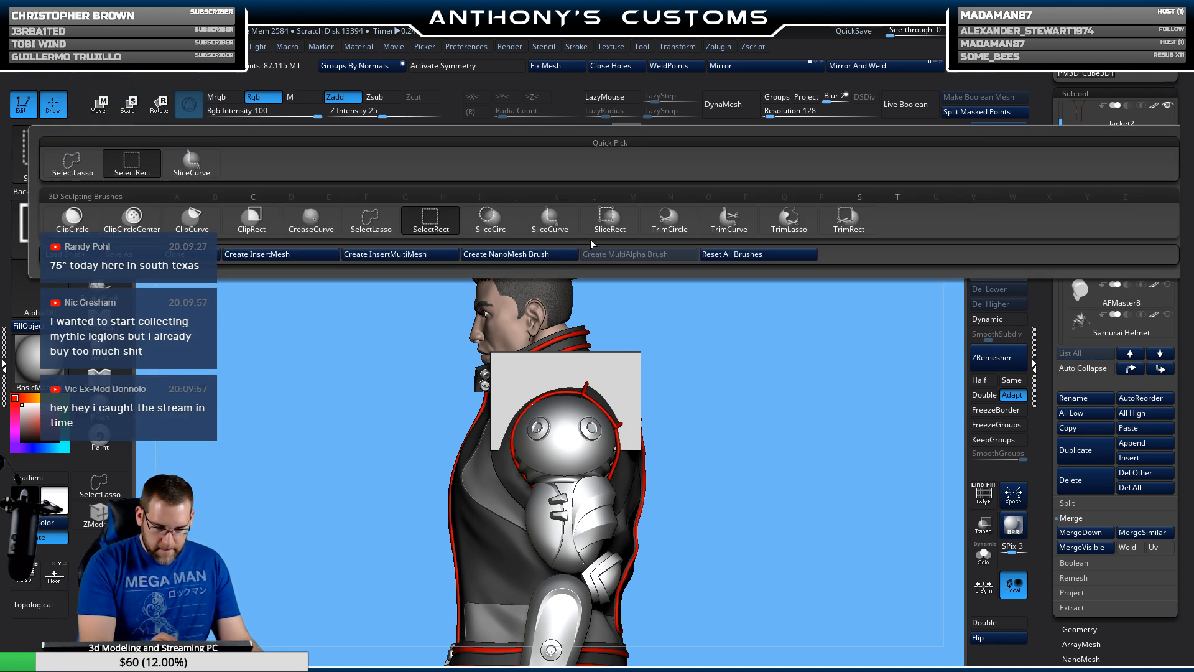
{"action": "left_click", "coordinate": [672, 215]}
{"action": "left_click_drag", "start_coordinate": [757, 446], "coordinate": [645, 518], "text": "ctrl+shift"}
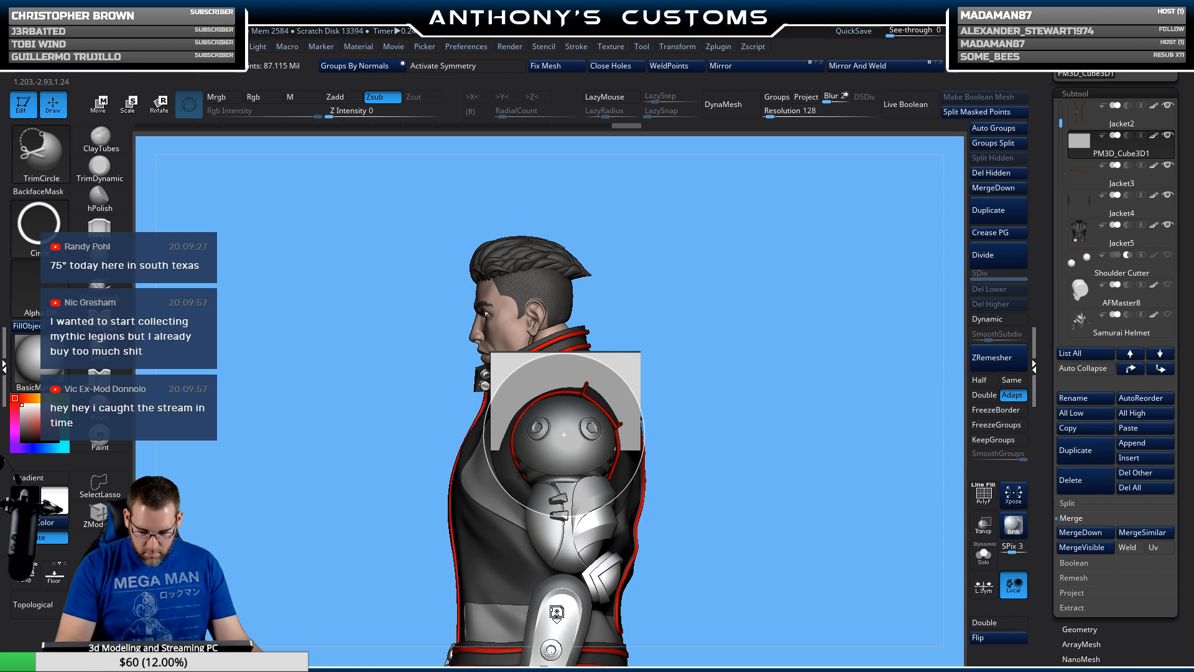
{"action": "left_click_drag", "start_coordinate": [547, 620], "coordinate": [547, 618], "text": "ctrl+shift"}
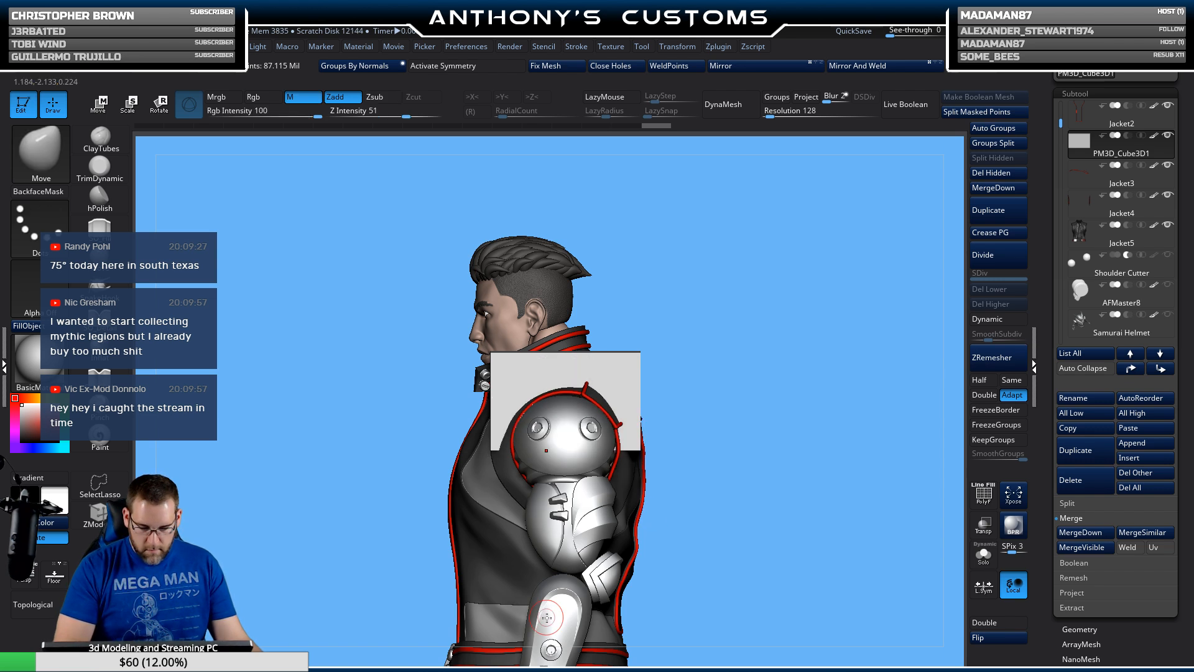
Step: Check the trimmed block's polygroups in wireframe and convert it to a DynaMesh at resolution 128
{"action": "key", "text": "shift+f"}
{"action": "mouse_move", "coordinate": [725, 454]}
{"action": "left_mouse_down"}
{"action": "mouse_move", "coordinate": [787, 485]}
{"action": "mouse_move", "coordinate": [722, 438]}
{"action": "left_mouse_up"}
{"action": "left_click", "coordinate": [572, 378], "text": "ctrl+shift"}
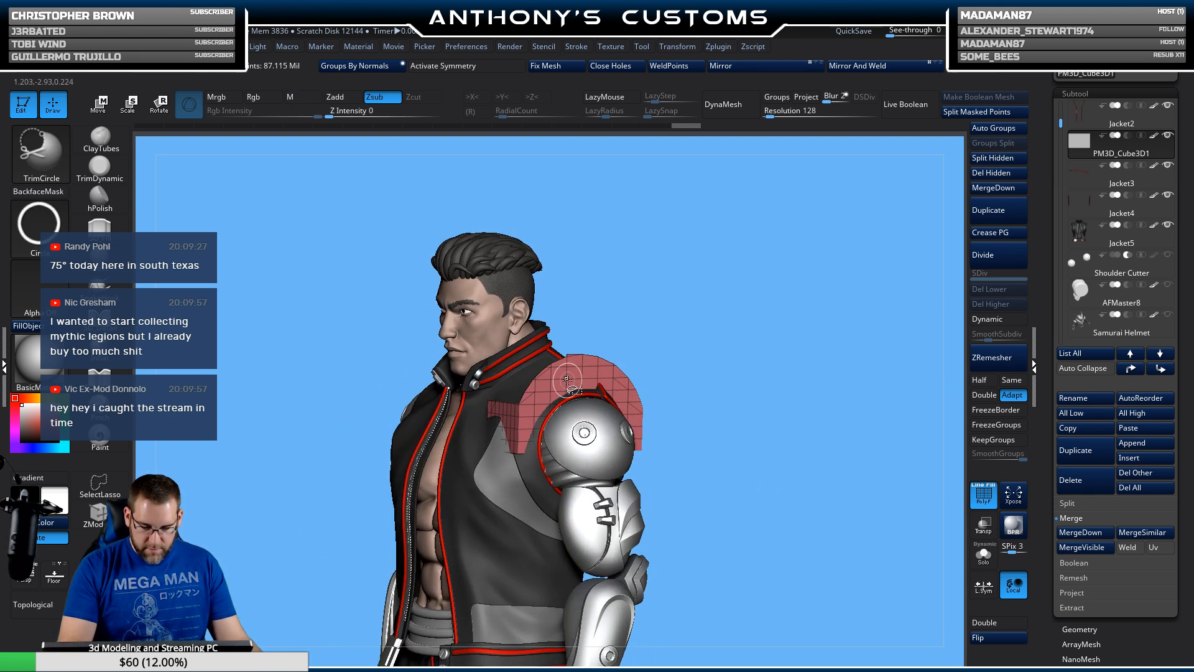
{"action": "left_click_drag", "start_coordinate": [767, 349], "coordinate": [787, 354], "text": "shift"}
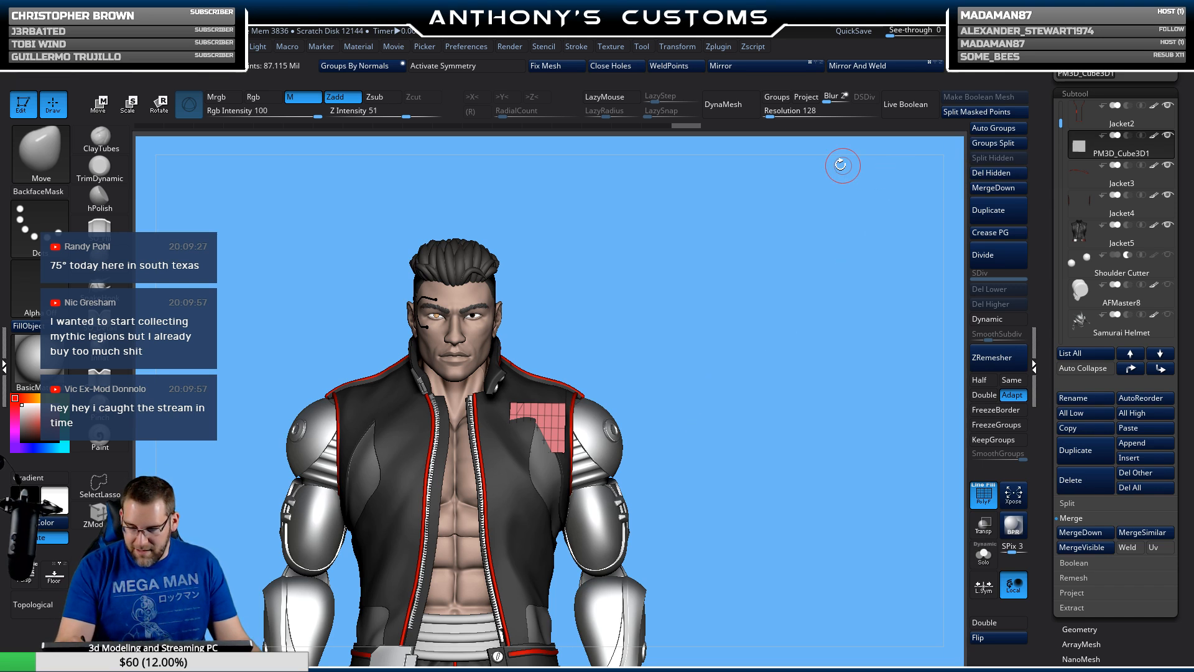
{"action": "left_click", "coordinate": [723, 104]}
{"action": "left_click_drag", "start_coordinate": [773, 224], "coordinate": [805, 341], "text": "shift"}
{"action": "key", "text": "shift+f"}
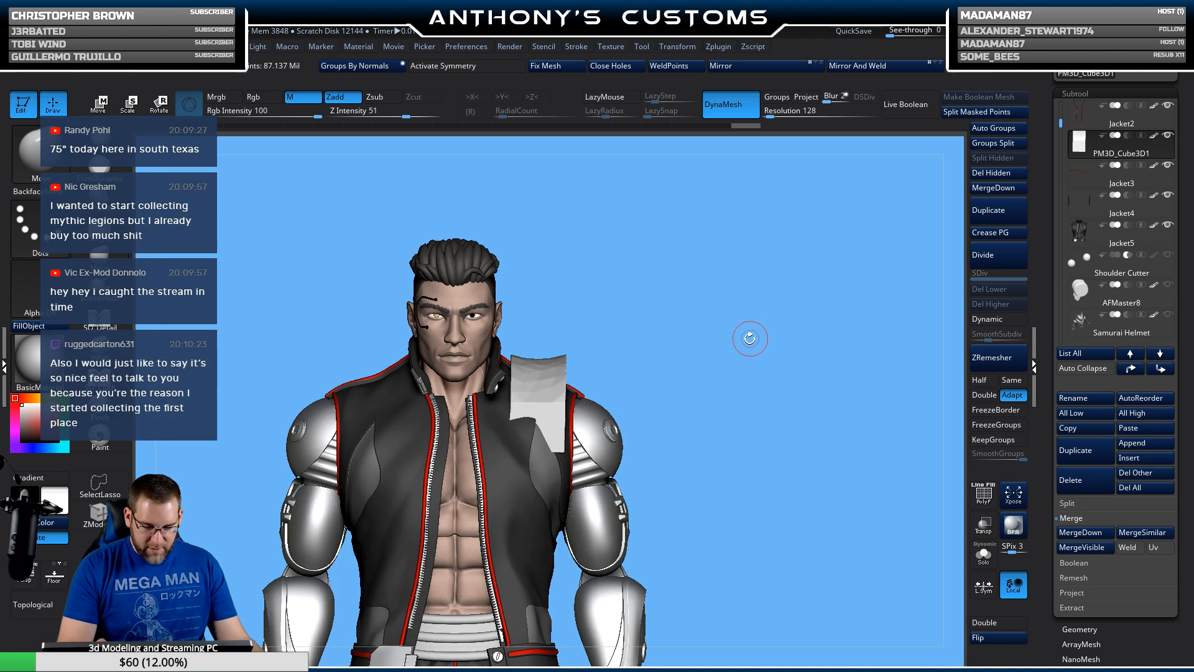
{"action": "left_click_drag", "start_coordinate": [728, 341], "coordinate": [775, 361], "text": "alt"}
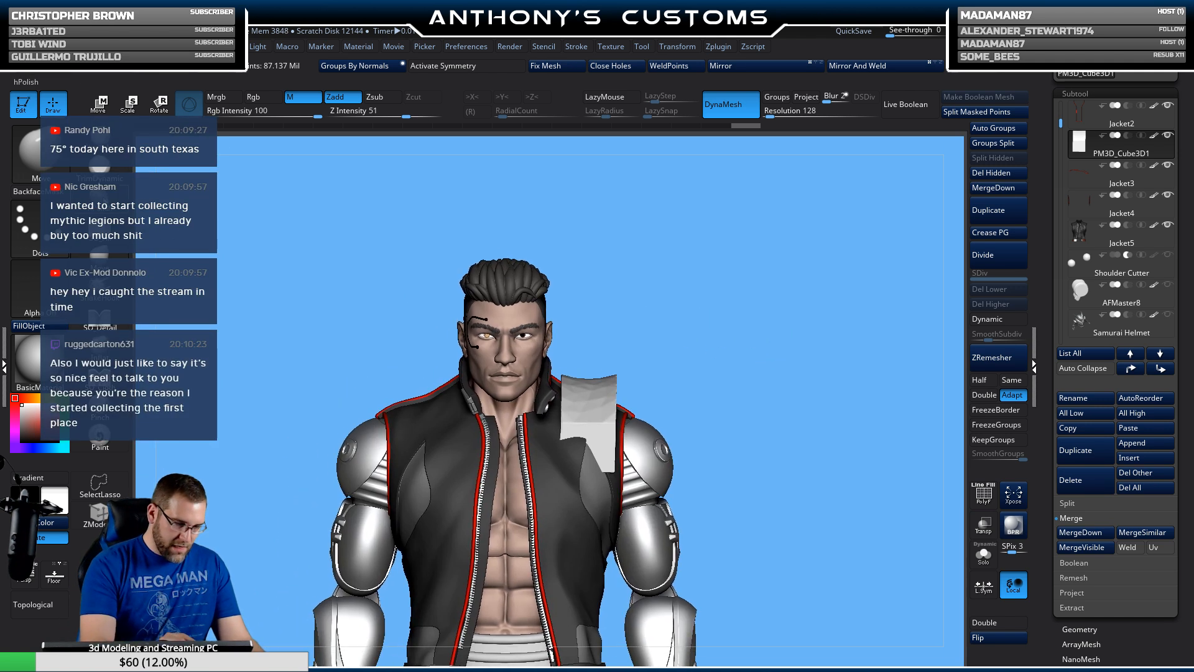
Step: Smooth the faceted curved top of the shoulder block with the TrimDynamic brush at an adjusted size
{"action": "left_click", "coordinate": [99, 167]}
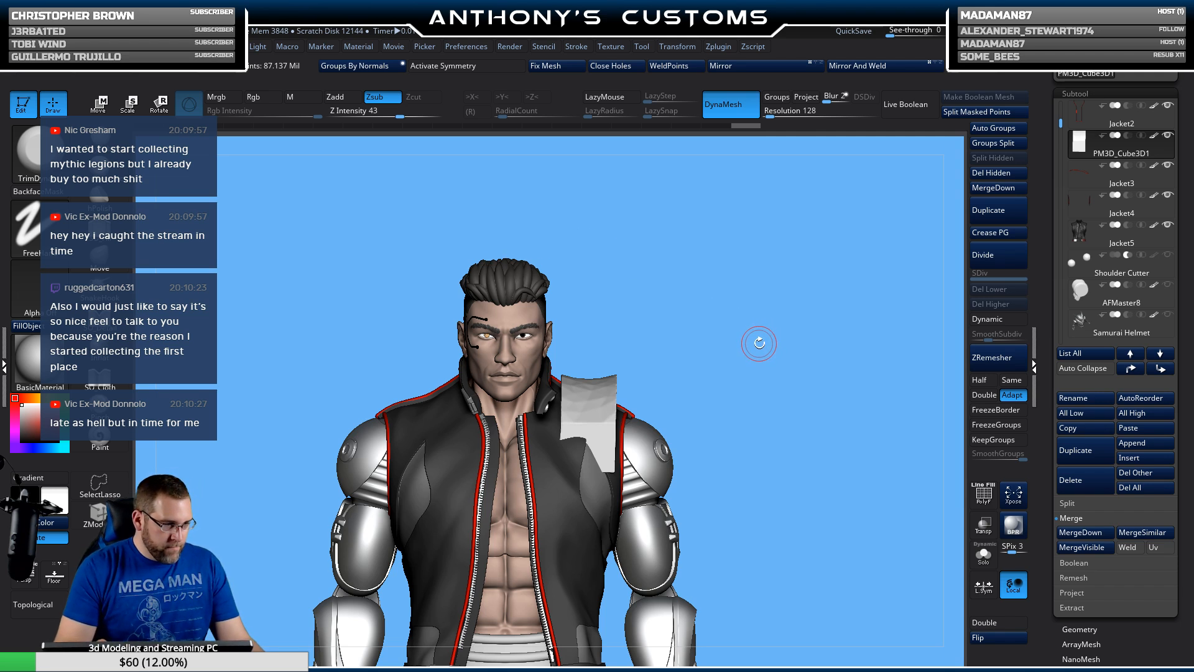
{"action": "key", "text": "space"}
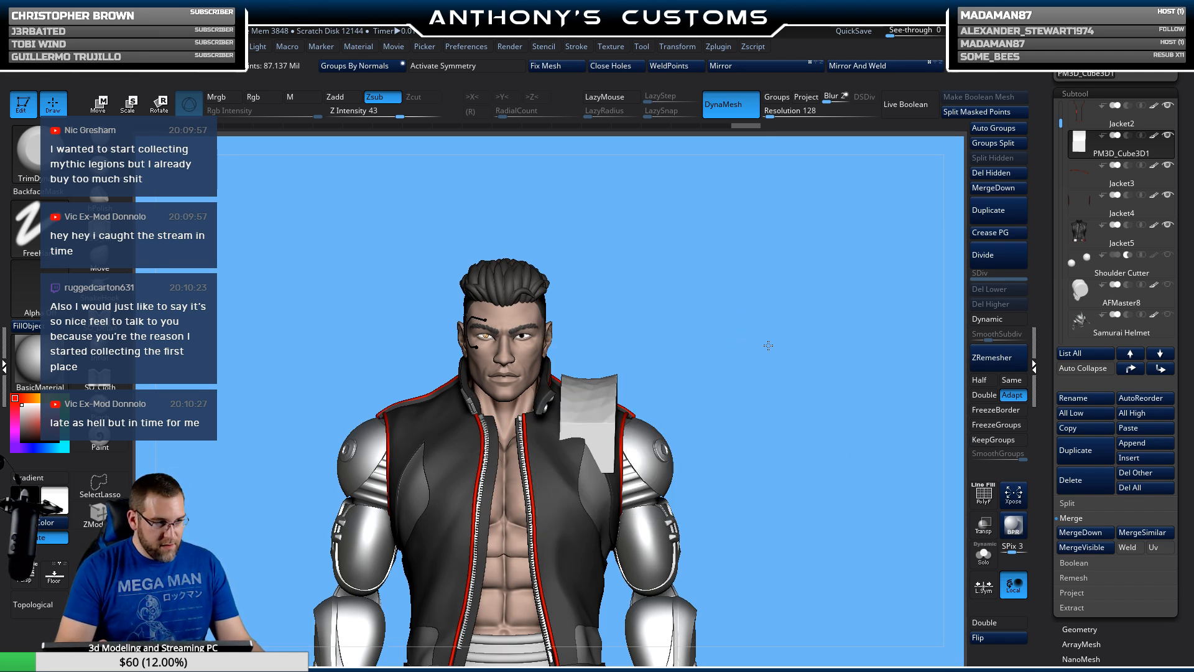
{"action": "key", "text": "space"}
{"action": "left_click_drag", "start_coordinate": [769, 315], "coordinate": [607, 383]}
{"action": "key", "text": "shift+f"}
{"action": "key", "text": "shift+f"}
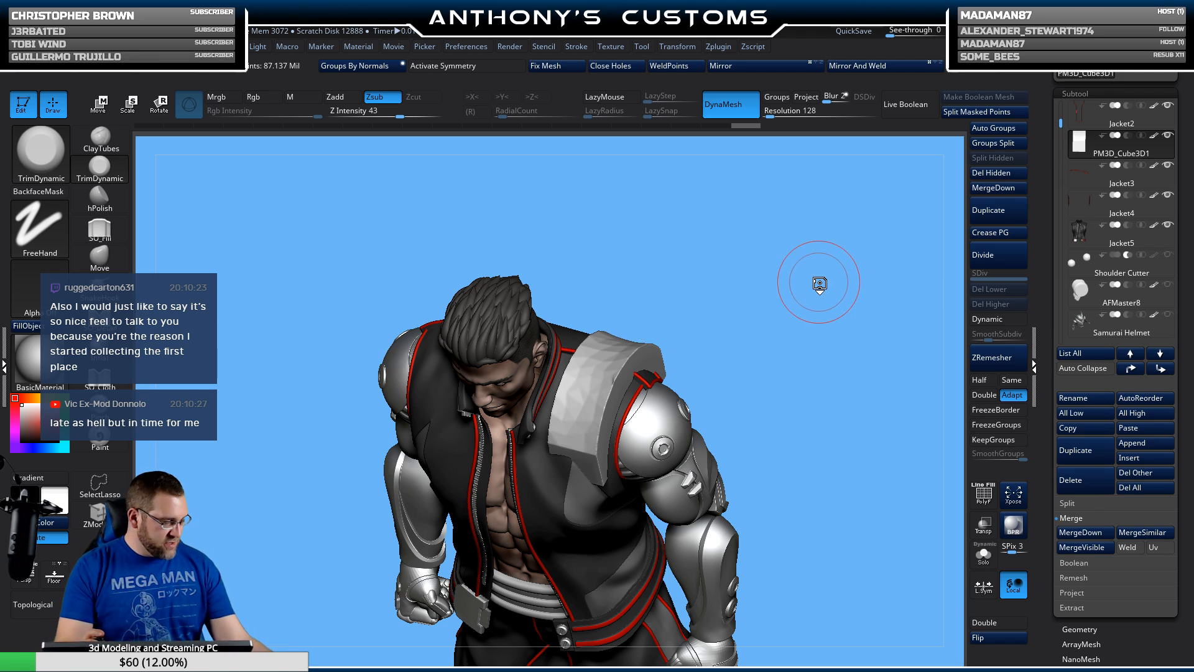
{"action": "left_click_drag", "start_coordinate": [818, 282], "coordinate": [771, 297]}
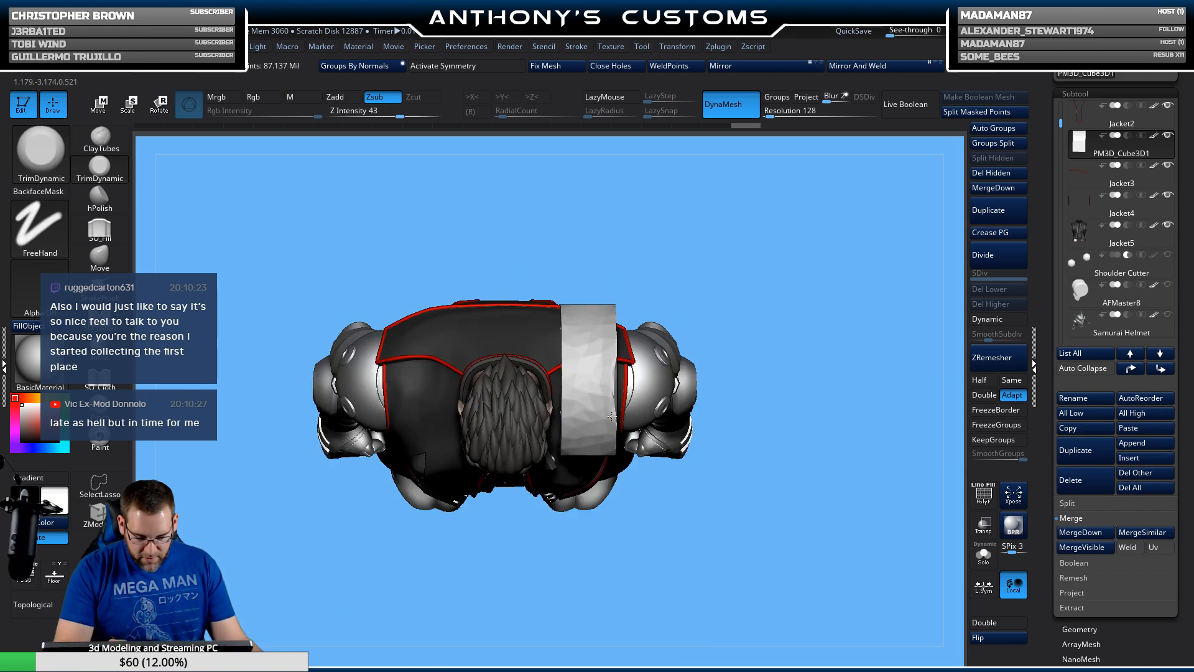
{"action": "mouse_move", "coordinate": [610, 411]}
{"action": "left_mouse_down"}
{"action": "mouse_move", "coordinate": [595, 336]}
{"action": "mouse_move", "coordinate": [594, 368]}
{"action": "mouse_move", "coordinate": [608, 305]}
{"action": "left_mouse_up"}
{"action": "left_click_drag", "start_coordinate": [598, 437], "coordinate": [597, 367]}
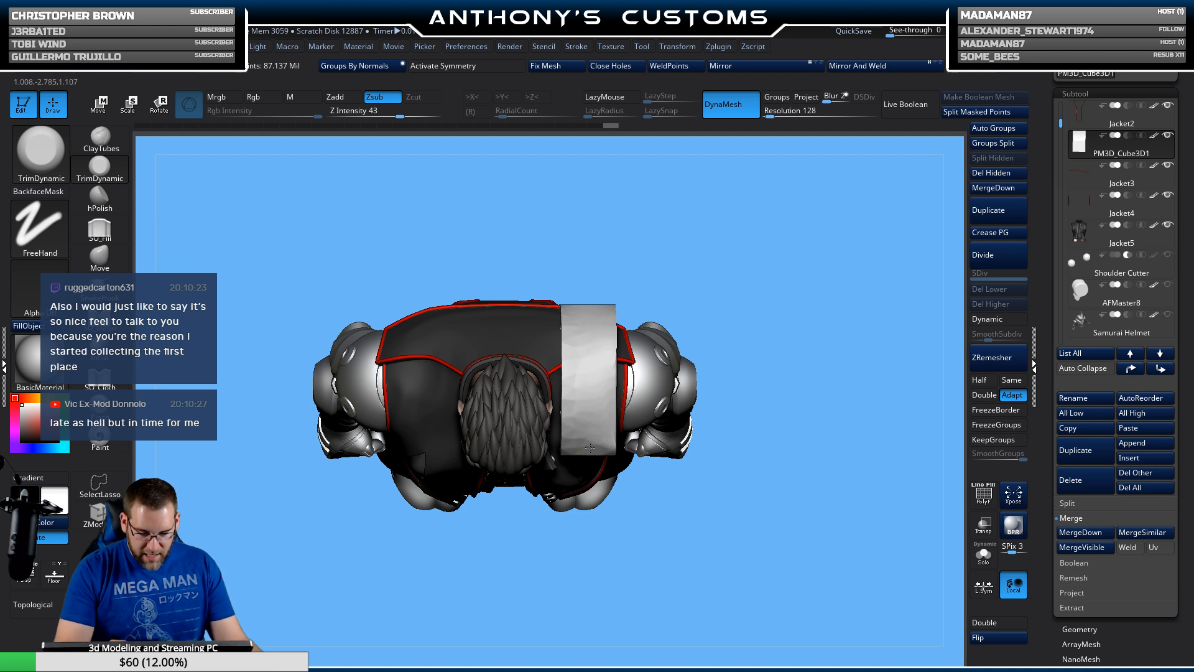
{"action": "left_click_drag", "start_coordinate": [590, 448], "coordinate": [594, 308]}
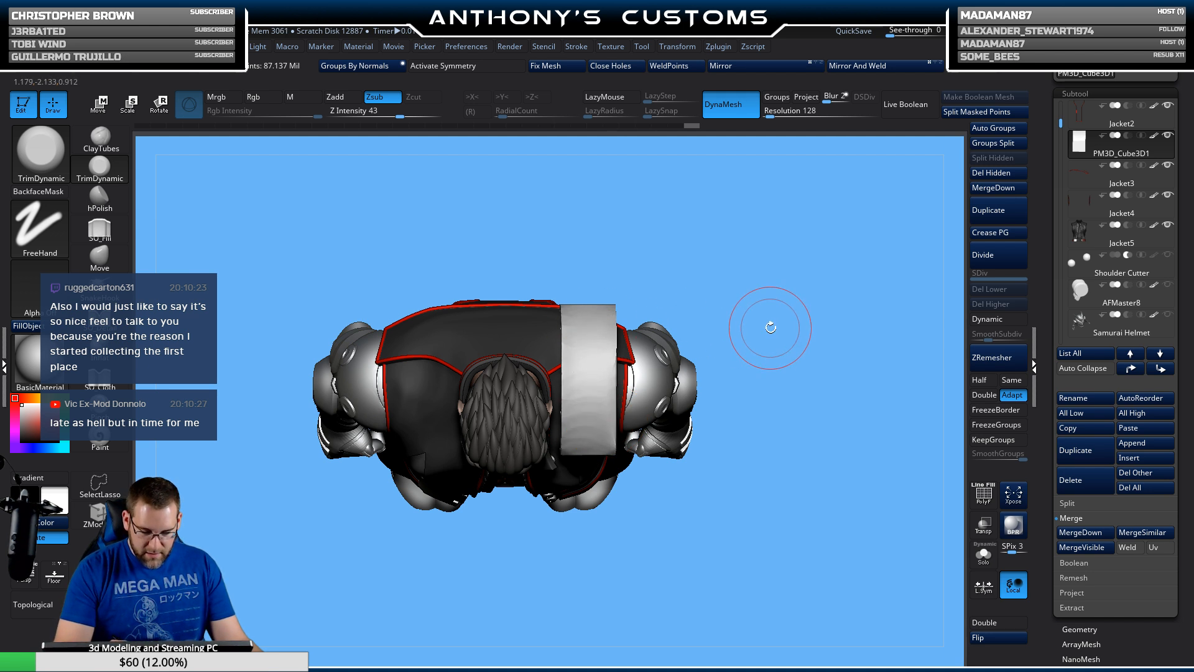
Step: Bevel the shoulder block's outer edge beside the arm from front to back with TrimDynamic strokes
{"action": "left_click_drag", "start_coordinate": [769, 327], "coordinate": [675, 301]}
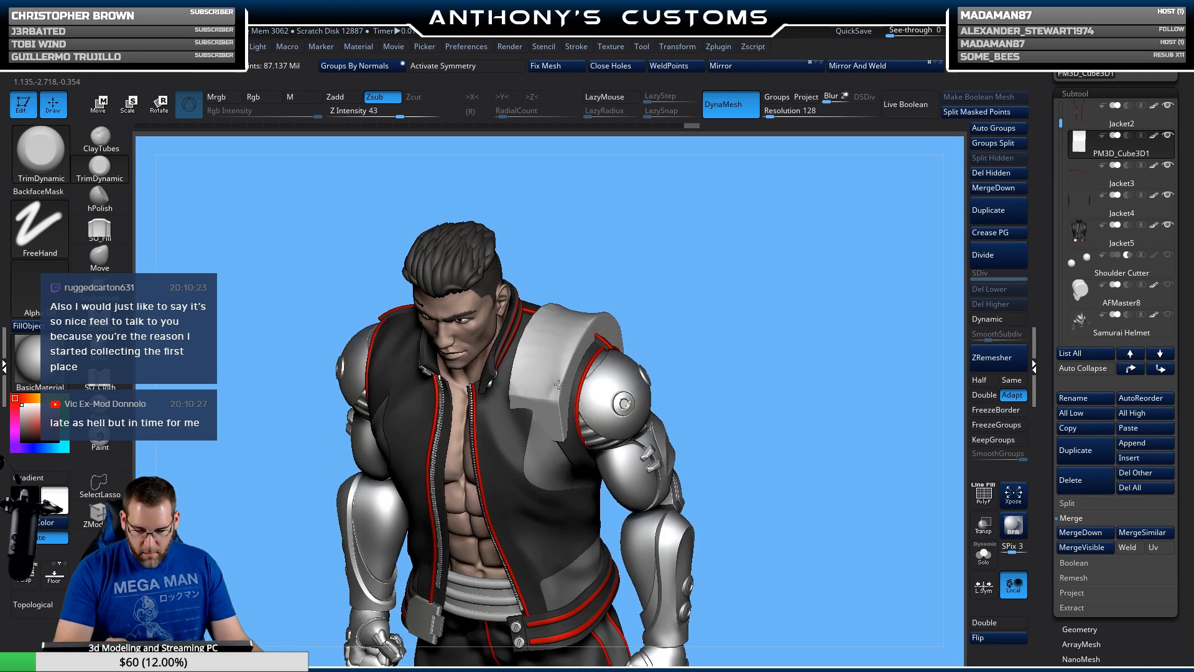
{"action": "left_click_drag", "start_coordinate": [580, 332], "coordinate": [593, 314]}
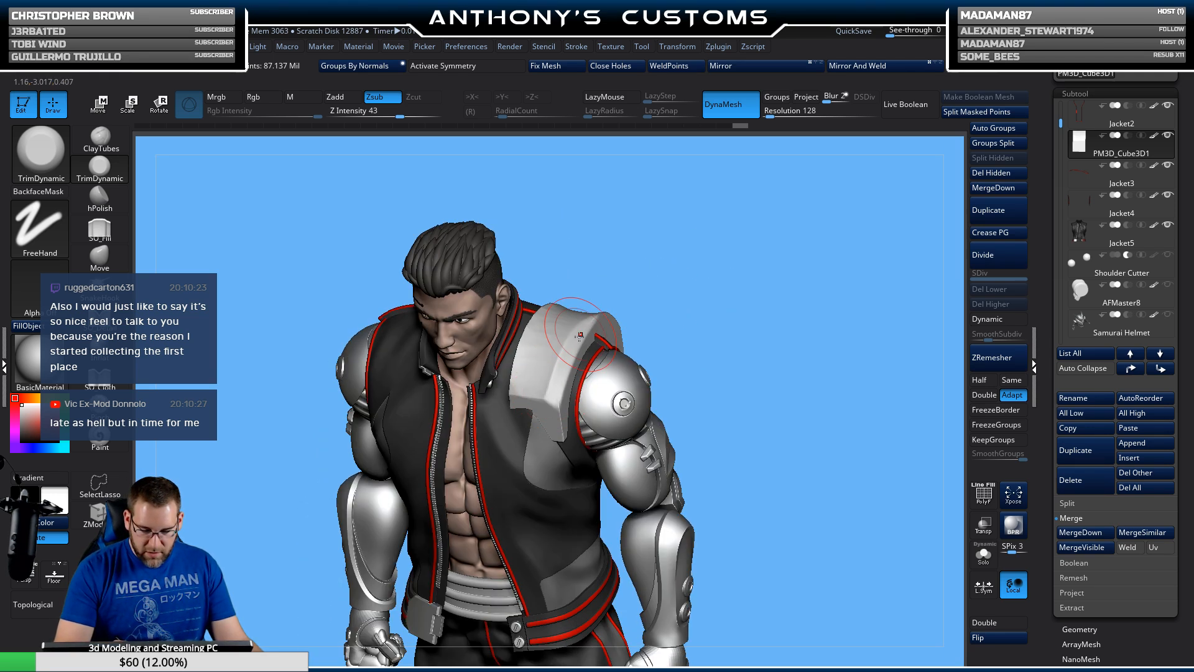
{"action": "left_click_drag", "start_coordinate": [693, 259], "coordinate": [604, 313]}
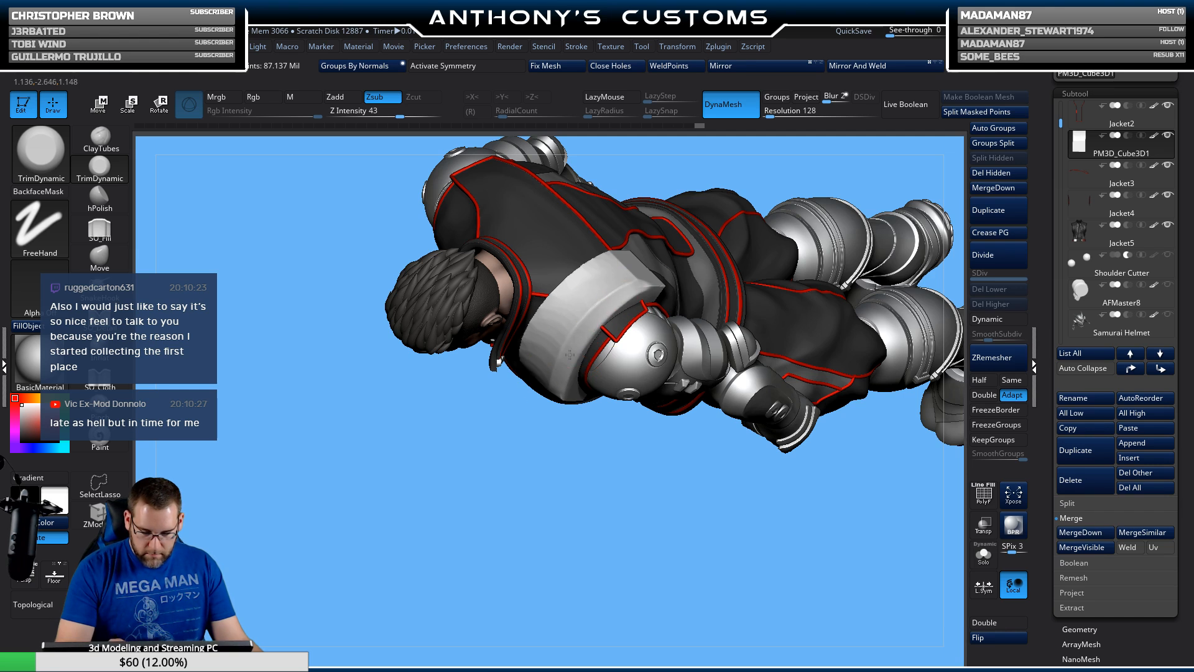
{"action": "left_click_drag", "start_coordinate": [556, 416], "coordinate": [578, 350]}
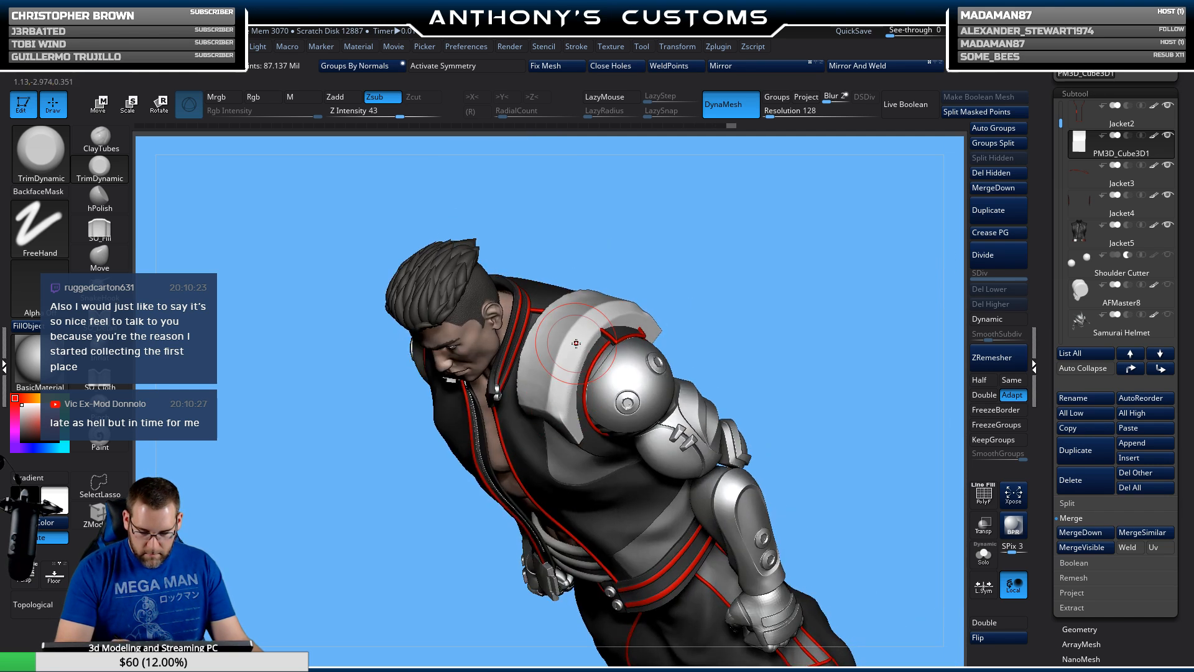
{"action": "left_click_drag", "start_coordinate": [564, 411], "coordinate": [575, 429]}
{"action": "mouse_move", "coordinate": [737, 309]}
{"action": "left_mouse_down"}
{"action": "mouse_move", "coordinate": [803, 264]}
{"action": "mouse_move", "coordinate": [736, 285]}
{"action": "mouse_move", "coordinate": [733, 268]}
{"action": "left_mouse_up"}
Step: Adjust the TrimDynamic draw size, isolate the shoulder block and bevel its long neck-side edge
{"action": "key", "text": "space"}
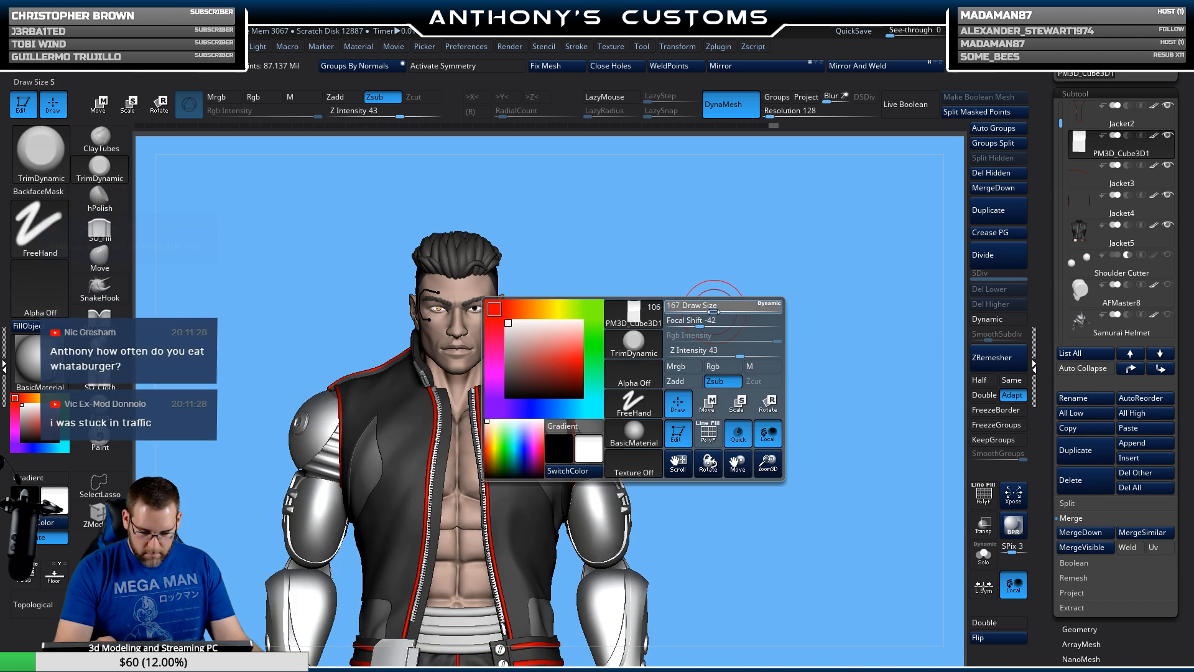
{"action": "left_click_drag", "start_coordinate": [716, 311], "coordinate": [695, 352]}
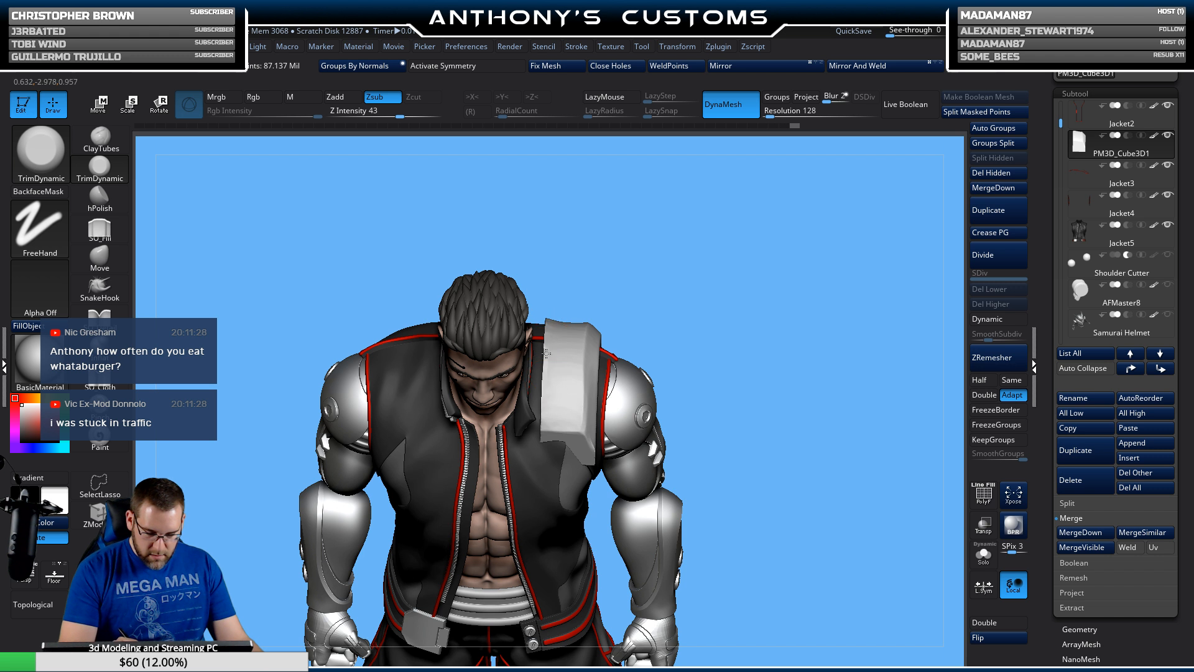
{"action": "left_click", "coordinate": [983, 553]}
{"action": "key", "text": "f"}
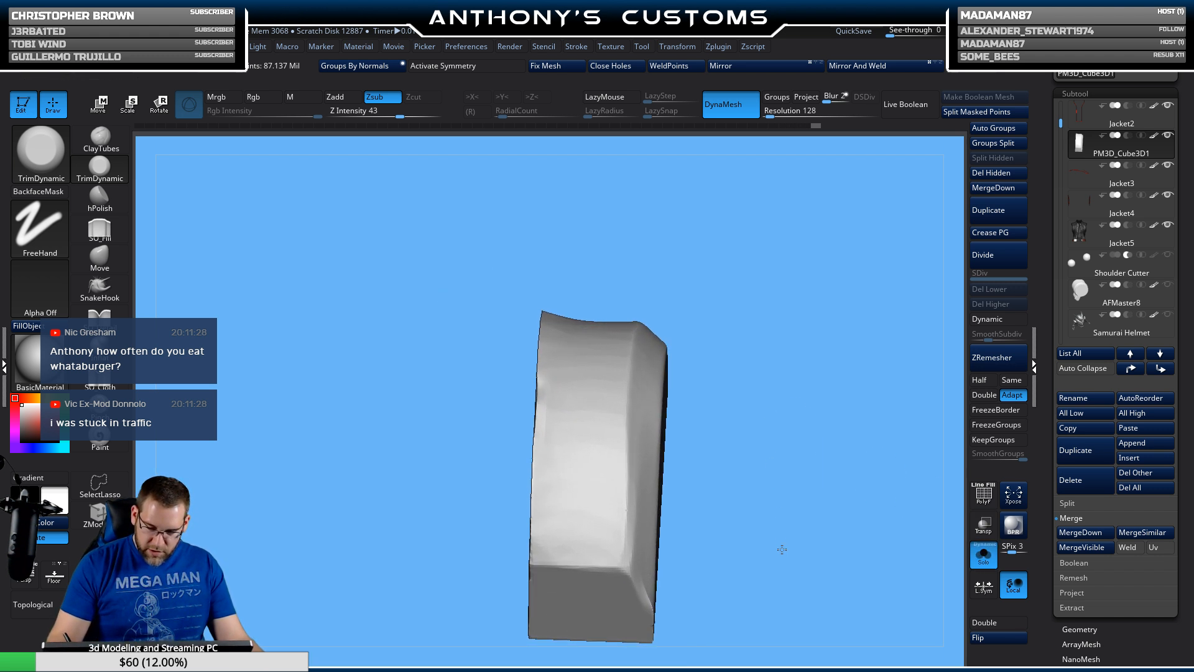
{"action": "left_click_drag", "start_coordinate": [683, 284], "coordinate": [614, 354]}
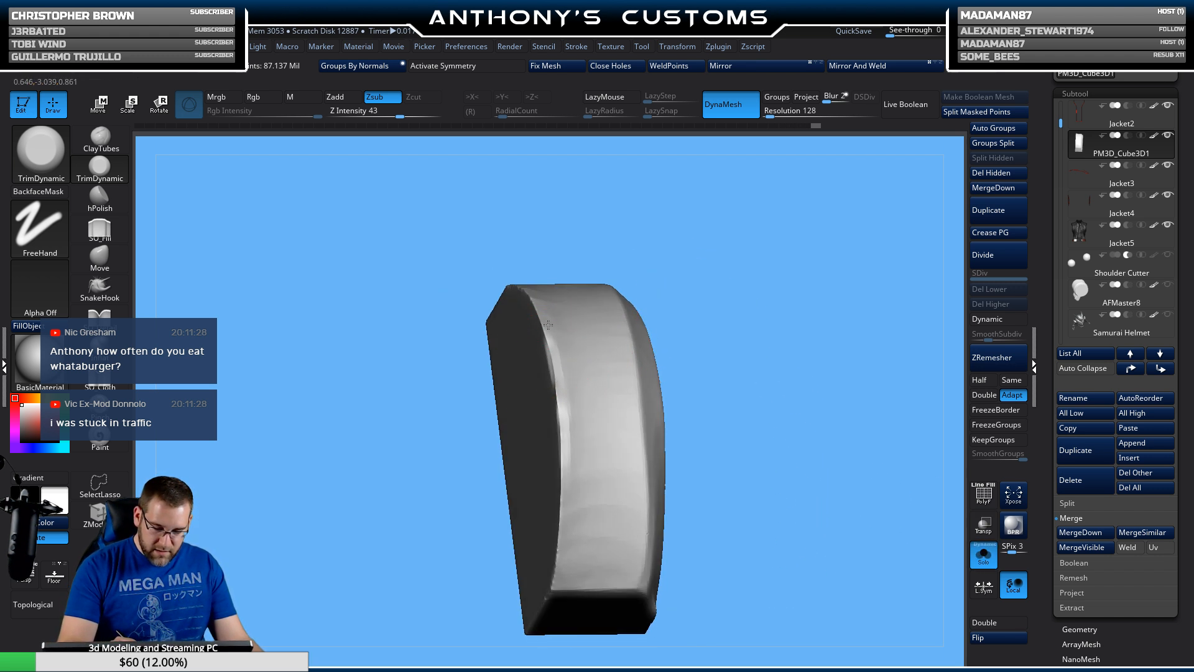
{"action": "mouse_move", "coordinate": [548, 325]}
{"action": "left_mouse_down"}
{"action": "mouse_move", "coordinate": [569, 448]}
{"action": "mouse_move", "coordinate": [560, 589]}
{"action": "mouse_move", "coordinate": [569, 404]}
{"action": "mouse_move", "coordinate": [560, 567]}
{"action": "left_mouse_up"}
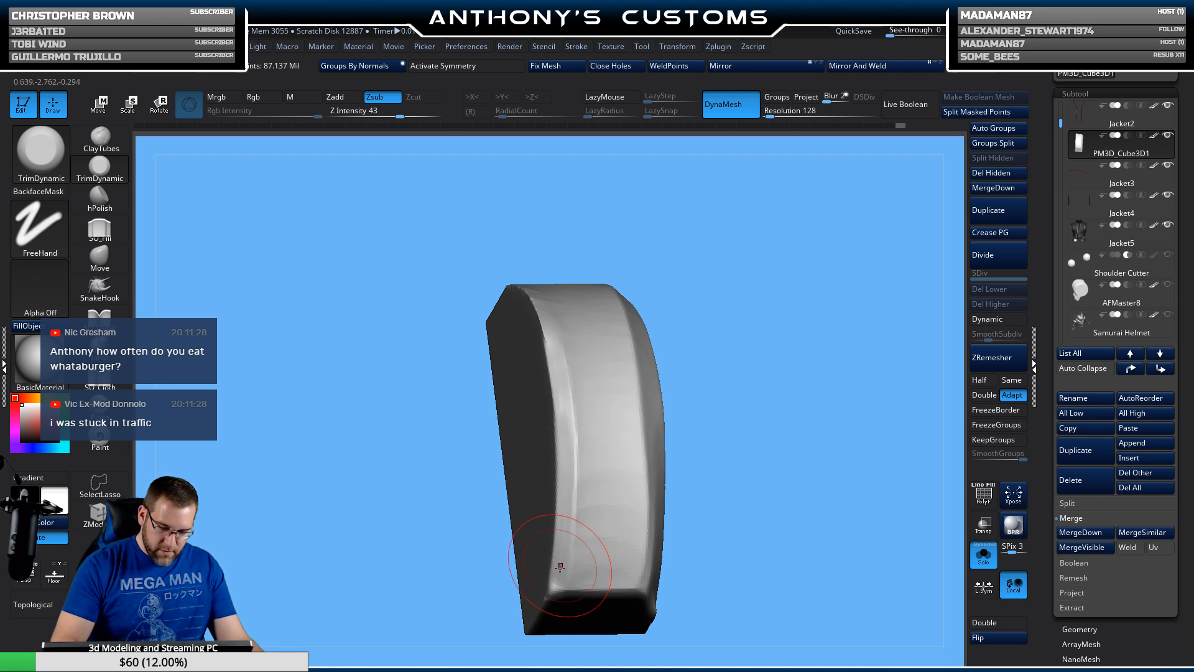
{"action": "left_click_drag", "start_coordinate": [545, 265], "coordinate": [699, 274]}
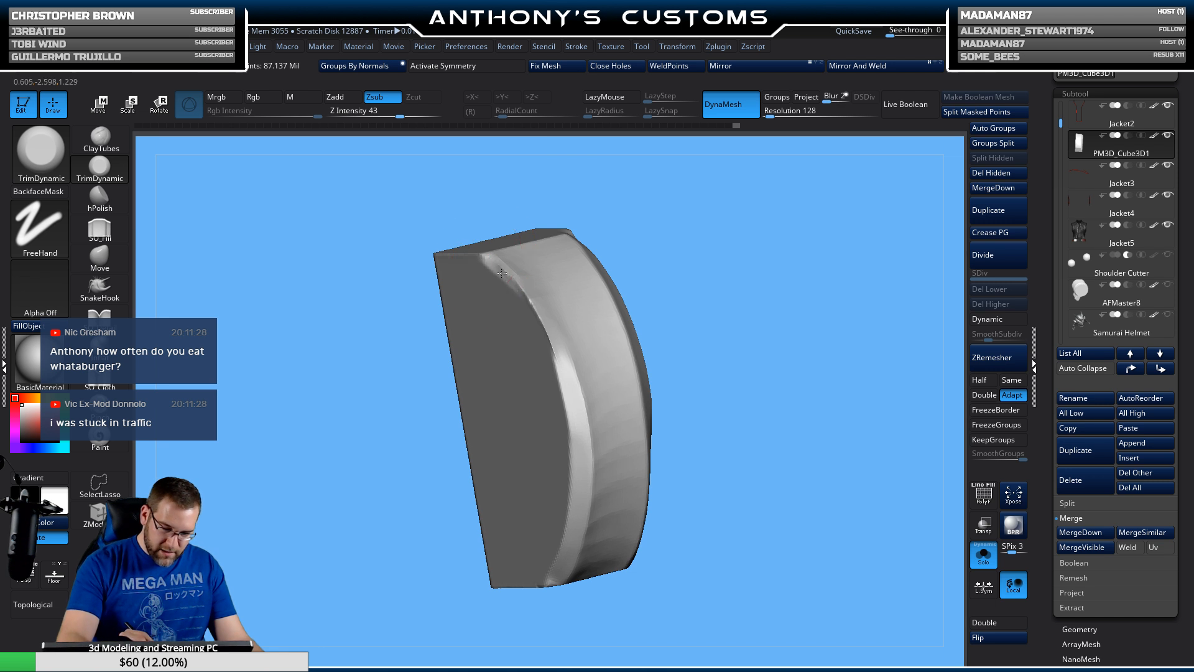
{"action": "mouse_move", "coordinate": [489, 263]}
{"action": "left_mouse_down"}
{"action": "mouse_move", "coordinate": [569, 364]}
{"action": "mouse_move", "coordinate": [576, 378]}
{"action": "mouse_move", "coordinate": [554, 342]}
{"action": "mouse_move", "coordinate": [573, 455]}
{"action": "left_mouse_up"}
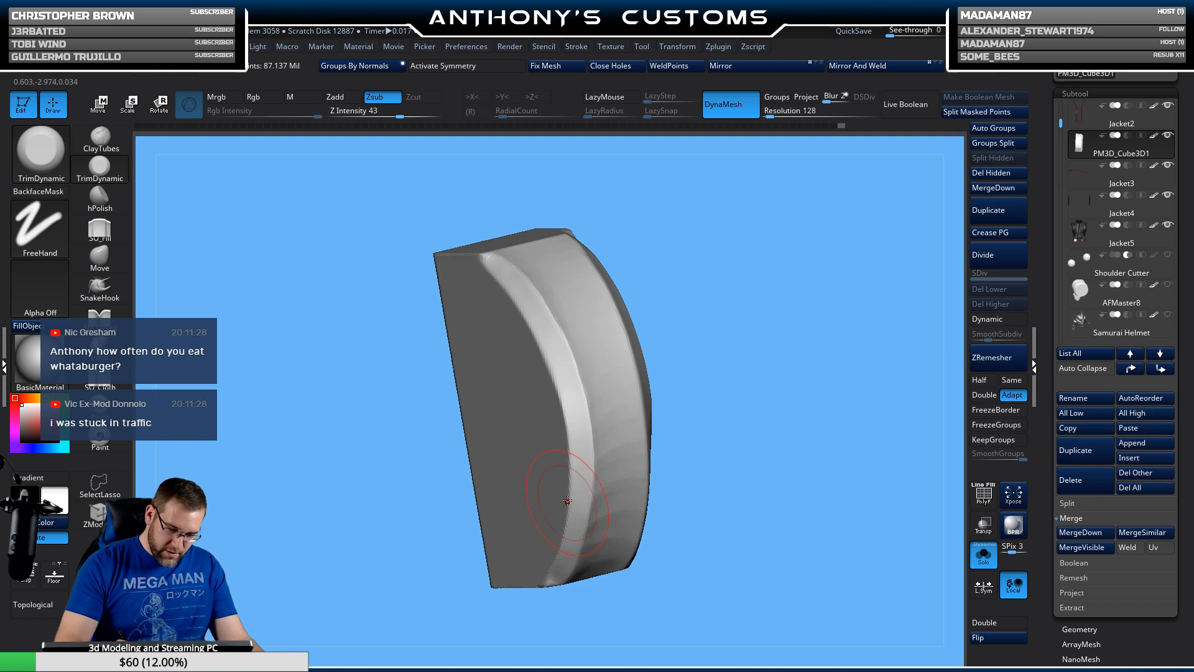
Step: Show the whole figure again and examine the bevelled shoulder block from the front and the side
{"action": "left_click_drag", "start_coordinate": [752, 512], "coordinate": [741, 414], "text": "shift"}
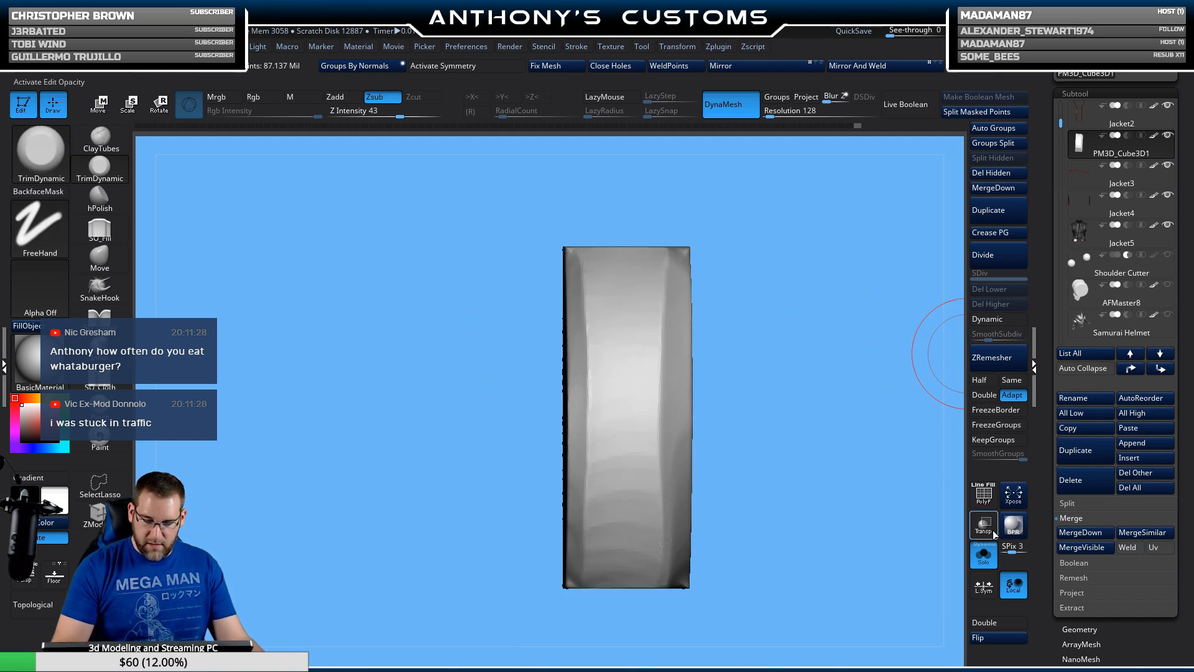
{"action": "left_click", "coordinate": [983, 556]}
{"action": "left_click_drag", "start_coordinate": [923, 472], "coordinate": [735, 199]}
{"action": "left_click_drag", "start_coordinate": [830, 348], "coordinate": [803, 356]}
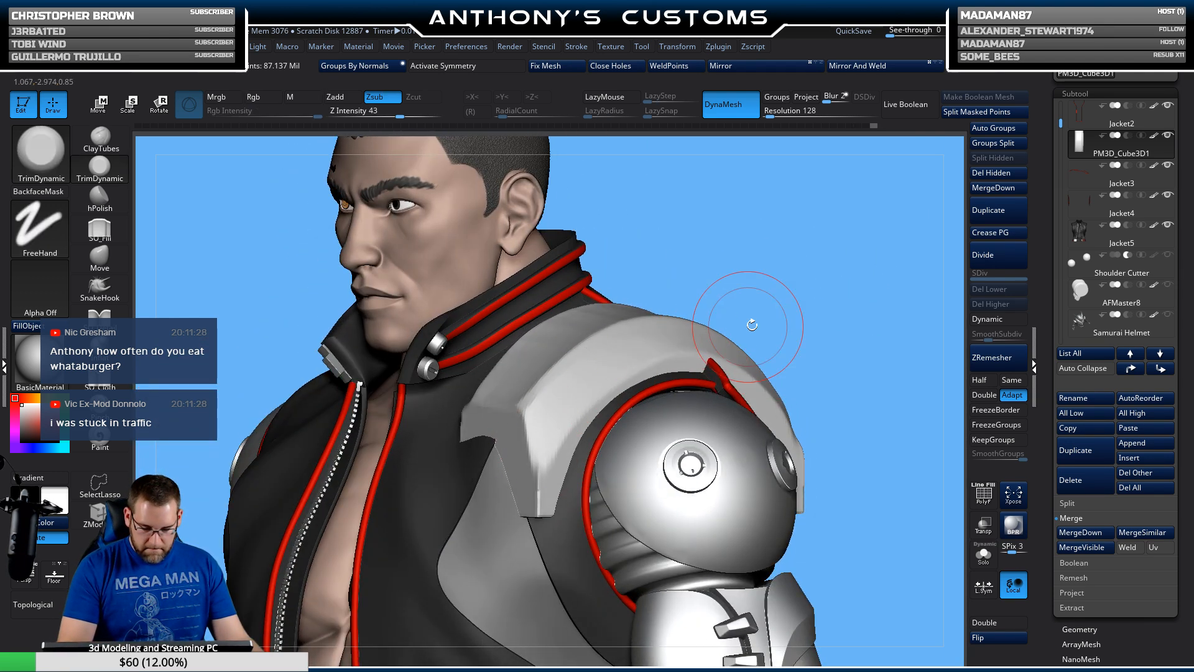
{"action": "left_click_drag", "start_coordinate": [903, 330], "coordinate": [853, 327]}
{"action": "left_click_drag", "start_coordinate": [902, 282], "coordinate": [794, 289]}
{"action": "mouse_move", "coordinate": [794, 311]}
{"action": "left_mouse_down"}
{"action": "mouse_move", "coordinate": [776, 317]}
{"action": "mouse_move", "coordinate": [827, 320]}
{"action": "mouse_move", "coordinate": [731, 330]}
{"action": "mouse_move", "coordinate": [776, 348]}
{"action": "mouse_move", "coordinate": [805, 335]}
{"action": "mouse_move", "coordinate": [799, 326]}
{"action": "left_mouse_up"}
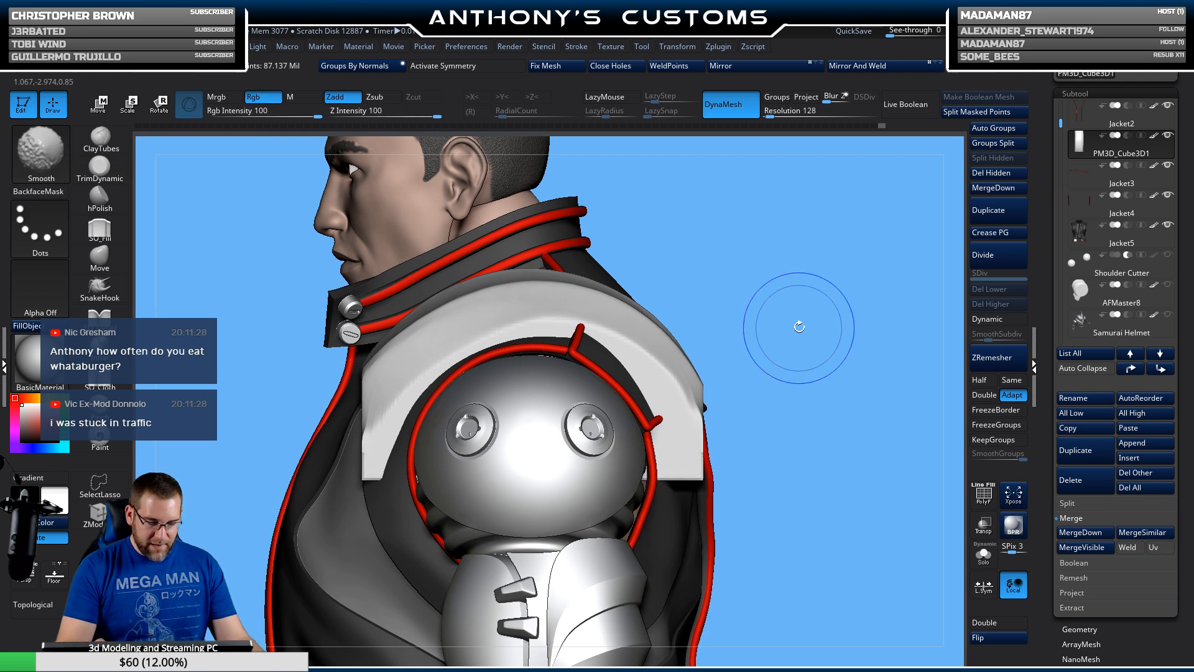
Step: Cut the shoulder block's rear lower end off at an angle with the ClipCurve brush
{"action": "left_click", "coordinate": [40, 153], "text": "ctrl+shift"}
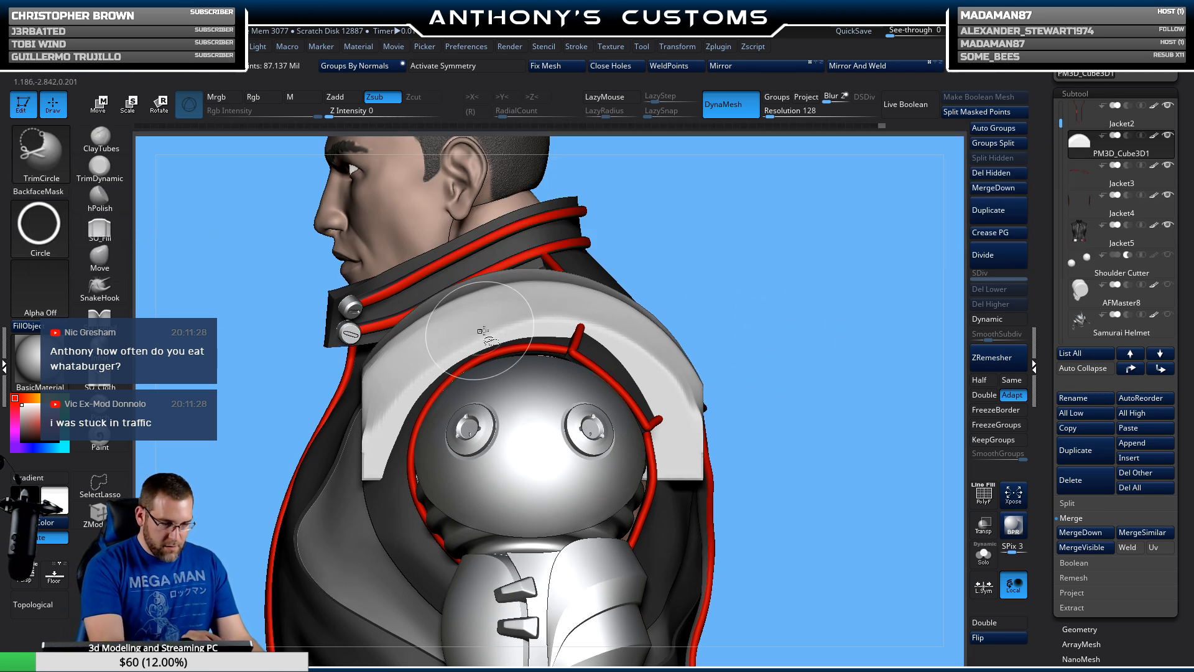
{"action": "left_click", "coordinate": [44, 156], "text": "ctrl+shift"}
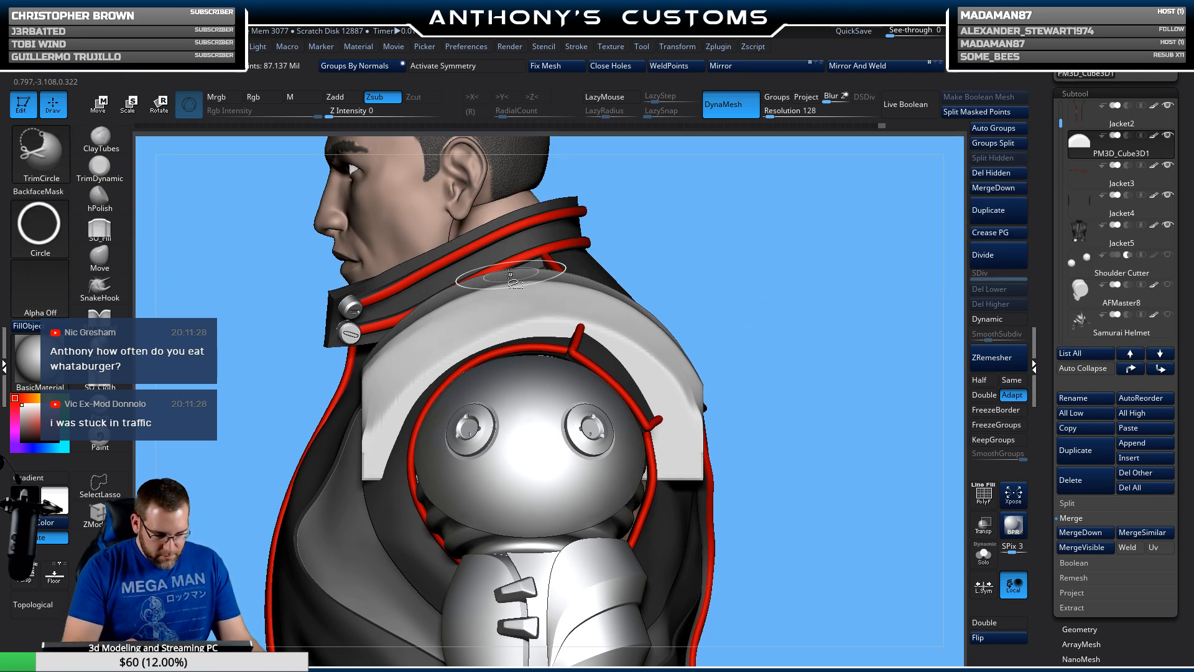
{"action": "key", "text": "b"}
{"action": "key", "text": "t"}
{"action": "key", "text": "d"}
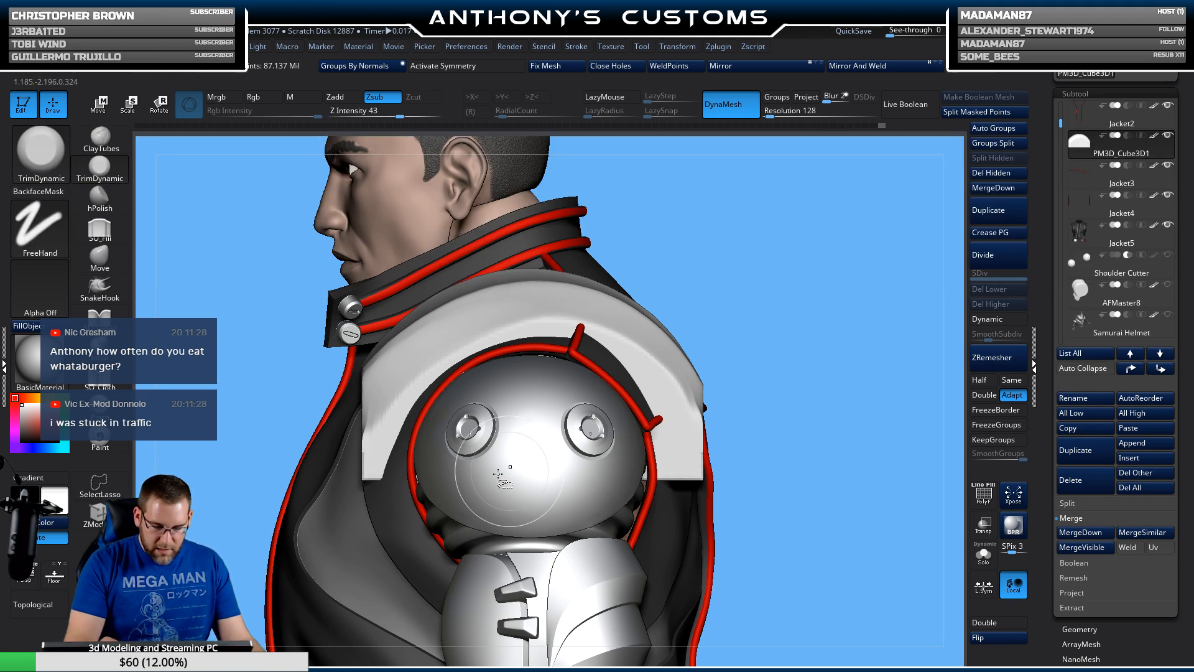
{"action": "left_click", "coordinate": [41, 155], "text": "ctrl+shift"}
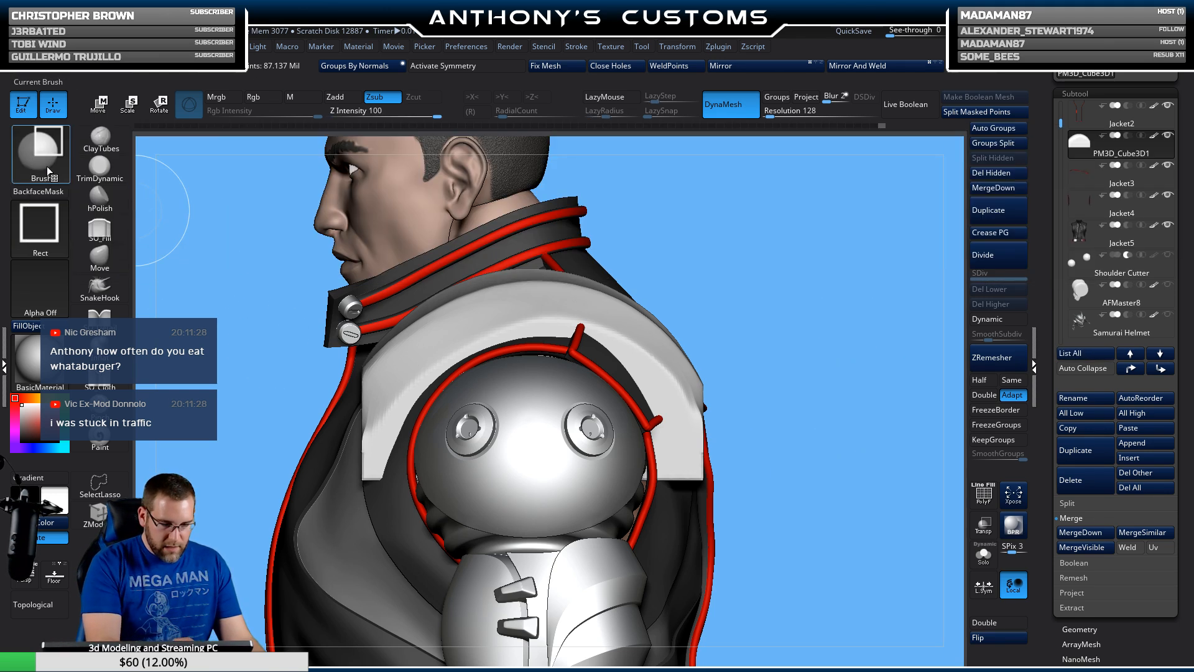
{"action": "left_click", "coordinate": [46, 166], "text": "ctrl+shift"}
{"action": "left_click", "coordinate": [611, 220]}
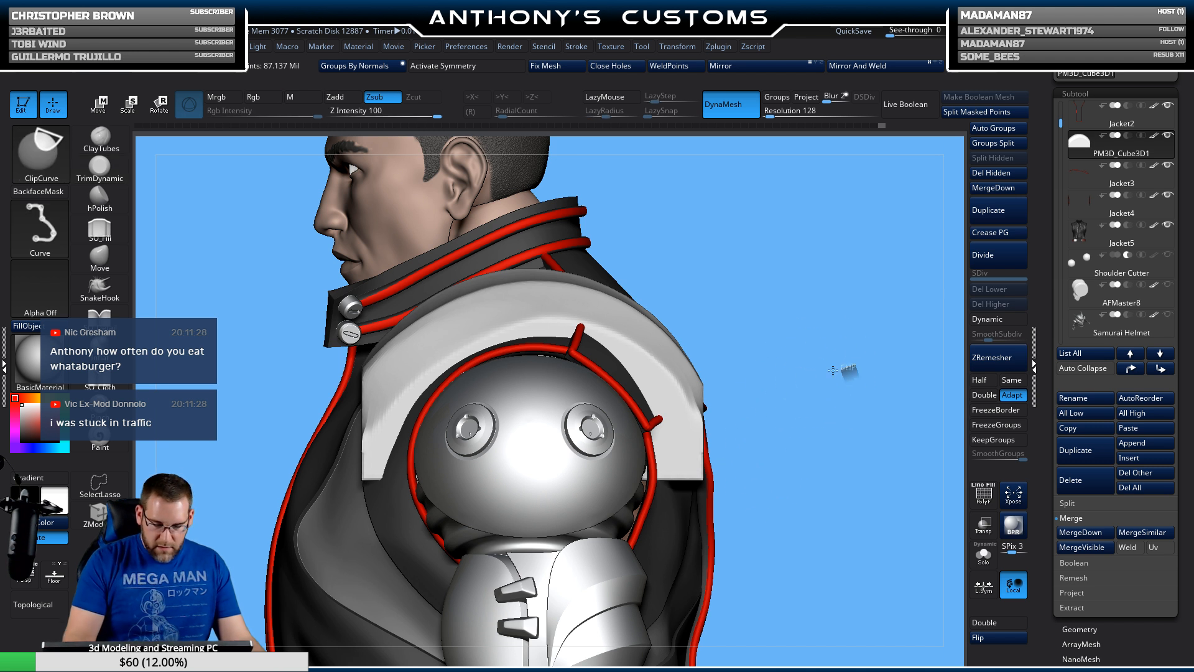
{"action": "mouse_move", "coordinate": [833, 370]}
{"action": "left_mouse_down", "text": "ctrl+shift"}
{"action": "mouse_move", "coordinate": [535, 475]}
{"action": "mouse_move", "coordinate": [538, 448]}
{"action": "mouse_move", "coordinate": [284, 594]}
{"action": "mouse_move", "coordinate": [284, 584]}
{"action": "left_mouse_up", "text": "ctrl+shift"}
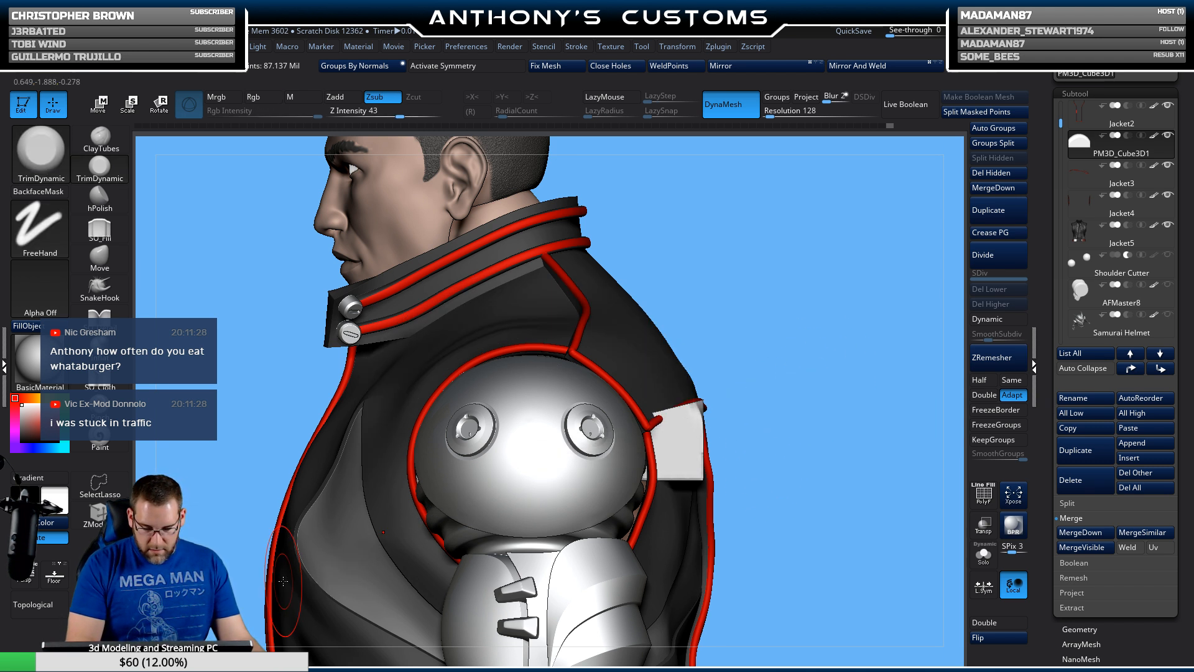
{"action": "key", "text": "ctrl+z"}
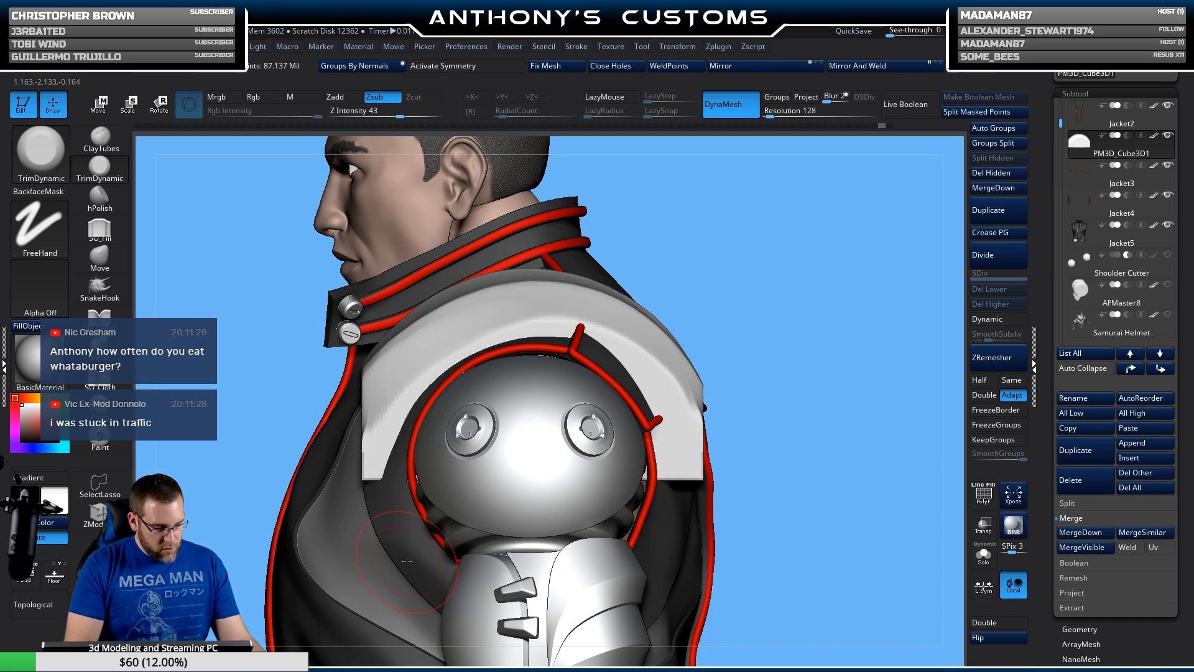
{"action": "mouse_move", "coordinate": [400, 565]}
{"action": "left_mouse_down", "text": "ctrl+shift"}
{"action": "mouse_move", "coordinate": [824, 337]}
{"action": "mouse_move", "coordinate": [658, 416]}
{"action": "mouse_move", "coordinate": [601, 474]}
{"action": "mouse_move", "coordinate": [422, 533]}
{"action": "left_mouse_up", "text": "ctrl+shift"}
{"action": "key", "text": "ctrl+z"}
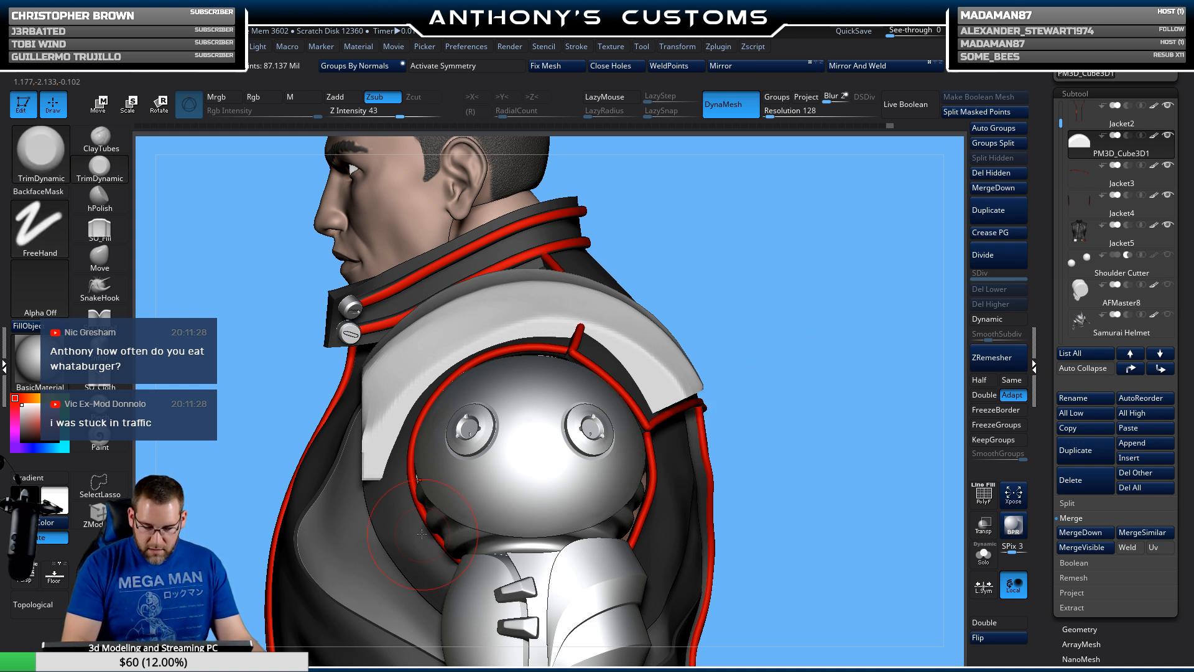
Step: Cut the shoulder block's front lower end off at a matching angle with ClipCurve
{"action": "mouse_move", "coordinate": [850, 428]}
{"action": "left_mouse_down"}
{"action": "mouse_move", "coordinate": [654, 428]}
{"action": "mouse_move", "coordinate": [879, 418]}
{"action": "mouse_move", "coordinate": [866, 413]}
{"action": "left_mouse_up"}
{"action": "mouse_move", "coordinate": [768, 277]}
{"action": "left_mouse_down", "text": "ctrl+shift"}
{"action": "mouse_move", "coordinate": [582, 493]}
{"action": "mouse_move", "coordinate": [574, 488]}
{"action": "left_mouse_up", "text": "ctrl+shift"}
{"action": "left_click_drag", "start_coordinate": [794, 376], "coordinate": [810, 404]}
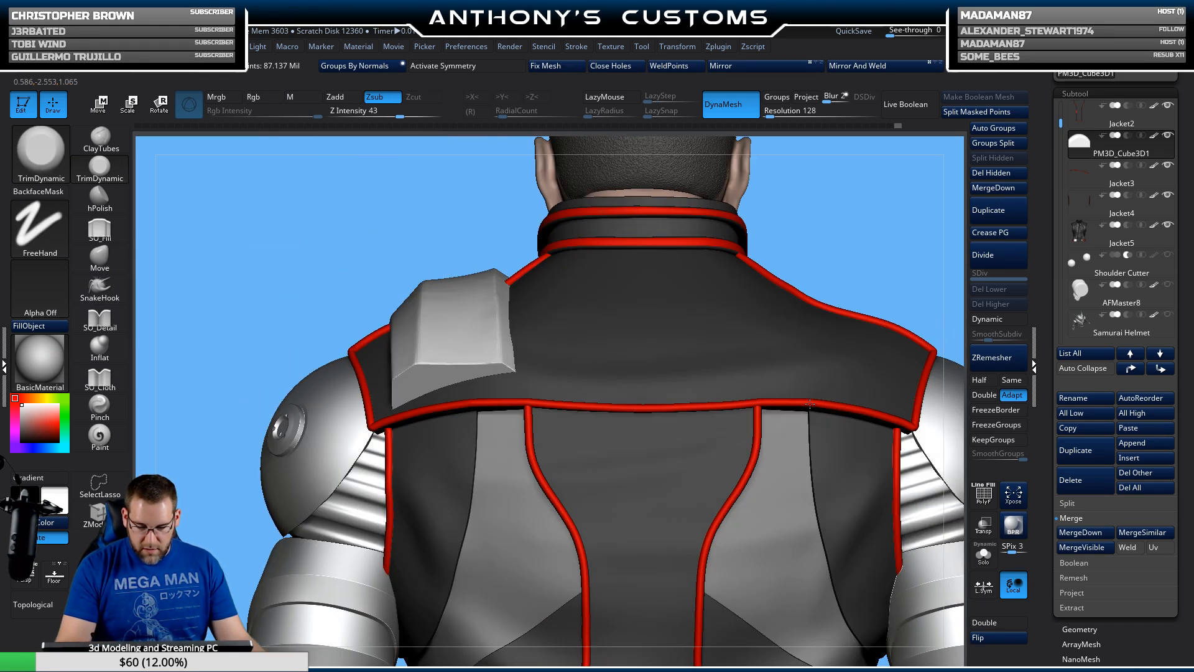
{"action": "mouse_move", "coordinate": [840, 235]}
{"action": "left_mouse_down"}
{"action": "mouse_move", "coordinate": [831, 220]}
{"action": "mouse_move", "coordinate": [891, 219]}
{"action": "left_mouse_up"}
{"action": "mouse_move", "coordinate": [710, 343]}
{"action": "left_mouse_down"}
{"action": "mouse_move", "coordinate": [786, 330]}
{"action": "mouse_move", "coordinate": [571, 352]}
{"action": "left_mouse_up"}
{"action": "mouse_move", "coordinate": [415, 264]}
{"action": "left_mouse_down", "text": "ctrl+shift"}
{"action": "mouse_move", "coordinate": [644, 446]}
{"action": "mouse_move", "coordinate": [660, 422]}
{"action": "left_mouse_up", "text": "ctrl+shift"}
{"action": "key", "text": "ctrl+z"}
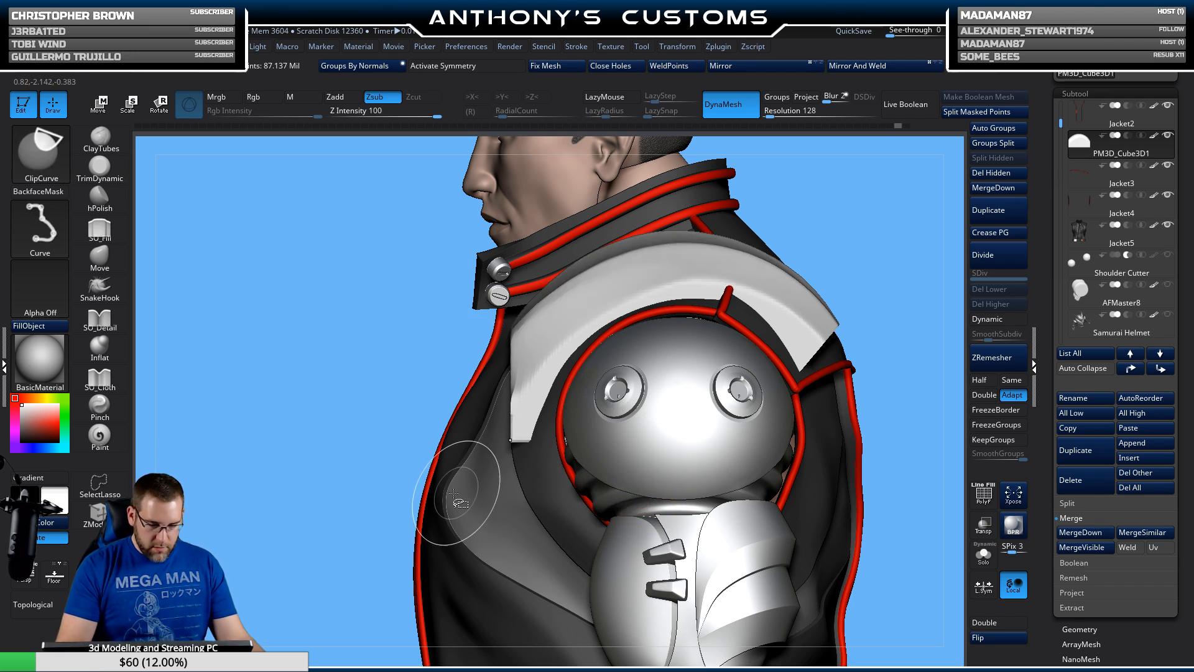
{"action": "mouse_move", "coordinate": [691, 477]}
{"action": "left_mouse_down", "text": "ctrl+shift"}
{"action": "mouse_move", "coordinate": [678, 451]}
{"action": "mouse_move", "coordinate": [344, 266]}
{"action": "mouse_move", "coordinate": [325, 231]}
{"action": "mouse_move", "coordinate": [347, 187]}
{"action": "mouse_move", "coordinate": [340, 196]}
{"action": "left_mouse_up", "text": "ctrl+shift"}
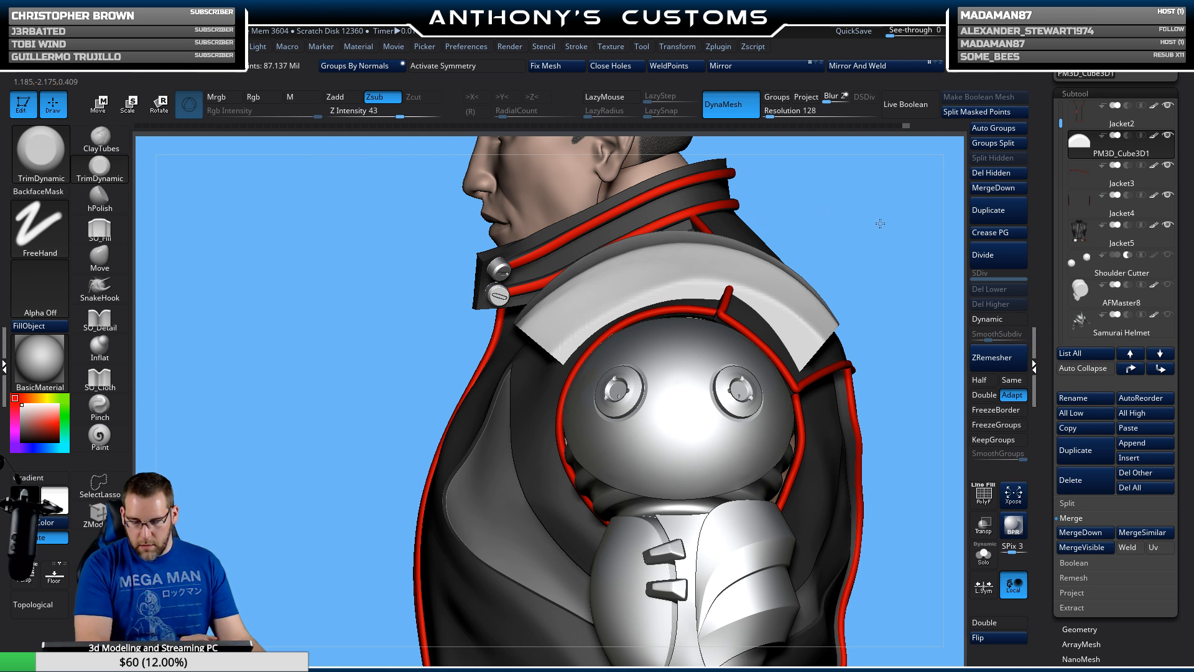
Step: Reposition and tilt the clipped shoulder block with the transform gizmo so it follows the slope of the left shoulder
{"action": "left_click_drag", "start_coordinate": [881, 223], "coordinate": [802, 301]}
{"action": "left_click_drag", "start_coordinate": [824, 341], "coordinate": [821, 307]}
{"action": "key", "text": "w"}
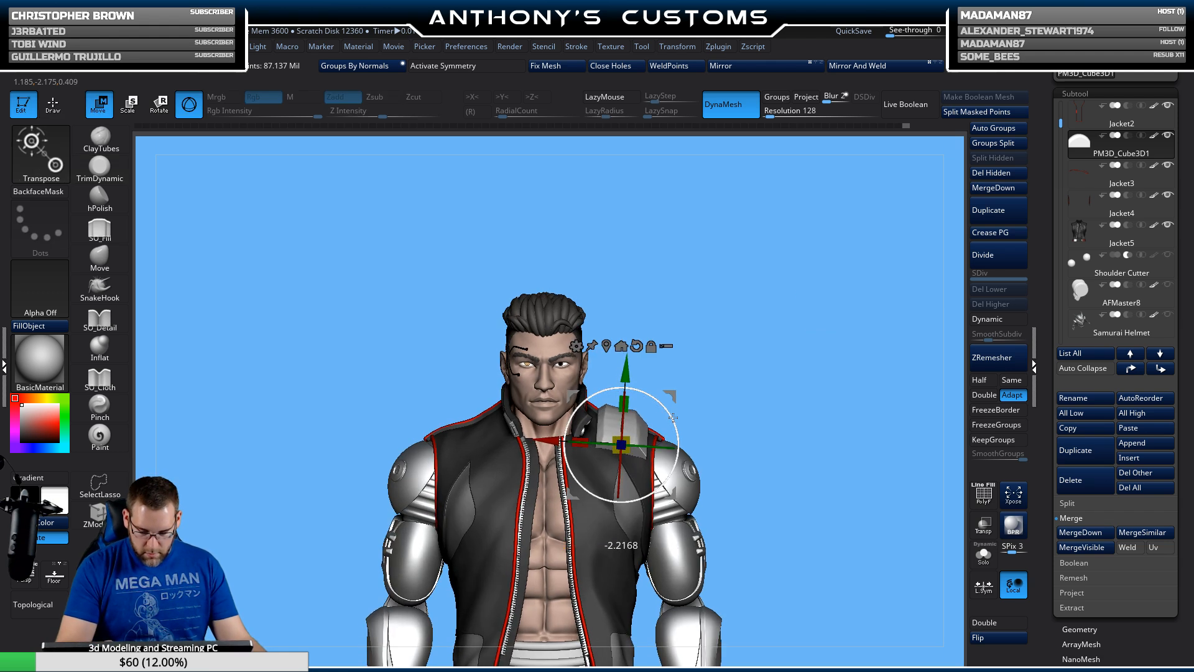
{"action": "key", "text": "q"}
{"action": "mouse_move", "coordinate": [847, 364]}
{"action": "left_mouse_down"}
{"action": "mouse_move", "coordinate": [798, 382]}
{"action": "mouse_move", "coordinate": [716, 373]}
{"action": "mouse_move", "coordinate": [773, 315]}
{"action": "left_mouse_up"}
{"action": "key", "text": "w"}
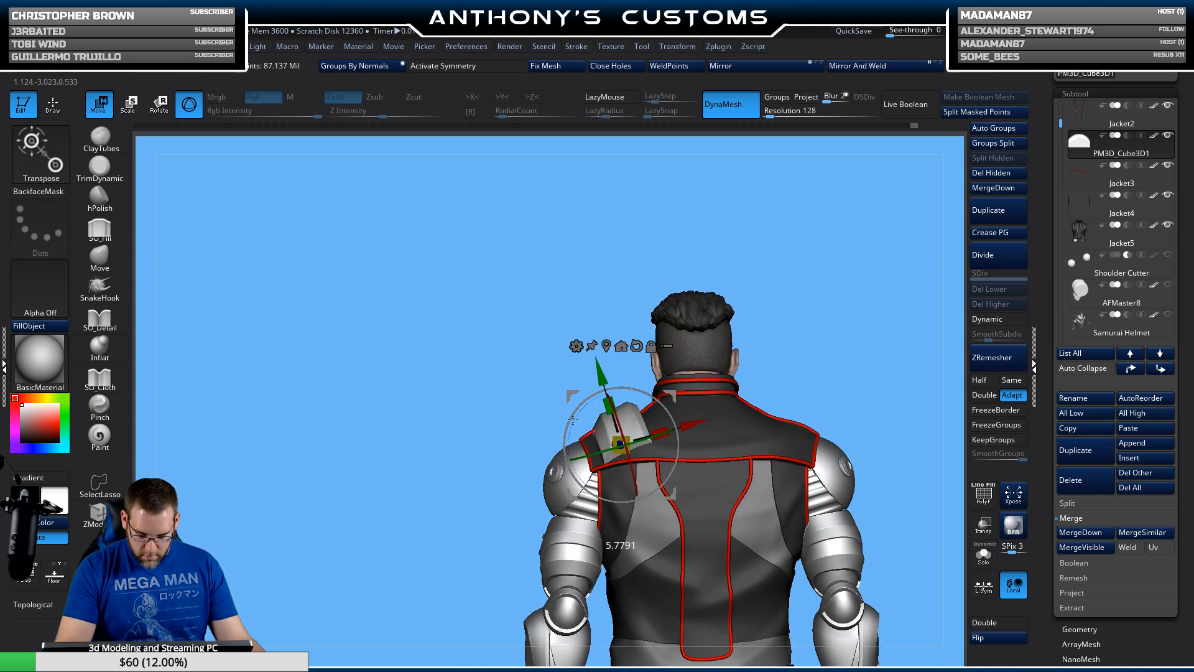
{"action": "key", "text": "q"}
{"action": "mouse_move", "coordinate": [858, 318]}
{"action": "left_mouse_down"}
{"action": "mouse_move", "coordinate": [744, 389]}
{"action": "mouse_move", "coordinate": [778, 392]}
{"action": "mouse_move", "coordinate": [811, 373]}
{"action": "mouse_move", "coordinate": [756, 329]}
{"action": "mouse_move", "coordinate": [750, 437]}
{"action": "mouse_move", "coordinate": [813, 357]}
{"action": "mouse_move", "coordinate": [752, 579]}
{"action": "mouse_move", "coordinate": [771, 554]}
{"action": "mouse_move", "coordinate": [712, 449]}
{"action": "left_mouse_up"}
{"action": "left_click_drag", "start_coordinate": [703, 419], "coordinate": [826, 368]}
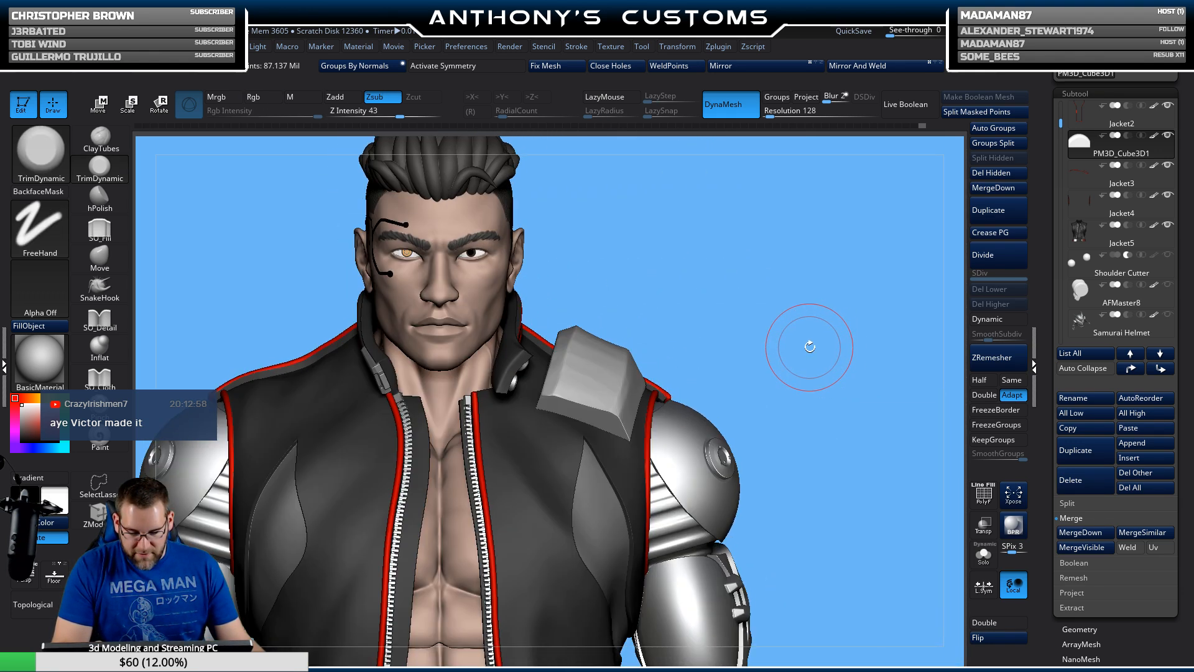
{"action": "left_click_drag", "start_coordinate": [755, 352], "coordinate": [805, 315], "text": "alt"}
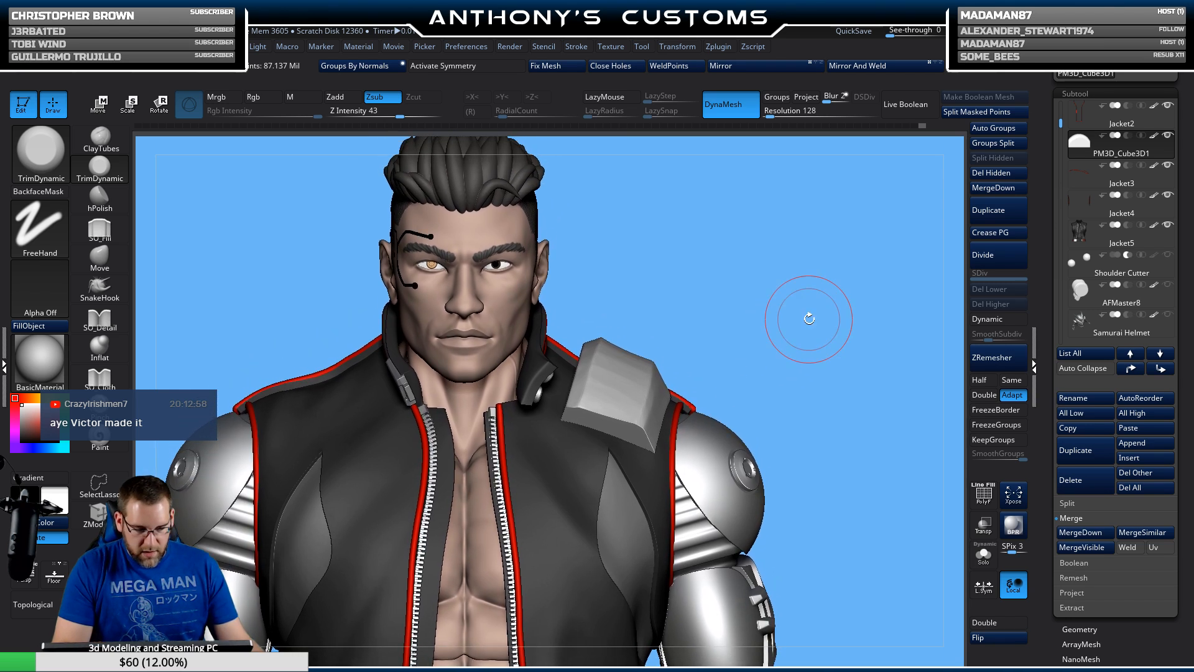
Step: Try to clip the isolated shoulder block lengthwise down its middle, with MaskLasso set as the masking brush
{"action": "left_click", "coordinate": [983, 547]}
{"action": "mouse_move", "coordinate": [861, 433]}
{"action": "left_mouse_down"}
{"action": "mouse_move", "coordinate": [855, 519]}
{"action": "mouse_move", "coordinate": [812, 520]}
{"action": "mouse_move", "coordinate": [819, 506]}
{"action": "left_mouse_up"}
{"action": "key", "text": "ctrl"}
{"action": "left_click", "coordinate": [41, 160]}
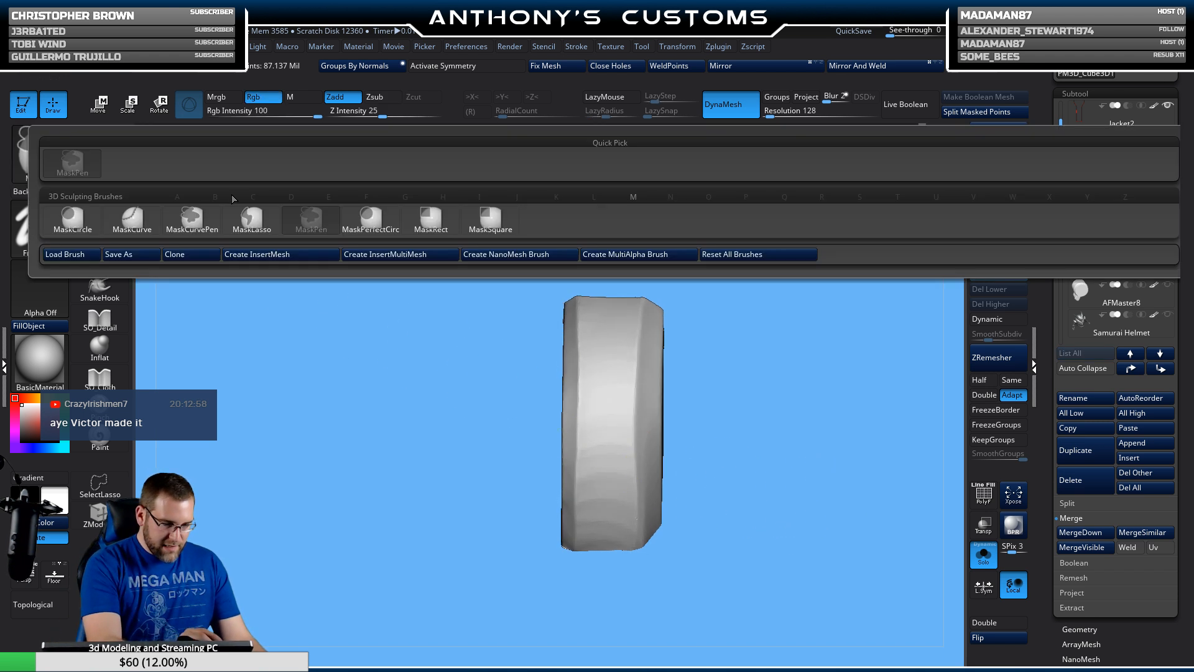
{"action": "left_click", "coordinate": [260, 234]}
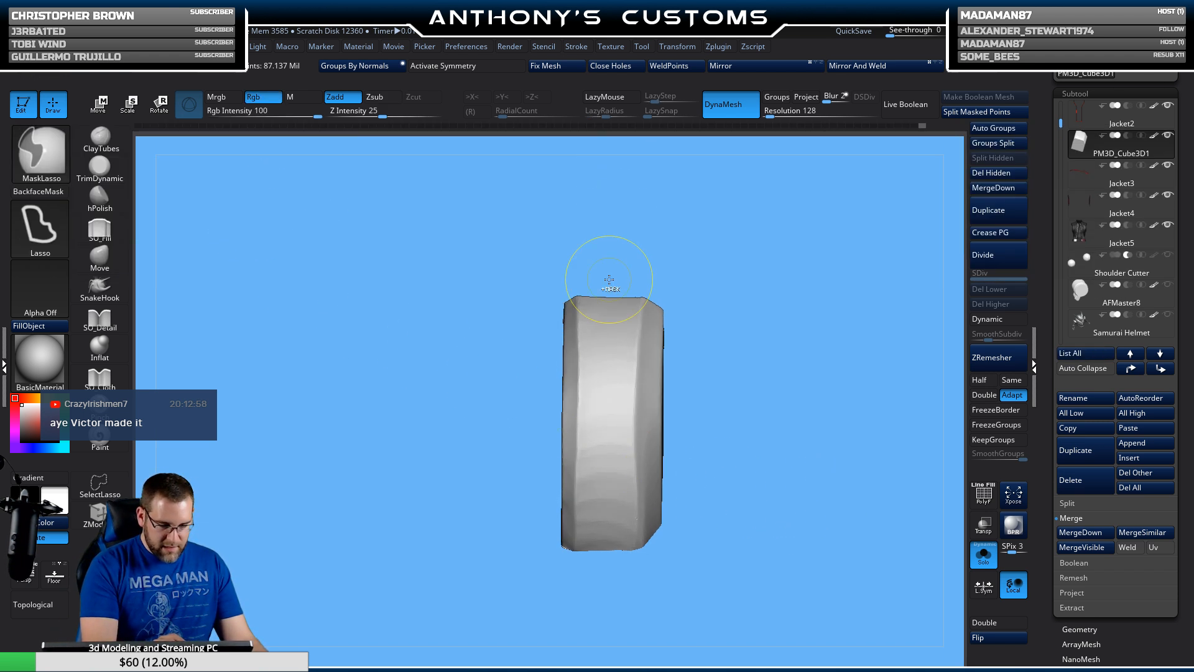
{"action": "key", "text": "ctrl+shift"}
{"action": "left_click_drag", "start_coordinate": [613, 372], "coordinate": [620, 584], "text": "ctrl+shift"}
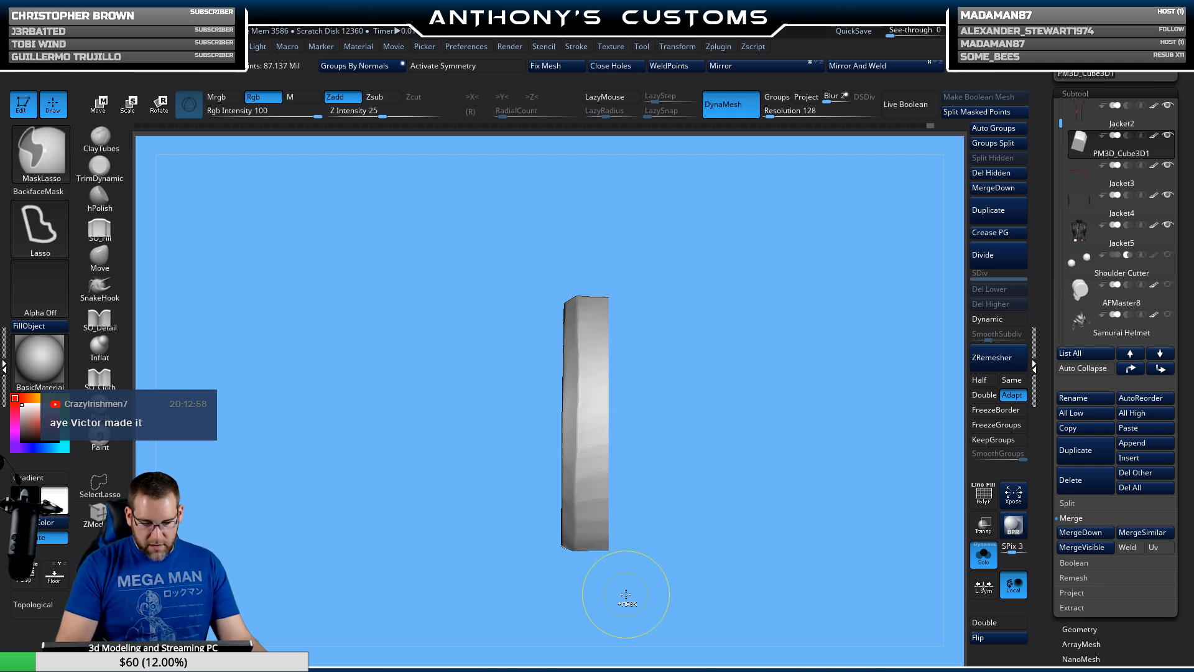
{"action": "key", "text": "ctrl+z"}
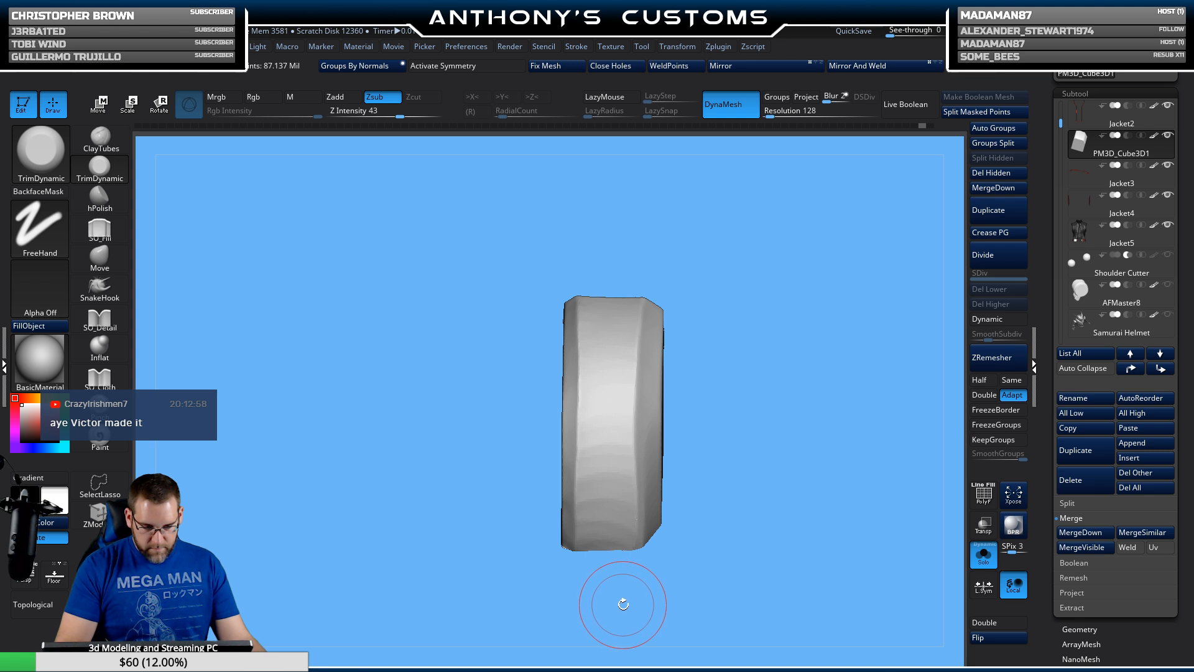
{"action": "left_click", "coordinate": [989, 560]}
{"action": "left_click_drag", "start_coordinate": [880, 295], "coordinate": [948, 190]}
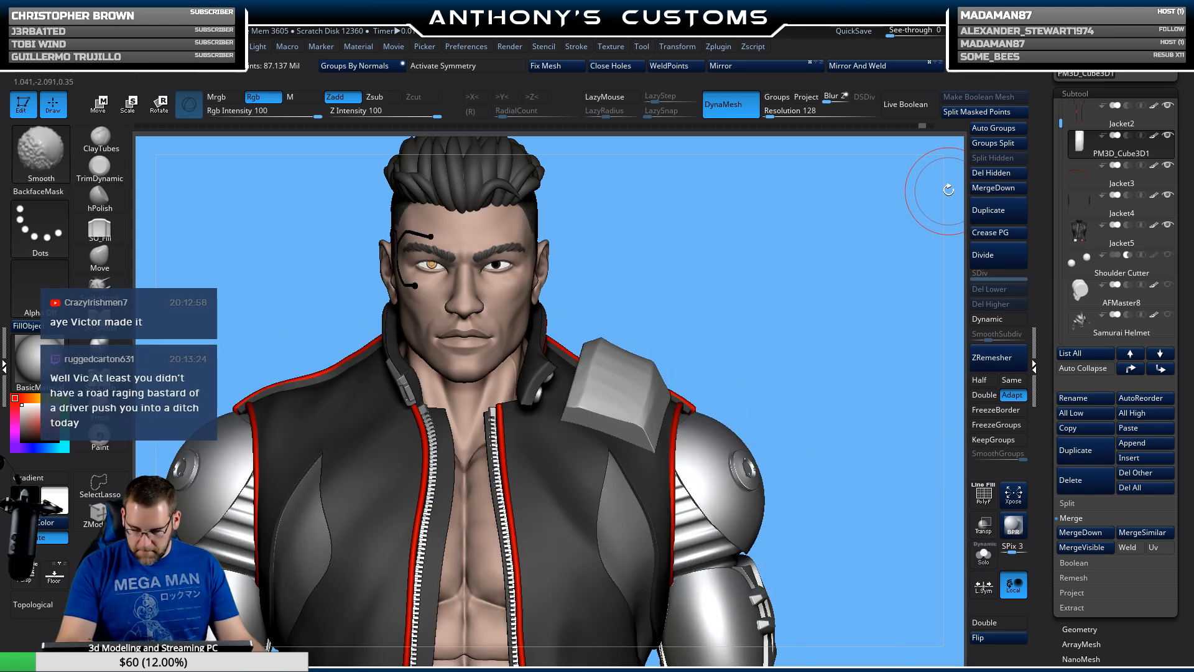
Step: Duplicate the shoulder block and make the copy a slightly raised layer by clipping it to the neck-side half
{"action": "left_click", "coordinate": [993, 211]}
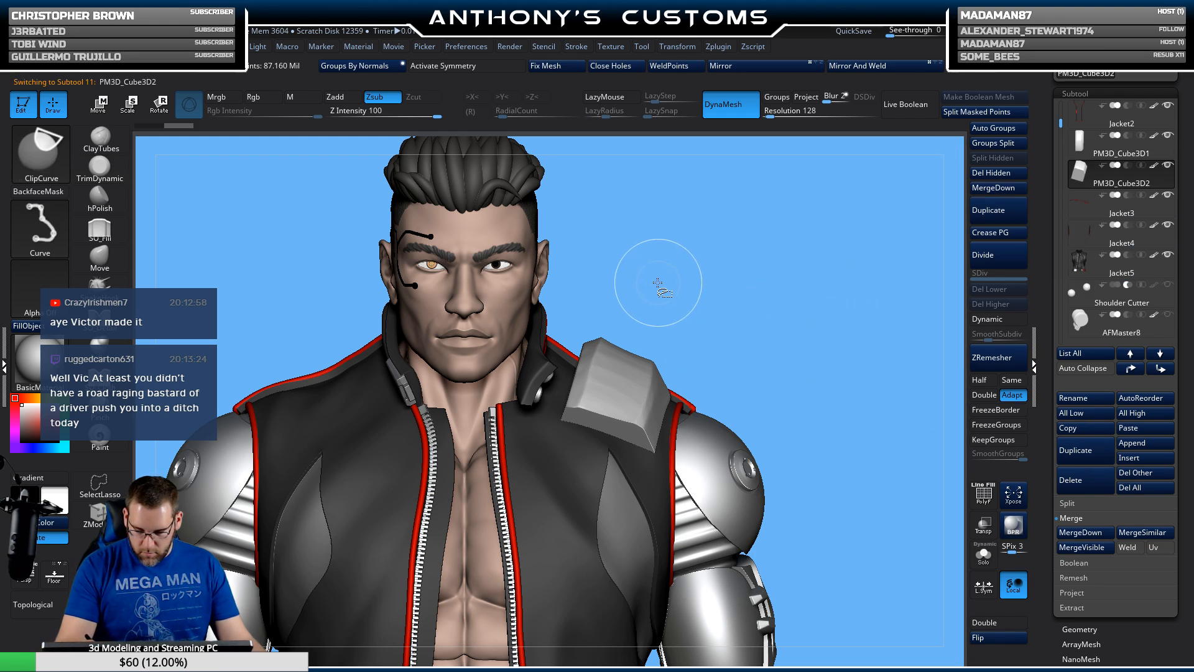
{"action": "mouse_move", "coordinate": [662, 280]}
{"action": "left_mouse_down", "text": "ctrl+shift"}
{"action": "mouse_move", "coordinate": [580, 515]}
{"action": "mouse_move", "coordinate": [590, 531]}
{"action": "left_mouse_up", "text": "ctrl+shift"}
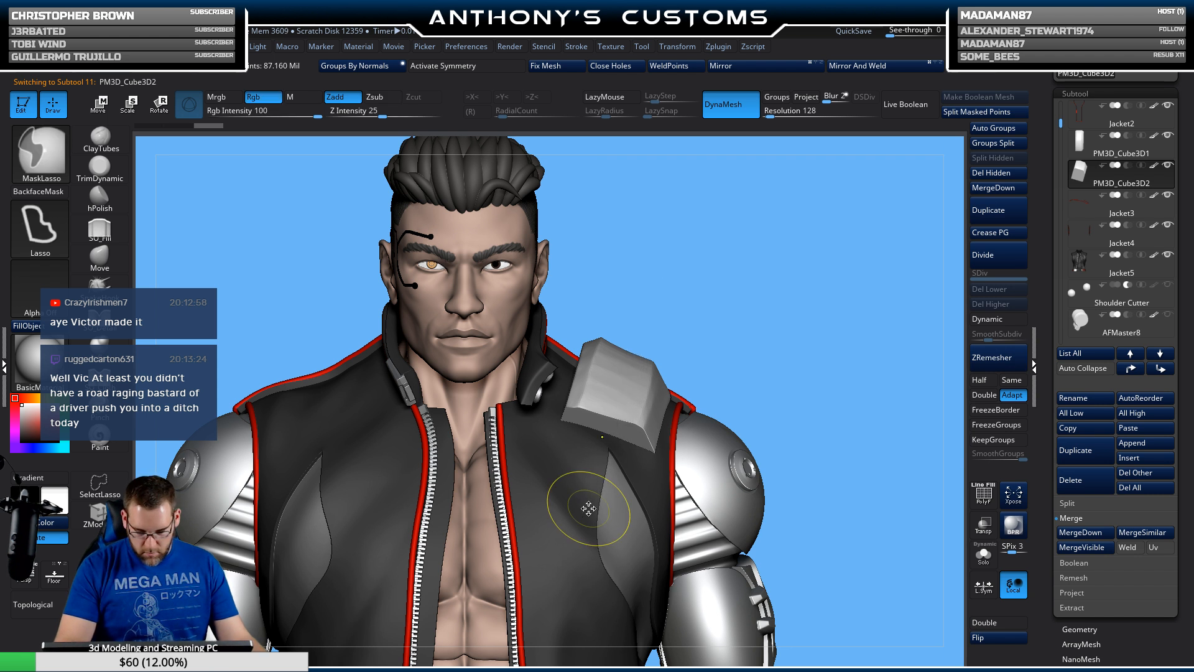
{"action": "key", "text": "w"}
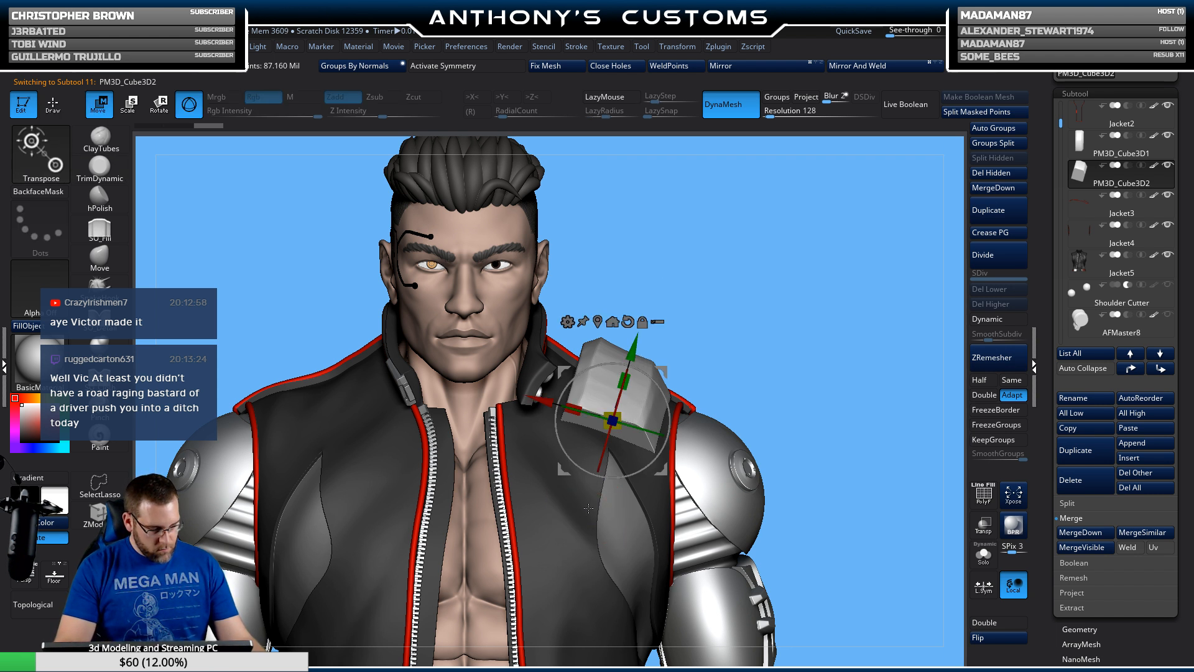
{"action": "left_click_drag", "start_coordinate": [629, 356], "coordinate": [637, 342]}
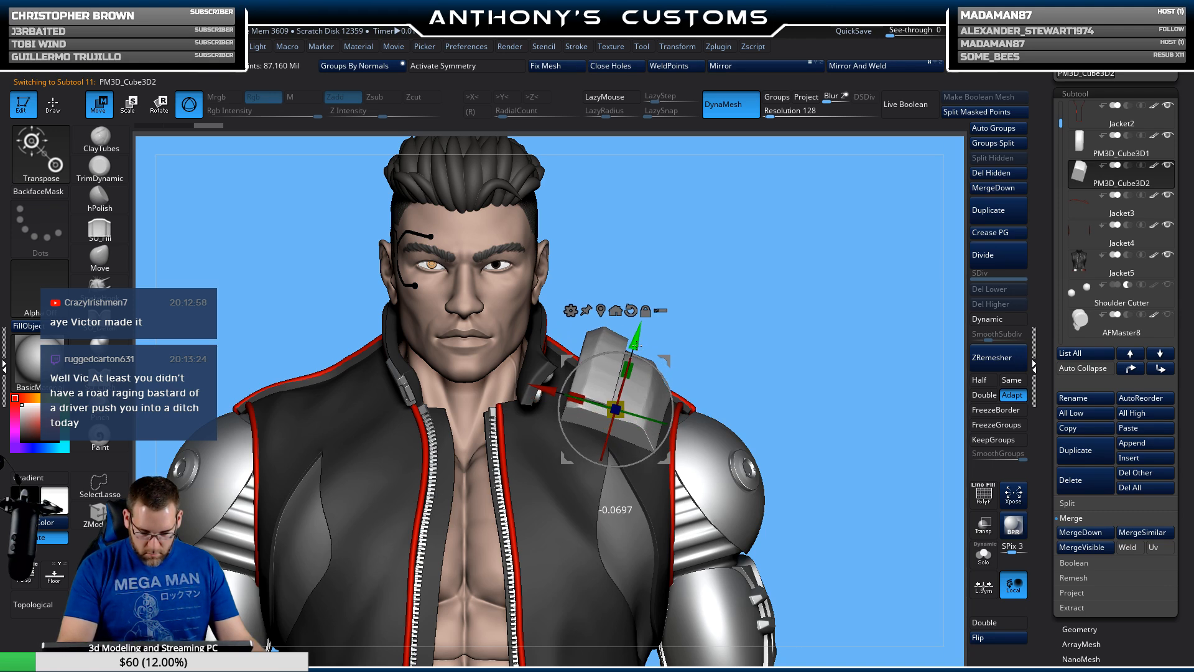
{"action": "mouse_move", "coordinate": [829, 331]}
{"action": "left_mouse_down"}
{"action": "mouse_move", "coordinate": [774, 332]}
{"action": "mouse_move", "coordinate": [832, 325]}
{"action": "mouse_move", "coordinate": [805, 347]}
{"action": "mouse_move", "coordinate": [805, 319]}
{"action": "left_mouse_up"}
{"action": "key", "text": "q"}
Step: Merge the raised copy into the original shoulder block and lower the merged pad slightly toward the jacket
{"action": "left_click", "coordinate": [1080, 147]}
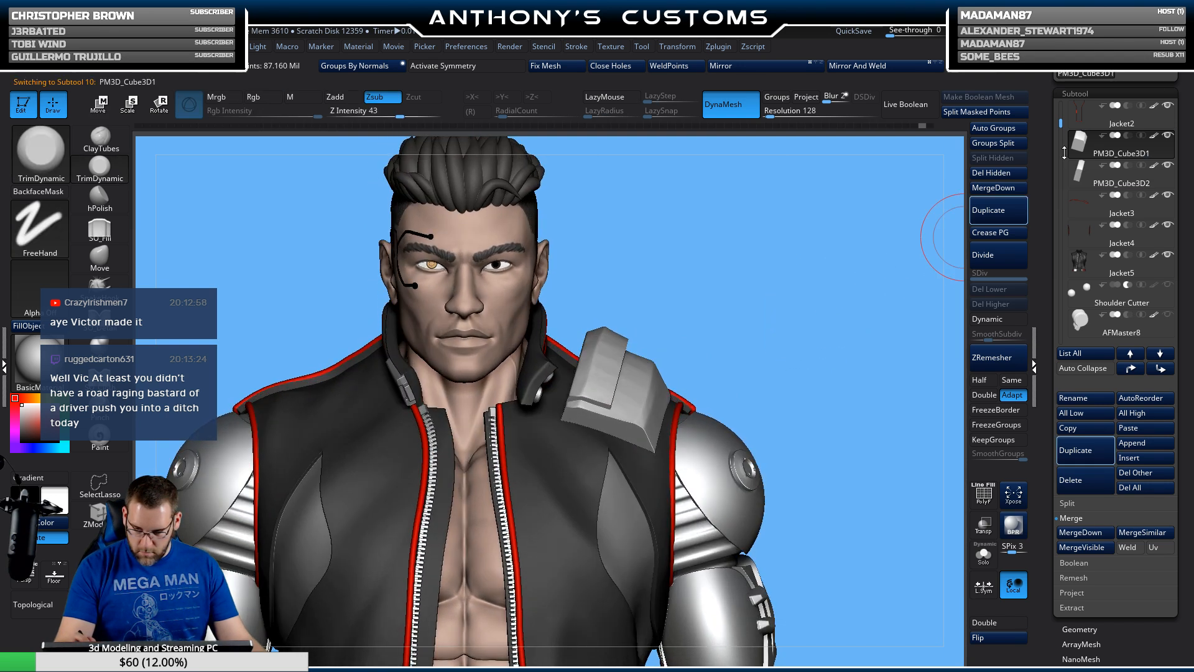
{"action": "mouse_move", "coordinate": [846, 280]}
{"action": "left_mouse_down"}
{"action": "mouse_move", "coordinate": [787, 307]}
{"action": "mouse_move", "coordinate": [796, 283]}
{"action": "mouse_move", "coordinate": [805, 323]}
{"action": "mouse_move", "coordinate": [840, 313]}
{"action": "mouse_move", "coordinate": [837, 302]}
{"action": "left_mouse_up"}
{"action": "key", "text": "w"}
{"action": "key", "text": "q"}
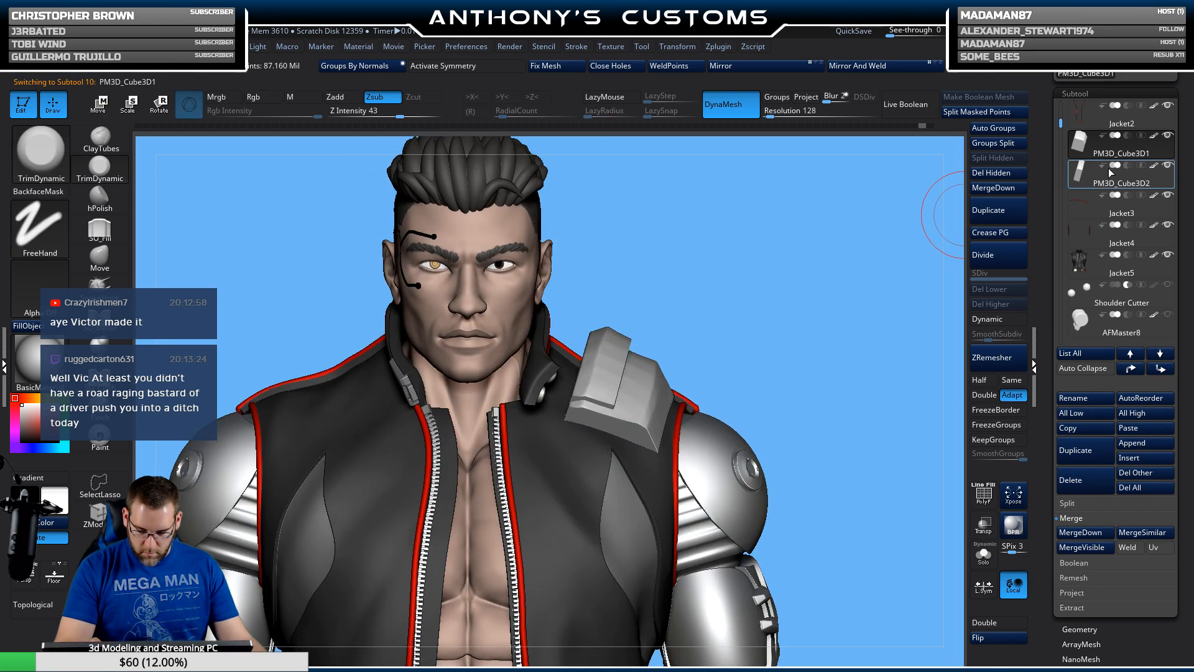
{"action": "left_click", "coordinate": [1000, 191]}
{"action": "left_click", "coordinate": [952, 216]}
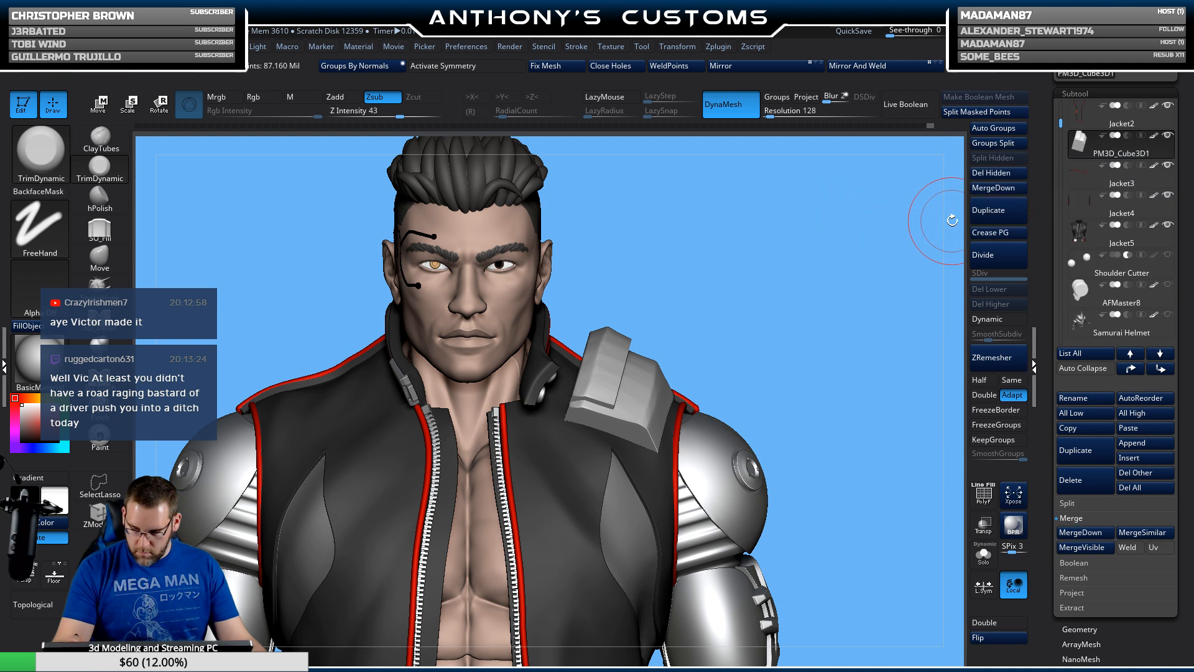
{"action": "key", "text": "w"}
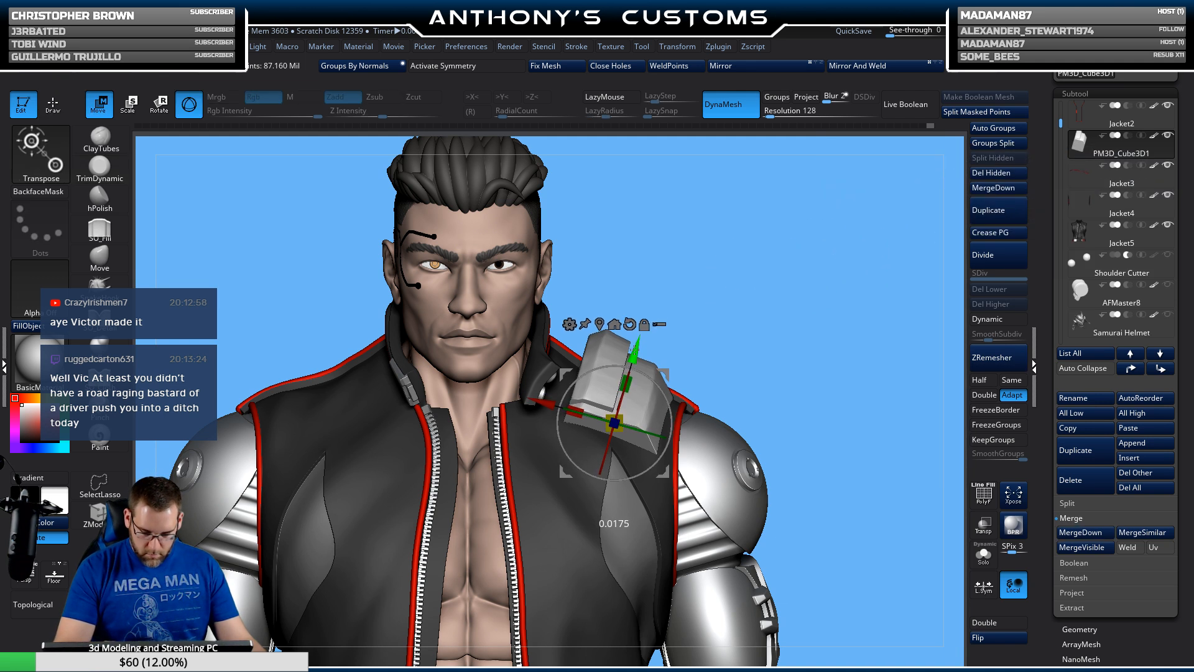
{"action": "key", "text": "q"}
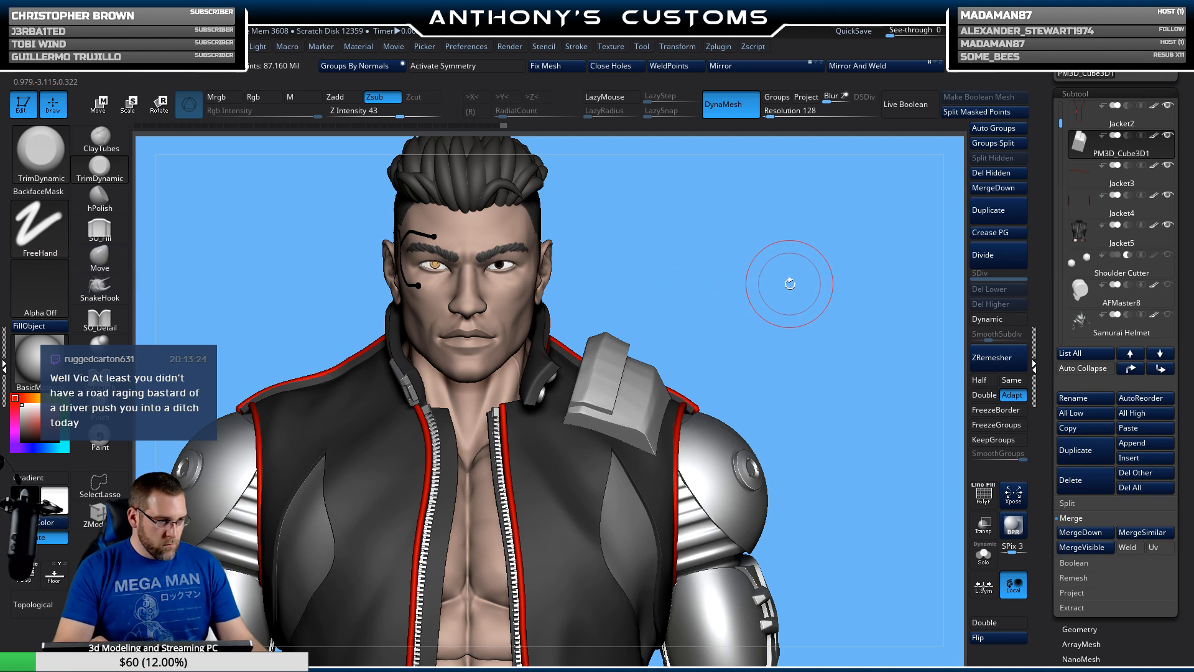
Step: Isolate the shoulder pad and slice the arm-side half's rear corner into its own polygroup with SliceCurve
{"action": "left_click_drag", "start_coordinate": [791, 283], "coordinate": [825, 374]}
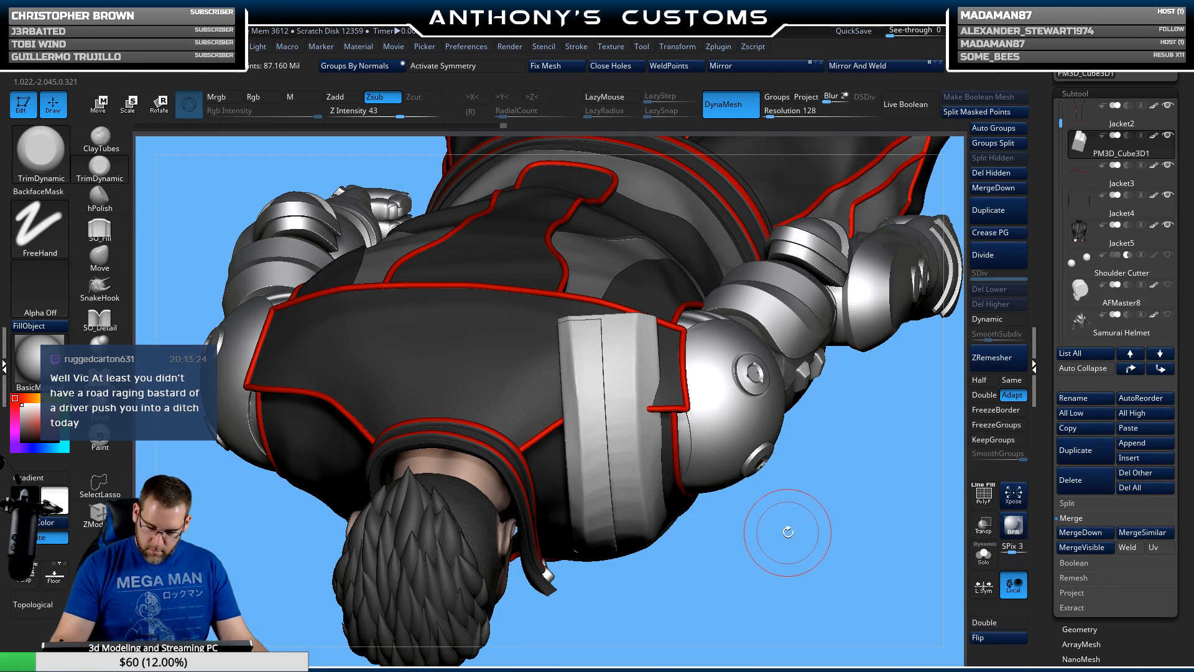
{"action": "key", "text": "ctrl+shift"}
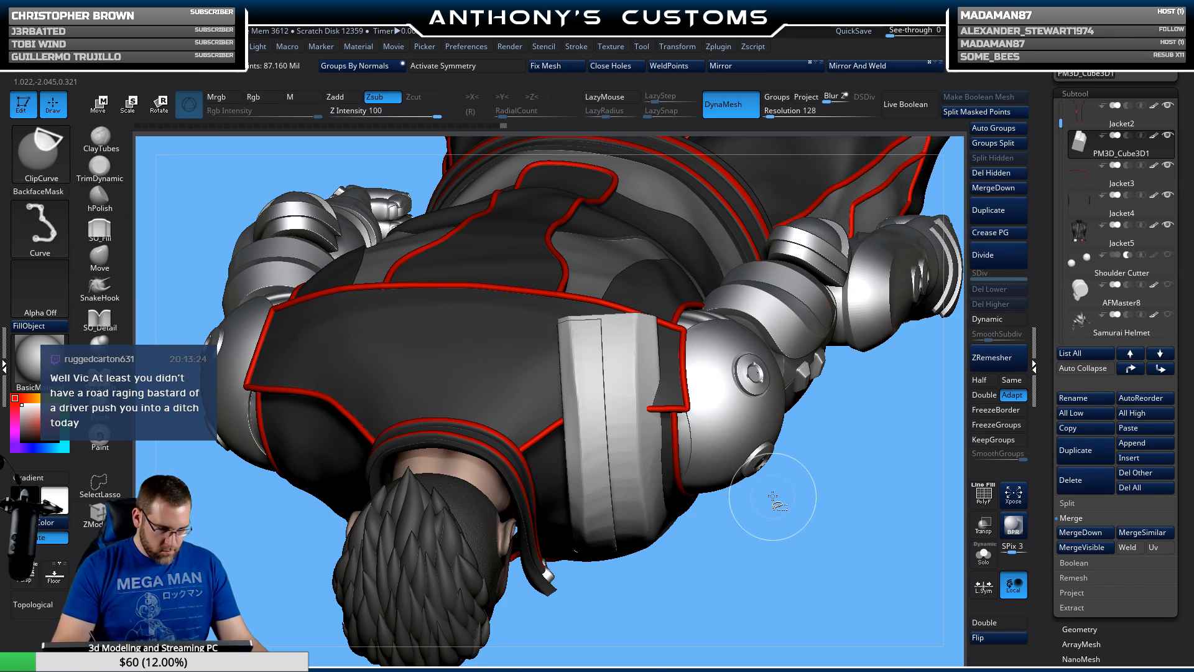
{"action": "left_click", "coordinate": [49, 151]}
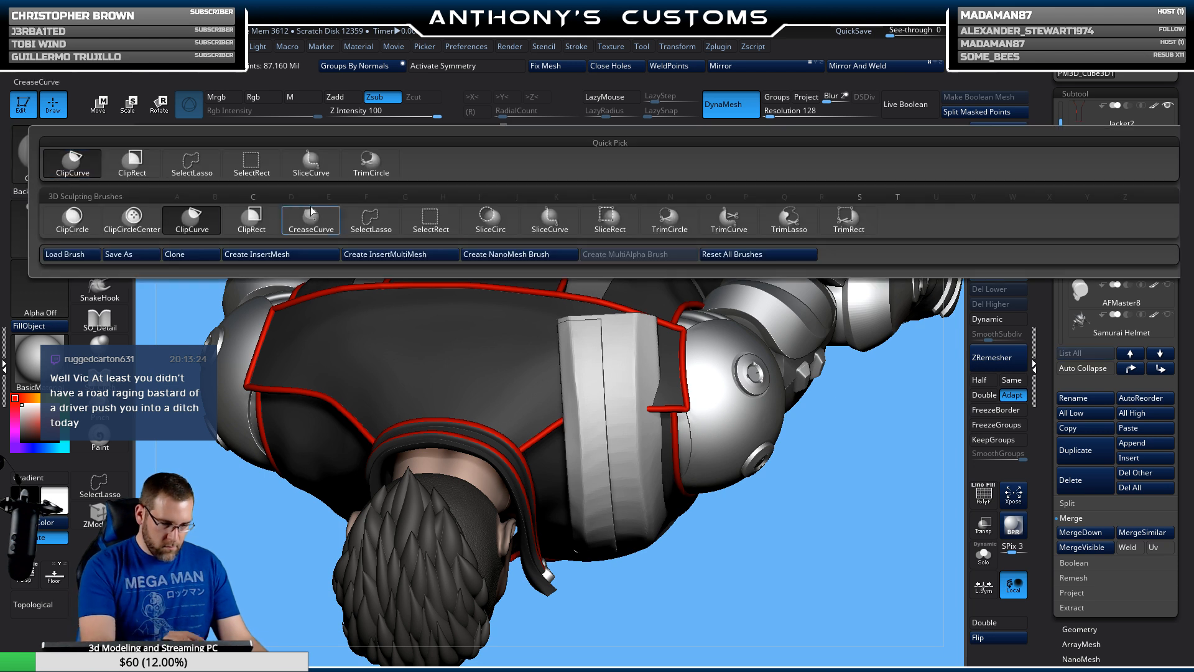
{"action": "left_click", "coordinate": [977, 548]}
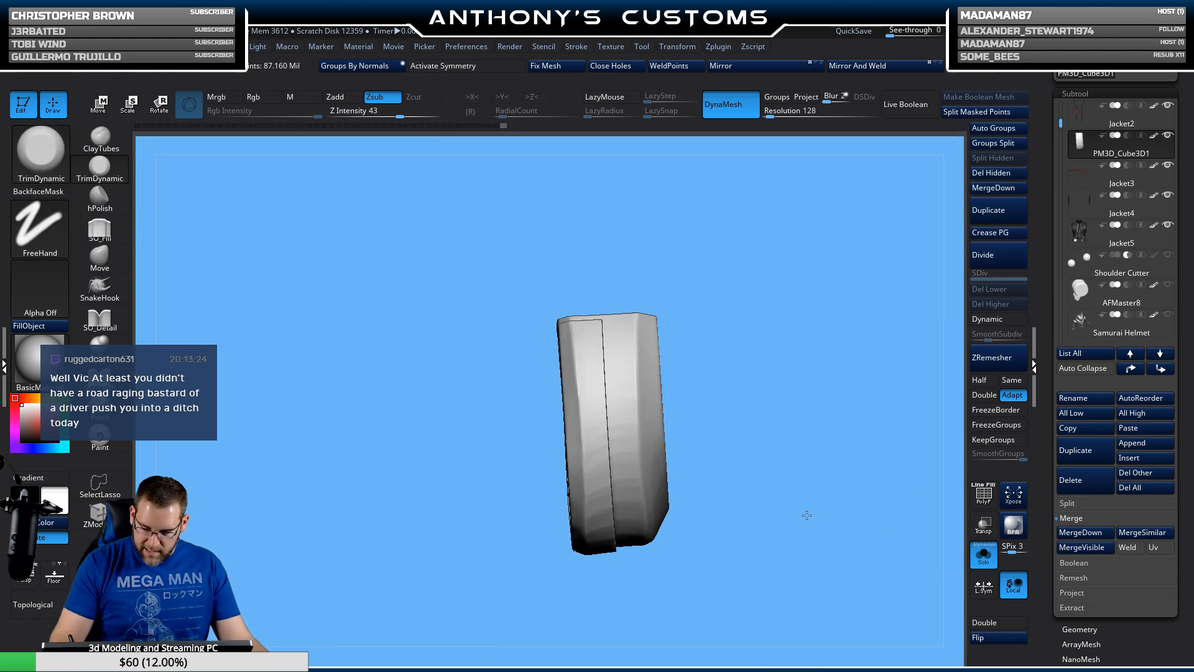
{"action": "key", "text": "ctrl+shift"}
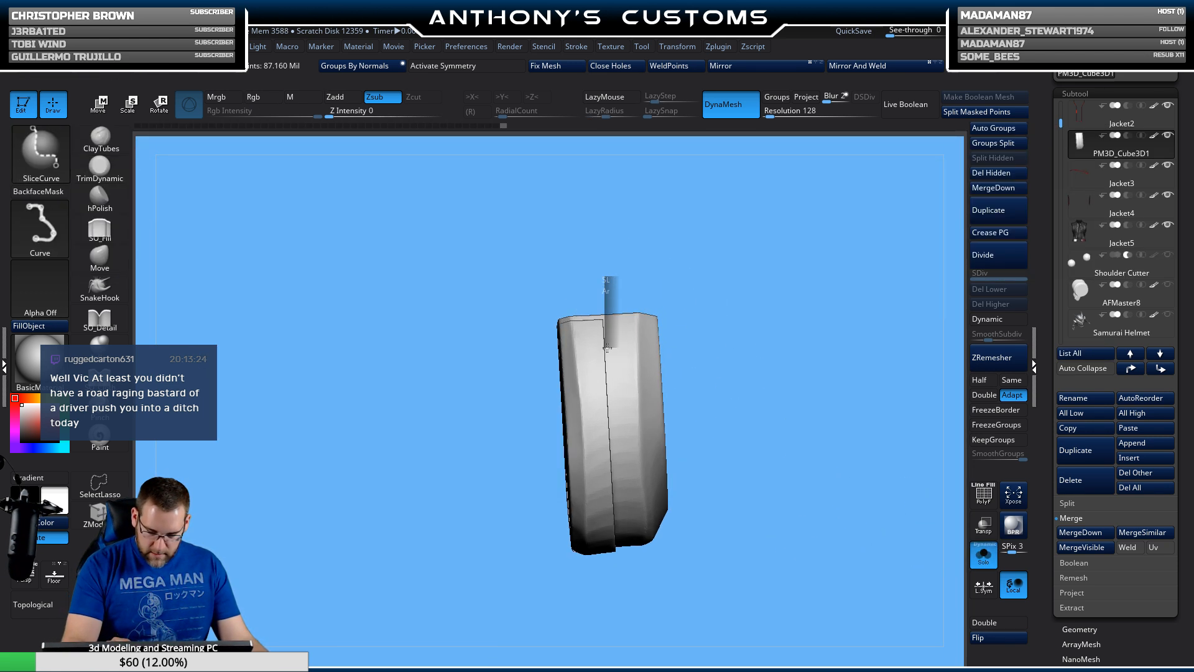
{"action": "mouse_move", "coordinate": [606, 352]}
{"action": "left_mouse_down", "text": "ctrl+shift"}
{"action": "mouse_move", "coordinate": [716, 364]}
{"action": "mouse_move", "coordinate": [715, 352]}
{"action": "left_mouse_up", "text": "ctrl+shift"}
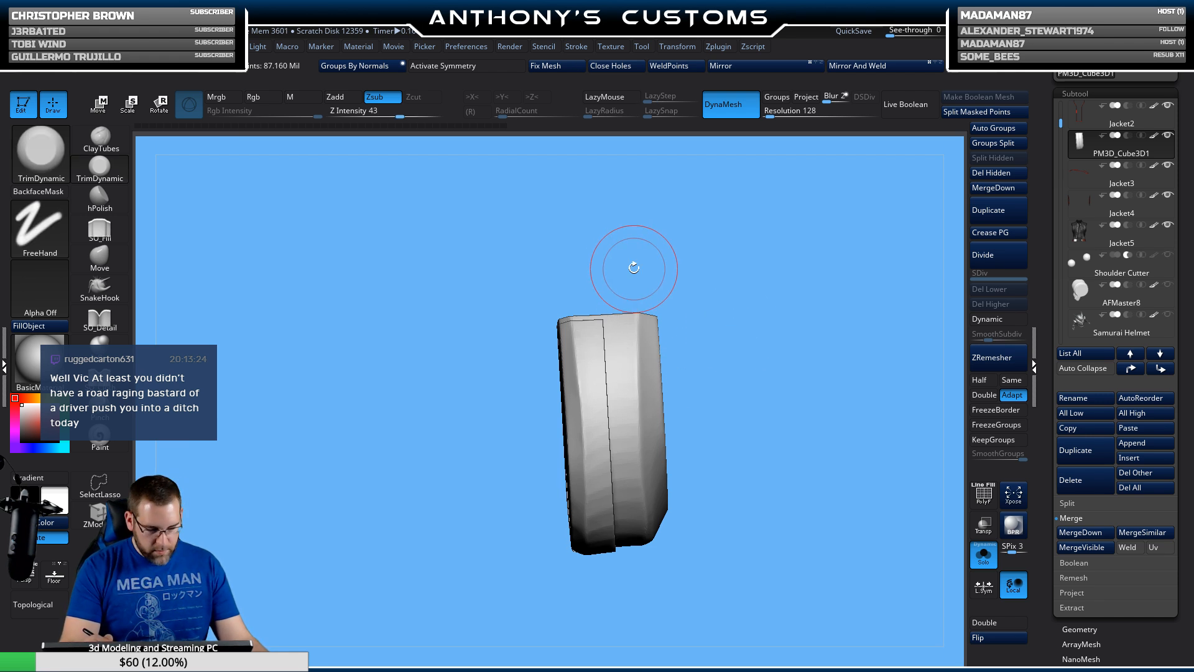
{"action": "mouse_move", "coordinate": [608, 280]}
{"action": "left_mouse_down", "text": "ctrl+shift"}
{"action": "mouse_move", "coordinate": [608, 370]}
{"action": "mouse_move", "coordinate": [734, 350]}
{"action": "mouse_move", "coordinate": [738, 368]}
{"action": "left_mouse_up", "text": "ctrl+shift"}
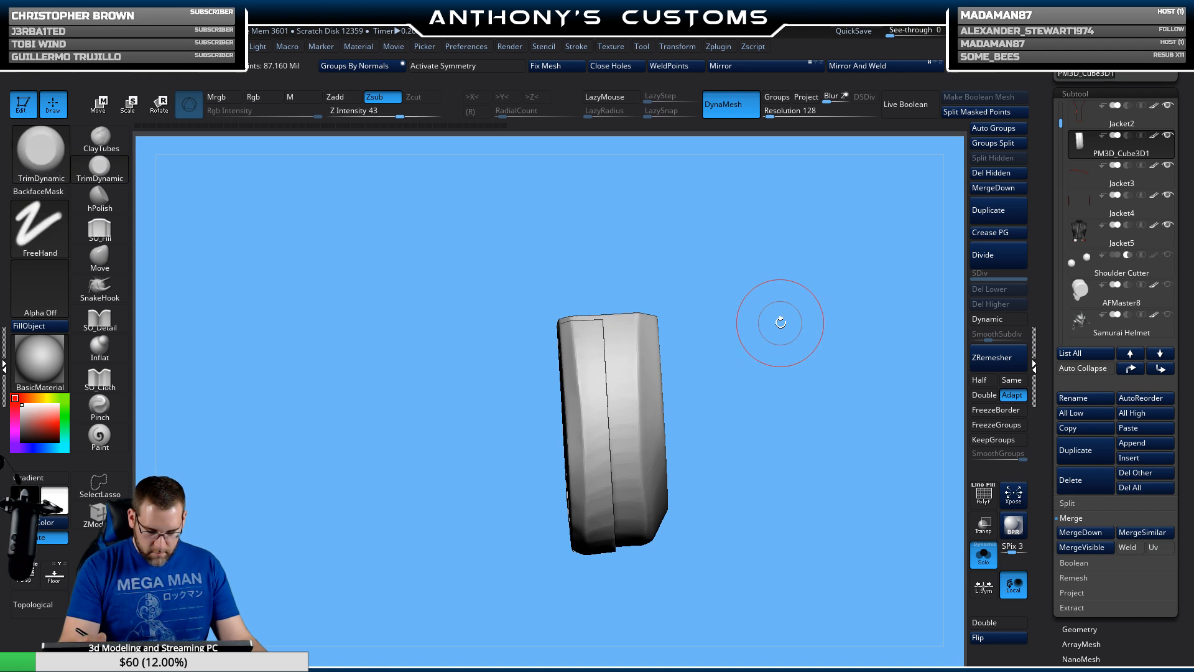
{"action": "key", "text": "shift+f"}
{"action": "mouse_move", "coordinate": [780, 323]}
{"action": "left_mouse_down"}
{"action": "mouse_move", "coordinate": [768, 367]}
{"action": "mouse_move", "coordinate": [785, 423]}
{"action": "mouse_move", "coordinate": [772, 412]}
{"action": "mouse_move", "coordinate": [788, 377]}
{"action": "mouse_move", "coordinate": [688, 334]}
{"action": "left_mouse_up"}
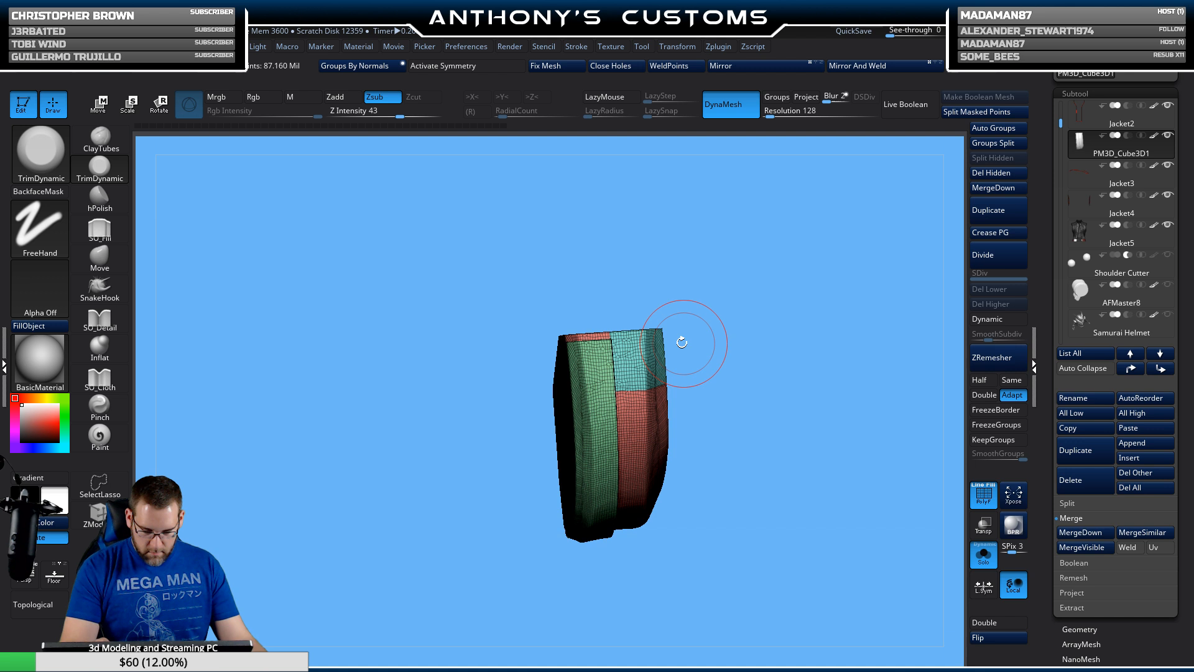
Step: Delete the sliced rear corner piece and remesh the remaining pad with DynaMesh
{"action": "left_click", "coordinate": [650, 346], "text": "ctrl+shift"}
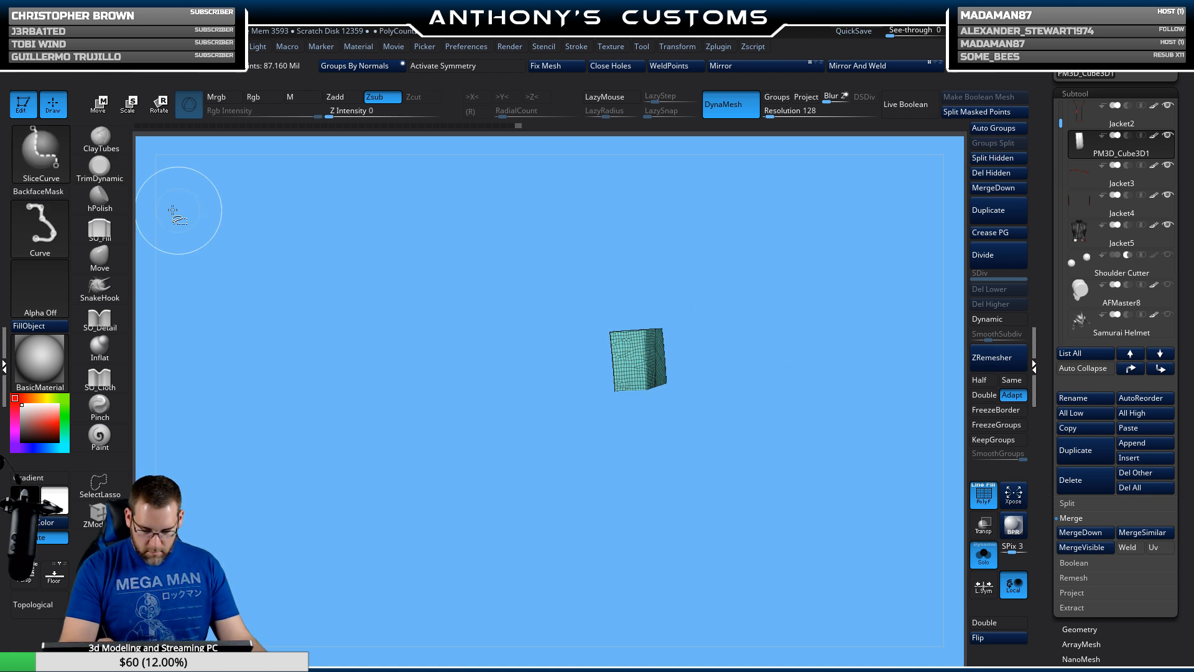
{"action": "left_click", "coordinate": [39, 152]}
{"action": "left_click", "coordinate": [405, 360], "text": "ctrl+shift"}
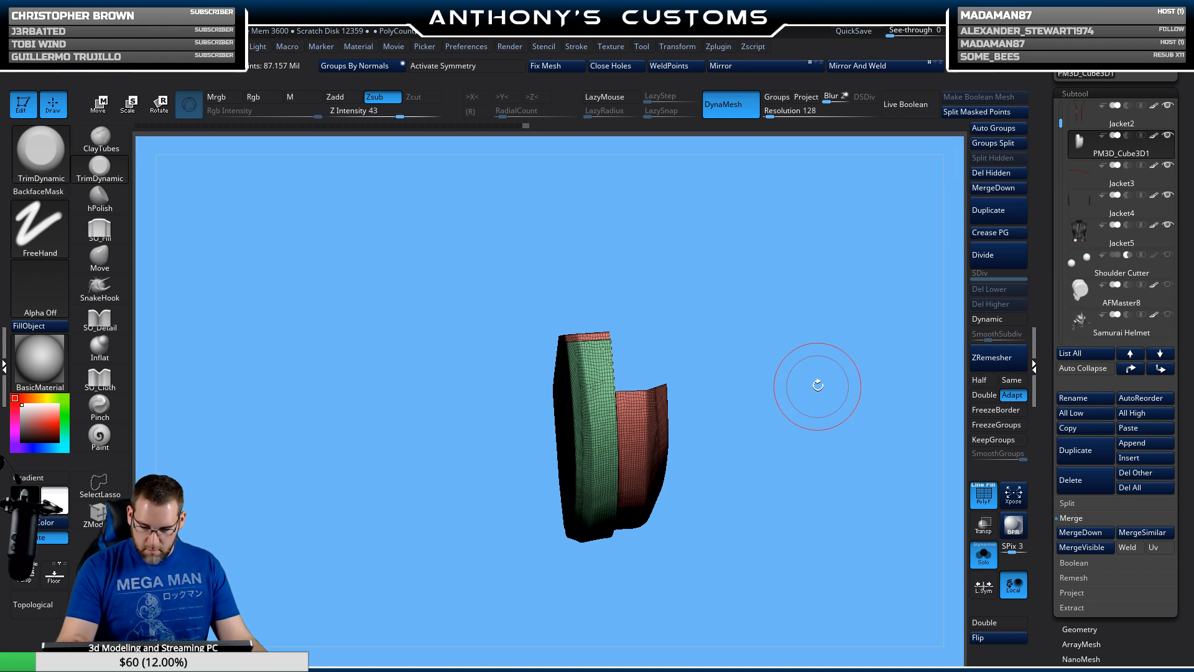
{"action": "left_click_drag", "start_coordinate": [816, 390], "coordinate": [762, 305]}
Step: Slice off the arm-side half's front corner of the pad with SliceCurve
{"action": "left_click", "coordinate": [40, 174], "text": "ctrl+shift"}
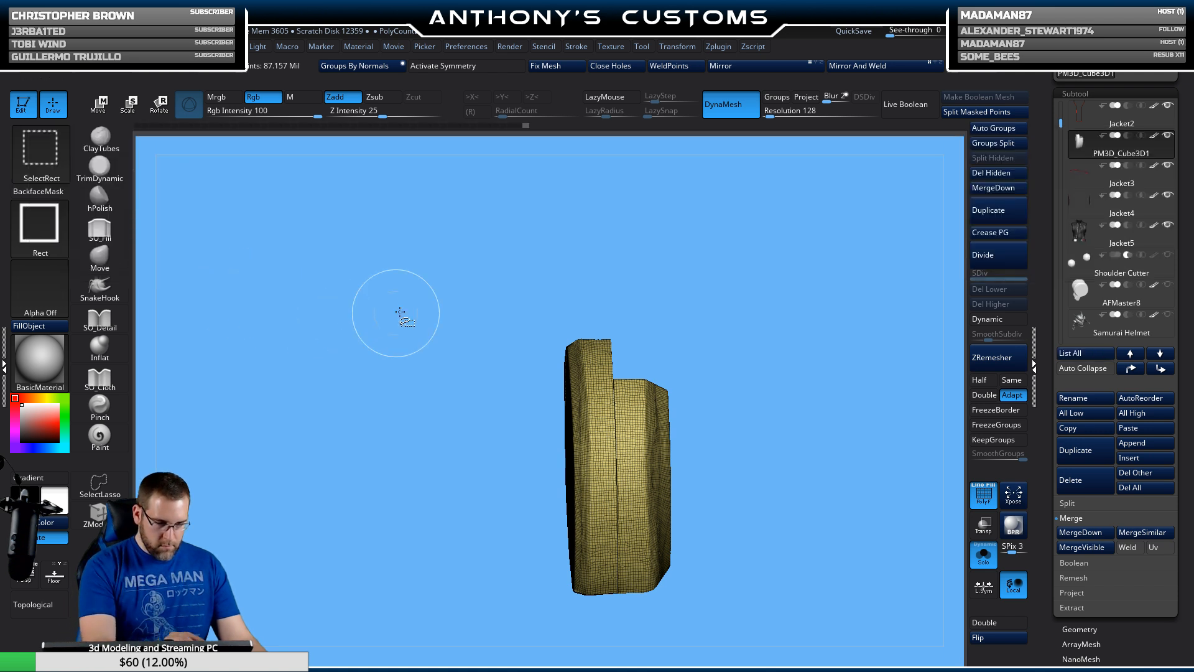
{"action": "left_click", "coordinate": [53, 168], "text": "ctrl+shift"}
{"action": "left_click", "coordinate": [550, 220], "text": "ctrl+shift"}
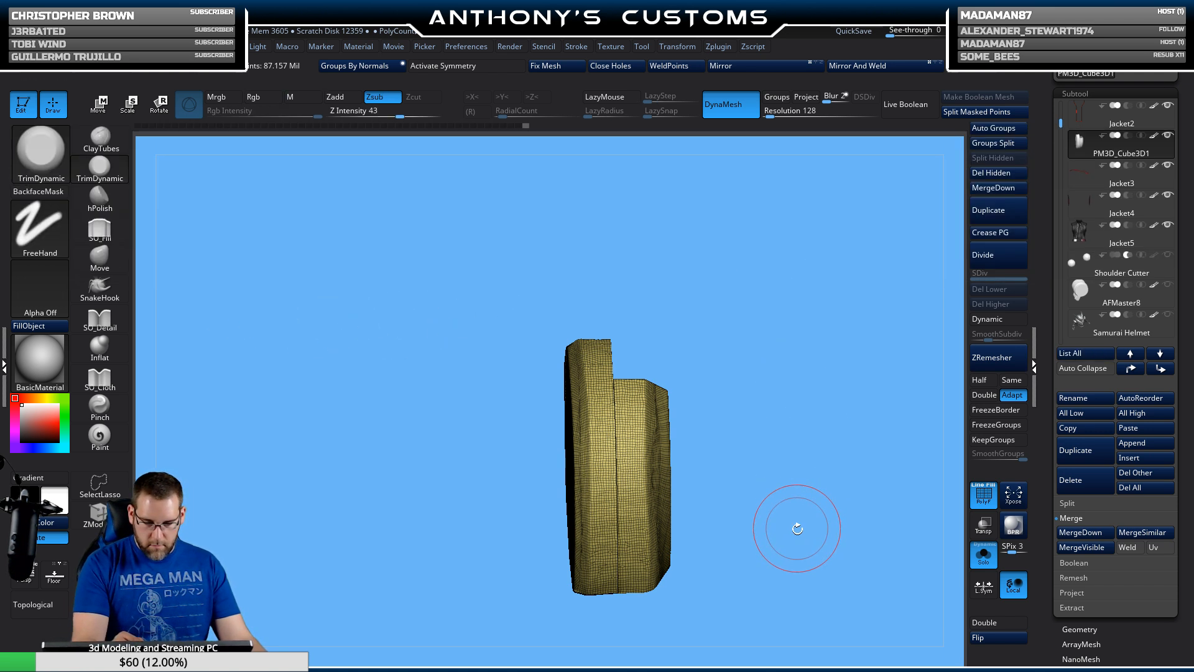
{"action": "left_click_drag", "start_coordinate": [797, 528], "coordinate": [776, 426], "text": "alt"}
{"action": "left_click_drag", "start_coordinate": [768, 472], "coordinate": [756, 447]}
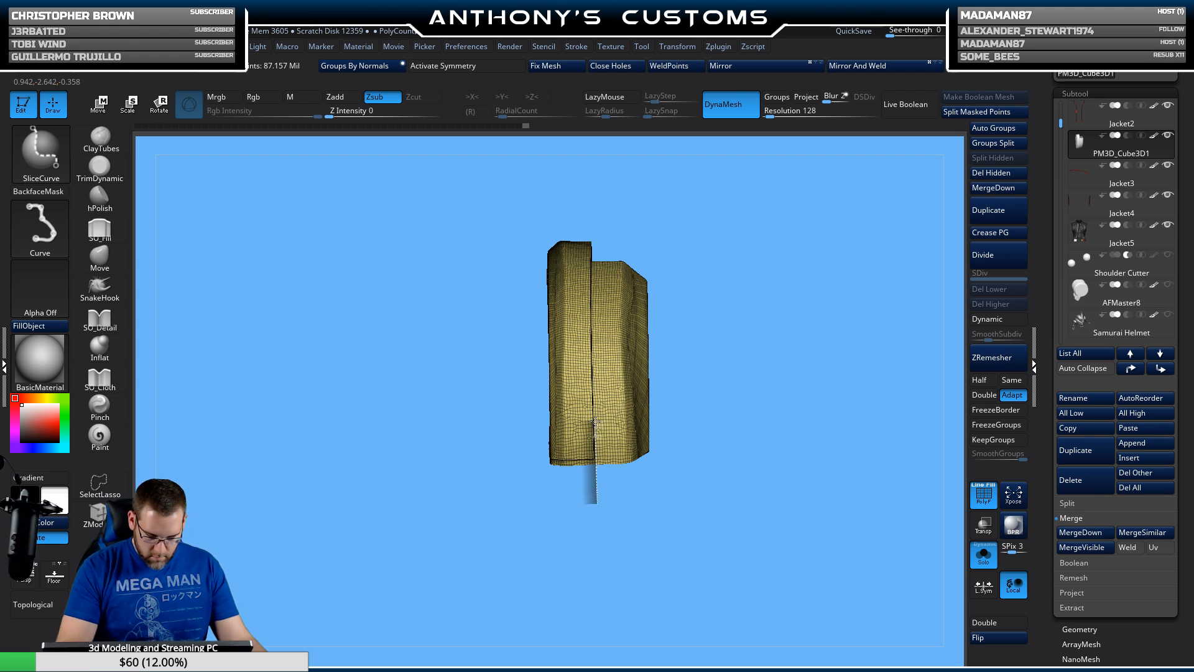
{"action": "left_click_drag", "start_coordinate": [596, 423], "coordinate": [709, 414], "text": "ctrl+shift"}
Step: Delete the sliced front corner piece and remesh the shoulder pad into one closed mesh
{"action": "left_click", "coordinate": [622, 439], "text": "ctrl+shift"}
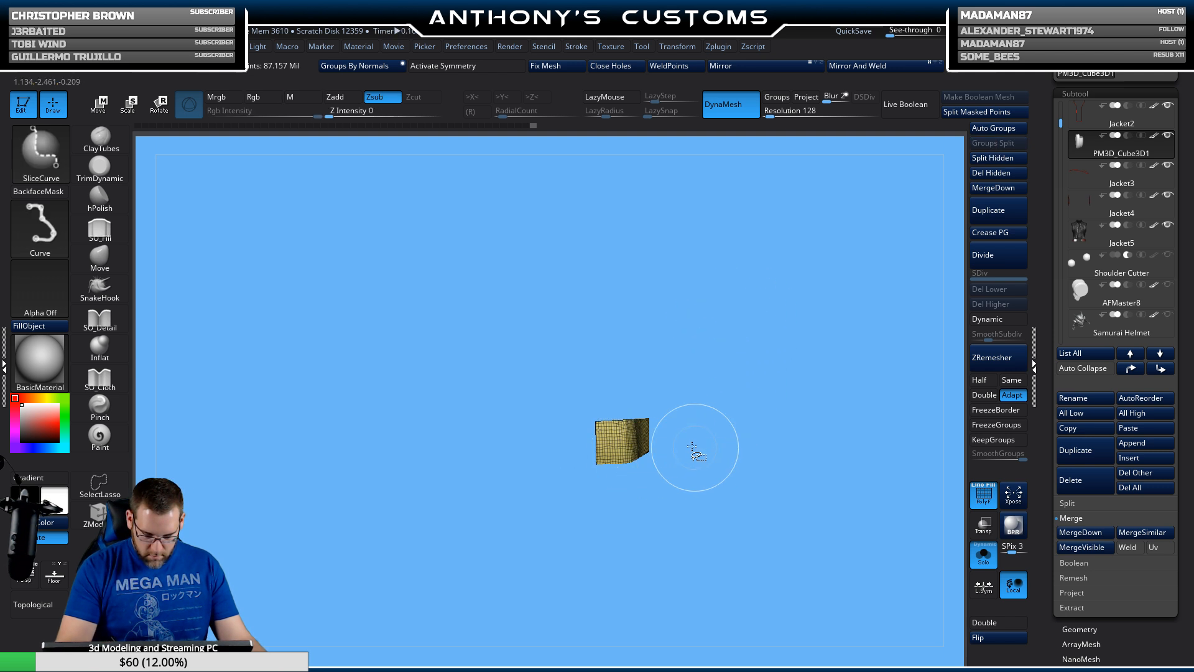
{"action": "left_click", "coordinate": [40, 154], "text": "ctrl+shift"}
{"action": "left_click", "coordinate": [436, 223], "text": "ctrl+shift"}
{"action": "mouse_move", "coordinate": [697, 430]}
{"action": "left_mouse_down", "text": "ctrl+shift"}
{"action": "mouse_move", "coordinate": [806, 453]}
{"action": "mouse_move", "coordinate": [798, 176]}
{"action": "mouse_move", "coordinate": [798, 246]}
{"action": "left_mouse_up", "text": "ctrl+shift"}
{"action": "left_click", "coordinate": [1001, 175]}
{"action": "mouse_move", "coordinate": [867, 355]}
{"action": "left_mouse_down"}
{"action": "mouse_move", "coordinate": [834, 405]}
{"action": "mouse_move", "coordinate": [866, 404]}
{"action": "mouse_move", "coordinate": [846, 383]}
{"action": "left_mouse_up"}
{"action": "key", "text": "shift+f"}
Step: Carve the seam between the raised layer and the lower half at the pad's cut ends with the SO_Detail brush
{"action": "left_click", "coordinate": [99, 316]}
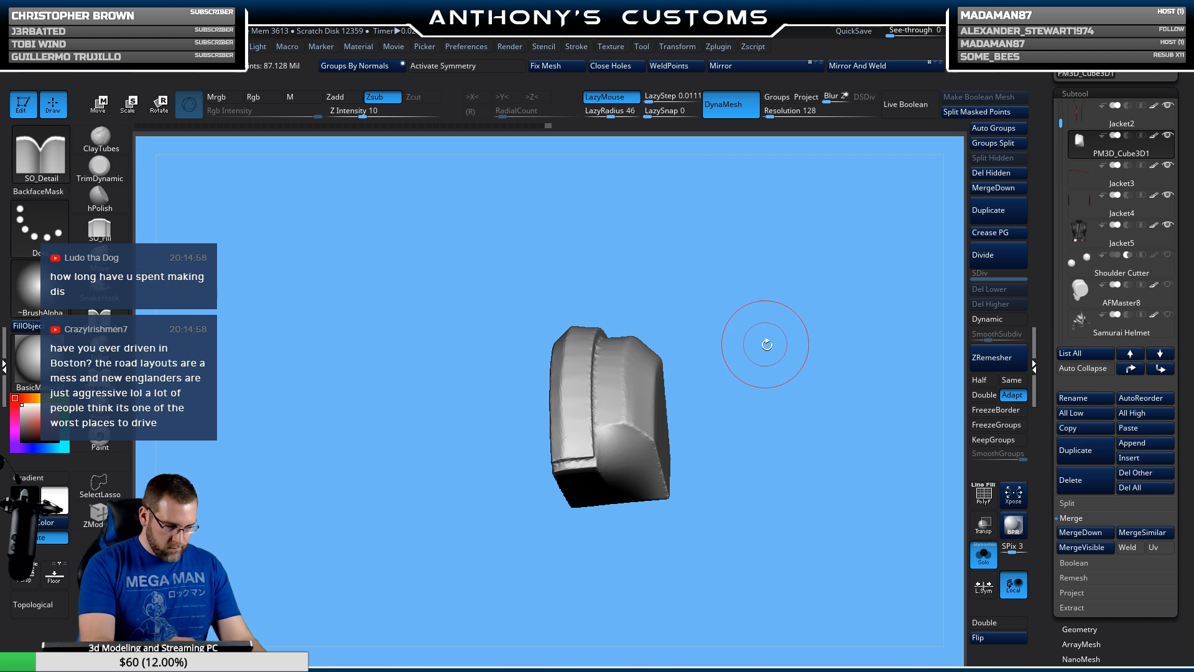
{"action": "left_click_drag", "start_coordinate": [767, 345], "coordinate": [747, 292]}
{"action": "left_click_drag", "start_coordinate": [609, 447], "coordinate": [667, 564]}
{"action": "mouse_move", "coordinate": [786, 377]}
{"action": "left_mouse_down"}
{"action": "mouse_move", "coordinate": [796, 471]}
{"action": "mouse_move", "coordinate": [782, 407]}
{"action": "left_mouse_up"}
{"action": "left_click_drag", "start_coordinate": [605, 442], "coordinate": [612, 449]}
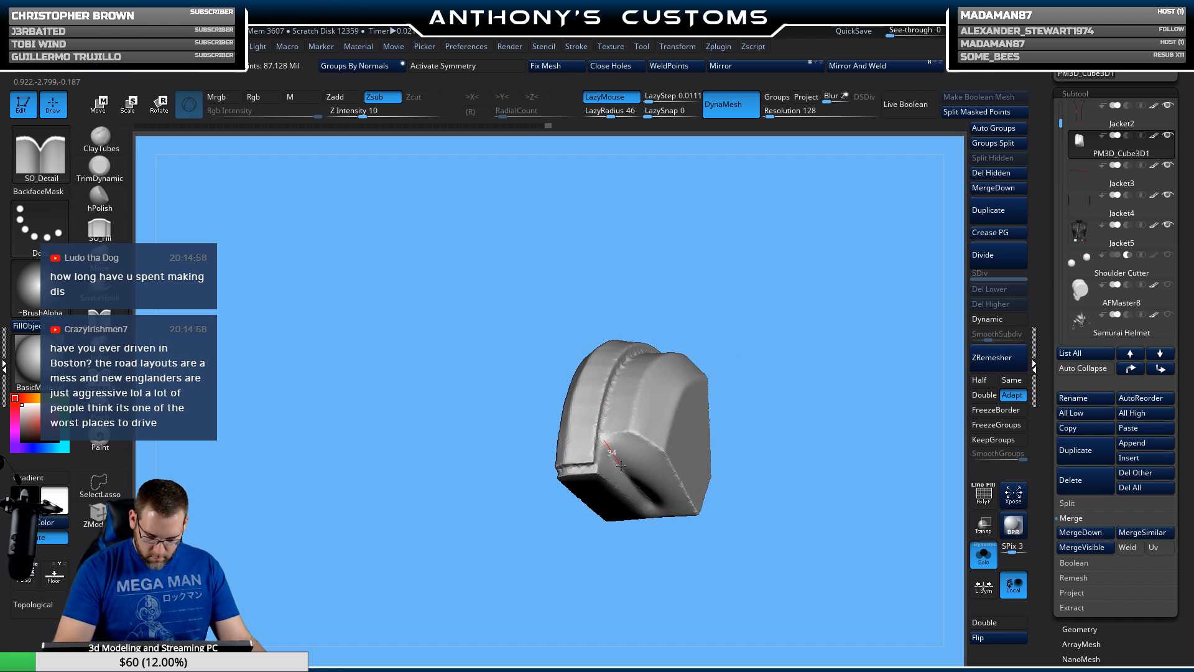
{"action": "left_click_drag", "start_coordinate": [641, 491], "coordinate": [647, 495]}
{"action": "mouse_move", "coordinate": [754, 421]}
{"action": "left_mouse_down"}
{"action": "mouse_move", "coordinate": [778, 374]}
{"action": "mouse_move", "coordinate": [690, 424]}
{"action": "mouse_move", "coordinate": [721, 490]}
{"action": "left_mouse_up"}
{"action": "mouse_move", "coordinate": [840, 409]}
{"action": "left_mouse_down"}
{"action": "mouse_move", "coordinate": [821, 421]}
{"action": "mouse_move", "coordinate": [823, 352]}
{"action": "left_mouse_up"}
Step: Flatten the carved end faces and bevels of the shoulder pad with a smaller TrimDynamic brush
{"action": "left_click", "coordinate": [101, 231]}
{"action": "left_click", "coordinate": [102, 169]}
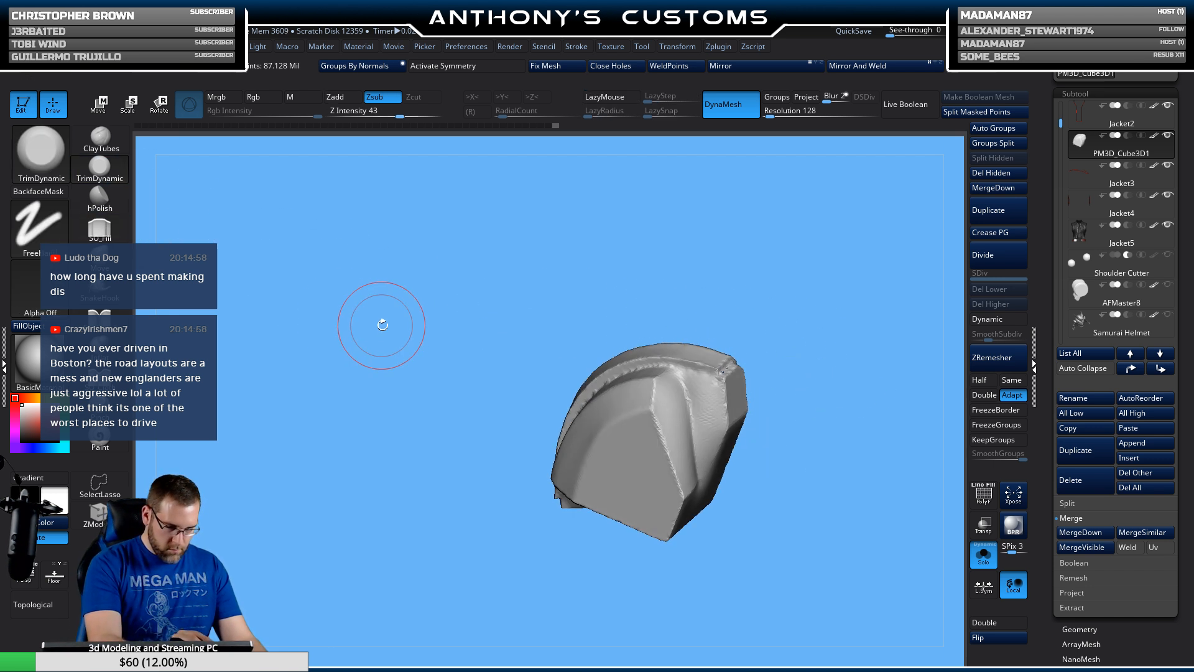
{"action": "key", "text": "space"}
{"action": "left_click_drag", "start_coordinate": [388, 329], "coordinate": [376, 329]}
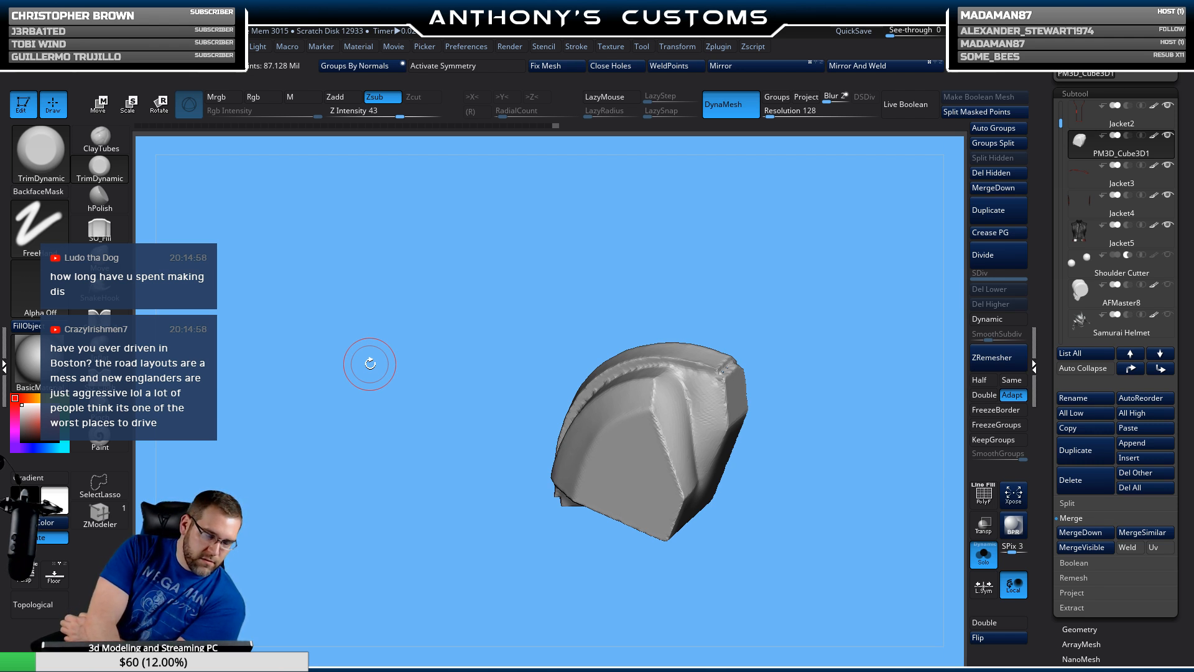
{"action": "left_click_drag", "start_coordinate": [834, 265], "coordinate": [689, 352]}
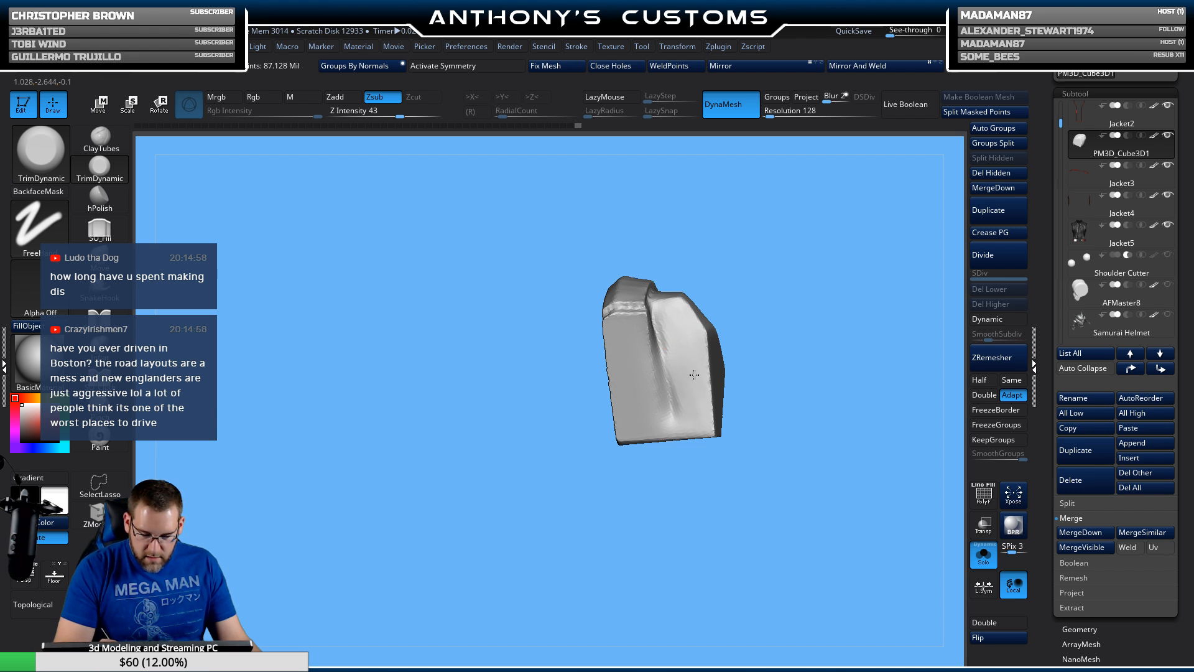
{"action": "mouse_move", "coordinate": [695, 375]}
{"action": "left_mouse_down"}
{"action": "mouse_move", "coordinate": [709, 364]}
{"action": "mouse_move", "coordinate": [691, 352]}
{"action": "left_mouse_up"}
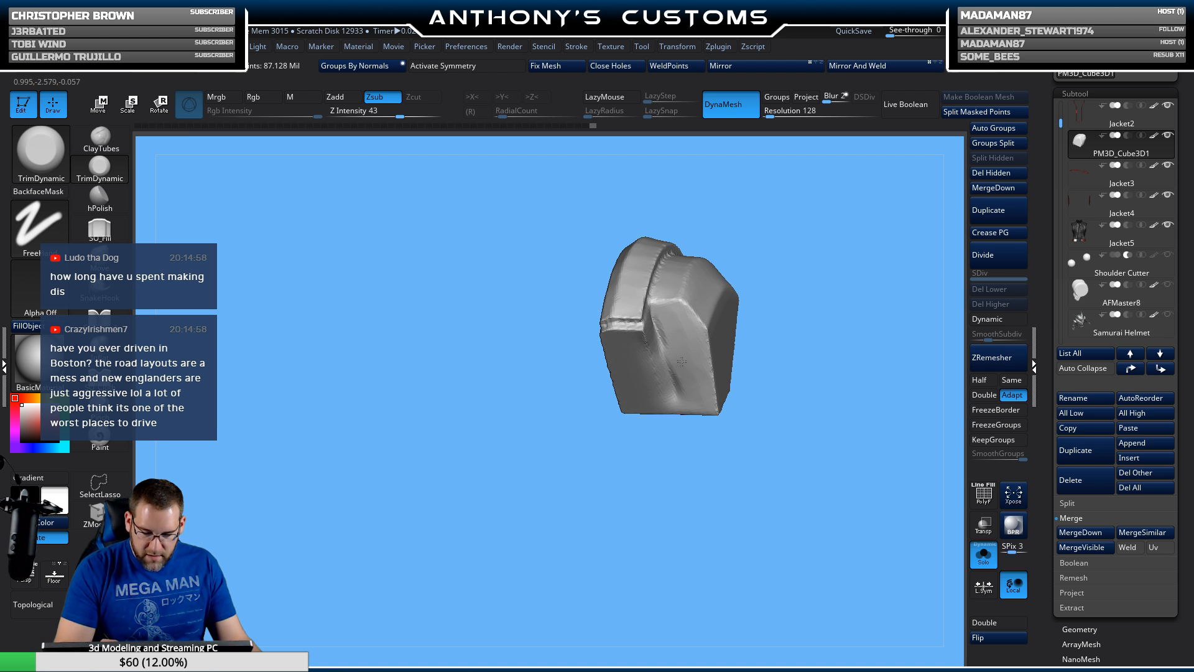
{"action": "left_click_drag", "start_coordinate": [787, 323], "coordinate": [652, 333]}
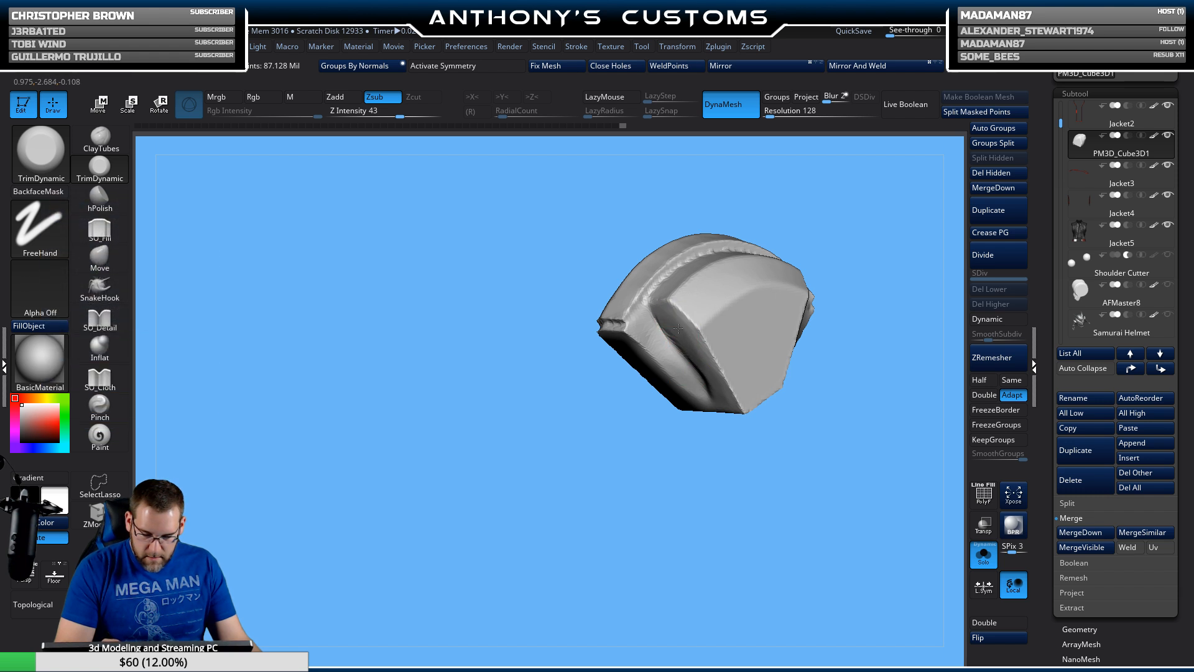
{"action": "mouse_move", "coordinate": [678, 328]}
{"action": "left_mouse_down"}
{"action": "mouse_move", "coordinate": [644, 439]}
{"action": "mouse_move", "coordinate": [757, 288]}
{"action": "left_mouse_up"}
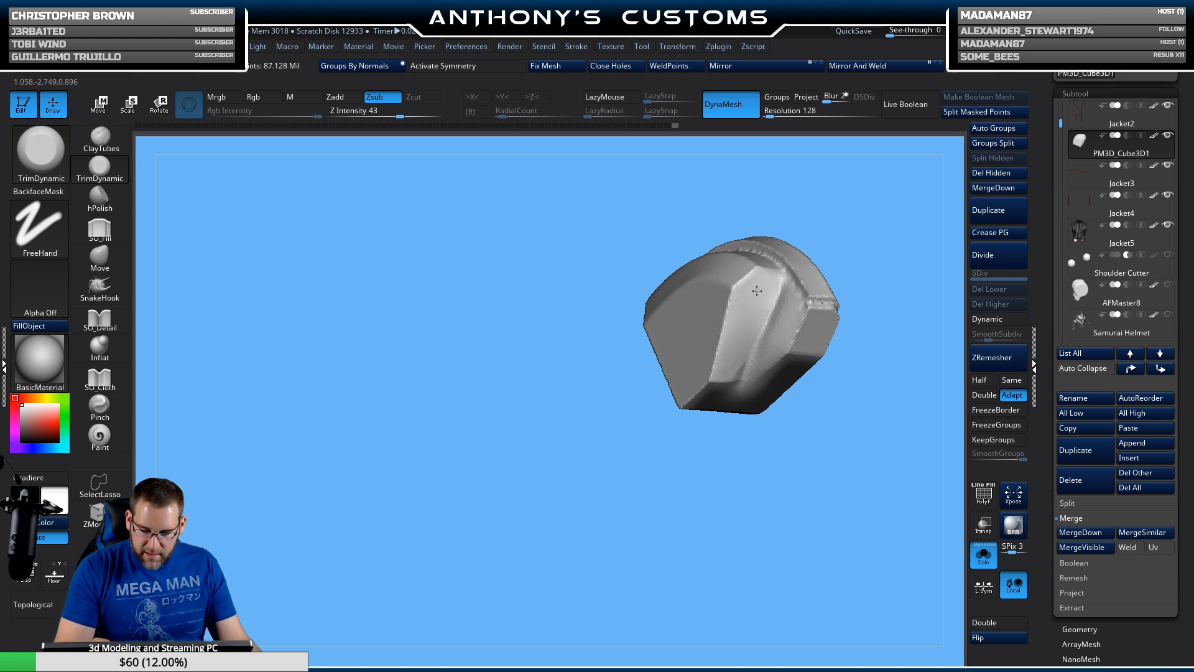
{"action": "left_click_drag", "start_coordinate": [713, 443], "coordinate": [765, 454]}
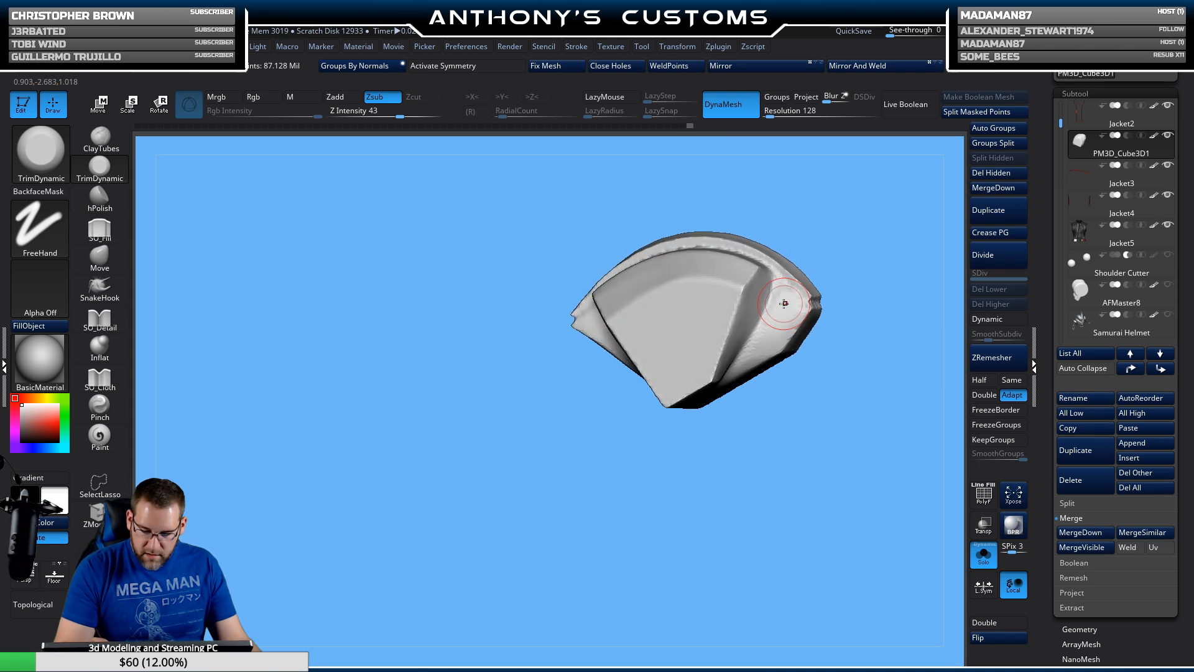
Step: Bring back the full figure and lower the shoulder pad slightly onto the jacket with the move gizmo
{"action": "left_click", "coordinate": [983, 554]}
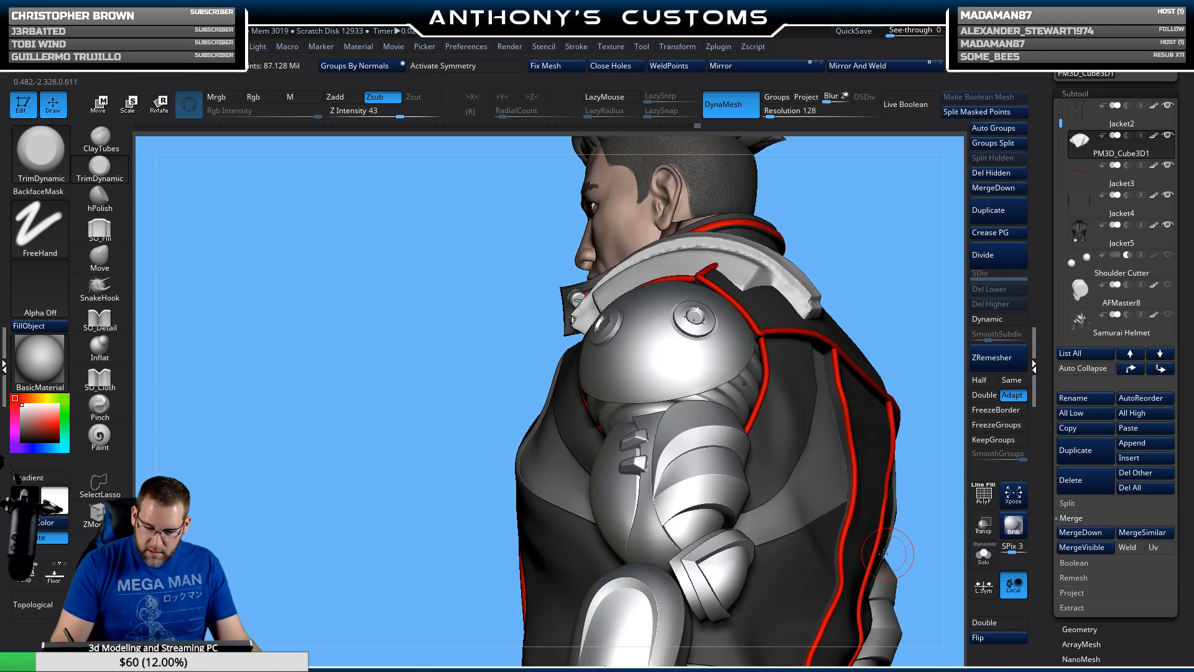
{"action": "left_click_drag", "start_coordinate": [394, 488], "coordinate": [461, 473]}
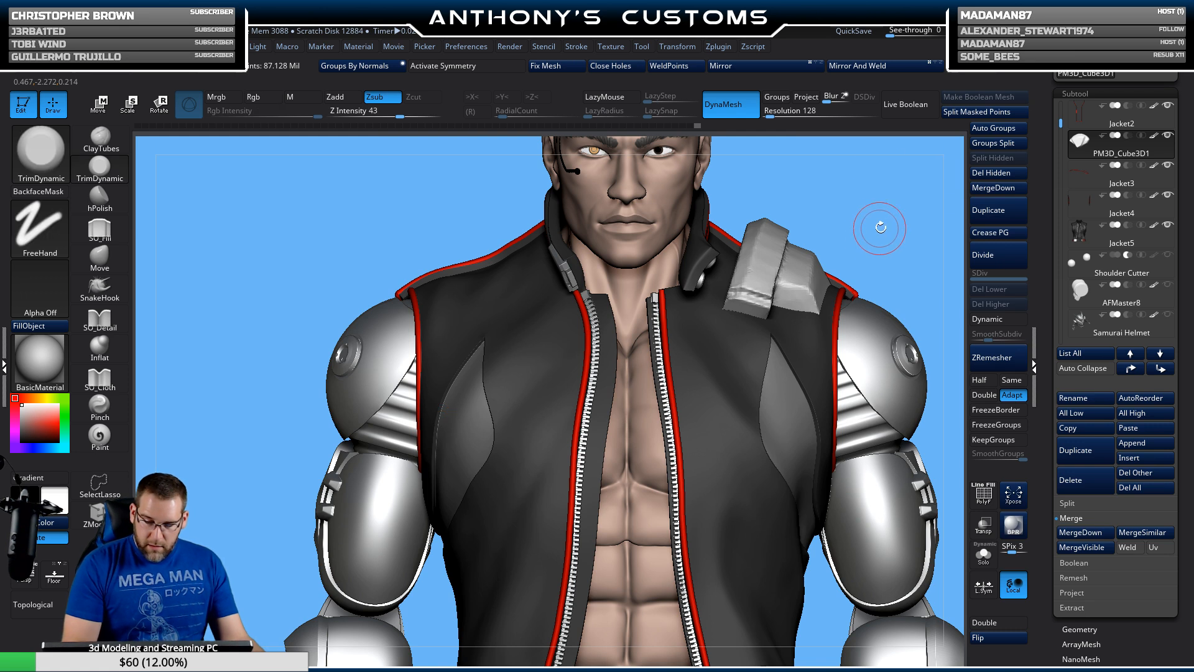
{"action": "left_click_drag", "start_coordinate": [880, 226], "coordinate": [819, 335], "text": "alt"}
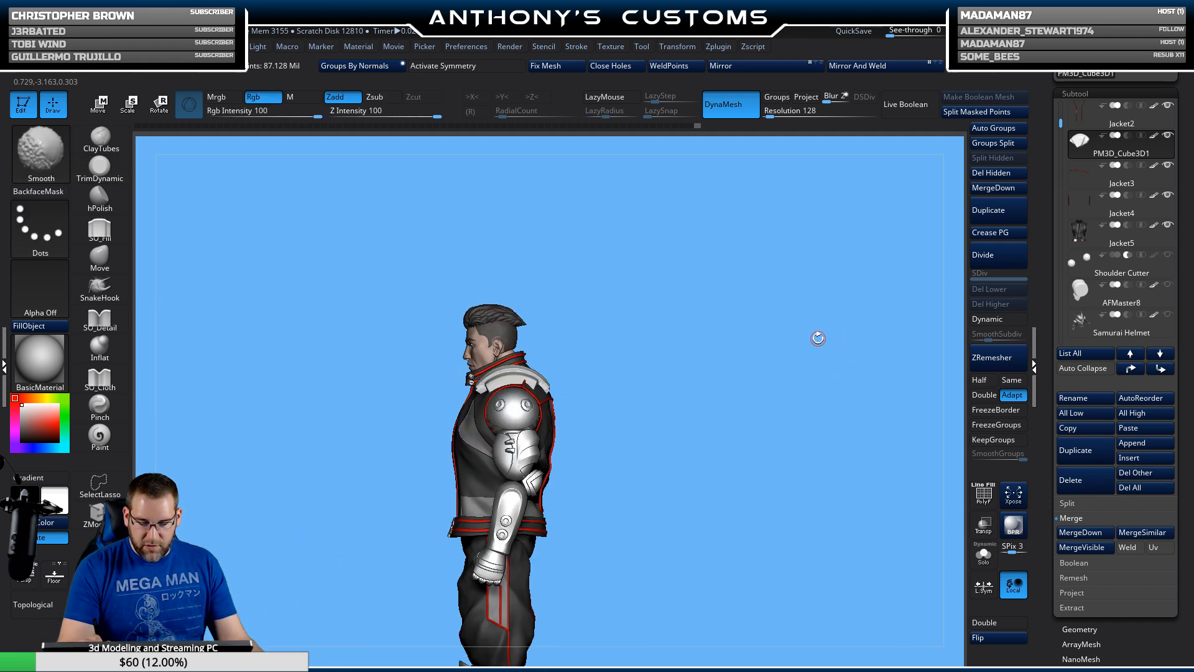
{"action": "left_click_drag", "start_coordinate": [699, 391], "coordinate": [737, 390]}
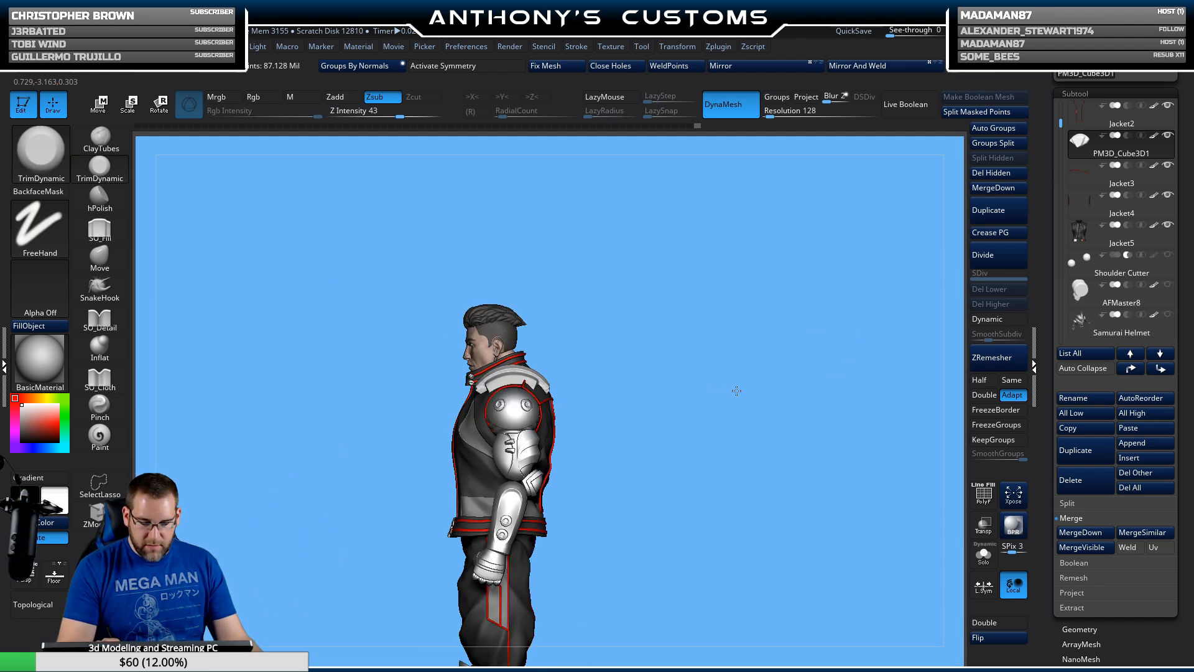
{"action": "key", "text": "w"}
{"action": "right_click_drag", "start_coordinate": [718, 416], "coordinate": [685, 473], "text": "ctrl"}
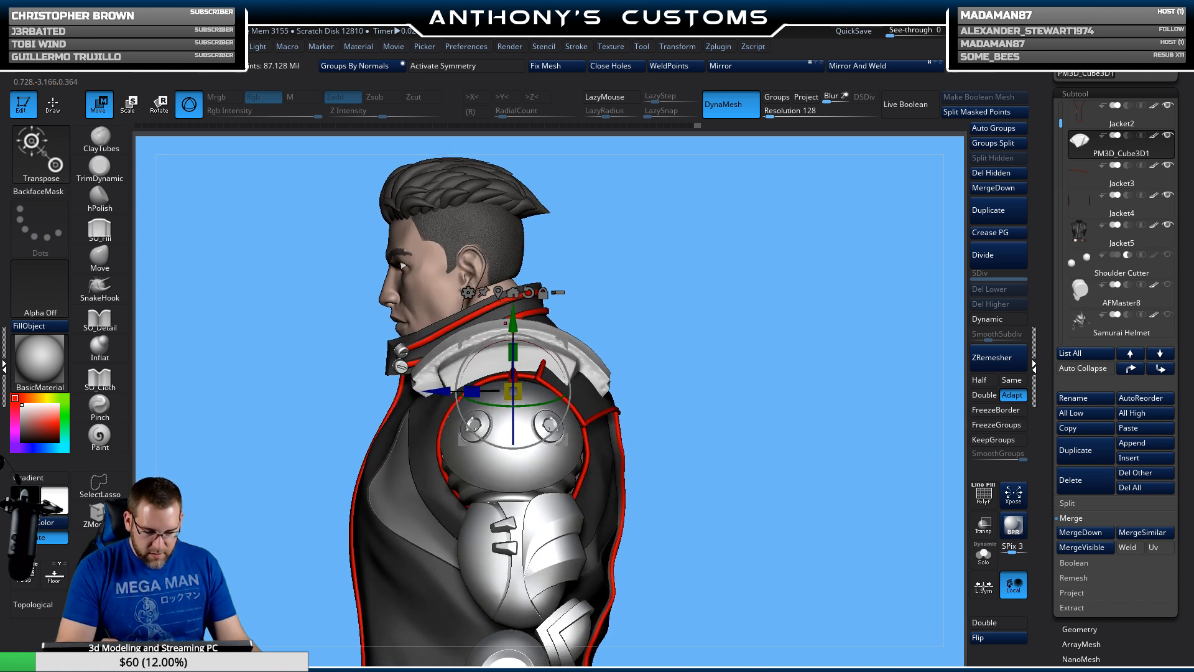
{"action": "left_click_drag", "start_coordinate": [513, 319], "coordinate": [513, 324]}
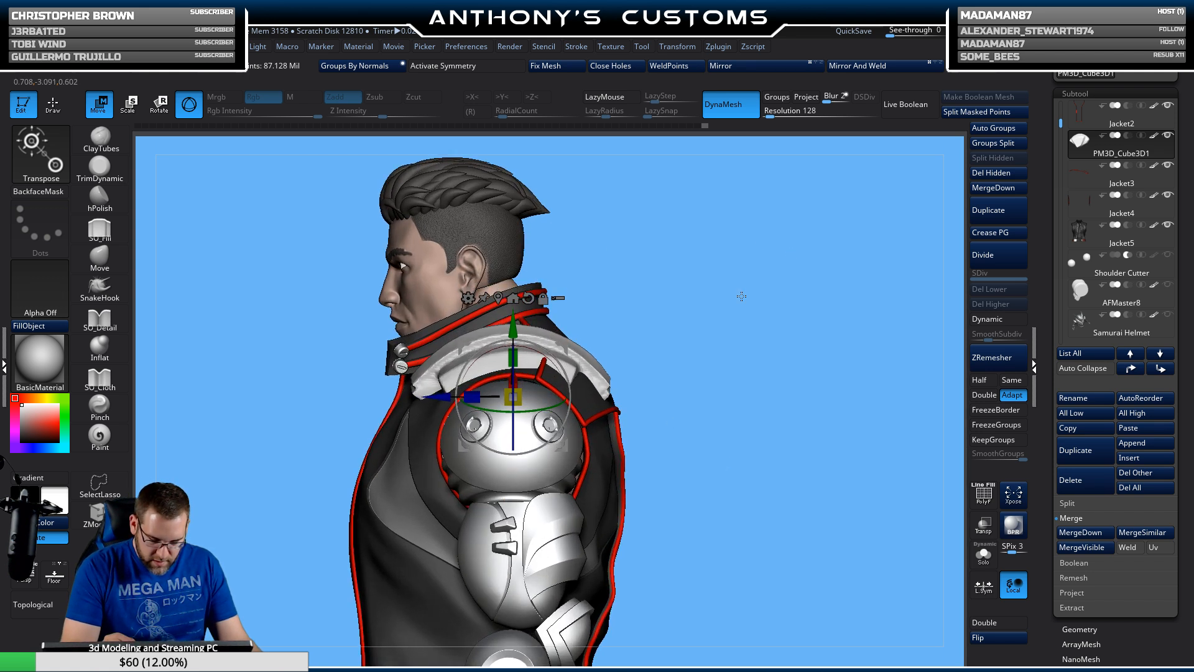
{"action": "left_click_drag", "start_coordinate": [742, 296], "coordinate": [780, 311], "text": "shift"}
{"action": "key", "text": "q"}
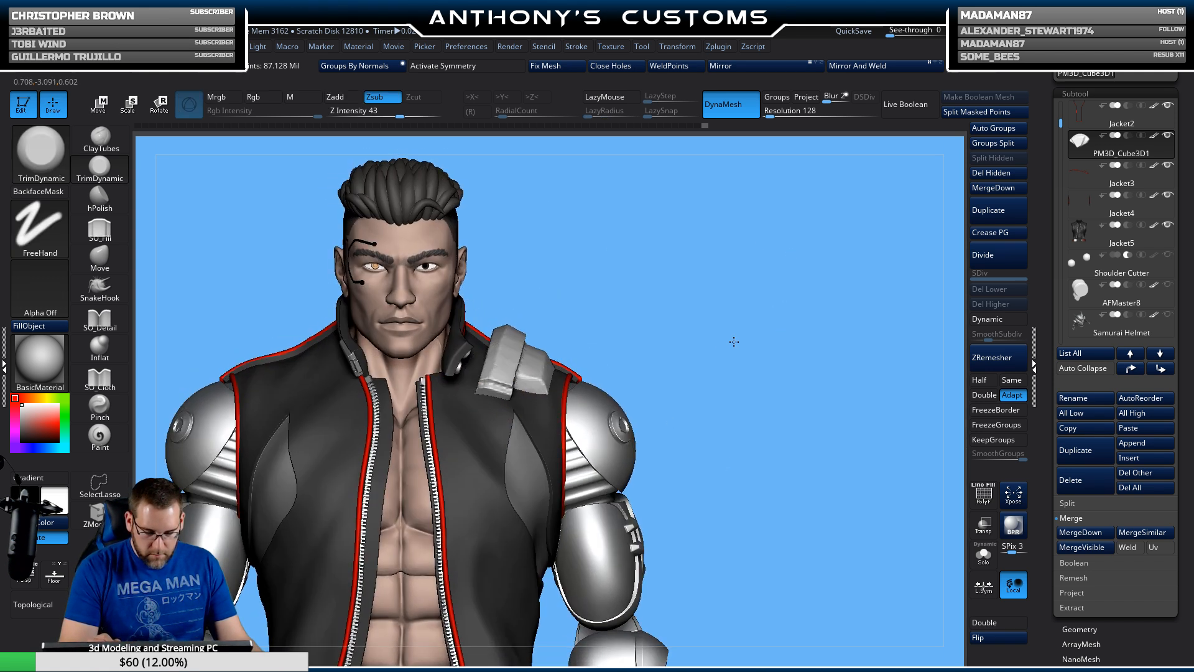
Step: Mirror the finished shoulder pad onto the figure's right shoulder
{"action": "right_click_drag", "start_coordinate": [734, 341], "coordinate": [780, 202], "text": "alt"}
{"action": "right_click_drag", "start_coordinate": [741, 330], "coordinate": [793, 277], "text": "ctrl"}
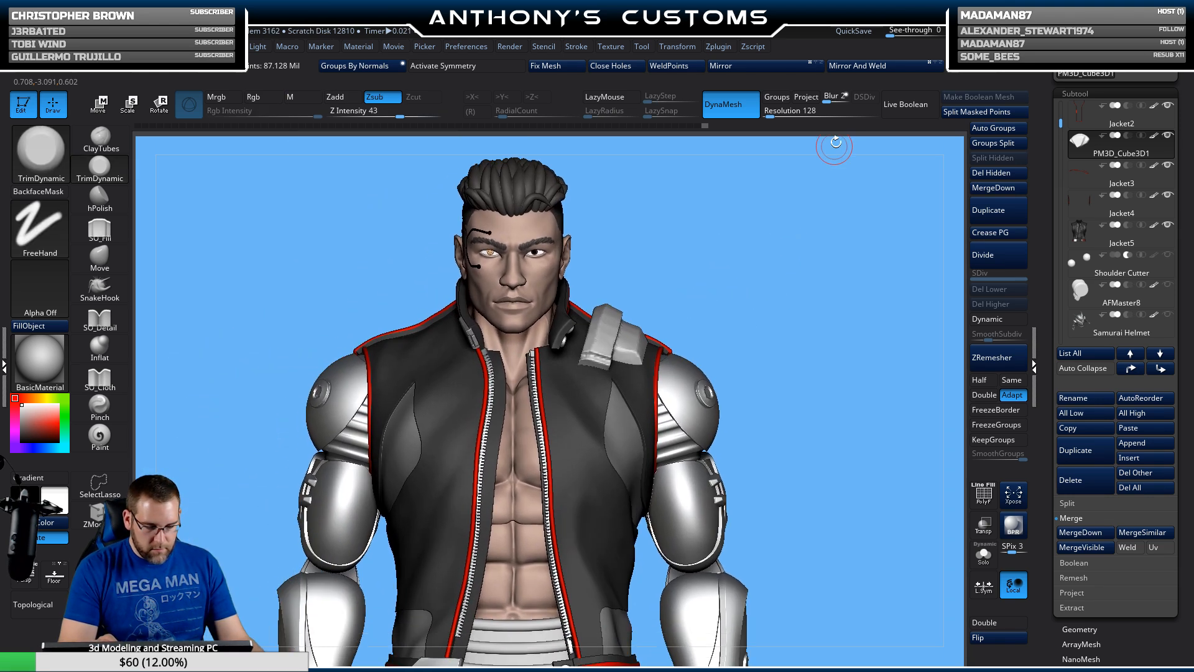
{"action": "left_click", "coordinate": [742, 68]}
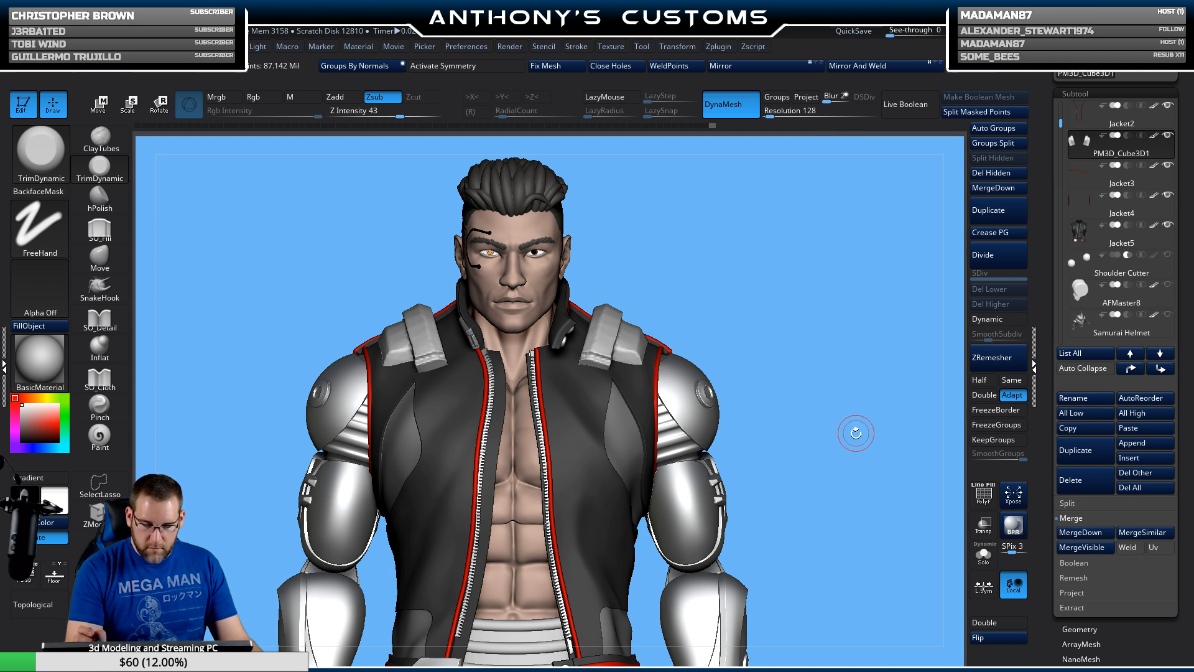
Step: Isolate the shoulder pads and trim their rear and front ends straight with the ClipCurve brush from the side view
{"action": "right_click_drag", "start_coordinate": [840, 502], "coordinate": [789, 411], "text": "ctrl"}
{"action": "right_click_drag", "start_coordinate": [764, 476], "coordinate": [884, 448], "text": "shift"}
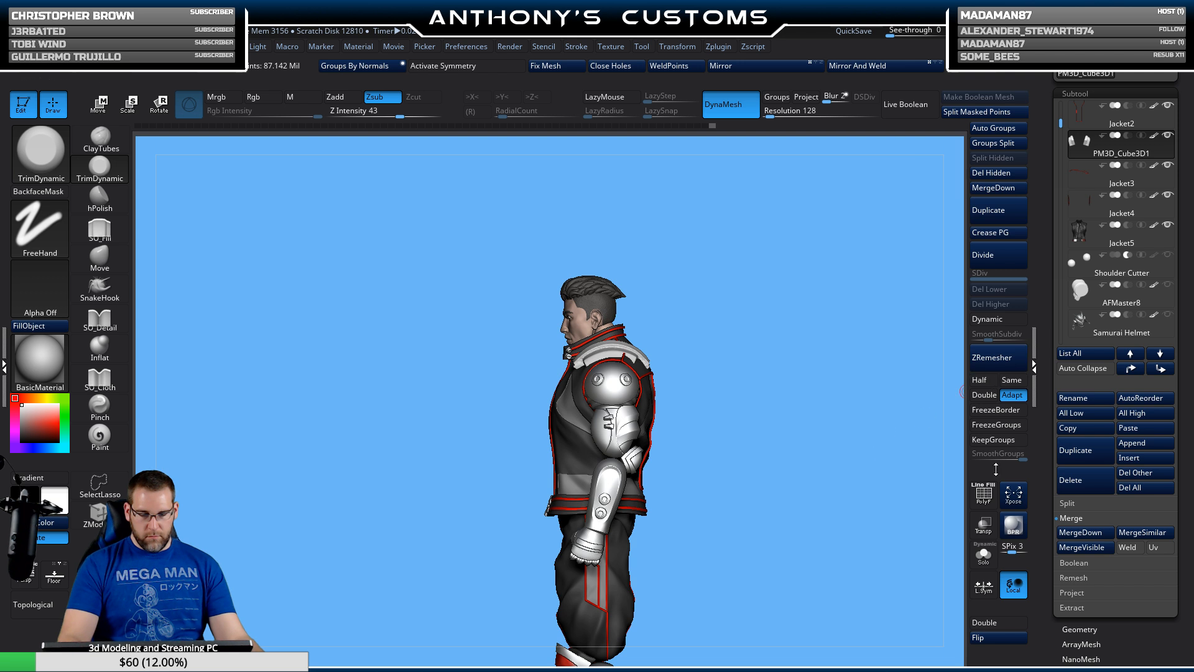
{"action": "left_click", "coordinate": [984, 555]}
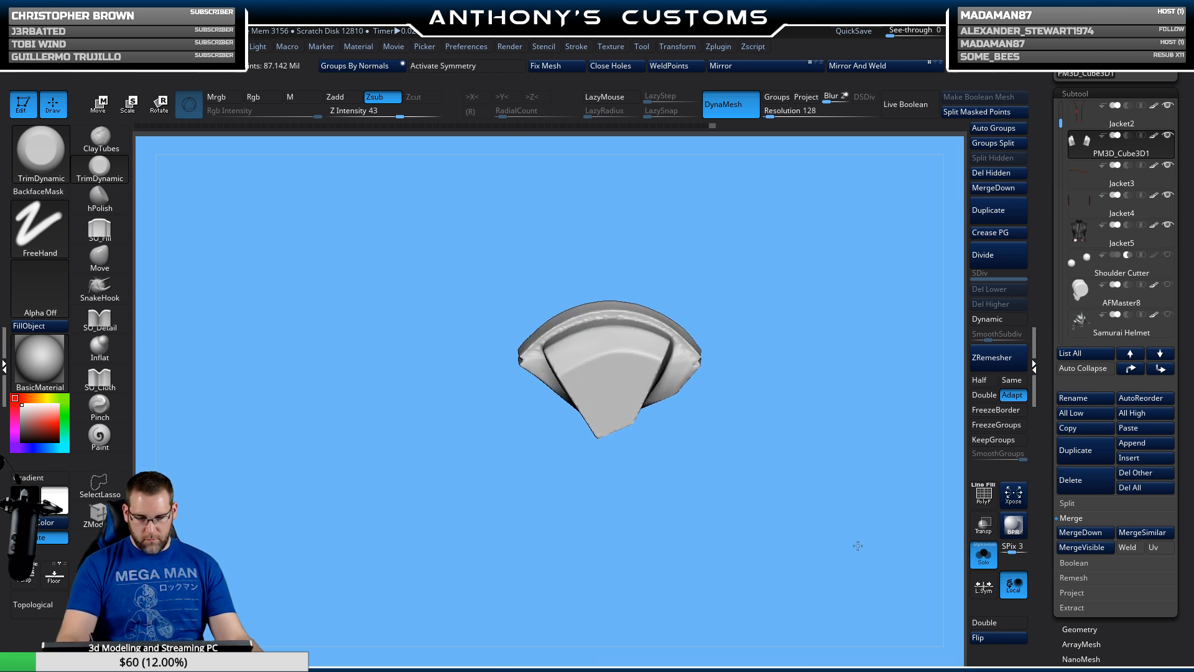
{"action": "left_click", "coordinate": [40, 151], "text": "ctrl+shift"}
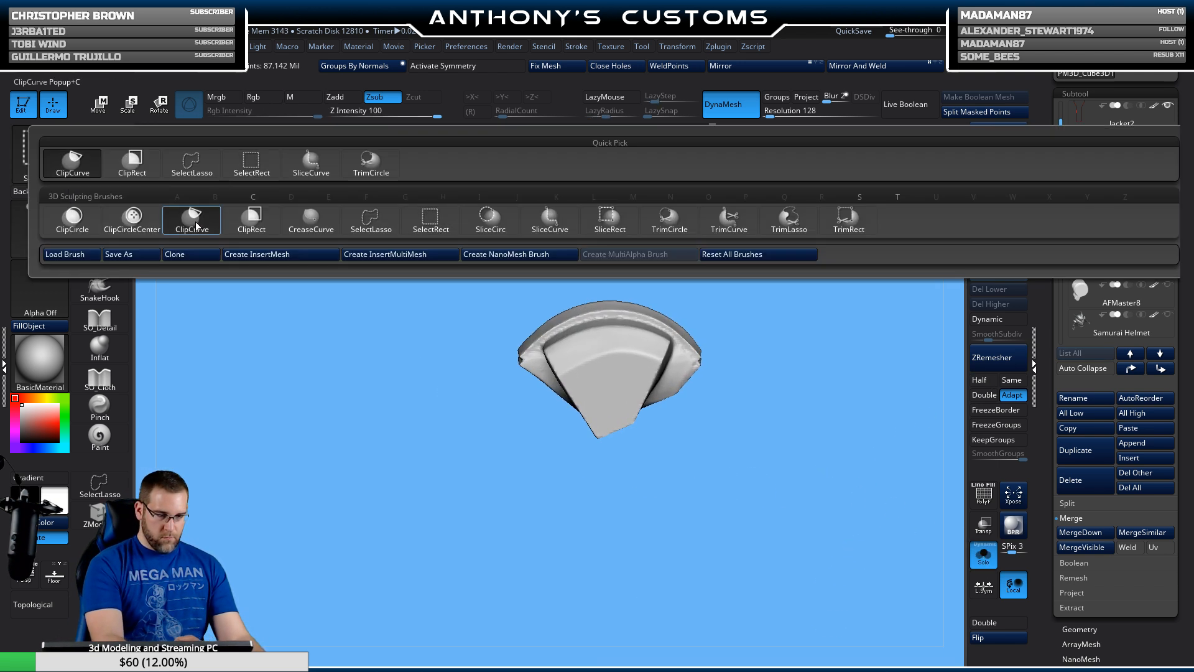
{"action": "left_click", "coordinate": [192, 218]}
{"action": "left_click_drag", "start_coordinate": [733, 267], "coordinate": [603, 516], "text": "ctrl+shift"}
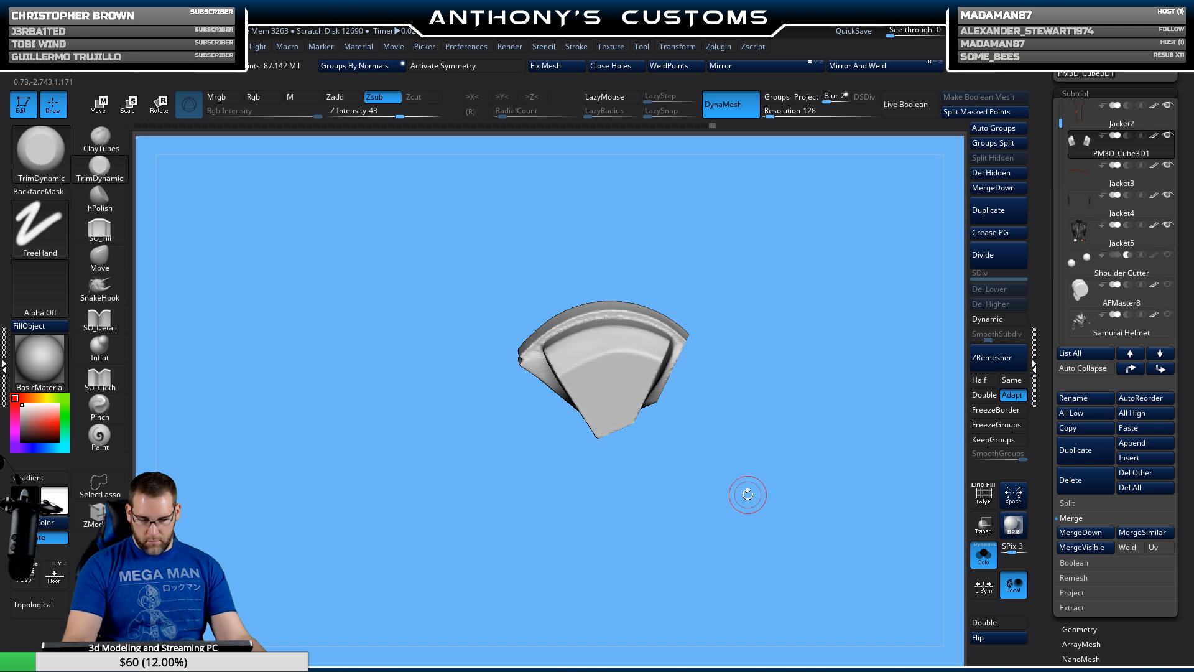
{"action": "mouse_move", "coordinate": [487, 288]}
{"action": "left_mouse_down", "text": "ctrl+shift"}
{"action": "mouse_move", "coordinate": [608, 515]}
{"action": "mouse_move", "coordinate": [650, 548]}
{"action": "mouse_move", "coordinate": [619, 414]}
{"action": "mouse_move", "coordinate": [367, 132]}
{"action": "mouse_move", "coordinate": [478, 261]}
{"action": "mouse_move", "coordinate": [513, 340]}
{"action": "mouse_move", "coordinate": [509, 316]}
{"action": "left_mouse_up", "text": "ctrl+shift"}
{"action": "mouse_move", "coordinate": [653, 473]}
{"action": "left_mouse_down"}
{"action": "mouse_move", "coordinate": [754, 504]}
{"action": "mouse_move", "coordinate": [796, 460]}
{"action": "left_mouse_up"}
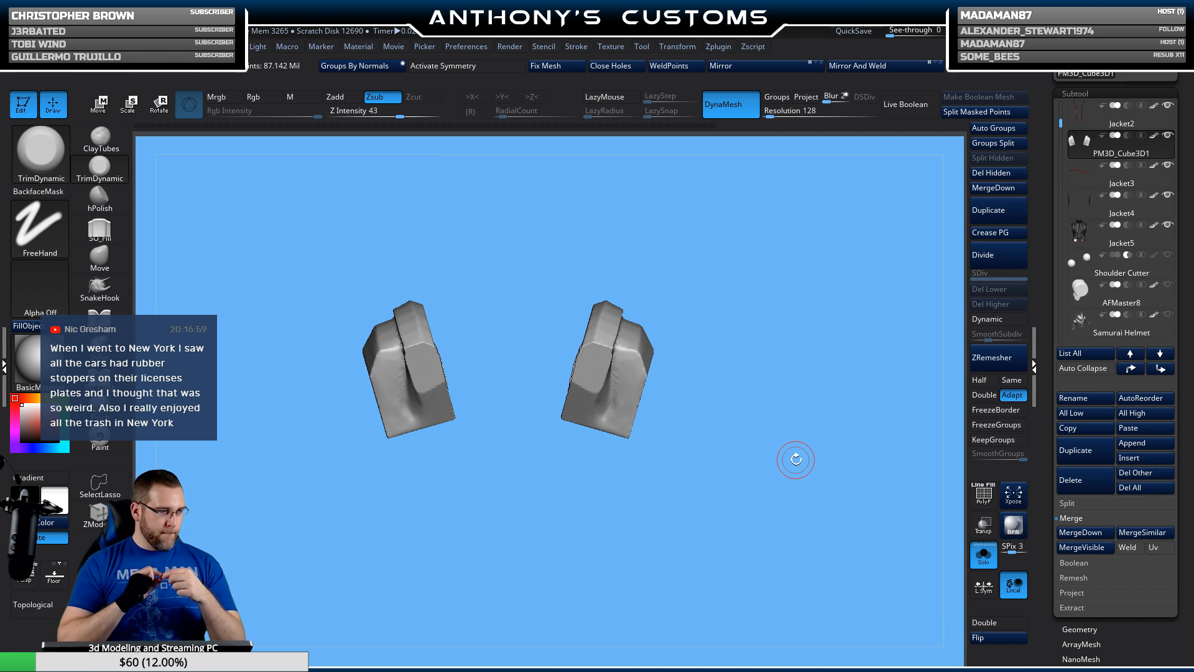
Step: Try to clip the rough inner face of a shoulder pad flat with ClipCurve while both pads are present
{"action": "mouse_move", "coordinate": [747, 432]}
{"action": "left_mouse_down", "text": "alt"}
{"action": "mouse_move", "coordinate": [739, 494]}
{"action": "mouse_move", "coordinate": [740, 480]}
{"action": "mouse_move", "coordinate": [755, 491]}
{"action": "mouse_move", "coordinate": [736, 470]}
{"action": "left_mouse_up", "text": "alt"}
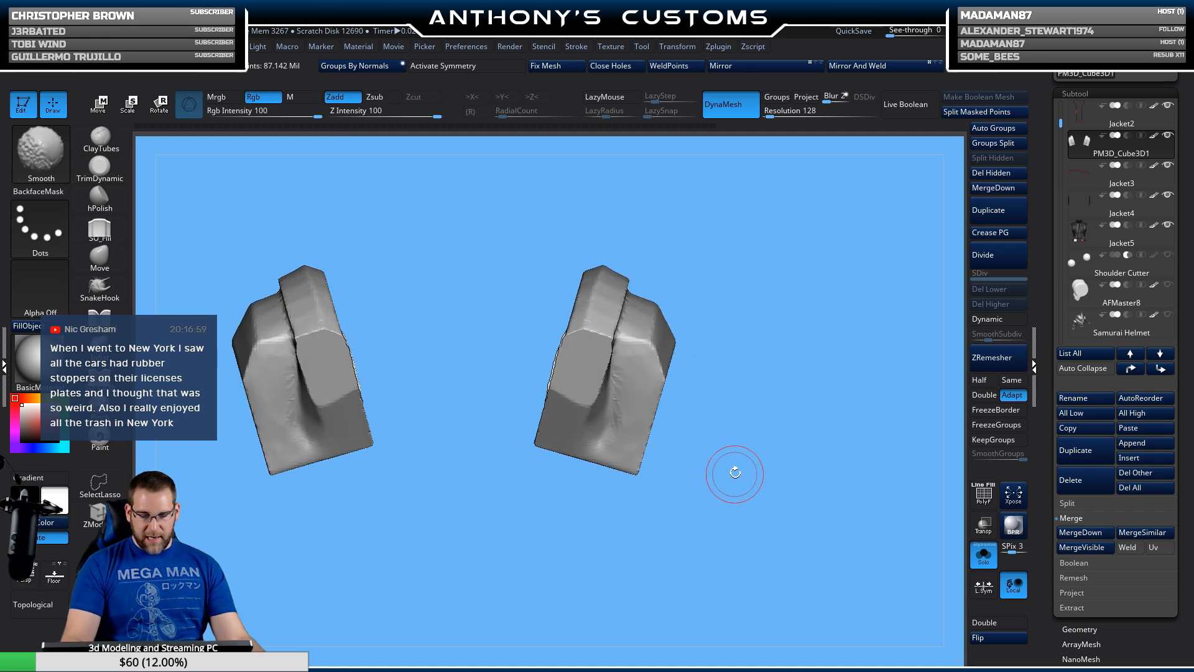
{"action": "mouse_move", "coordinate": [594, 218]}
{"action": "left_mouse_down", "text": "ctrl+shift"}
{"action": "mouse_move", "coordinate": [504, 530]}
{"action": "mouse_move", "coordinate": [487, 542]}
{"action": "mouse_move", "coordinate": [502, 548]}
{"action": "left_mouse_up", "text": "ctrl+shift"}
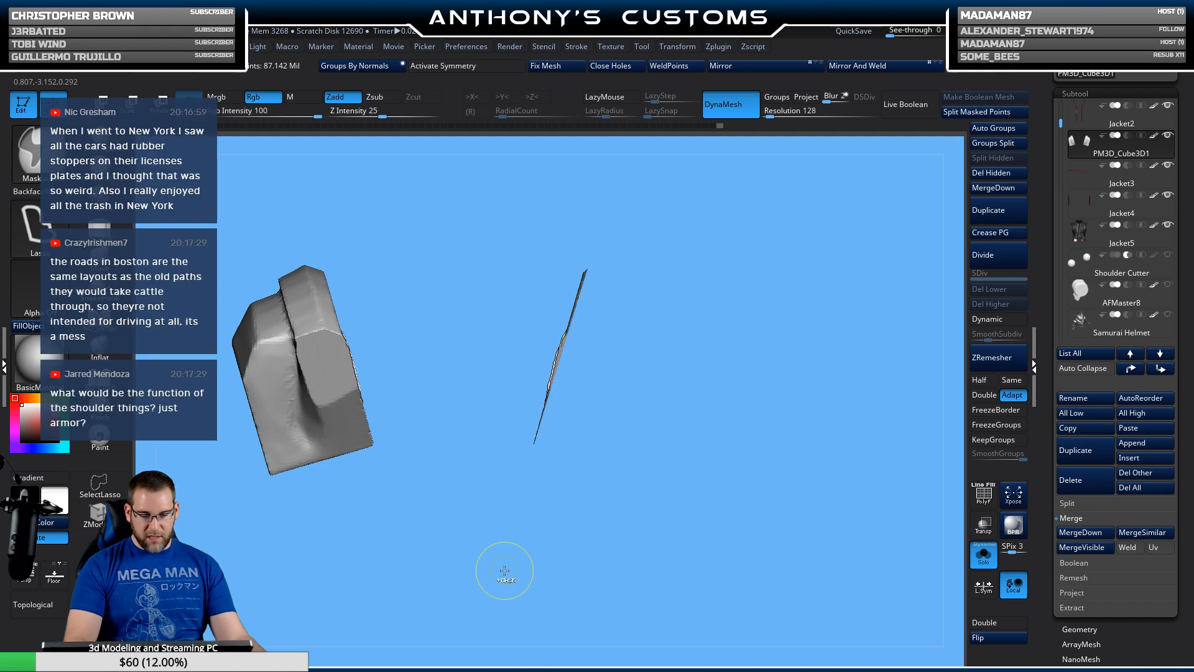
{"action": "key", "text": "ctrl+z"}
{"action": "mouse_move", "coordinate": [496, 575]}
{"action": "left_mouse_down", "text": "ctrl+shift"}
{"action": "mouse_move", "coordinate": [559, 277]}
{"action": "mouse_move", "coordinate": [616, 173]}
{"action": "left_mouse_up", "text": "ctrl+shift"}
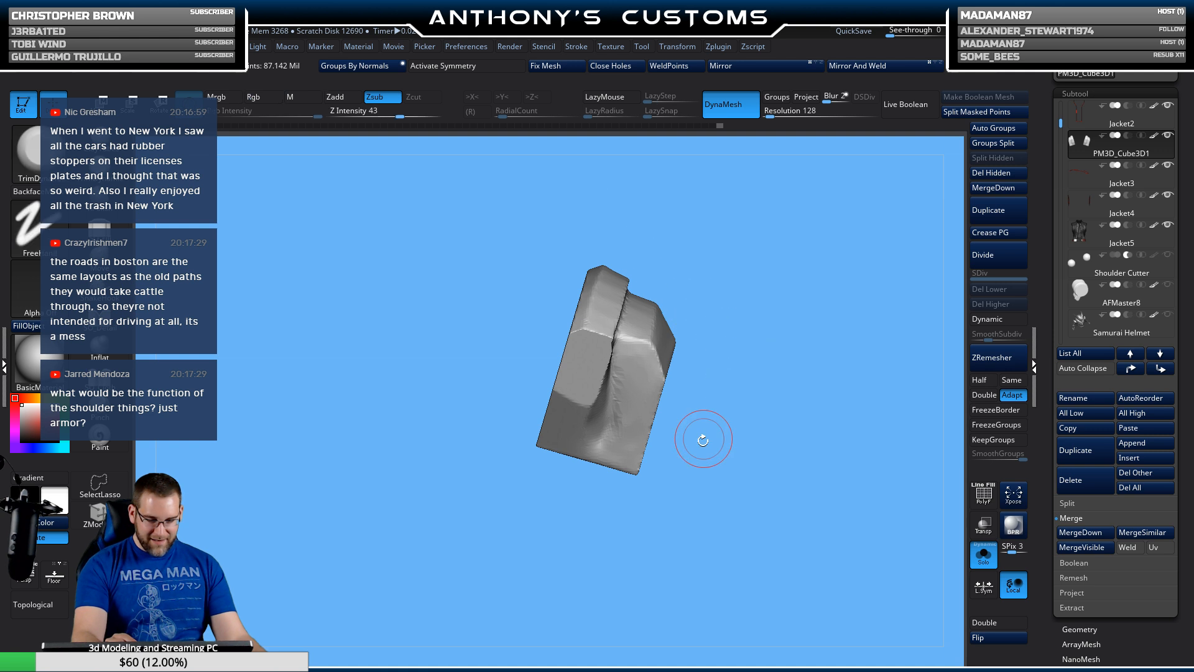
{"action": "left_click_drag", "start_coordinate": [698, 432], "coordinate": [698, 480]}
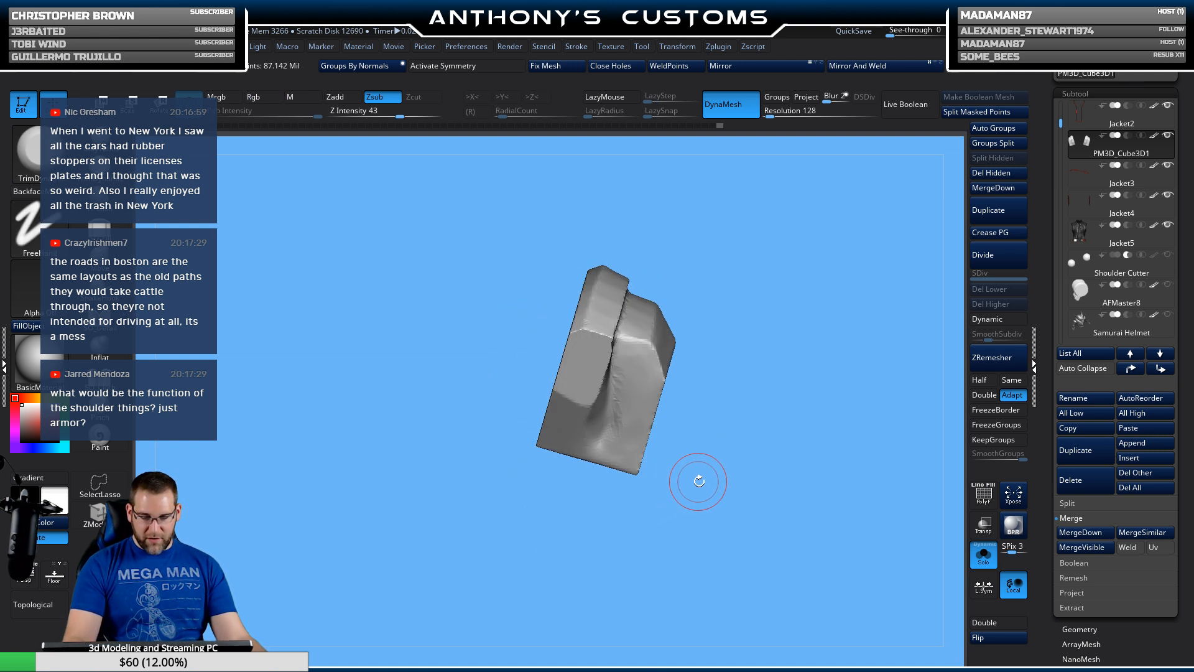
{"action": "key", "text": "shift+f"}
{"action": "mouse_move", "coordinate": [708, 521]}
{"action": "left_mouse_down"}
{"action": "mouse_move", "coordinate": [653, 488]}
{"action": "mouse_move", "coordinate": [680, 487]}
{"action": "mouse_move", "coordinate": [684, 517]}
{"action": "mouse_move", "coordinate": [699, 512]}
{"action": "left_mouse_up"}
{"action": "left_click", "coordinate": [695, 506], "text": "ctrl+shift"}
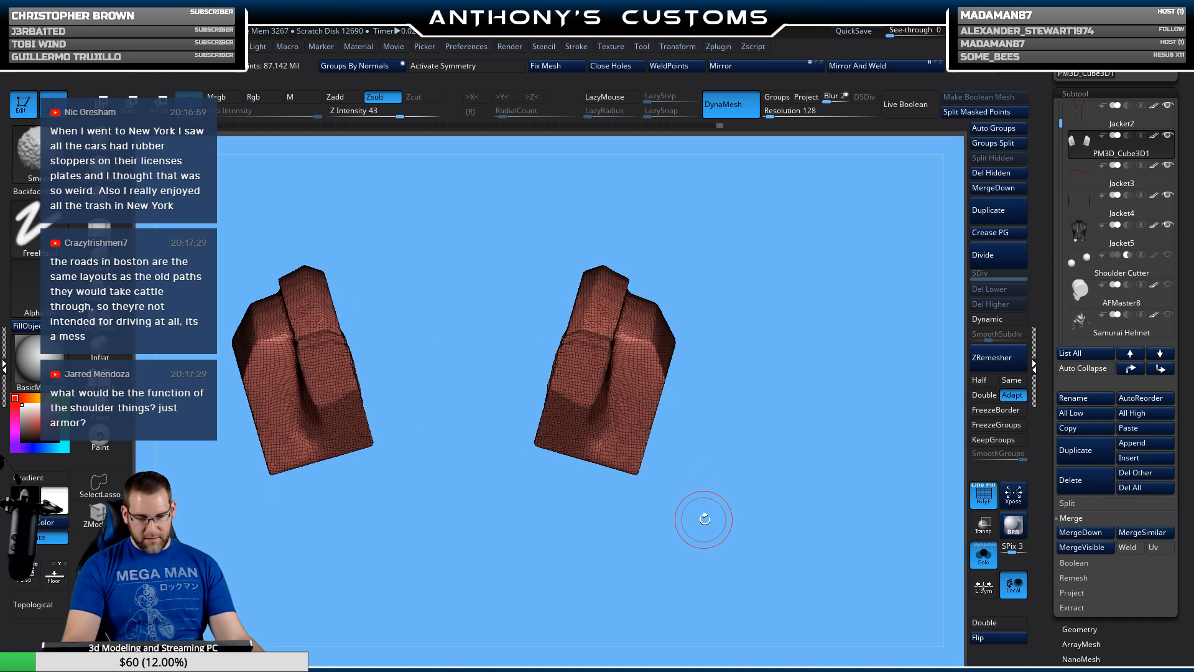
Step: Hide the figure's left shoulder pad with a SelectRect selection and delete the hidden geometry
{"action": "key", "text": "ctrl+shift"}
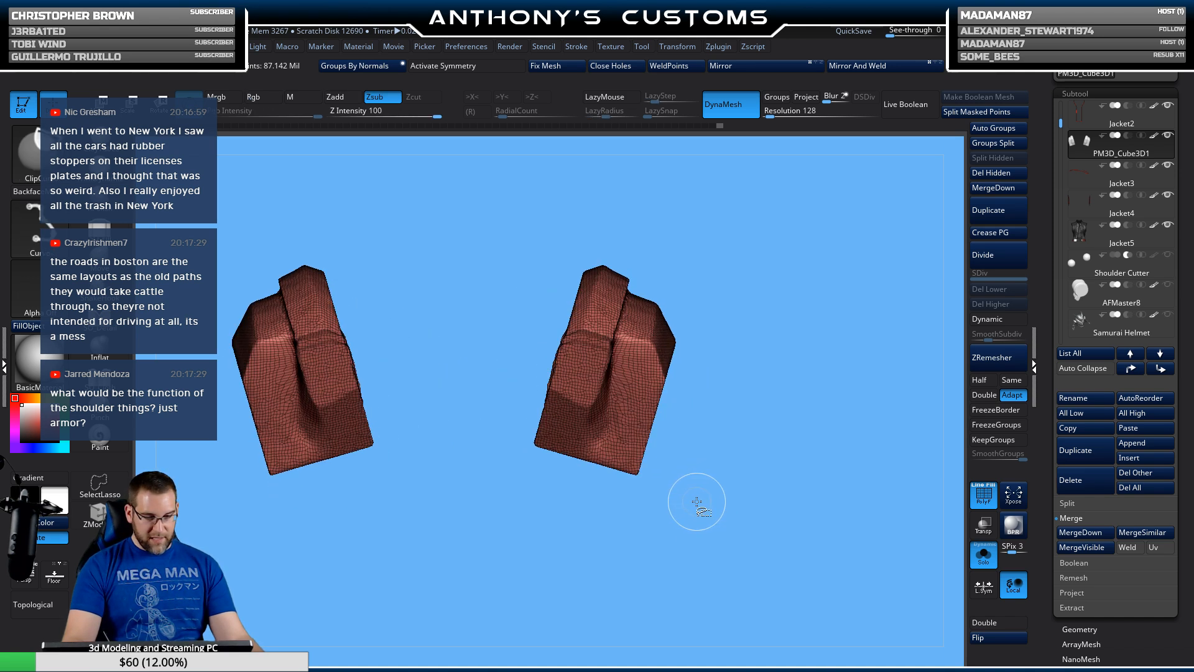
{"action": "left_click", "coordinate": [44, 163], "text": "ctrl+shift"}
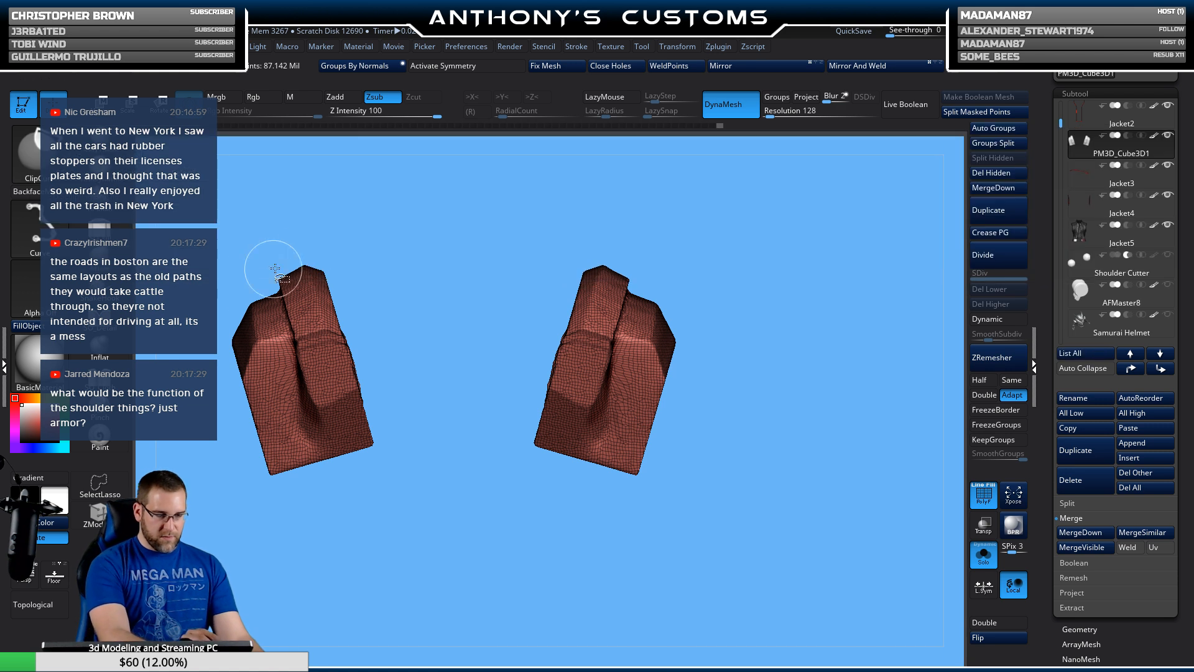
{"action": "left_click", "coordinate": [44, 168], "text": "ctrl+shift"}
{"action": "left_click", "coordinate": [435, 221], "text": "ctrl+shift"}
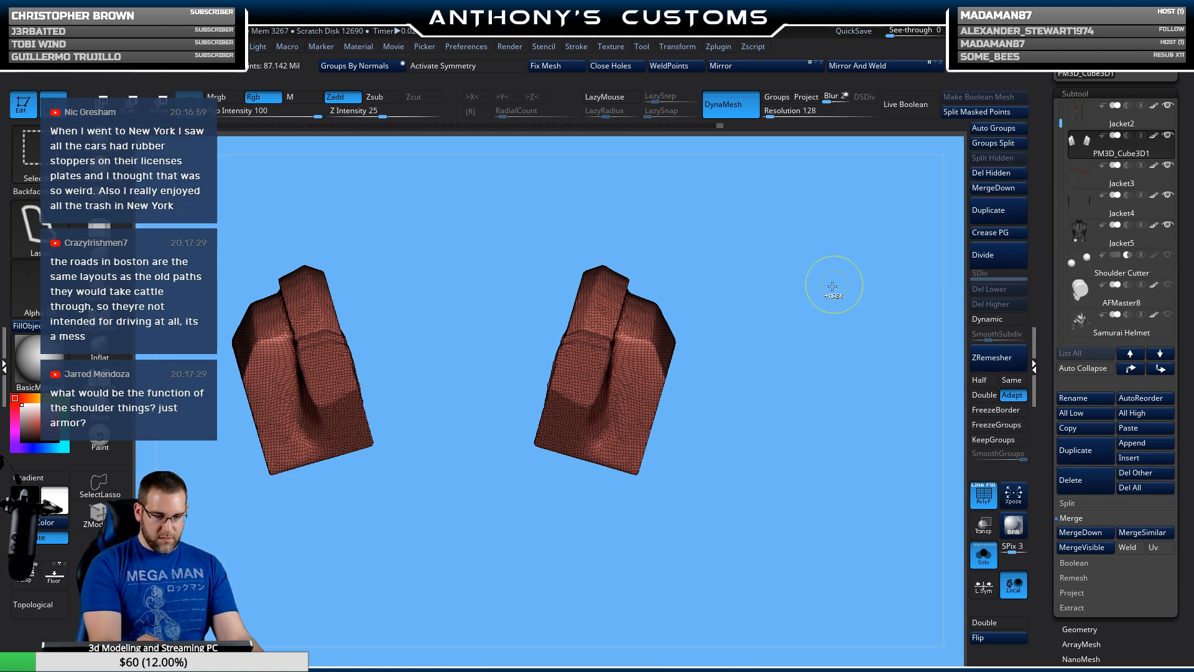
{"action": "left_click_drag", "start_coordinate": [525, 210], "coordinate": [778, 553], "text": "ctrl+alt+shift"}
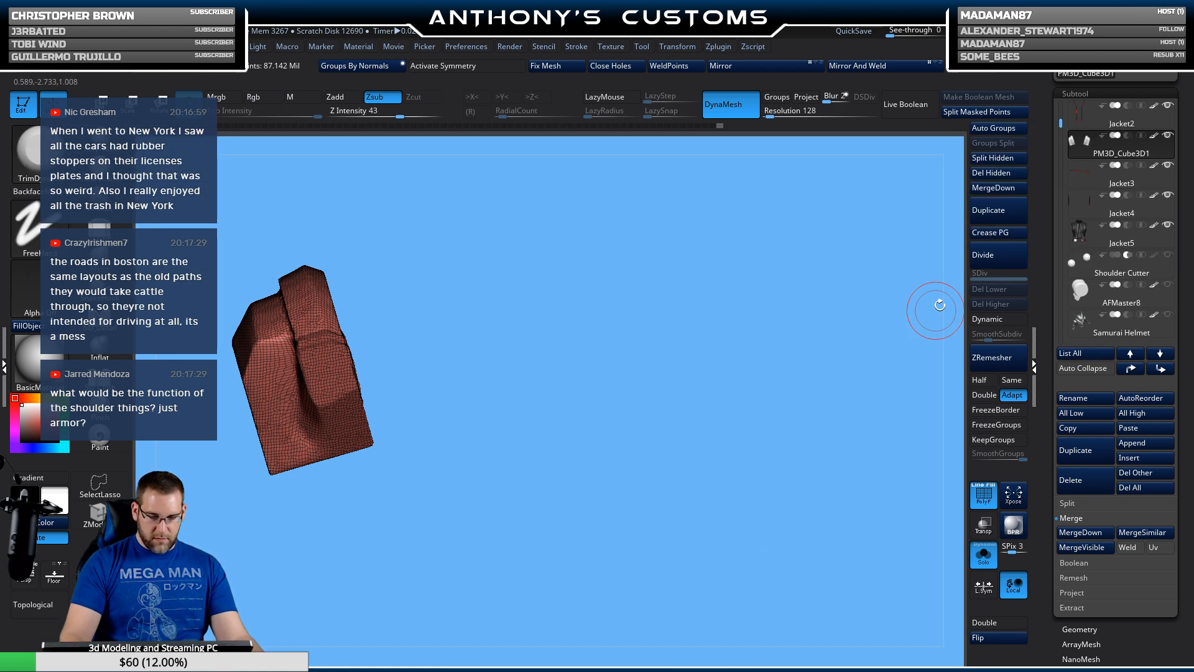
{"action": "left_click", "coordinate": [998, 174]}
{"action": "key", "text": "f"}
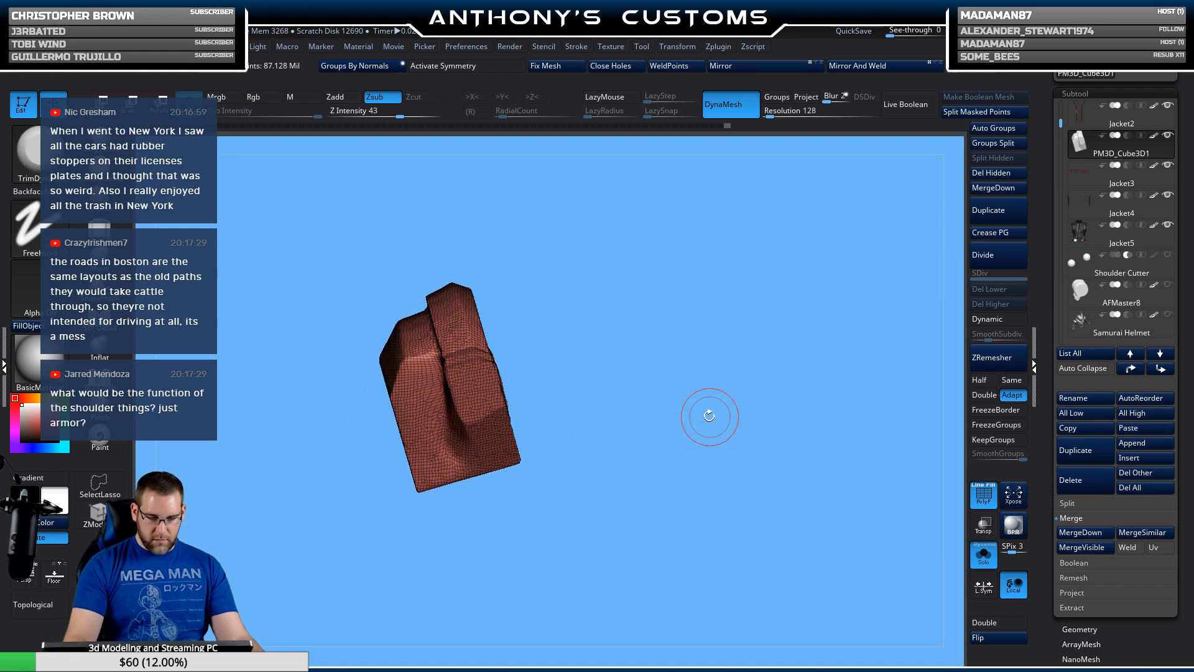
Step: Clip the remaining shoulder pad's inner face to a flat, slanted plane with the ClipCurve brush
{"action": "key", "text": "b"}
{"action": "key", "text": "b"}
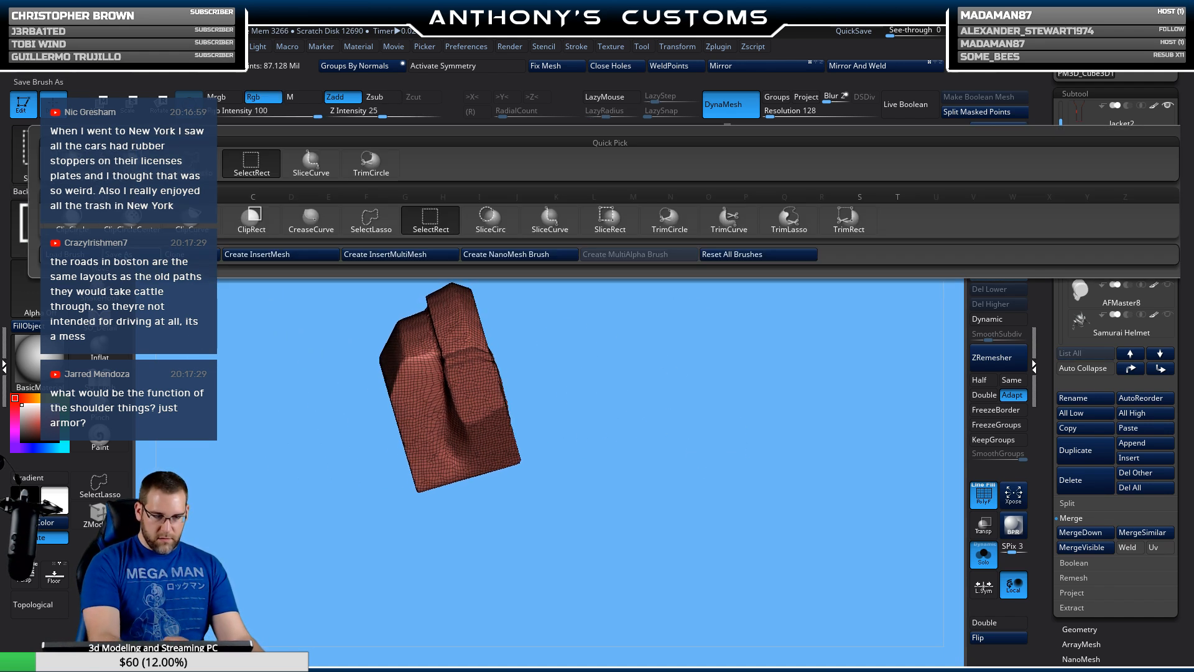
{"action": "left_click", "coordinate": [192, 219], "text": "ctrl+shift"}
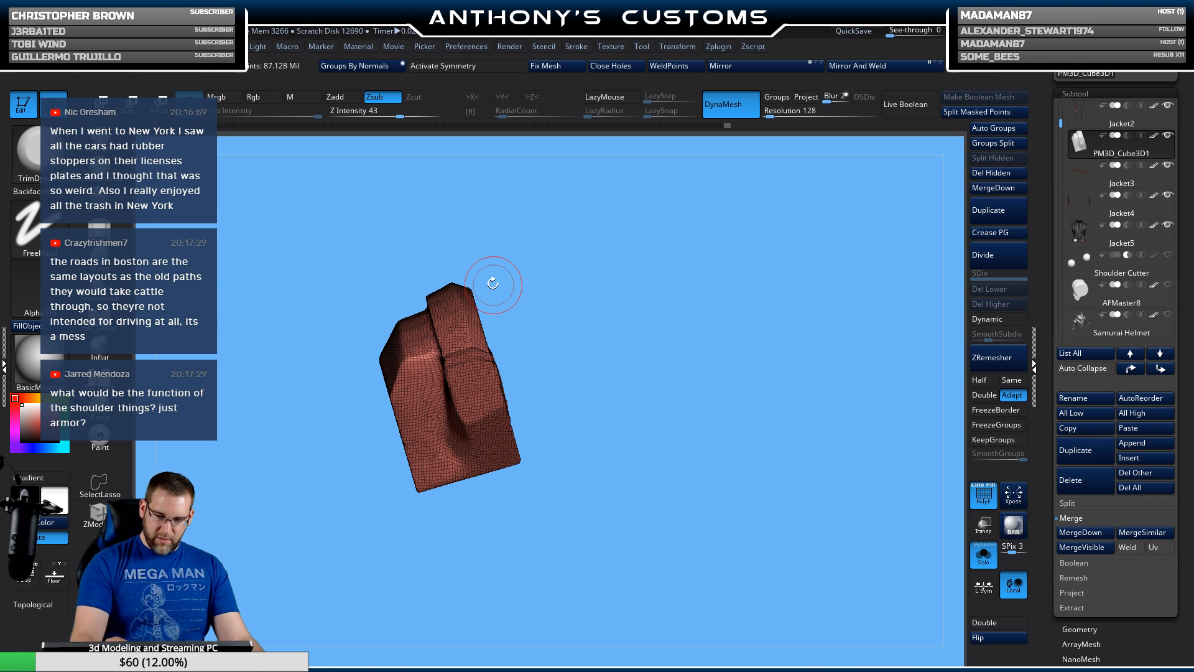
{"action": "mouse_move", "coordinate": [460, 219]}
{"action": "left_mouse_down", "text": "ctrl+shift"}
{"action": "mouse_move", "coordinate": [572, 588]}
{"action": "mouse_move", "coordinate": [555, 594]}
{"action": "left_mouse_up", "text": "ctrl+shift"}
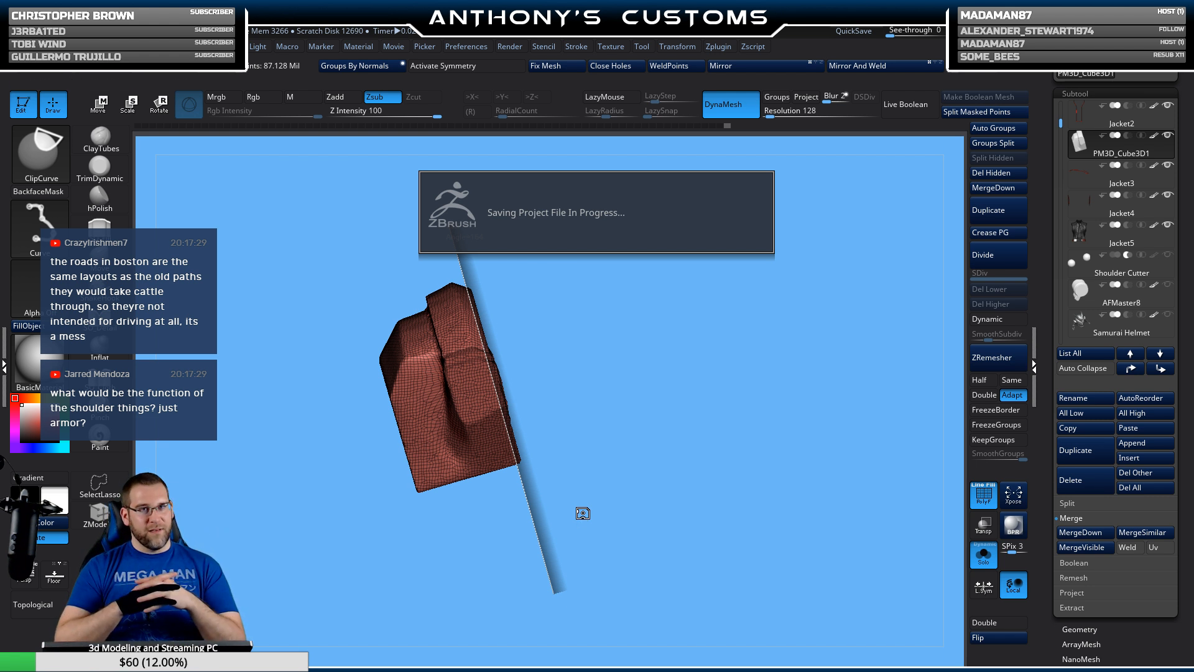
{"action": "left_click_drag", "start_coordinate": [583, 511], "coordinate": [699, 501]}
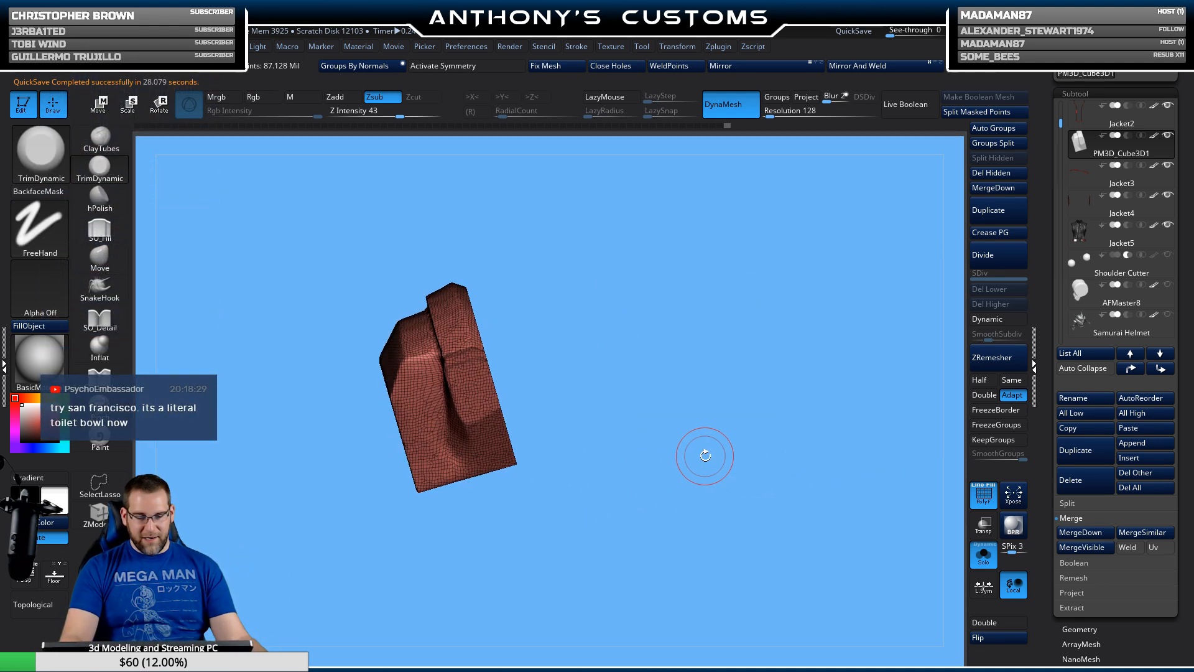
{"action": "left_click_drag", "start_coordinate": [533, 528], "coordinate": [586, 491]}
{"action": "key", "text": "shift+f"}
Step: Smooth the raised layer's bevel along the clipped inner face with the hPolish brush
{"action": "left_click", "coordinate": [105, 176]}
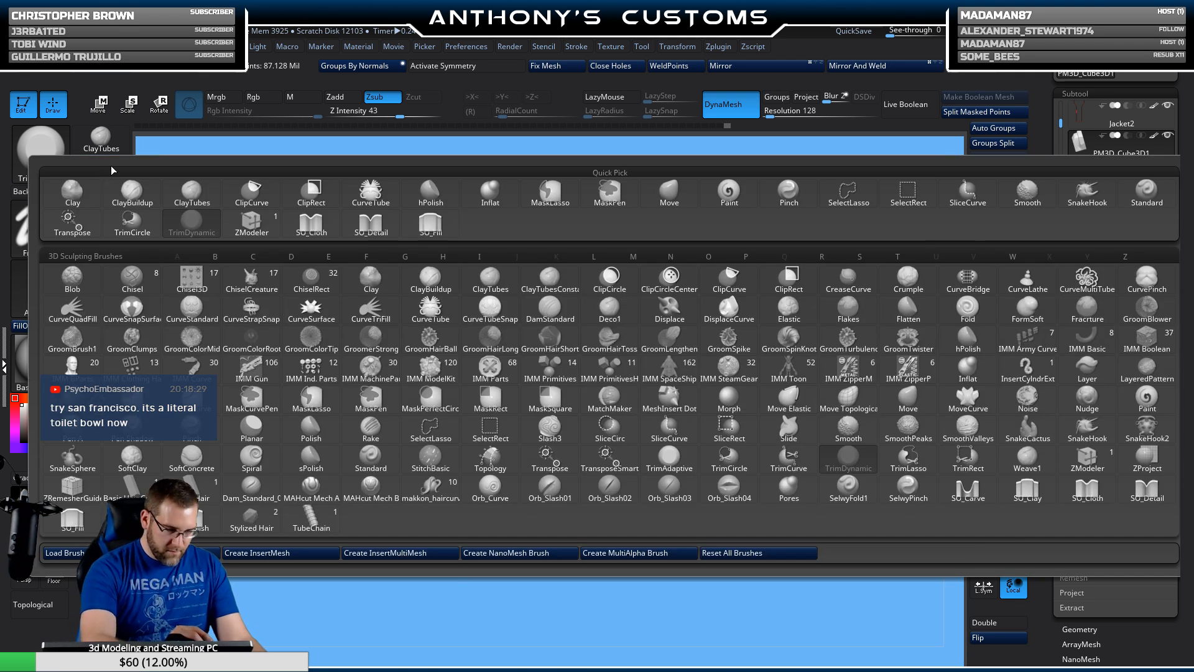
{"action": "left_click_drag", "start_coordinate": [595, 264], "coordinate": [347, 218]}
{"action": "left_click", "coordinate": [99, 198]}
{"action": "mouse_move", "coordinate": [573, 245]}
{"action": "left_mouse_down"}
{"action": "mouse_move", "coordinate": [628, 336]}
{"action": "mouse_move", "coordinate": [639, 434]}
{"action": "left_mouse_up"}
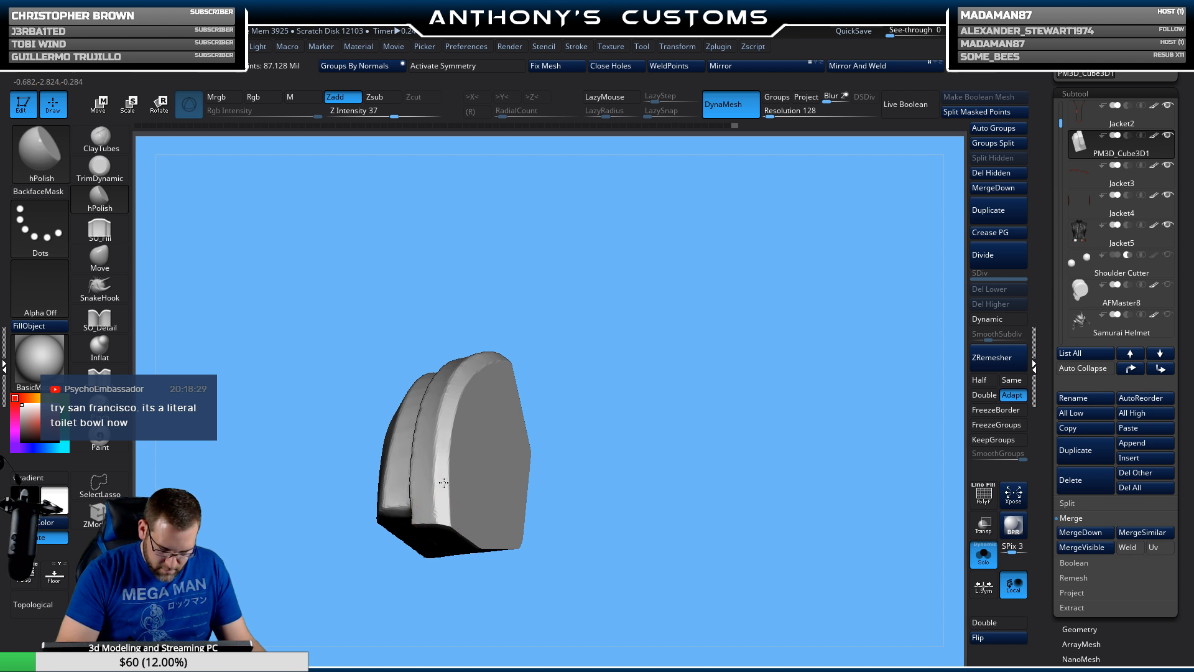
{"action": "left_click_drag", "start_coordinate": [444, 444], "coordinate": [474, 372]}
{"action": "left_click_drag", "start_coordinate": [571, 298], "coordinate": [551, 366]}
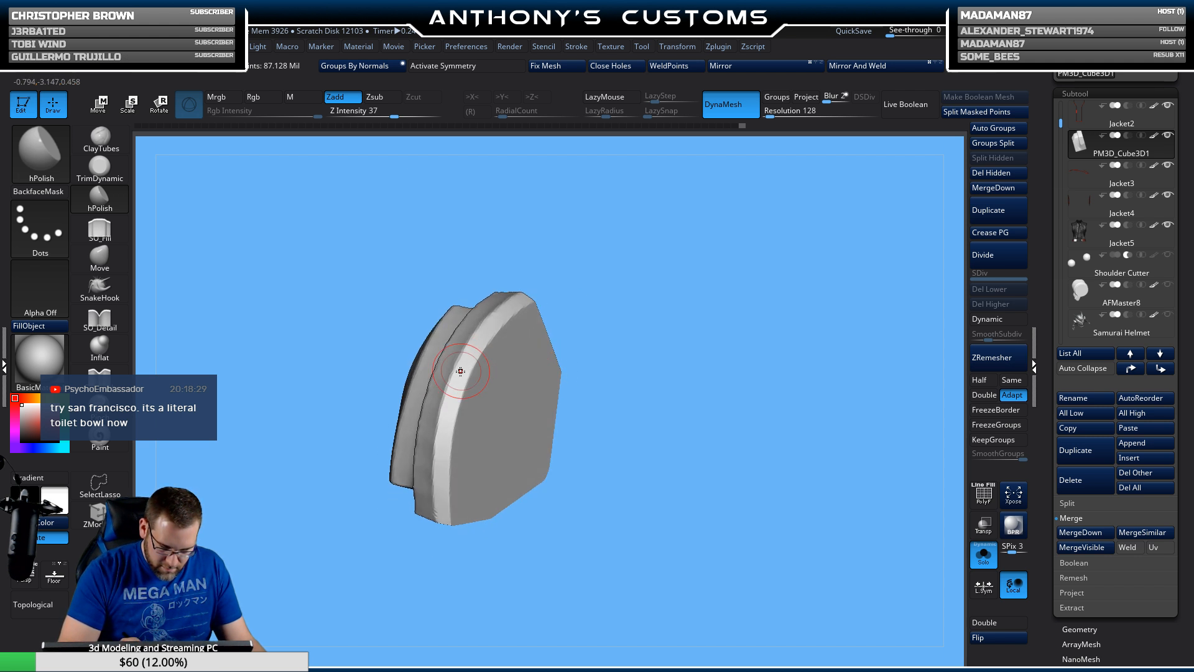
{"action": "left_click_drag", "start_coordinate": [490, 328], "coordinate": [496, 327]}
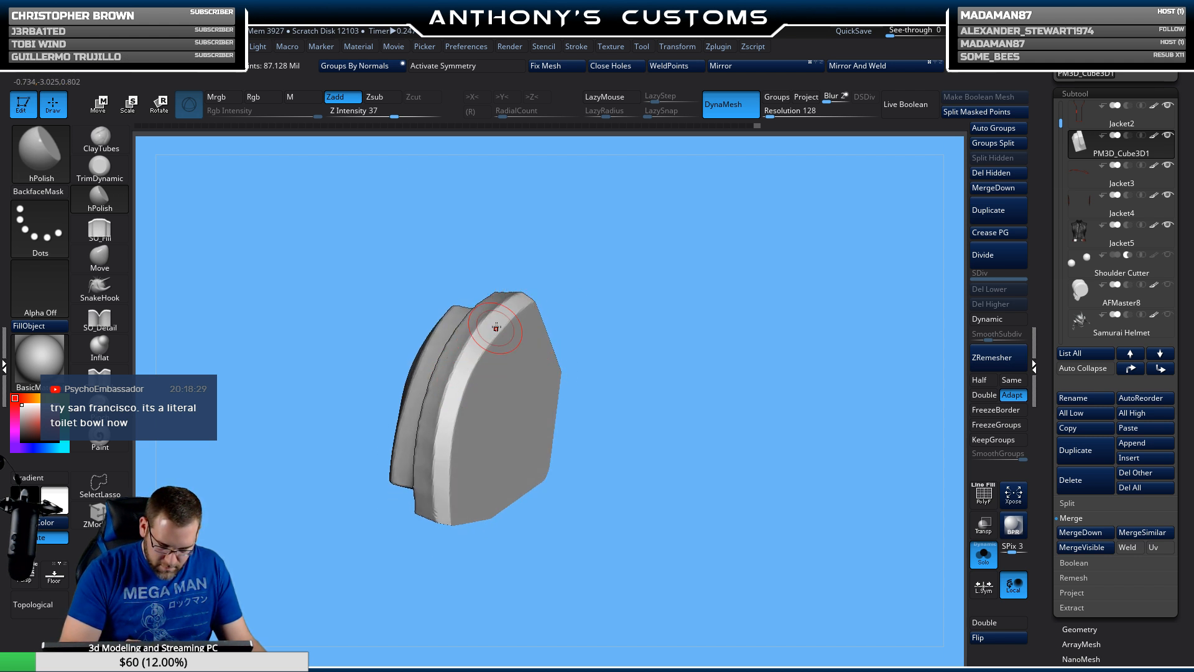
Step: Polish the lower half's wide outer bevel and the raised layer's top surface and end with hPolish
{"action": "left_click_drag", "start_coordinate": [579, 349], "coordinate": [659, 360]}
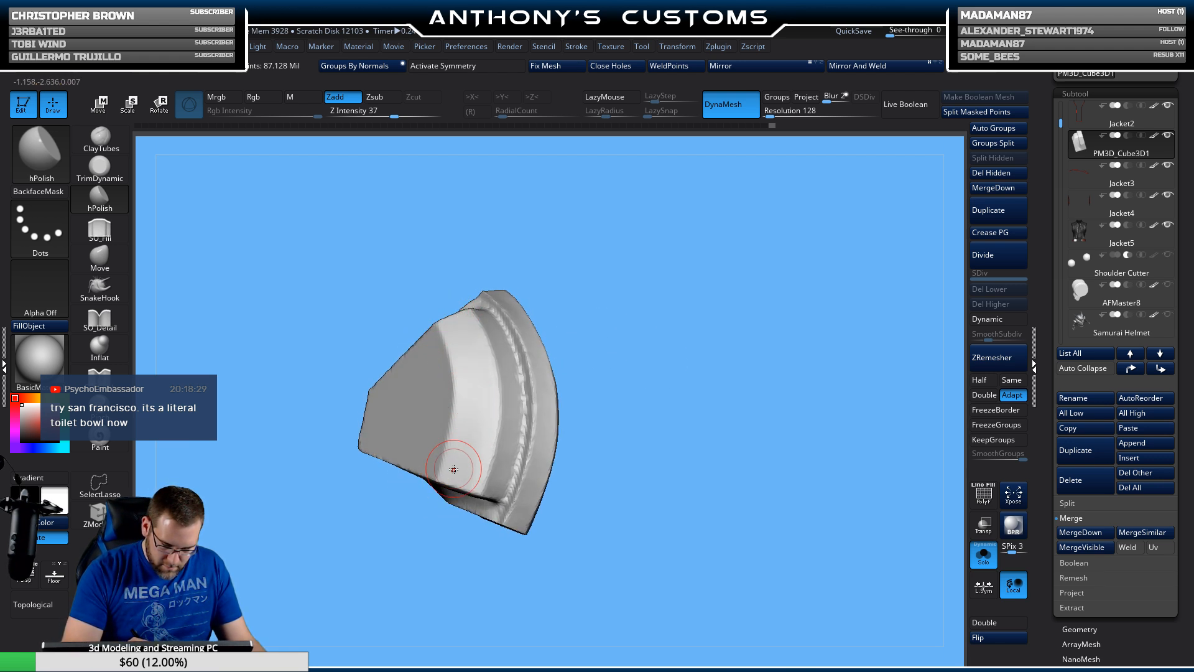
{"action": "left_click_drag", "start_coordinate": [454, 469], "coordinate": [479, 440]}
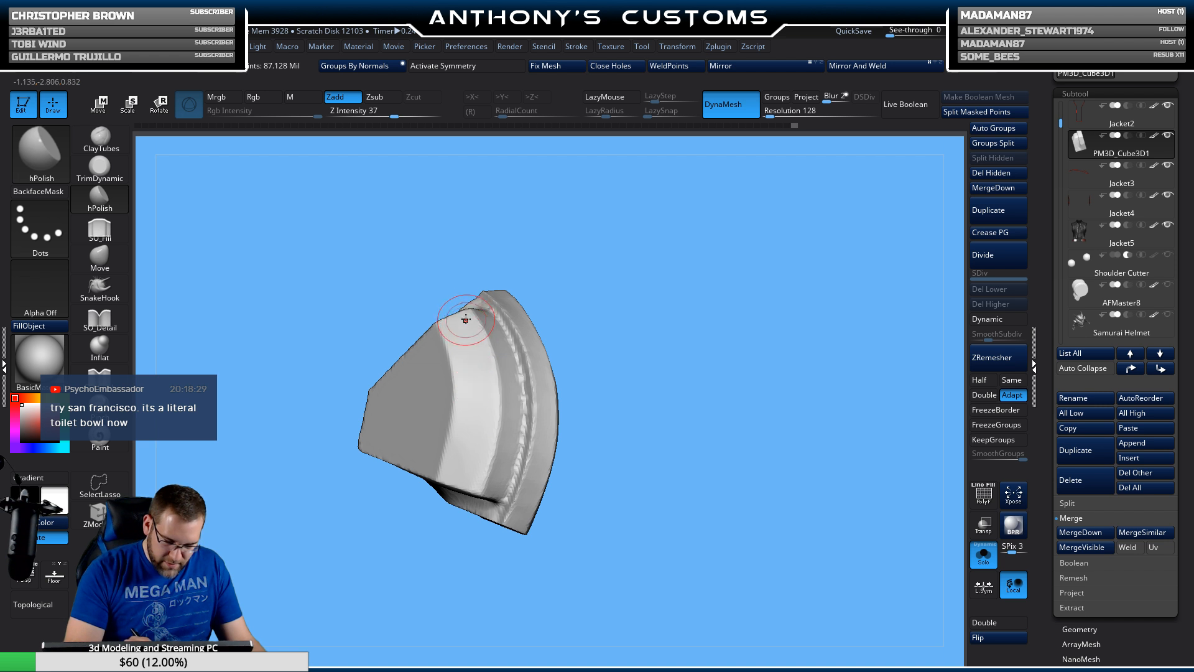
{"action": "left_click_drag", "start_coordinate": [622, 357], "coordinate": [598, 320]}
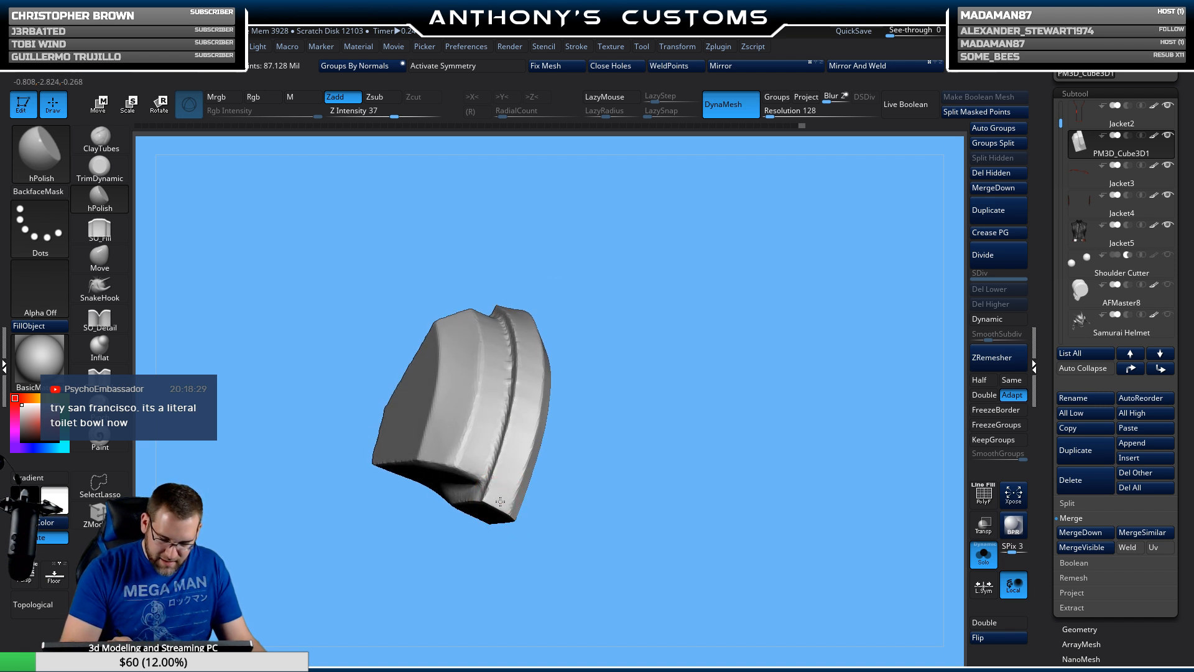
{"action": "left_click_drag", "start_coordinate": [563, 373], "coordinate": [560, 321]}
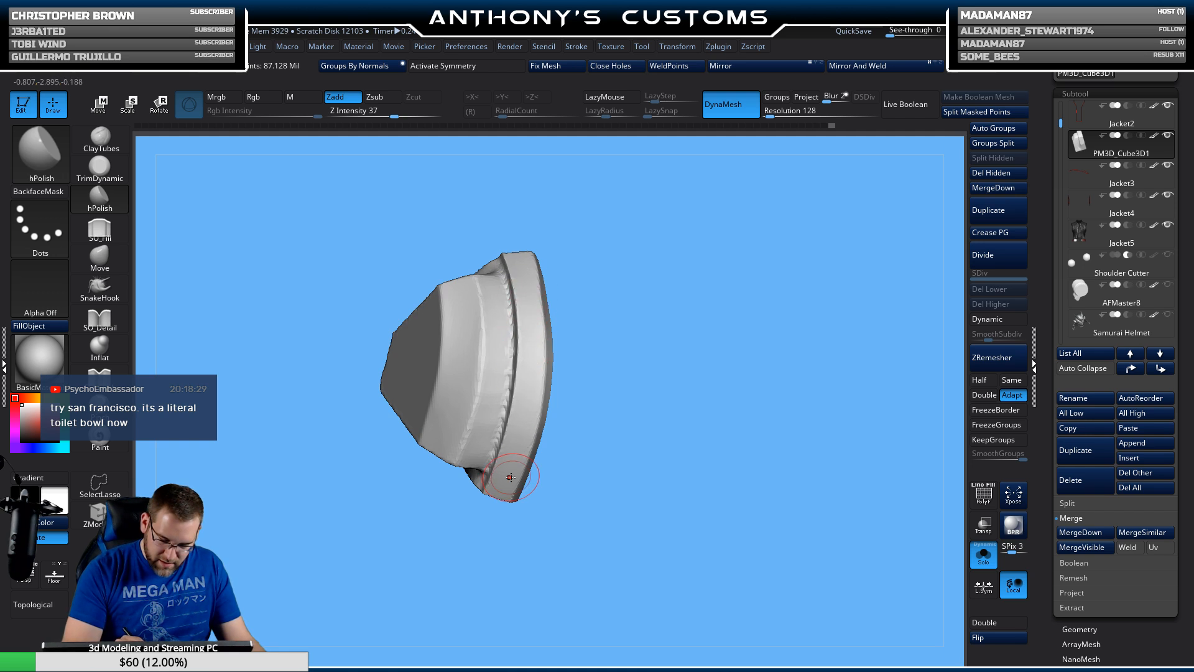
{"action": "left_click_drag", "start_coordinate": [618, 453], "coordinate": [670, 271]}
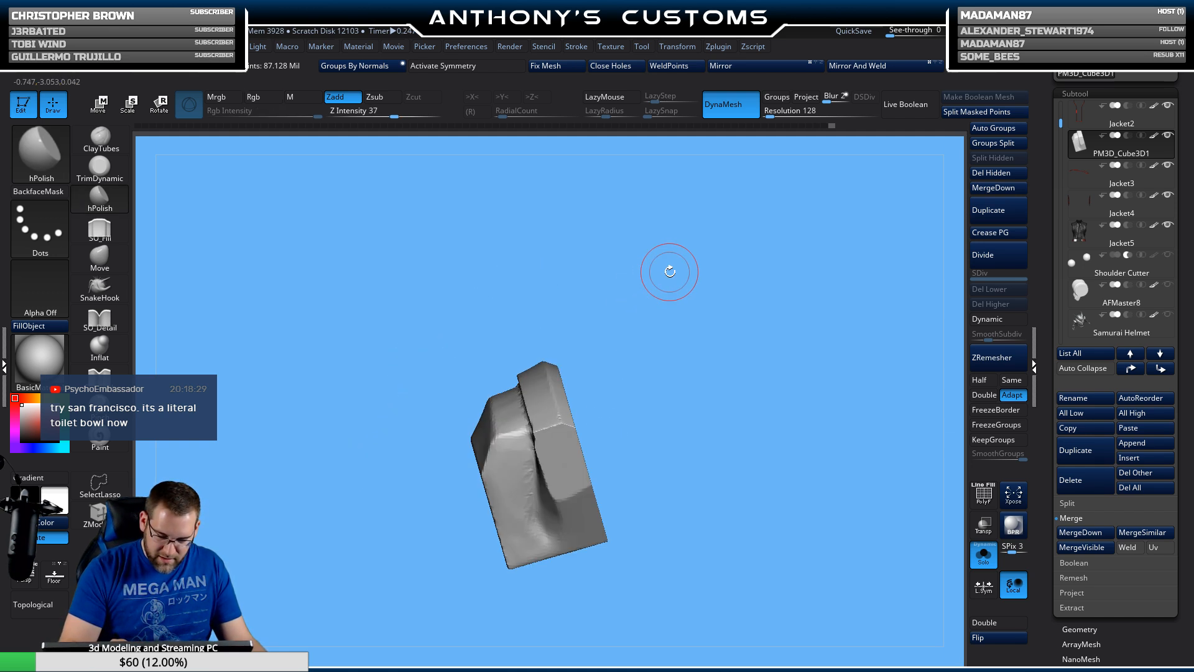
Step: Bring back the full figure and mirror the shoulder pad over to the figure's left shoulder
{"action": "left_click", "coordinate": [983, 565]}
{"action": "left_click_drag", "start_coordinate": [848, 280], "coordinate": [803, 285]}
{"action": "key", "text": "w"}
{"action": "left_click", "coordinate": [755, 68]}
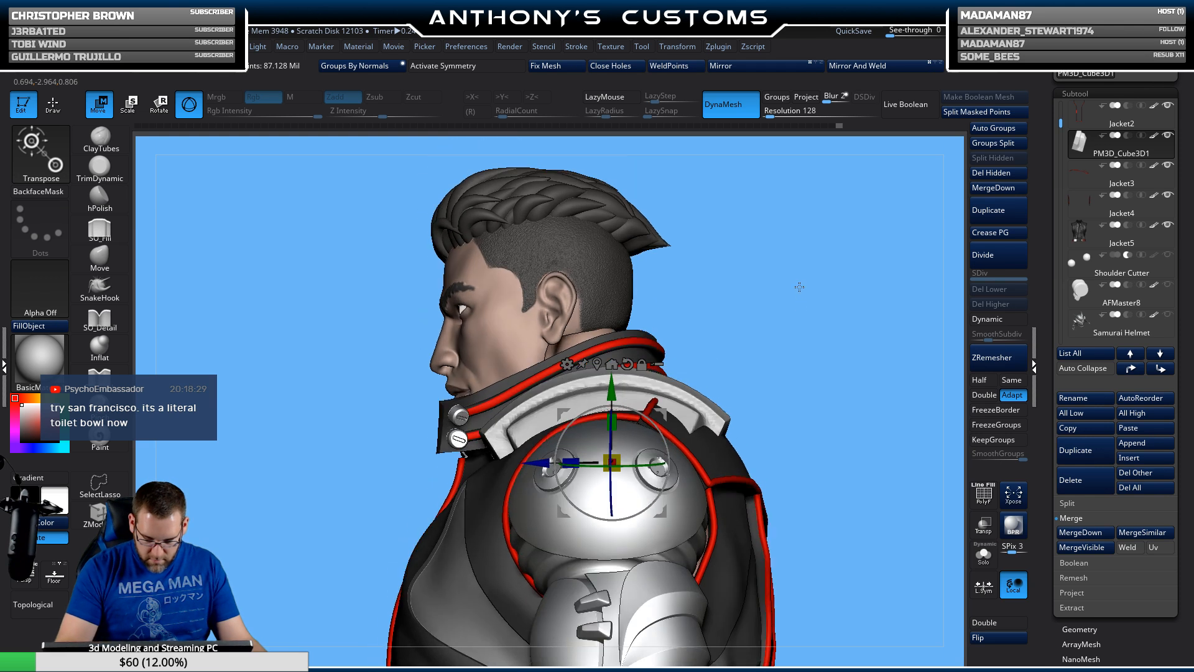
Step: Move and tilt the shoulder pad with the gizmo so it follows the slope of the jacket's shoulder
{"action": "left_click_drag", "start_coordinate": [612, 422], "coordinate": [609, 397]}
{"action": "left_click_drag", "start_coordinate": [792, 265], "coordinate": [855, 331]}
{"action": "left_click_drag", "start_coordinate": [645, 434], "coordinate": [675, 418]}
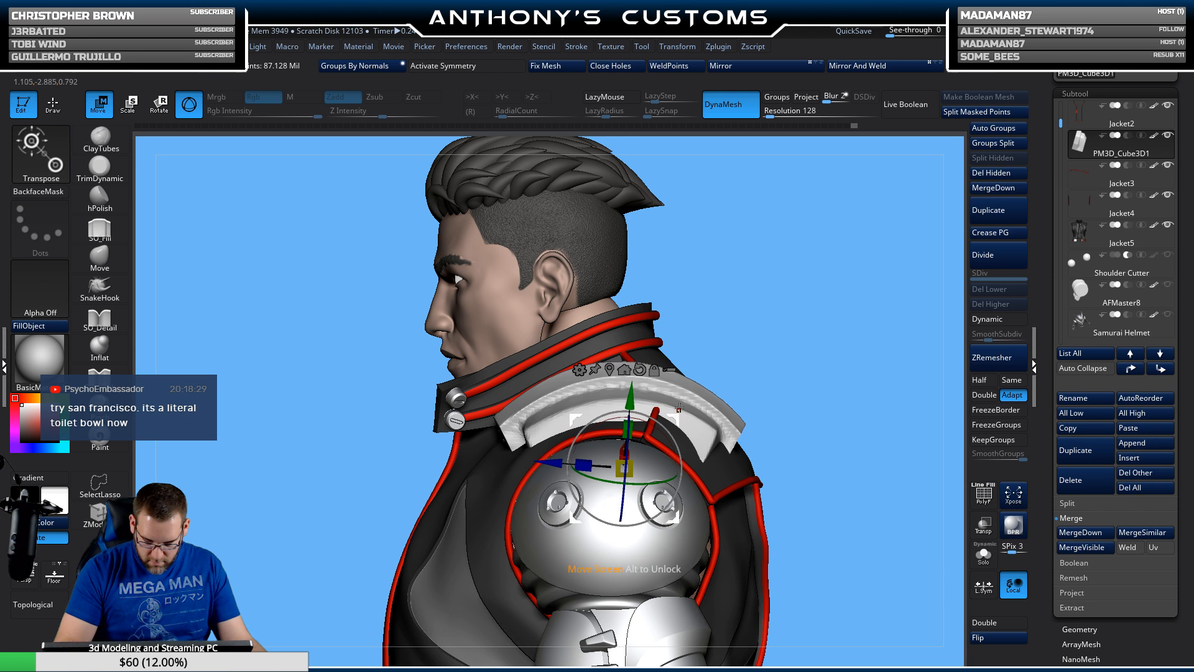
{"action": "left_click_drag", "start_coordinate": [874, 351], "coordinate": [851, 371]}
{"action": "left_click_drag", "start_coordinate": [632, 435], "coordinate": [681, 455]}
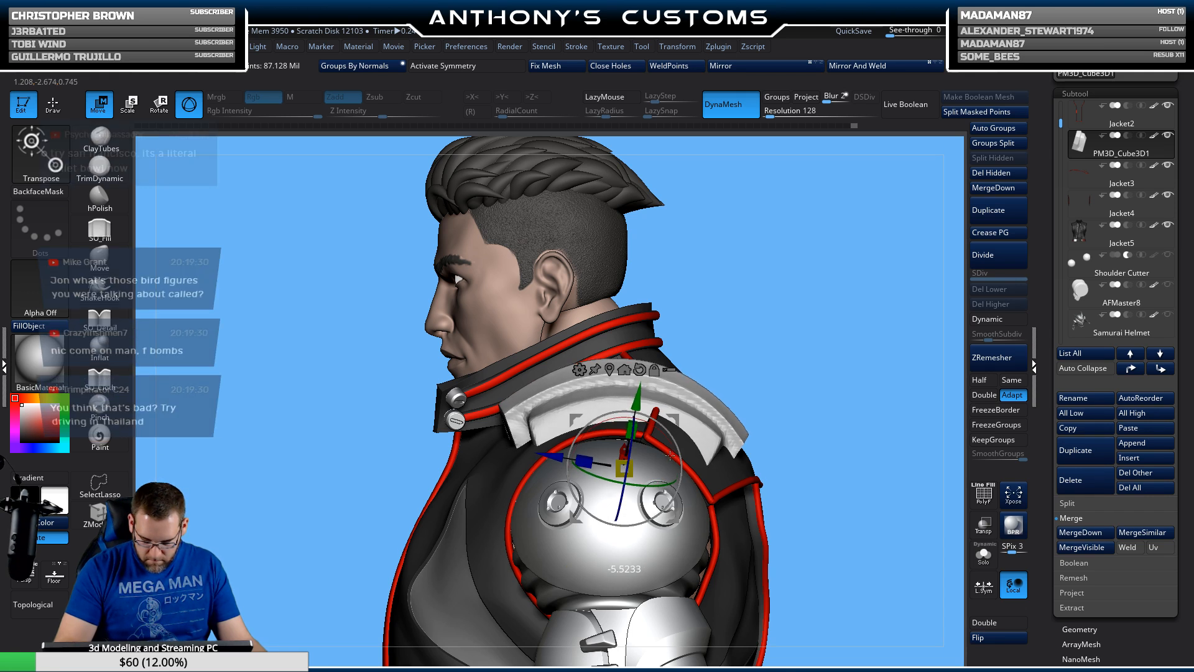
{"action": "left_click_drag", "start_coordinate": [785, 369], "coordinate": [848, 365]}
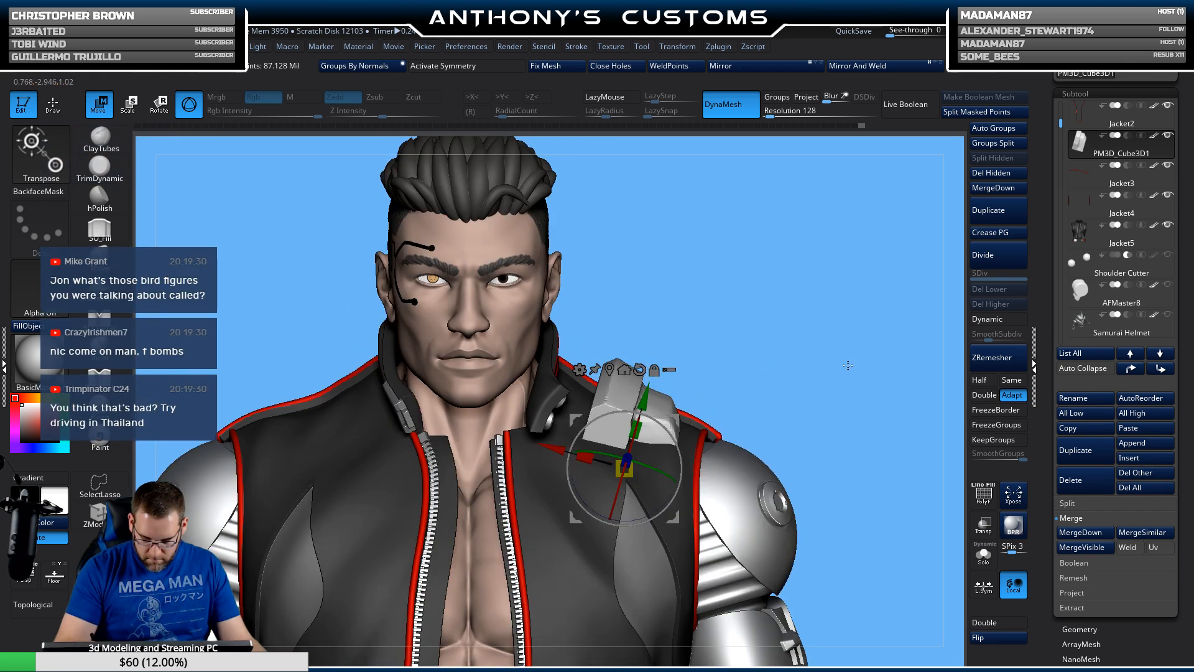
{"action": "left_click_drag", "start_coordinate": [643, 403], "coordinate": [642, 410]}
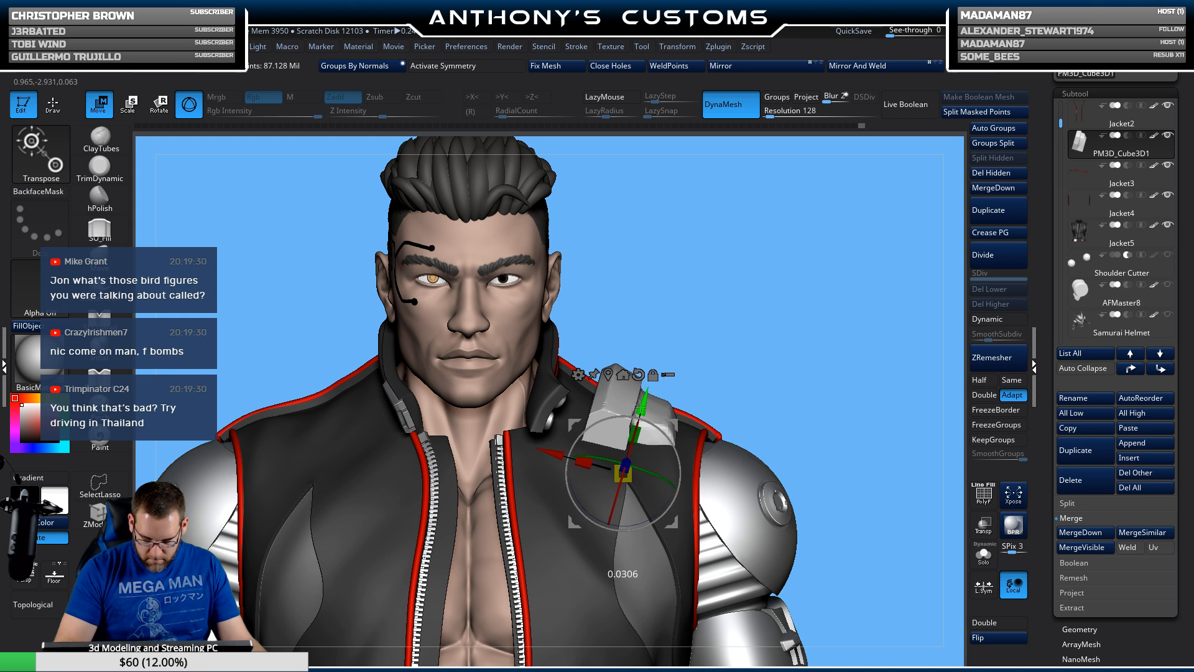
{"action": "left_click_drag", "start_coordinate": [811, 327], "coordinate": [767, 350]}
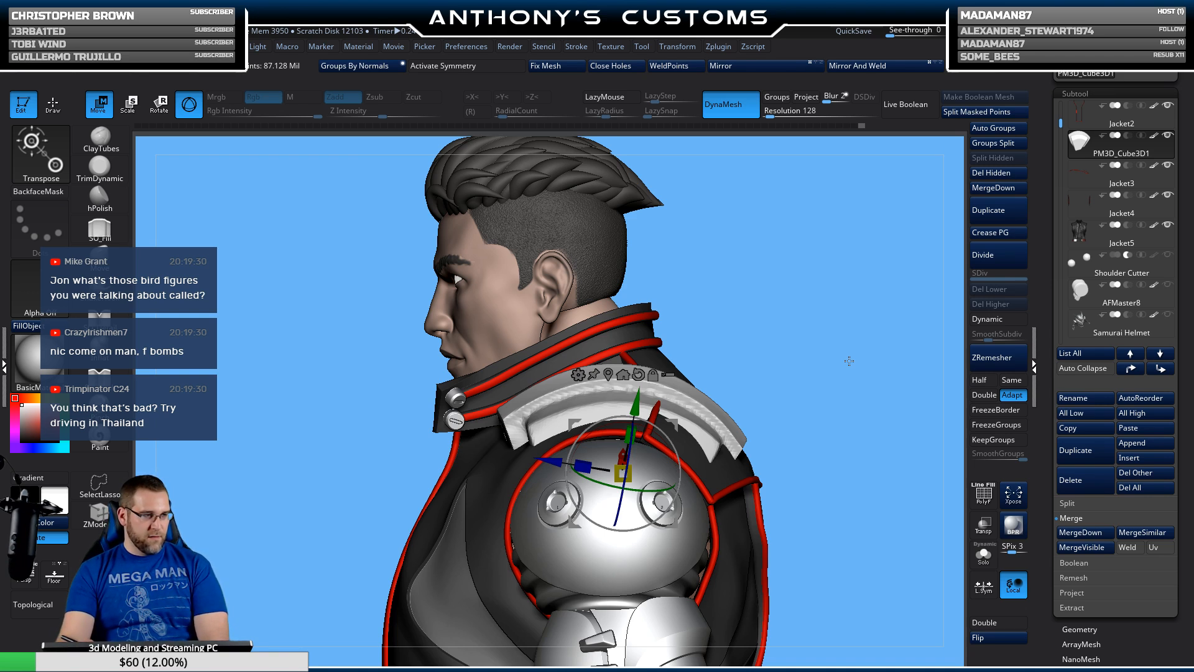
{"action": "mouse_move", "coordinate": [842, 416]}
{"action": "left_mouse_down"}
{"action": "mouse_move", "coordinate": [825, 413]}
{"action": "mouse_move", "coordinate": [854, 424]}
{"action": "left_mouse_up"}
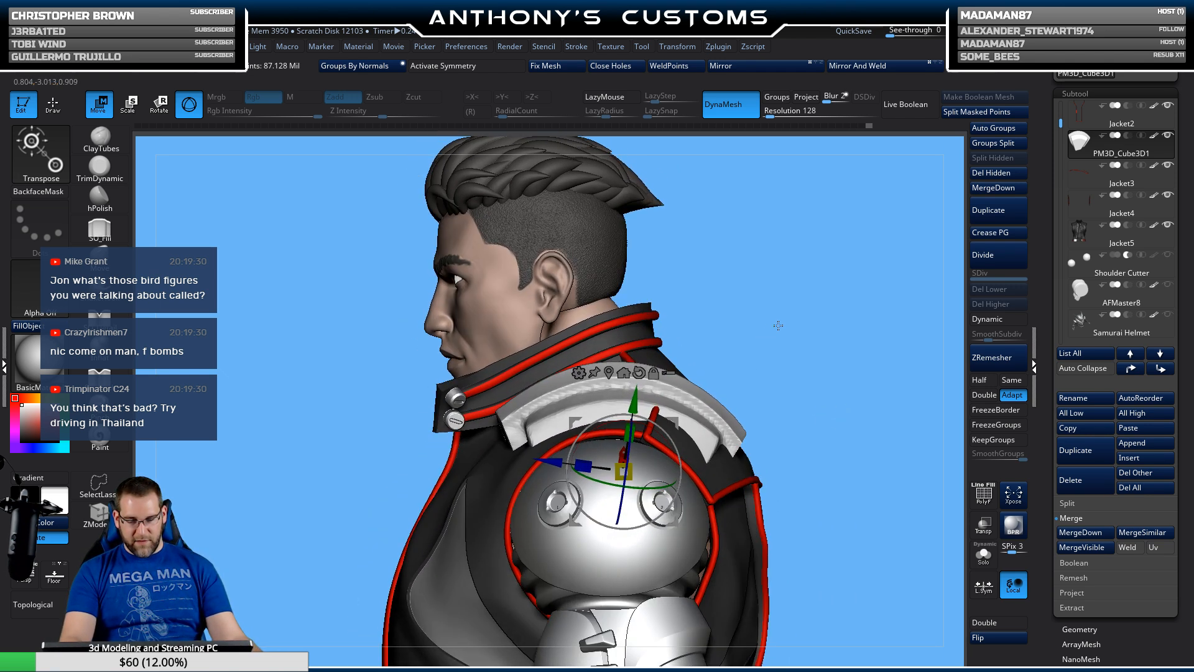
Step: Isolate the shoulder pad and reshape its upper arc and both ends with an enlarged Move brush
{"action": "mouse_move", "coordinate": [827, 385]}
{"action": "left_mouse_down"}
{"action": "mouse_move", "coordinate": [813, 384]}
{"action": "mouse_move", "coordinate": [823, 378]}
{"action": "left_mouse_up"}
{"action": "left_click", "coordinate": [984, 554]}
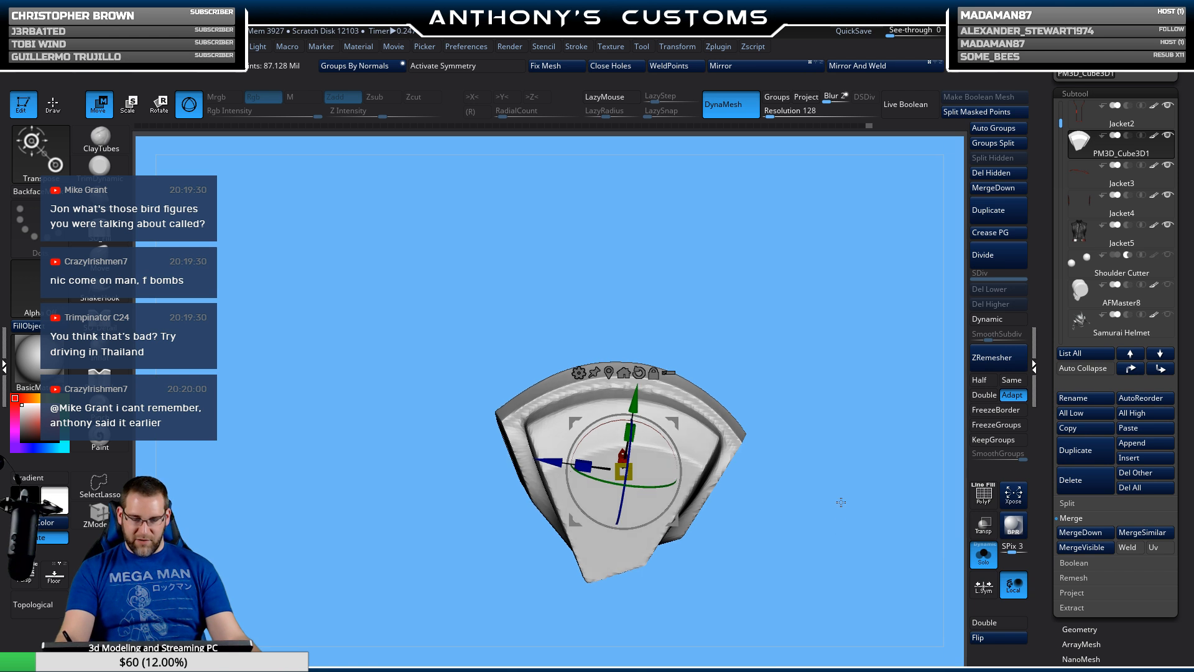
{"action": "left_click_drag", "start_coordinate": [841, 502], "coordinate": [853, 461]}
{"action": "key", "text": "q"}
{"action": "key", "text": "space"}
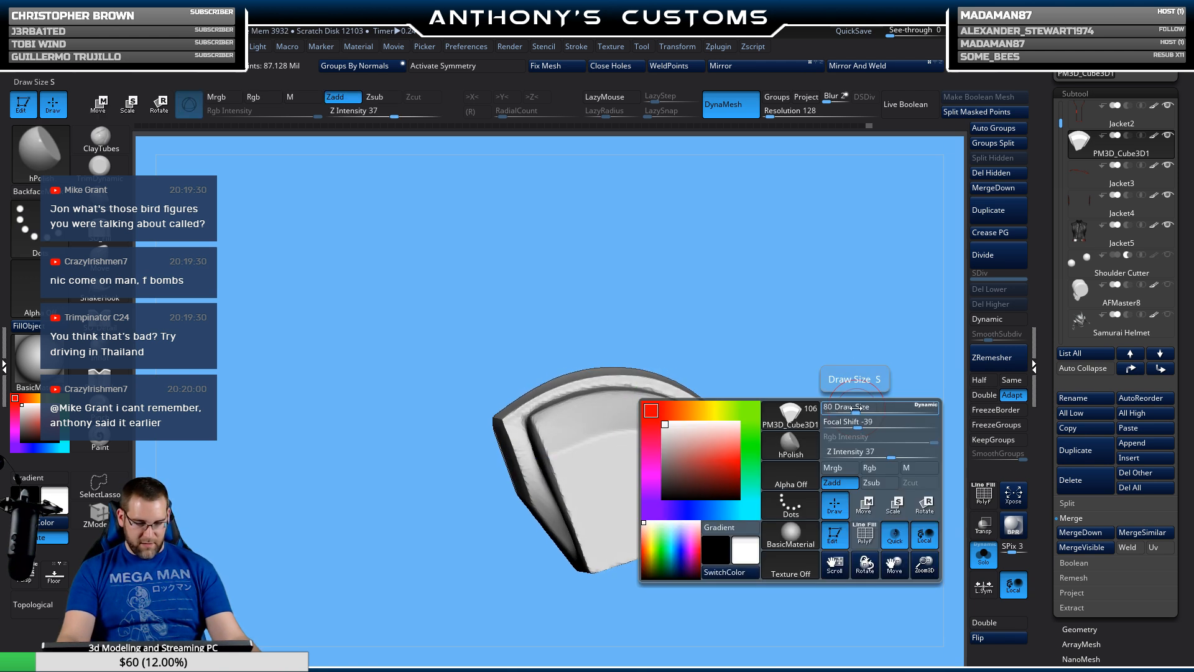
{"action": "mouse_move", "coordinate": [856, 408]}
{"action": "left_mouse_down"}
{"action": "mouse_move", "coordinate": [875, 408]}
{"action": "mouse_move", "coordinate": [863, 383]}
{"action": "left_mouse_up"}
{"action": "left_click", "coordinate": [100, 255]}
{"action": "key", "text": "space"}
{"action": "mouse_move", "coordinate": [778, 413]}
{"action": "left_mouse_down"}
{"action": "mouse_move", "coordinate": [885, 400]}
{"action": "mouse_move", "coordinate": [898, 385]}
{"action": "left_mouse_up"}
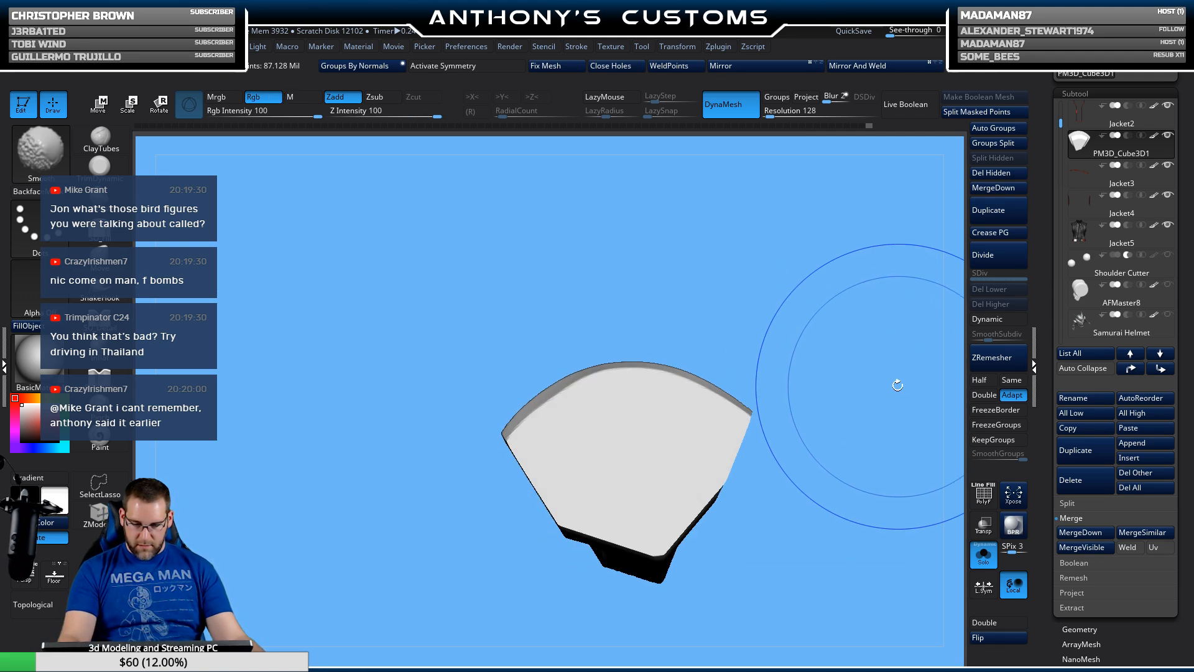
{"action": "key", "text": "space"}
{"action": "key", "text": "space"}
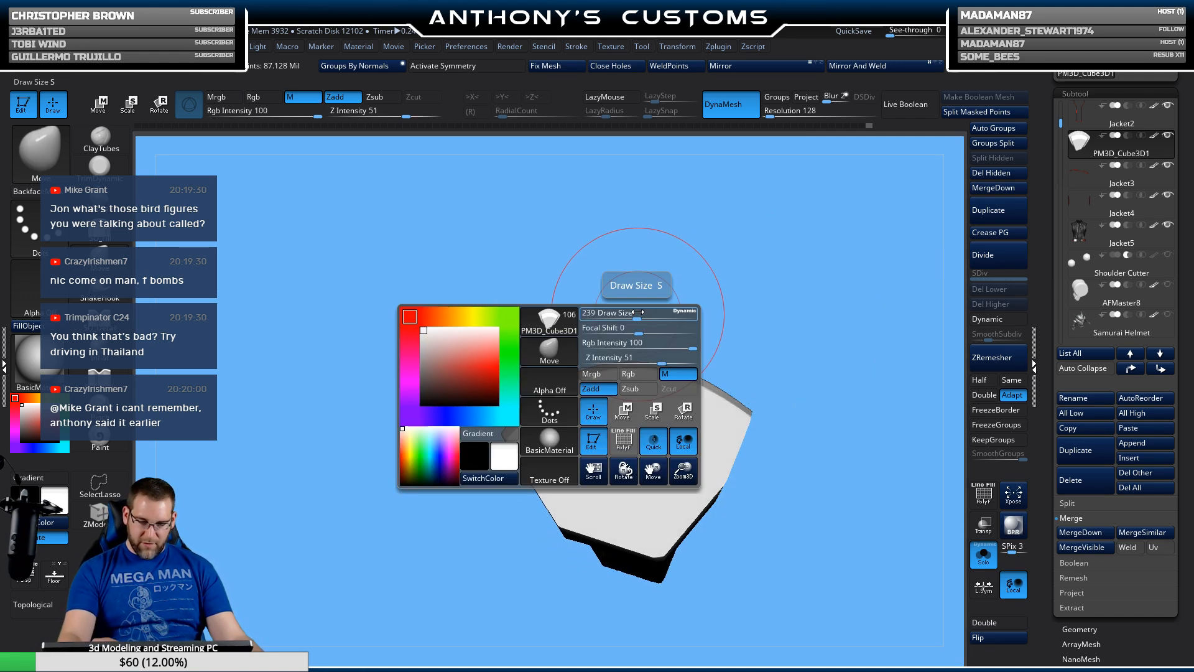
{"action": "left_click_drag", "start_coordinate": [637, 313], "coordinate": [652, 312]}
{"action": "mouse_move", "coordinate": [622, 372]}
{"action": "left_mouse_down"}
{"action": "mouse_move", "coordinate": [618, 359]}
{"action": "mouse_move", "coordinate": [573, 375]}
{"action": "left_mouse_up"}
{"action": "left_click_drag", "start_coordinate": [693, 398], "coordinate": [704, 379]}
{"action": "left_click_drag", "start_coordinate": [513, 450], "coordinate": [517, 440]}
{"action": "mouse_move", "coordinate": [874, 358]}
{"action": "left_mouse_down"}
{"action": "mouse_move", "coordinate": [771, 392]}
{"action": "mouse_move", "coordinate": [815, 355]}
{"action": "left_mouse_up"}
Step: Bring back the full figure and nudge the pad's front, rear and upper edges with the Move brush to fit the shoulder
{"action": "key", "text": "shift+s"}
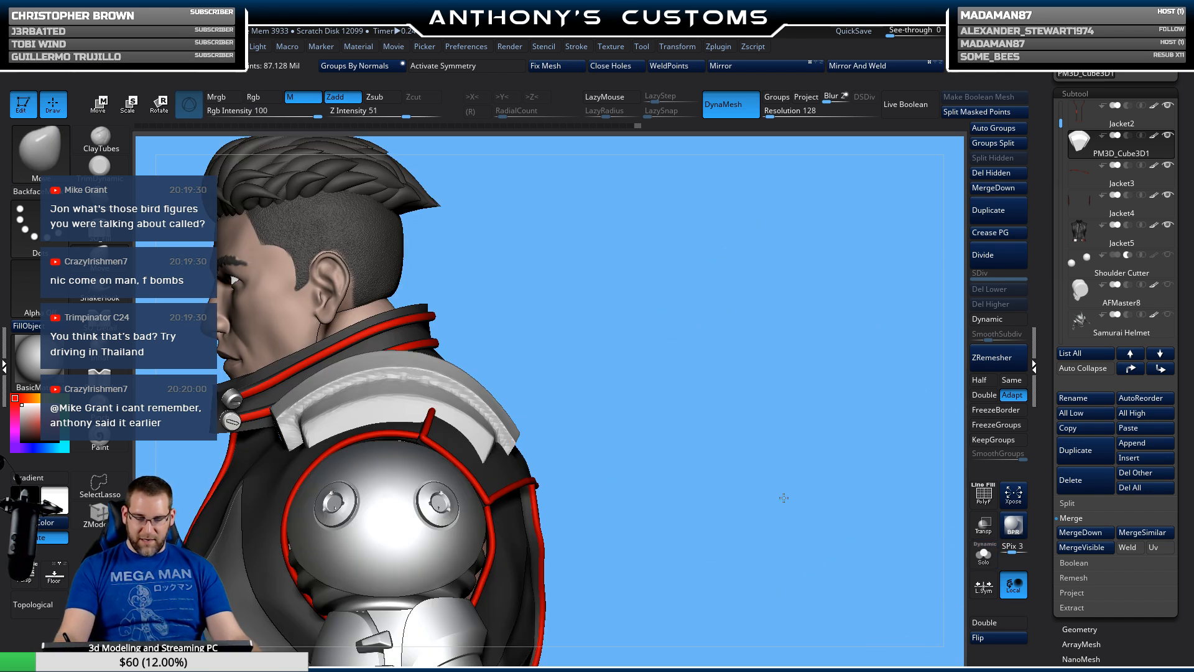
{"action": "left_click_drag", "start_coordinate": [784, 498], "coordinate": [873, 539], "text": "alt"}
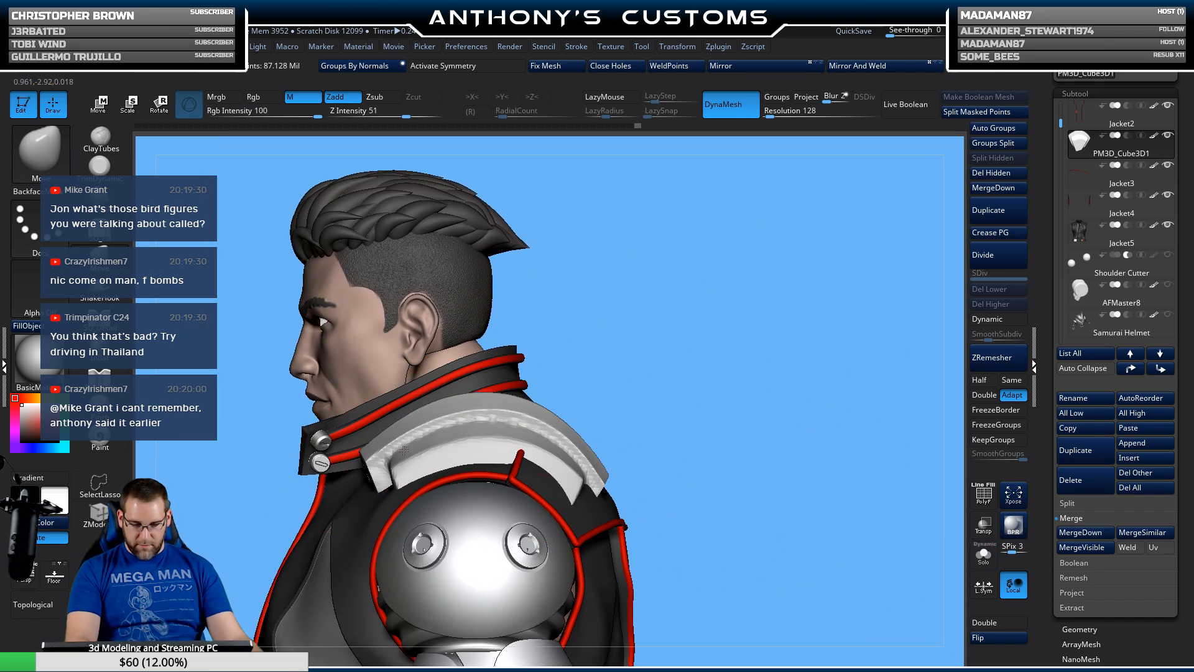
{"action": "left_click_drag", "start_coordinate": [404, 450], "coordinate": [468, 430]}
{"action": "left_click_drag", "start_coordinate": [587, 470], "coordinate": [583, 477]}
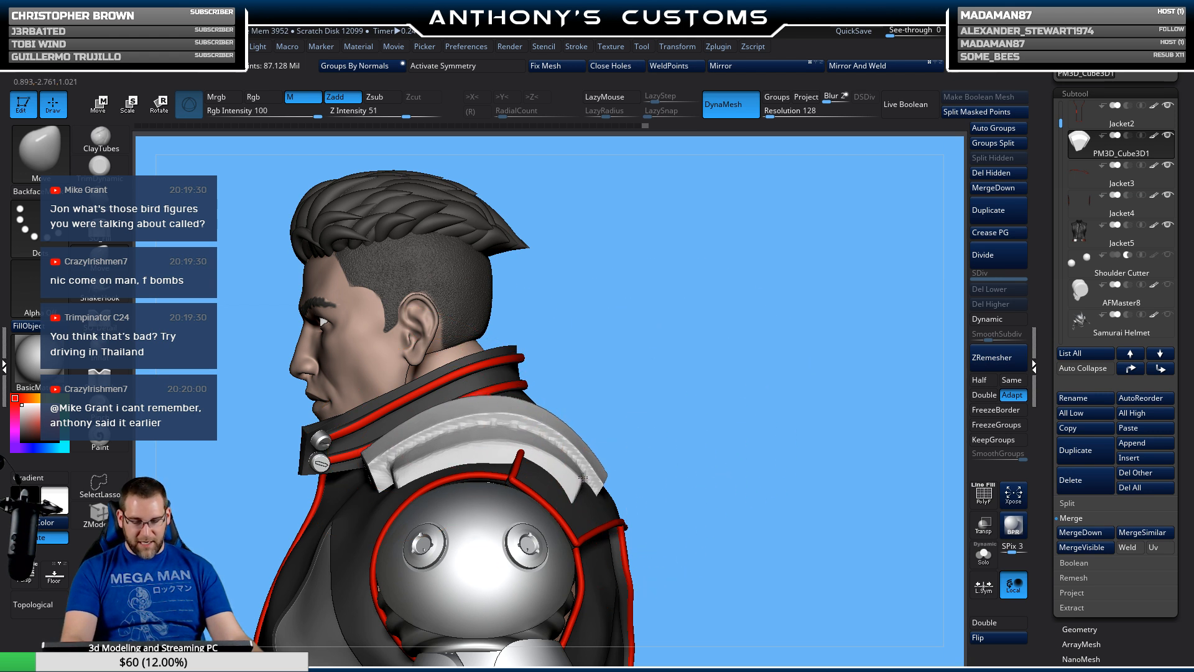
{"action": "left_click_drag", "start_coordinate": [773, 428], "coordinate": [669, 417]}
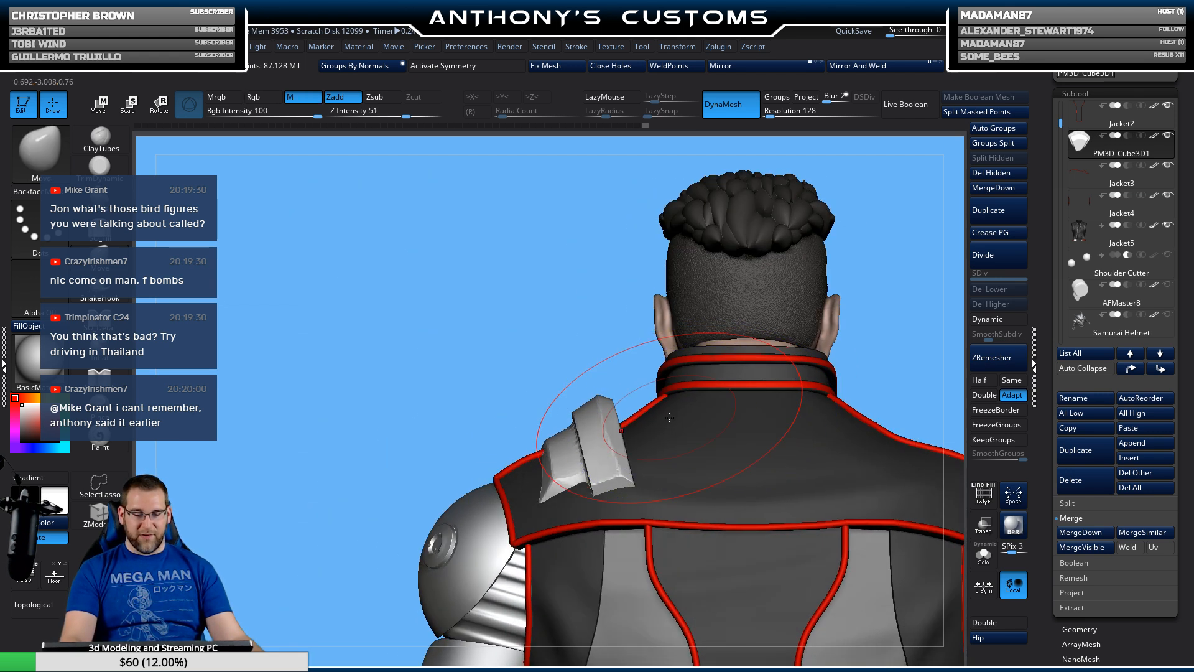
{"action": "left_click_drag", "start_coordinate": [569, 435], "coordinate": [577, 440]}
{"action": "mouse_move", "coordinate": [584, 365]}
{"action": "left_mouse_down"}
{"action": "mouse_move", "coordinate": [663, 355]}
{"action": "mouse_move", "coordinate": [555, 392]}
{"action": "left_mouse_up"}
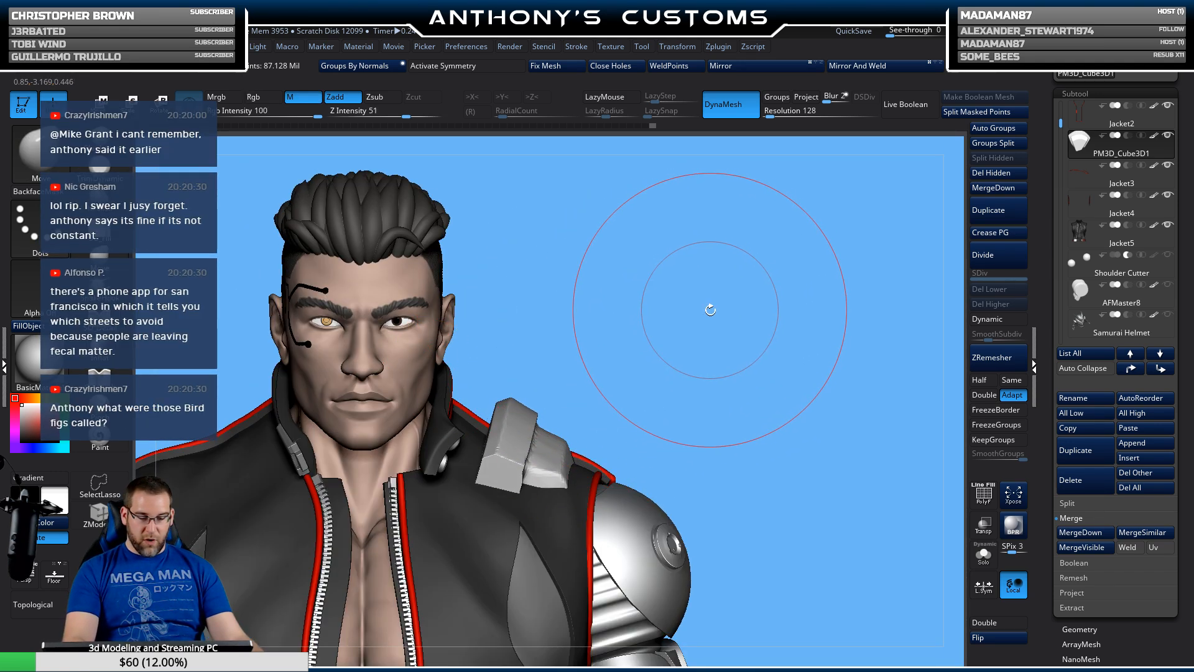
Step: Centre the gizmo on the shoulder pad, reset its orientation, and clip off the isolated pad's lower part with a straight ClipCurve cut
{"action": "key", "text": "w"}
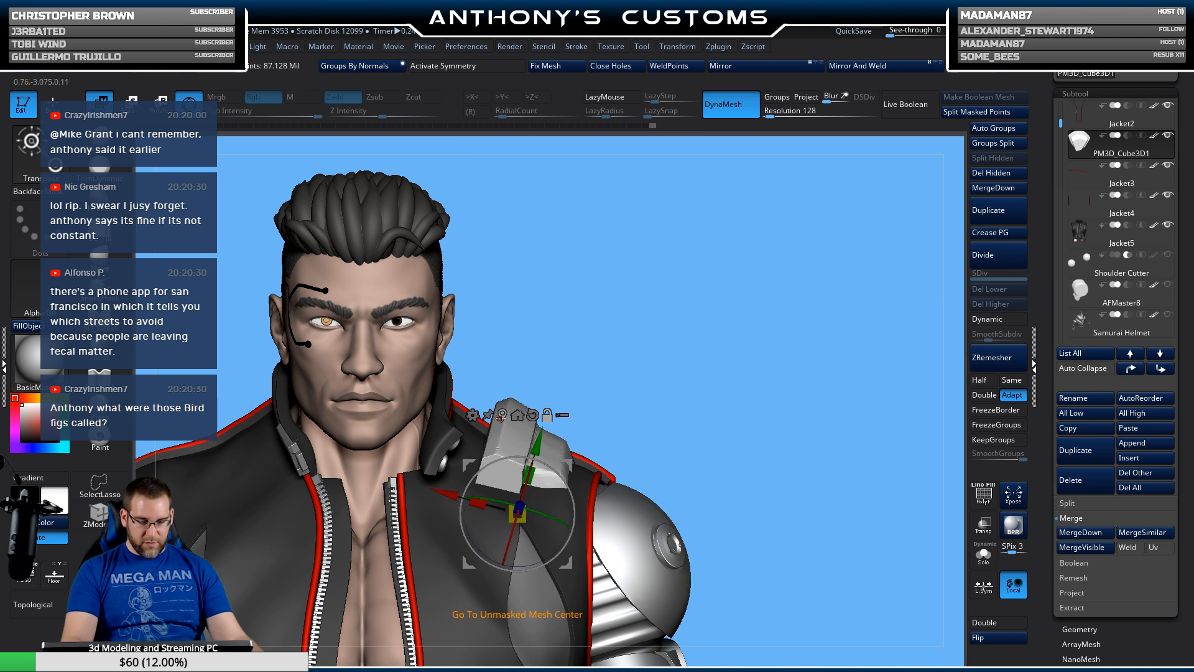
{"action": "left_click", "coordinate": [503, 416]}
{"action": "left_click", "coordinate": [528, 413]}
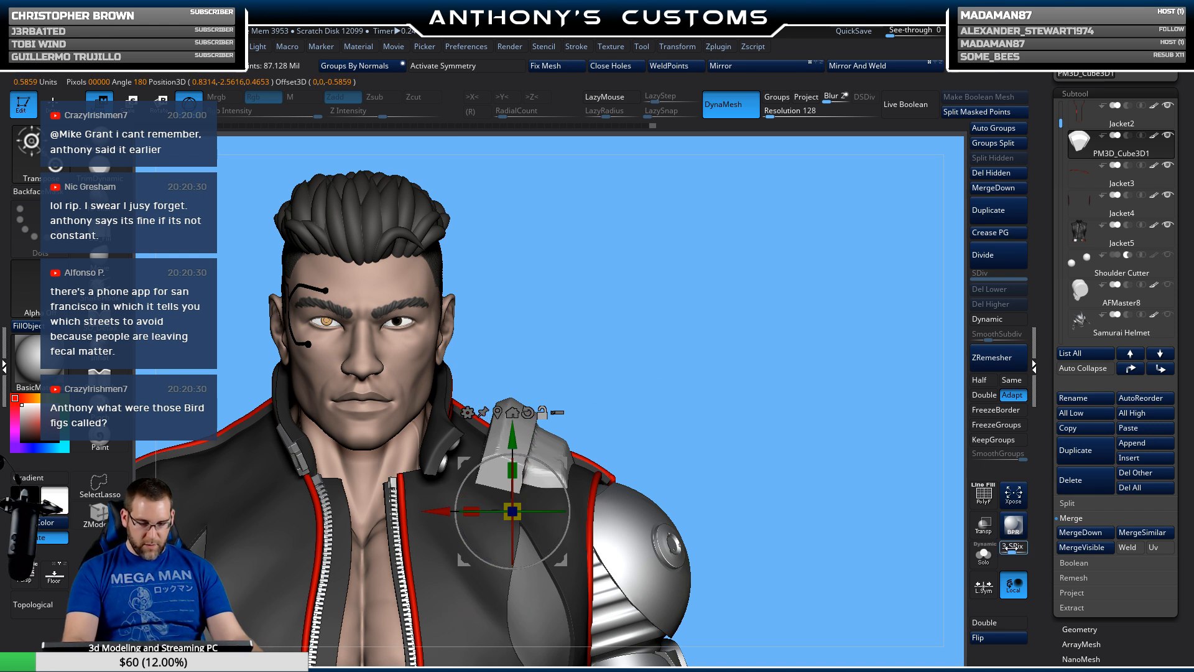
{"action": "left_click", "coordinate": [984, 554]}
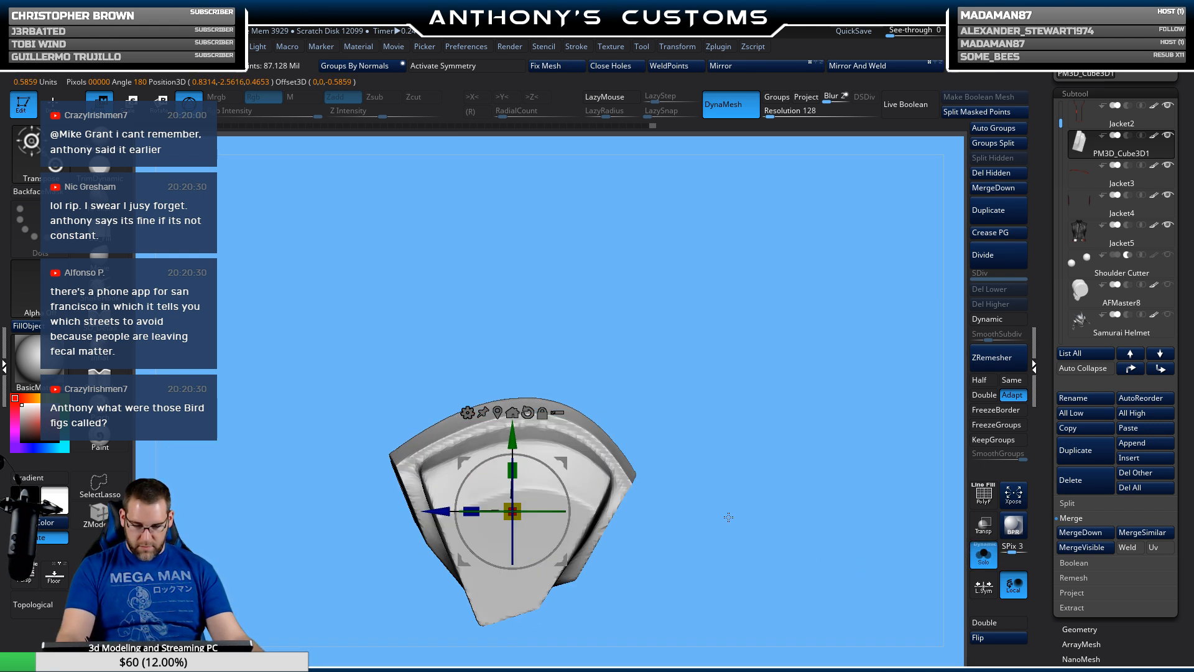
{"action": "left_click_drag", "start_coordinate": [729, 517], "coordinate": [815, 487], "text": "alt"}
{"action": "key", "text": "q"}
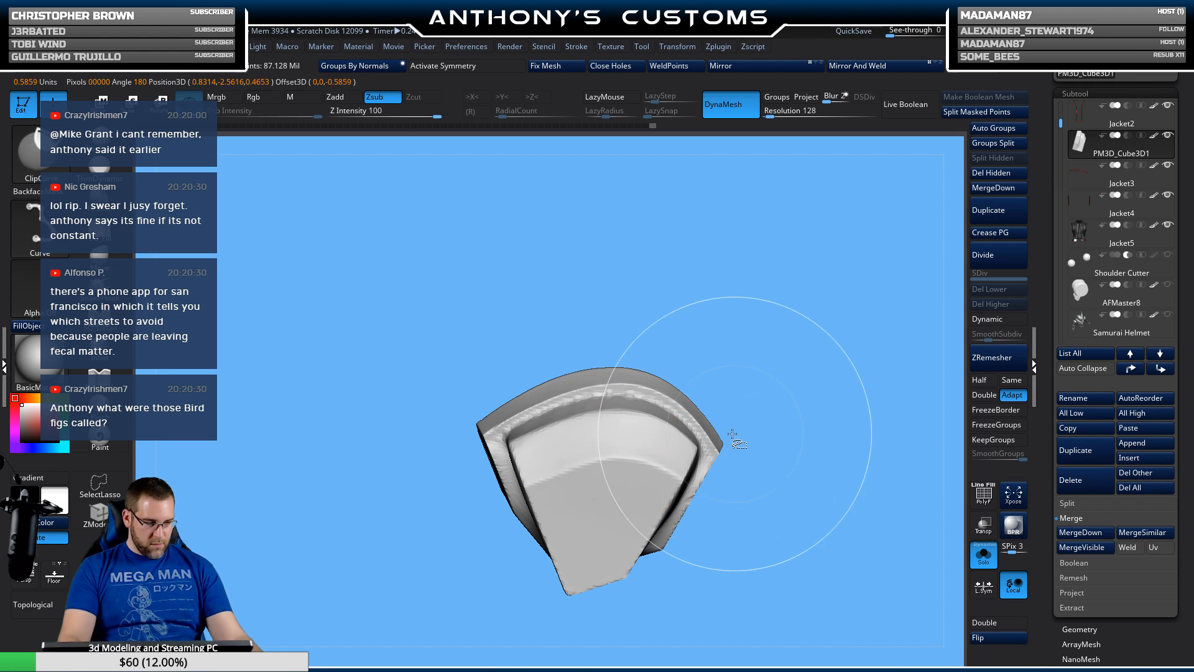
{"action": "left_click_drag", "start_coordinate": [392, 477], "coordinate": [429, 477], "text": "ctrl+shift"}
{"action": "key", "text": "ctrl+z"}
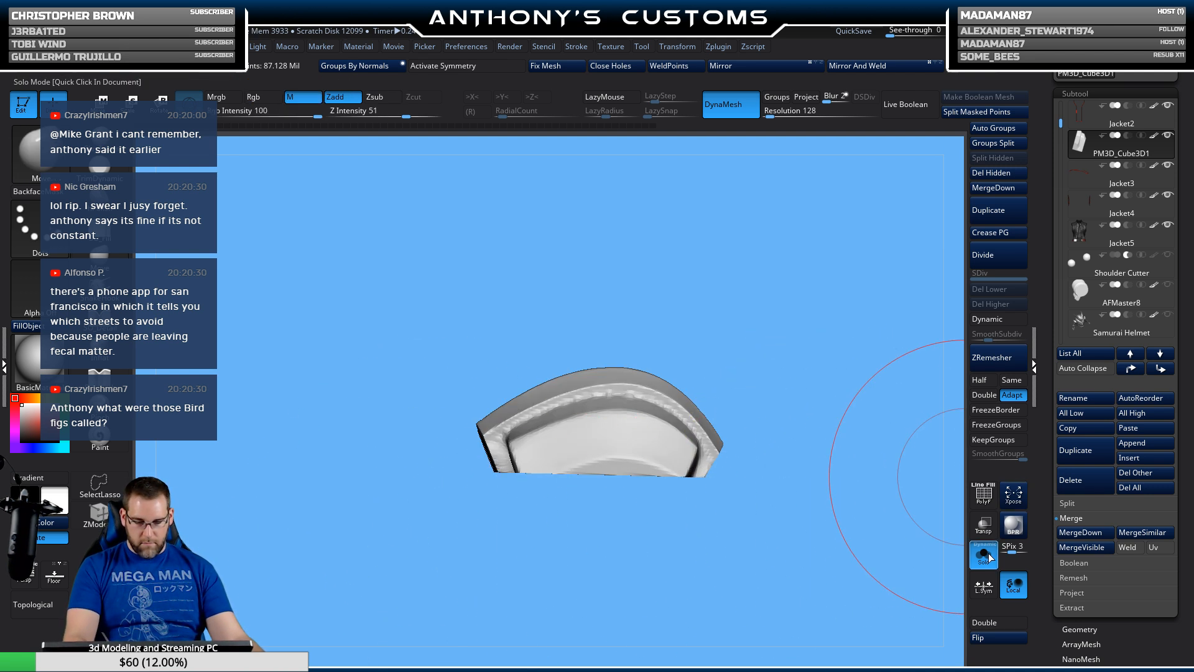
Step: Bring back the full figure, recentre the gizmo and tilt the shoulder pad outward along the shoulder's slope in the front view
{"action": "left_click", "coordinate": [984, 554]}
{"action": "left_click_drag", "start_coordinate": [846, 531], "coordinate": [827, 447]}
{"action": "key", "text": "w"}
{"action": "left_click", "coordinate": [584, 382], "text": "alt"}
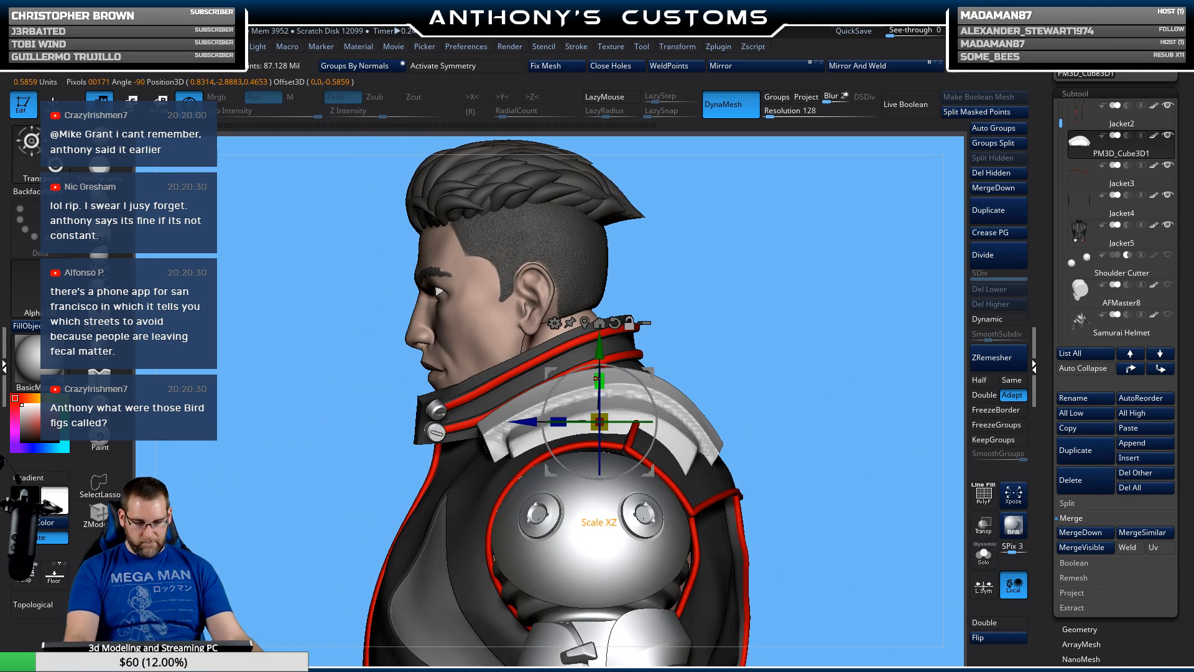
{"action": "left_click_drag", "start_coordinate": [773, 344], "coordinate": [850, 335], "text": "shift"}
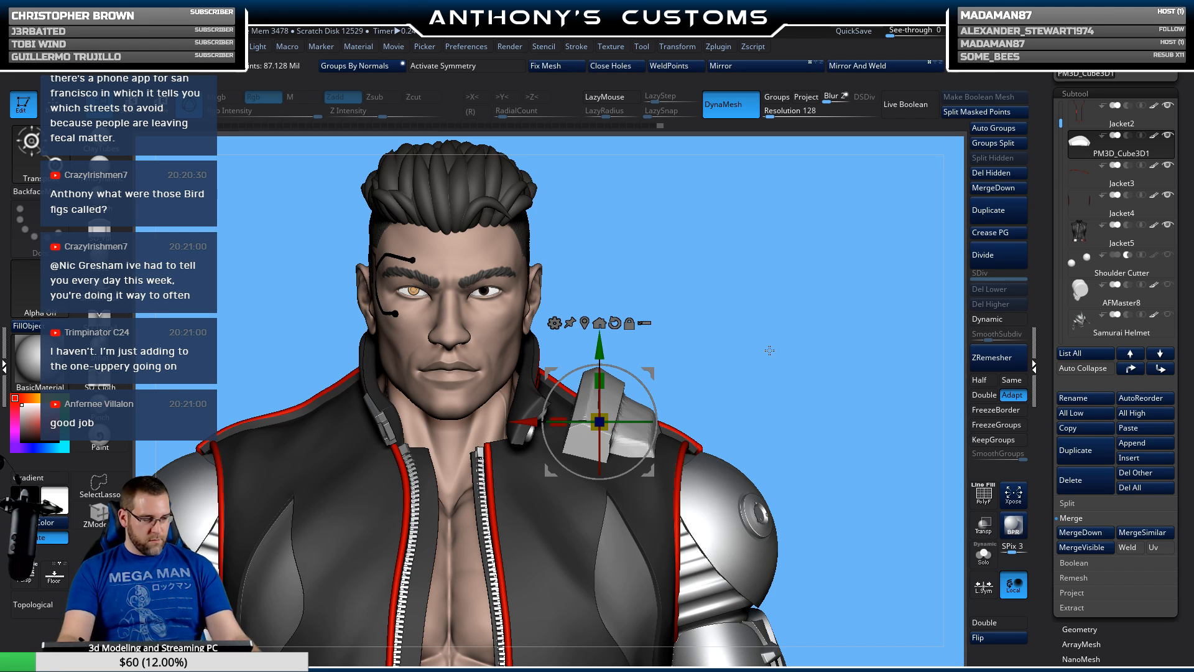
{"action": "left_click_drag", "start_coordinate": [643, 395], "coordinate": [545, 404]}
{"action": "key", "text": "ctrl+z"}
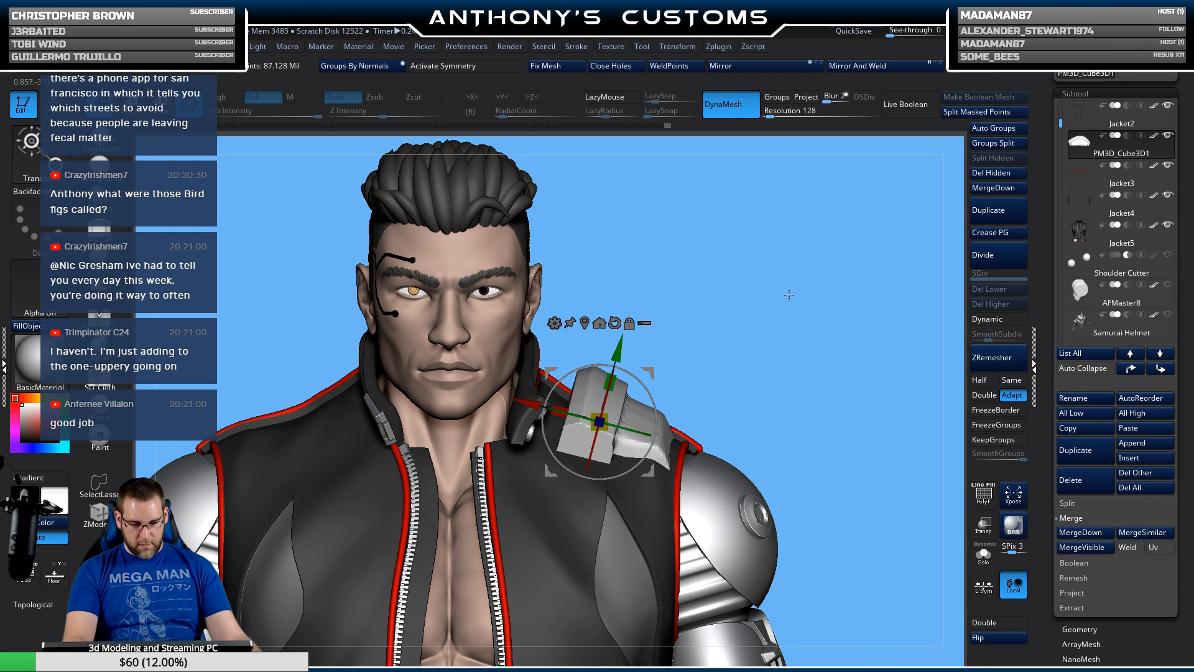
{"action": "left_click_drag", "start_coordinate": [798, 345], "coordinate": [781, 378]}
{"action": "key", "text": "q"}
{"action": "left_click_drag", "start_coordinate": [823, 421], "coordinate": [768, 338], "text": "alt"}
{"action": "mouse_move", "coordinate": [755, 425]}
{"action": "left_mouse_down"}
{"action": "mouse_move", "coordinate": [813, 411]}
{"action": "mouse_move", "coordinate": [842, 354]}
{"action": "left_mouse_up"}
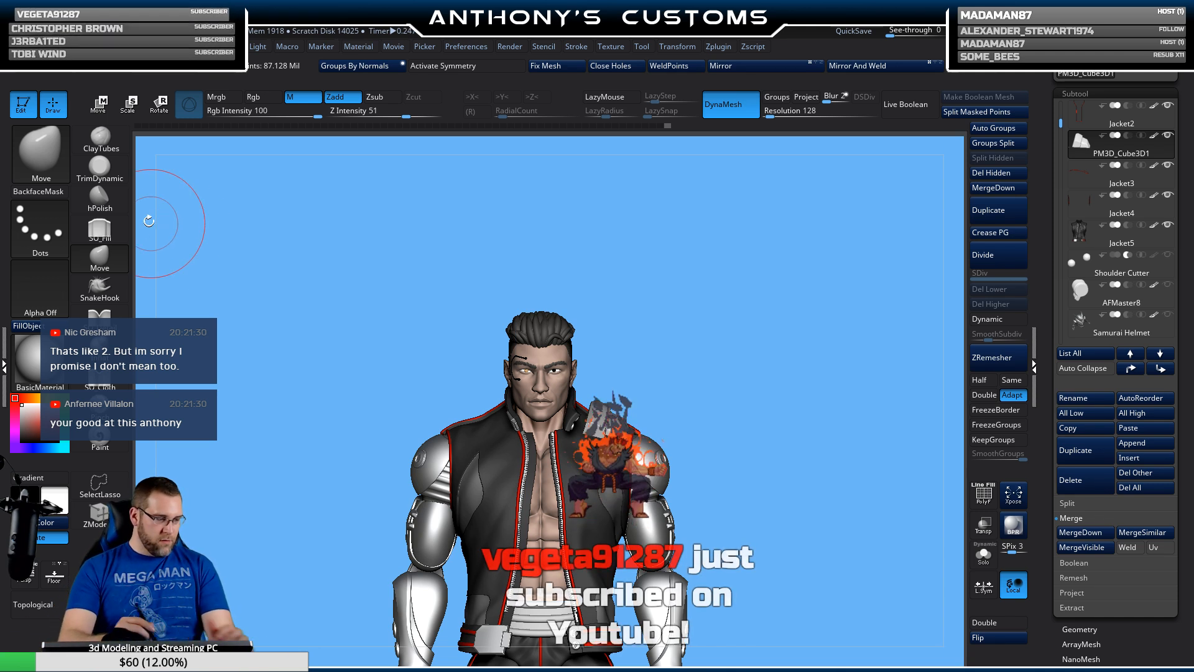
Step: Isolate the shoulder pad and clip its inner, collar-side face flat along a slanted line in the front view
{"action": "left_click", "coordinate": [99, 166]}
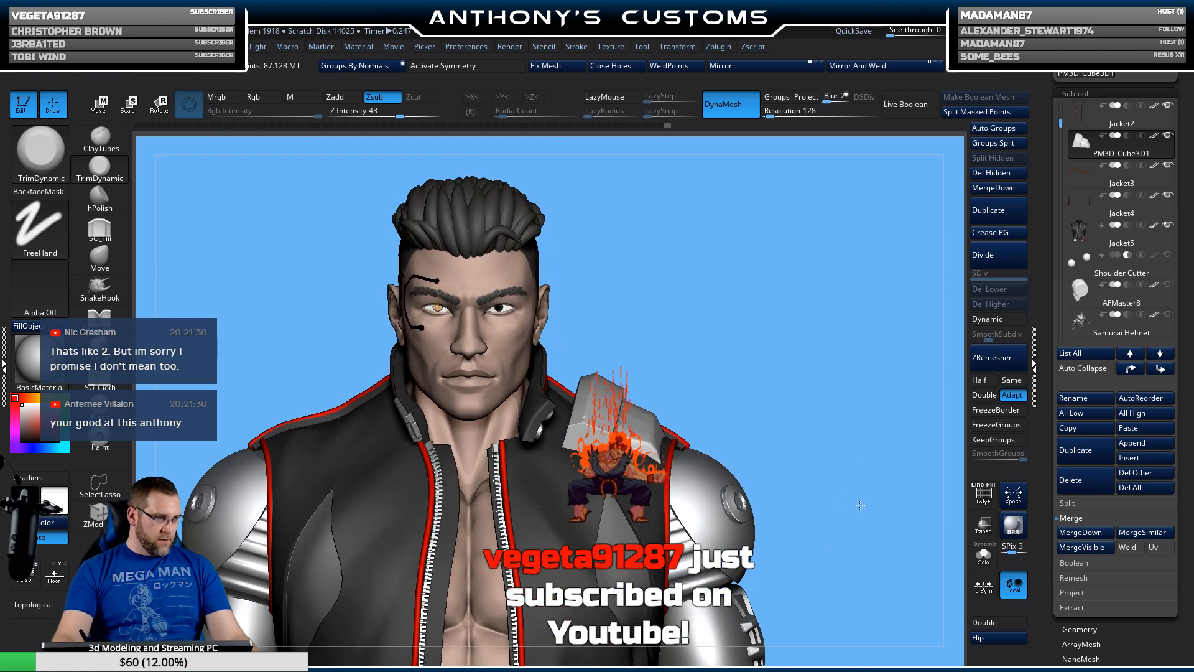
{"action": "left_click", "coordinate": [984, 553]}
{"action": "mouse_move", "coordinate": [834, 502]}
{"action": "left_mouse_down"}
{"action": "mouse_move", "coordinate": [822, 584]}
{"action": "mouse_move", "coordinate": [825, 475]}
{"action": "mouse_move", "coordinate": [820, 500]}
{"action": "mouse_move", "coordinate": [809, 488]}
{"action": "mouse_move", "coordinate": [853, 456]}
{"action": "mouse_move", "coordinate": [872, 507]}
{"action": "mouse_move", "coordinate": [869, 490]}
{"action": "left_mouse_up"}
{"action": "key", "text": "space"}
{"action": "left_click_drag", "start_coordinate": [578, 347], "coordinate": [532, 534], "text": "ctrl+shift"}
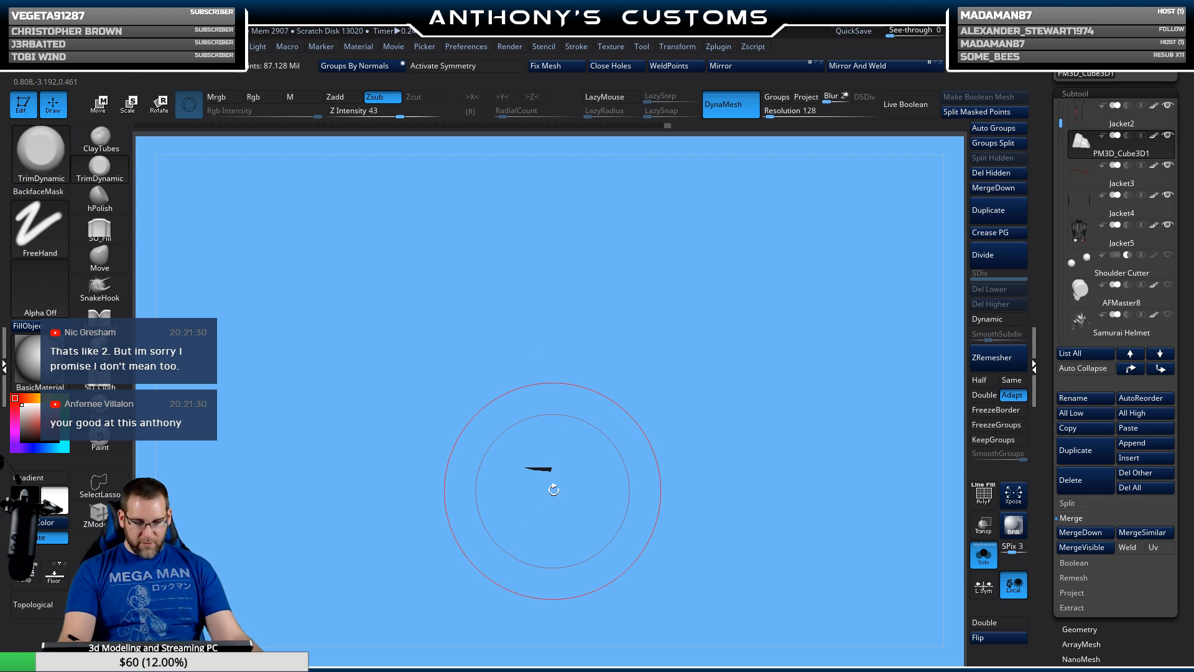
{"action": "key", "text": "ctrl+z"}
{"action": "left_click_drag", "start_coordinate": [516, 580], "coordinate": [584, 346], "text": "ctrl+shift"}
{"action": "mouse_move", "coordinate": [665, 282]}
{"action": "left_mouse_down"}
{"action": "mouse_move", "coordinate": [800, 439]}
{"action": "mouse_move", "coordinate": [865, 378]}
{"action": "mouse_move", "coordinate": [710, 377]}
{"action": "left_mouse_up"}
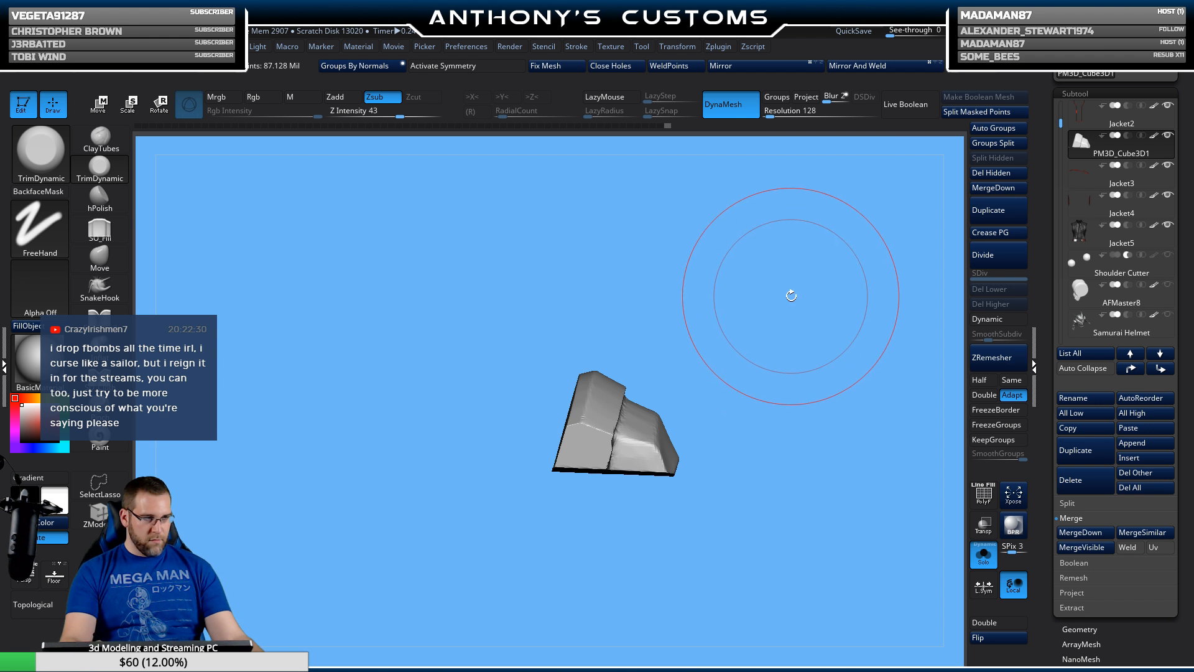
{"action": "mouse_move", "coordinate": [791, 386]}
{"action": "left_mouse_down"}
{"action": "mouse_move", "coordinate": [755, 504]}
{"action": "mouse_move", "coordinate": [719, 489]}
{"action": "mouse_move", "coordinate": [782, 405]}
{"action": "left_mouse_up"}
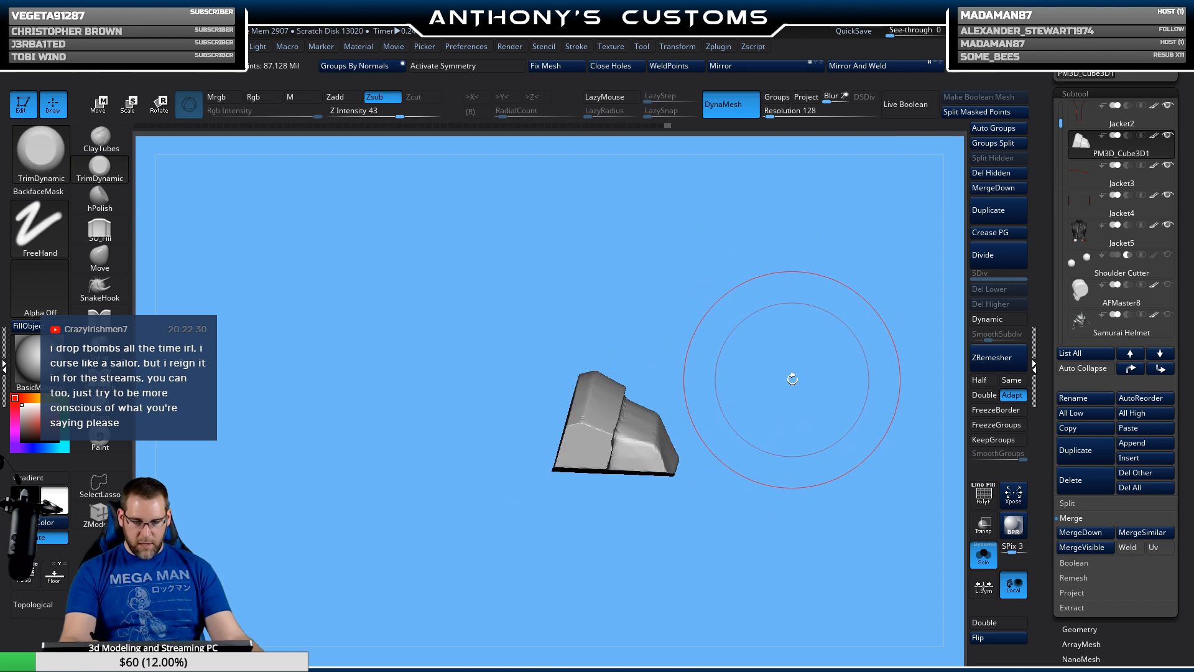
Step: Flatten the front end of the raised layer's inner bevel with a smaller TrimDynamic brush
{"action": "key", "text": "space"}
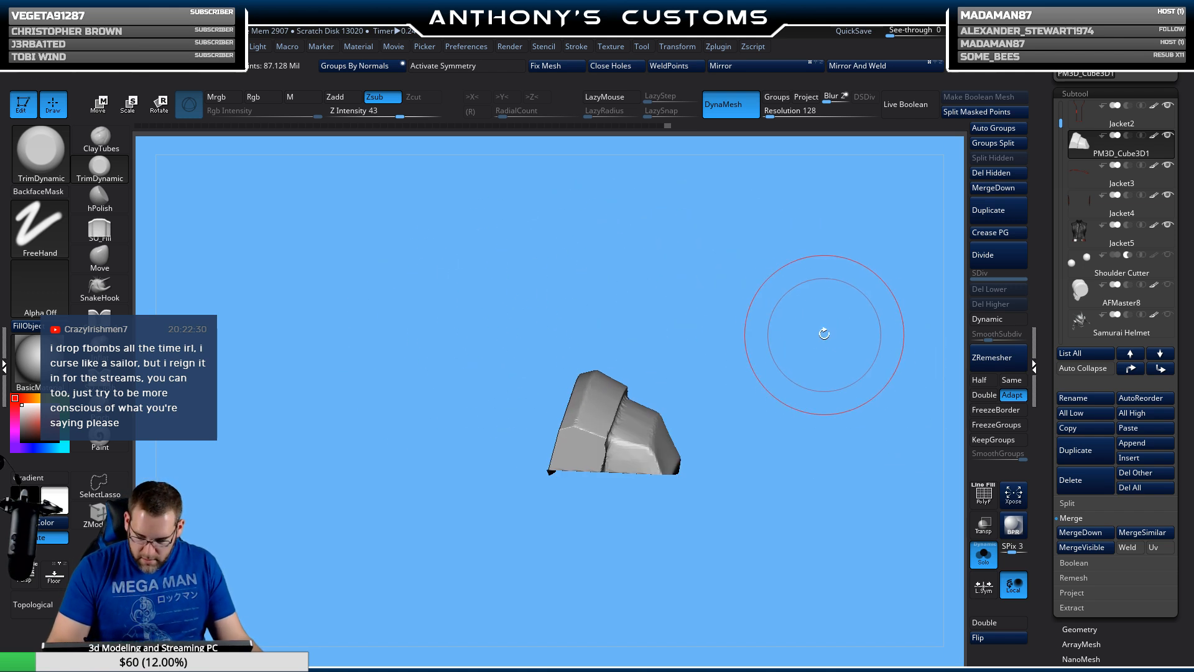
{"action": "mouse_move", "coordinate": [802, 354]}
{"action": "left_mouse_down"}
{"action": "mouse_move", "coordinate": [800, 411]}
{"action": "mouse_move", "coordinate": [735, 423]}
{"action": "left_mouse_up"}
{"action": "key", "text": "space"}
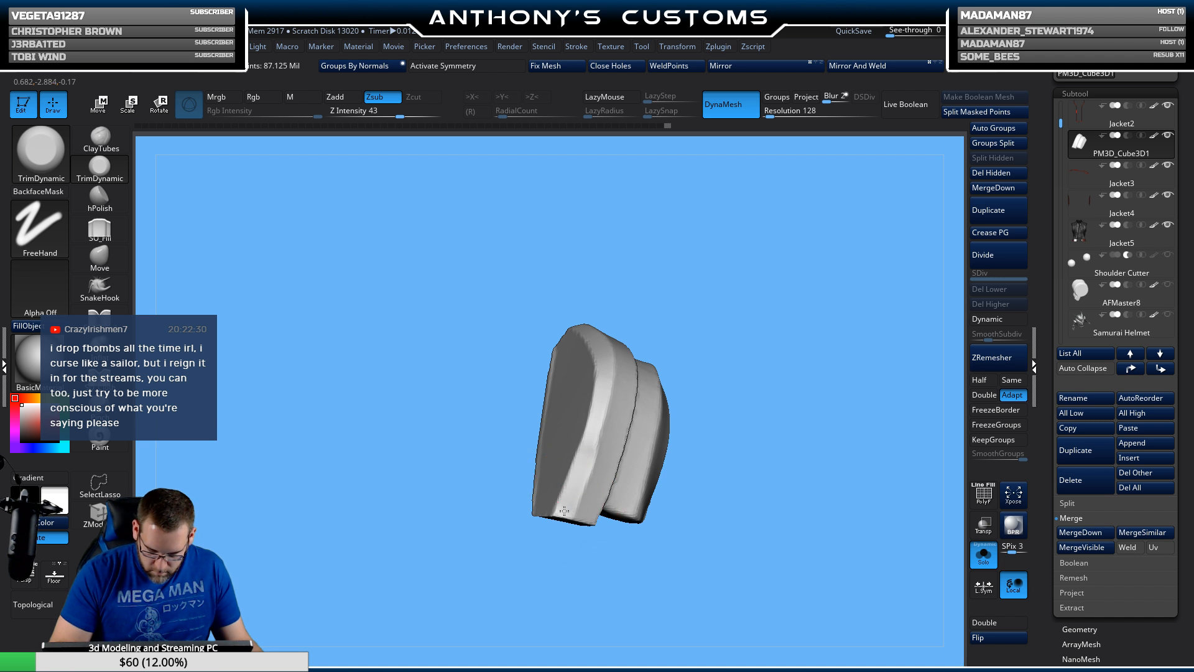
{"action": "left_click_drag", "start_coordinate": [584, 468], "coordinate": [598, 412]}
{"action": "mouse_move", "coordinate": [576, 452]}
{"action": "left_mouse_down"}
{"action": "mouse_move", "coordinate": [584, 435]}
{"action": "mouse_move", "coordinate": [564, 518]}
{"action": "left_mouse_up"}
{"action": "mouse_move", "coordinate": [691, 368]}
{"action": "left_mouse_down"}
{"action": "mouse_move", "coordinate": [718, 366]}
{"action": "mouse_move", "coordinate": [700, 359]}
{"action": "left_mouse_up"}
{"action": "left_click_drag", "start_coordinate": [656, 263], "coordinate": [665, 289]}
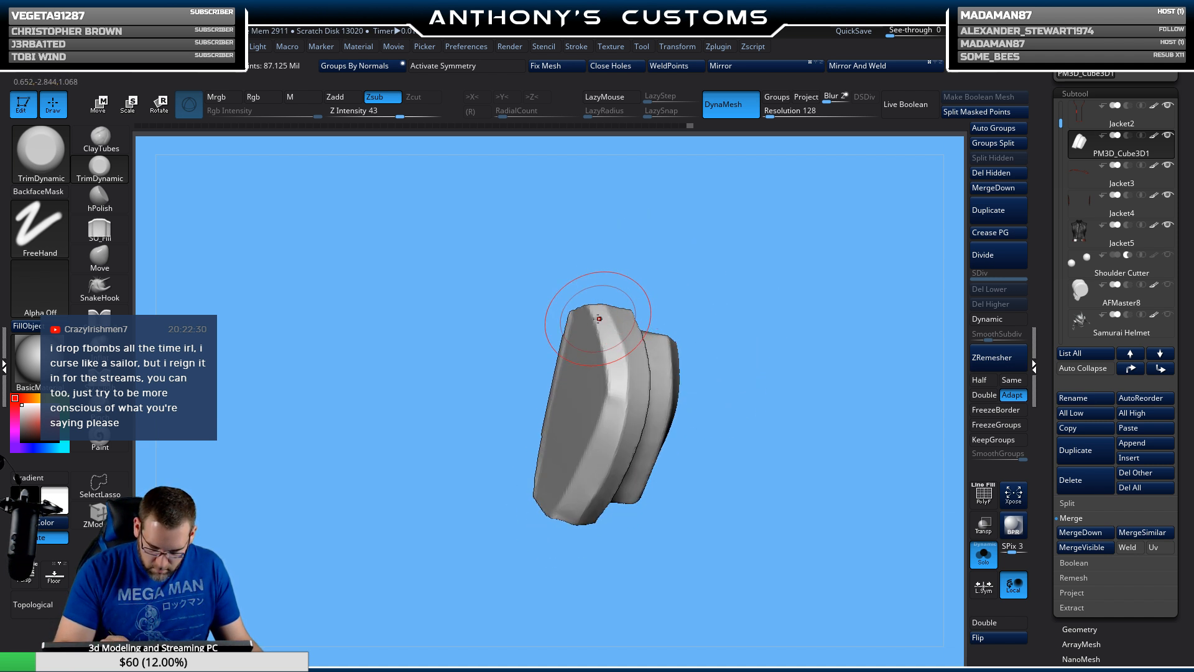
Step: Even out the raised layer's bevel and top surface from the rear to the front end with TrimDynamic
{"action": "left_click_drag", "start_coordinate": [599, 320], "coordinate": [621, 367]}
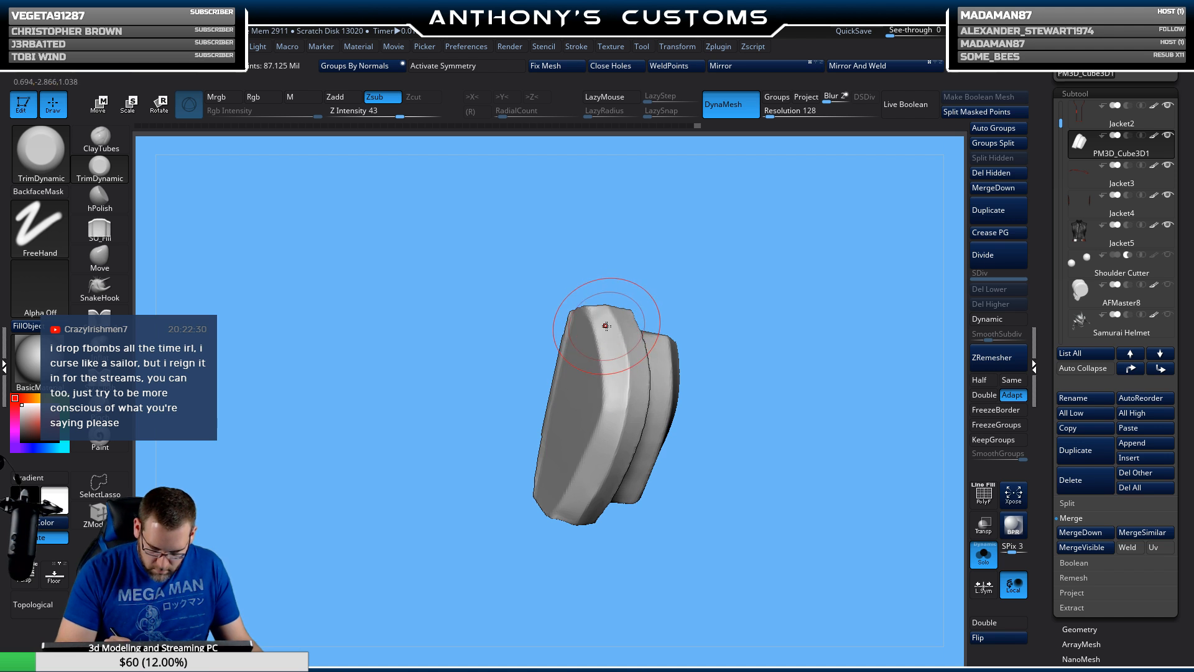
{"action": "mouse_move", "coordinate": [602, 320]}
{"action": "left_mouse_down"}
{"action": "mouse_move", "coordinate": [615, 373]}
{"action": "mouse_move", "coordinate": [606, 445]}
{"action": "left_mouse_up"}
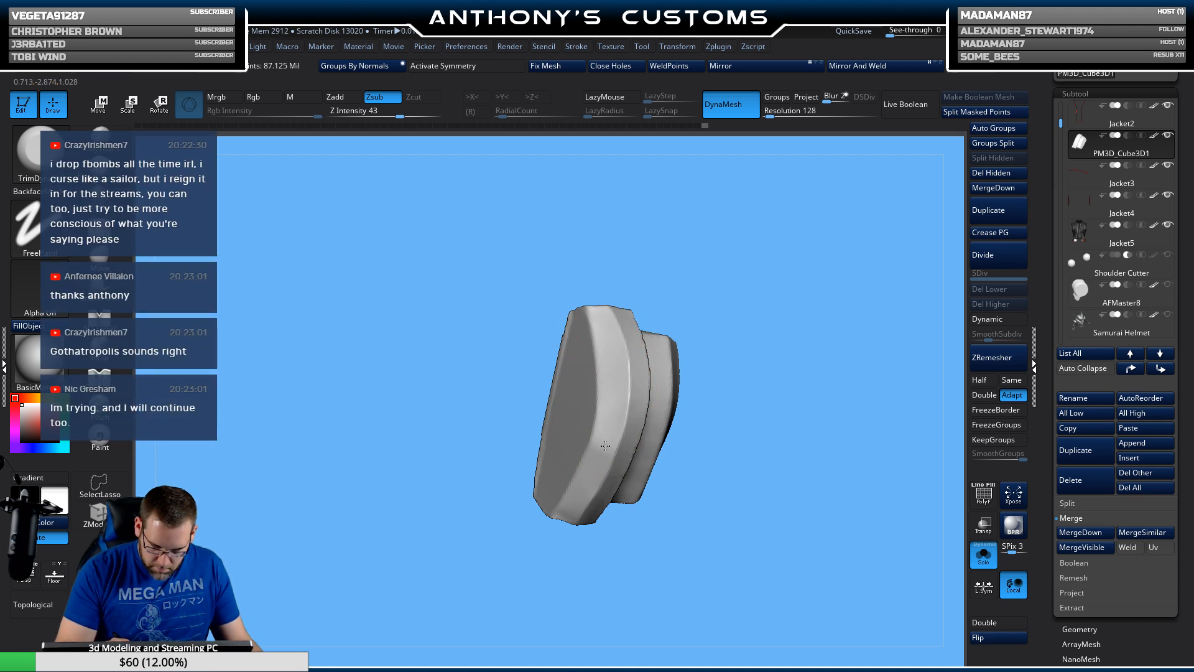
{"action": "left_click_drag", "start_coordinate": [612, 379], "coordinate": [602, 467]}
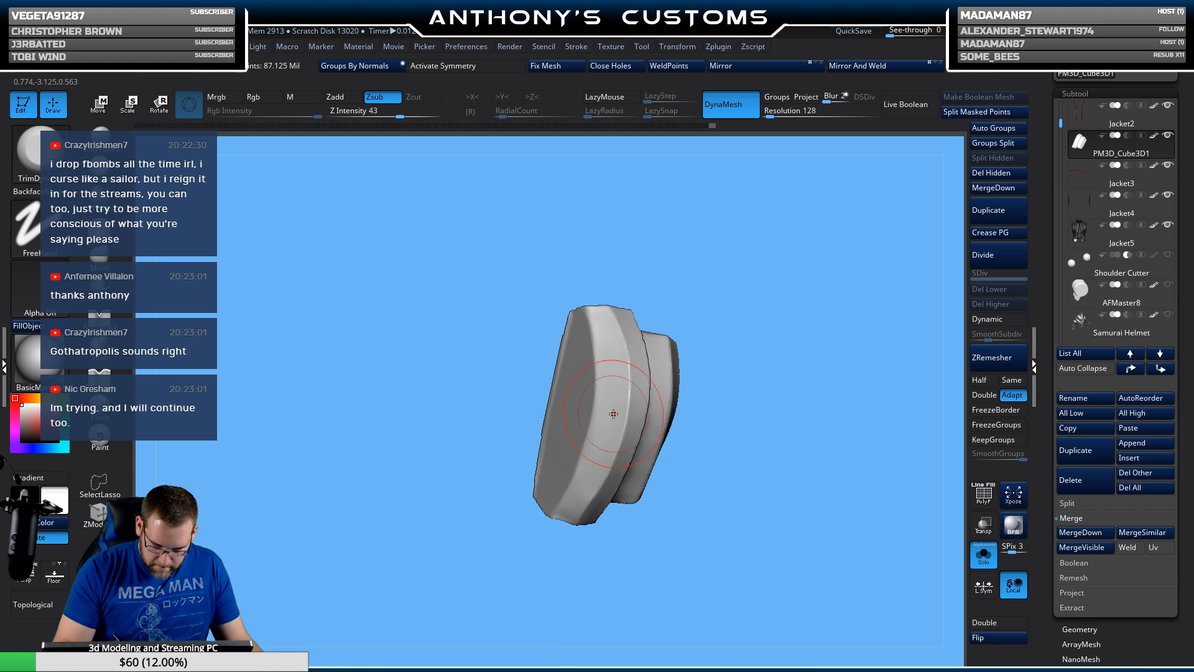
{"action": "left_click_drag", "start_coordinate": [610, 413], "coordinate": [582, 494]}
{"action": "left_click_drag", "start_coordinate": [607, 322], "coordinate": [598, 326]}
{"action": "mouse_move", "coordinate": [598, 324]}
{"action": "left_mouse_down"}
{"action": "mouse_move", "coordinate": [598, 301]}
{"action": "mouse_move", "coordinate": [612, 379]}
{"action": "left_mouse_up"}
Step: Bring back the full figure and examine the shoulder pad's fit from the side, front and above
{"action": "left_click_drag", "start_coordinate": [701, 517], "coordinate": [803, 367]}
{"action": "left_click", "coordinate": [984, 552]}
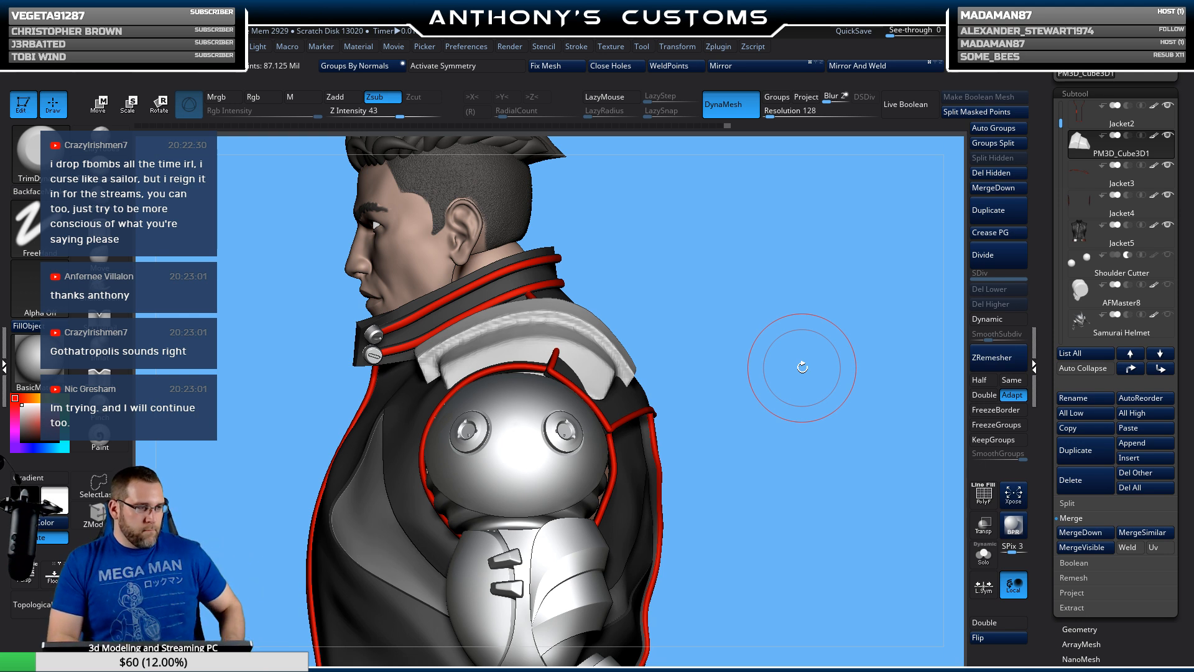
{"action": "mouse_move", "coordinate": [803, 416]}
{"action": "left_mouse_down"}
{"action": "mouse_move", "coordinate": [770, 431]}
{"action": "mouse_move", "coordinate": [824, 412]}
{"action": "mouse_move", "coordinate": [647, 398]}
{"action": "left_mouse_up"}
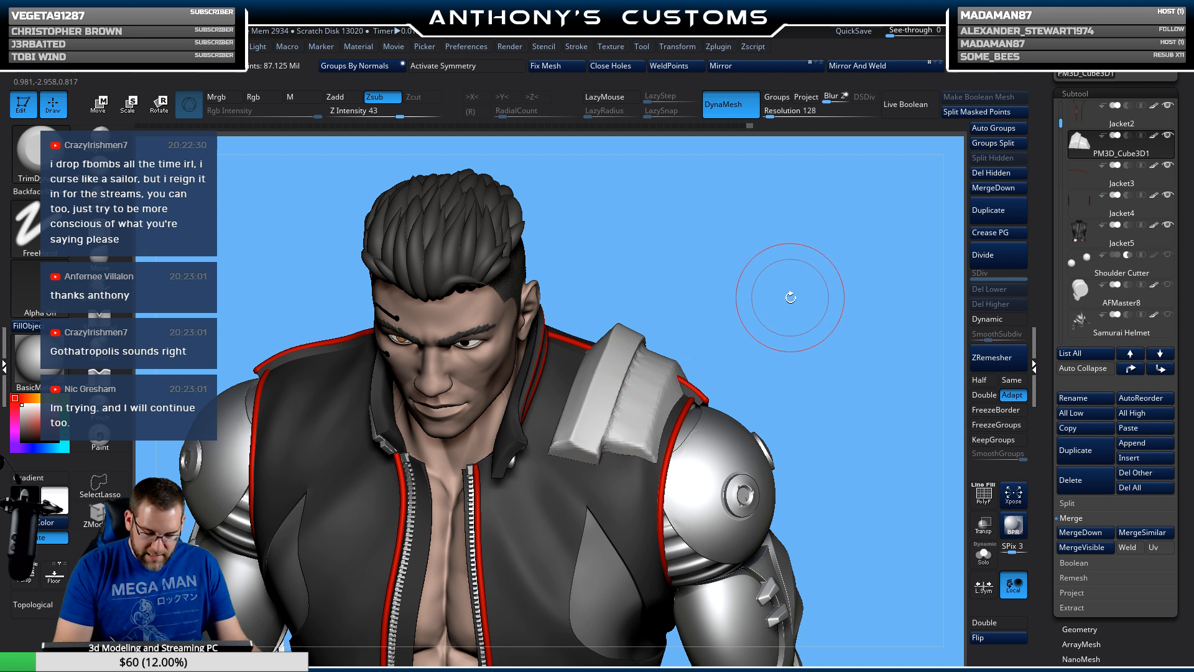
{"action": "mouse_move", "coordinate": [790, 297]}
{"action": "left_mouse_down"}
{"action": "mouse_move", "coordinate": [840, 302]}
{"action": "mouse_move", "coordinate": [790, 283]}
{"action": "mouse_move", "coordinate": [779, 317]}
{"action": "mouse_move", "coordinate": [789, 310]}
{"action": "mouse_move", "coordinate": [746, 282]}
{"action": "left_mouse_up"}
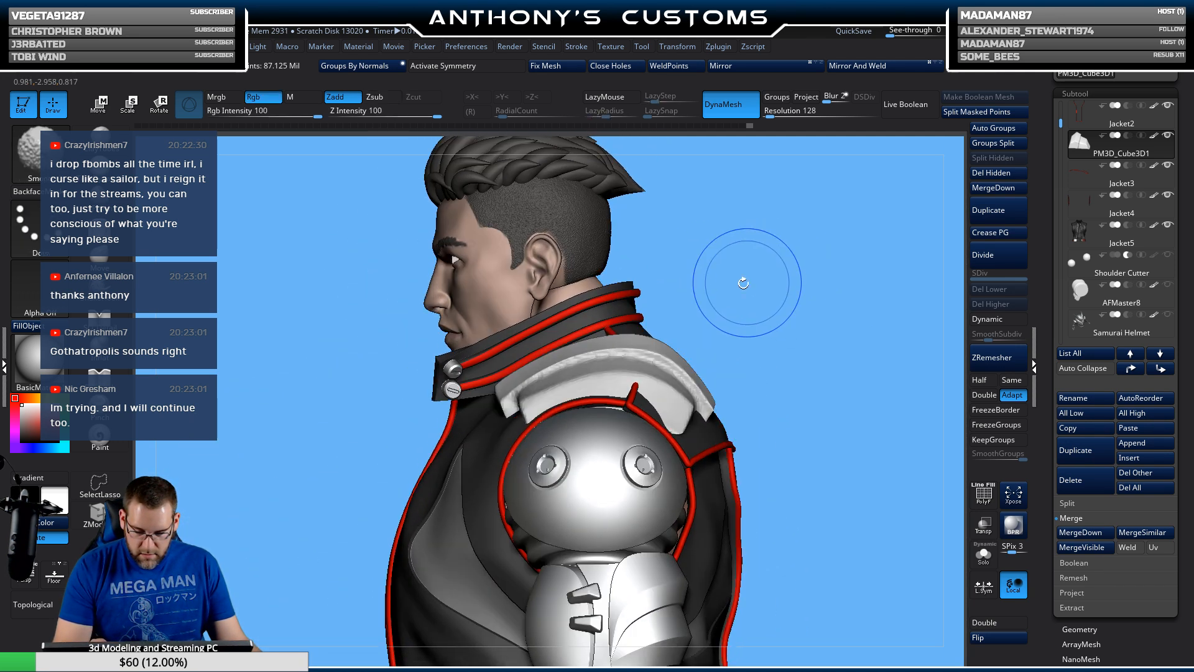
{"action": "left_click", "coordinate": [100, 258]}
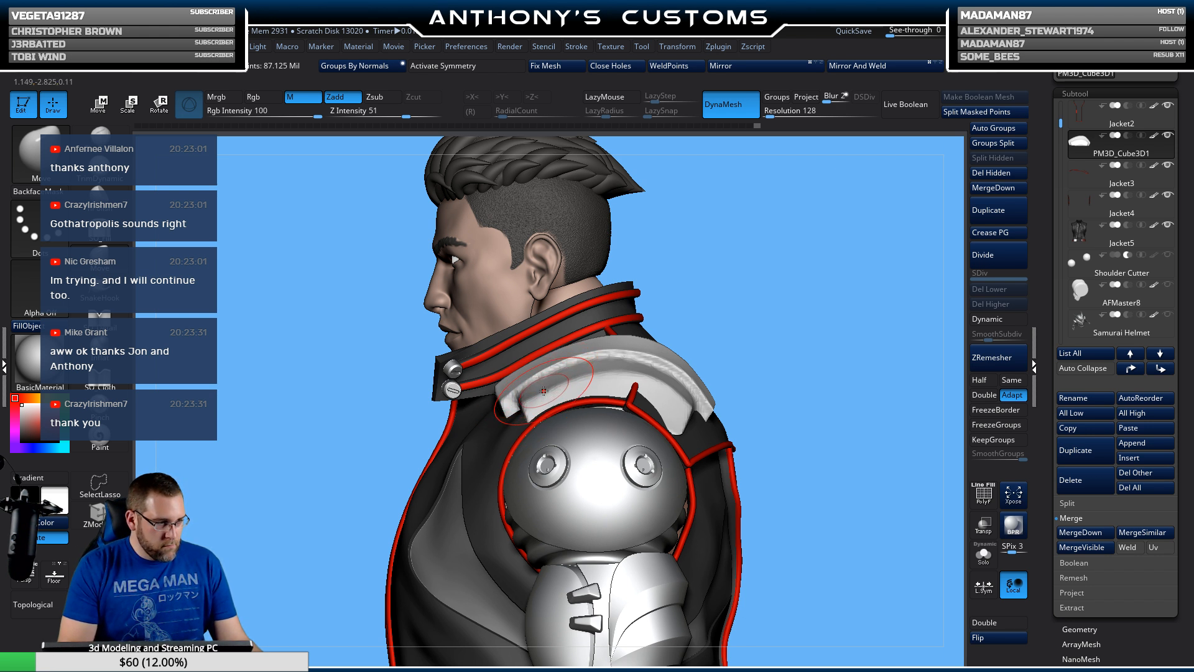
{"action": "left_click_drag", "start_coordinate": [821, 355], "coordinate": [818, 435]}
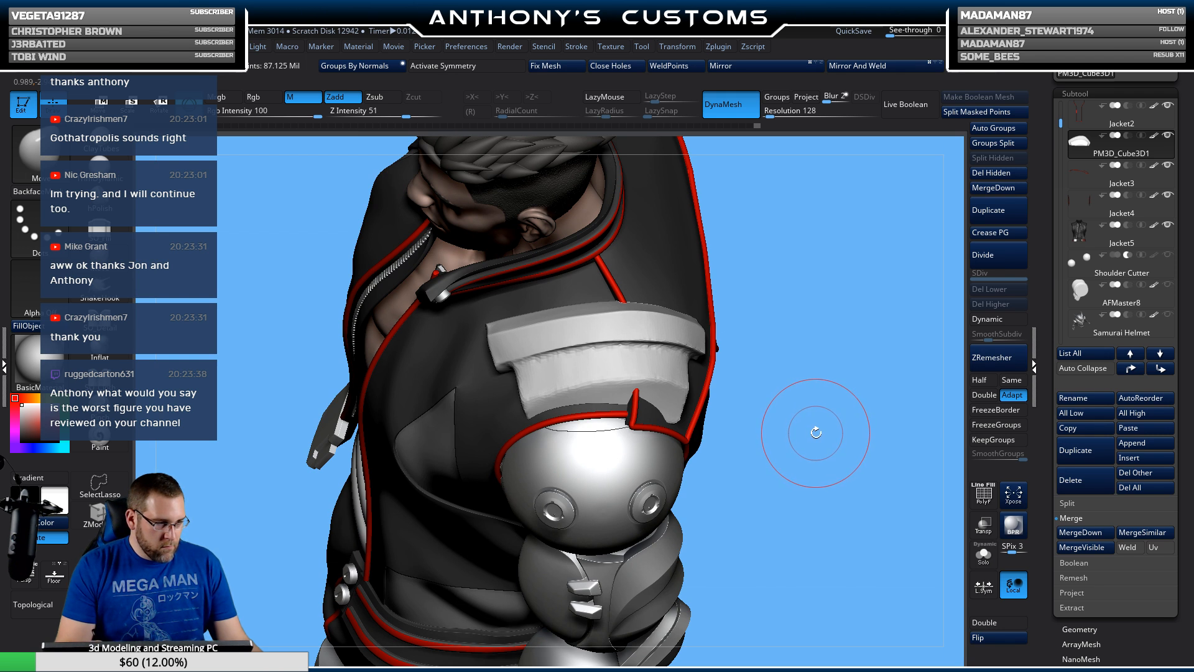
Step: Isolate the shoulder pad and clip its end along a slanted ClipCurve line, then return to the full figure
{"action": "left_click", "coordinate": [984, 553]}
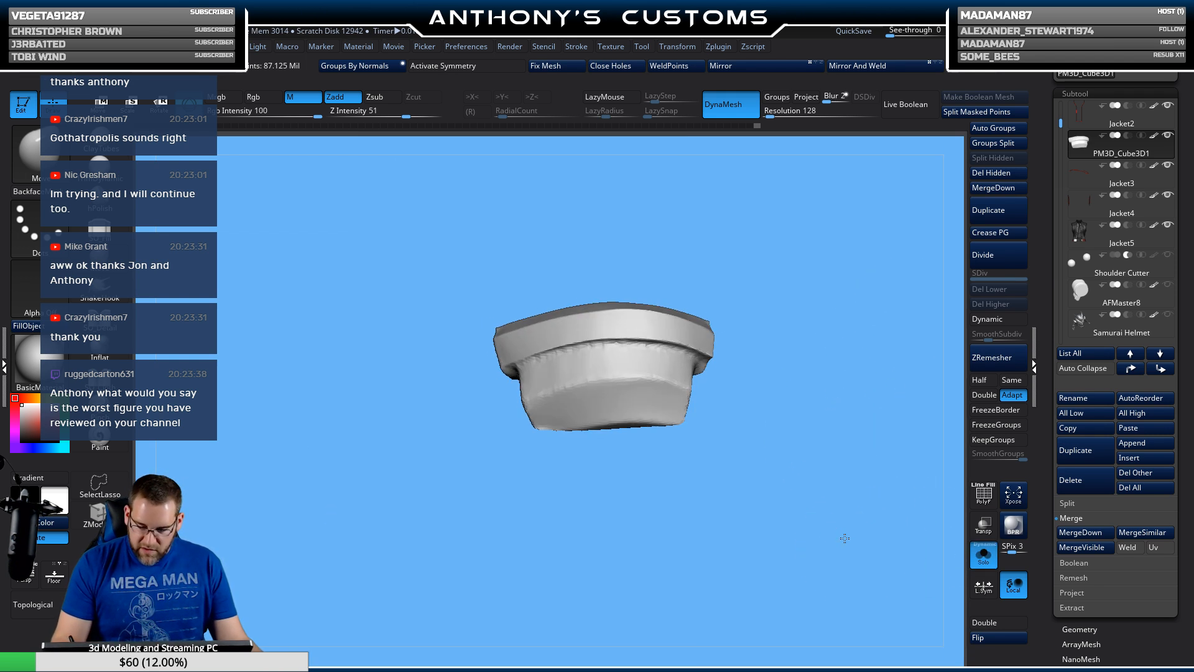
{"action": "left_click_drag", "start_coordinate": [845, 538], "coordinate": [936, 519]}
{"action": "left_click", "coordinate": [984, 553]}
{"action": "left_click", "coordinate": [983, 554]}
{"action": "mouse_move", "coordinate": [838, 583]}
{"action": "left_mouse_down"}
{"action": "mouse_move", "coordinate": [797, 509]}
{"action": "mouse_move", "coordinate": [766, 556]}
{"action": "mouse_move", "coordinate": [778, 512]}
{"action": "left_mouse_up"}
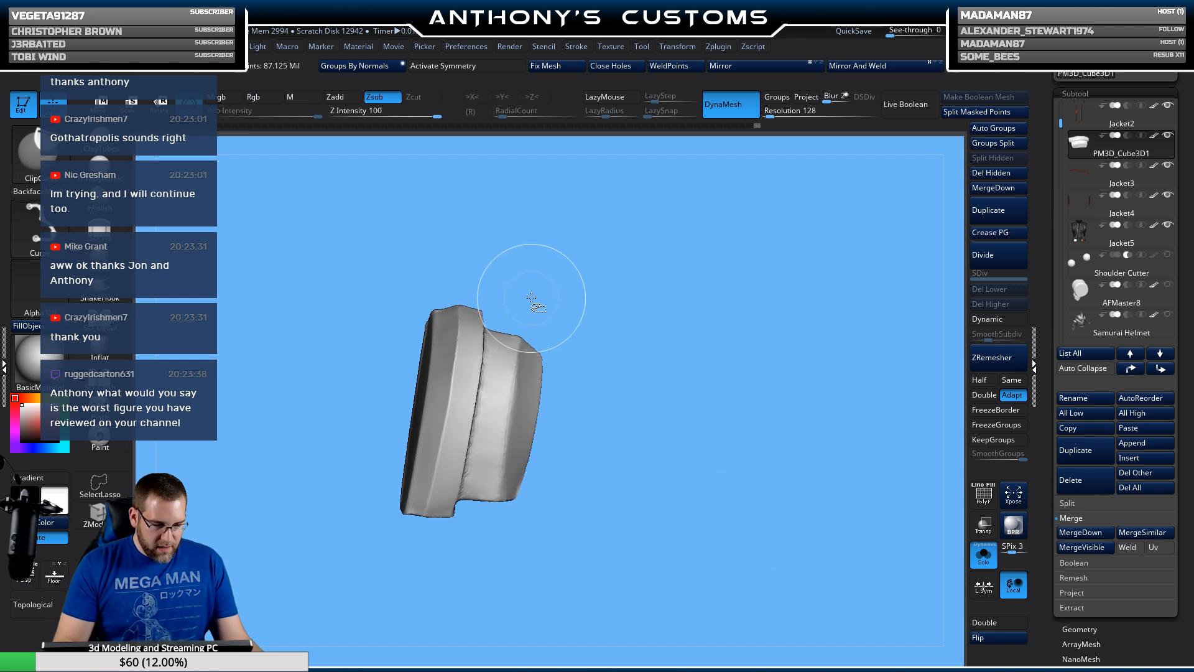
{"action": "mouse_move", "coordinate": [536, 299]}
{"action": "left_mouse_down", "text": "ctrl+shift"}
{"action": "mouse_move", "coordinate": [488, 577]}
{"action": "mouse_move", "coordinate": [593, 570]}
{"action": "mouse_move", "coordinate": [653, 454]}
{"action": "left_mouse_up", "text": "ctrl+shift"}
{"action": "left_click", "coordinate": [983, 554]}
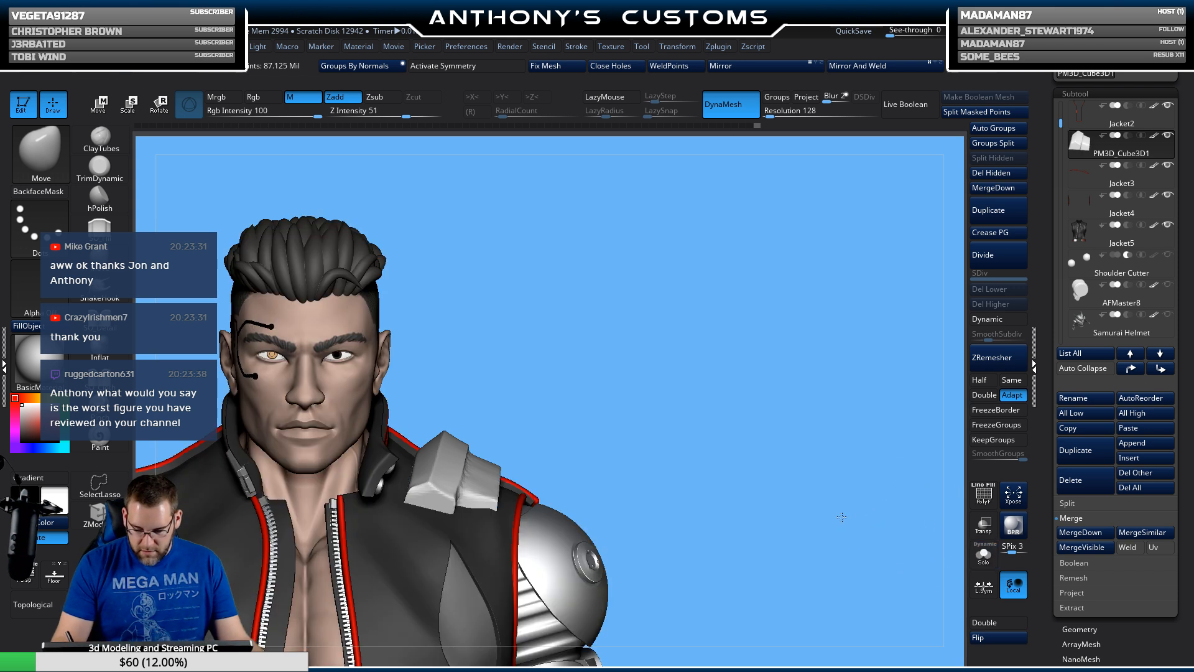
Step: Isolate the shoulder pad from behind and clip its rear end flat with ClipCurve
{"action": "left_click_drag", "start_coordinate": [841, 517], "coordinate": [672, 513]}
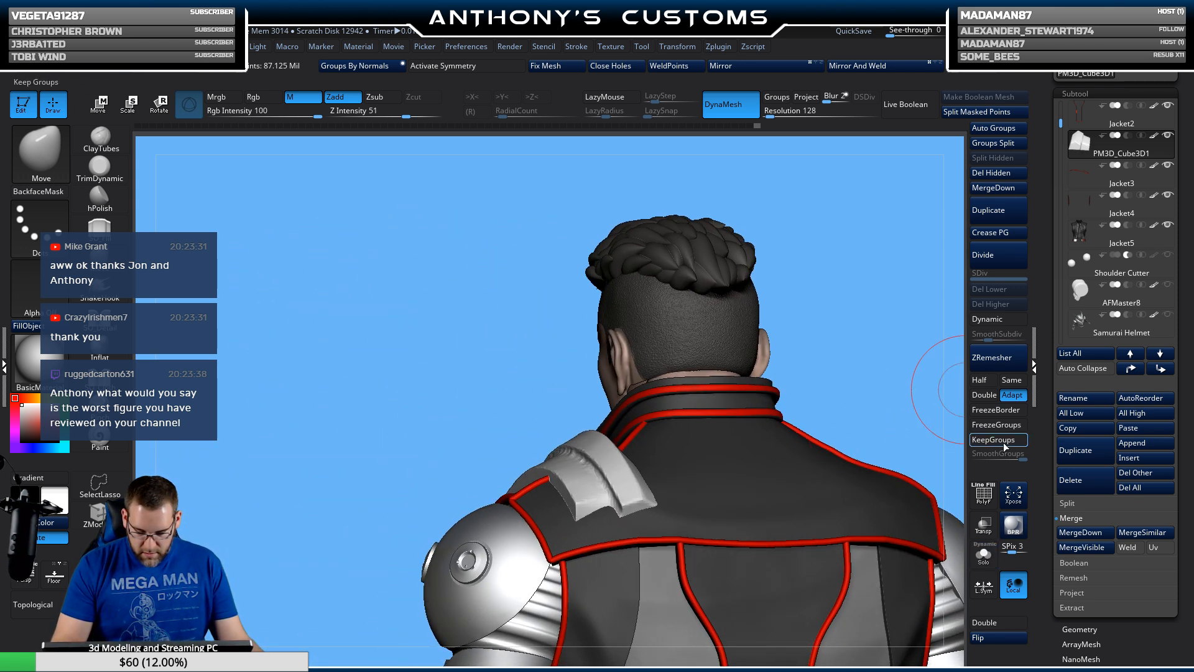
{"action": "left_click", "coordinate": [983, 555]}
{"action": "mouse_move", "coordinate": [946, 386]}
{"action": "left_mouse_down"}
{"action": "mouse_move", "coordinate": [886, 421]}
{"action": "mouse_move", "coordinate": [853, 520]}
{"action": "mouse_move", "coordinate": [766, 466]}
{"action": "mouse_move", "coordinate": [744, 472]}
{"action": "left_mouse_up"}
{"action": "key", "text": "ctrl+shift"}
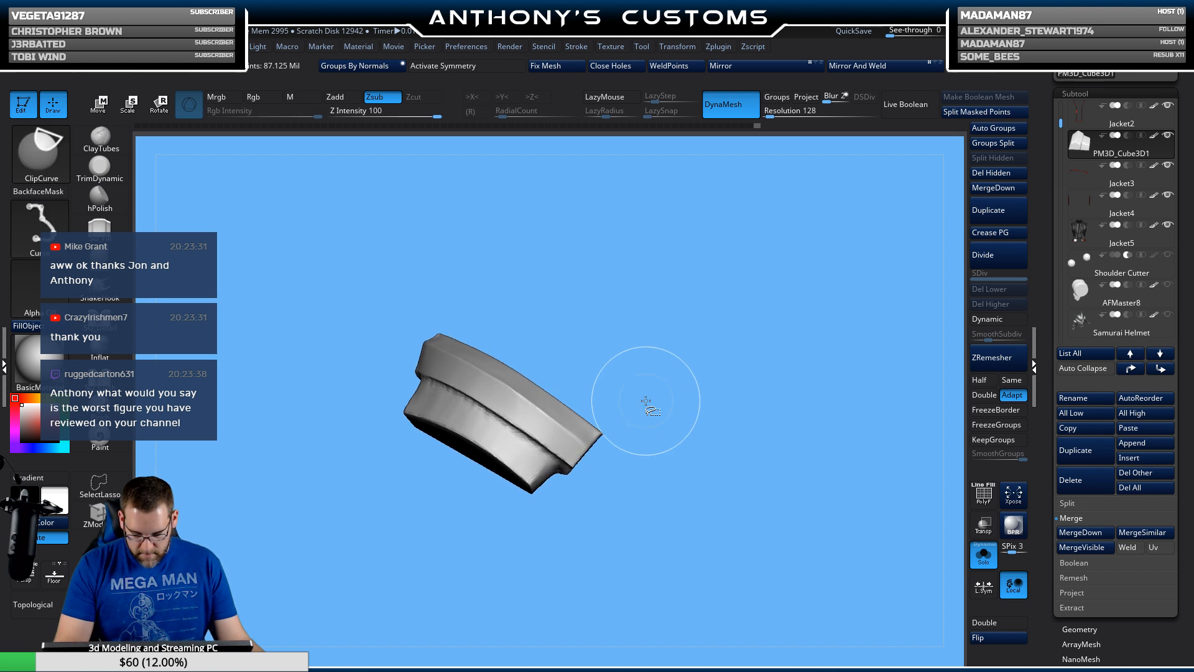
{"action": "mouse_move", "coordinate": [647, 398]}
{"action": "left_mouse_down", "text": "ctrl+shift"}
{"action": "mouse_move", "coordinate": [547, 506]}
{"action": "mouse_move", "coordinate": [533, 547]}
{"action": "mouse_move", "coordinate": [508, 542]}
{"action": "mouse_move", "coordinate": [543, 566]}
{"action": "mouse_move", "coordinate": [714, 525]}
{"action": "mouse_move", "coordinate": [757, 544]}
{"action": "mouse_move", "coordinate": [780, 502]}
{"action": "left_mouse_up", "text": "ctrl+shift"}
{"action": "key", "text": "ctrl+shift"}
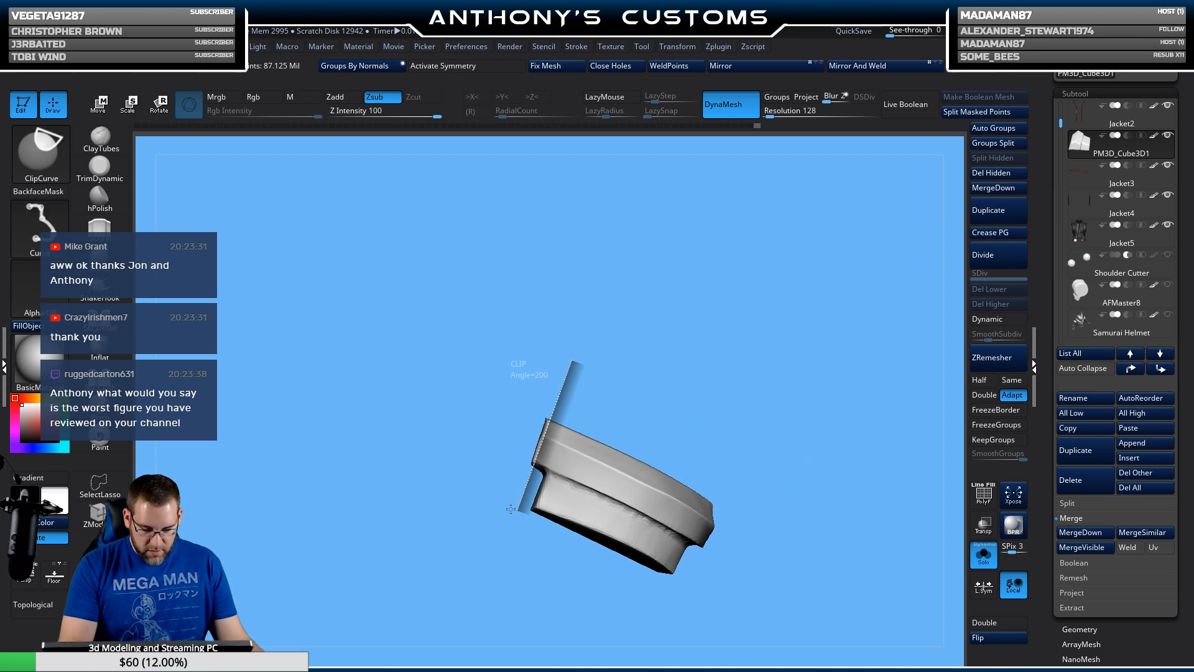
Step: Clip the shoulder pad's front end flat with ClipCurve at an angle of 21 and bring back the full figure
{"action": "left_click_drag", "start_coordinate": [511, 509], "coordinate": [566, 382], "text": "ctrl+shift"}
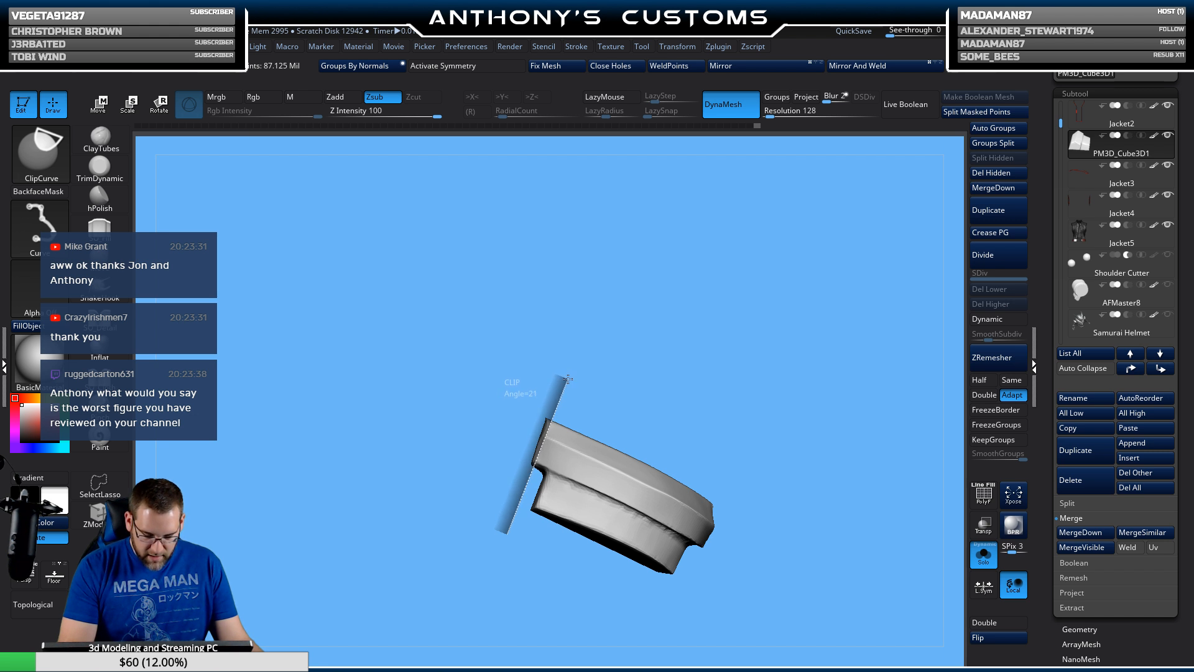
{"action": "left_click_drag", "start_coordinate": [568, 378], "coordinate": [568, 378], "text": "ctrl+shift"}
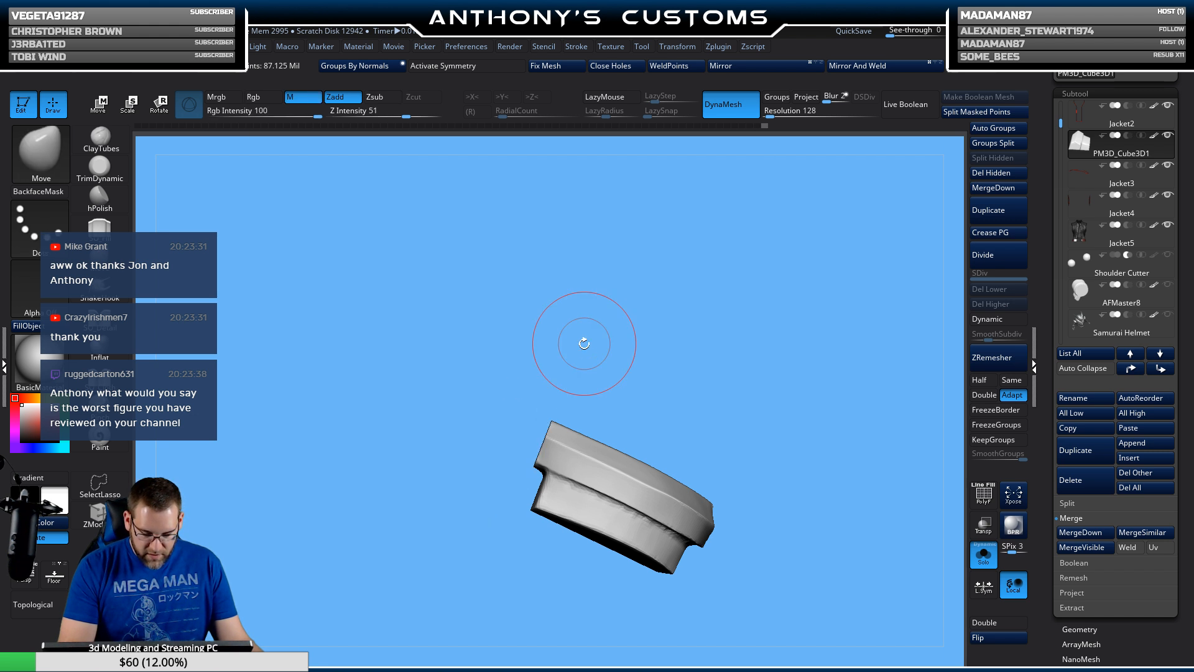
{"action": "mouse_move", "coordinate": [853, 405]}
{"action": "left_mouse_down"}
{"action": "mouse_move", "coordinate": [805, 429]}
{"action": "mouse_move", "coordinate": [814, 370]}
{"action": "left_mouse_up"}
{"action": "left_click", "coordinate": [988, 566]}
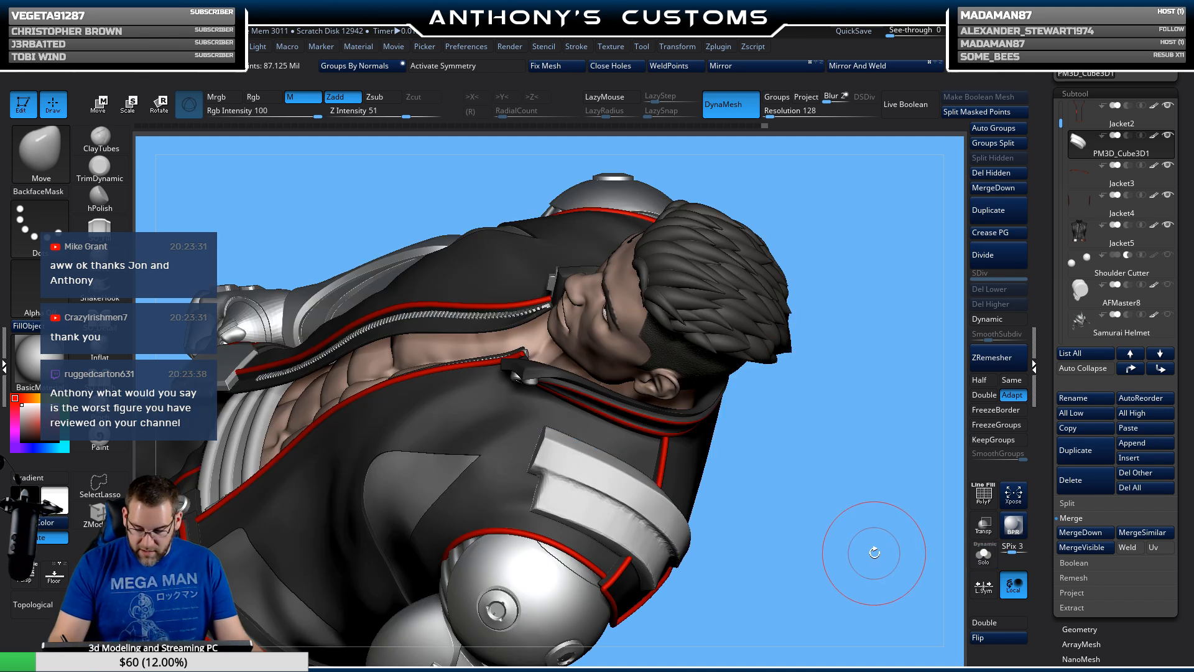
Step: Mirror and weld the shoulder pad across the figure to put a matching pad on each shoulder
{"action": "left_click_drag", "start_coordinate": [874, 552], "coordinate": [888, 267]}
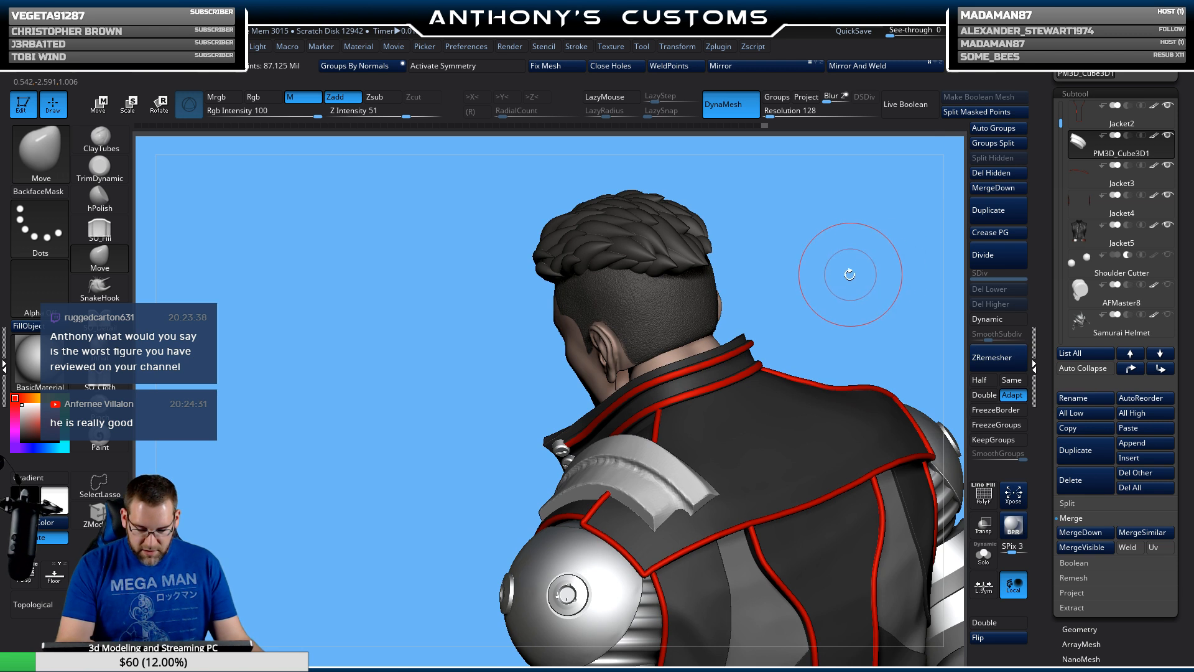
{"action": "left_click_drag", "start_coordinate": [803, 269], "coordinate": [869, 255]}
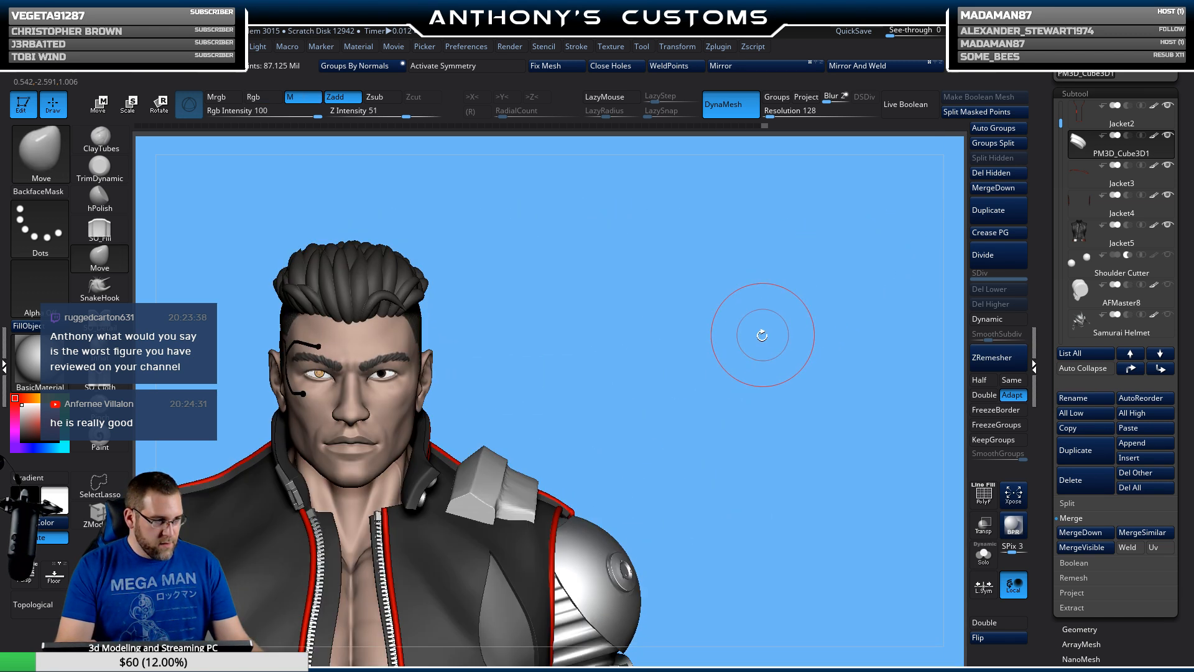
{"action": "left_click_drag", "start_coordinate": [759, 333], "coordinate": [715, 436], "text": "alt"}
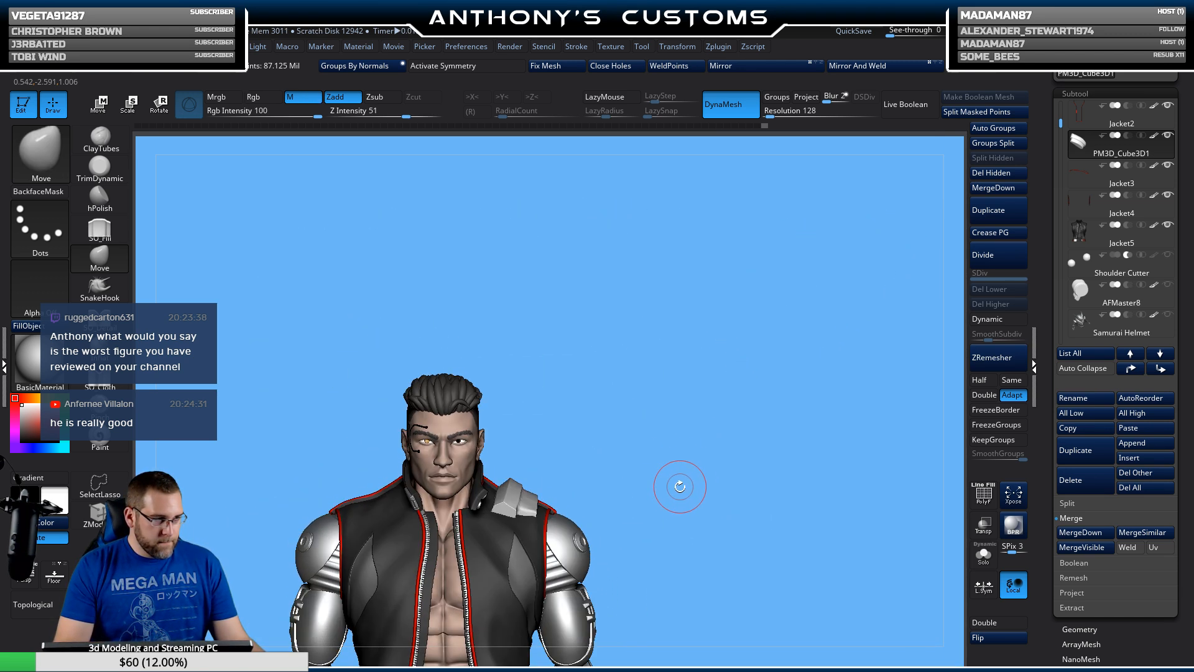
{"action": "left_click_drag", "start_coordinate": [674, 483], "coordinate": [773, 306], "text": "alt"}
{"action": "left_click", "coordinate": [775, 72]}
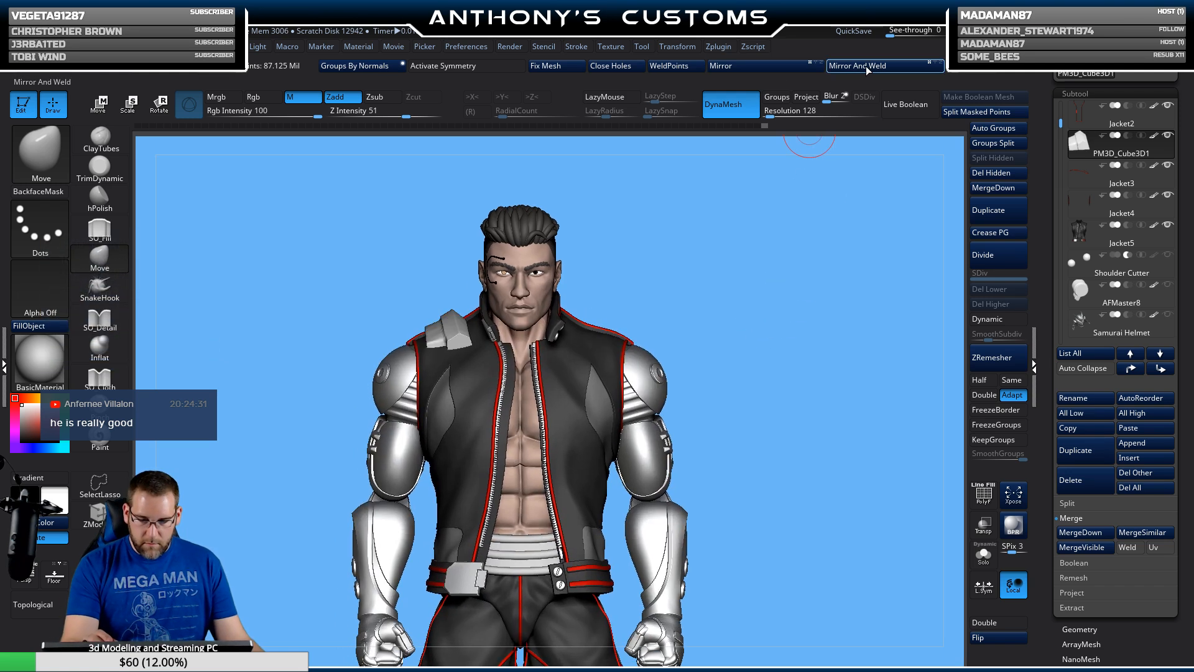
Step: Turn on local and X symmetry and rotate both shoulder pads slightly about Y from the top view
{"action": "left_click_drag", "start_coordinate": [822, 525], "coordinate": [795, 471]}
{"action": "key", "text": "w"}
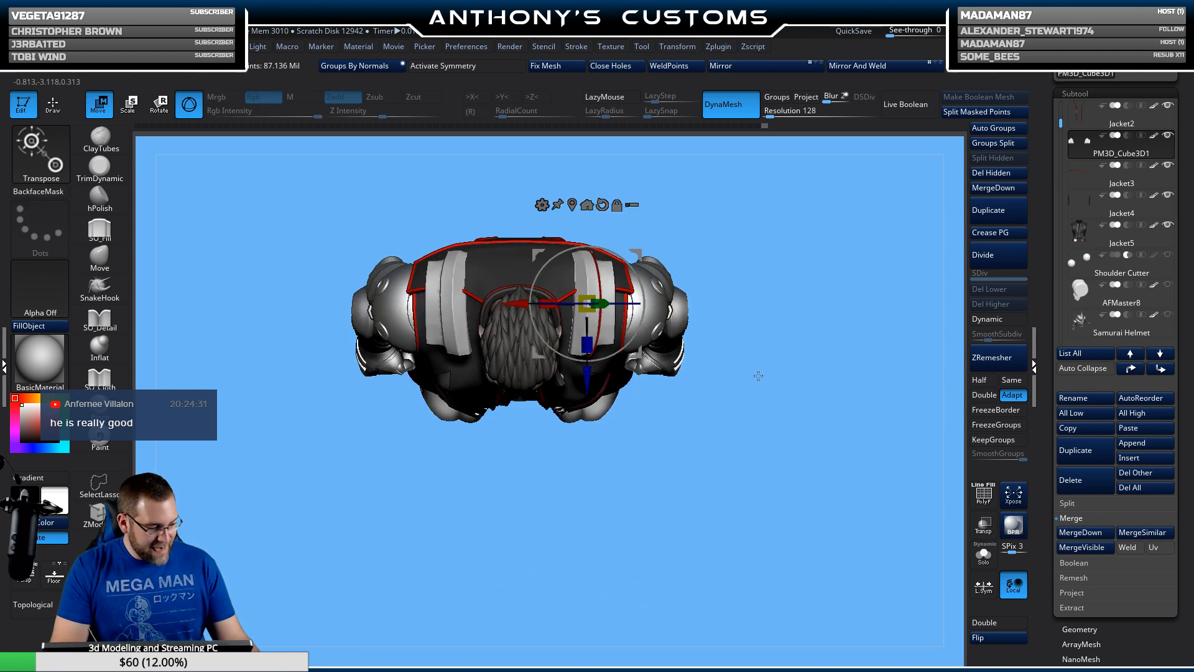
{"action": "left_click", "coordinate": [983, 594]}
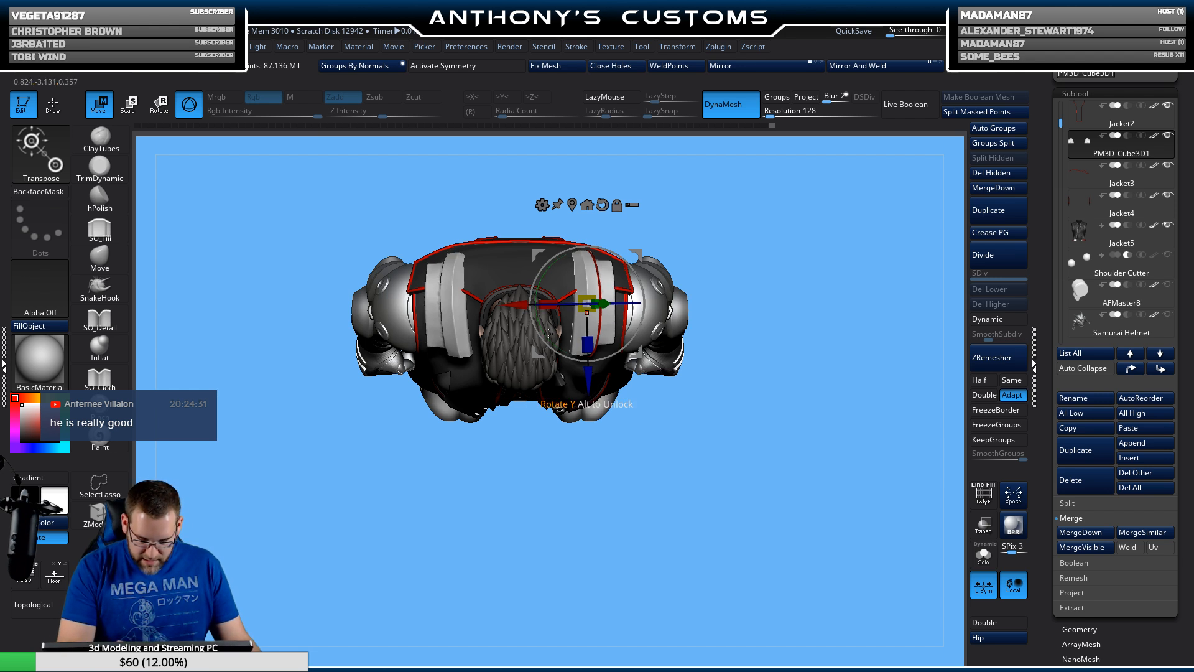
{"action": "key", "text": "x"}
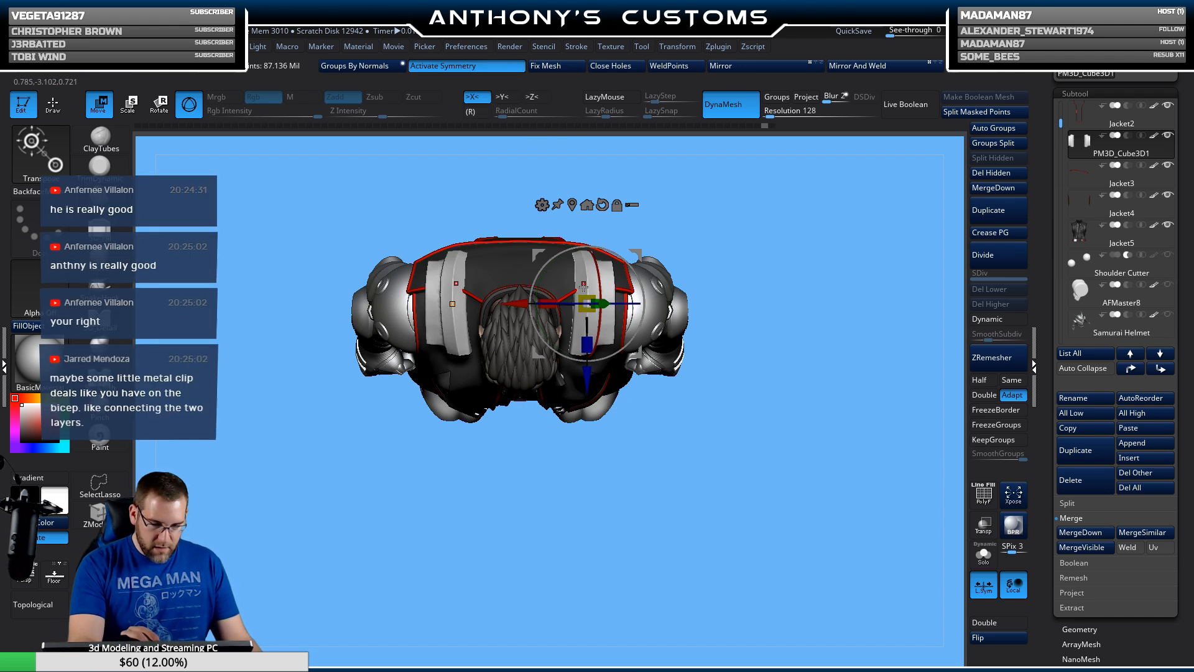
{"action": "left_click_drag", "start_coordinate": [548, 336], "coordinate": [554, 342]}
{"action": "mouse_move", "coordinate": [766, 388]}
{"action": "left_mouse_down"}
{"action": "mouse_move", "coordinate": [774, 303]}
{"action": "mouse_move", "coordinate": [792, 302]}
{"action": "mouse_move", "coordinate": [810, 379]}
{"action": "mouse_move", "coordinate": [820, 368]}
{"action": "left_mouse_up"}
{"action": "key", "text": "q"}
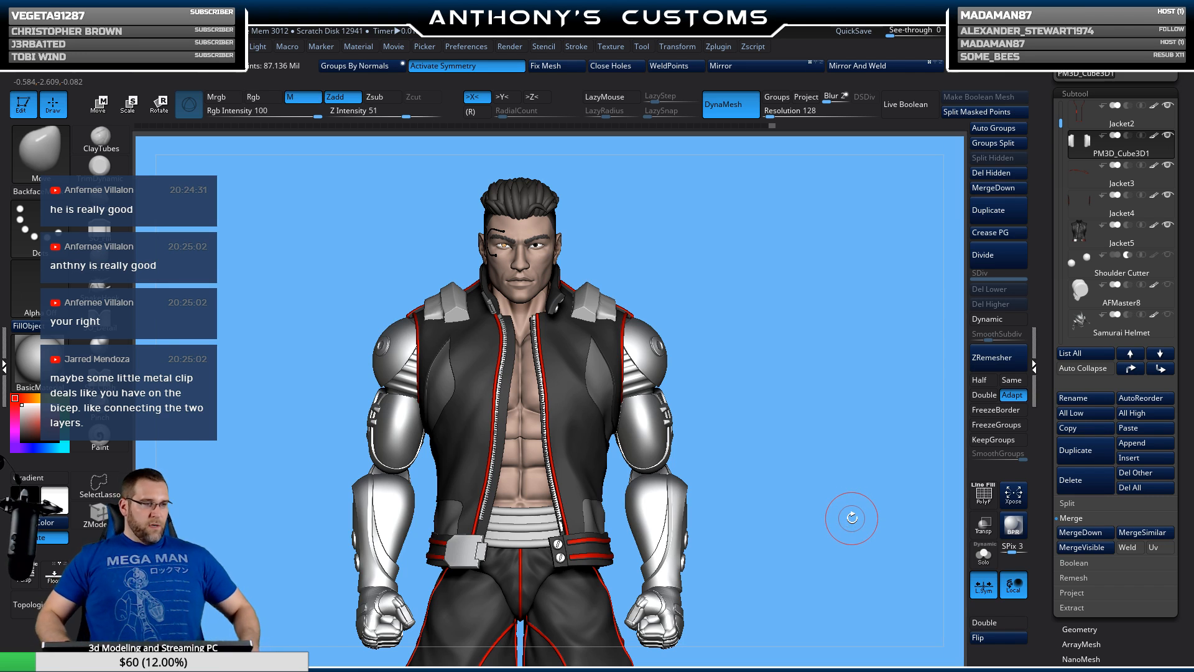
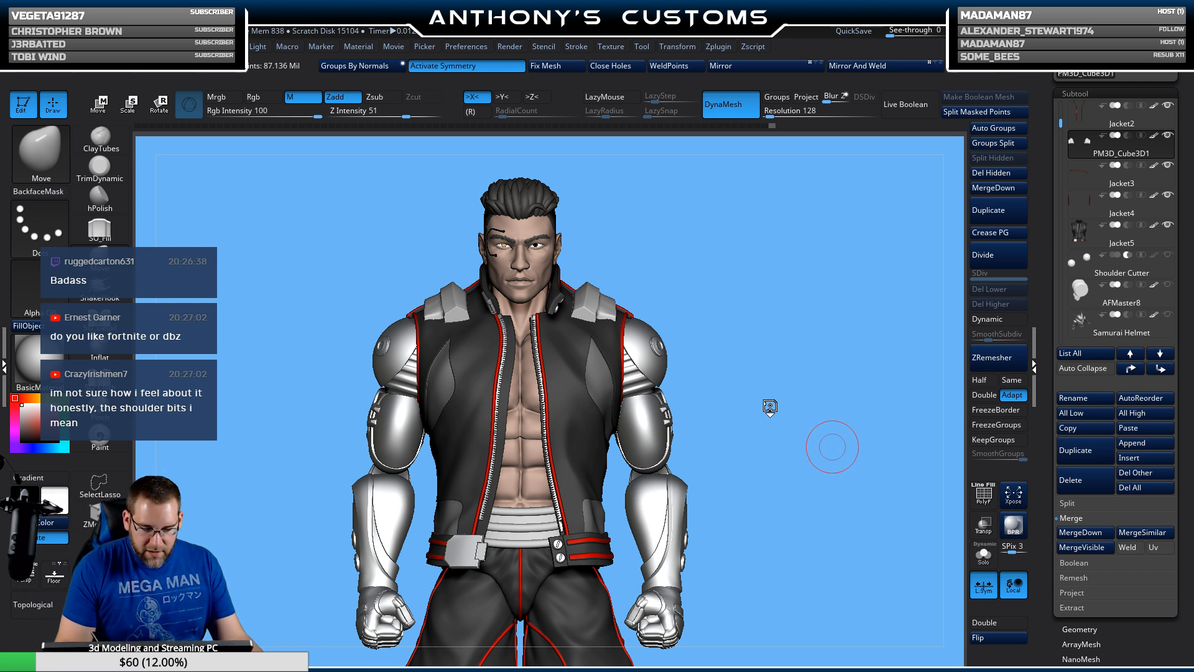
Step: Show the Katana and Back Sheath subtool and examine how it fits around the shoulder pads from back, front and side
{"action": "left_click_drag", "start_coordinate": [771, 408], "coordinate": [737, 414]}
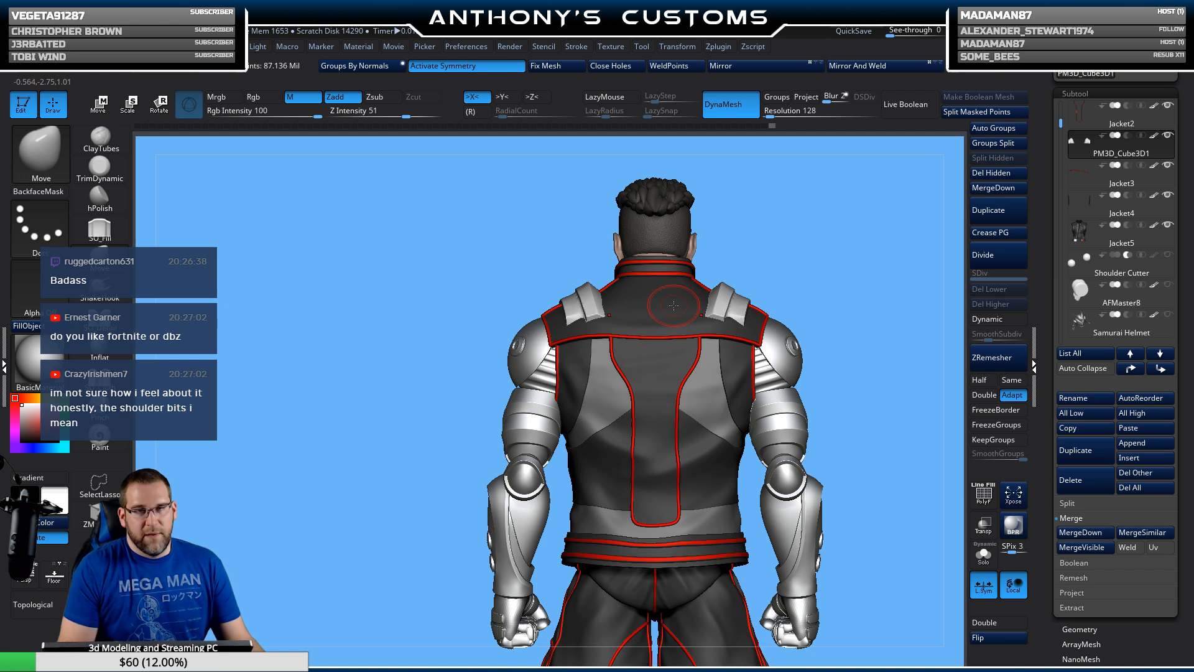
{"action": "key", "text": "n"}
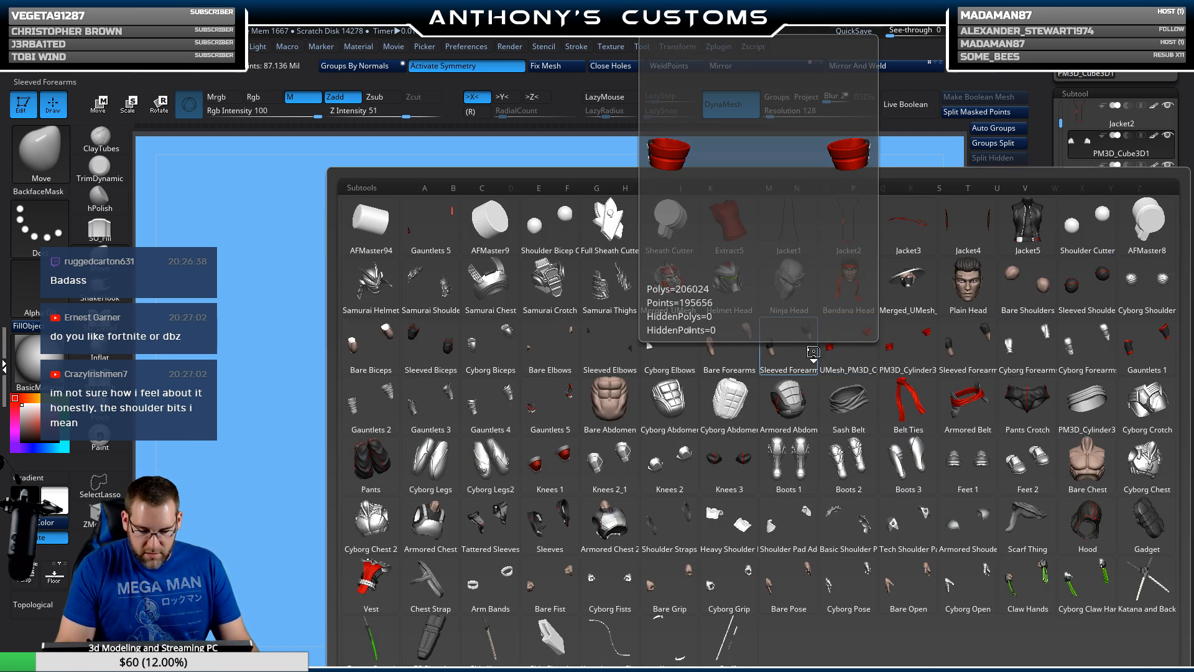
{"action": "left_click", "coordinate": [1150, 583]}
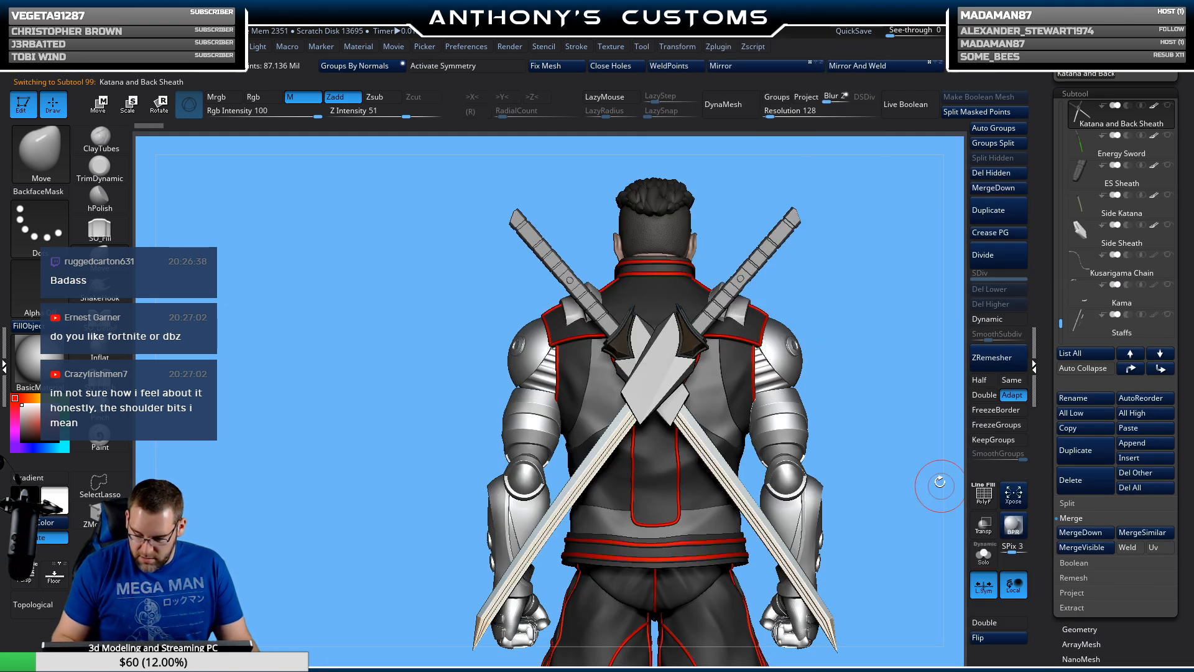
{"action": "left_click_drag", "start_coordinate": [877, 328], "coordinate": [786, 357]}
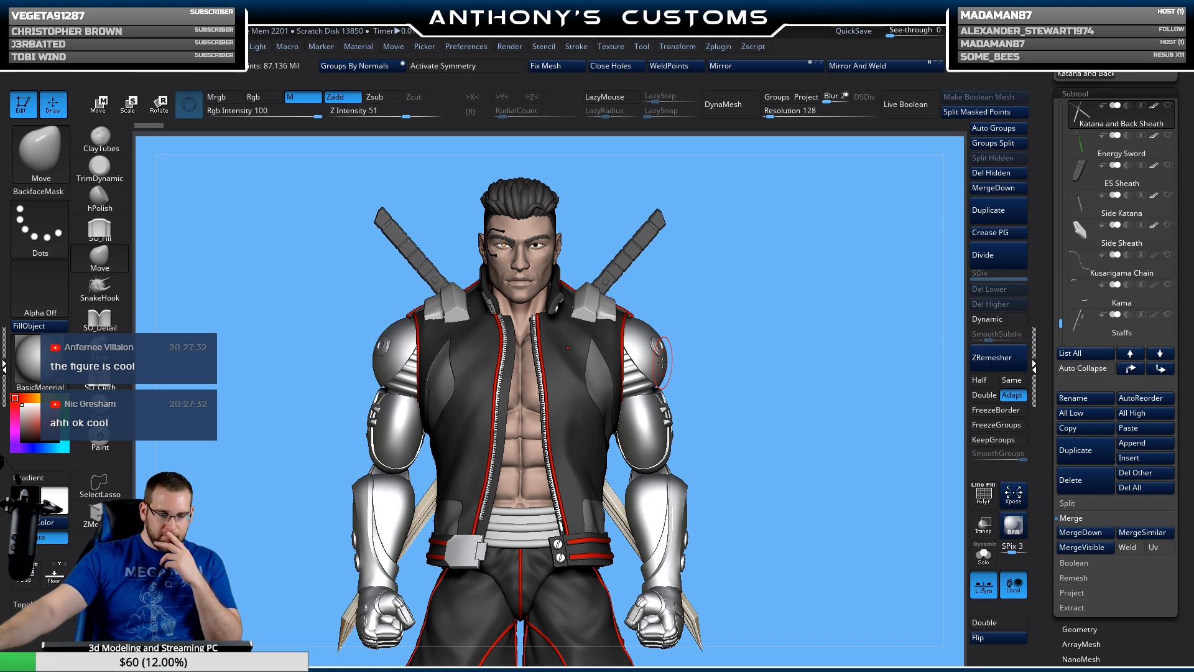
{"action": "left_click_drag", "start_coordinate": [826, 460], "coordinate": [802, 354]}
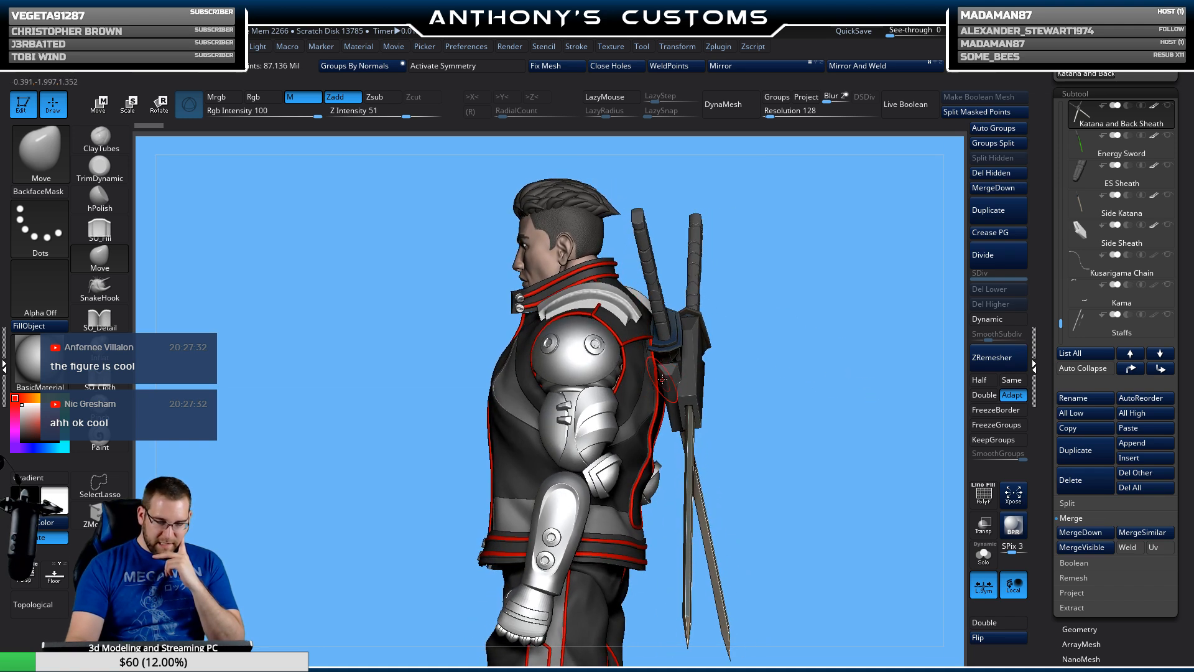
{"action": "mouse_move", "coordinate": [803, 419]}
{"action": "left_mouse_down"}
{"action": "mouse_move", "coordinate": [690, 422]}
{"action": "mouse_move", "coordinate": [863, 418]}
{"action": "mouse_move", "coordinate": [733, 355]}
{"action": "left_mouse_up"}
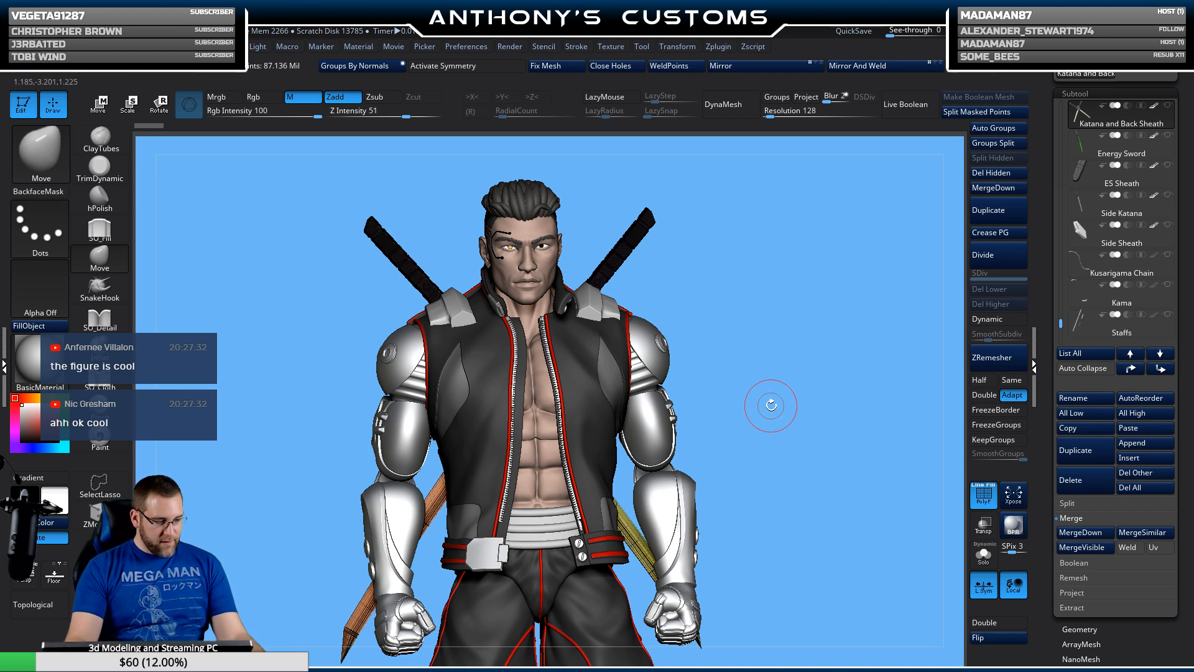
Step: Make the Jacket5 subtool active and display its polygroup wireframe around the belt buckle
{"action": "left_click_drag", "start_coordinate": [768, 400], "coordinate": [546, 528]}
{"action": "left_click", "coordinate": [546, 527], "text": "alt"}
{"action": "left_click_drag", "start_coordinate": [787, 482], "coordinate": [592, 338], "text": "alt"}
{"action": "key", "text": "shift+f"}
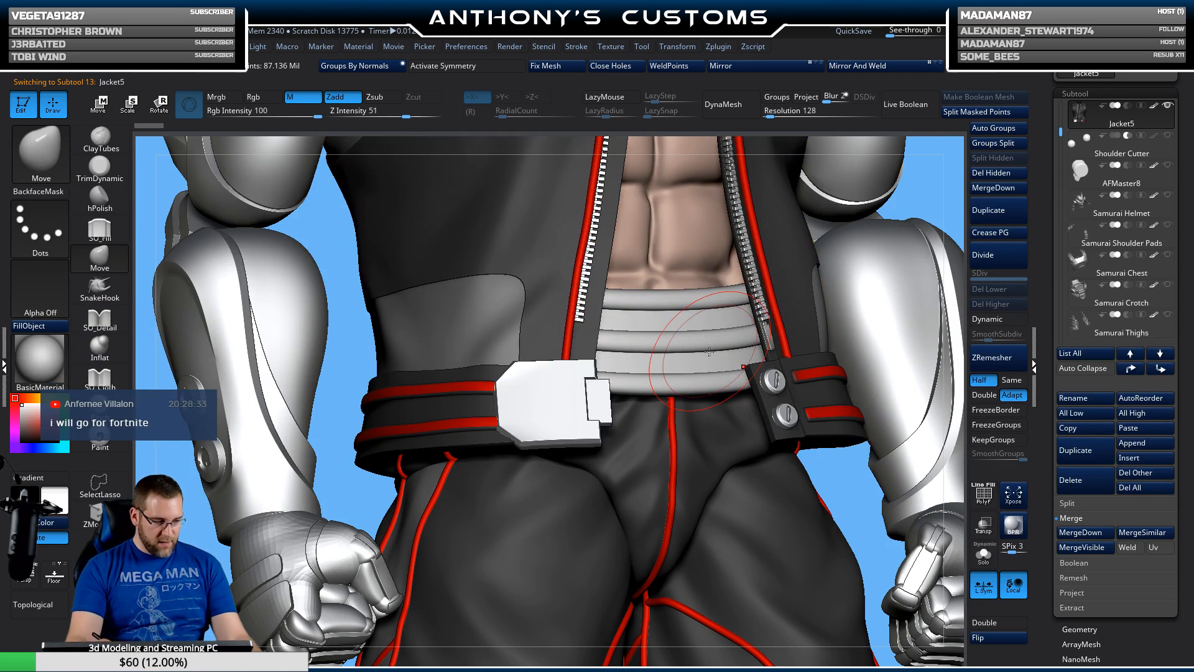
{"action": "mouse_move", "coordinate": [629, 395]}
{"action": "left_mouse_down", "text": "alt"}
{"action": "mouse_move", "coordinate": [622, 535]}
{"action": "mouse_move", "coordinate": [551, 415]}
{"action": "left_mouse_up", "text": "alt"}
{"action": "key", "text": "shift+f"}
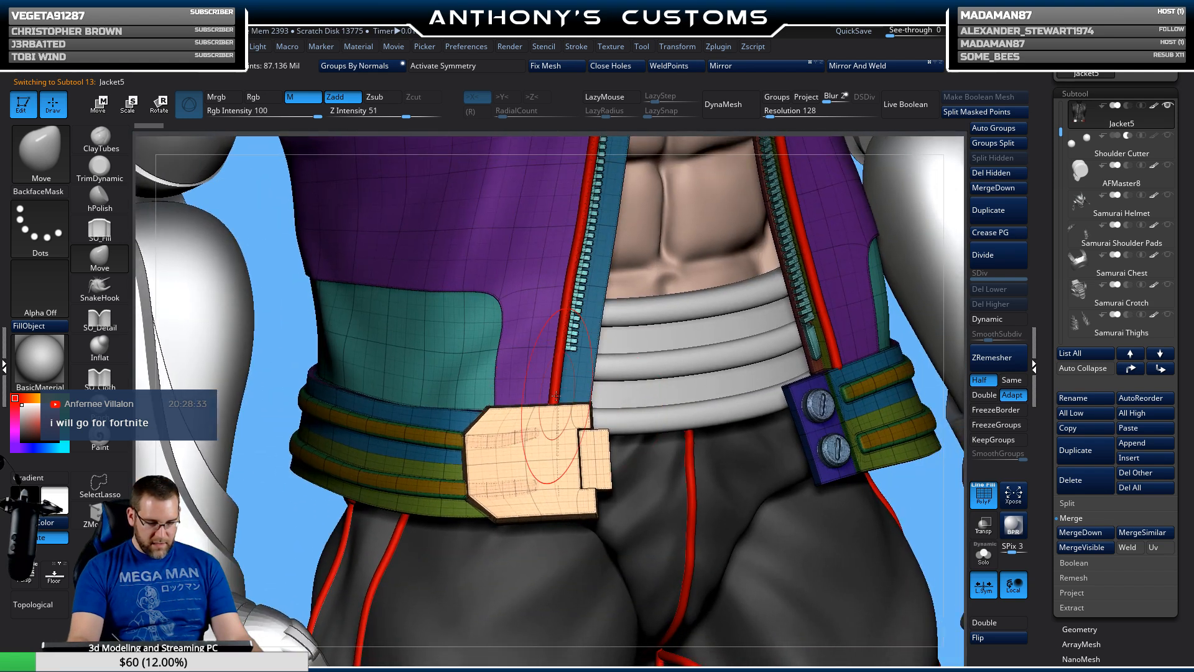
Step: Insert the LatchInset mesh from the IMM Boolean brush onto the face of the belt buckle
{"action": "key", "text": "b"}
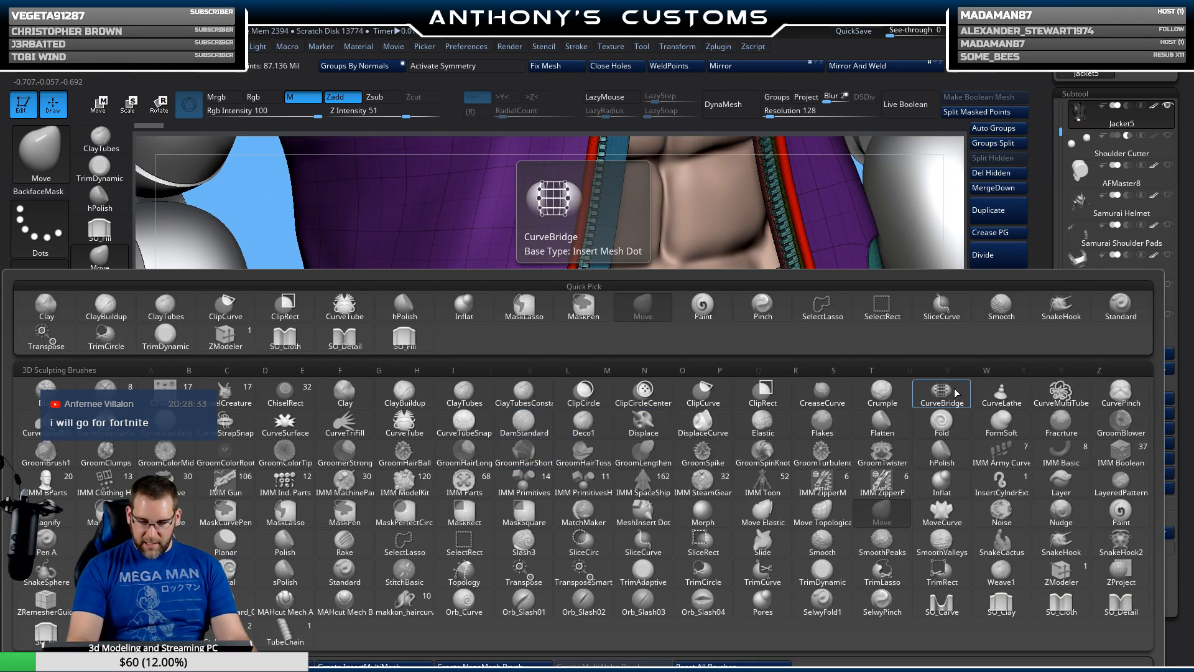
{"action": "left_click", "coordinate": [1127, 460]}
{"action": "key", "text": "m"}
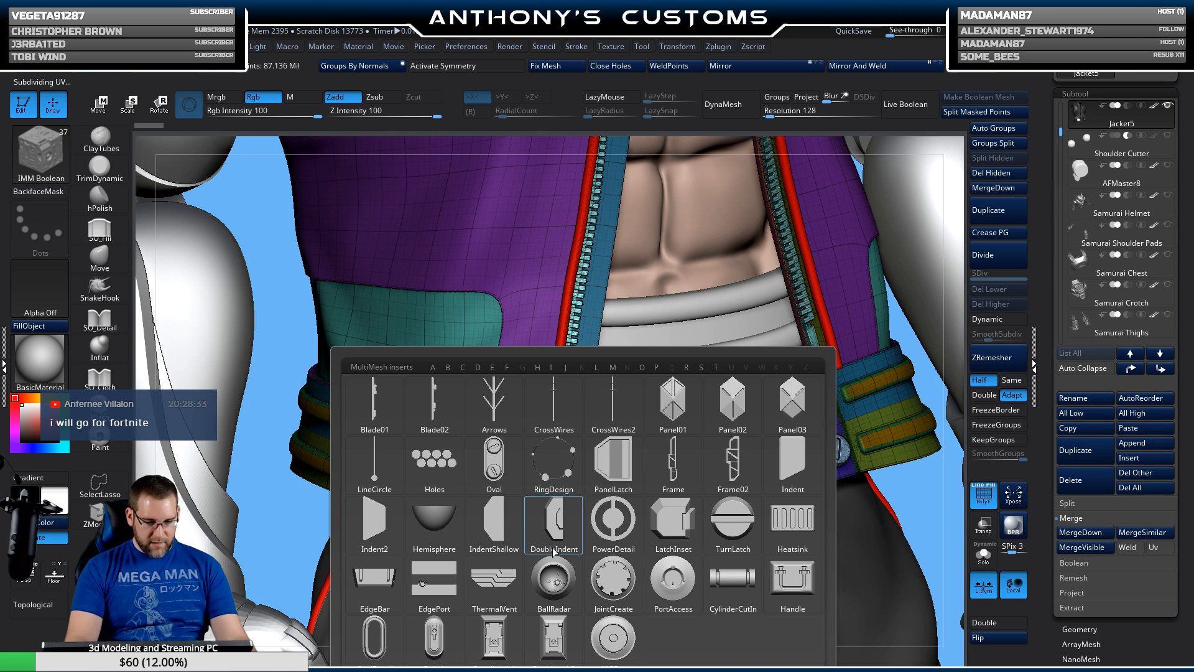
{"action": "mouse_move", "coordinate": [787, 532]}
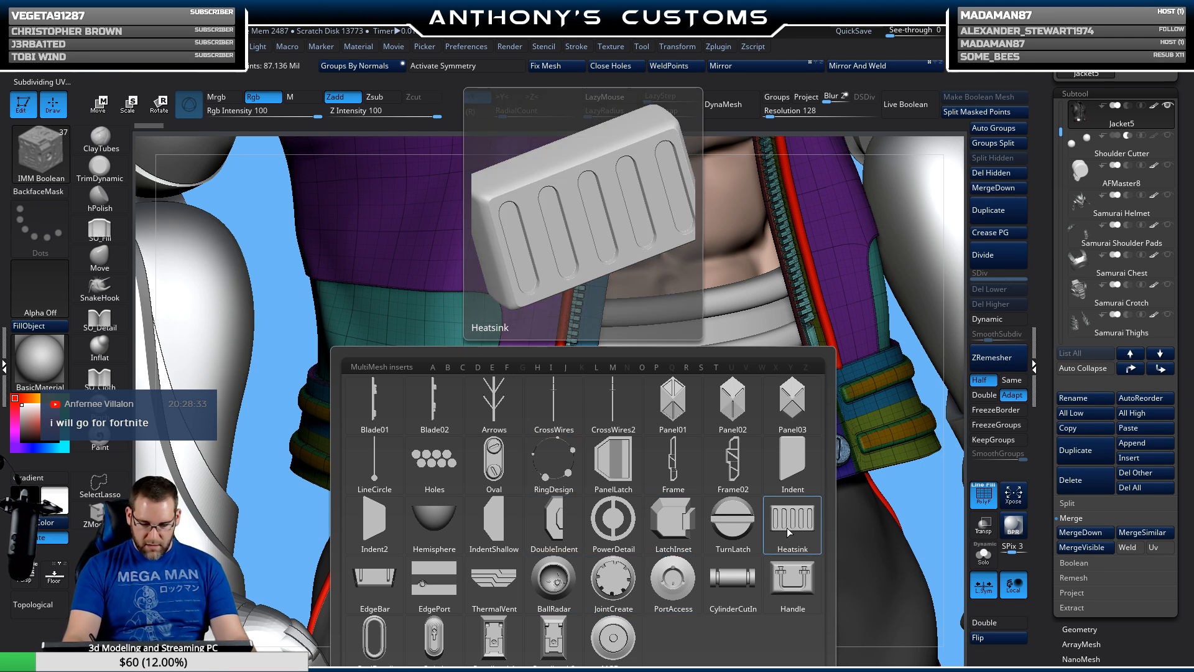
{"action": "left_click", "coordinate": [674, 522]}
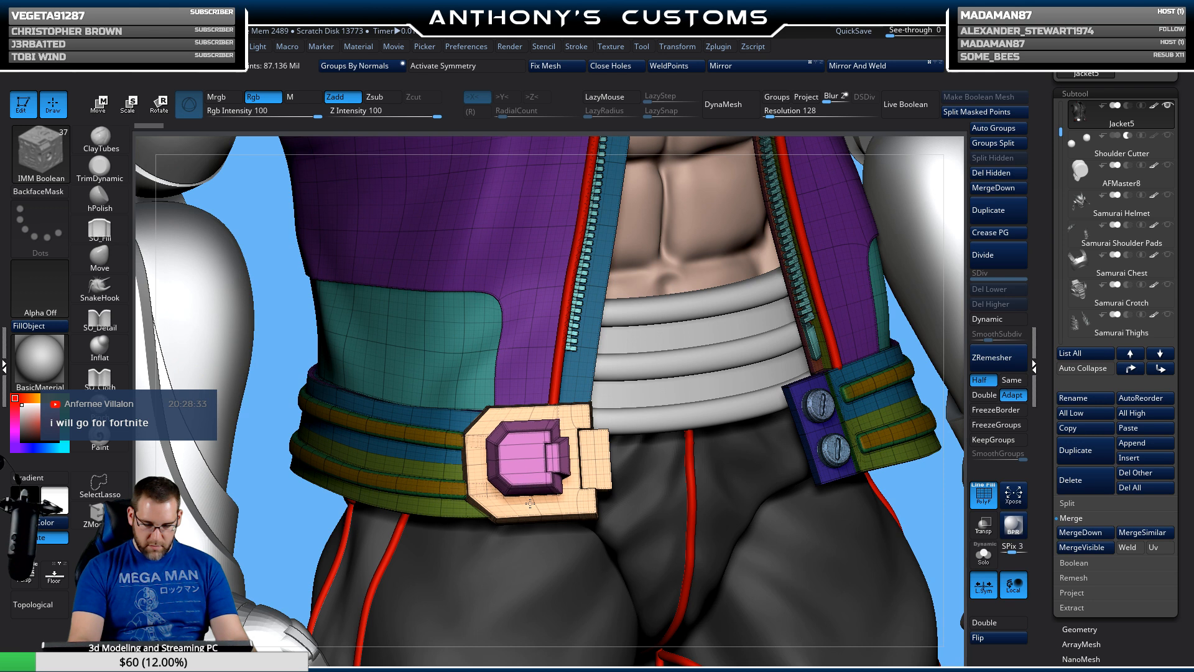
{"action": "left_click_drag", "start_coordinate": [530, 505], "coordinate": [566, 476], "text": "ctrl+shift"}
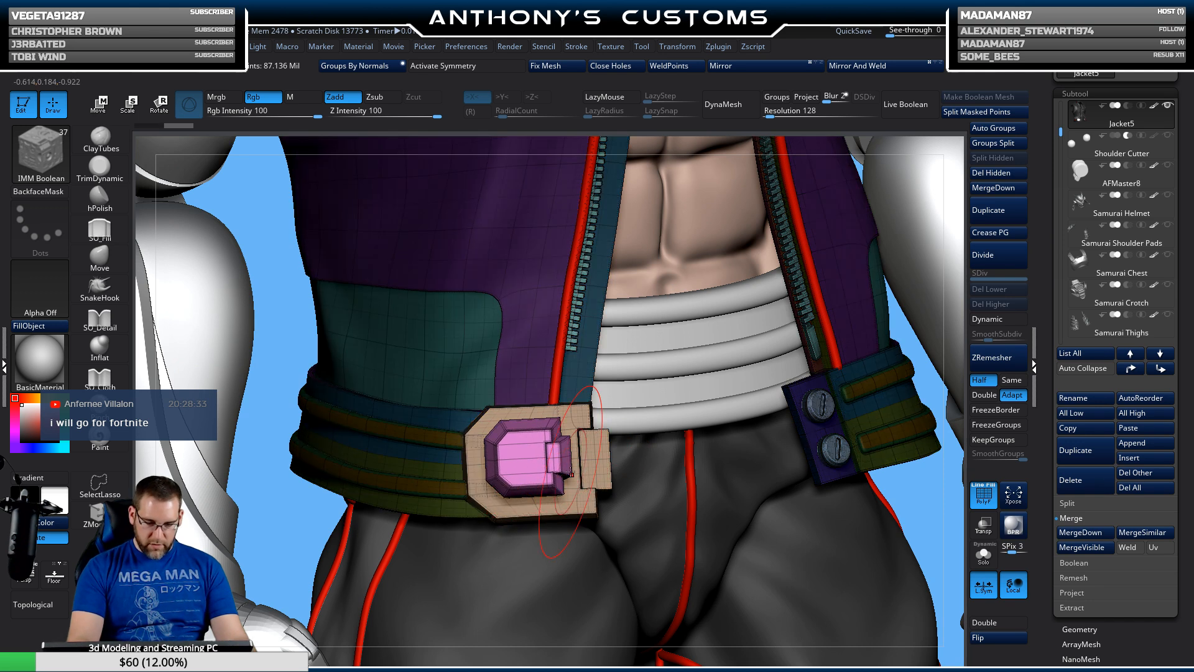
Step: Try to scale the LatchInset mesh along Z and shift it against the face of the belt buckle
{"action": "key", "text": "w"}
{"action": "right_click_drag", "start_coordinate": [539, 582], "coordinate": [527, 441]}
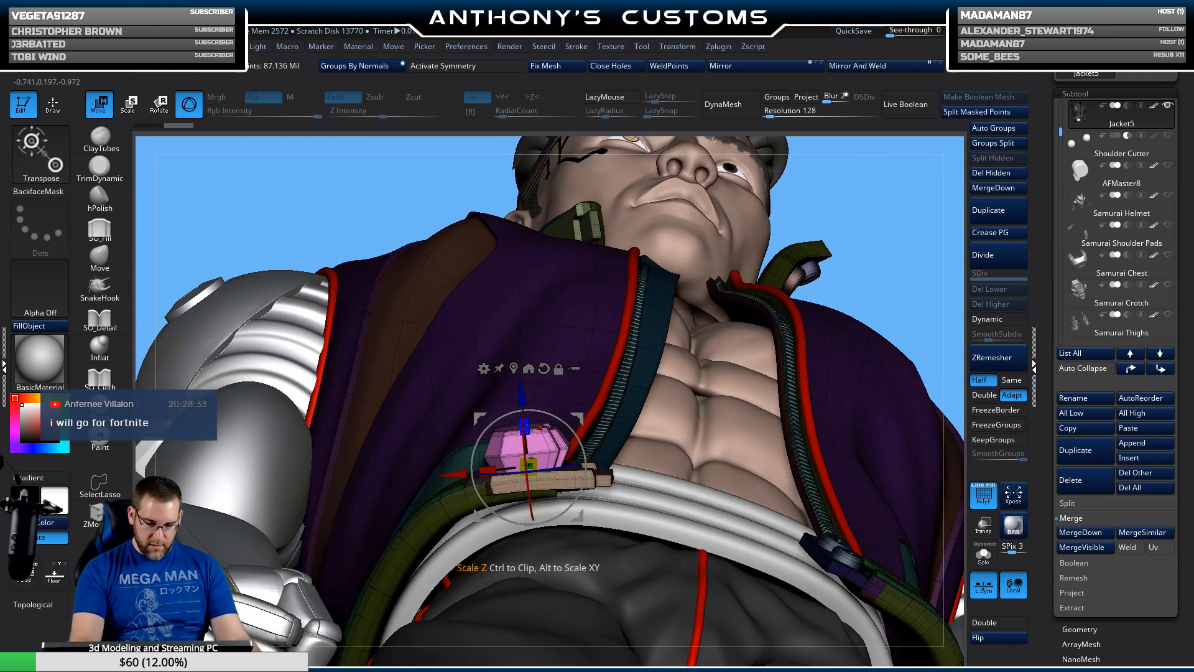
{"action": "left_click_drag", "start_coordinate": [528, 429], "coordinate": [522, 407]}
{"action": "right_click_drag", "start_coordinate": [543, 379], "coordinate": [623, 484]}
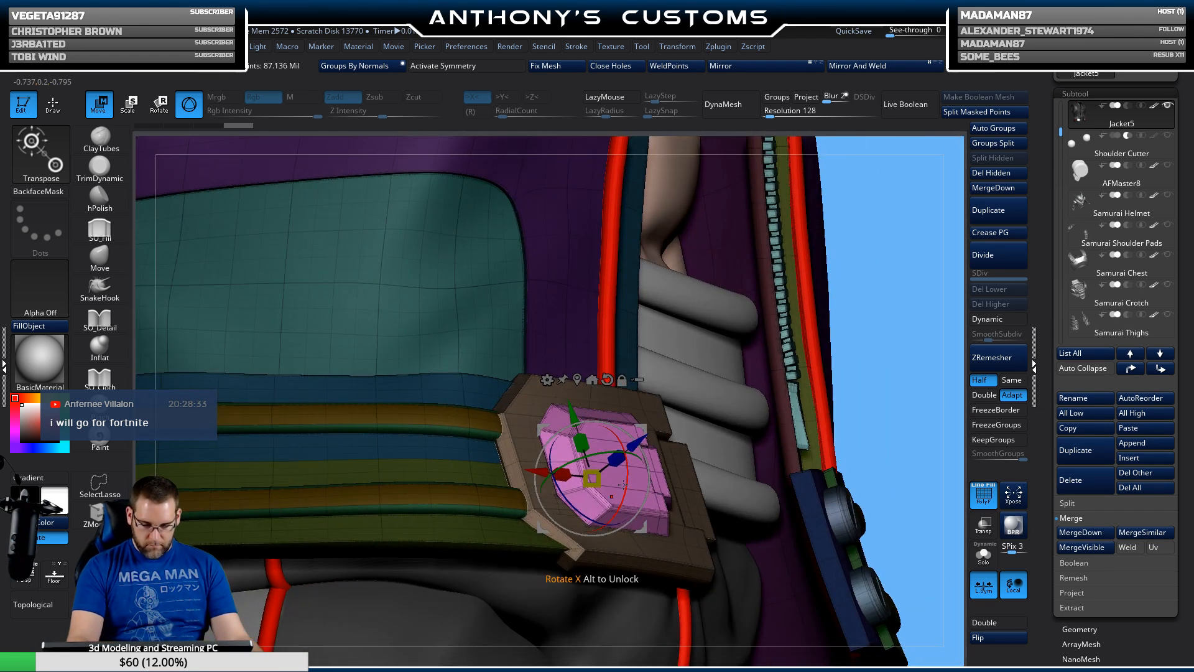
{"action": "left_click_drag", "start_coordinate": [633, 444], "coordinate": [570, 411]}
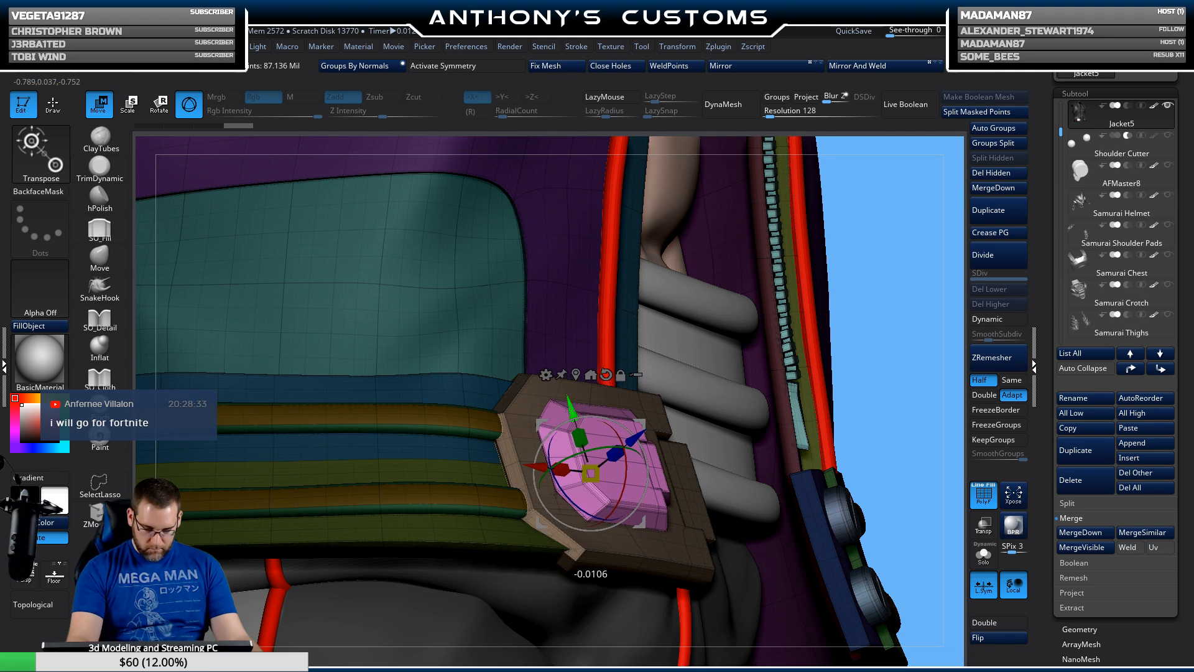
{"action": "right_click_drag", "start_coordinate": [571, 405], "coordinate": [634, 420]}
Step: Undo the LatchInset's adjustments and its insertion, back to the plain belt buckle
{"action": "key", "text": "ctrl+z"}
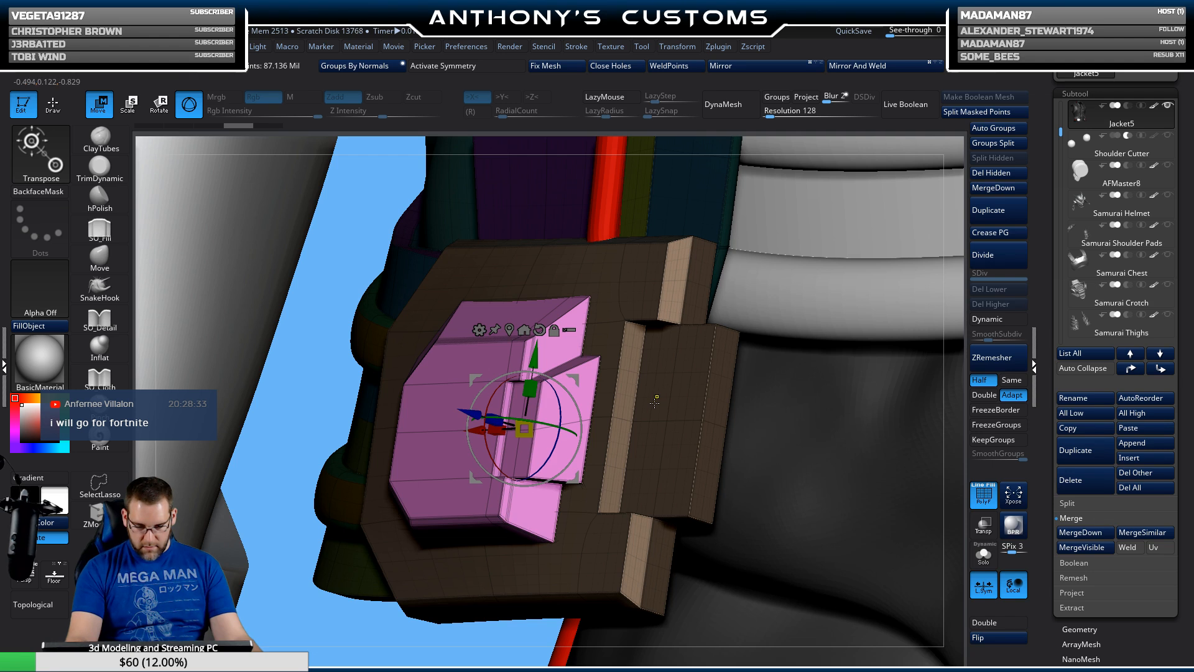
{"action": "key", "text": "ctrl+z"}
{"action": "key", "text": "ctrl+z"}
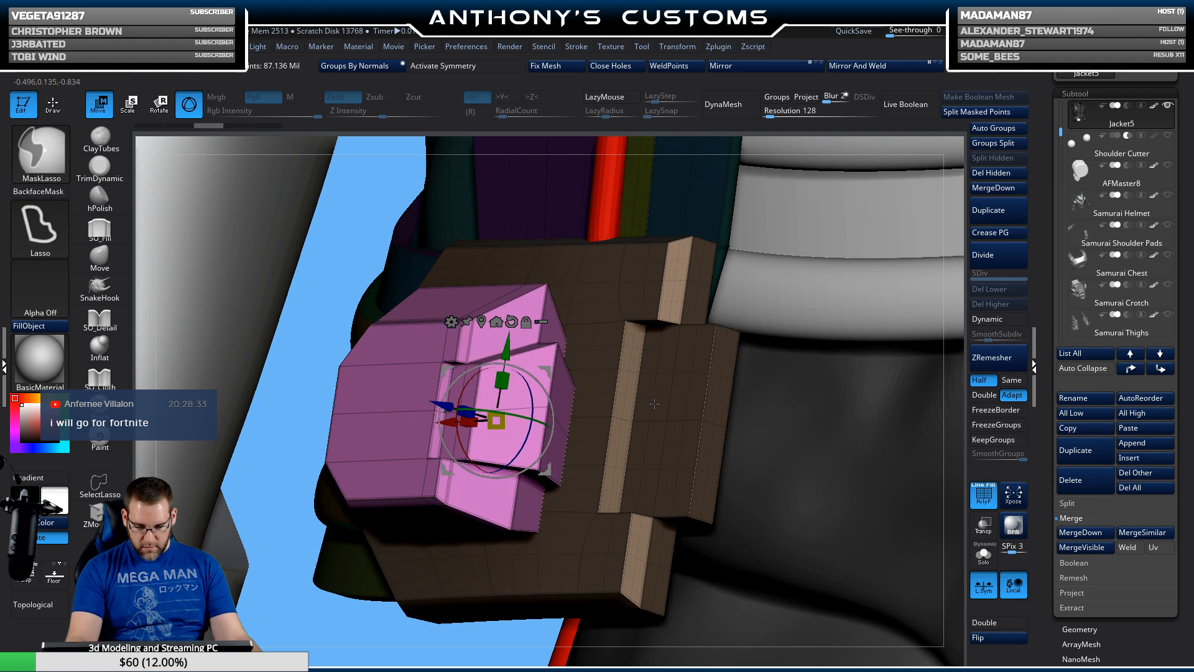
{"action": "mouse_move", "coordinate": [654, 405]}
{"action": "right_mouse_down"}
{"action": "mouse_move", "coordinate": [628, 413]}
{"action": "mouse_move", "coordinate": [658, 403]}
{"action": "right_mouse_up"}
{"action": "key", "text": "ctrl+z"}
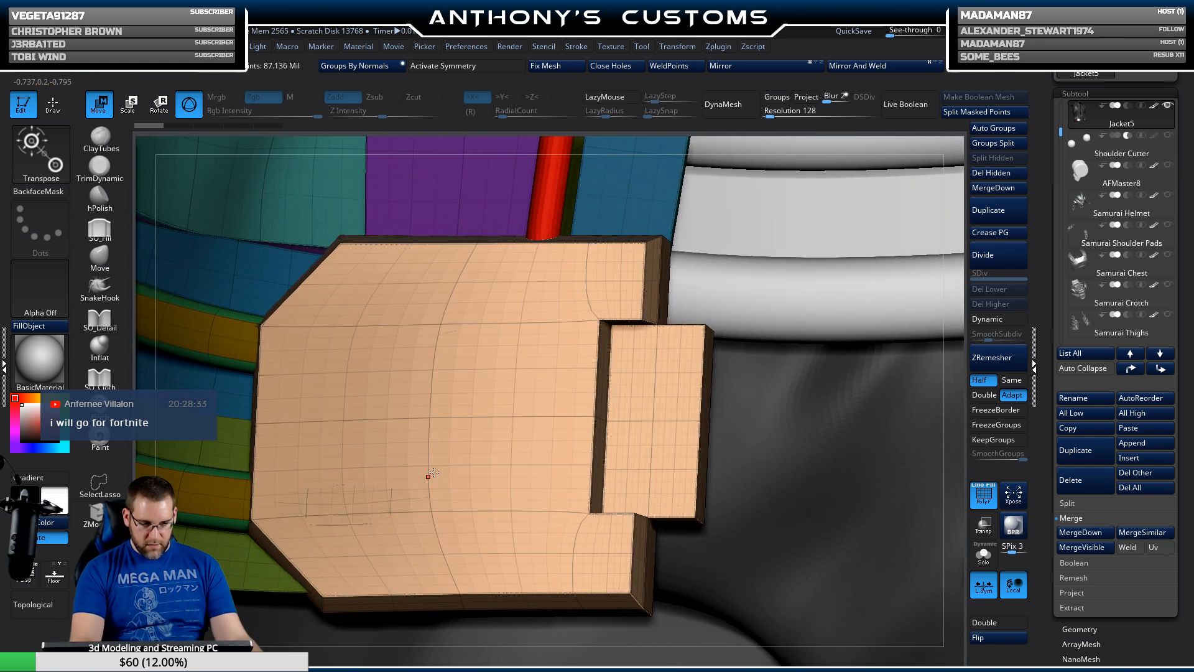
Step: Isolate the Jacket5 subtool in Solo mode and show its open front with the belt buckle
{"action": "left_click", "coordinate": [983, 560]}
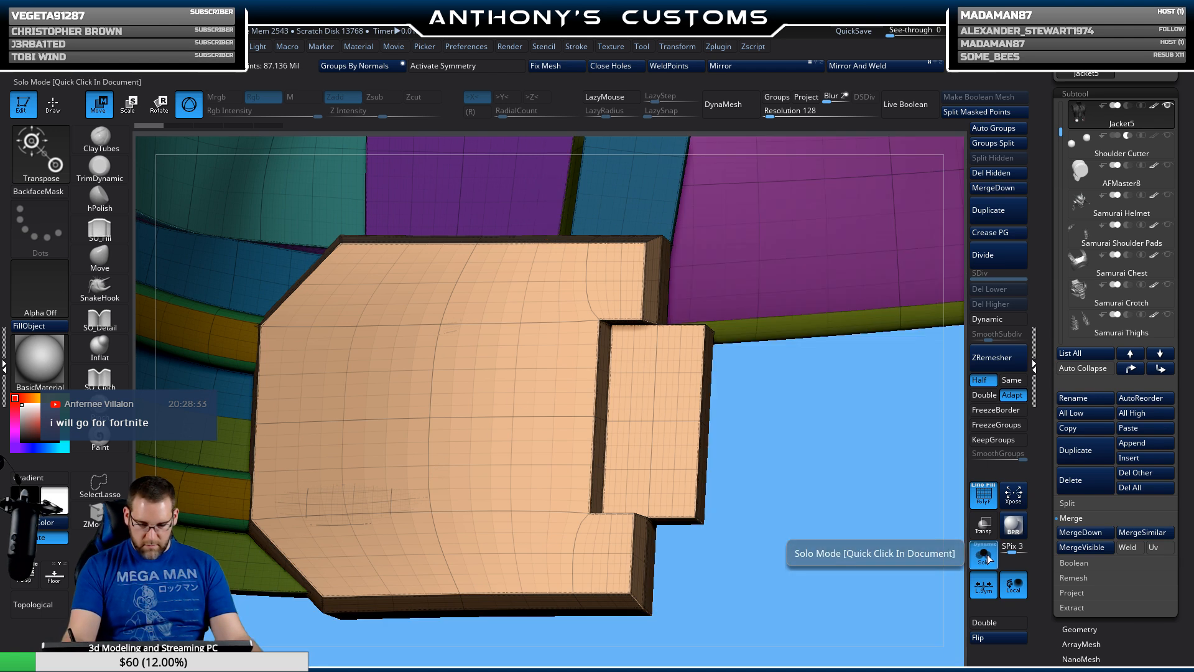
{"action": "left_click", "coordinate": [984, 561]}
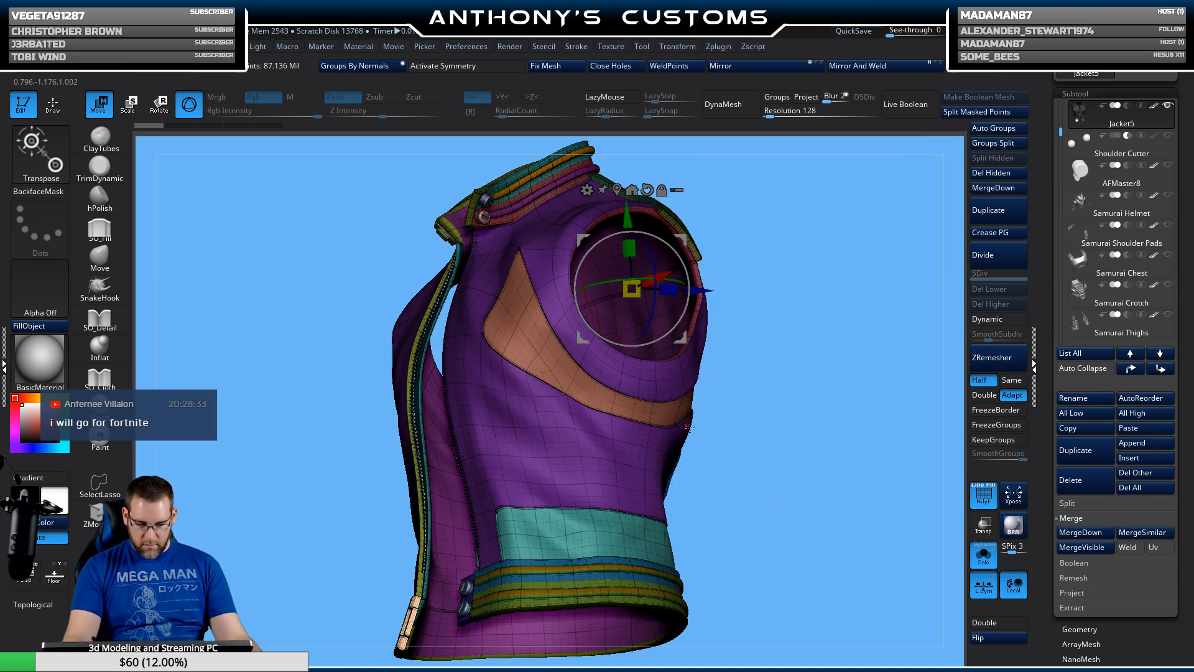
{"action": "right_click_drag", "start_coordinate": [745, 492], "coordinate": [877, 498]}
{"action": "right_click_drag", "start_coordinate": [381, 522], "coordinate": [340, 462], "text": "alt"}
Step: Try the LatchInset mesh again at a smaller size in the middle of the buckle's face, then undo it
{"action": "key", "text": "q"}
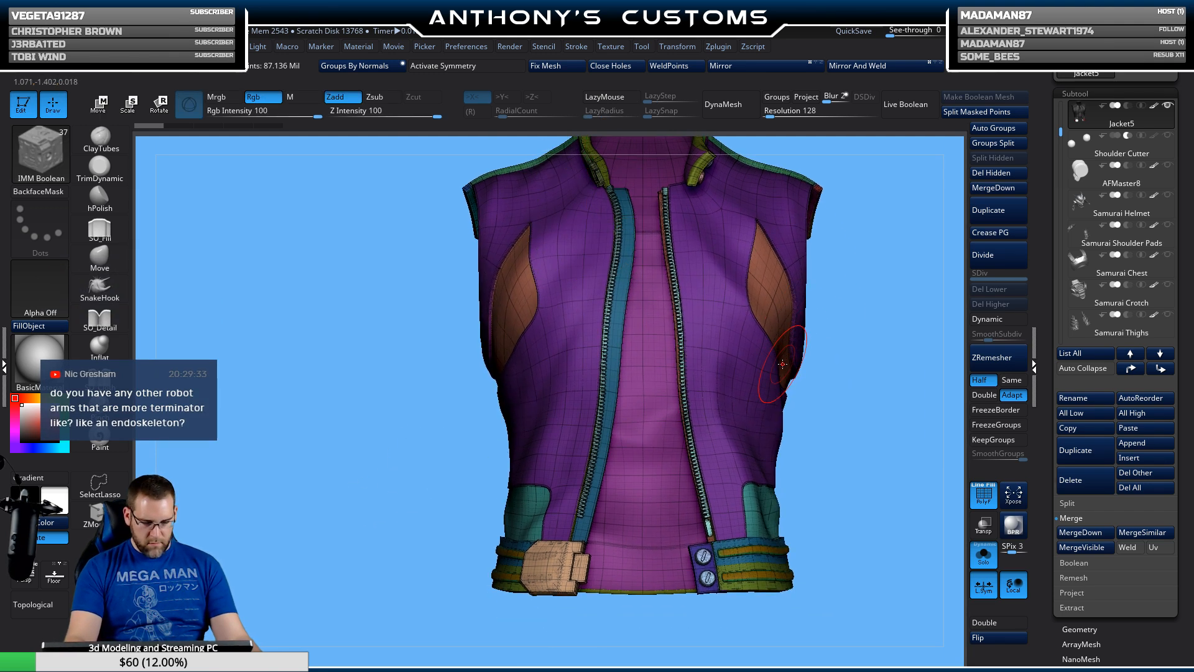
{"action": "right_click_drag", "start_coordinate": [841, 386], "coordinate": [528, 453], "text": "ctrl"}
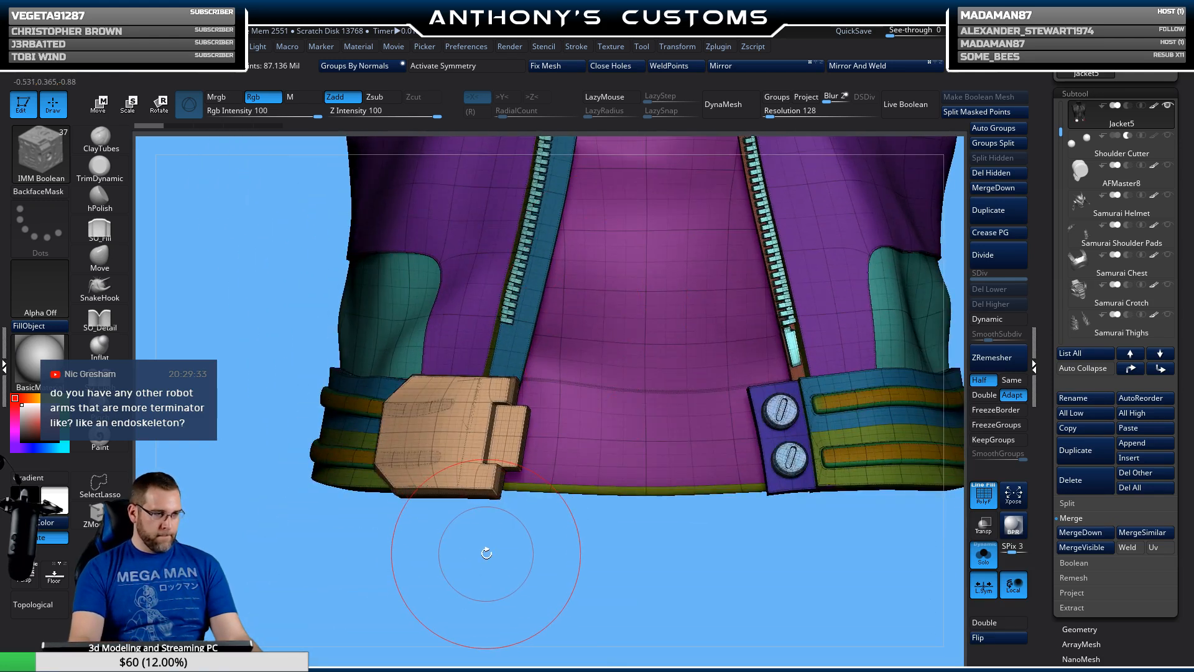
{"action": "mouse_move", "coordinate": [487, 553]}
{"action": "right_mouse_down"}
{"action": "mouse_move", "coordinate": [538, 477]}
{"action": "mouse_move", "coordinate": [565, 637]}
{"action": "mouse_move", "coordinate": [550, 473]}
{"action": "right_mouse_up"}
{"action": "left_click_drag", "start_coordinate": [543, 392], "coordinate": [540, 470]}
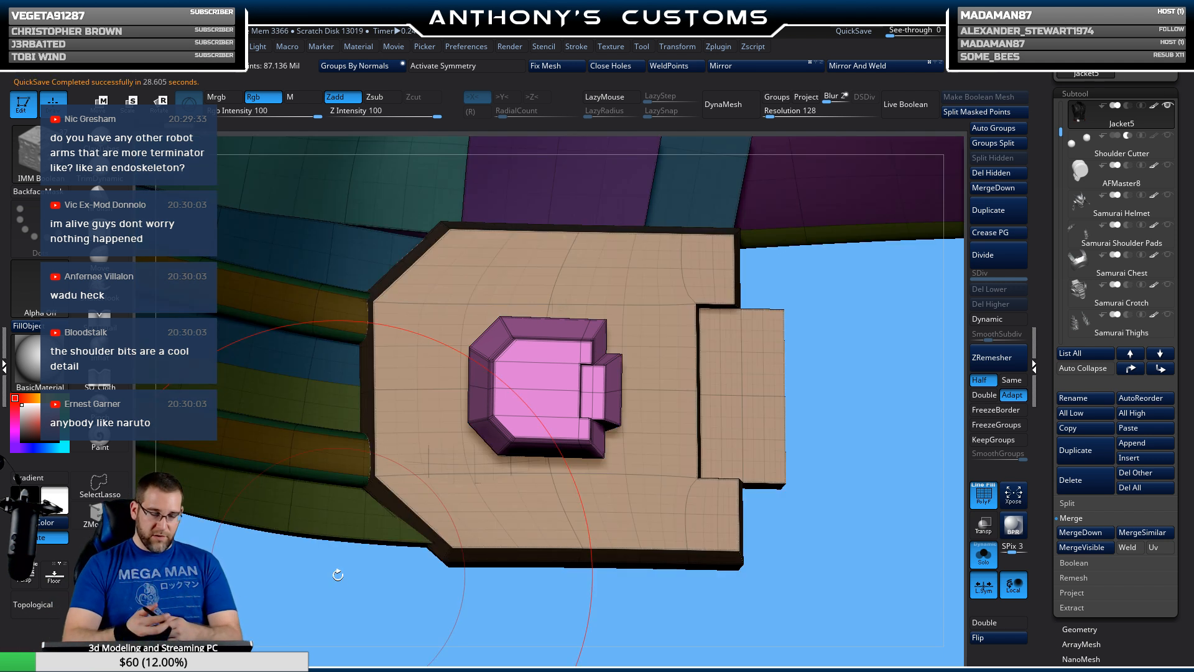
{"action": "key", "text": "w"}
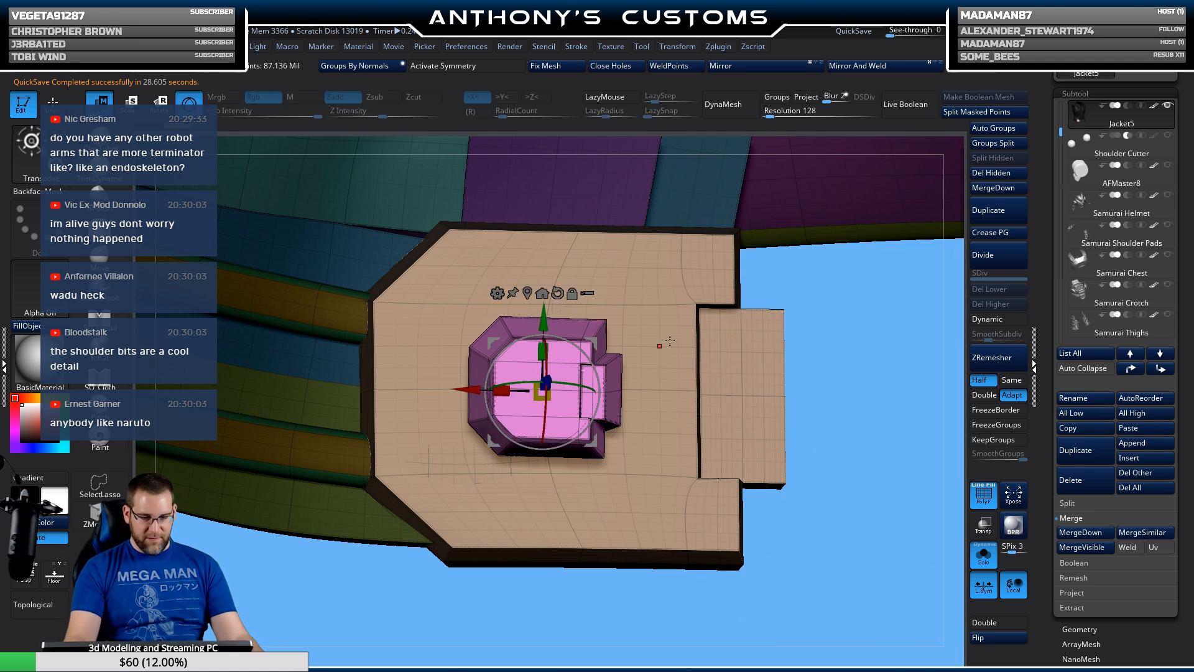
{"action": "left_click_drag", "start_coordinate": [892, 350], "coordinate": [859, 367]}
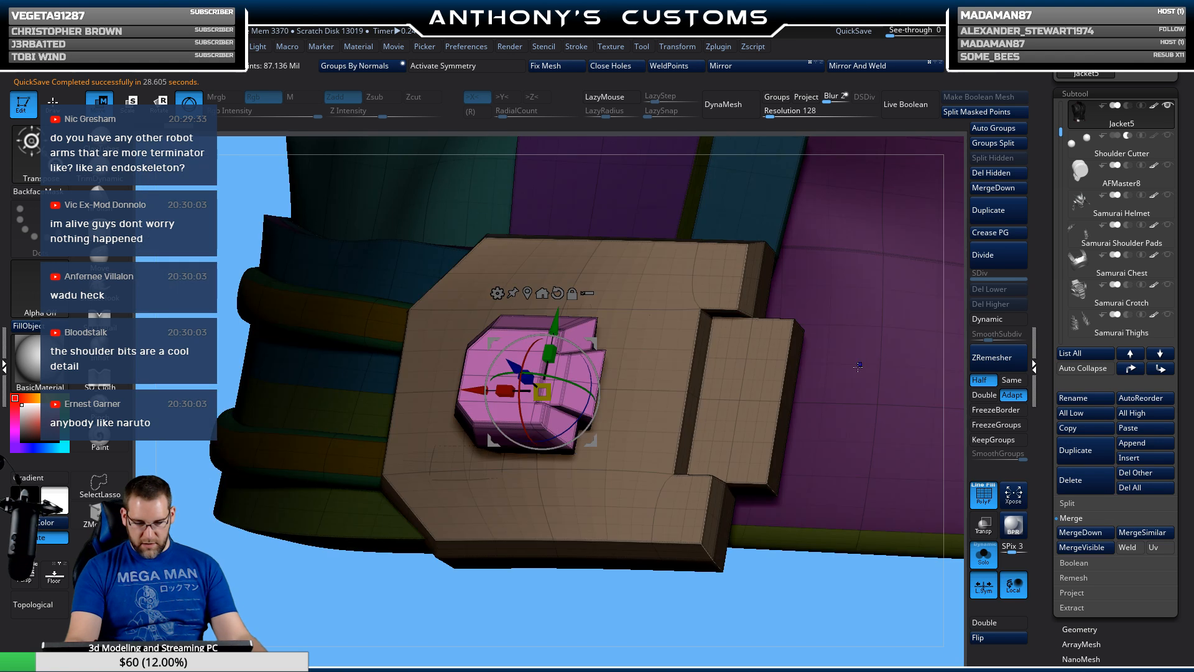
{"action": "key", "text": "ctrl+z"}
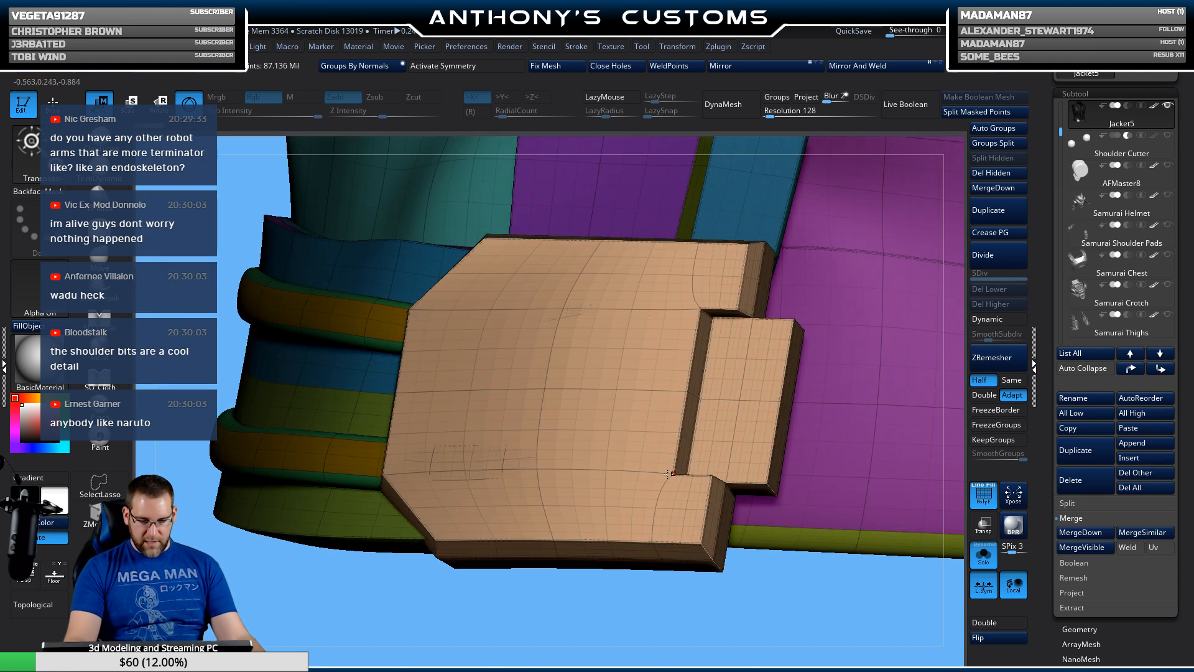
Step: Insert the Panels_3 mesh from the IMM ModelKit brush onto the middle of the belt buckle's face
{"action": "key", "text": "b"}
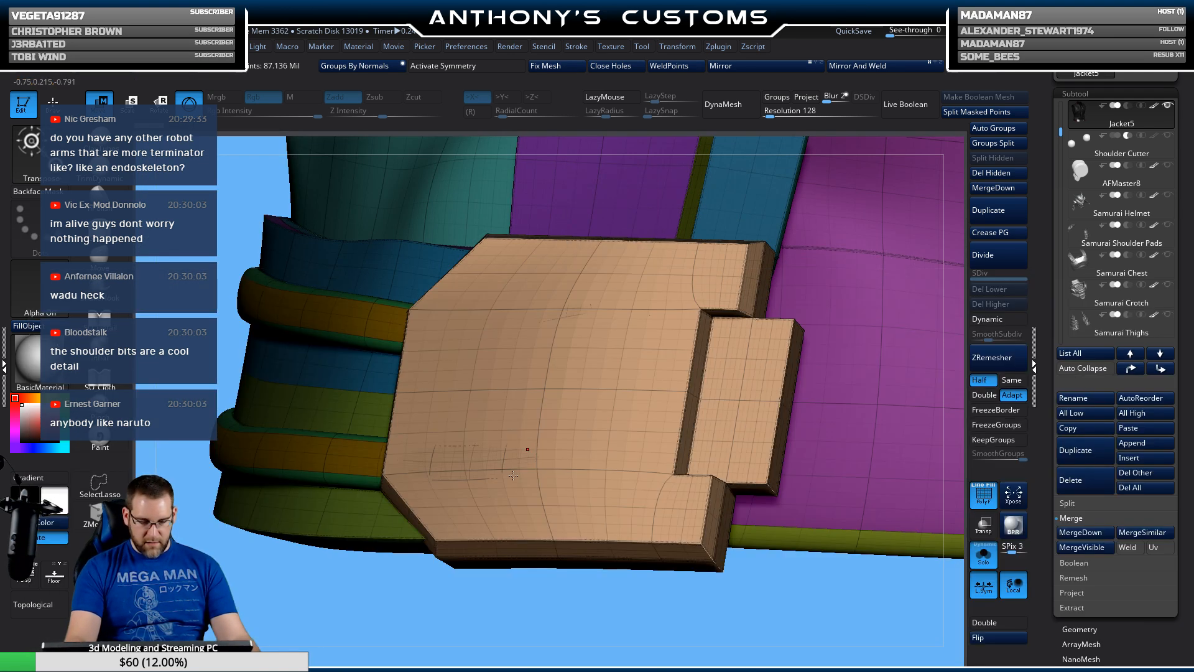
{"action": "key", "text": "b"}
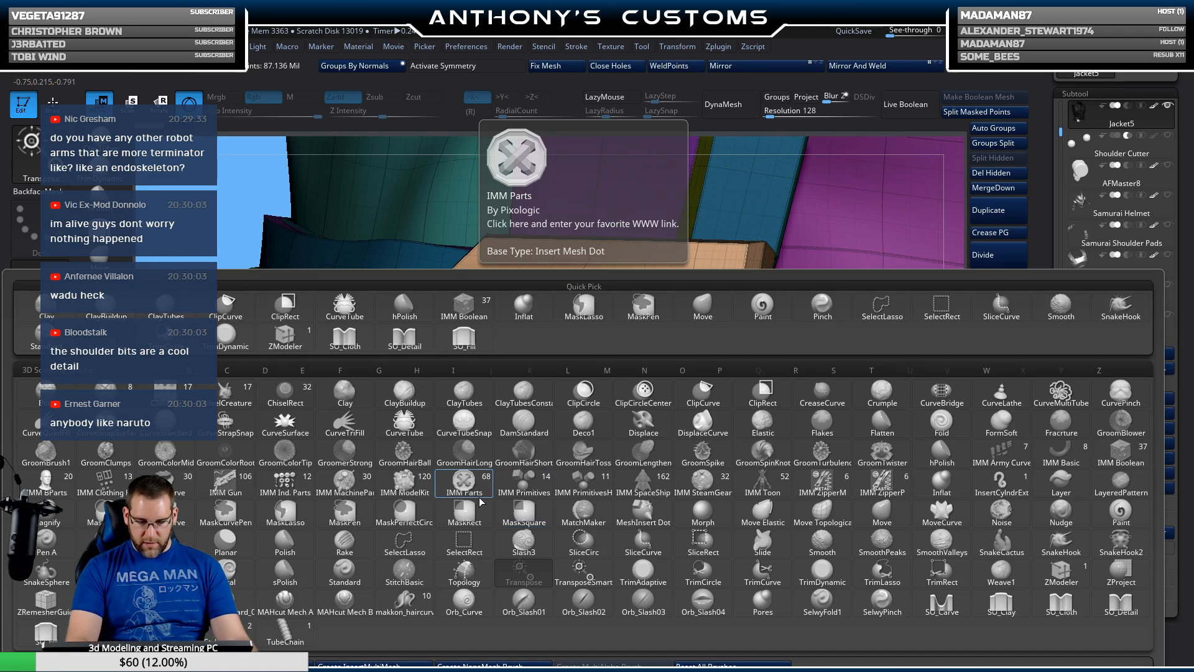
{"action": "left_click", "coordinate": [405, 484]}
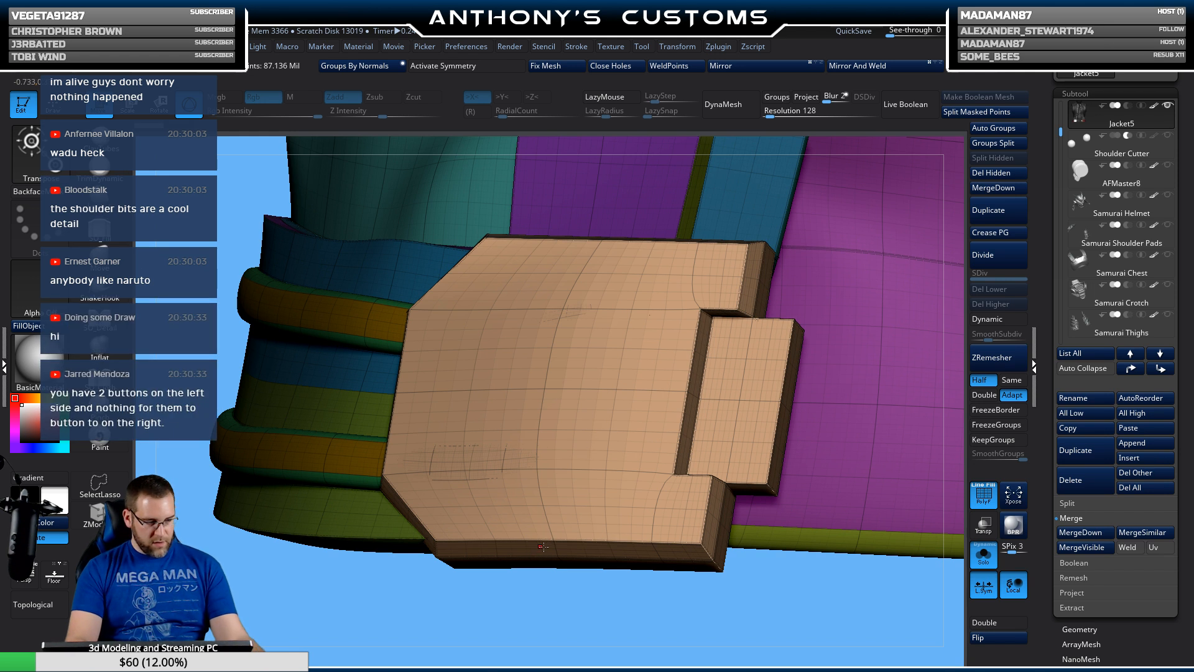
{"action": "key", "text": "q"}
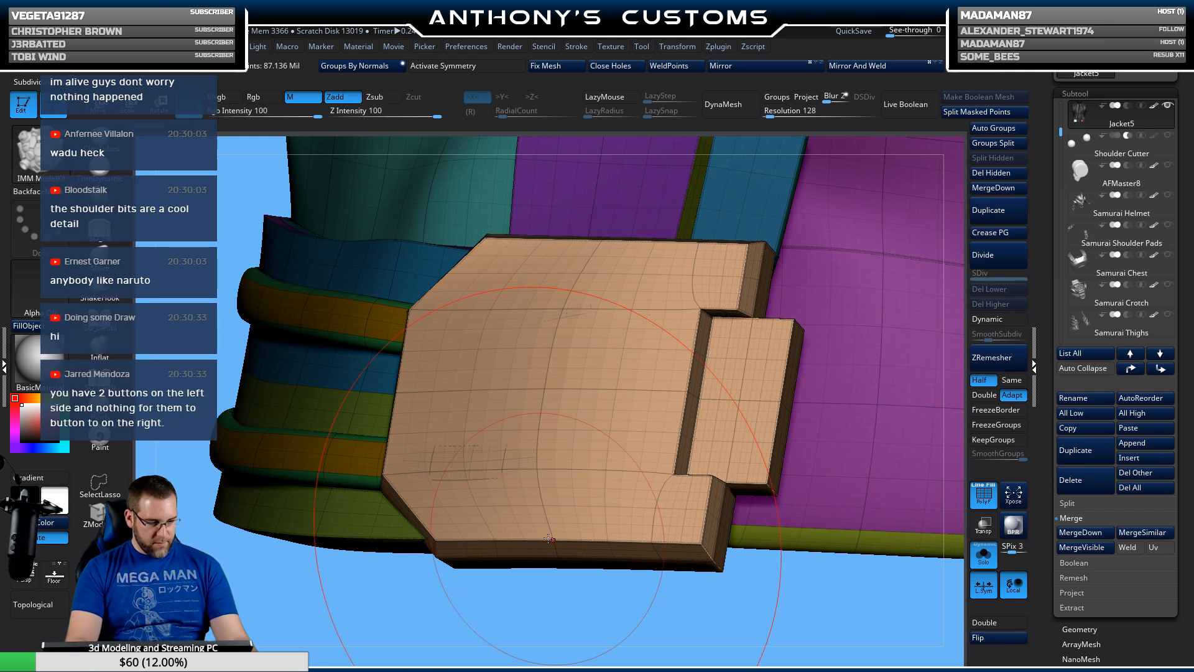
{"action": "key", "text": "m"}
{"action": "mouse_move", "coordinate": [592, 420]}
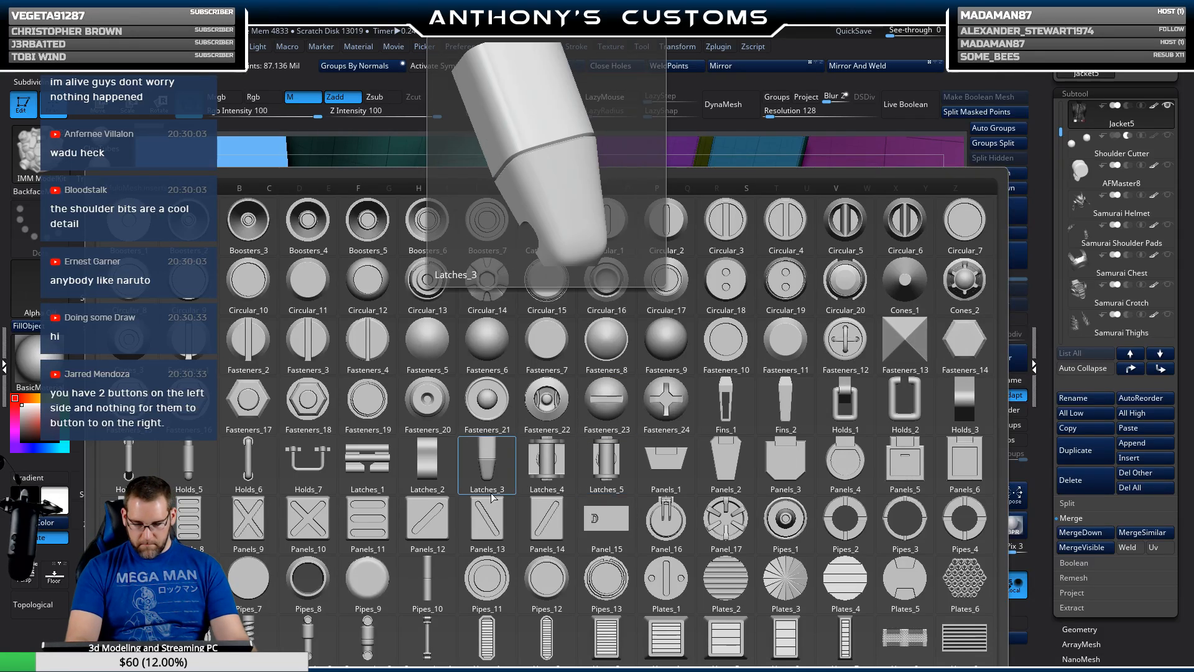
{"action": "left_click", "coordinate": [780, 467]}
{"action": "right_click_drag", "start_coordinate": [697, 594], "coordinate": [588, 607]}
{"action": "right_click_drag", "start_coordinate": [669, 473], "coordinate": [446, 340]}
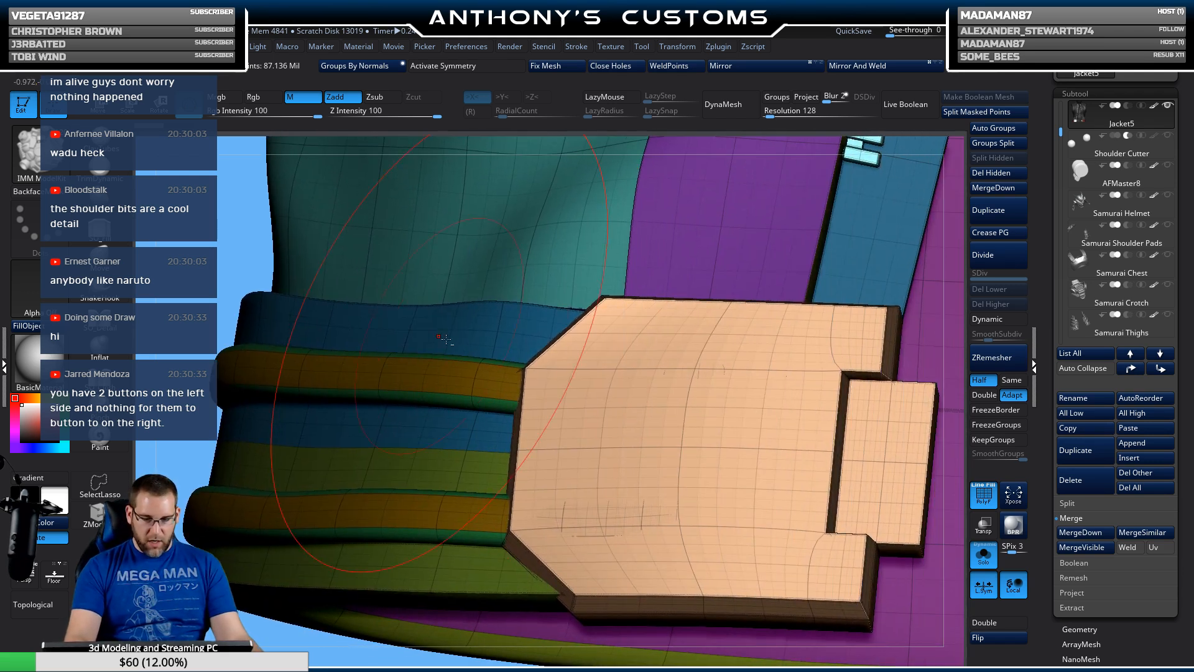
{"action": "left_click_drag", "start_coordinate": [683, 435], "coordinate": [558, 428]}
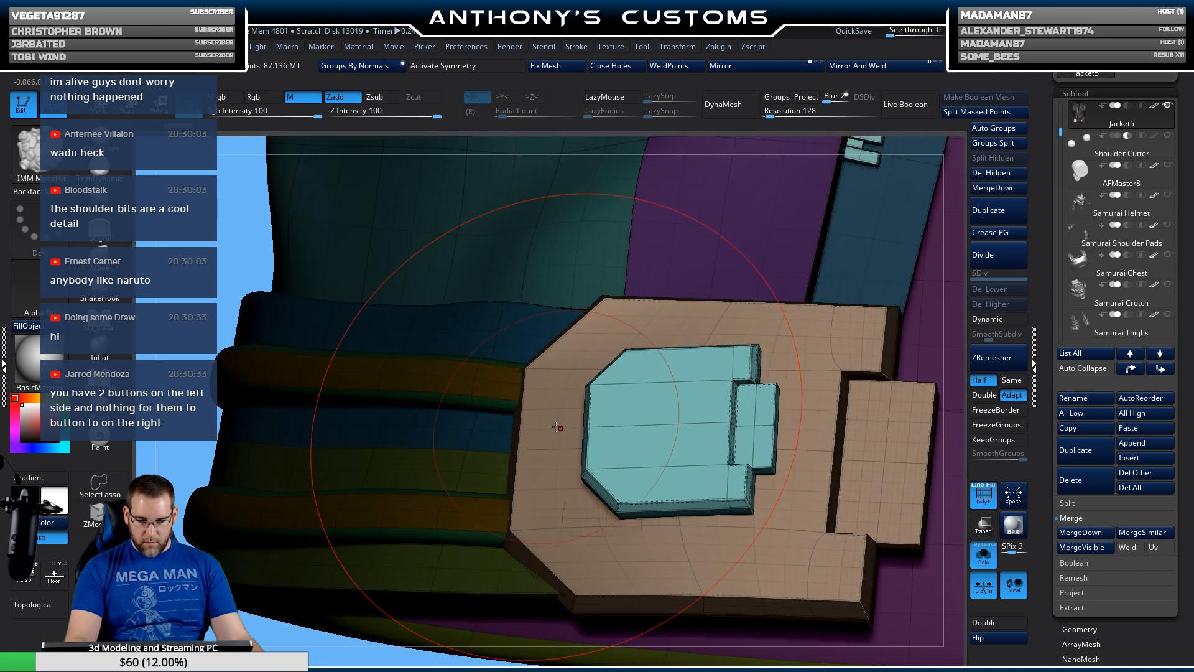
Step: Rotate the inserted panel slightly in the plane of the buckle's face so its edges run parallel to the buckle's
{"action": "right_click_drag", "start_coordinate": [557, 427], "coordinate": [803, 436]}
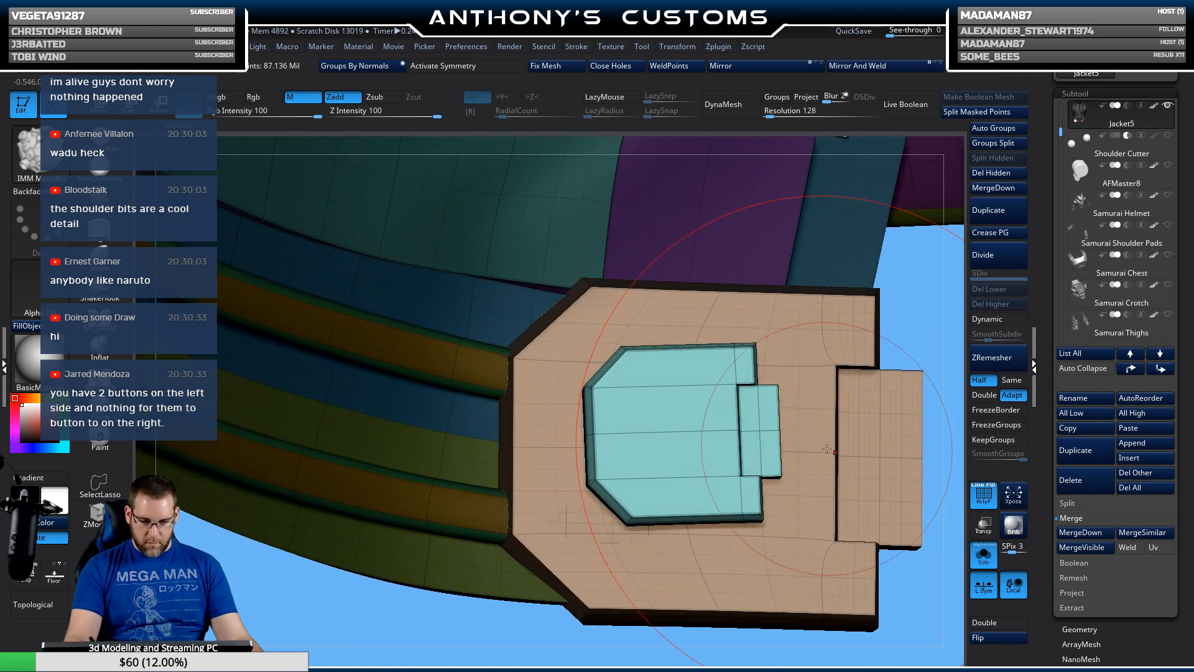
{"action": "key", "text": "w"}
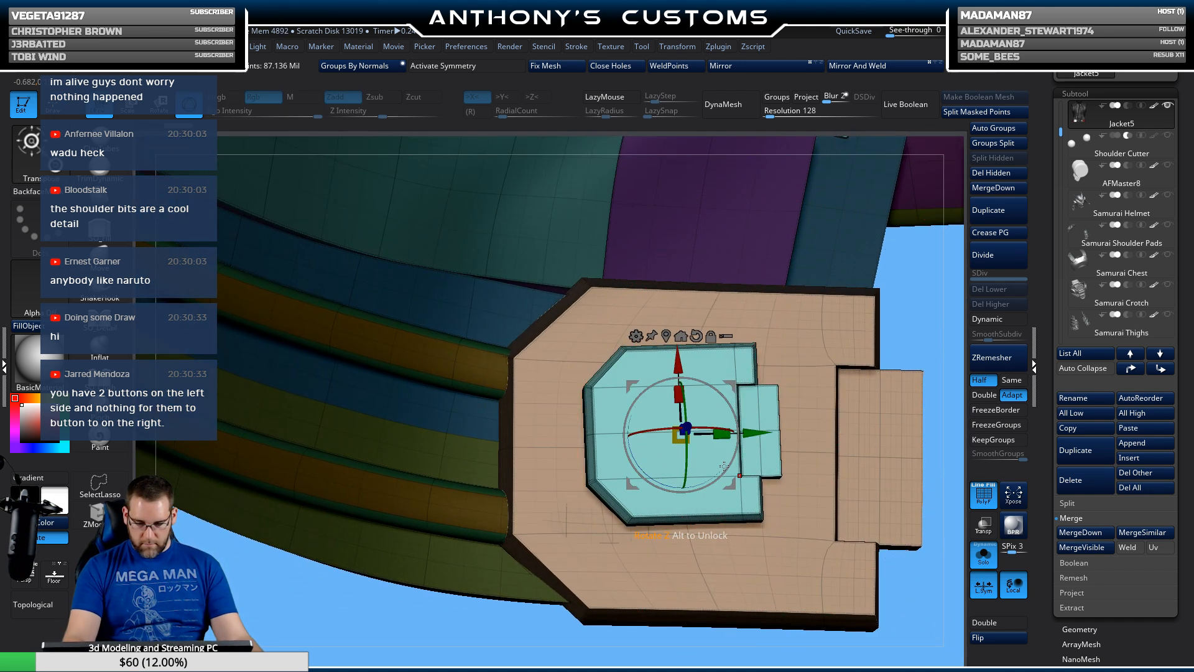
{"action": "left_click_drag", "start_coordinate": [716, 478], "coordinate": [714, 476]}
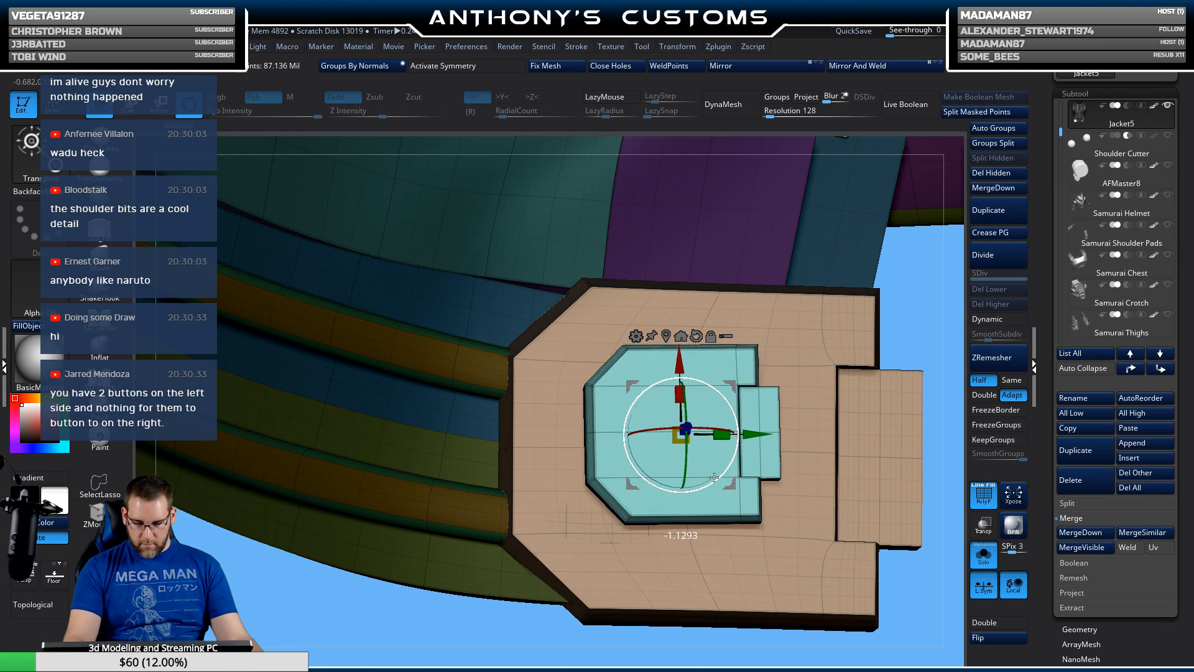
{"action": "right_click_drag", "start_coordinate": [744, 458], "coordinate": [685, 81]}
{"action": "right_click_drag", "start_coordinate": [642, 462], "coordinate": [629, 174], "text": "alt"}
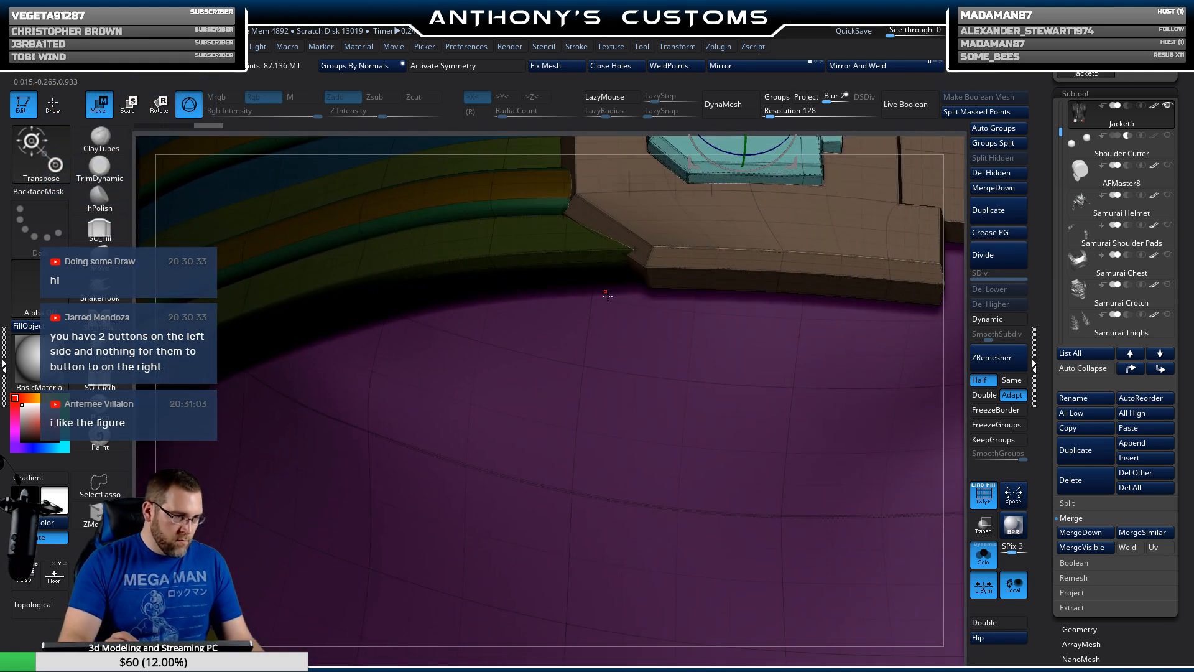
{"action": "right_click_drag", "start_coordinate": [609, 296], "coordinate": [588, 385], "text": "ctrl"}
{"action": "right_click_drag", "start_coordinate": [674, 342], "coordinate": [506, 581], "text": "alt"}
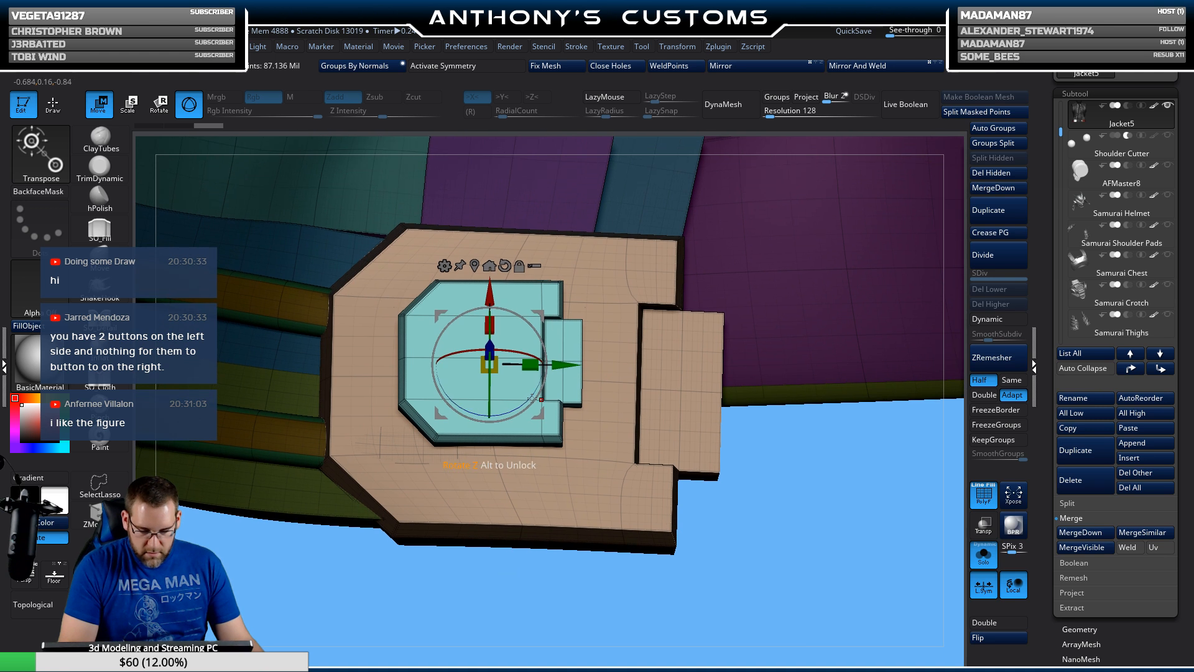
{"action": "left_click_drag", "start_coordinate": [527, 399], "coordinate": [523, 403]}
{"action": "right_click_drag", "start_coordinate": [522, 403], "coordinate": [516, 401]}
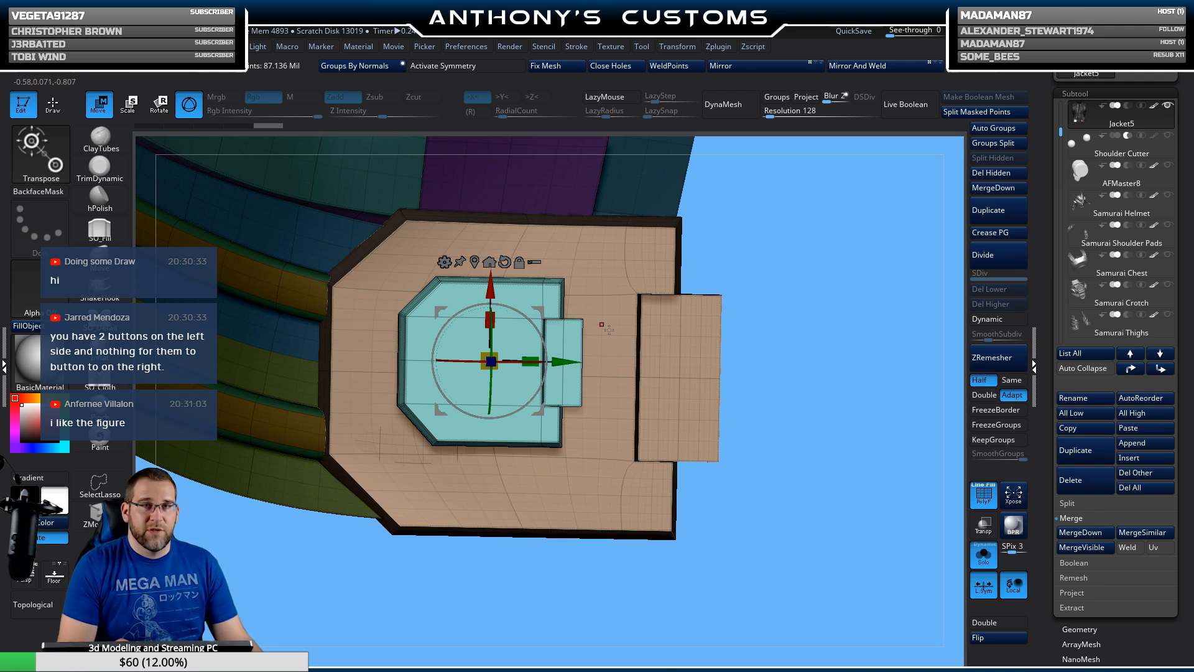
Step: Slightly adjust the inserted panel's depth along Z against the buckle's face
{"action": "right_click_drag", "start_coordinate": [791, 296], "coordinate": [789, 214]}
{"action": "left_click_drag", "start_coordinate": [491, 324], "coordinate": [490, 329]}
{"action": "mouse_move", "coordinate": [701, 370]}
{"action": "right_mouse_down"}
{"action": "mouse_move", "coordinate": [657, 378]}
{"action": "mouse_move", "coordinate": [732, 353]}
{"action": "mouse_move", "coordinate": [696, 340]}
{"action": "right_mouse_up"}
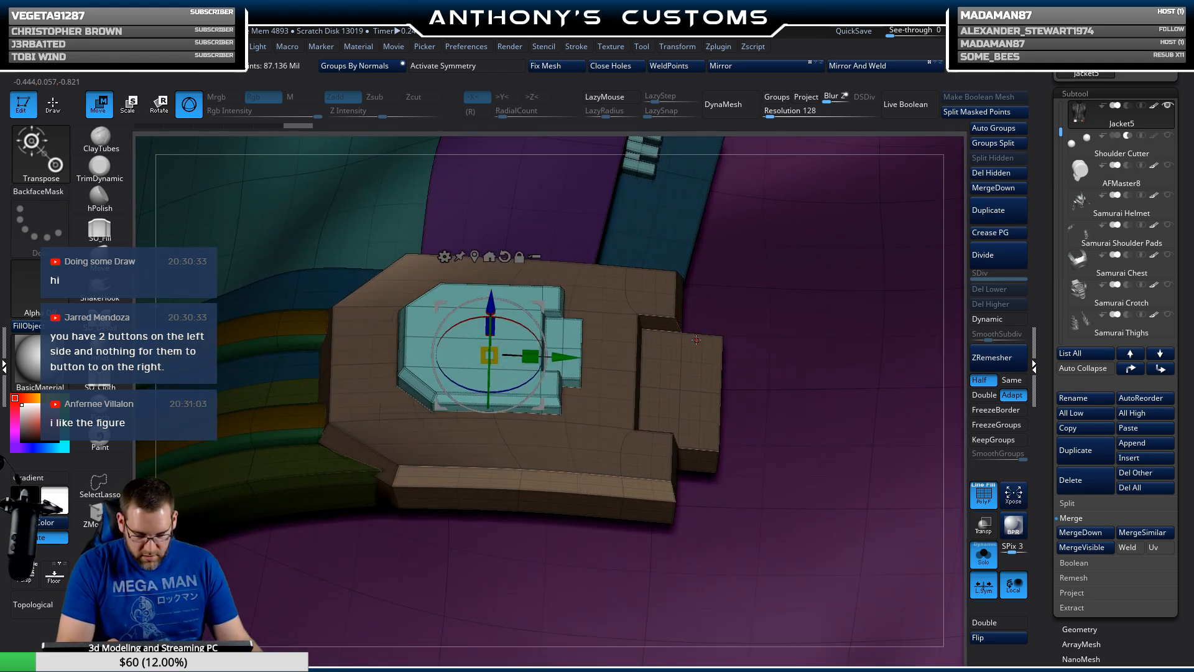
Step: Insert an edge loop across the middle of the inserted panel with the ZModeler brush
{"action": "key", "text": "q"}
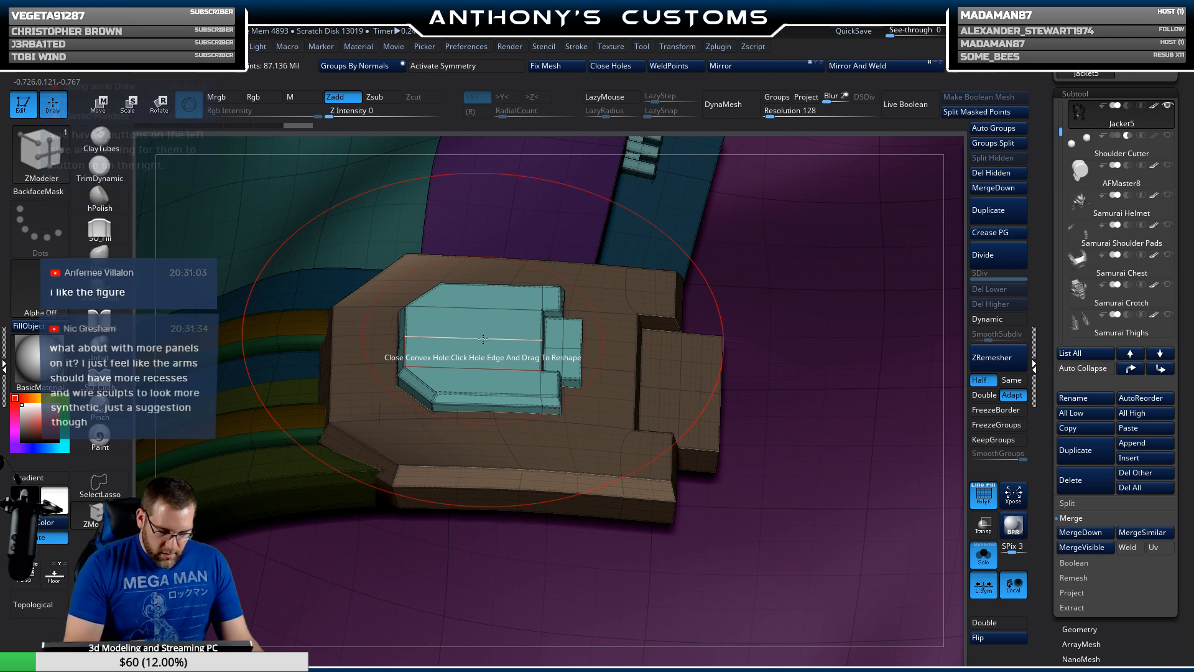
{"action": "key", "text": "space"}
{"action": "left_click", "coordinate": [477, 334]}
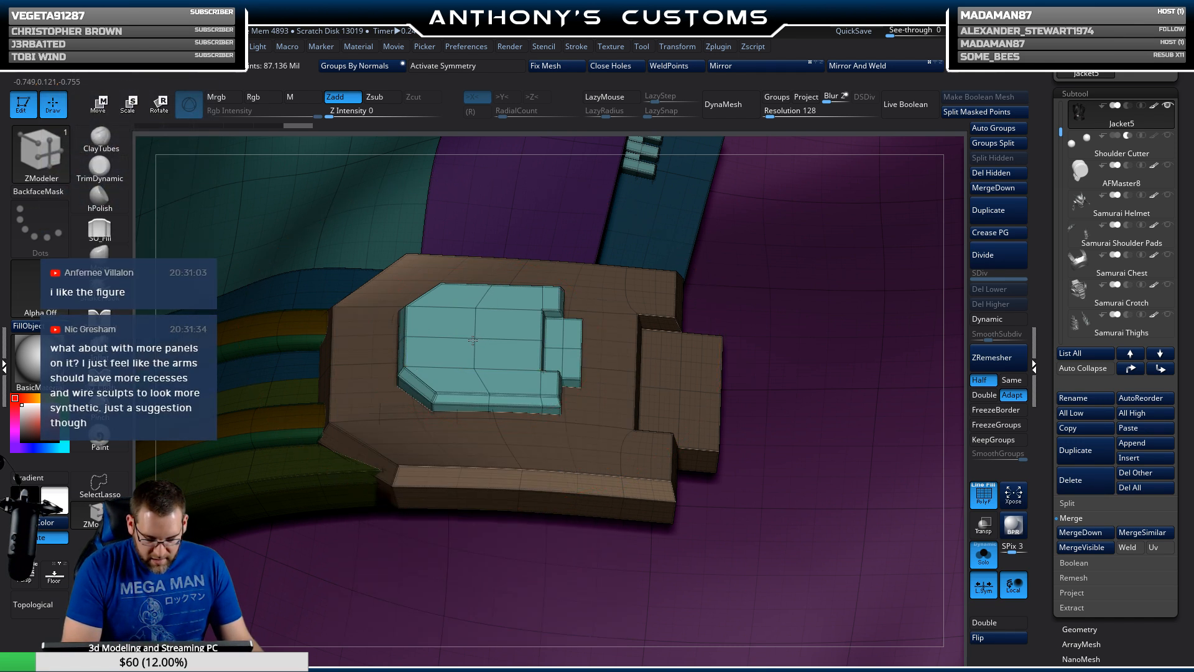
{"action": "right_click_drag", "start_coordinate": [453, 427], "coordinate": [454, 482]}
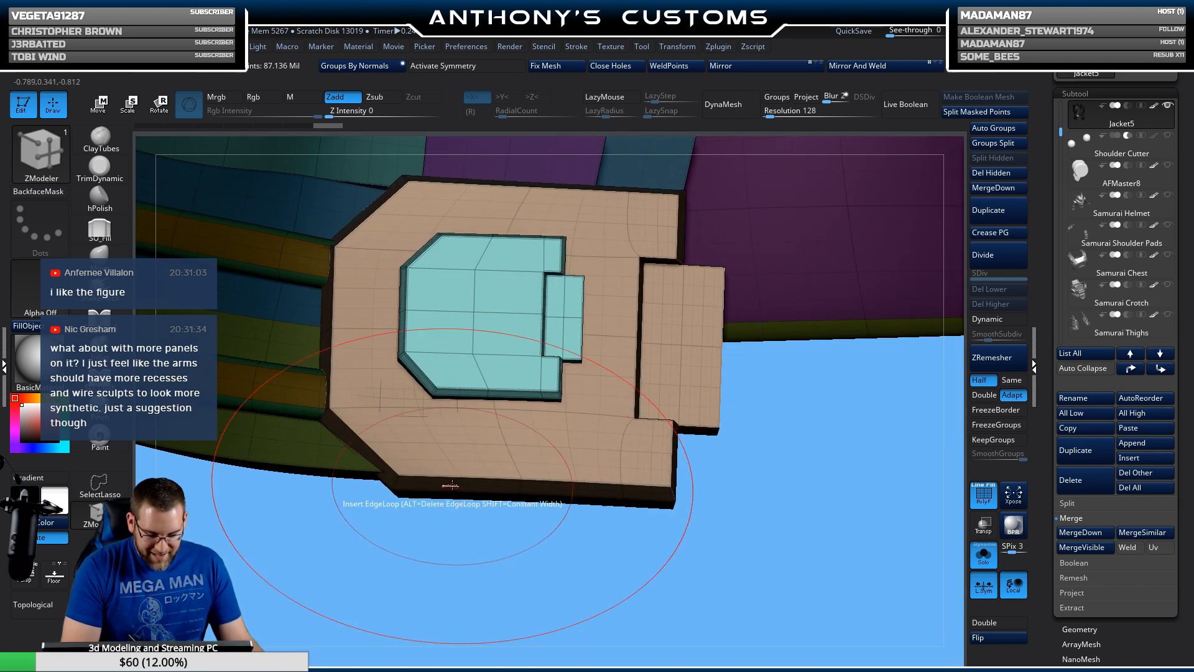
Step: Lasso-mask both ends of the panel and move its unmasked middle edge loop outward along Z to give it a domed shape
{"action": "mouse_move", "coordinate": [423, 586]}
{"action": "left_mouse_down", "text": "ctrl"}
{"action": "mouse_move", "coordinate": [472, 219]}
{"action": "mouse_move", "coordinate": [228, 538]}
{"action": "left_mouse_up", "text": "ctrl"}
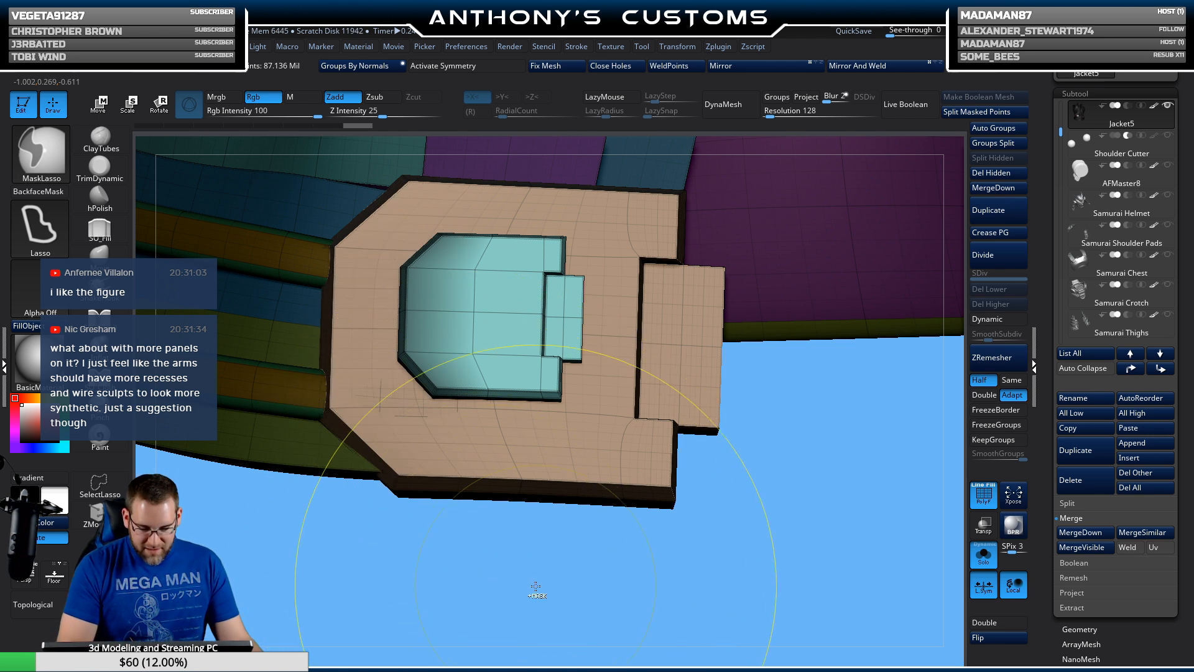
{"action": "mouse_move", "coordinate": [522, 602]}
{"action": "left_mouse_down", "text": "ctrl"}
{"action": "mouse_move", "coordinate": [549, 494]}
{"action": "mouse_move", "coordinate": [511, 221]}
{"action": "mouse_move", "coordinate": [785, 498]}
{"action": "left_mouse_up", "text": "ctrl"}
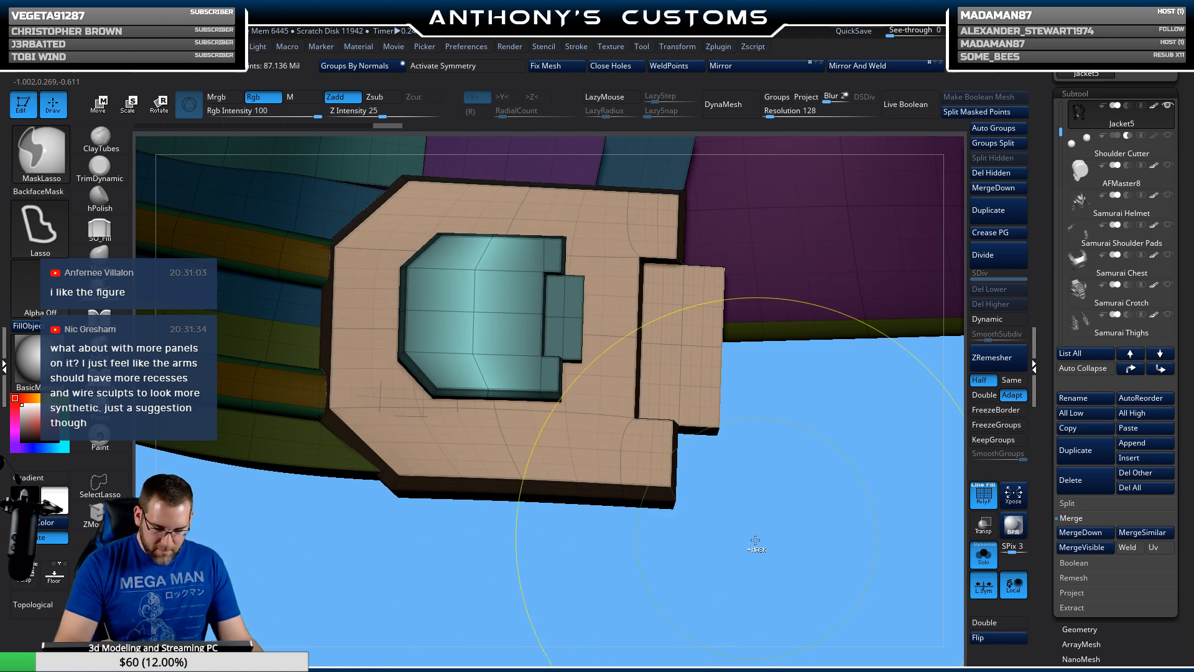
{"action": "key", "text": "w"}
{"action": "left_click_drag", "start_coordinate": [655, 527], "coordinate": [538, 504]}
{"action": "left_click_drag", "start_coordinate": [491, 257], "coordinate": [489, 251]}
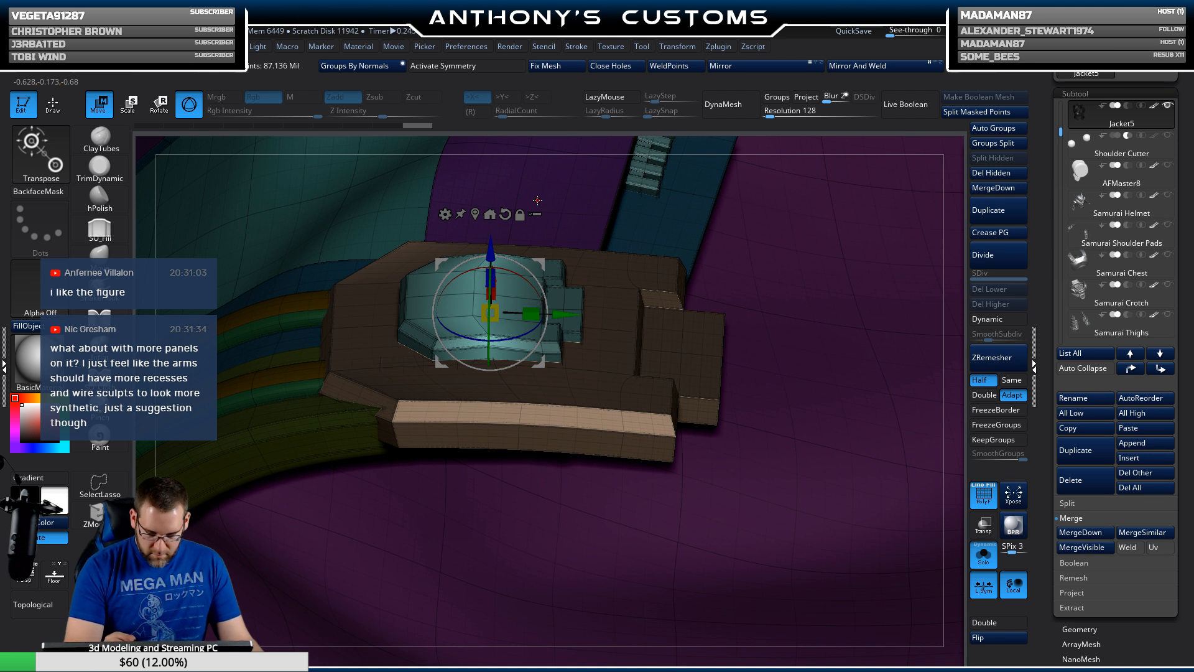
Step: Clear the jacket's mask and try to split off the teal buckle plate with Split Masked Points
{"action": "key", "text": "q"}
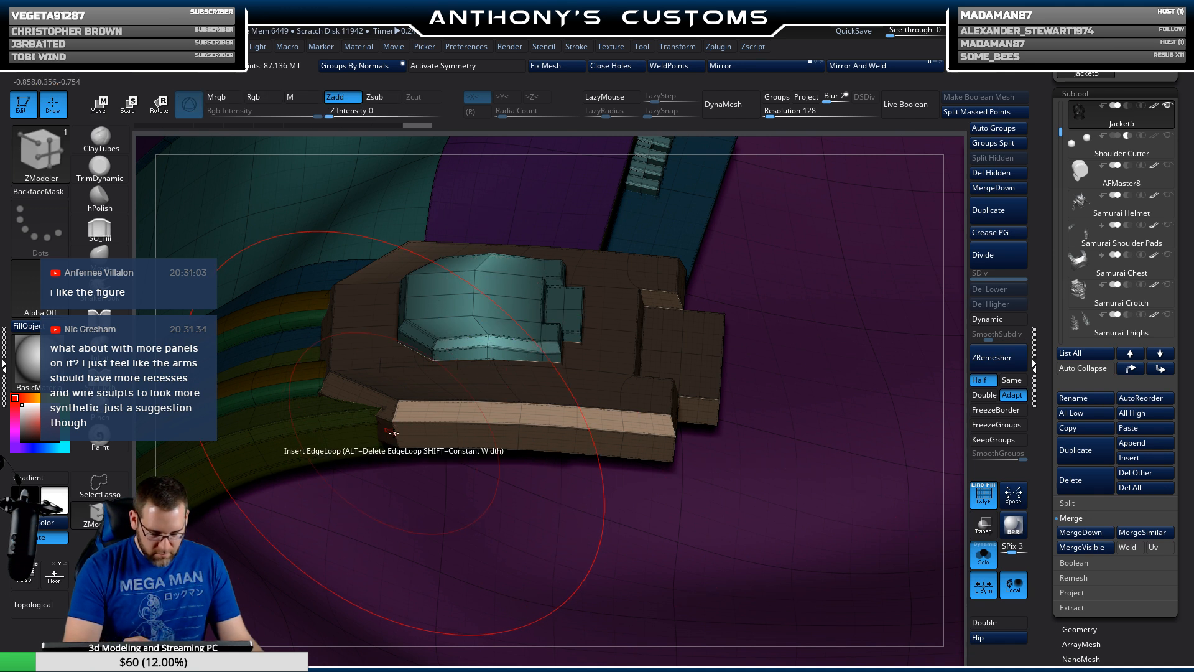
{"action": "mouse_move", "coordinate": [407, 404]}
{"action": "right_mouse_down"}
{"action": "mouse_move", "coordinate": [401, 521]}
{"action": "mouse_move", "coordinate": [413, 403]}
{"action": "right_mouse_up"}
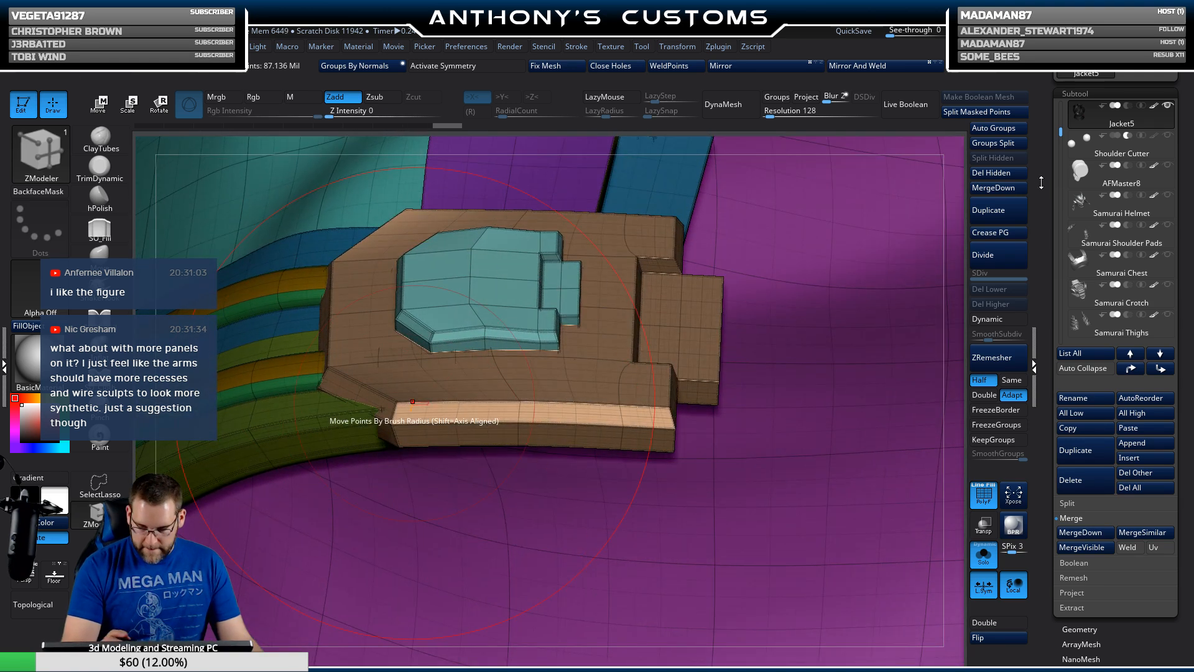
{"action": "left_click", "coordinate": [1002, 112]}
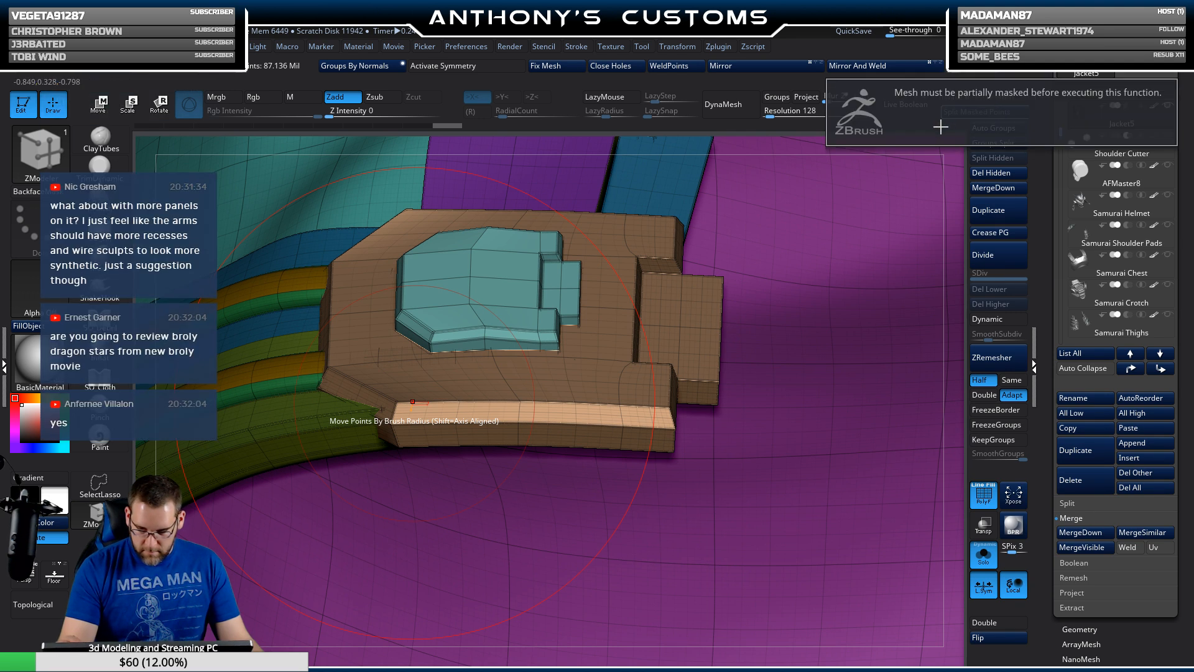
{"action": "key", "text": "shift+f"}
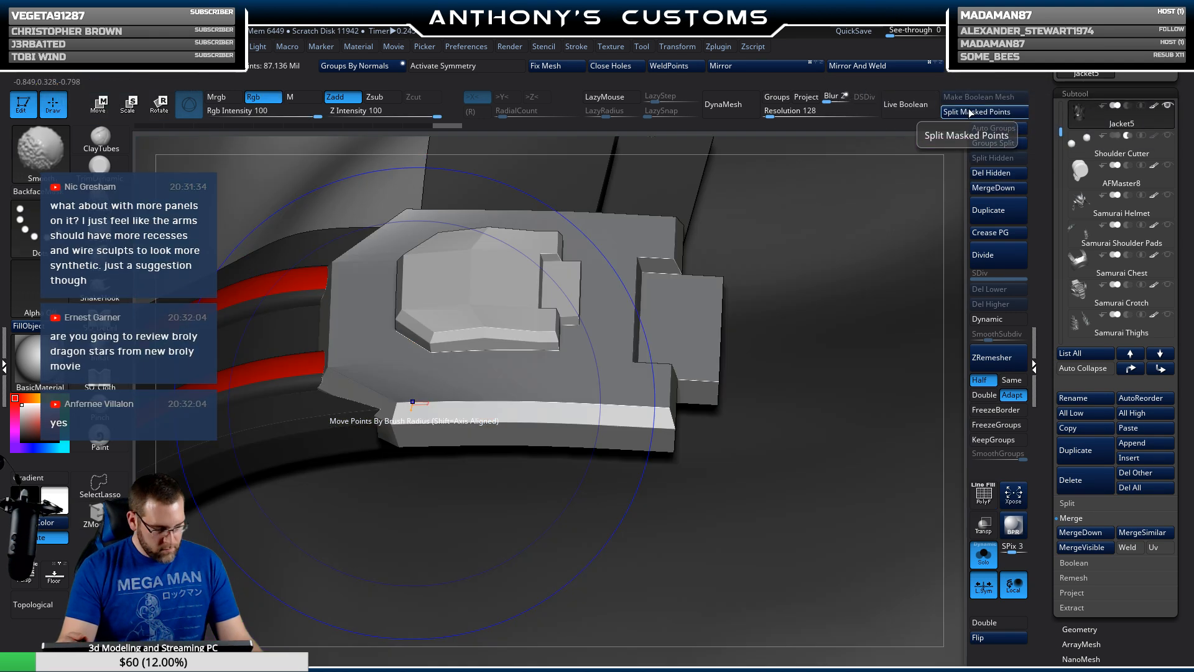
{"action": "key", "text": "shift+f"}
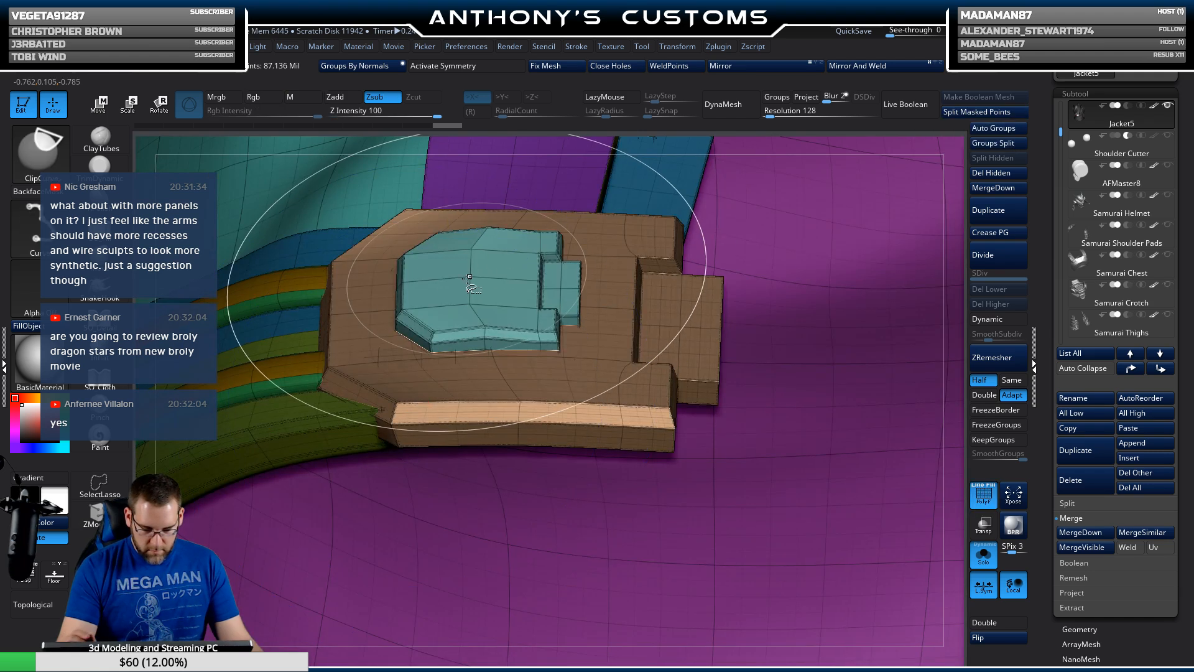
Step: Isolate the teal buckle plate's polygroup, split it into its own subtool, show the other subtools and enable dynamic subdivision
{"action": "left_click", "coordinate": [467, 259], "text": "ctrl+shift"}
{"action": "left_click", "coordinate": [1003, 159]}
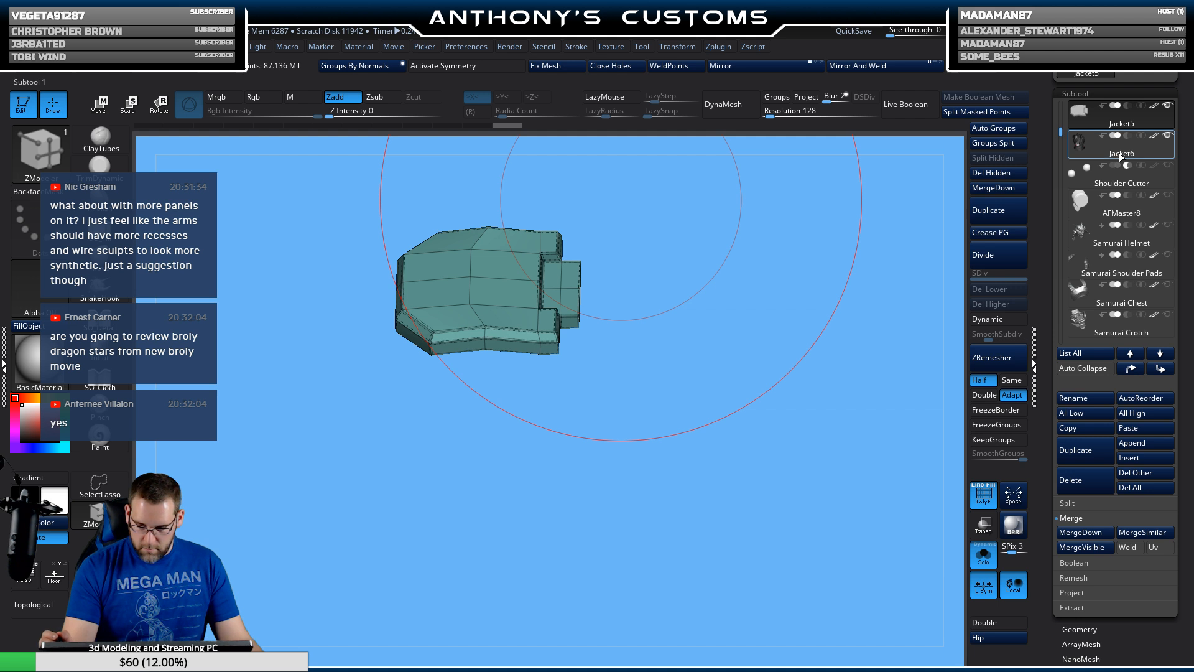
{"action": "left_click", "coordinate": [984, 553]}
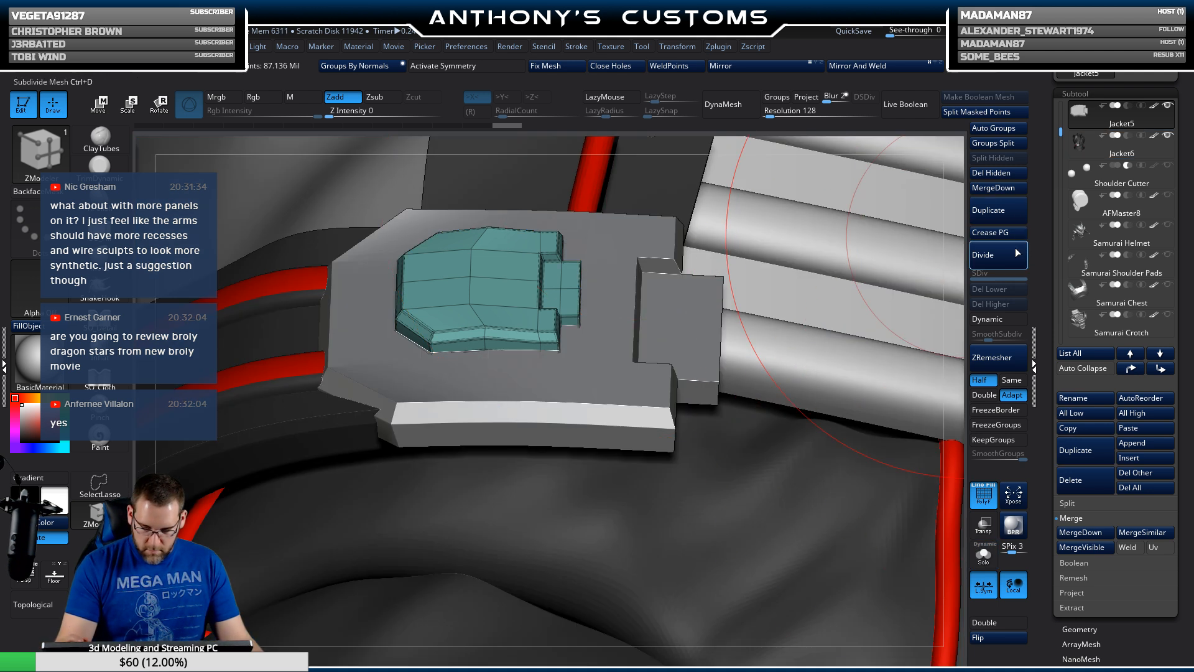
{"action": "left_click", "coordinate": [995, 320]}
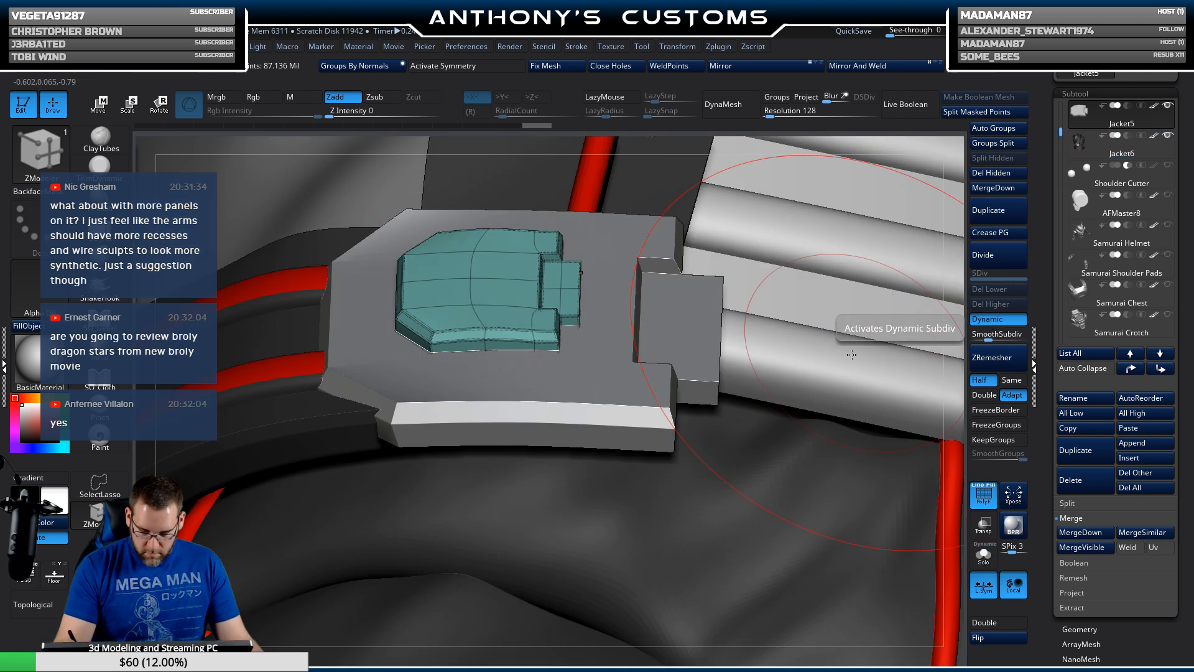
{"action": "mouse_move", "coordinate": [802, 399]}
{"action": "left_mouse_down"}
{"action": "mouse_move", "coordinate": [793, 311]}
{"action": "mouse_move", "coordinate": [781, 303]}
{"action": "left_mouse_up"}
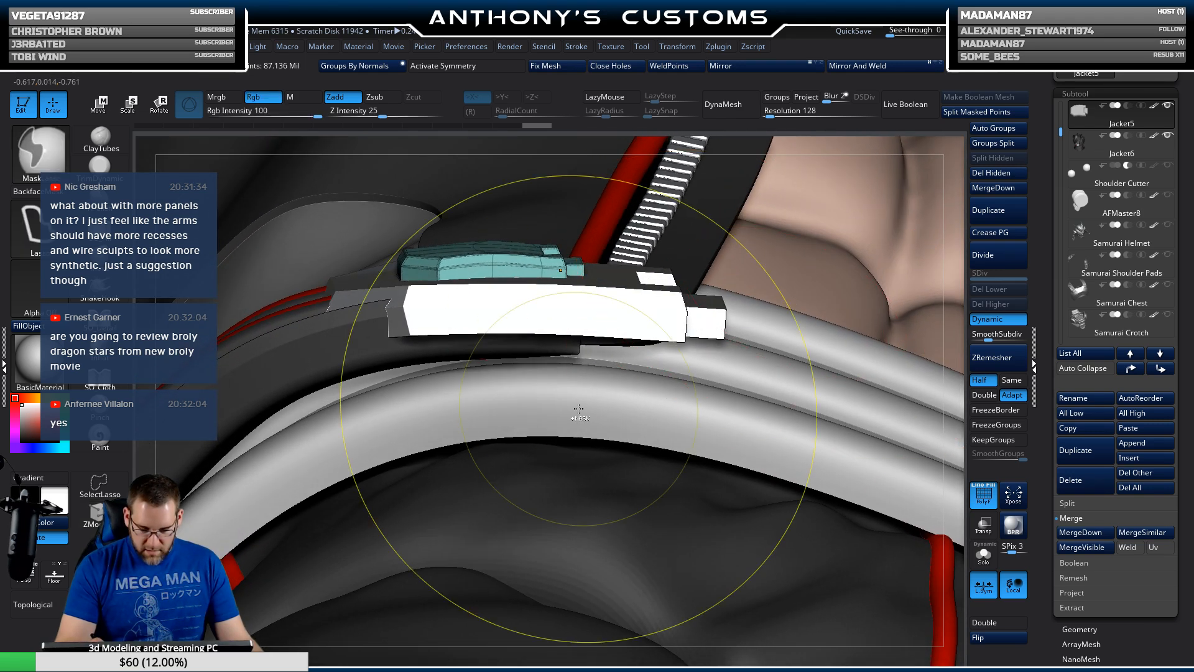
Step: Undo the dynamic subdivision and the plate split on Jacket5, back to the masked full jacket
{"action": "key", "text": "ctrl"}
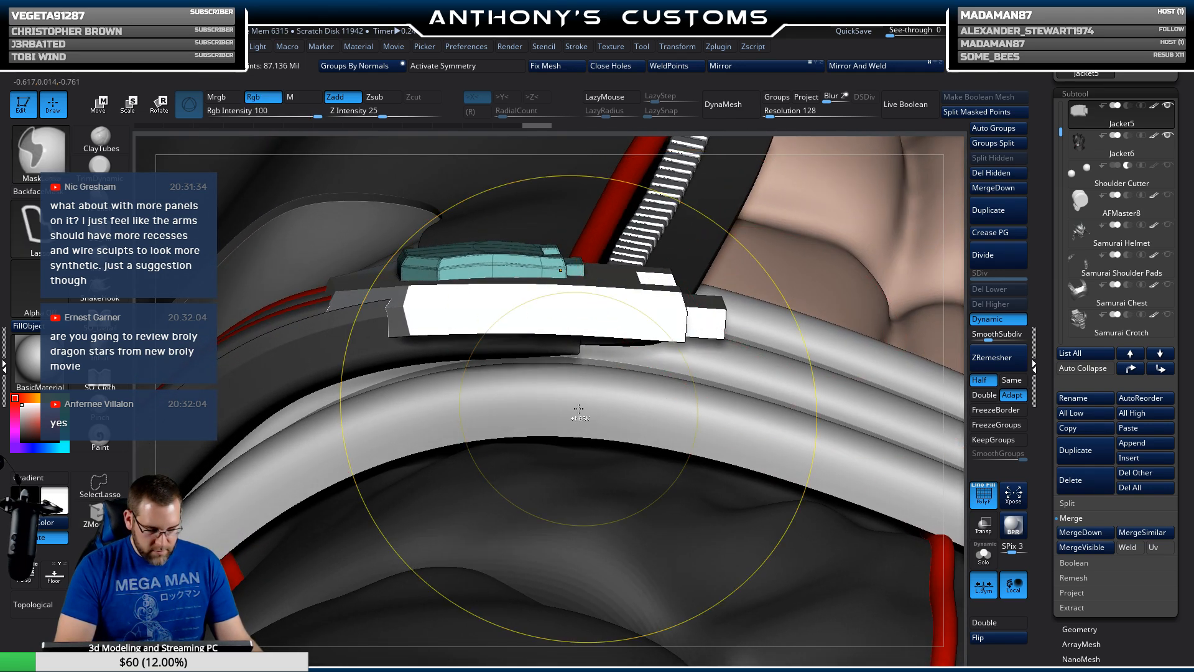
{"action": "key", "text": "ctrl+z"}
{"action": "key", "text": "ctrl+z"}
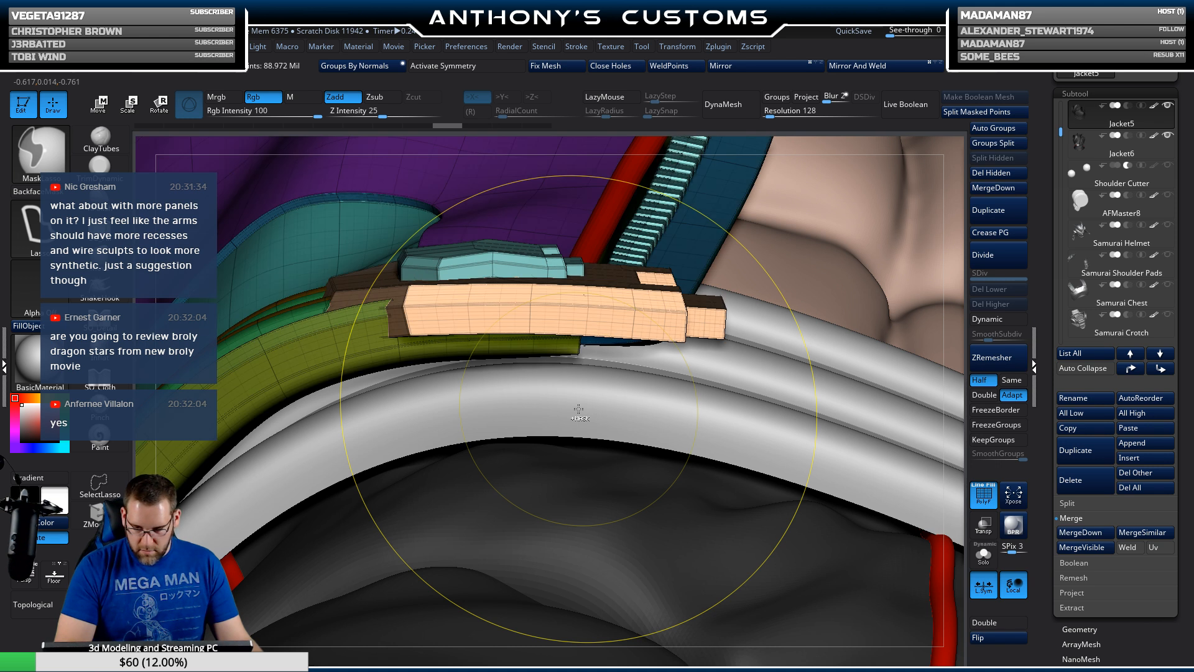
{"action": "key", "text": "ctrl+z"}
{"action": "key", "text": "ctrl+z"}
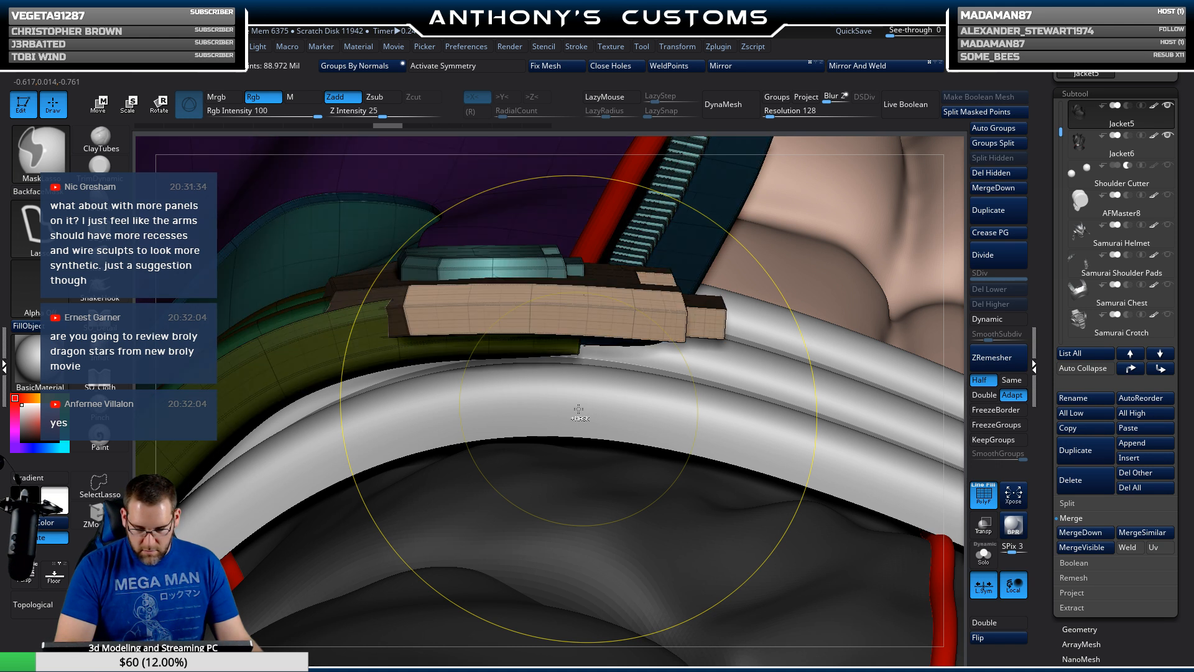
Step: Delete the leftover Jacket6 subtool and make Jacket5 the active subtool again
{"action": "left_click", "coordinate": [1129, 152]}
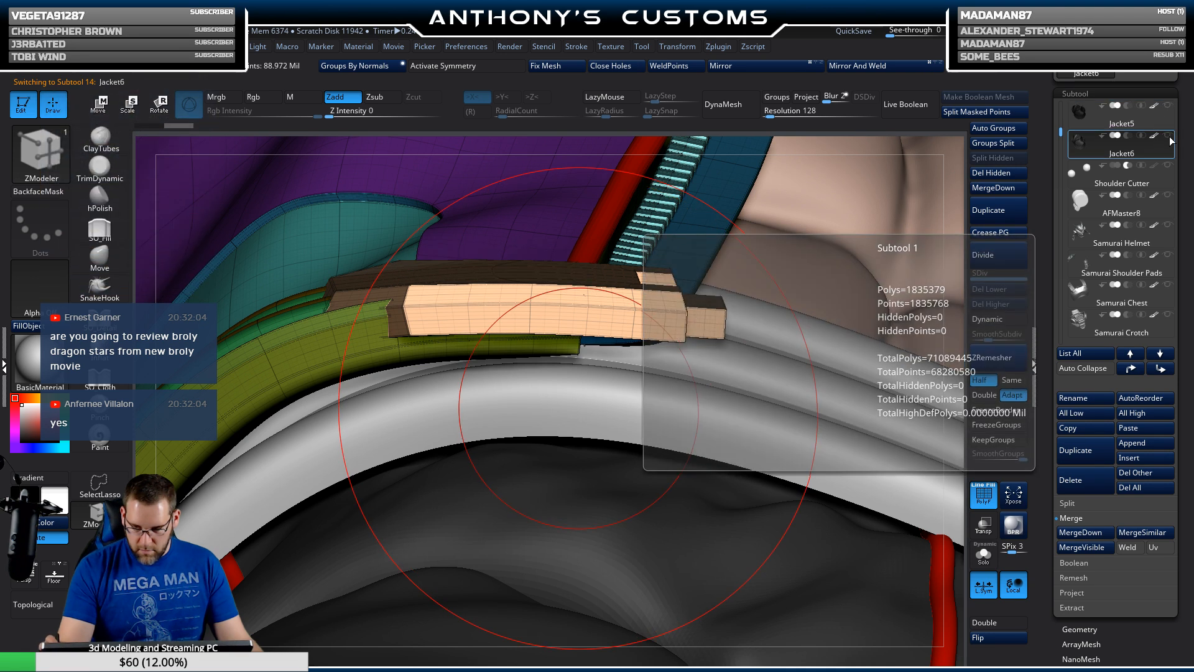
{"action": "left_click", "coordinate": [1155, 120]}
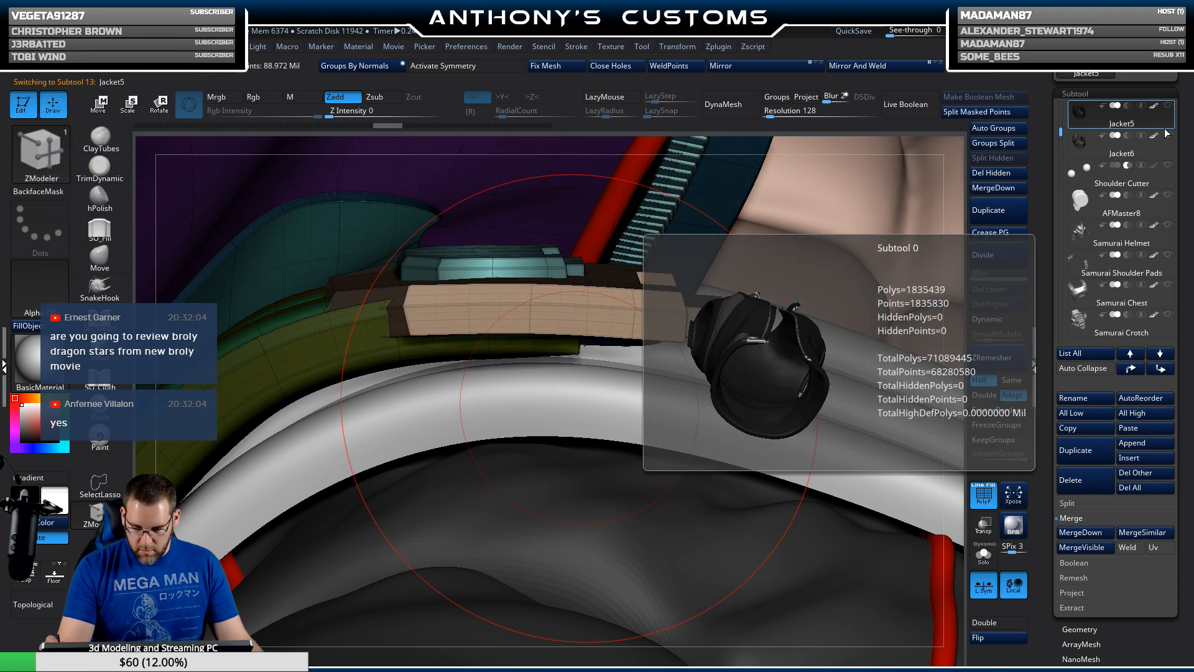
{"action": "left_click", "coordinate": [1152, 152]}
{"action": "left_click", "coordinate": [1088, 481]}
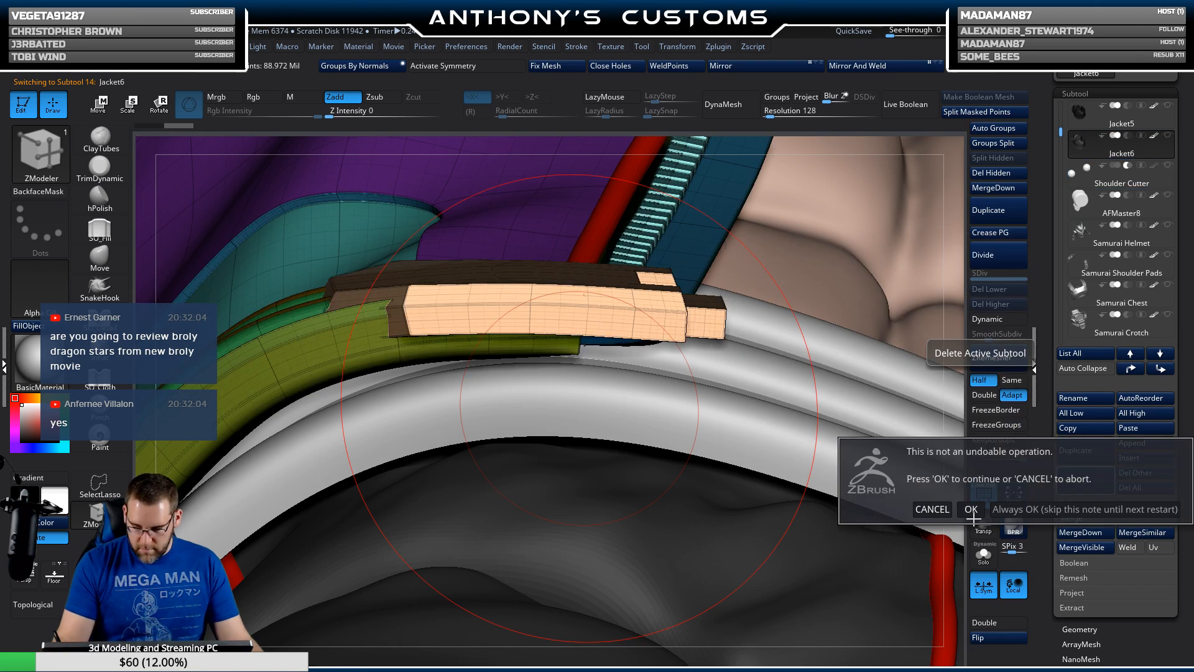
{"action": "left_click", "coordinate": [976, 509]}
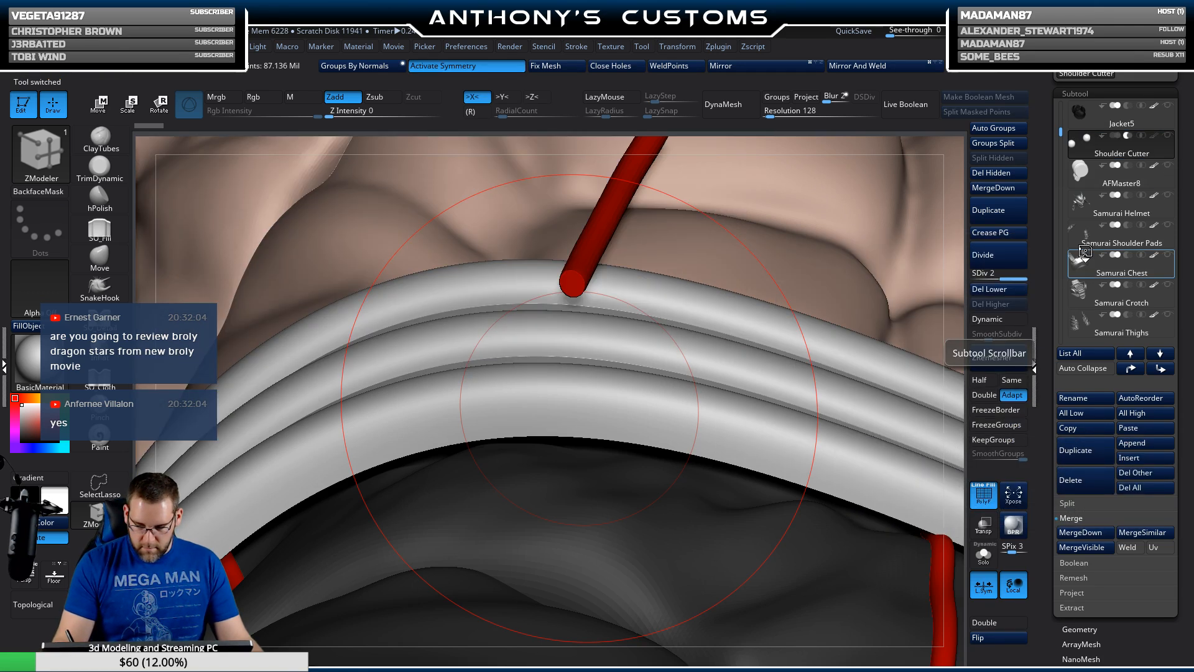
{"action": "left_click", "coordinate": [1113, 115]}
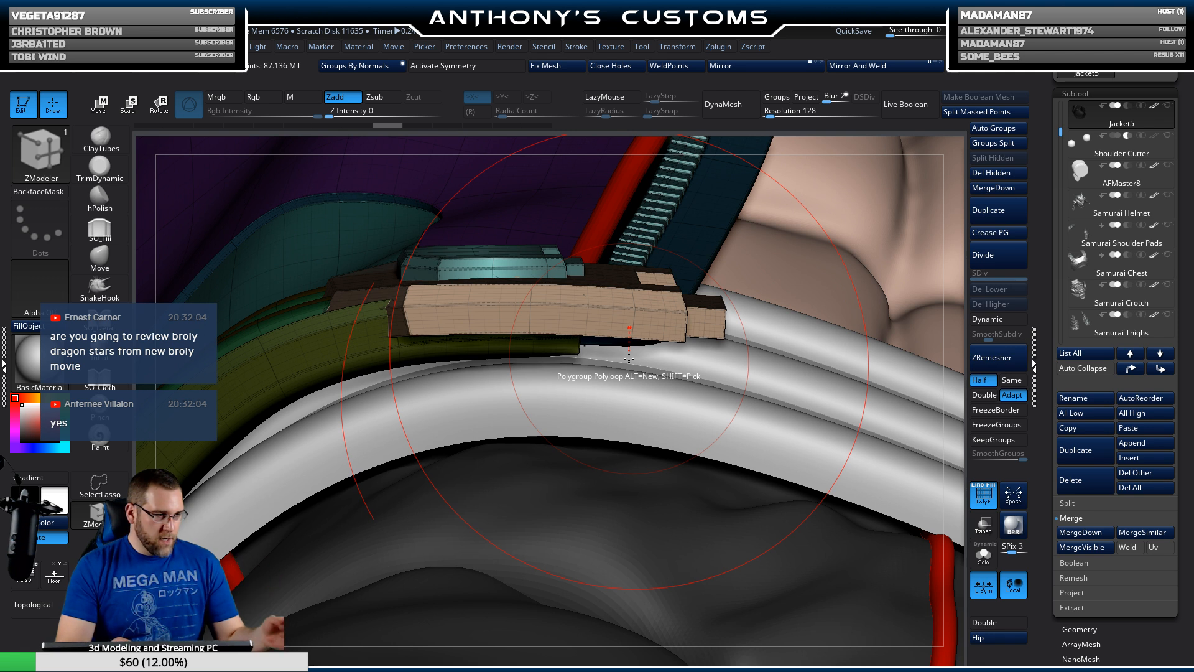
Step: Clear the mask on the Jacket5 subtool around the belt buckle
{"action": "mouse_move", "coordinate": [629, 359]}
{"action": "right_mouse_down"}
{"action": "mouse_move", "coordinate": [625, 299]}
{"action": "mouse_move", "coordinate": [621, 443]}
{"action": "mouse_move", "coordinate": [615, 364]}
{"action": "mouse_move", "coordinate": [533, 183]}
{"action": "mouse_move", "coordinate": [619, 355]}
{"action": "right_mouse_up"}
{"action": "right_click_drag", "start_coordinate": [627, 383], "coordinate": [709, 351]}
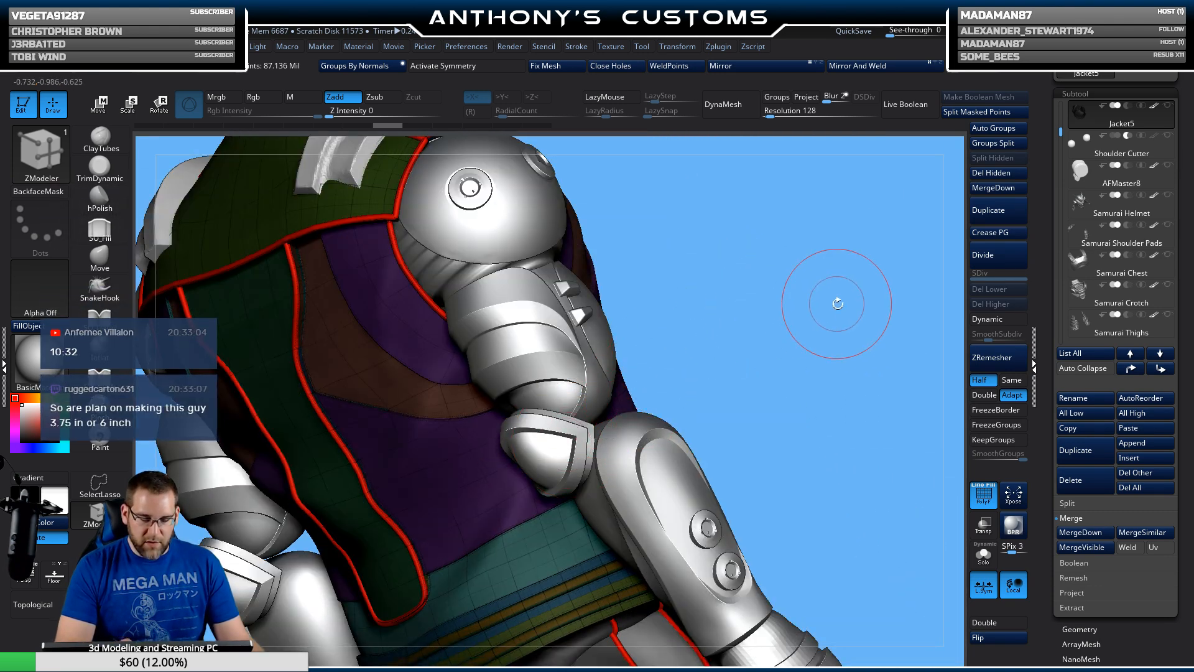
{"action": "mouse_move", "coordinate": [834, 301]}
{"action": "right_mouse_down"}
{"action": "mouse_move", "coordinate": [742, 350]}
{"action": "mouse_move", "coordinate": [685, 333]}
{"action": "mouse_move", "coordinate": [736, 494]}
{"action": "mouse_move", "coordinate": [680, 347]}
{"action": "mouse_move", "coordinate": [709, 297]}
{"action": "mouse_move", "coordinate": [673, 330]}
{"action": "mouse_move", "coordinate": [634, 458]}
{"action": "mouse_move", "coordinate": [660, 372]}
{"action": "right_mouse_up"}
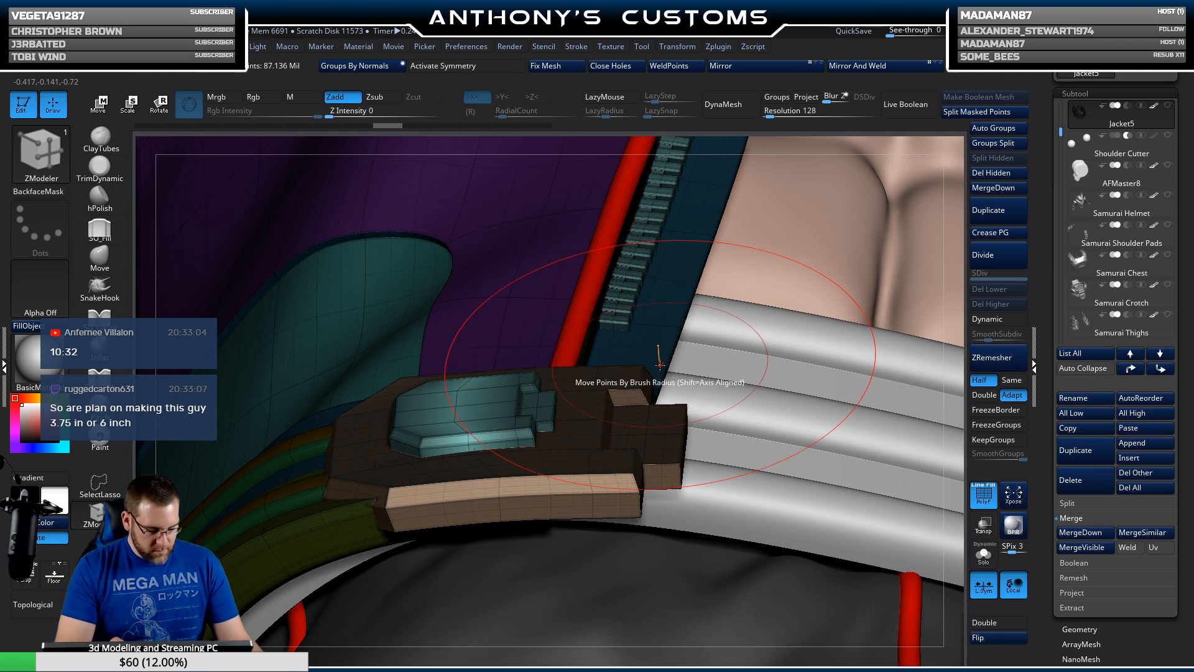
{"action": "right_click_drag", "start_coordinate": [642, 380], "coordinate": [339, 487], "text": "ctrl"}
{"action": "left_click", "coordinate": [339, 487], "text": "ctrl"}
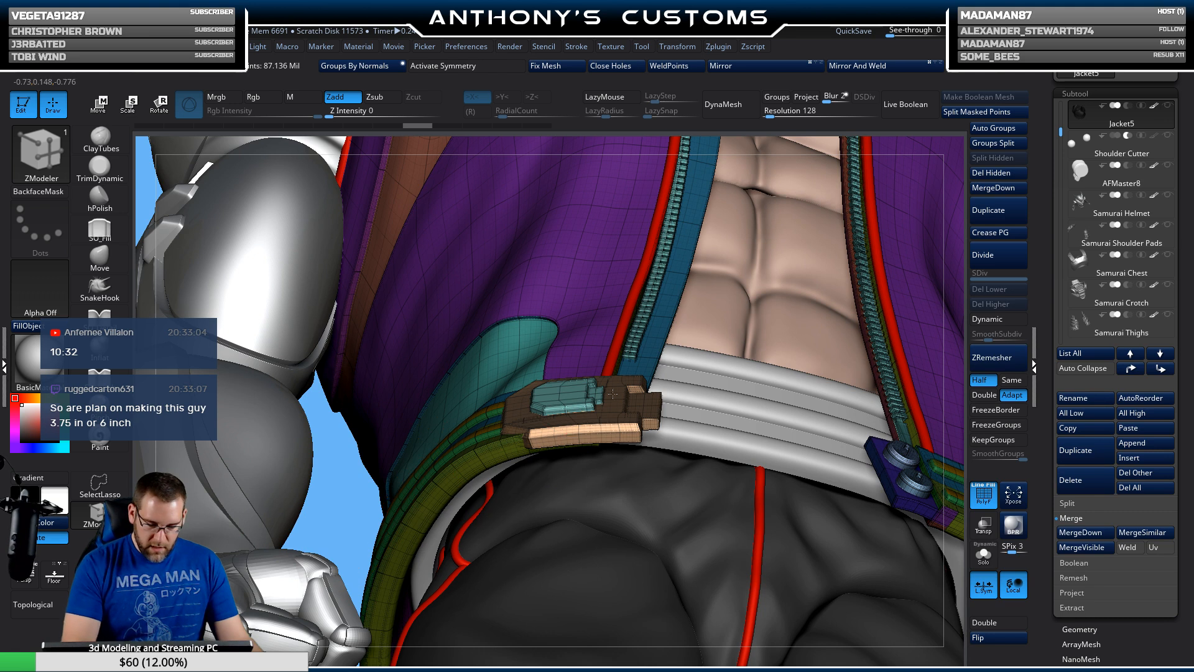
{"action": "right_click_drag", "start_coordinate": [612, 393], "coordinate": [649, 547], "text": "ctrl"}
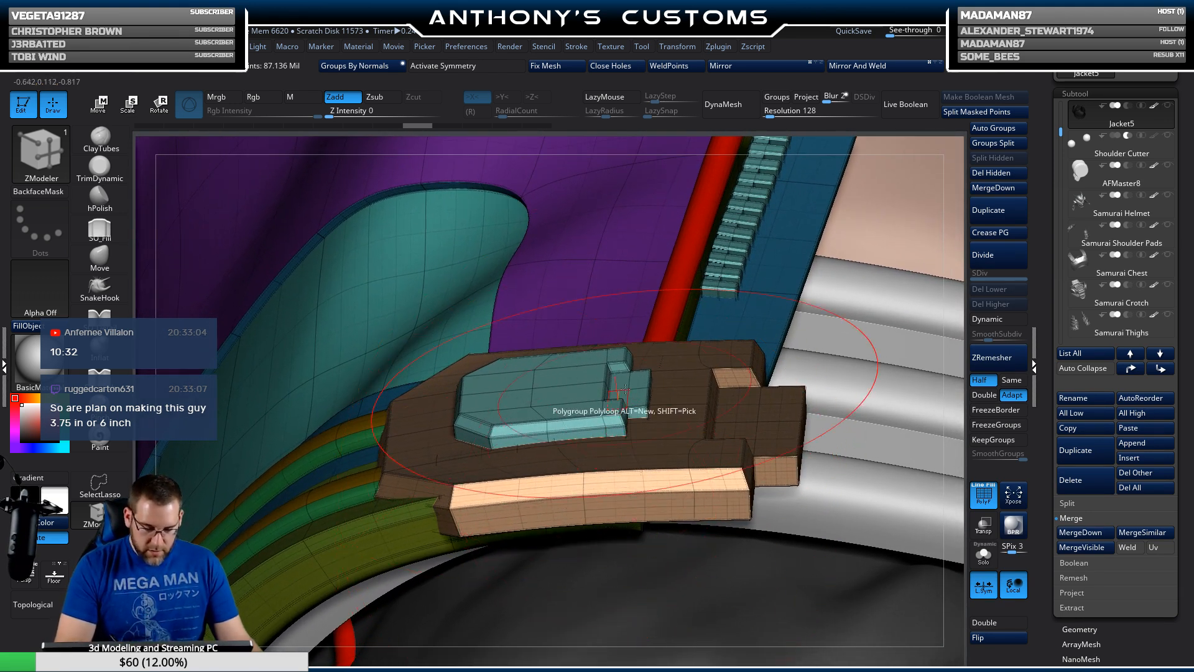
{"action": "key", "text": "w"}
{"action": "left_click", "coordinate": [509, 310]}
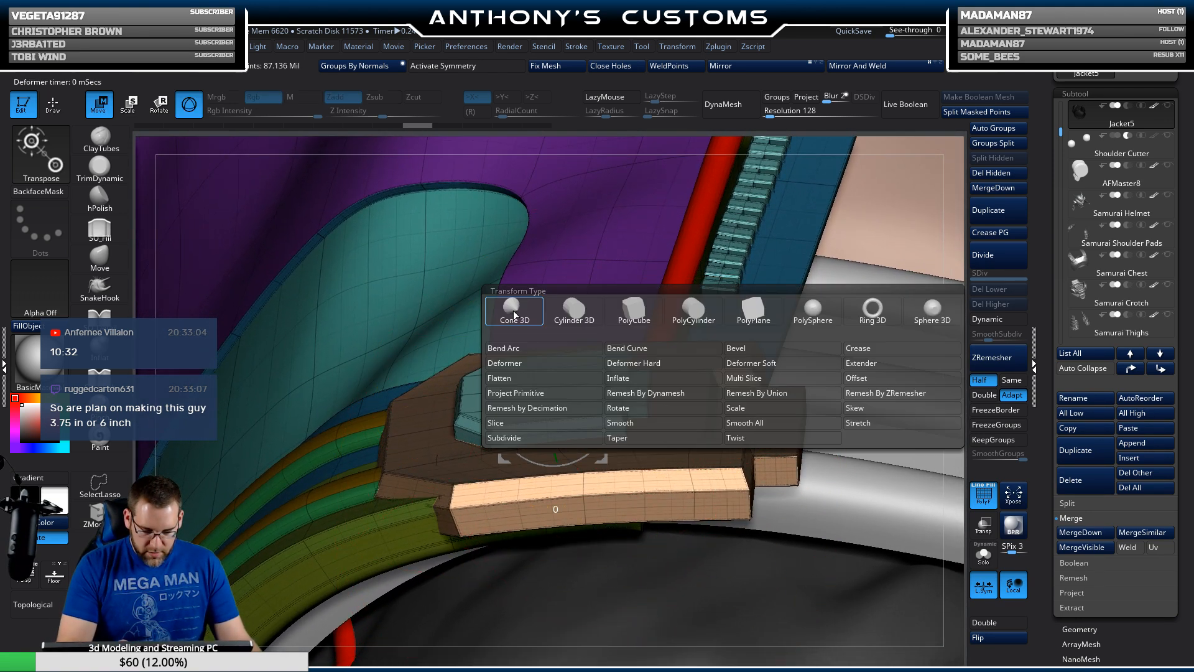
{"action": "left_click", "coordinate": [632, 349]}
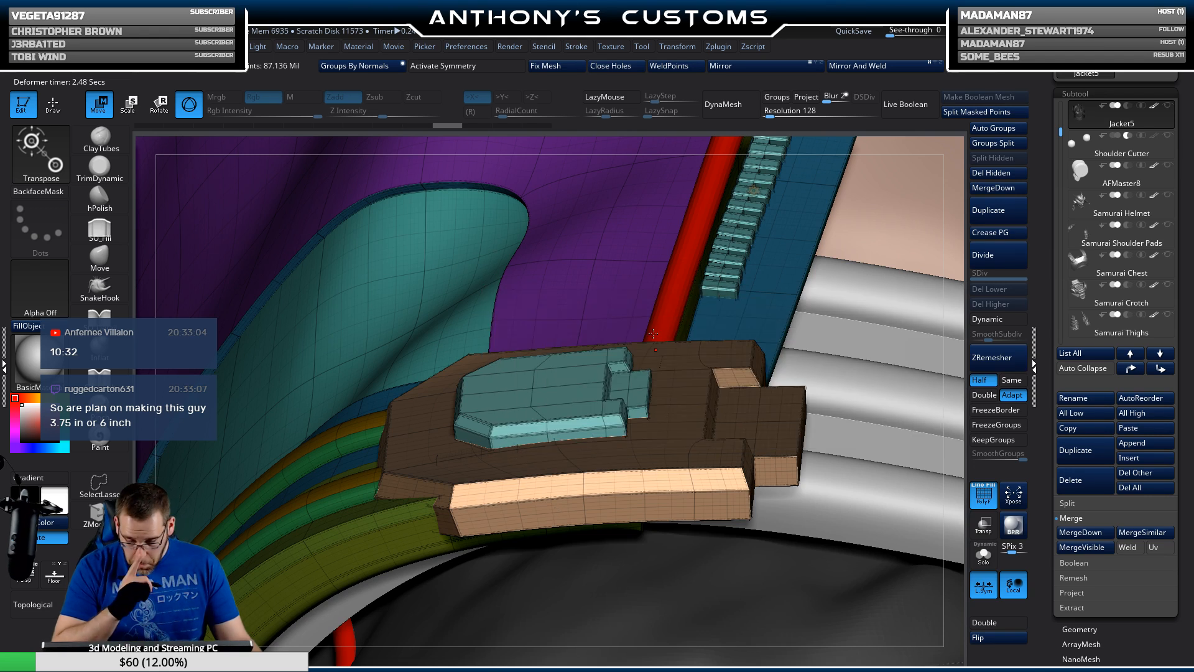
{"action": "key", "text": "f"}
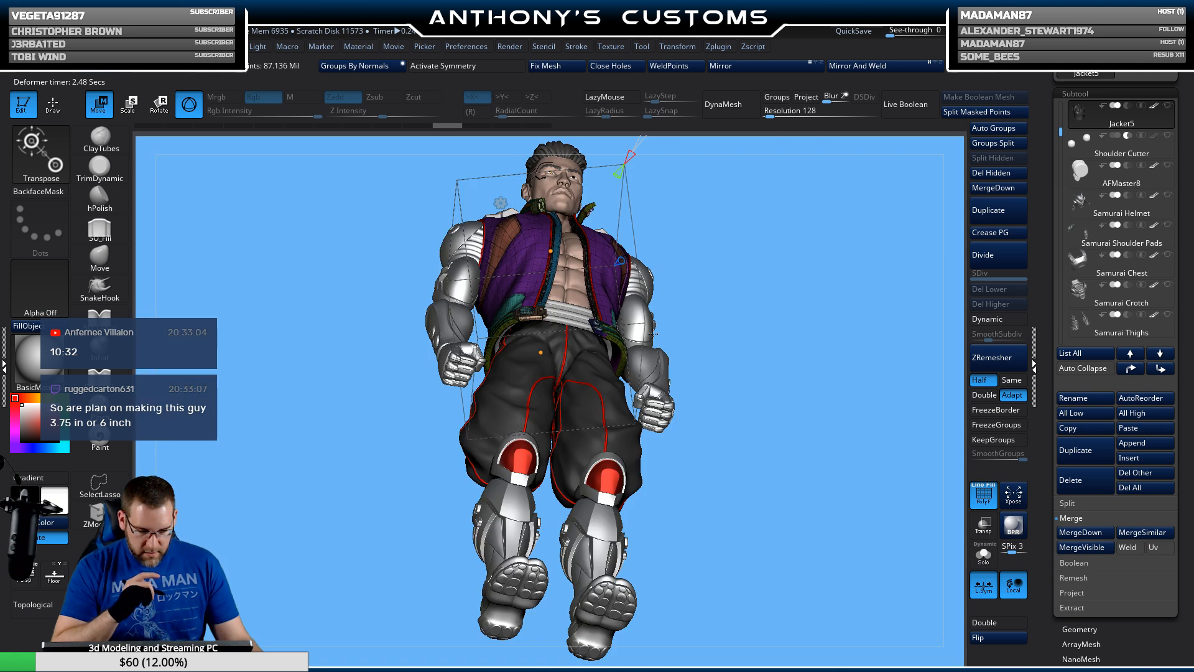
{"action": "left_click_drag", "start_coordinate": [763, 367], "coordinate": [776, 412]}
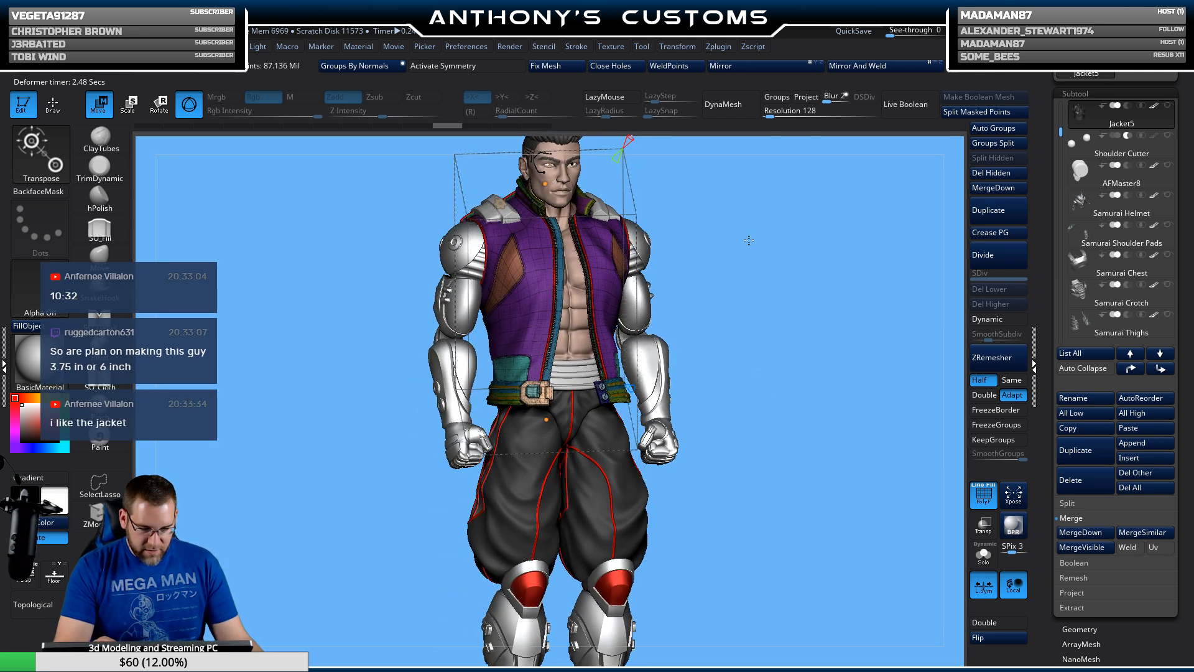
{"action": "key", "text": "q"}
Step: Split the teal buckle plate's polygroup off Jacket5 as a separate subtool and show Jacket6 again
{"action": "left_click_drag", "start_coordinate": [783, 295], "coordinate": [762, 398], "text": "alt"}
{"action": "left_click", "coordinate": [512, 521], "text": "ctrl+shift"}
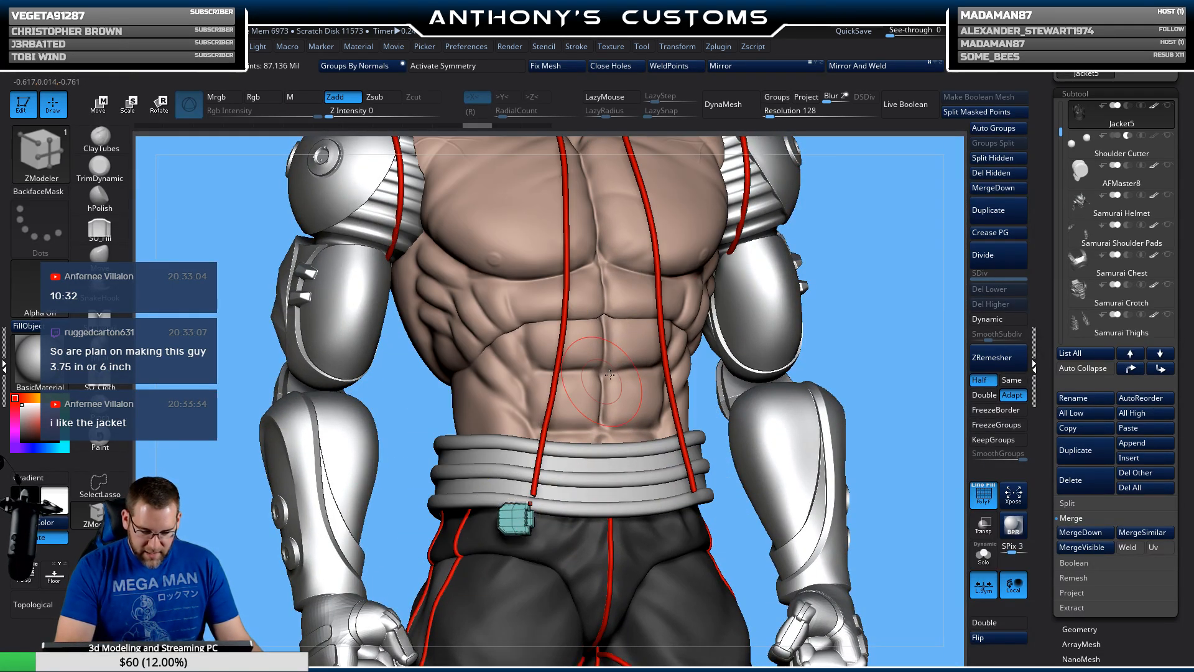
{"action": "left_click", "coordinate": [999, 158]}
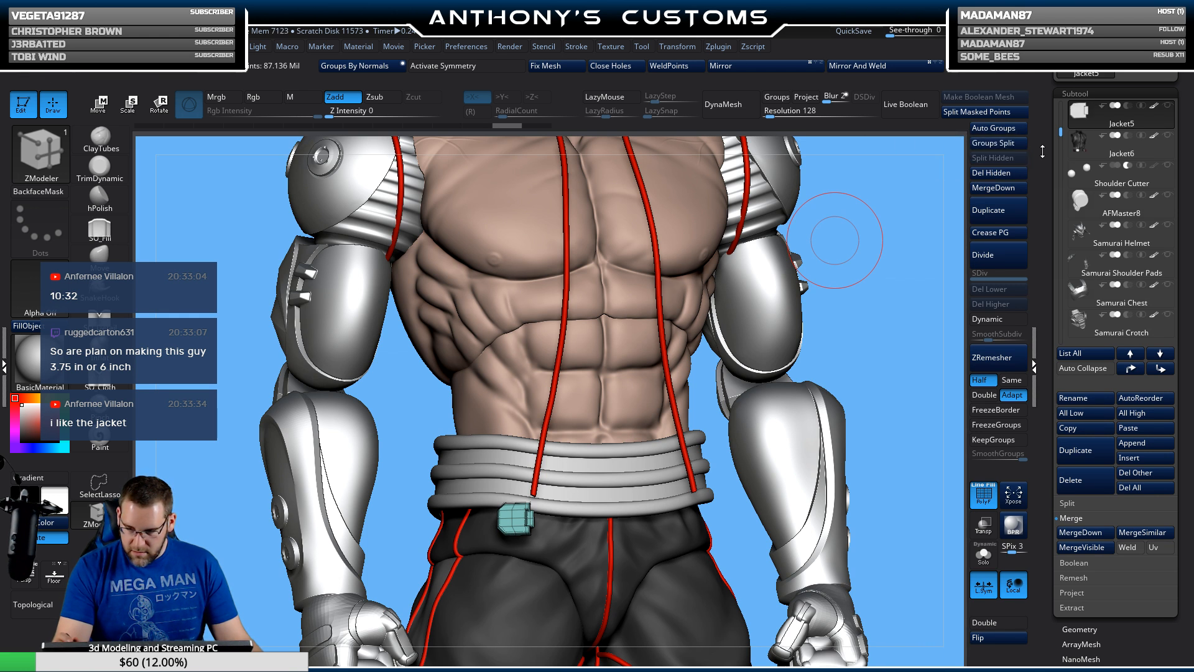
{"action": "left_click", "coordinate": [1168, 136]}
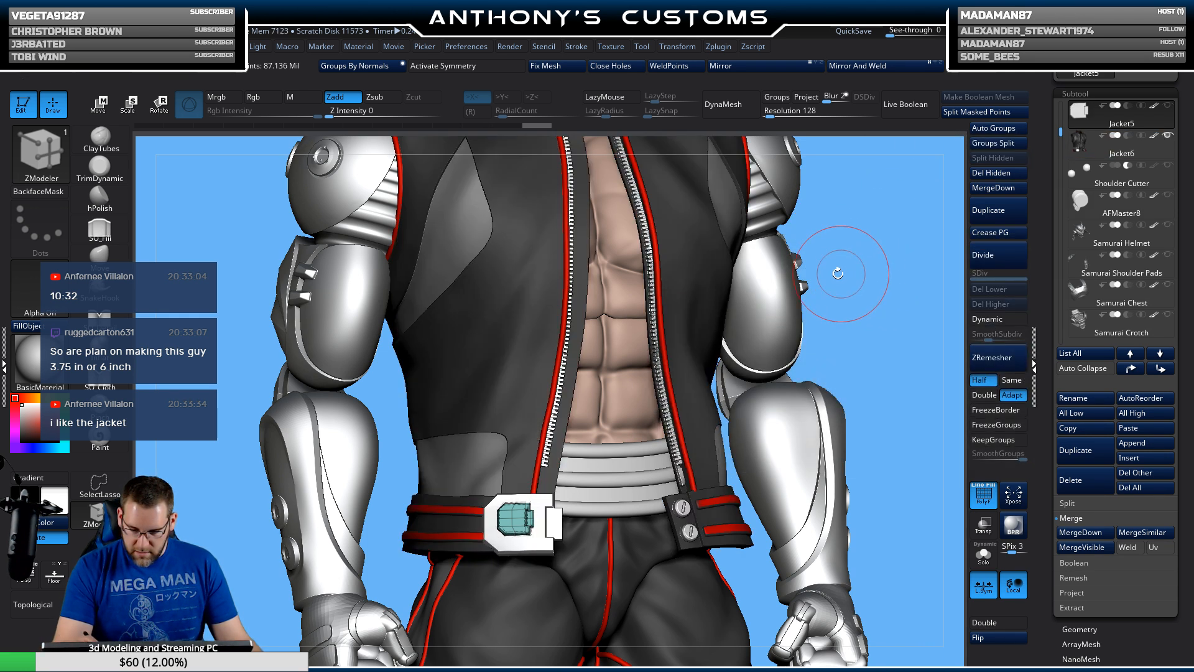
Step: Apply the Bend Curve deformer to the raised plate on the belt buckle
{"action": "right_click_drag", "start_coordinate": [544, 463], "coordinate": [591, 443], "text": "ctrl"}
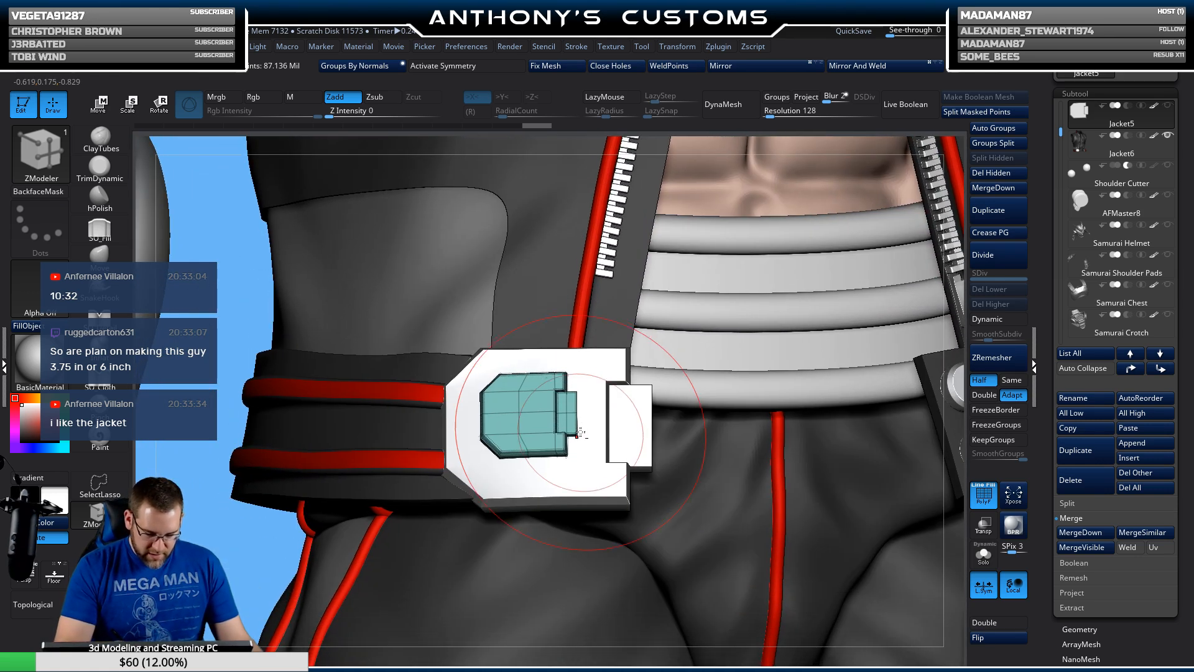
{"action": "key", "text": "w"}
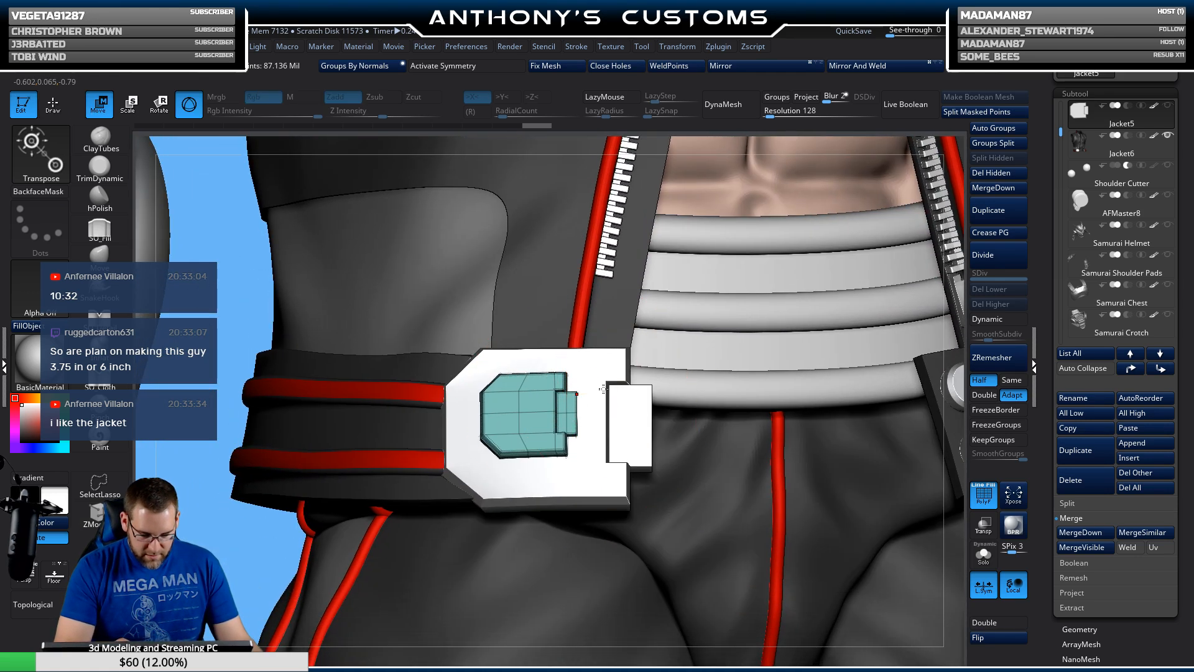
{"action": "left_click", "coordinate": [519, 412]}
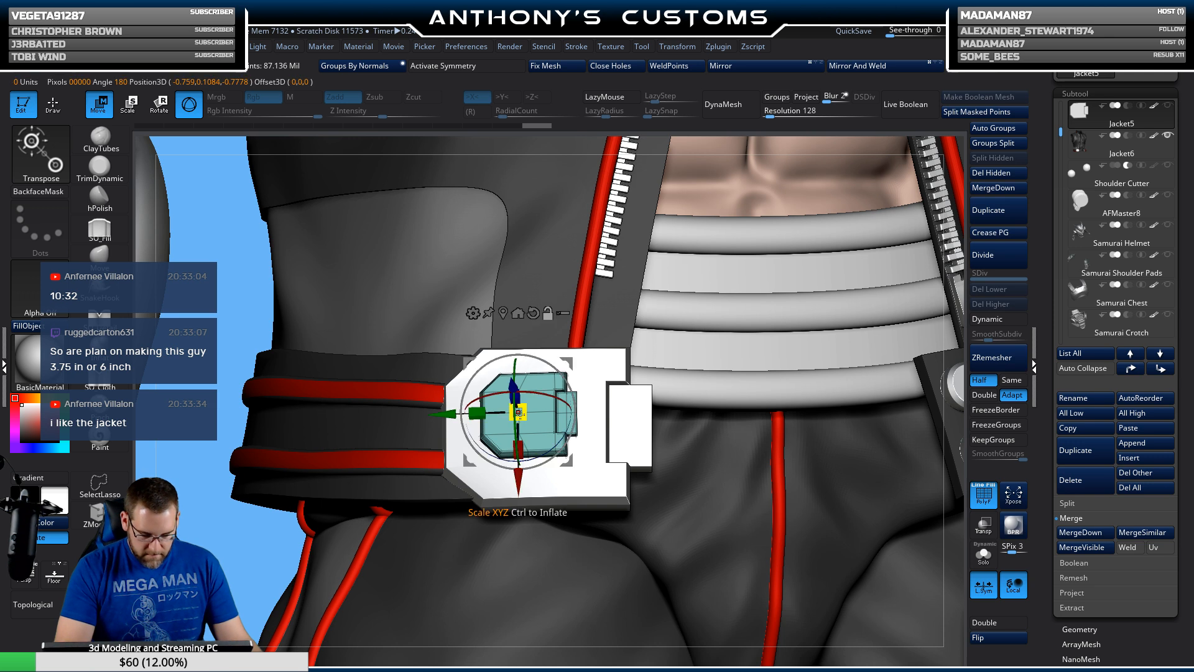
{"action": "right_click_drag", "start_coordinate": [532, 421], "coordinate": [498, 339]}
{"action": "left_click", "coordinate": [472, 314]}
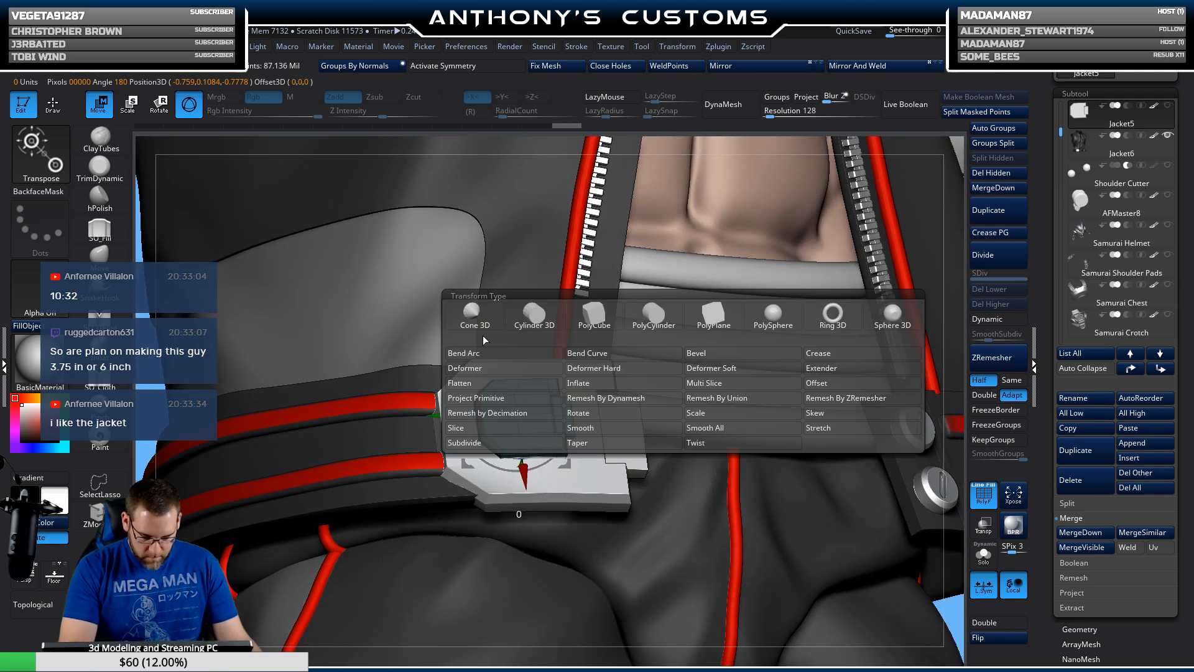
{"action": "left_click", "coordinate": [583, 355]}
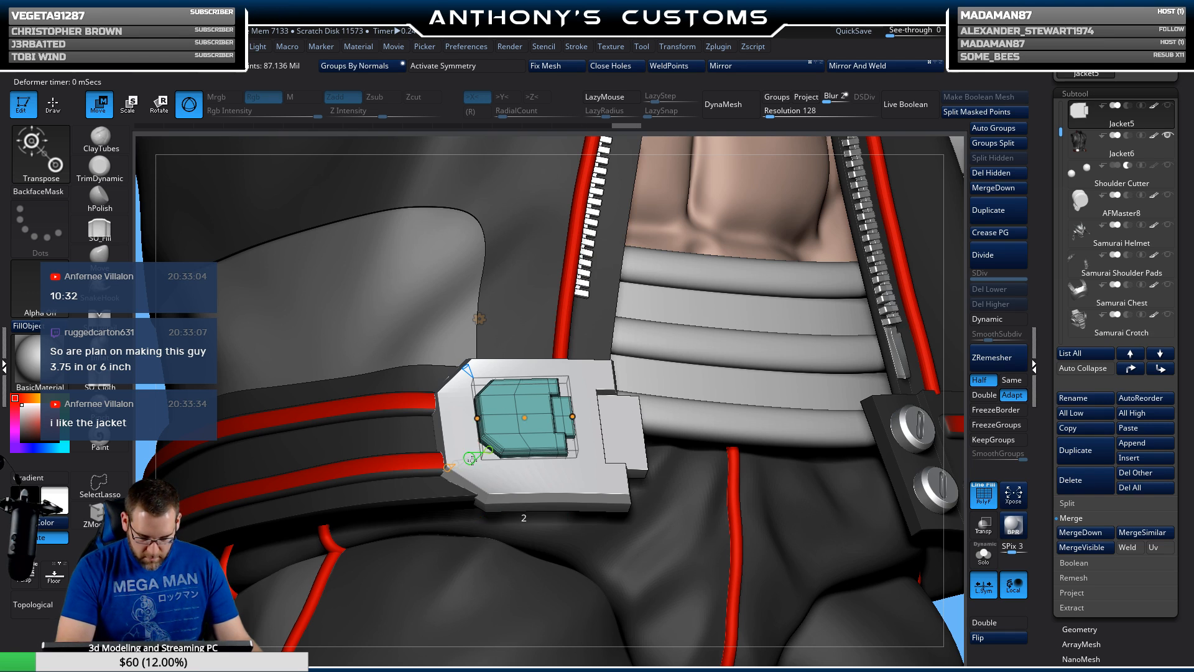
Step: Bend the isolated plate by shifting the curve's middle point about -0.07 in depth to follow the buckle's curvature
{"action": "right_click_drag", "start_coordinate": [560, 396], "coordinate": [604, 339]}
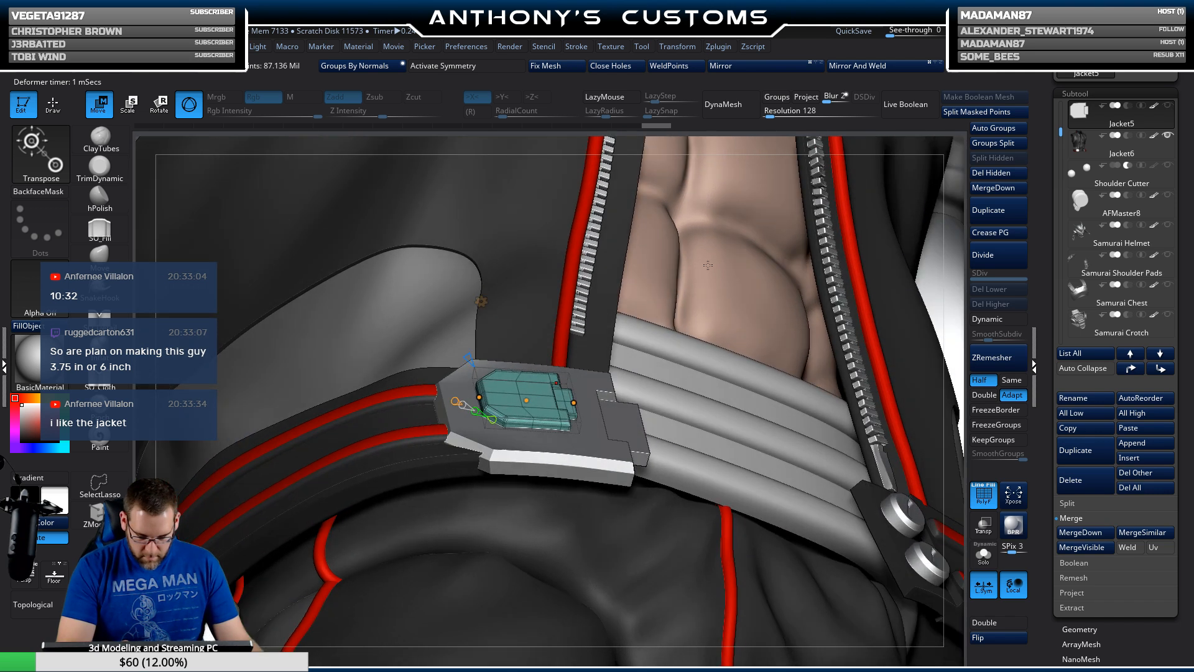
{"action": "left_click", "coordinate": [984, 553]}
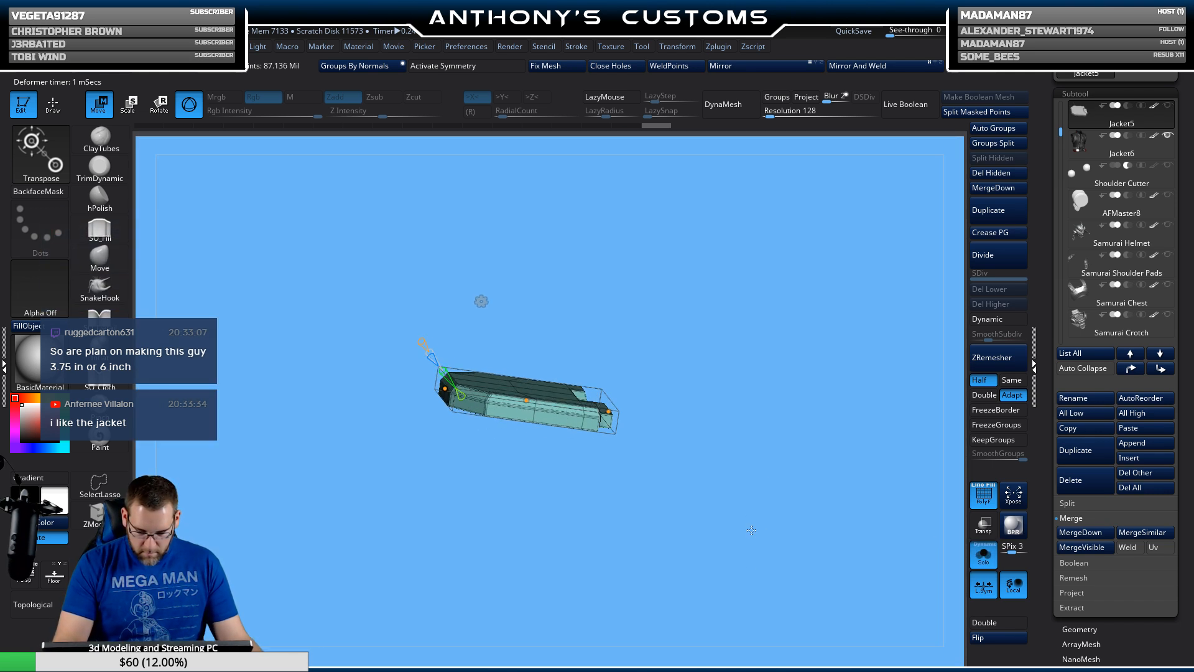
{"action": "right_click_drag", "start_coordinate": [742, 560], "coordinate": [706, 461]}
{"action": "left_click_drag", "start_coordinate": [527, 400], "coordinate": [528, 393]}
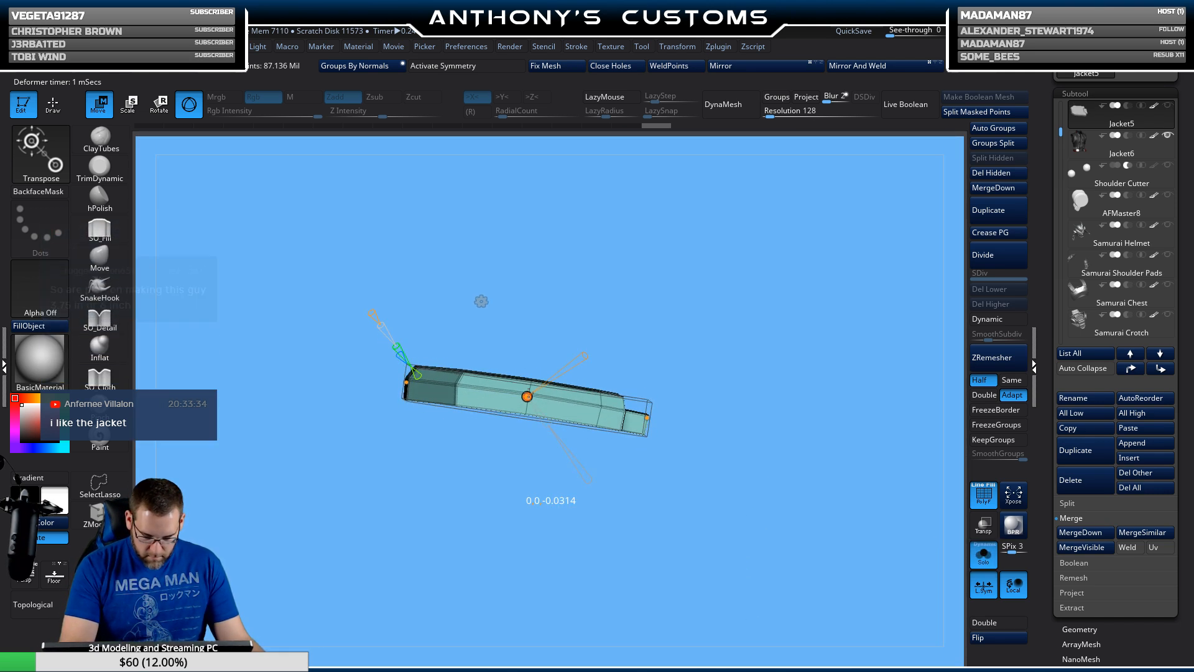
{"action": "left_click", "coordinate": [987, 562]}
{"action": "right_click_drag", "start_coordinate": [805, 497], "coordinate": [681, 469]}
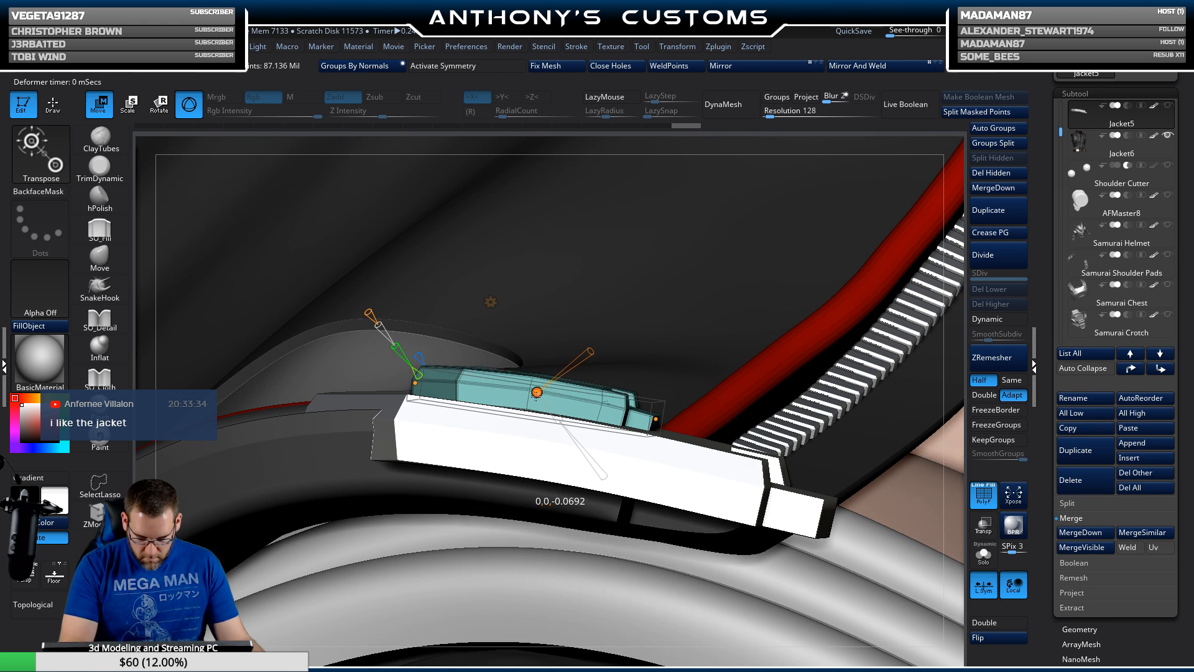
{"action": "right_click_drag", "start_coordinate": [538, 393], "coordinate": [623, 519]}
{"action": "key", "text": "space"}
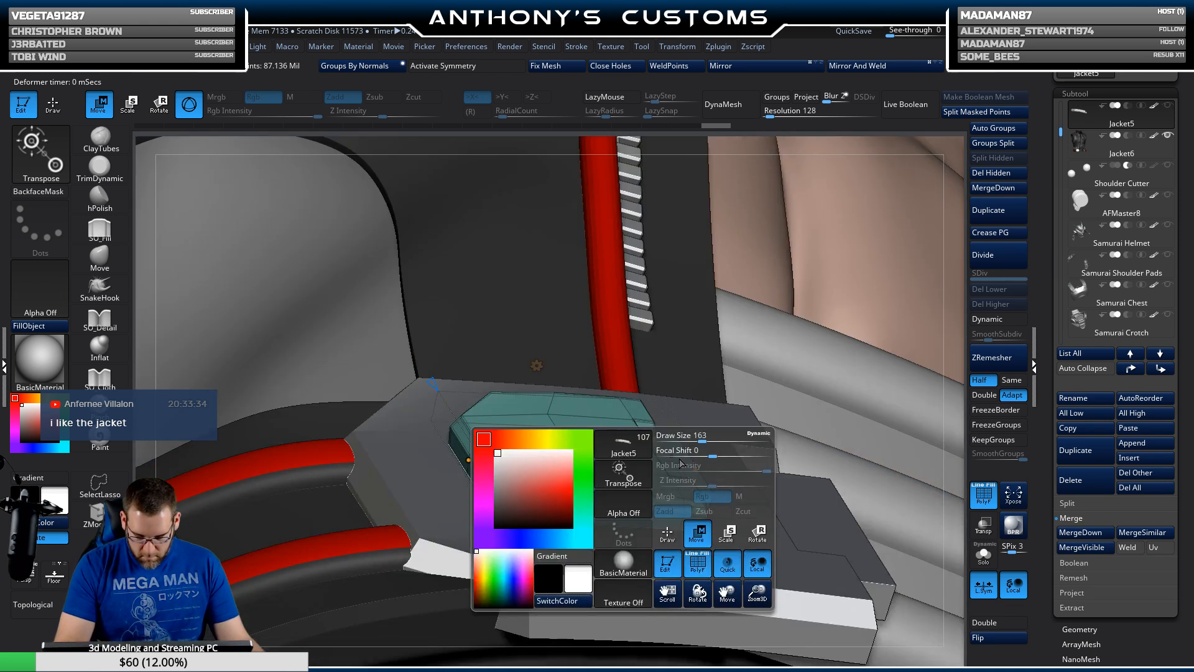
{"action": "right_click_drag", "start_coordinate": [680, 463], "coordinate": [752, 413]}
{"action": "right_click_drag", "start_coordinate": [723, 365], "coordinate": [667, 409], "text": "alt"}
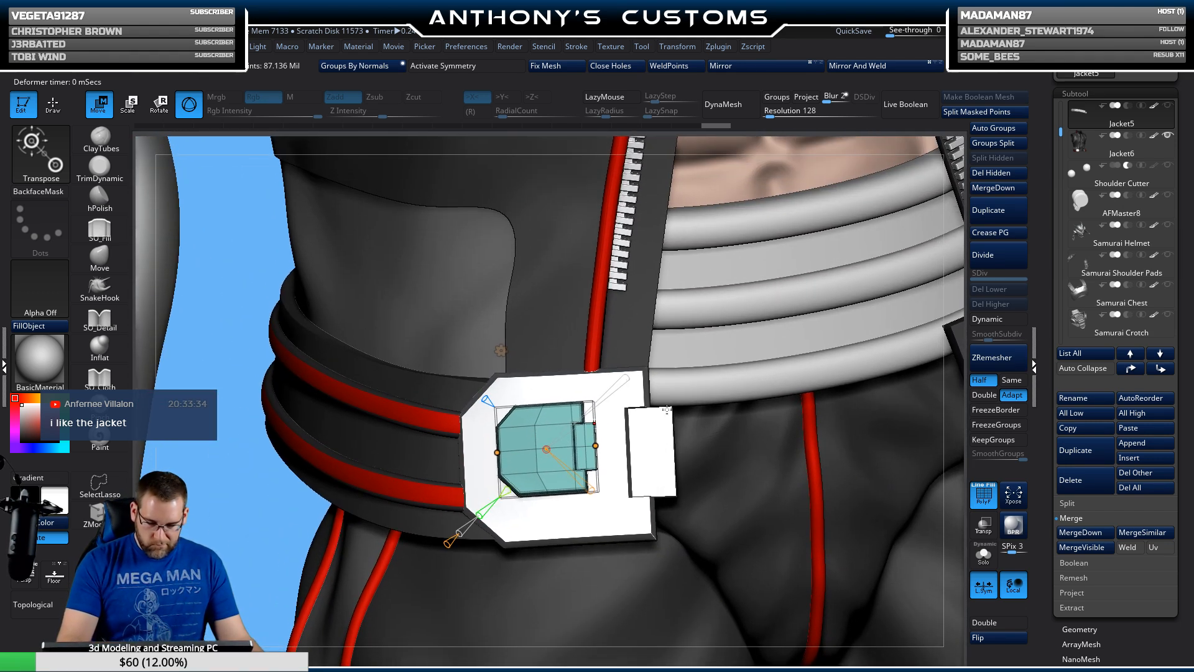
Step: Finish the bend, turn on dynamic subdivision for the plate and hide its polyframe
{"action": "key", "text": "q"}
{"action": "left_click", "coordinate": [998, 319]}
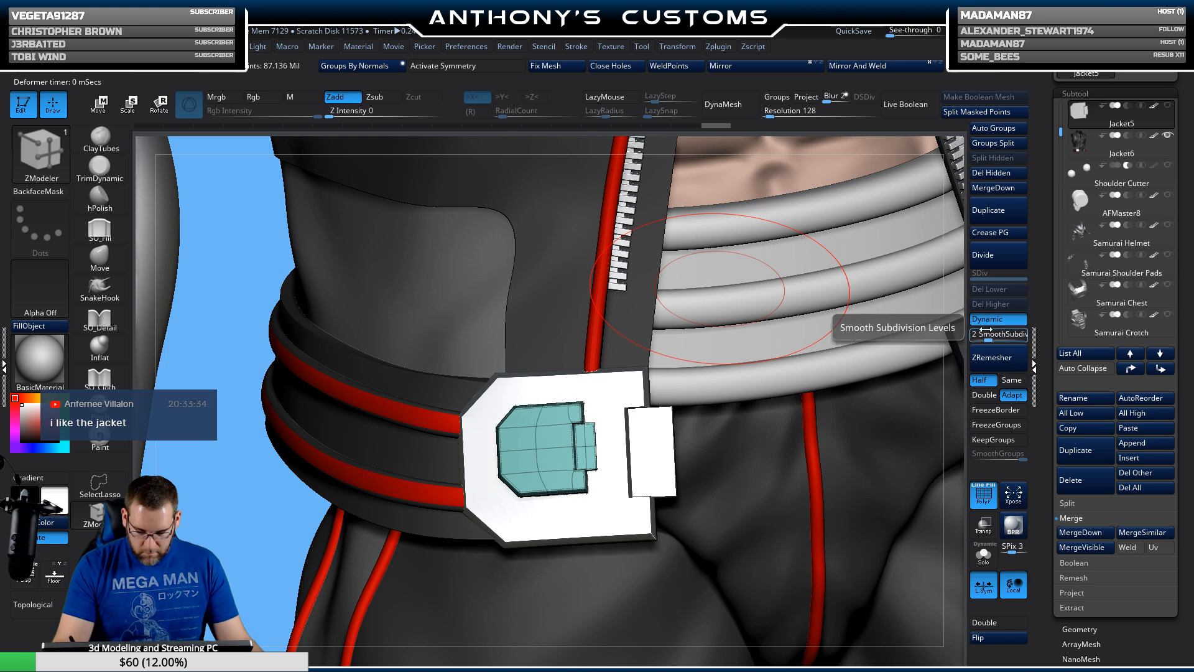
{"action": "key", "text": "shift+f"}
Step: Scale the plate up slightly along Y and nudge it along X to fit the buckle face
{"action": "mouse_move", "coordinate": [736, 429]}
{"action": "right_mouse_down"}
{"action": "mouse_move", "coordinate": [725, 367]}
{"action": "mouse_move", "coordinate": [728, 482]}
{"action": "mouse_move", "coordinate": [733, 459]}
{"action": "right_mouse_up"}
{"action": "key", "text": "w"}
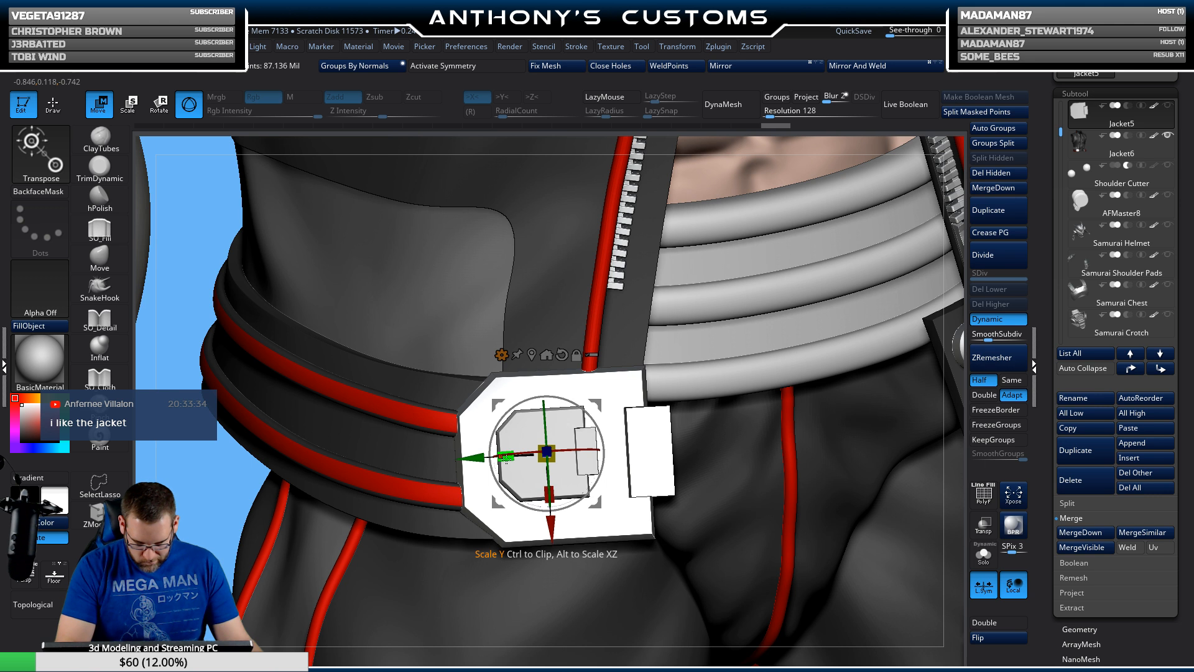
{"action": "left_click_drag", "start_coordinate": [506, 458], "coordinate": [504, 462]}
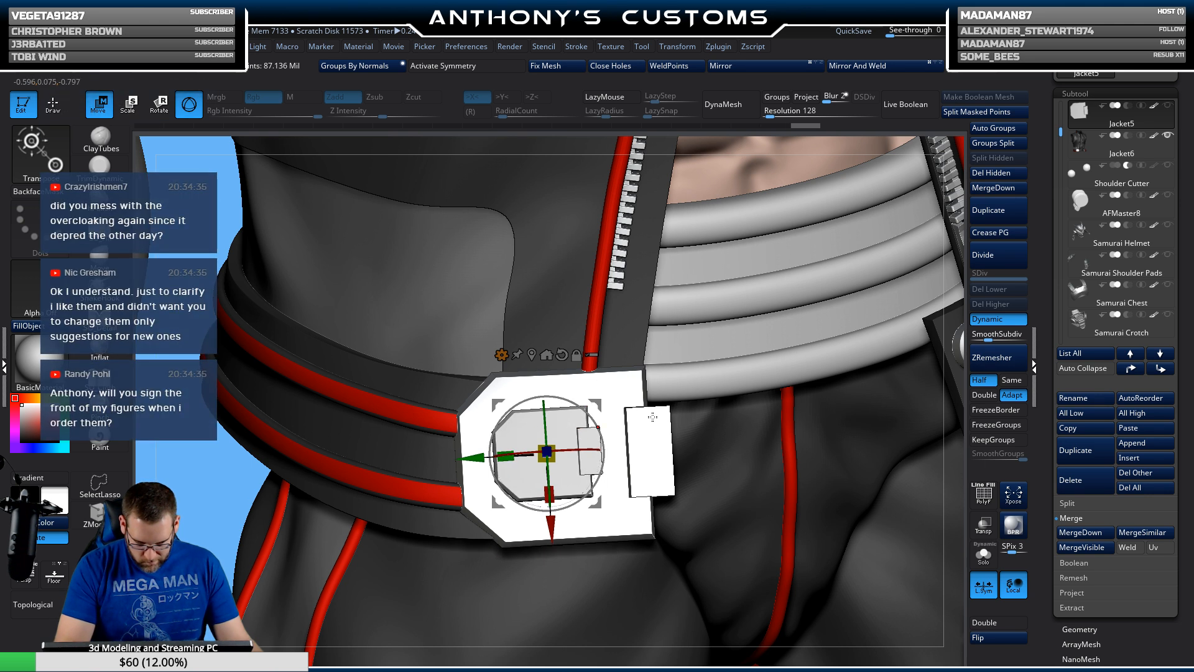
{"action": "right_click_drag", "start_coordinate": [653, 417], "coordinate": [648, 412]}
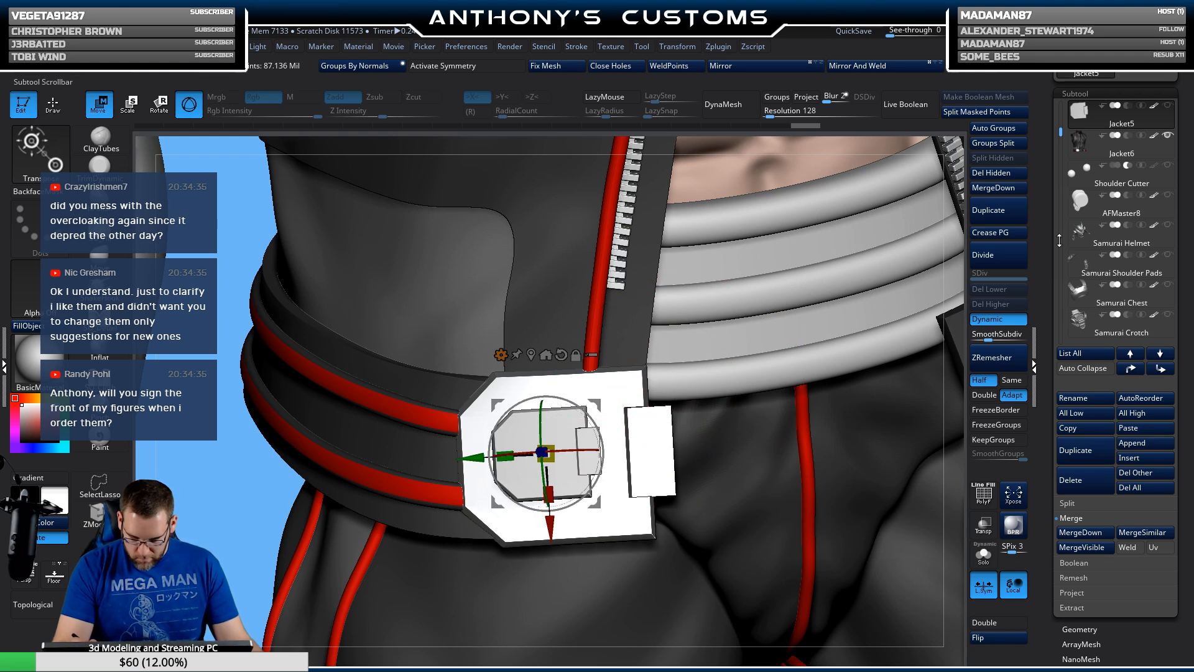
{"action": "mouse_move", "coordinate": [666, 439]}
{"action": "right_mouse_down"}
{"action": "mouse_move", "coordinate": [687, 375]}
{"action": "mouse_move", "coordinate": [663, 439]}
{"action": "right_mouse_up"}
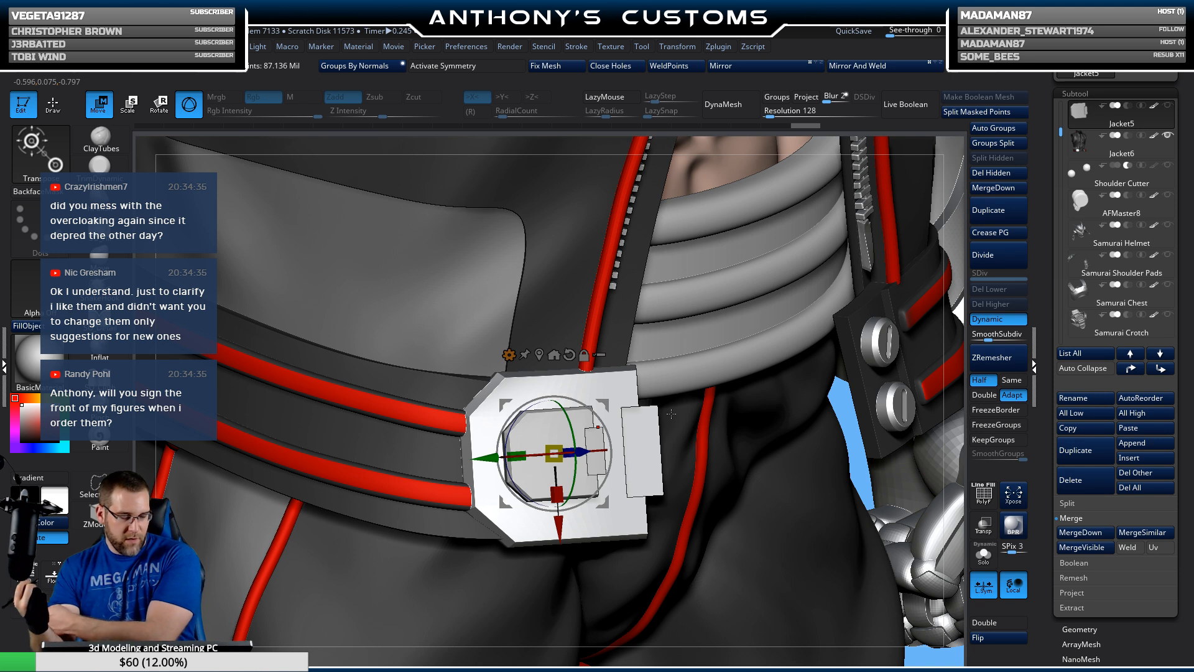
{"action": "right_click_drag", "start_coordinate": [608, 431], "coordinate": [595, 562]}
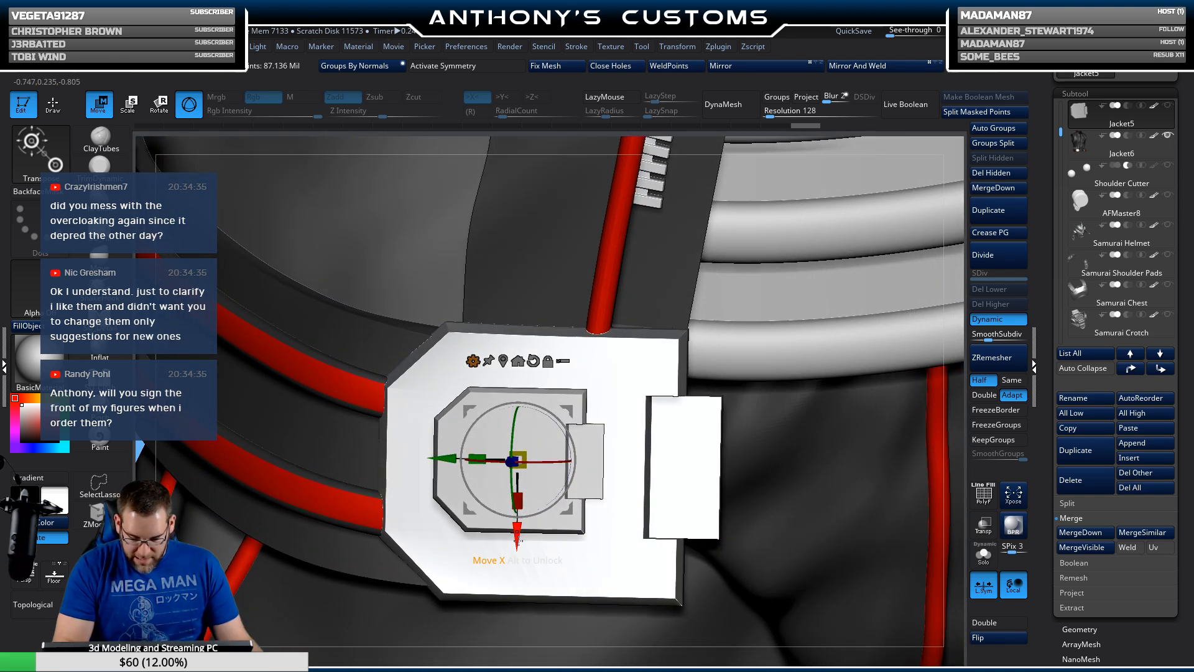
{"action": "left_click_drag", "start_coordinate": [517, 543], "coordinate": [516, 547]}
{"action": "key", "text": "q"}
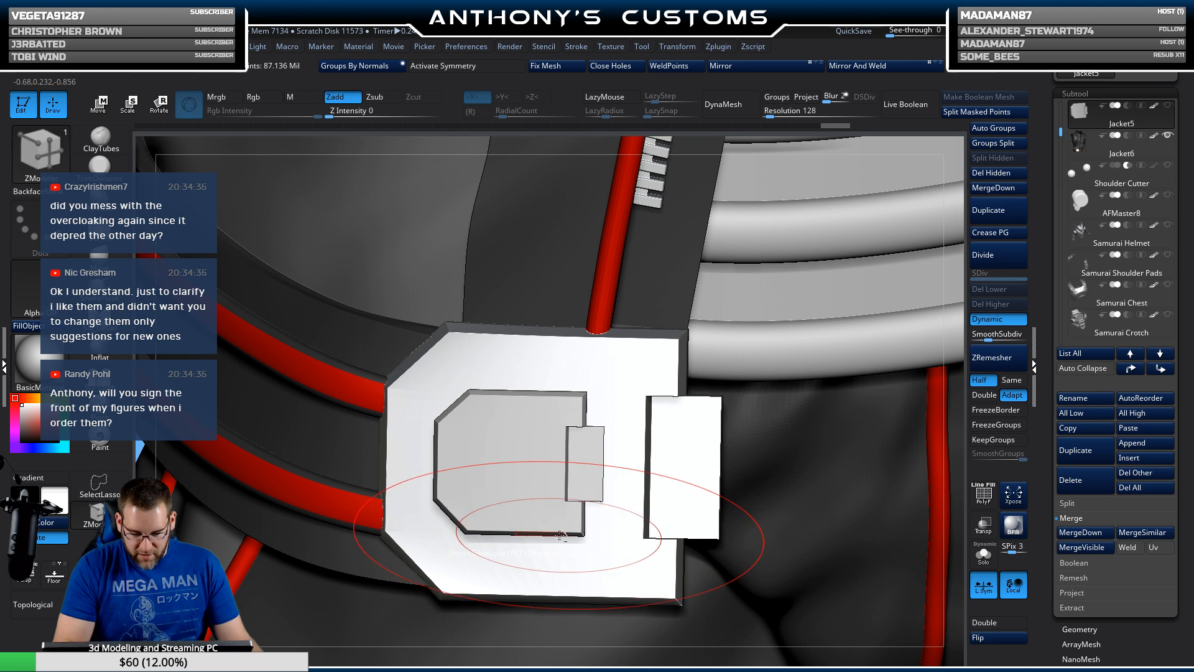
Step: Make Jacket6 active, isolate the buckle's polygroup and split the hidden jacket parts into a separate subtool
{"action": "mouse_move", "coordinate": [563, 533]}
{"action": "right_mouse_down", "text": "ctrl"}
{"action": "mouse_move", "coordinate": [662, 431]}
{"action": "mouse_move", "coordinate": [716, 440]}
{"action": "mouse_move", "coordinate": [731, 260]}
{"action": "right_mouse_up", "text": "ctrl"}
{"action": "right_click_drag", "start_coordinate": [785, 411], "coordinate": [752, 548], "text": "alt"}
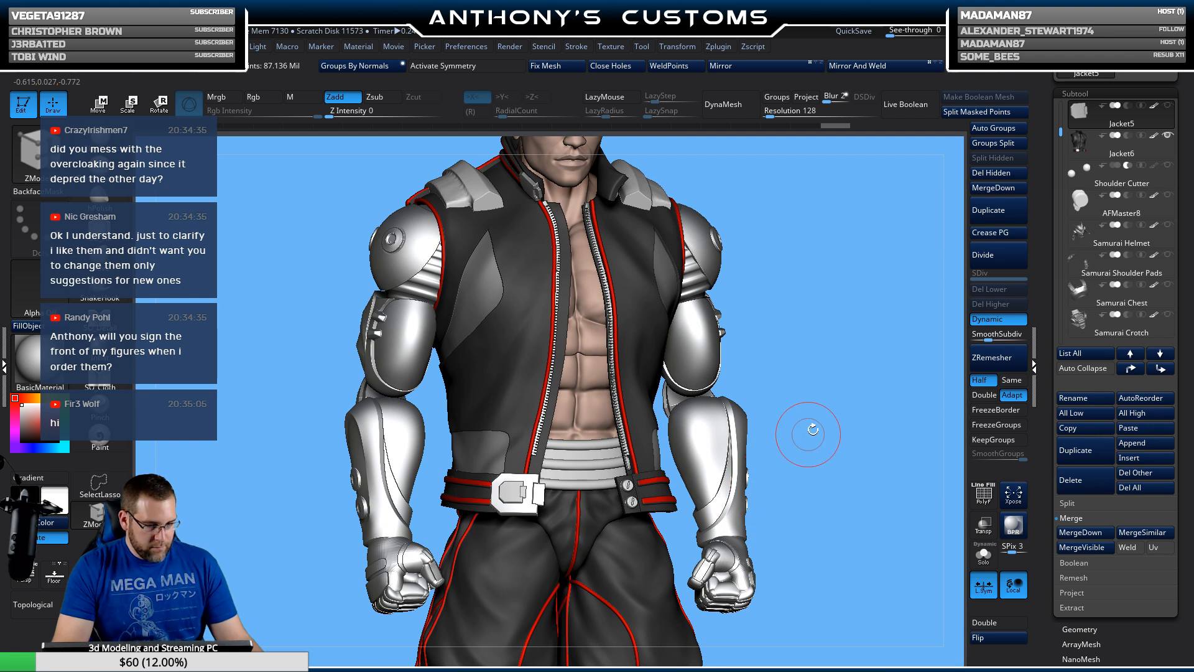
{"action": "right_click_drag", "start_coordinate": [798, 406], "coordinate": [827, 408]}
{"action": "key", "text": "shift+f"}
{"action": "right_click_drag", "start_coordinate": [753, 420], "coordinate": [752, 594], "text": "ctrl"}
{"action": "left_click", "coordinate": [542, 545], "text": "alt"}
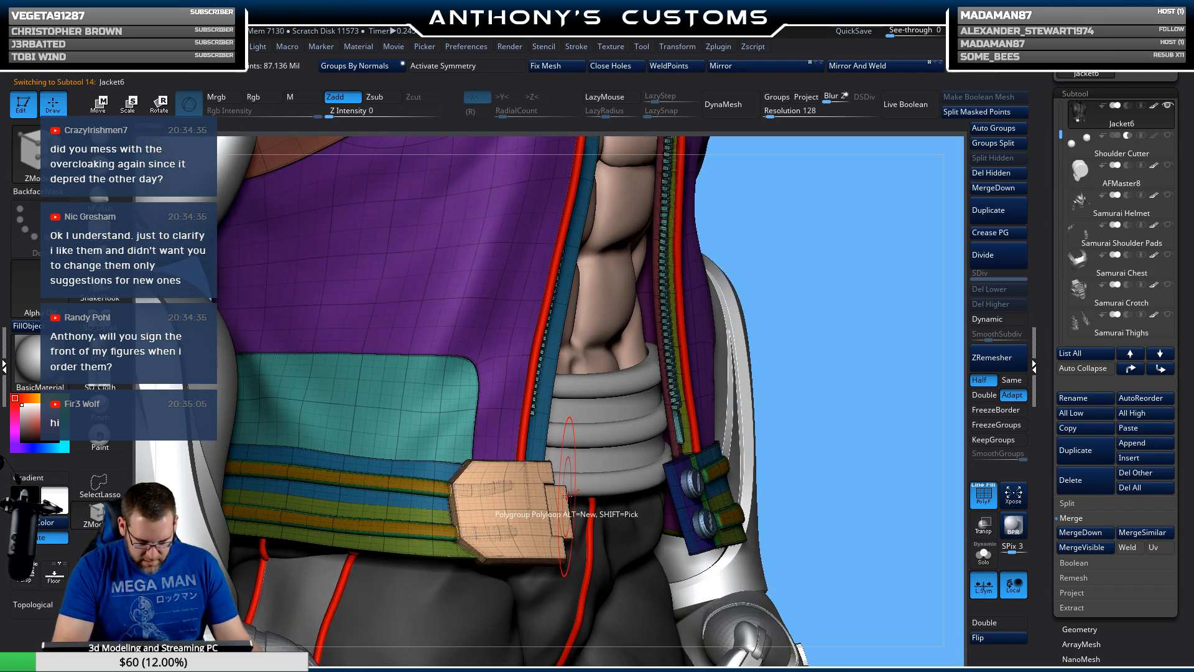
{"action": "key", "text": "ctrl+shift"}
{"action": "left_click", "coordinate": [507, 510], "text": "ctrl+shift"}
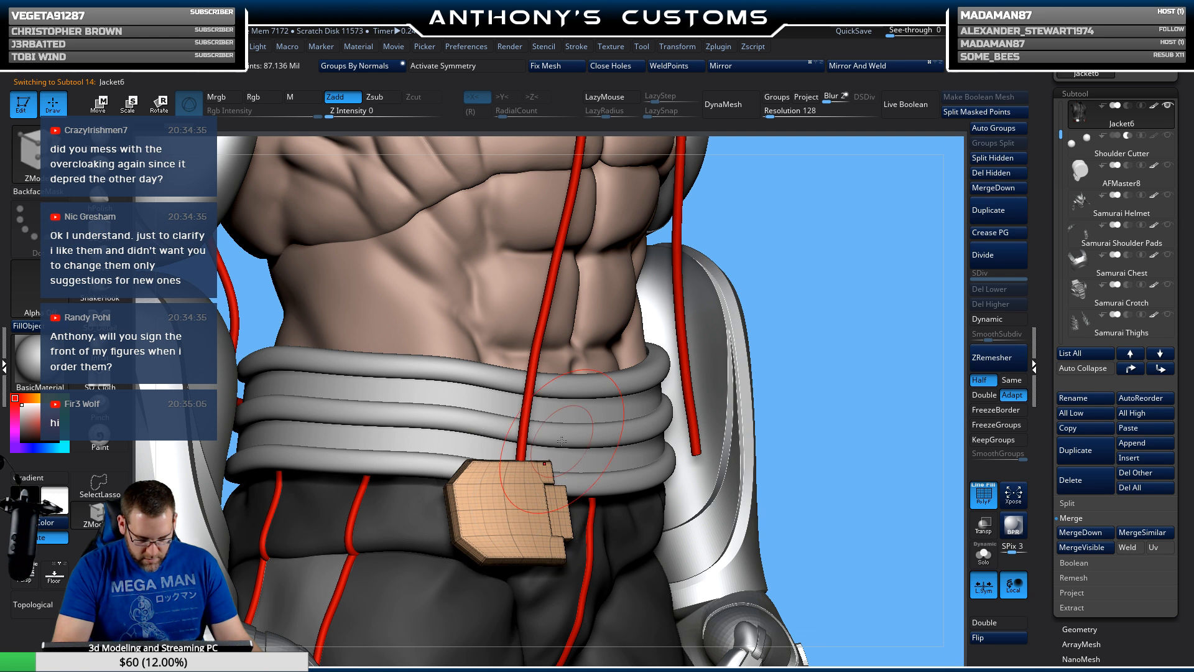
{"action": "left_click", "coordinate": [1002, 159]}
Step: Duplicate the separated buckle subtool and move the Jacket5 plate directly below the copy in the subtool order
{"action": "mouse_move", "coordinate": [1148, 114]}
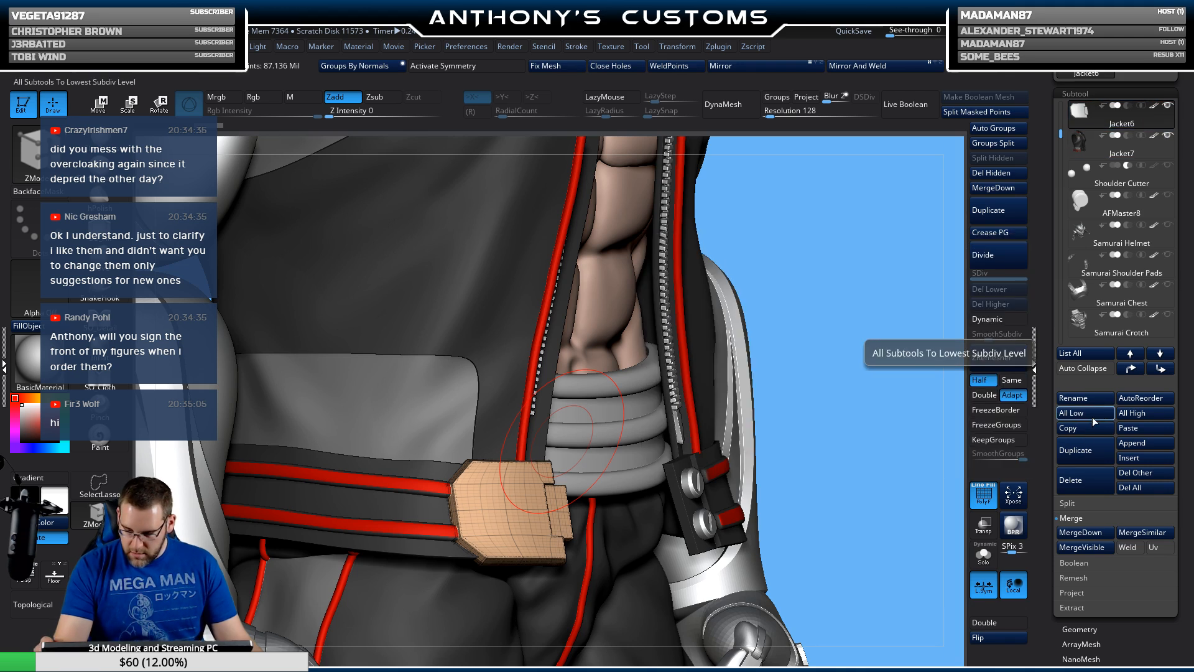
{"action": "left_click", "coordinate": [1070, 450]}
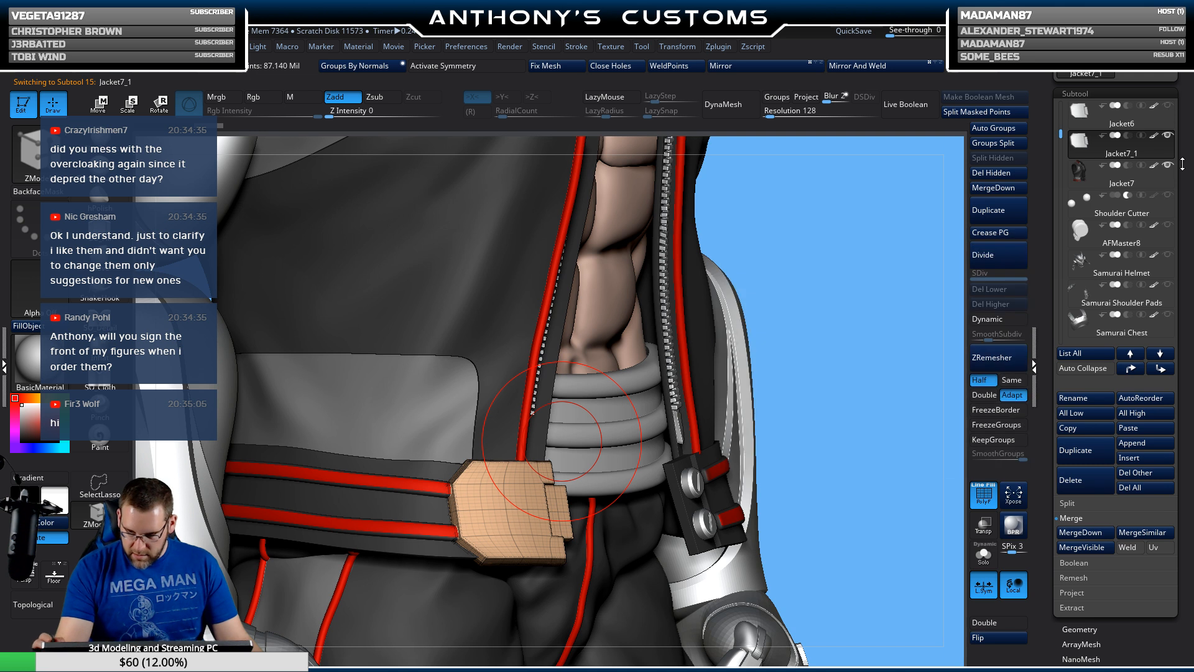
{"action": "left_click_drag", "start_coordinate": [1061, 134], "coordinate": [1062, 130]}
{"action": "left_click", "coordinate": [1101, 147]}
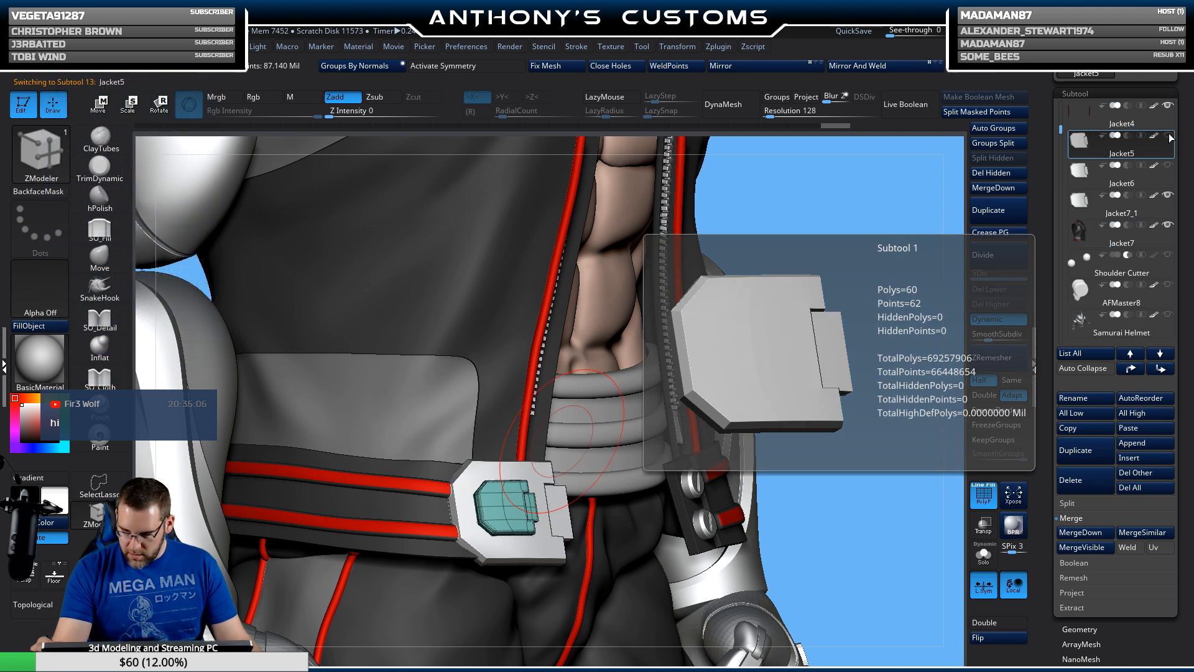
{"action": "left_click", "coordinate": [1160, 368]}
{"action": "left_click", "coordinate": [1161, 370]}
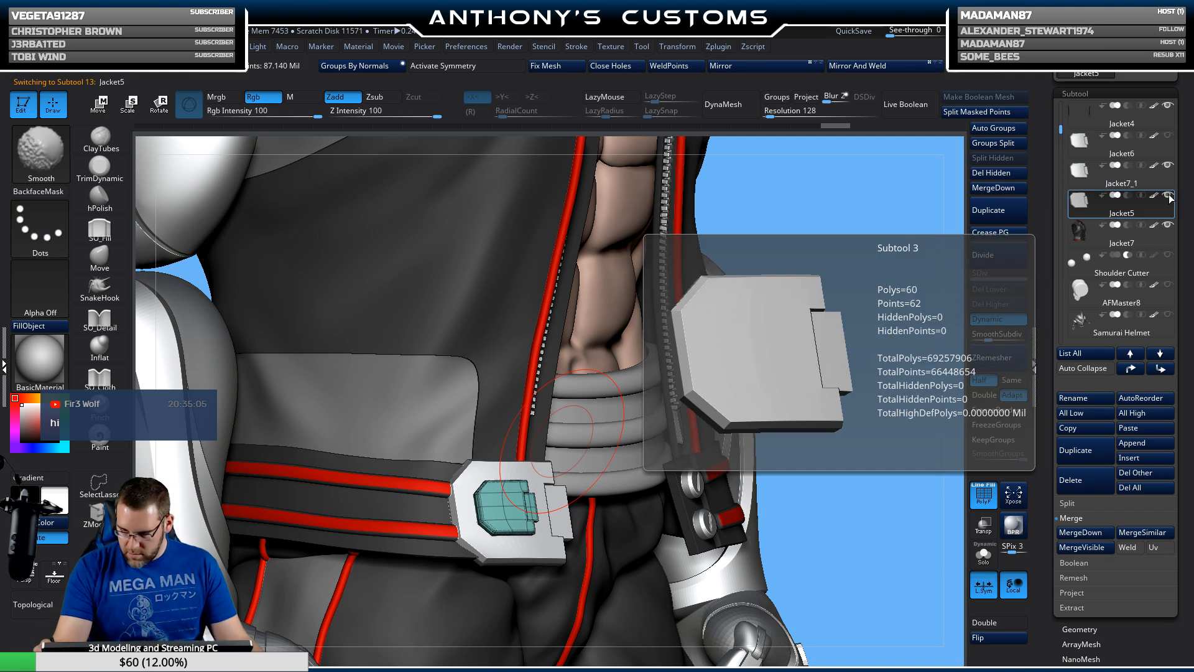
Step: Show only the buckle copy with Jacket5 as its subtractive subtool, and preview the cut with Live Boolean
{"action": "left_click", "coordinate": [1168, 195]}
{"action": "left_click", "coordinate": [1167, 166]}
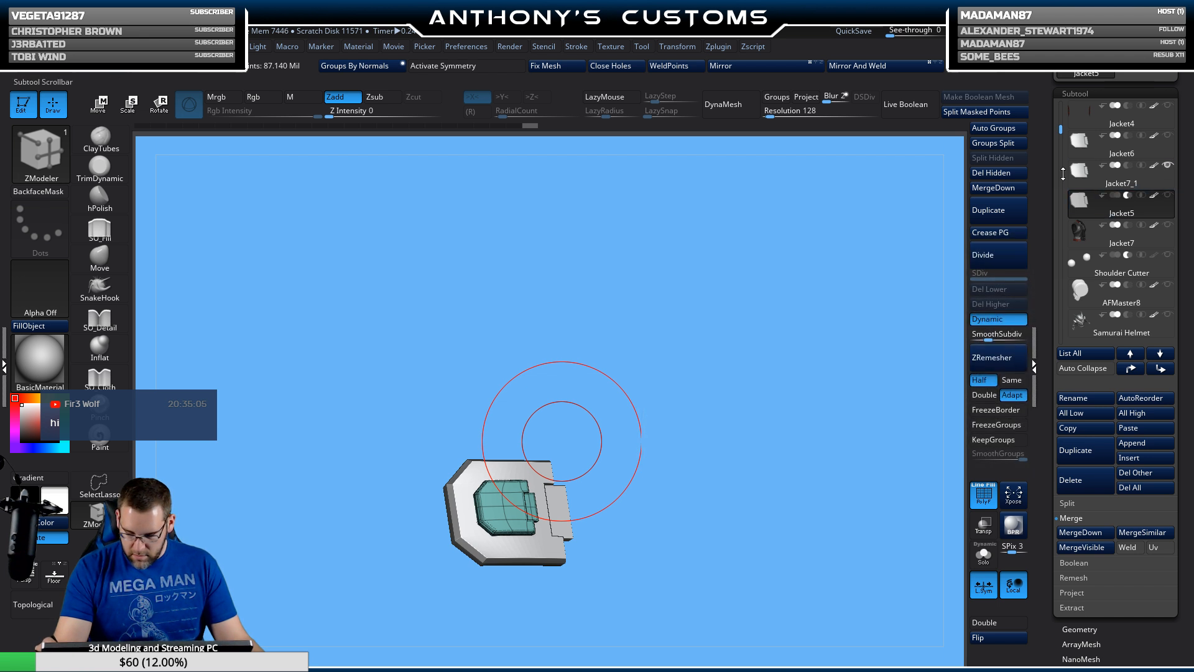
{"action": "left_click", "coordinate": [908, 114]}
{"action": "left_click_drag", "start_coordinate": [828, 213], "coordinate": [752, 408], "text": "shift"}
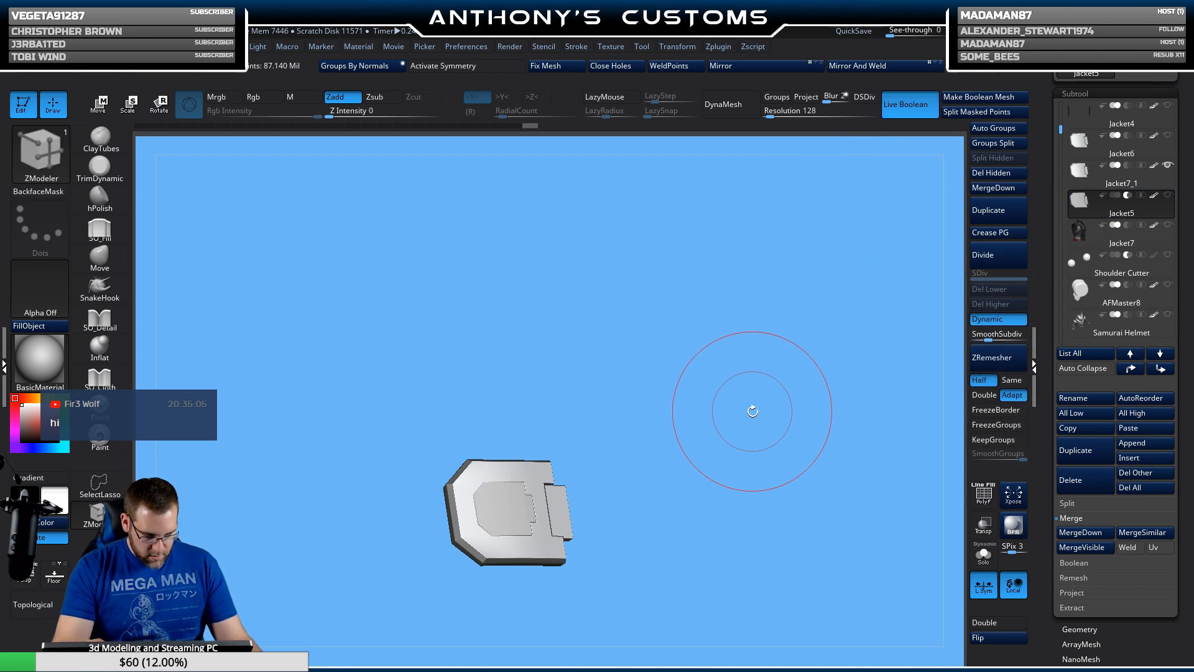
Step: Move the subtractive plate slightly inward along its Z axis to deepen the recess in the buckle
{"action": "right_click_drag", "start_coordinate": [718, 442], "coordinate": [771, 414]}
{"action": "key", "text": "w"}
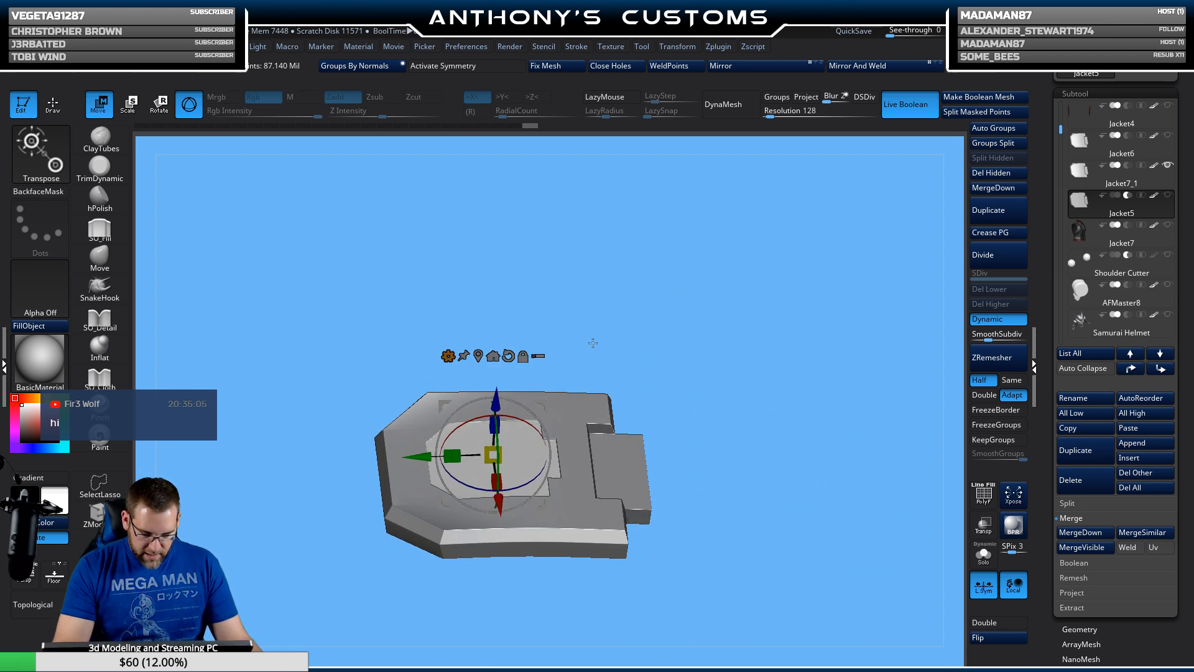
{"action": "left_click_drag", "start_coordinate": [496, 401], "coordinate": [496, 404]}
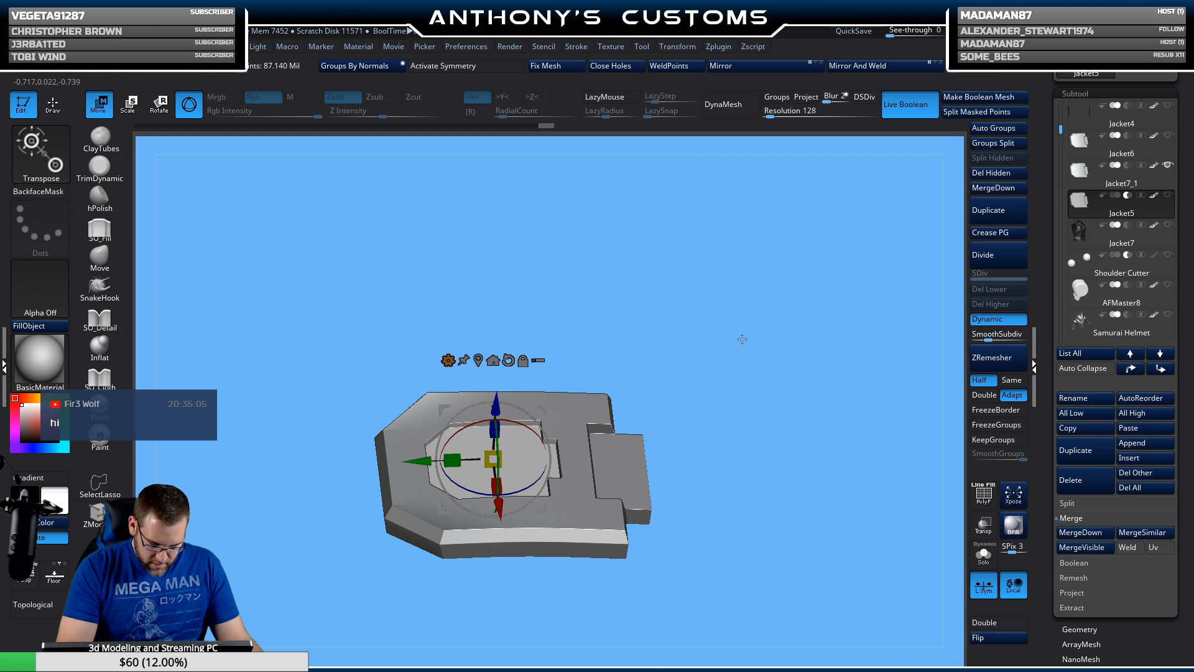
Step: Examine the recess cut into the buckle from the front, side and end for depth and even fit
{"action": "right_click_drag", "start_coordinate": [742, 339], "coordinate": [508, 394]}
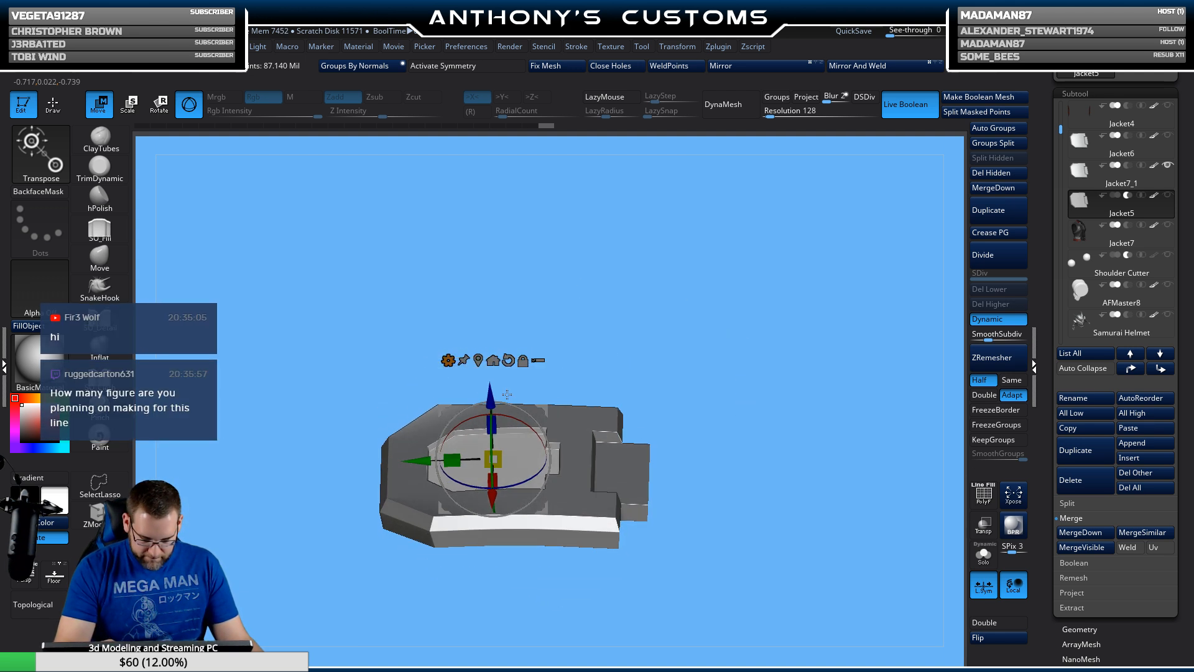
{"action": "key", "text": "Tab"}
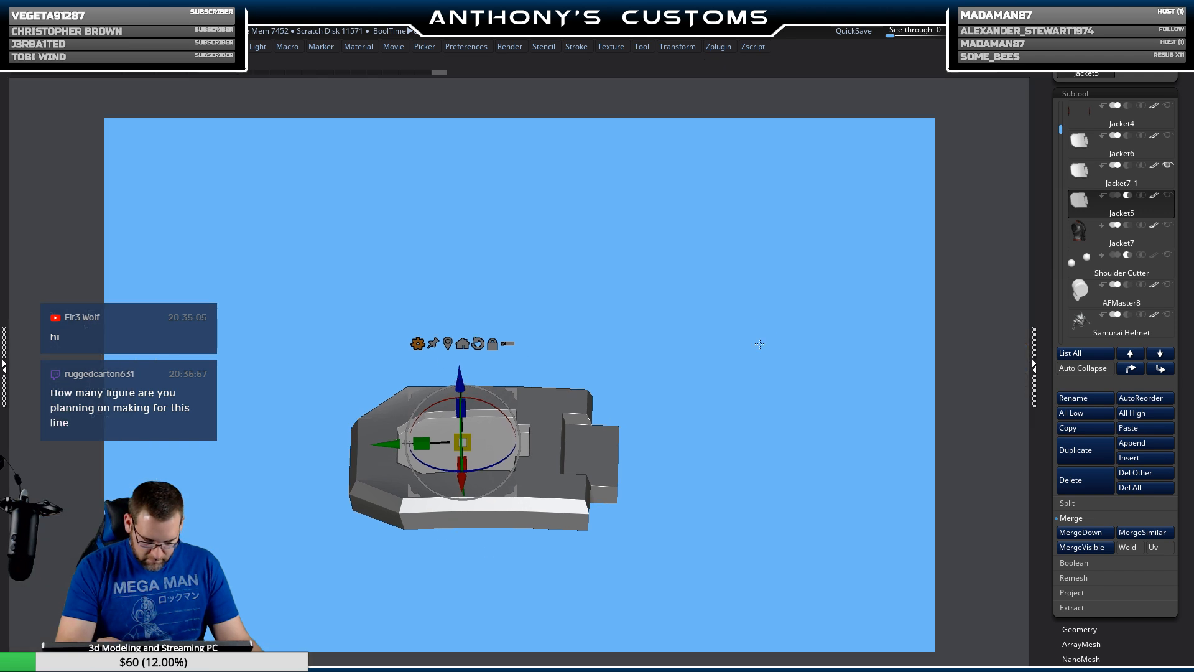
{"action": "key", "text": "Tab"}
{"action": "key", "text": "q"}
{"action": "mouse_move", "coordinate": [751, 355]}
{"action": "right_mouse_down"}
{"action": "mouse_move", "coordinate": [761, 416]}
{"action": "mouse_move", "coordinate": [746, 496]}
{"action": "mouse_move", "coordinate": [758, 541]}
{"action": "right_mouse_up"}
{"action": "right_click_drag", "start_coordinate": [832, 453], "coordinate": [776, 370], "text": "alt"}
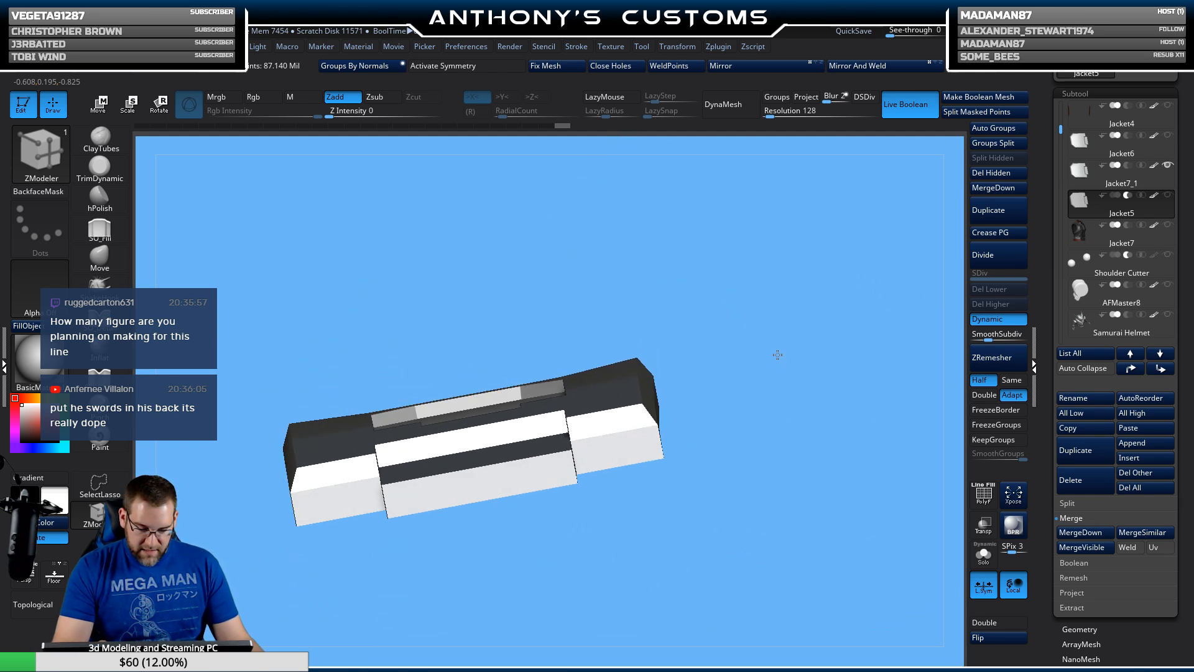
{"action": "key", "text": "w"}
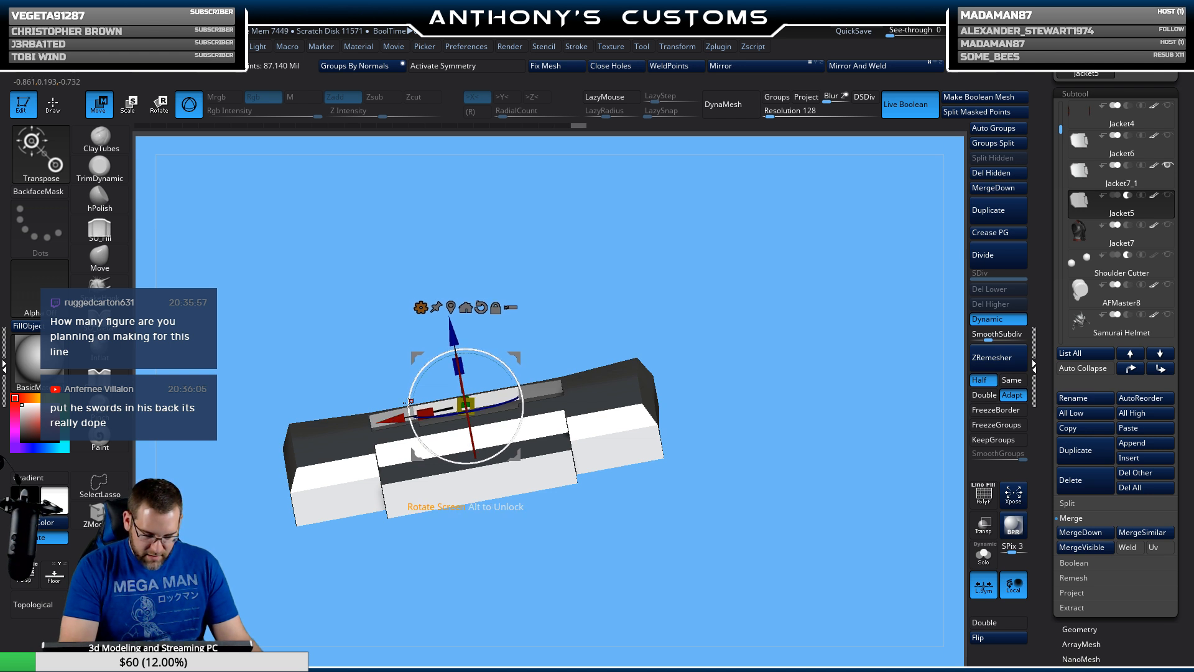
{"action": "right_click_drag", "start_coordinate": [778, 355], "coordinate": [778, 455]}
{"action": "key", "text": "q"}
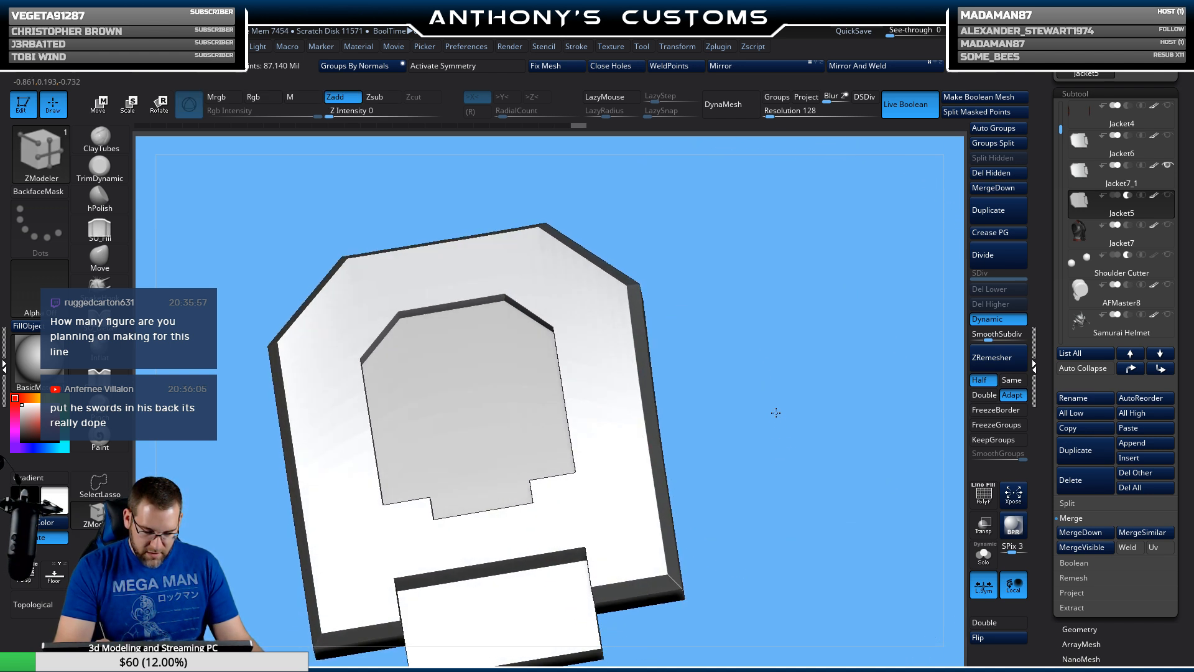
{"action": "mouse_move", "coordinate": [776, 412]}
{"action": "right_mouse_down"}
{"action": "mouse_move", "coordinate": [811, 431]}
{"action": "mouse_move", "coordinate": [821, 394]}
{"action": "mouse_move", "coordinate": [760, 314]}
{"action": "mouse_move", "coordinate": [842, 376]}
{"action": "mouse_move", "coordinate": [790, 438]}
{"action": "mouse_move", "coordinate": [896, 367]}
{"action": "mouse_move", "coordinate": [773, 392]}
{"action": "right_mouse_up"}
{"action": "left_click_drag", "start_coordinate": [723, 411], "coordinate": [754, 451]}
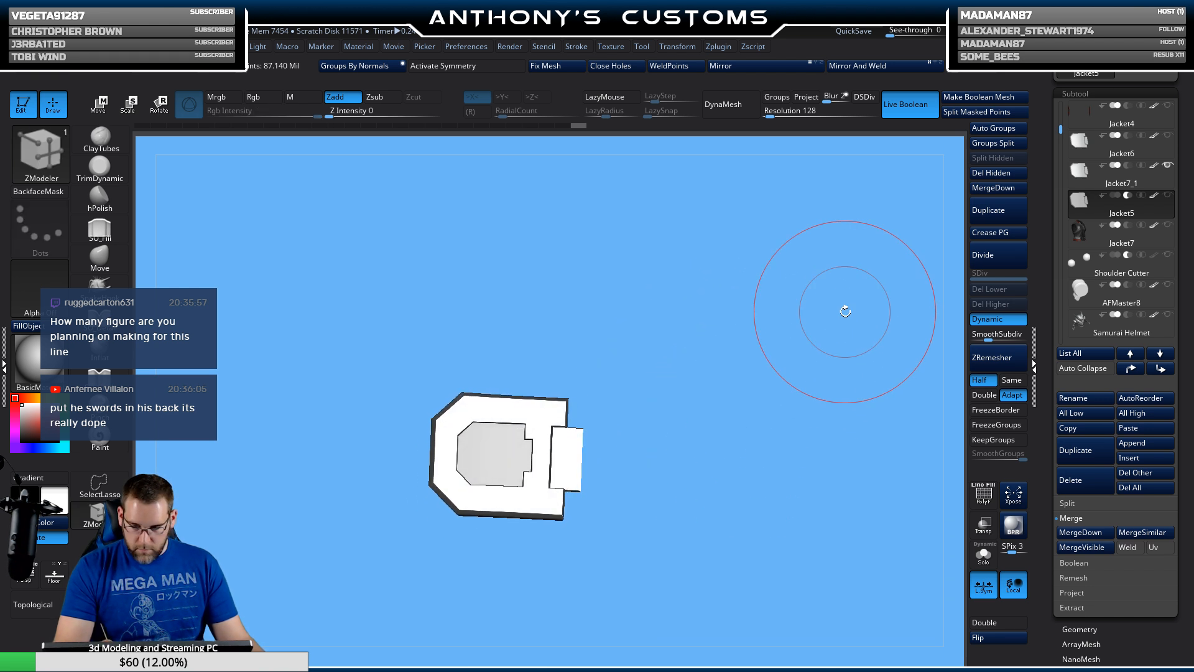
Step: Make a Boolean mesh of the buckle cut with DSDiv enabled, hide Jacket7_1, and insert the resulting UMesh_Jacket7_ mesh below Jacket5
{"action": "left_click", "coordinate": [871, 97]}
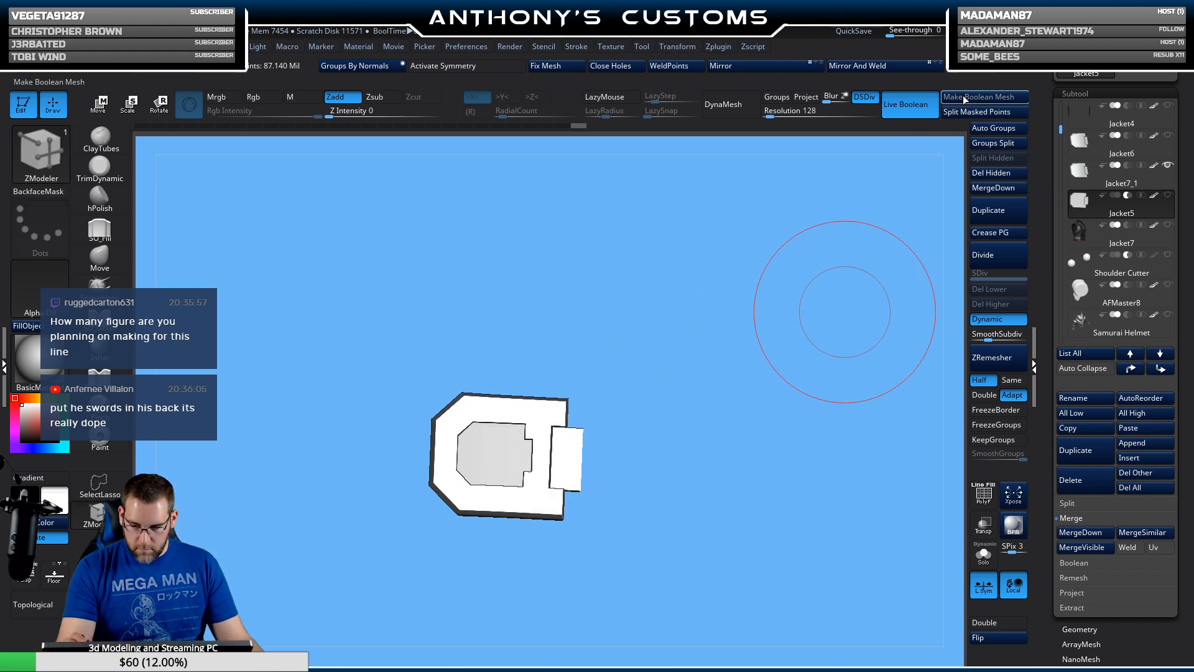
{"action": "left_click", "coordinate": [964, 98]}
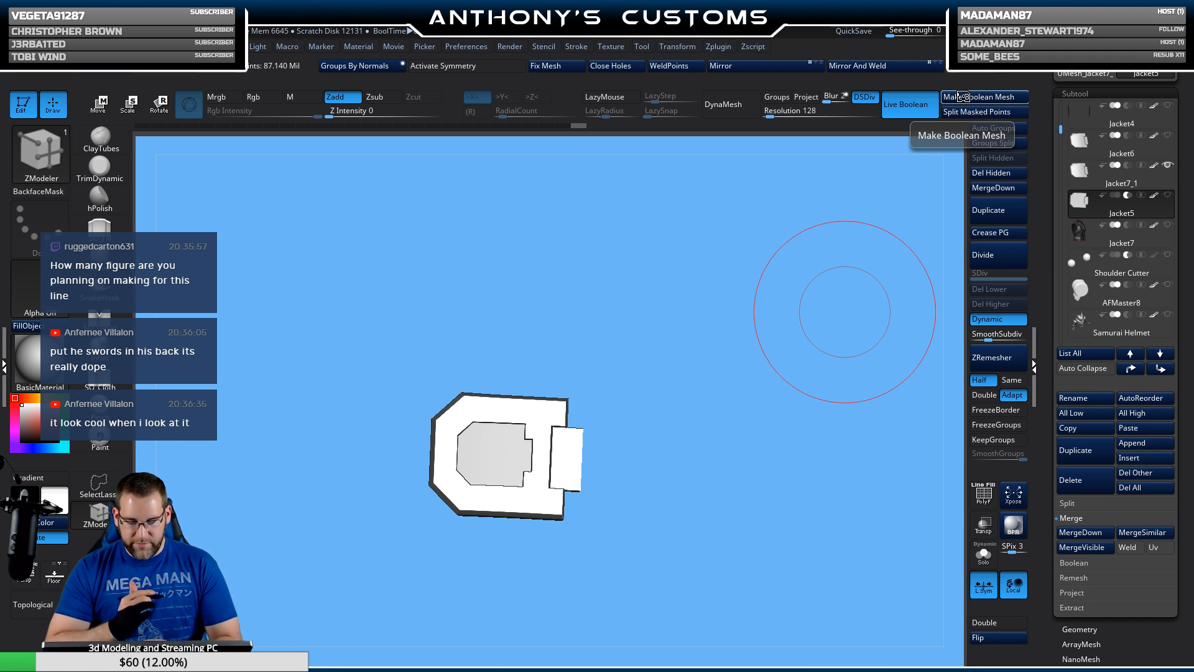
{"action": "mouse_move", "coordinate": [1167, 177]}
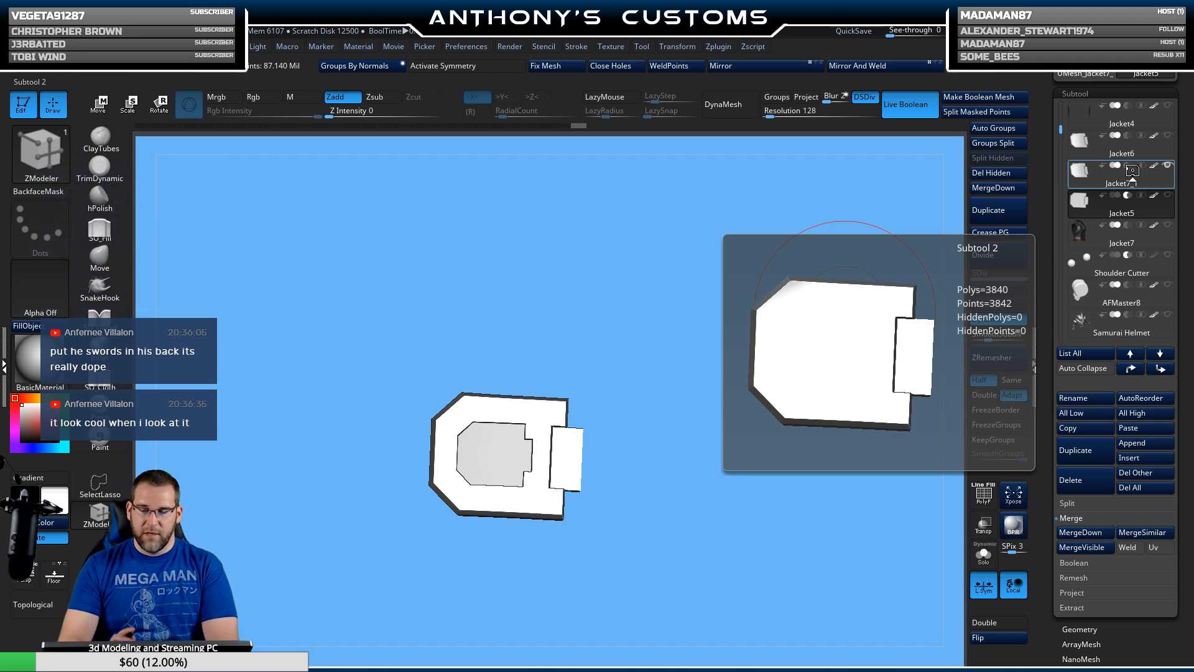
{"action": "left_click", "coordinate": [1167, 167]}
{"action": "left_click", "coordinate": [1169, 157]}
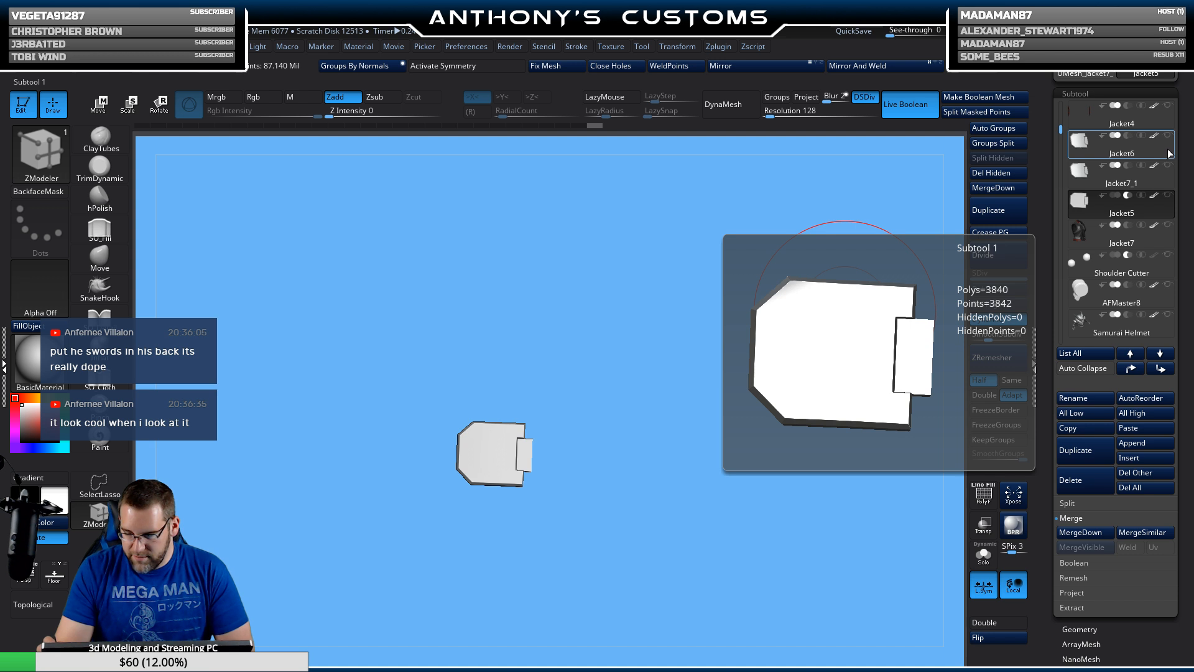
{"action": "left_click", "coordinate": [1166, 328]}
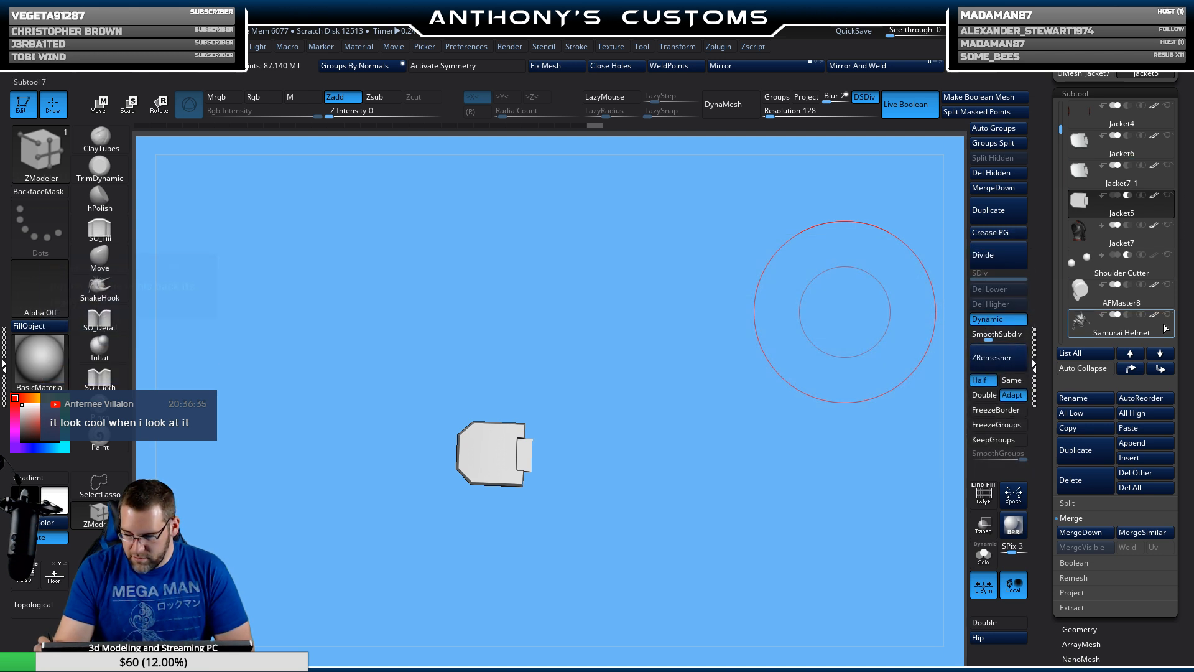
{"action": "left_click", "coordinate": [1138, 458]}
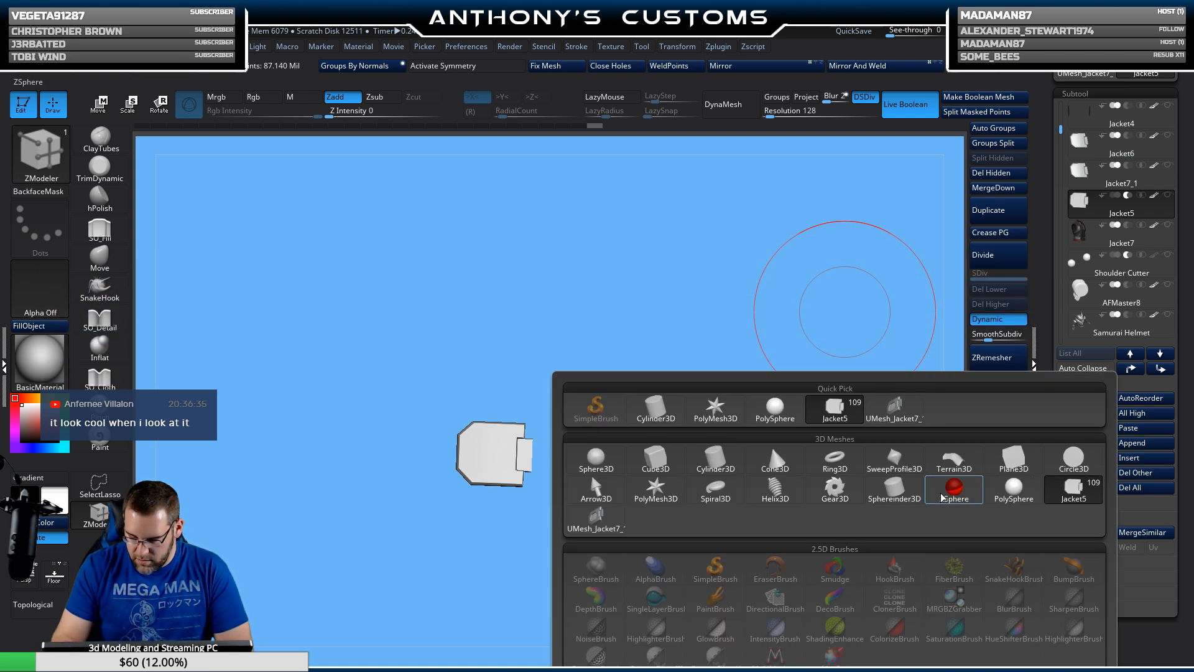
{"action": "left_click", "coordinate": [609, 527]}
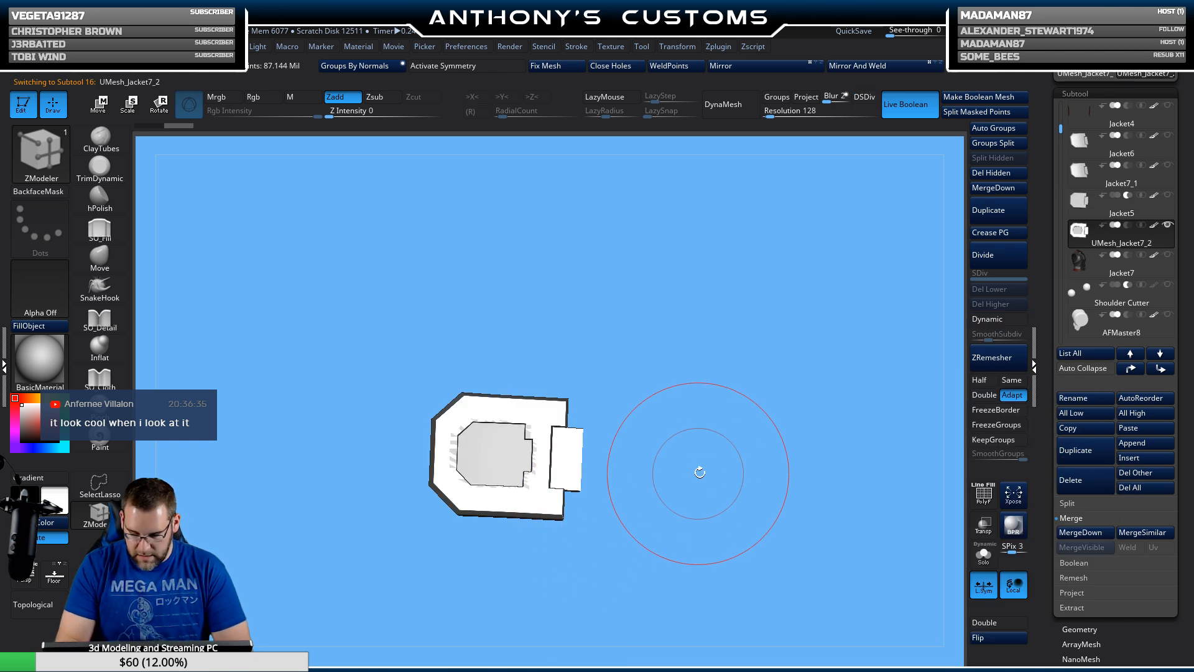
Step: Fill the recessed buckle with the ZMetal material using the Mrgb channel, and turn off Live Boolean
{"action": "mouse_move", "coordinate": [723, 498]}
{"action": "left_mouse_down"}
{"action": "mouse_move", "coordinate": [709, 485]}
{"action": "mouse_move", "coordinate": [718, 490]}
{"action": "left_mouse_up"}
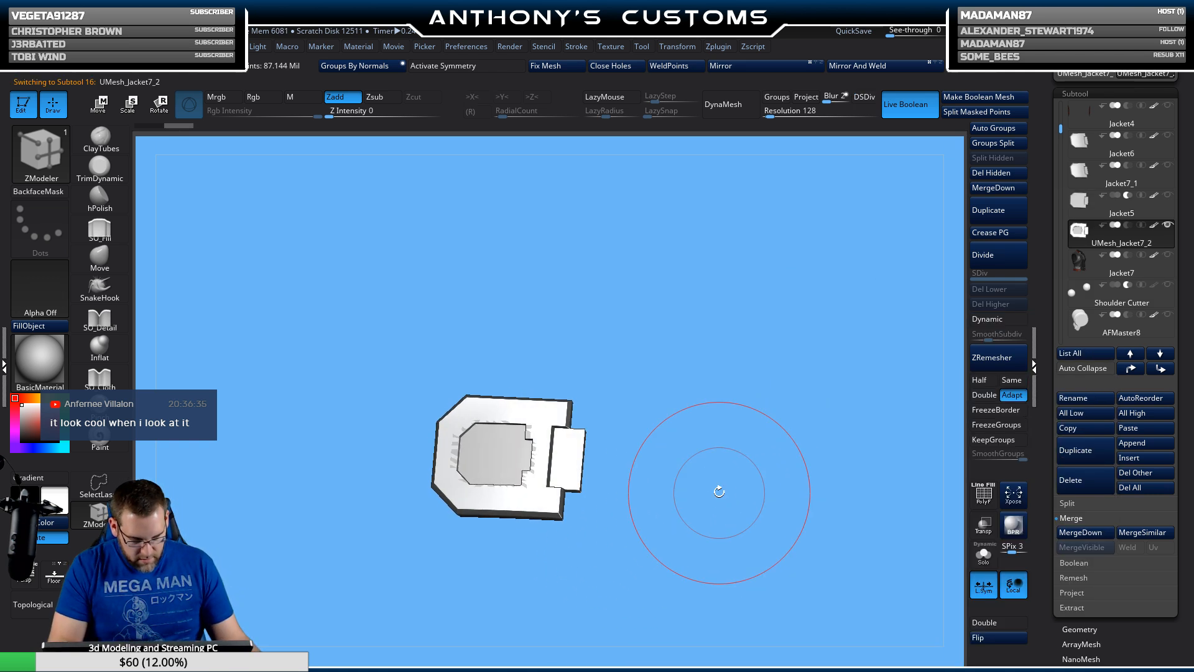
{"action": "left_click", "coordinate": [39, 359]}
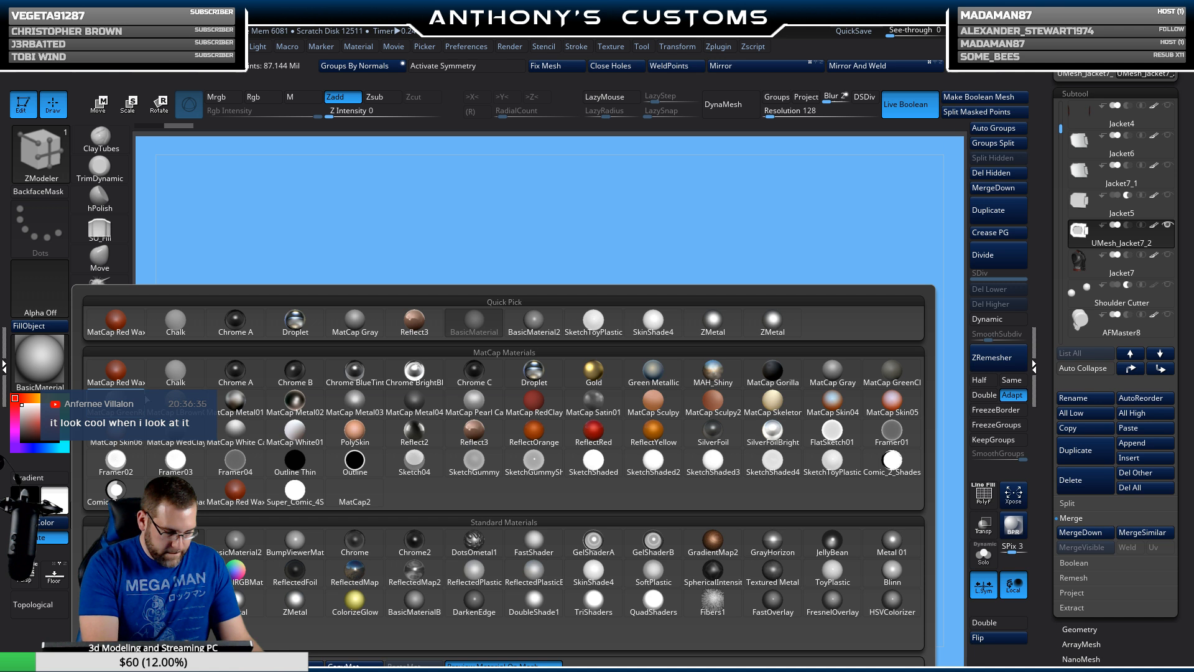
{"action": "left_click", "coordinate": [277, 598]}
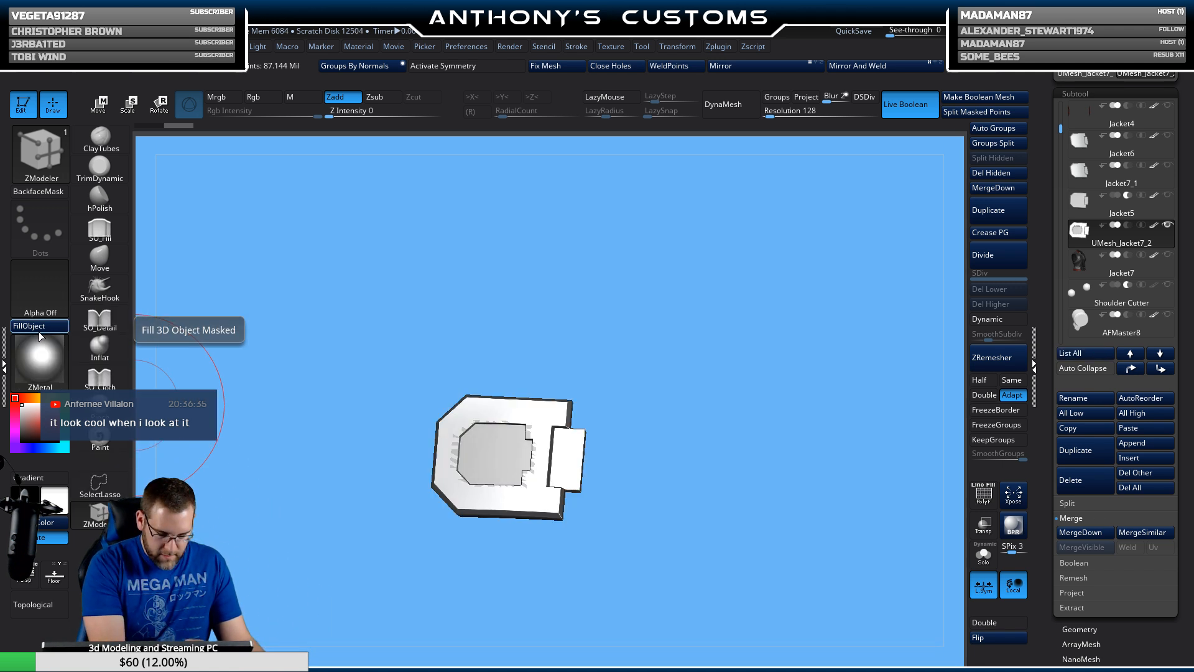
{"action": "left_click", "coordinate": [216, 96]}
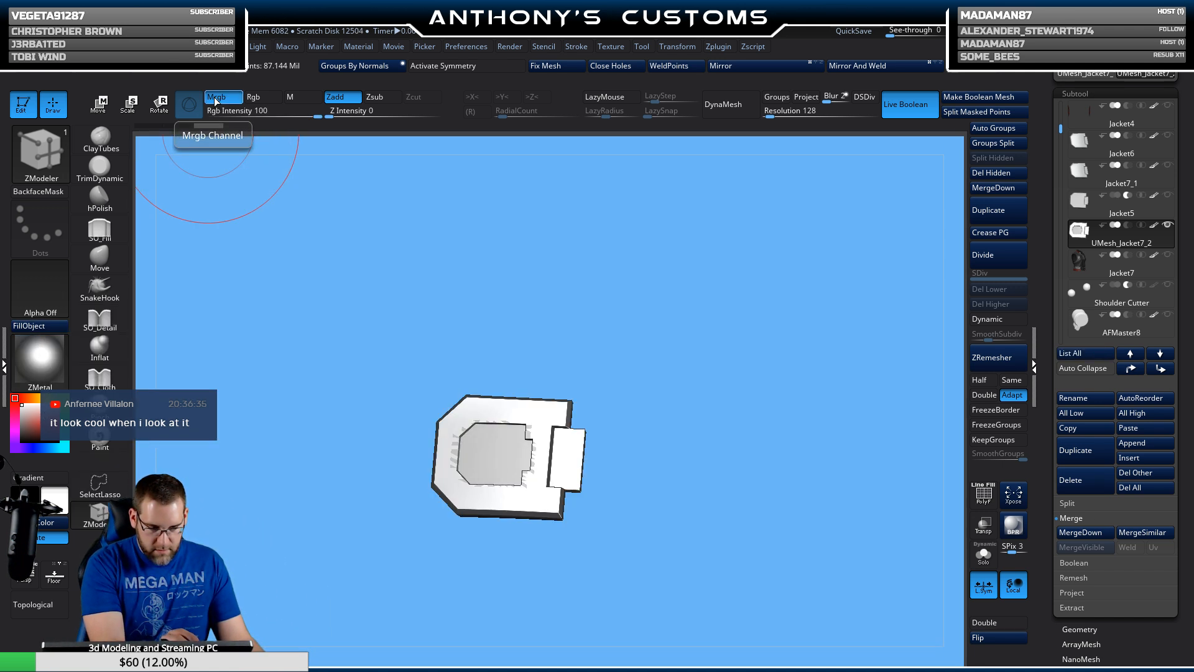
{"action": "left_click", "coordinate": [39, 326]}
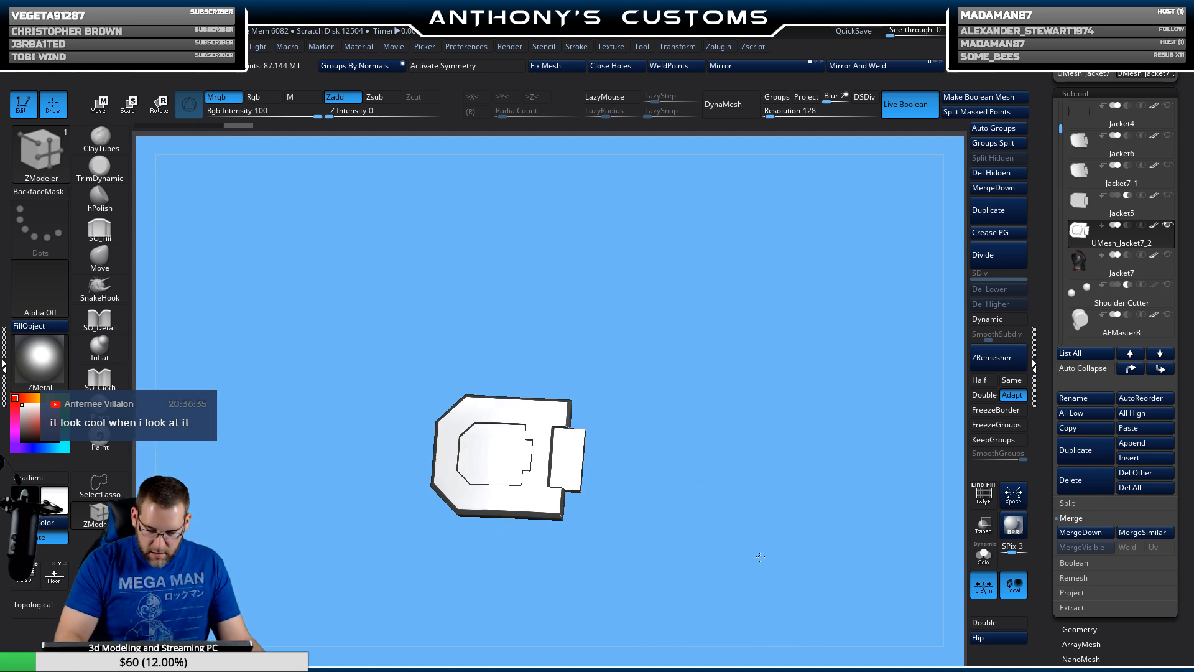
{"action": "left_click", "coordinate": [906, 104]}
{"action": "left_click_drag", "start_coordinate": [771, 410], "coordinate": [780, 466], "text": "shift"}
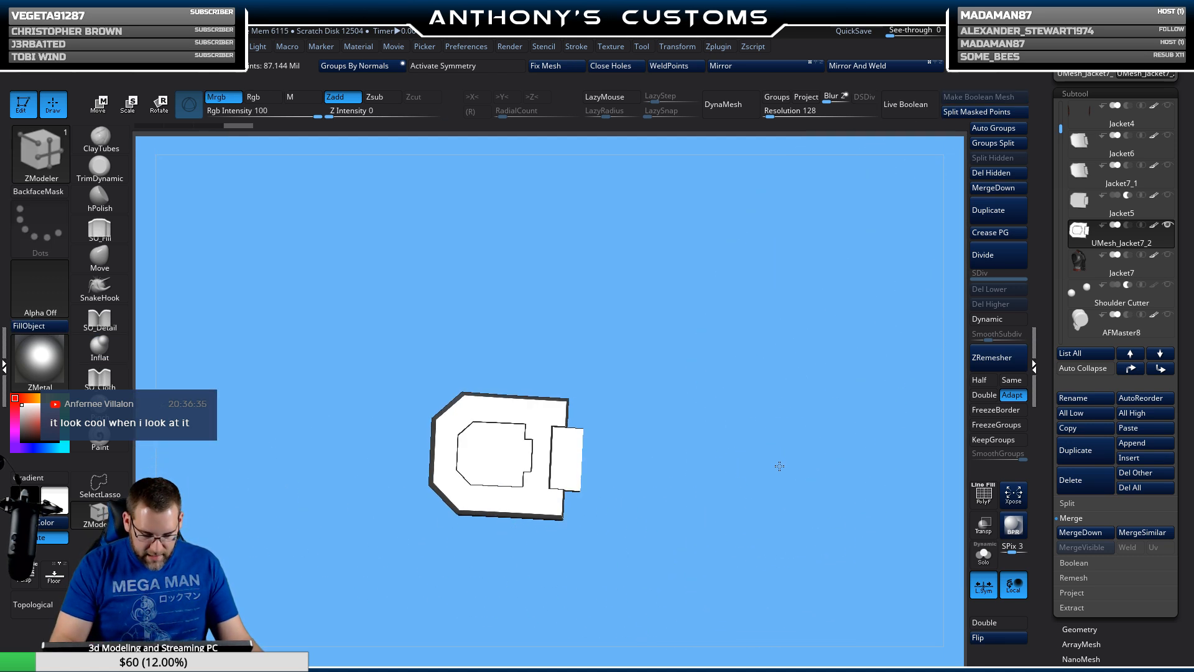
Step: Show the Jacket7 body together with Jacket1 through Jacket4 and the PM3D_Cube3D1 shoulder pieces around the new buckle
{"action": "key", "text": "n"}
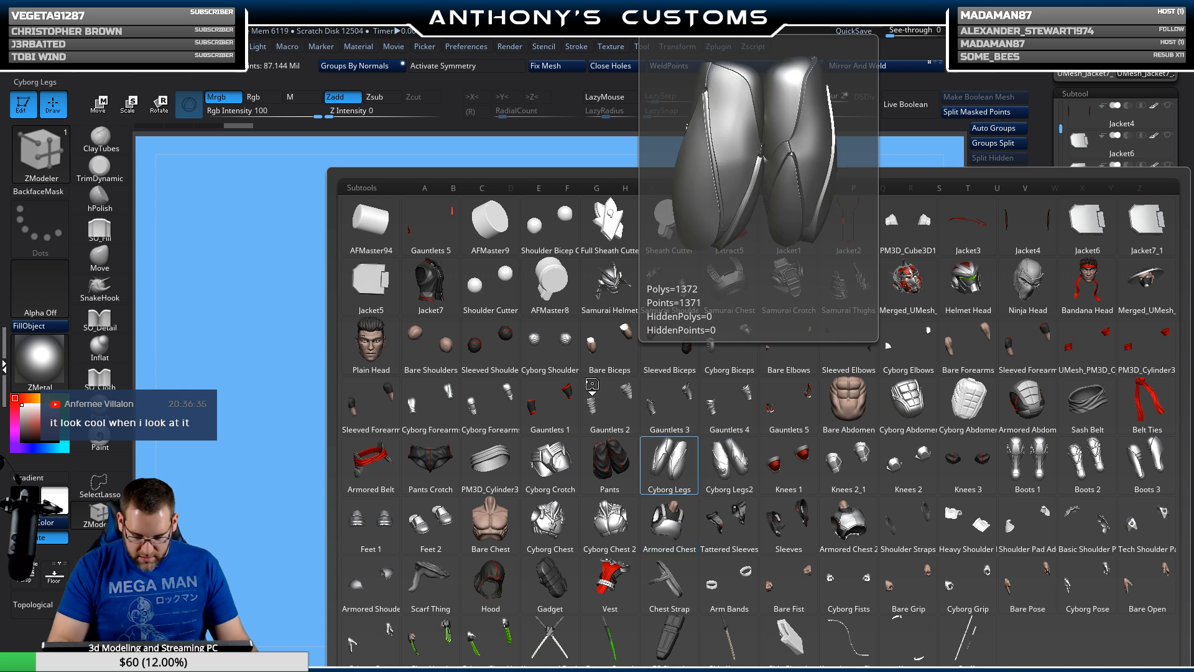
{"action": "left_click", "coordinate": [431, 283]}
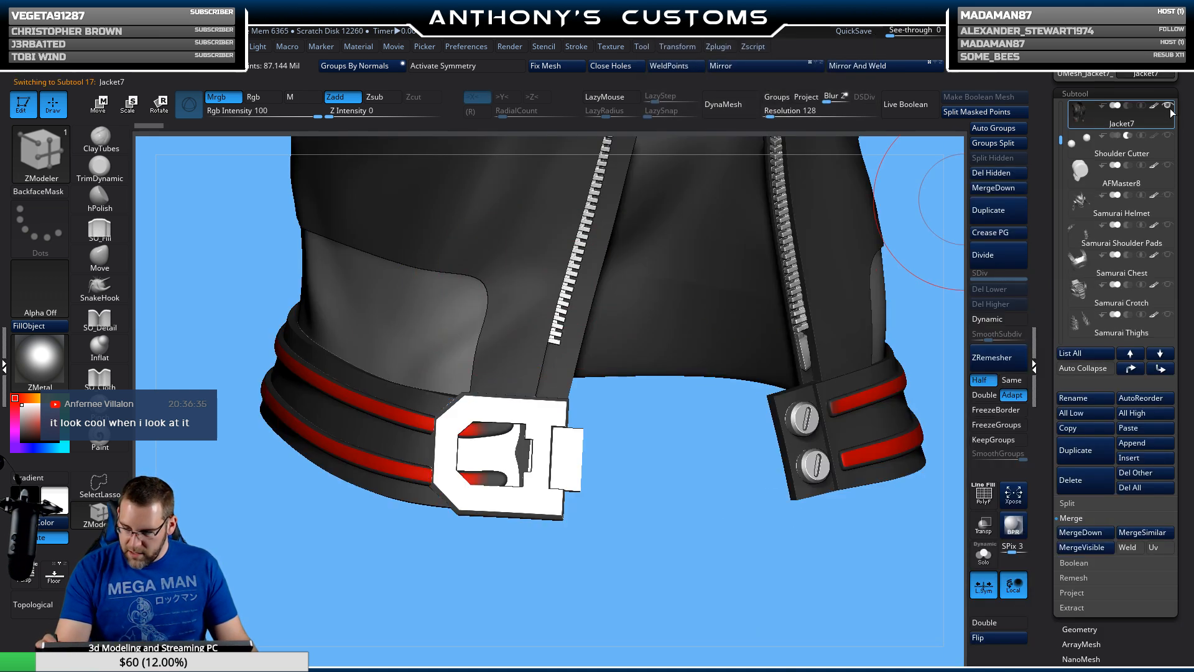
{"action": "key", "text": "n"}
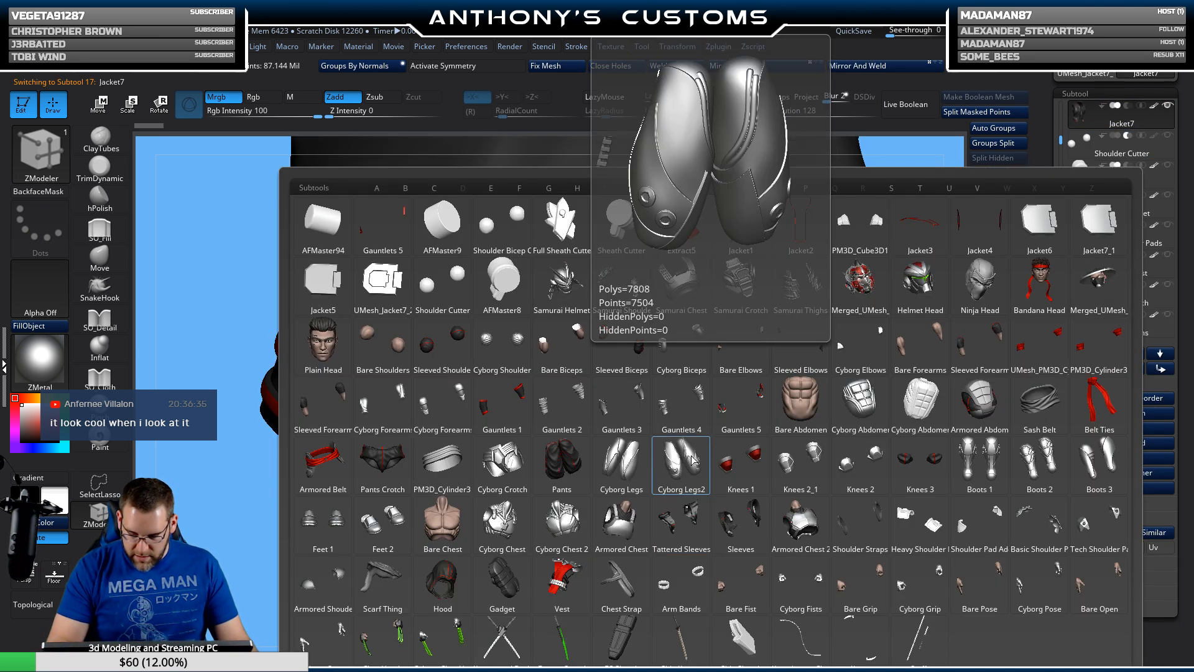
{"action": "left_click", "coordinate": [759, 243]}
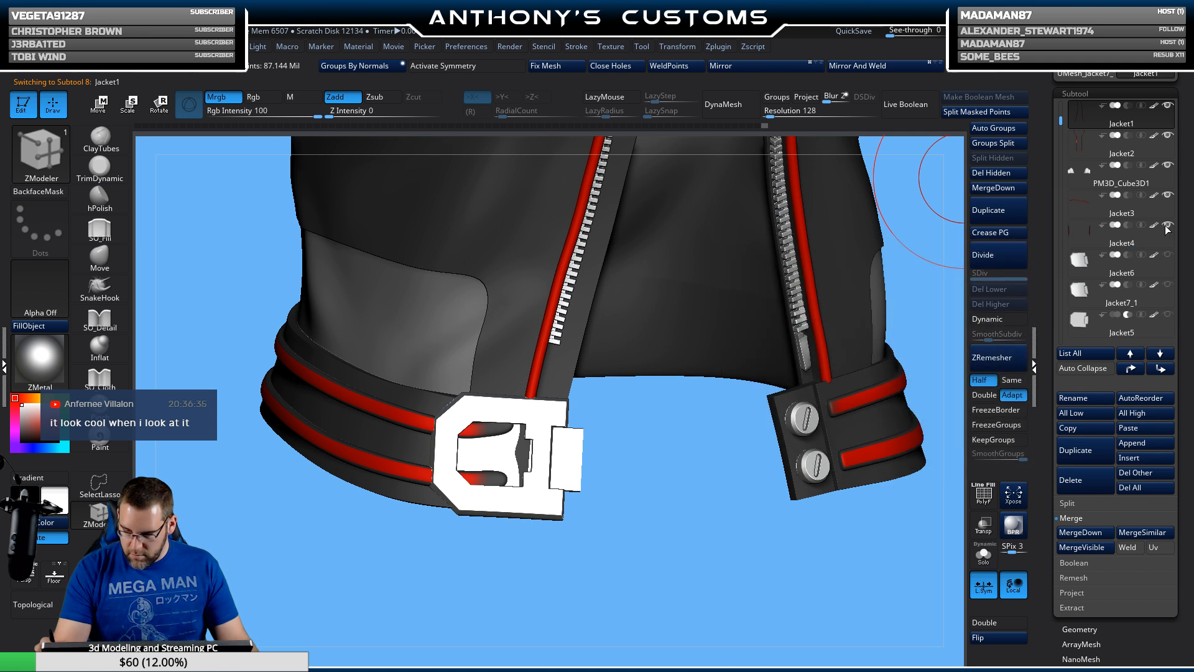
{"action": "right_click_drag", "start_coordinate": [804, 353], "coordinate": [849, 417]}
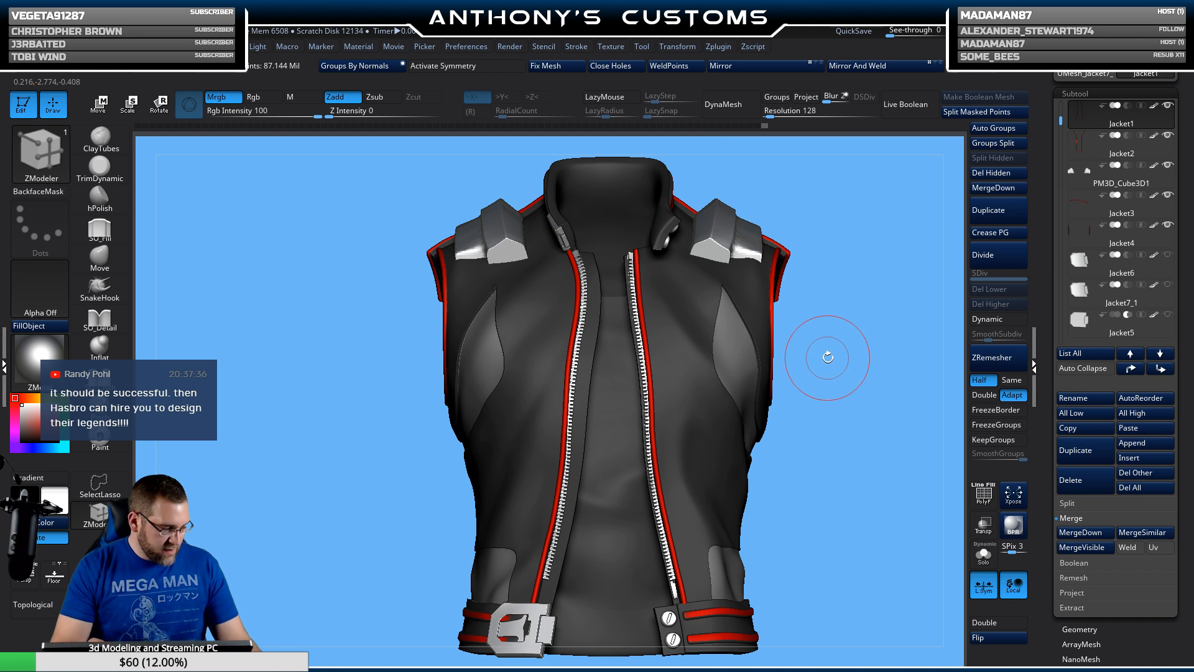
Step: Show the Plain Head and the sleeved shoulders, biceps, elbows and forearms with the jacket
{"action": "key", "text": "n"}
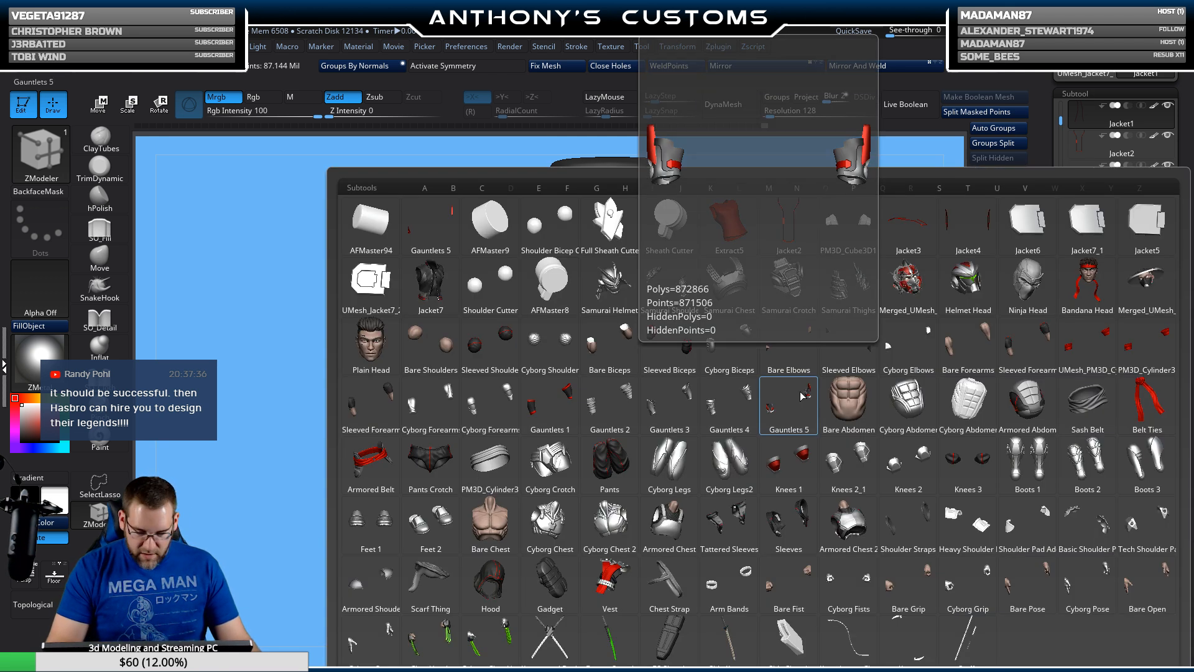
{"action": "left_click", "coordinate": [372, 345]}
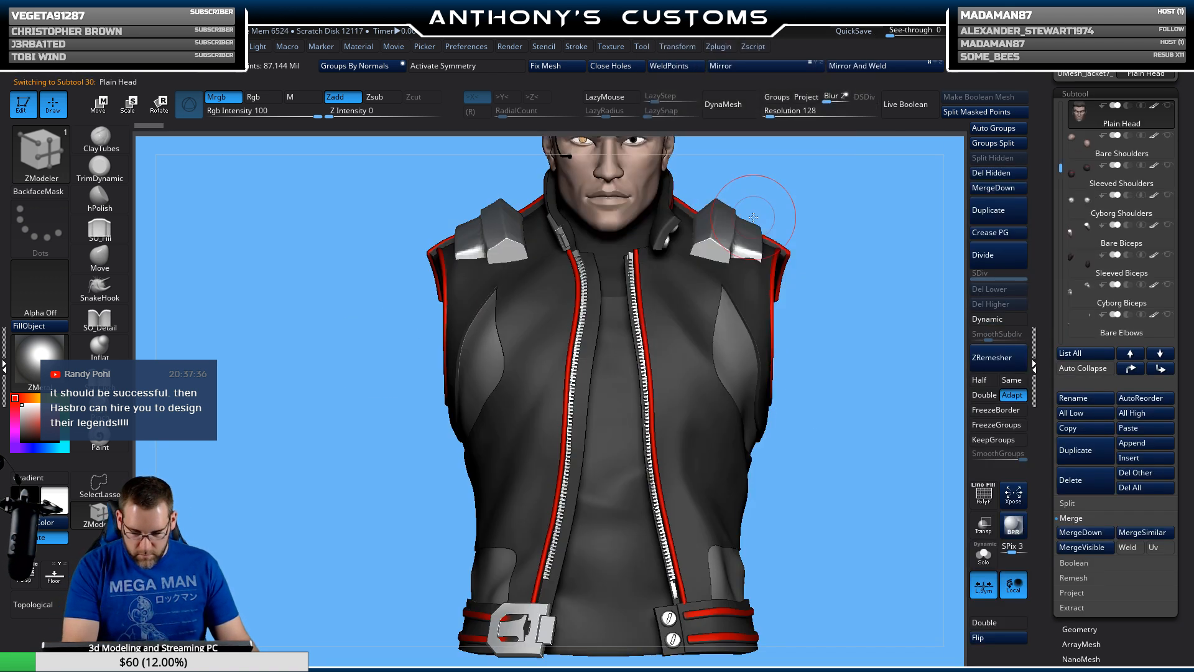
{"action": "left_click", "coordinate": [1169, 165]}
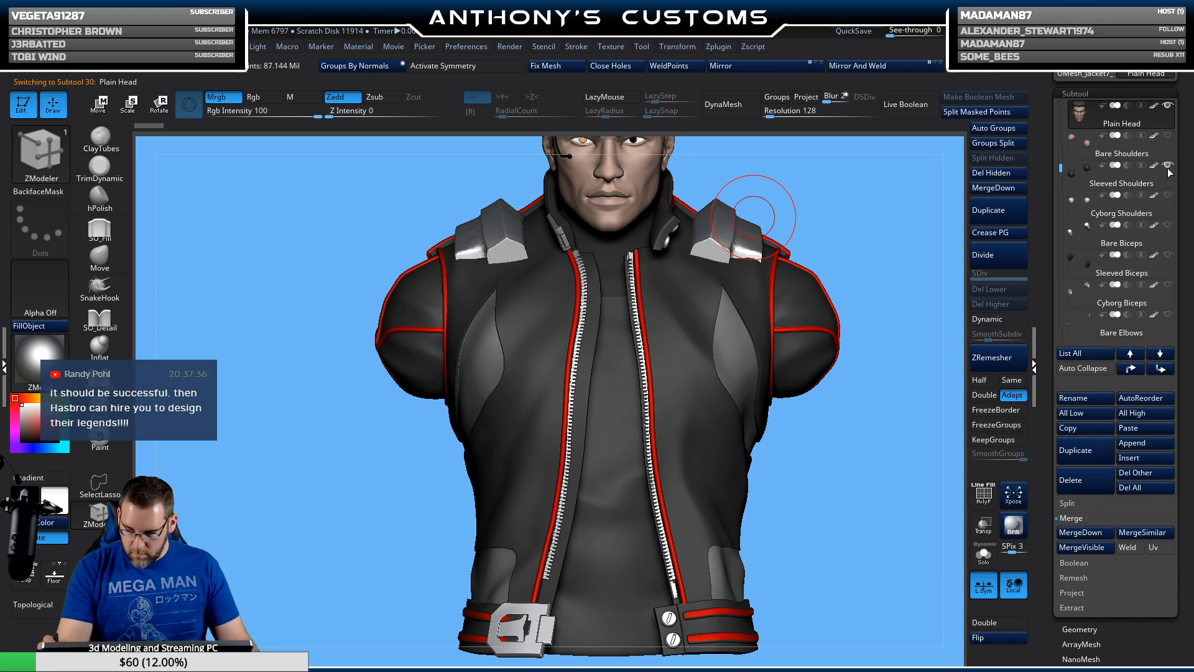
{"action": "left_click", "coordinate": [1168, 255]}
{"action": "left_click_drag", "start_coordinate": [1064, 171], "coordinate": [1060, 175]}
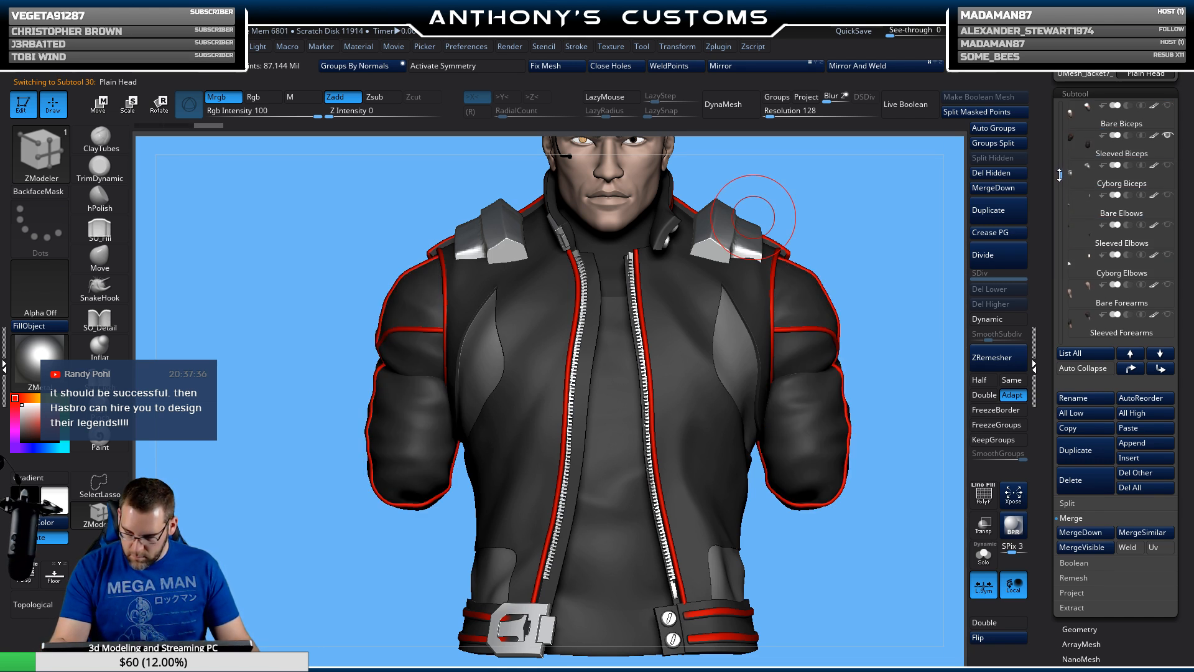
{"action": "left_click", "coordinate": [1168, 225]}
{"action": "left_click", "coordinate": [1169, 316]}
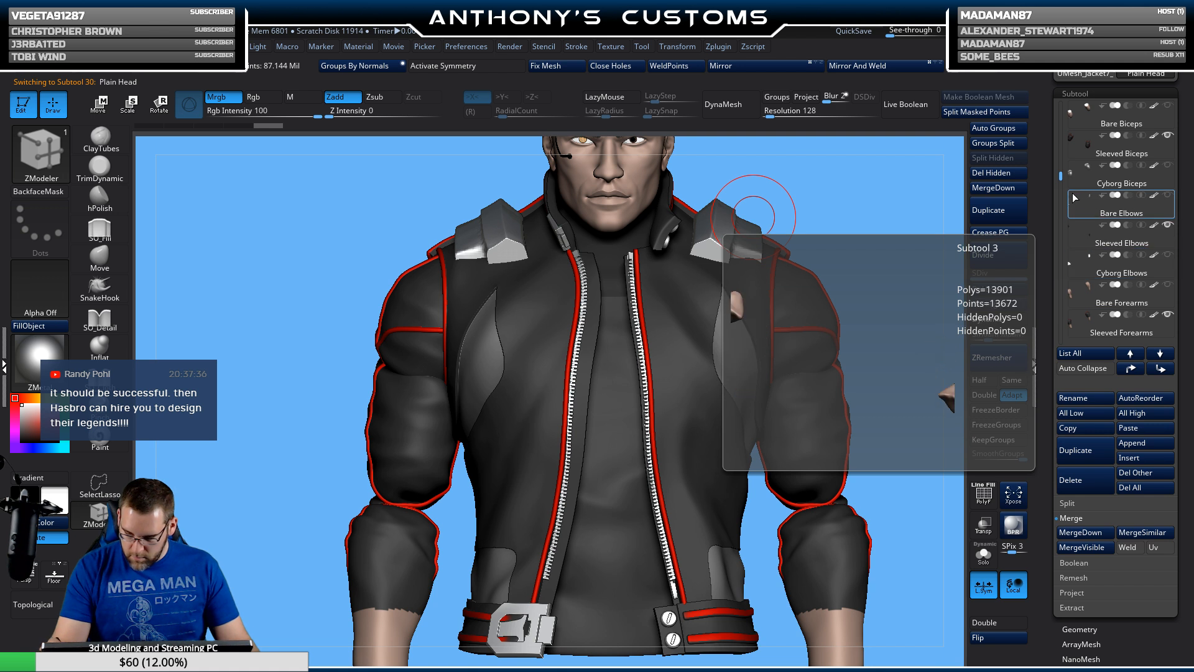
Step: Preview the red PM3D_Cylinder3D1_4 cuffs on the sleeved forearms with the whole upper body framed, and hide them again
{"action": "left_click_drag", "start_coordinate": [1062, 176], "coordinate": [1062, 188]}
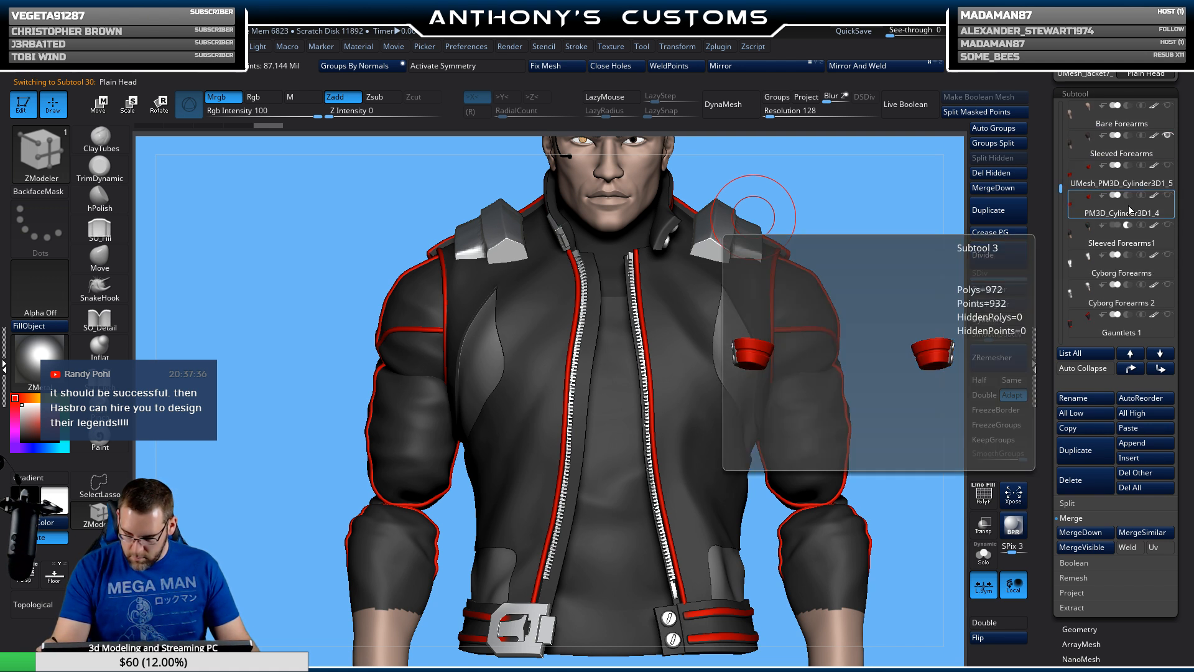
{"action": "left_click", "coordinate": [1168, 196]}
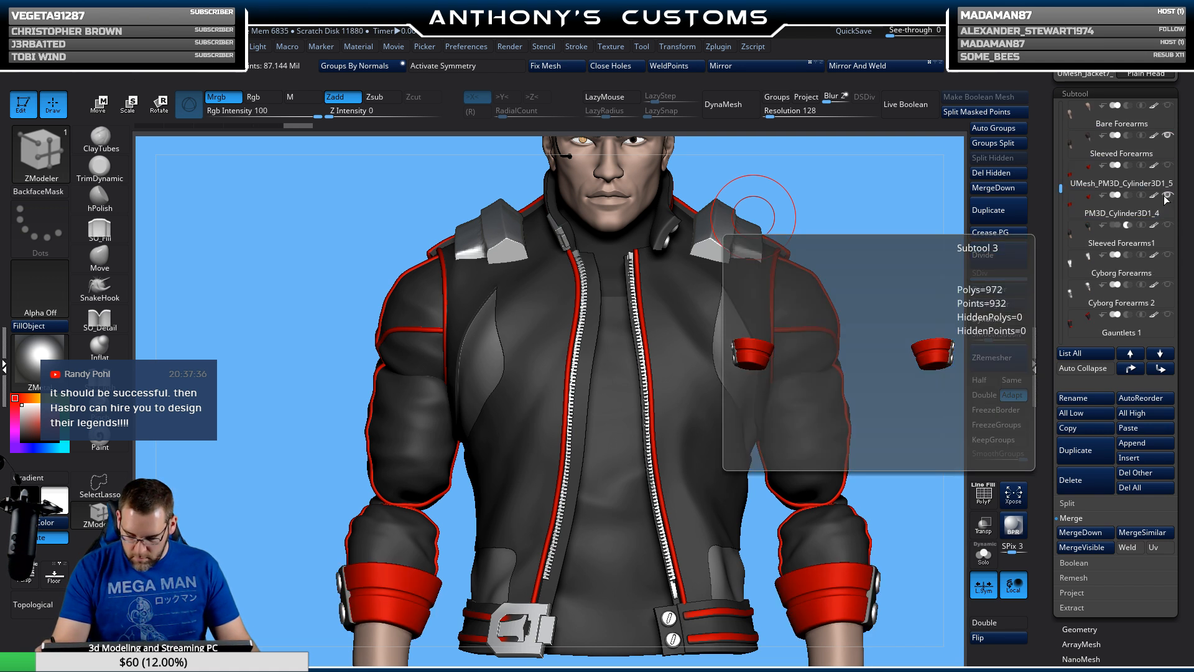
{"action": "key", "text": "f"}
{"action": "left_click_drag", "start_coordinate": [854, 340], "coordinate": [828, 305], "text": "alt"}
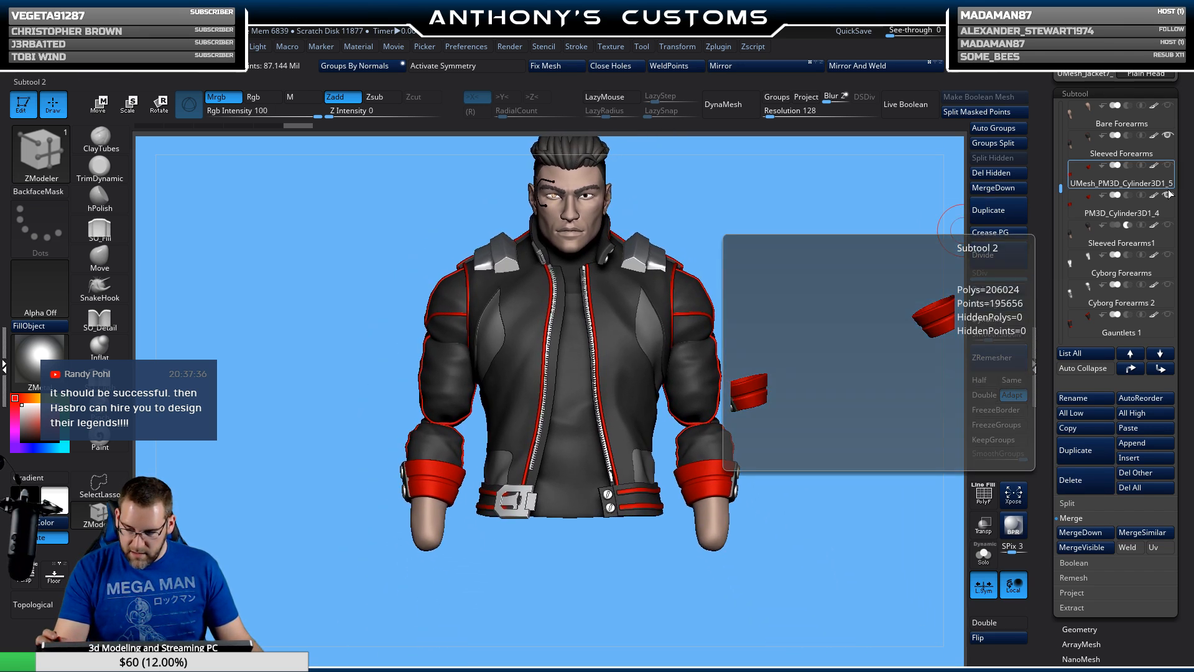
{"action": "left_click", "coordinate": [1167, 197]}
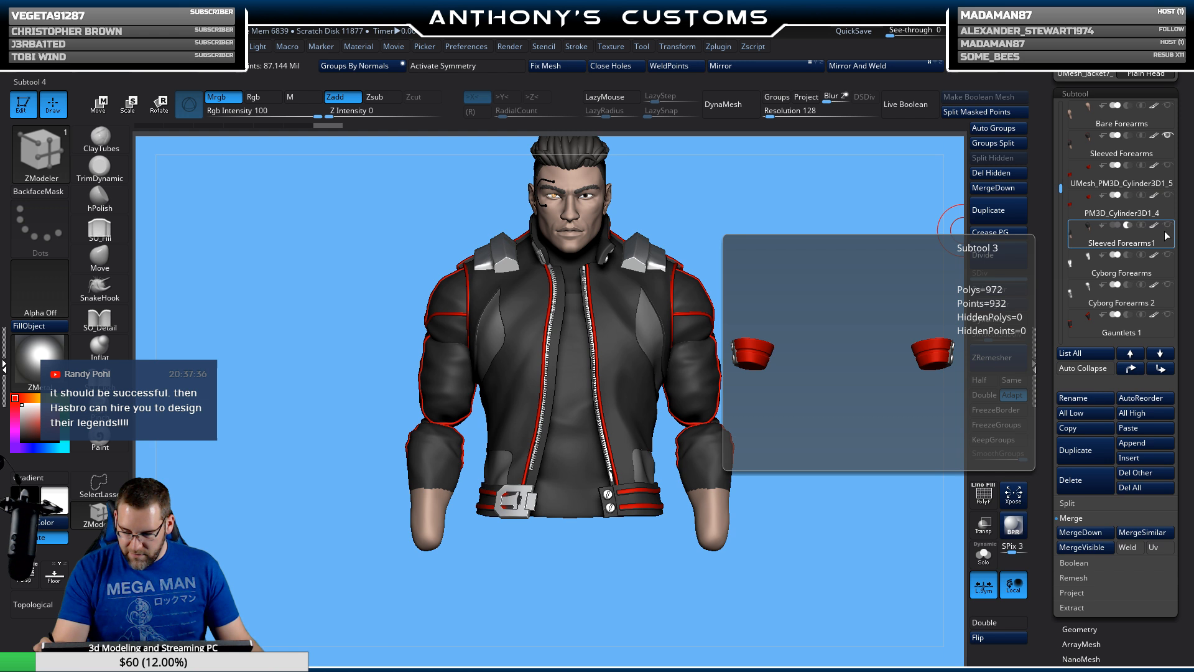
Step: Preview Gauntlets 1, 2 and 3 on the sleeved forearms one after another, hiding each set again
{"action": "left_click", "coordinate": [1167, 315]}
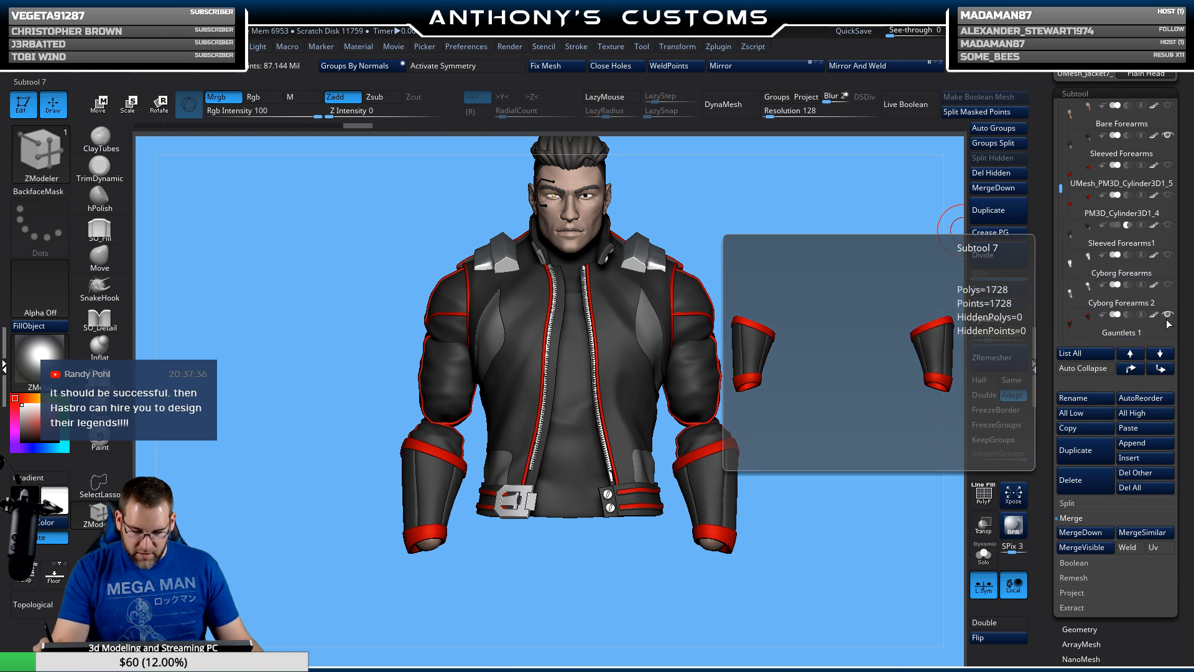
{"action": "left_click", "coordinate": [1168, 315]}
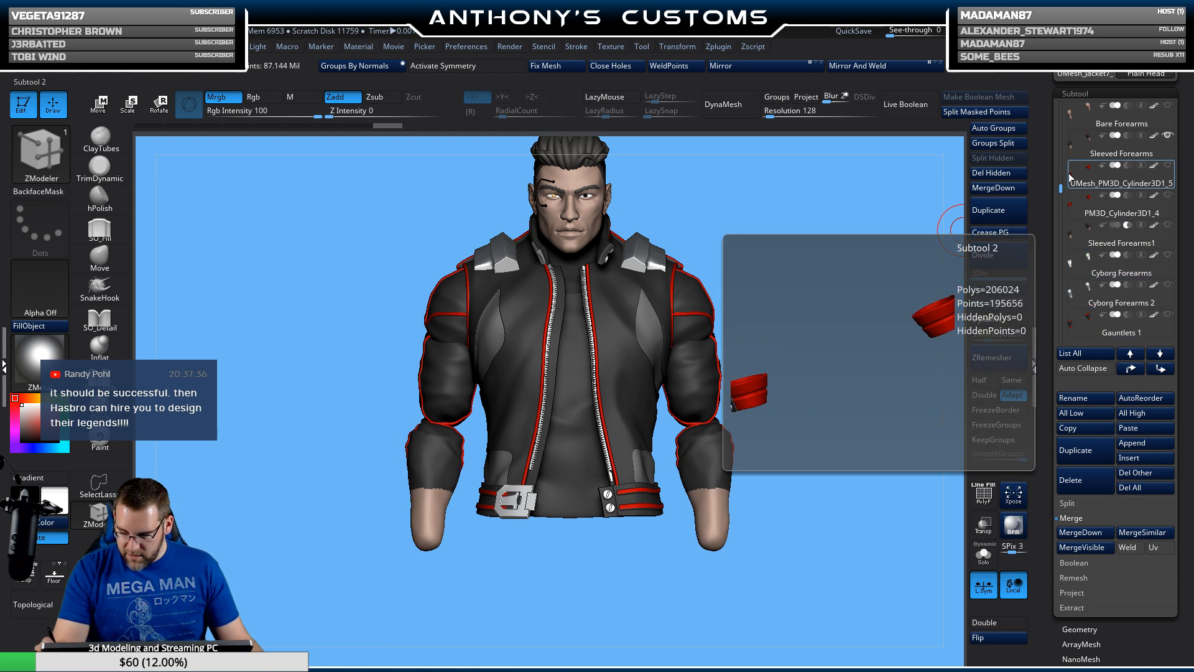
{"action": "left_click_drag", "start_coordinate": [1061, 188], "coordinate": [1061, 193]}
{"action": "left_click", "coordinate": [1168, 316]}
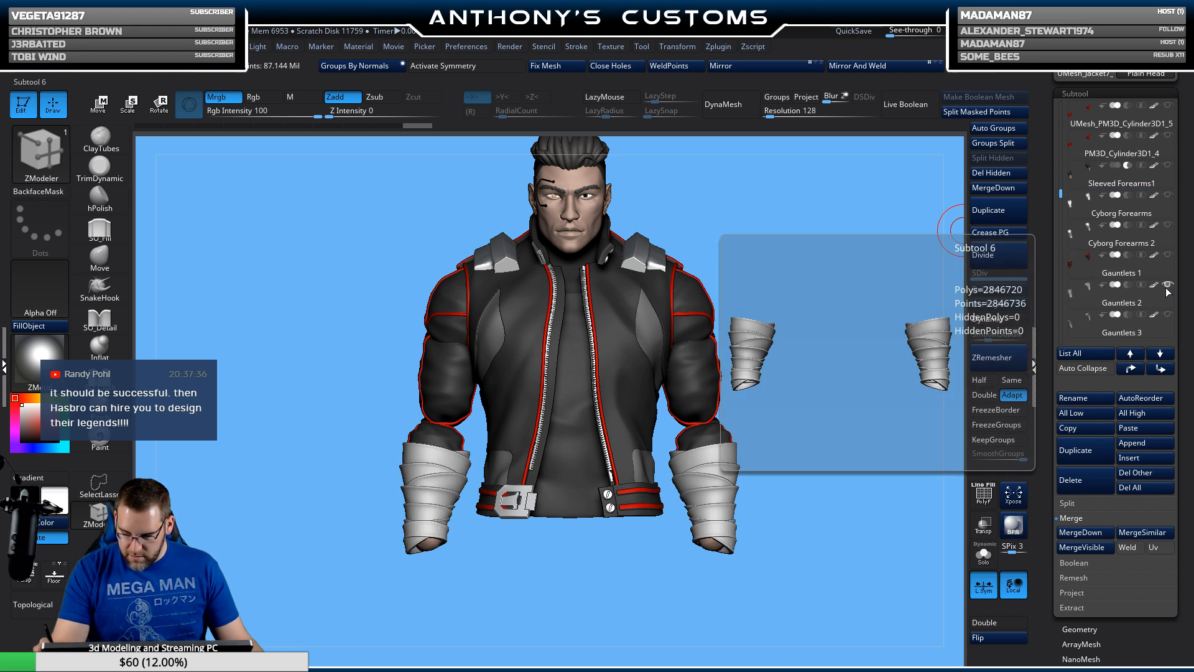
{"action": "left_click", "coordinate": [1167, 315]}
{"action": "left_click", "coordinate": [1168, 315]}
{"action": "left_click", "coordinate": [1167, 315]}
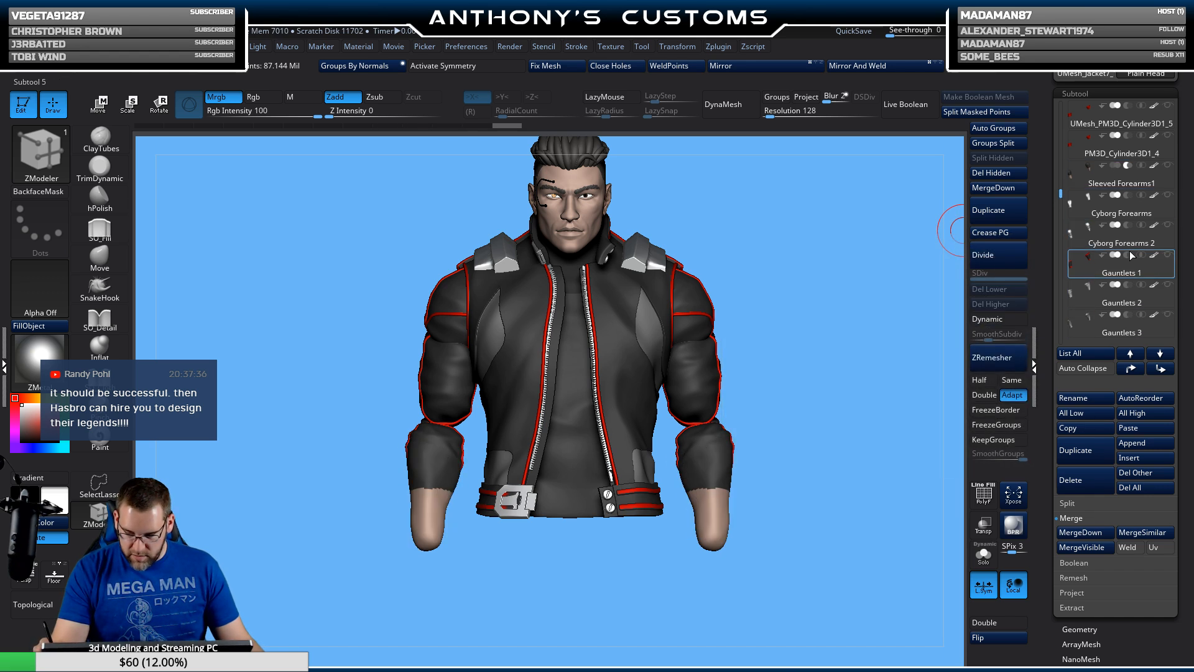
{"action": "left_click", "coordinate": [1168, 287]}
{"action": "left_click", "coordinate": [1167, 287]}
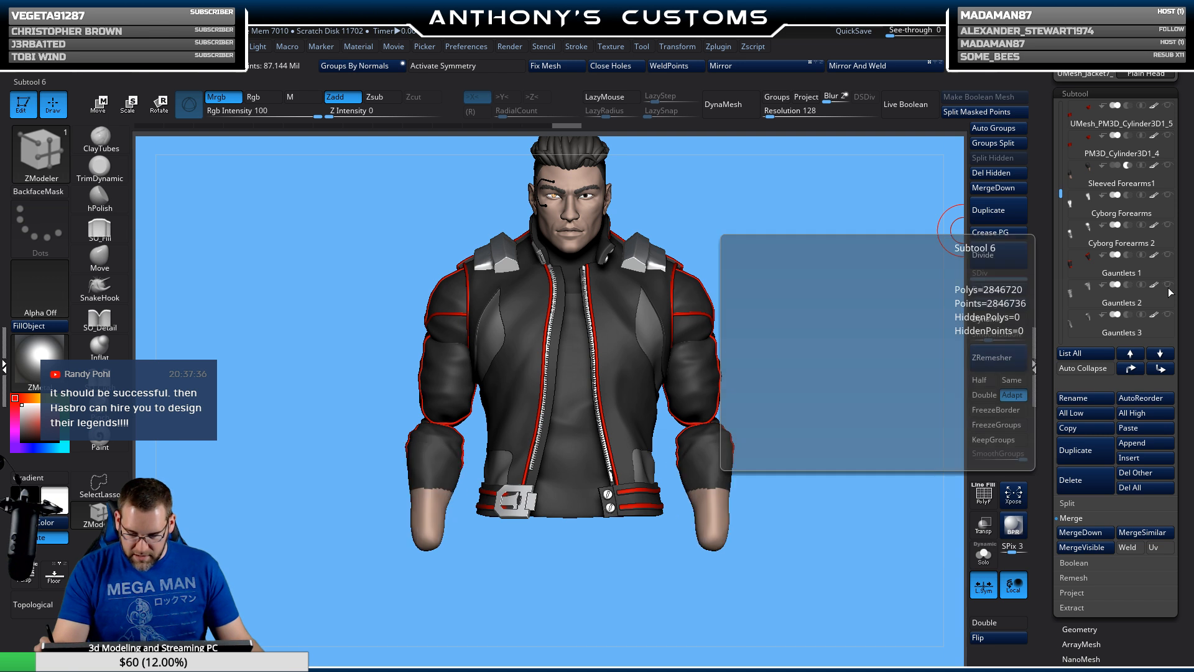
Step: Preview Gauntlets 5 on the sleeved forearms, hide them again, and return to the forearm subtools
{"action": "scroll", "coordinate": [1105, 179], "scroll_direction": "down", "scroll_amount": 2}
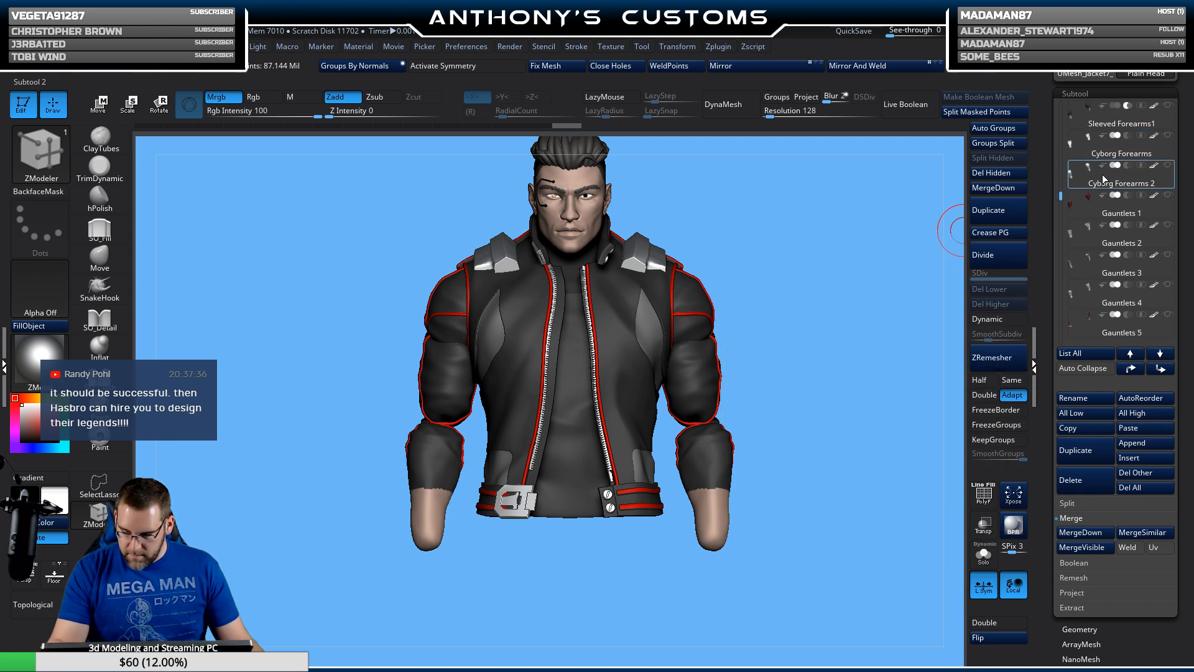
{"action": "left_click", "coordinate": [1167, 316]}
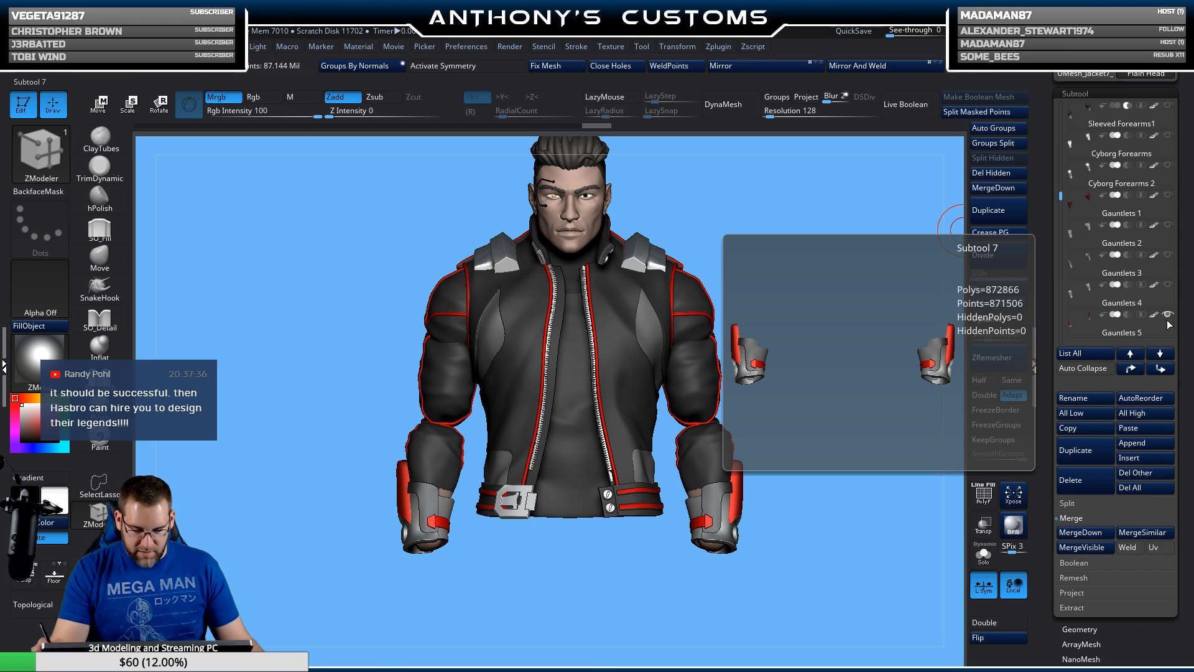
{"action": "left_click", "coordinate": [1167, 316]}
{"action": "left_click", "coordinate": [1090, 155]}
{"action": "left_click_drag", "start_coordinate": [1062, 194], "coordinate": [1062, 180]}
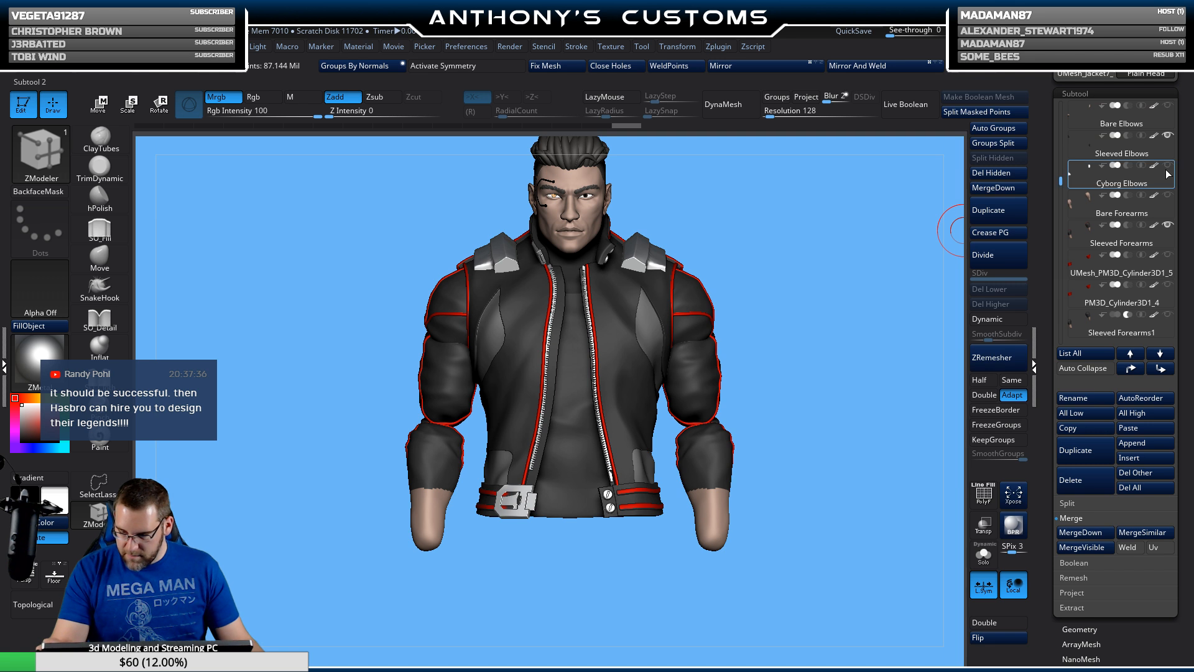
Step: Show the UMesh_PM3D_Cylinder3D1_5 cuffs, the Pants Crotch and the Pants on the figure
{"action": "left_click", "coordinate": [1167, 254]}
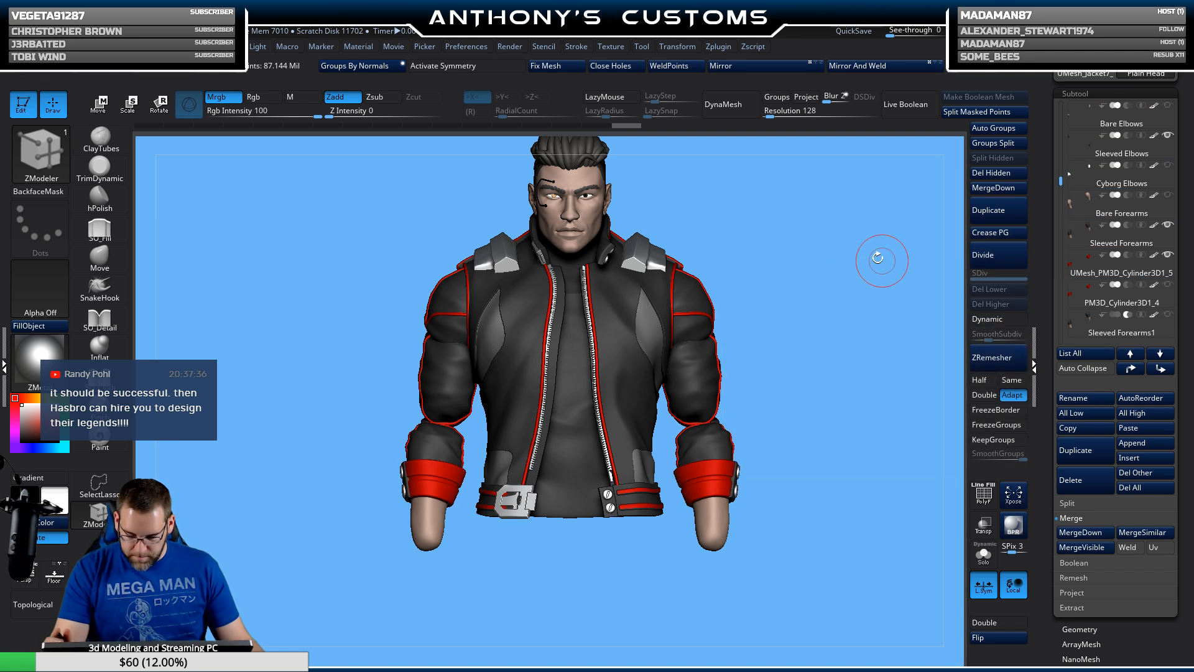
{"action": "key", "text": "n"}
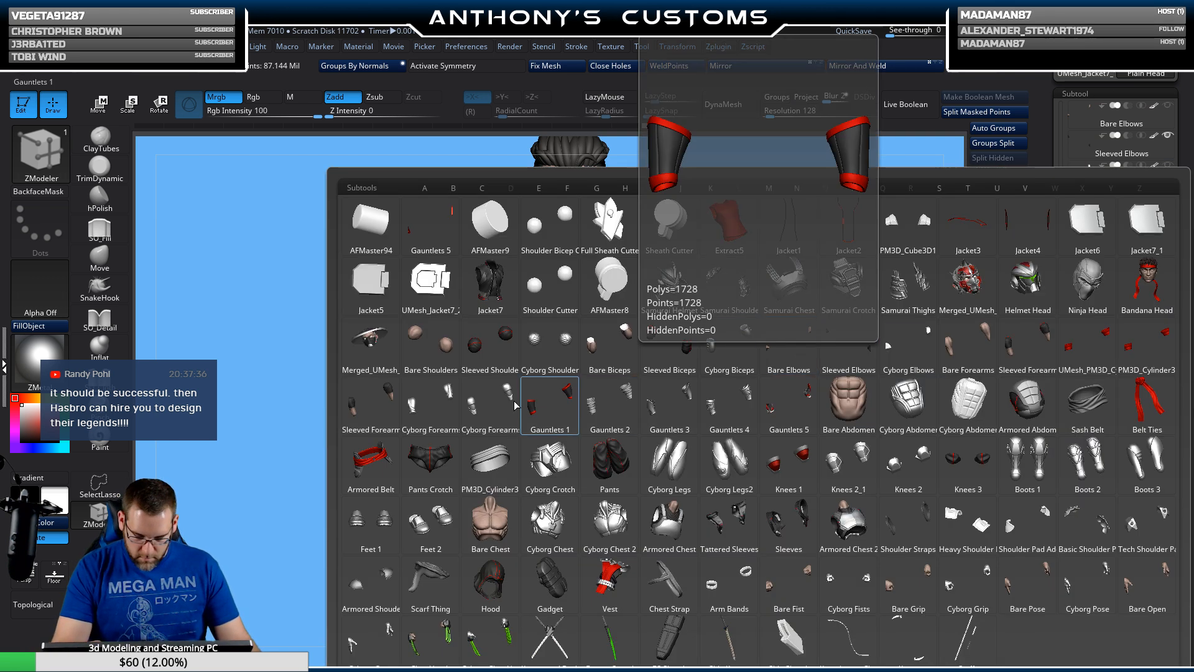
{"action": "left_click", "coordinate": [445, 457]}
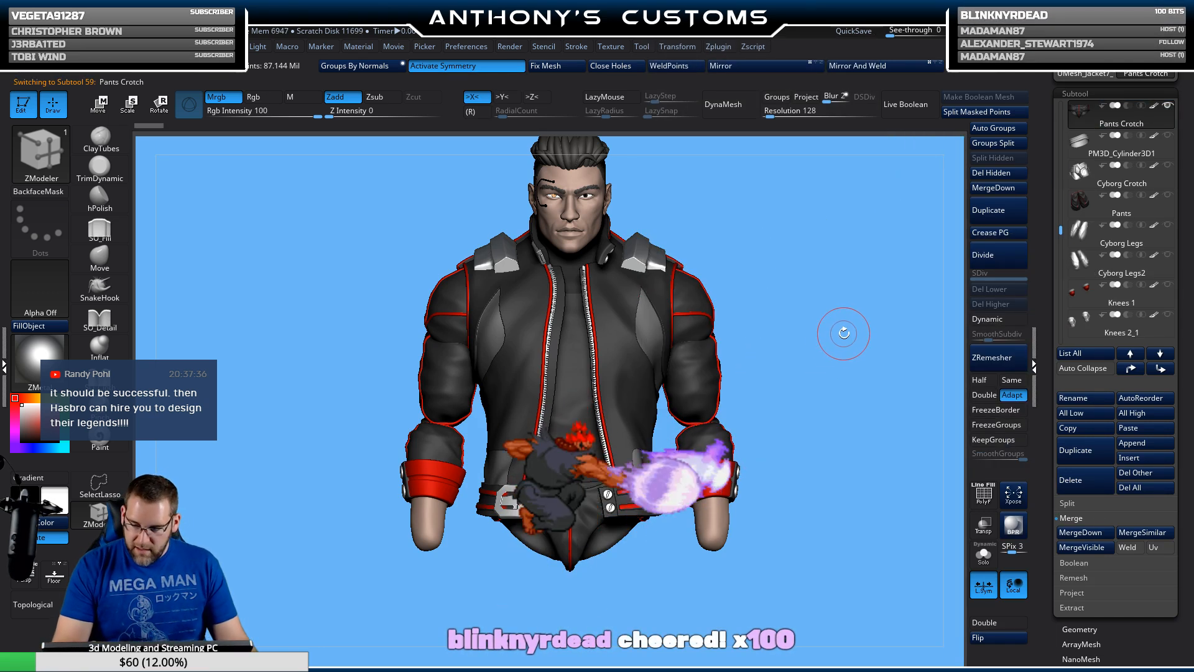
{"action": "key", "text": "n"}
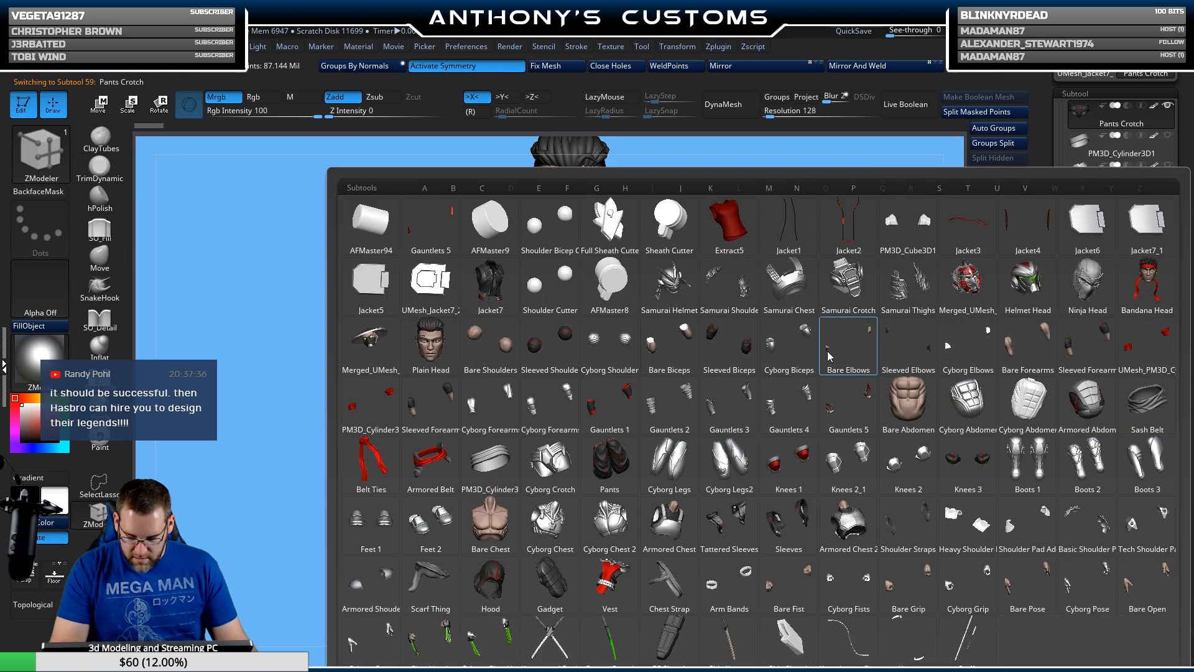
{"action": "left_click", "coordinate": [619, 458]}
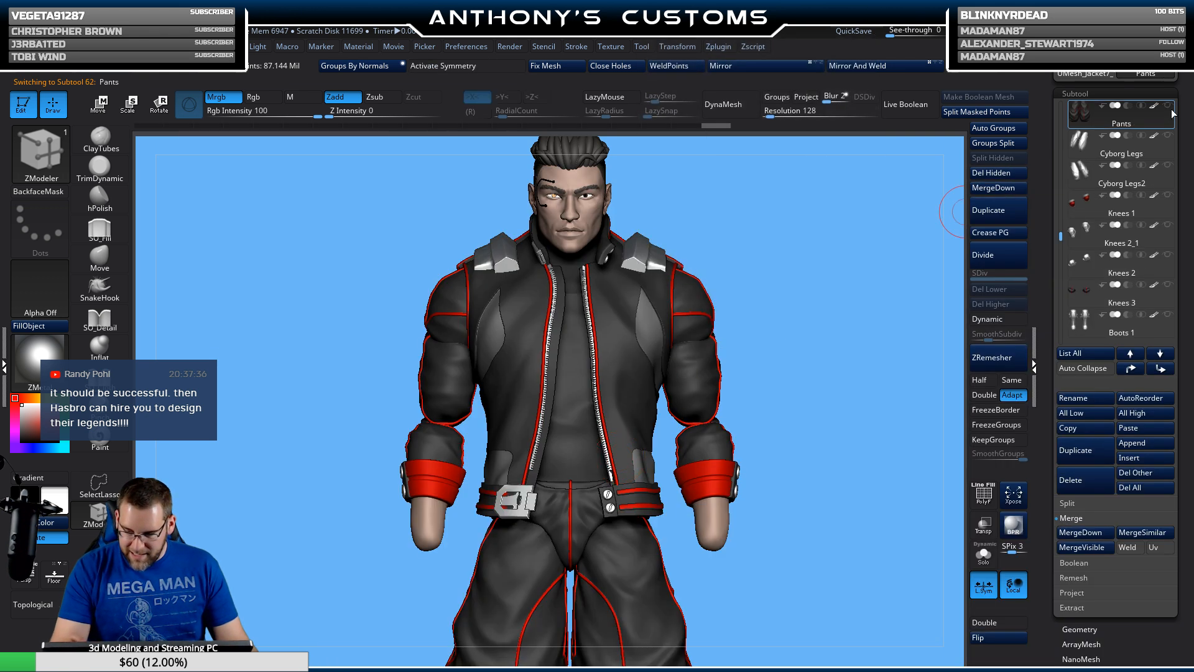
{"action": "left_click", "coordinate": [1168, 105]}
Step: Show the Bare Abdomen and the Bare Chest beneath the open jacket
{"action": "key", "text": "n"}
{"action": "mouse_move", "coordinate": [815, 355]}
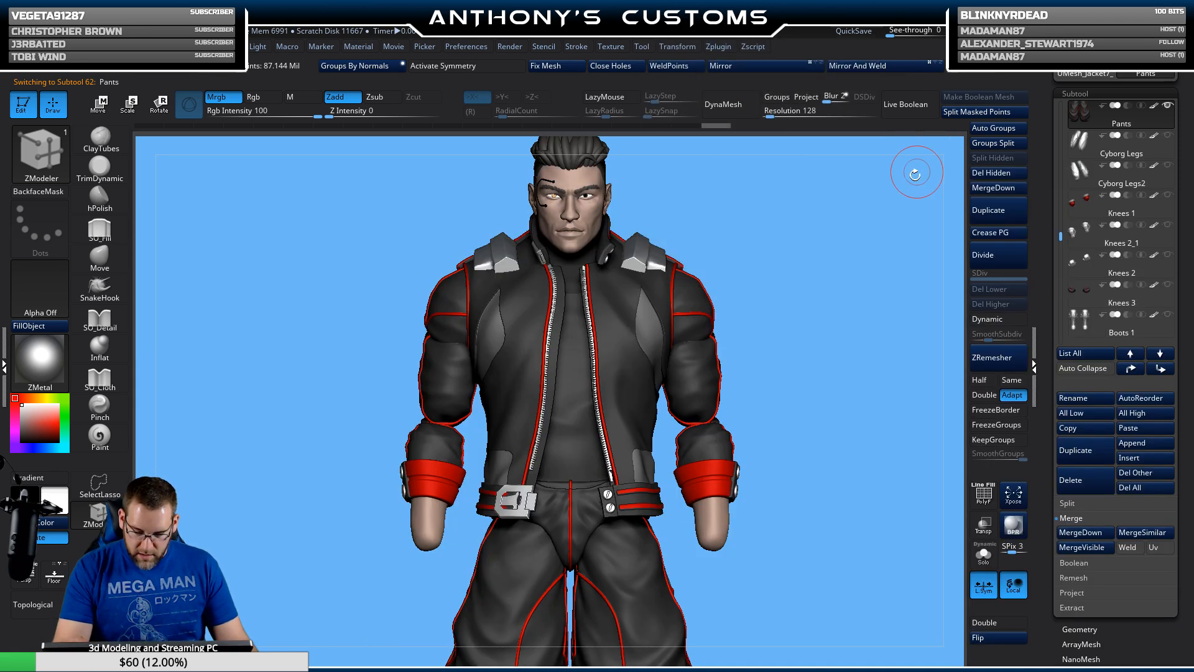
{"action": "key", "text": "n"}
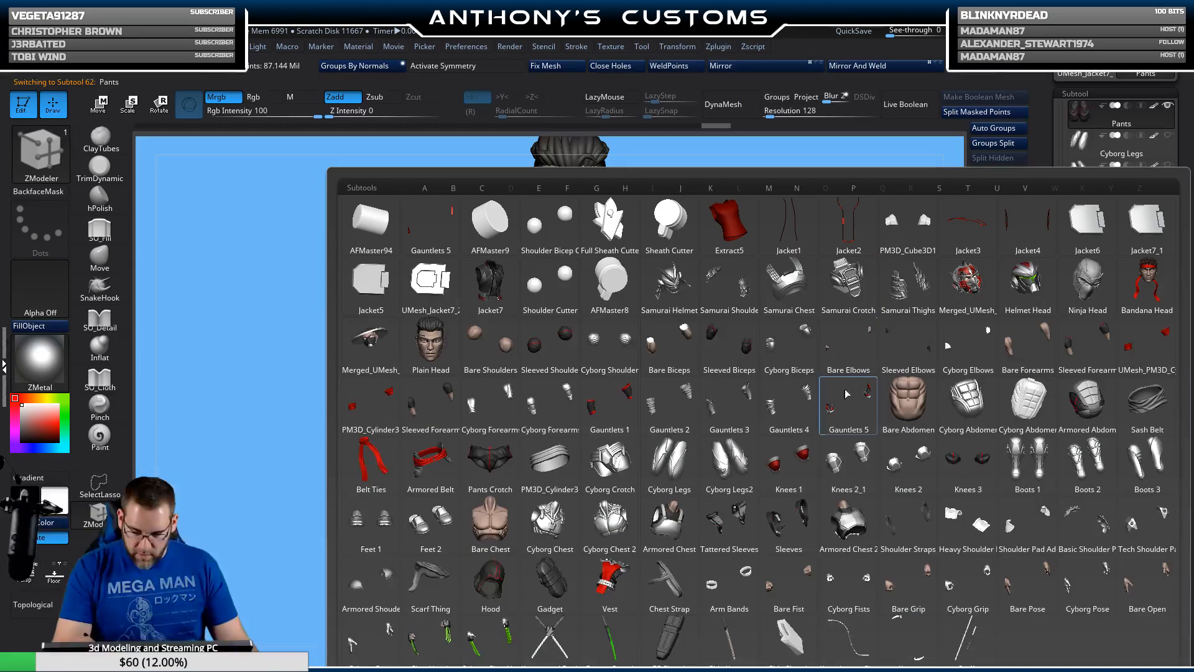
{"action": "left_click", "coordinate": [902, 408]}
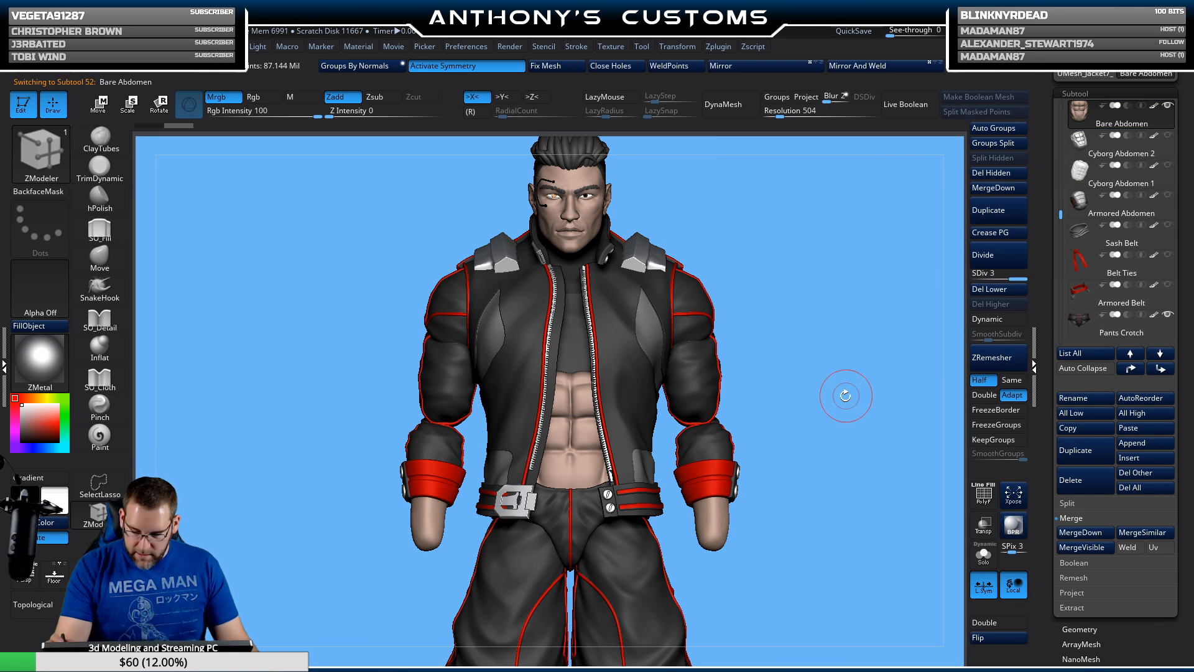
{"action": "key", "text": "n"}
{"action": "left_click", "coordinate": [930, 187]}
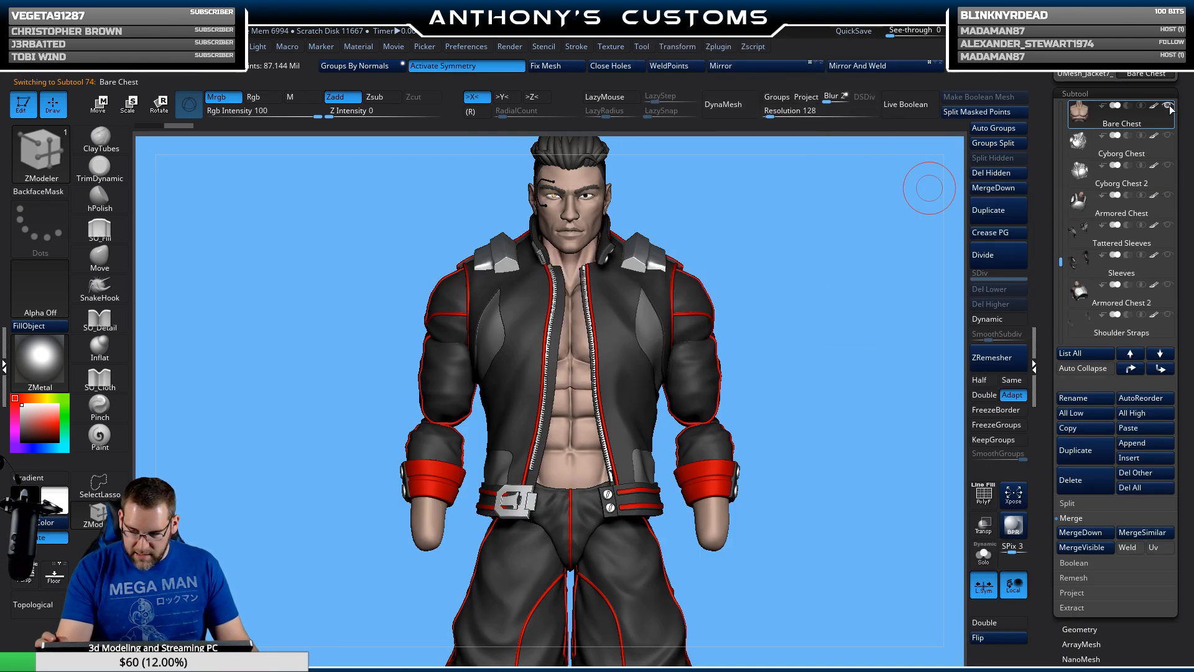
Step: Show the PM3D_Cylinder3D1 waist wrap together with the Knees 1, Boots 1 and Feet 1 subtools
{"action": "key", "text": "n"}
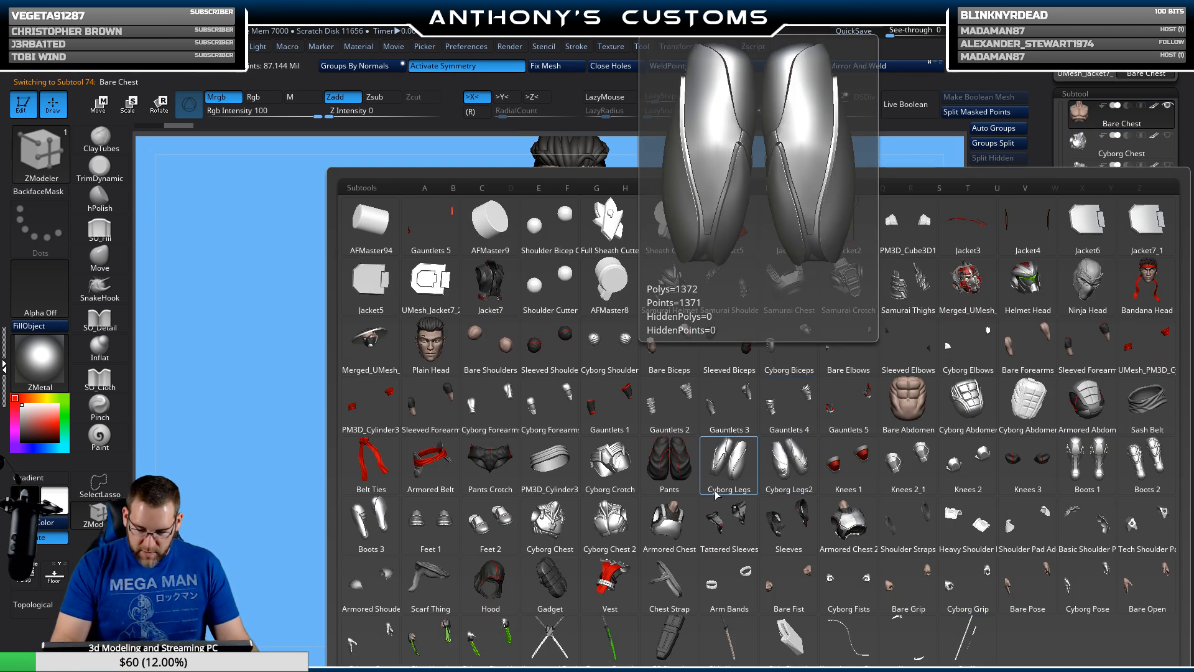
{"action": "left_click", "coordinate": [550, 463]}
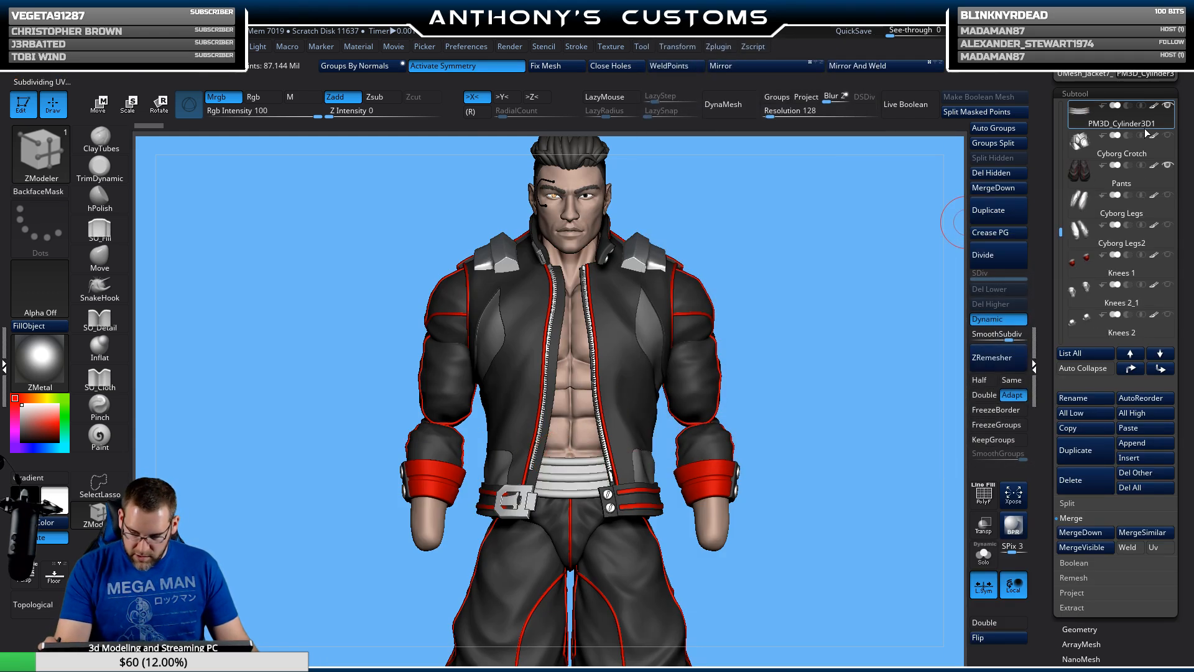
{"action": "key", "text": "n"}
{"action": "mouse_move", "coordinate": [689, 499]}
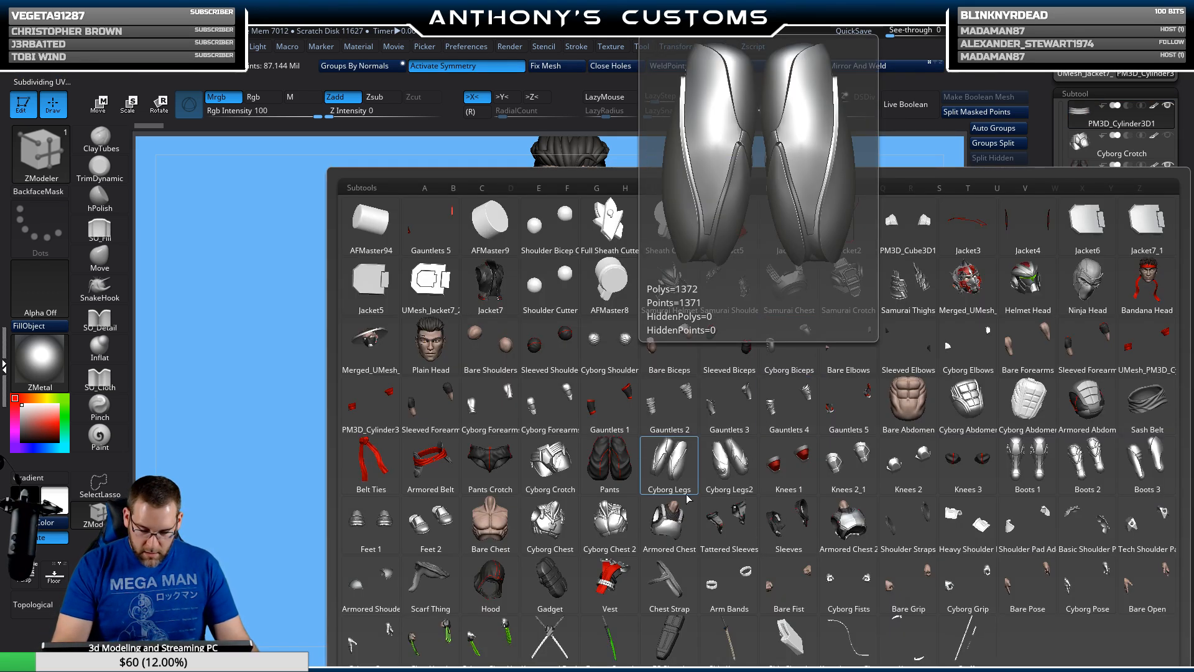
{"action": "left_click", "coordinate": [788, 465]}
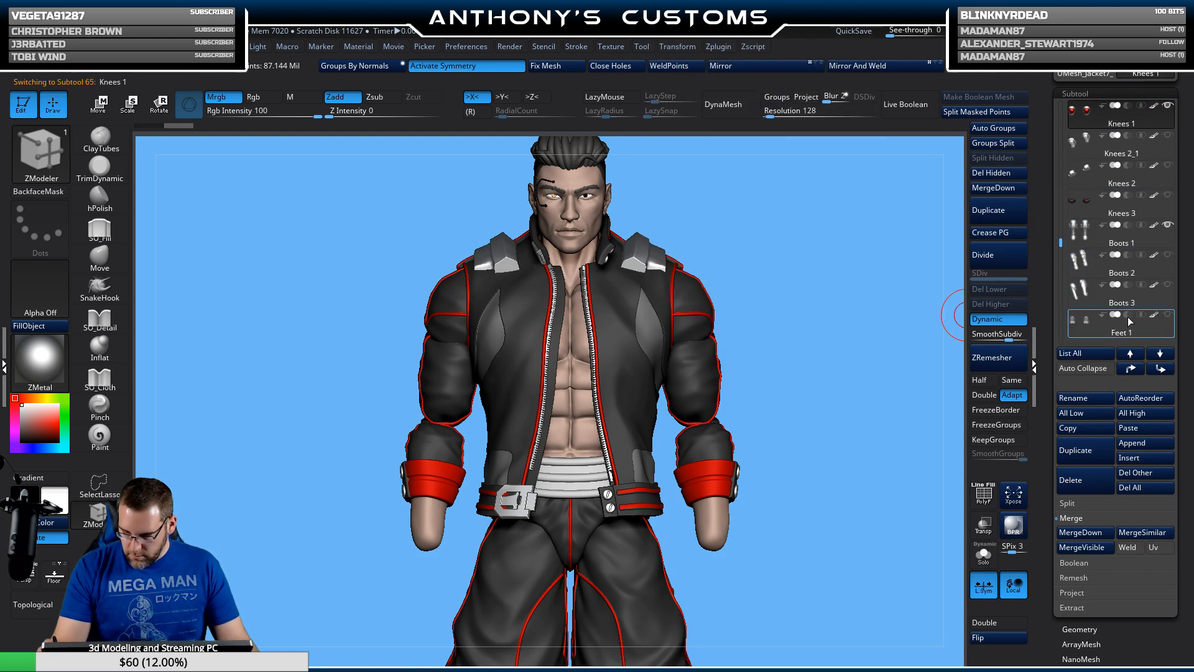
{"action": "left_click", "coordinate": [1168, 314]}
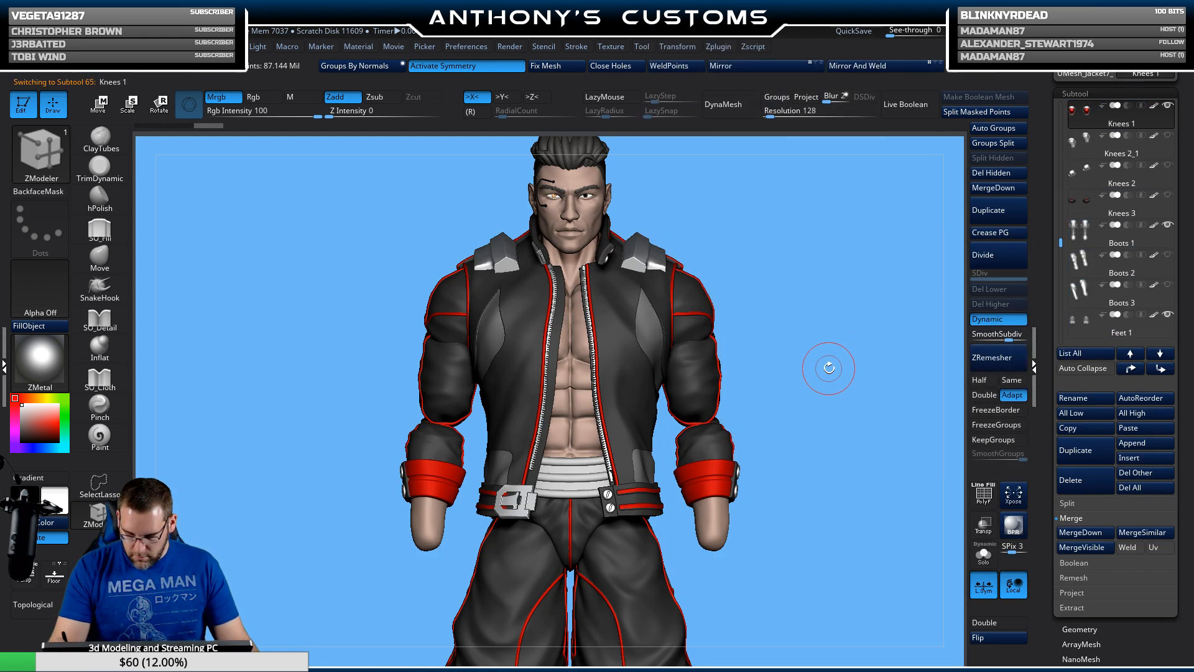
Step: Show the Bare Fist hands and frame the belt area after checking the whole figure
{"action": "key", "text": "n"}
{"action": "left_click", "coordinate": [803, 581]}
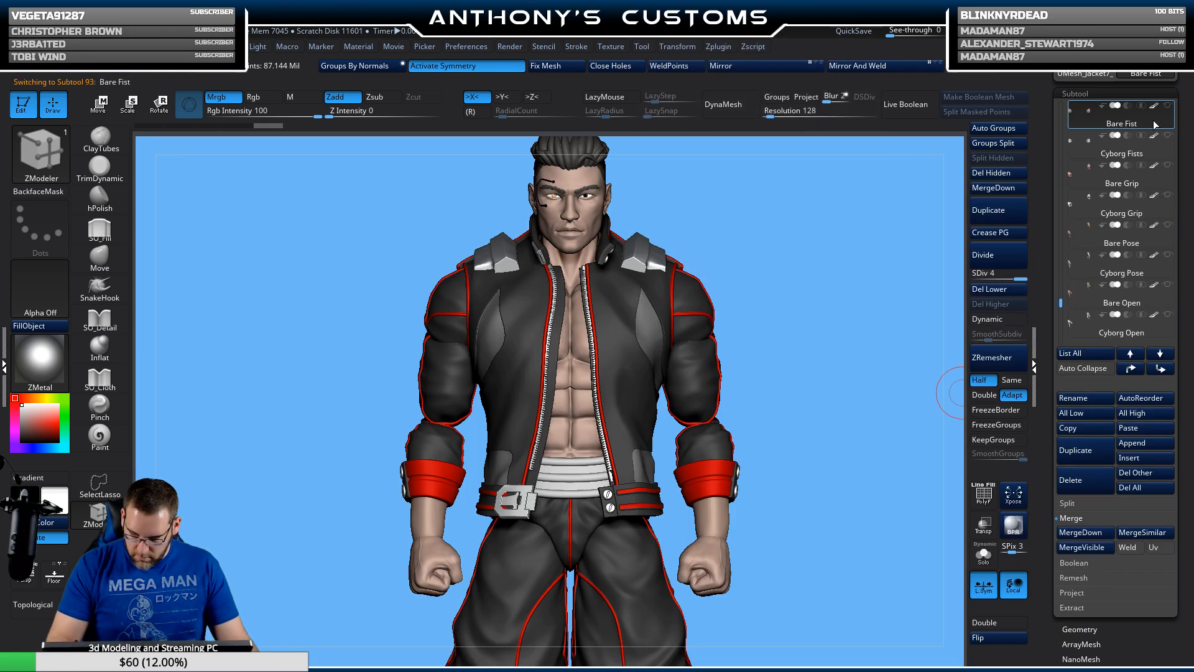
{"action": "left_click", "coordinate": [1168, 105]}
{"action": "key", "text": "f"}
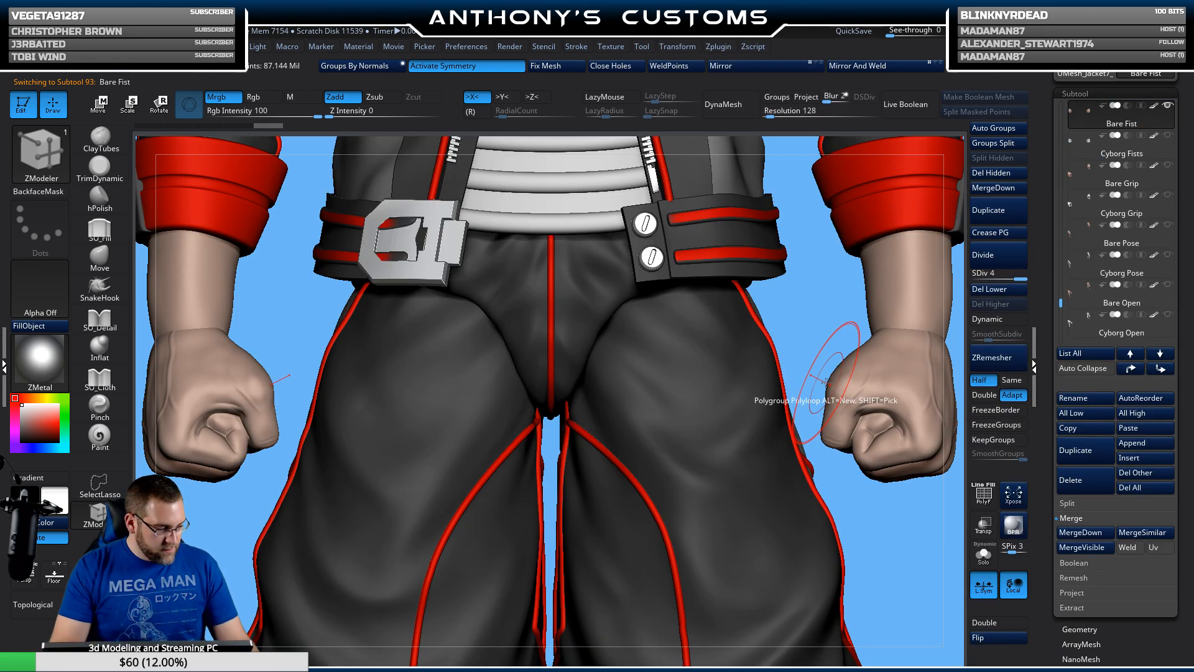
{"action": "mouse_move", "coordinate": [820, 430]}
{"action": "left_mouse_down"}
{"action": "mouse_move", "coordinate": [815, 450]}
{"action": "mouse_move", "coordinate": [693, 453]}
{"action": "mouse_move", "coordinate": [812, 442]}
{"action": "mouse_move", "coordinate": [805, 416]}
{"action": "left_mouse_up"}
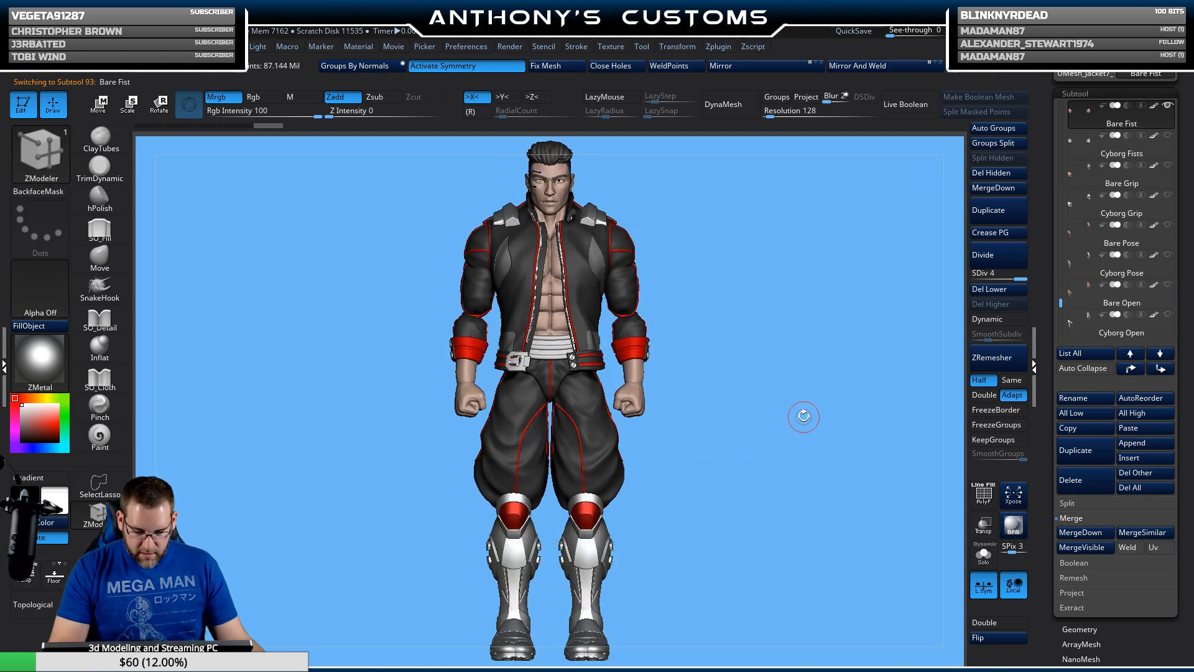
{"action": "left_click_drag", "start_coordinate": [778, 522], "coordinate": [875, 546], "text": "alt"}
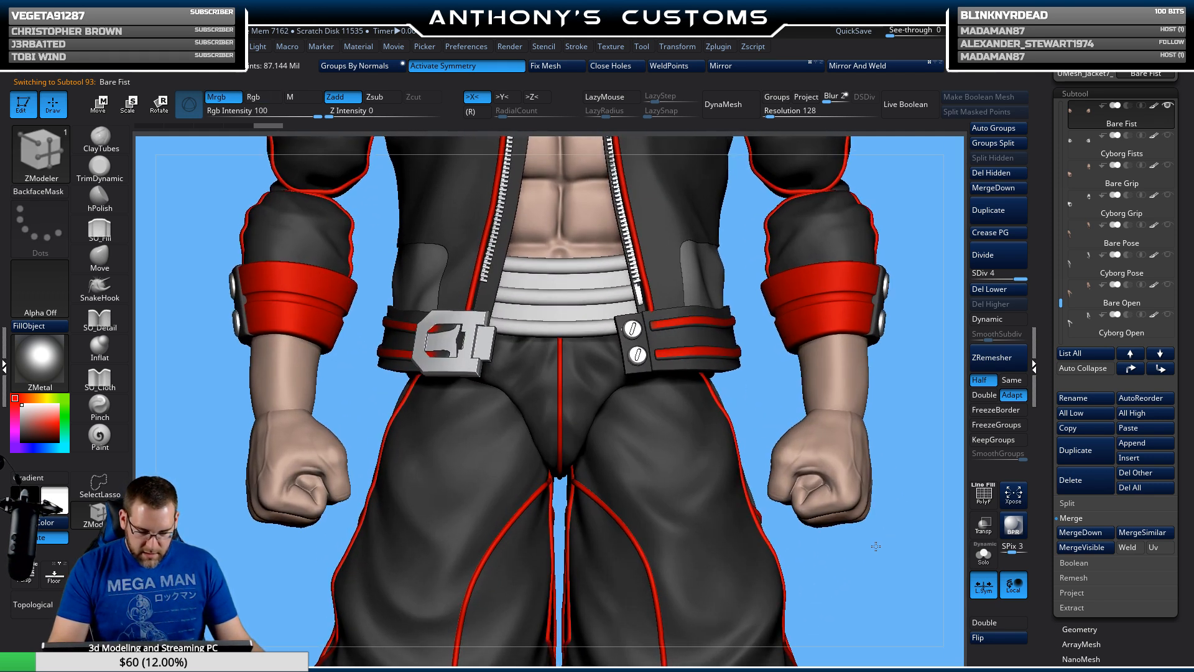
Step: Isolate the UMesh_Jacket7_2 belt buckle with its polygroup wireframe shown and place the transform gizmo on its back face
{"action": "left_click", "coordinate": [467, 361], "text": "alt"}
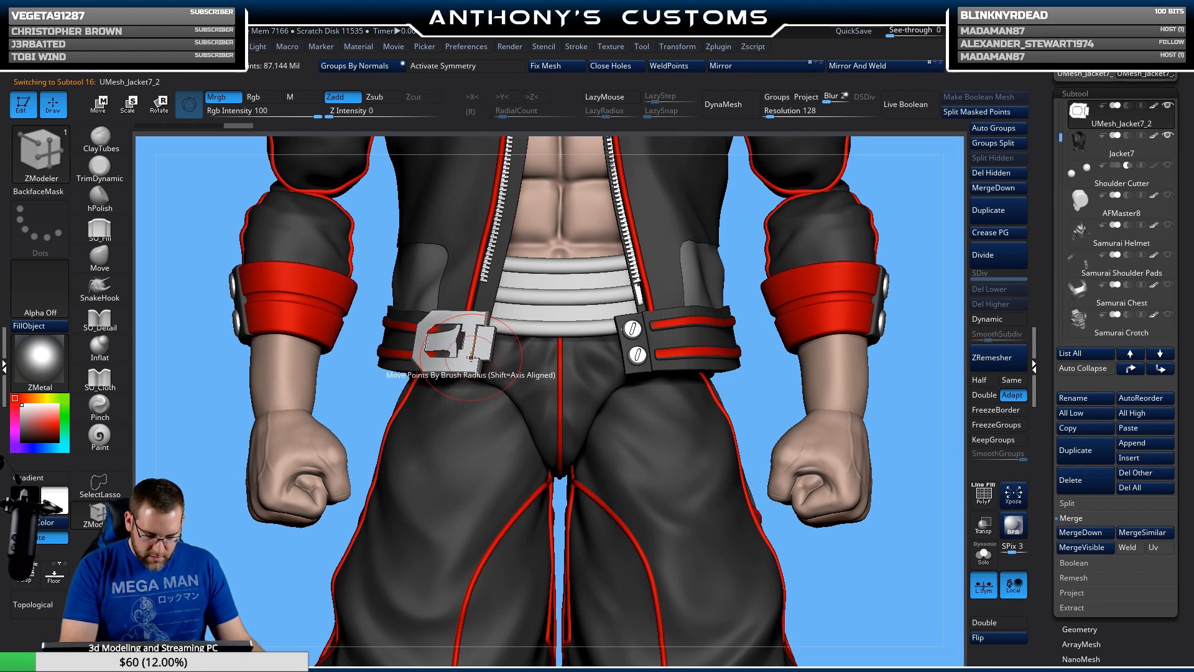
{"action": "key", "text": "w"}
{"action": "right_click_drag", "start_coordinate": [487, 414], "coordinate": [469, 413]}
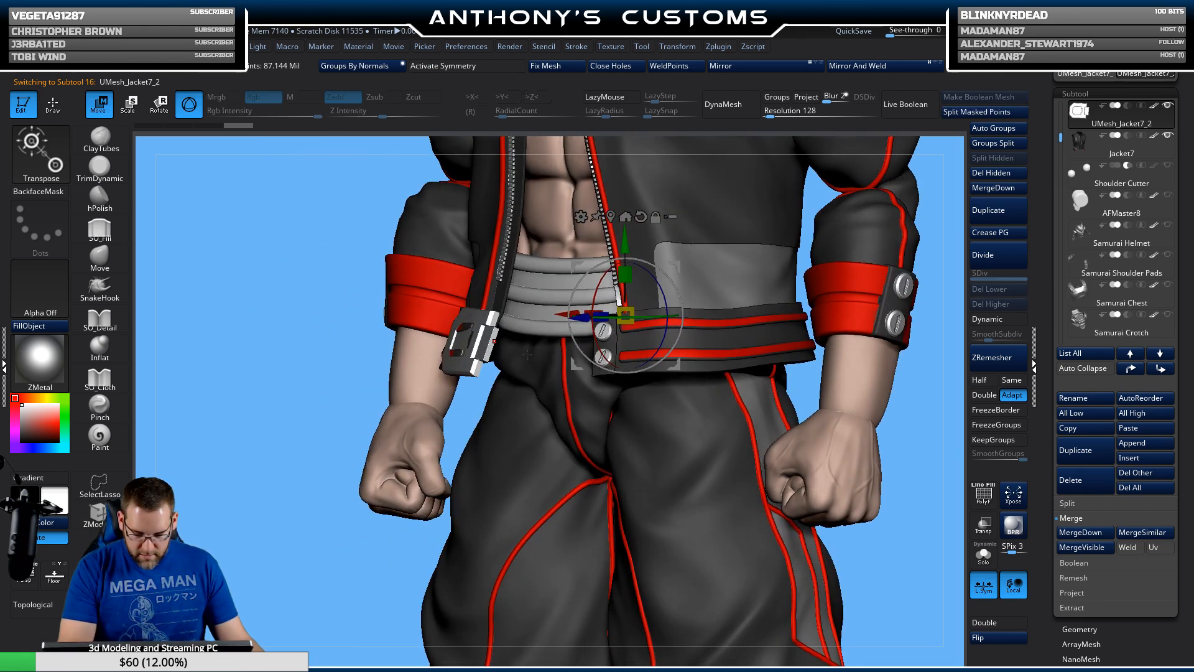
{"action": "left_click", "coordinate": [985, 556]}
{"action": "right_click_drag", "start_coordinate": [715, 498], "coordinate": [422, 546]}
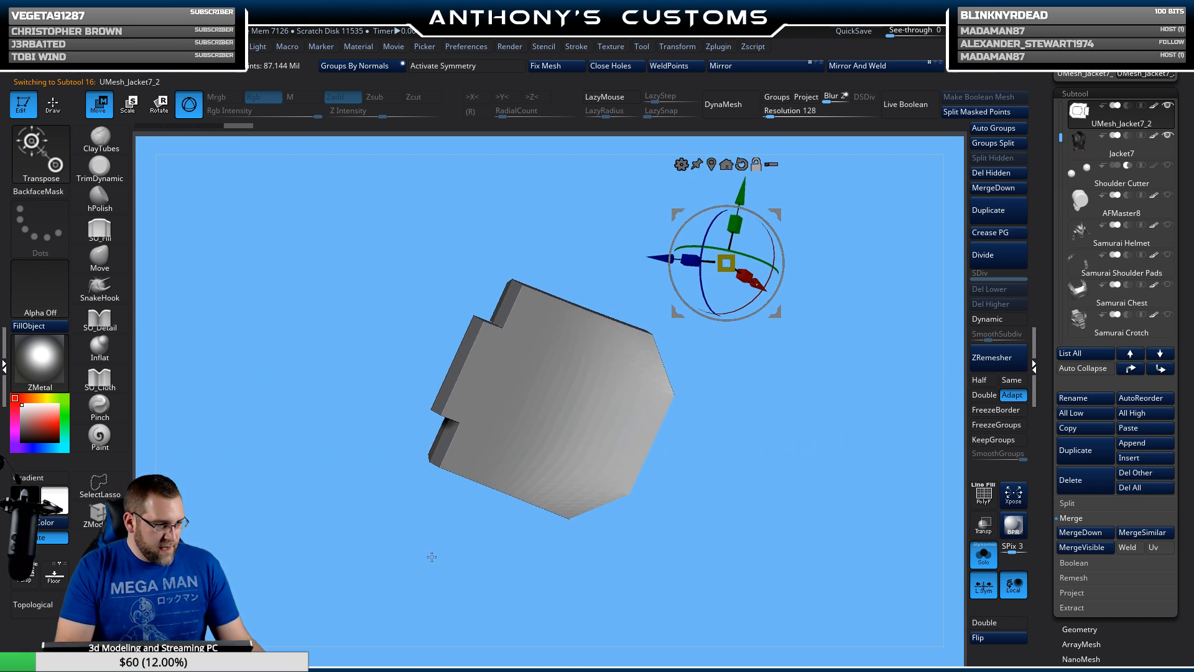
{"action": "key", "text": "shift+f"}
{"action": "right_click_drag", "start_coordinate": [425, 595], "coordinate": [537, 486]}
{"action": "left_click", "coordinate": [608, 469], "text": "alt"}
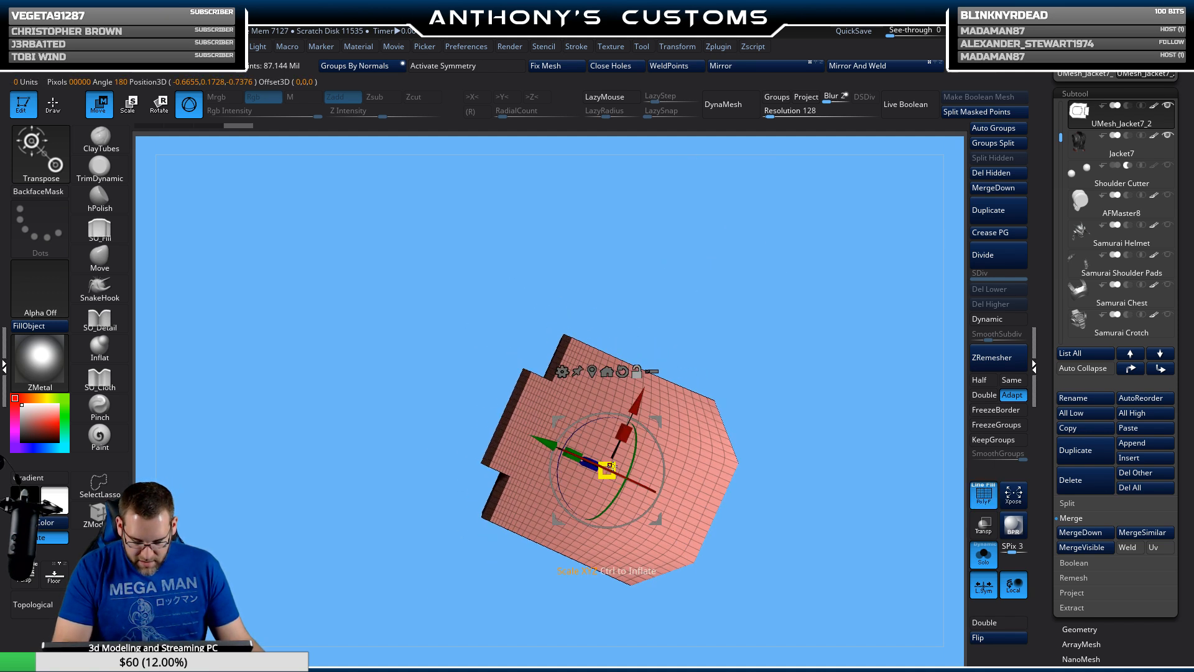
Step: Thicken the buckle along its depth axis by a factor of about 1.19 and bring back the other subtools
{"action": "right_click_drag", "start_coordinate": [609, 469], "coordinate": [879, 390]}
{"action": "right_click_drag", "start_coordinate": [823, 469], "coordinate": [781, 456]}
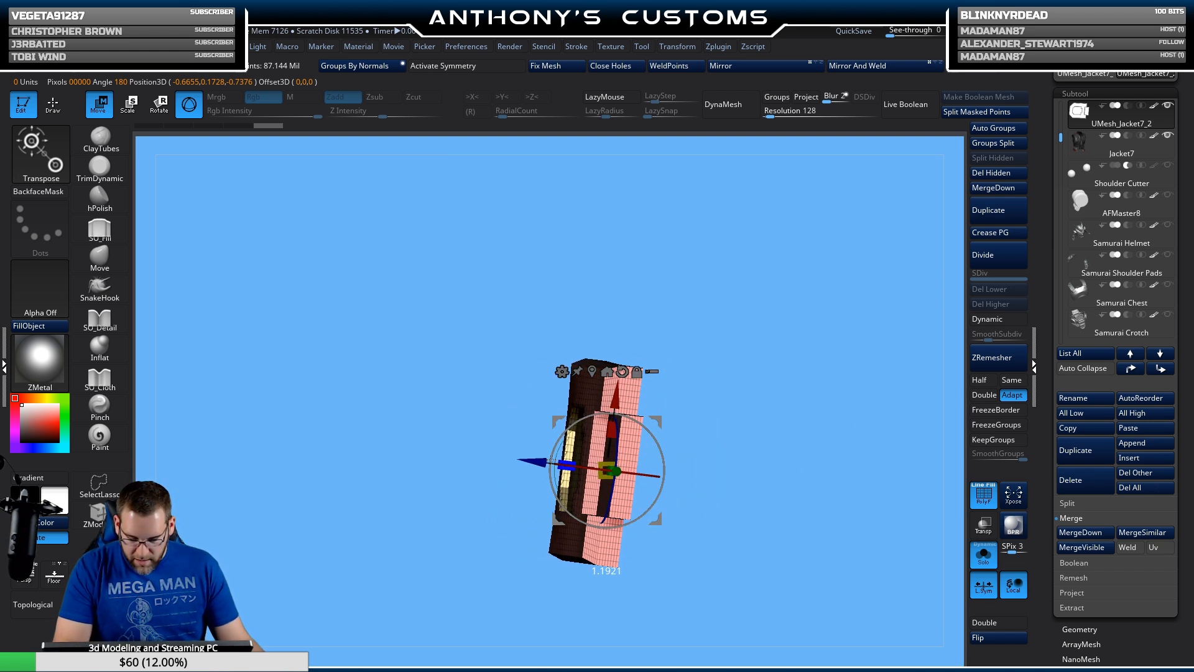
{"action": "left_click_drag", "start_coordinate": [551, 461], "coordinate": [534, 459]}
{"action": "right_click_drag", "start_coordinate": [672, 445], "coordinate": [871, 372]}
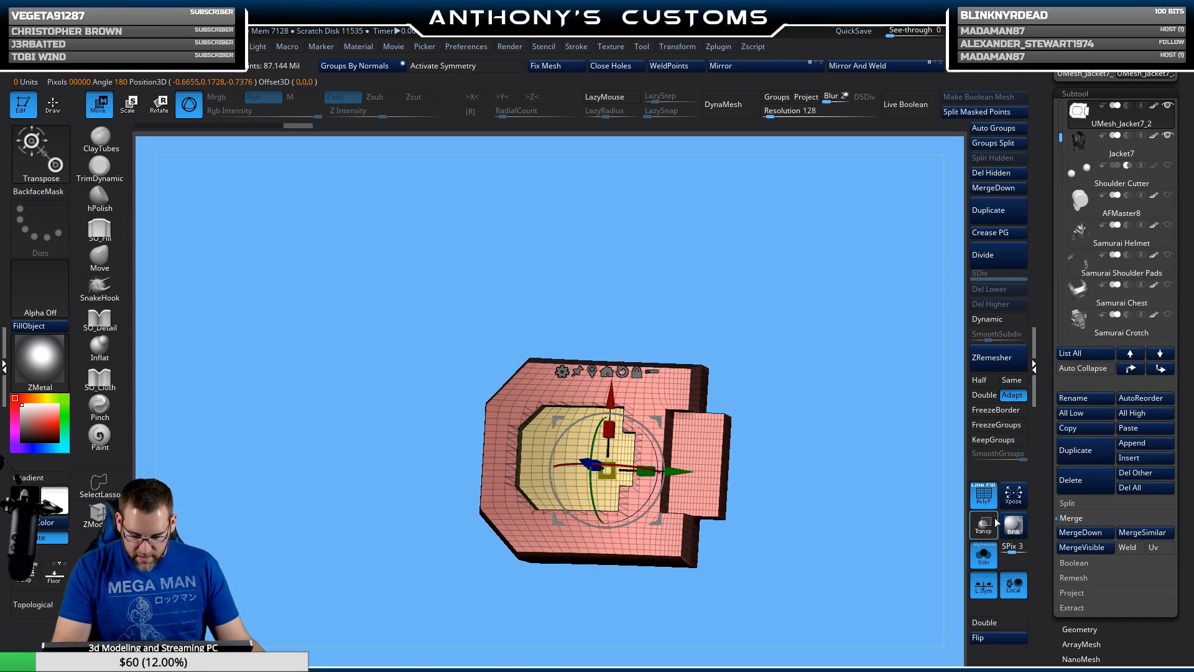
{"action": "left_click", "coordinate": [986, 558]}
Step: Scale the buckle along its depth axis by about 0.92 against the jacket's belt
{"action": "right_click_drag", "start_coordinate": [775, 503], "coordinate": [887, 472], "text": "ctrl"}
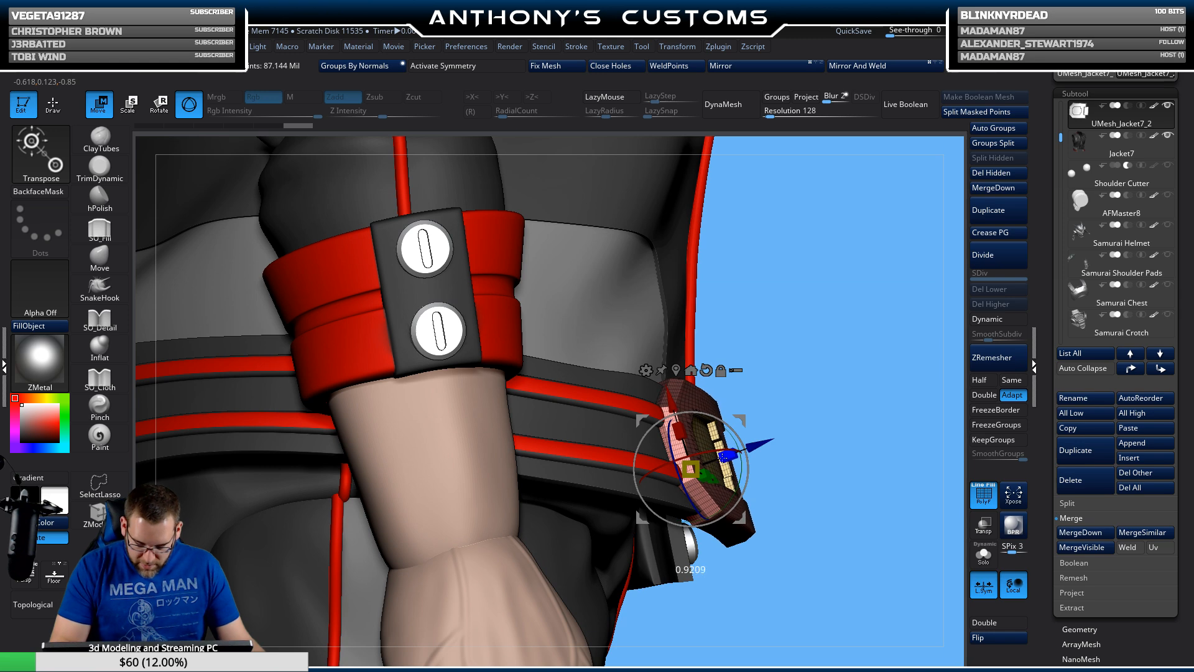
{"action": "left_click_drag", "start_coordinate": [721, 457], "coordinate": [720, 458]}
{"action": "mouse_move", "coordinate": [884, 434]}
{"action": "right_mouse_down"}
{"action": "mouse_move", "coordinate": [773, 440]}
{"action": "mouse_move", "coordinate": [611, 561]}
{"action": "mouse_move", "coordinate": [655, 571]}
{"action": "mouse_move", "coordinate": [871, 445]}
{"action": "right_mouse_up"}
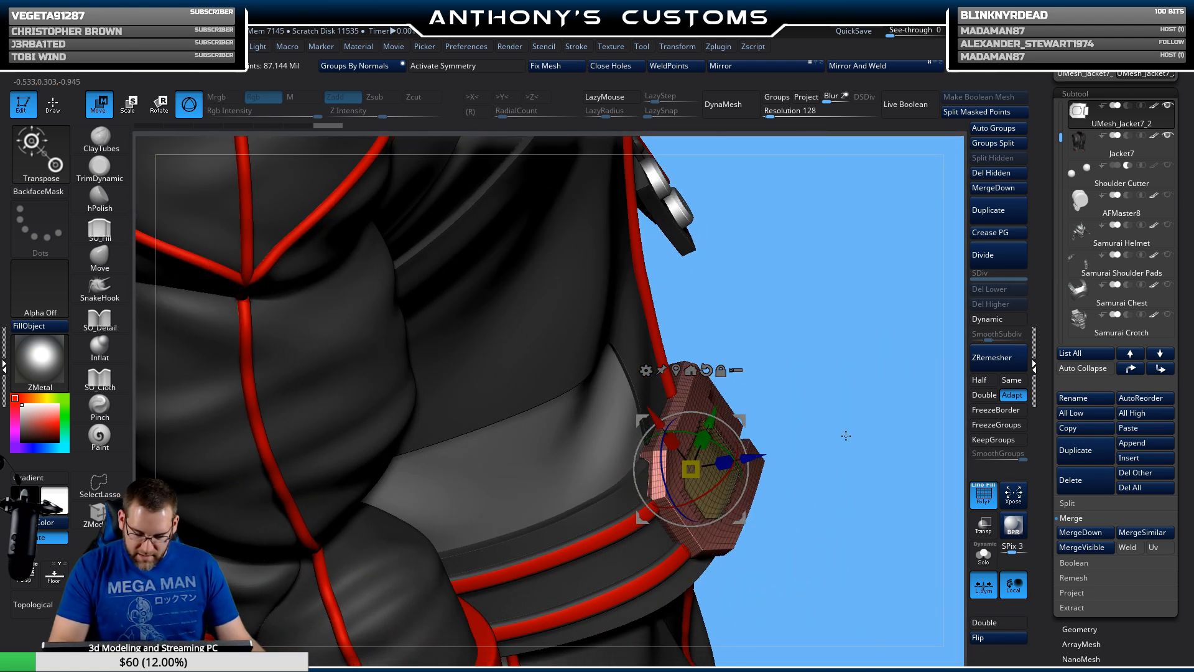
Step: Return to draw mode without the wireframe and examine the dressed figure from the side, the front and above
{"action": "key", "text": "q"}
{"action": "key", "text": "shift"}
{"action": "left_click_drag", "start_coordinate": [861, 490], "coordinate": [825, 480]}
{"action": "right_click_drag", "start_coordinate": [825, 480], "coordinate": [785, 226], "text": "shift"}
{"action": "right_click_drag", "start_coordinate": [911, 232], "coordinate": [729, 271], "text": "alt"}
{"action": "right_click_drag", "start_coordinate": [795, 309], "coordinate": [713, 349]}
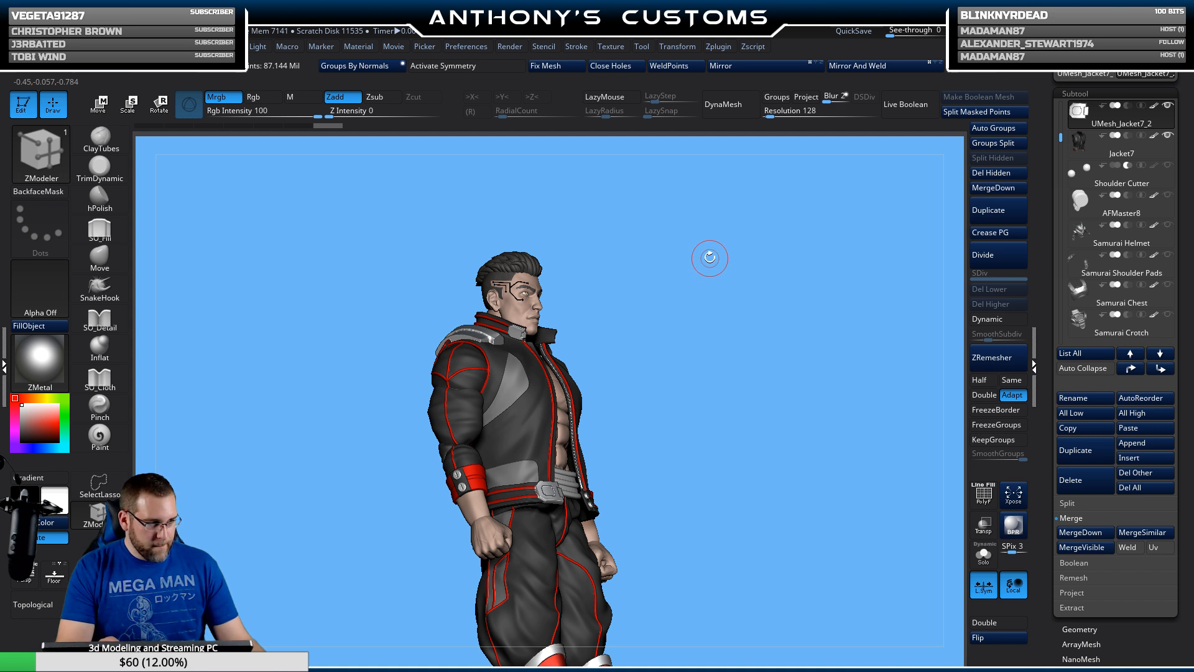
{"action": "right_click_drag", "start_coordinate": [771, 360], "coordinate": [728, 367]}
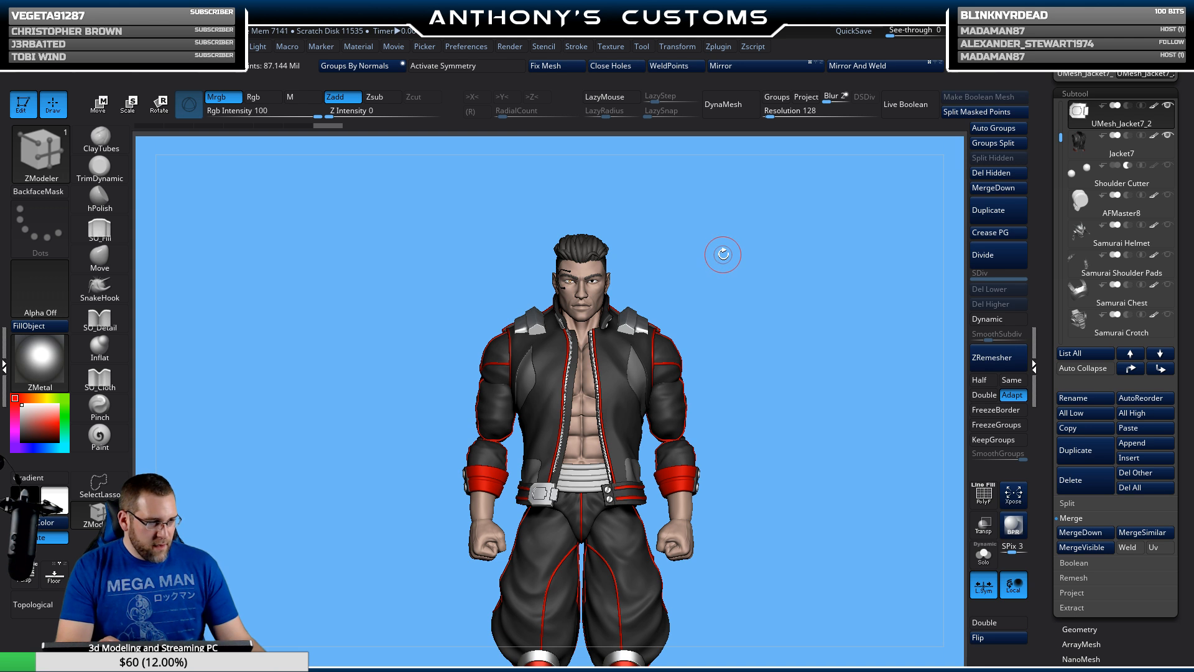
{"action": "right_click_drag", "start_coordinate": [782, 426], "coordinate": [771, 422]}
{"action": "right_click_drag", "start_coordinate": [782, 380], "coordinate": [829, 409], "text": "ctrl"}
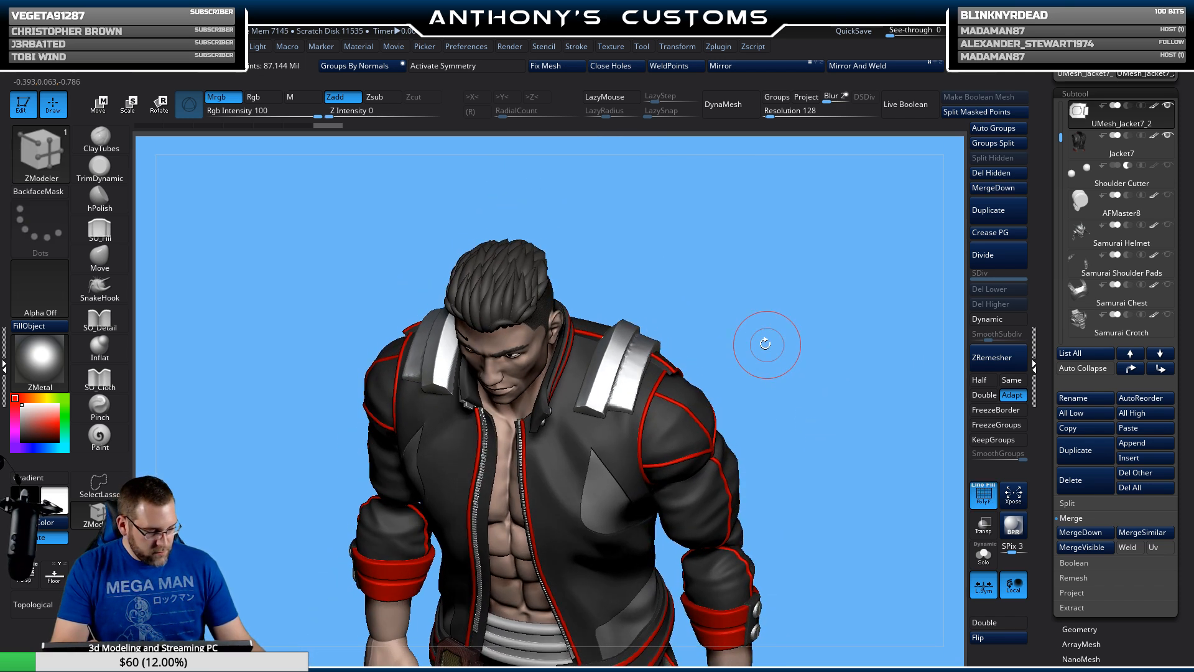
Step: Select the PM3D_Cube3D1 shoulder plates and flatten the front of their raised strips with the TrimDynamic brush
{"action": "left_click", "coordinate": [614, 376], "text": "alt"}
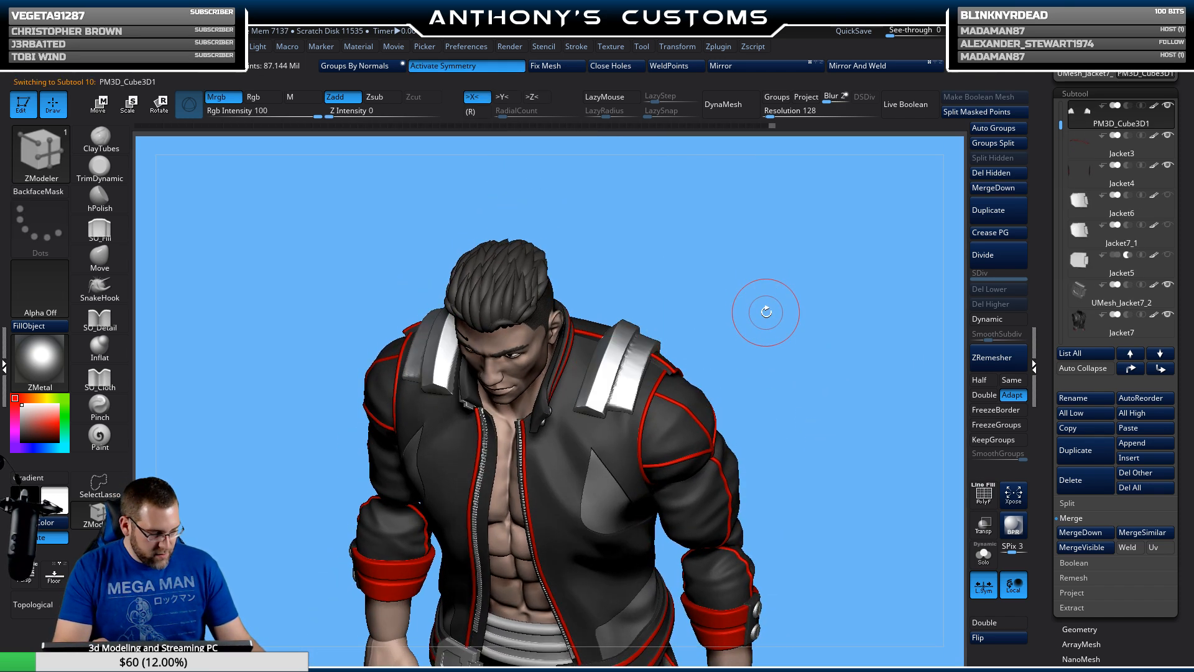
{"action": "right_click_drag", "start_coordinate": [766, 312], "coordinate": [466, 259], "text": "shift"}
{"action": "left_click", "coordinate": [100, 165]}
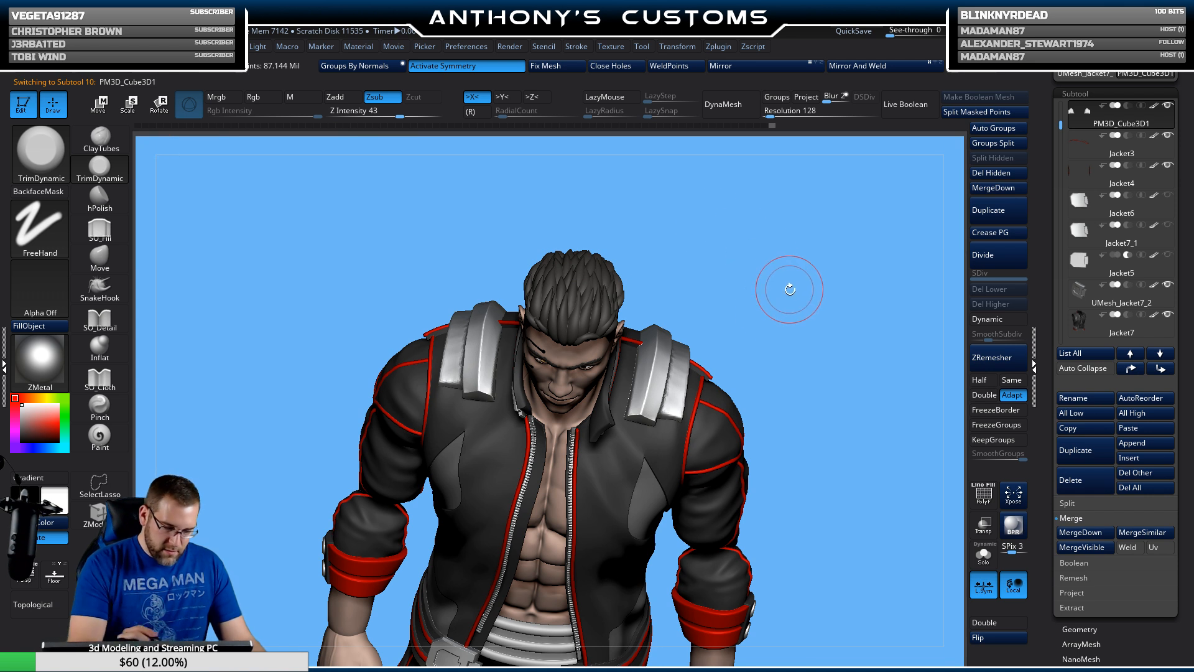
{"action": "right_click_drag", "start_coordinate": [790, 289], "coordinate": [689, 354]}
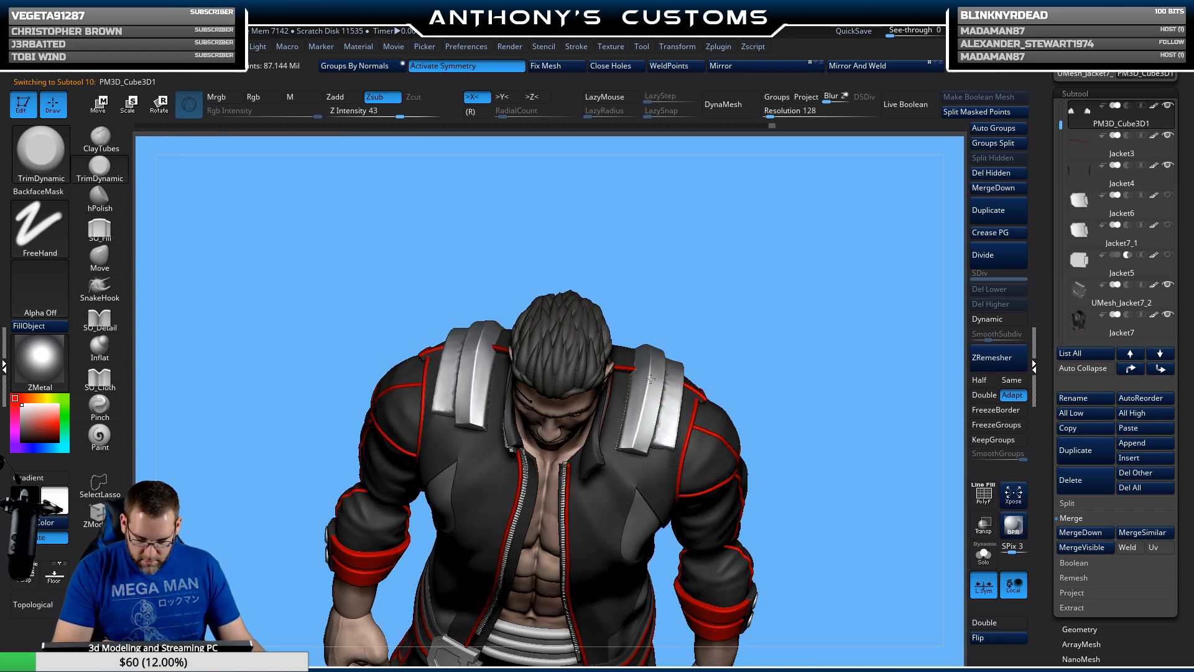
{"action": "left_click_drag", "start_coordinate": [650, 379], "coordinate": [647, 387]}
{"action": "left_click_drag", "start_coordinate": [633, 450], "coordinate": [636, 436]}
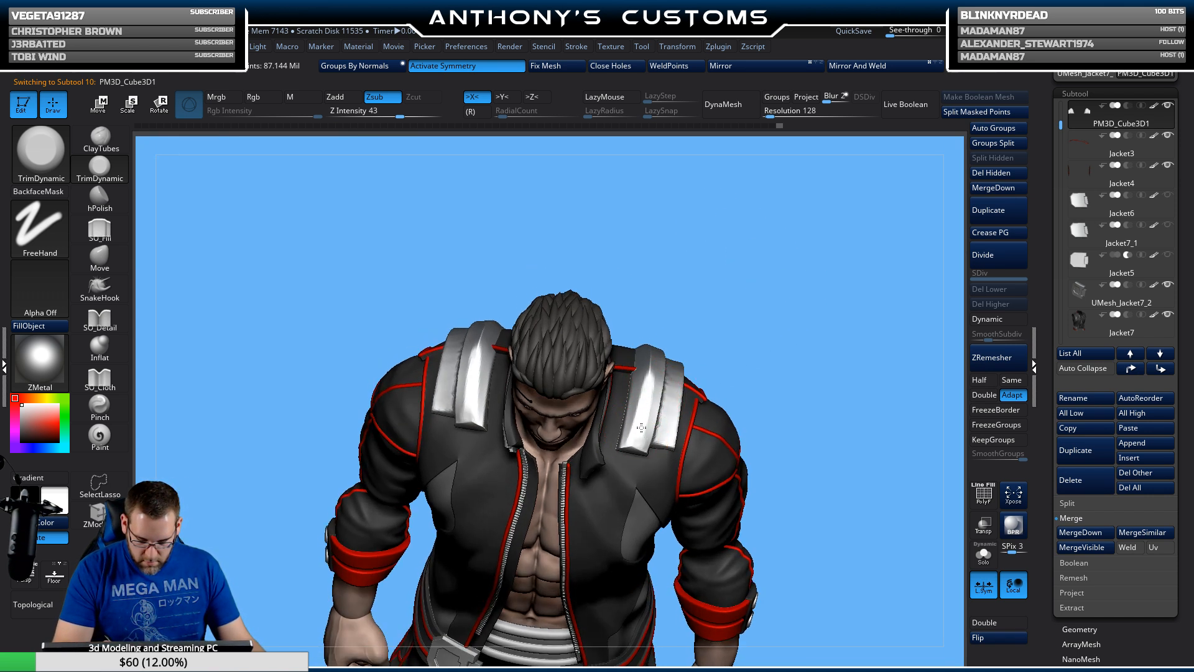
Step: Flatten the upper surfaces and front ends of the shoulder plates with symmetrical TrimDynamic strokes over the shoulders
{"action": "right_click_drag", "start_coordinate": [652, 369], "coordinate": [659, 330]}
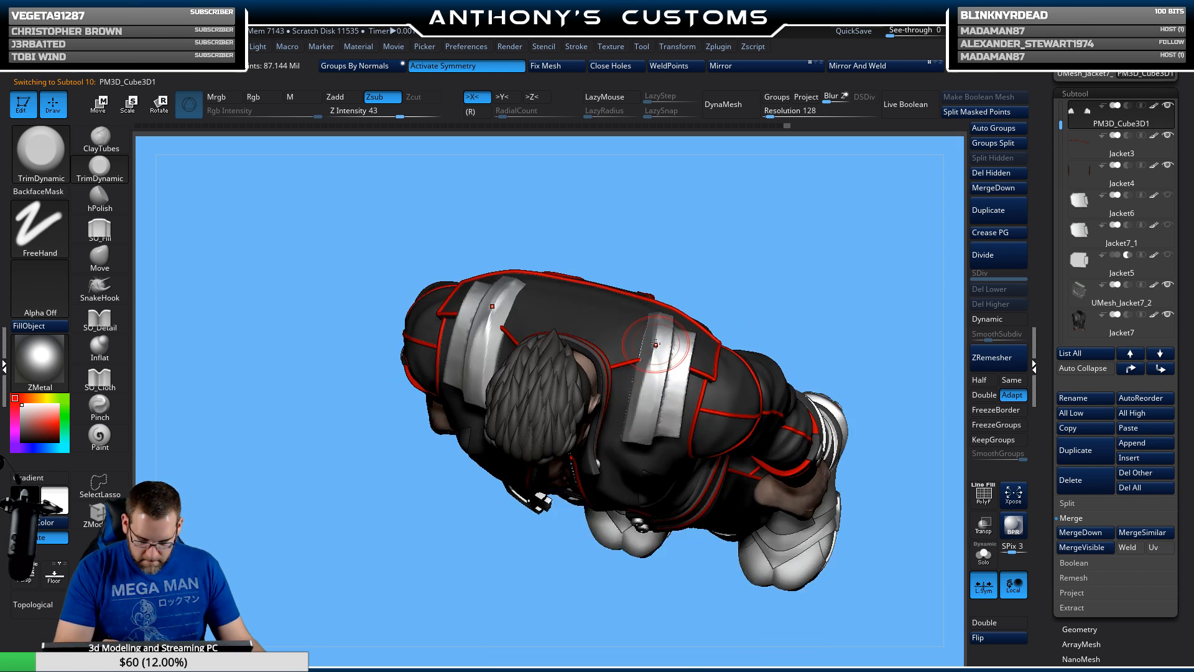
{"action": "left_click_drag", "start_coordinate": [660, 323], "coordinate": [665, 320]}
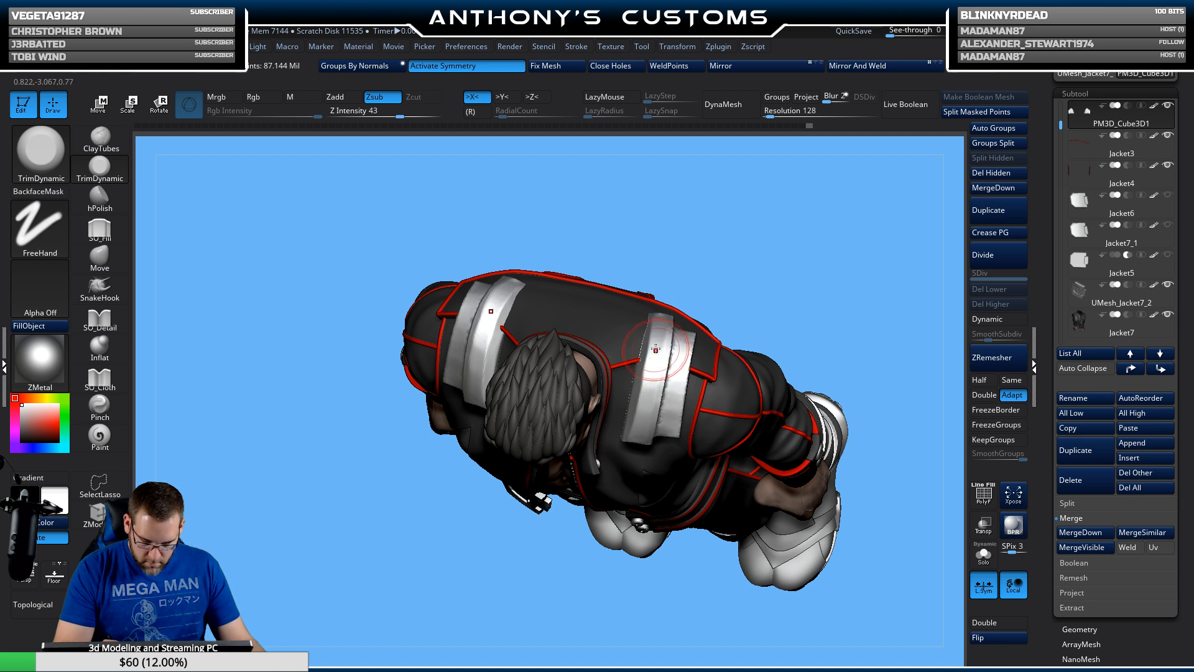
{"action": "mouse_move", "coordinate": [772, 319]}
{"action": "left_mouse_down"}
{"action": "mouse_move", "coordinate": [808, 222]}
{"action": "mouse_move", "coordinate": [786, 279]}
{"action": "mouse_move", "coordinate": [793, 266]}
{"action": "left_mouse_up"}
{"action": "mouse_move", "coordinate": [817, 334]}
{"action": "left_mouse_down"}
{"action": "mouse_move", "coordinate": [782, 268]}
{"action": "mouse_move", "coordinate": [786, 299]}
{"action": "mouse_move", "coordinate": [723, 442]}
{"action": "mouse_move", "coordinate": [710, 541]}
{"action": "left_mouse_up"}
{"action": "left_click_drag", "start_coordinate": [646, 430], "coordinate": [674, 342]}
{"action": "mouse_move", "coordinate": [749, 288]}
{"action": "left_mouse_down"}
{"action": "mouse_move", "coordinate": [685, 359]}
{"action": "mouse_move", "coordinate": [702, 323]}
{"action": "mouse_move", "coordinate": [654, 371]}
{"action": "mouse_move", "coordinate": [683, 355]}
{"action": "left_mouse_up"}
{"action": "left_click_drag", "start_coordinate": [653, 408], "coordinate": [678, 352]}
{"action": "right_click_drag", "start_coordinate": [630, 427], "coordinate": [694, 314]}
{"action": "mouse_move", "coordinate": [671, 393]}
{"action": "left_mouse_down"}
{"action": "mouse_move", "coordinate": [633, 449]}
{"action": "mouse_move", "coordinate": [672, 391]}
{"action": "left_mouse_up"}
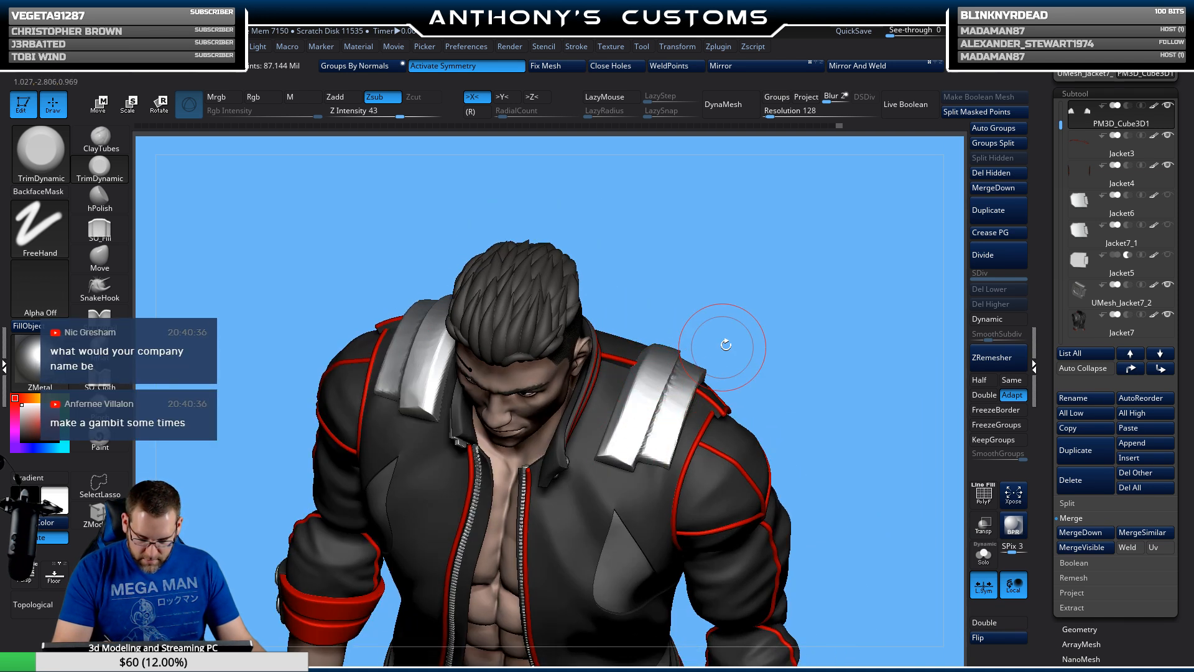
Step: Examine the trimmed shoulder plates on the dressed figure from the front and back, both close up and at full height
{"action": "mouse_move", "coordinate": [725, 344]}
{"action": "left_mouse_down"}
{"action": "mouse_move", "coordinate": [784, 280]}
{"action": "mouse_move", "coordinate": [801, 372]}
{"action": "left_mouse_up"}
{"action": "right_click_drag", "start_coordinate": [802, 372], "coordinate": [804, 316], "text": "ctrl"}
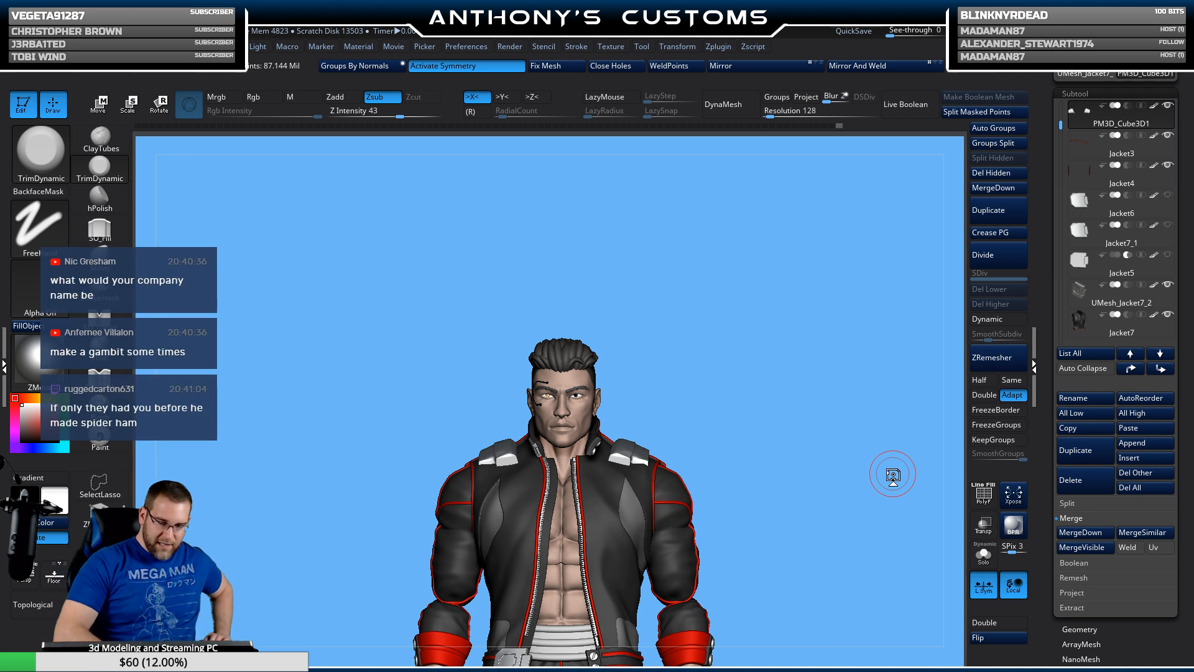
{"action": "left_click_drag", "start_coordinate": [784, 432], "coordinate": [793, 366]}
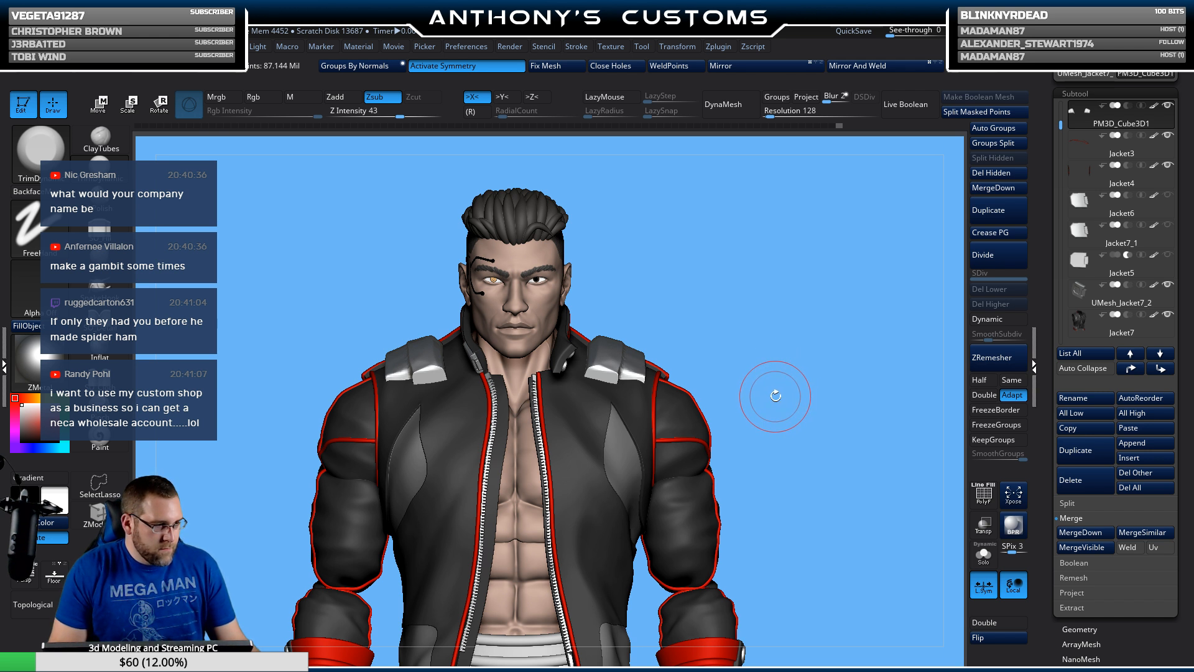
{"action": "mouse_move", "coordinate": [775, 397]}
{"action": "left_mouse_down"}
{"action": "mouse_move", "coordinate": [791, 554]}
{"action": "mouse_move", "coordinate": [728, 364]}
{"action": "mouse_move", "coordinate": [637, 348]}
{"action": "mouse_move", "coordinate": [803, 416]}
{"action": "mouse_move", "coordinate": [731, 435]}
{"action": "mouse_move", "coordinate": [762, 417]}
{"action": "left_mouse_up"}
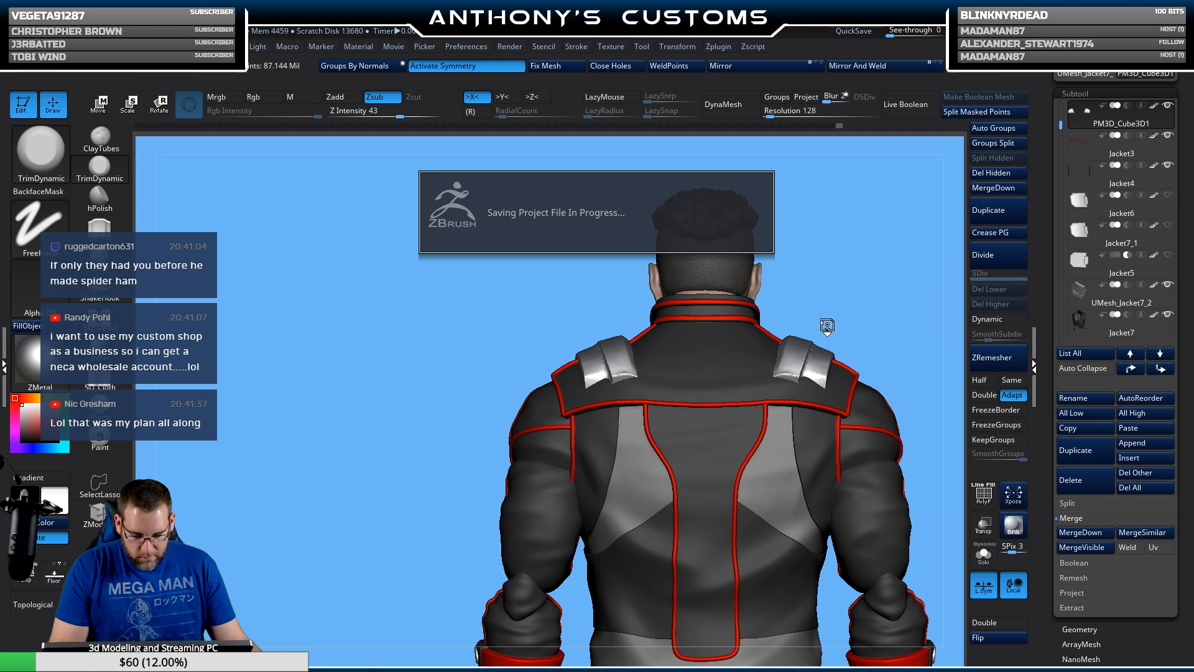
{"action": "left_click_drag", "start_coordinate": [823, 281], "coordinate": [886, 318]}
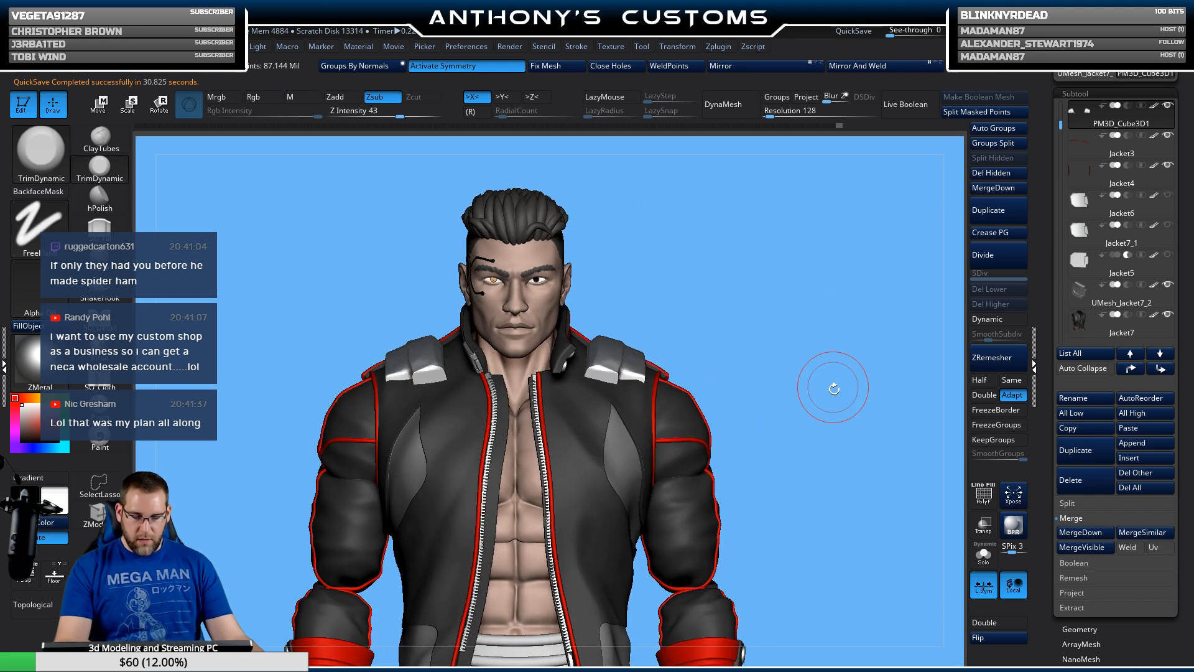
{"action": "left_click_drag", "start_coordinate": [832, 386], "coordinate": [782, 382], "text": "alt"}
{"action": "left_click_drag", "start_coordinate": [786, 428], "coordinate": [792, 387], "text": "alt"}
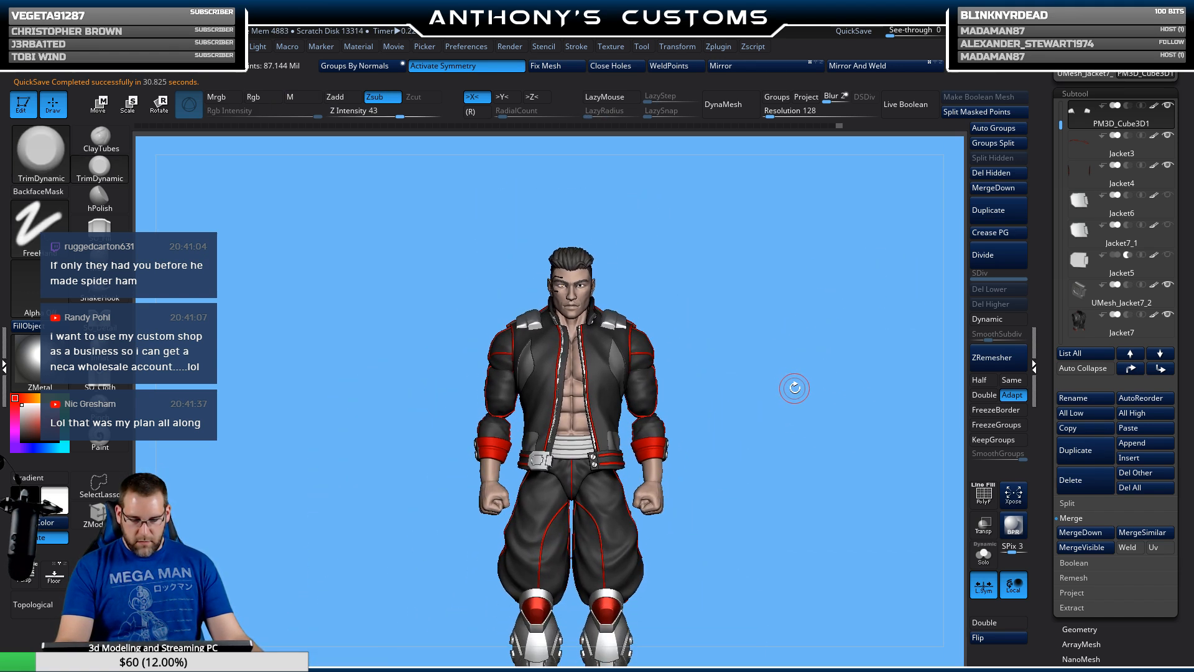
{"action": "left_click_drag", "start_coordinate": [784, 481], "coordinate": [865, 472], "text": "alt"}
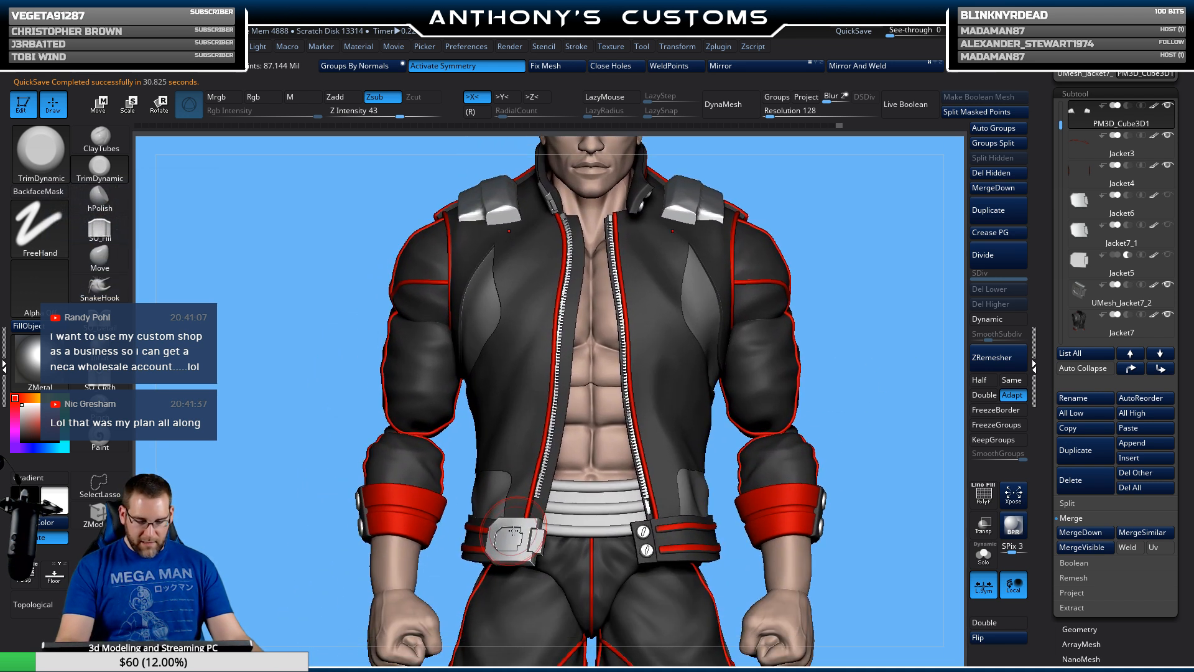
{"action": "mouse_move", "coordinate": [877, 266]}
{"action": "left_mouse_down", "text": "alt"}
{"action": "mouse_move", "coordinate": [808, 410]}
{"action": "mouse_move", "coordinate": [845, 392]}
{"action": "mouse_move", "coordinate": [821, 394]}
{"action": "mouse_move", "coordinate": [830, 382]}
{"action": "mouse_move", "coordinate": [814, 352]}
{"action": "left_mouse_up", "text": "alt"}
Step: Try stretching the shoulder plates along their width far beyond the shoulders, check them from behind and undo the stretch
{"action": "key", "text": "shift+f"}
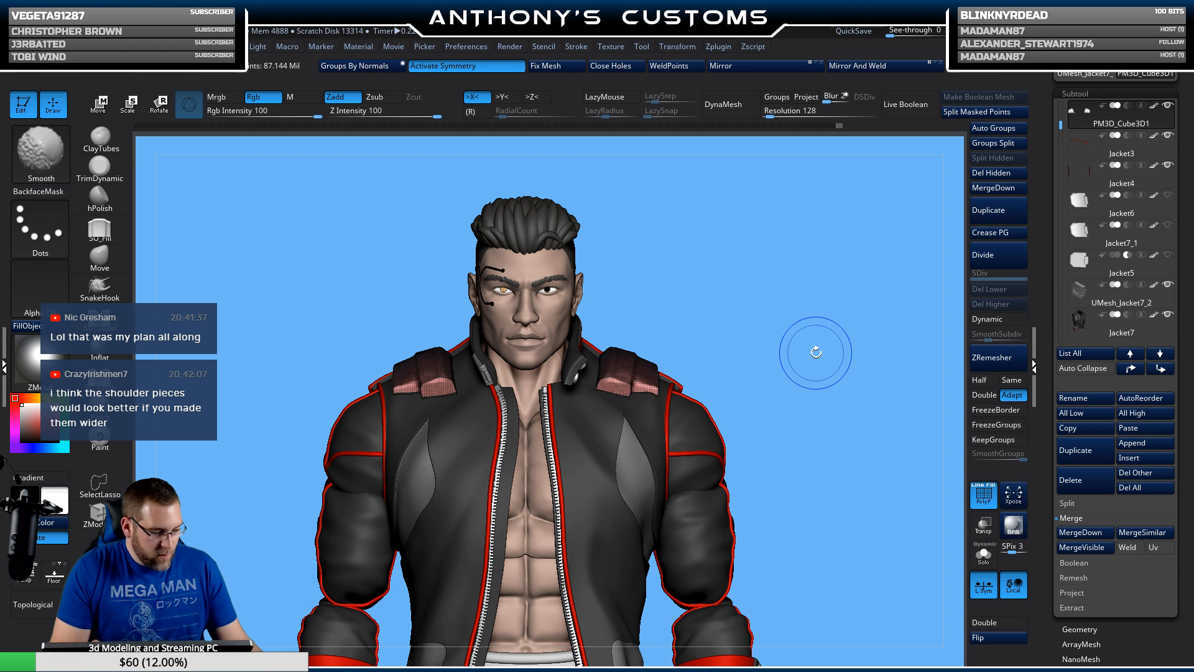
{"action": "key", "text": "shift+f"}
{"action": "key", "text": "w"}
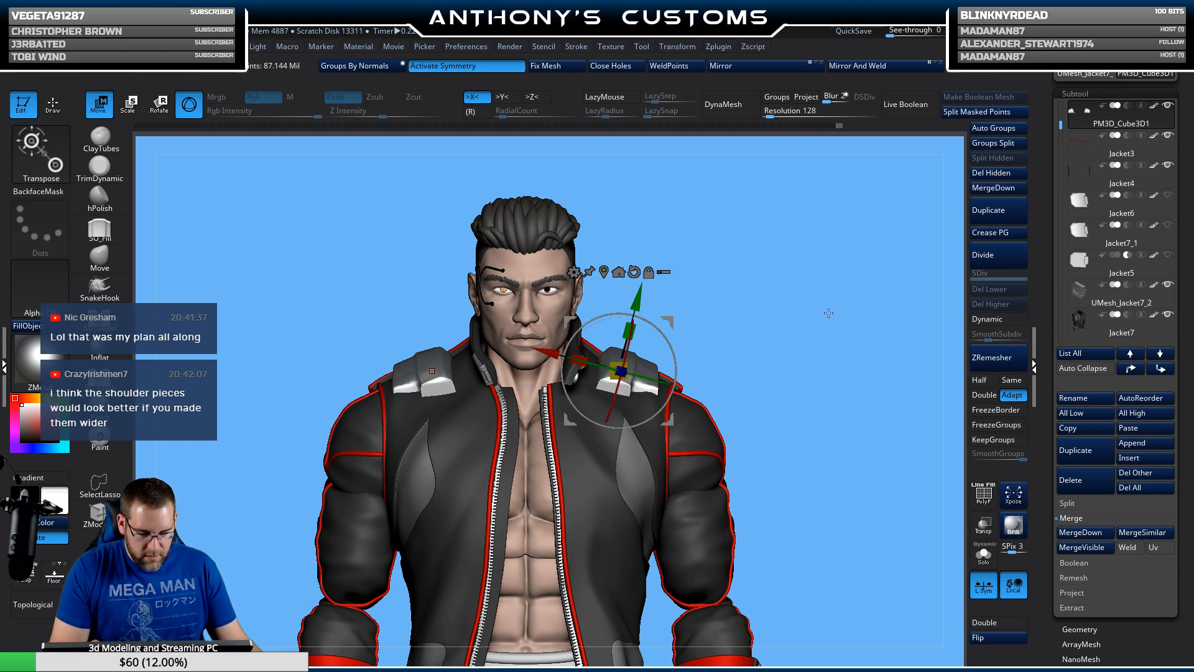
{"action": "left_click_drag", "start_coordinate": [579, 360], "coordinate": [370, 355]}
{"action": "mouse_move", "coordinate": [897, 438]}
{"action": "left_mouse_down"}
{"action": "mouse_move", "coordinate": [945, 447]}
{"action": "mouse_move", "coordinate": [862, 454]}
{"action": "mouse_move", "coordinate": [871, 443]}
{"action": "mouse_move", "coordinate": [804, 379]}
{"action": "mouse_move", "coordinate": [845, 454]}
{"action": "mouse_move", "coordinate": [856, 371]}
{"action": "left_mouse_up"}
{"action": "key", "text": "q"}
{"action": "left_click_drag", "start_coordinate": [843, 461], "coordinate": [780, 428], "text": "alt"}
{"action": "key", "text": "w"}
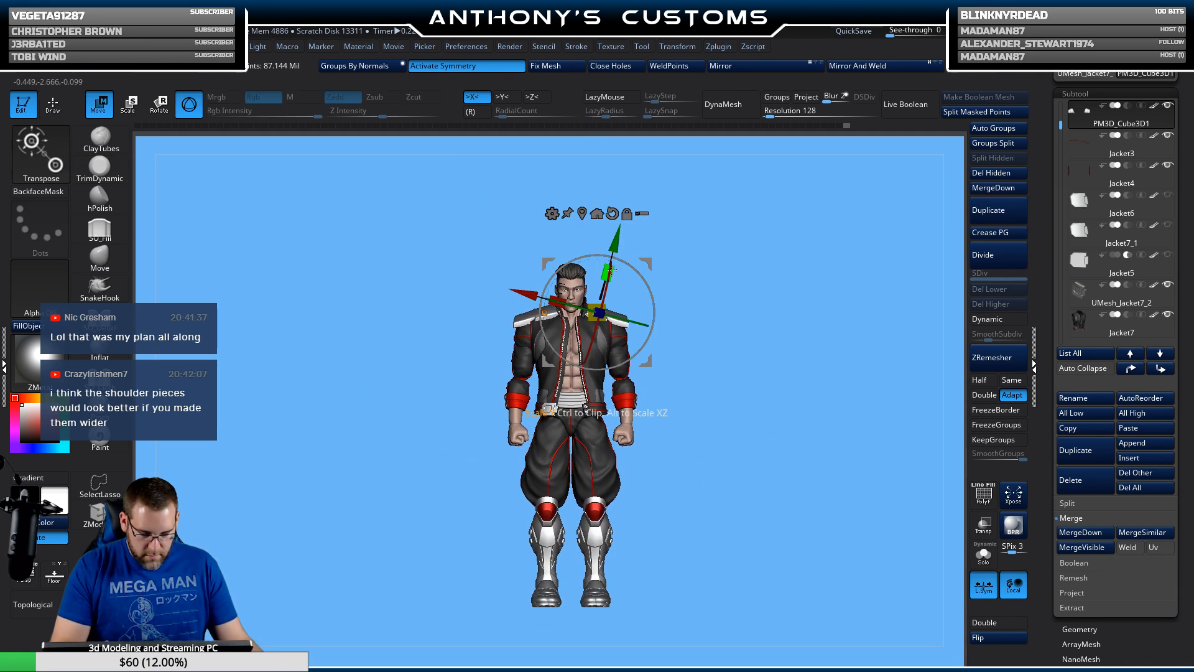
{"action": "key", "text": "q"}
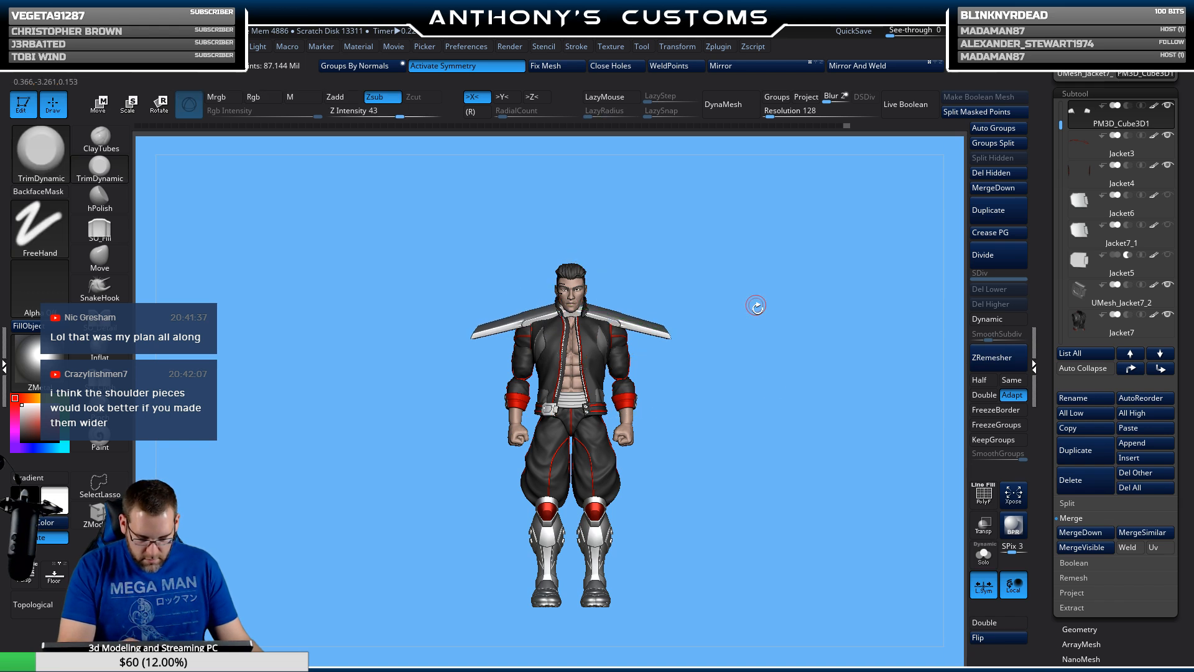
{"action": "mouse_move", "coordinate": [757, 307]}
{"action": "left_mouse_down"}
{"action": "mouse_move", "coordinate": [808, 446]}
{"action": "mouse_move", "coordinate": [886, 420]}
{"action": "mouse_move", "coordinate": [280, 501]}
{"action": "mouse_move", "coordinate": [479, 490]}
{"action": "mouse_move", "coordinate": [936, 425]}
{"action": "mouse_move", "coordinate": [917, 356]}
{"action": "left_mouse_up"}
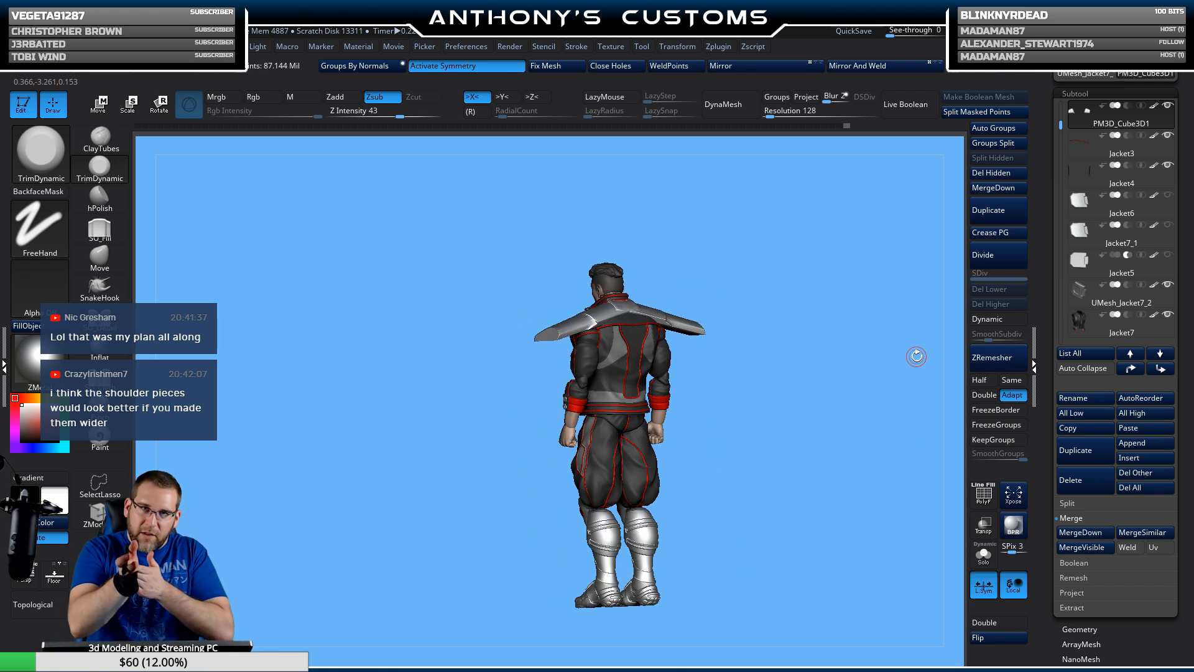
{"action": "key", "text": "ctrl+z"}
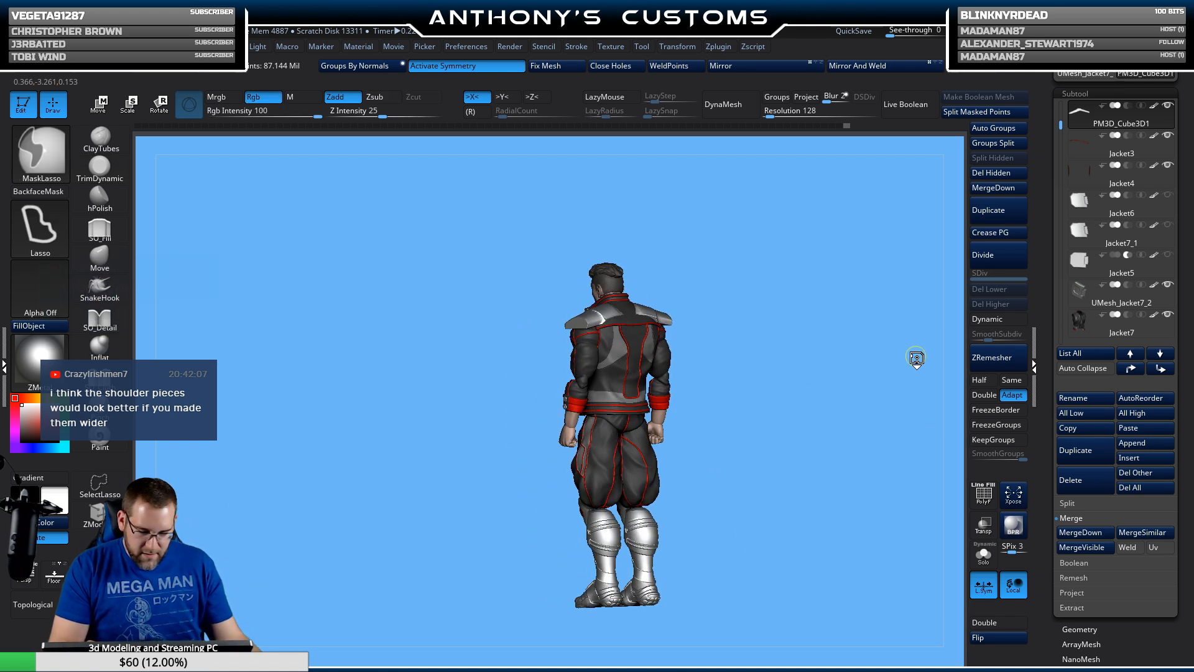
Step: Scale the shoulder plates along their width axis by about 1.14
{"action": "mouse_move", "coordinate": [778, 394]}
{"action": "left_mouse_down"}
{"action": "mouse_move", "coordinate": [817, 458]}
{"action": "mouse_move", "coordinate": [834, 451]}
{"action": "mouse_move", "coordinate": [782, 625]}
{"action": "left_mouse_up"}
{"action": "left_click_drag", "start_coordinate": [827, 440], "coordinate": [876, 466], "text": "alt"}
{"action": "key", "text": "w"}
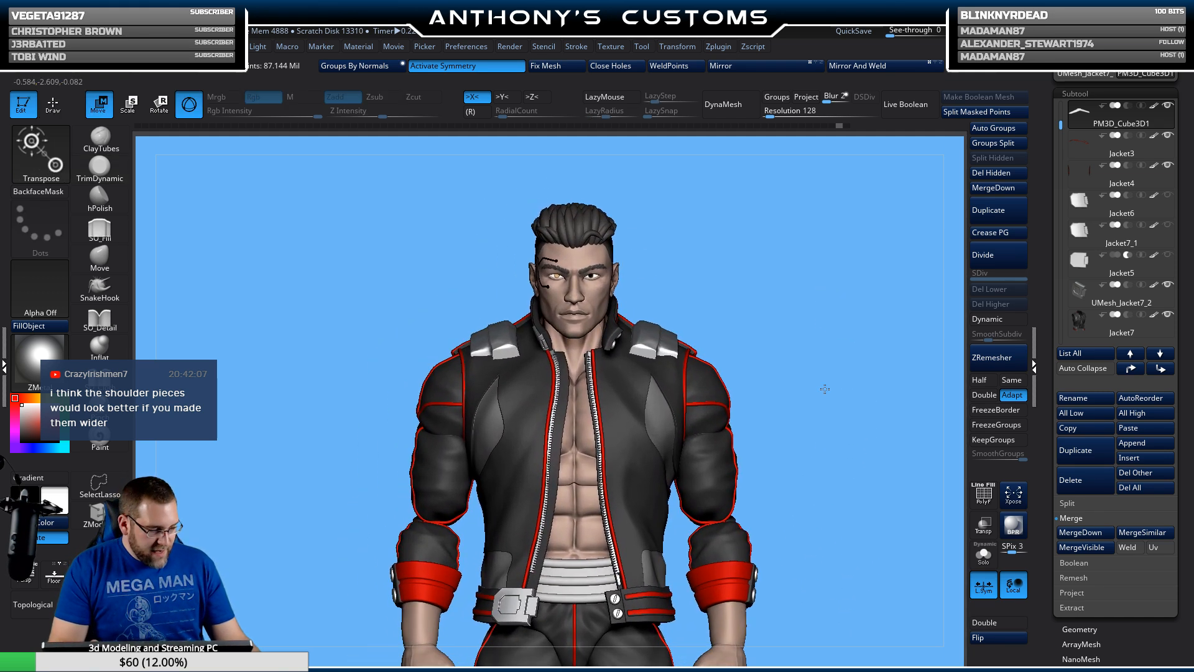
{"action": "left_click_drag", "start_coordinate": [825, 388], "coordinate": [823, 416]}
{"action": "left_click_drag", "start_coordinate": [609, 331], "coordinate": [603, 330]}
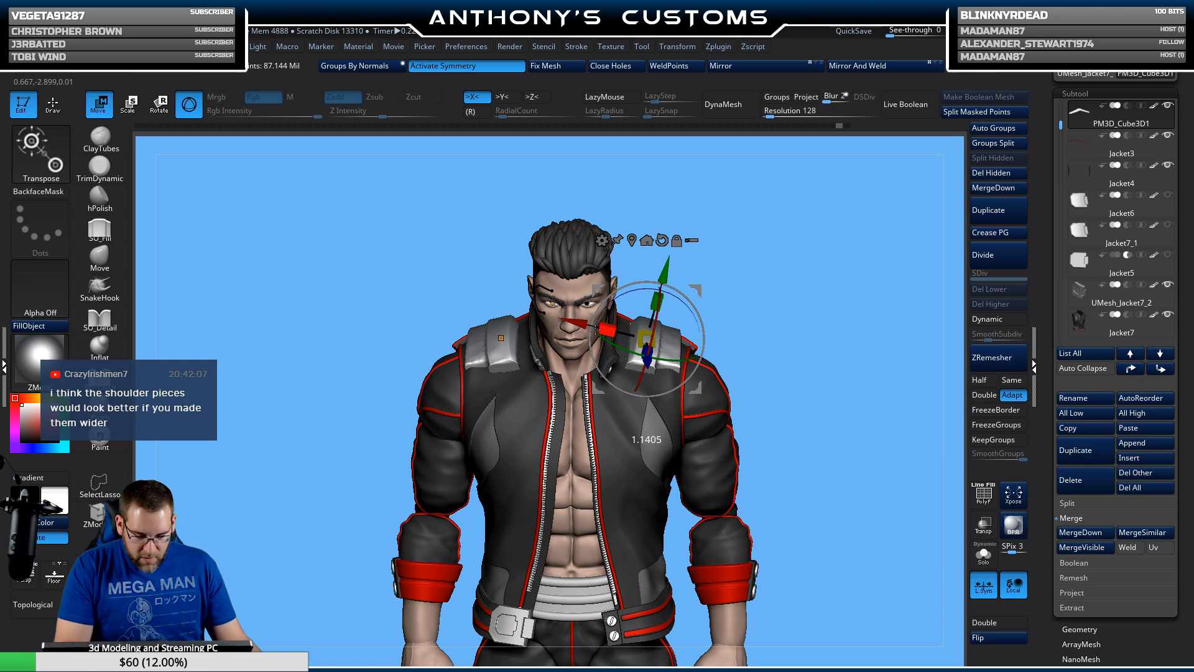
Step: Scale the shoulder plates along their width axis by about 0.79 and rotate them about 7 degrees in the front view
{"action": "left_click_drag", "start_coordinate": [780, 215], "coordinate": [861, 358]}
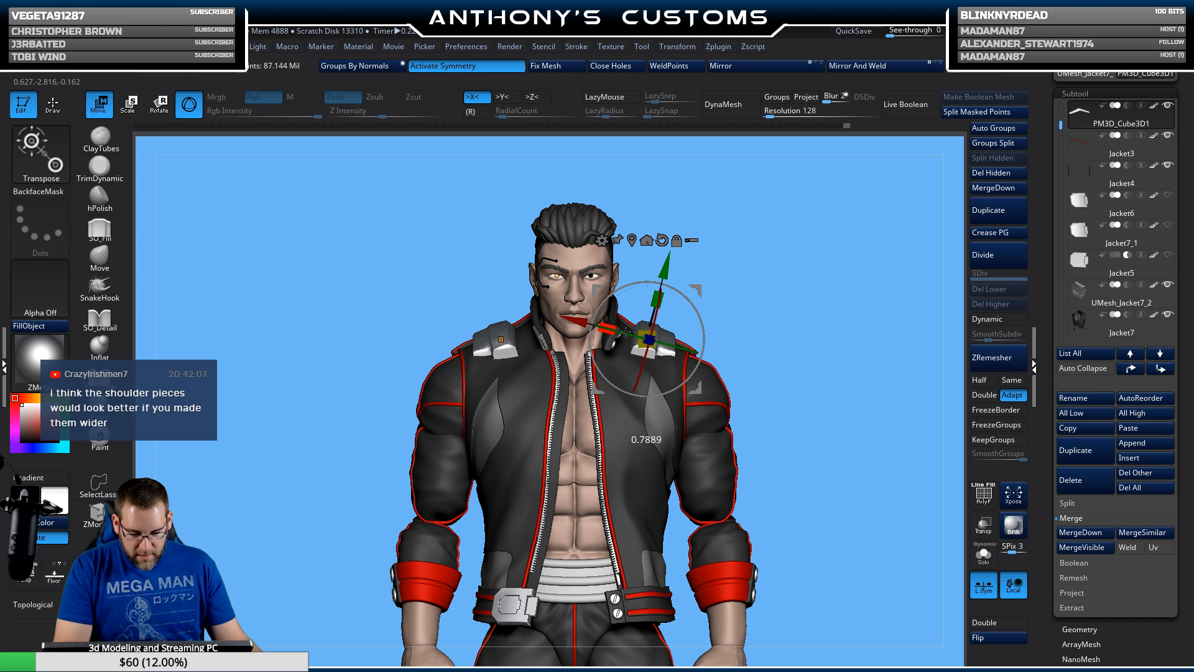
{"action": "left_click_drag", "start_coordinate": [579, 325], "coordinate": [573, 321]}
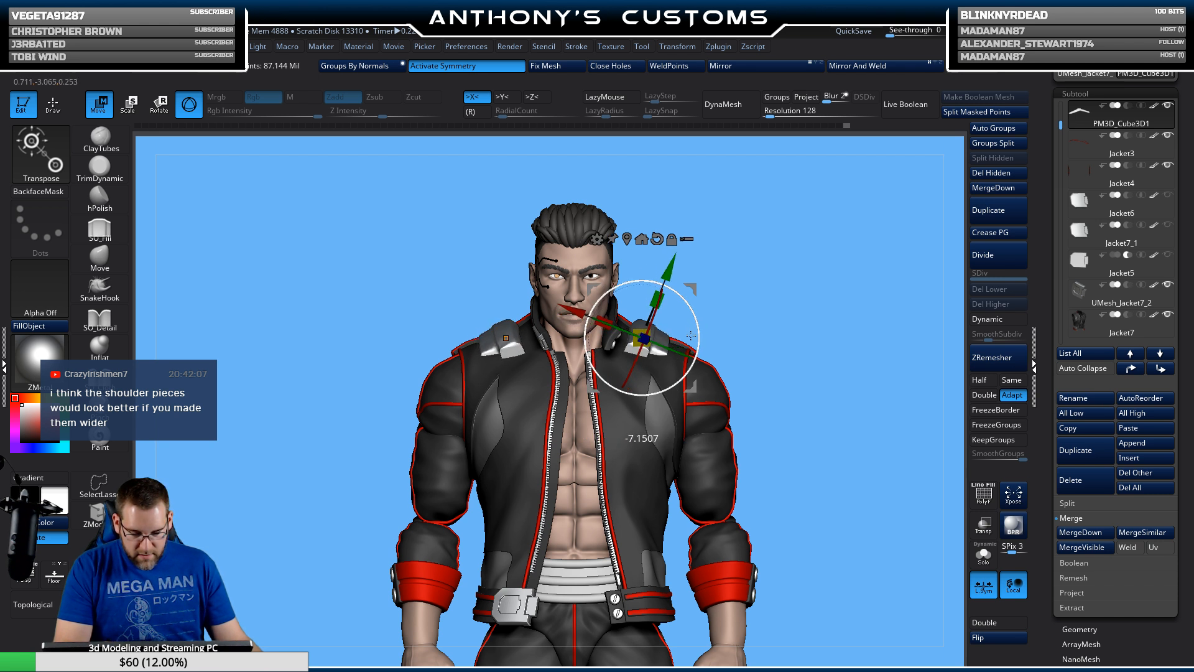
{"action": "mouse_move", "coordinate": [730, 274]}
{"action": "left_mouse_down"}
{"action": "mouse_move", "coordinate": [803, 367]}
{"action": "mouse_move", "coordinate": [747, 392]}
{"action": "mouse_move", "coordinate": [693, 359]}
{"action": "mouse_move", "coordinate": [808, 274]}
{"action": "mouse_move", "coordinate": [915, 265]}
{"action": "left_mouse_up"}
{"action": "key", "text": "q"}
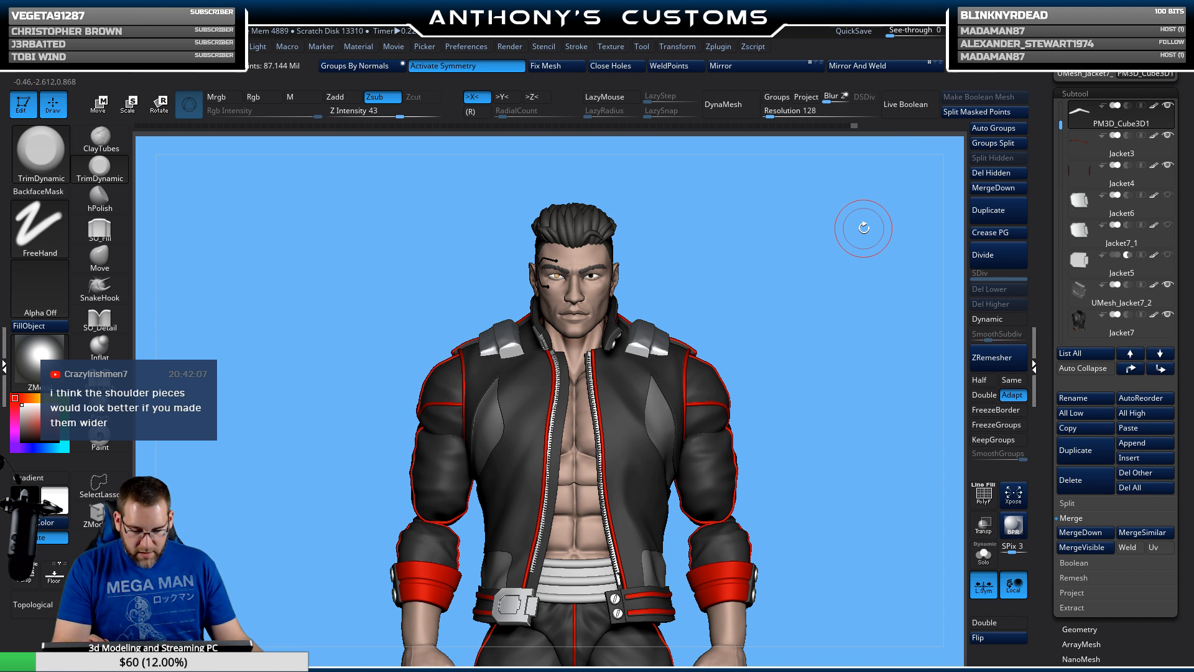
Step: Move the shoulder plates outward along their width axis, toward the jacket's shoulder seams
{"action": "key", "text": "w"}
{"action": "left_click_drag", "start_coordinate": [590, 316], "coordinate": [676, 274]}
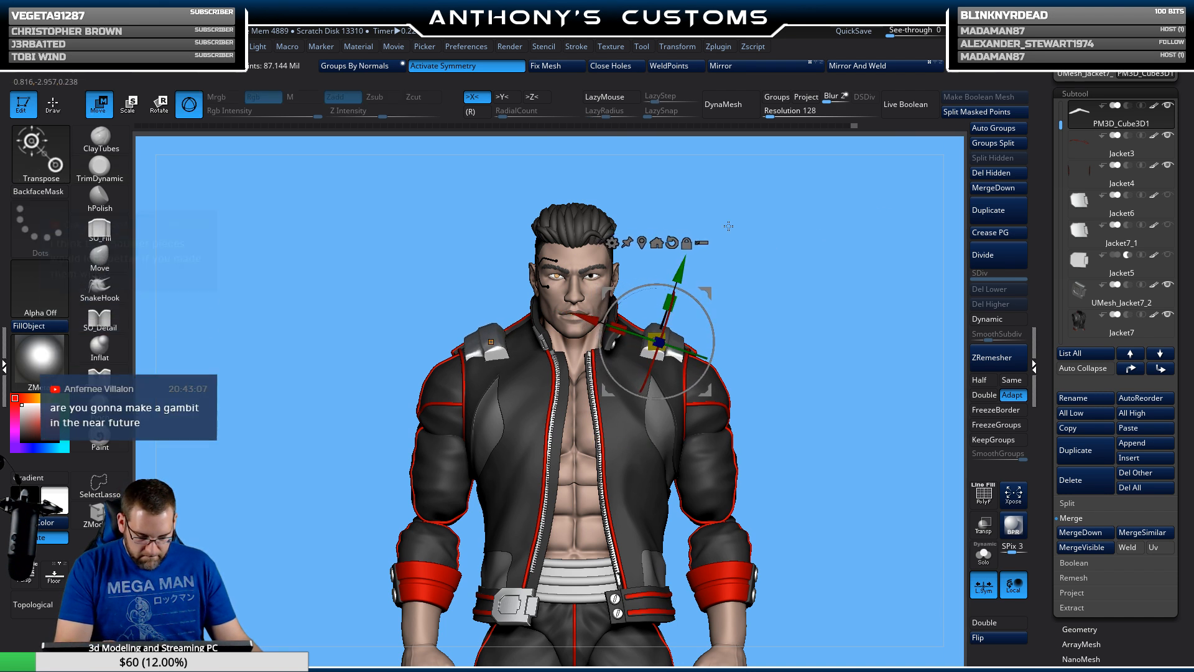
{"action": "key", "text": "q"}
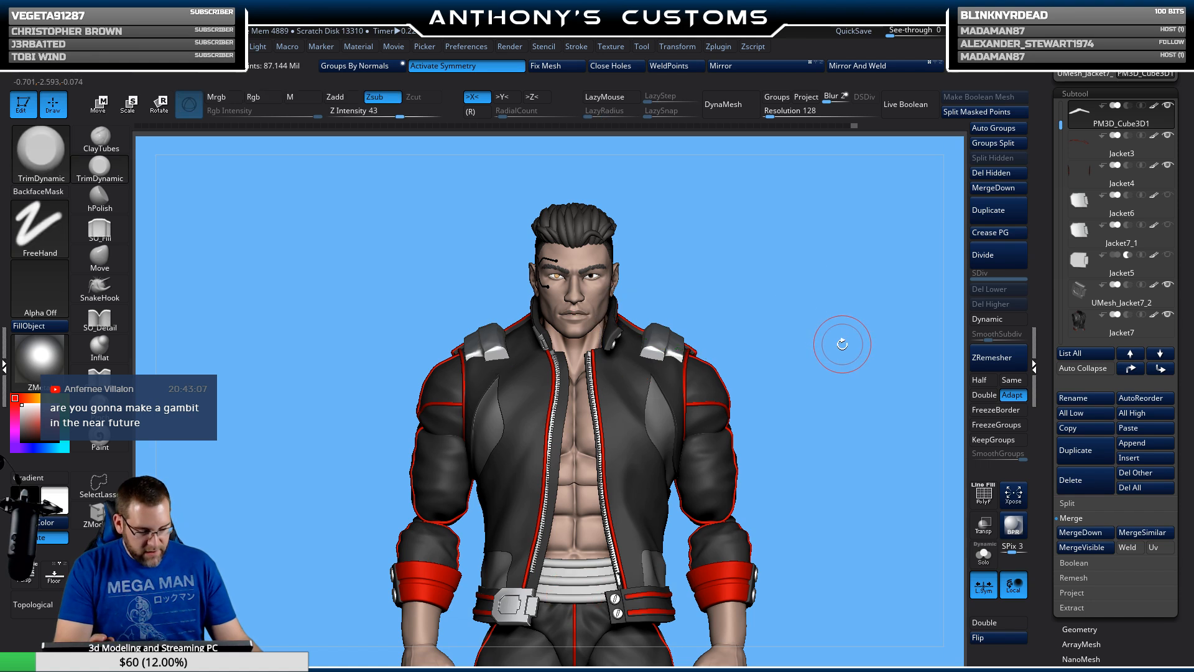
{"action": "mouse_move", "coordinate": [840, 342]}
{"action": "left_mouse_down"}
{"action": "mouse_move", "coordinate": [793, 345]}
{"action": "mouse_move", "coordinate": [827, 339]}
{"action": "mouse_move", "coordinate": [803, 327]}
{"action": "left_mouse_up"}
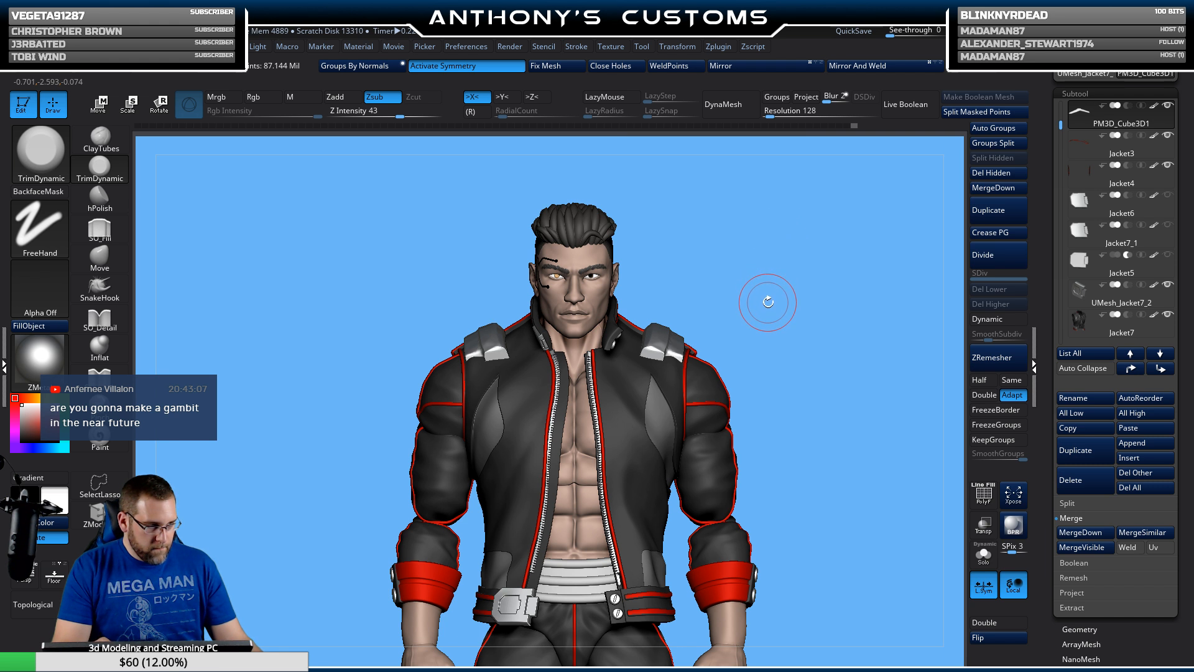
Step: Rotate the shoulder plates slightly and nudge them along their width axis so they sit on the jacket's shoulders
{"action": "key", "text": "w"}
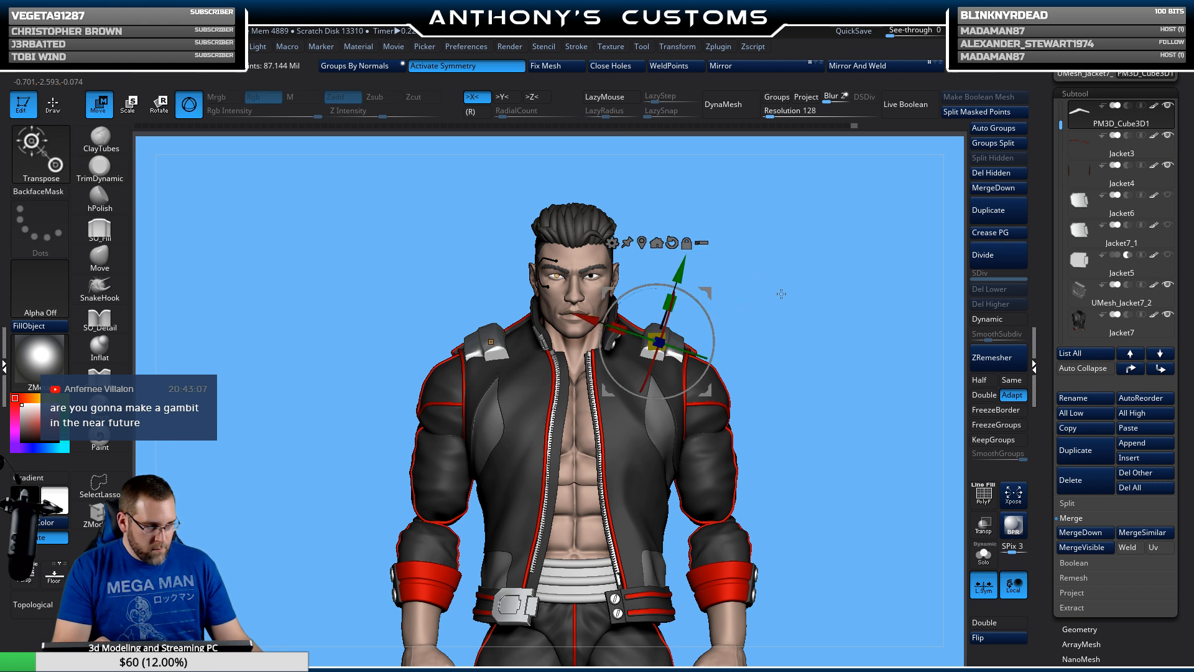
{"action": "left_click_drag", "start_coordinate": [784, 351], "coordinate": [739, 429]}
{"action": "left_click_drag", "start_coordinate": [694, 385], "coordinate": [690, 382]}
{"action": "left_click_drag", "start_coordinate": [786, 316], "coordinate": [799, 287]}
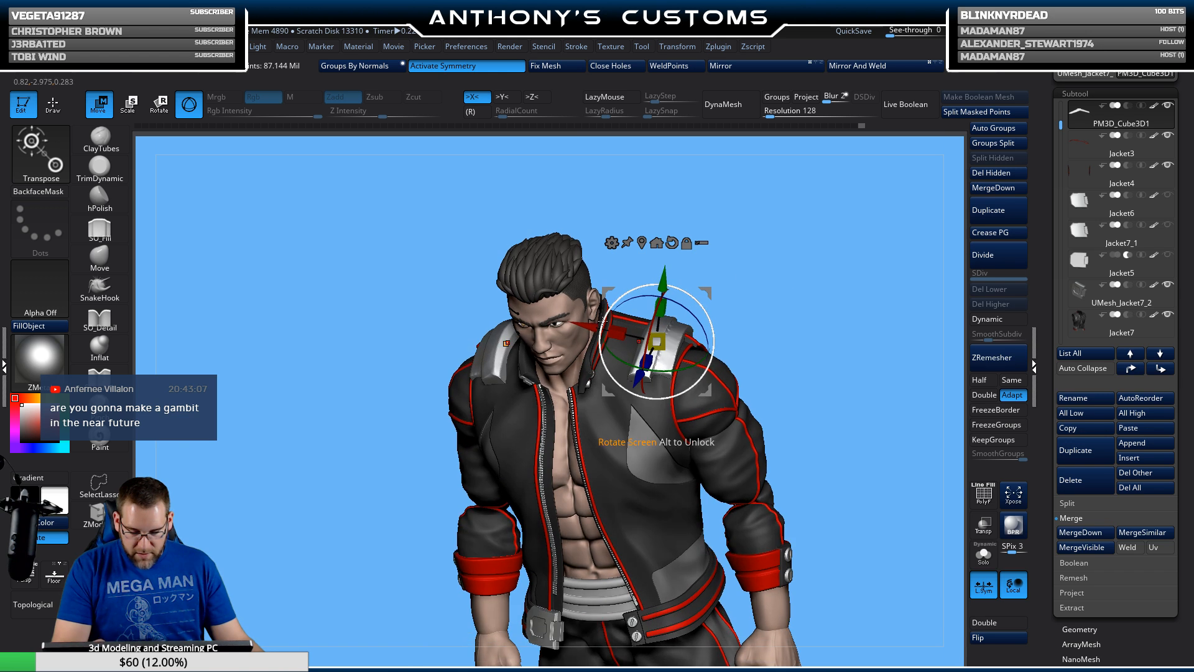
{"action": "left_click_drag", "start_coordinate": [585, 327], "coordinate": [582, 326]}
{"action": "left_click_drag", "start_coordinate": [791, 331], "coordinate": [680, 380]}
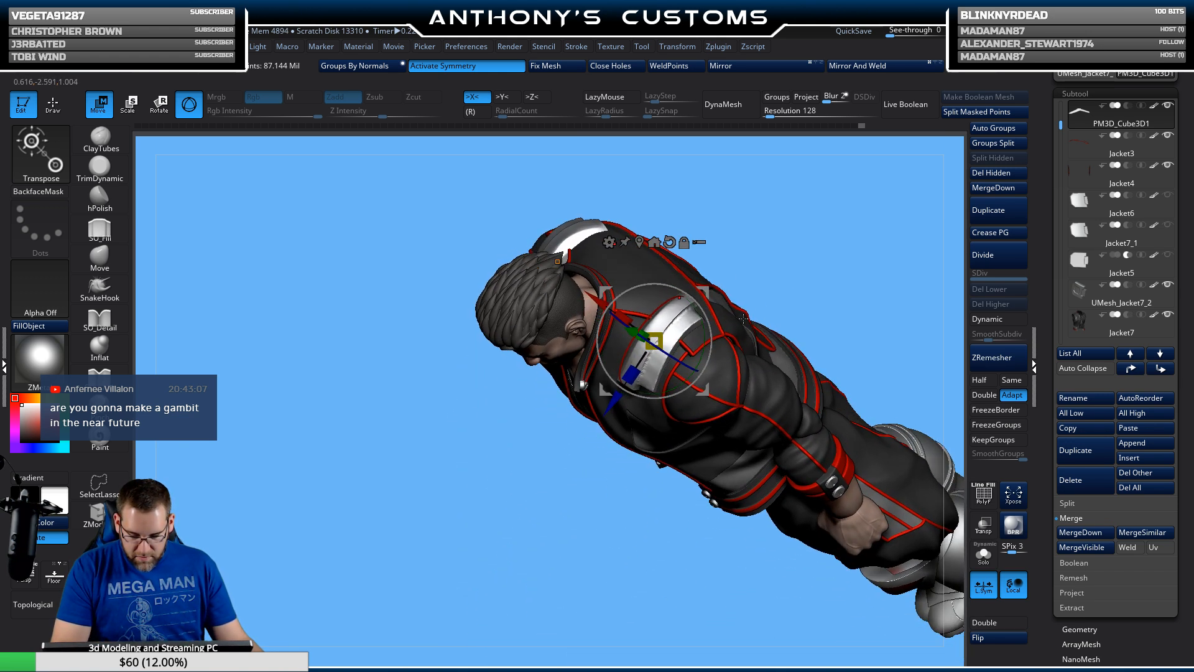
{"action": "key", "text": "q"}
{"action": "mouse_move", "coordinate": [778, 253]}
{"action": "left_mouse_down"}
{"action": "mouse_move", "coordinate": [831, 284]}
{"action": "mouse_move", "coordinate": [856, 258]}
{"action": "mouse_move", "coordinate": [819, 227]}
{"action": "mouse_move", "coordinate": [807, 333]}
{"action": "mouse_move", "coordinate": [813, 307]}
{"action": "left_mouse_up"}
{"action": "key", "text": "w"}
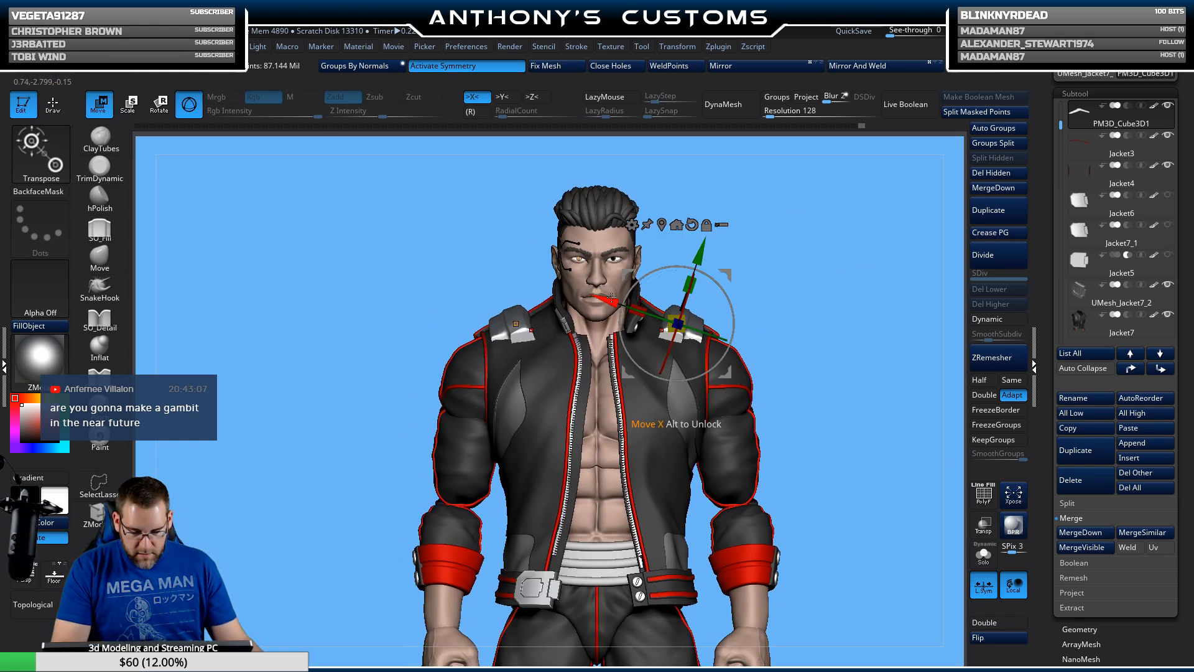
{"action": "key", "text": "q"}
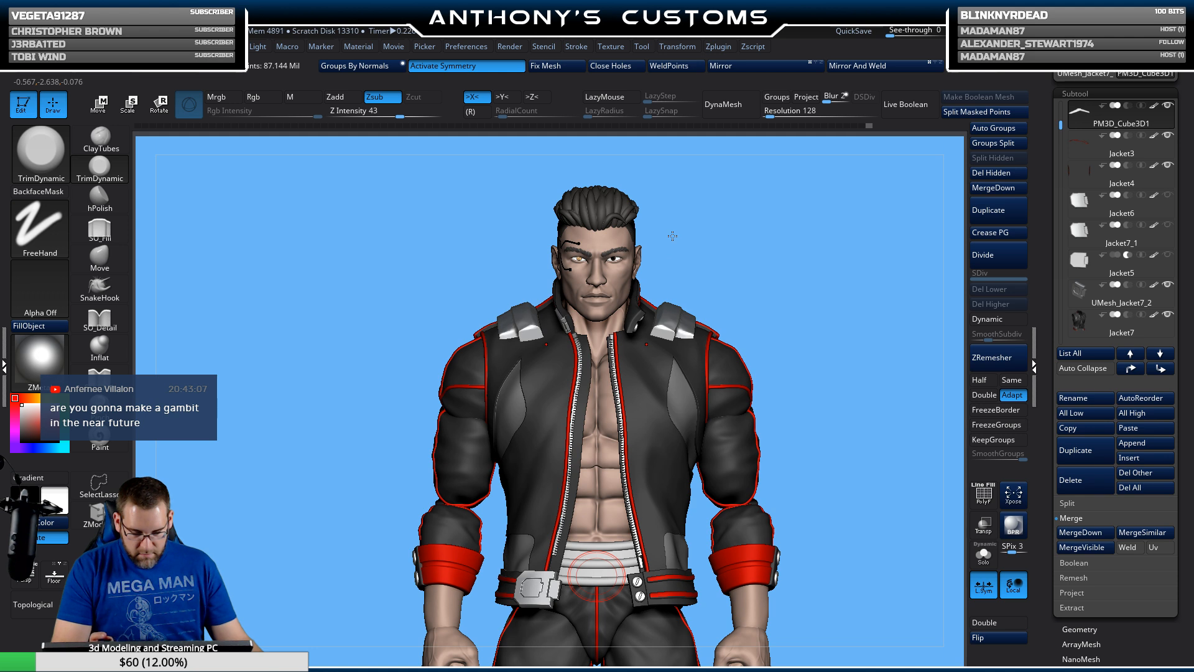
Step: Flatten the front ends and top surfaces of the metal shoulder plates with the TrimDynamic brush
{"action": "mouse_move", "coordinate": [834, 309]}
{"action": "left_mouse_down"}
{"action": "mouse_move", "coordinate": [948, 326]}
{"action": "mouse_move", "coordinate": [787, 341]}
{"action": "mouse_move", "coordinate": [849, 324]}
{"action": "mouse_move", "coordinate": [834, 322]}
{"action": "mouse_move", "coordinate": [833, 430]}
{"action": "mouse_move", "coordinate": [827, 358]}
{"action": "left_mouse_up"}
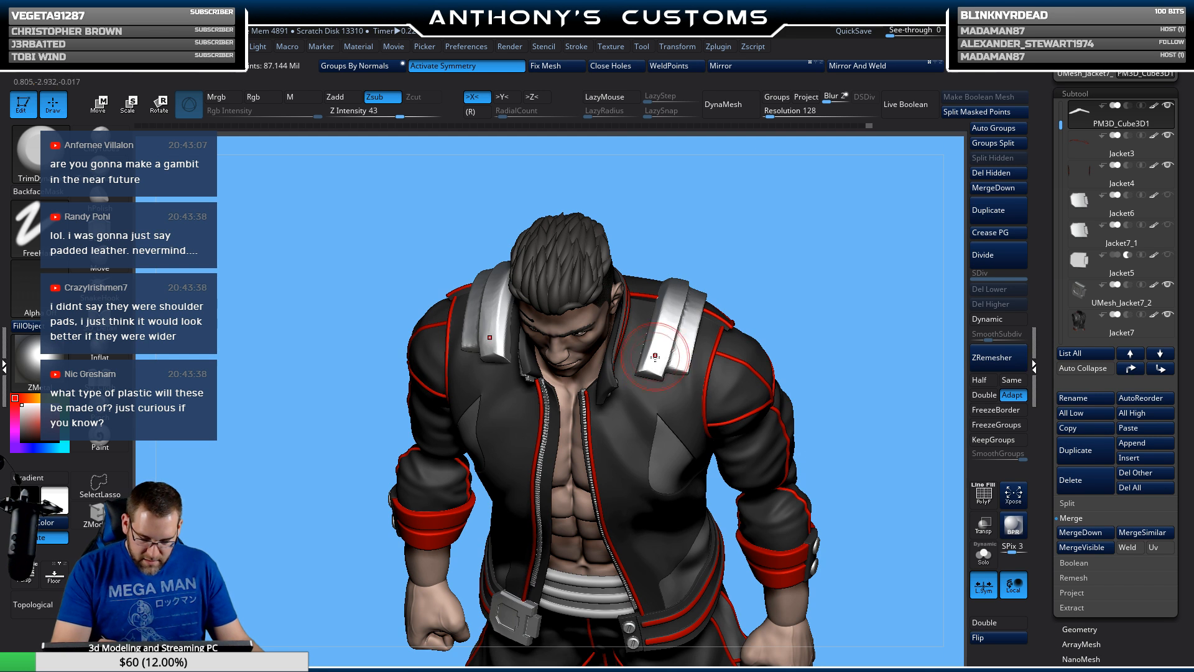
{"action": "mouse_move", "coordinate": [655, 356]}
{"action": "left_mouse_down"}
{"action": "mouse_move", "coordinate": [678, 289]}
{"action": "mouse_move", "coordinate": [660, 348]}
{"action": "left_mouse_up"}
{"action": "mouse_move", "coordinate": [677, 289]}
{"action": "left_mouse_down"}
{"action": "mouse_move", "coordinate": [656, 360]}
{"action": "mouse_move", "coordinate": [671, 314]}
{"action": "left_mouse_up"}
{"action": "left_click_drag", "start_coordinate": [783, 240], "coordinate": [762, 314]}
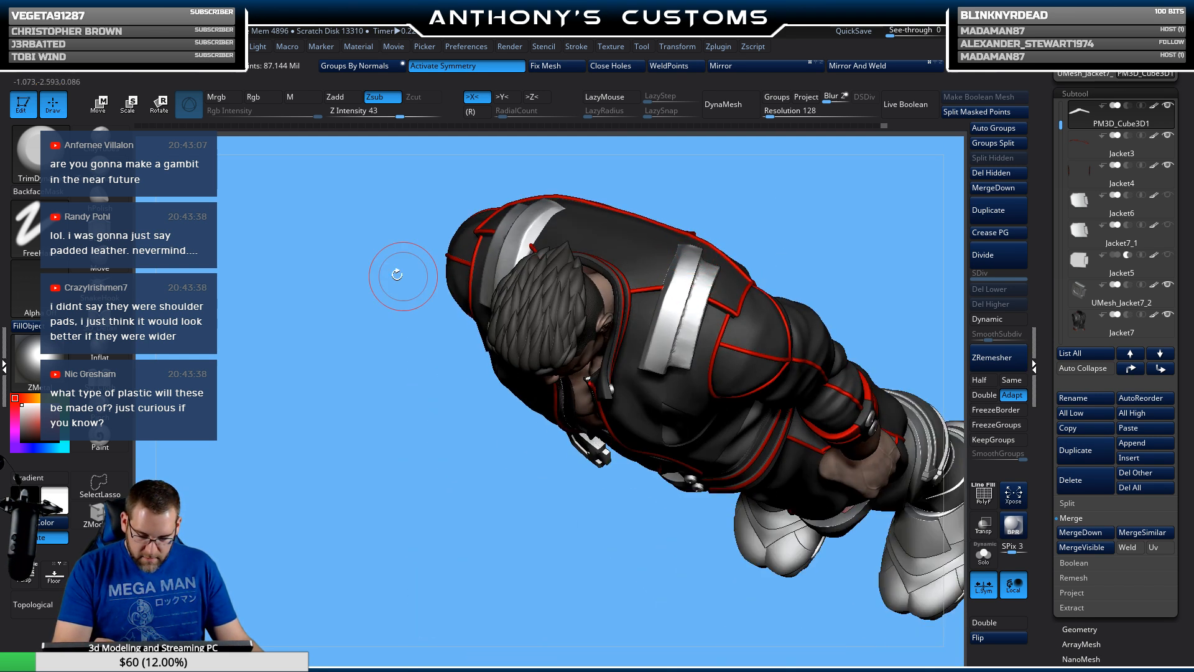
Step: Try to build up the stepped seam along the shoulder plates with the fill brush, and undo the strokes
{"action": "left_click", "coordinate": [100, 168]}
{"action": "left_click_drag", "start_coordinate": [695, 248], "coordinate": [680, 287]}
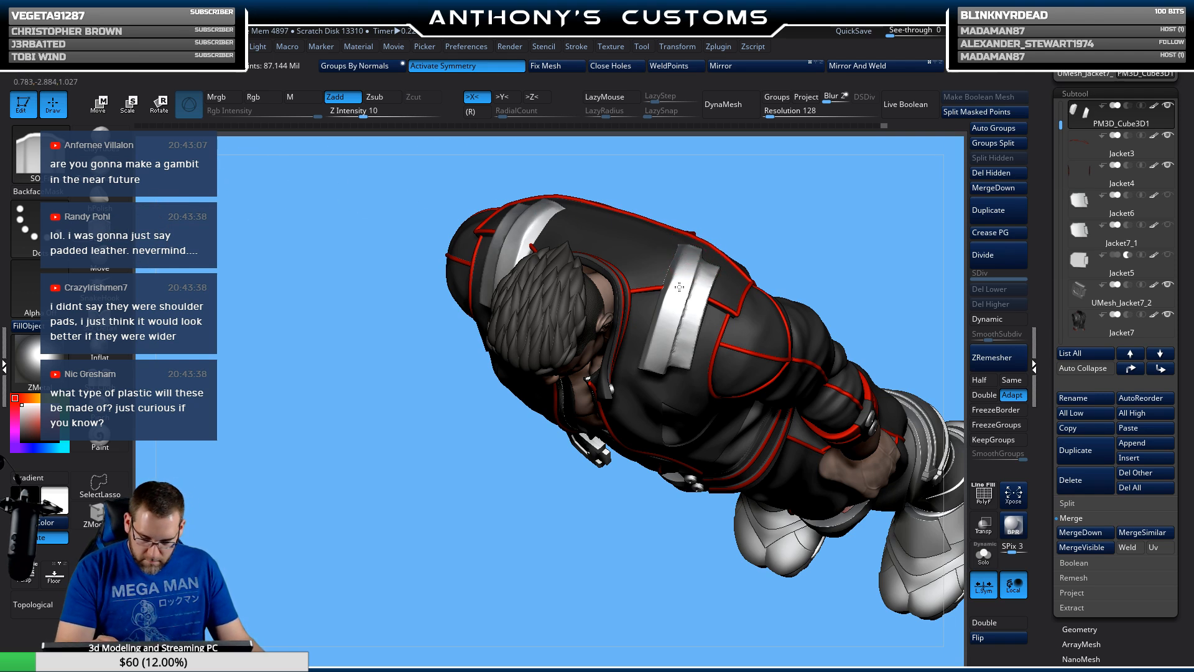
{"action": "left_click_drag", "start_coordinate": [666, 336], "coordinate": [662, 356]}
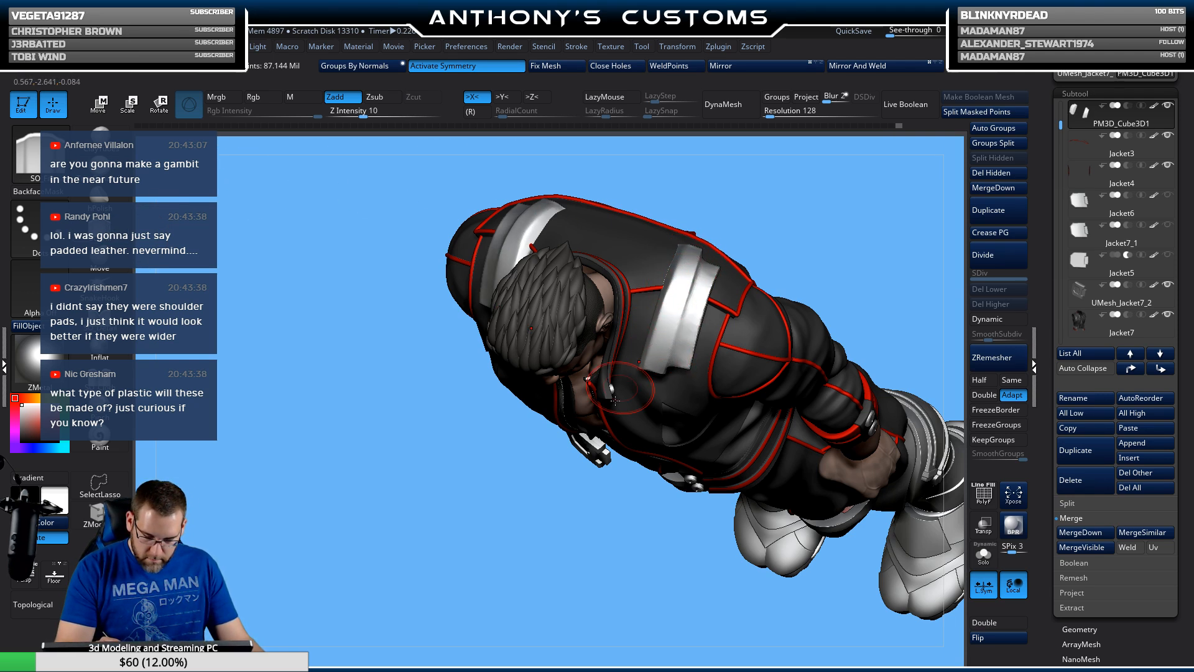
{"action": "left_click_drag", "start_coordinate": [583, 567], "coordinate": [598, 508]}
{"action": "key", "text": "ctrl+z"}
{"action": "key", "text": "ctrl+z"}
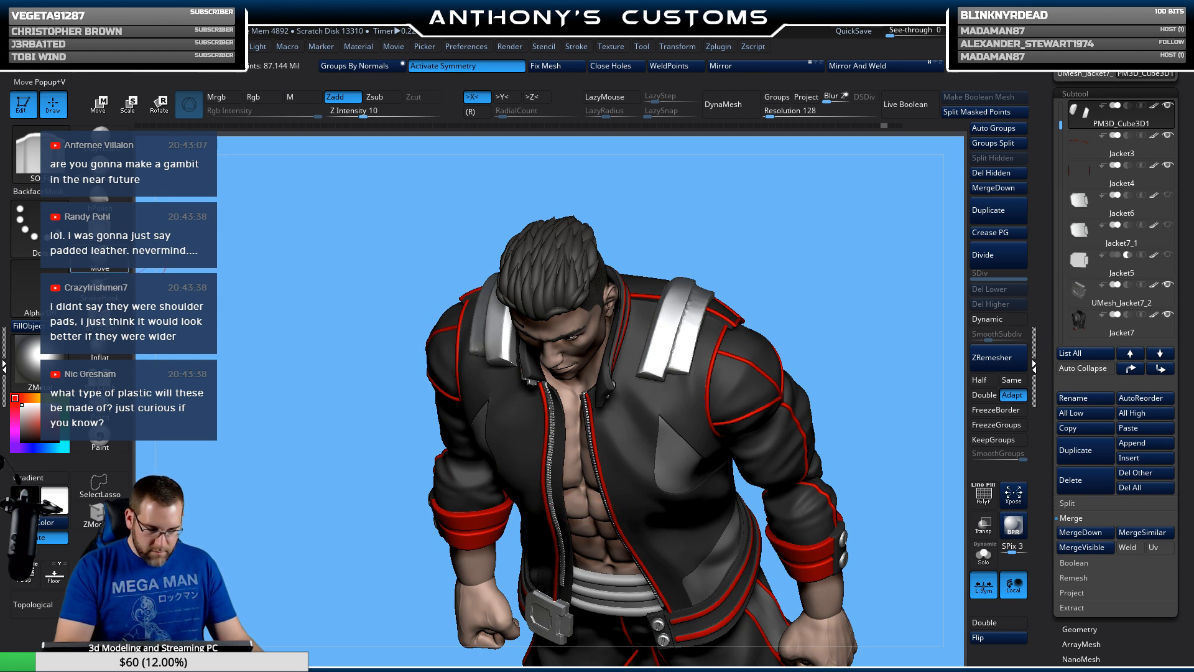
Step: Polish the stepped edge along the shoulder plates with the hPolish brush, reducing the brush size for the finer strokes
{"action": "left_click", "coordinate": [99, 198]}
{"action": "mouse_move", "coordinate": [868, 222]}
{"action": "left_mouse_down"}
{"action": "mouse_move", "coordinate": [843, 300]}
{"action": "mouse_move", "coordinate": [723, 278]}
{"action": "left_mouse_up"}
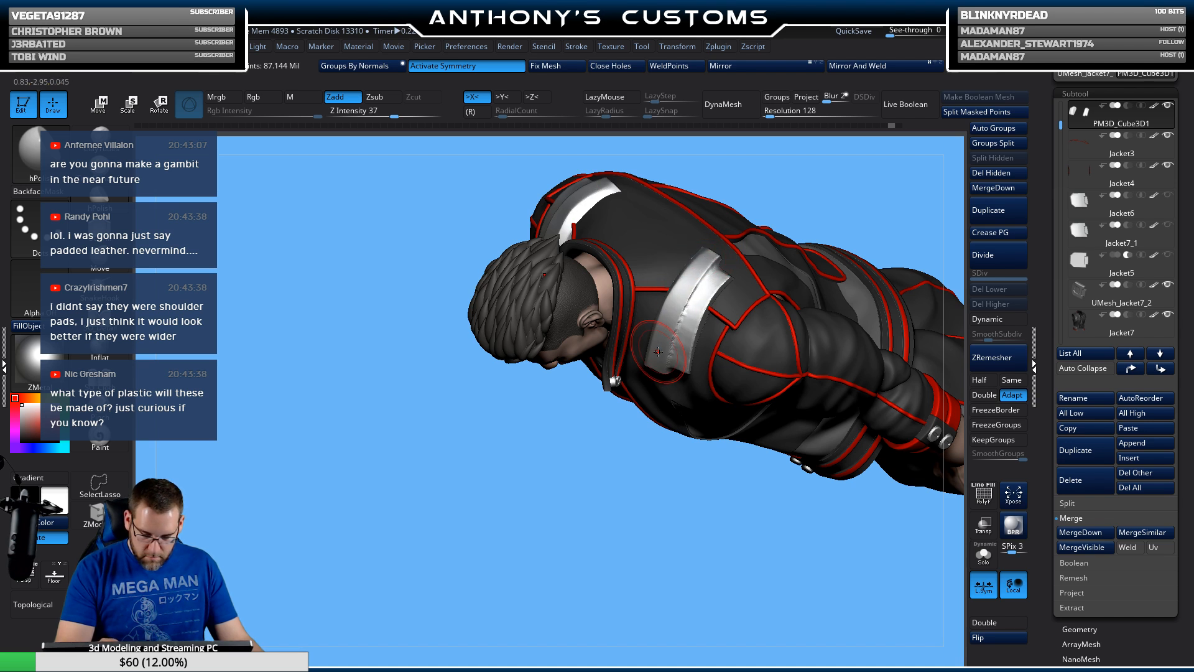
{"action": "mouse_move", "coordinate": [661, 344]}
{"action": "left_mouse_down"}
{"action": "mouse_move", "coordinate": [657, 354]}
{"action": "mouse_move", "coordinate": [702, 269]}
{"action": "mouse_move", "coordinate": [689, 283]}
{"action": "mouse_move", "coordinate": [713, 285]}
{"action": "mouse_move", "coordinate": [681, 324]}
{"action": "left_mouse_up"}
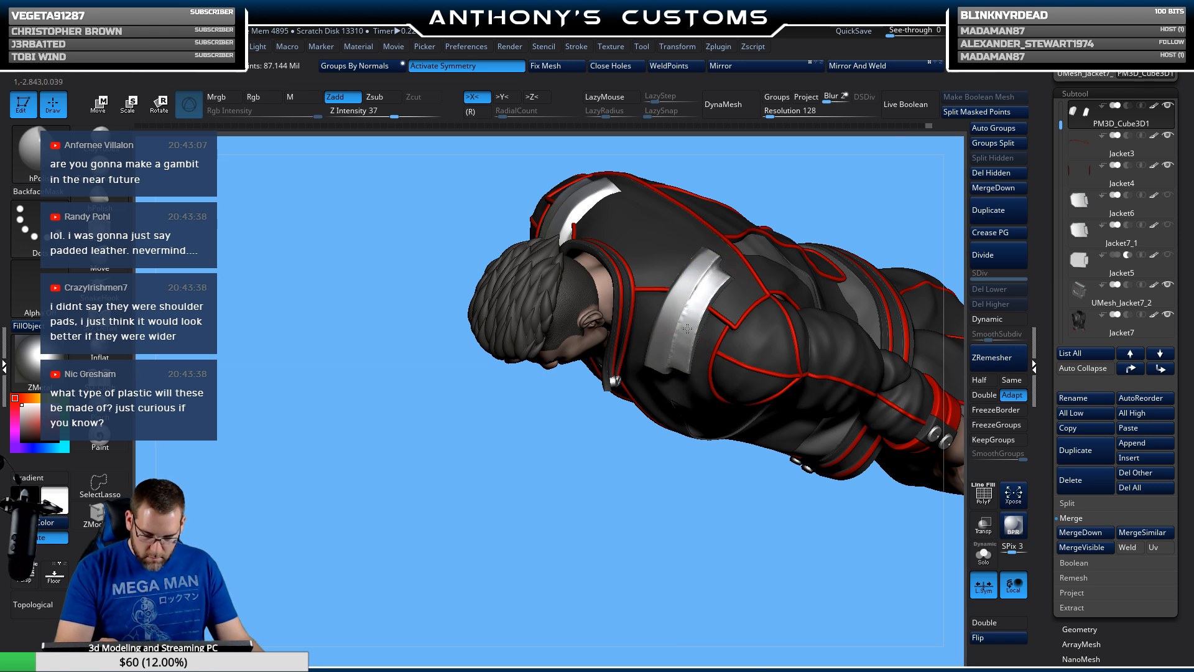
{"action": "key", "text": "space"}
{"action": "left_click_drag", "start_coordinate": [628, 434], "coordinate": [607, 434]}
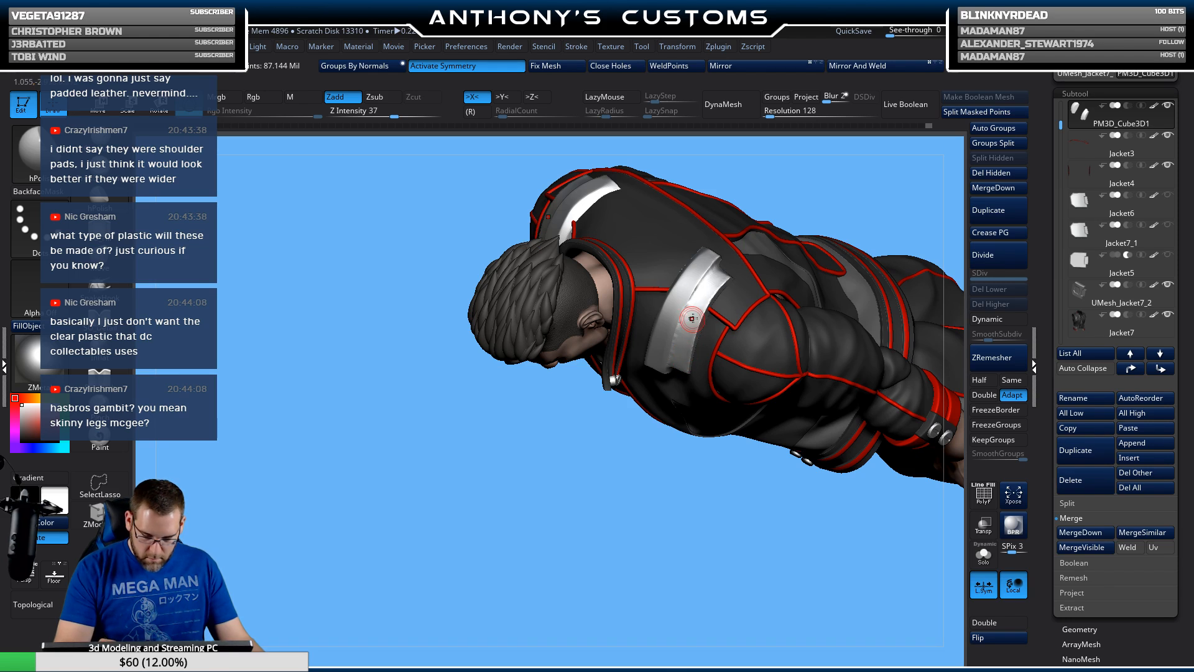
{"action": "mouse_move", "coordinate": [692, 318]}
{"action": "left_mouse_down"}
{"action": "mouse_move", "coordinate": [716, 281]}
{"action": "mouse_move", "coordinate": [696, 314]}
{"action": "left_mouse_up"}
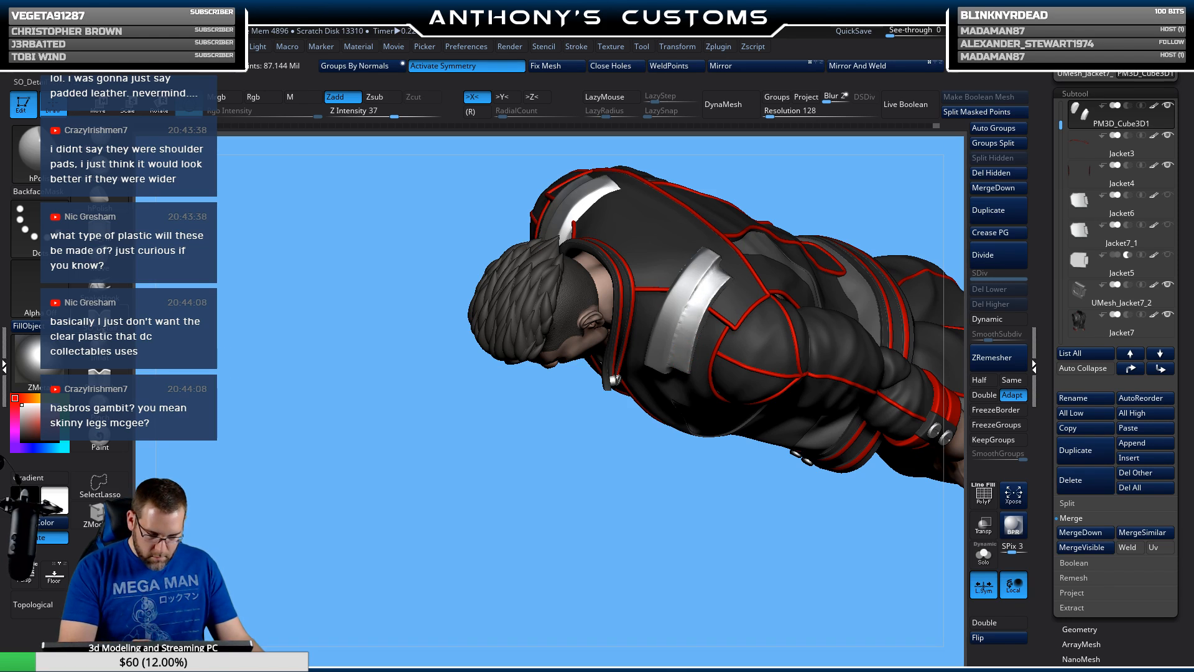
Step: Carve the seam between the inner and outer bands of the shoulder plates with the subtractive detail brush
{"action": "left_click", "coordinate": [99, 317]}
{"action": "left_click_drag", "start_coordinate": [715, 270], "coordinate": [706, 277]}
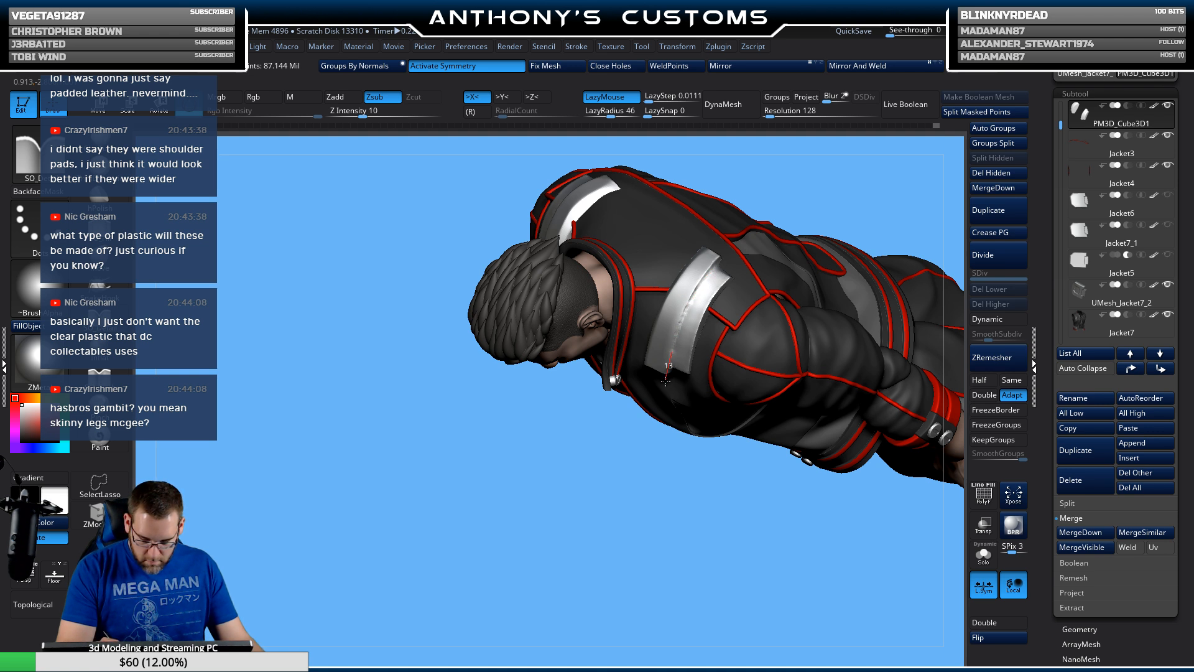
{"action": "left_click_drag", "start_coordinate": [605, 529], "coordinate": [734, 312]}
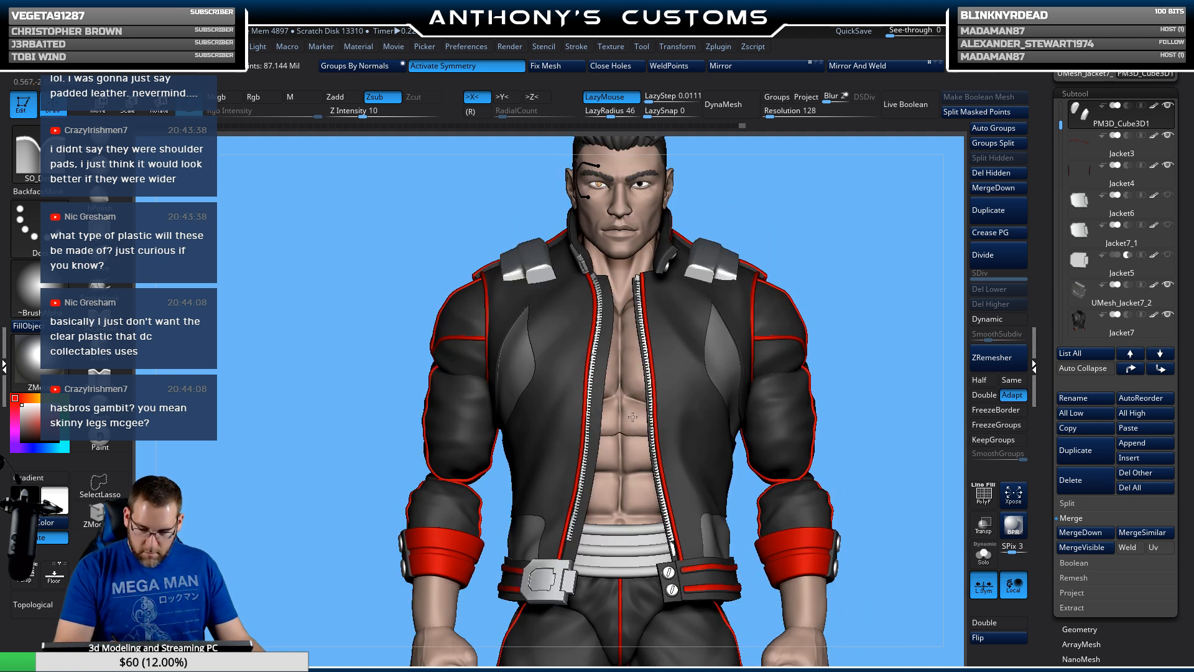
{"action": "left_click_drag", "start_coordinate": [869, 236], "coordinate": [815, 288], "text": "alt"}
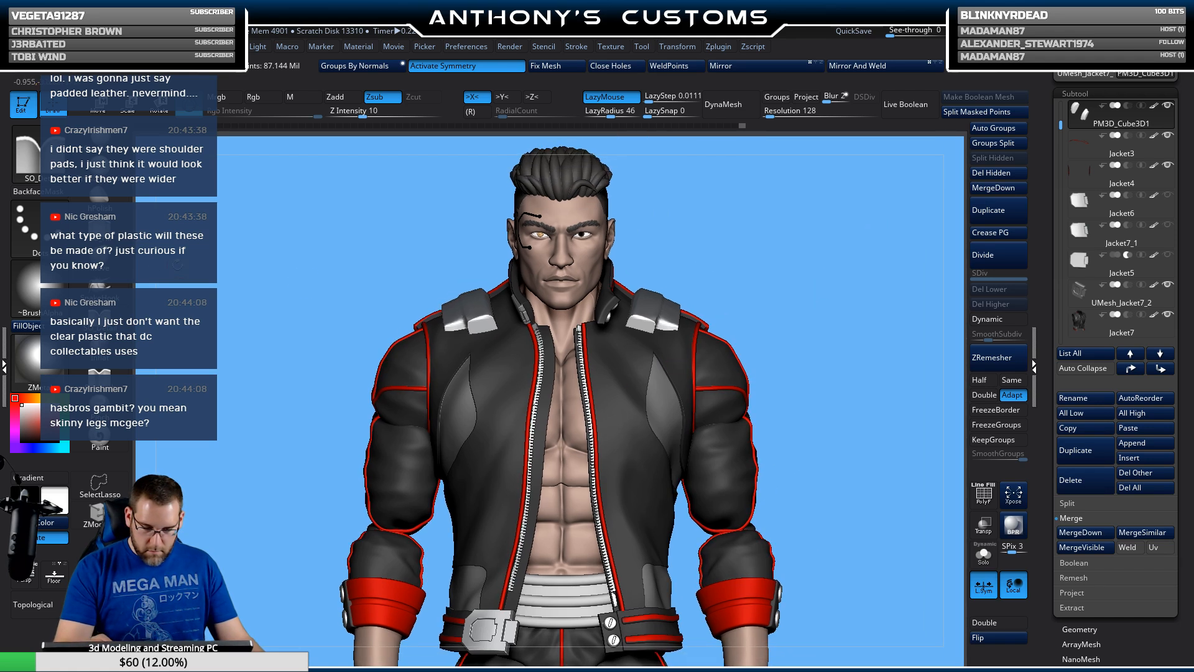
Step: Flatten the front end faces of both bands of the shoulder plates with a smaller TrimDynamic brush
{"action": "left_click", "coordinate": [99, 227]}
{"action": "right_click", "coordinate": [793, 268]}
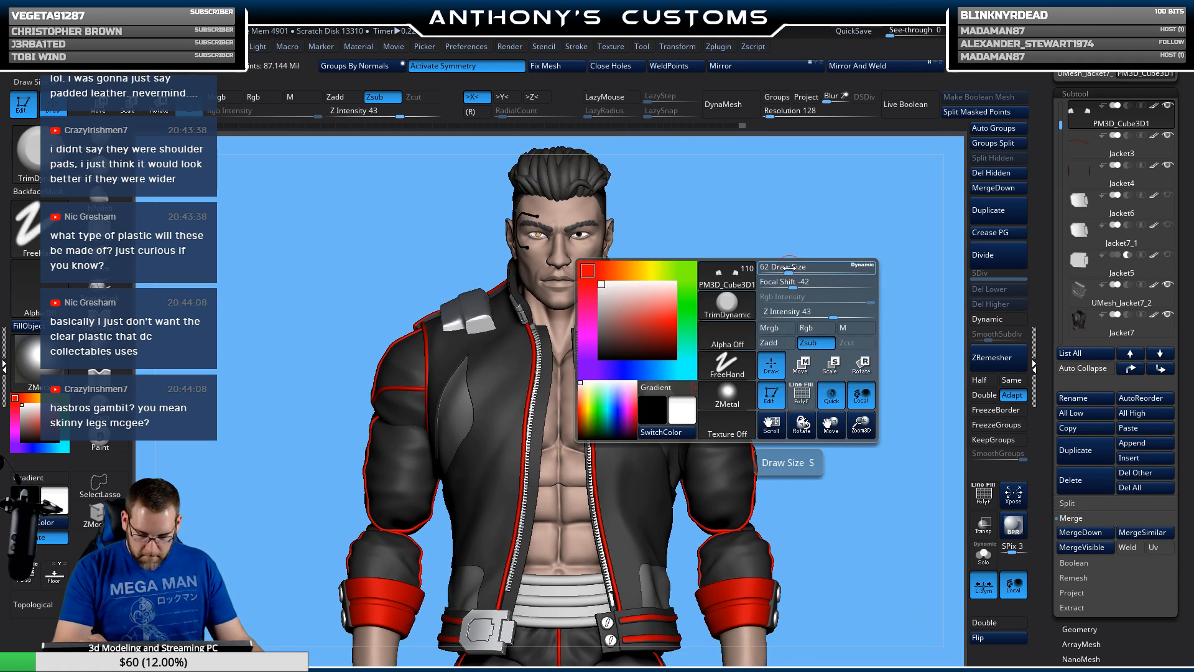
{"action": "mouse_move", "coordinate": [796, 269]}
{"action": "left_mouse_down"}
{"action": "mouse_move", "coordinate": [810, 233]}
{"action": "mouse_move", "coordinate": [781, 272]}
{"action": "left_mouse_up"}
{"action": "mouse_move", "coordinate": [619, 339]}
{"action": "left_mouse_down"}
{"action": "mouse_move", "coordinate": [614, 354]}
{"action": "mouse_move", "coordinate": [606, 346]}
{"action": "left_mouse_up"}
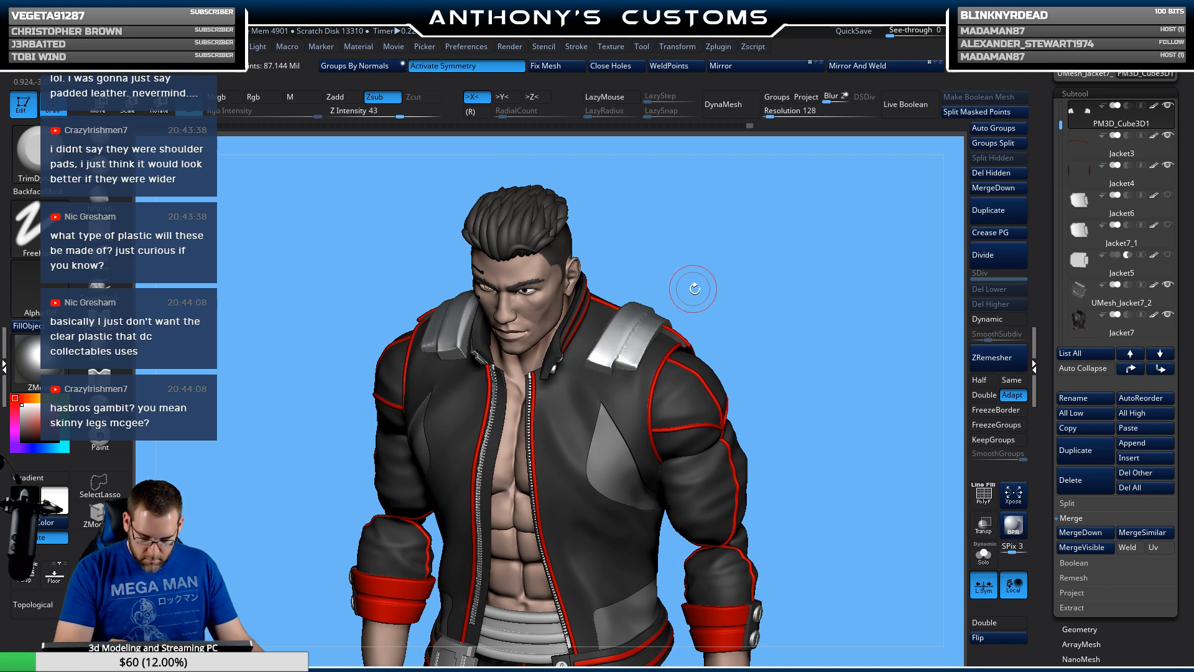
{"action": "mouse_move", "coordinate": [693, 288]}
{"action": "left_mouse_down"}
{"action": "mouse_move", "coordinate": [772, 268]}
{"action": "mouse_move", "coordinate": [795, 349]}
{"action": "mouse_move", "coordinate": [786, 260]}
{"action": "mouse_move", "coordinate": [803, 205]}
{"action": "mouse_move", "coordinate": [785, 261]}
{"action": "left_mouse_up"}
{"action": "right_click", "coordinate": [794, 283]}
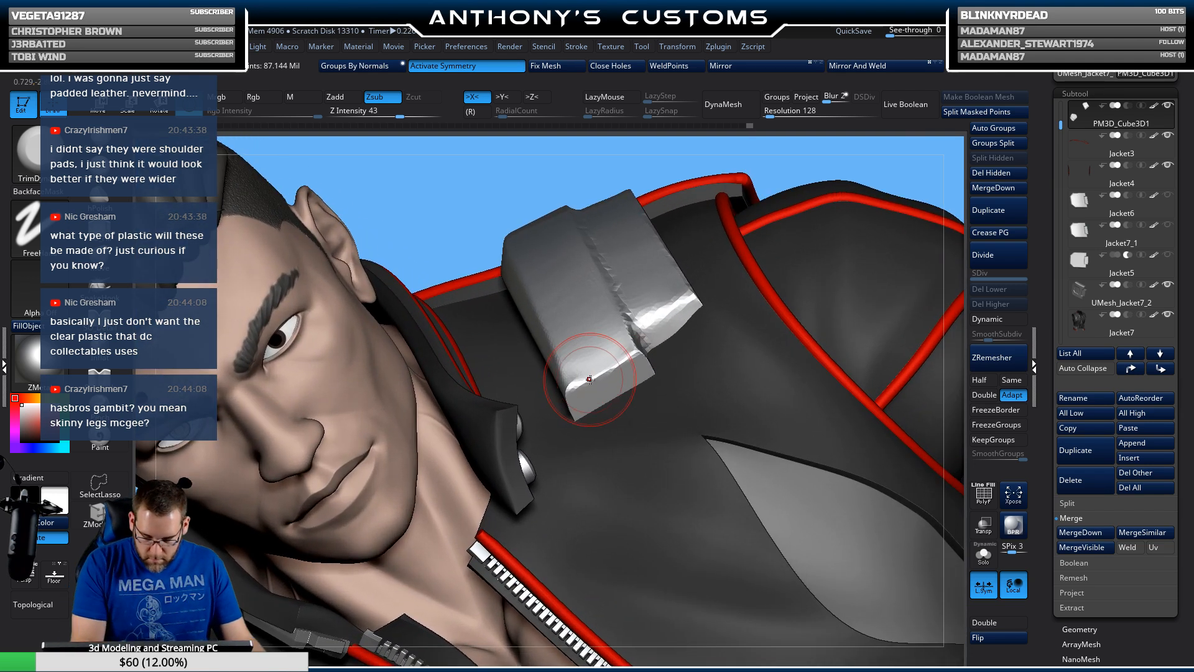
{"action": "key", "text": "space"}
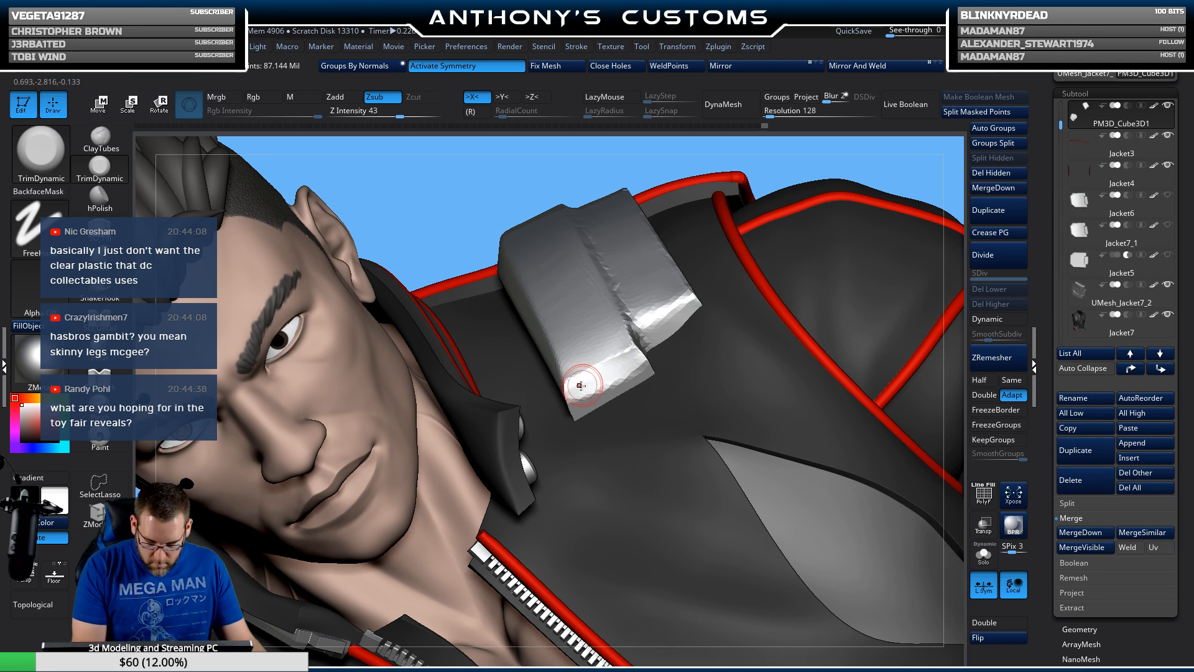
{"action": "left_click_drag", "start_coordinate": [631, 362], "coordinate": [604, 371]}
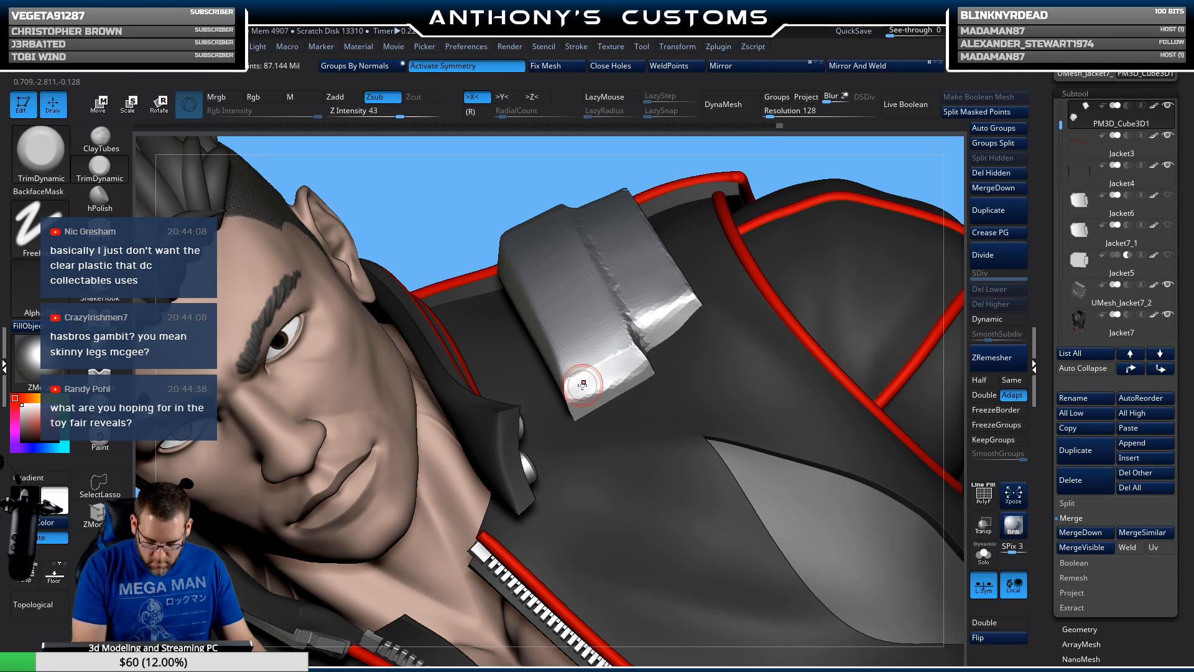
{"action": "mouse_move", "coordinate": [658, 319]}
{"action": "left_mouse_down"}
{"action": "mouse_move", "coordinate": [688, 300]}
{"action": "mouse_move", "coordinate": [648, 324]}
{"action": "mouse_move", "coordinate": [681, 301]}
{"action": "left_mouse_up"}
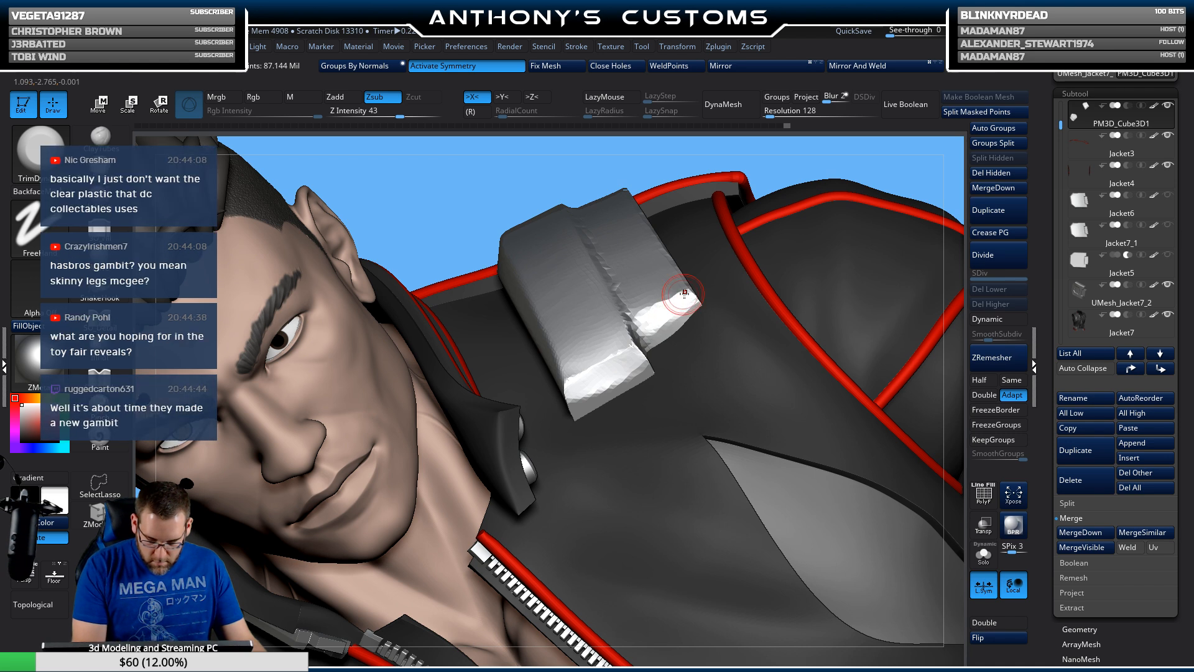
Step: Trim the front edge of the shoulder plates' outer band beside the step with TrimDynamic
{"action": "right_click_drag", "start_coordinate": [615, 409], "coordinate": [640, 364]}
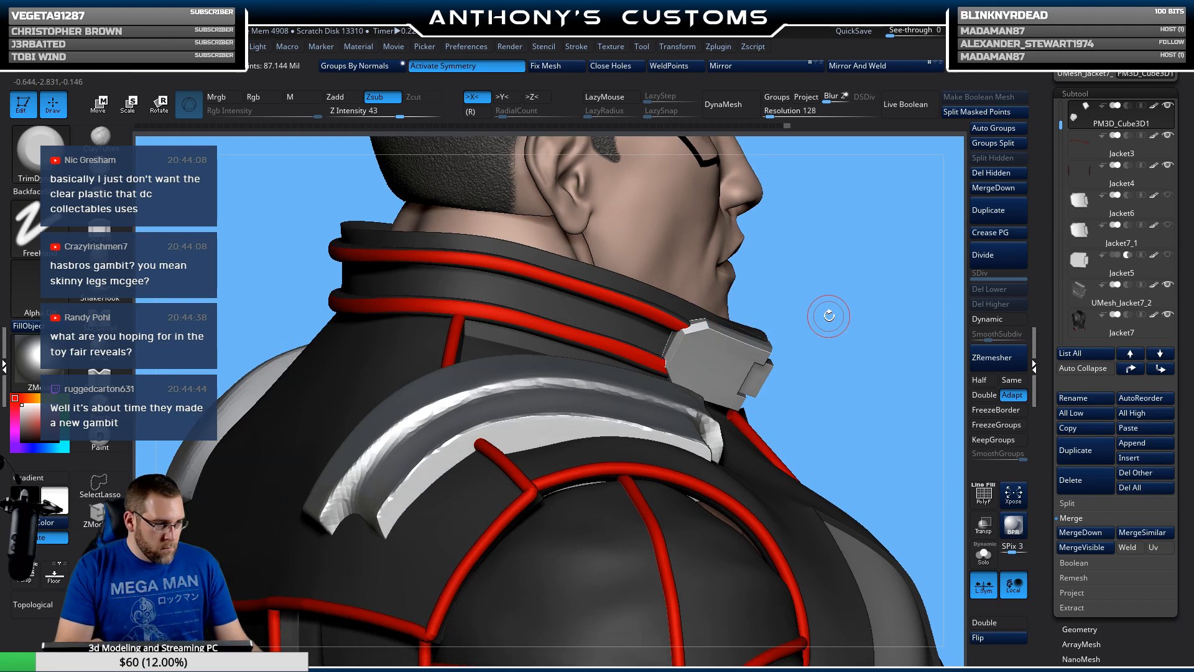
{"action": "right_click_drag", "start_coordinate": [829, 314], "coordinate": [781, 299]}
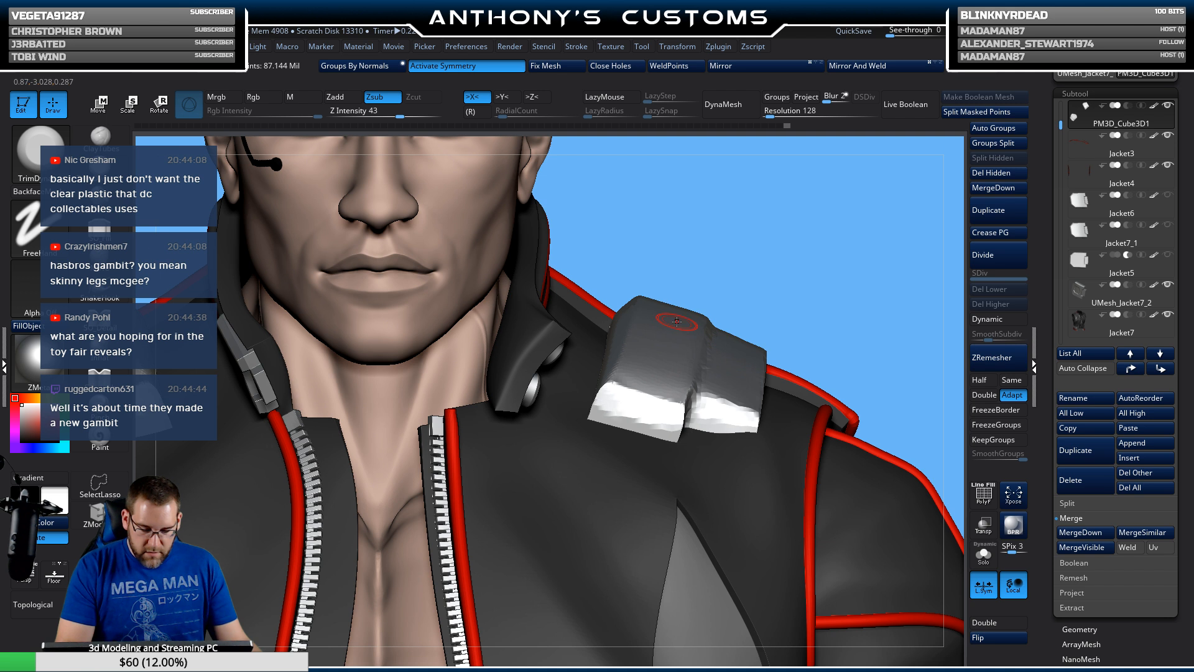
{"action": "right_click_drag", "start_coordinate": [837, 271], "coordinate": [730, 400]}
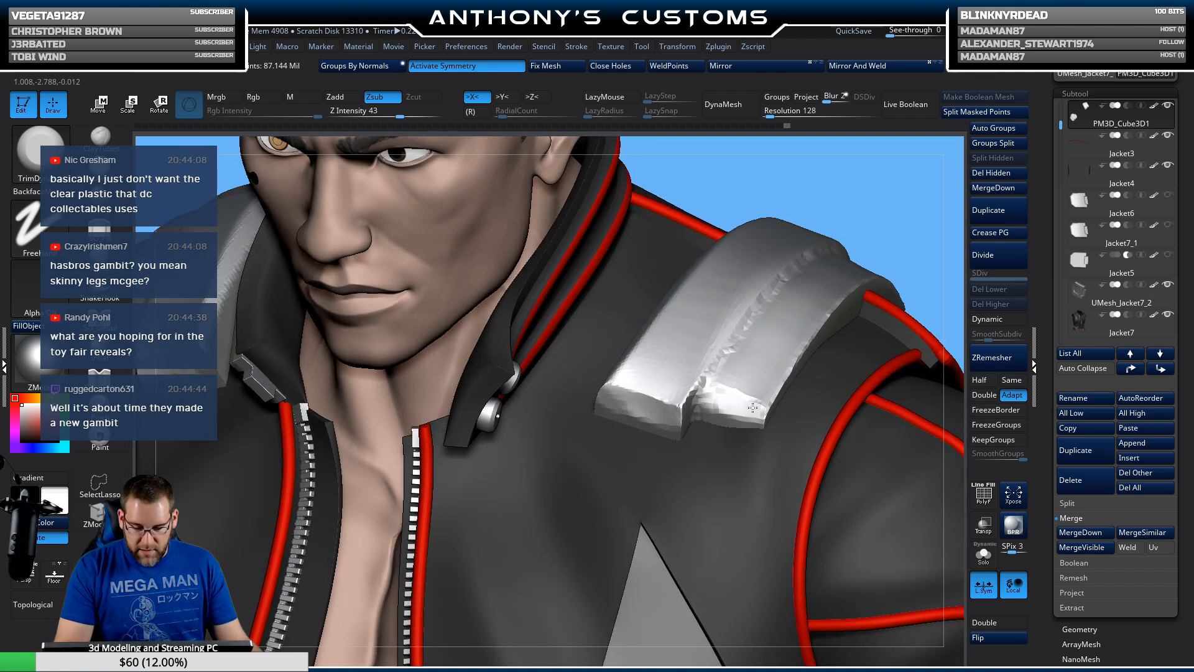
{"action": "mouse_move", "coordinate": [750, 406]}
{"action": "left_mouse_down"}
{"action": "mouse_move", "coordinate": [737, 413]}
{"action": "mouse_move", "coordinate": [742, 403]}
{"action": "left_mouse_up"}
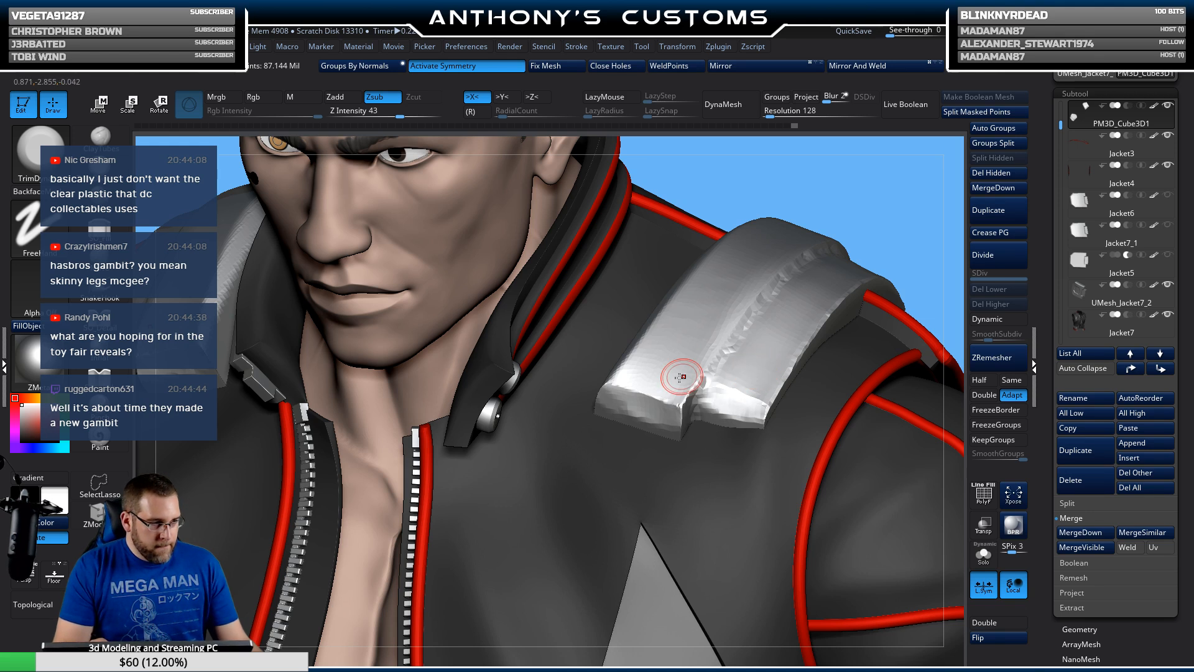
{"action": "right_click_drag", "start_coordinate": [587, 448], "coordinate": [612, 413]}
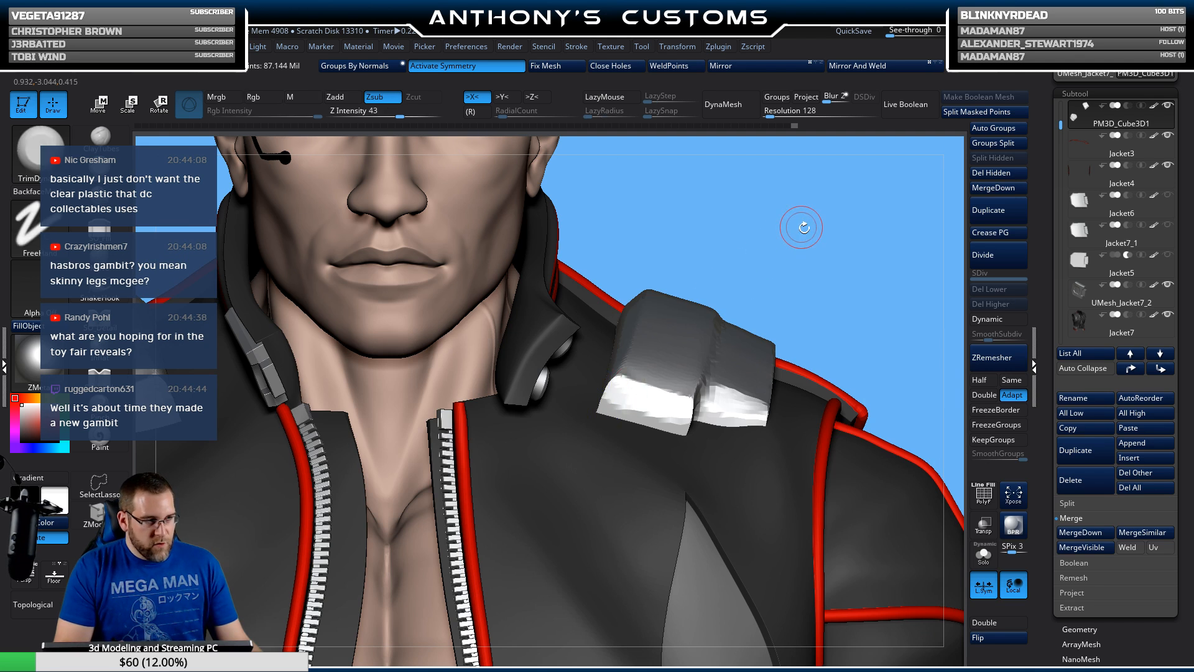
Step: Examine the shoulder plates' shape and fit on the jacket from the front and the back
{"action": "mouse_move", "coordinate": [803, 224]}
{"action": "right_mouse_down", "text": "ctrl"}
{"action": "mouse_move", "coordinate": [814, 251]}
{"action": "mouse_move", "coordinate": [803, 224]}
{"action": "right_mouse_up", "text": "ctrl"}
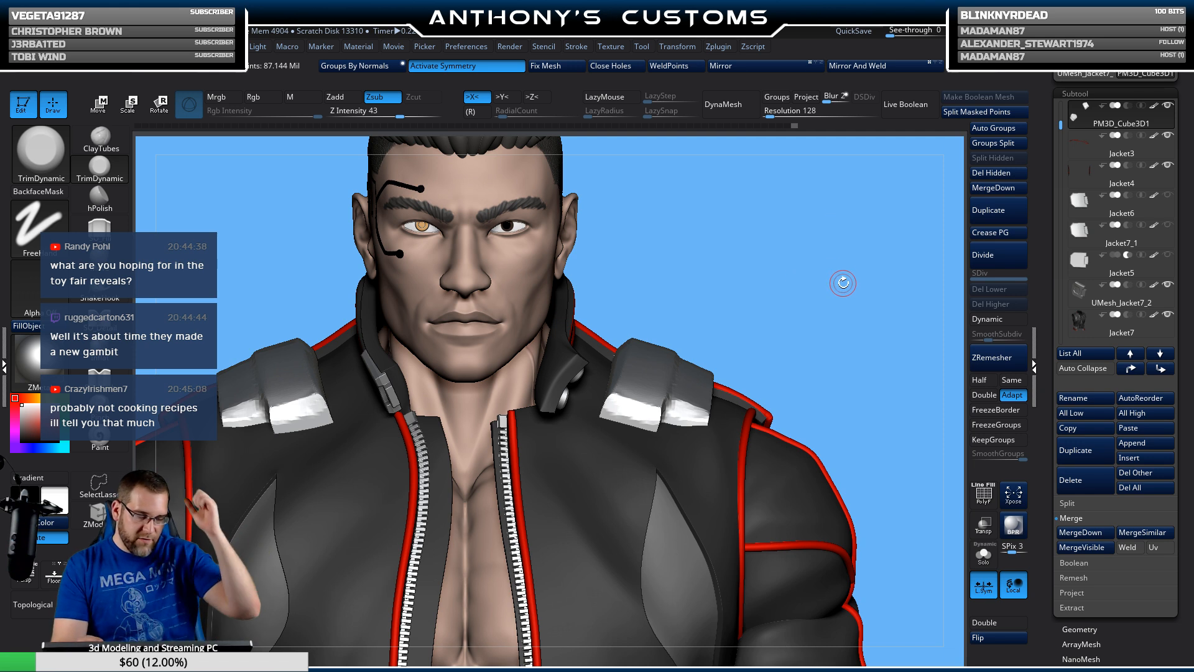
{"action": "left_click_drag", "start_coordinate": [843, 280], "coordinate": [733, 323]}
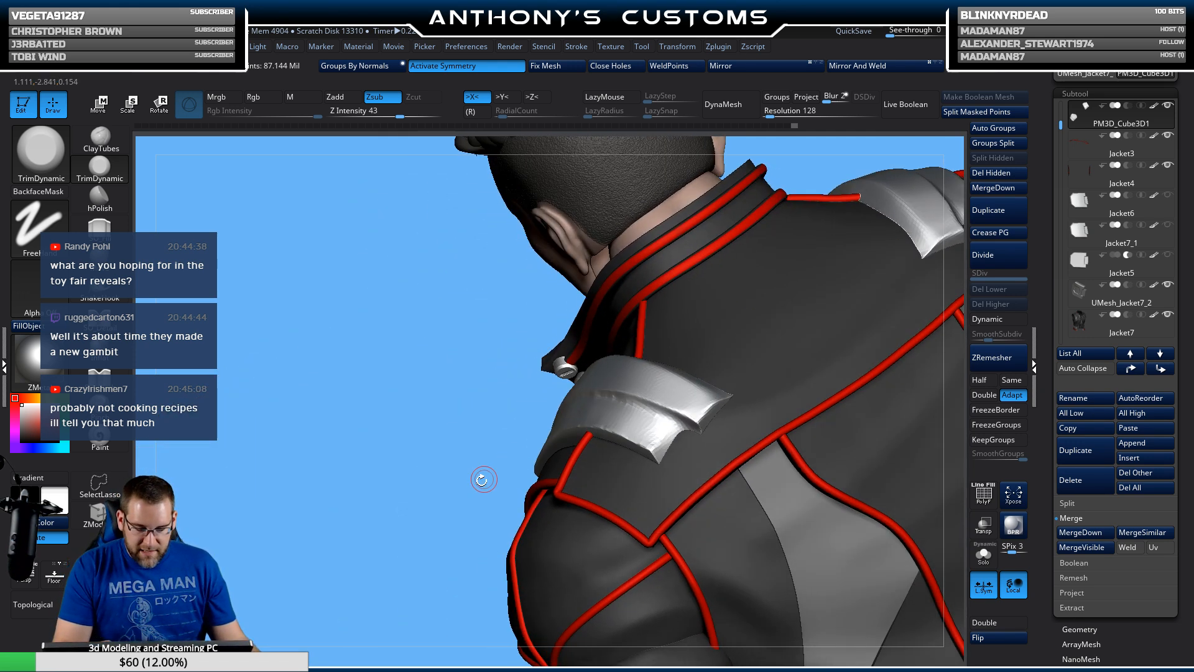
{"action": "left_click_drag", "start_coordinate": [483, 480], "coordinate": [467, 482]}
{"action": "left_click_drag", "start_coordinate": [636, 433], "coordinate": [615, 450]}
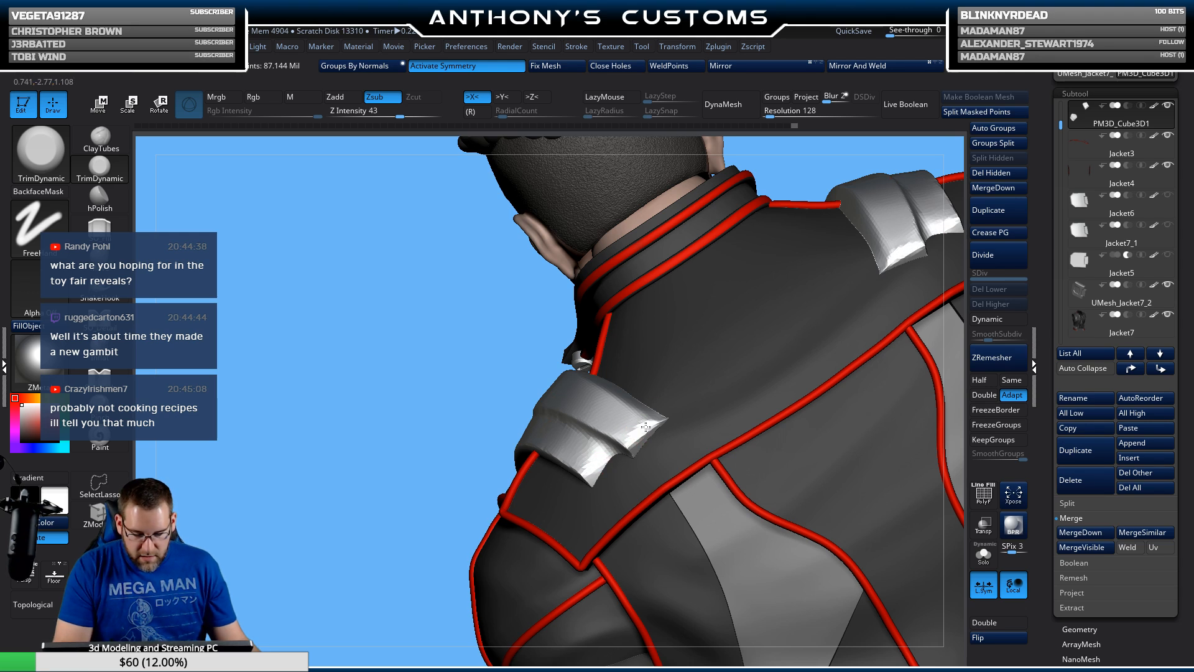
{"action": "left_click_drag", "start_coordinate": [357, 551], "coordinate": [662, 308]}
{"action": "mouse_move", "coordinate": [786, 408]}
{"action": "left_mouse_down", "text": "alt"}
{"action": "mouse_move", "coordinate": [759, 354]}
{"action": "mouse_move", "coordinate": [729, 374]}
{"action": "mouse_move", "coordinate": [791, 361]}
{"action": "mouse_move", "coordinate": [827, 317]}
{"action": "mouse_move", "coordinate": [874, 309]}
{"action": "left_mouse_up", "text": "alt"}
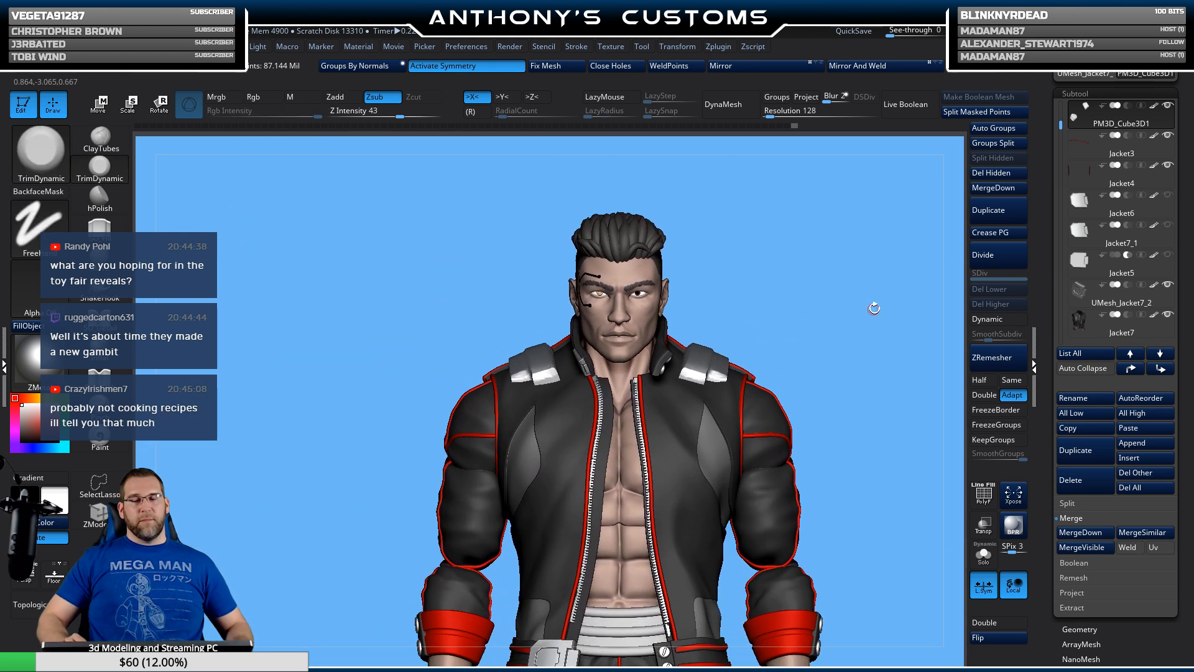
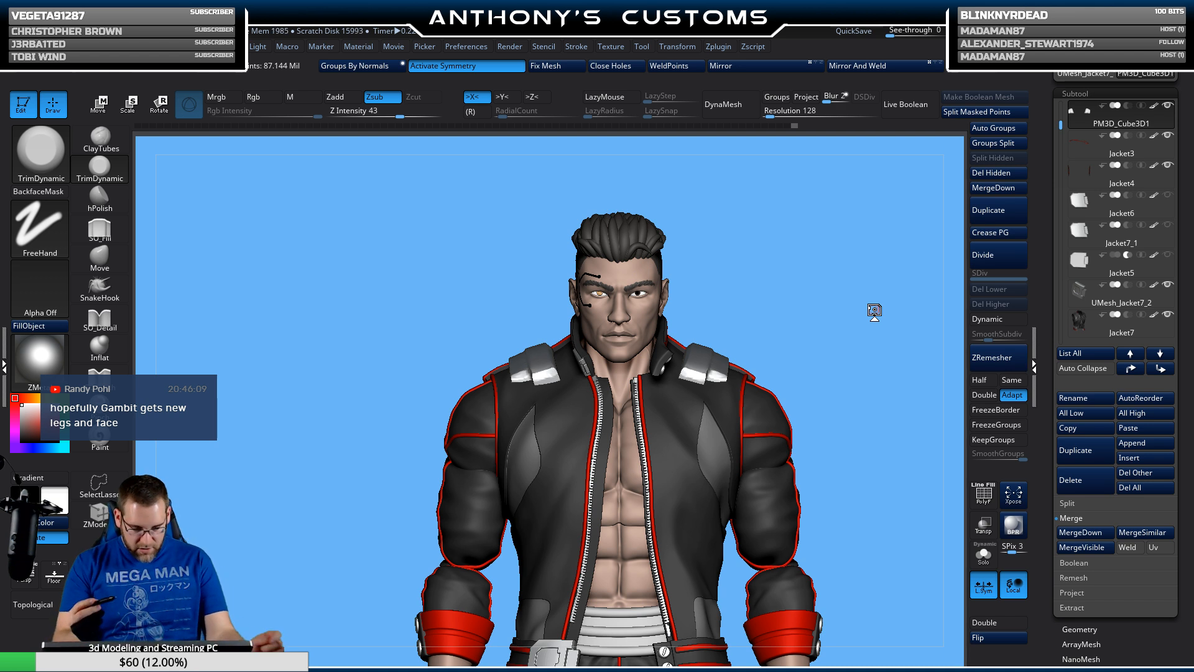
Step: Trim the rear corner of the shoulder plates and remesh them with DynaMesh at resolution 312
{"action": "left_click_drag", "start_coordinate": [816, 364], "coordinate": [689, 359]}
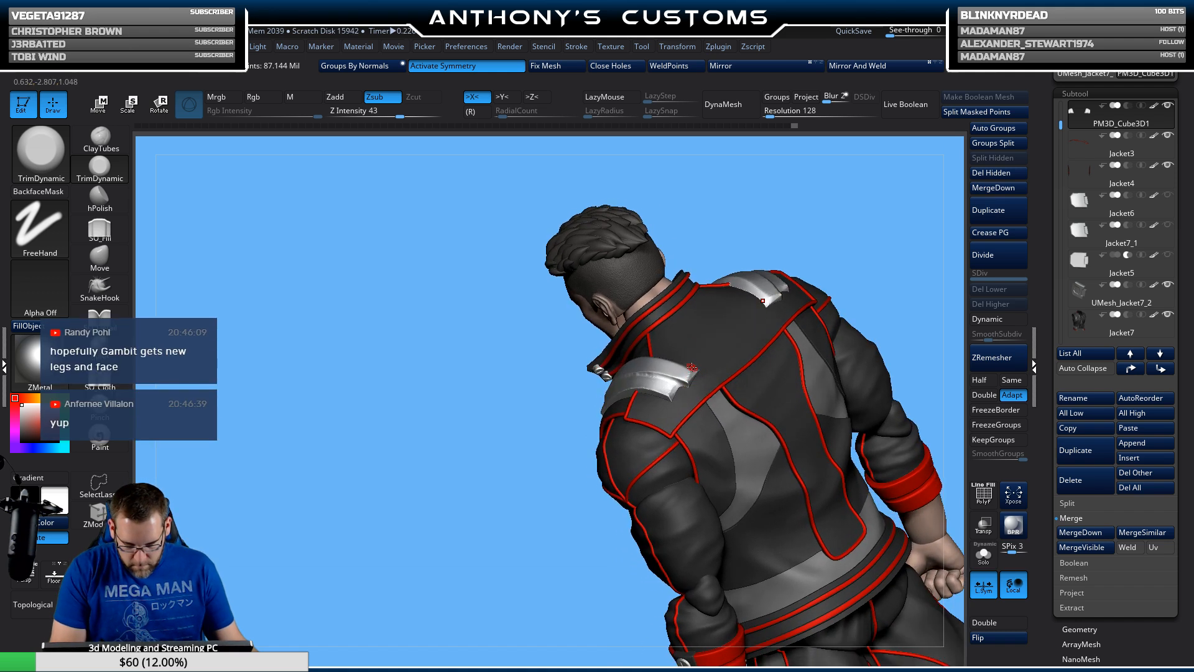
{"action": "right_click_drag", "start_coordinate": [692, 367], "coordinate": [635, 434], "text": "ctrl"}
{"action": "left_click_drag", "start_coordinate": [635, 435], "coordinate": [641, 429]}
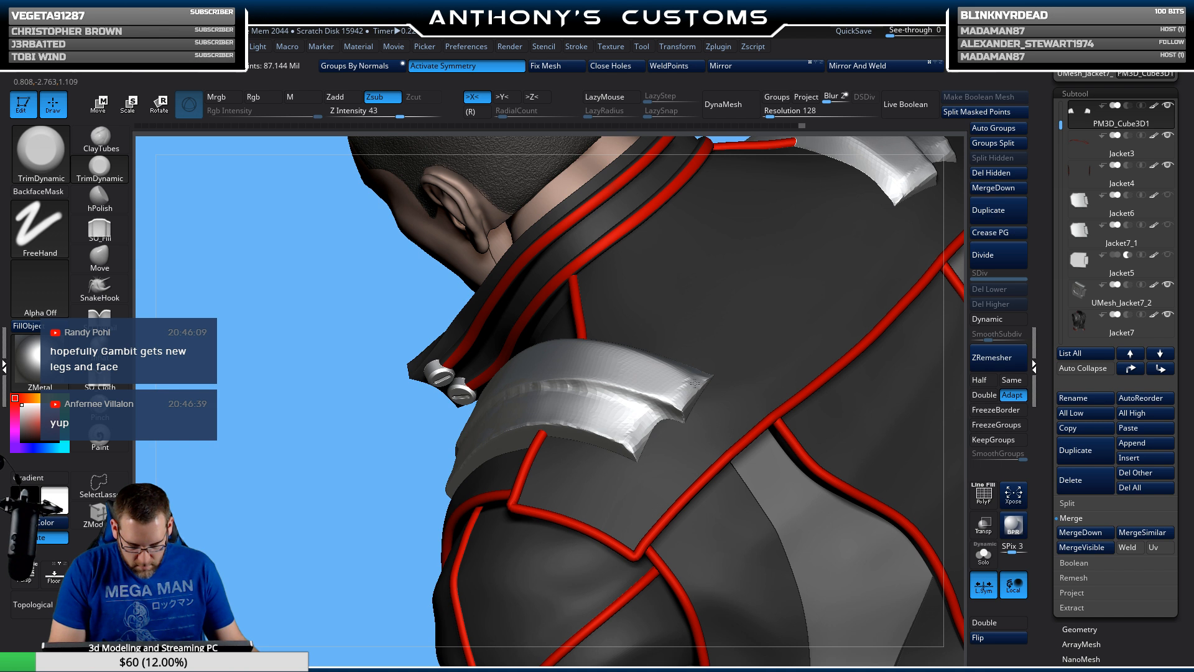
{"action": "left_click", "coordinate": [773, 114]}
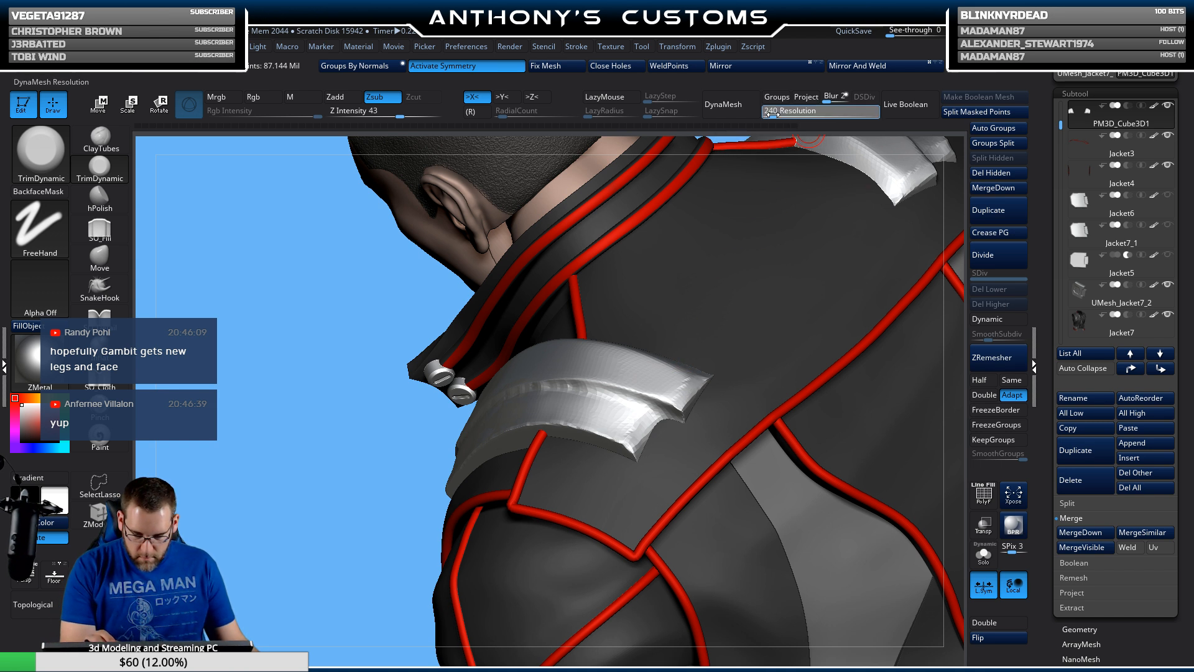
{"action": "left_click", "coordinate": [730, 105]}
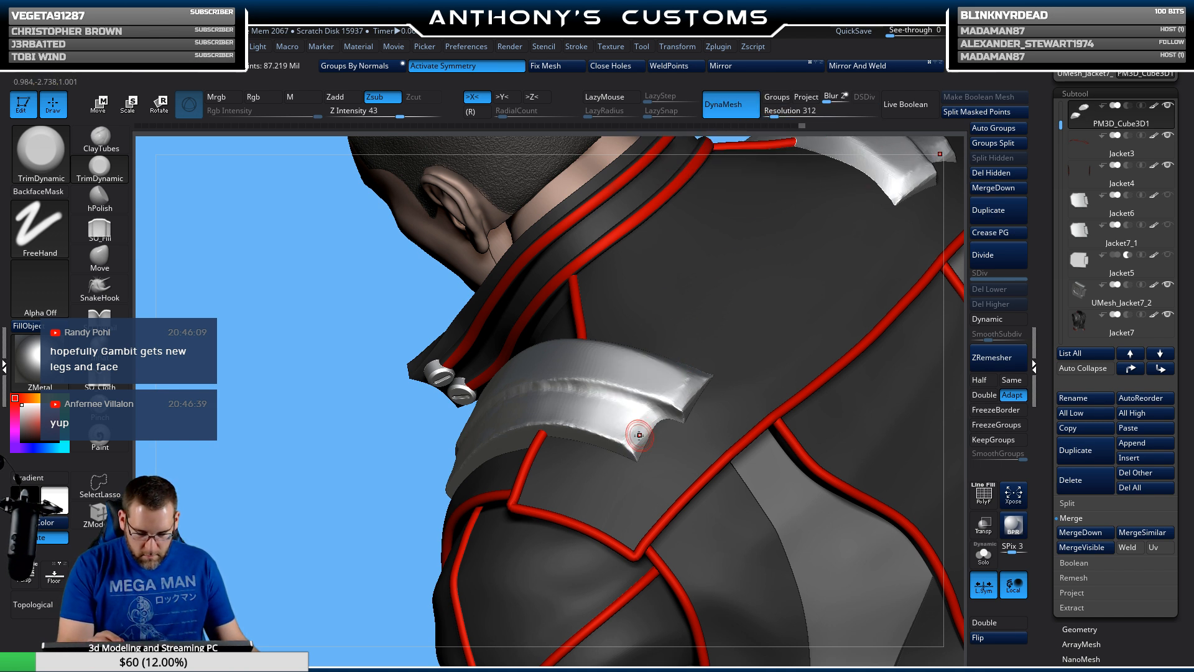
Step: Flatten the rear ends and the outer band's front edge of the remeshed shoulder plates with TrimDynamic
{"action": "left_click_drag", "start_coordinate": [647, 422], "coordinate": [672, 393]}
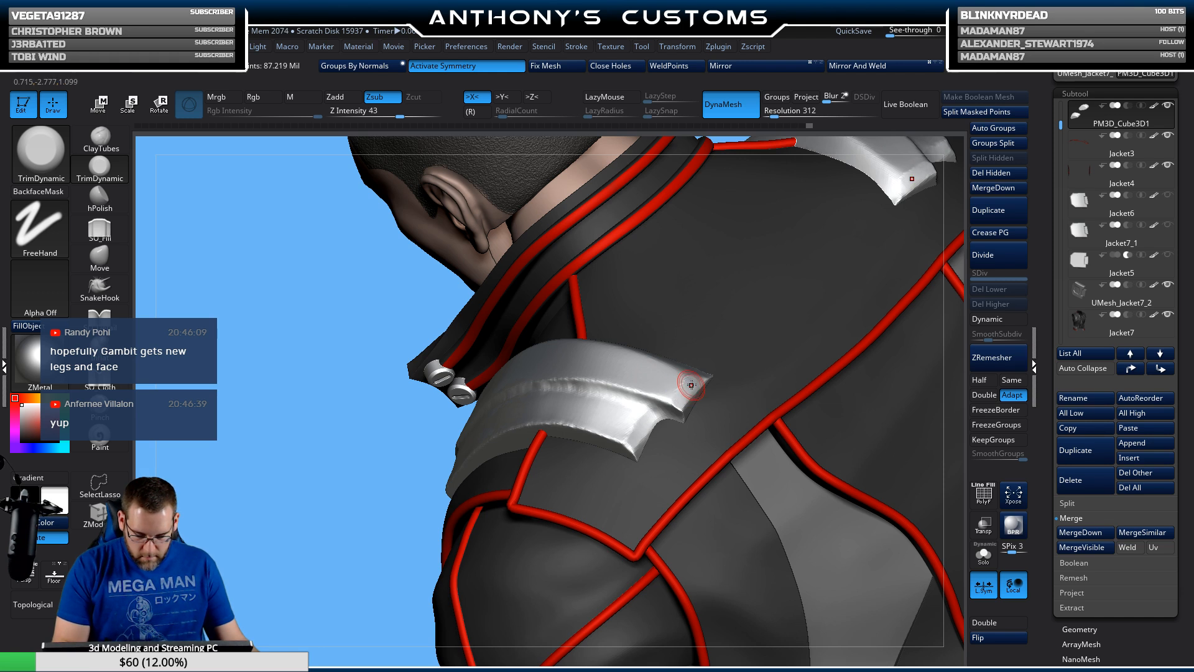
{"action": "right_click_drag", "start_coordinate": [692, 384], "coordinate": [560, 346]}
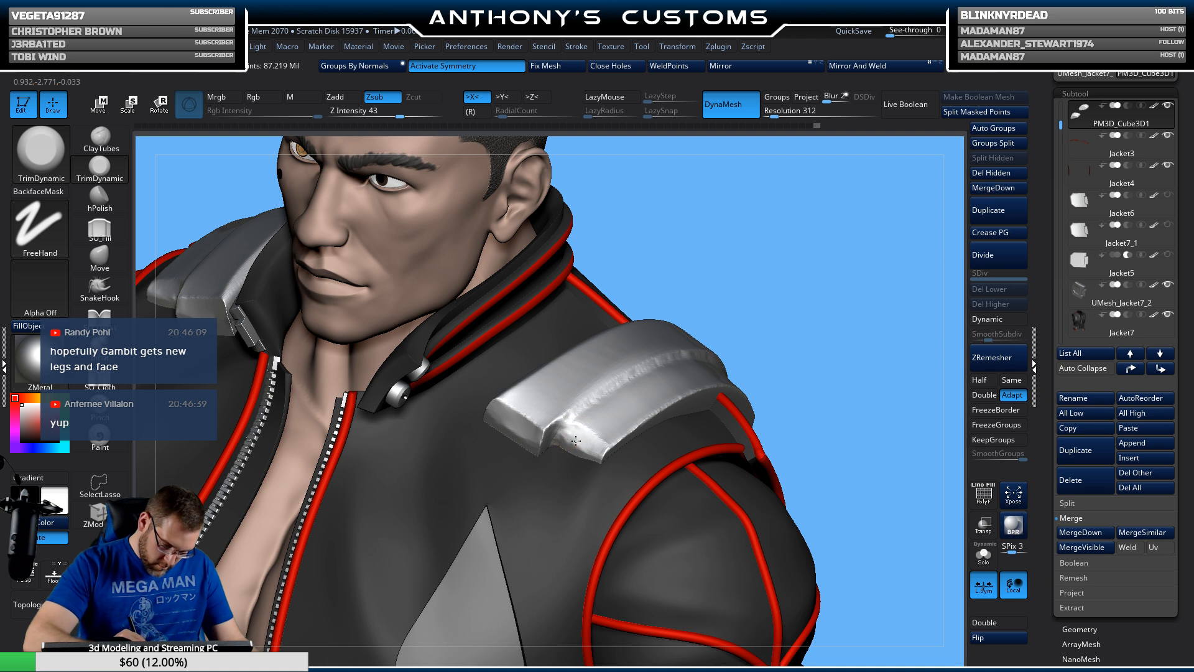
{"action": "left_click_drag", "start_coordinate": [577, 439], "coordinate": [574, 436]}
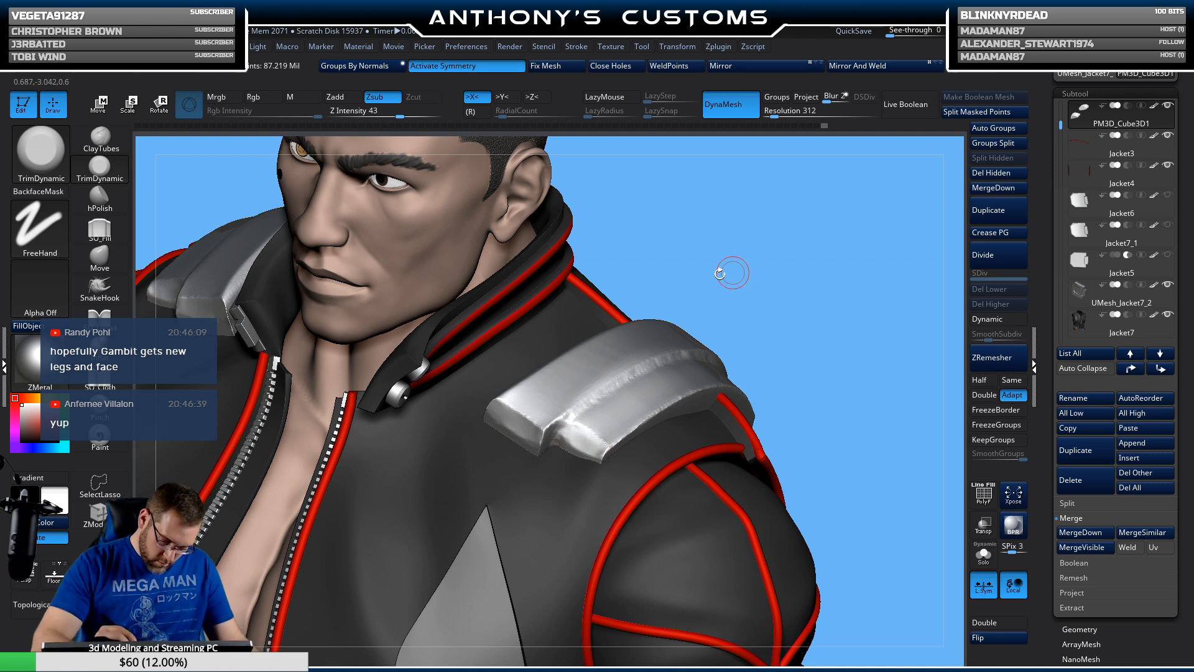
Step: Define the step line between the shoulder plates' two bands and the edges of their rear ends with the SO_Detail brush
{"action": "left_click", "coordinate": [100, 316]}
{"action": "left_click_drag", "start_coordinate": [824, 258], "coordinate": [848, 323]}
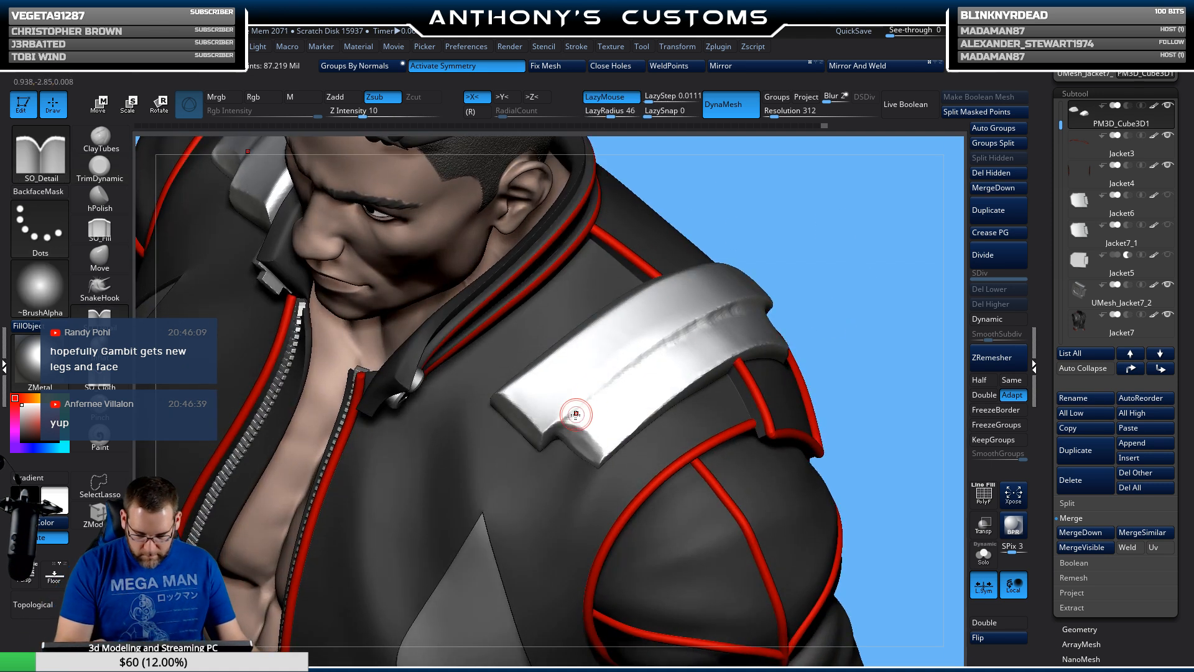
{"action": "left_click_drag", "start_coordinate": [564, 421], "coordinate": [725, 314]}
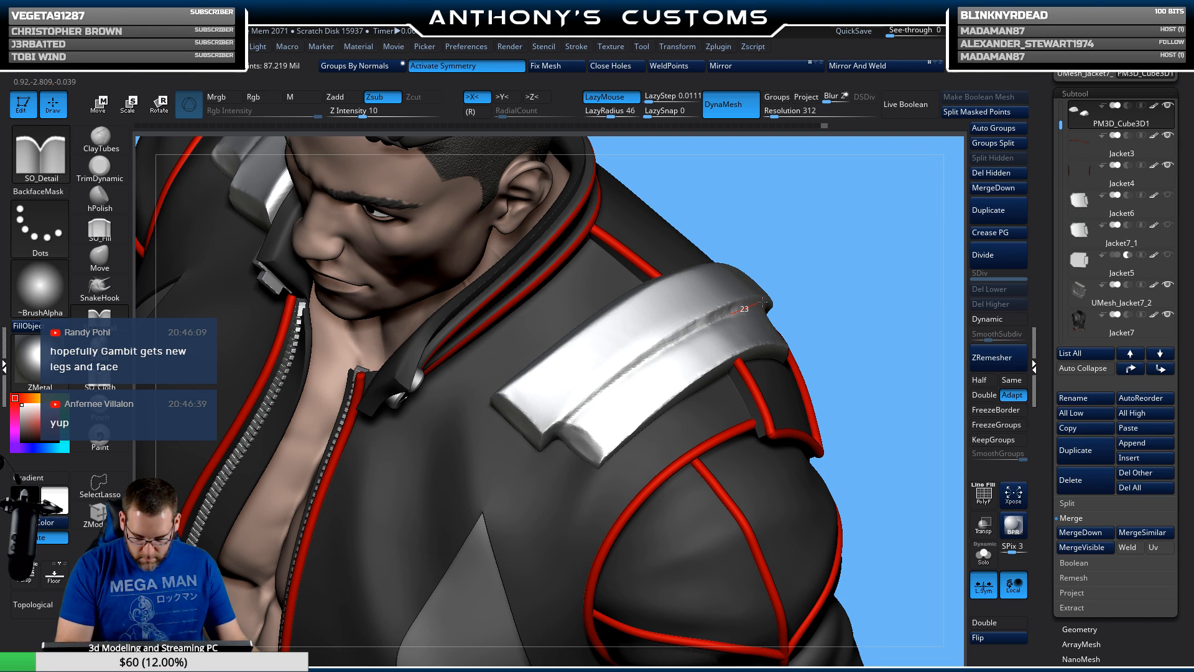
{"action": "mouse_move", "coordinate": [884, 261]}
{"action": "left_mouse_down"}
{"action": "mouse_move", "coordinate": [643, 371]}
{"action": "mouse_move", "coordinate": [786, 304]}
{"action": "mouse_move", "coordinate": [795, 323]}
{"action": "mouse_move", "coordinate": [786, 300]}
{"action": "left_mouse_up"}
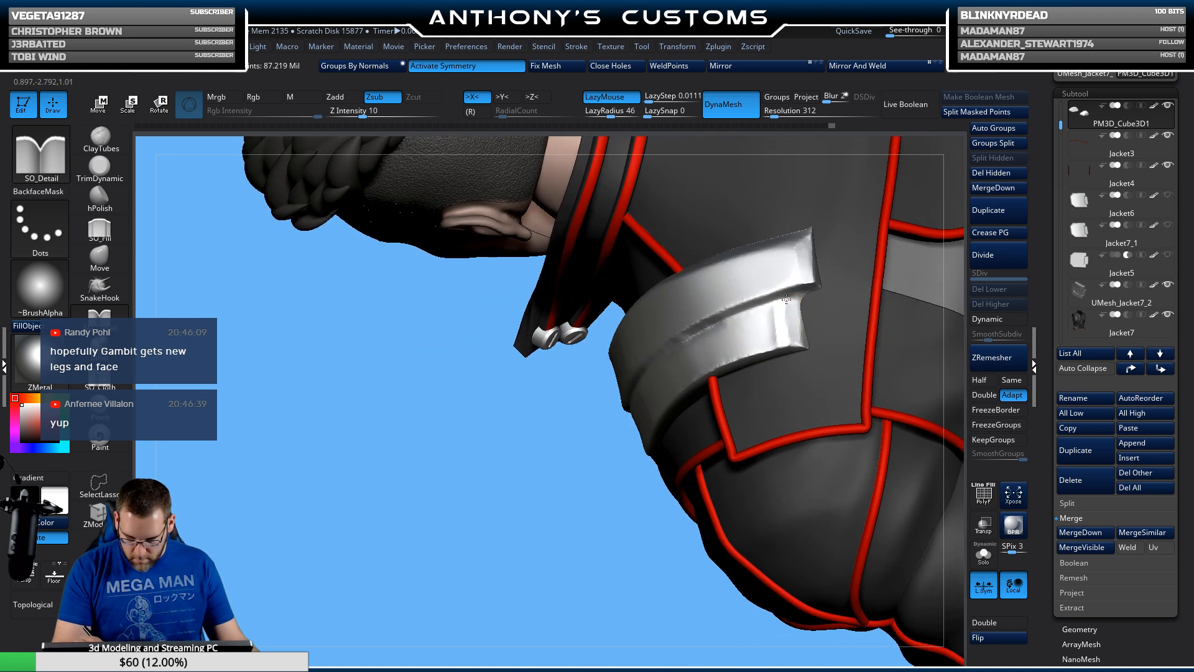
{"action": "left_click_drag", "start_coordinate": [792, 349], "coordinate": [788, 312]}
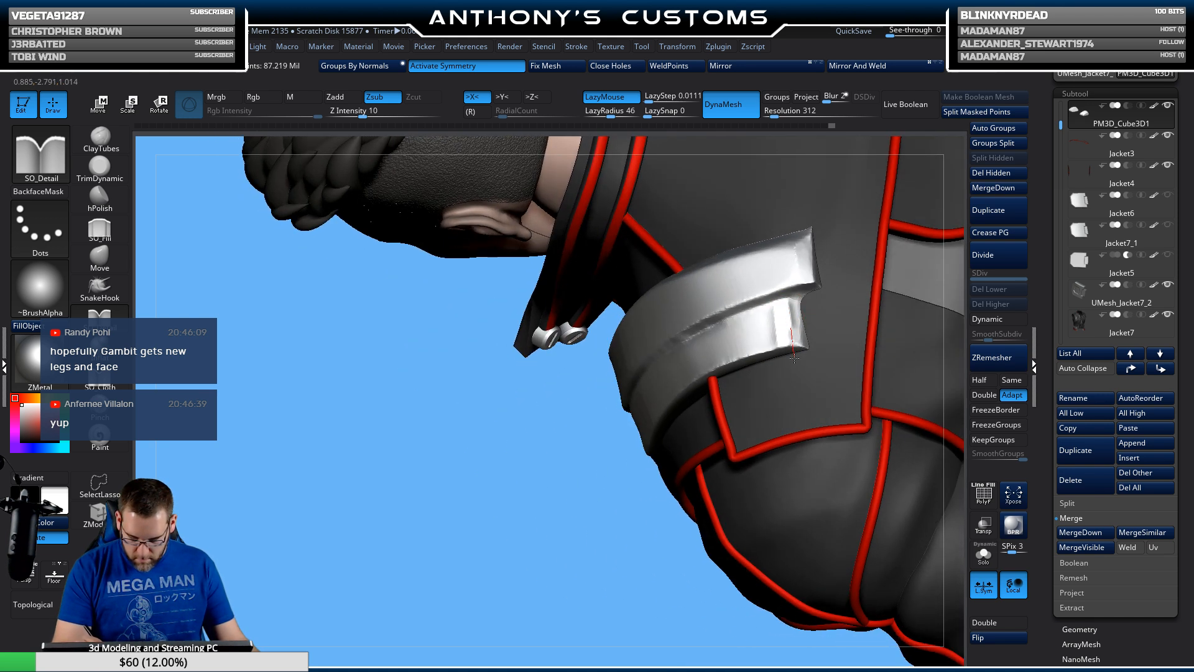
{"action": "left_click_drag", "start_coordinate": [795, 243], "coordinate": [803, 314]}
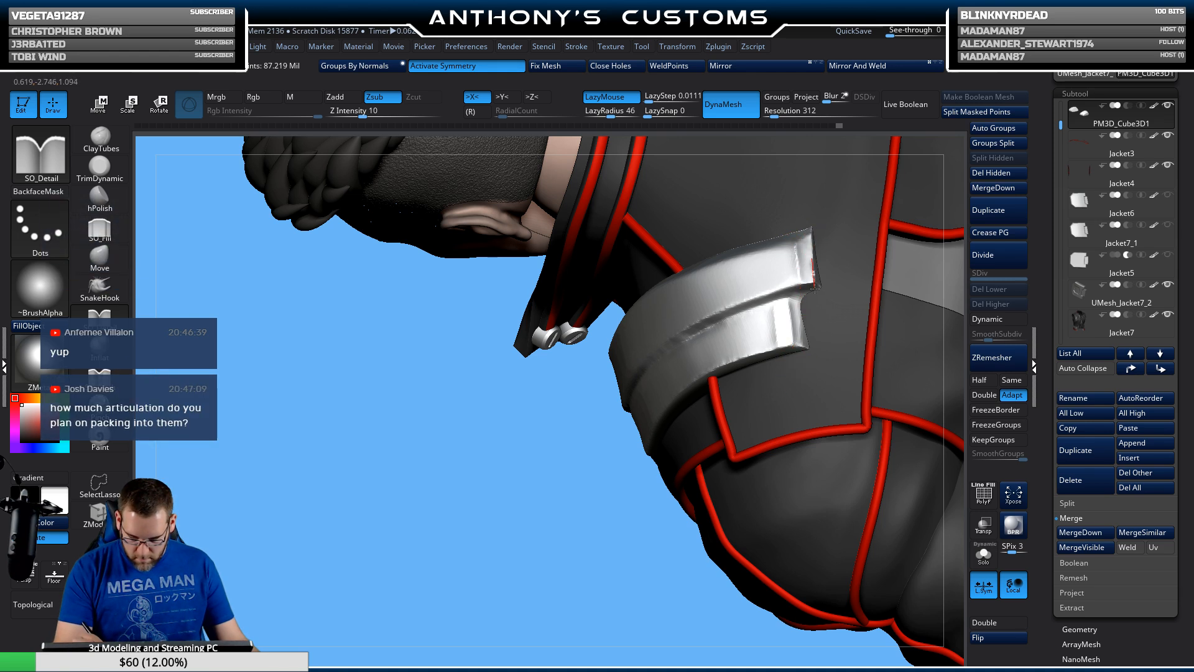
Step: Define the shoulder plates' front end edges and the long edge nearest the collar with the SO_Detail brush
{"action": "mouse_move", "coordinate": [824, 275]}
{"action": "right_mouse_down"}
{"action": "mouse_move", "coordinate": [914, 196]}
{"action": "mouse_move", "coordinate": [840, 197]}
{"action": "right_mouse_up"}
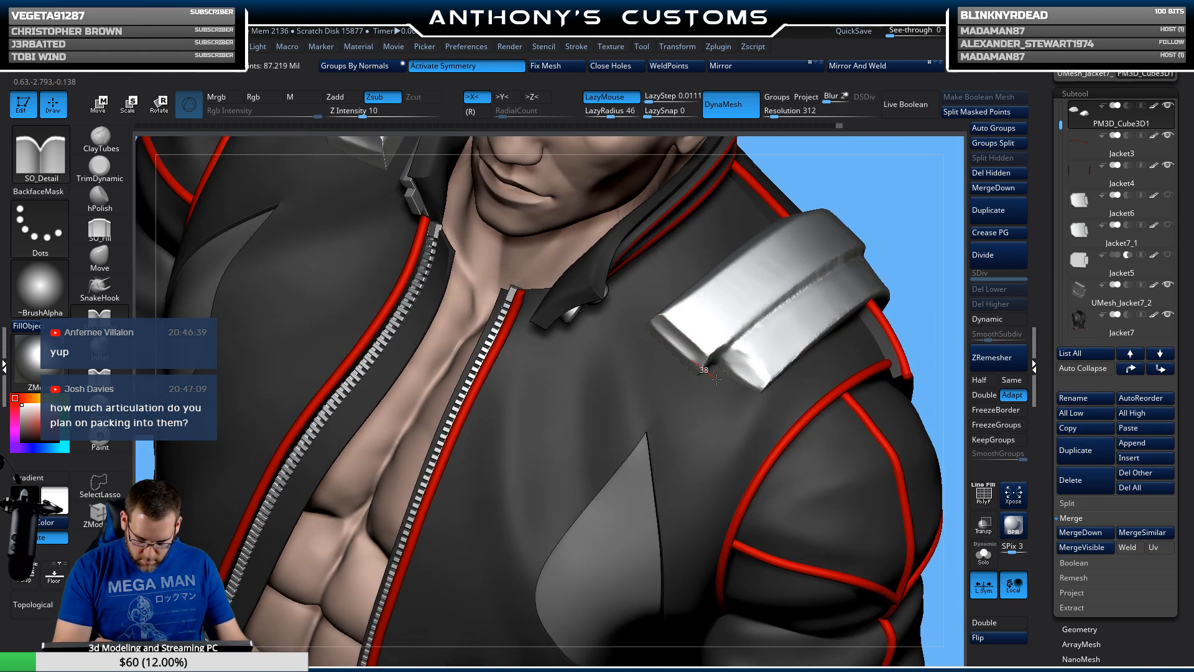
{"action": "left_click_drag", "start_coordinate": [717, 379], "coordinate": [715, 373]}
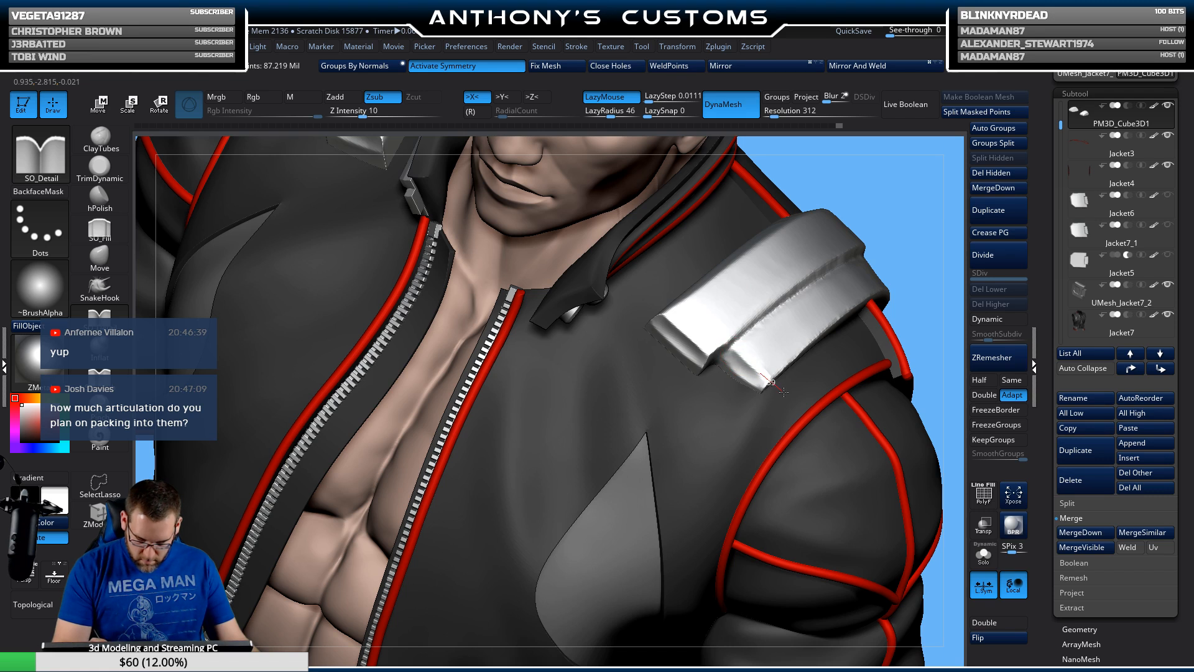
{"action": "left_click_drag", "start_coordinate": [783, 392], "coordinate": [778, 387]}
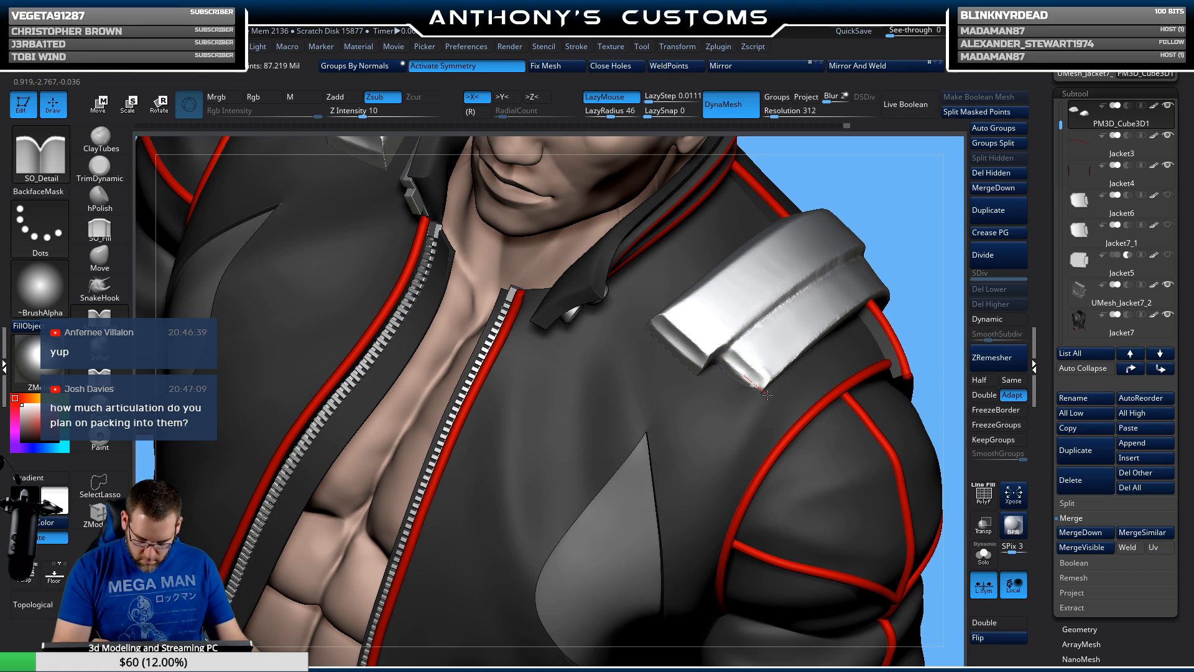
{"action": "right_click_drag", "start_coordinate": [788, 361], "coordinate": [778, 429]}
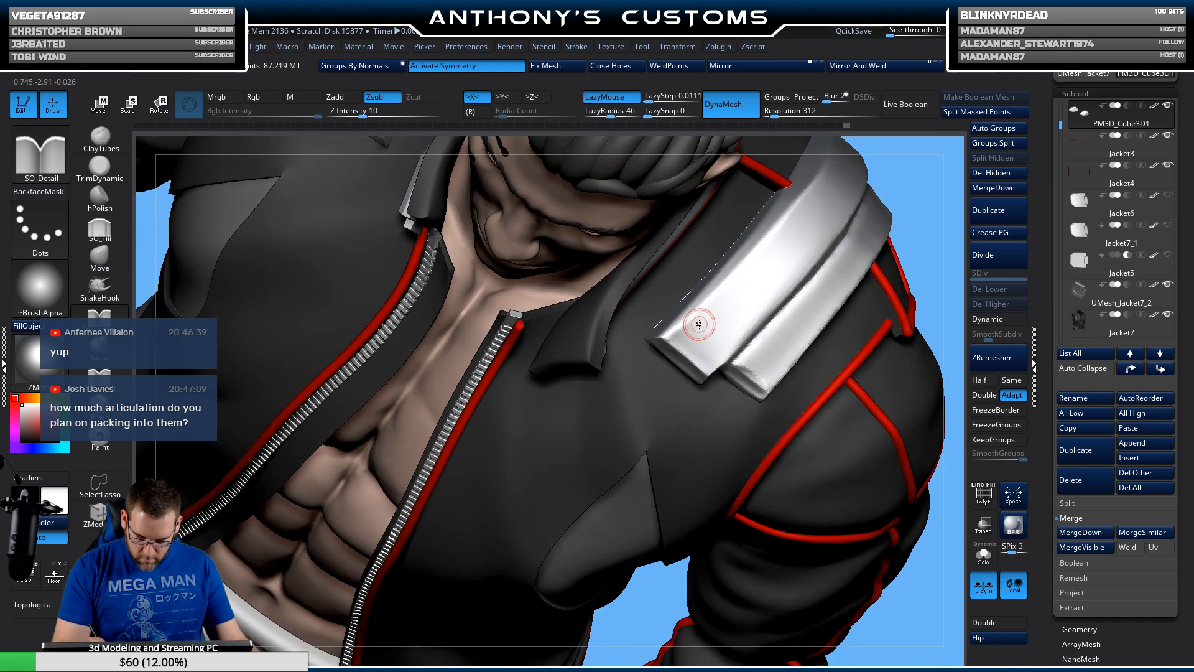
{"action": "left_click_drag", "start_coordinate": [675, 333], "coordinate": [800, 196]}
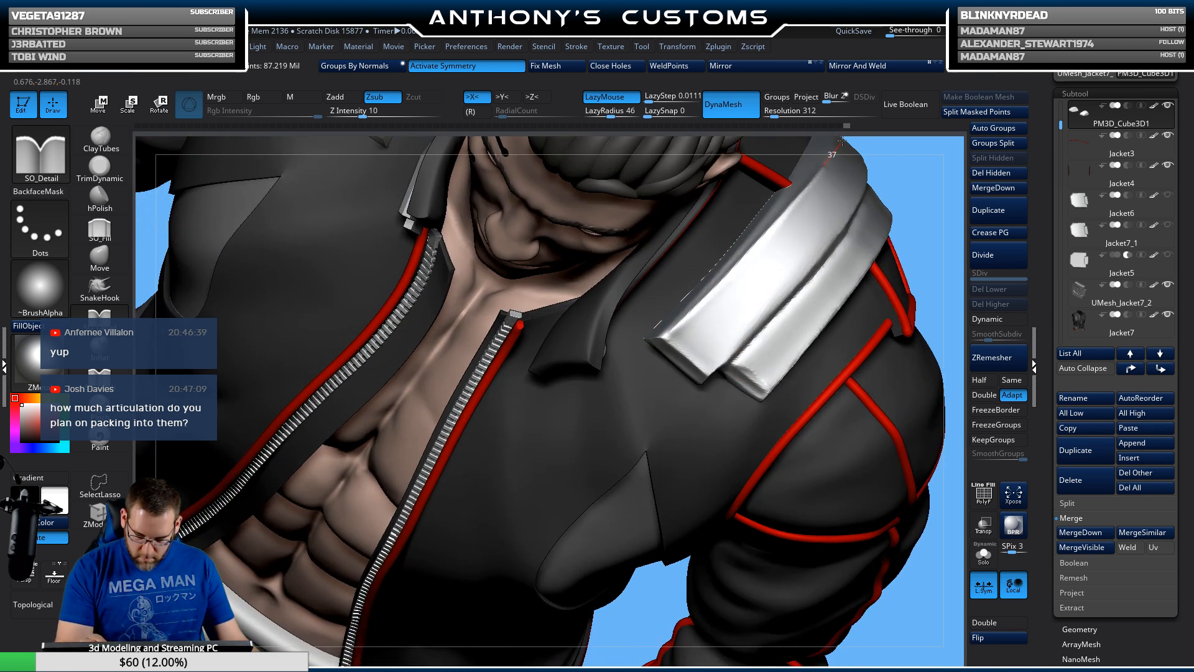
{"action": "mouse_move", "coordinate": [904, 233]}
{"action": "right_mouse_down"}
{"action": "mouse_move", "coordinate": [856, 283]}
{"action": "mouse_move", "coordinate": [847, 330]}
{"action": "right_mouse_up"}
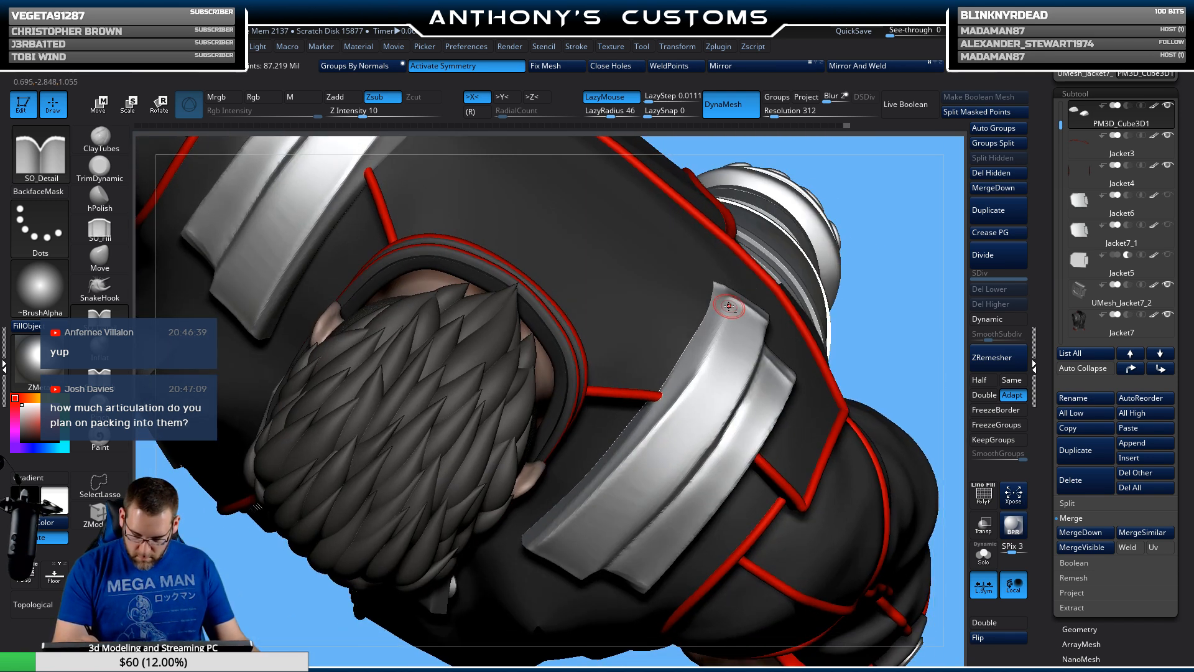
{"action": "left_click_drag", "start_coordinate": [730, 303], "coordinate": [666, 420]}
{"action": "right_click_drag", "start_coordinate": [879, 327], "coordinate": [867, 246]}
{"action": "right_click_drag", "start_coordinate": [883, 289], "coordinate": [875, 239]}
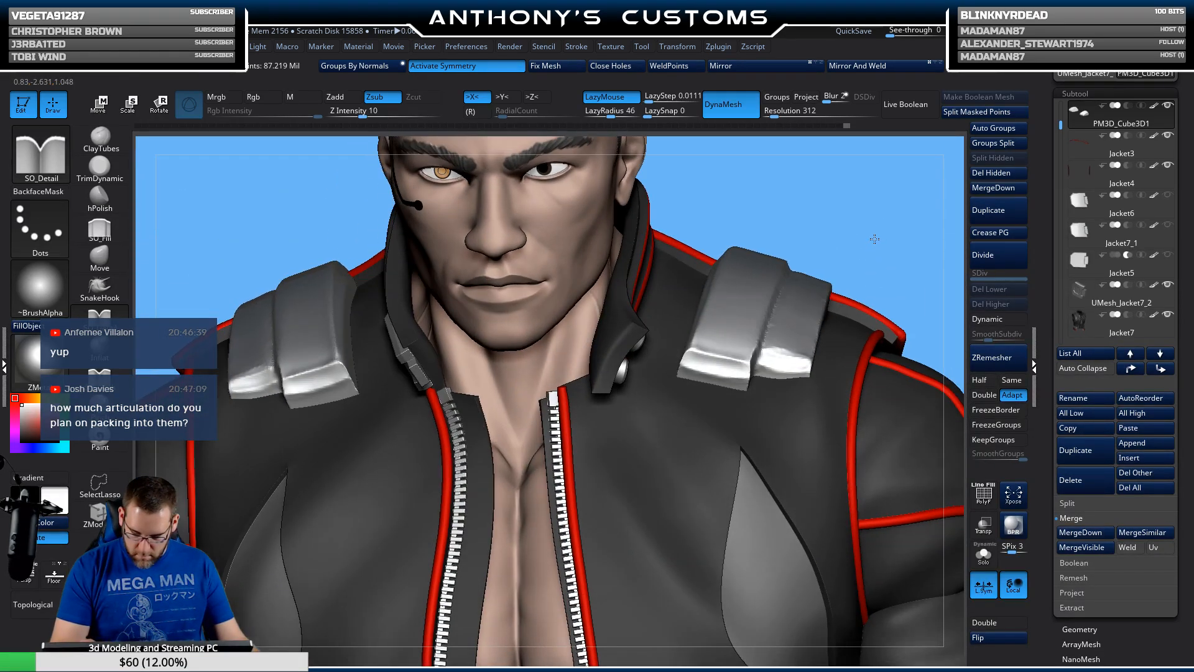
Step: Flatten the front ends of the shoulder plates' two bands with the hPolish brush
{"action": "left_click", "coordinate": [99, 167]}
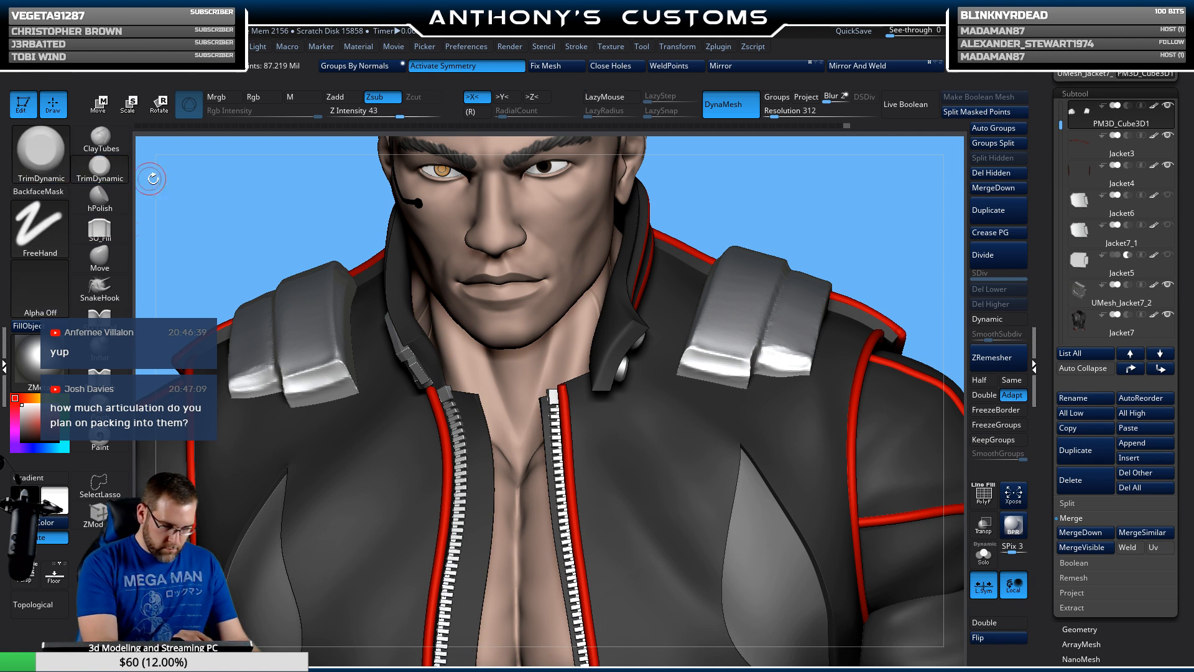
{"action": "left_click", "coordinate": [100, 198]}
{"action": "right_click_drag", "start_coordinate": [834, 200], "coordinate": [706, 226]}
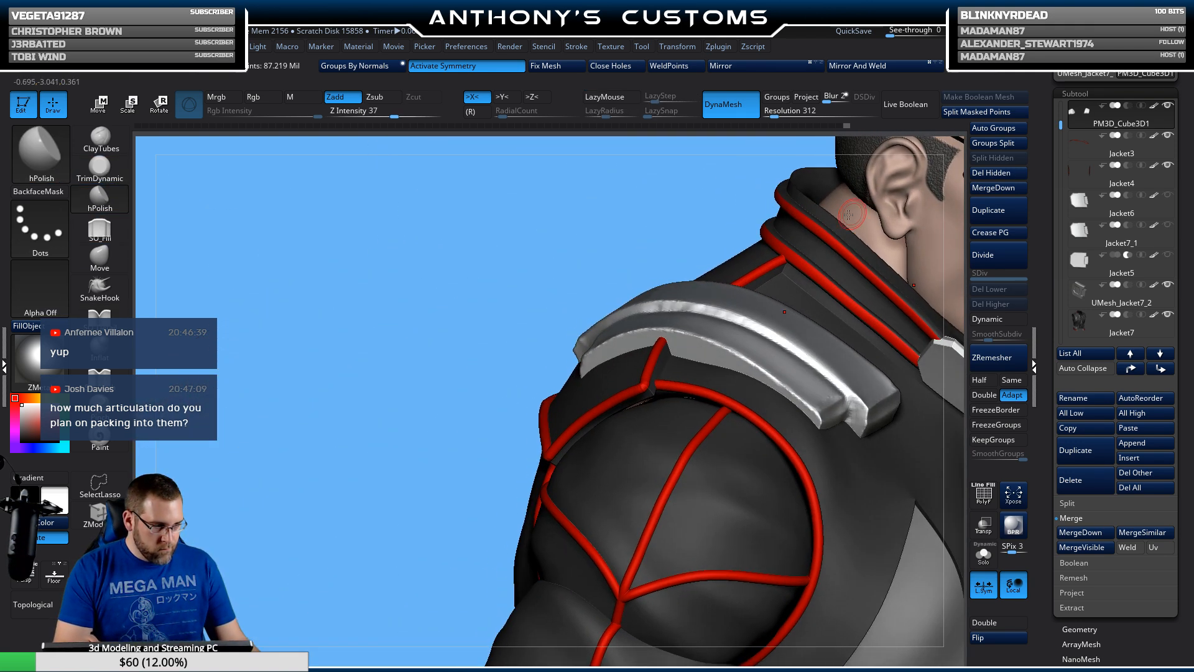
{"action": "right_click_drag", "start_coordinate": [530, 224], "coordinate": [799, 296]}
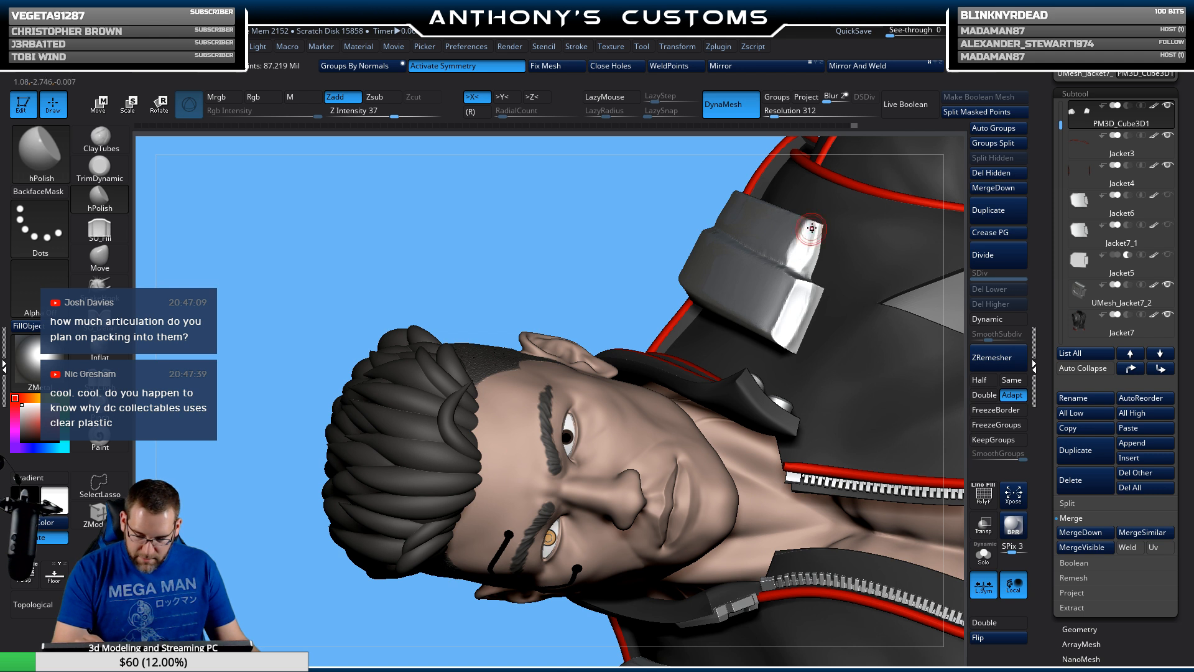
{"action": "right_click_drag", "start_coordinate": [806, 239], "coordinate": [820, 239]}
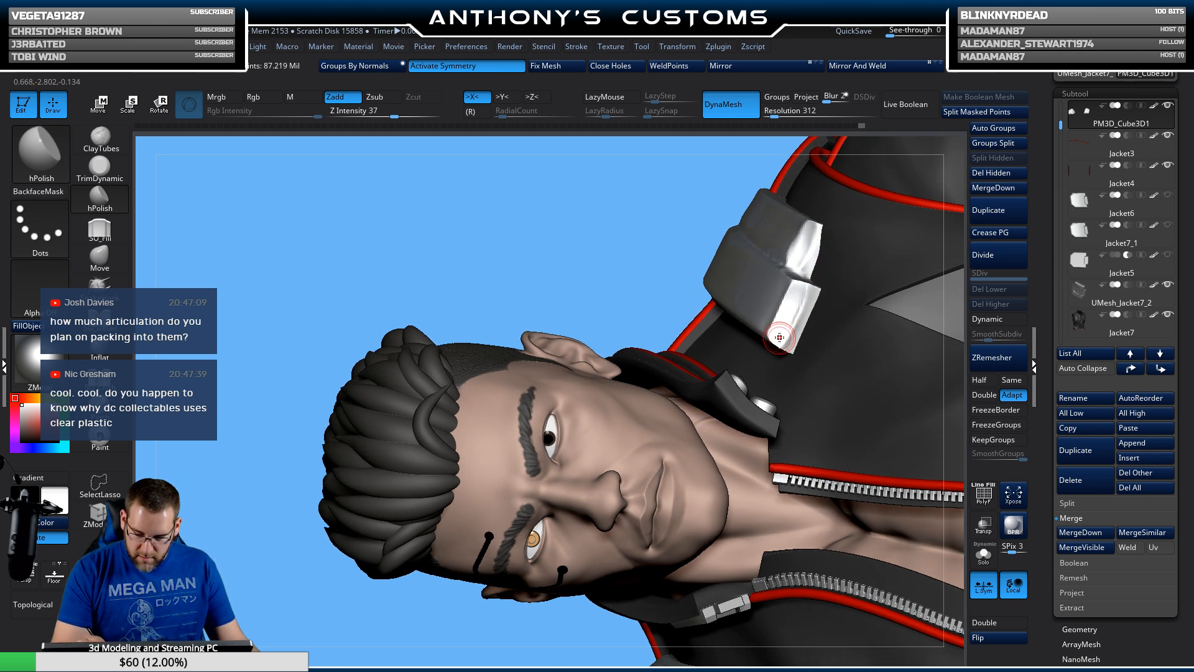
{"action": "right_click_drag", "start_coordinate": [780, 338], "coordinate": [776, 242]}
{"action": "left_click_drag", "start_coordinate": [776, 242], "coordinate": [781, 233]}
{"action": "left_click_drag", "start_coordinate": [781, 233], "coordinate": [771, 250]}
{"action": "left_click_drag", "start_coordinate": [771, 250], "coordinate": [761, 251]}
Step: Flatten the rear ends of the shoulder plates' inner and outer bands with the hPolish brush
{"action": "right_click_drag", "start_coordinate": [787, 223], "coordinate": [665, 221]}
{"action": "left_click_drag", "start_coordinate": [656, 219], "coordinate": [627, 316]}
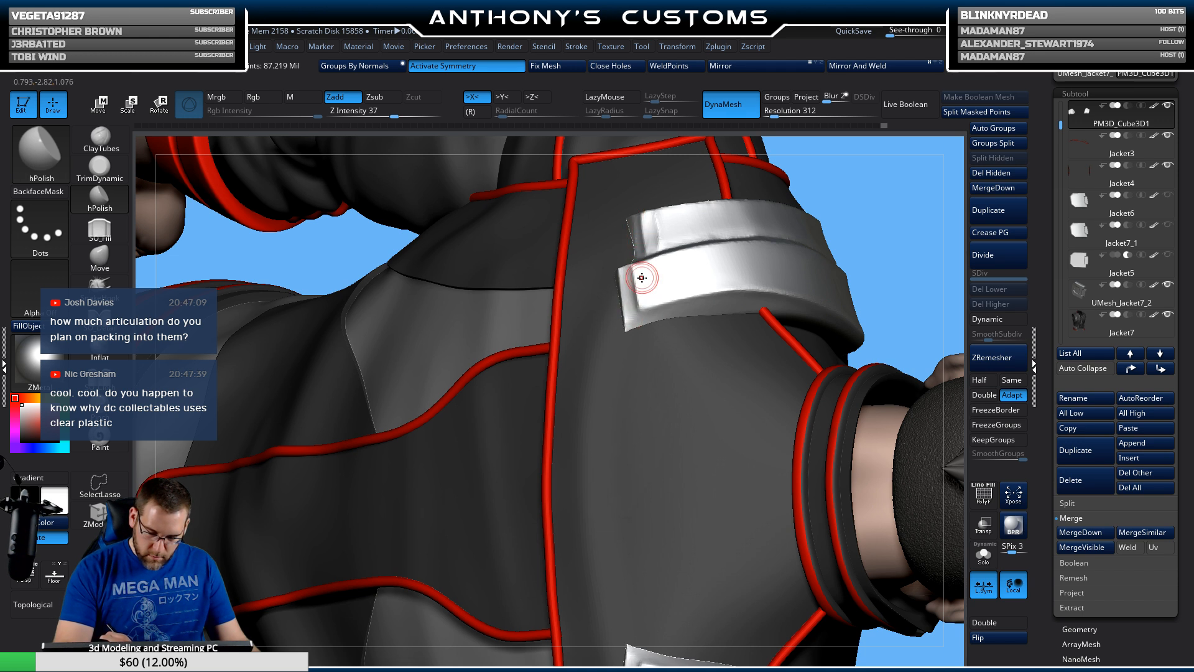
{"action": "left_click_drag", "start_coordinate": [661, 215], "coordinate": [663, 231]}
{"action": "left_click_drag", "start_coordinate": [663, 231], "coordinate": [665, 219]}
{"action": "right_click_drag", "start_coordinate": [685, 232], "coordinate": [727, 199]}
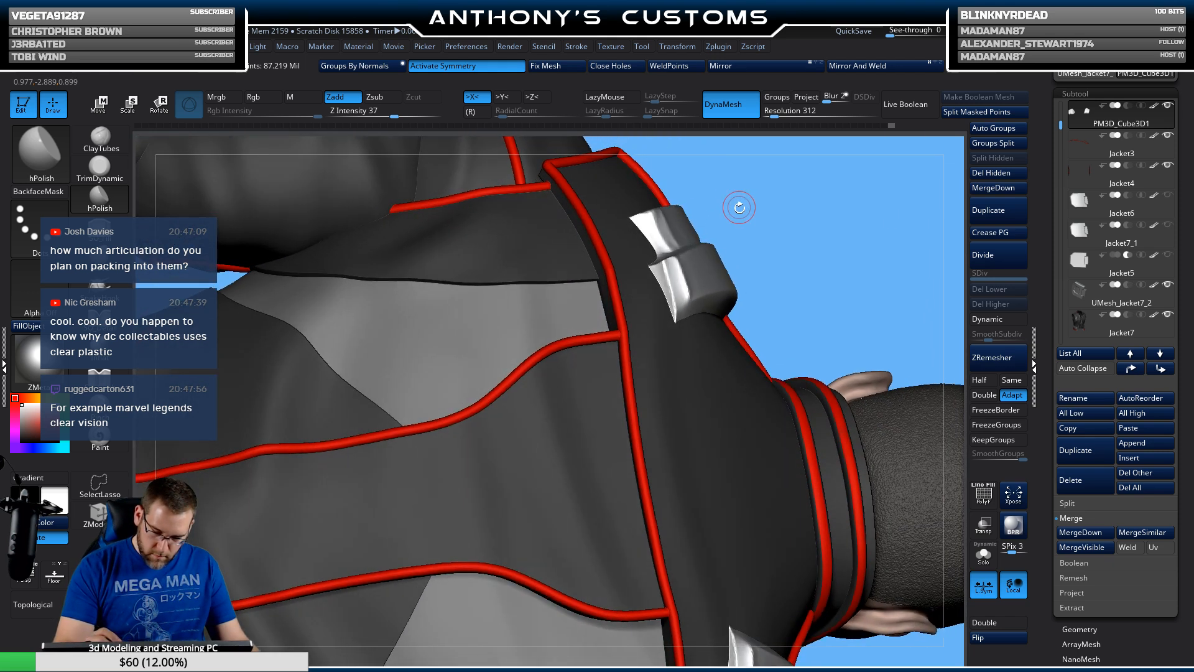
Step: Isolate the shoulder plates, switch to the Move brush for their rear ends, and bring the full figure back into view
{"action": "left_click", "coordinate": [984, 553]}
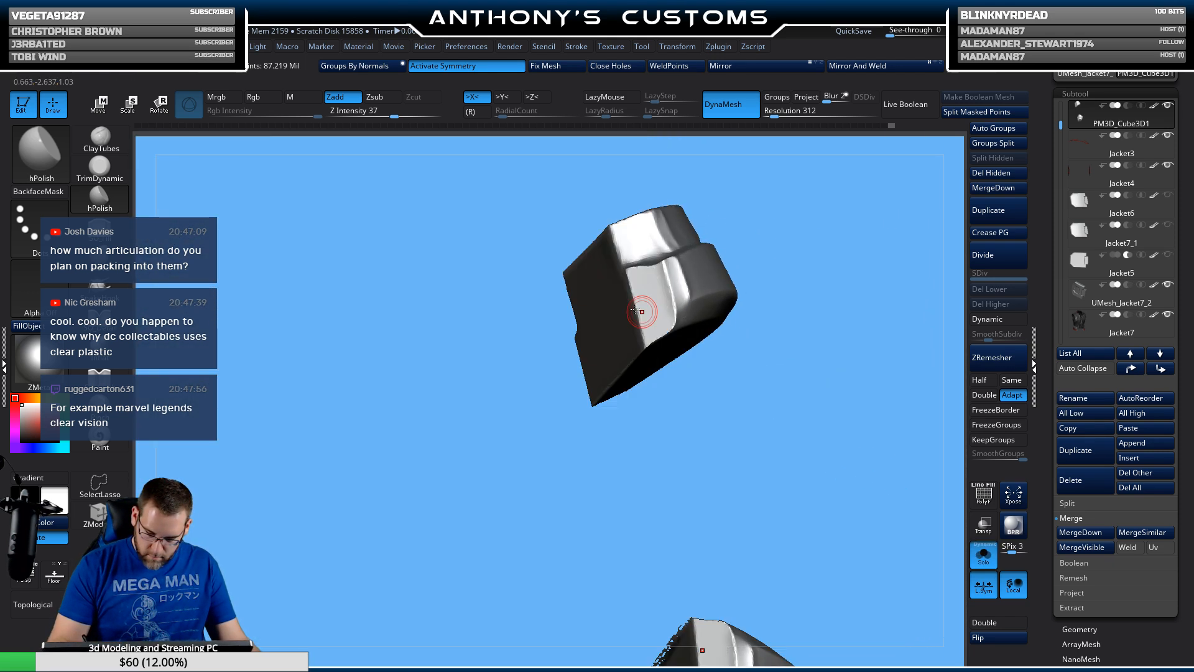
{"action": "key", "text": "b"}
{"action": "key", "text": "m"}
{"action": "key", "text": "v"}
{"action": "right_click_drag", "start_coordinate": [421, 274], "coordinate": [745, 366]}
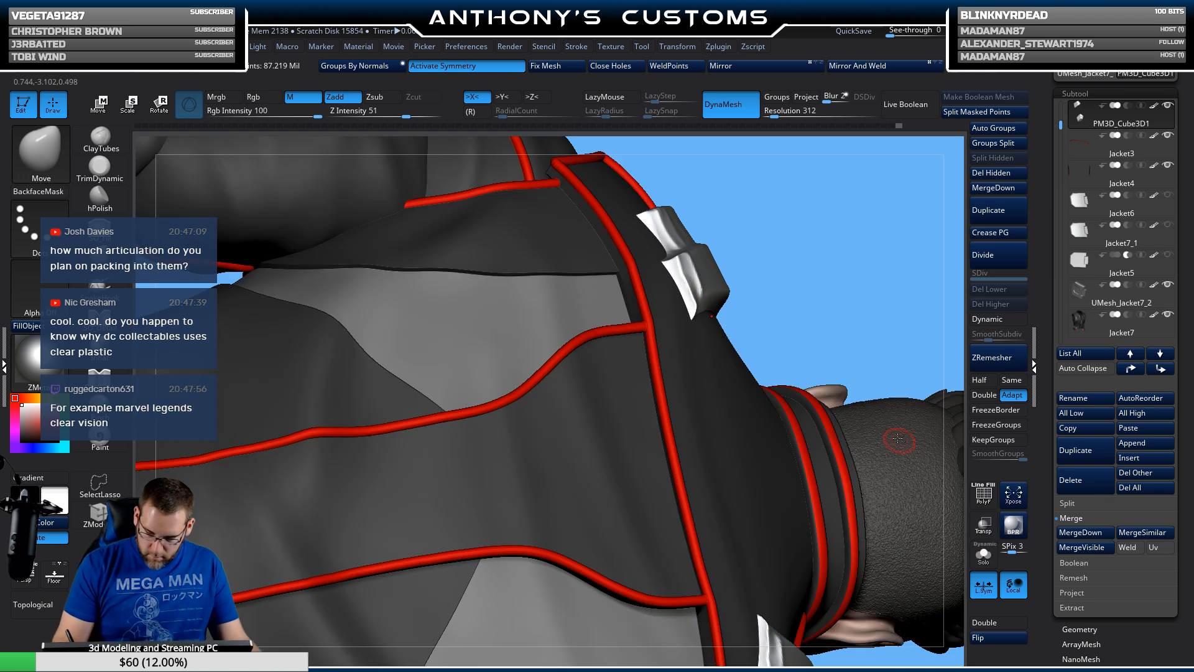
{"action": "left_click", "coordinate": [983, 553]}
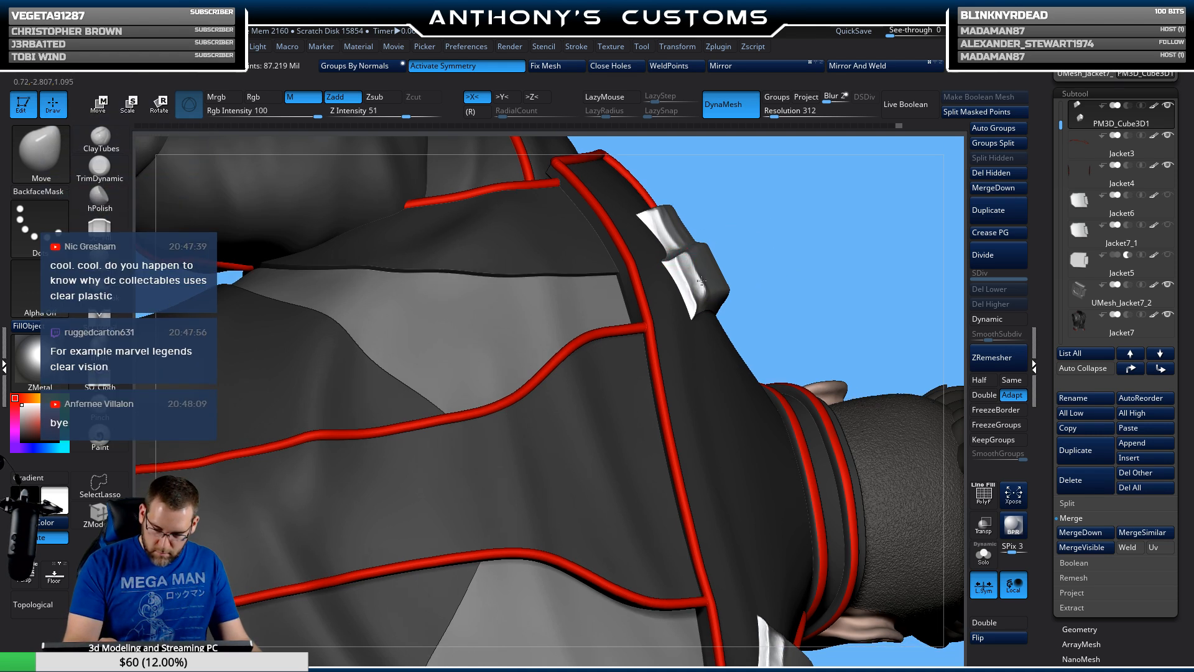
Step: Examine the shoulder plates from the side and front, the whole figure's proportions, and the list of available subtools
{"action": "left_click_drag", "start_coordinate": [827, 276], "coordinate": [856, 189]}
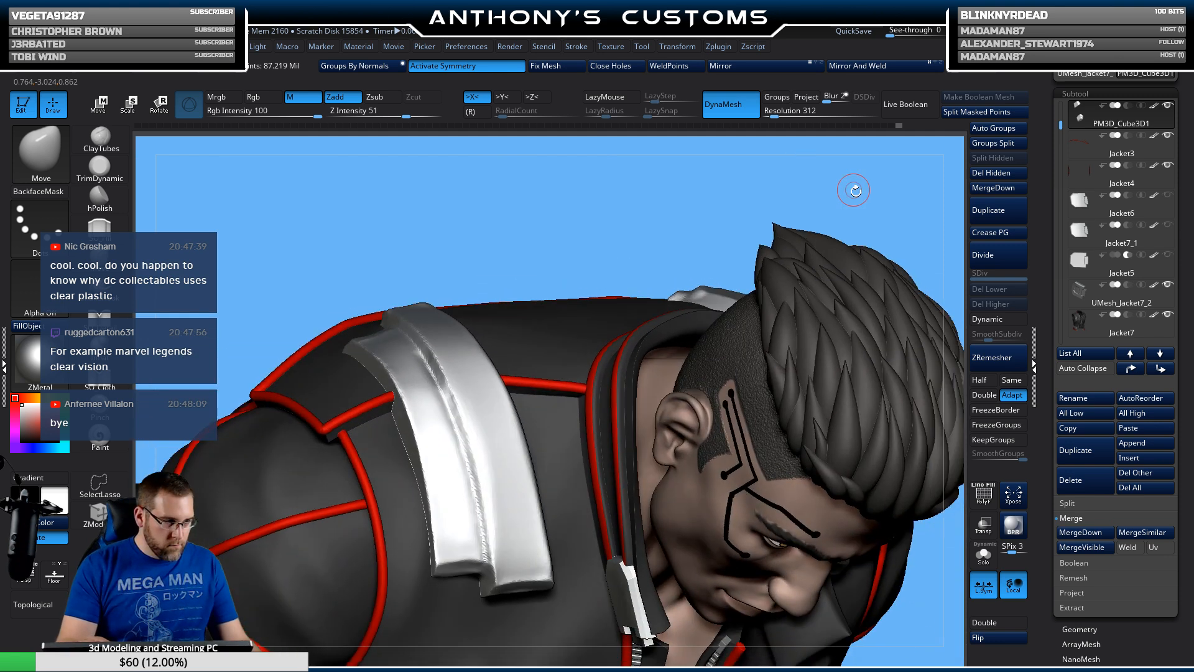
{"action": "left_click_drag", "start_coordinate": [702, 223], "coordinate": [599, 204]}
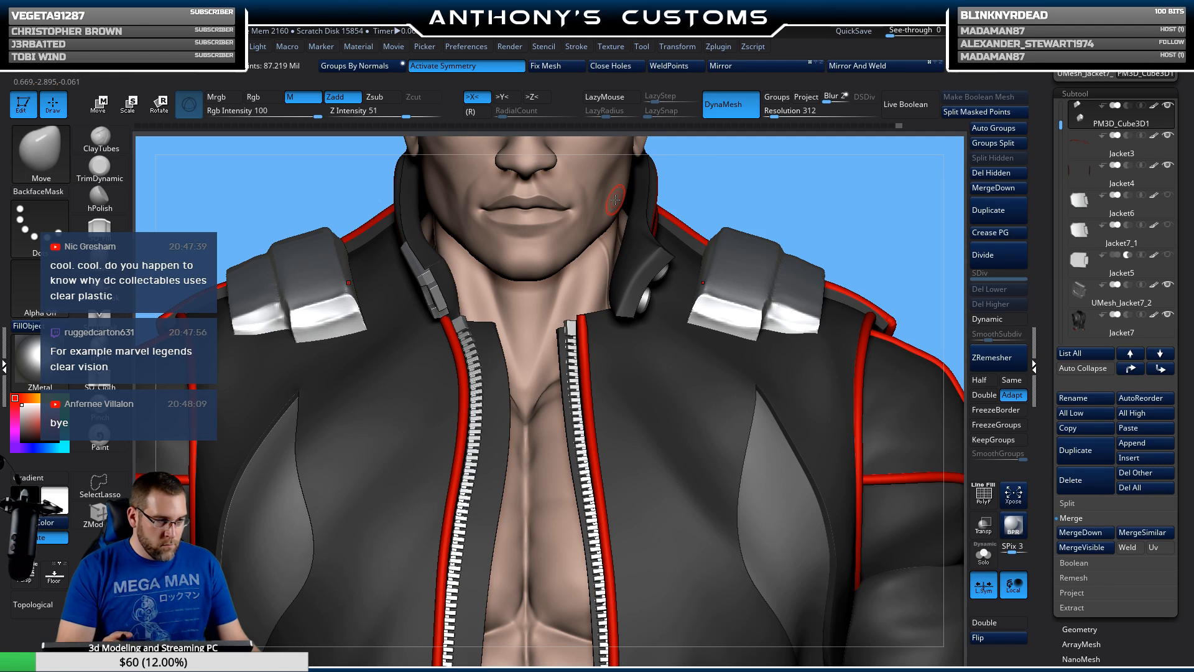
{"action": "left_click_drag", "start_coordinate": [888, 235], "coordinate": [862, 222], "text": "alt"}
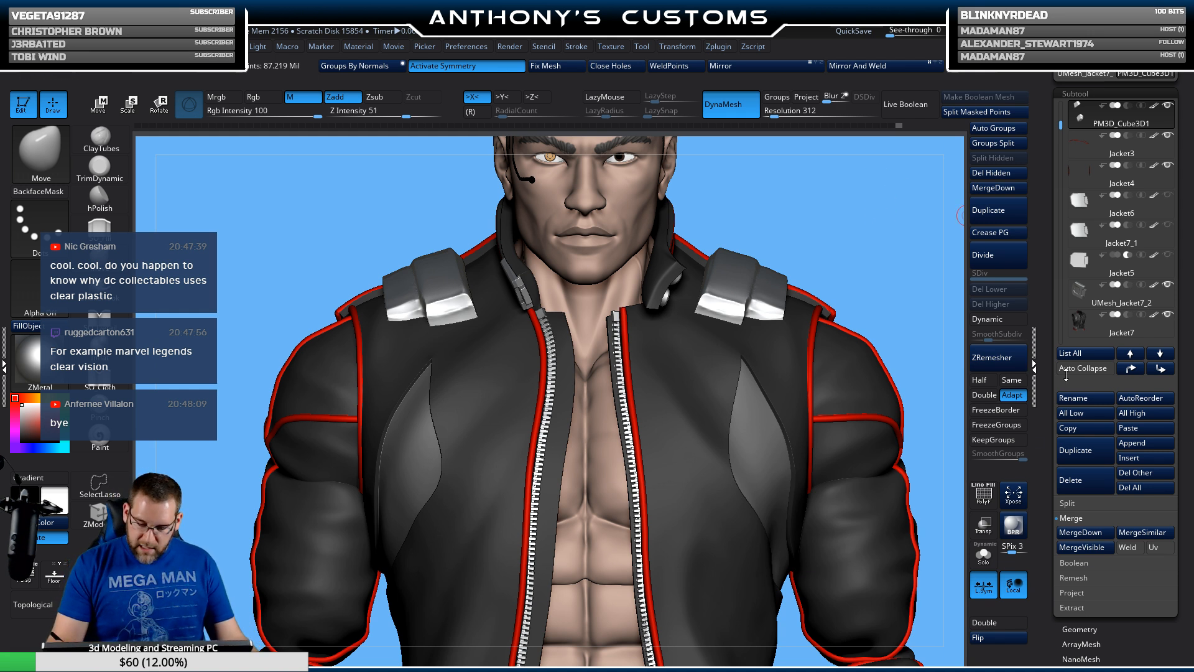
{"action": "left_click_drag", "start_coordinate": [867, 246], "coordinate": [845, 196], "text": "alt"}
{"action": "left_click_drag", "start_coordinate": [886, 376], "coordinate": [816, 267], "text": "alt"}
{"action": "left_click_drag", "start_coordinate": [835, 349], "coordinate": [808, 355], "text": "alt"}
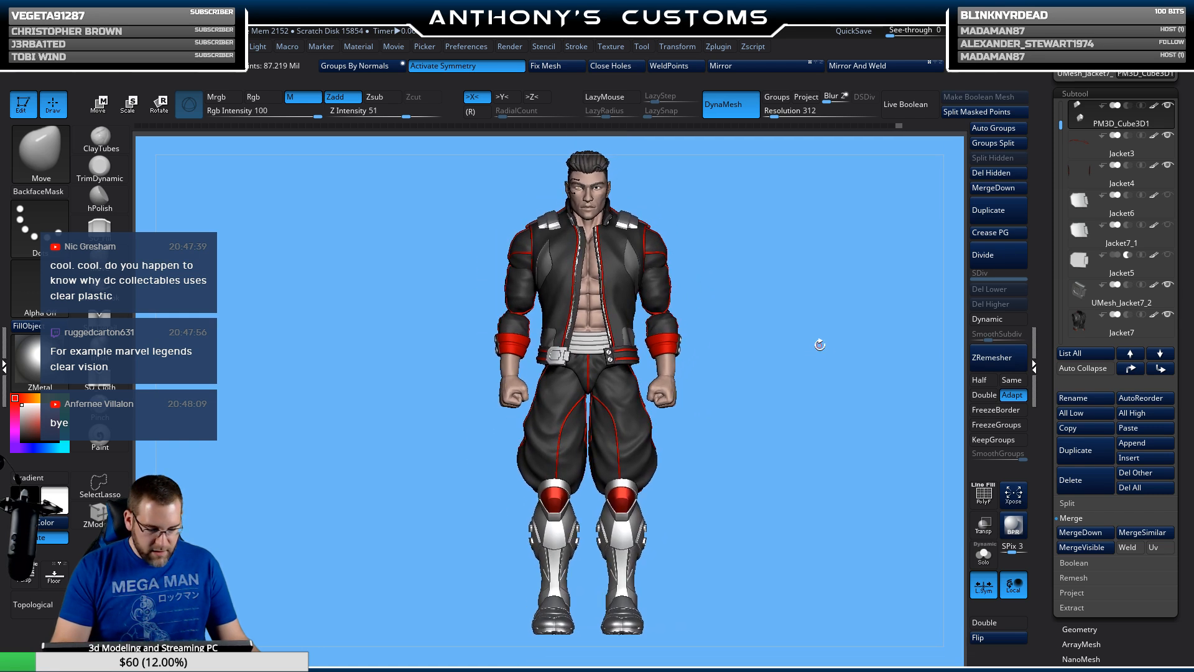
{"action": "key", "text": "n"}
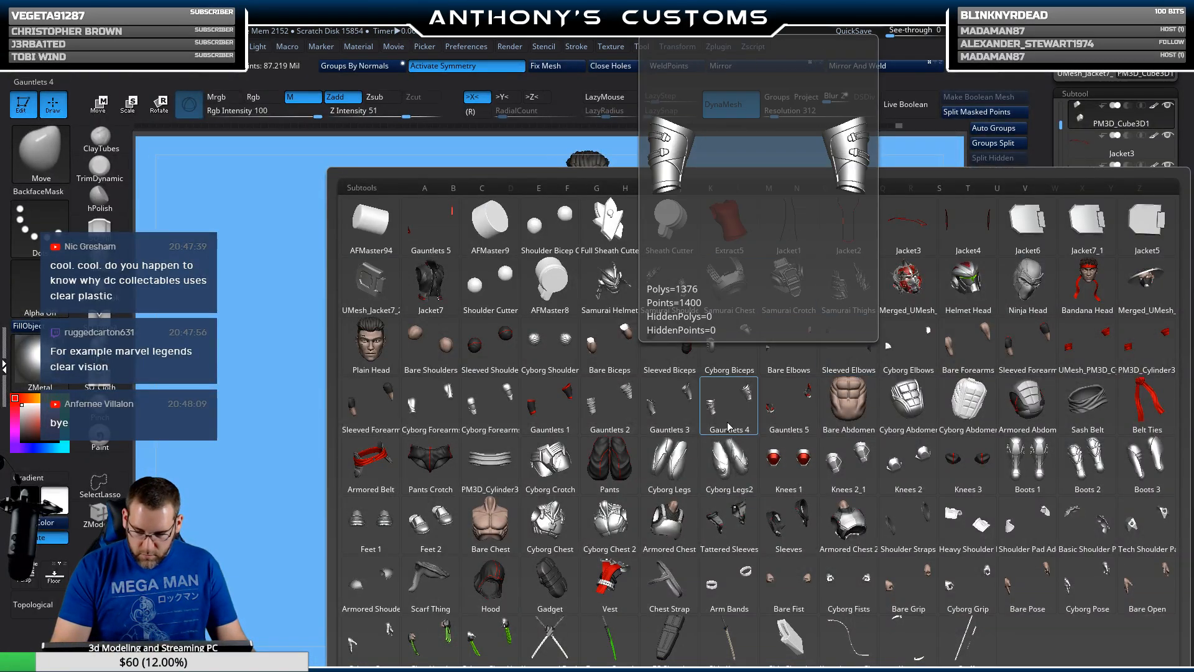
{"action": "mouse_move", "coordinate": [789, 432]}
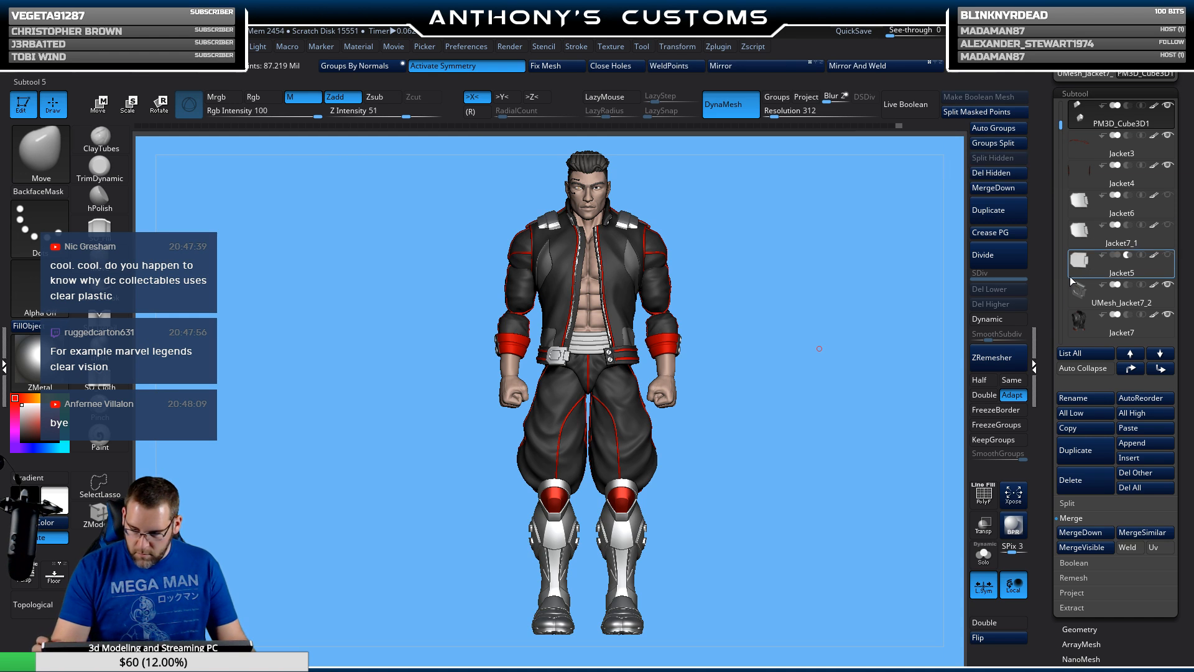
Step: Hide the Jacket7 subtool to examine the figure without the jacket body, and show it again
{"action": "left_click", "coordinate": [1168, 314]}
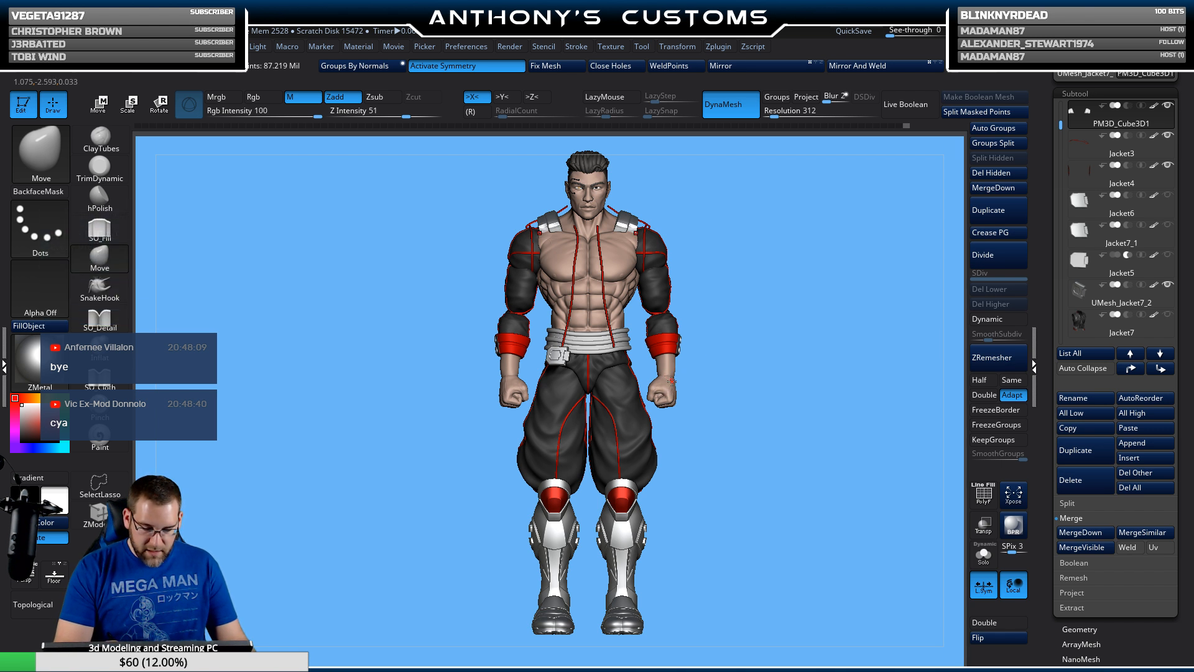
{"action": "left_click_drag", "start_coordinate": [821, 420], "coordinate": [785, 429]}
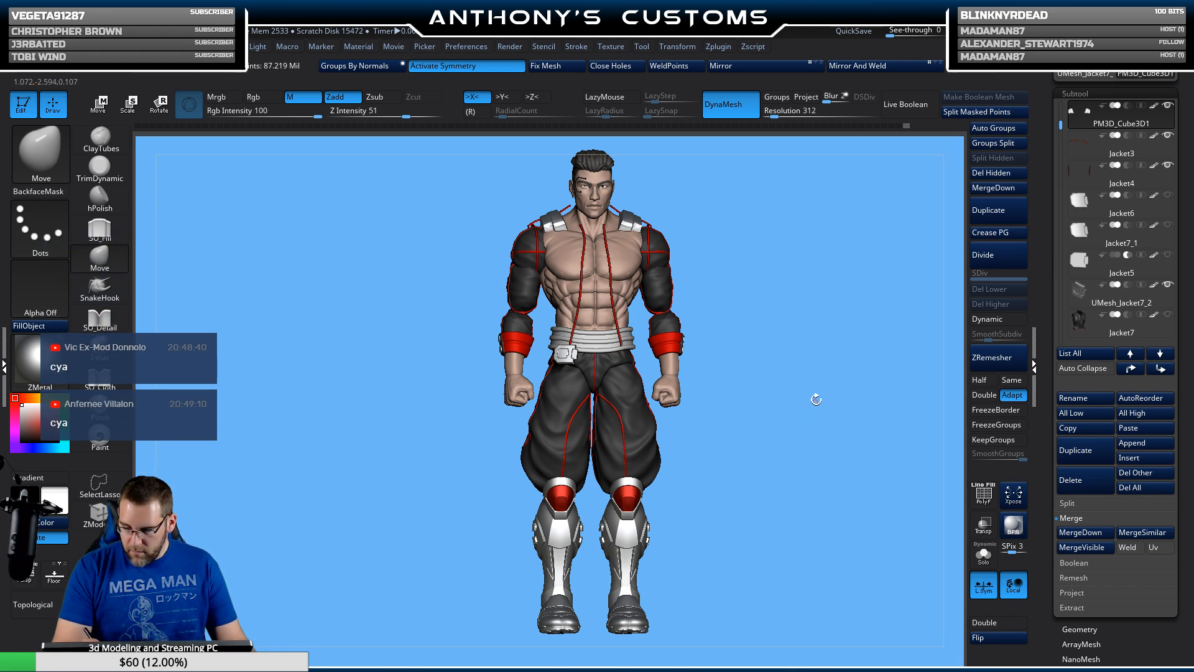
{"action": "left_click", "coordinate": [1168, 315]}
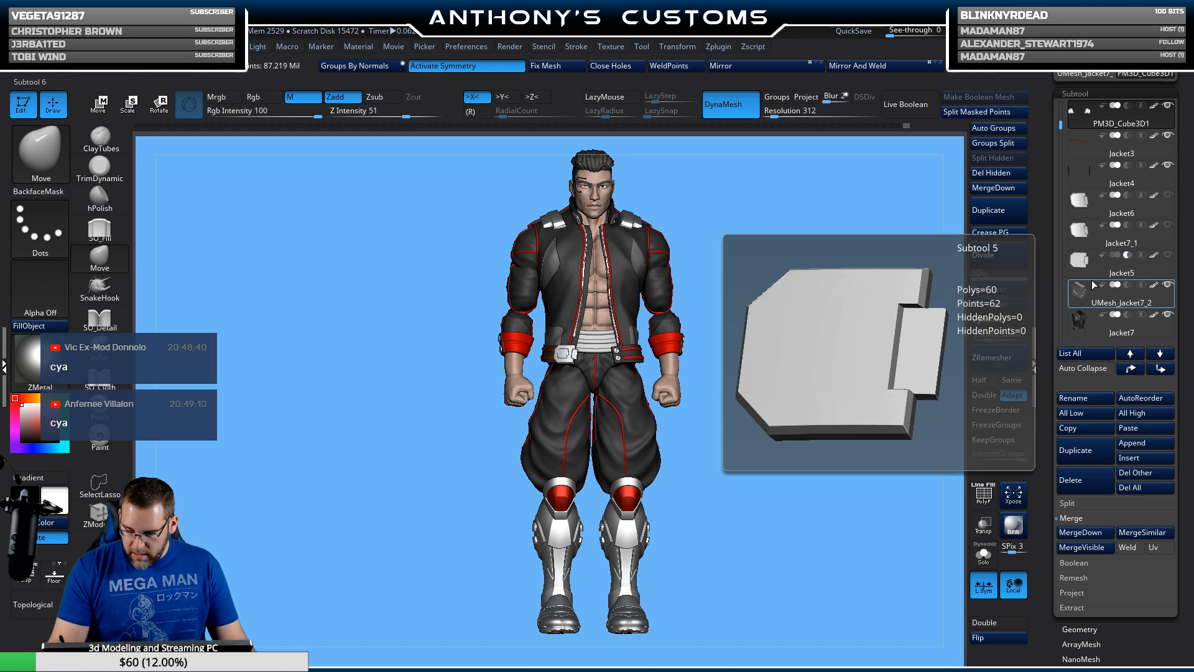
Step: Turn on the visibility of the Jacket5 subtool and make it the active subtool
{"action": "left_click", "coordinate": [1093, 276]}
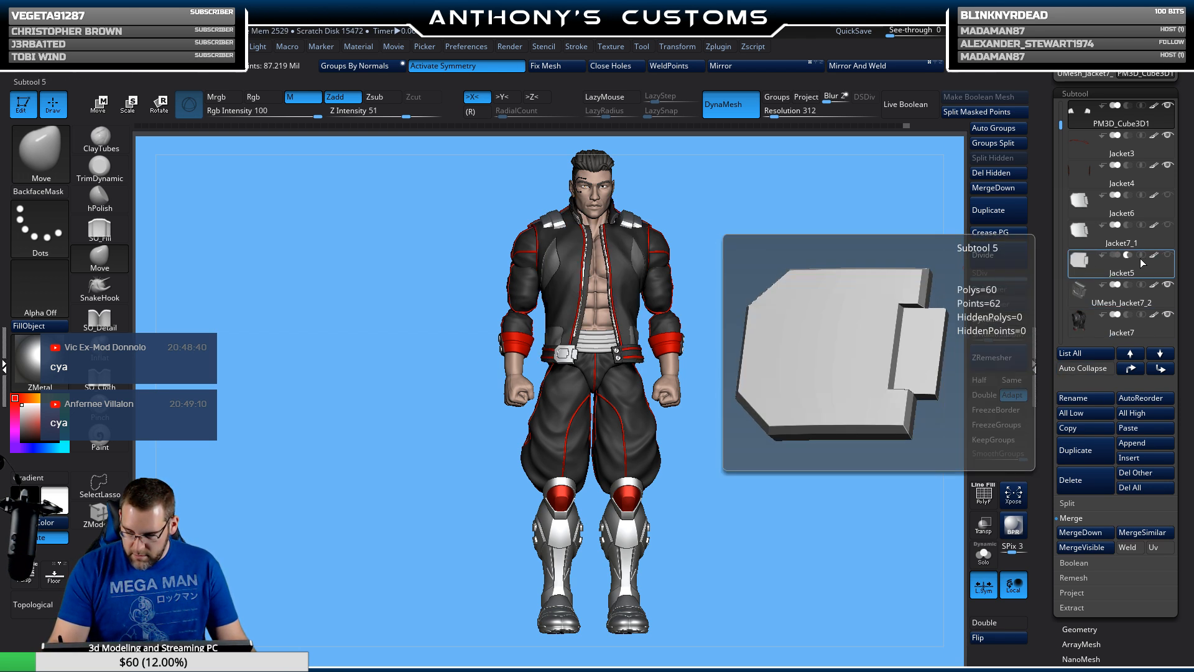
{"action": "left_click", "coordinate": [1167, 256]}
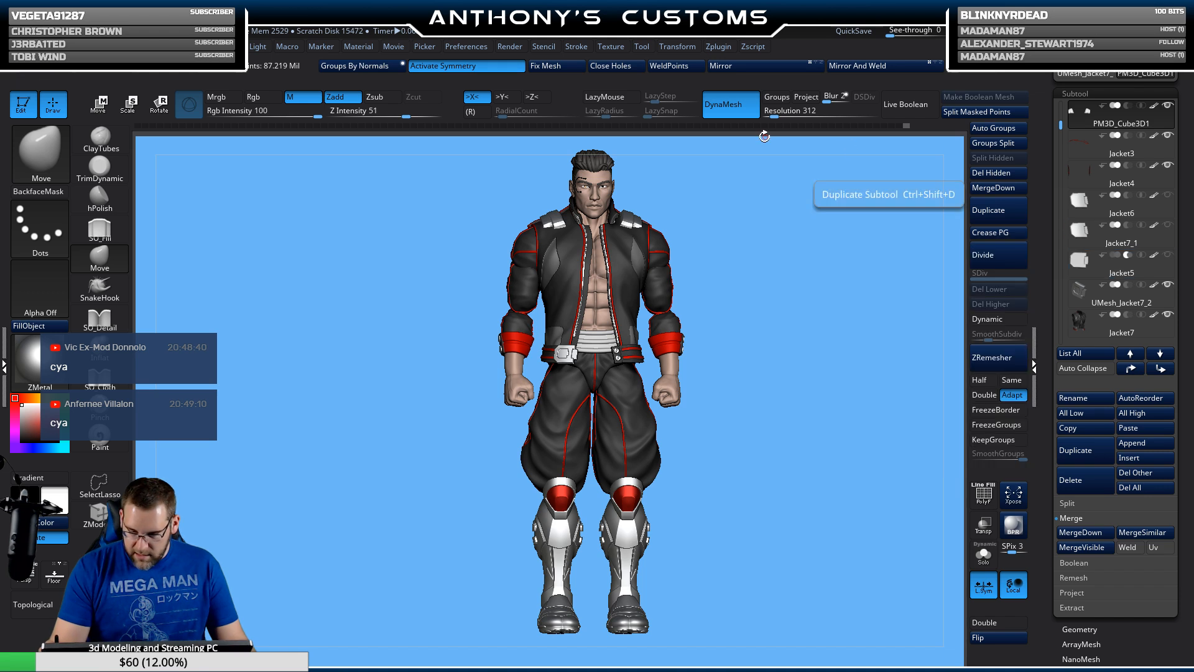
{"action": "left_click", "coordinate": [1167, 256]}
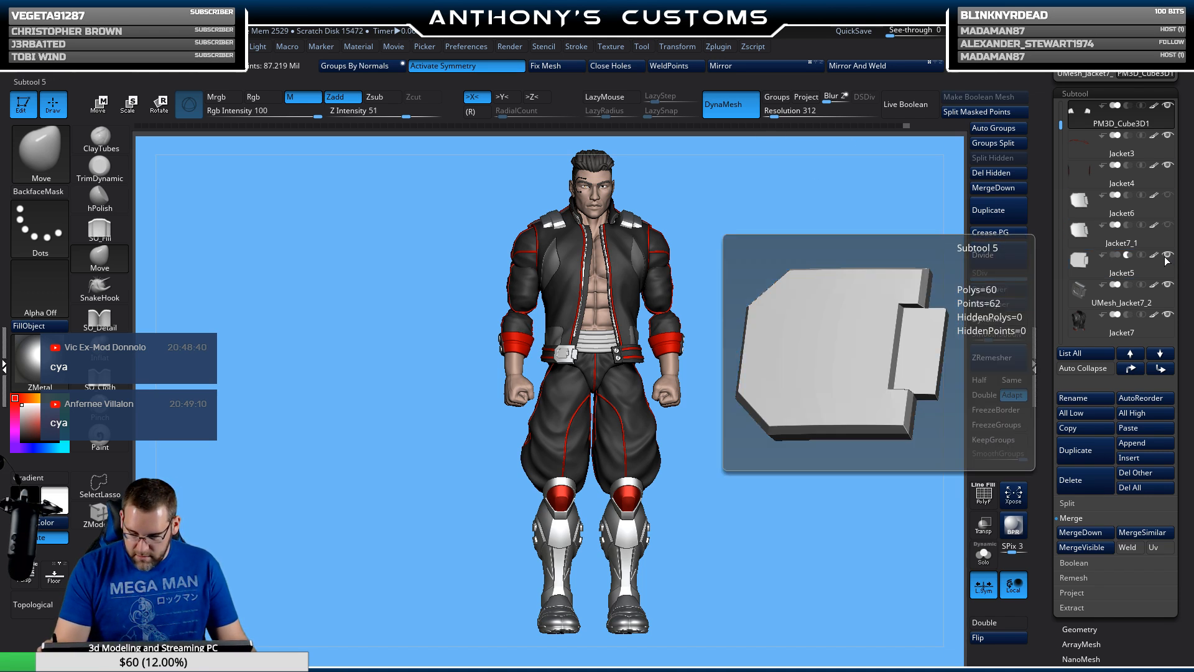
{"action": "left_click", "coordinate": [1107, 277]}
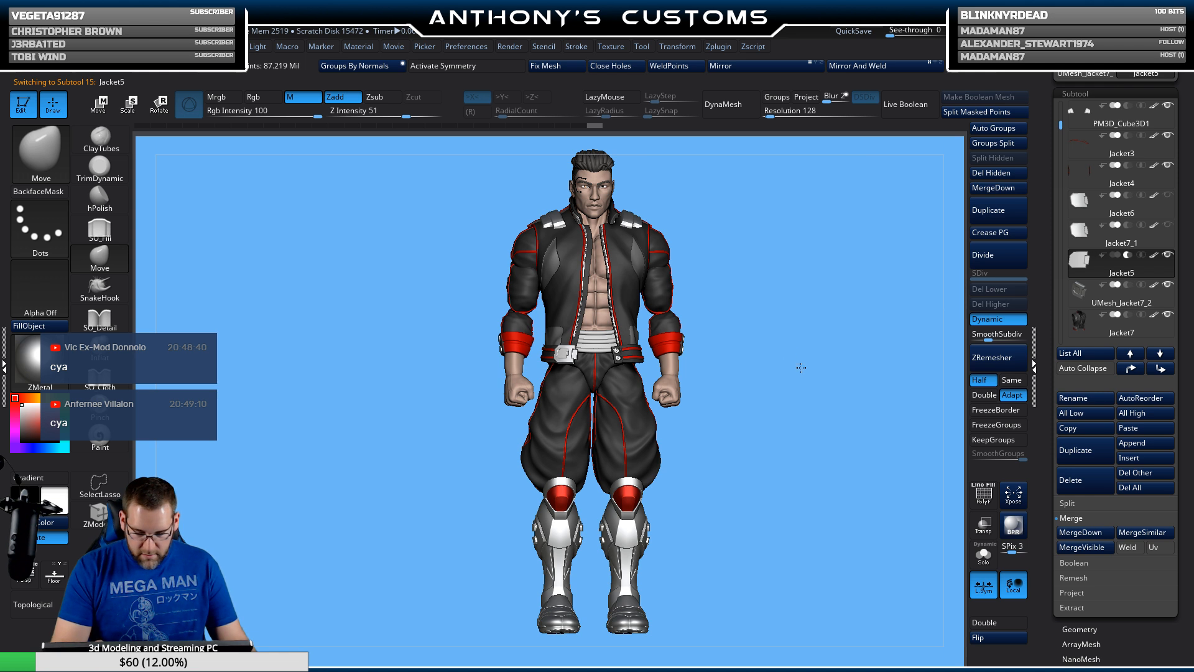
{"action": "left_click_drag", "start_coordinate": [801, 368], "coordinate": [822, 407]}
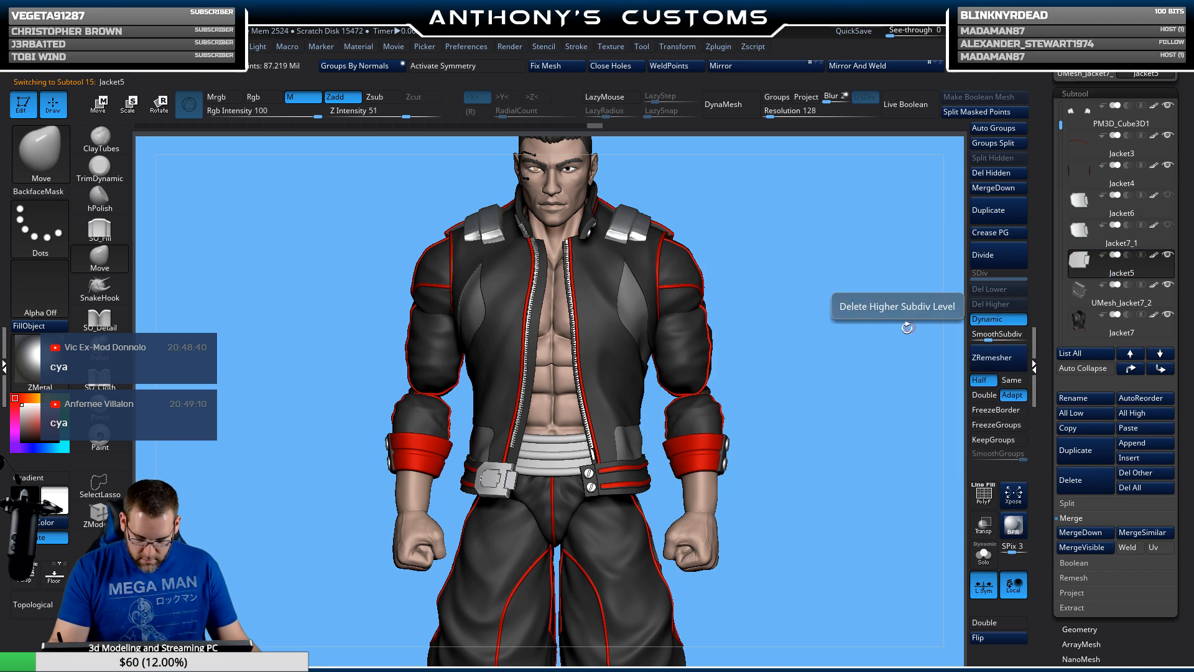
Step: Isolate Jacket5 briefly to locate it, and move the buckle piece from the belt up to the collar clasp
{"action": "left_click_drag", "start_coordinate": [828, 339], "coordinate": [820, 367]}
{"action": "left_click", "coordinate": [984, 554]}
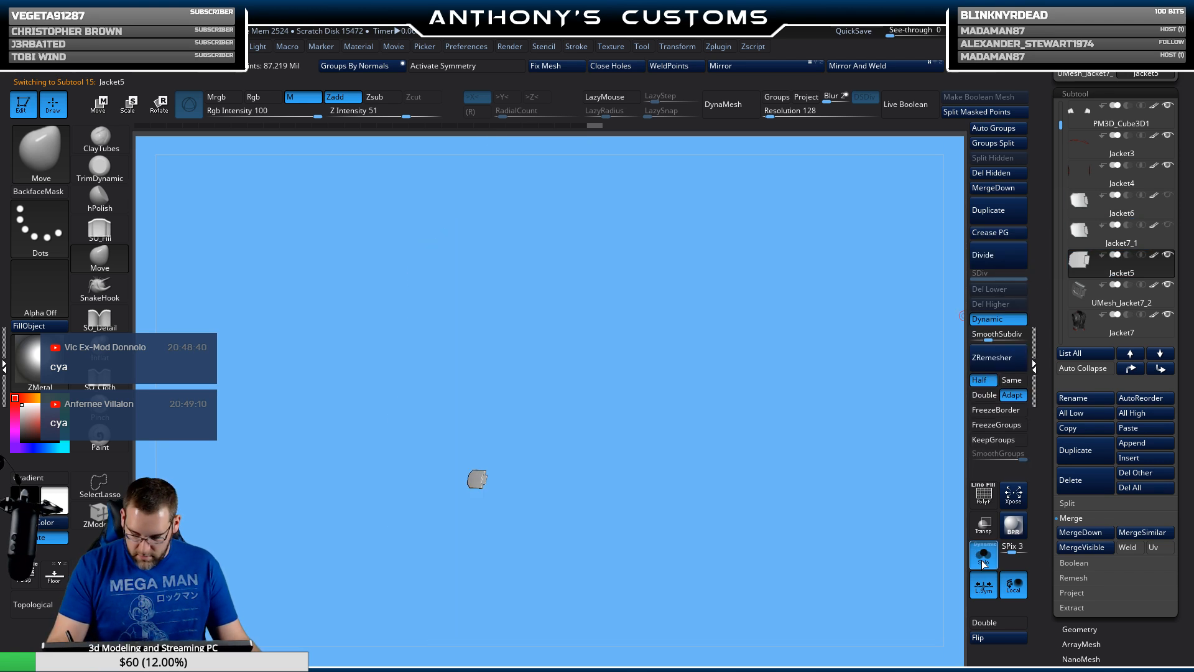
{"action": "left_click", "coordinate": [983, 554]}
{"action": "left_click_drag", "start_coordinate": [842, 490], "coordinate": [958, 193], "text": "alt"}
{"action": "right_click_drag", "start_coordinate": [615, 423], "coordinate": [670, 409]}
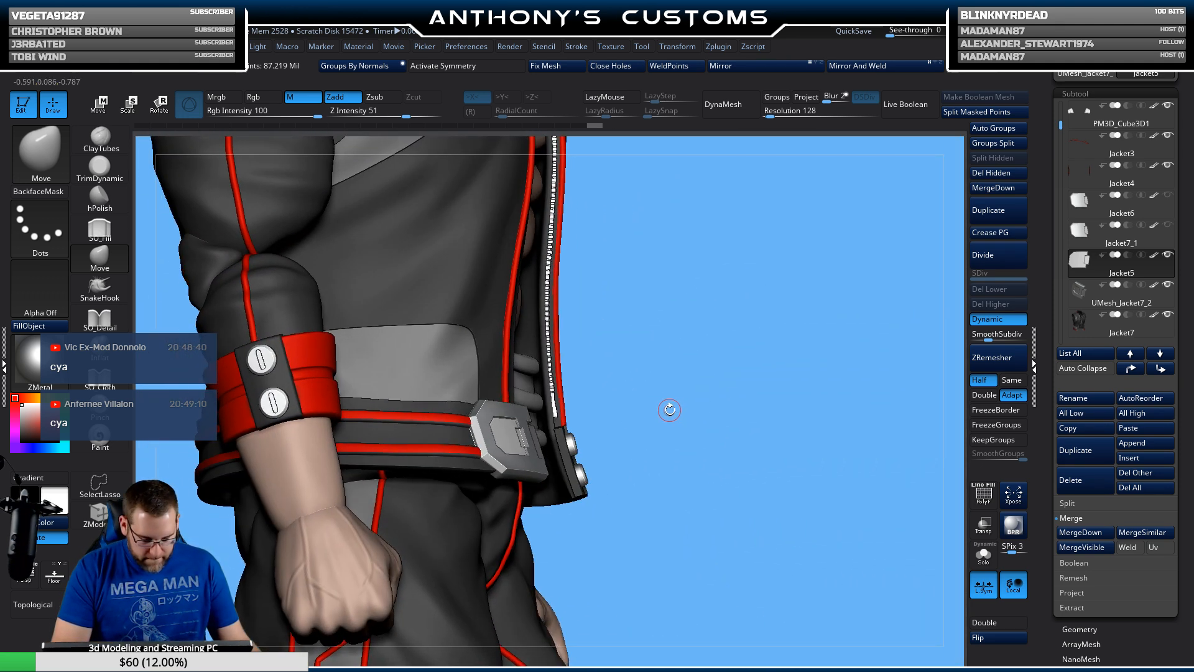
{"action": "key", "text": "w"}
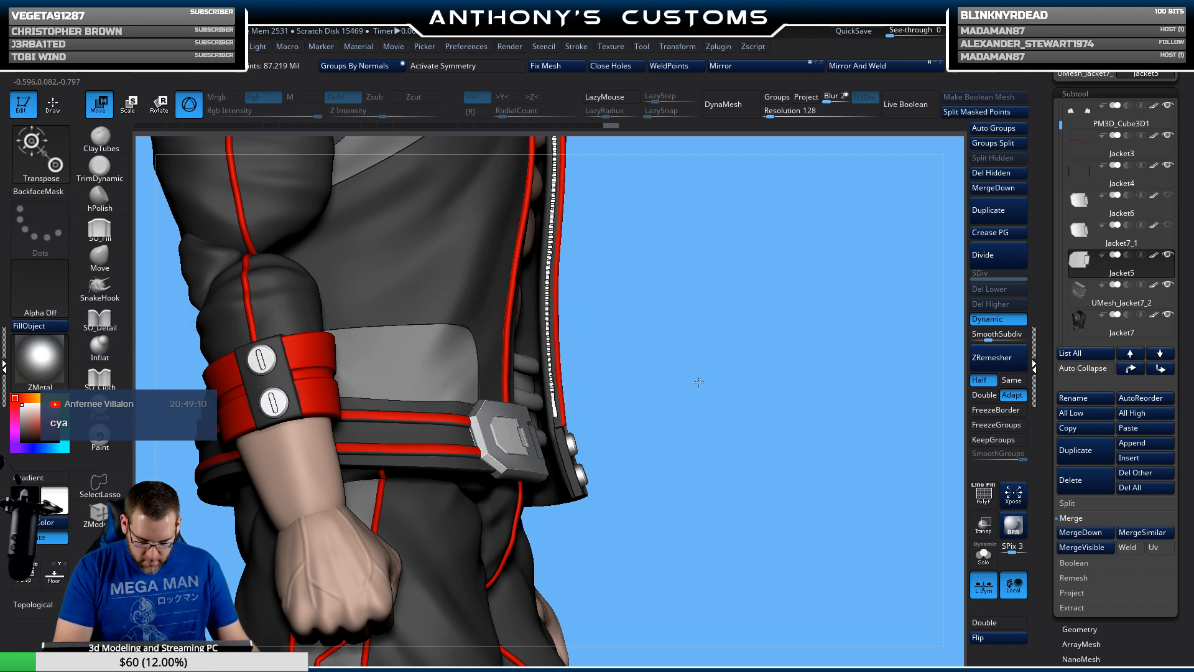
{"action": "right_click_drag", "start_coordinate": [699, 382], "coordinate": [690, 390]}
{"action": "left_click_drag", "start_coordinate": [553, 410], "coordinate": [650, 348]}
{"action": "left_click_drag", "start_coordinate": [855, 339], "coordinate": [793, 585]}
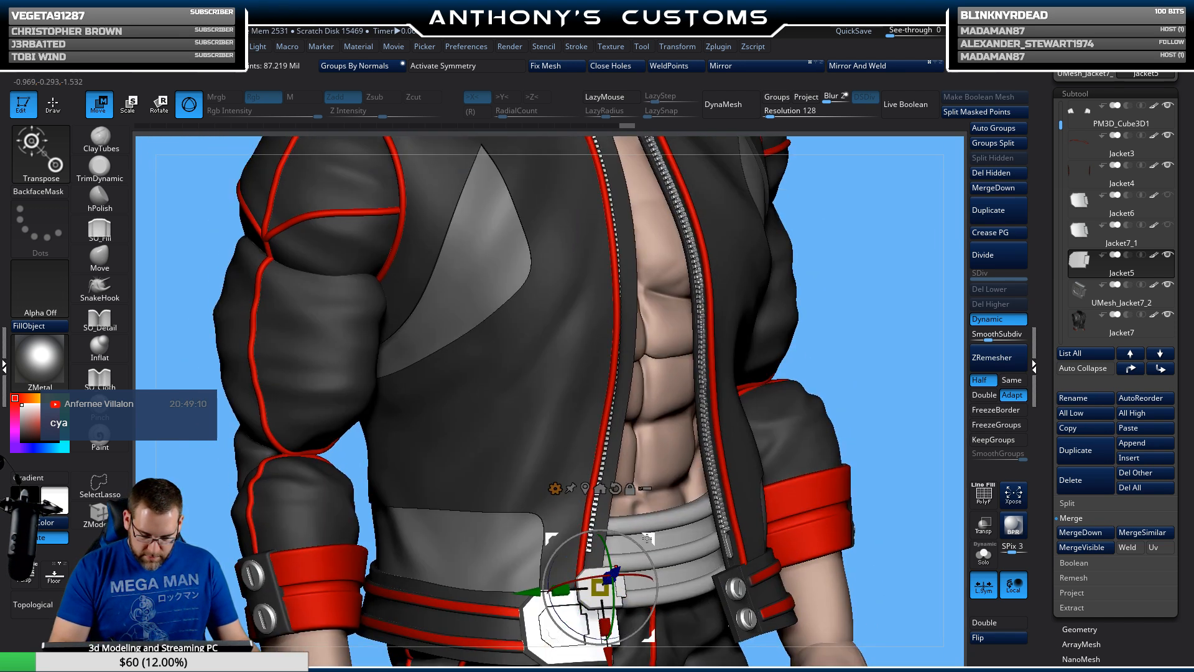
{"action": "left_click_drag", "start_coordinate": [647, 538], "coordinate": [612, 464]}
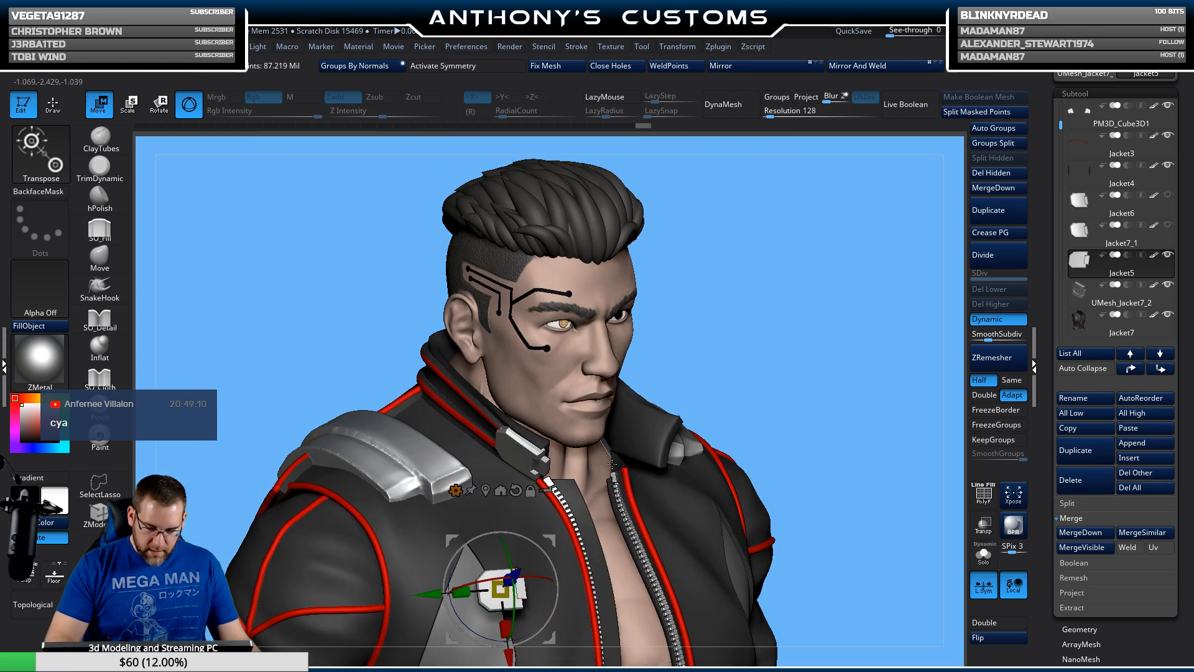
{"action": "left_click_drag", "start_coordinate": [703, 423], "coordinate": [768, 404]}
{"action": "left_click_drag", "start_coordinate": [550, 540], "coordinate": [552, 437]}
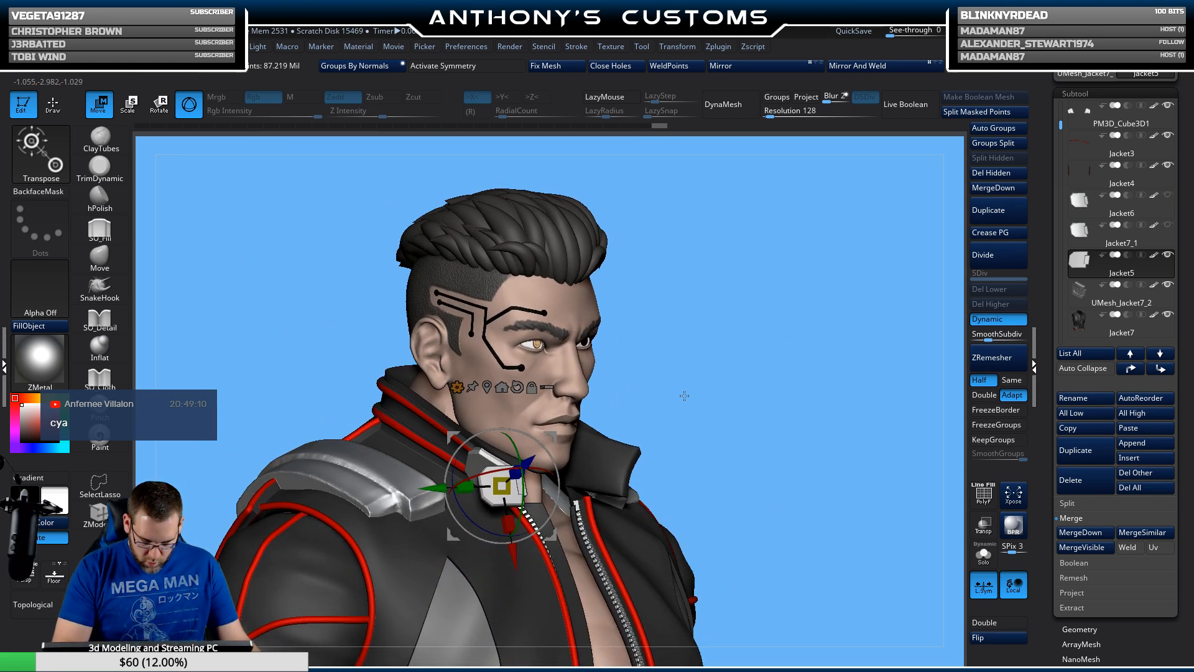
Step: Rotate the Jacket5 buckle piece and position it flat against the outer face of the collar clasp
{"action": "left_click_drag", "start_coordinate": [685, 396], "coordinate": [604, 411]}
{"action": "left_click_drag", "start_coordinate": [502, 485], "coordinate": [473, 487]}
{"action": "key", "text": "ctrl+z"}
{"action": "left_click_drag", "start_coordinate": [706, 451], "coordinate": [830, 371], "text": "alt"}
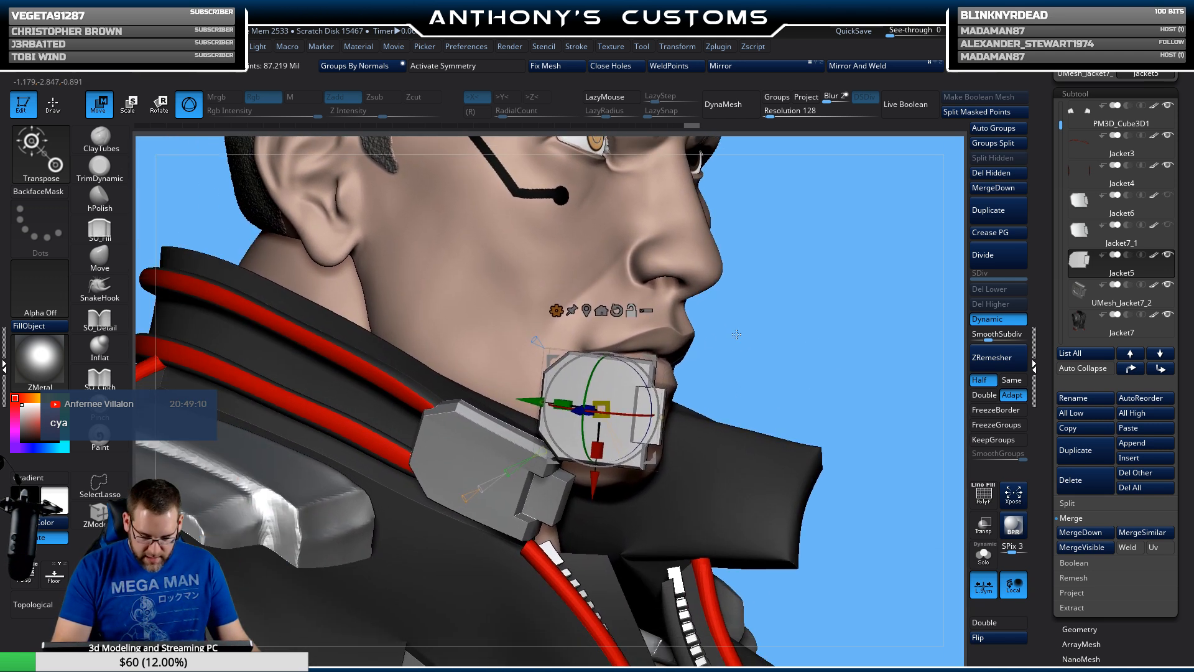
{"action": "left_click_drag", "start_coordinate": [647, 394], "coordinate": [649, 409]}
{"action": "left_click_drag", "start_coordinate": [598, 377], "coordinate": [530, 424]}
{"action": "left_click_drag", "start_coordinate": [854, 313], "coordinate": [678, 375]}
{"action": "left_click_drag", "start_coordinate": [609, 425], "coordinate": [359, 461]}
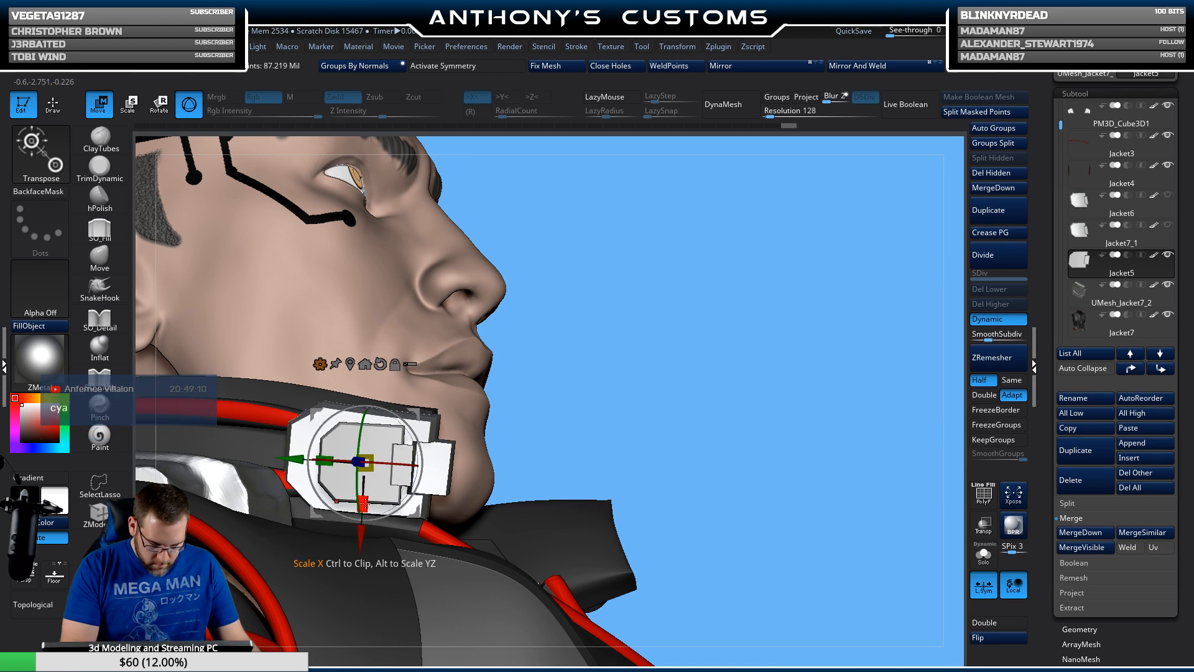
Step: Scale the buckle piece to about 0.85 along its X axis and shift it toward the clasp's rear end
{"action": "left_click_drag", "start_coordinate": [364, 503], "coordinate": [363, 497]}
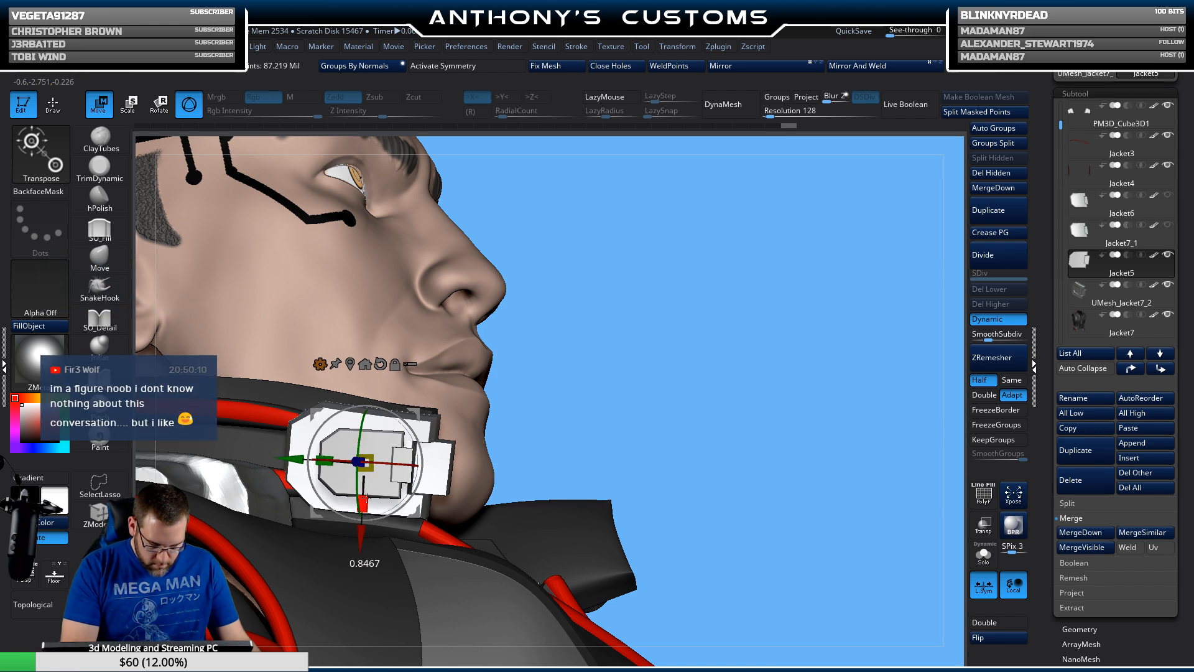
{"action": "left_click_drag", "start_coordinate": [297, 457], "coordinate": [282, 456]}
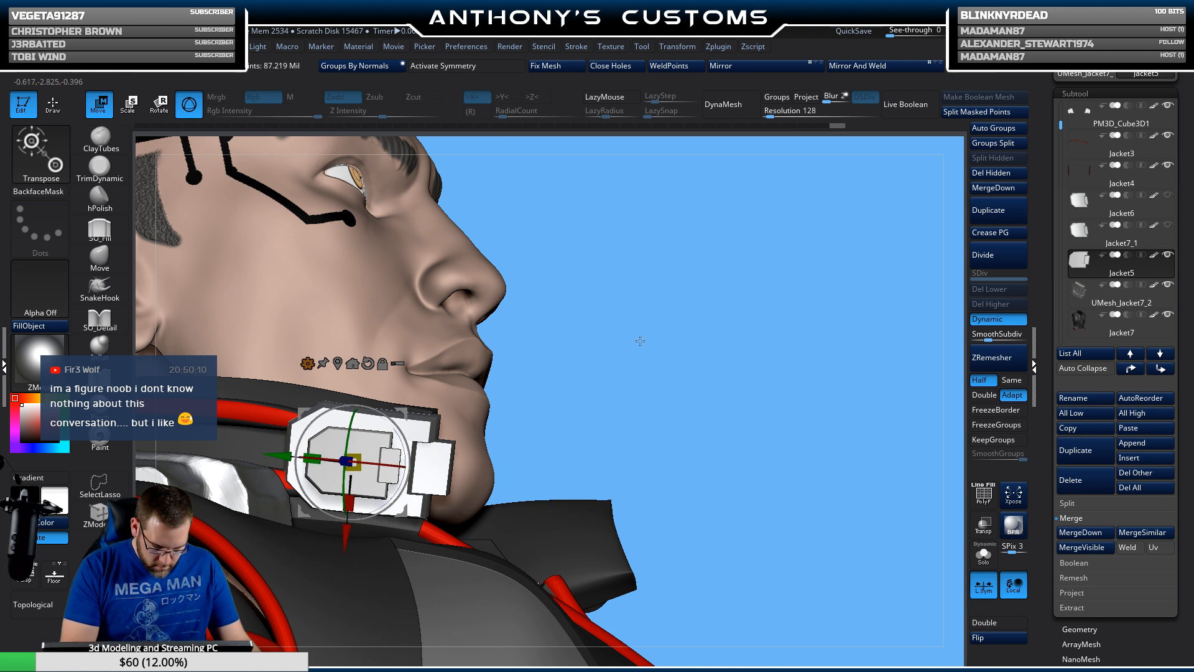
{"action": "left_click_drag", "start_coordinate": [640, 341], "coordinate": [498, 324]}
{"action": "left_click_drag", "start_coordinate": [282, 466], "coordinate": [615, 469]}
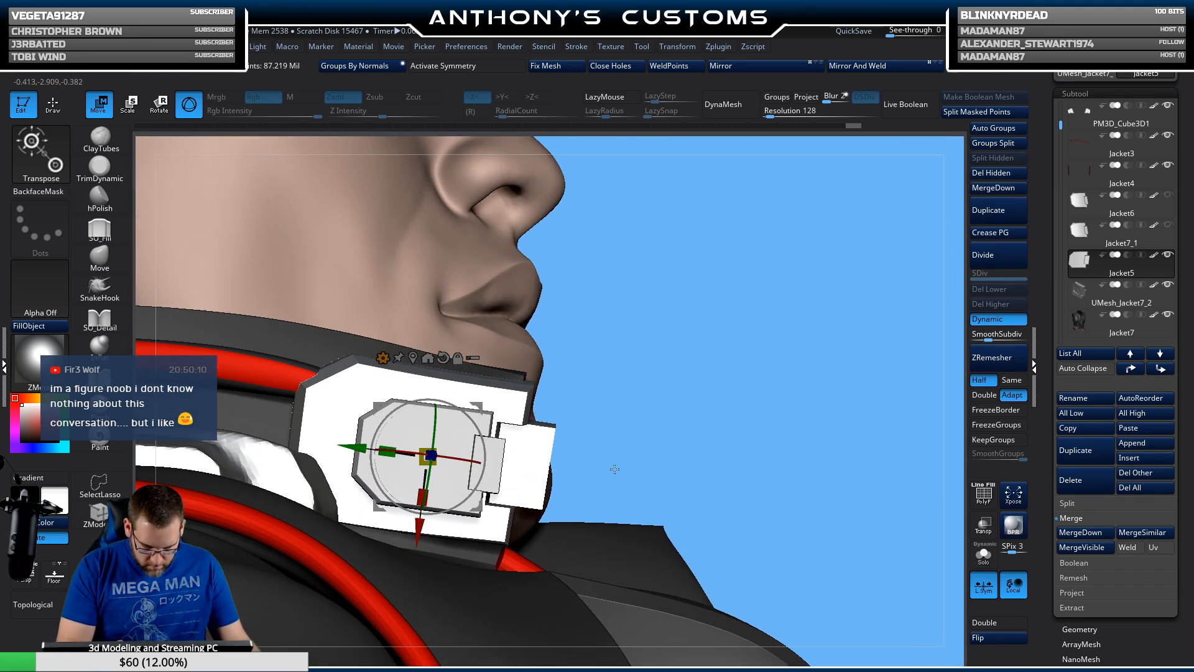
Step: Turn on PolyFrame, isolate the collar clasp in the Jacket7 subtool, and split it from the rest of the jacket with Split Hidden
{"action": "right_click_drag", "start_coordinate": [614, 469], "coordinate": [608, 435], "text": "ctrl"}
{"action": "key", "text": "shift+f"}
{"action": "right_click_drag", "start_coordinate": [703, 384], "coordinate": [684, 351], "text": "ctrl"}
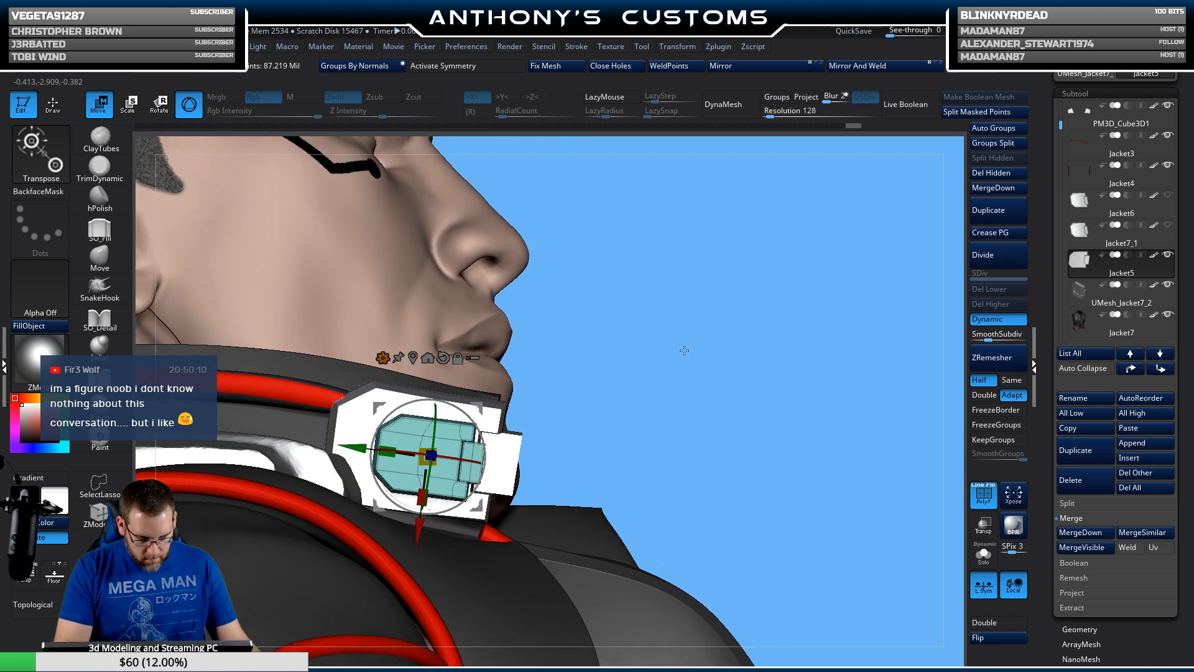
{"action": "left_click_drag", "start_coordinate": [685, 350], "coordinate": [617, 345]}
{"action": "left_click", "coordinate": [502, 448], "text": "alt"}
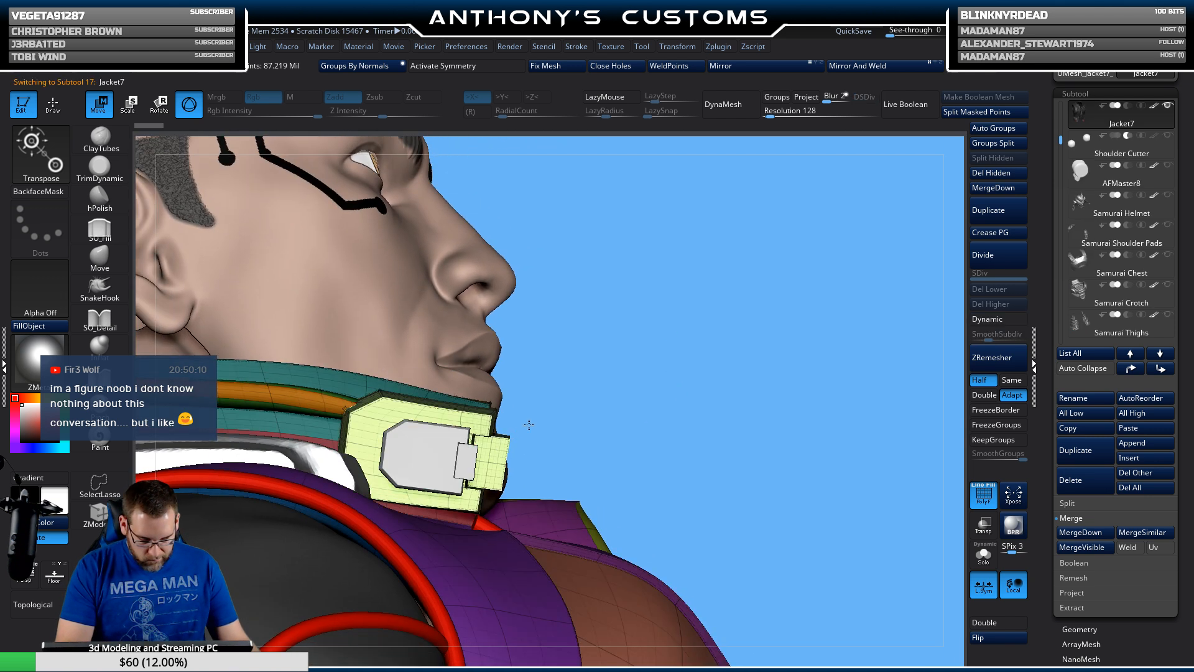
{"action": "left_click", "coordinate": [494, 443]}
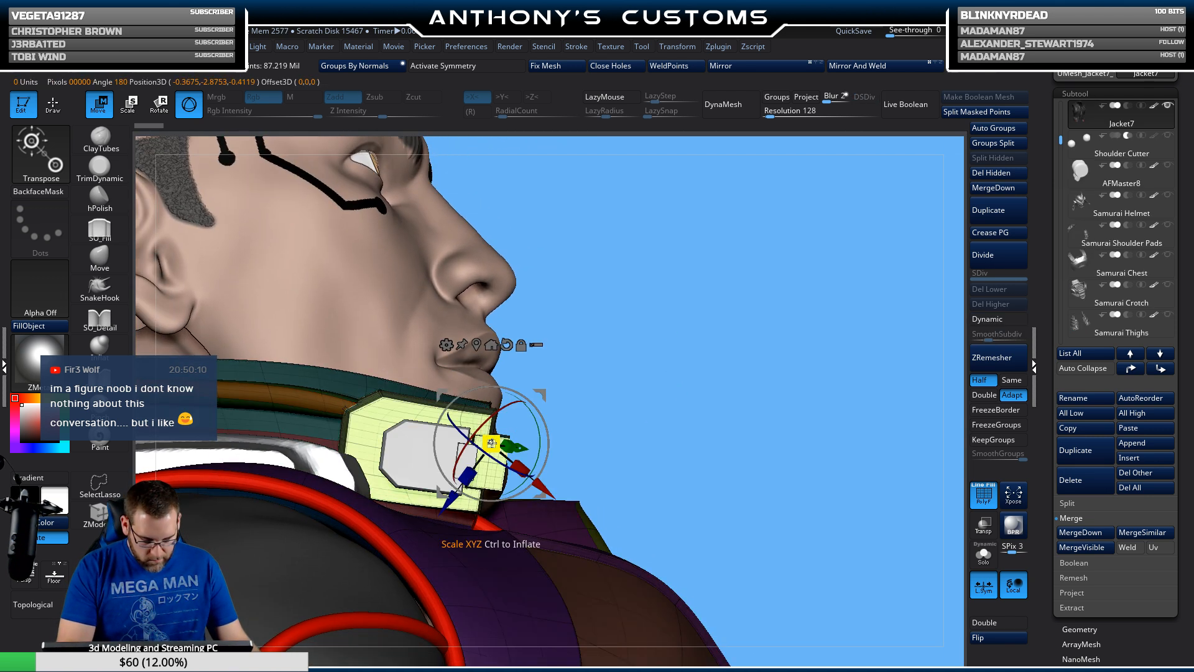
{"action": "left_click_drag", "start_coordinate": [529, 399], "coordinate": [543, 387], "text": "ctrl"}
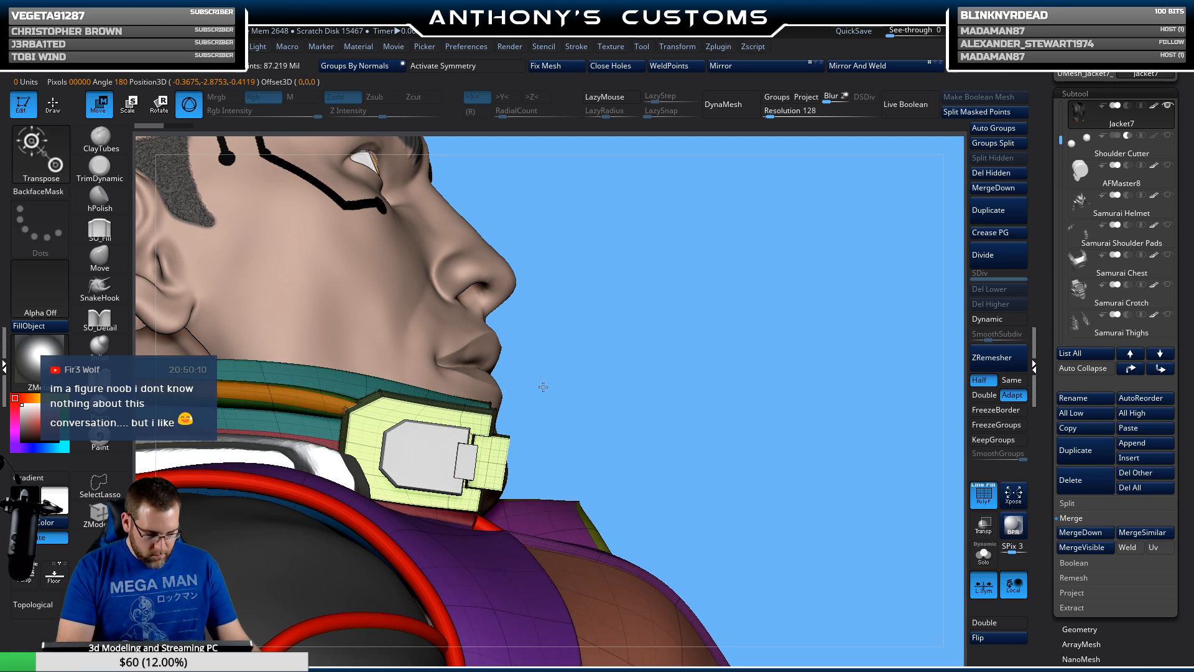
{"action": "key", "text": "q"}
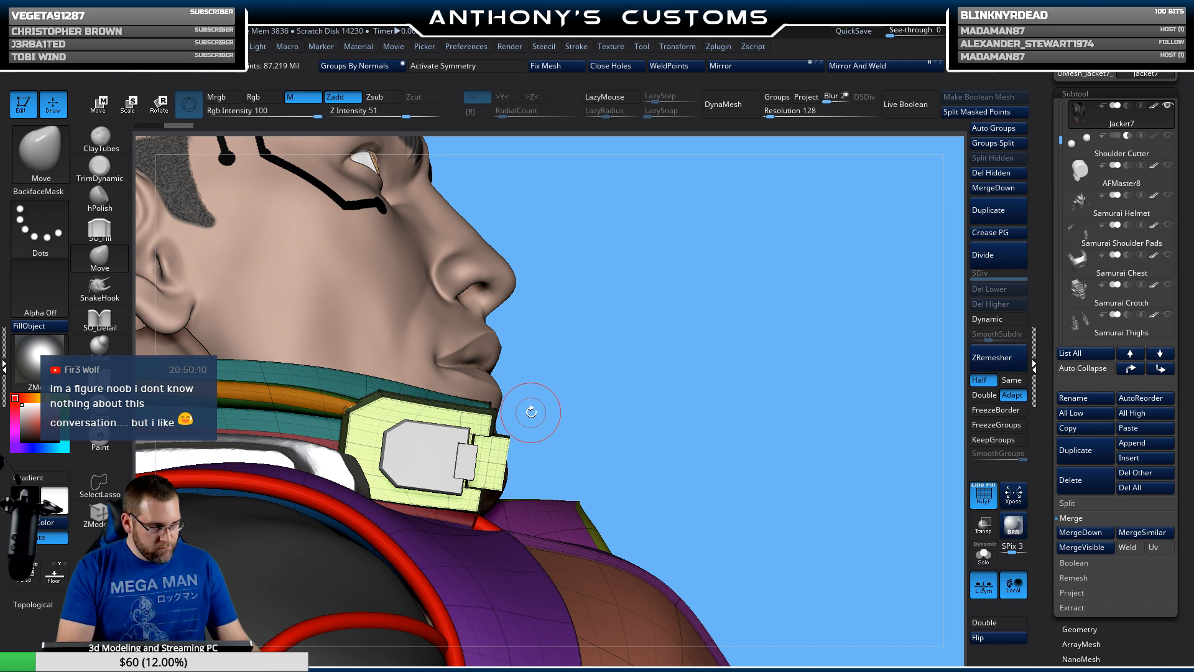
{"action": "left_click_drag", "start_coordinate": [579, 413], "coordinate": [557, 389]}
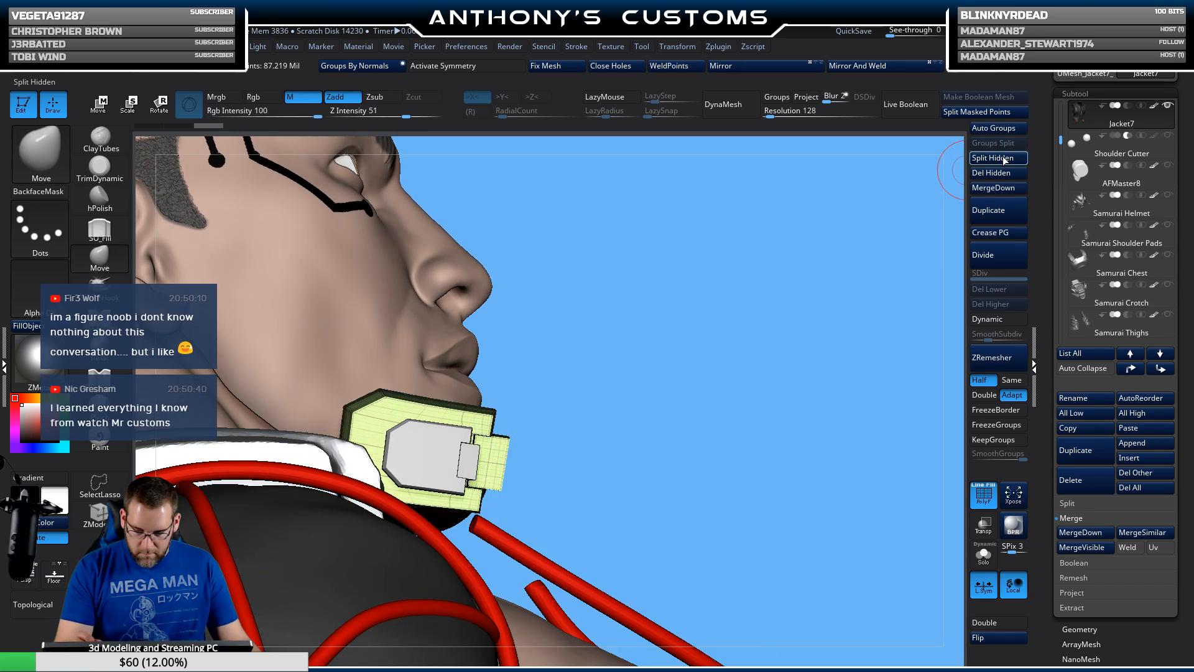
{"action": "left_click", "coordinate": [1022, 153]}
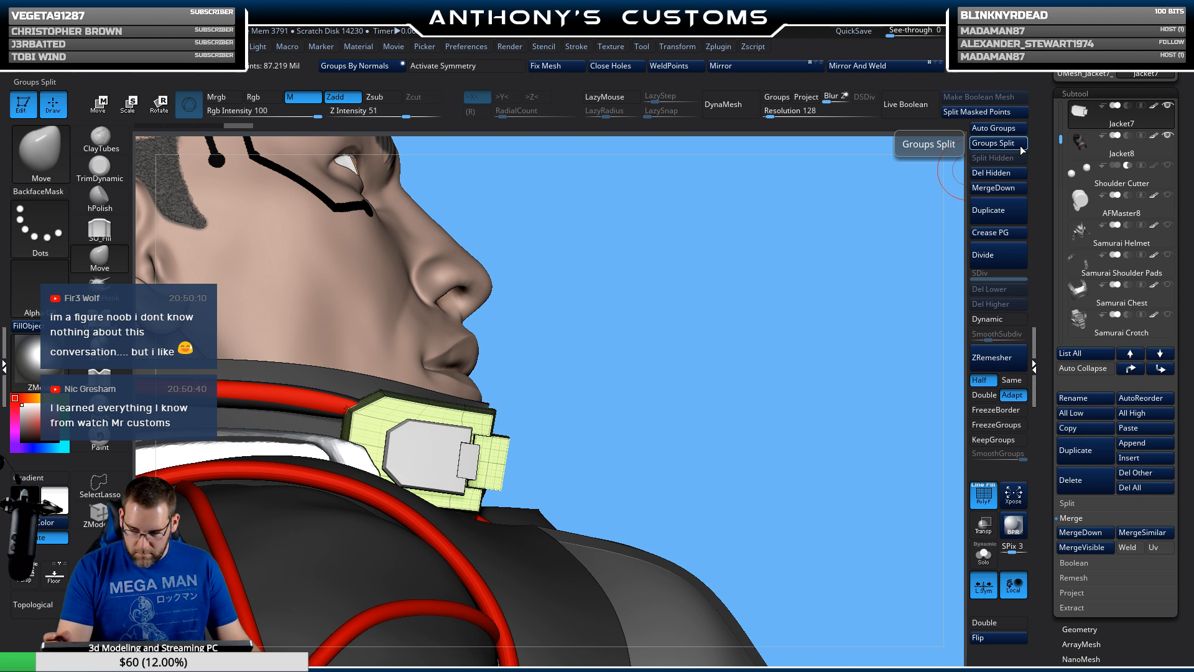
Step: Move Jacket5 directly below Jacket7 in the subtool order and show only these two clasp pieces
{"action": "left_click_drag", "start_coordinate": [1060, 141], "coordinate": [1061, 135]}
{"action": "mouse_move", "coordinate": [1119, 129]}
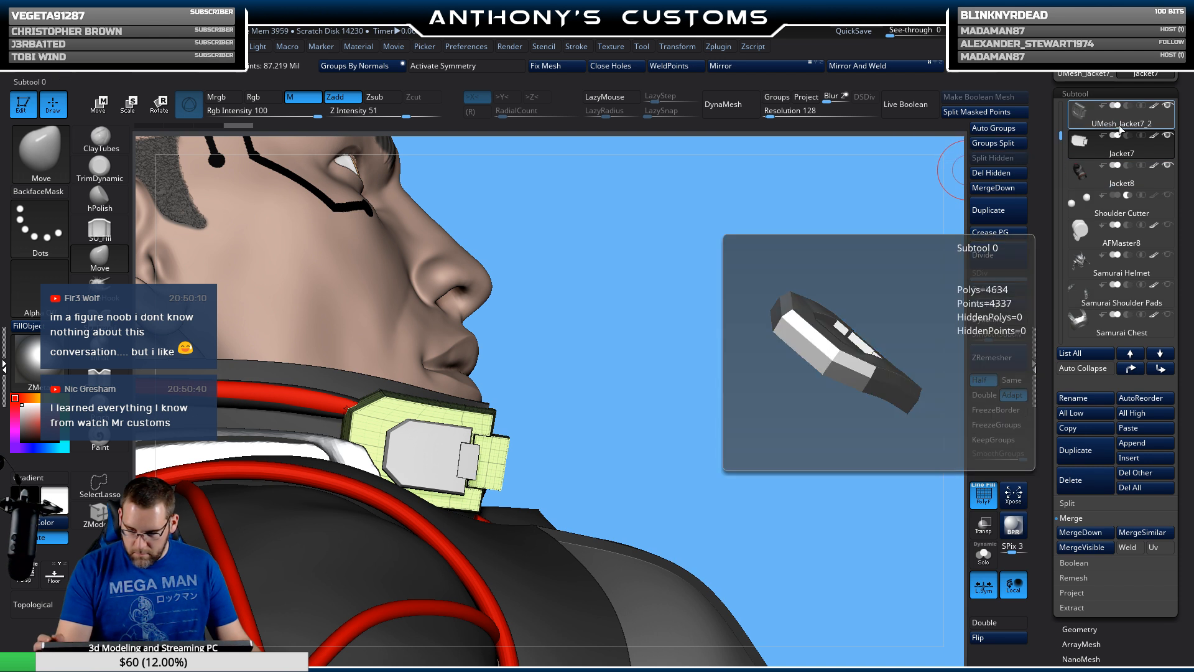
{"action": "left_click", "coordinate": [446, 457], "text": "alt"}
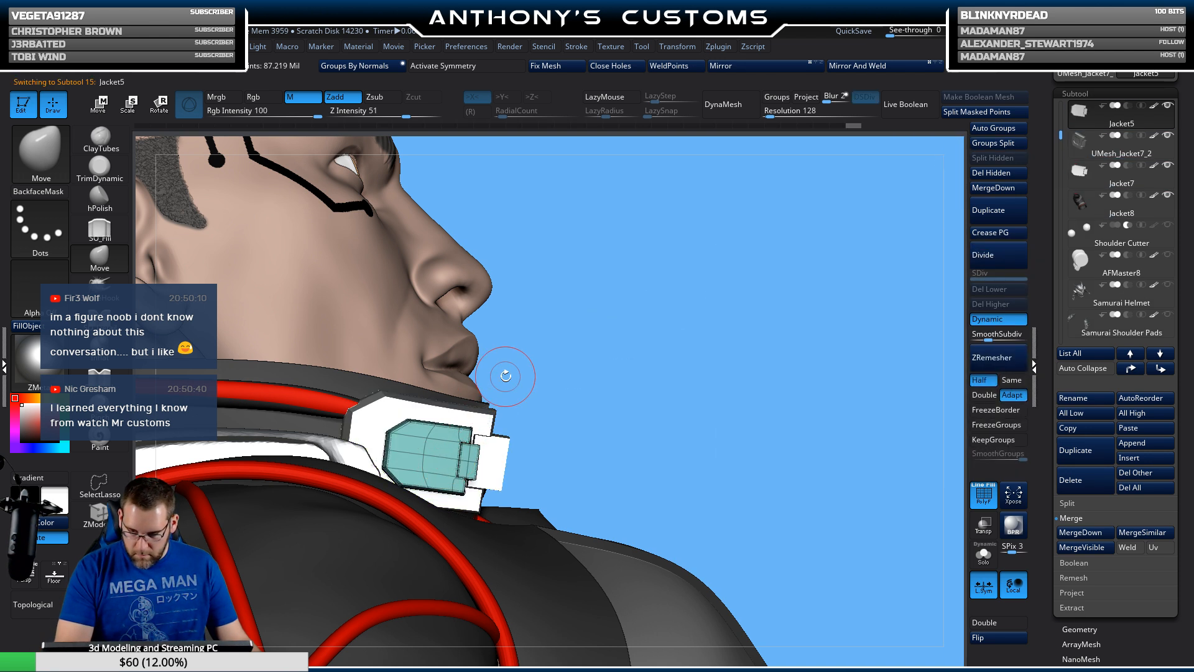
{"action": "left_click", "coordinate": [1161, 368]}
{"action": "left_click", "coordinate": [1161, 368]}
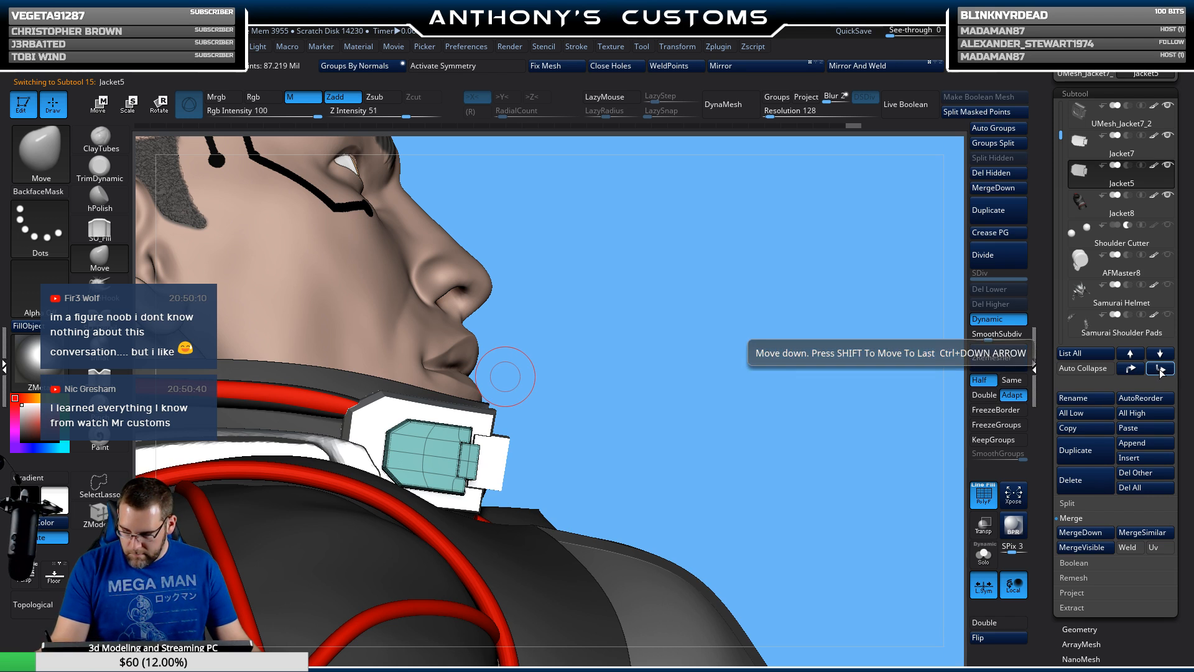
{"action": "left_click", "coordinate": [1168, 165], "text": "shift"}
{"action": "left_click", "coordinate": [1167, 135]}
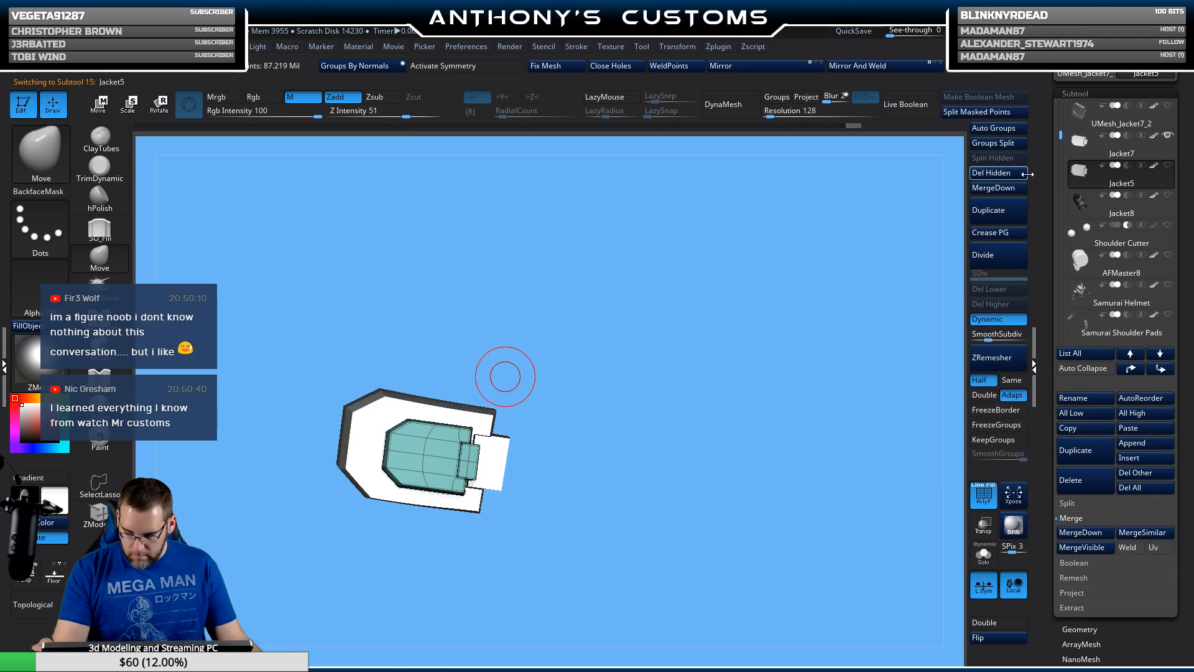
Step: Shift the Jacket5 piece toward the clasp's tapered end and adjust its seating on the clasp's outer face
{"action": "right_click_drag", "start_coordinate": [708, 366], "coordinate": [692, 444], "text": "ctrl"}
{"action": "left_click_drag", "start_coordinate": [692, 444], "coordinate": [696, 374]}
{"action": "key", "text": "w"}
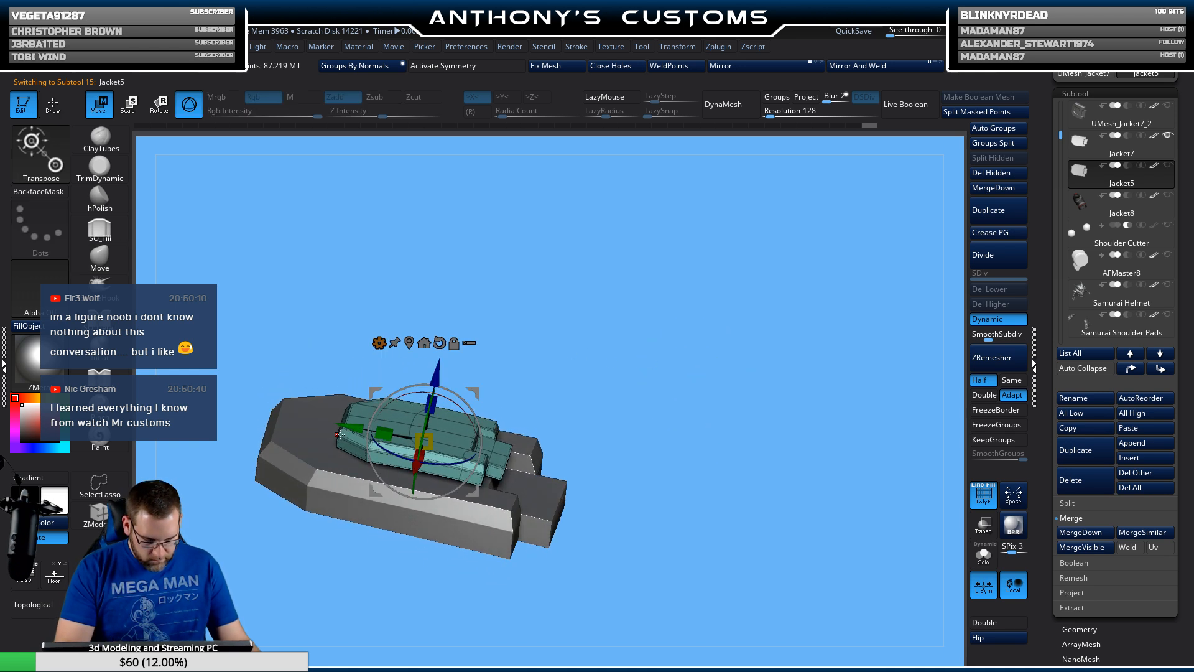
{"action": "left_click_drag", "start_coordinate": [349, 428], "coordinate": [317, 421]}
{"action": "left_click_drag", "start_coordinate": [698, 360], "coordinate": [560, 337]}
{"action": "left_click_drag", "start_coordinate": [421, 392], "coordinate": [373, 374]}
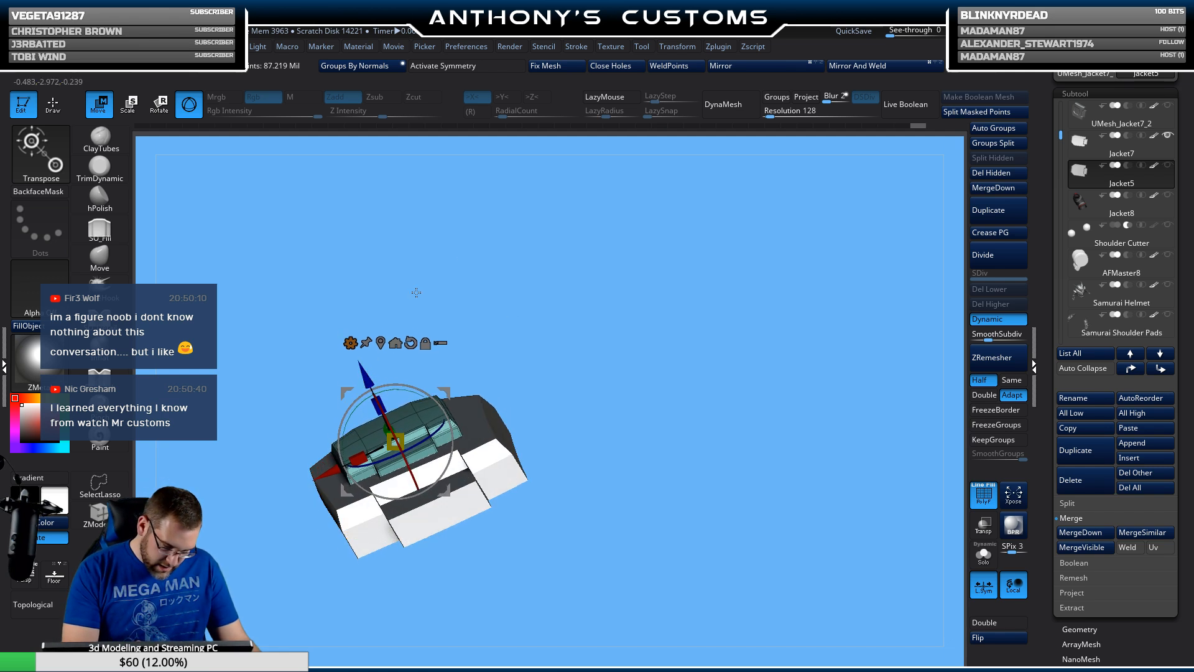
{"action": "left_click_drag", "start_coordinate": [553, 328], "coordinate": [576, 414]}
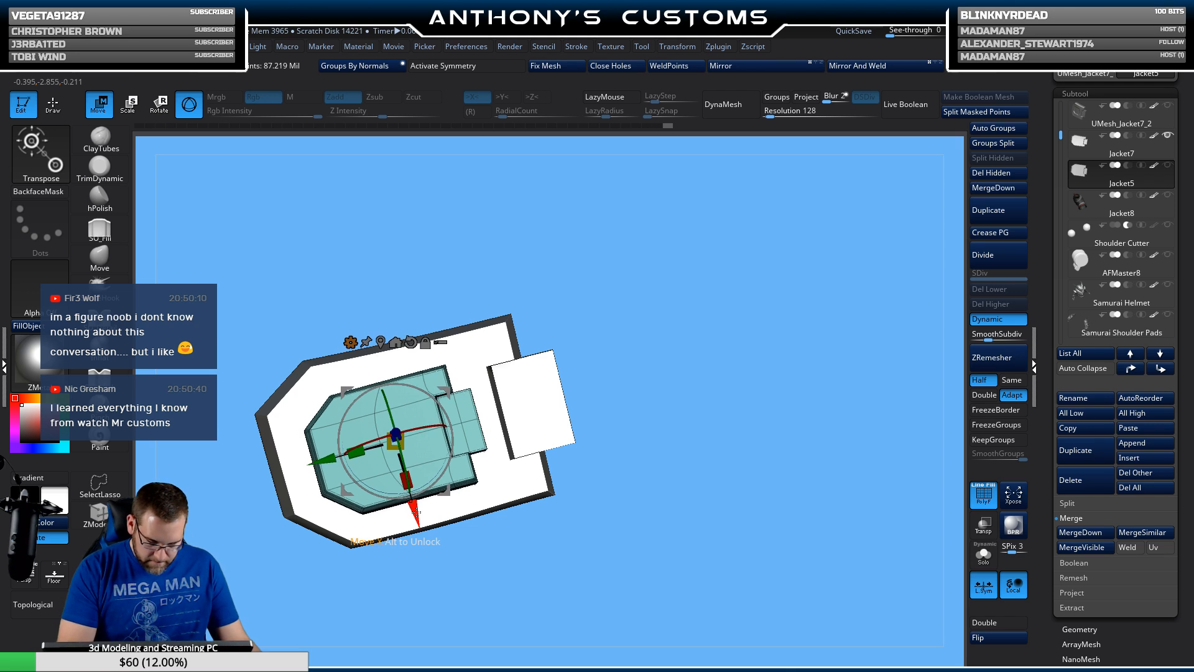
Step: Set Jacket5 as a subtractive subtool and preview the recess in the clasp with Live Boolean, without PolyFrame
{"action": "left_click_drag", "start_coordinate": [653, 327], "coordinate": [673, 429]}
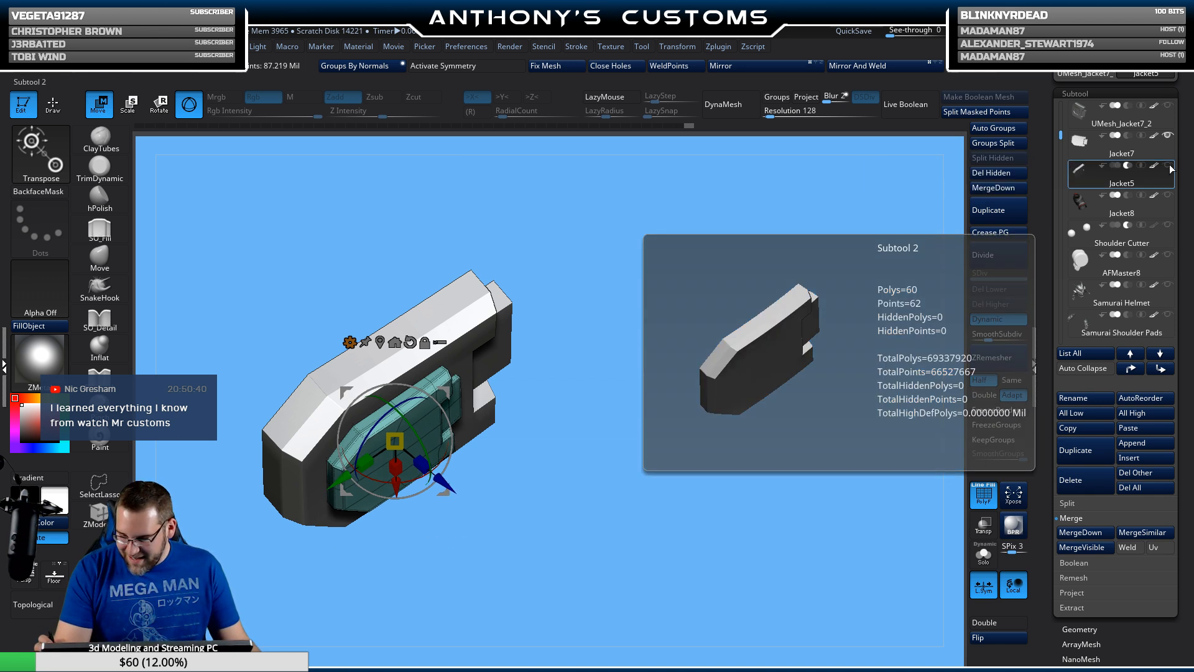
{"action": "left_click", "coordinate": [912, 104]}
{"action": "left_click_drag", "start_coordinate": [730, 411], "coordinate": [752, 305]}
{"action": "key", "text": "shift+f"}
{"action": "key", "text": "q"}
{"action": "mouse_move", "coordinate": [749, 420]}
{"action": "left_mouse_down"}
{"action": "mouse_move", "coordinate": [720, 361]}
{"action": "mouse_move", "coordinate": [733, 373]}
{"action": "mouse_move", "coordinate": [733, 361]}
{"action": "left_mouse_up"}
Step: Fine-tune the Jacket5 cutter's fit and depth so that it cuts an evenly placed recess into the clasp
{"action": "key", "text": "w"}
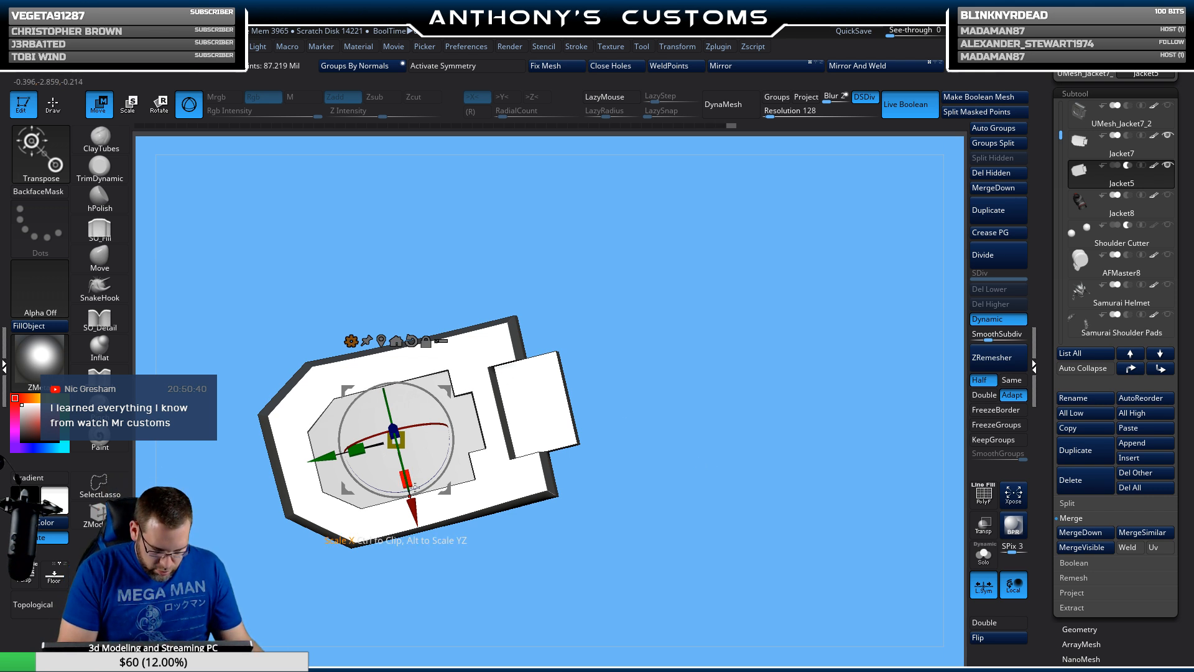
{"action": "left_click_drag", "start_coordinate": [423, 560], "coordinate": [690, 447]}
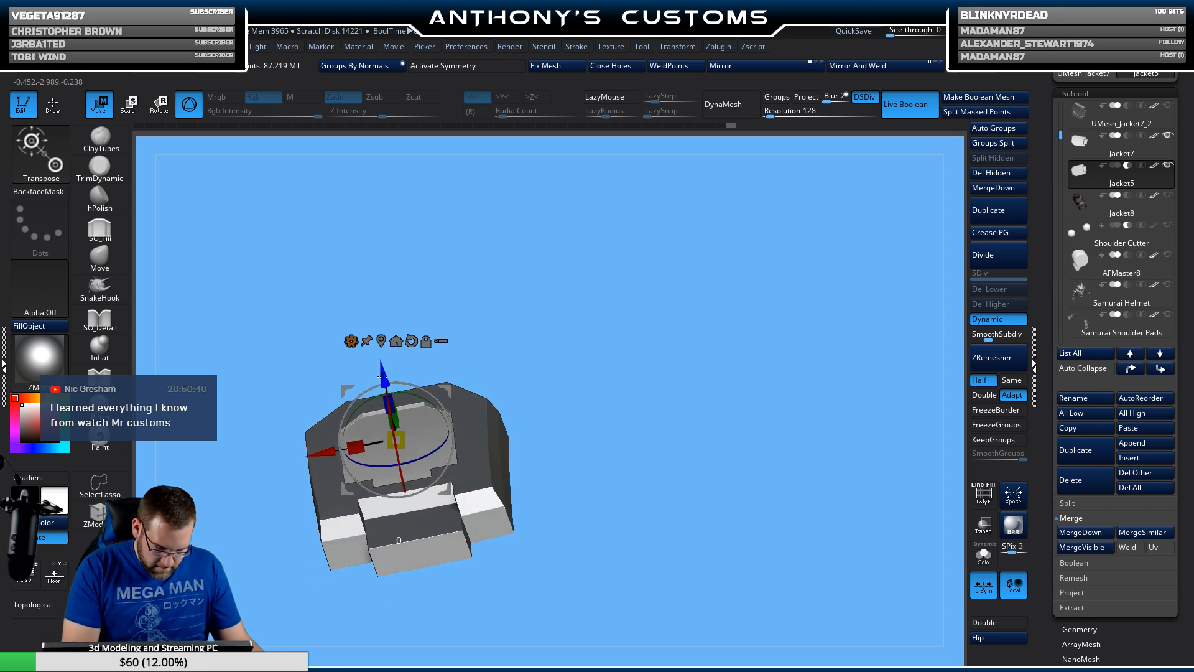
{"action": "left_click_drag", "start_coordinate": [595, 348], "coordinate": [548, 367]}
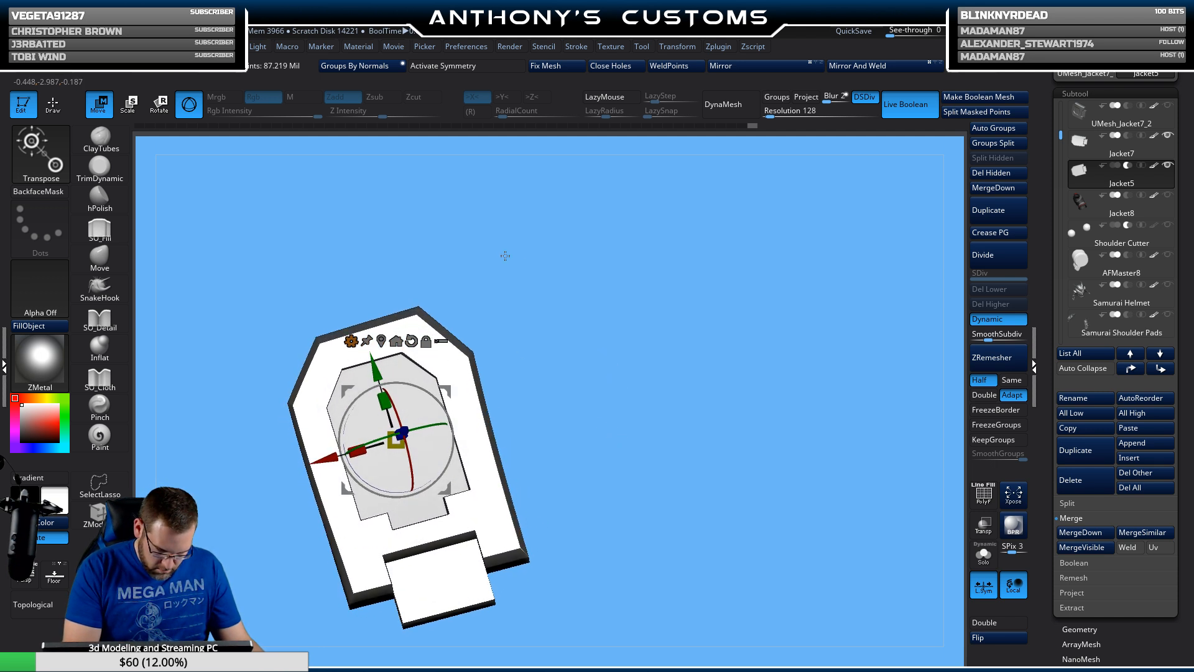
{"action": "mouse_move", "coordinate": [506, 256]}
{"action": "left_mouse_down"}
{"action": "mouse_move", "coordinate": [658, 421]}
{"action": "mouse_move", "coordinate": [659, 456]}
{"action": "mouse_move", "coordinate": [673, 400]}
{"action": "mouse_move", "coordinate": [685, 409]}
{"action": "mouse_move", "coordinate": [683, 335]}
{"action": "mouse_move", "coordinate": [665, 321]}
{"action": "mouse_move", "coordinate": [699, 368]}
{"action": "mouse_move", "coordinate": [673, 364]}
{"action": "mouse_move", "coordinate": [703, 457]}
{"action": "mouse_move", "coordinate": [675, 457]}
{"action": "mouse_move", "coordinate": [674, 405]}
{"action": "left_mouse_up"}
{"action": "key", "text": "q"}
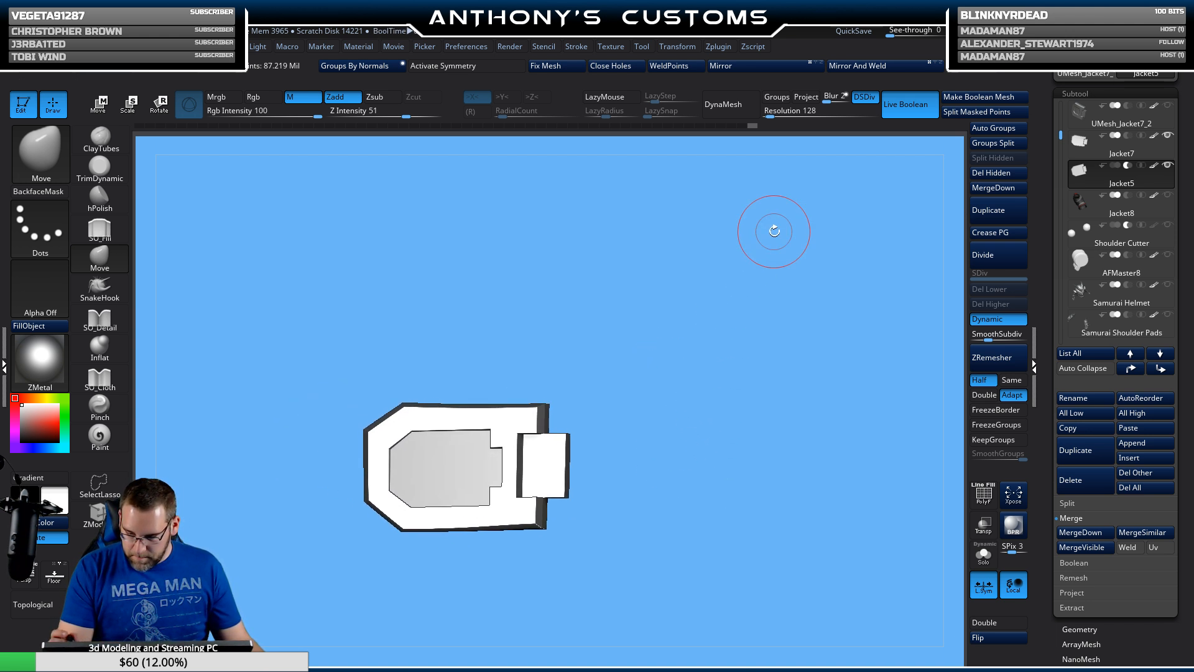
Step: Make the boolean mesh from the clasp and its cutter, turn off Live Boolean, and insert UMesh_Jacket8 below Jacket5
{"action": "left_click", "coordinate": [984, 95]}
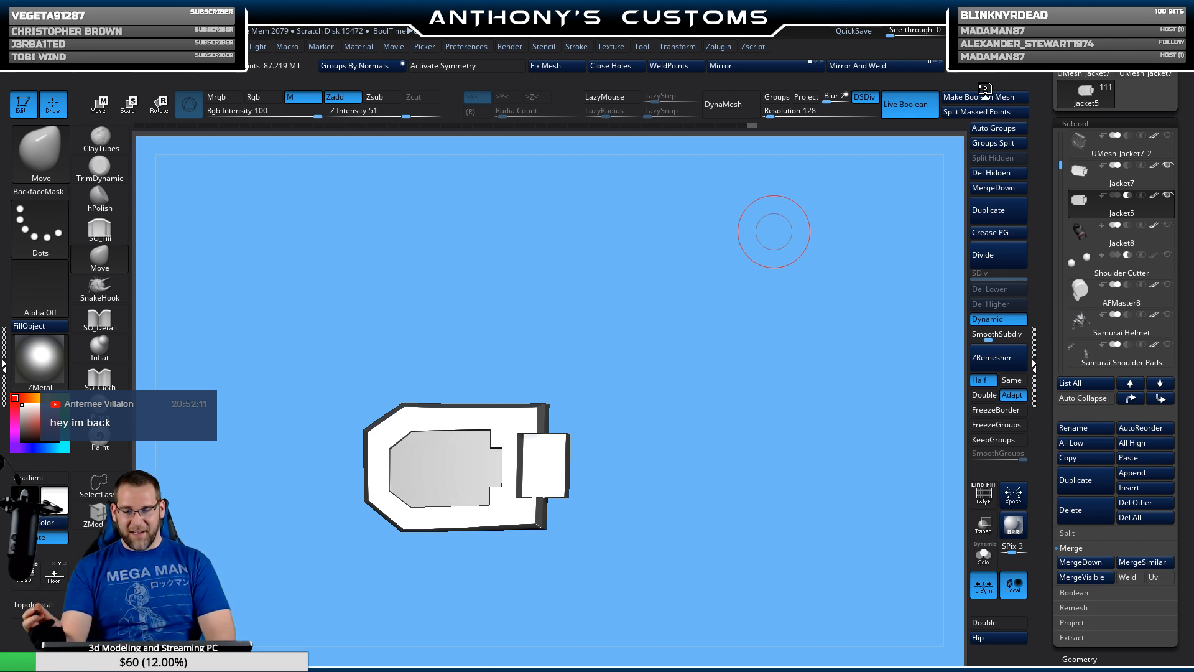
{"action": "left_click", "coordinate": [900, 104]}
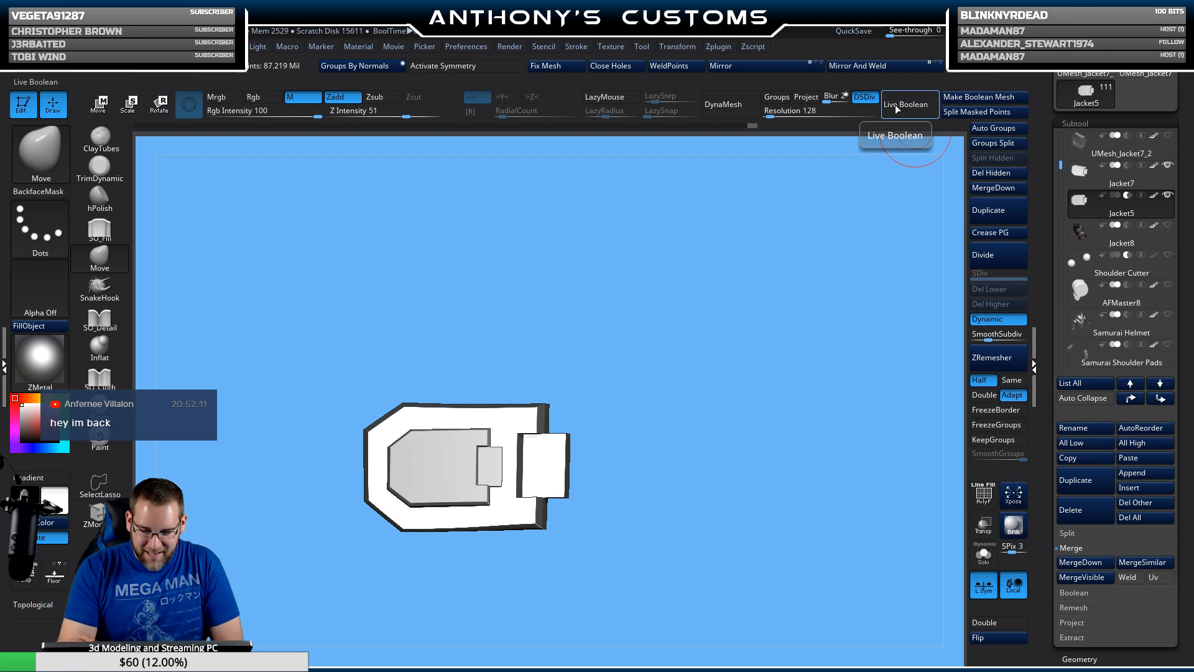
{"action": "left_click", "coordinate": [1168, 196]}
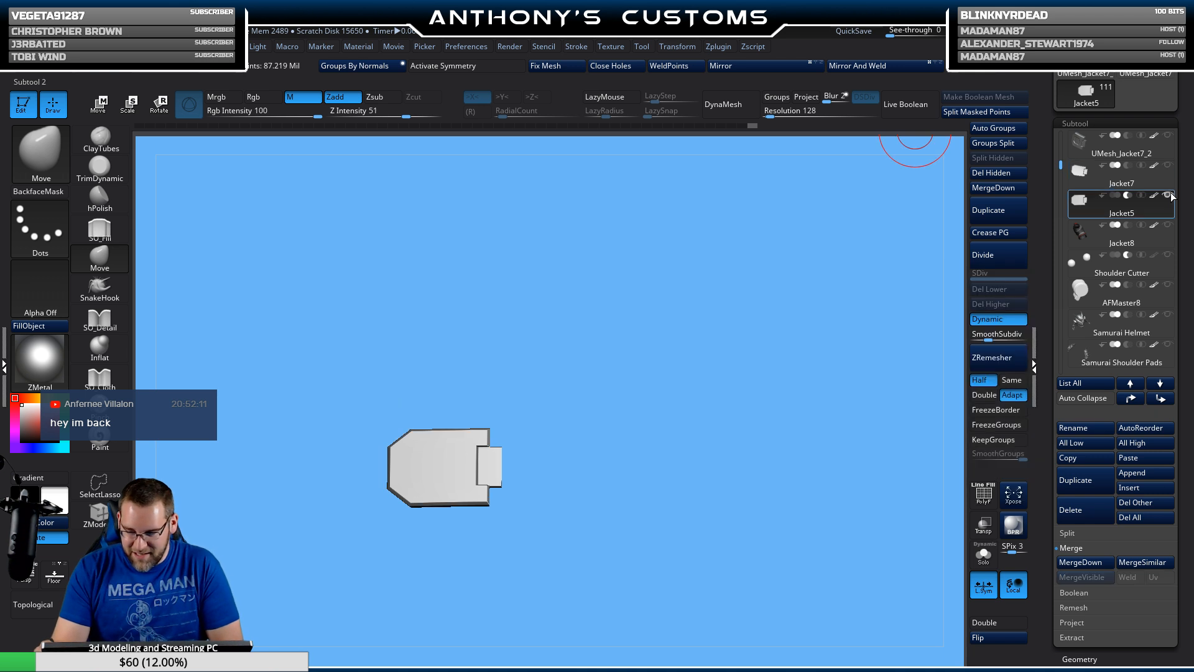
{"action": "mouse_move", "coordinate": [1175, 214]}
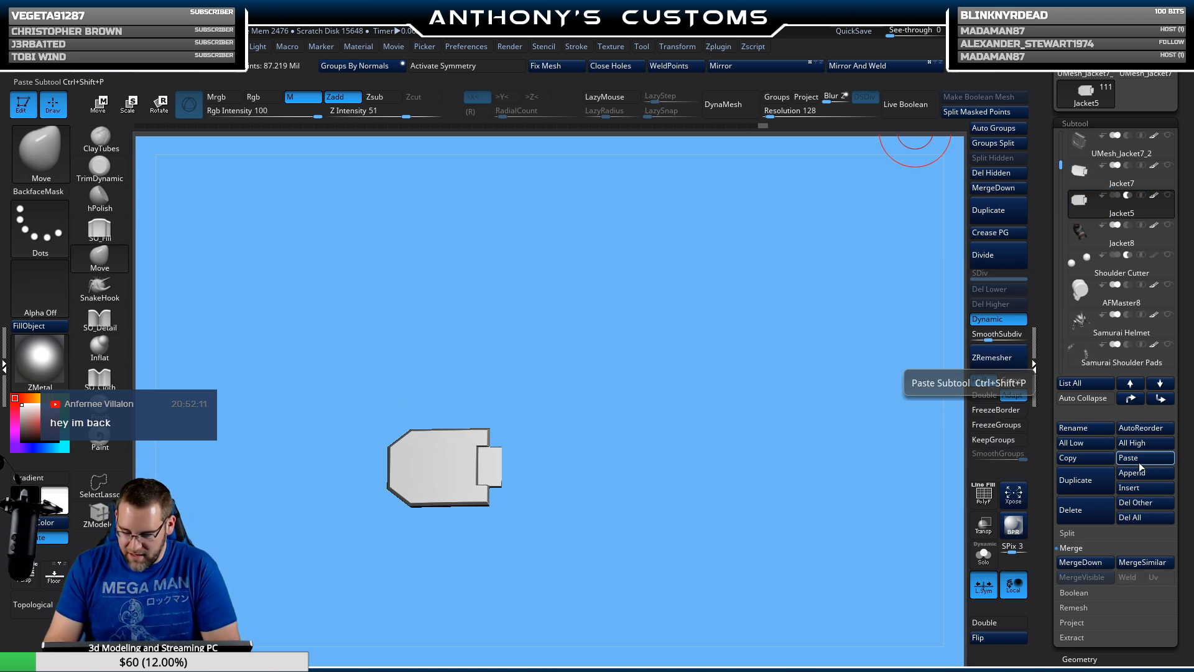
{"action": "left_click", "coordinate": [1143, 489]}
{"action": "left_click", "coordinate": [675, 527]}
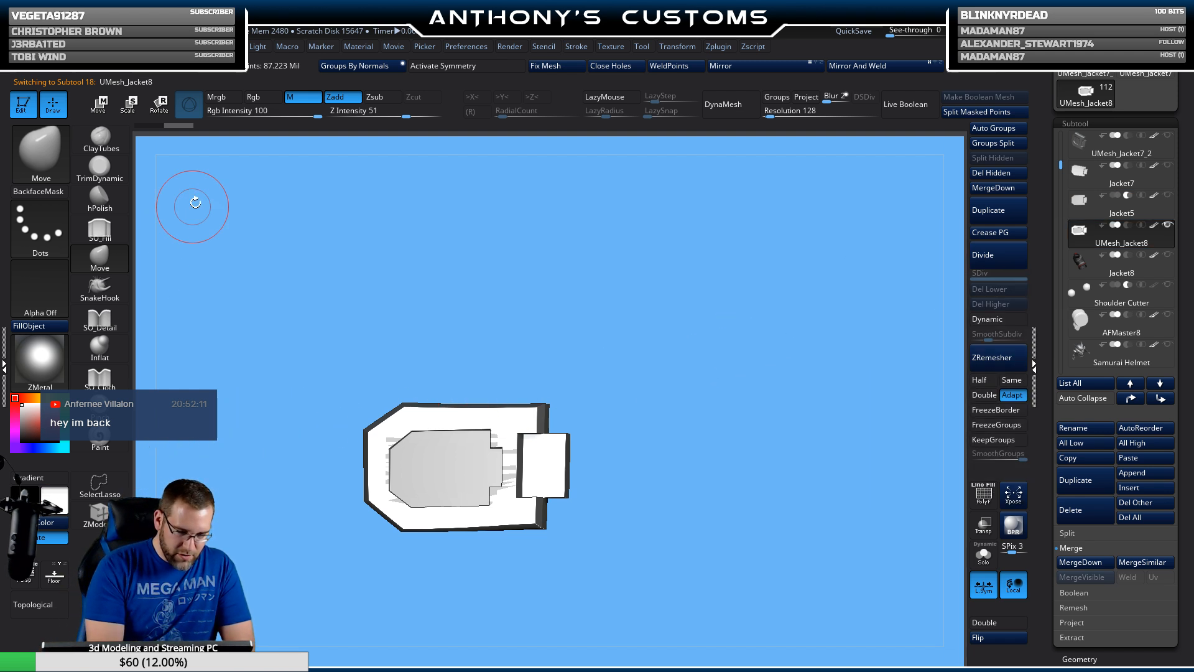
Step: Fill the UMesh_Jacket8 clasp with the current colour and ZMetal material in Mrgb mode
{"action": "left_click", "coordinate": [223, 97]}
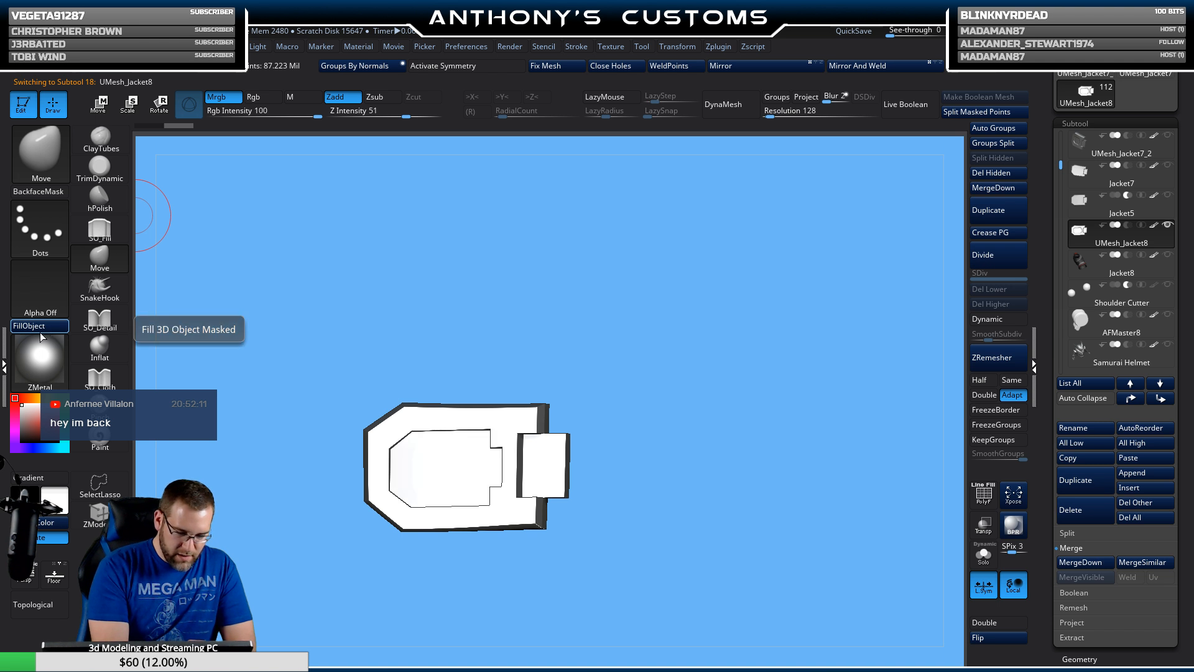
{"action": "left_click_drag", "start_coordinate": [755, 501], "coordinate": [750, 473]}
Step: Select and show Plain Head, and make Sleeved Shoulders and Sleeved Biceps visible
{"action": "key", "text": "n"}
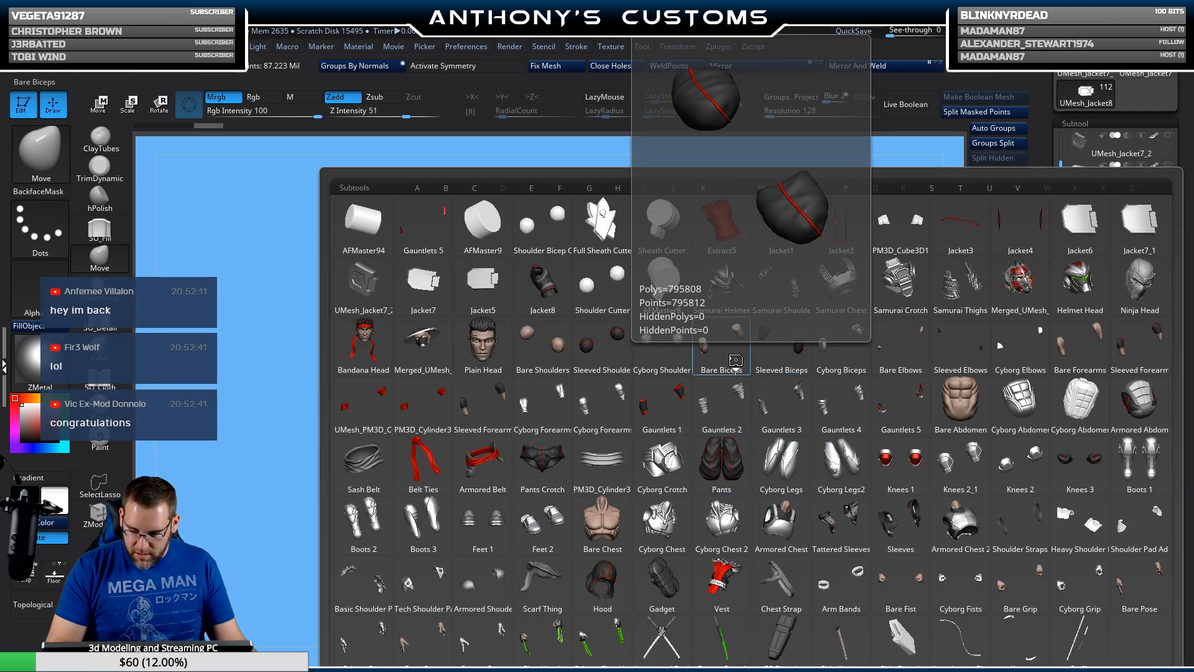
{"action": "left_click", "coordinate": [492, 351]}
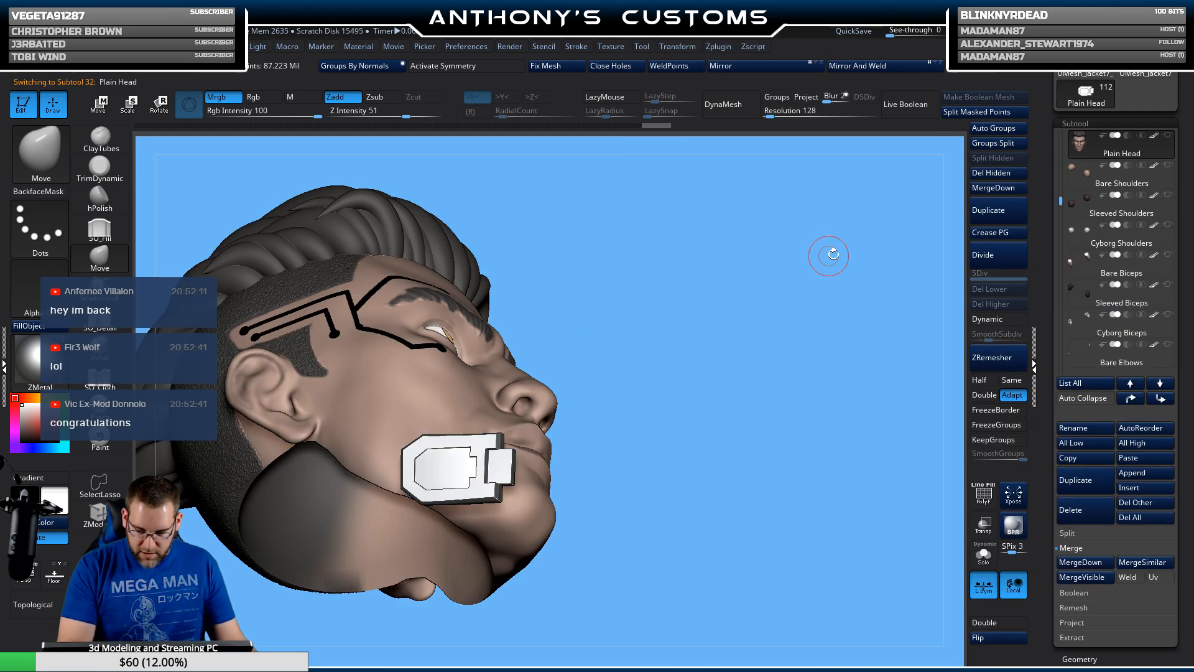
{"action": "left_click", "coordinate": [1168, 196]}
{"action": "left_click", "coordinate": [1168, 284]}
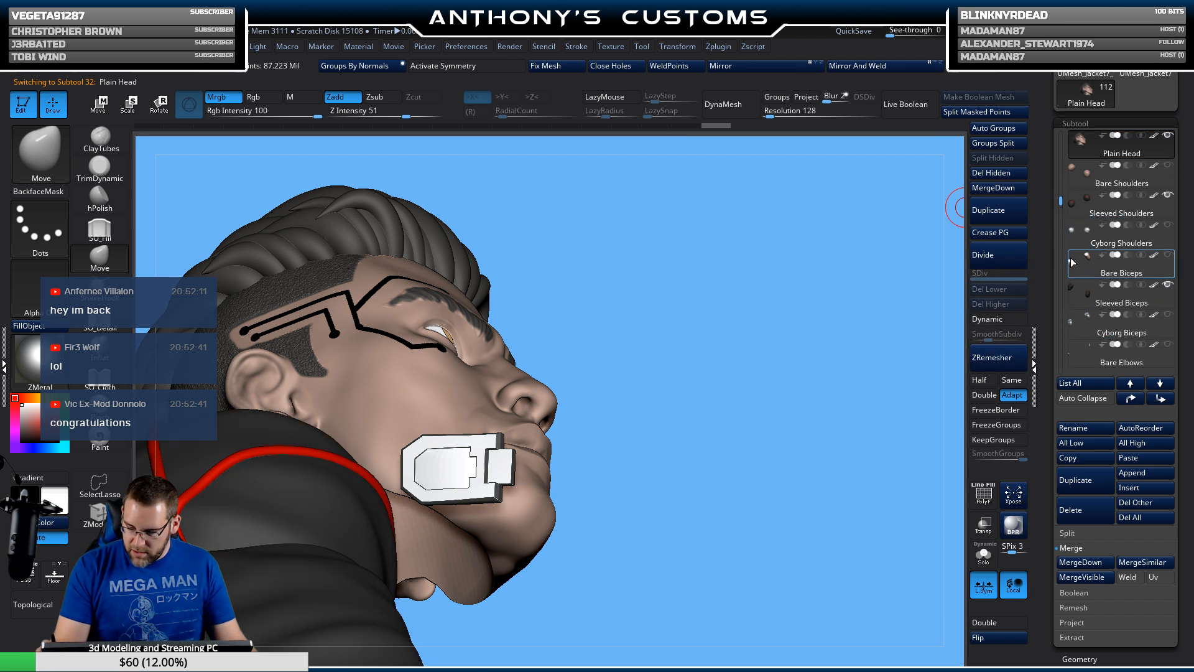
Step: Show Sleeved Elbows, Sleeved Forearms and the red UMesh_PM3D_Cylinder3D1_5 cuffs on the arms
{"action": "left_click_drag", "start_coordinate": [1062, 200], "coordinate": [1063, 208]}
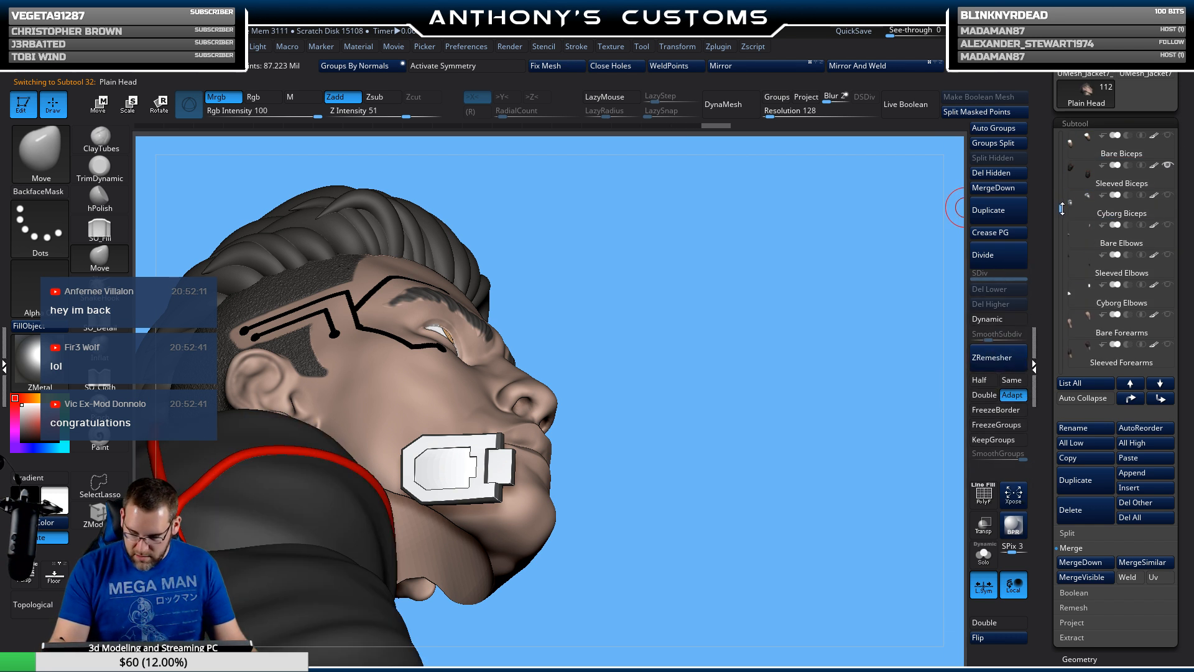
{"action": "left_click", "coordinate": [1168, 257]}
{"action": "scroll", "coordinate": [1086, 225], "scroll_direction": "down", "scroll_amount": 3}
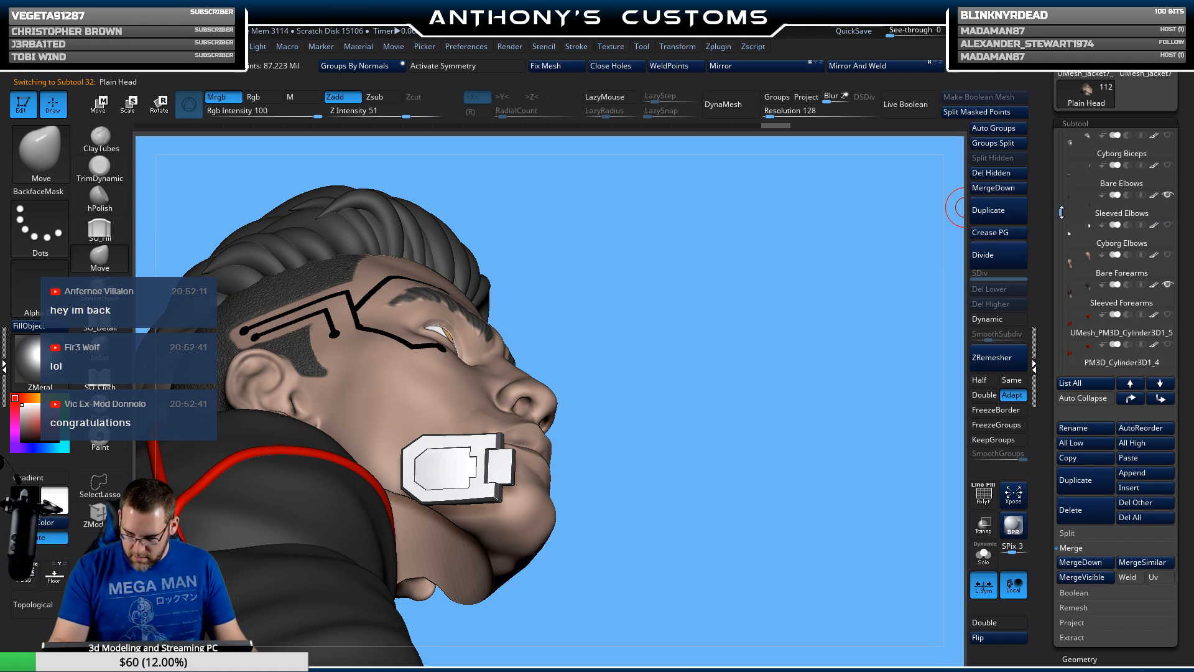
{"action": "left_click_drag", "start_coordinate": [808, 312], "coordinate": [772, 377]}
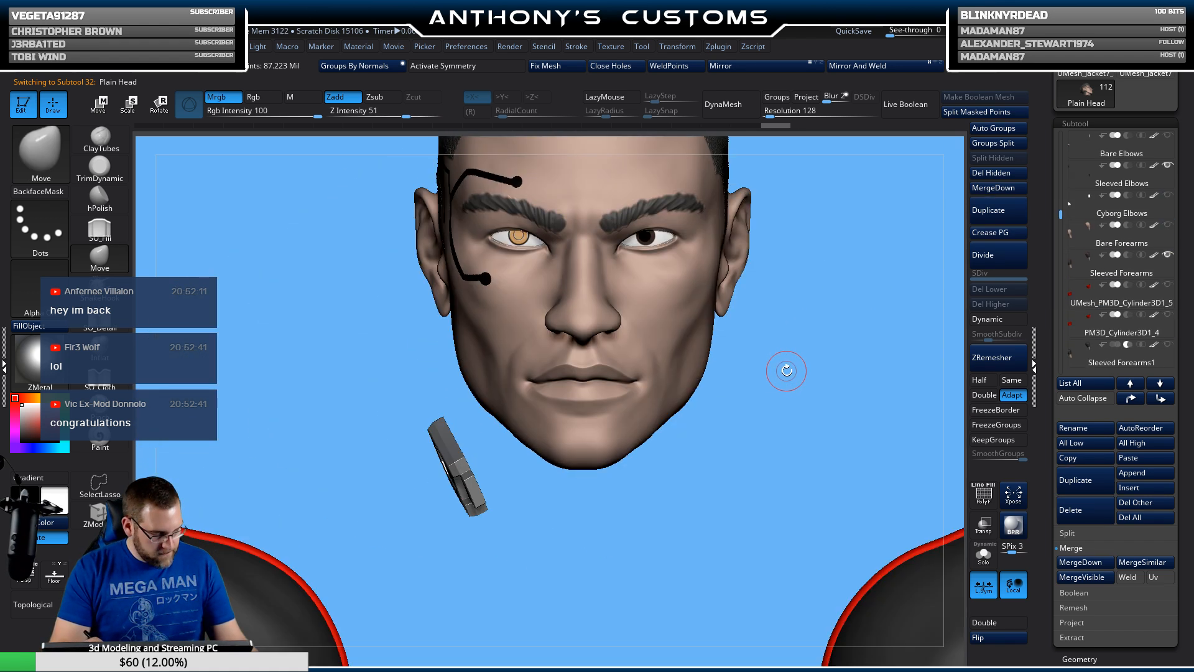
{"action": "key", "text": "f"}
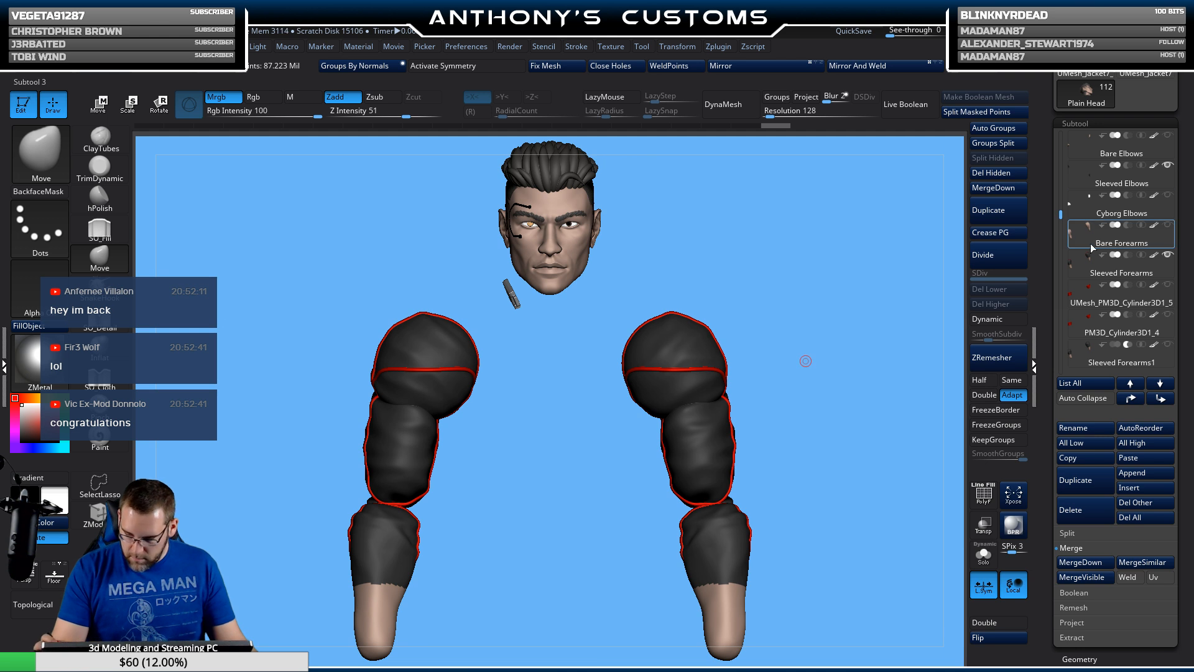
{"action": "left_click", "coordinate": [1169, 285]}
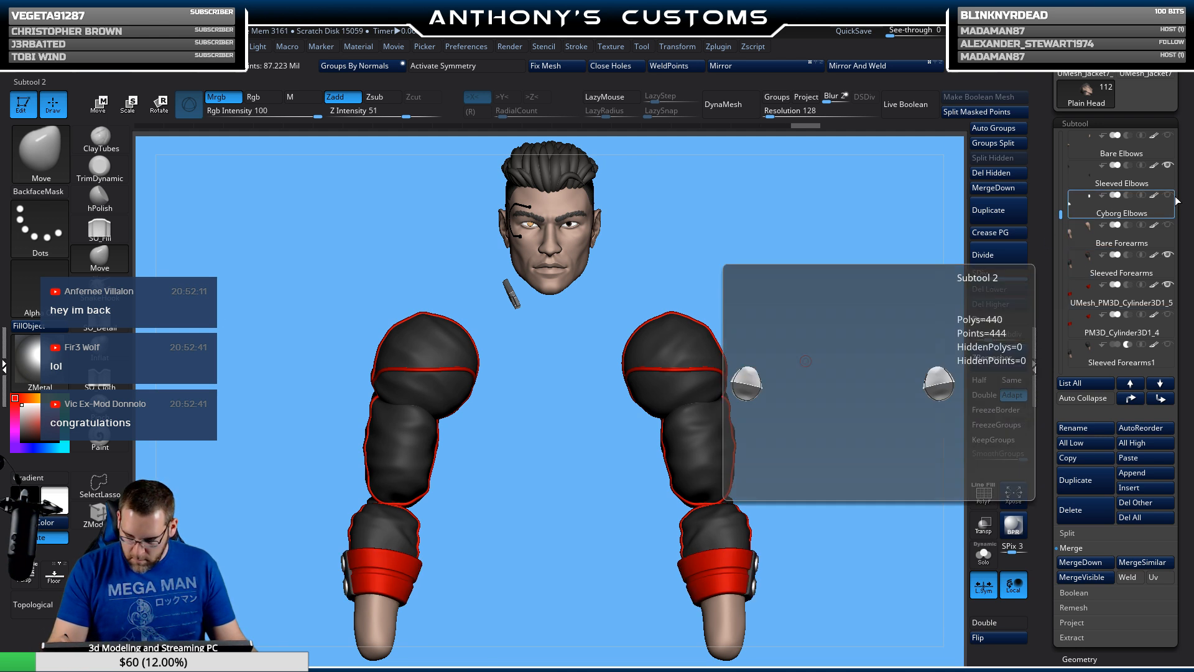
Step: Show Bare Chest, Bare Abdomen, the PM3D_Cylinder3D1 waist wrap and Pants to build up the figure's torso and legs
{"action": "key", "text": "n"}
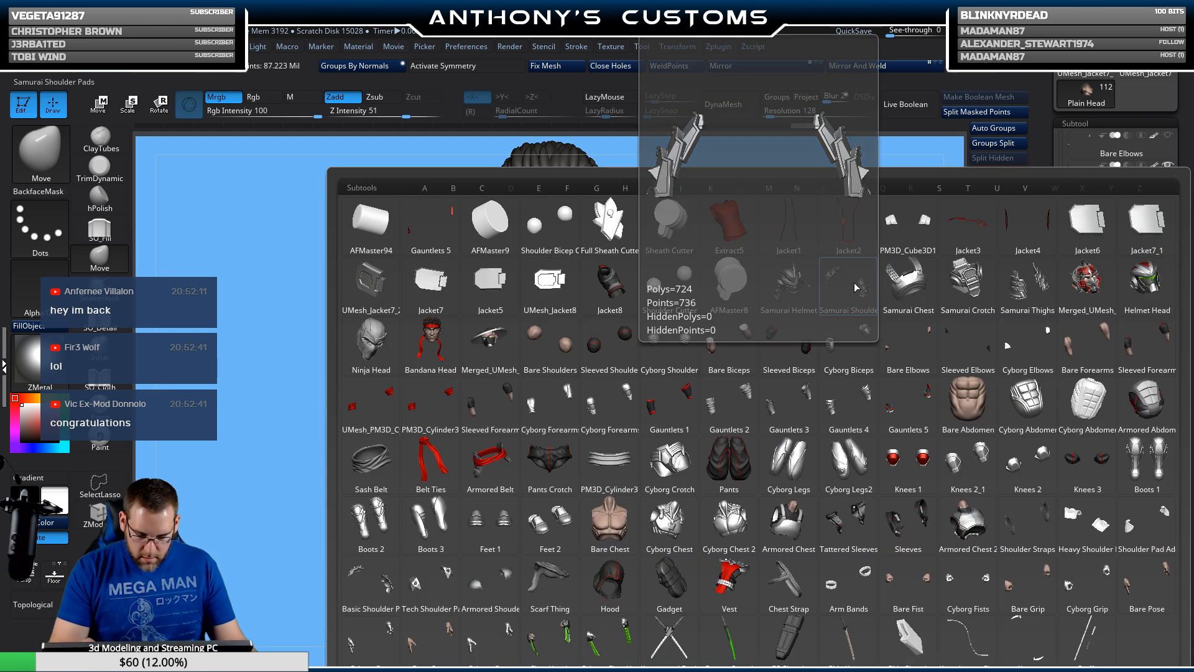
{"action": "left_click", "coordinate": [693, 430]}
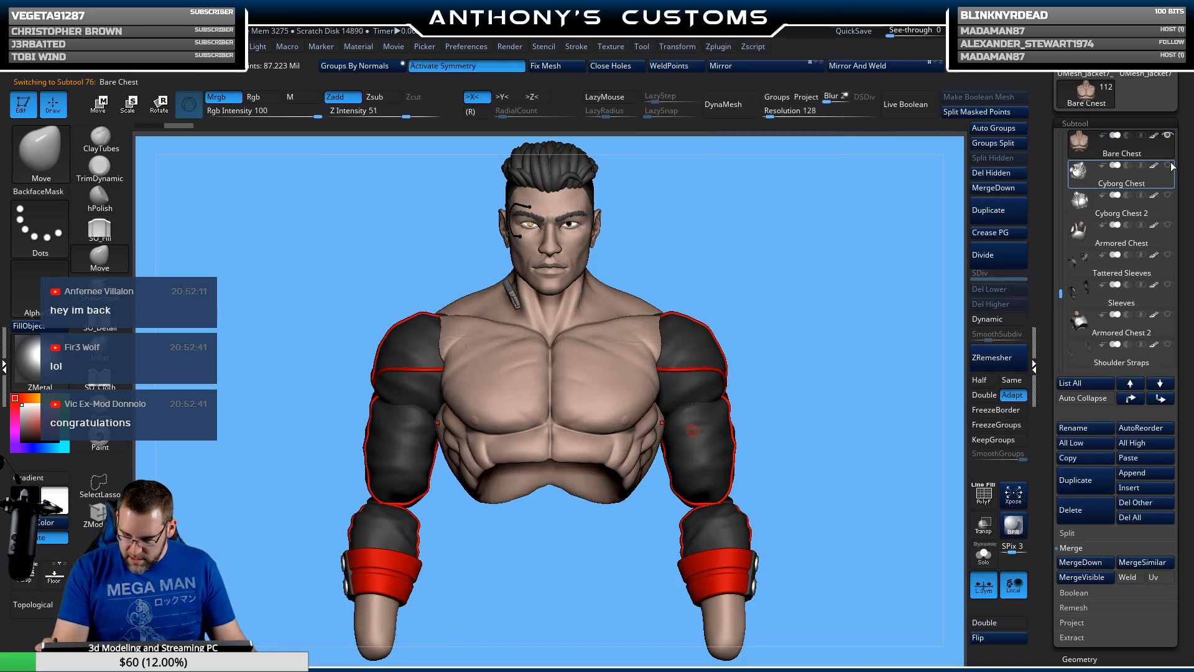
{"action": "key", "text": "n"}
{"action": "left_click", "coordinate": [1039, 402]}
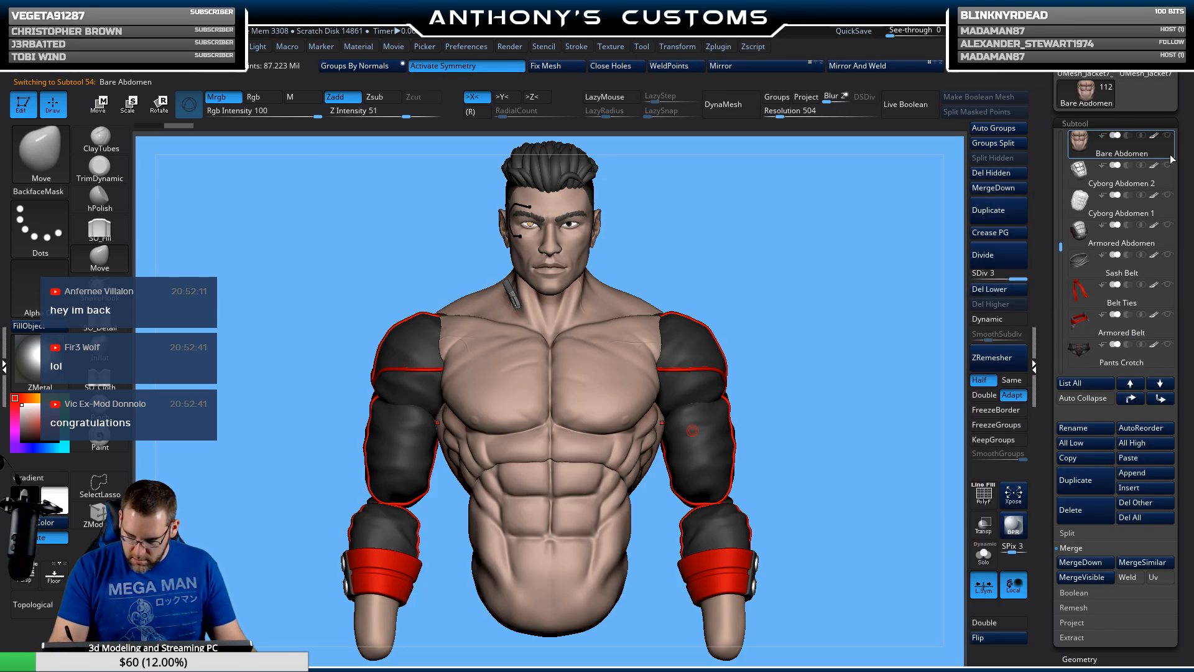
{"action": "key", "text": "n"}
{"action": "left_click", "coordinate": [725, 451]}
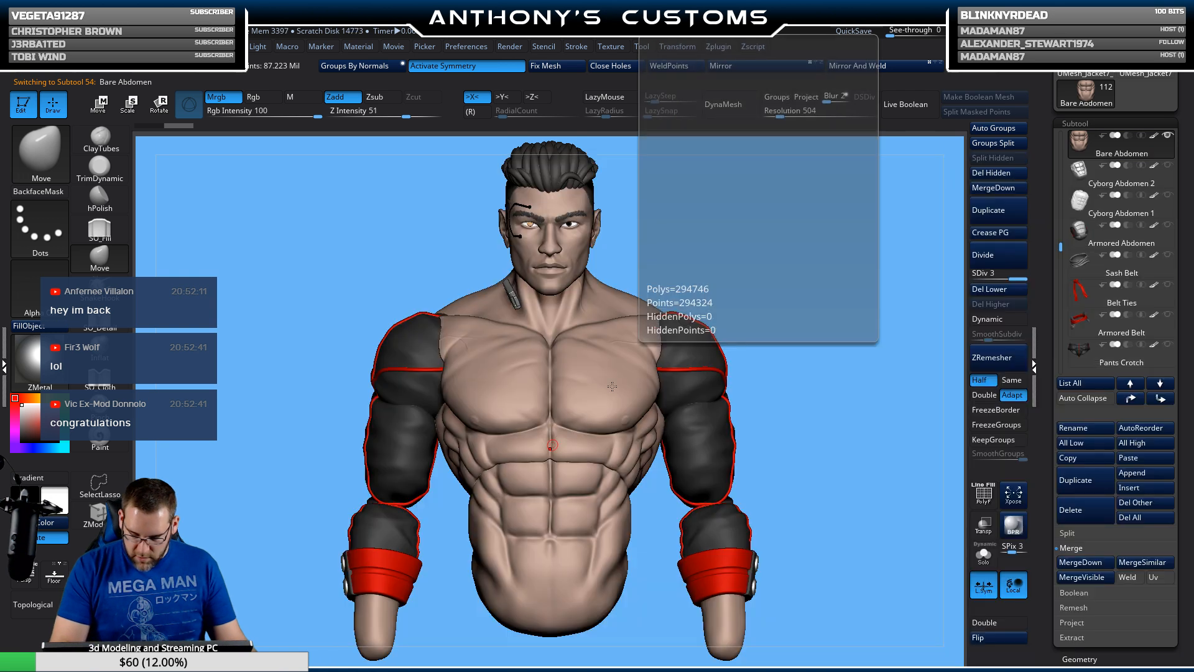
{"action": "key", "text": "n"}
{"action": "left_click", "coordinate": [611, 448]}
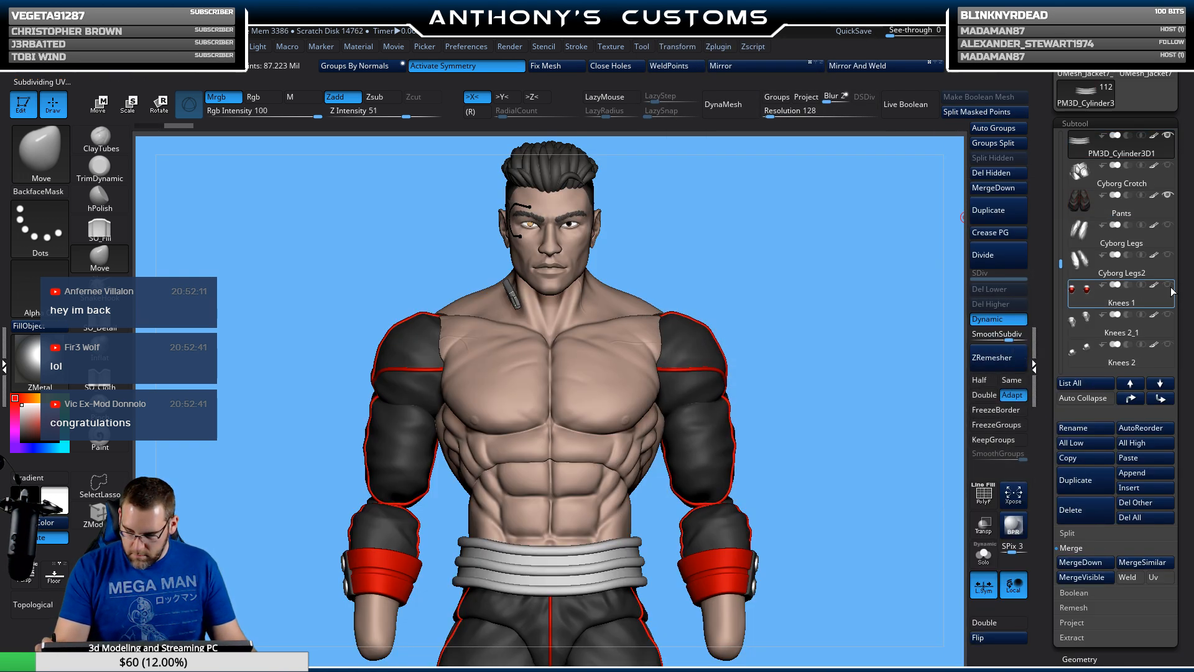
Step: Show Knees 1, Boots 1, Feet 1 and Bare Fist to complete the figure's legs and hands
{"action": "key", "text": "n"}
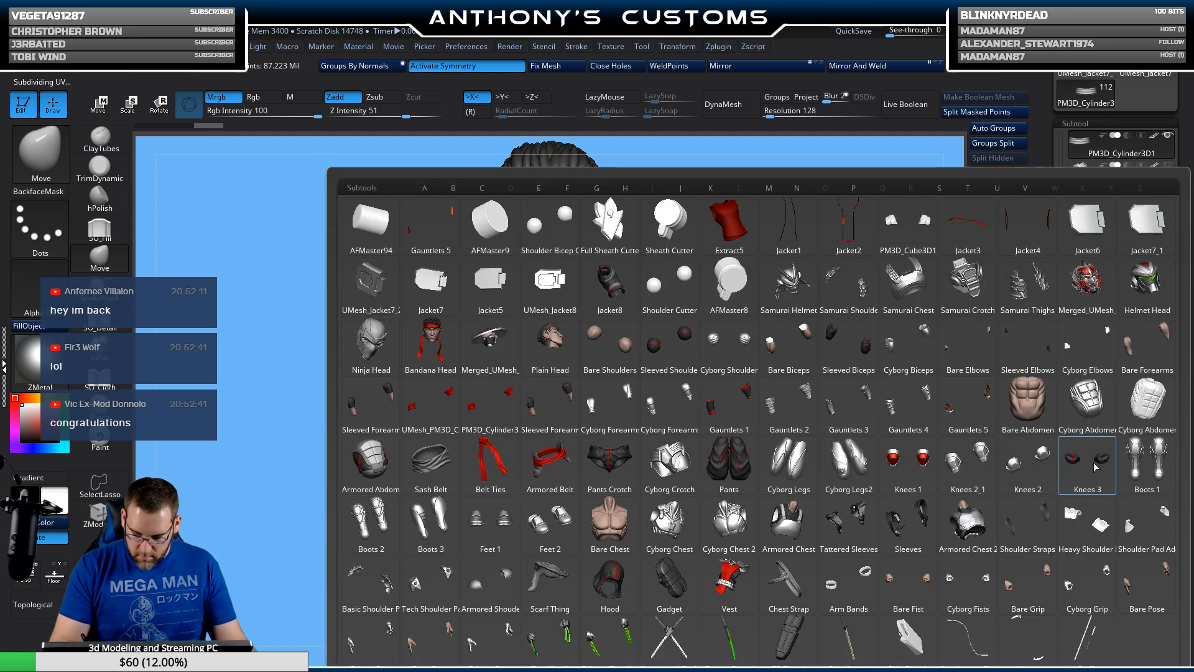
{"action": "left_click", "coordinate": [1136, 464]}
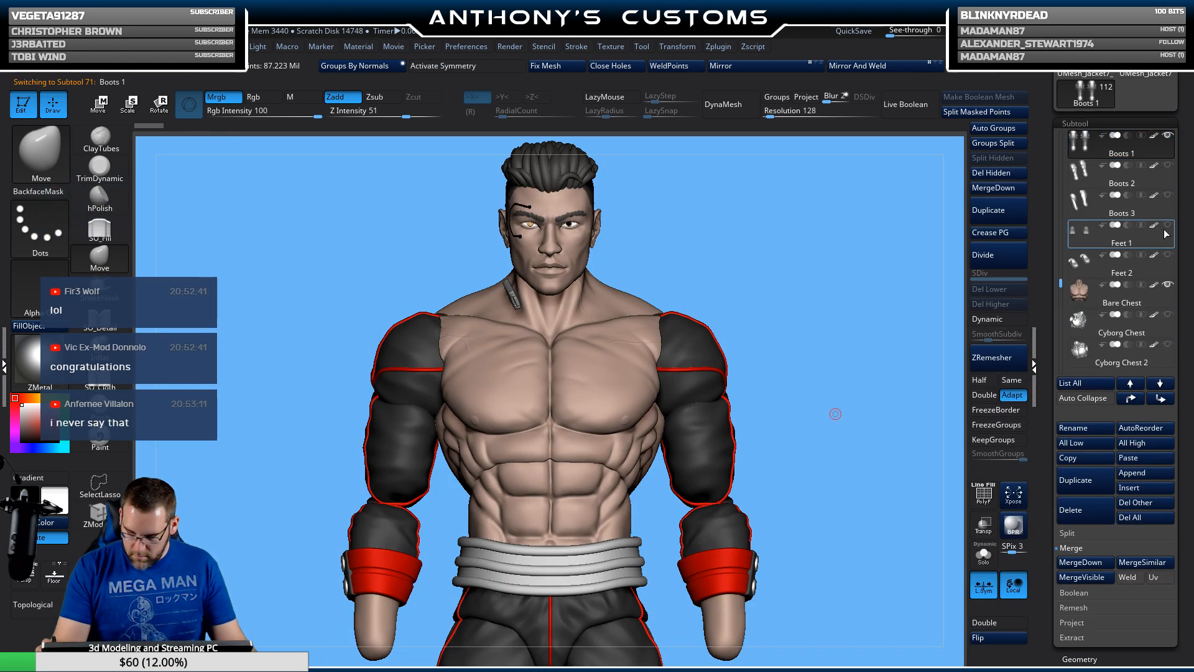
{"action": "left_click", "coordinate": [1168, 225]}
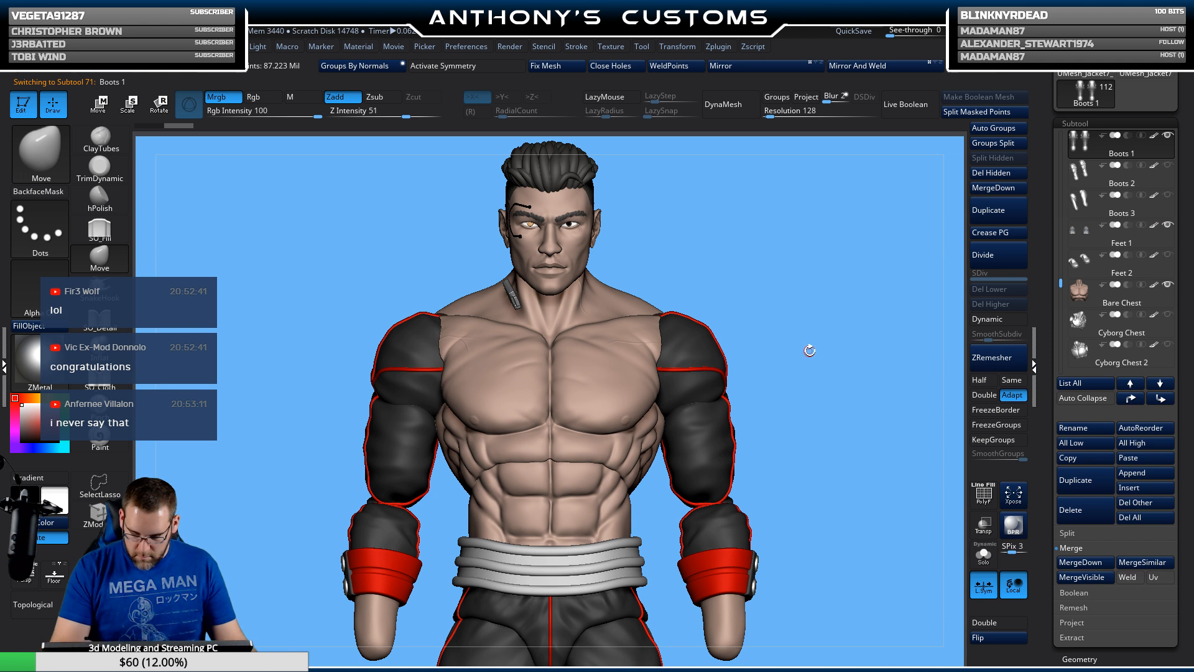
{"action": "key", "text": "n"}
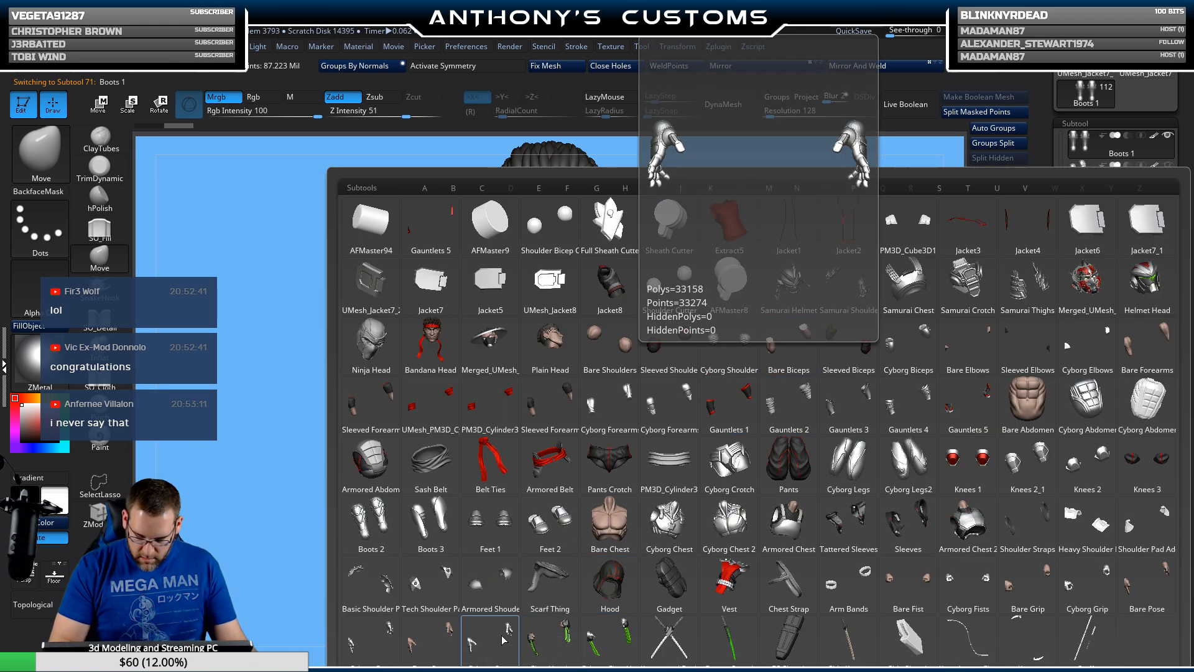
{"action": "left_click", "coordinate": [909, 582]}
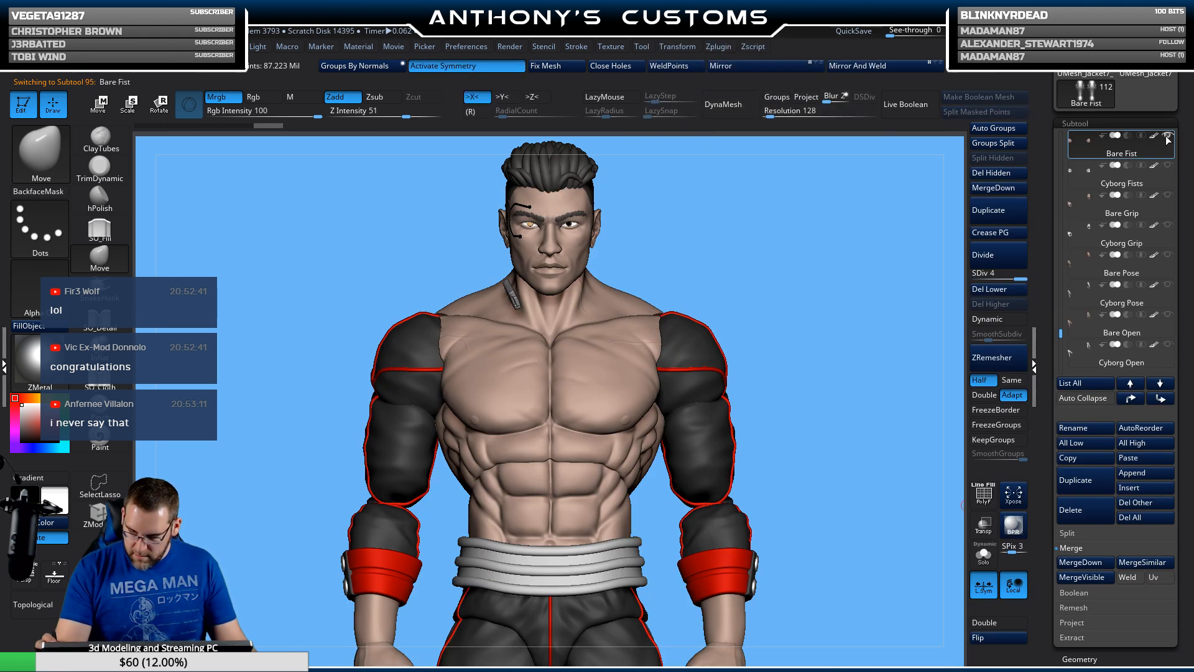
Step: Show the Jacket8 vest and the UMesh_Jacket7_2 waistband buckle on the full figure
{"action": "key", "text": "n"}
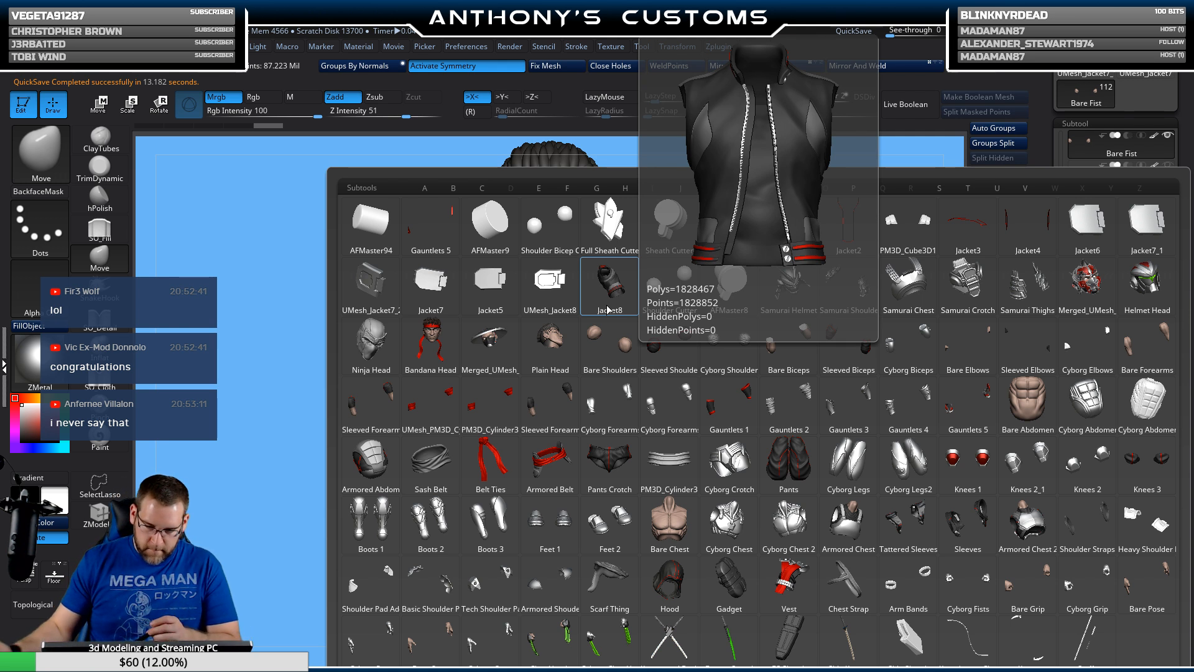
{"action": "left_click", "coordinate": [604, 293]}
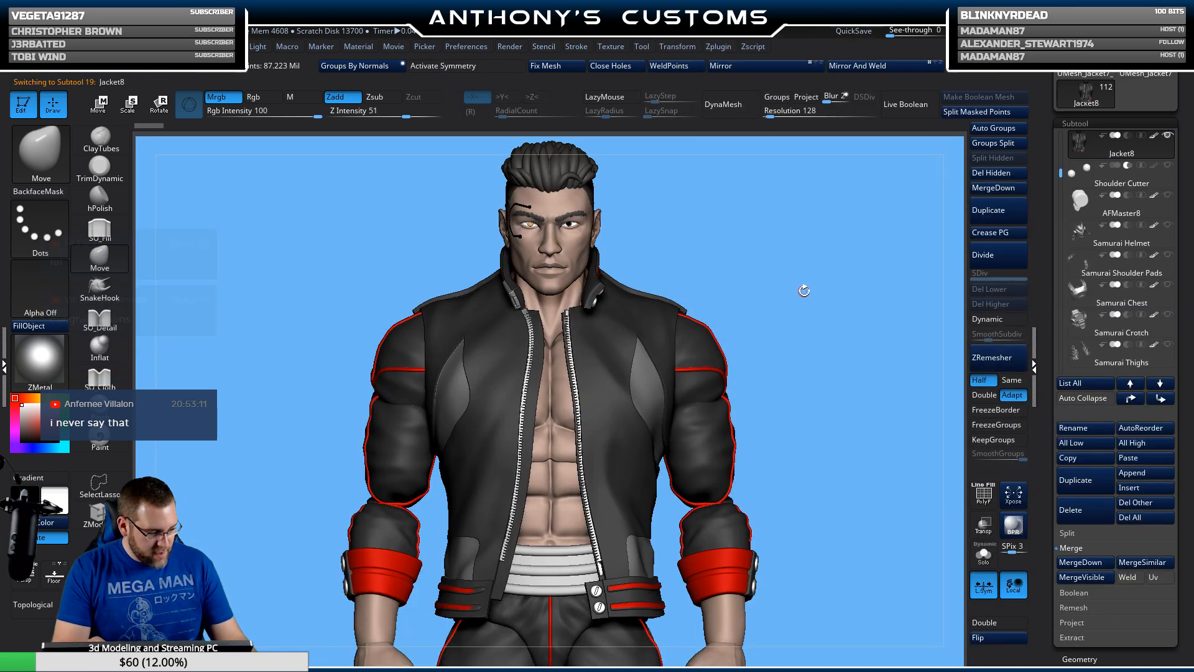
{"action": "key", "text": "f"}
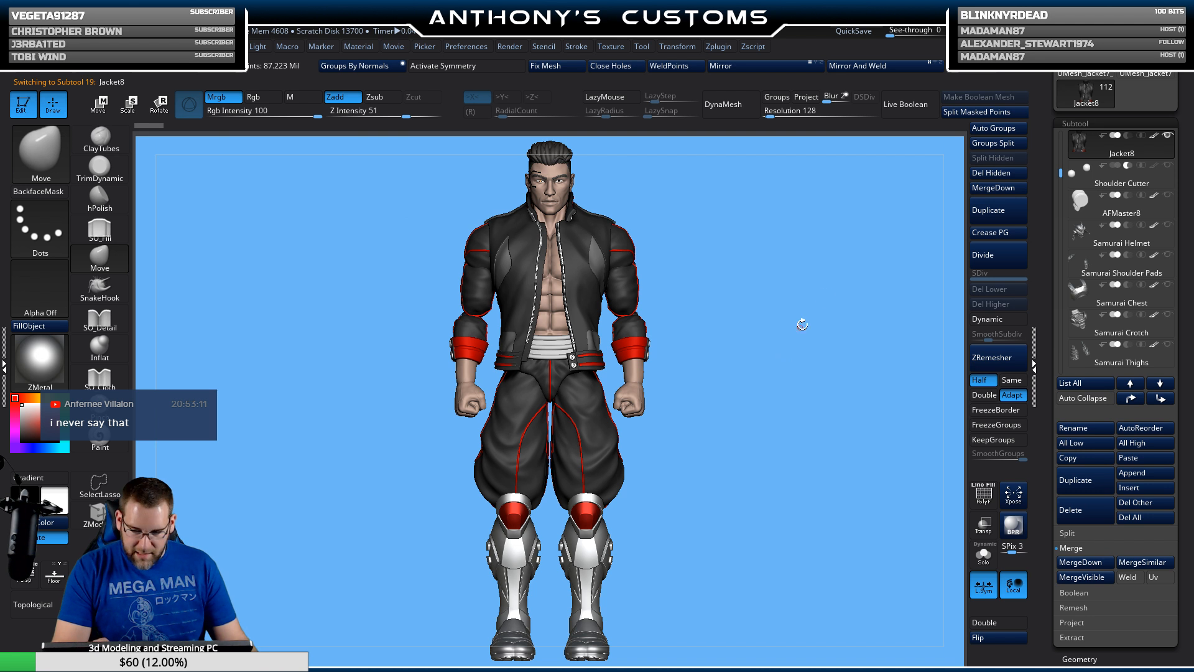
{"action": "scroll", "coordinate": [1070, 176], "scroll_direction": "up", "scroll_amount": 3}
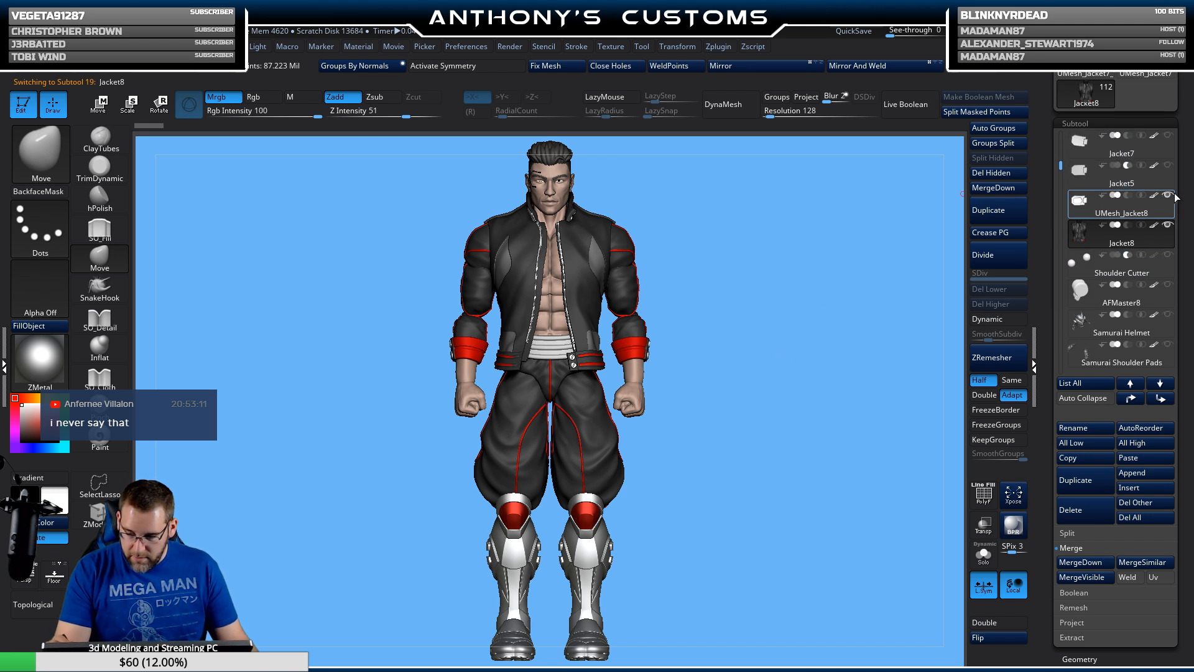
{"action": "mouse_move", "coordinate": [1167, 181]}
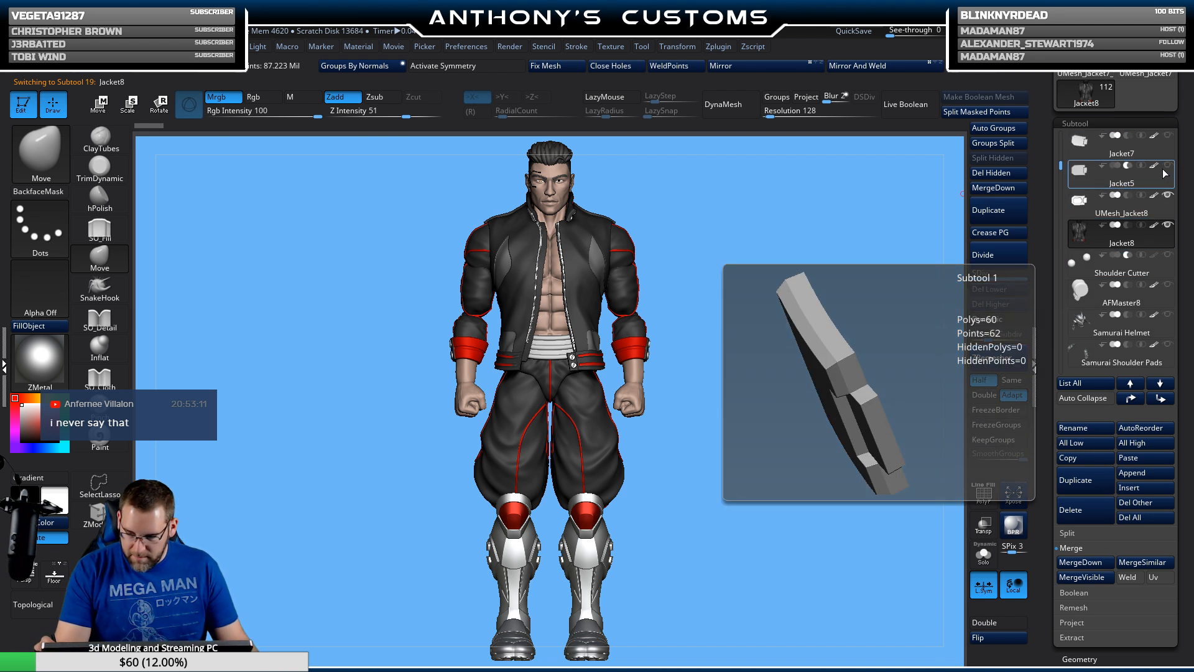
{"action": "left_click_drag", "start_coordinate": [819, 232], "coordinate": [784, 310]}
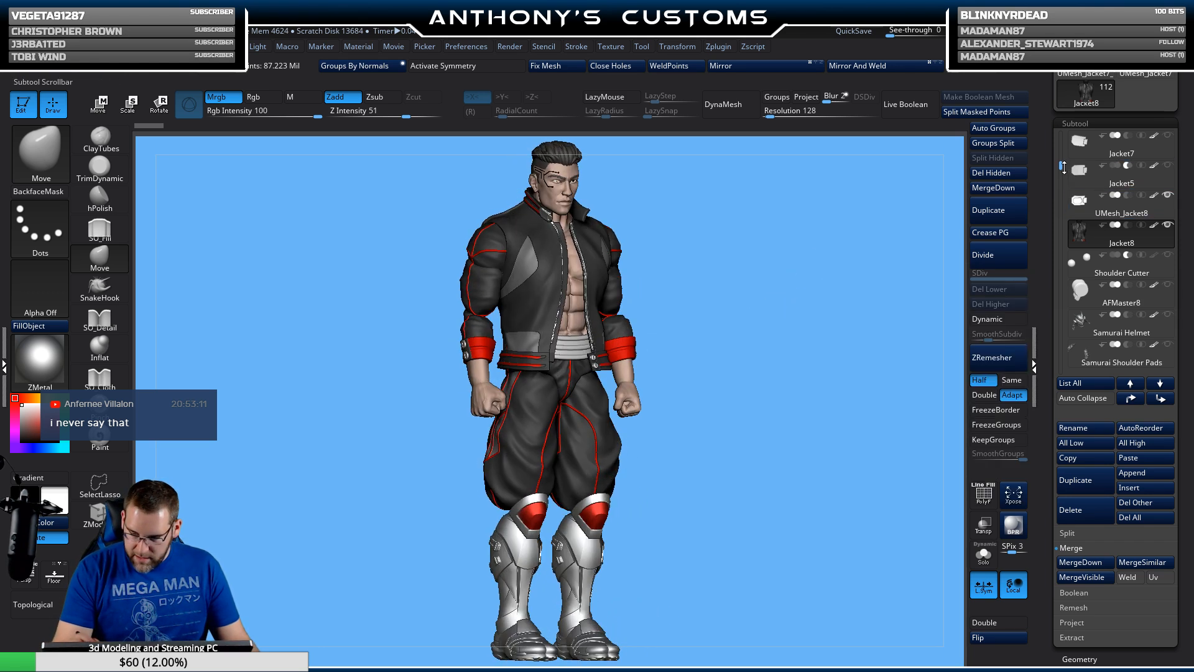
{"action": "scroll", "coordinate": [1062, 163], "scroll_direction": "up", "scroll_amount": 2}
{"action": "left_click", "coordinate": [1168, 165]}
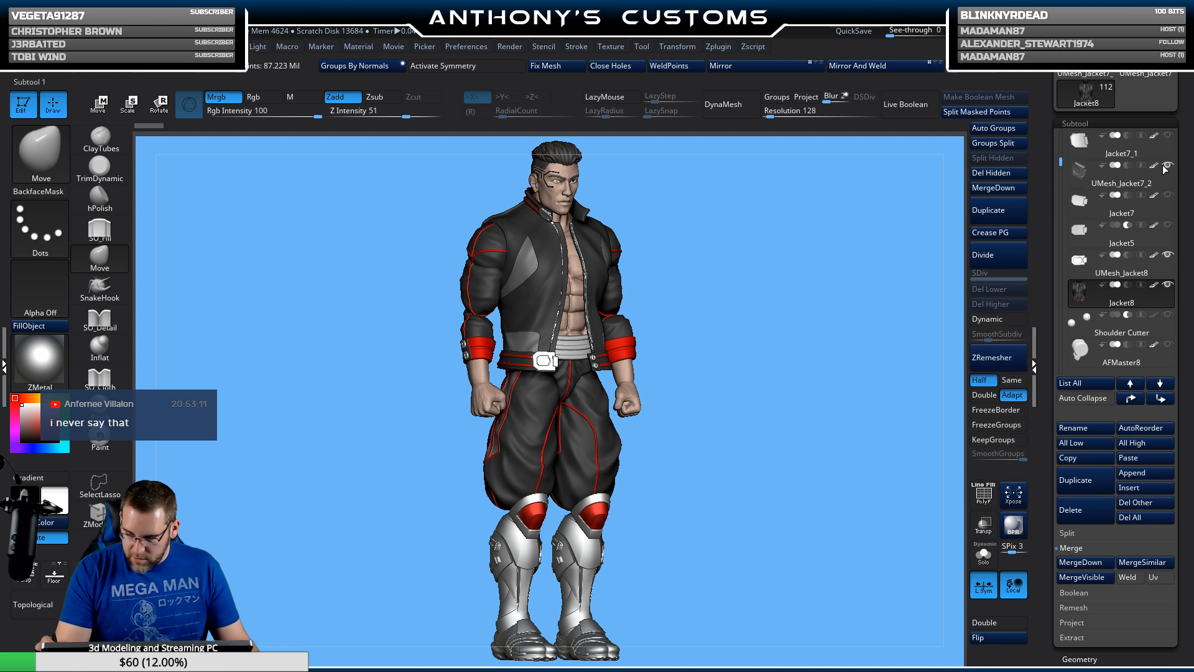
{"action": "mouse_move", "coordinate": [734, 374]}
{"action": "left_mouse_down"}
{"action": "mouse_move", "coordinate": [745, 371]}
{"action": "mouse_move", "coordinate": [734, 372]}
{"action": "left_mouse_up"}
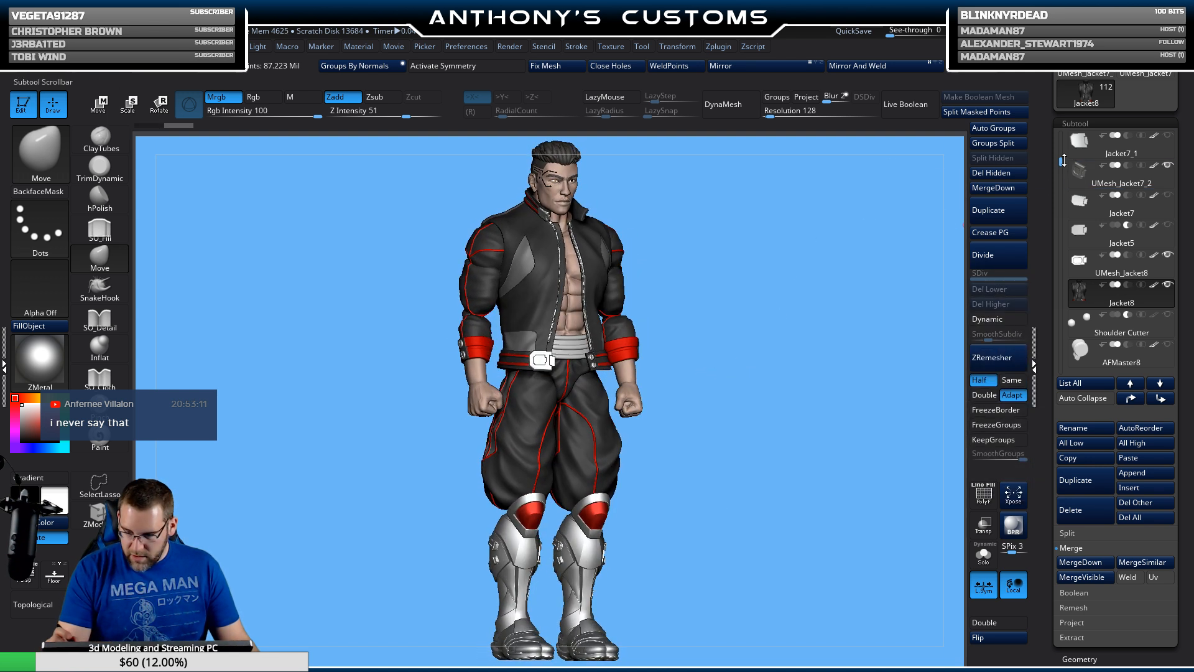
Step: Show the jacket's trim pieces Jacket1, Jacket2, Jacket3 and Jacket4 and the PM3D_Cube3D1 shoulder pieces
{"action": "left_click_drag", "start_coordinate": [1062, 161], "coordinate": [1062, 150]}
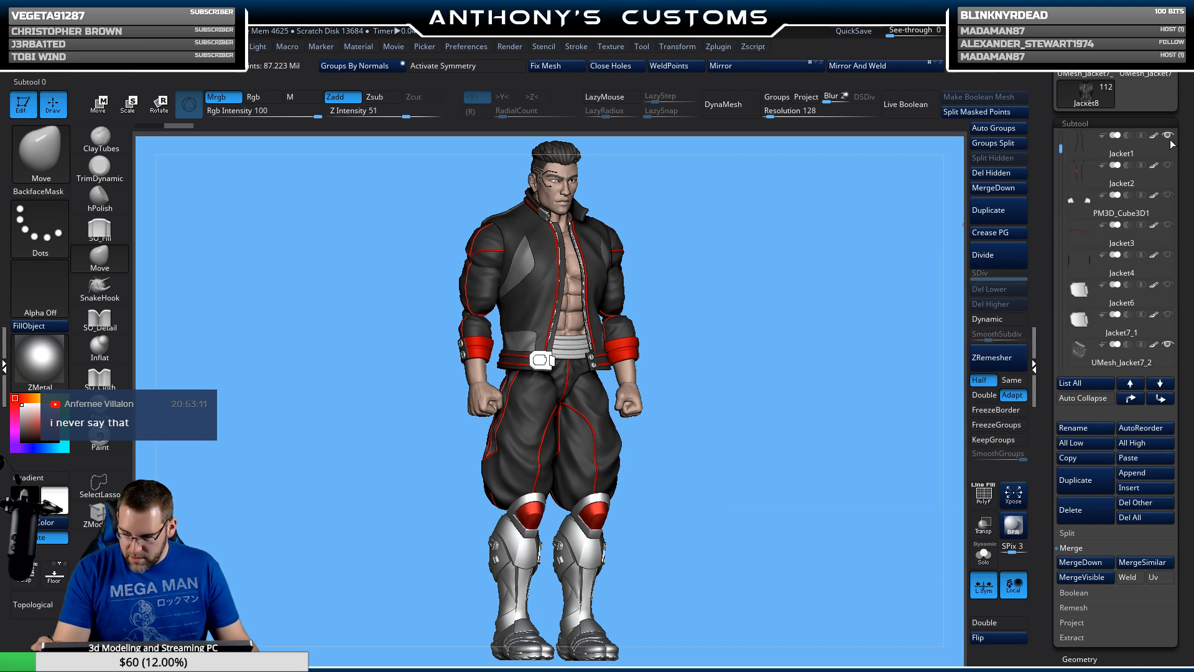
{"action": "left_click", "coordinate": [1167, 165]}
{"action": "left_click", "coordinate": [1168, 225]}
{"action": "left_click", "coordinate": [1168, 255]}
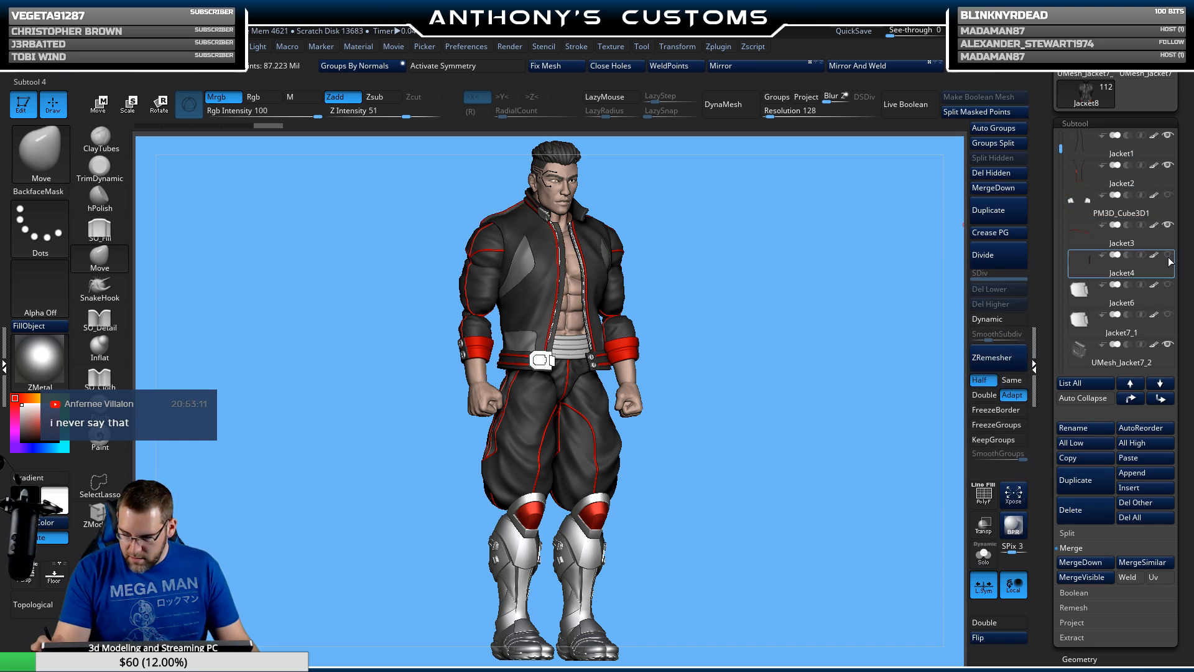
{"action": "left_click", "coordinate": [1167, 195]}
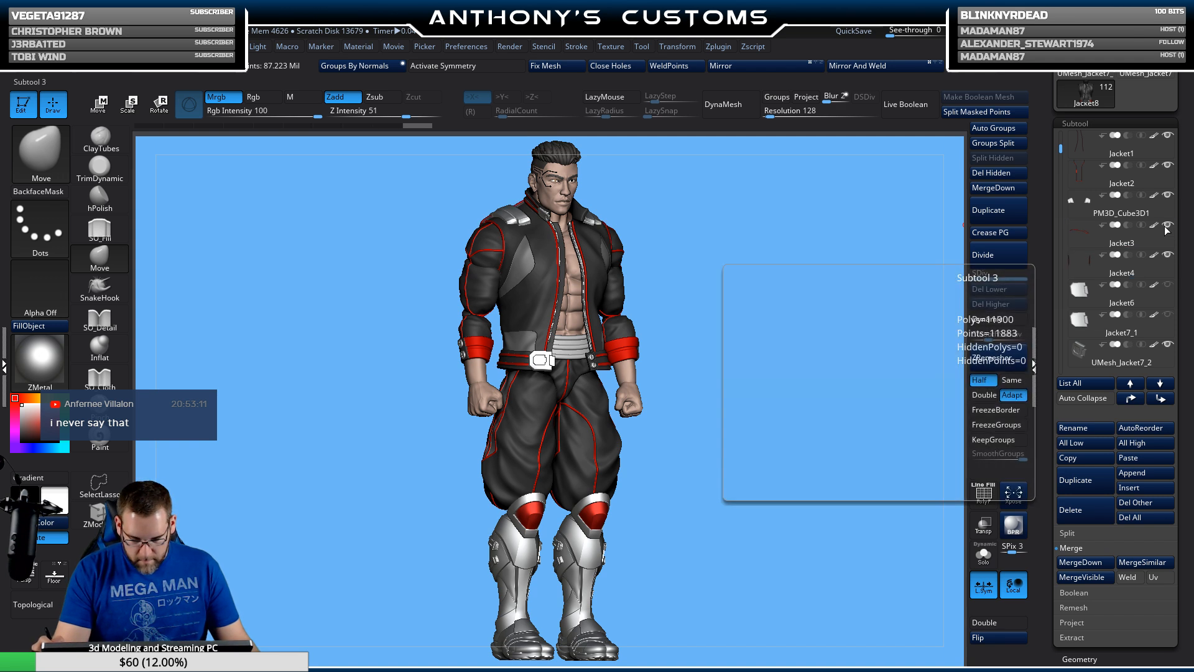
{"action": "left_click", "coordinate": [1168, 167]}
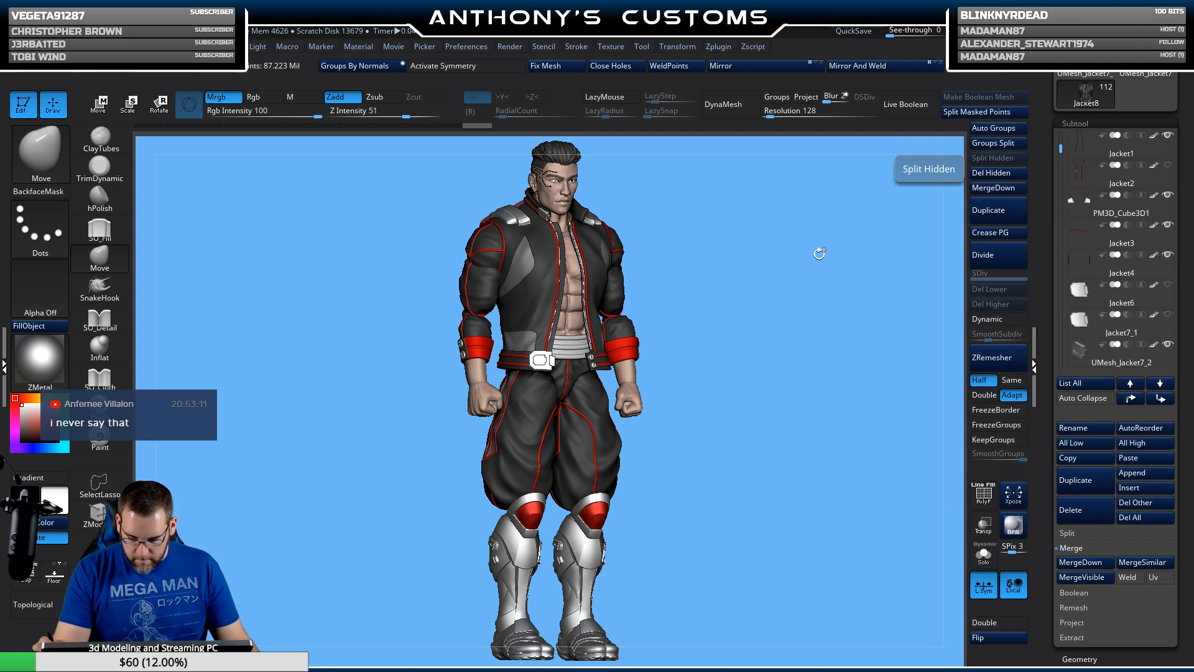
Step: Examine the trimmed jacket from behind and in front, toggling Jacket1's visibility off and on
{"action": "left_click_drag", "start_coordinate": [819, 253], "coordinate": [801, 345]}
{"action": "mouse_move", "coordinate": [1138, 176]}
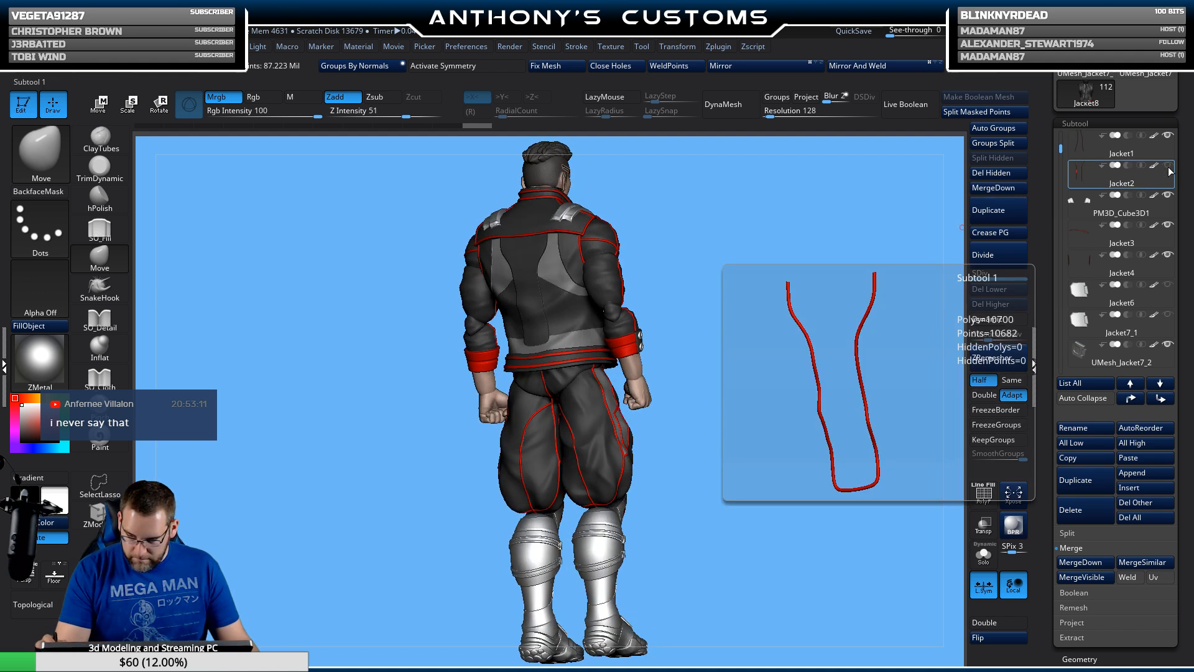
{"action": "left_click_drag", "start_coordinate": [787, 323], "coordinate": [853, 376]}
{"action": "left_click", "coordinate": [1175, 142]}
{"action": "left_click", "coordinate": [1167, 136]}
{"action": "left_click", "coordinate": [1167, 136]}
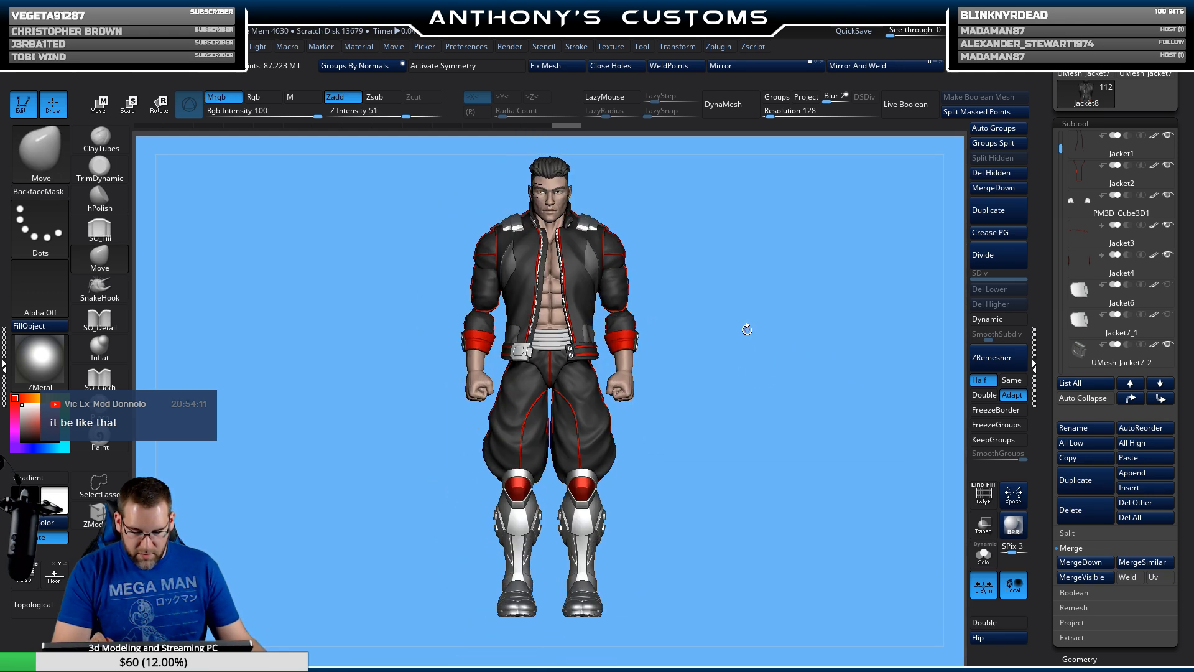
{"action": "left_click_drag", "start_coordinate": [747, 328], "coordinate": [753, 393], "text": "alt"}
{"action": "left_click_drag", "start_coordinate": [781, 311], "coordinate": [756, 344], "text": "alt"}
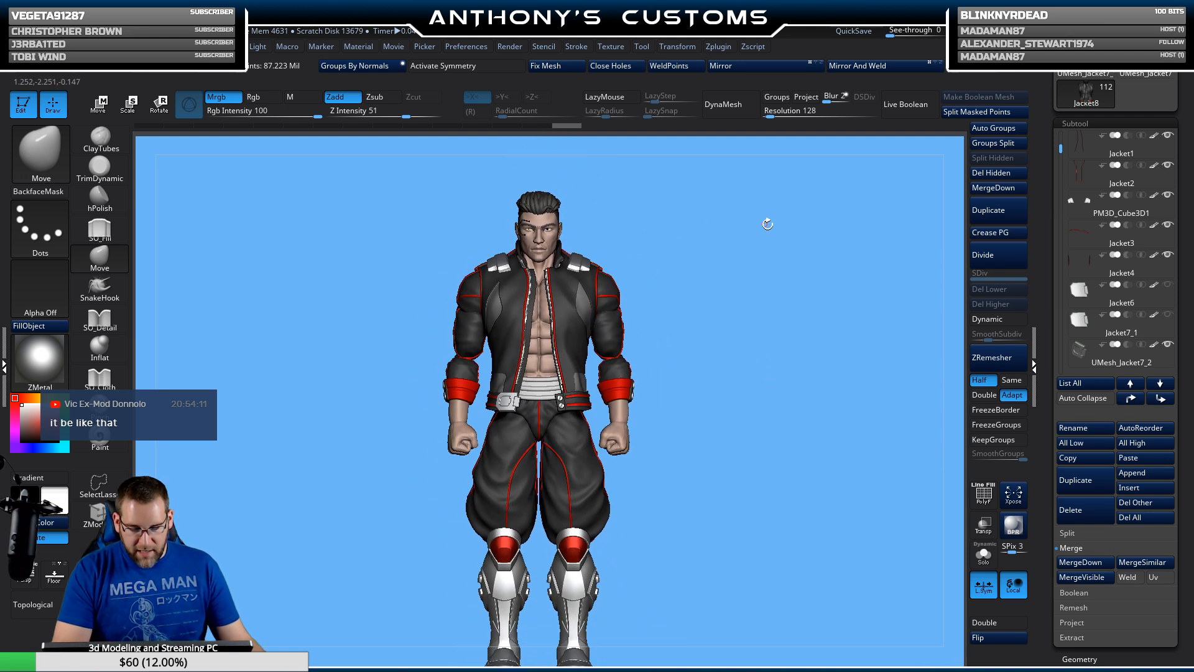
{"action": "left_click", "coordinate": [610, 334], "text": "alt"}
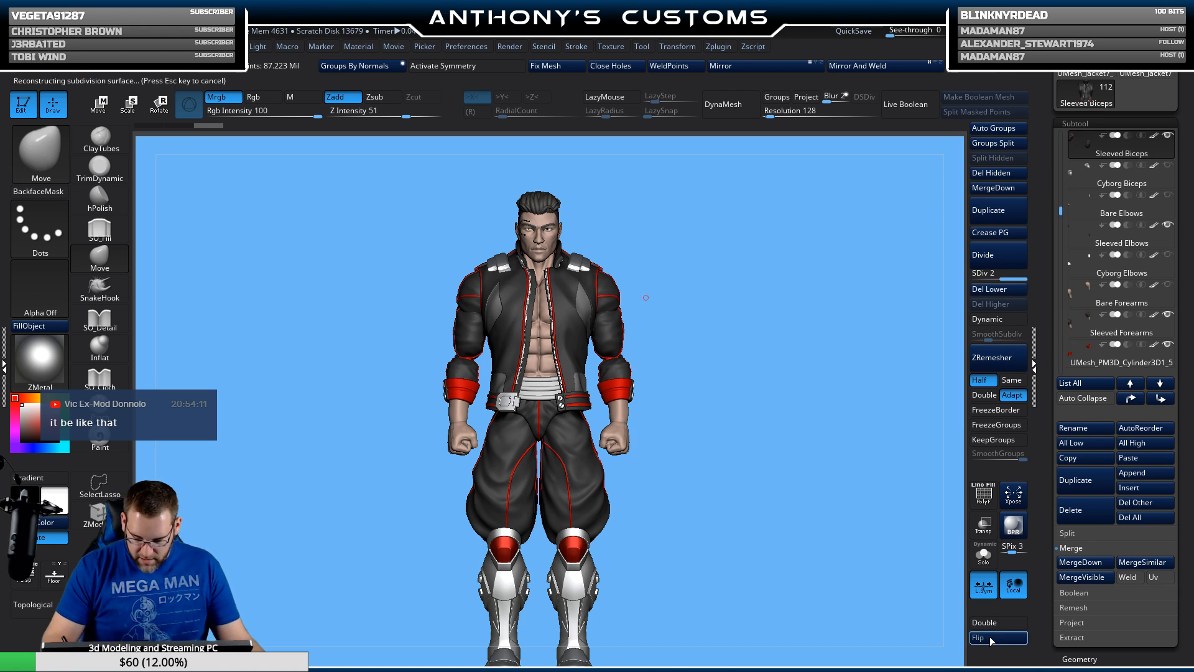
{"action": "mouse_move", "coordinate": [818, 565]}
{"action": "left_mouse_down"}
{"action": "mouse_move", "coordinate": [699, 557]}
{"action": "mouse_move", "coordinate": [815, 560]}
{"action": "left_mouse_up"}
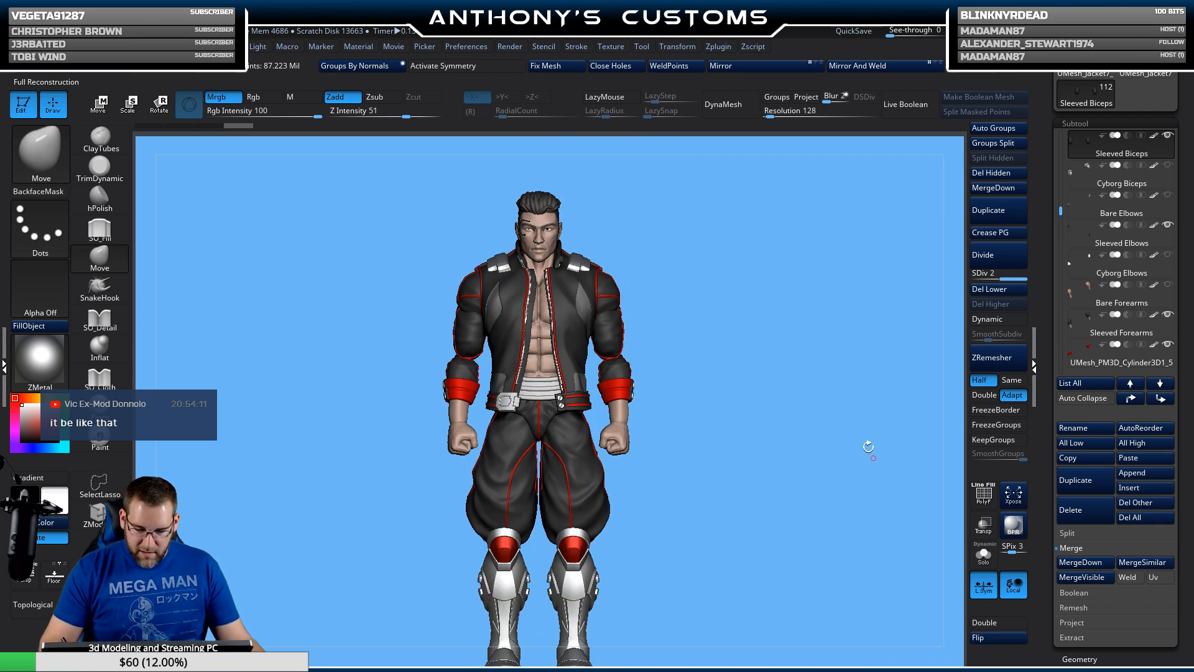
{"action": "left_click_drag", "start_coordinate": [769, 347], "coordinate": [788, 368], "text": "alt"}
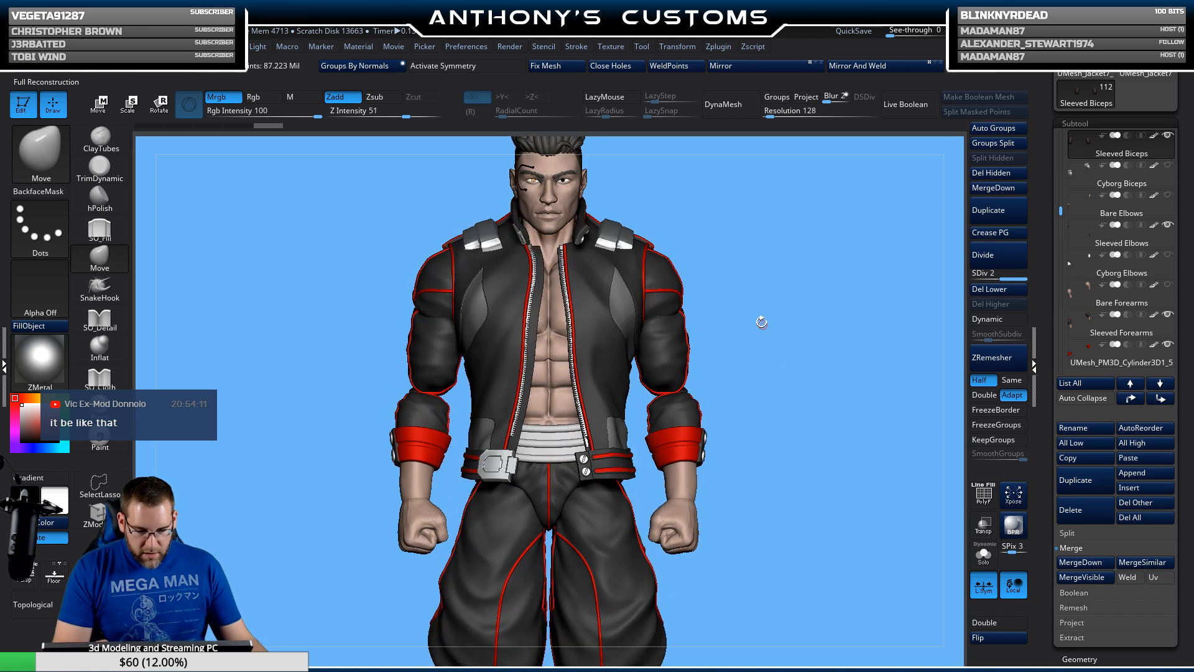
Step: Select the Jacket8 vest and load the PortAccess insert of the IMM Boolean brush
{"action": "left_click", "coordinate": [511, 341], "text": "alt"}
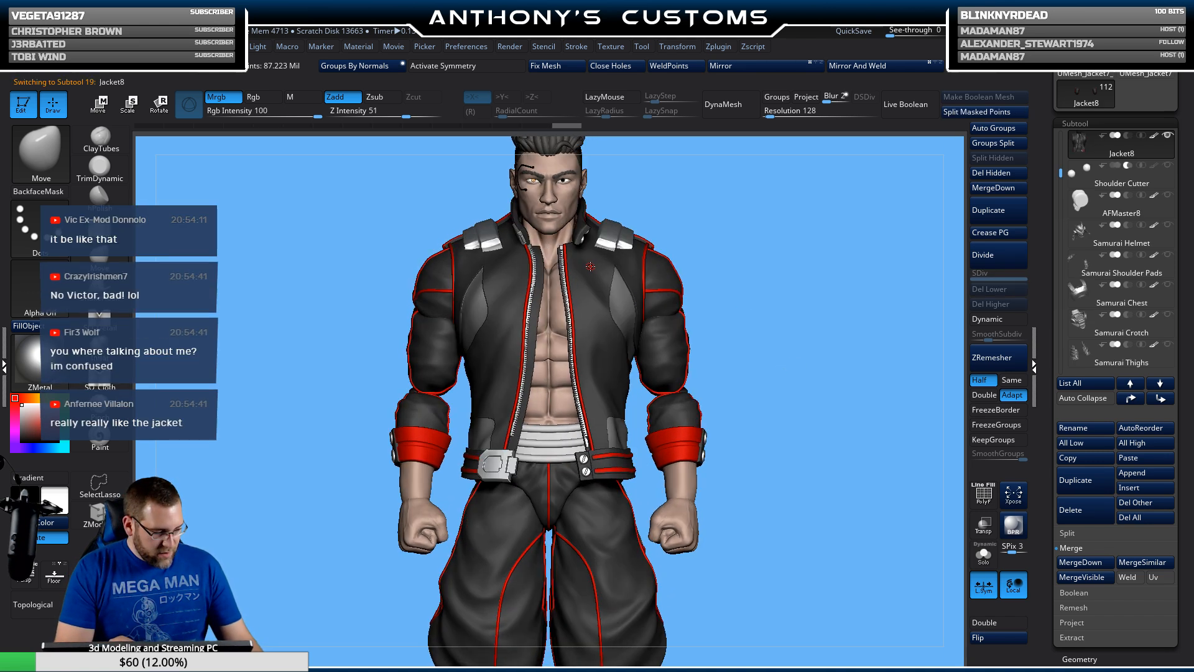
{"action": "key", "text": "b"}
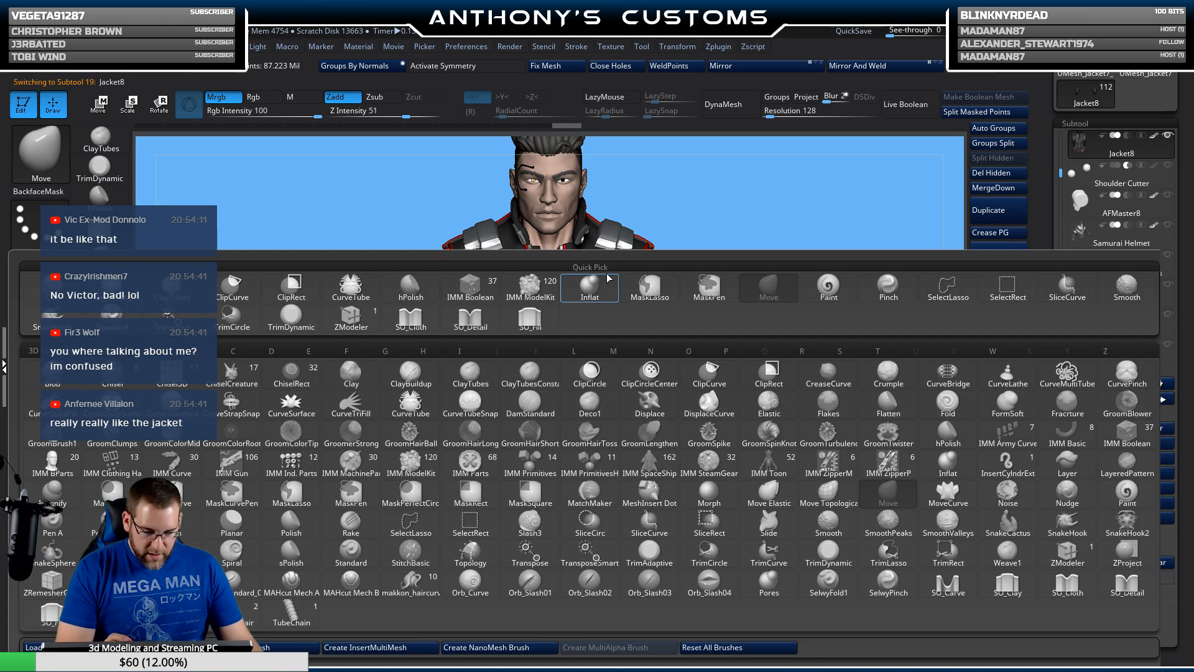
{"action": "left_click", "coordinate": [1127, 433]}
{"action": "key", "text": "m"}
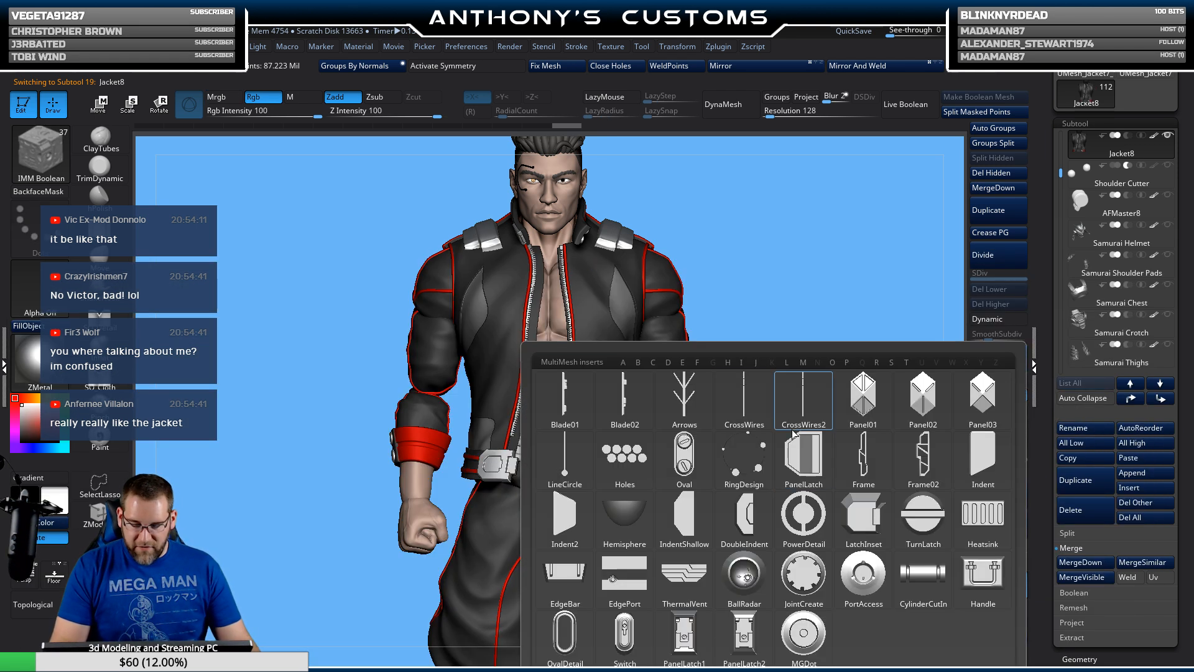
{"action": "mouse_move", "coordinate": [801, 429]}
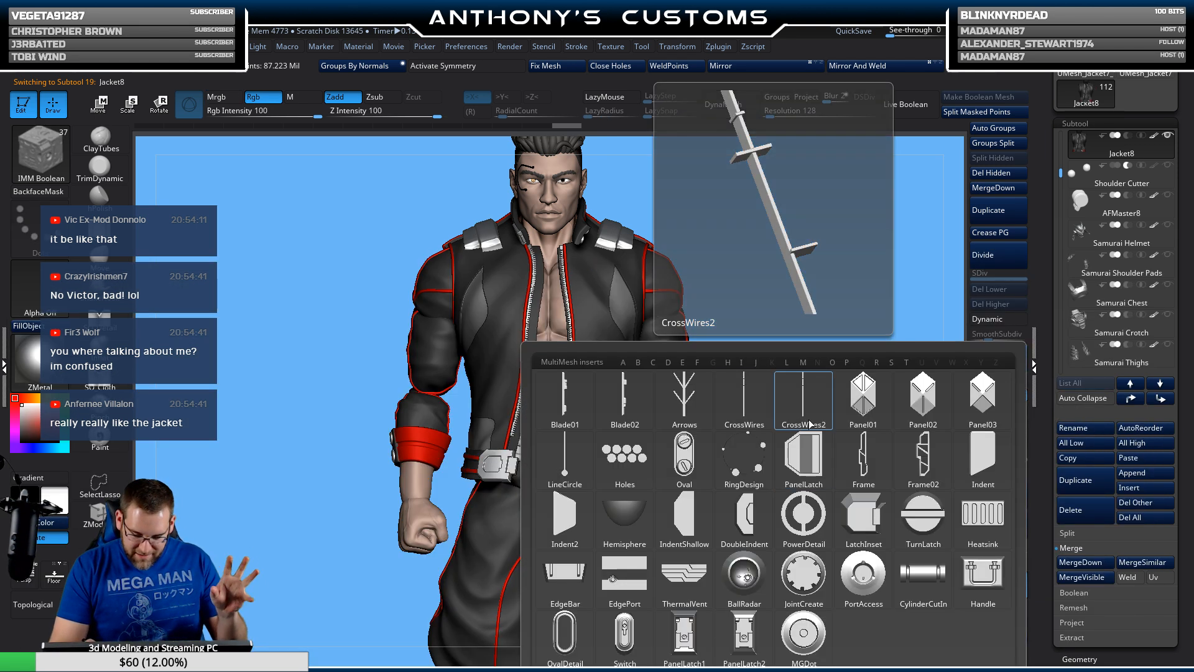
{"action": "left_click", "coordinate": [862, 579]}
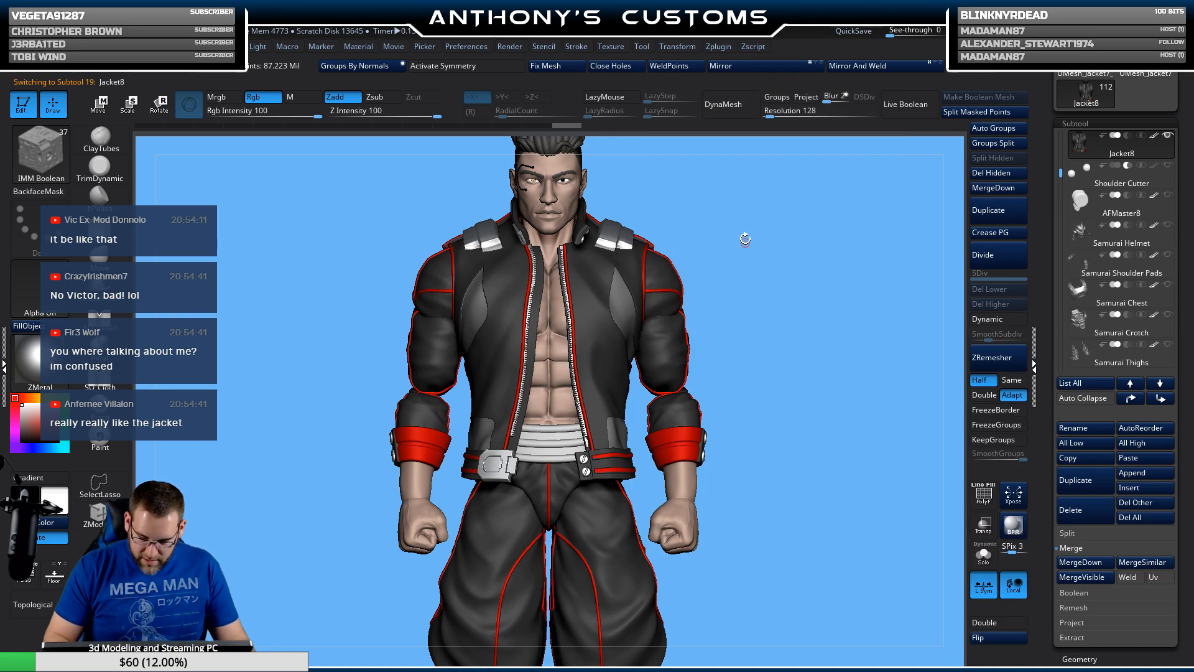
{"action": "left_click_drag", "start_coordinate": [779, 269], "coordinate": [803, 267]}
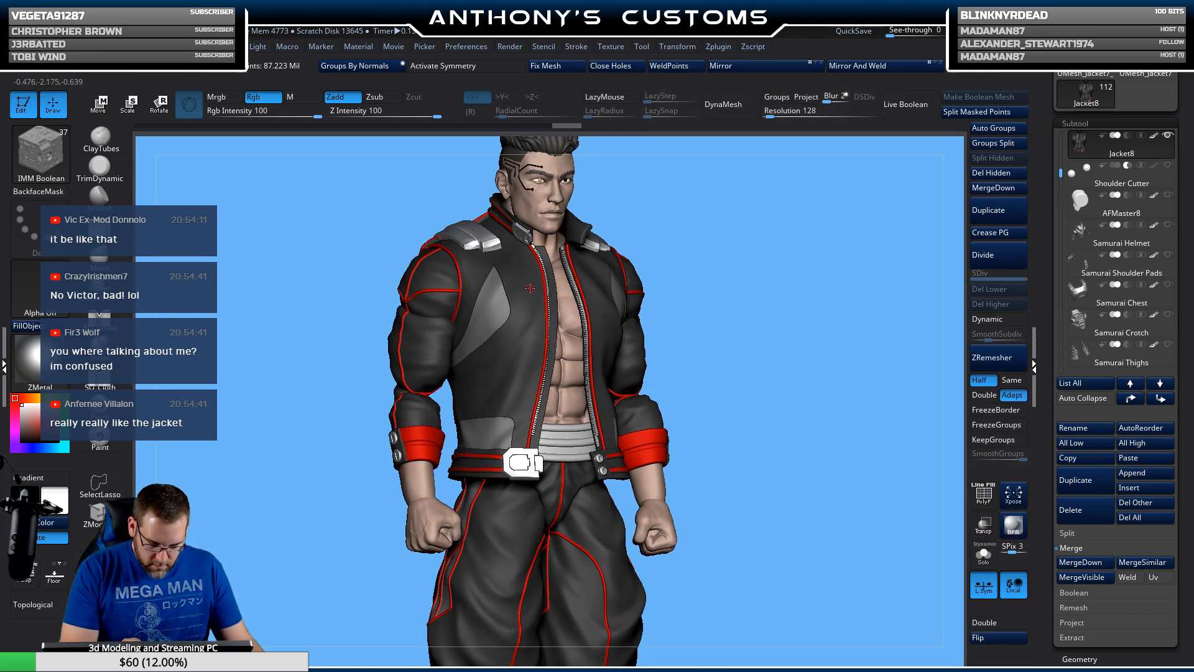
Step: Insert a PortAccess disc on the jacket's right chest beside the zipper and nudge it into position
{"action": "left_click_drag", "start_coordinate": [532, 285], "coordinate": [536, 288]}
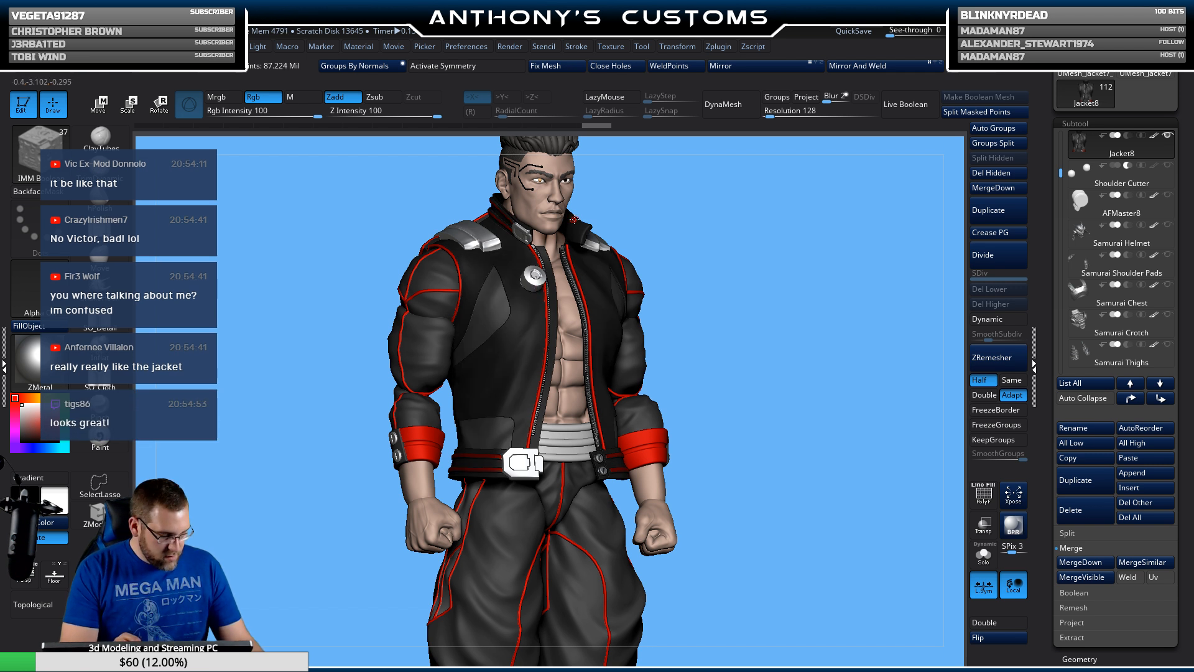
{"action": "key", "text": "w"}
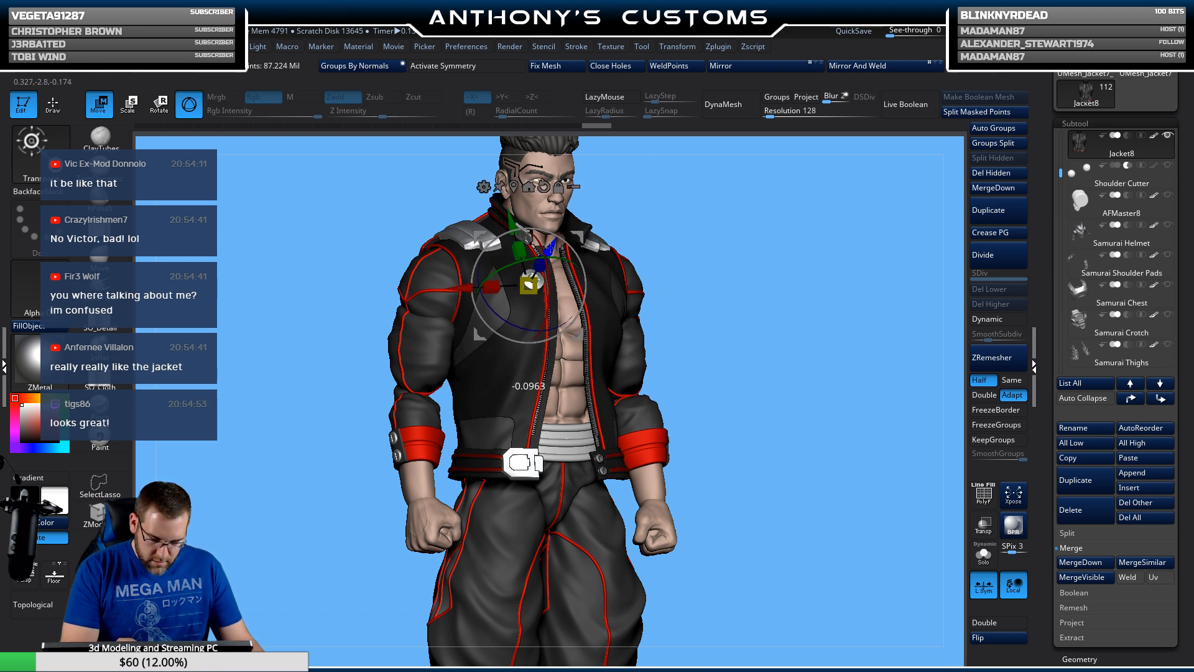
{"action": "key", "text": "q"}
{"action": "mouse_move", "coordinate": [784, 268]}
{"action": "left_mouse_down"}
{"action": "mouse_move", "coordinate": [765, 262]}
{"action": "mouse_move", "coordinate": [784, 257]}
{"action": "mouse_move", "coordinate": [786, 399]}
{"action": "left_mouse_up"}
{"action": "key", "text": "w"}
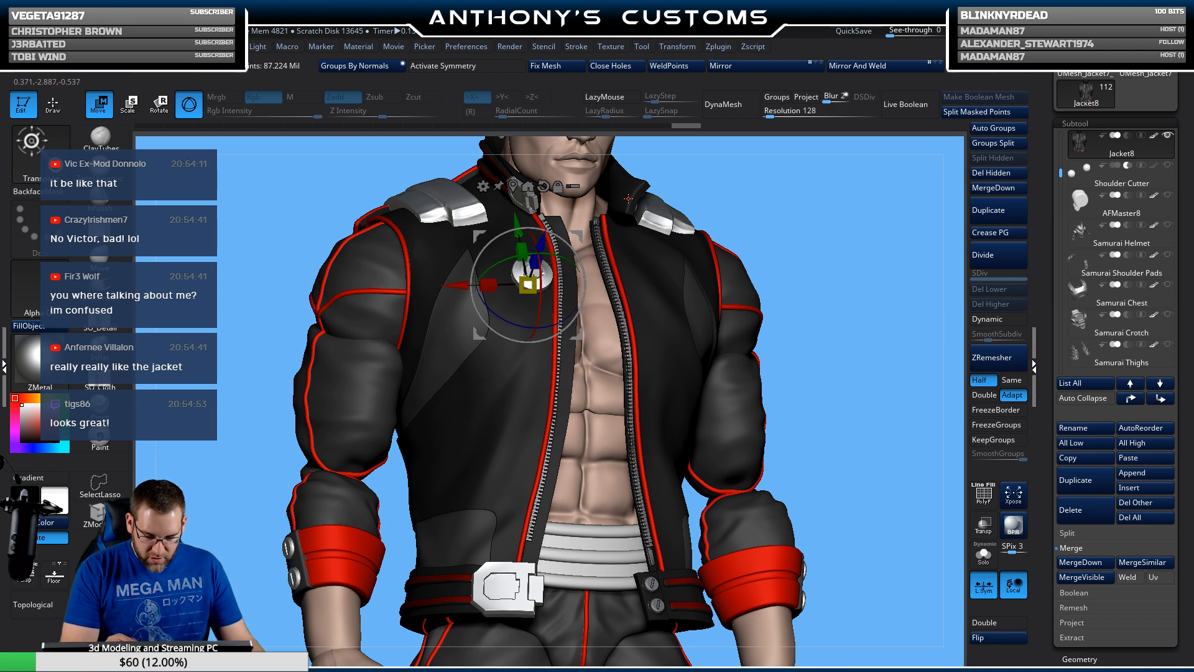
{"action": "left_click_drag", "start_coordinate": [879, 207], "coordinate": [824, 170]}
{"action": "left_click_drag", "start_coordinate": [444, 290], "coordinate": [434, 290]}
{"action": "left_click_drag", "start_coordinate": [542, 252], "coordinate": [543, 253]}
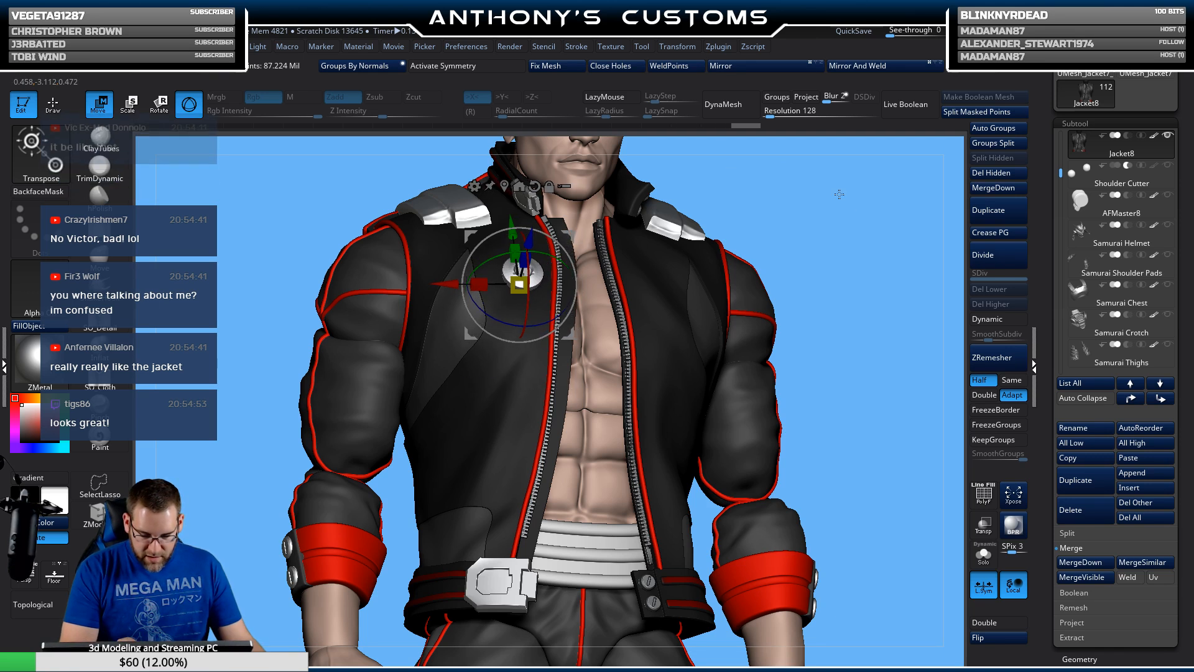
Step: Duplicate the chest disc lower down beside the zipper and shift the copy slightly up and outward
{"action": "left_click_drag", "start_coordinate": [840, 195], "coordinate": [877, 224]}
{"action": "left_click_drag", "start_coordinate": [511, 212], "coordinate": [531, 336], "text": "ctrl"}
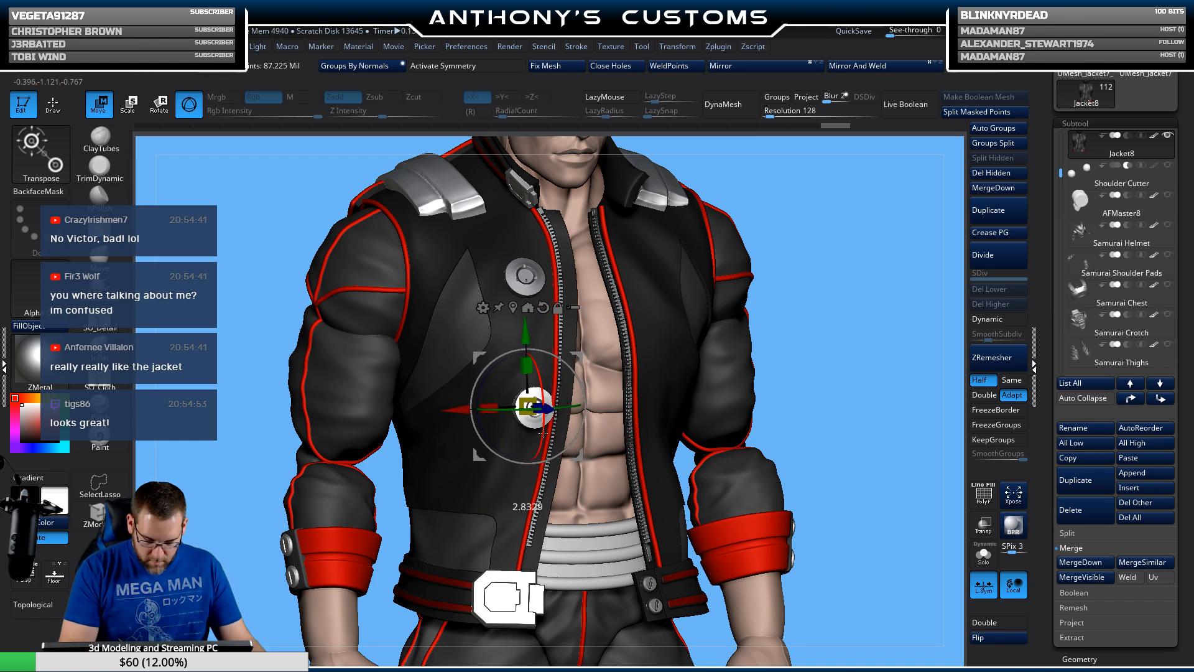
{"action": "left_click_drag", "start_coordinate": [526, 333], "coordinate": [525, 317]}
{"action": "left_click_drag", "start_coordinate": [455, 390], "coordinate": [449, 390]}
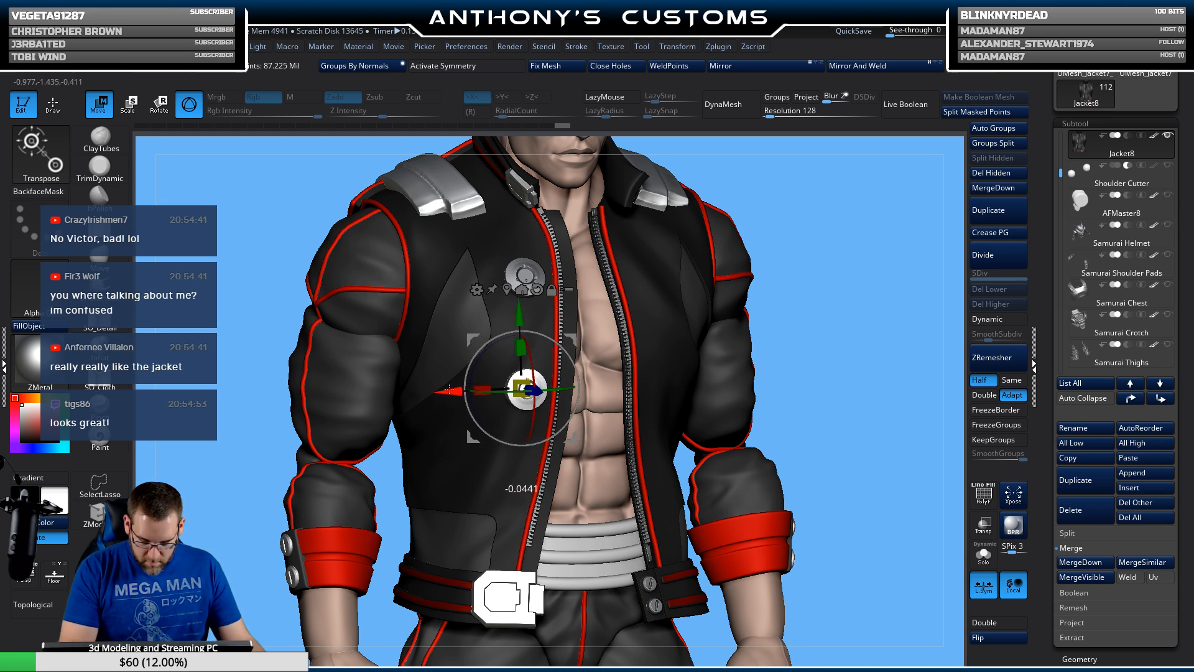
{"action": "left_click_drag", "start_coordinate": [846, 292], "coordinate": [822, 189]}
{"action": "left_click_drag", "start_coordinate": [797, 296], "coordinate": [797, 301]}
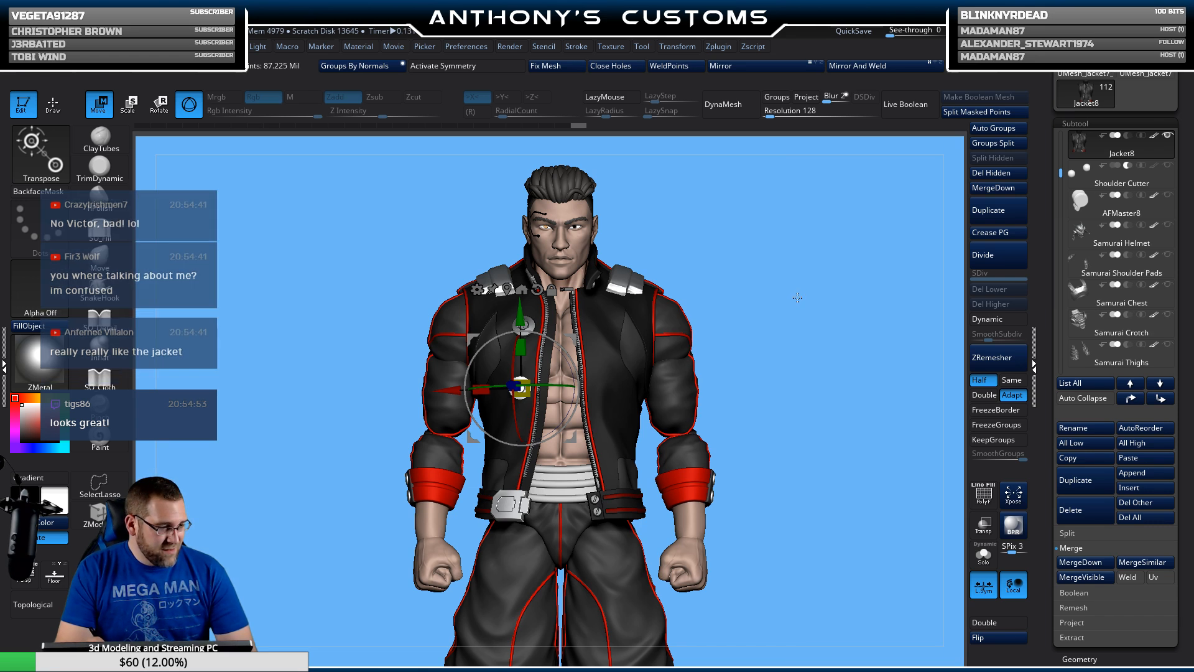
Step: Move the lower disc up close beneath the upper one and check the pair from the front
{"action": "mouse_move", "coordinate": [760, 321]}
{"action": "left_mouse_down"}
{"action": "mouse_move", "coordinate": [909, 325]}
{"action": "mouse_move", "coordinate": [754, 334]}
{"action": "mouse_move", "coordinate": [805, 346]}
{"action": "mouse_move", "coordinate": [813, 314]}
{"action": "left_mouse_up"}
{"action": "key", "text": "q"}
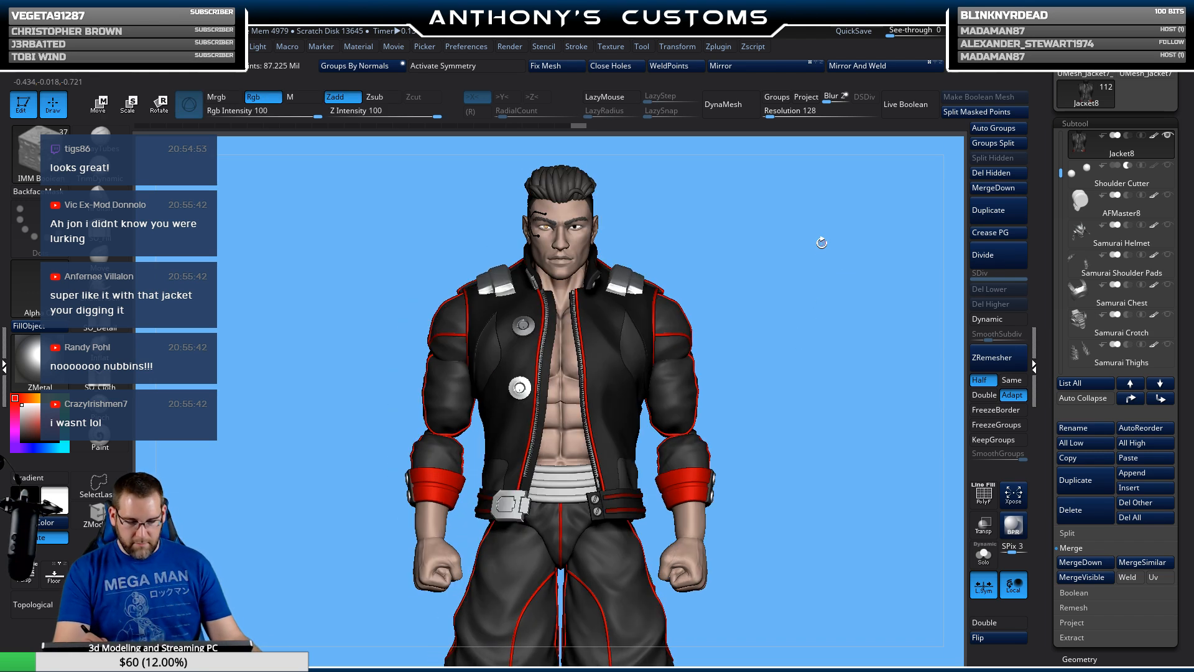
{"action": "mouse_move", "coordinate": [799, 413]}
{"action": "left_mouse_down"}
{"action": "mouse_move", "coordinate": [743, 408]}
{"action": "mouse_move", "coordinate": [800, 398]}
{"action": "left_mouse_up"}
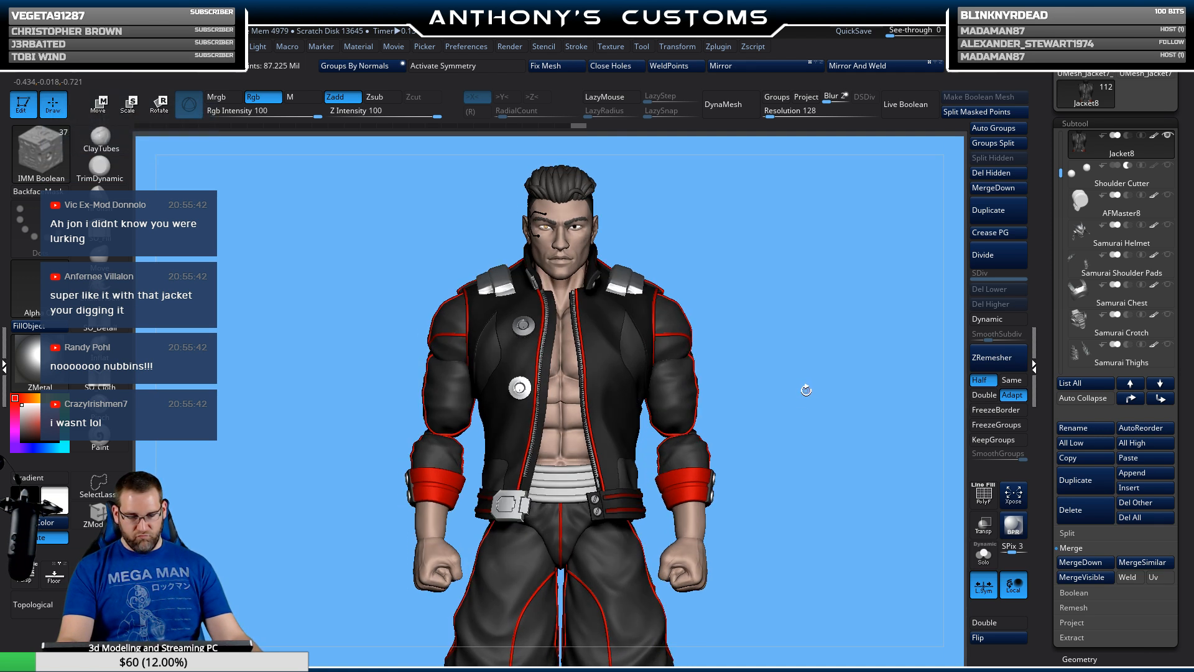
{"action": "left_click_drag", "start_coordinate": [806, 391], "coordinate": [840, 392]}
{"action": "key", "text": "w"}
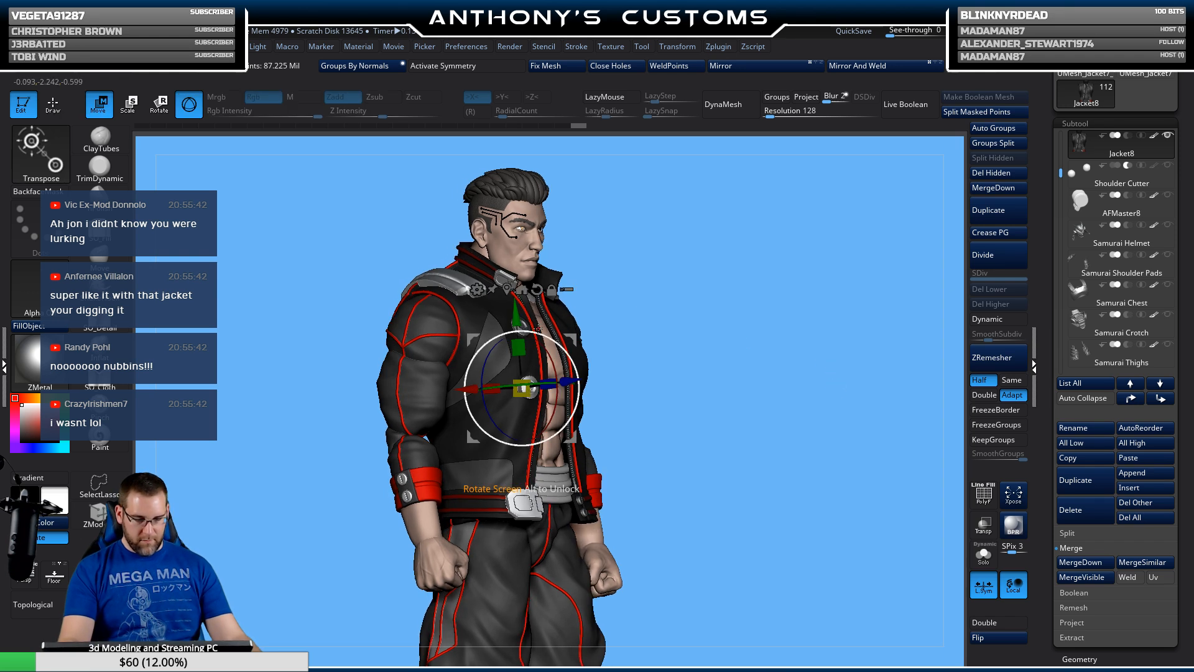
{"action": "left_click_drag", "start_coordinate": [507, 300], "coordinate": [507, 273]}
{"action": "key", "text": "q"}
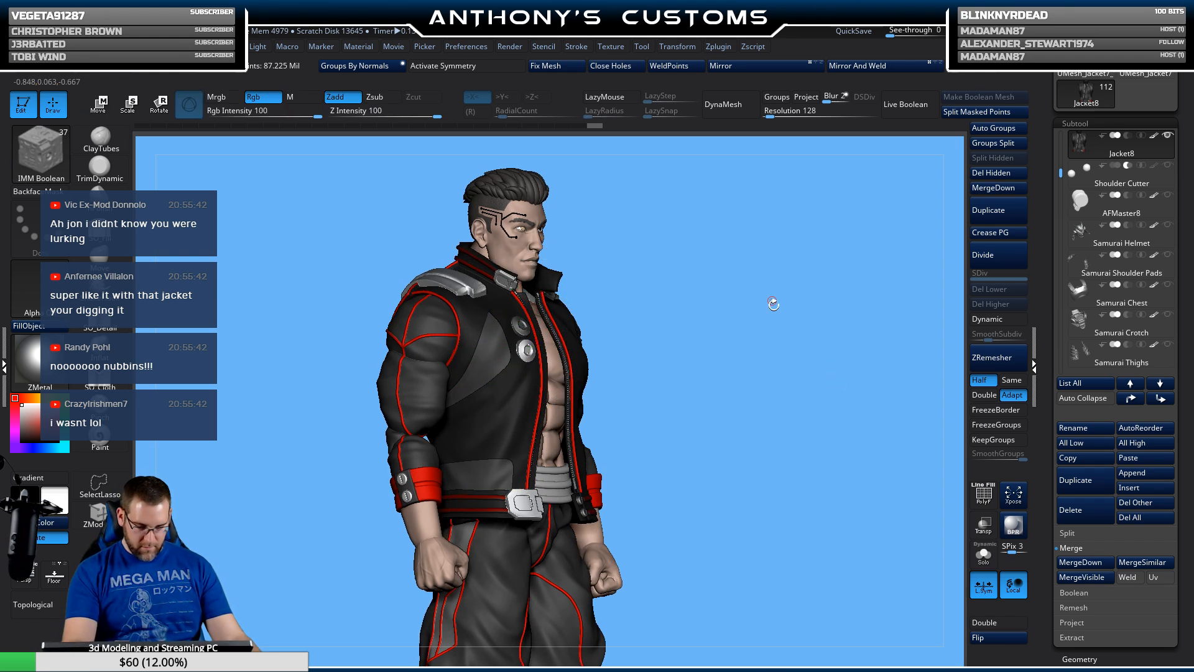
{"action": "mouse_move", "coordinate": [773, 303]}
{"action": "left_mouse_down", "text": "shift"}
{"action": "mouse_move", "coordinate": [762, 378]}
{"action": "mouse_move", "coordinate": [777, 363]}
{"action": "left_mouse_up", "text": "shift"}
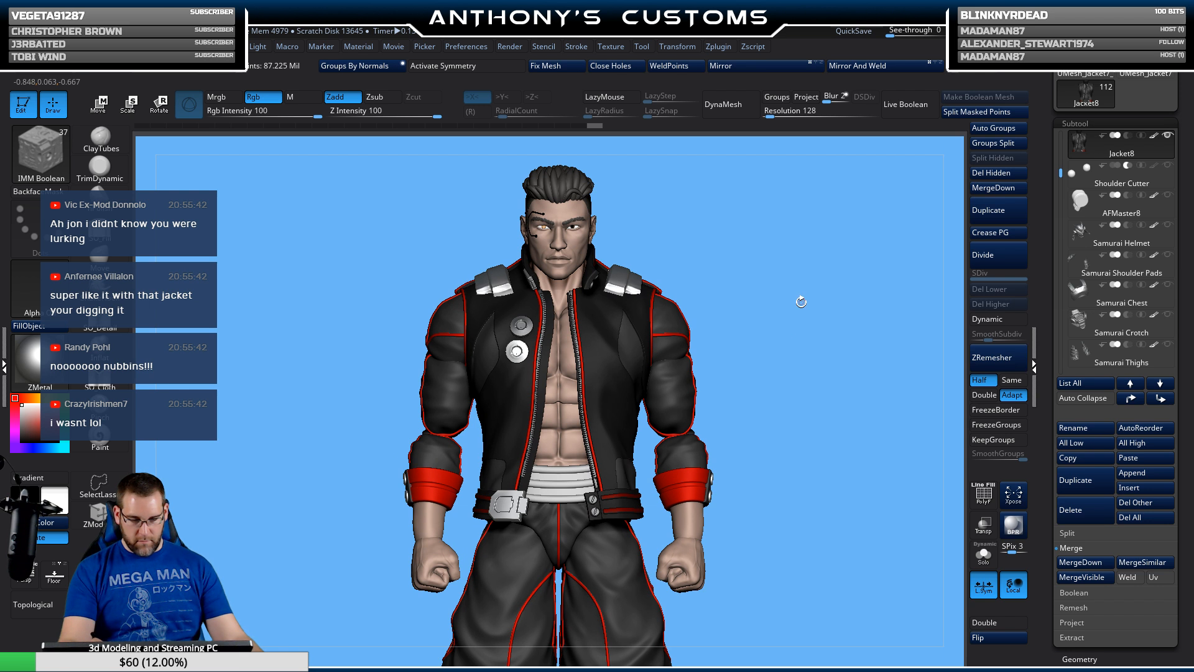
Step: Undo the chest disc's move, its duplication and the original insertion on Jacket8
{"action": "key", "text": "ctrl+z"}
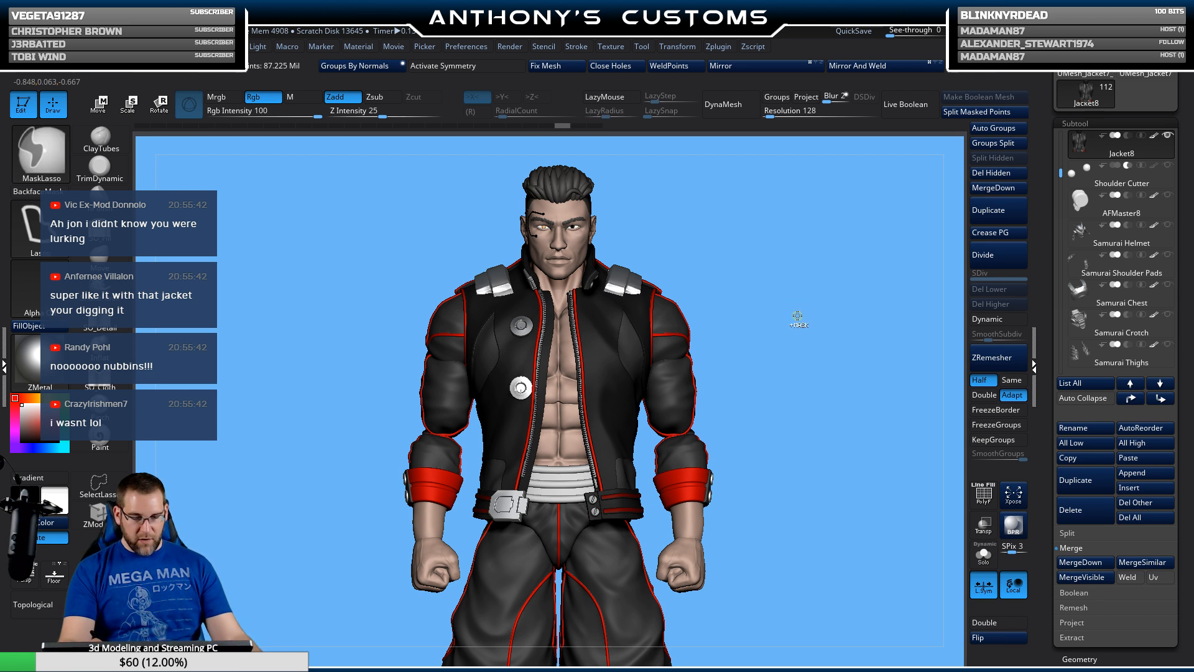
{"action": "key", "text": "ctrl+z"}
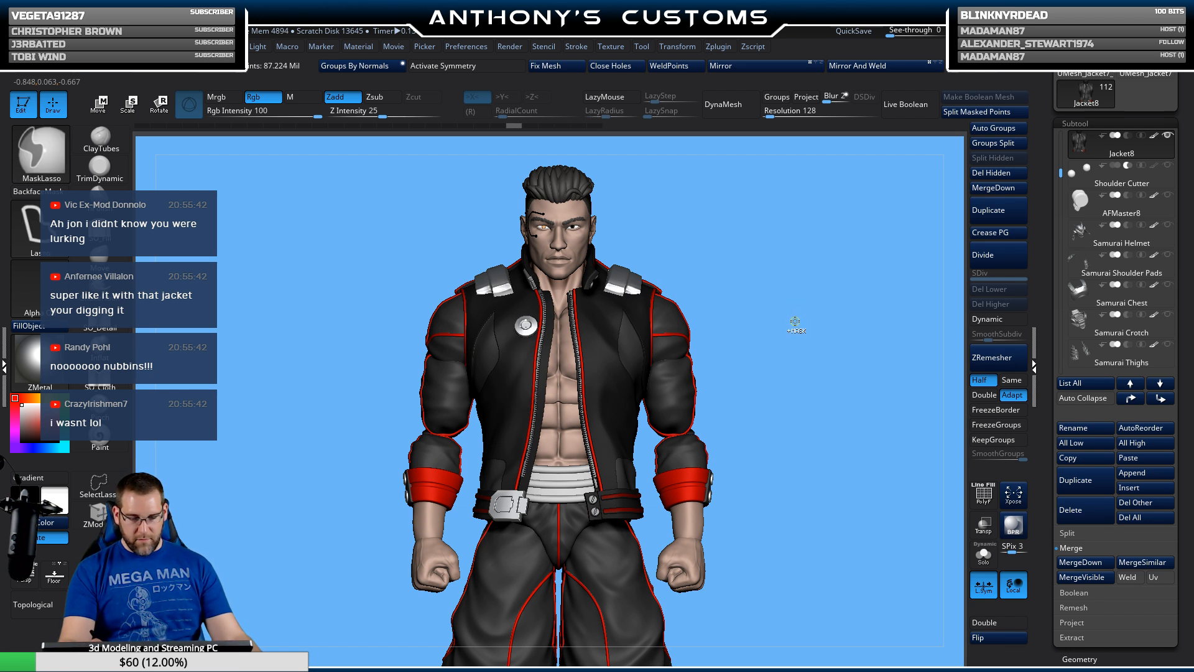
{"action": "key", "text": "ctrl+z"}
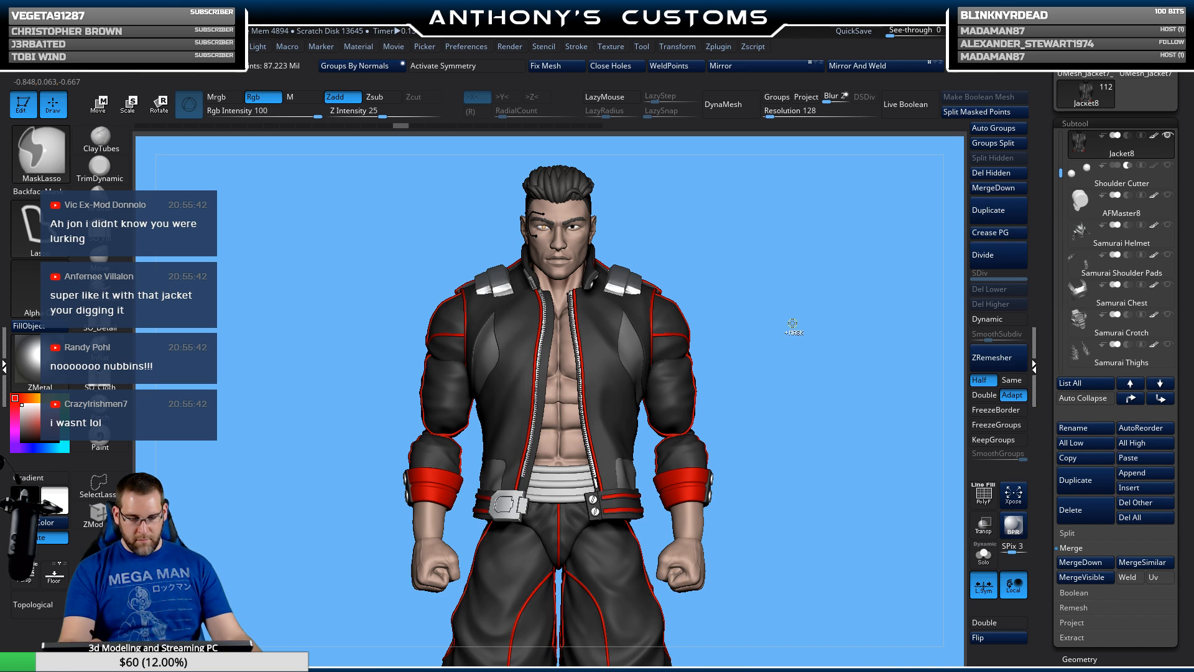
Step: Hide the PM3D_Cube3D1 shoulder pieces and insert one PortAccess disc on the jacket's left shoulder near the collar, undoing the extra second disc
{"action": "left_click_drag", "start_coordinate": [1062, 174], "coordinate": [1060, 153]}
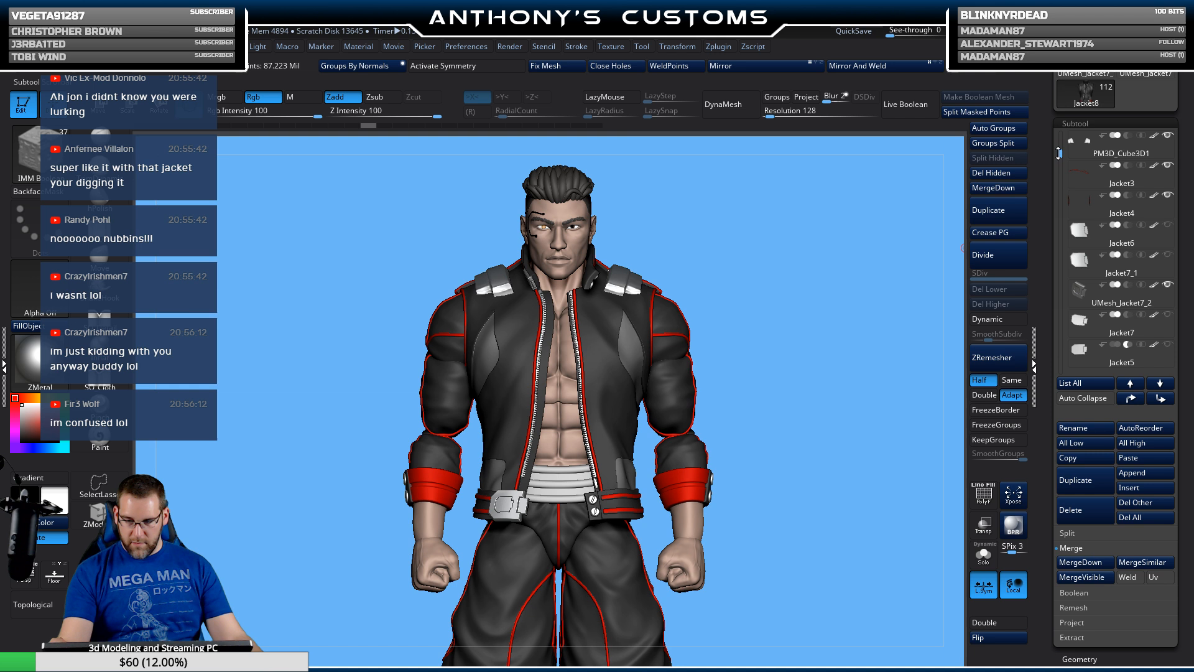
{"action": "left_click", "coordinate": [1164, 136]}
{"action": "left_click_drag", "start_coordinate": [746, 187], "coordinate": [612, 270]}
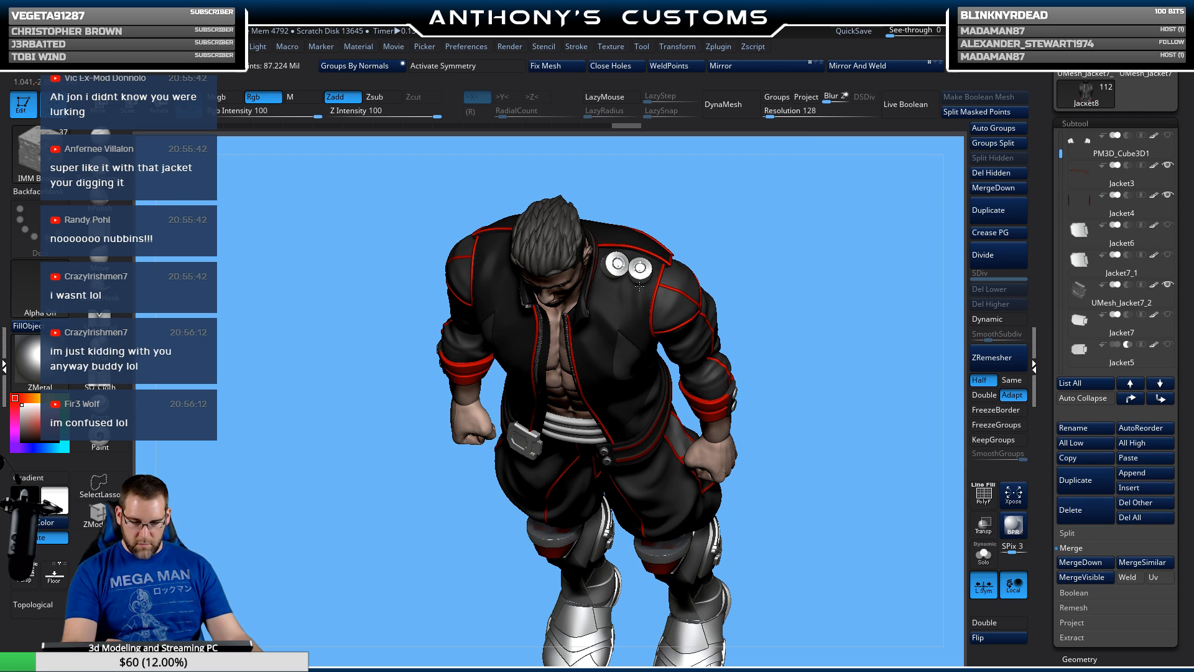
{"action": "left_click_drag", "start_coordinate": [705, 211], "coordinate": [813, 200], "text": "shift"}
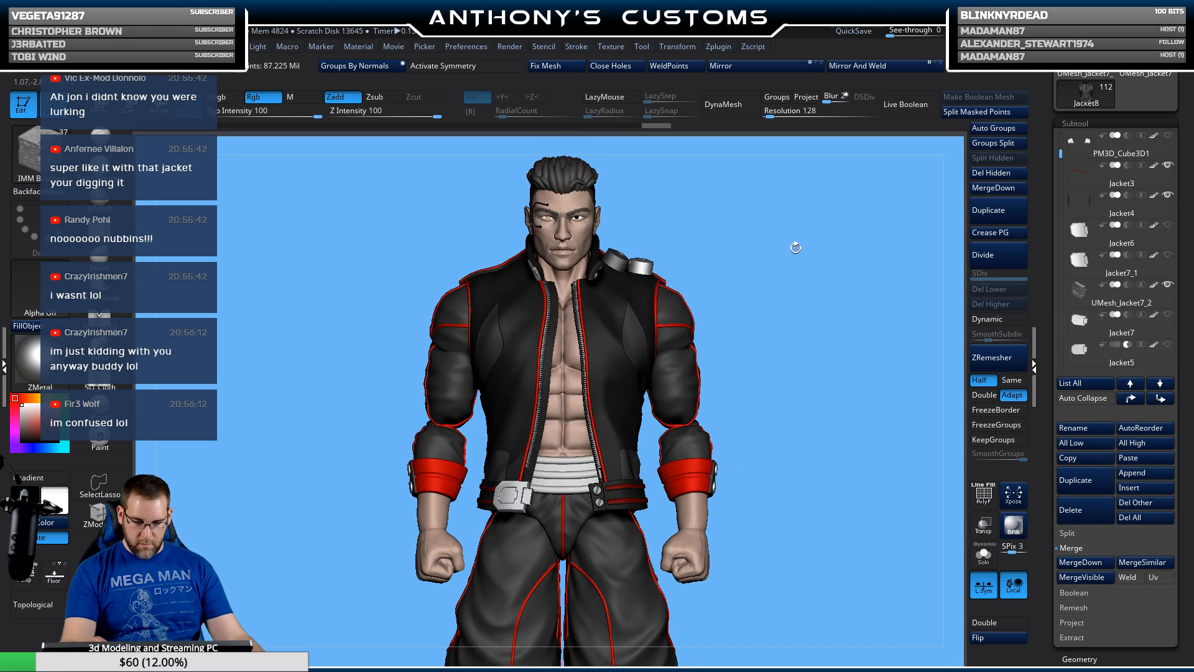
{"action": "left_click_drag", "start_coordinate": [795, 247], "coordinate": [791, 332], "text": "alt"}
{"action": "key", "text": "ctrl+z"}
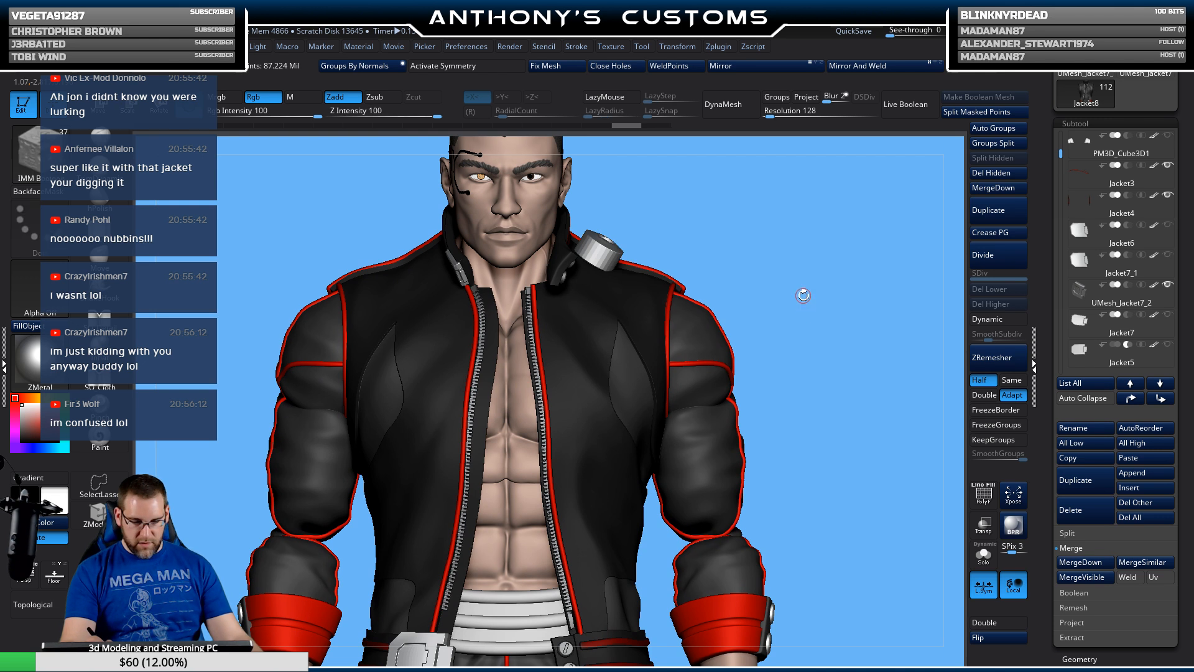
Step: Sink the disc into the jacket's left shoulder and duplicate it outward toward the sleeve
{"action": "key", "text": "w"}
{"action": "left_click_drag", "start_coordinate": [631, 195], "coordinate": [630, 225]}
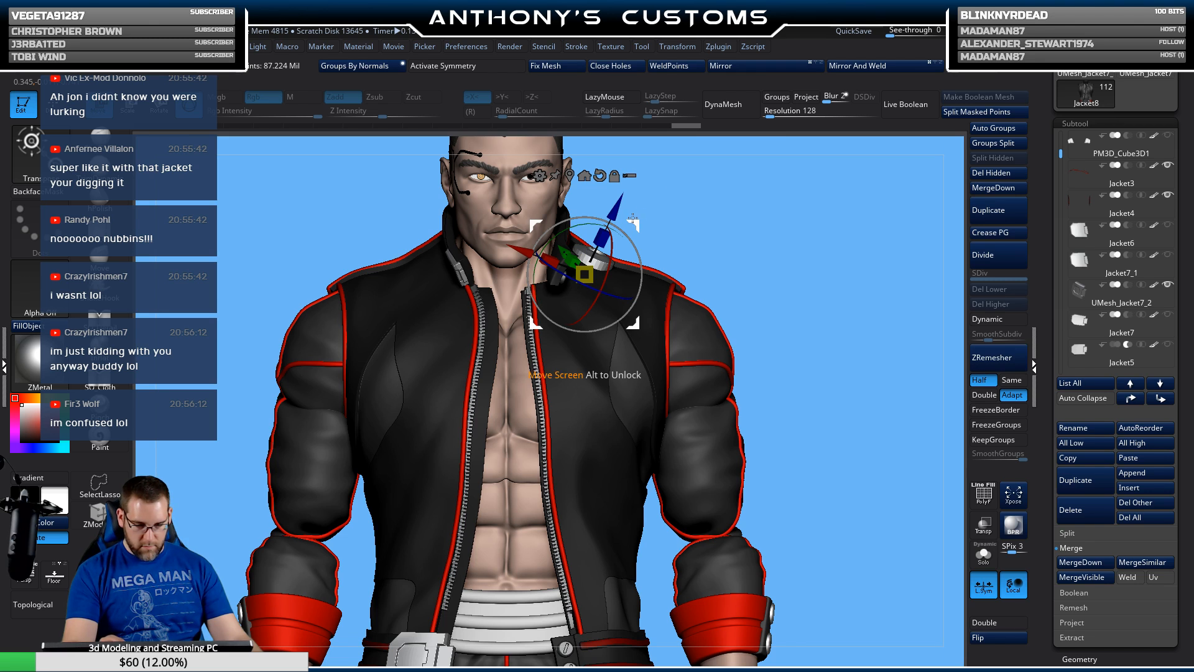
{"action": "mouse_move", "coordinate": [636, 225]}
{"action": "left_mouse_down", "text": "ctrl"}
{"action": "mouse_move", "coordinate": [653, 219]}
{"action": "mouse_move", "coordinate": [681, 252]}
{"action": "mouse_move", "coordinate": [650, 222]}
{"action": "left_mouse_up", "text": "ctrl"}
{"action": "key", "text": "q"}
{"action": "mouse_move", "coordinate": [835, 235]}
{"action": "left_mouse_down"}
{"action": "mouse_move", "coordinate": [823, 352]}
{"action": "mouse_move", "coordinate": [805, 216]}
{"action": "left_mouse_up"}
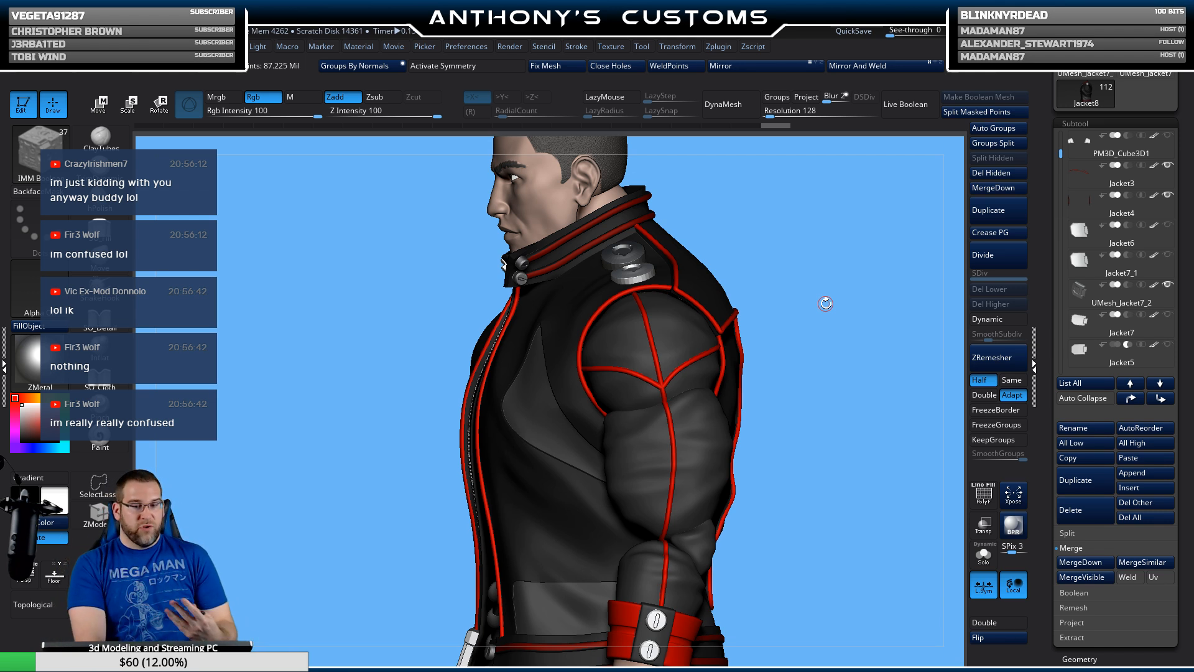
Step: Turn on the polyframe display and examine the two discs on the jacket's left shoulder
{"action": "mouse_move", "coordinate": [827, 453]}
{"action": "left_mouse_down"}
{"action": "mouse_move", "coordinate": [863, 460]}
{"action": "mouse_move", "coordinate": [870, 417]}
{"action": "mouse_move", "coordinate": [752, 454]}
{"action": "mouse_move", "coordinate": [875, 435]}
{"action": "left_mouse_up"}
{"action": "key", "text": "ctrl"}
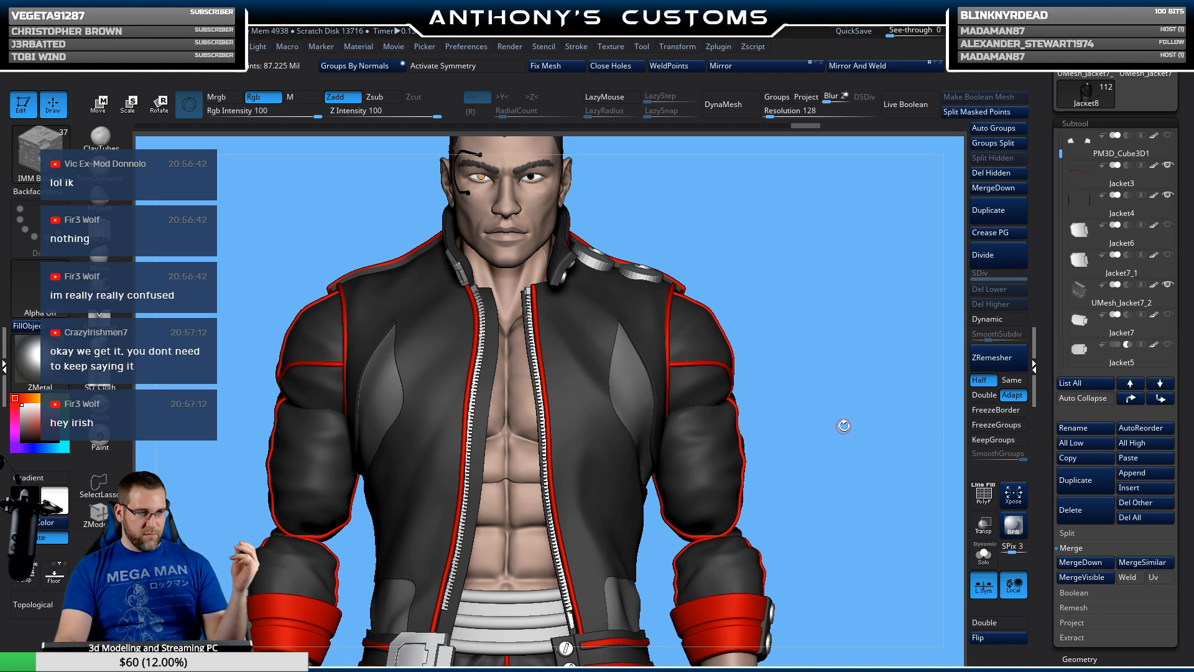
{"action": "key", "text": "shift+f"}
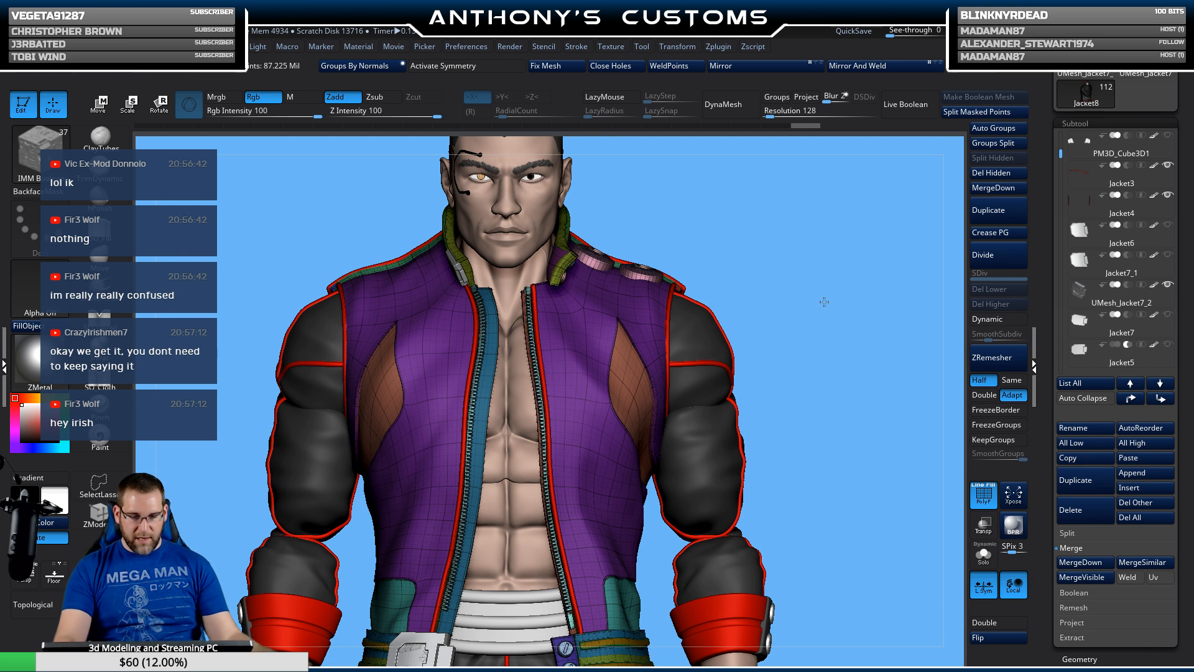
{"action": "left_click_drag", "start_coordinate": [824, 302], "coordinate": [814, 322]}
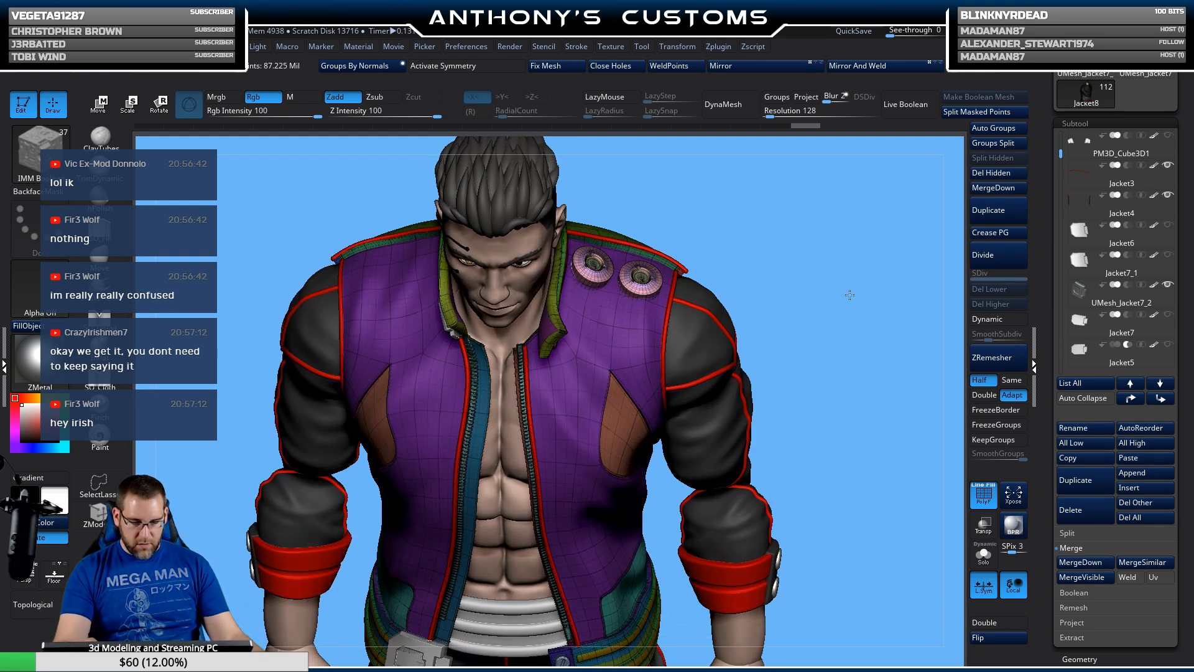
{"action": "left_click_drag", "start_coordinate": [850, 295], "coordinate": [874, 294], "text": "alt"}
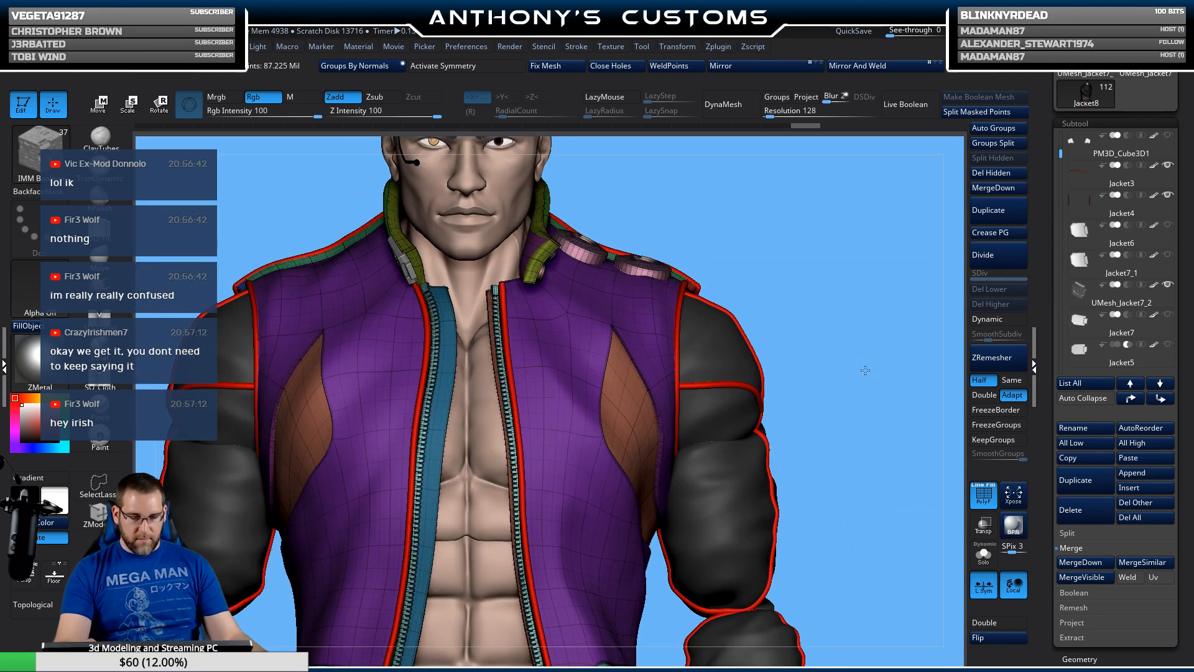
Step: Isolate the outer rings of the two left-shoulder discs on Jacket8 and set the selection brush to SelectRect
{"action": "left_click_drag", "start_coordinate": [866, 370], "coordinate": [853, 482], "text": "alt"}
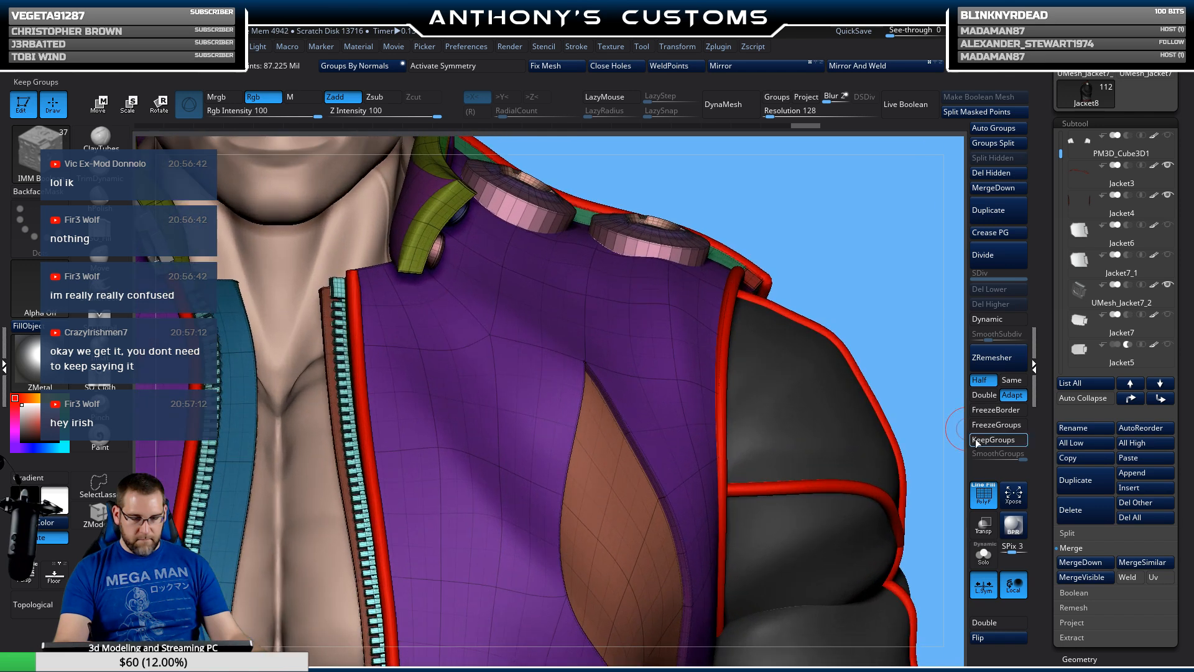
{"action": "mouse_move", "coordinate": [880, 336]}
{"action": "left_mouse_down"}
{"action": "mouse_move", "coordinate": [907, 251]}
{"action": "mouse_move", "coordinate": [902, 261]}
{"action": "left_mouse_up"}
{"action": "left_click", "coordinate": [648, 305], "text": "ctrl+shift"}
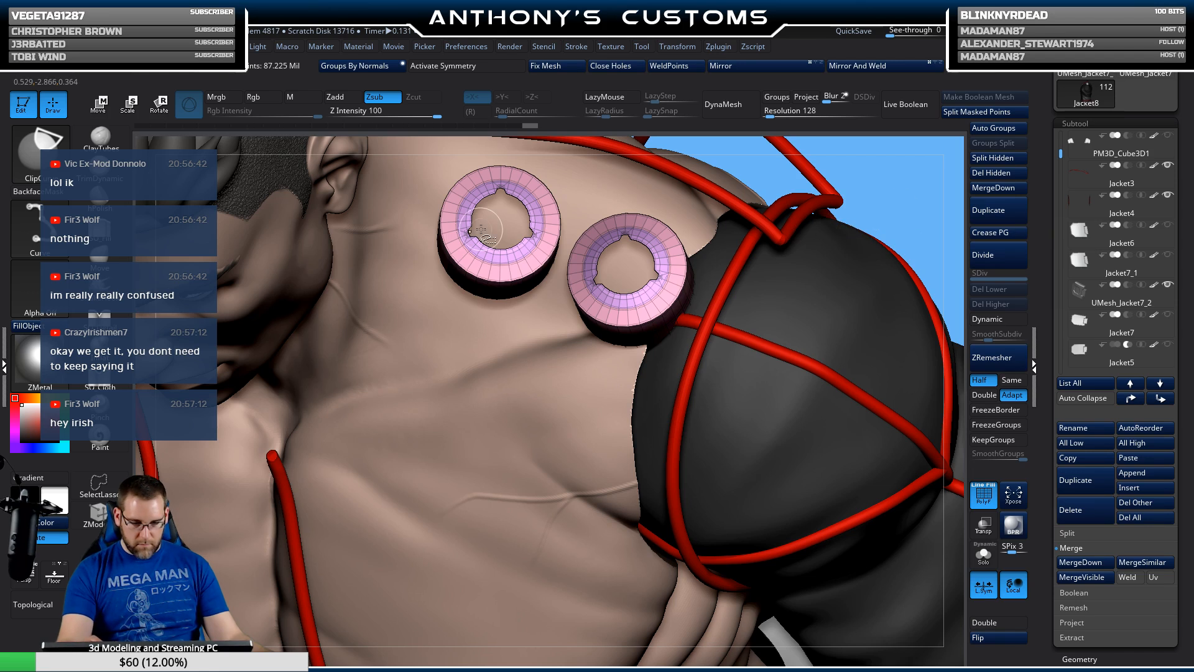
{"action": "key", "text": "b"}
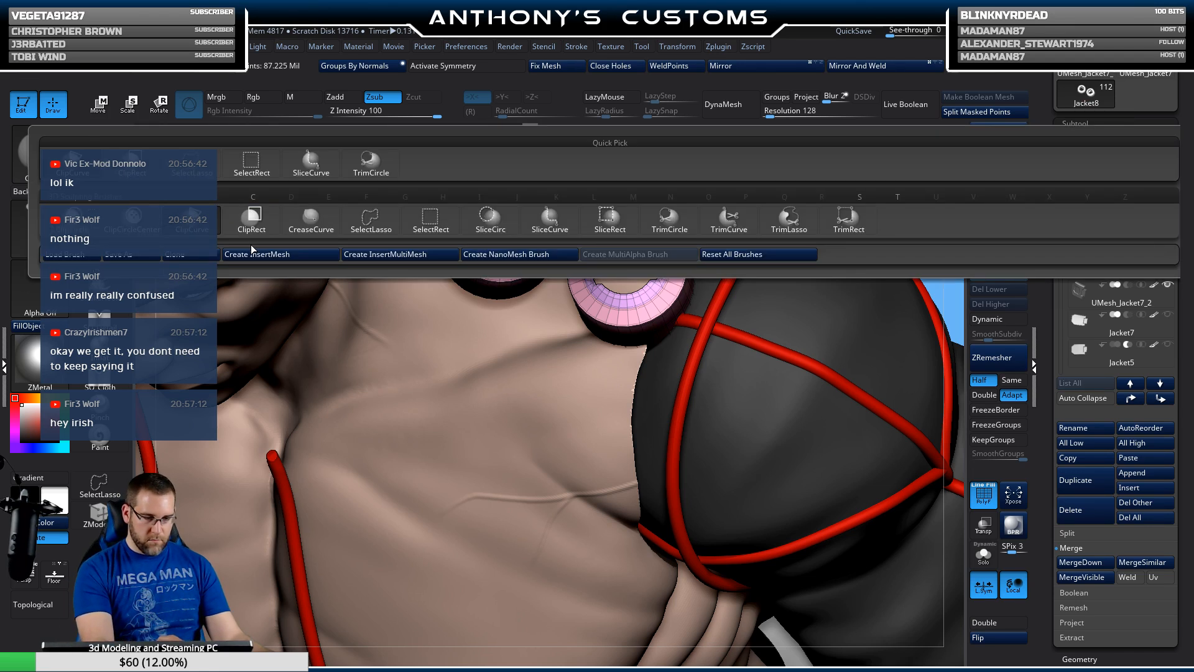
{"action": "left_click", "coordinate": [251, 163]}
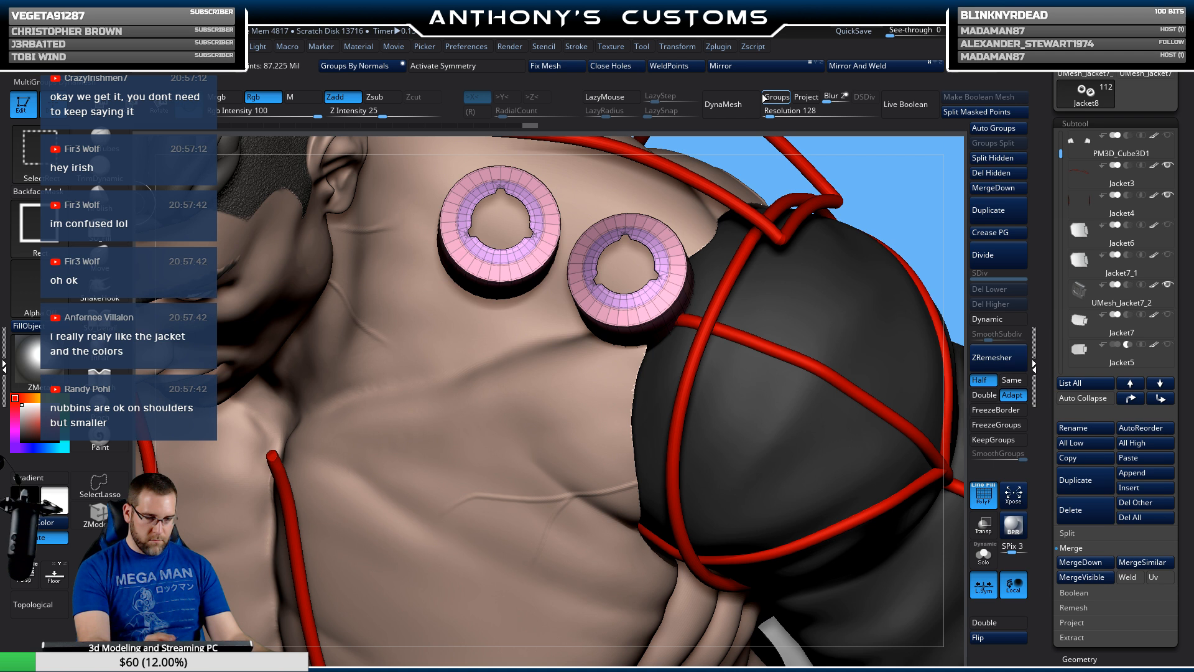
Step: Show the whole jacket again and hide the discs' outer rings, inner rings and small pins along with the purple shoulder panel
{"action": "left_click", "coordinate": [895, 183], "text": "ctrl+shift"}
{"action": "left_click", "coordinate": [637, 260], "text": "ctrl+shift"}
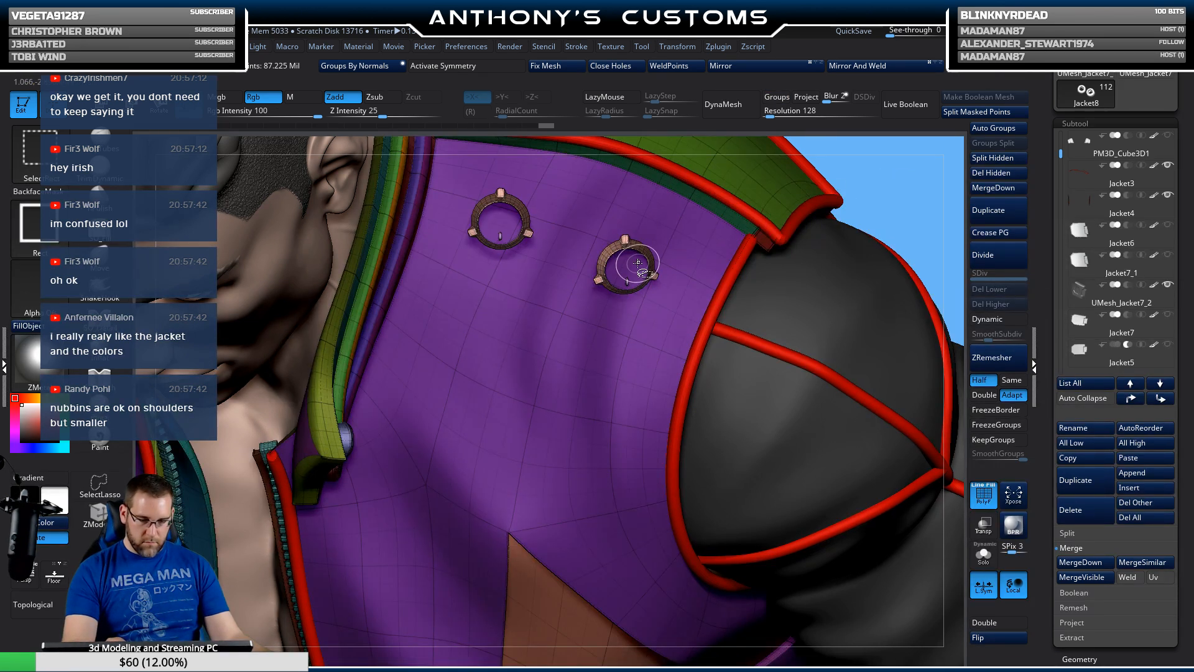
{"action": "left_click", "coordinate": [627, 248], "text": "ctrl+shift"}
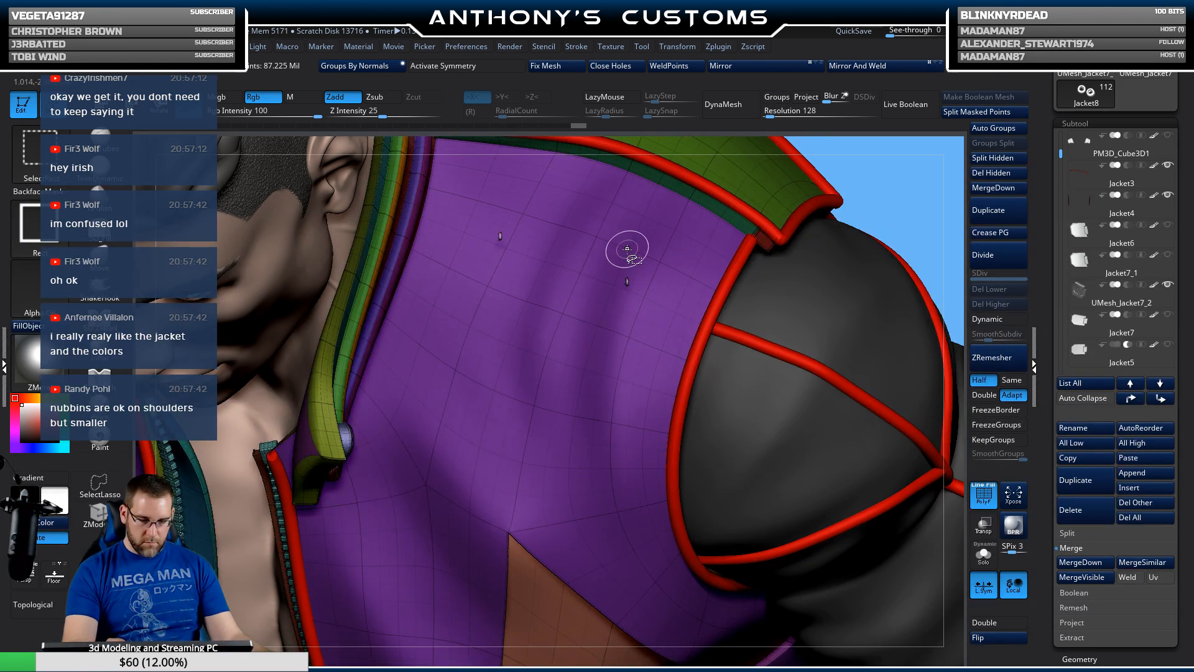
{"action": "left_click", "coordinate": [628, 282], "text": "ctrl+shift"}
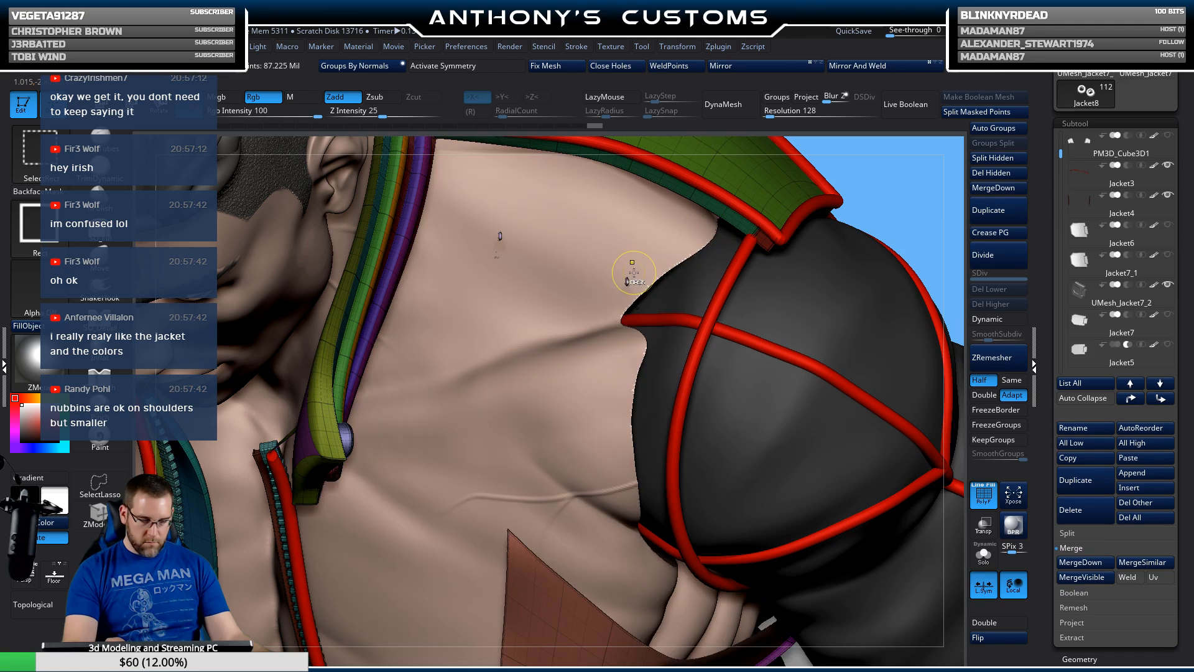
{"action": "key", "text": "ctrl+z"}
{"action": "left_click", "coordinate": [628, 282], "text": "ctrl+shift"}
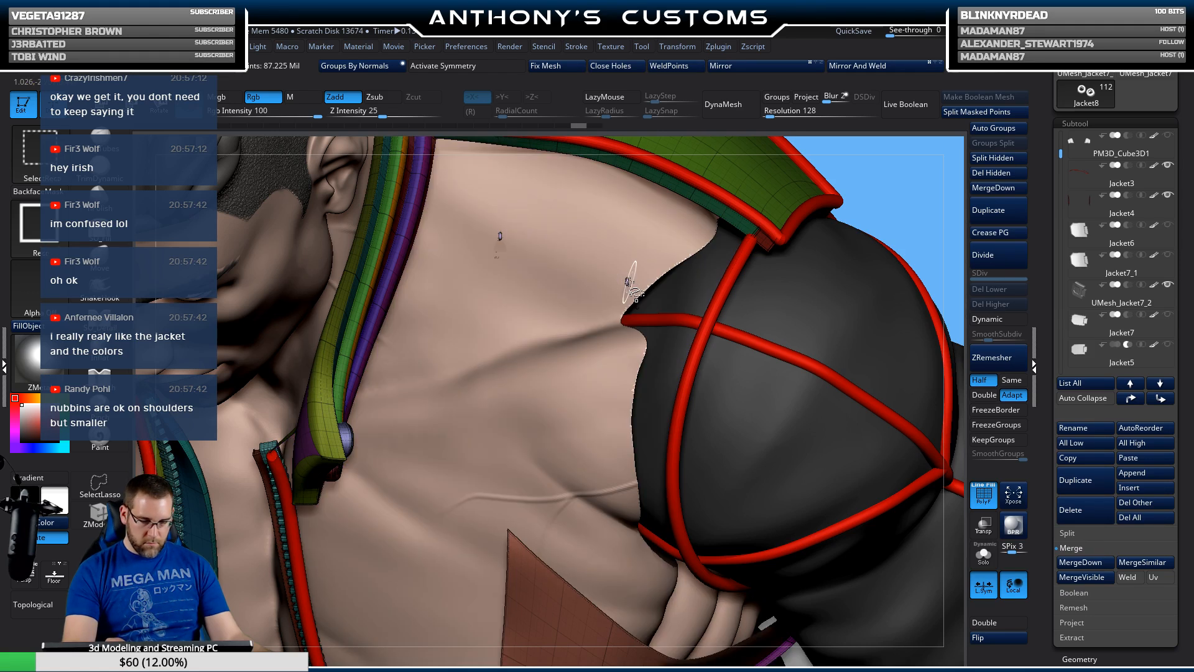
{"action": "right_click_drag", "start_coordinate": [641, 301], "coordinate": [629, 492], "text": "ctrl"}
{"action": "left_click", "coordinate": [610, 248], "text": "ctrl+shift"}
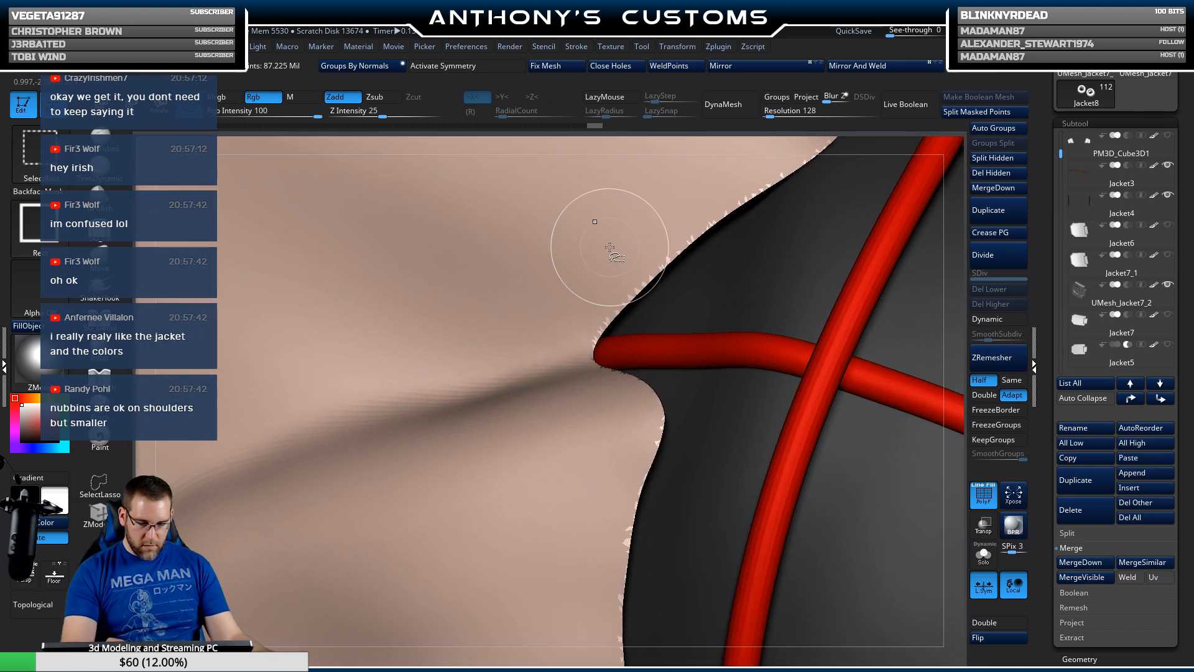
Step: Invert the visibility and hide the jacket panel to isolate the complete discs, and combine them into one polygroup
{"action": "key", "text": "f"}
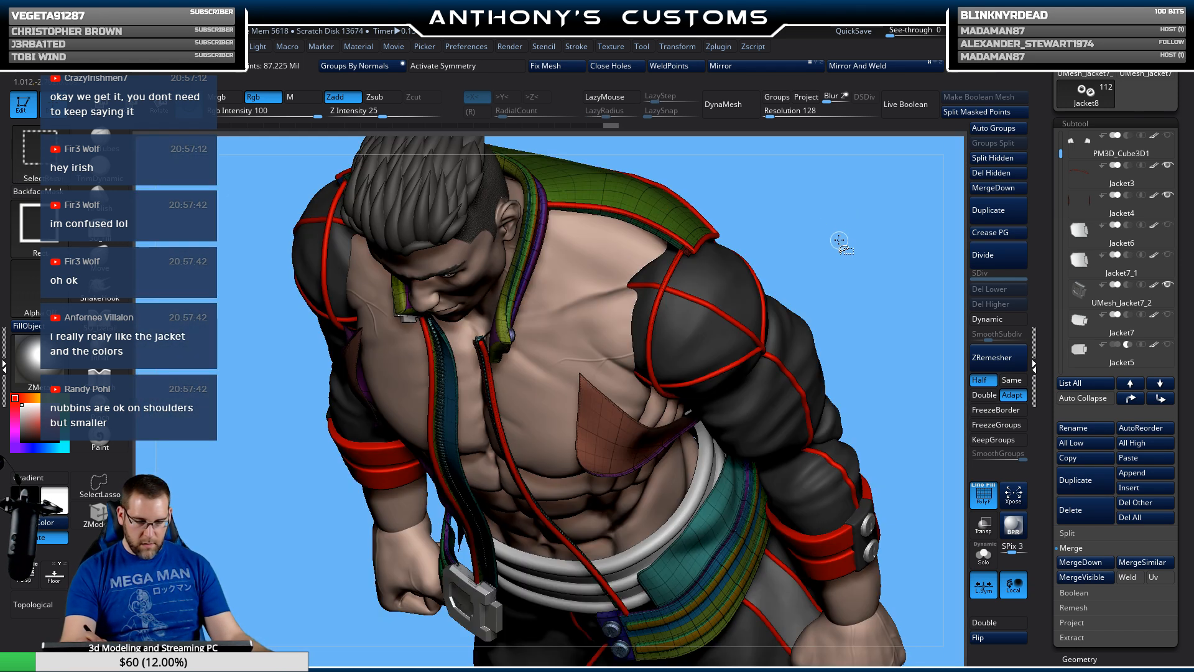
{"action": "left_click", "coordinate": [847, 249], "text": "ctrl+shift"}
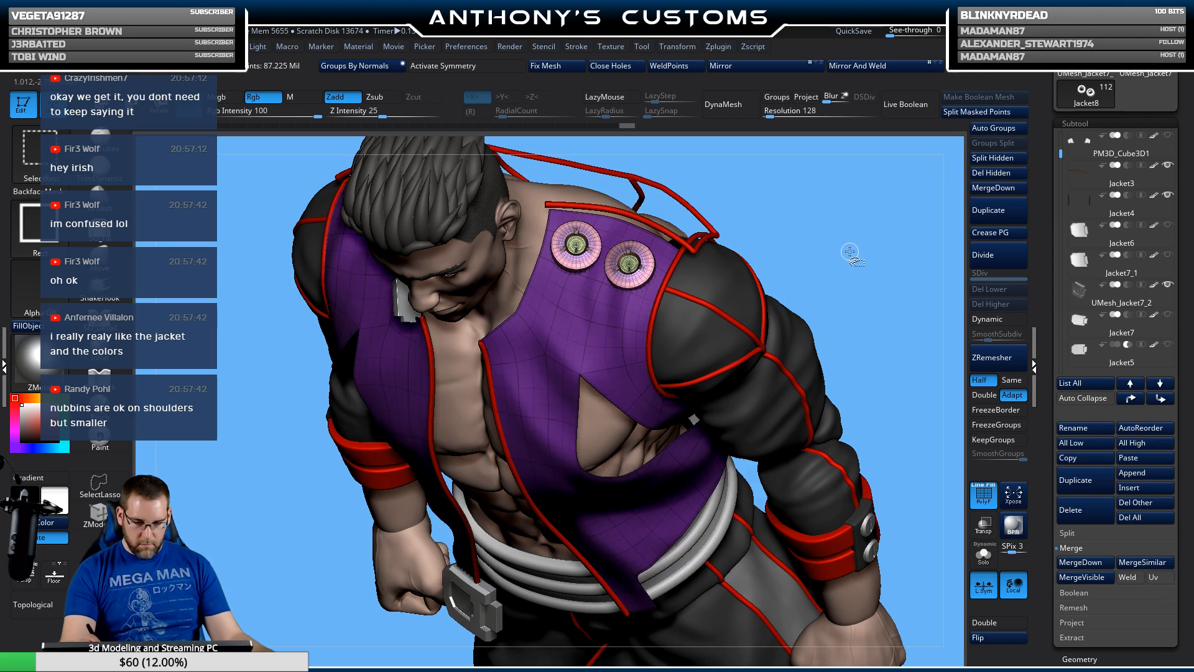
{"action": "left_click", "coordinate": [626, 322], "text": "ctrl+alt+shift"}
{"action": "right_click_drag", "start_coordinate": [626, 322], "coordinate": [841, 230]}
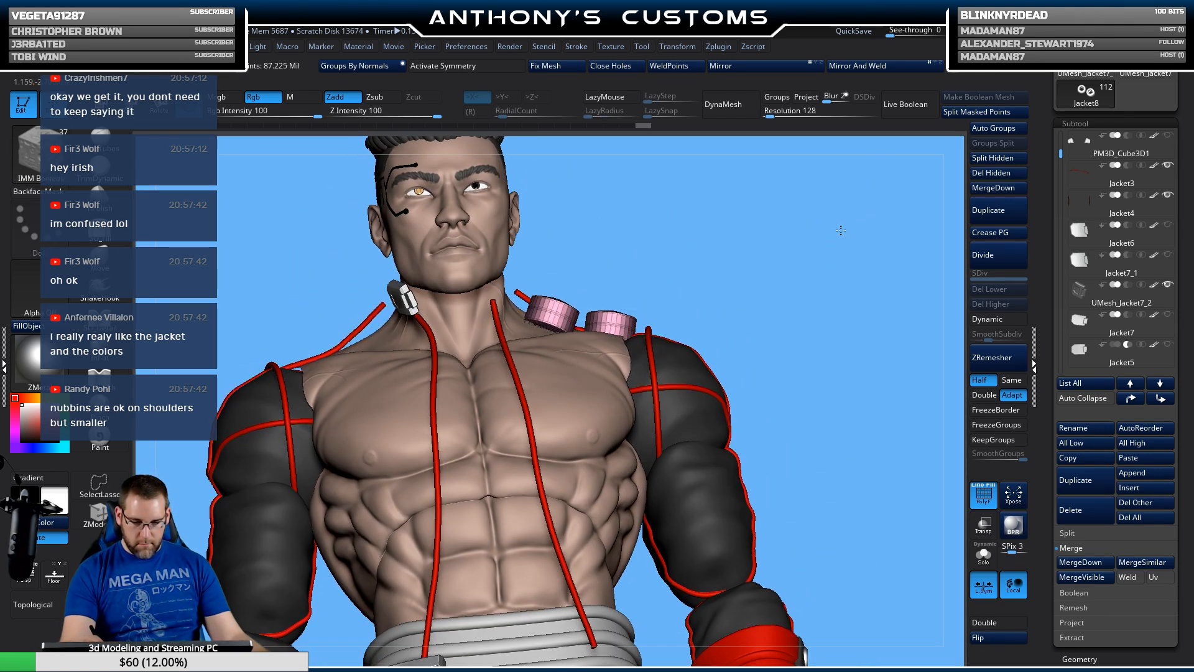
{"action": "left_click", "coordinate": [983, 553]}
{"action": "right_click_drag", "start_coordinate": [813, 520], "coordinate": [943, 471]}
{"action": "left_click", "coordinate": [983, 554]}
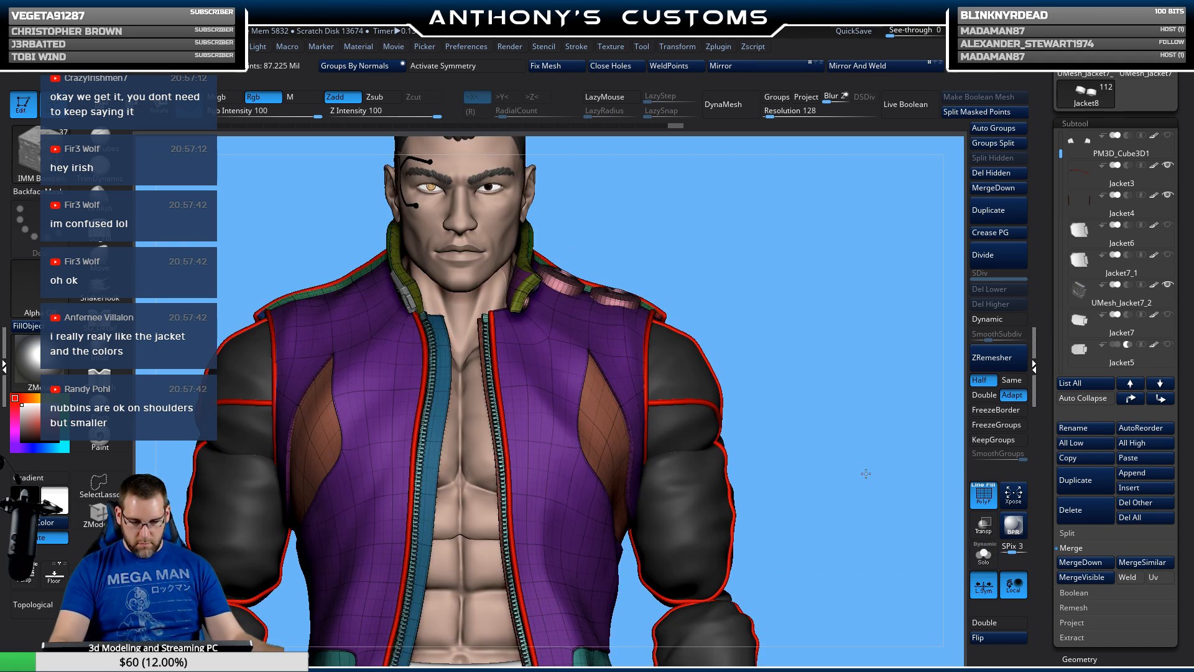
Step: Turn off the polyframe display and examine the discs and full outfit from the back and front
{"action": "right_click_drag", "start_coordinate": [866, 474], "coordinate": [822, 463]}
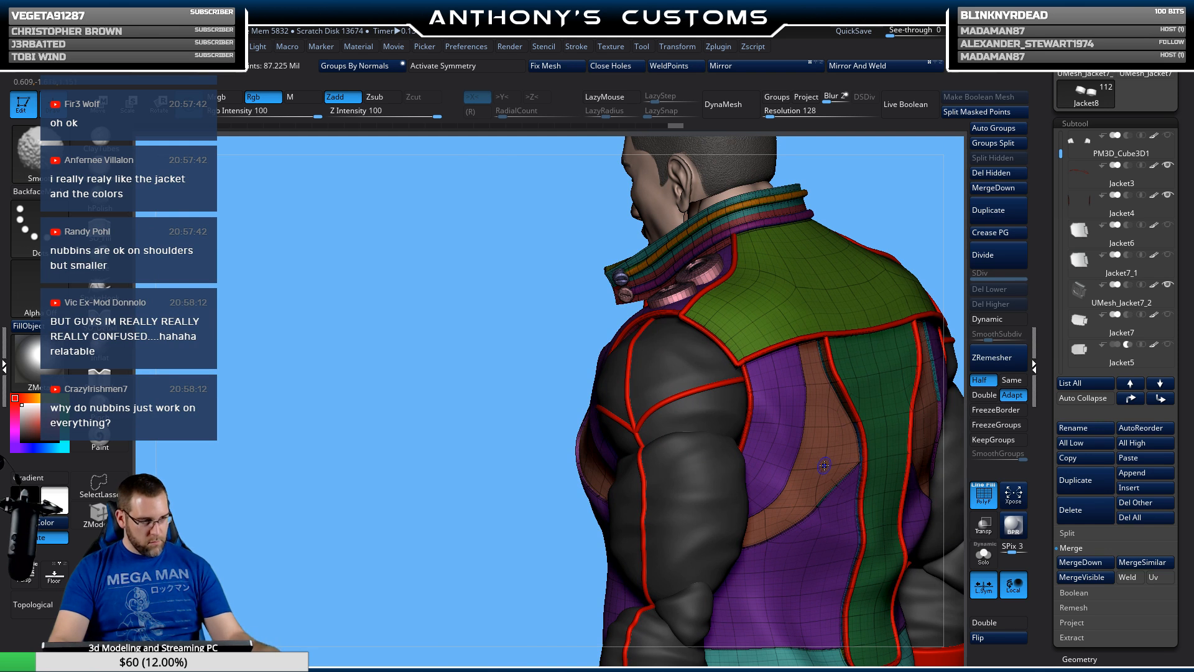
{"action": "key", "text": "shift+f"}
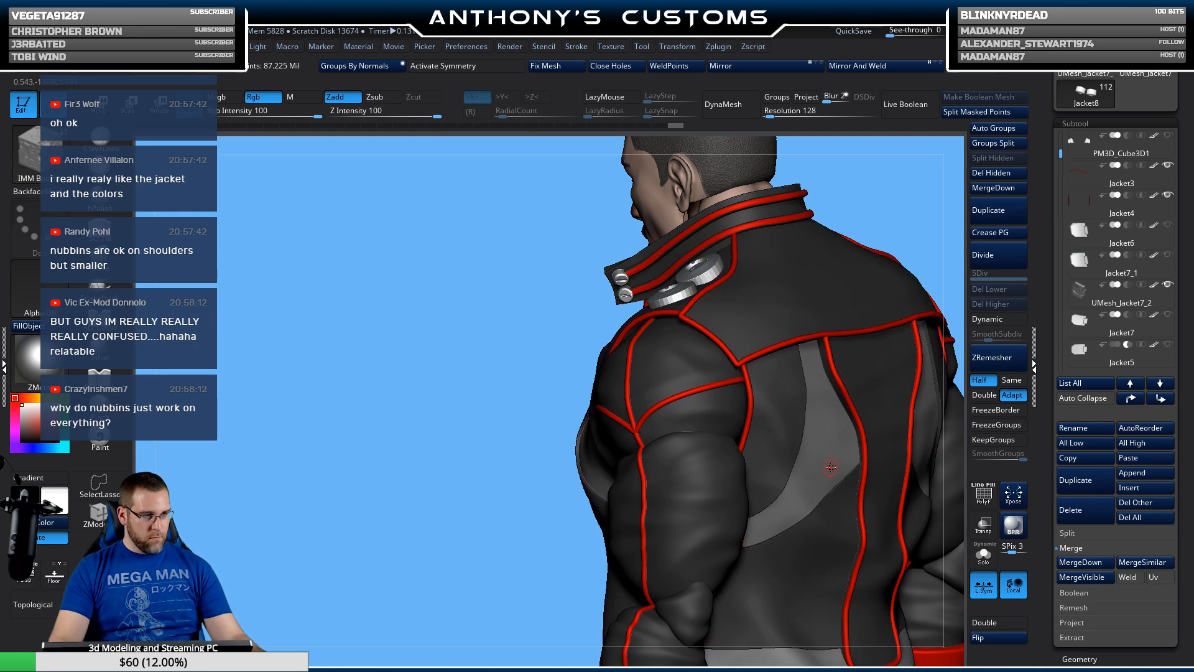
{"action": "key", "text": "f"}
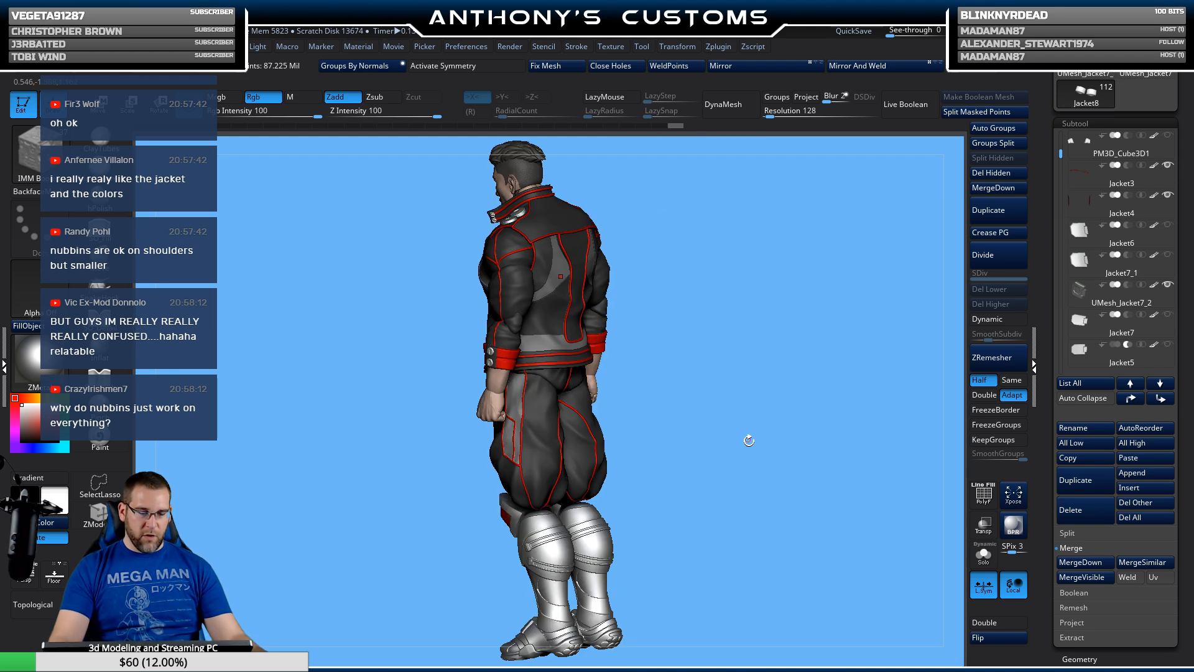
{"action": "right_click_drag", "start_coordinate": [748, 439], "coordinate": [780, 483]}
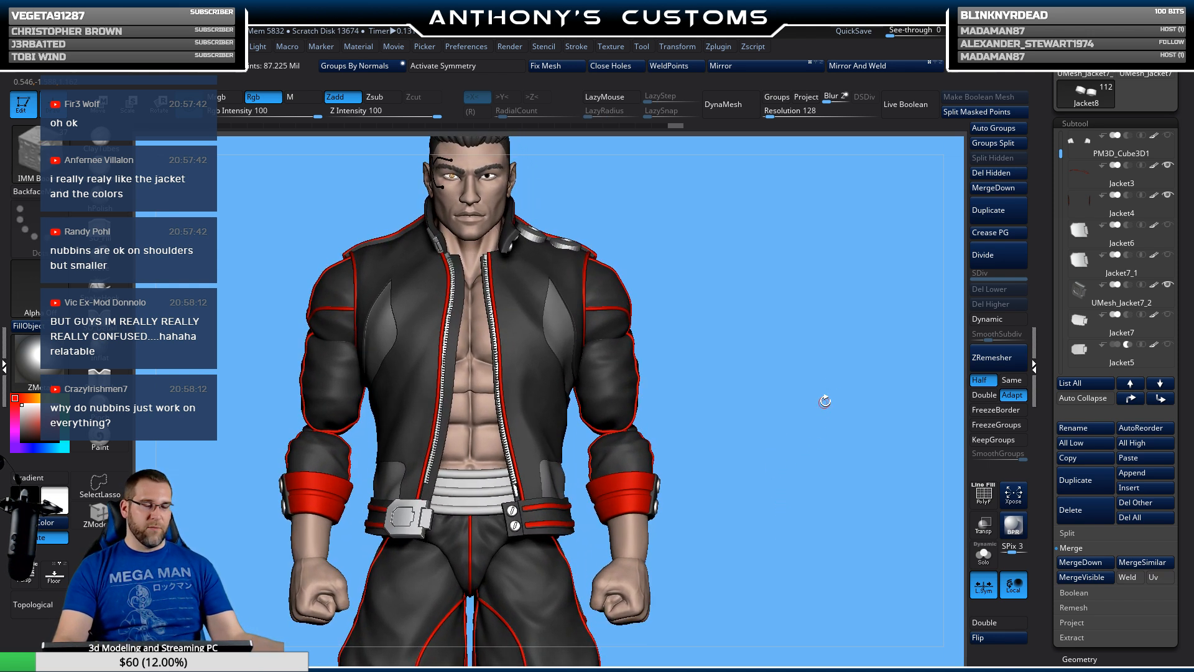
Step: Split the two shoulder discs off Jacket8 into their own subtool and select that subtool
{"action": "key", "text": "ctrl+shift"}
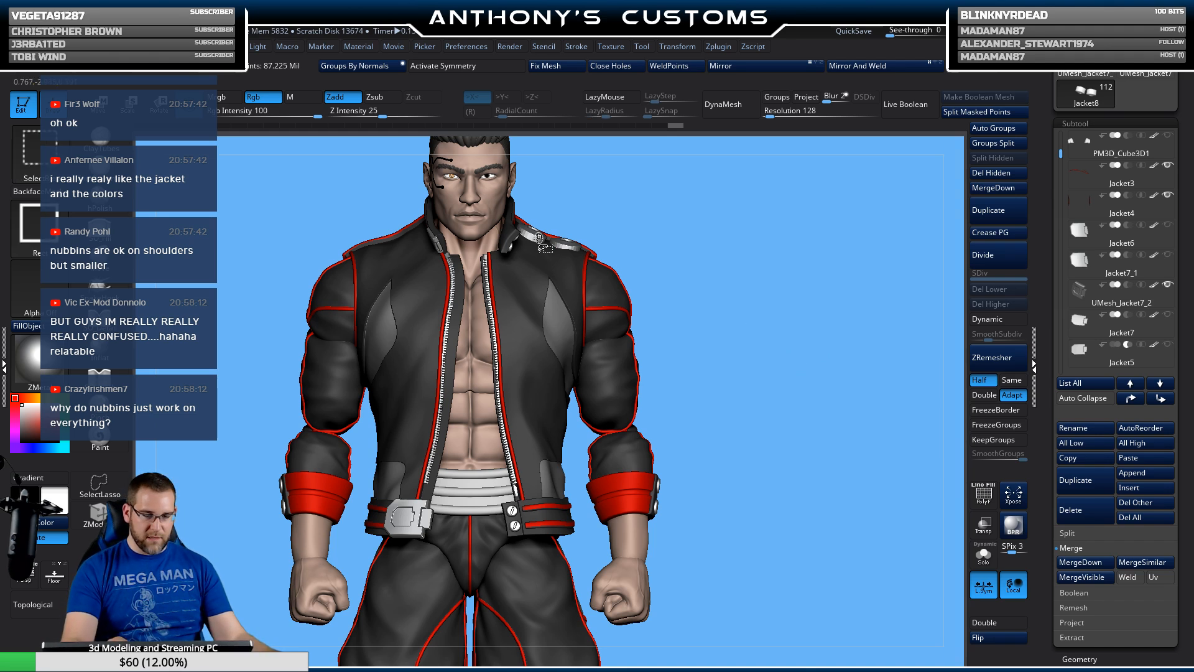
{"action": "left_click", "coordinate": [537, 238], "text": "ctrl+shift"}
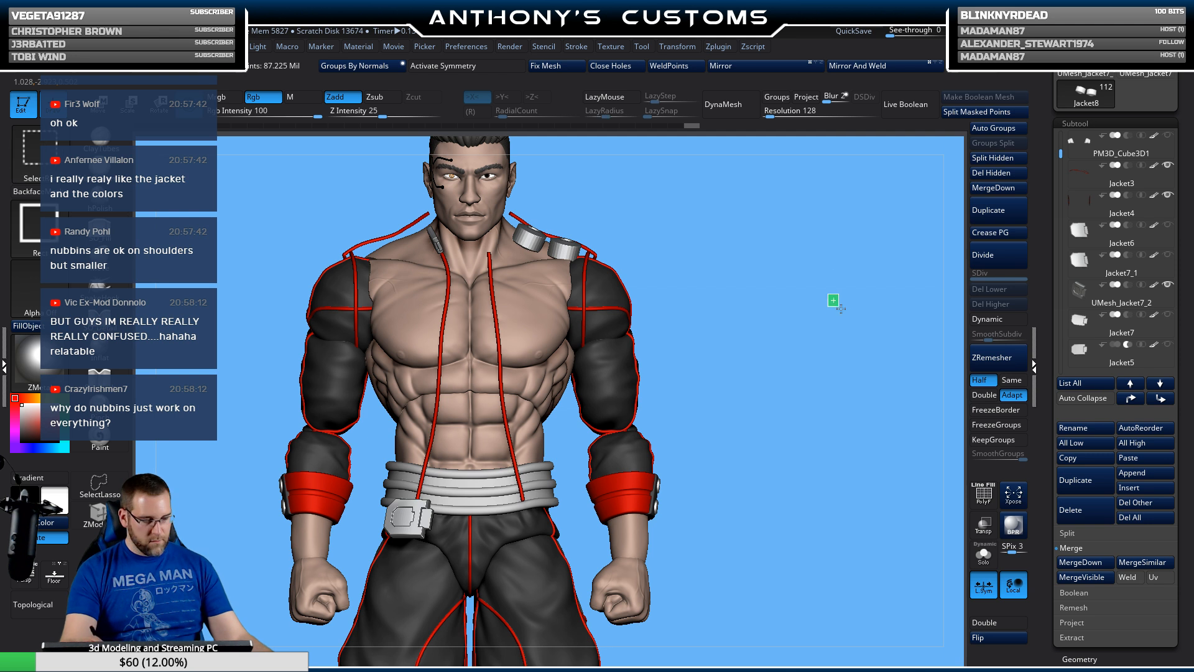
{"action": "left_click", "coordinate": [853, 227], "text": "ctrl+shift"}
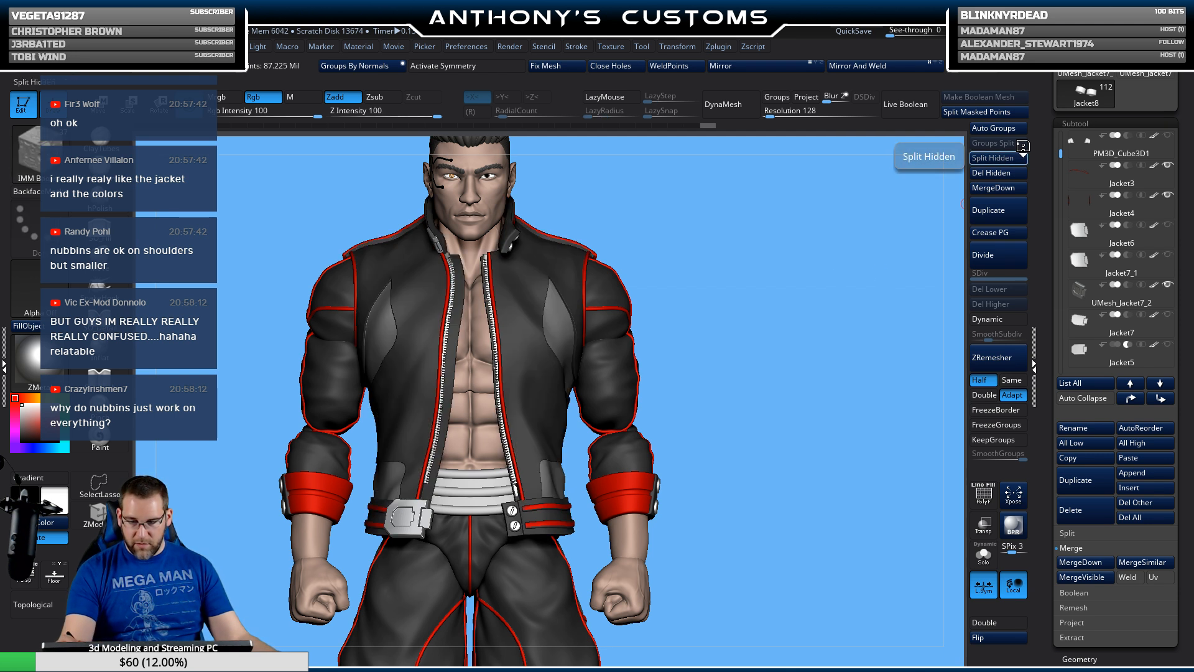
{"action": "left_click", "coordinate": [998, 160]}
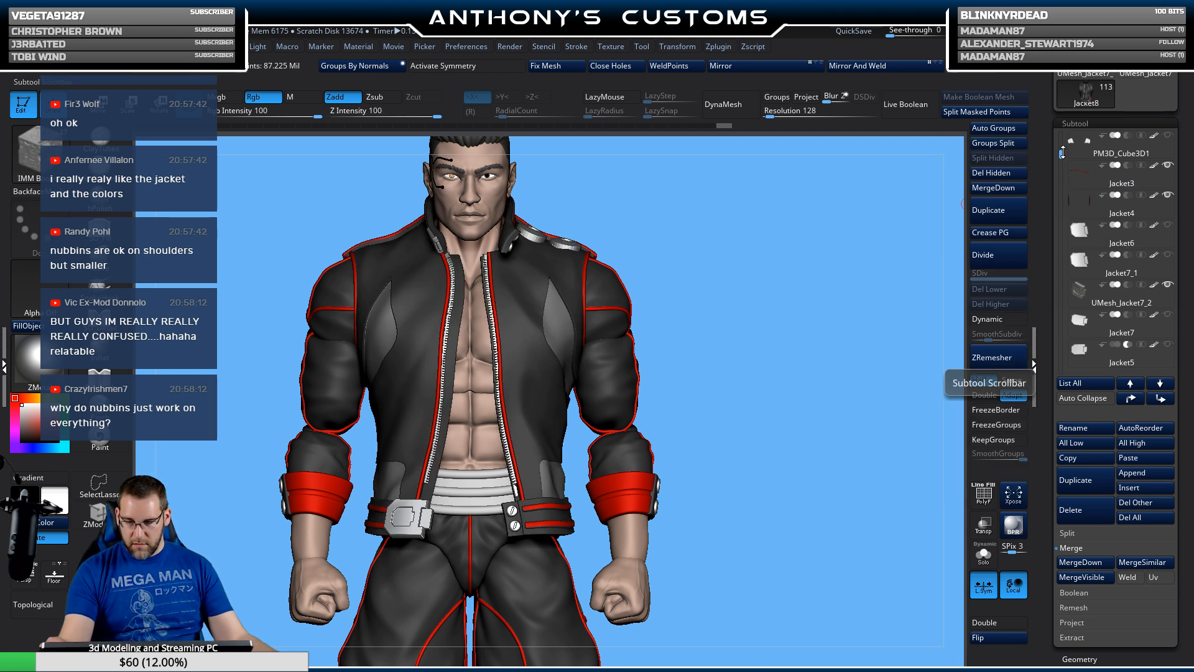
{"action": "left_click_drag", "start_coordinate": [1062, 155], "coordinate": [1061, 165]}
{"action": "left_click", "coordinate": [1095, 270]}
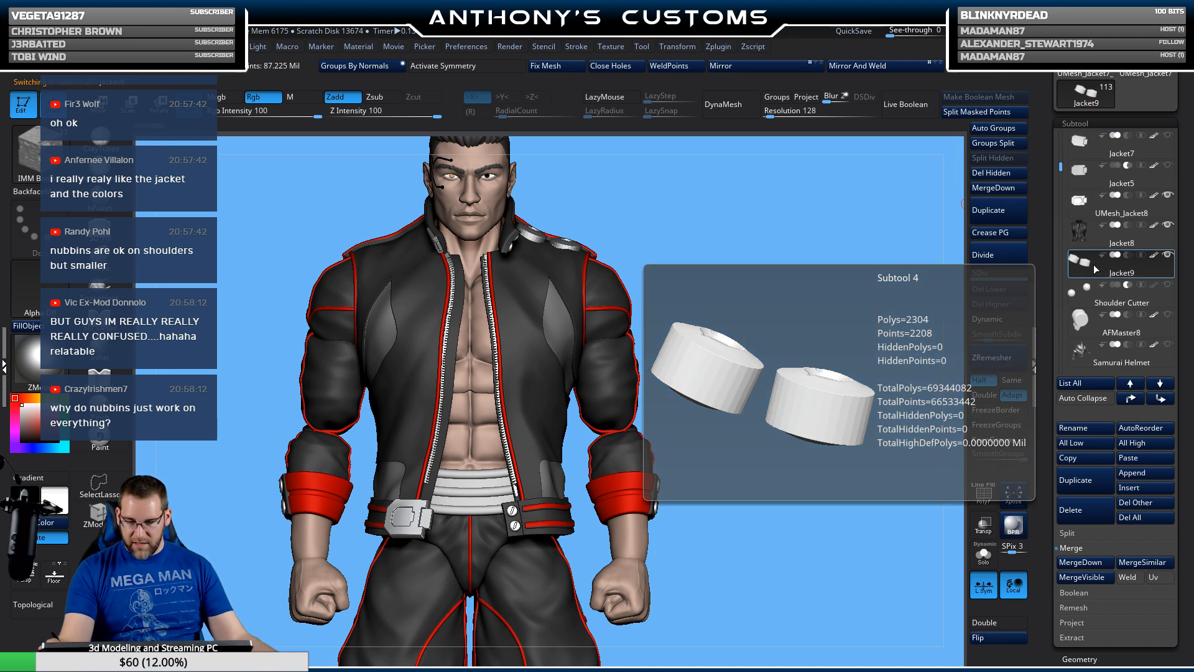
Step: Mirror the disc pair to the jacket's other shoulder, keeping a pair on each side, and turn off local symmetry
{"action": "left_click", "coordinate": [781, 65]}
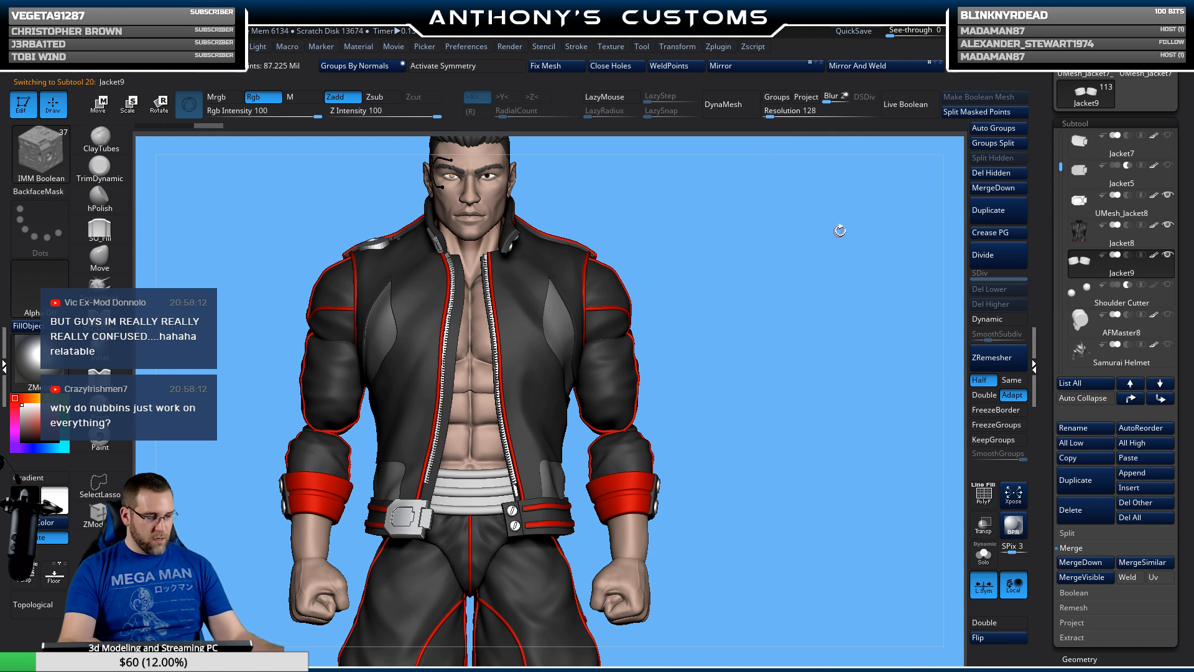
{"action": "left_click_drag", "start_coordinate": [866, 215], "coordinate": [1018, 489], "text": "ctrl"}
{"action": "left_click", "coordinate": [983, 585]}
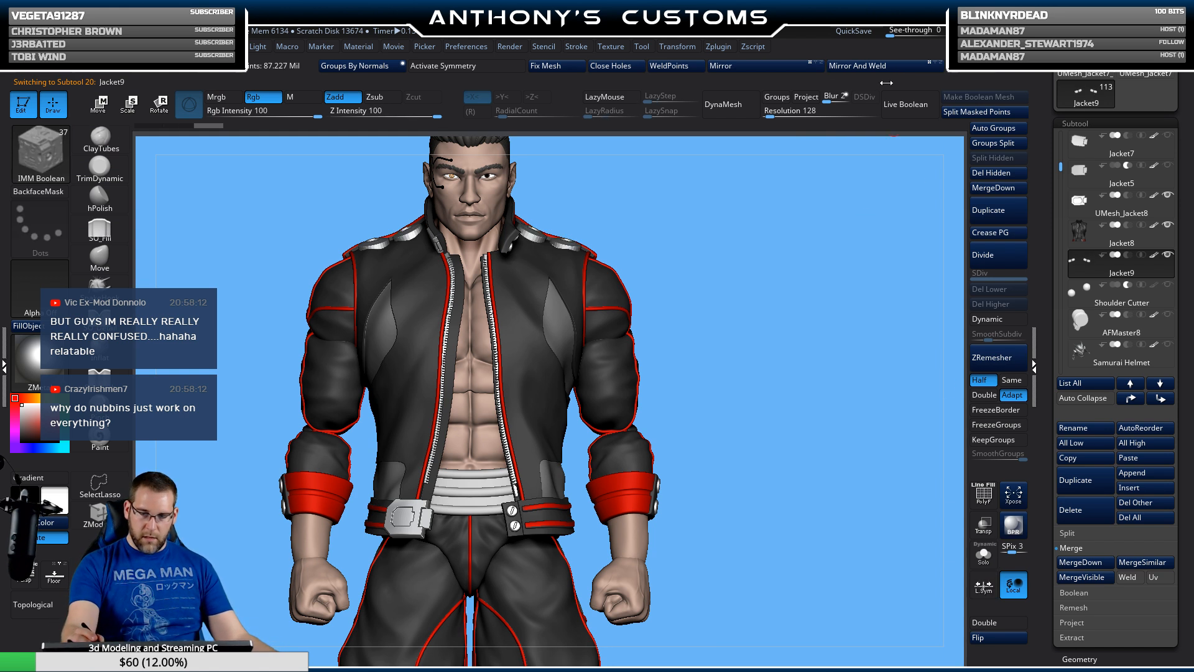
{"action": "left_click_drag", "start_coordinate": [796, 380], "coordinate": [886, 382]}
Step: Select the Katana and Back Sheath subtool to show the swords on the back, and frame the whole figure
{"action": "key", "text": "n"}
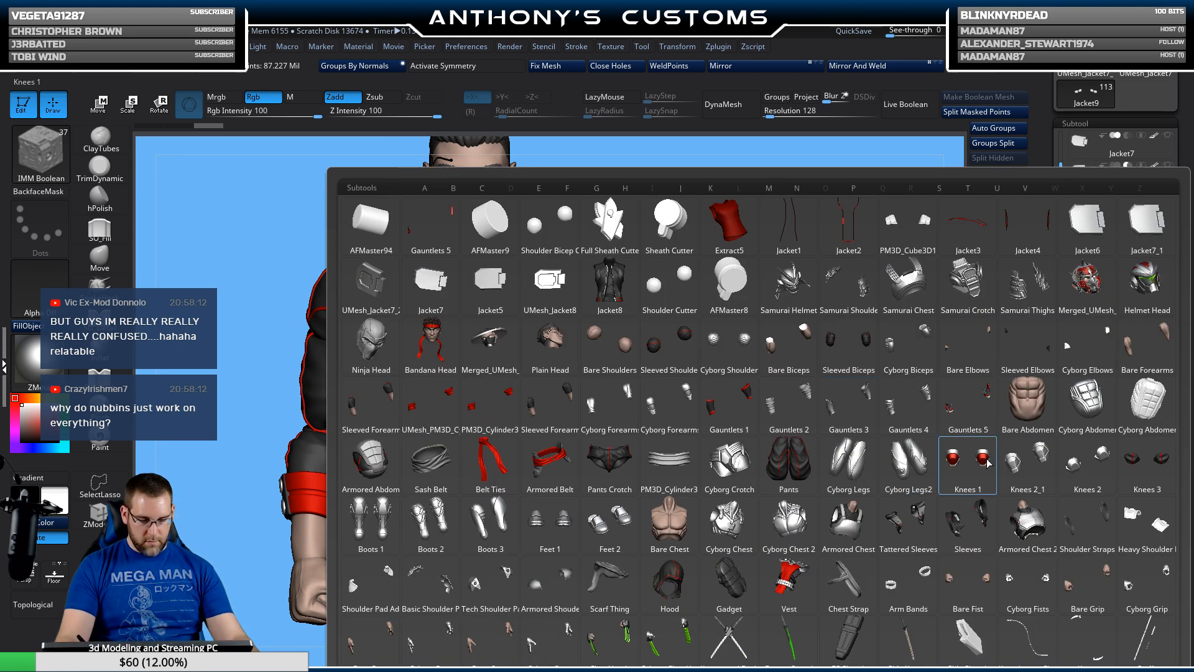
{"action": "left_click", "coordinate": [736, 622]}
{"action": "left_click_drag", "start_coordinate": [775, 554], "coordinate": [823, 522]}
{"action": "key", "text": "f"}
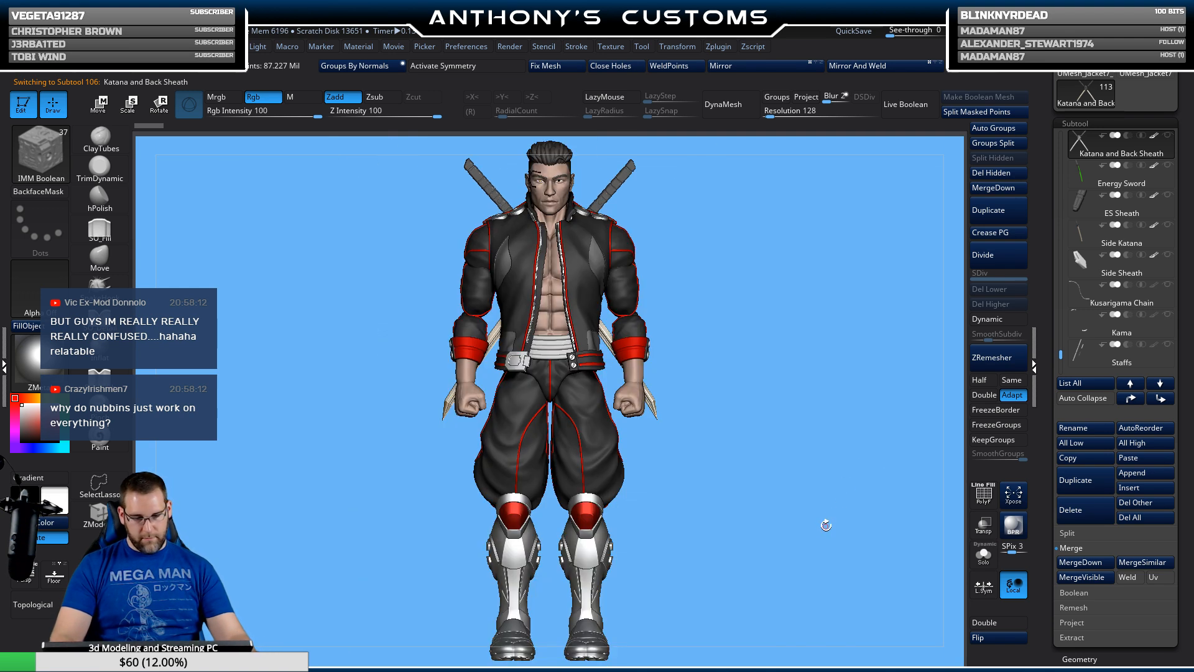
Step: Check the armed figure at an angle, return it to a straight front view and save the project
{"action": "mouse_move", "coordinate": [825, 517]}
{"action": "left_mouse_down"}
{"action": "mouse_move", "coordinate": [815, 531]}
{"action": "mouse_move", "coordinate": [747, 533]}
{"action": "mouse_move", "coordinate": [887, 522]}
{"action": "mouse_move", "coordinate": [787, 536]}
{"action": "mouse_move", "coordinate": [814, 528]}
{"action": "left_mouse_up"}
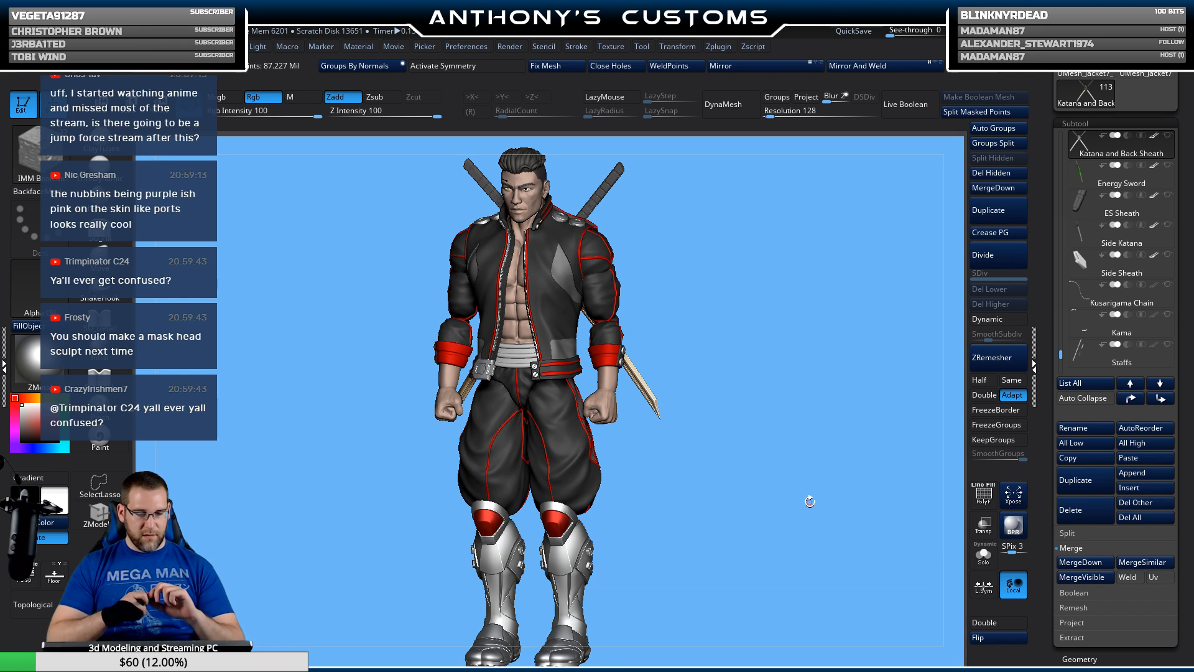
{"action": "left_click_drag", "start_coordinate": [809, 502], "coordinate": [817, 418], "text": "shift"}
{"action": "key", "text": "ctrl"}
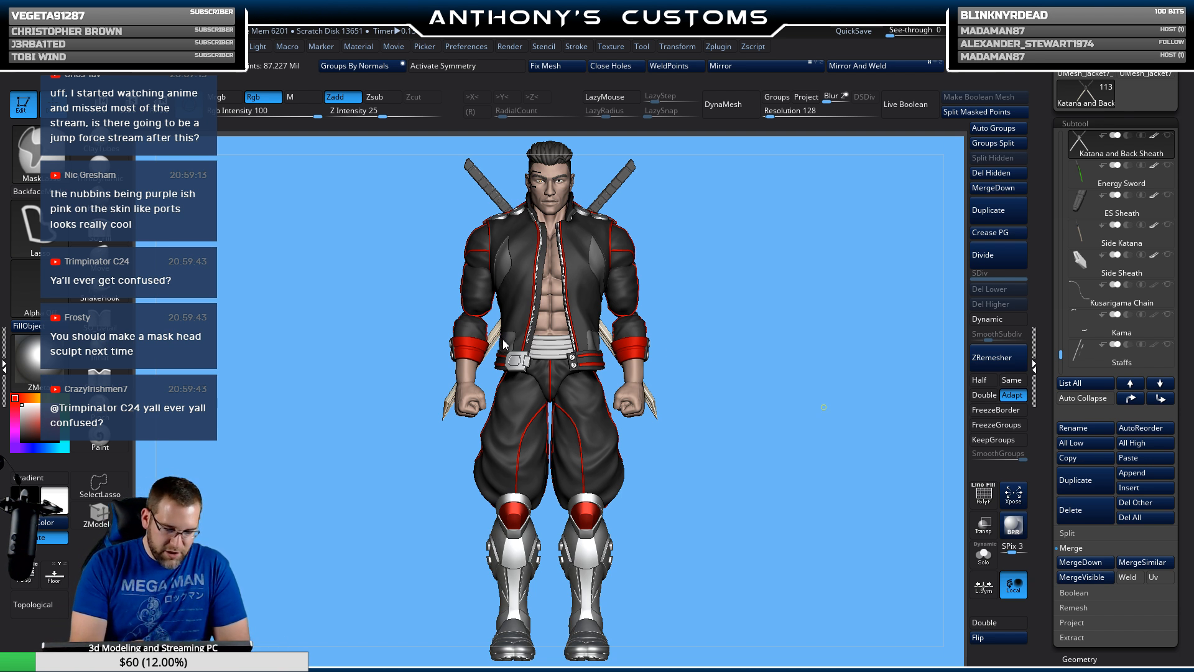
{"action": "key", "text": "ctrl+s"}
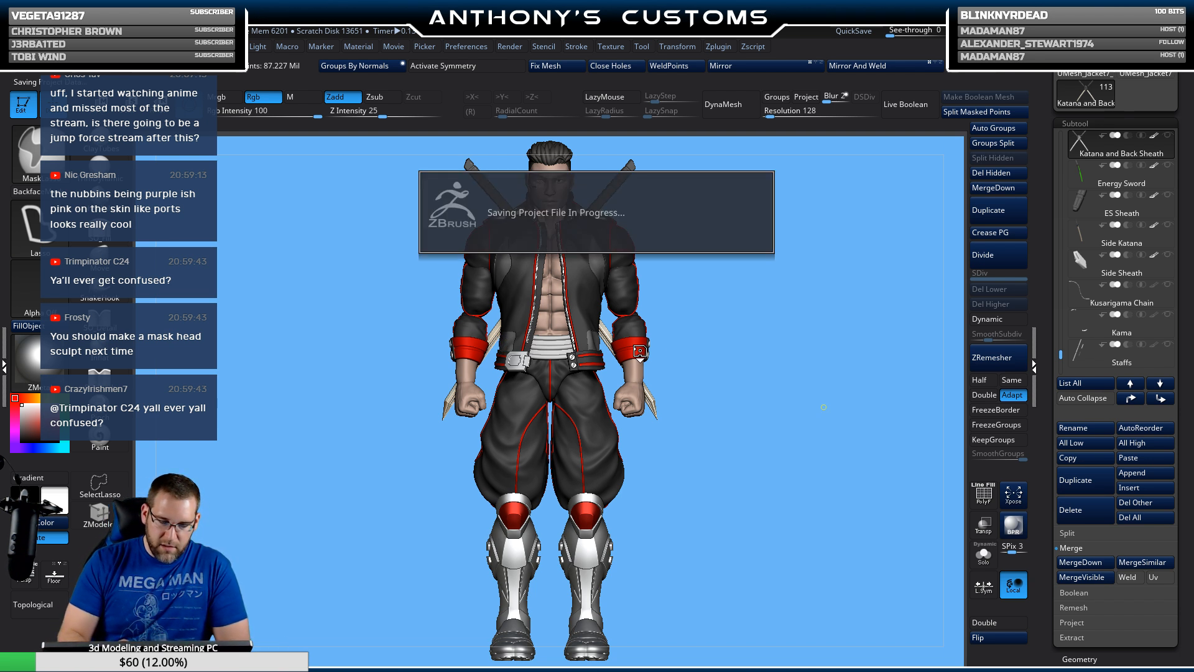